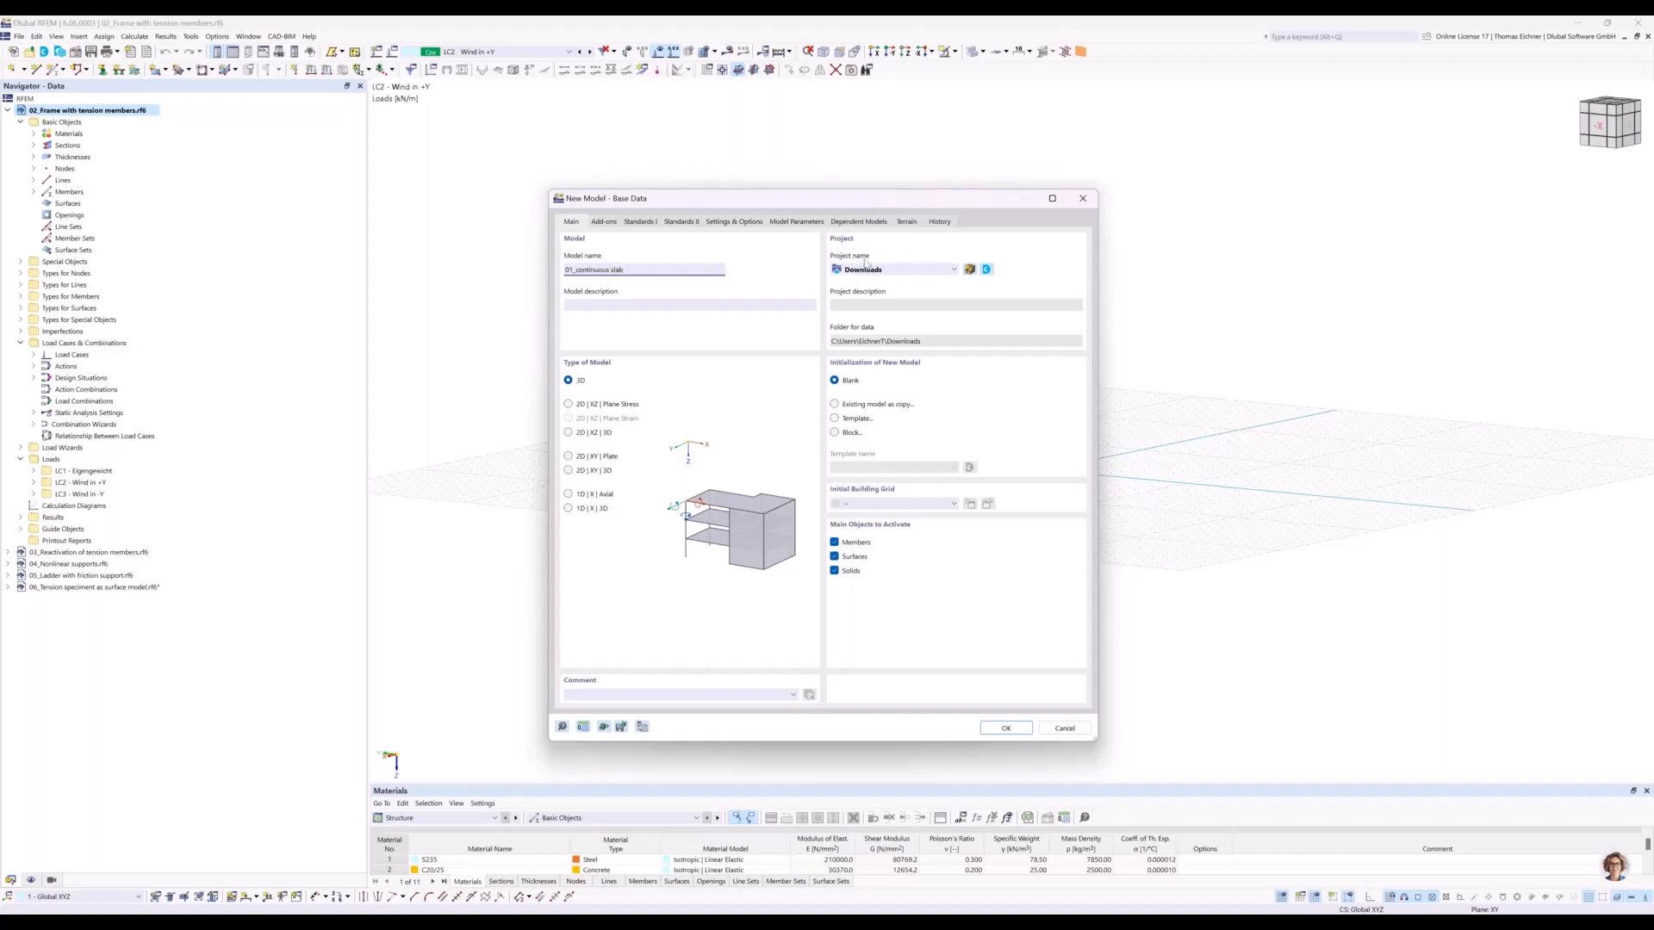
Create the model 01_continuous slab in the Downloads project with the 2D | XY | Plate model type.
click(873, 272)
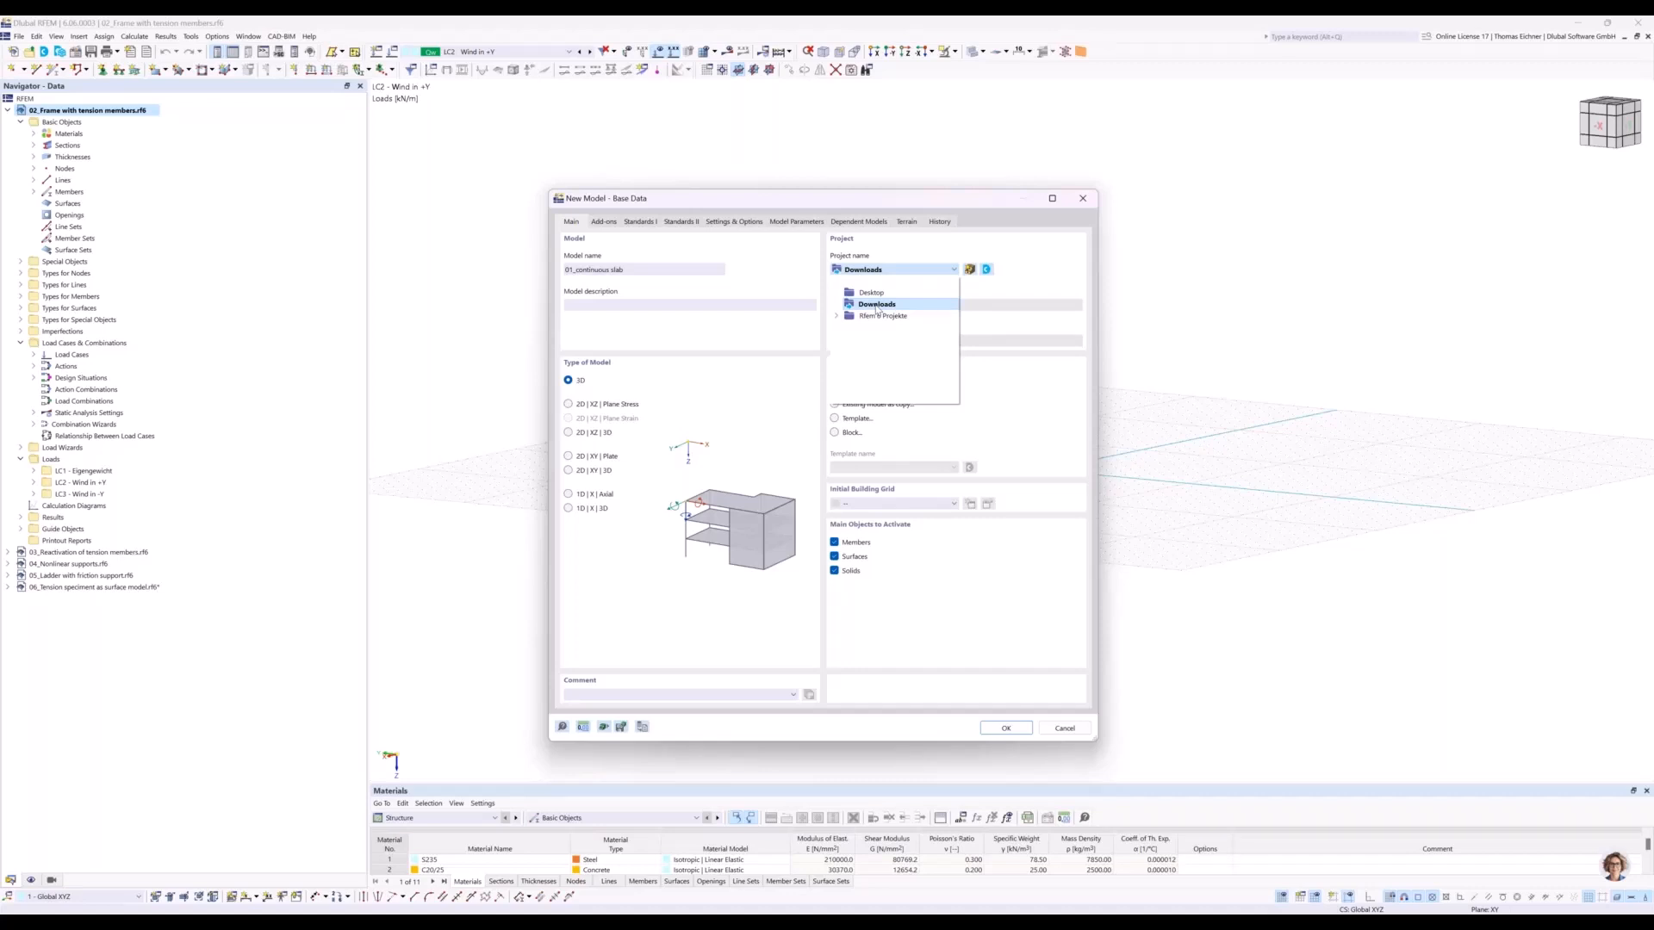
click(877, 307)
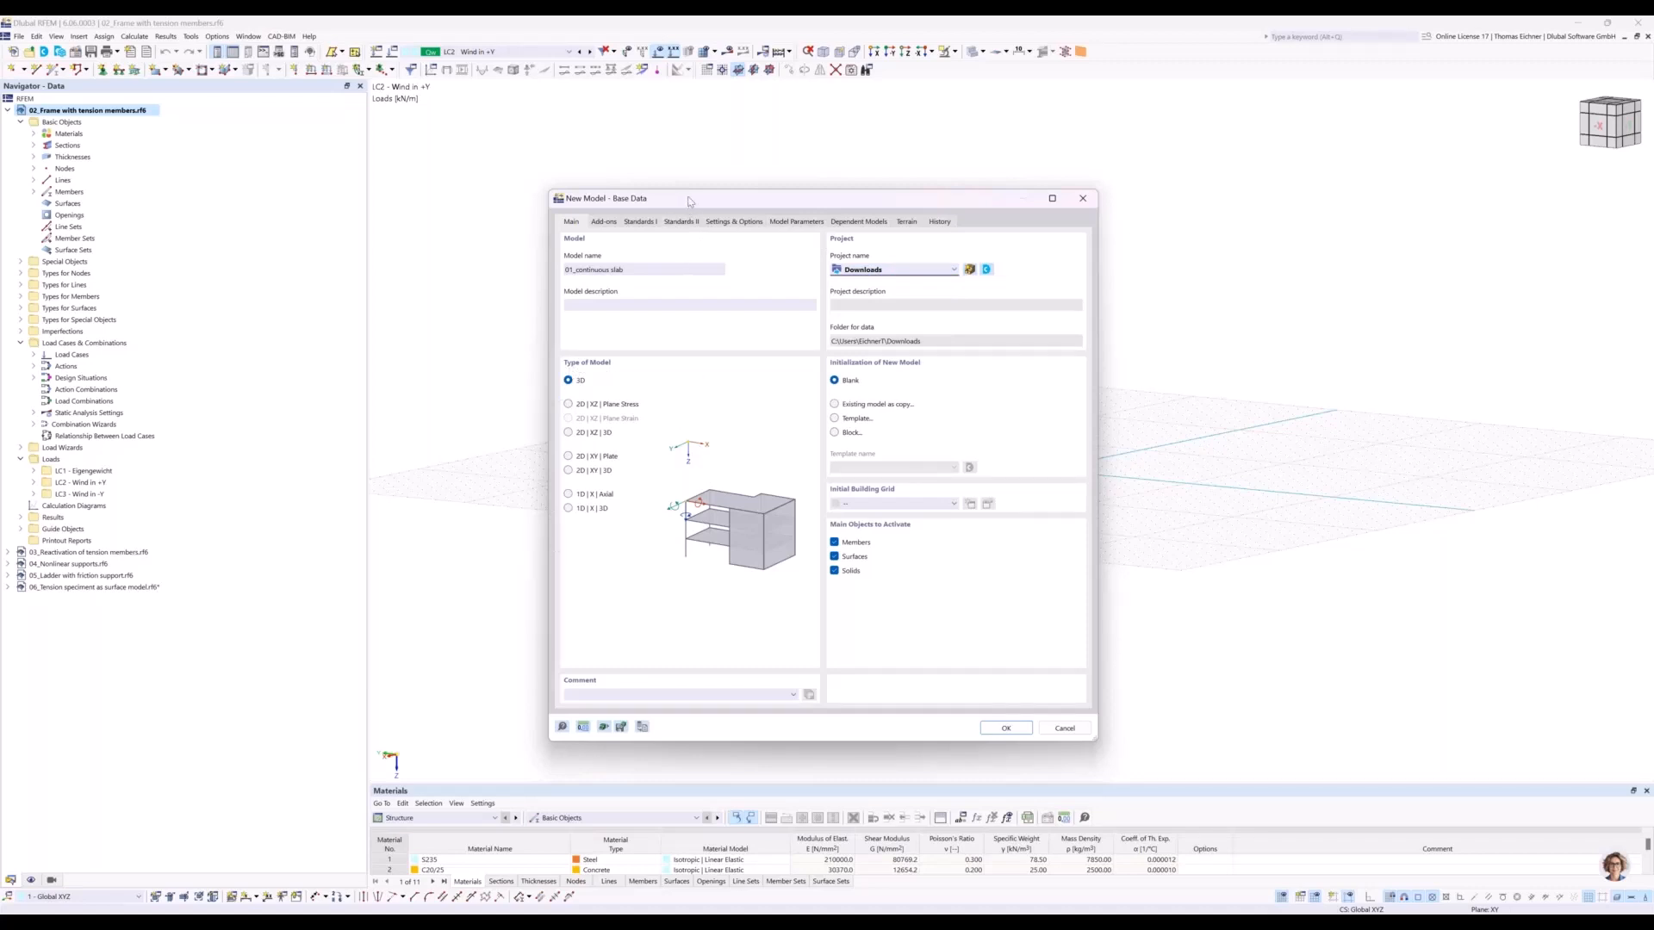
drag(805, 198, 1158, 148)
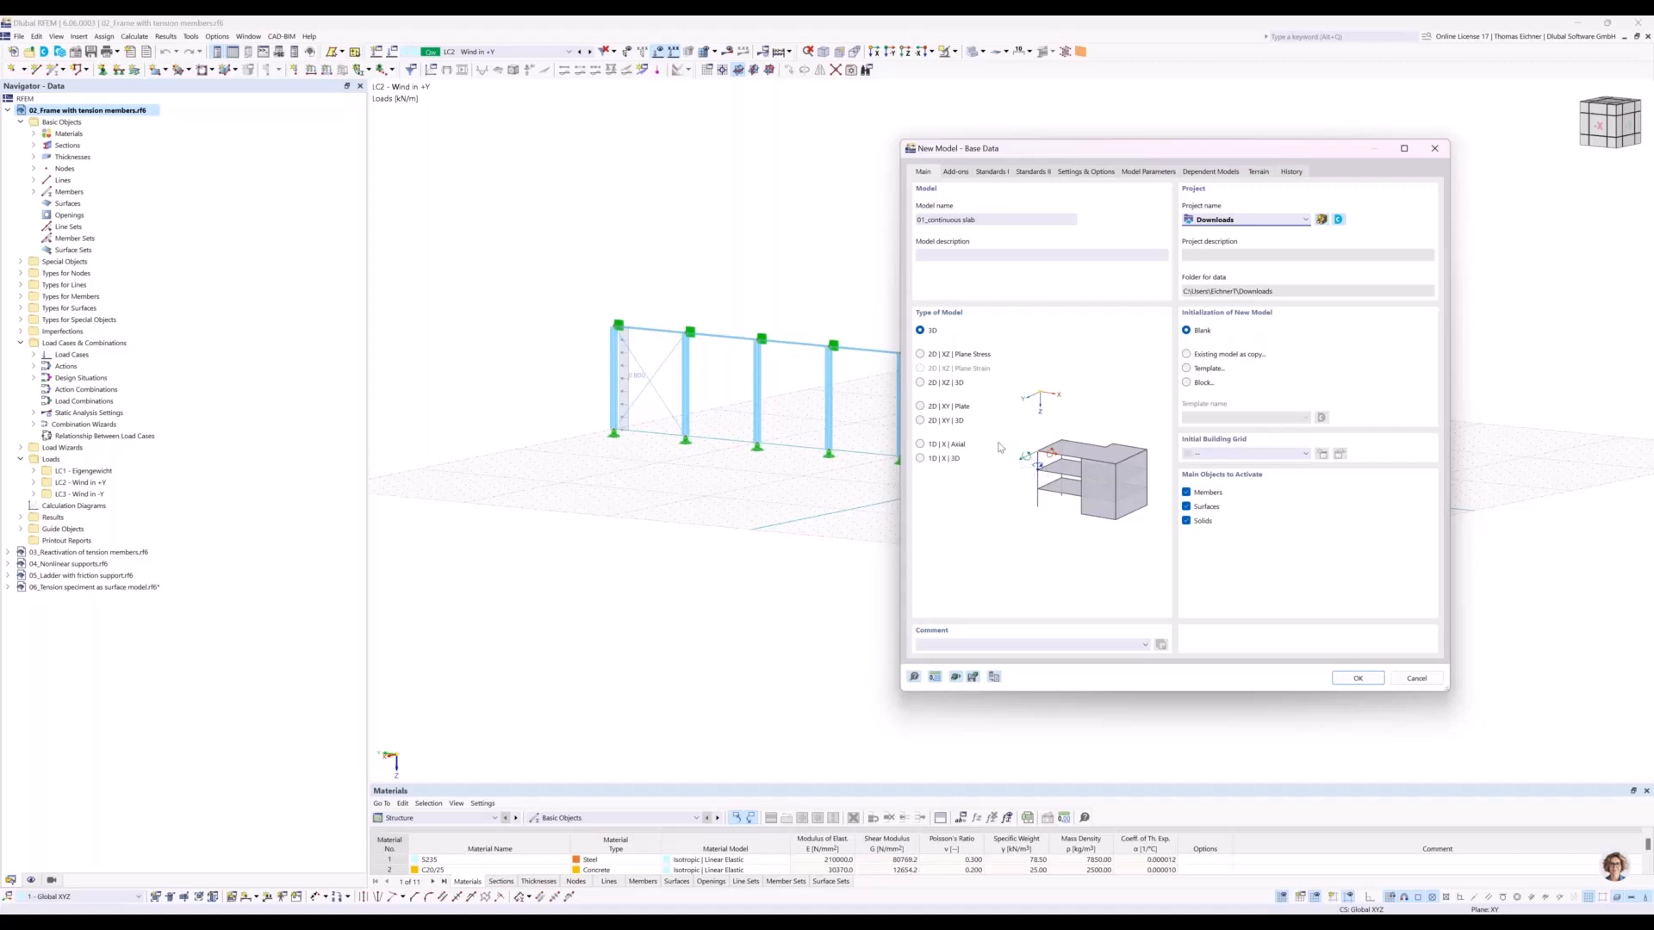
click(920, 408)
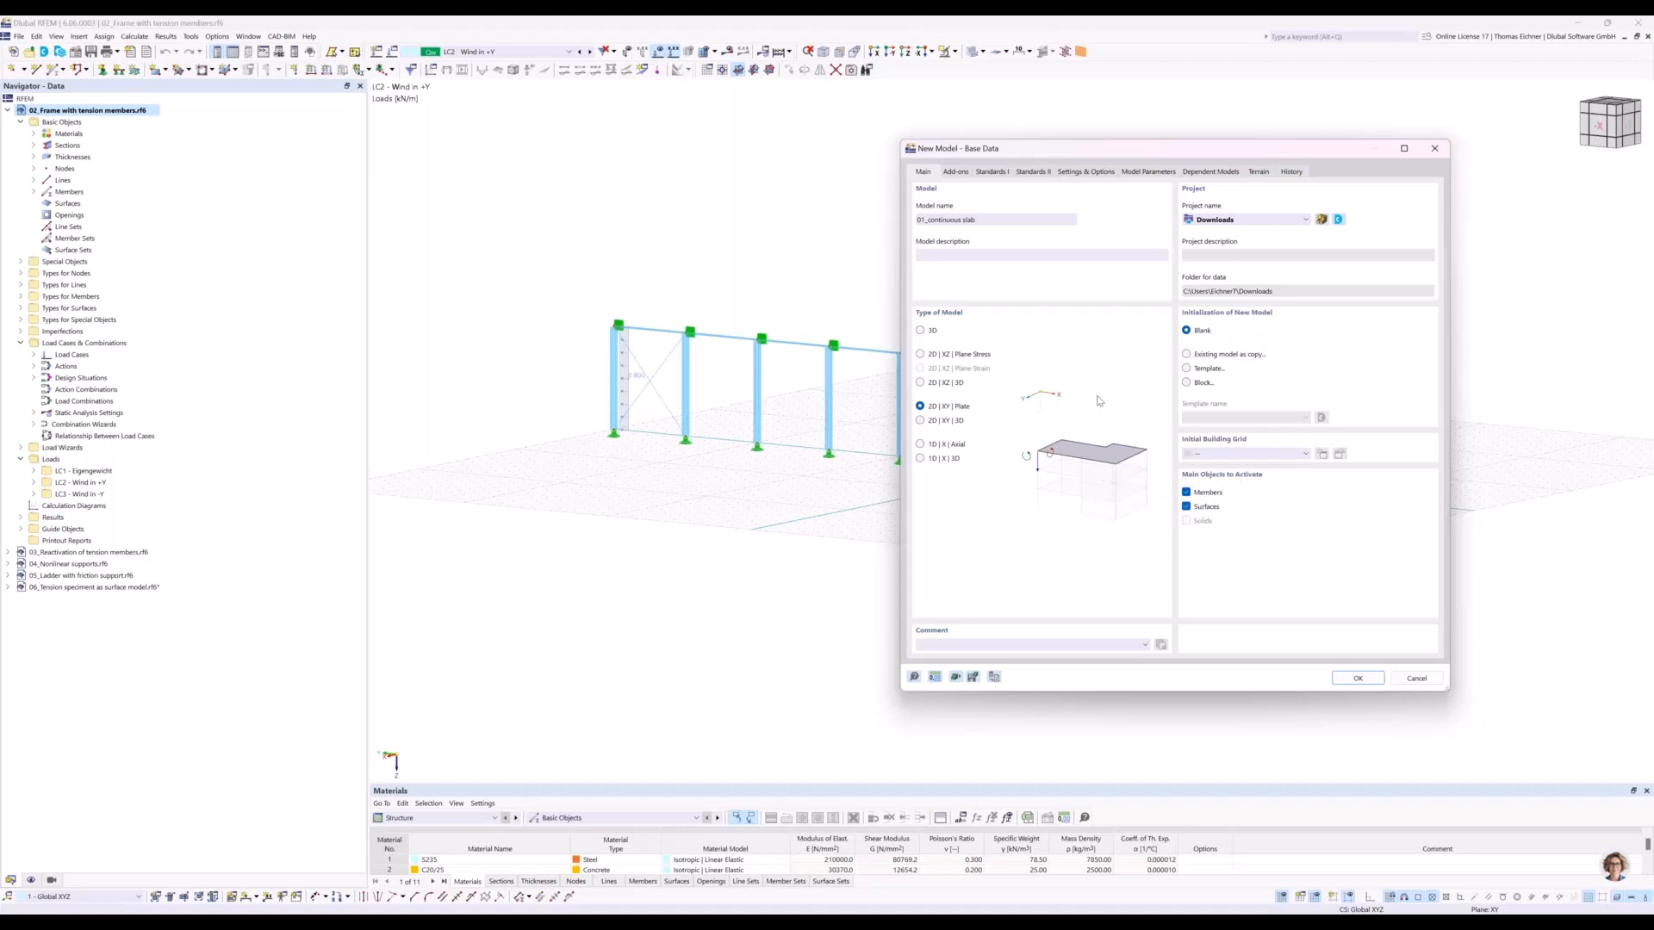
drag(1002, 153, 862, 150)
key(Return)
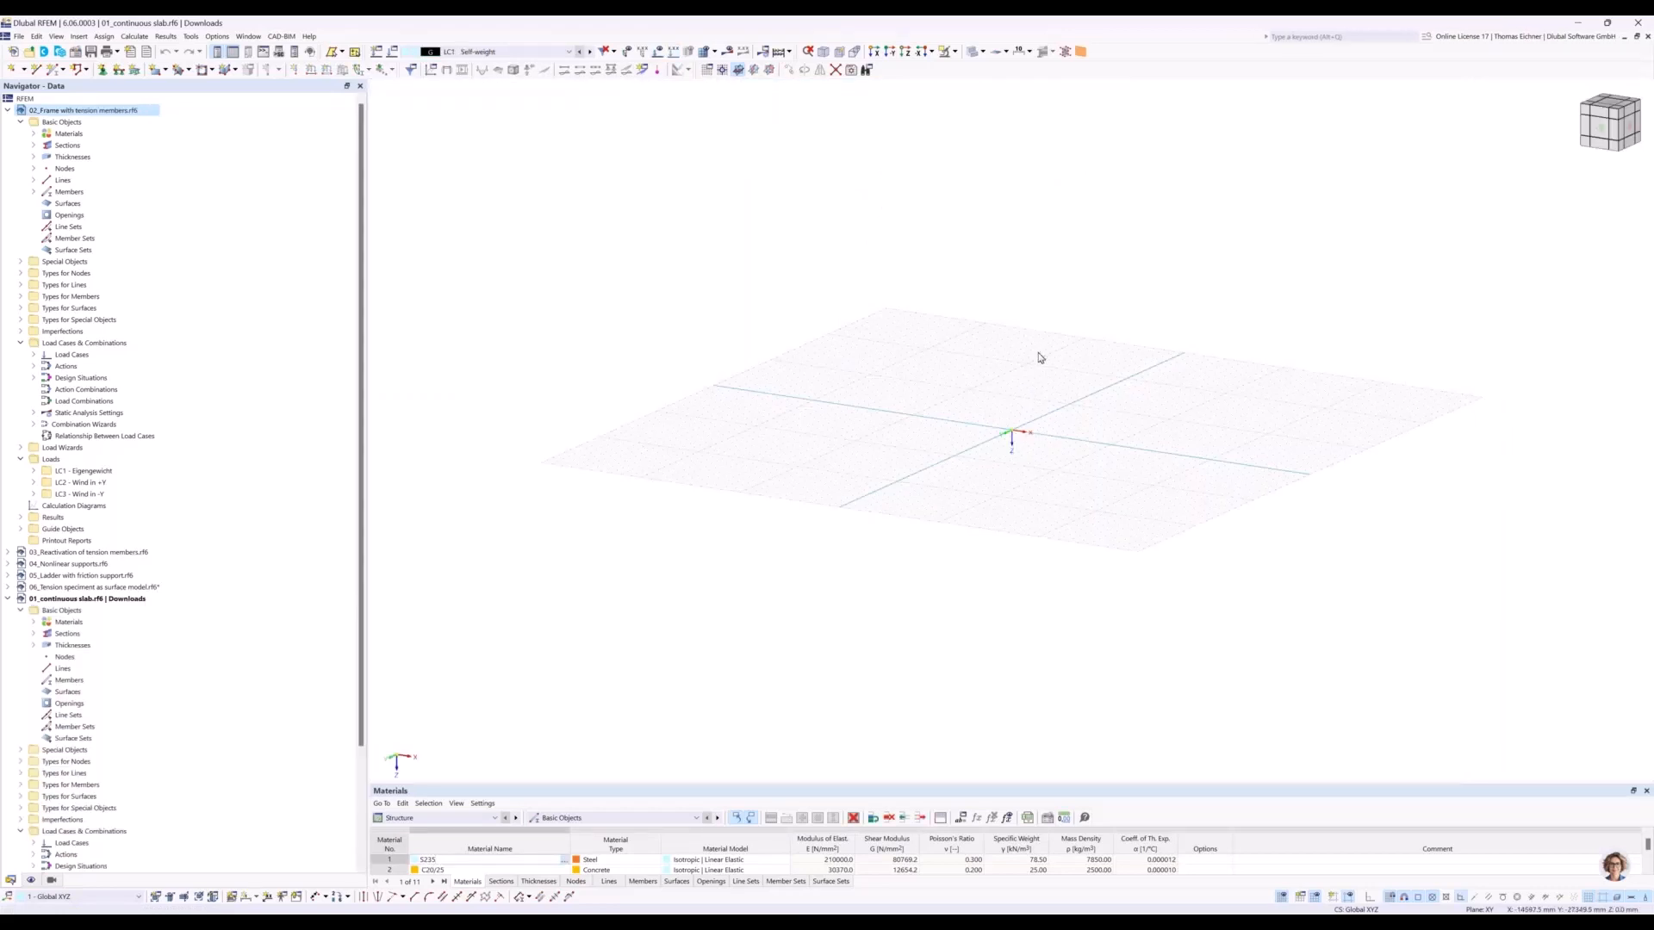
Load the white background defaults in the display properties of the new model and apply them.
ctrl+middle_drag(985, 315, 897, 369)
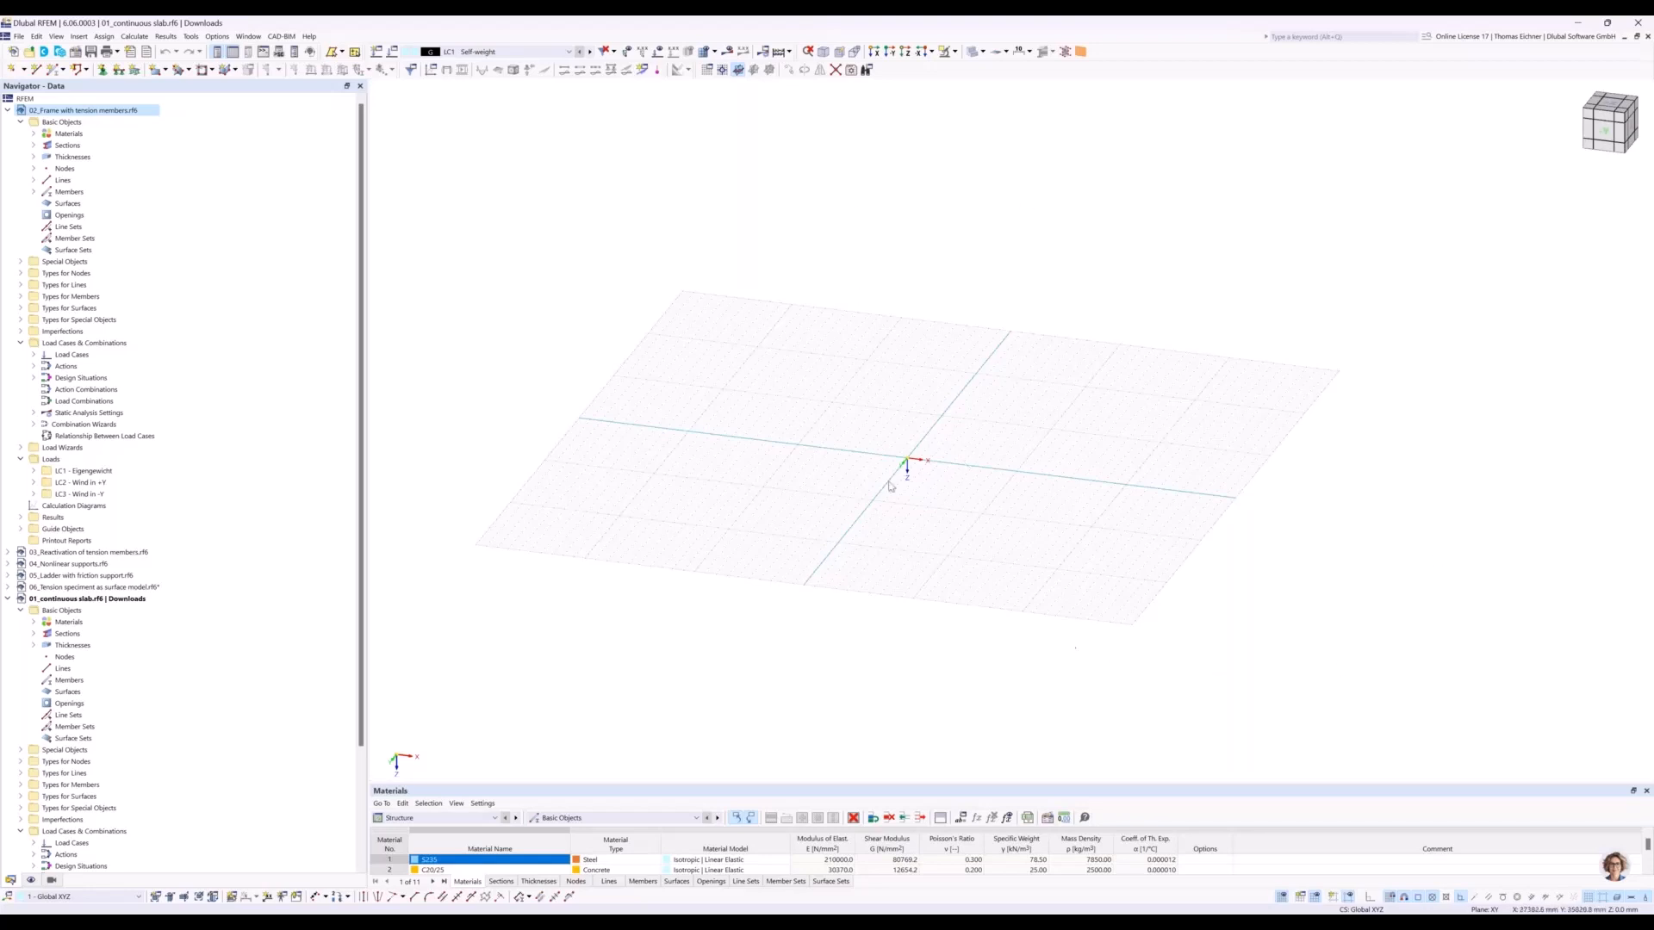
right_click(822, 342)
click(875, 585)
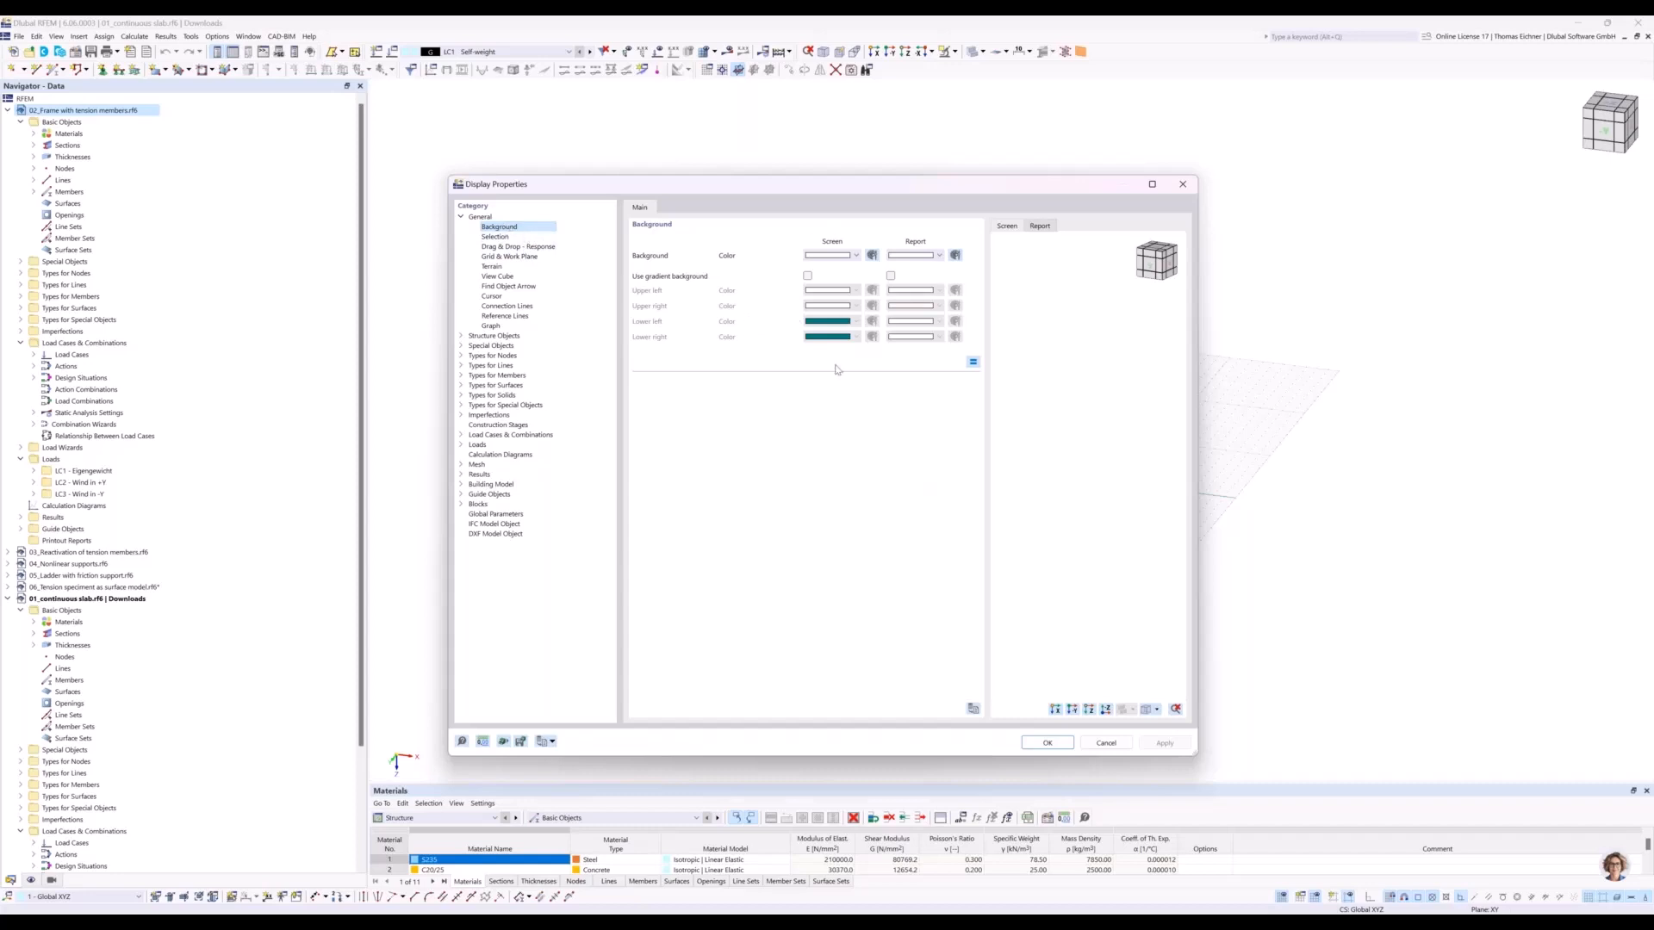
click(553, 742)
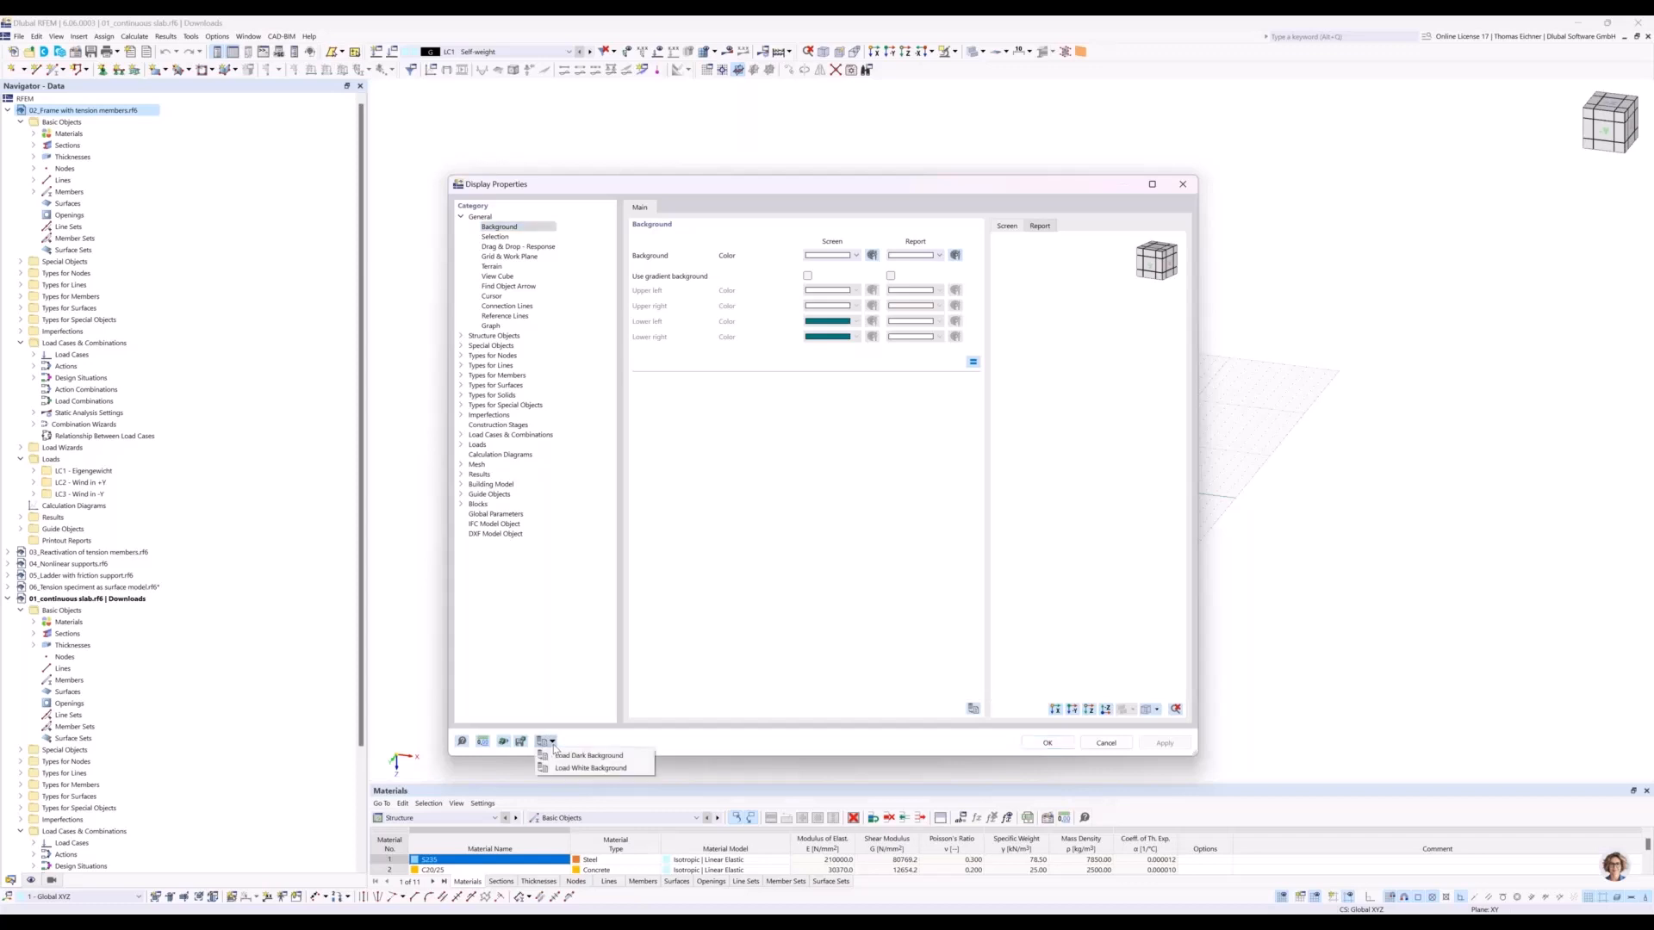
click(586, 769)
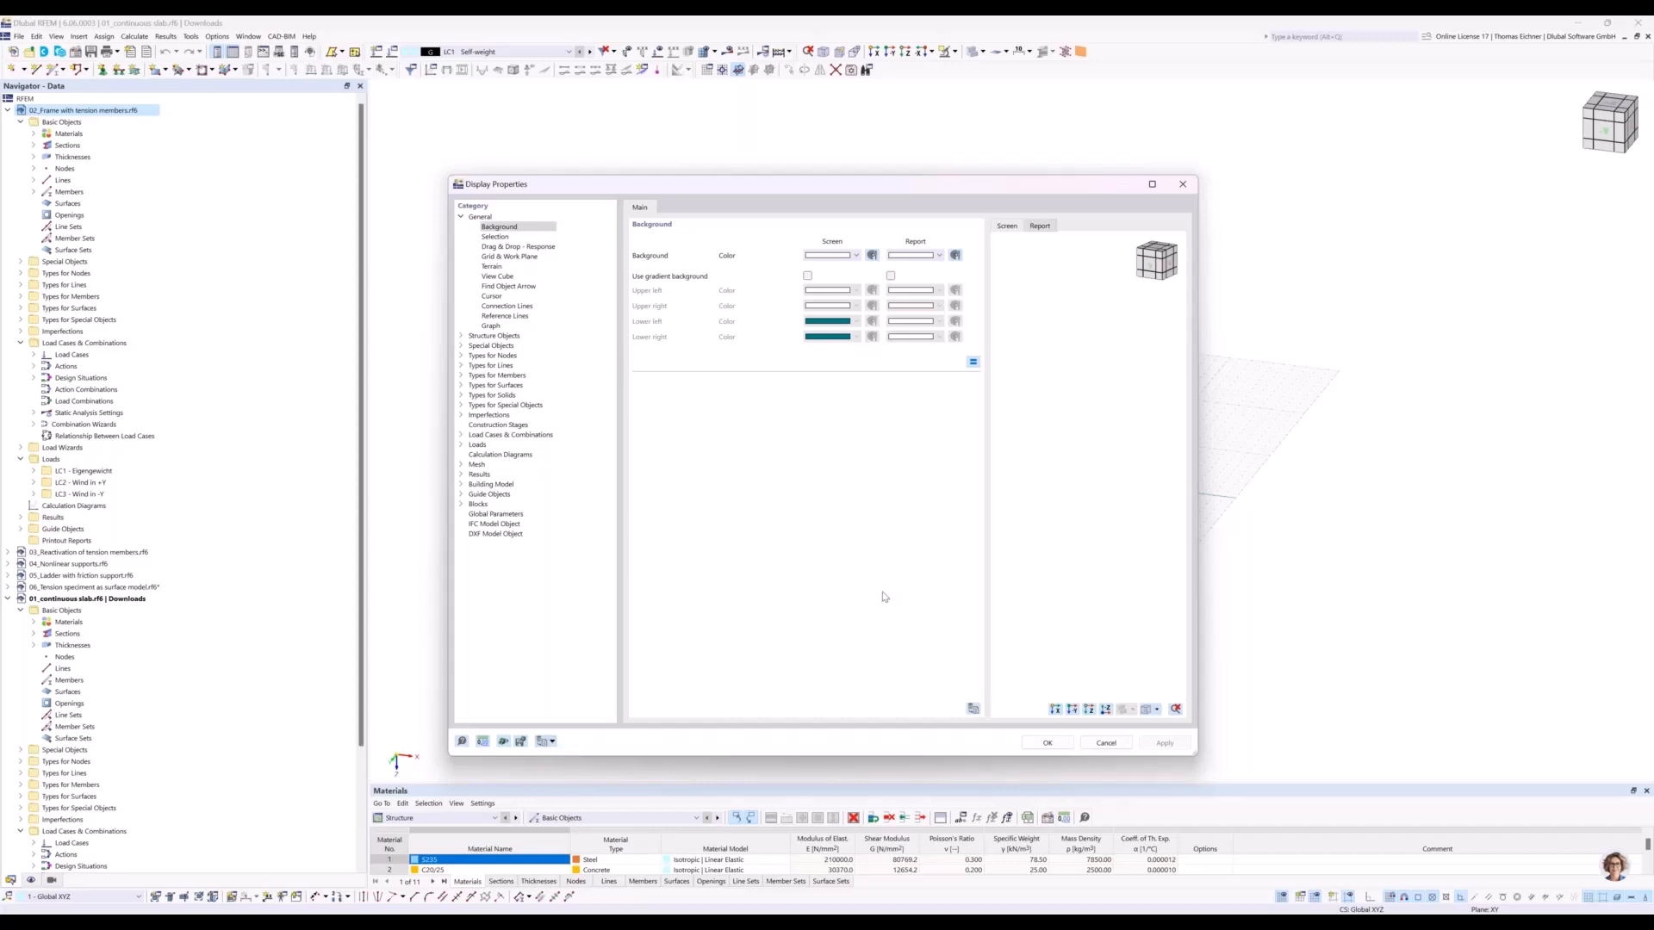
click(1059, 748)
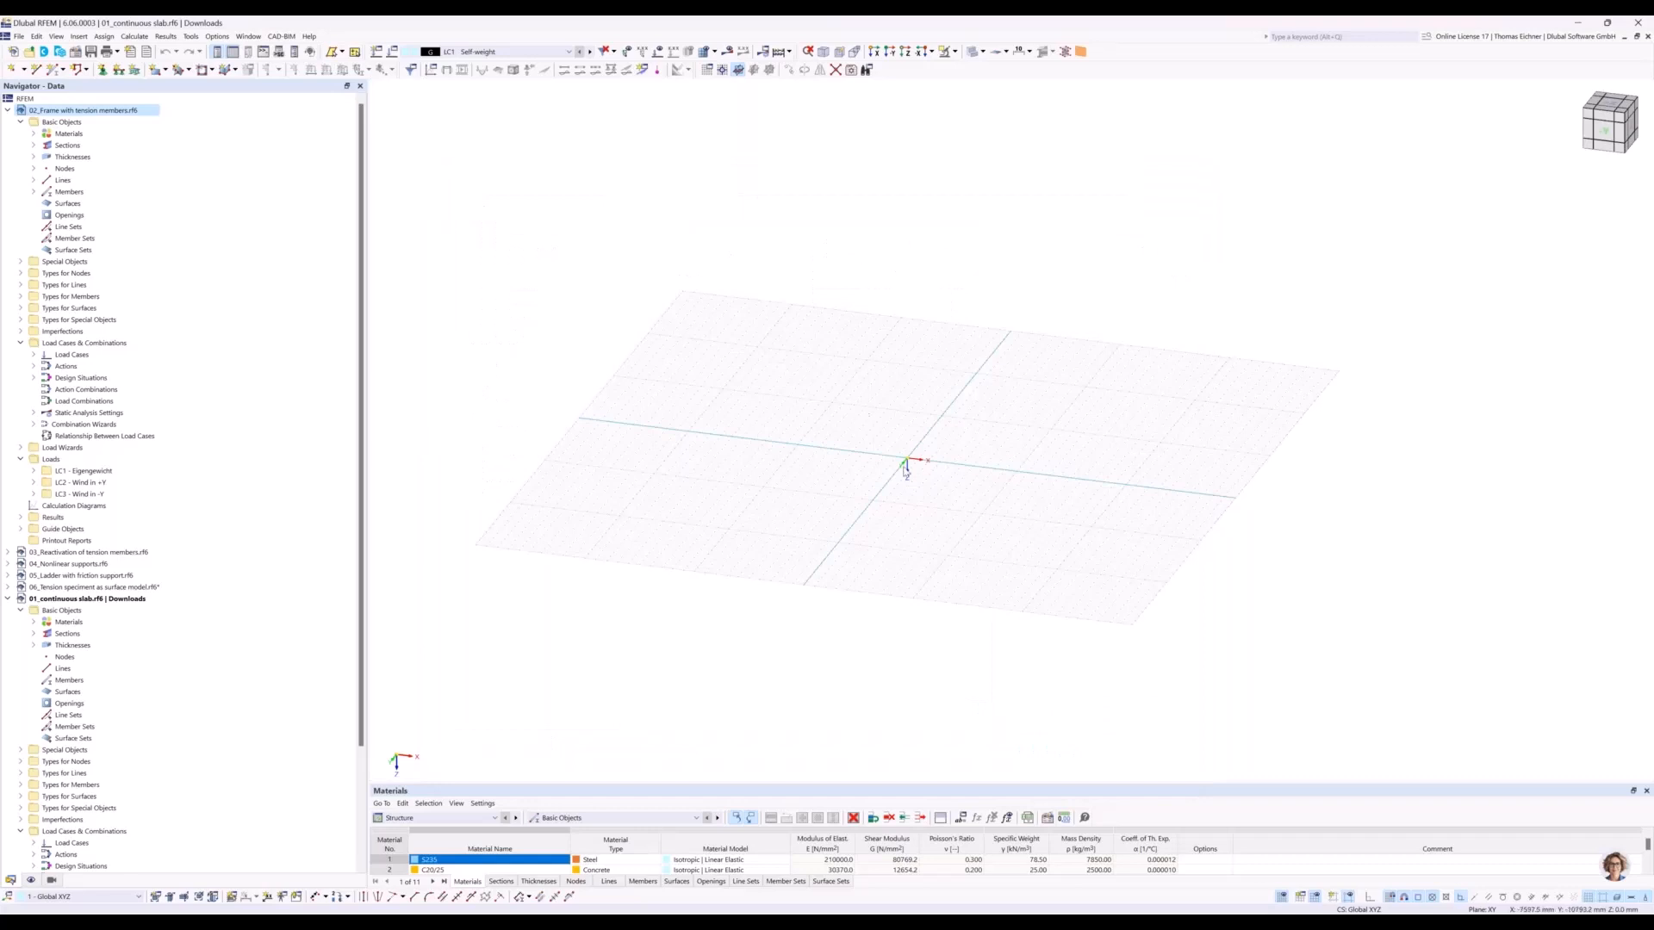
middle_drag(970, 391, 938, 376)
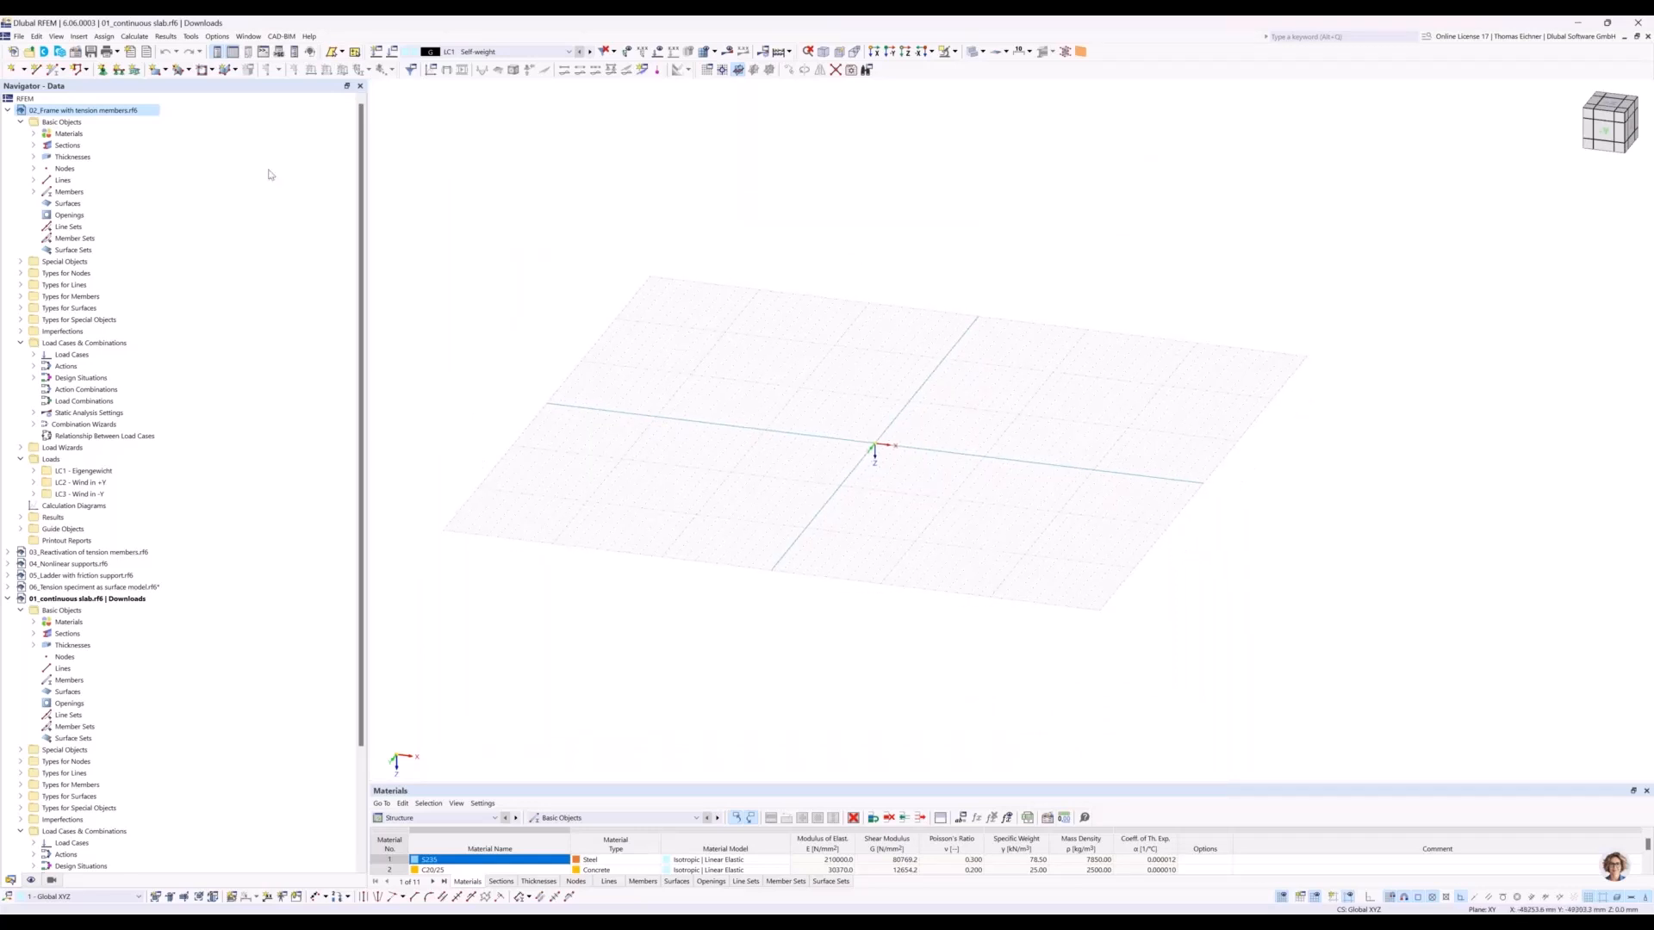
Delete all basic objects from the 01_continuous slab model.
click(56, 123)
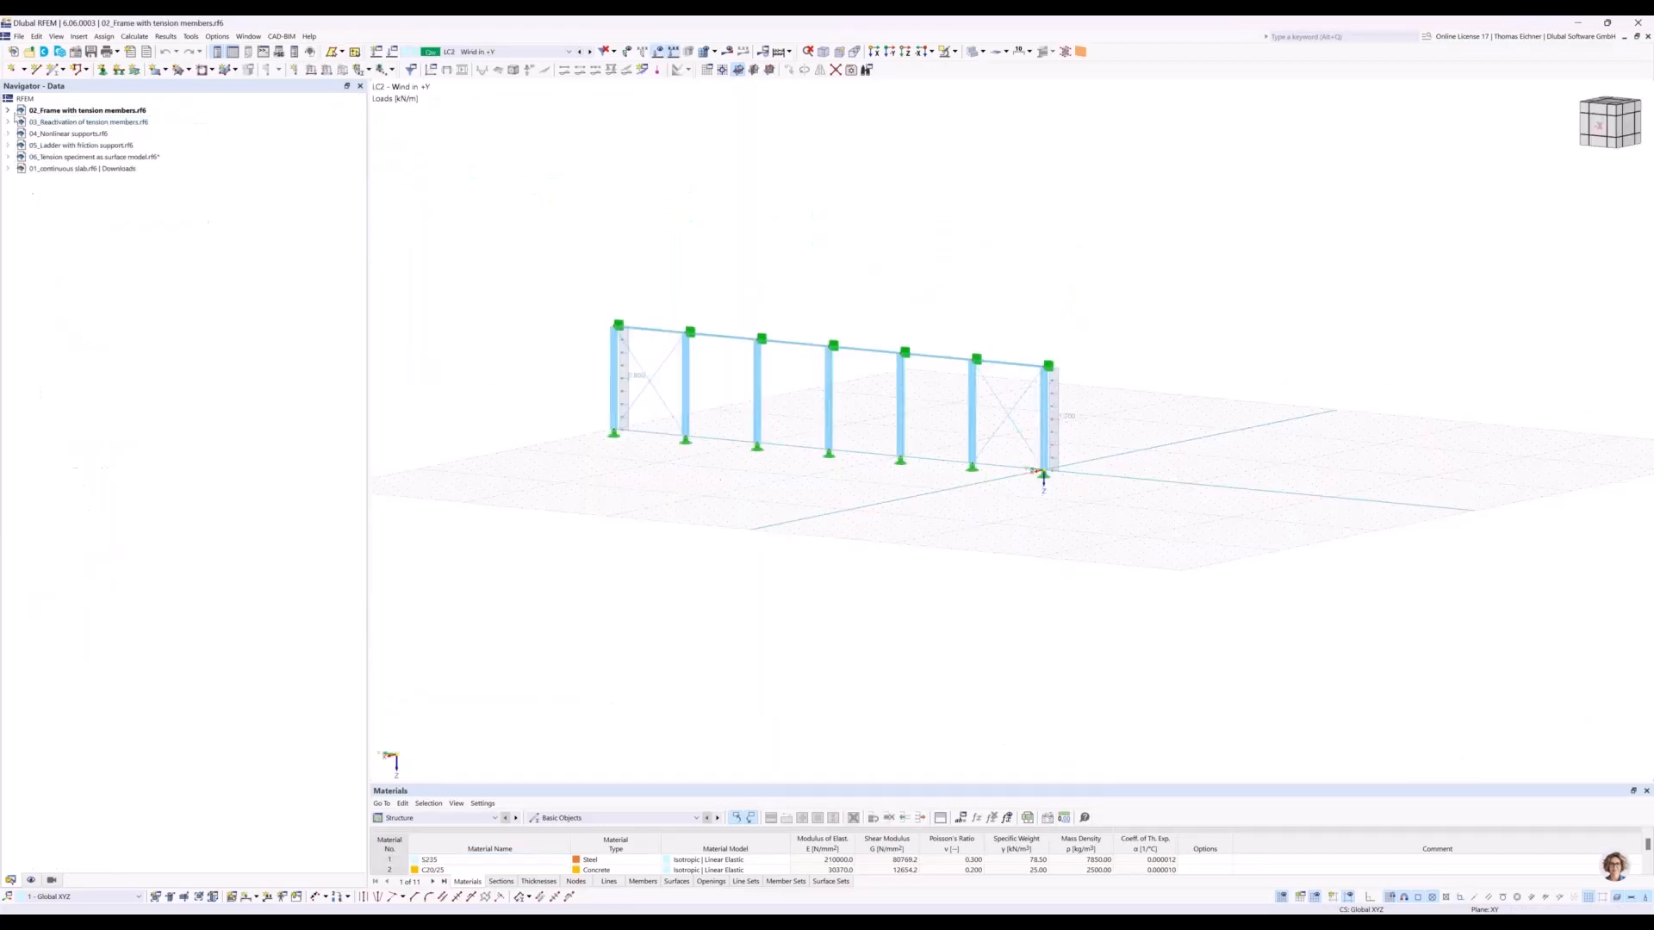
click(56, 170)
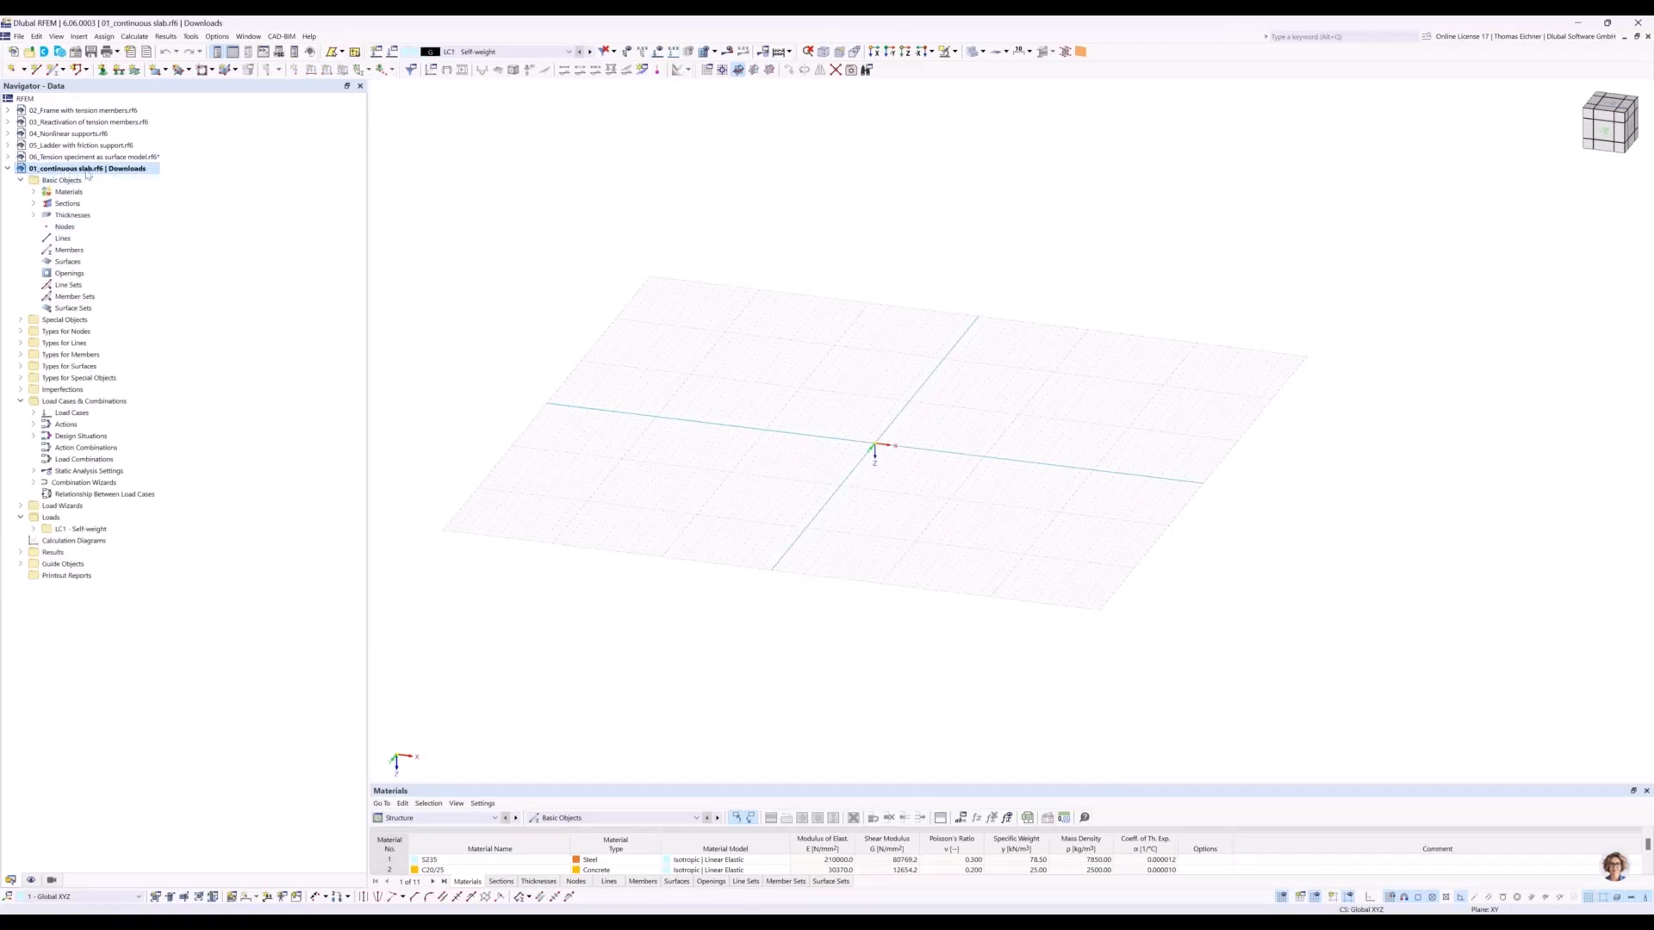
click(56, 182)
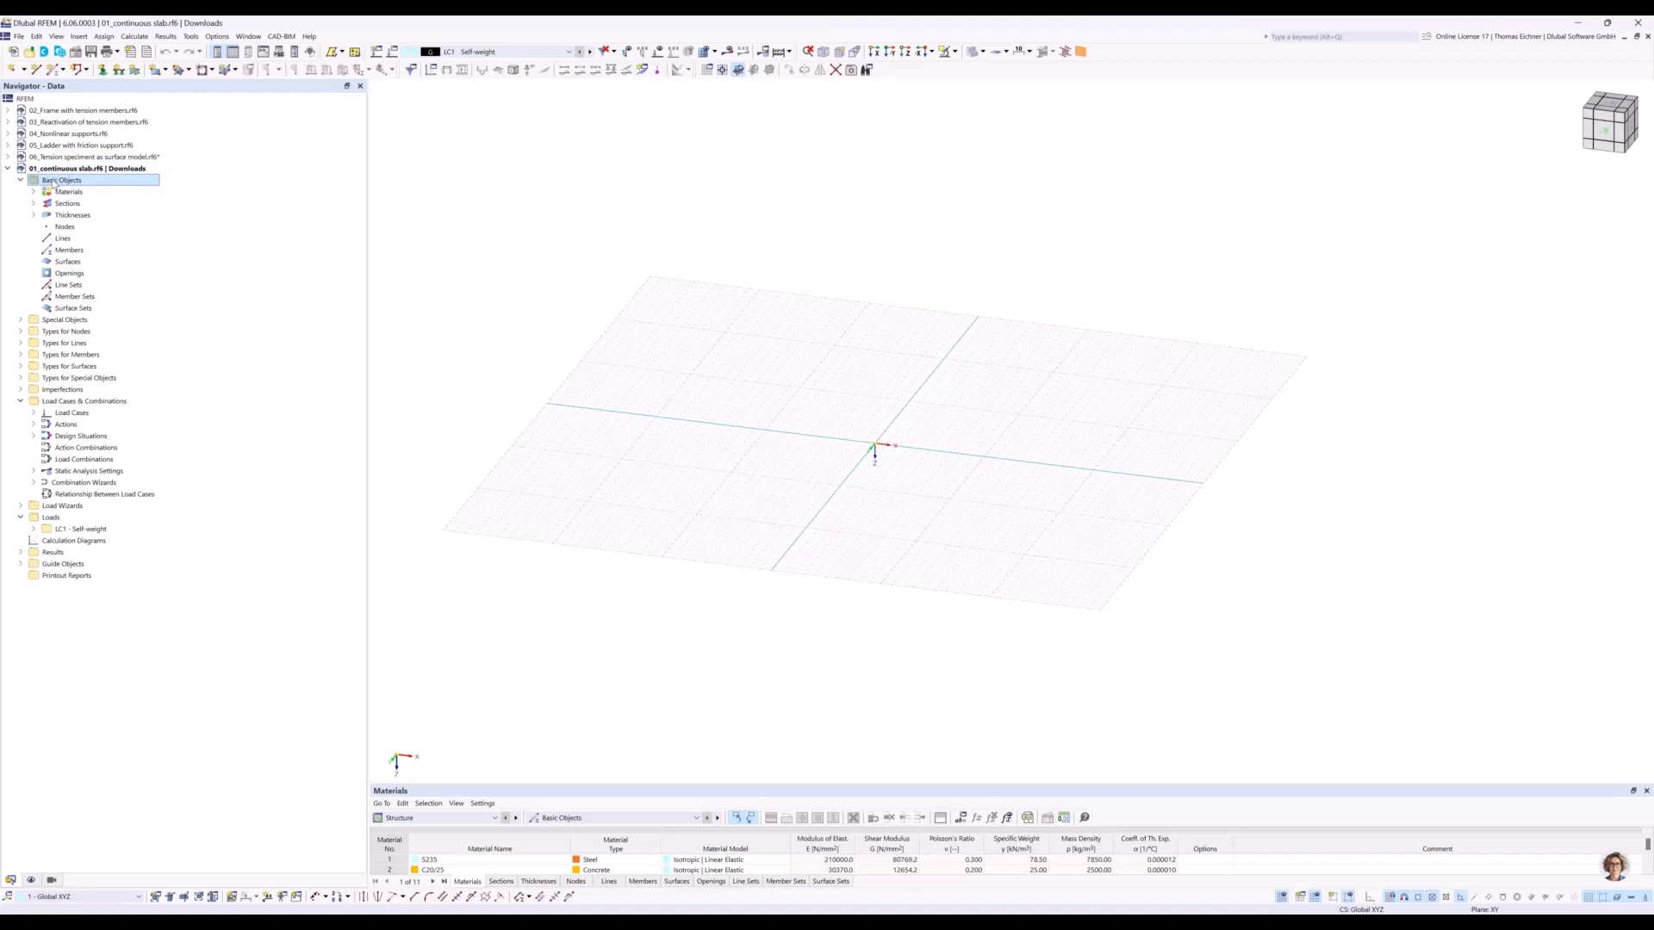
right_click(54, 183)
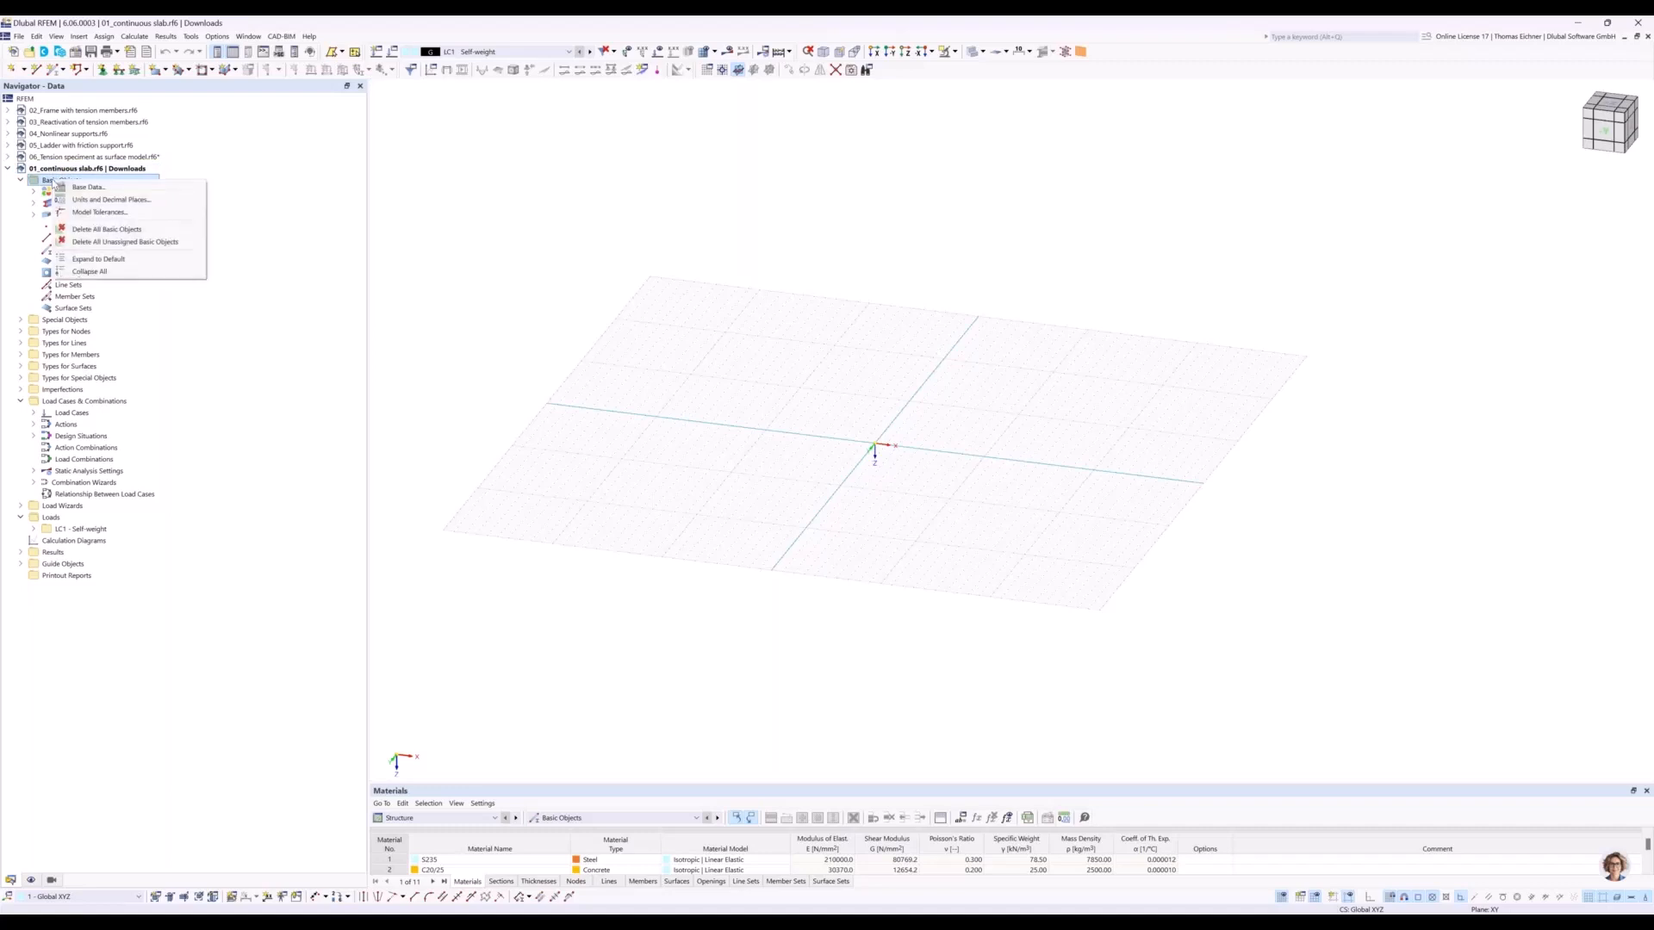
click(103, 230)
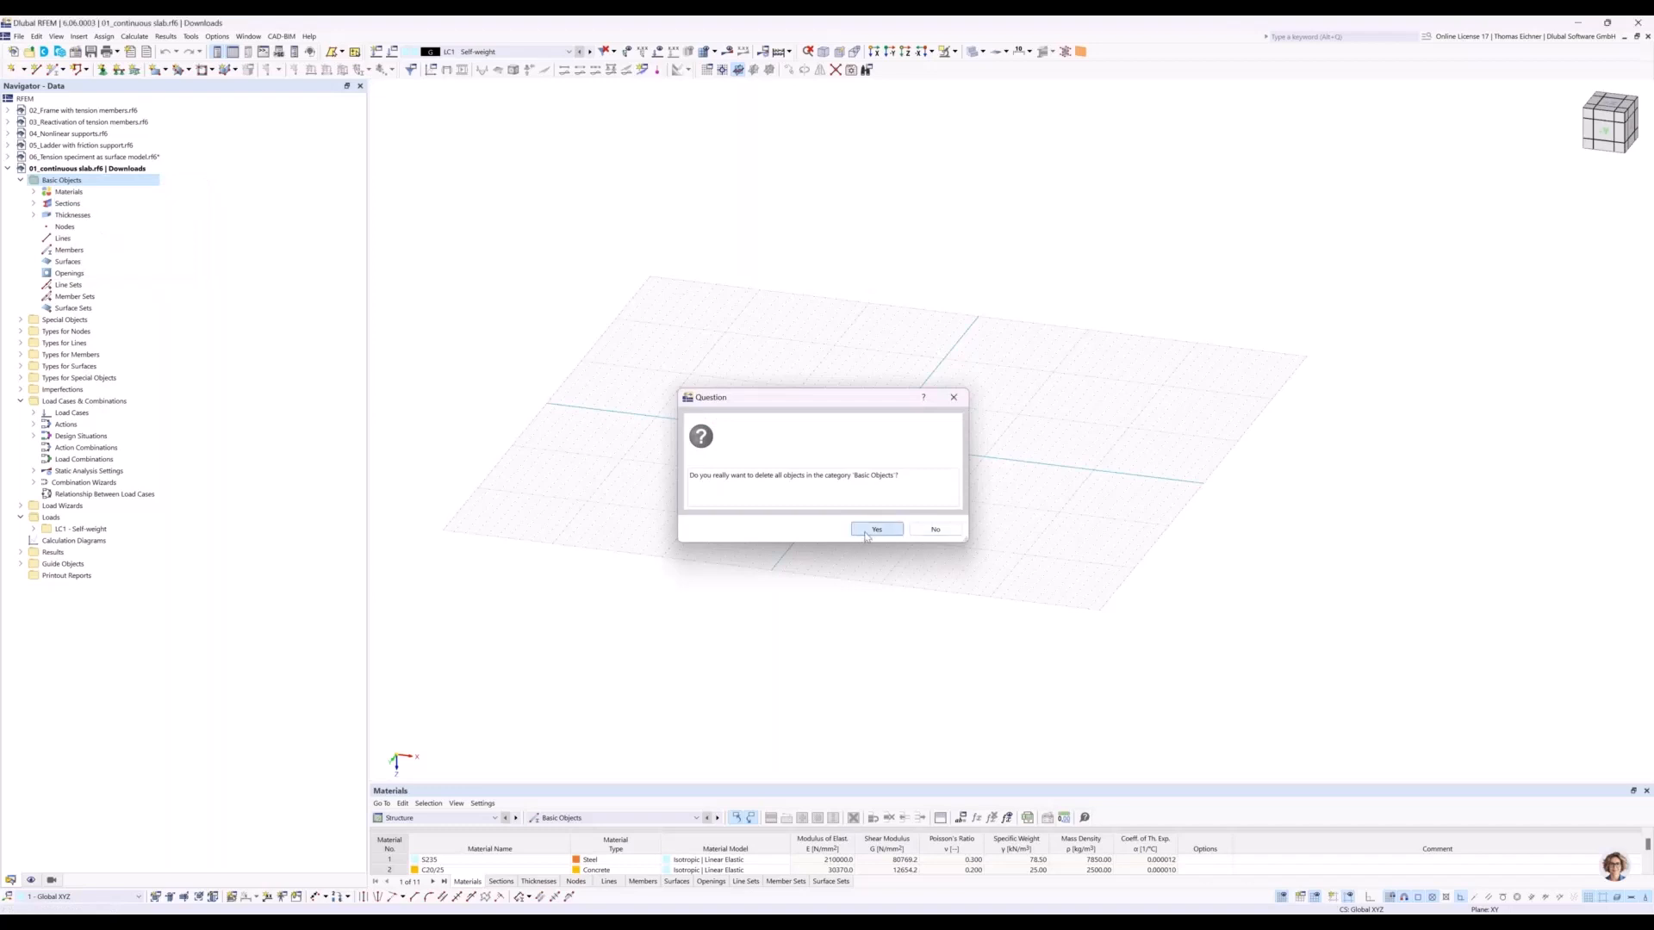
click(868, 531)
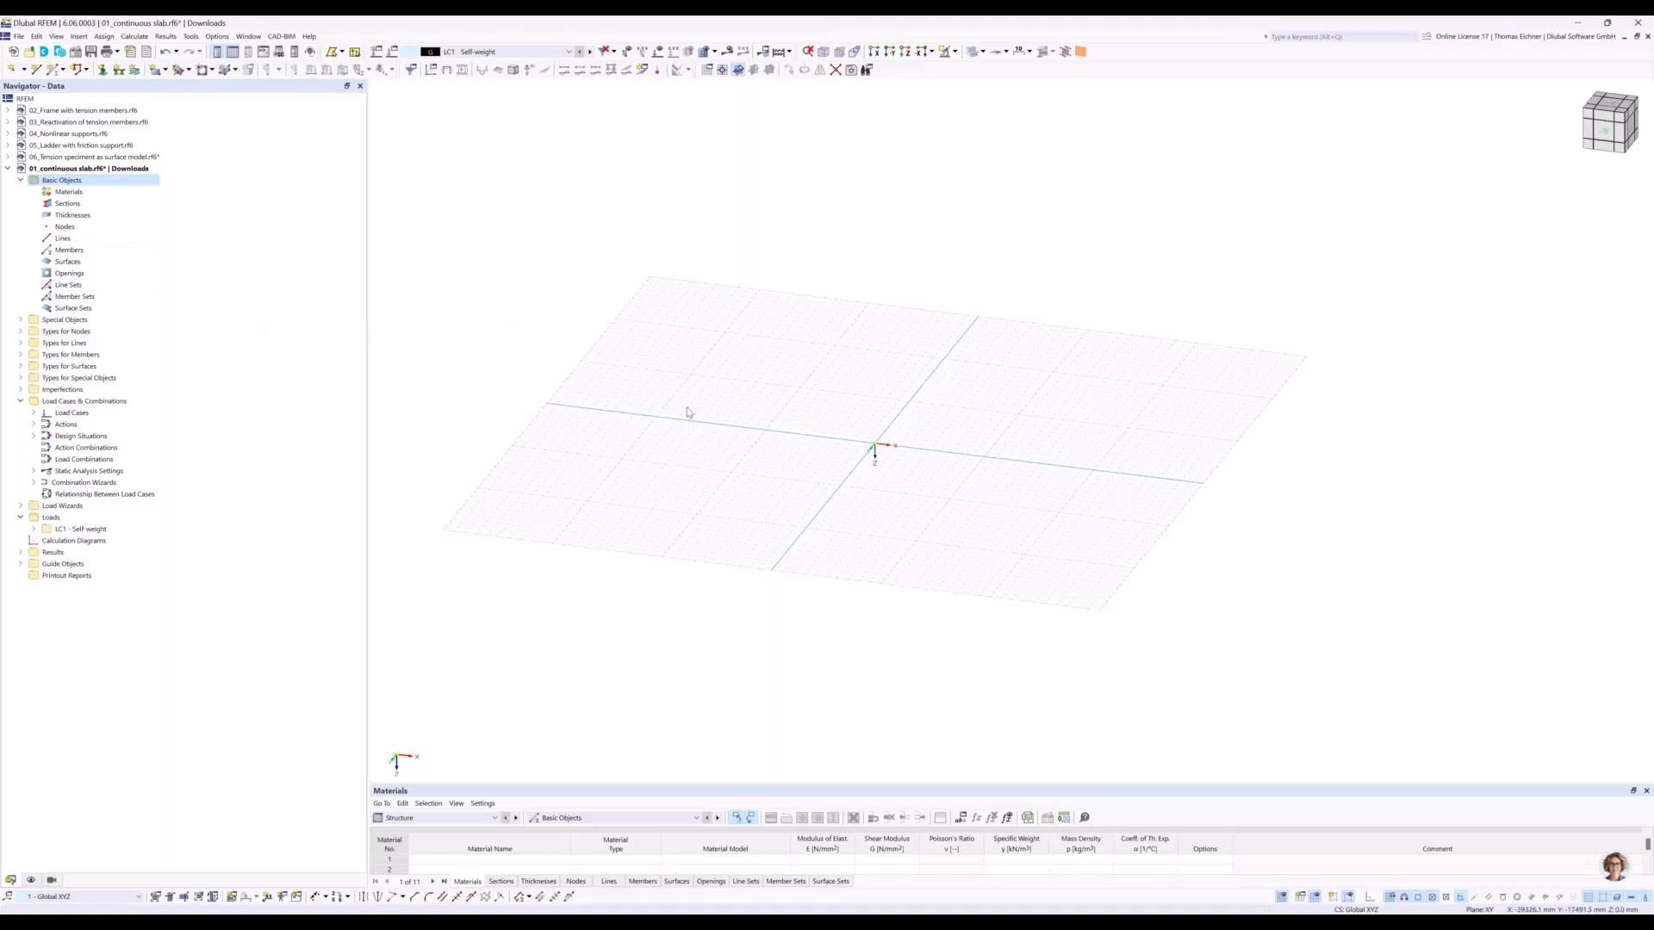
Show the empty work plane in the Z-direction view.
middle_drag(836, 291, 718, 274)
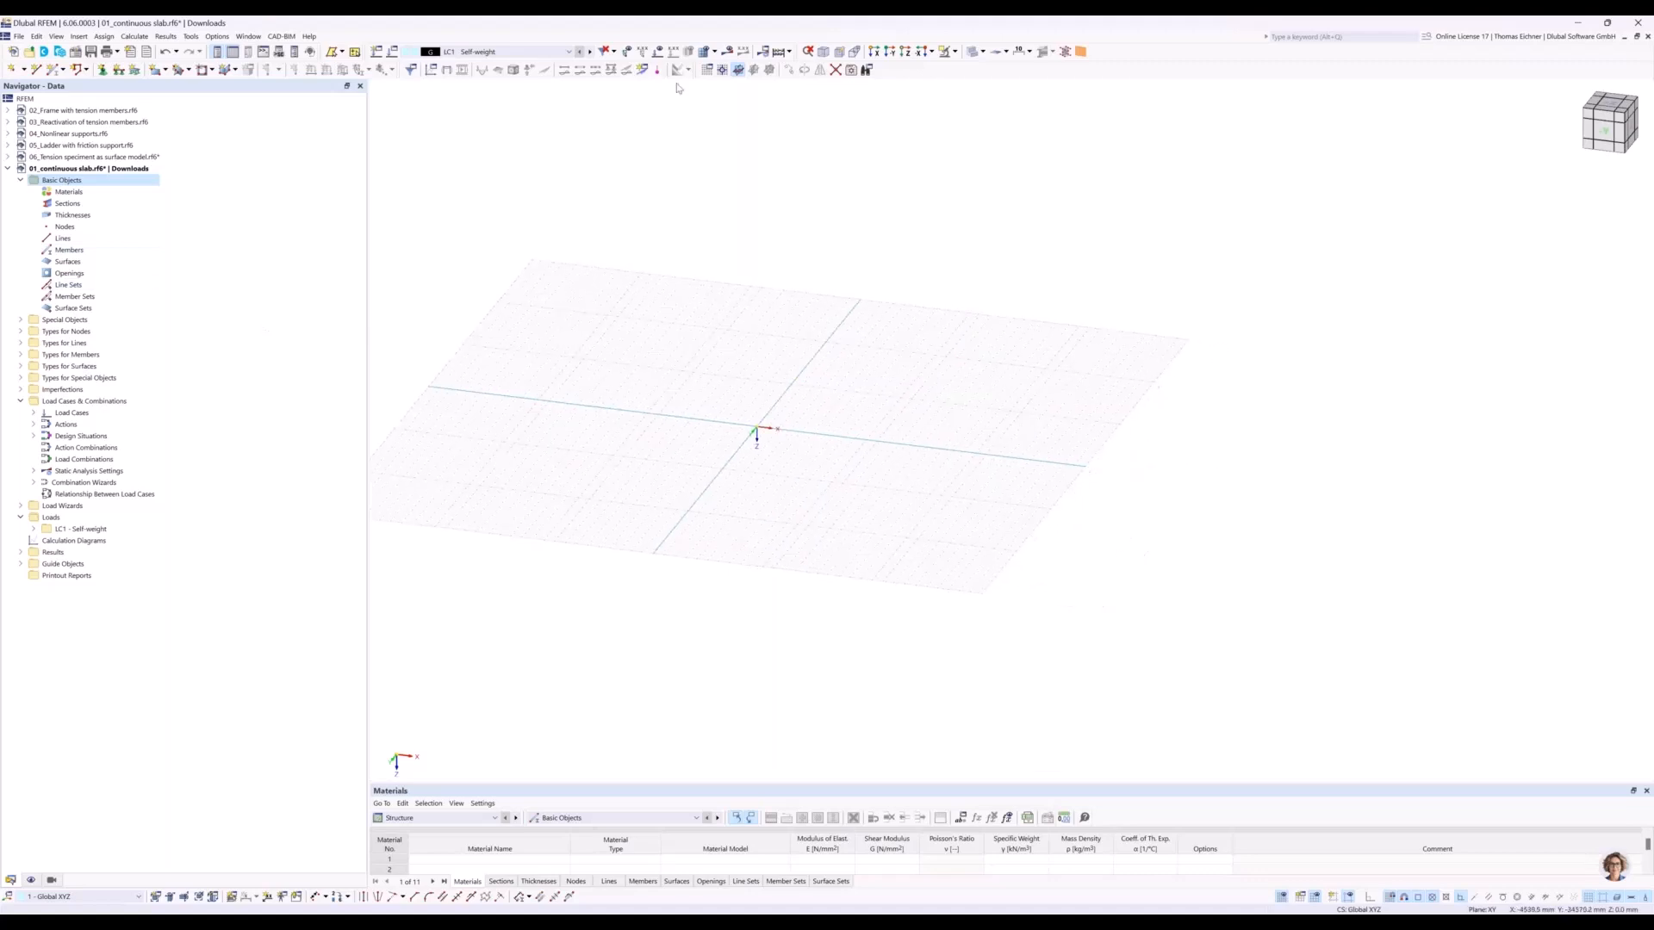
middle_drag(770, 388, 726, 338)
middle_drag(768, 397, 772, 369)
scroll(756, 417, up, 5)
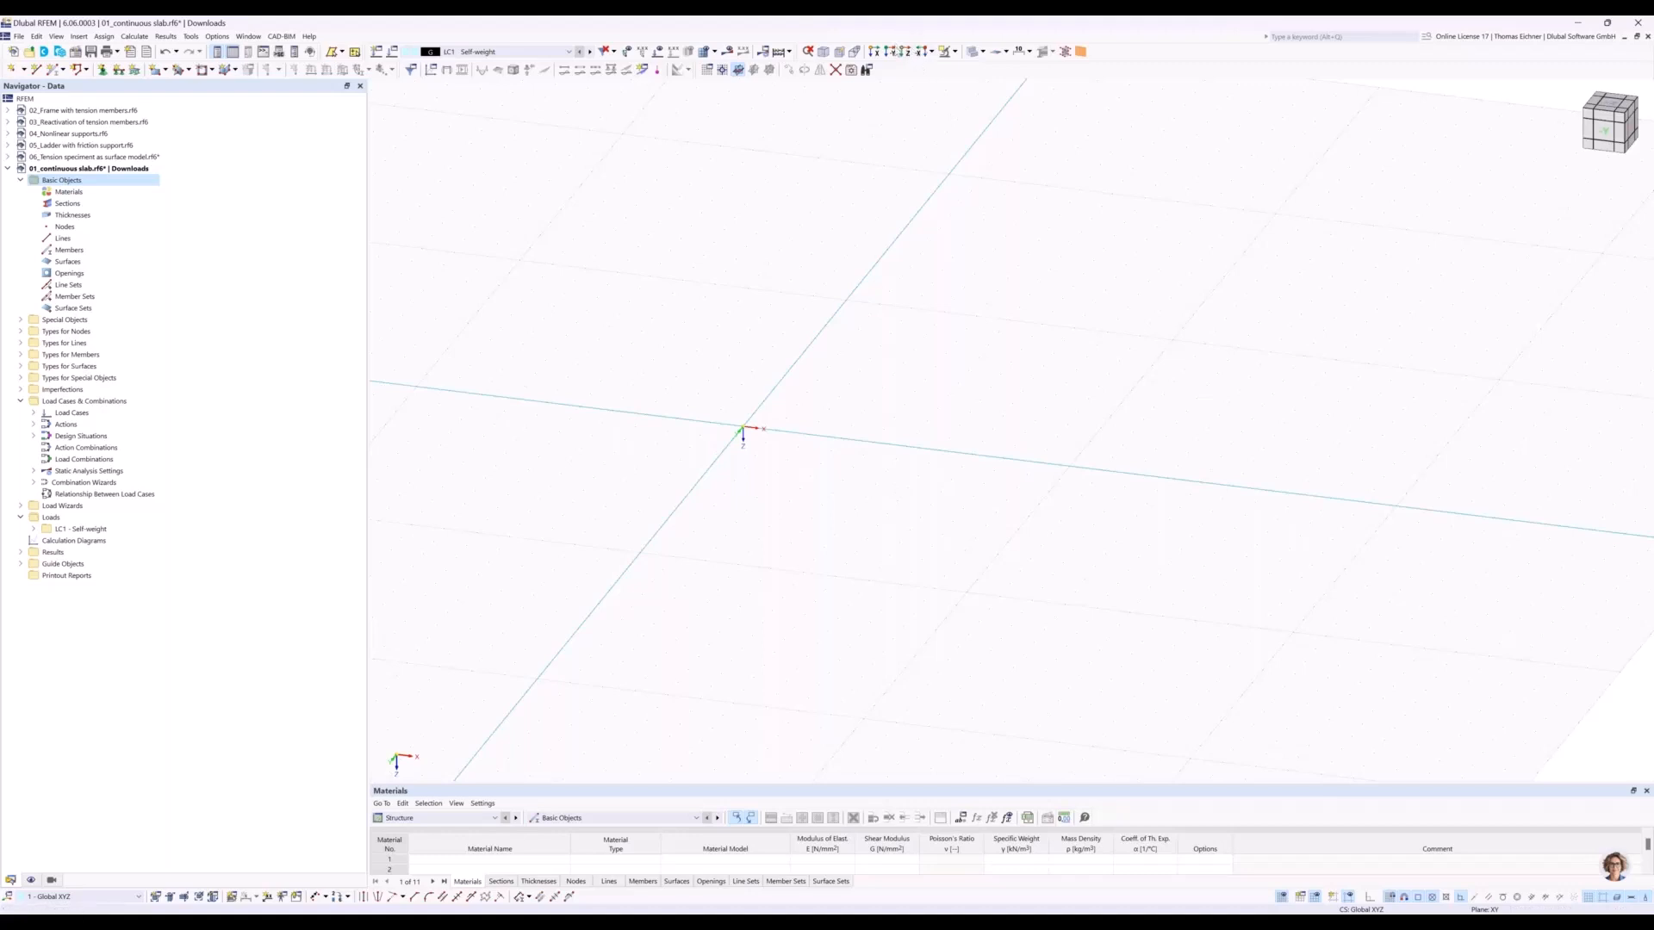
click(905, 54)
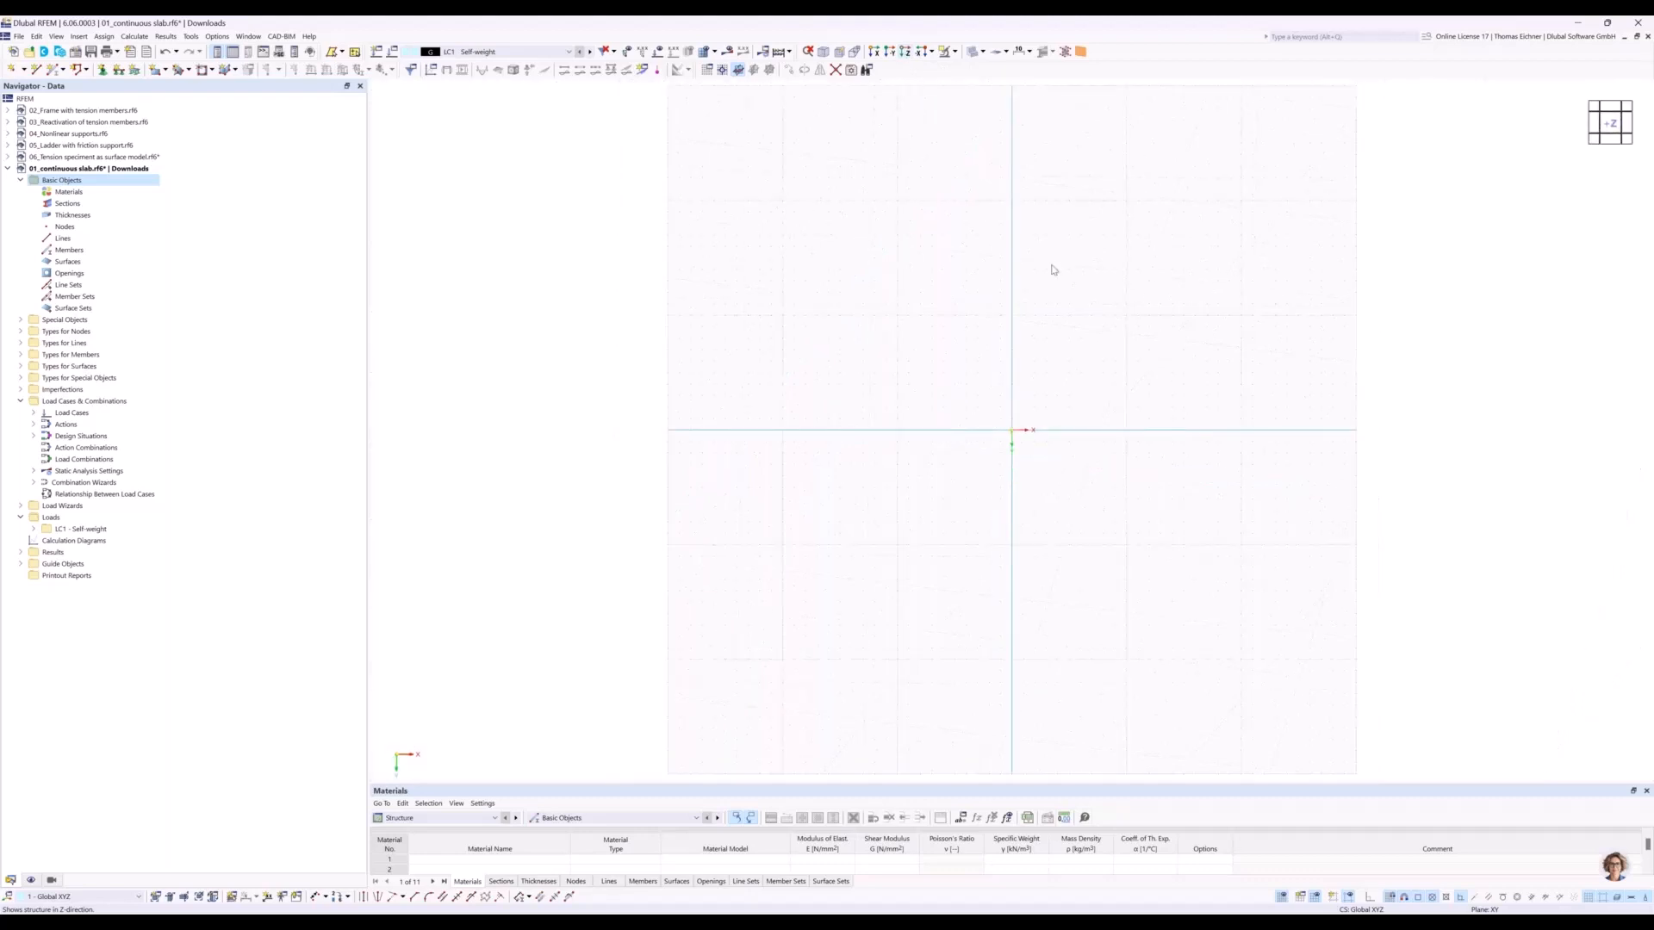
scroll(1313, 487, up, 5)
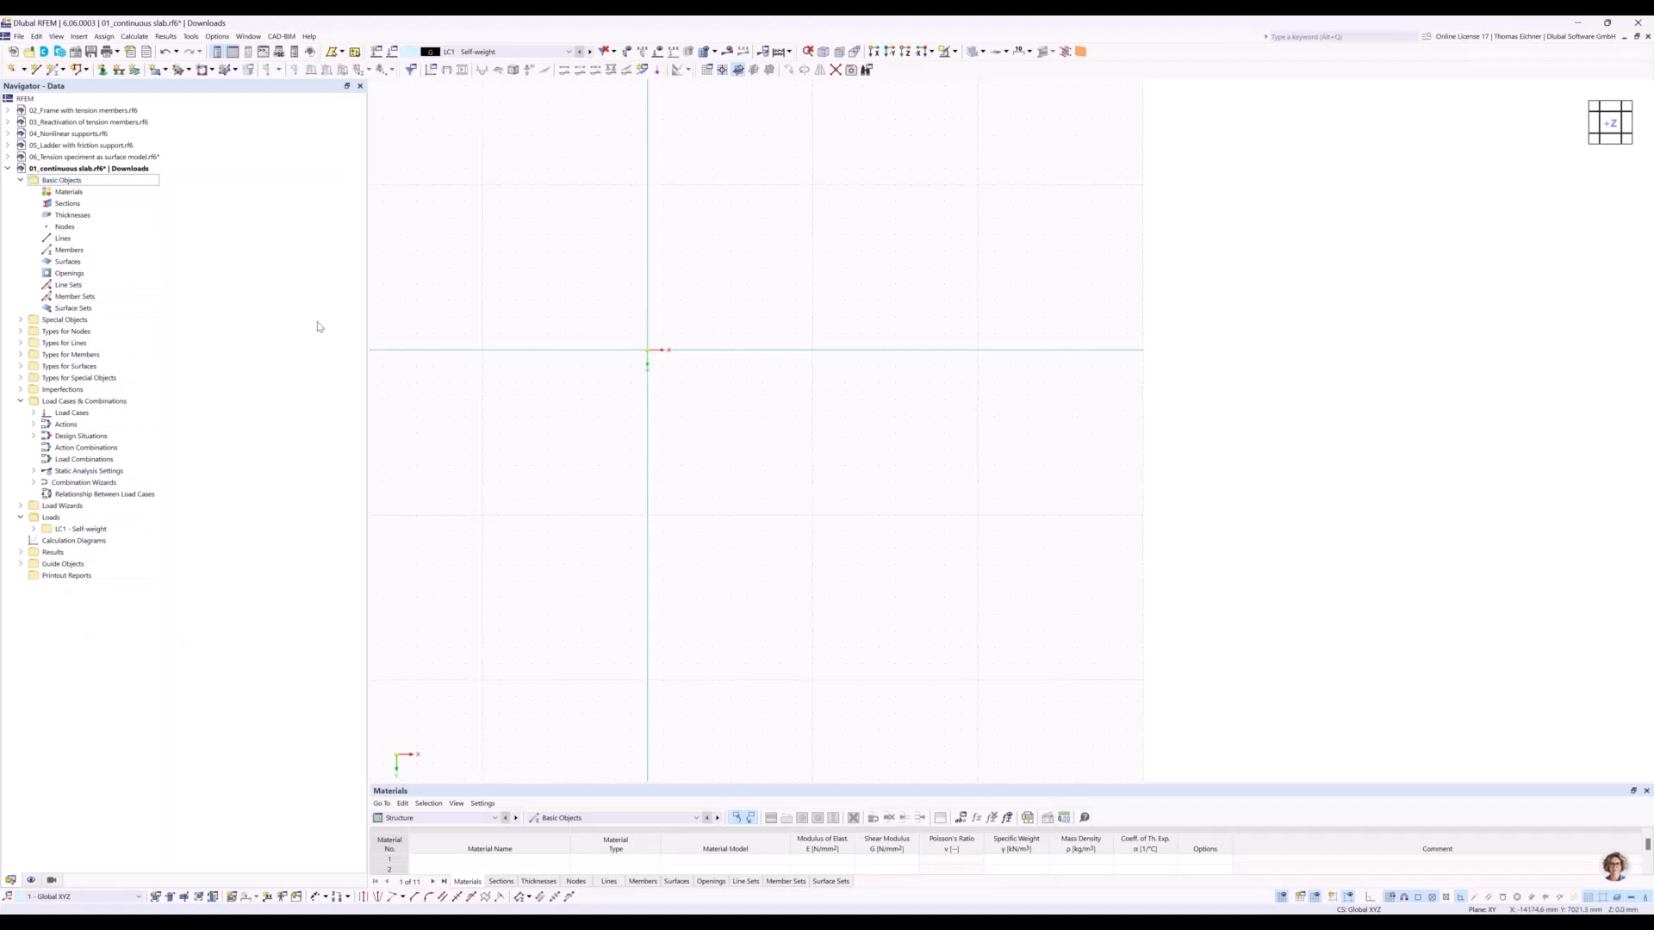
right_click(66, 195)
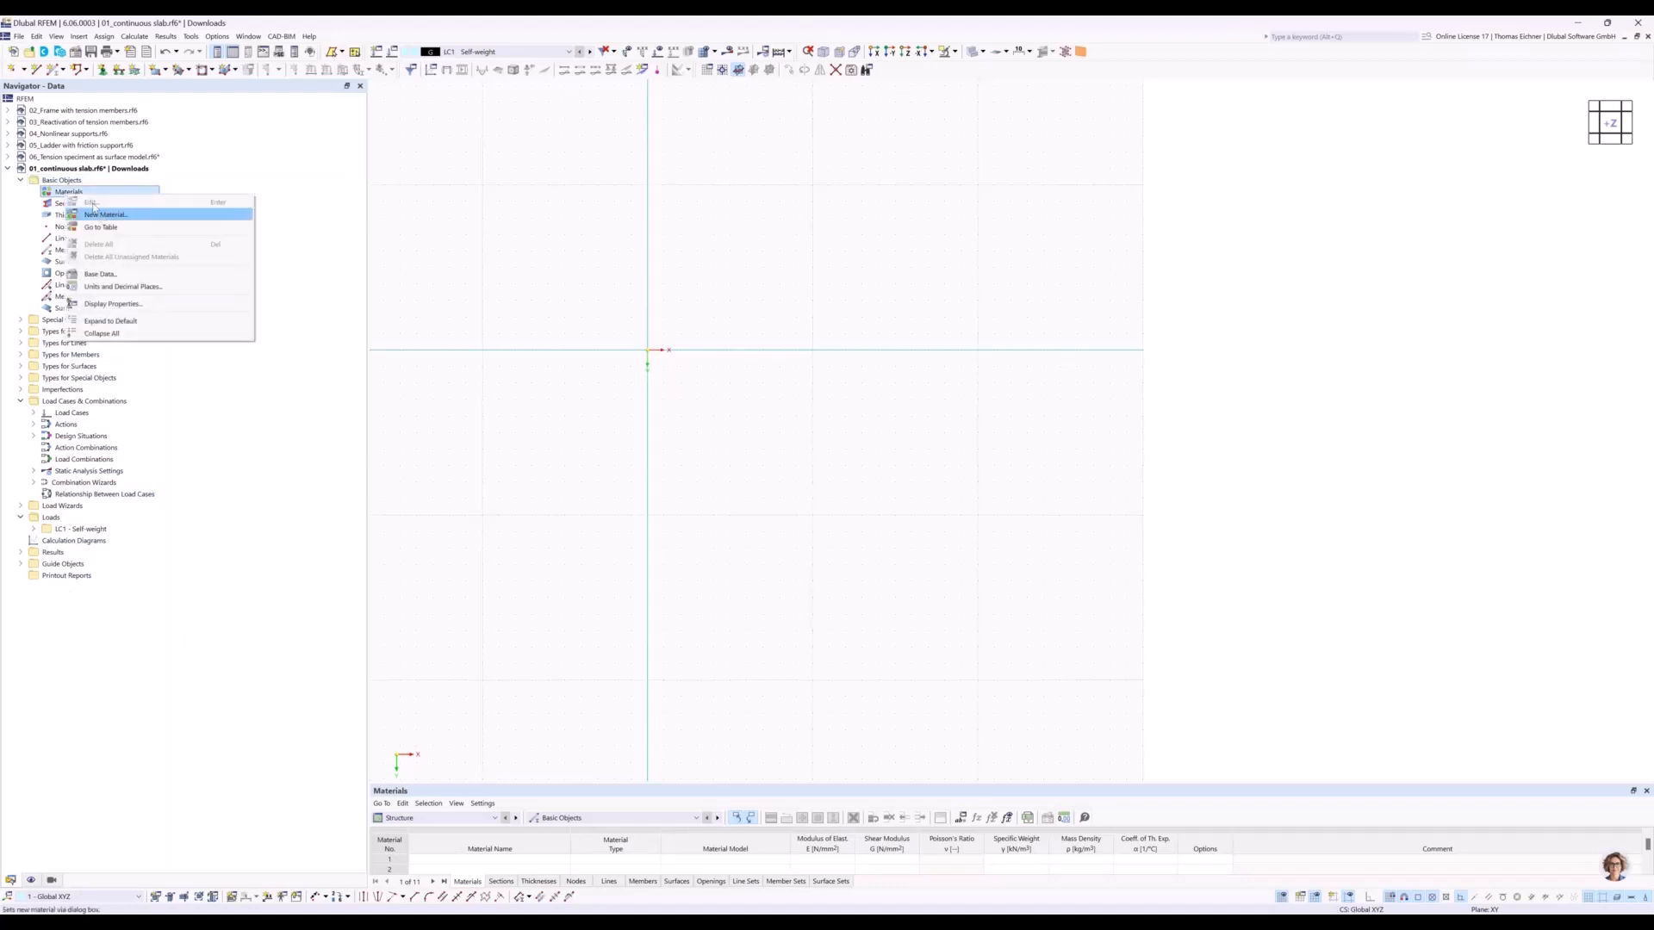
click(56, 204)
right_click(62, 205)
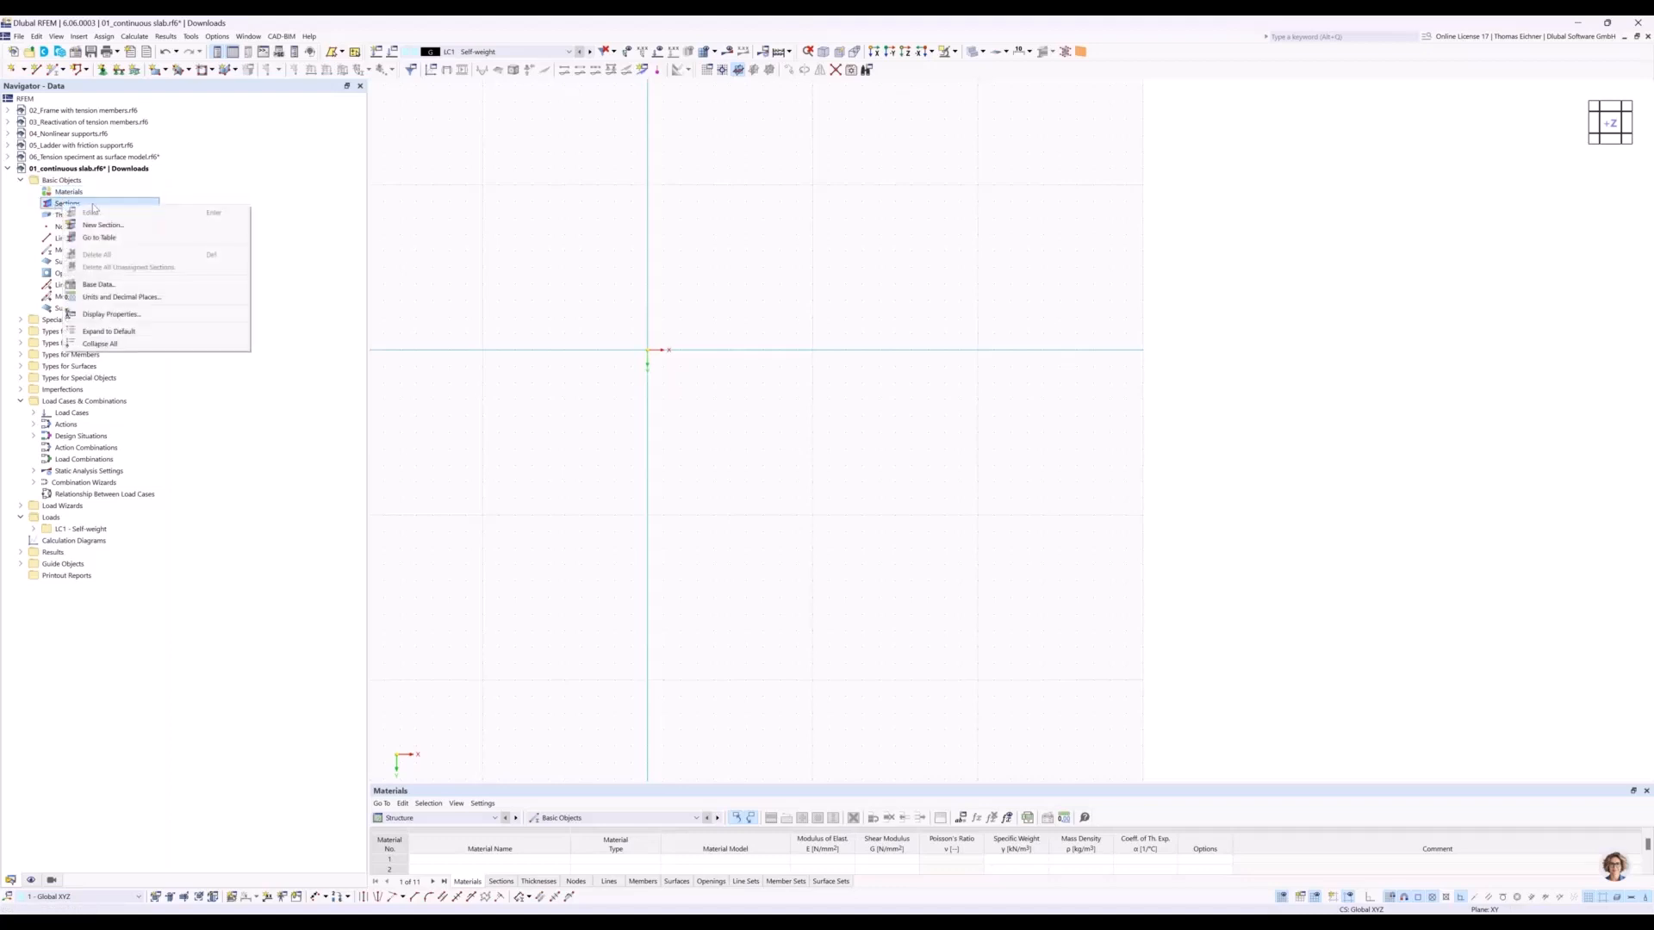
click(51, 214)
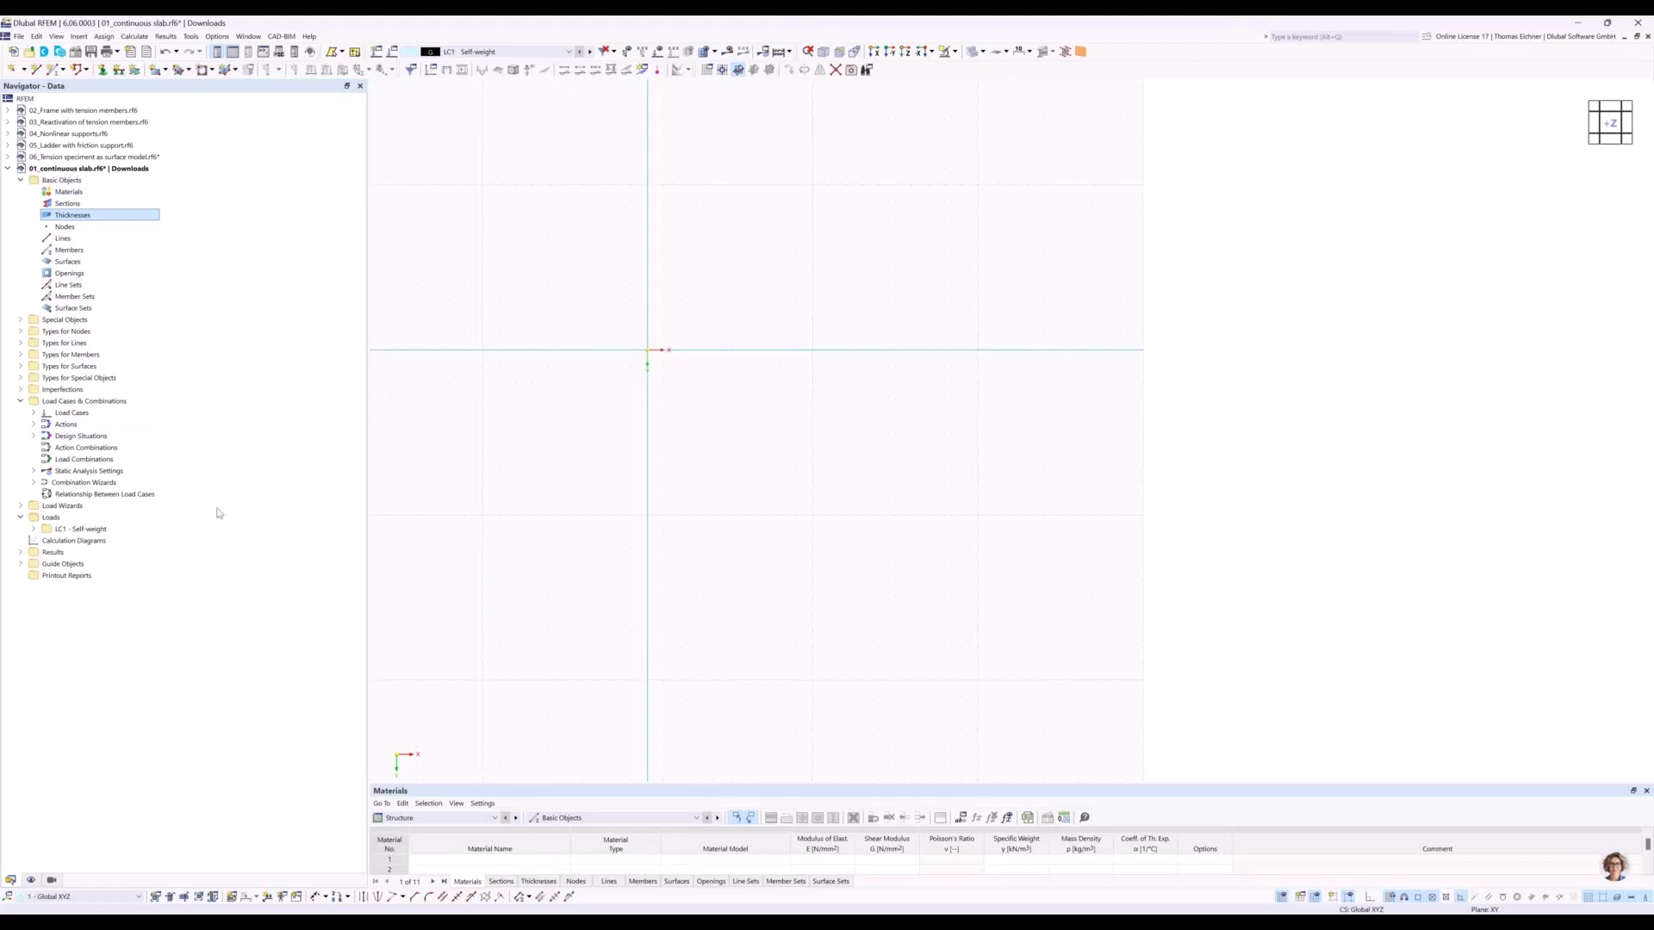
Start a new rectangular surface with Standard stiffness and create a new thickness for it.
drag(368, 495, 279, 494)
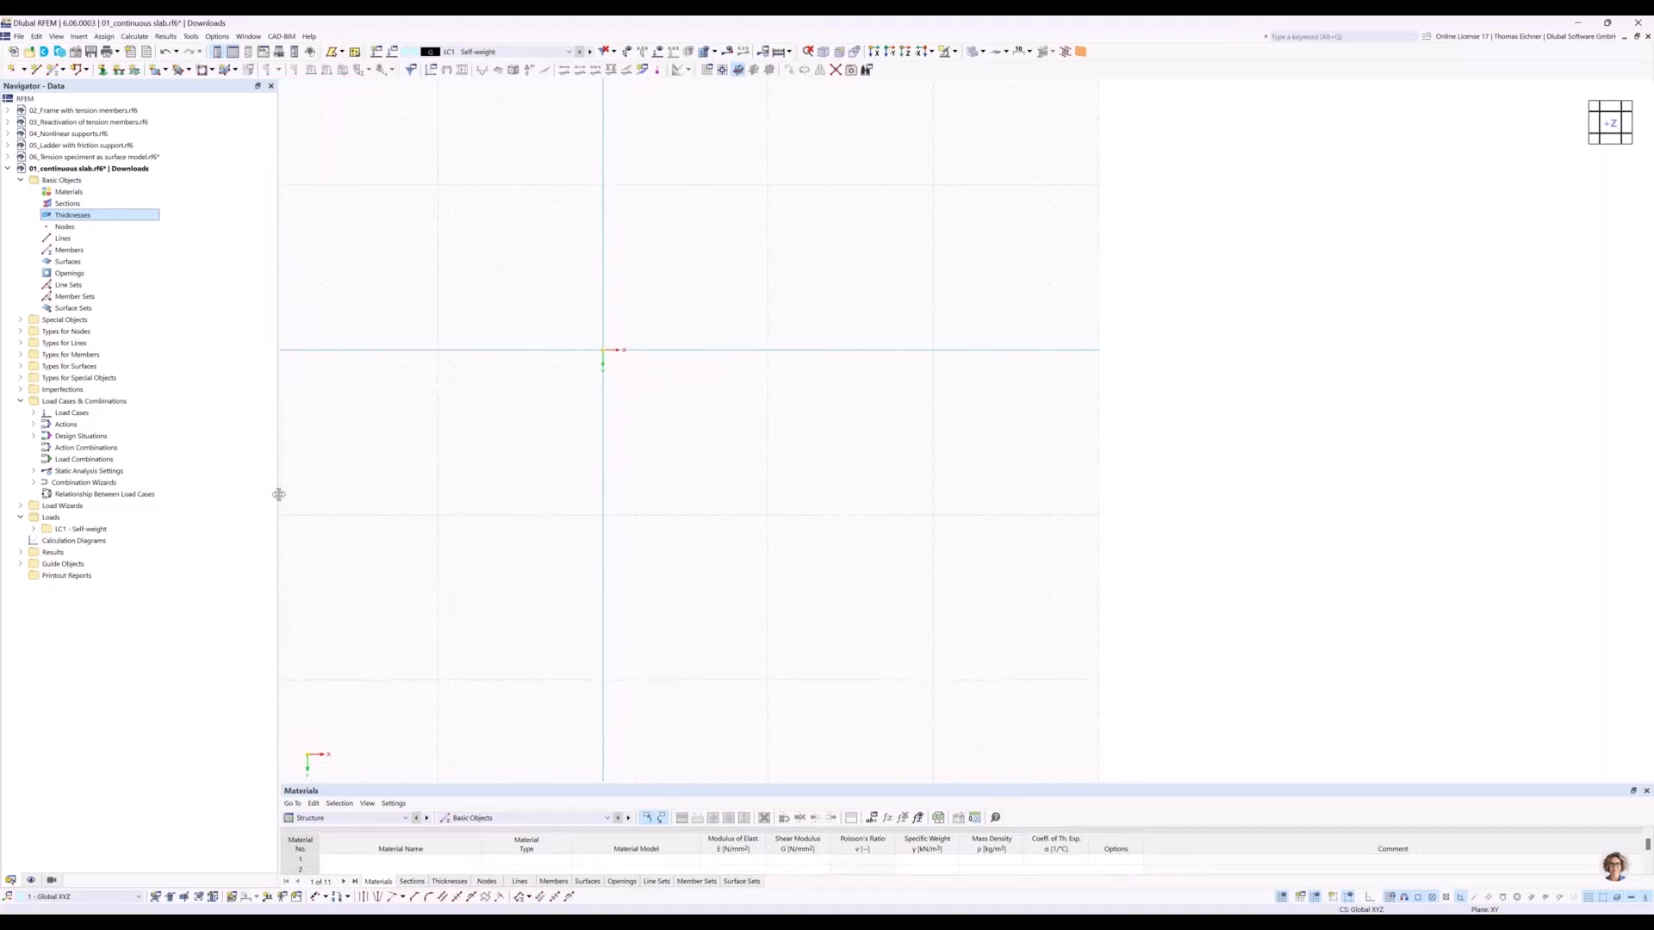
middle_drag(603, 351, 768, 365)
scroll(639, 362, down, 3)
middle_drag(578, 371, 587, 412)
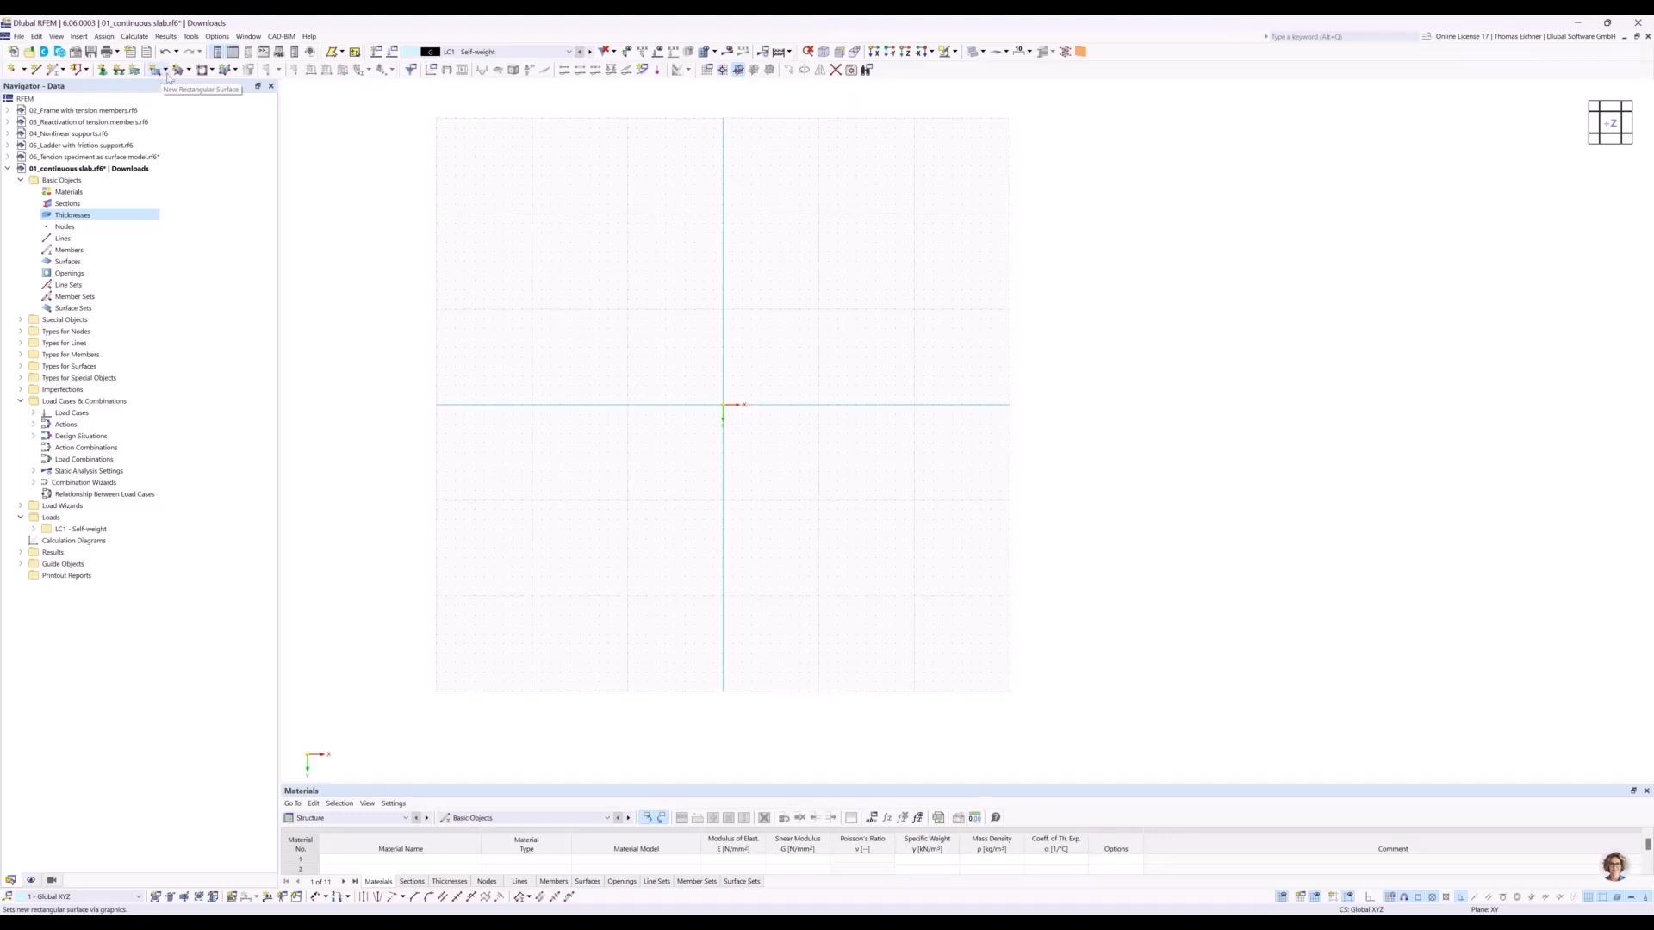
click(166, 71)
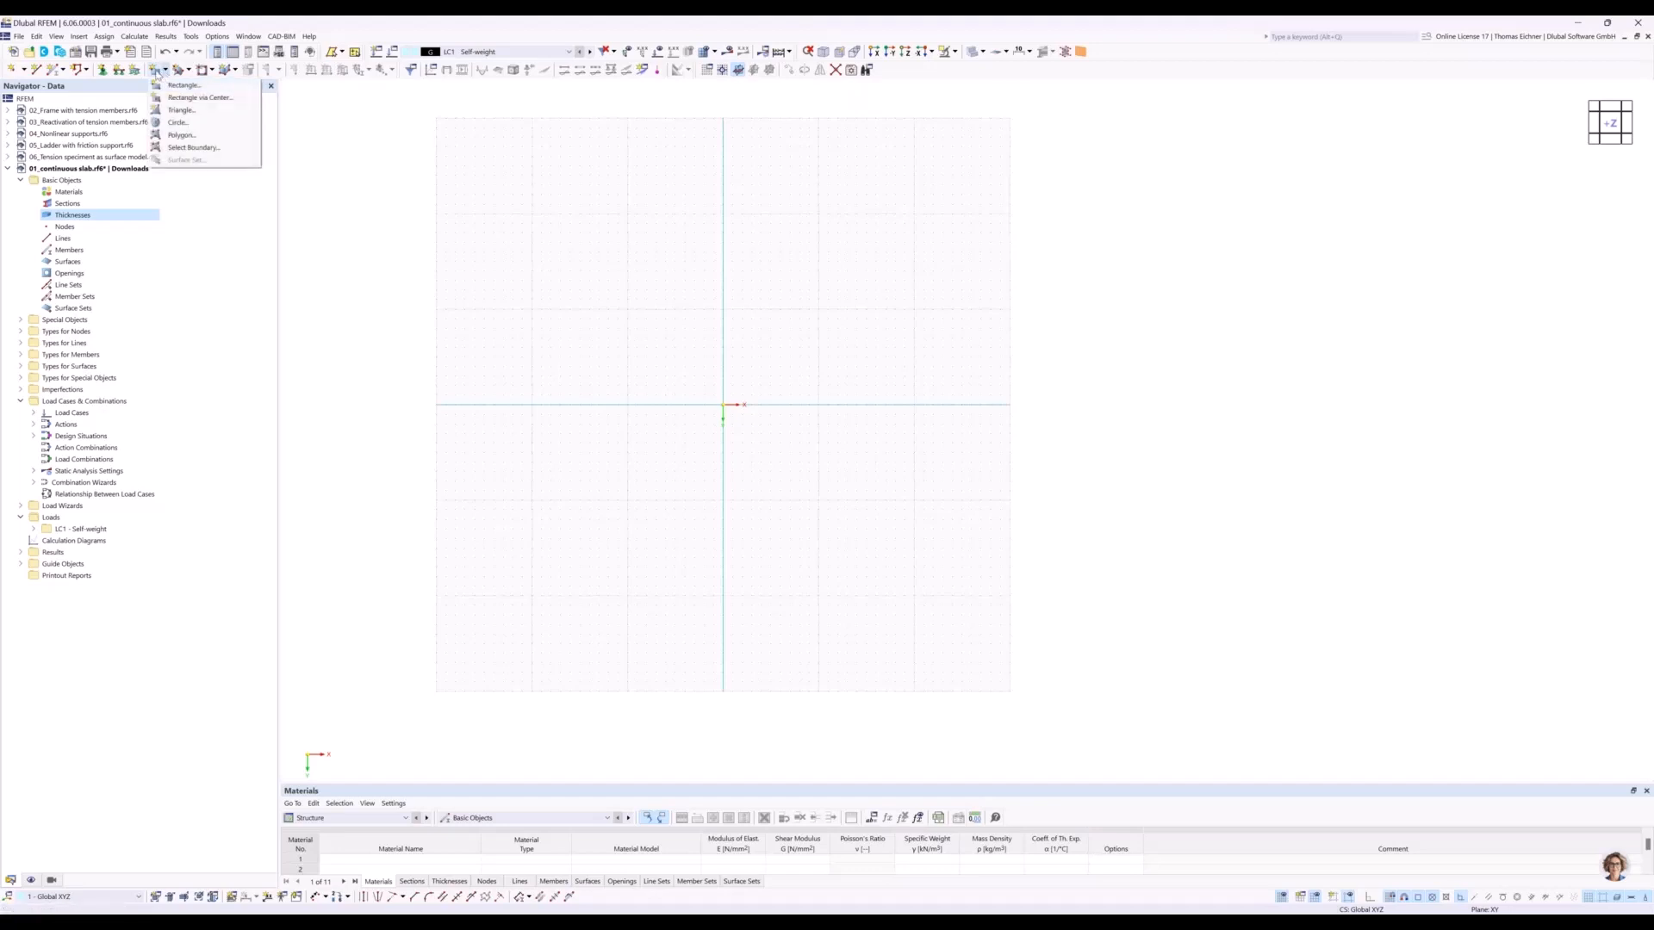
click(174, 91)
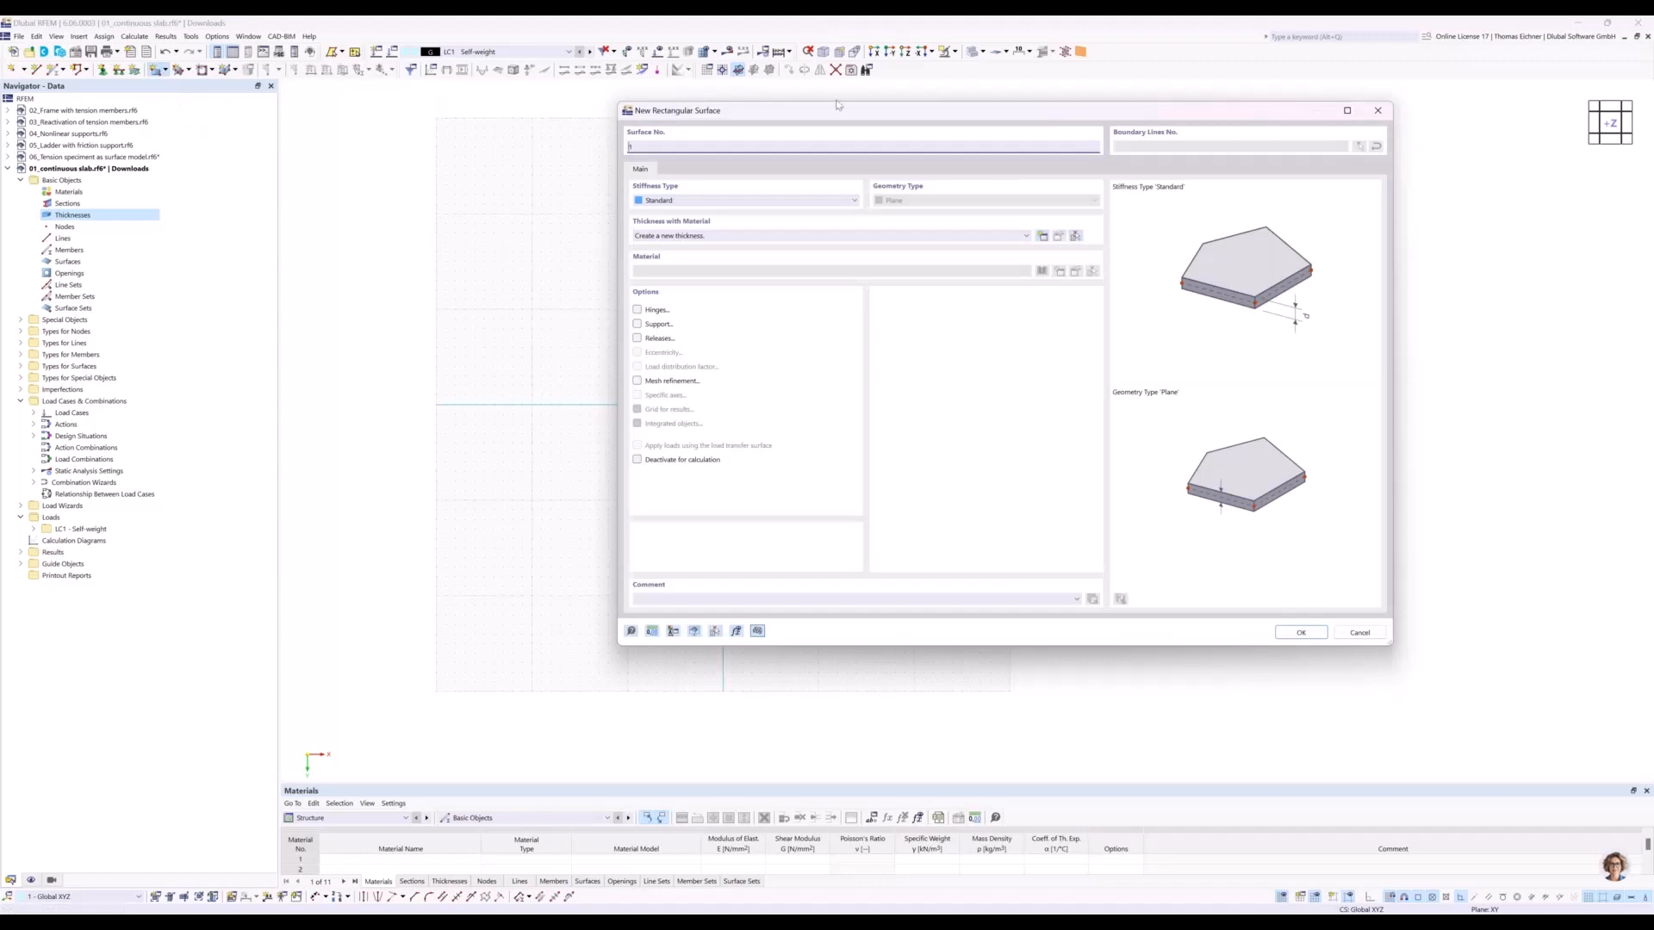
drag(641, 115, 343, 110)
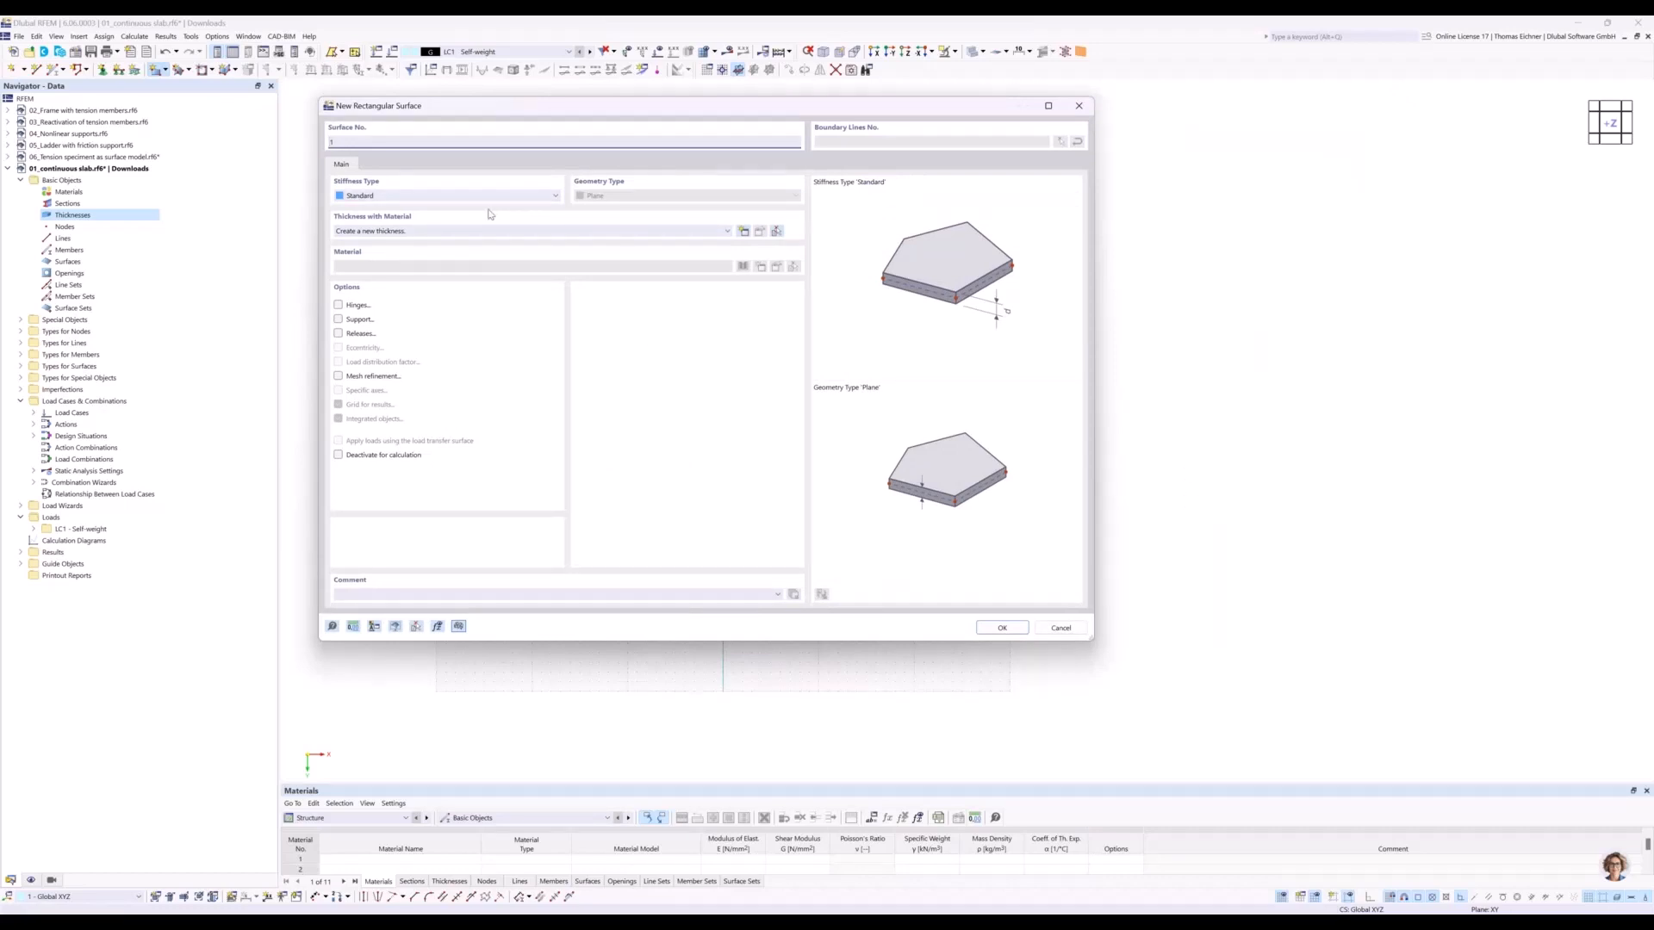
click(375, 233)
click(374, 232)
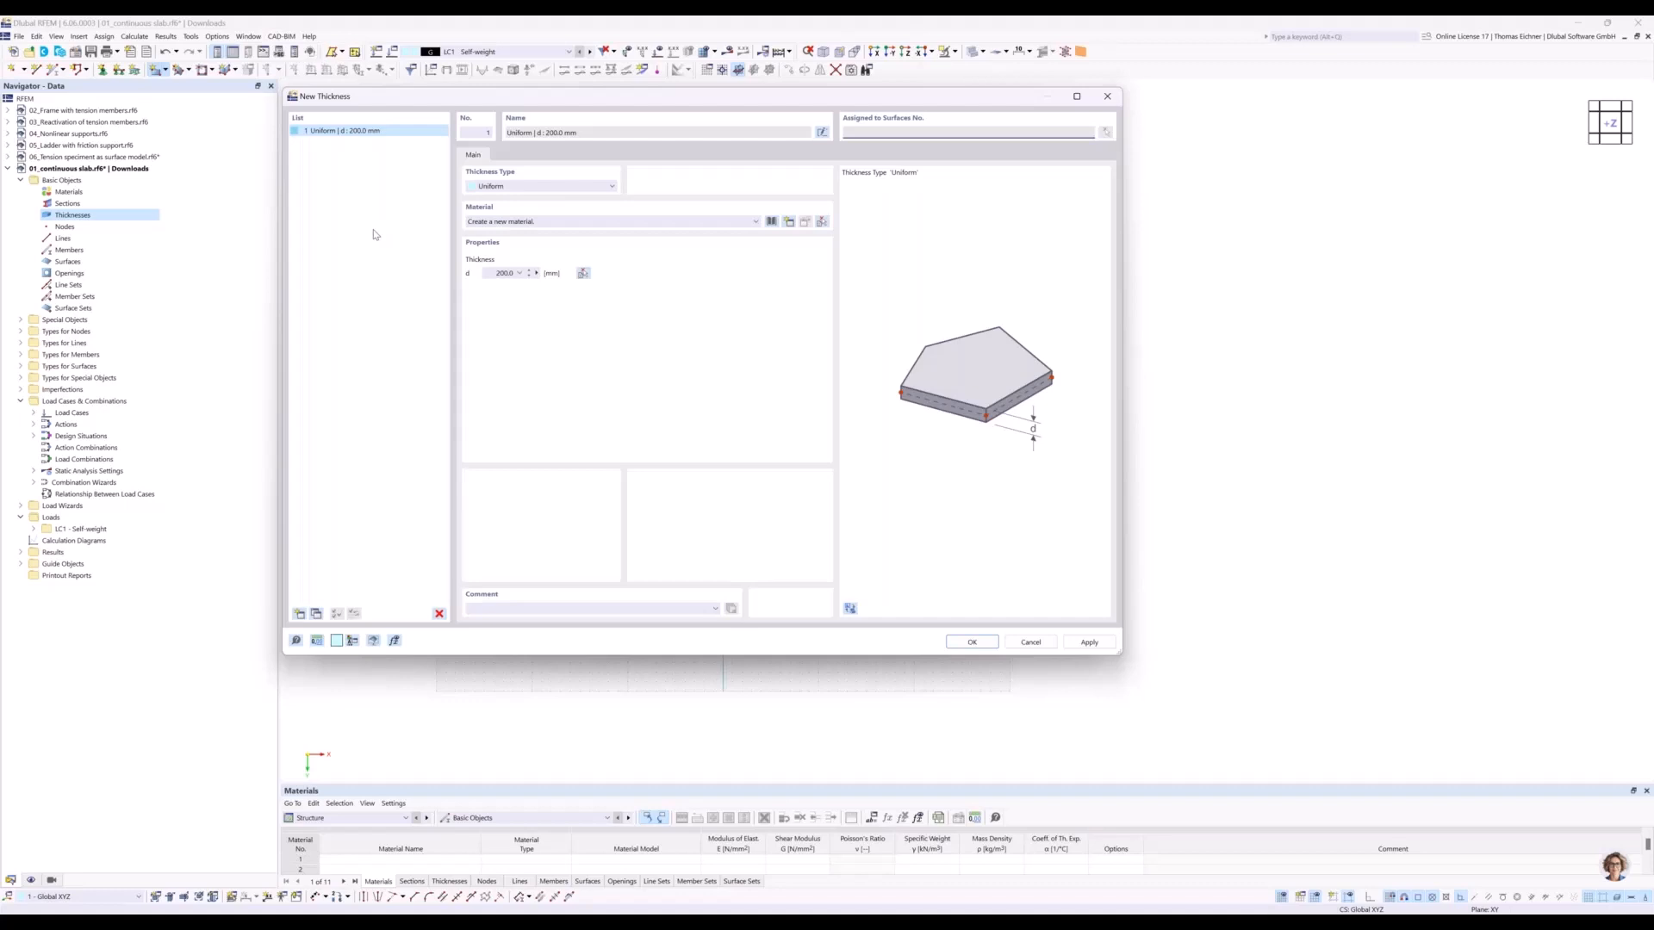
Try the Variable - 3 Nodes thickness type and return the type to Uniform.
click(499, 187)
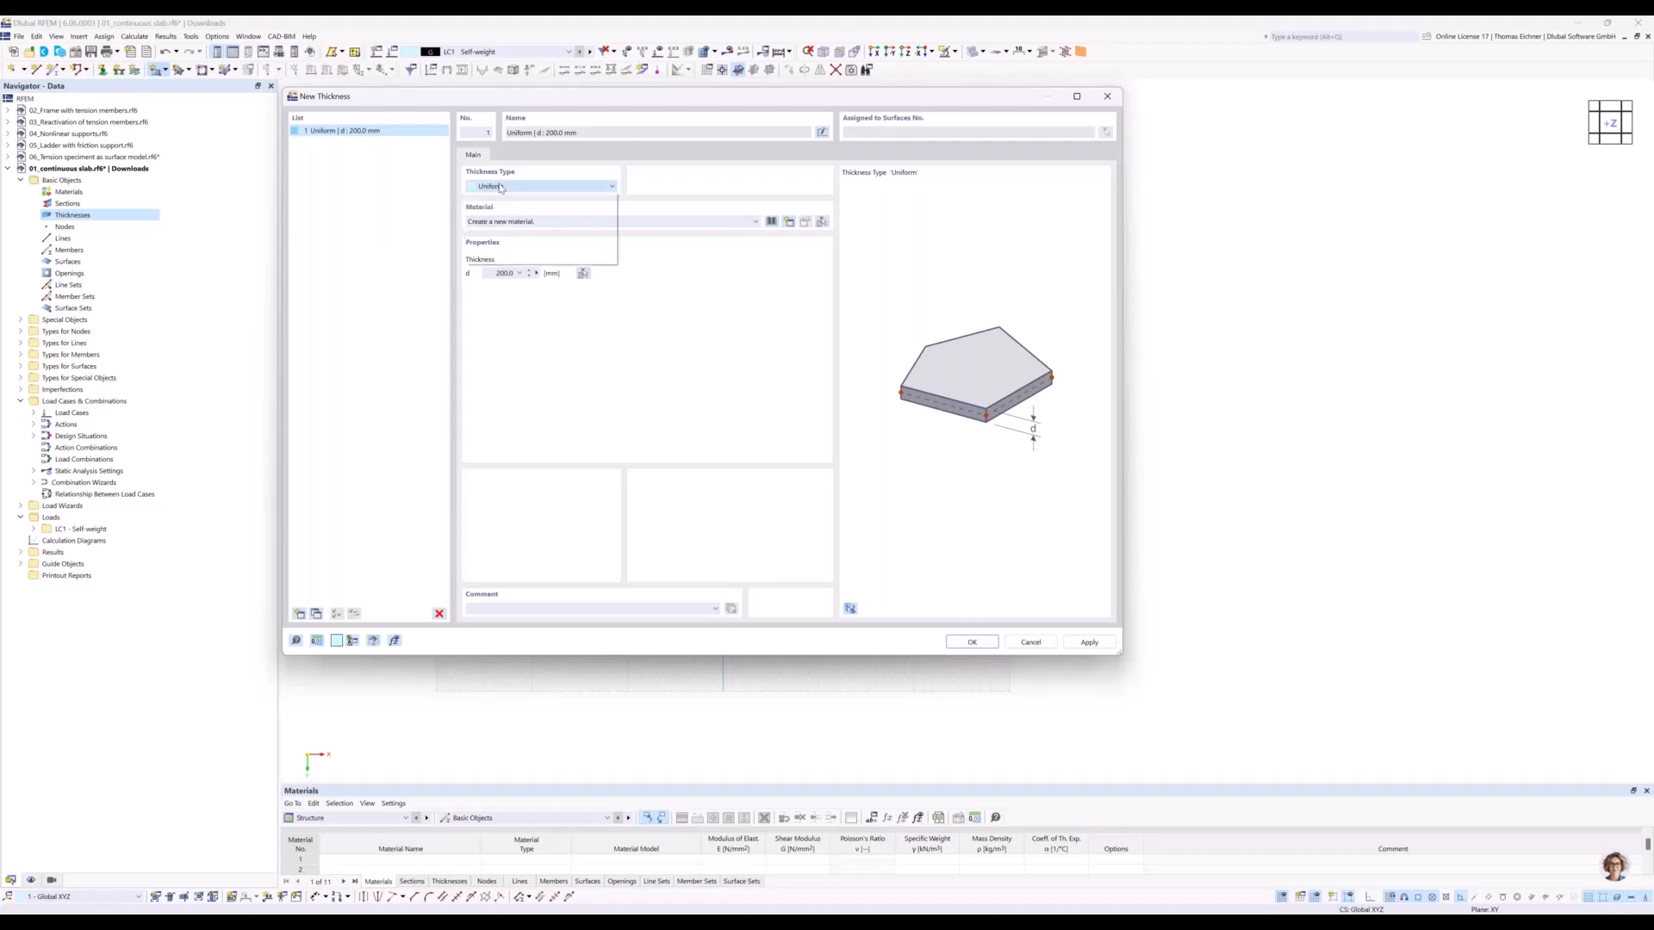
click(508, 207)
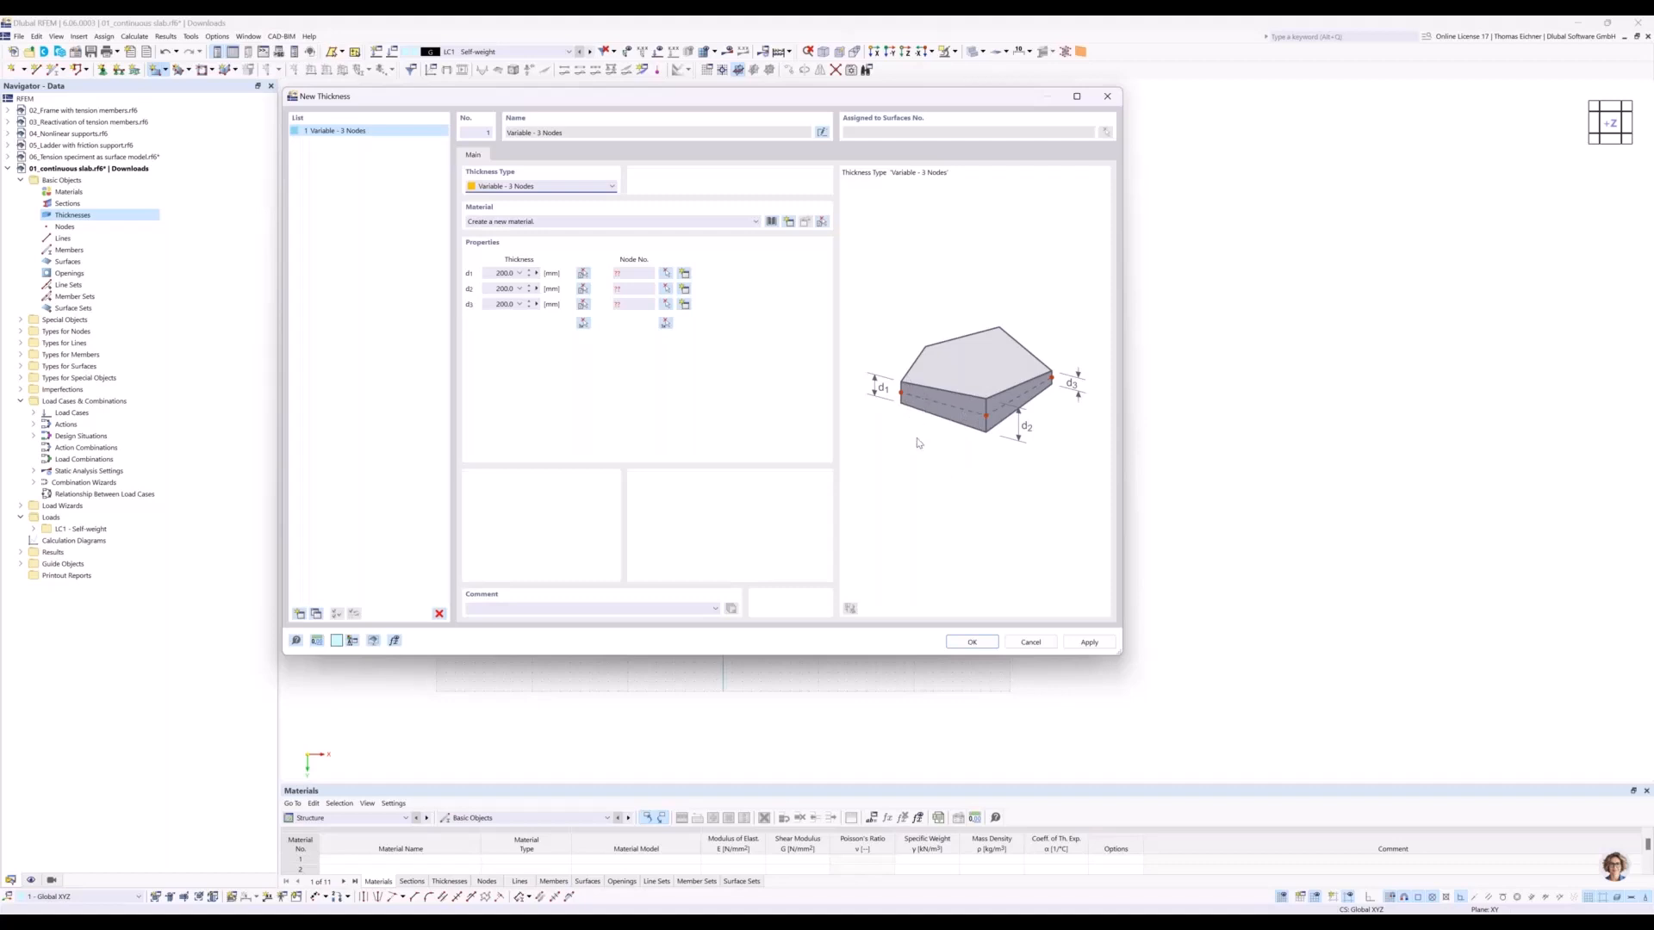
click(608, 188)
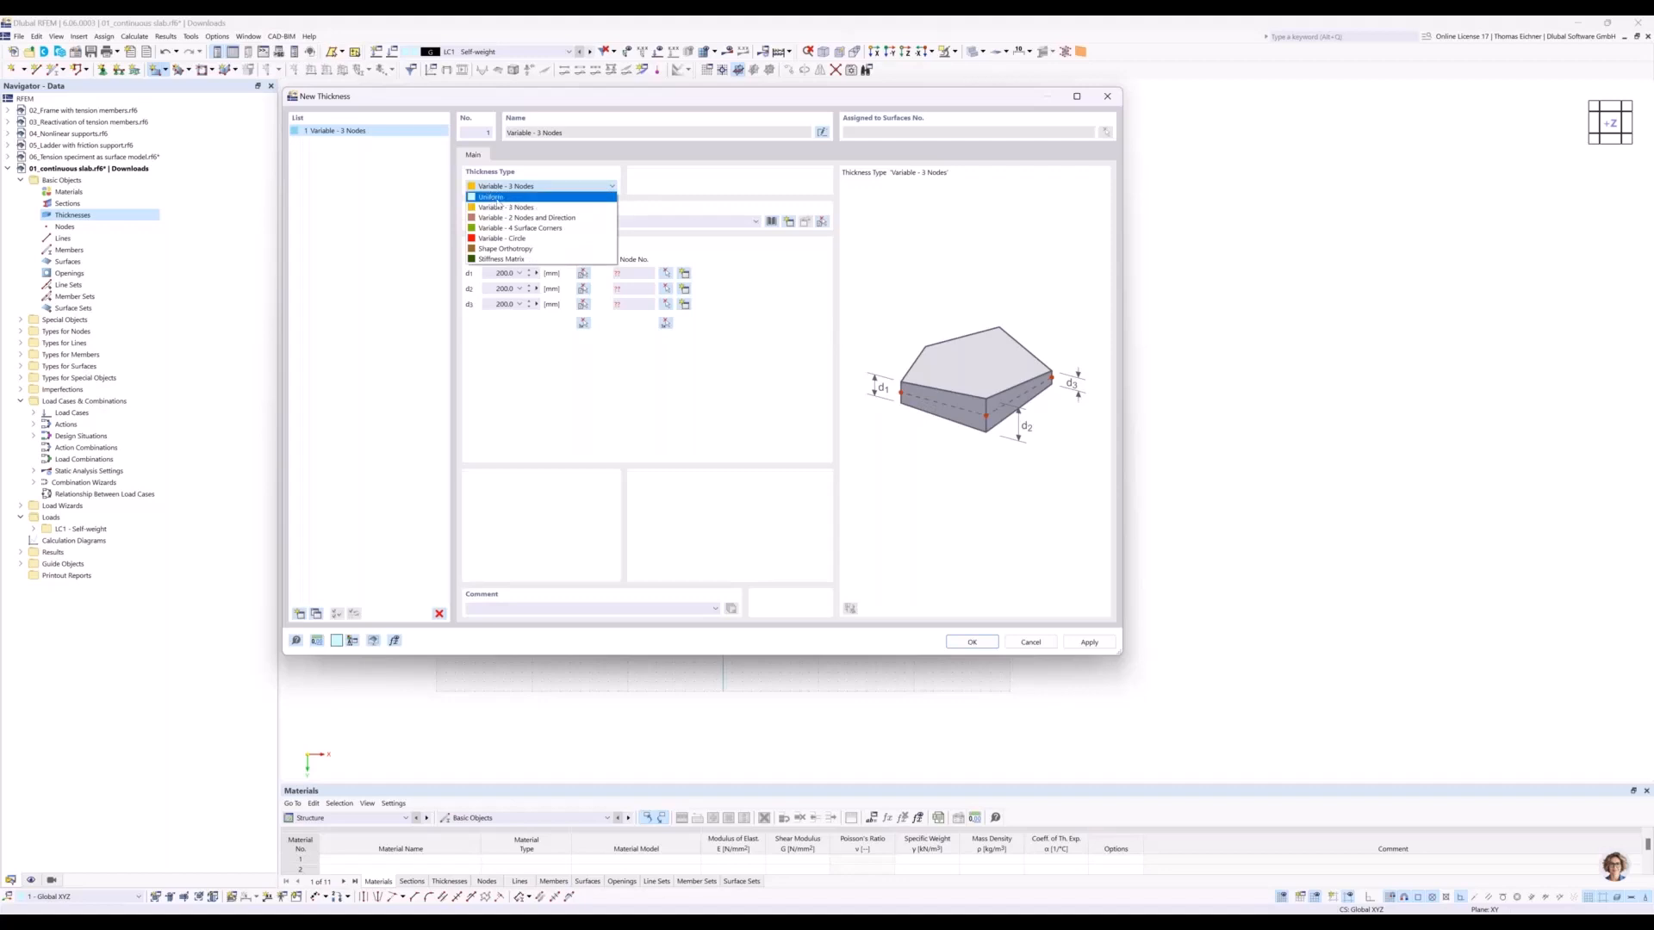
click(497, 197)
Set the uniform thickness to 300 mm and create a new material for it.
double_click(504, 273)
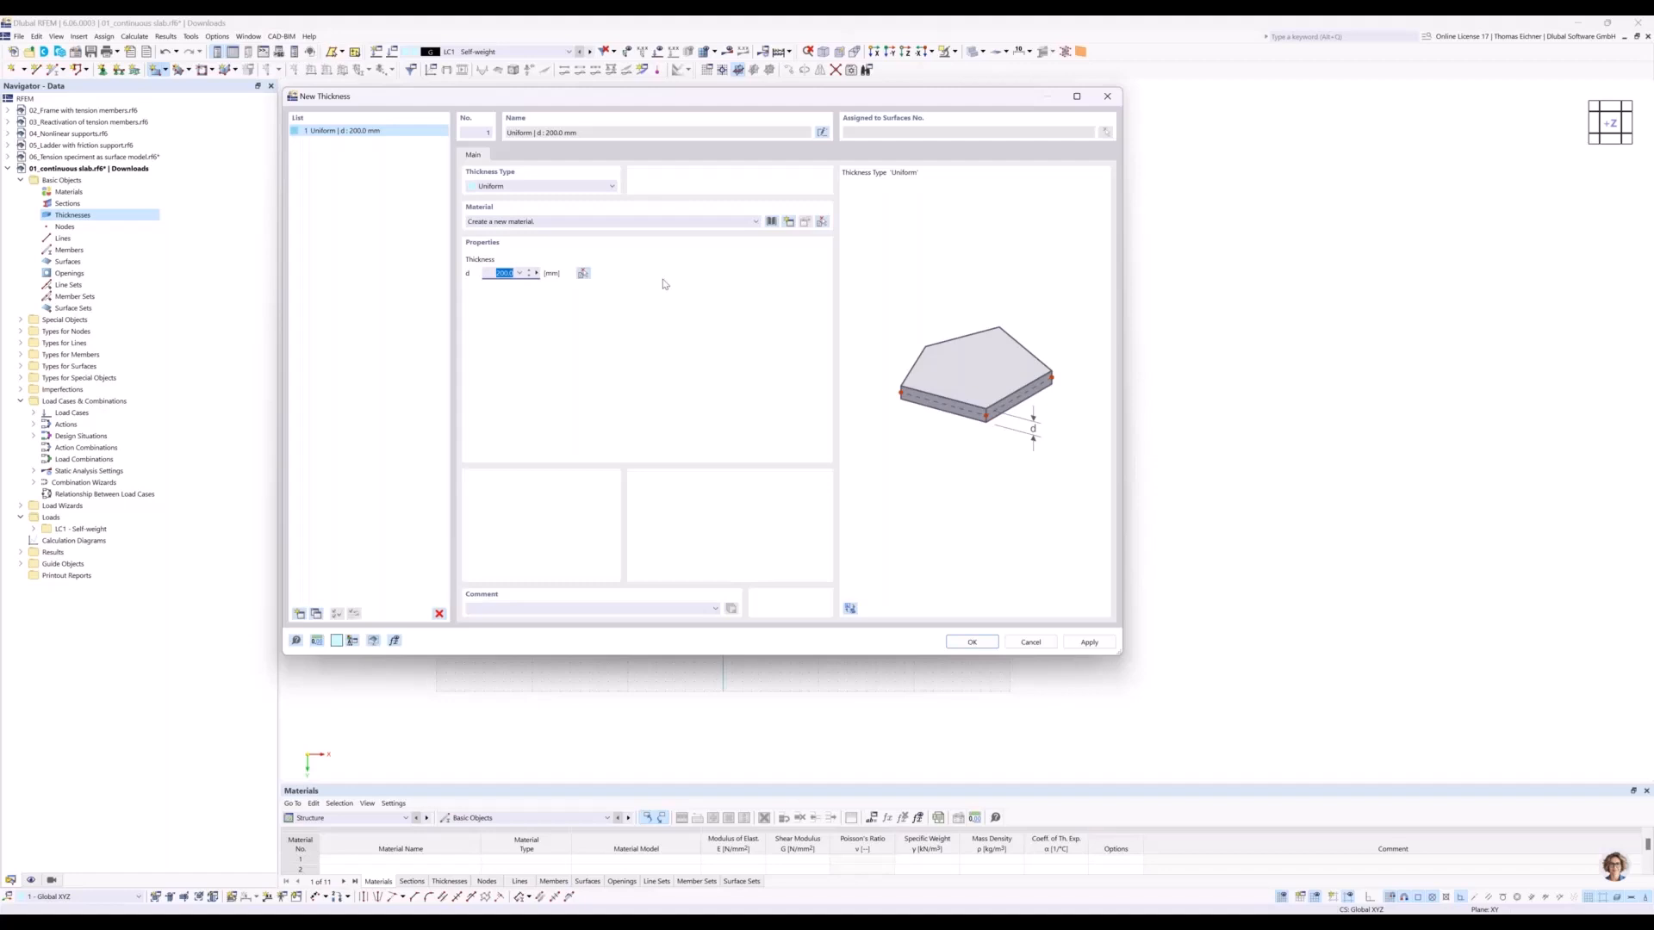
text(3)
click(550, 225)
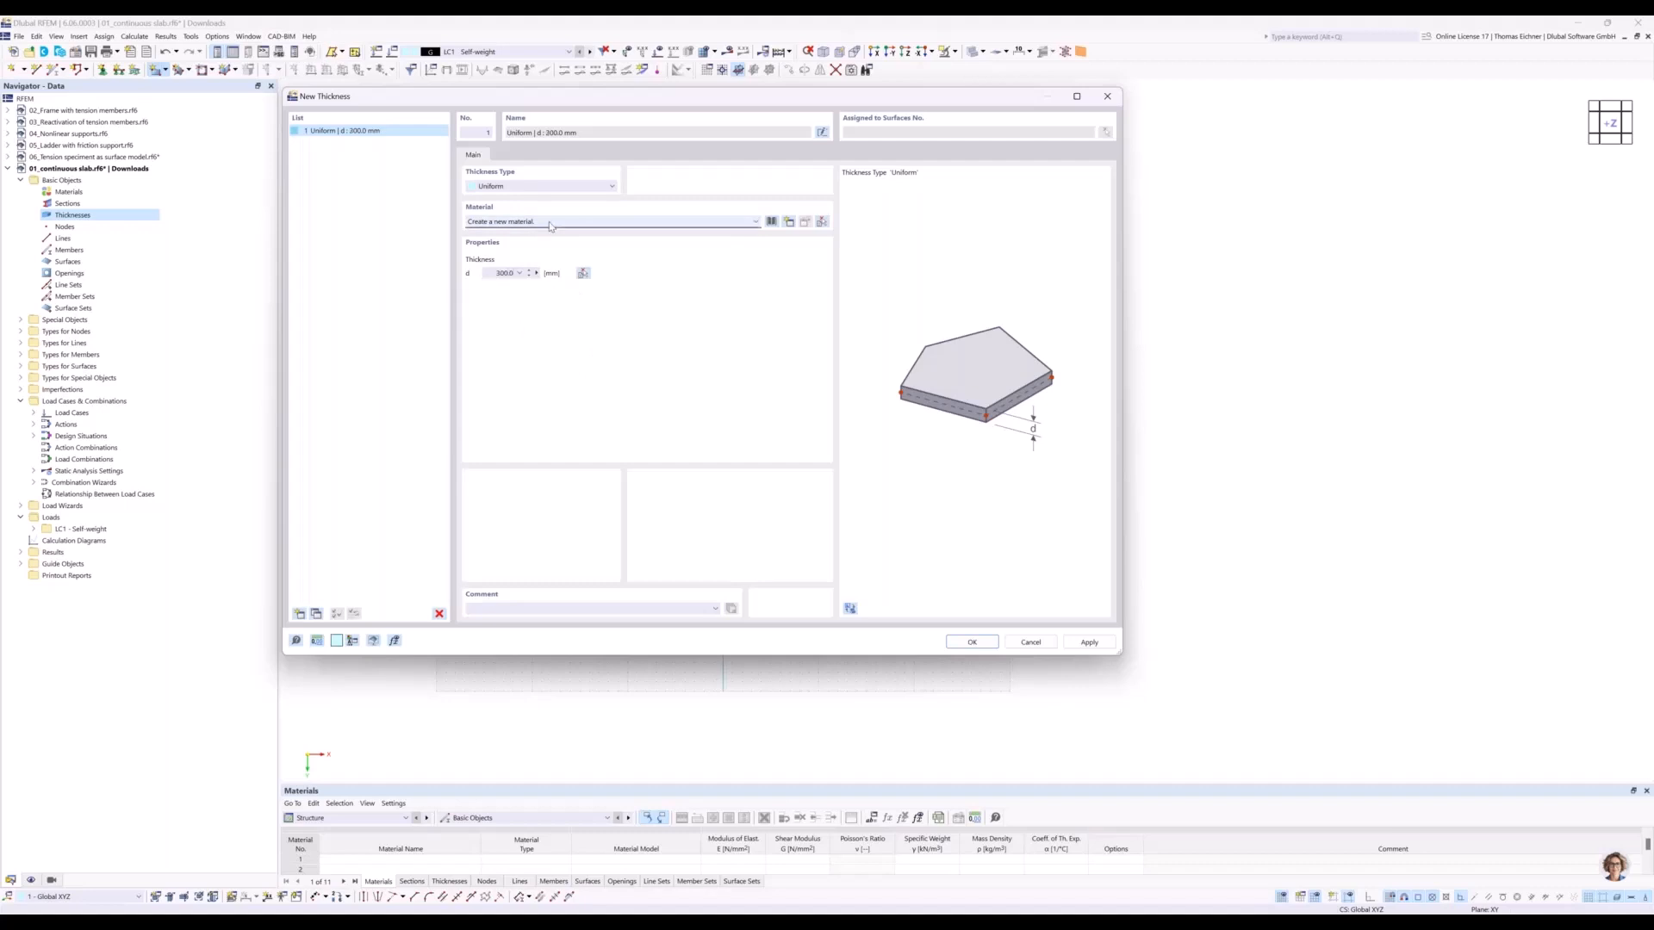
click(551, 225)
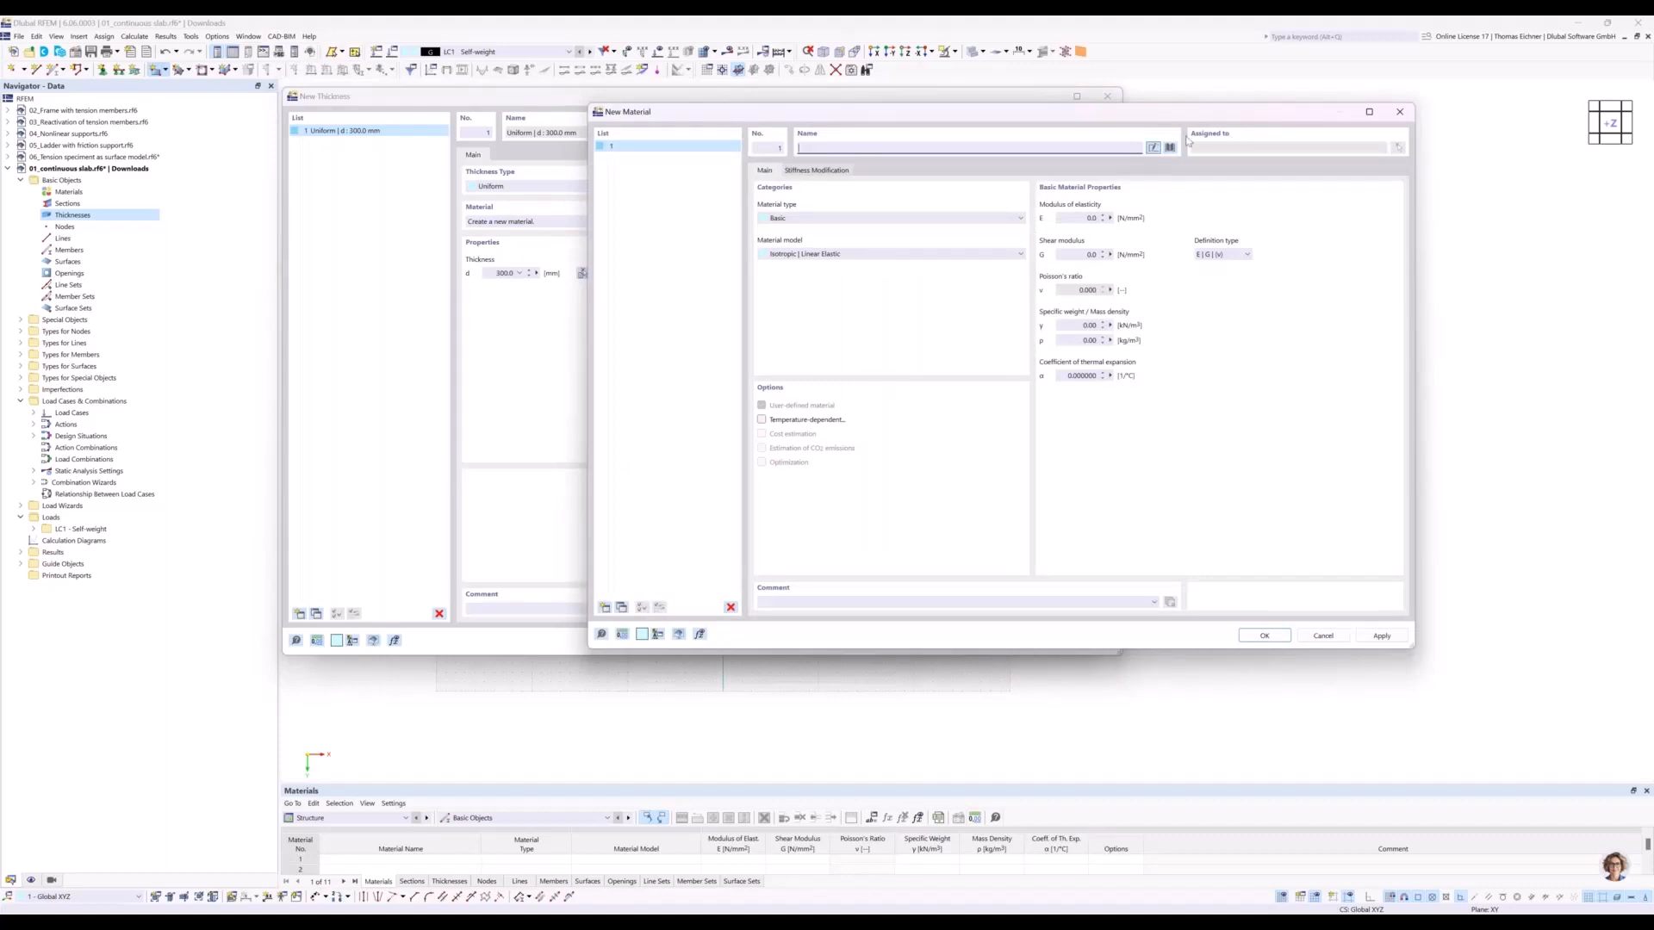
drag(1105, 112, 835, 137)
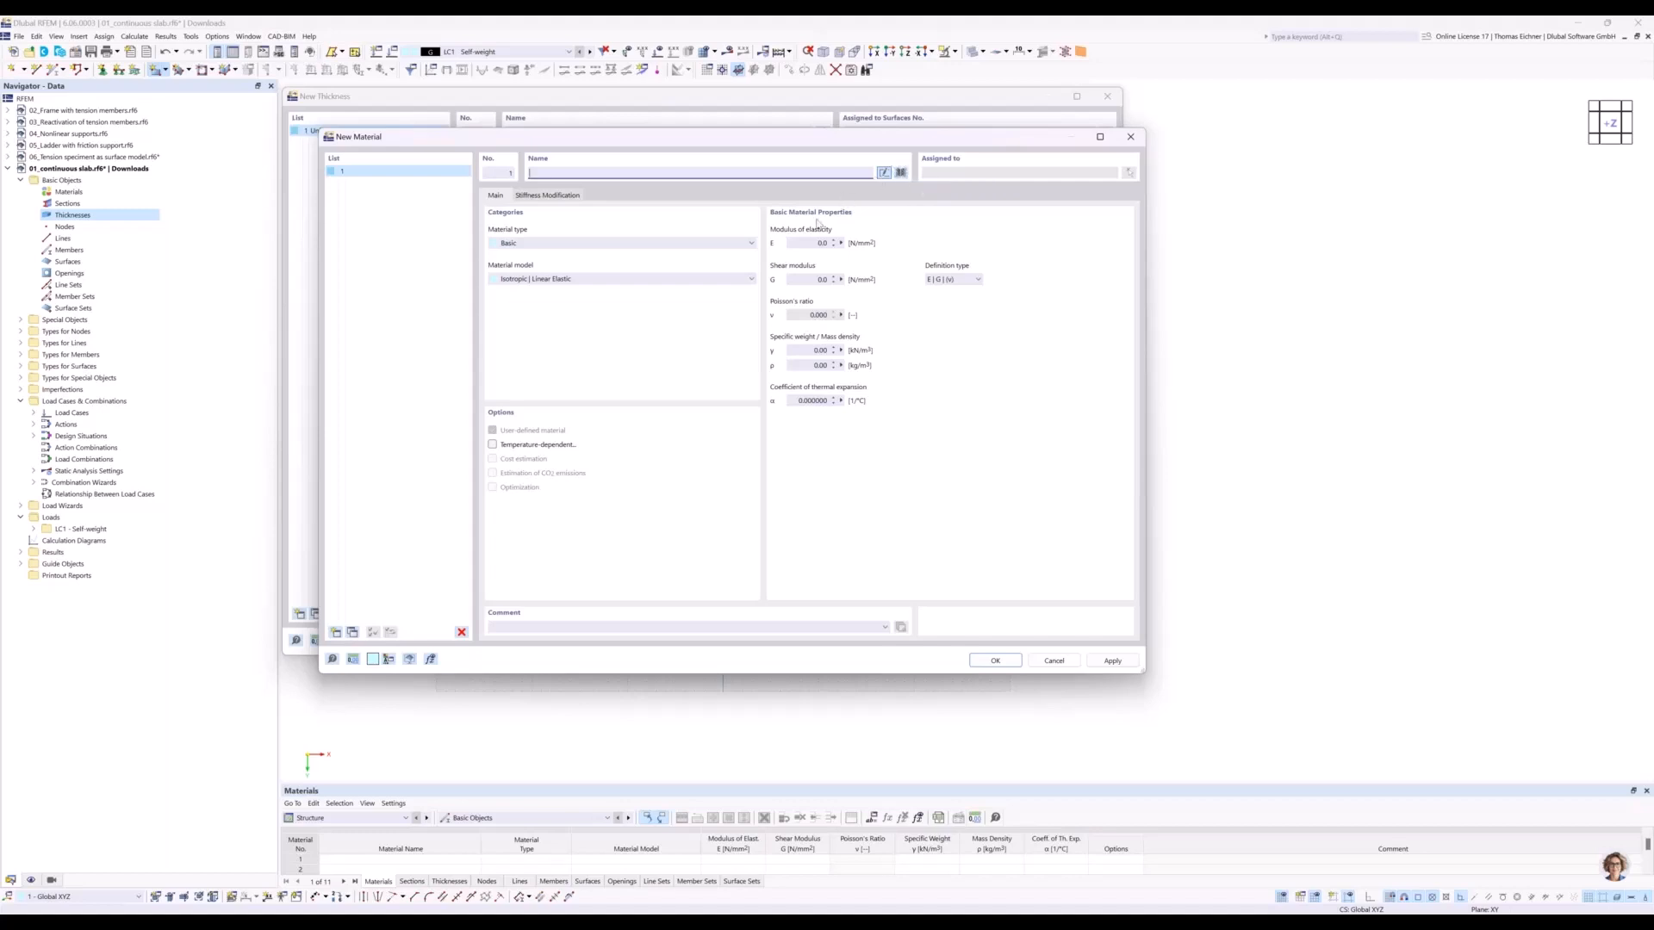
Search the material library for C30, leaving the region filter at All.
click(901, 174)
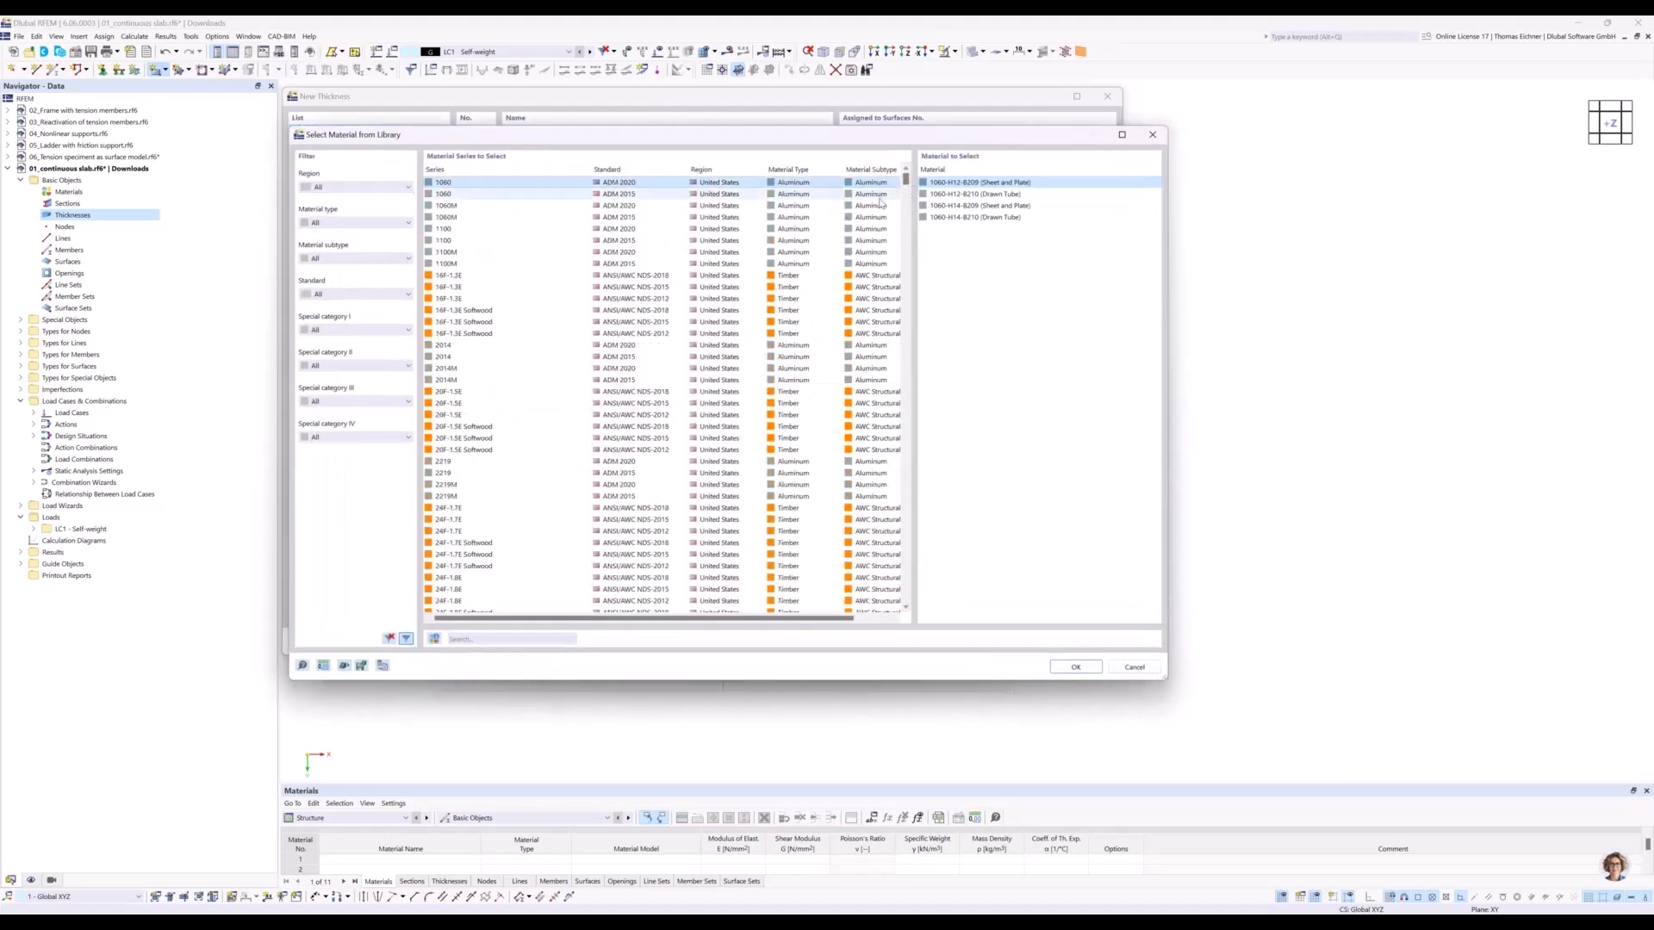
click(506, 642)
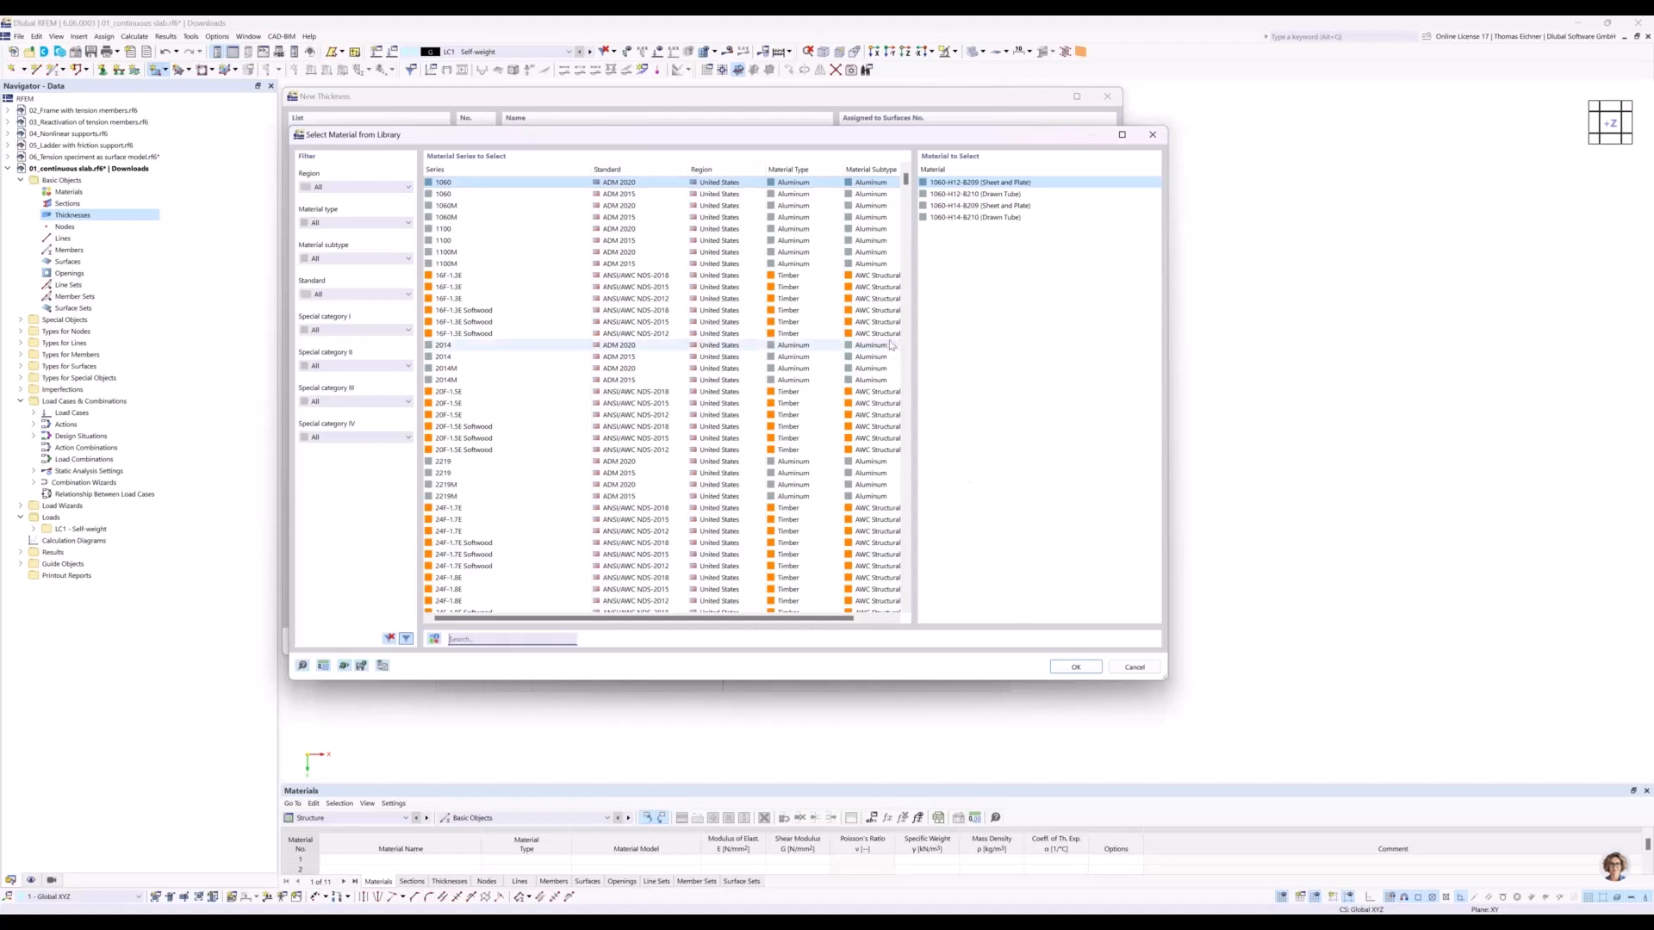
drag(874, 140, 879, 419)
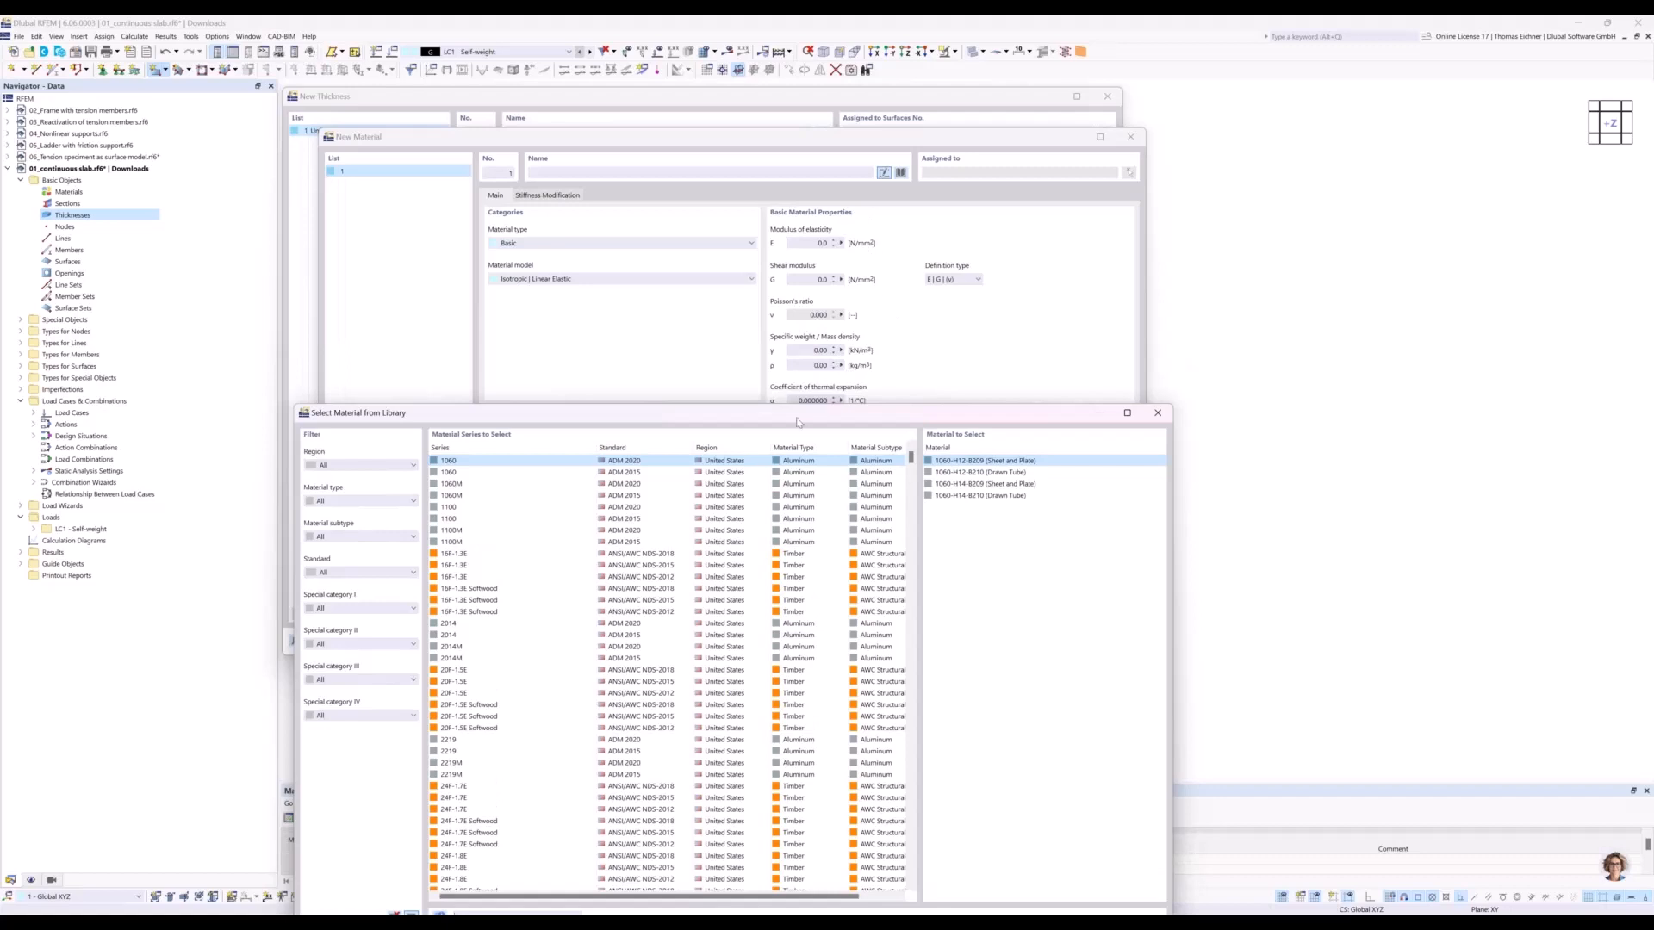
drag(813, 413, 831, 170)
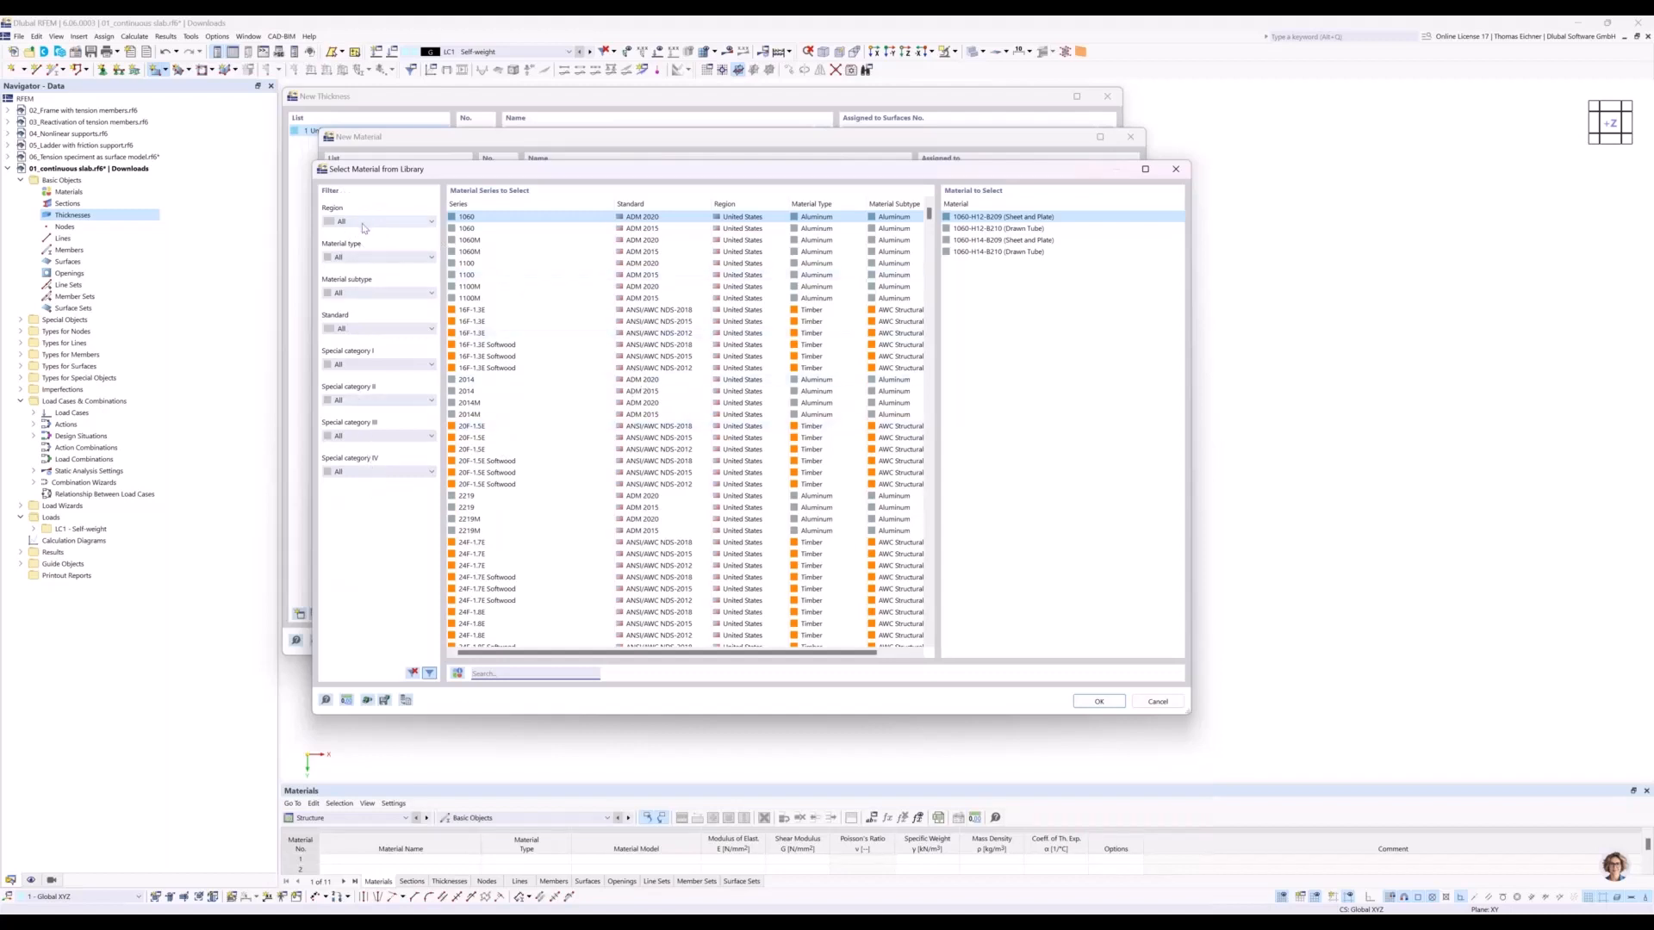
click(362, 223)
click(363, 229)
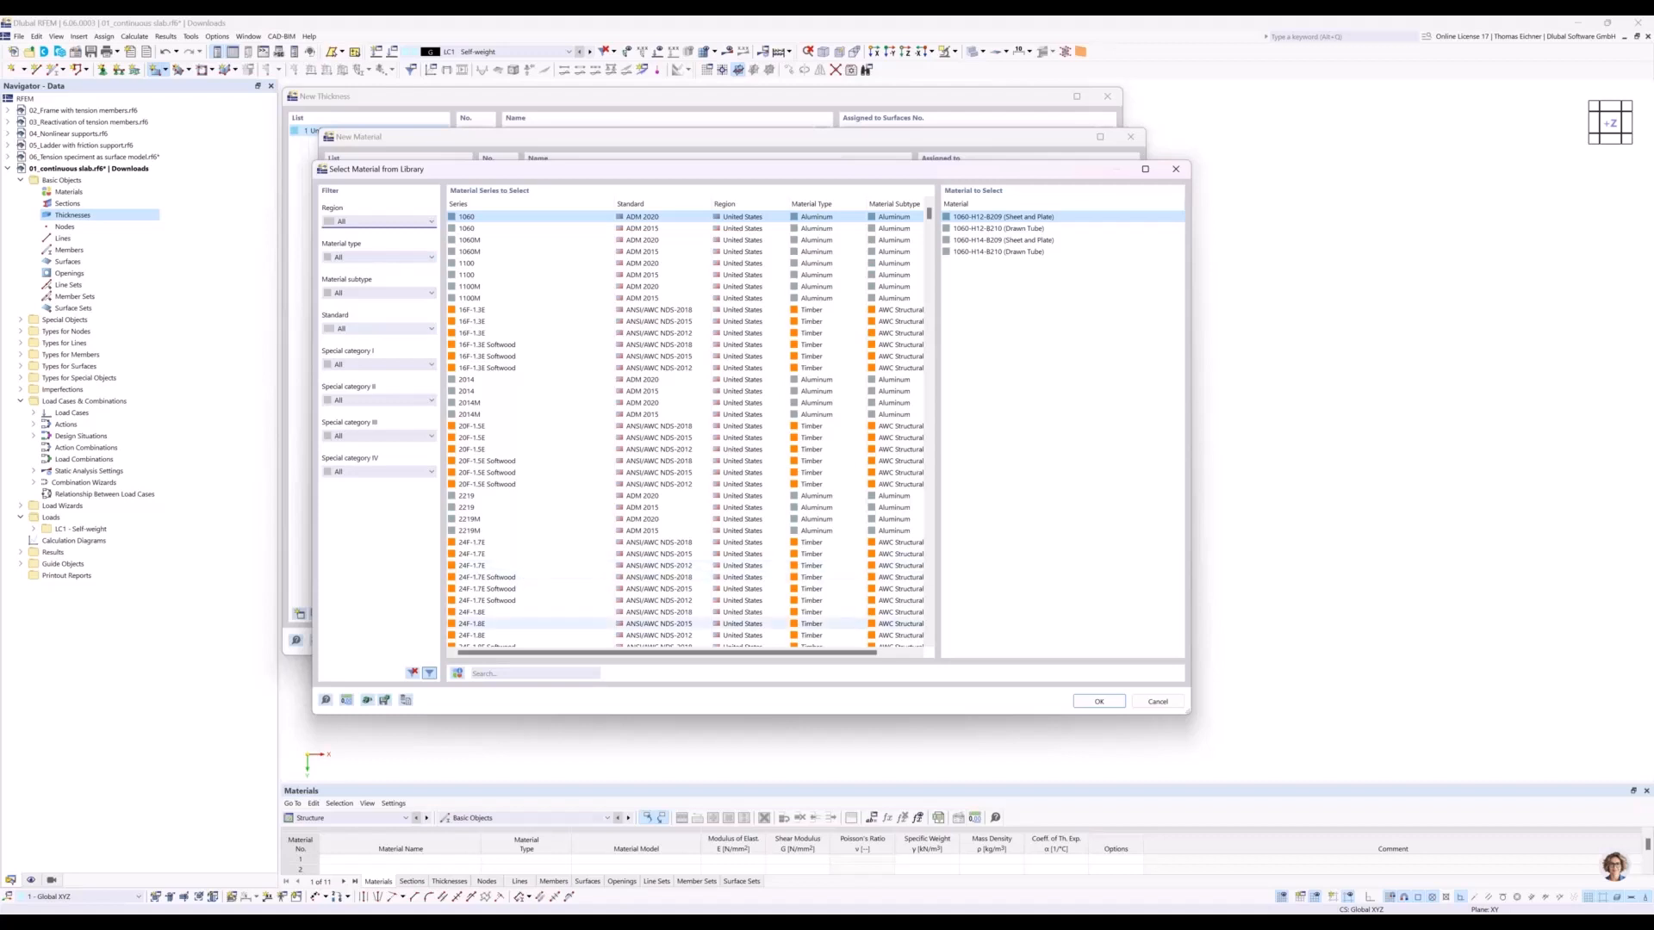
click(524, 677)
text(C30)
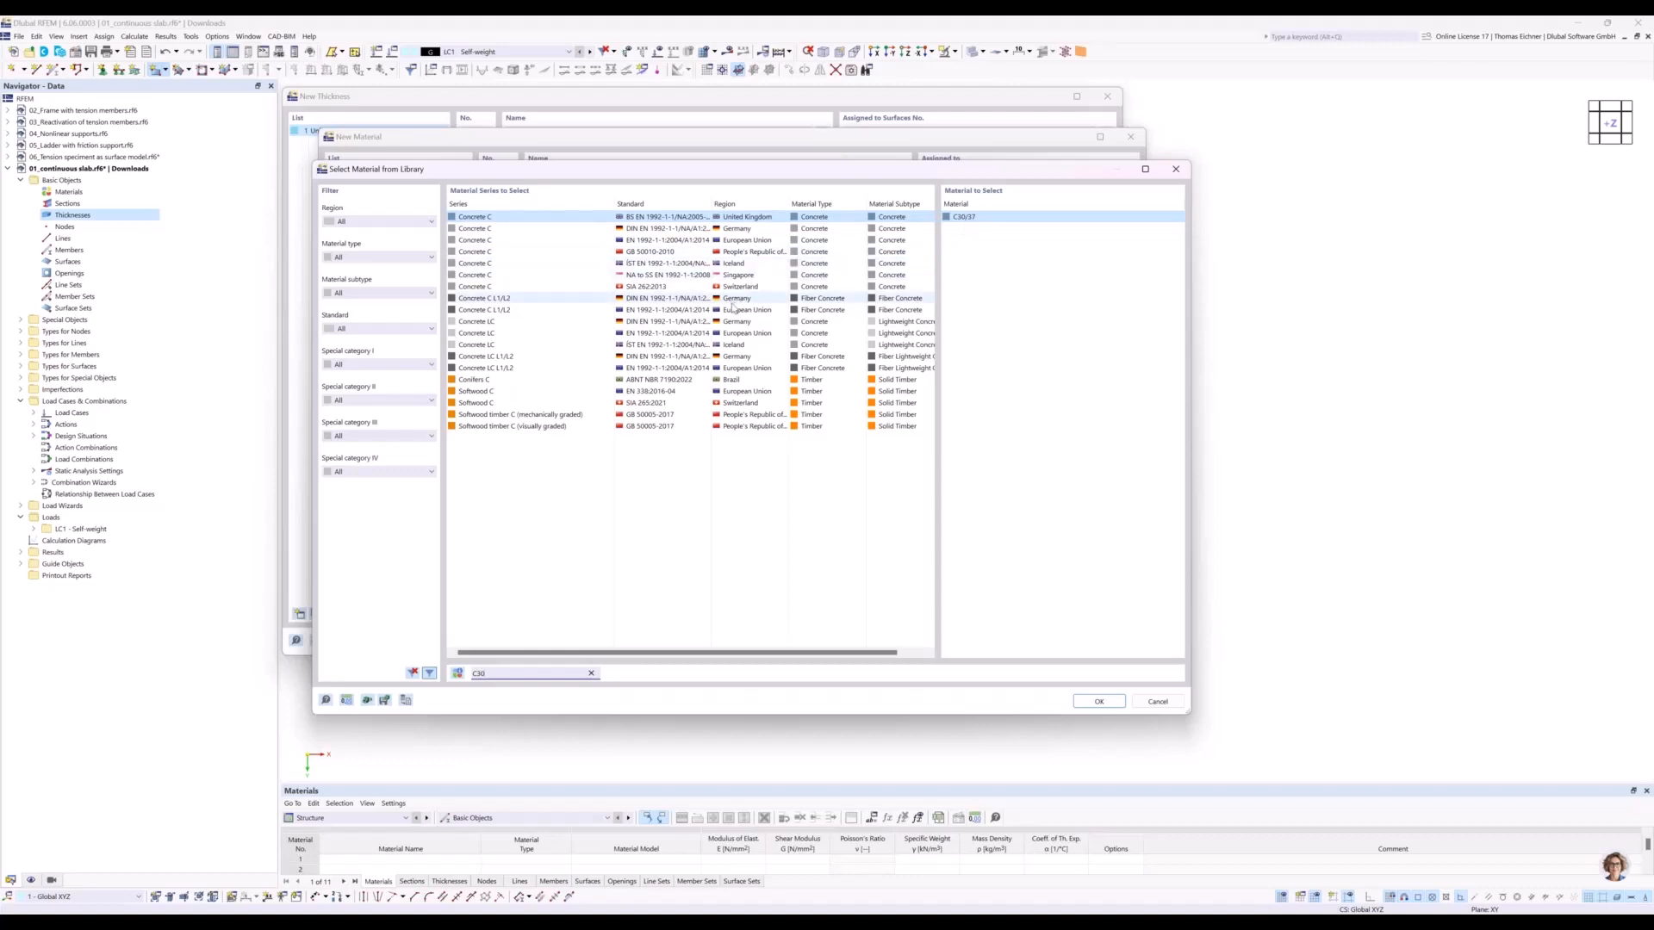
Assign German DIN EN 1992-1-1 concrete C30/37 to the thickness and confirm the material and thickness definitions.
click(691, 298)
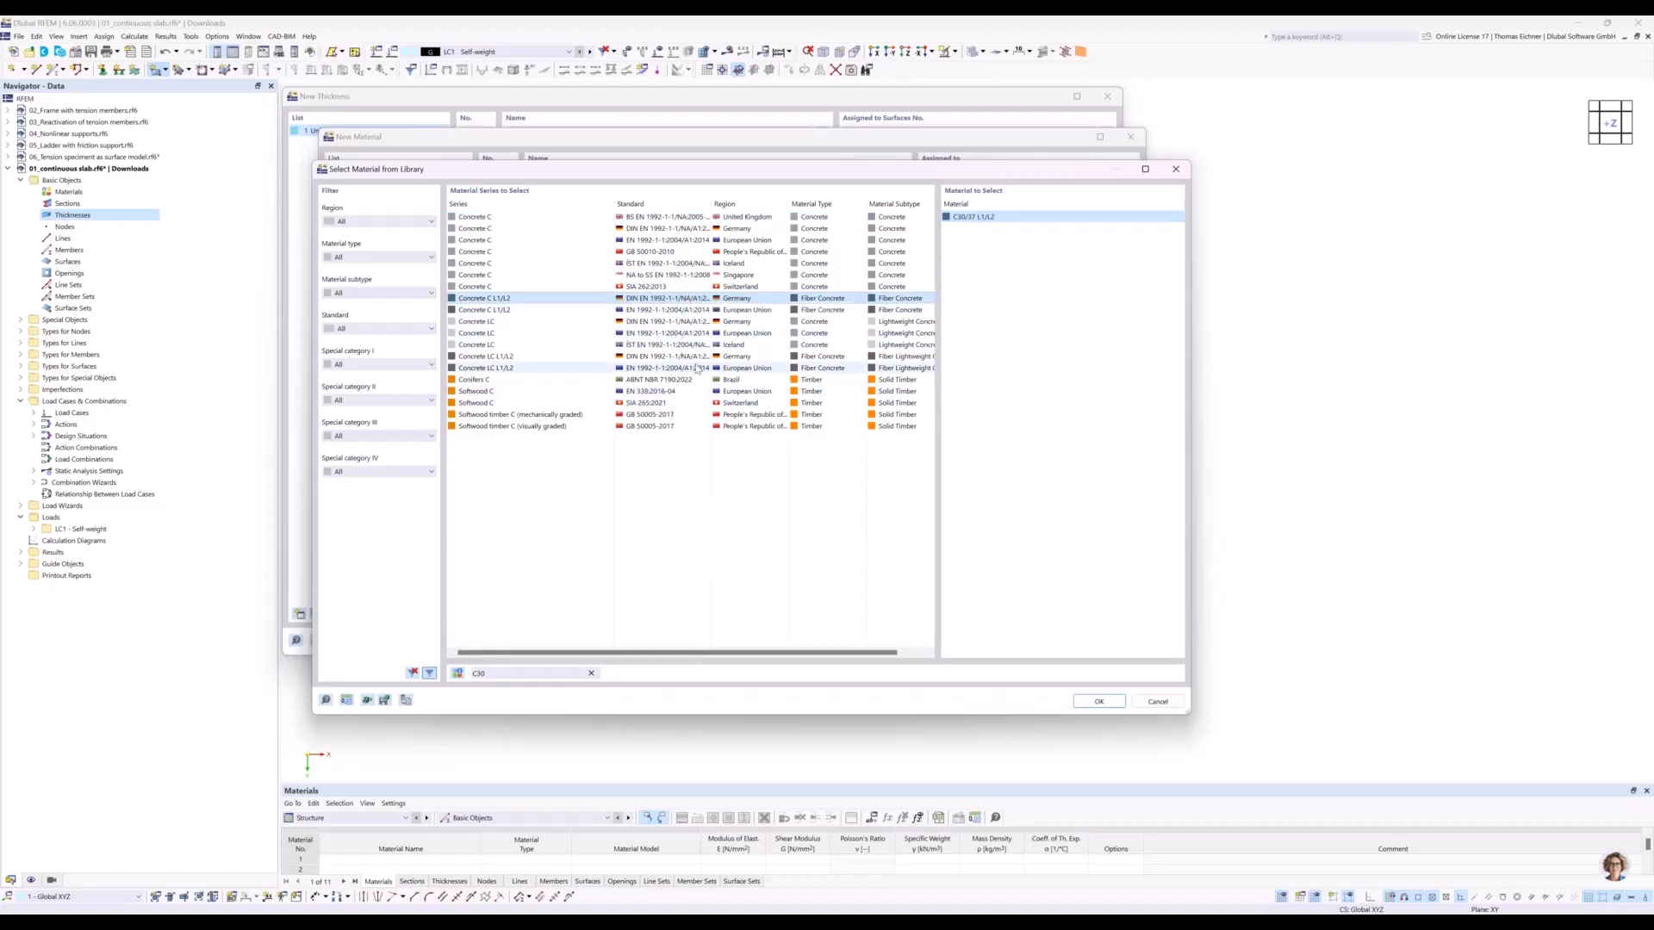
click(624, 323)
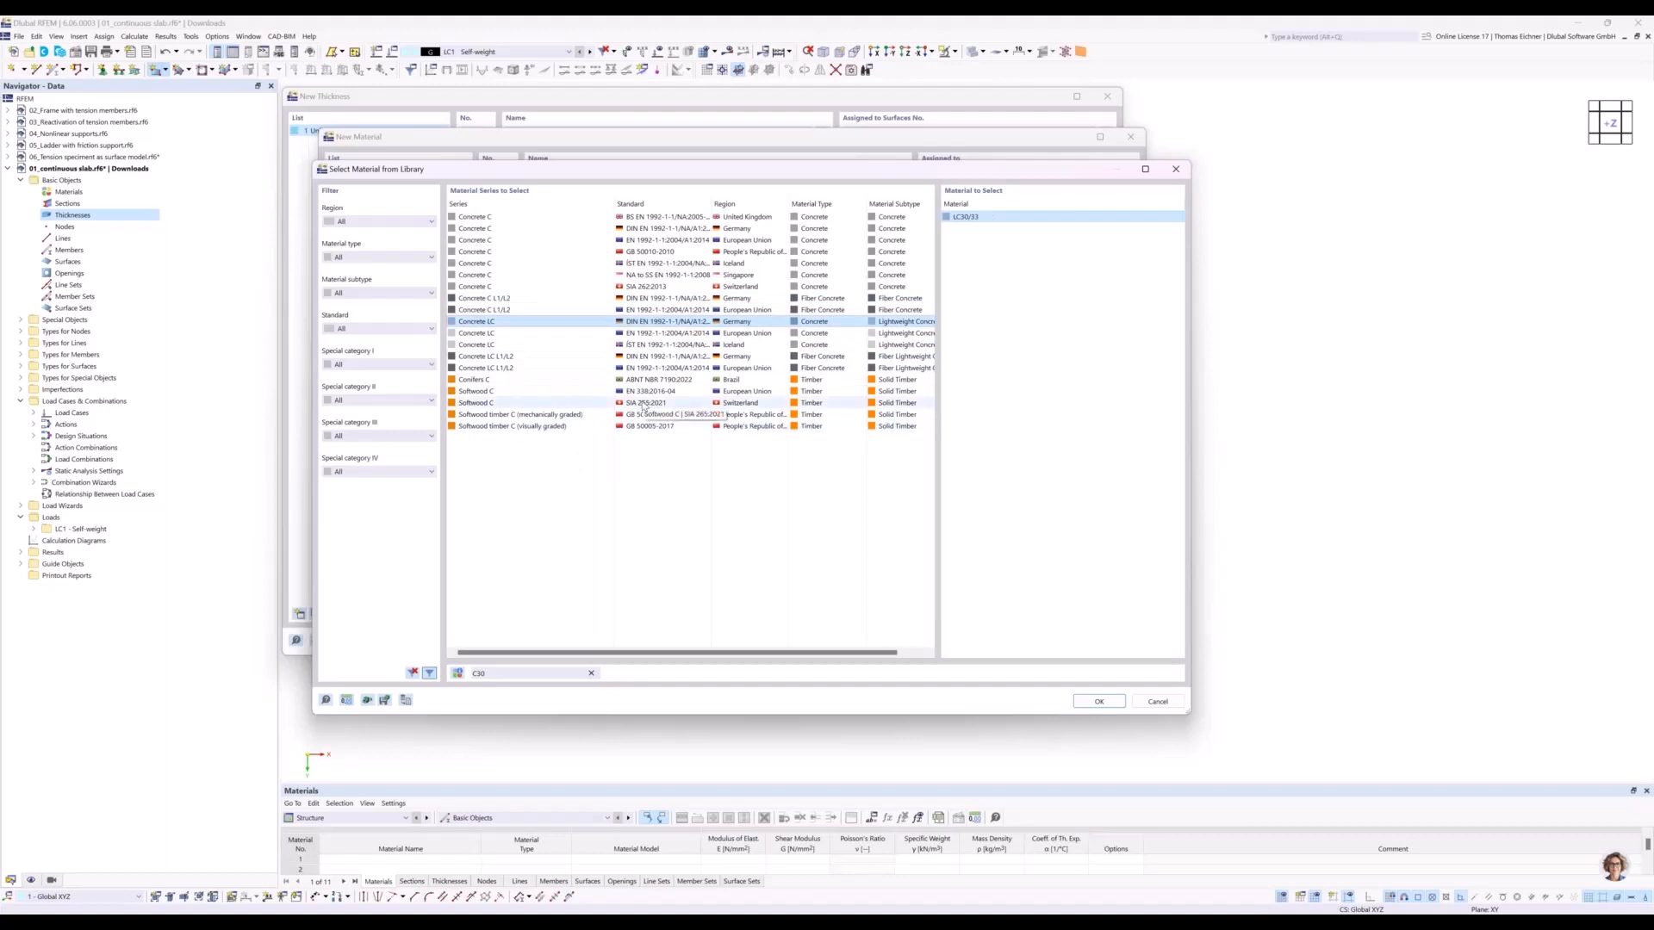
click(619, 229)
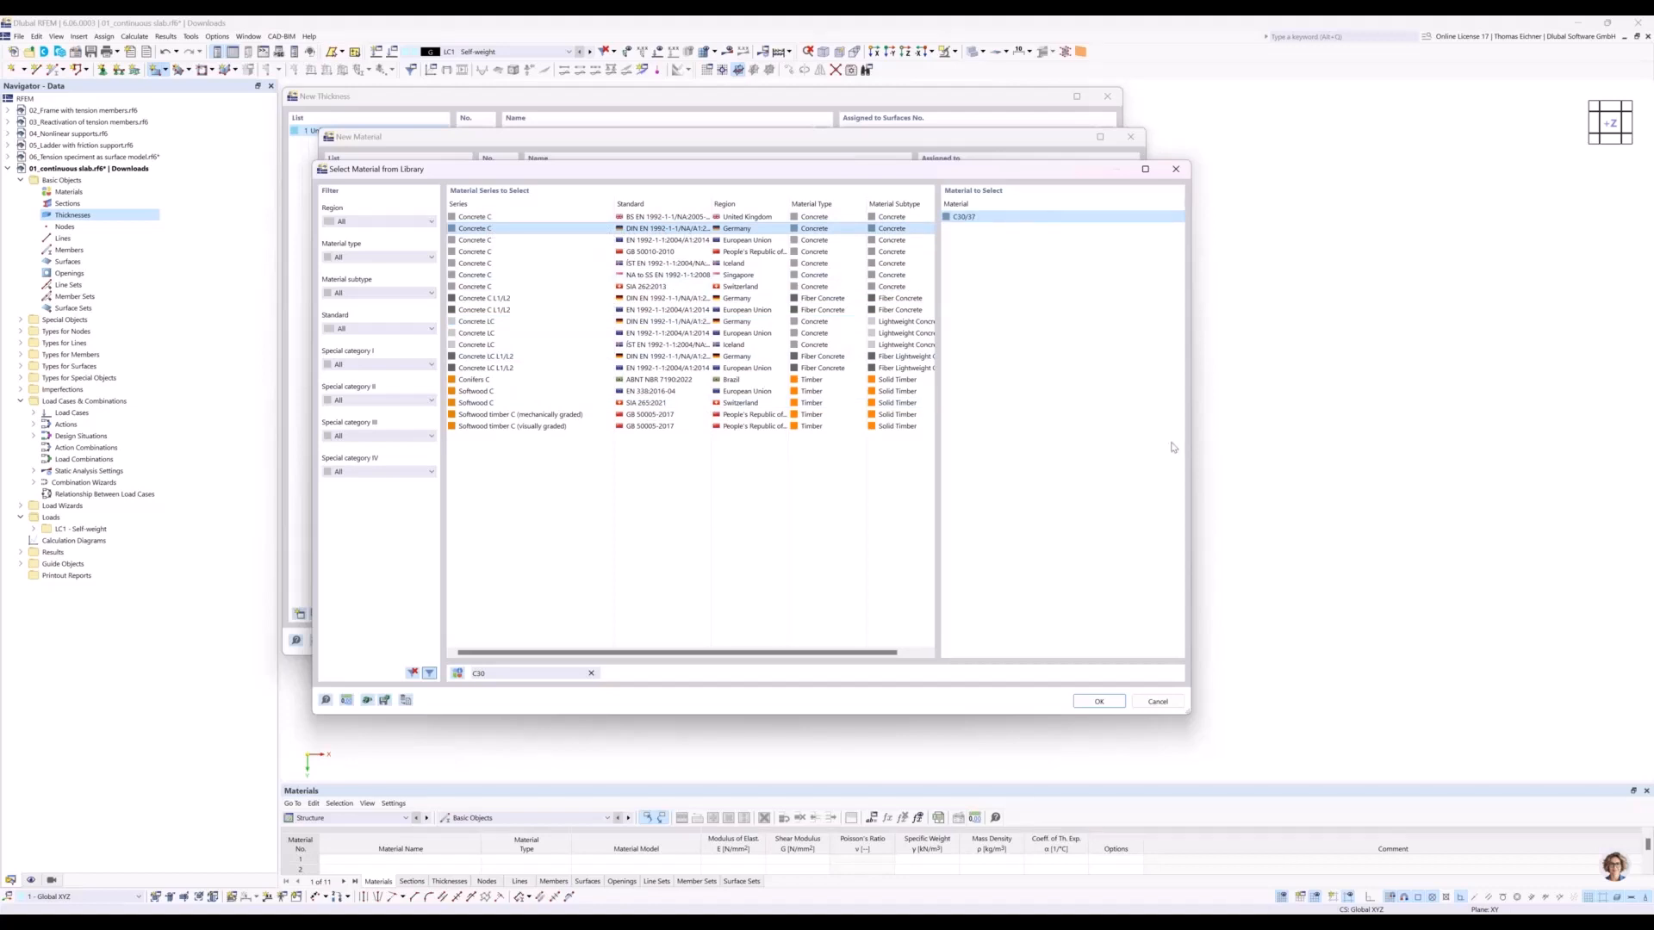
click(1097, 702)
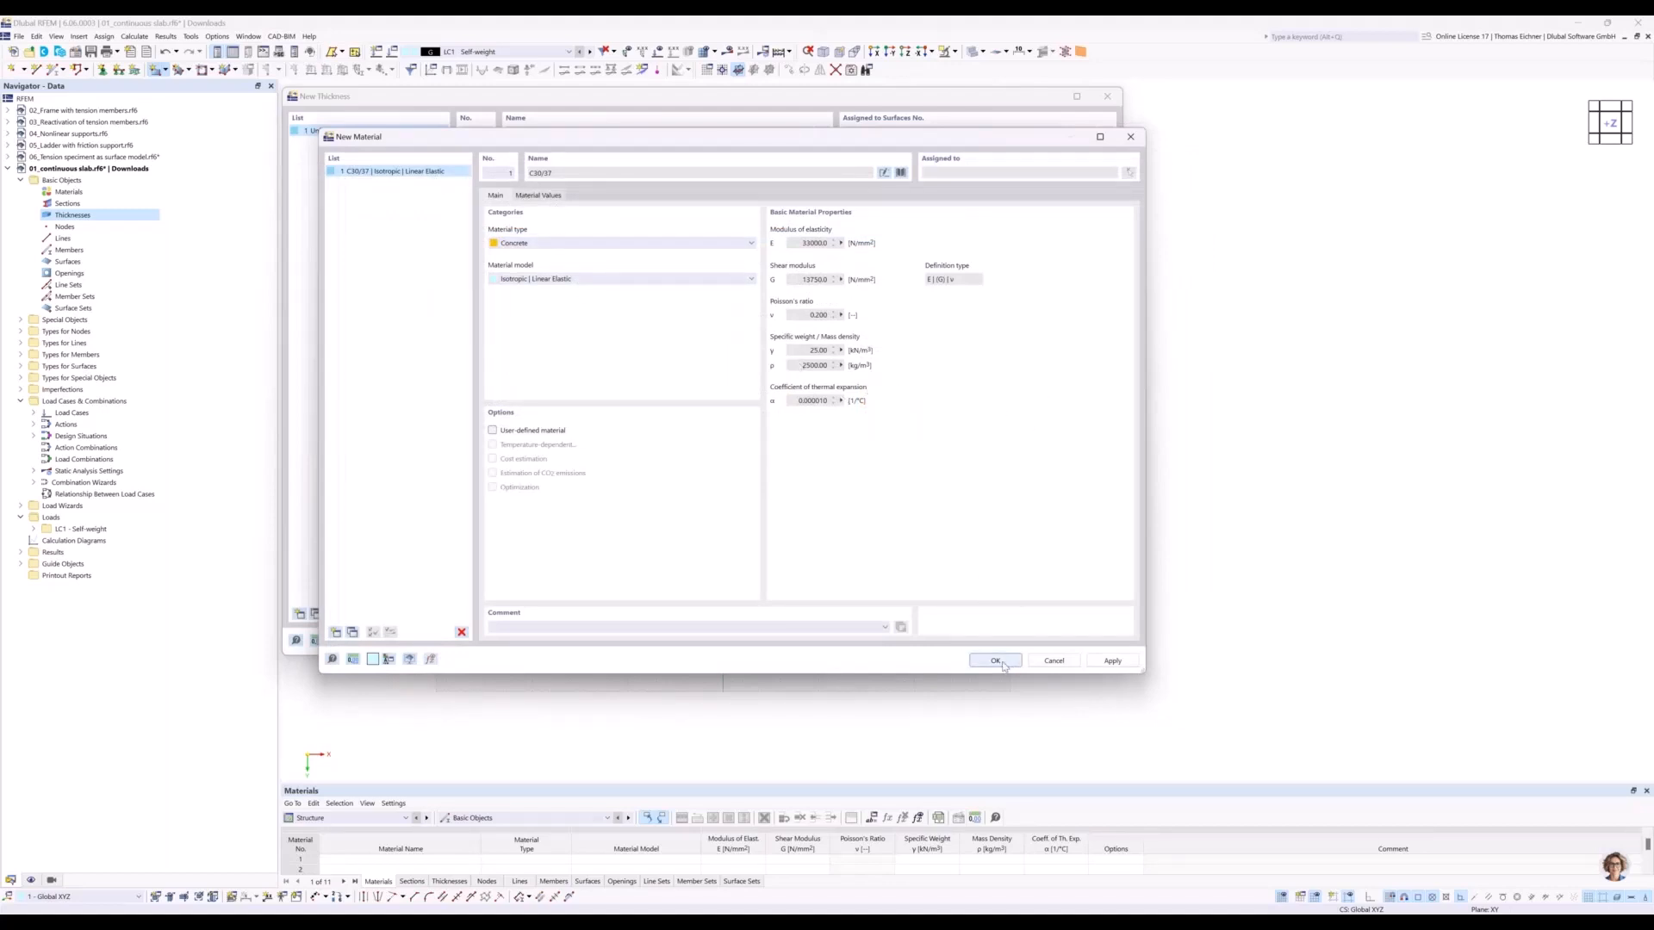
key(Return)
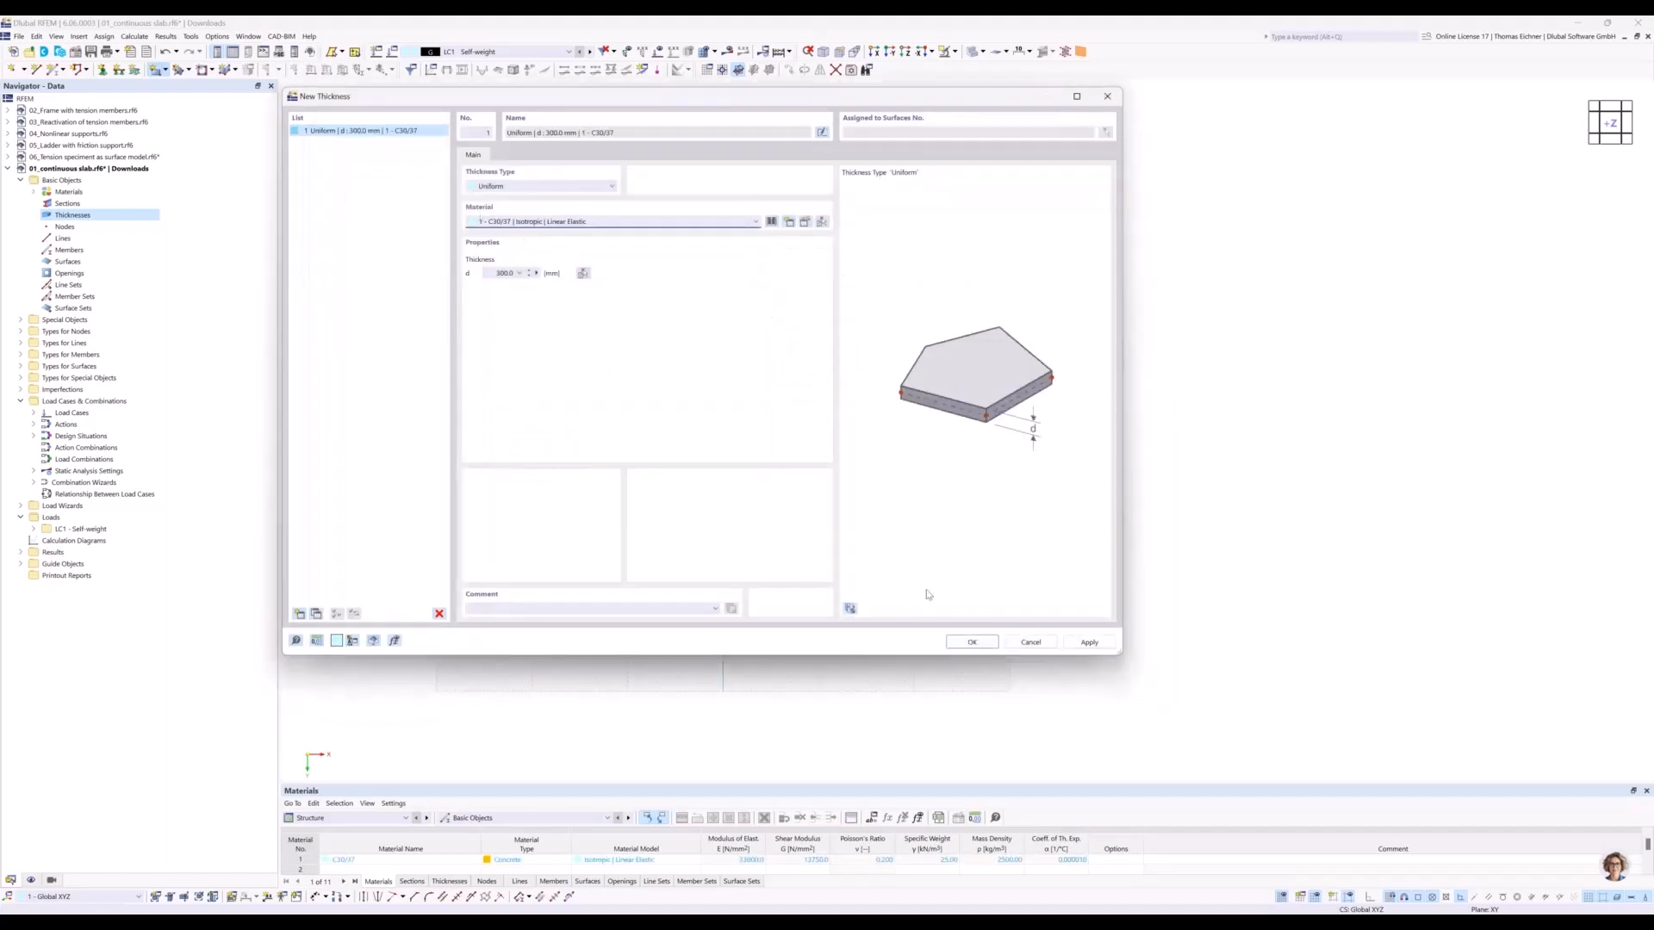
click(972, 642)
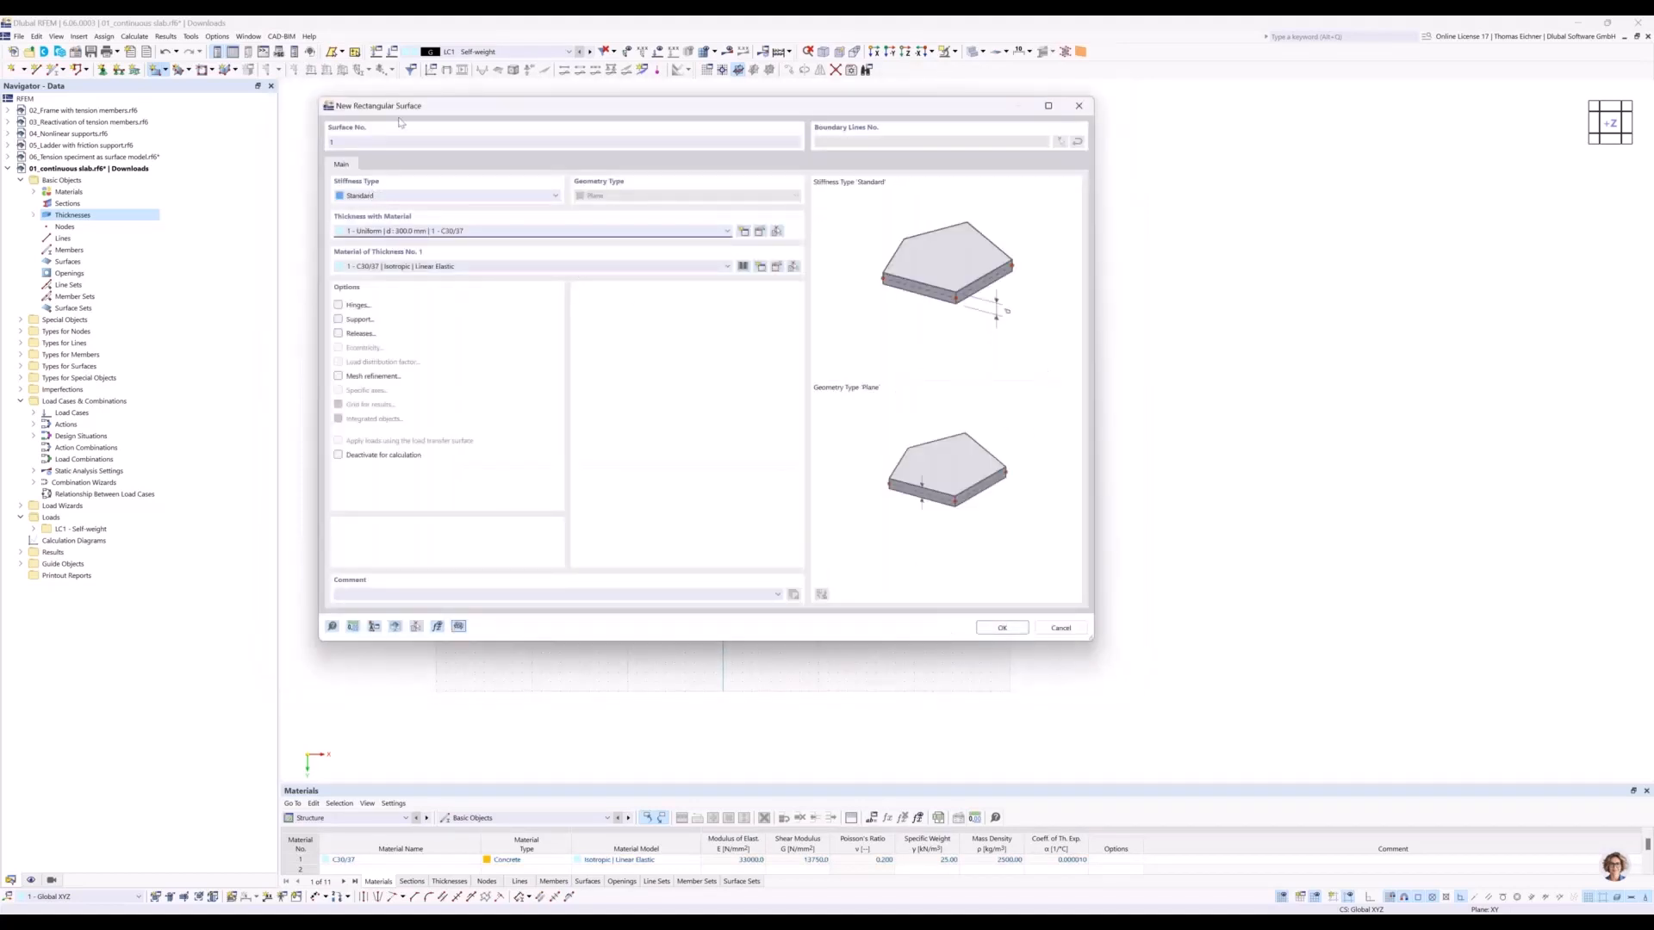
Draw the rectangular surface from the origin to X 10000 mm, Y 5000 mm, using the 300 mm C30/37 thickness.
drag(397, 117, 382, 132)
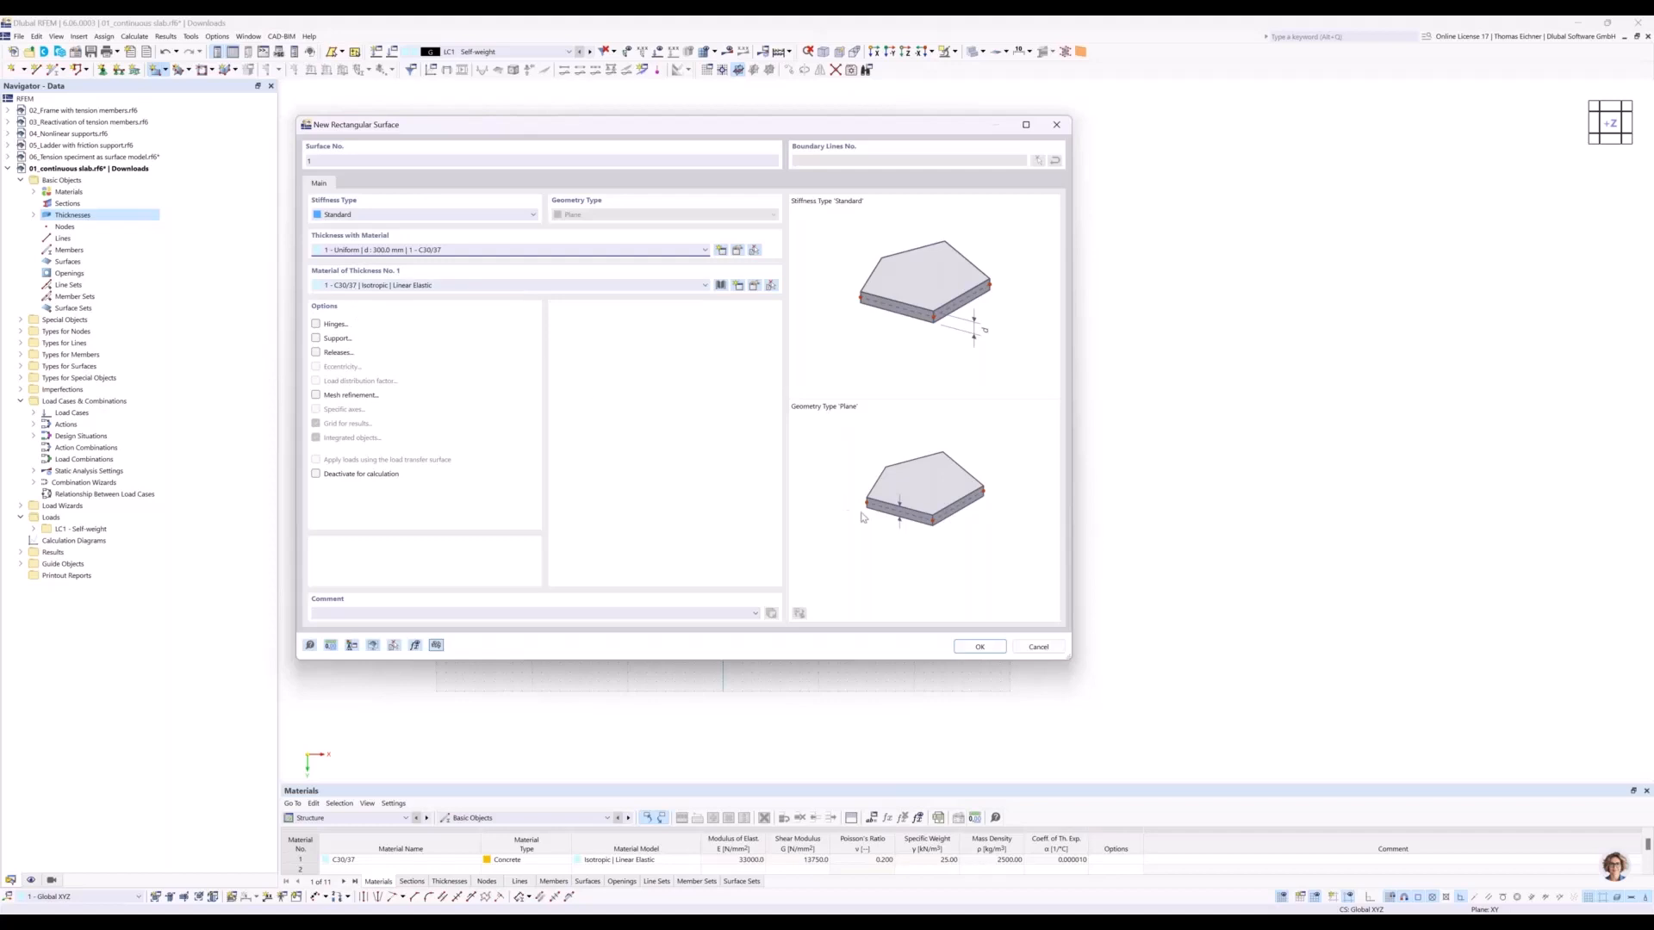
click(979, 647)
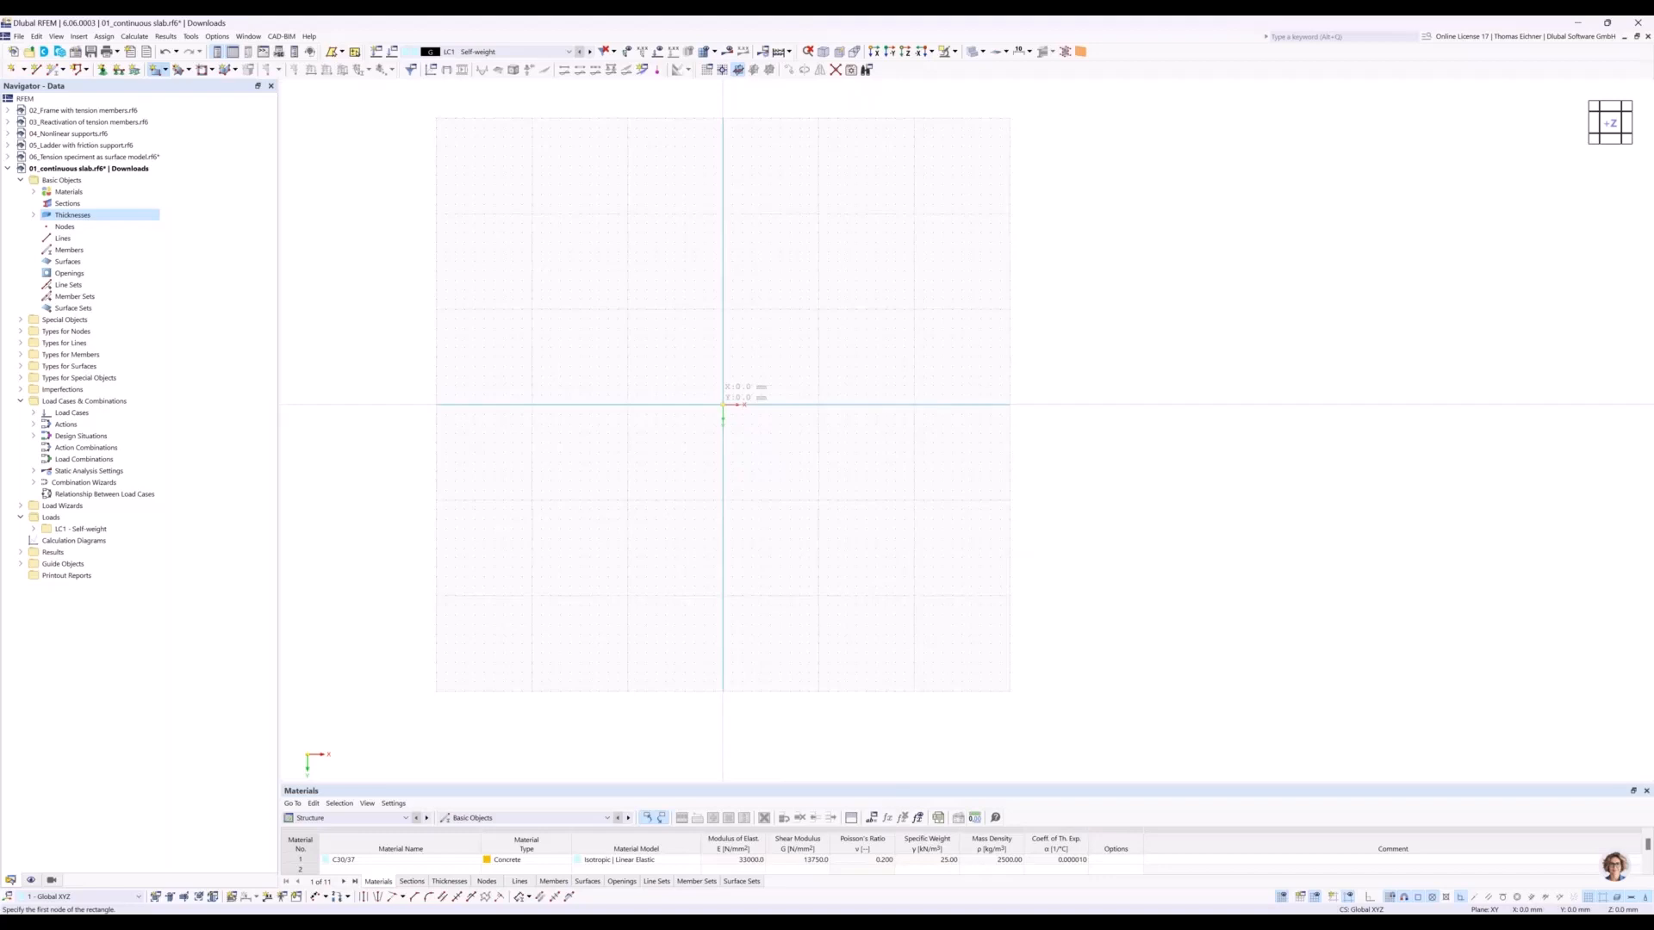
click(722, 404)
click(818, 452)
key(Escape)
Render the solid model's surfaces as Filled incl. Thickness to view the slab's depth from the side.
scroll(792, 435, up, 1)
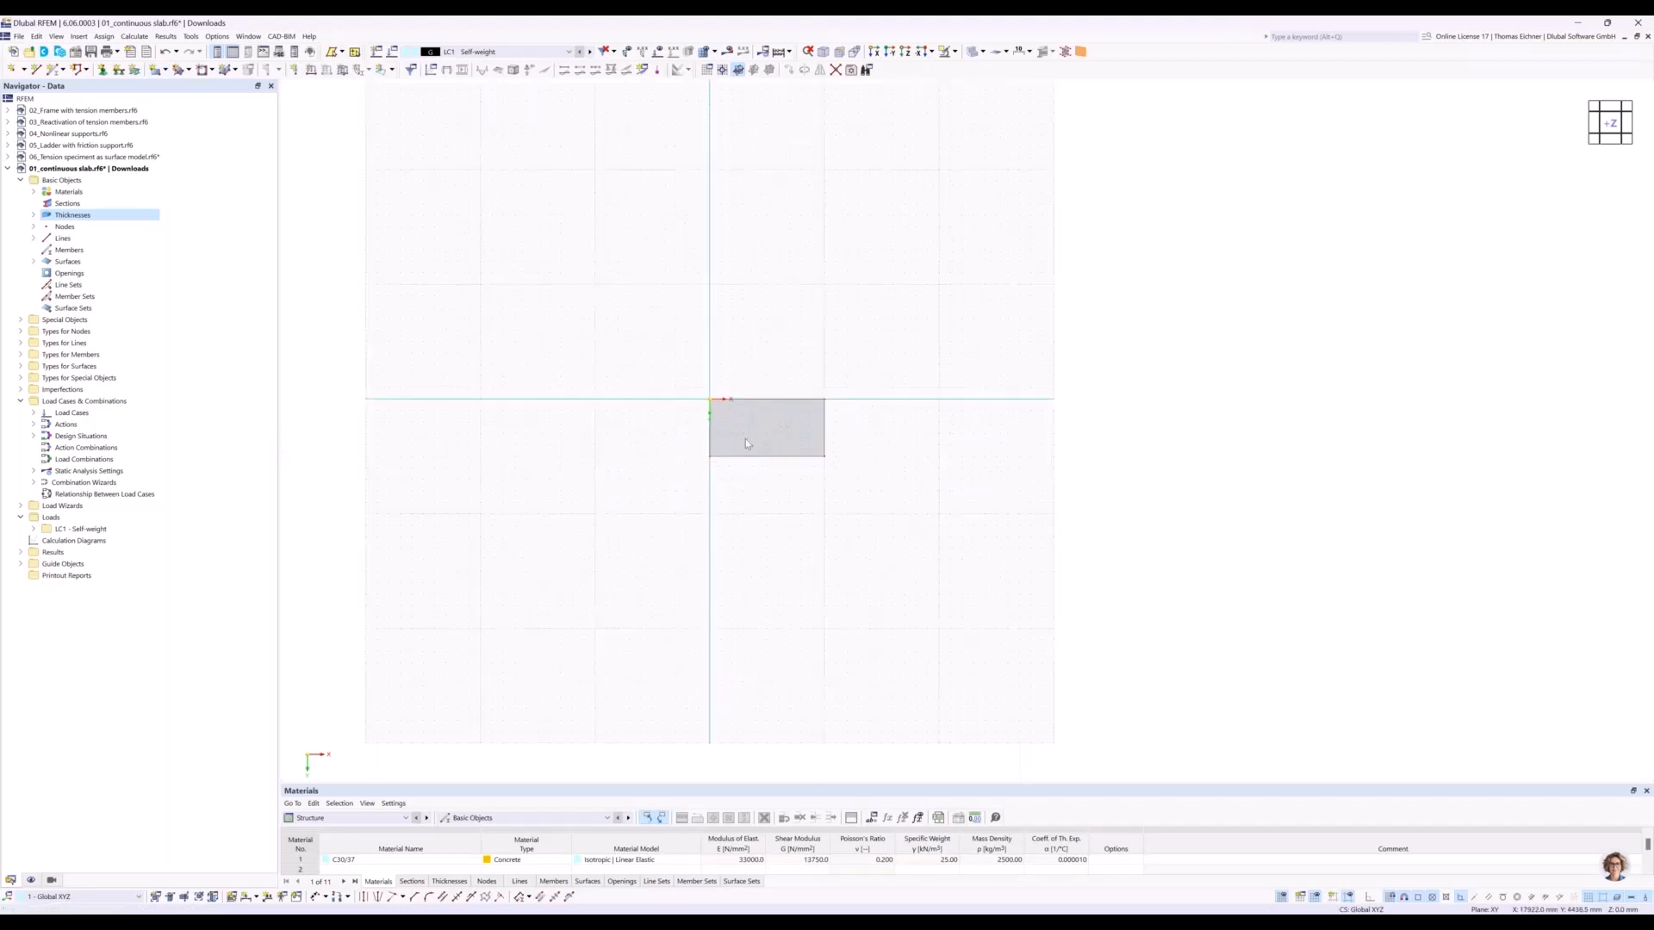
scroll(720, 419, up, 3)
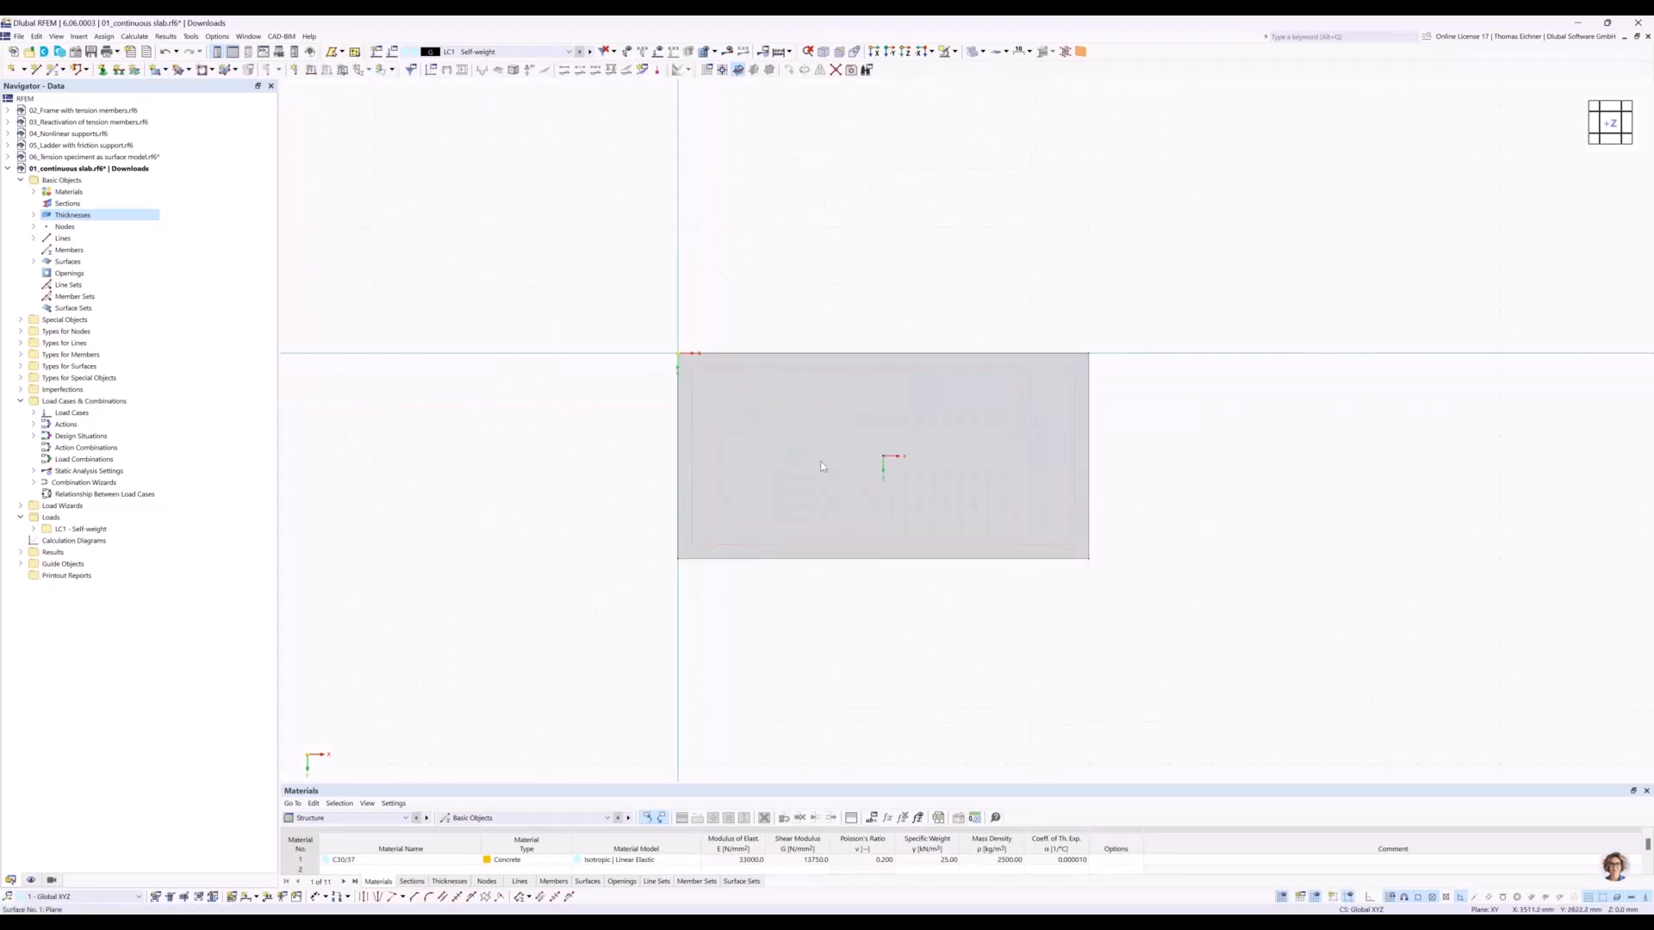
mouse_move(1076, 464)
ctrl+middle_down()
mouse_move(1088, 362)
mouse_move(1075, 387)
ctrl+middle_up()
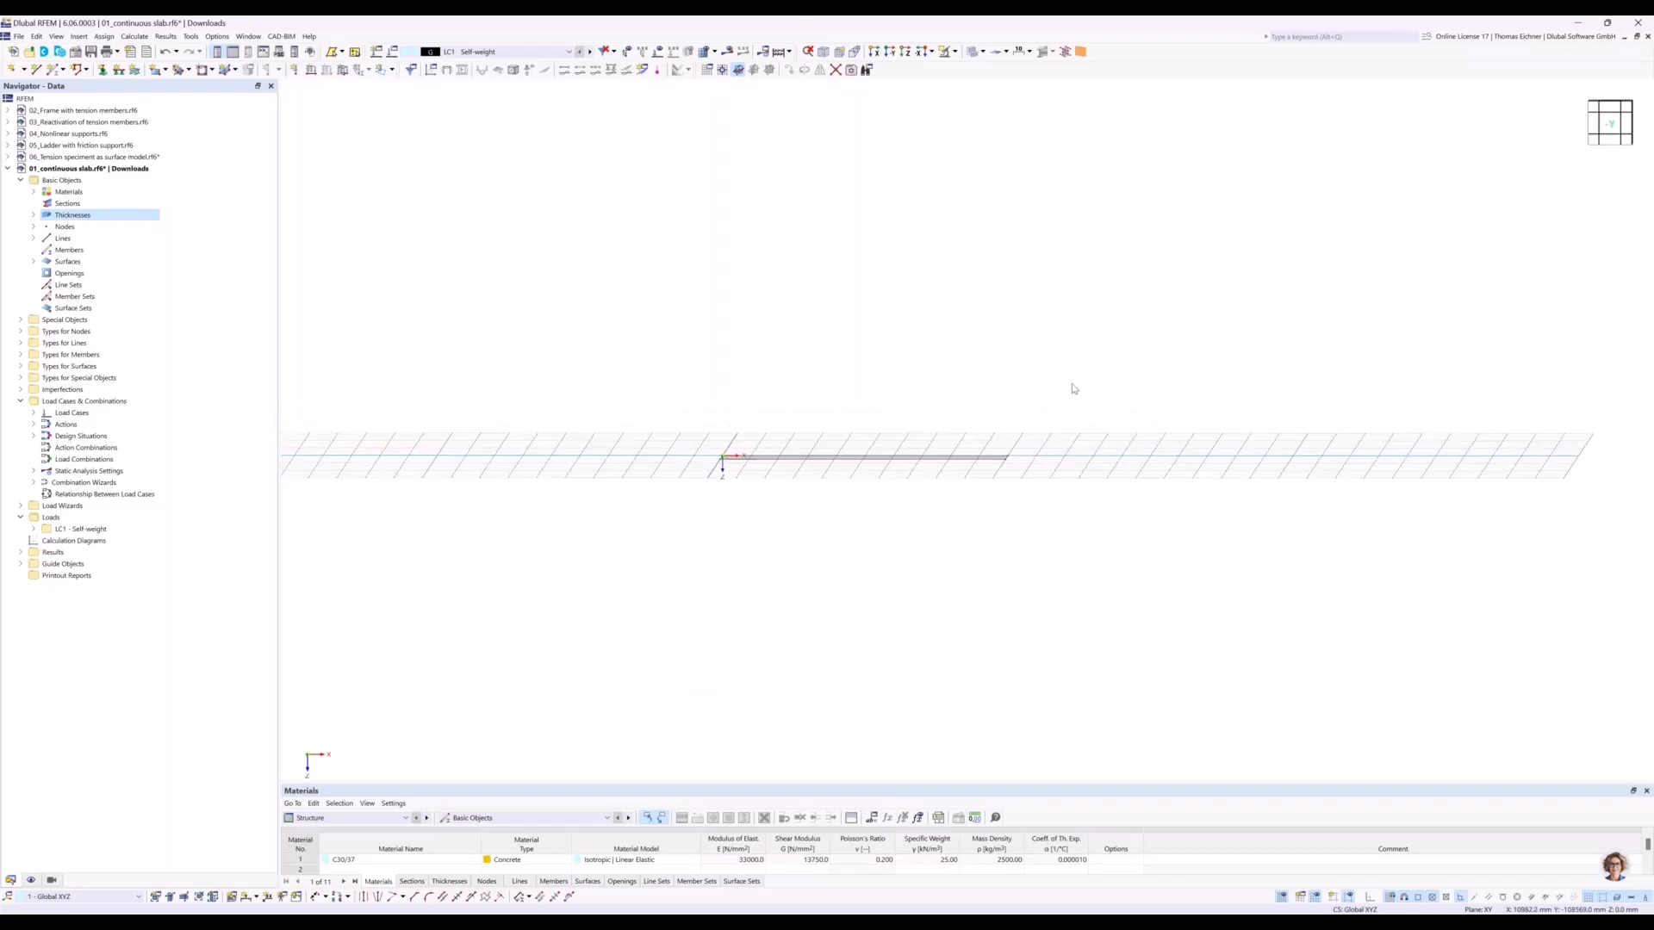
ctrl+middle_drag(1027, 440, 1077, 448)
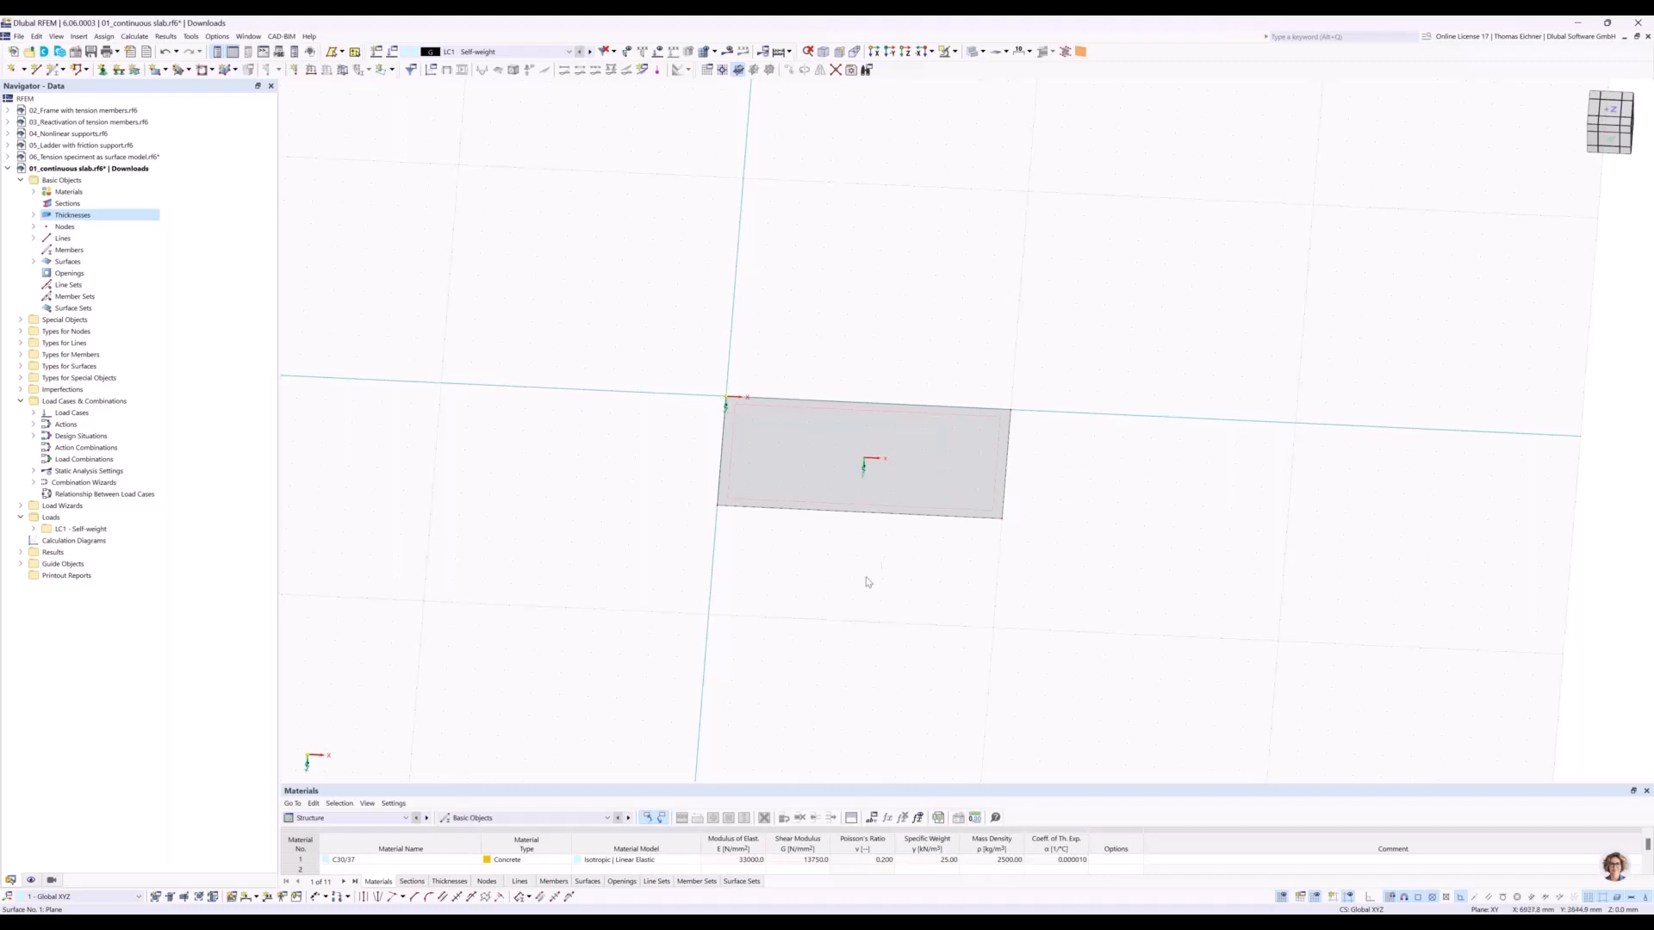
ctrl+middle_drag(864, 532, 857, 512)
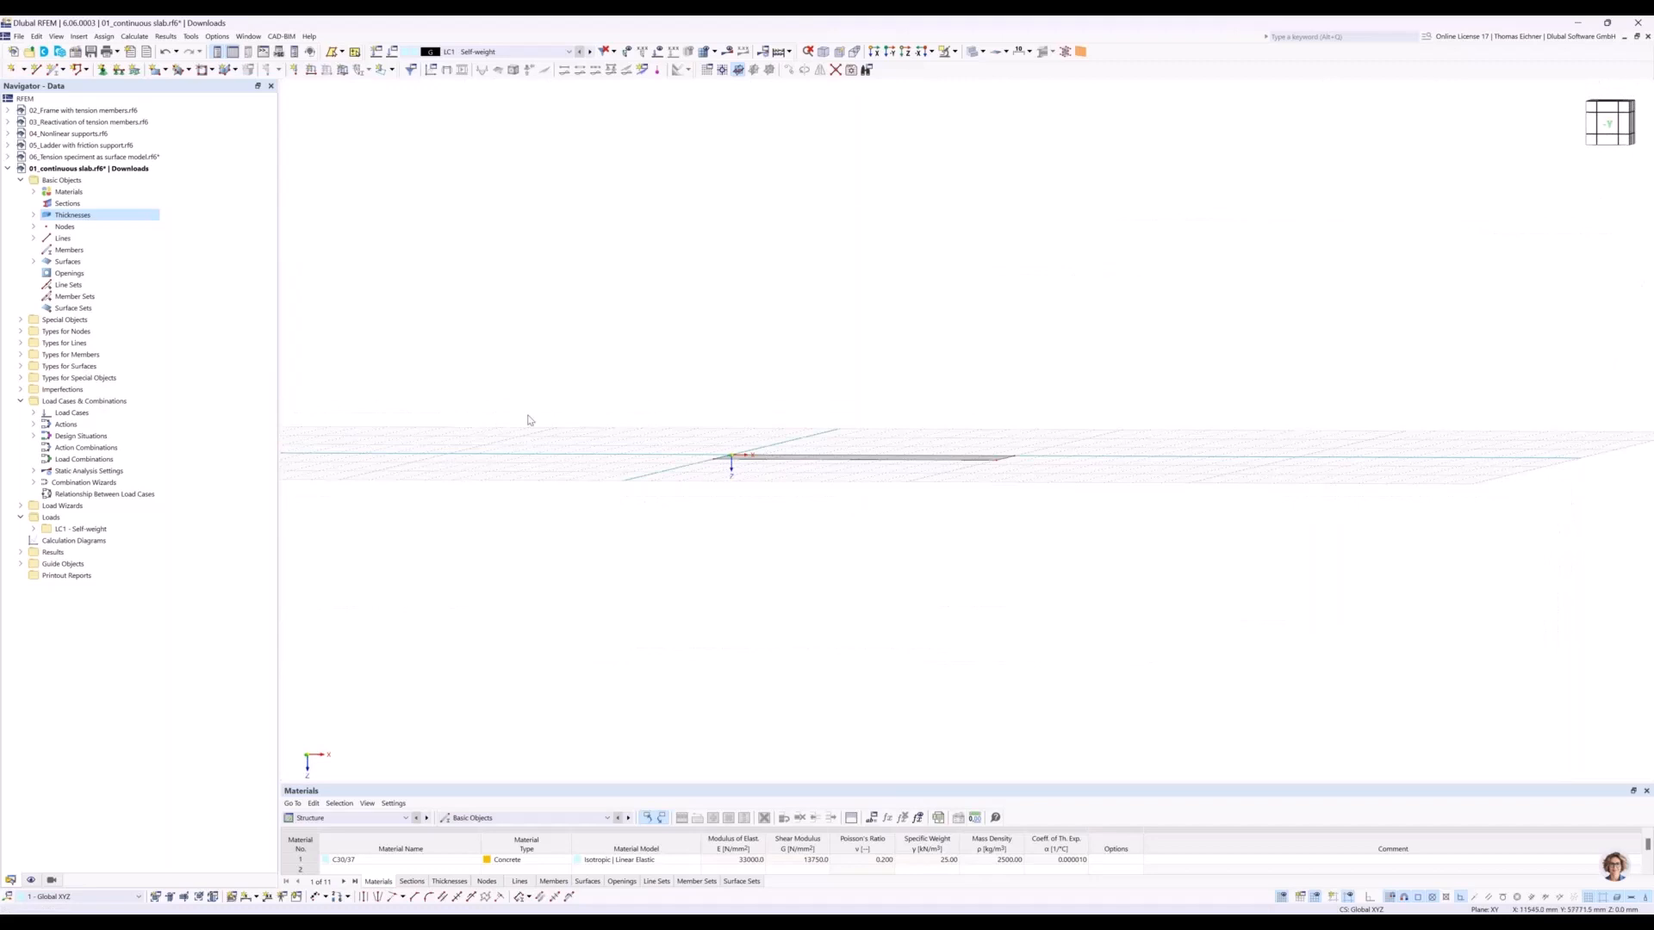
click(31, 880)
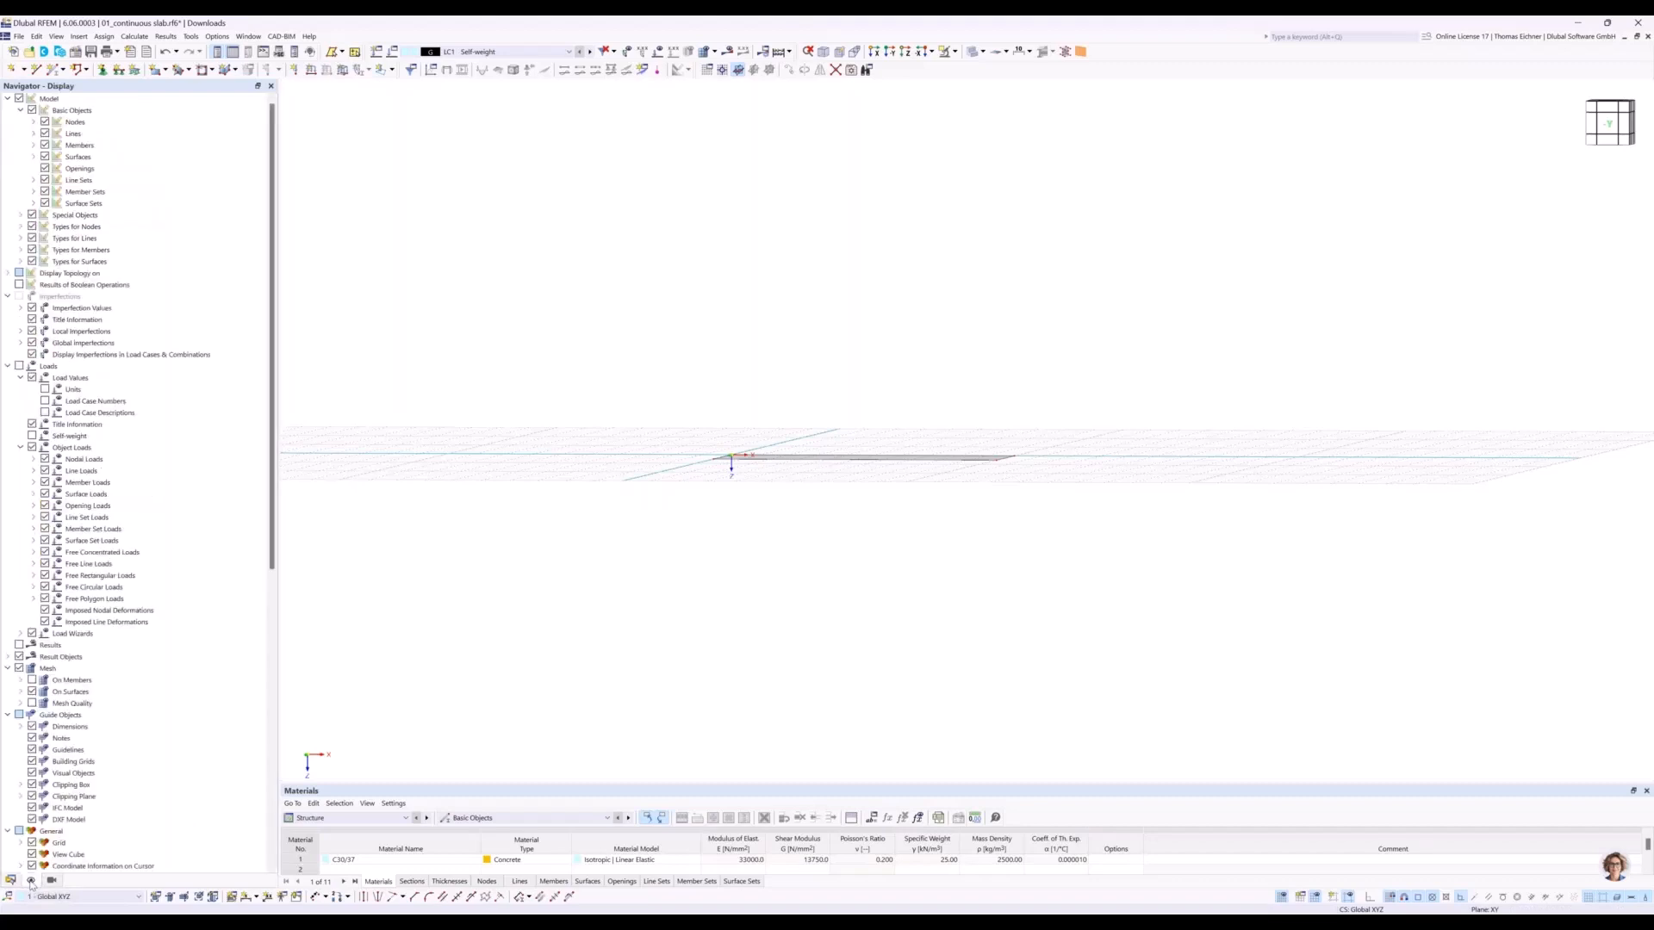
drag(274, 549, 271, 890)
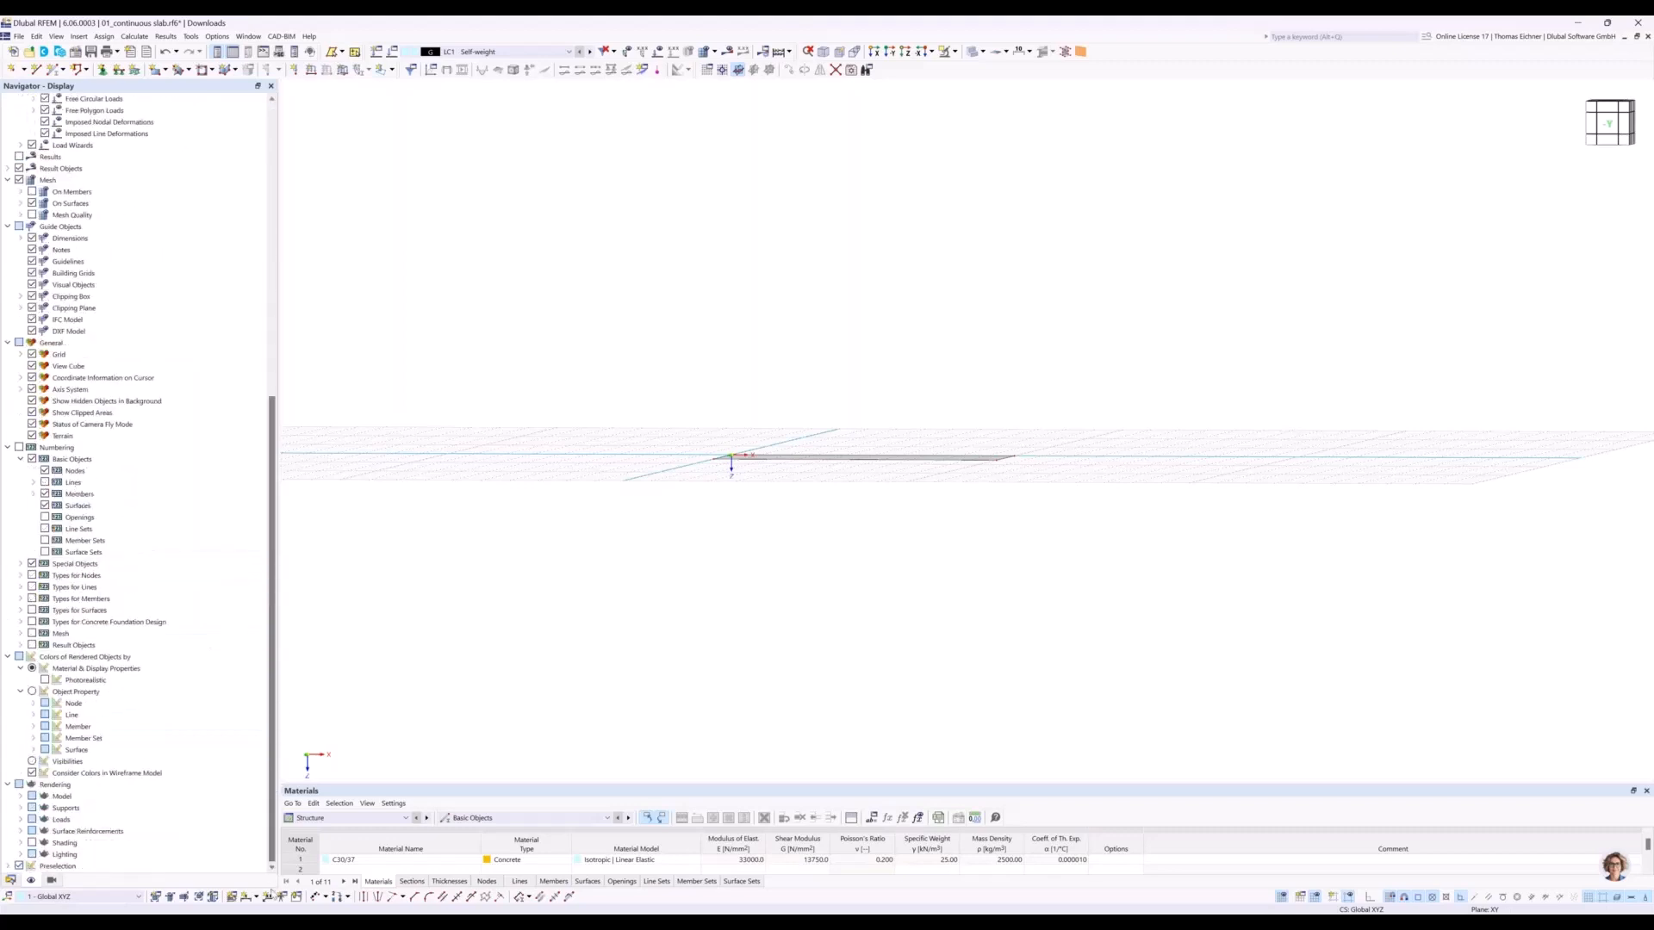
click(21, 797)
click(32, 820)
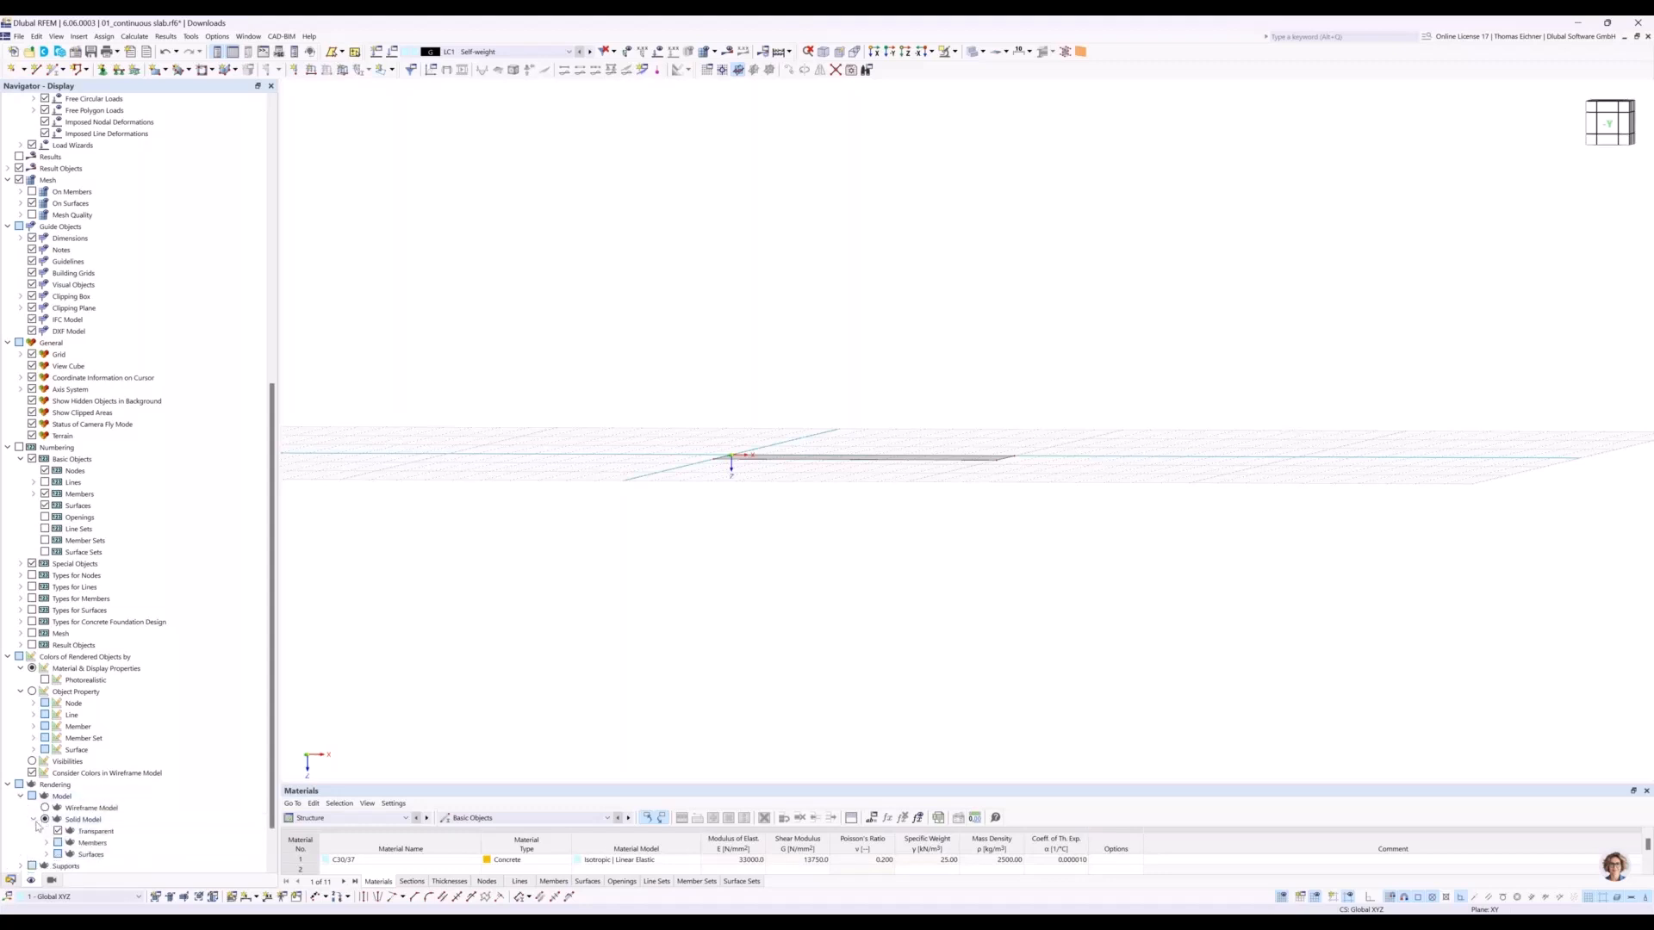
click(46, 855)
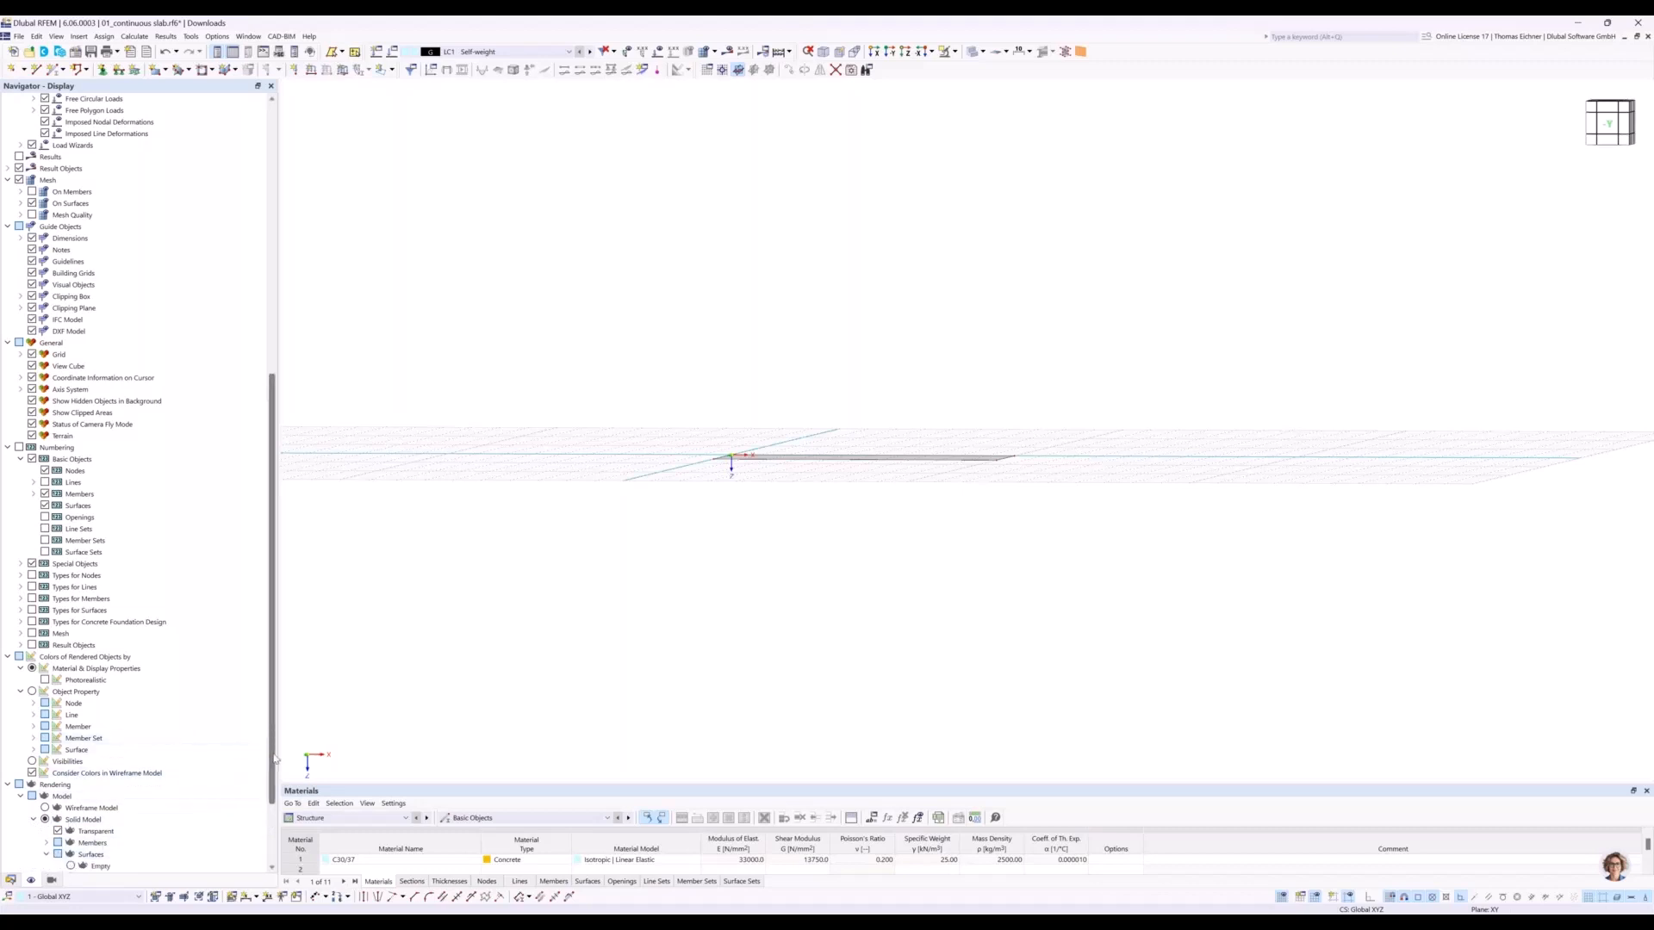
scroll(258, 753, down, 3)
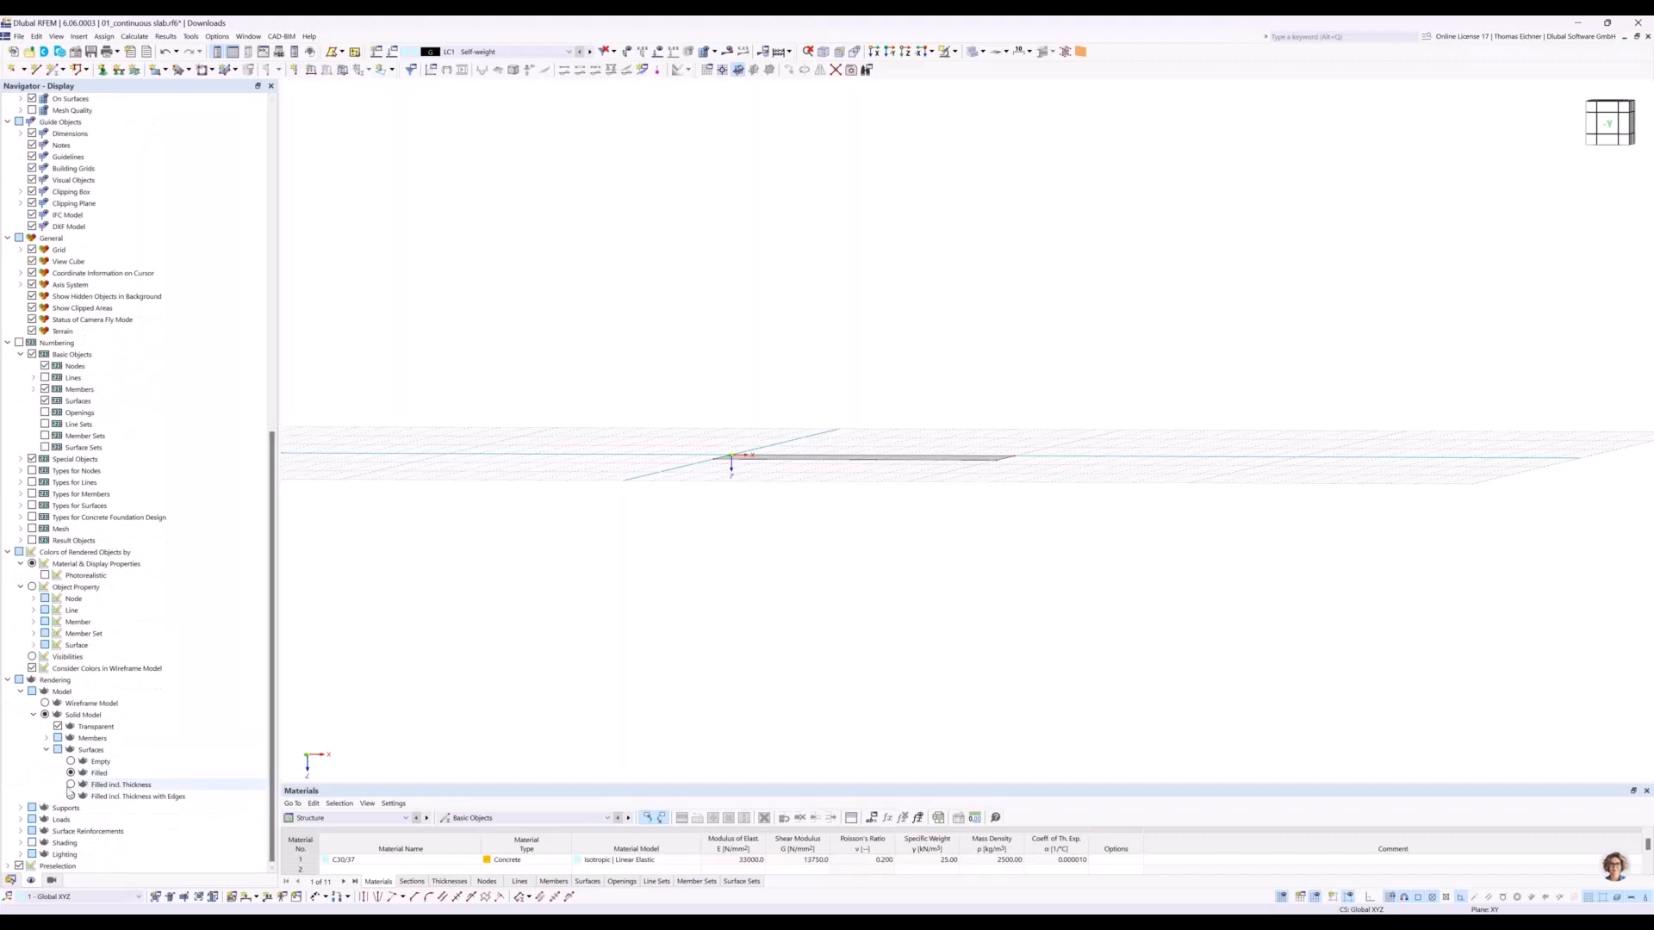
click(71, 785)
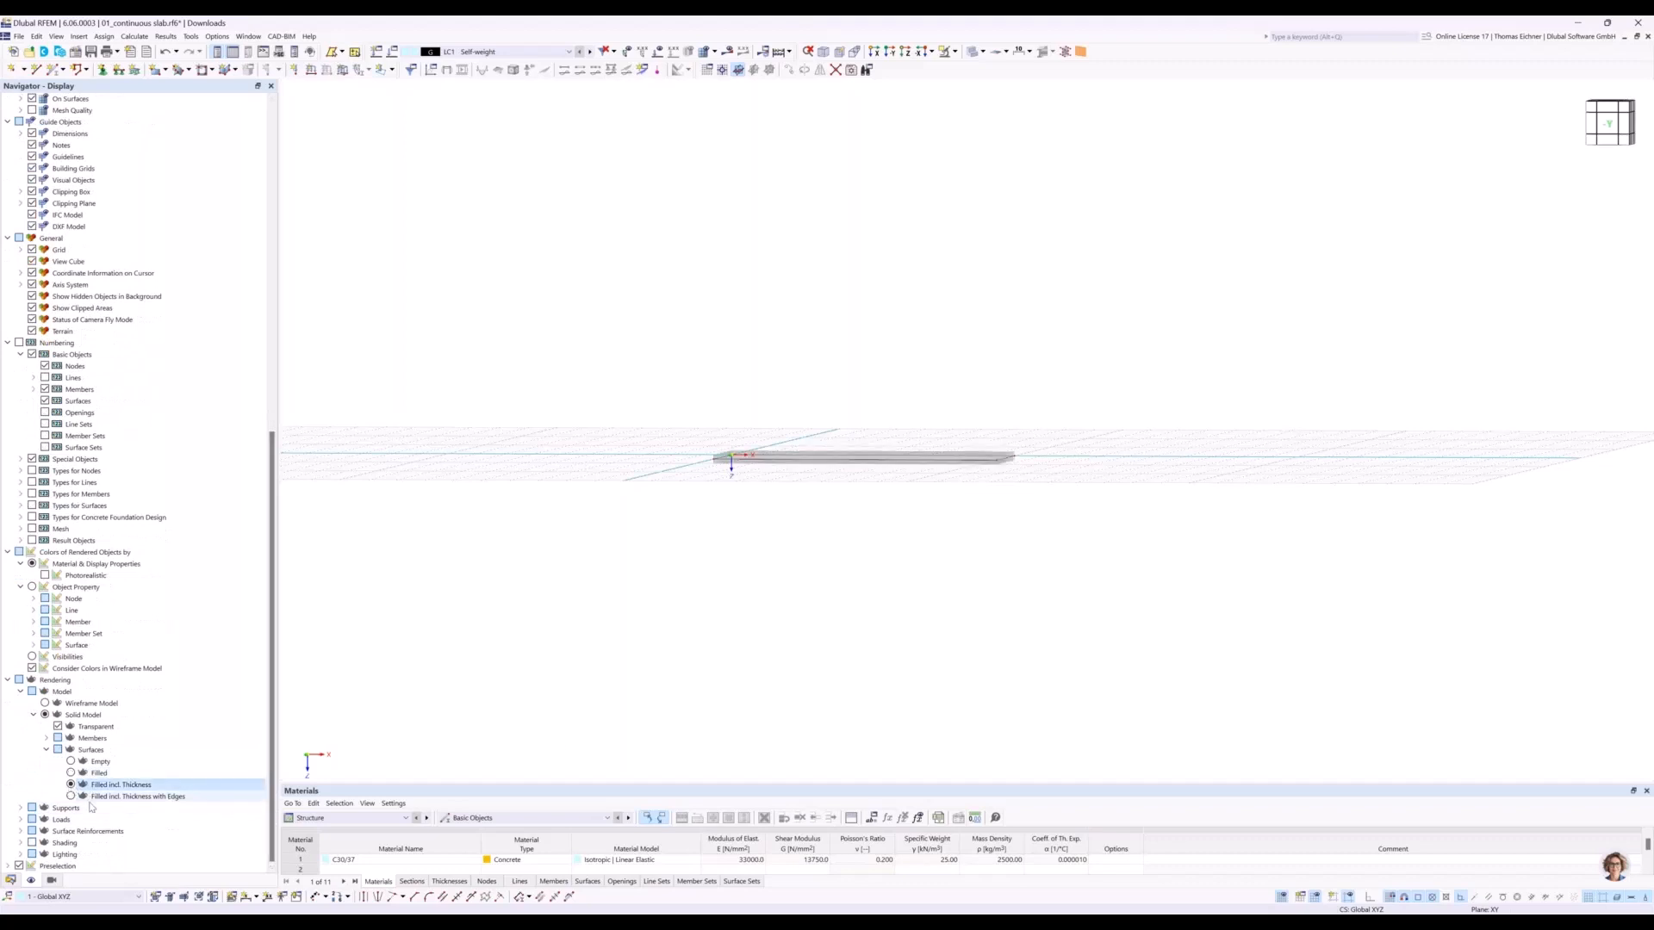
Try the Filled incl. Thickness with Edges surface display, restore Filled and return to the model data tree.
ctrl+middle_drag(915, 558, 917, 476)
scroll(921, 452, up, 3)
scroll(921, 451, up, 2)
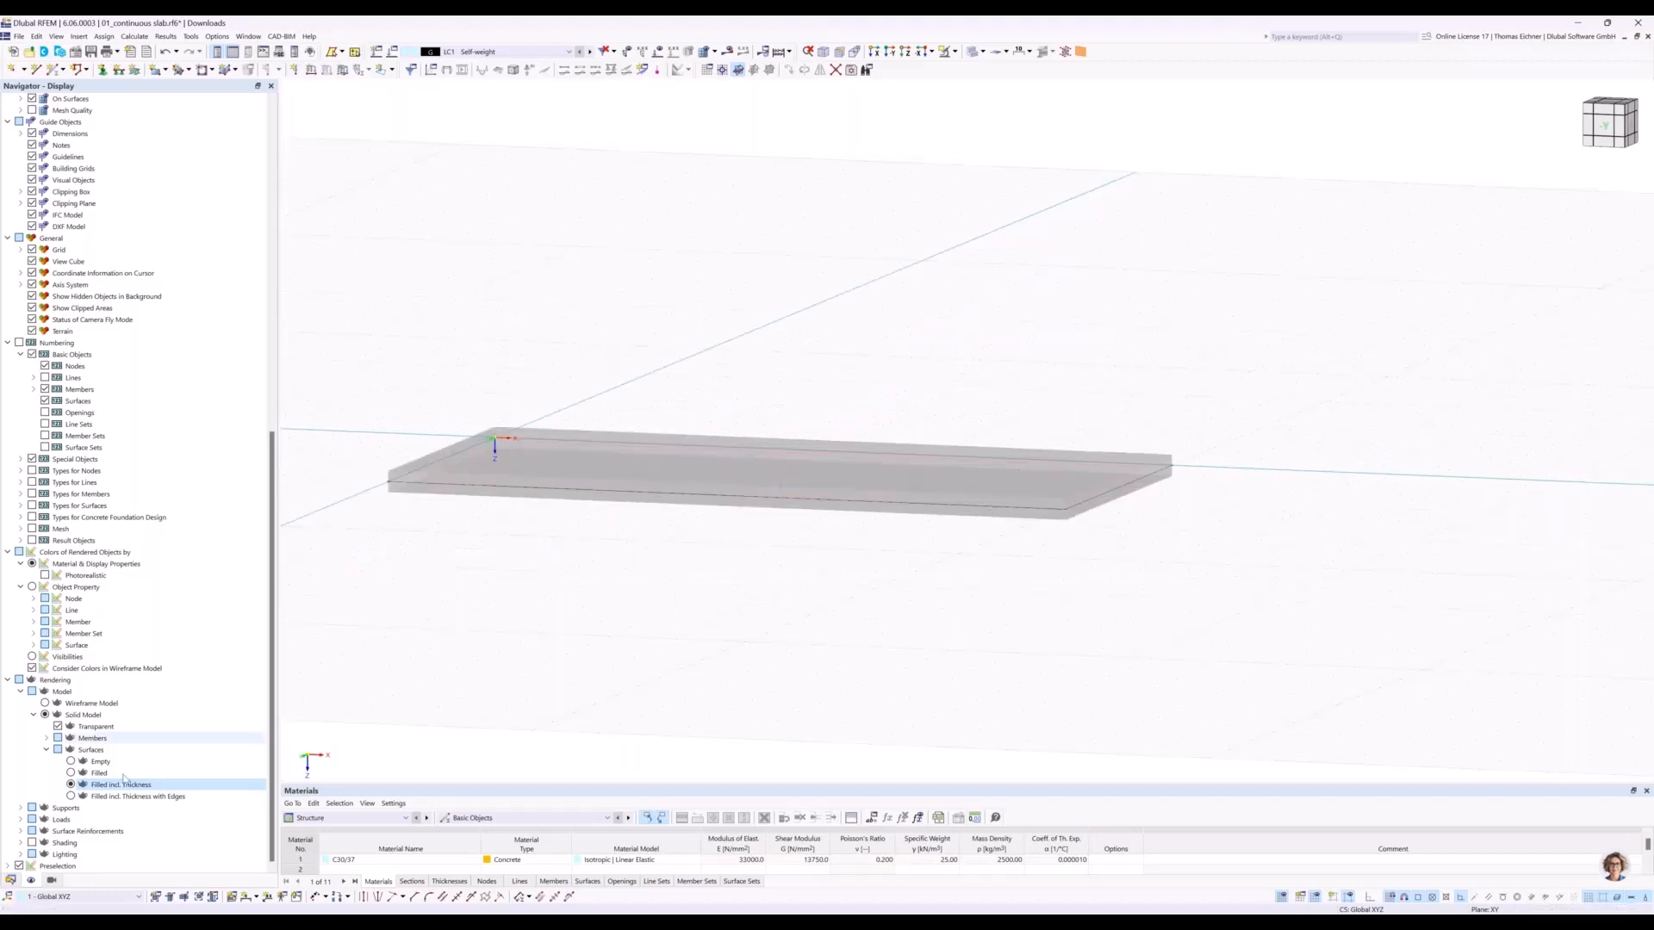
click(72, 796)
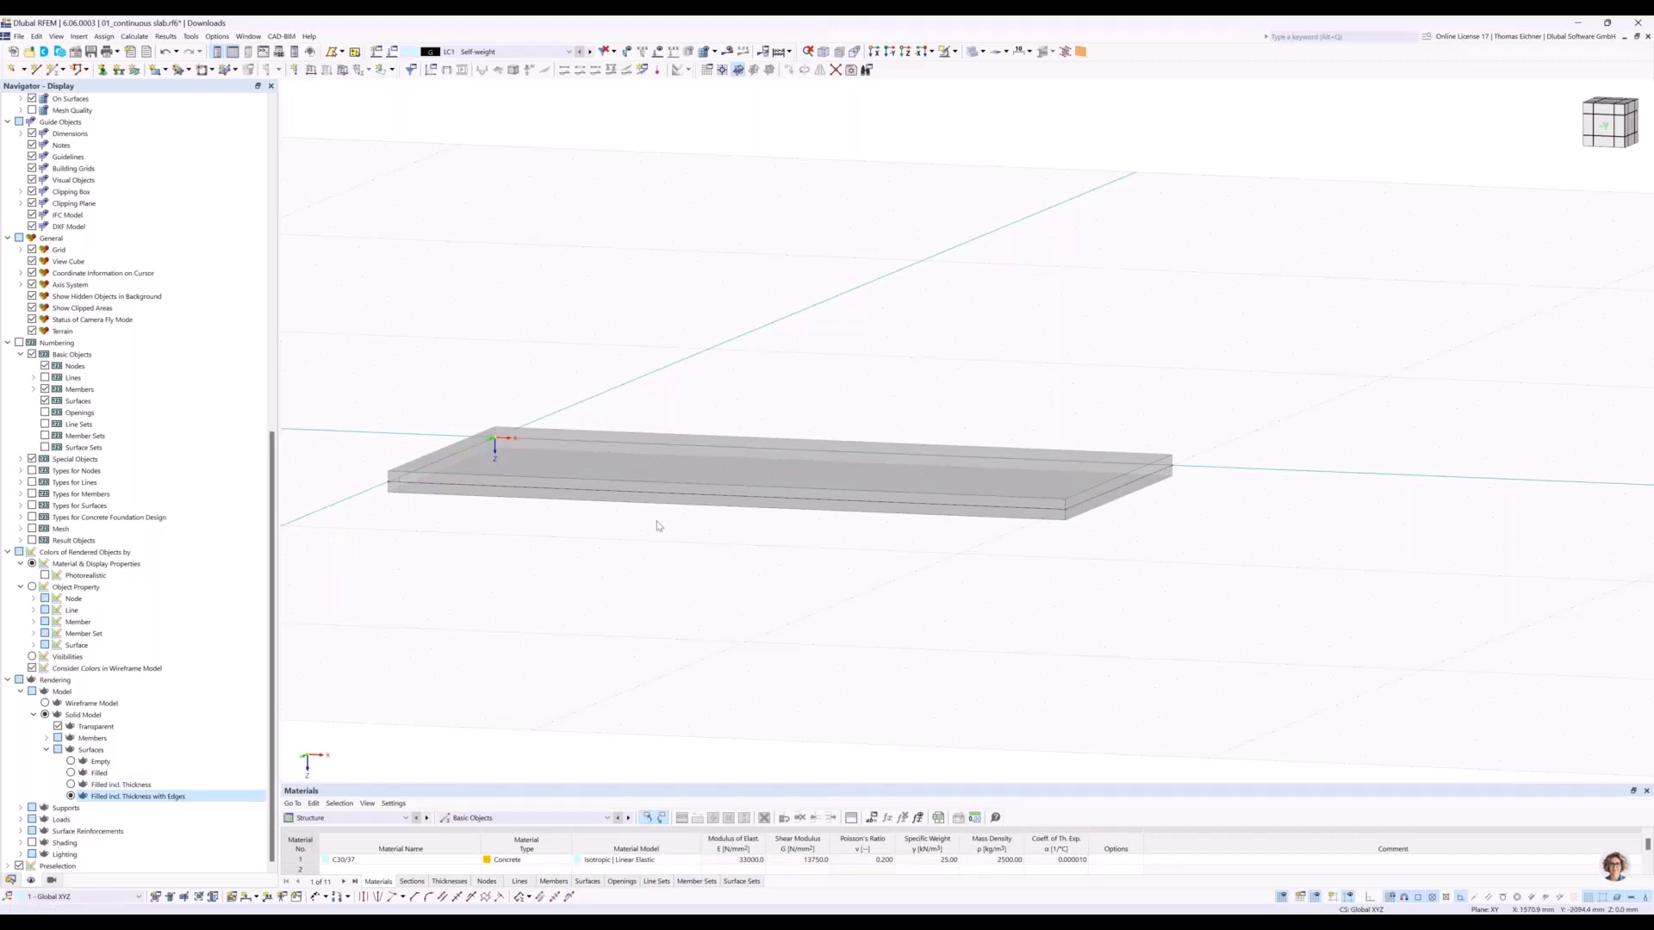
click(72, 773)
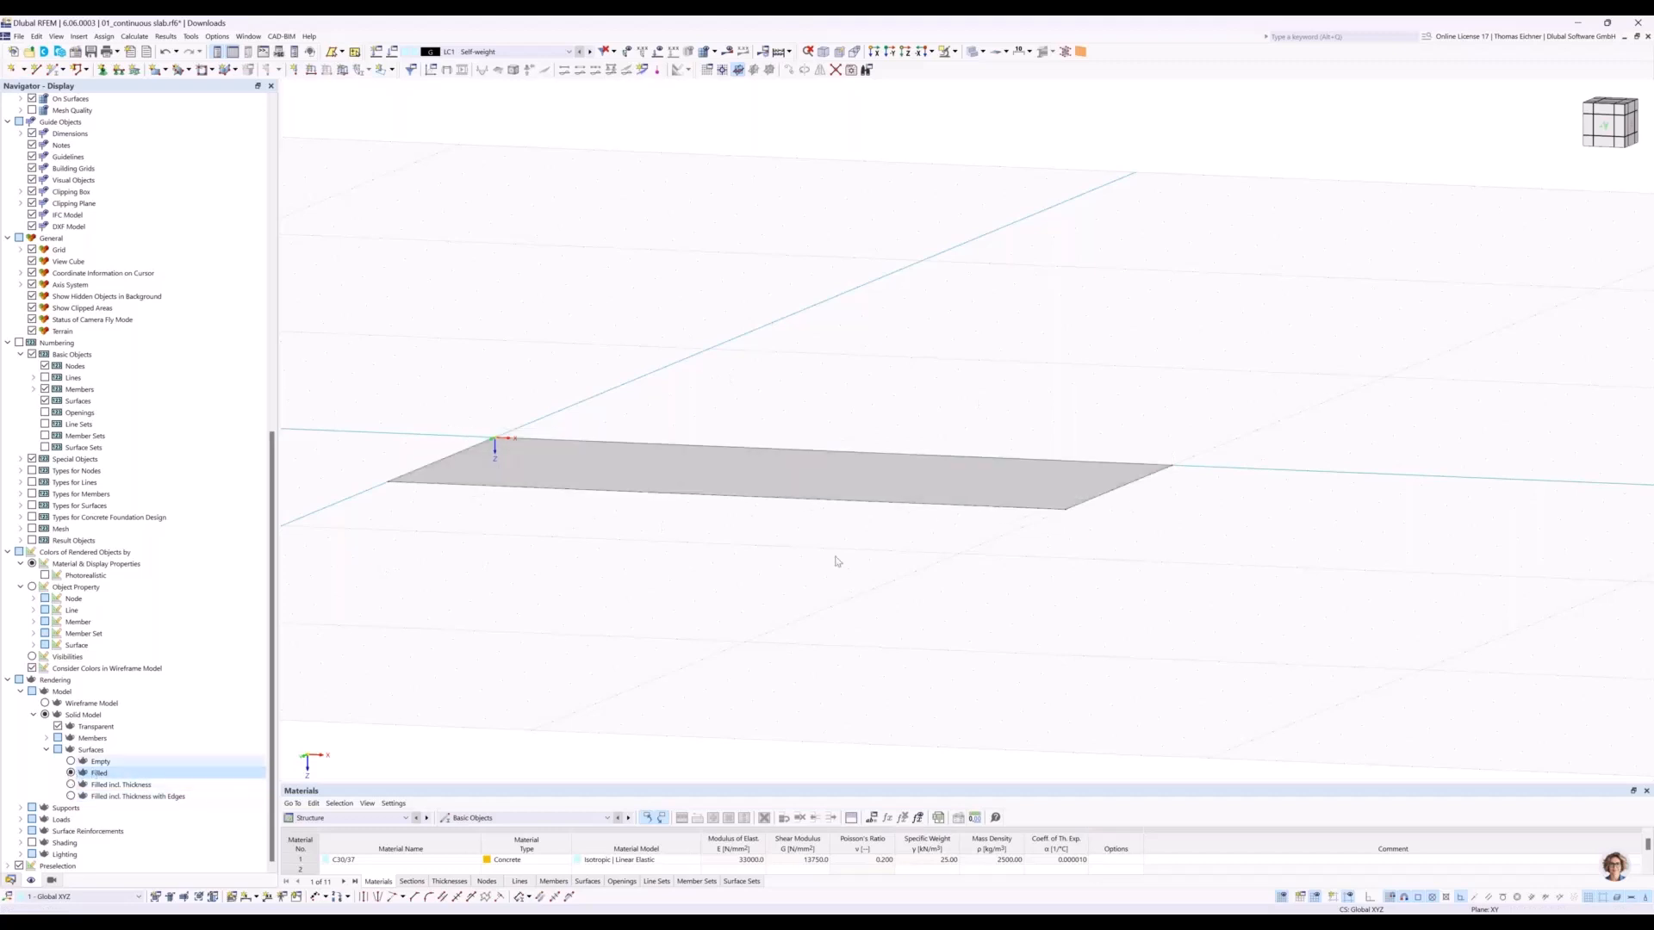
ctrl+middle_drag(762, 267, 887, 346)
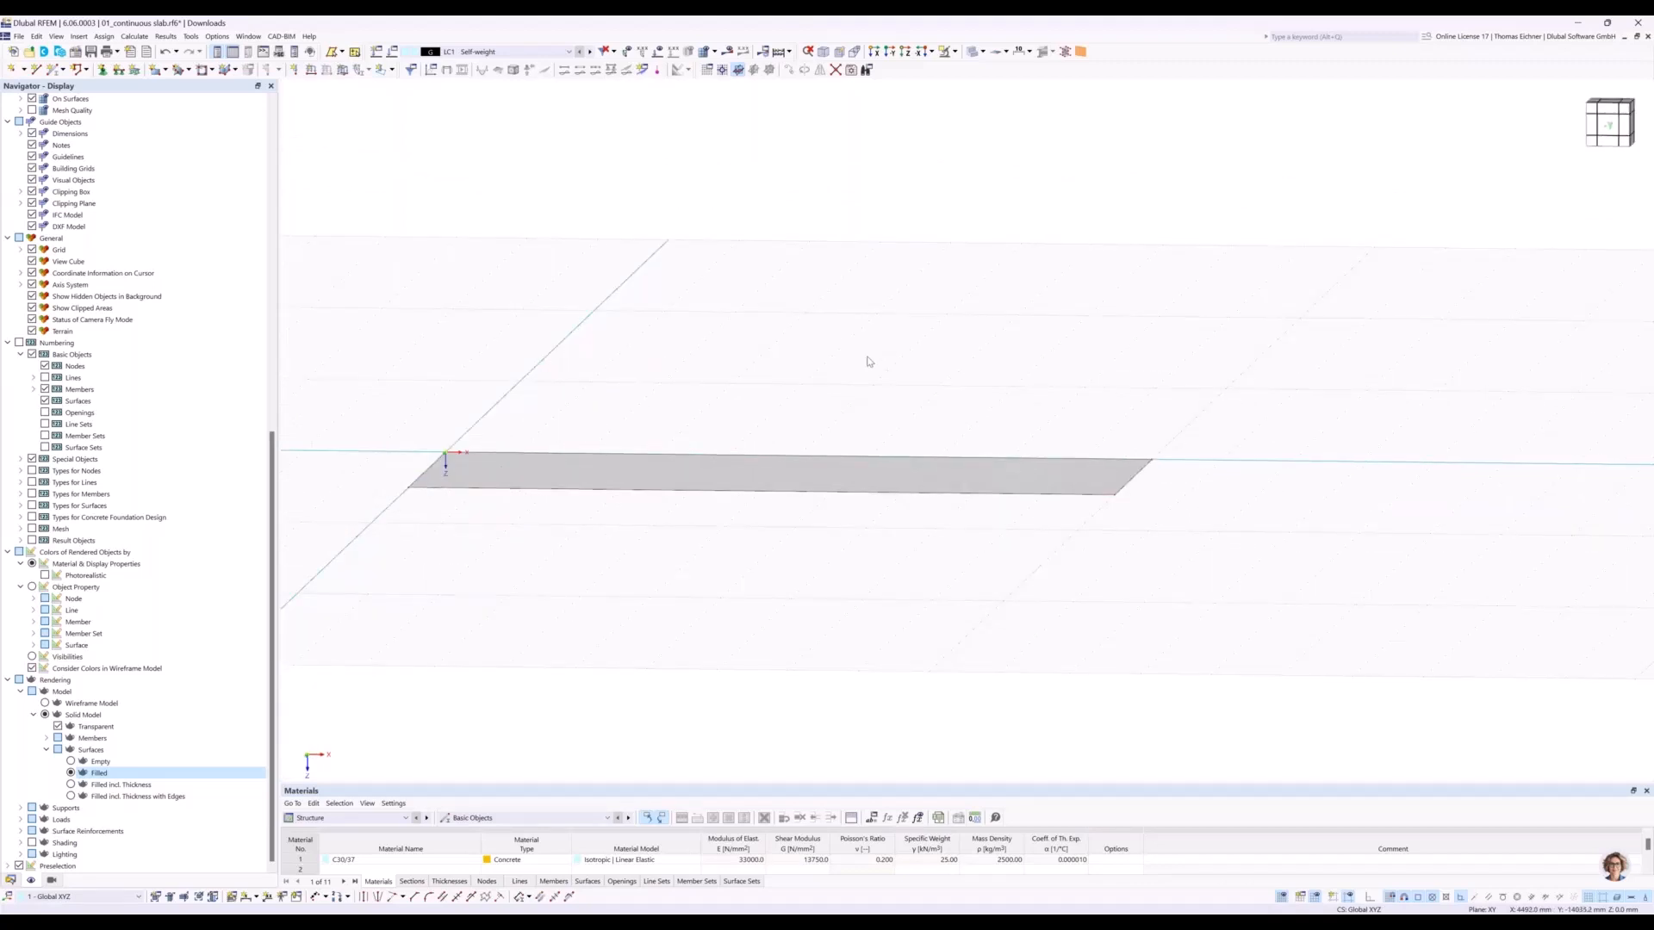
click(8, 679)
click(11, 880)
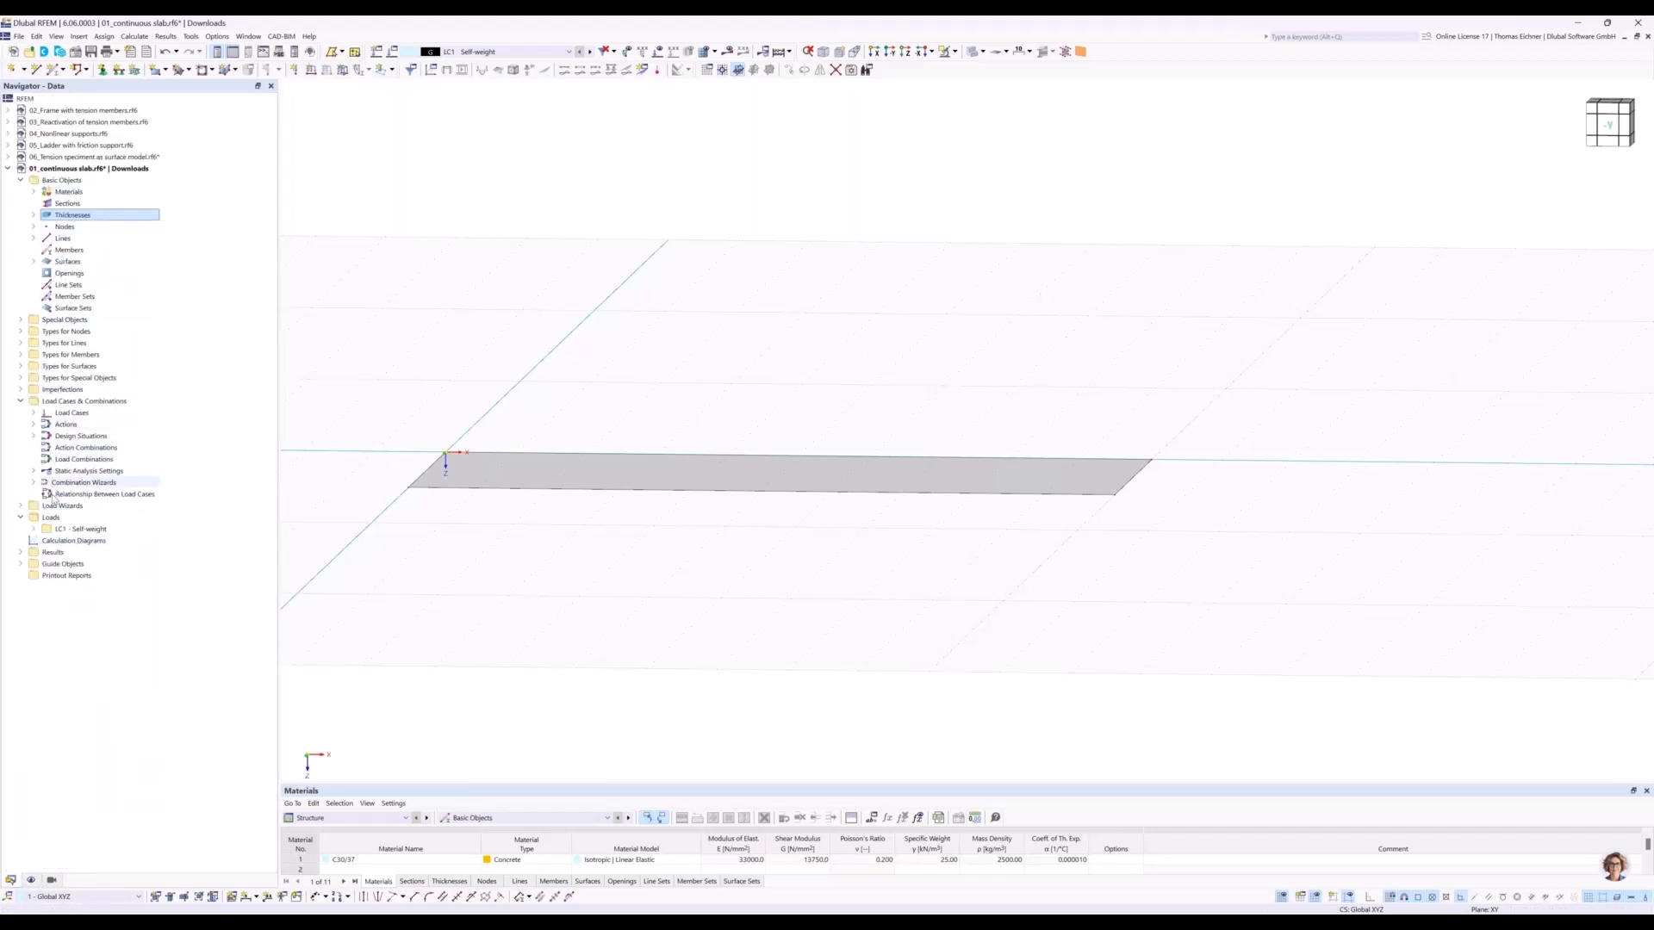
Draw a single line across the middle of the slab from X 5000, Y 0 to X 5000, Y 5000 mm.
ctrl+middle_drag(844, 329, 884, 475)
scroll(848, 465, down, 3)
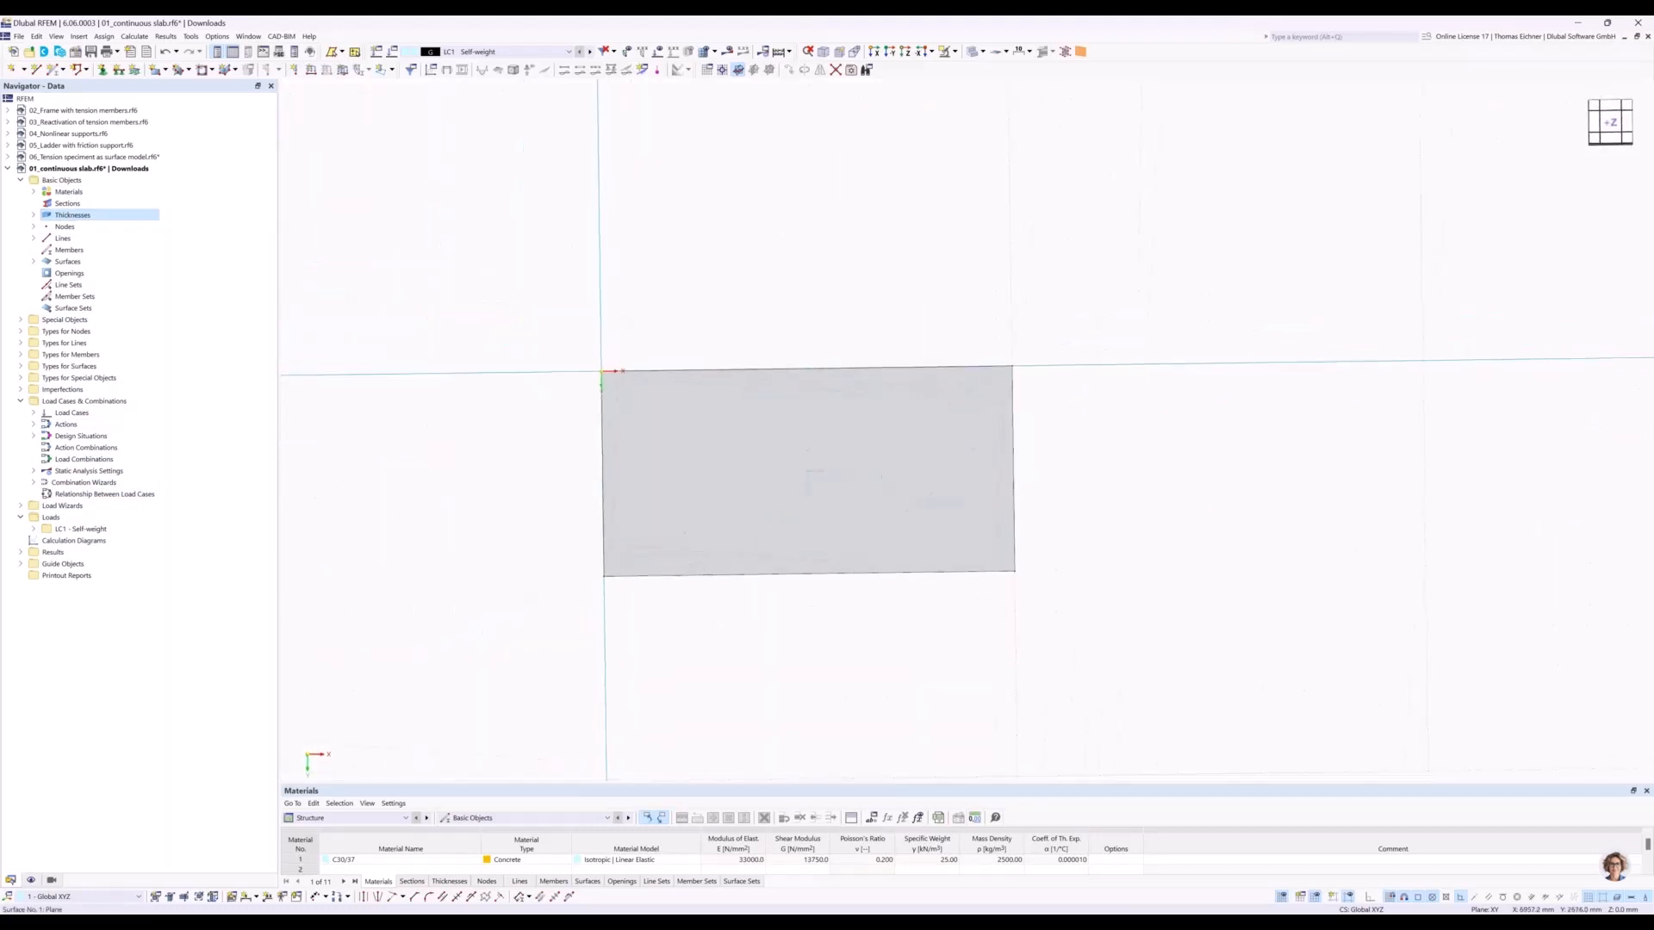
middle_drag(1189, 562, 1181, 548)
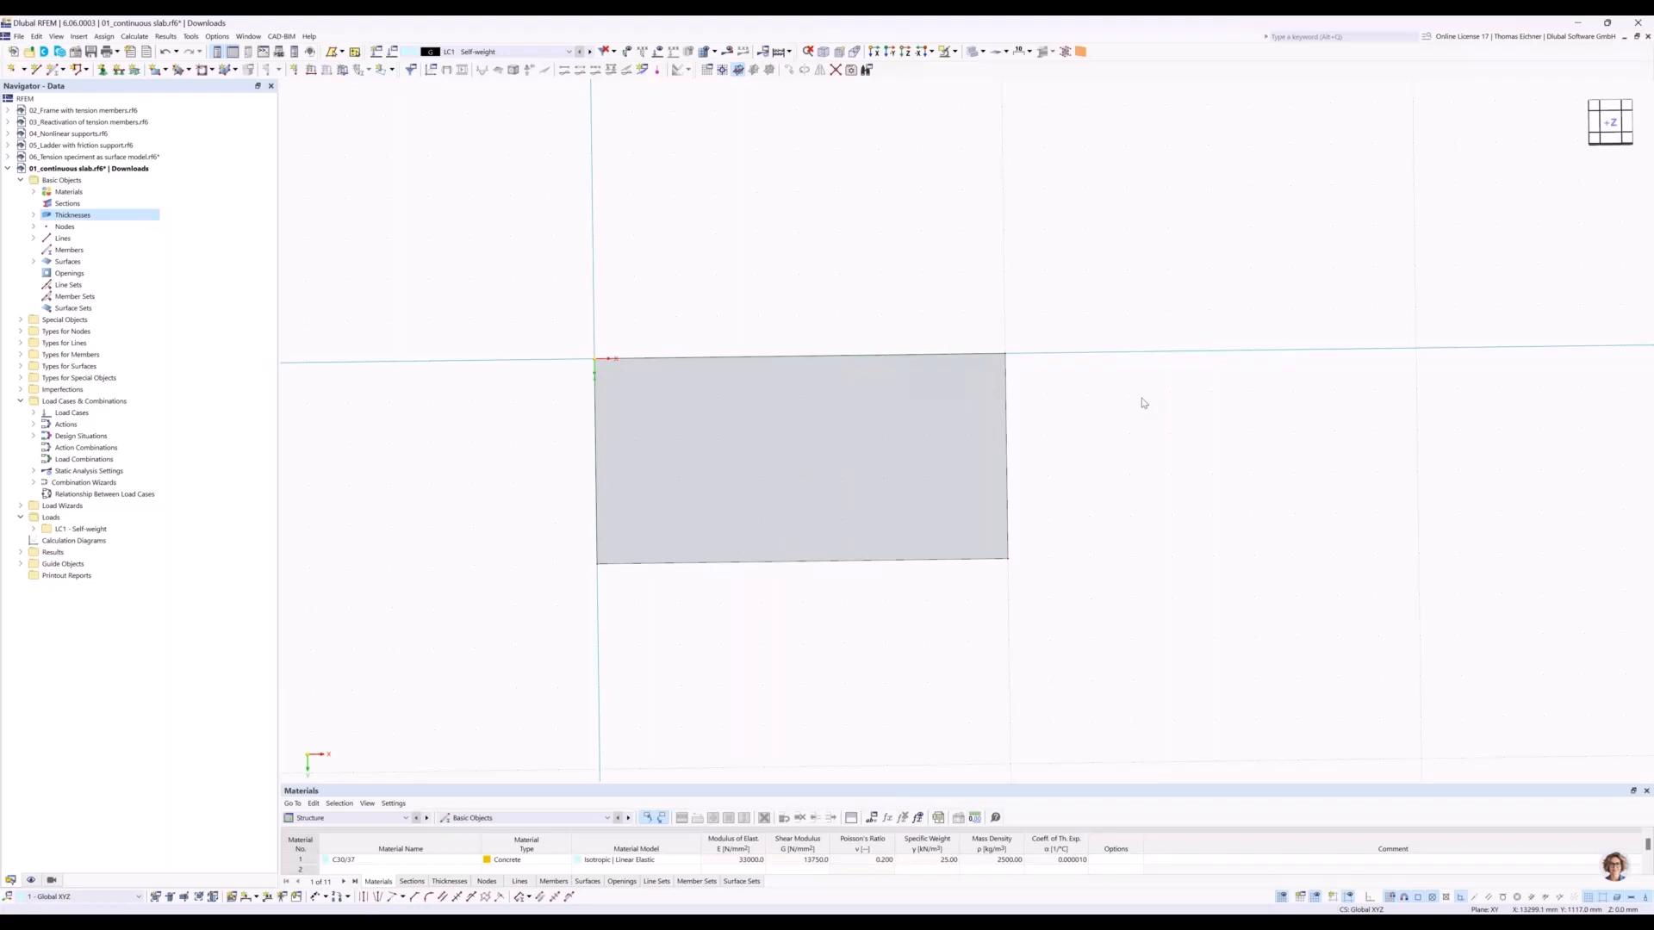
click(37, 74)
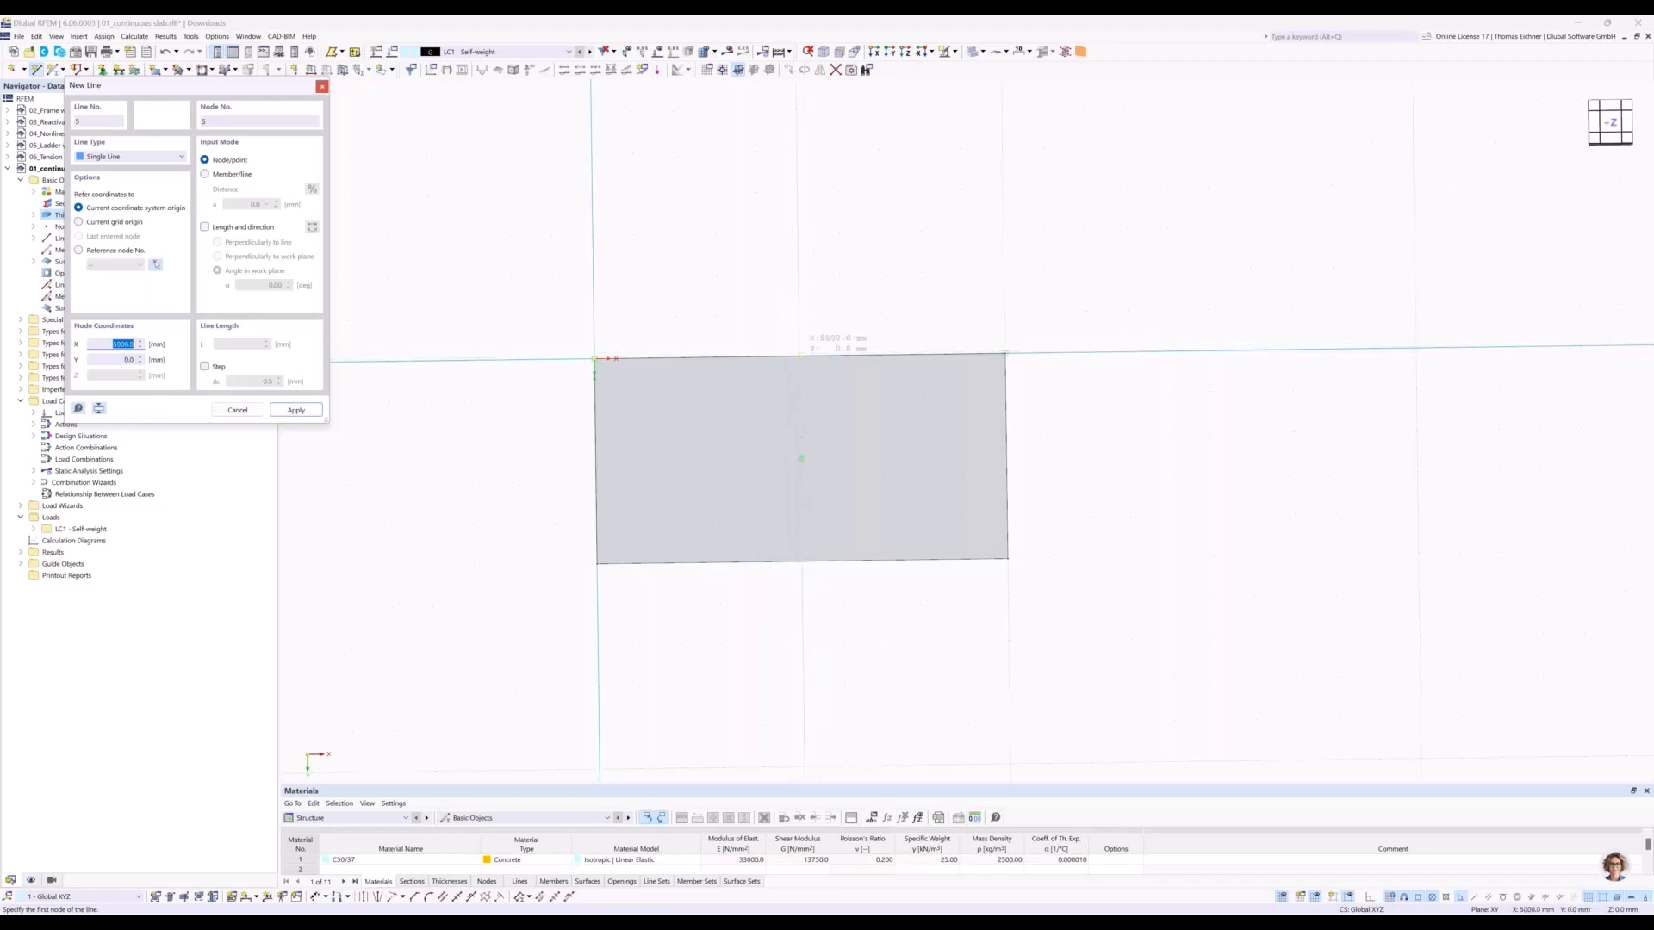
click(799, 356)
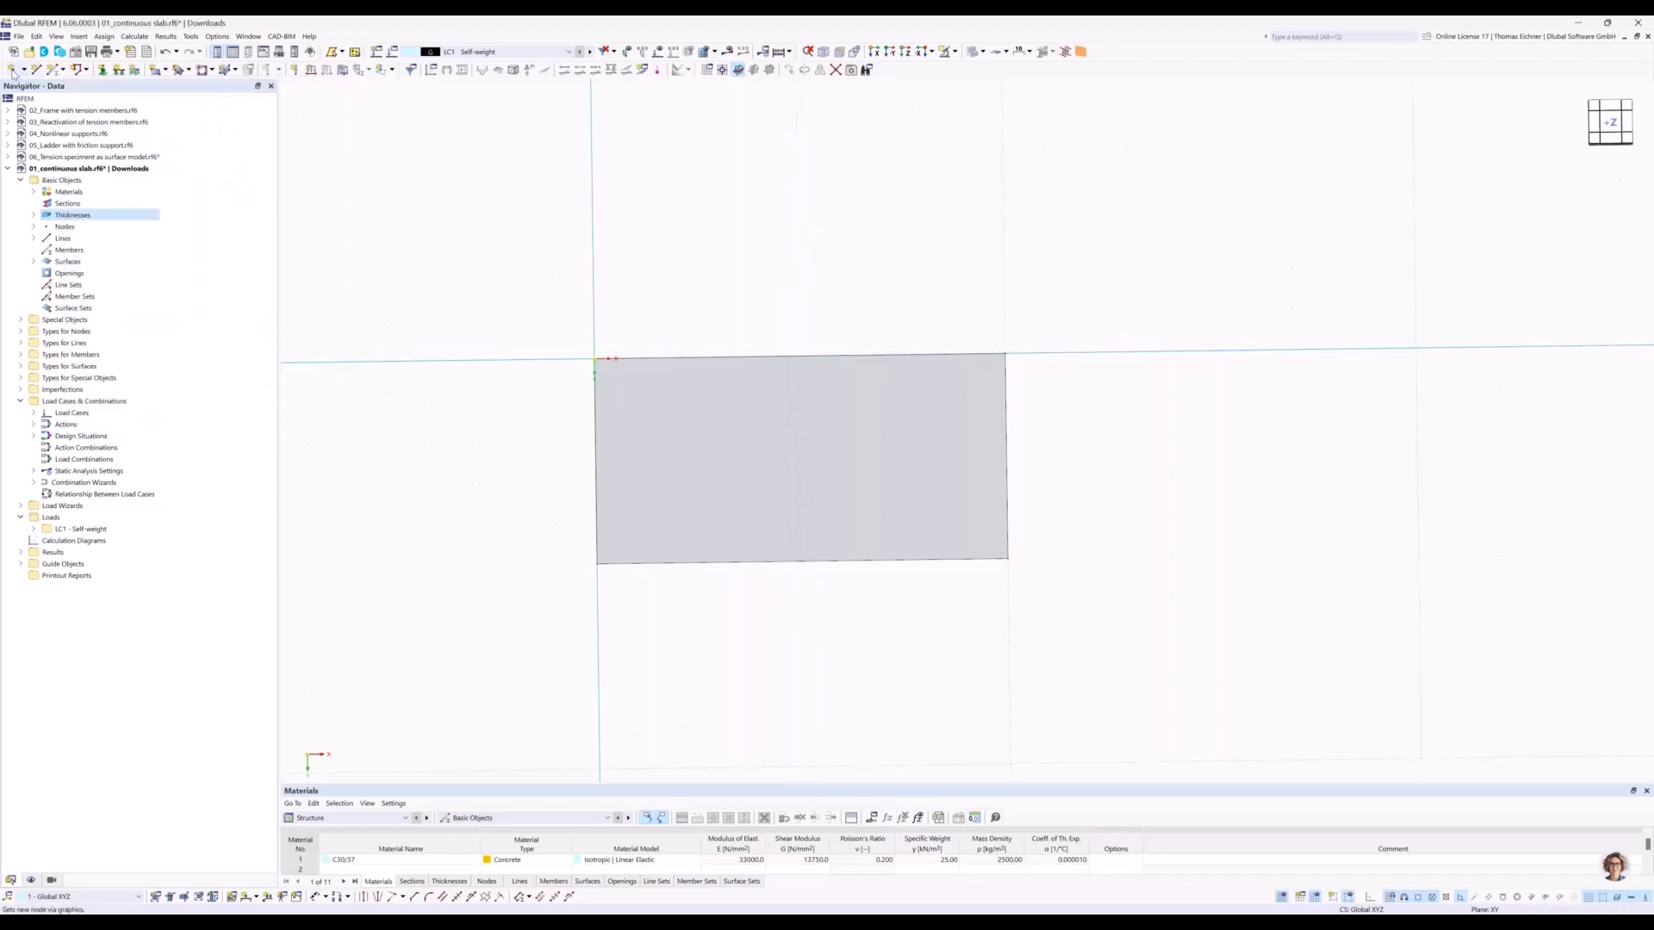
click(36, 70)
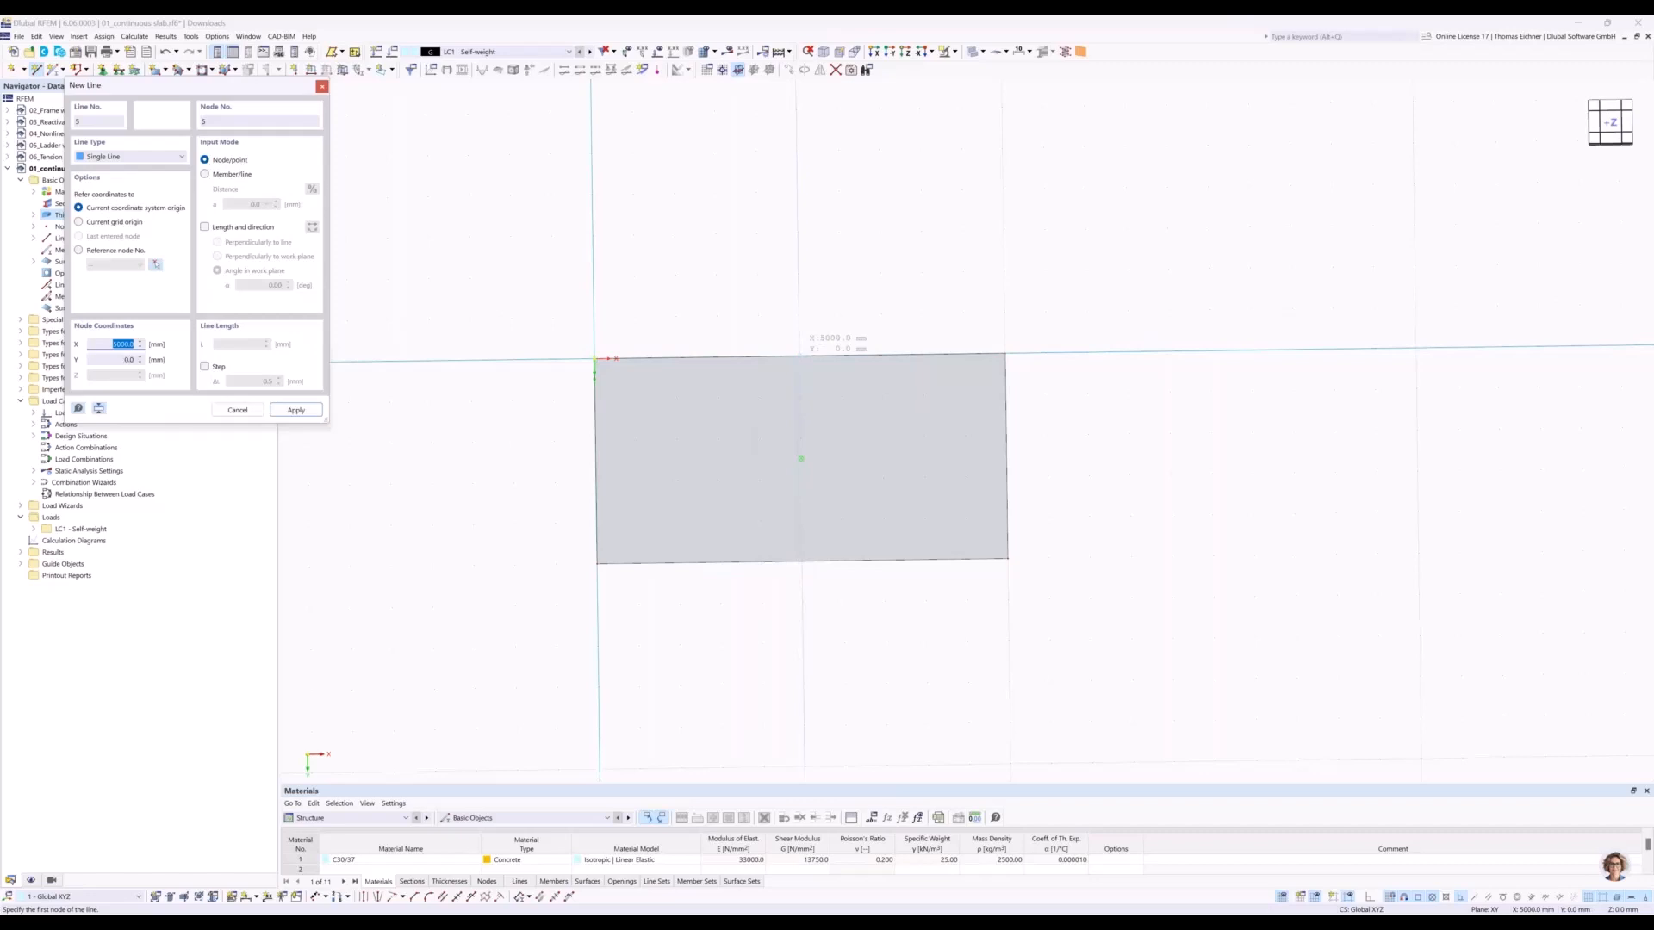
click(797, 354)
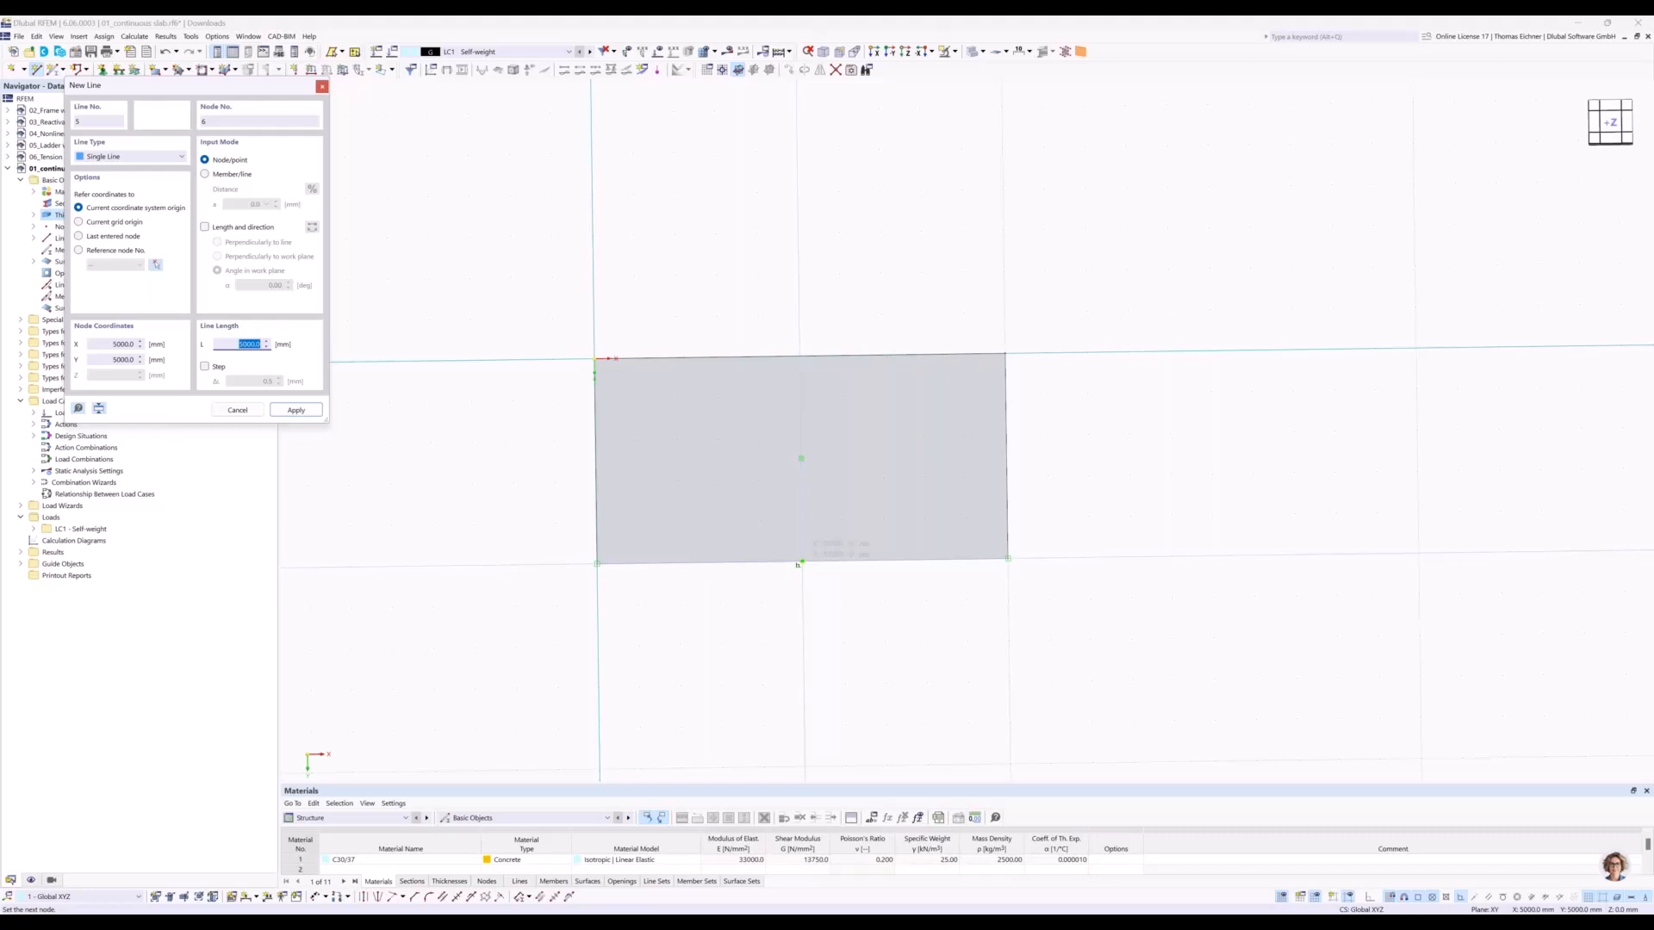
click(799, 562)
key(Escape)
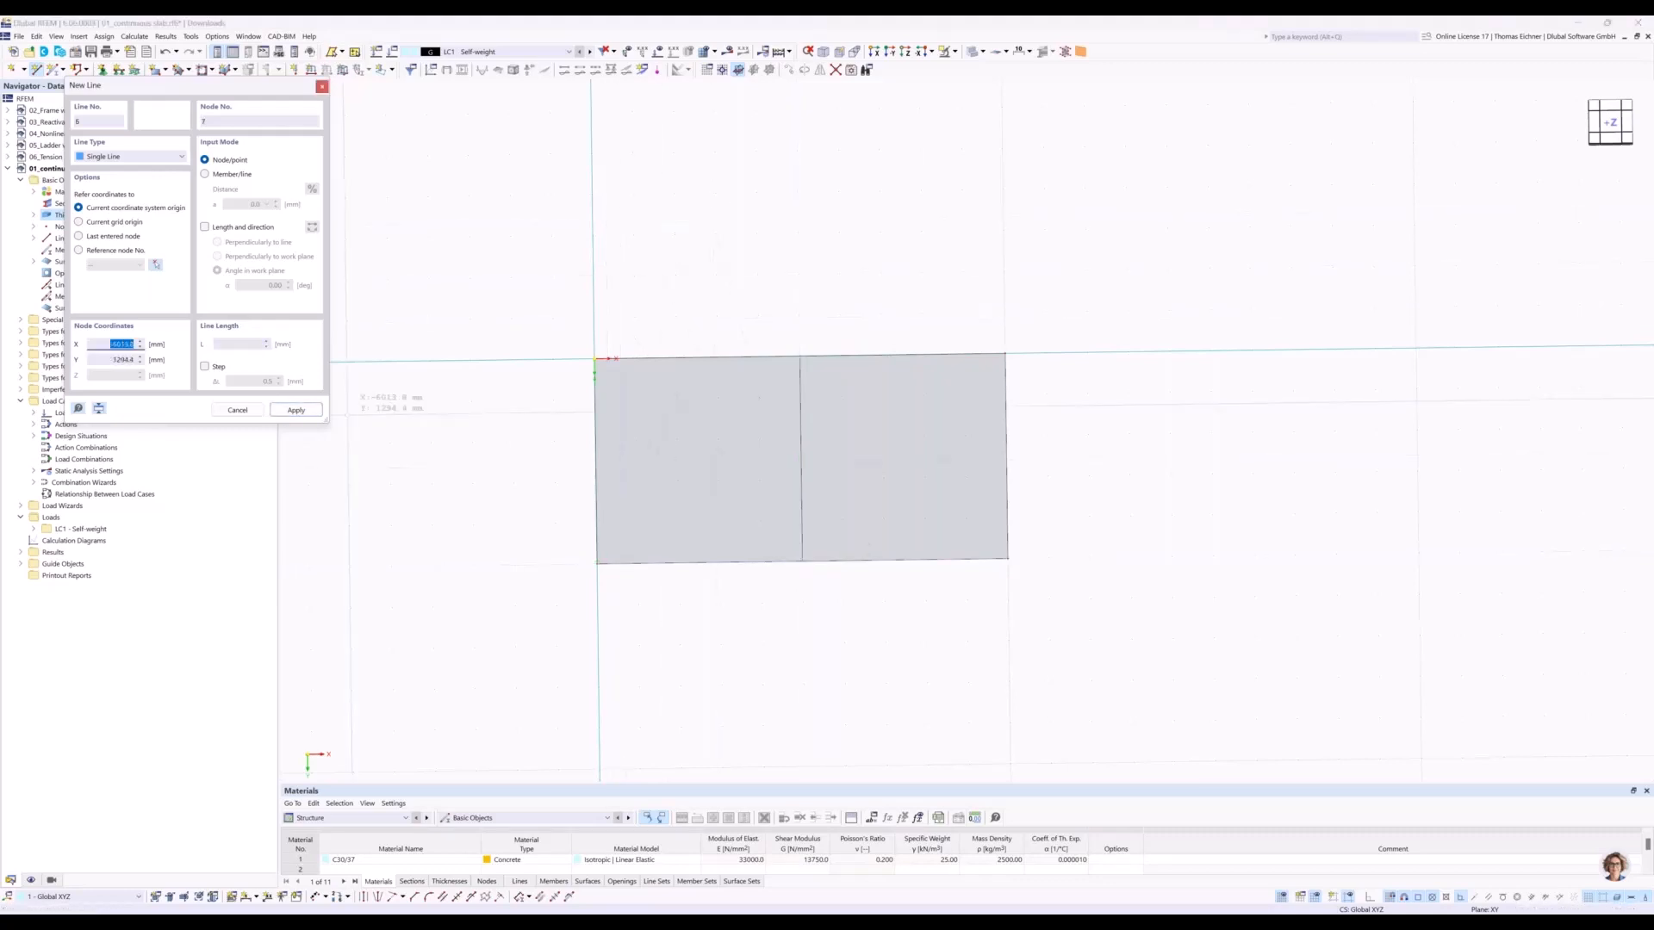
key(Escape)
Apply a uniform 10 kN/m² surface load to the slab in load case LC1 - Self-weight and inspect it in 3D.
mouse_move(667, 258)
middle_down()
mouse_move(664, 229)
mouse_move(685, 245)
middle_up()
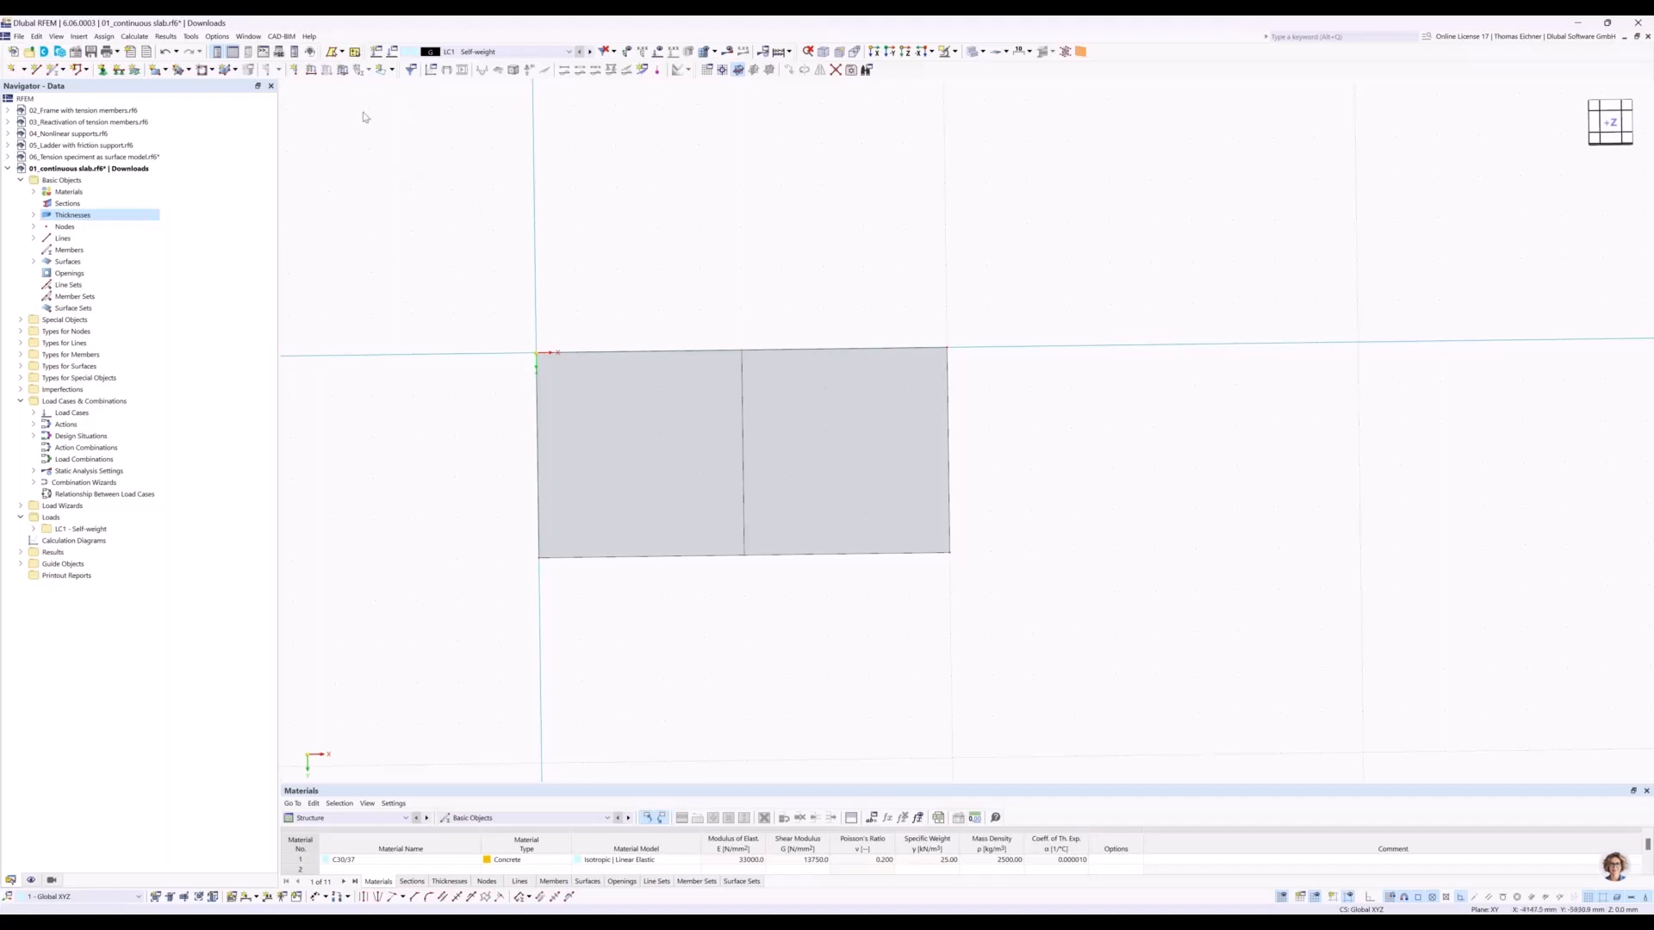
click(342, 75)
click(697, 328)
text(10)
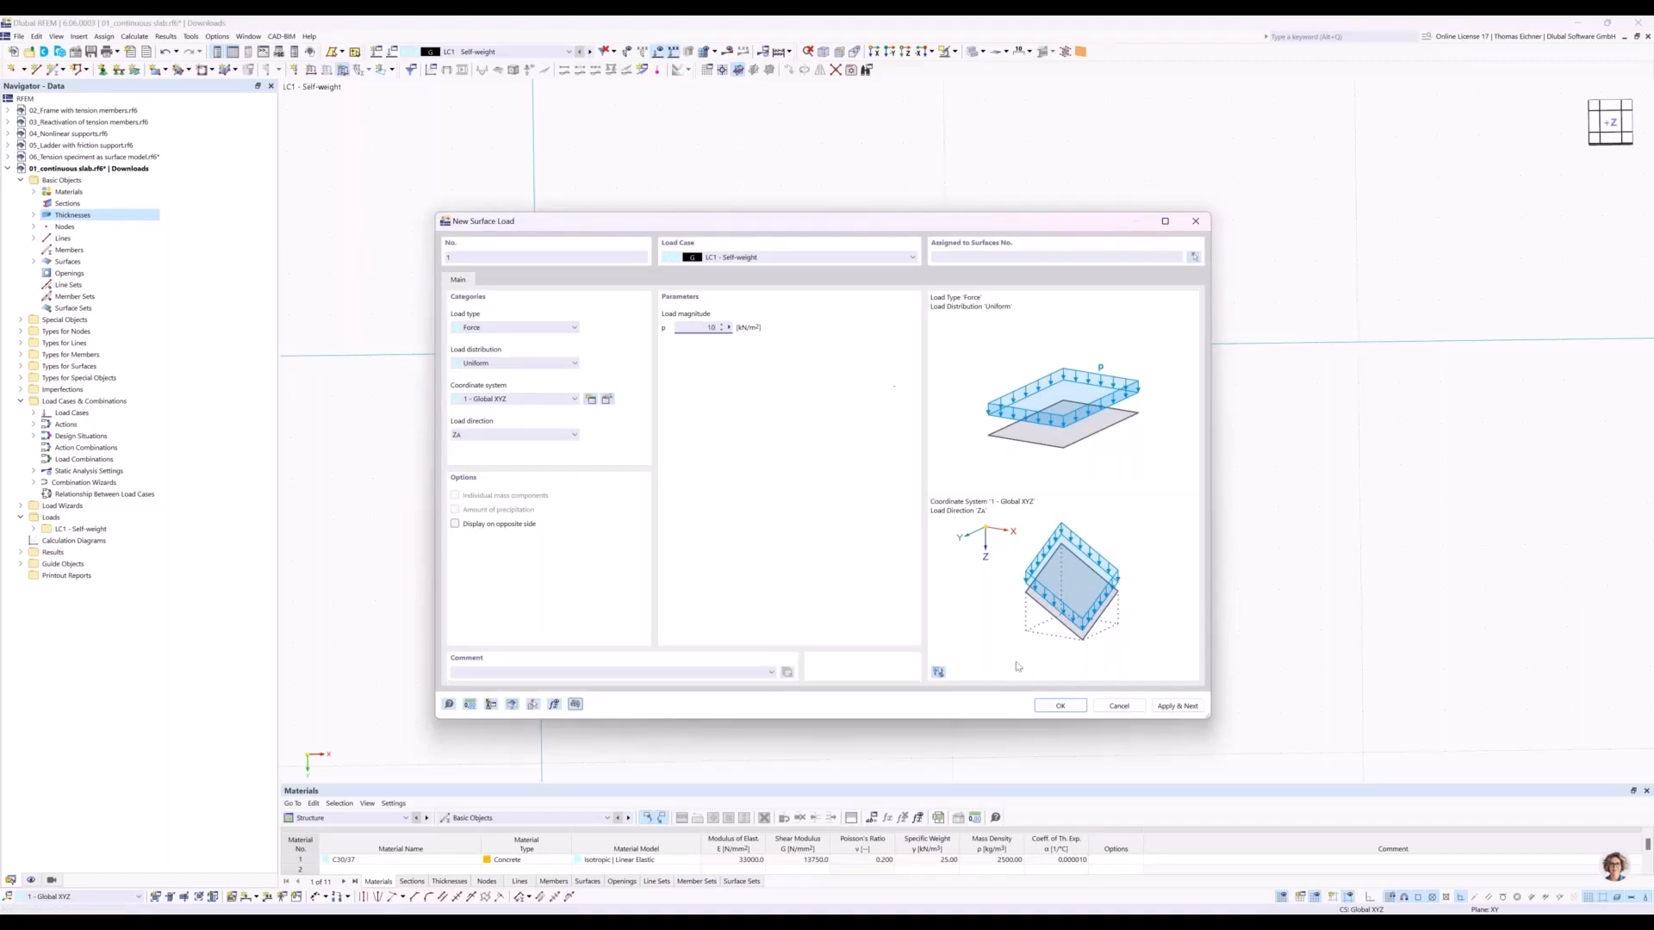
click(1064, 707)
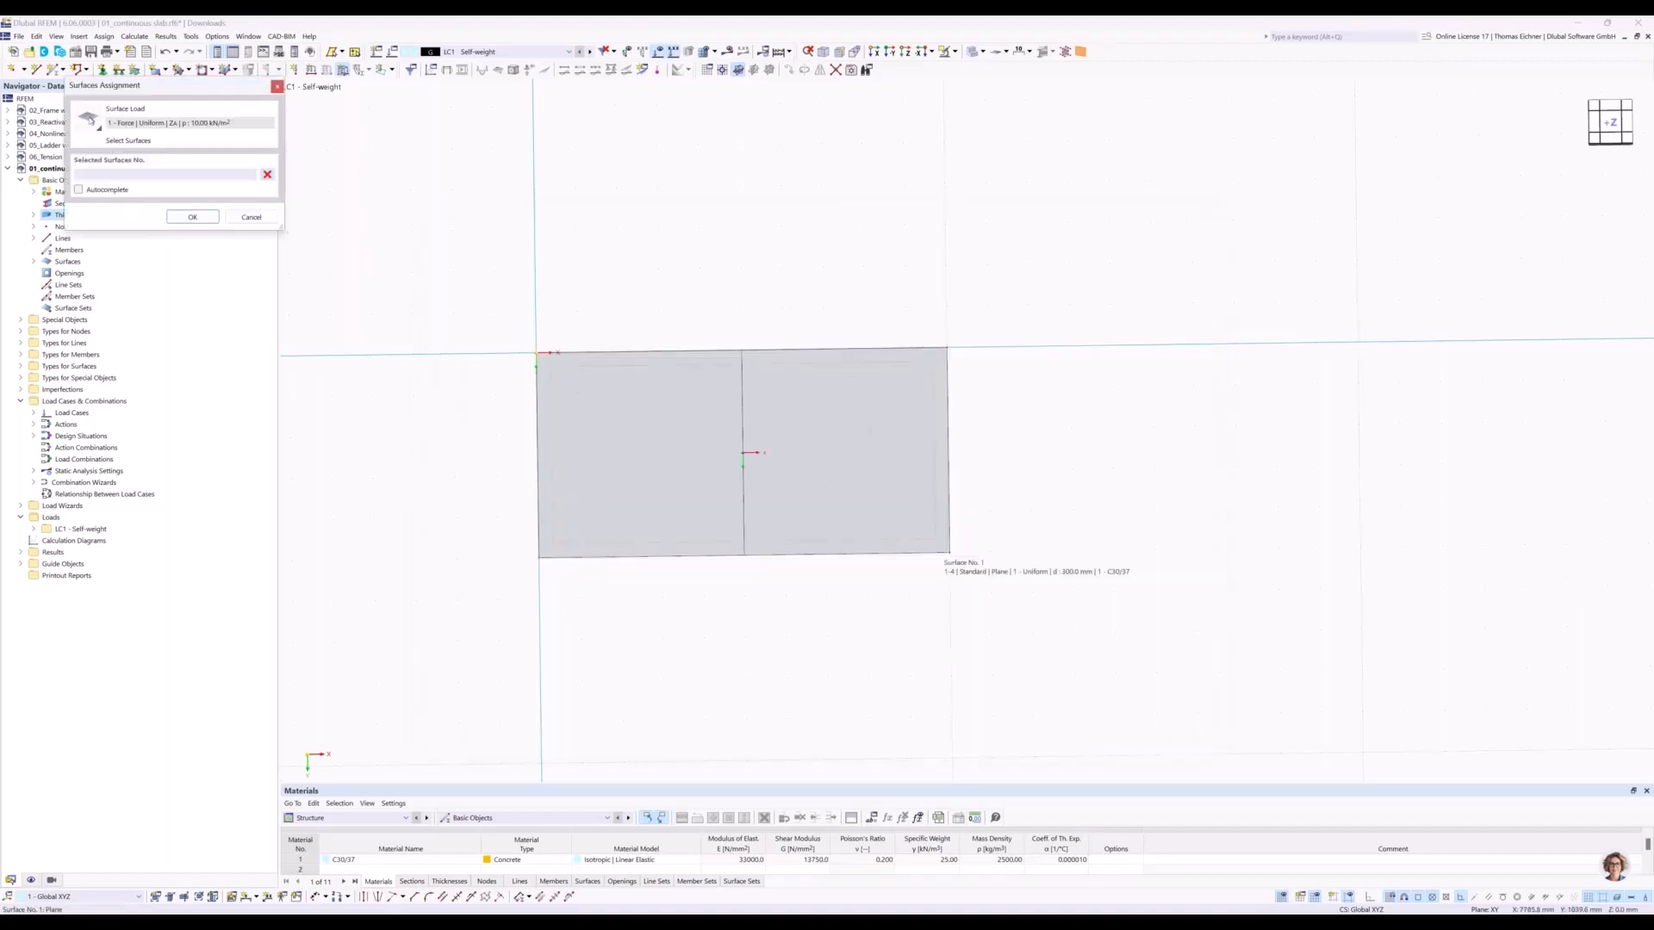
click(191, 217)
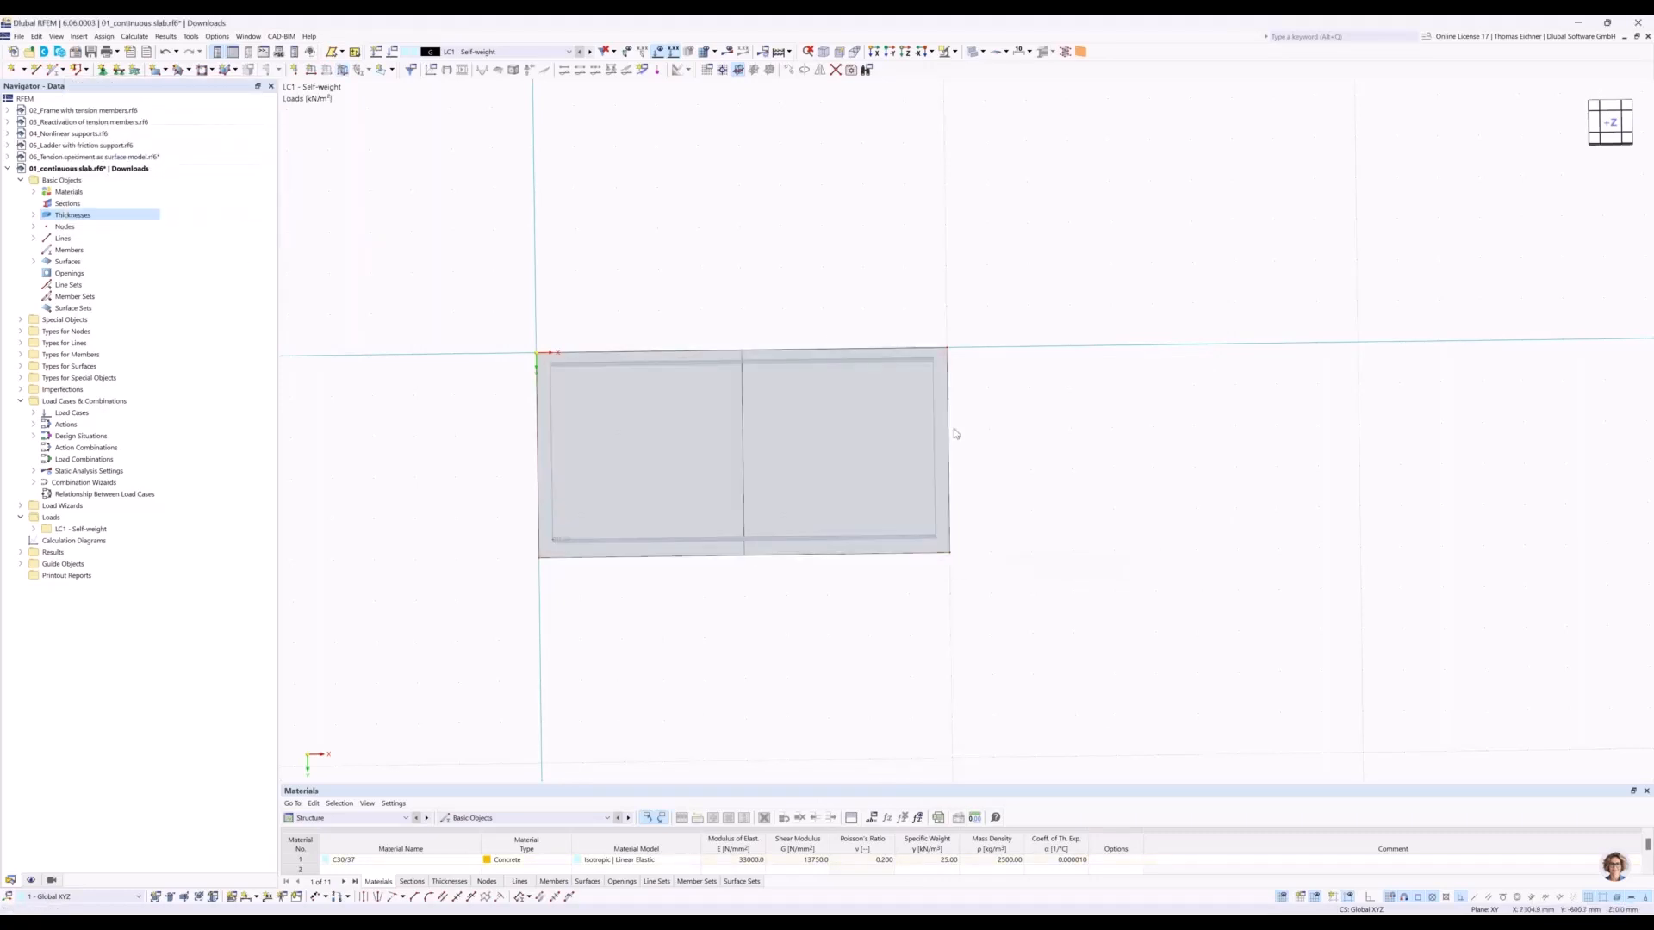
ctrl+middle_drag(980, 472, 596, 435)
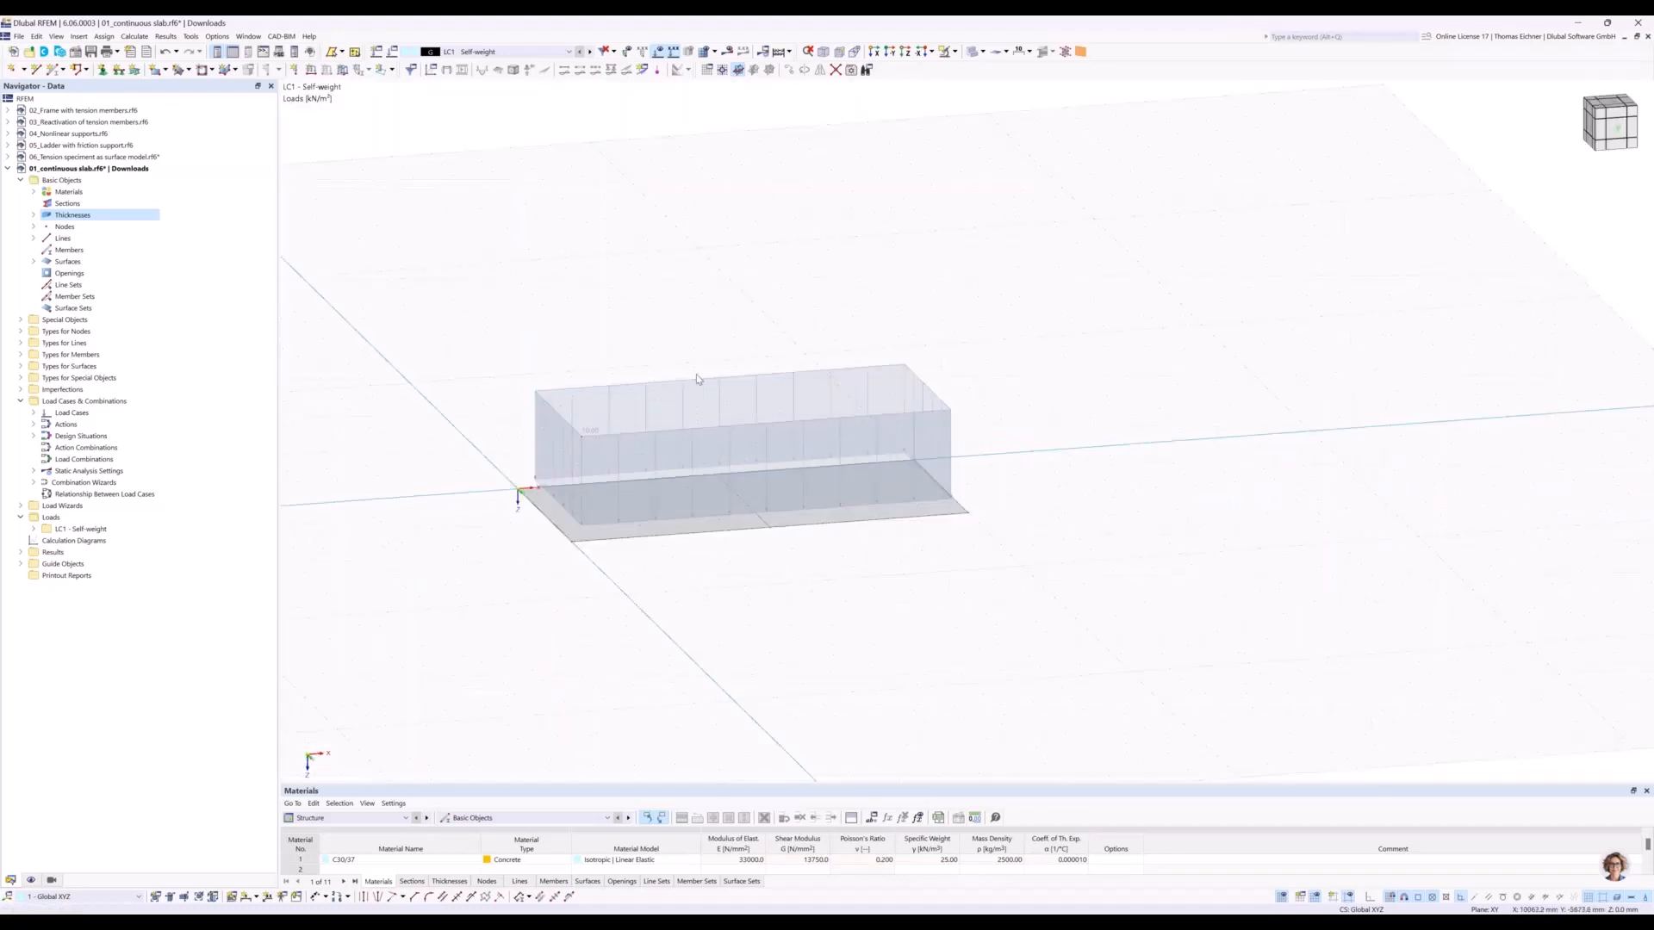
ctrl+middle_drag(1054, 396, 985, 303)
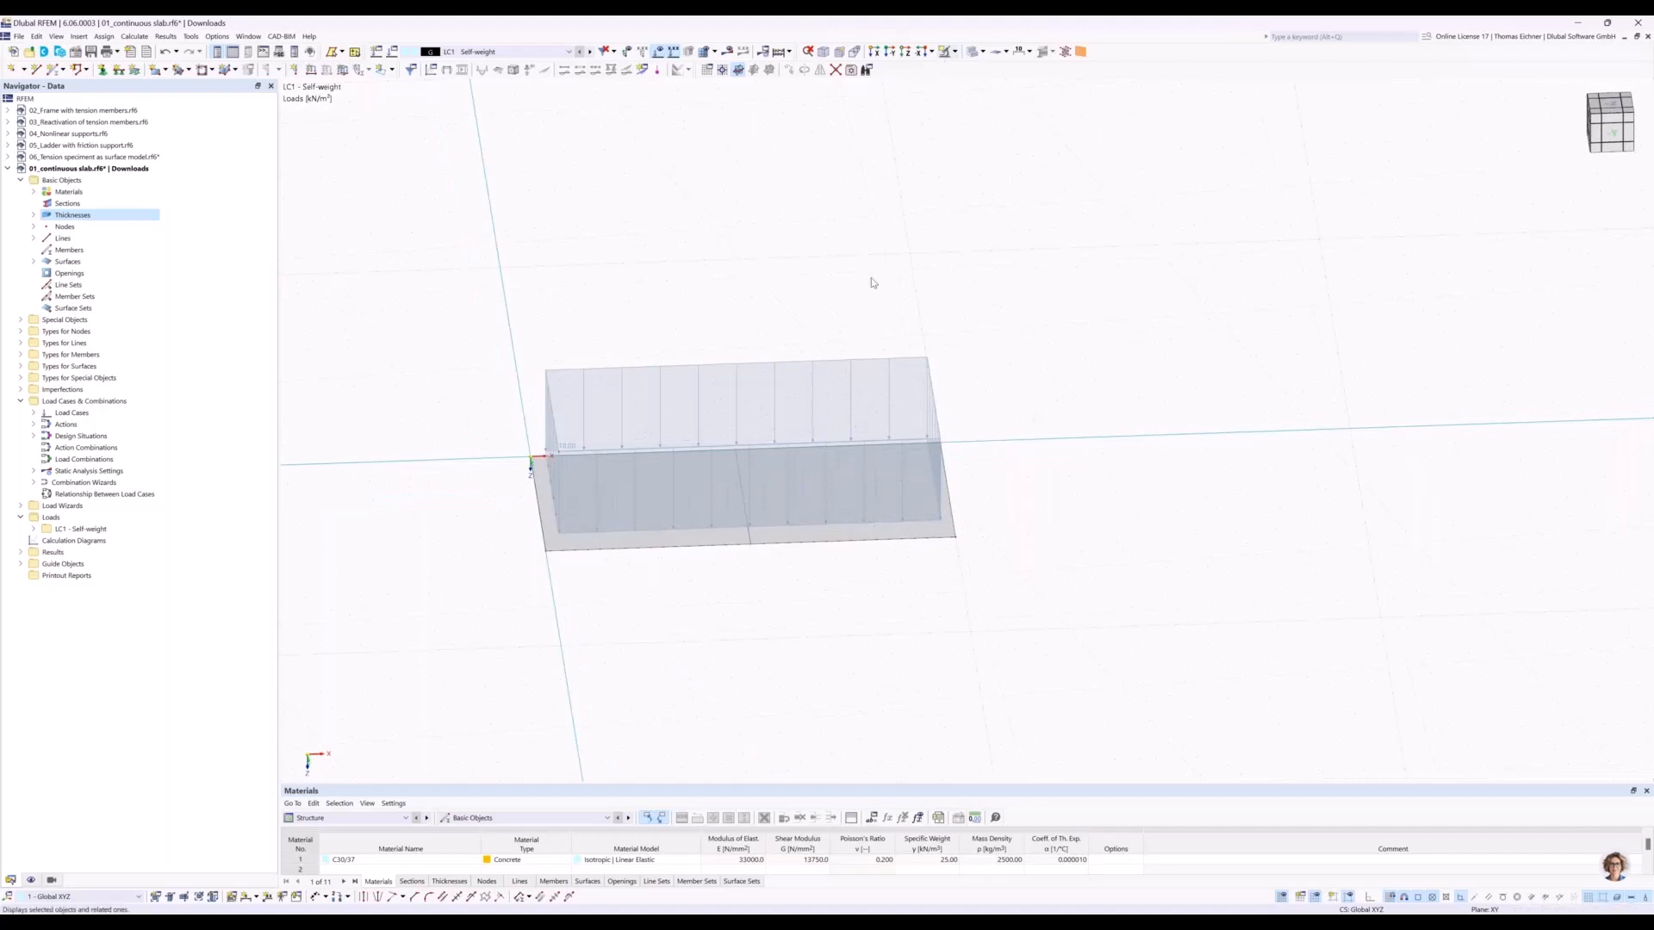
middle_drag(907, 251, 864, 273)
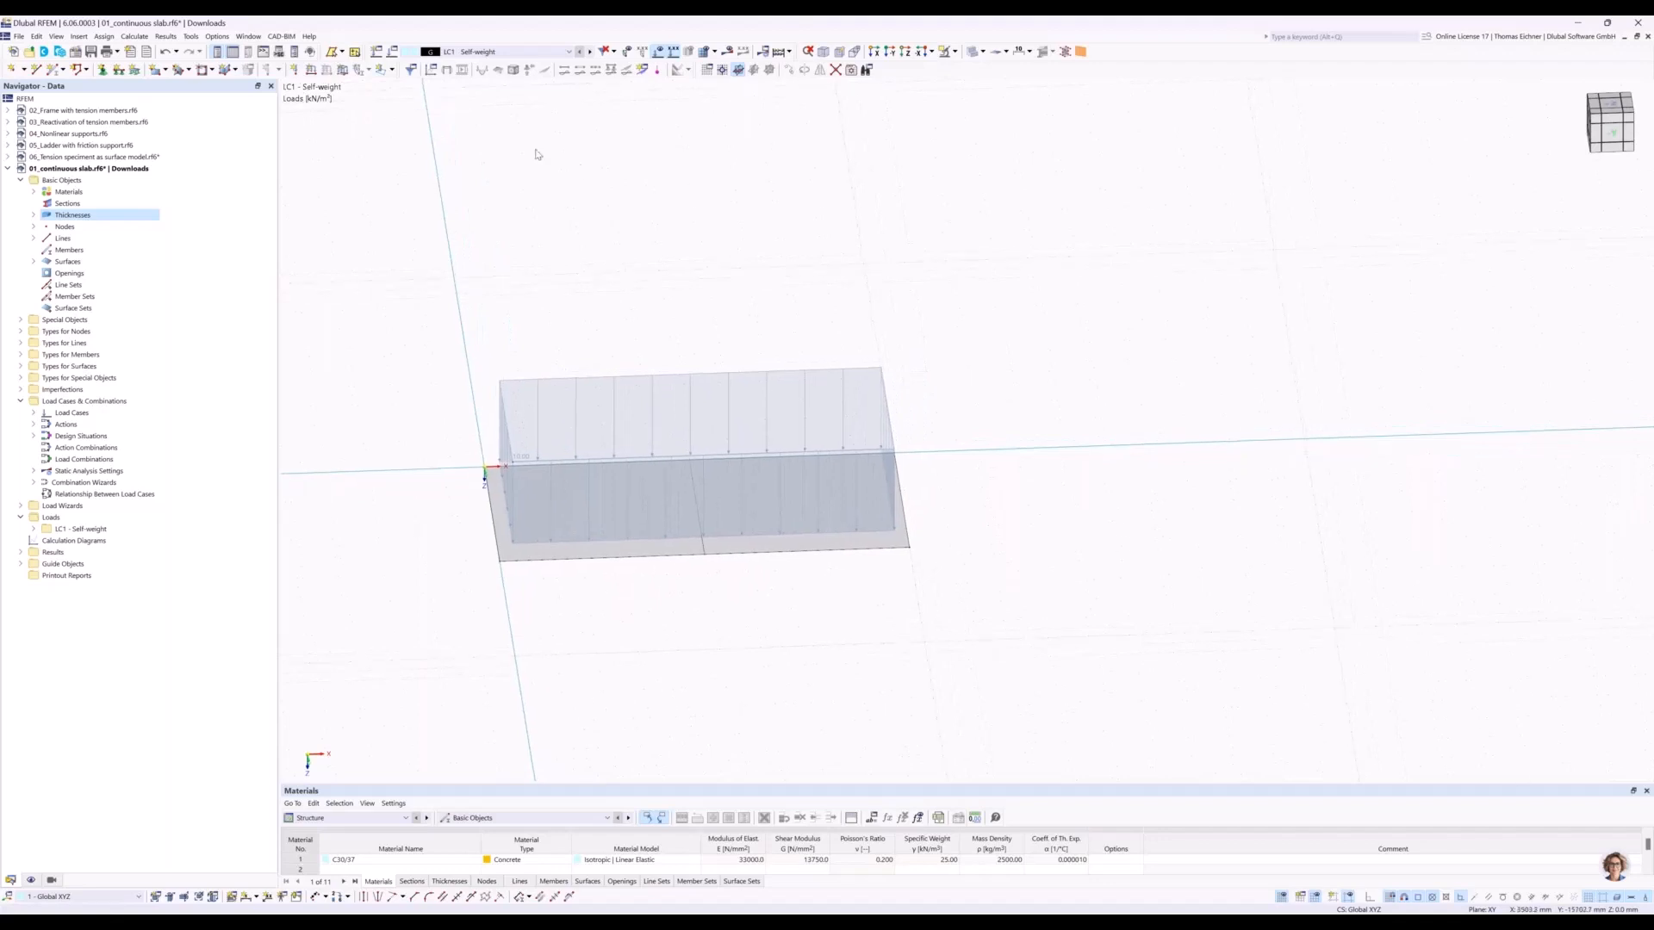
In the Z-direction plan view, choose the Hinged line support for assignment and confirm its definition with only uZ translation fixed.
click(906, 52)
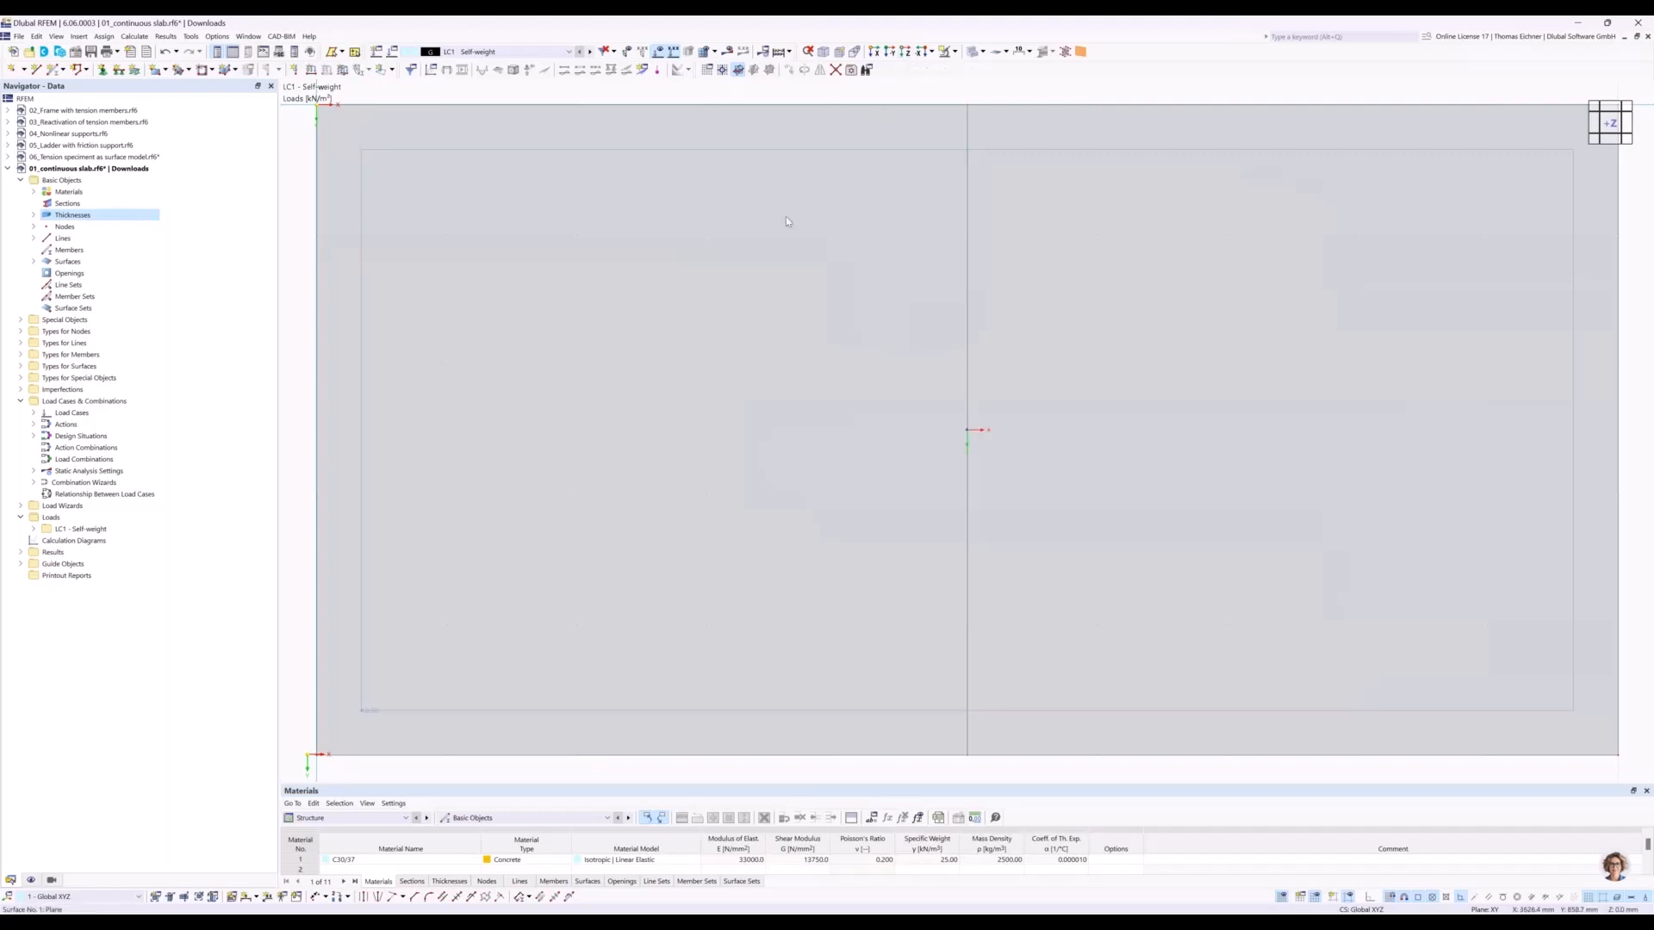
scroll(785, 215, down, 3)
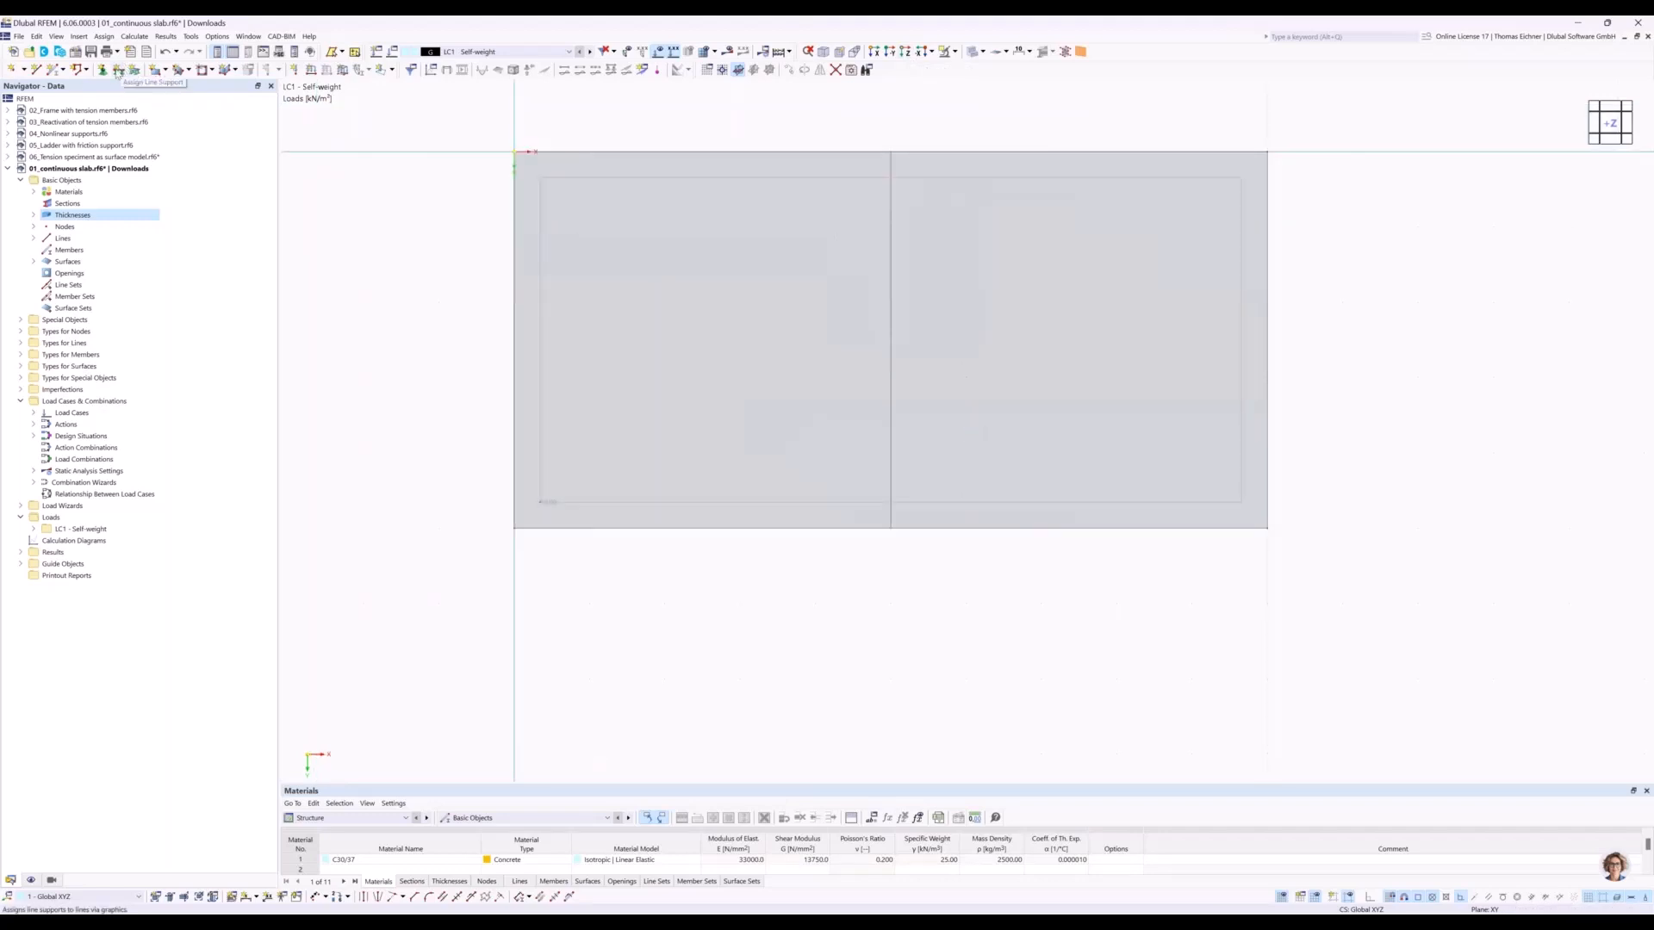
click(119, 71)
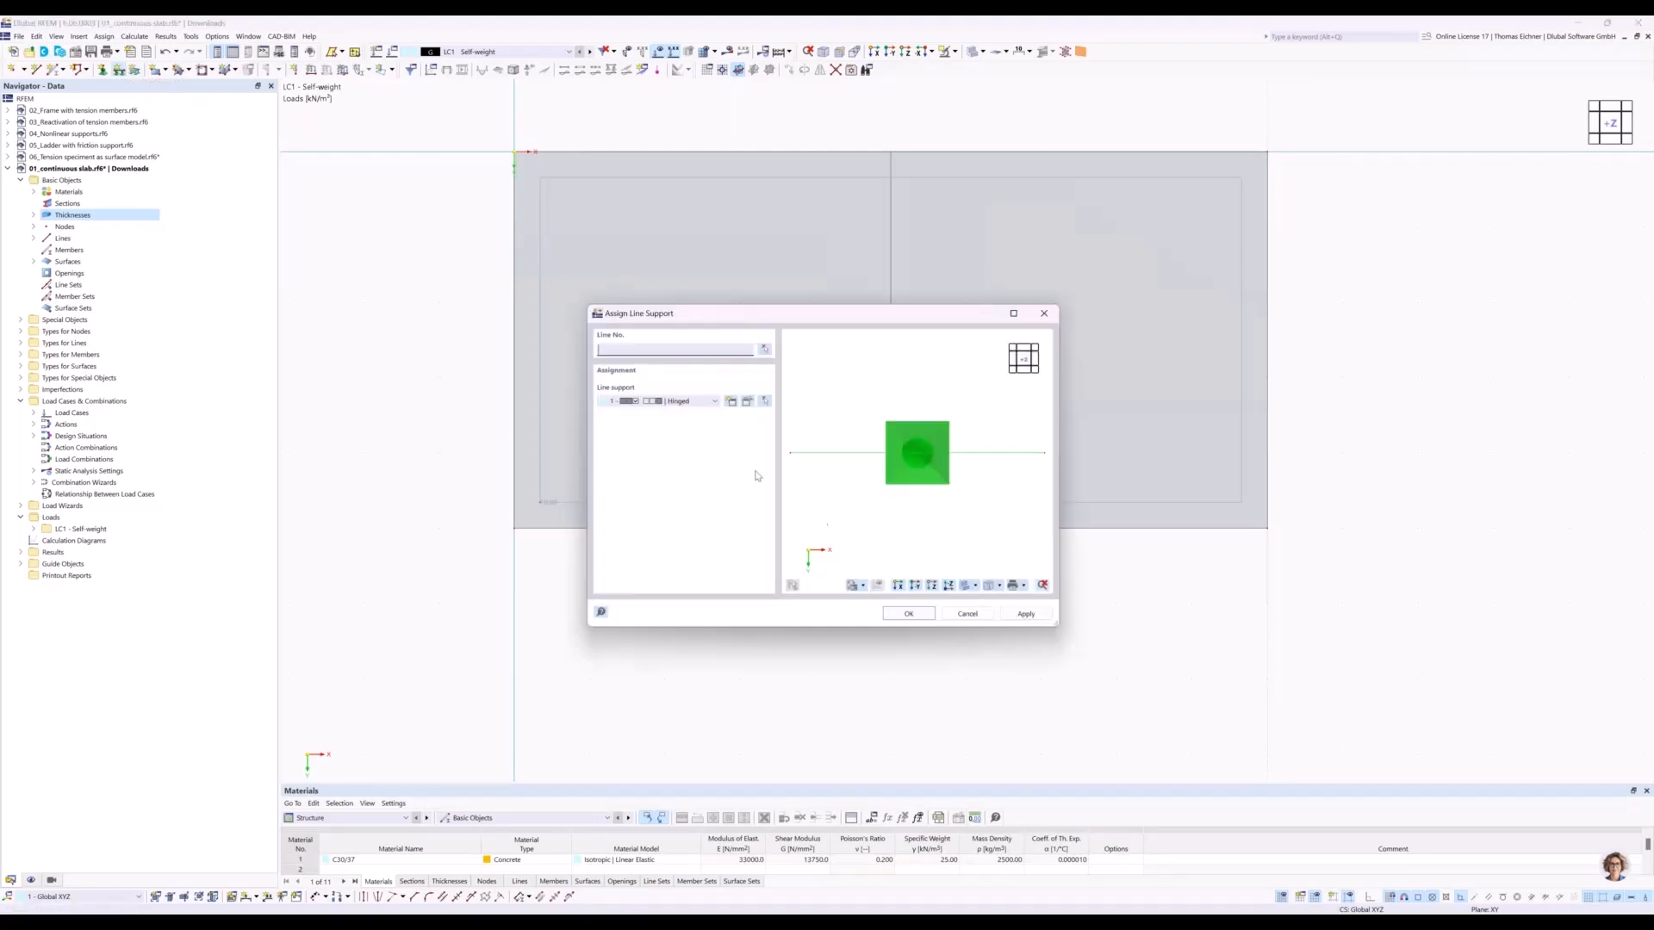
click(664, 402)
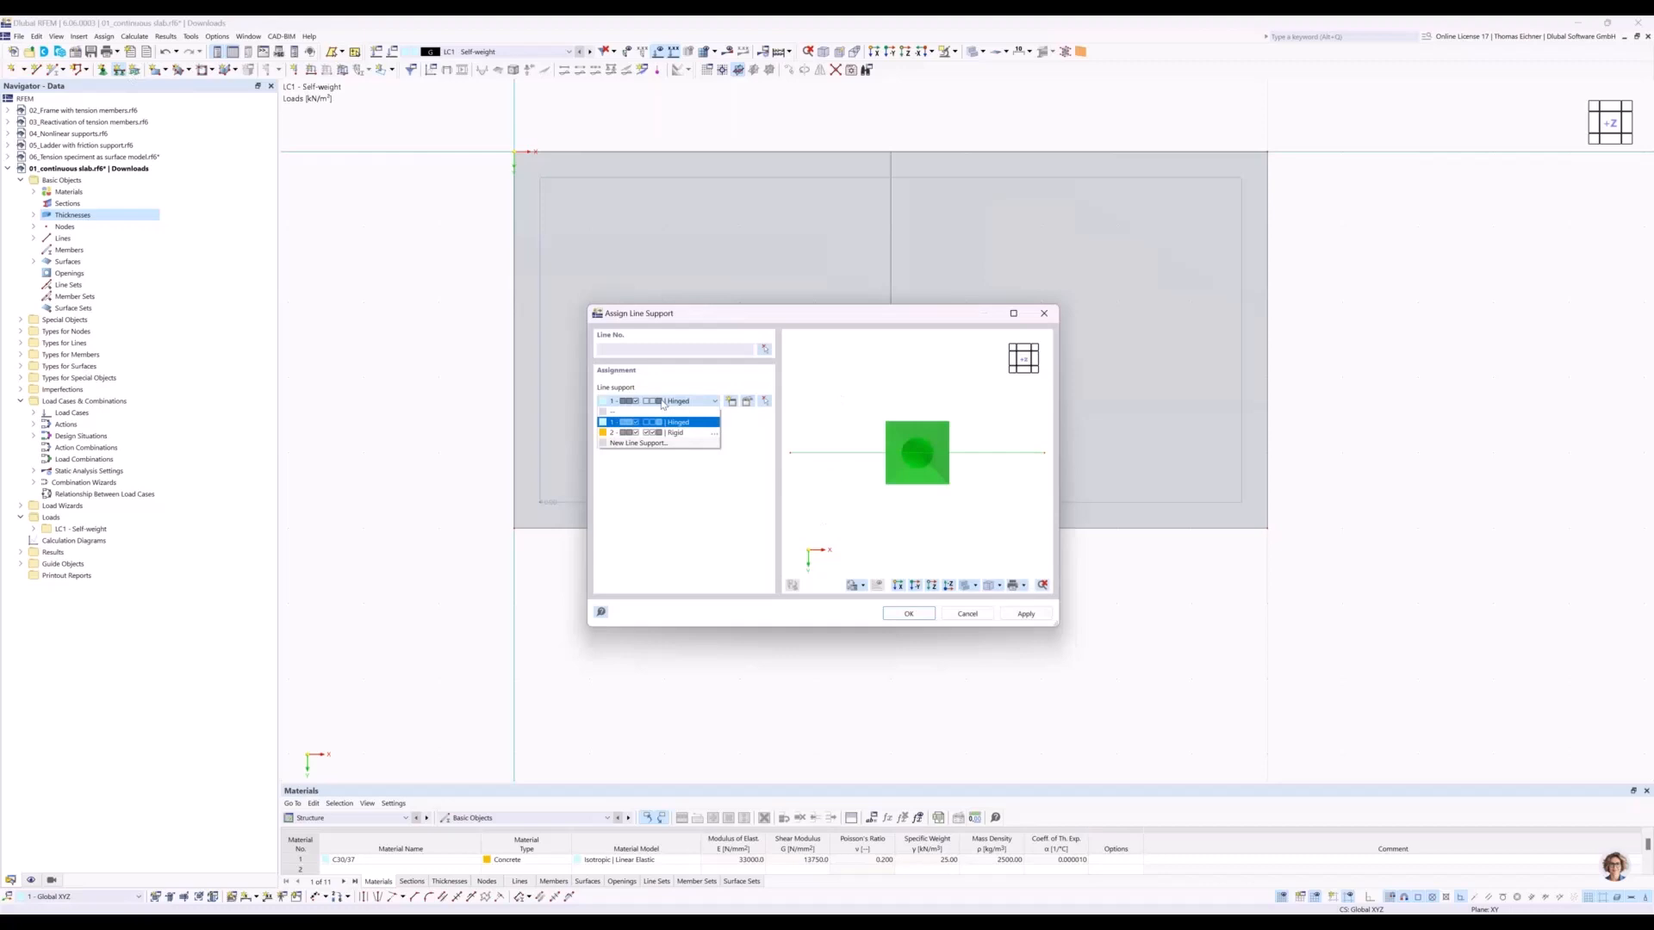
click(662, 403)
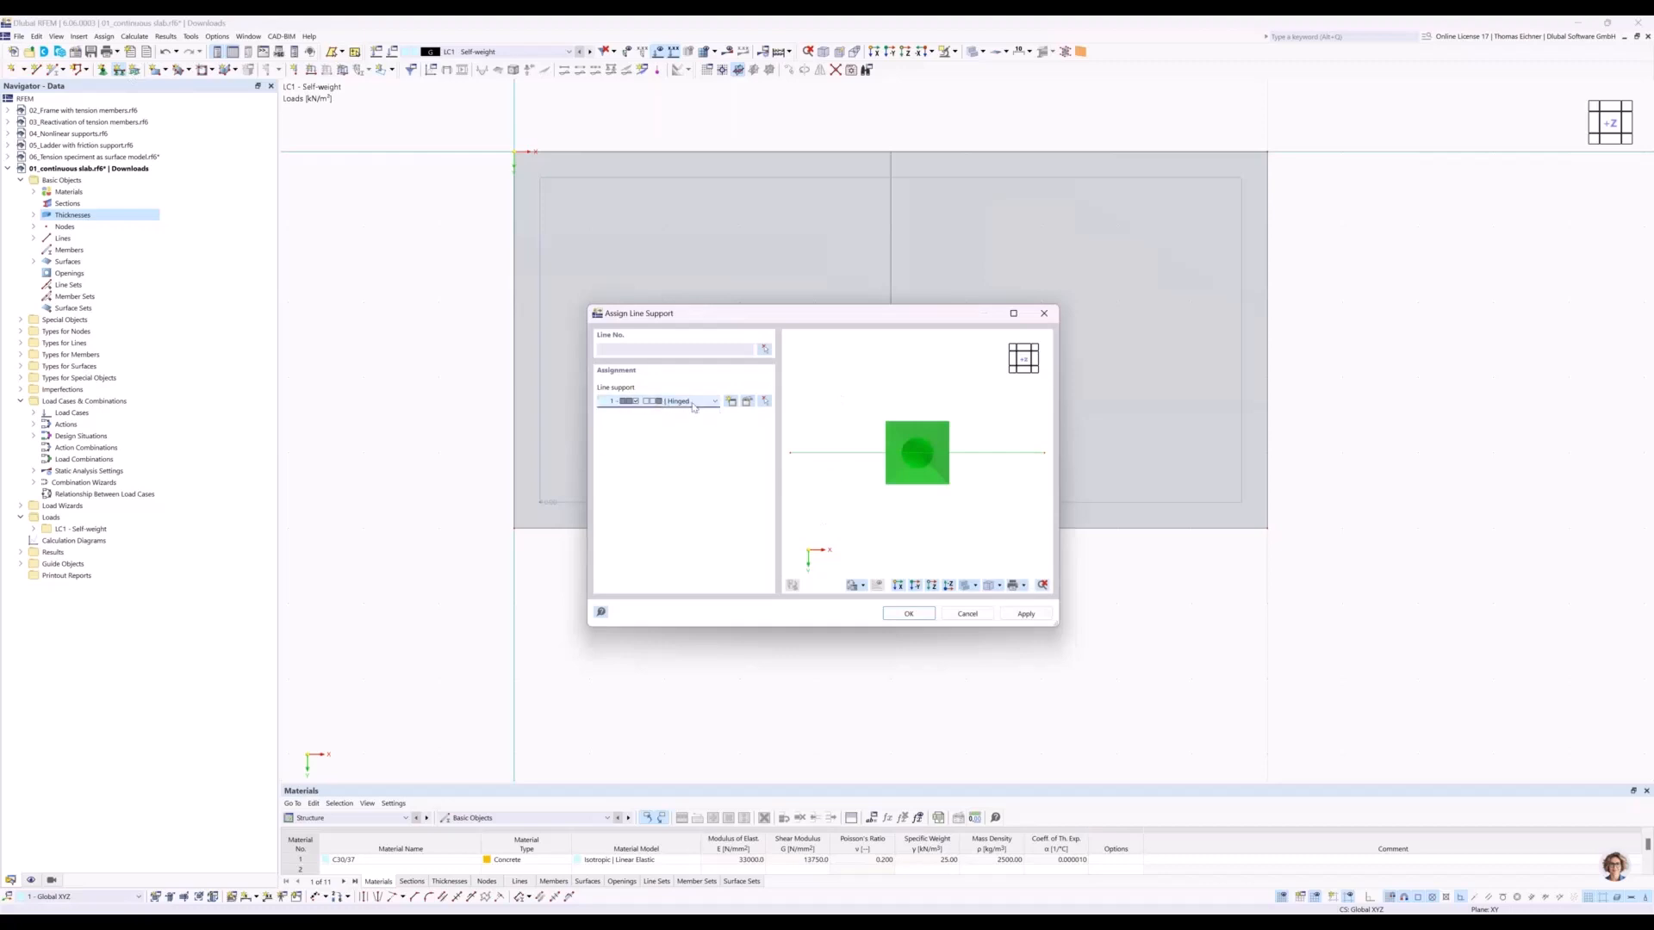
click(747, 403)
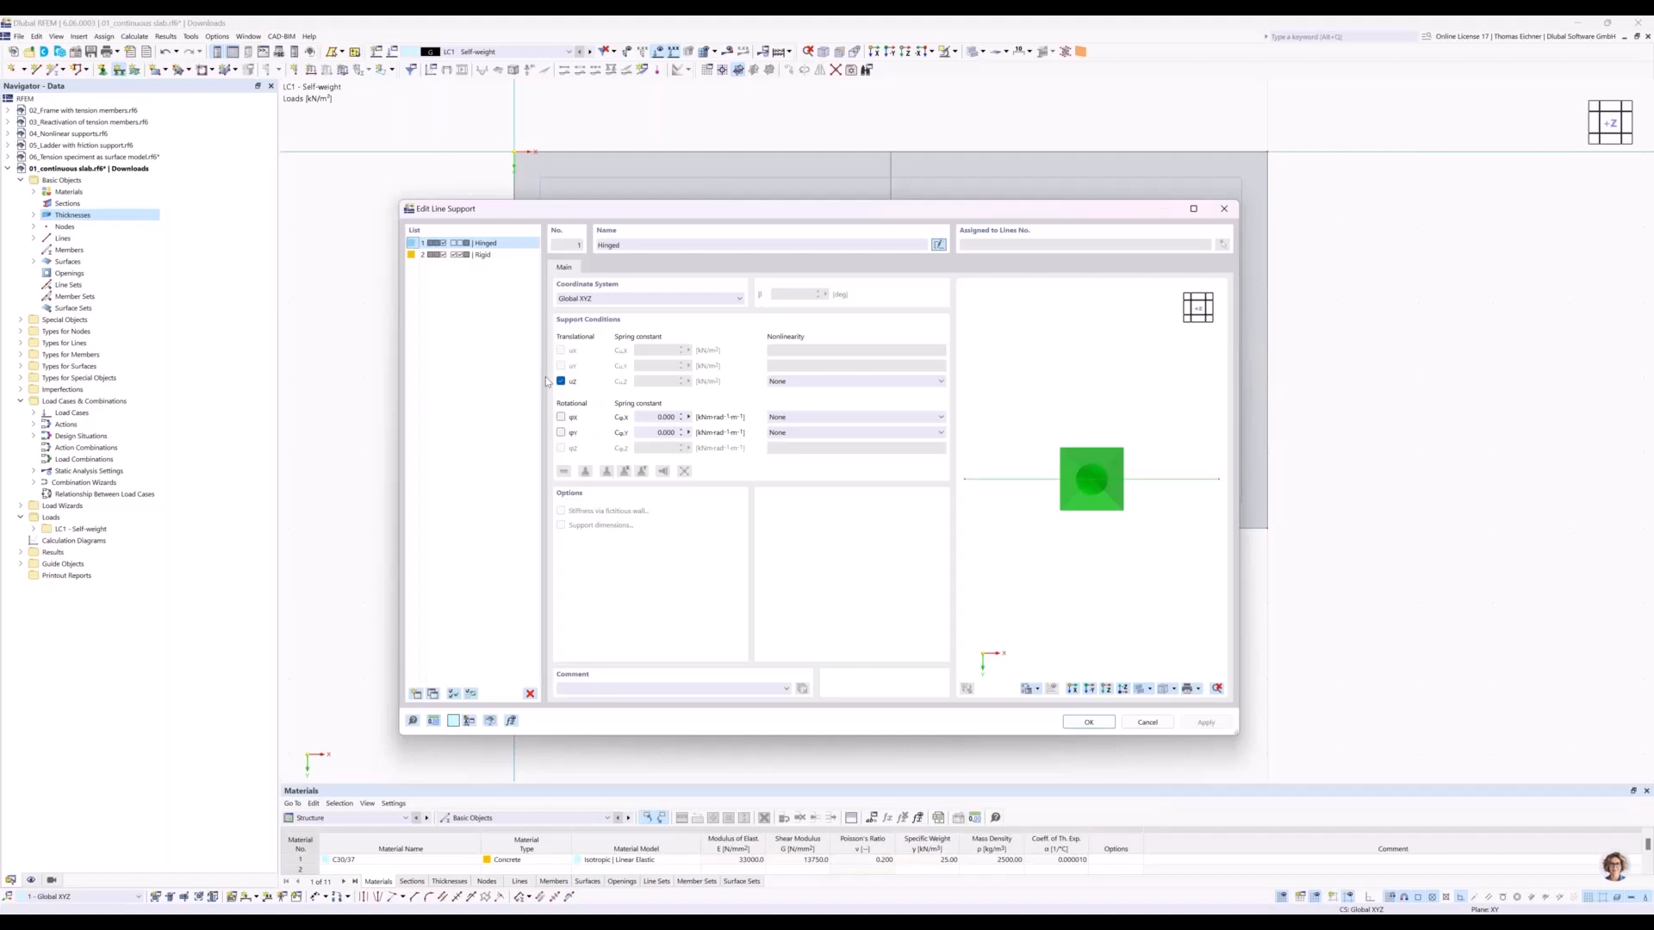
drag(568, 207, 531, 203)
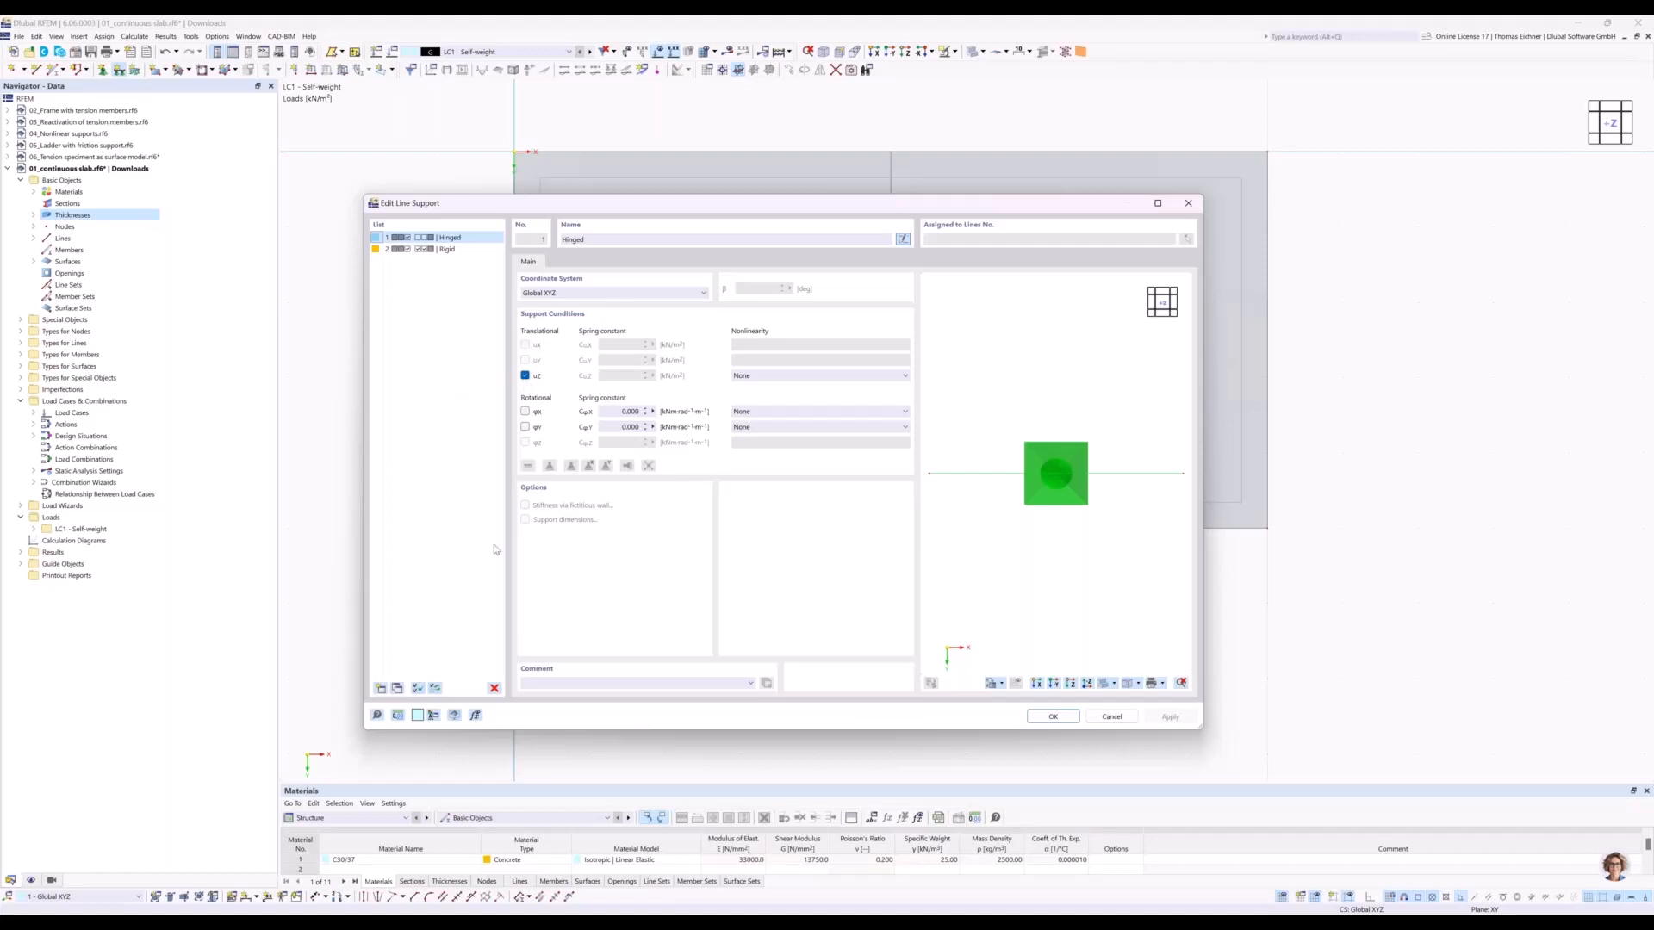
click(1053, 717)
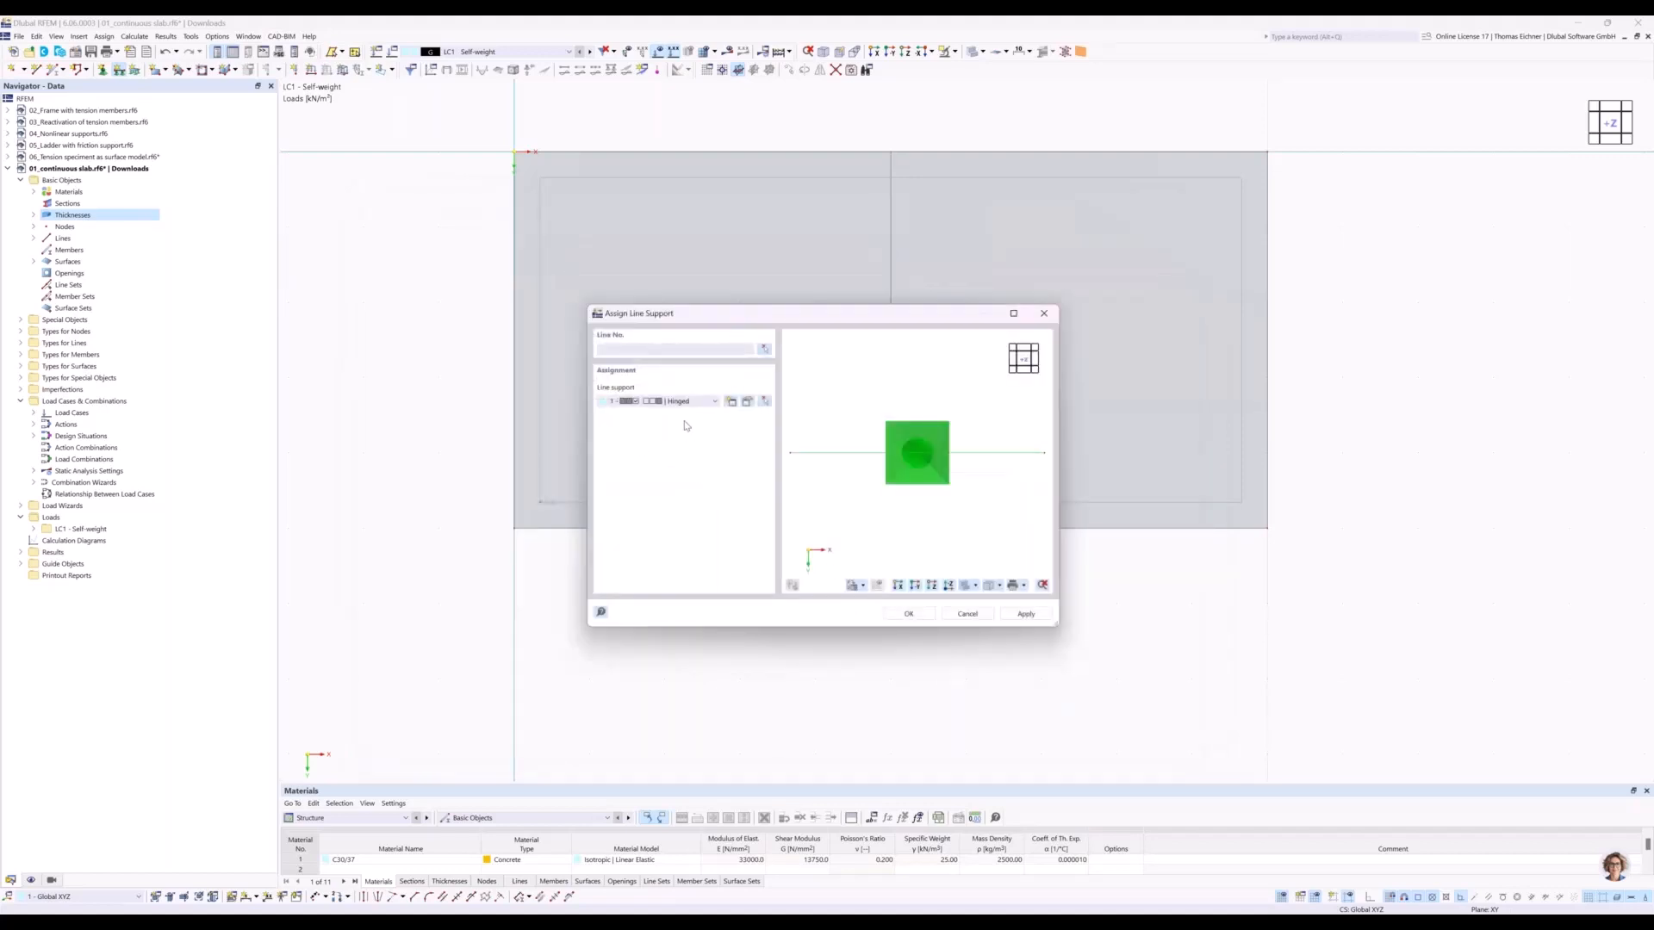
Assign the Hinged line support to the slab's two short edges and the middle dividing line.
click(908, 614)
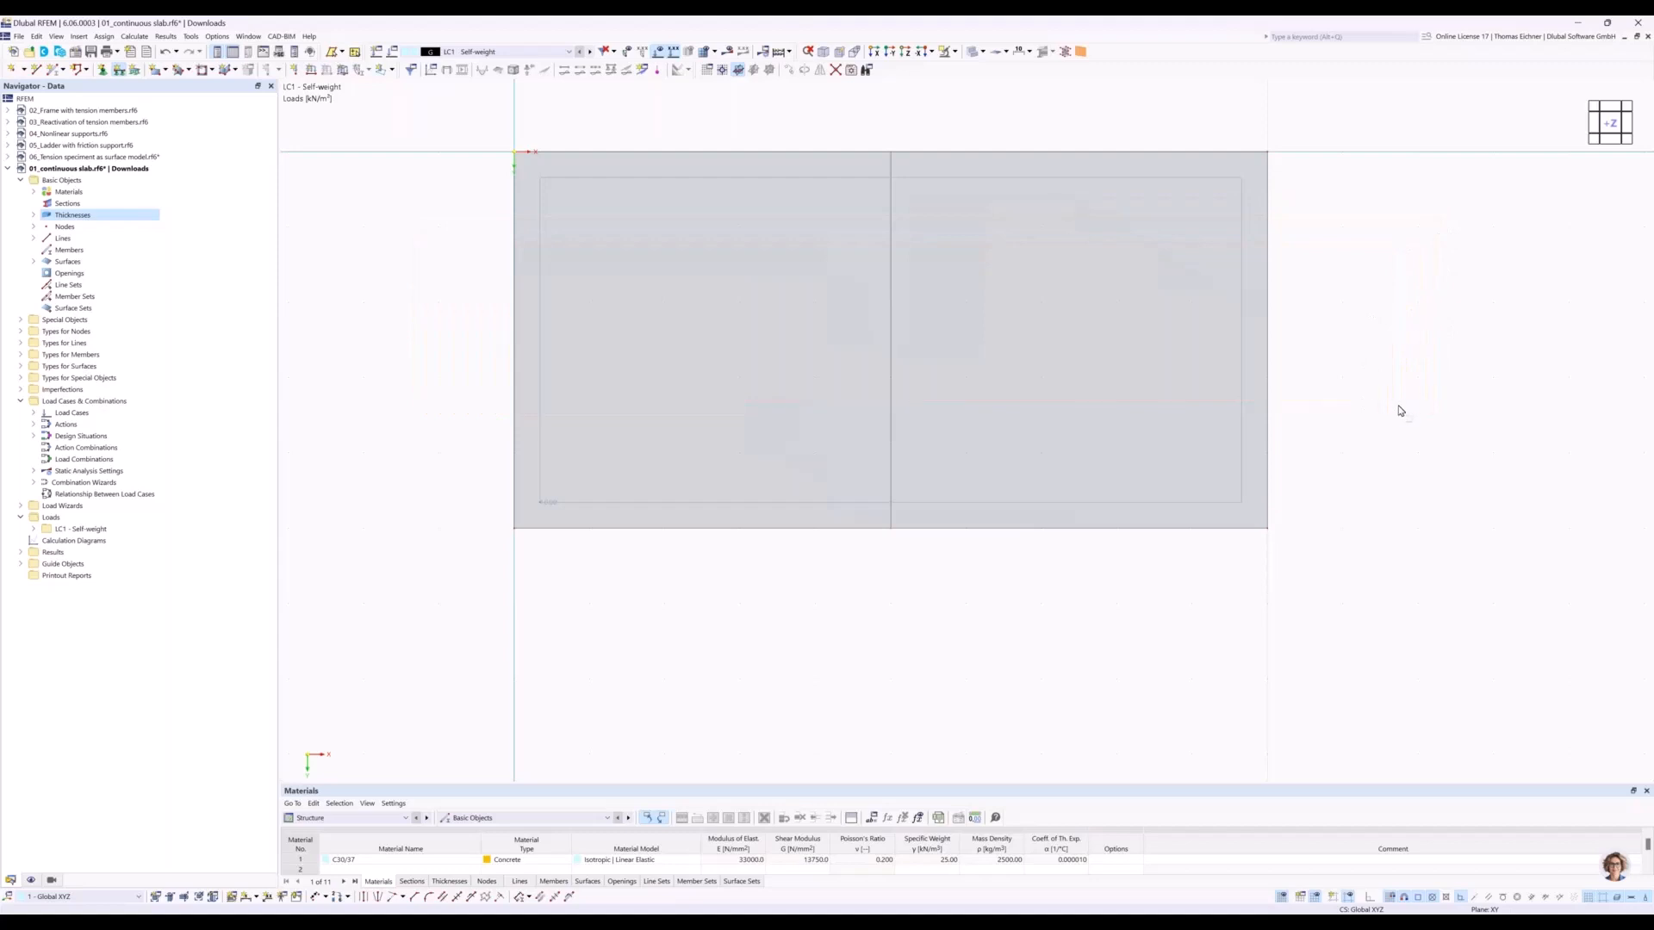
drag(1400, 437, 399, 313)
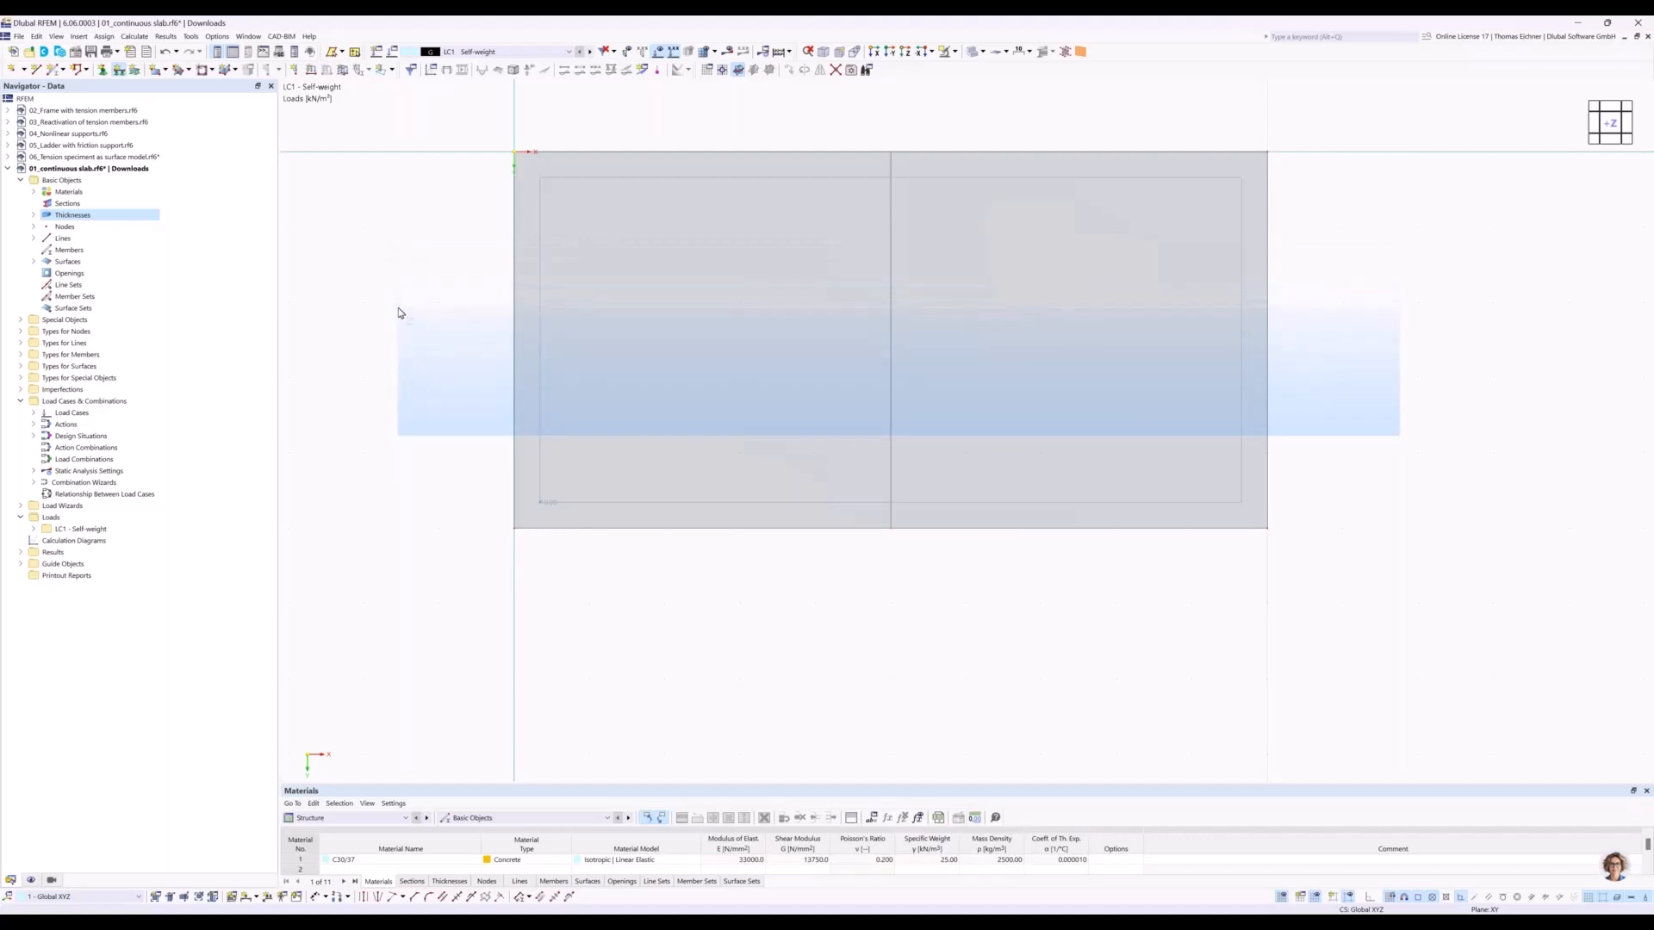
drag(399, 312, 359, 313)
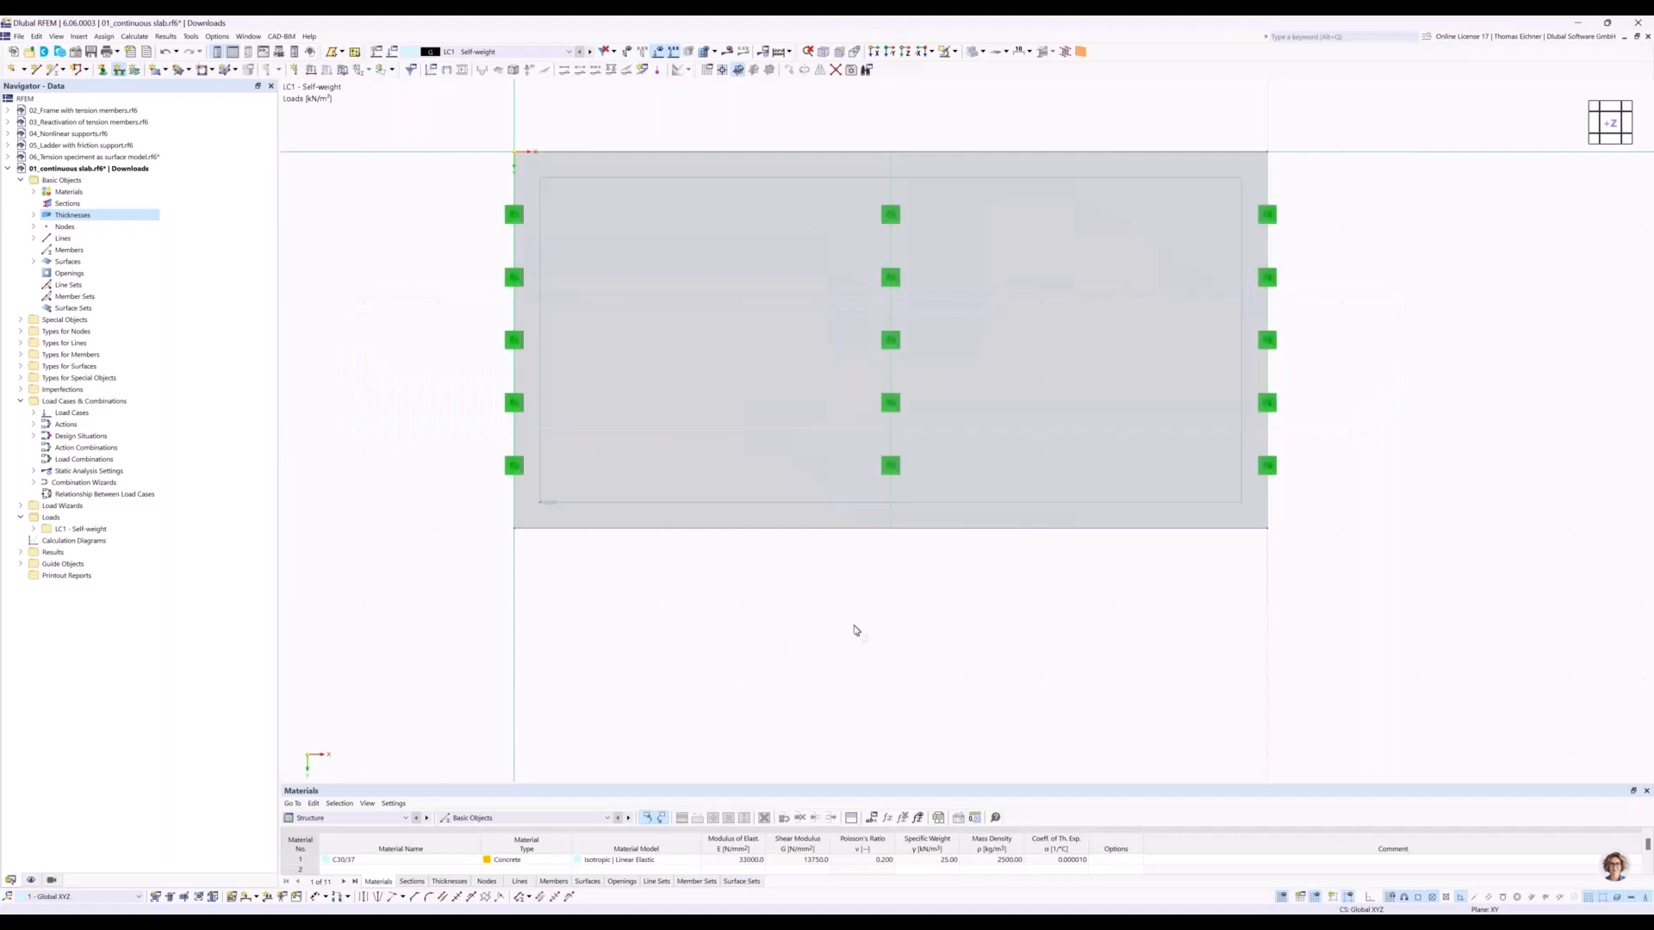
click(511, 343)
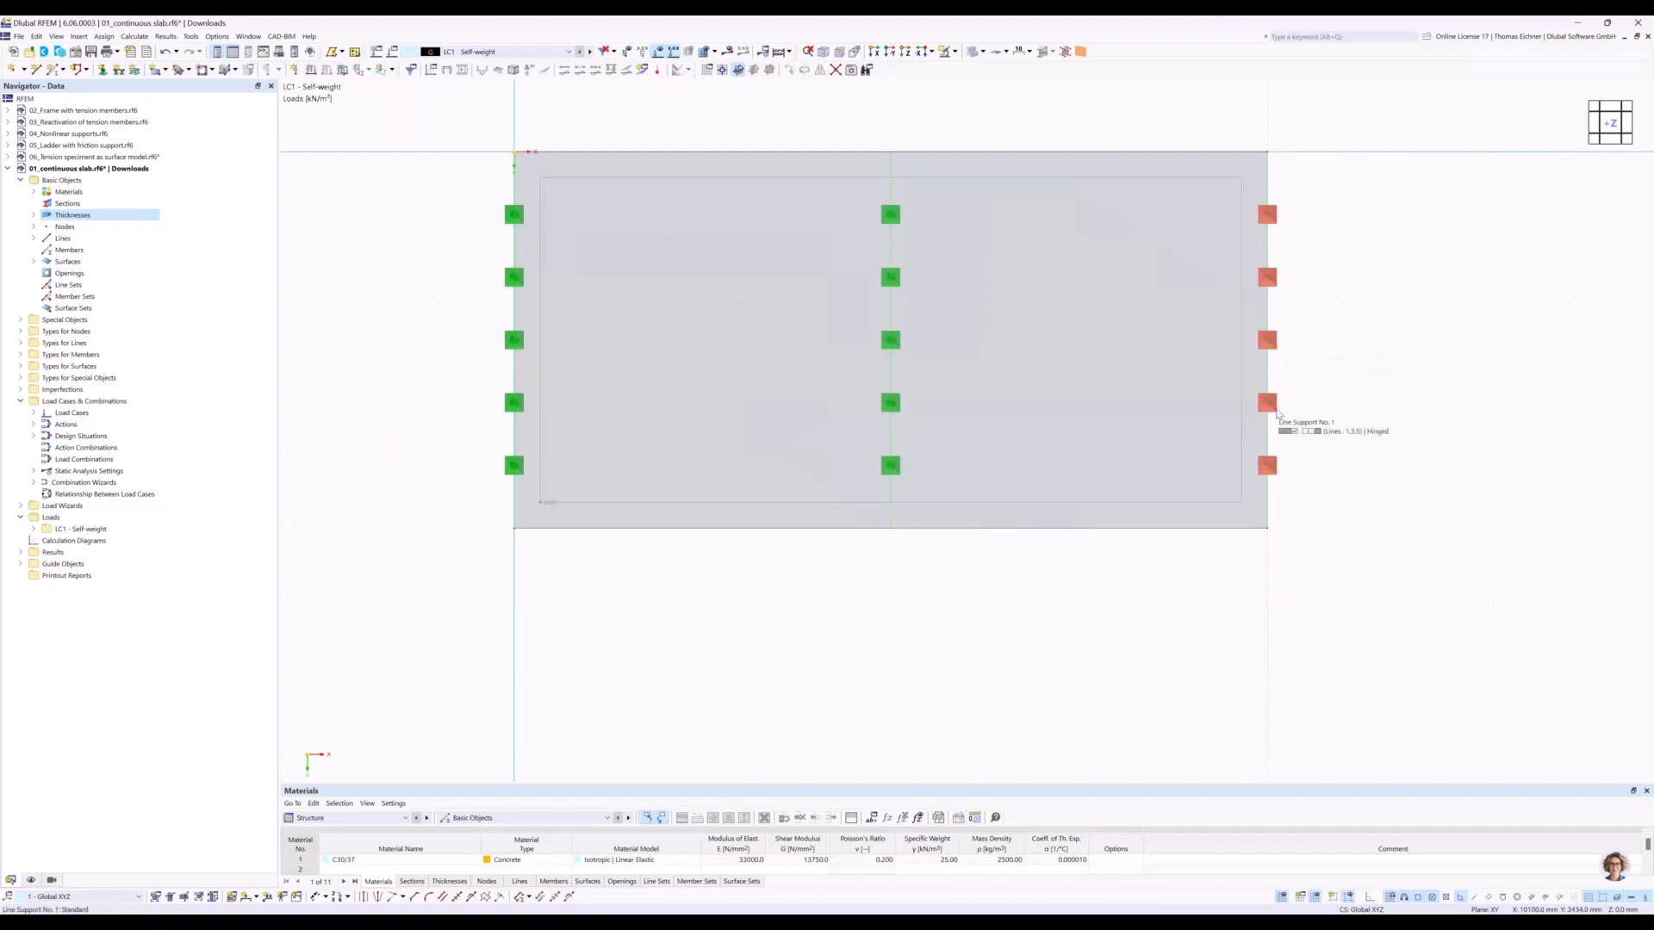
Select the whole slab with its line supports and surface load, and start the Move/Copy operation on it.
middle_drag(1183, 394, 997, 415)
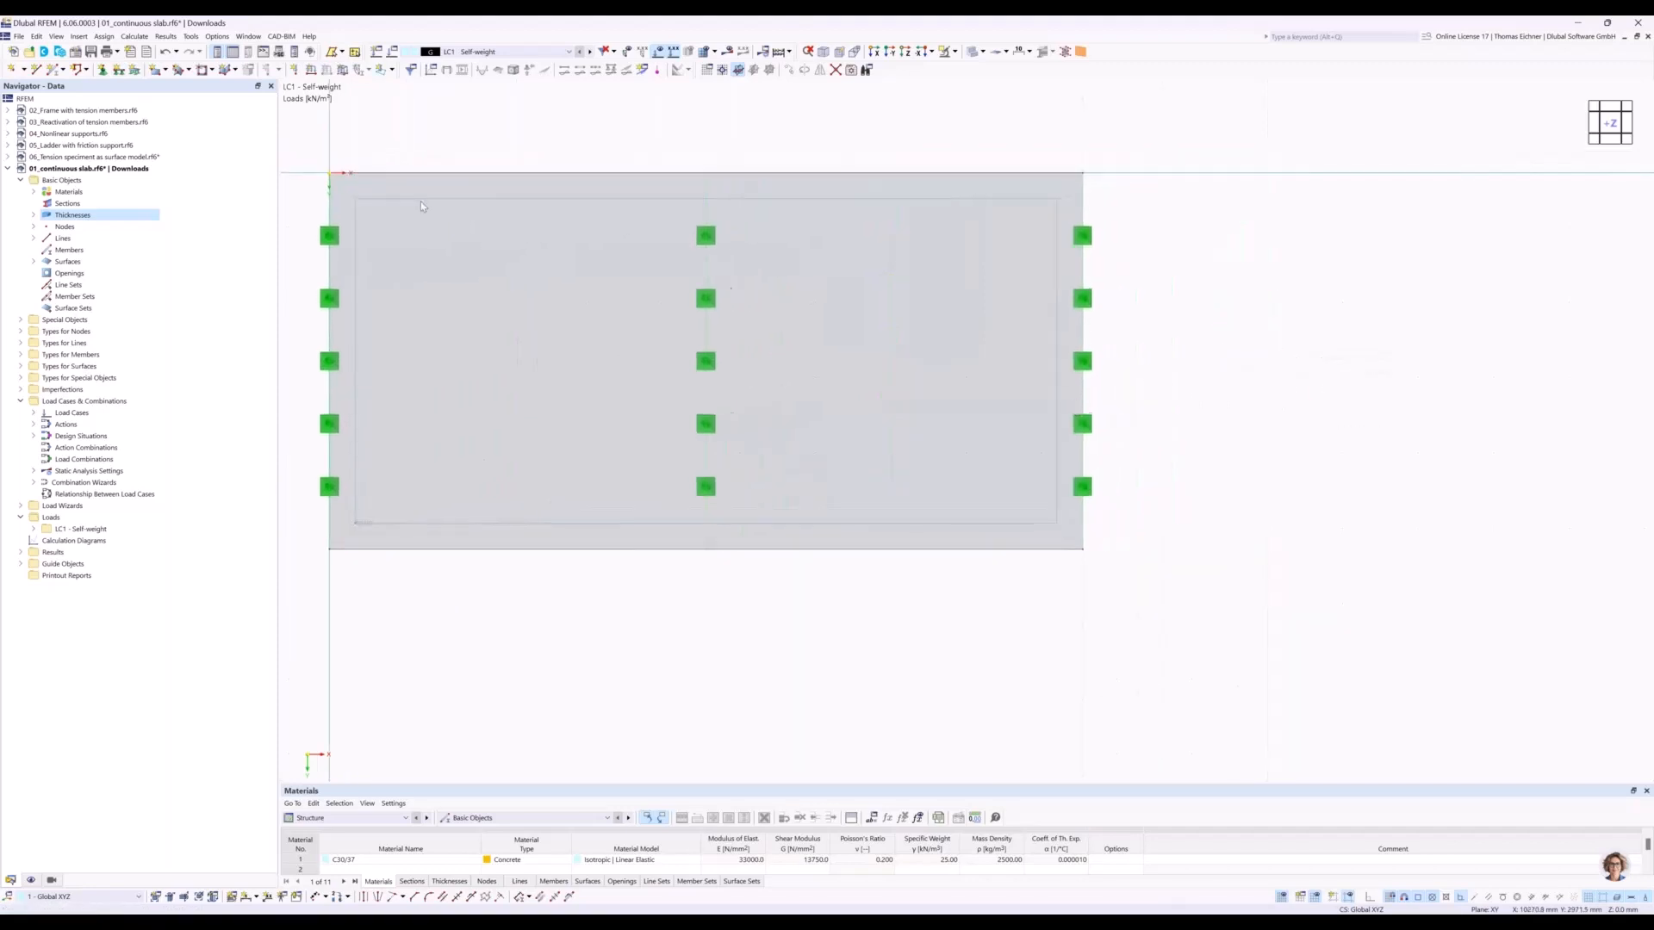
scroll(712, 374, down, 2)
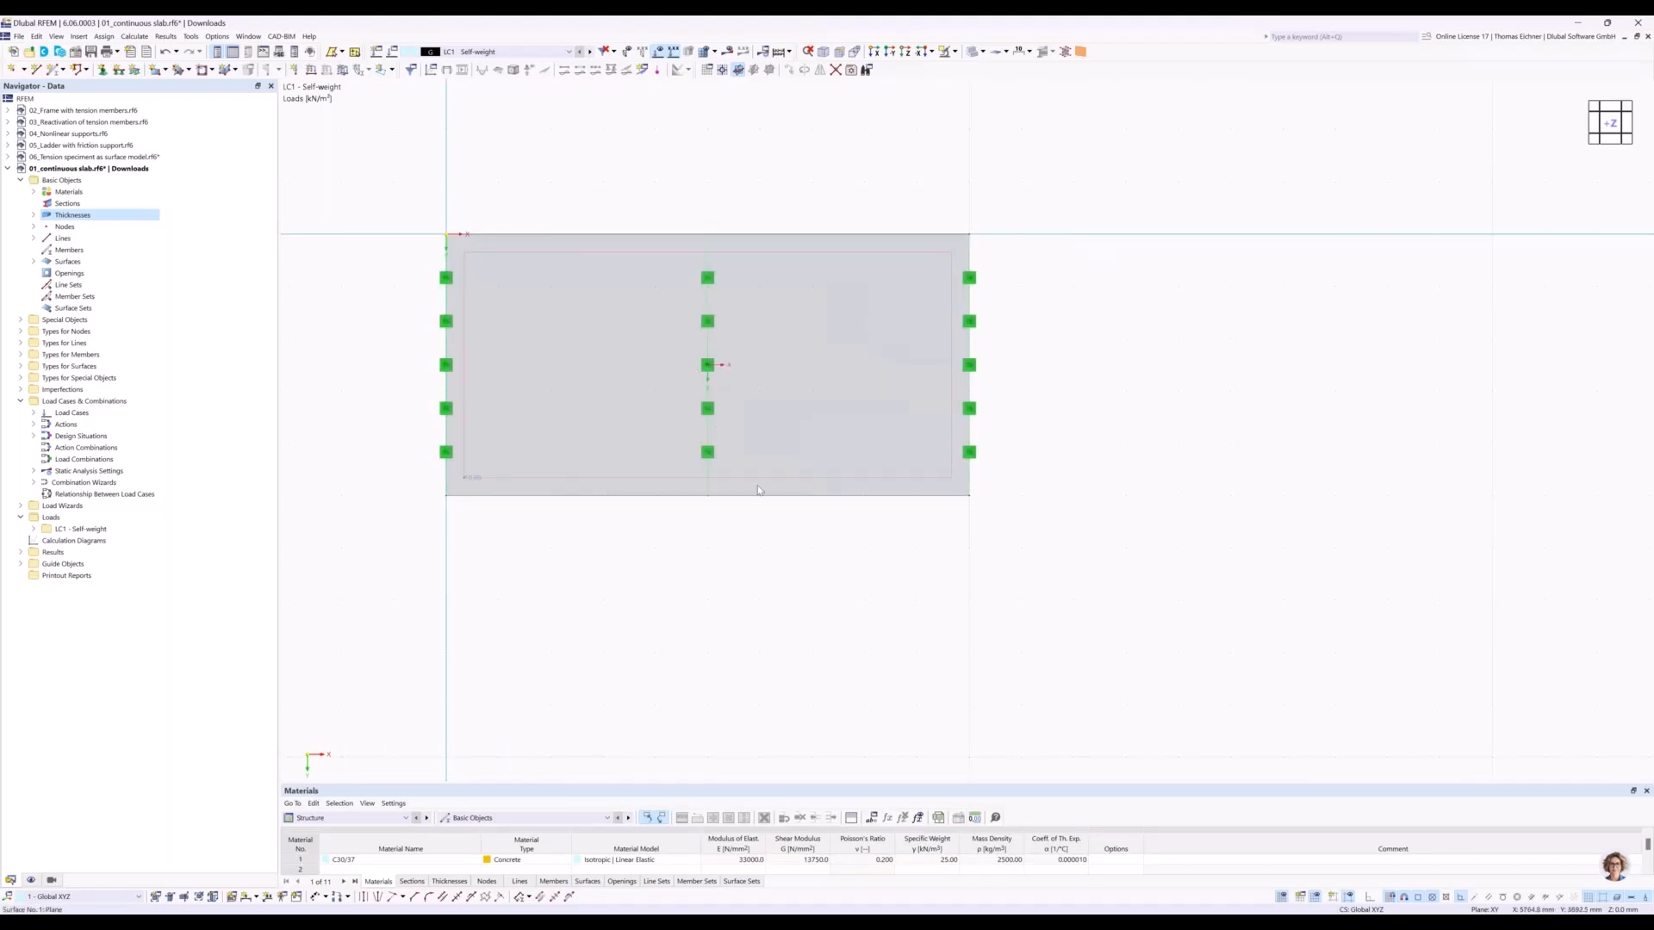
scroll(797, 579, down, 2)
middle_drag(800, 511, 727, 473)
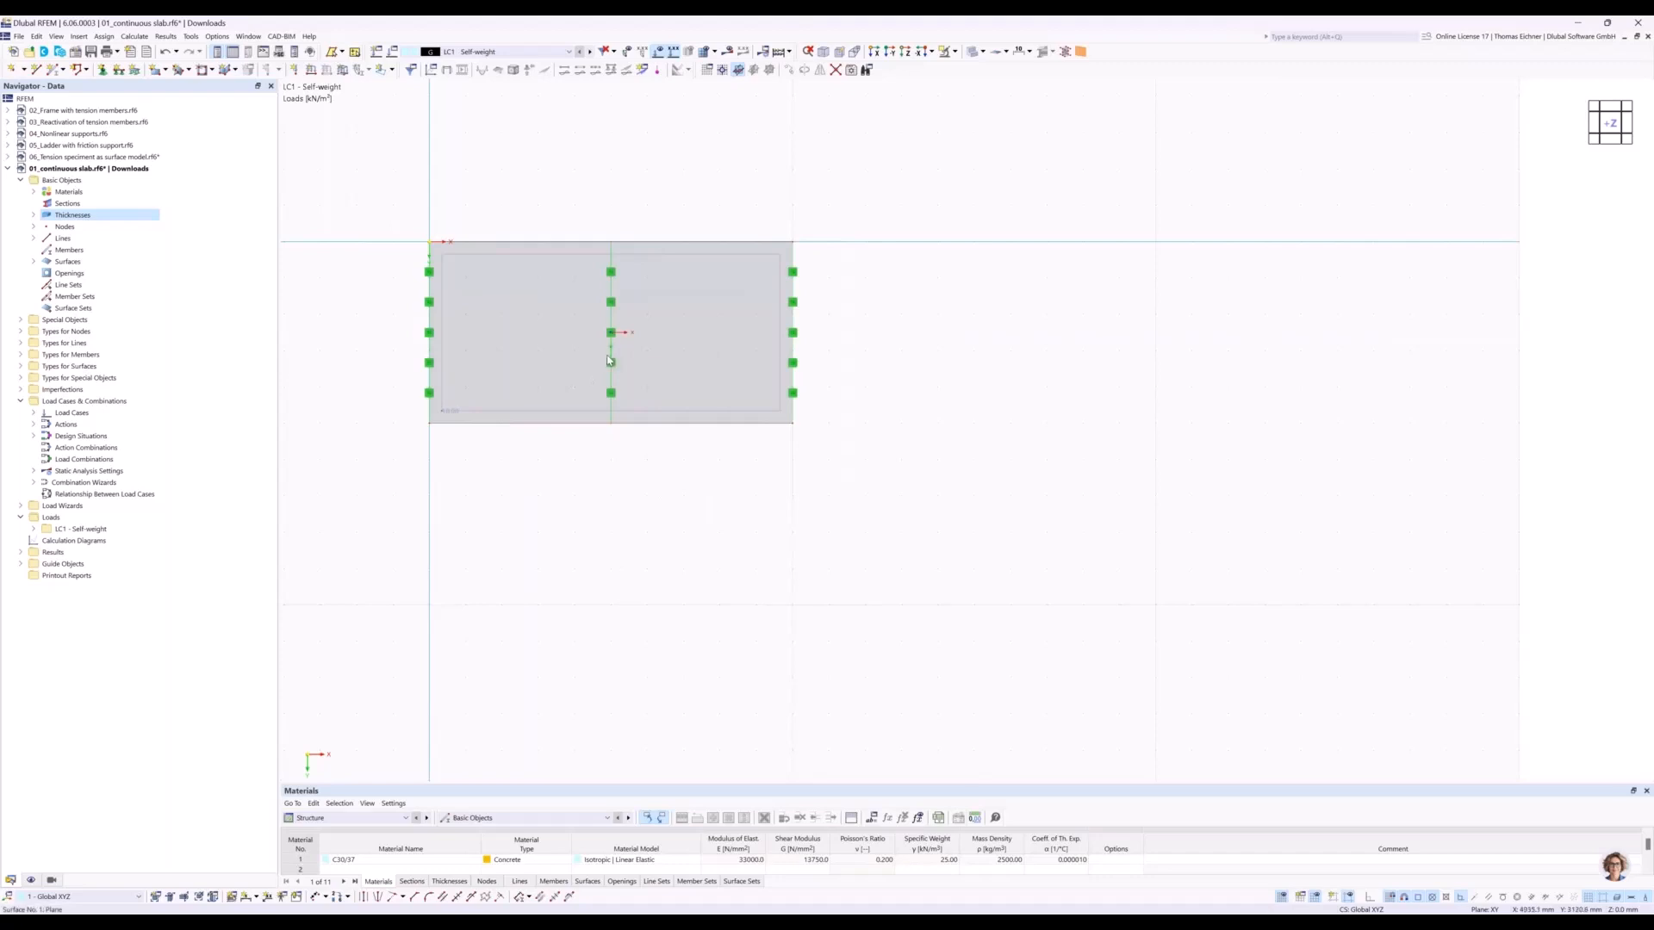
drag(341, 501, 855, 187)
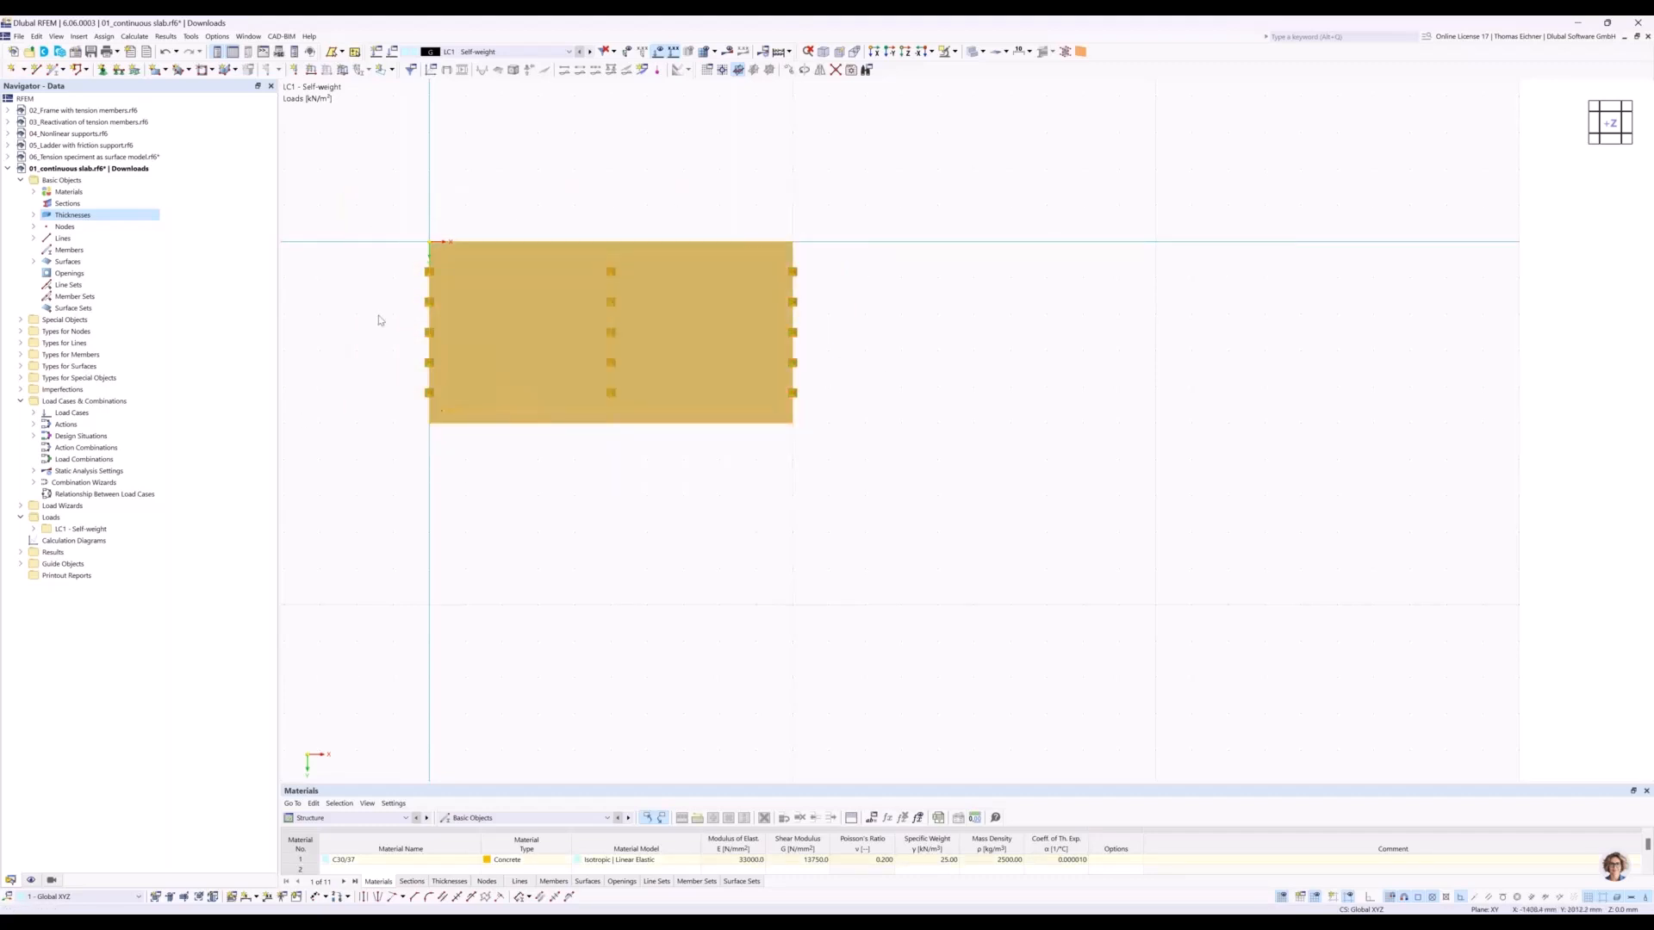
right_click(644, 315)
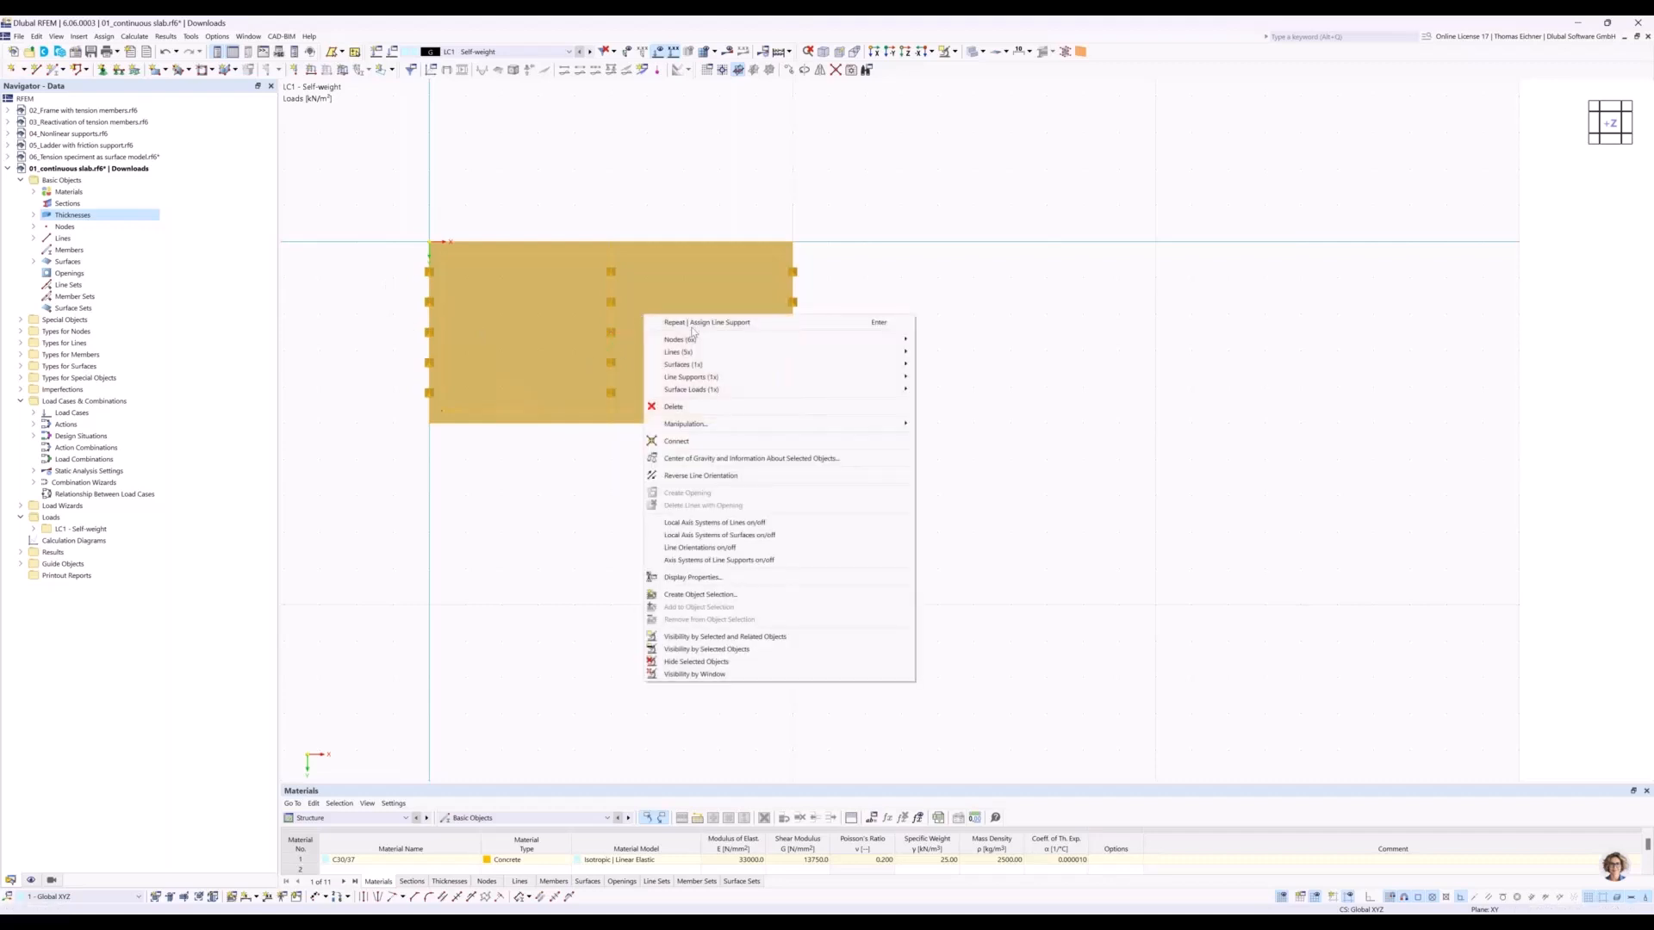
mouse_move(677, 426)
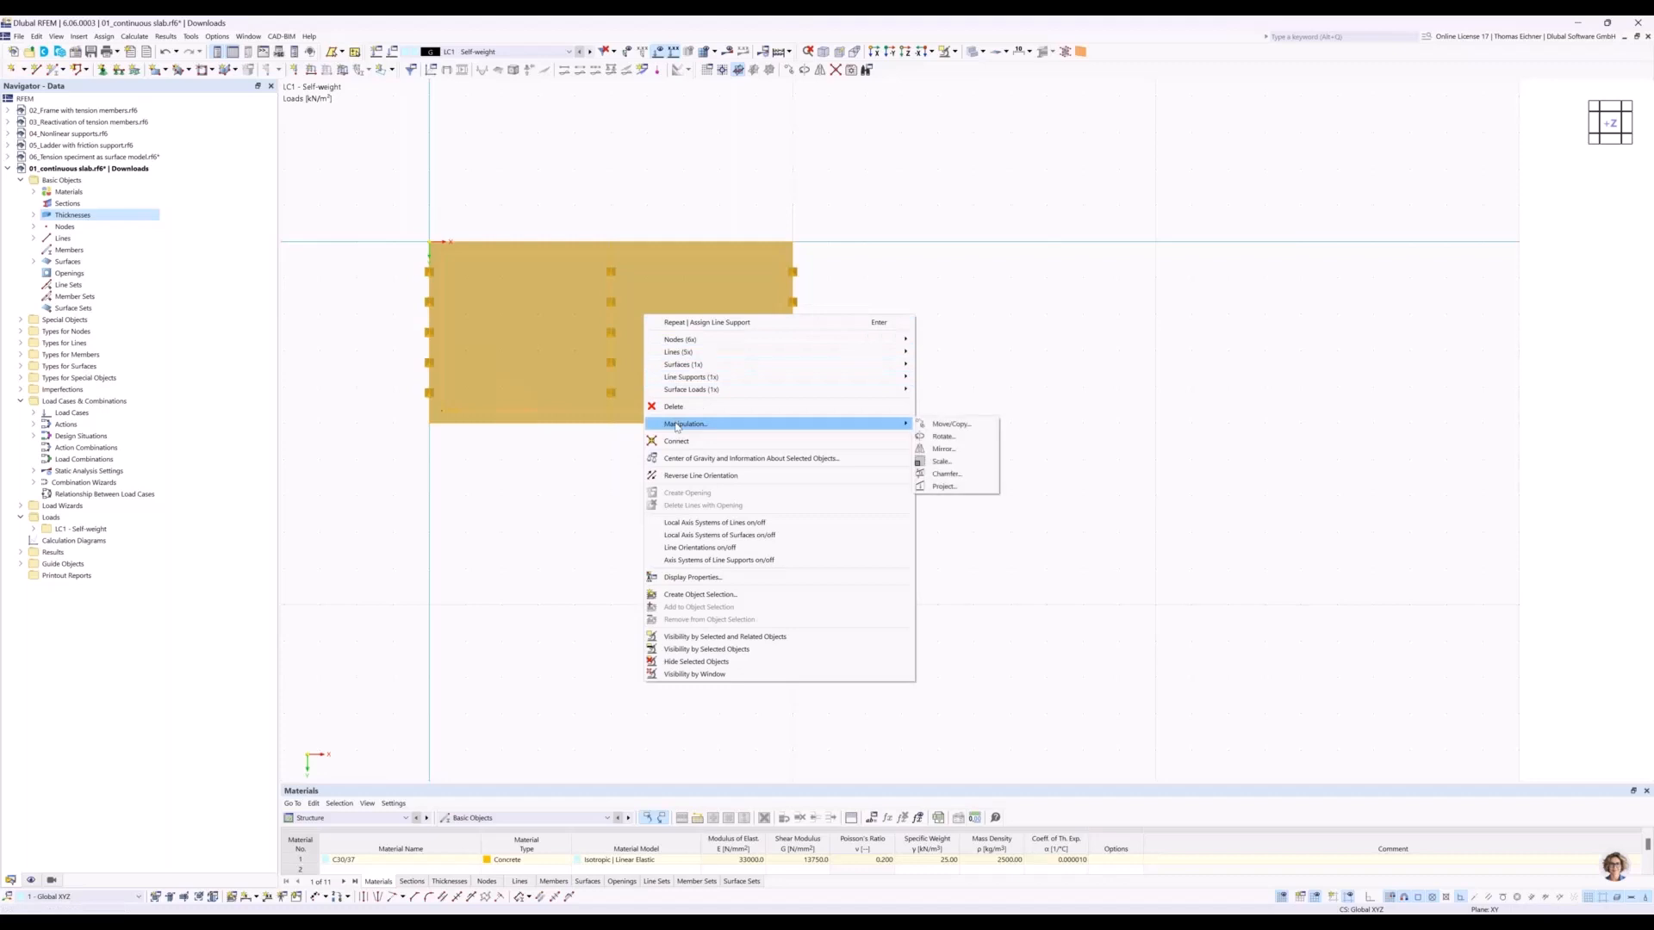
click(953, 427)
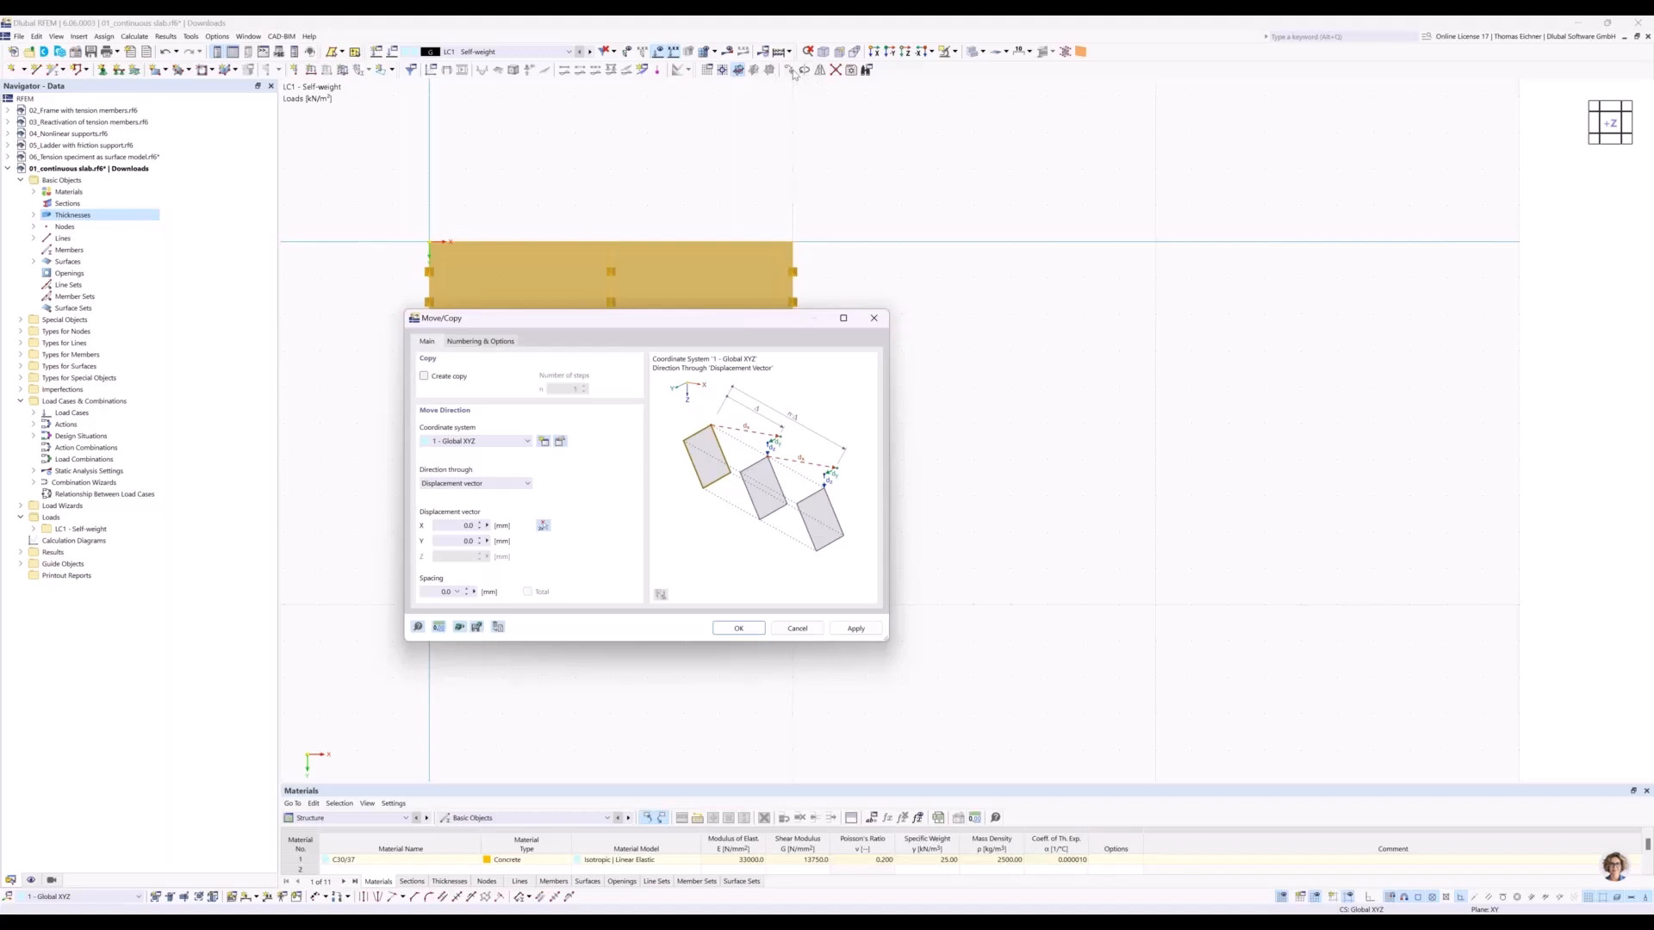
Set the Move/Copy operation to create copies of the selected slab, with 3 steps.
drag(602, 328, 849, 417)
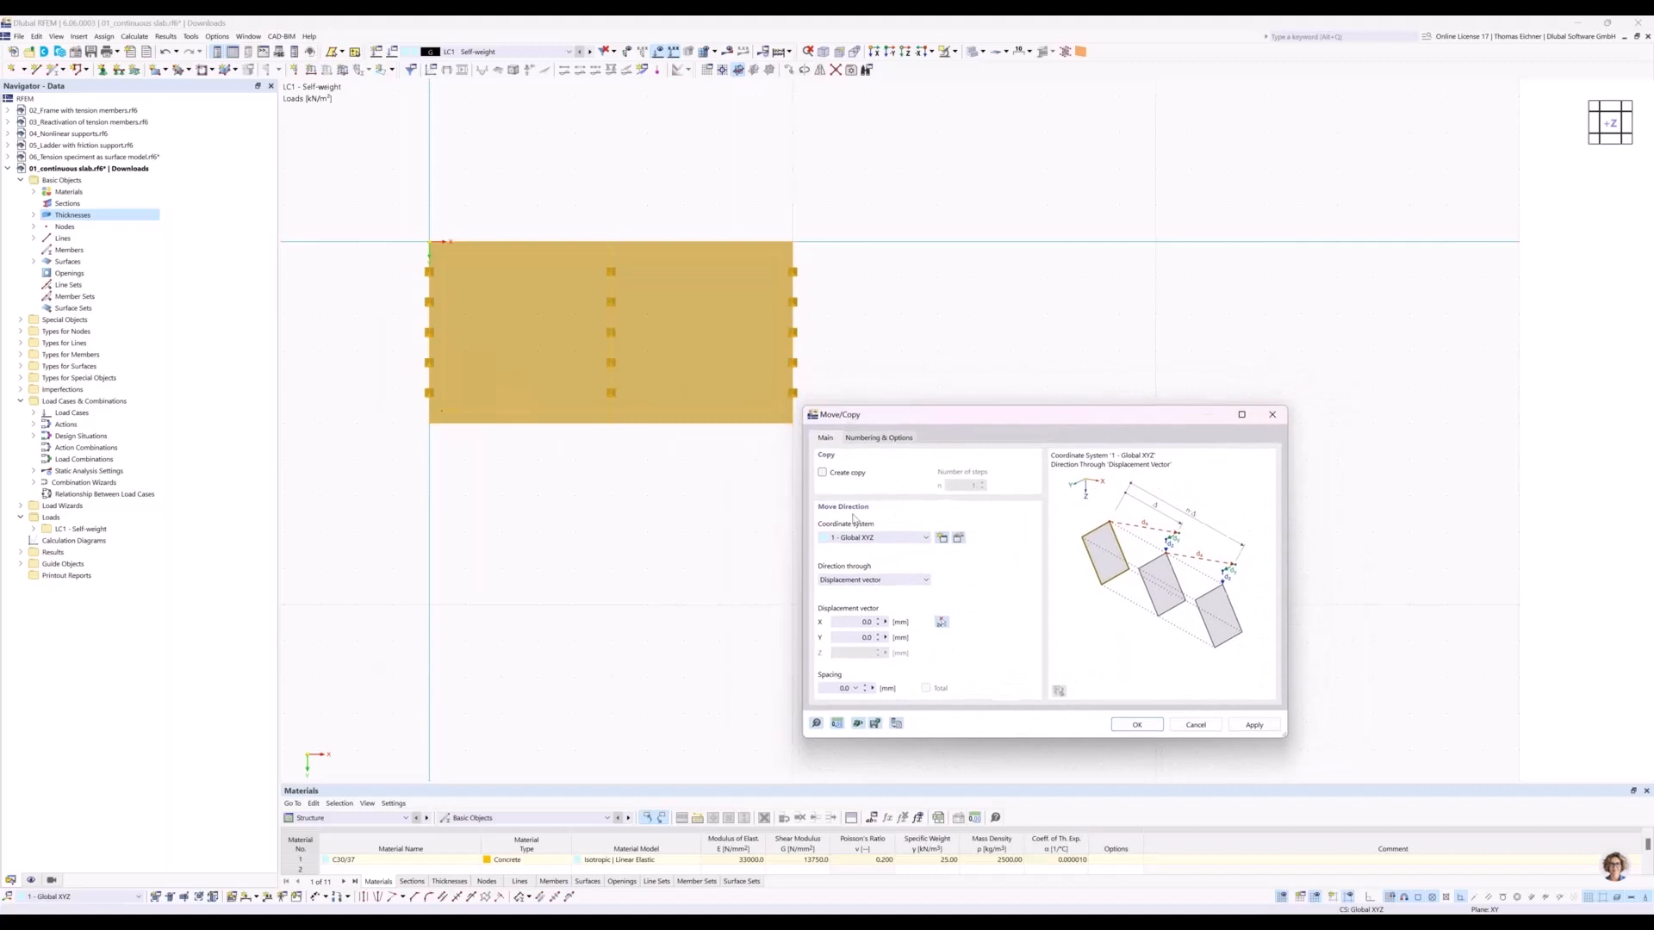
click(822, 473)
click(824, 474)
click(822, 473)
key(Tab)
drag(978, 427, 870, 477)
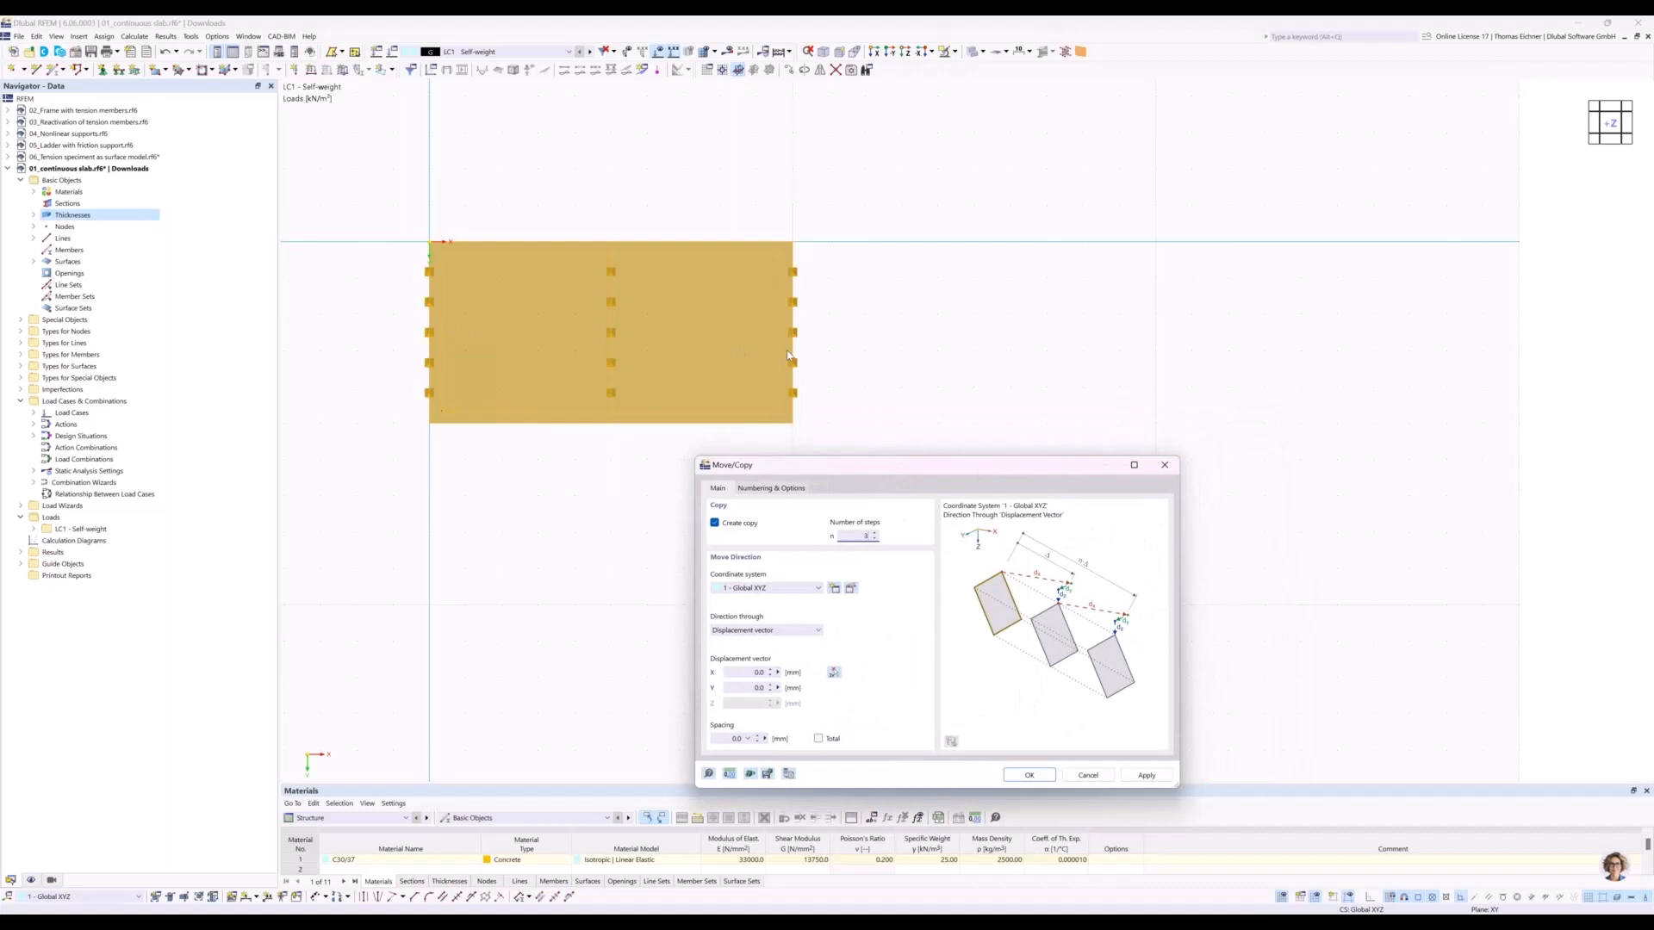
Change the model's length unit to metres in the units and decimal places settings.
click(756, 672)
drag(889, 468, 1051, 194)
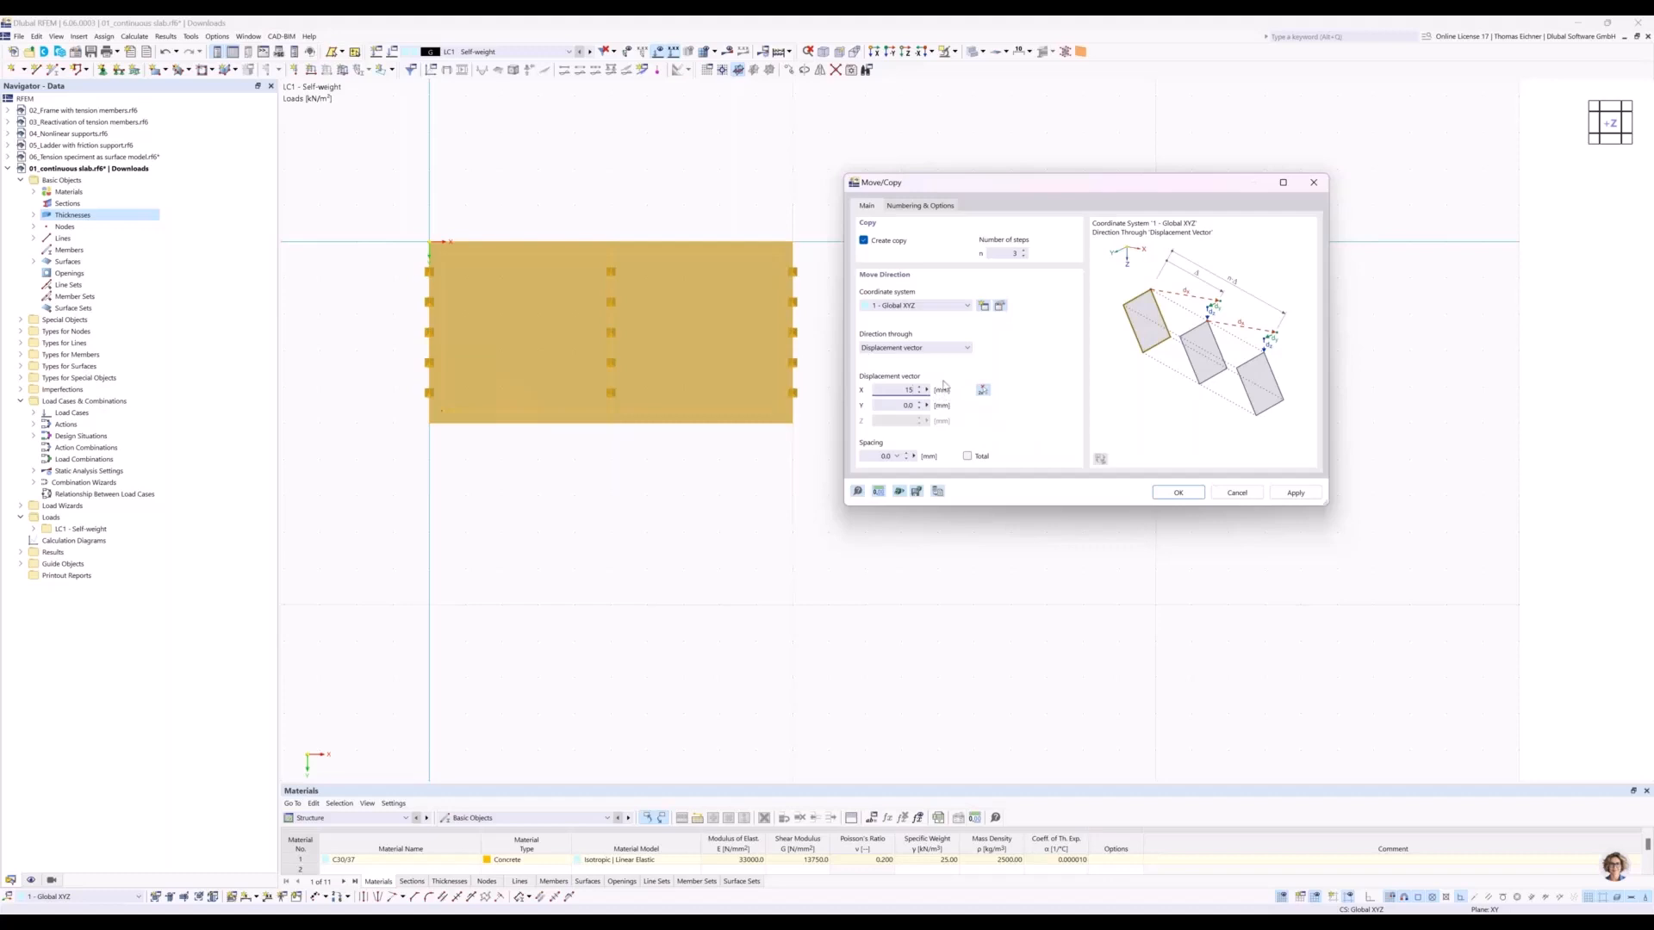
click(878, 496)
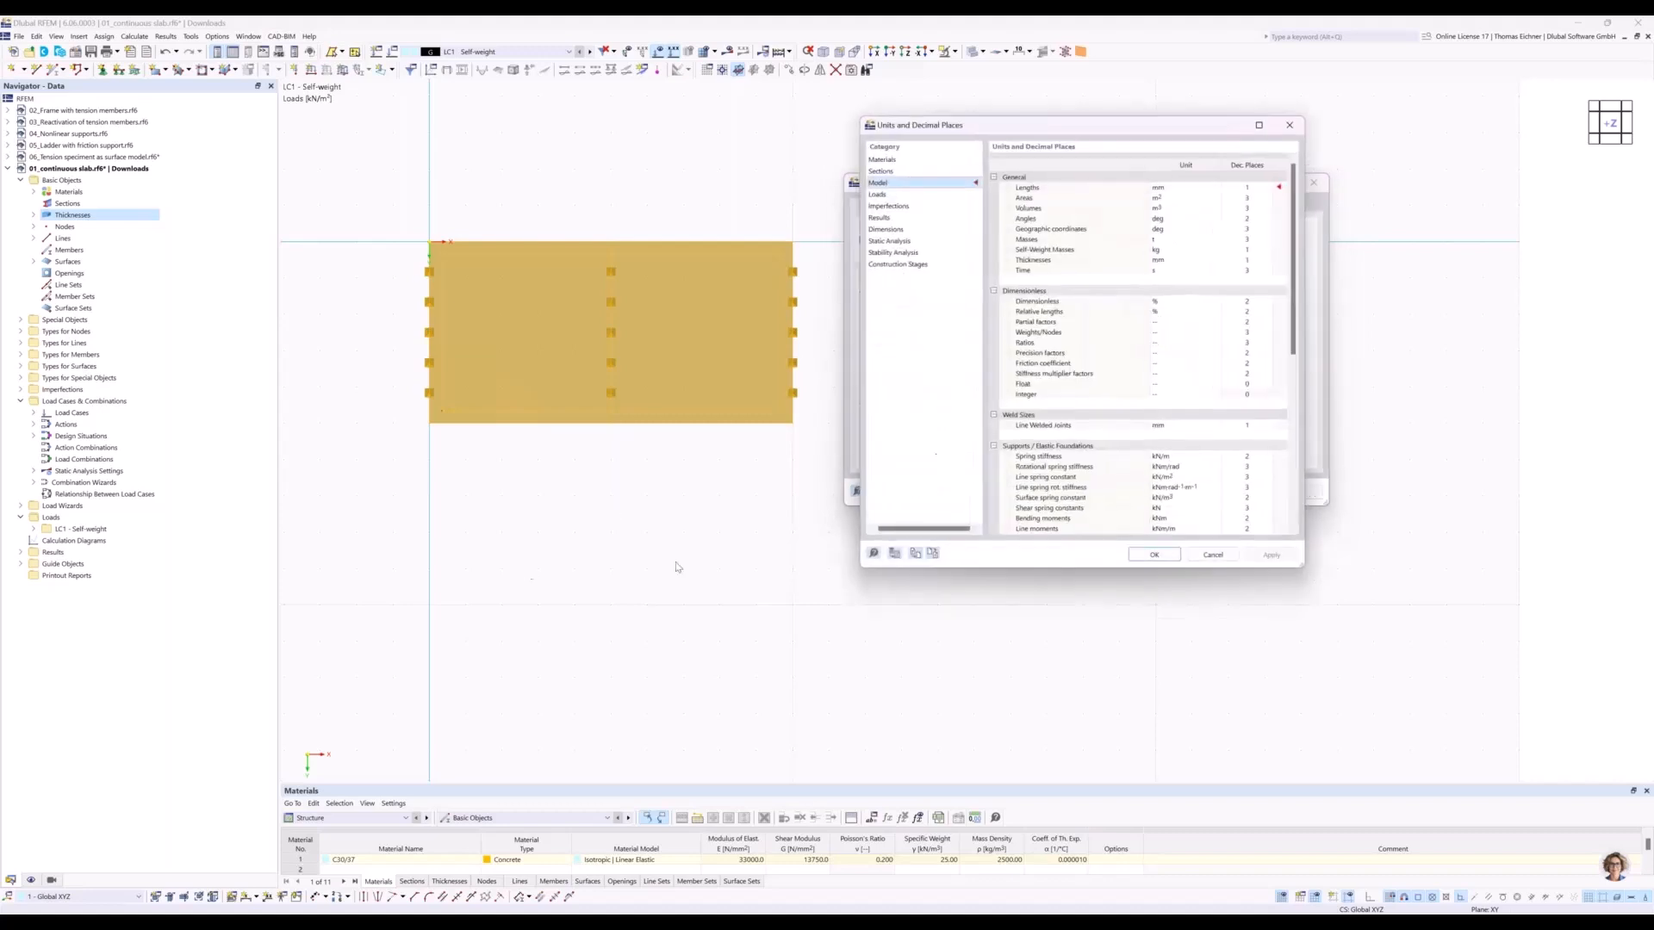
mouse_move(1103, 126)
mouse_down()
mouse_move(1049, 129)
mouse_move(802, 344)
mouse_move(595, 237)
mouse_up()
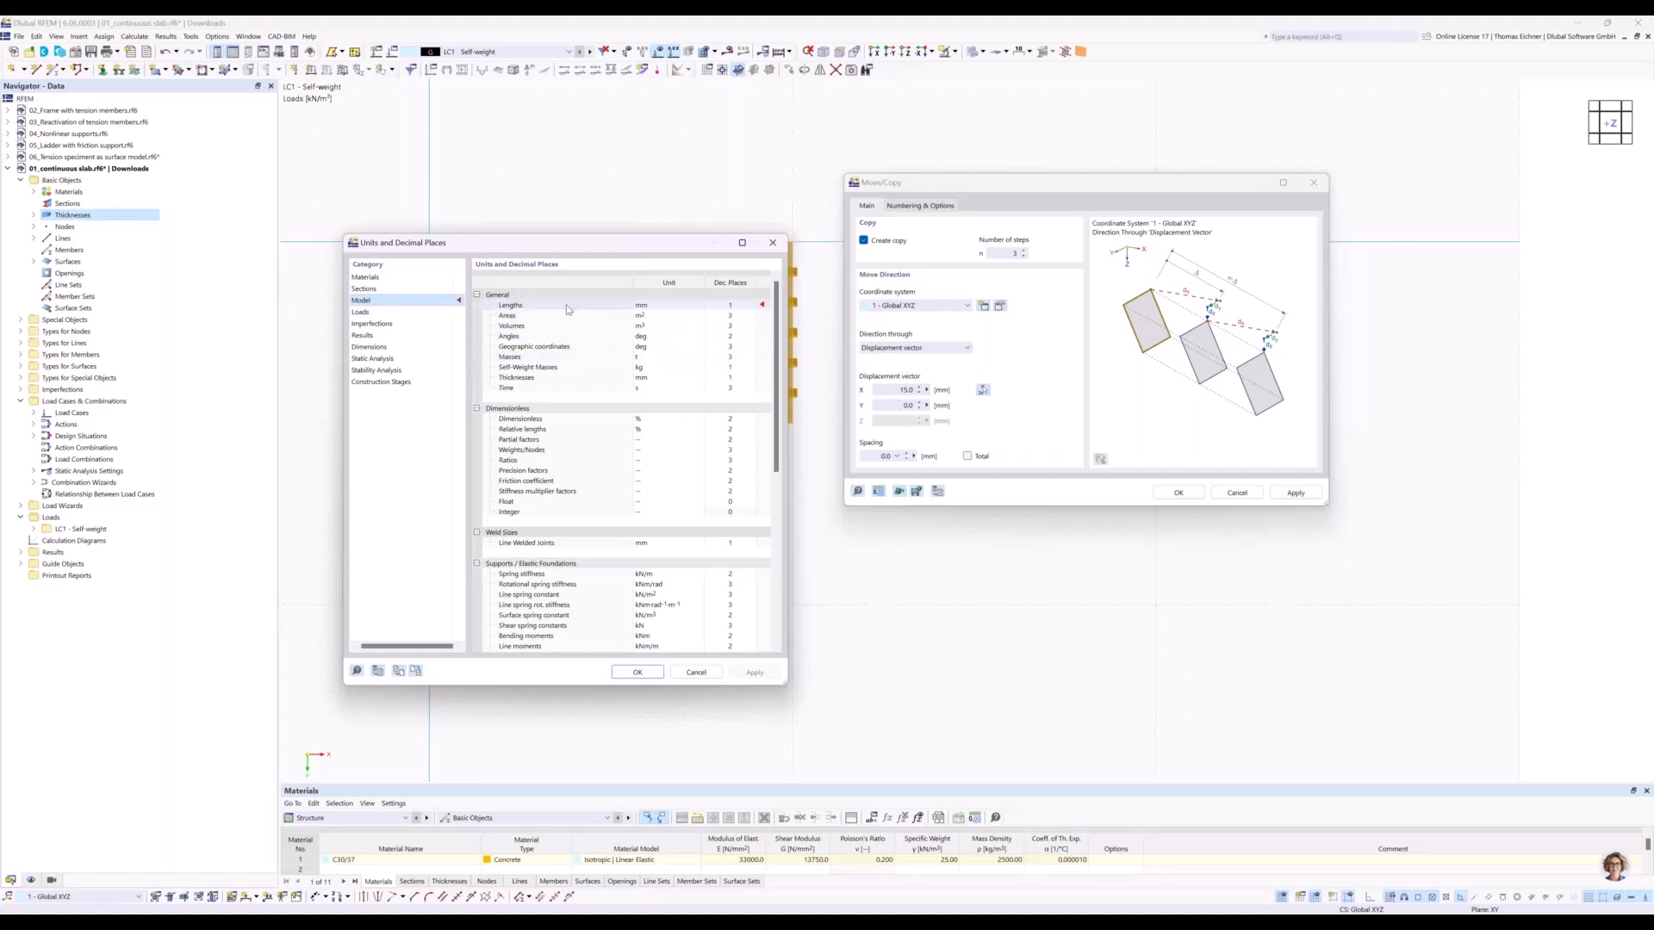
click(689, 306)
click(648, 336)
click(639, 672)
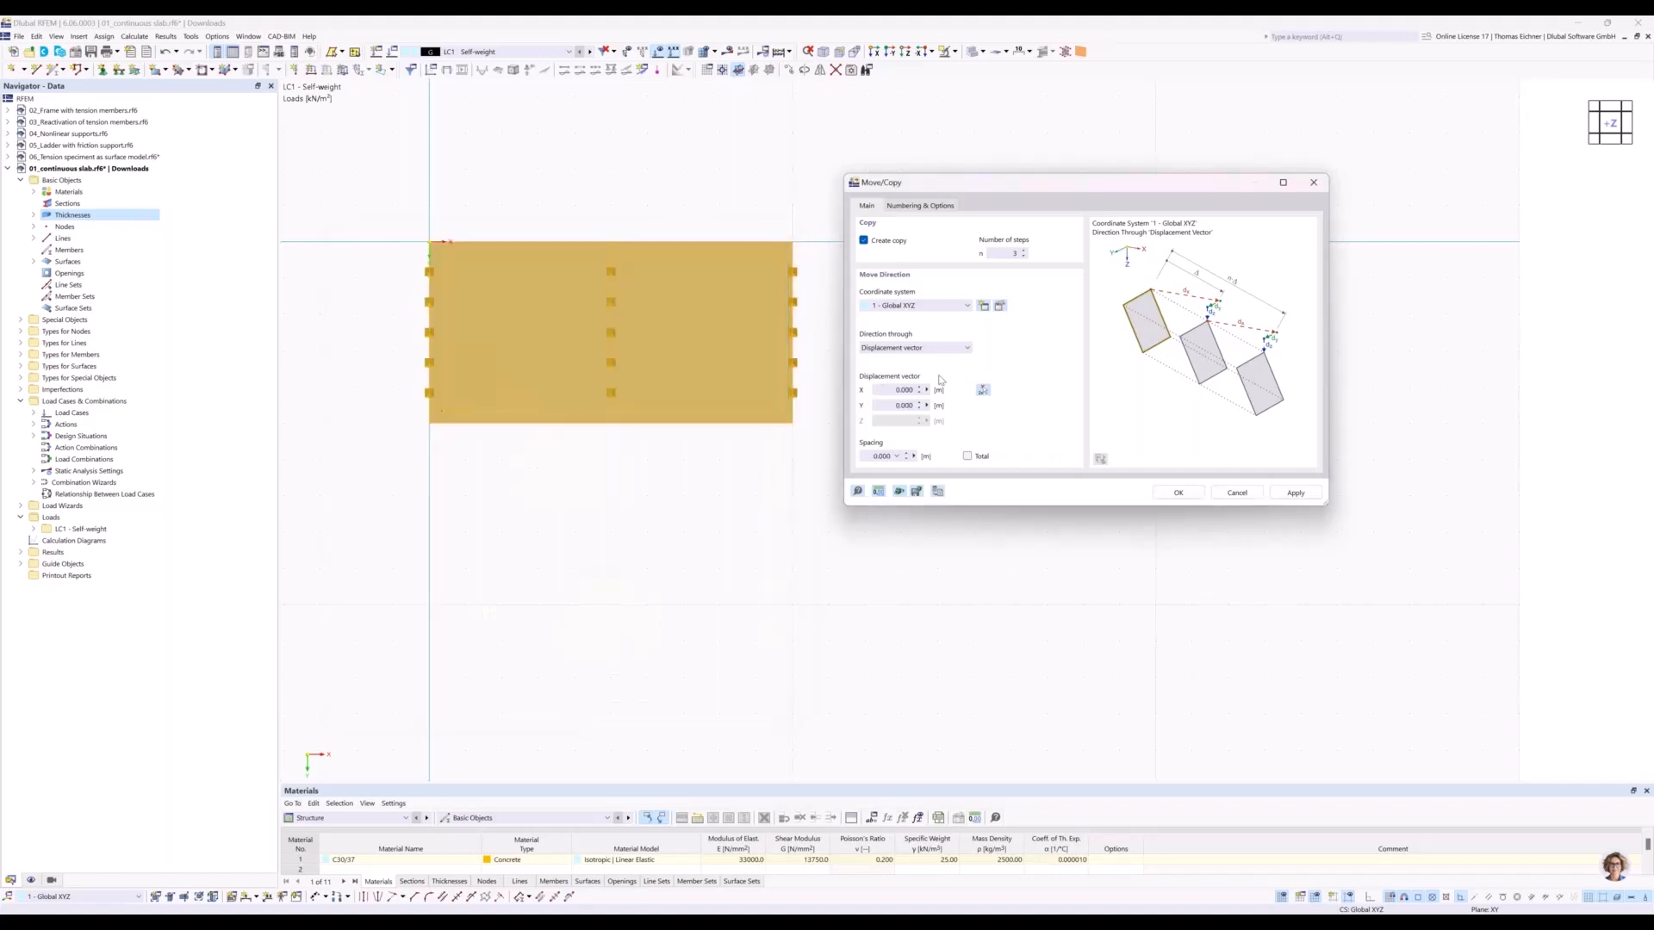
Copy the slab with its supports and load along X using a displacement of 15 m per step.
click(883, 394)
text(1)
click(1175, 492)
scroll(881, 392, down, 4)
scroll(880, 392, down, 1)
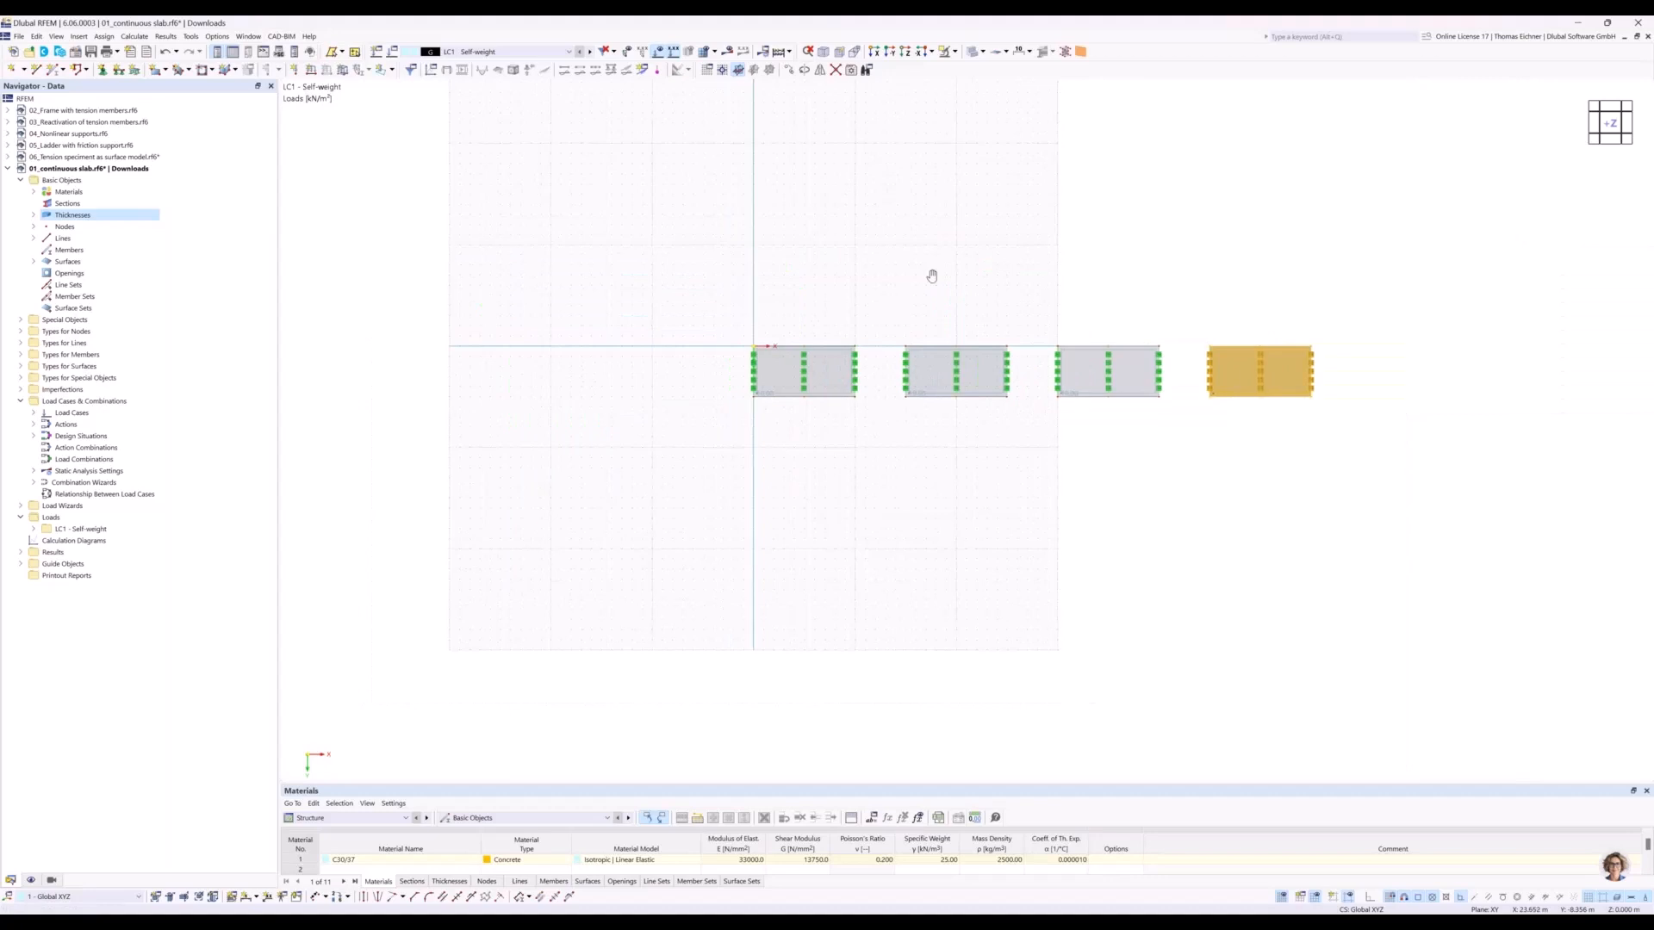
middle_drag(930, 275, 852, 302)
scroll(851, 301, down, 1)
click(1059, 292)
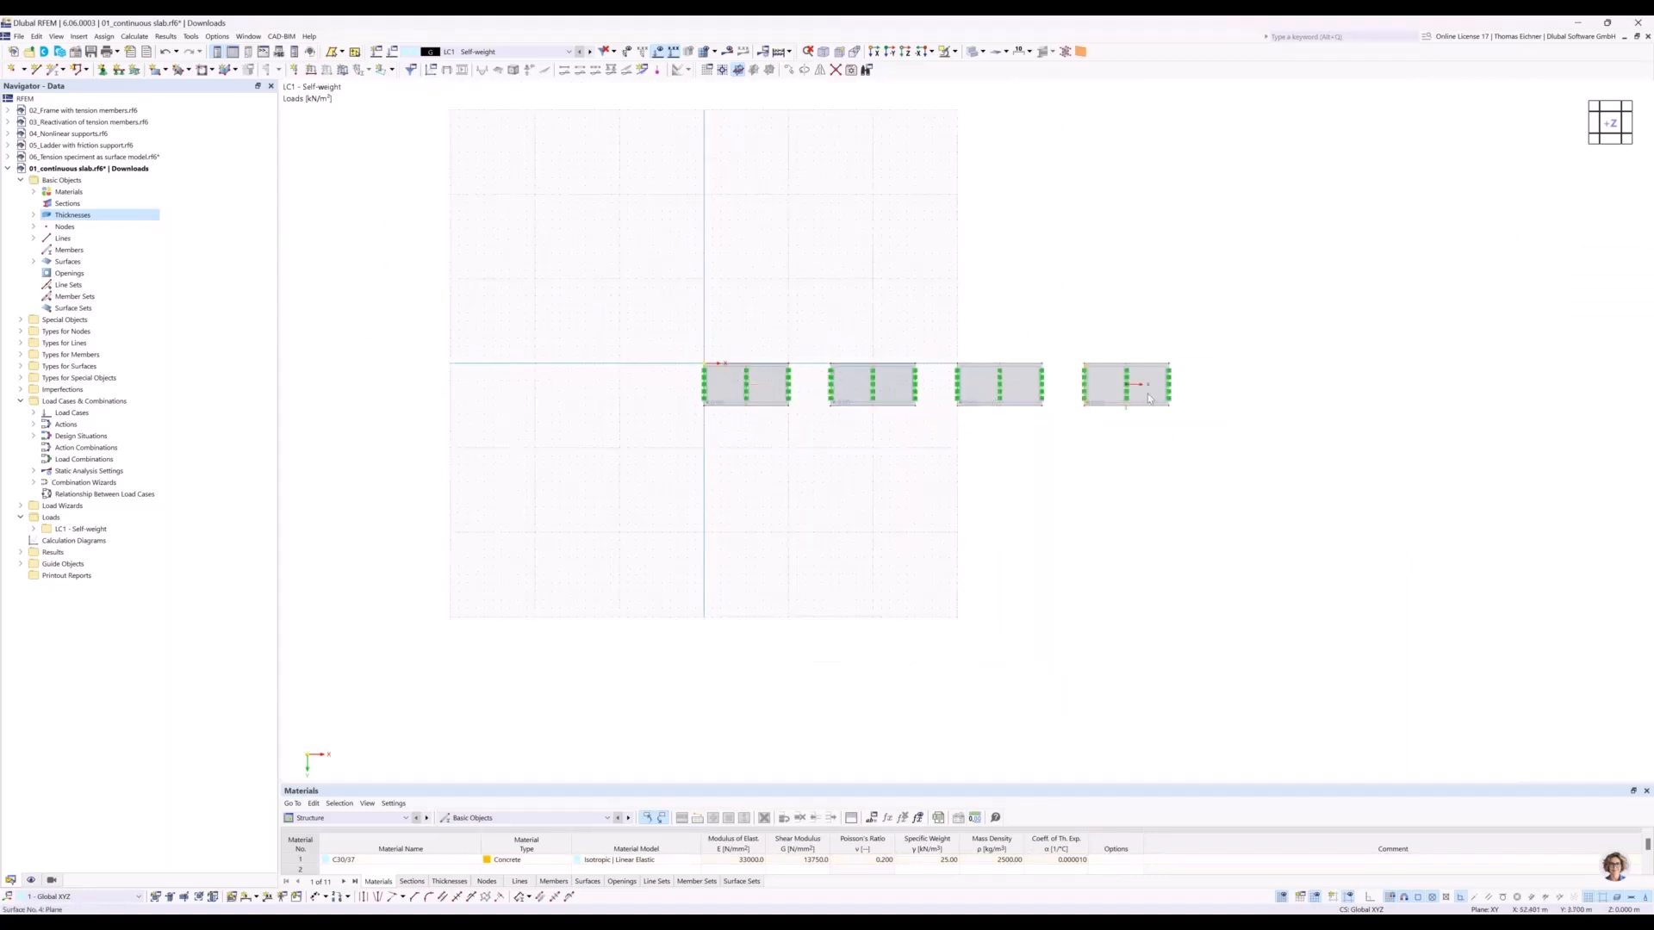
scroll(876, 290, up, 2)
middle_drag(1085, 302, 827, 259)
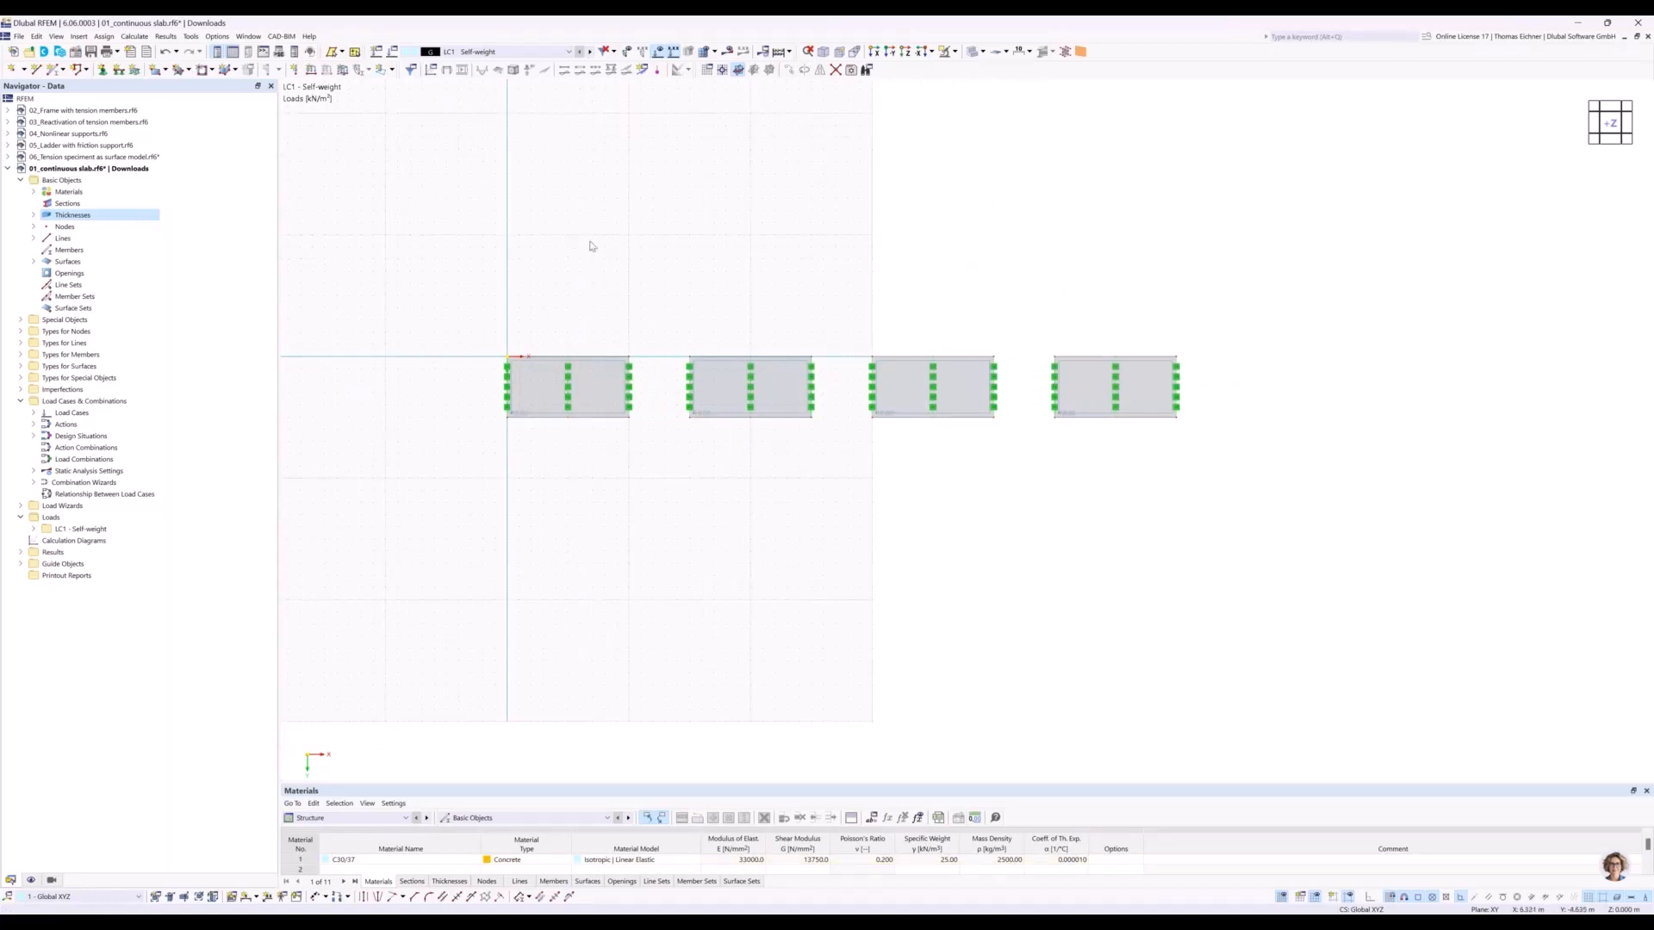
Set the work plane's grid point spacing to 0.5 m and extend the number of grid points in the positive X direction.
scroll(638, 306, down, 1)
middle_drag(631, 258, 632, 268)
middle_drag(619, 186, 605, 251)
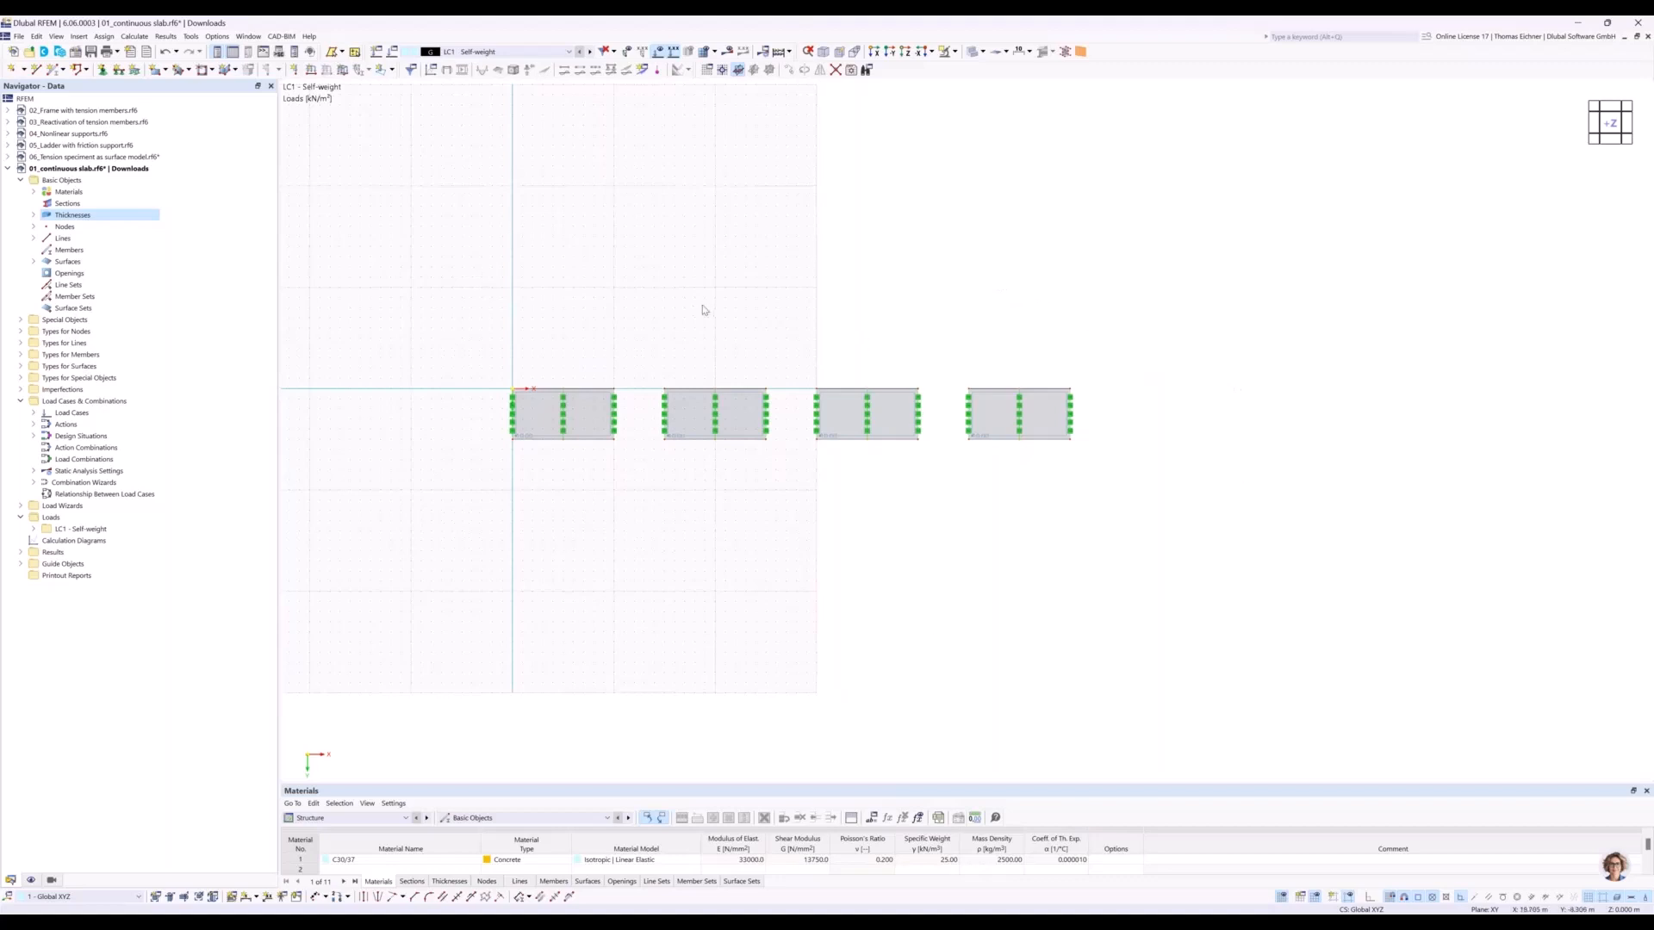
right_click(669, 294)
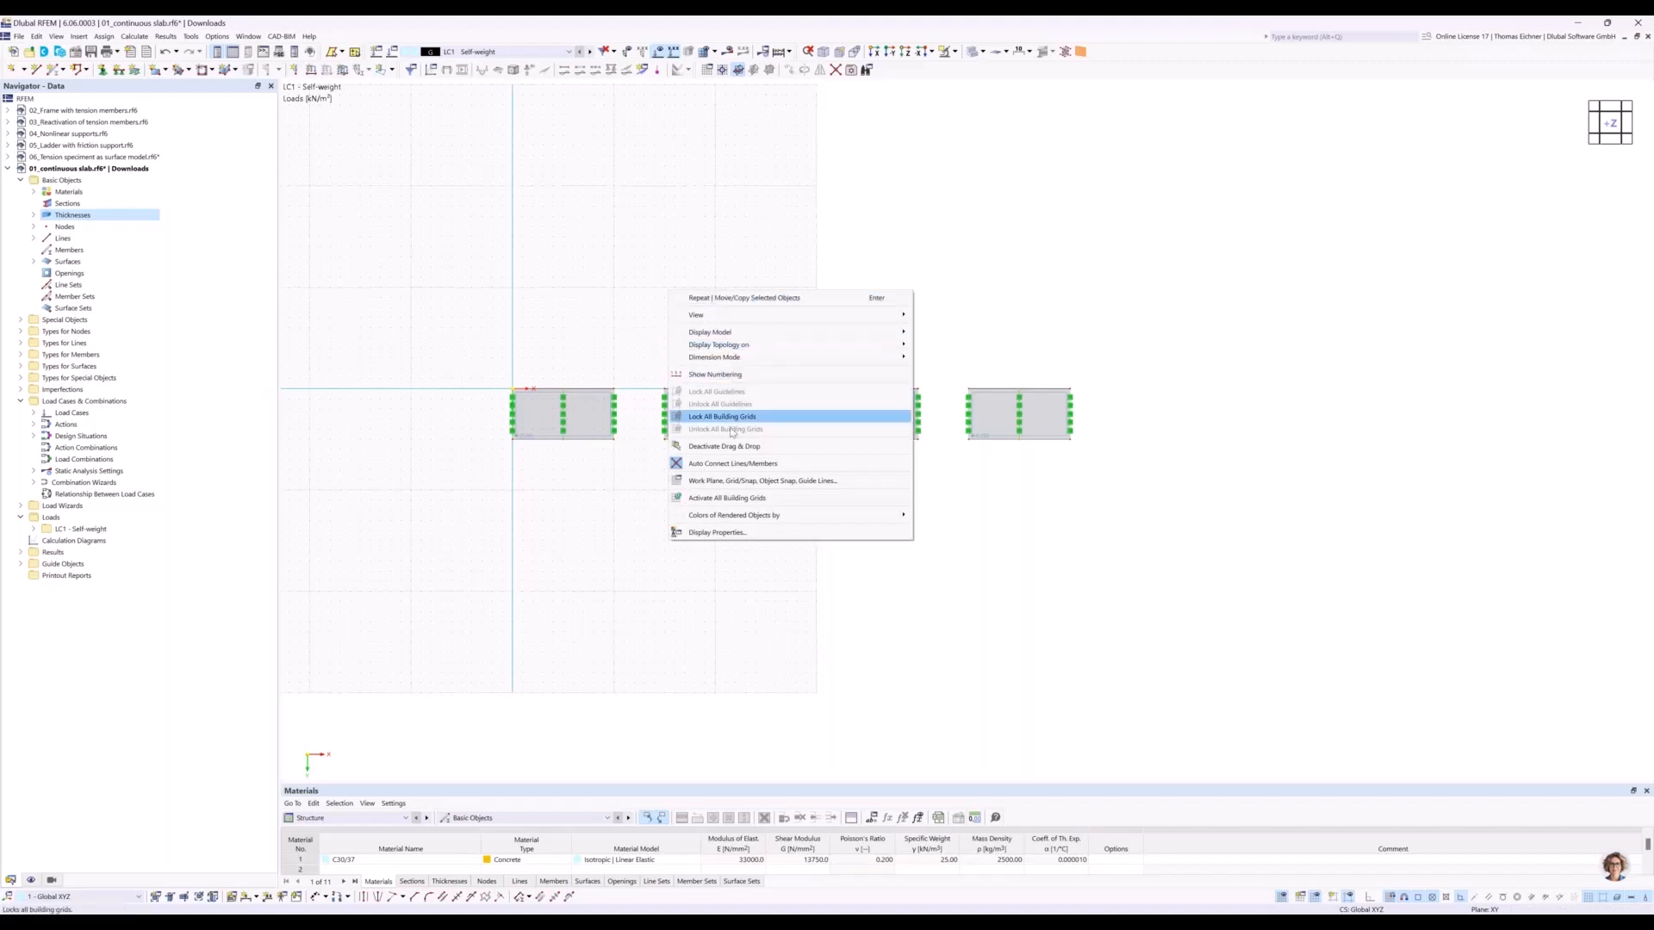
click(751, 489)
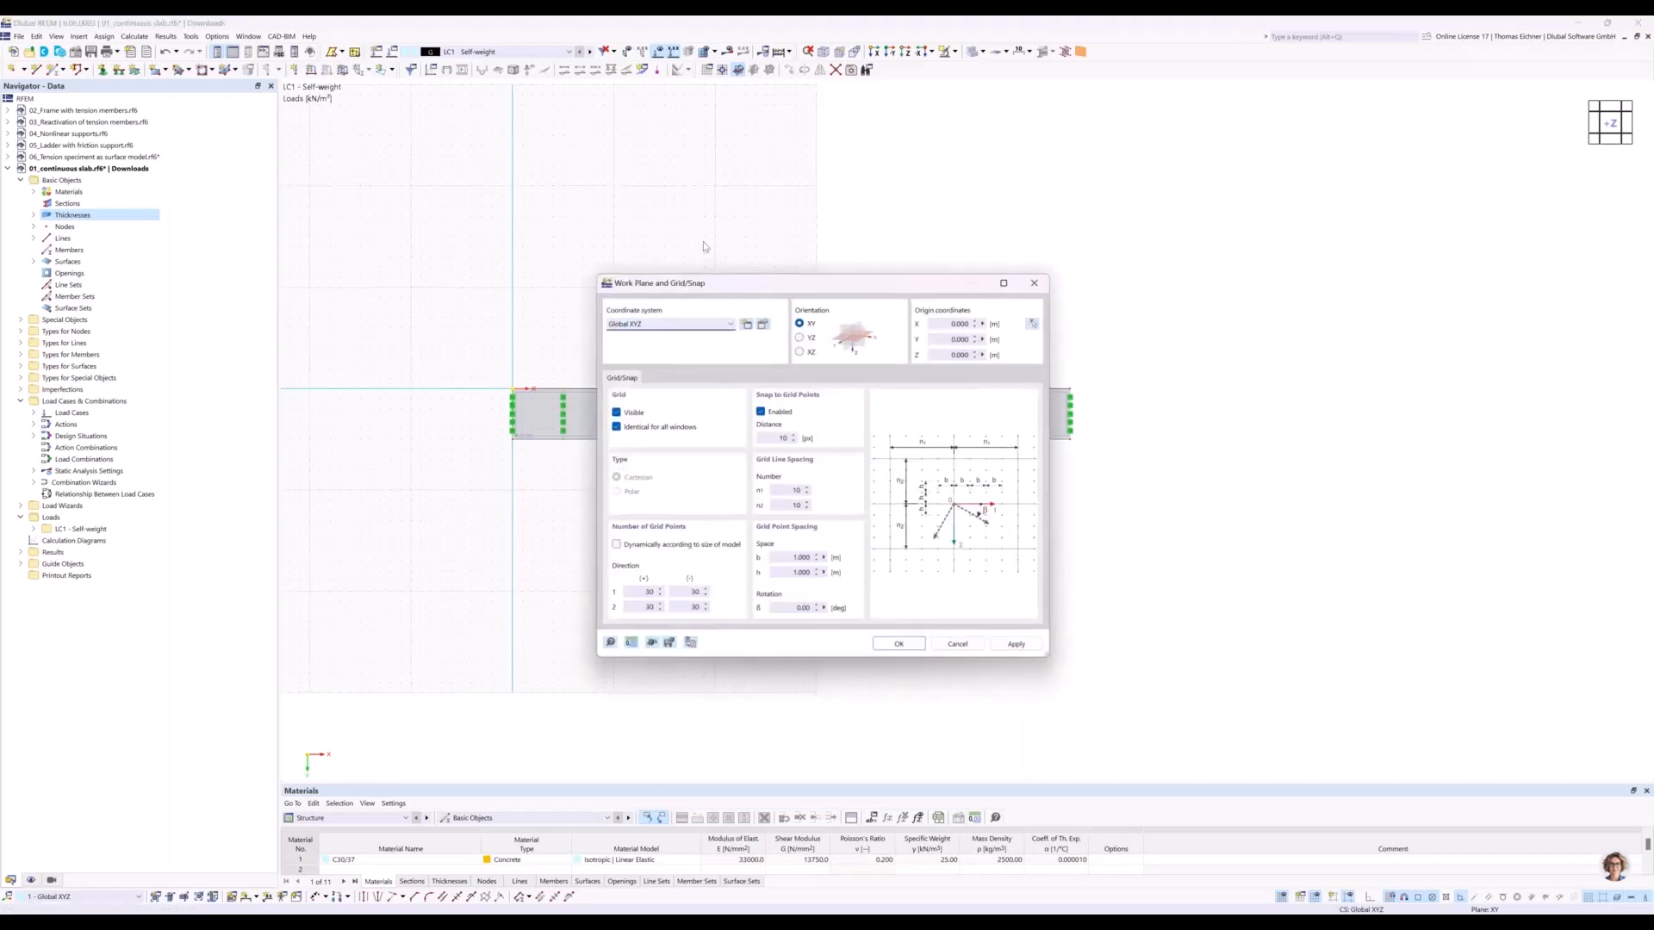
drag(763, 282, 942, 239)
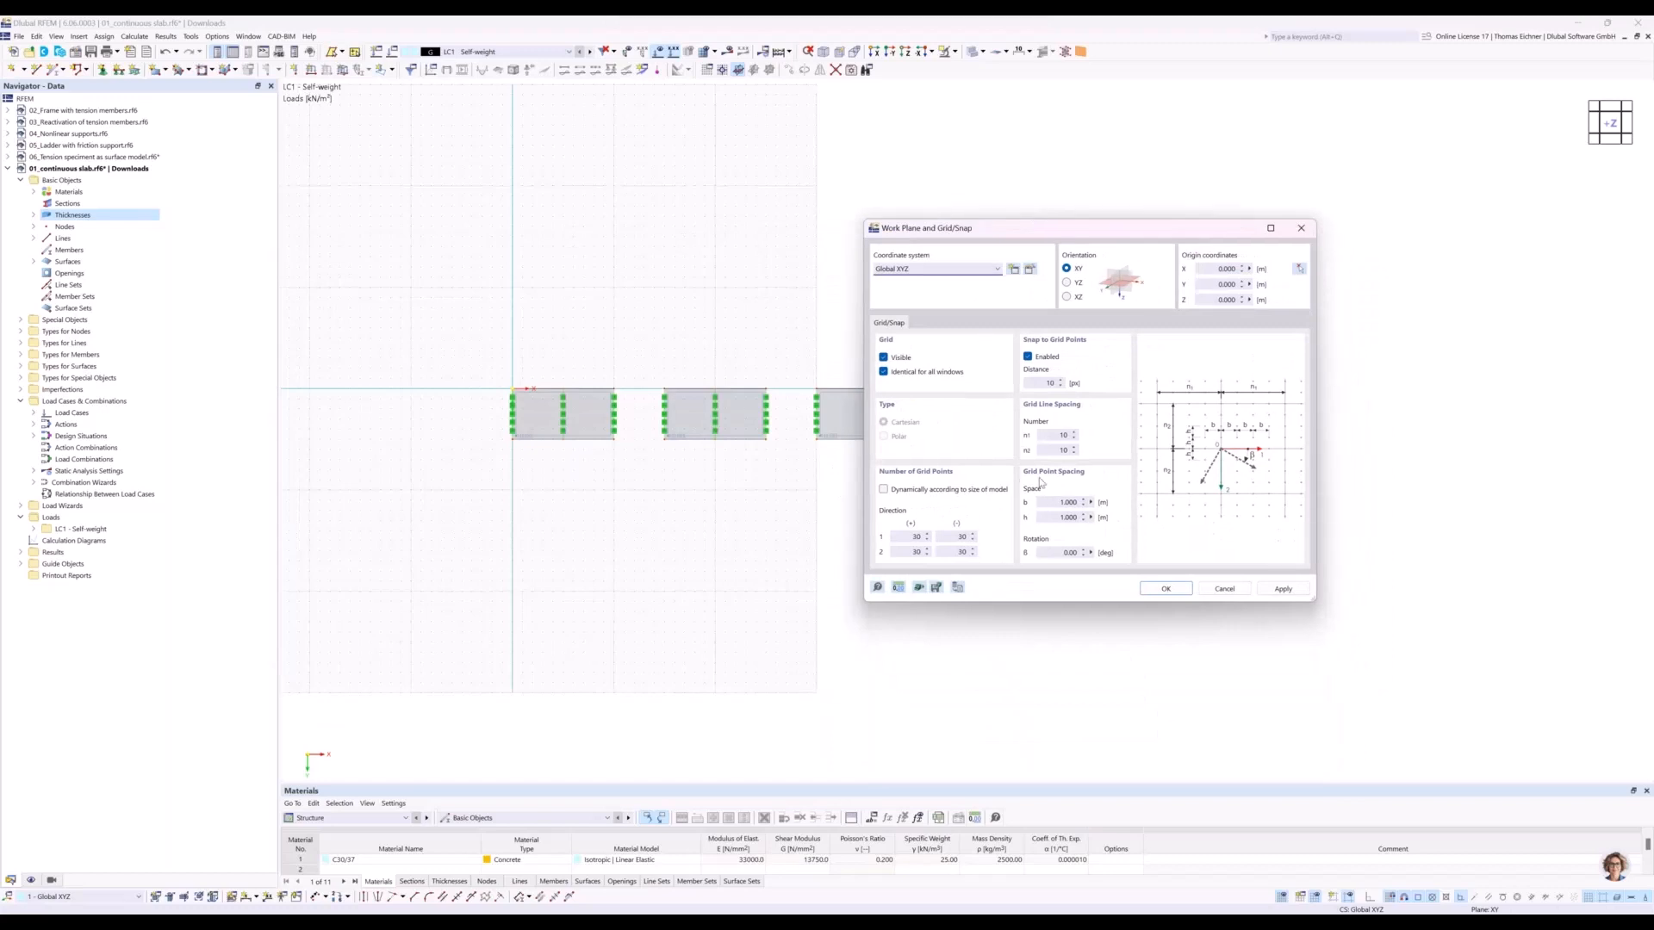
click(1067, 502)
text(0.5)
key(Tab)
text(0)
click(1056, 502)
double_click(914, 537)
click(1168, 593)
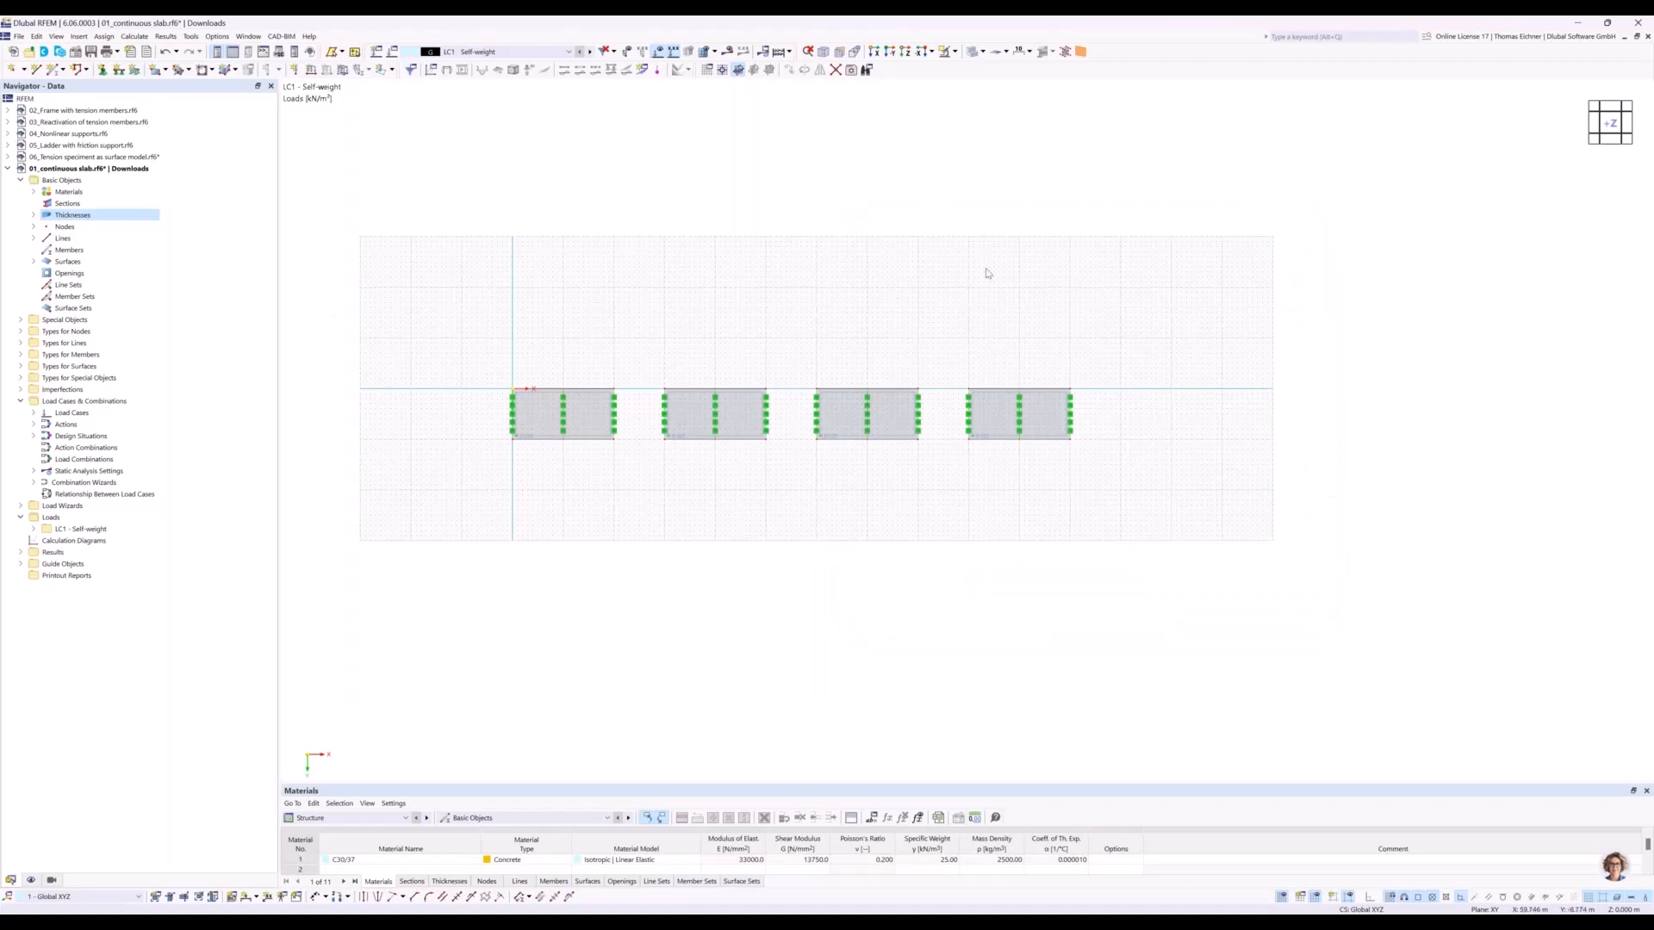
Examine the target length of finite elements in the global mesh settings and leave it unchanged.
scroll(1215, 422, up, 2)
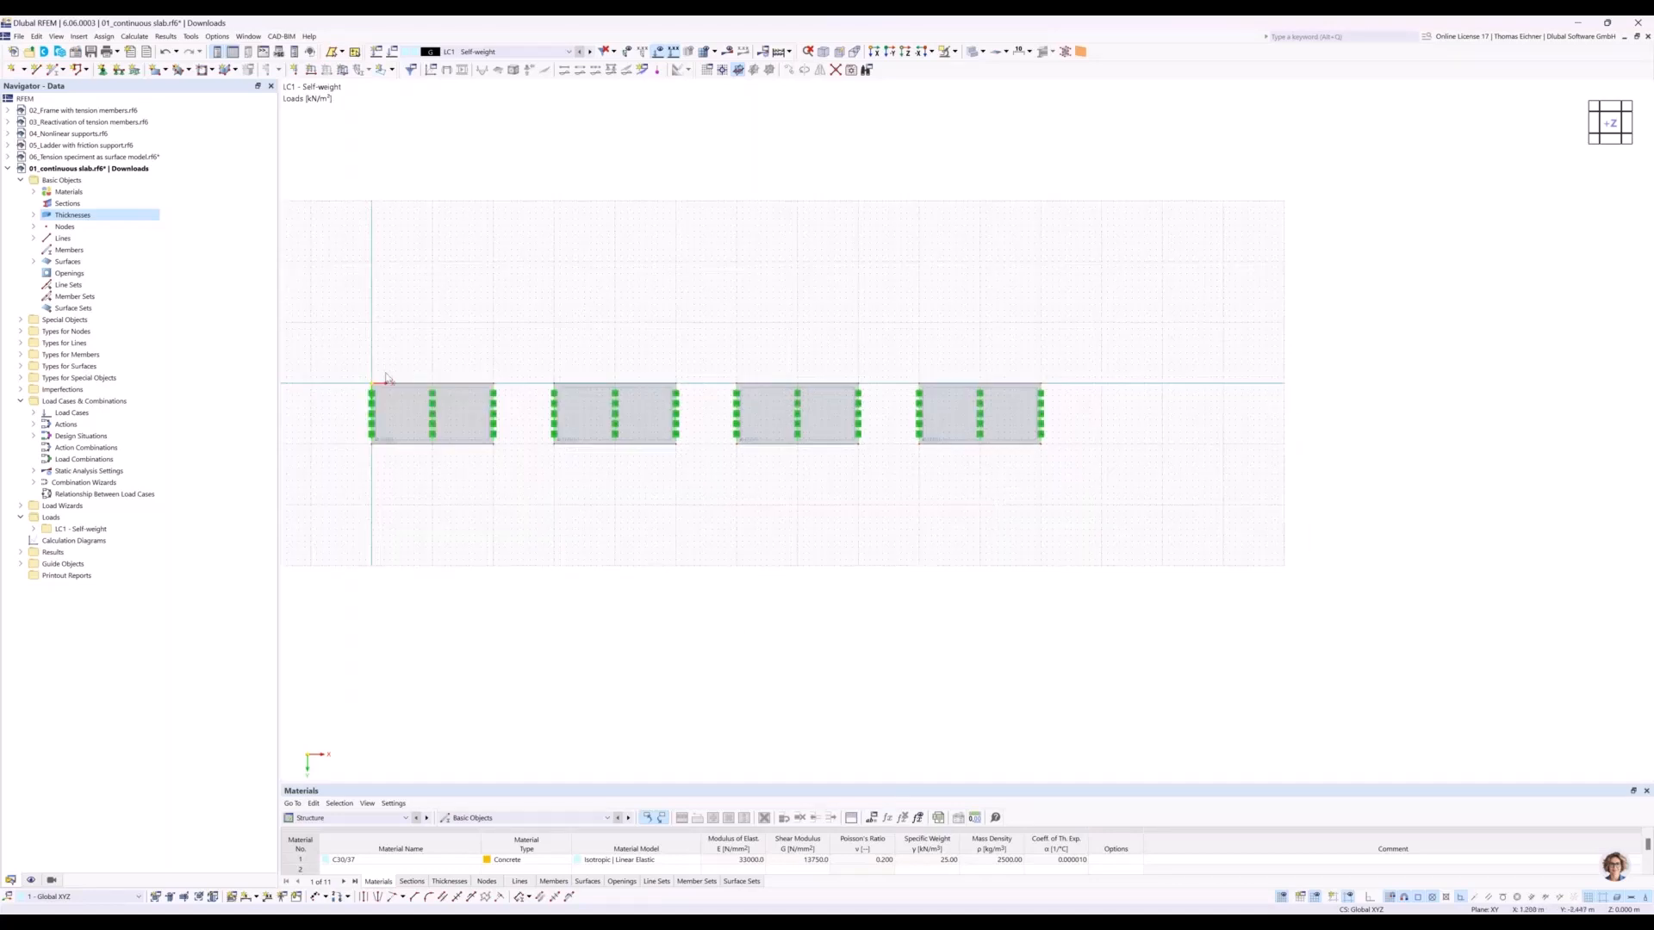
scroll(399, 351, up, 1)
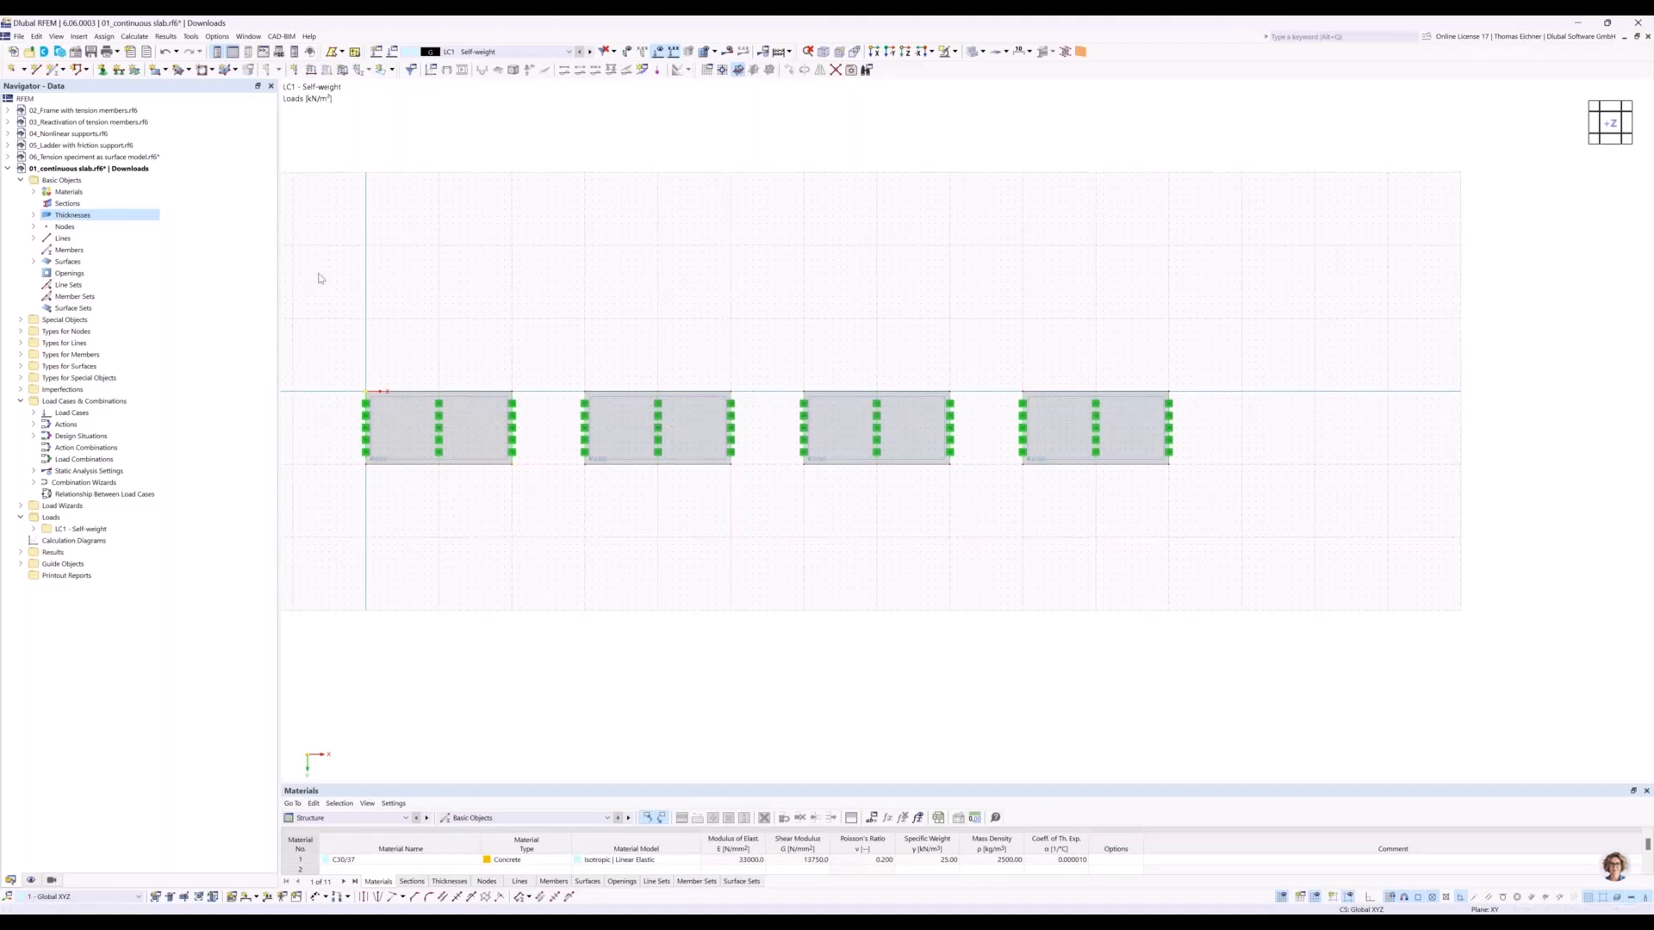
click(217, 37)
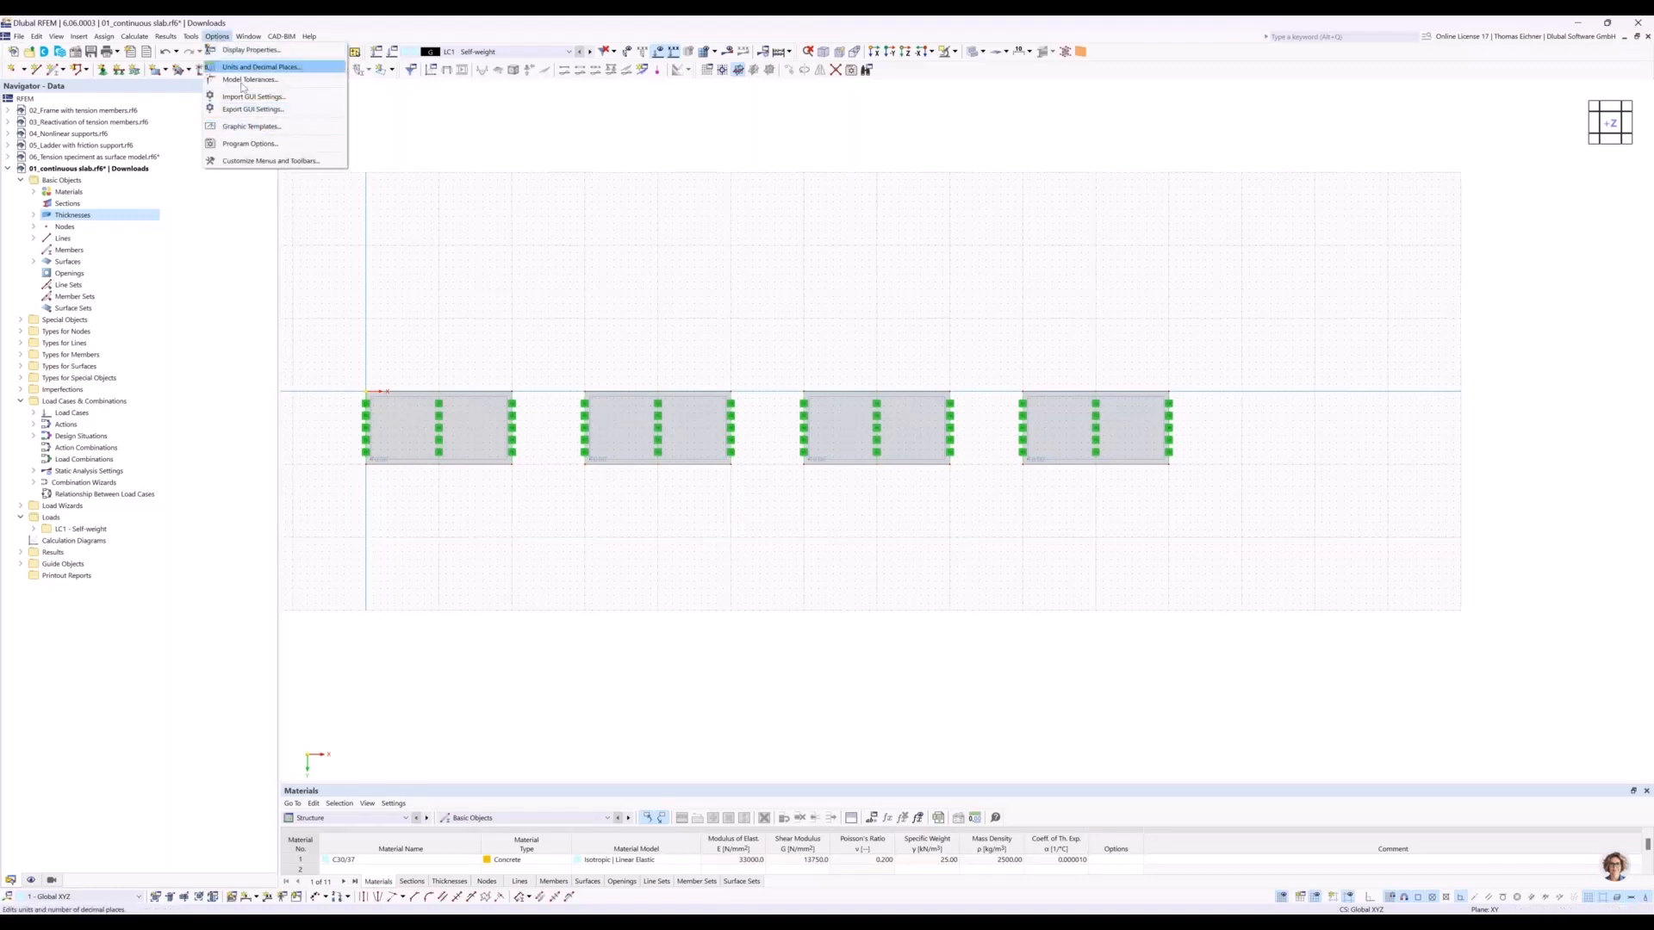
mouse_move(167, 36)
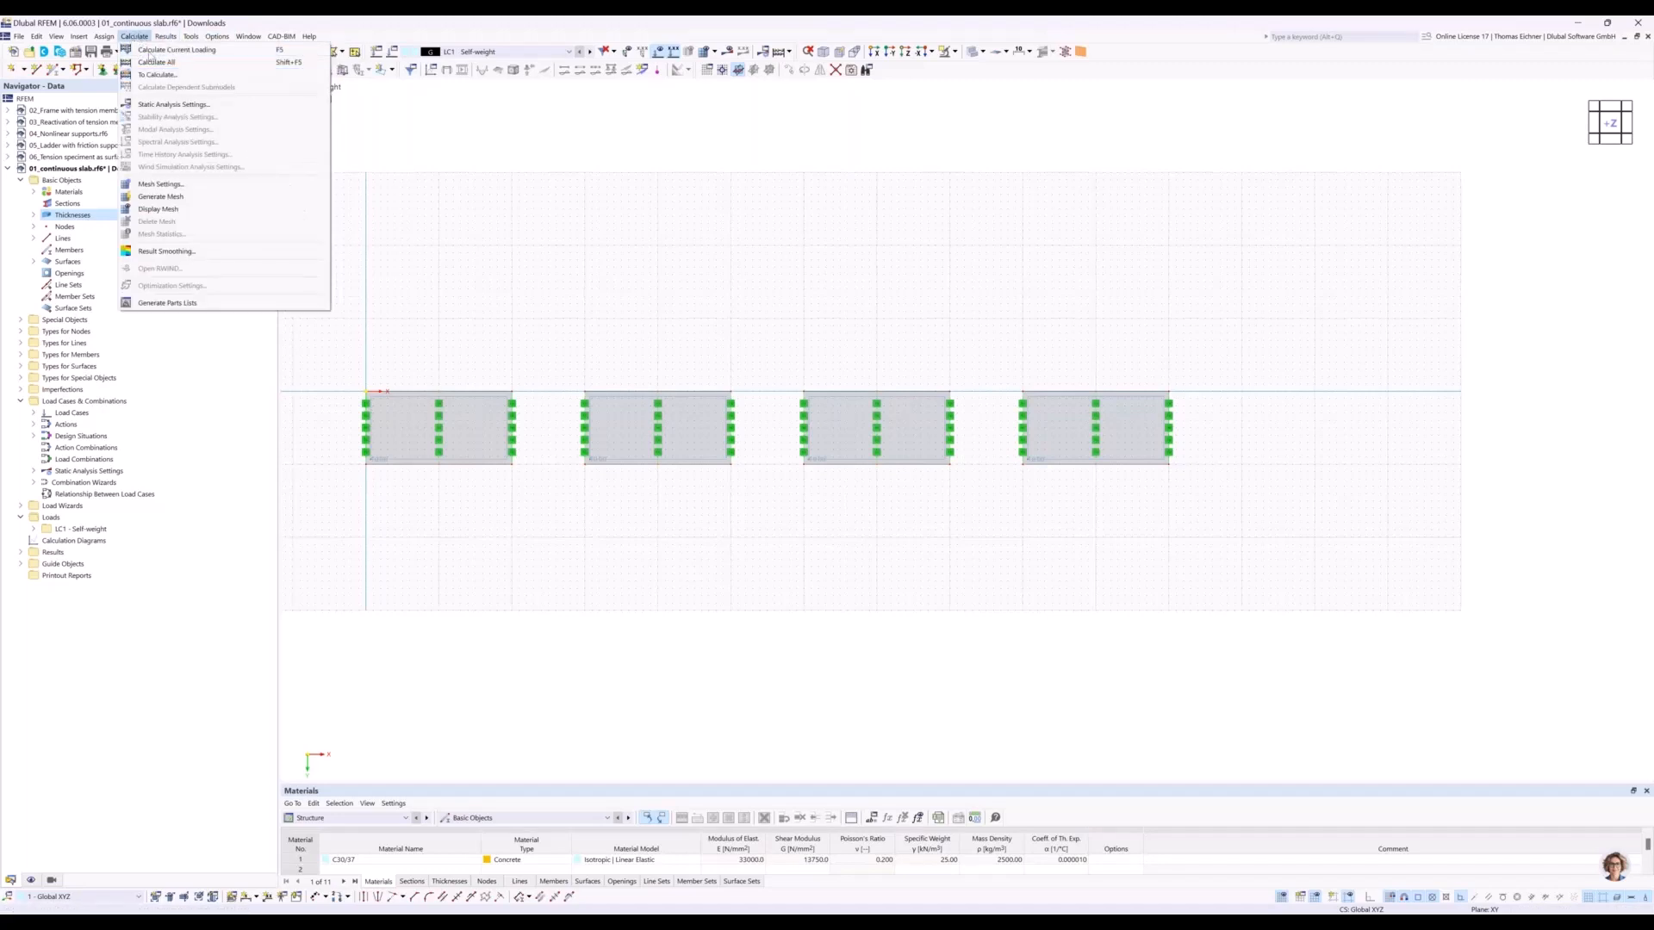
click(168, 185)
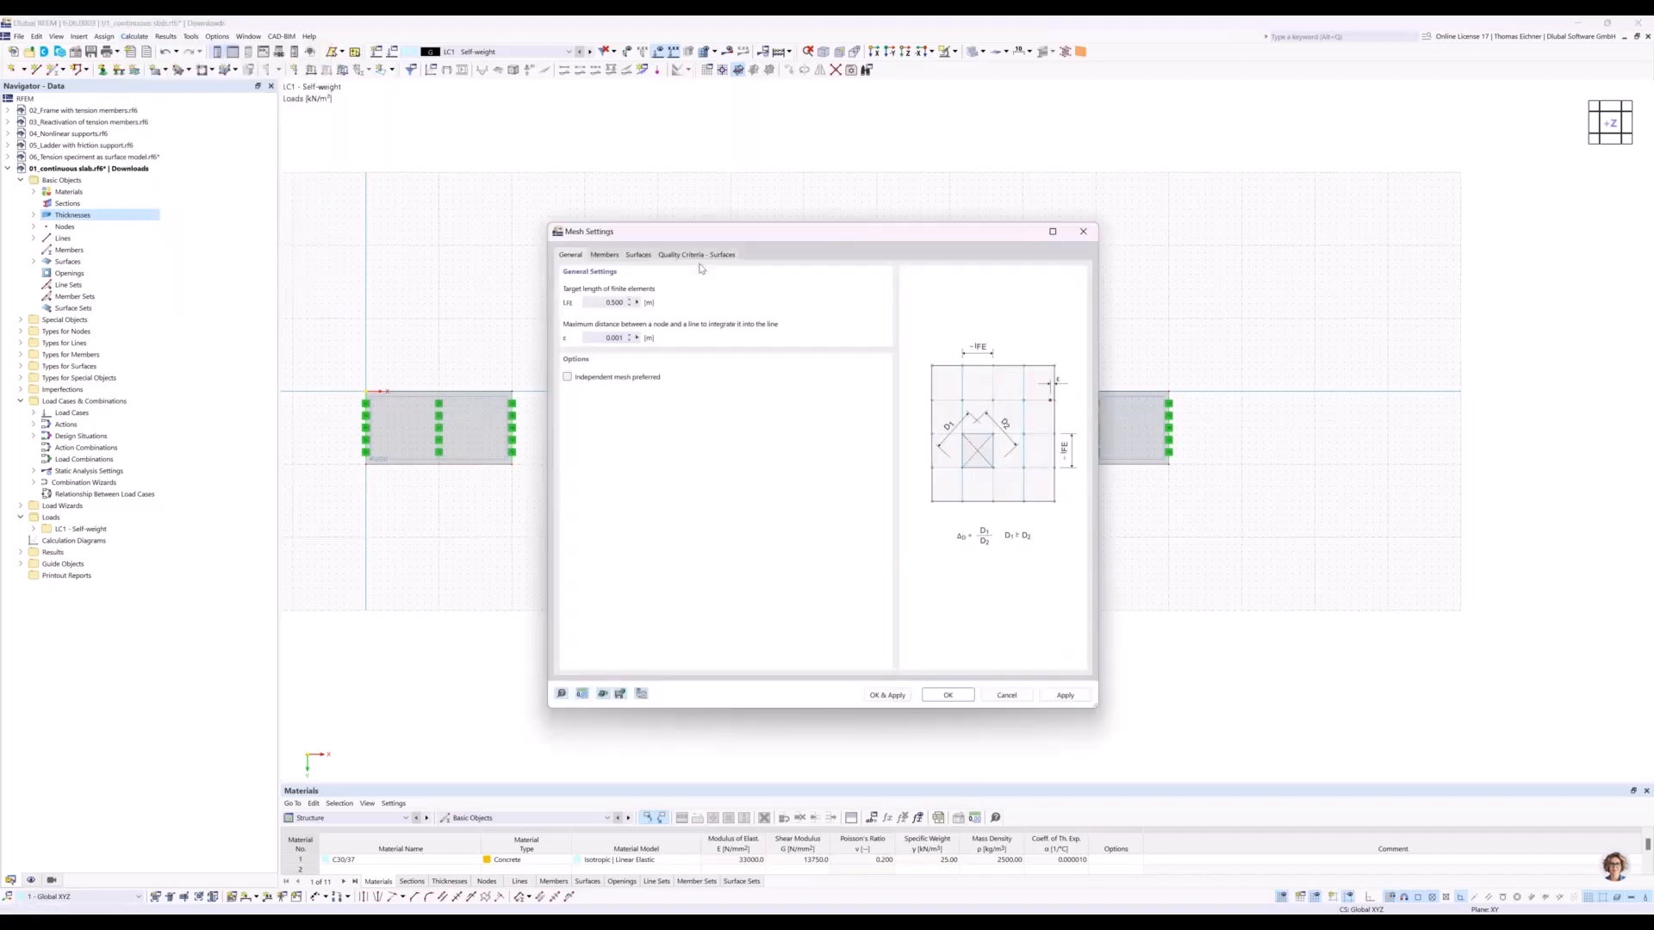
double_click(603, 302)
drag(678, 237, 996, 247)
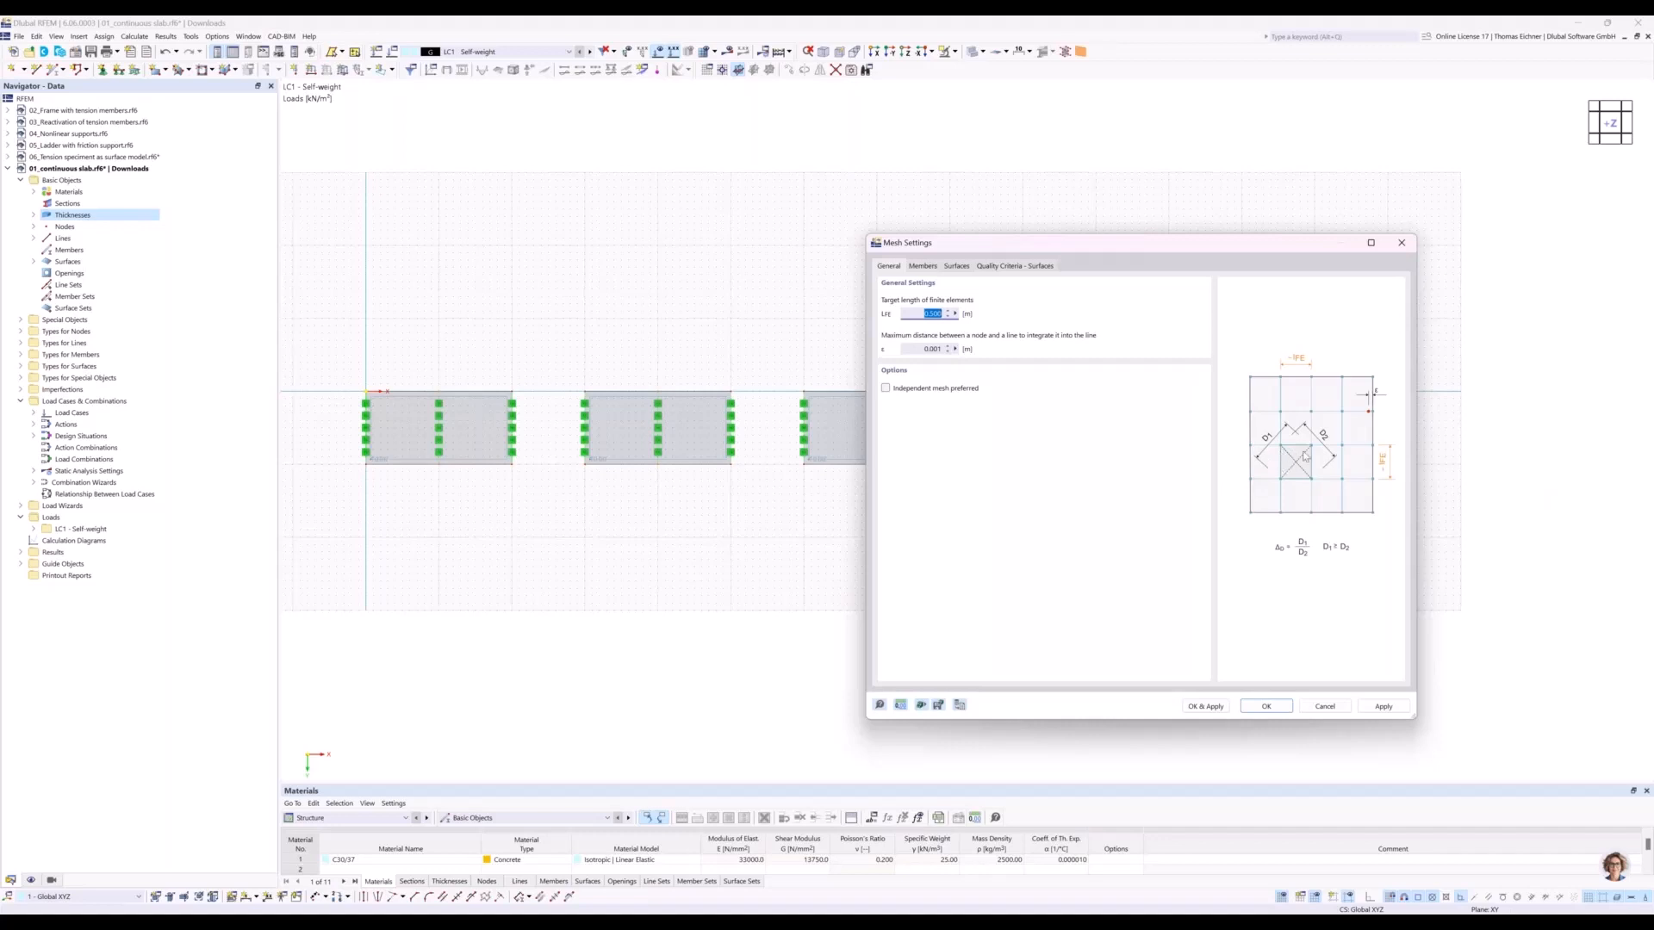
drag(1259, 243, 991, 290)
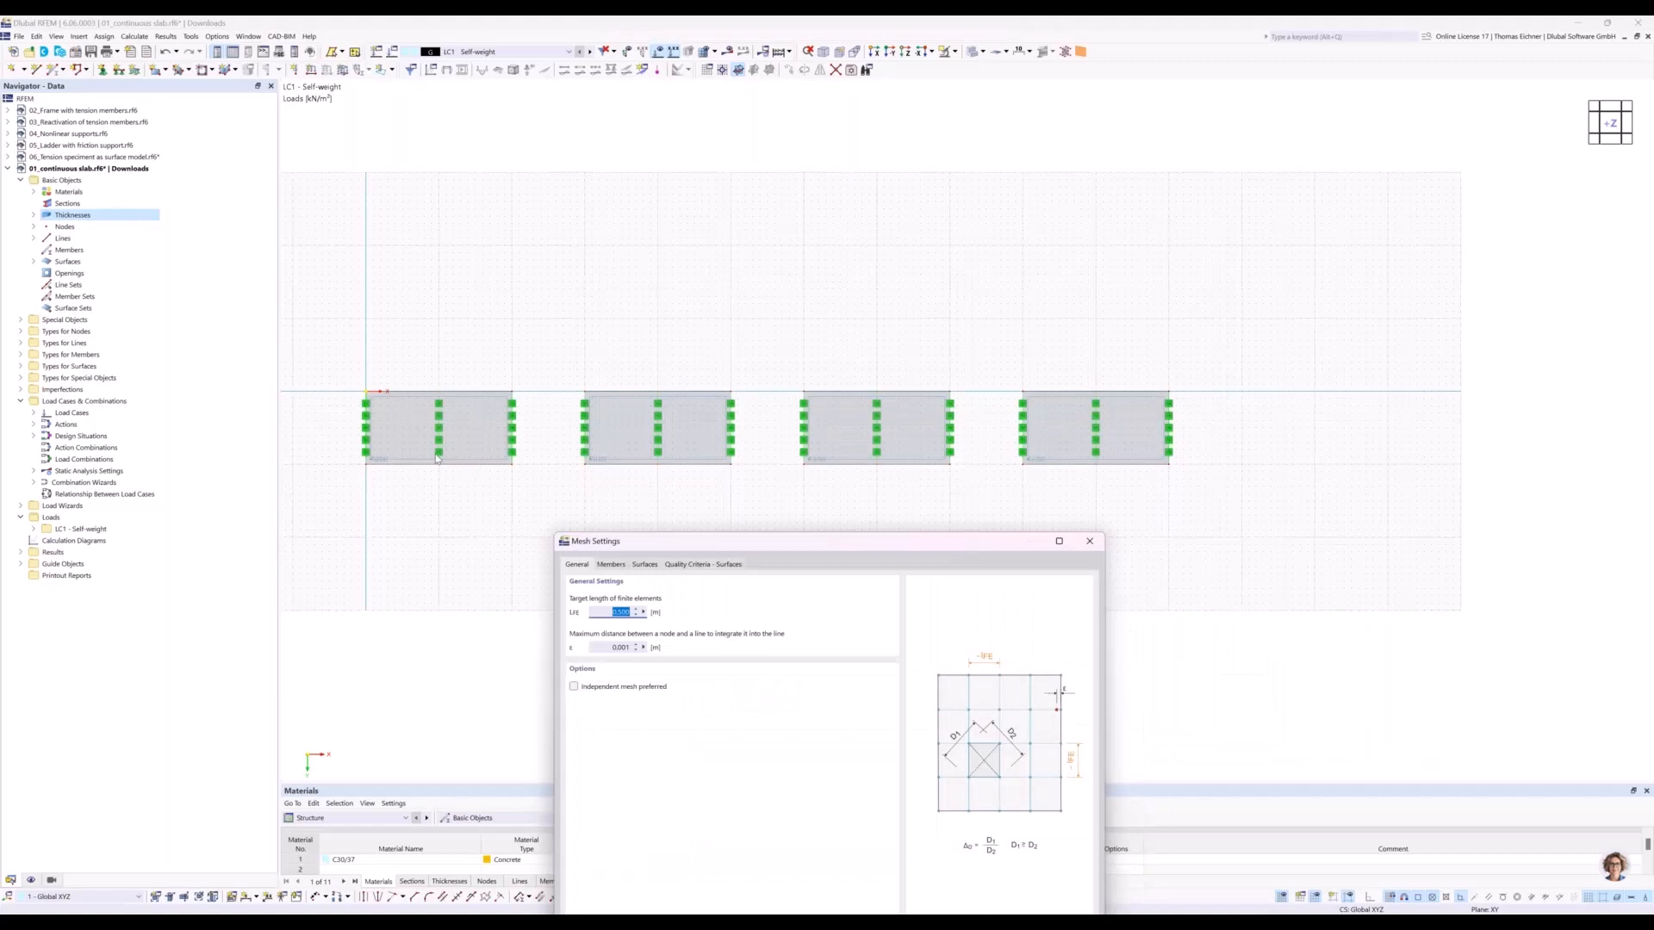
drag(1006, 534, 1002, 375)
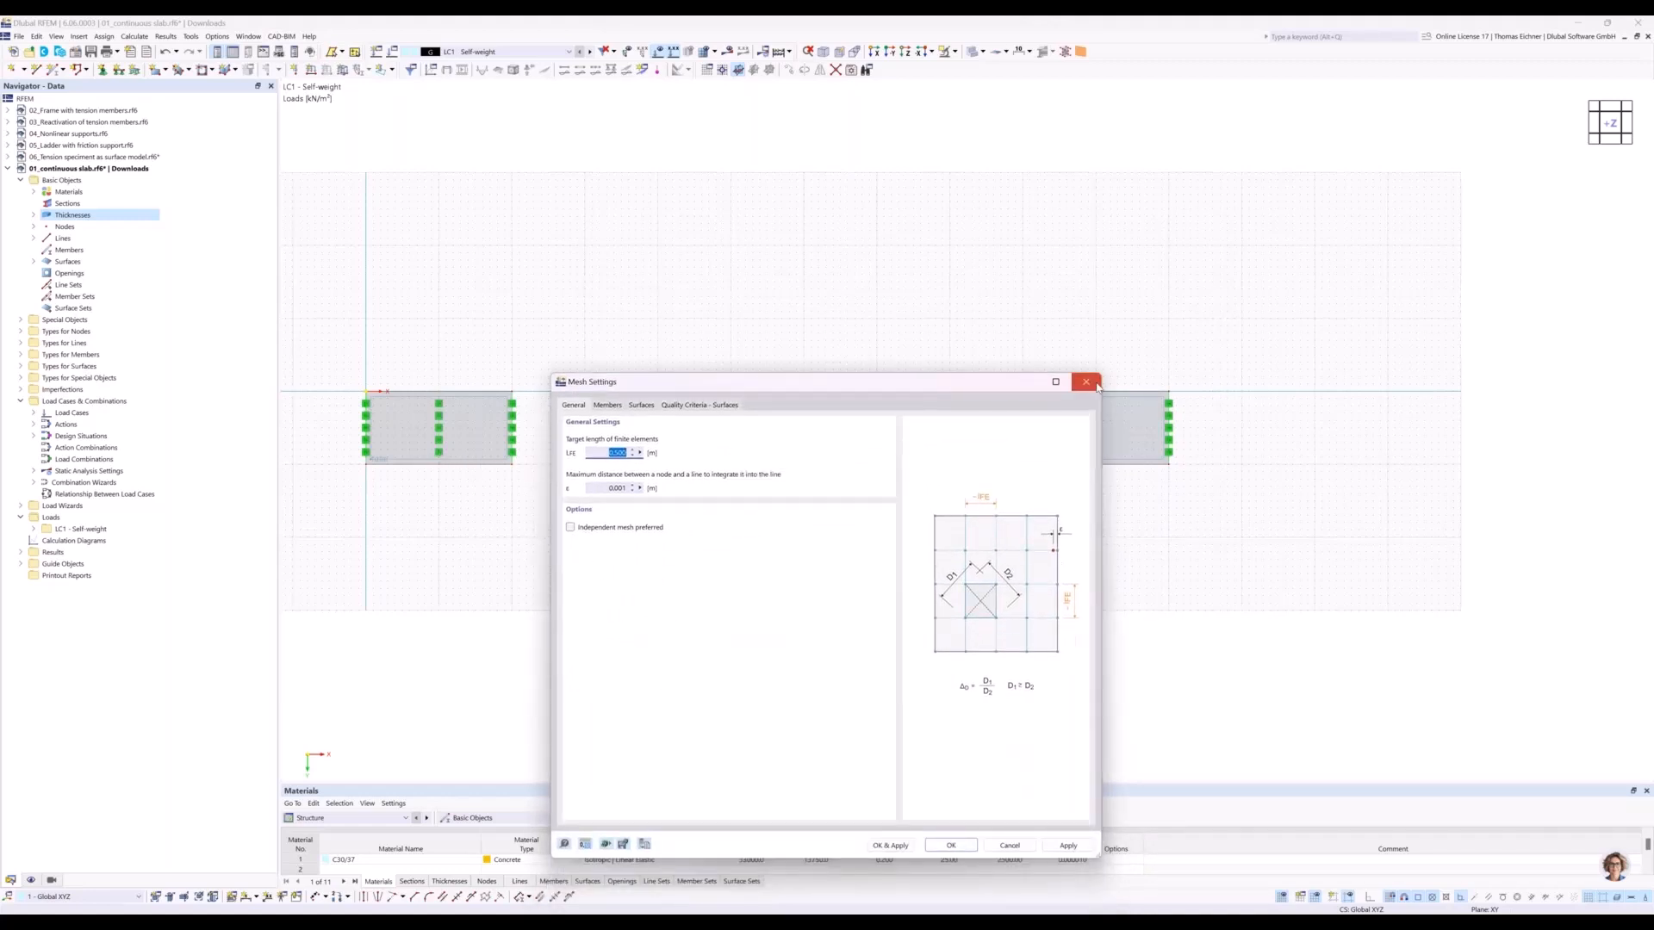
click(1087, 382)
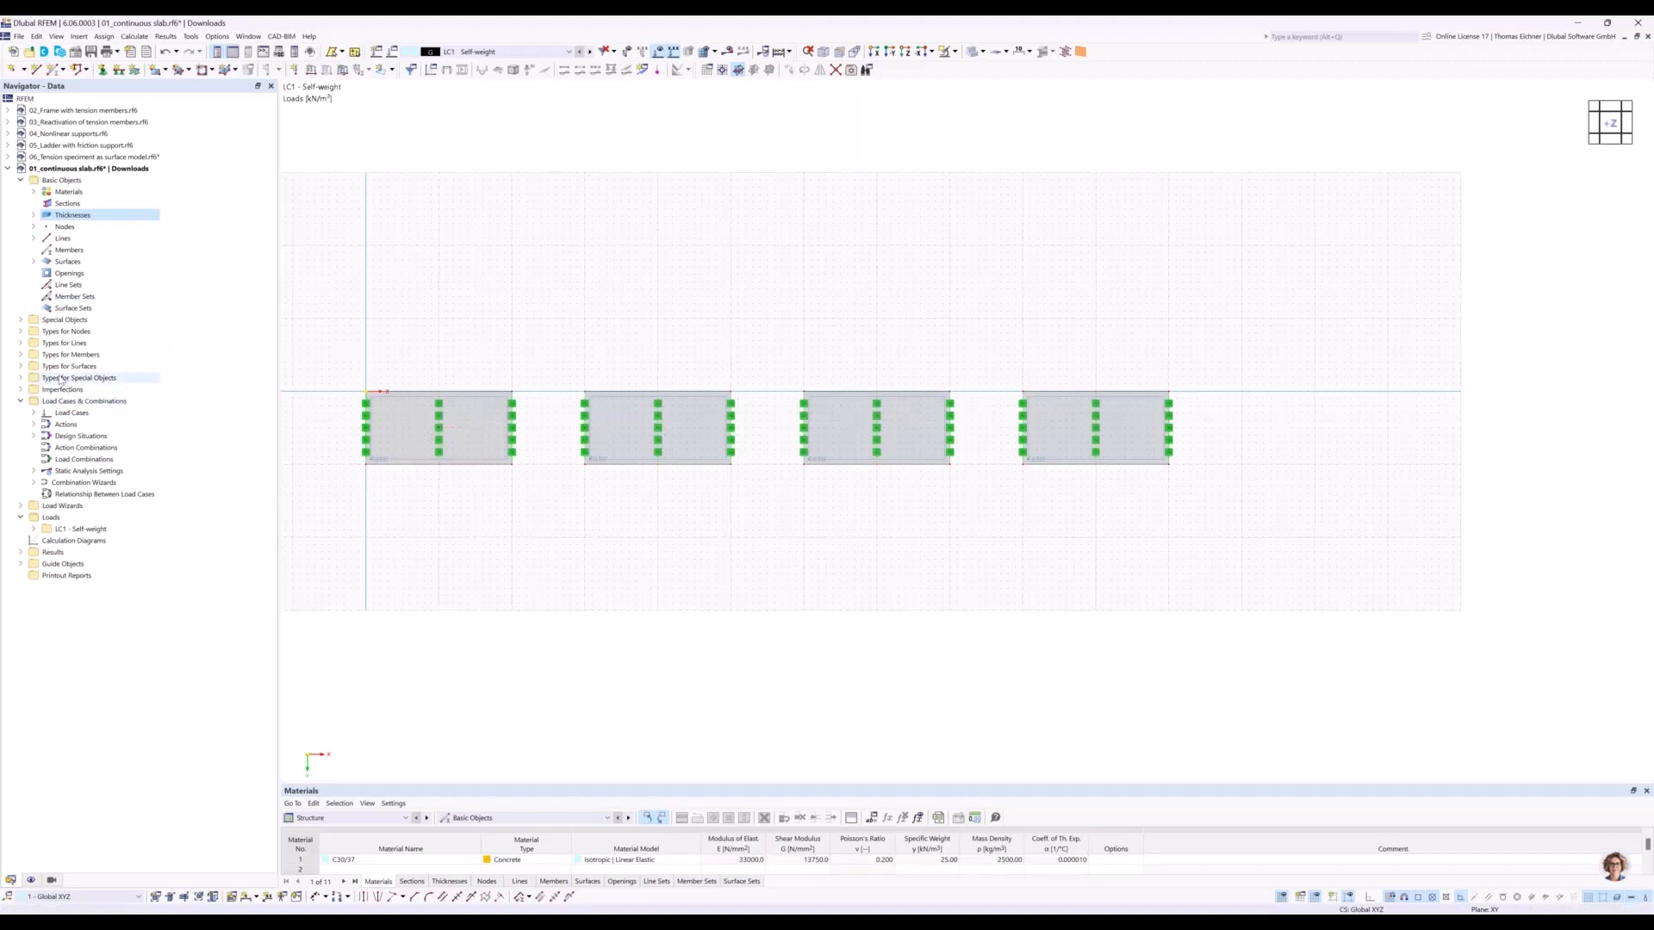
Create a surface mesh refinement with a target FE length of 2 m.
click(84, 368)
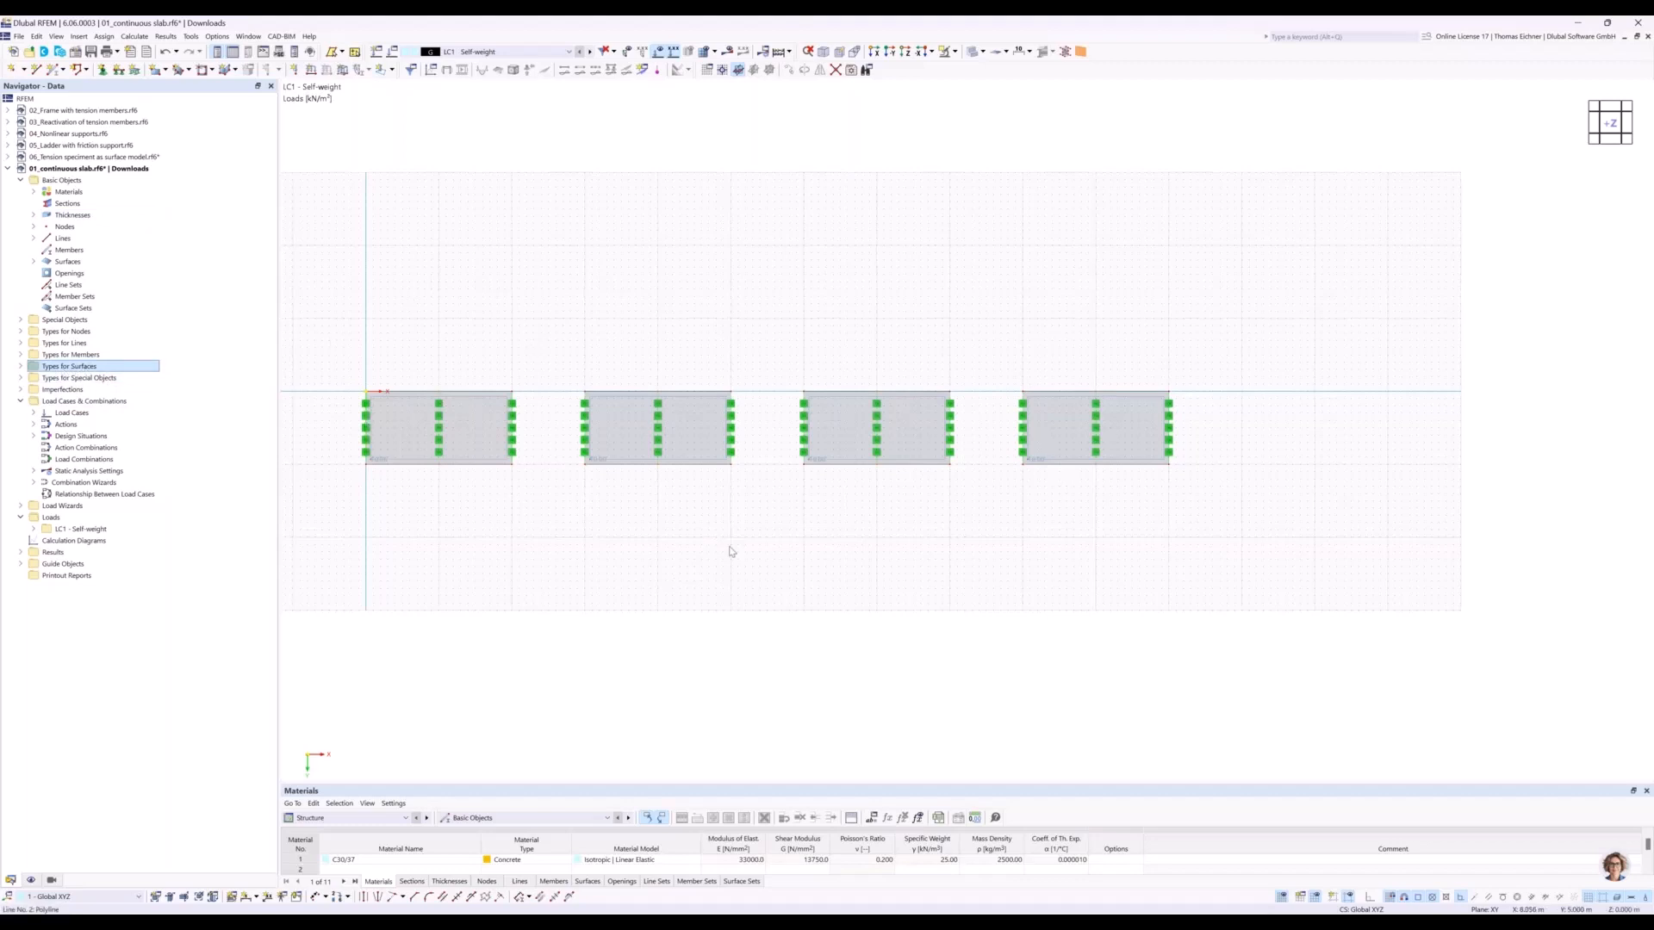
click(20, 367)
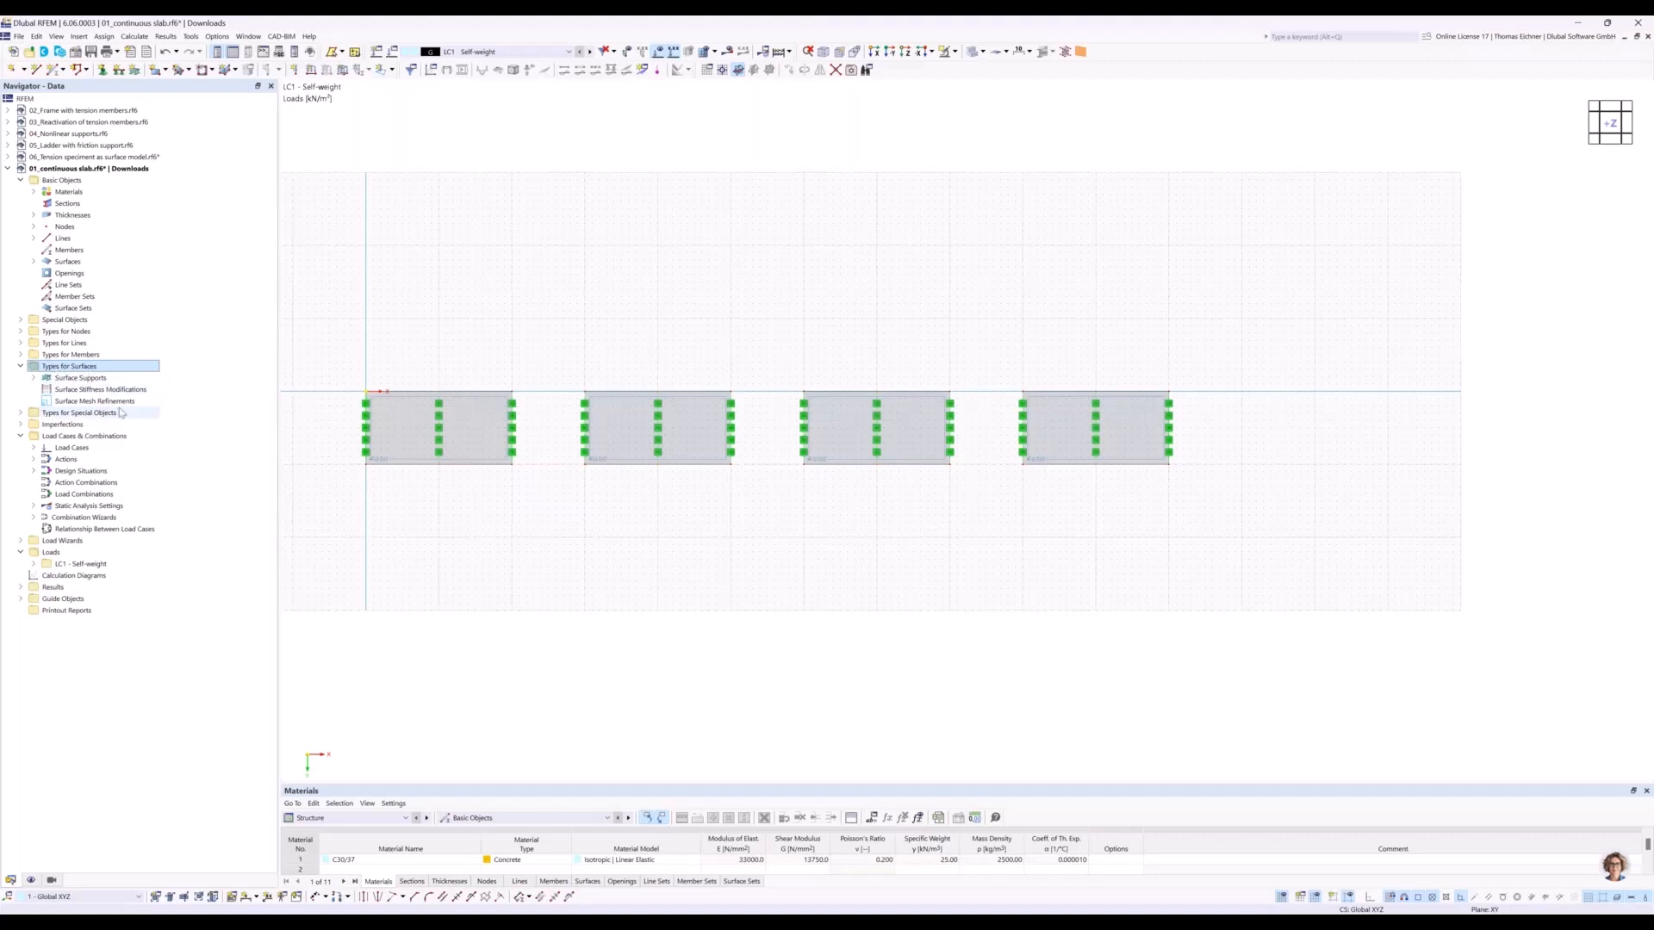
click(60, 401)
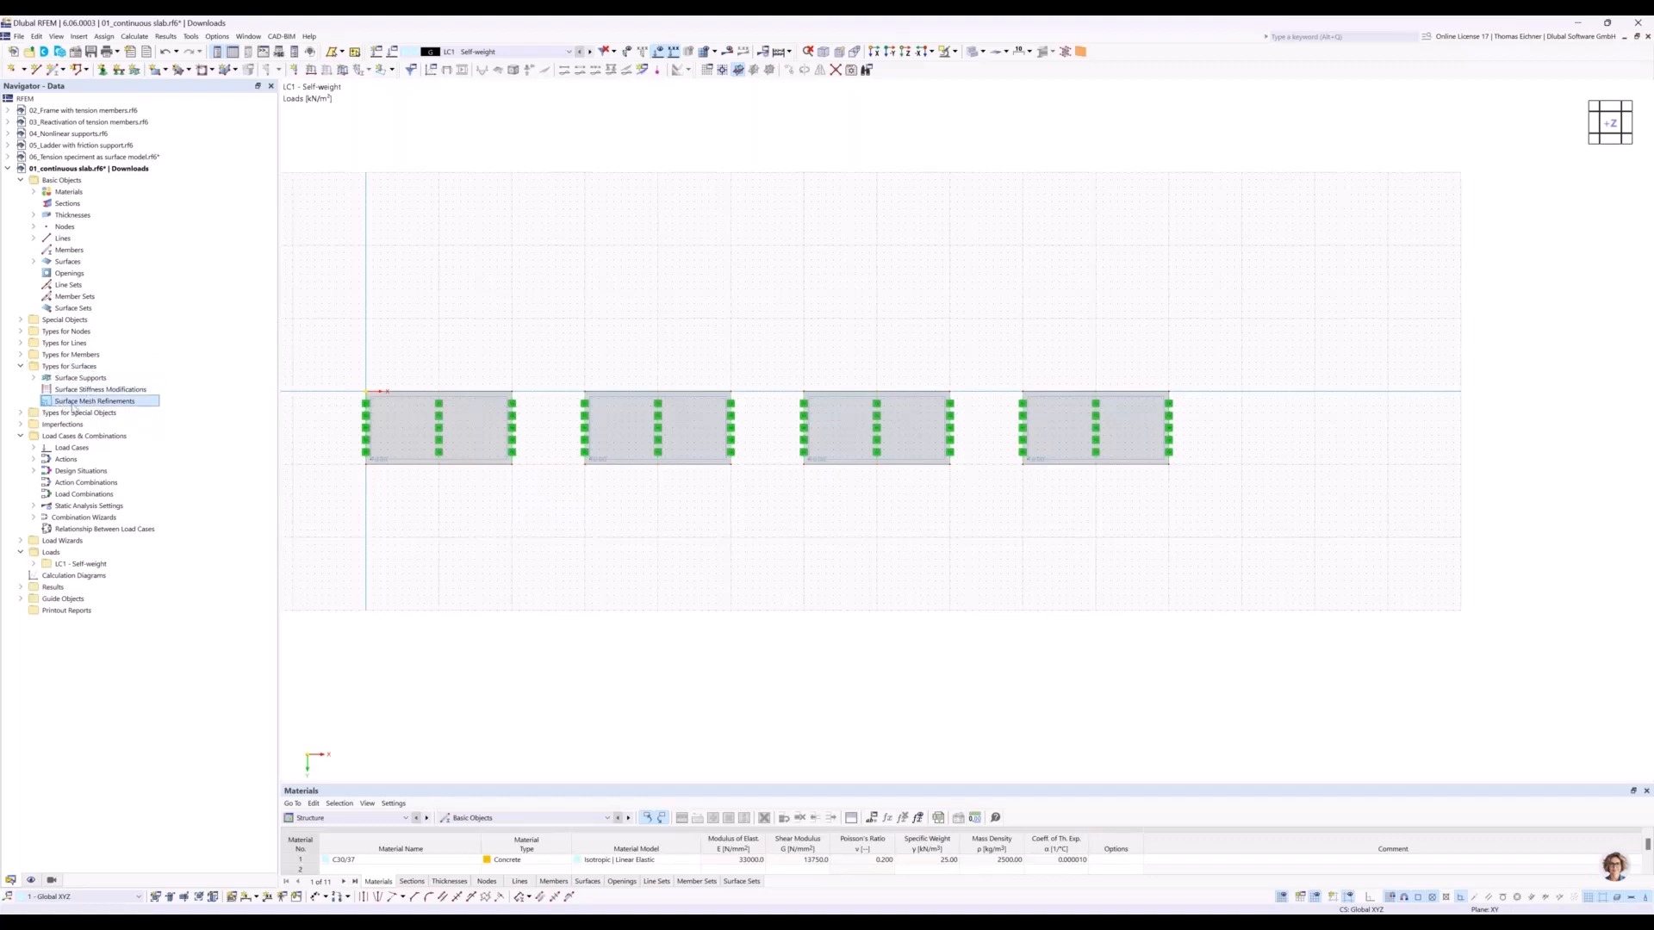
double_click(71, 404)
click(685, 356)
double_click(685, 356)
drag(771, 259, 754, 529)
text(2)
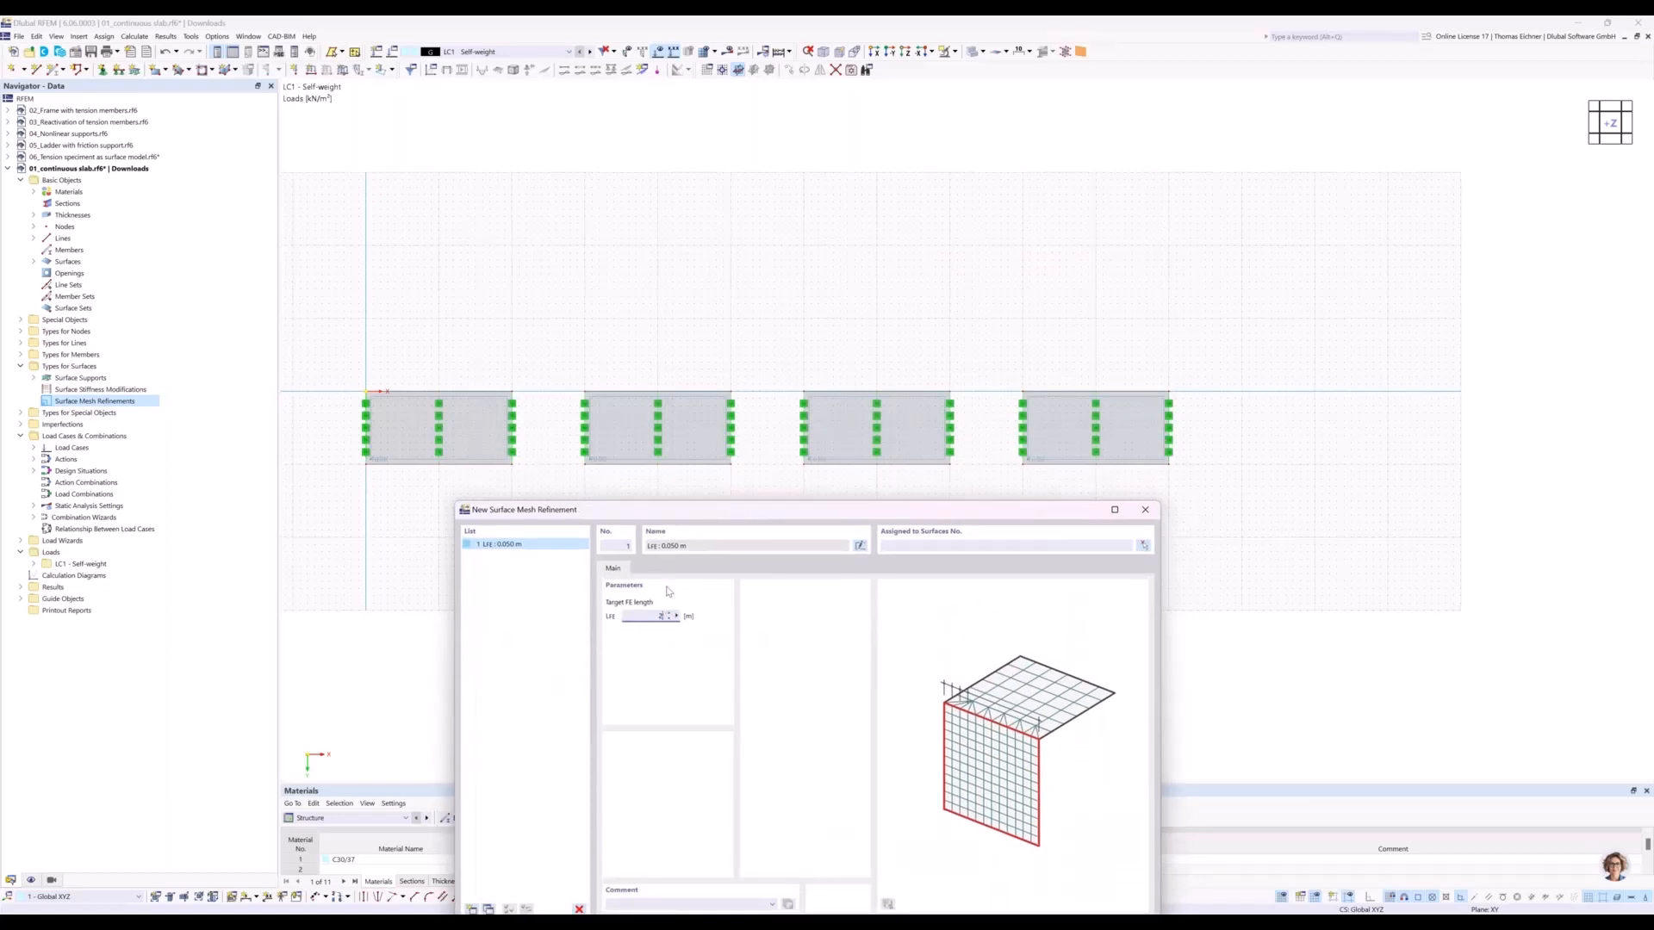
drag(687, 497, 686, 382)
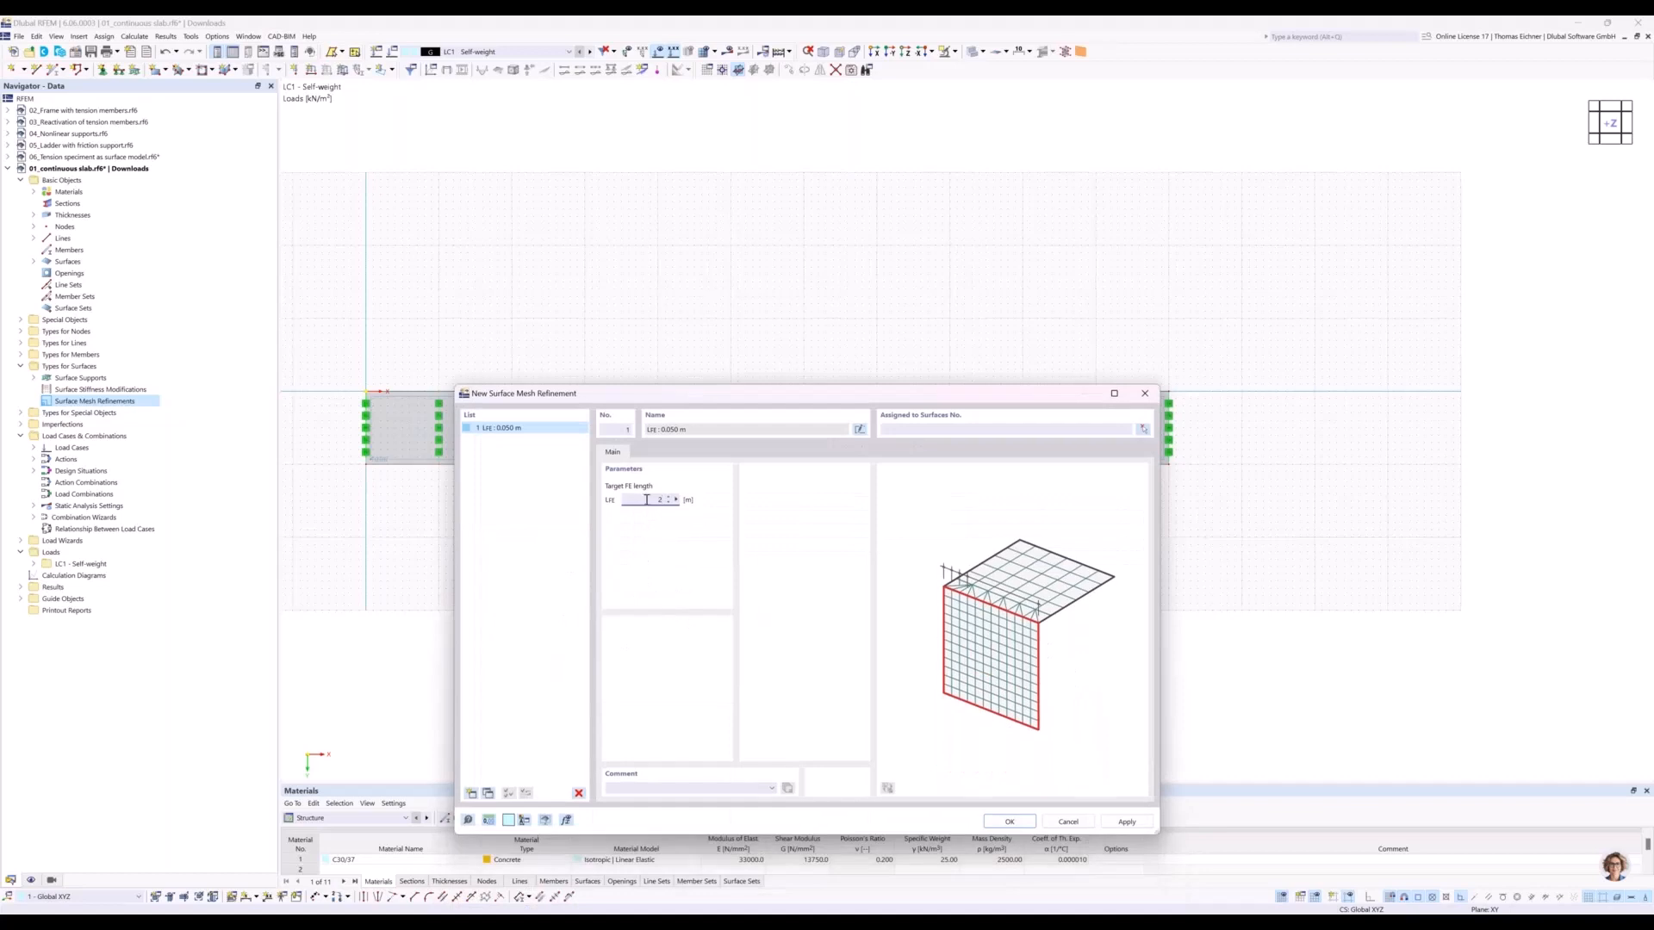
Add three more surface mesh refinements with target FE lengths of 1 m, 0.5 m and 0.1 m.
click(472, 794)
double_click(653, 499)
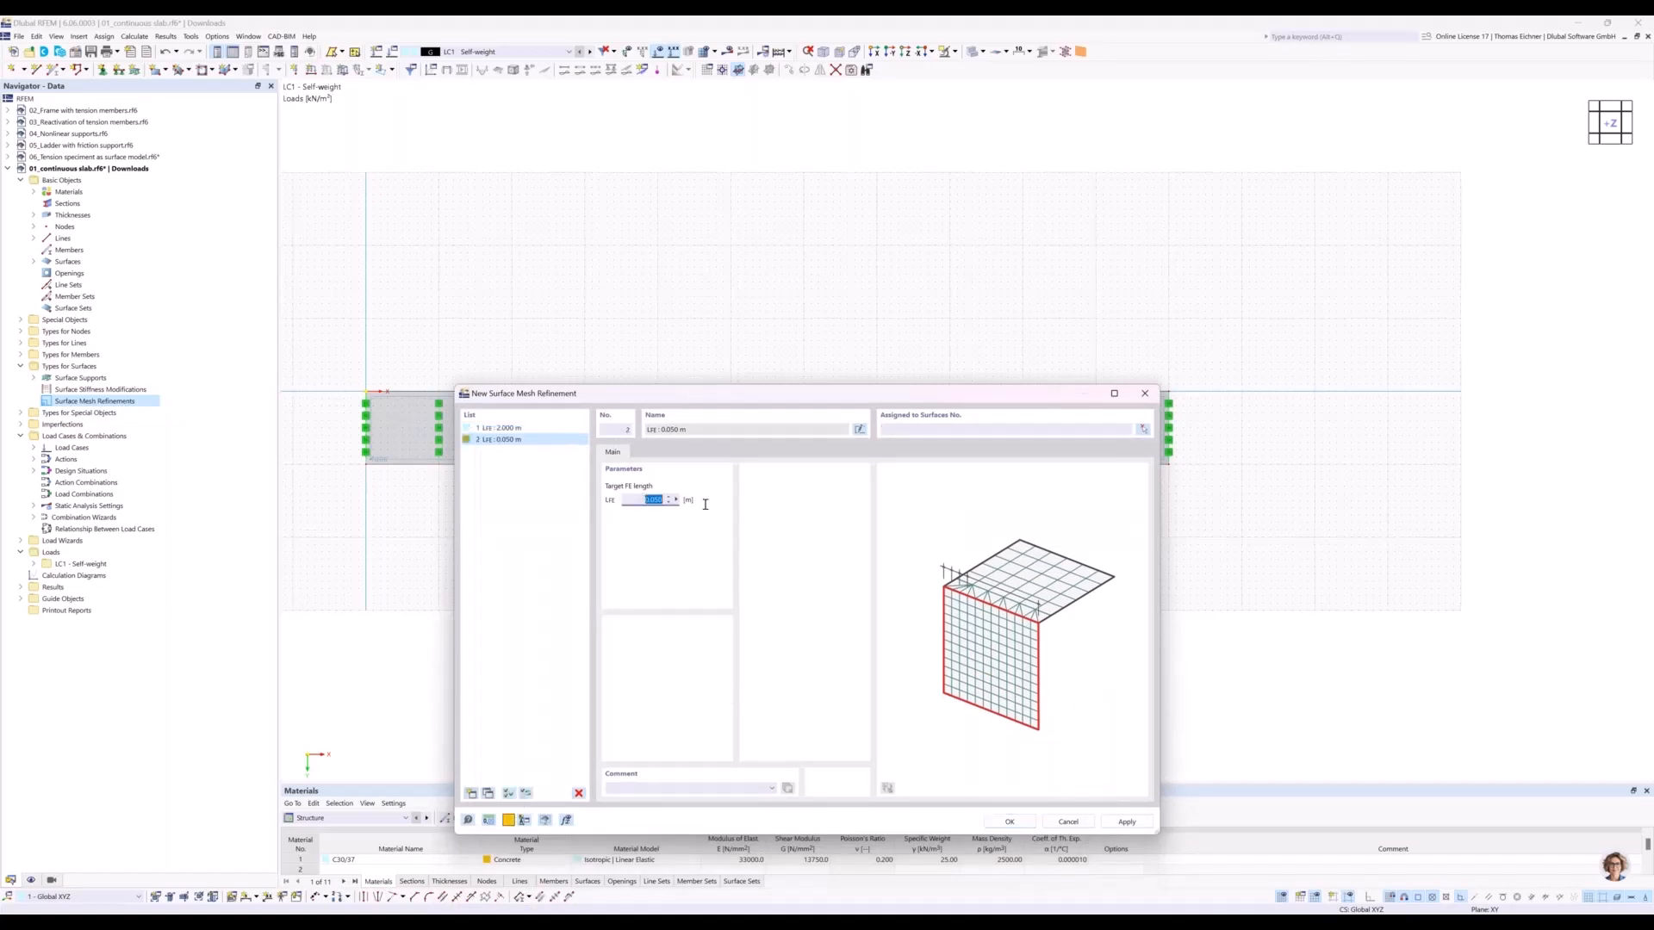
text(1)
click(471, 793)
double_click(653, 499)
text(0.5)
click(472, 793)
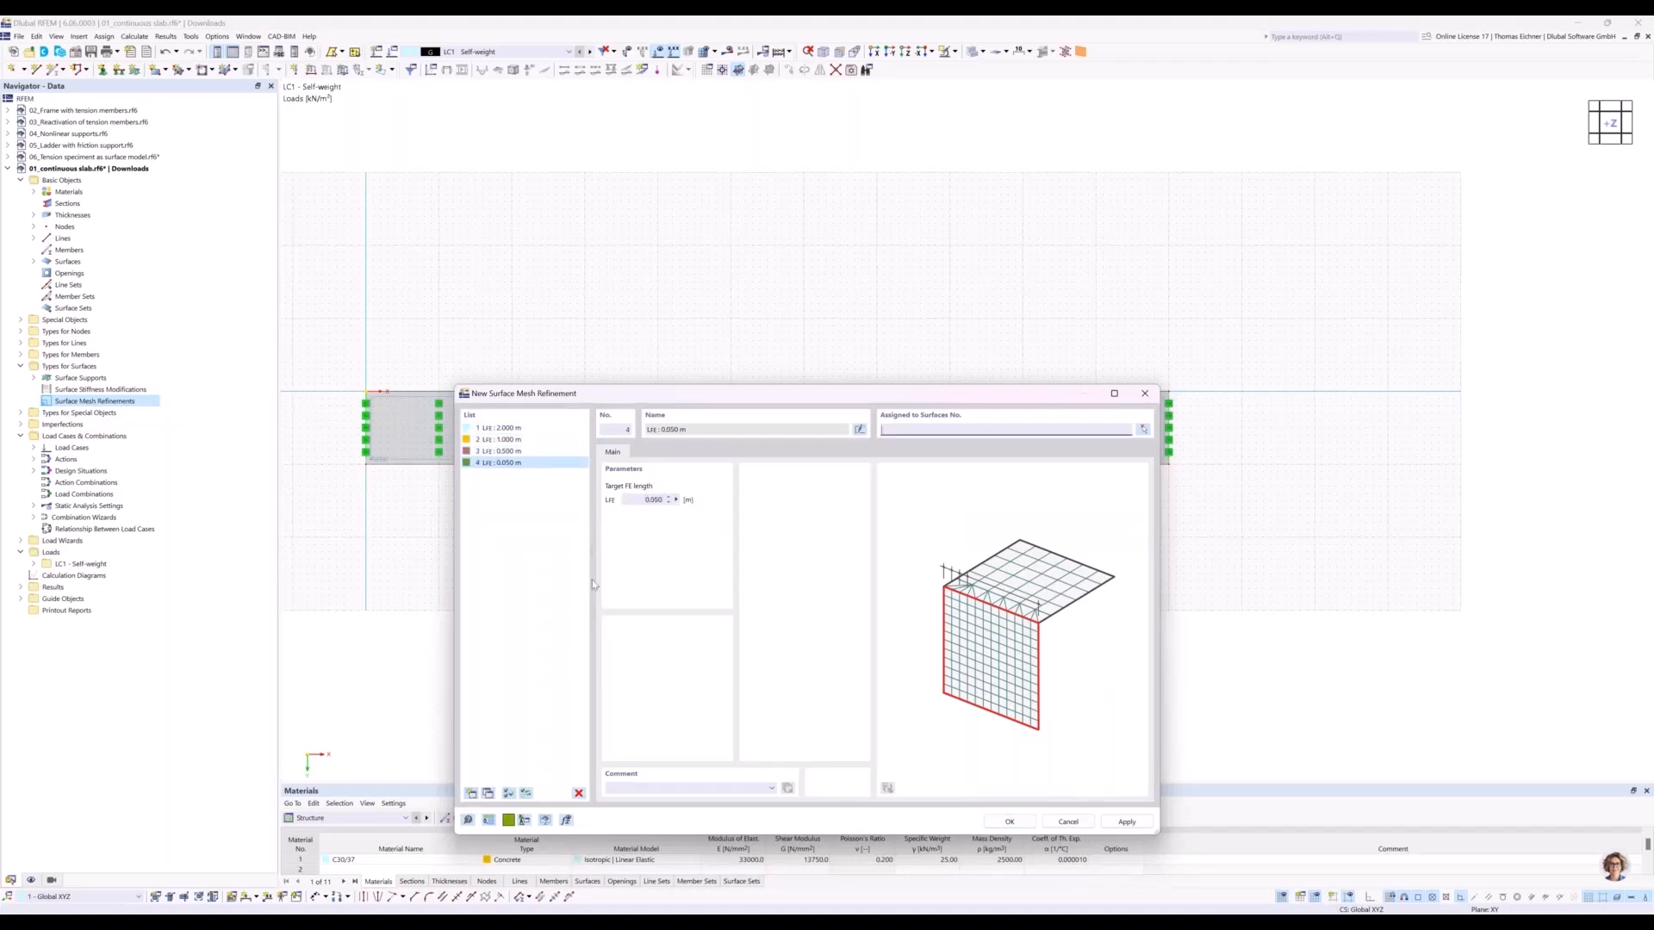
drag(698, 503, 739, 509)
text(0.1)
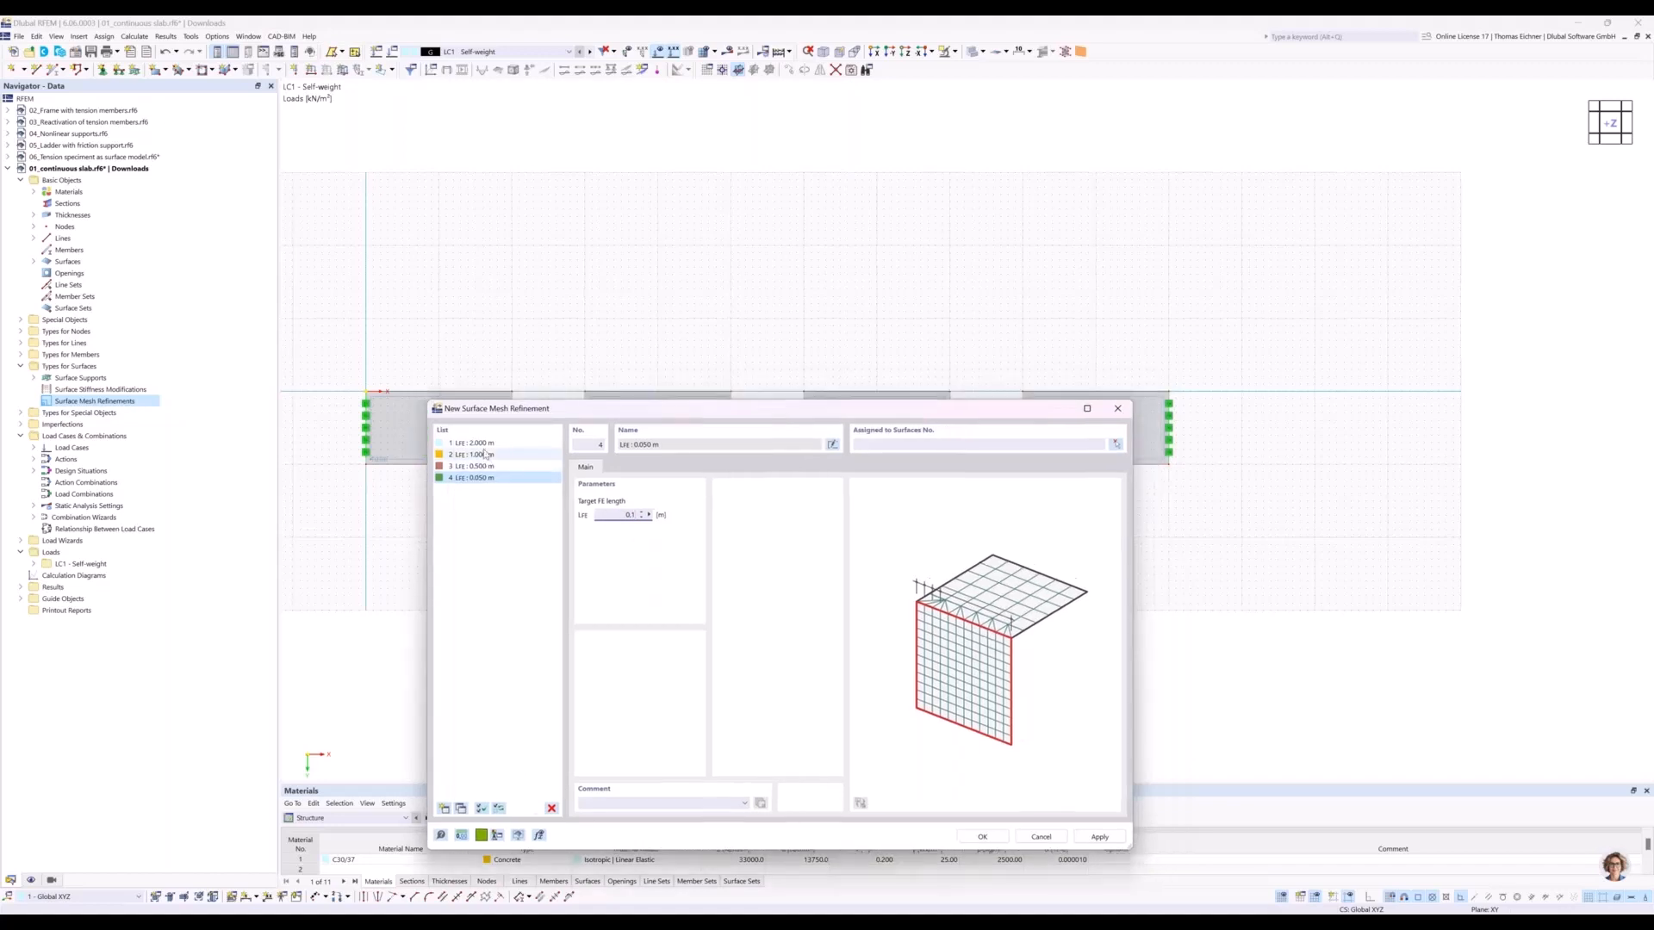
Assign the surface mesh refinement with 2 m target FE length to surface 1, the first slab.
click(480, 444)
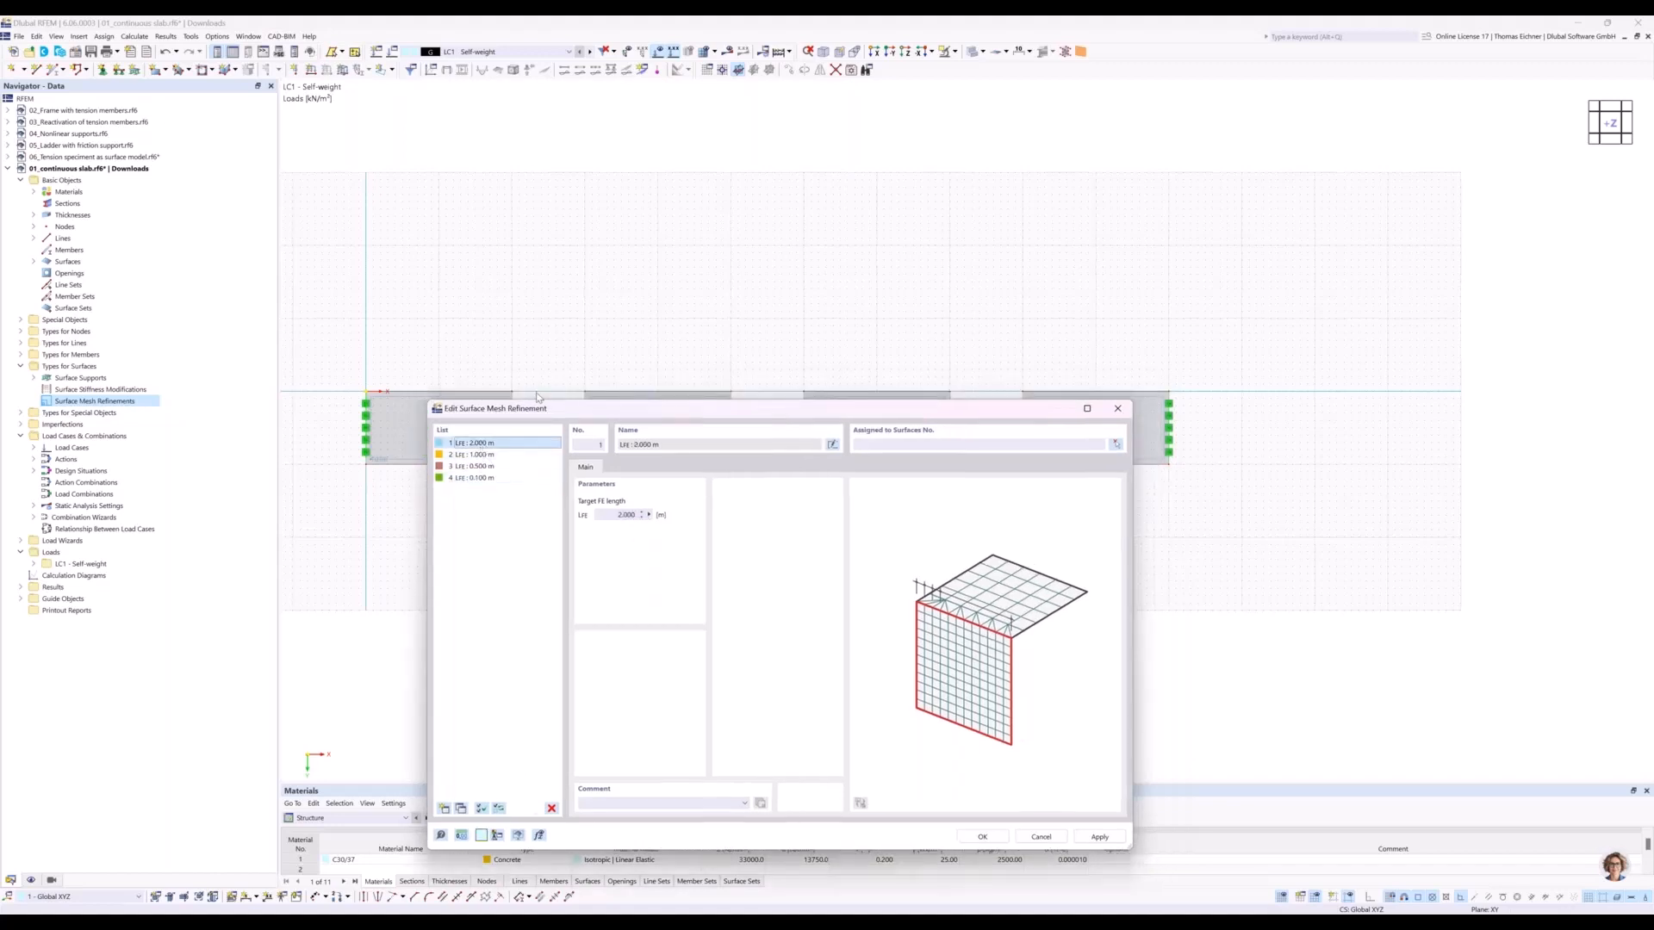
drag(534, 421, 312, 543)
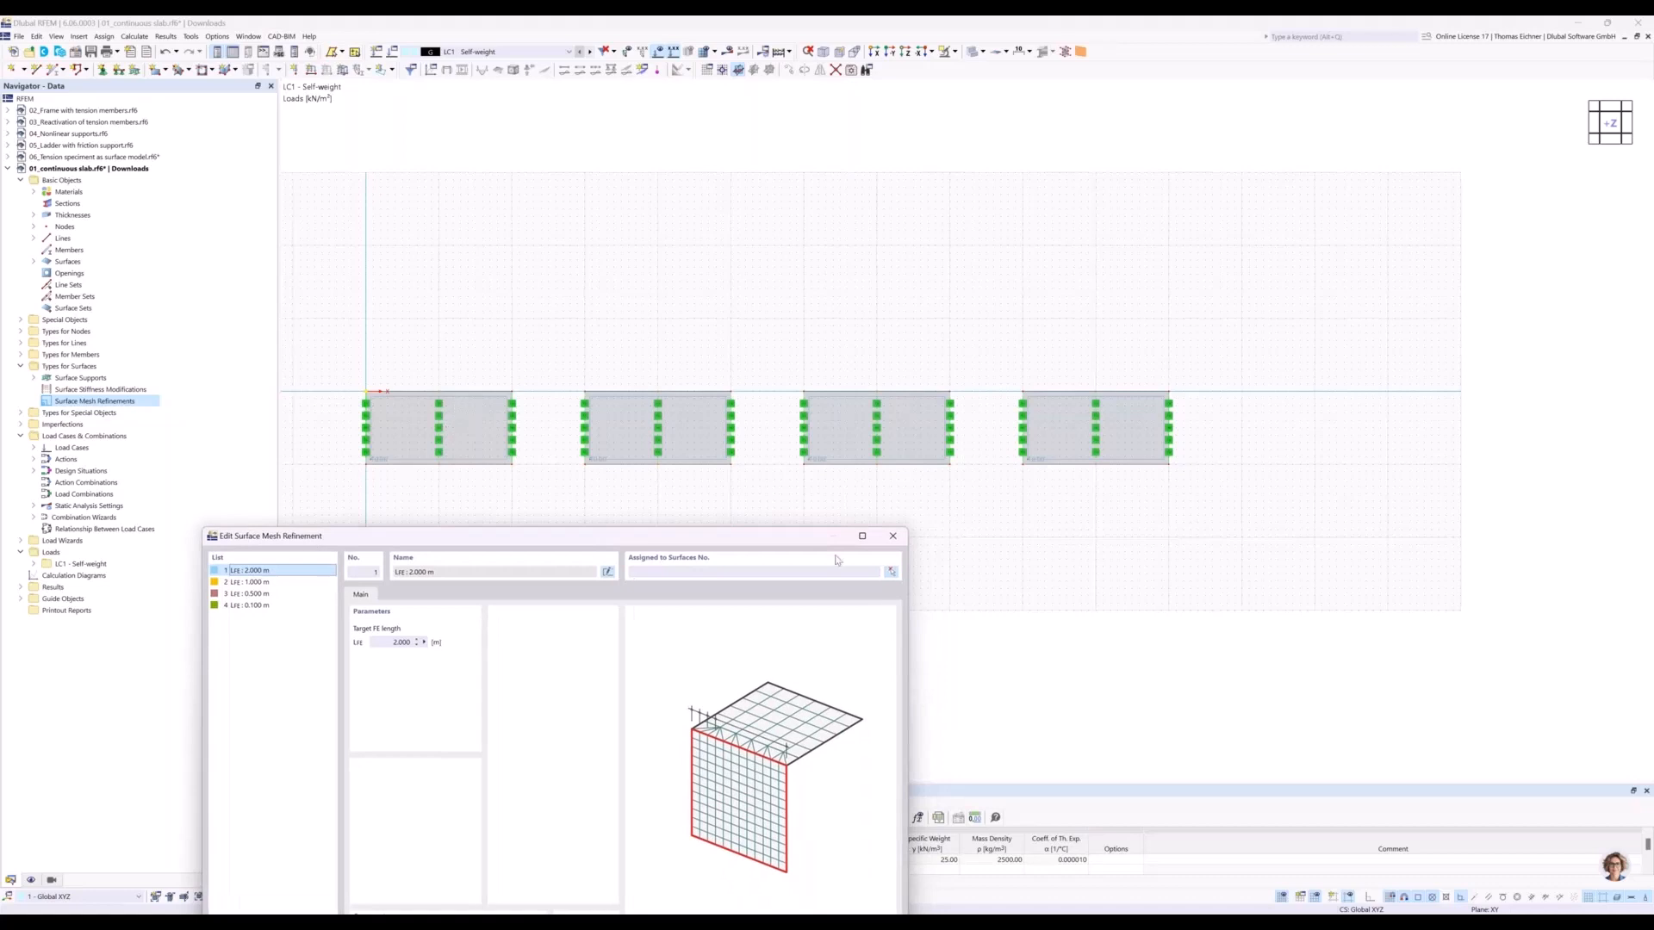
drag(649, 536, 609, 505)
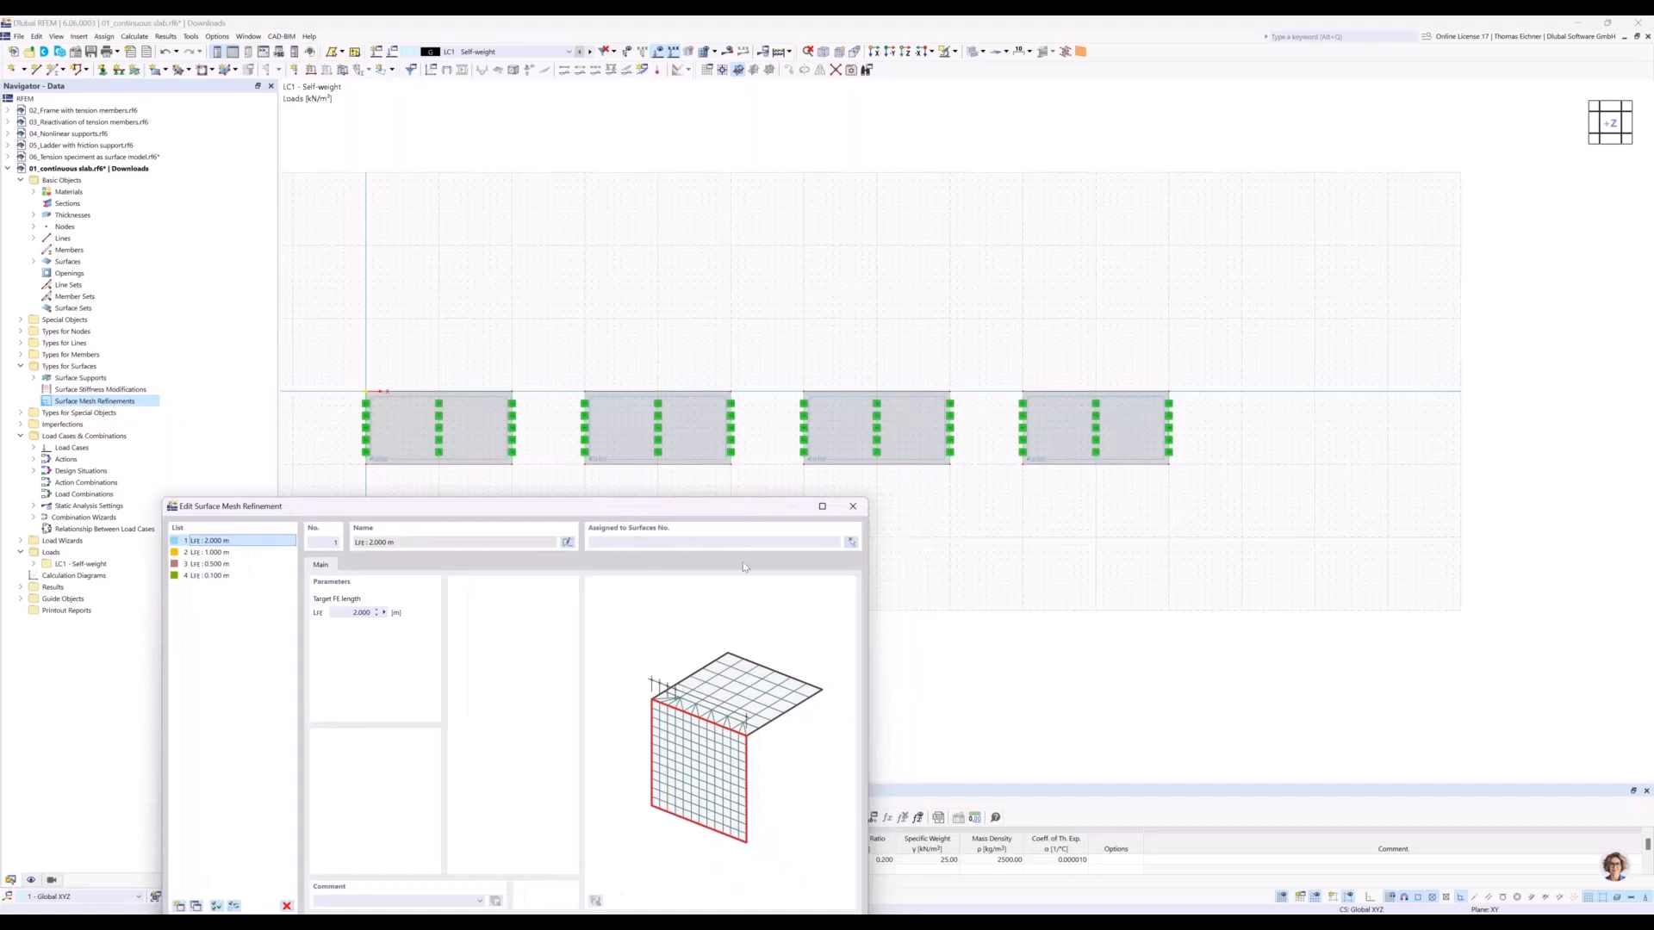
click(850, 543)
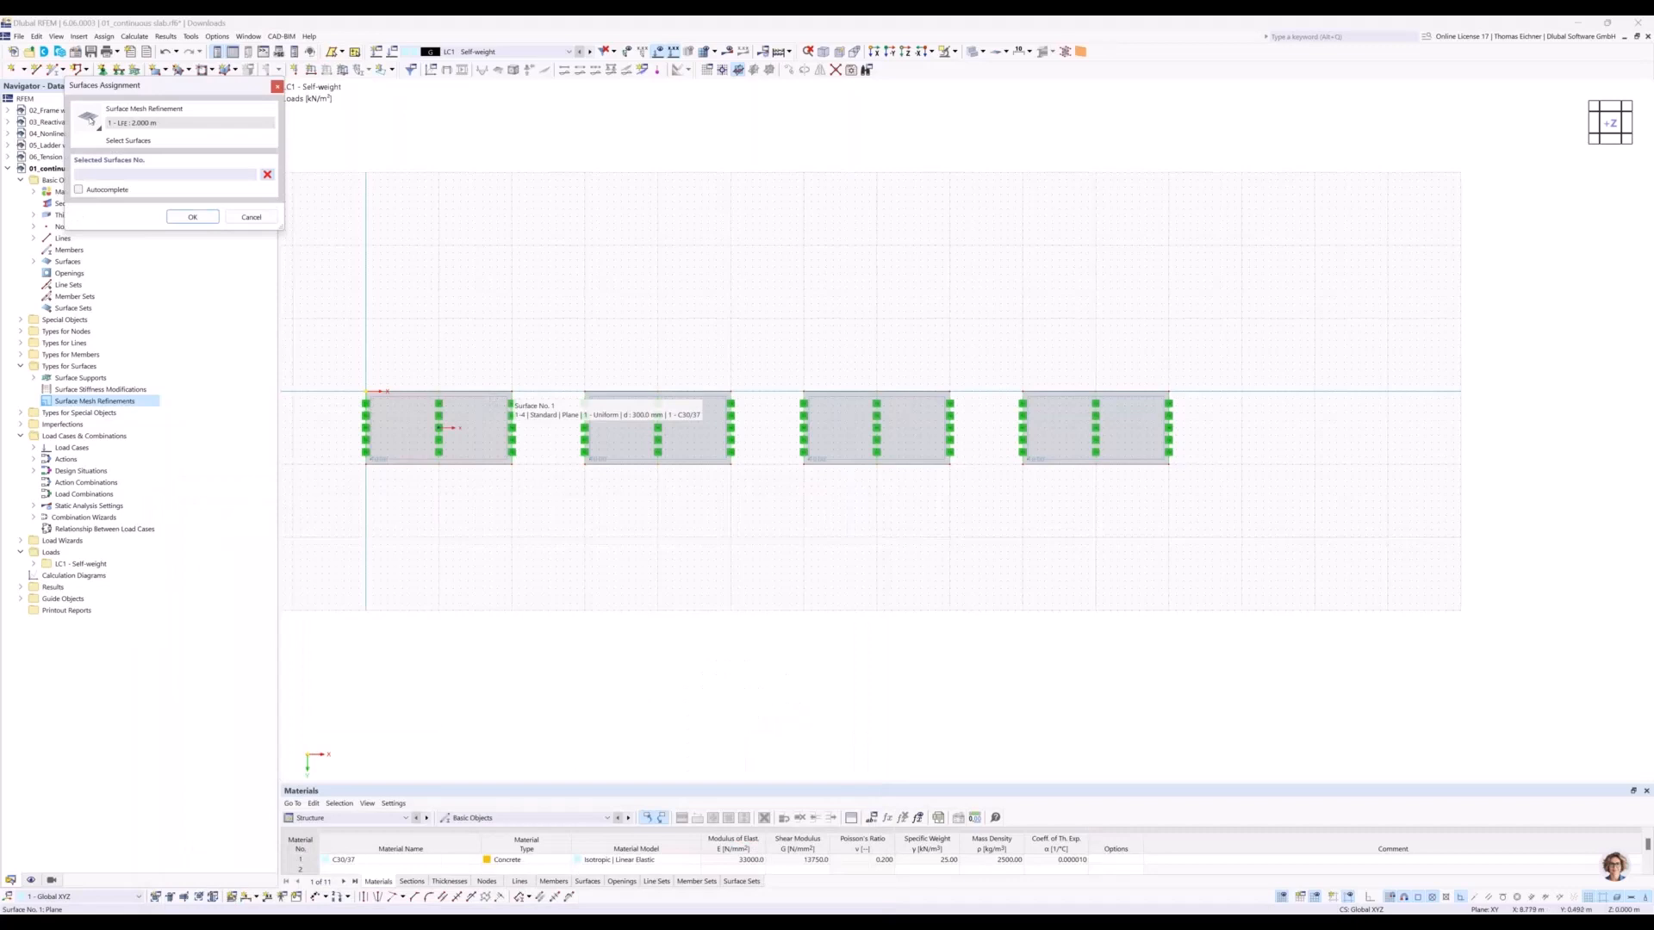
click(465, 430)
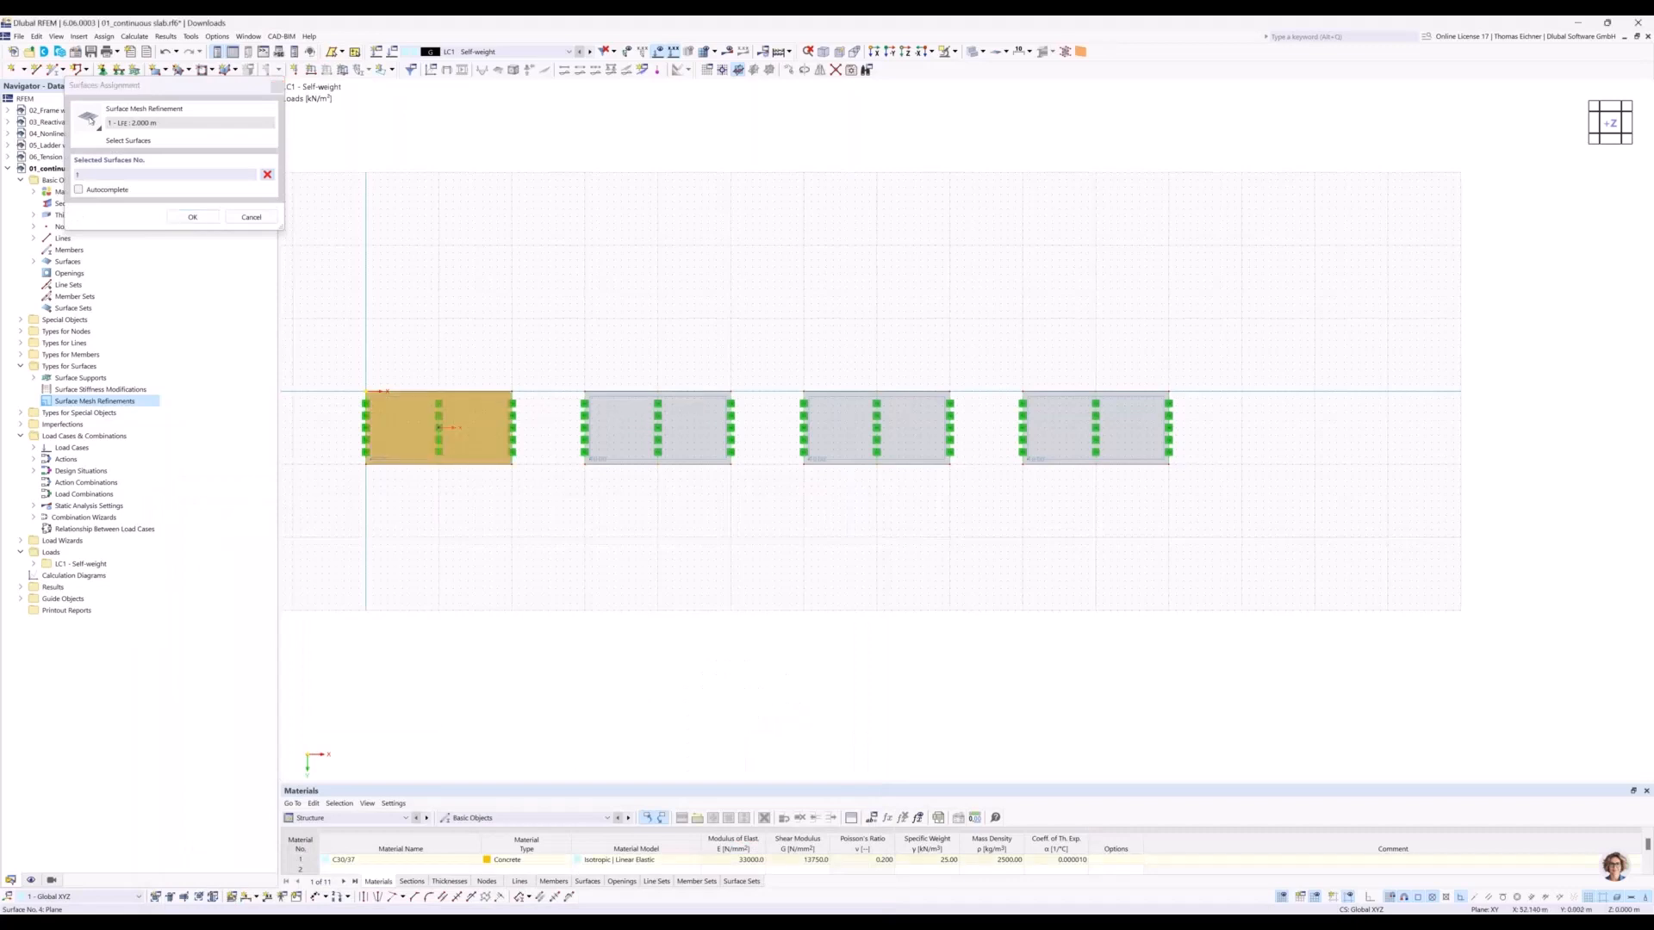
click(208, 220)
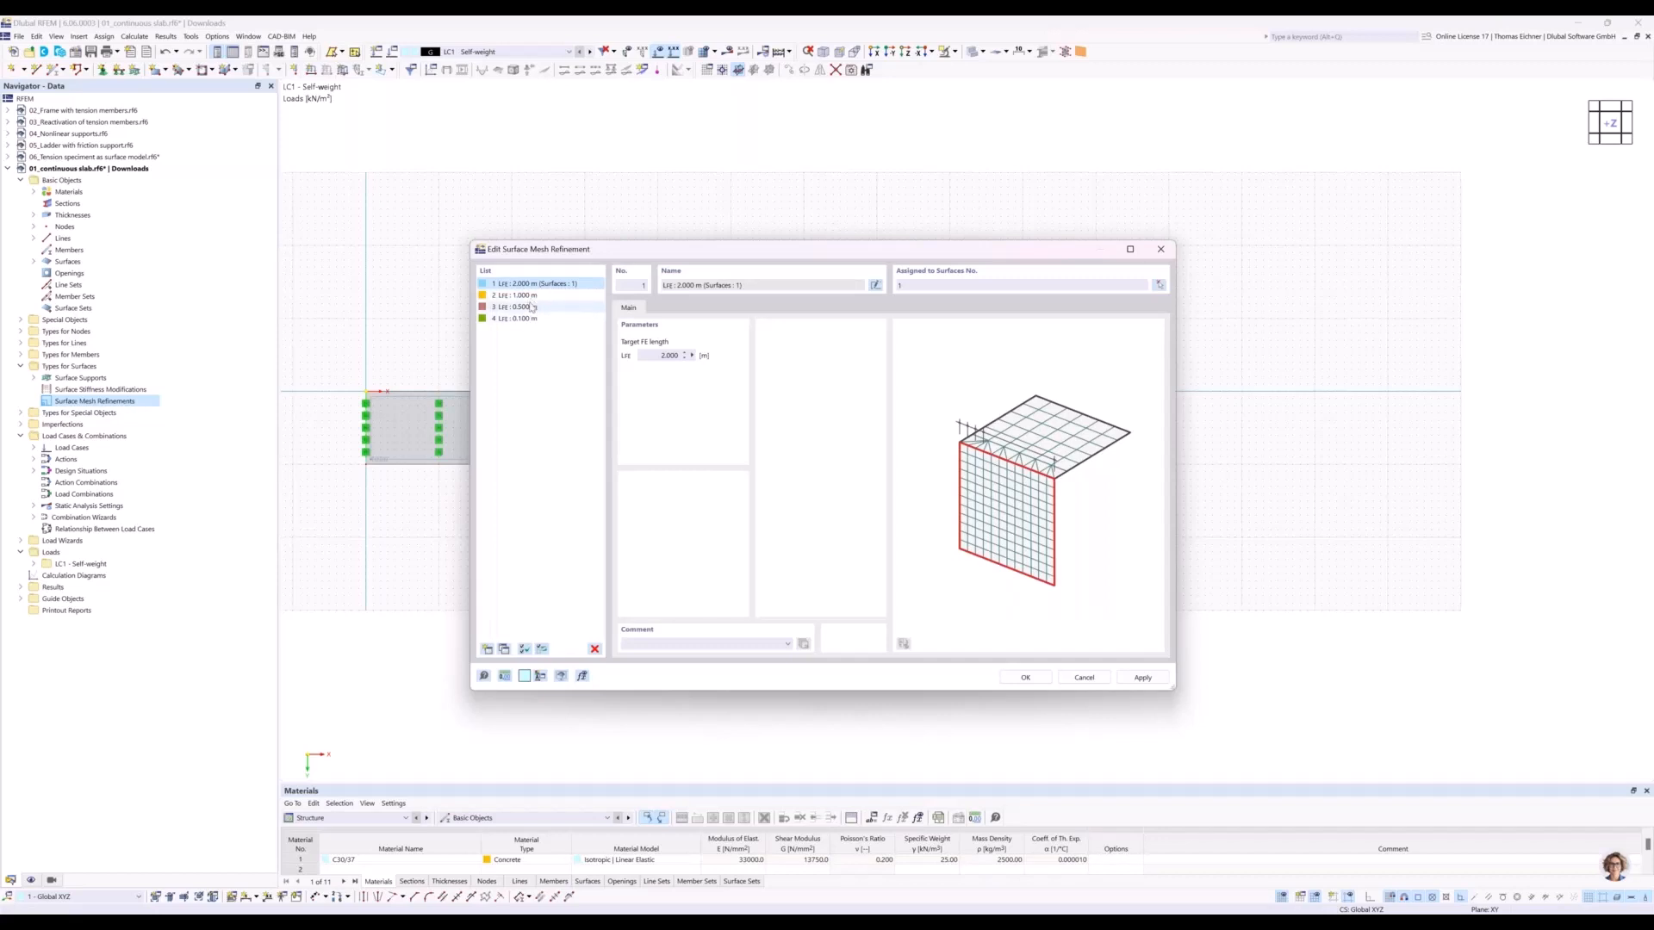
Assign the 1 m, 0.5 m and 0.1 m mesh refinements to surfaces 2, 3 and 4 respectively, and accept the assignments.
drag(588, 258, 602, 503)
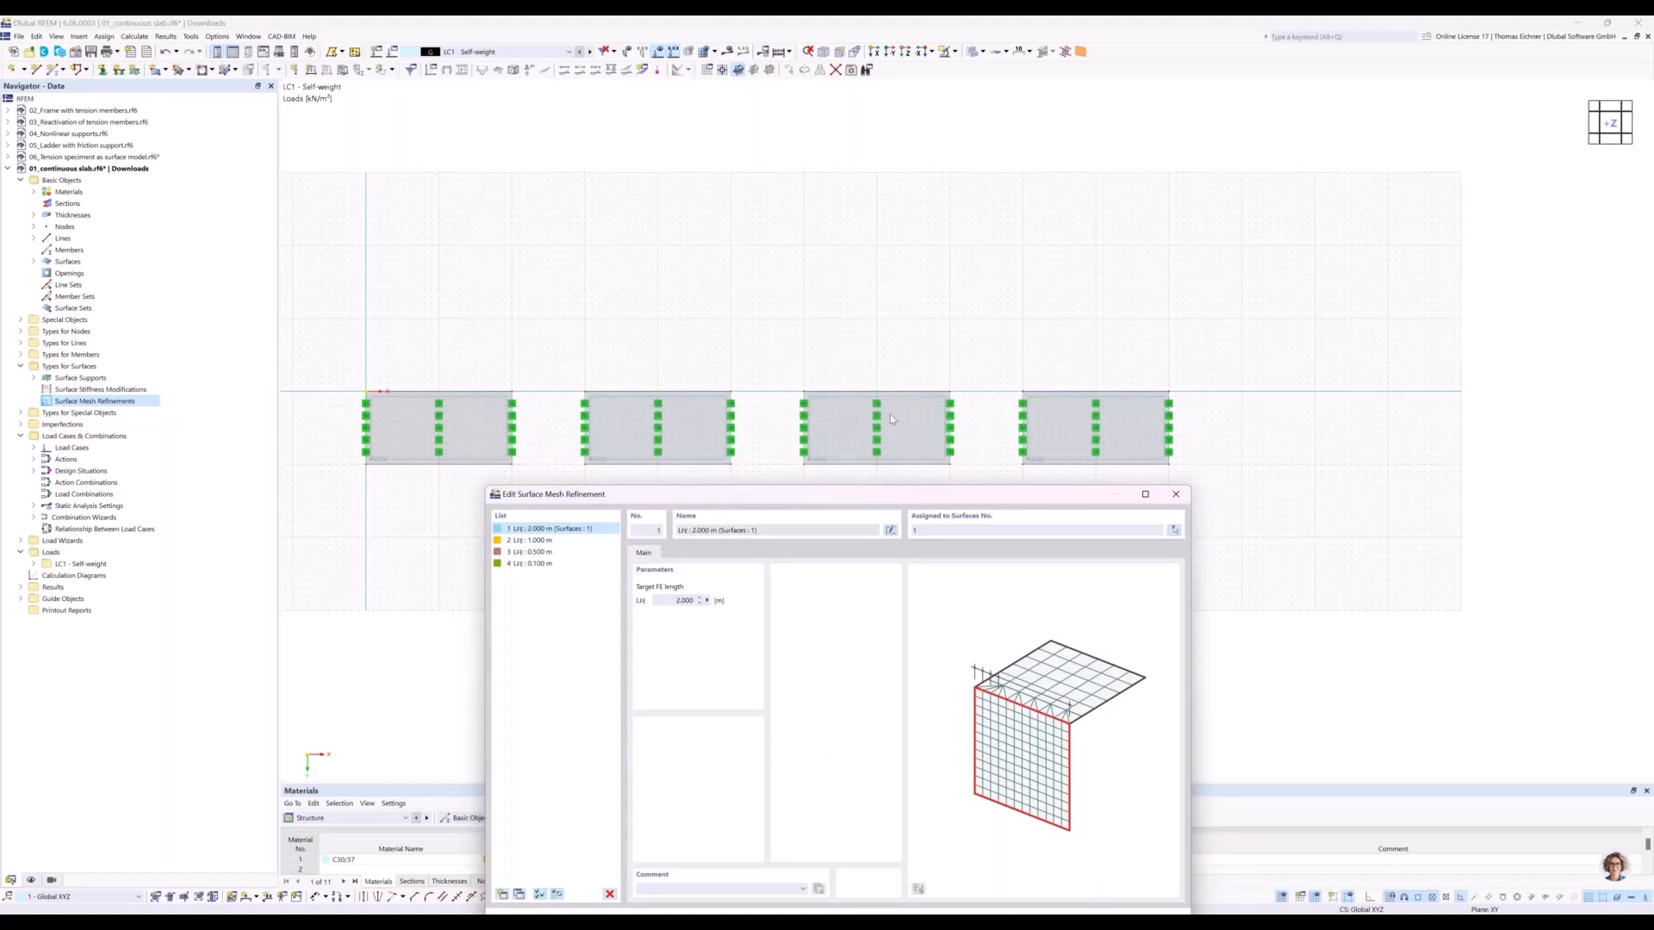
click(542, 541)
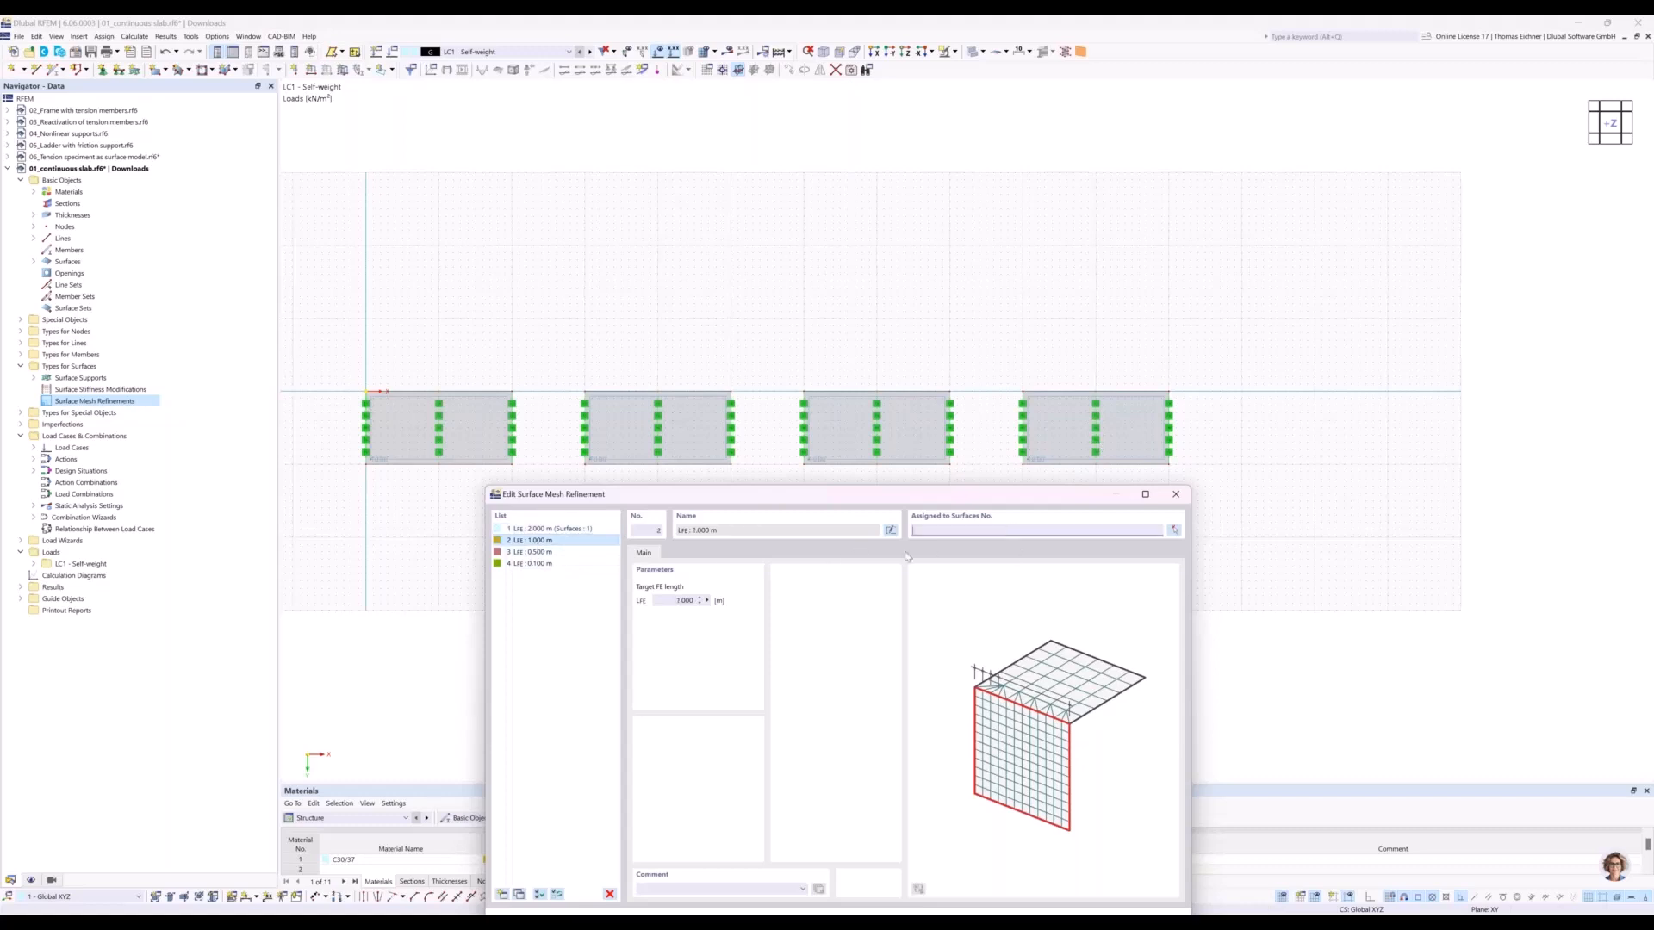
click(581, 556)
click(940, 531)
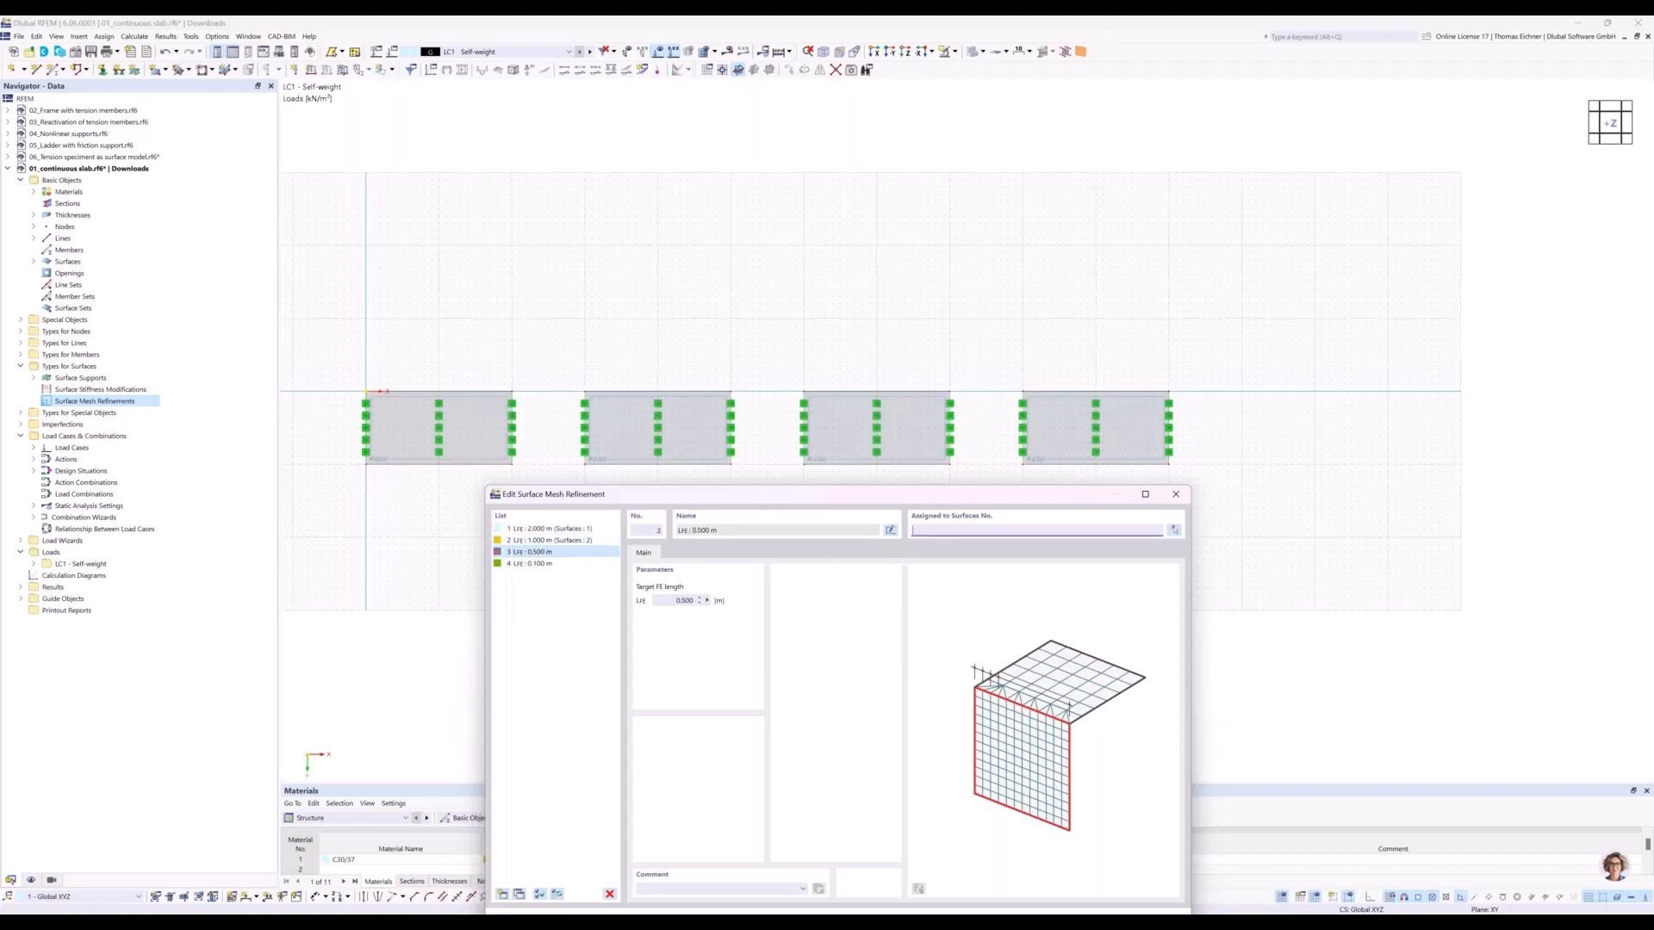
text(3)
click(551, 563)
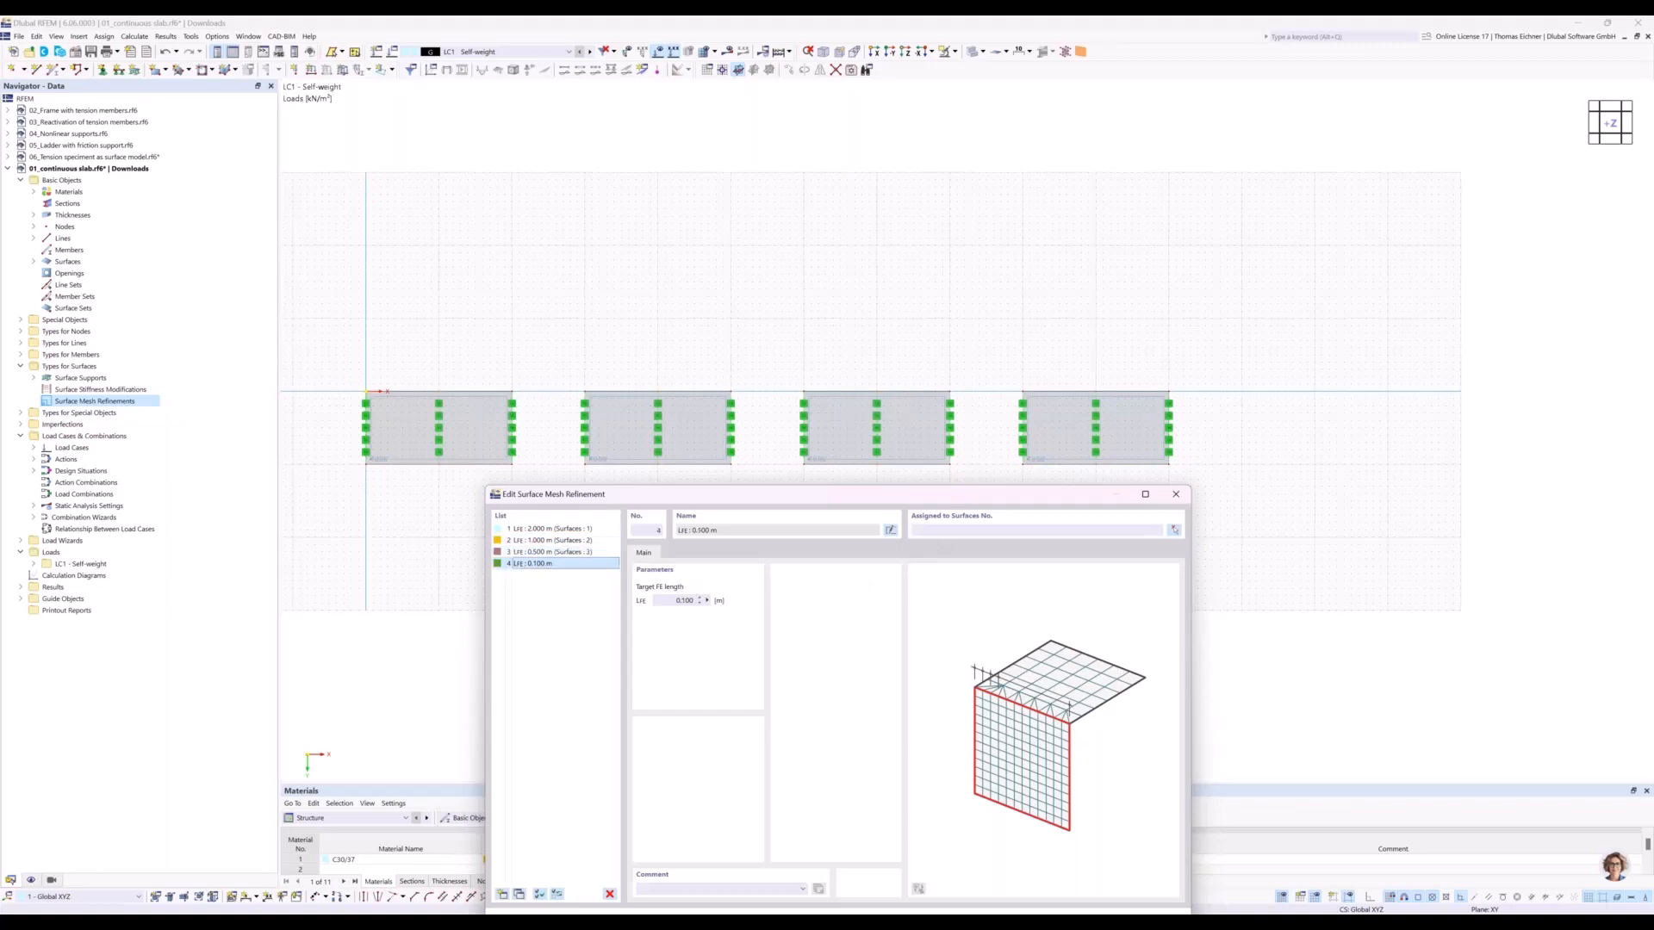
text(4)
click(551, 540)
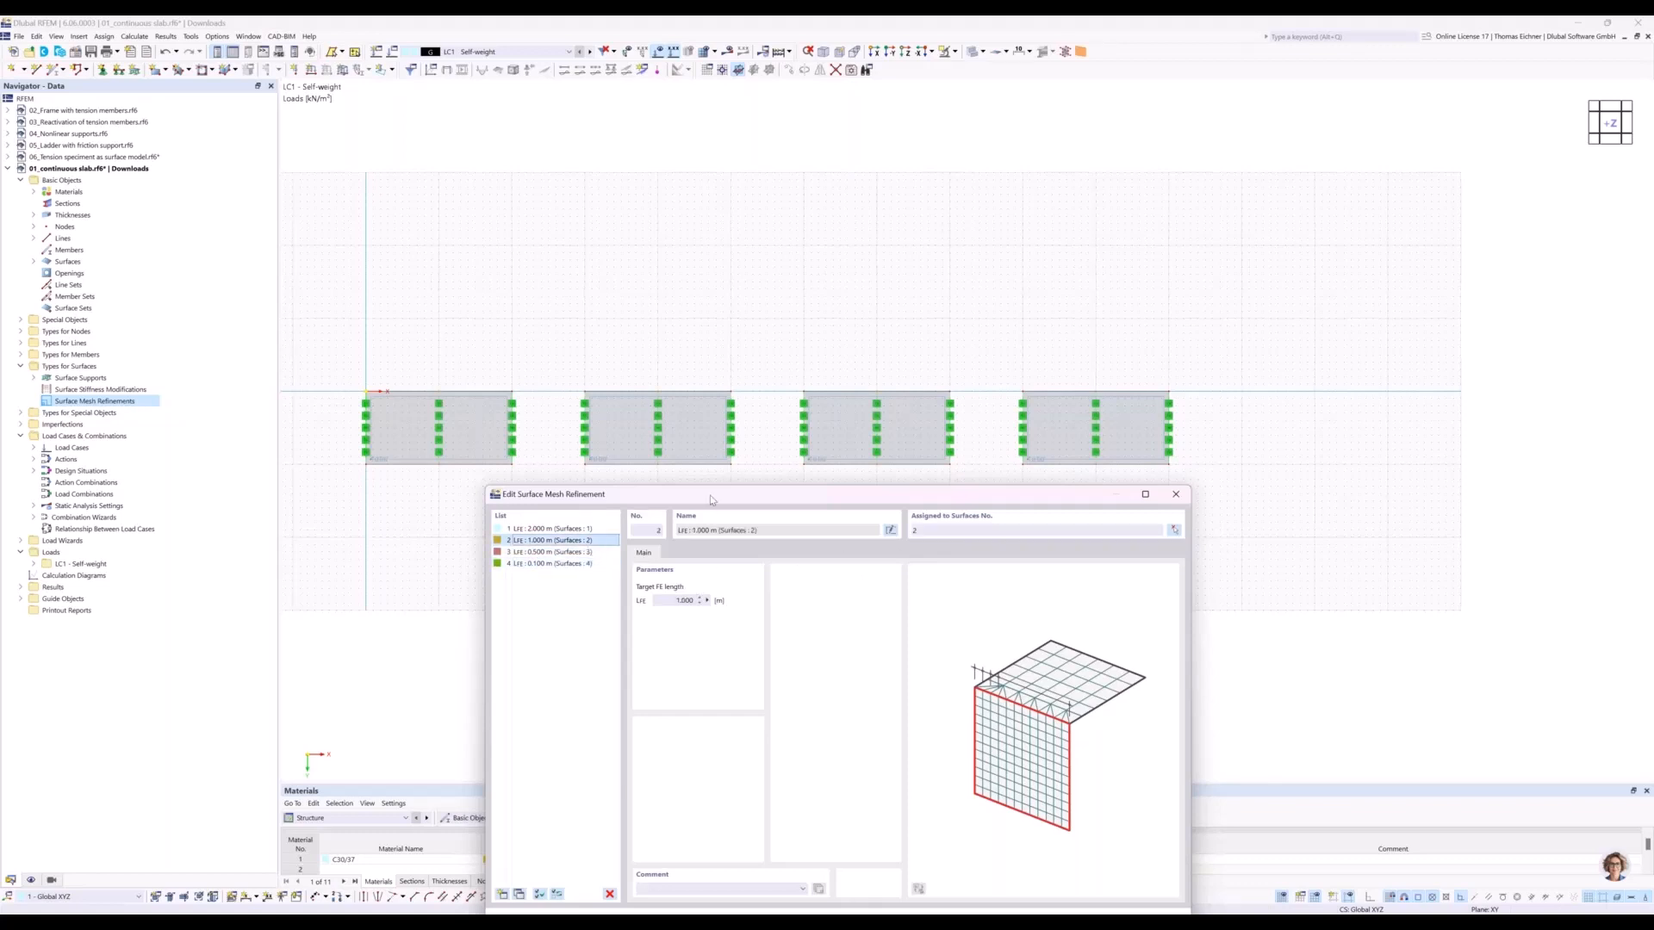
drag(707, 488, 1012, 247)
click(868, 324)
drag(870, 257, 824, 492)
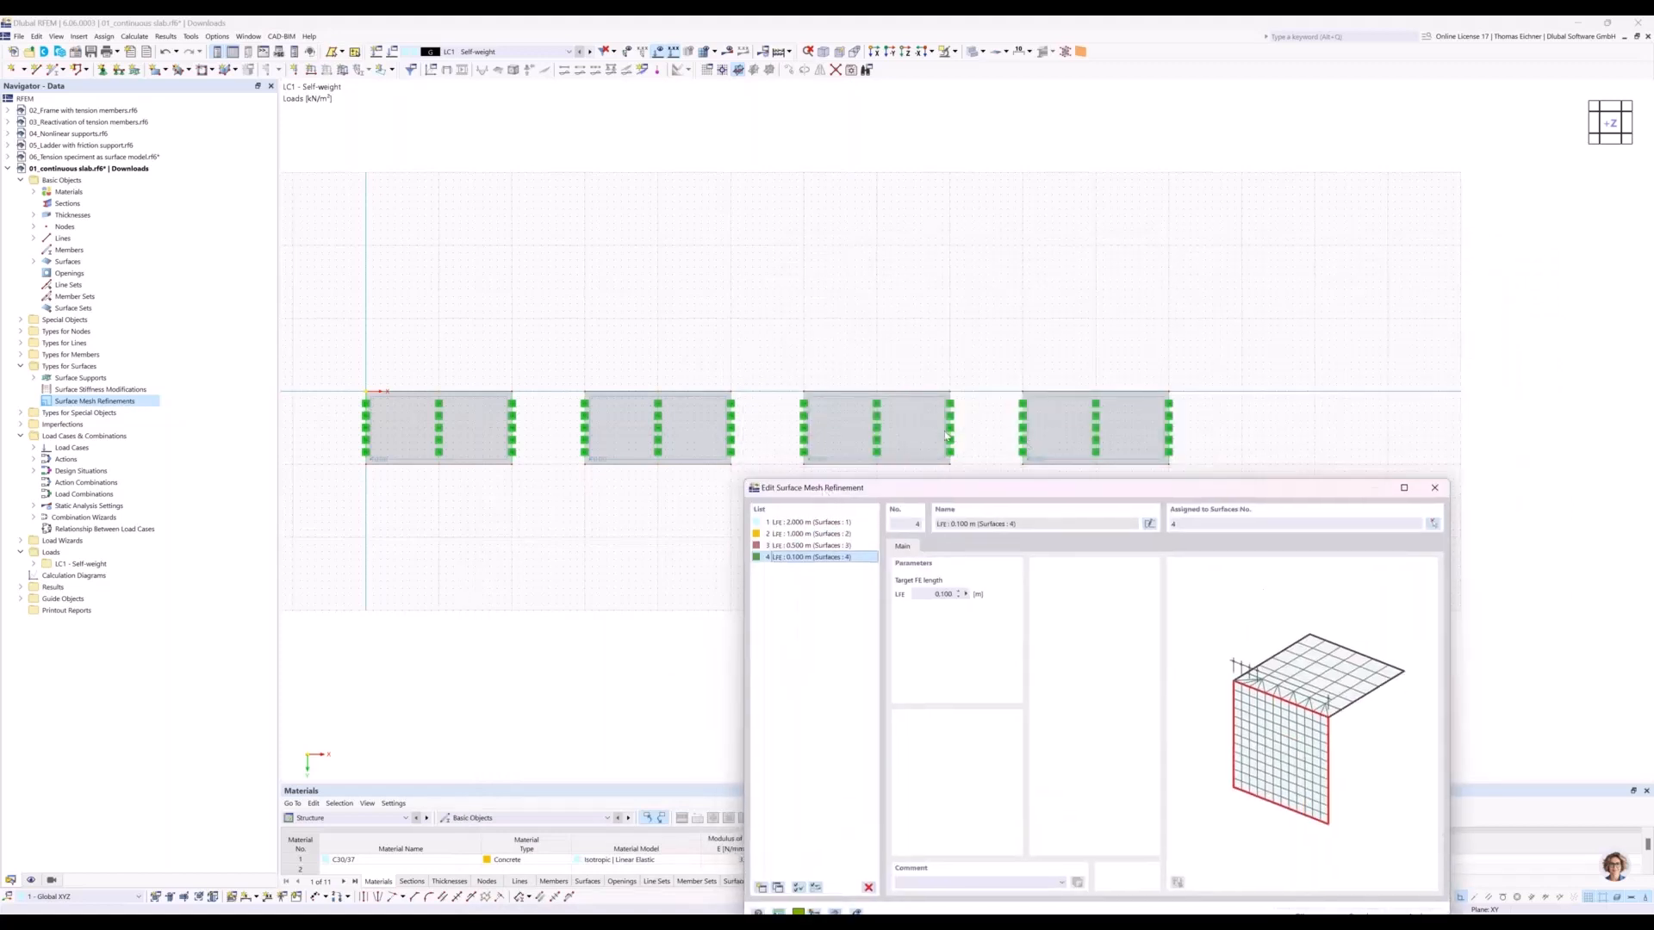
drag(821, 427, 645, 297)
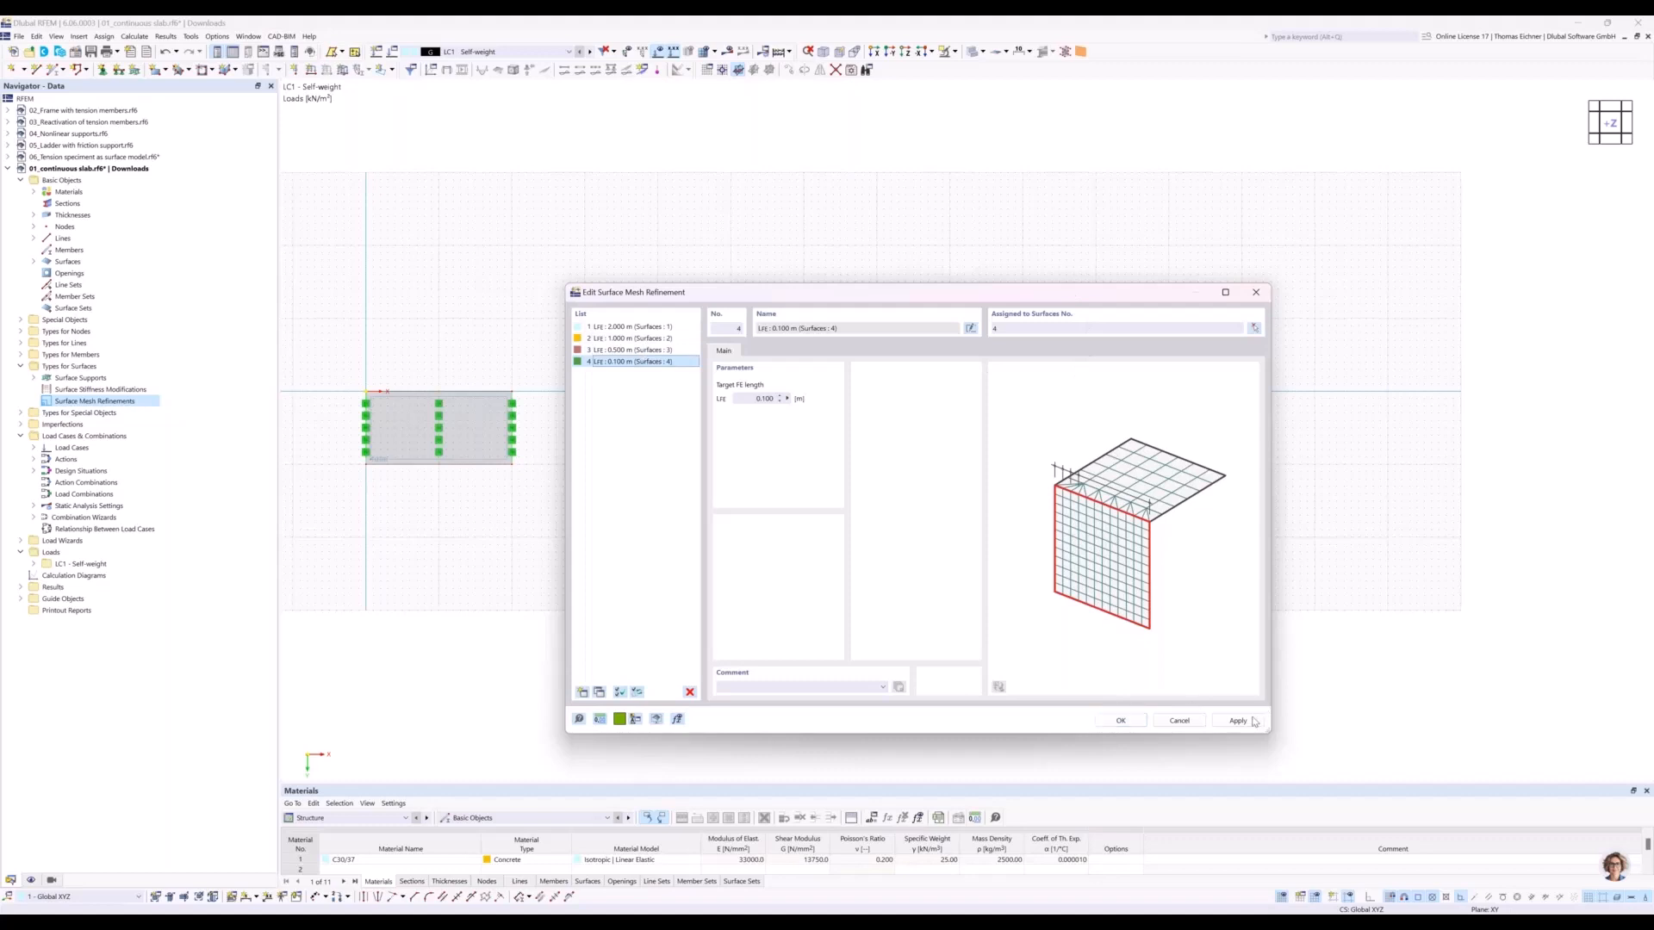
click(1121, 721)
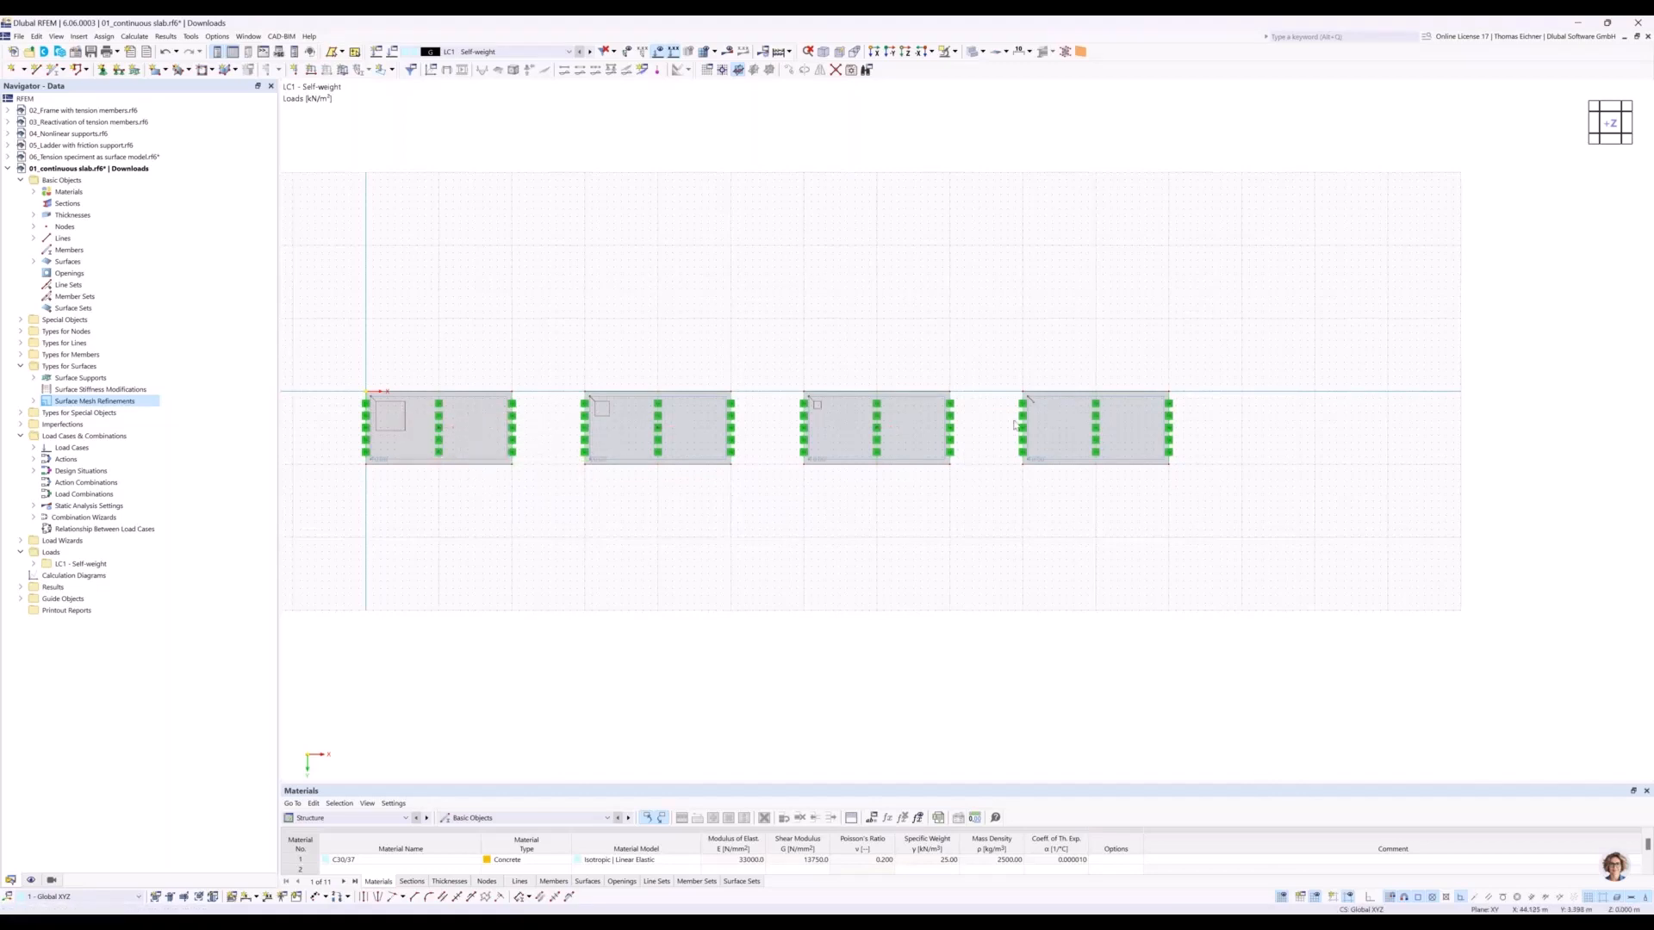
Start a new single member of type Beam and create a new section for its member start.
middle_drag(1283, 284, 870, 316)
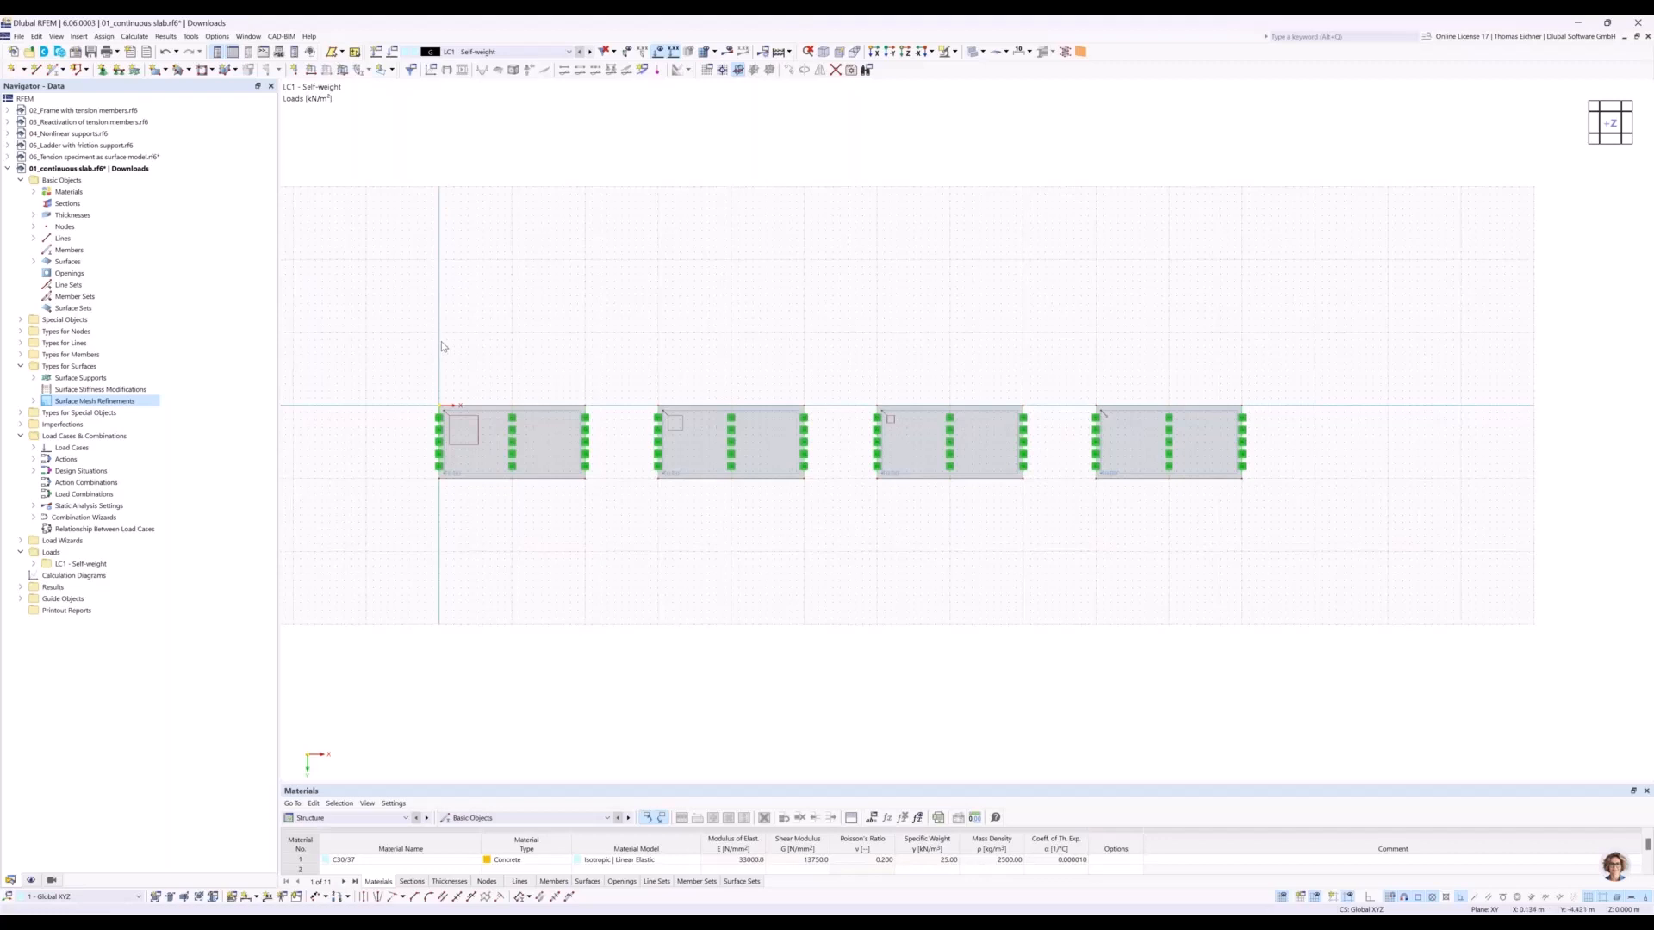
middle_drag(1030, 323, 984, 327)
middle_drag(1273, 379, 1153, 329)
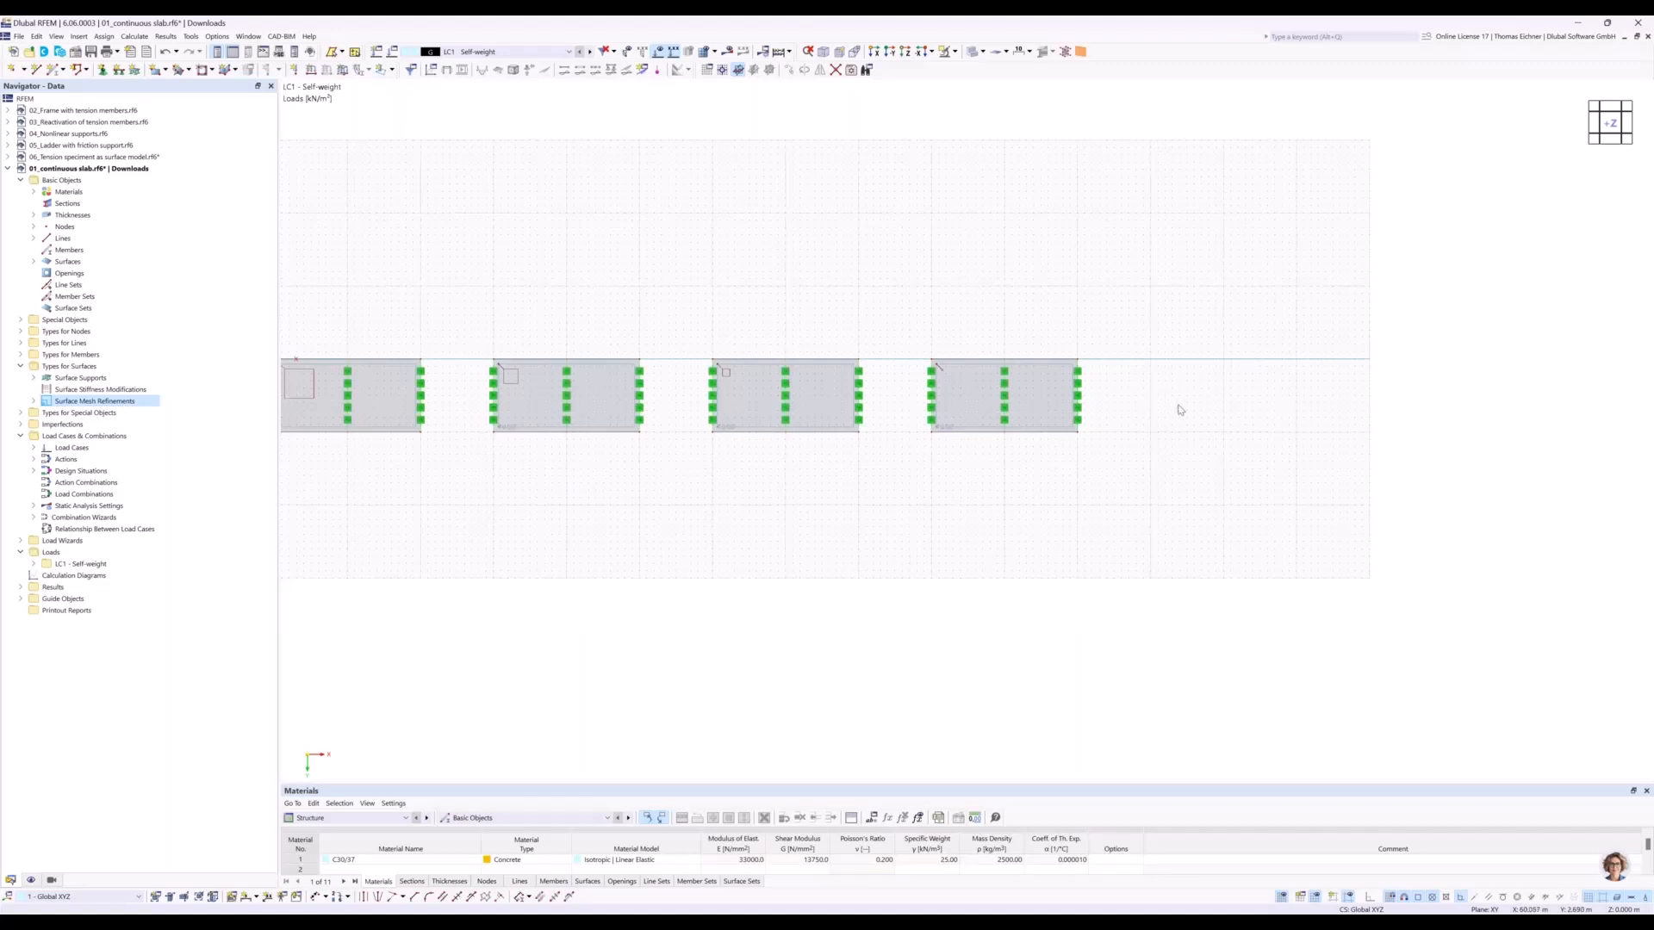
middle_drag(1243, 405, 1098, 389)
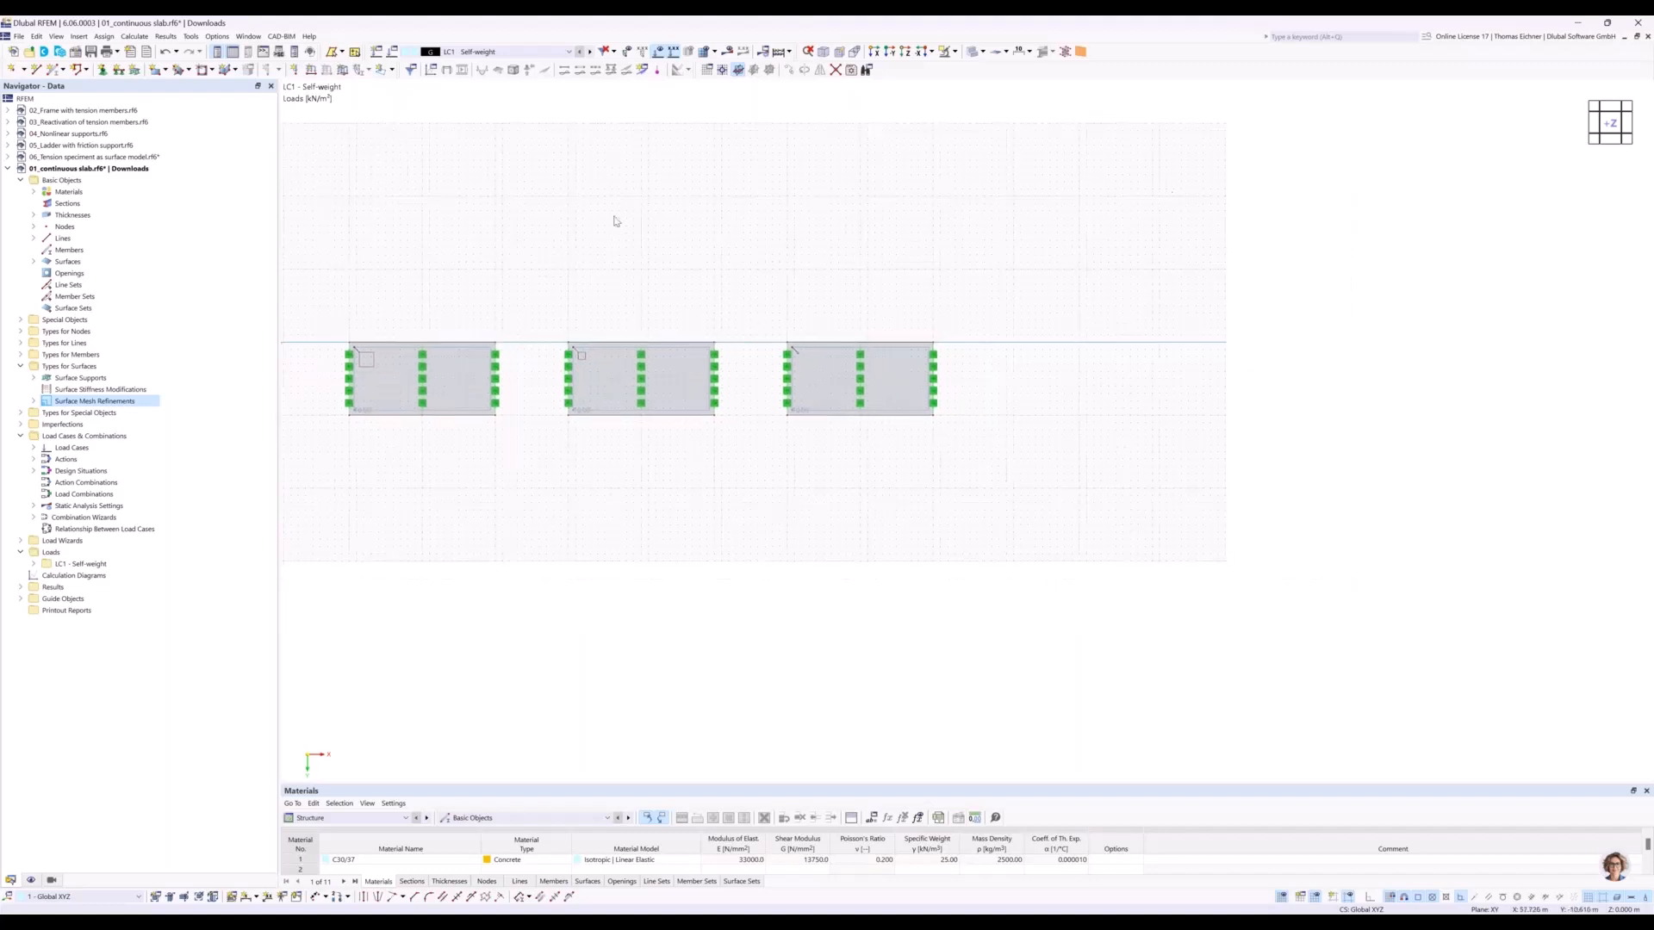
click(53, 71)
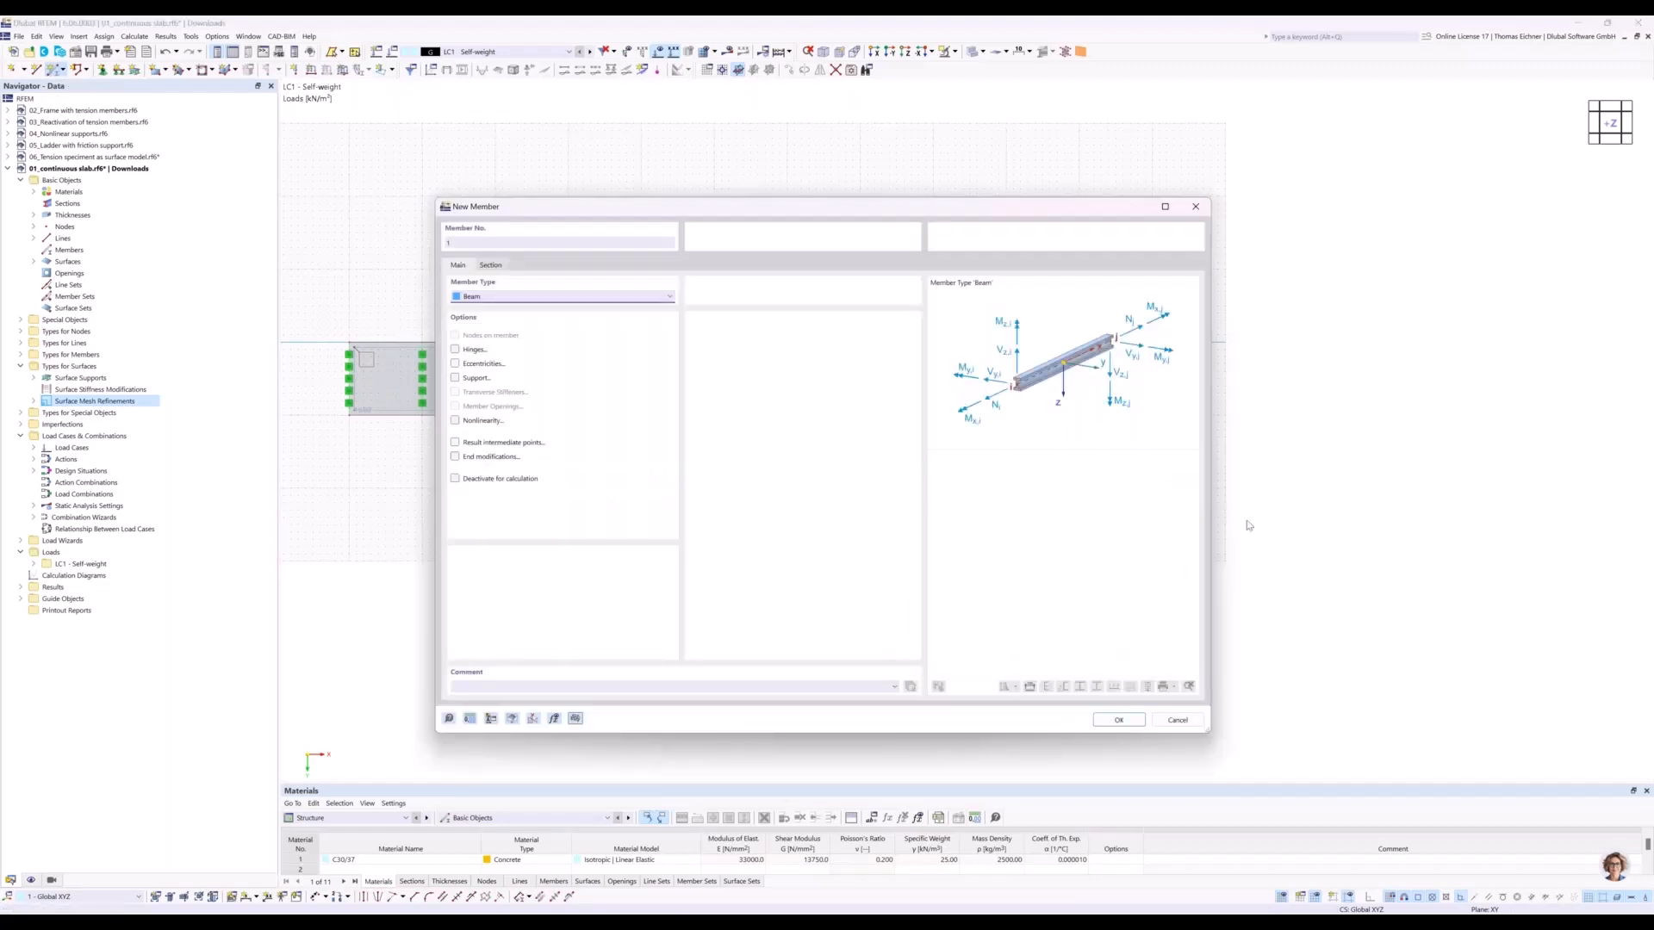
click(490, 266)
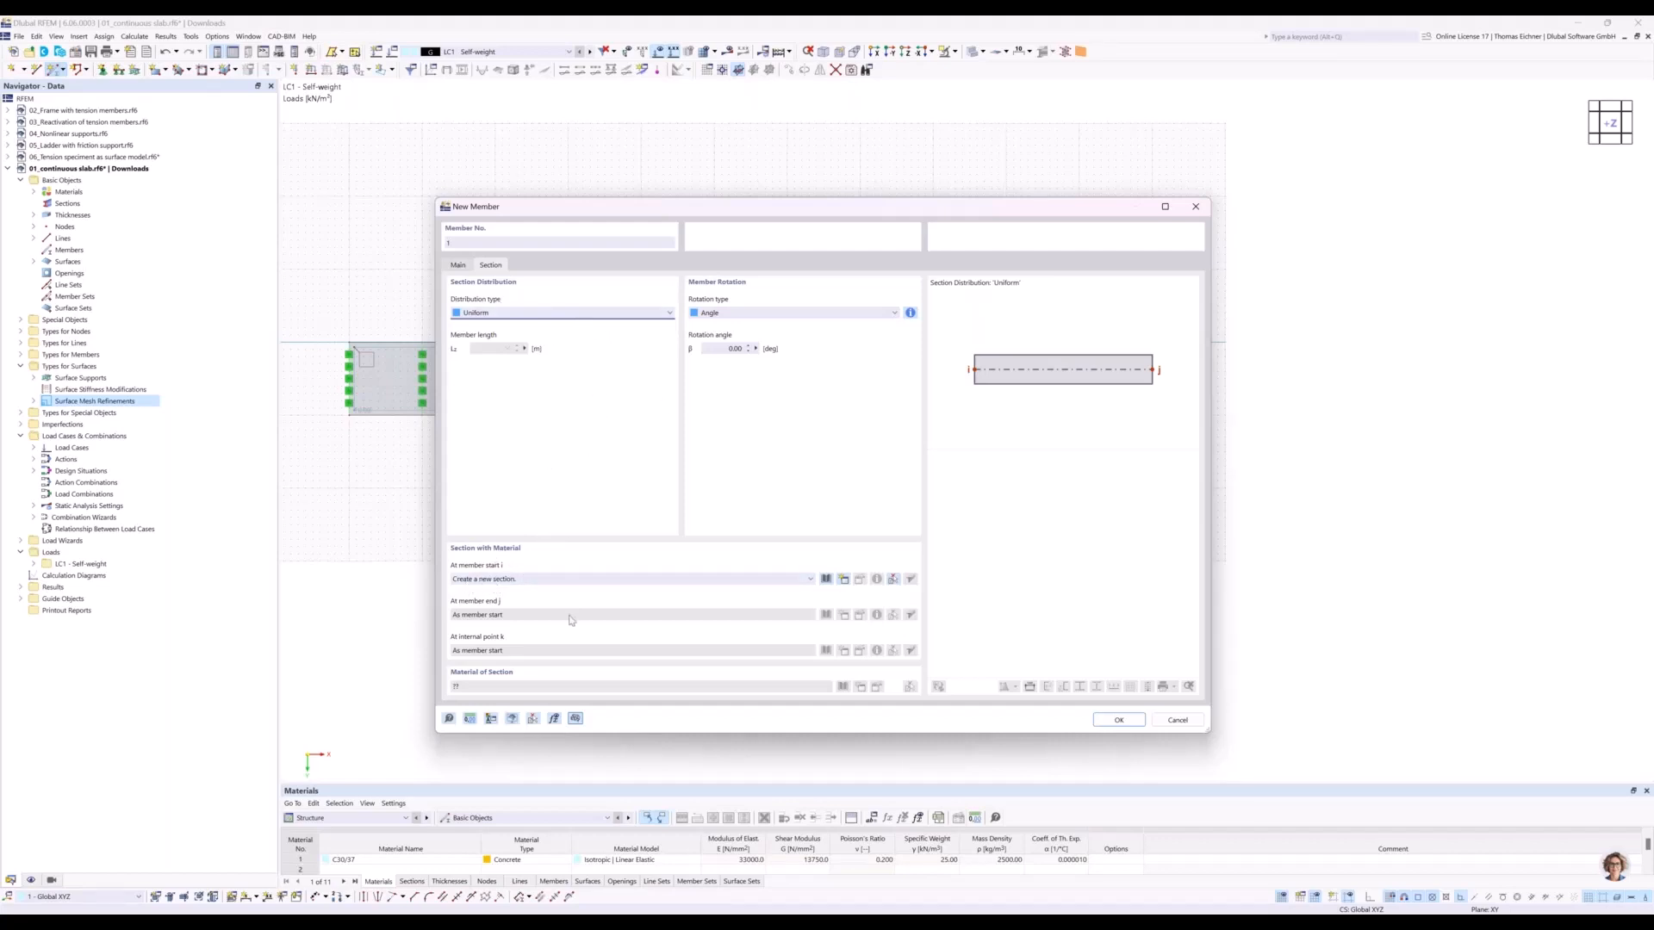
click(554, 579)
click(554, 579)
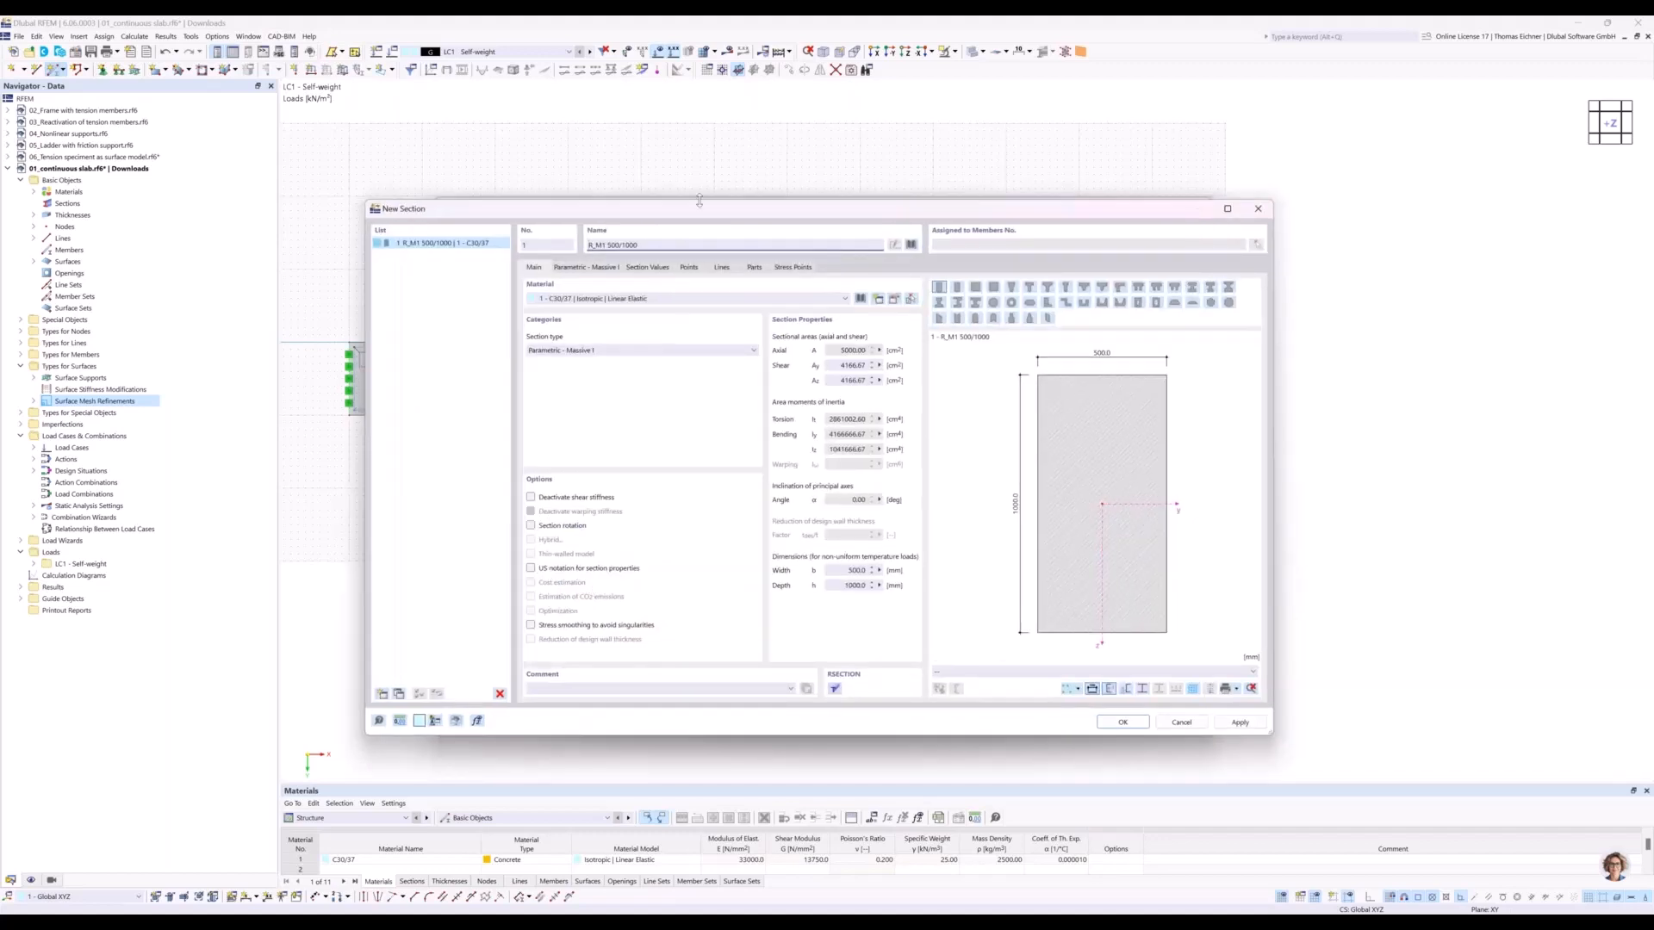
Define the beam's massive rectangular C30/37 section with a width of 1000 mm and a height of 300 mm.
drag(696, 210, 1116, 163)
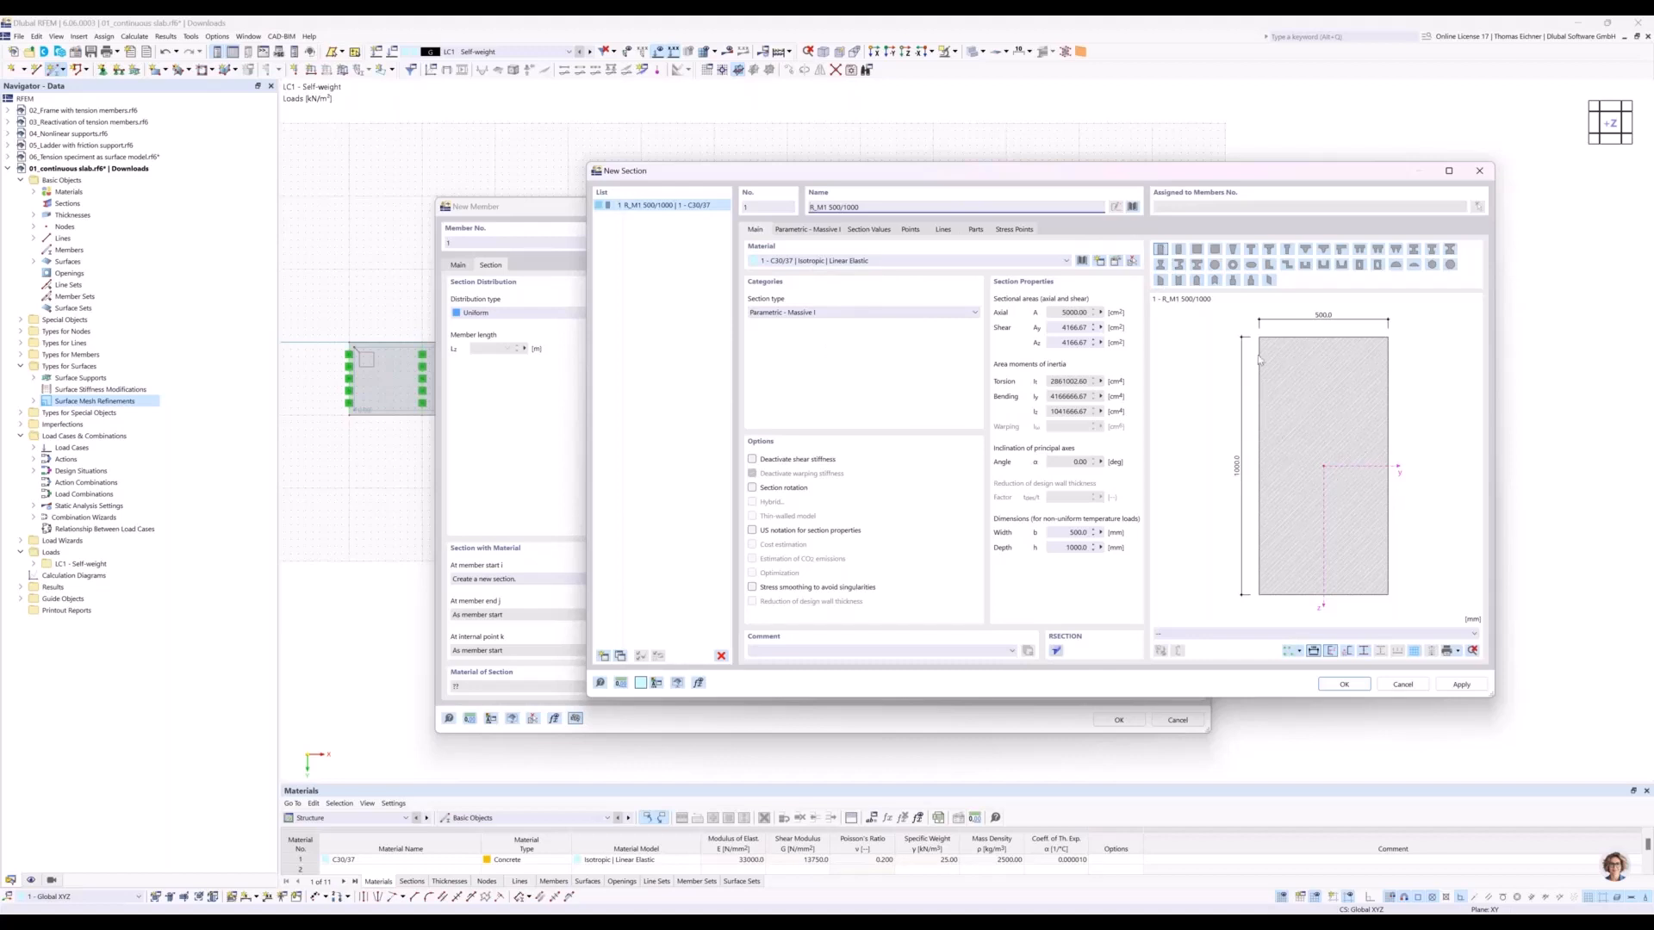
click(815, 231)
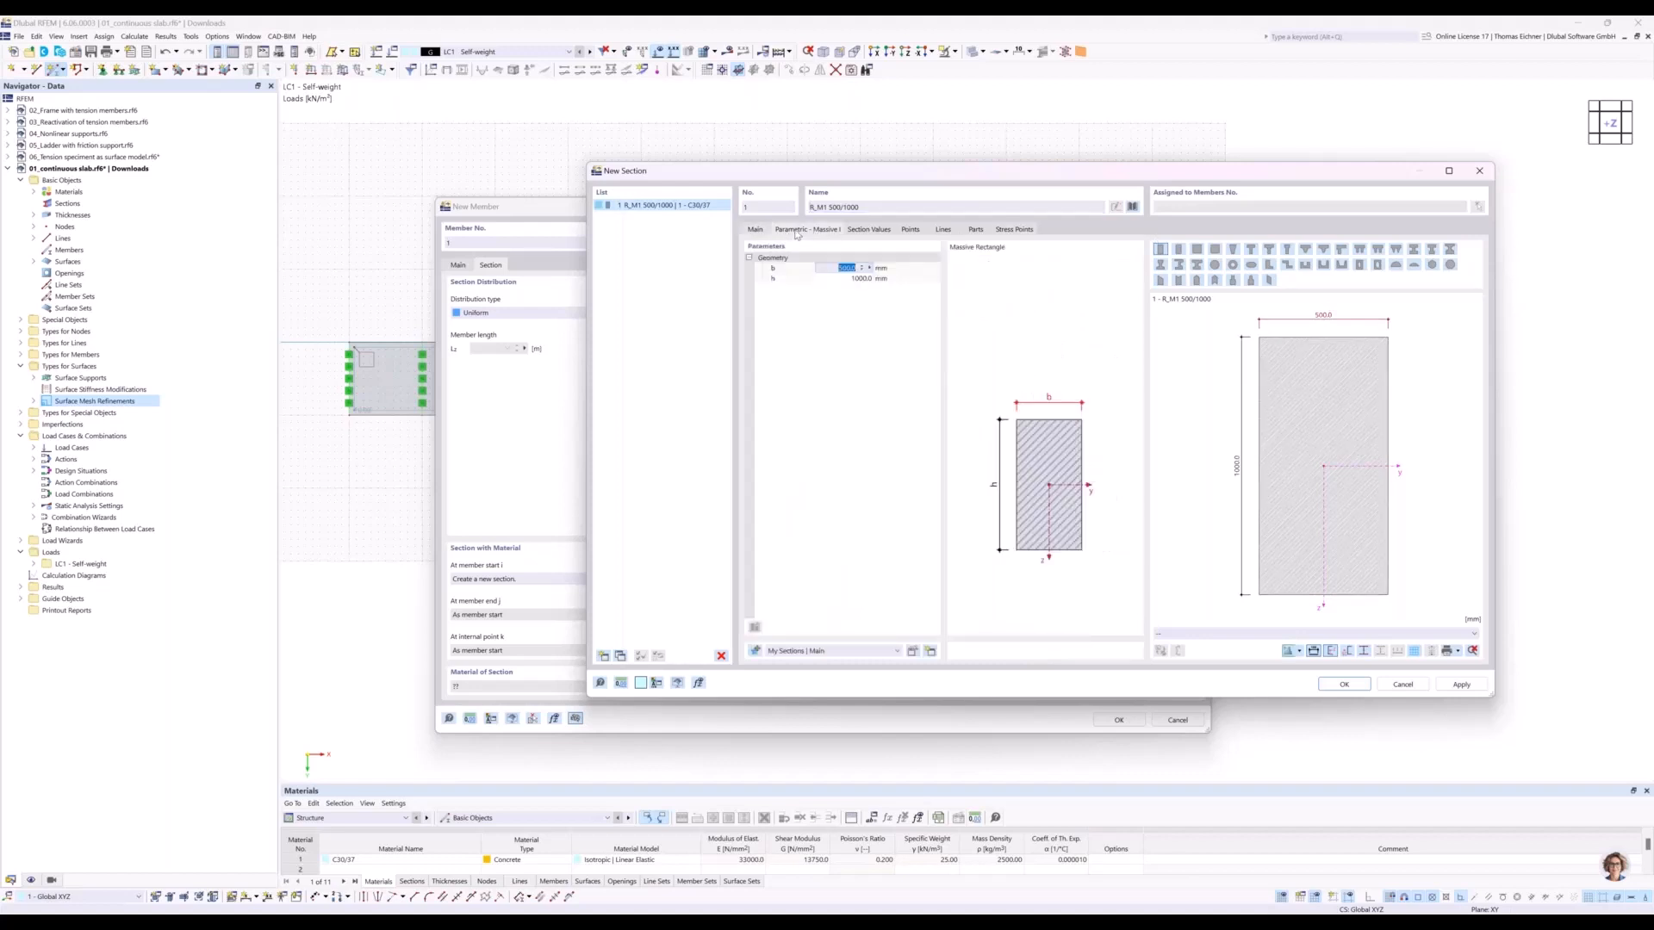
click(820, 320)
click(840, 269)
text(10)
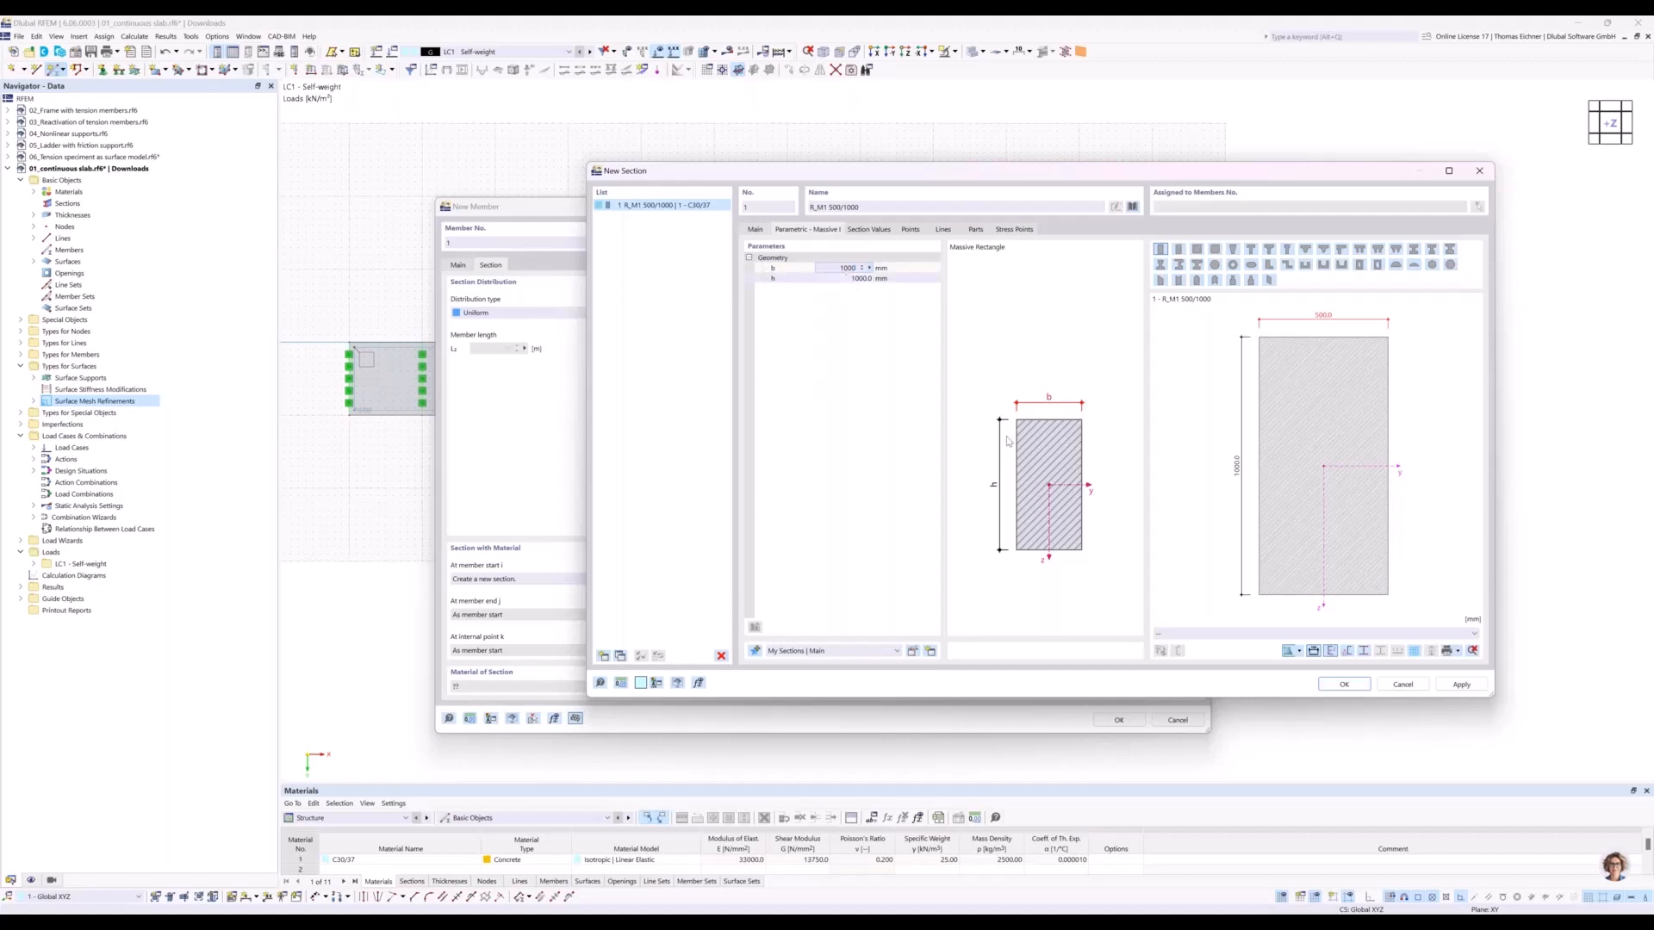
key(Tab)
text(3)
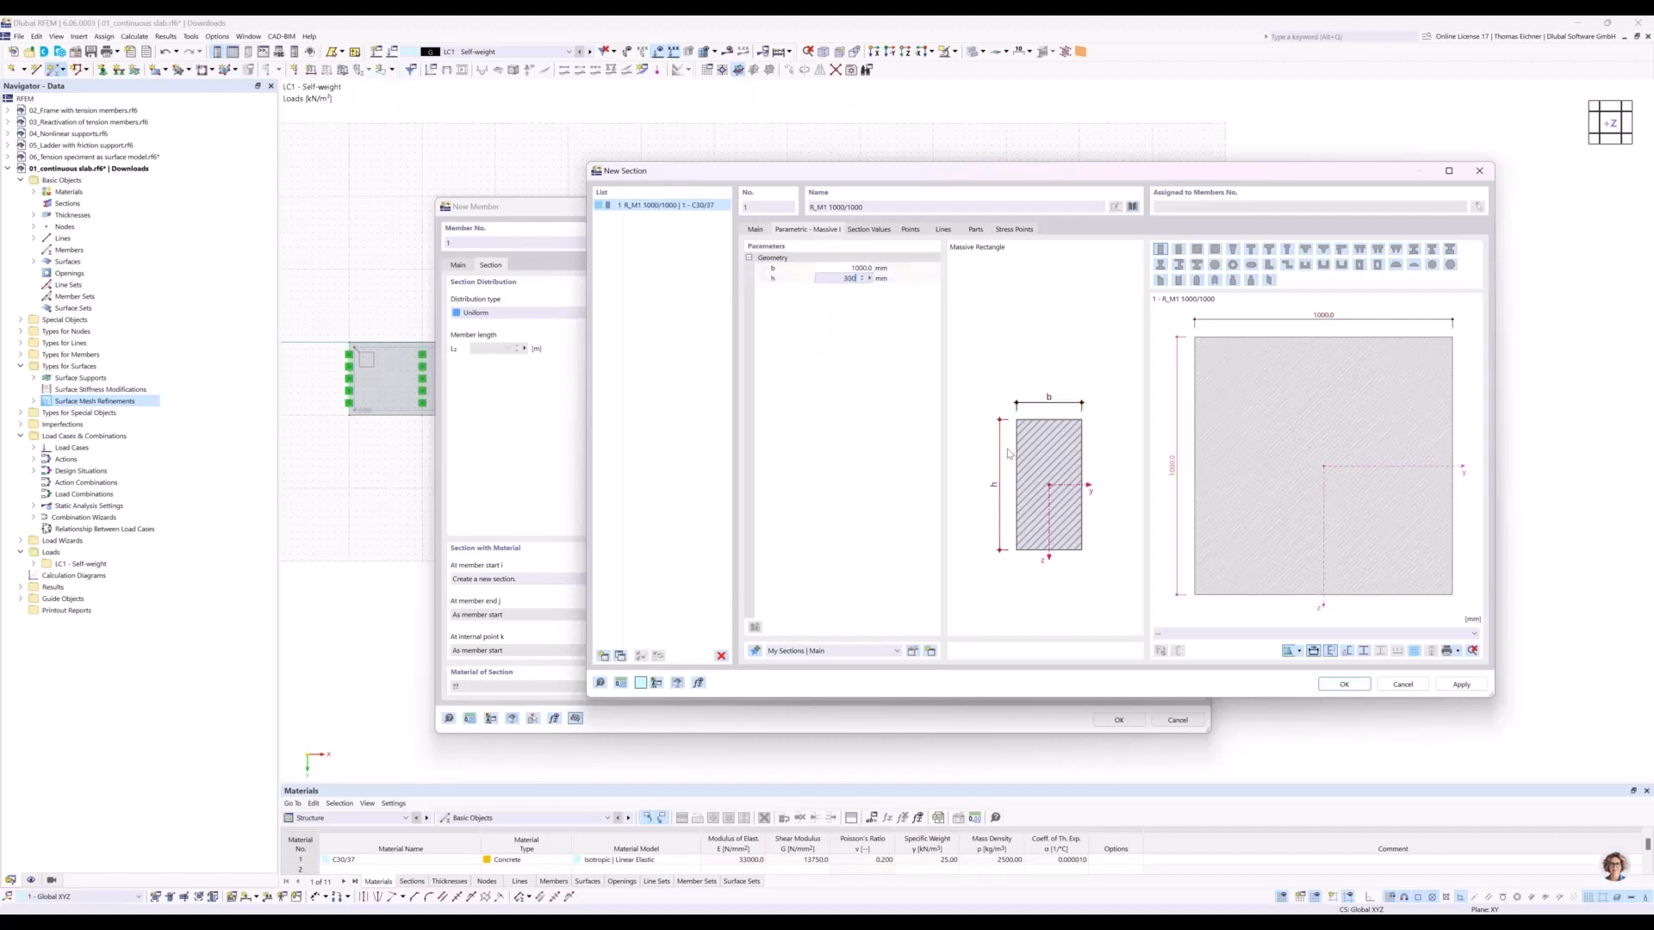
click(852, 270)
click(852, 278)
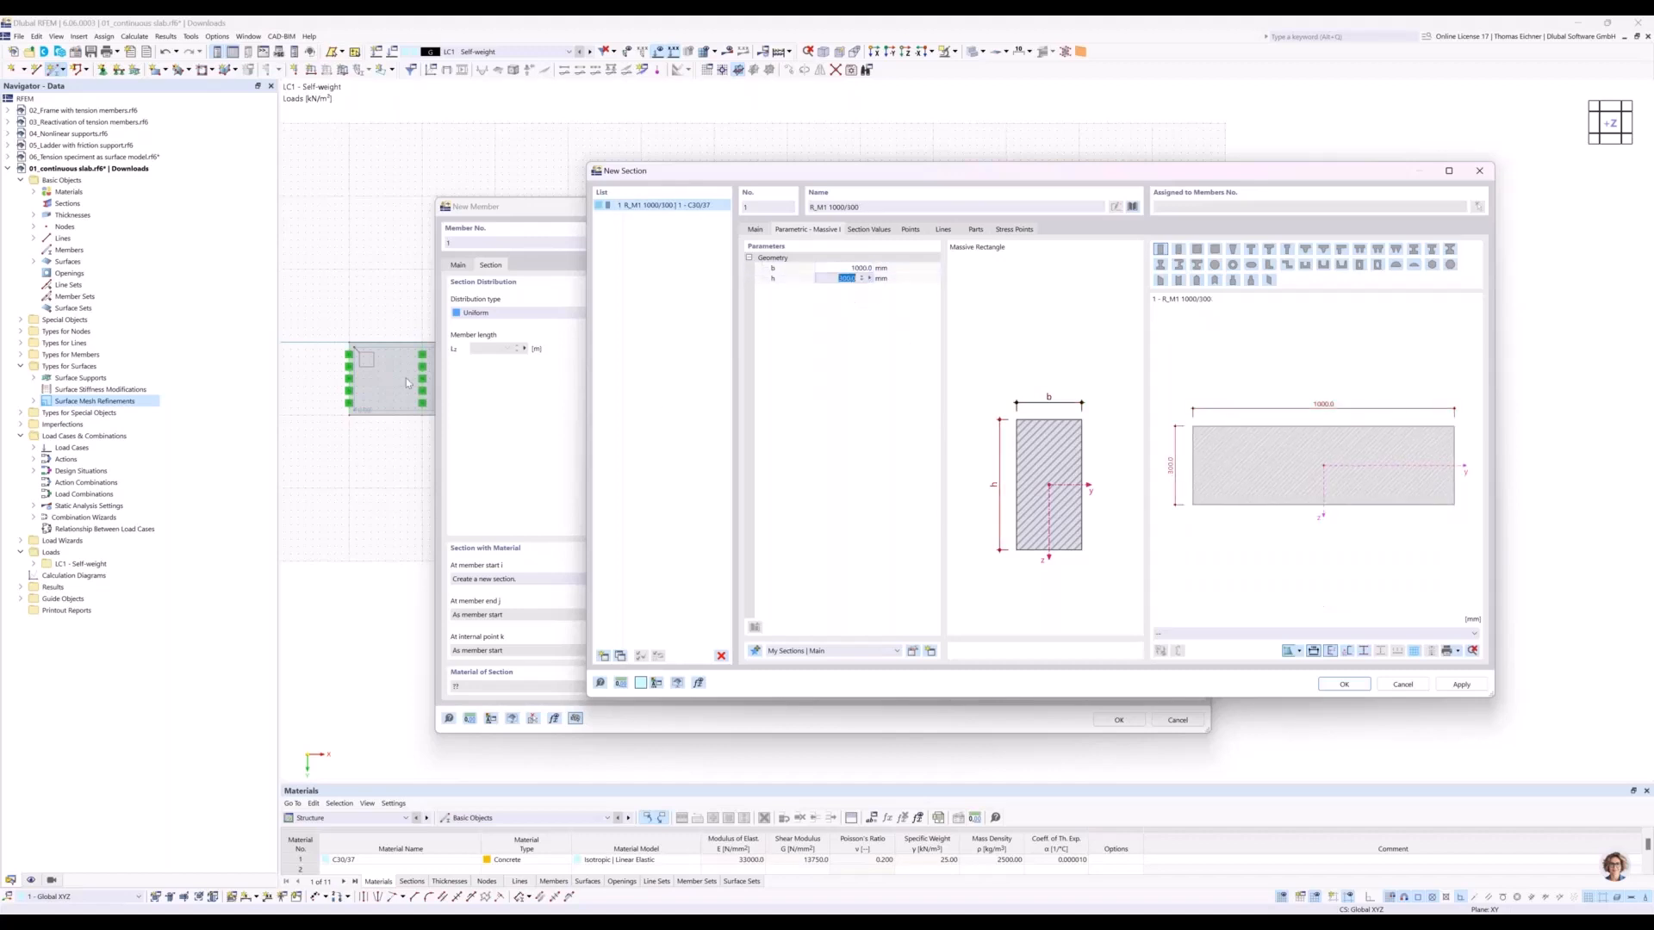
click(848, 269)
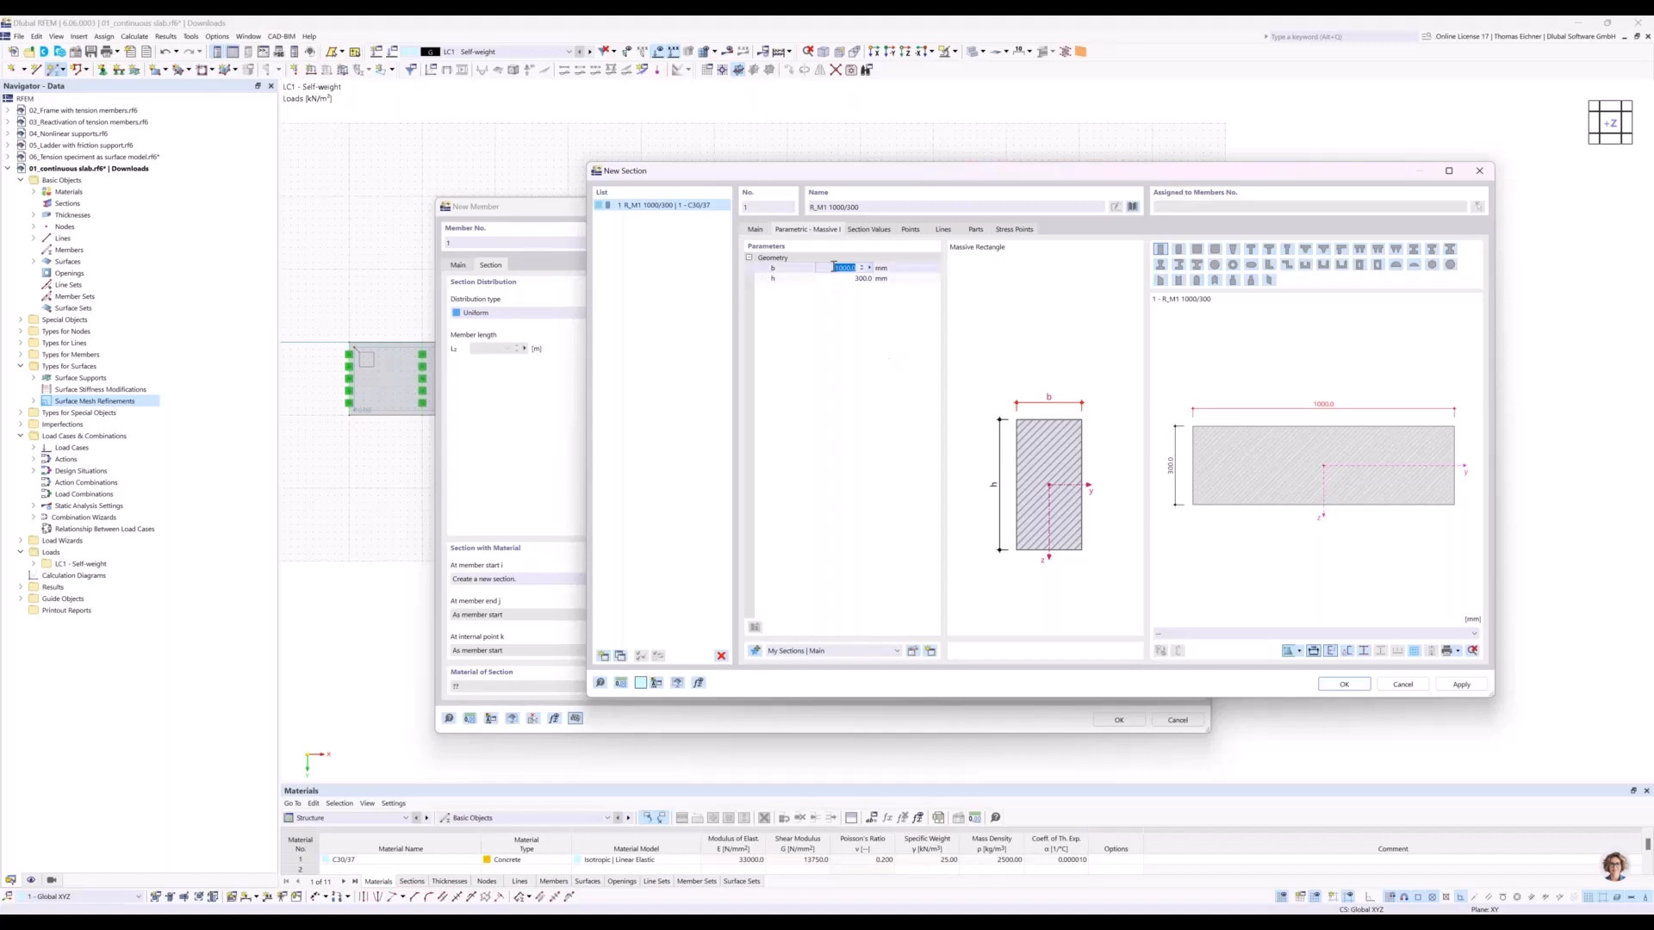
click(869, 277)
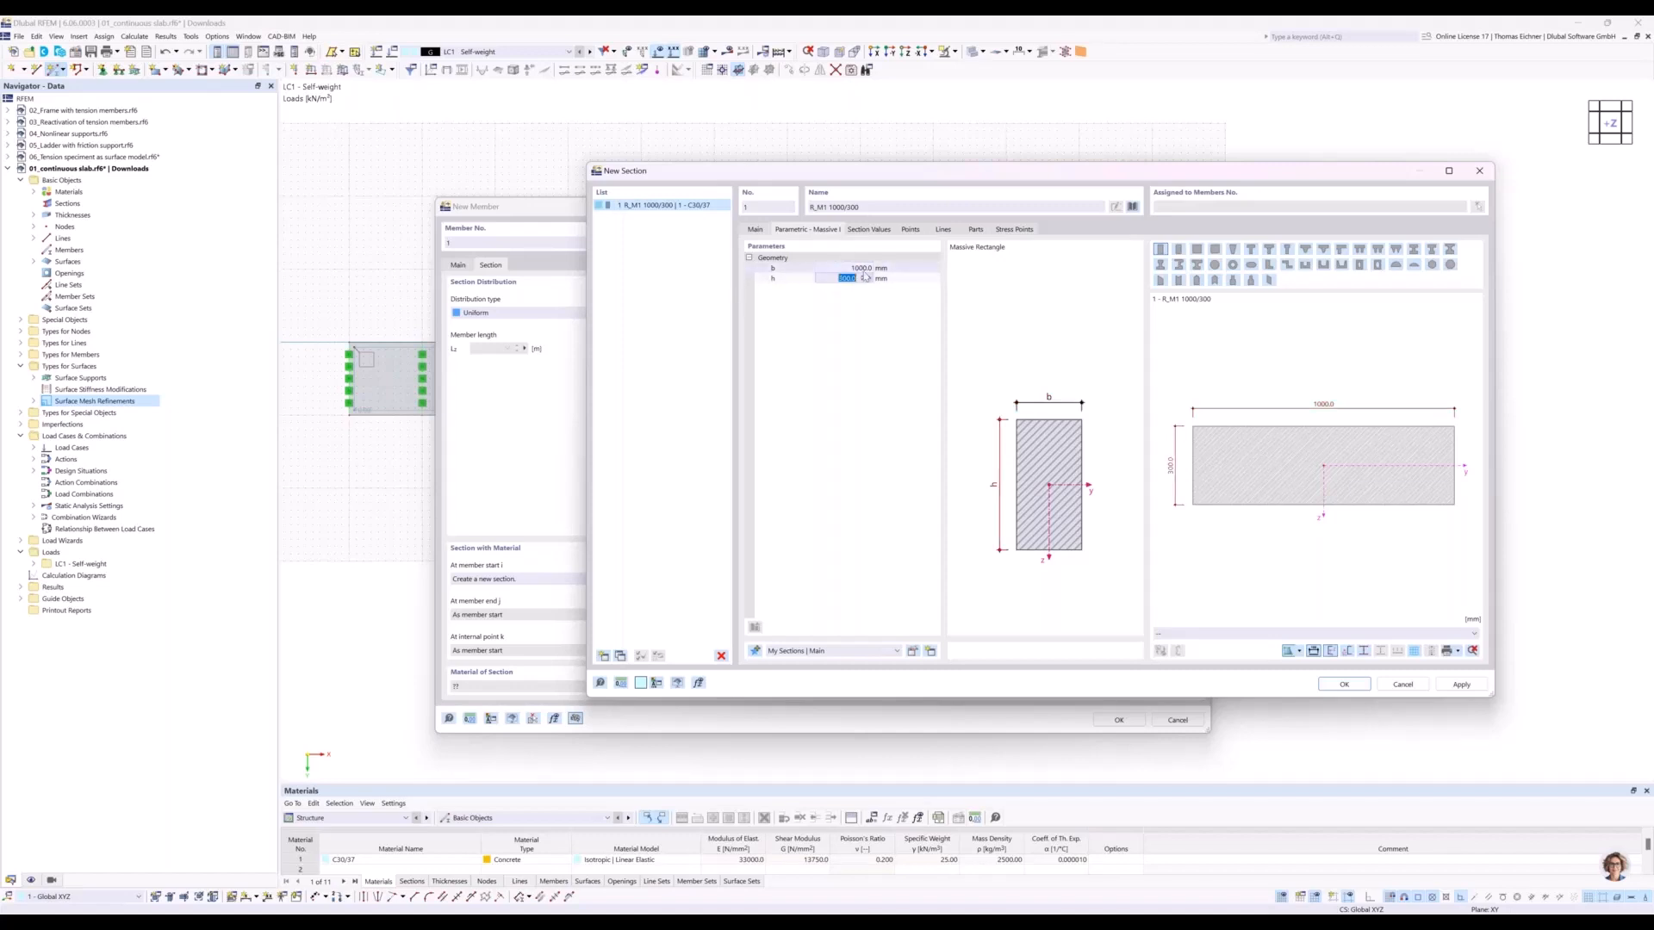
click(1345, 686)
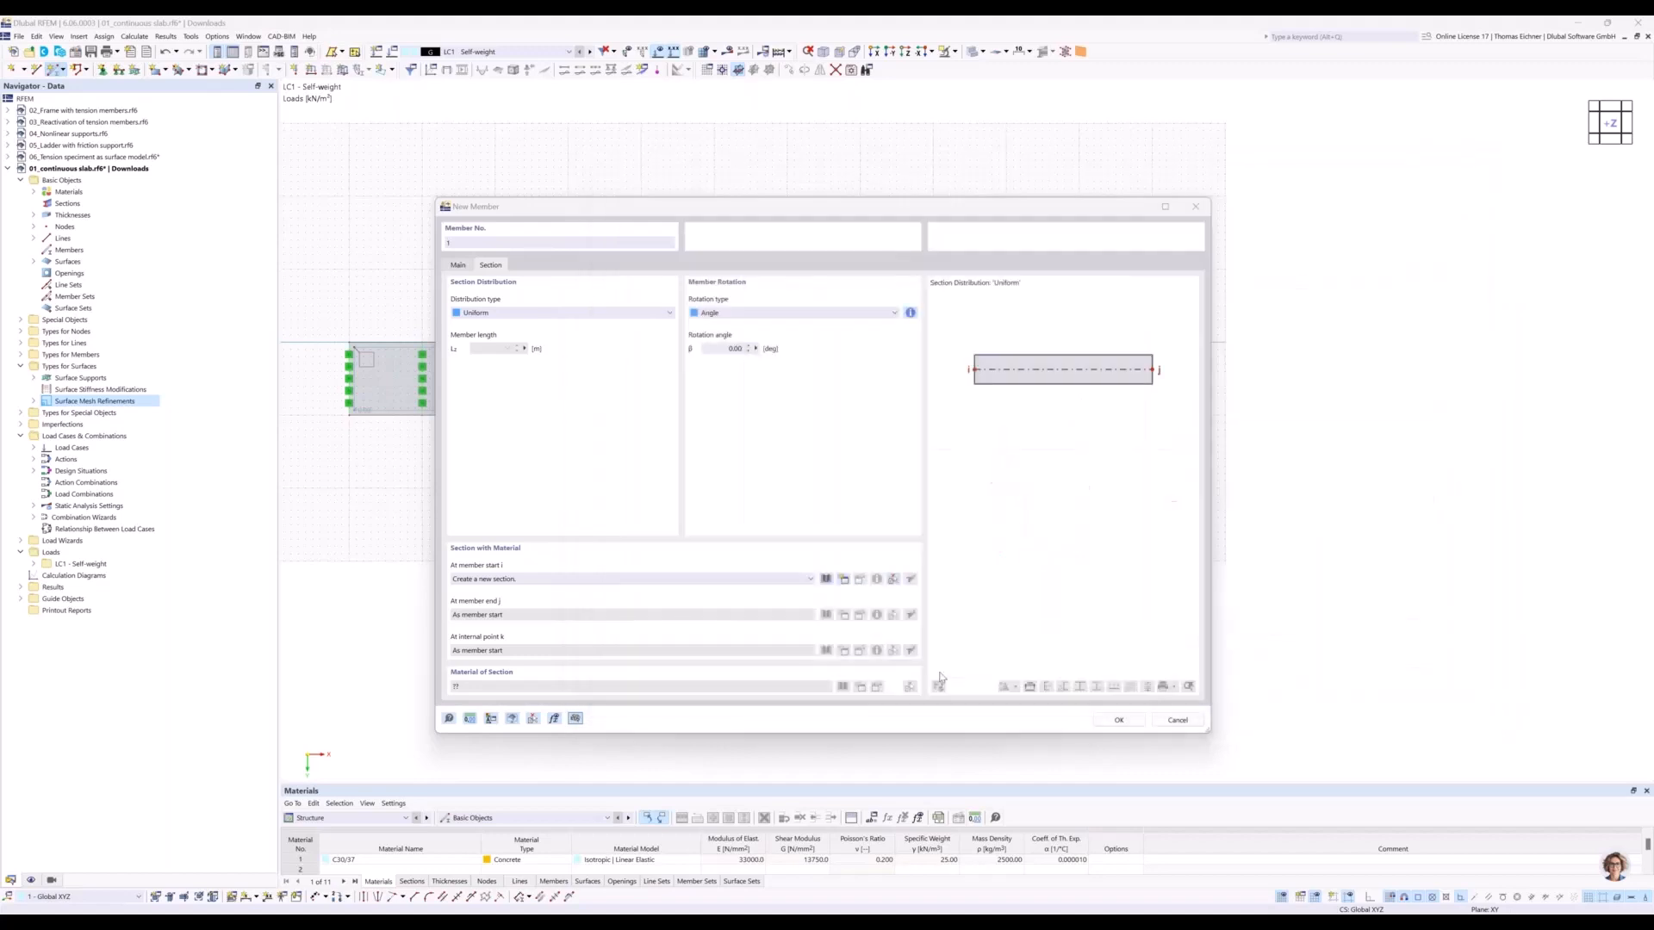
Place the beam member beside the last slab from X 60 m, Y 2.5 m to X 70 m, Y 2.5 m.
click(1117, 720)
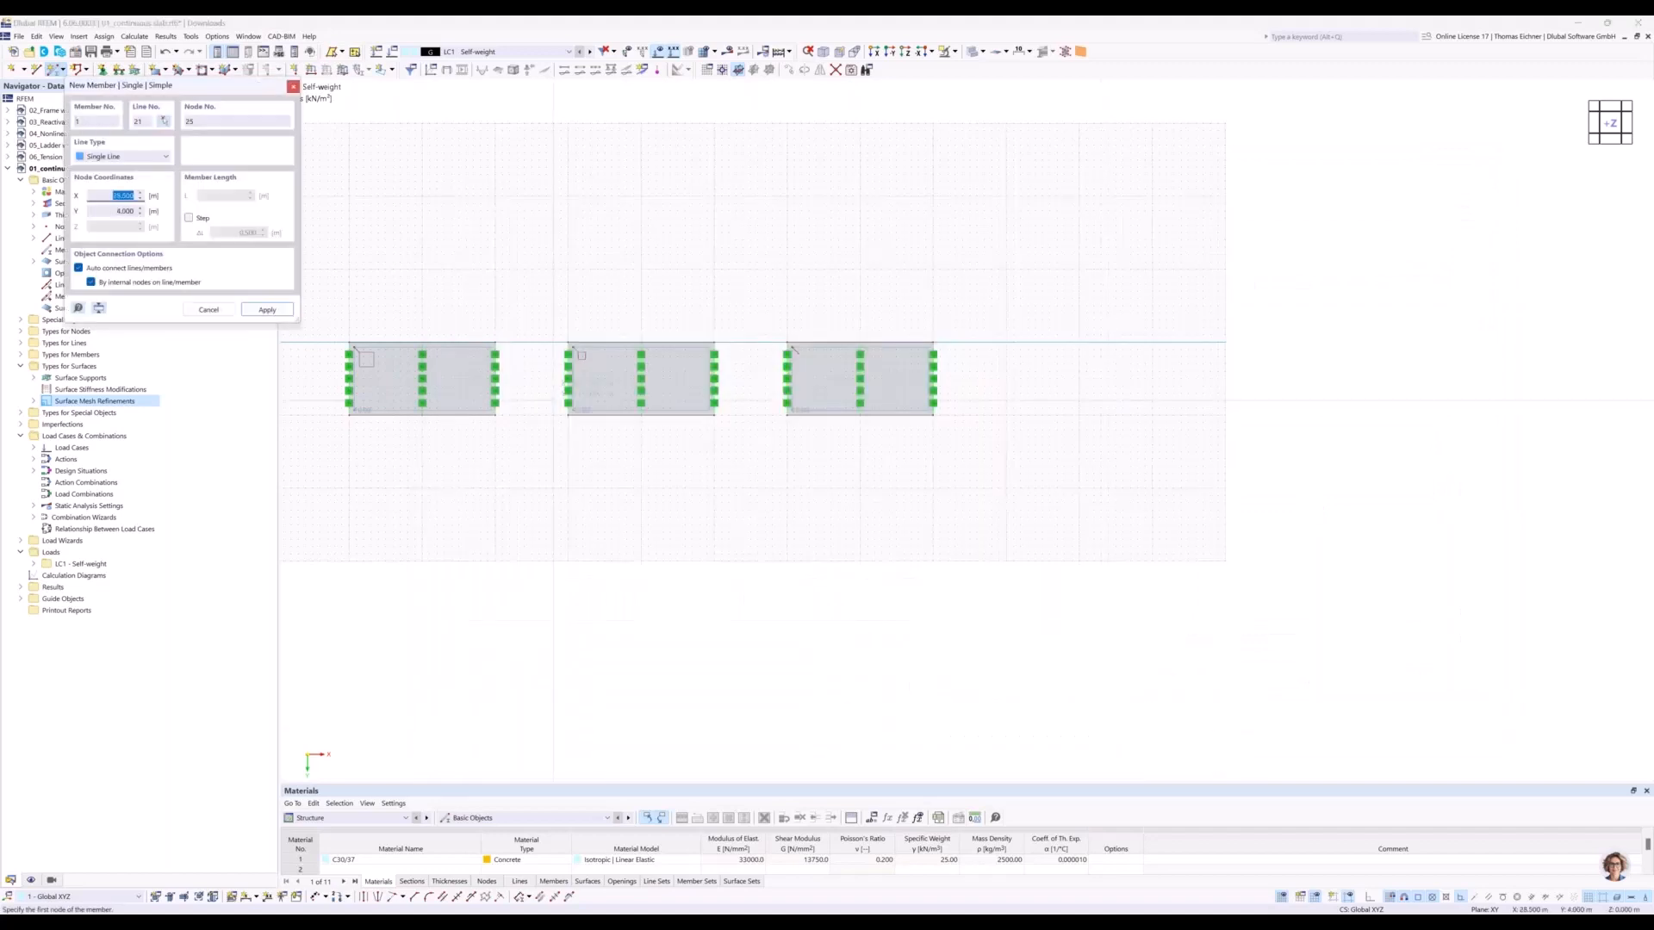
click(1006, 377)
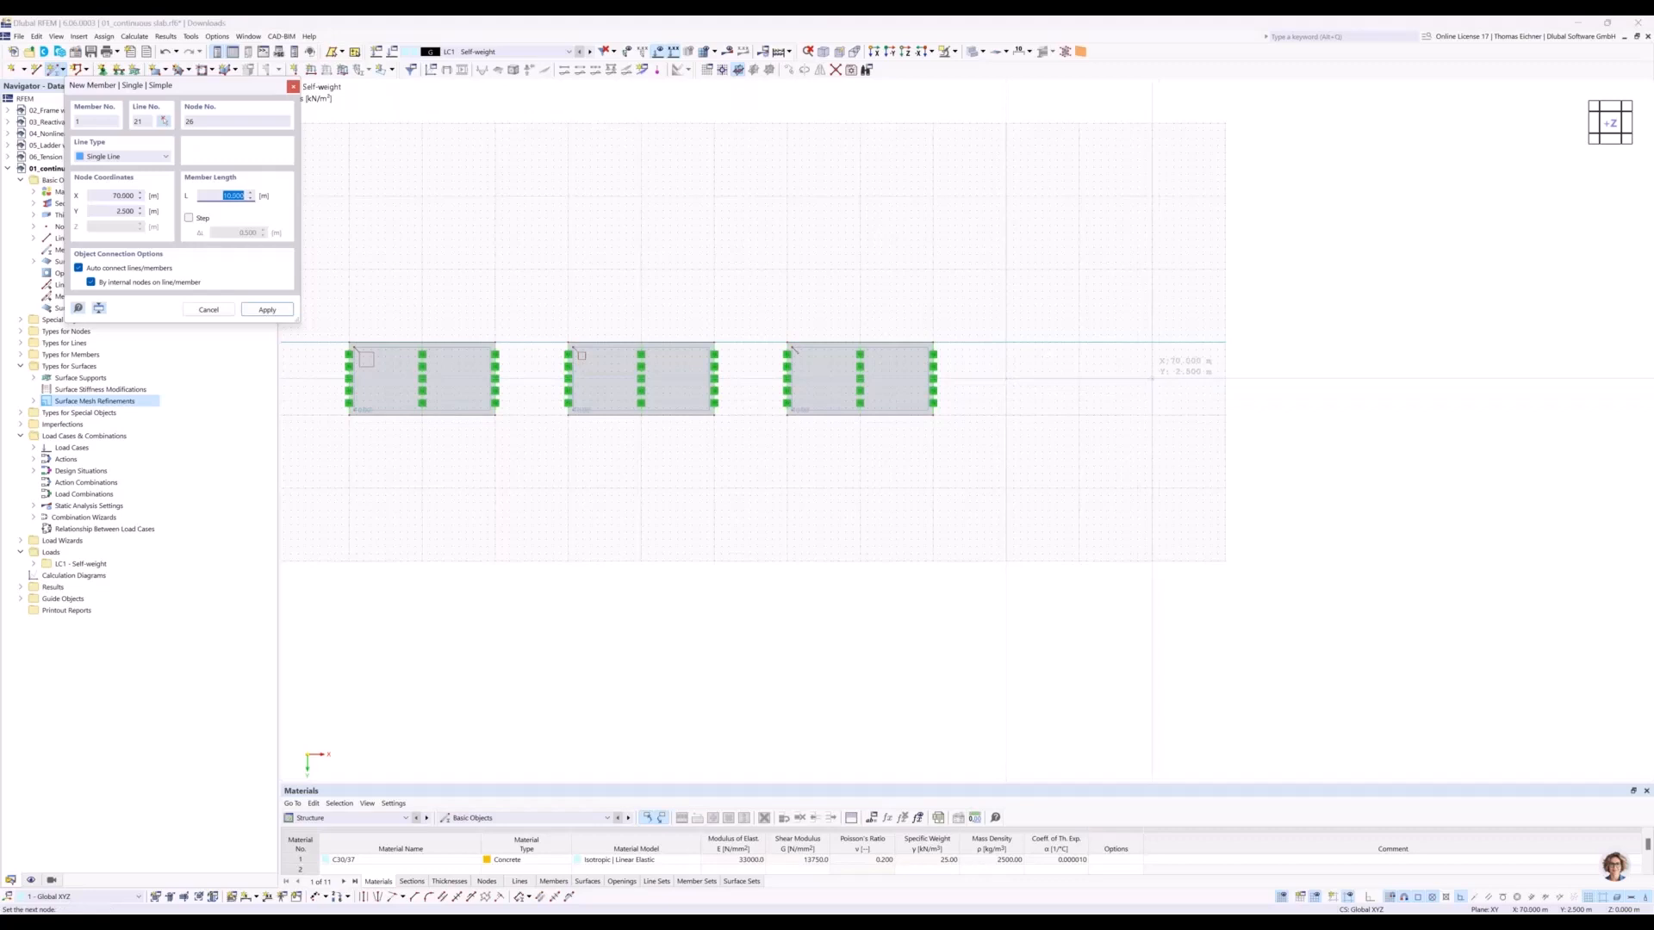
click(1151, 378)
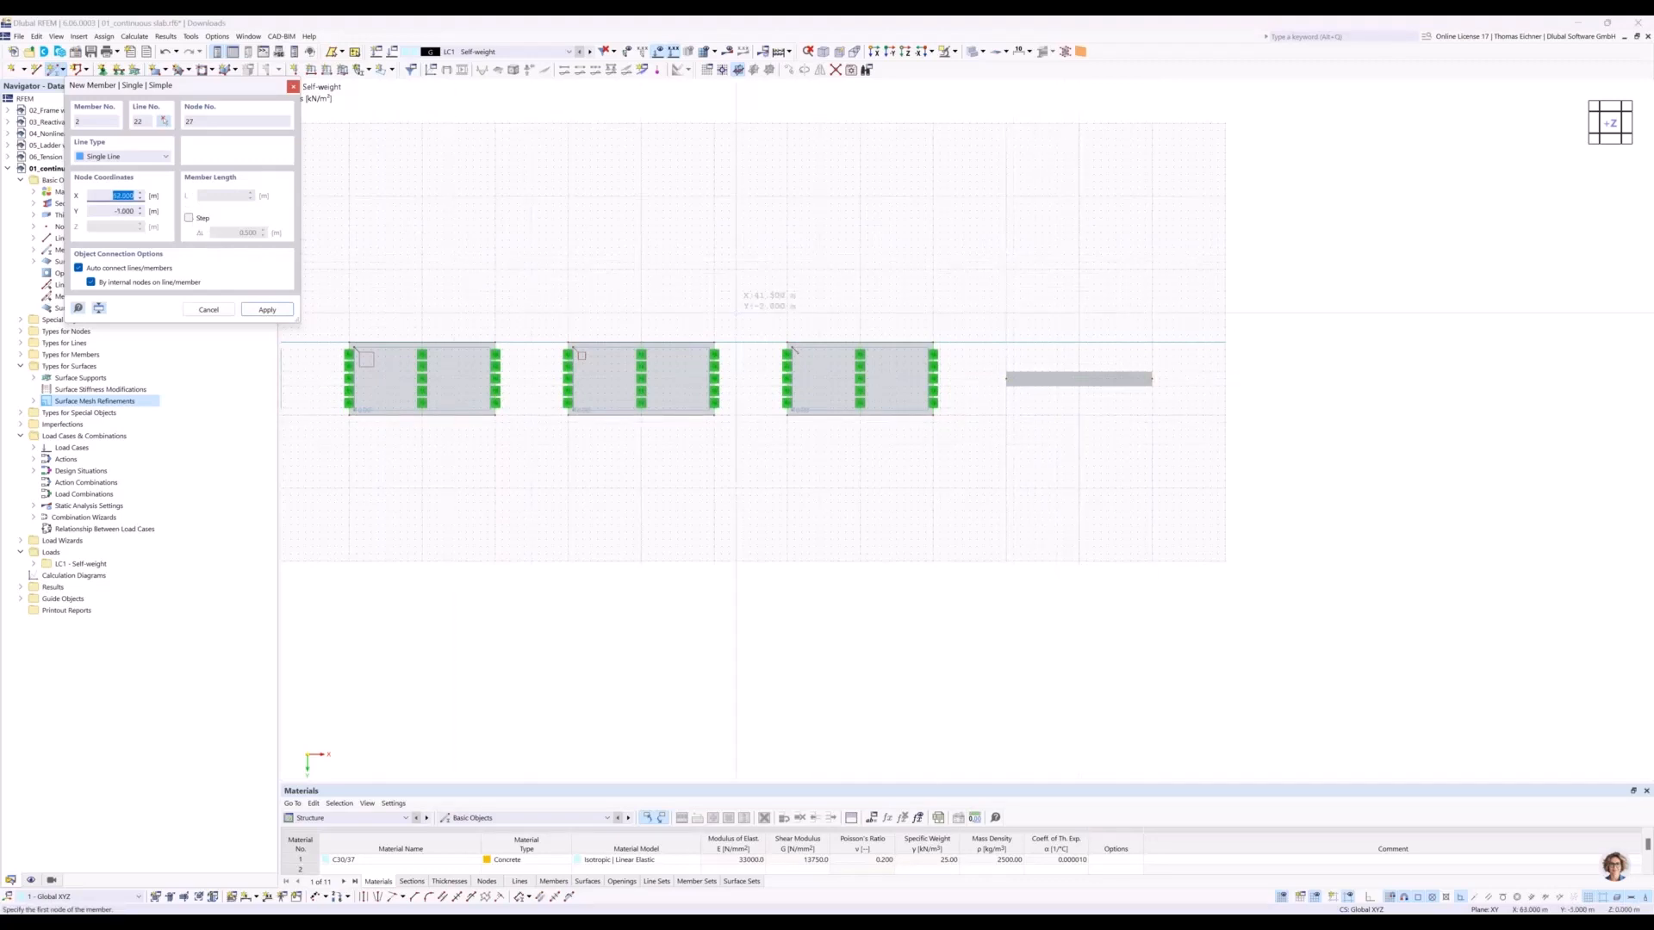
key(Escape)
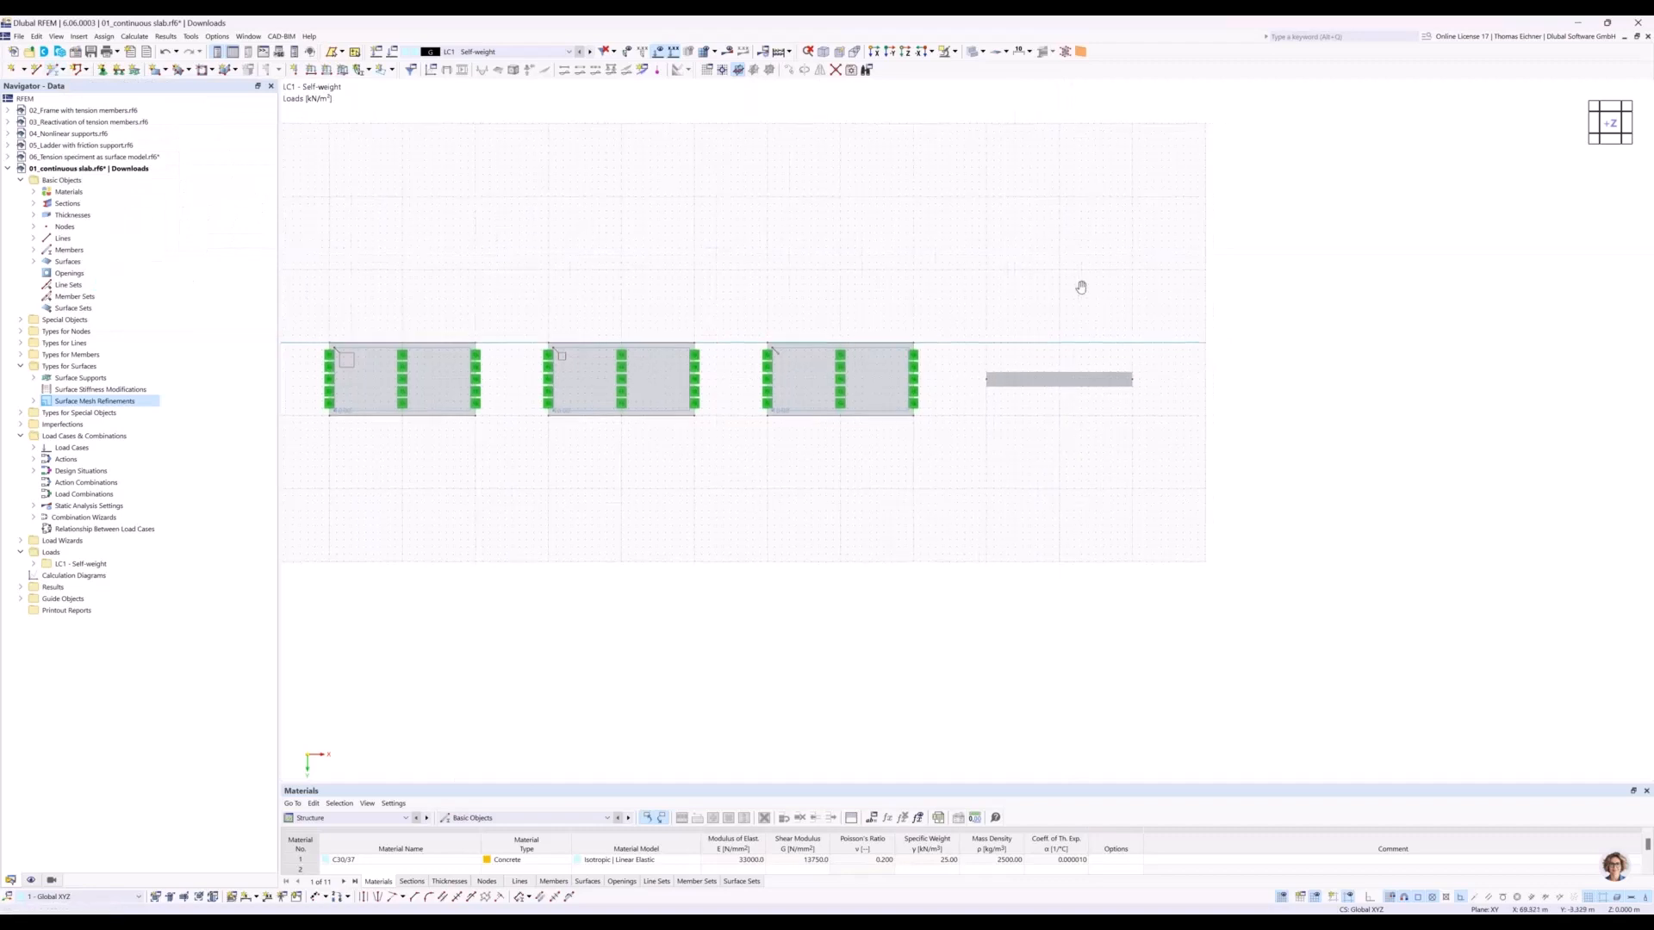
Divide the beam member using 1 intermediate node, with the option to create 'On Member' nodes without dividing the member.
scroll(1017, 350, up, 3)
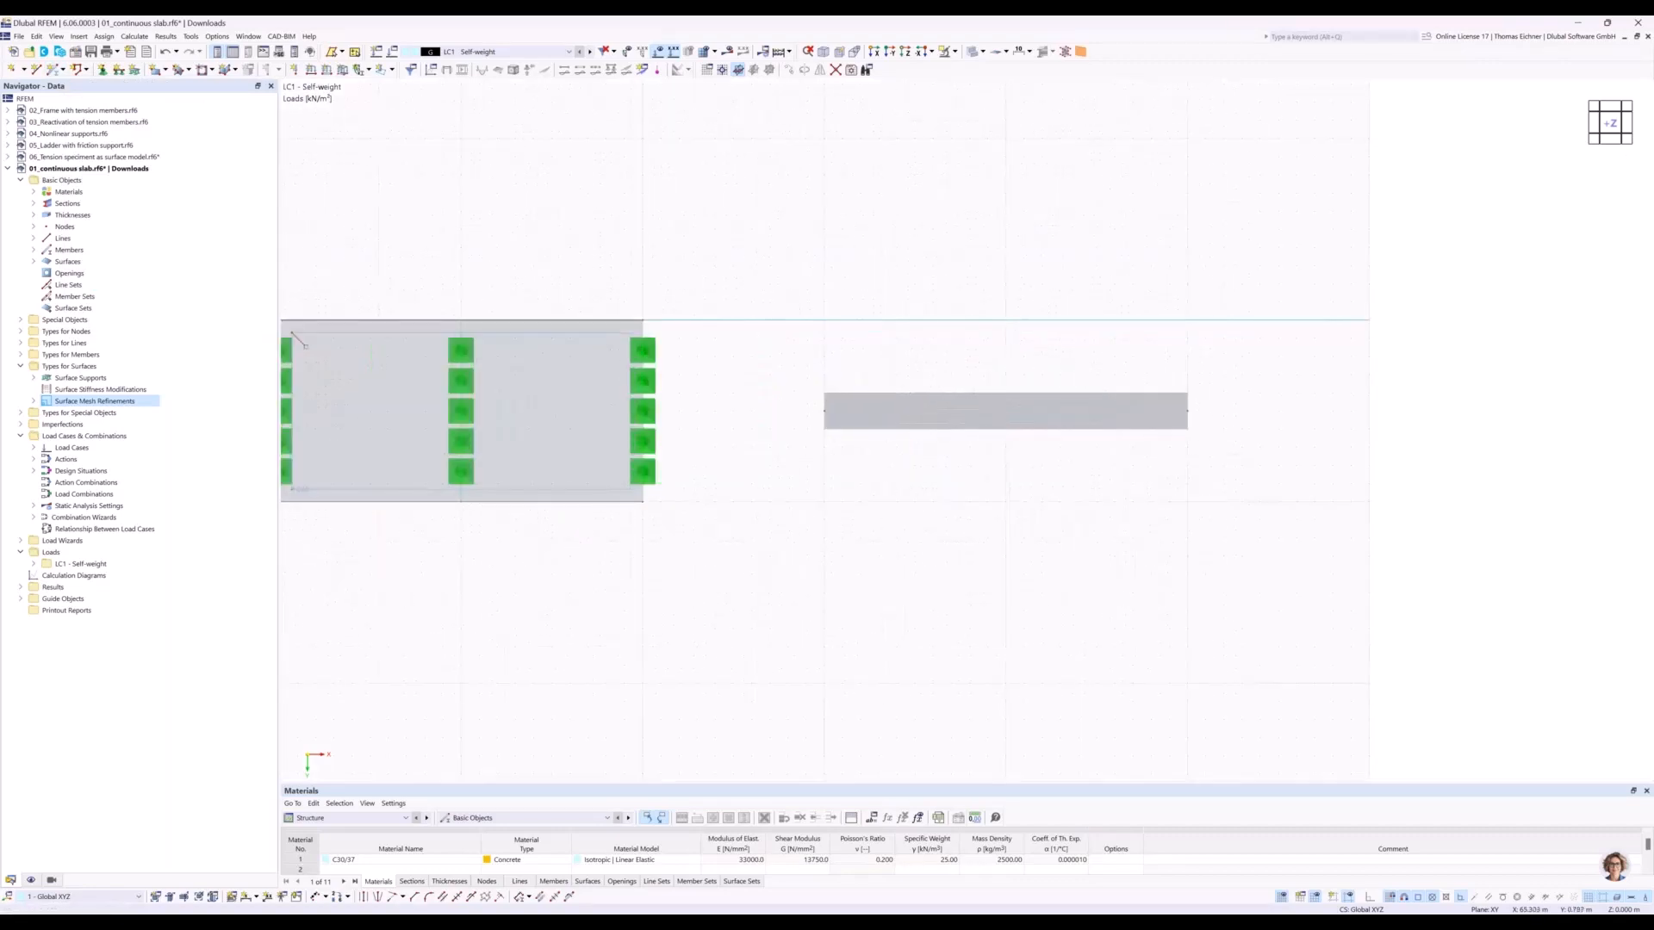
middle_drag(985, 339, 901, 344)
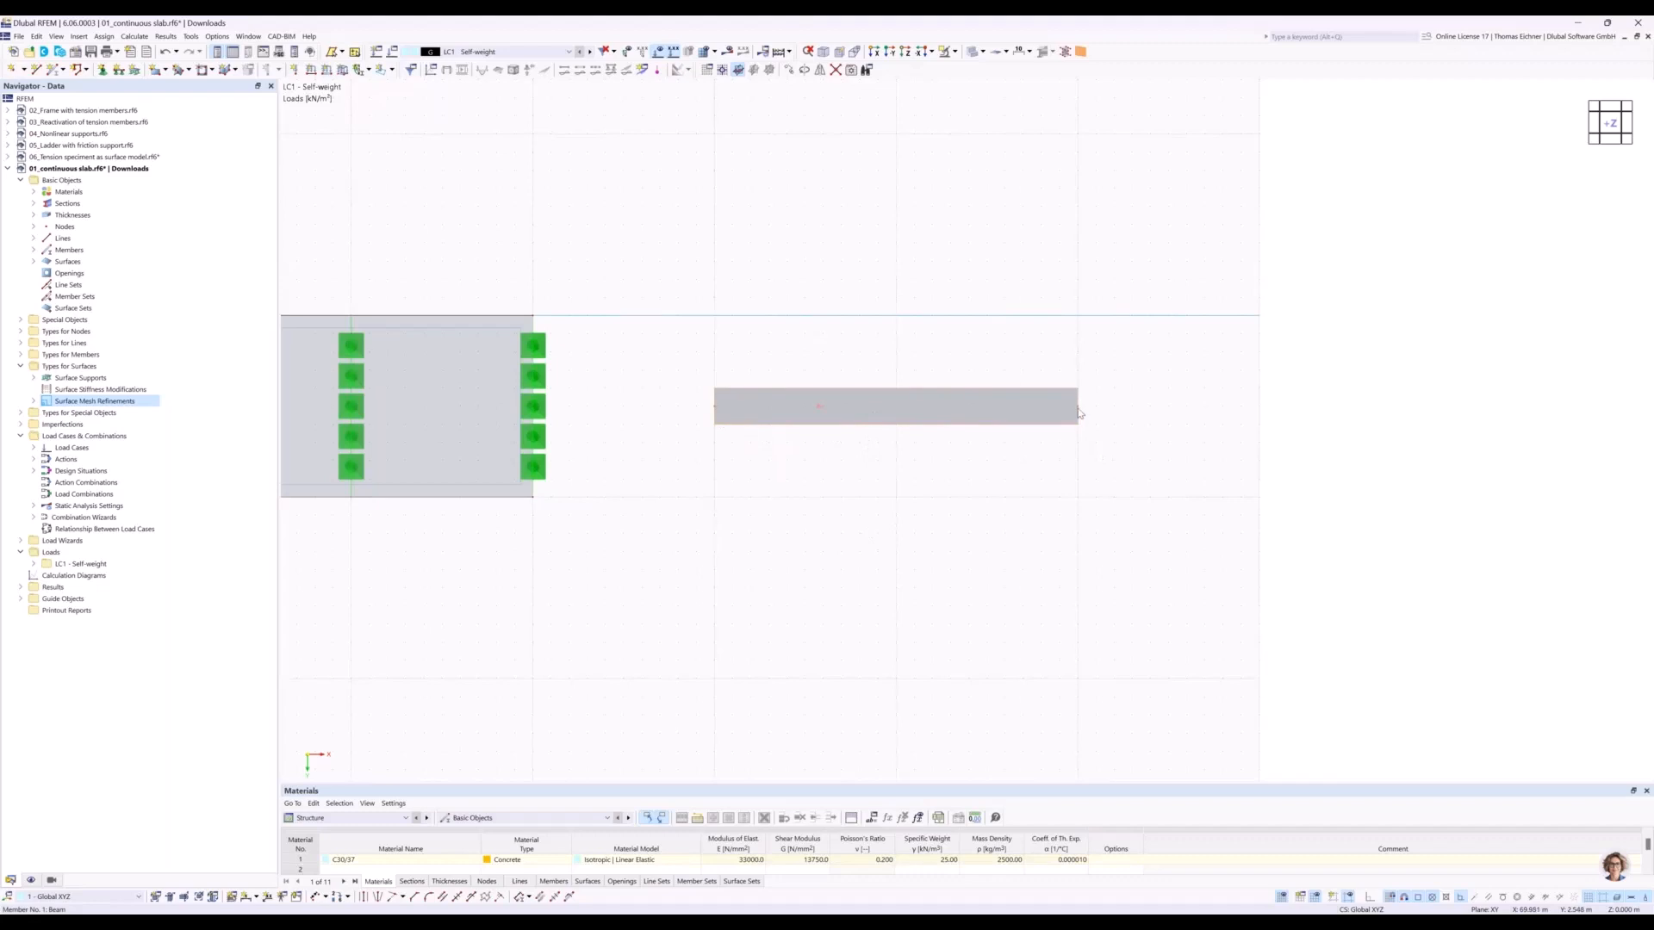
right_click(925, 408)
mouse_move(979, 442)
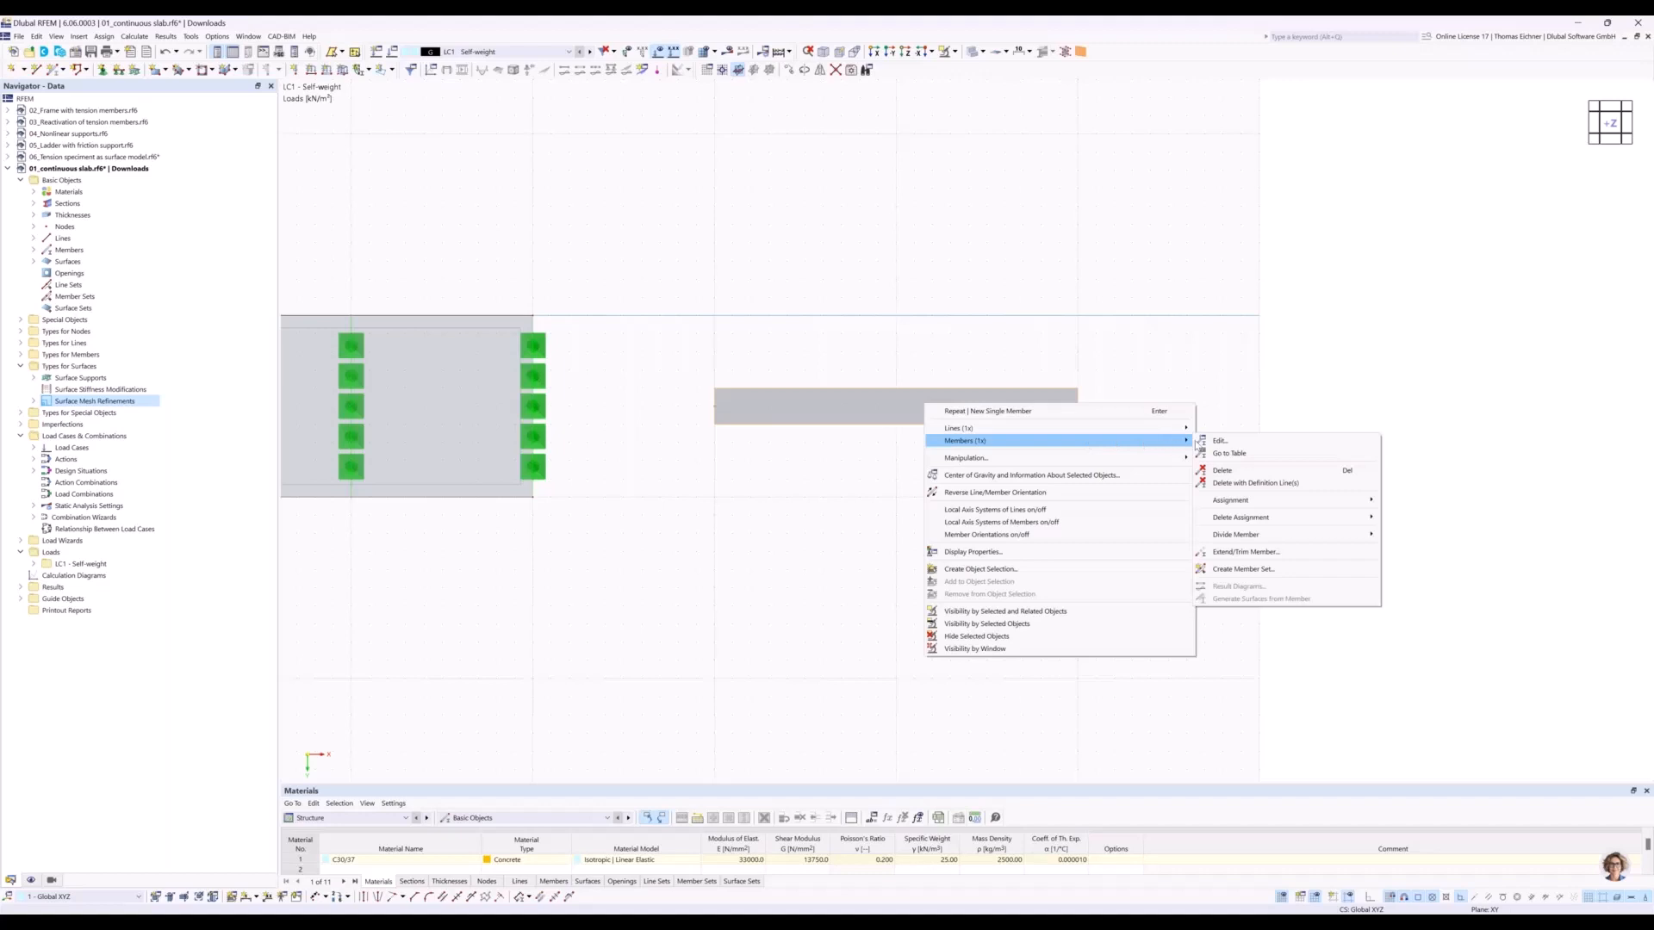
mouse_move(1253, 541)
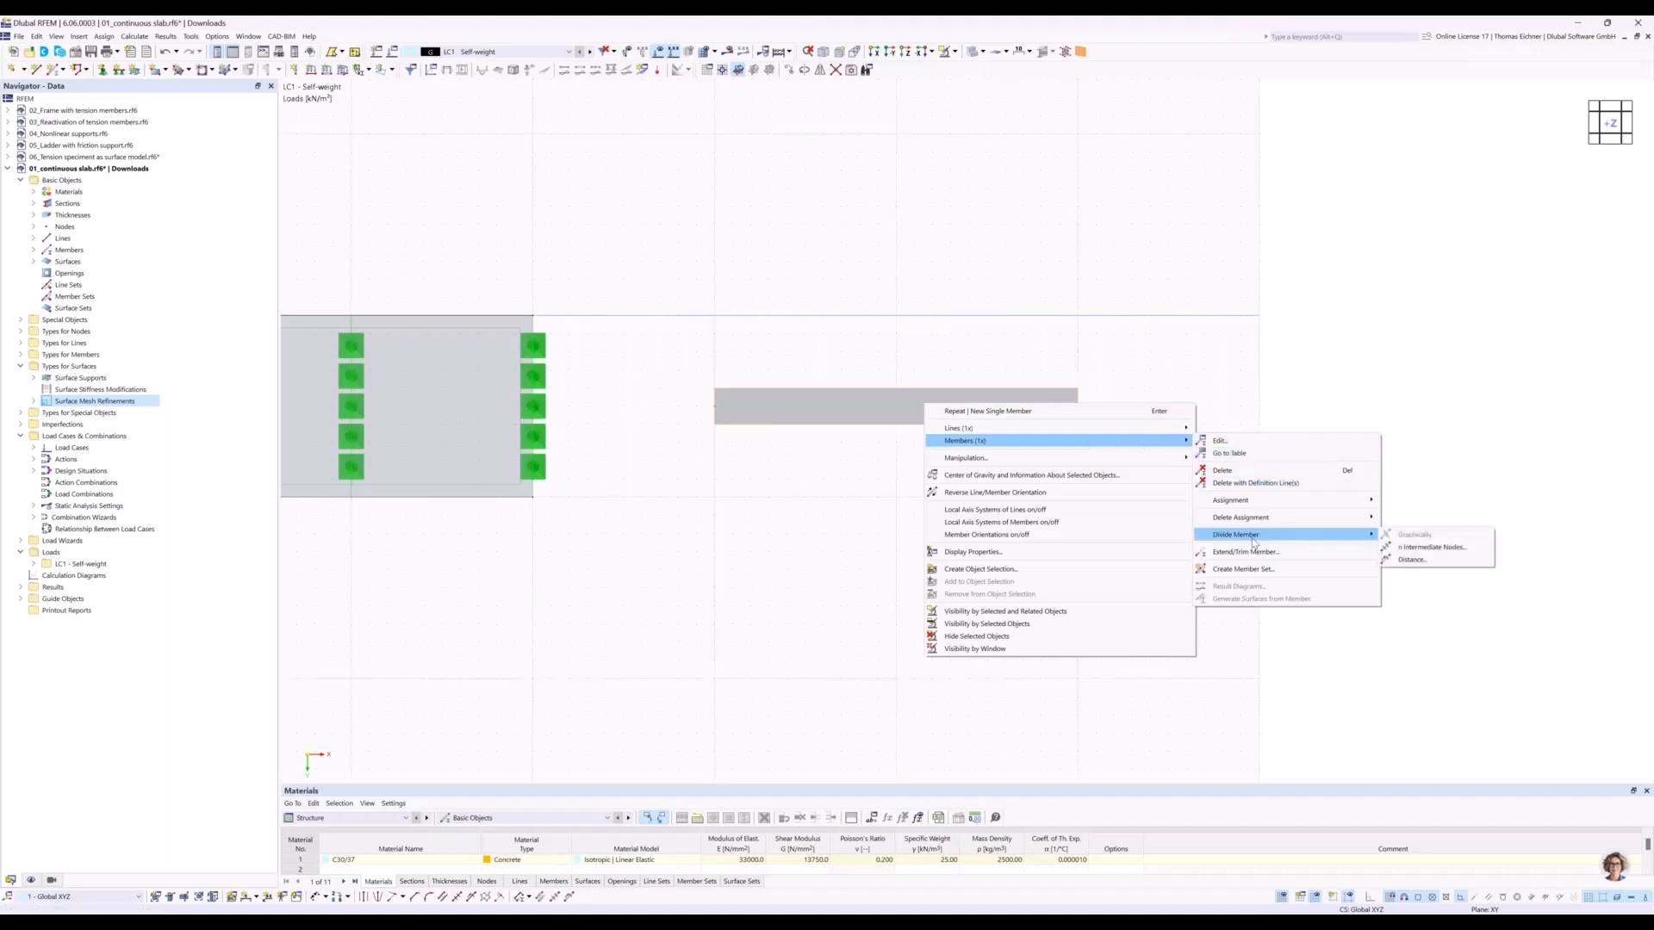
click(1421, 550)
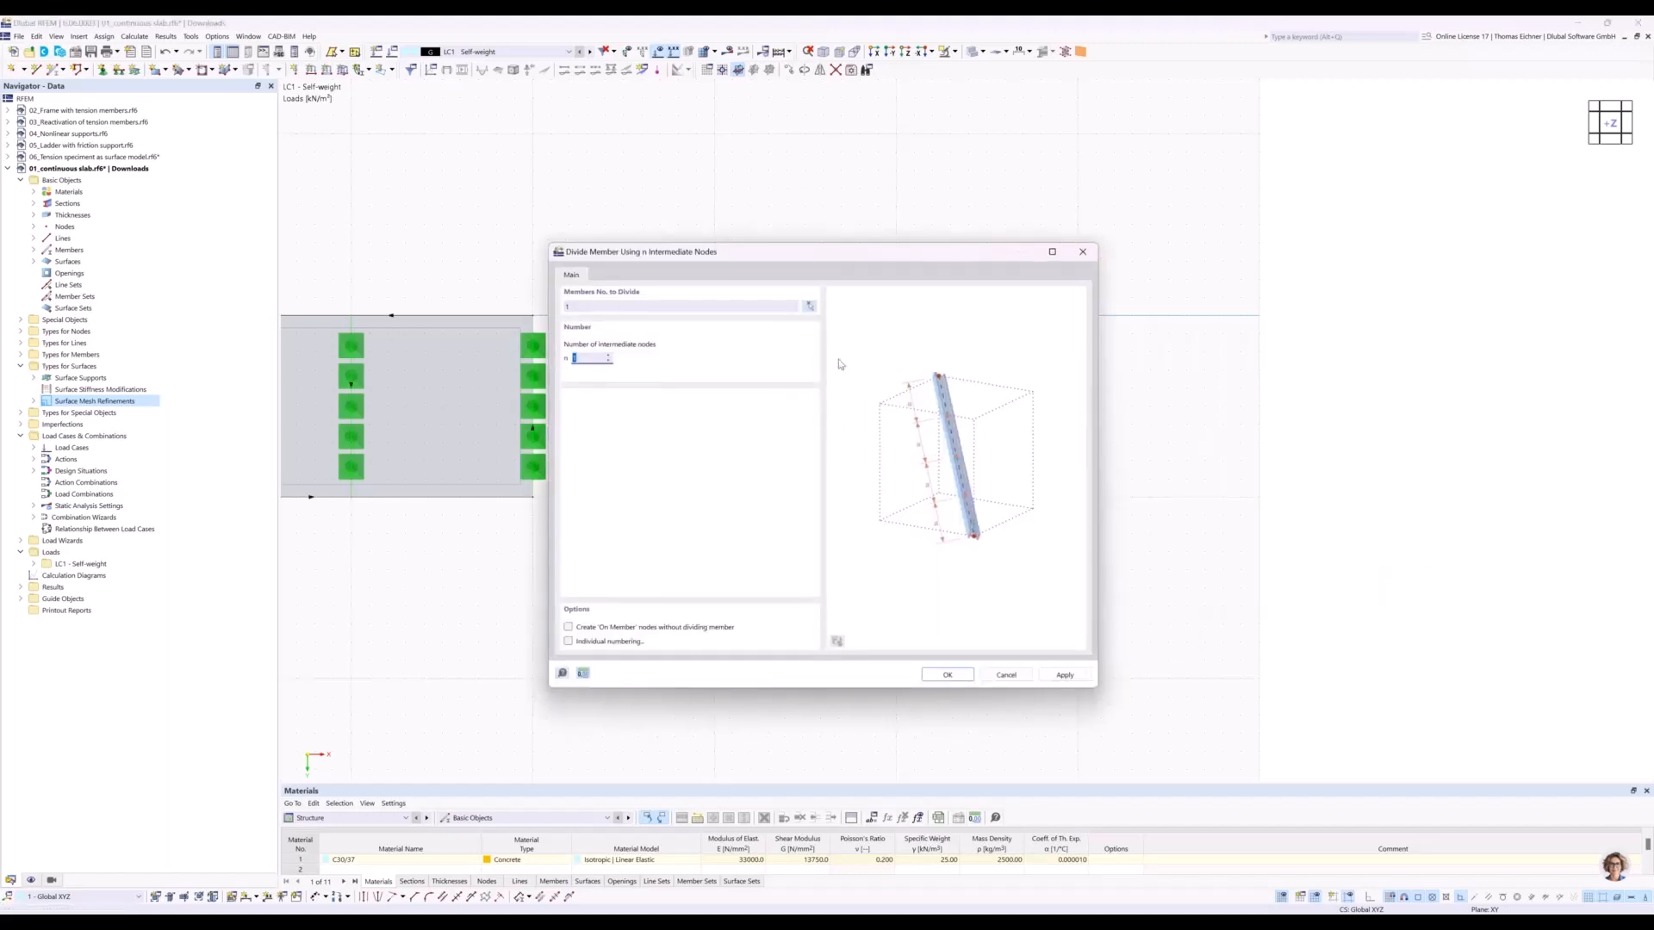
drag(848, 272, 1259, 268)
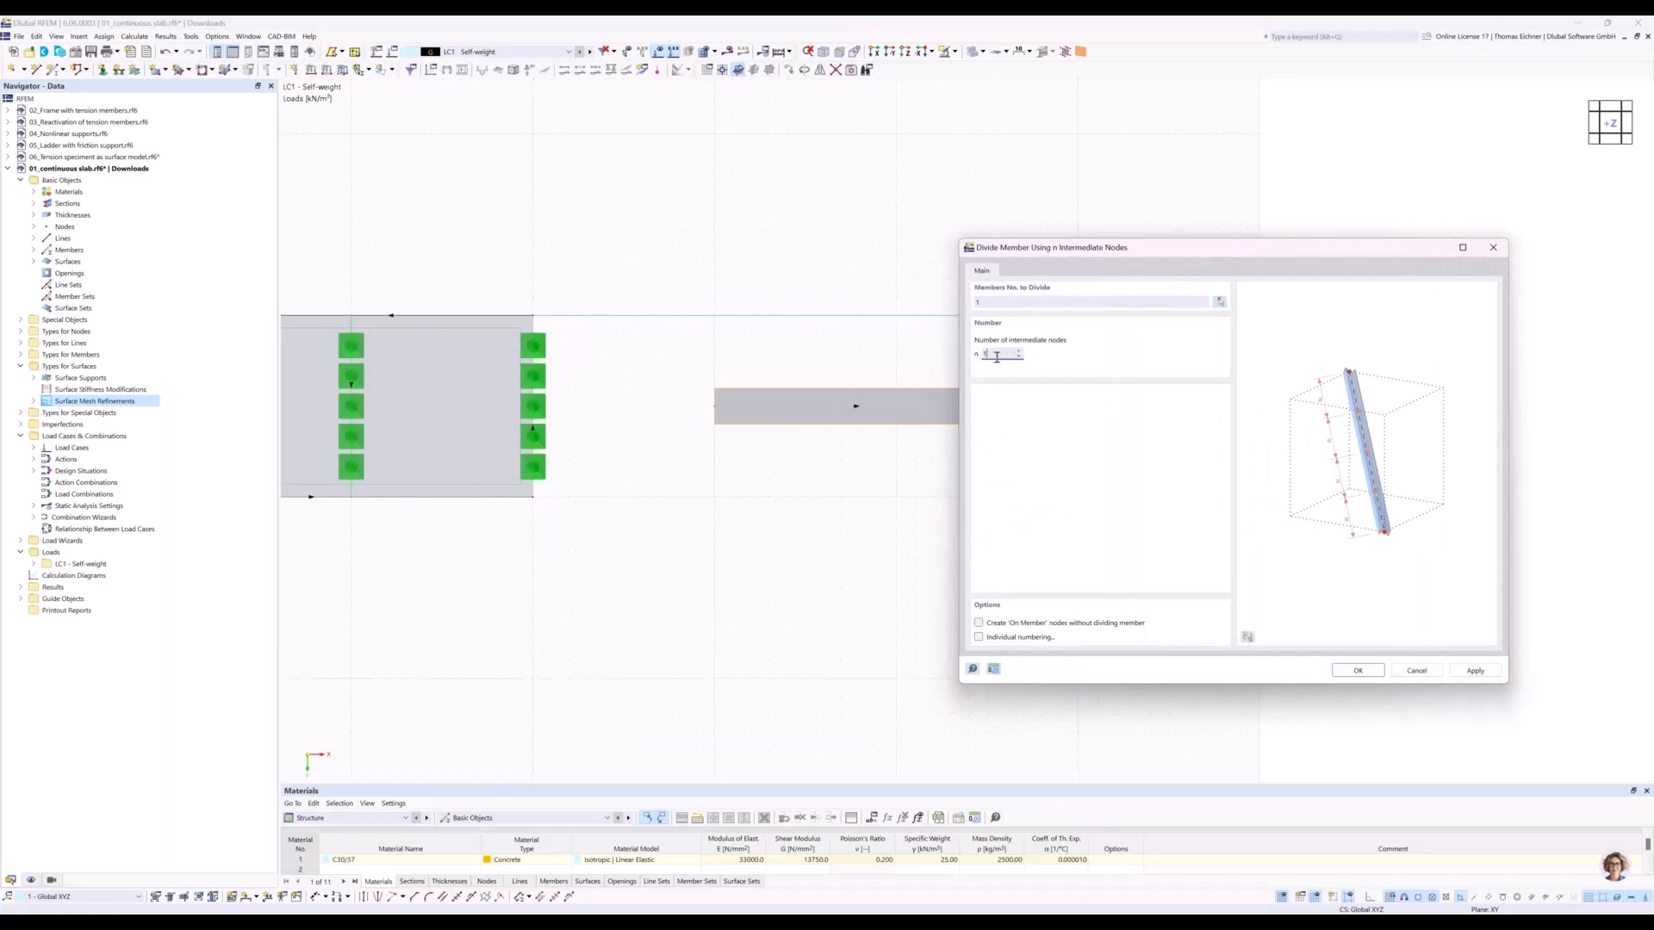
drag(1072, 248, 1256, 186)
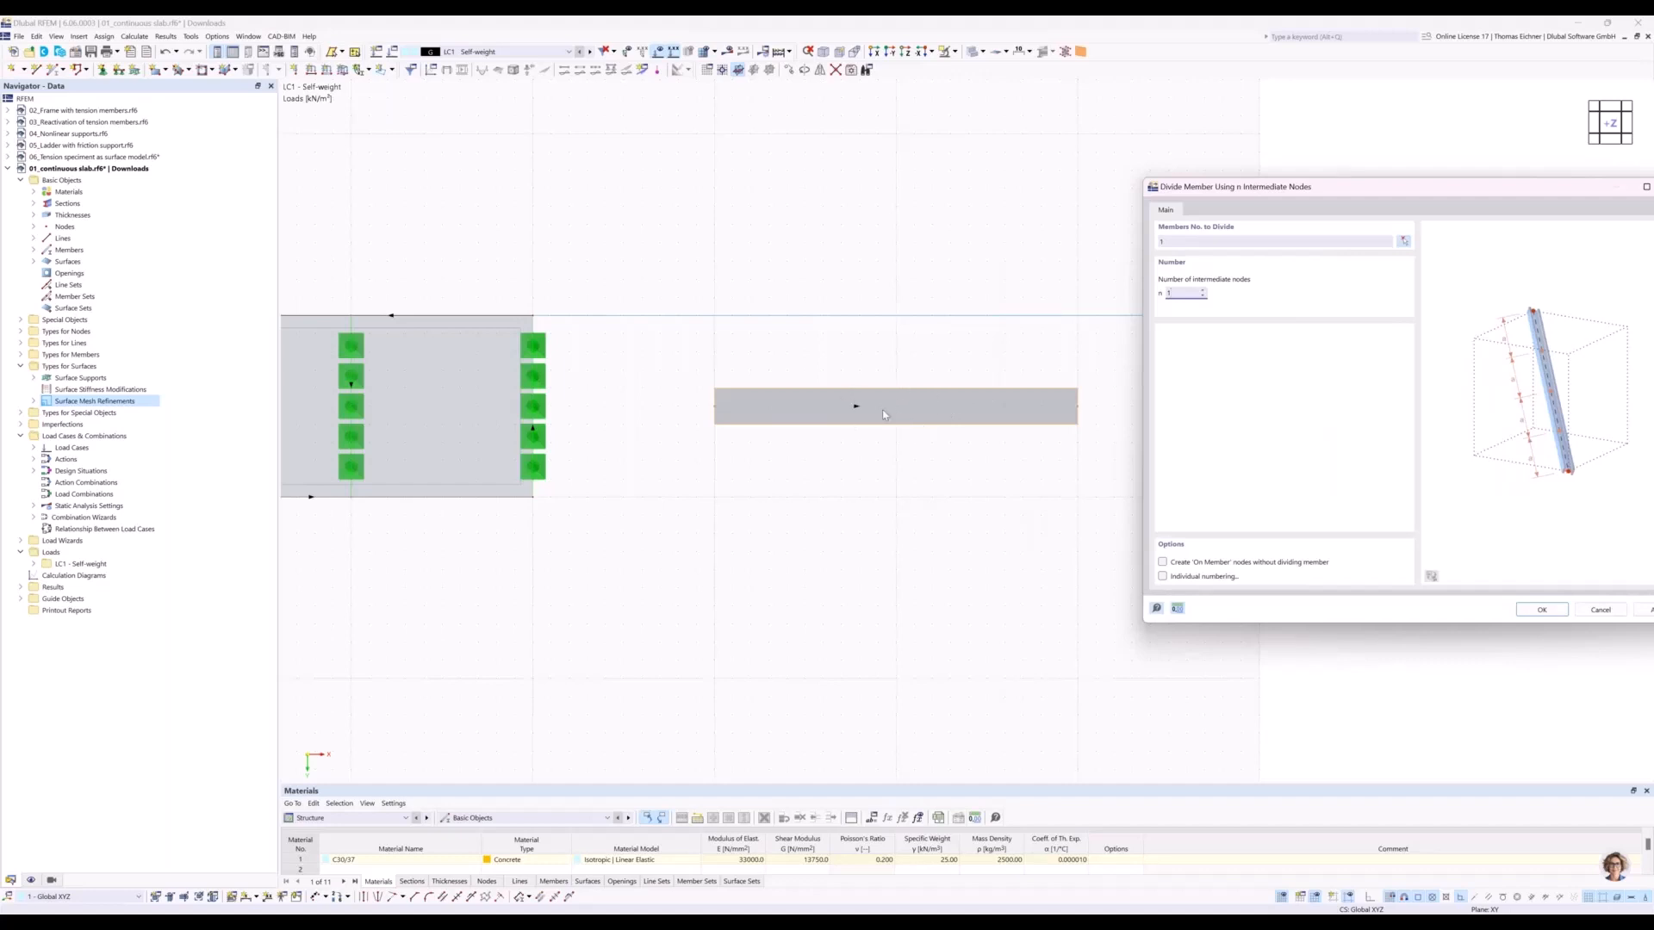
drag(1363, 193, 1328, 167)
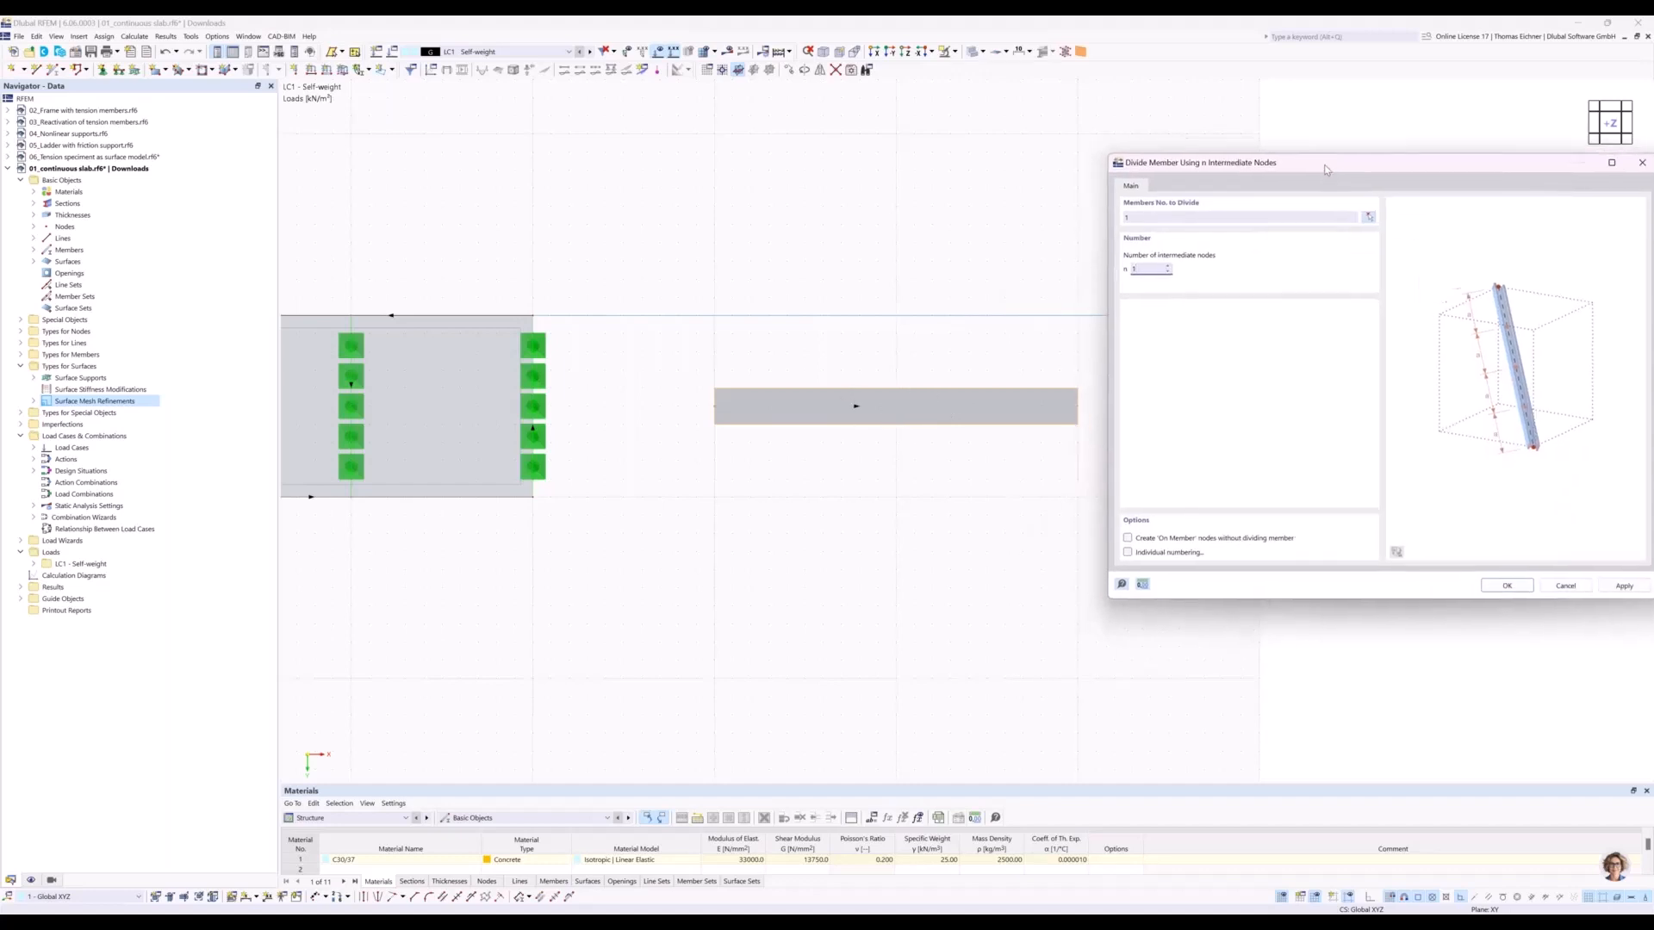
click(1128, 537)
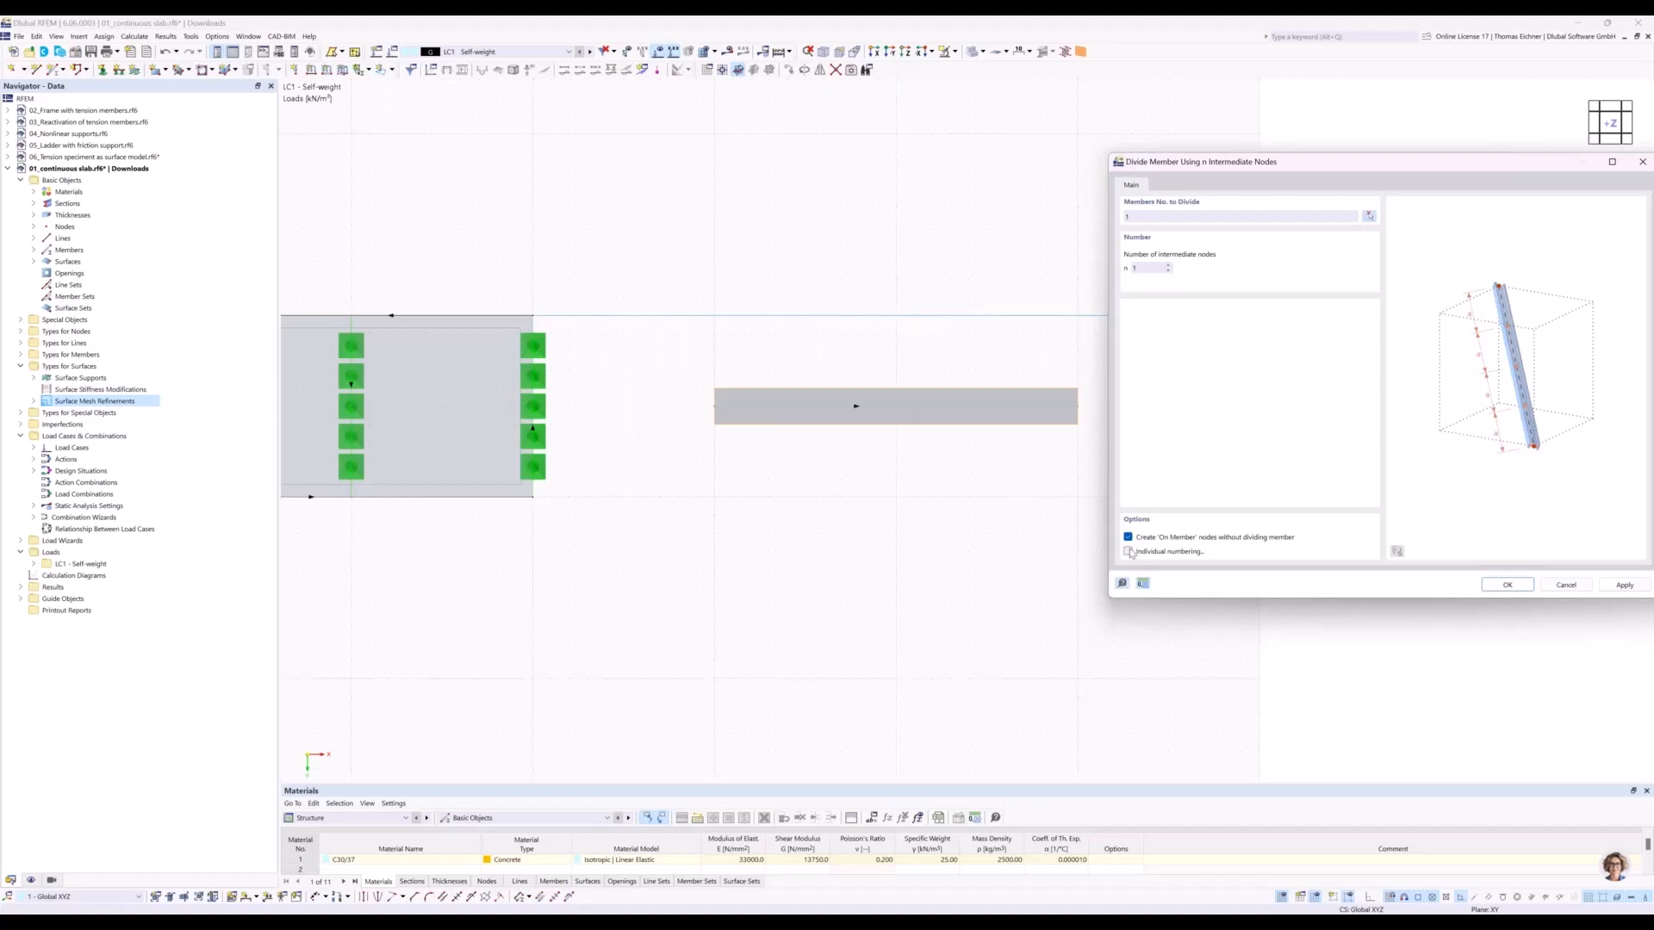
click(1507, 585)
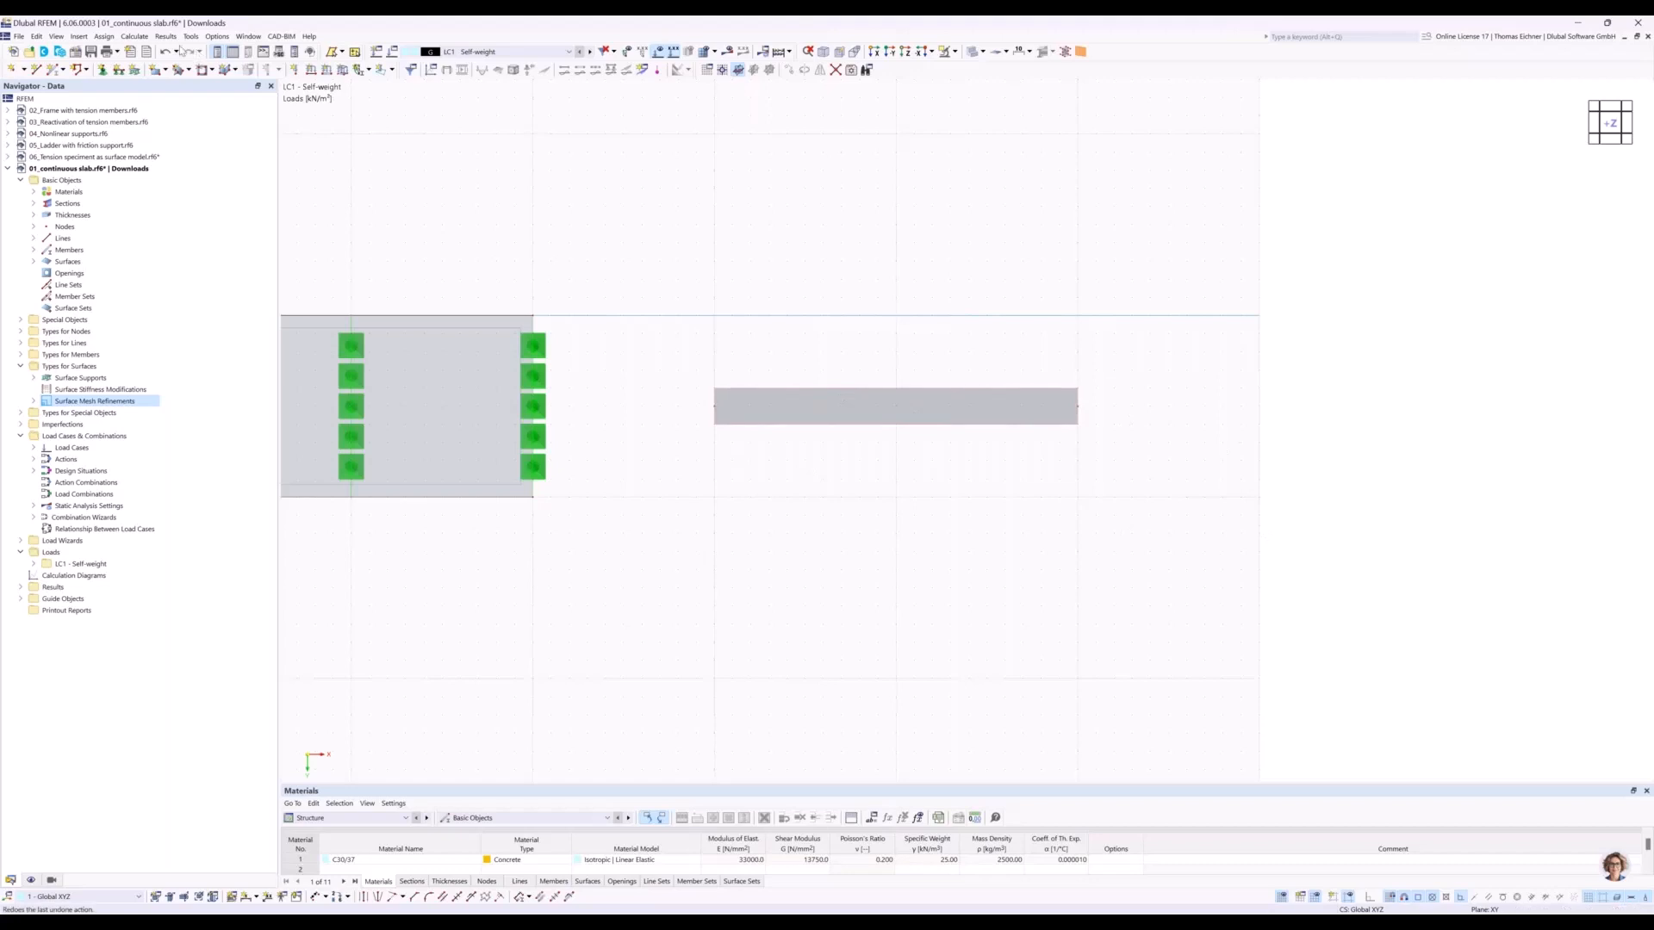
Open the nodal support assignment and restrain rotation φX in the Hinged support type.
click(102, 74)
drag(840, 322, 1344, 321)
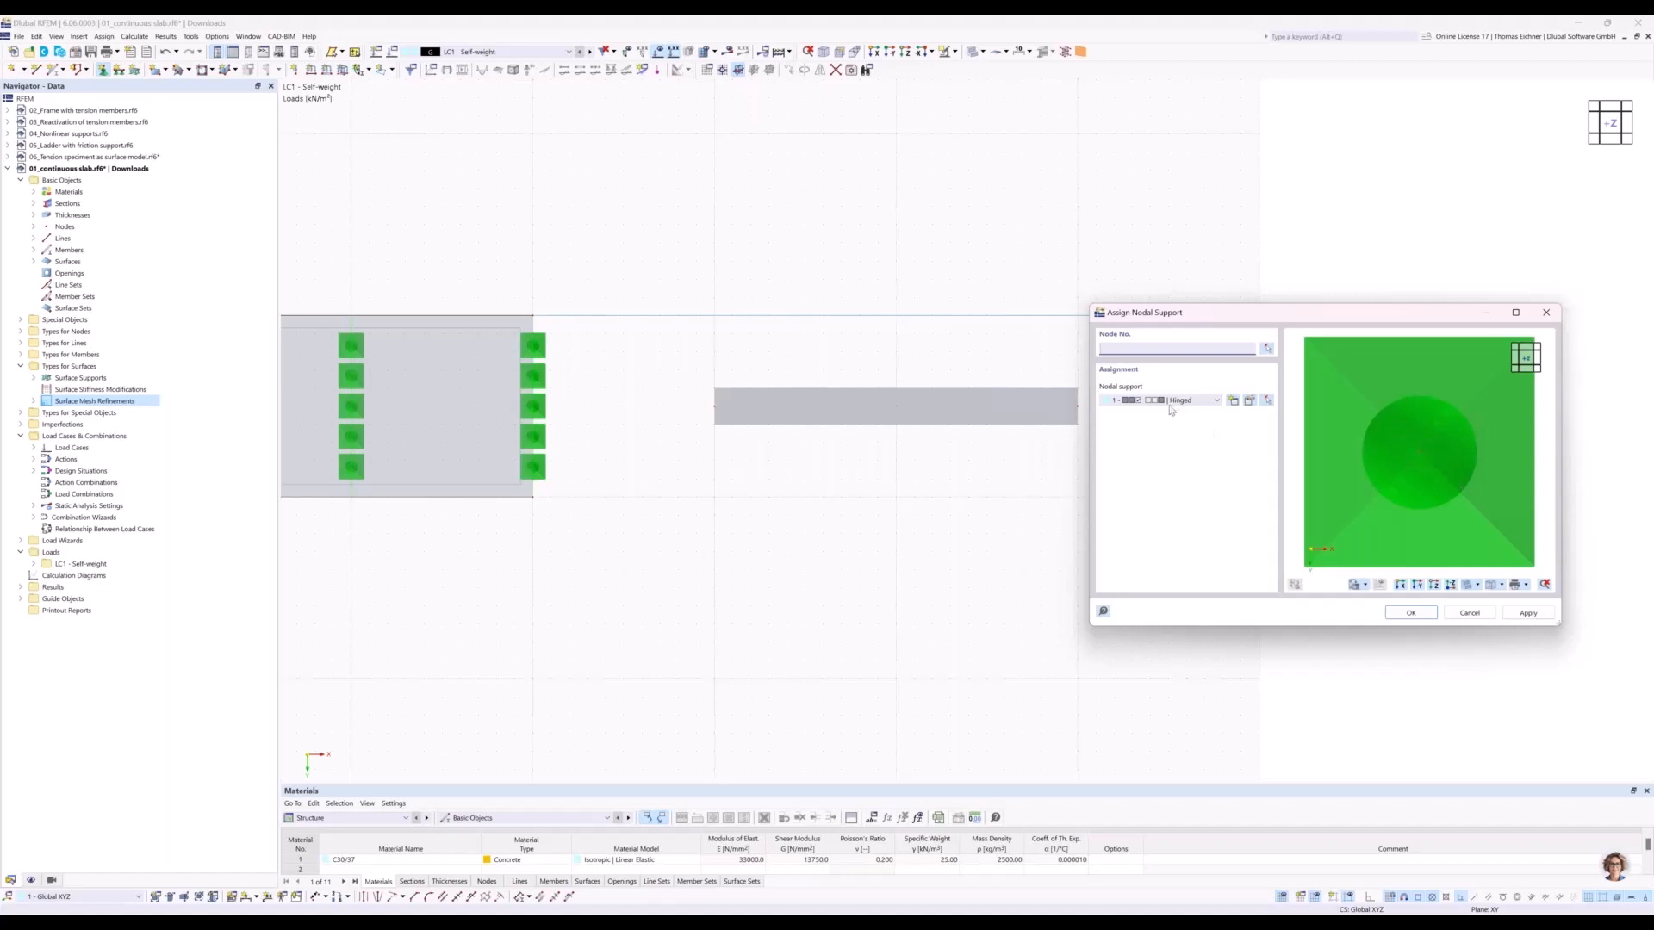
click(1248, 402)
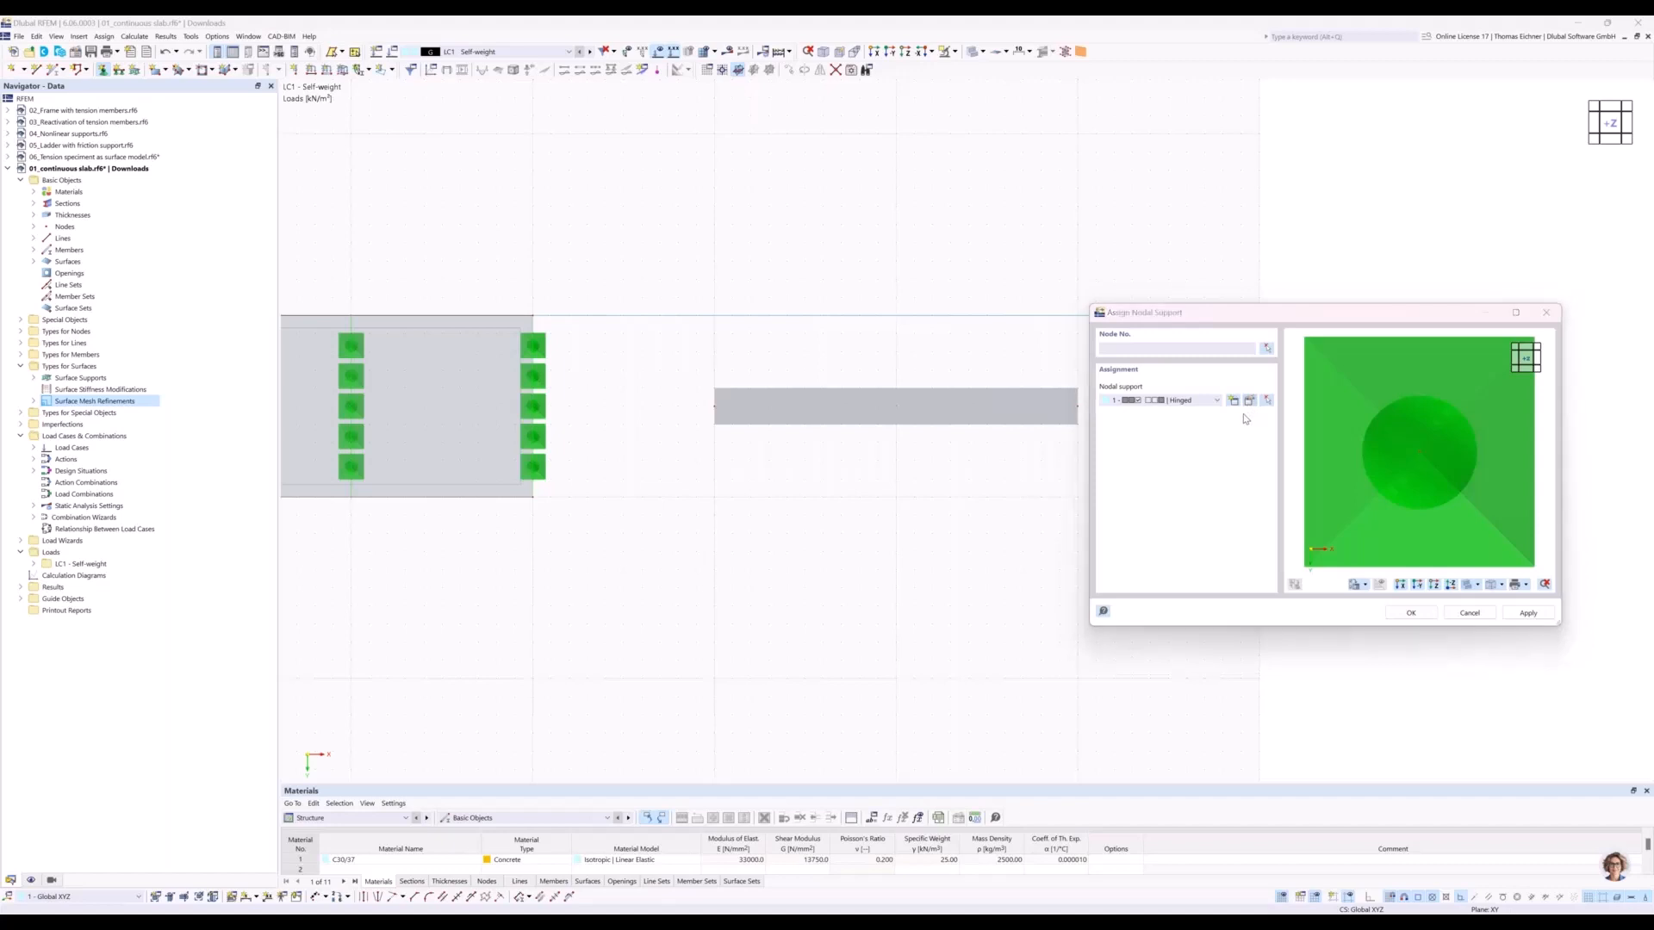
drag(890, 214, 1085, 194)
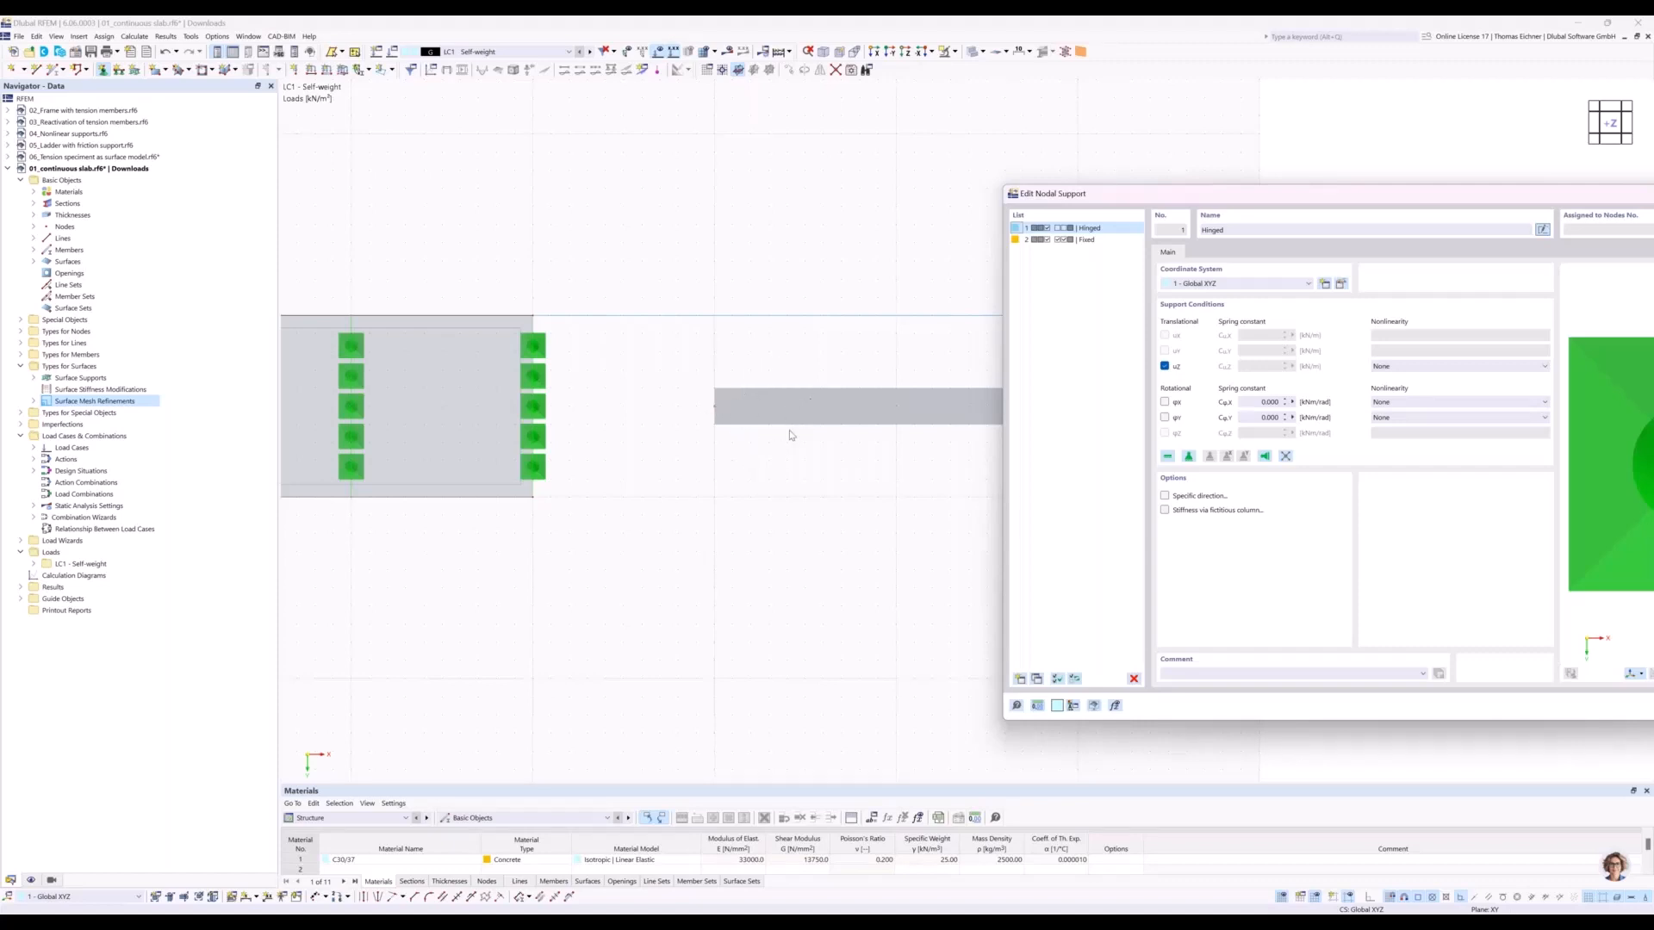
click(1165, 402)
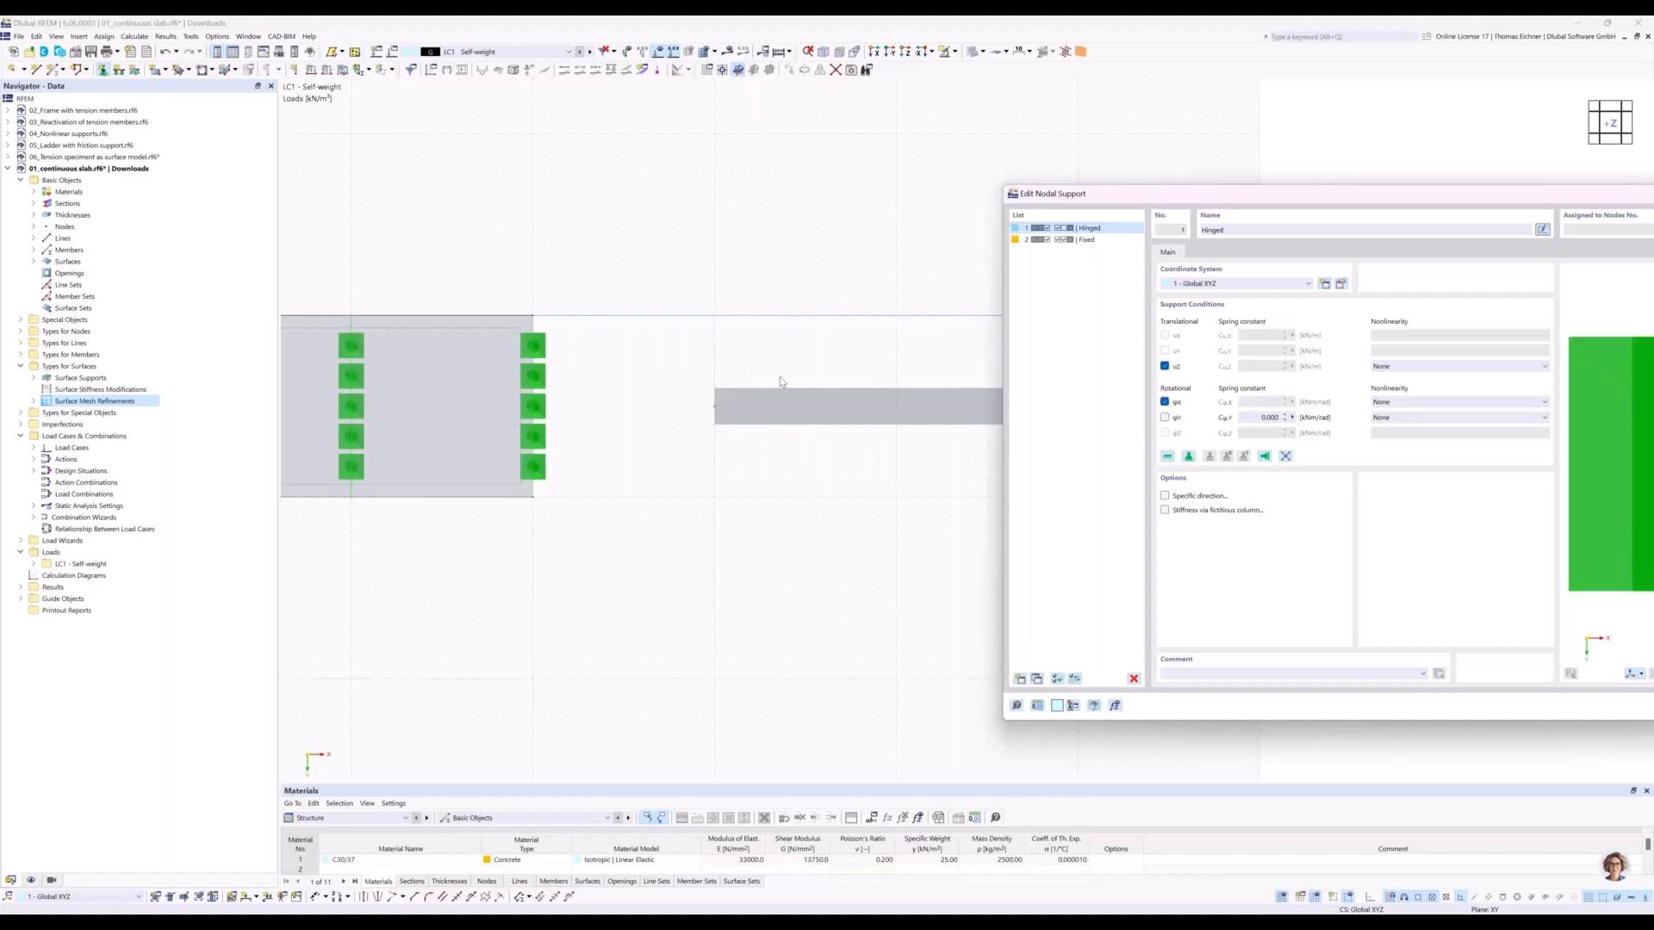
drag(1292, 195, 850, 181)
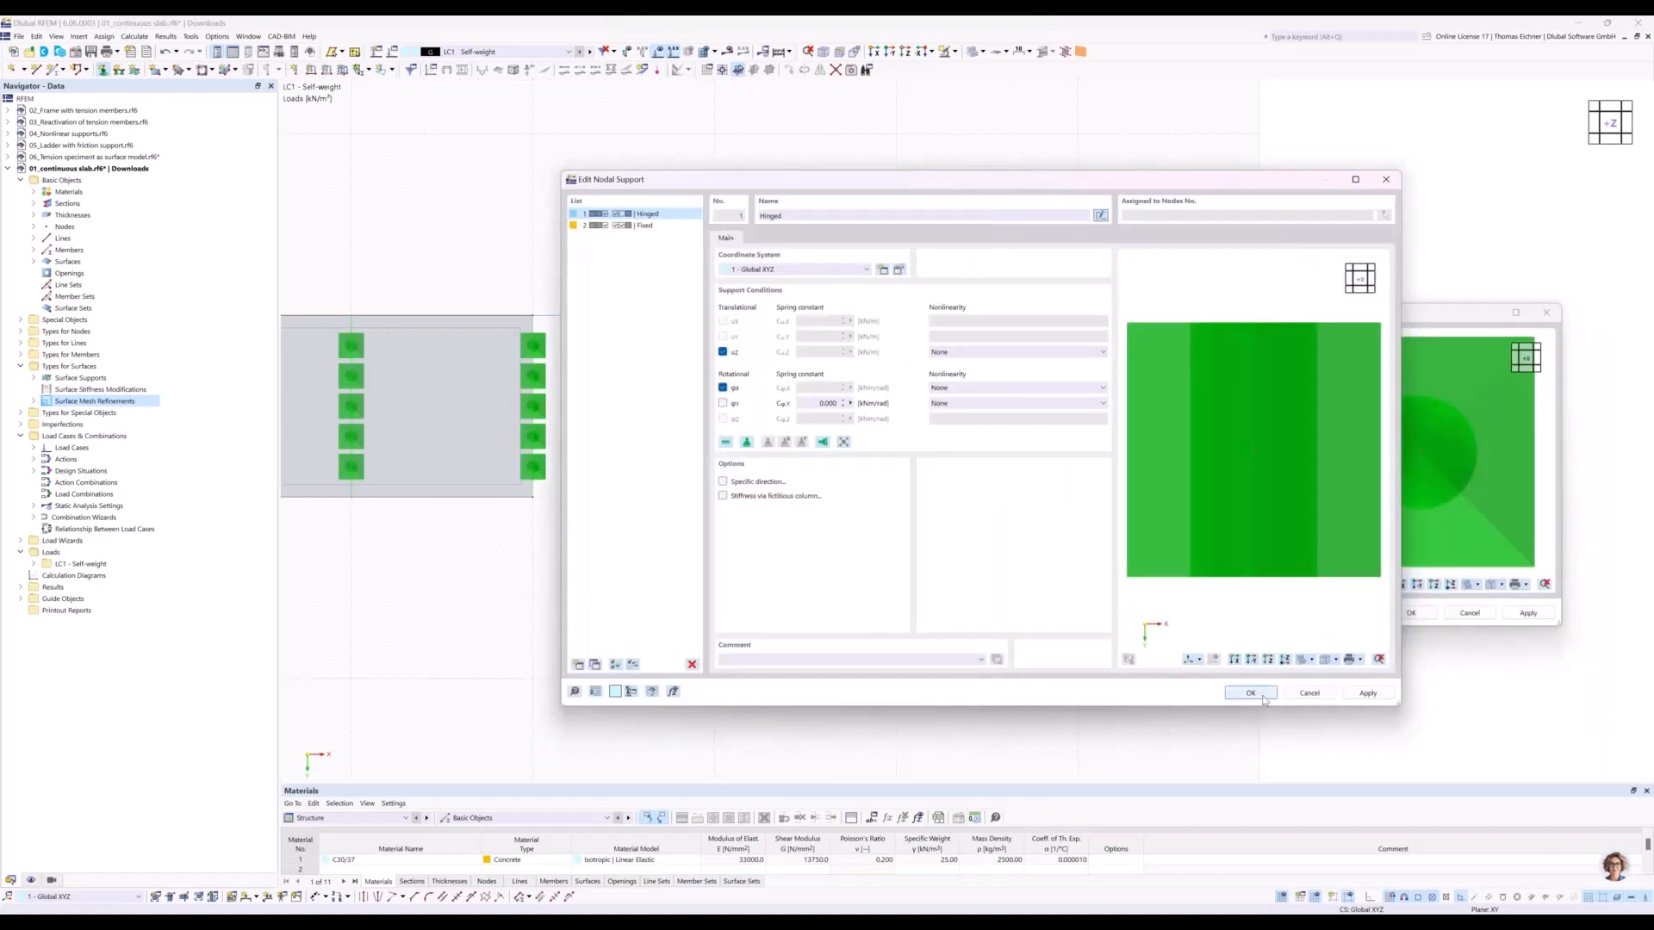
key(Return)
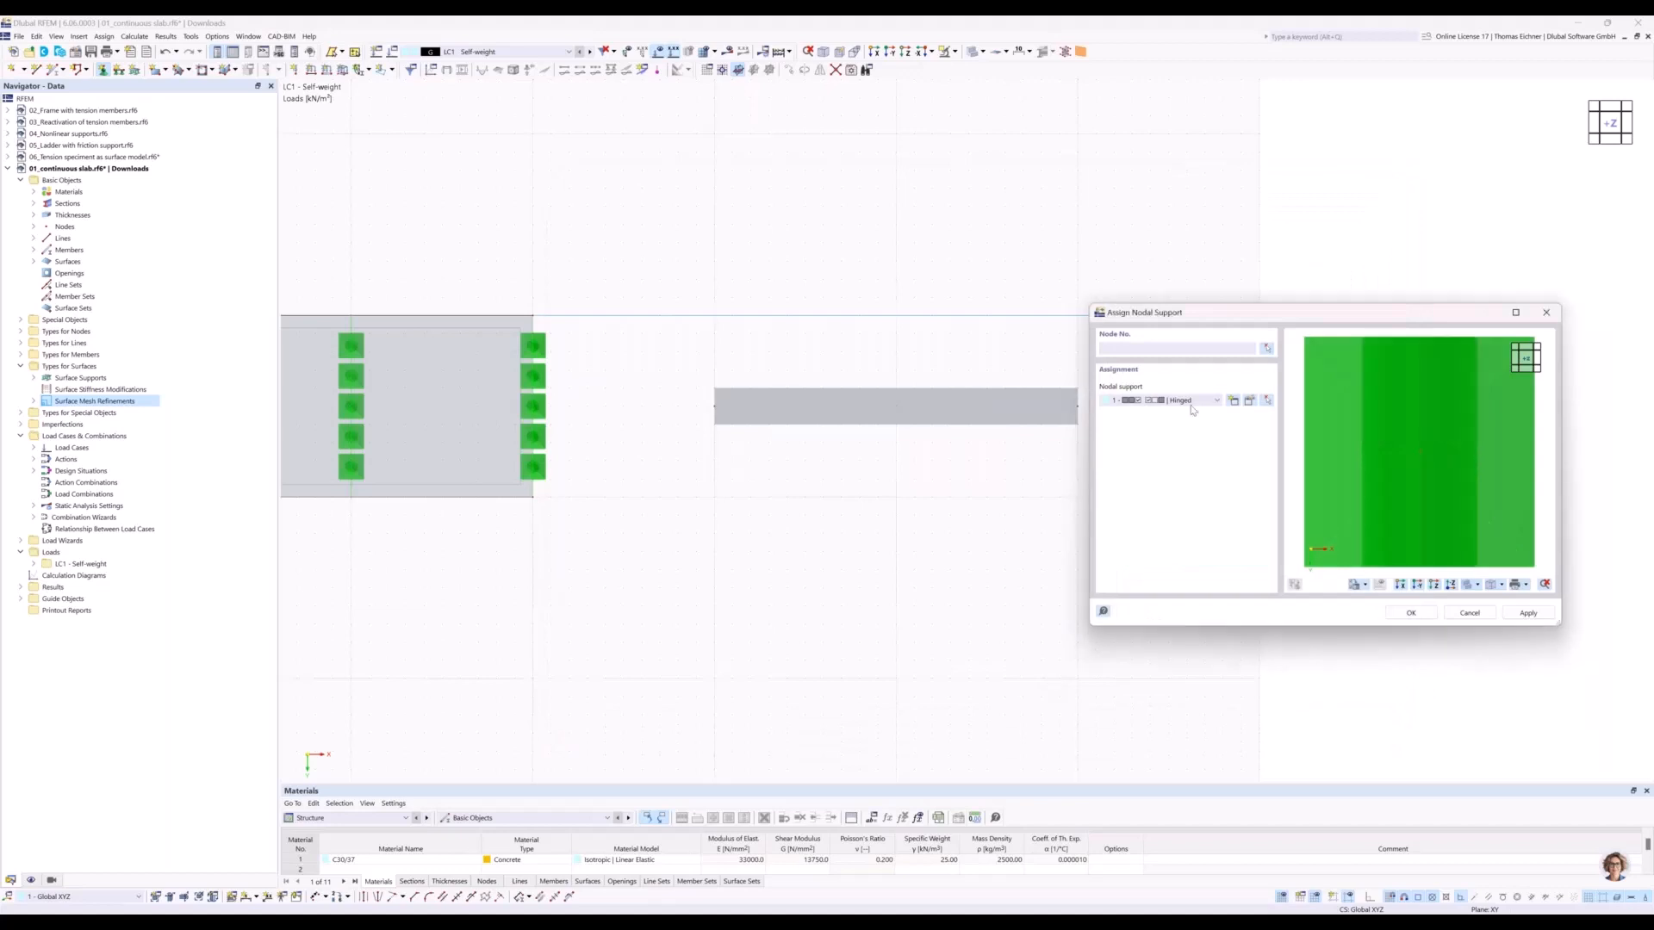
Assign the Hinged nodal support to the beam's two end nodes and its middle node.
drag(1195, 313, 948, 488)
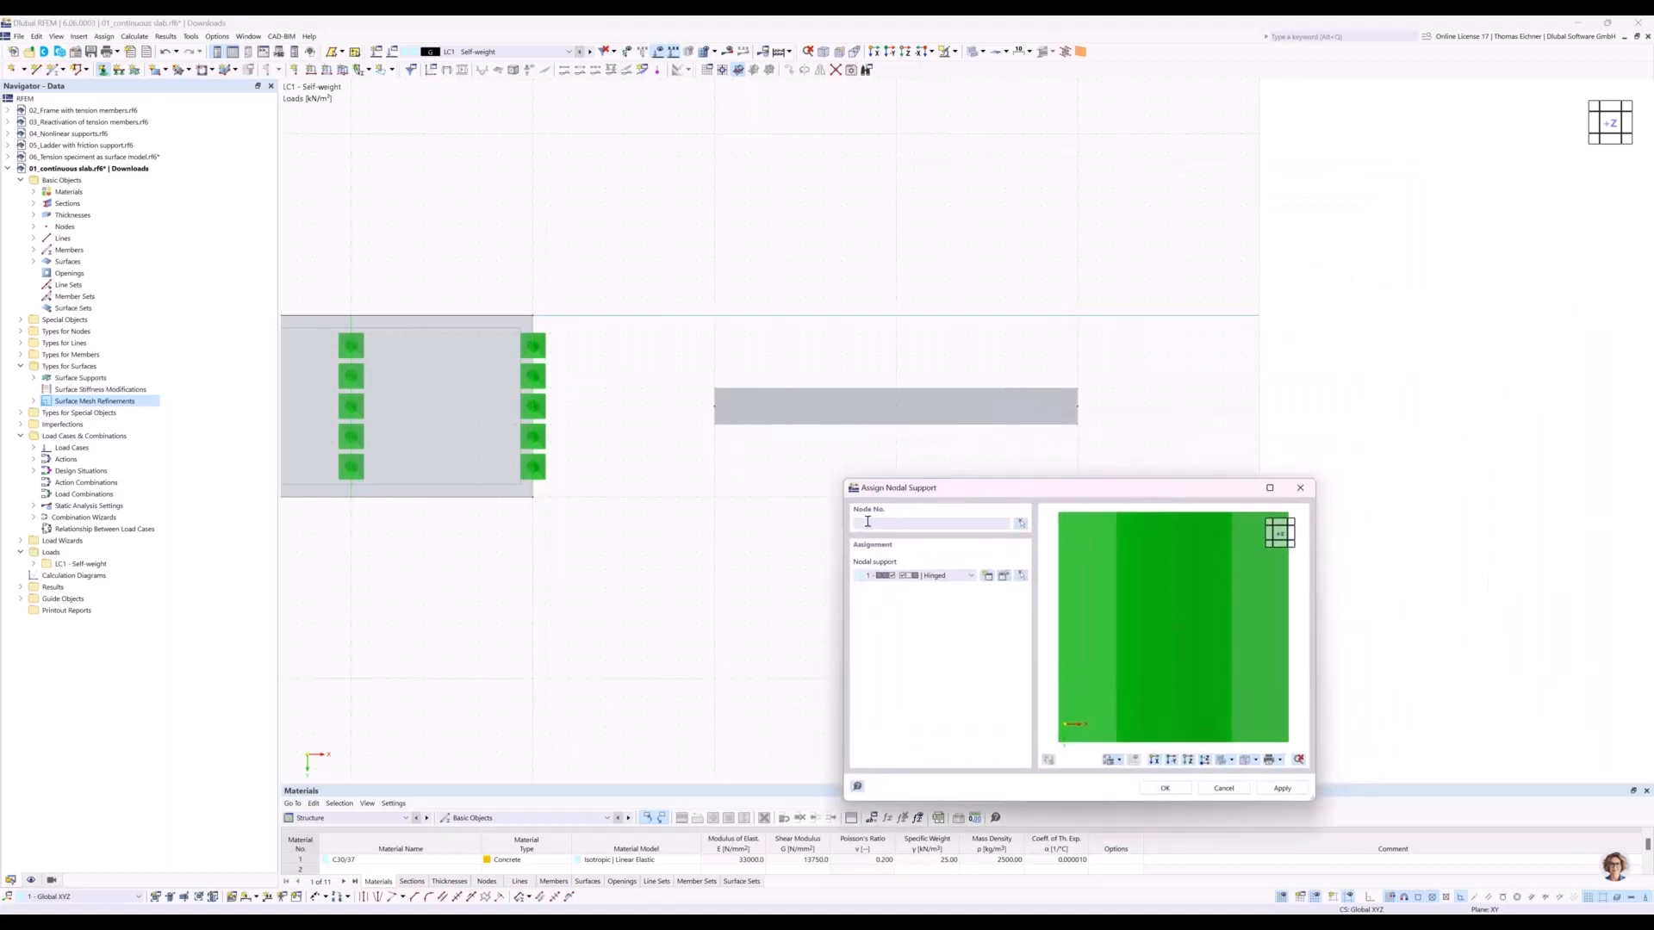
click(879, 521)
click(1021, 528)
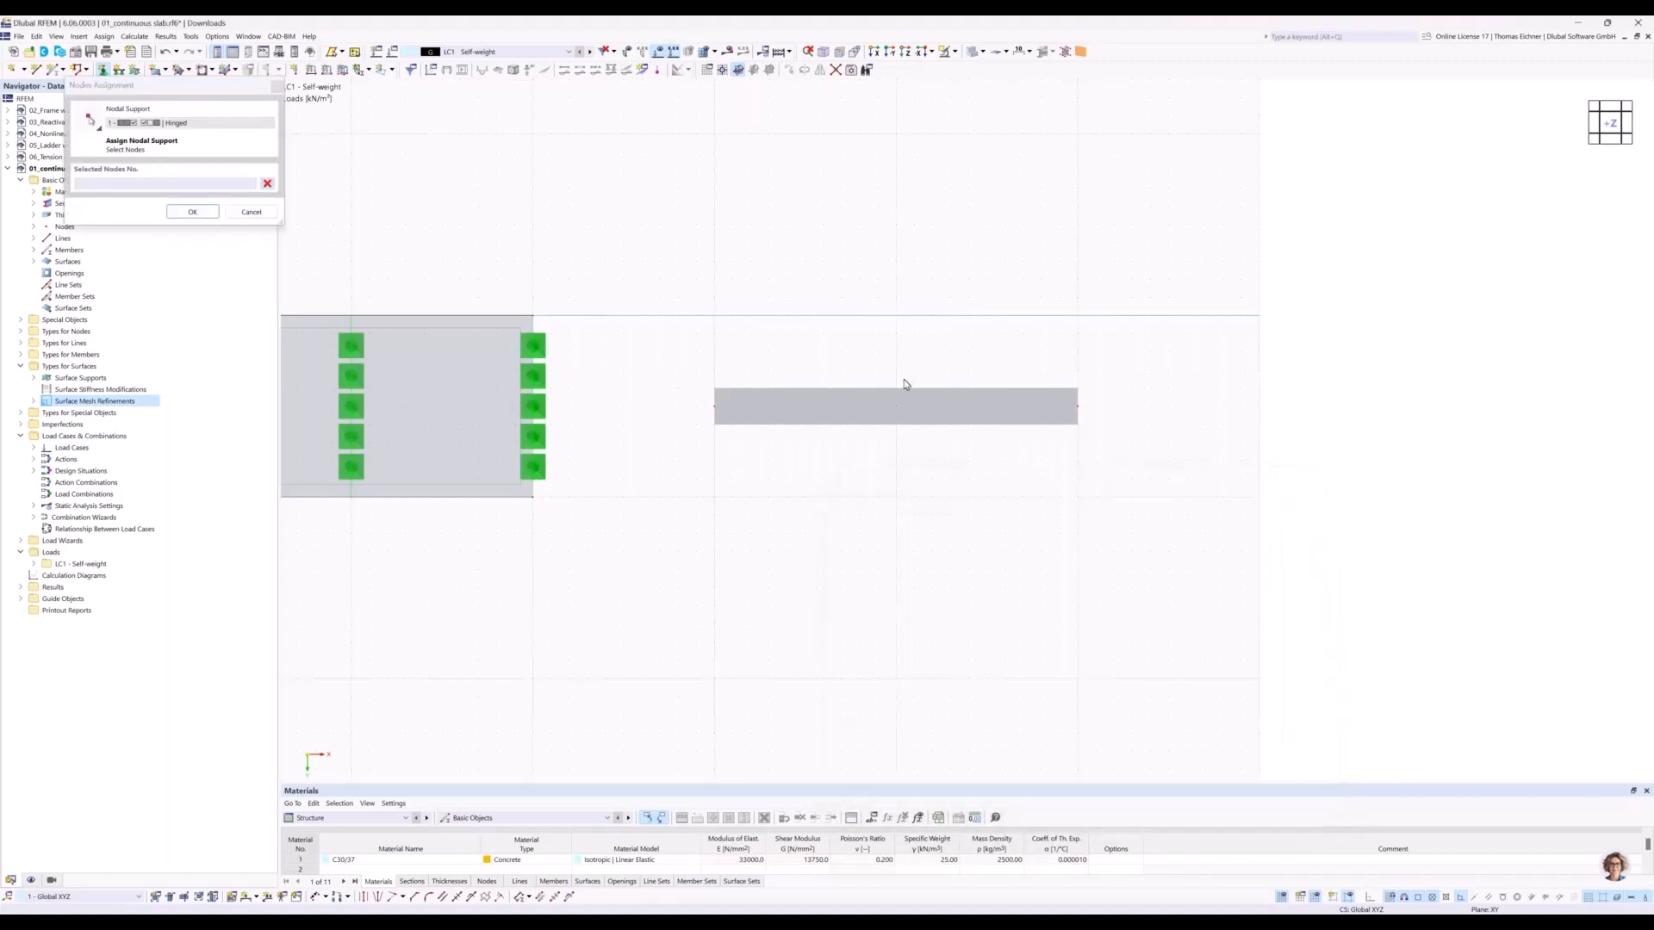
drag(1197, 308, 1146, 292)
click(207, 217)
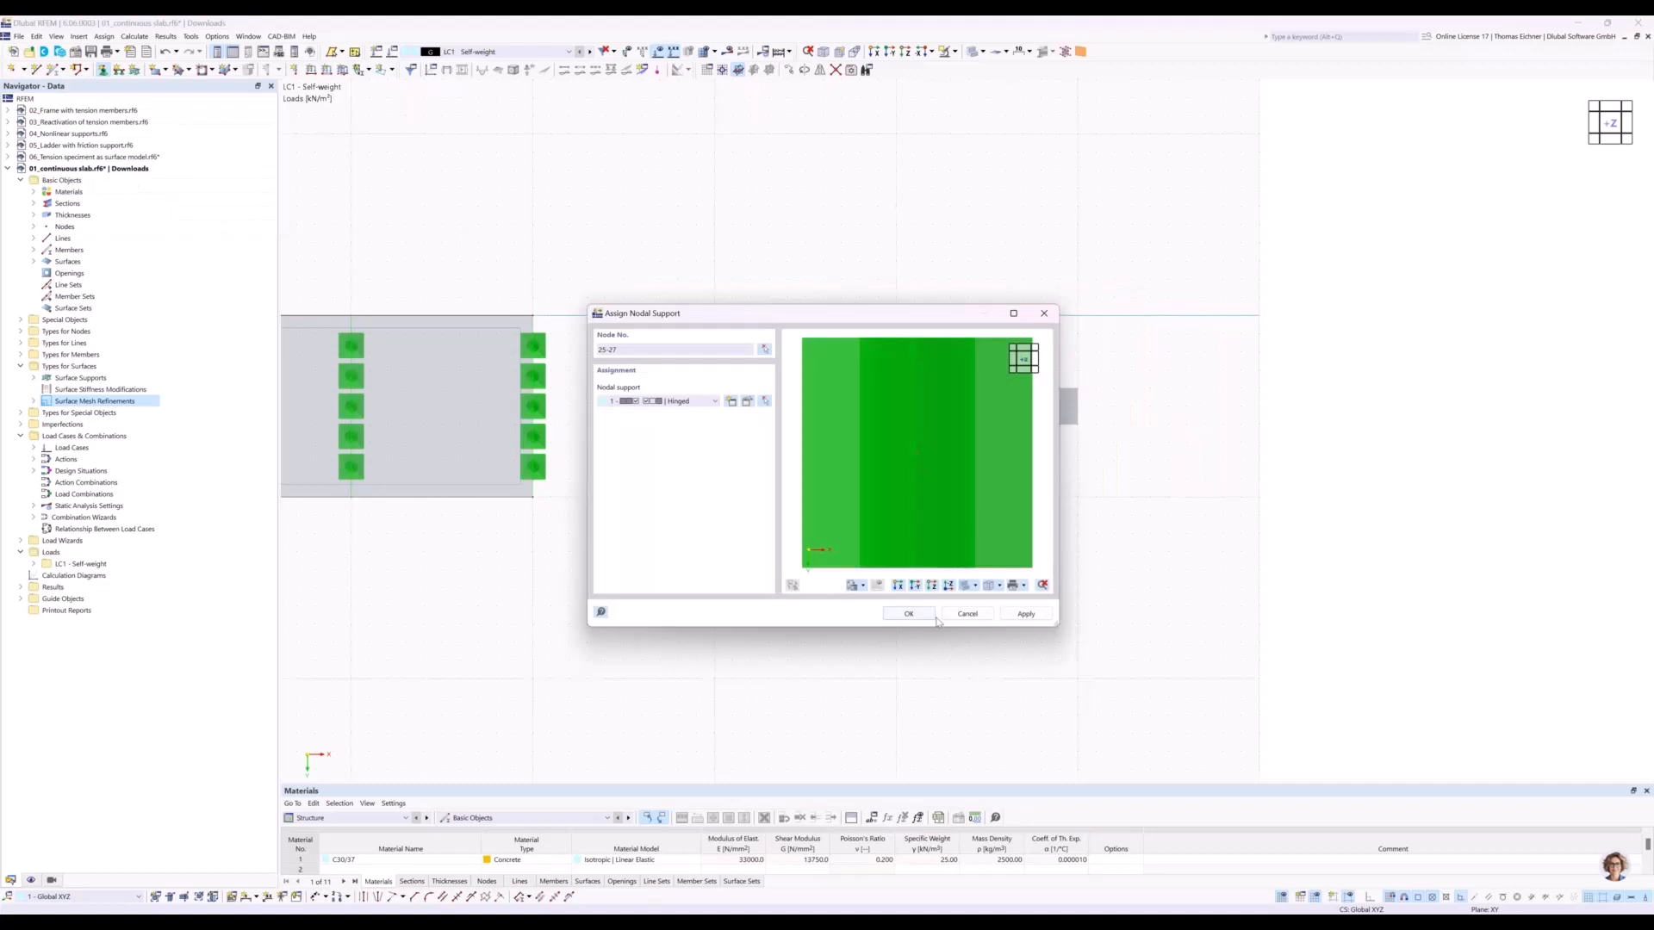
click(908, 613)
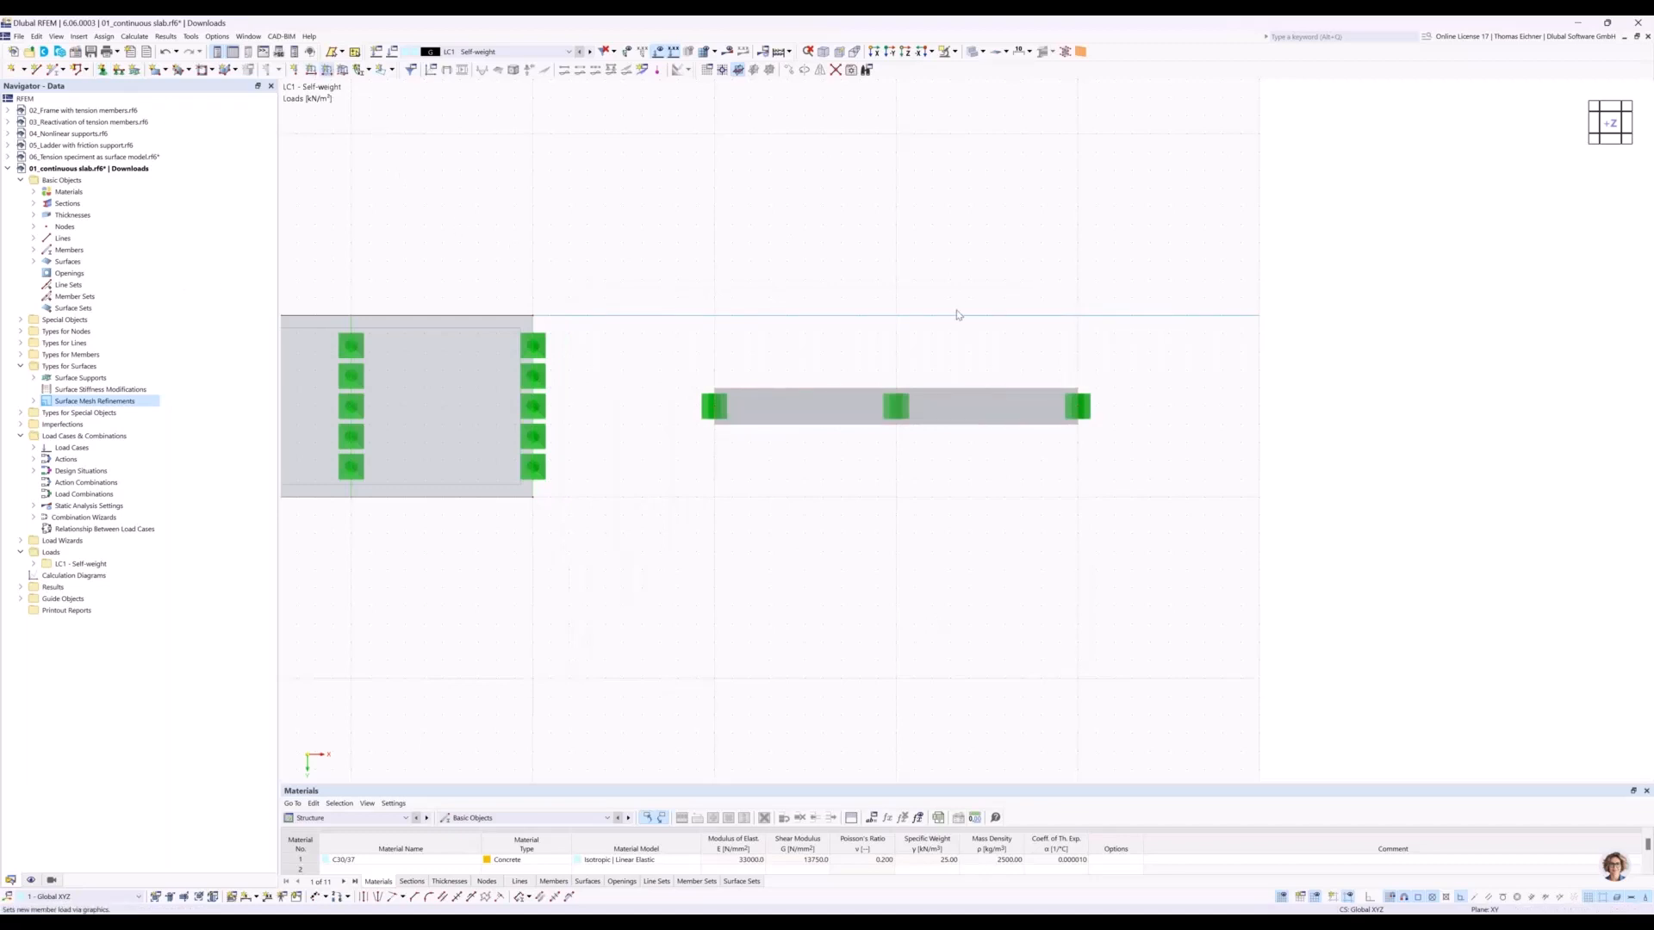
Apply a uniform force of 10 kN/m in the global Z direction to the beam member in LC1 - Self-weight.
drag(896, 243, 1050, 300)
drag(853, 405, 983, 421)
text(1)
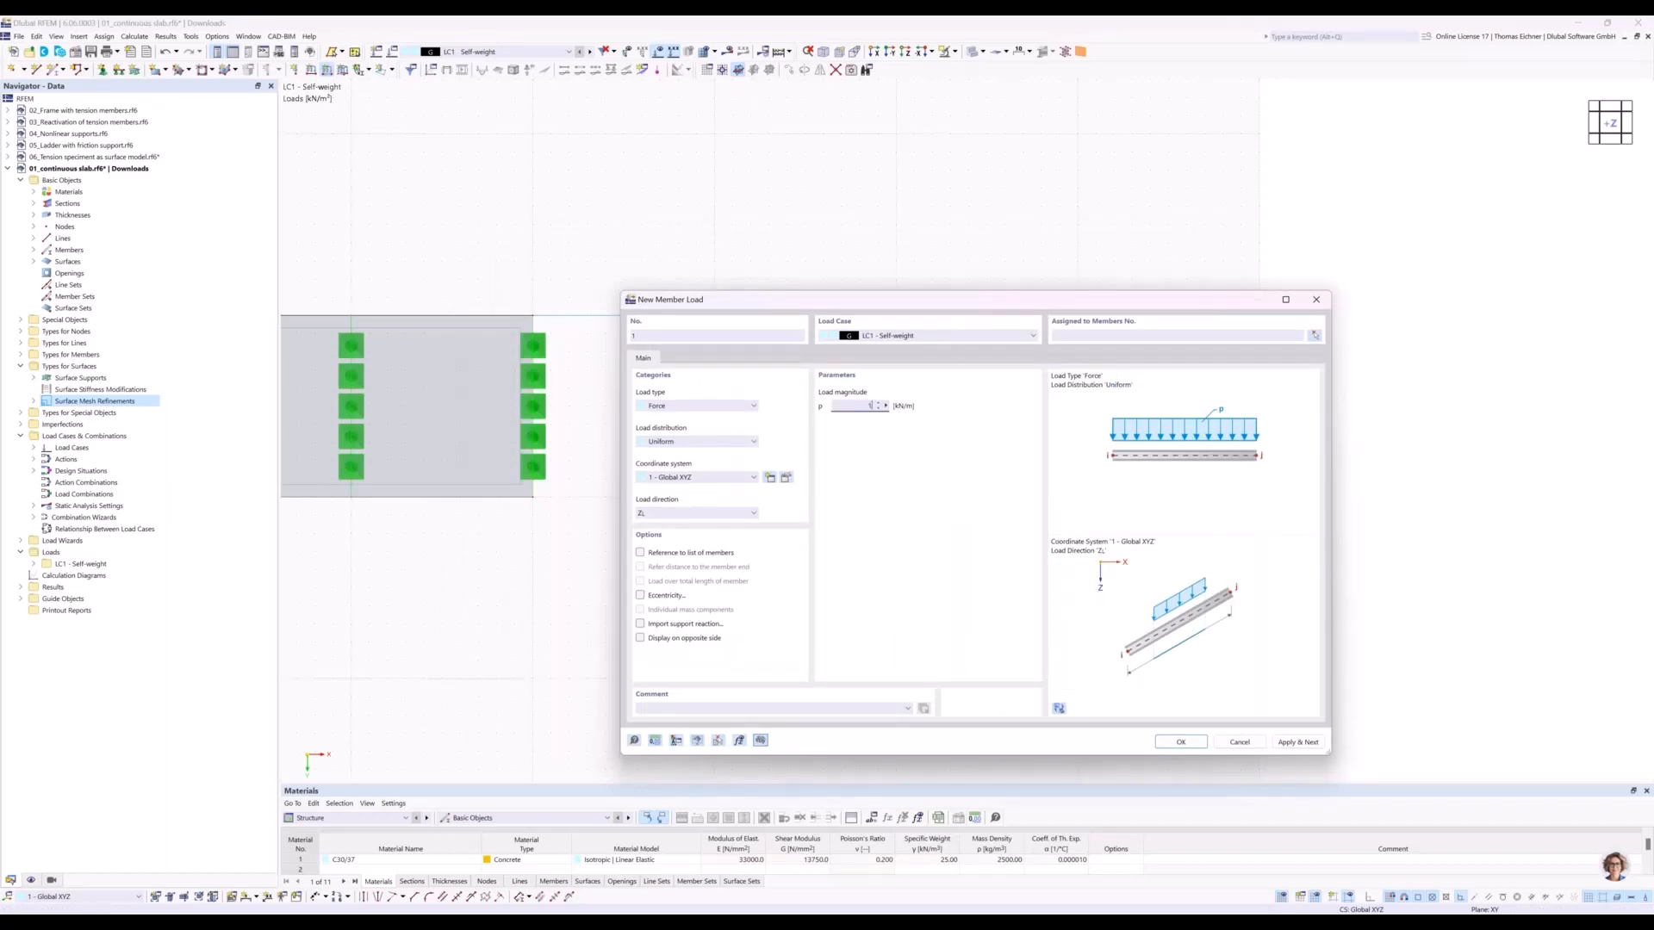
text(0)
click(1197, 742)
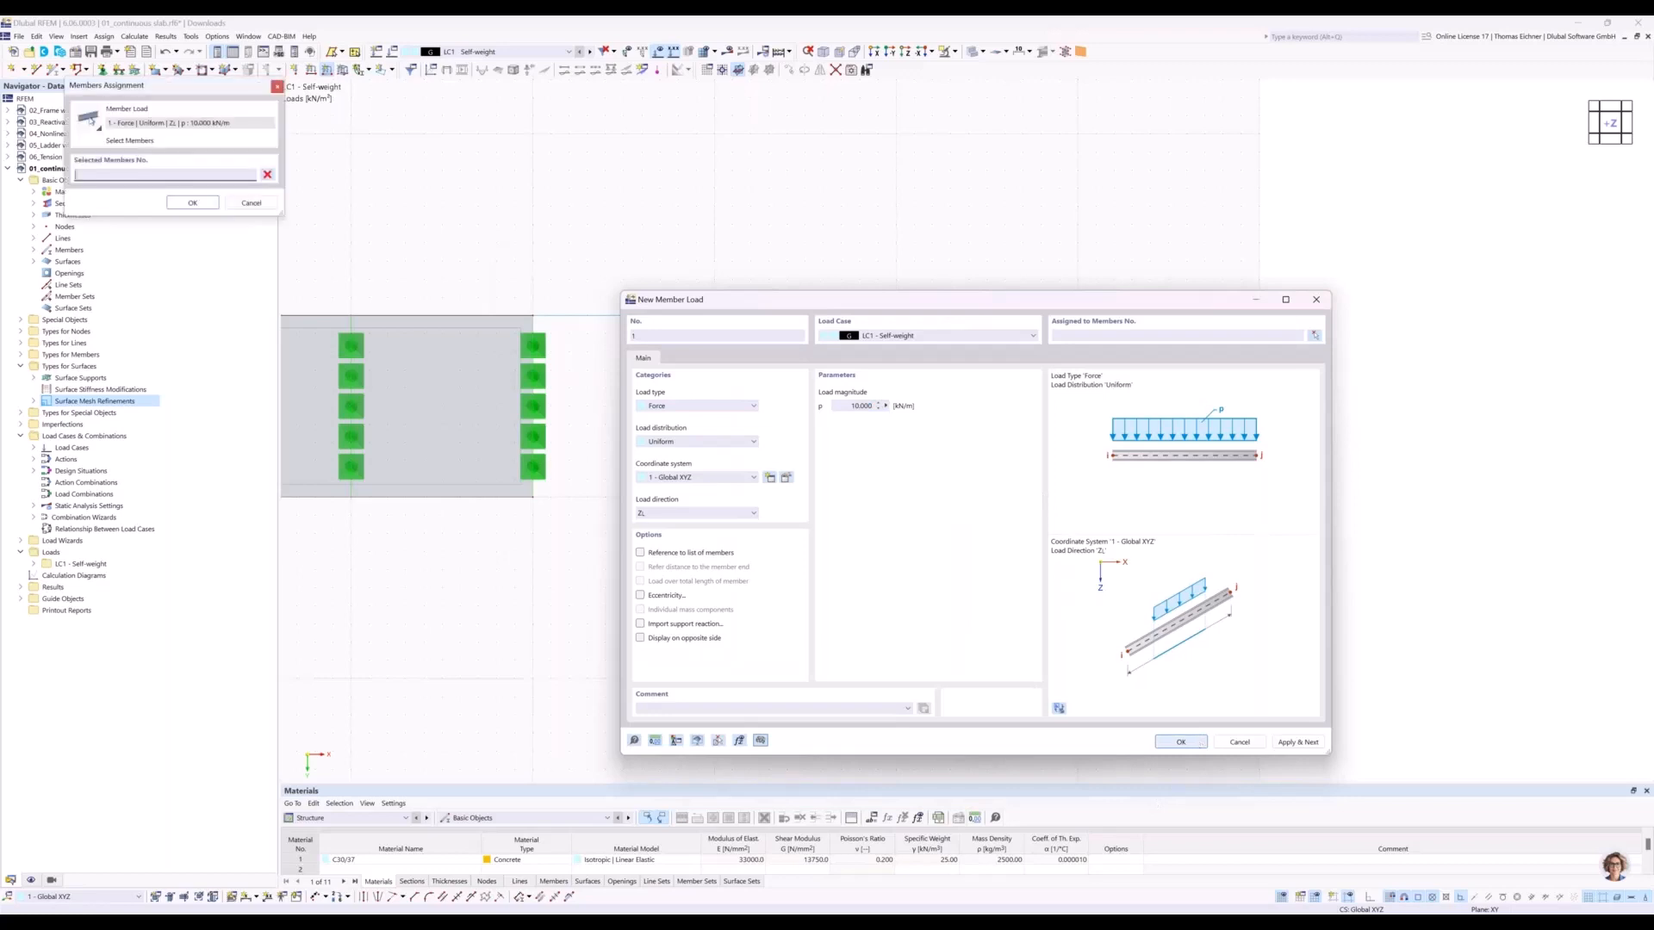
click(999, 403)
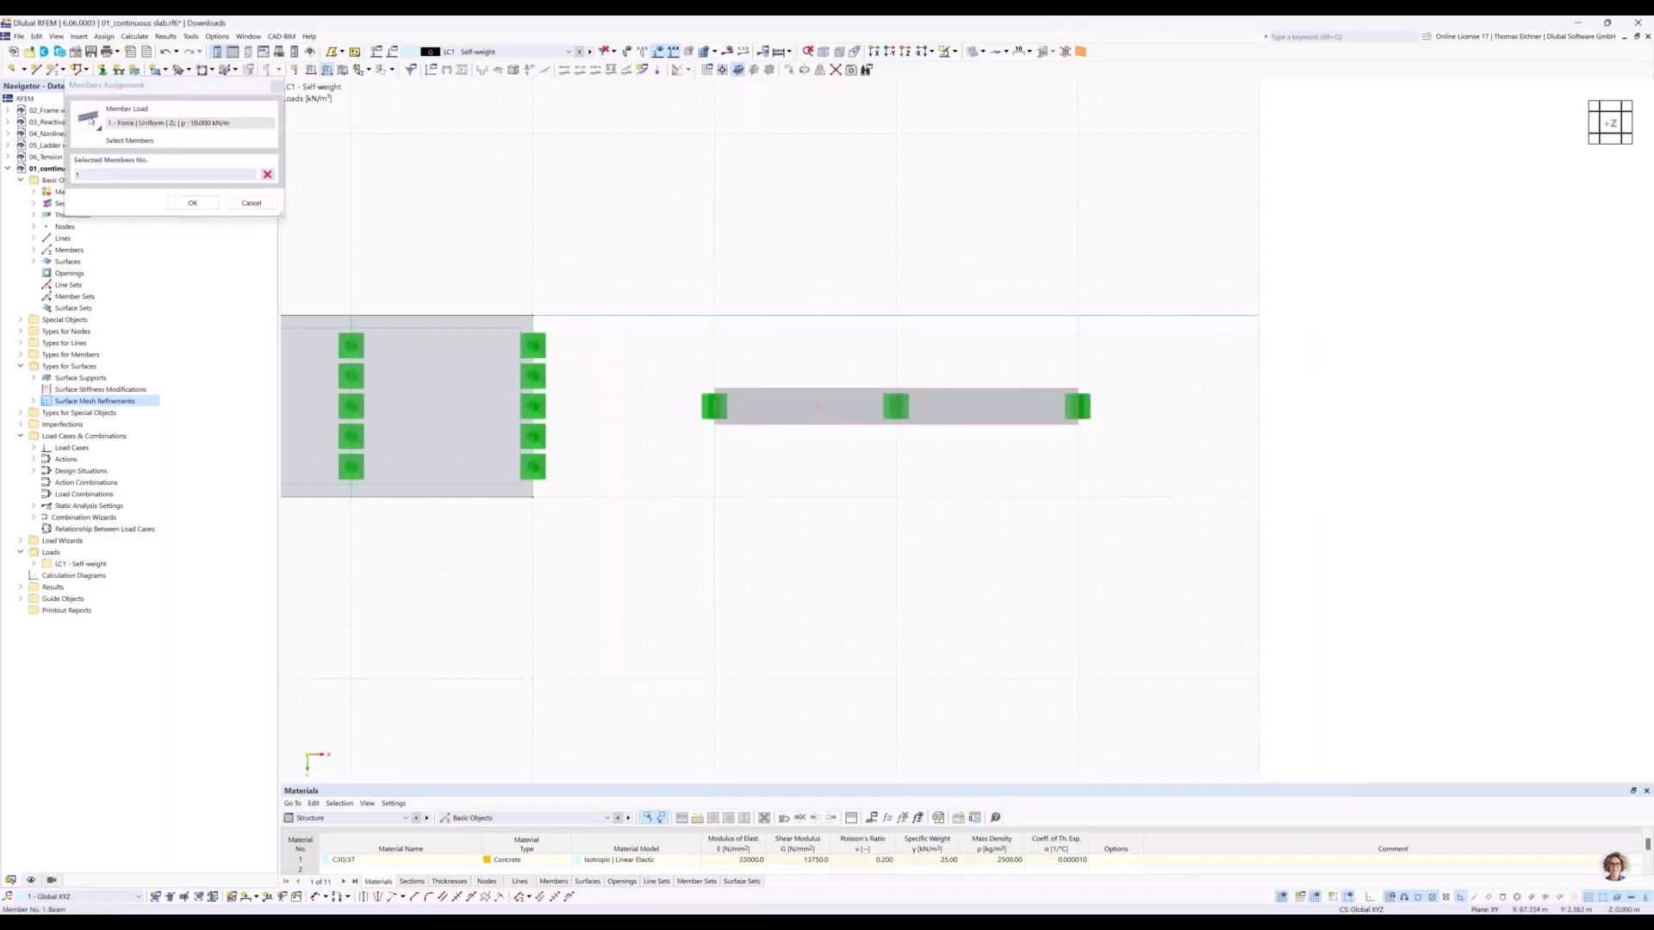
click(193, 204)
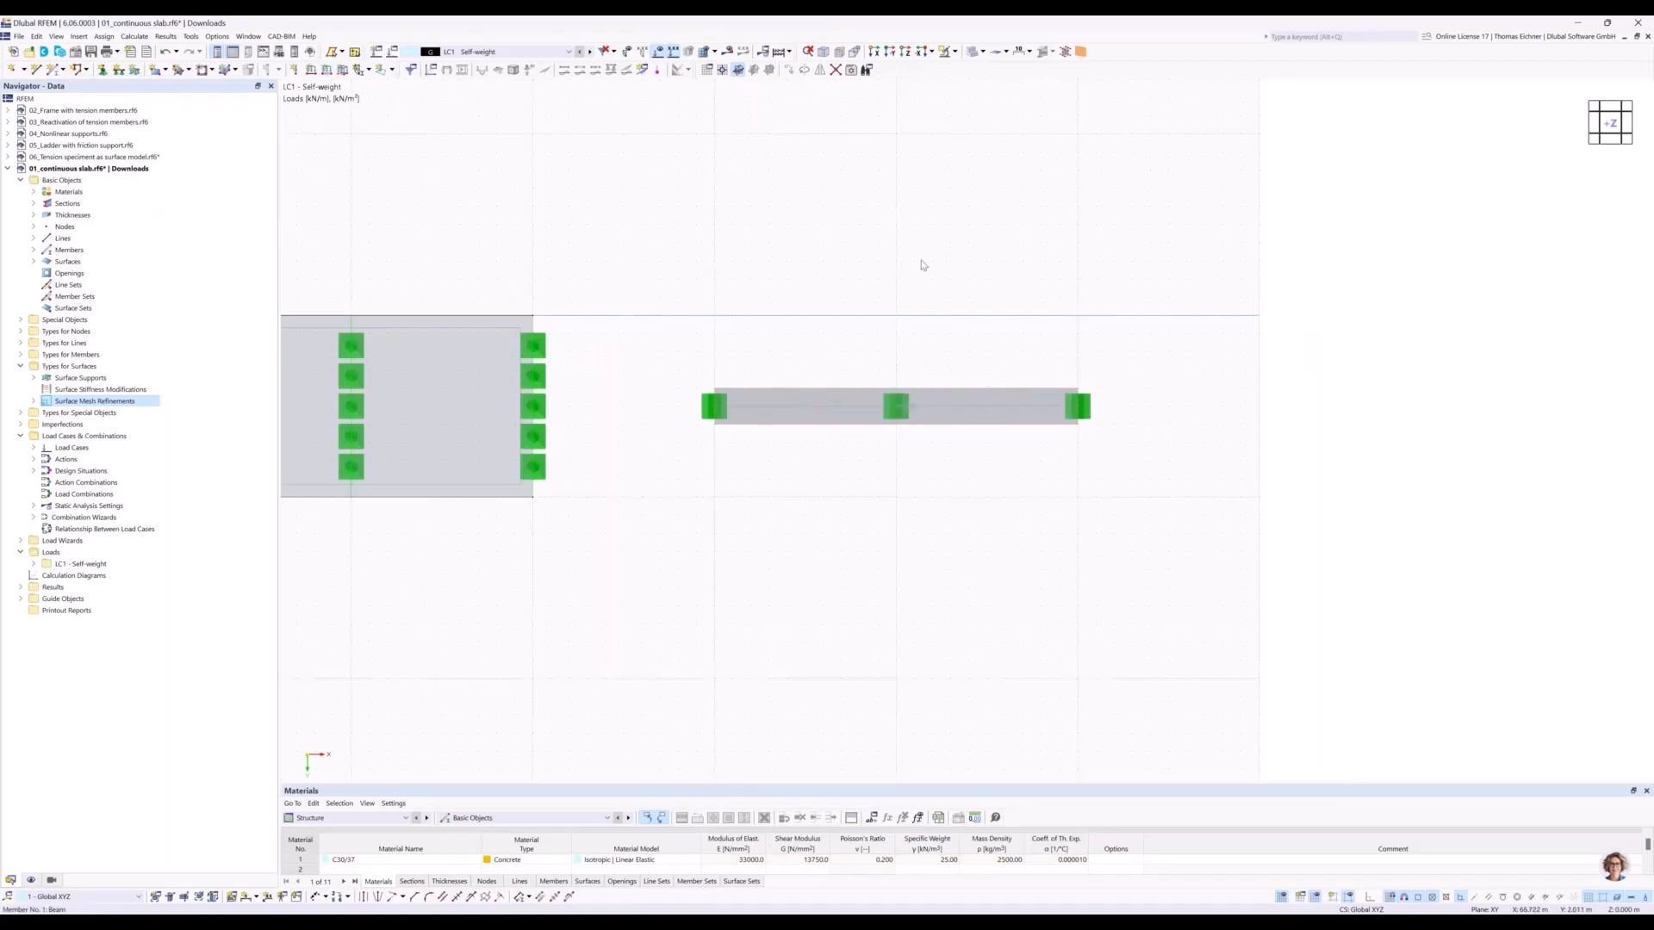
ctrl+middle_drag(902, 406, 1001, 174)
middle_drag(783, 384, 790, 419)
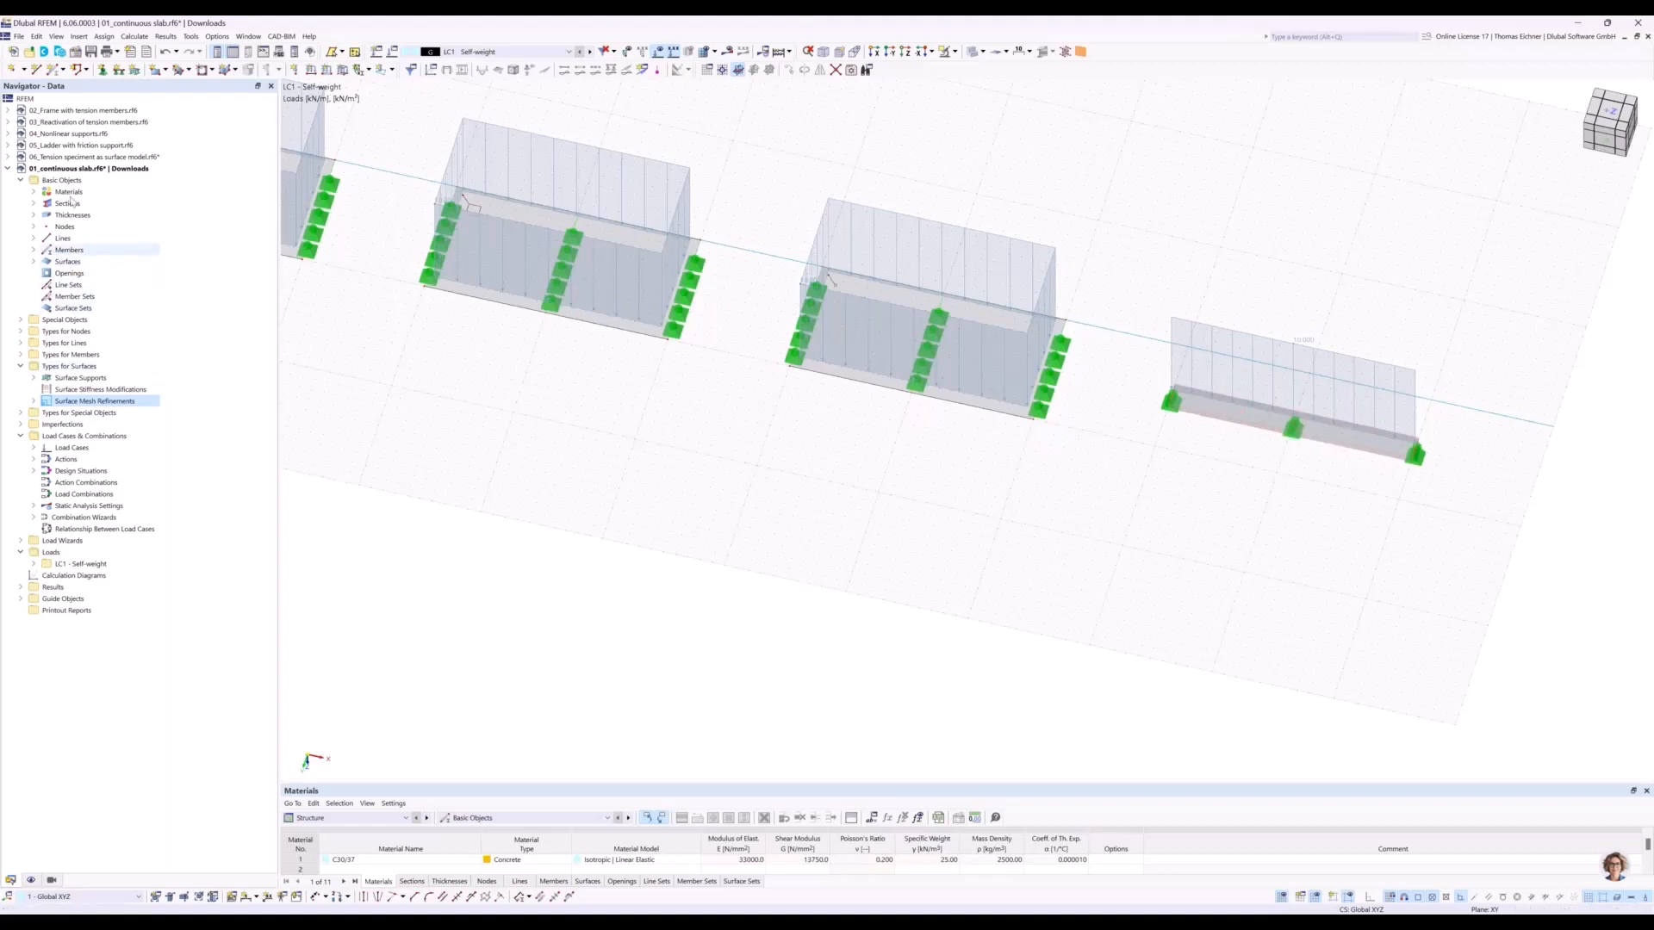
Make the C30/37 concrete a user-defined material and set its Poisson's ratio to 0.
click(34, 191)
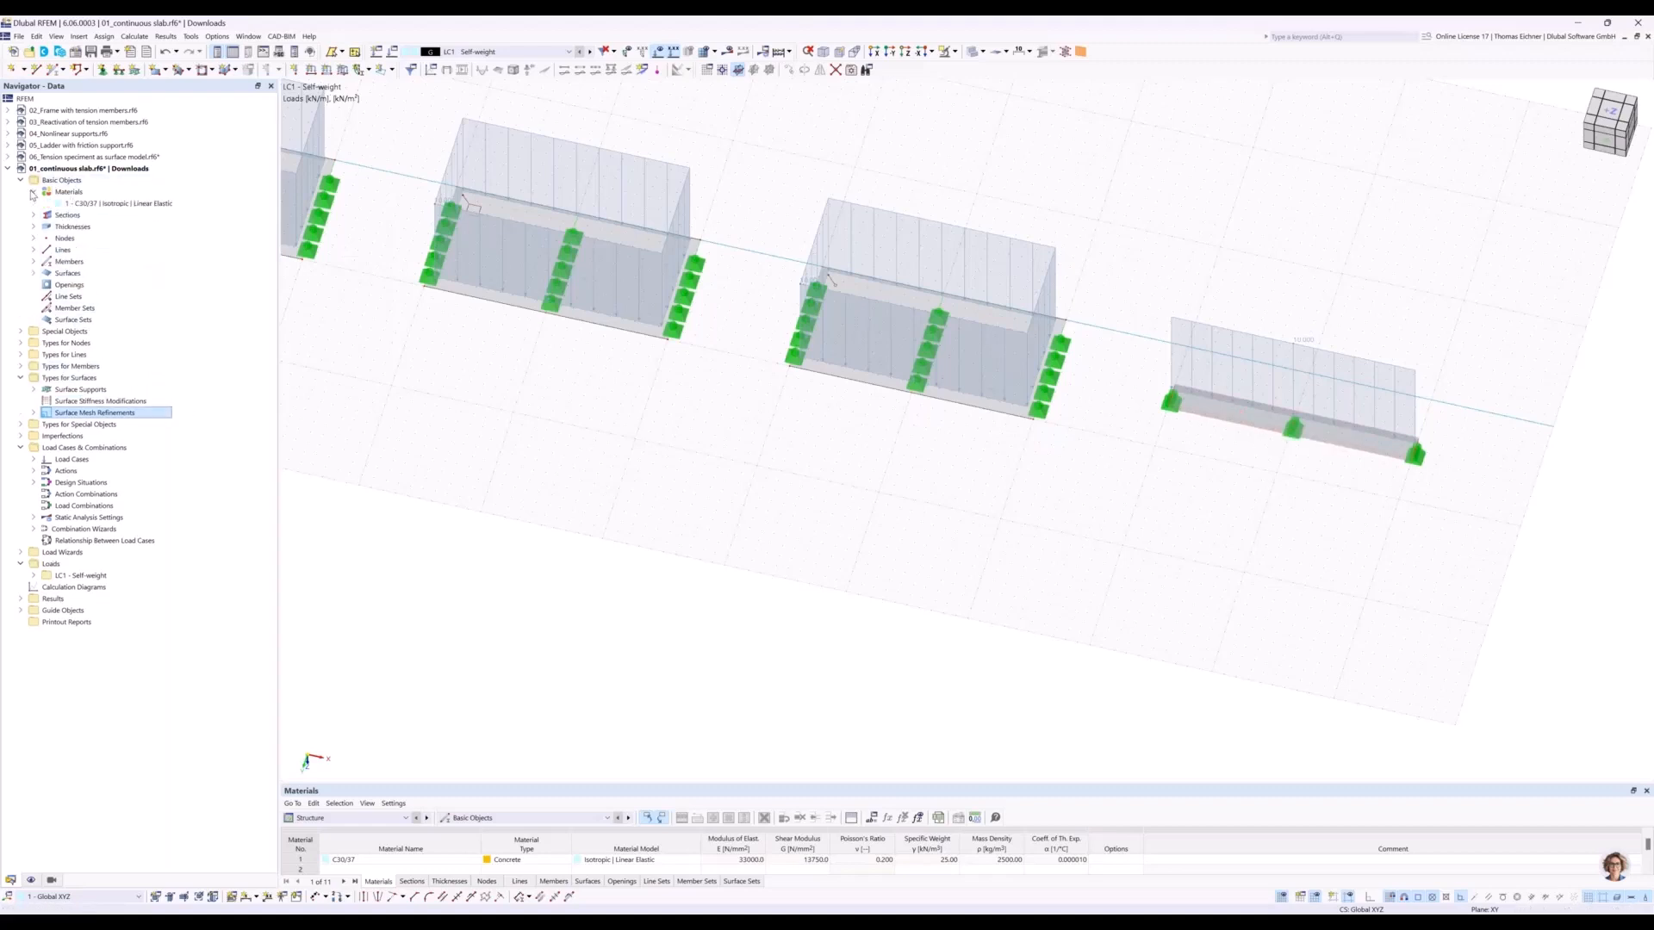
double_click(95, 204)
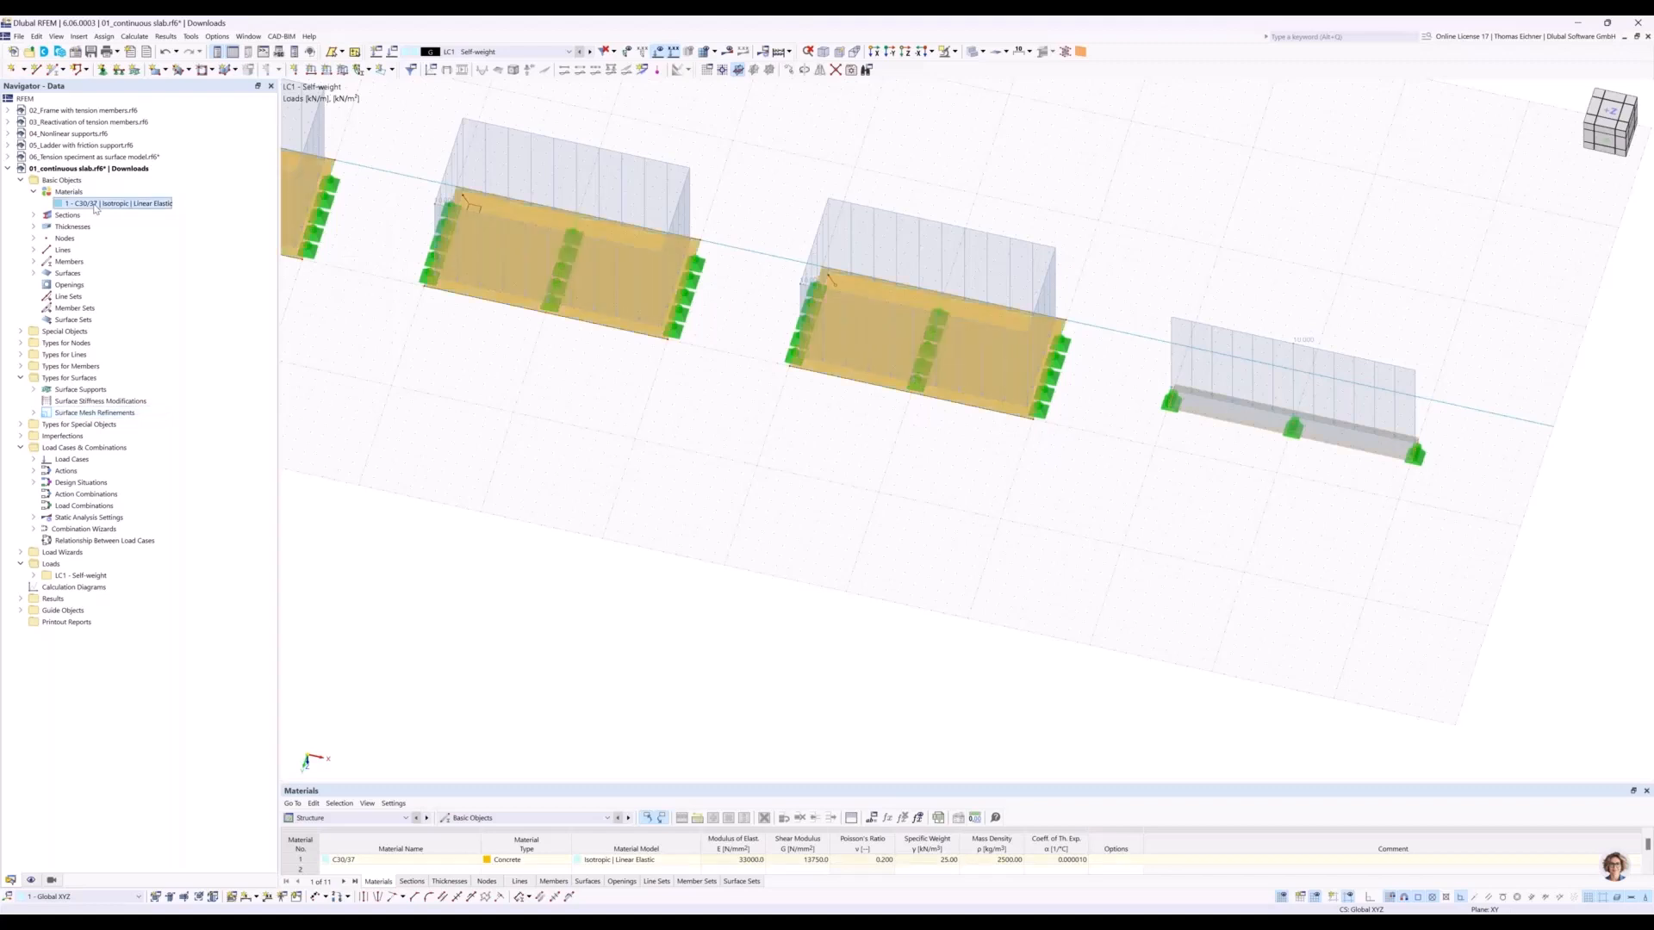
drag(904, 138, 801, 375)
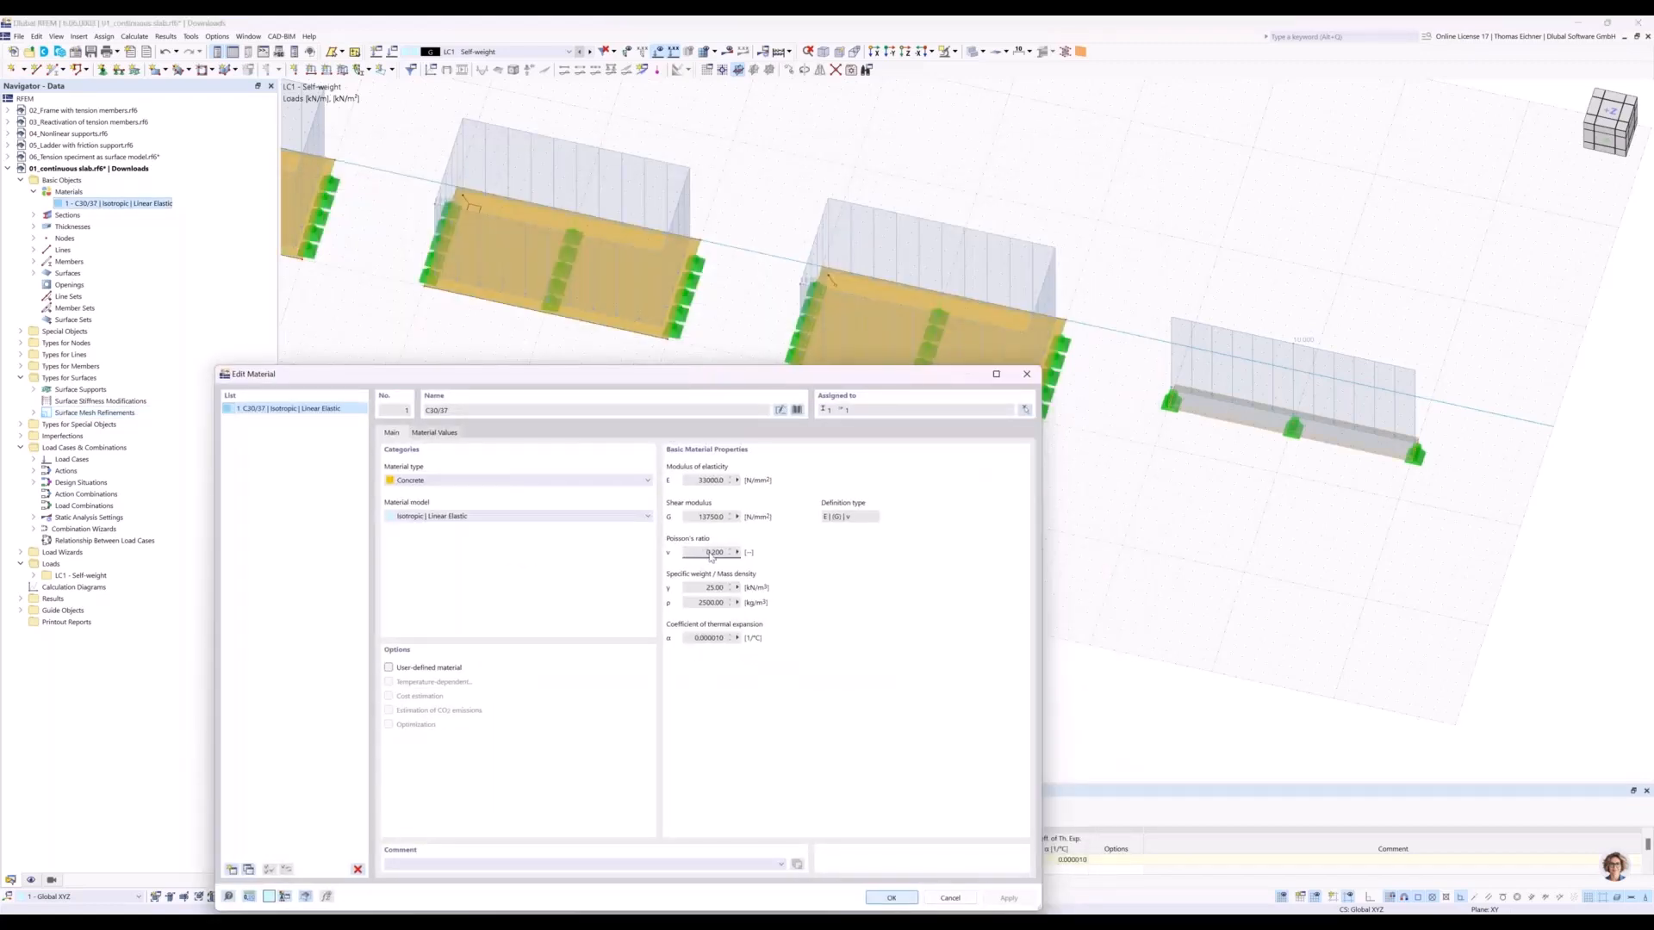
click(708, 552)
drag(820, 380, 871, 466)
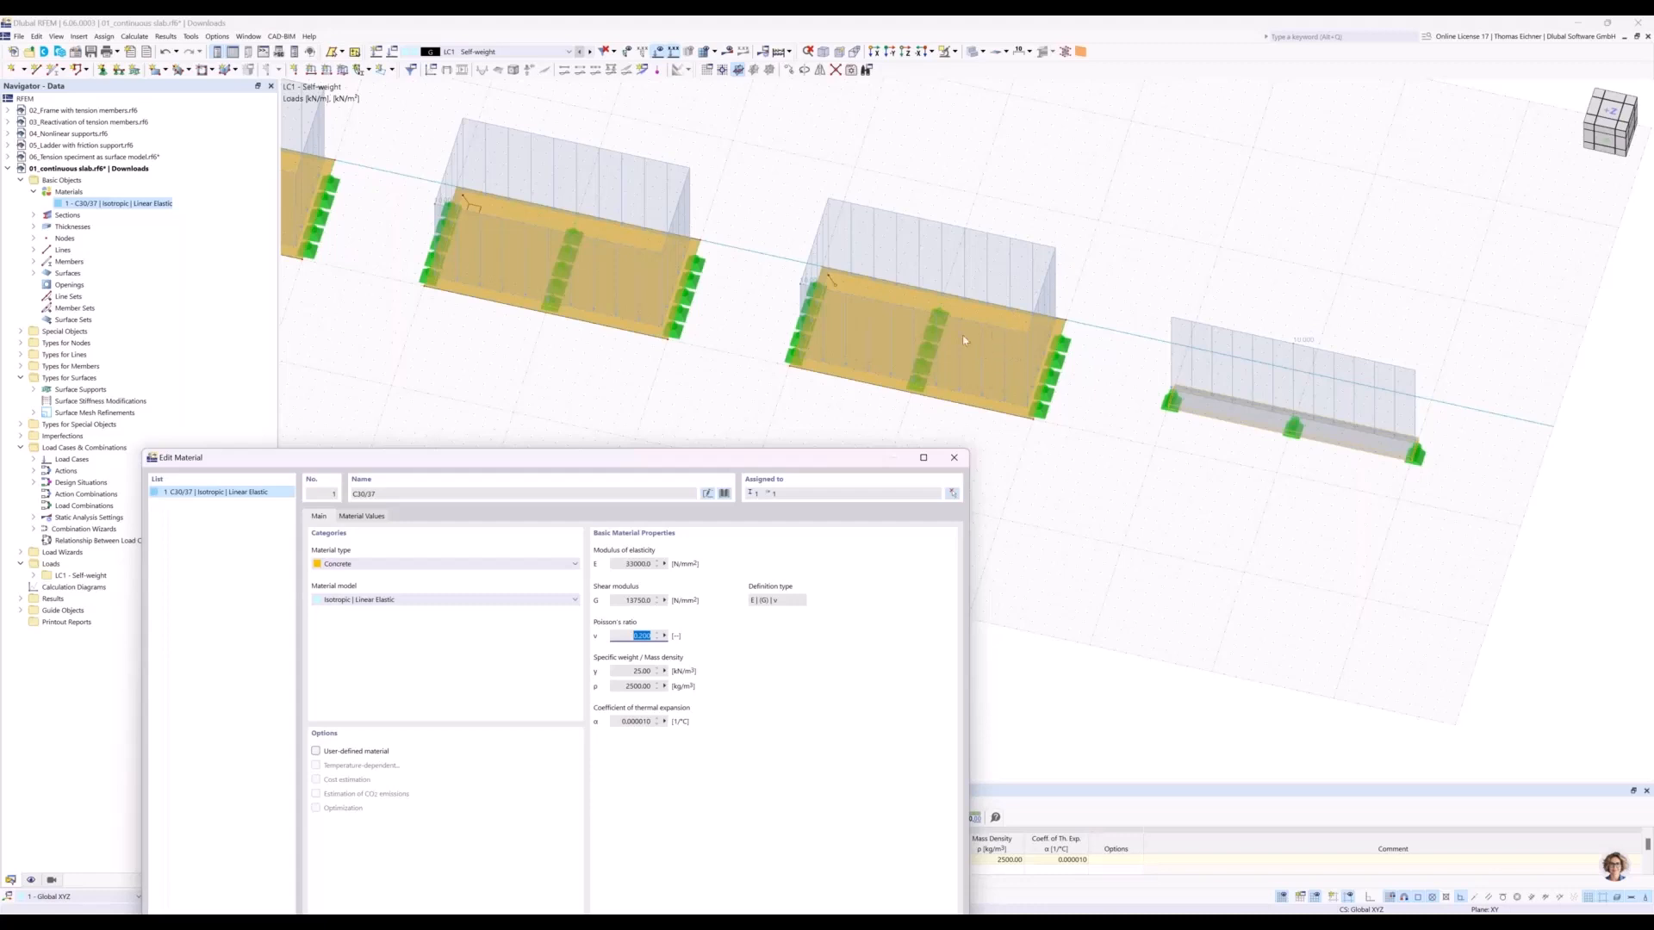
drag(800, 461, 803, 459)
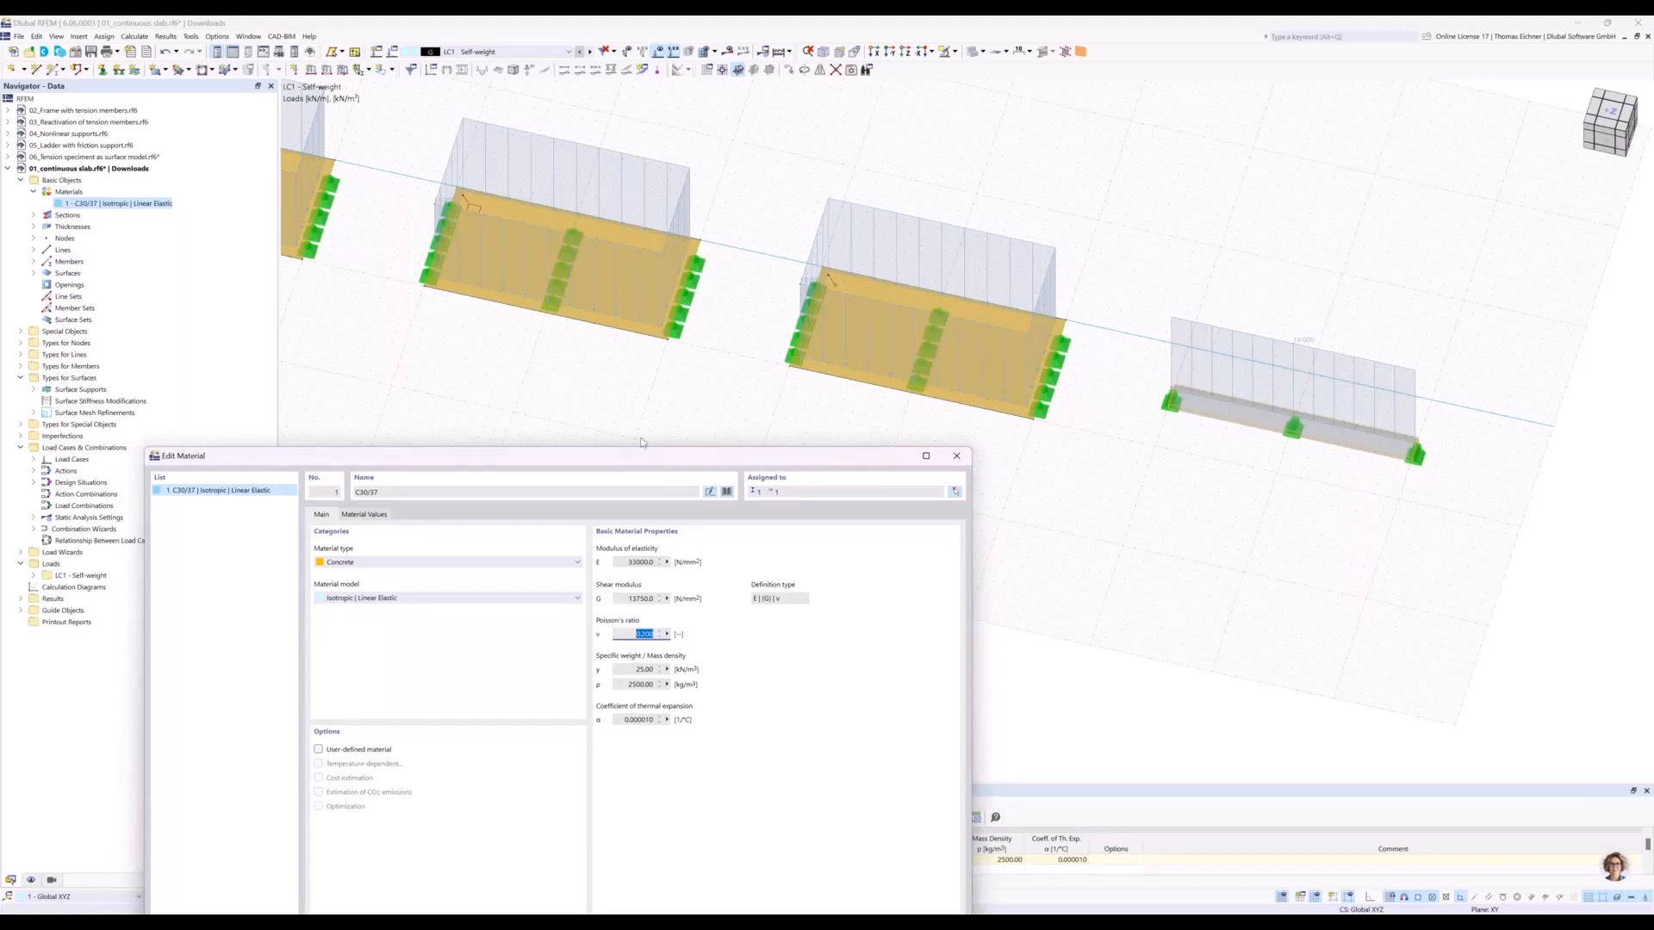
drag(644, 456, 809, 303)
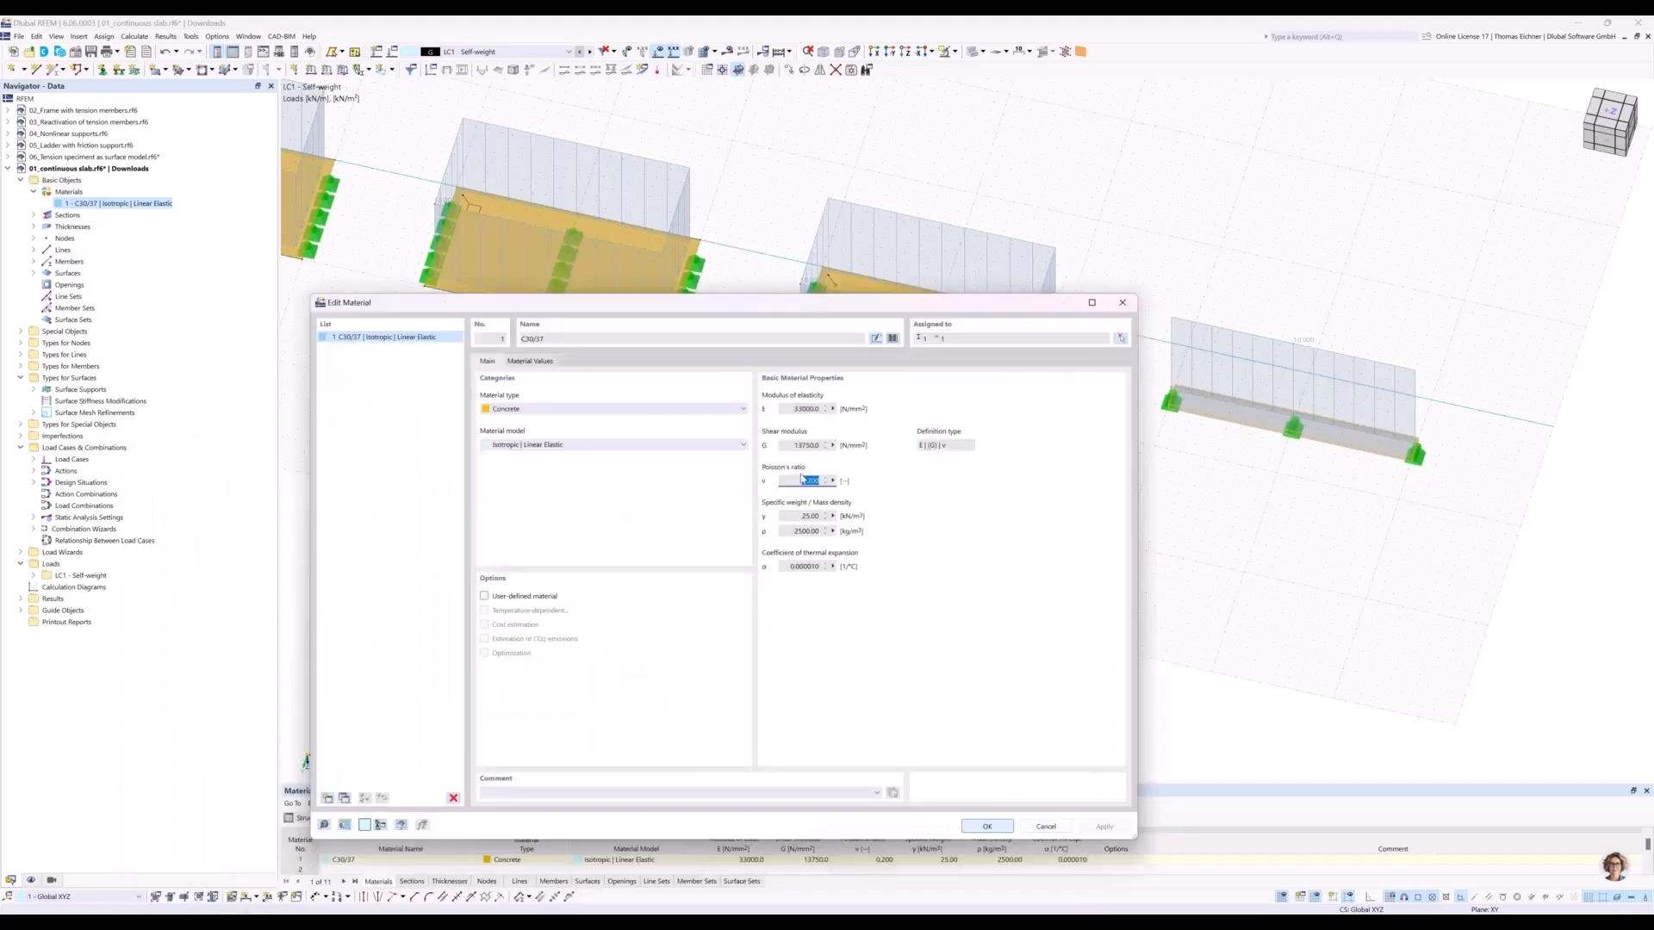
click(791, 482)
click(484, 597)
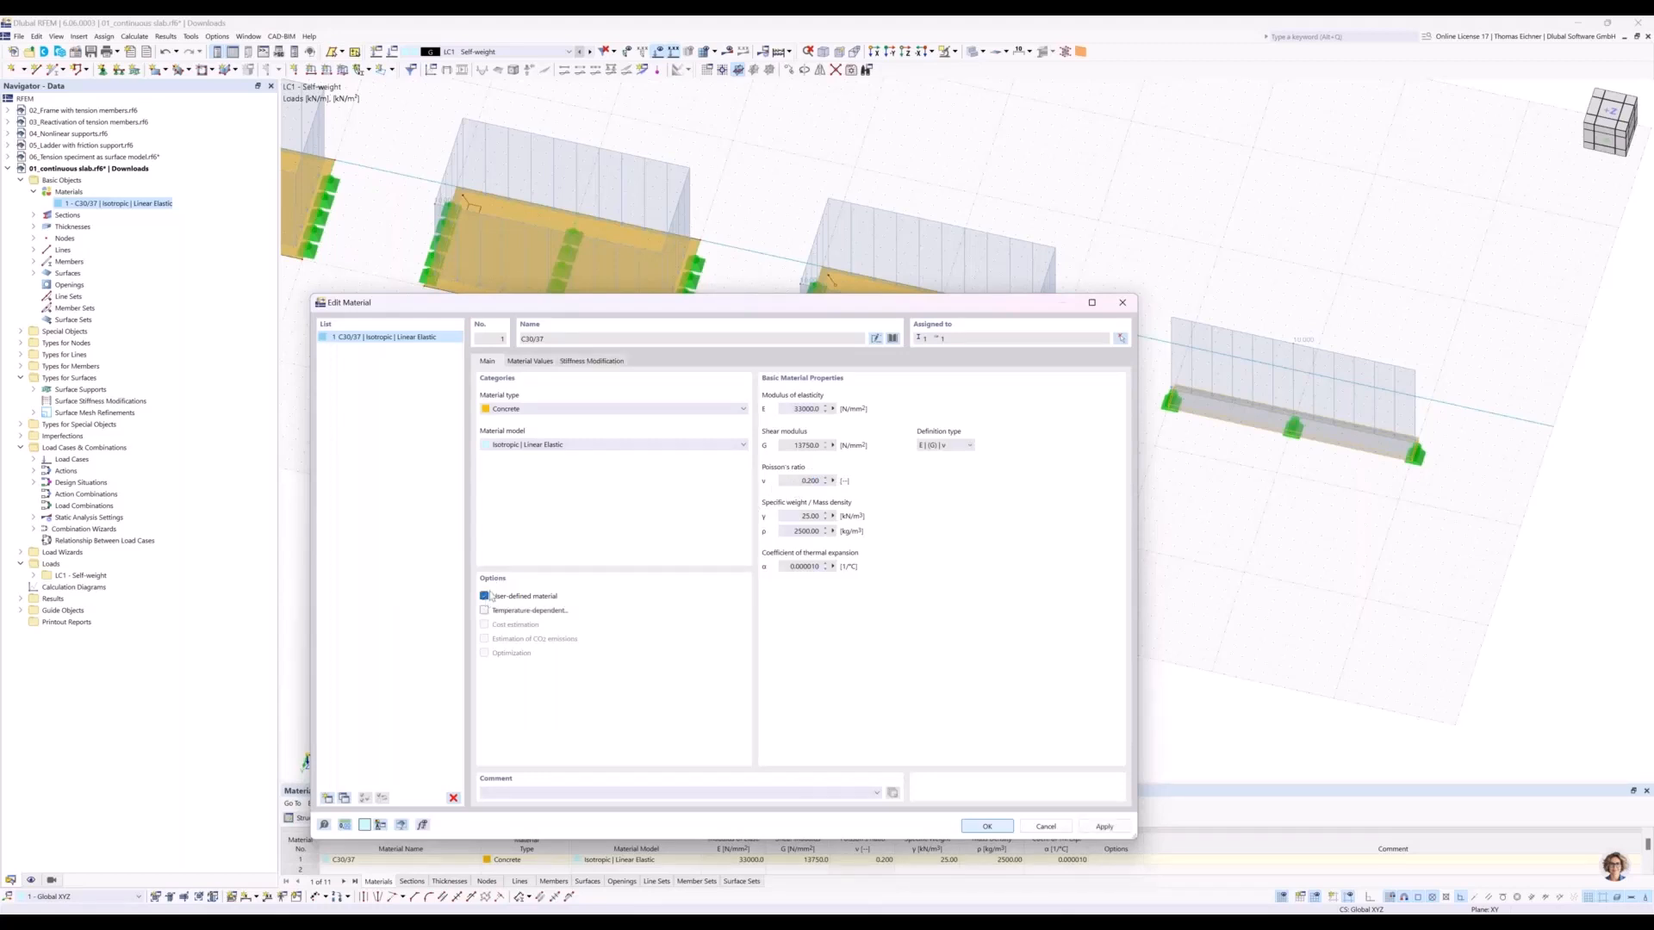
click(804, 481)
double_click(803, 481)
text(0)
click(809, 517)
click(995, 831)
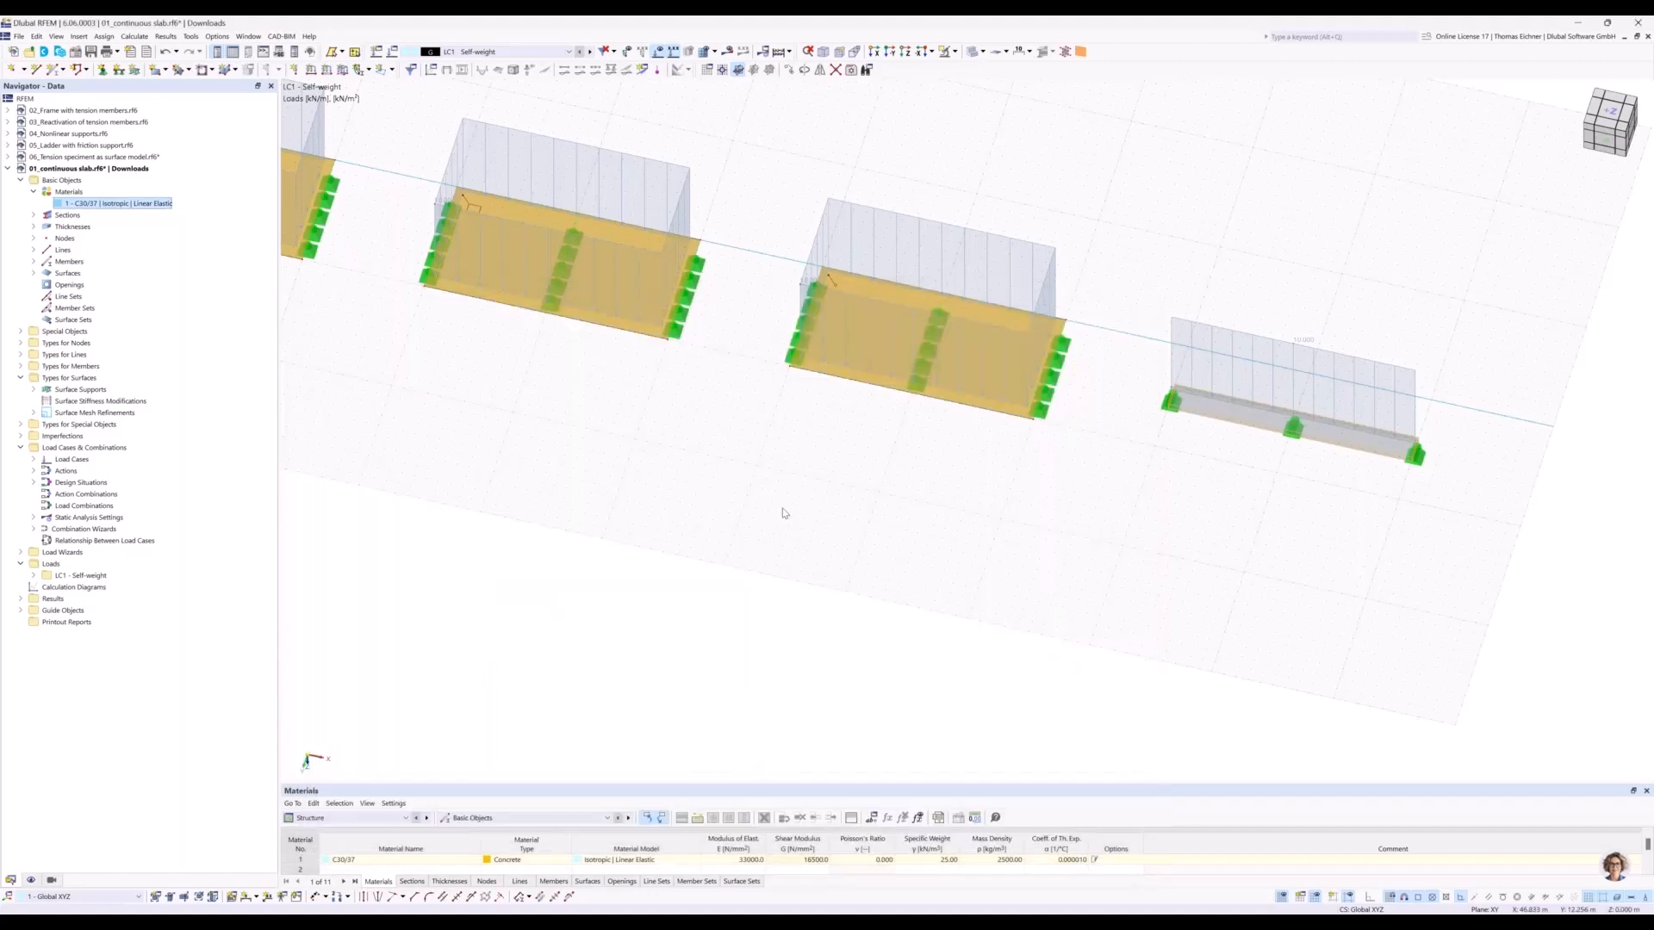
Clear the selection and start a new result section of type '2 points and vector' with projection global in Z.
scroll(784, 513, down, 2)
scroll(783, 514, up, 1)
scroll(784, 513, down, 1)
middle_drag(662, 435, 897, 528)
scroll(831, 535, up, 1)
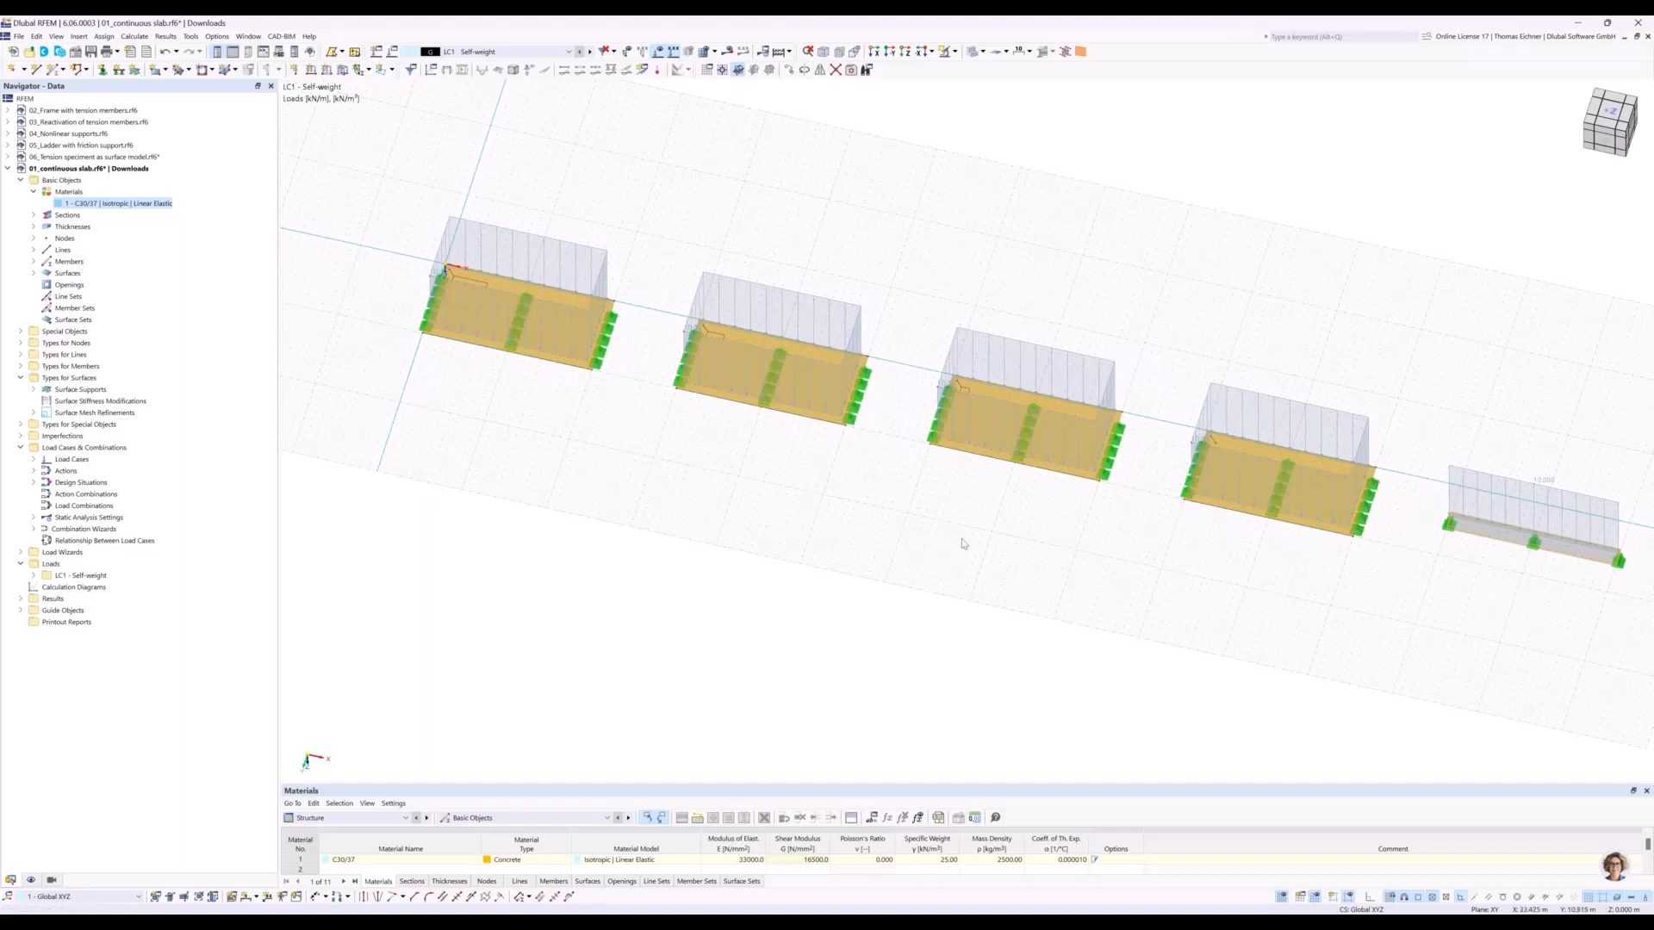
click(947, 566)
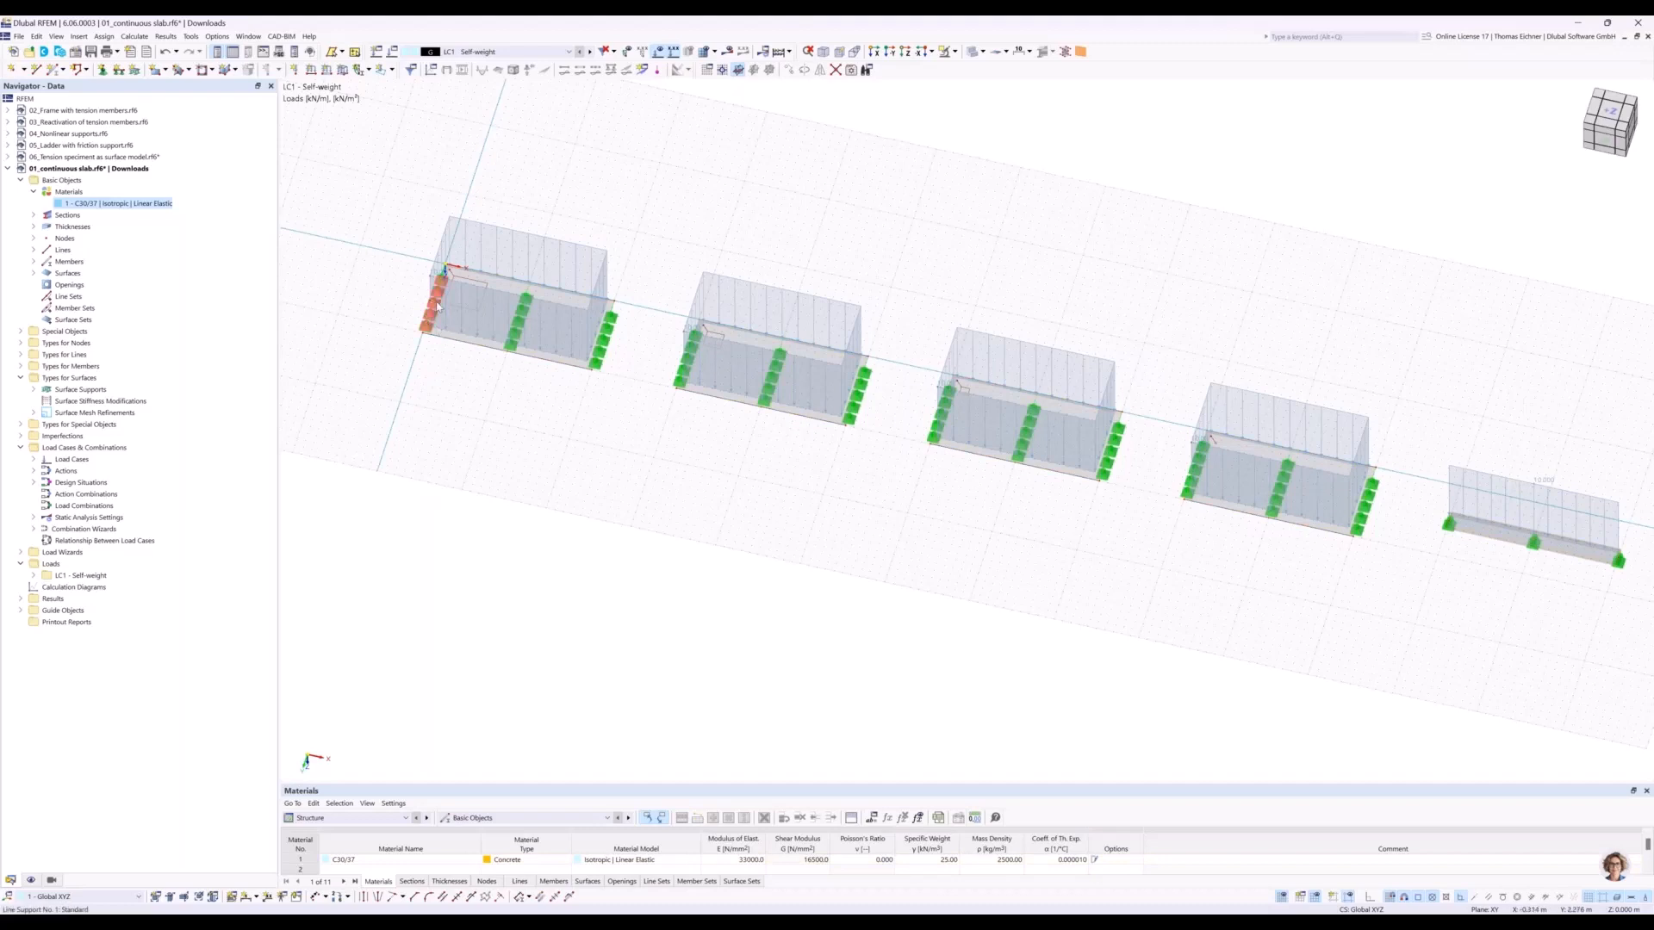
mouse_move(436, 303)
click(21, 331)
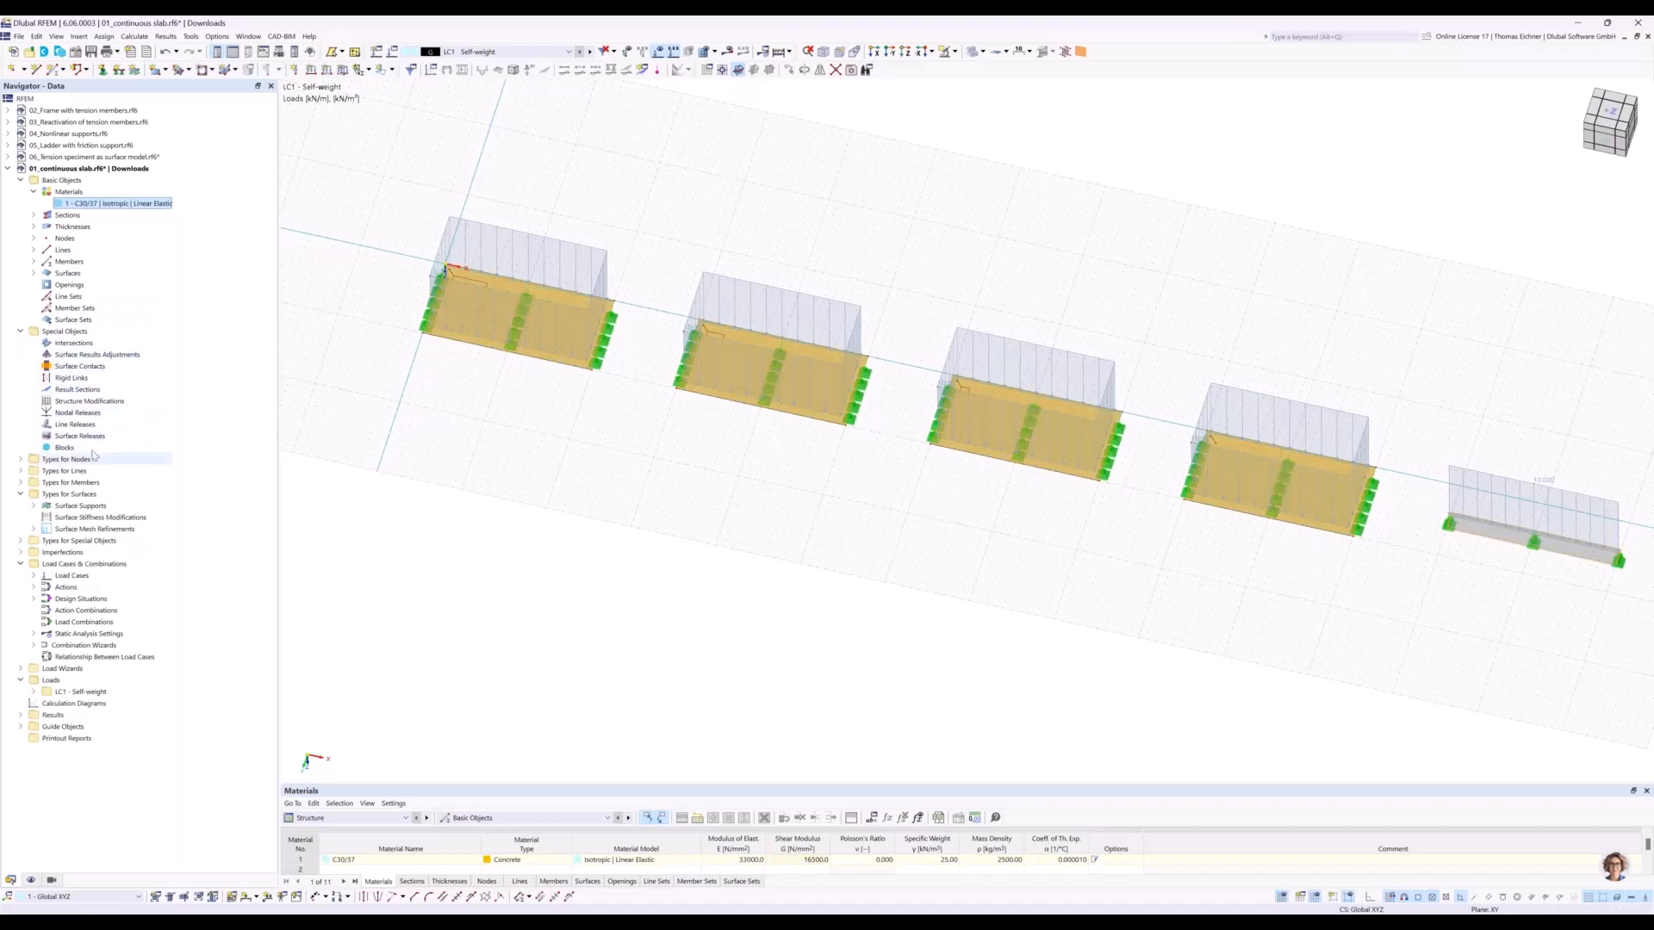
click(75, 391)
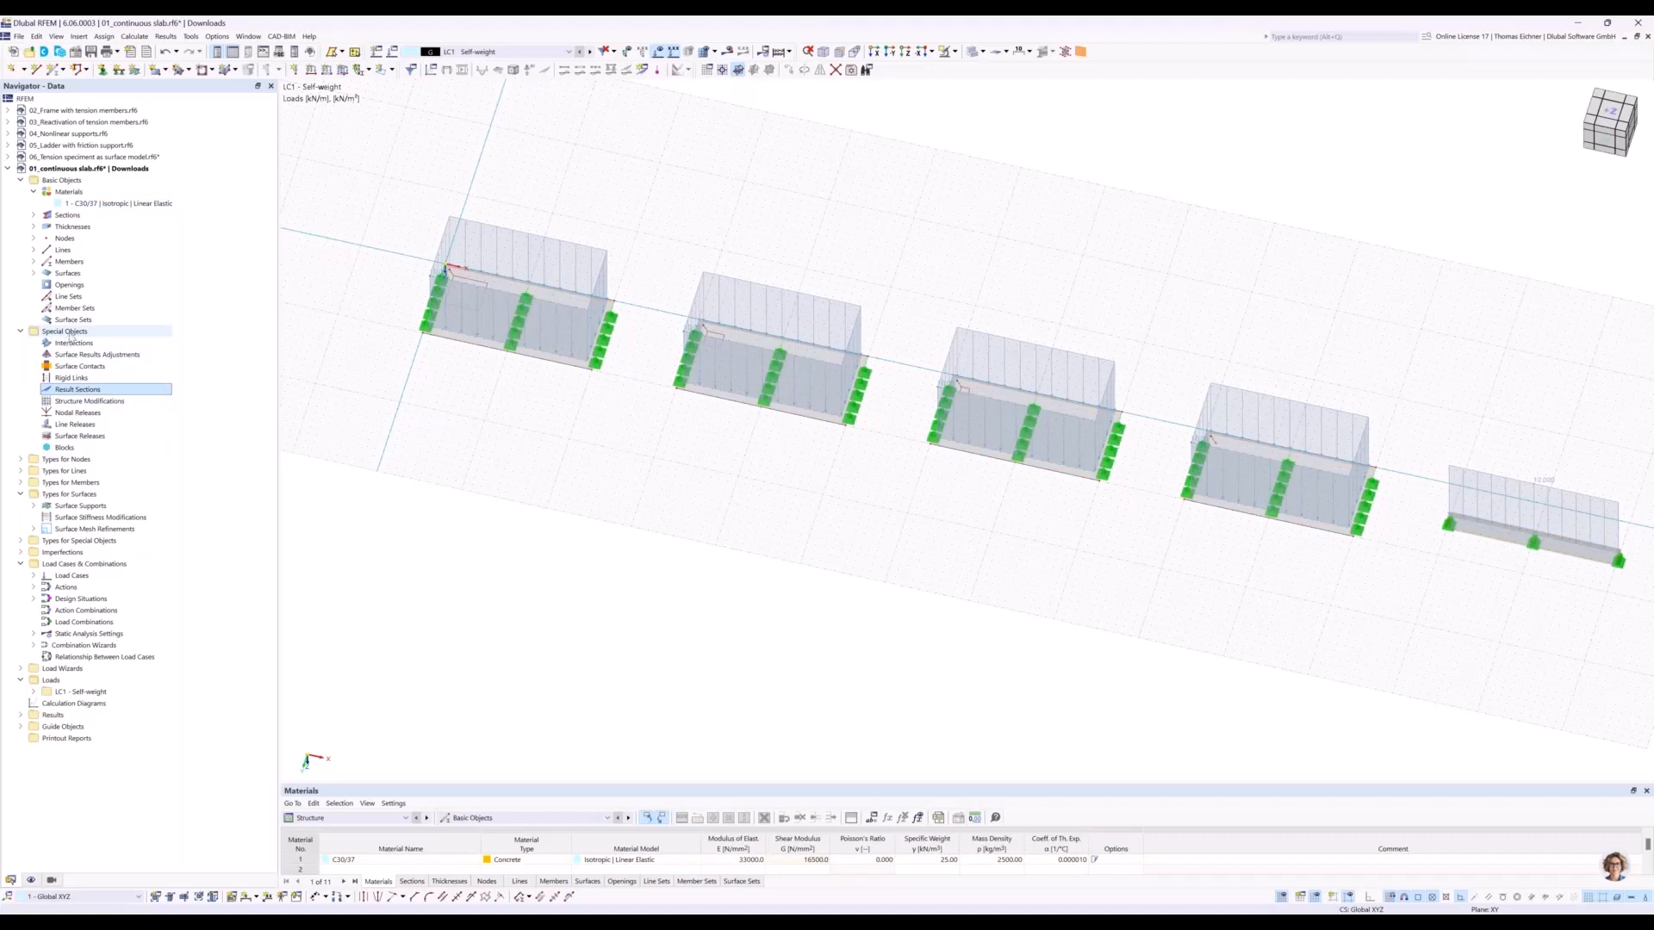
double_click(72, 389)
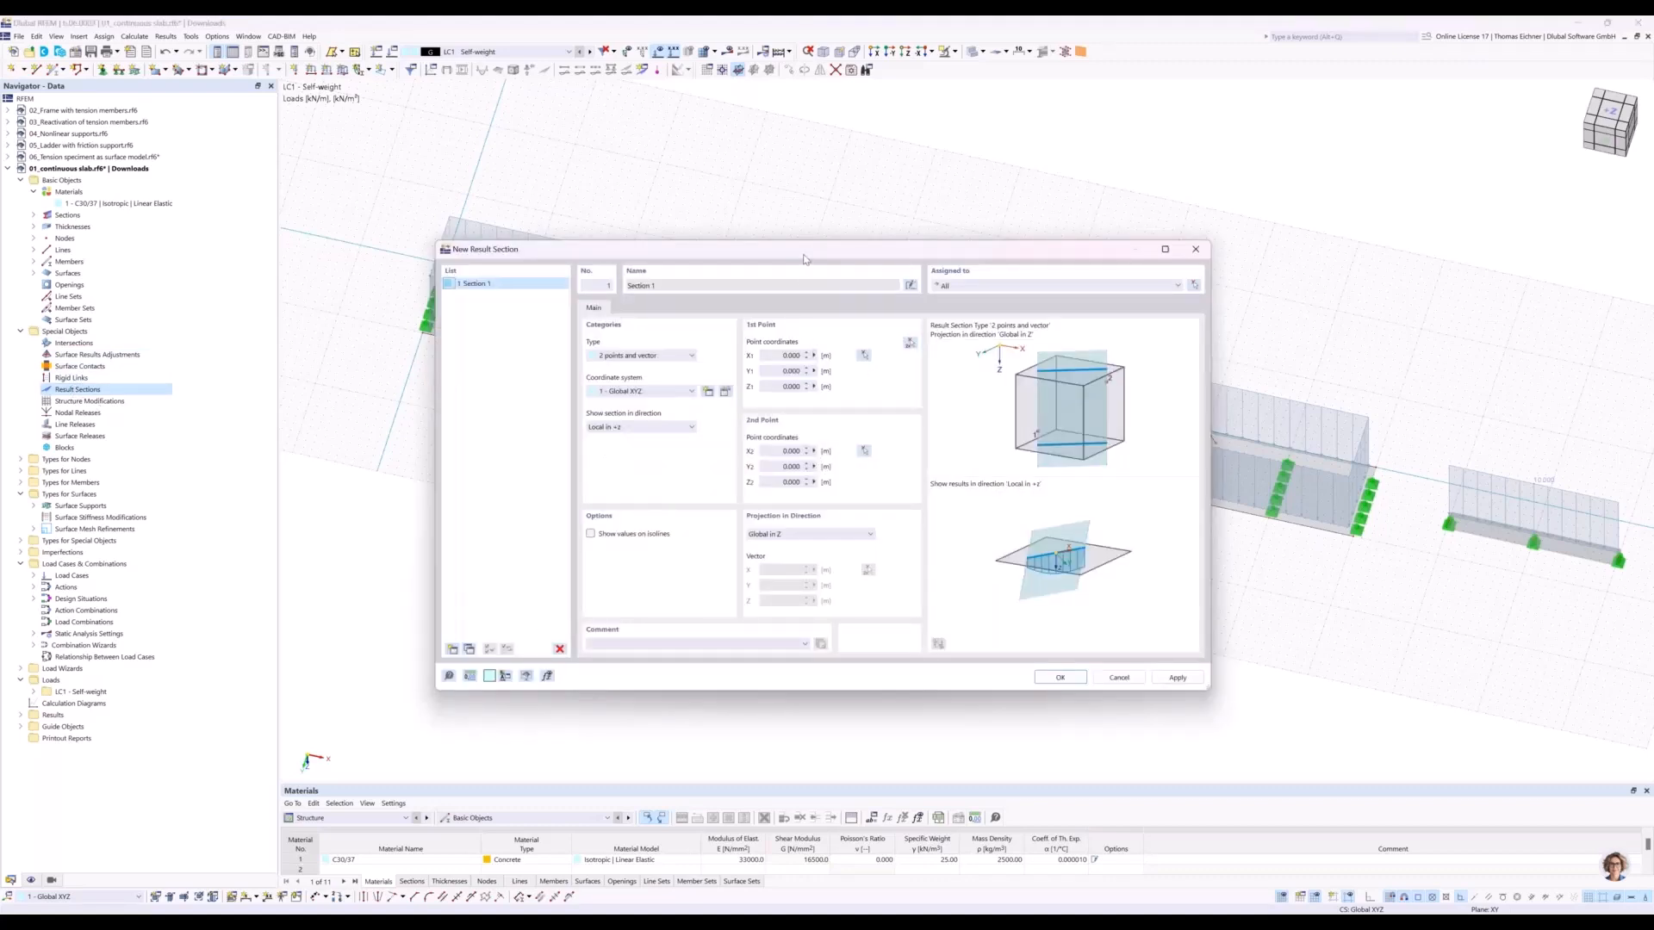
drag(803, 256, 746, 349)
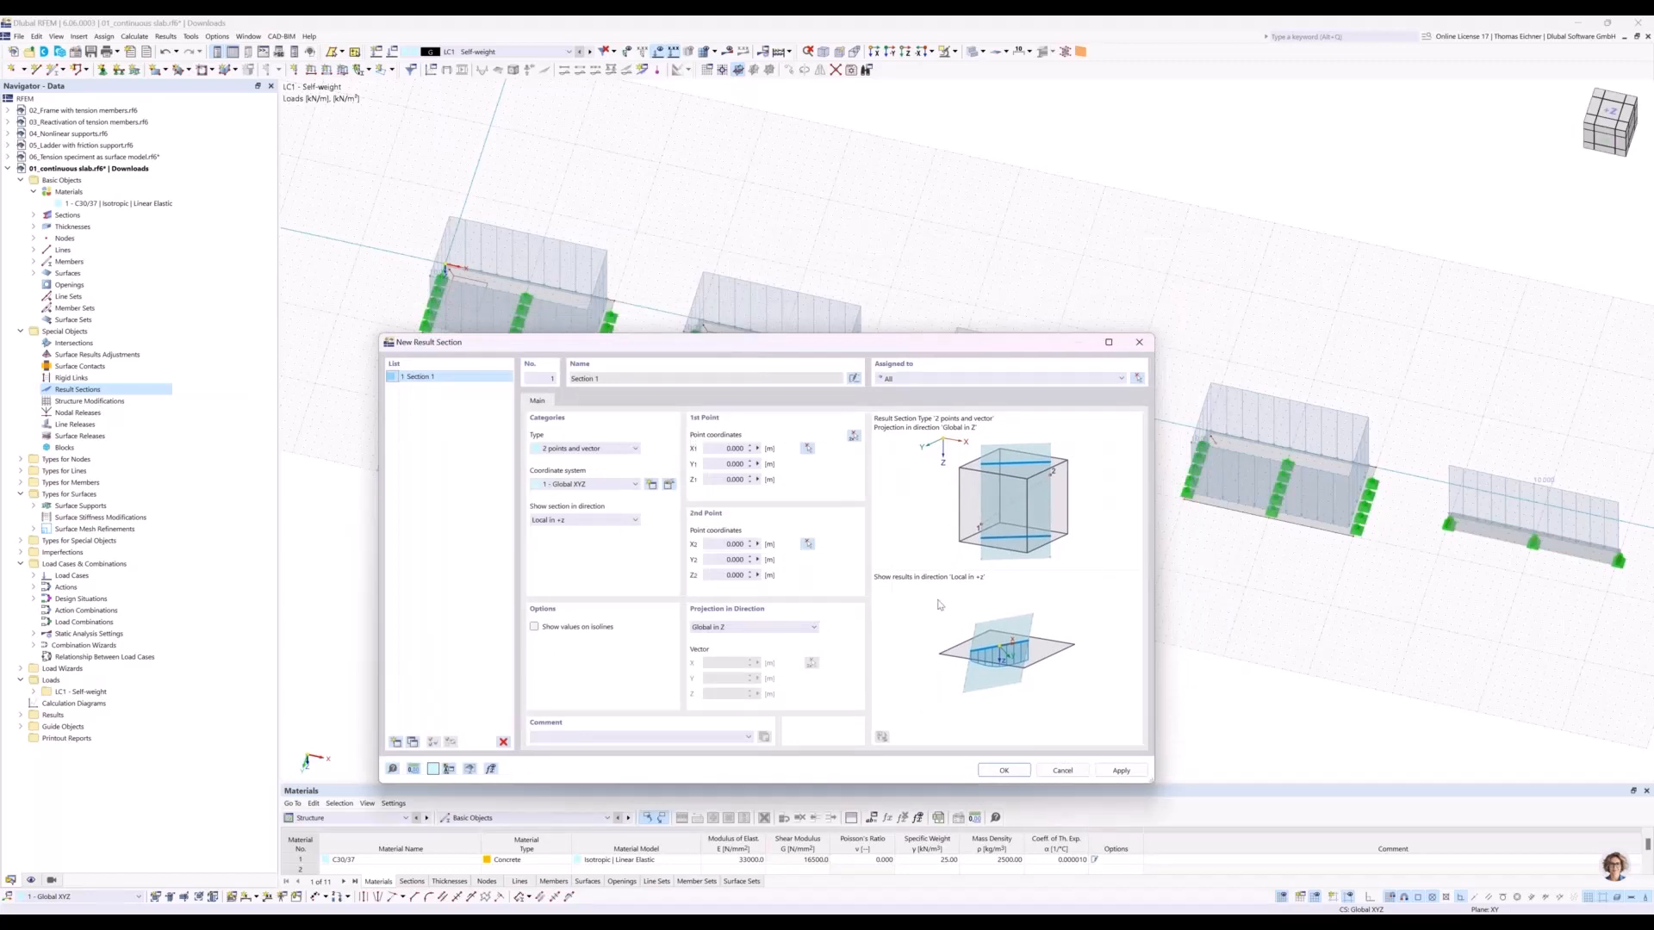
drag(741, 346, 672, 441)
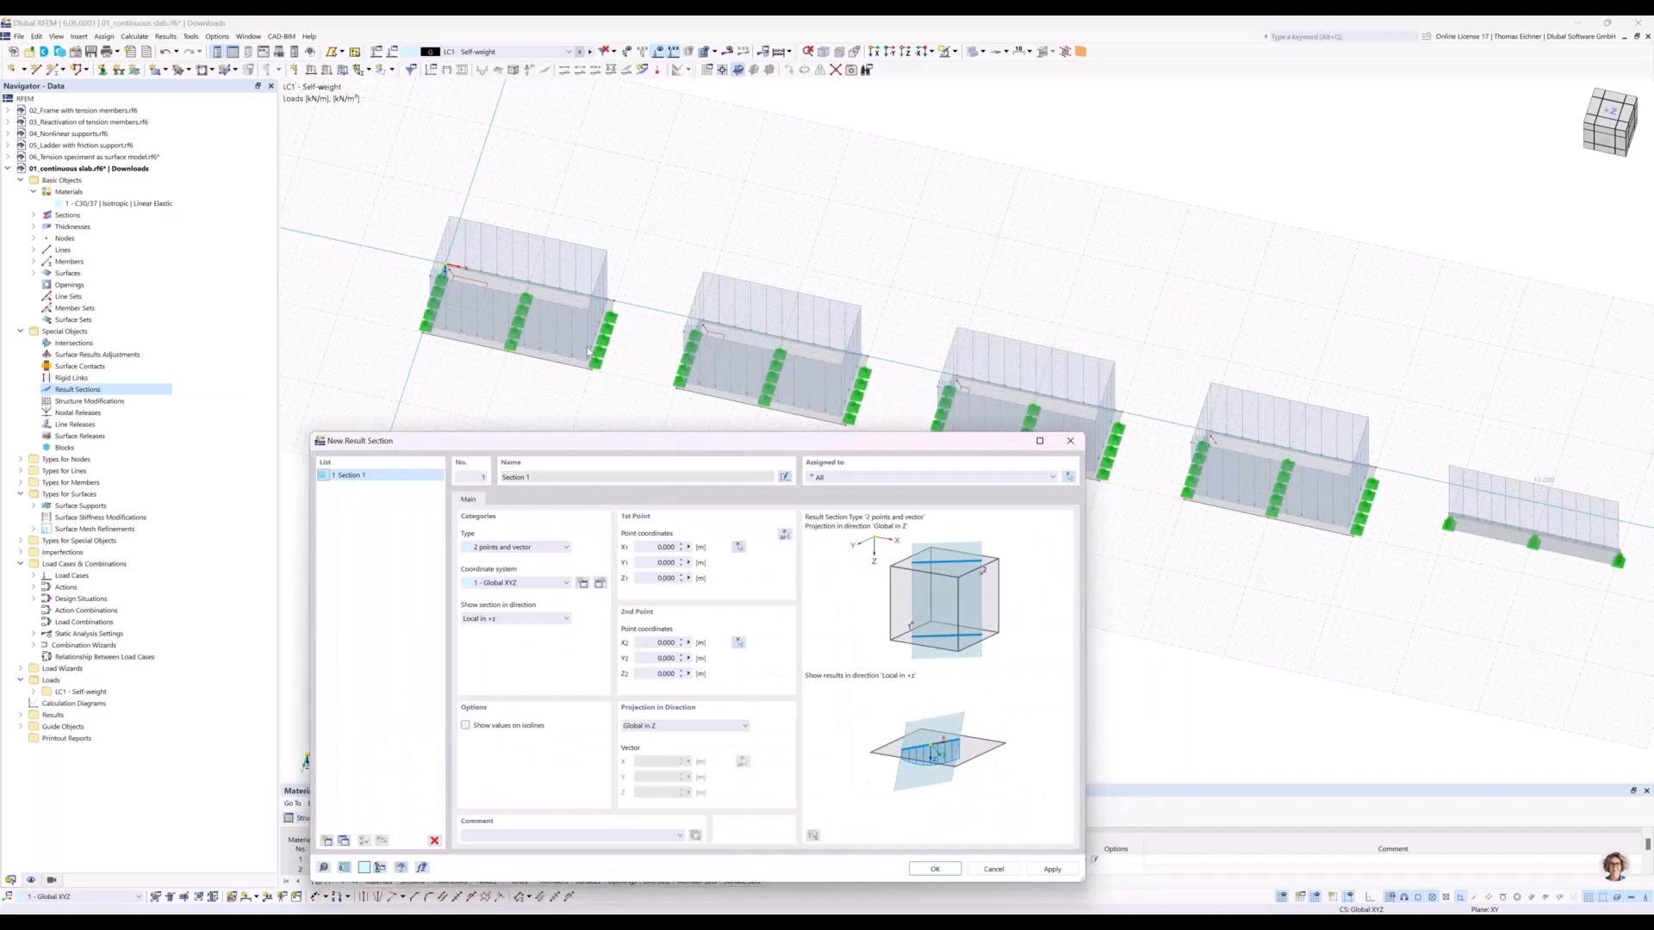
Define the result section through all four slabs at Y 2.5 m, from X 0 m to X 55 m, in plan view.
click(785, 536)
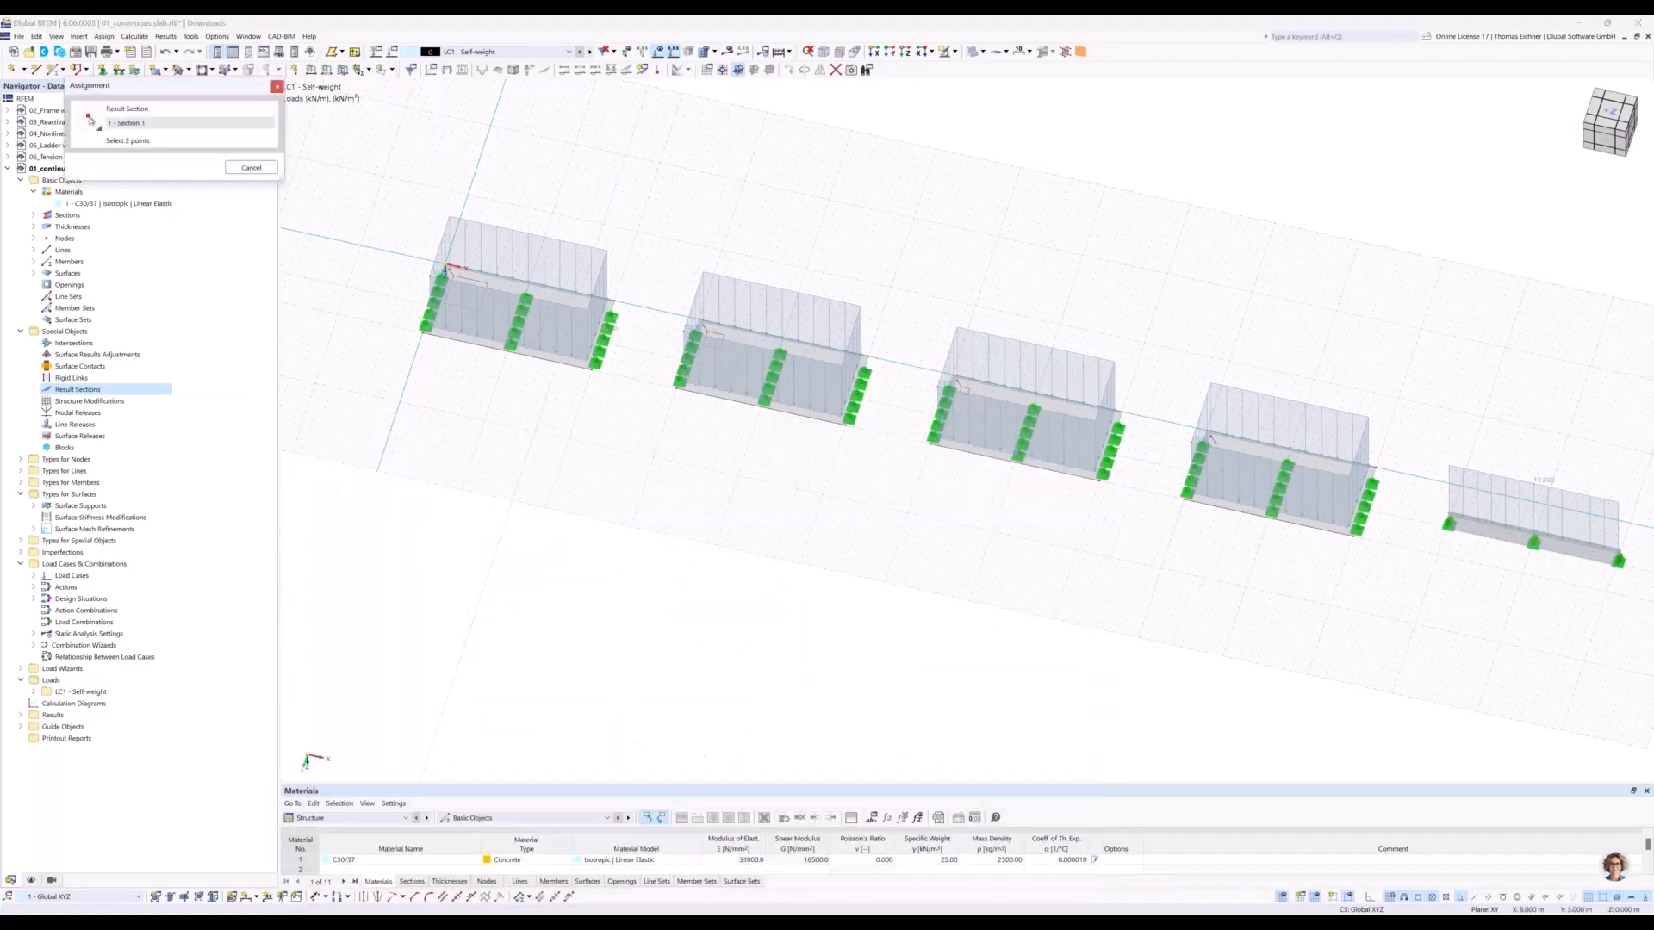
click(905, 53)
middle_drag(690, 341, 953, 332)
scroll(625, 397, up, 3)
scroll(549, 365, up, 1)
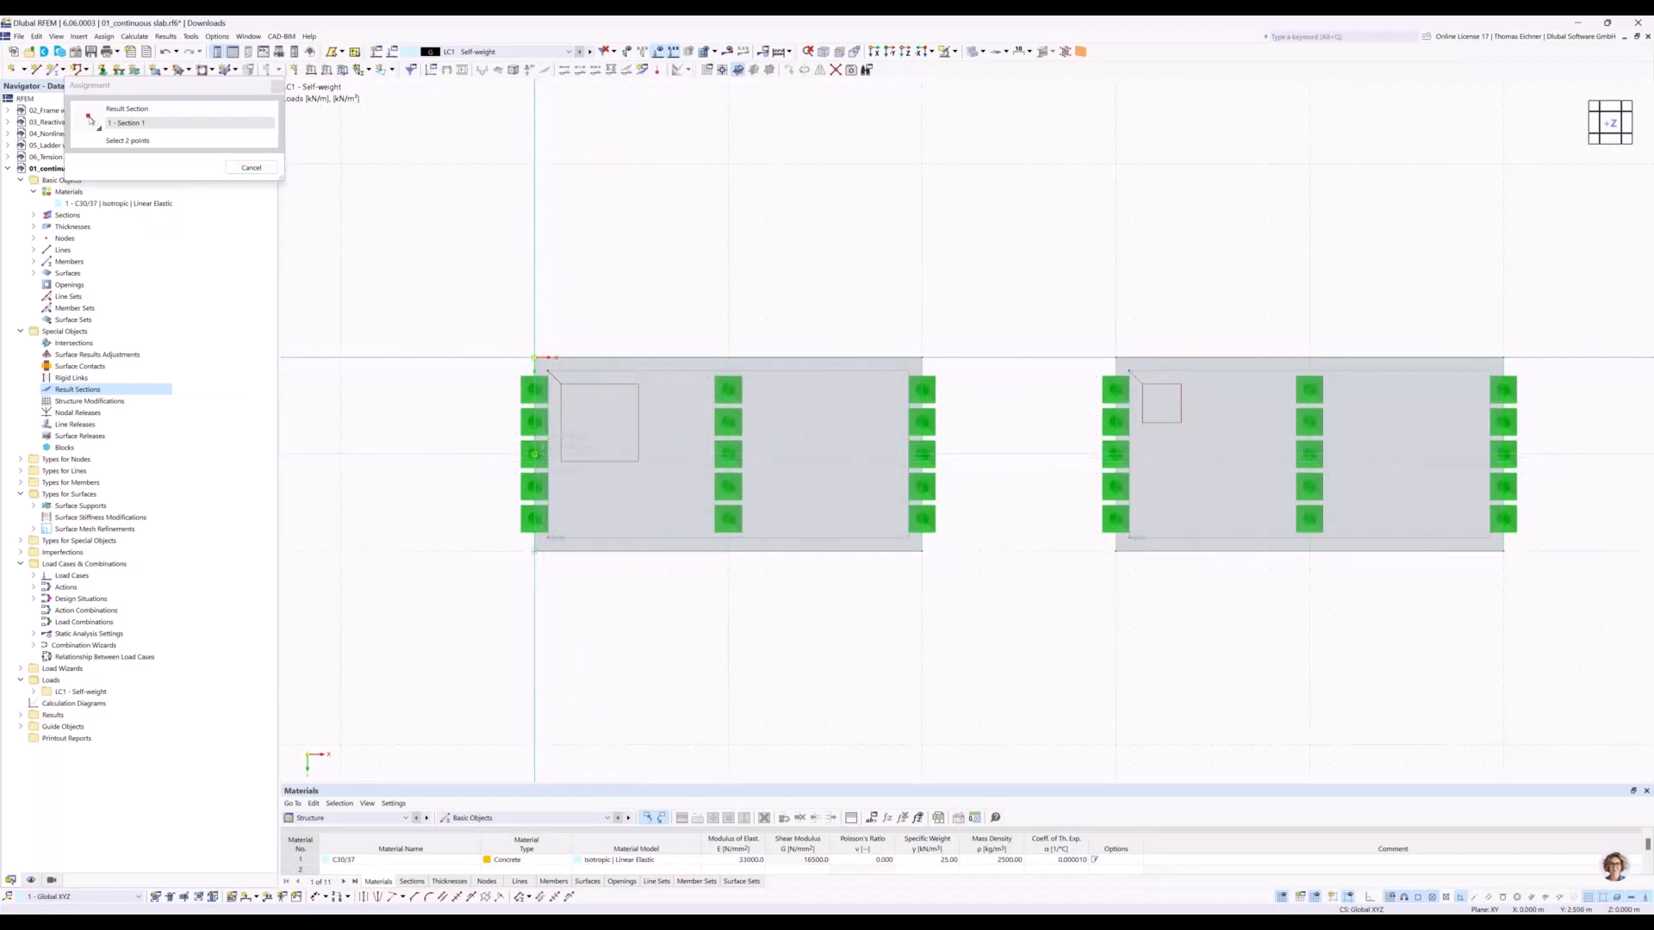
middle_drag(827, 234, 408, 230)
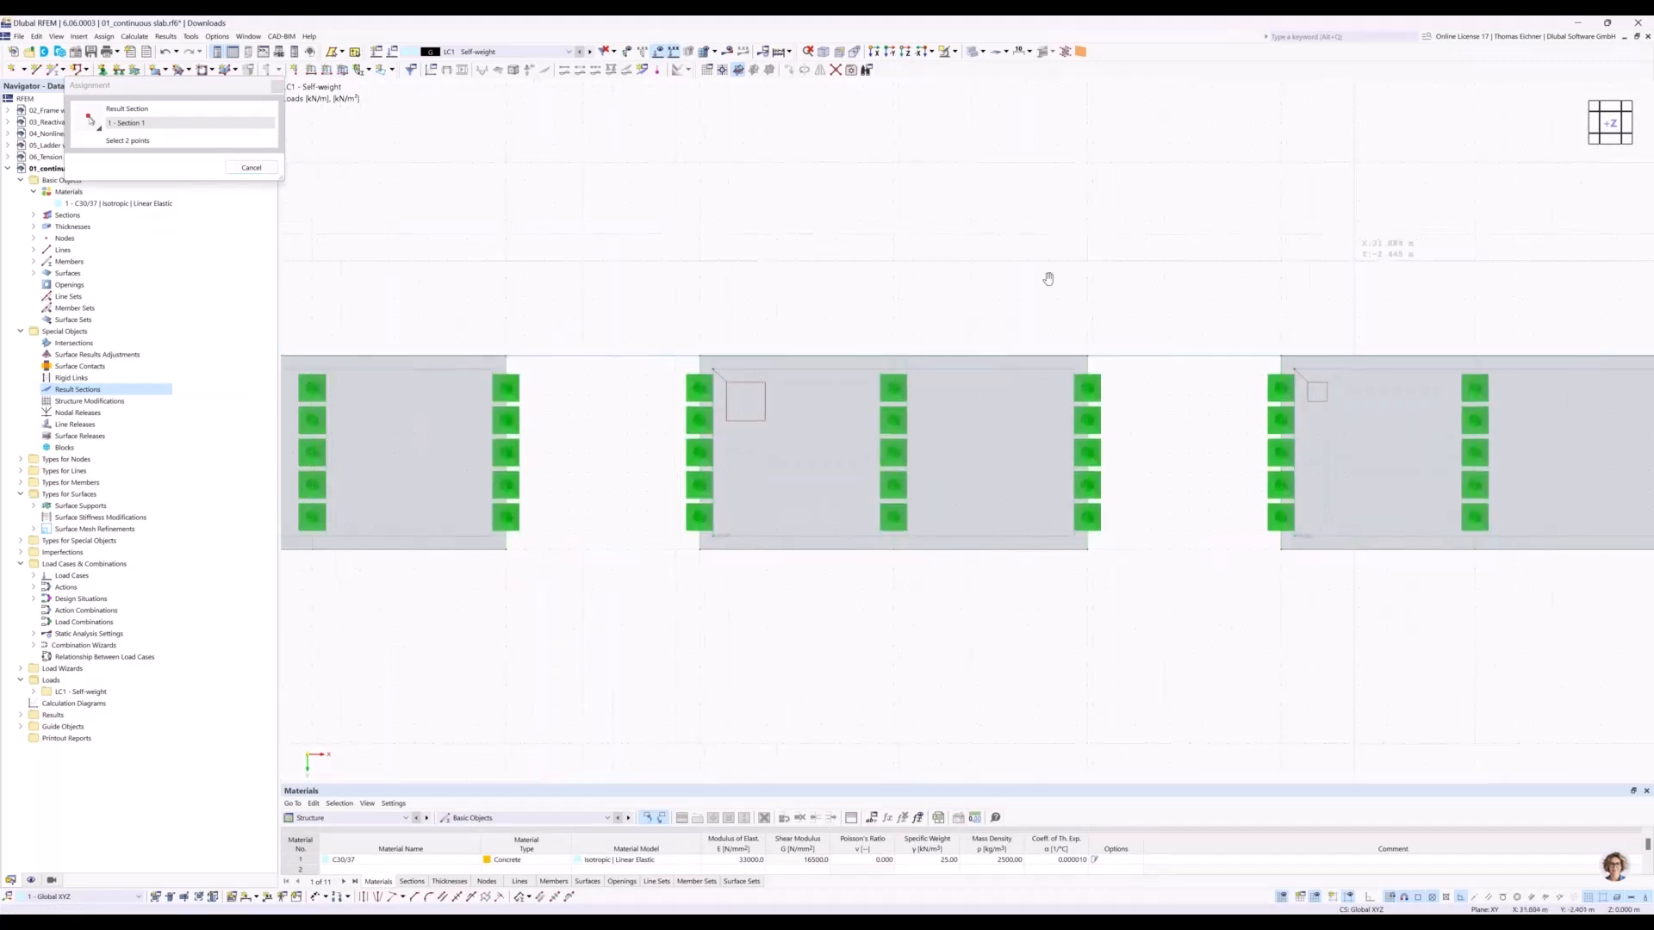
middle_drag(1318, 262, 722, 261)
middle_drag(1386, 276, 888, 240)
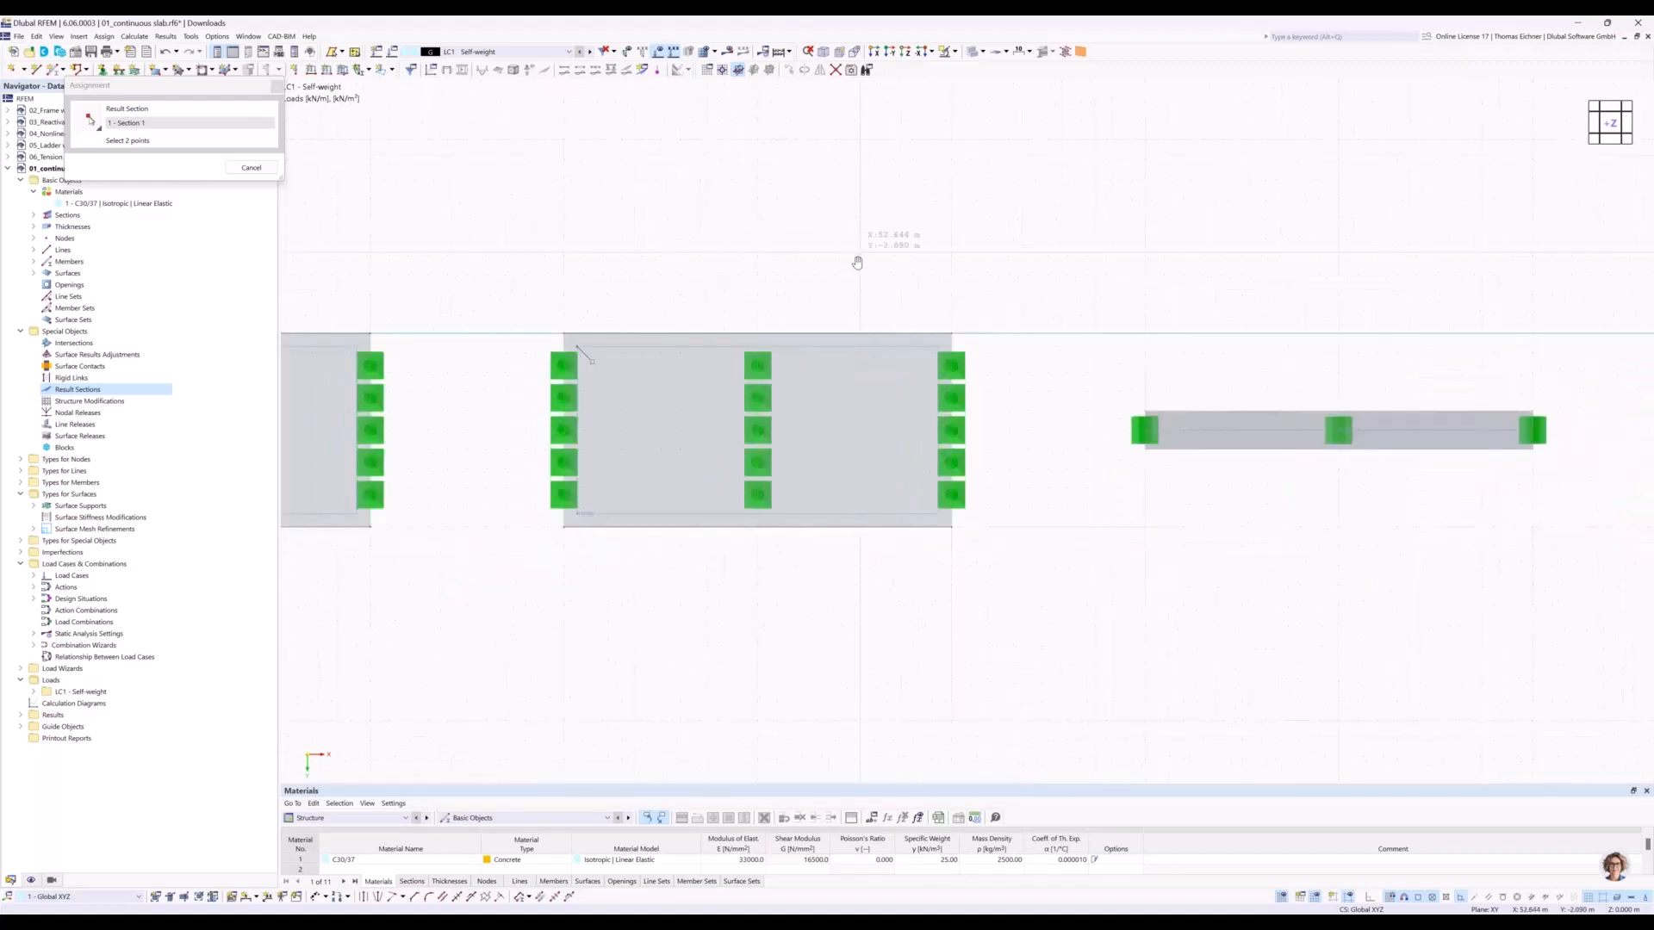
click(949, 441)
click(1059, 678)
middle_drag(869, 172, 1068, 139)
scroll(1055, 138, down, 4)
middle_drag(814, 108, 1149, 263)
middle_drag(974, 257, 890, 266)
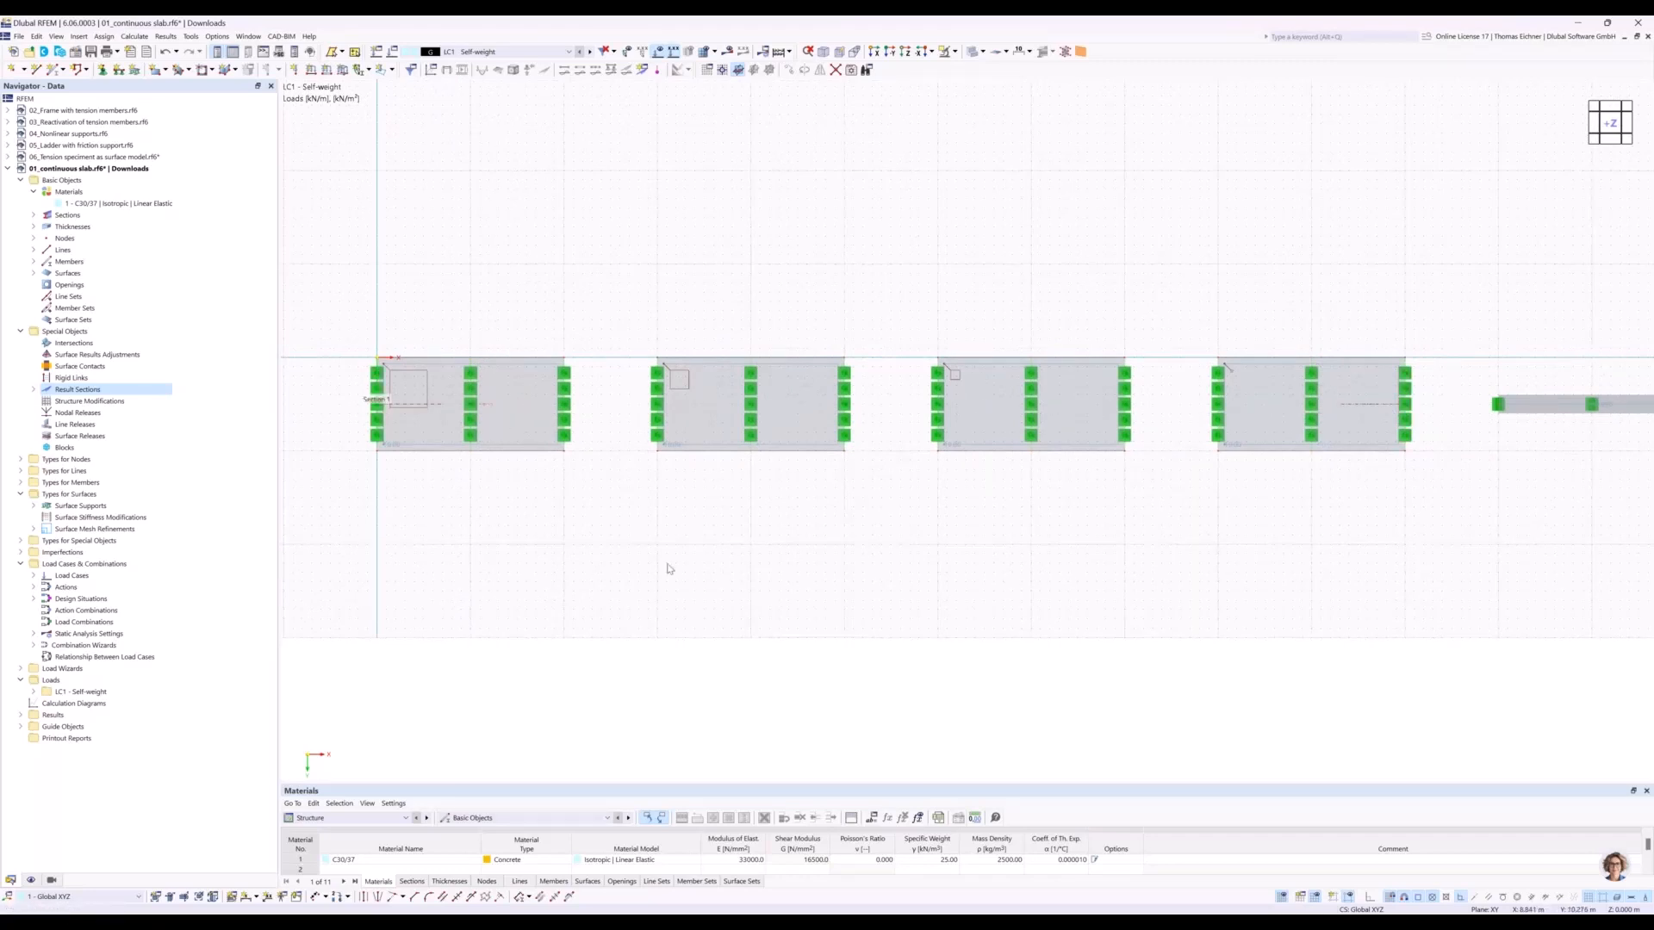
Deactivate the self-weight of load case LC1 in the load cases and combinations settings.
click(488, 53)
click(495, 53)
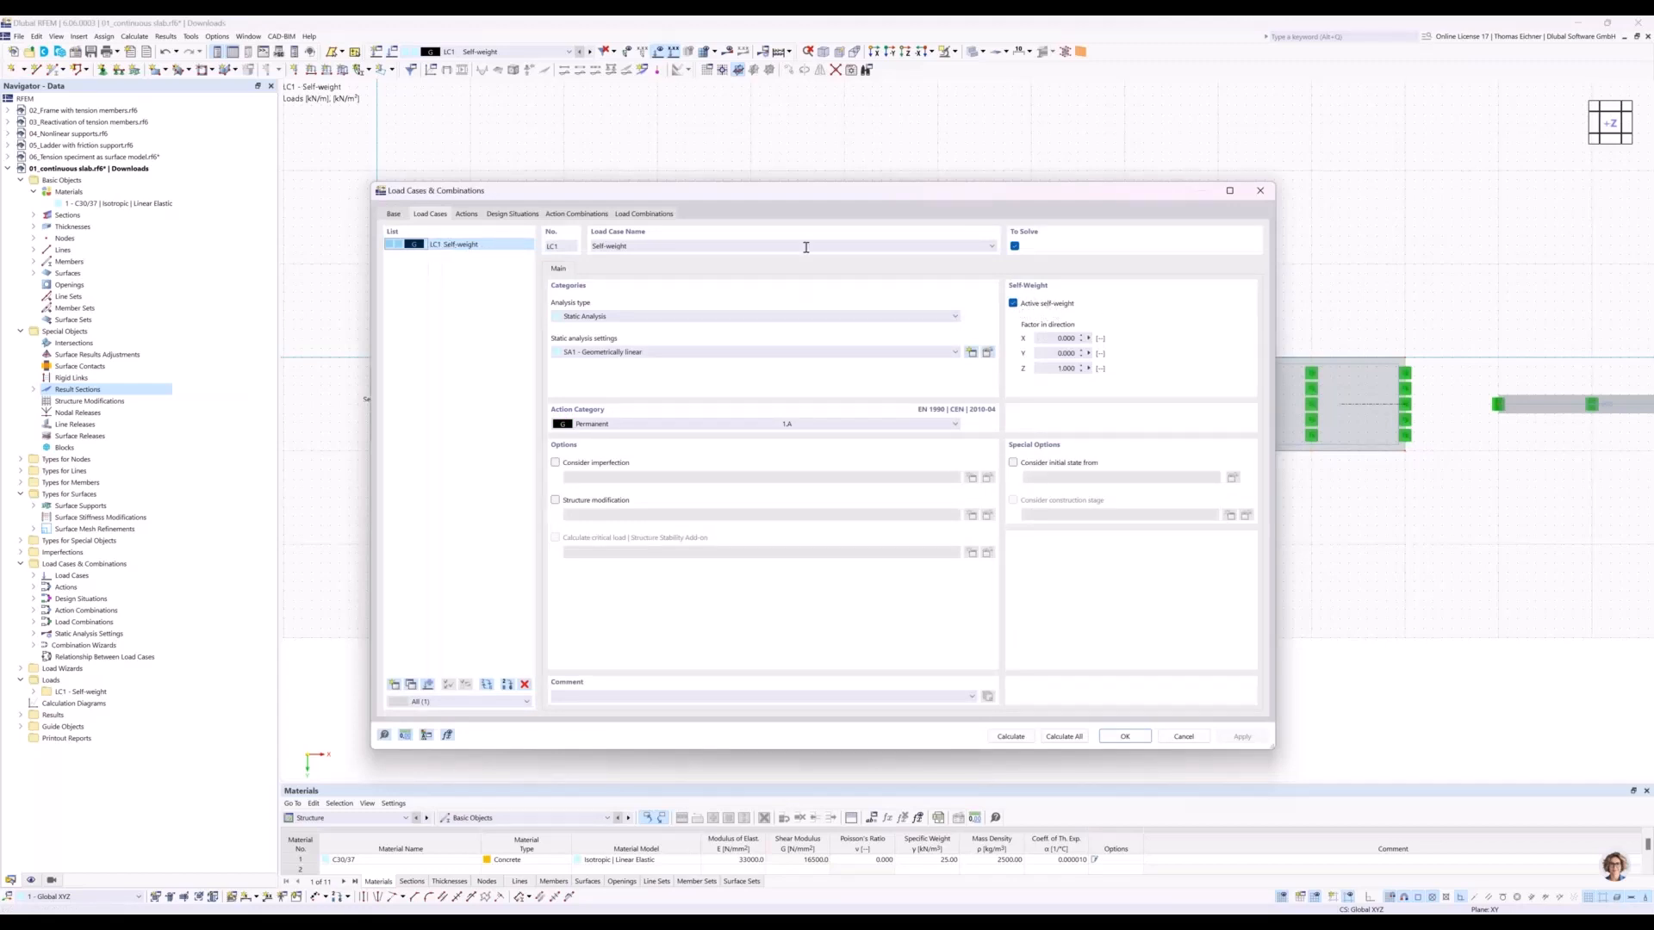
click(1013, 303)
drag(996, 197, 988, 484)
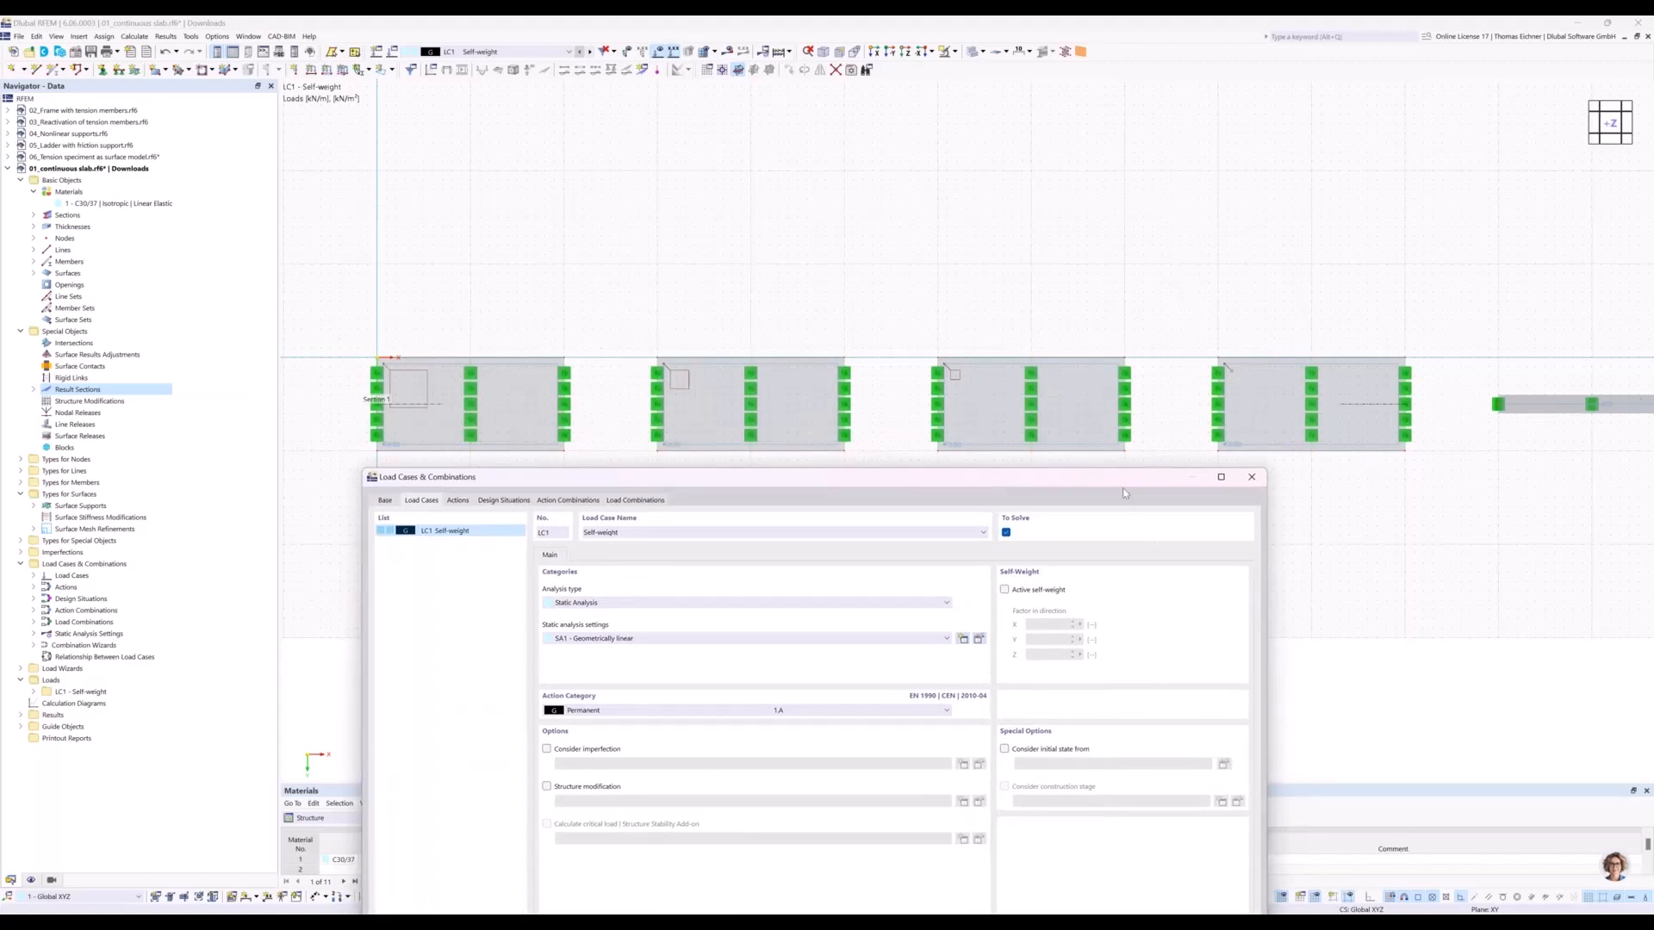
drag(1119, 480, 1078, 215)
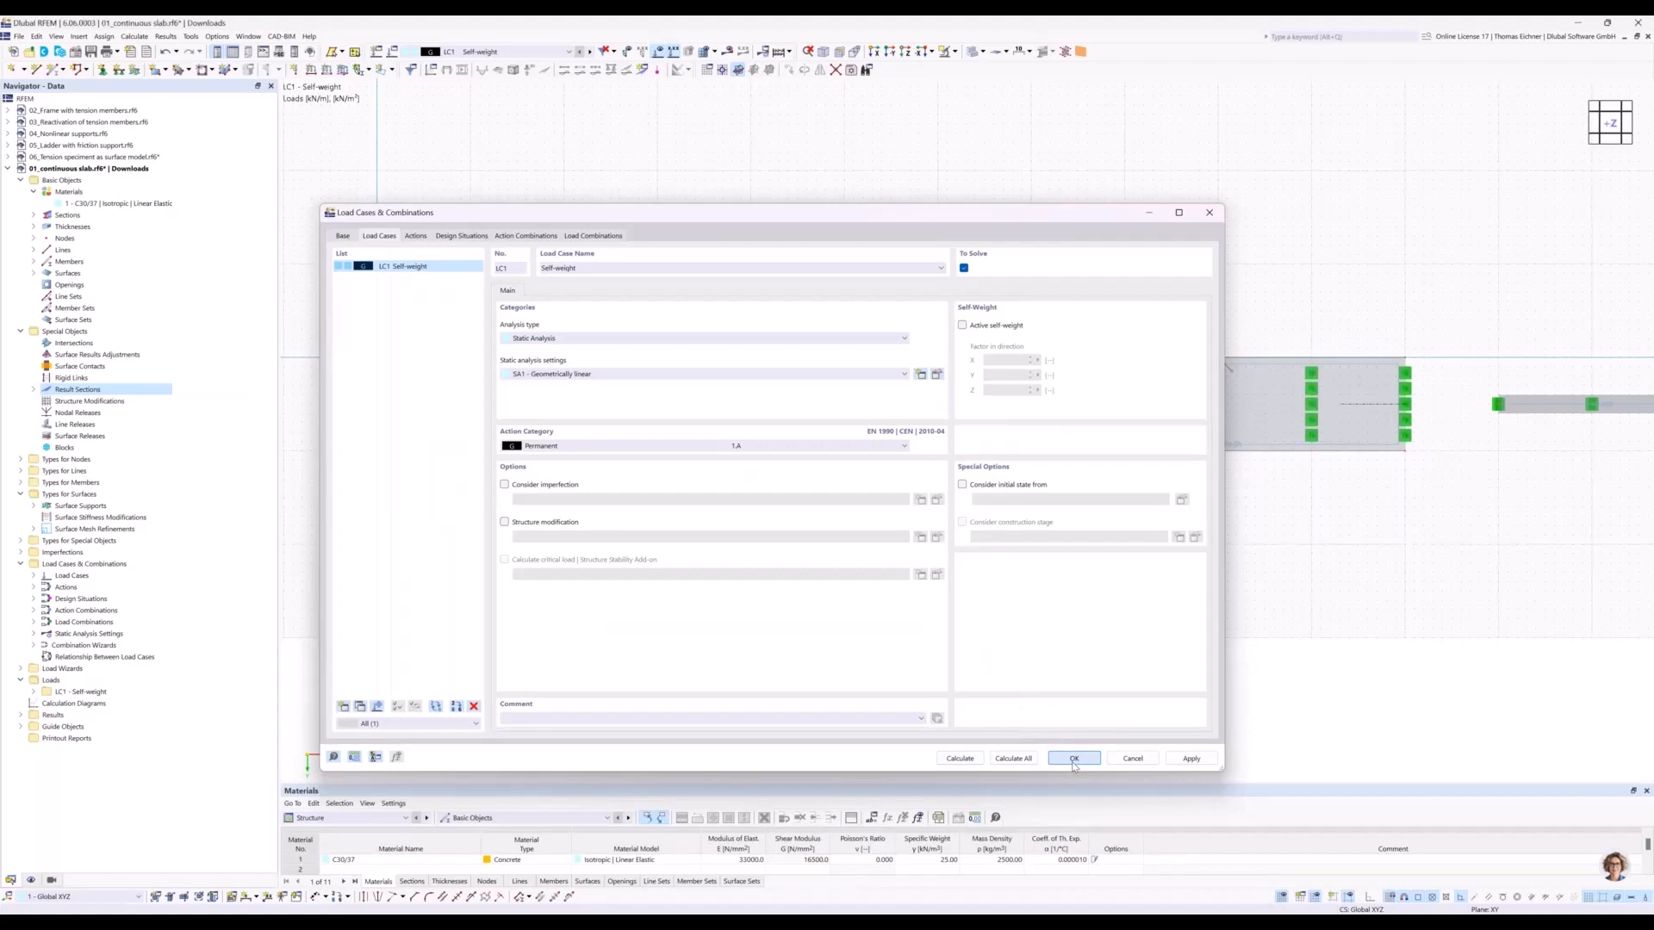
click(1074, 759)
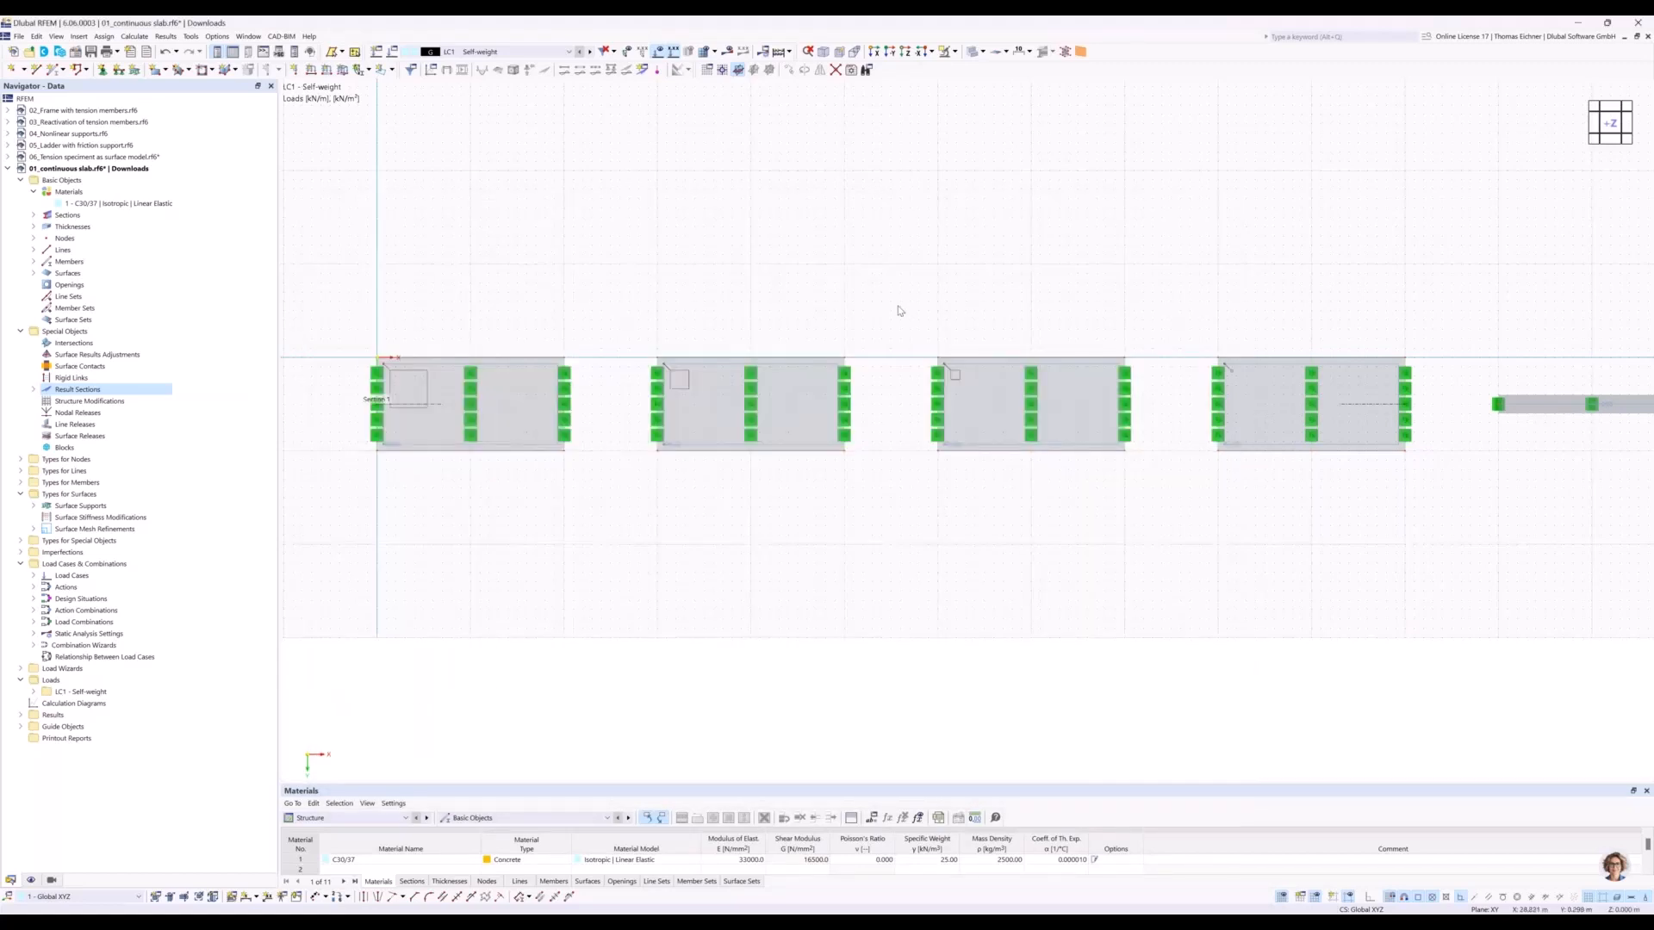
Calculate and display the LC1 results, and look over the displacements of the four slabs and the beam in plan view.
click(728, 53)
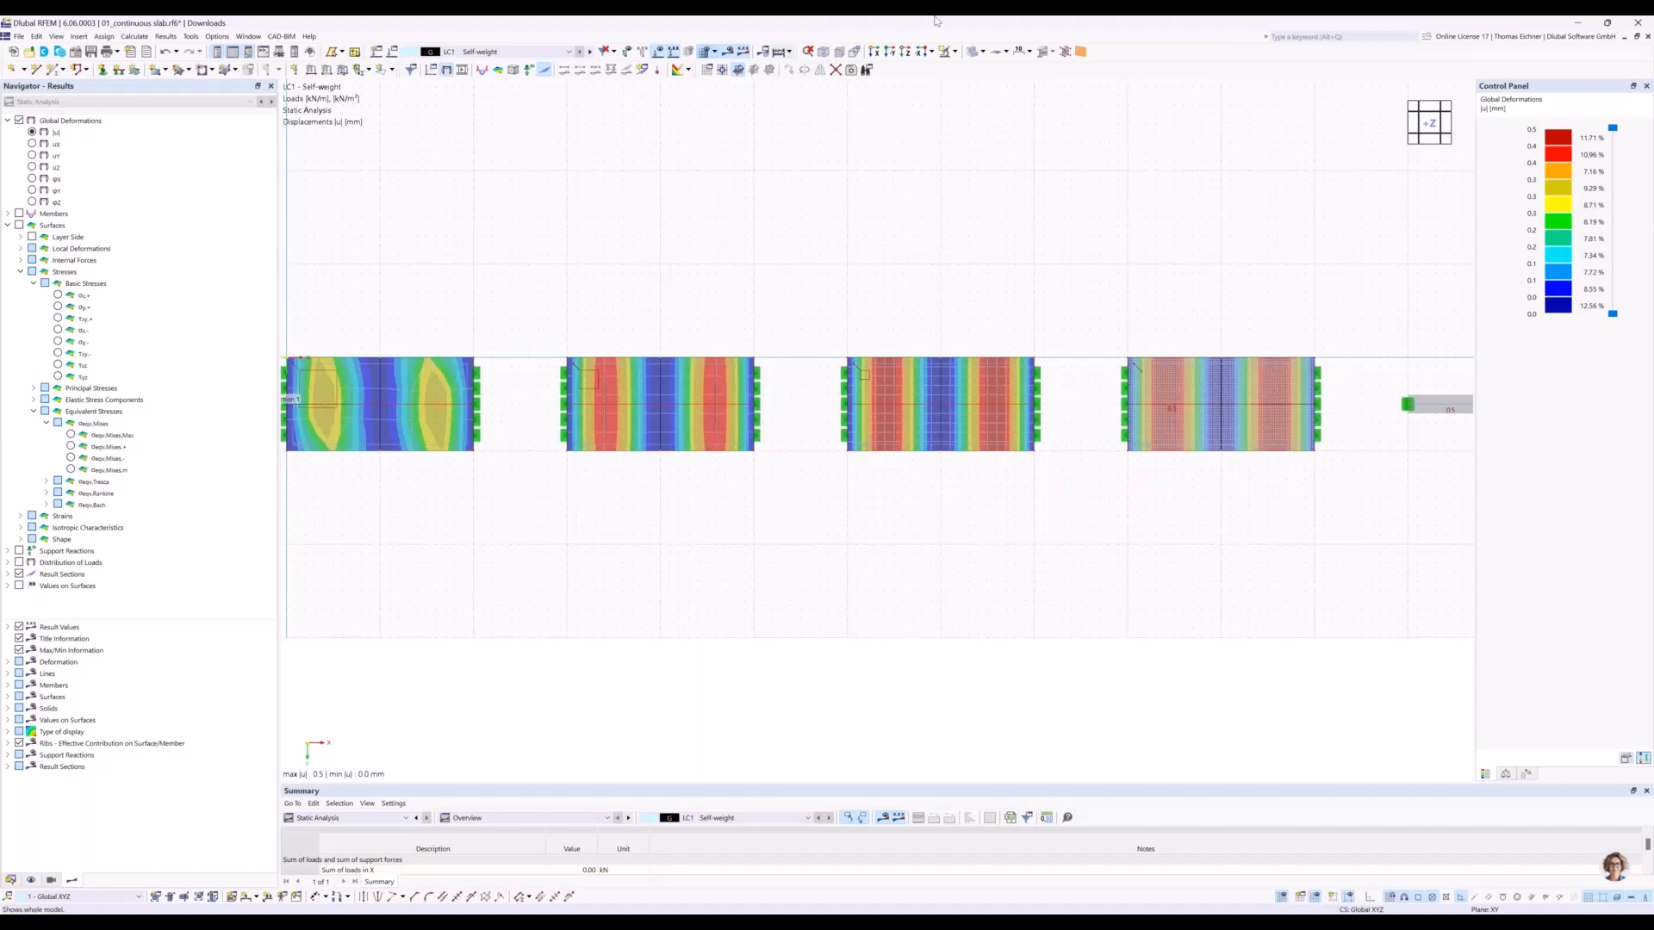
middle_drag(875, 267, 919, 309)
scroll(858, 272, down, 2)
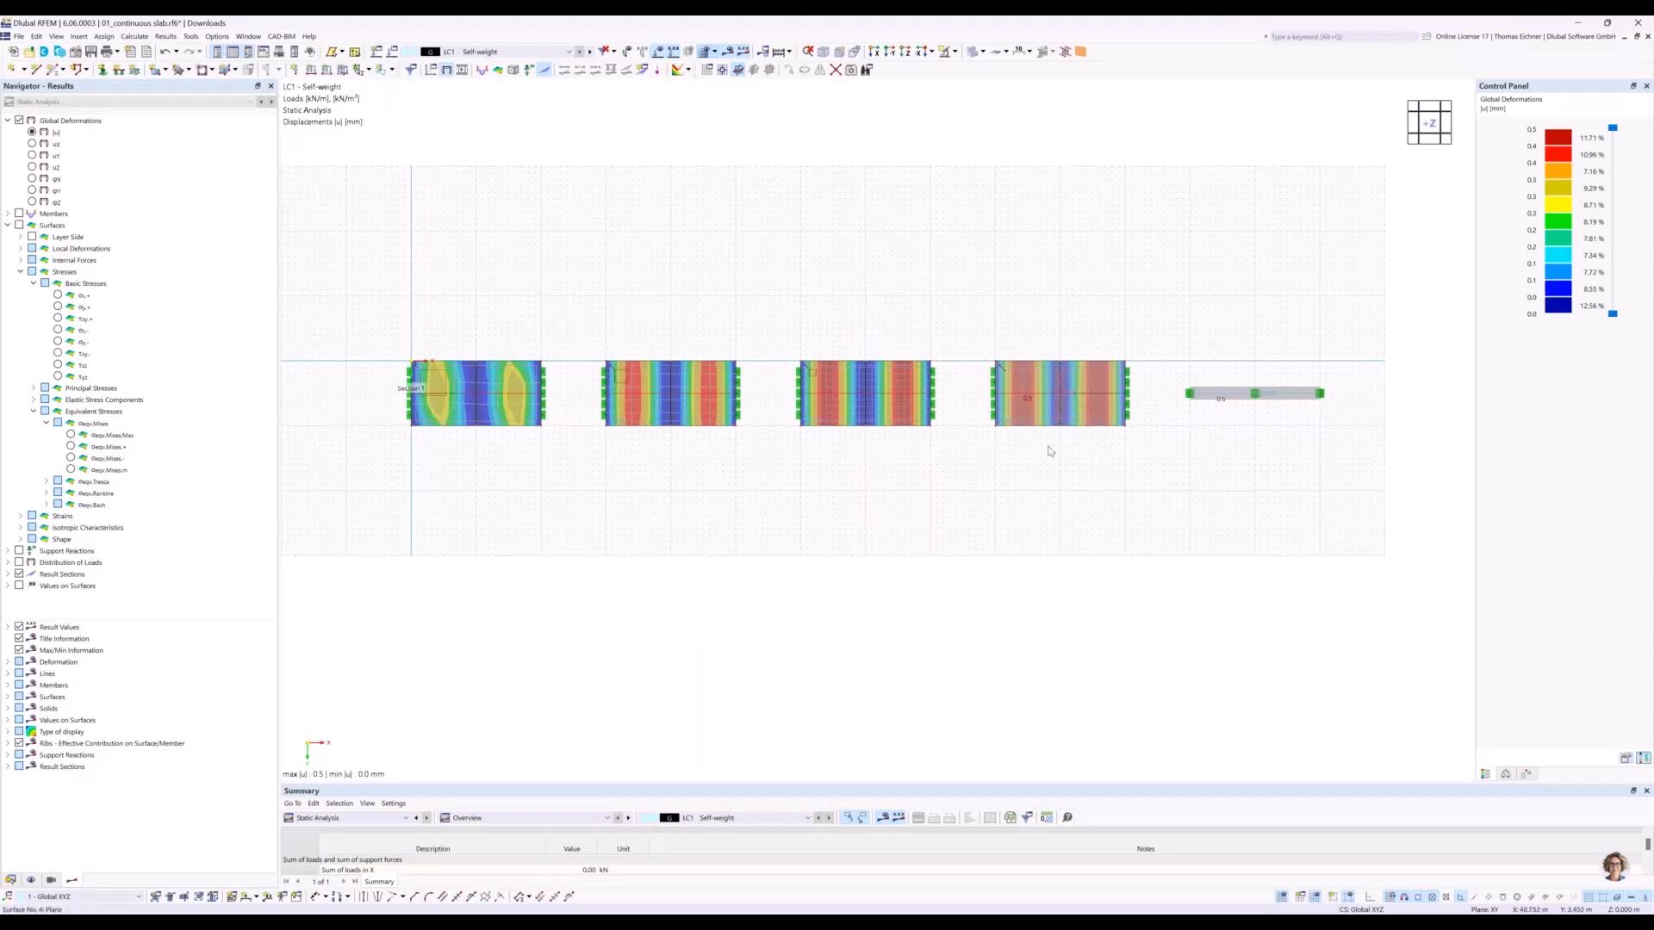
middle_drag(662, 294, 674, 300)
scroll(690, 326, up, 3)
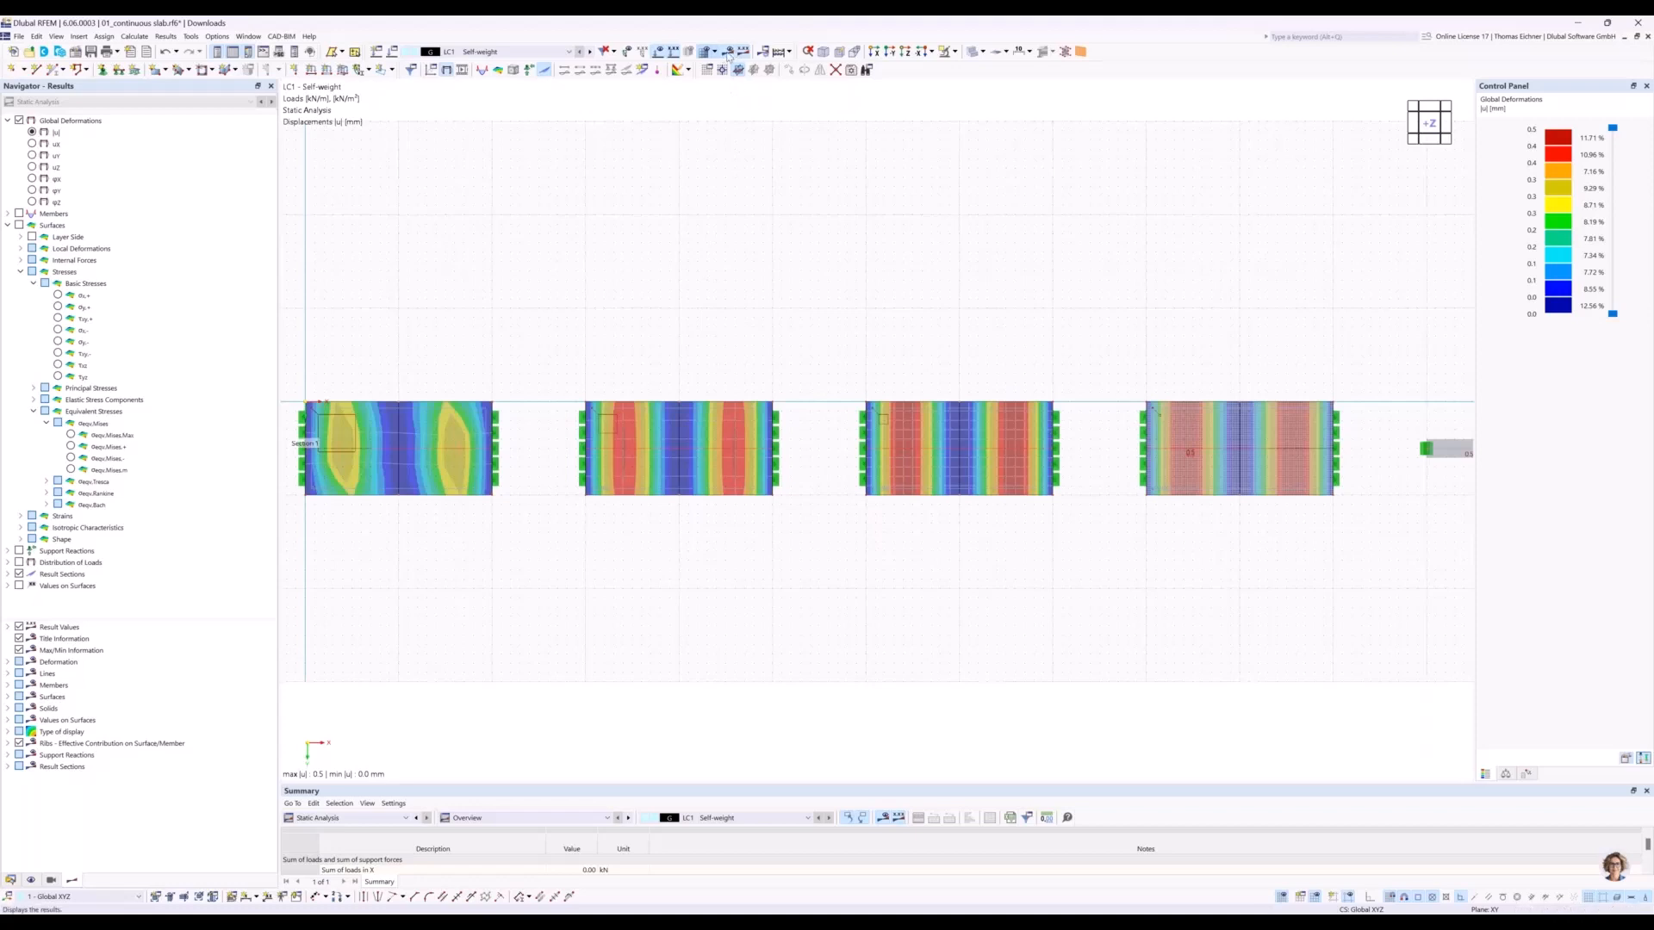
Hide the results and switch the model display to wireframe to expose the FE mesh of the slabs.
click(727, 54)
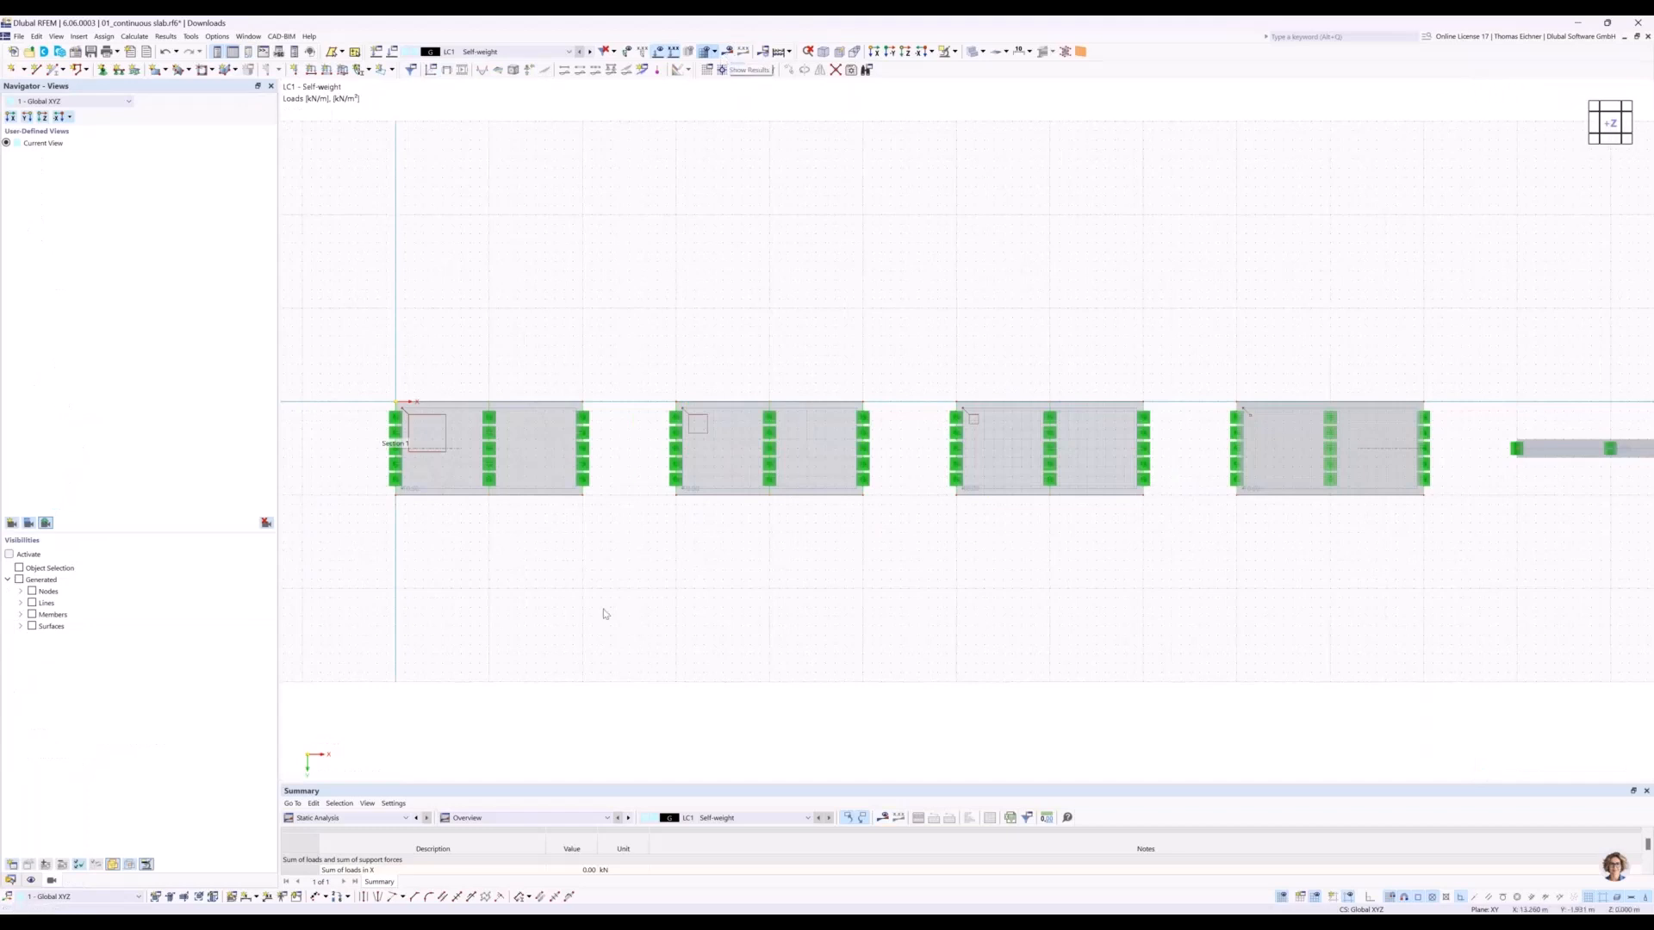
middle_drag(633, 551, 616, 561)
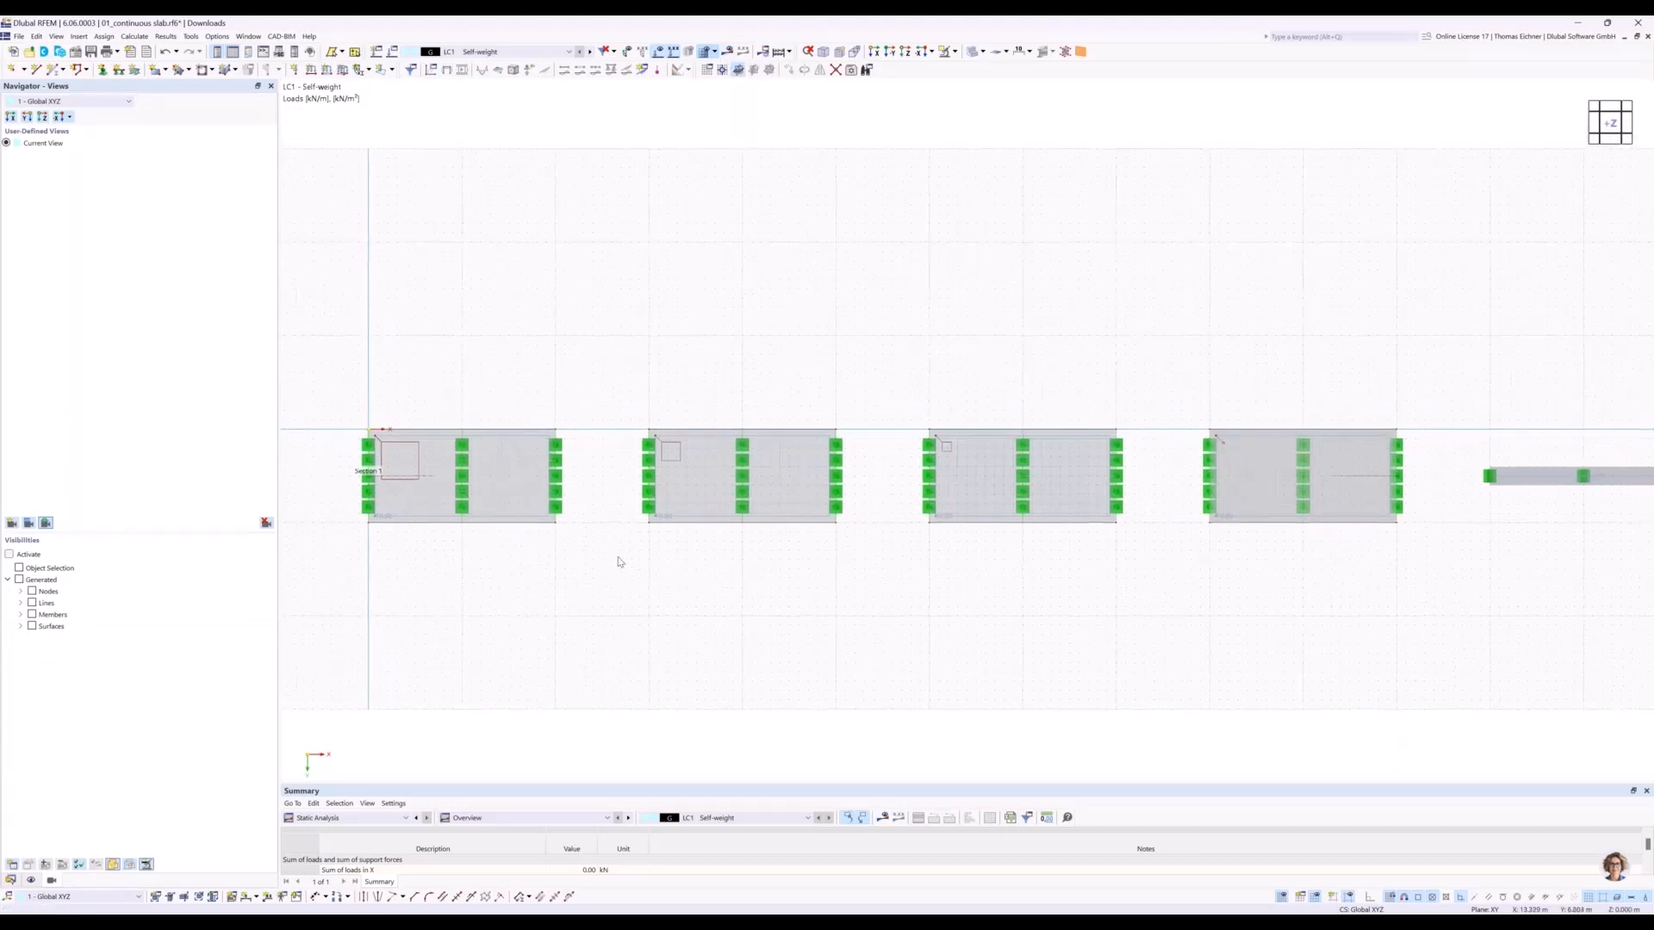
scroll(617, 561, up, 1)
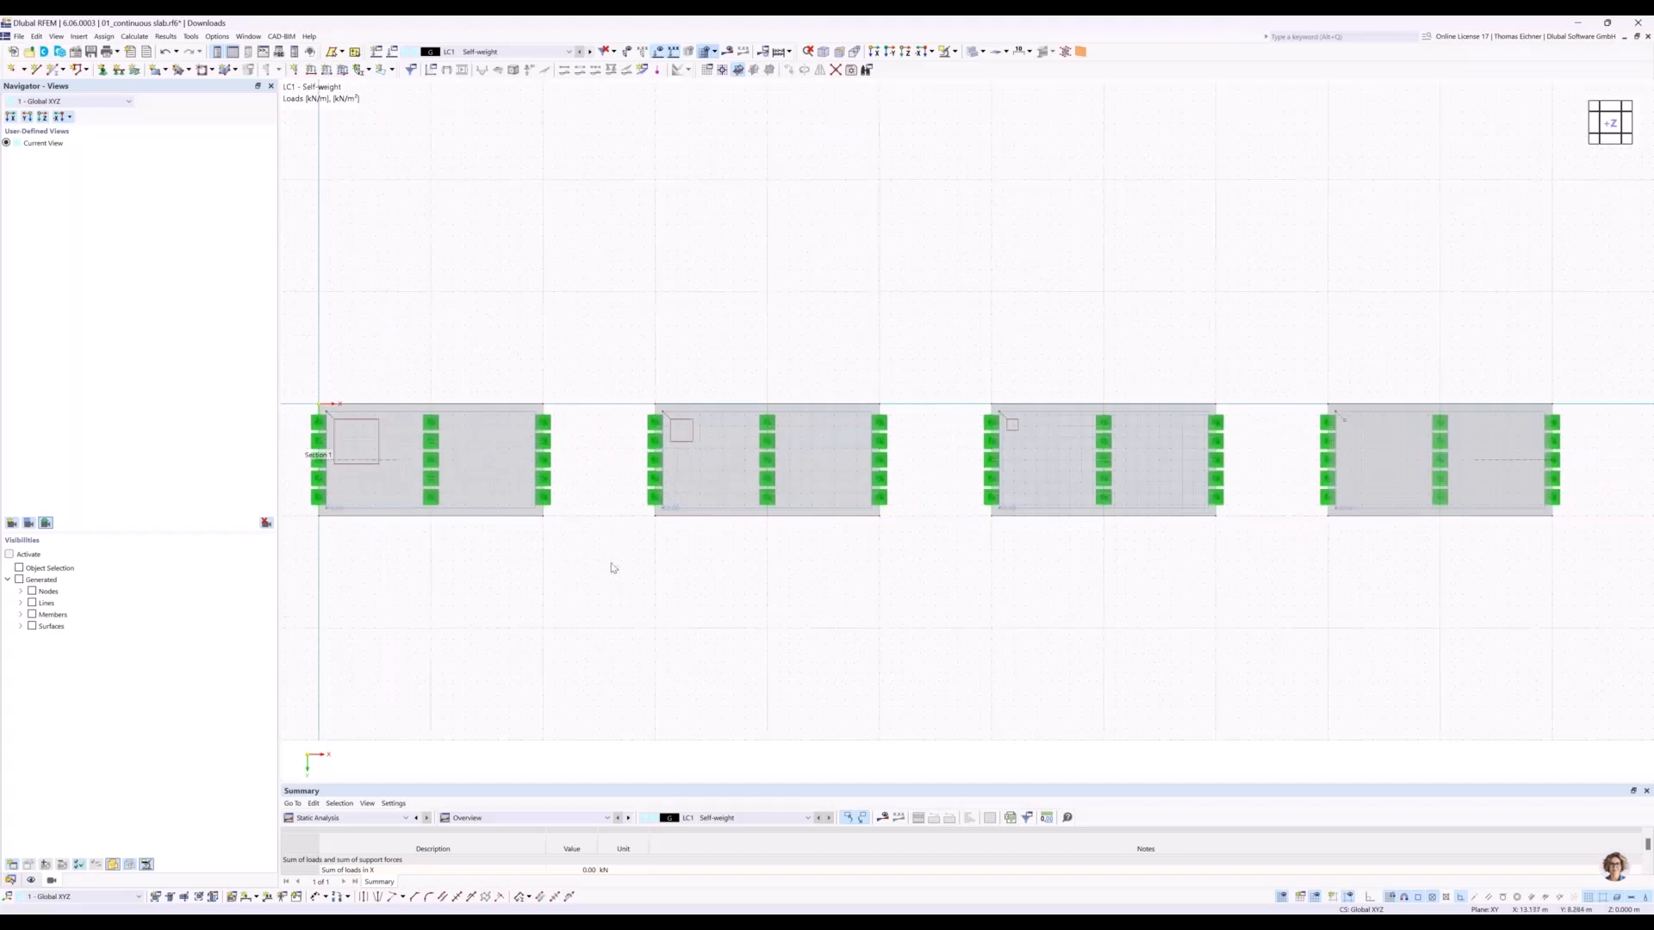
scroll(605, 550, up, 1)
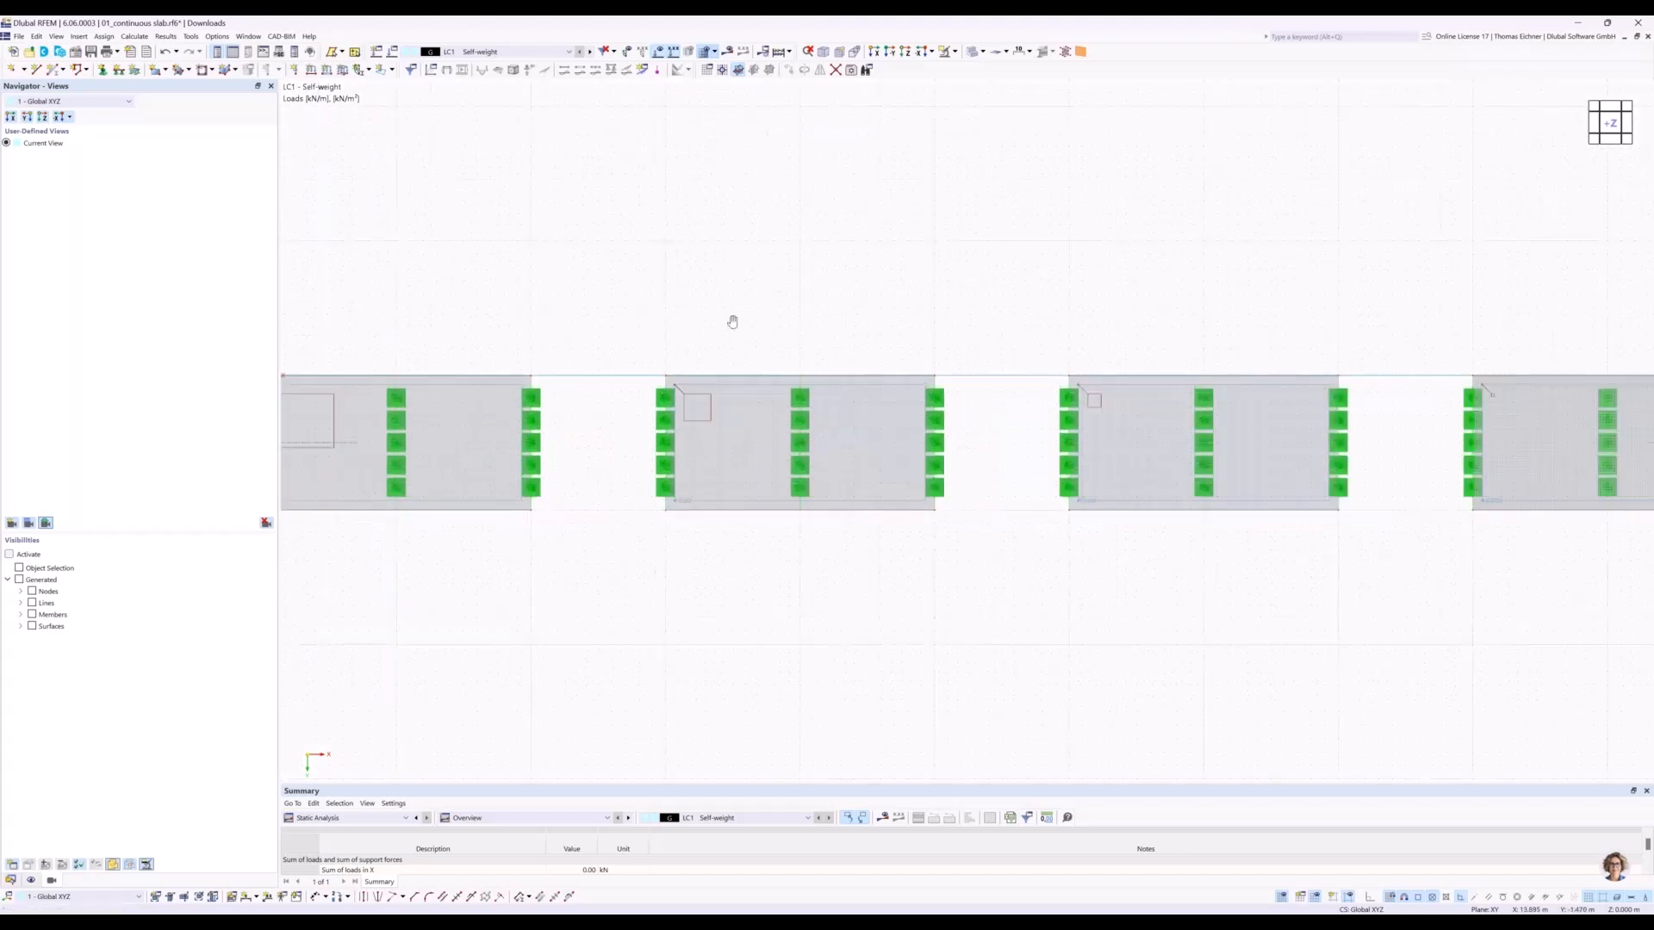
middle_drag(732, 320, 843, 446)
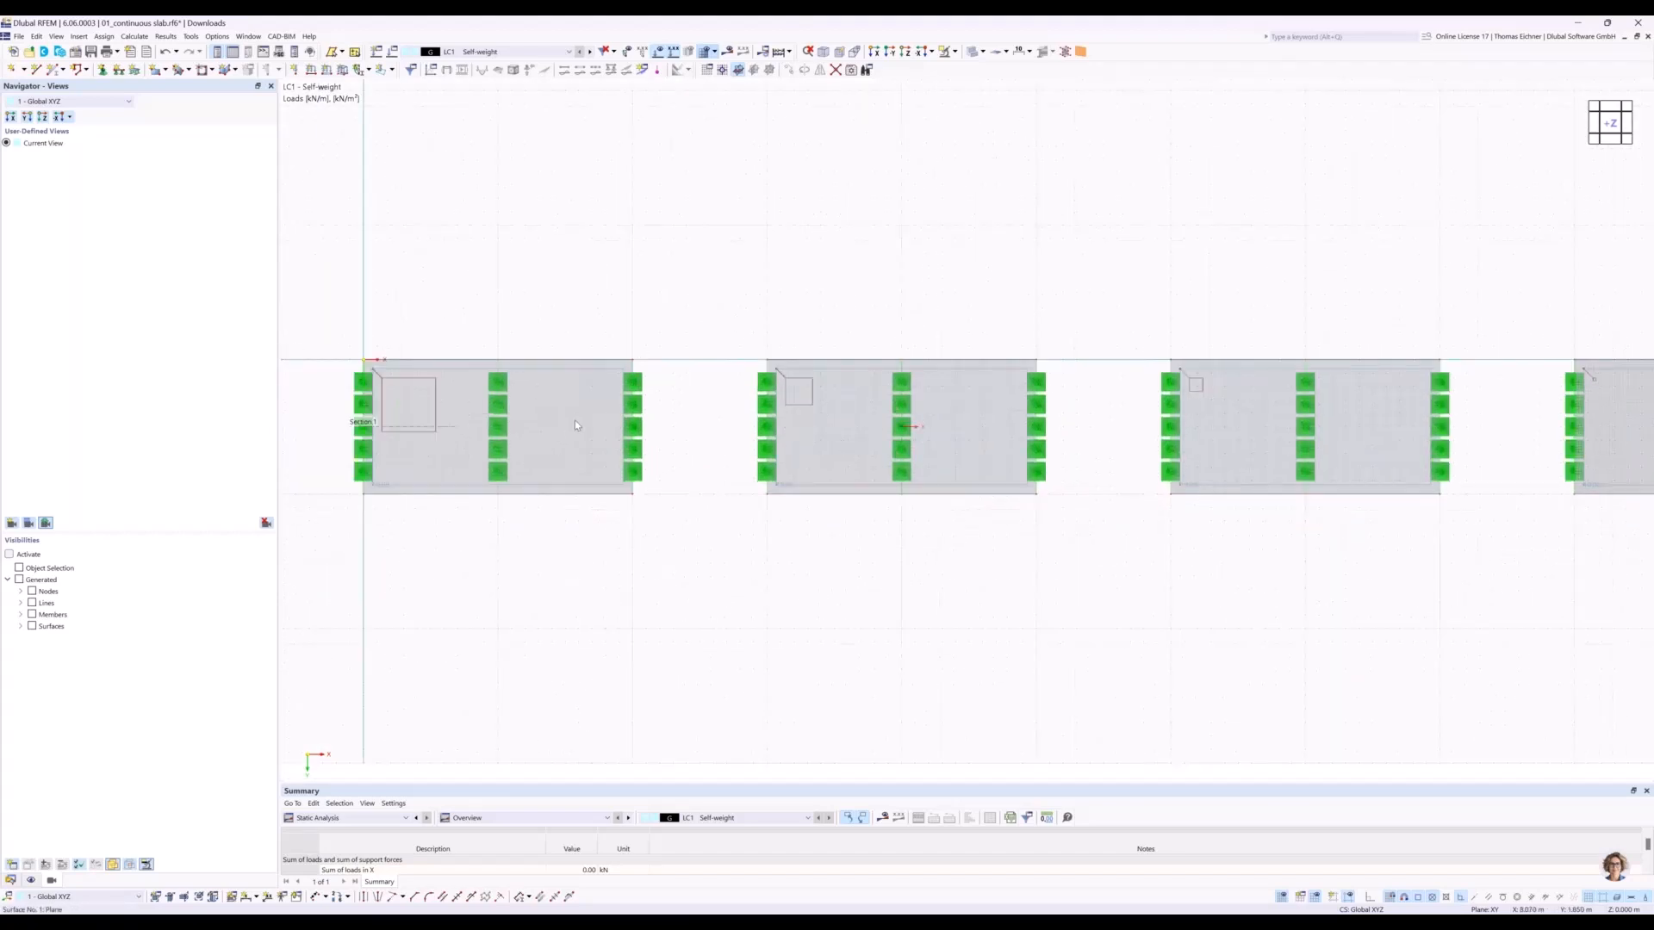
middle_drag(541, 271, 688, 275)
scroll(687, 285, down, 1)
scroll(685, 448, up, 5)
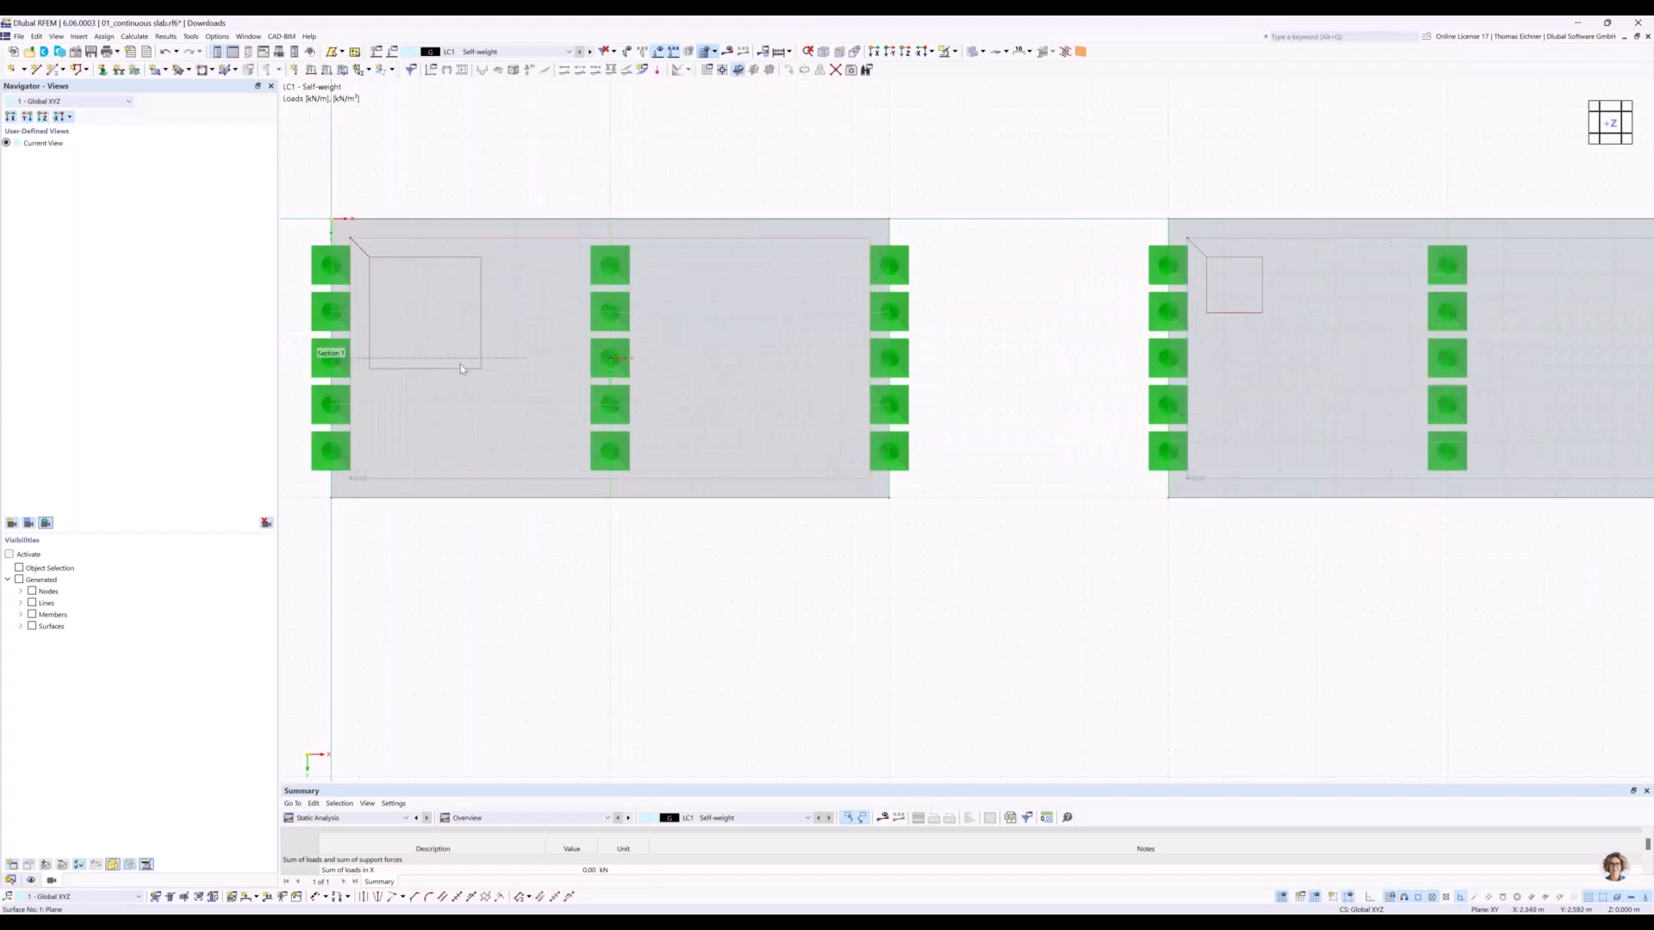
click(982, 51)
click(1008, 66)
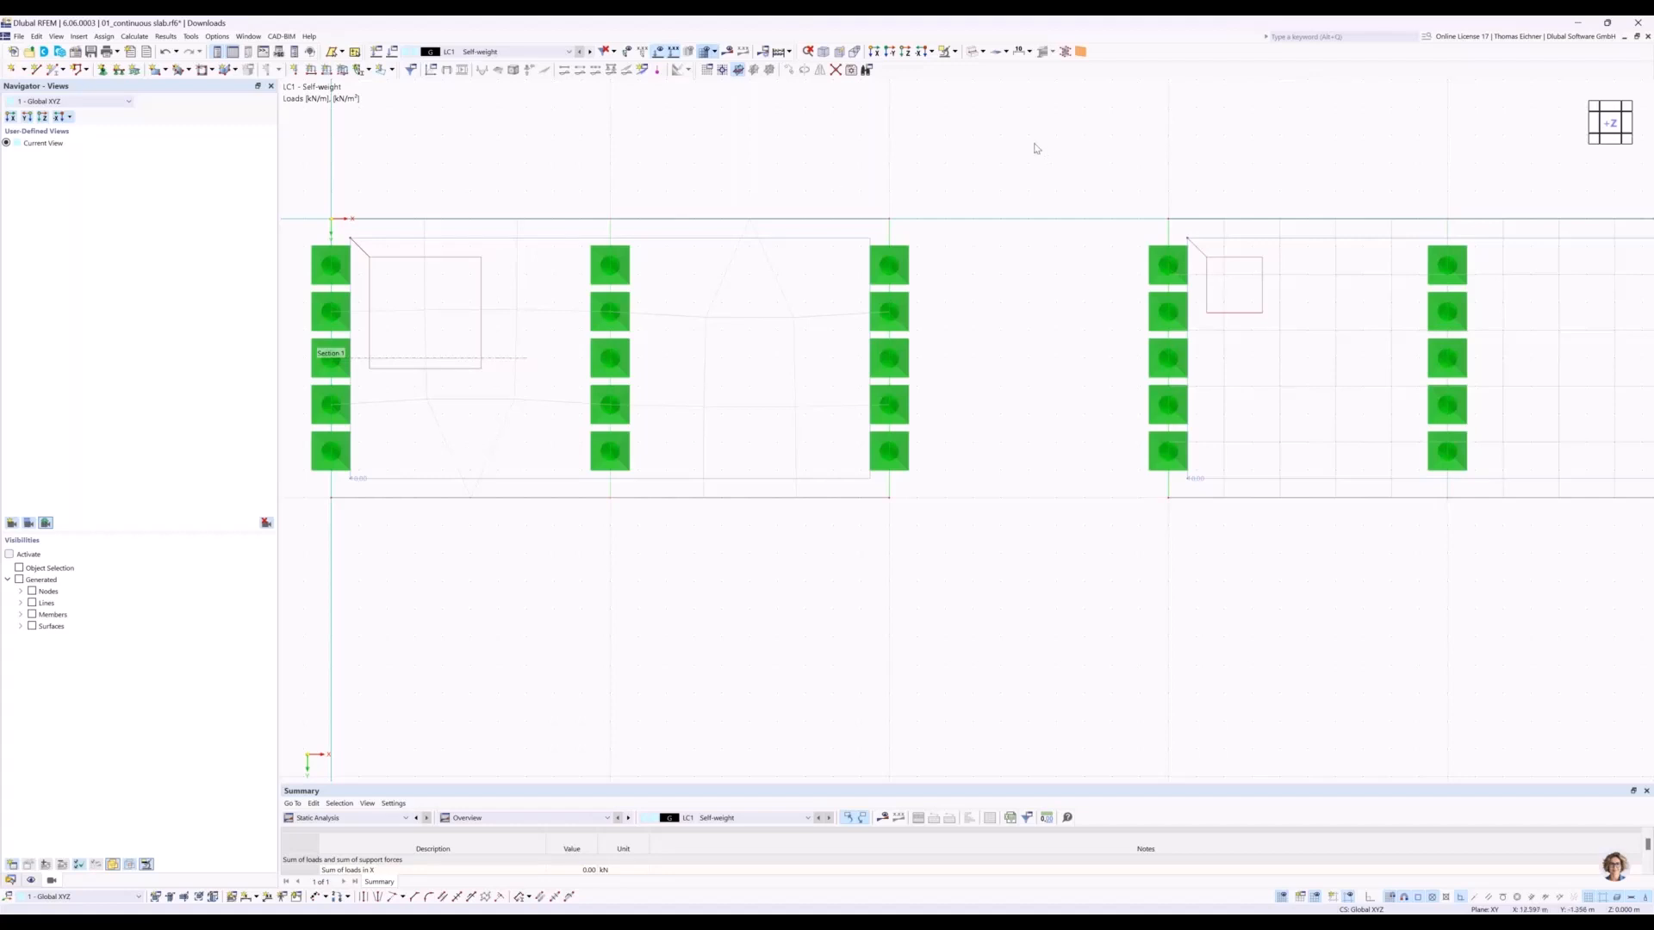
Examine the FE meshes of the slabs one after another, from the coarsest to the finest refinement.
middle_drag(993, 146, 892, 158)
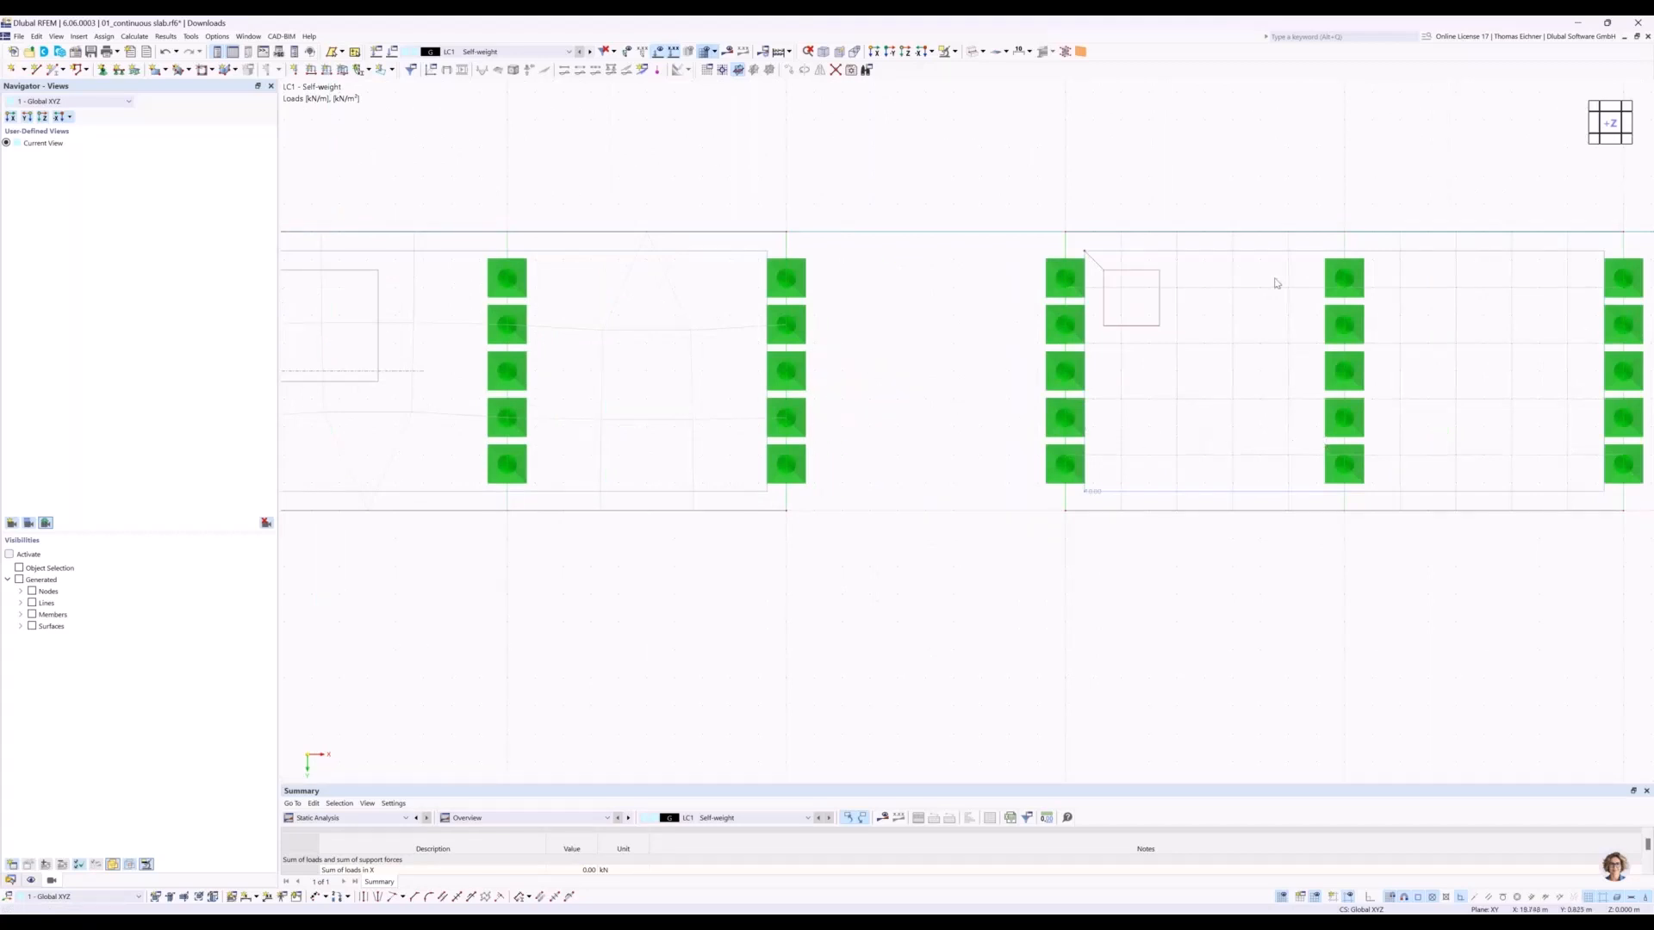
scroll(1277, 283, down, 2)
middle_drag(1418, 214, 784, 204)
middle_drag(1201, 200, 745, 247)
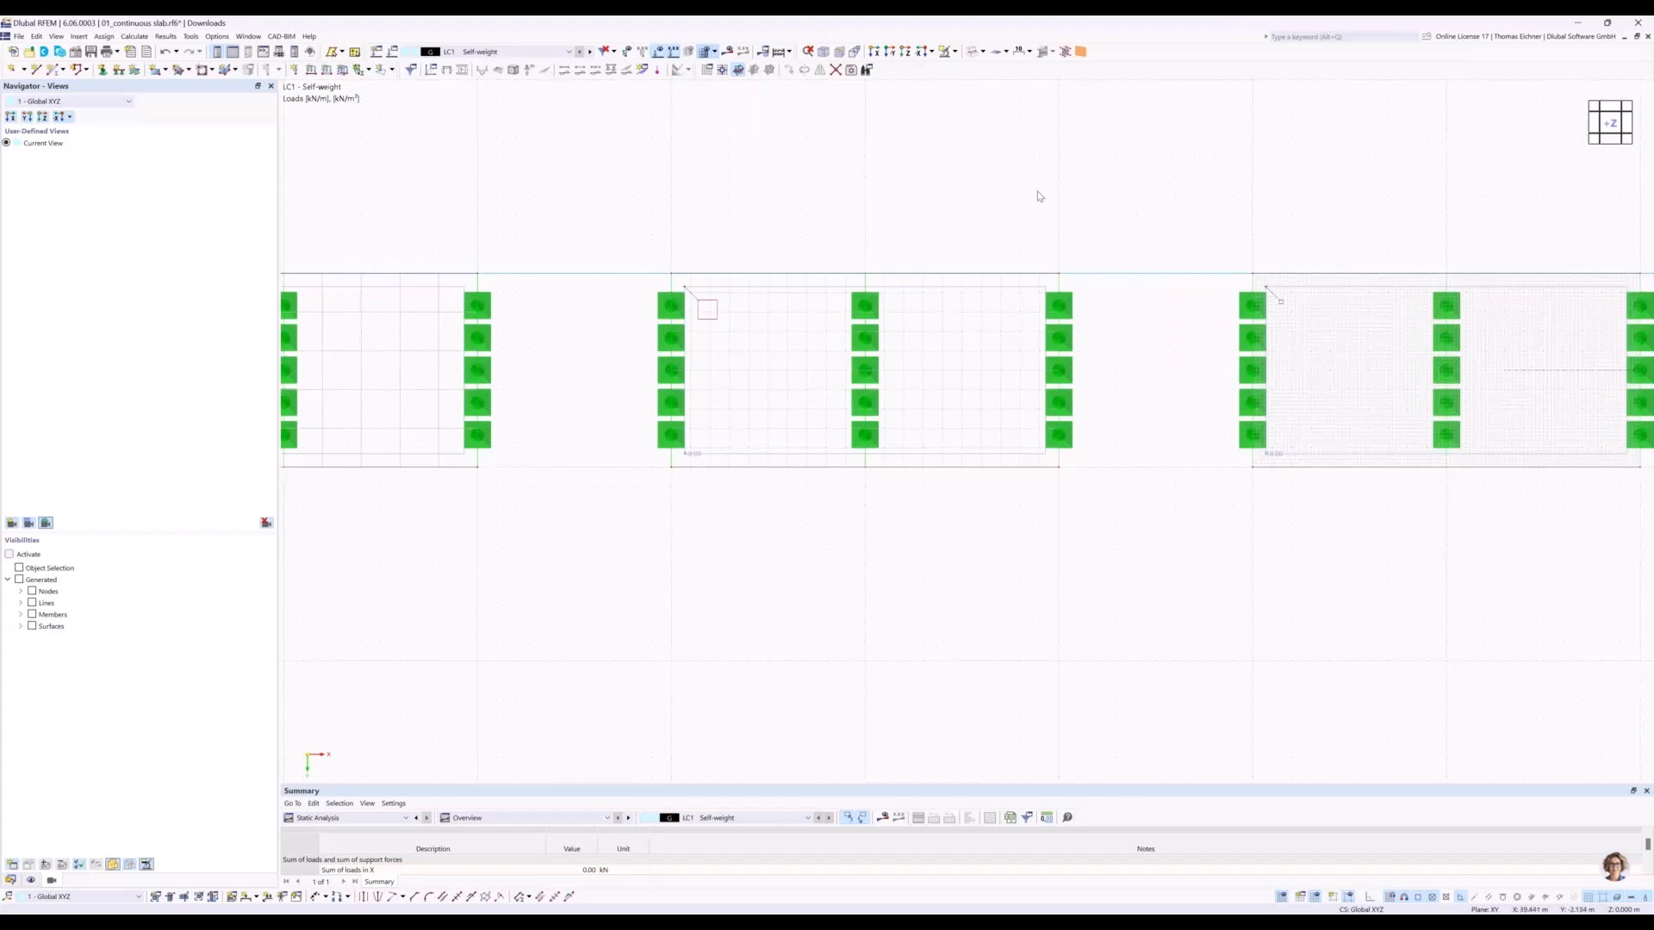
scroll(1008, 196, down, 2)
scroll(831, 203, down, 2)
middle_drag(830, 203, 913, 269)
scroll(909, 267, down, 2)
Show the results again and view the model against the Y direction to inspect the displacement diagrams along the result section.
click(728, 52)
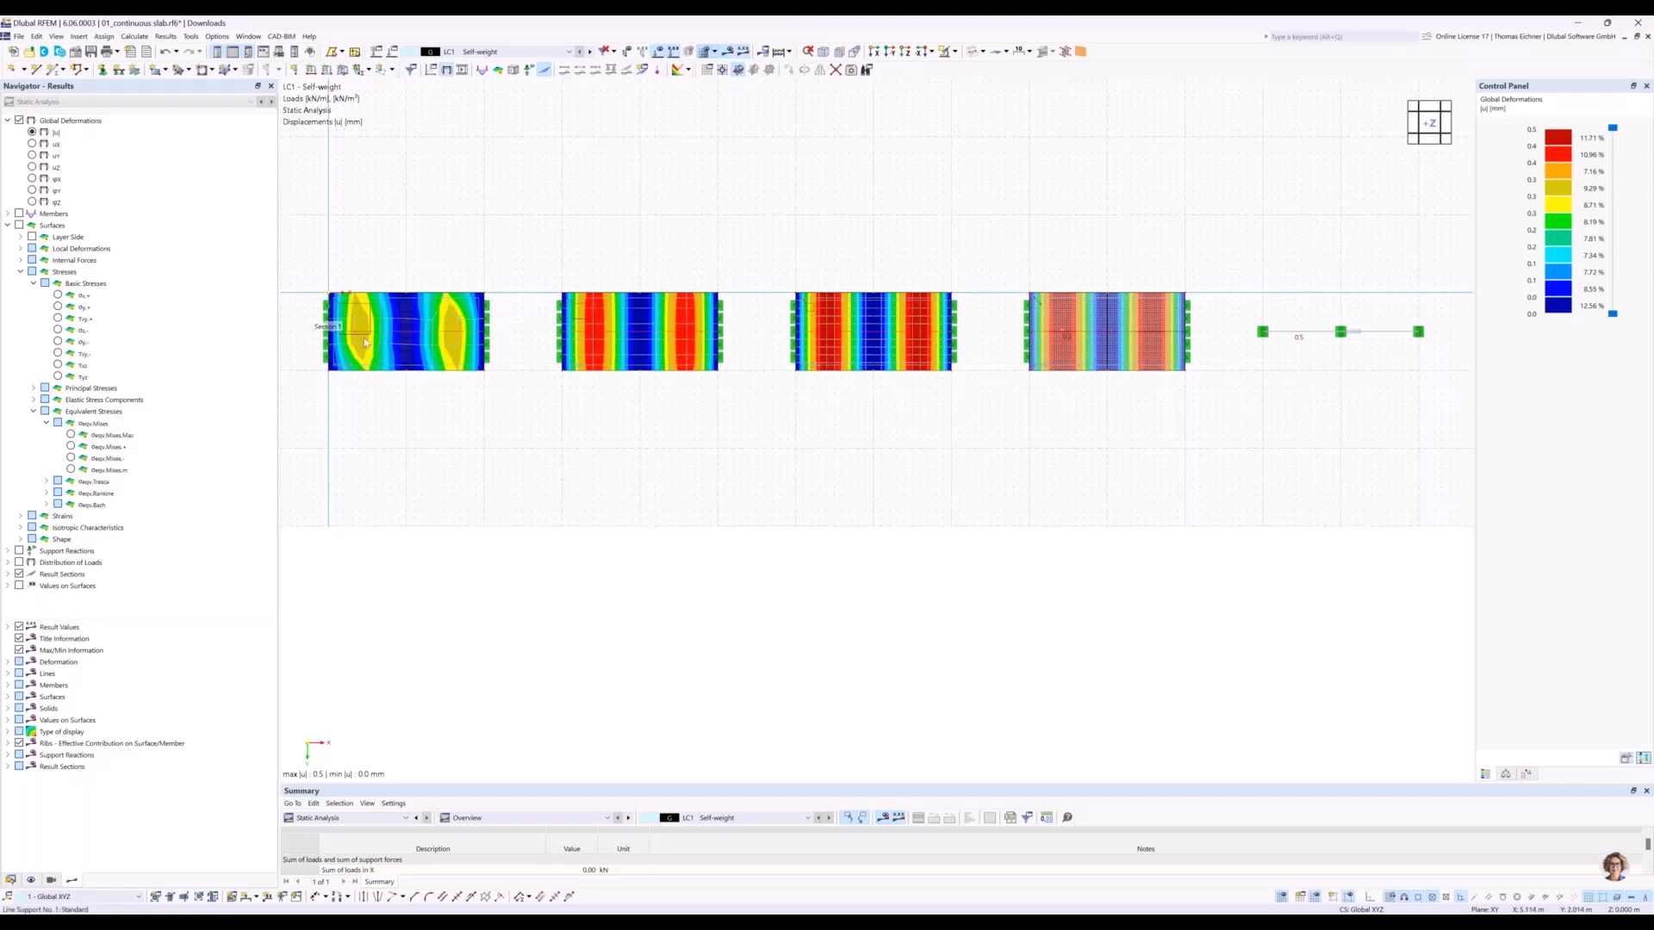
click(890, 54)
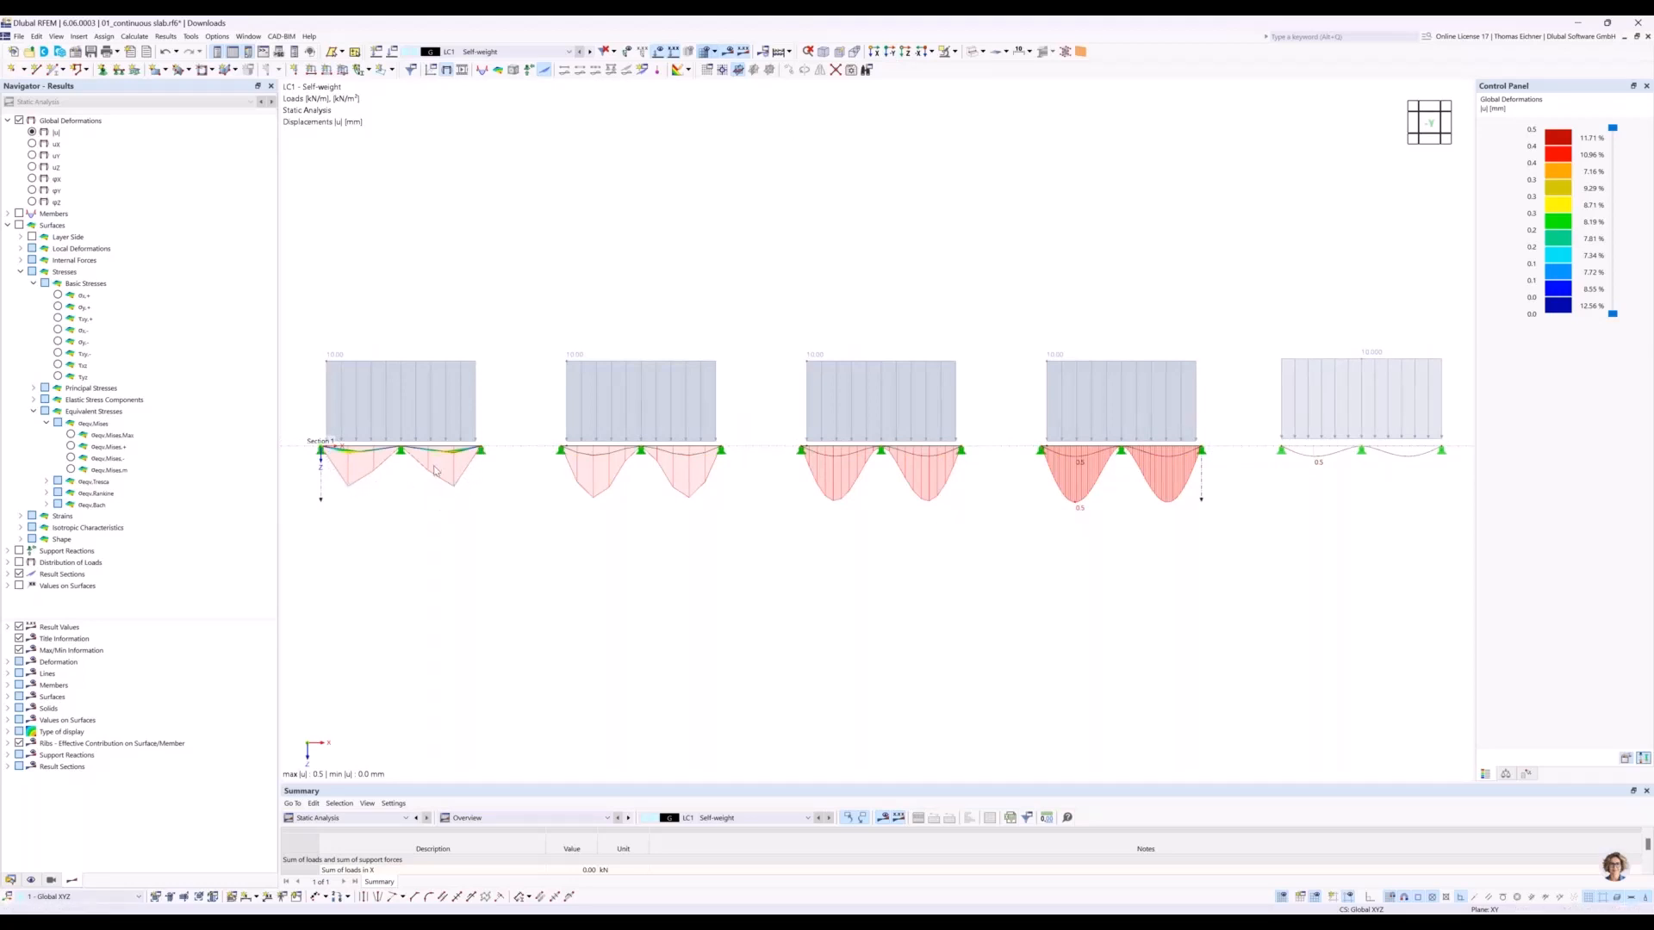
scroll(1178, 364, up, 1)
middle_drag(785, 261, 924, 240)
scroll(901, 225, down, 1)
scroll(903, 226, up, 1)
scroll(920, 235, down, 1)
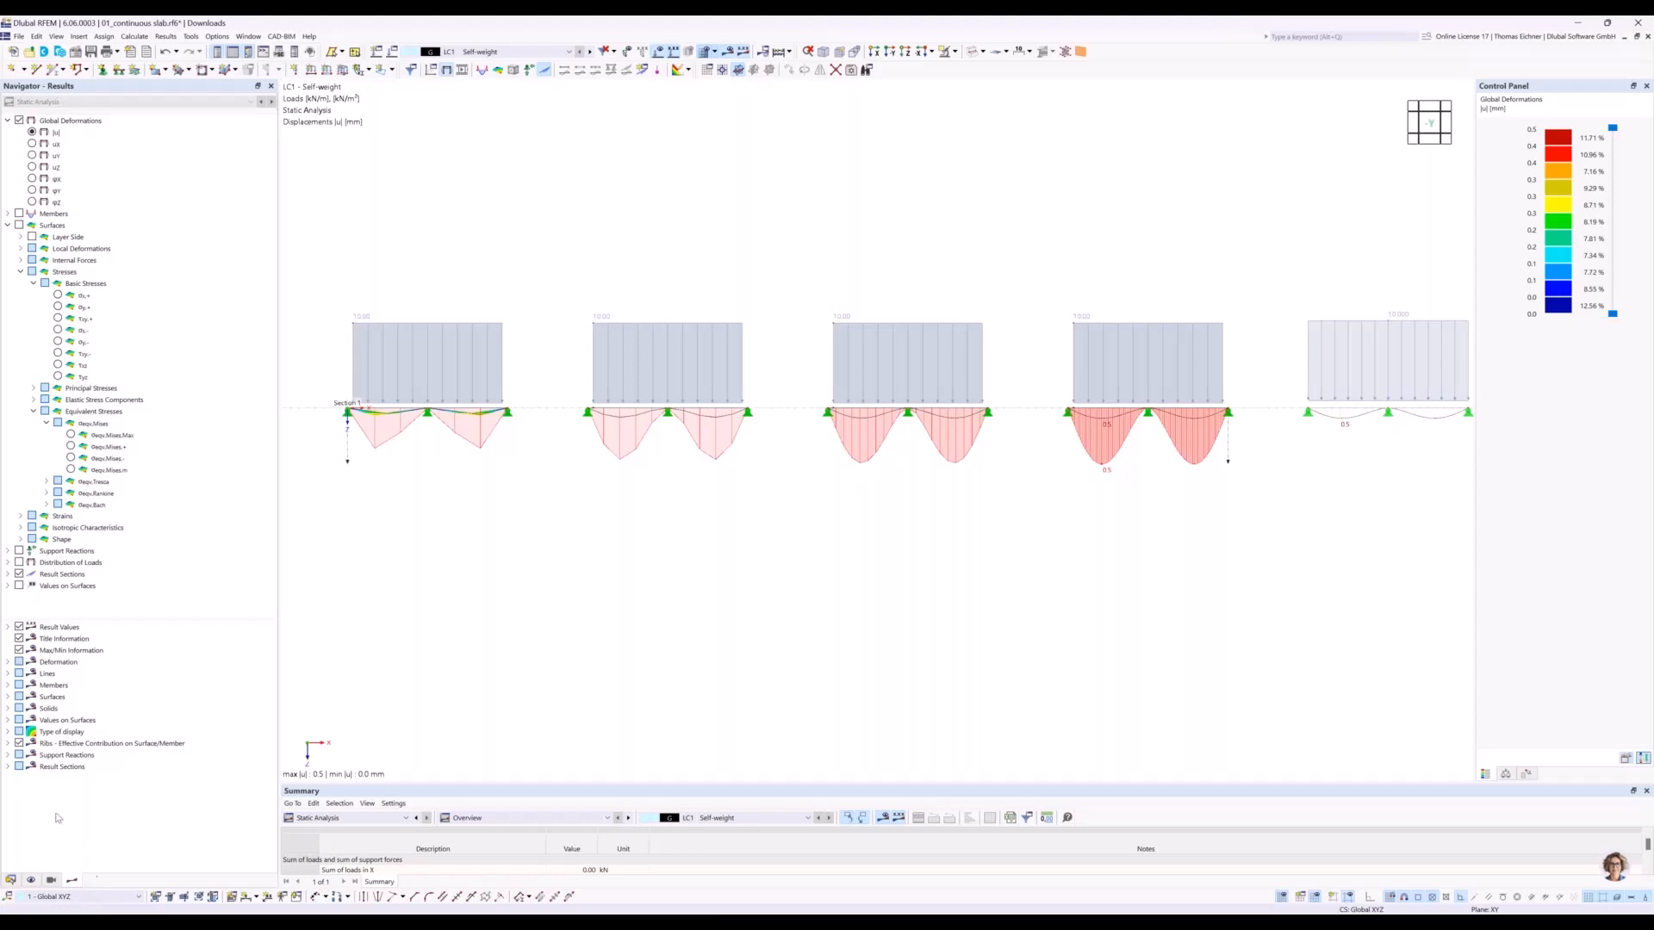
Label the result section diagrams with local extremes and compare the slab displacements with those of the beam.
click(9, 766)
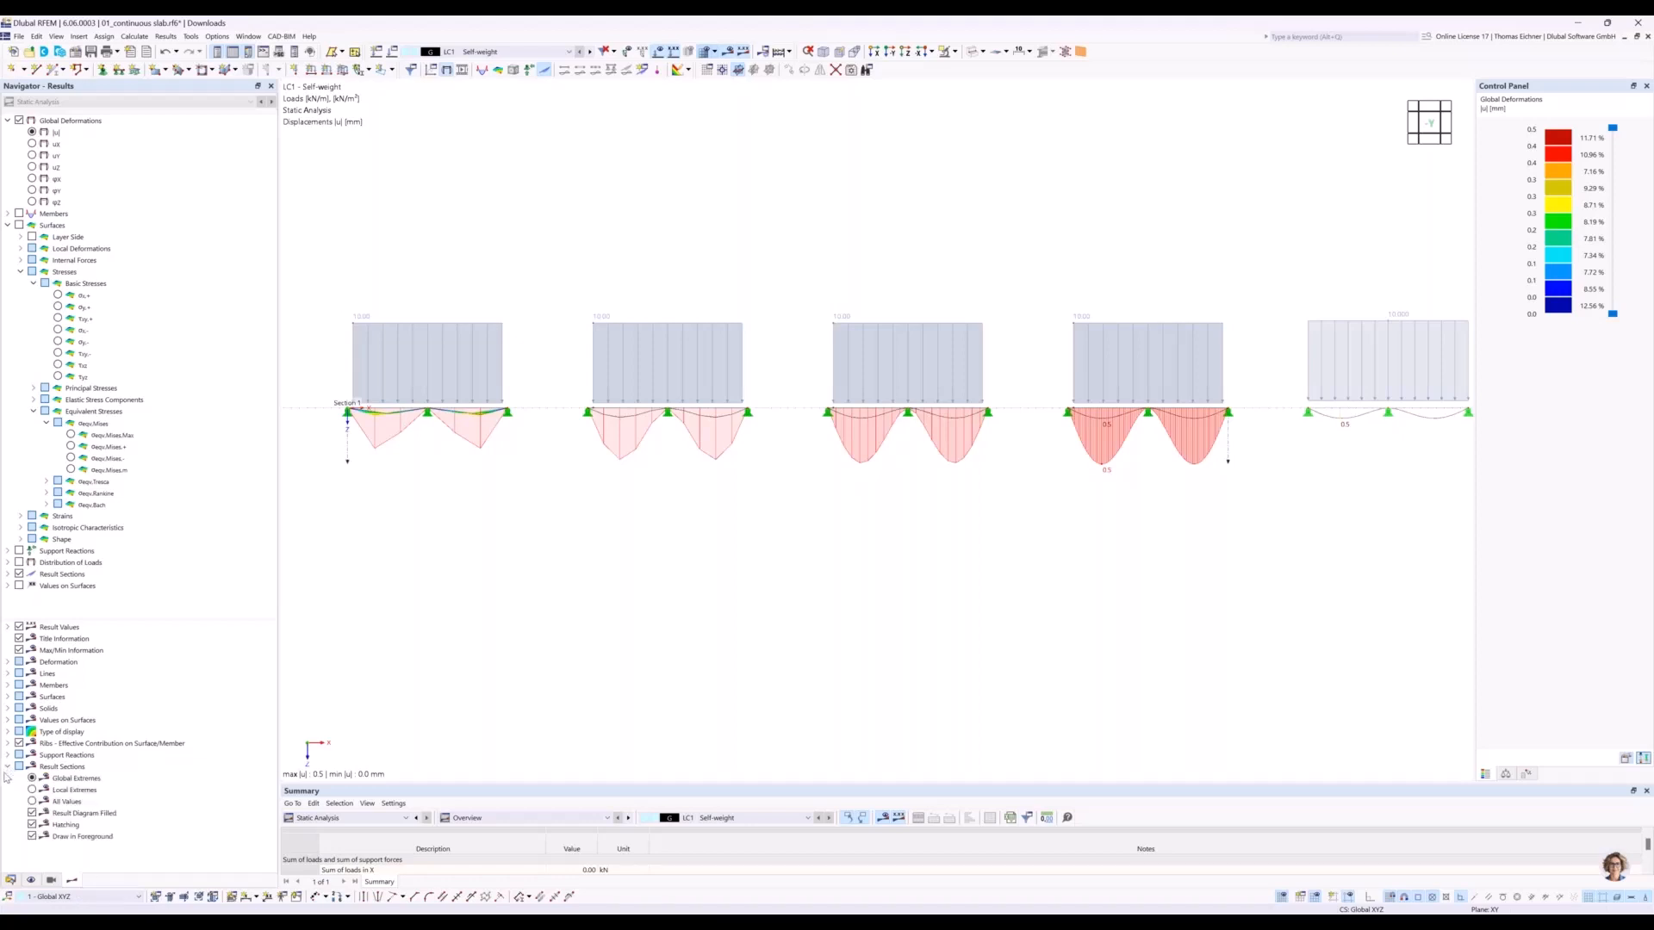
click(32, 790)
middle_drag(971, 580, 947, 602)
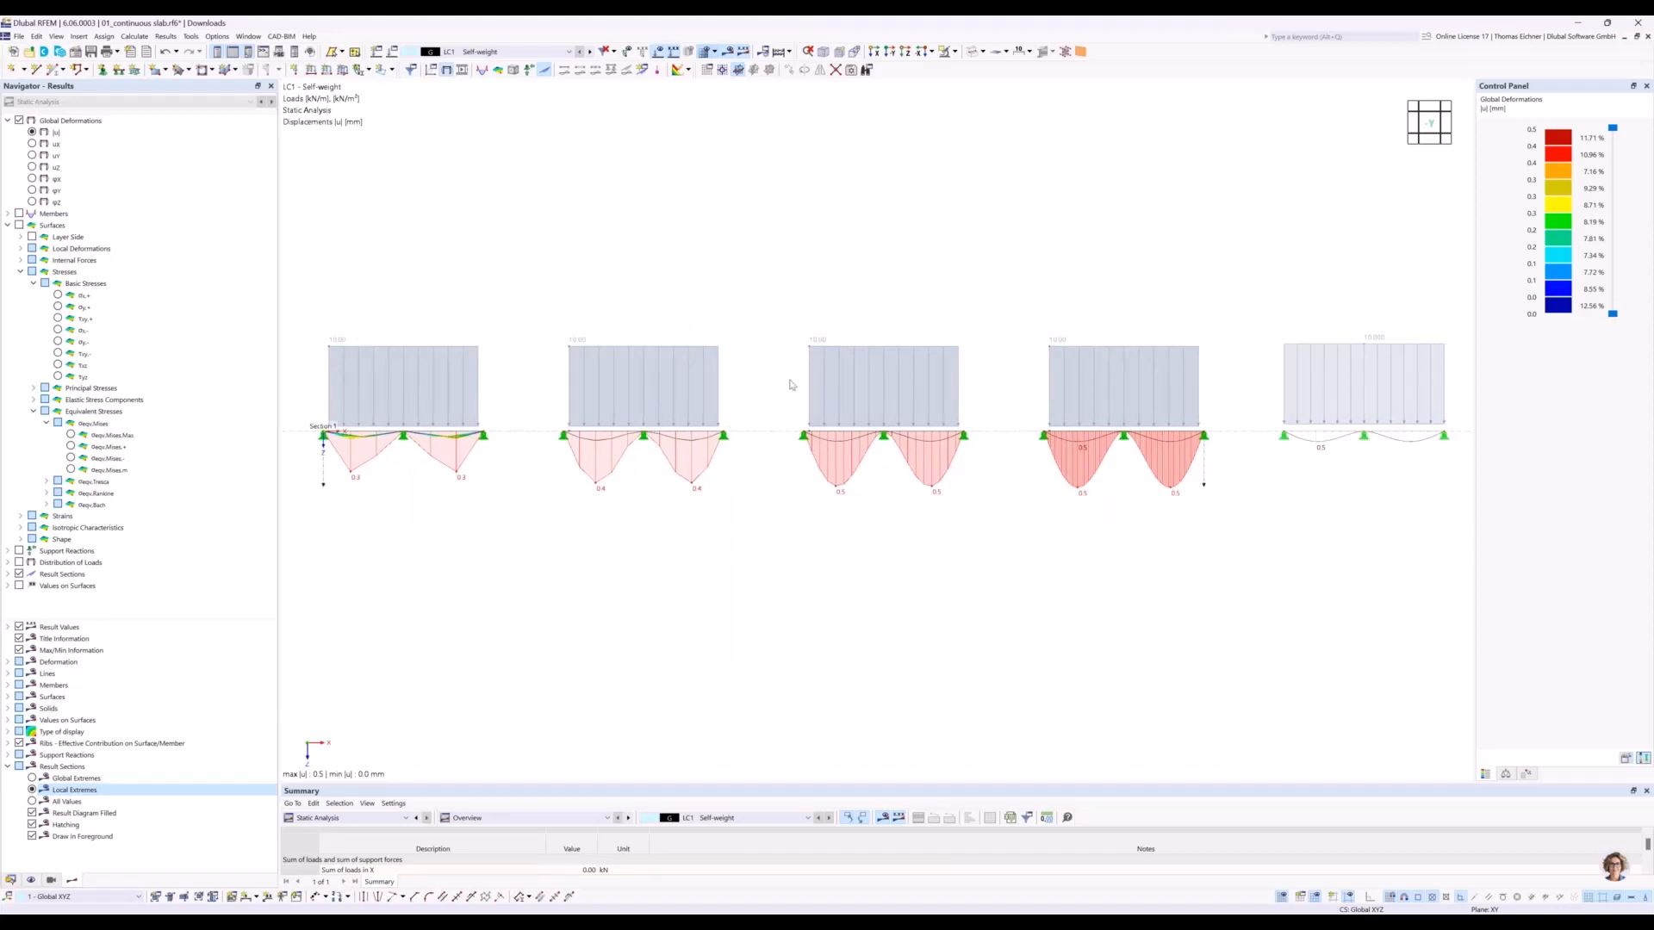
middle_drag(646, 233, 703, 231)
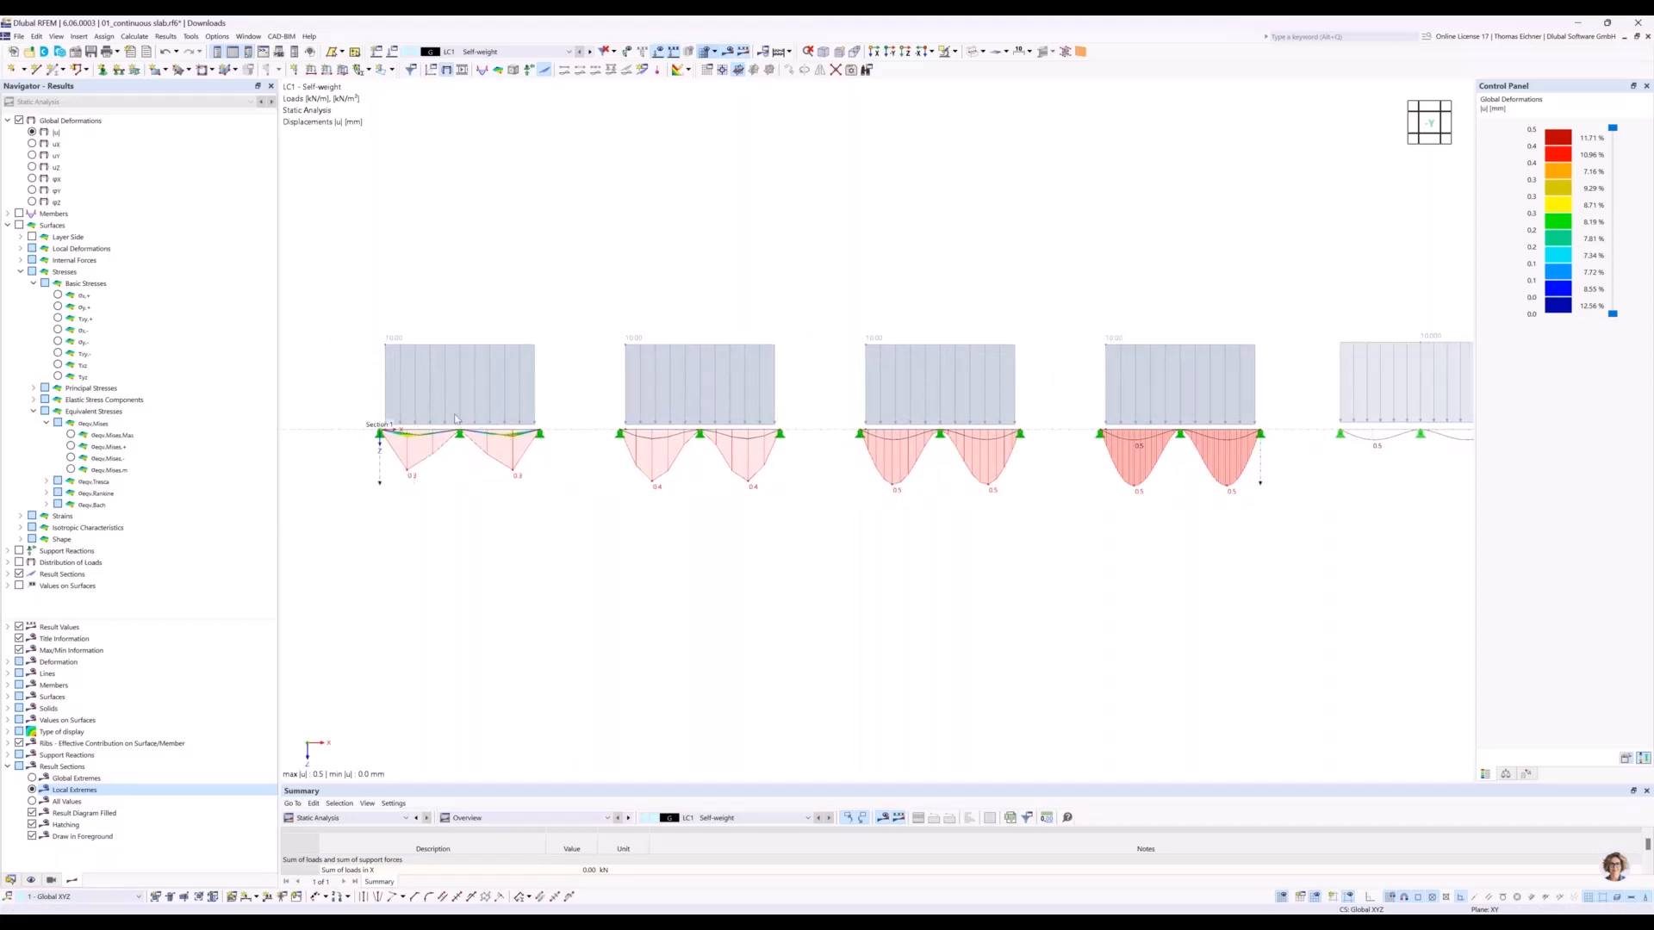
middle_drag(864, 294, 879, 291)
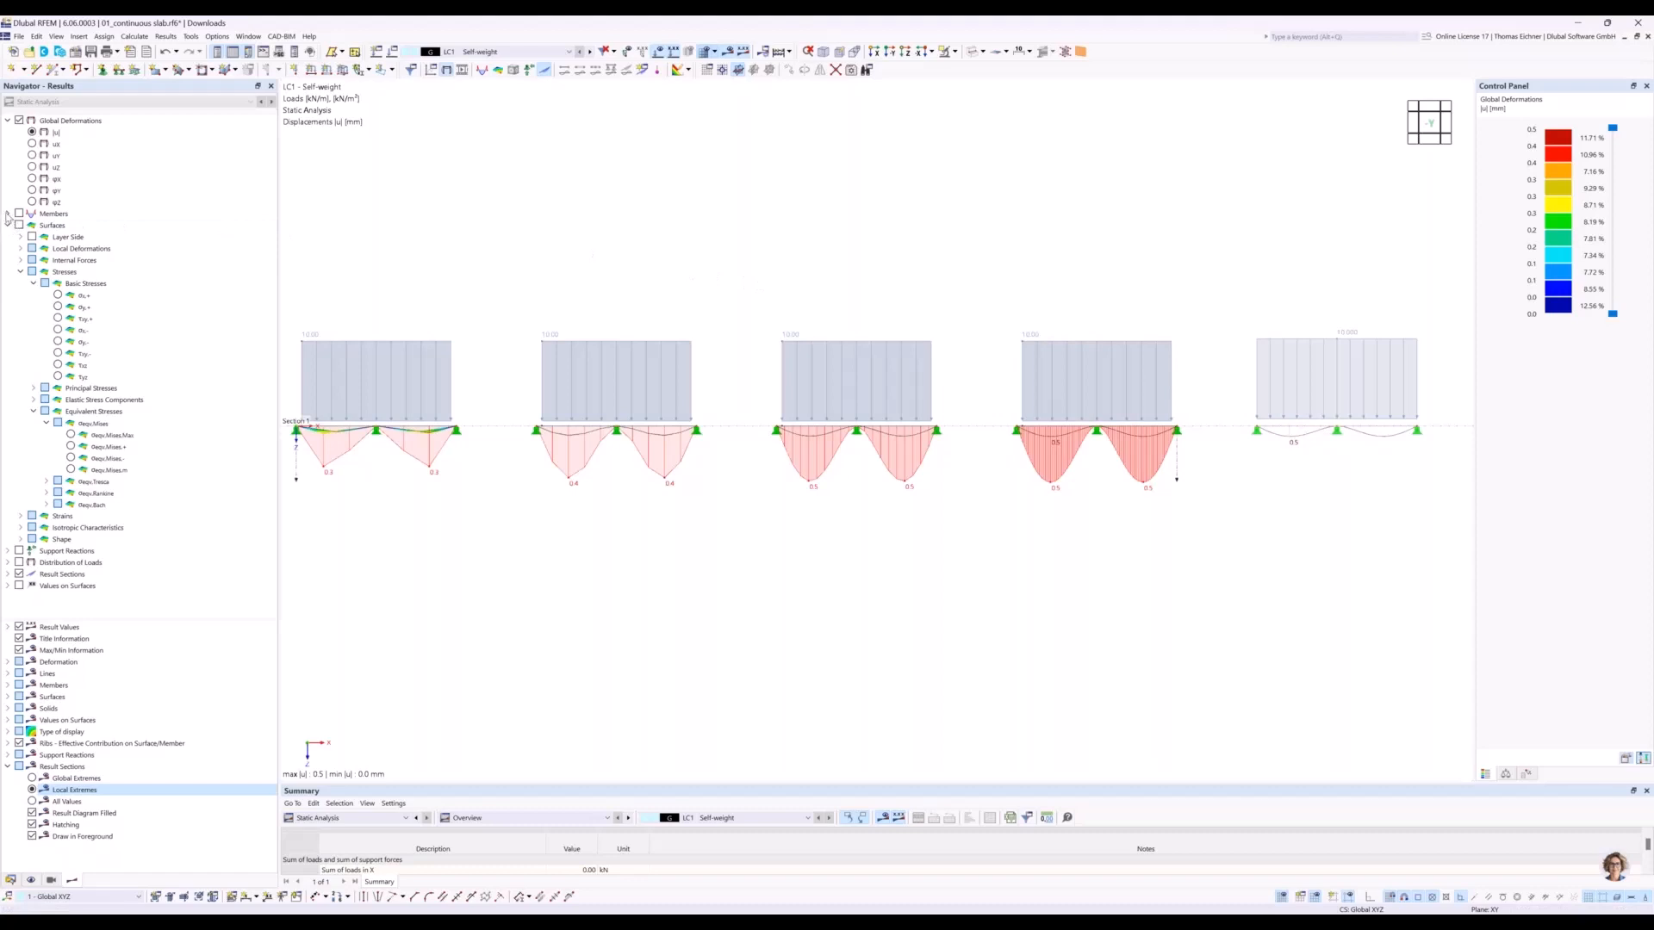
Display the internal moment My for the beam member.
click(7, 214)
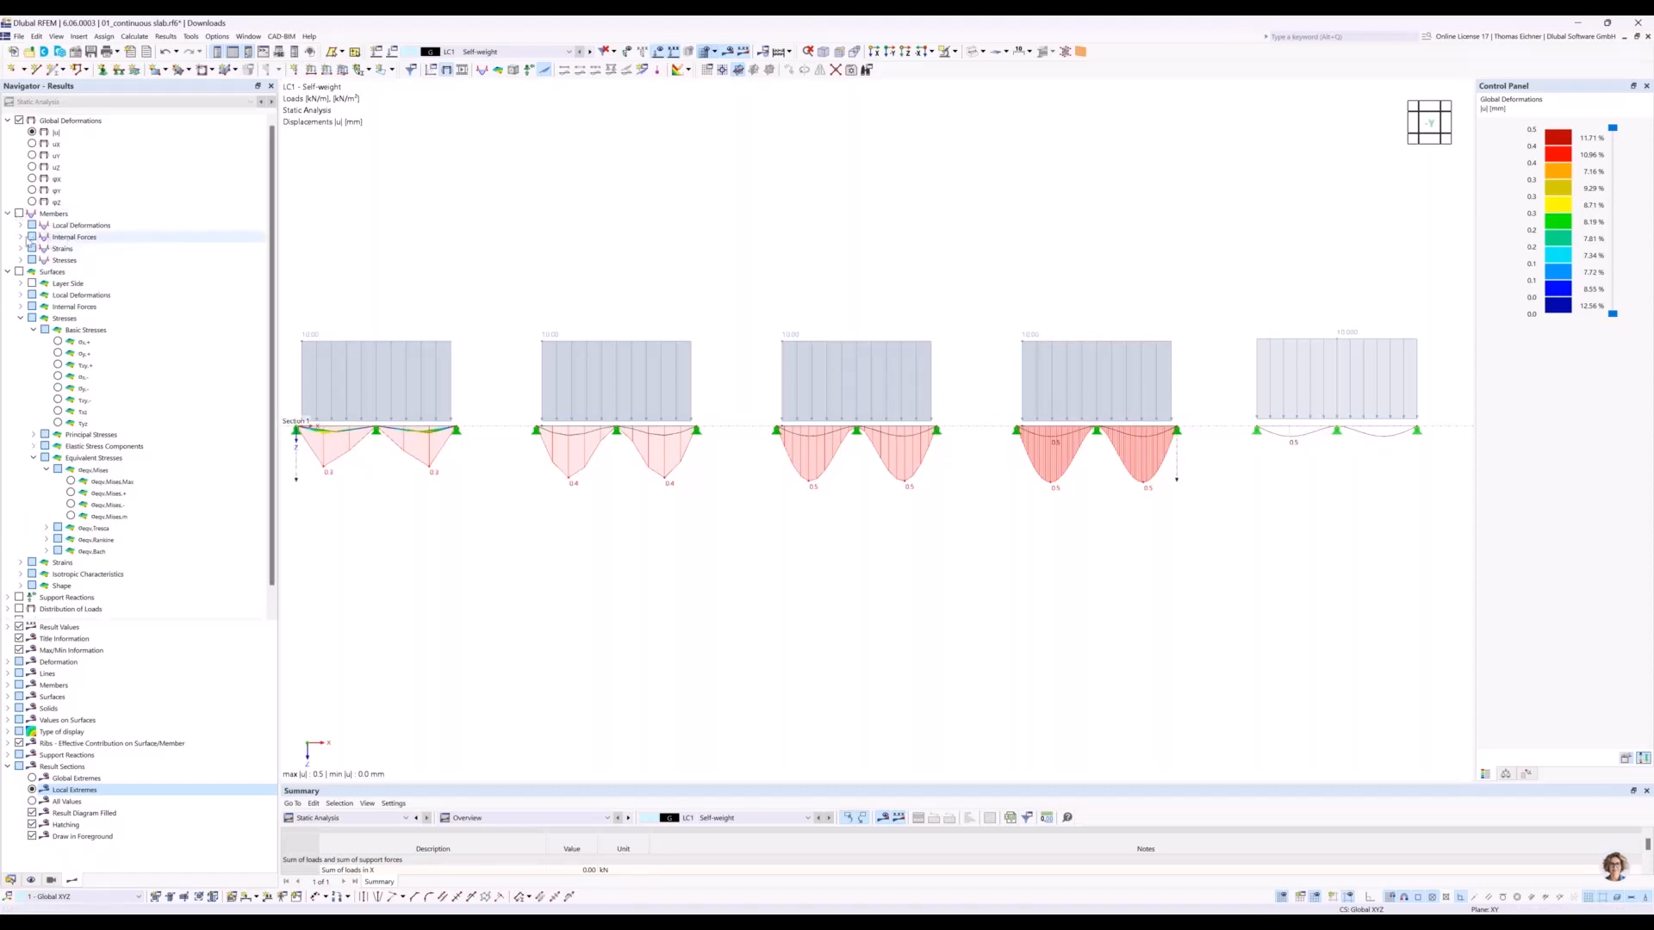
click(20, 237)
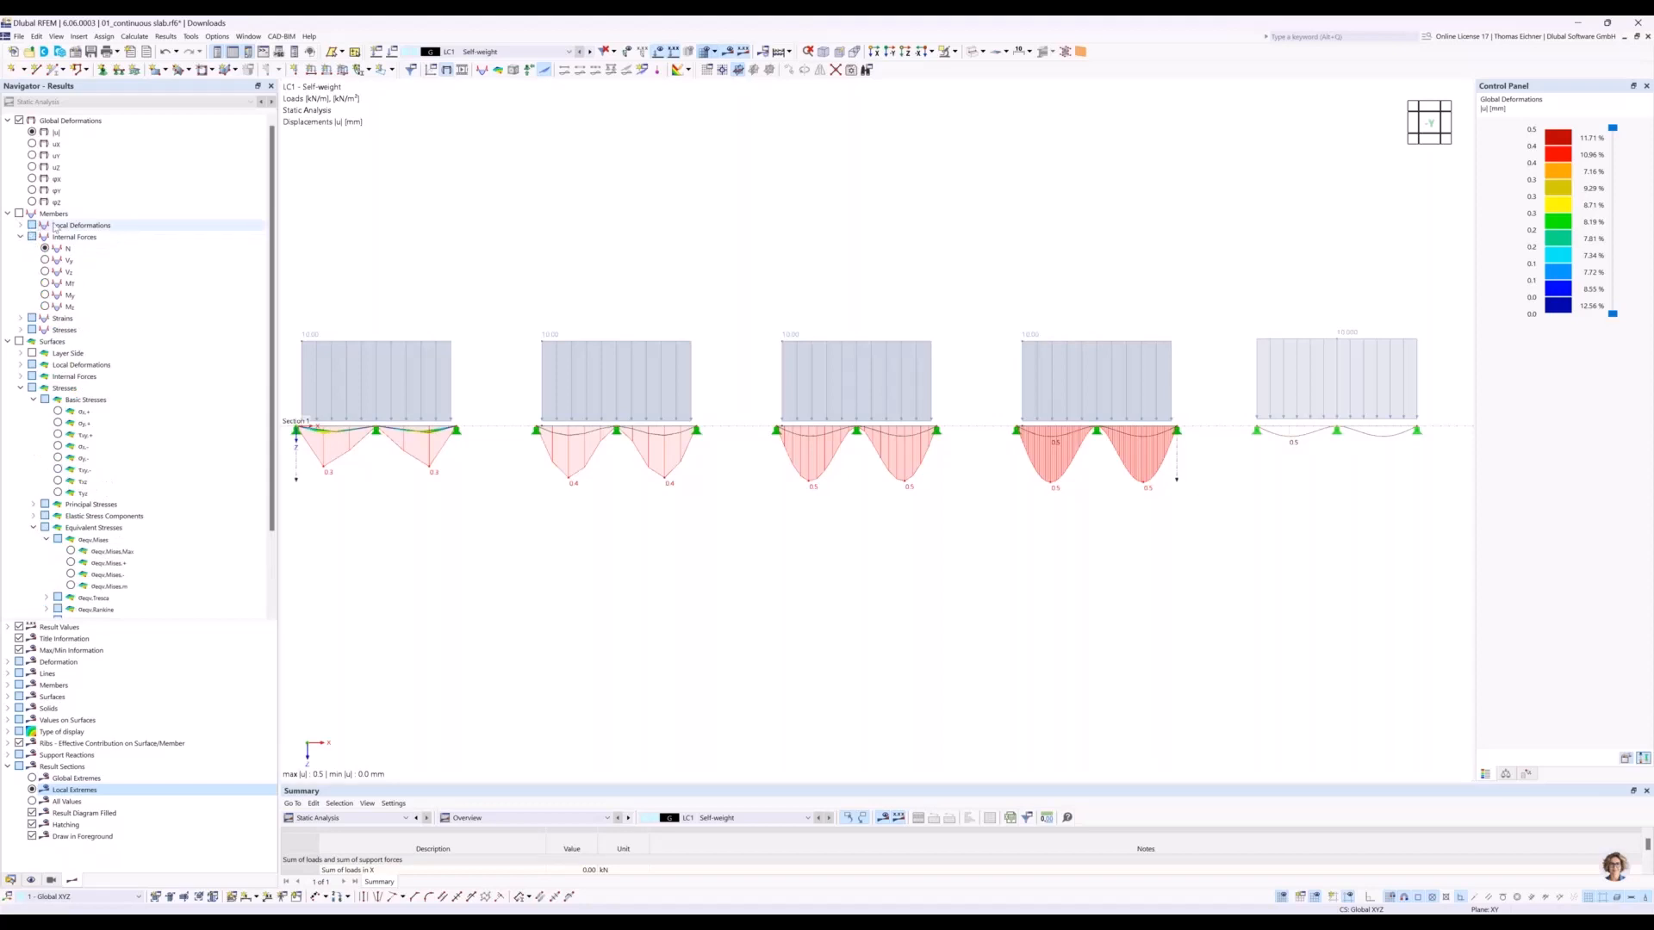
click(48, 298)
click(47, 296)
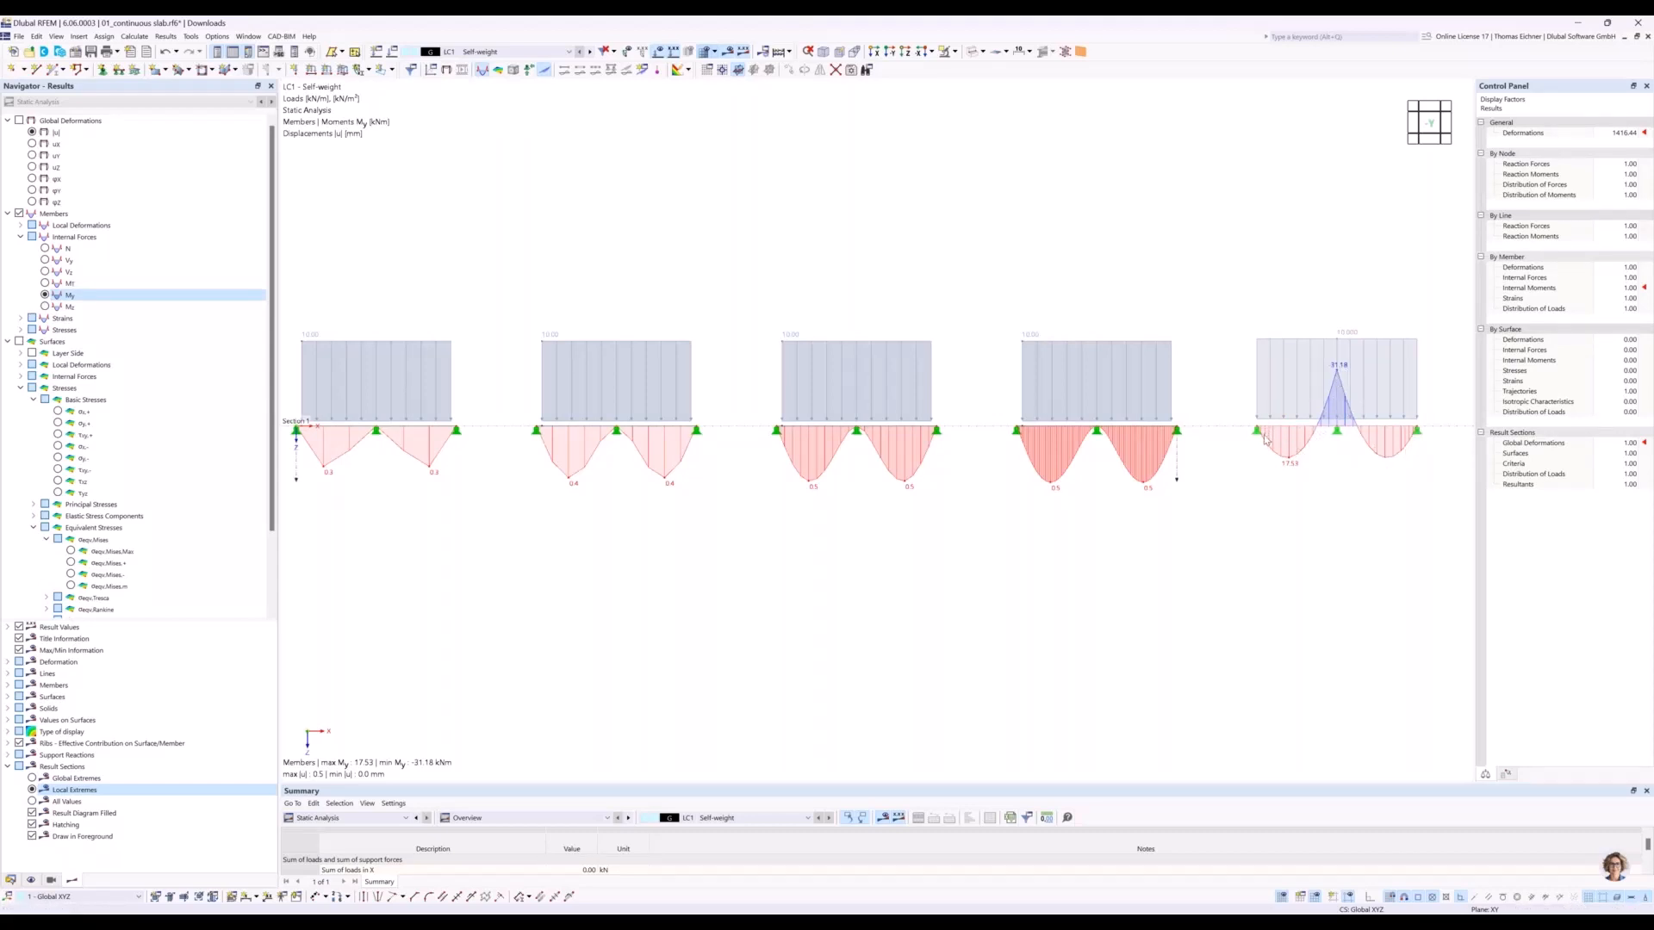
middle_drag(643, 229, 701, 233)
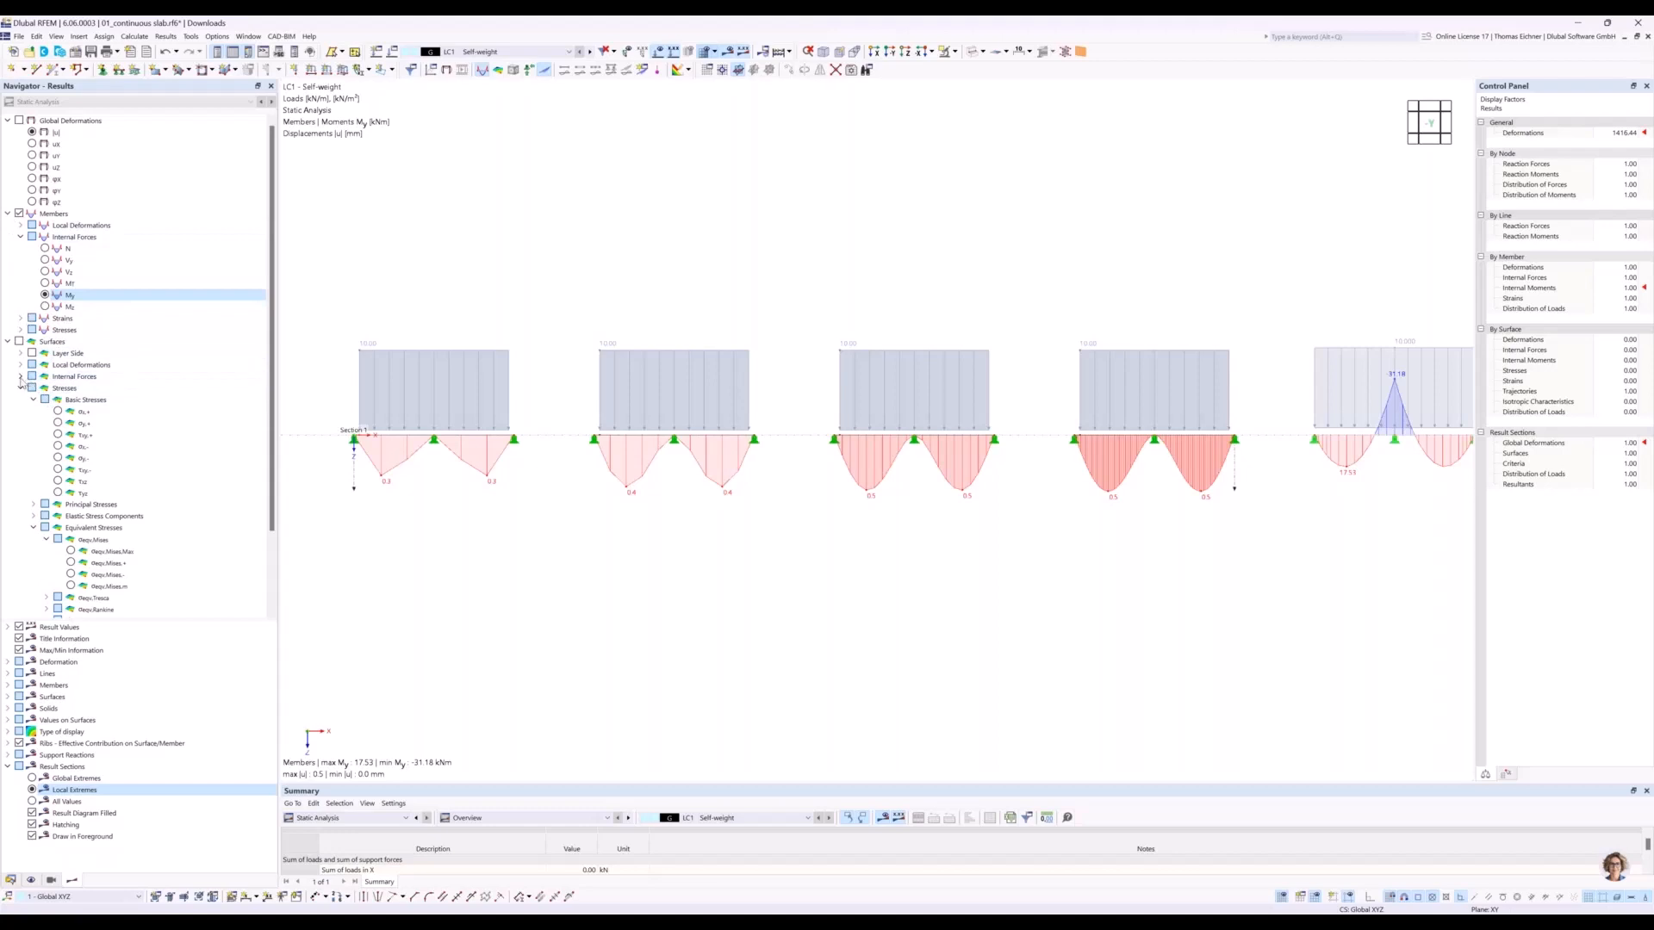
Display the basic internal moment my of the surfaces along the result section.
click(21, 378)
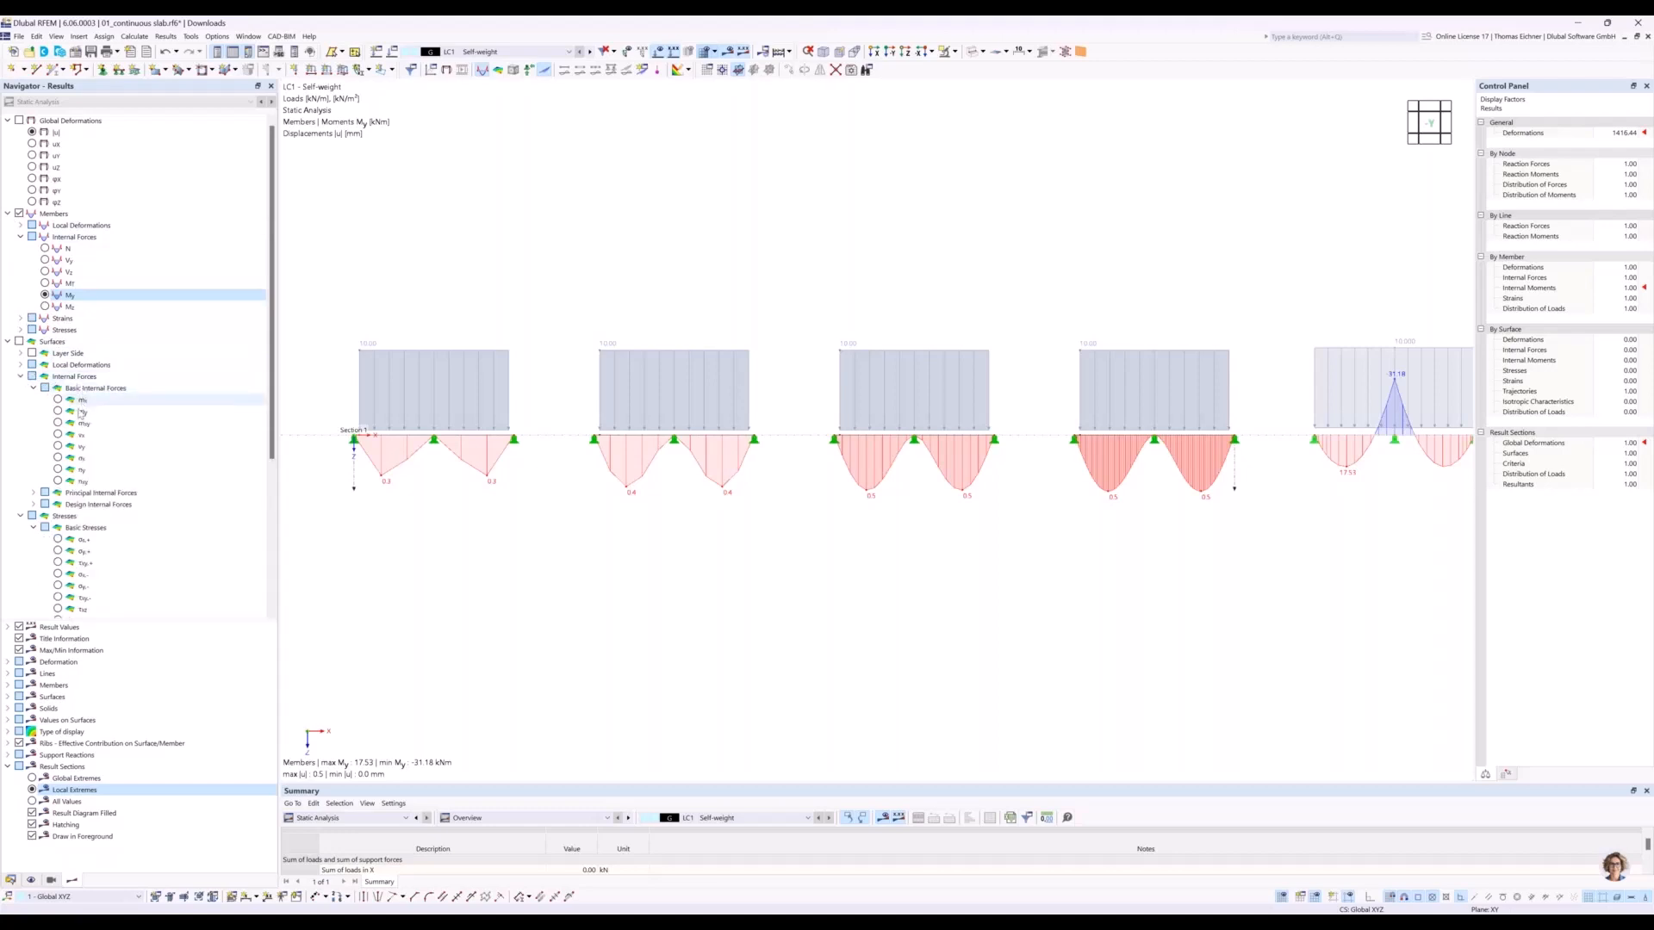
click(81, 413)
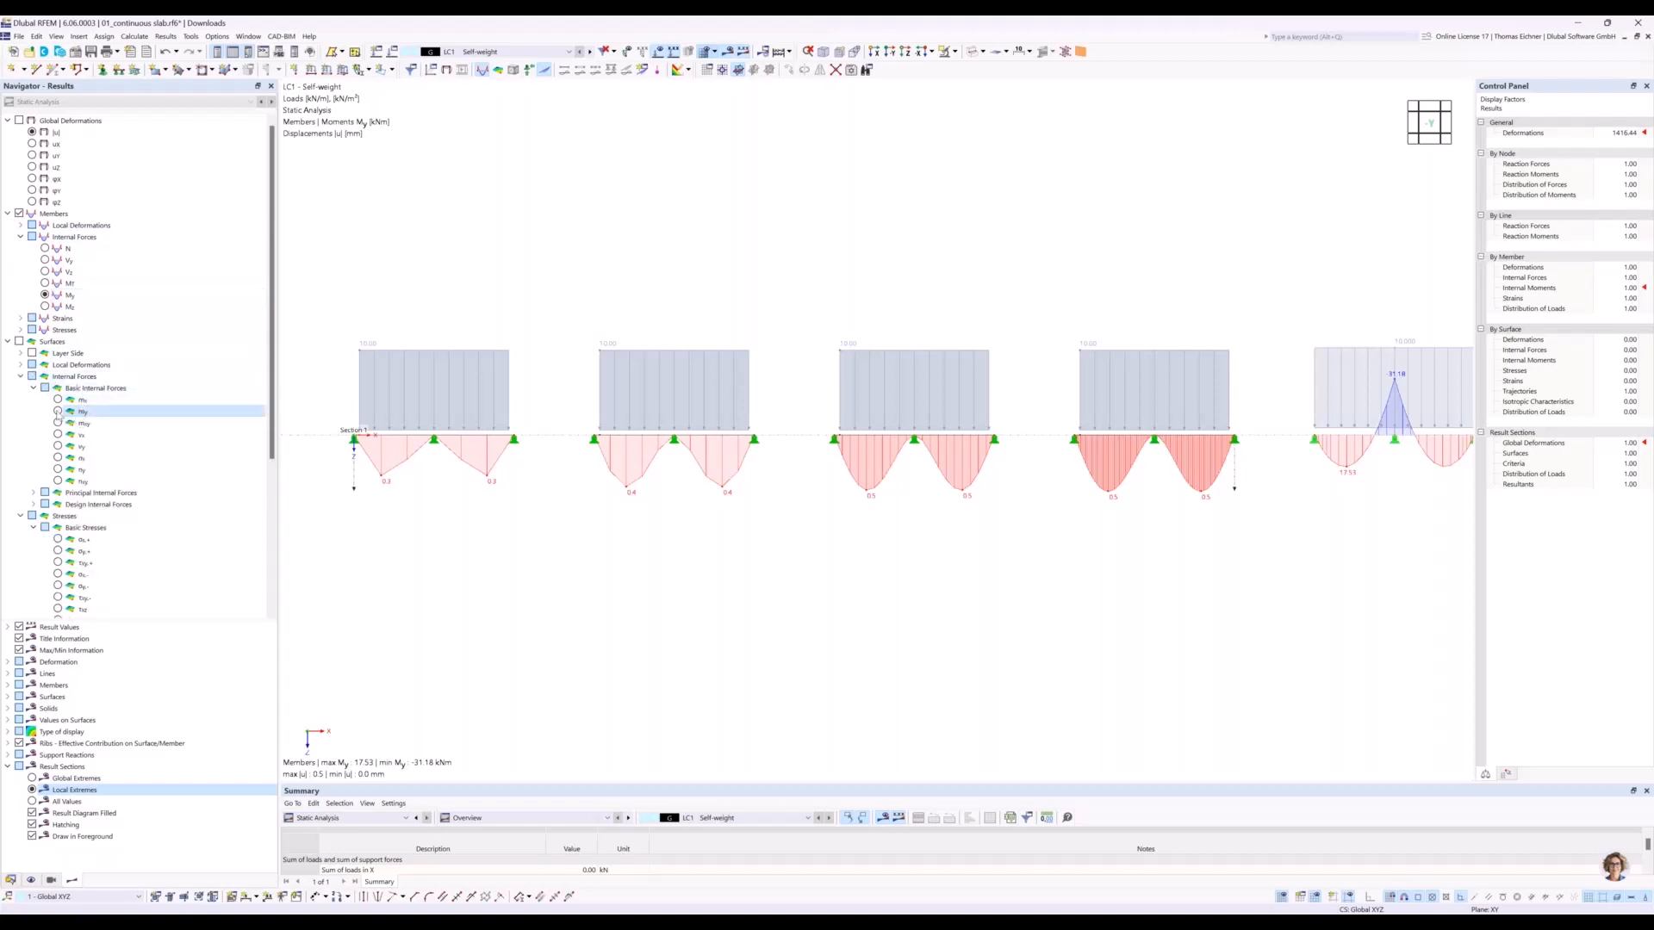
click(57, 412)
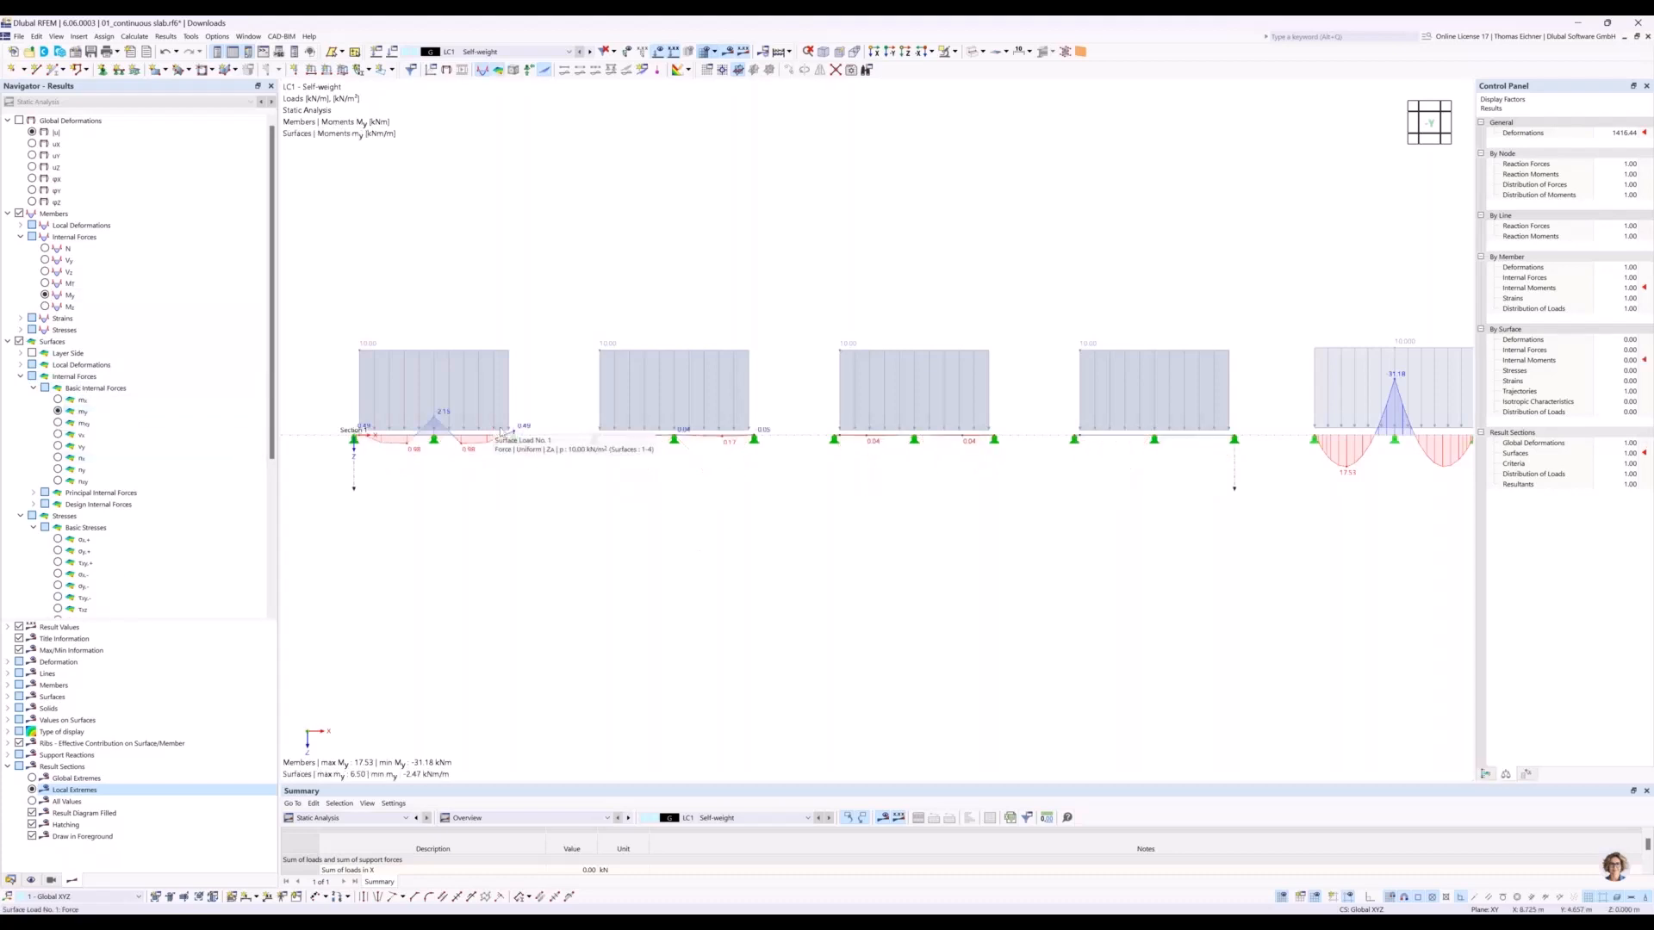
Compare the surface moment my along the four slabs with the moment My of the beam.
middle_drag(1422, 516, 1335, 514)
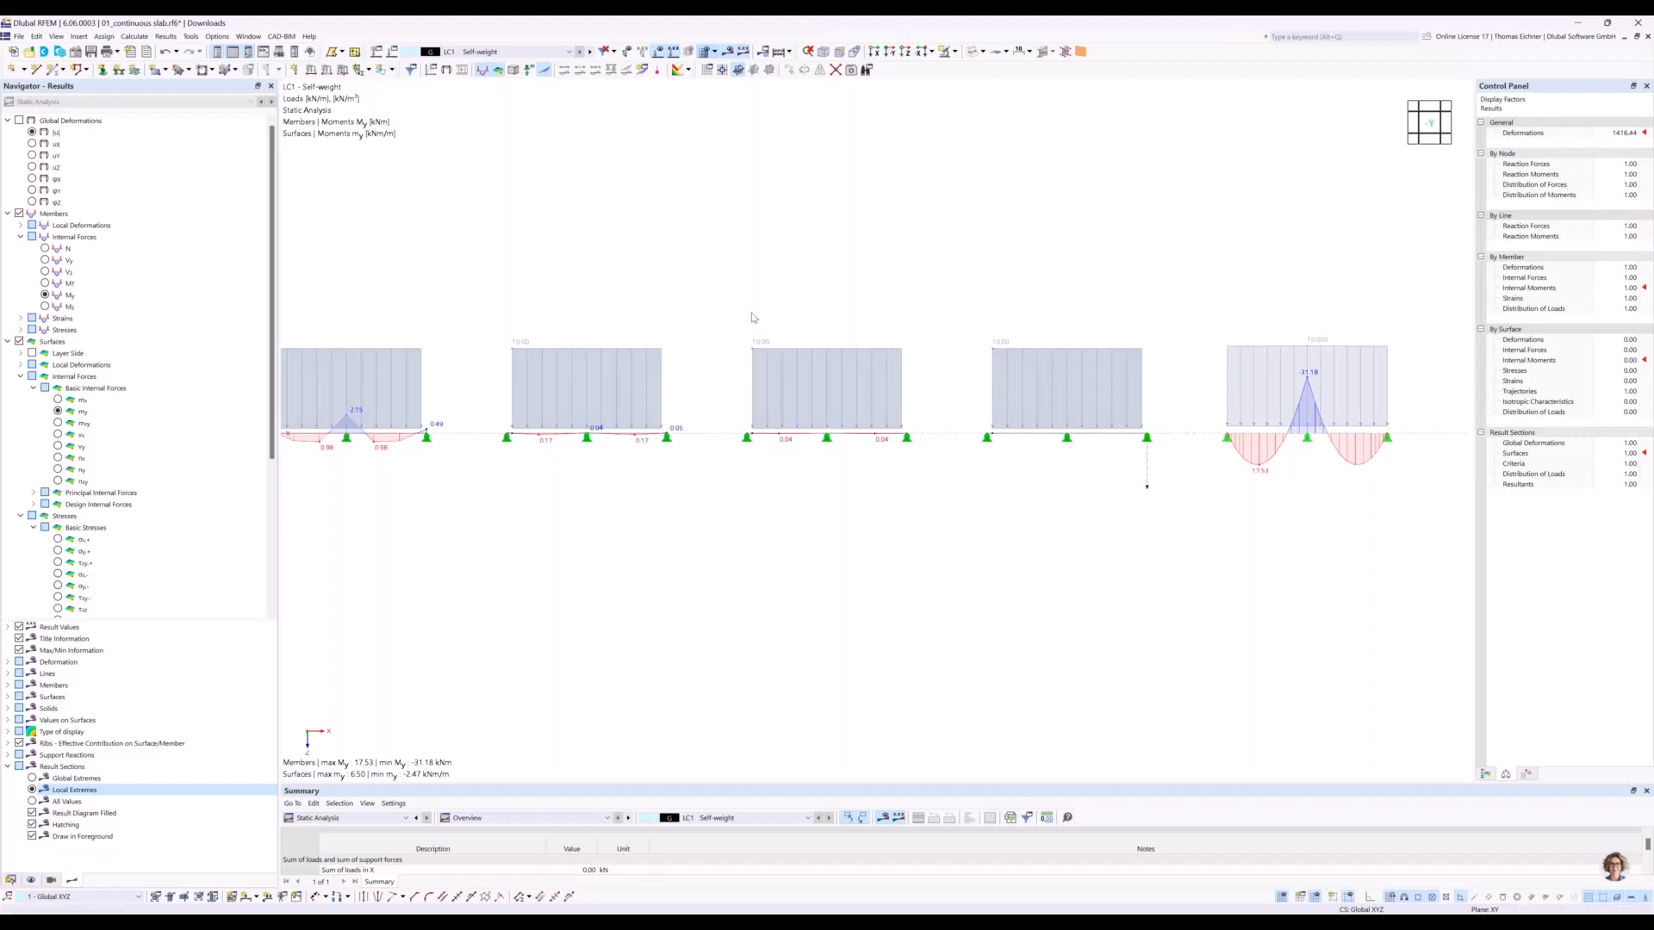
middle_drag(752, 318, 794, 302)
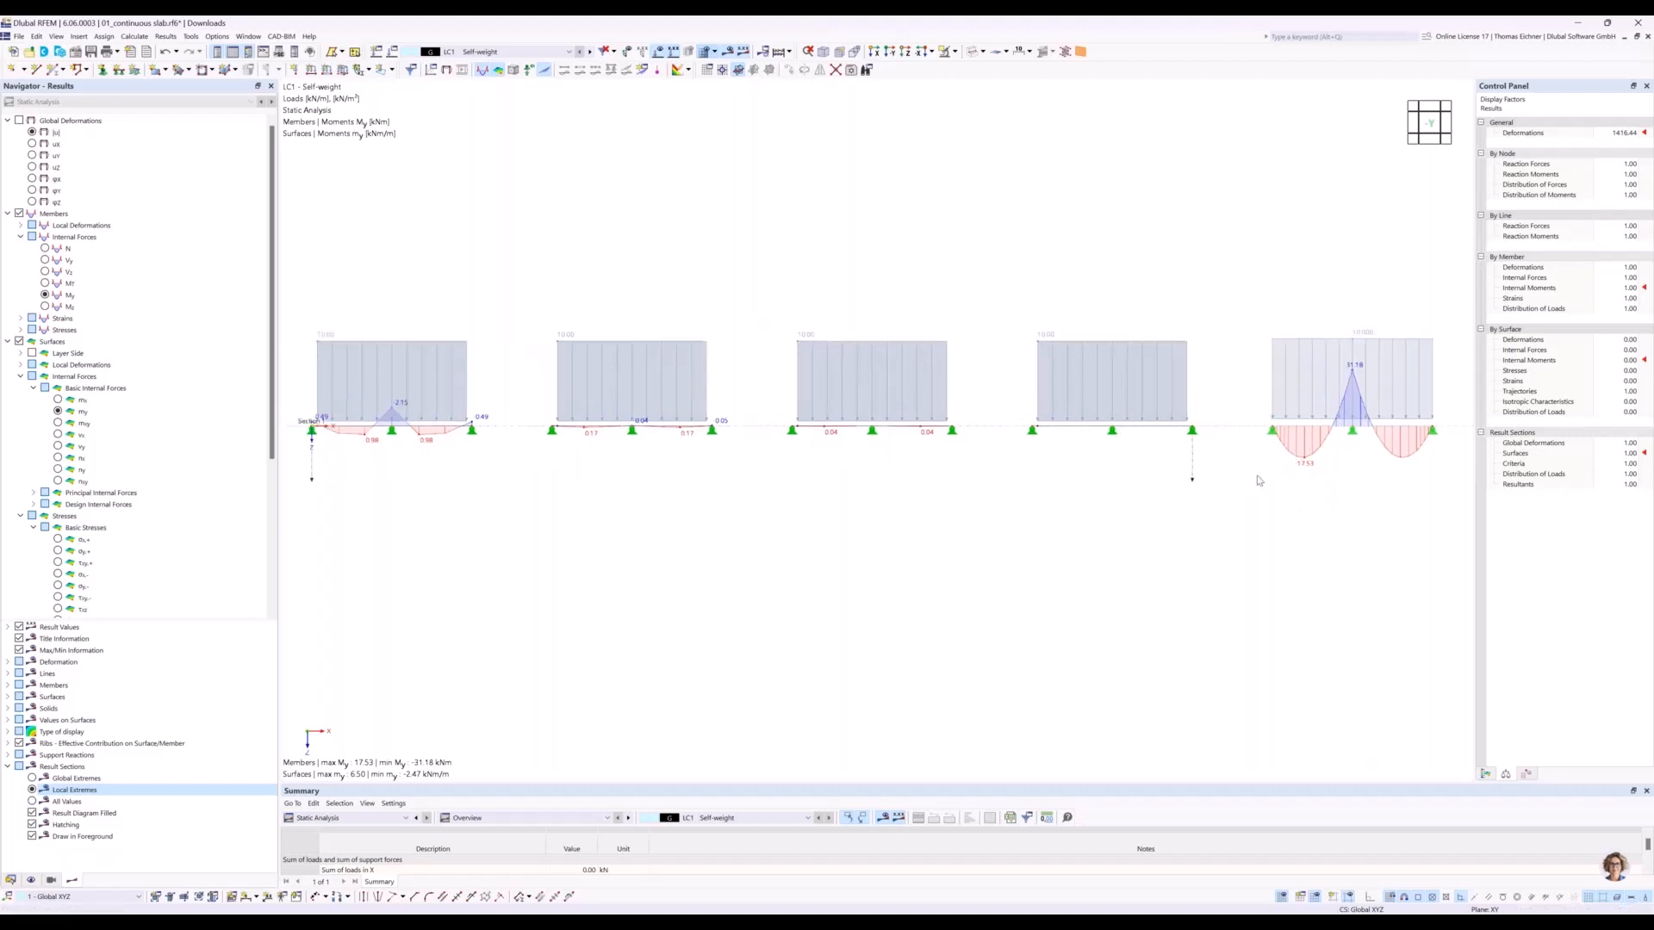
middle_drag(1109, 483, 1136, 486)
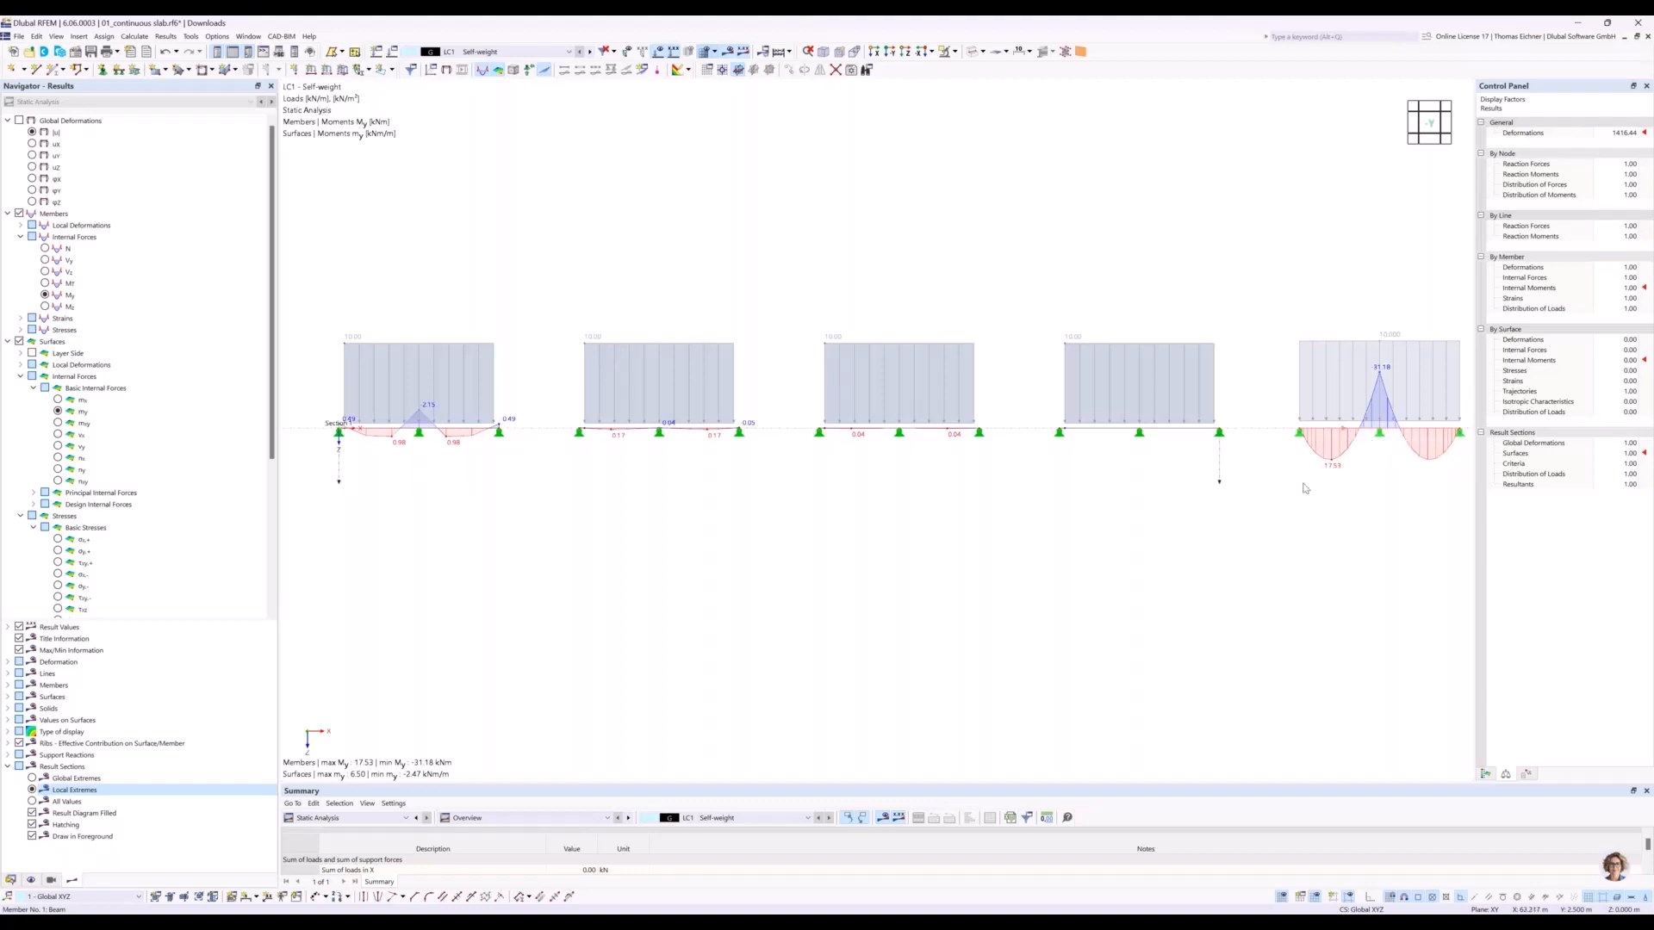
middle_drag(1346, 448, 1187, 511)
scroll(1187, 511, up, 5)
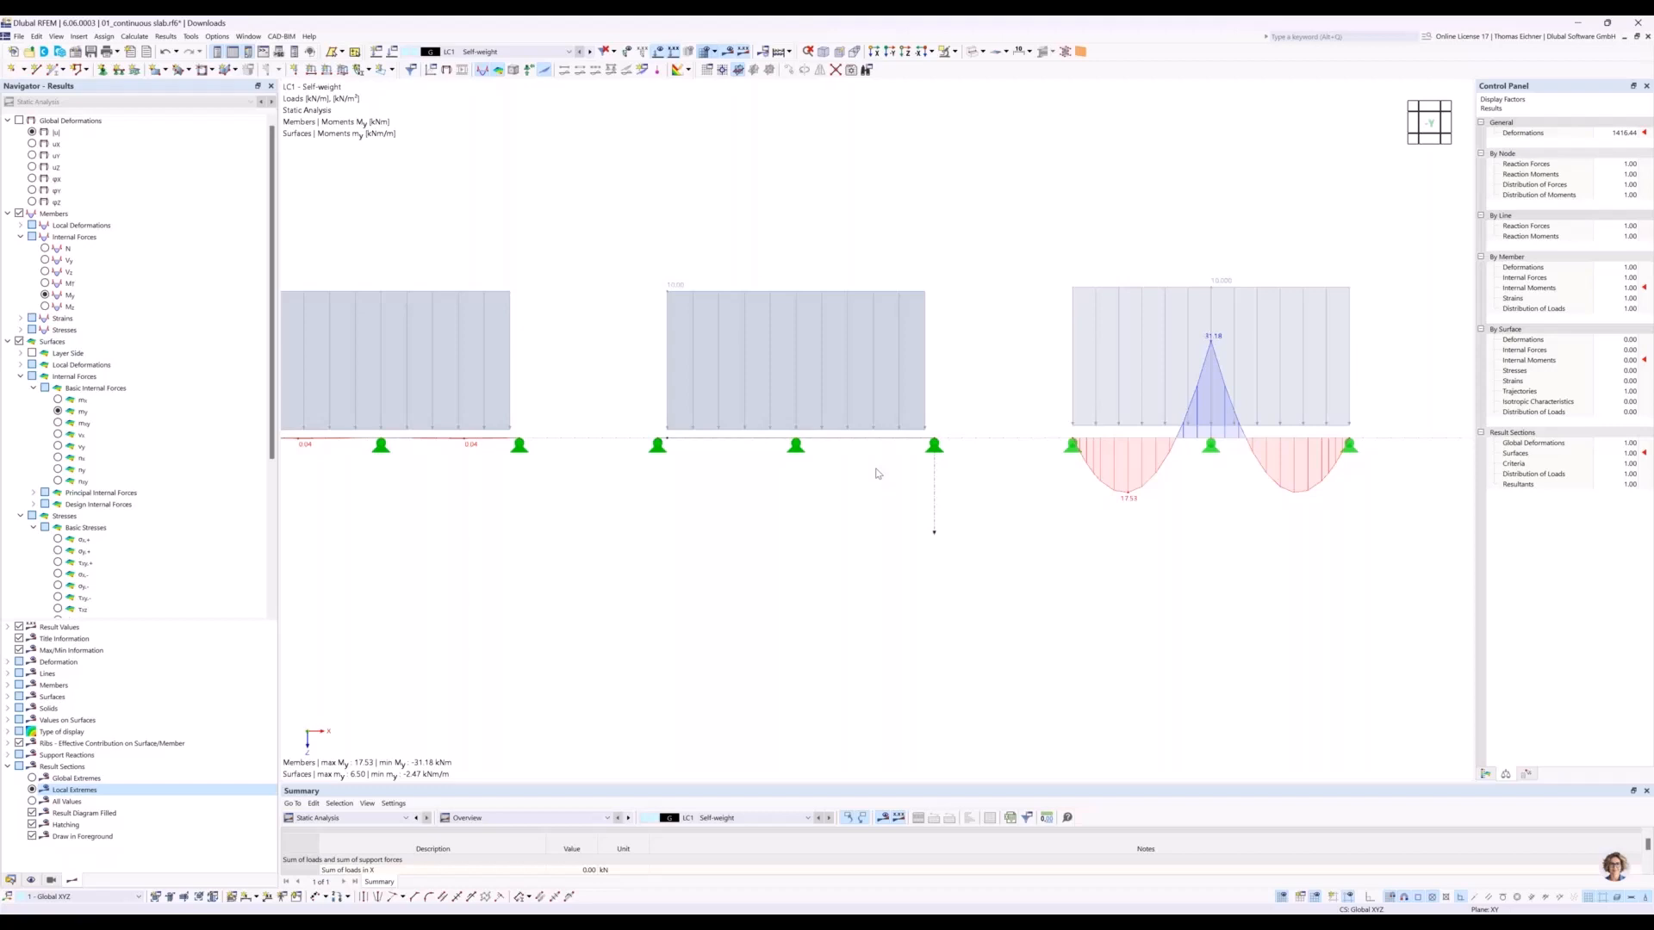
scroll(628, 562, down, 2)
middle_drag(532, 576, 779, 566)
middle_drag(621, 570, 779, 567)
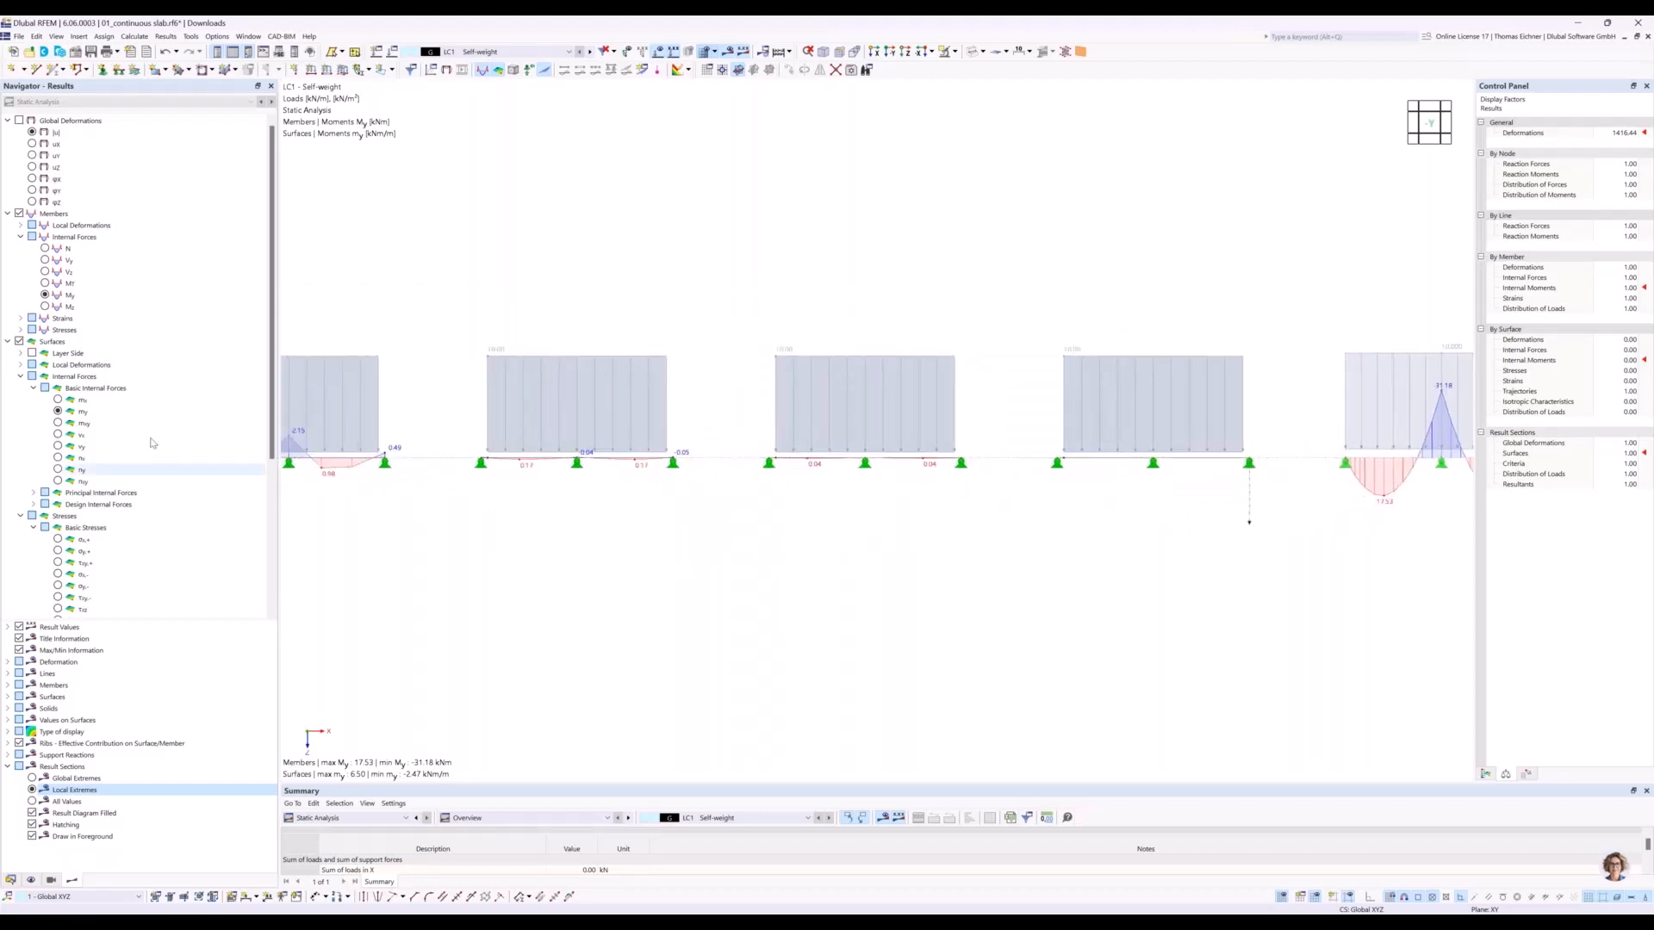
Display the basic internal moment mx of the surfaces along the result section and compare the finer-meshed slabs with the beam's My.
click(57, 399)
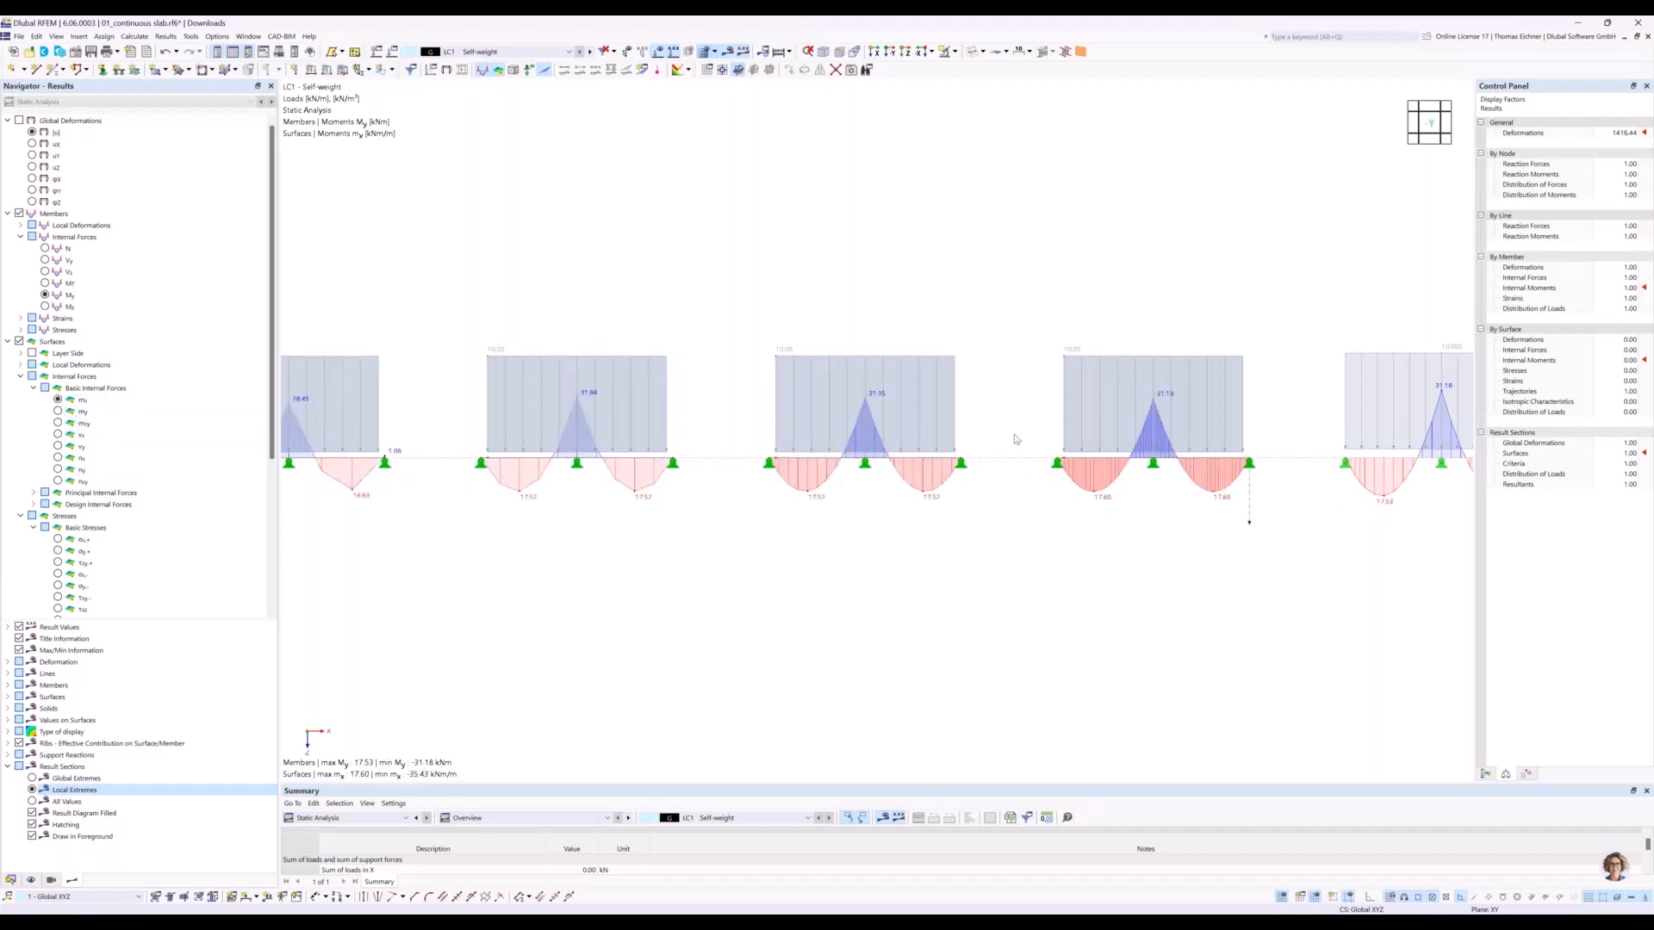
middle_drag(1199, 267, 926, 256)
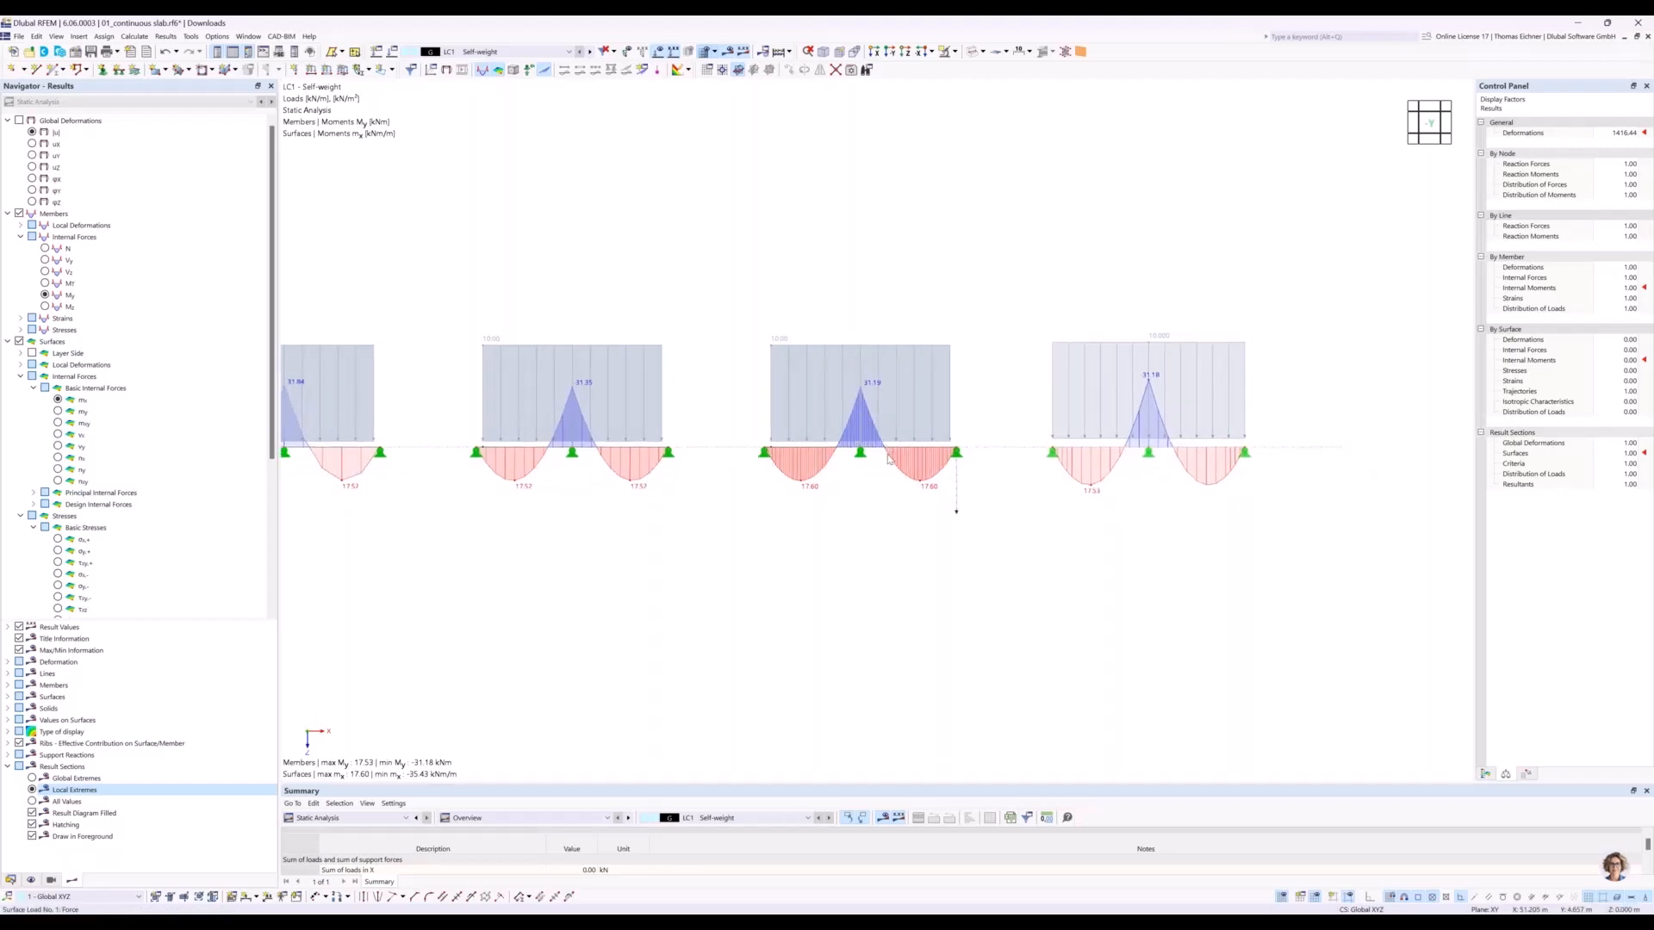
scroll(738, 430, up, 2)
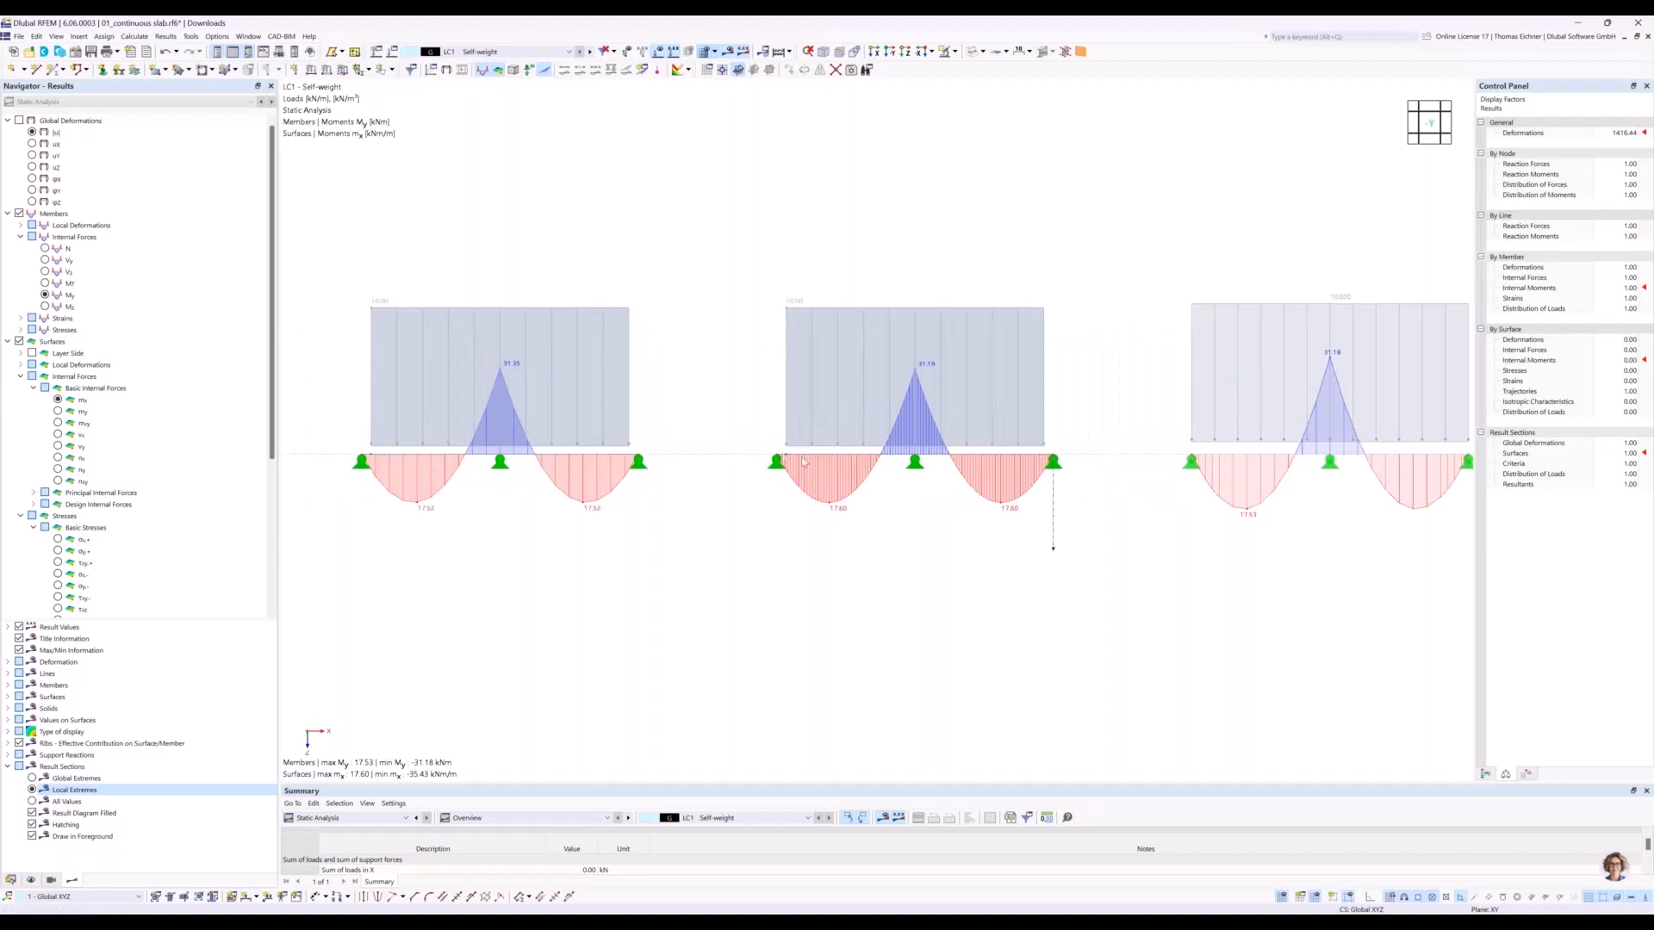
scroll(802, 460, up, 4)
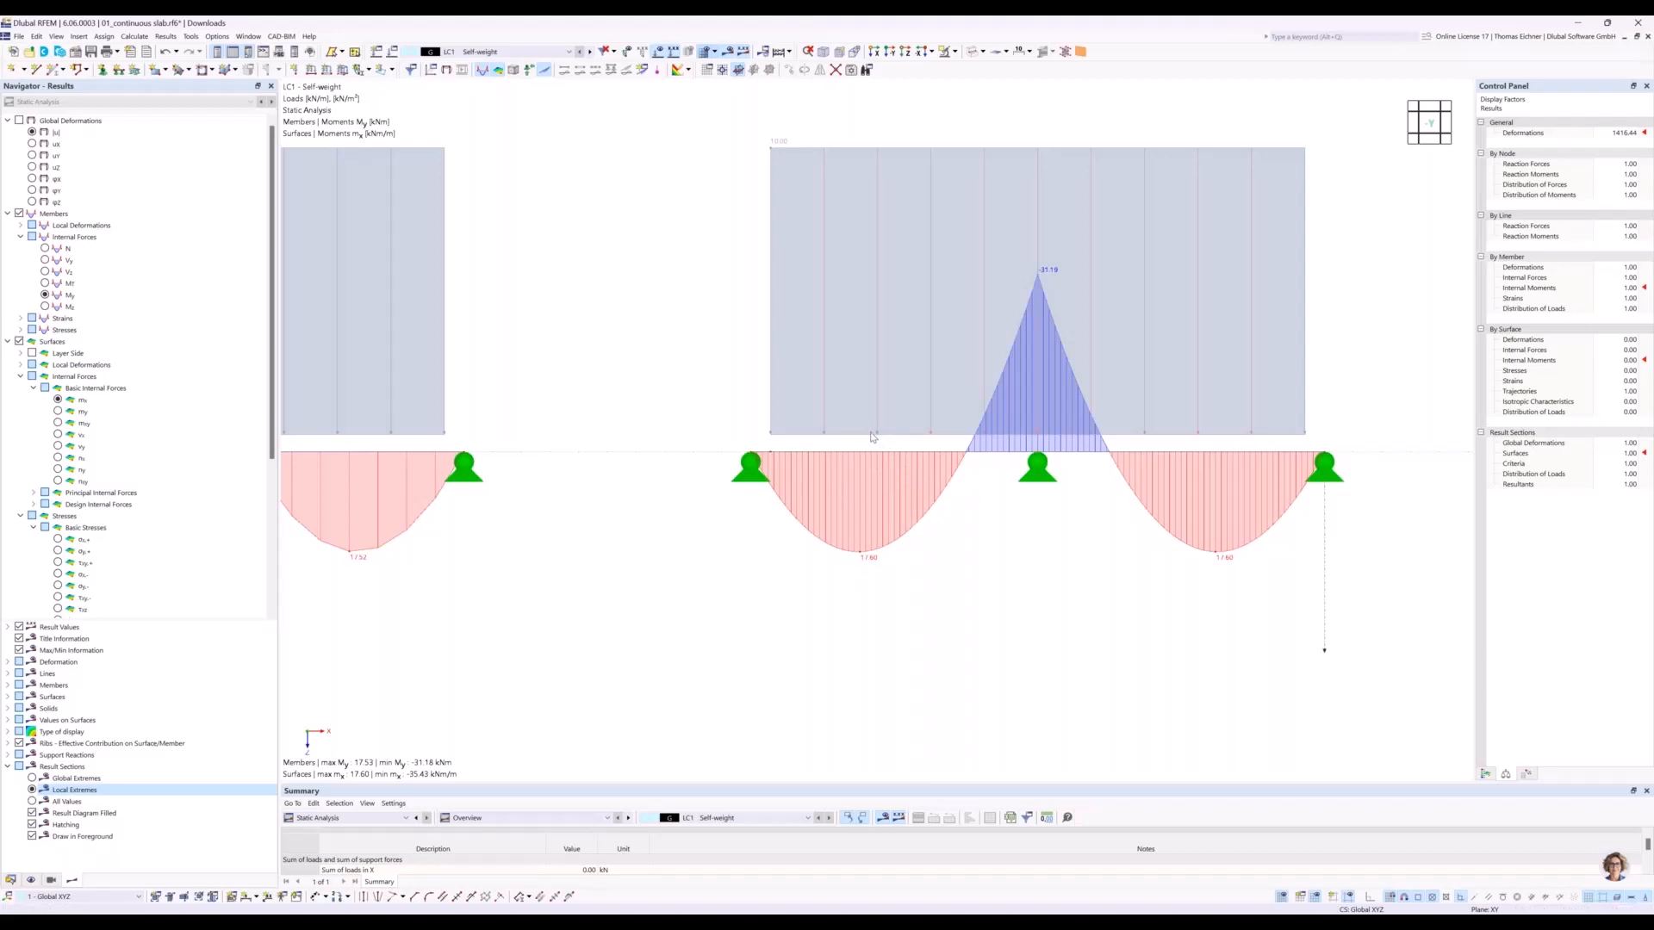
scroll(636, 343, down, 3)
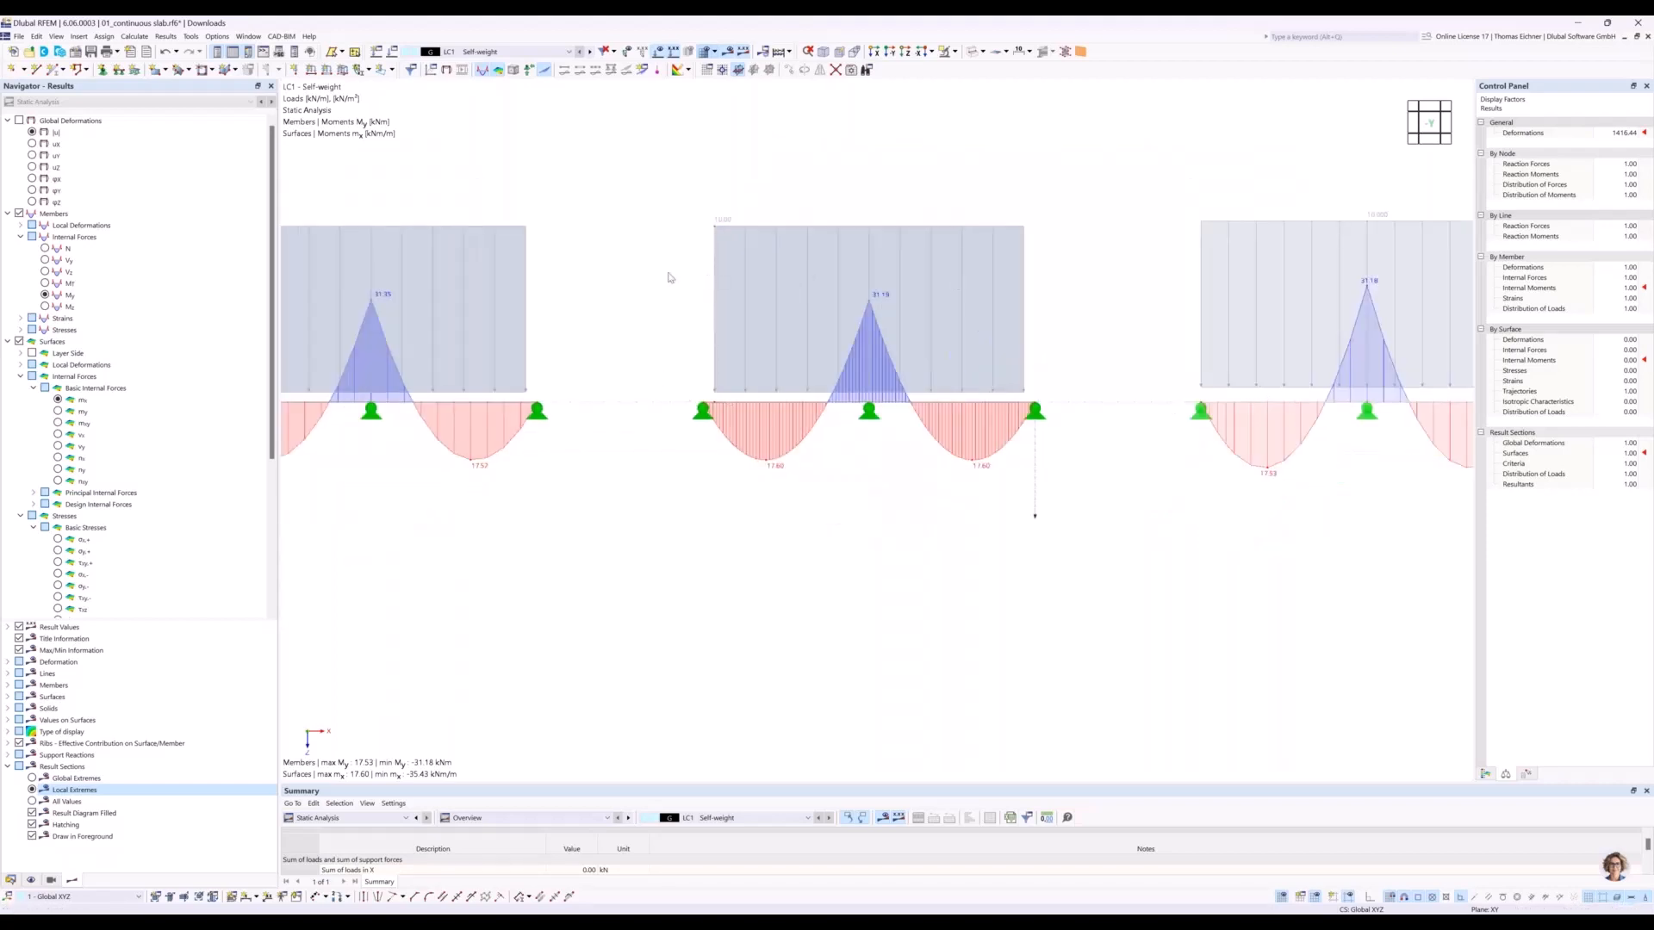
scroll(670, 277, down, 3)
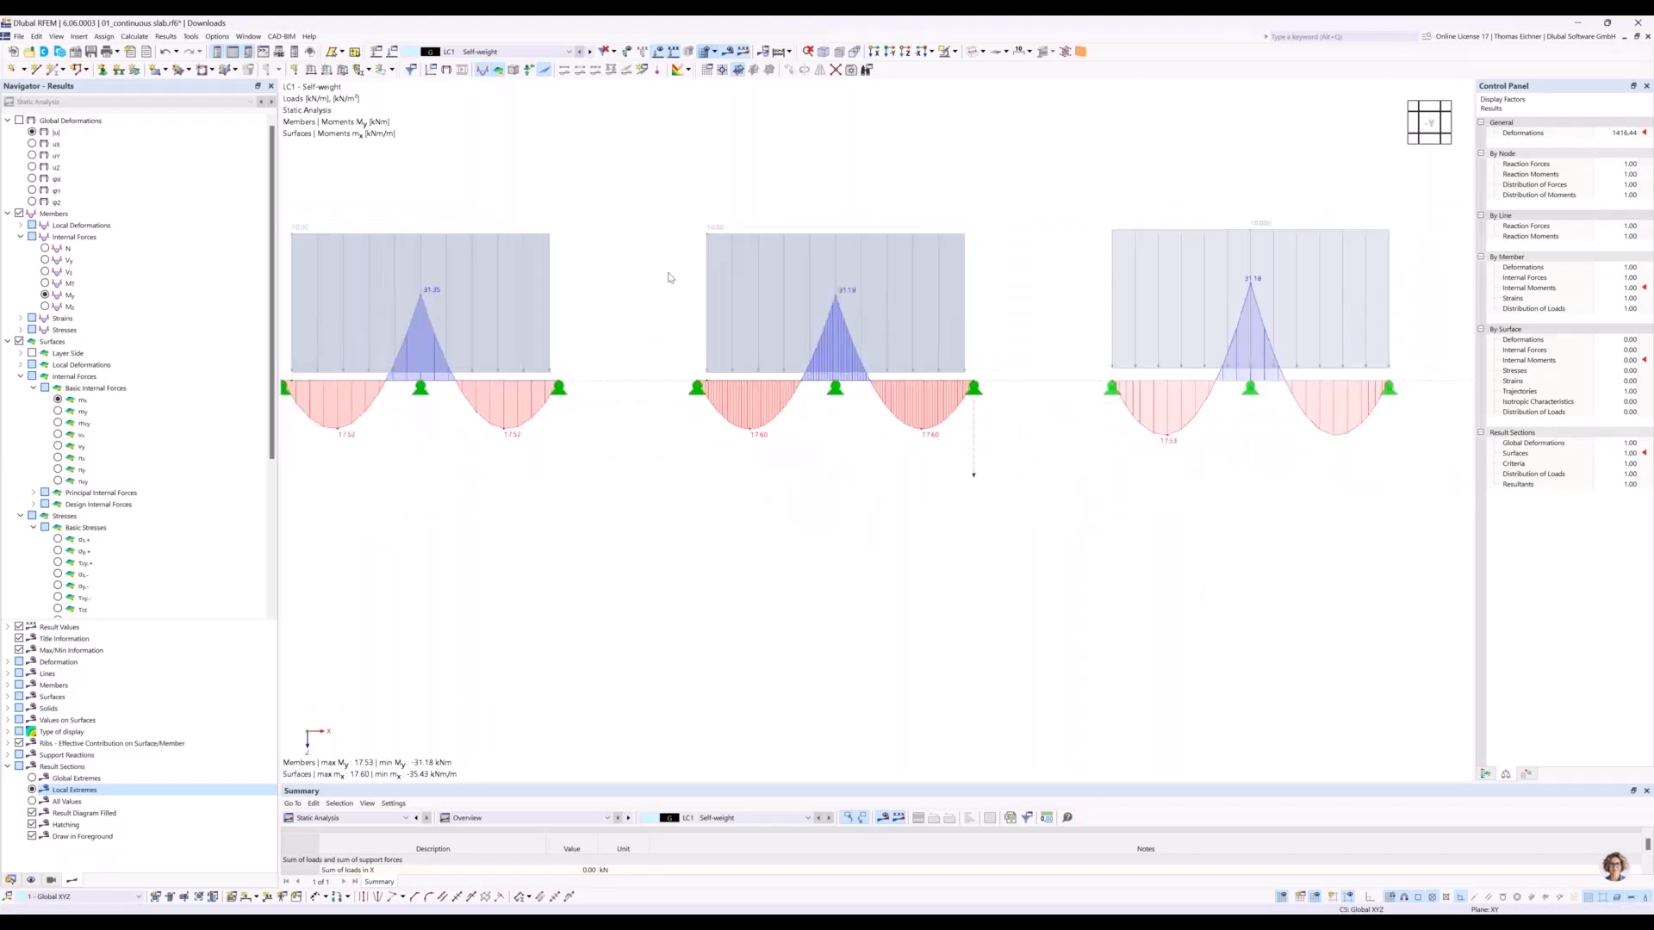
middle_drag(330, 249, 491, 276)
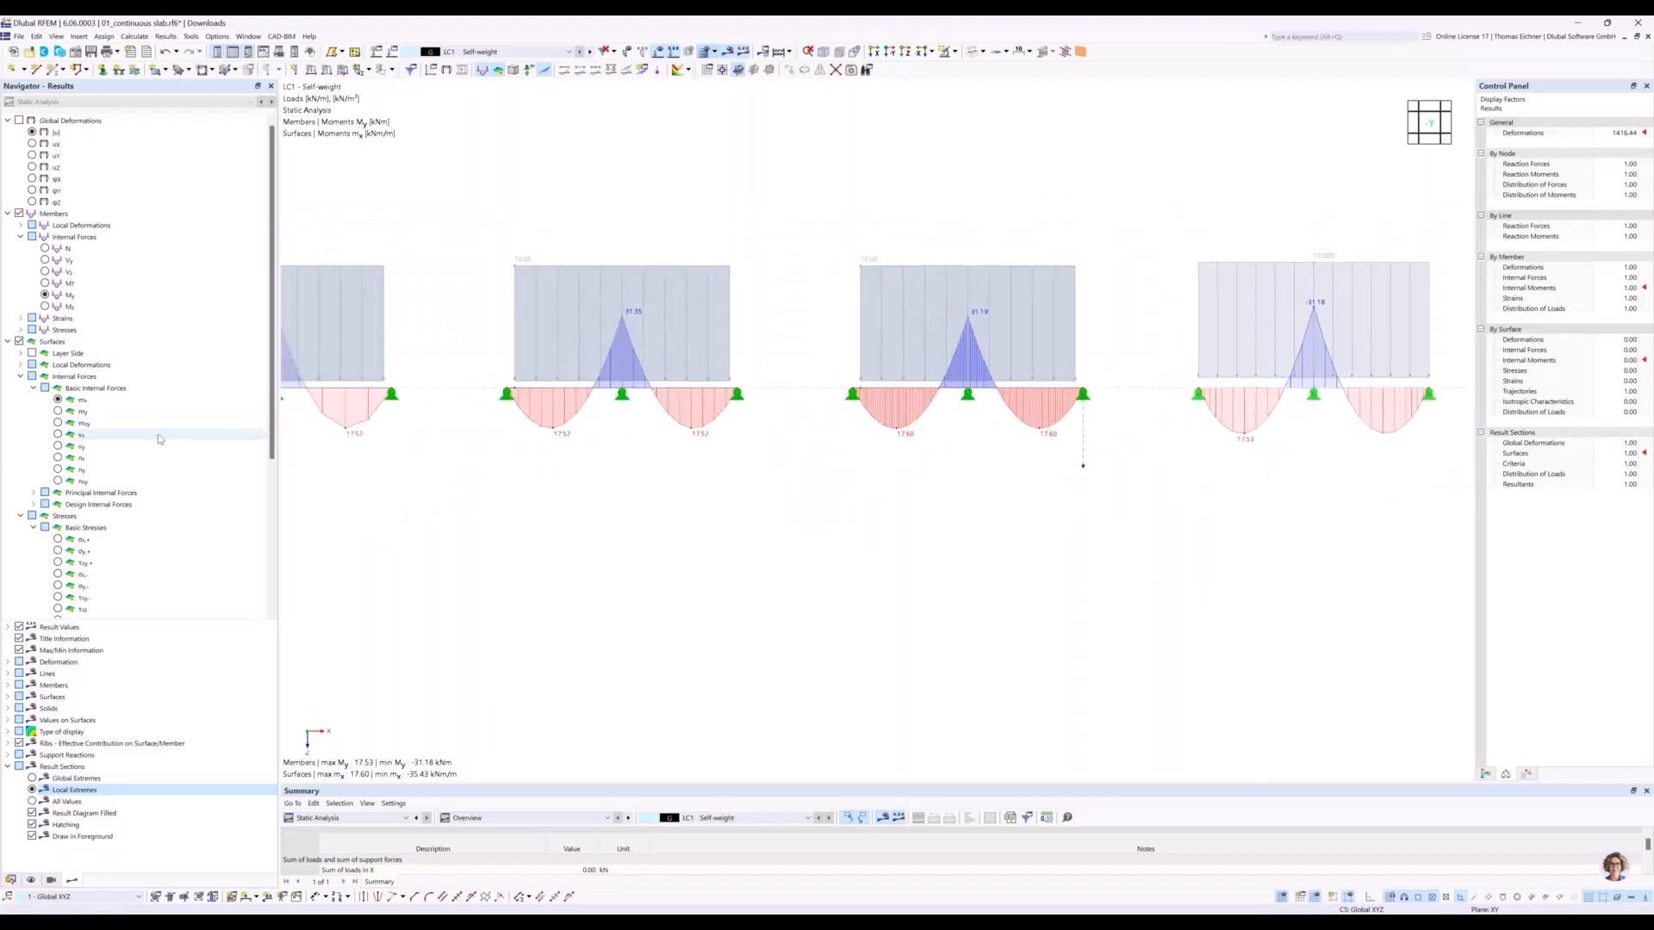
Check the surface moment my again, return to mx, and view all four slabs beside the beam.
click(58, 412)
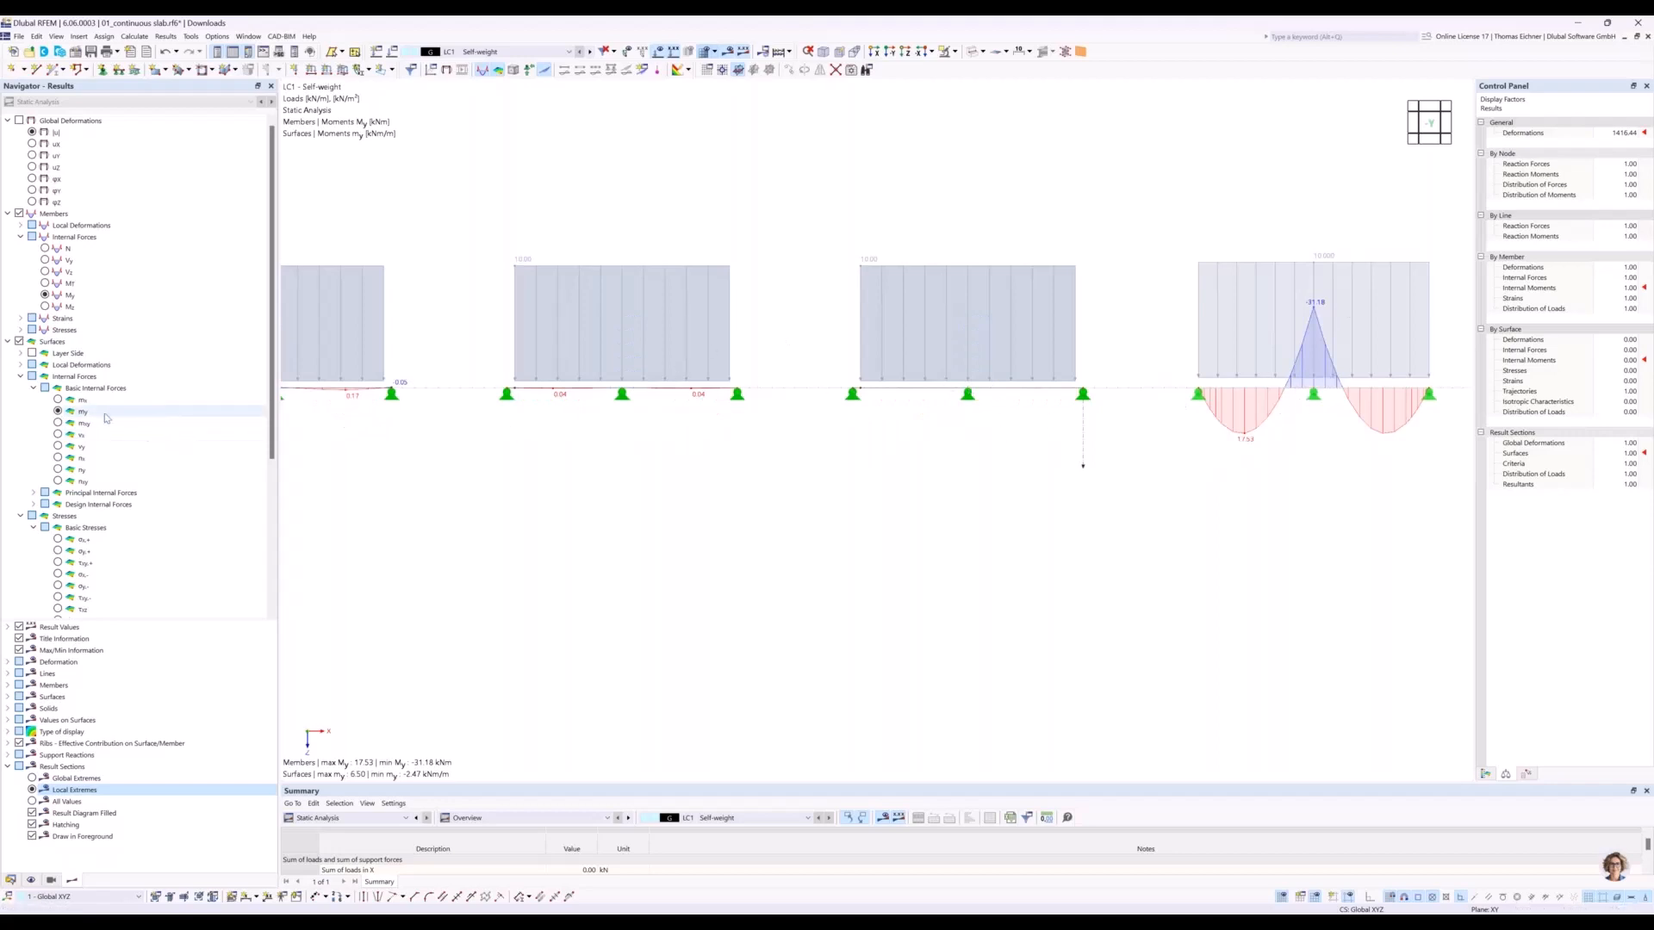
click(58, 400)
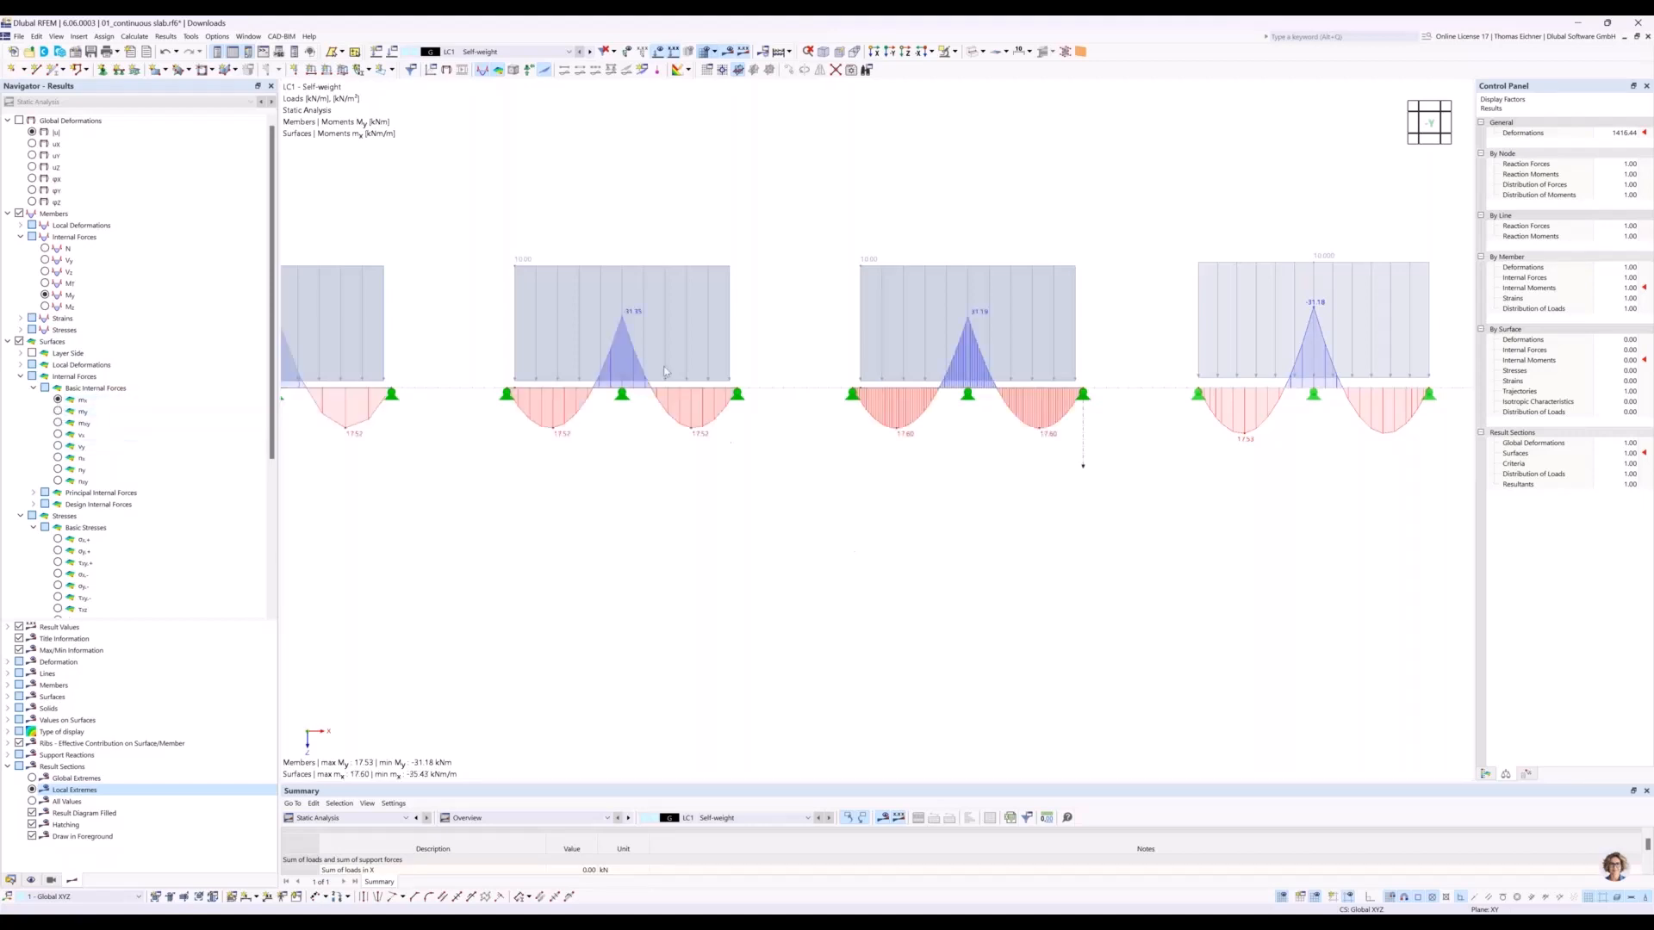
scroll(861, 413, down, 5)
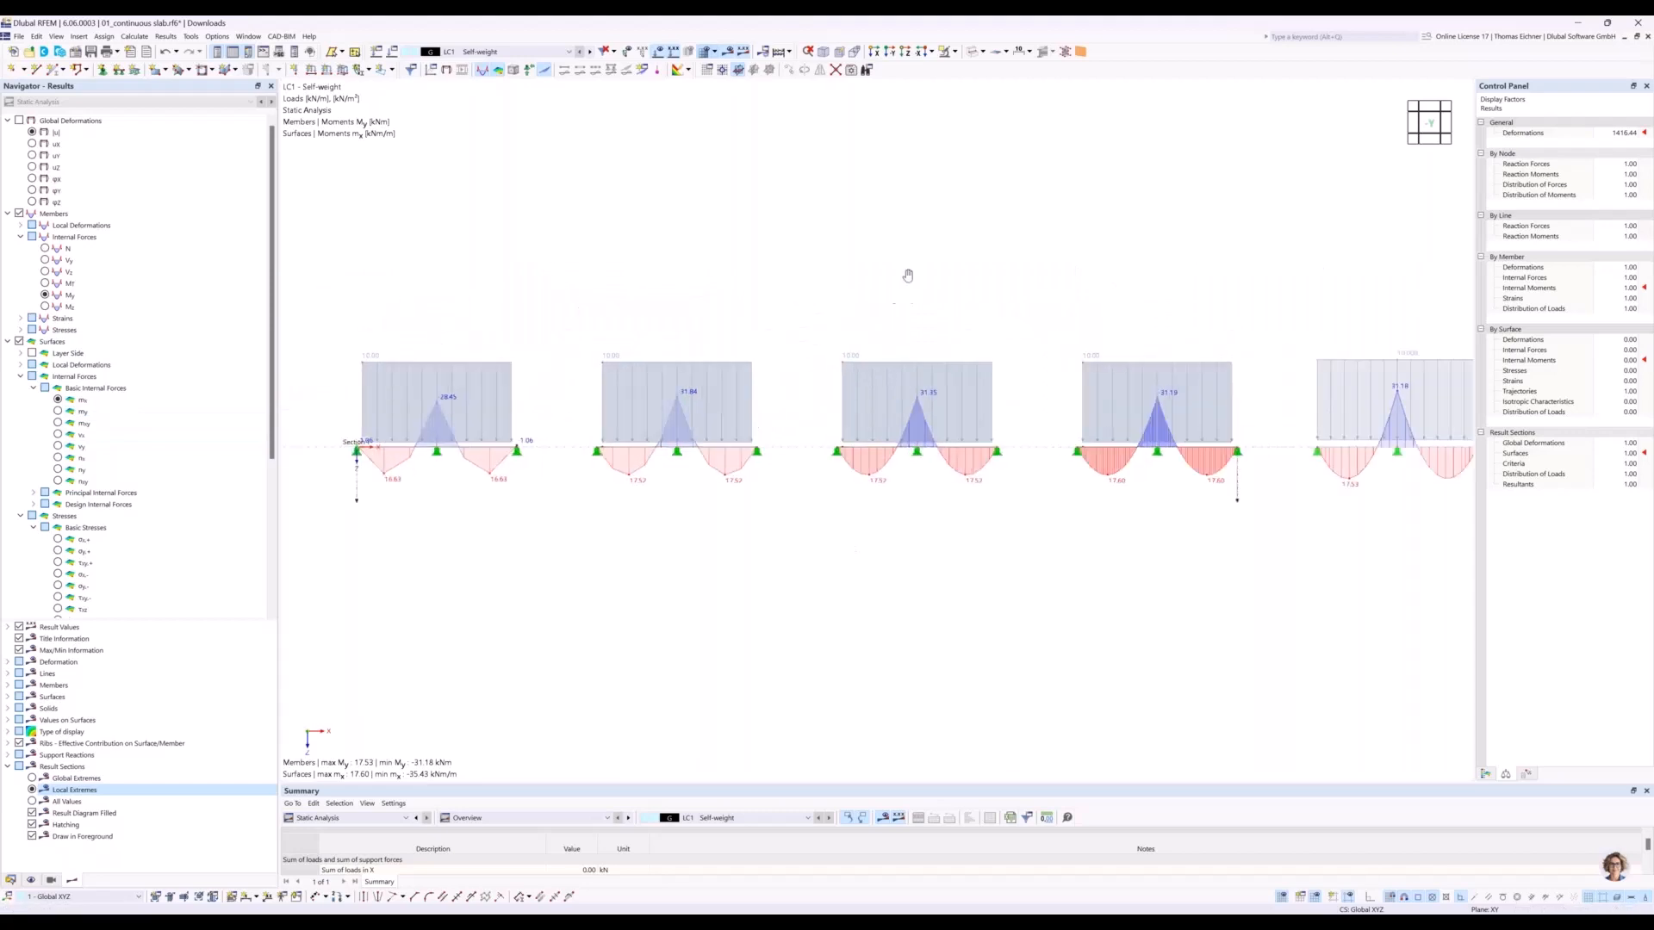
scroll(896, 252, up, 3)
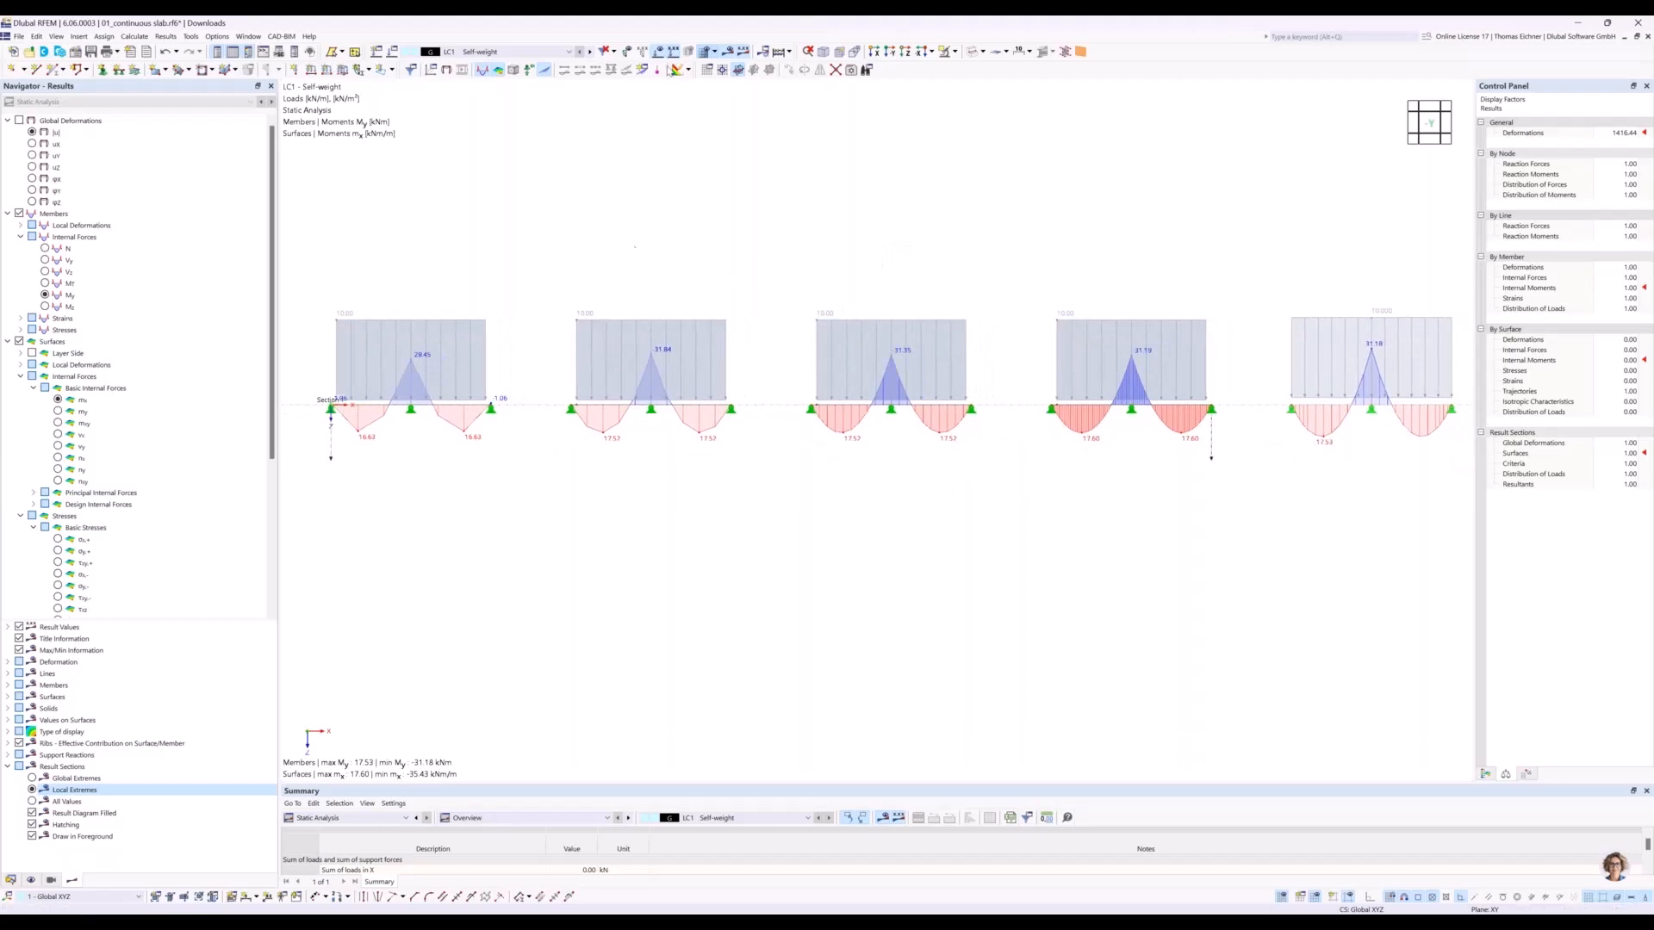
Hide the loads and compare the mx diagrams of the four slabs with the beam's My diagram.
click(659, 55)
middle_drag(595, 255, 583, 247)
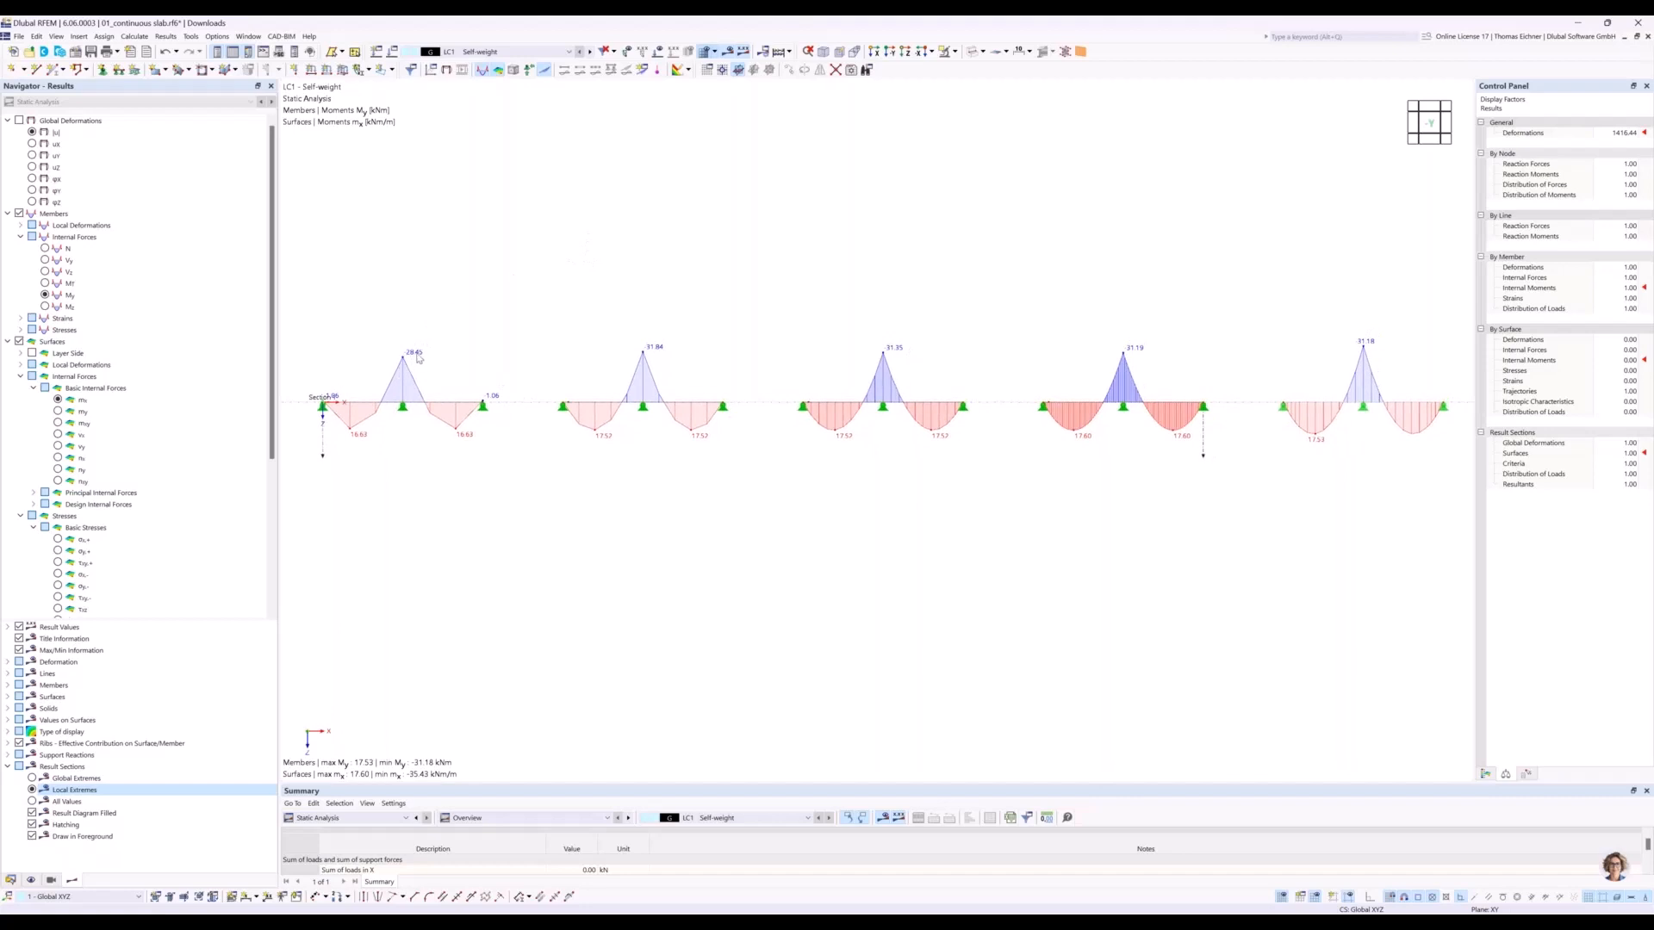
scroll(1363, 348, down, 1)
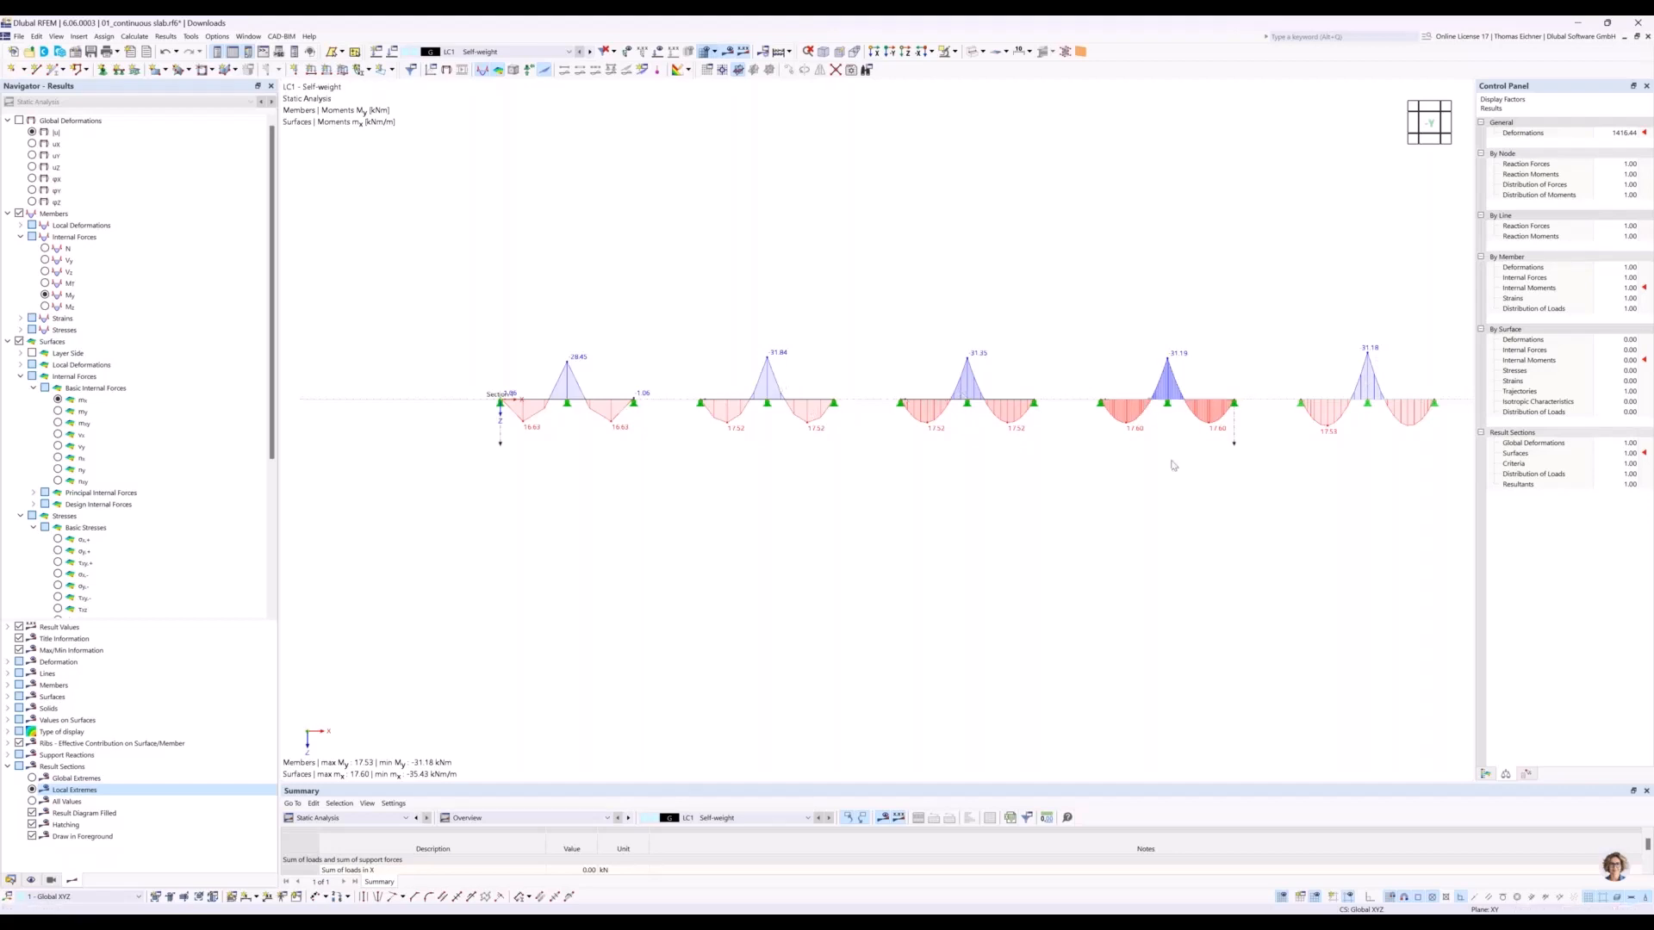
middle_drag(1176, 464, 1159, 474)
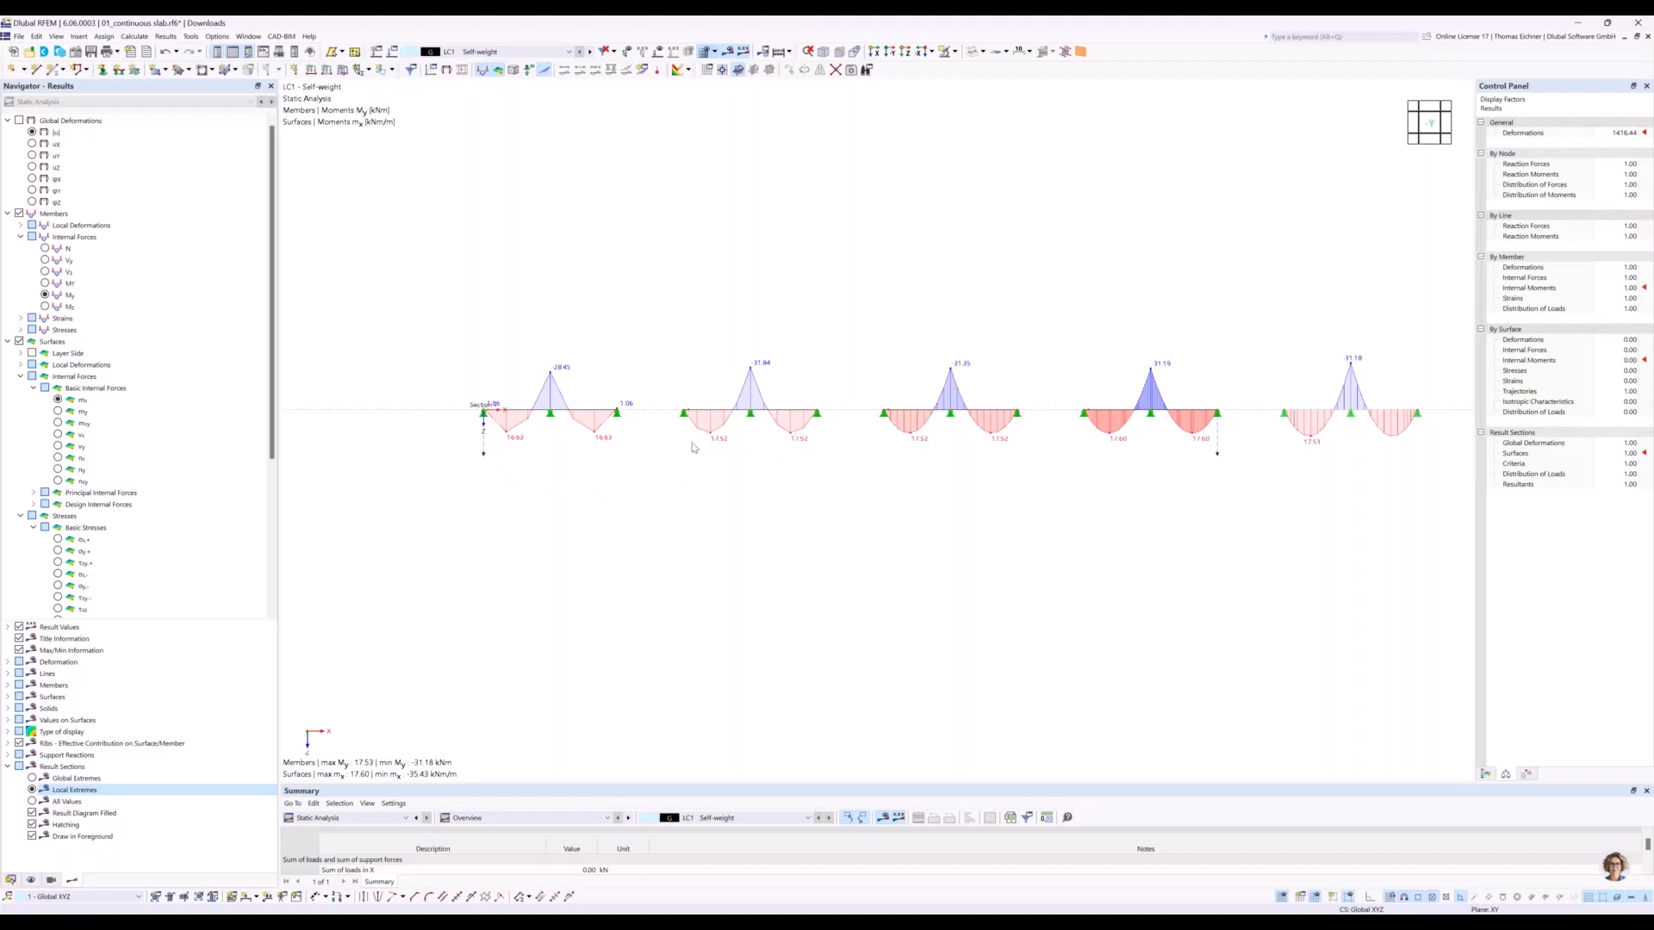
Examine the mx contour plots of the two coarsest slabs in the plan view along Z.
scroll(655, 448, up, 3)
scroll(710, 447, up, 2)
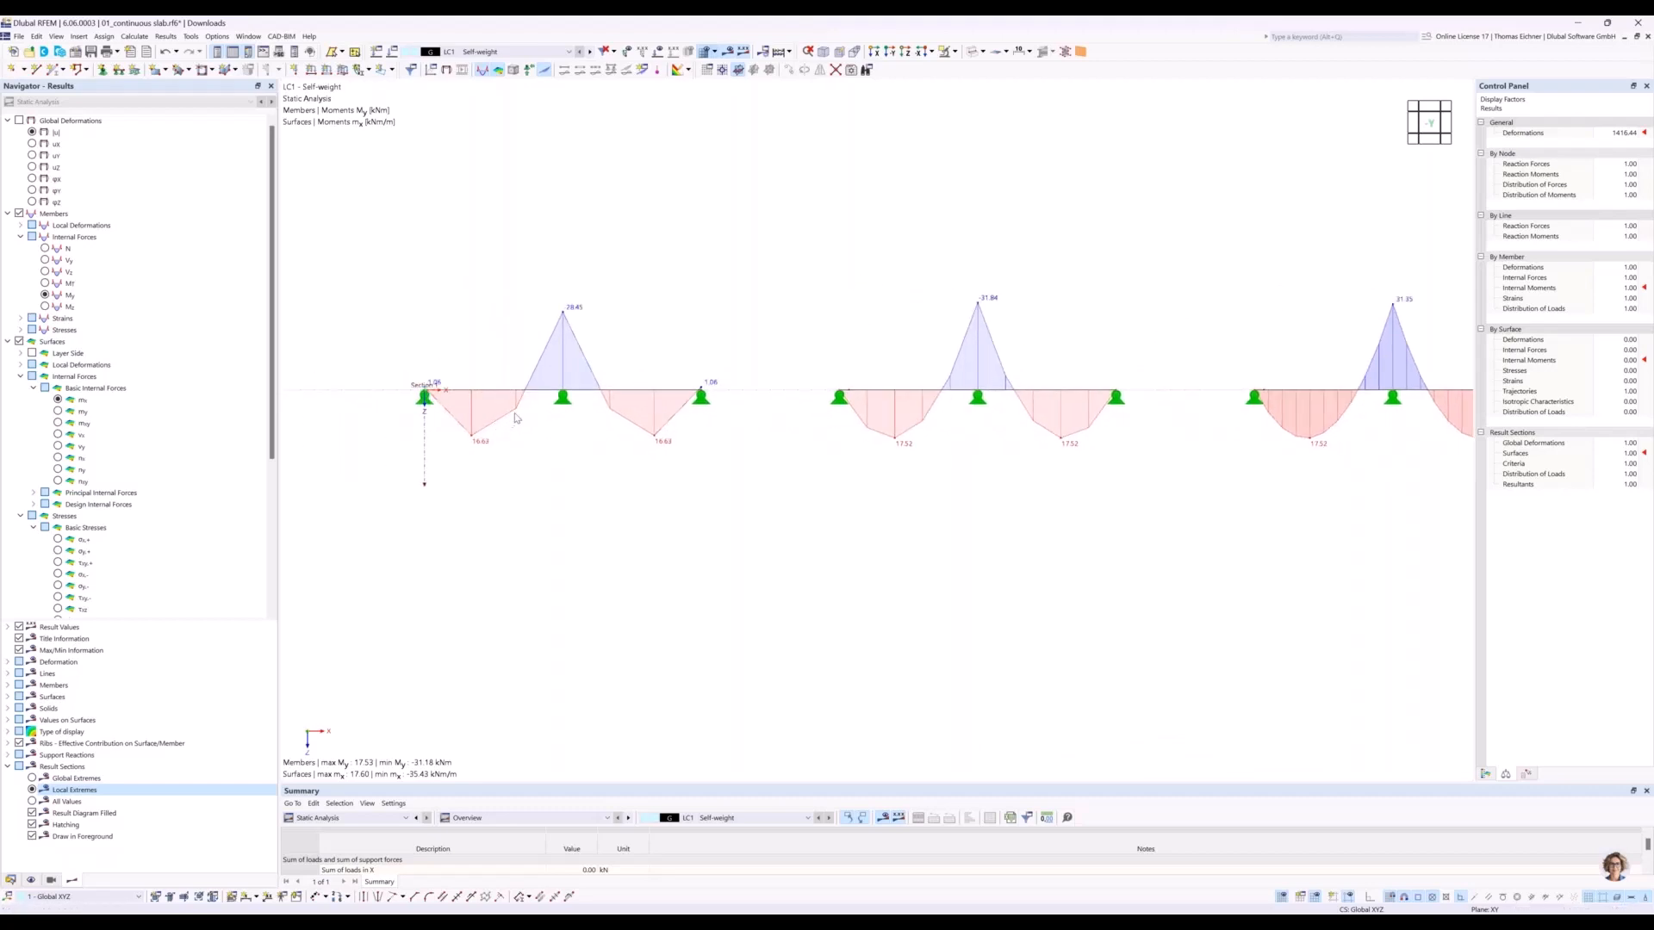
click(905, 52)
middle_drag(508, 342, 728, 340)
scroll(603, 448, up, 5)
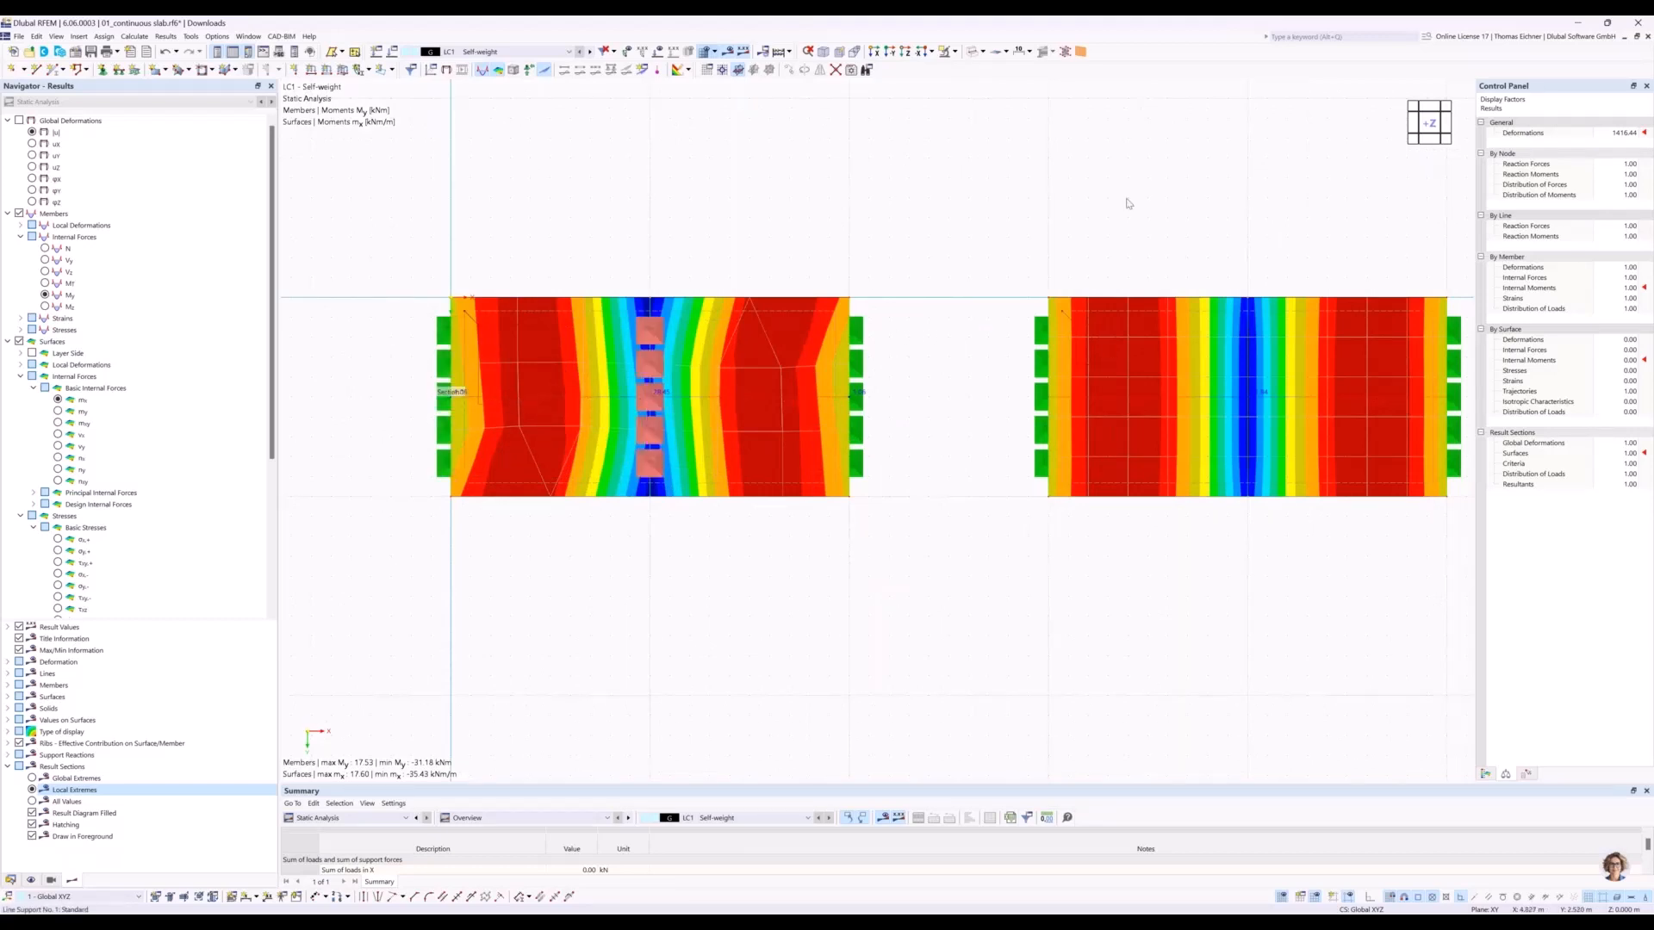
Return to the side view against Y and examine the mx diagram of the coarsest slab.
click(890, 51)
middle_drag(525, 256, 861, 264)
scroll(722, 436, up, 7)
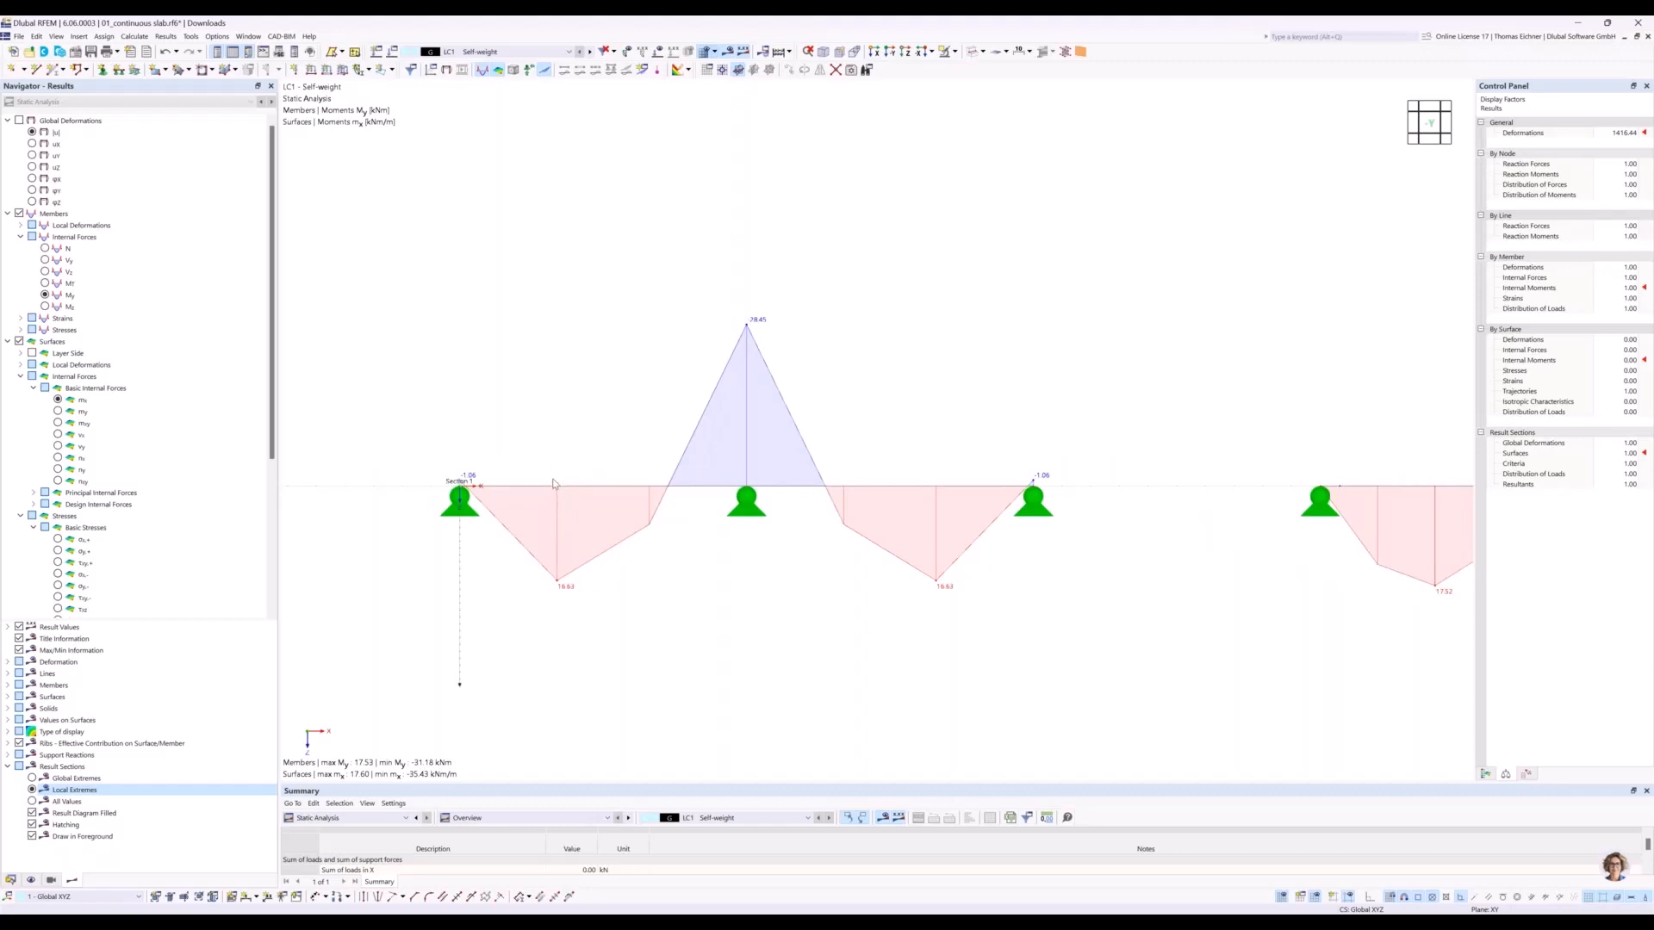
scroll(553, 484, down, 5)
scroll(553, 485, up, 2)
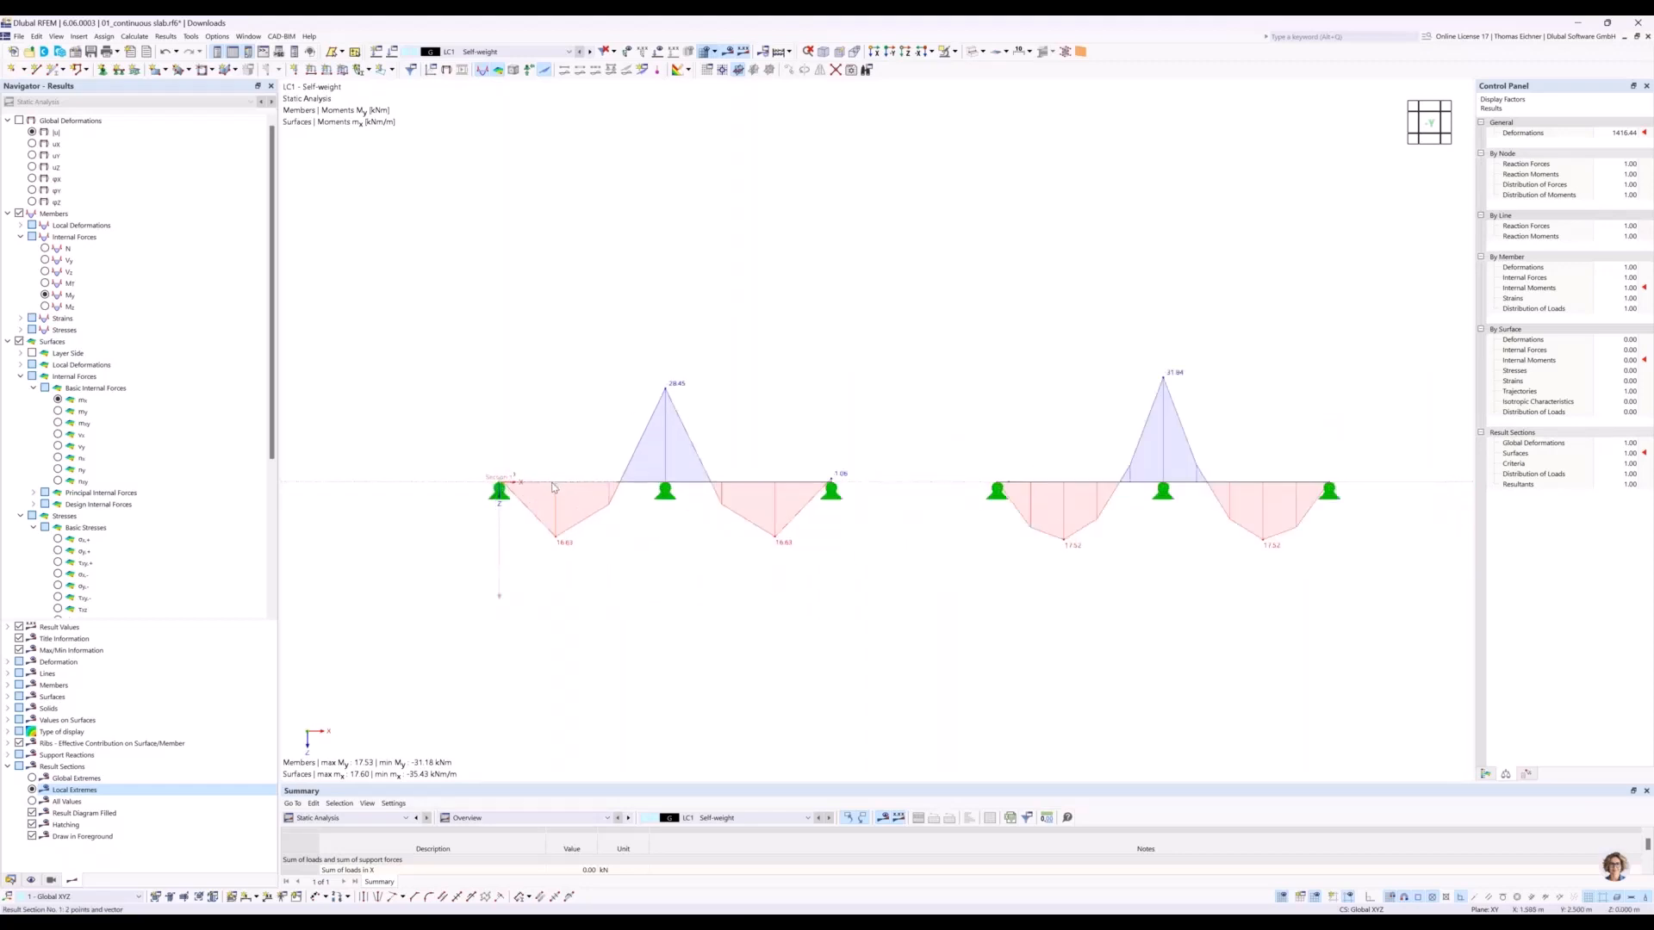
scroll(553, 486, up, 1)
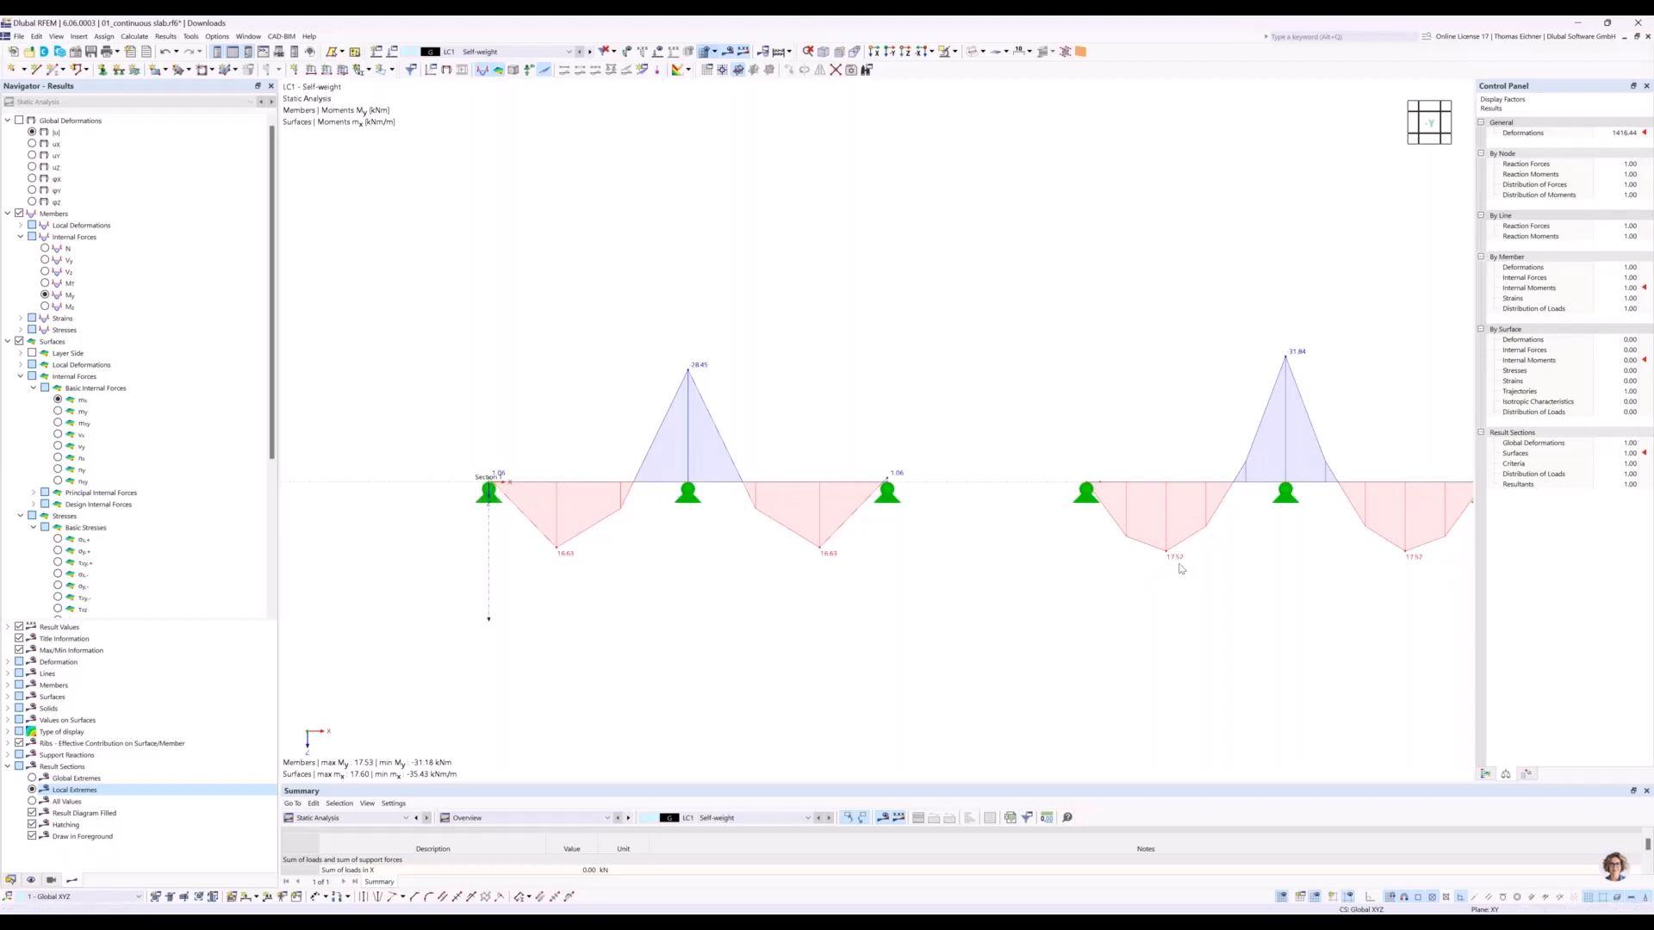
Examine the mx diagram of the second slab next to those of its neighbouring slabs.
middle_drag(1163, 421, 806, 418)
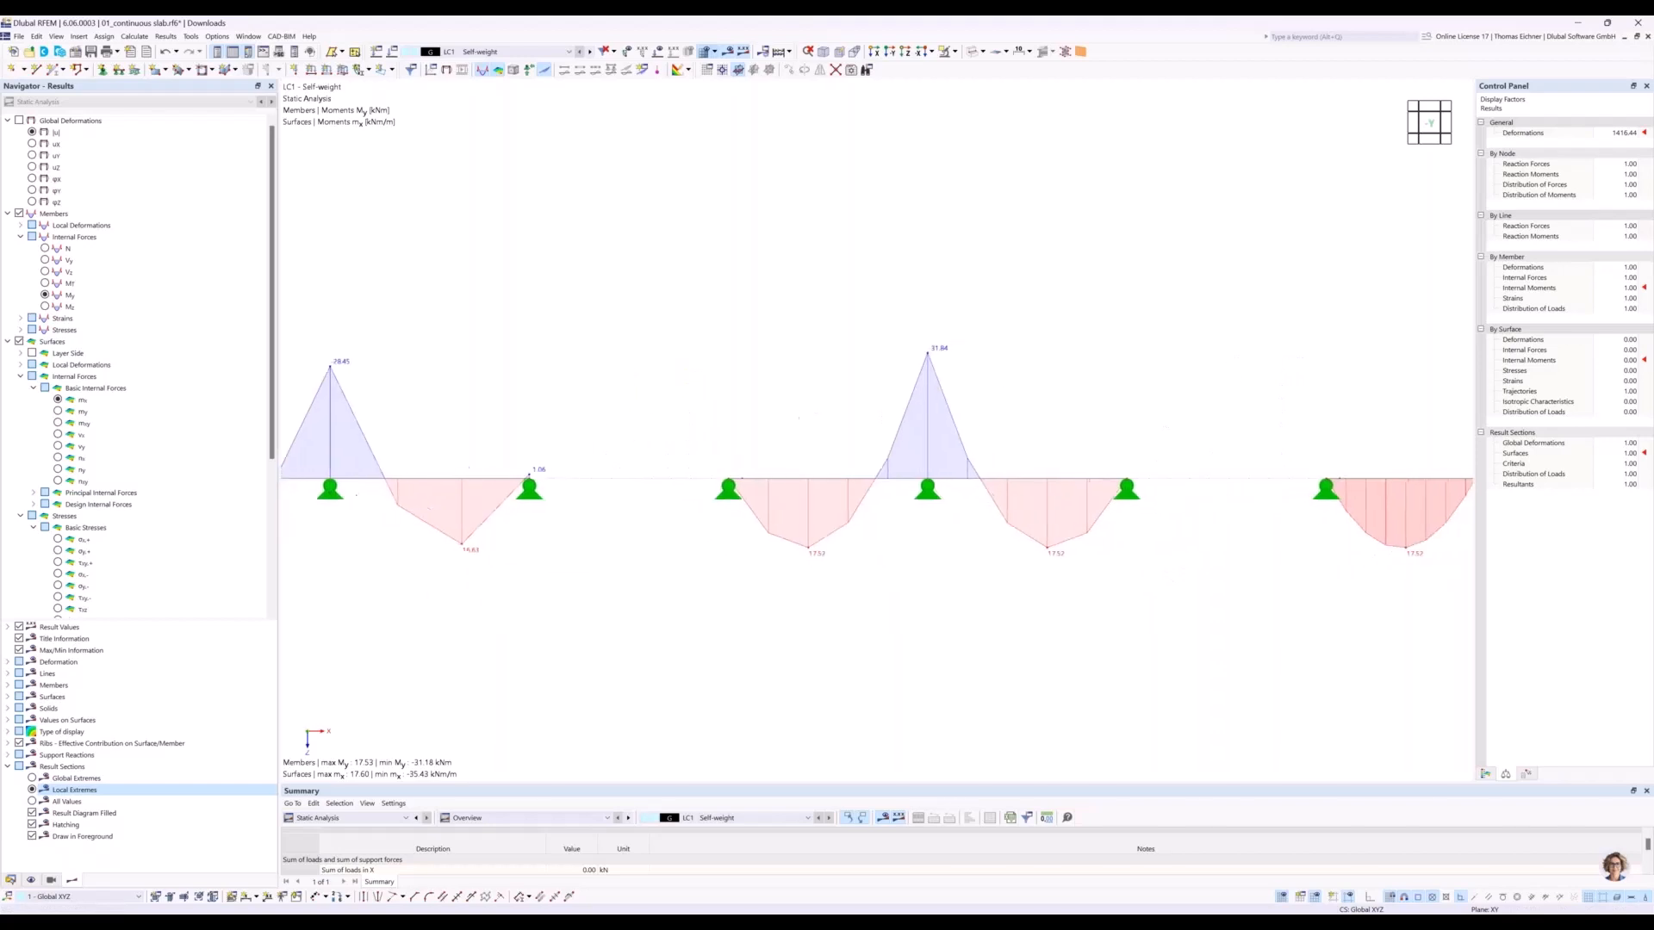
scroll(807, 448, down, 1)
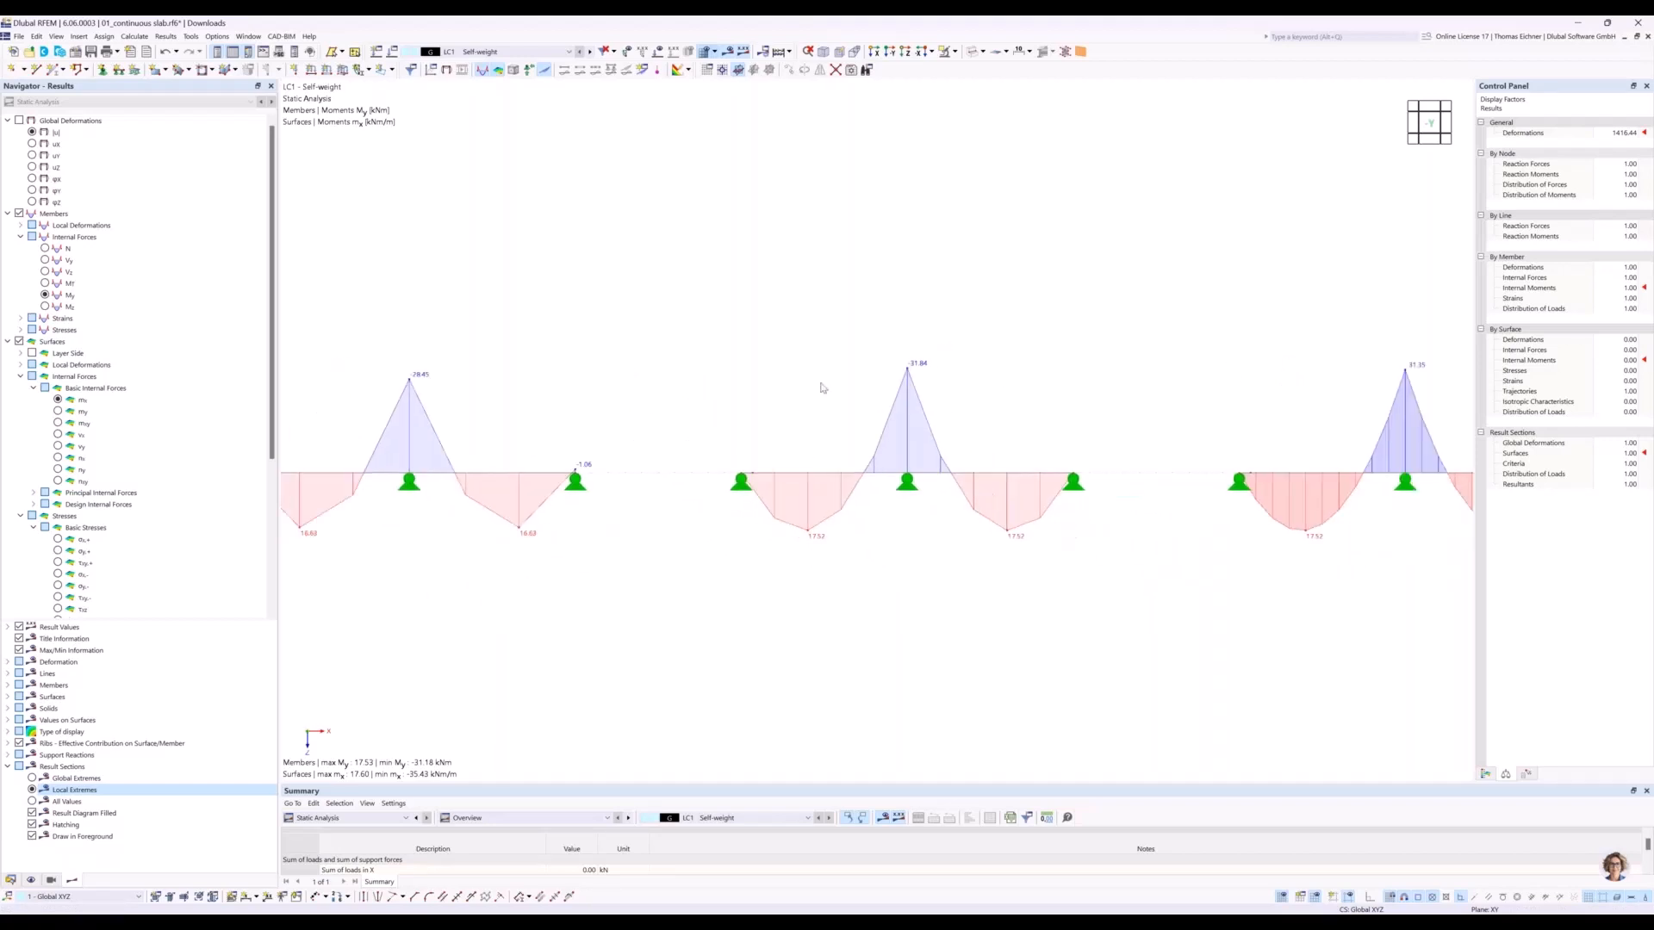
scroll(824, 387, down, 2)
scroll(677, 416, up, 1)
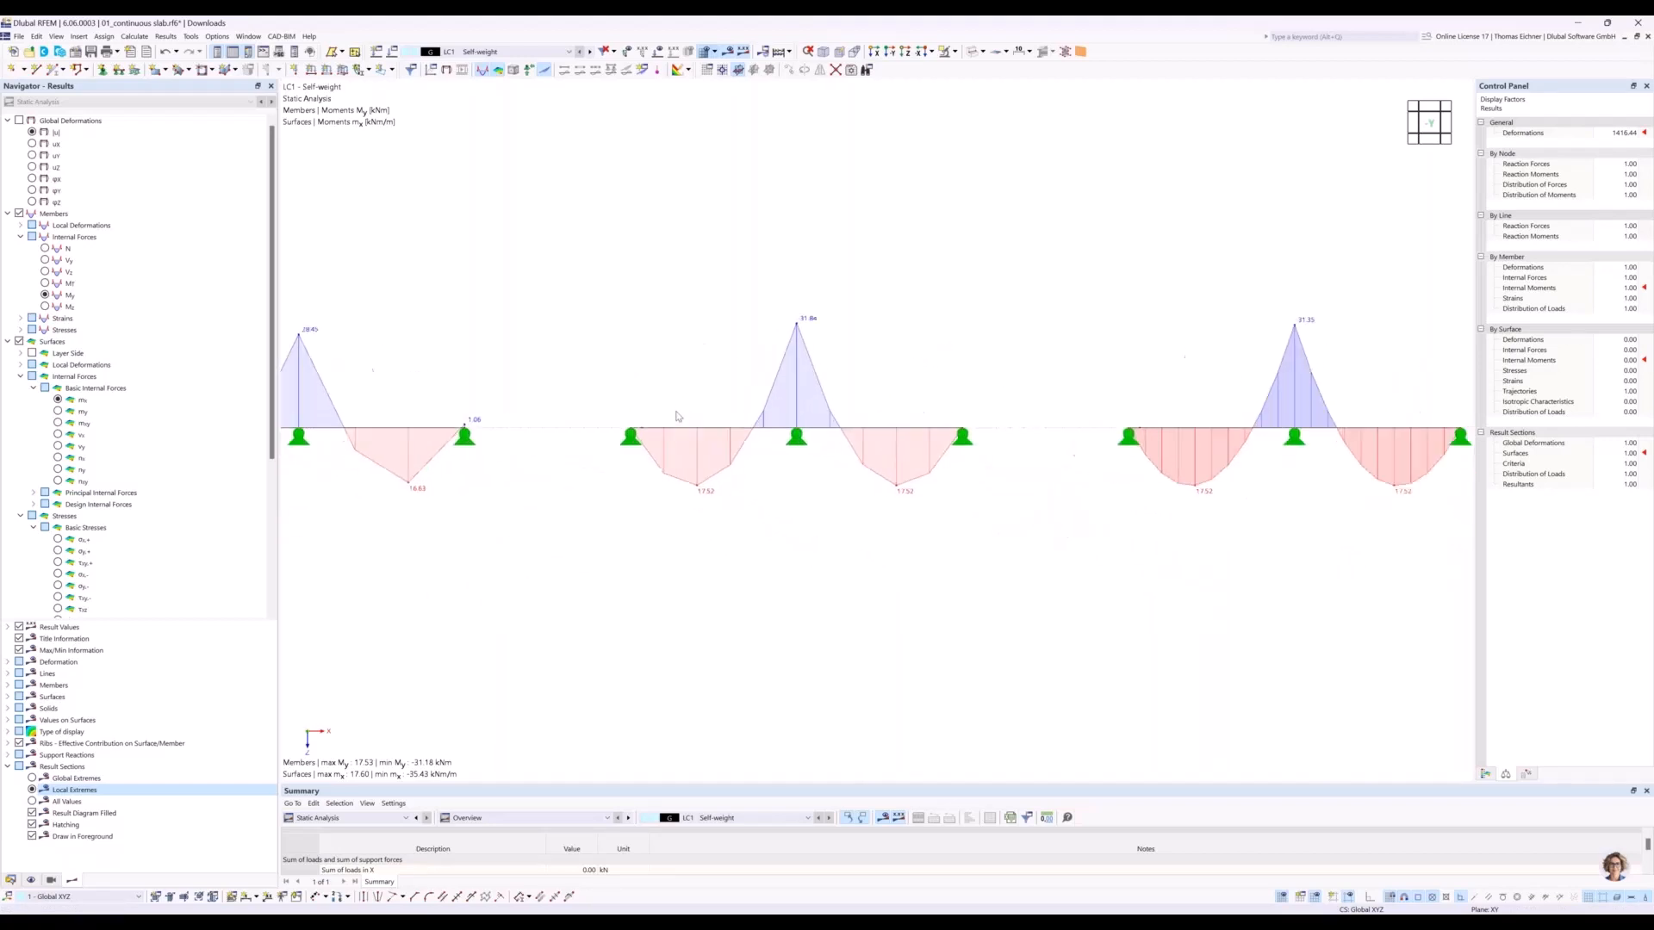
scroll(676, 418, up, 1)
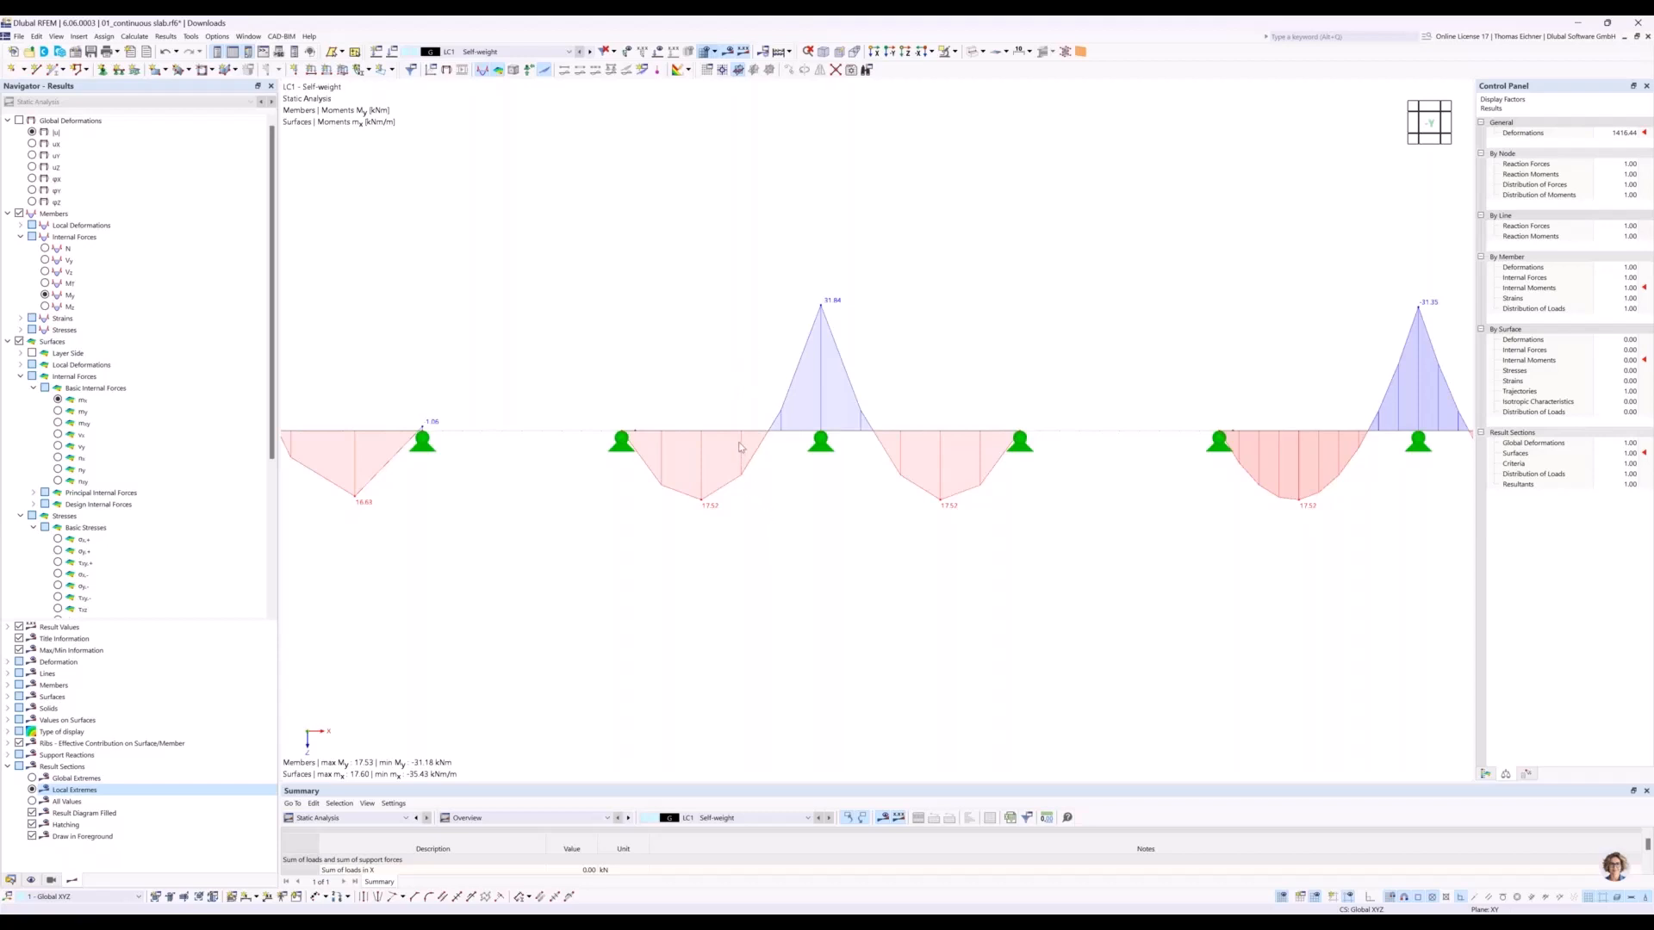
click(622, 440)
Review the mx diagrams of all four slabs against the beam's My diagram, and switch to another open window.
scroll(789, 473, down, 3)
scroll(787, 471, down, 2)
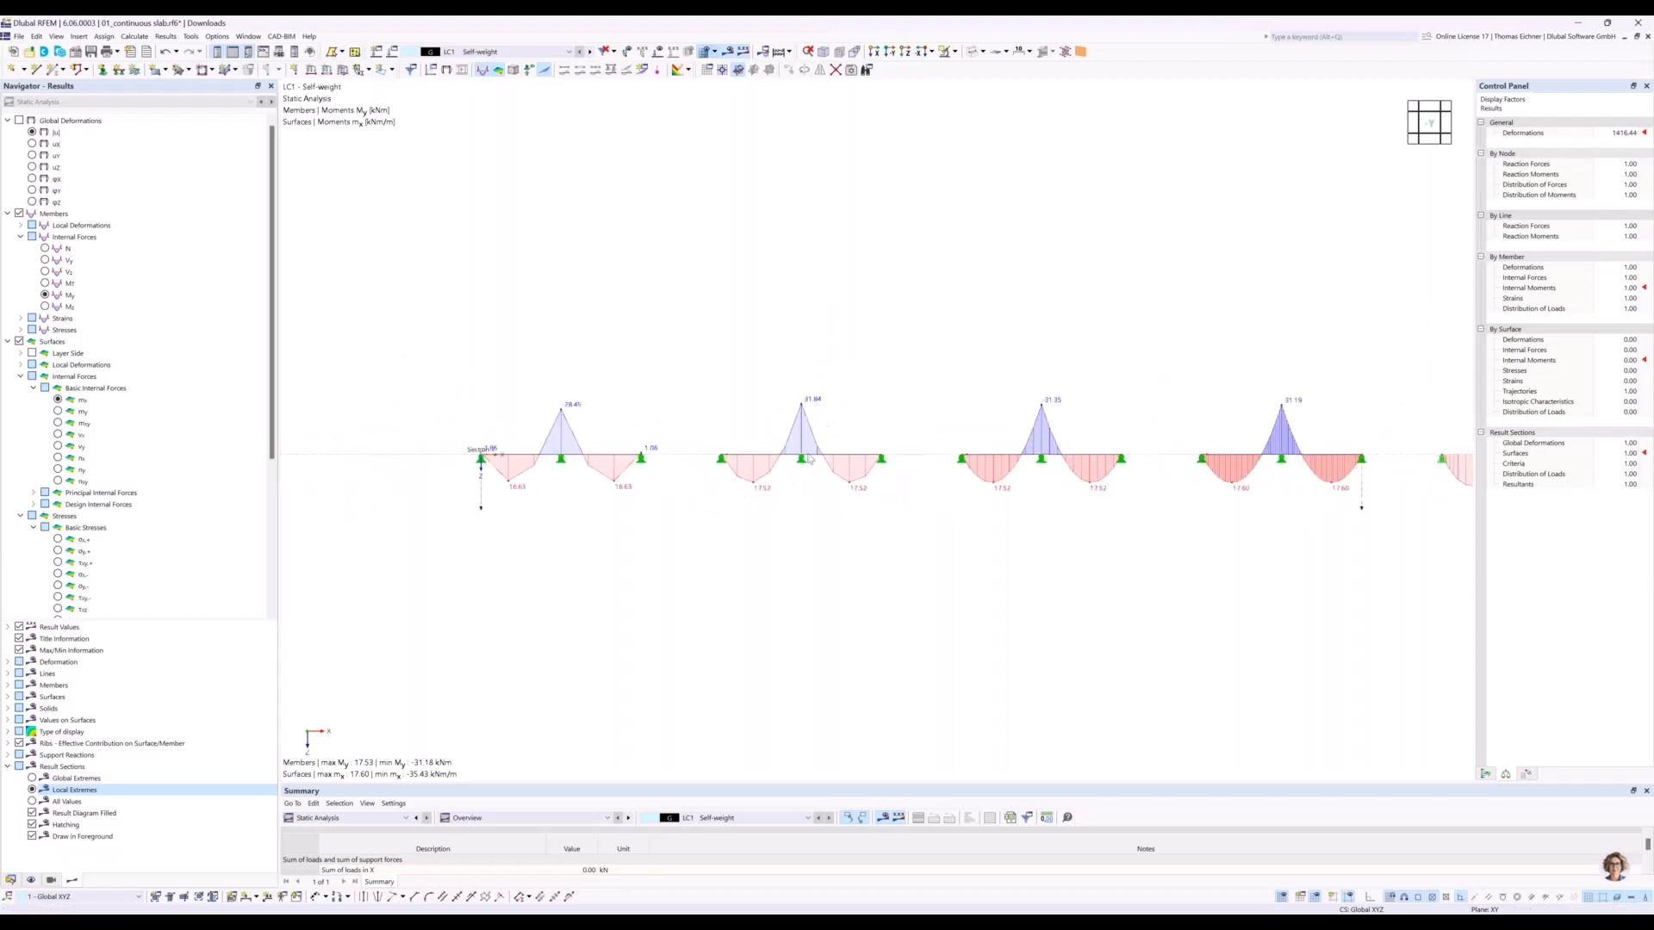
middle_drag(993, 378, 843, 379)
scroll(844, 403, down, 1)
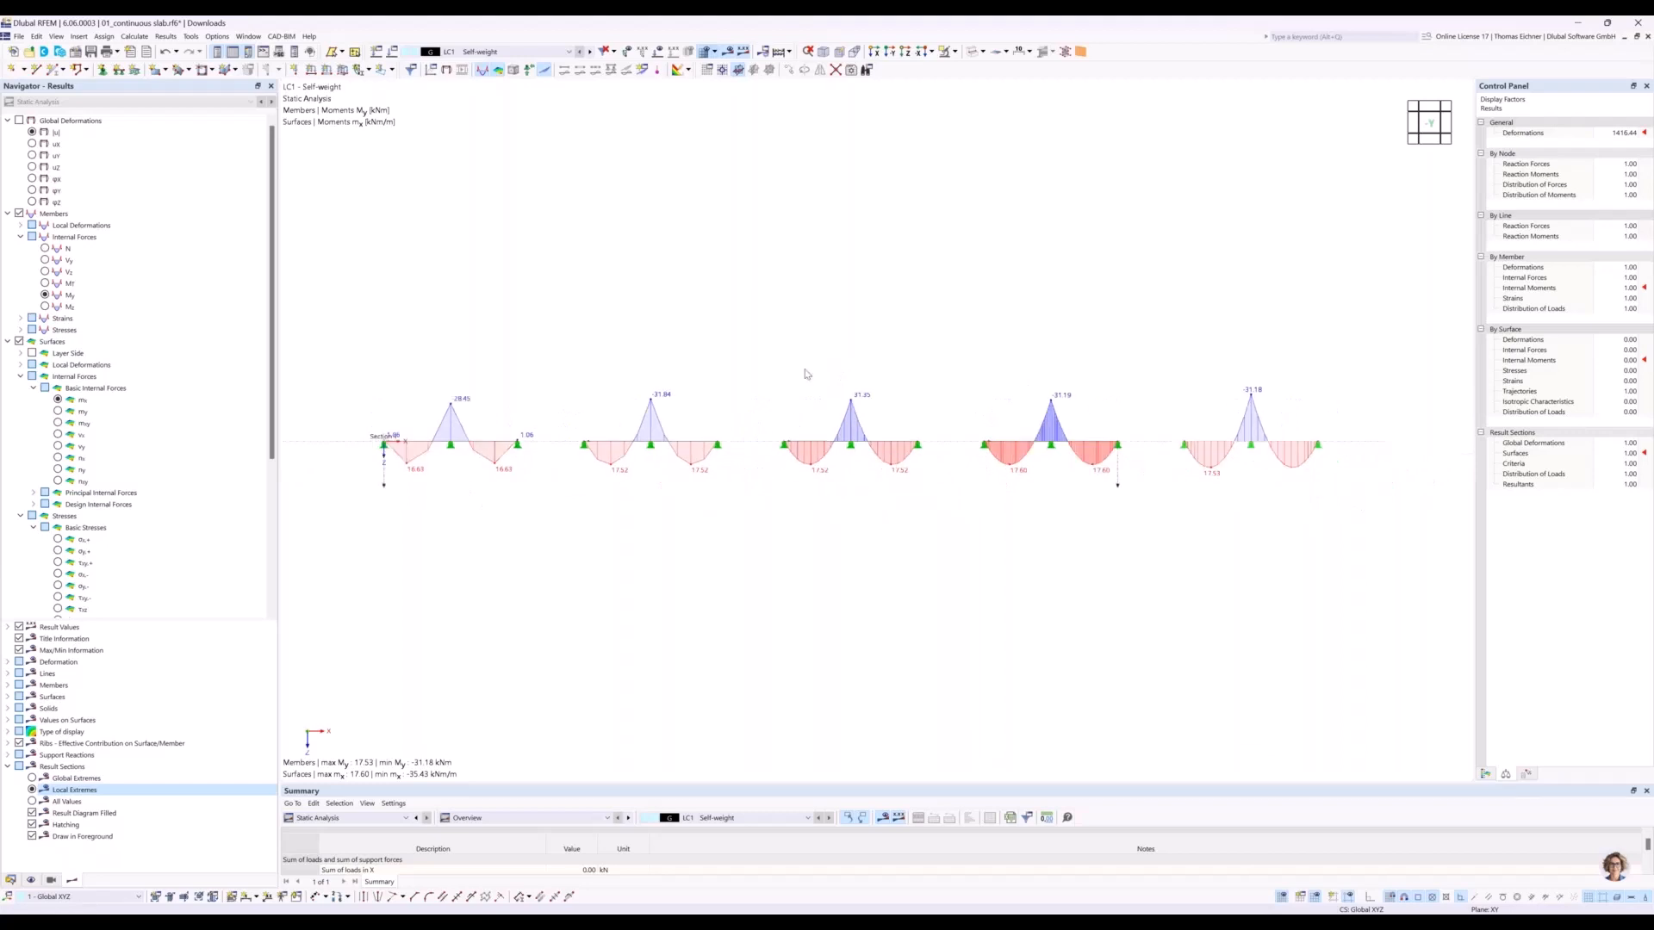
middle_drag(620, 321, 638, 315)
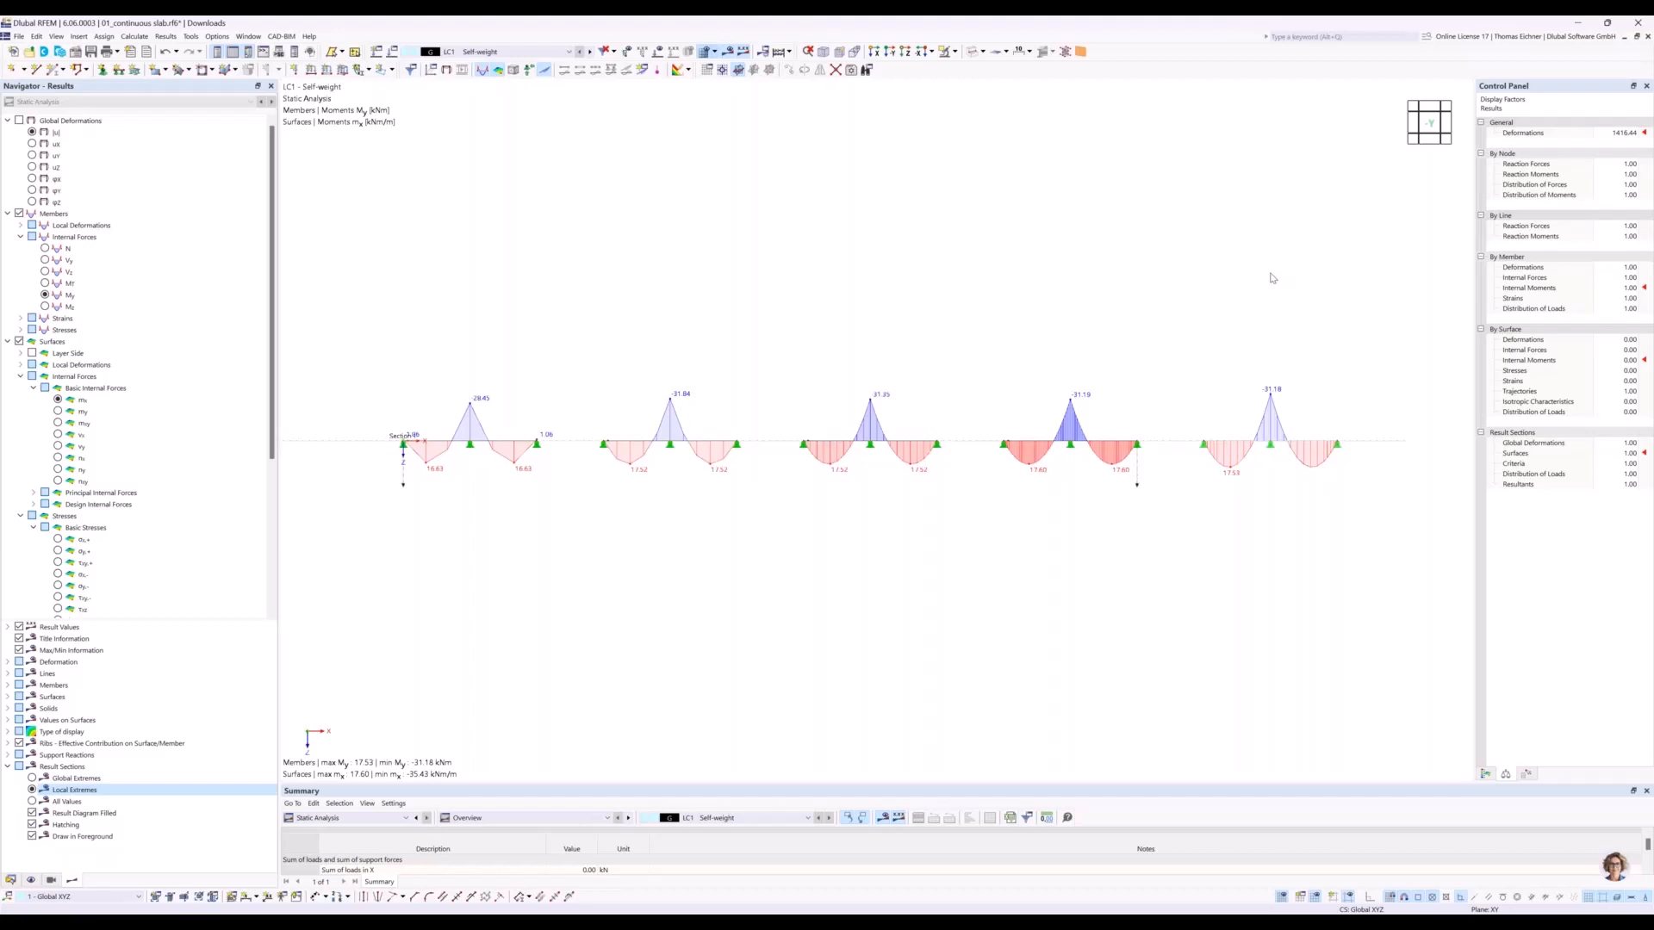
key(alt+Tab)
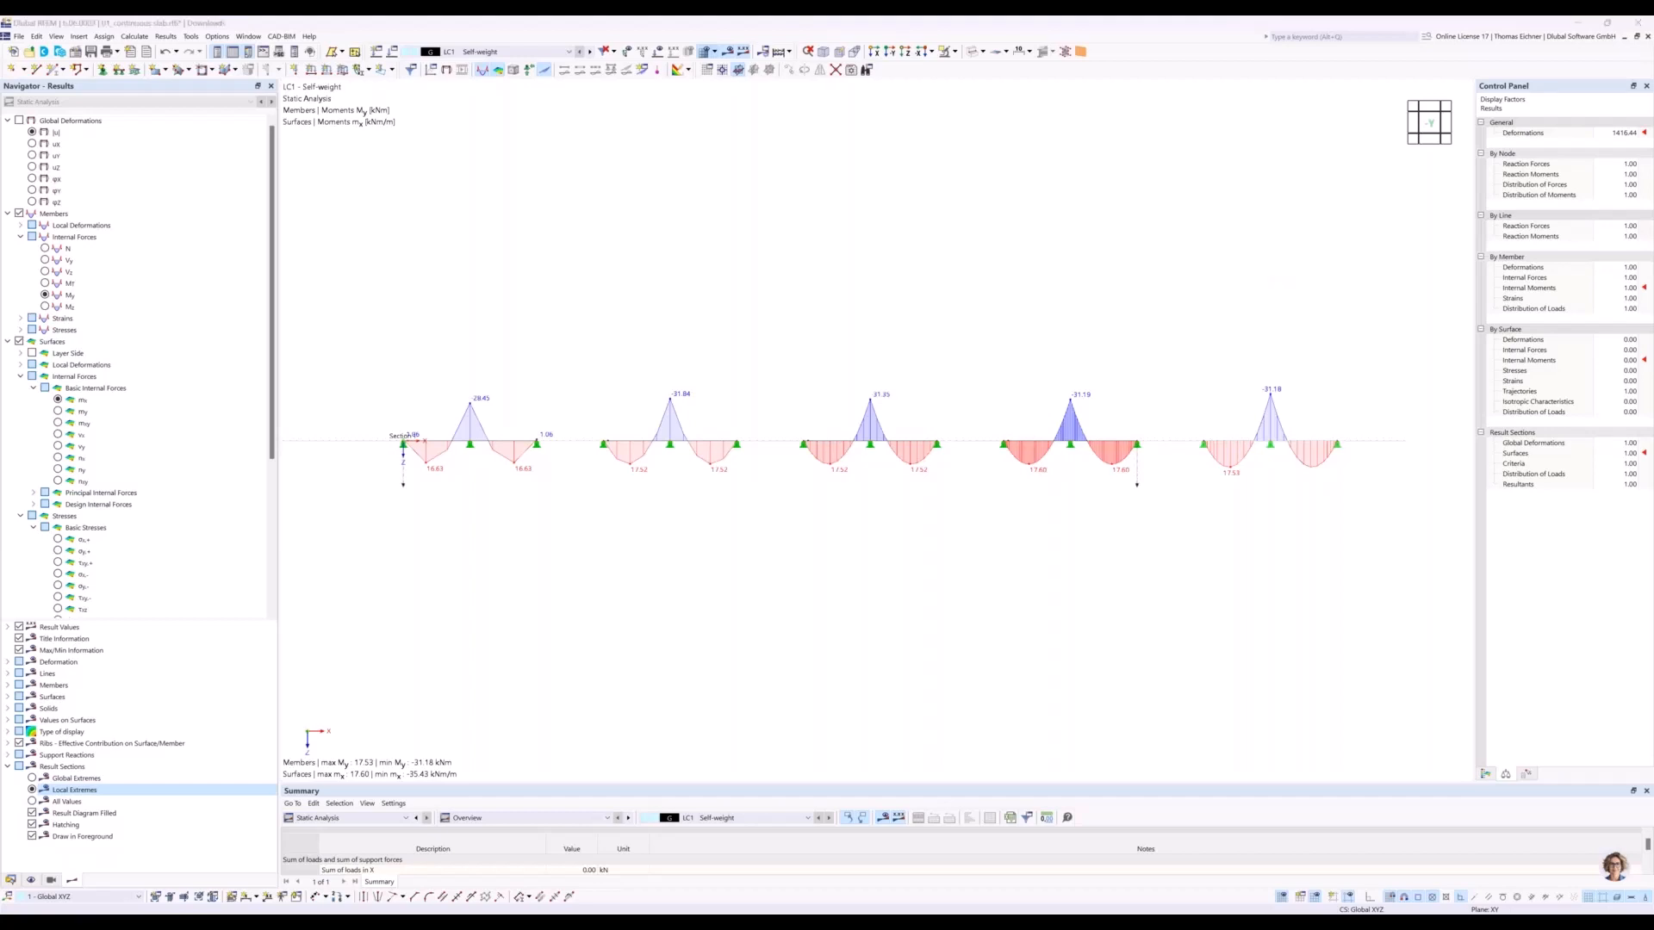
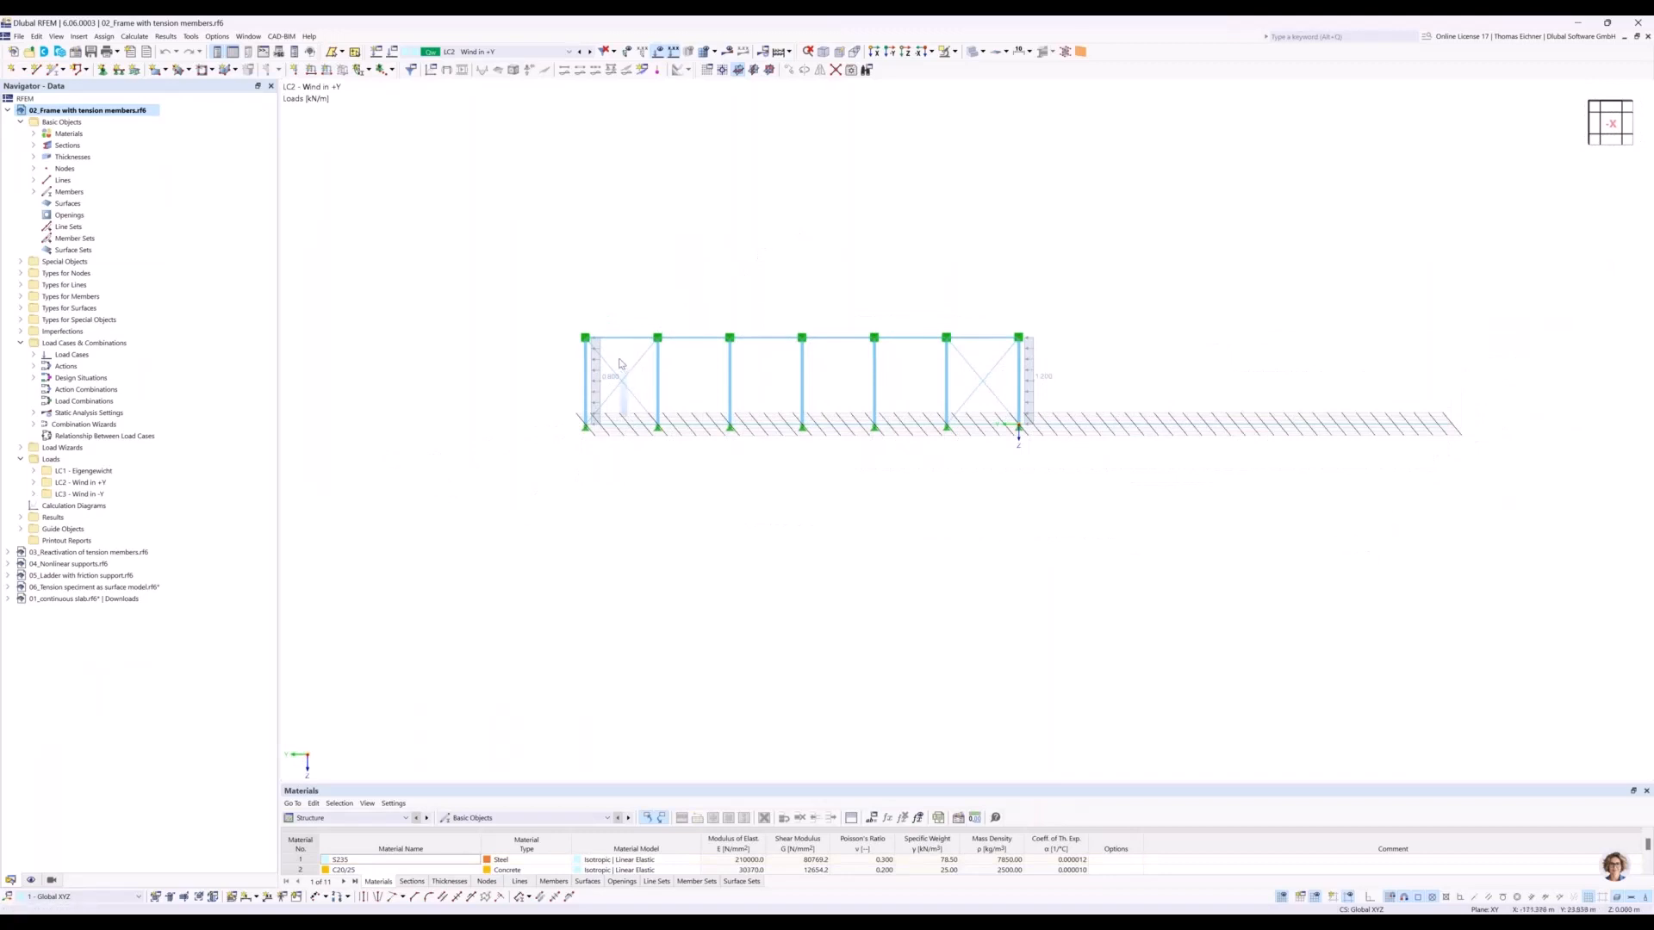
Delete the crossing diagonal bracing members in both end bays of the frame.
key(Escape)
click(621, 387)
key(Delete)
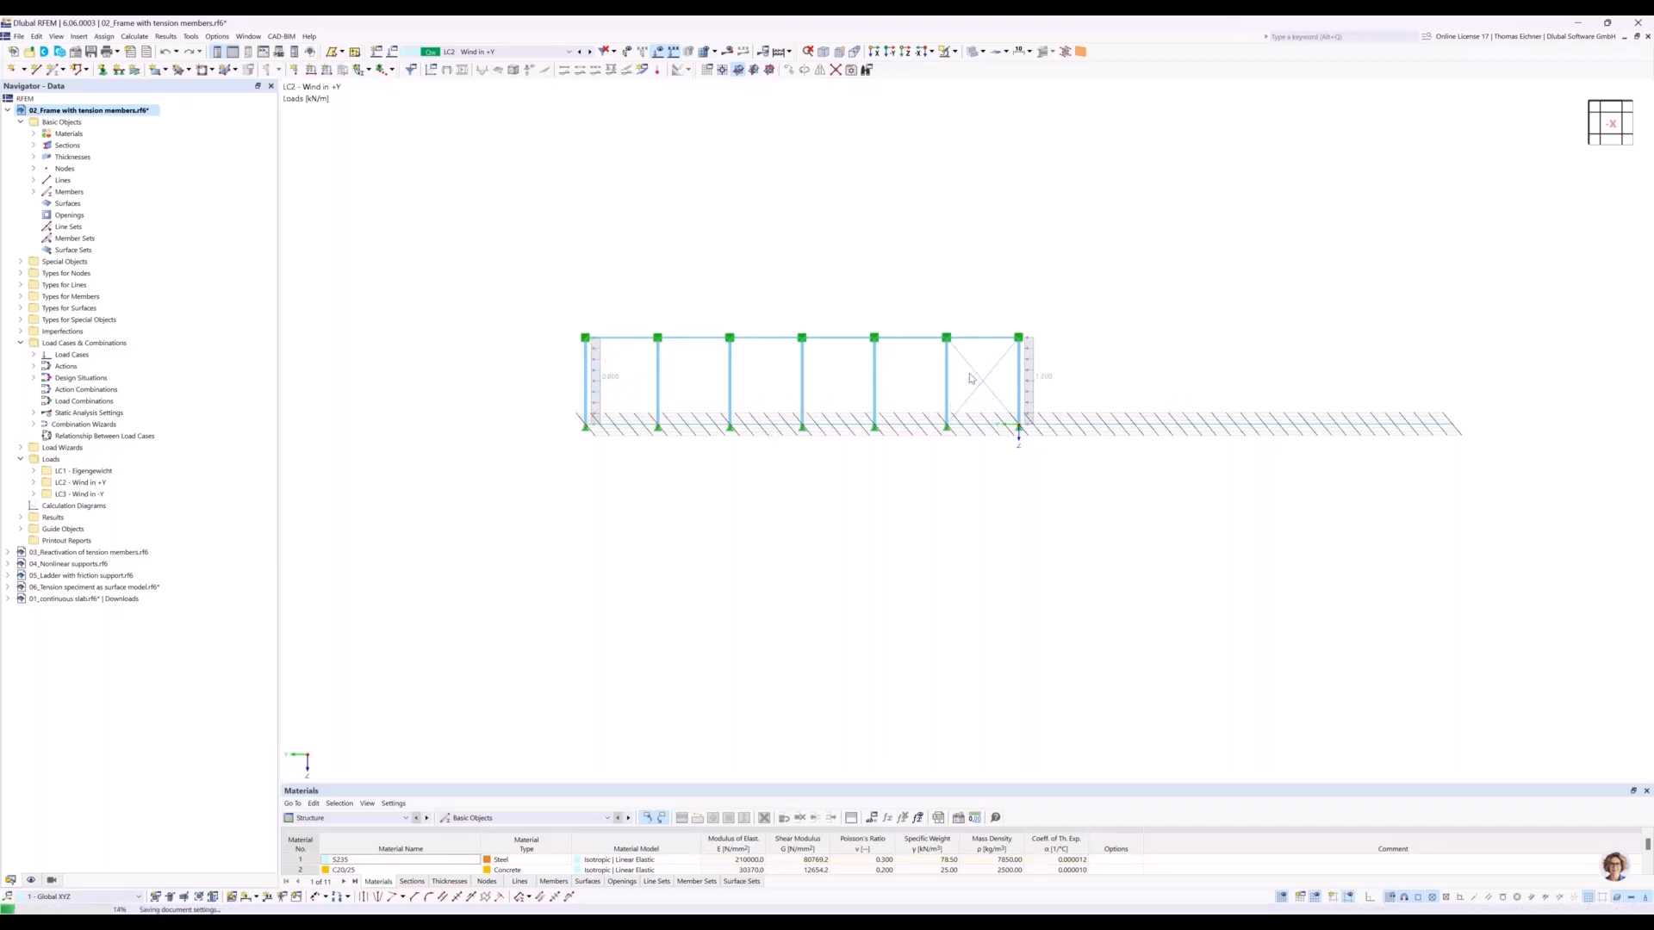
click(984, 389)
key(Delete)
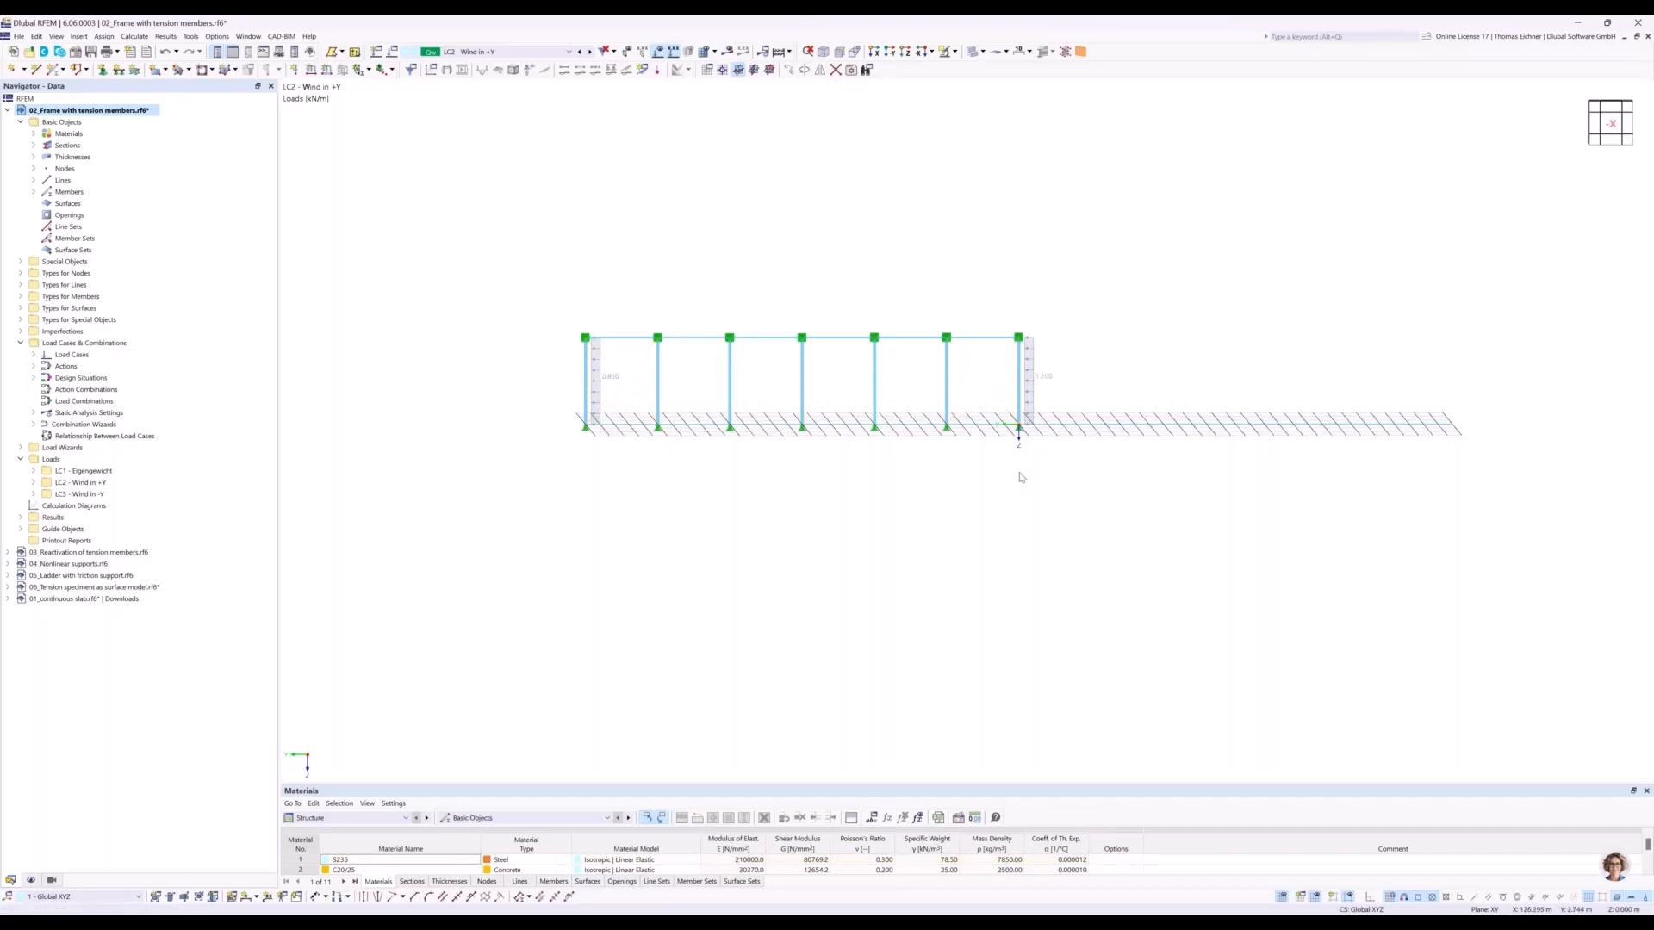
Inspect the frame's eaves and base nodes, and check the member type options of a truss member between the column heads without changing it.
scroll(556, 445, up, 3)
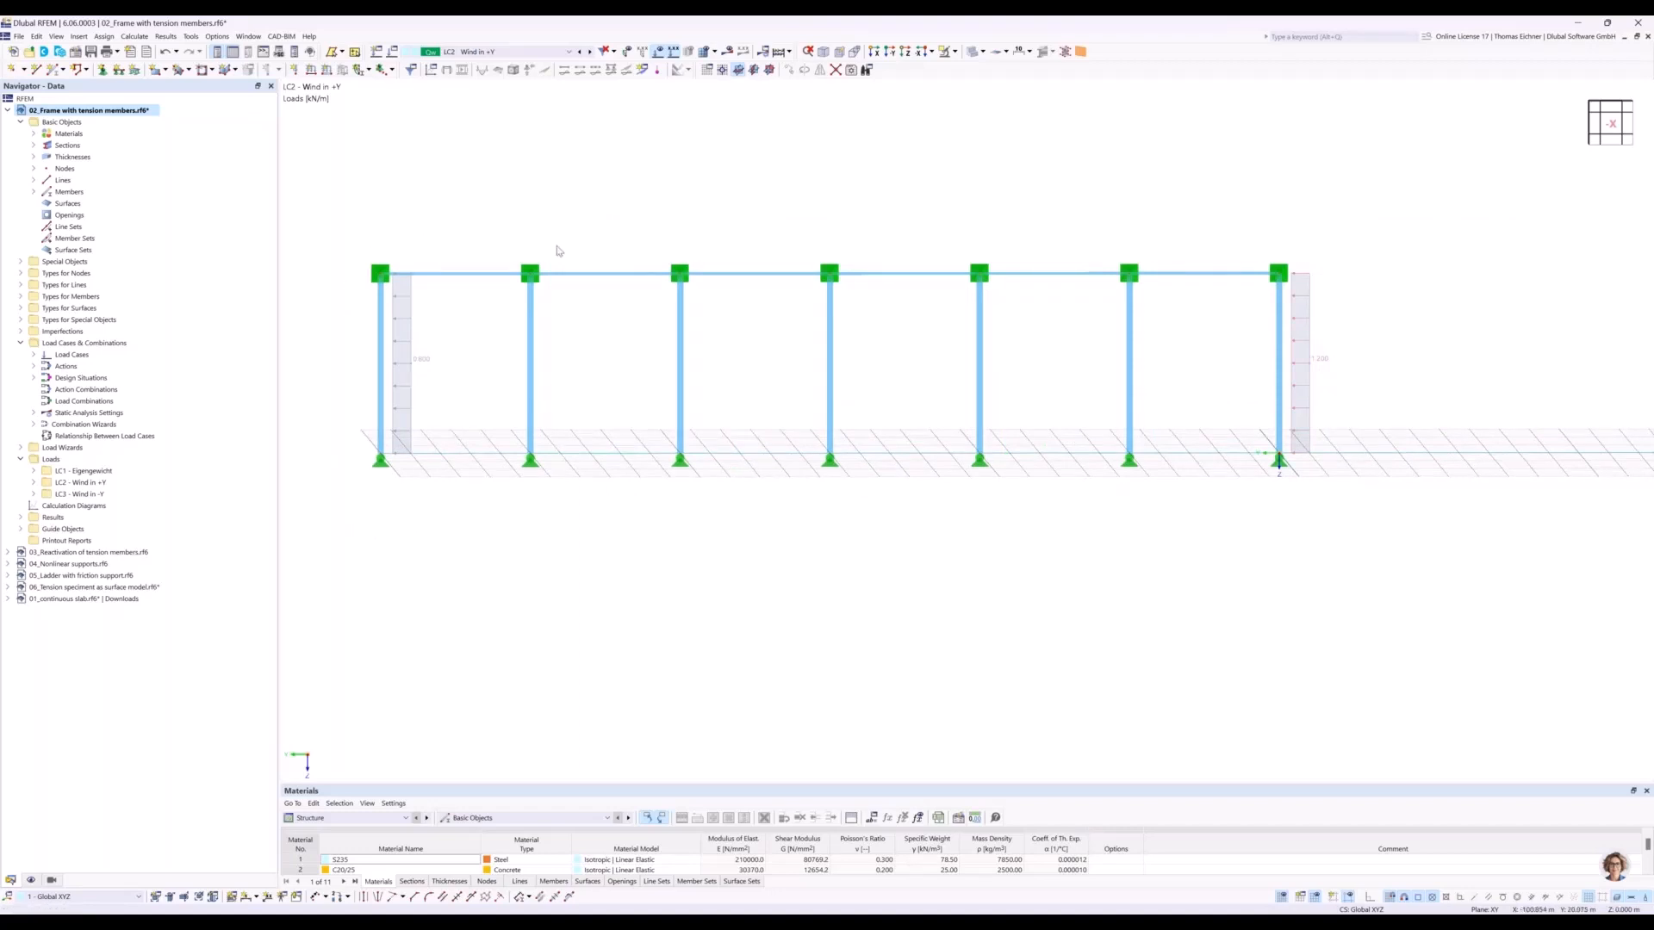
click(379, 273)
click(530, 273)
click(680, 273)
click(832, 273)
click(775, 406)
click(379, 461)
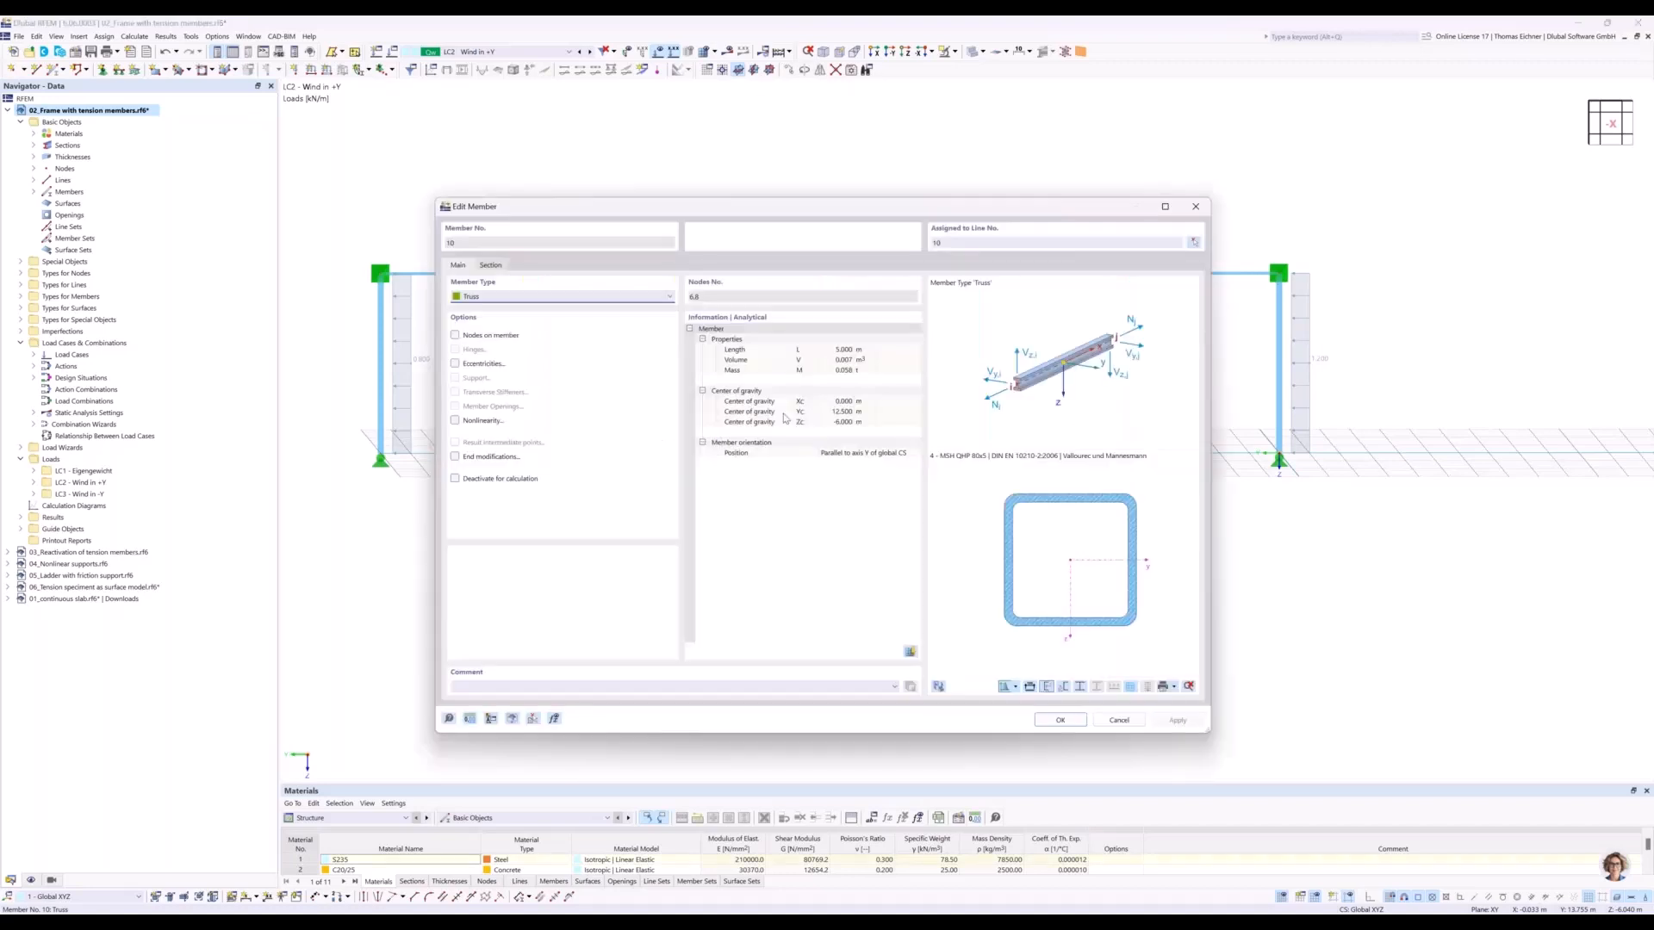
drag(783, 208, 924, 444)
click(713, 534)
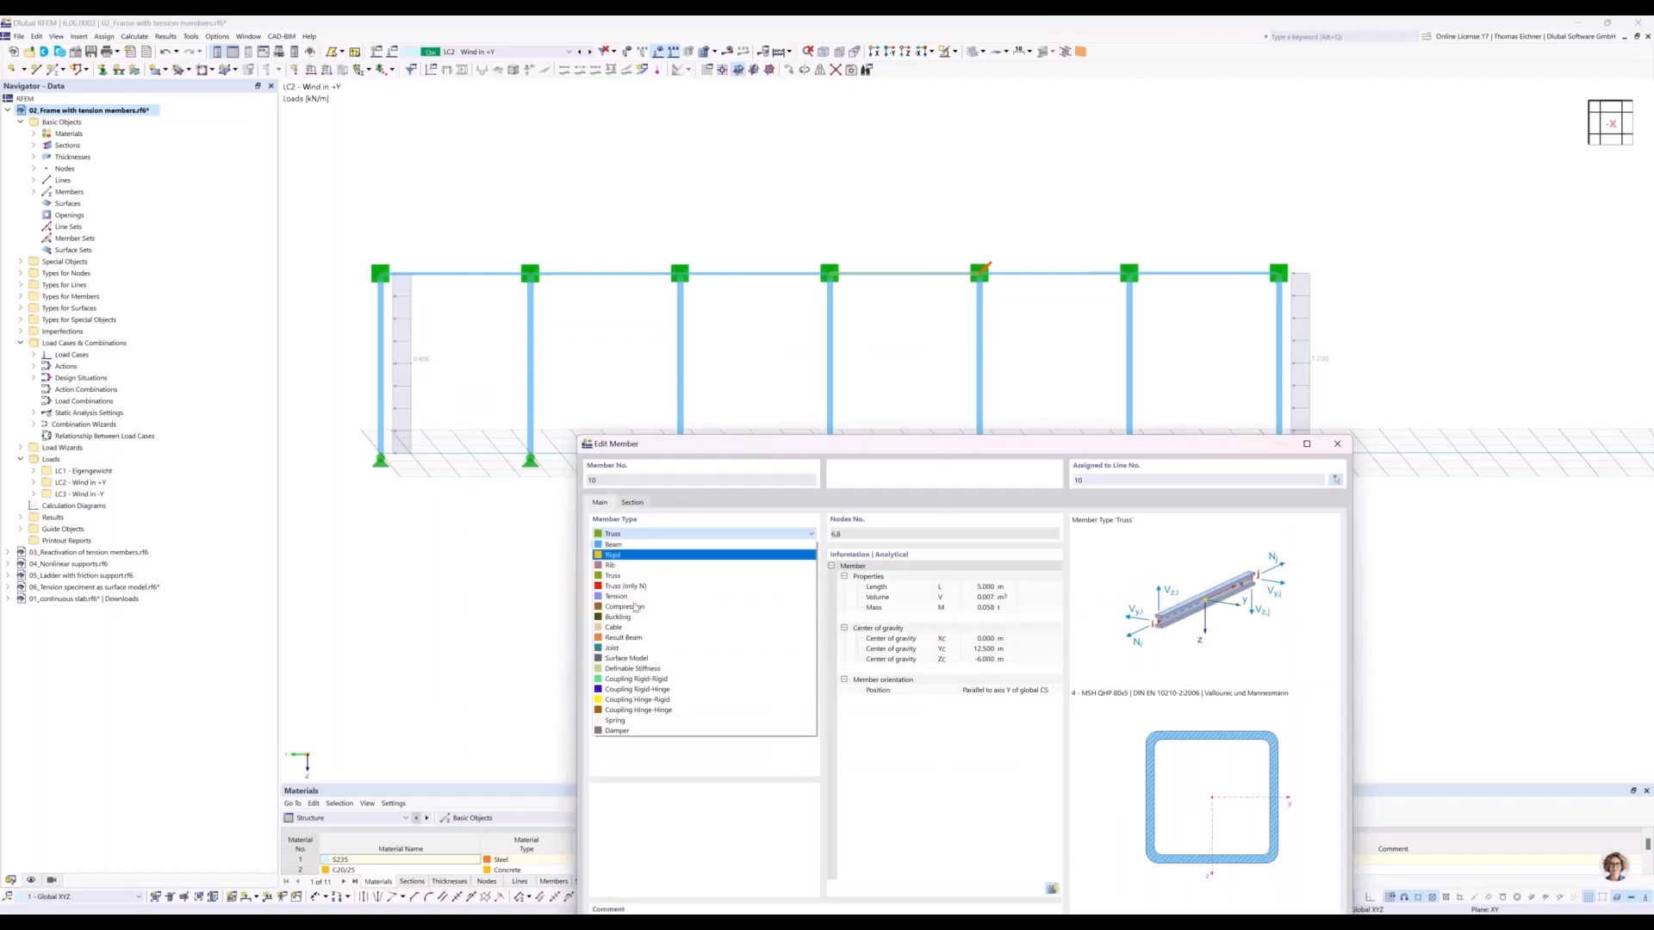
click(1336, 458)
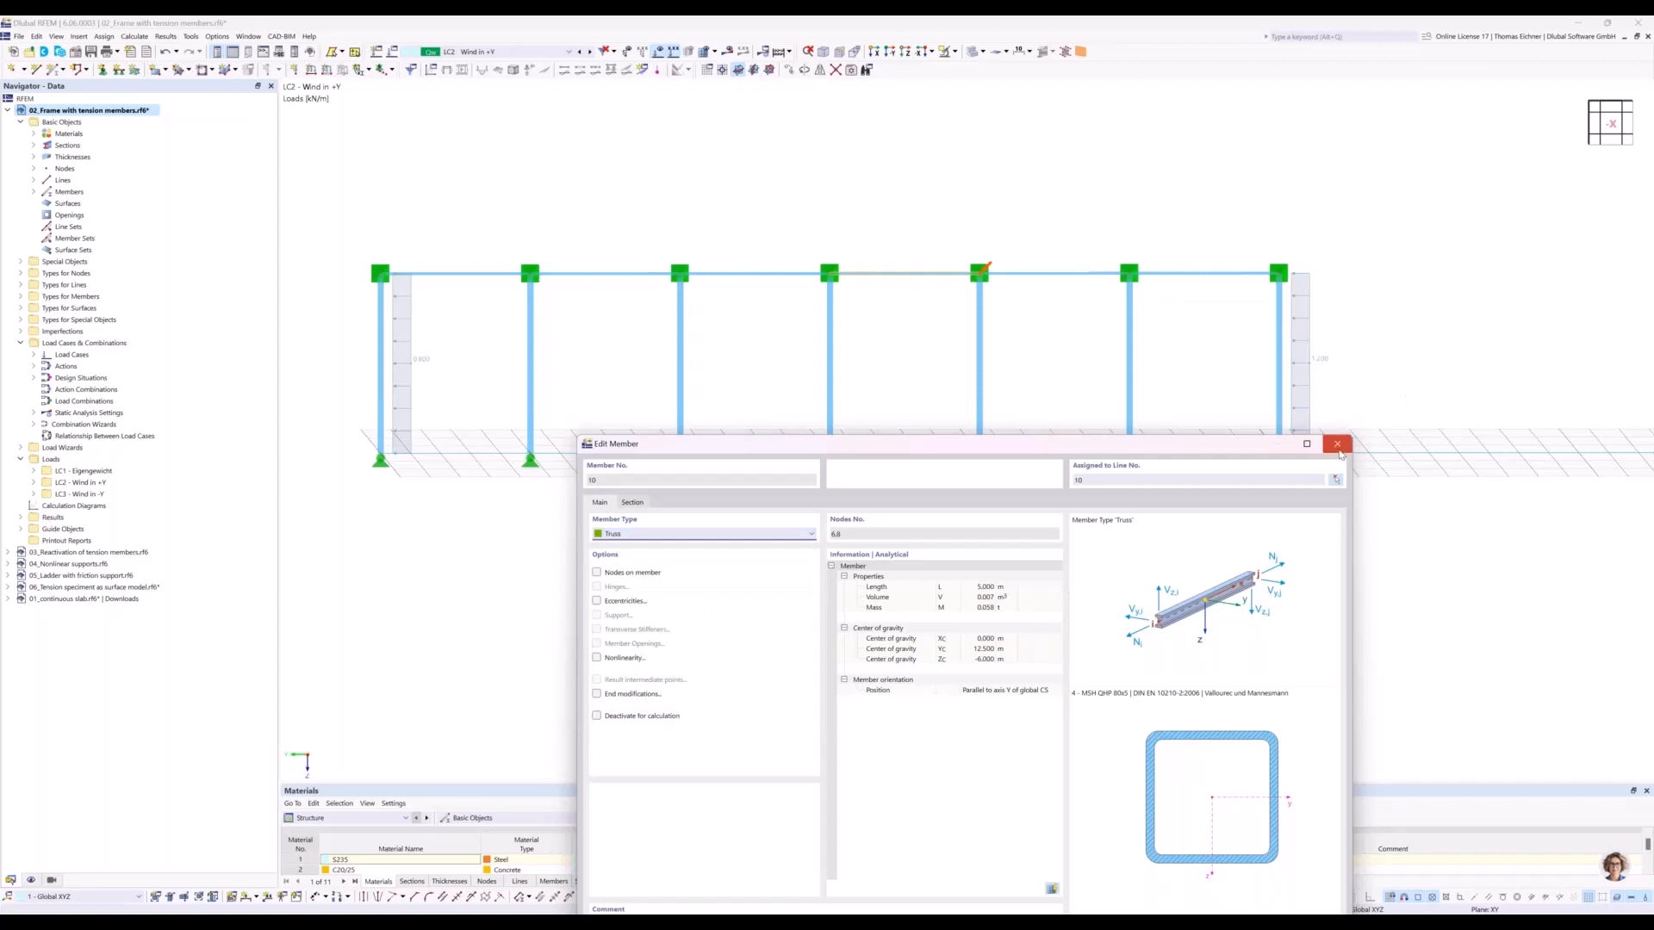
click(1337, 444)
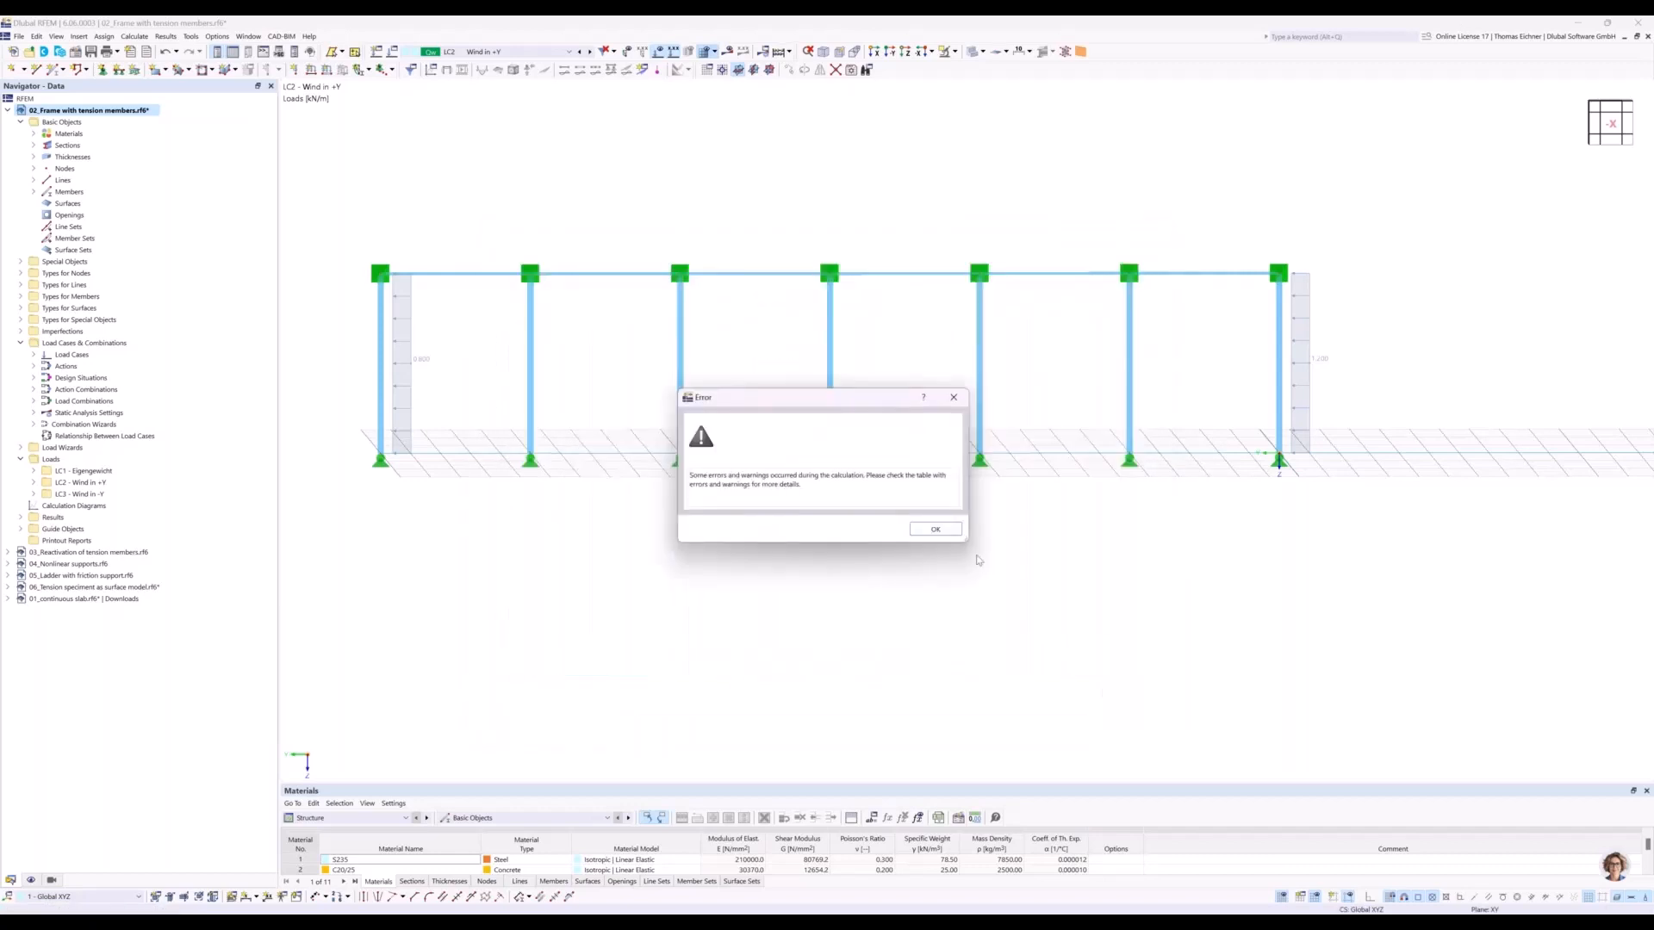
Calculate load case LC2 for the unbraced frame and examine the entry in the Errors & Warnings table.
click(920, 527)
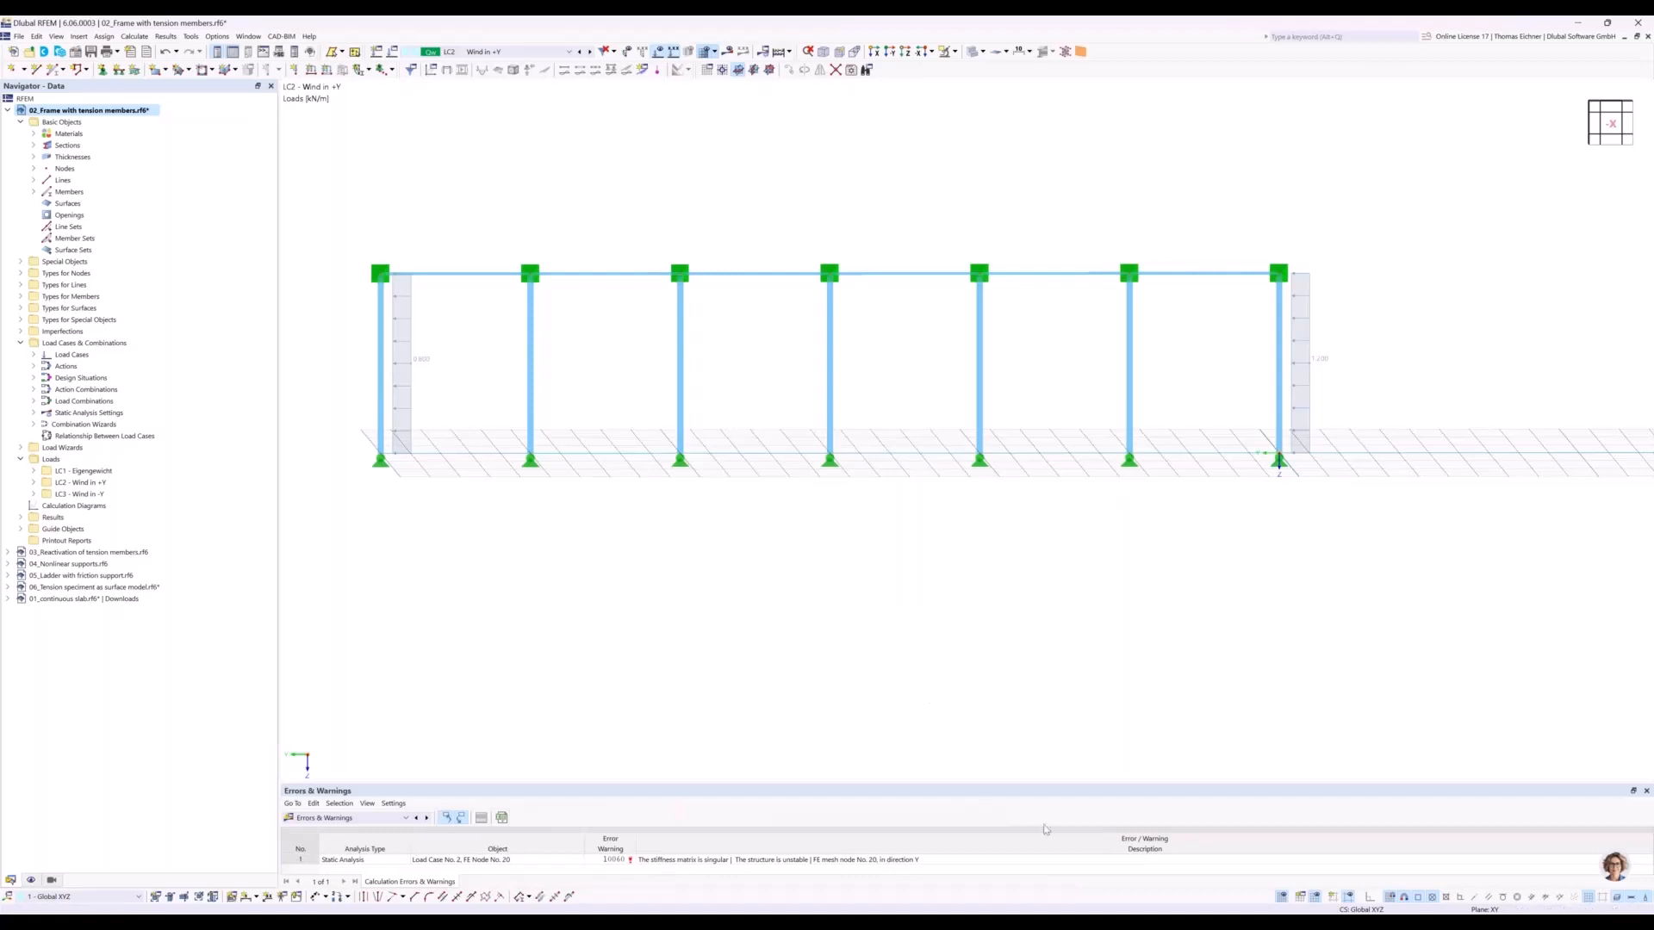
drag(989, 681, 995, 540)
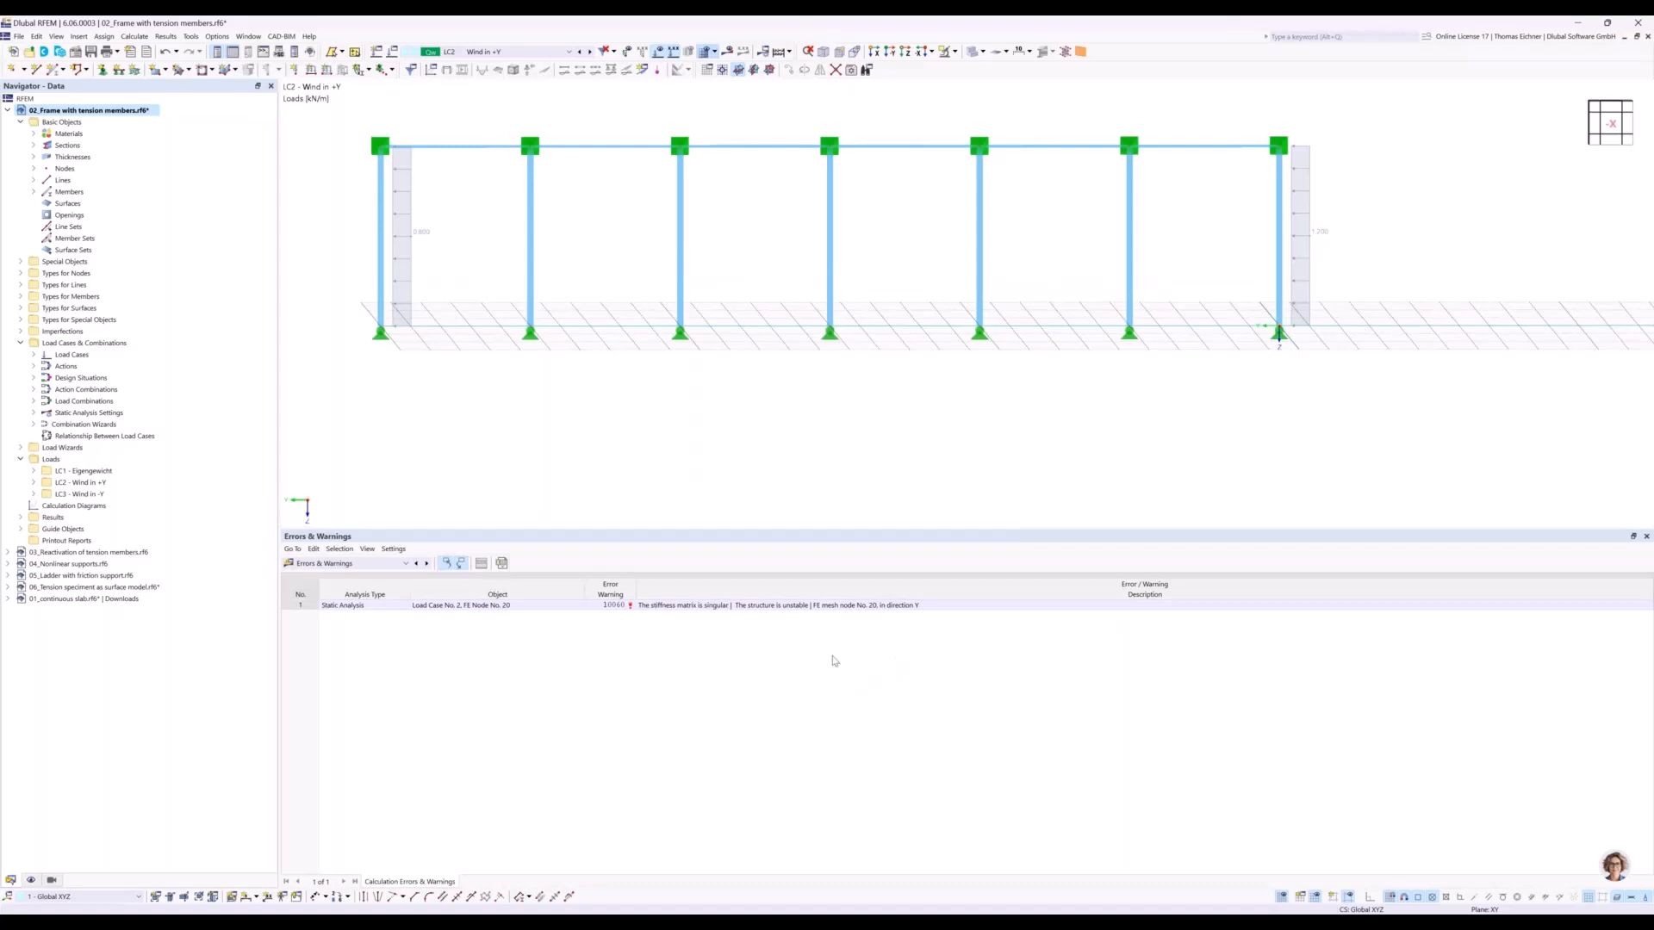
click(648, 607)
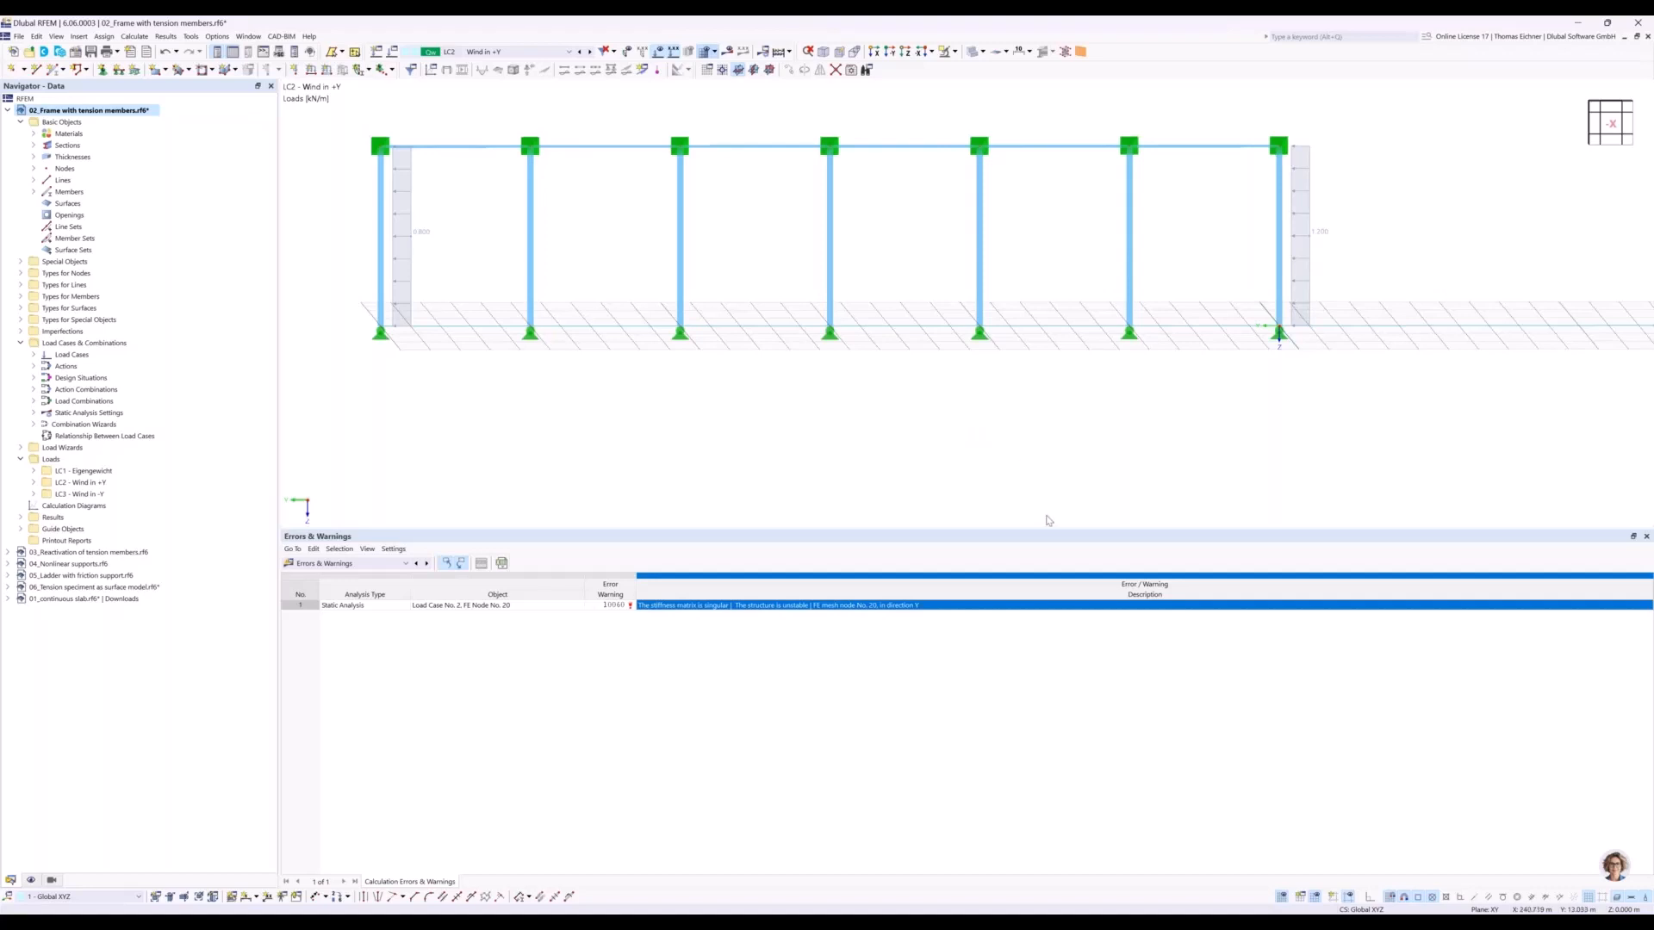
middle_drag(1049, 519, 1060, 512)
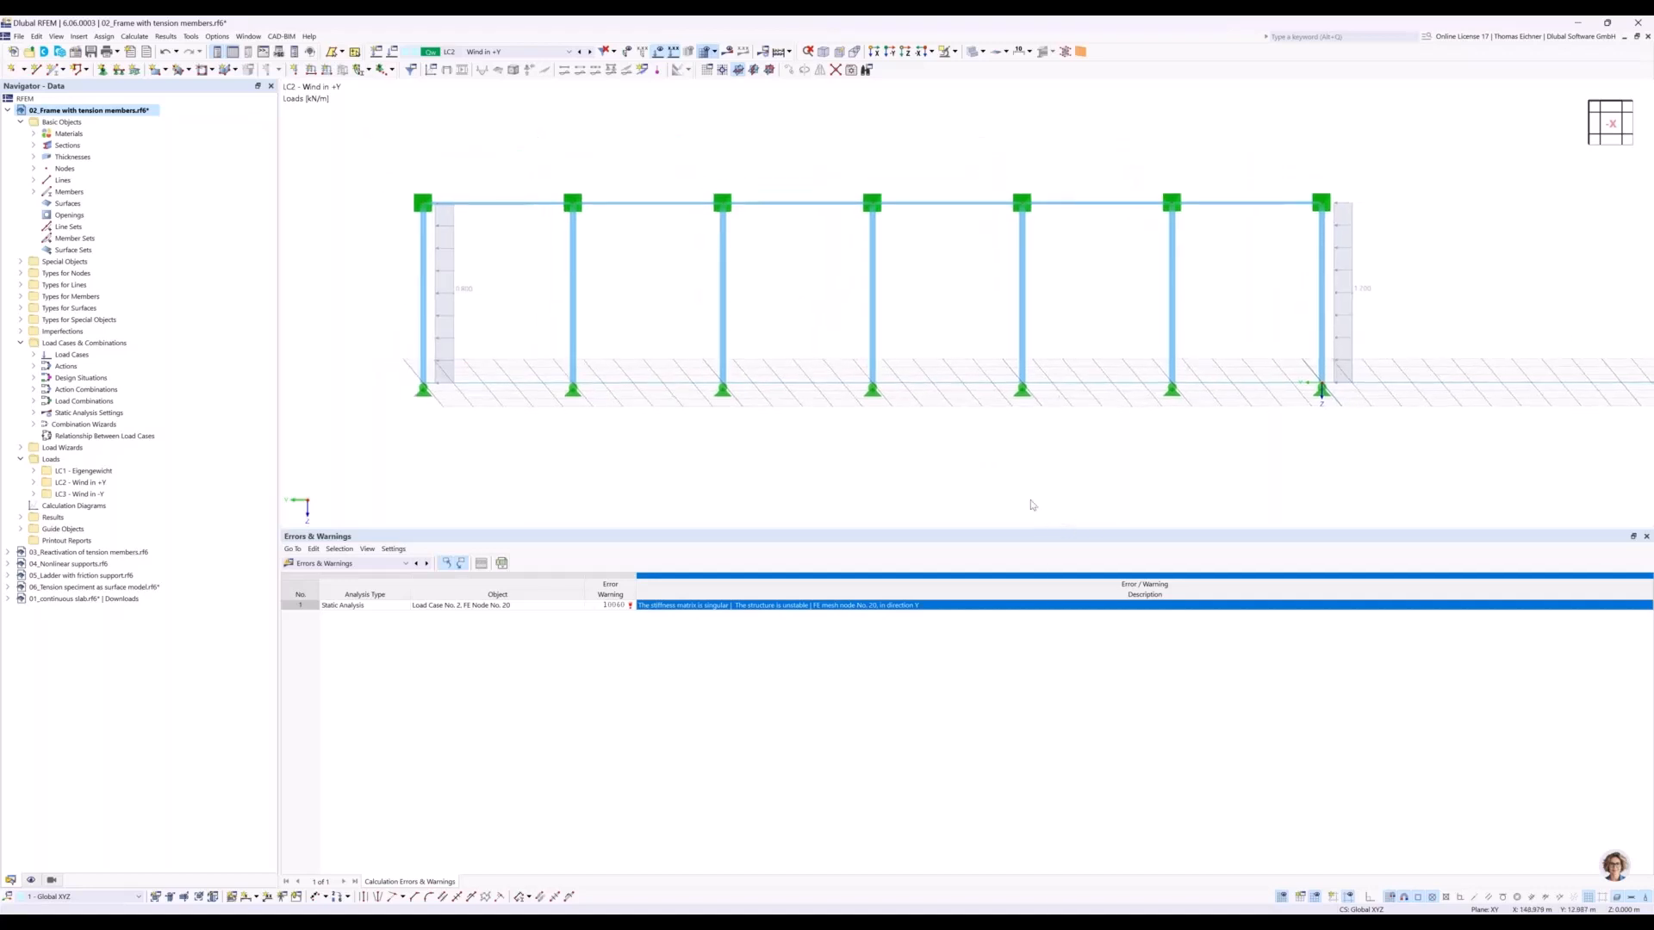
drag(1019, 529, 1019, 611)
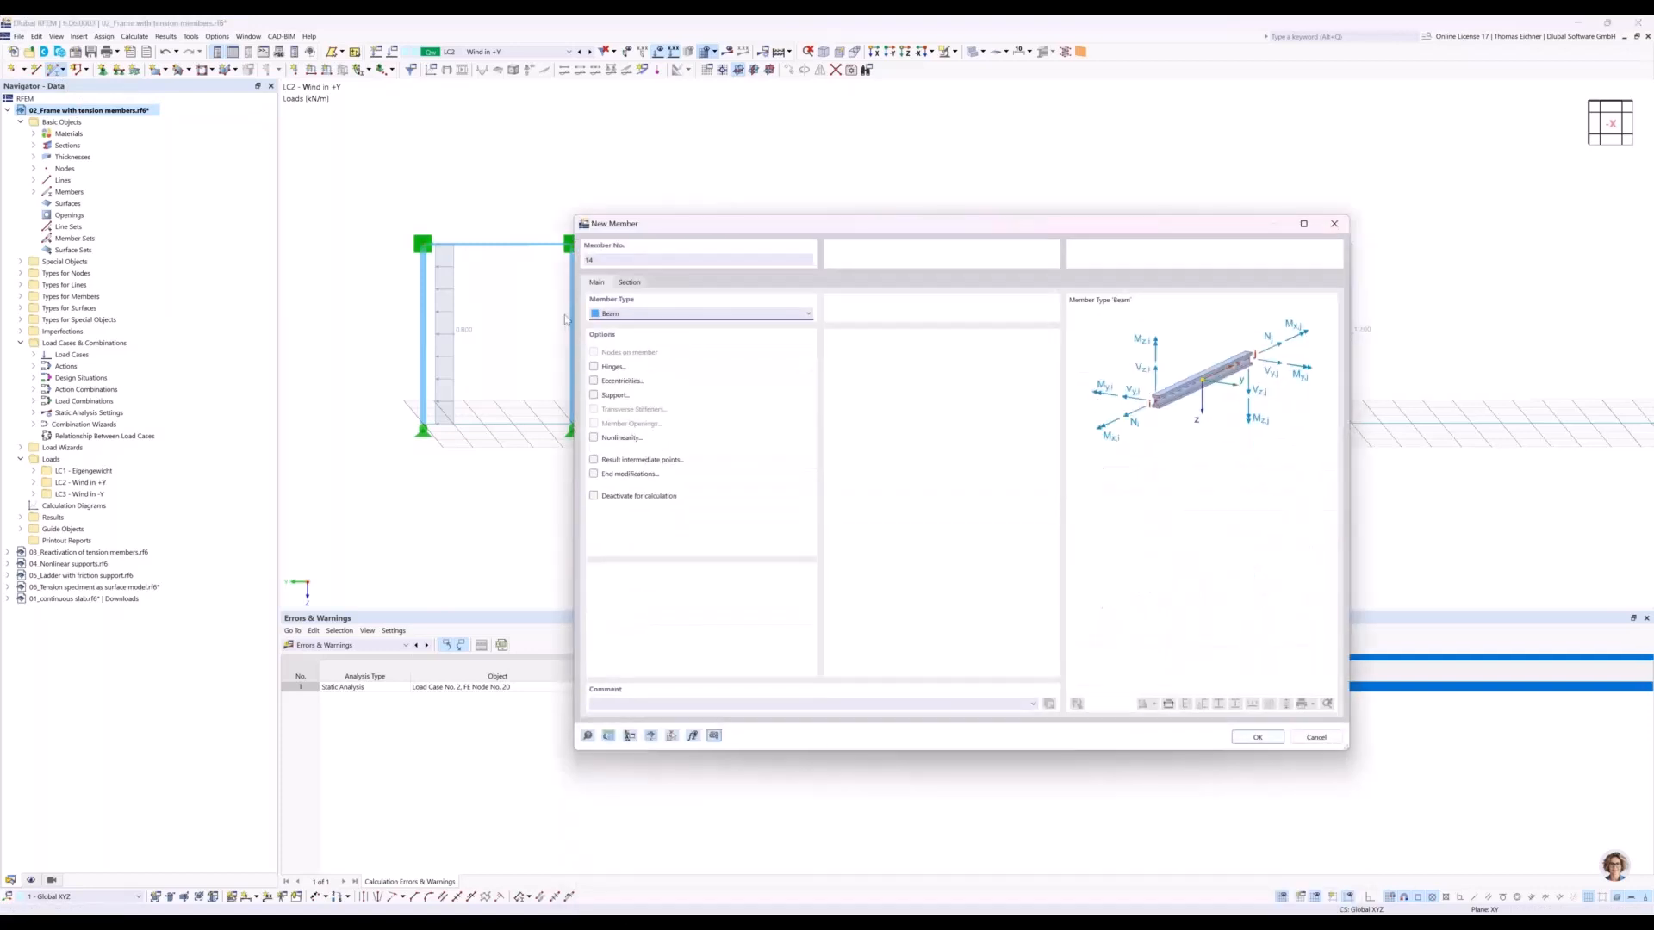
Define a new member of type Truss with section 5 - R 20 in material S235.
click(643, 315)
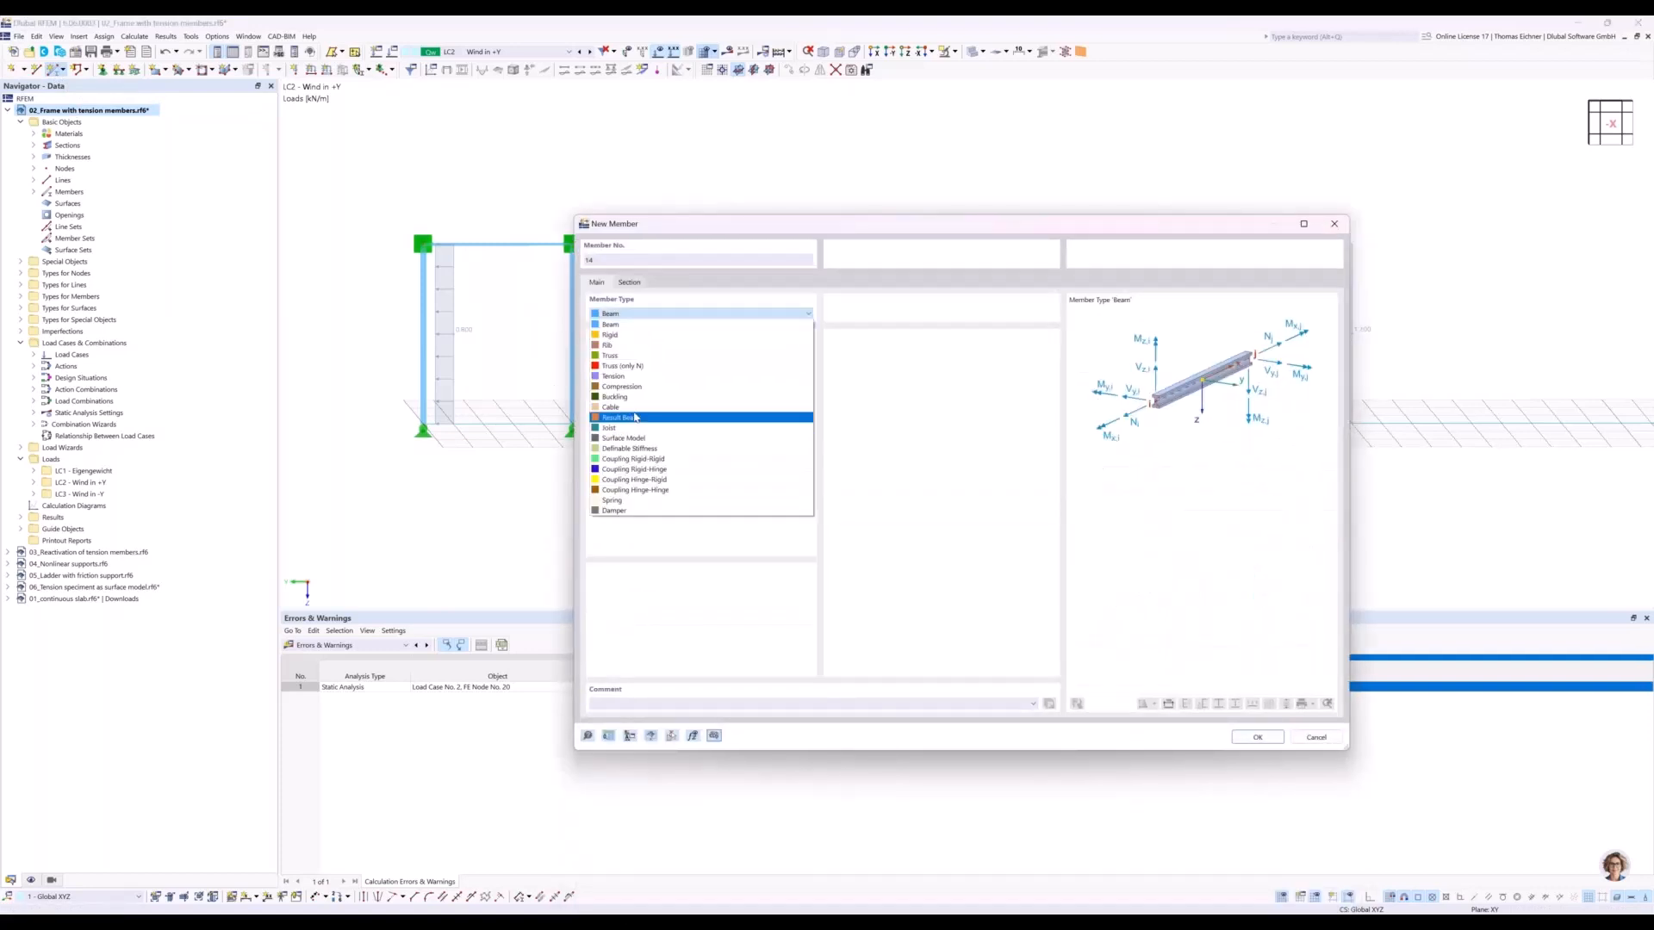
click(612, 355)
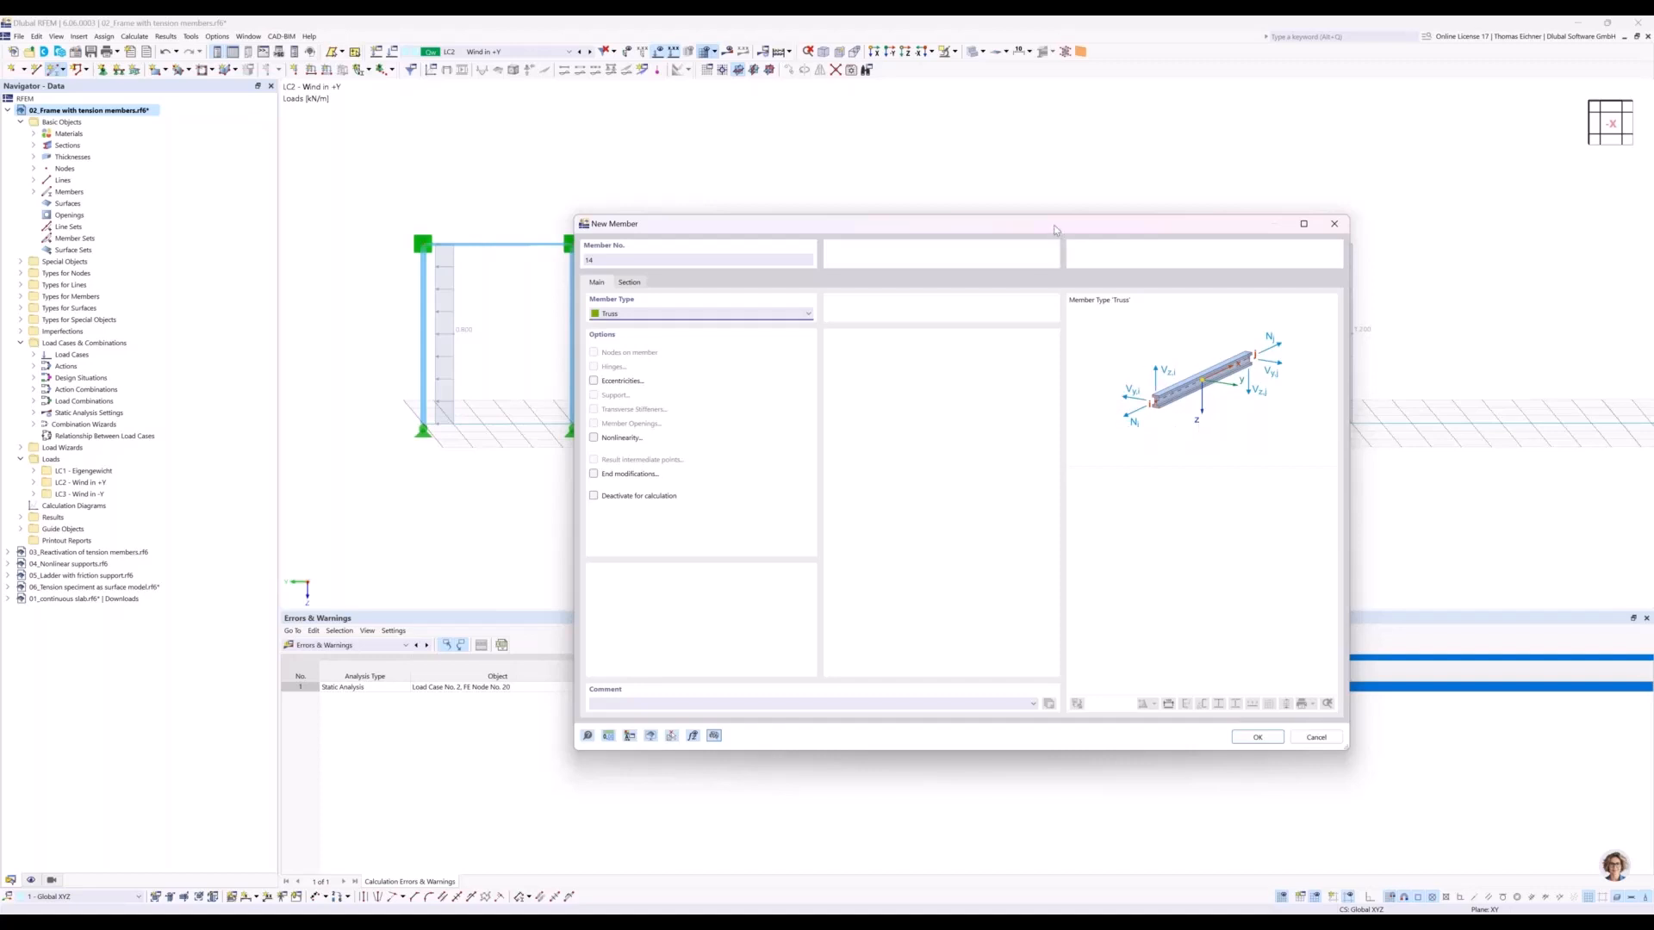
drag(1119, 226, 1241, 233)
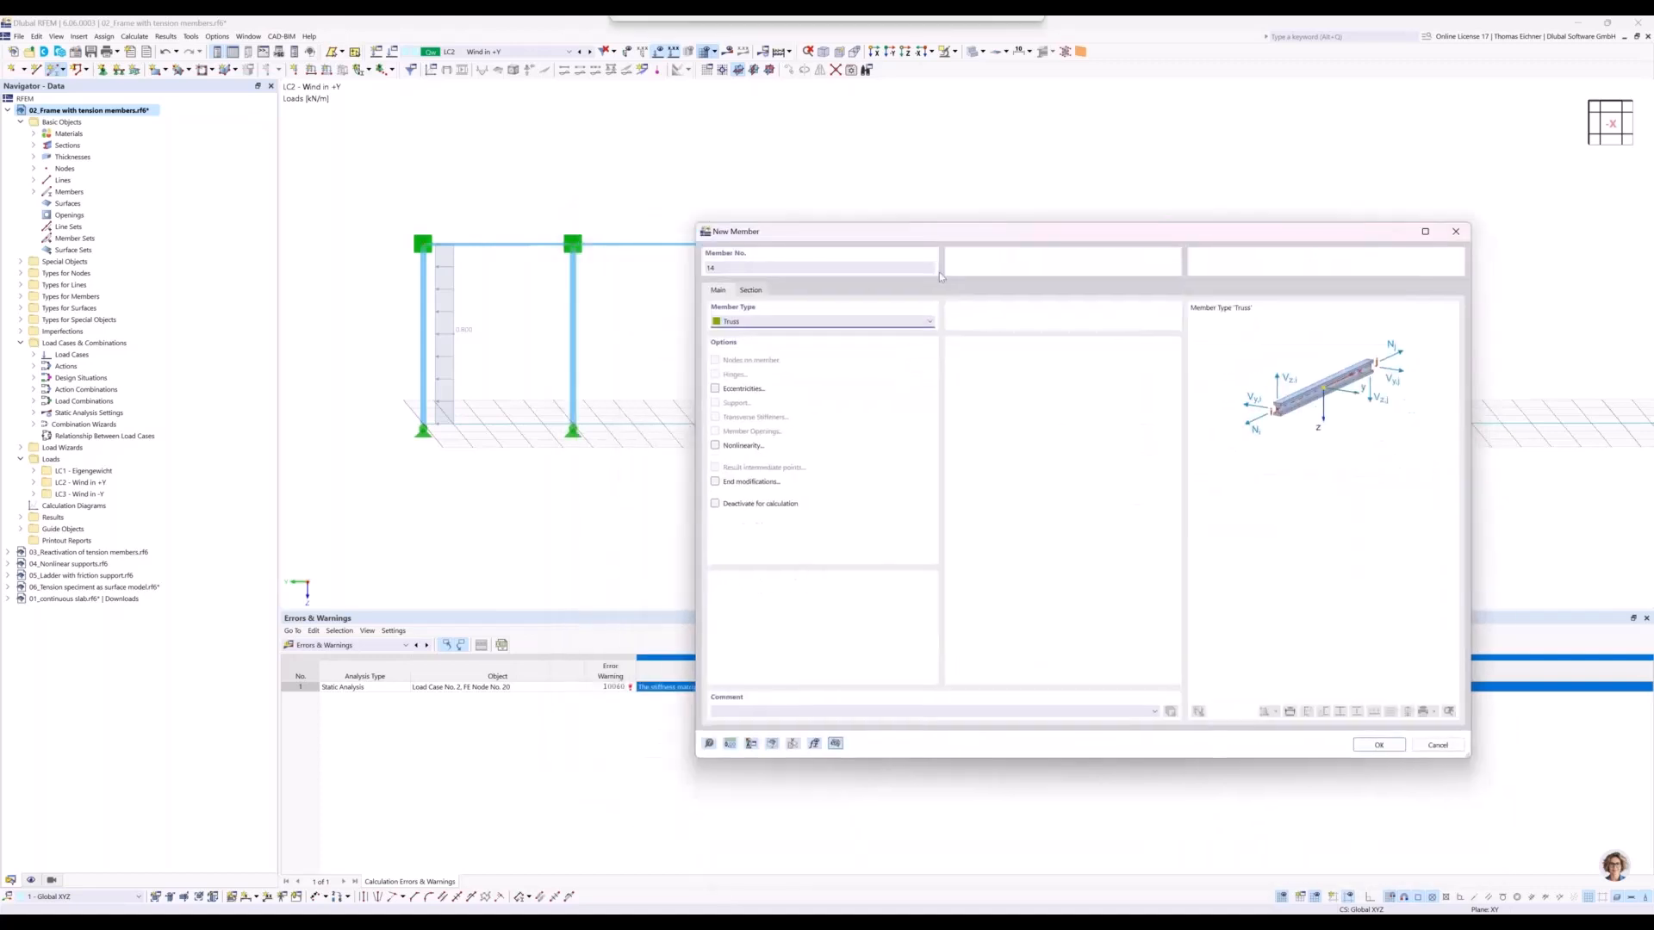
click(752, 290)
click(768, 605)
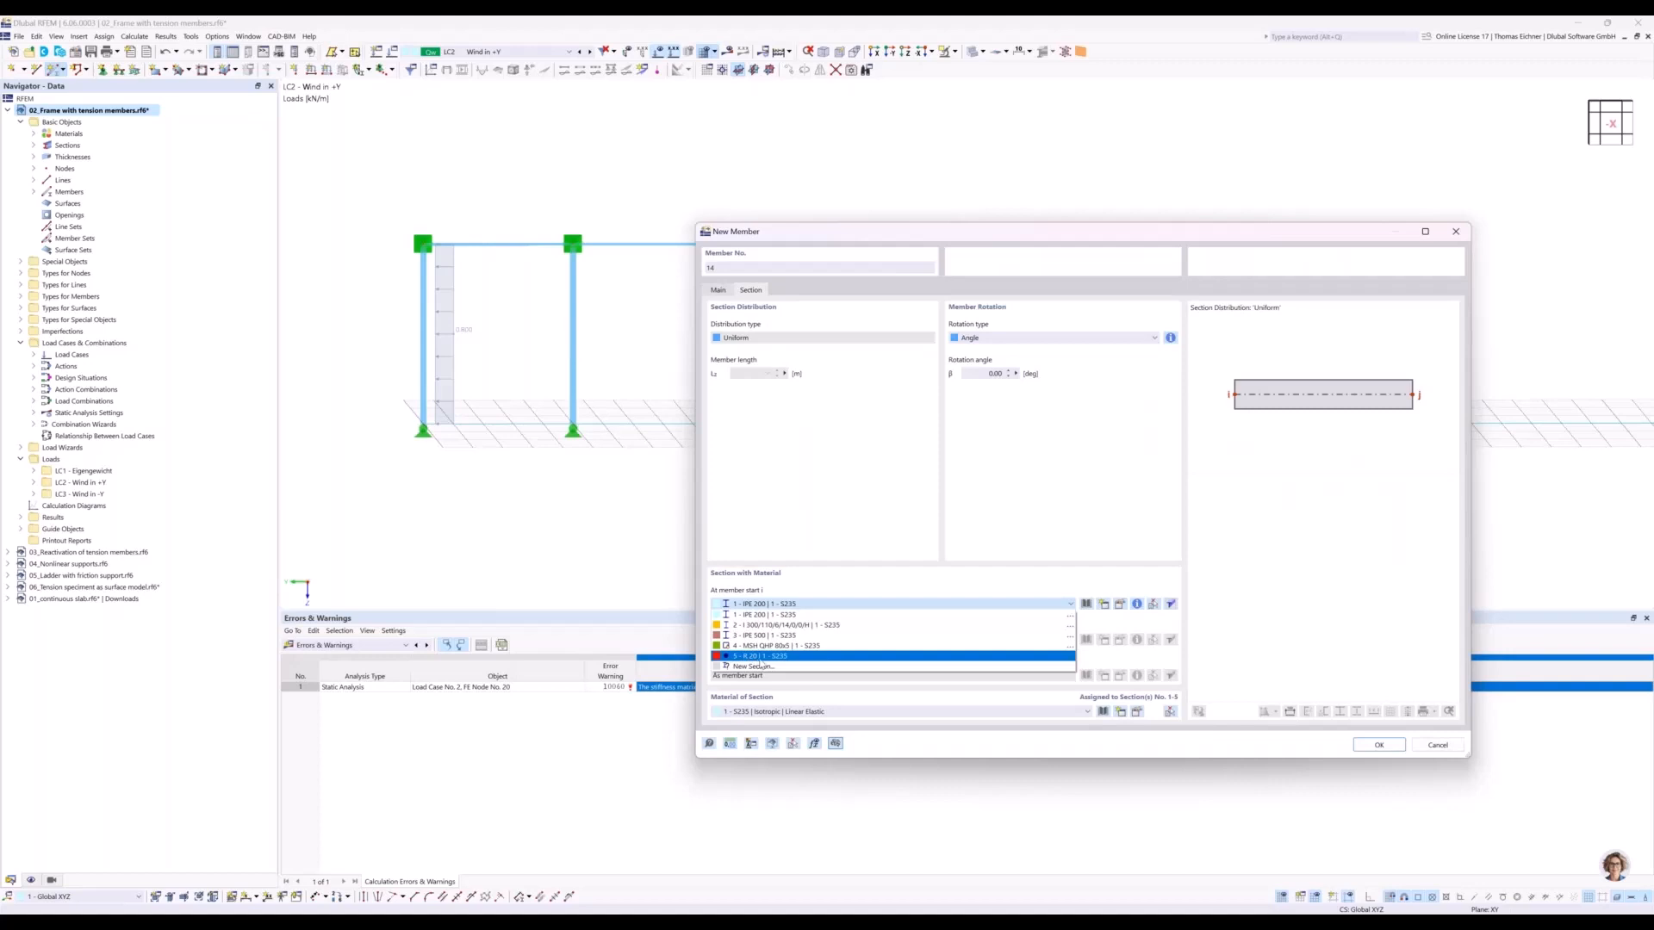
click(760, 657)
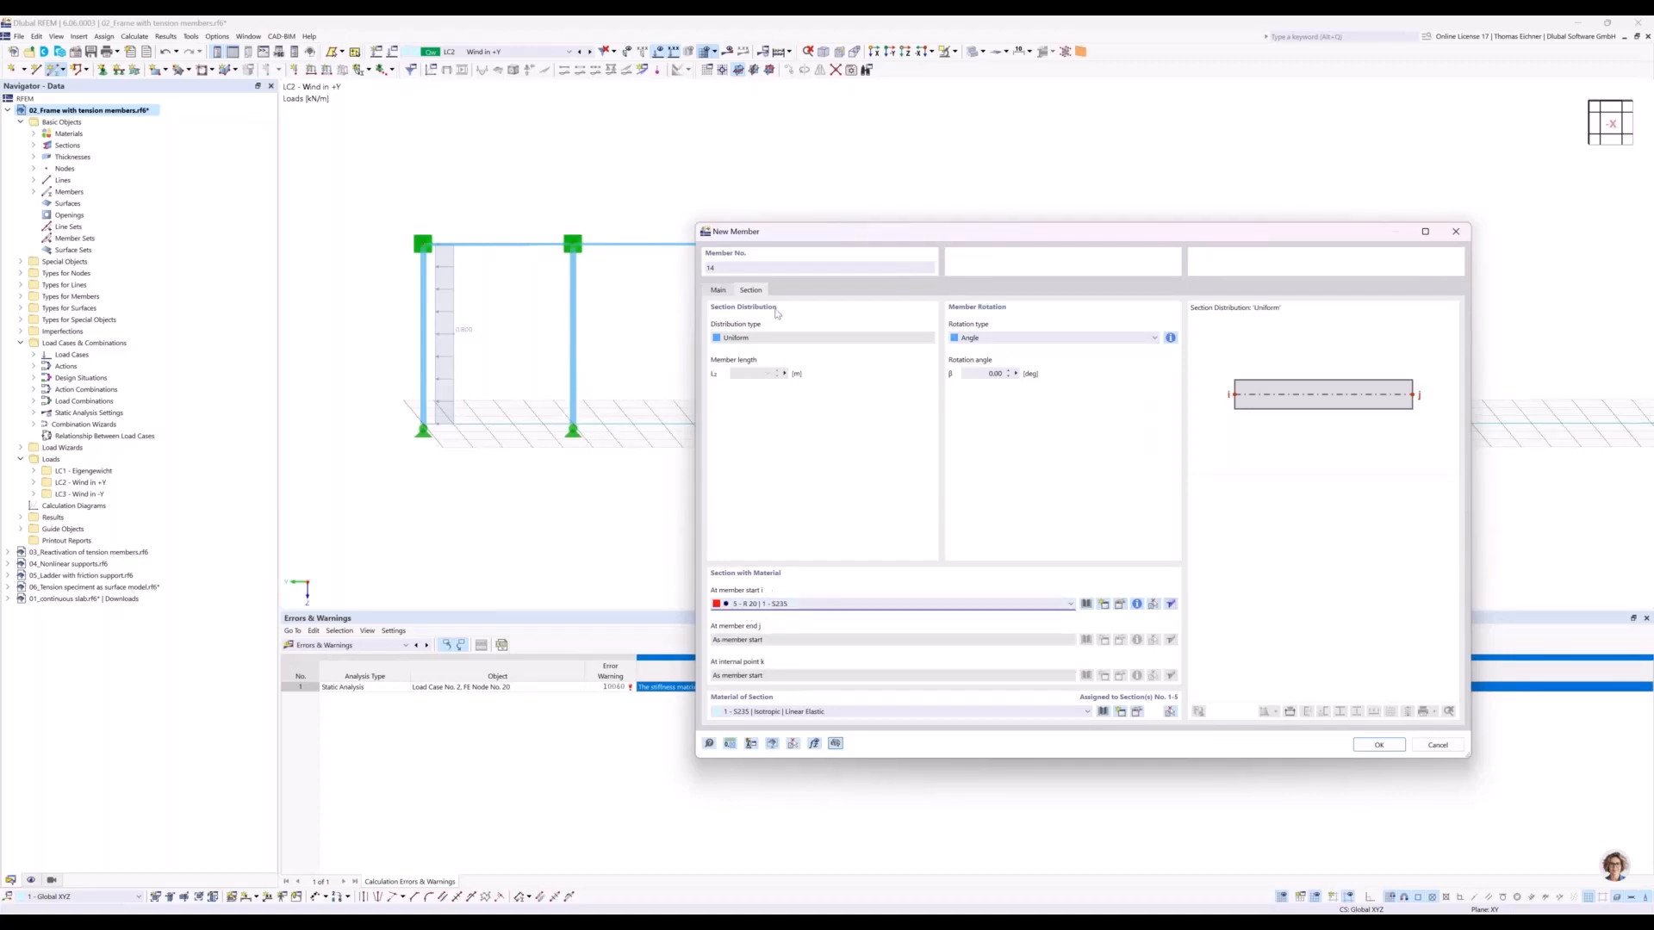
Enable nonlinearity for the new truss member and assign it Failure if compression.
click(720, 290)
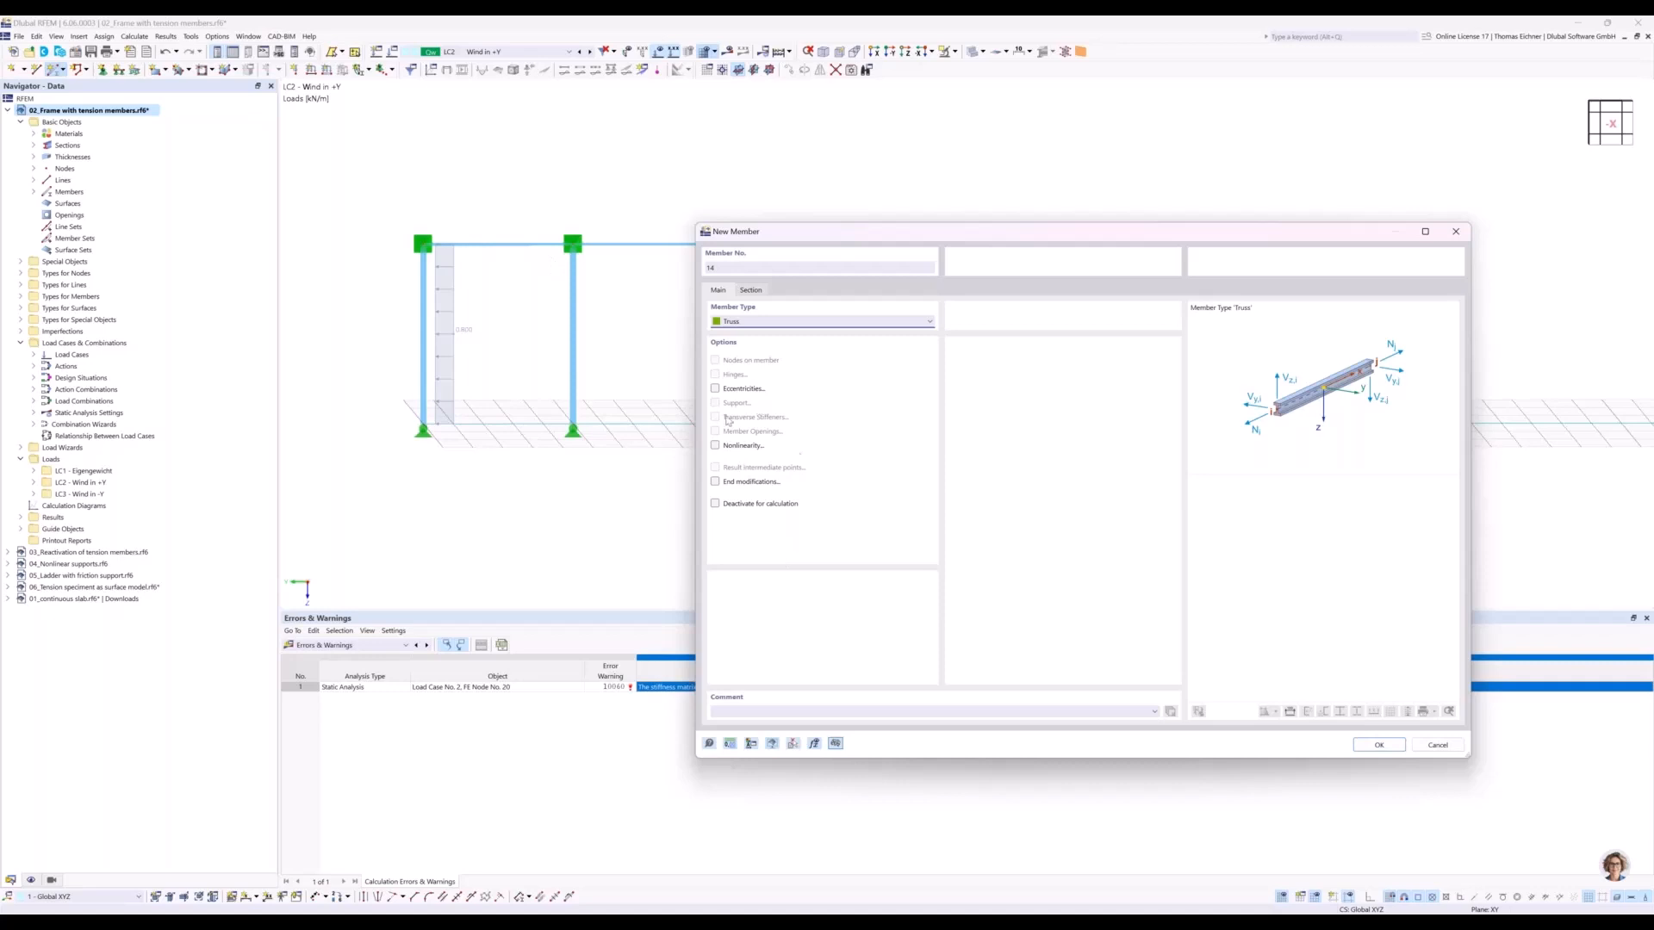
click(715, 446)
click(784, 291)
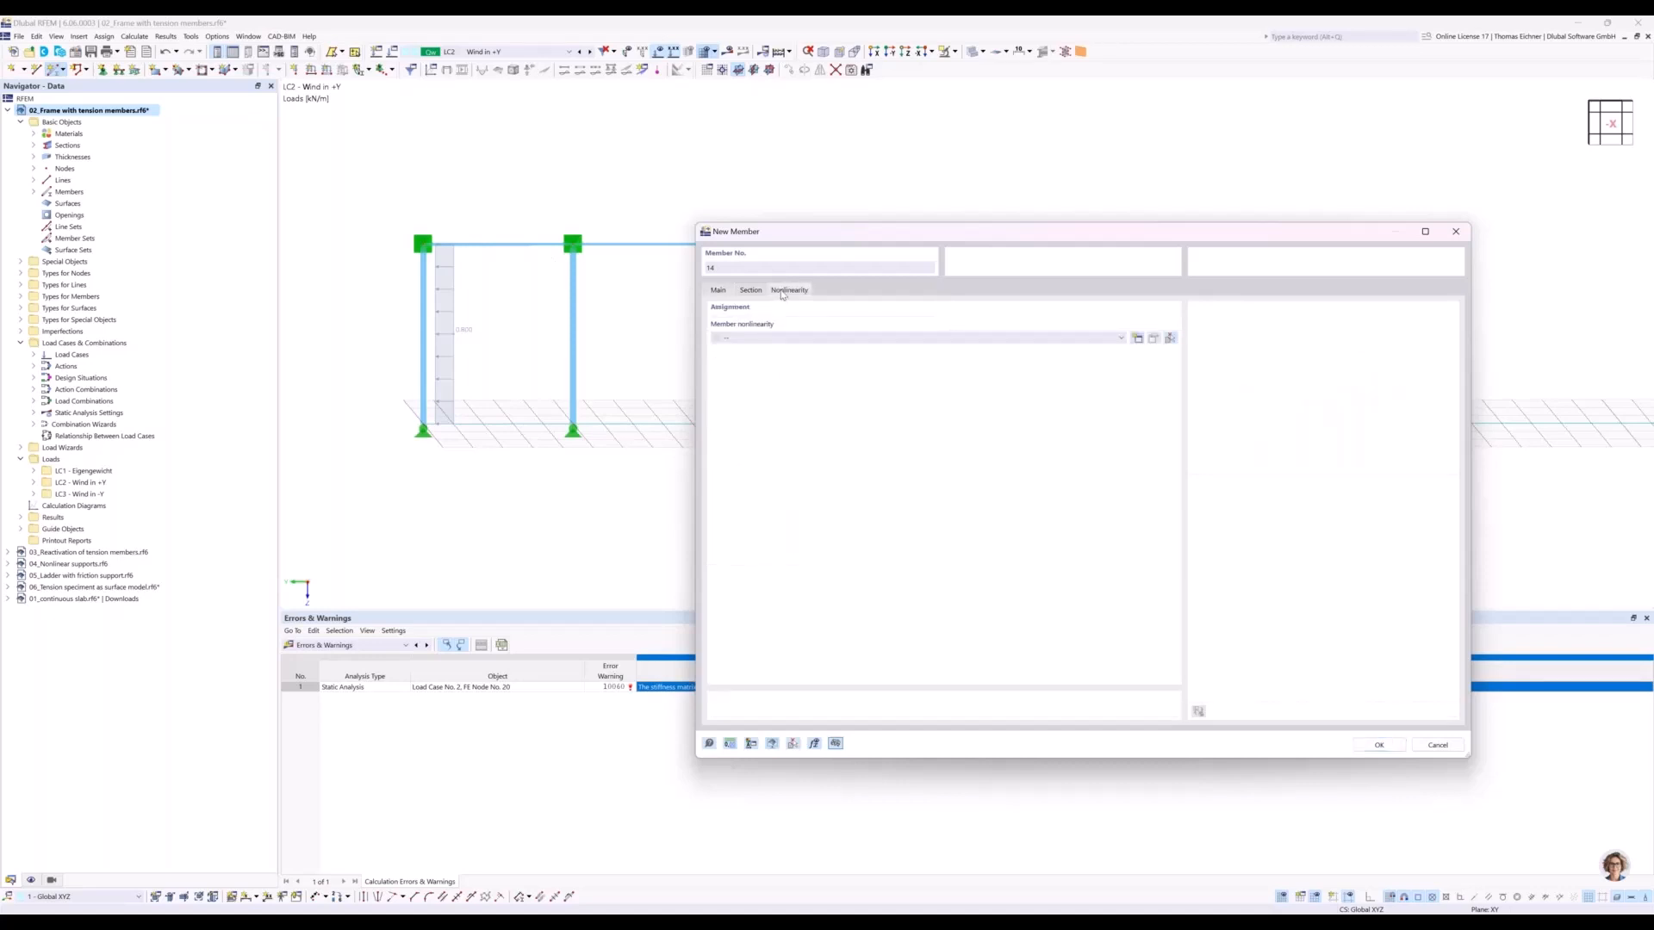
click(759, 338)
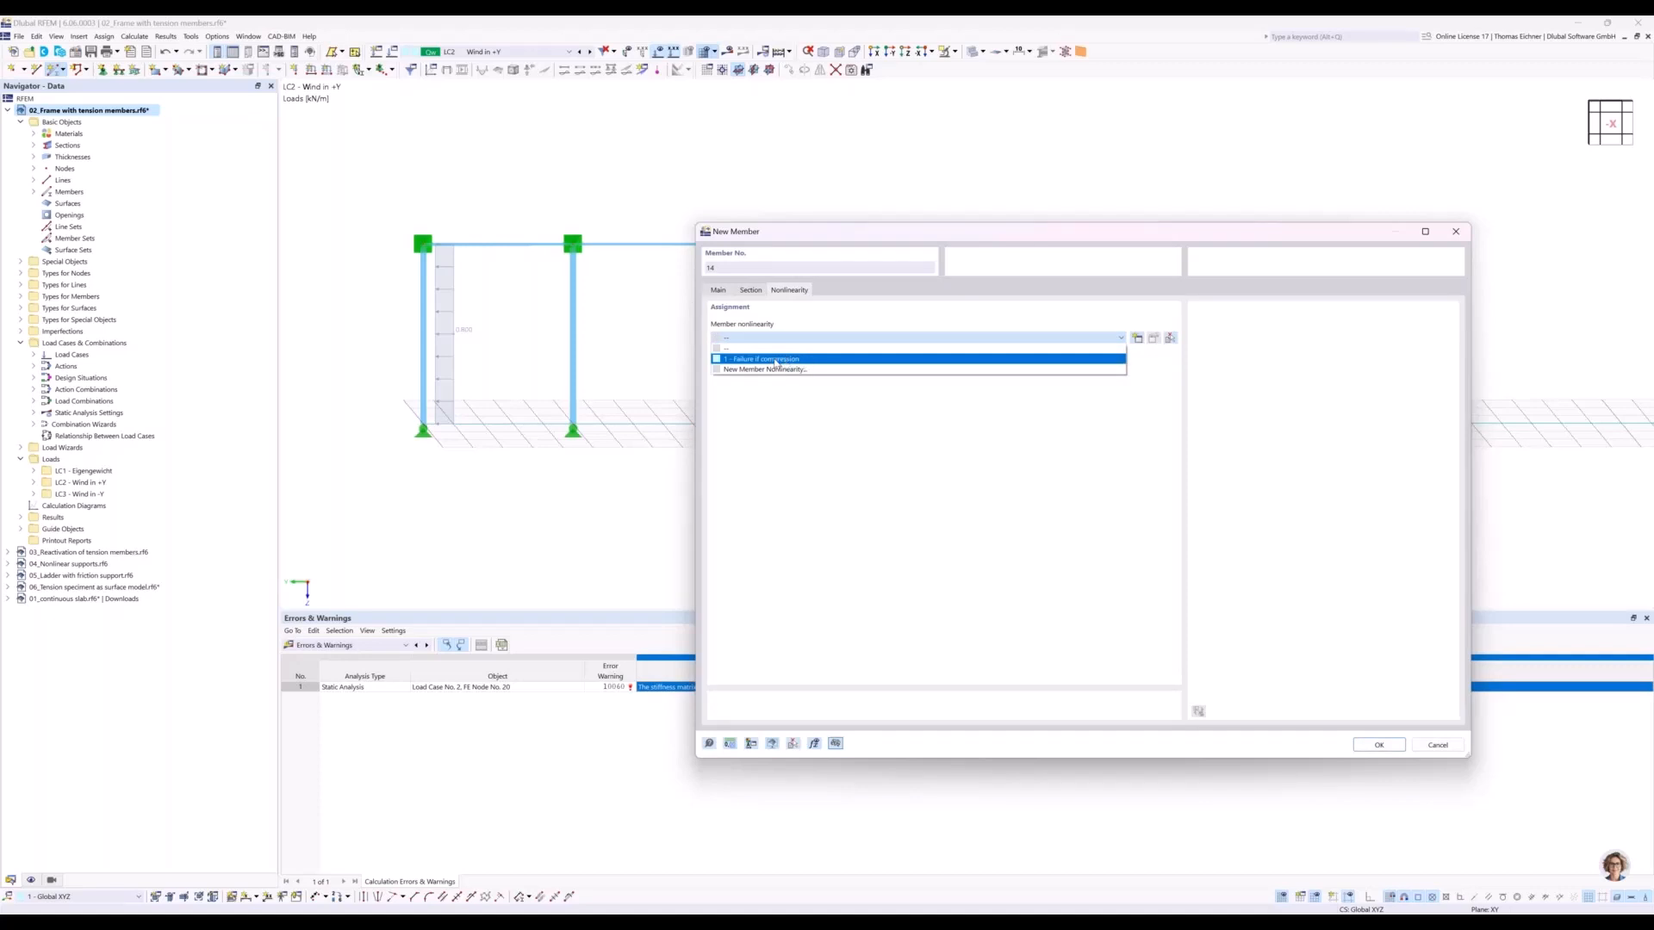
click(775, 360)
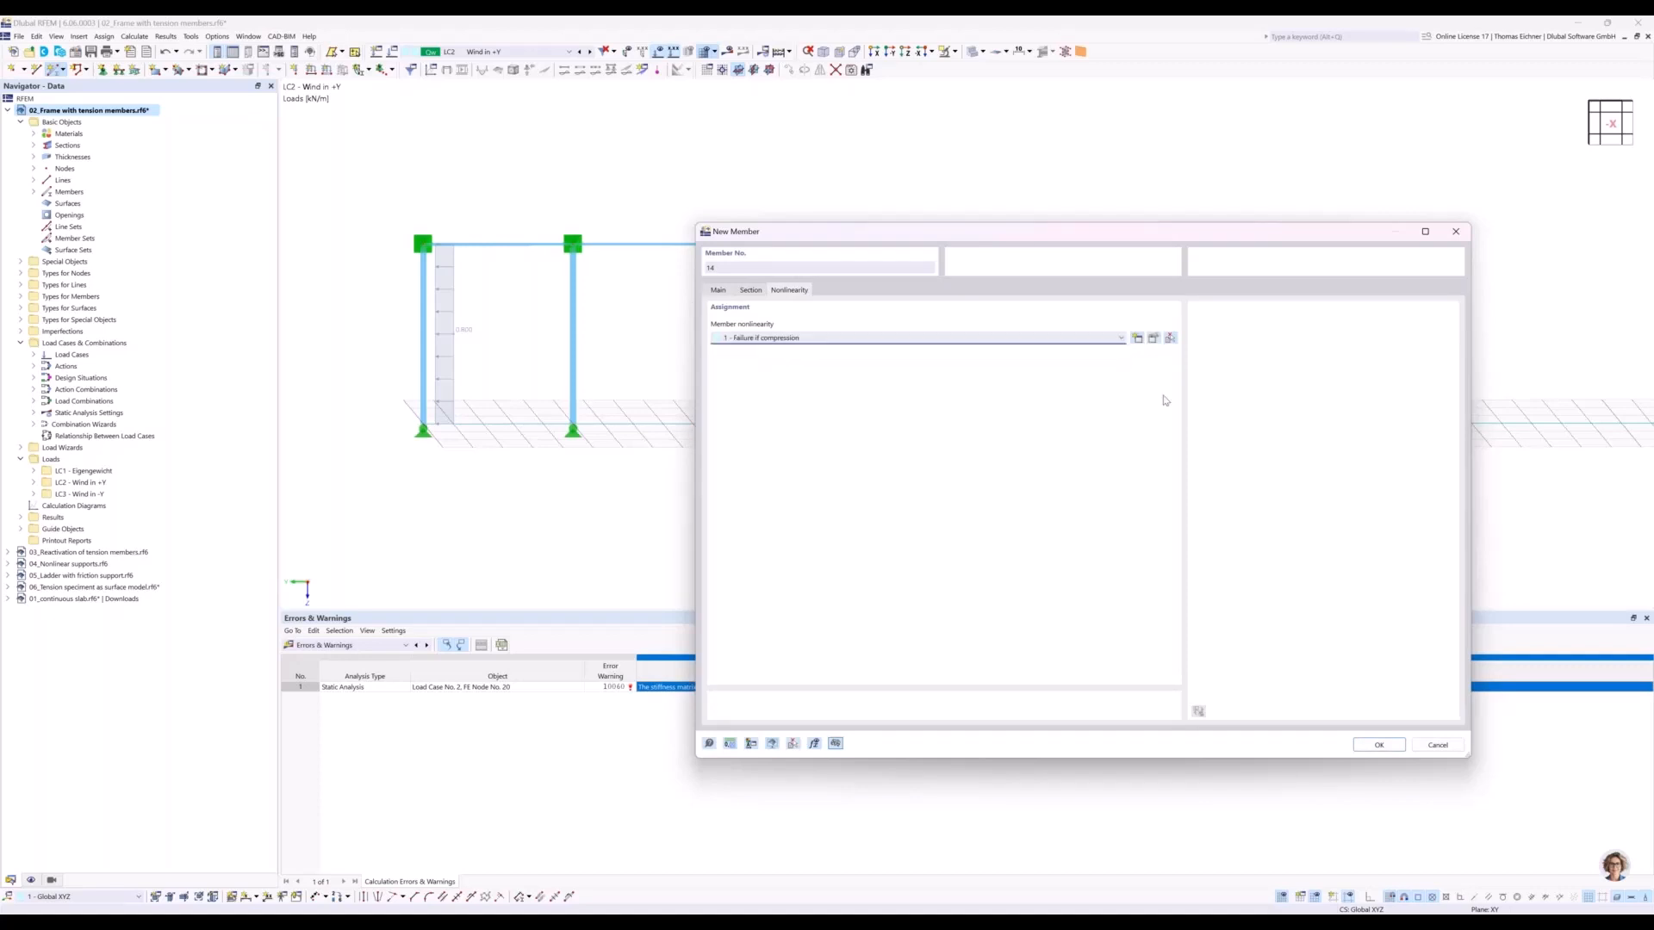
Preview the Yielding and Slippage types of the member nonlinearity, and set the type back to Failure if compression.
click(1153, 339)
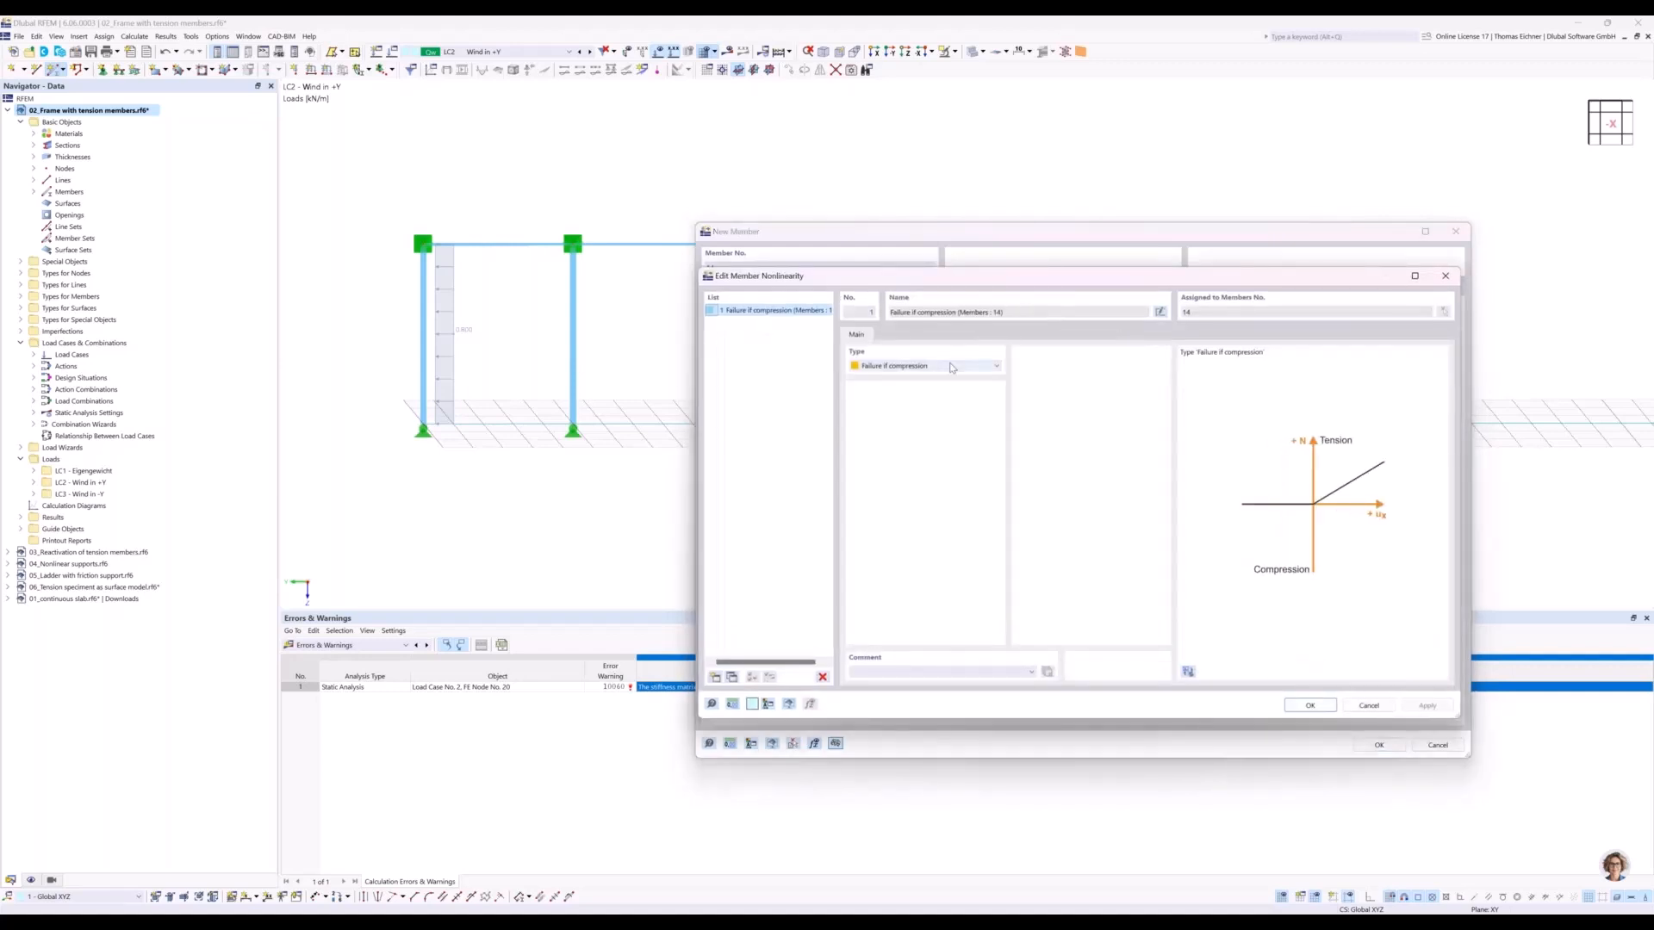
click(952, 368)
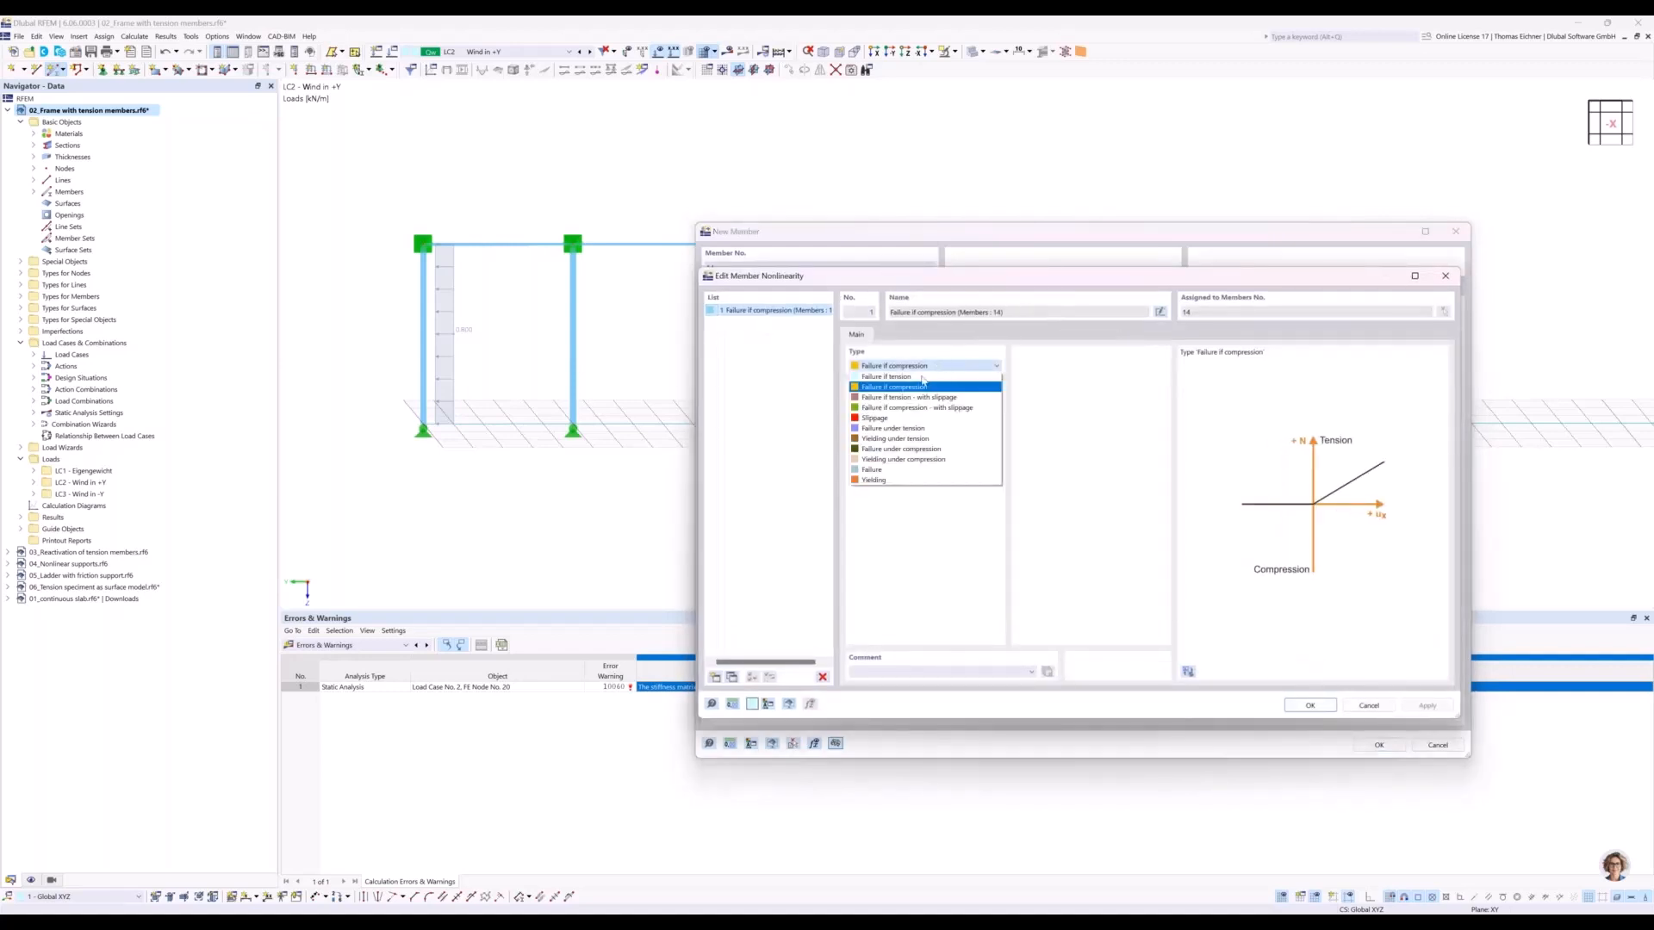
click(874, 480)
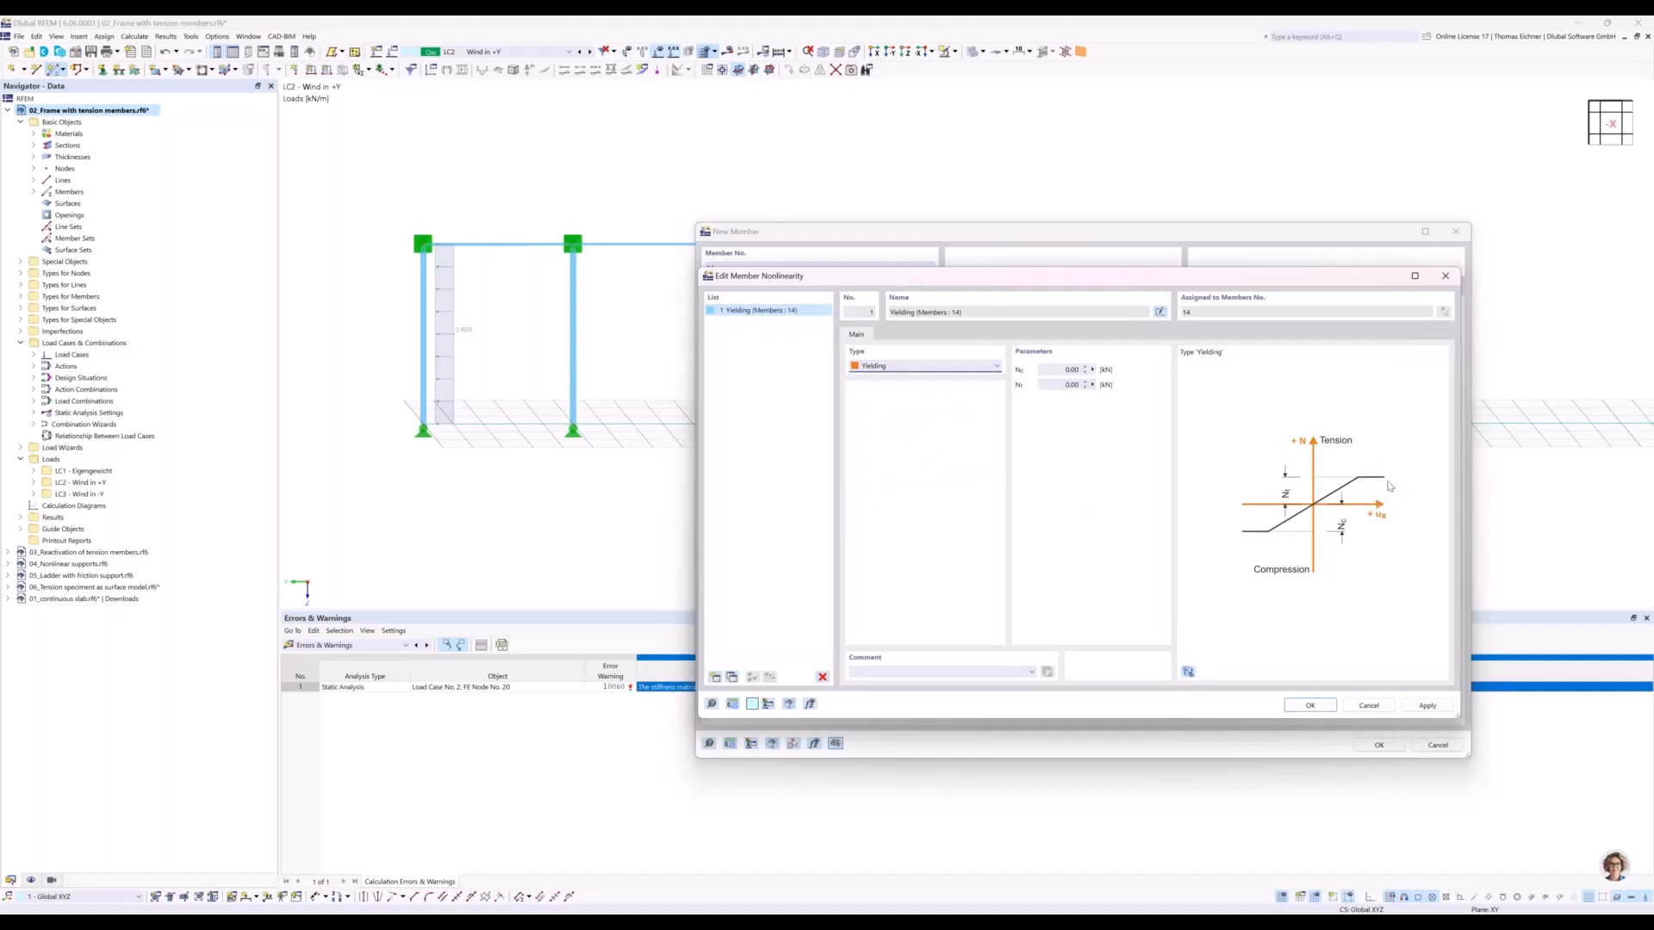
click(951, 368)
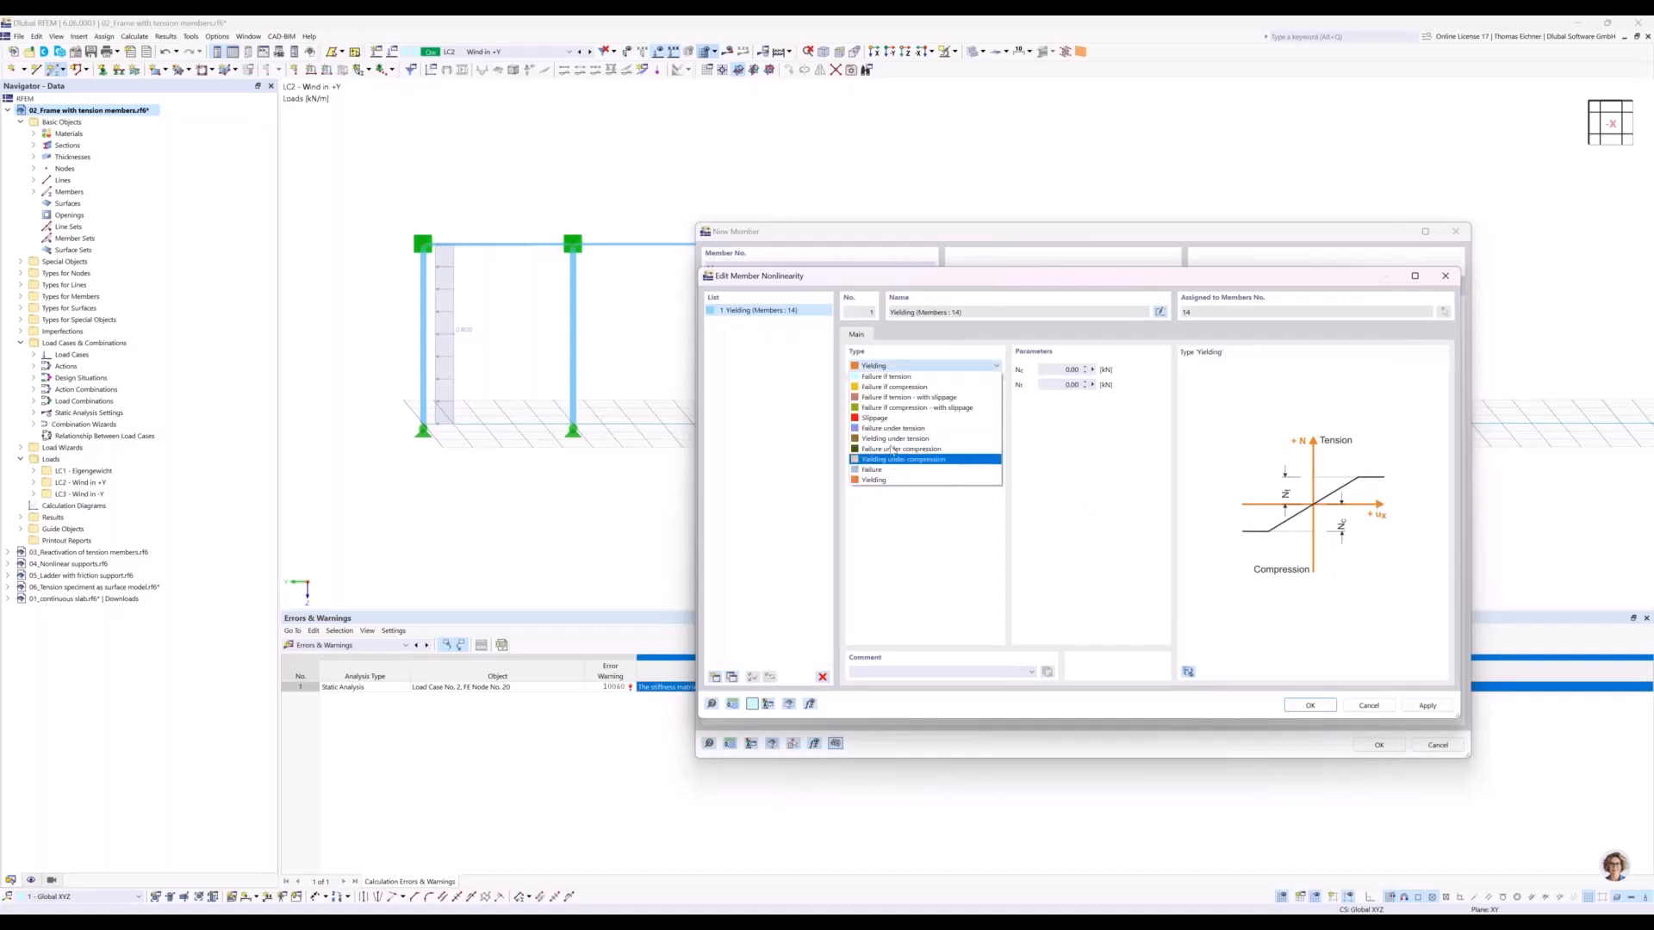
click(886, 419)
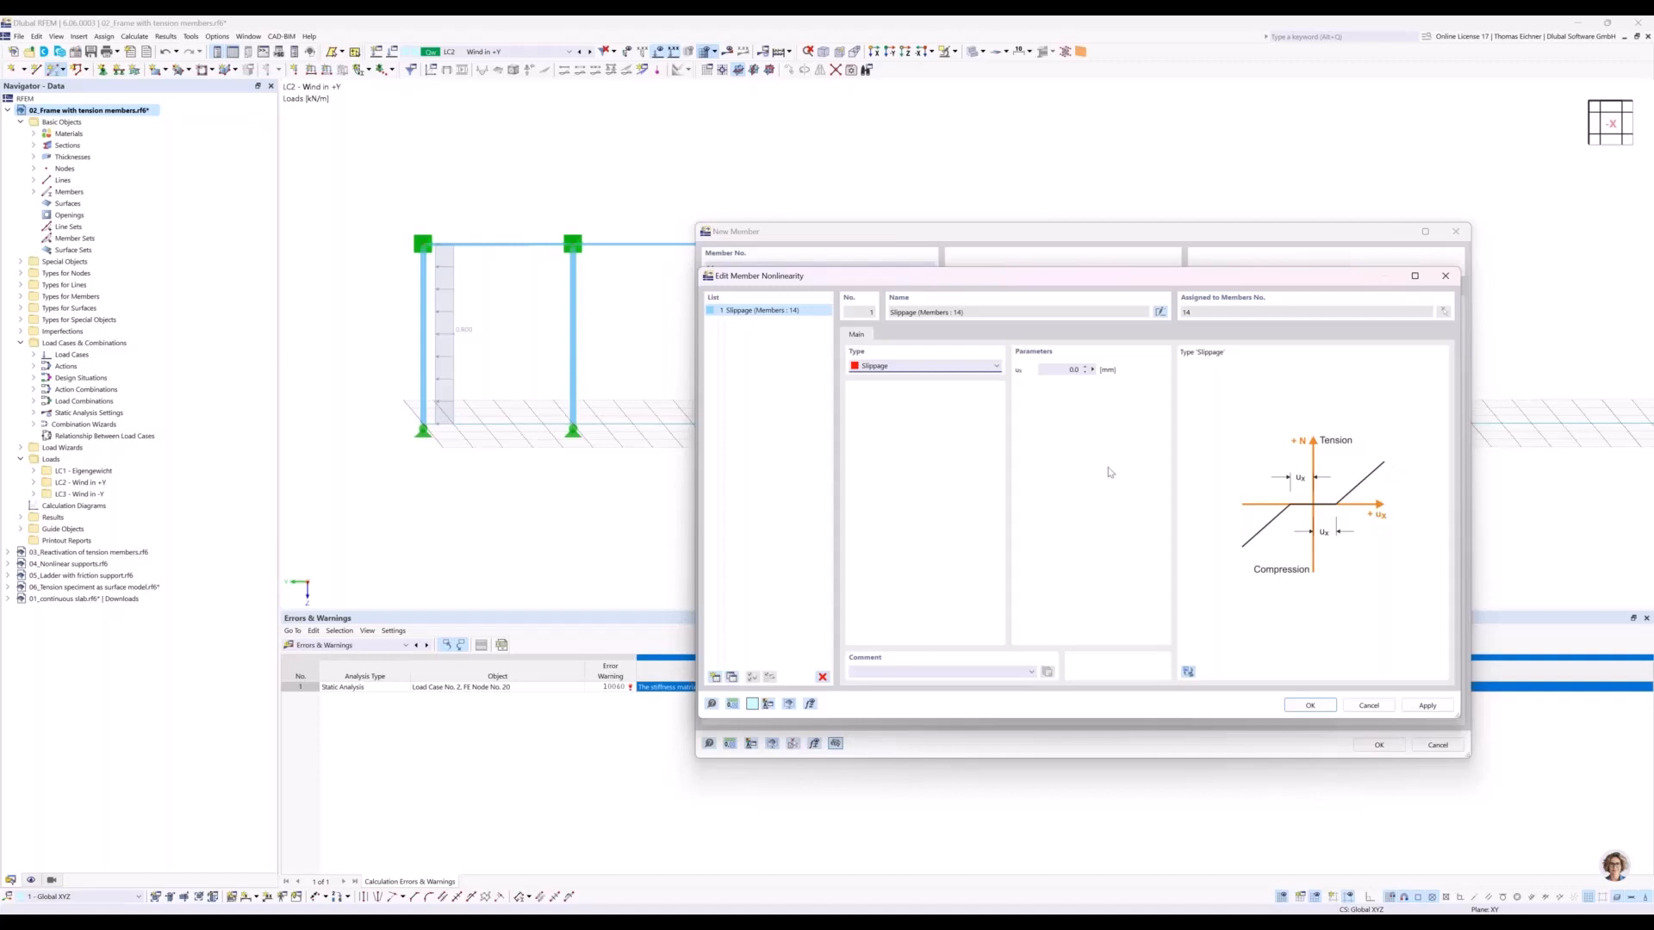
click(934, 367)
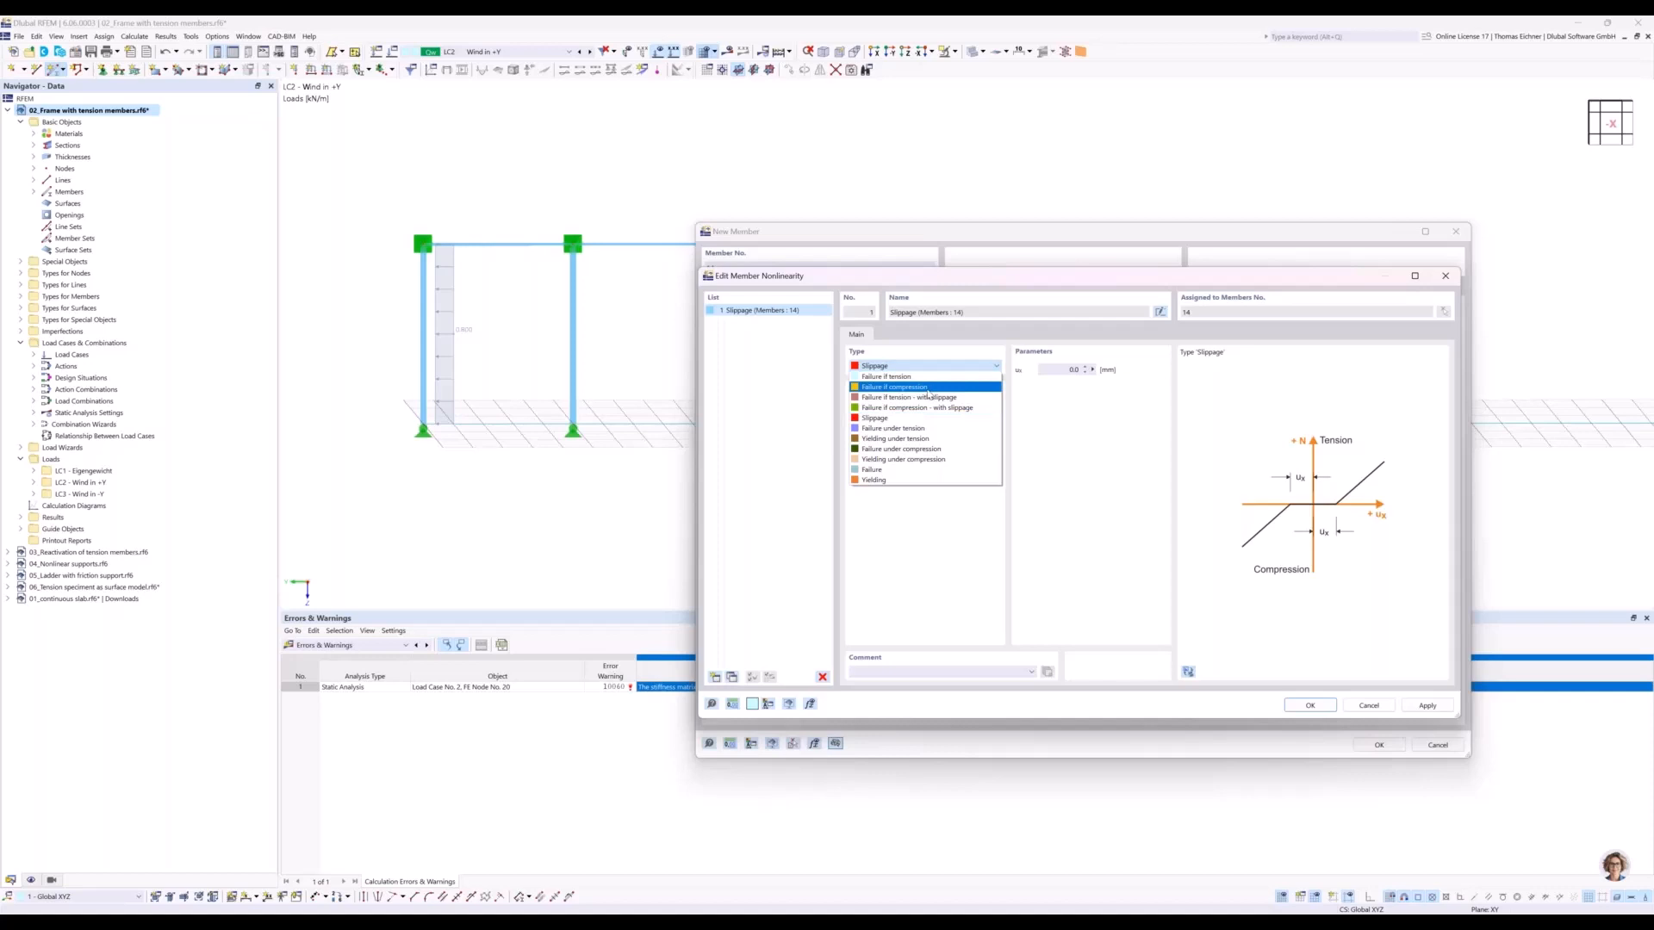
click(929, 388)
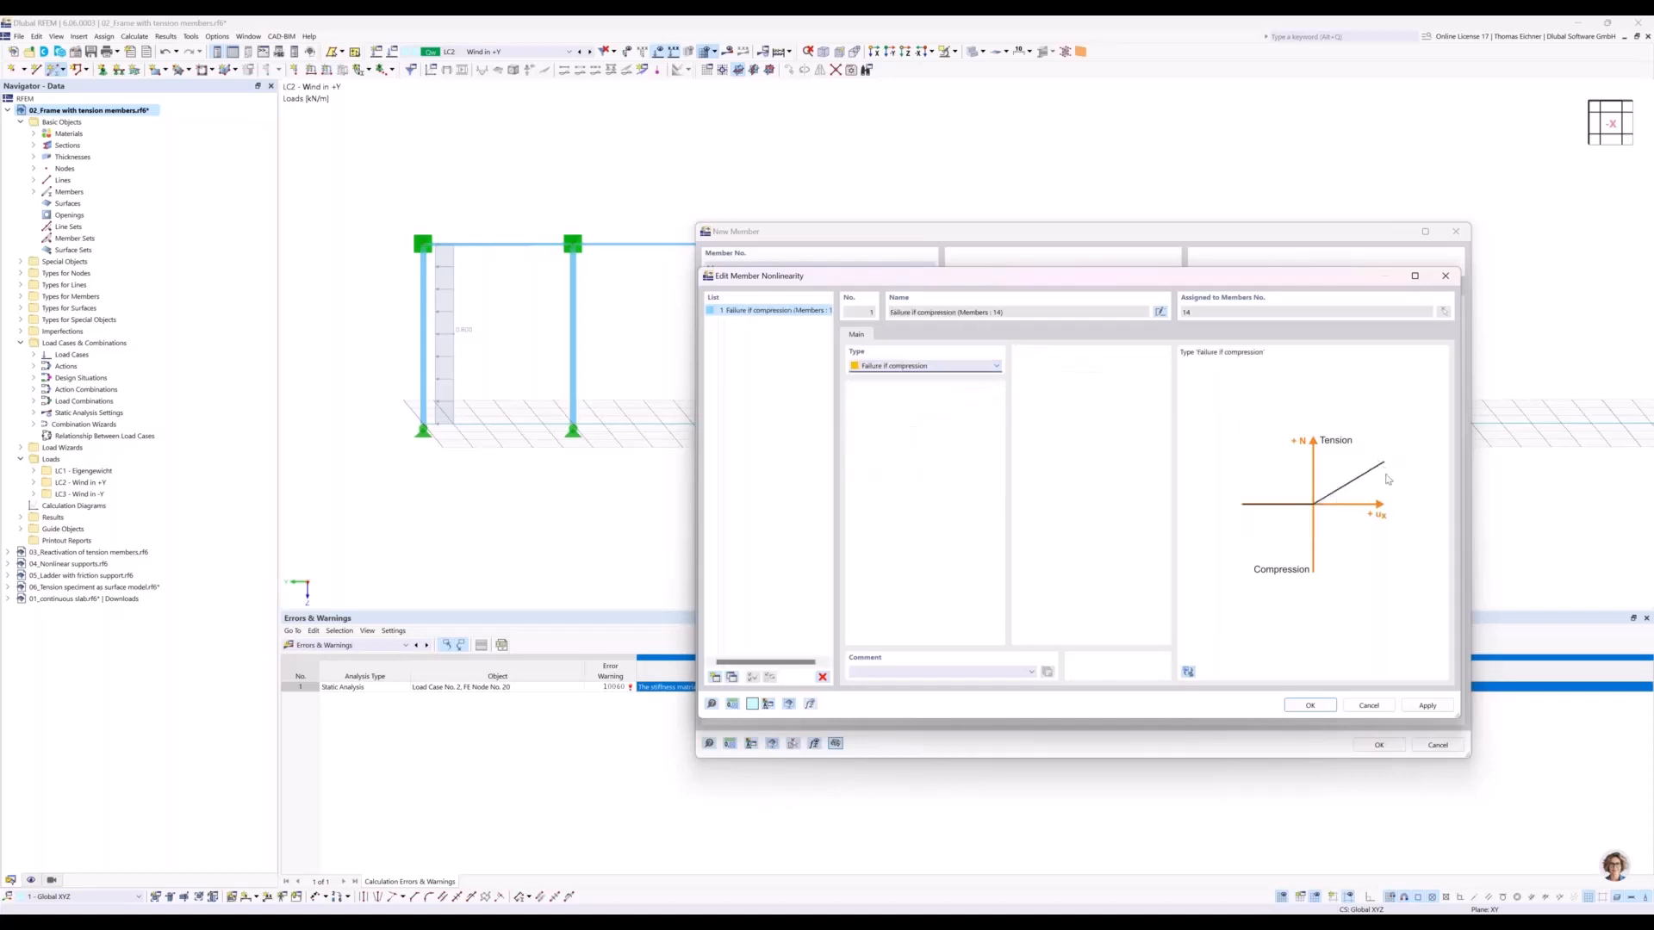
click(1309, 707)
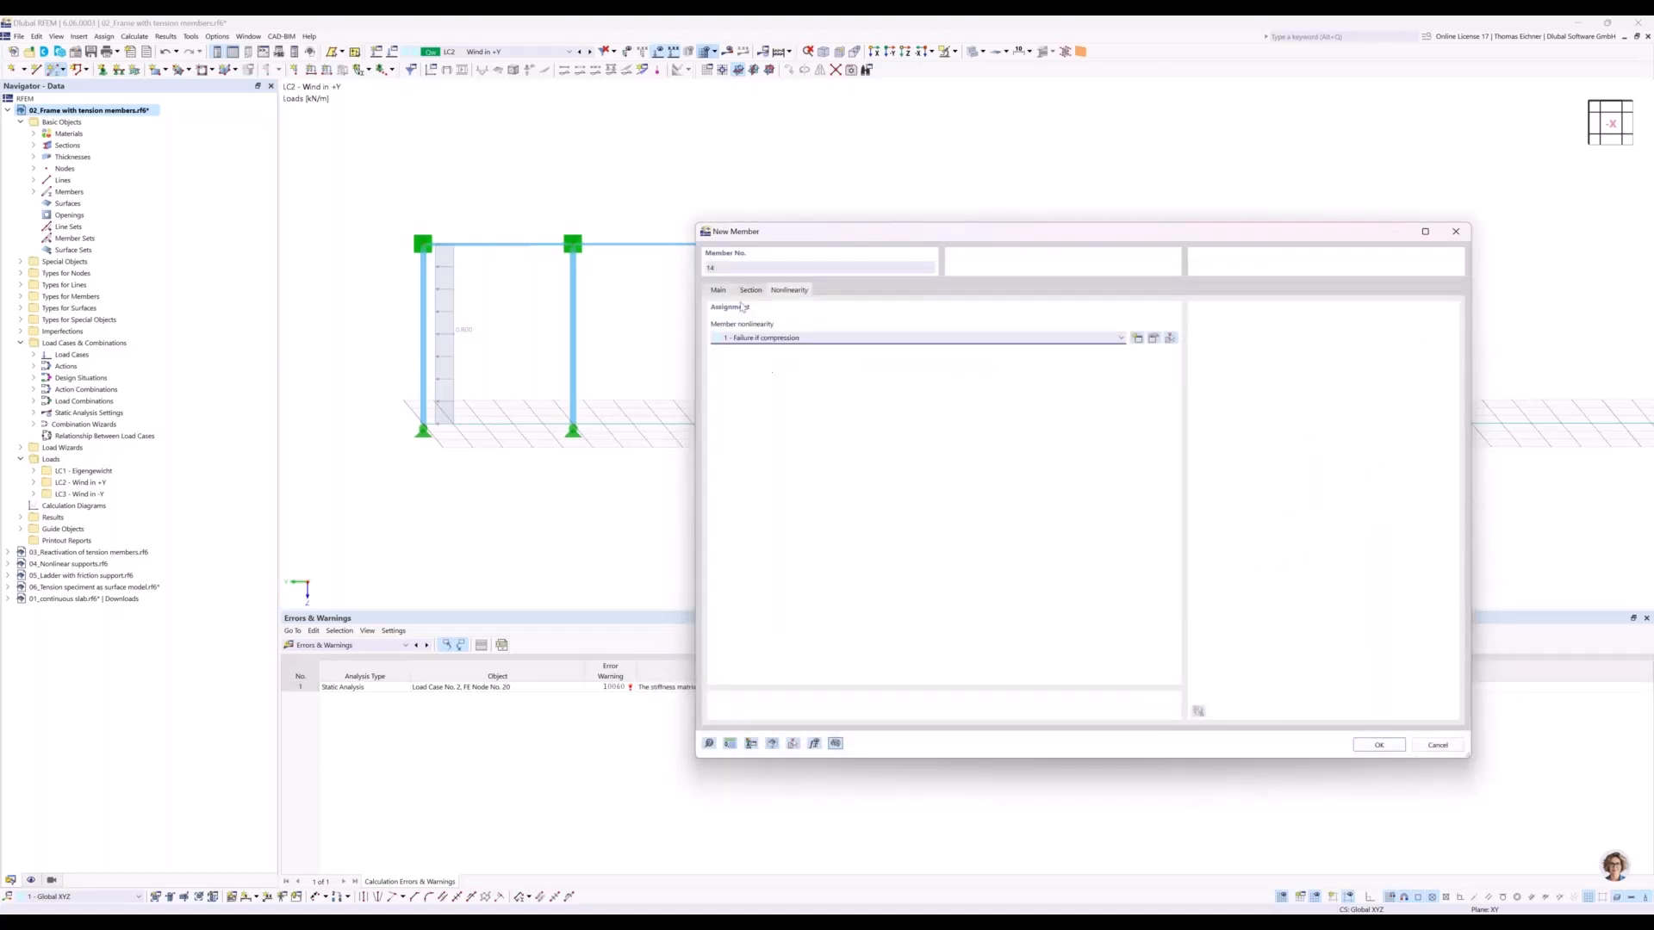
Review the list of available member types, keep Truss, and accept the new member's definition.
click(719, 290)
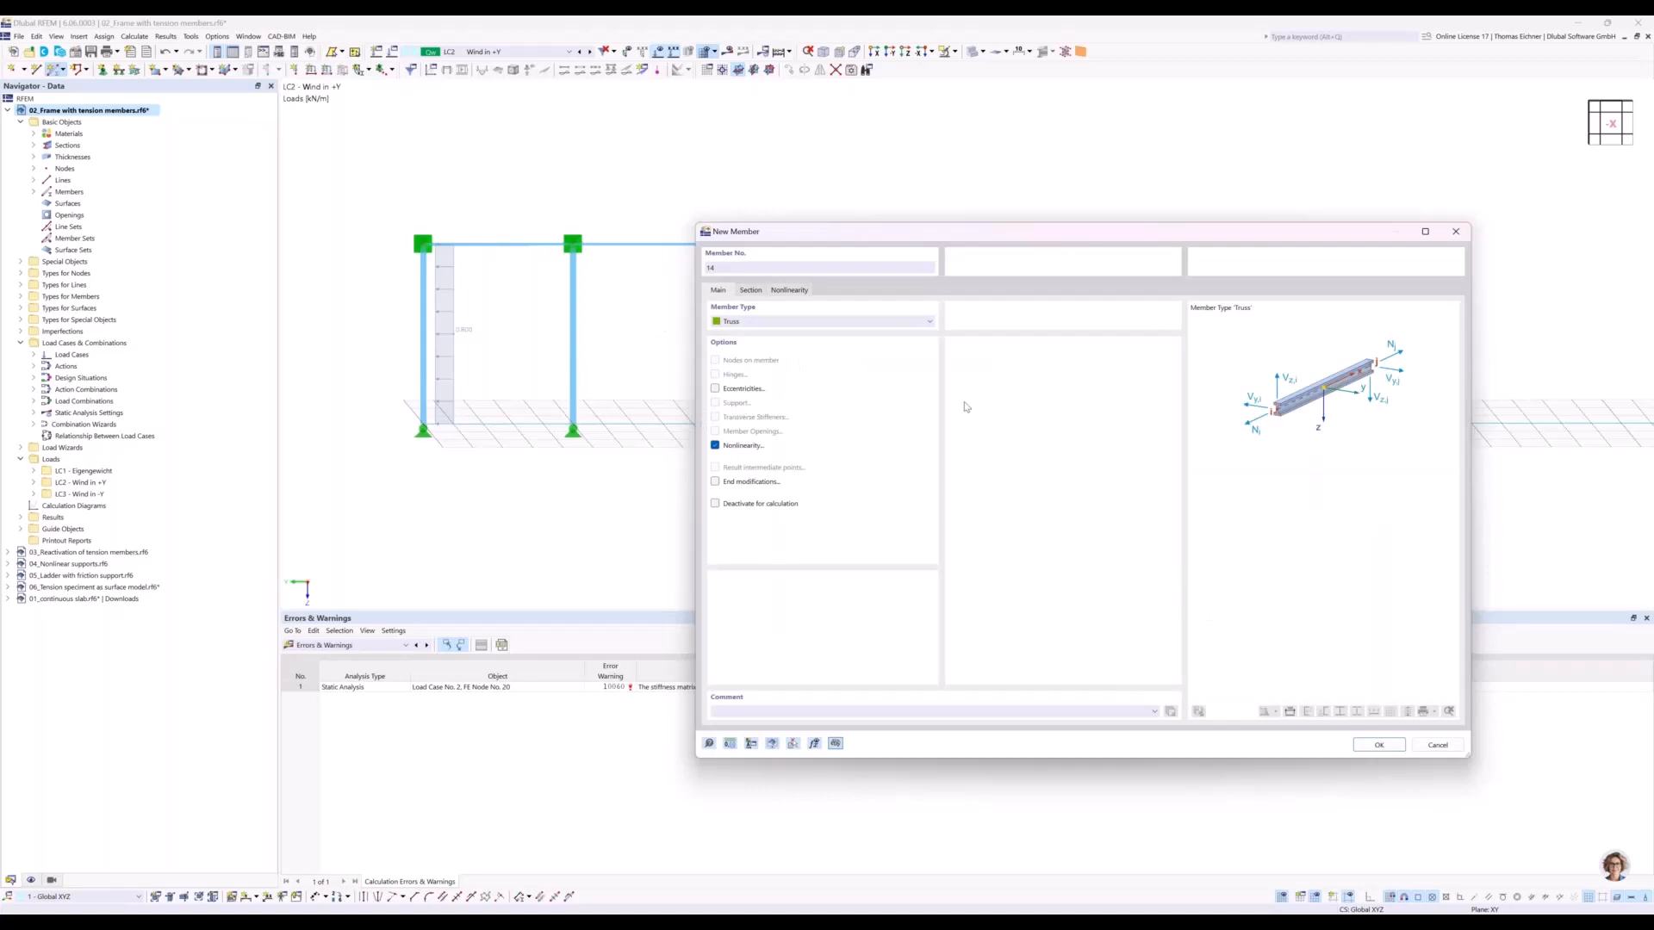
drag(1058, 242, 1368, 218)
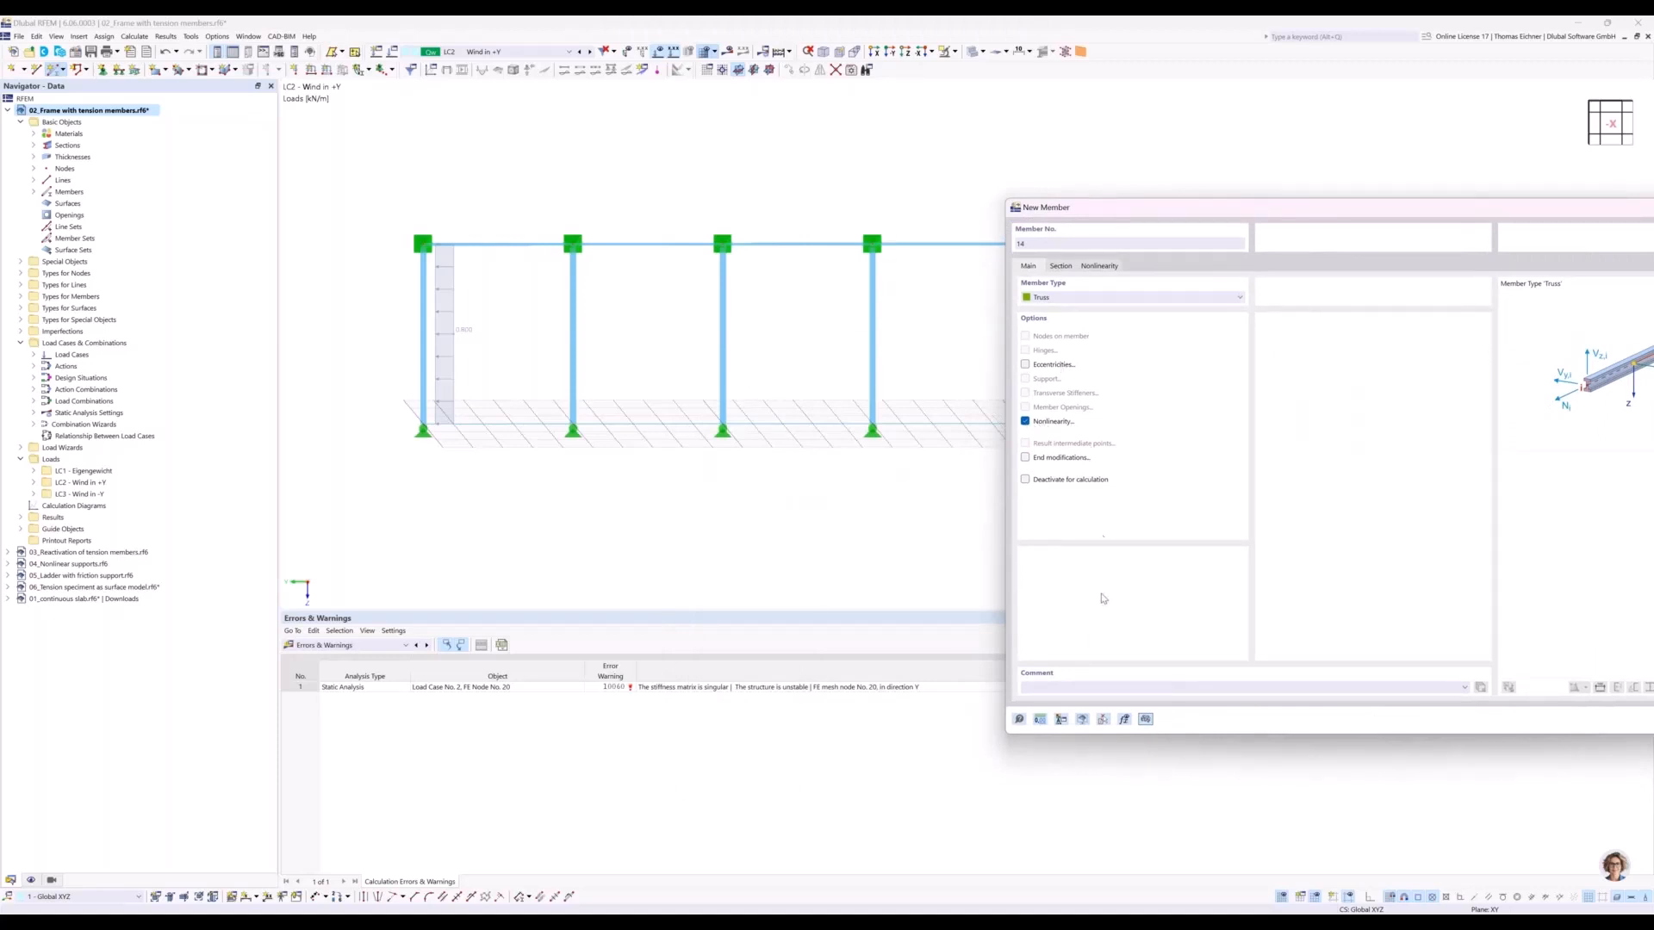
click(1110, 299)
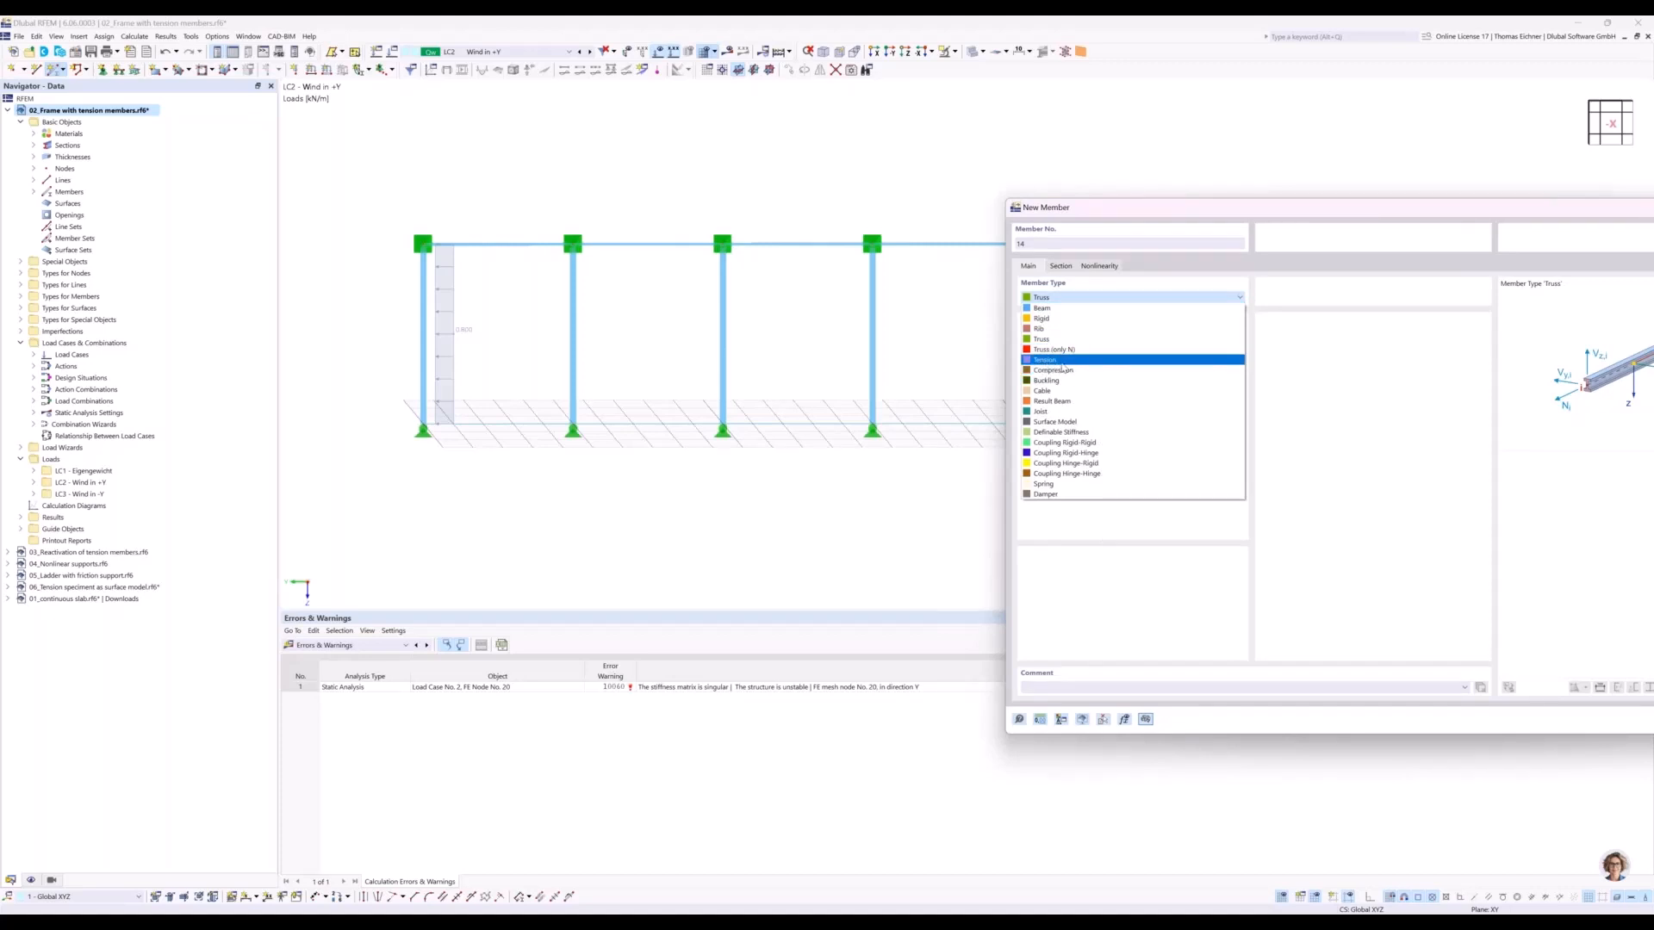
click(1137, 214)
drag(1266, 218, 1155, 110)
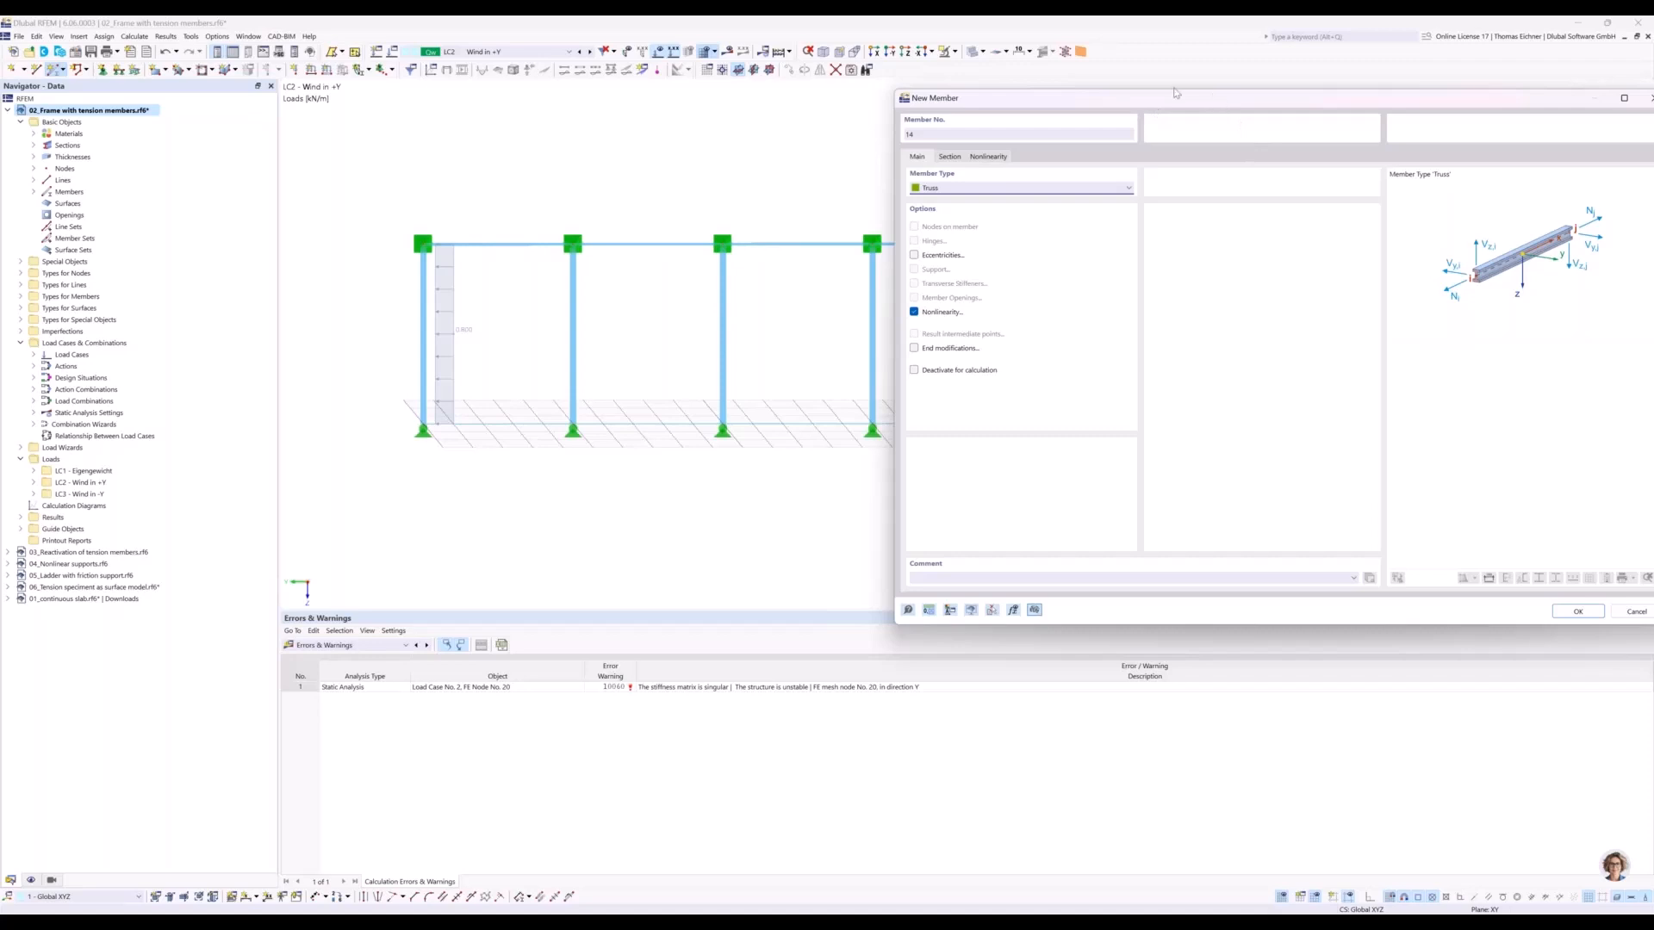
drag(1214, 98, 854, 84)
click(1212, 597)
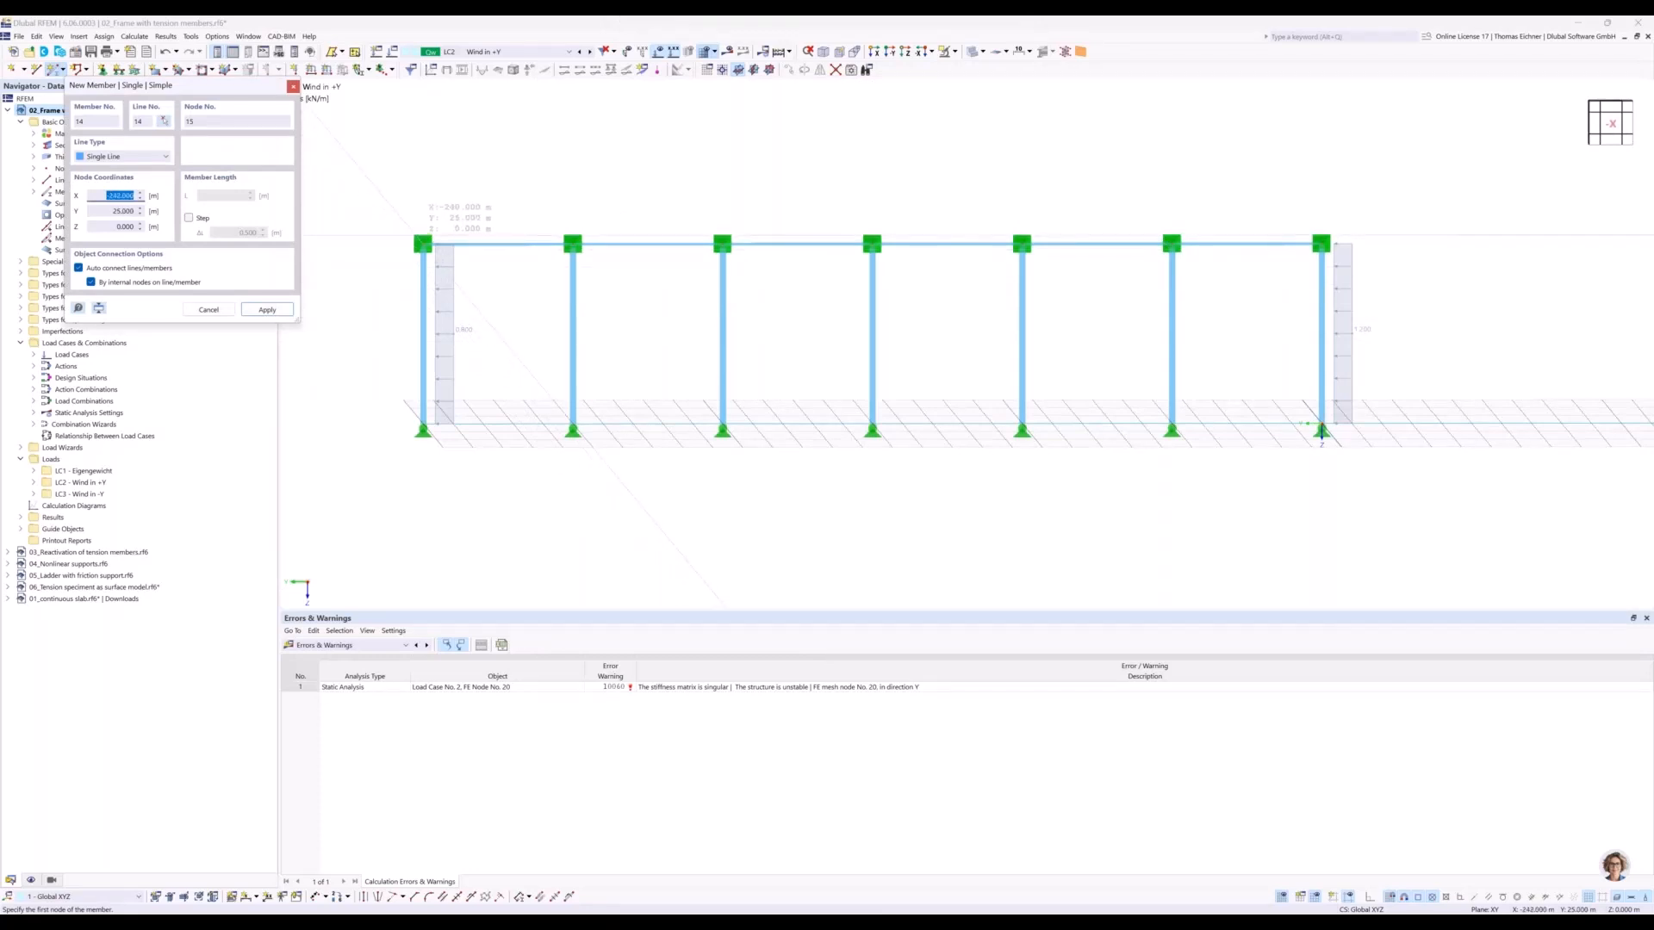
Place two crossing diagonal truss members in the end bay farthest from the origin, agreeing to delete the existing results.
click(423, 244)
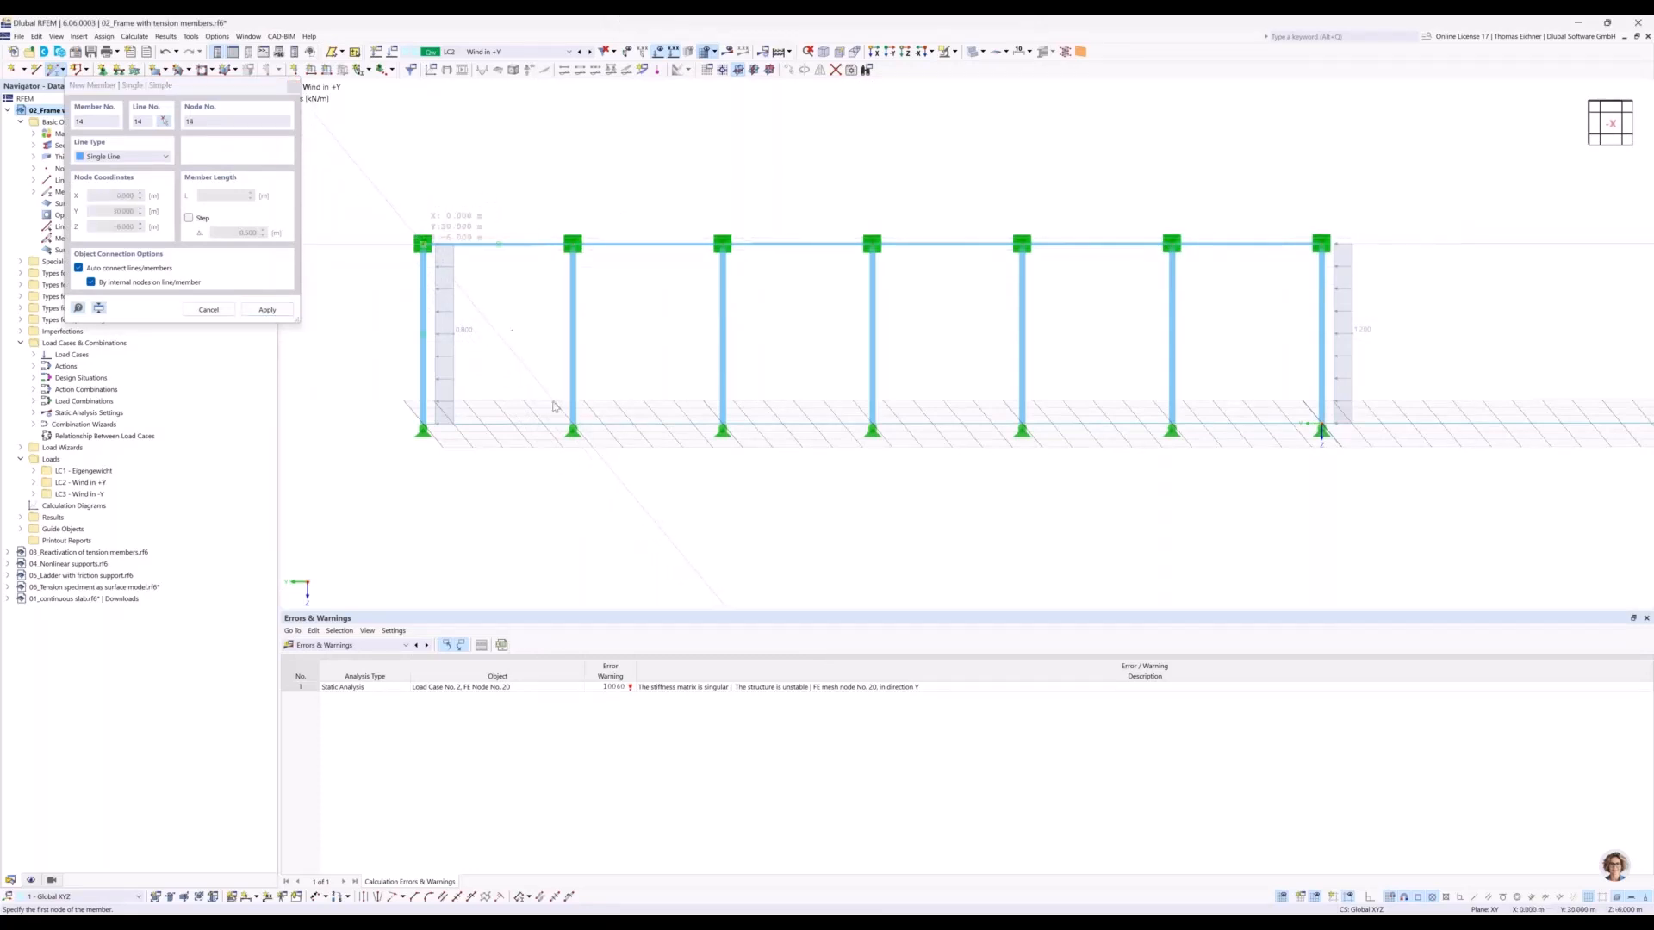
click(1321, 431)
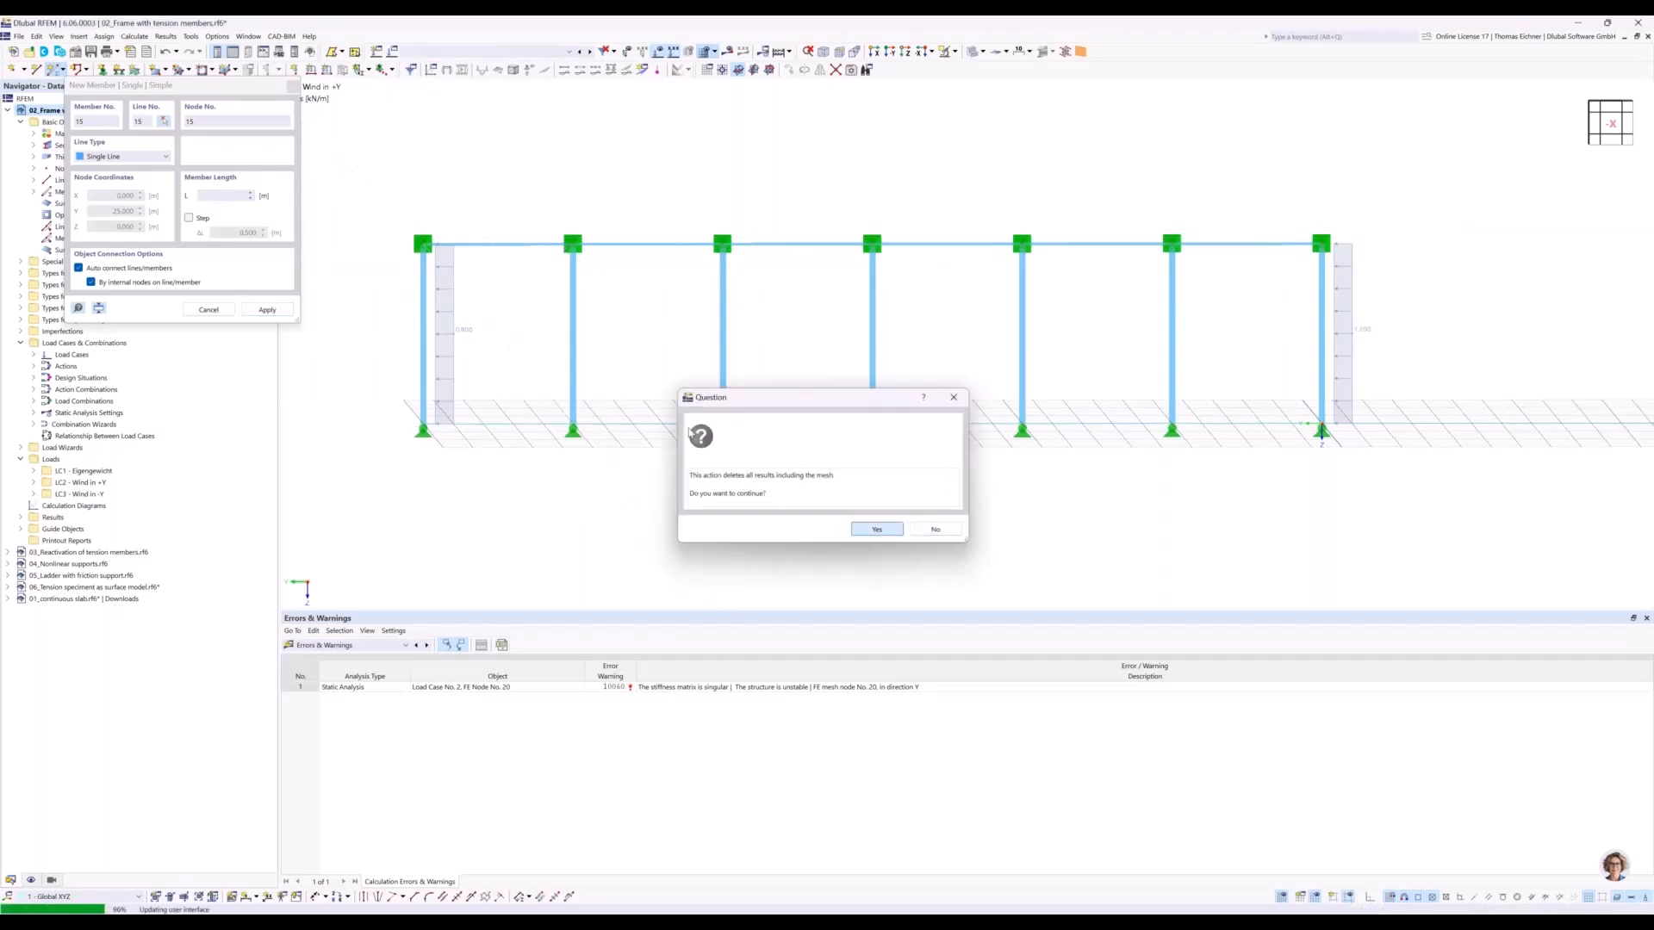
click(876, 529)
click(572, 244)
click(573, 431)
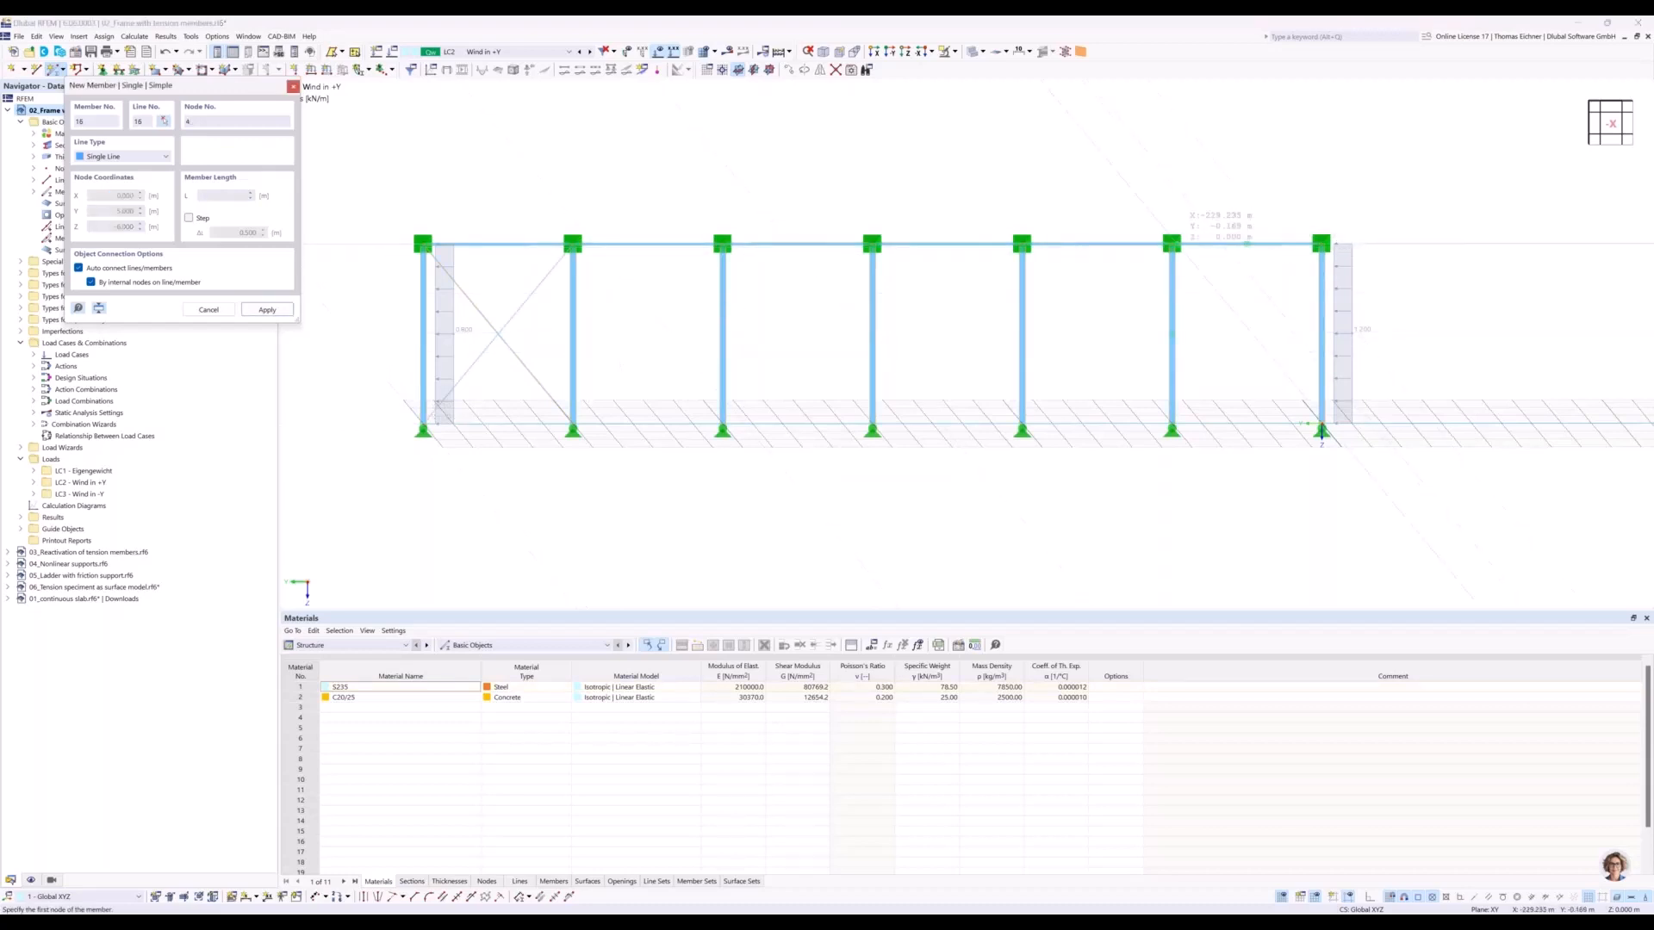
Place two crossing diagonal truss members in the end bay at the origin and finish placing members.
click(1171, 244)
click(1322, 431)
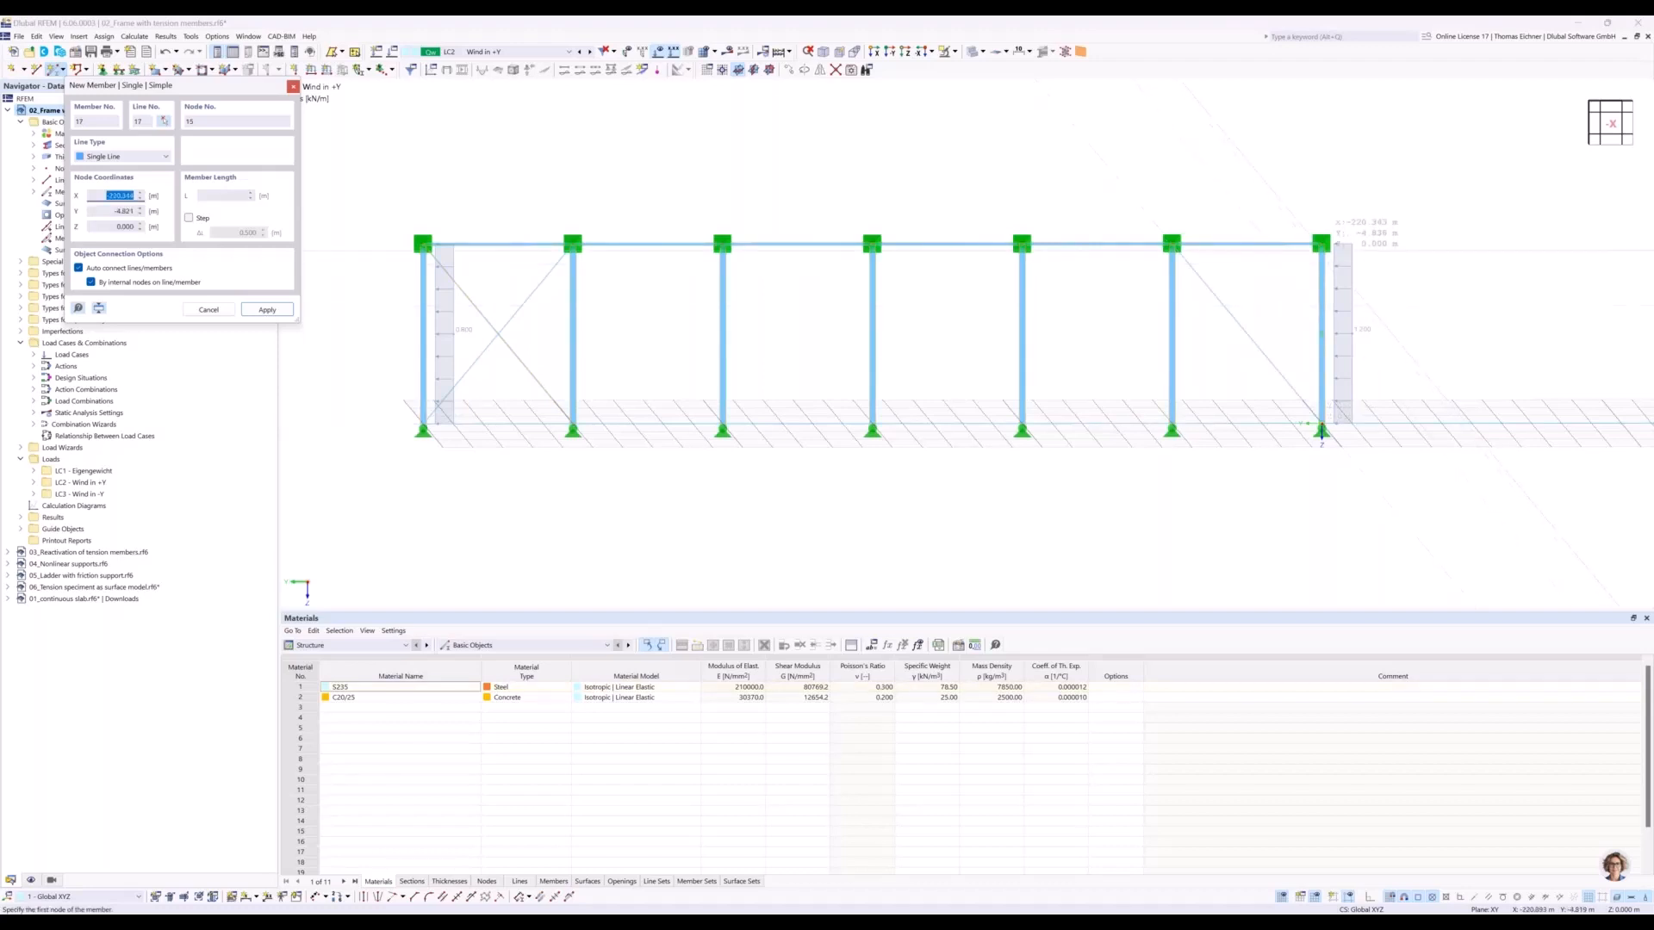
click(1321, 244)
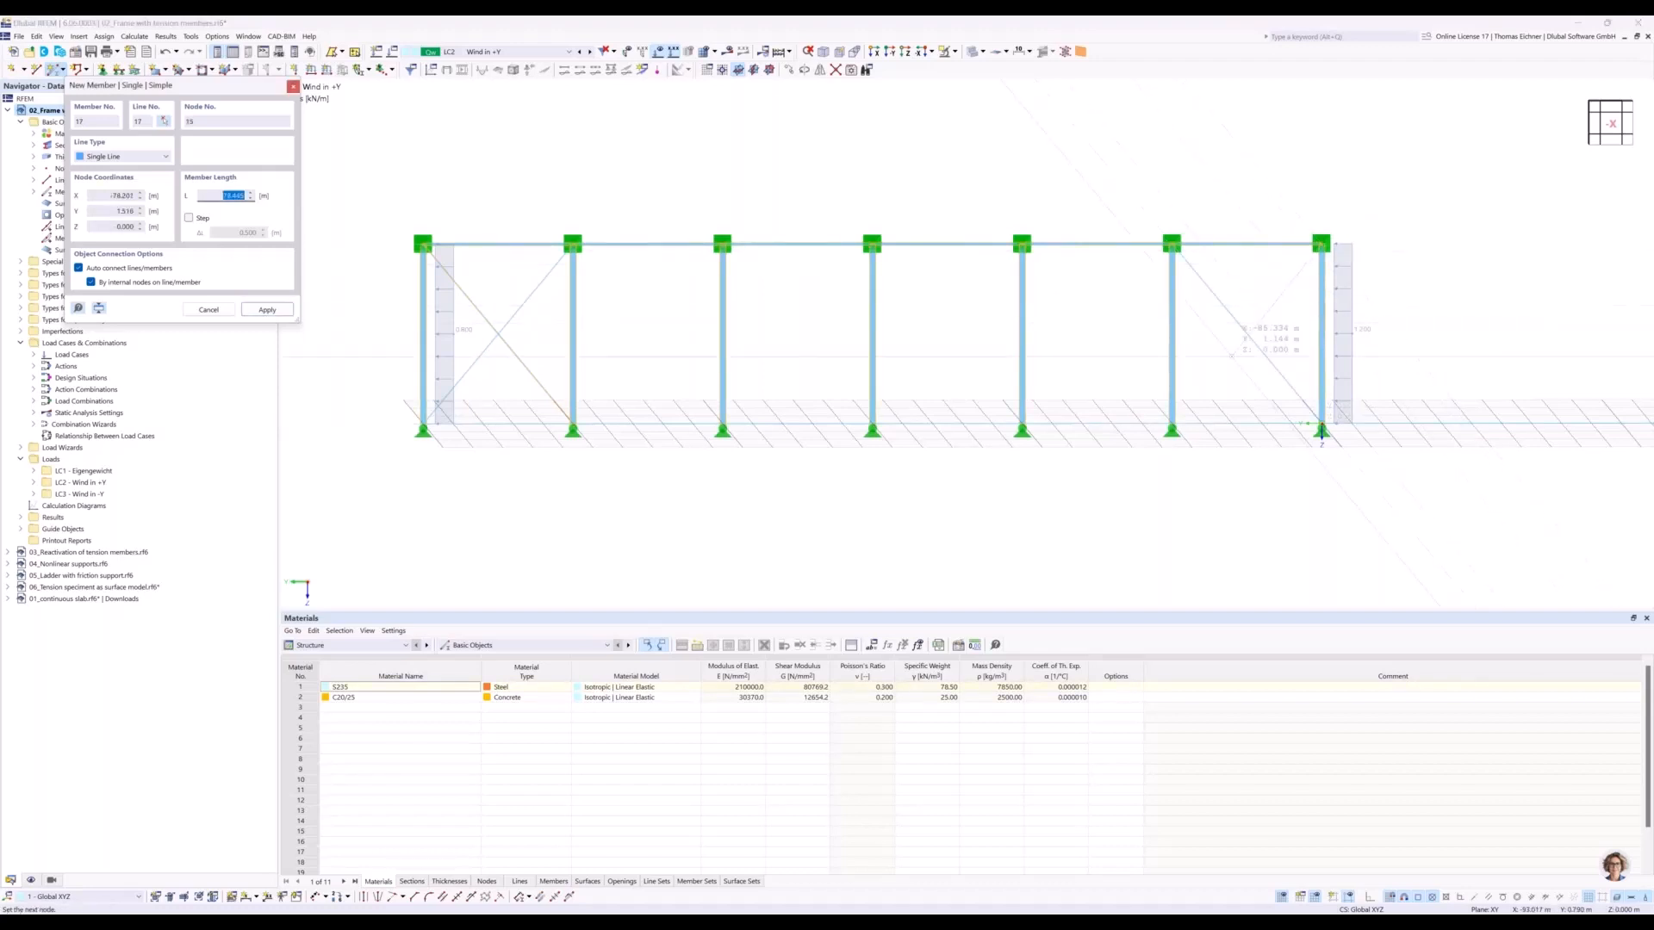
click(1171, 426)
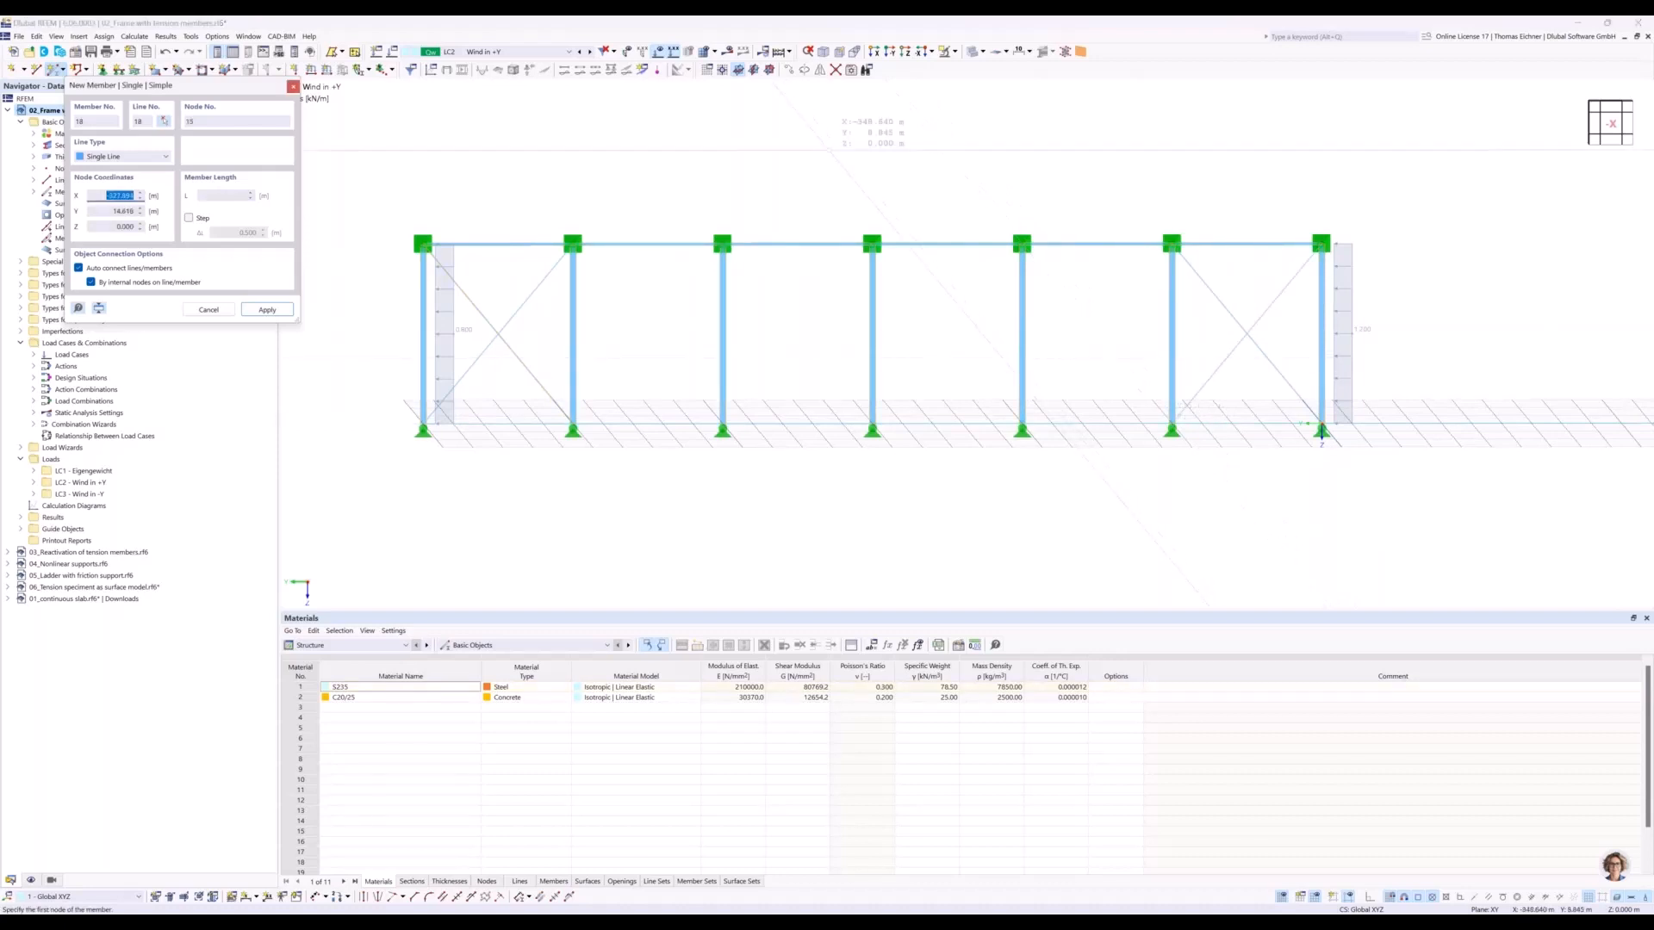
click(208, 310)
key(Escape)
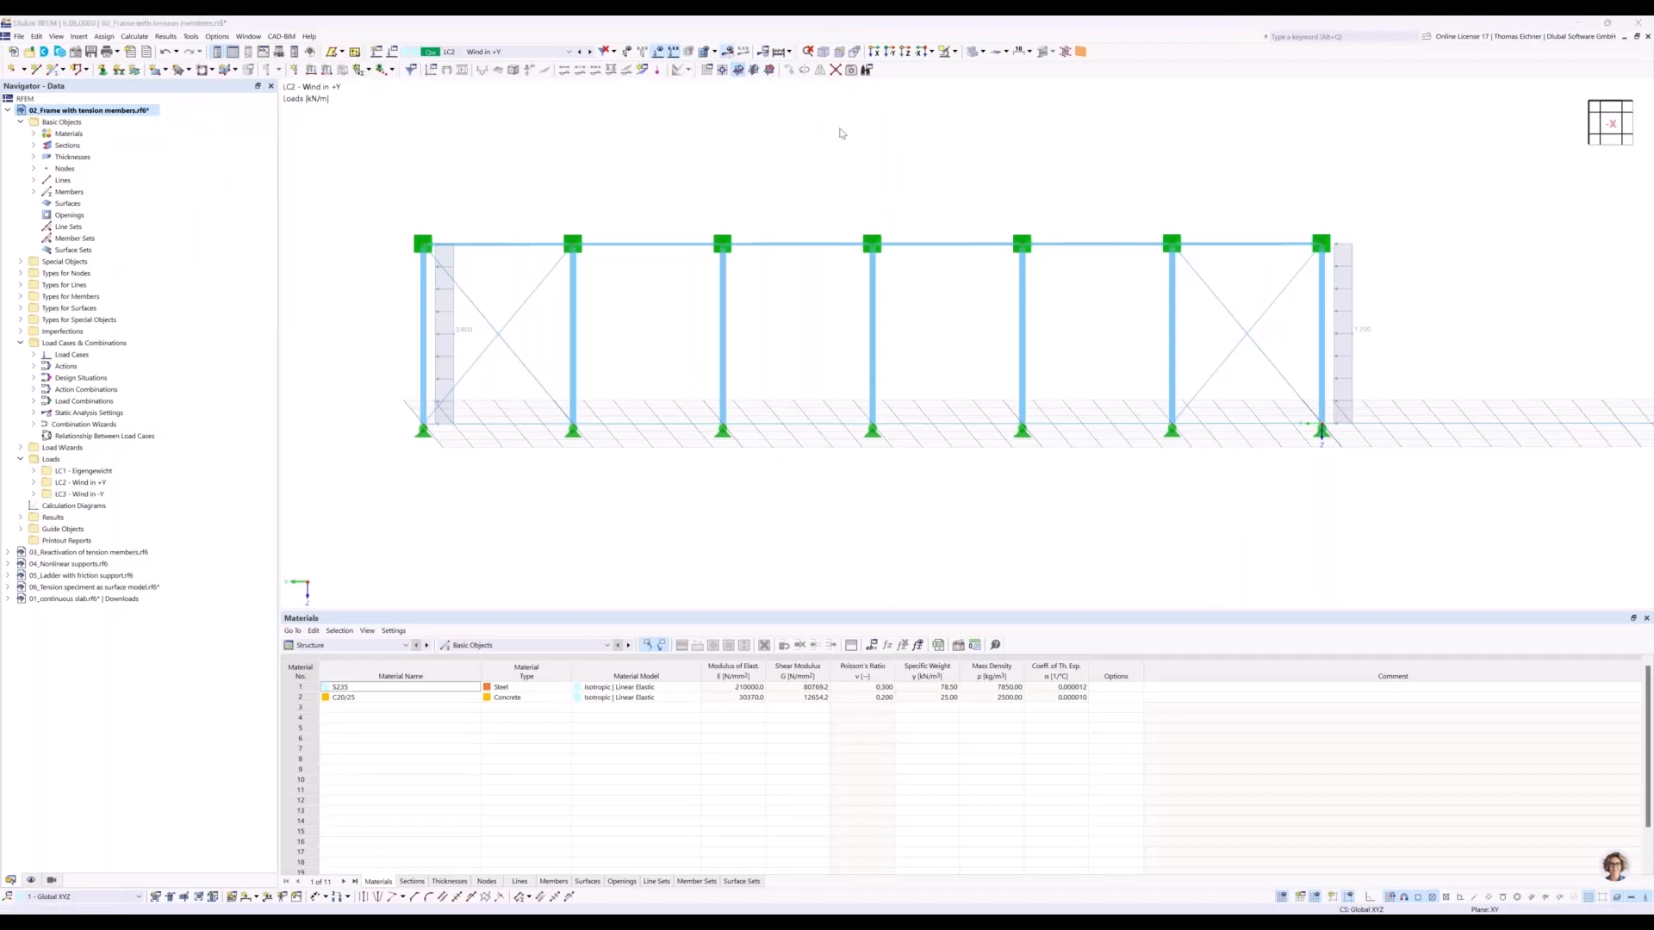
Calculate load case LC2 for the braced frame and display the members' axial forces N.
key(F5)
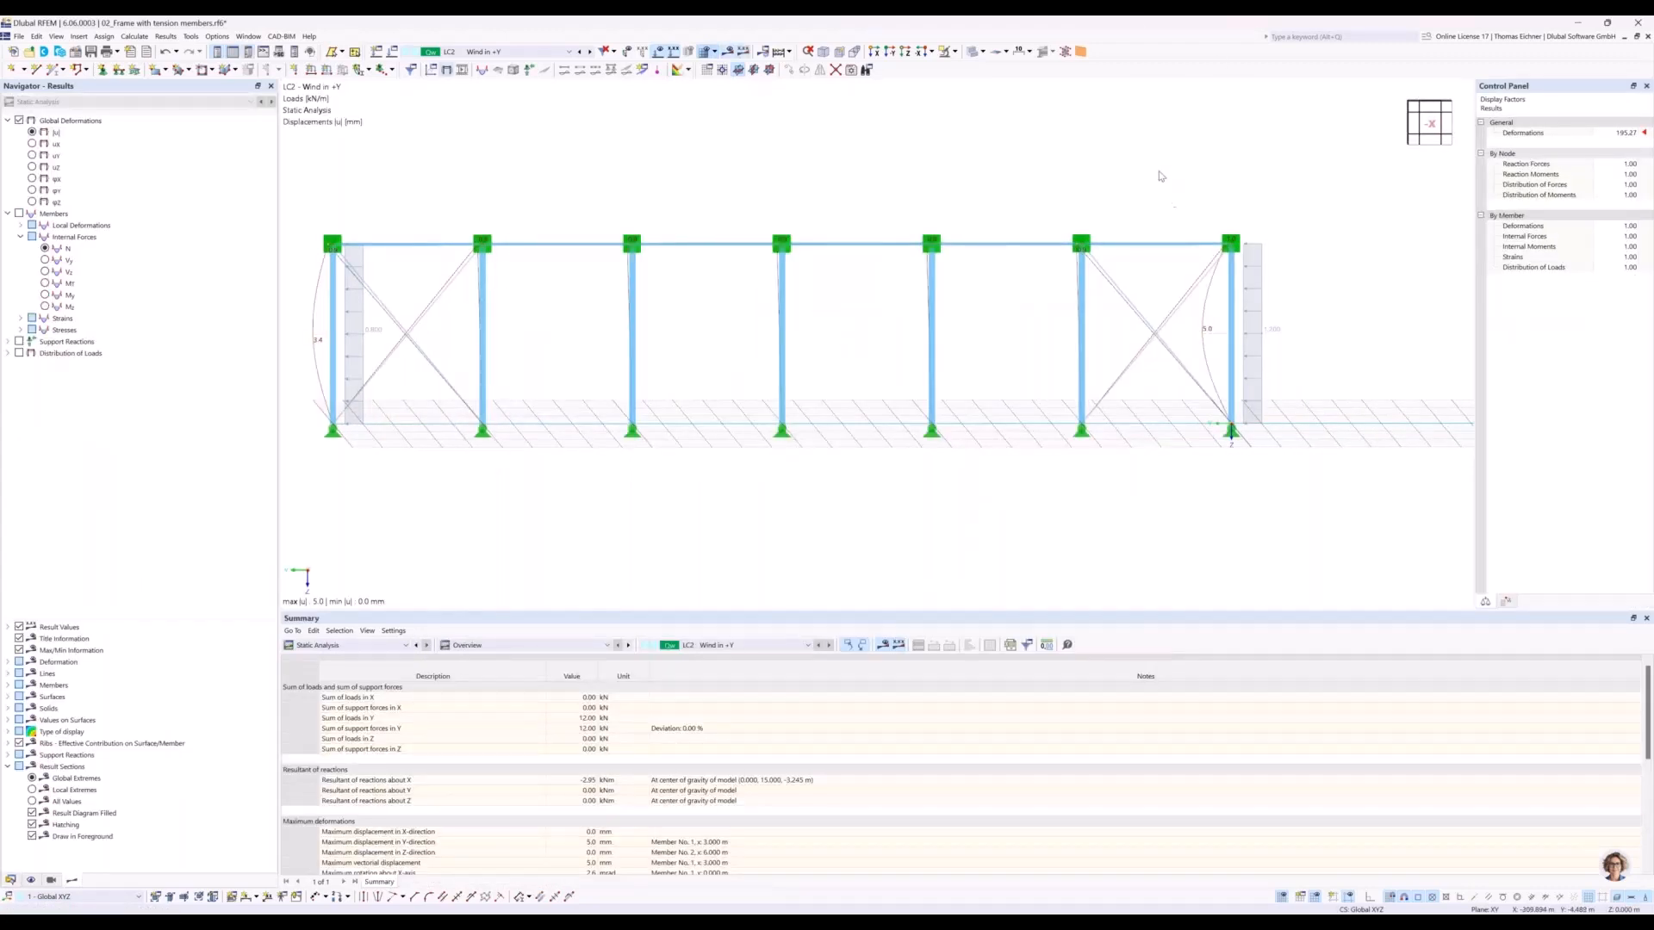
middle_drag(1161, 175, 1143, 175)
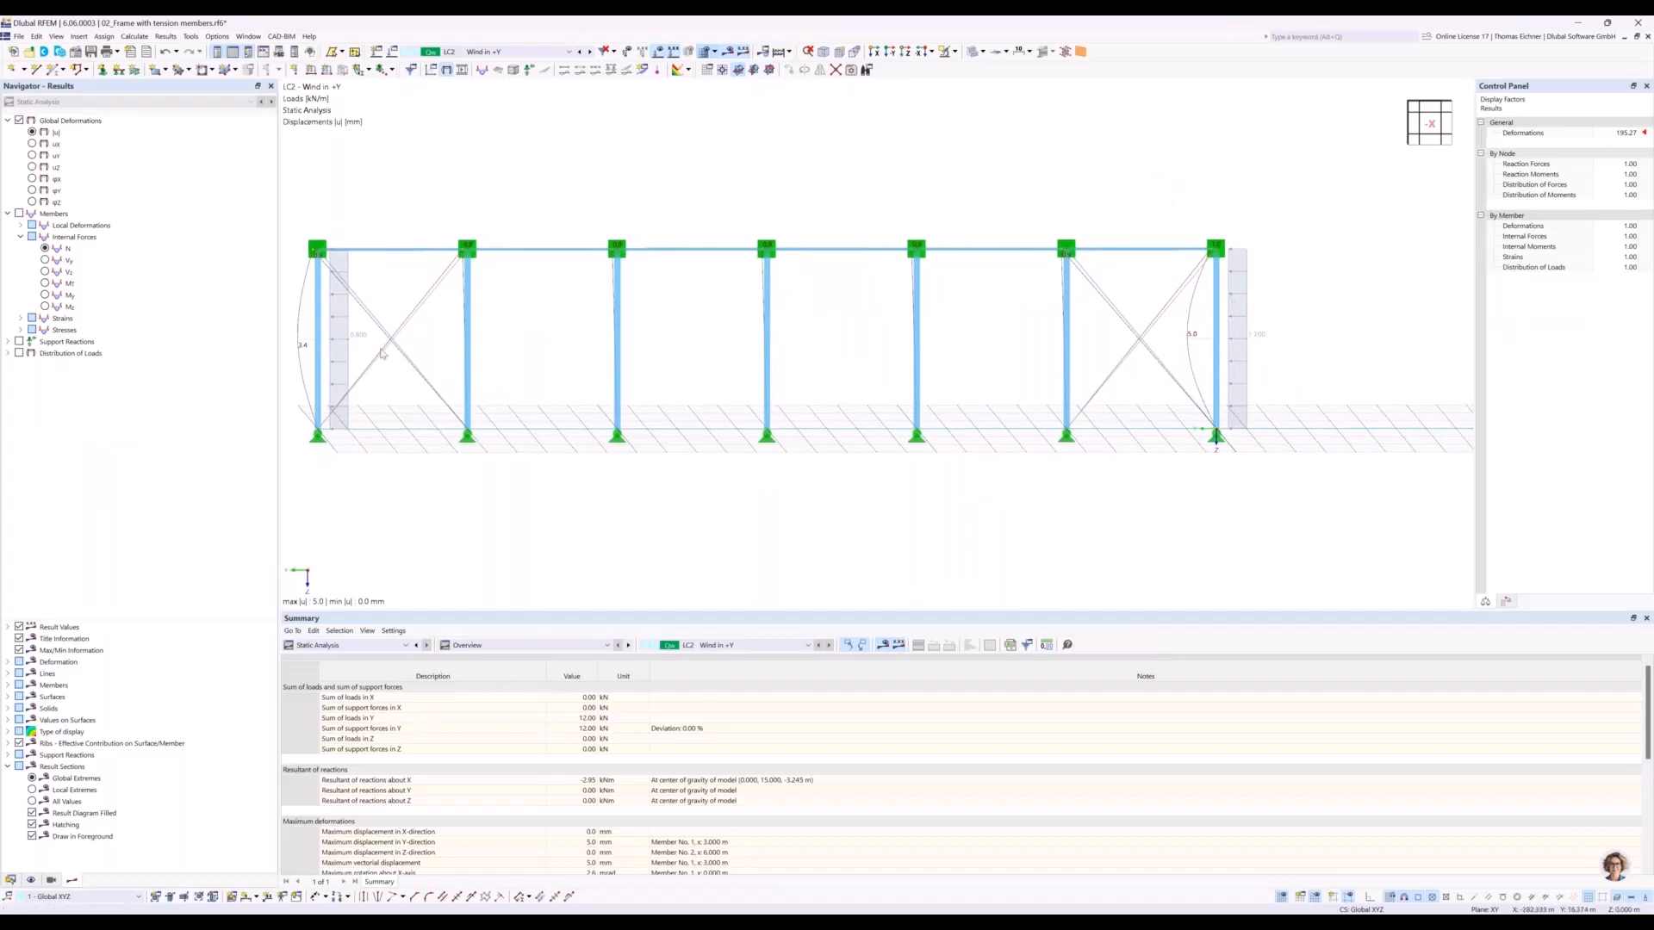
click(69, 248)
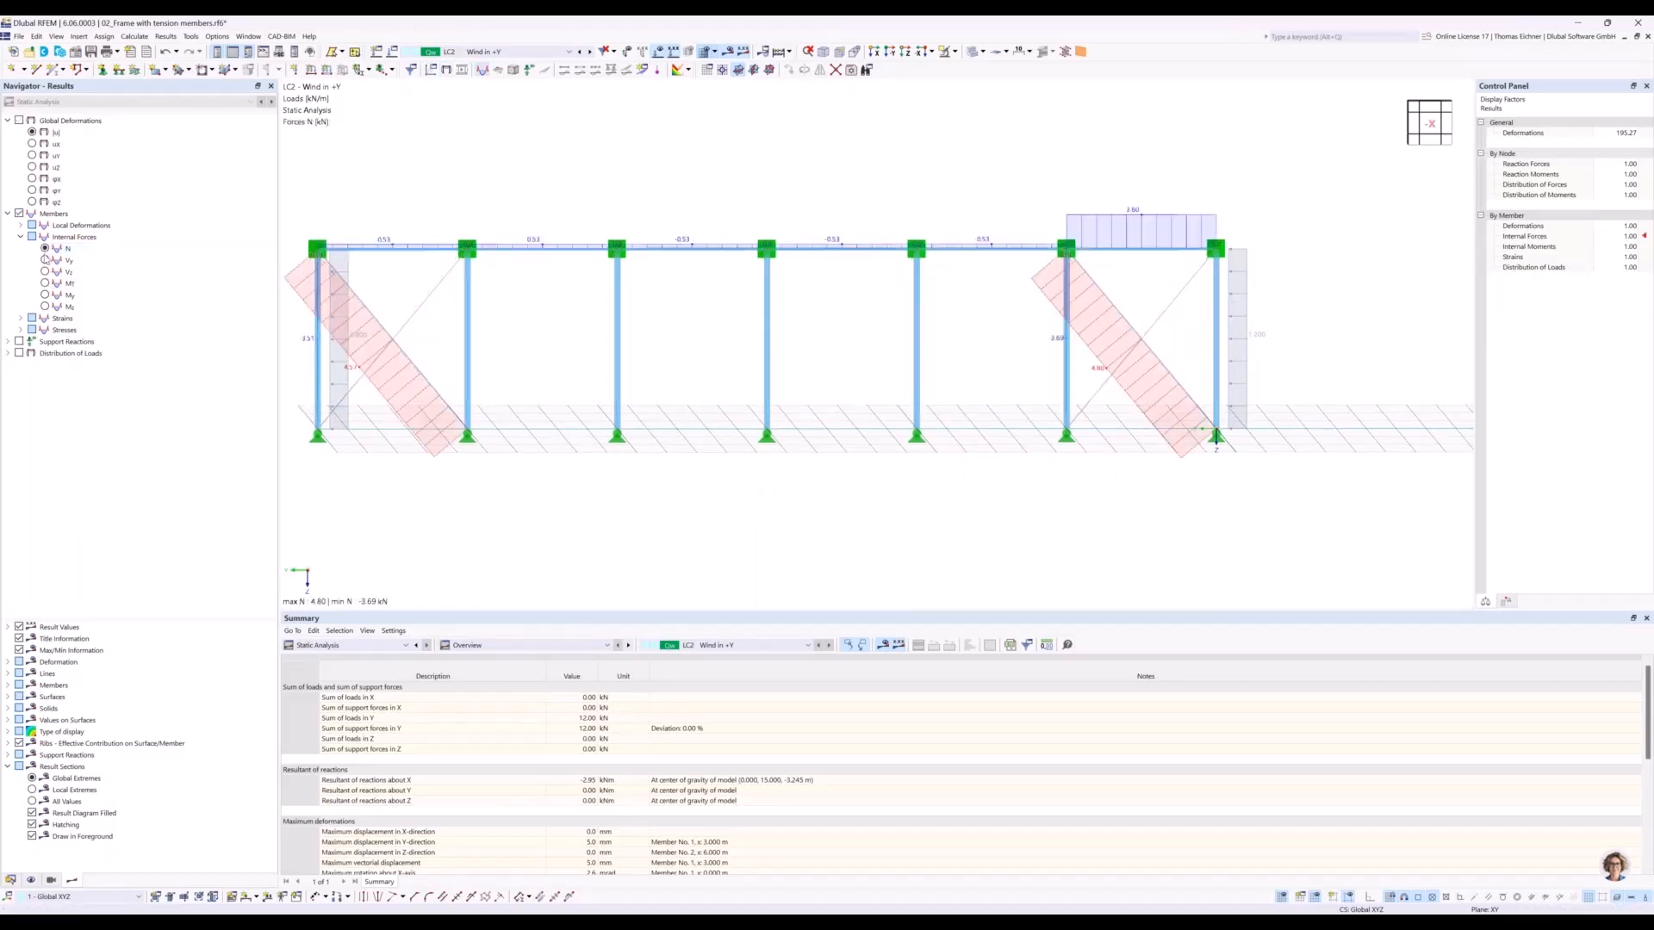
Examine the axial force diagrams of the crossing diagonals in both end bays, the columns and the support at the origin.
middle_drag(473, 181, 491, 178)
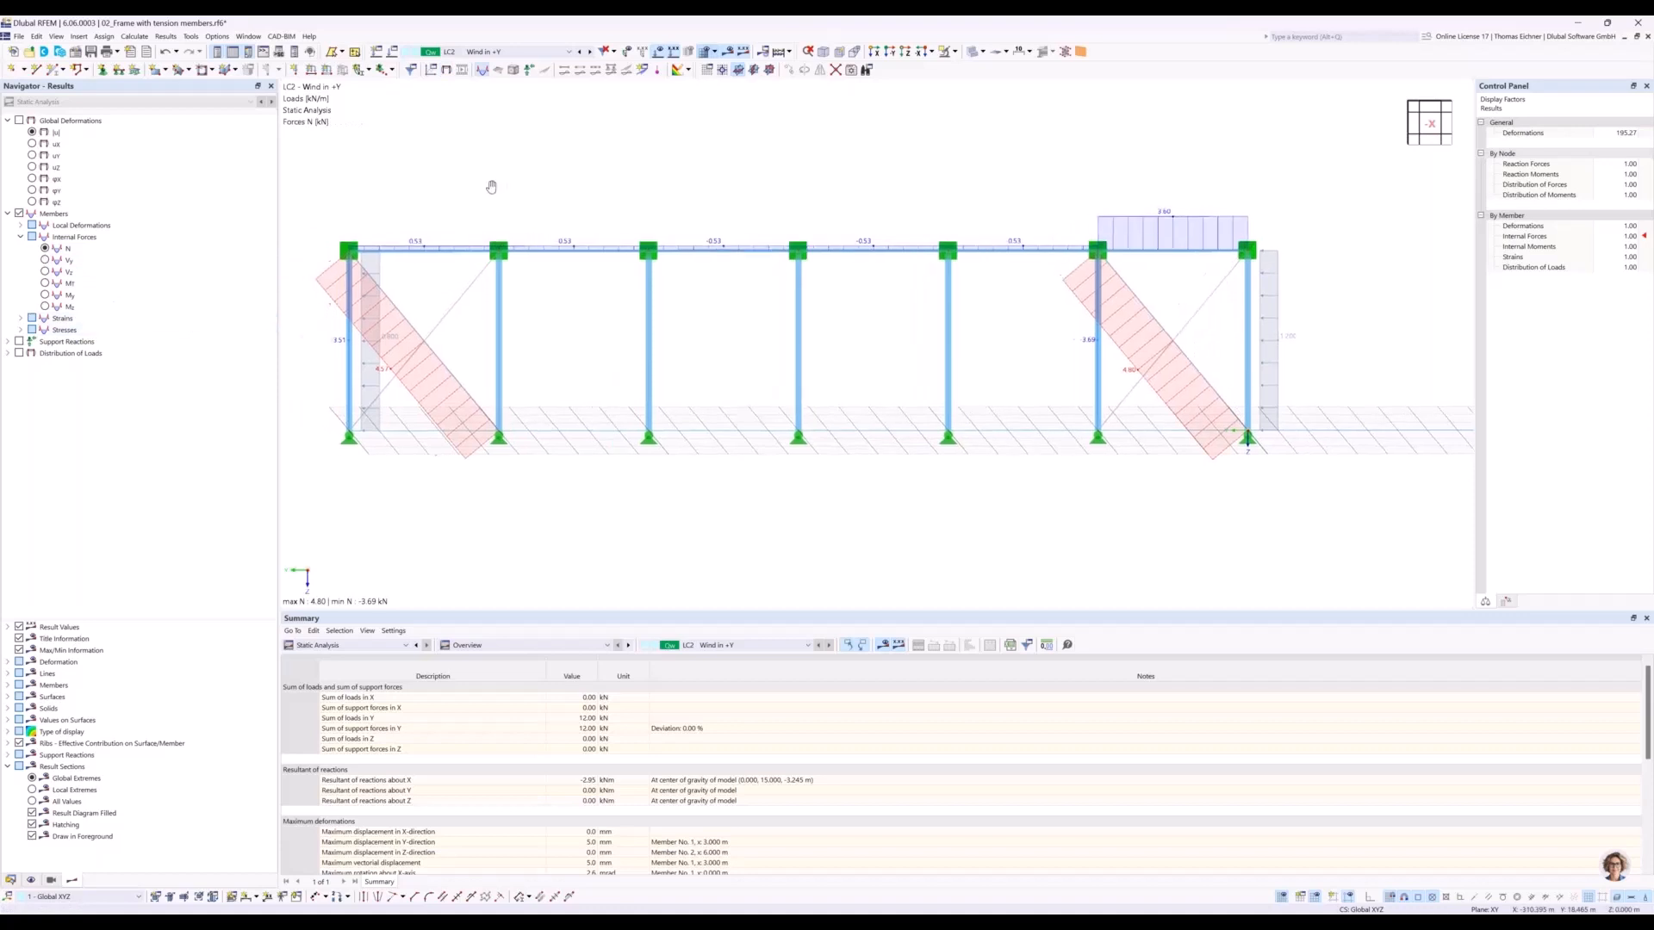
middle_drag(441, 232, 689, 146)
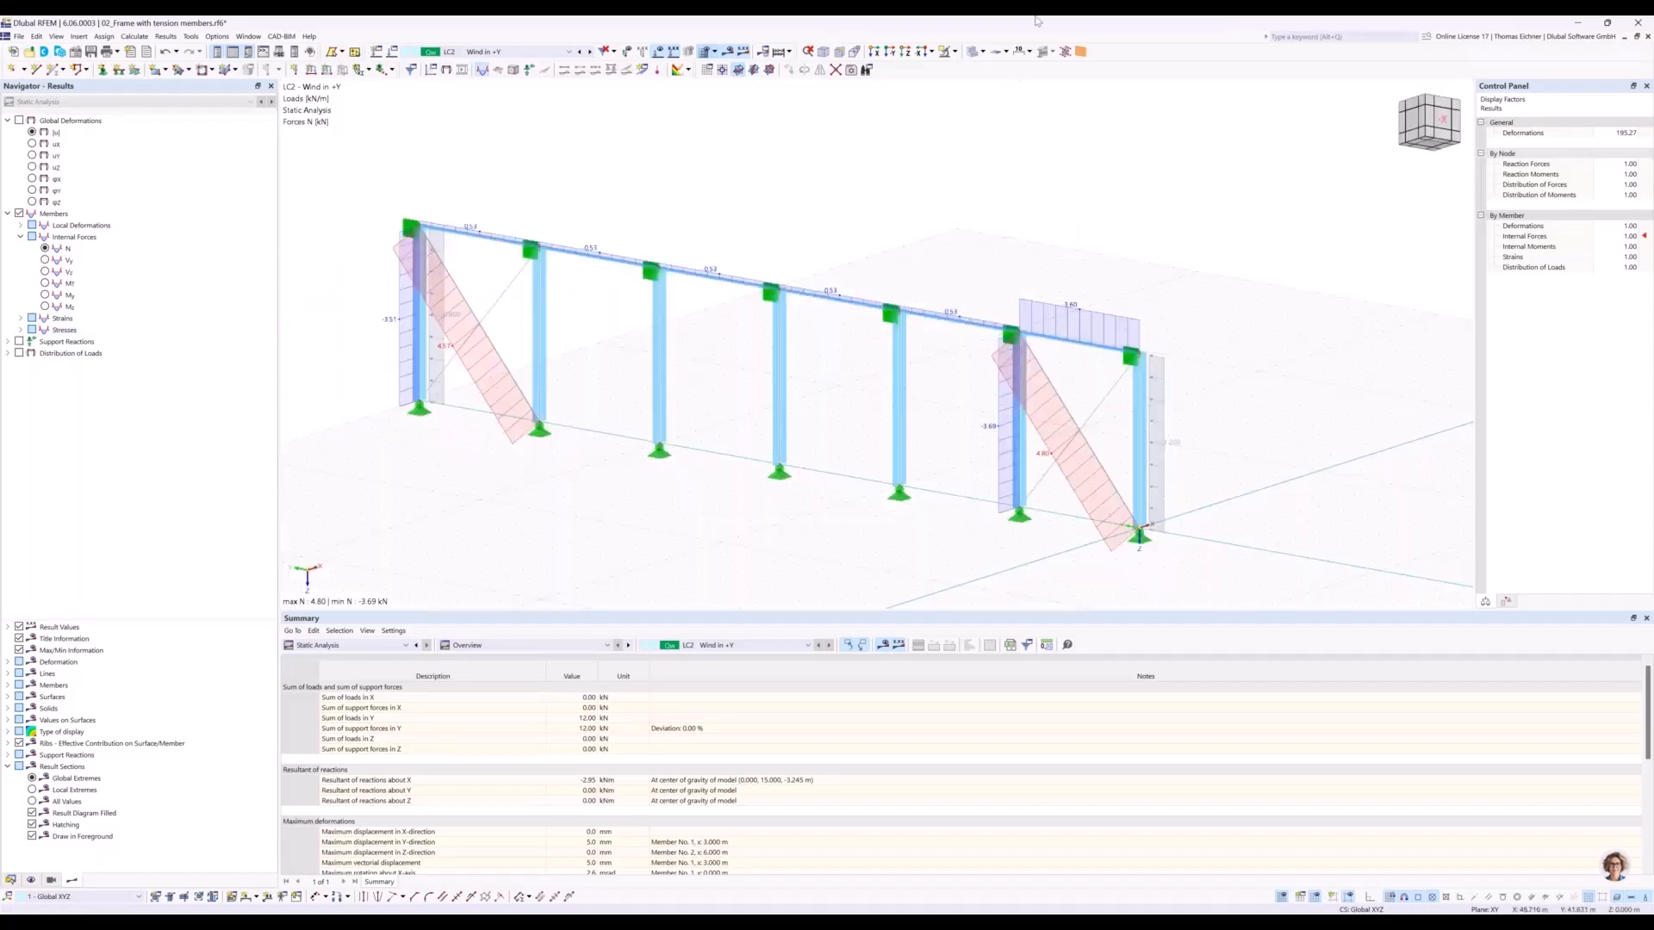
click(890, 52)
click(920, 51)
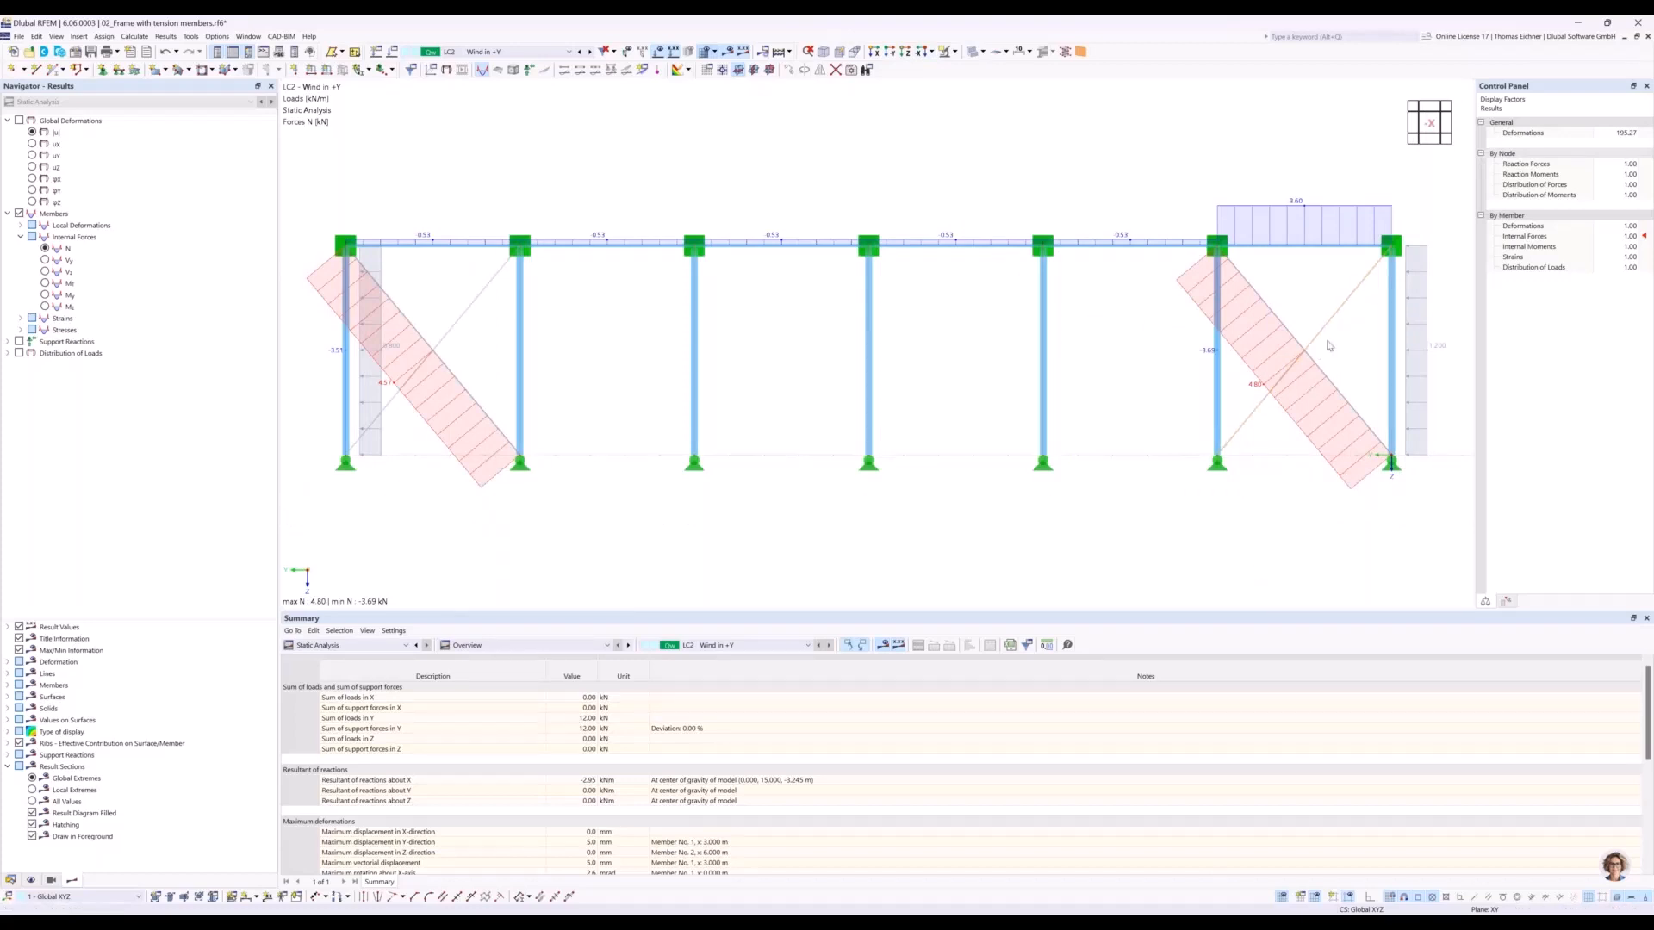
scroll(1326, 345, up, 5)
scroll(1264, 367, up, 3)
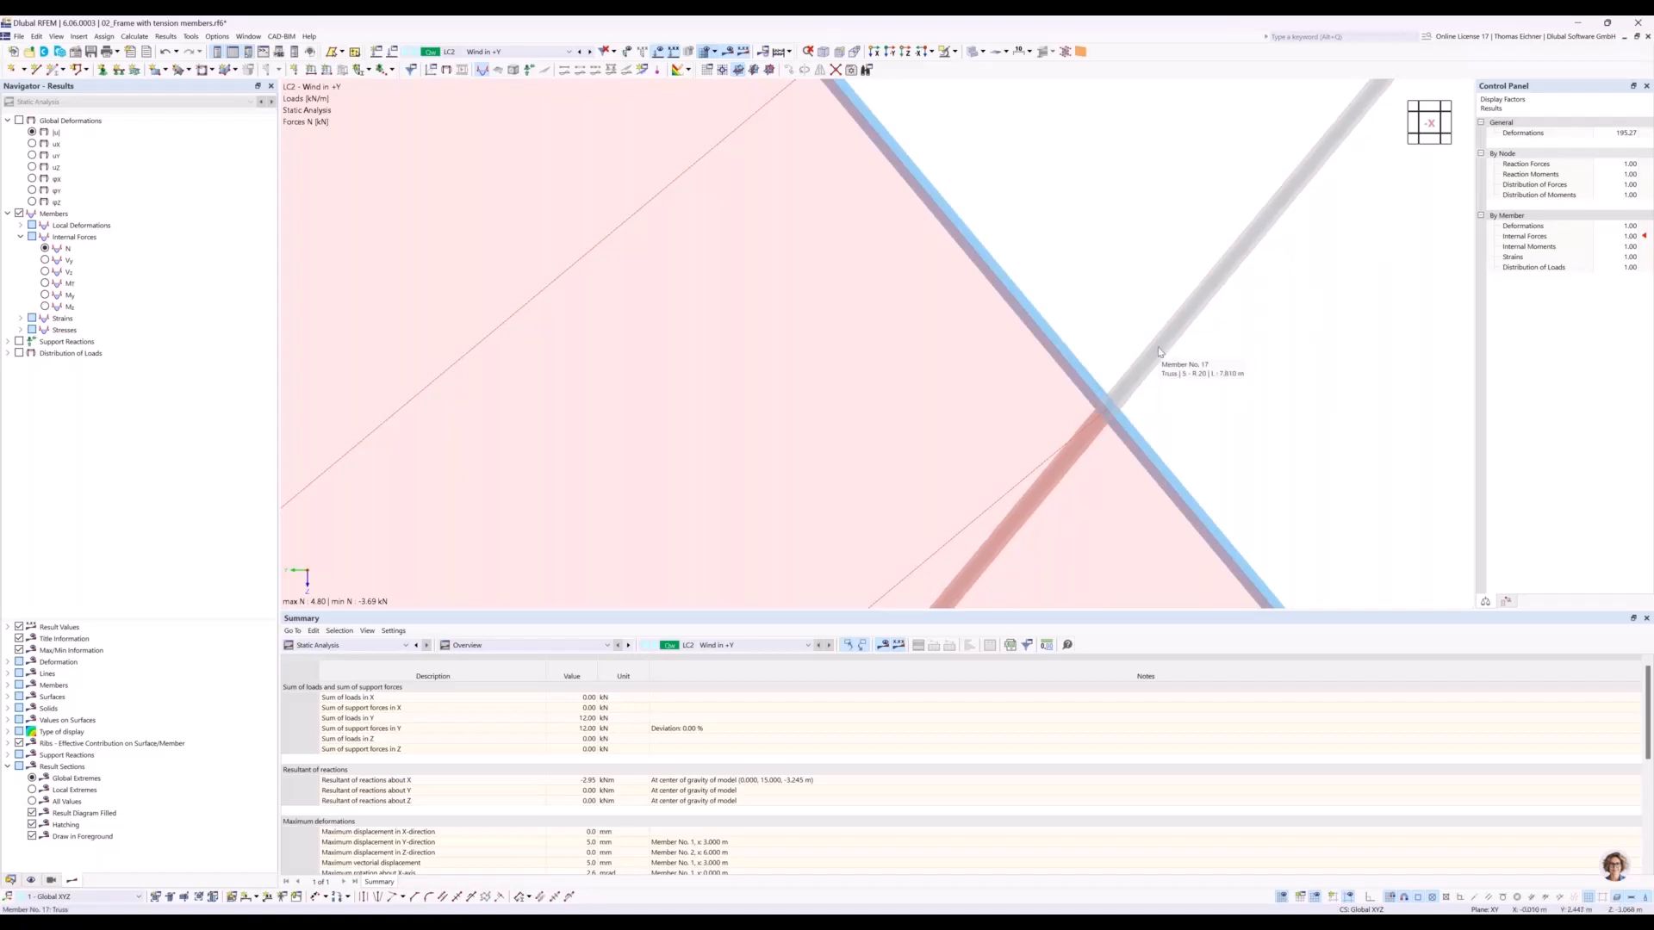
scroll(1192, 377, down, 3)
scroll(1192, 377, down, 8)
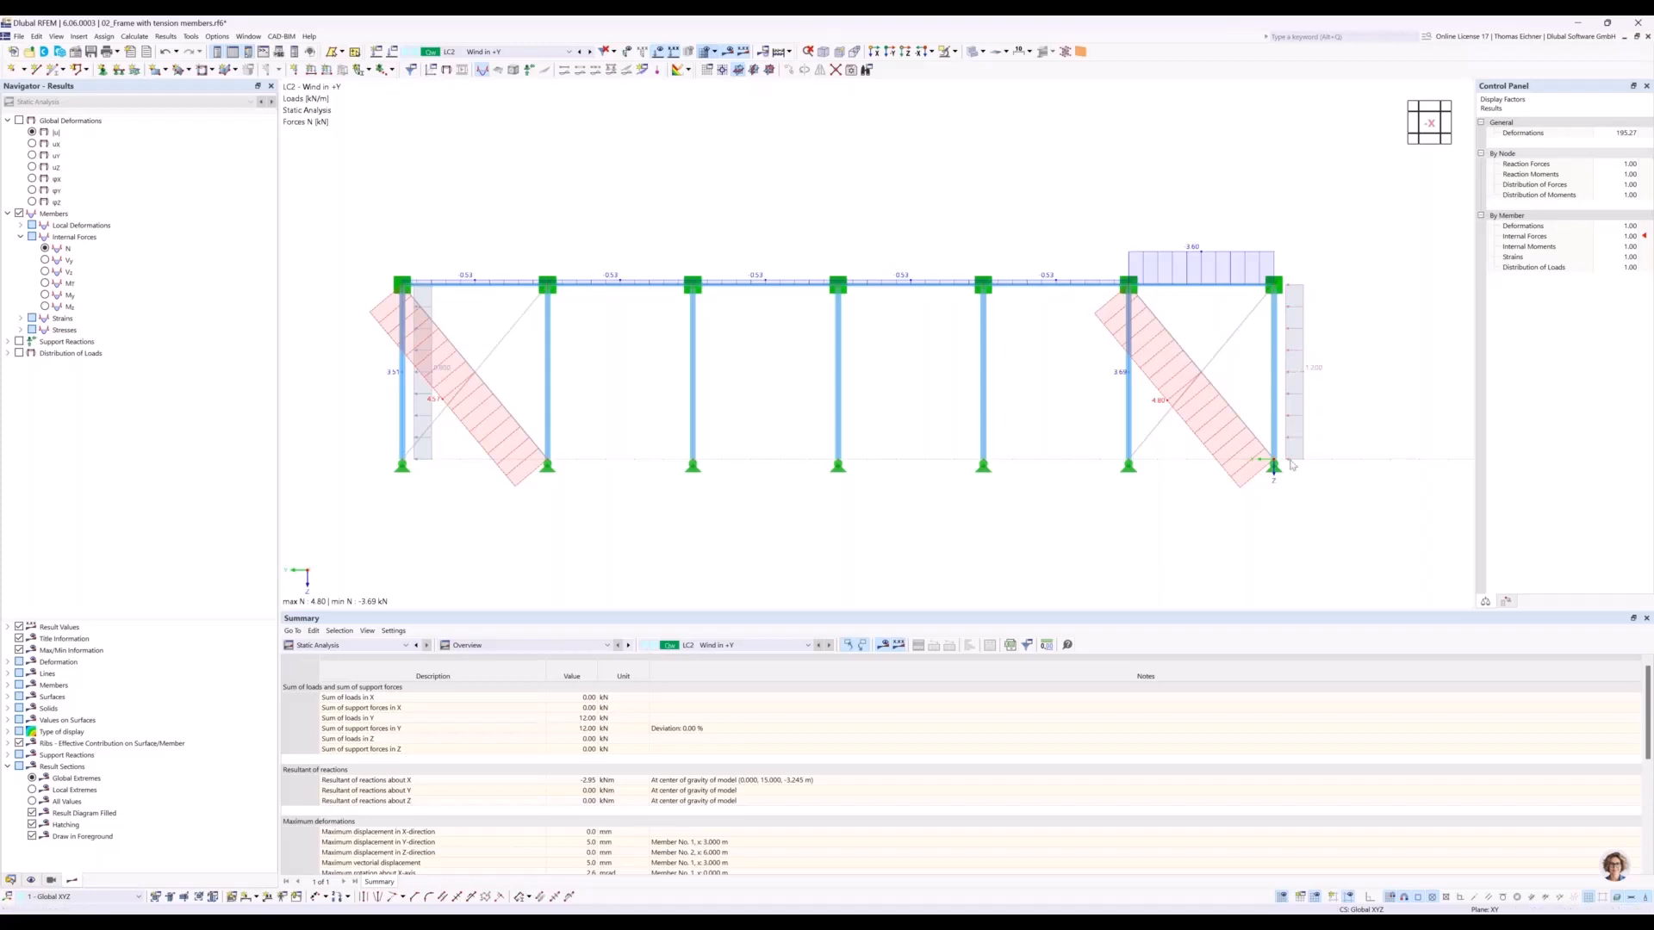
scroll(1292, 430, up, 5)
scroll(1390, 465, down, 5)
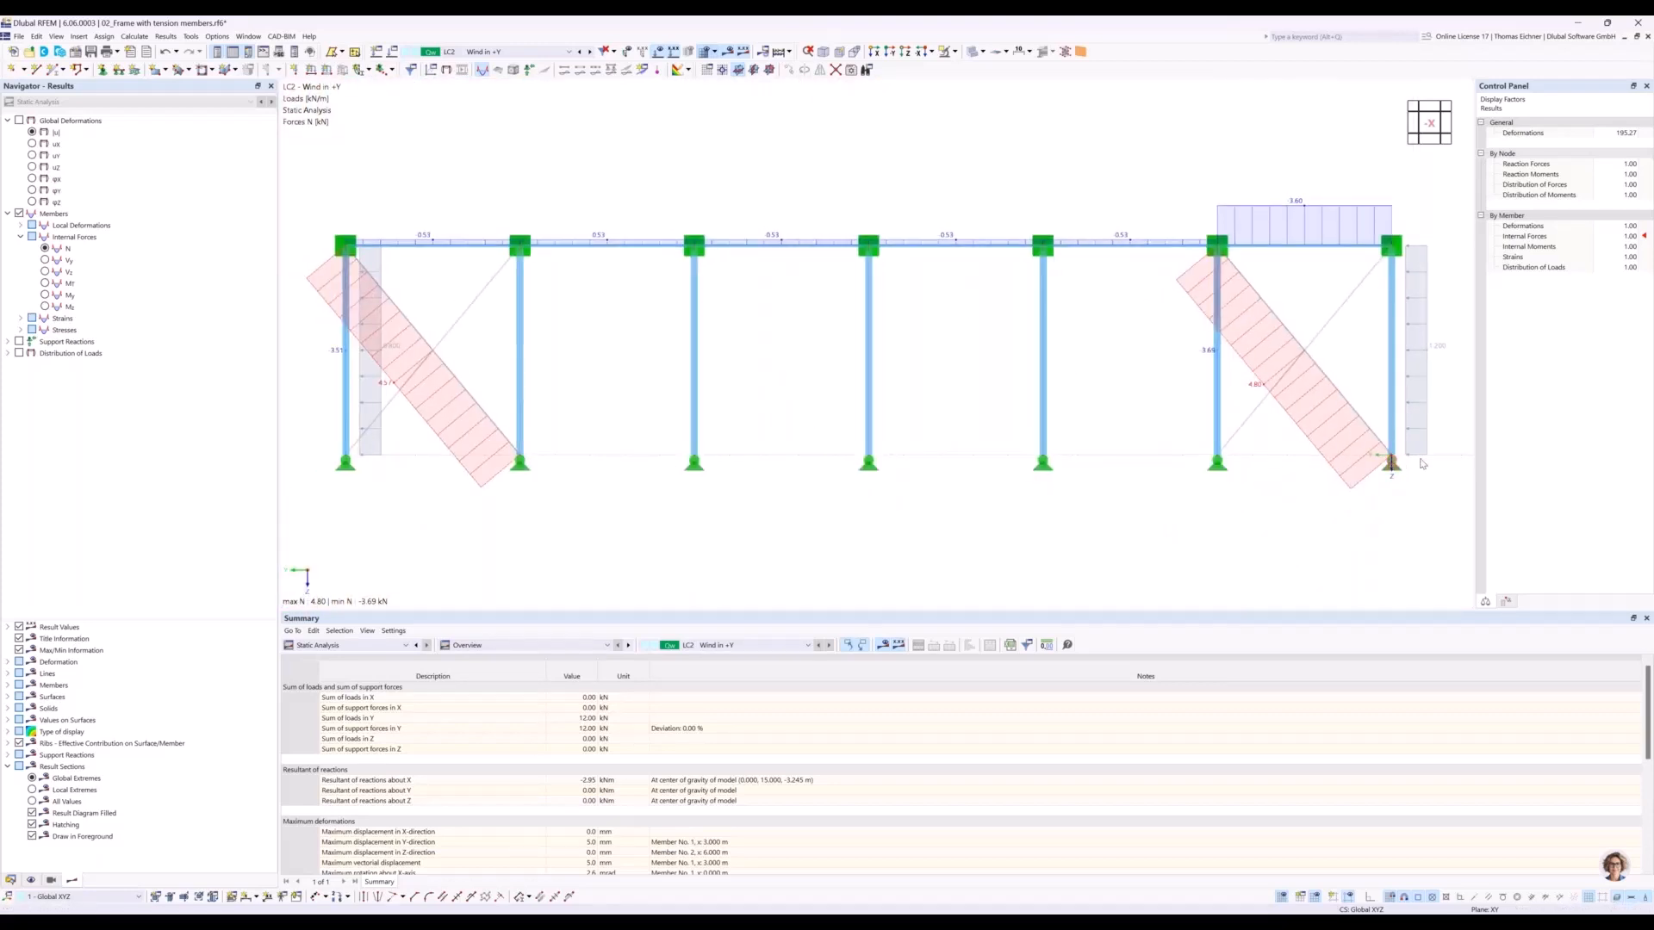
click(1391, 466)
scroll(841, 365, down, 3)
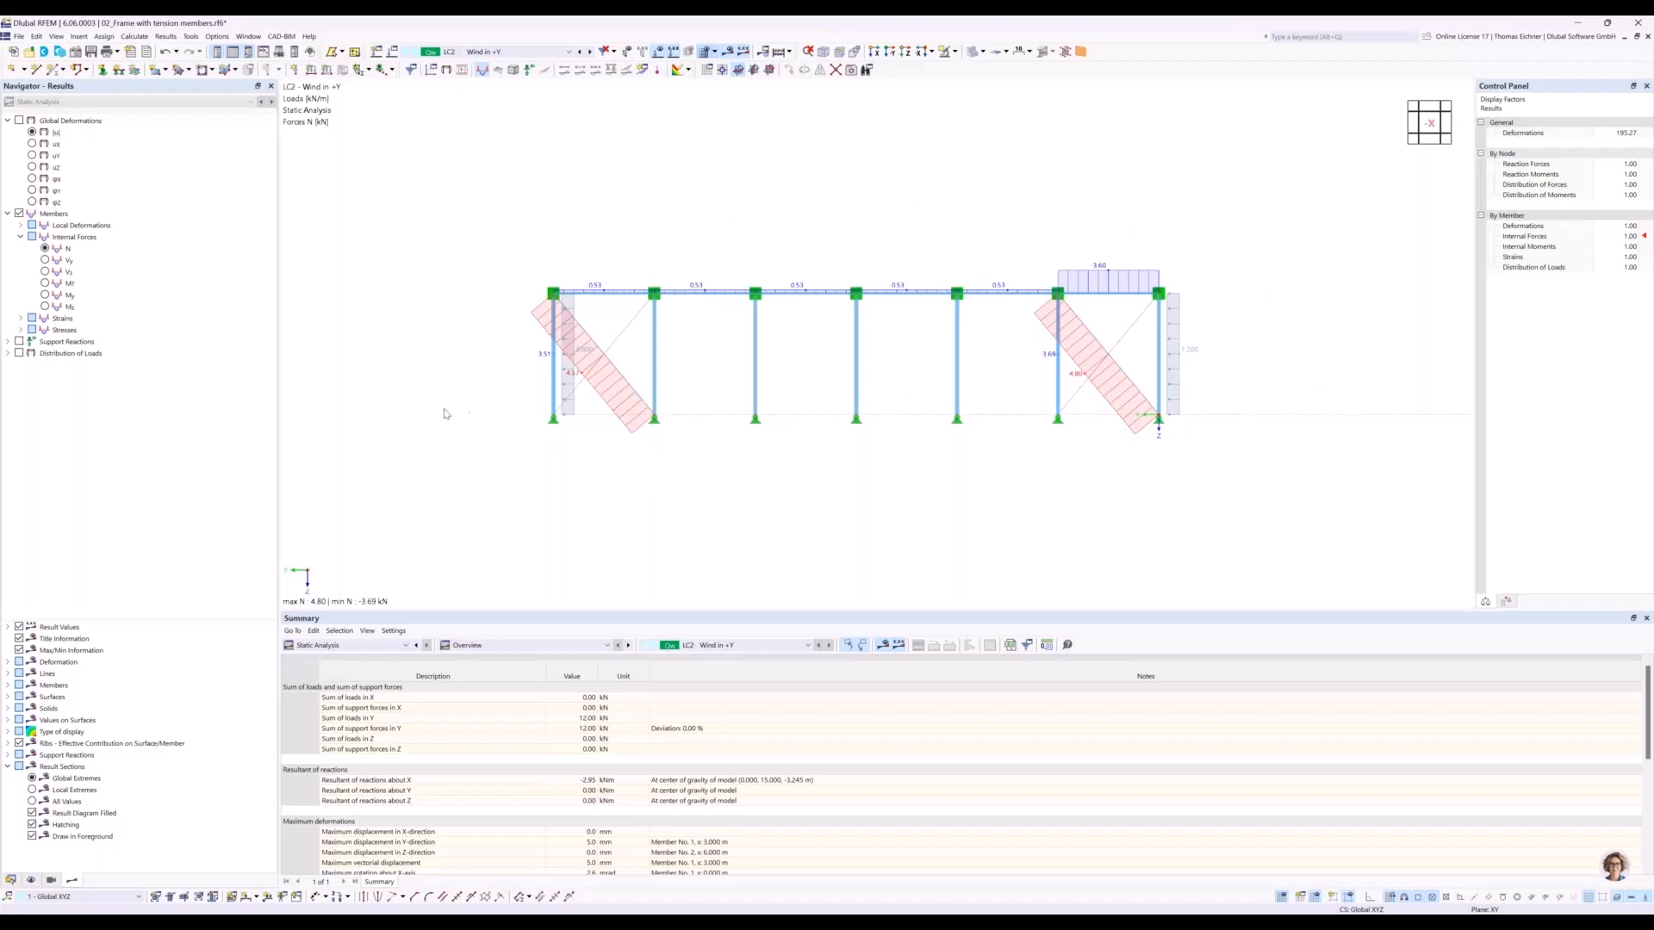
Switch to the model 03_Reactivation of tension members and view its frame straight on in the Y direction.
click(11, 879)
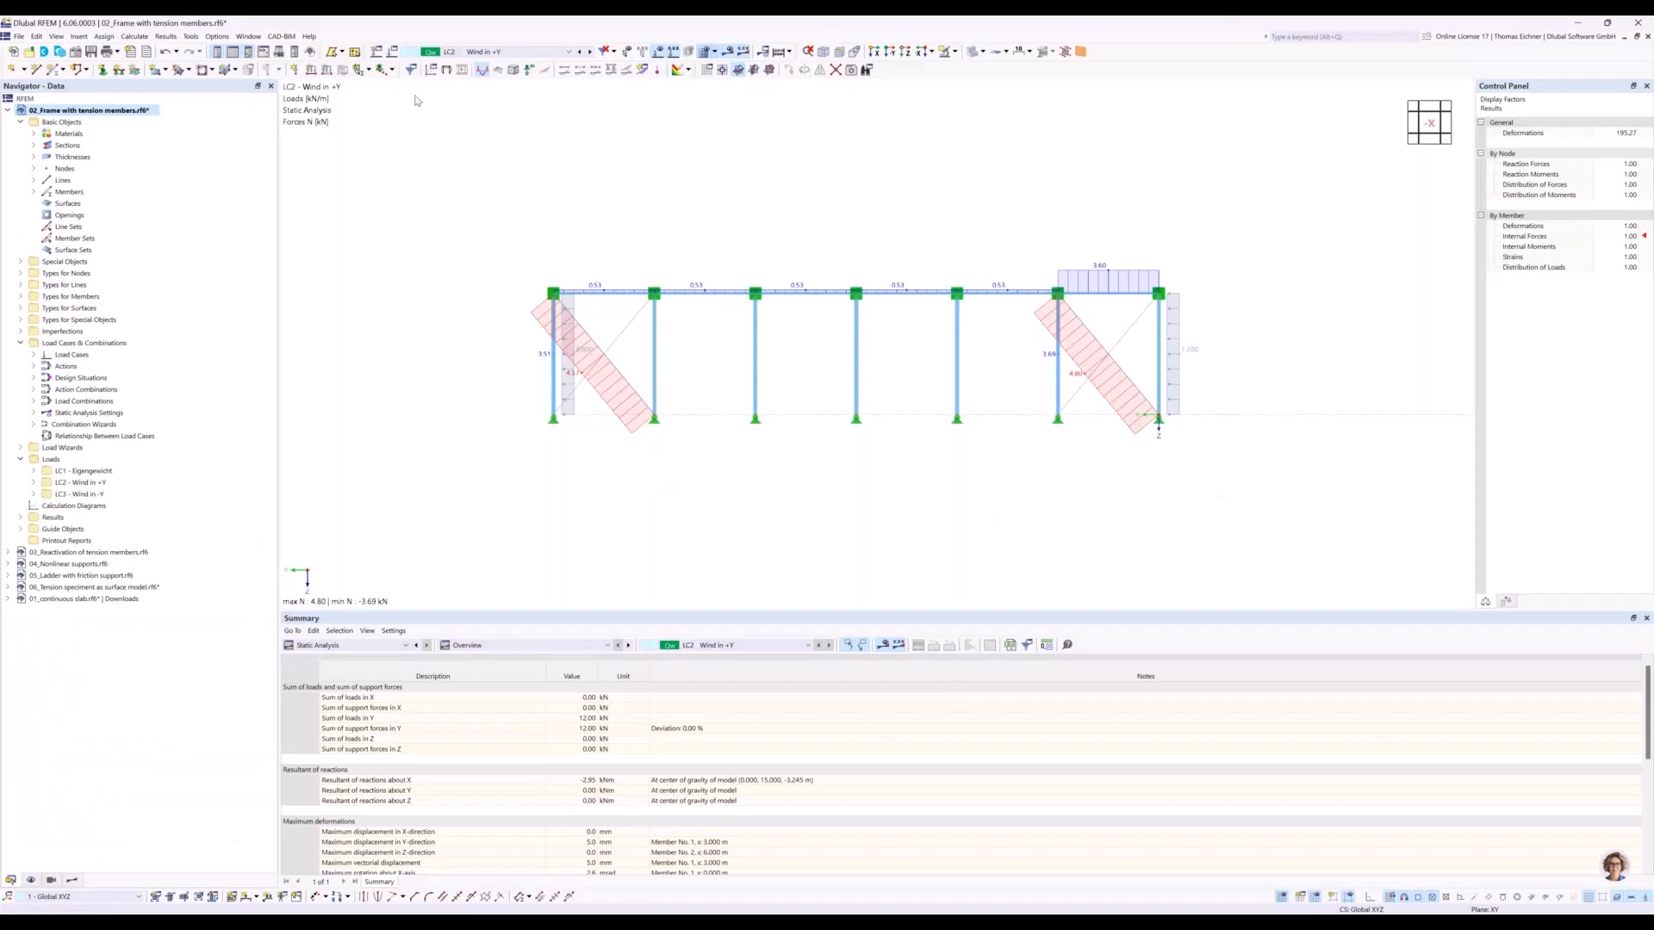
click(7, 110)
click(41, 125)
double_click(41, 124)
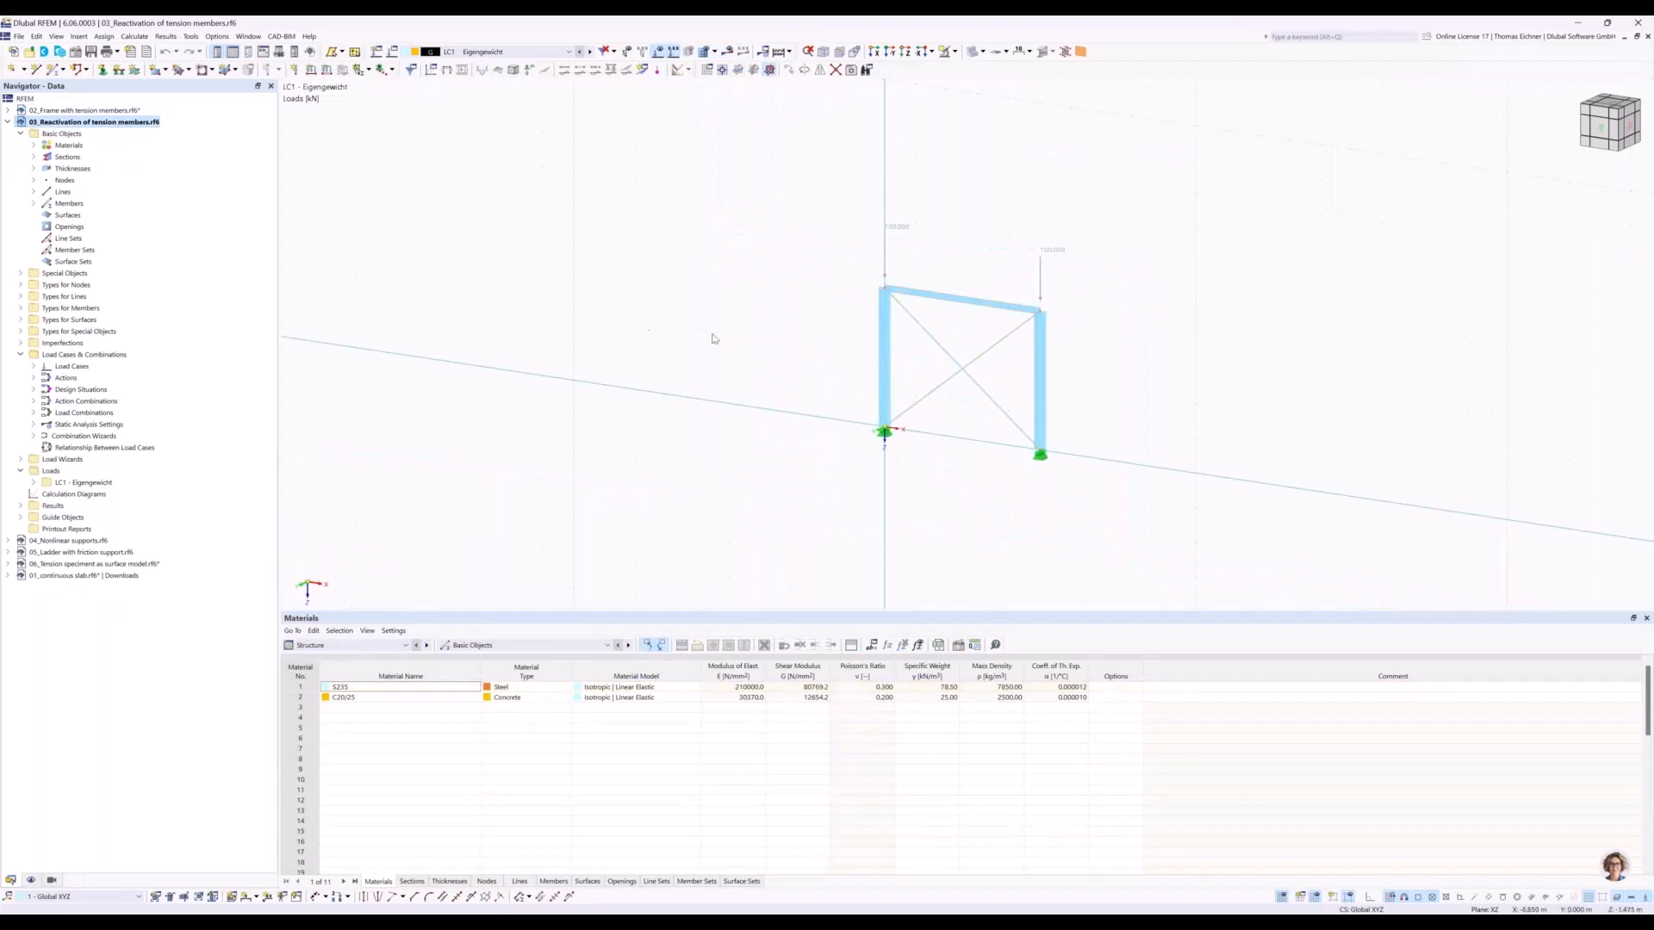
ctrl+middle_drag(705, 334, 746, 331)
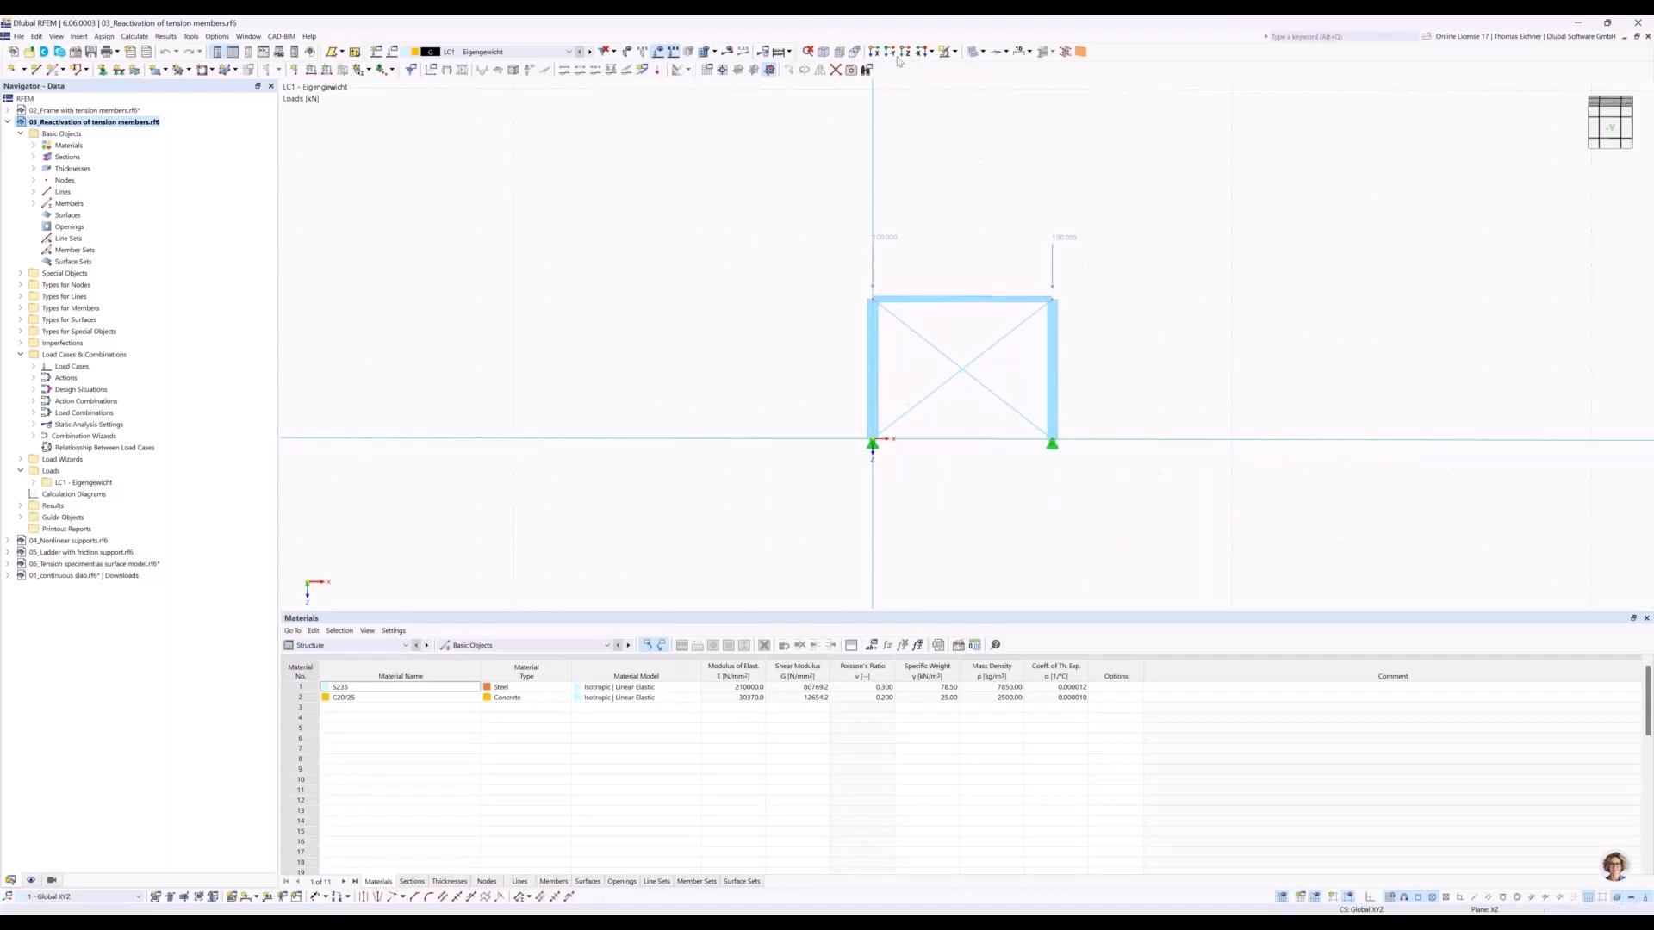
click(891, 52)
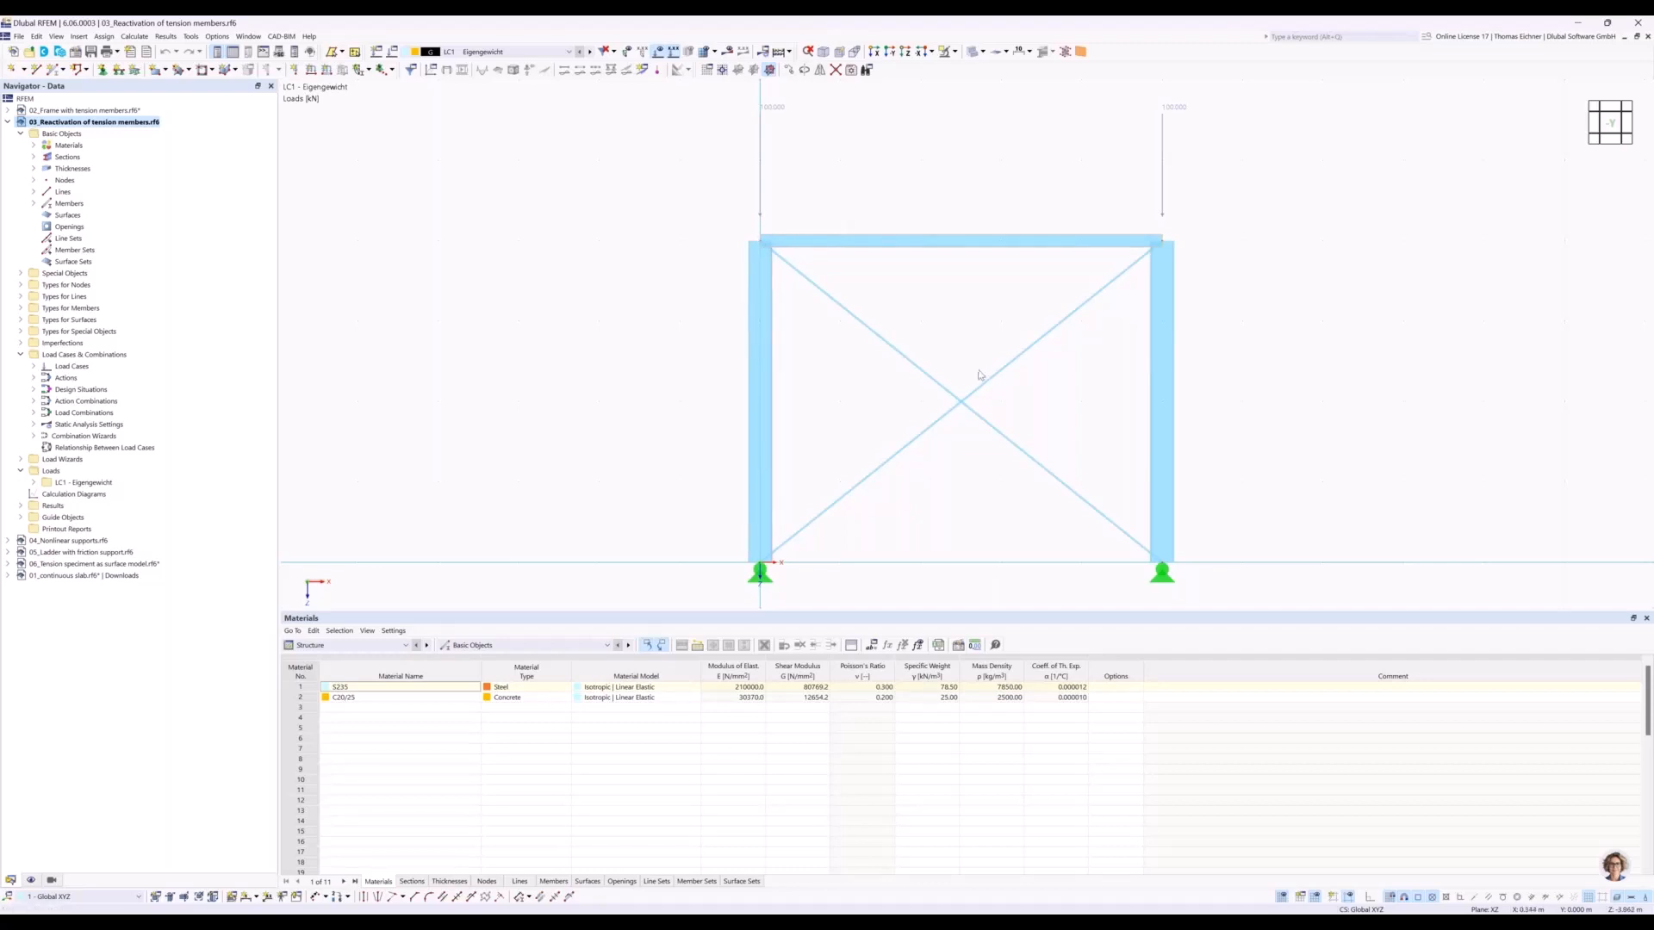
Inspect the member type and section of a bracing diagonal, leaving its properties unchanged.
drag(1012, 493, 906, 367)
click(1423, 316)
double_click(1017, 386)
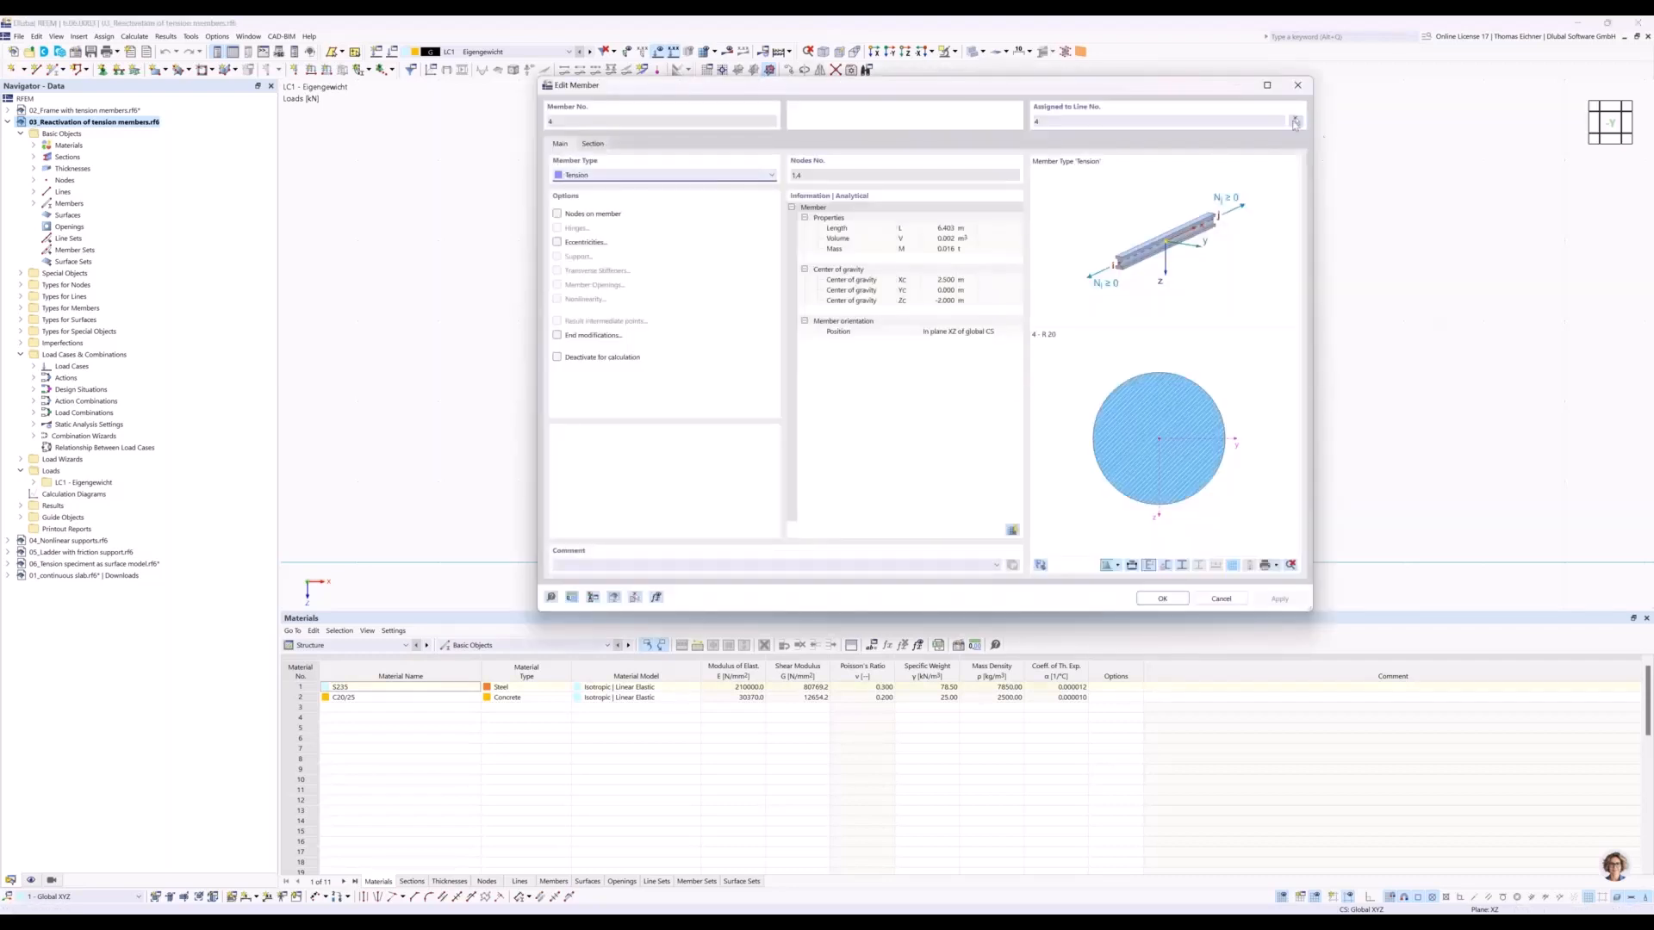
click(1297, 84)
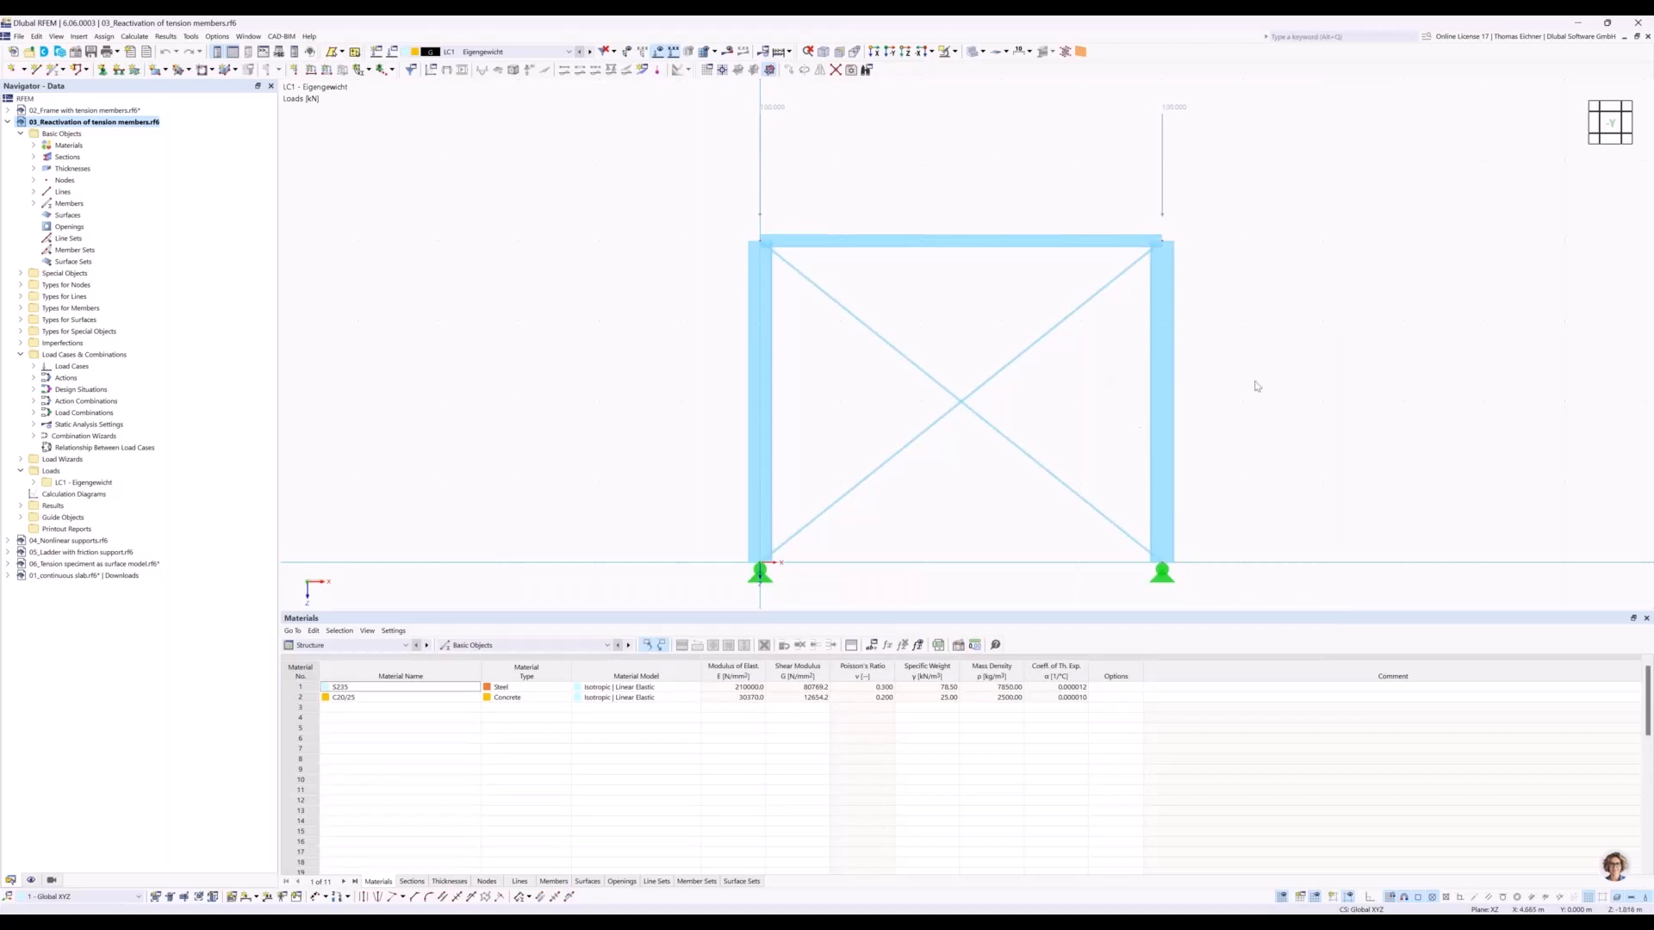
Set the static analysis settings of load case LC1 to SA1 - Geometrically linear | Newton-Raphson and calculate it.
middle_drag(1270, 364, 1197, 367)
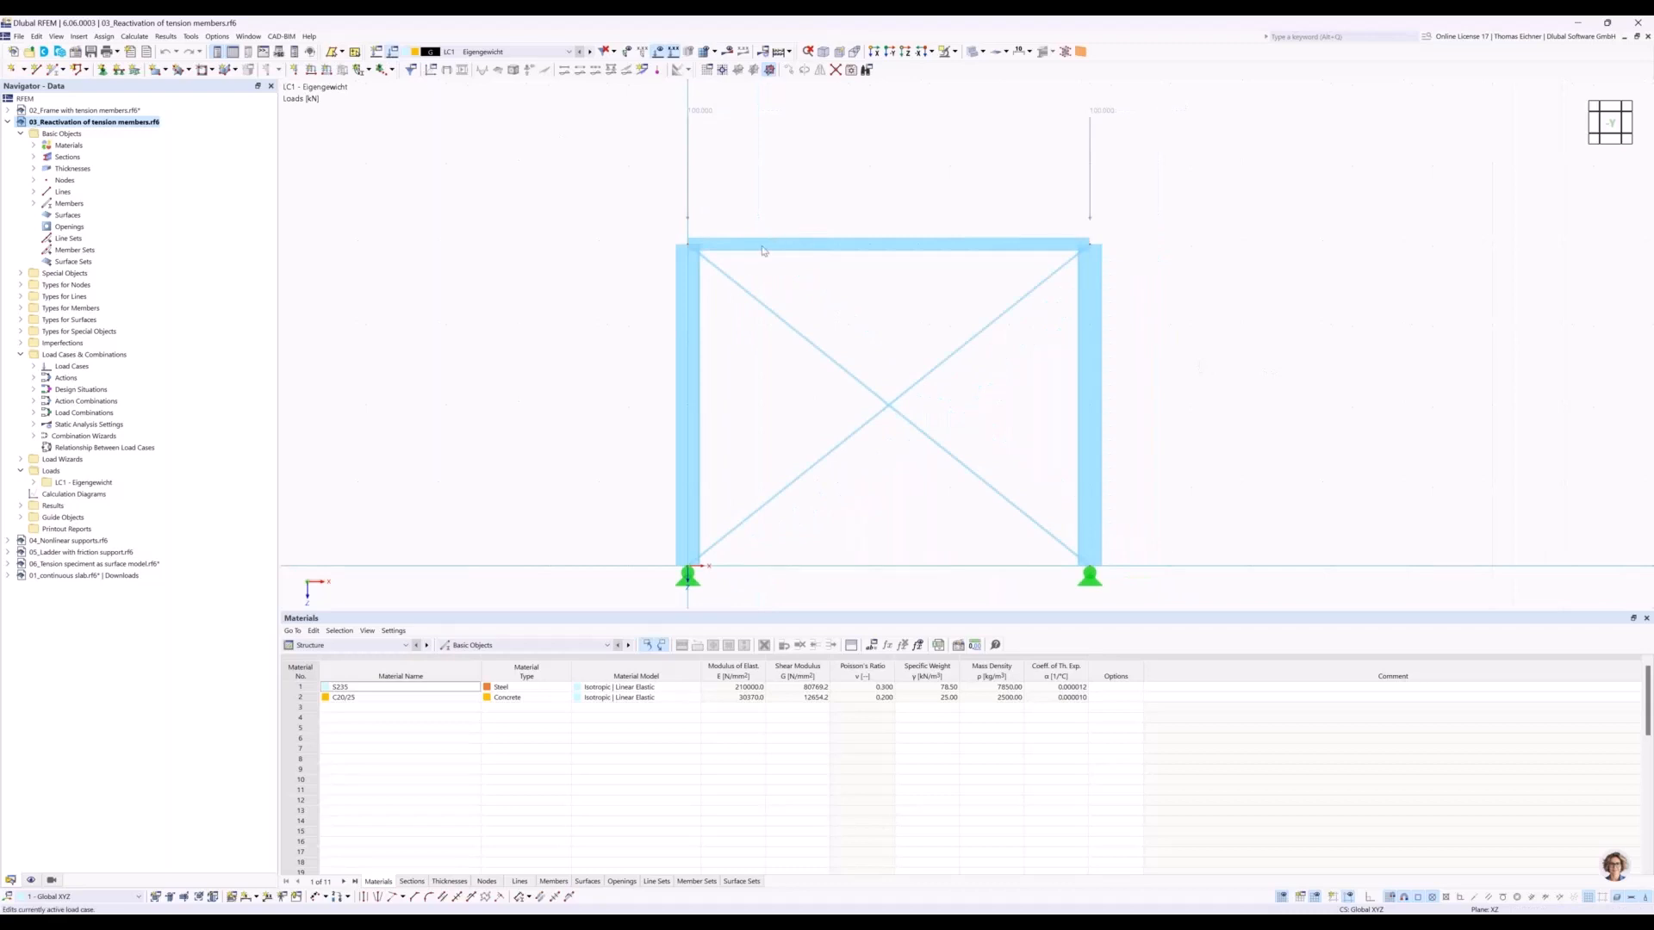
click(588, 352)
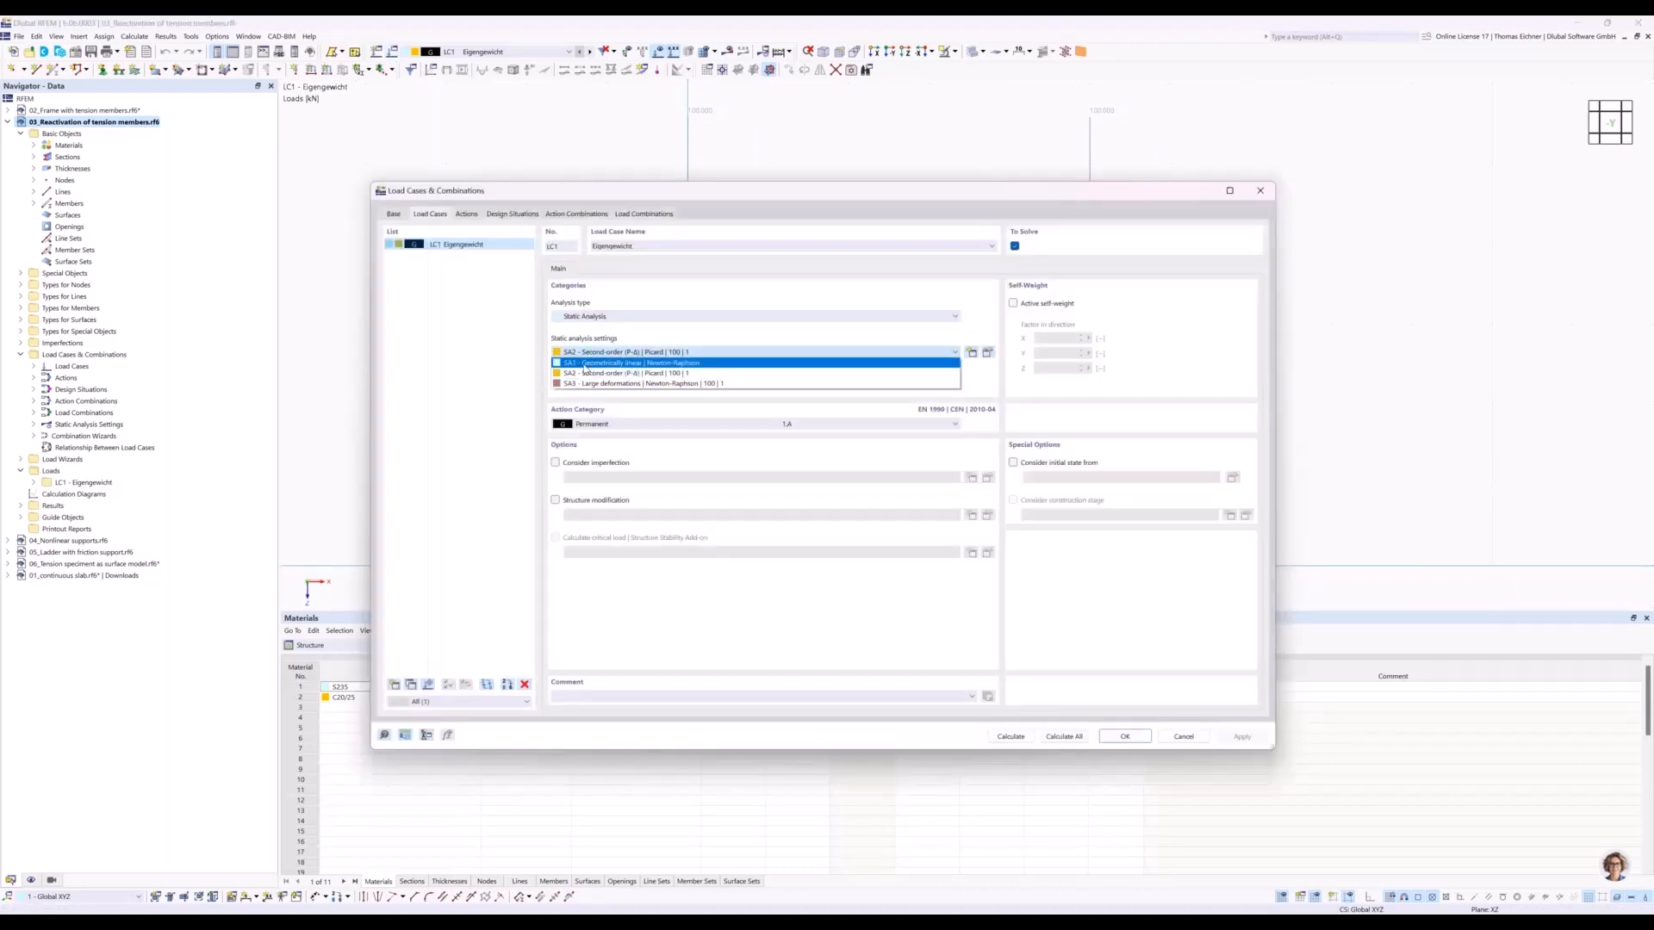
click(583, 363)
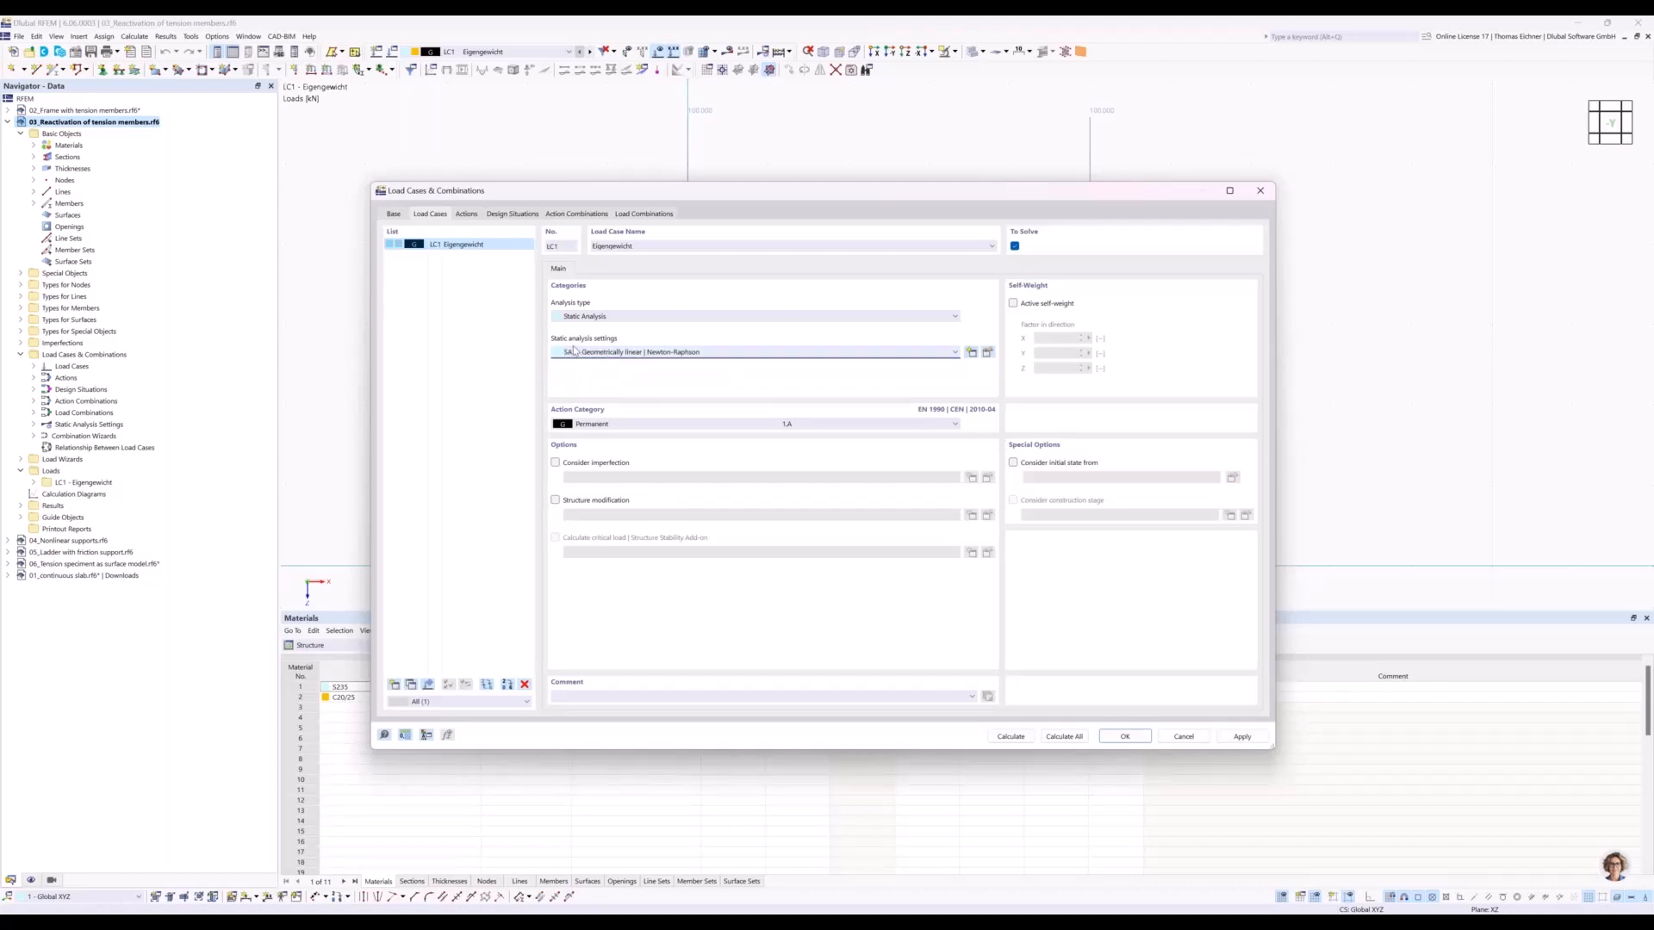
click(1009, 736)
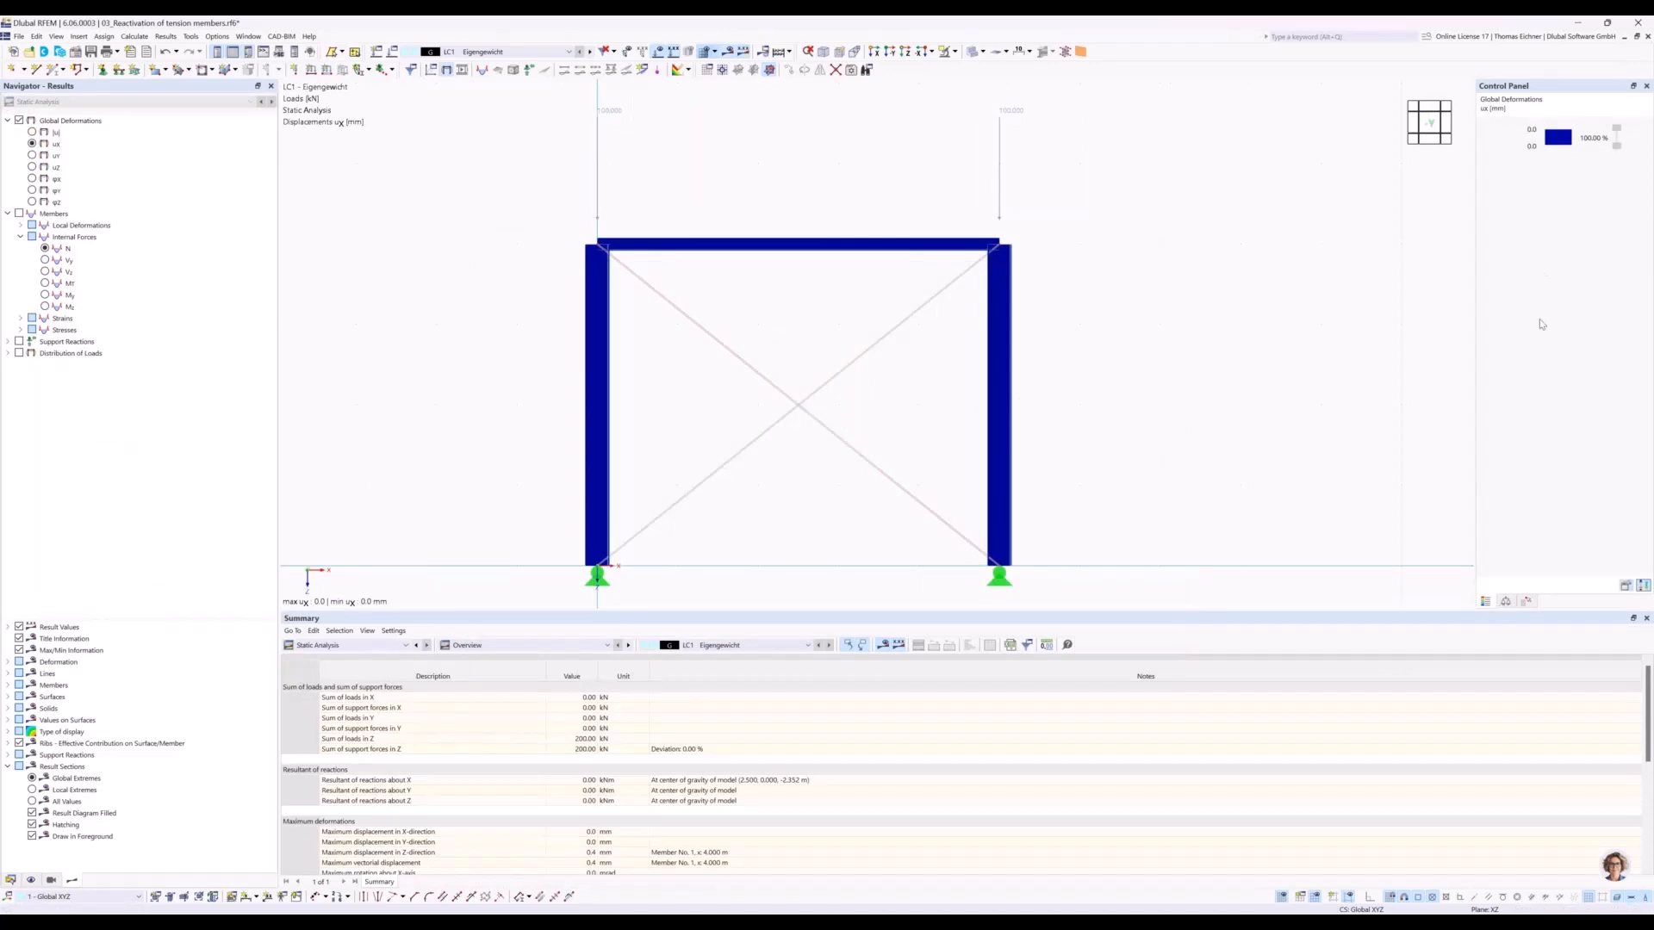
Display the total global displacements |u| and examine the deformation of the columns, beam and tension diagonals.
click(32, 132)
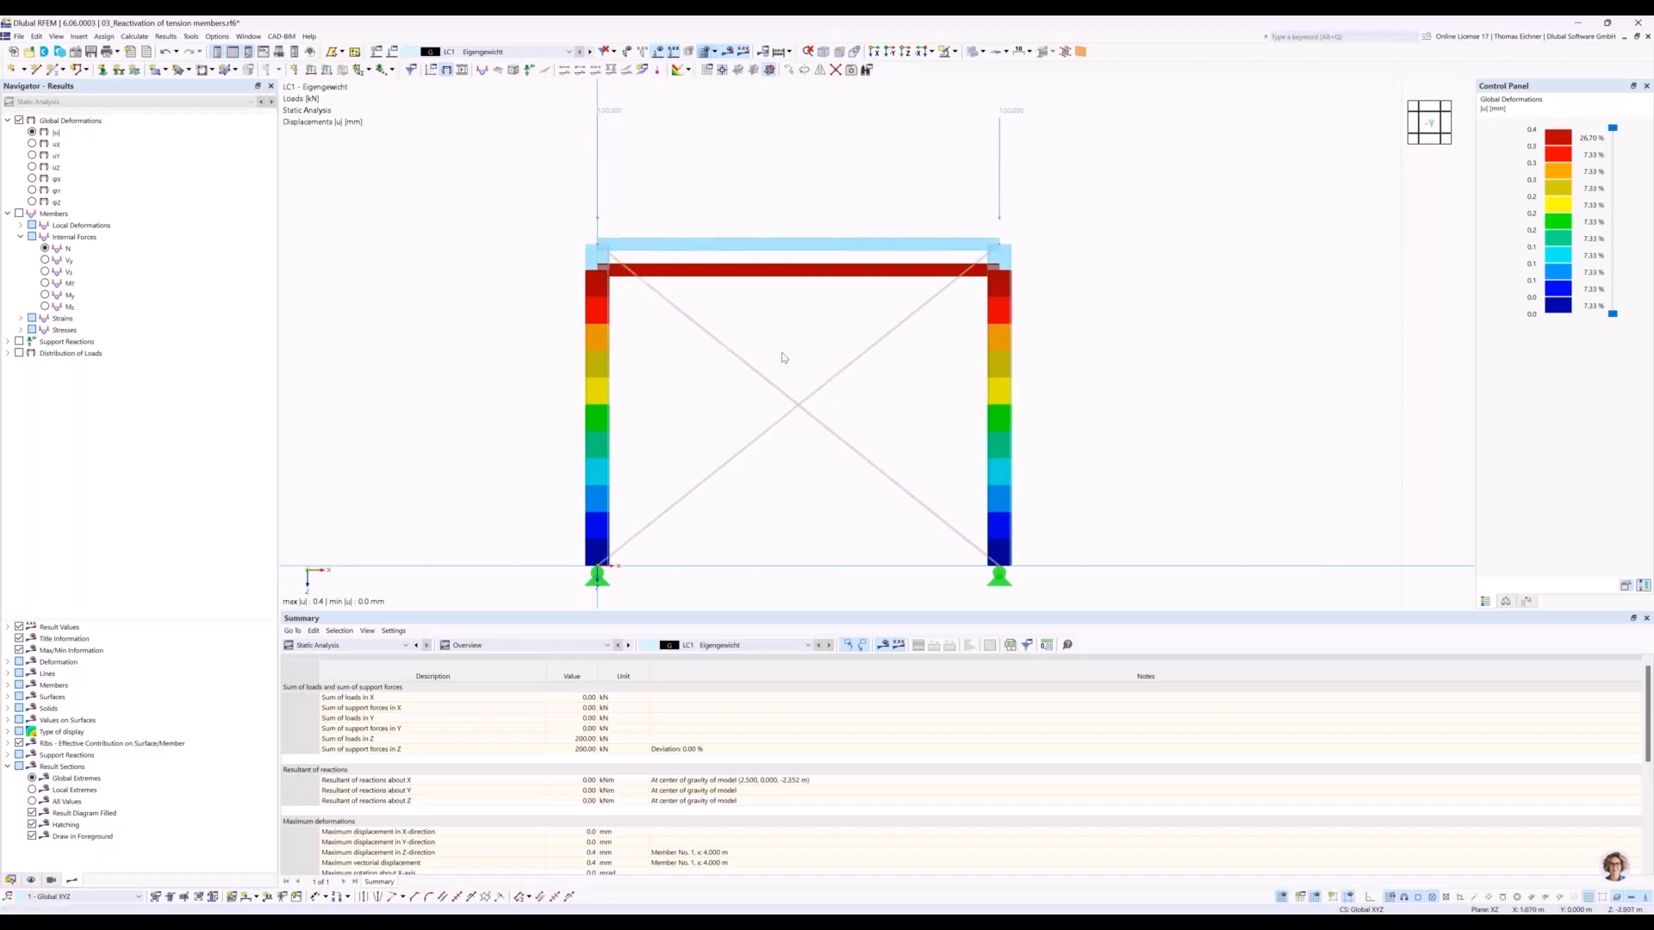
mouse_move(755, 376)
scroll(785, 357, down, 1)
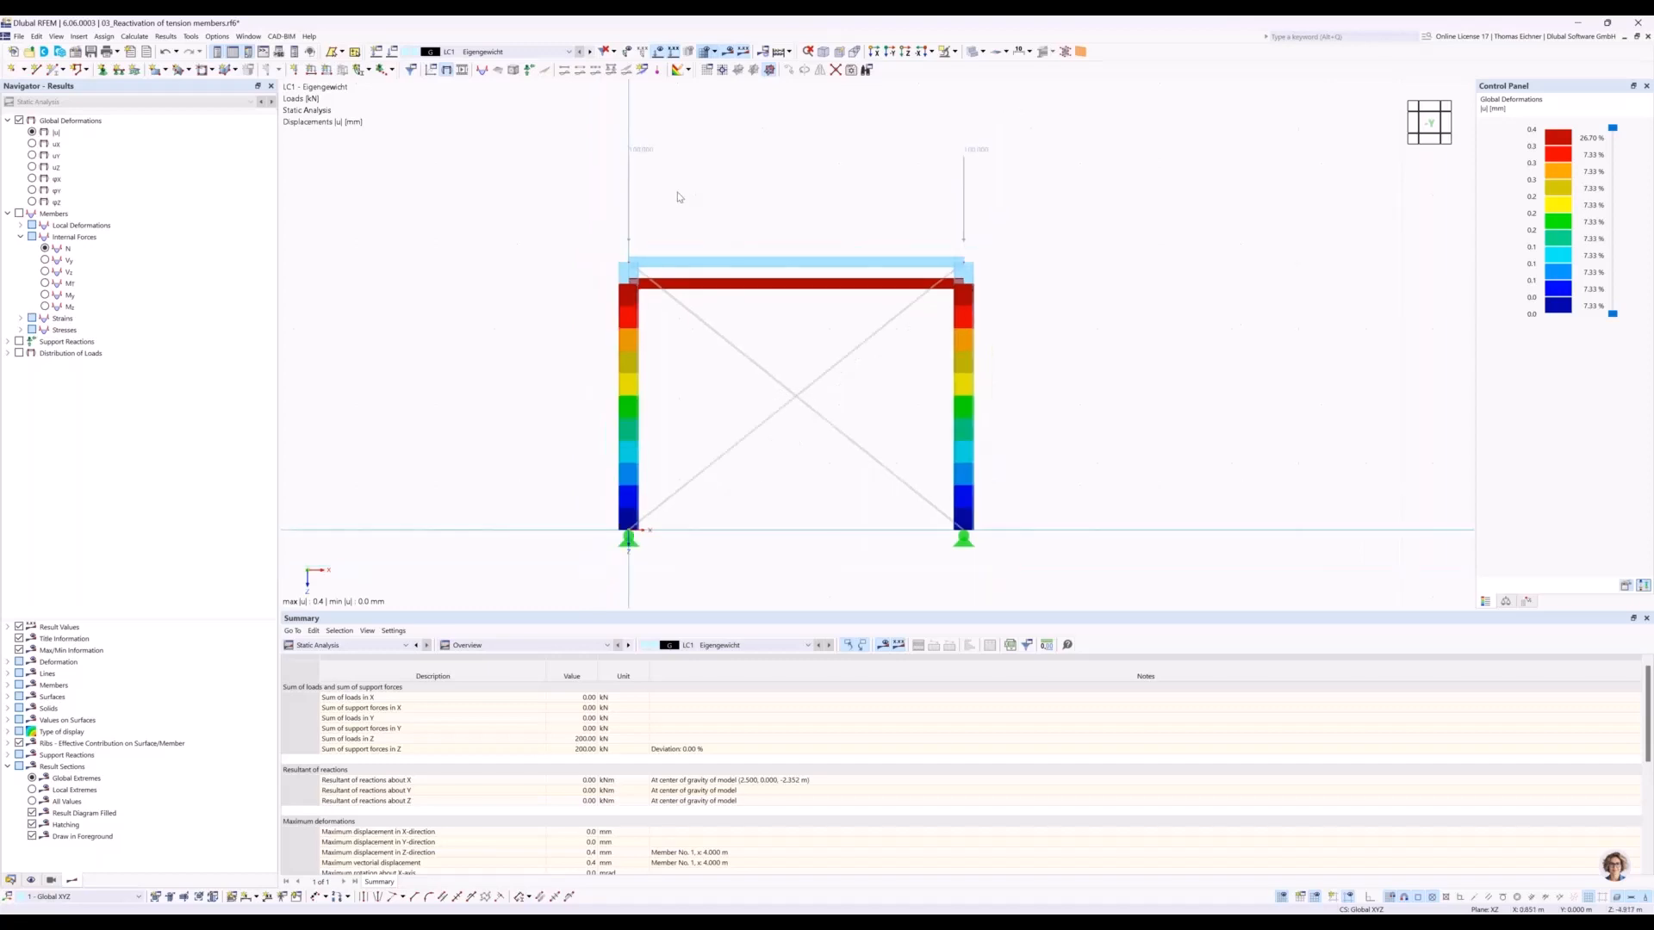
scroll(678, 197, up, 1)
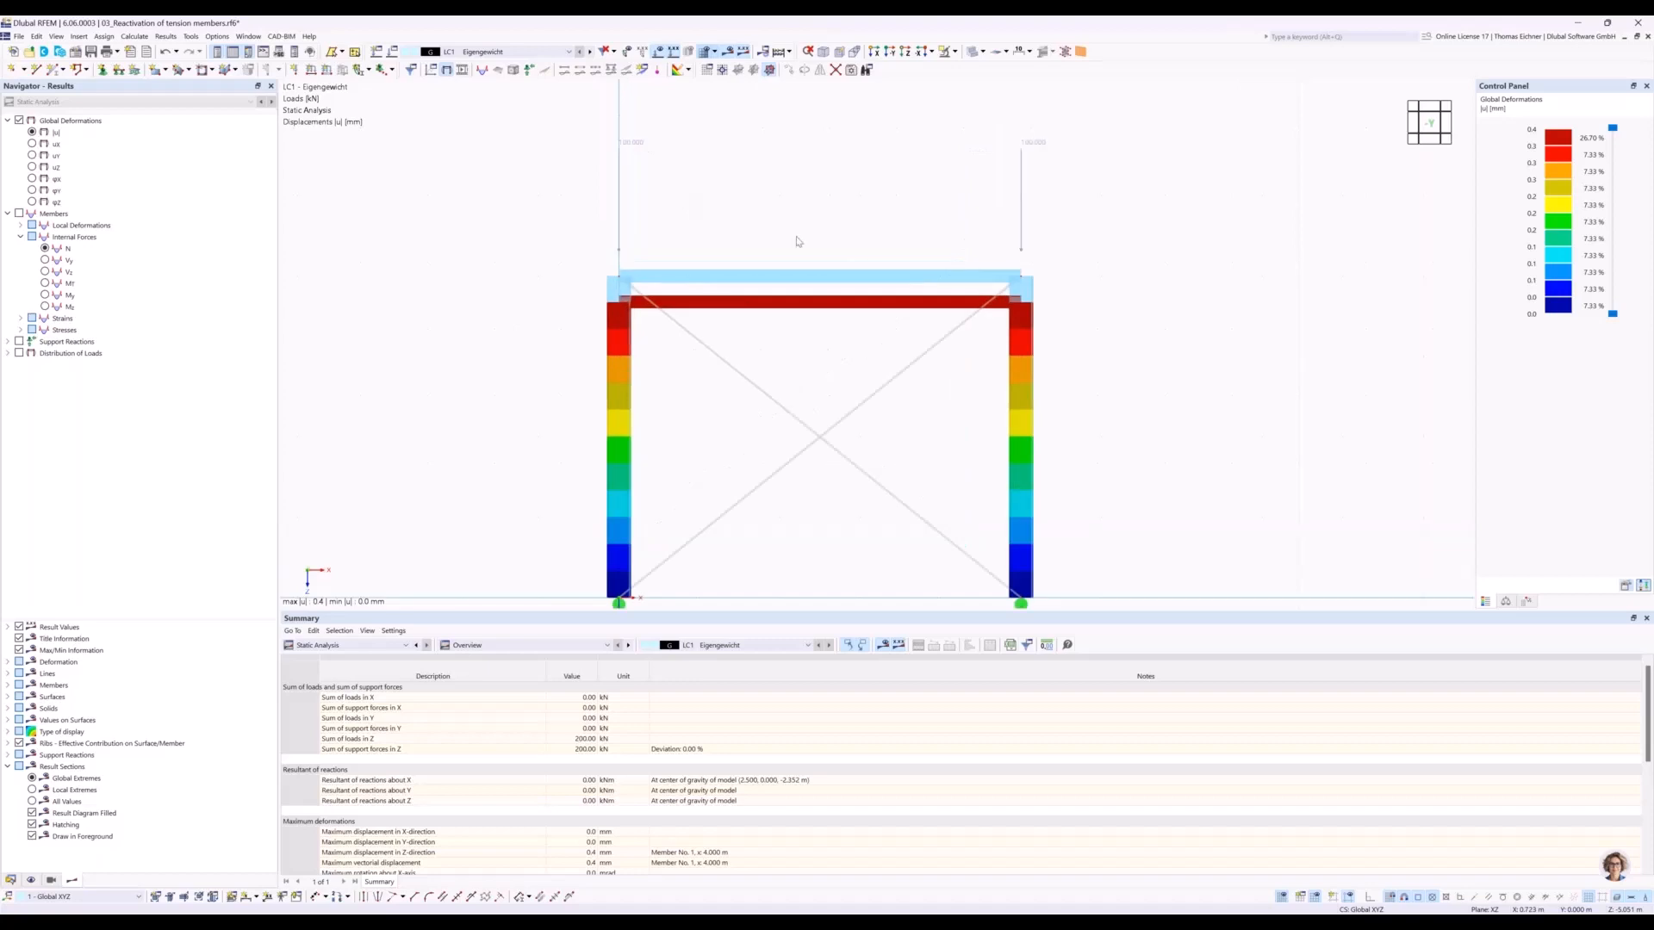
Set the static analysis settings of load case LC1 to SA2 - Second-order (P-Δ) | Picard | 100 | 1 and calculate it.
middle_drag(792, 216, 785, 205)
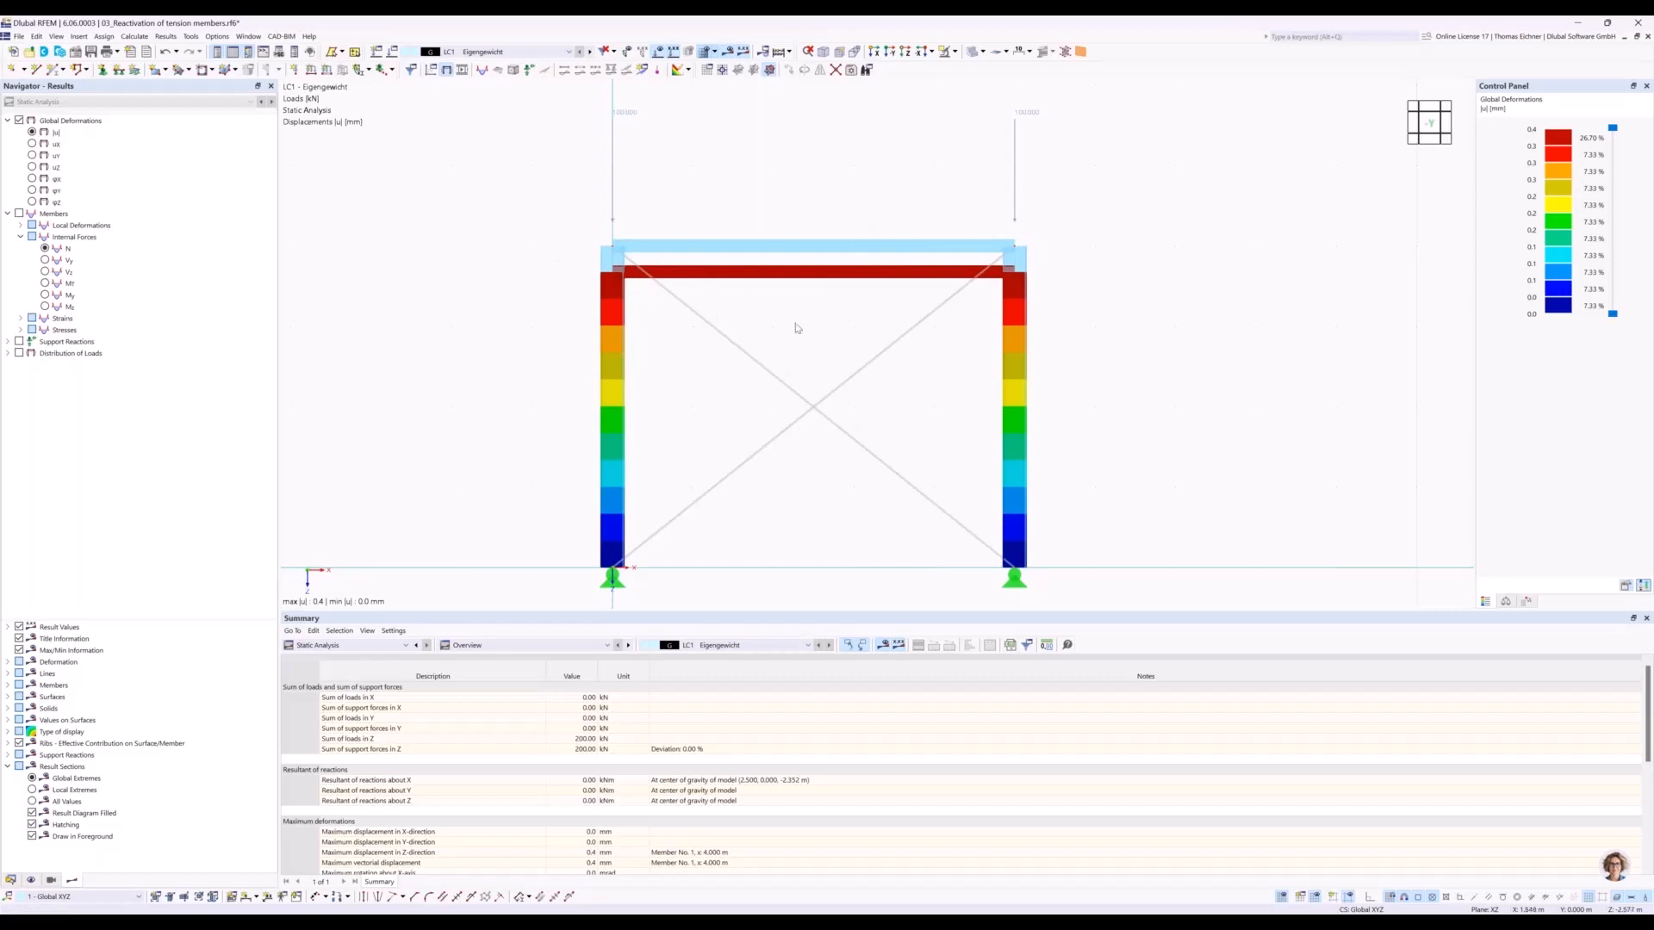
click(392, 52)
click(603, 352)
click(600, 379)
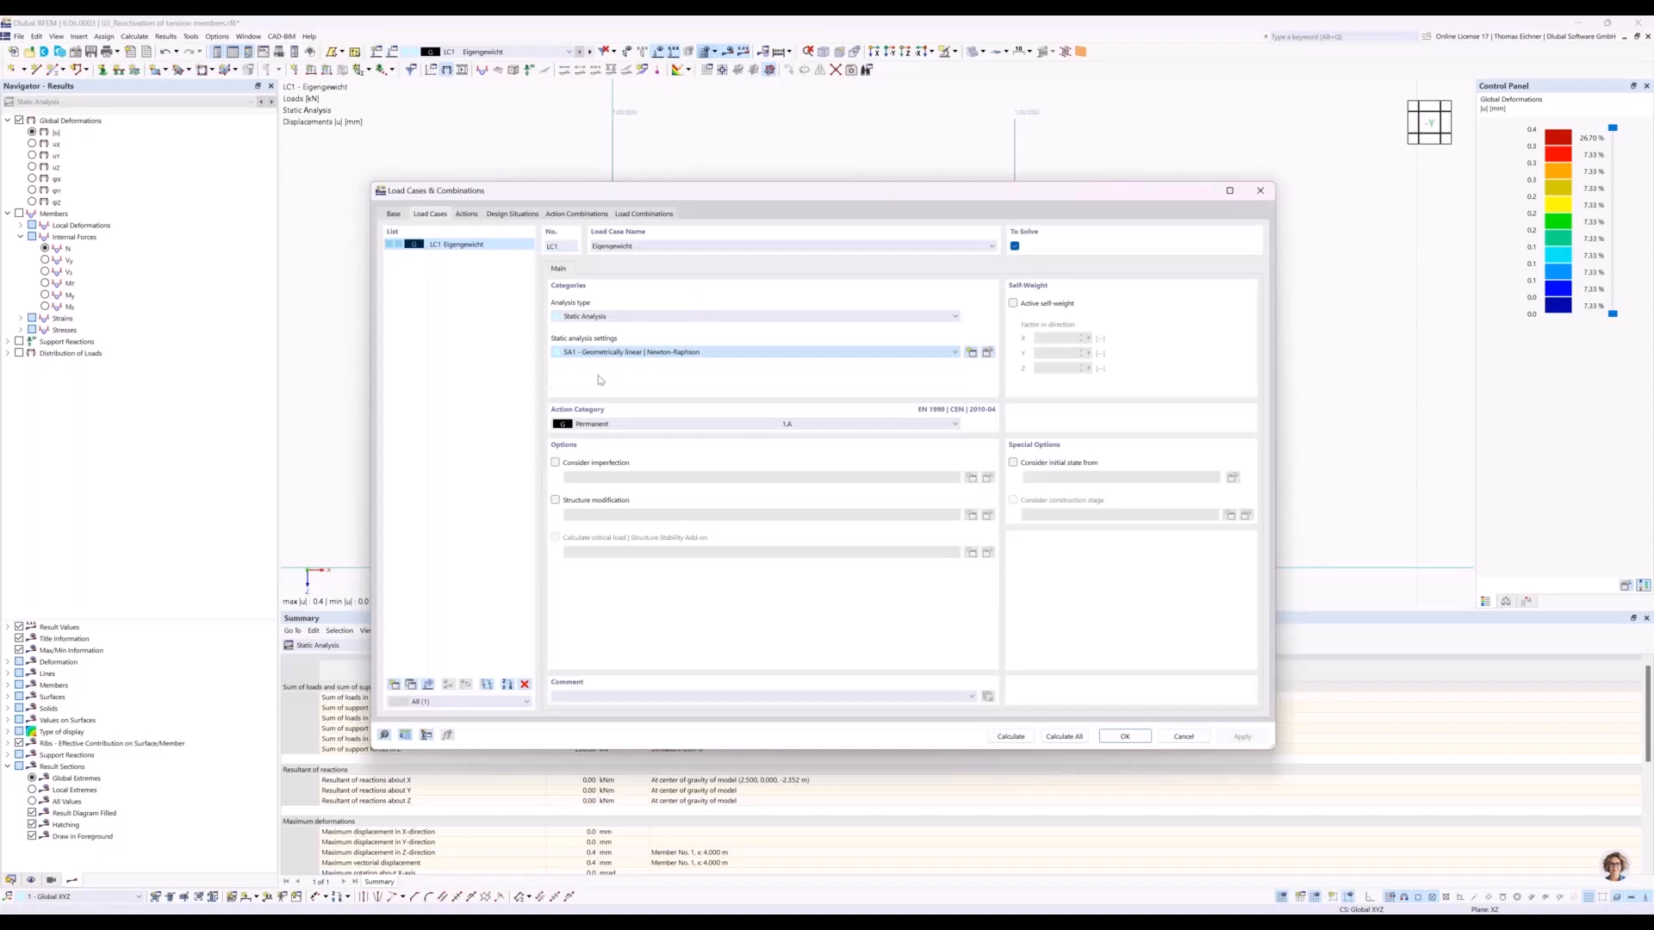
click(988, 354)
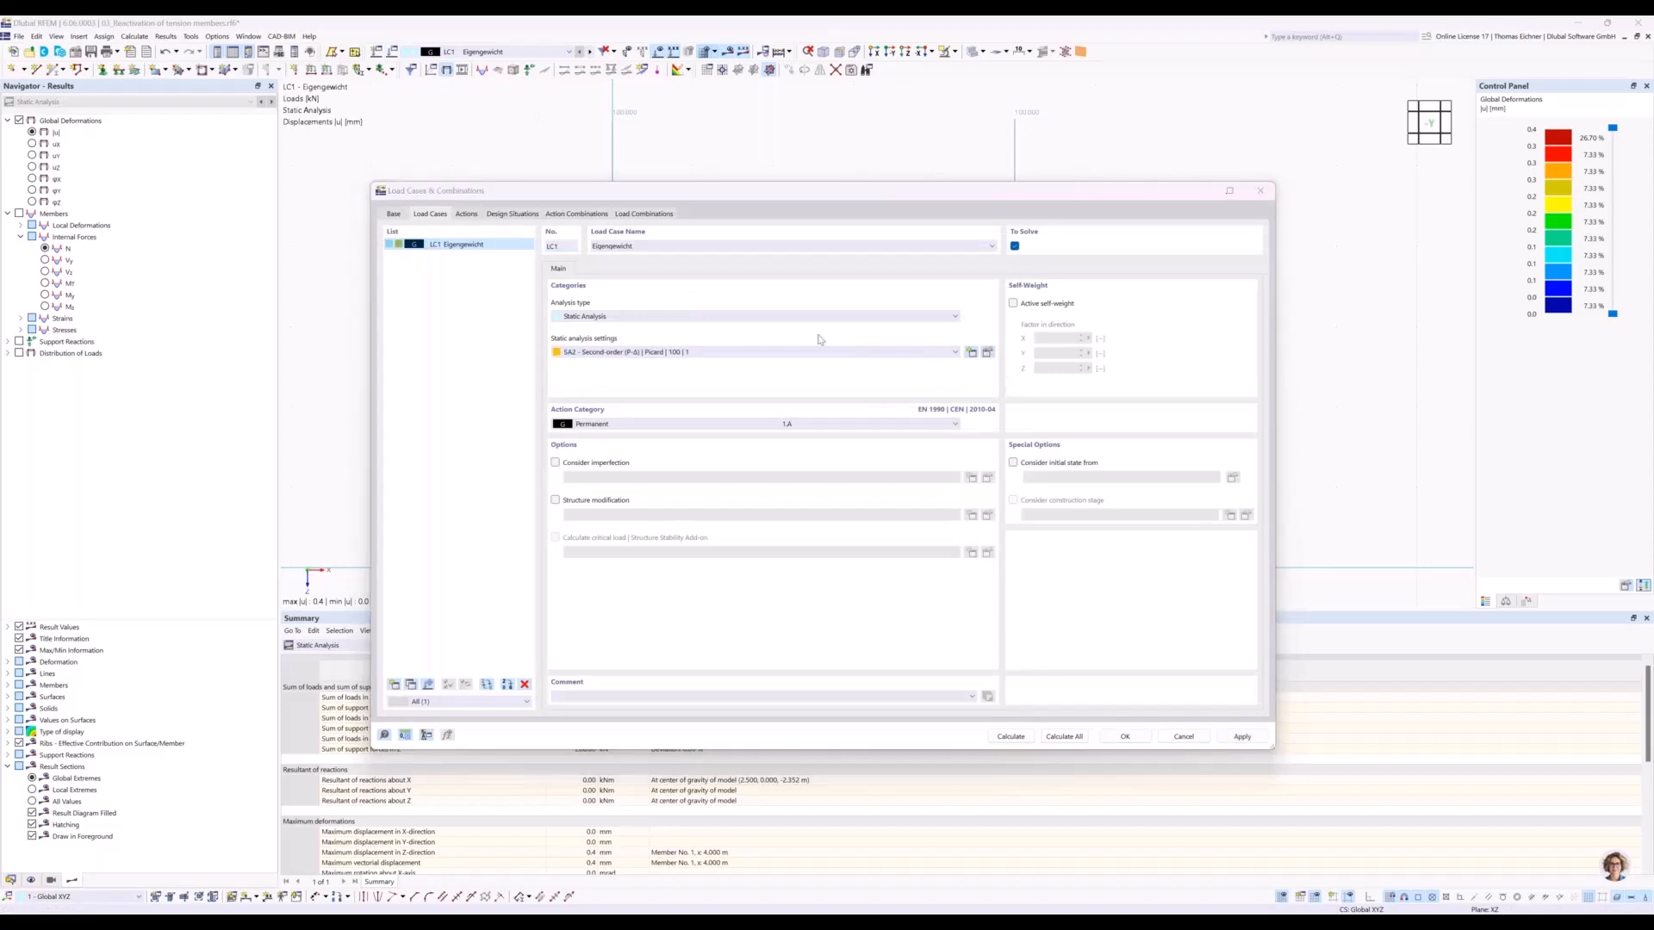
click(728, 306)
click(639, 306)
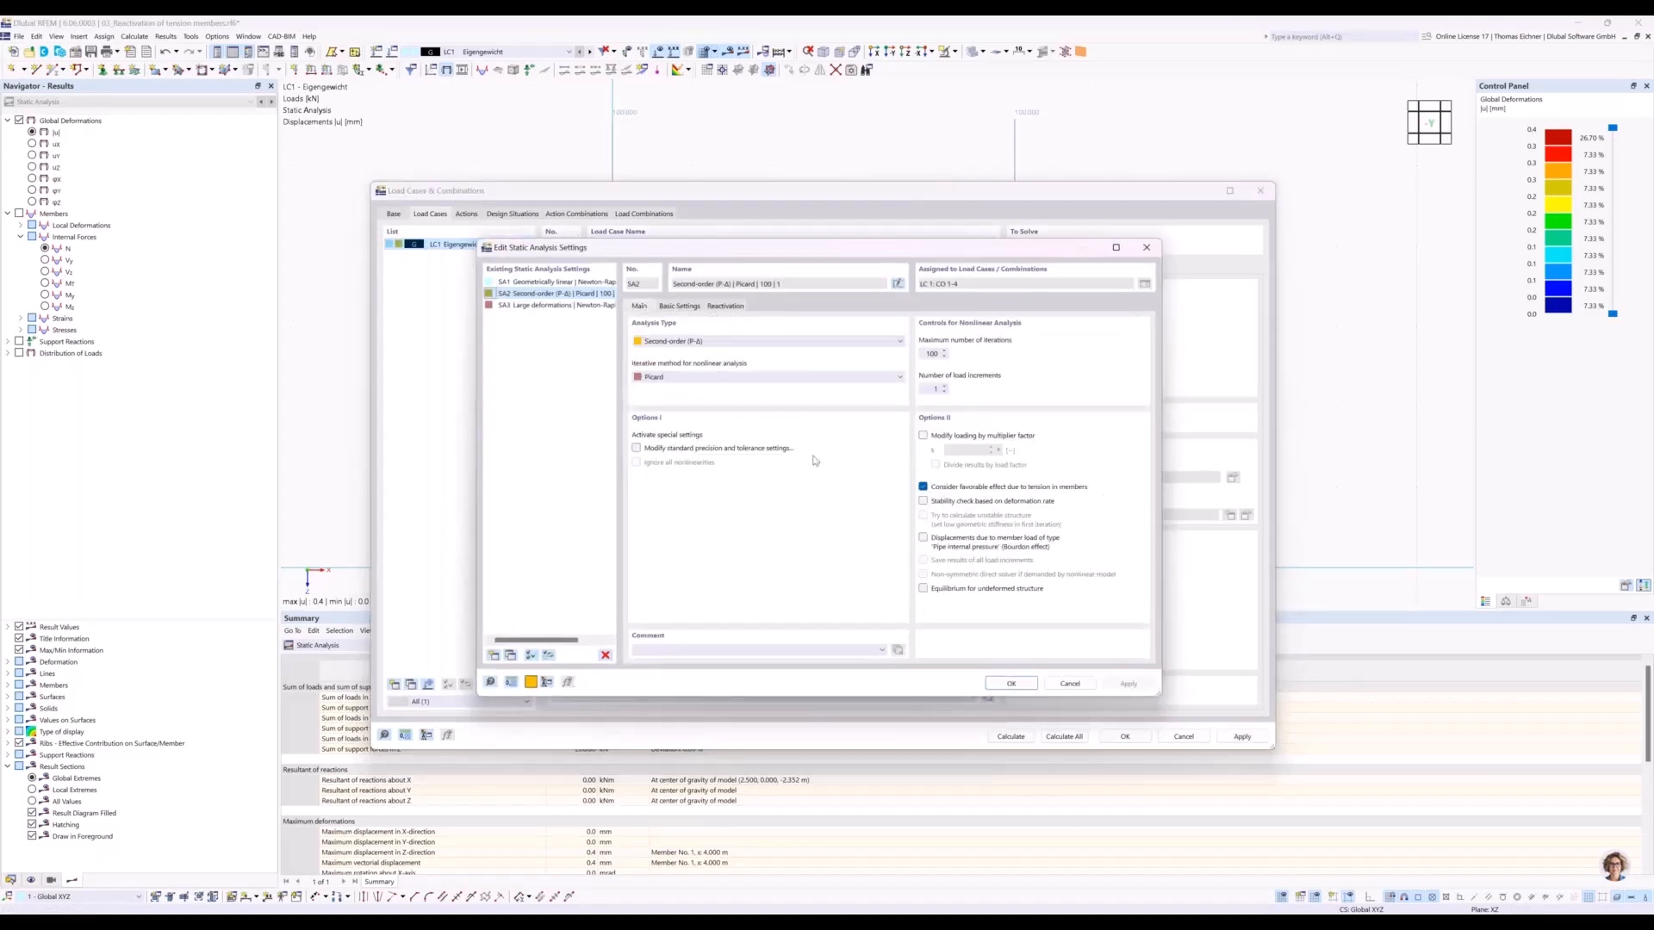
click(999, 686)
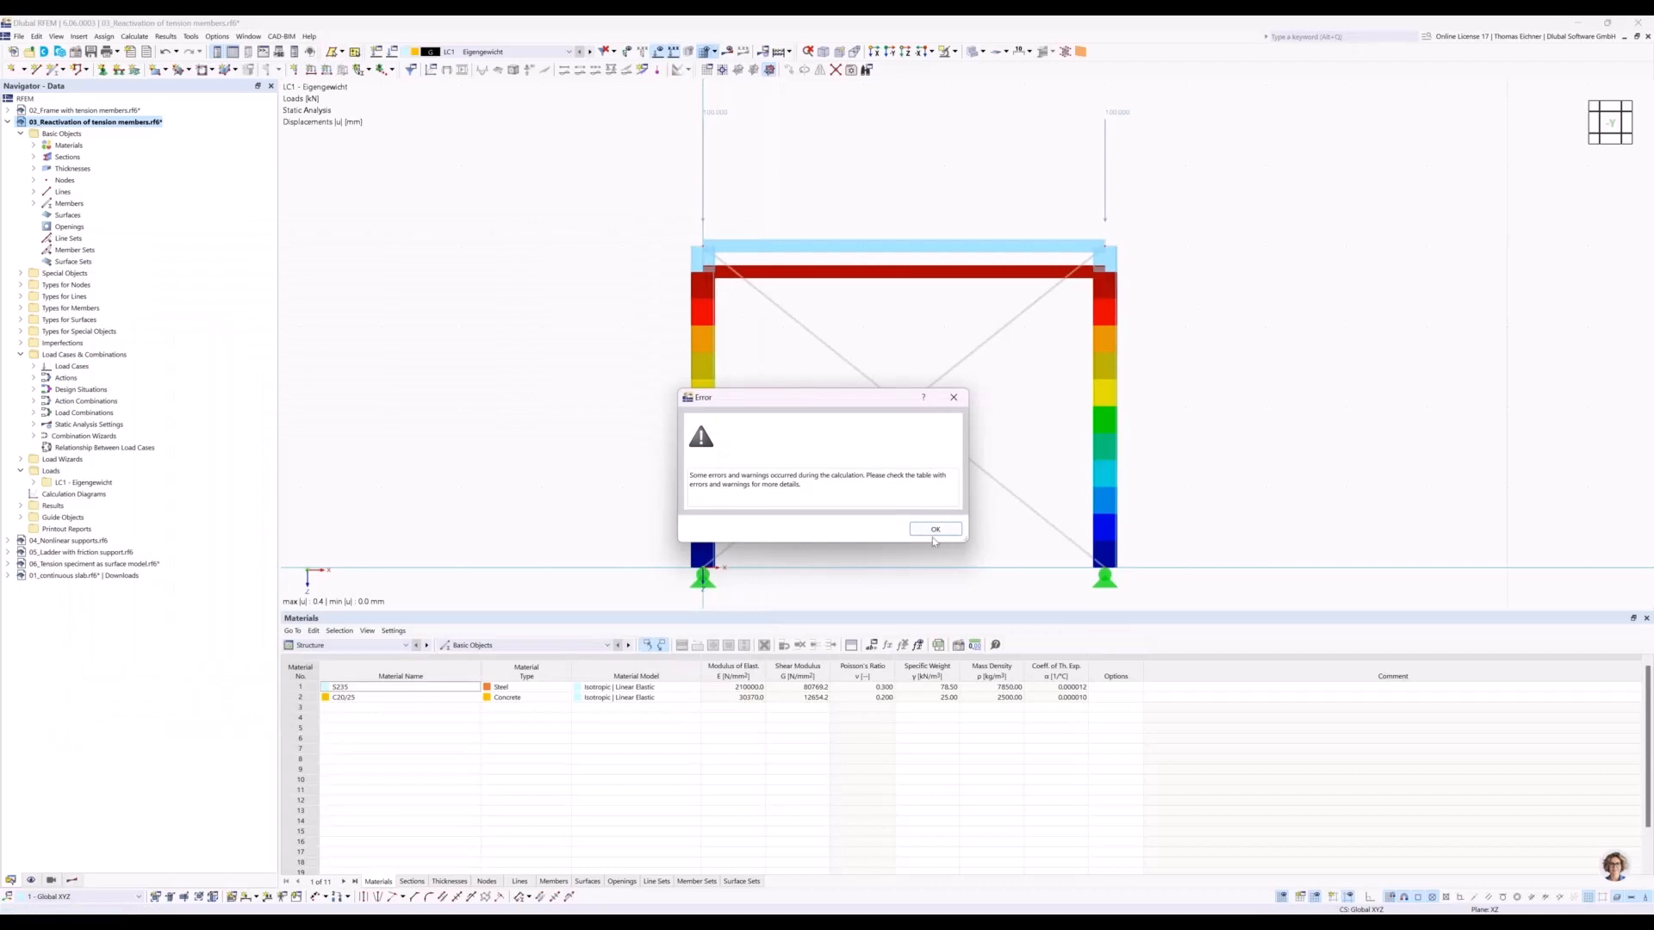
Close the calculation message and examine the listed error entry against the affected node and diagonals of the frame.
click(935, 530)
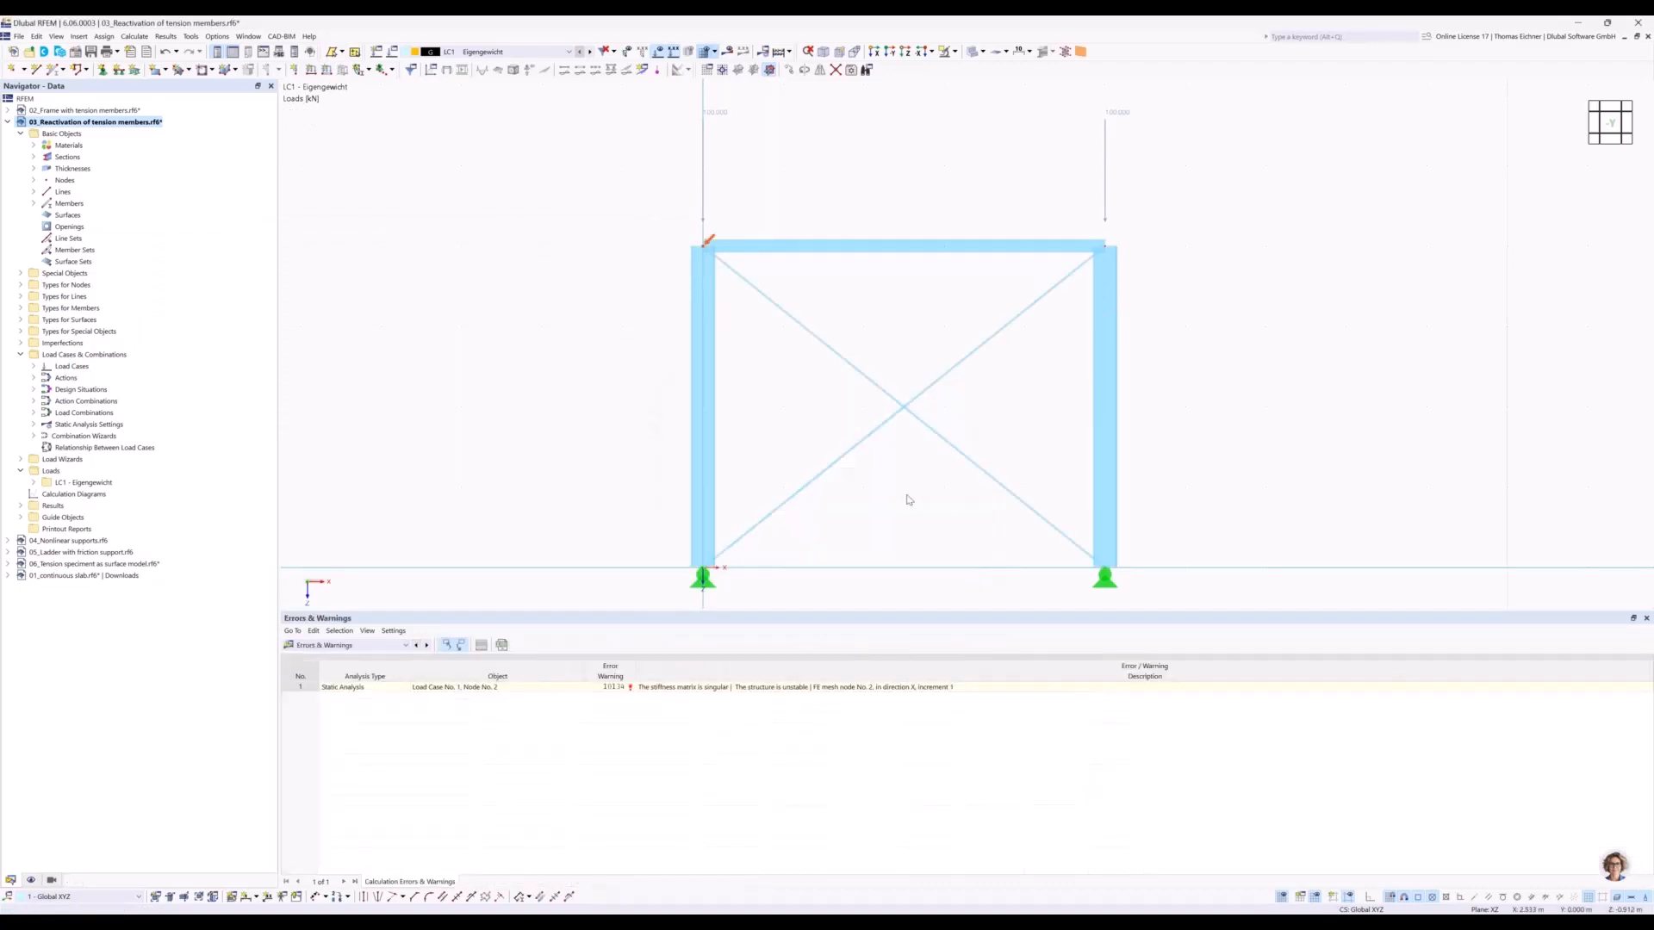
click(887, 689)
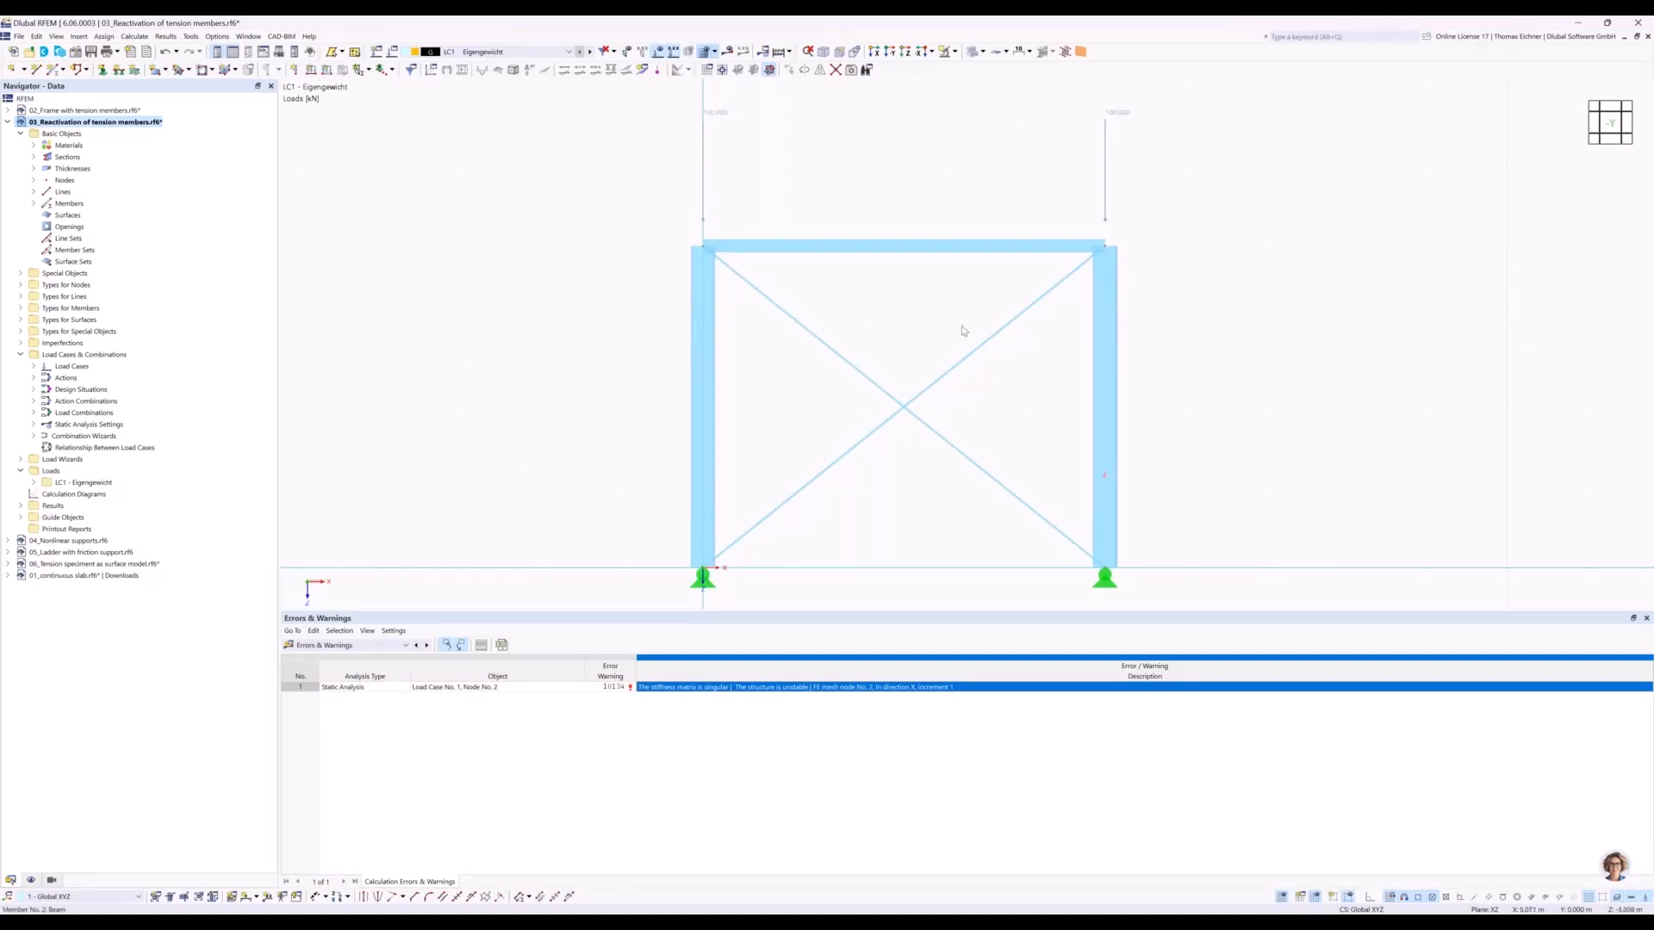
drag(829, 317, 849, 382)
drag(959, 480, 879, 340)
Enable exceptional handling in the reactivation settings of SA2, with failing members removed individually during successive iterations.
click(392, 51)
drag(659, 189, 900, 625)
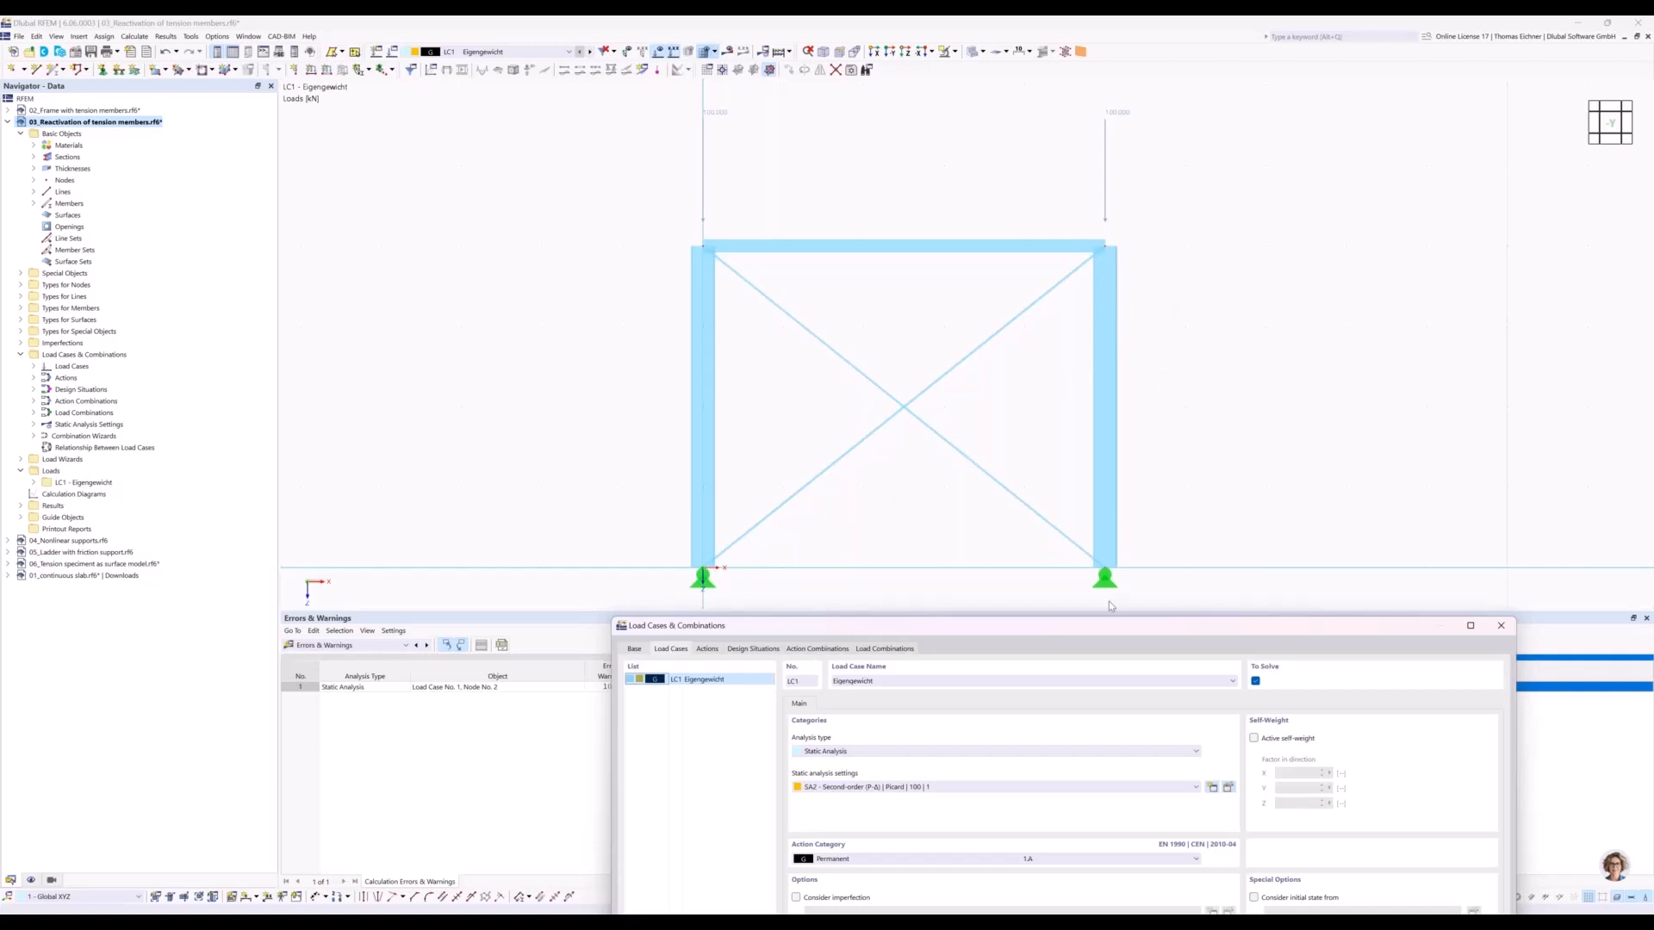
drag(1095, 628, 963, 233)
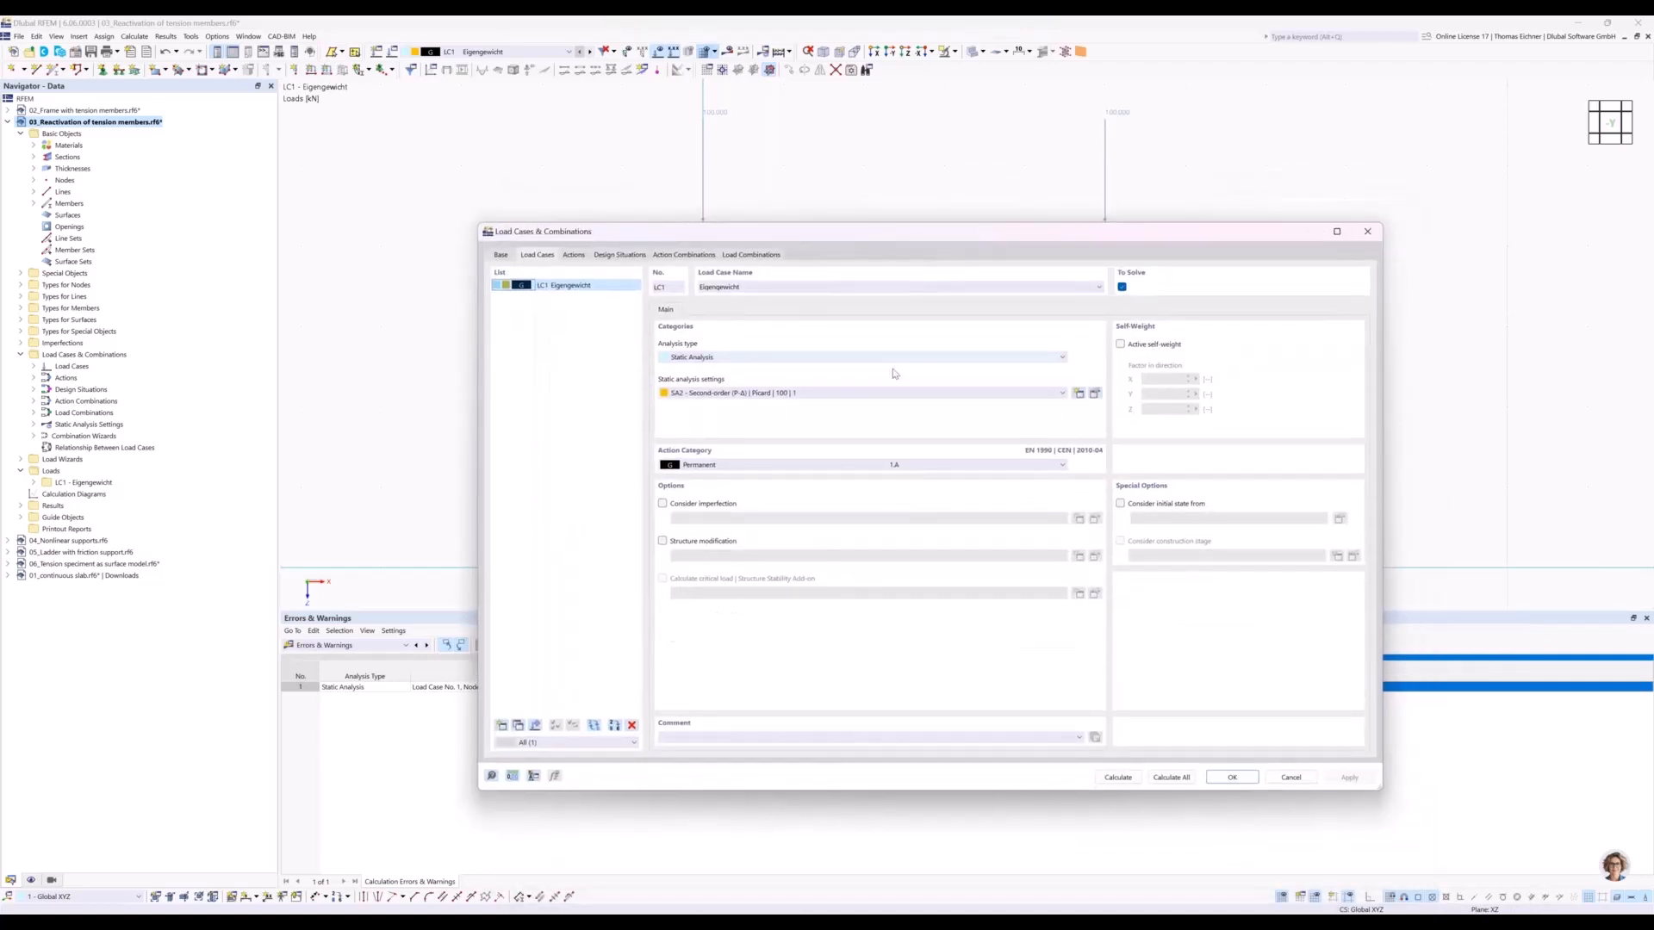
click(1096, 393)
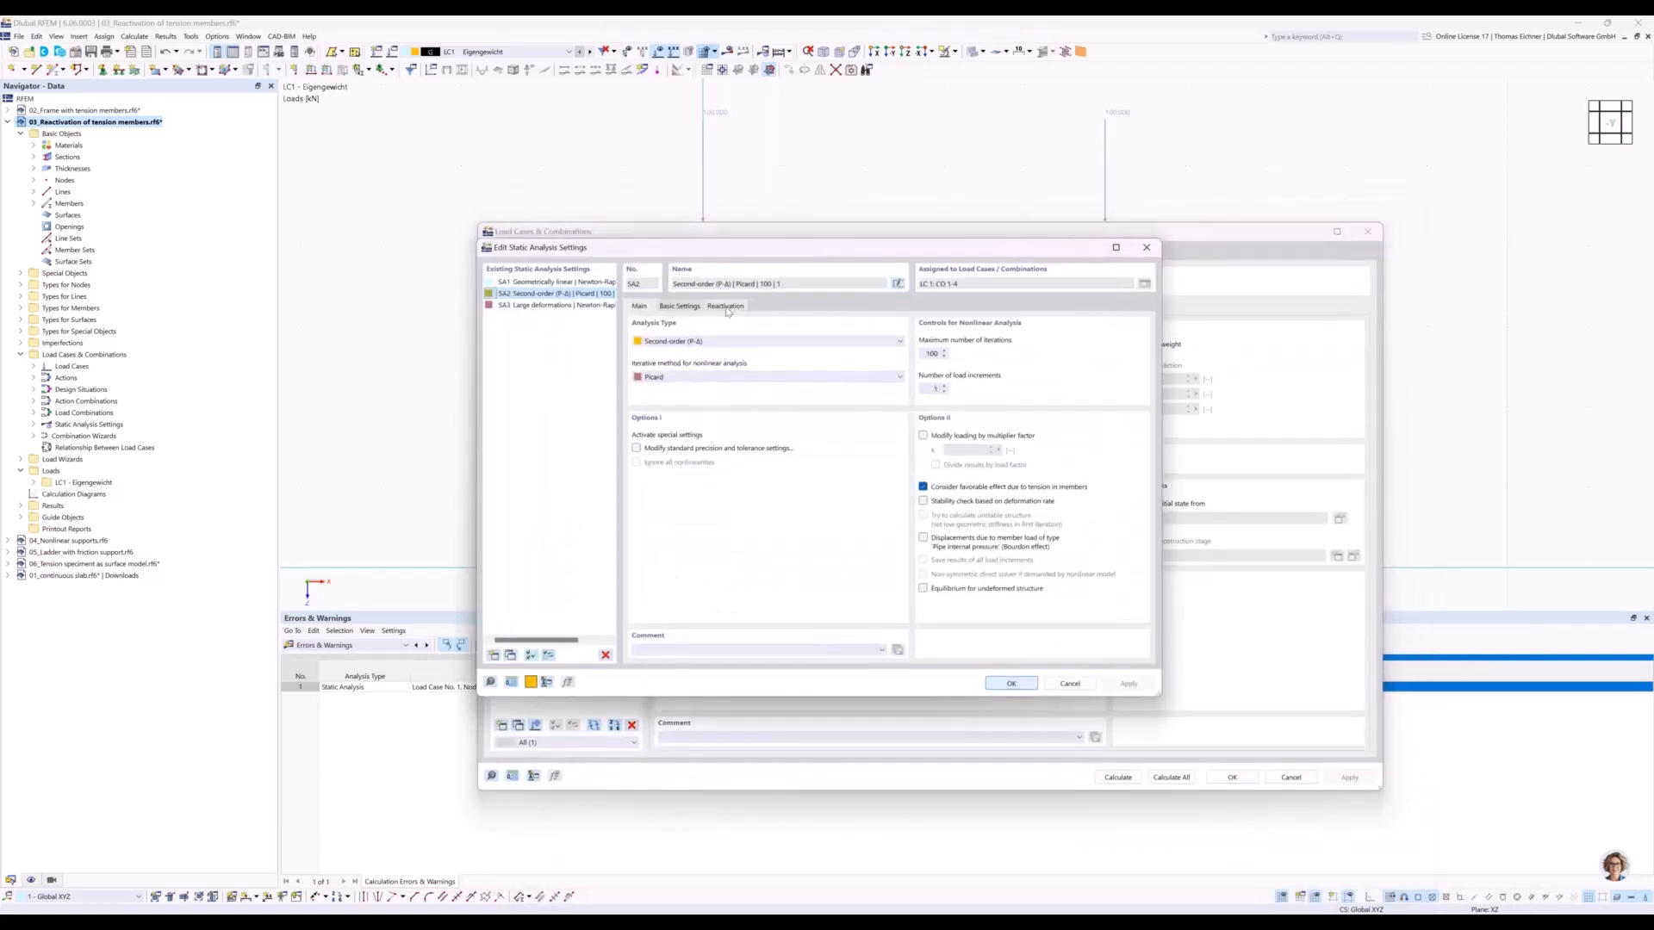
click(724, 306)
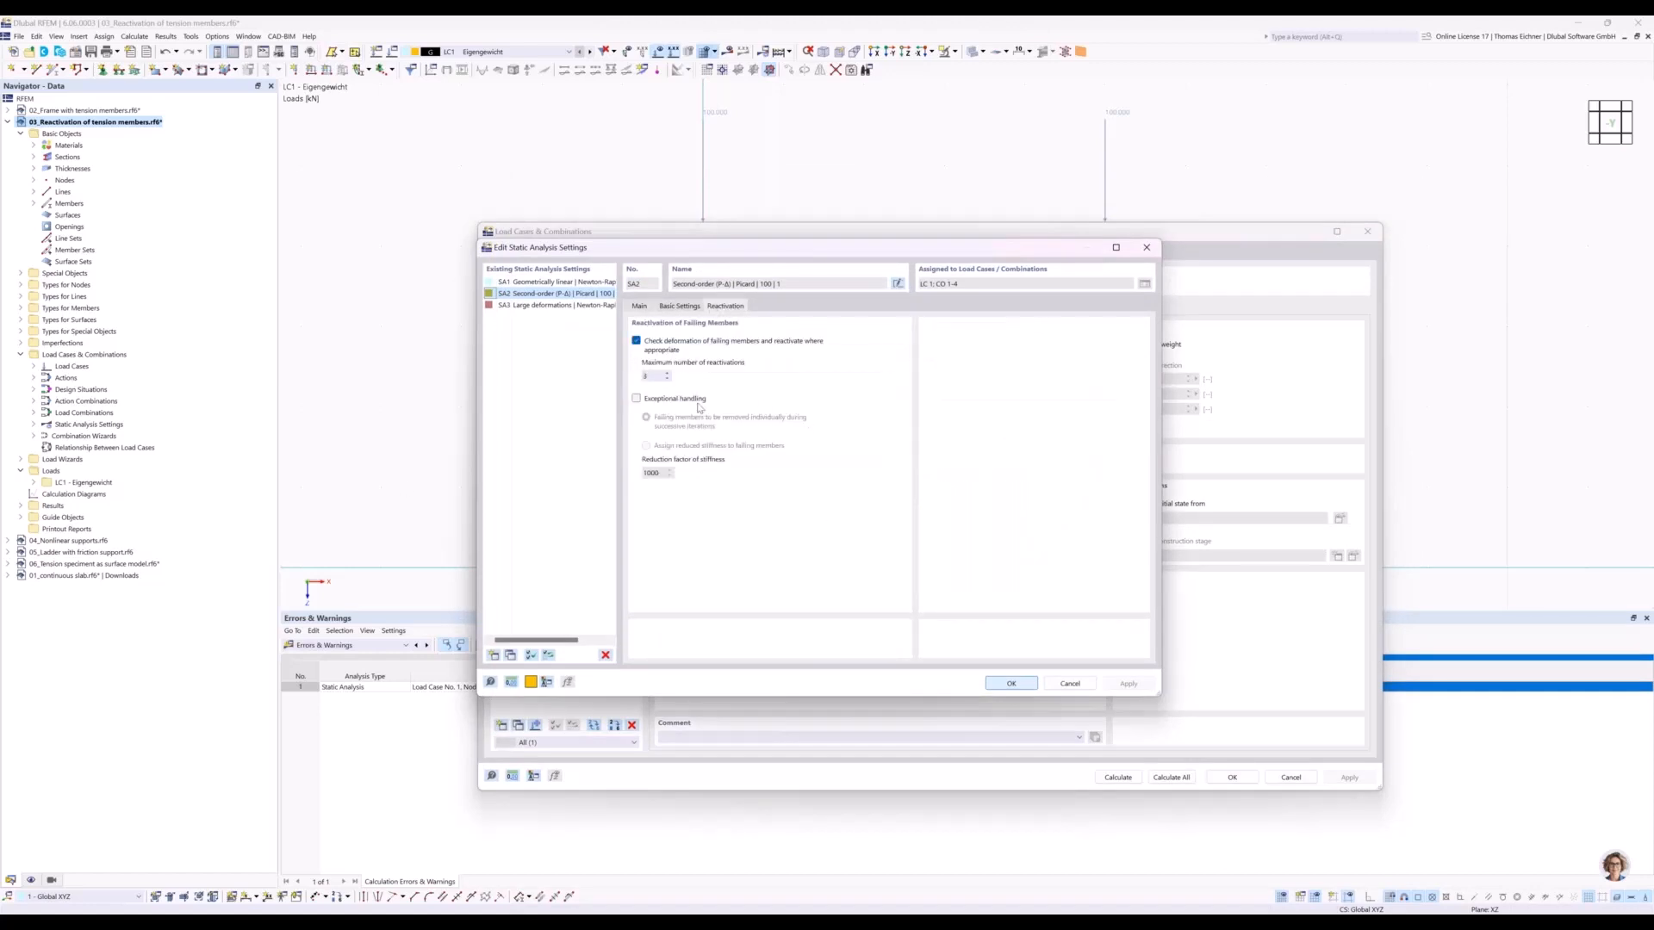
click(636, 399)
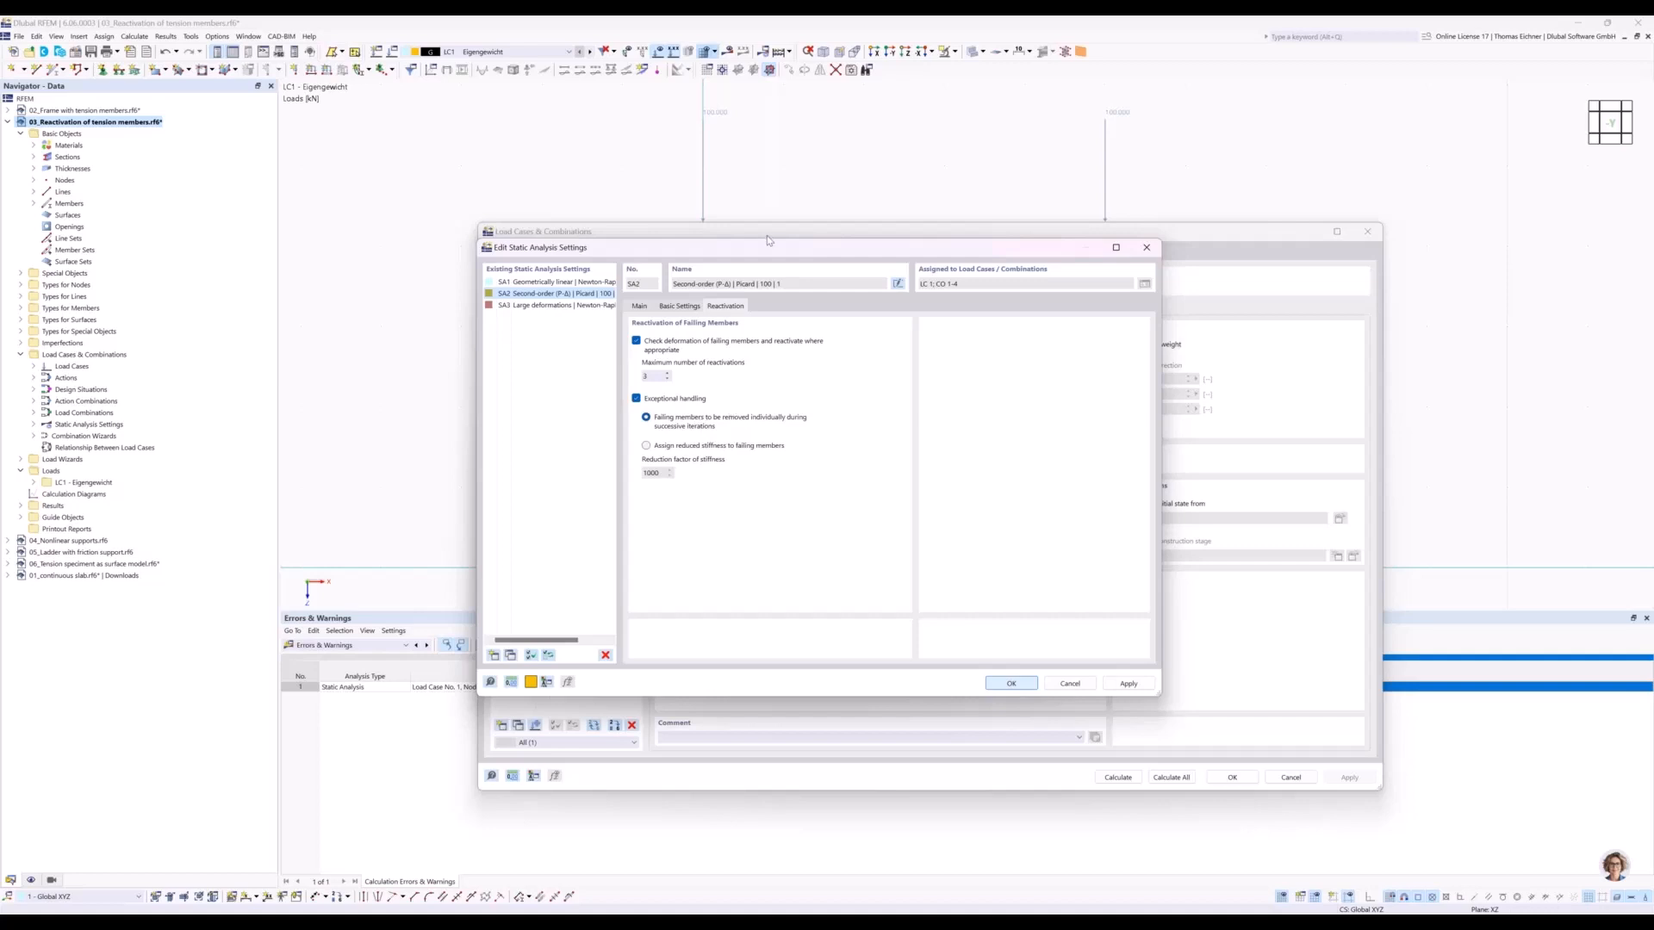
drag(767, 243, 766, 273)
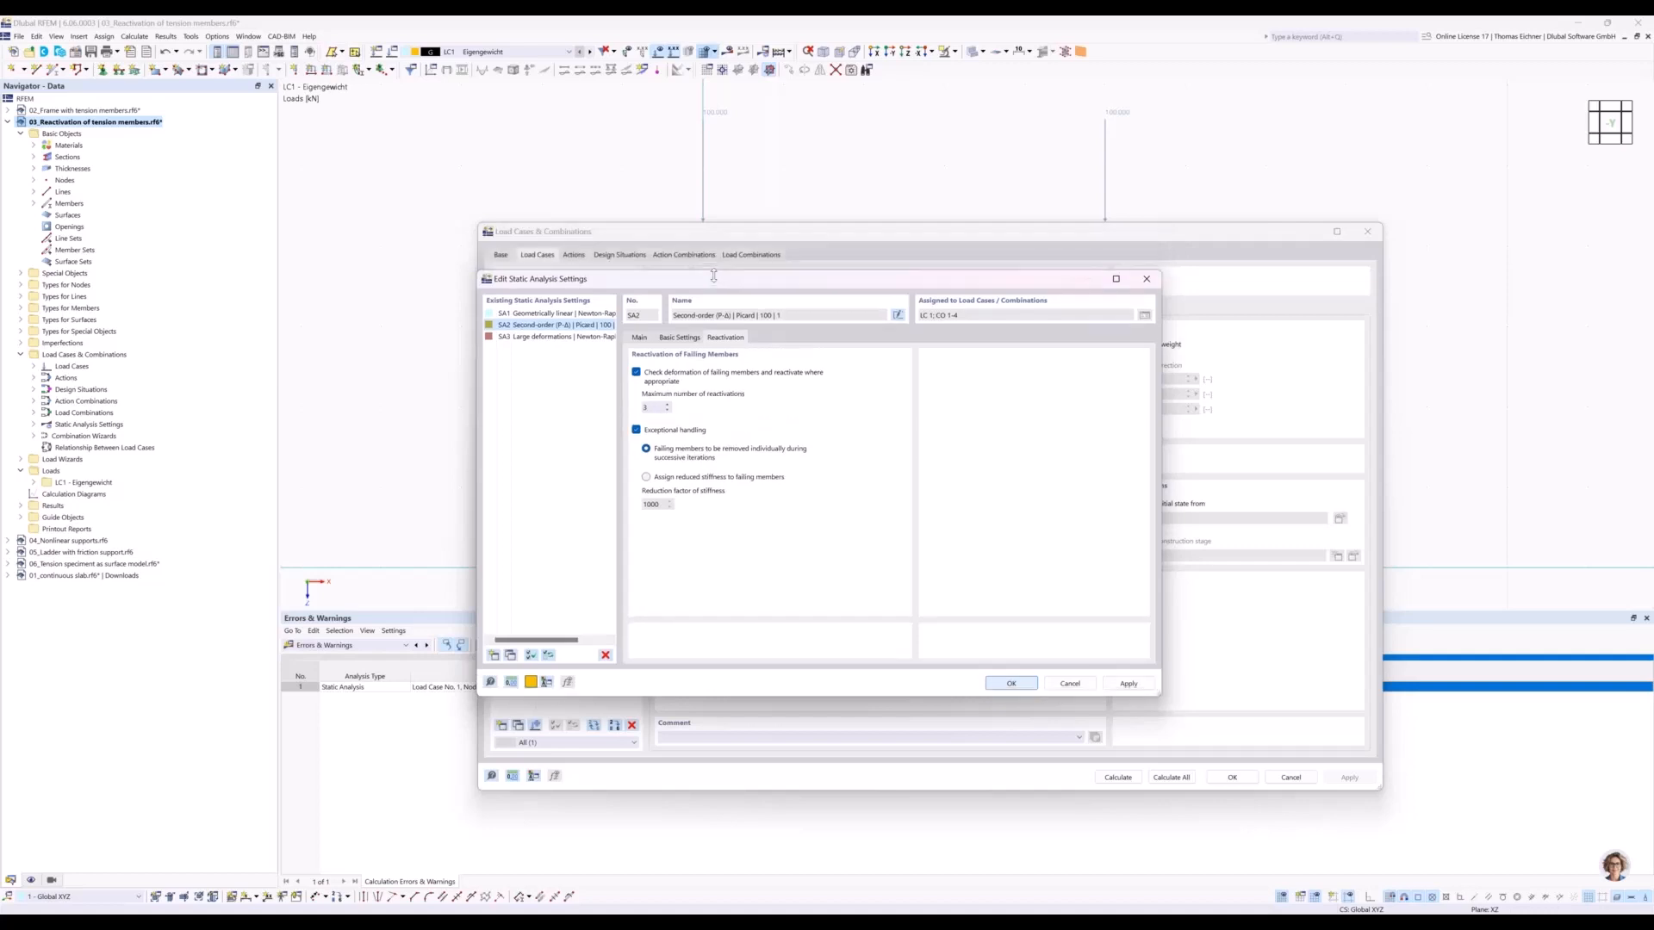
click(1022, 689)
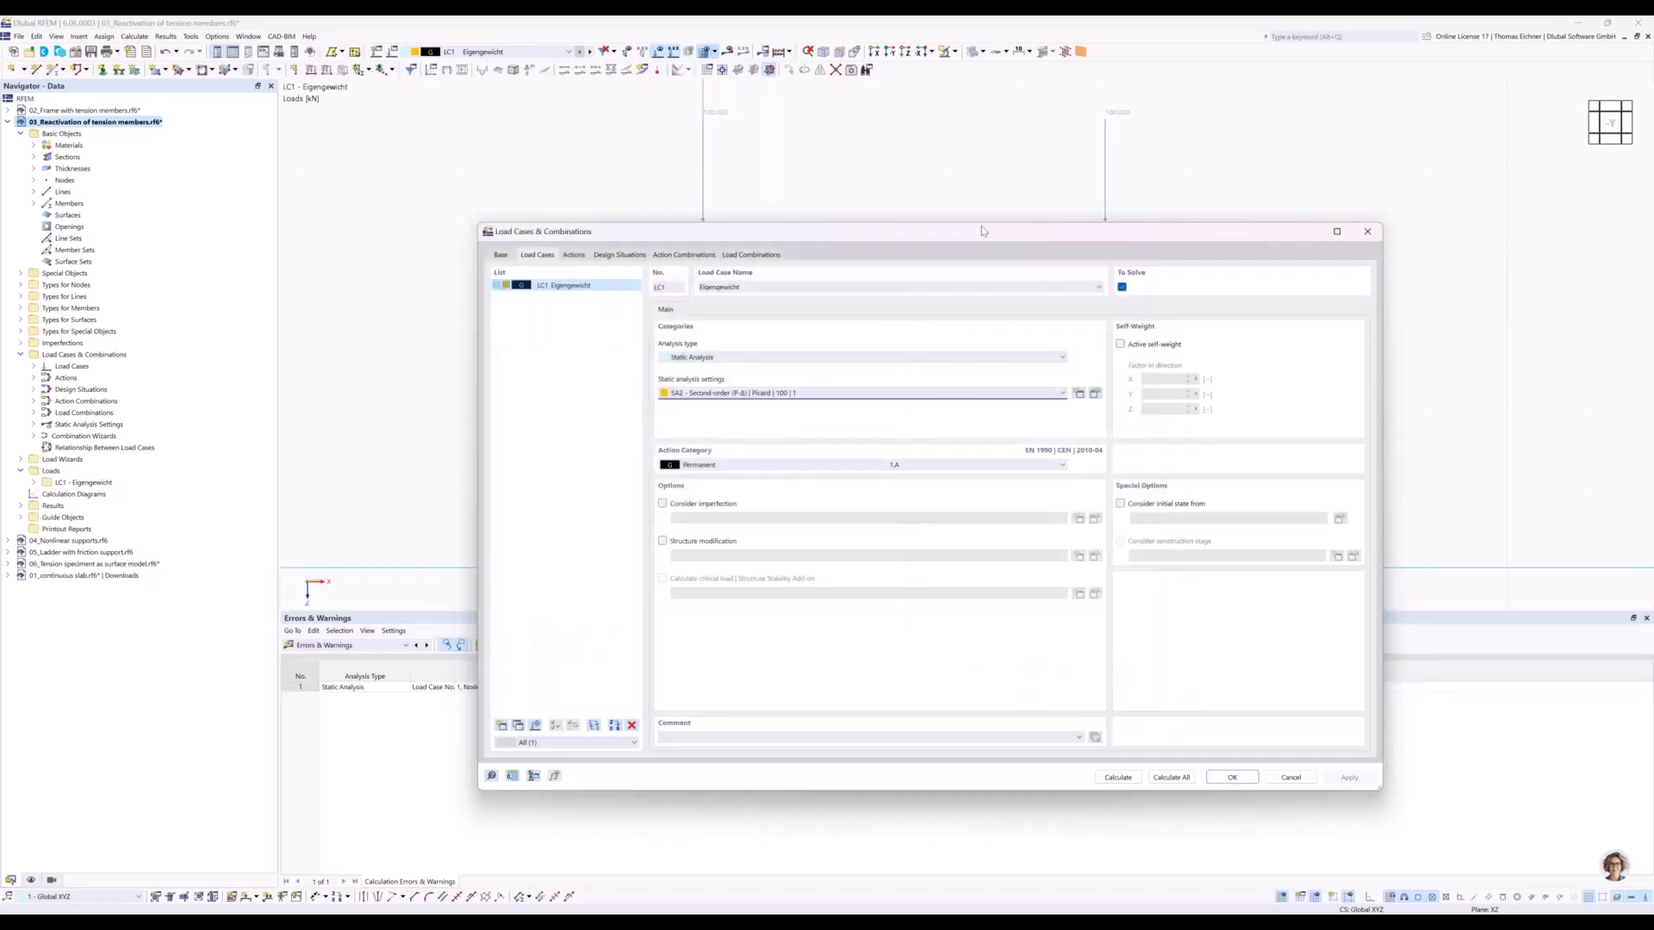
Calculate load case LC1 with the changed SA2 settings and display the frame's deformation.
drag(982, 242, 976, 465)
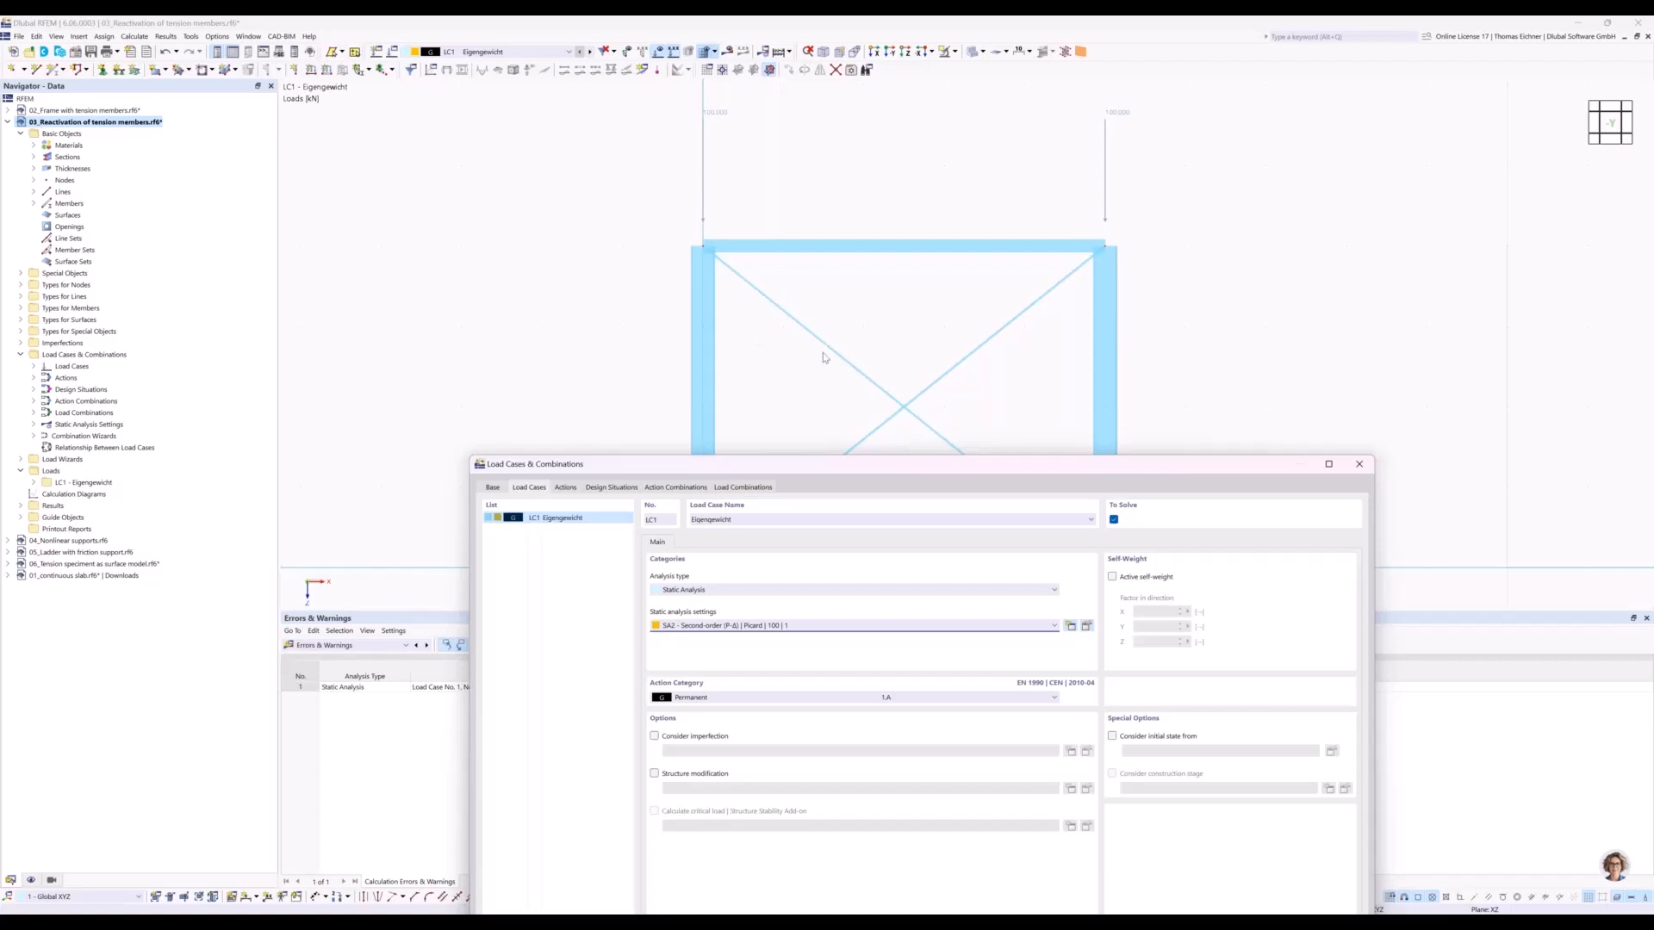
drag(1040, 464, 970, 215)
click(1039, 762)
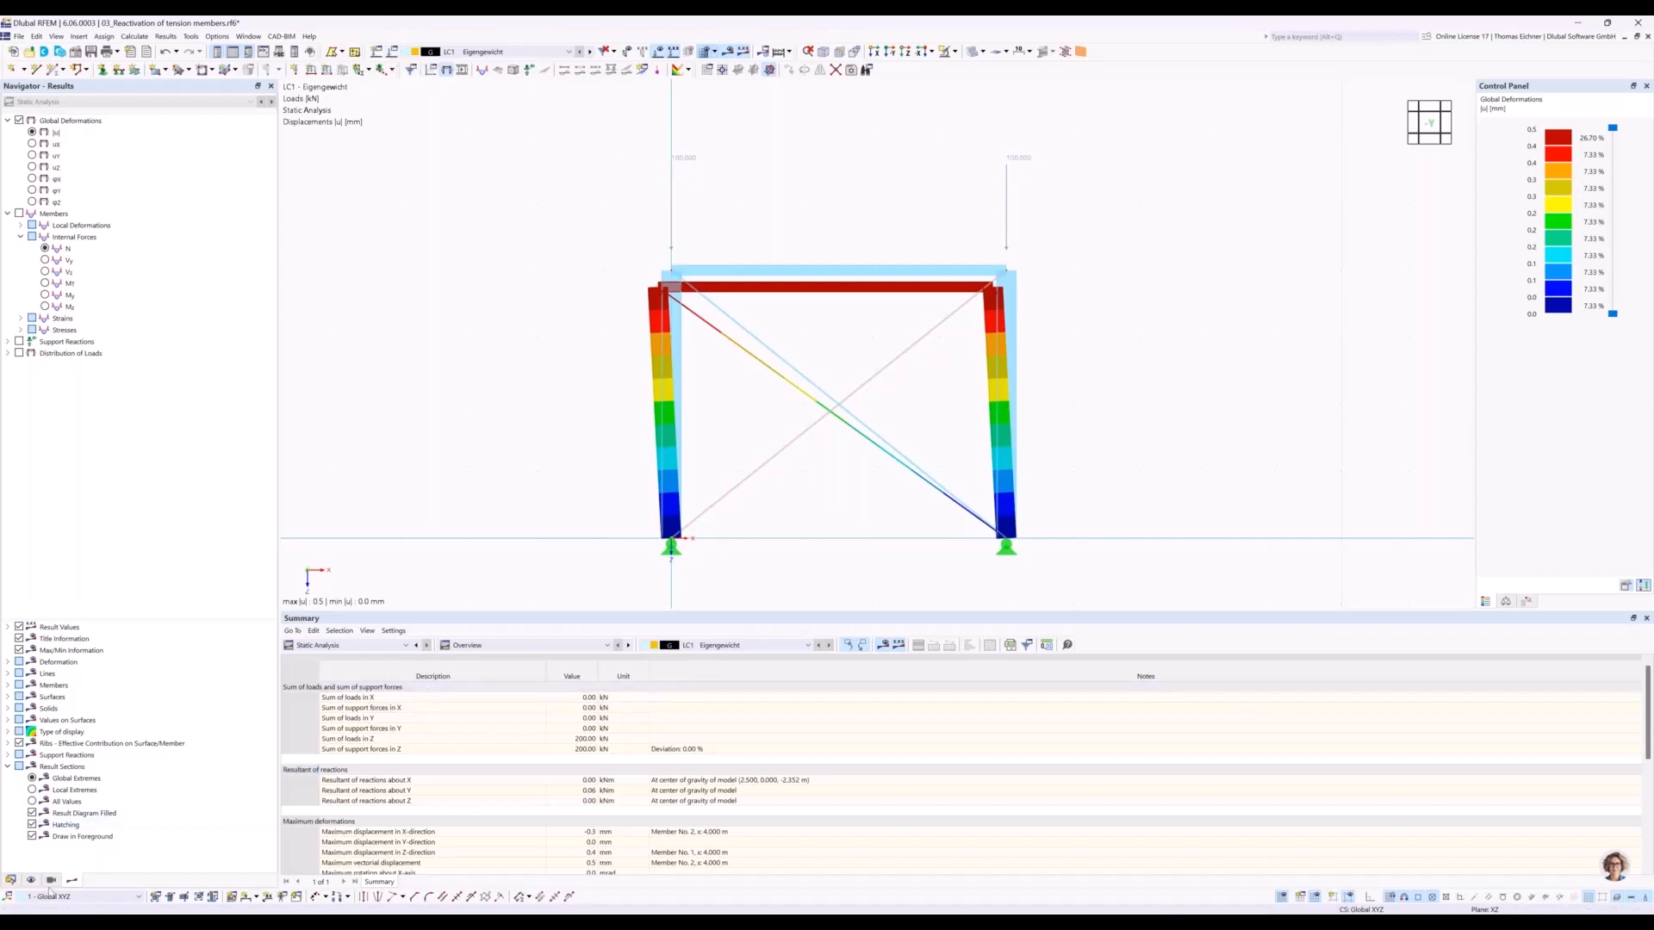
mouse_move(481, 923)
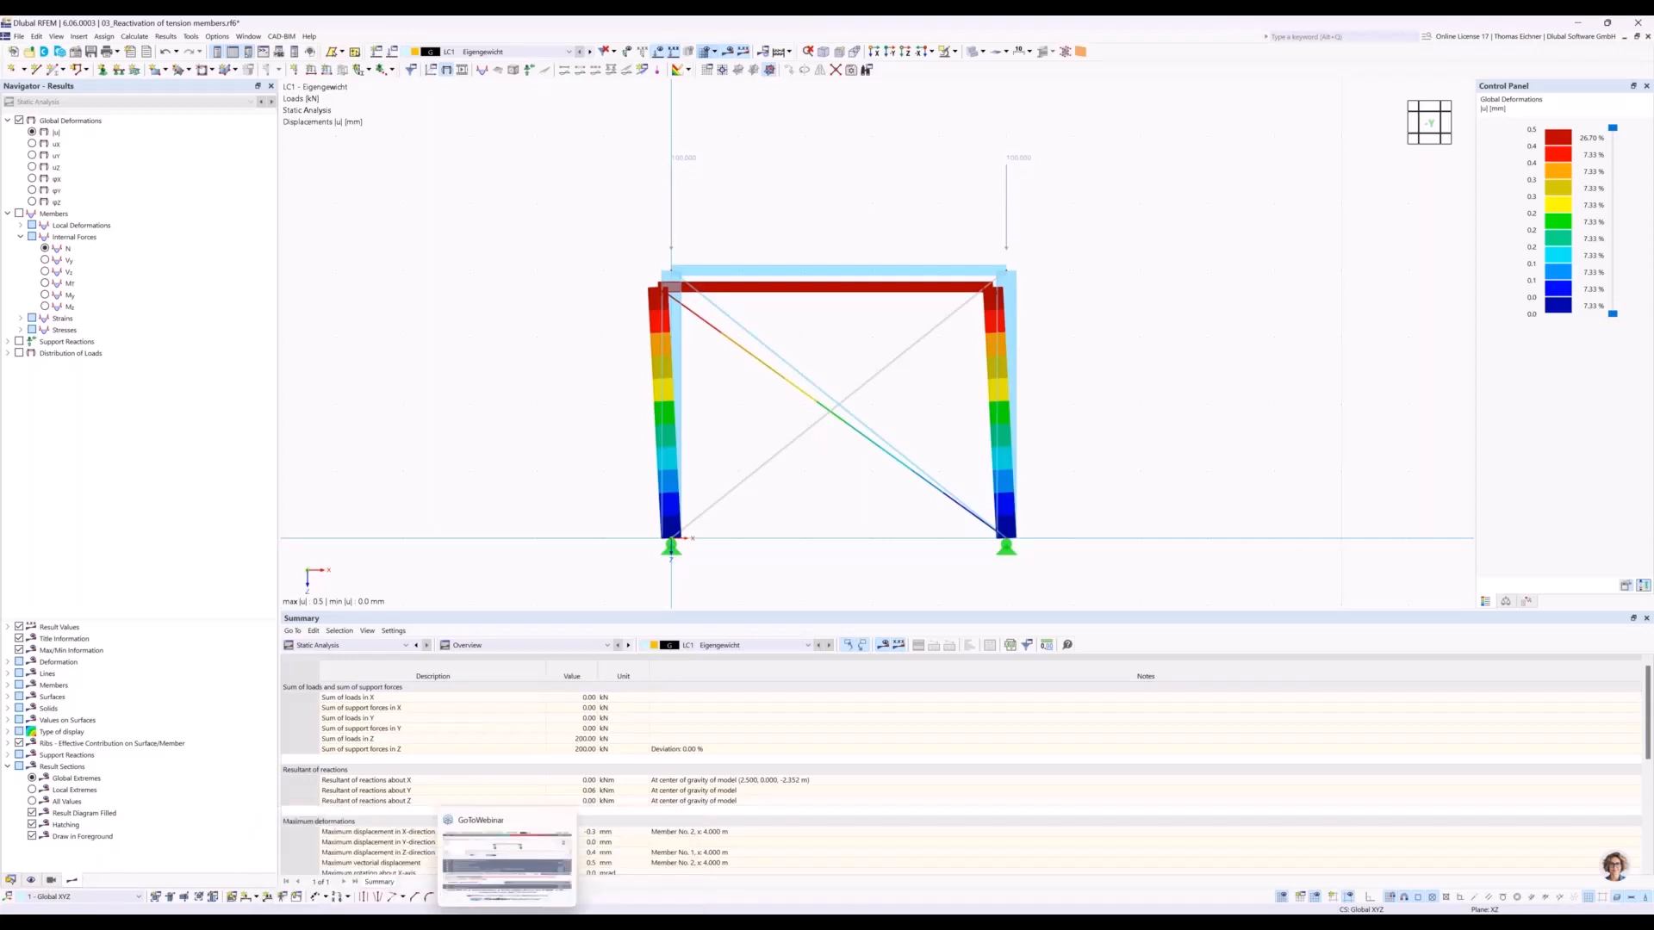
click(507, 922)
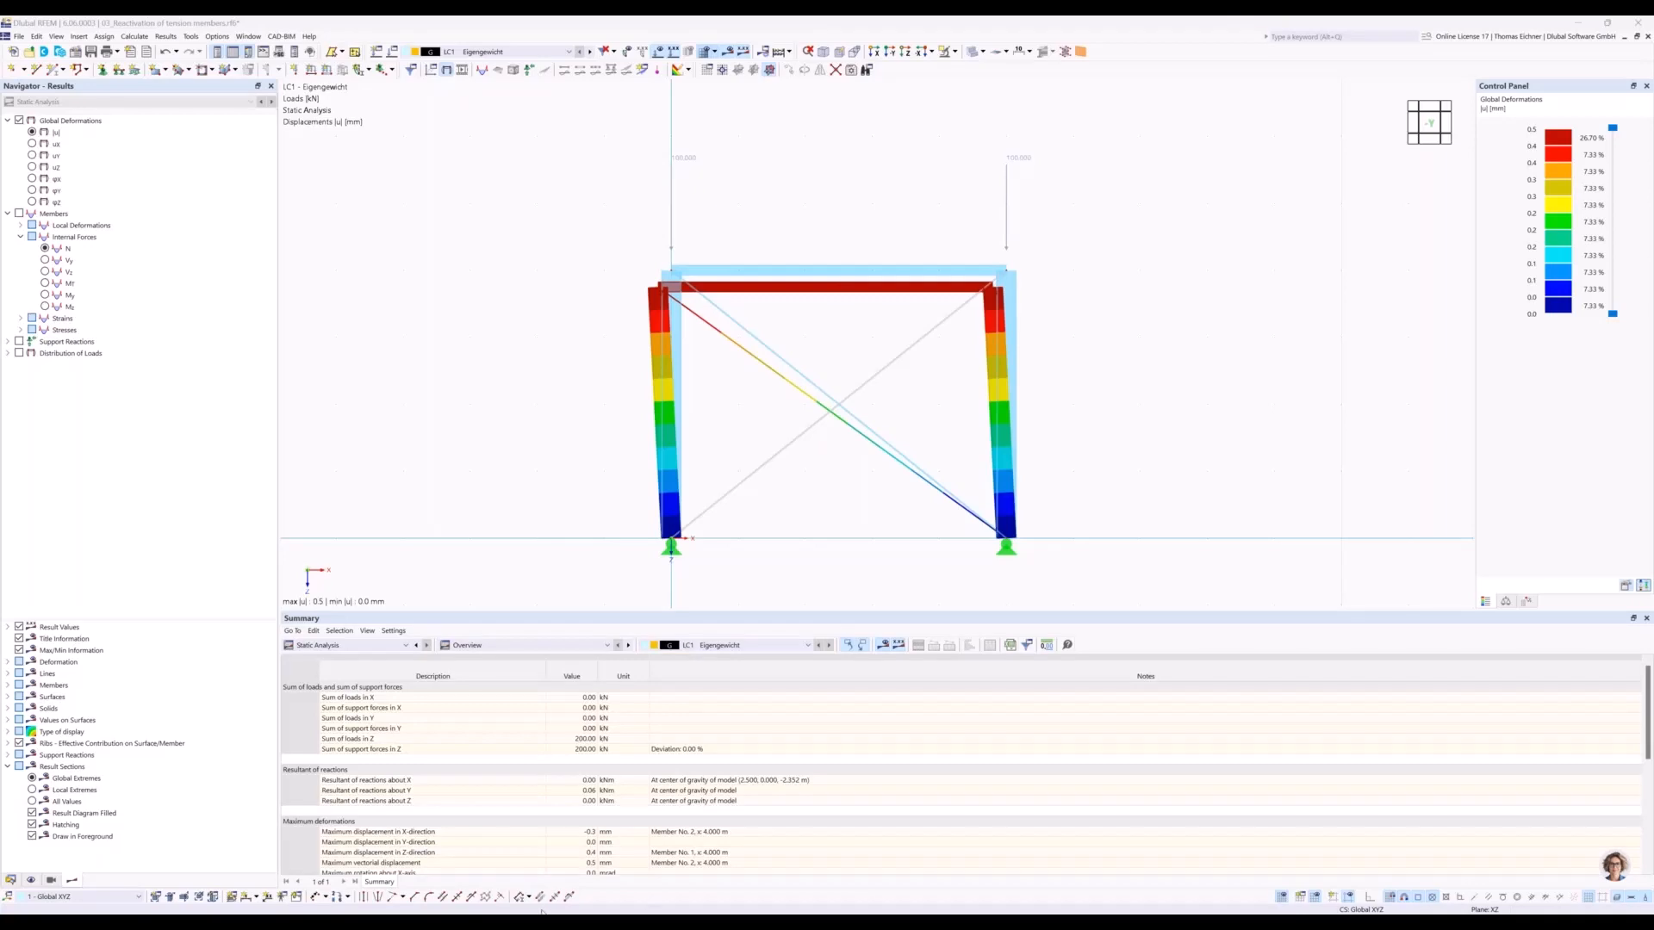
mouse_move(544, 911)
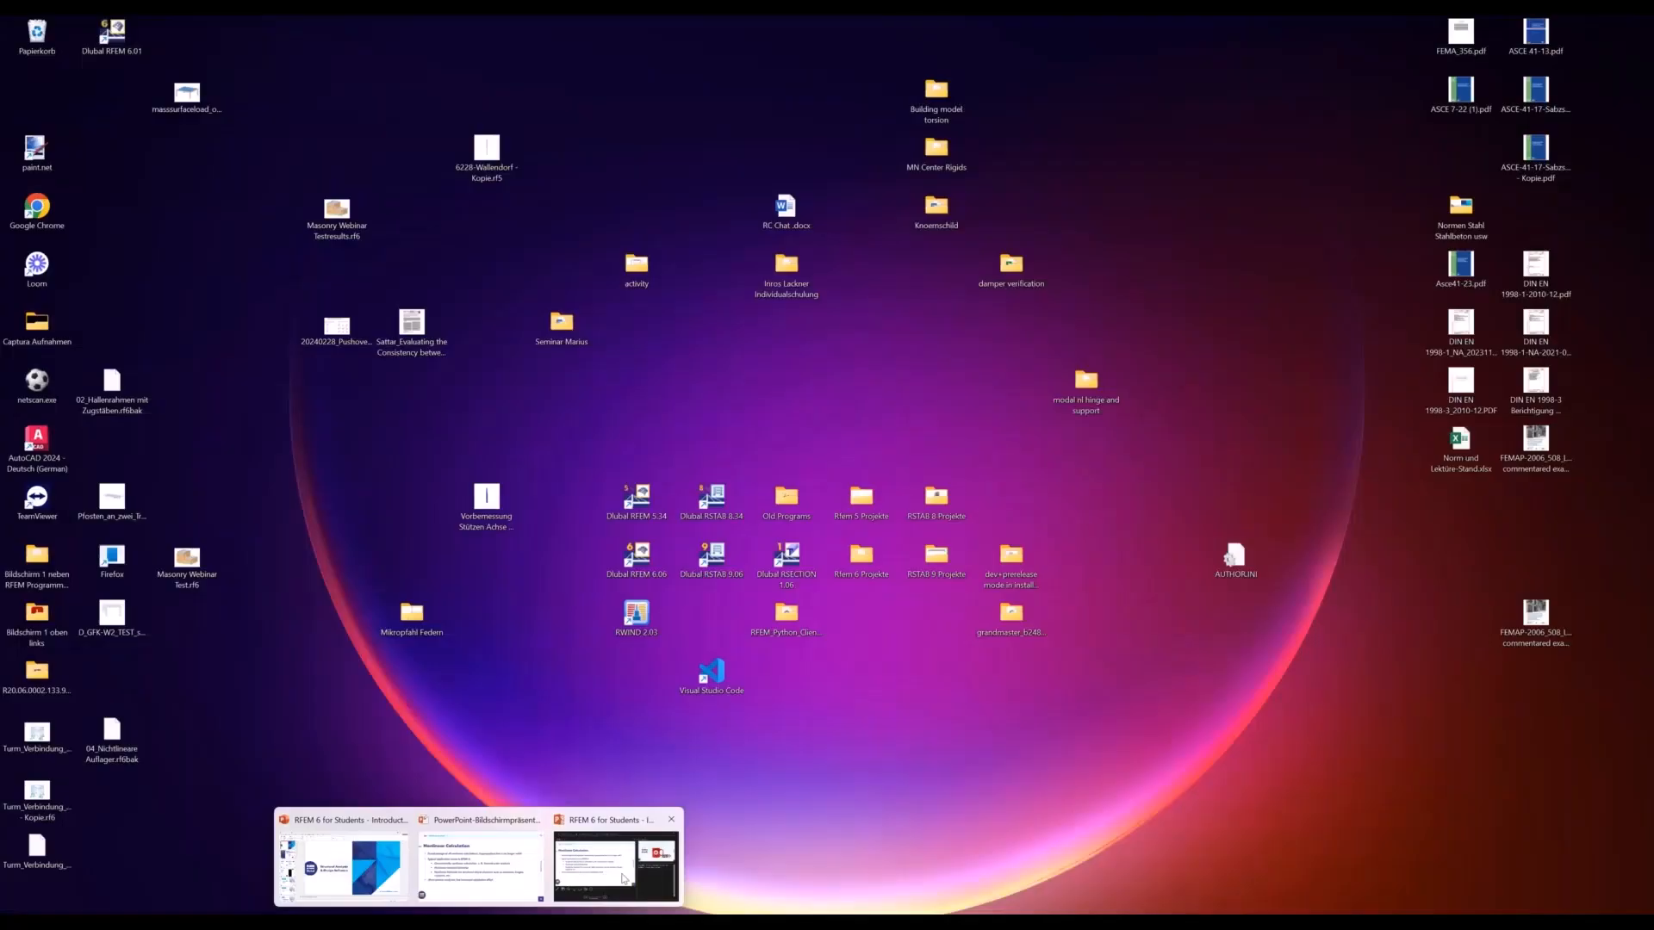
click(624, 879)
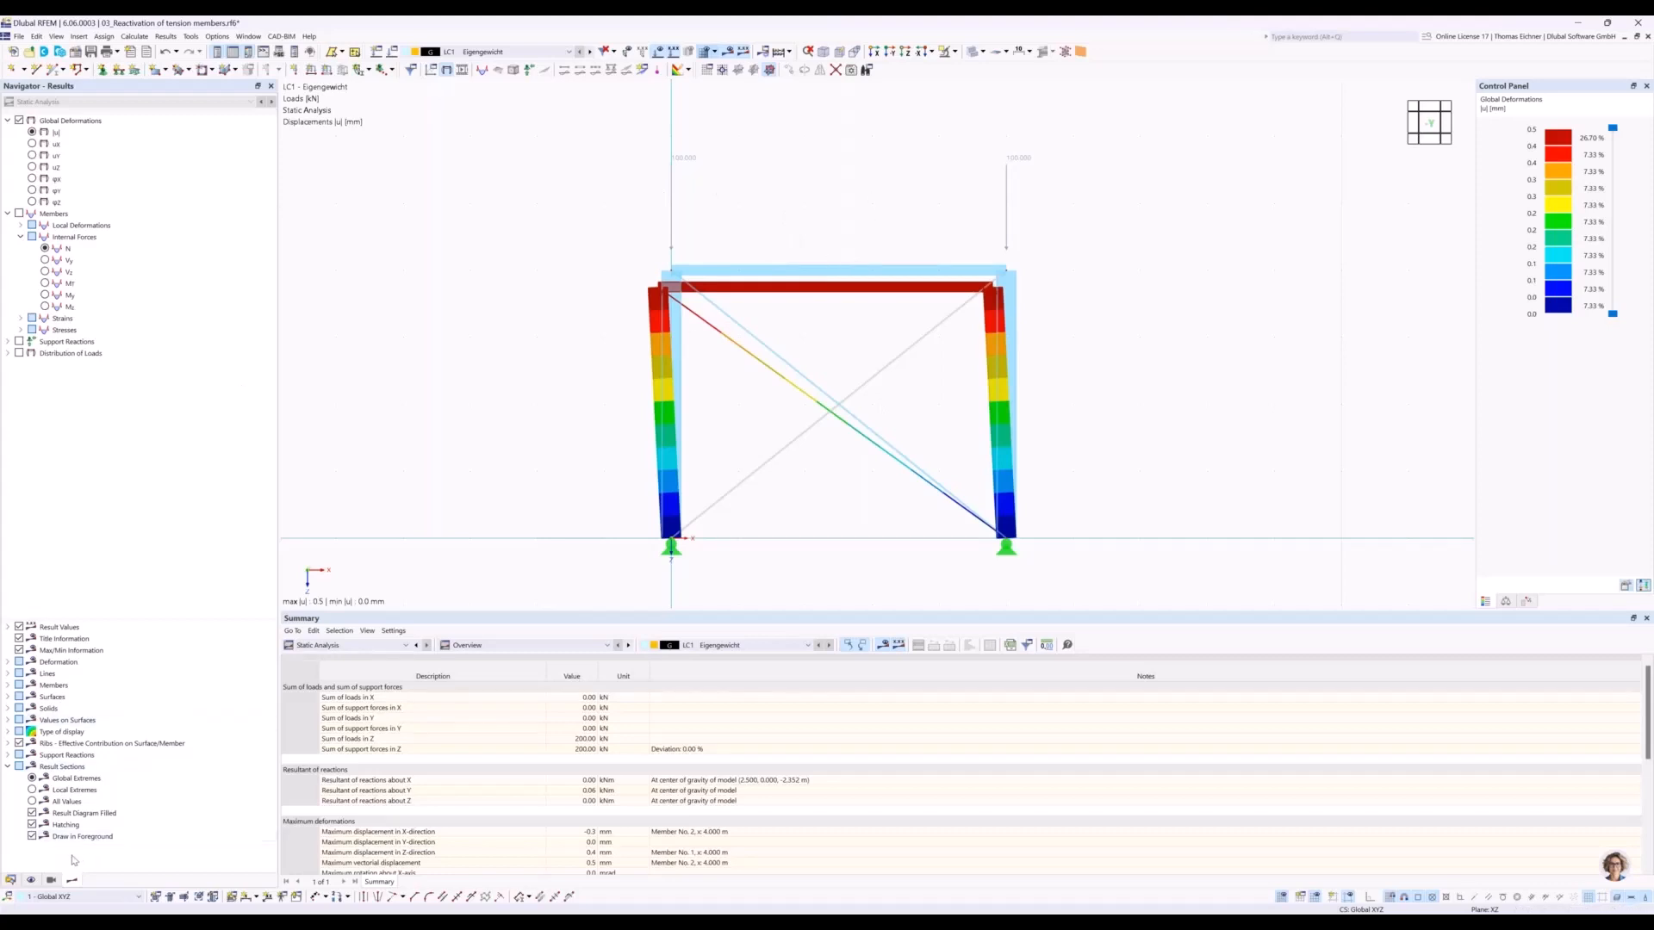
Switch to the model 04_Nonlinear supports and show its three L-shaped frames at a larger scale.
click(10, 880)
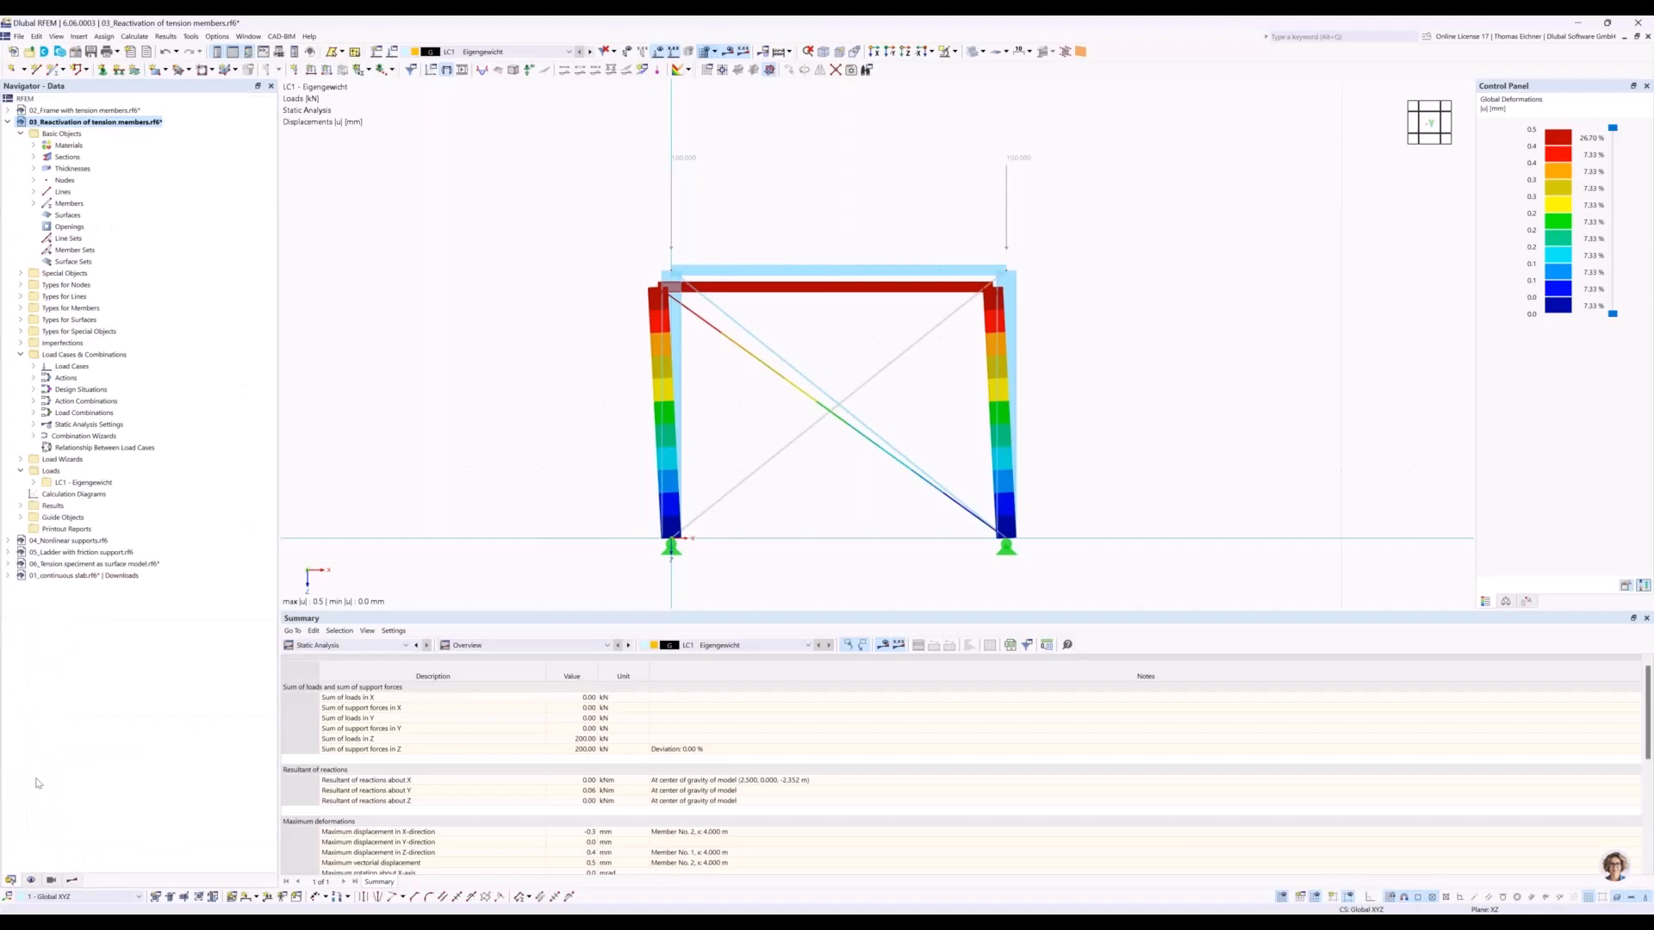
click(69, 541)
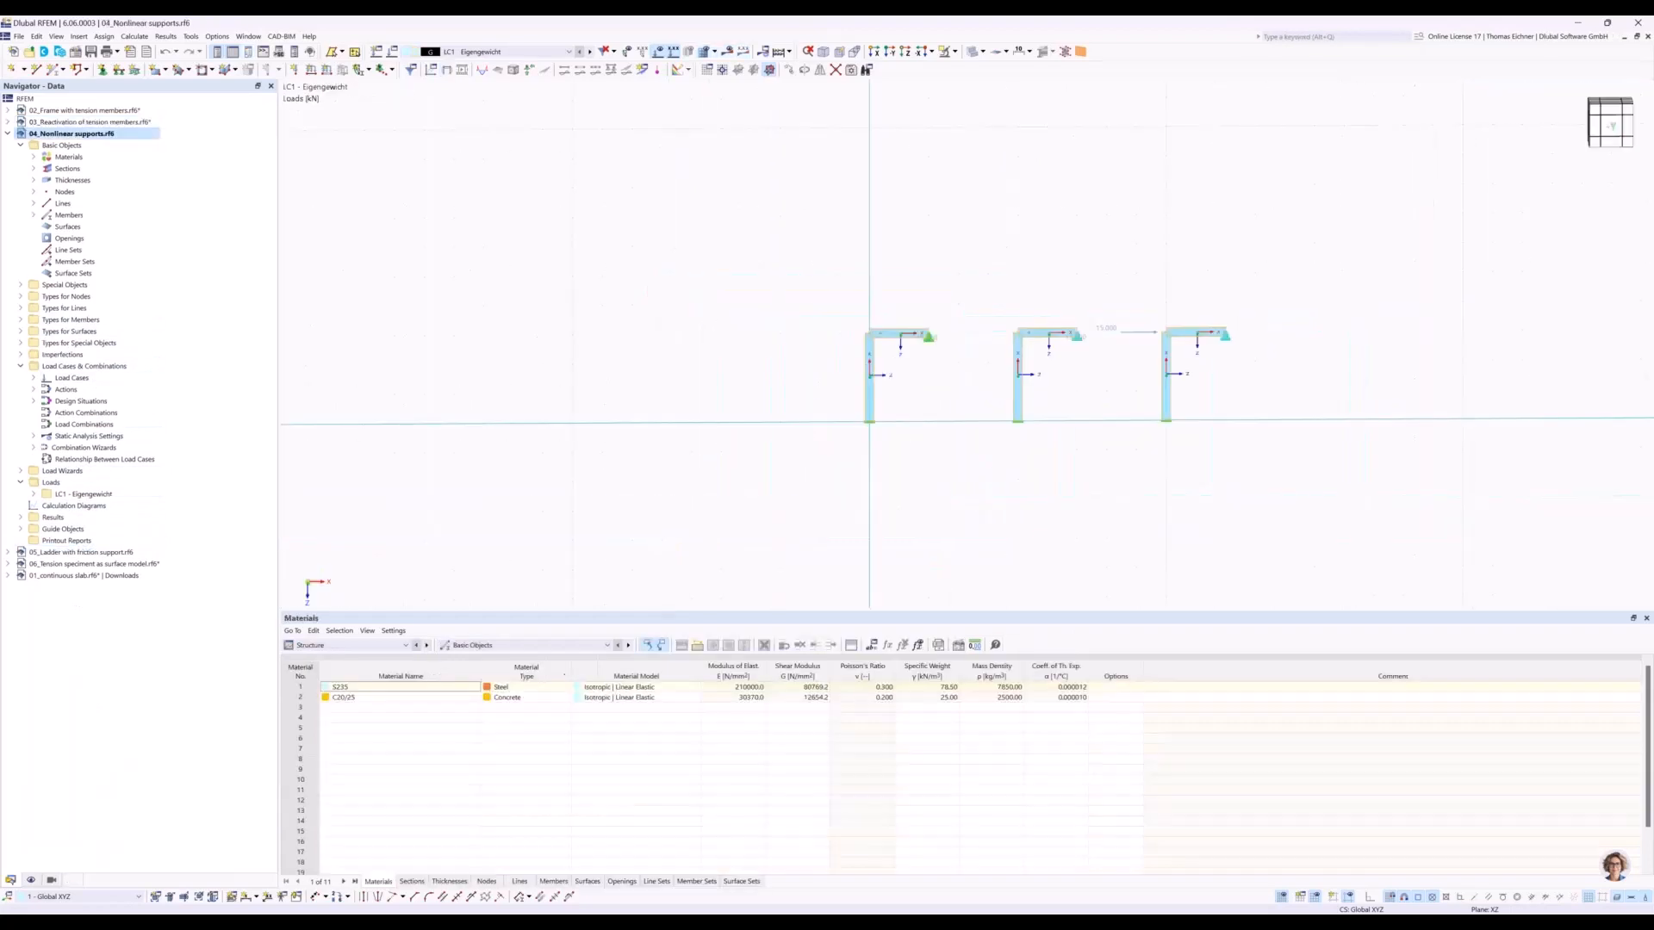
middle_drag(948, 500, 931, 508)
scroll(913, 465, up, 2)
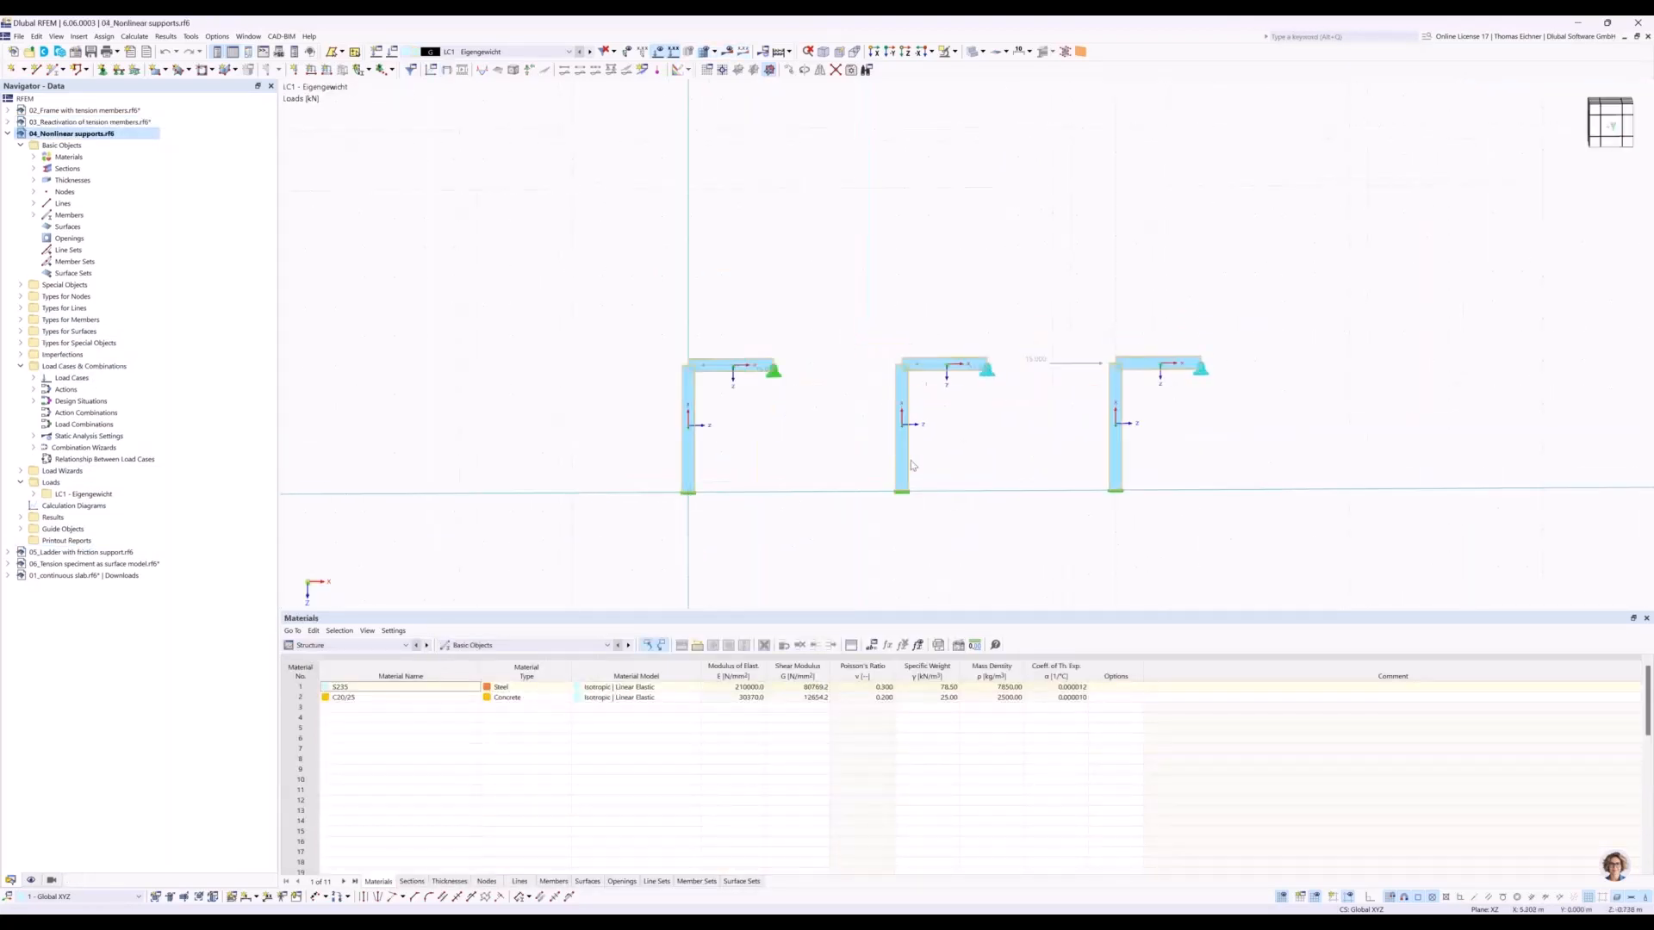
scroll(913, 465, up, 2)
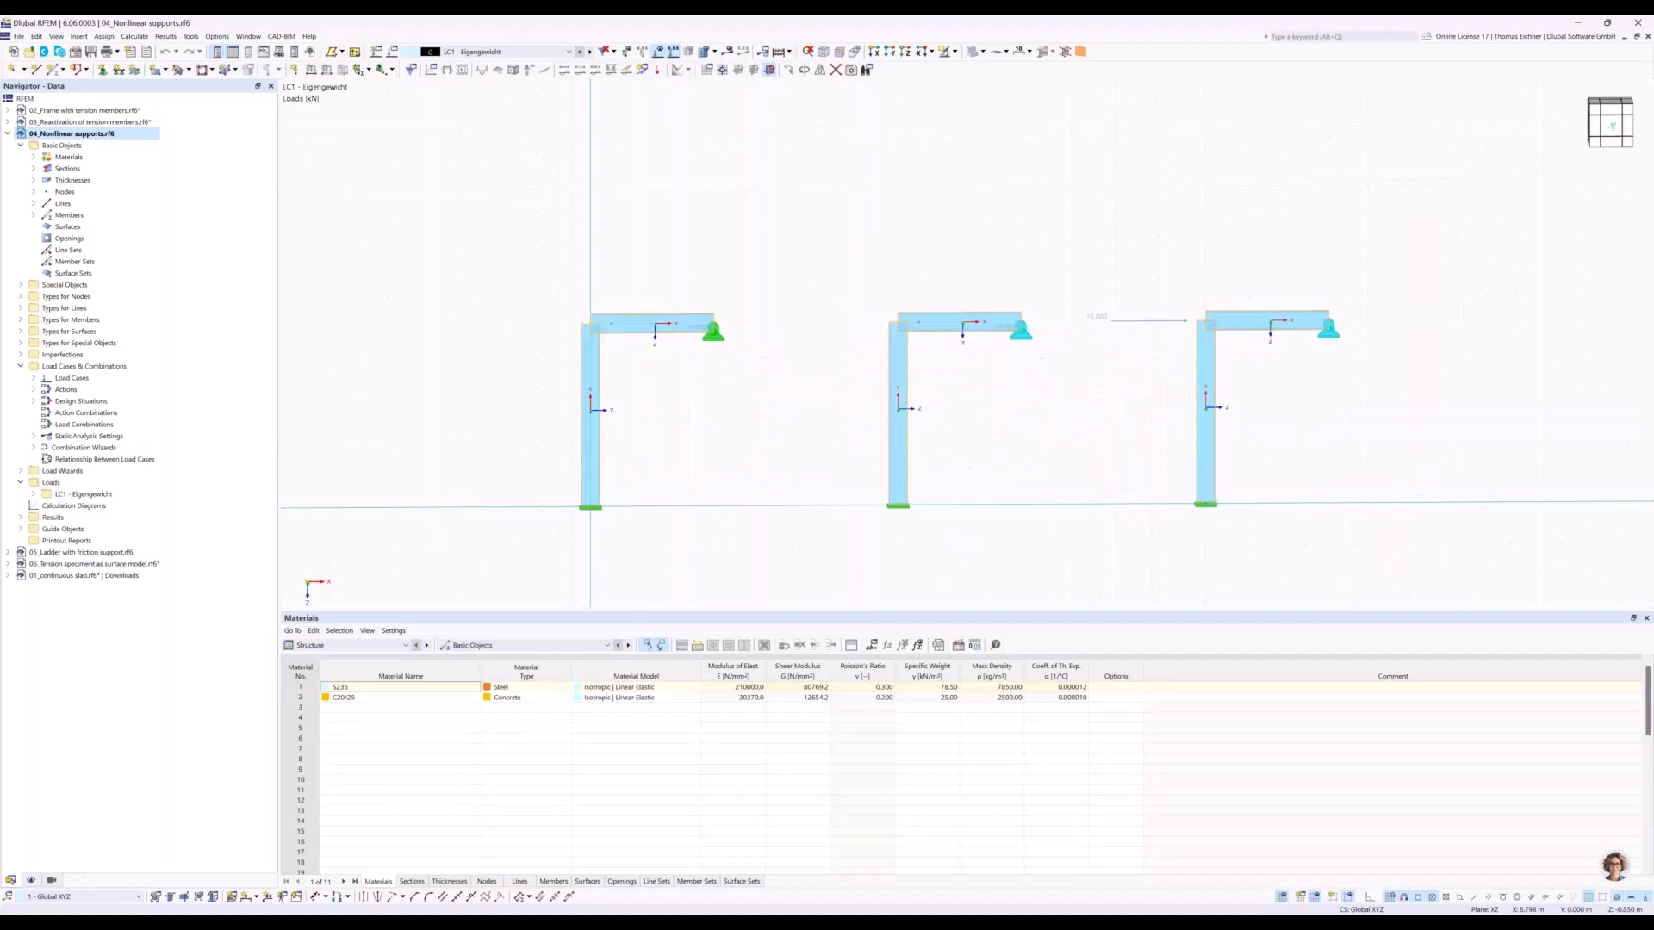
middle_drag(937, 470, 849, 490)
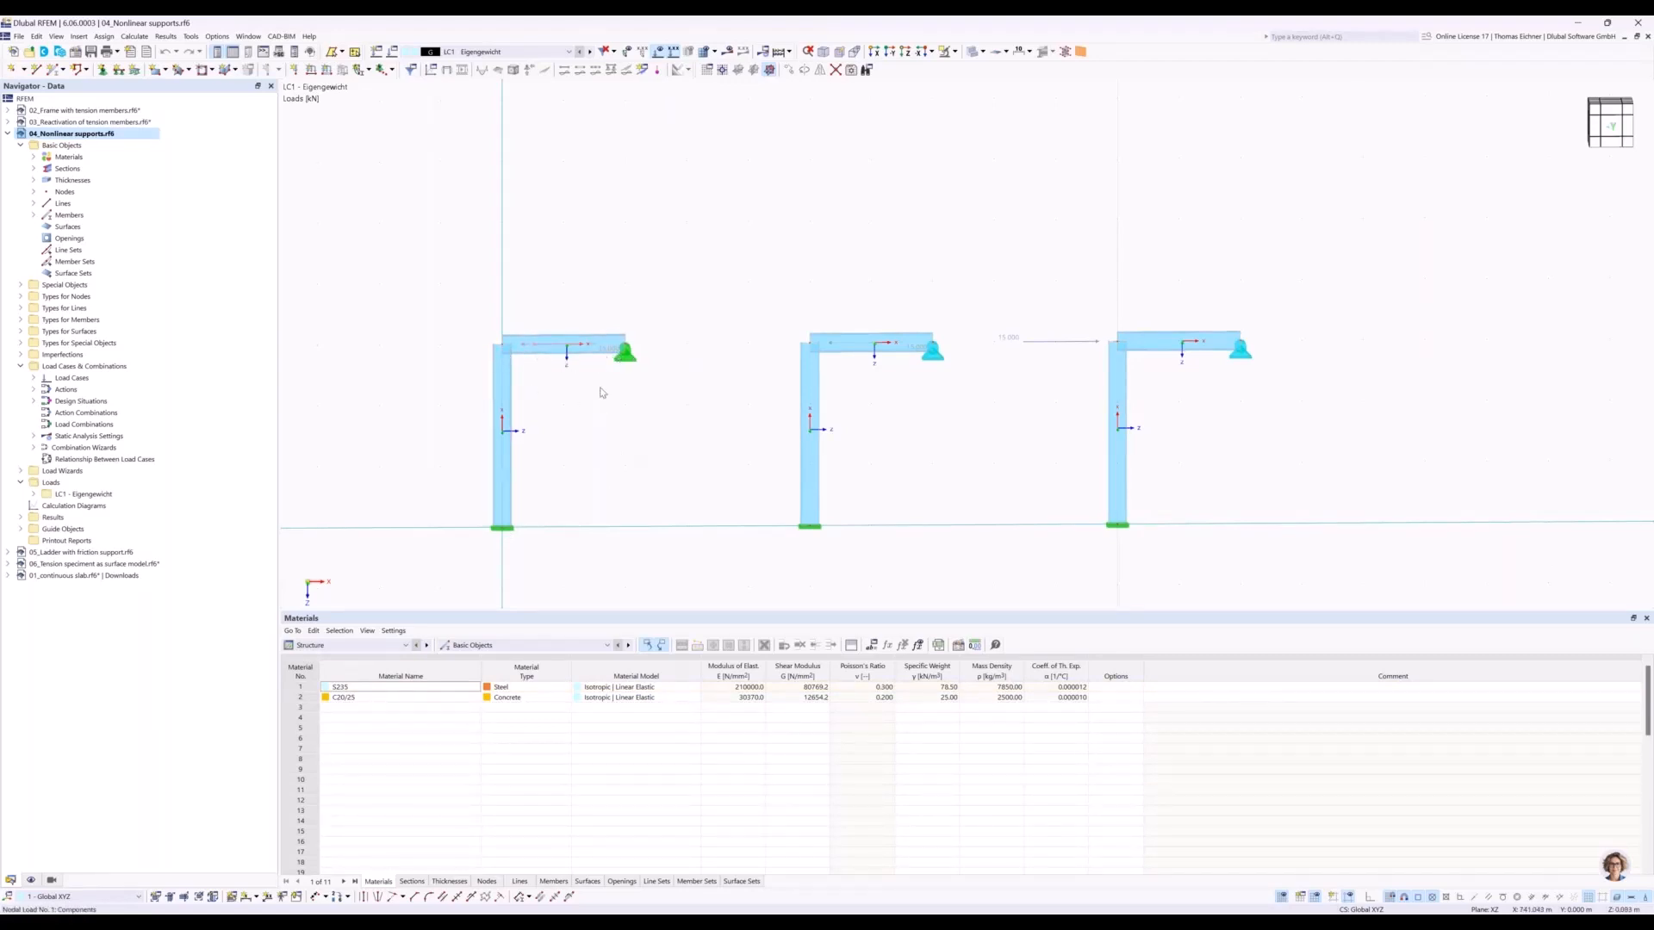
Examine the first frame and the nodal support at the free end of its beam.
drag(420, 267, 682, 561)
click(639, 447)
click(633, 364)
key(Escape)
click(626, 351)
key(Escape)
Display the members as wireframe and inspect the X-direction nonlinearity of the middle frame's beam-end support, leaving it unchanged.
click(980, 52)
click(1001, 68)
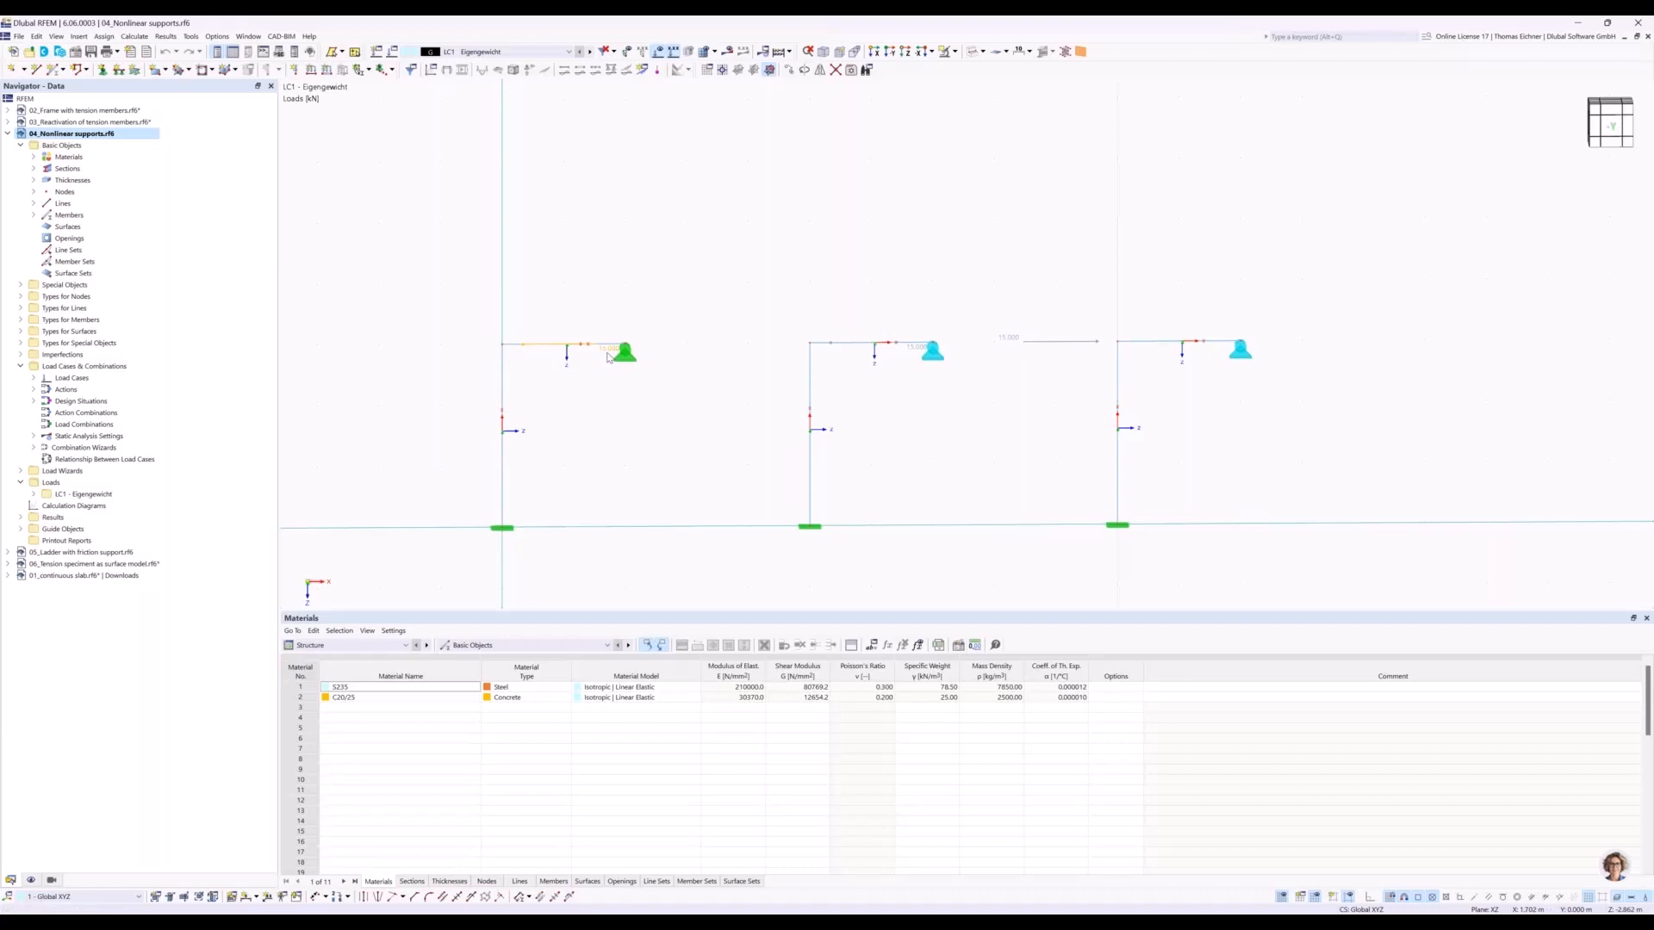
drag(760, 319, 963, 560)
double_click(933, 363)
drag(915, 243, 1198, 442)
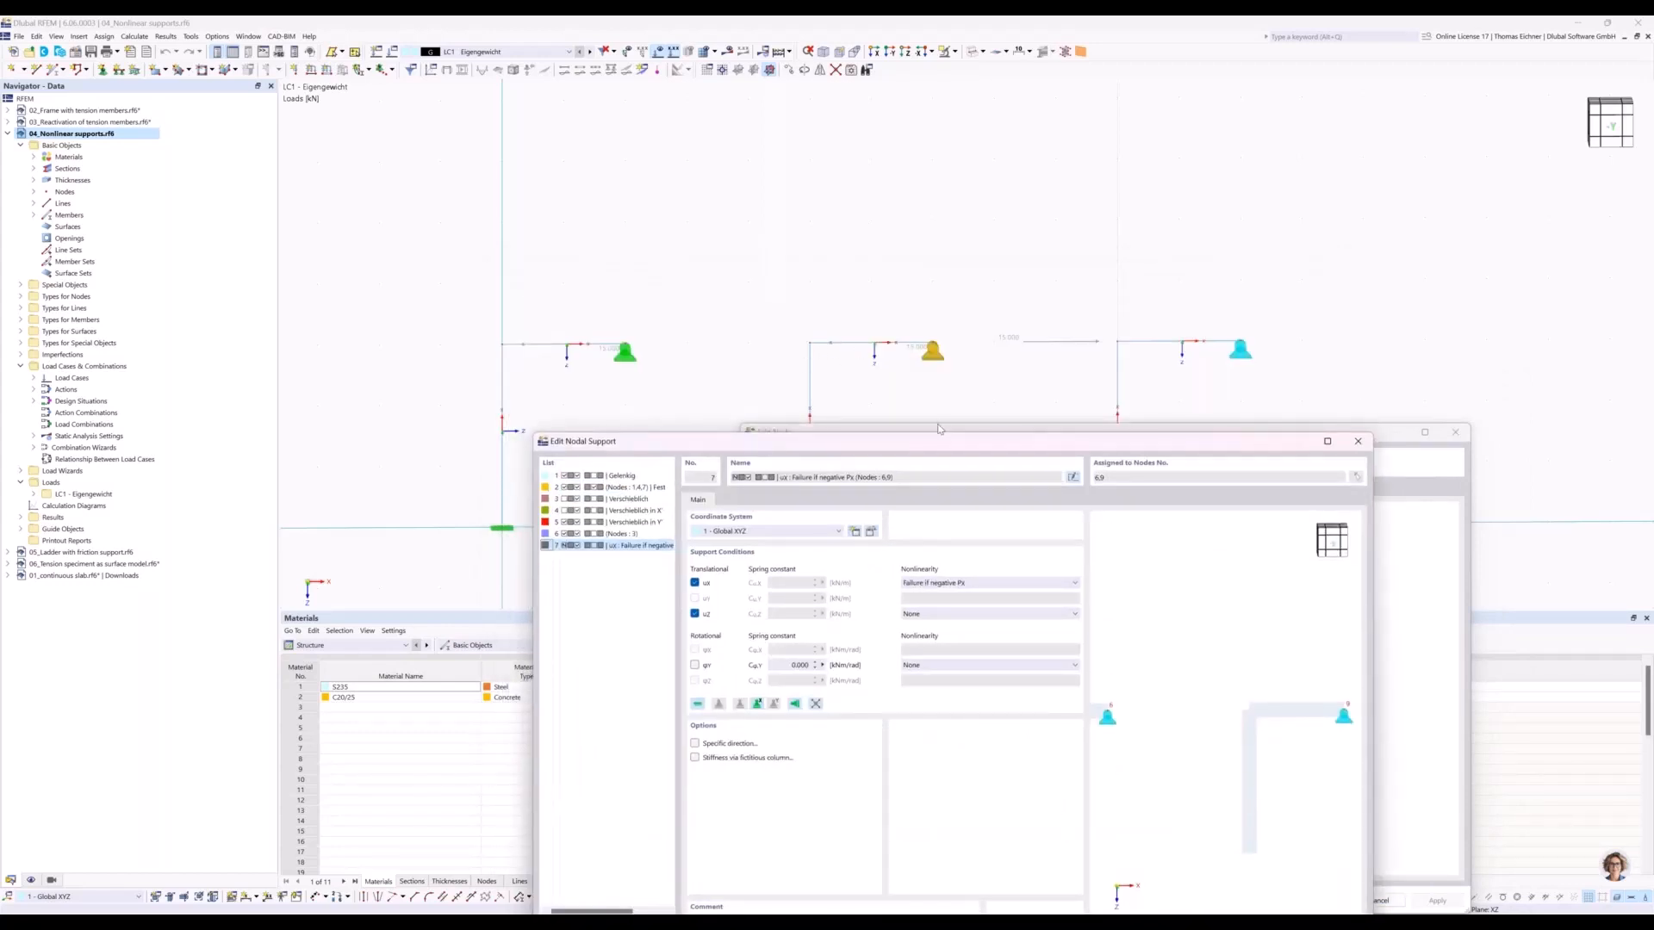
click(950, 584)
click(950, 584)
click(1358, 441)
drag(1329, 433, 1145, 413)
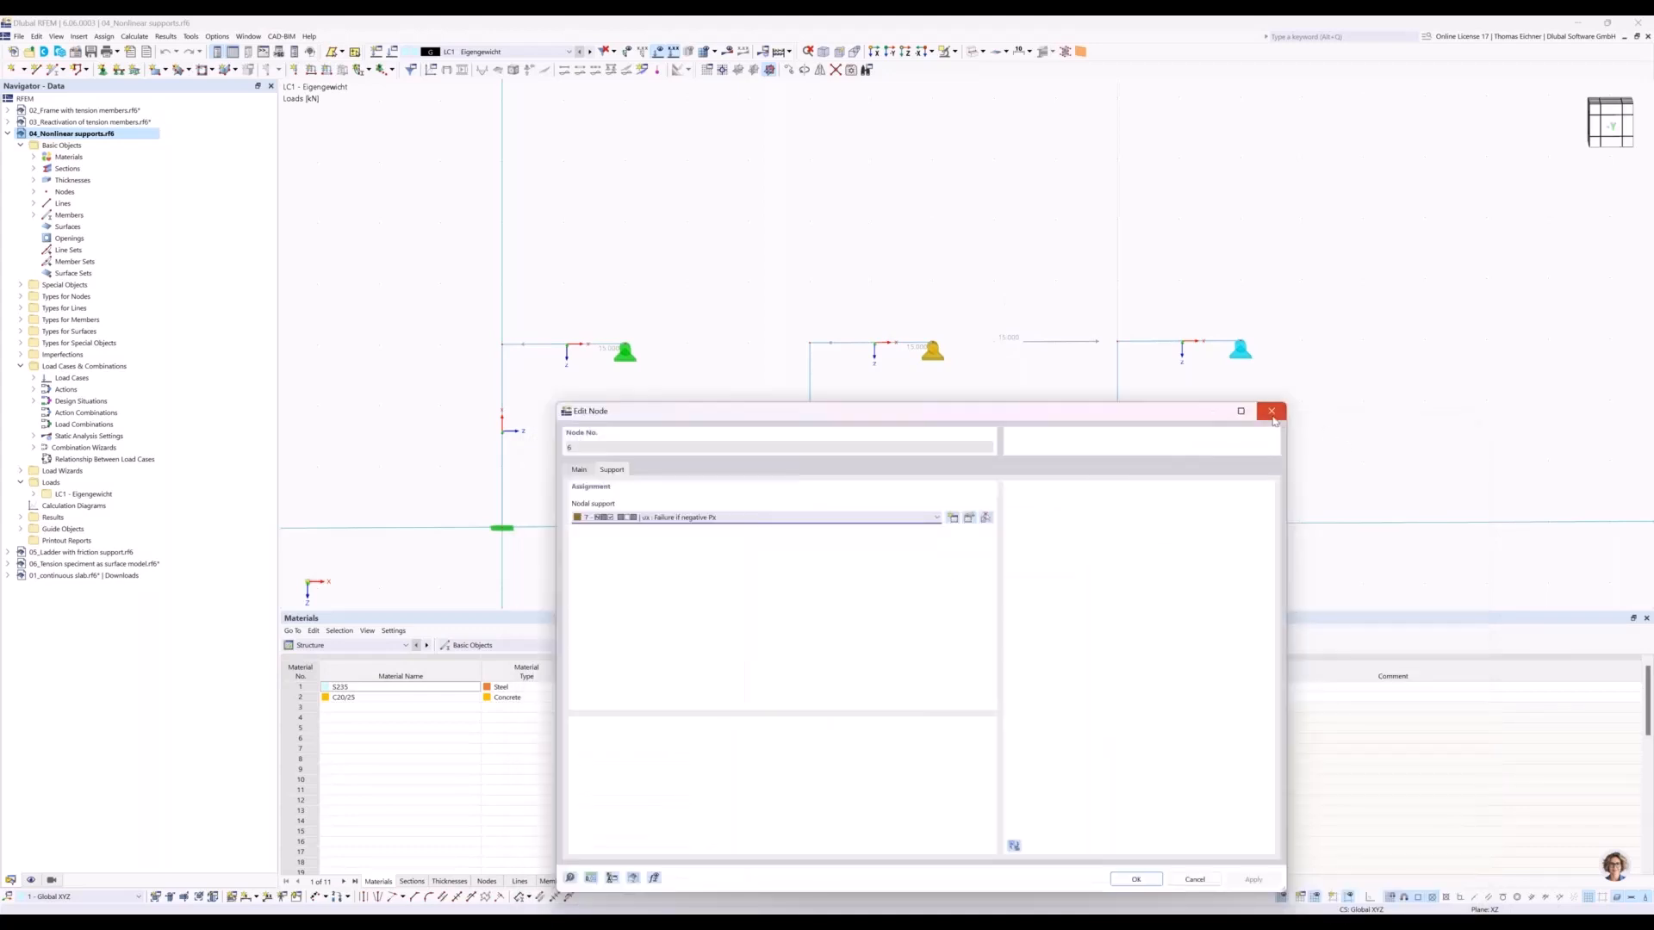
click(1272, 412)
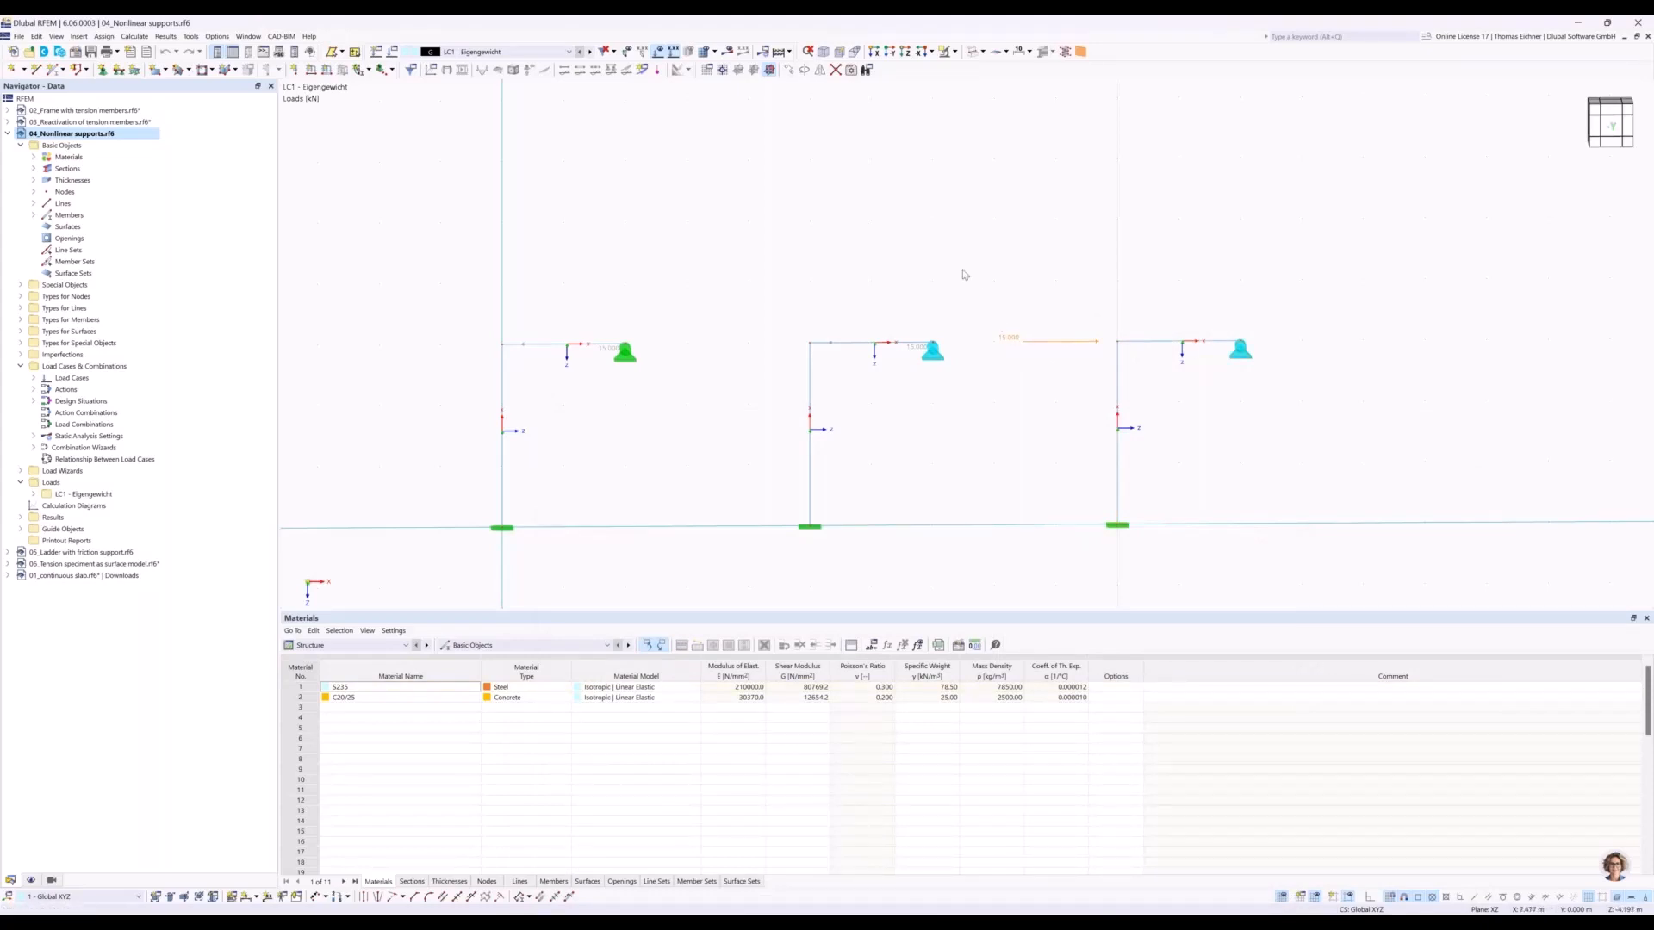
Restore the solid display of the members and calculate load case LC1 to show its results.
click(972, 51)
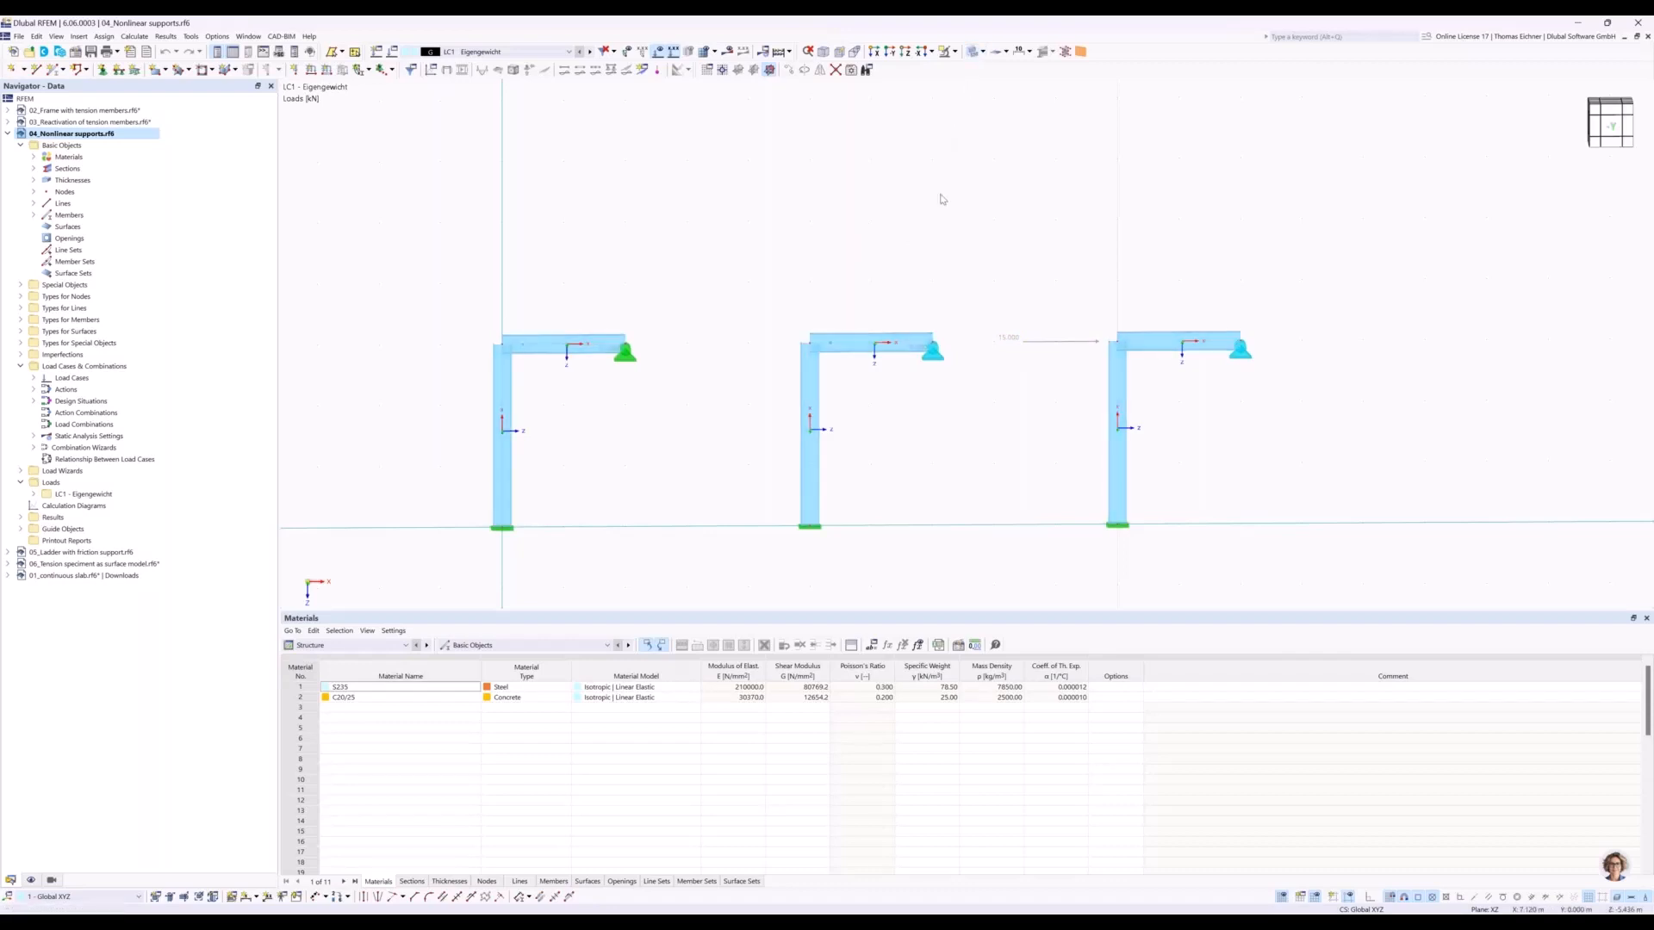
click(728, 52)
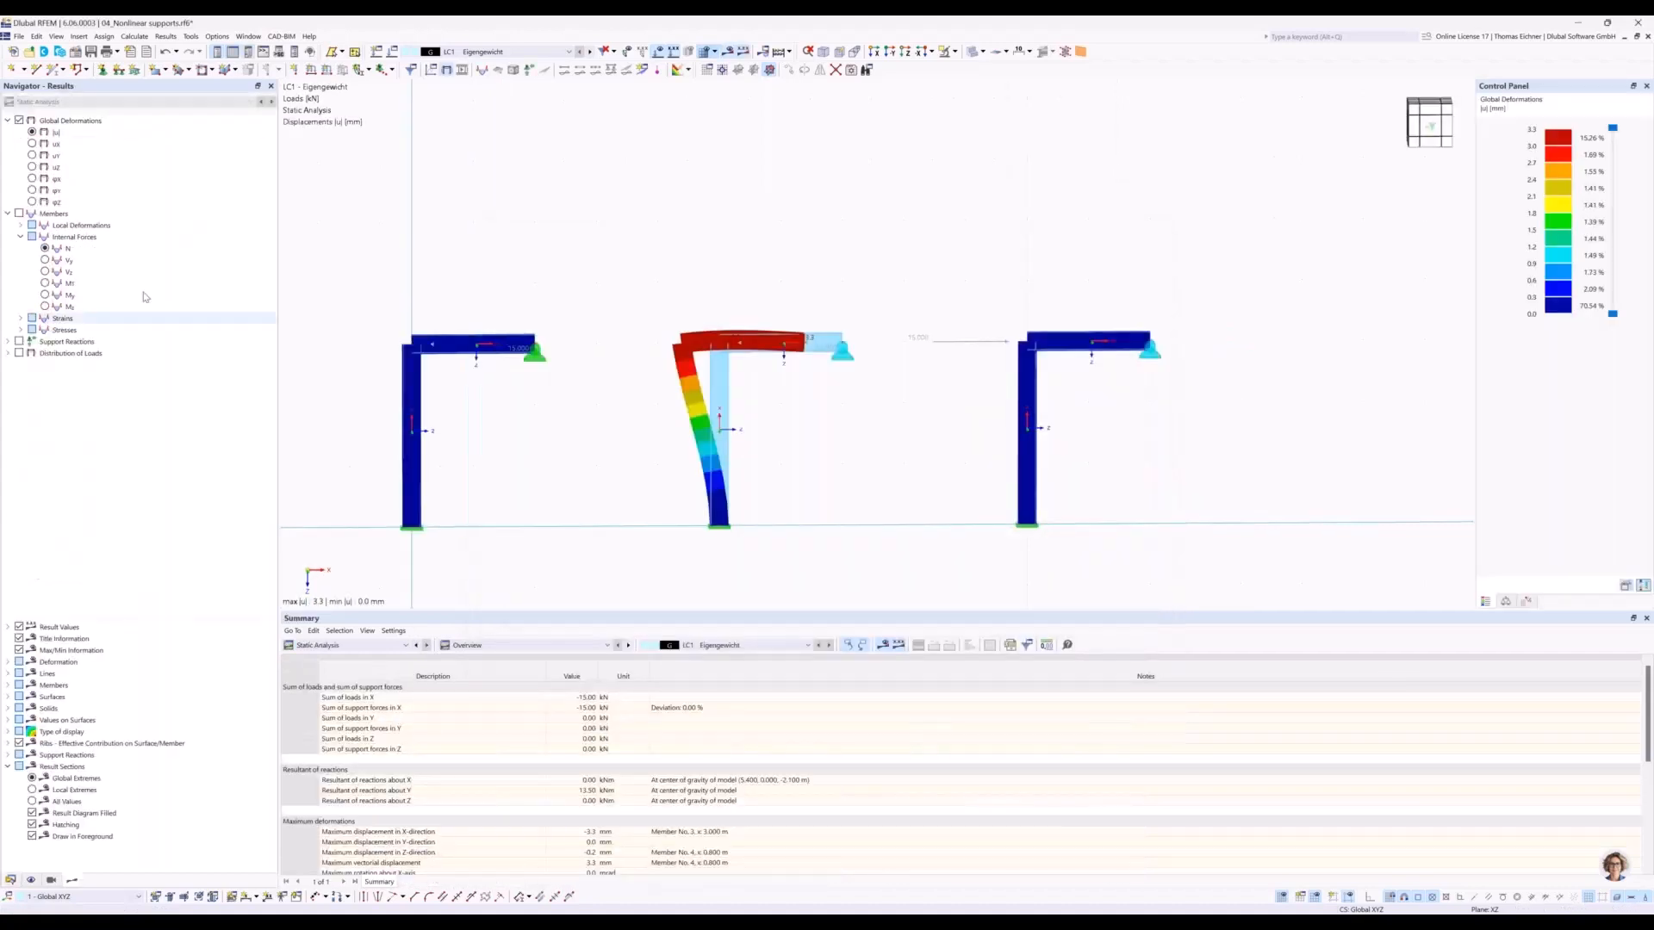
Display the support reactions on the frames and examine them at the first frame's beam-end support.
click(19, 342)
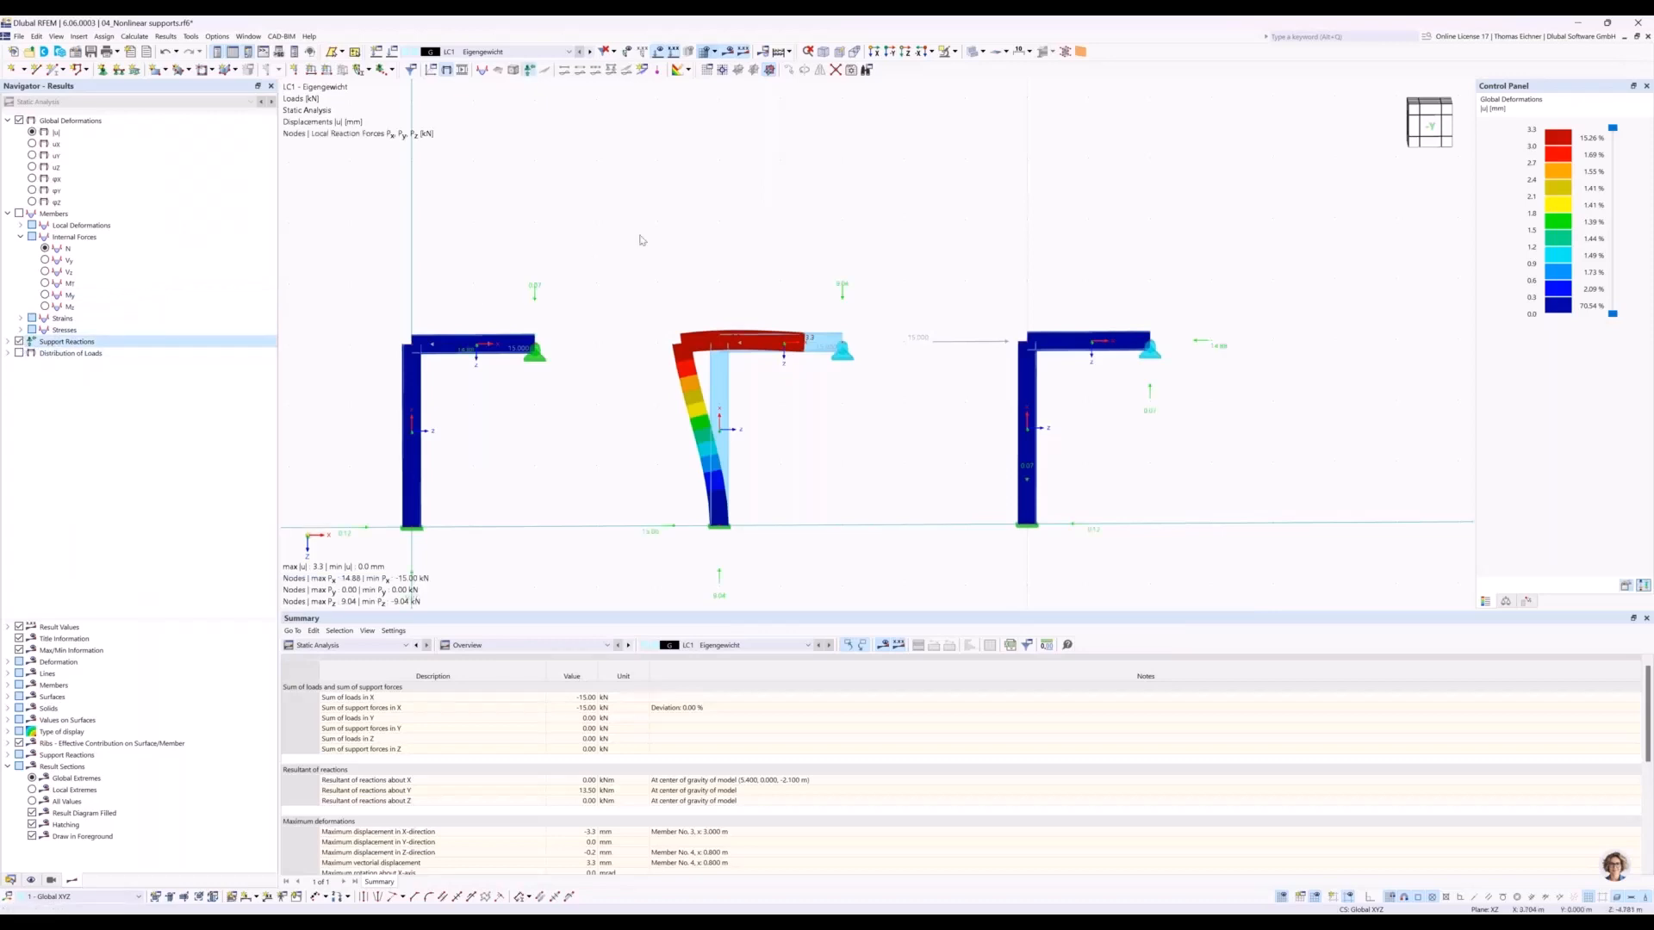
middle_drag(573, 266, 669, 258)
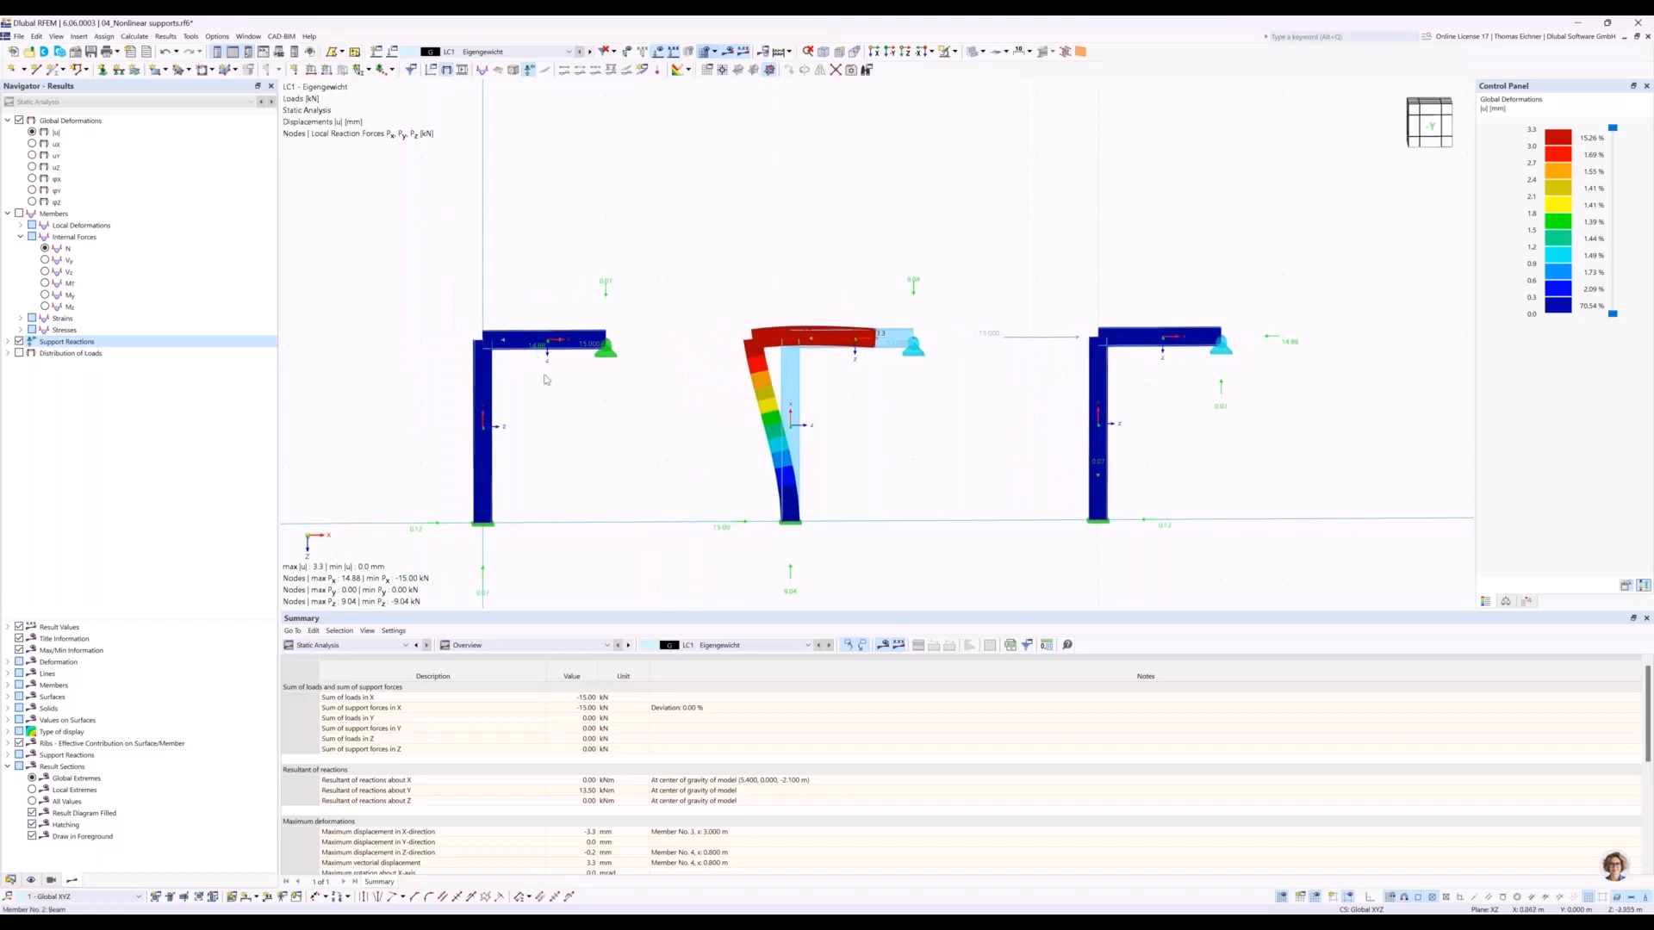
scroll(551, 385, up, 2)
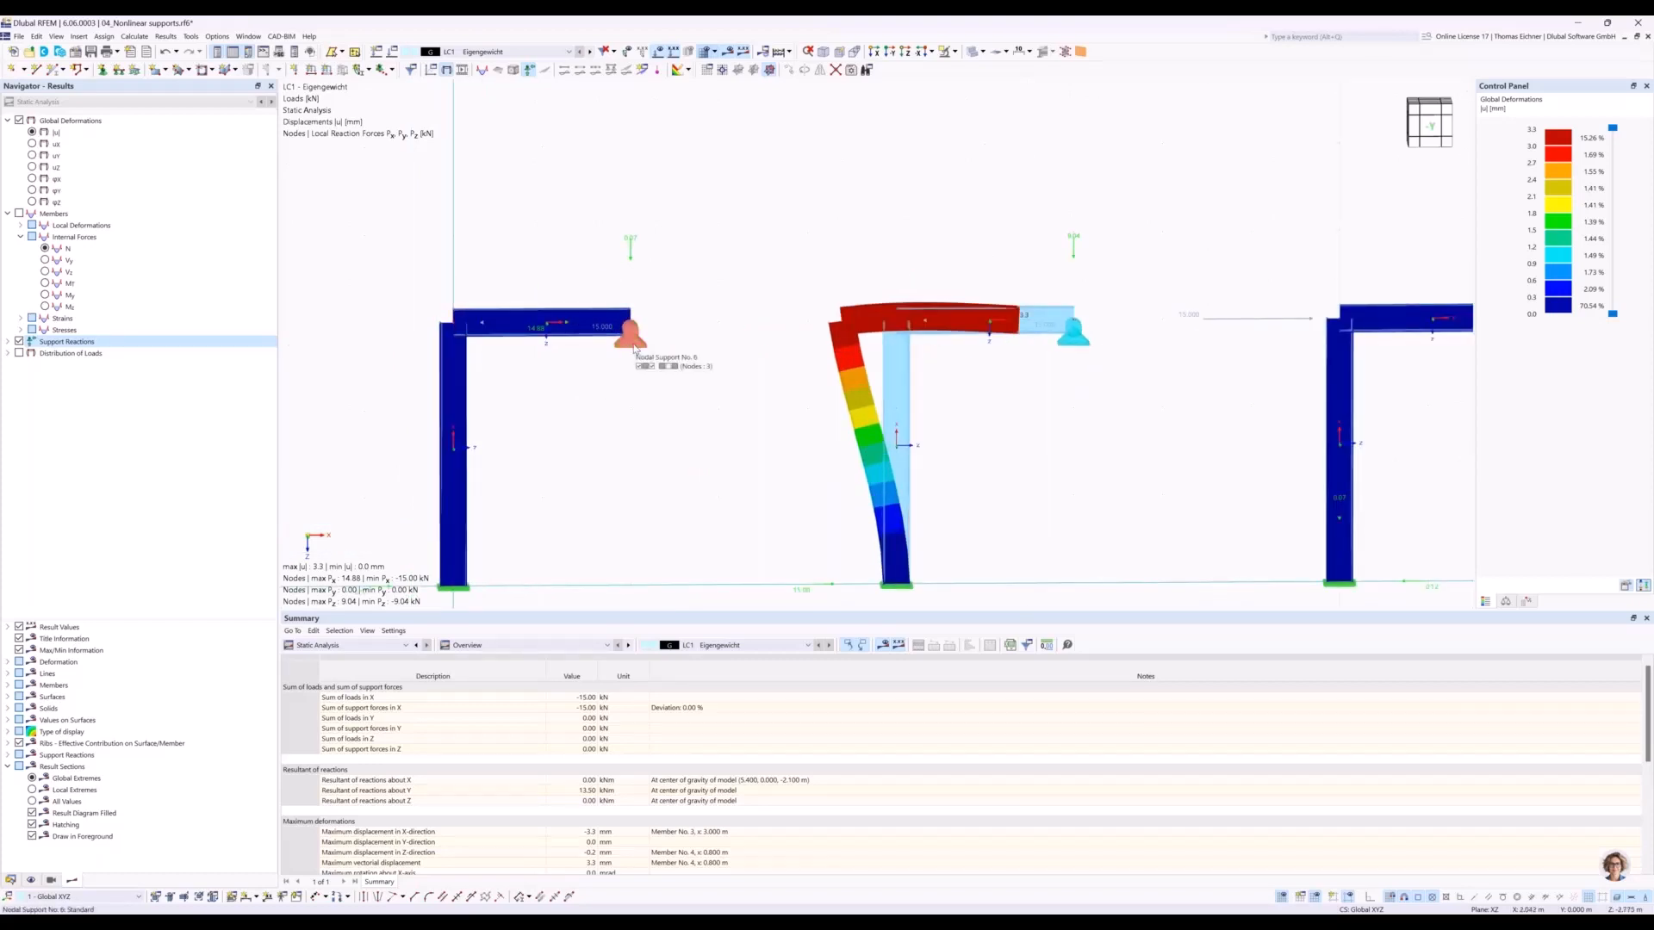
middle_drag(595, 394, 610, 371)
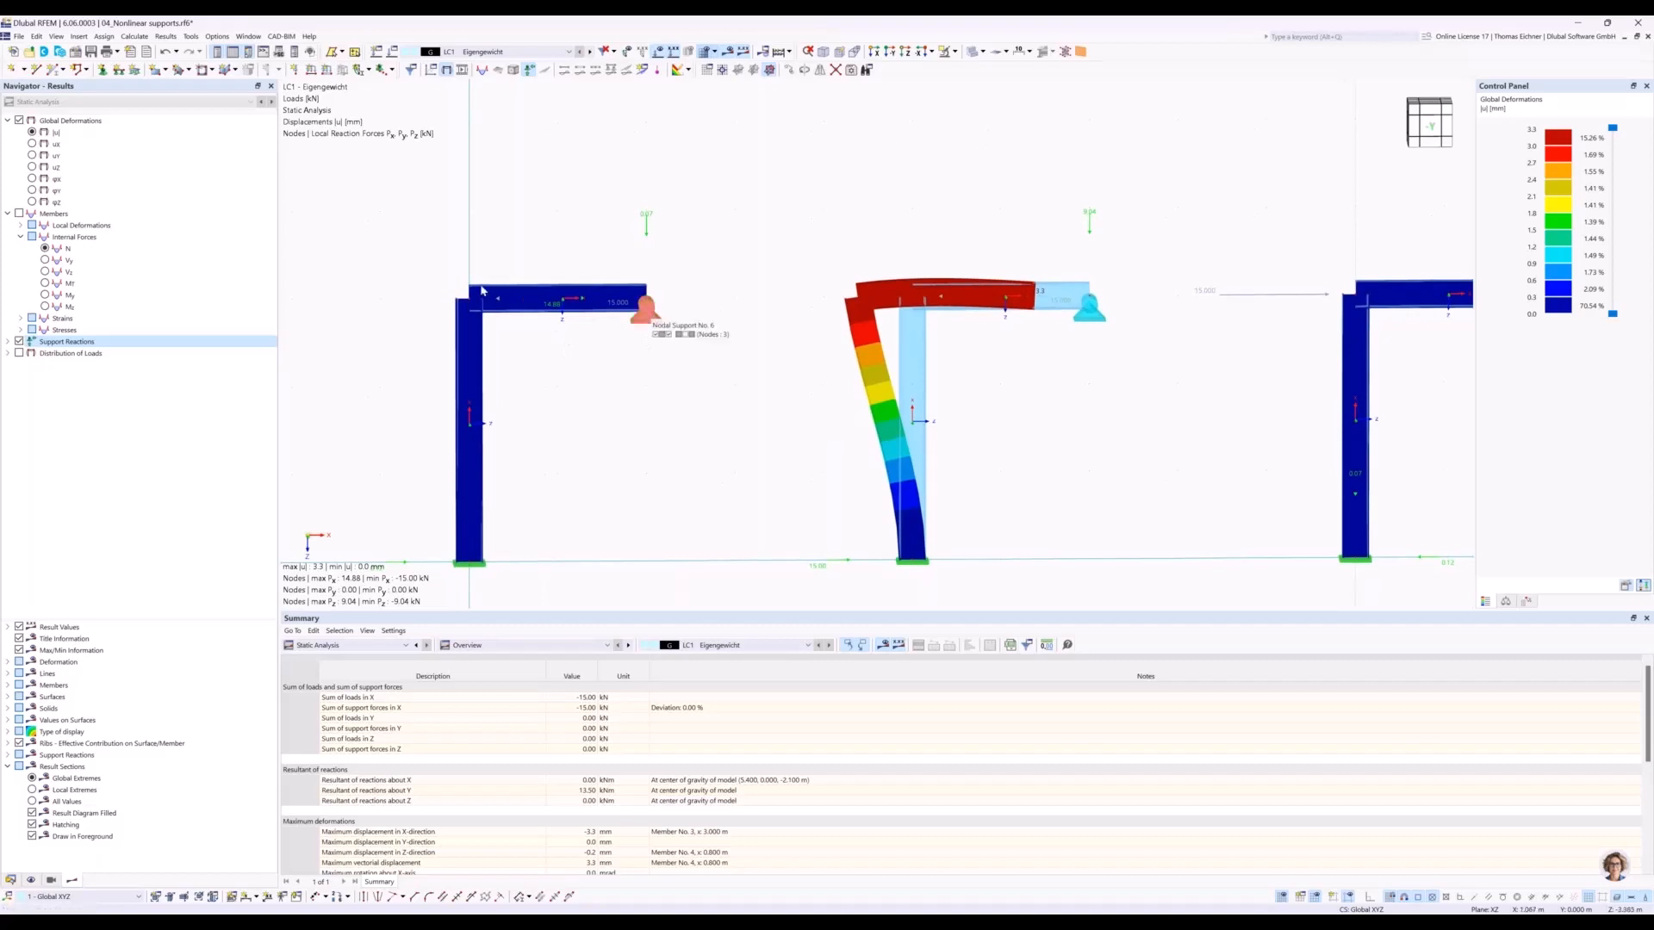
Examine the support reactions at the middle frame's column base and its beam-end support.
middle_drag(1042, 408, 1006, 385)
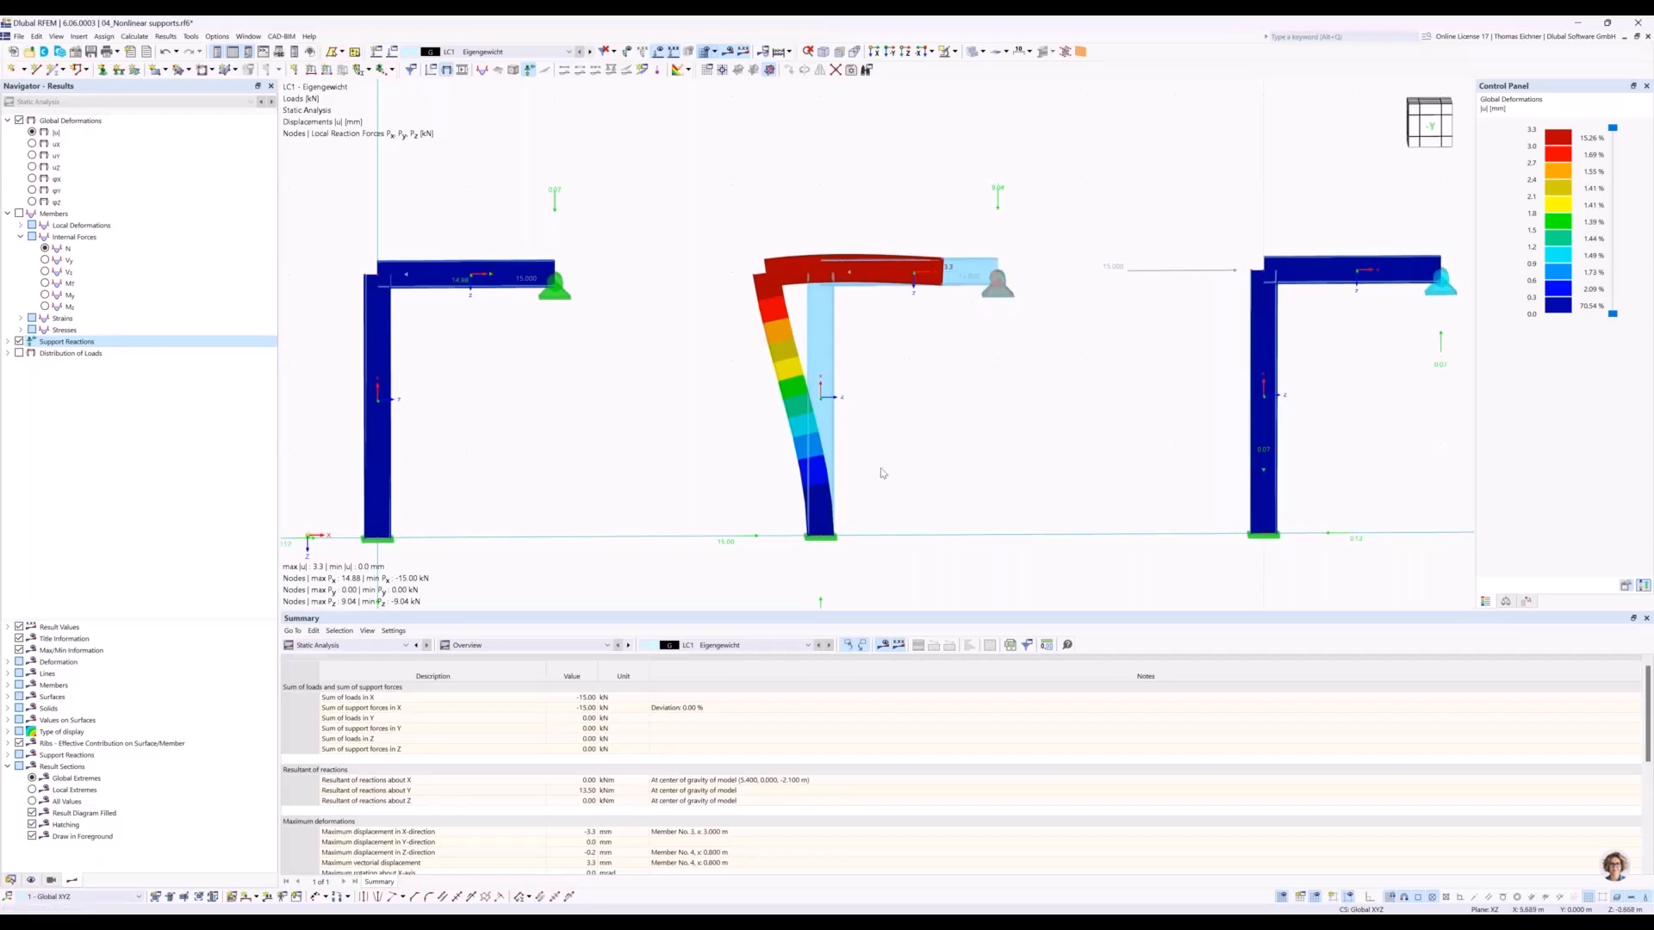
middle_drag(880, 466, 889, 368)
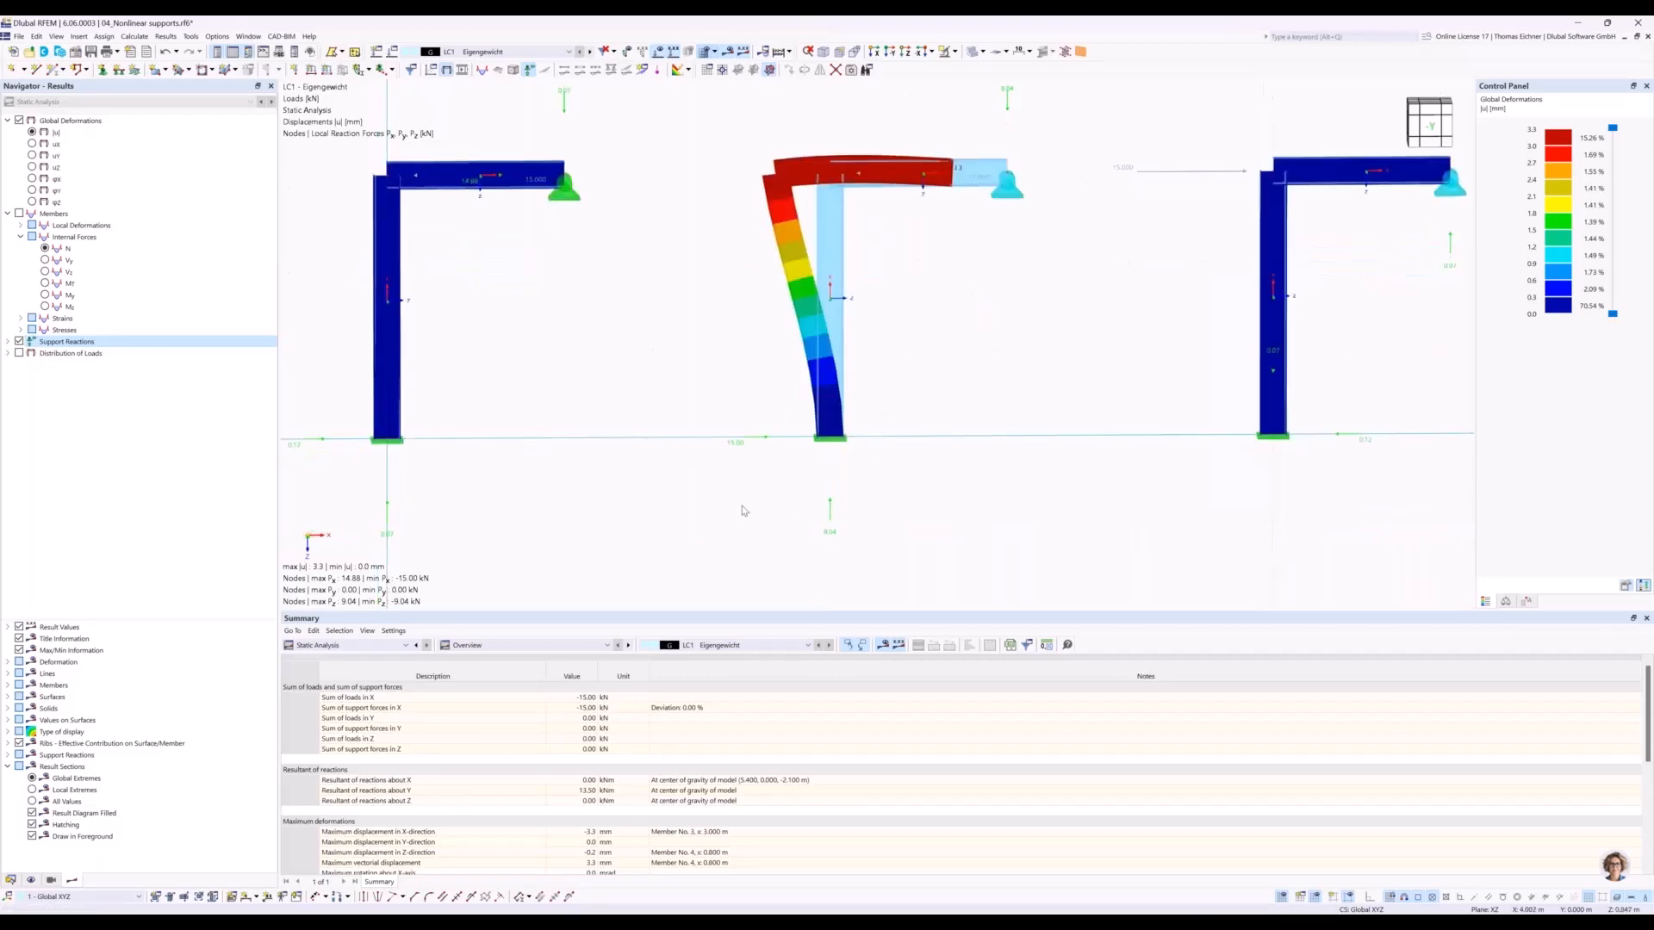
scroll(744, 511, up, 3)
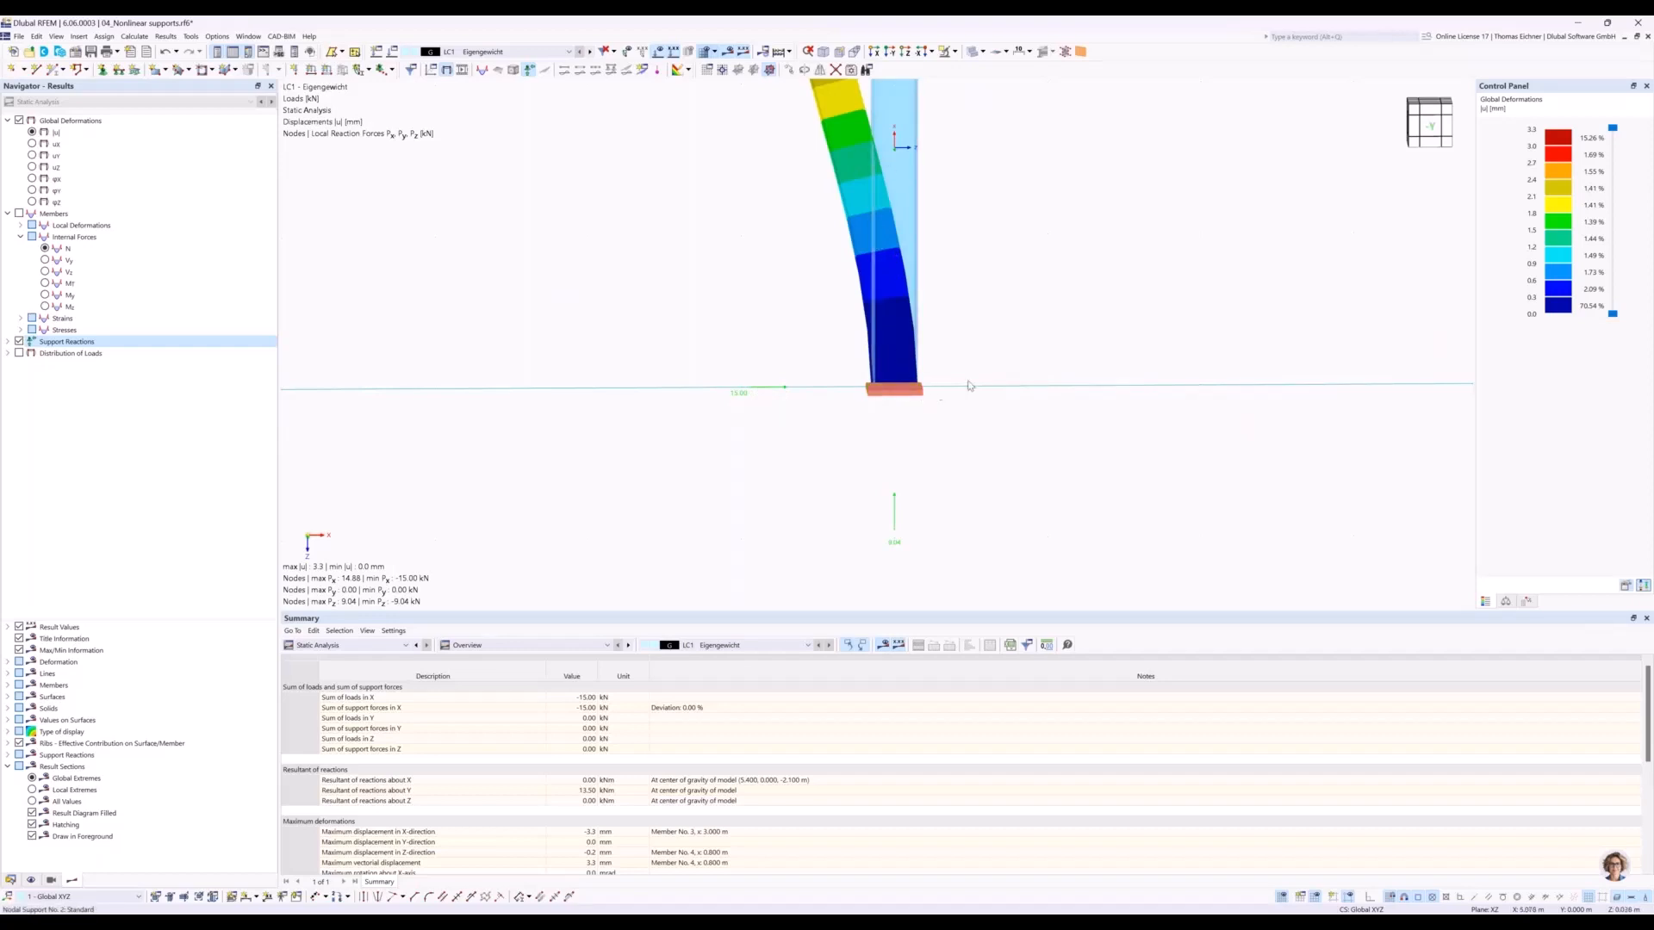
scroll(969, 386, down, 2)
scroll(969, 386, down, 1)
middle_drag(990, 331, 867, 447)
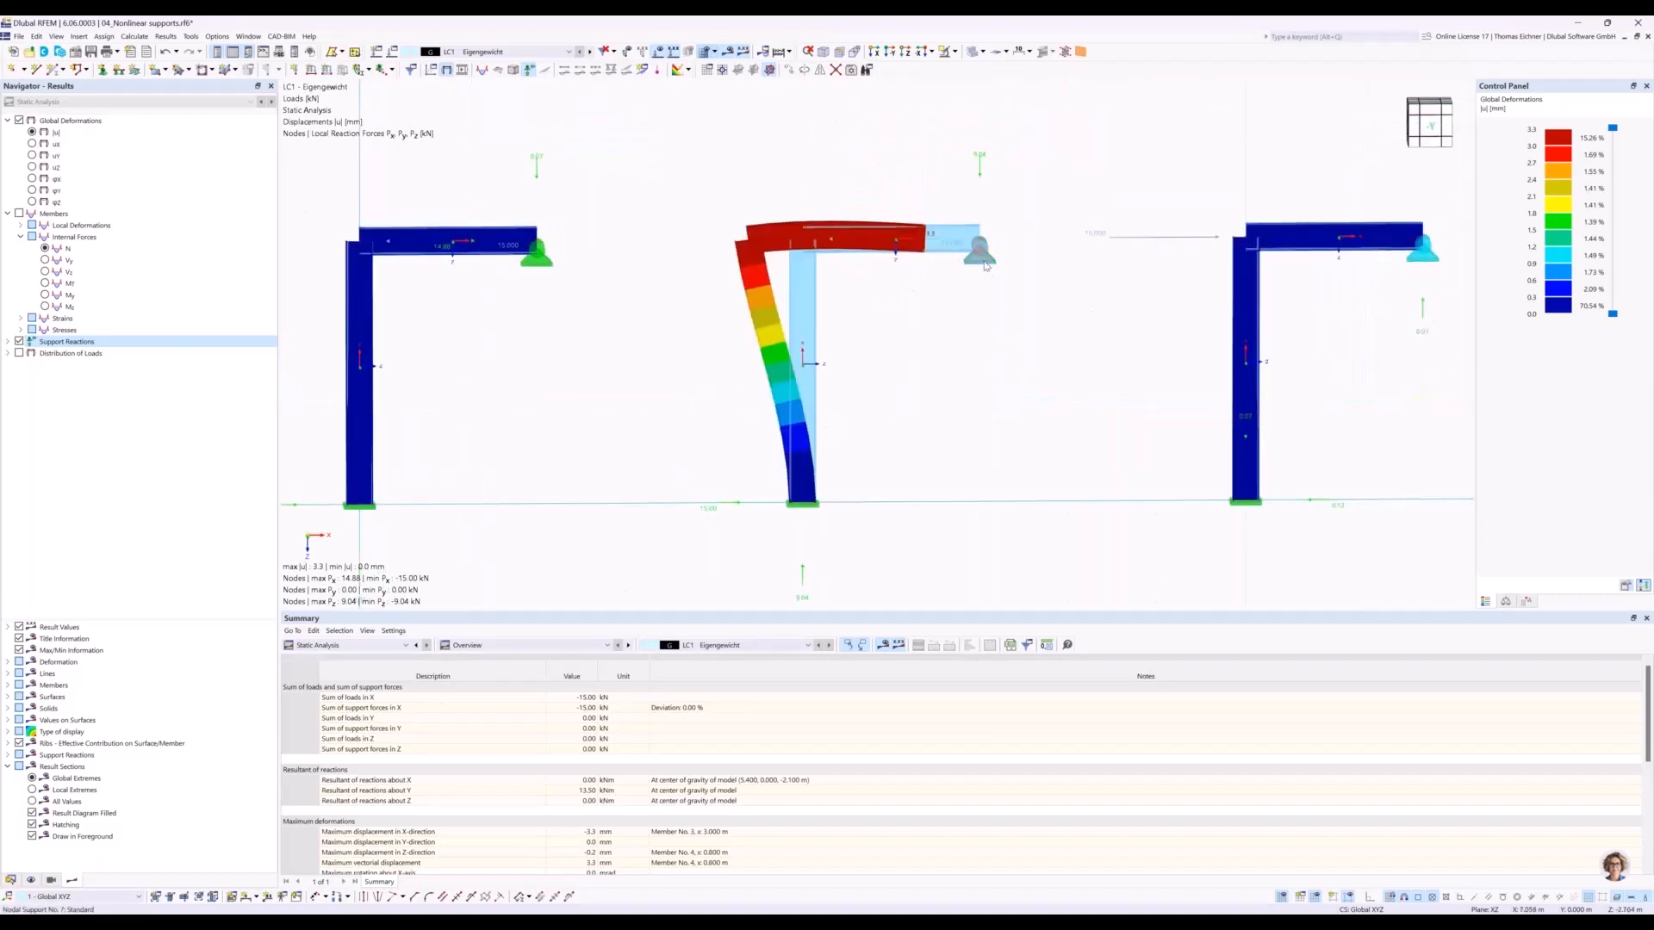
mouse_move(986, 265)
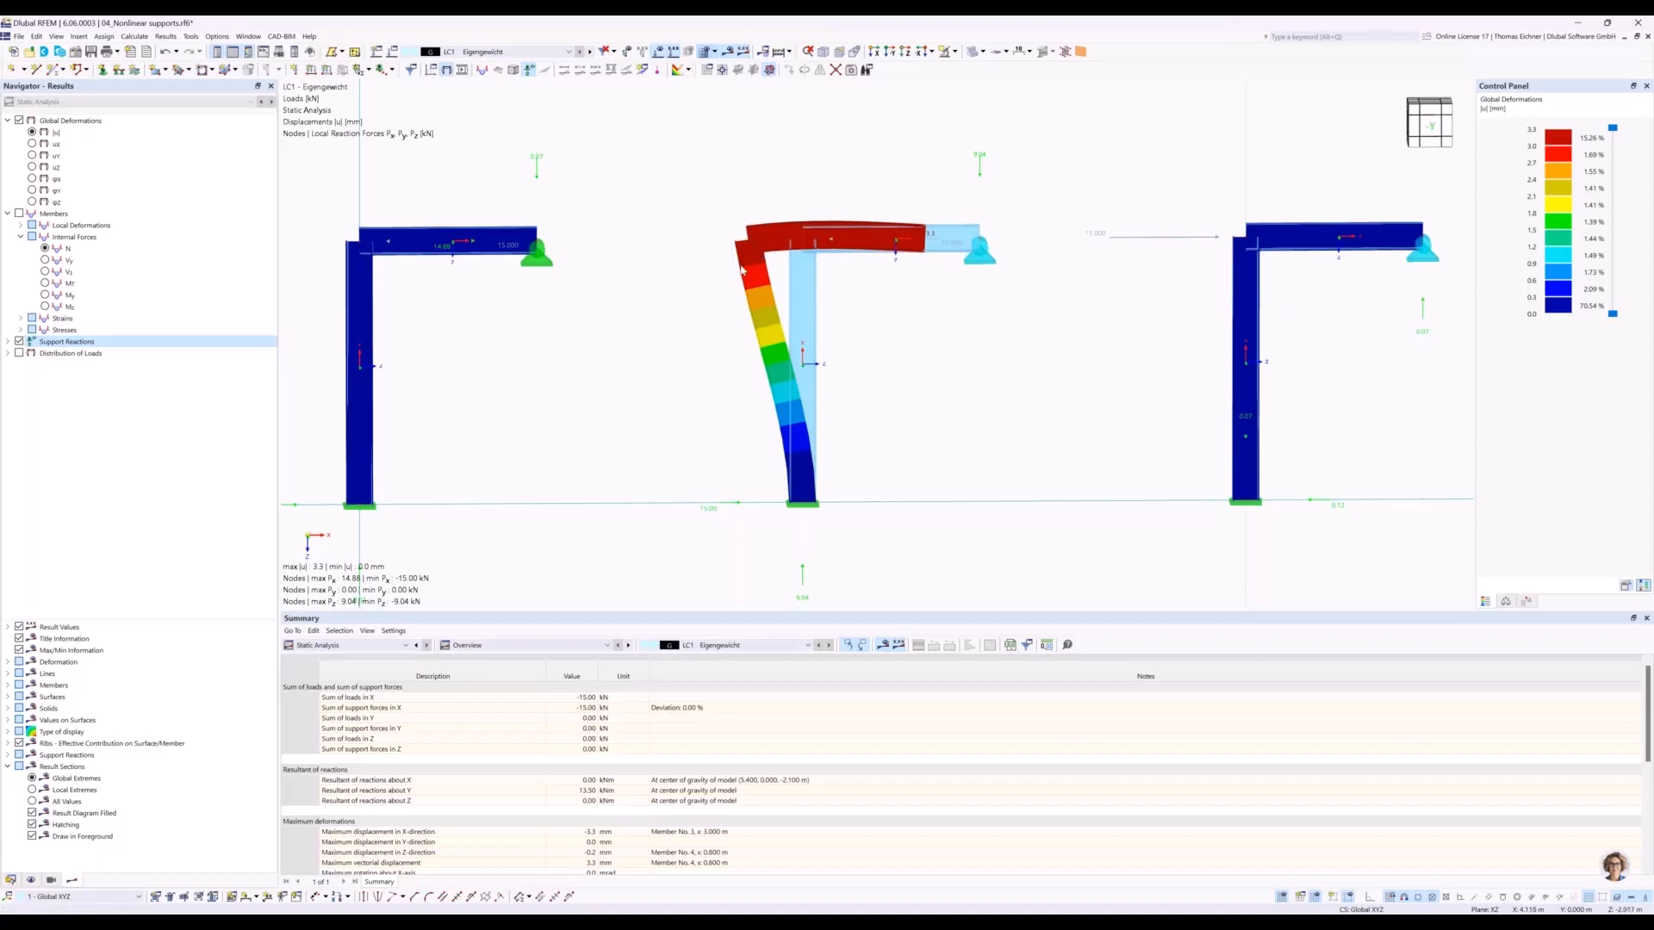
Examine the support reaction and nonlinearity at the third frame's beam-end support, comparing it with the other frames.
middle_drag(1196, 285, 1157, 273)
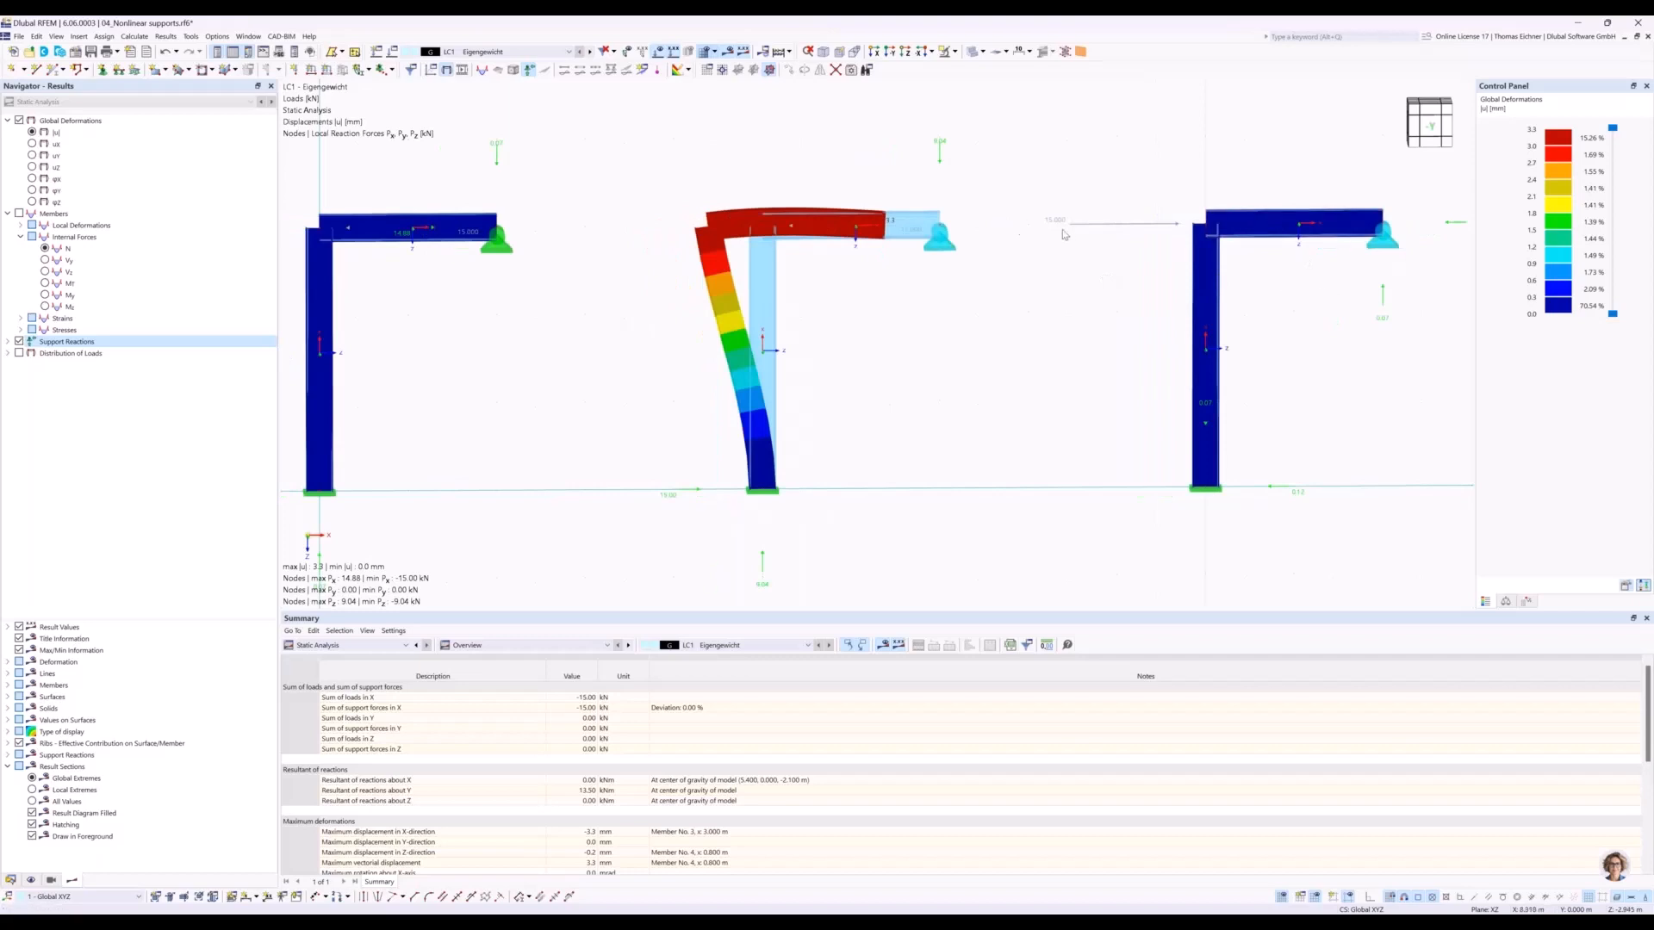
mouse_move(1385, 248)
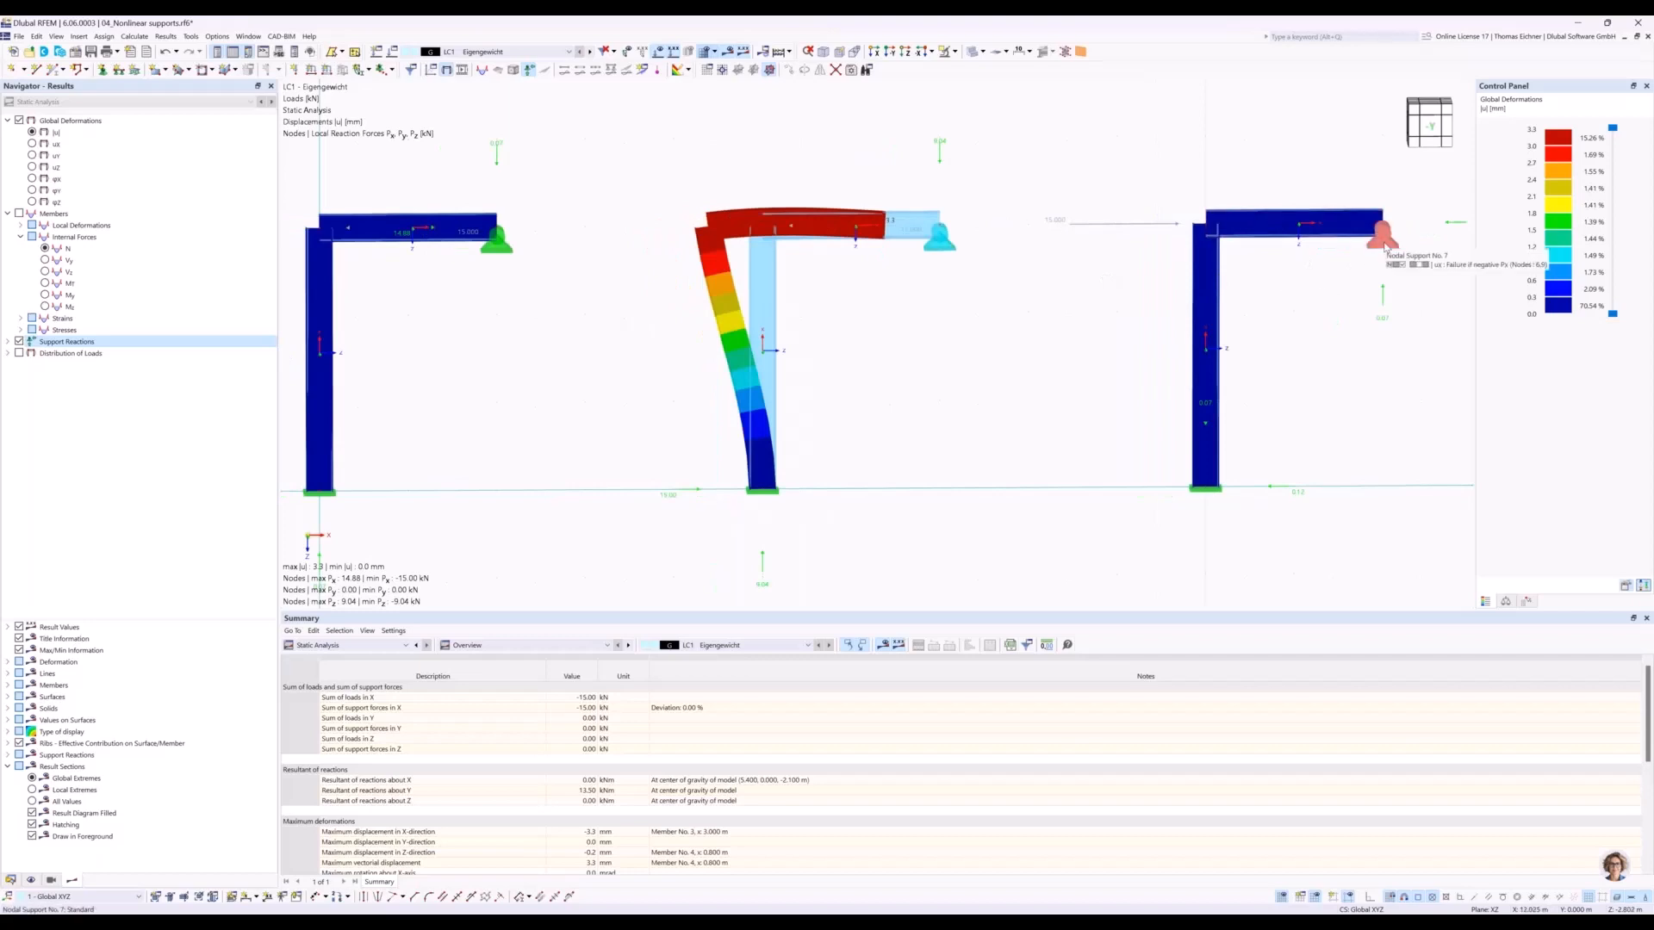
middle_drag(1383, 247, 1292, 252)
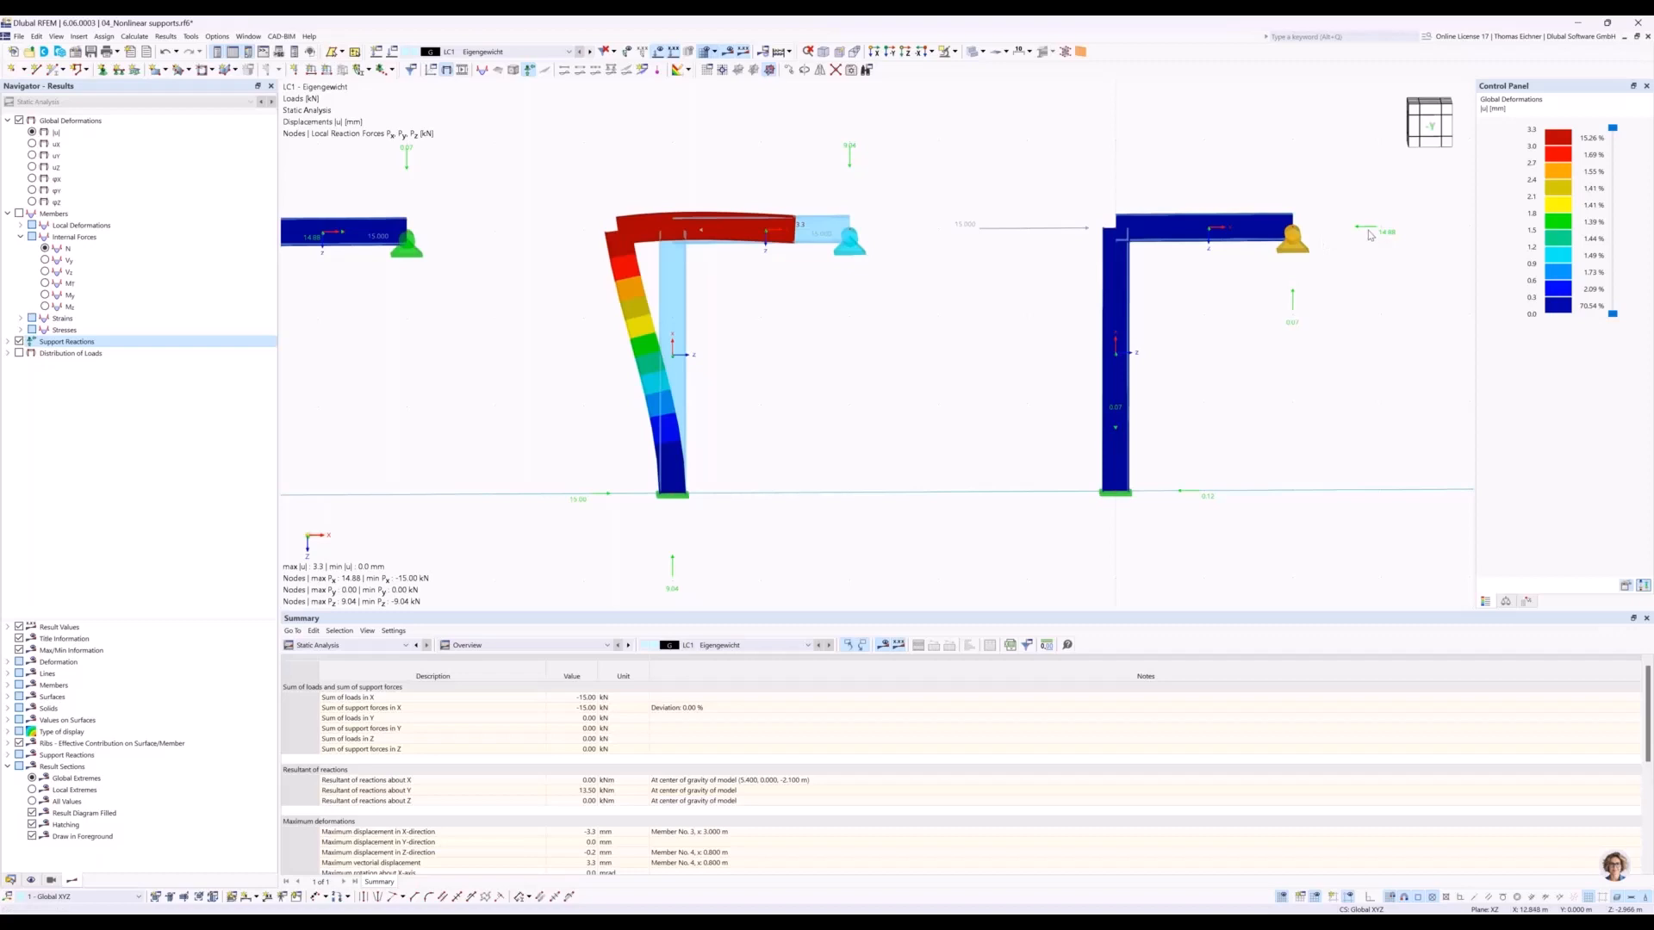
click(1339, 376)
middle_drag(812, 326, 927, 334)
scroll(894, 315, down, 1)
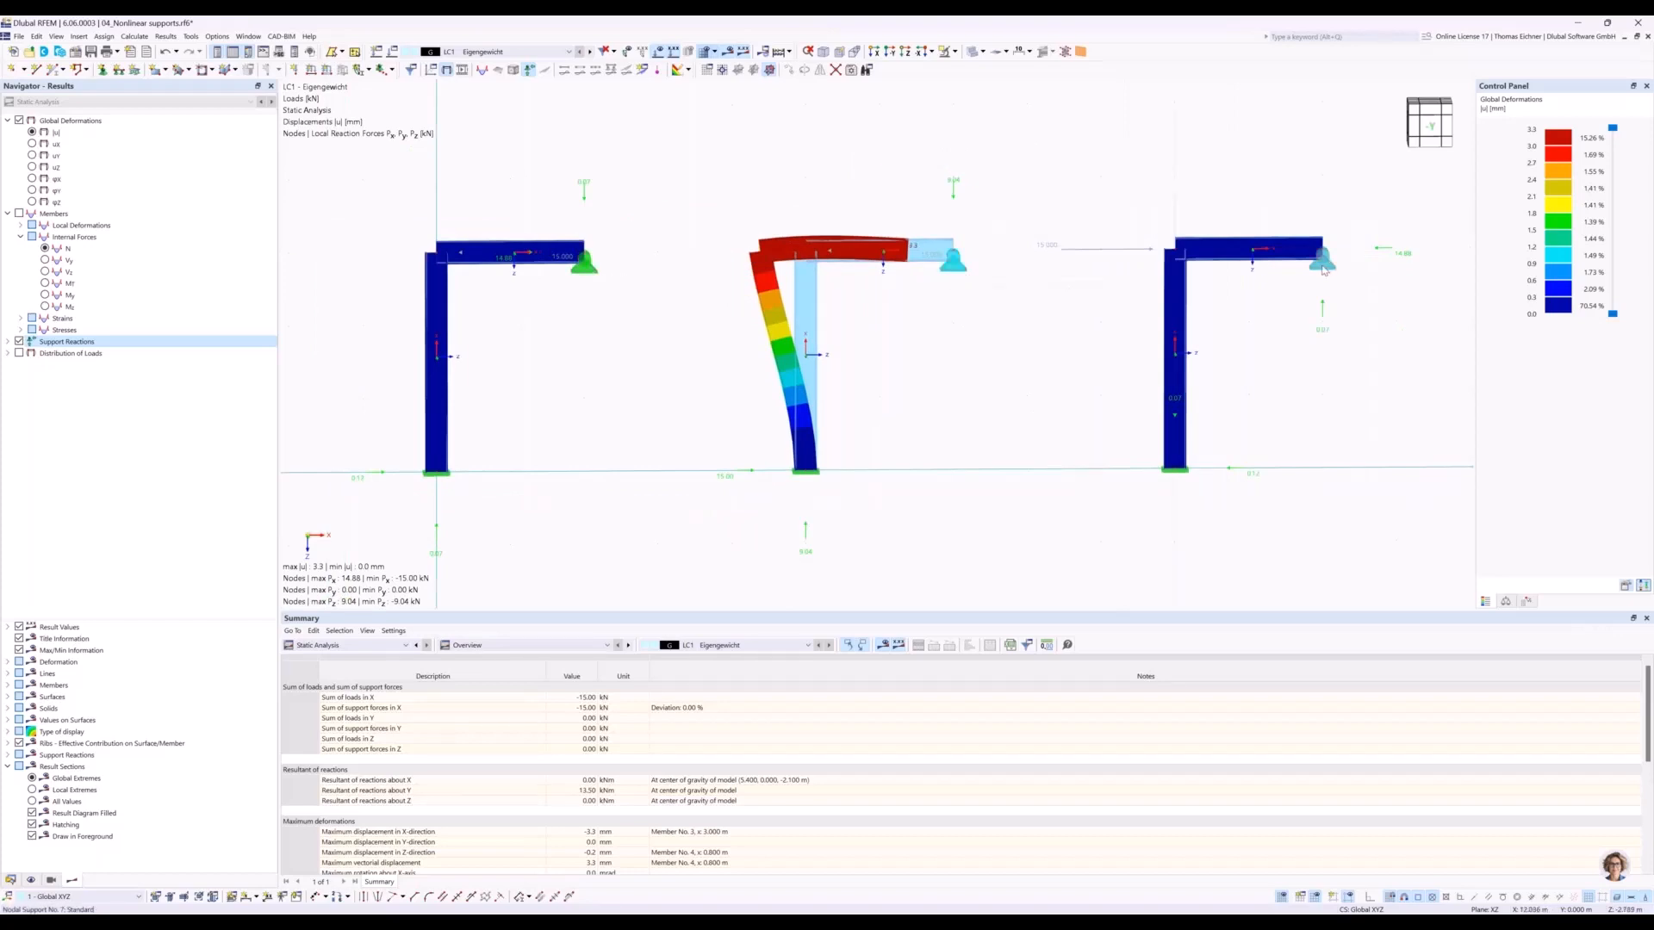
mouse_move(1323, 269)
Switch from the nonlinear supports model to the model 05_Ladder with friction support.rf6.
click(10, 879)
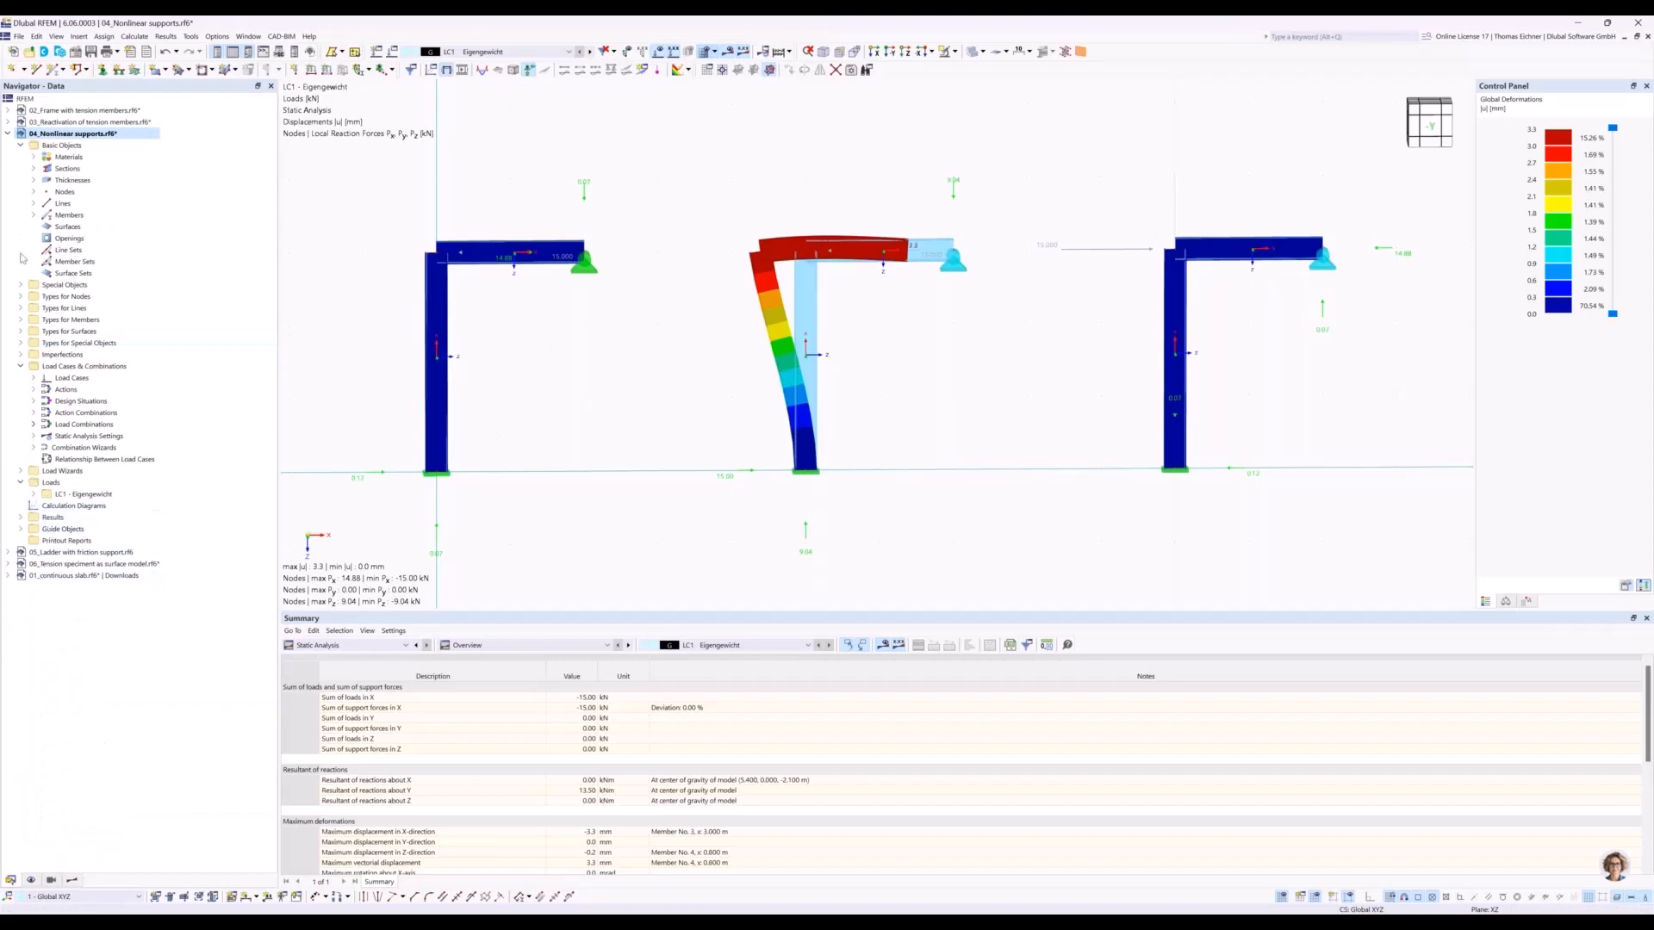
click(7, 133)
click(89, 147)
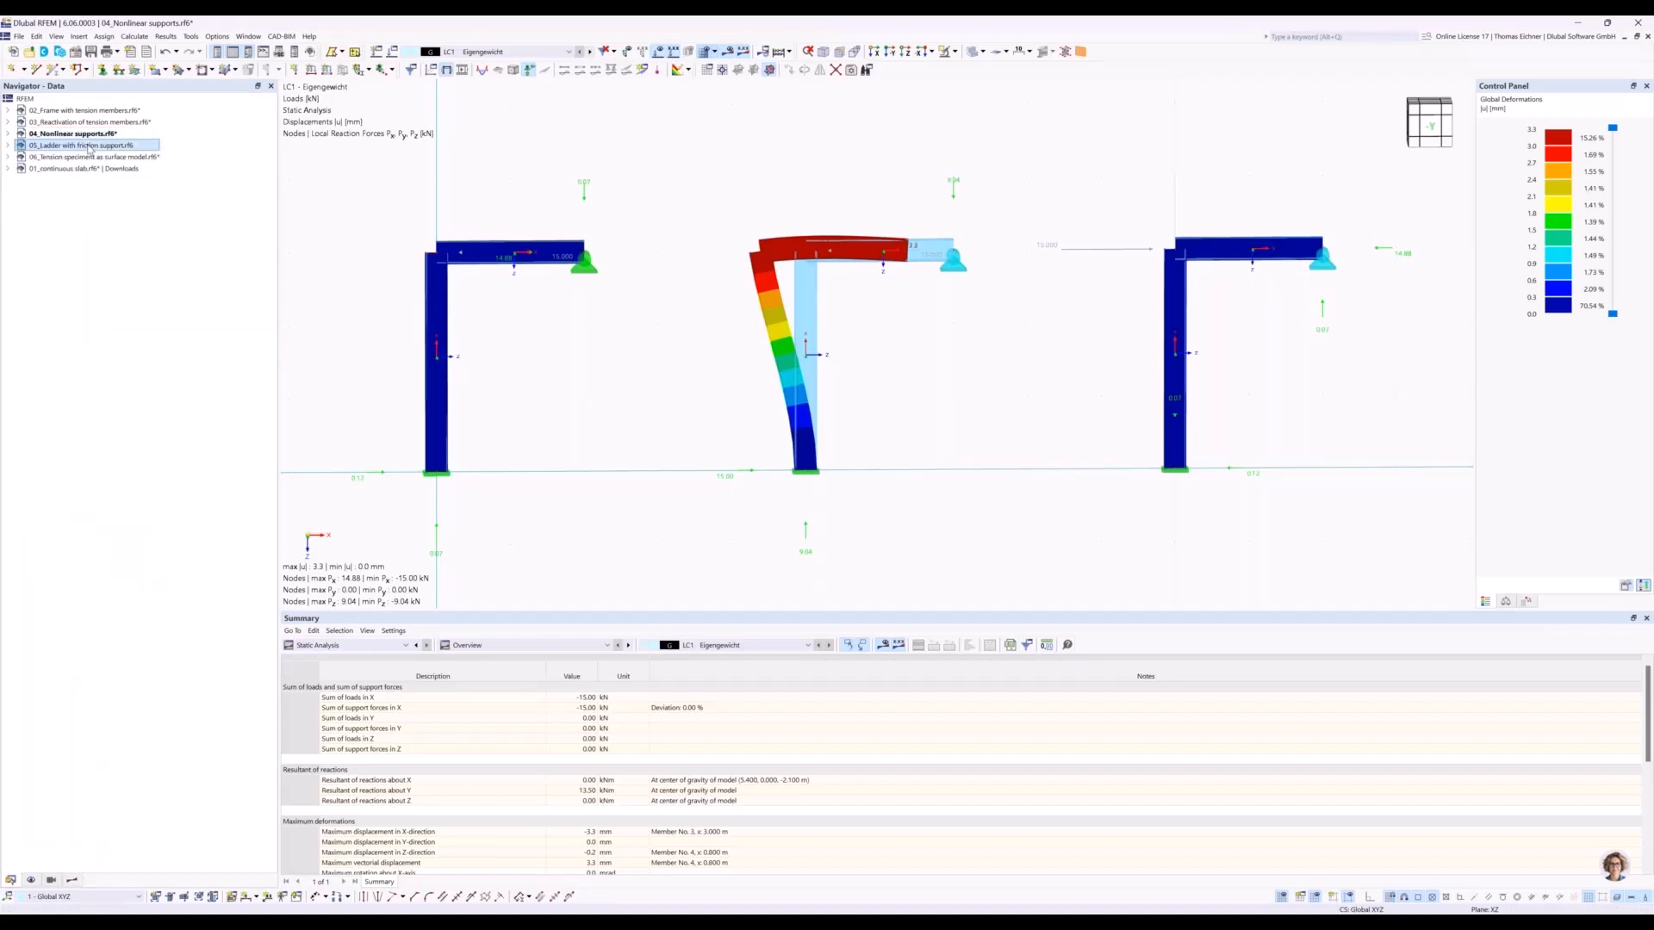
double_click(89, 149)
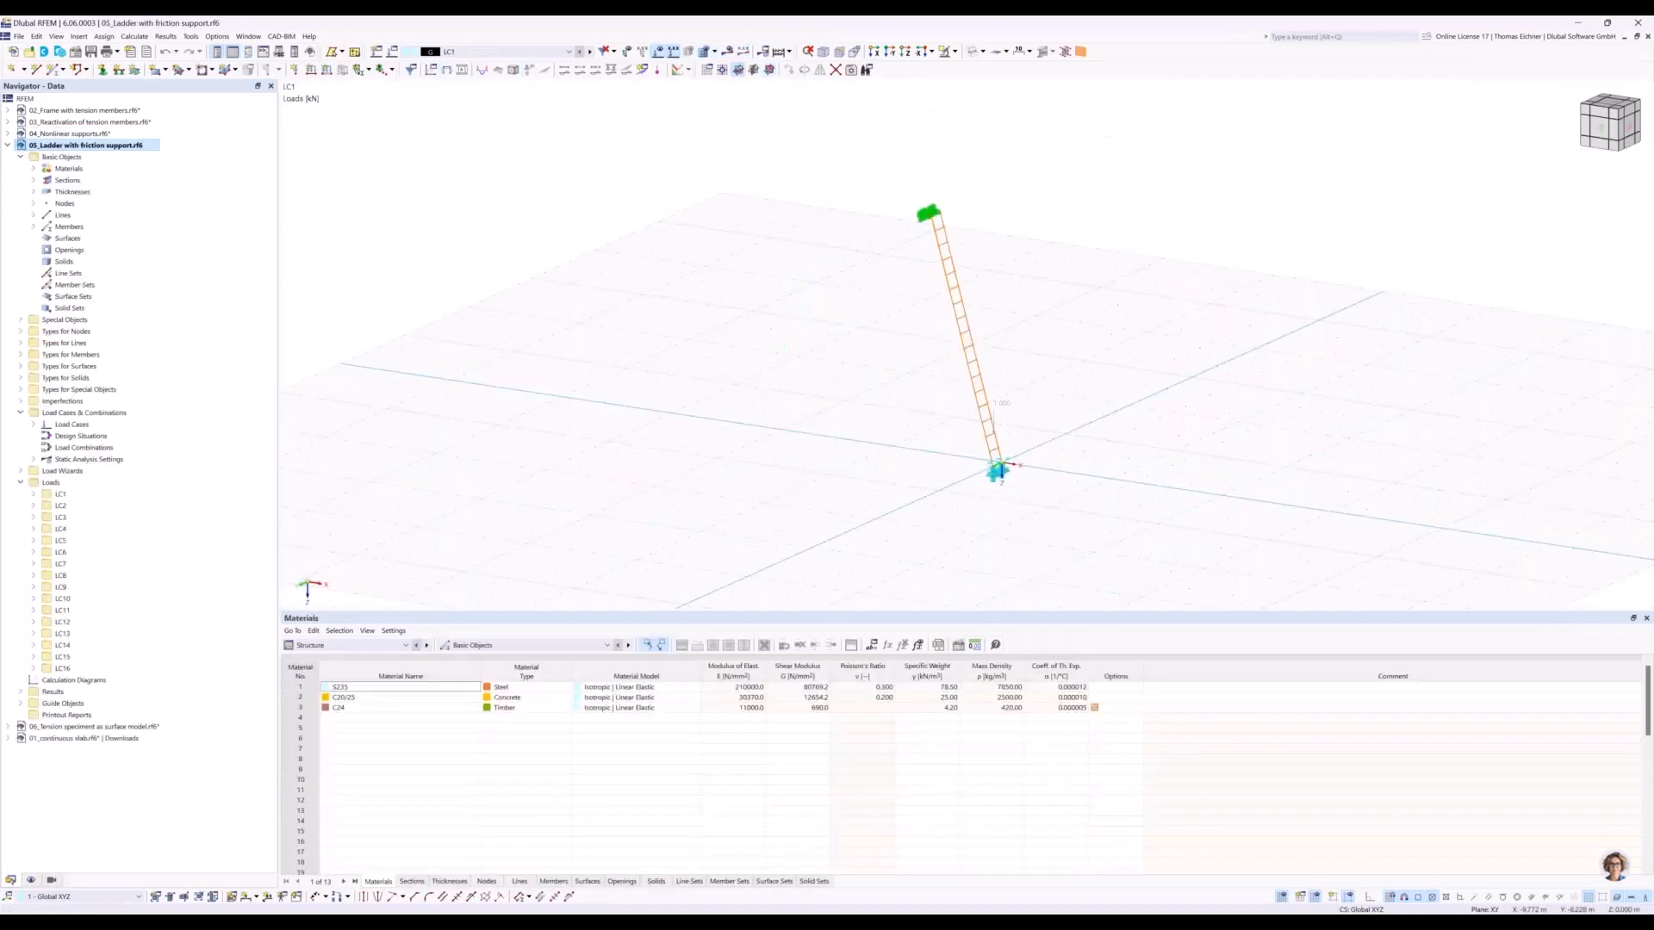
Inspect the nodal support assigned to the upper end of the ladder and close its node settings unchanged.
scroll(808, 398, up, 3)
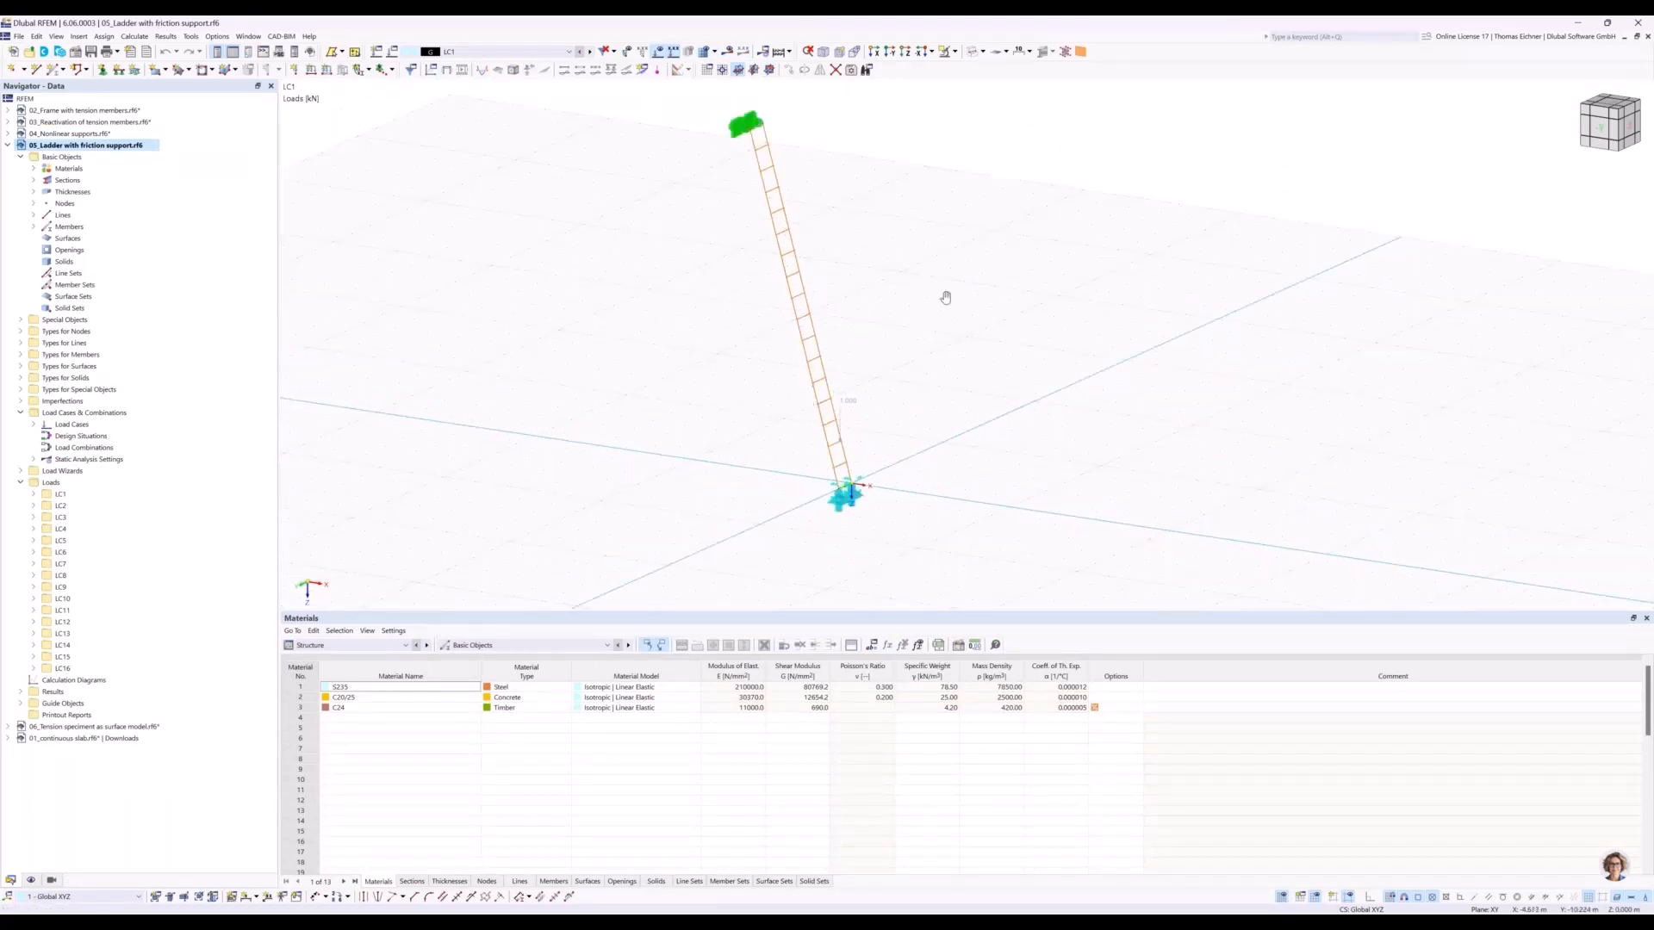
middle_drag(945, 296, 1031, 317)
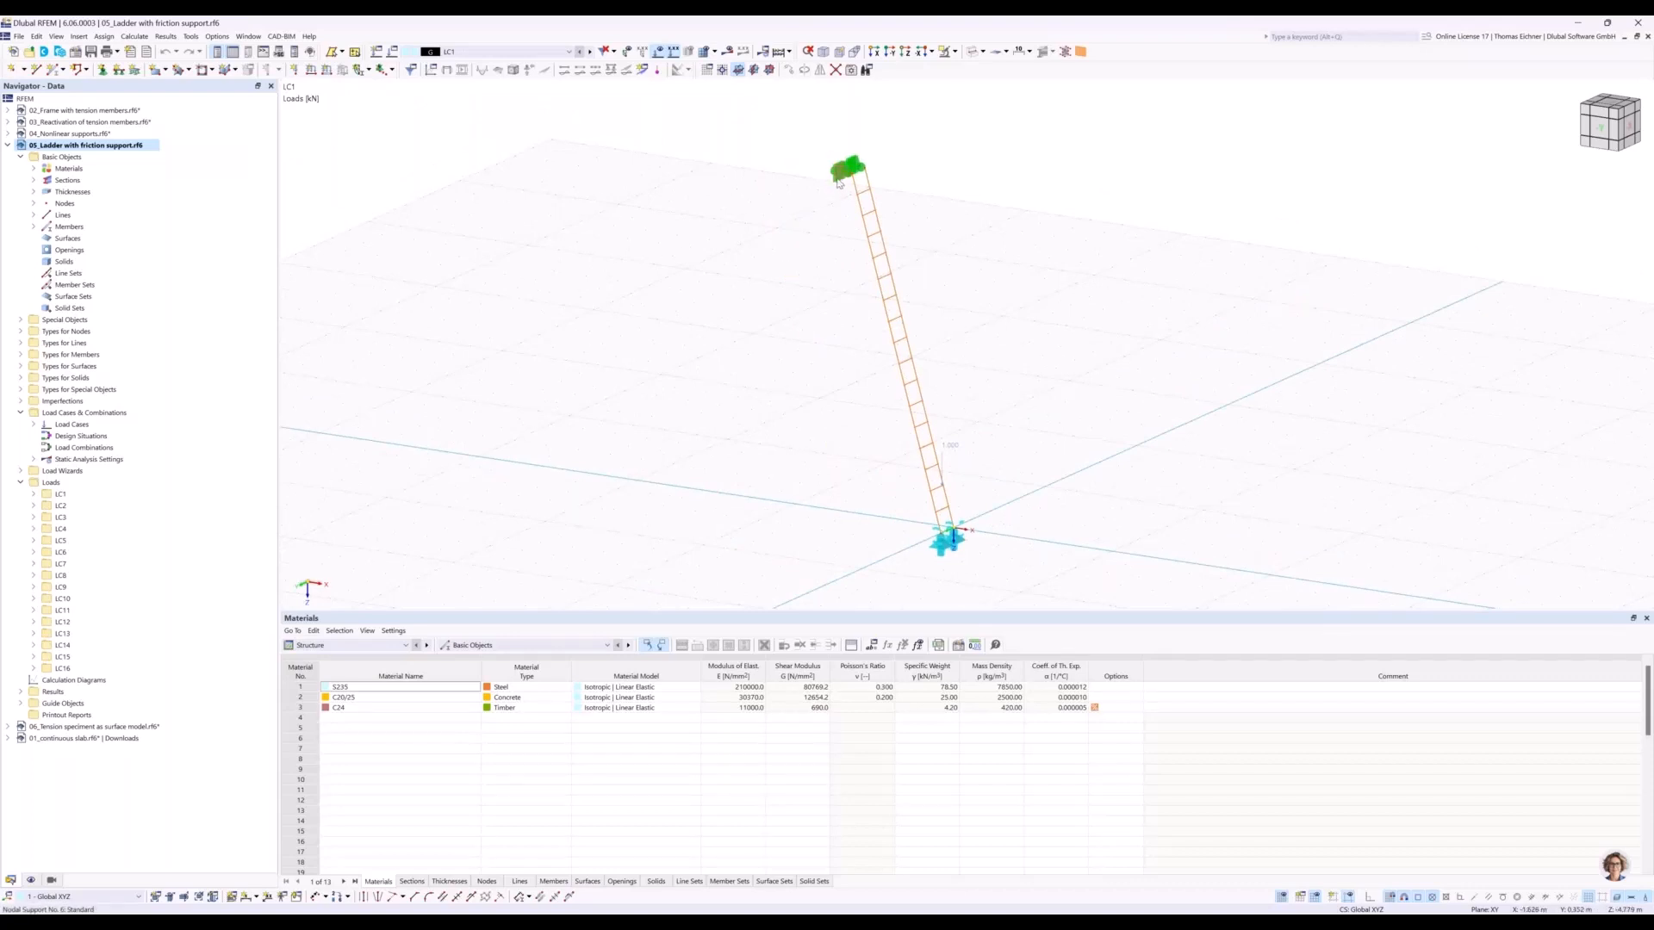
double_click(850, 167)
drag(948, 411, 1382, 222)
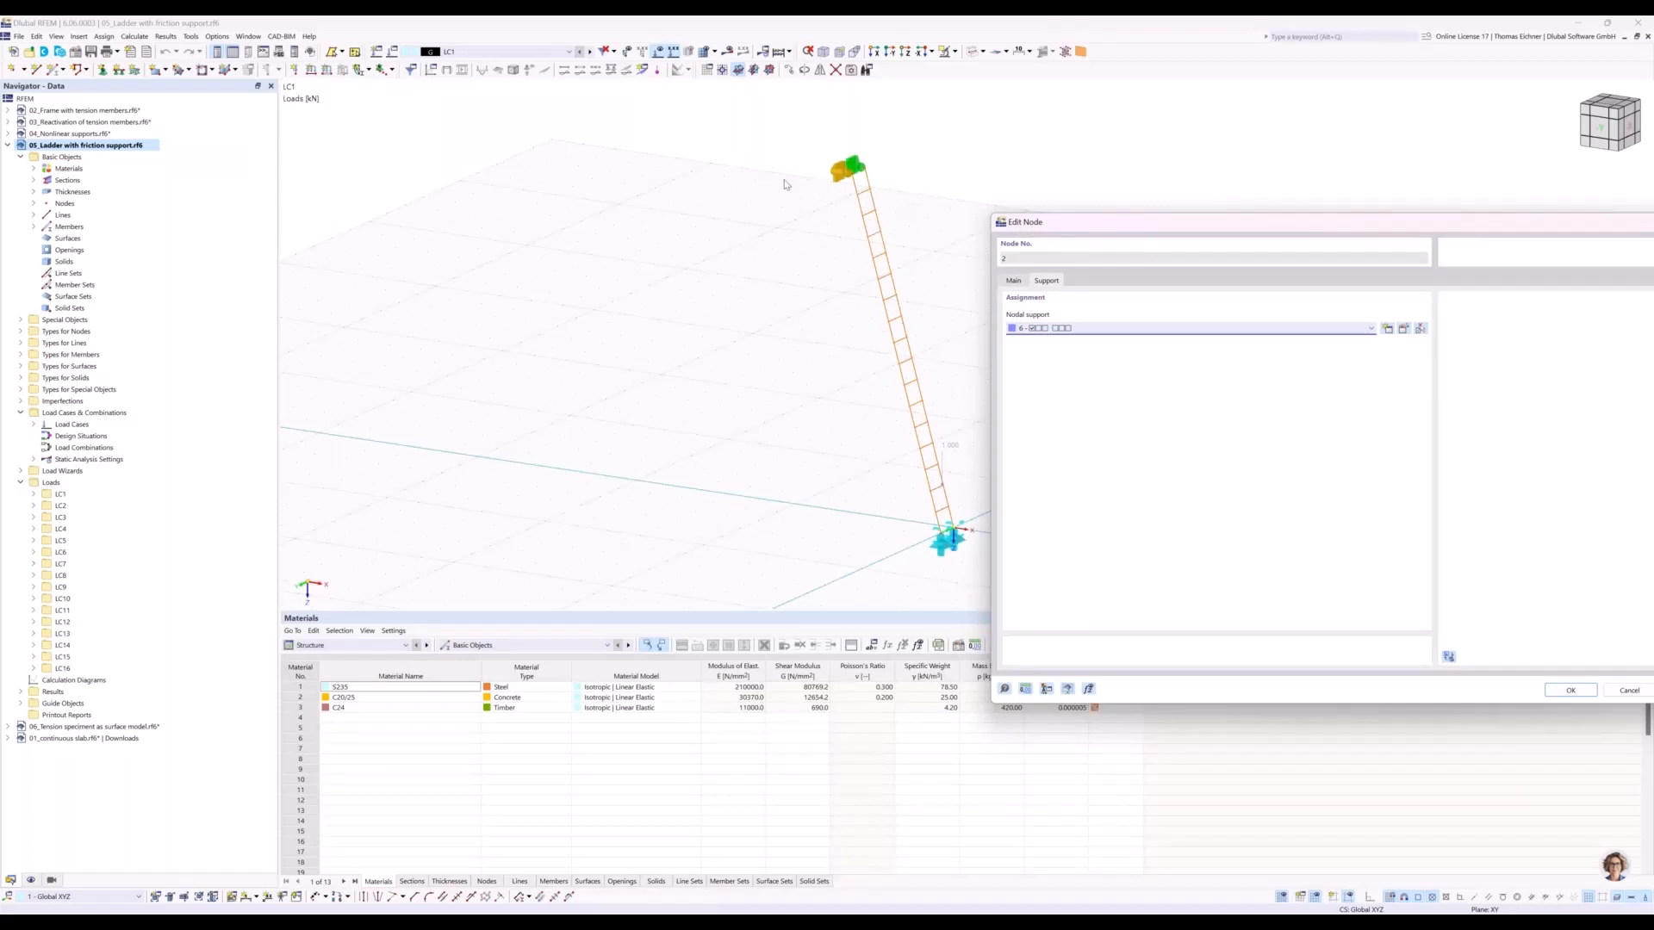
drag(1101, 219, 679, 193)
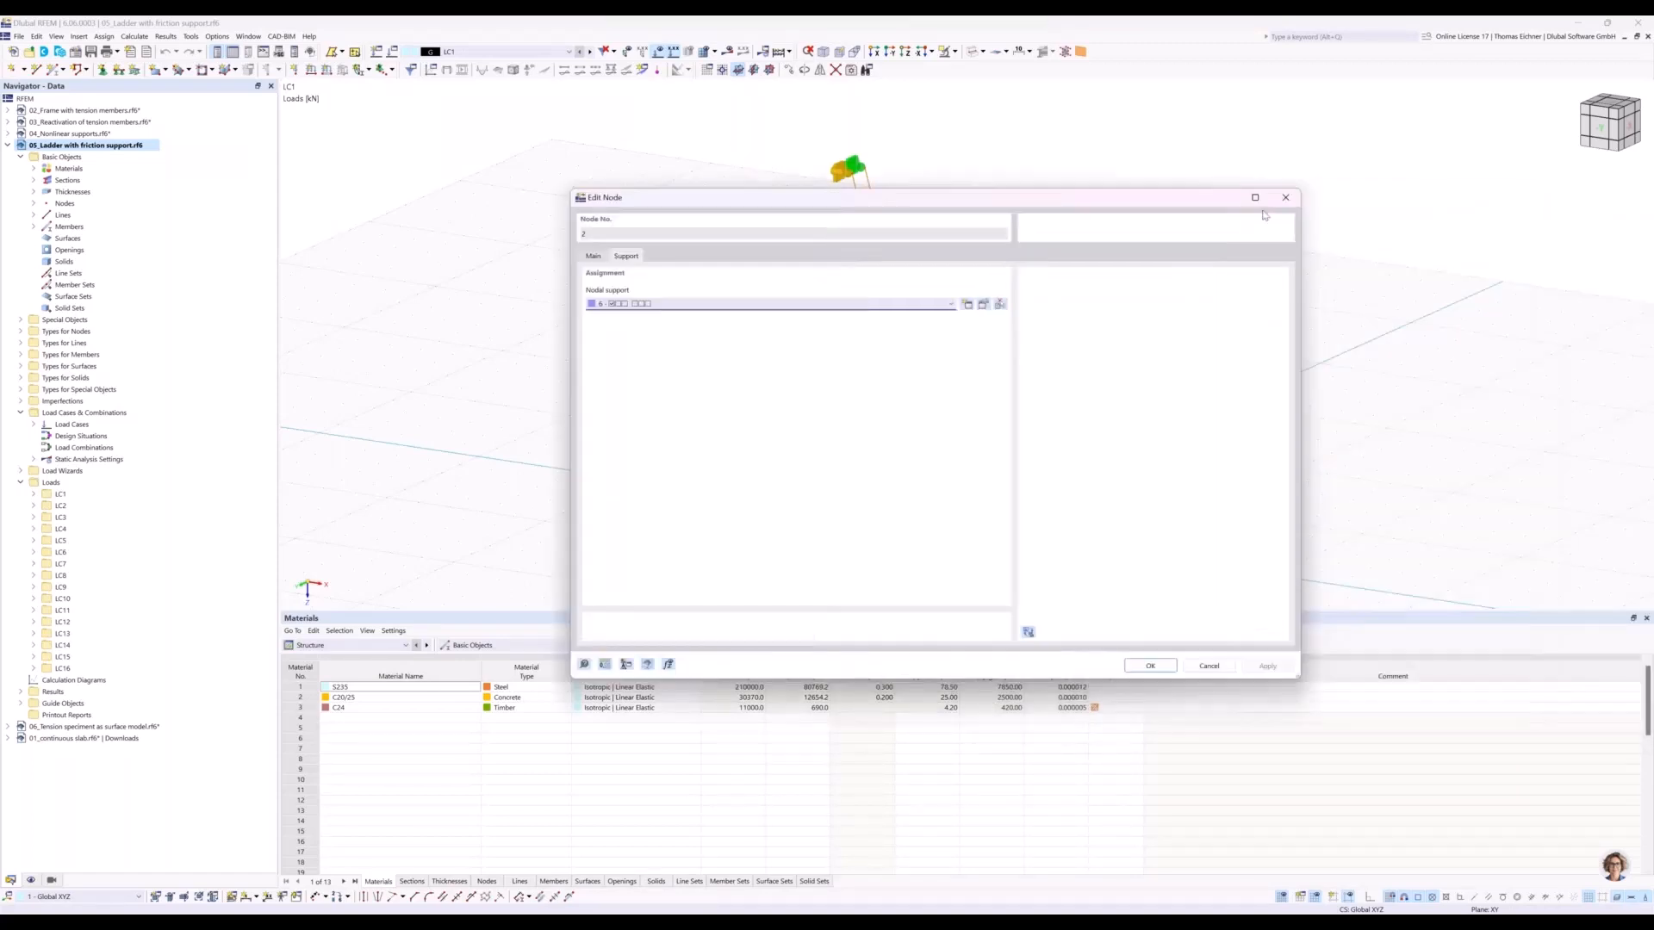
click(1285, 199)
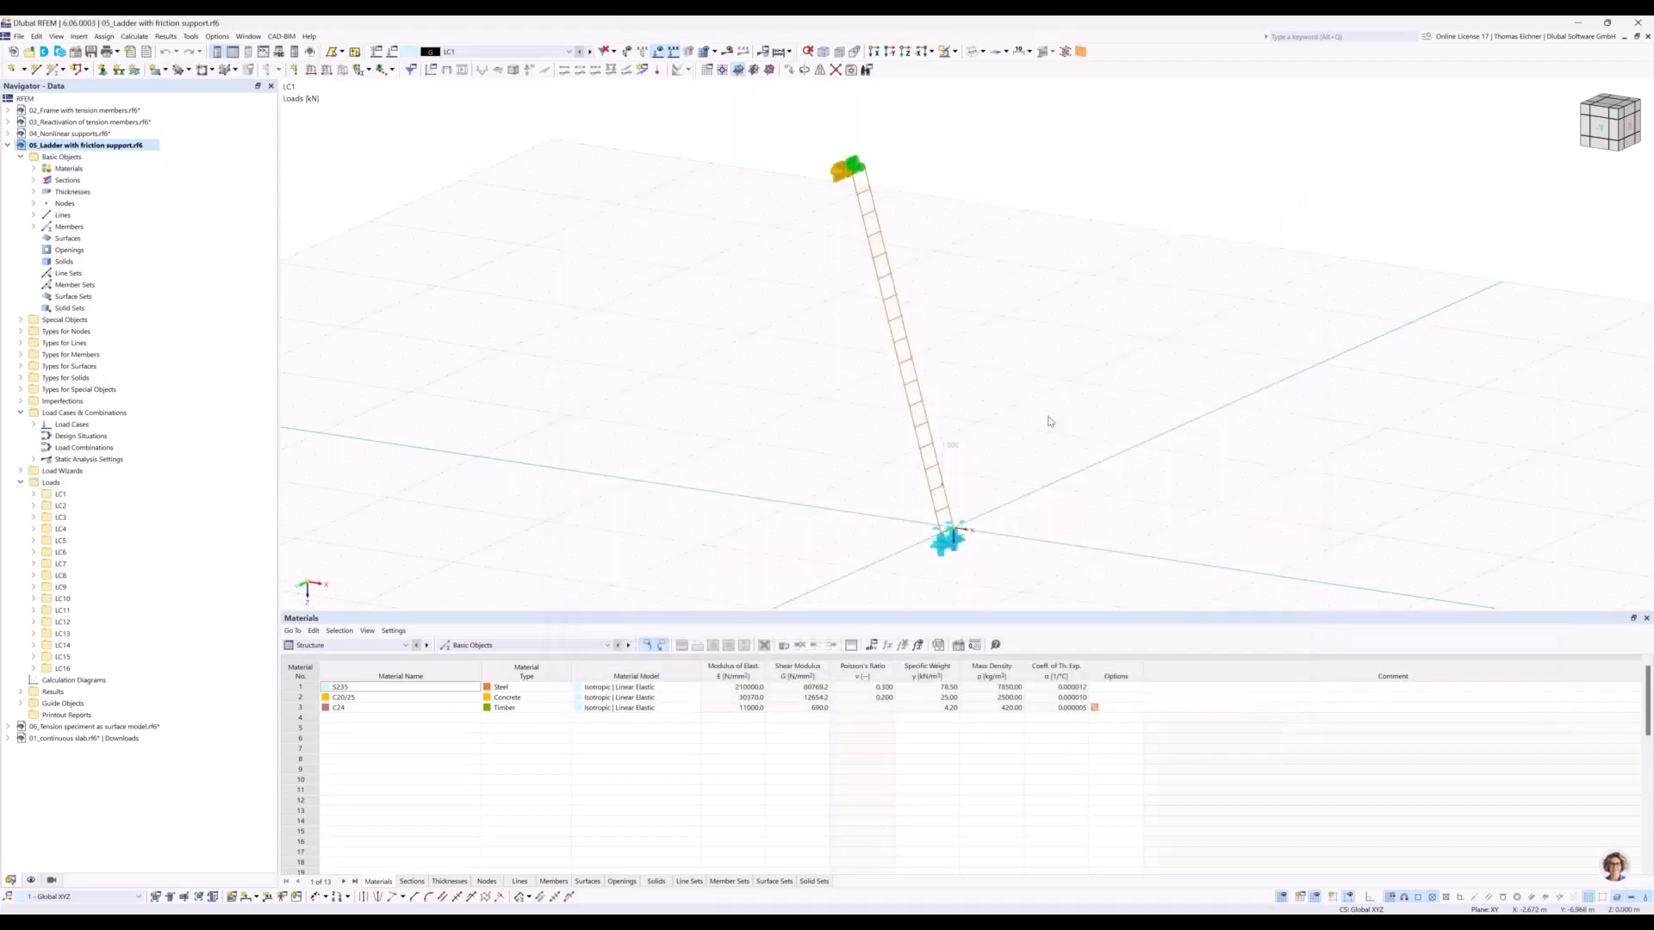
Open the definition of the nodal support at the ladder's foot to view its translational friction nonlinearities.
middle_drag(1048, 422, 1041, 315)
scroll(948, 428, up, 5)
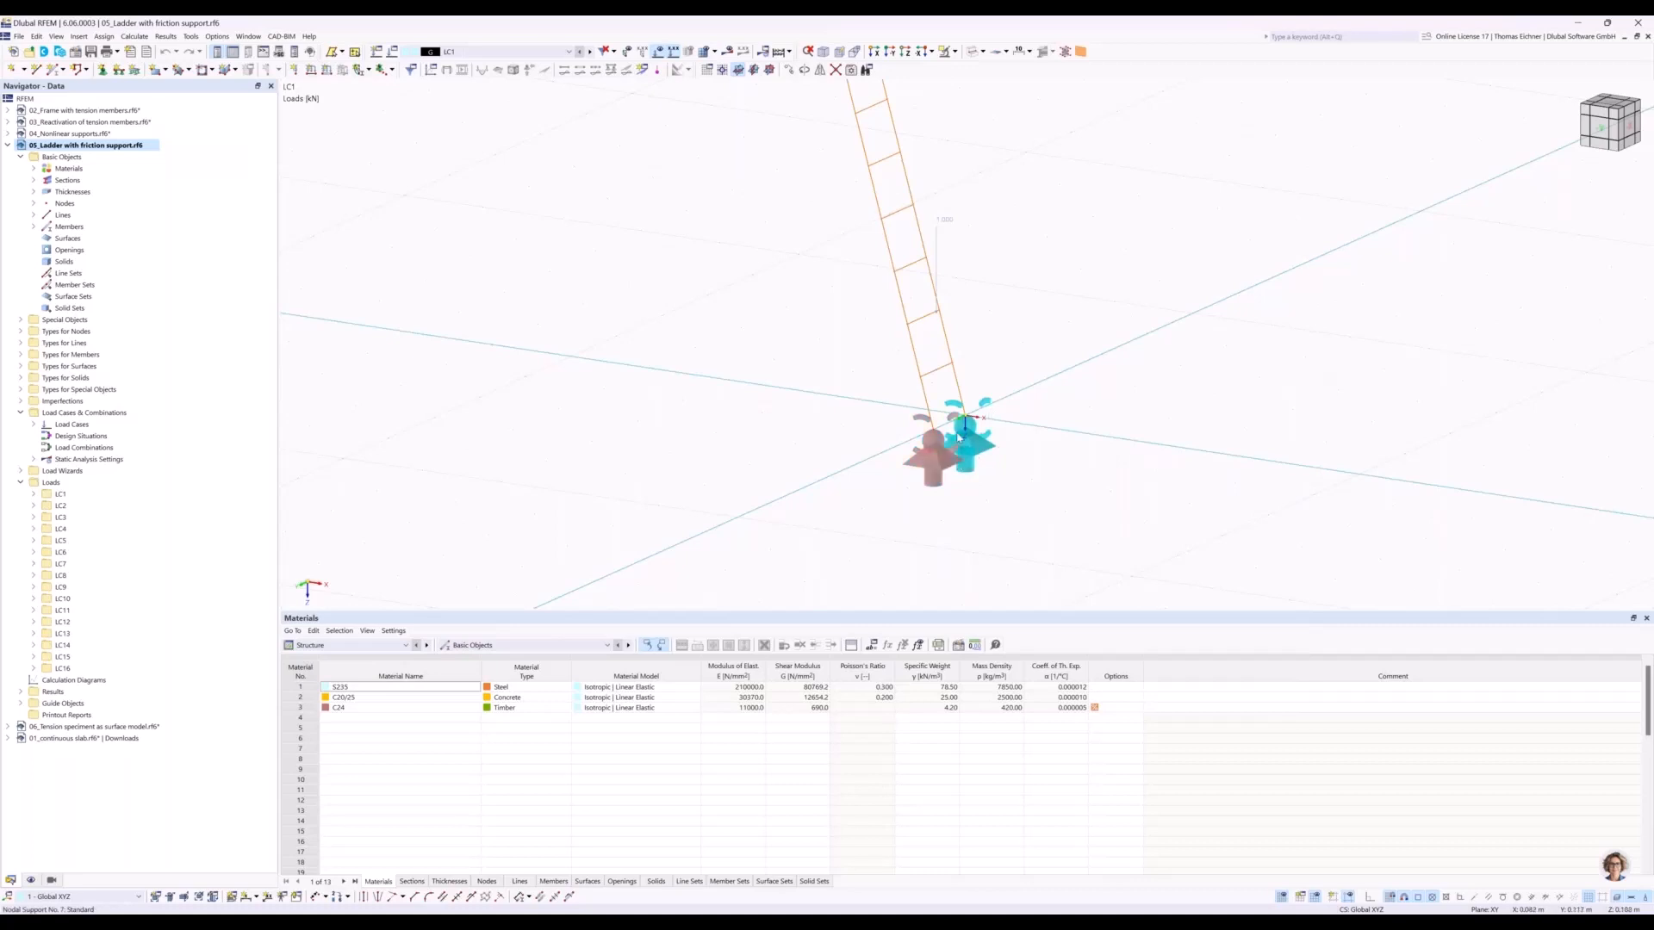
double_click(927, 479)
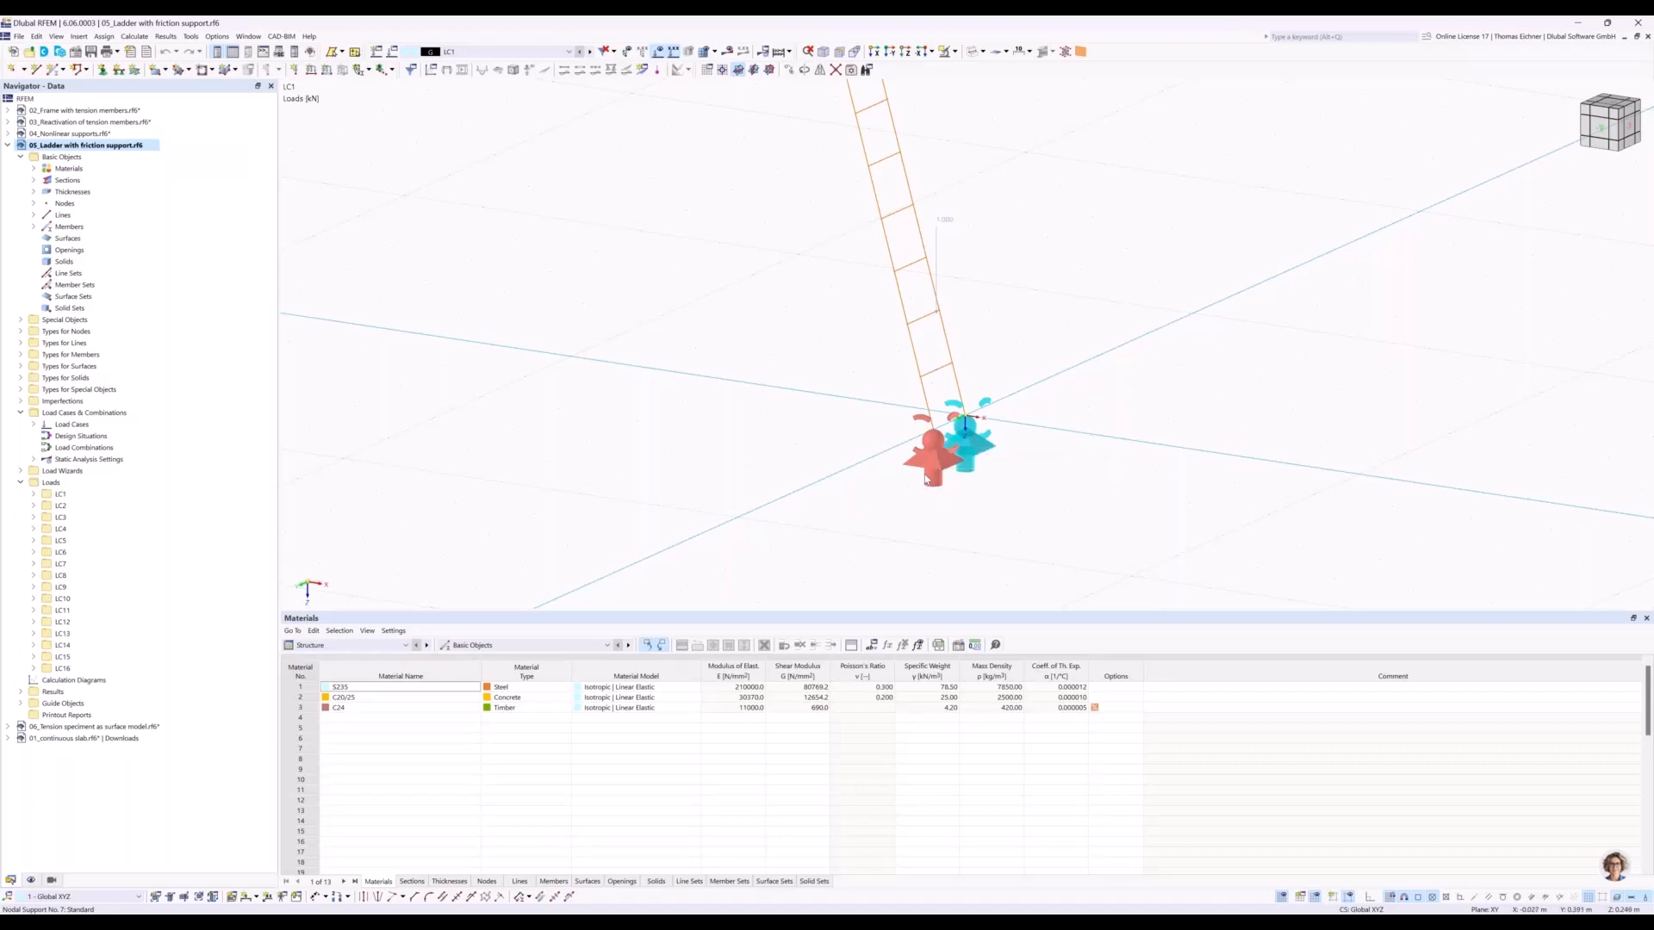
drag(922, 197, 471, 246)
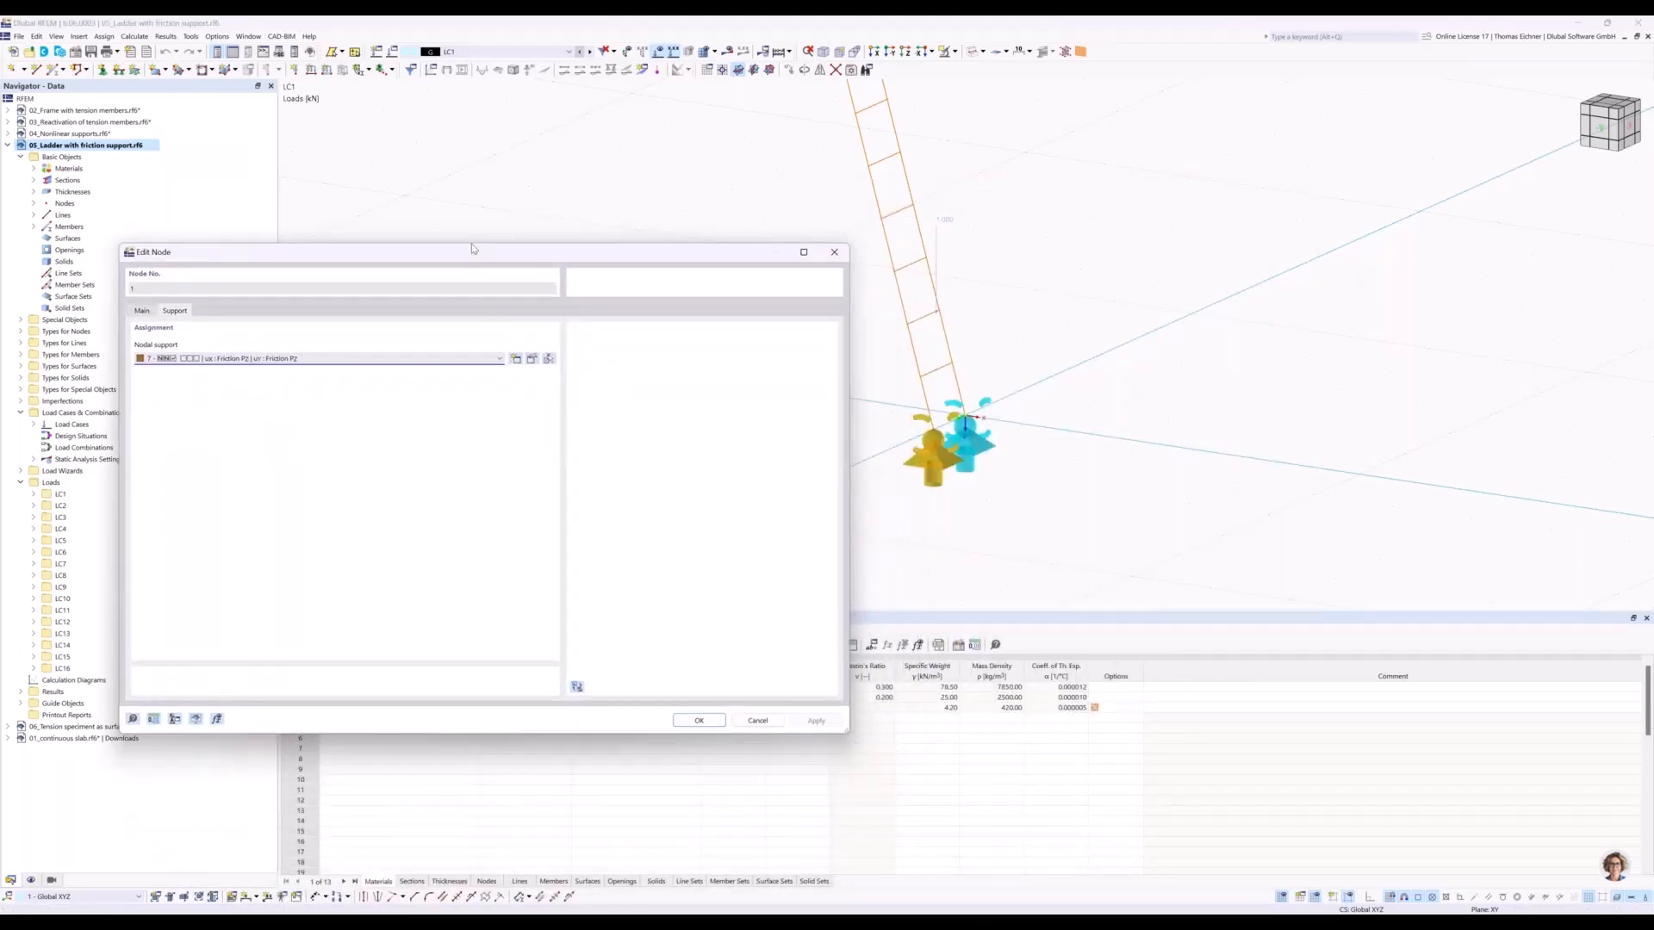
click(531, 355)
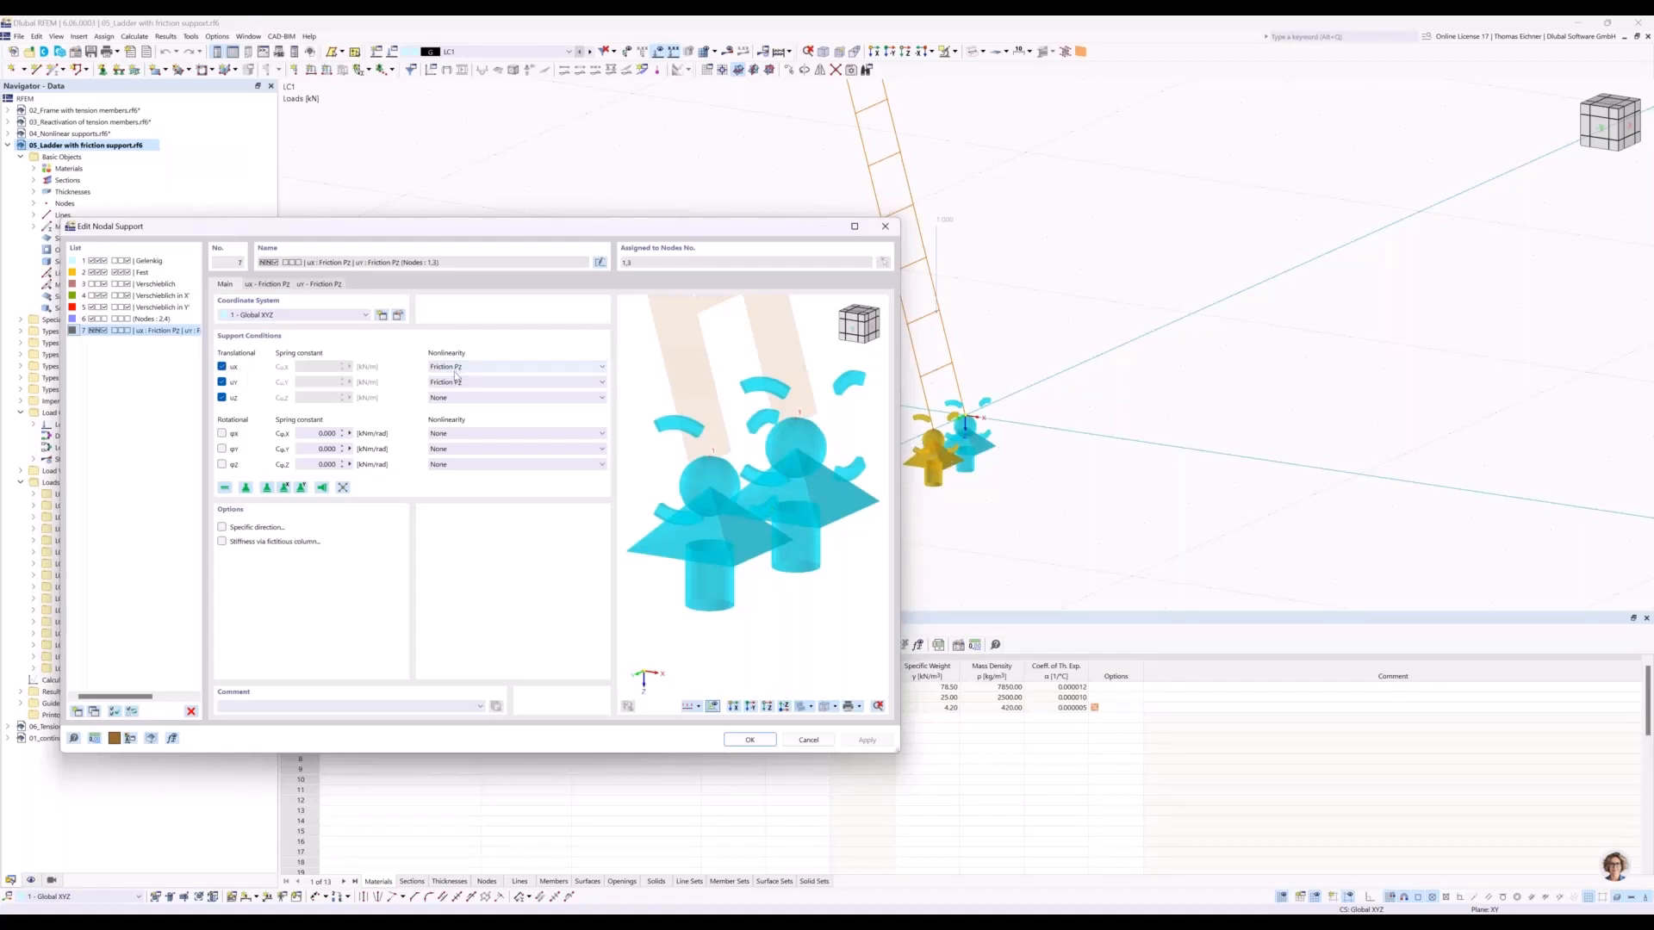
Inspect the X-direction friction coefficient and diagram of the ladder's foot support, and close the settings without changes.
click(282, 286)
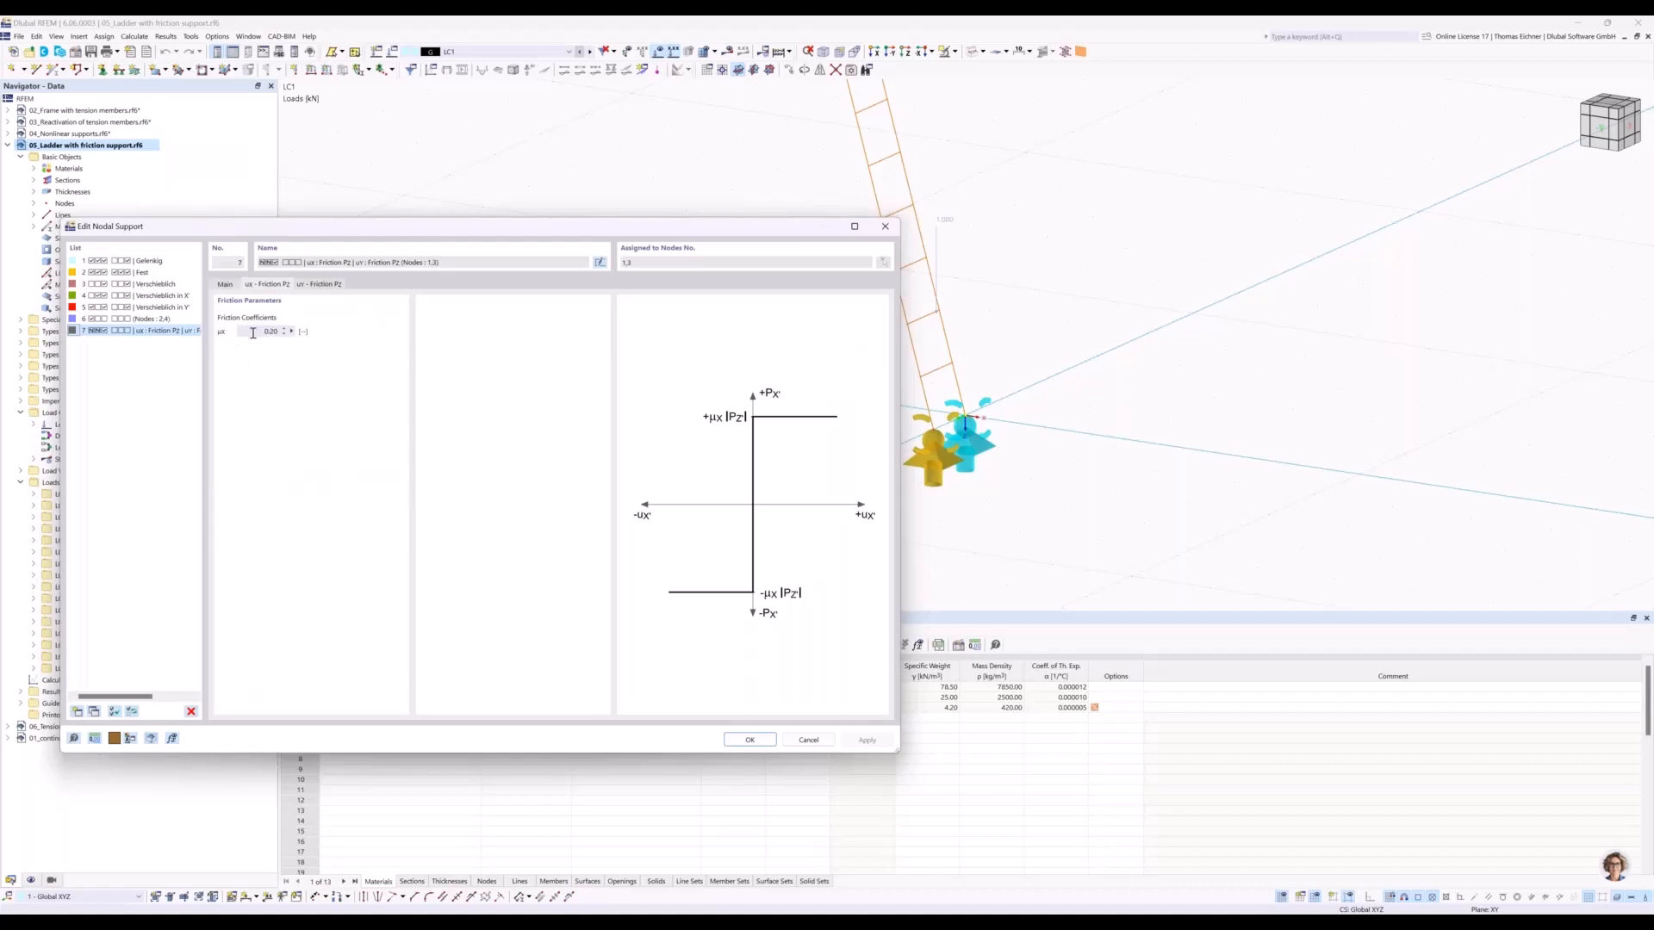
drag(625, 221, 594, 184)
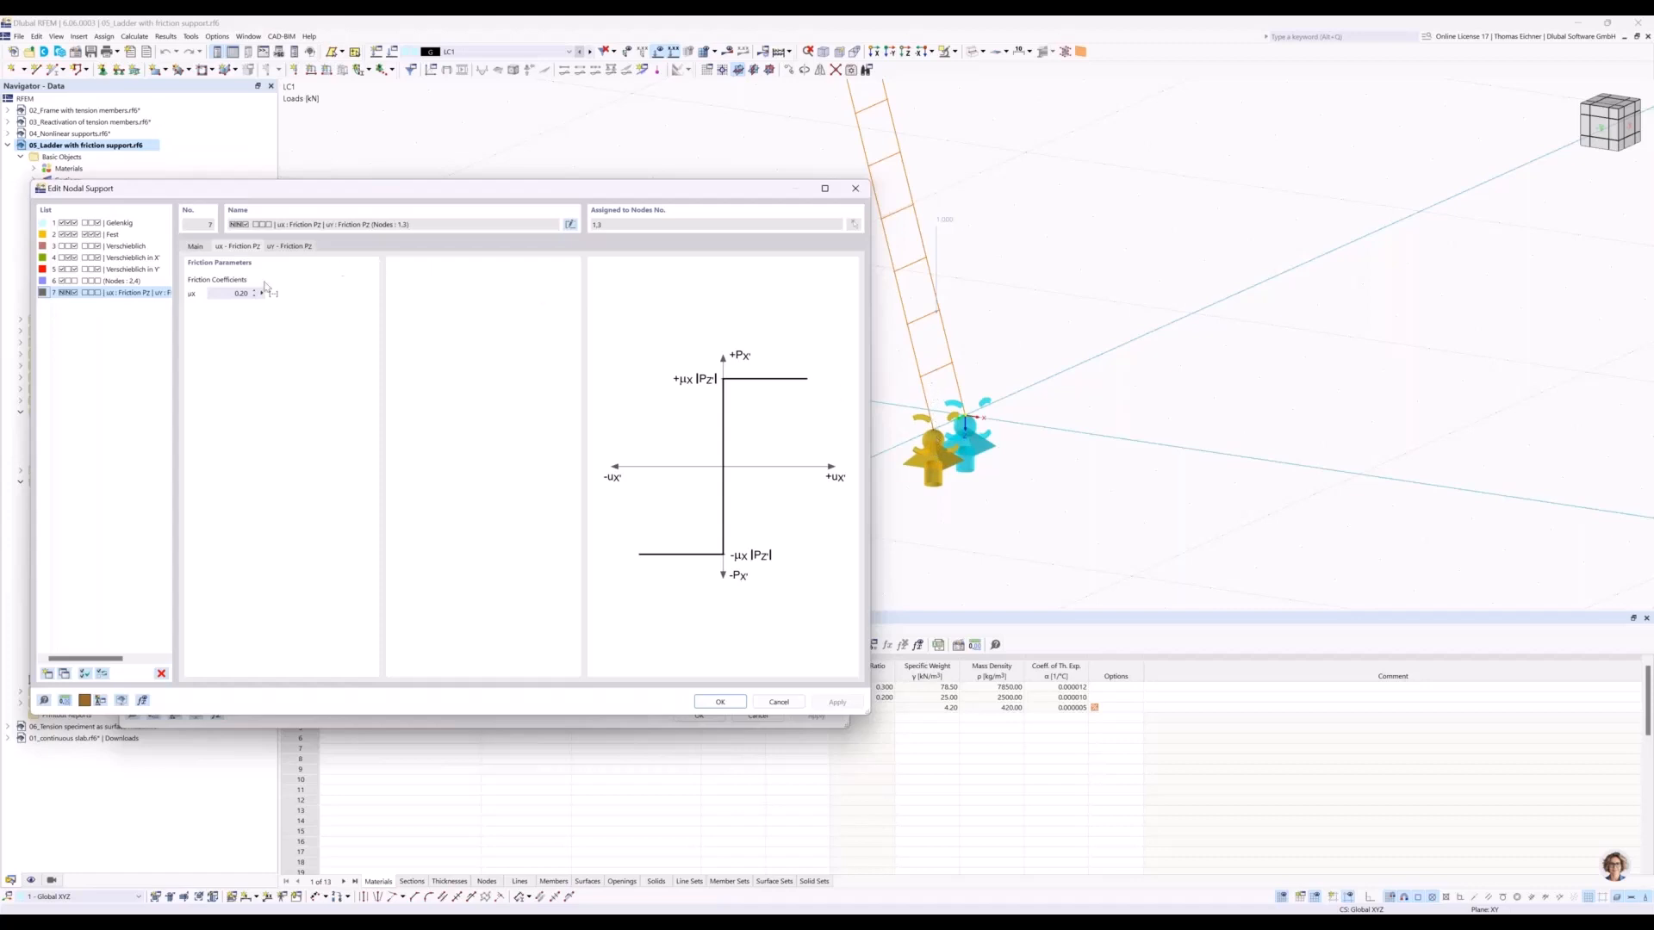
drag(231, 293, 251, 298)
click(229, 295)
drag(735, 191, 653, 185)
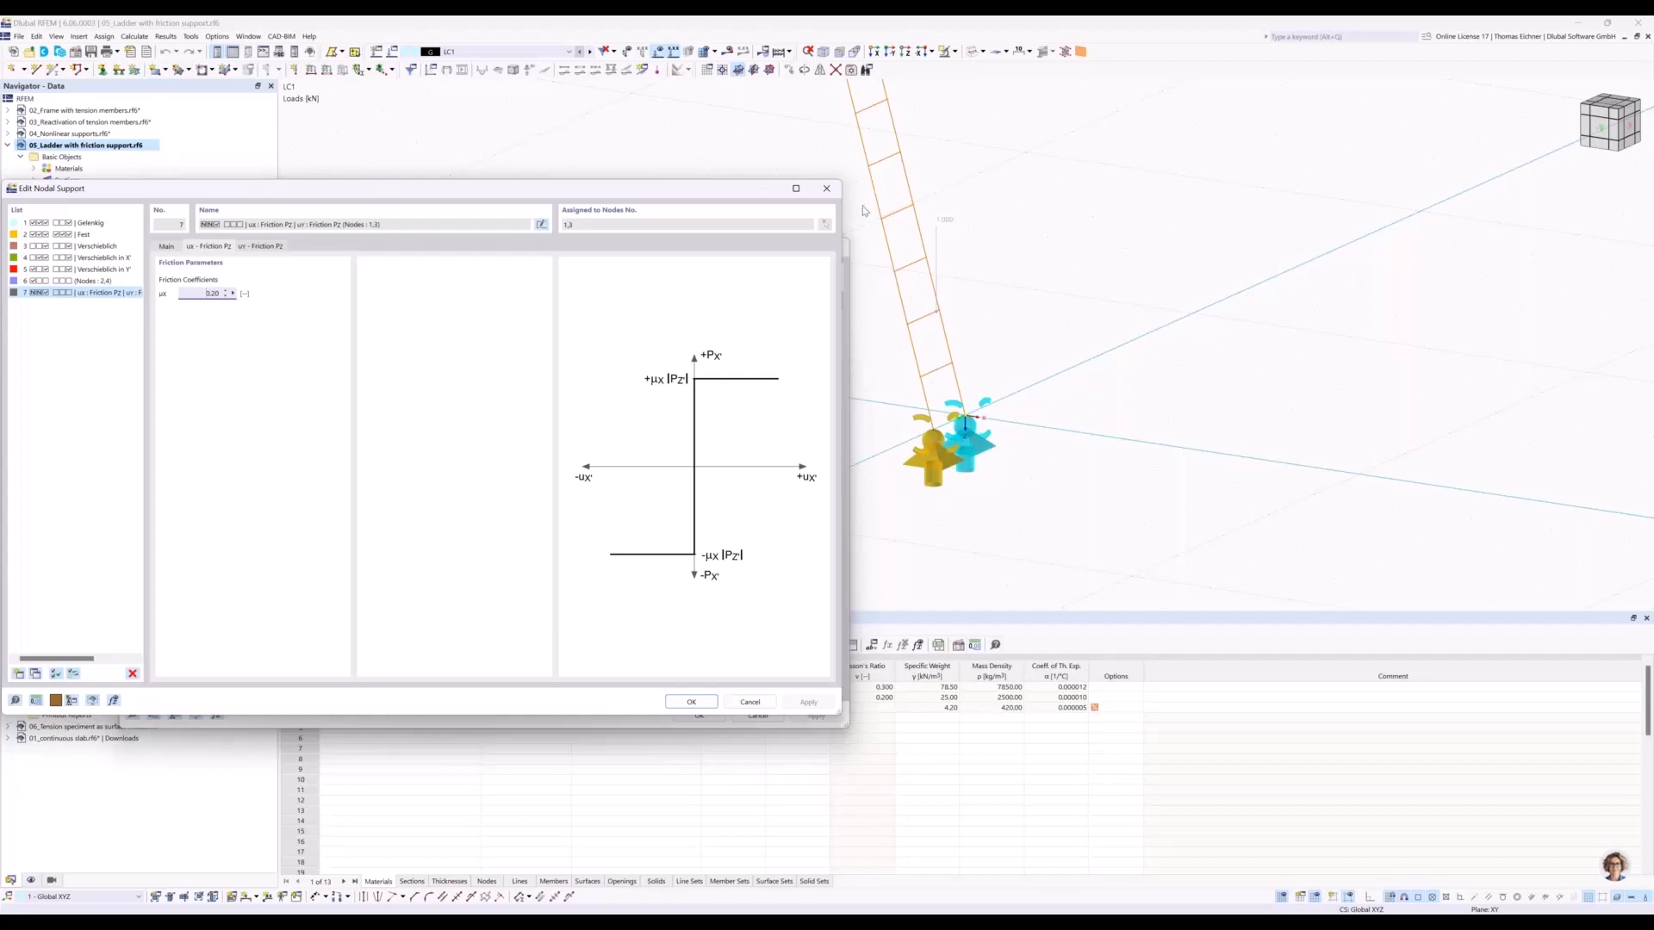
click(826, 188)
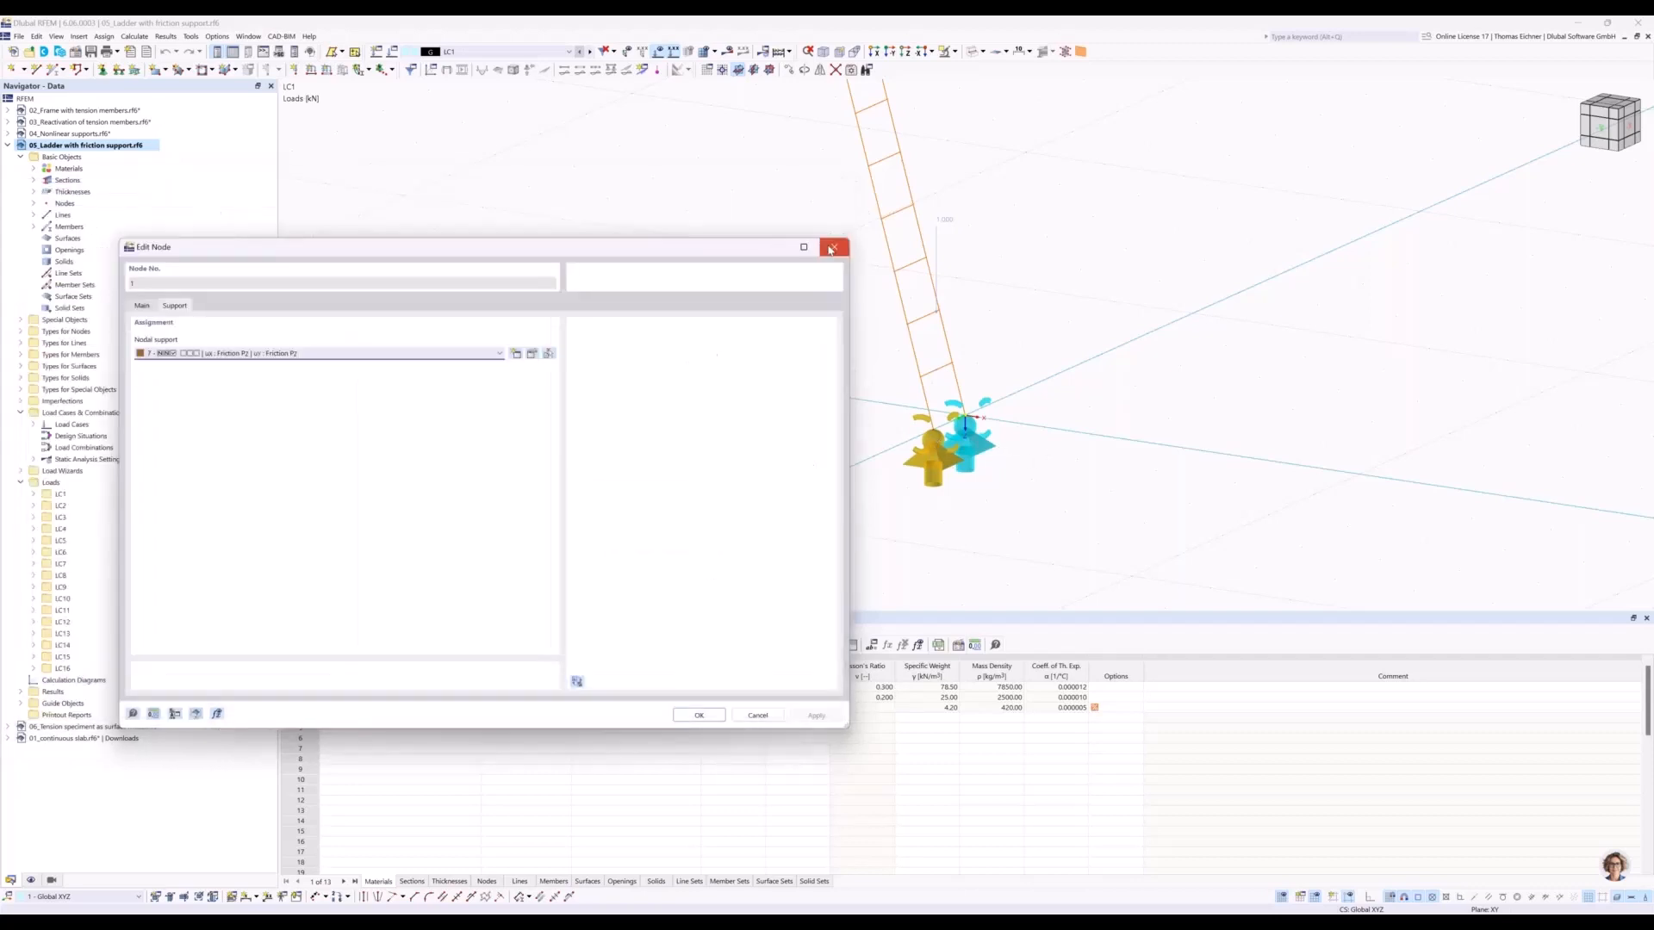
click(831, 248)
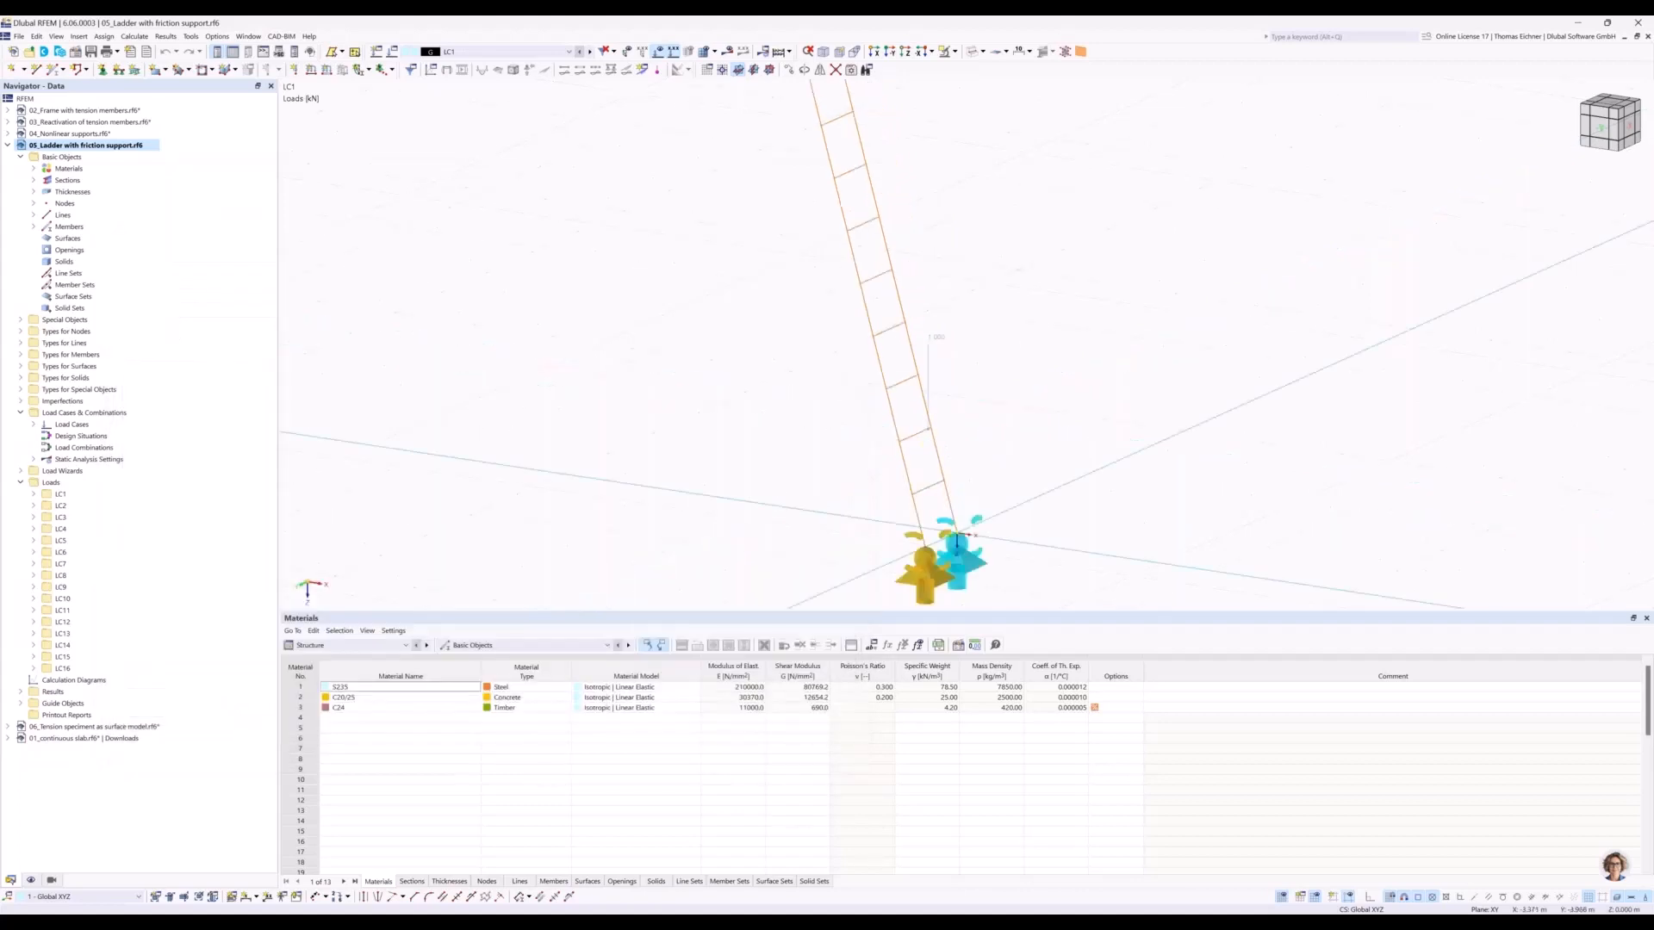
Play the automatic animation through the load cases starting from LC1 with the whole ladder in view.
middle_drag(764, 240, 820, 381)
scroll(765, 280, down, 3)
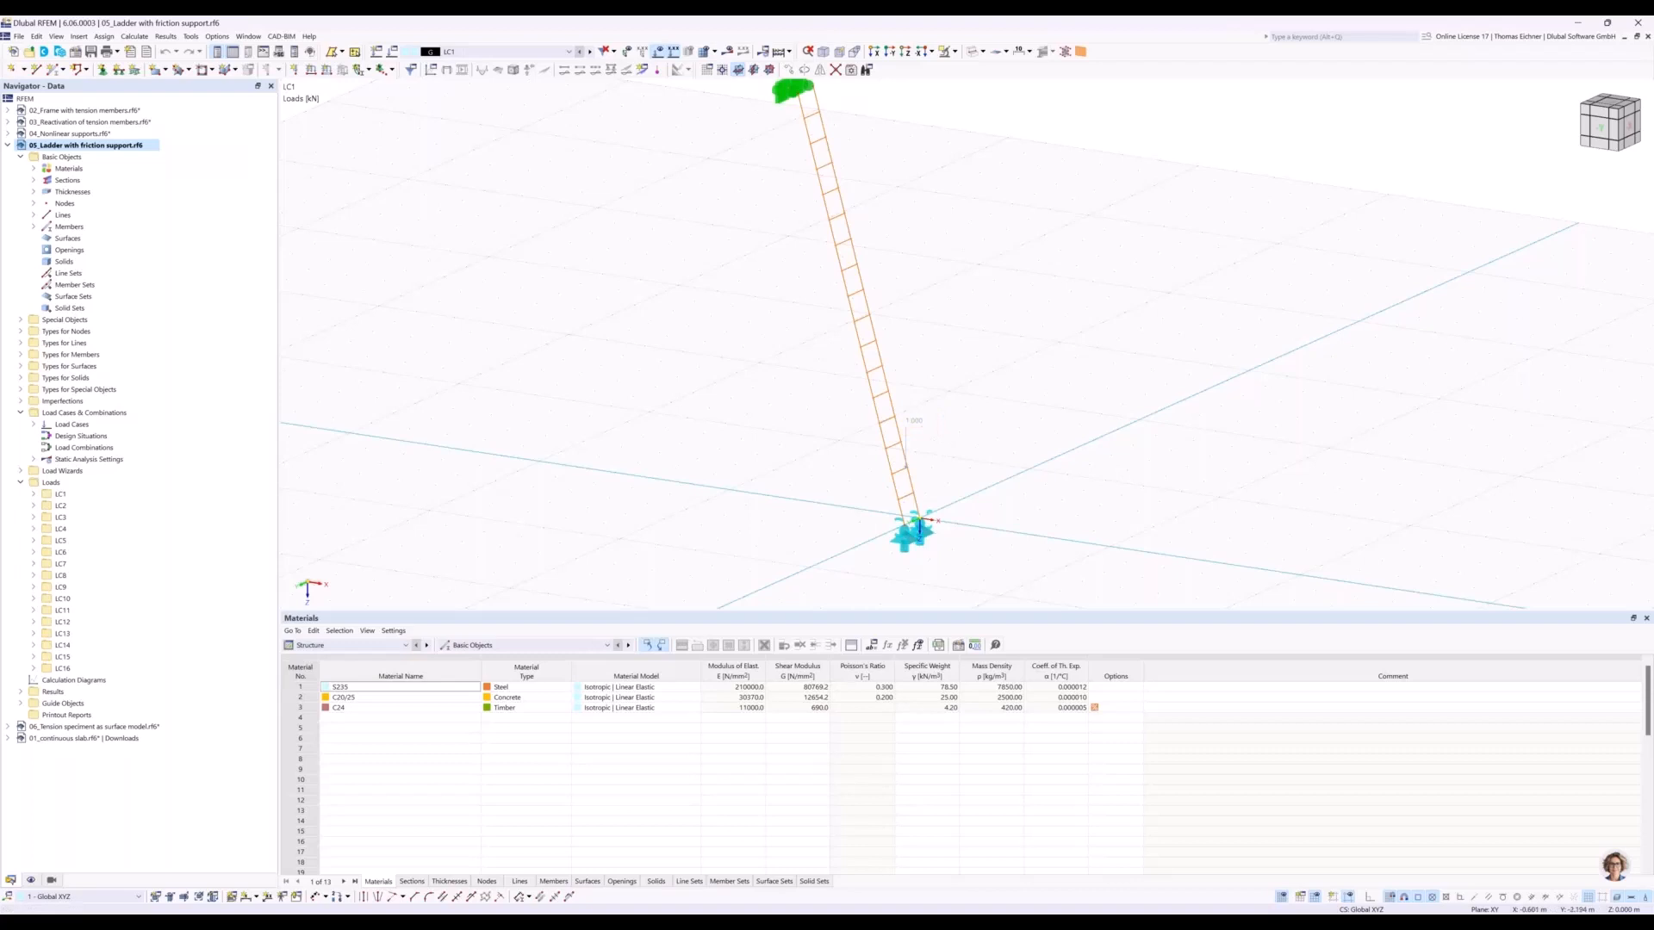
middle_drag(959, 439, 949, 412)
scroll(888, 441, up, 1)
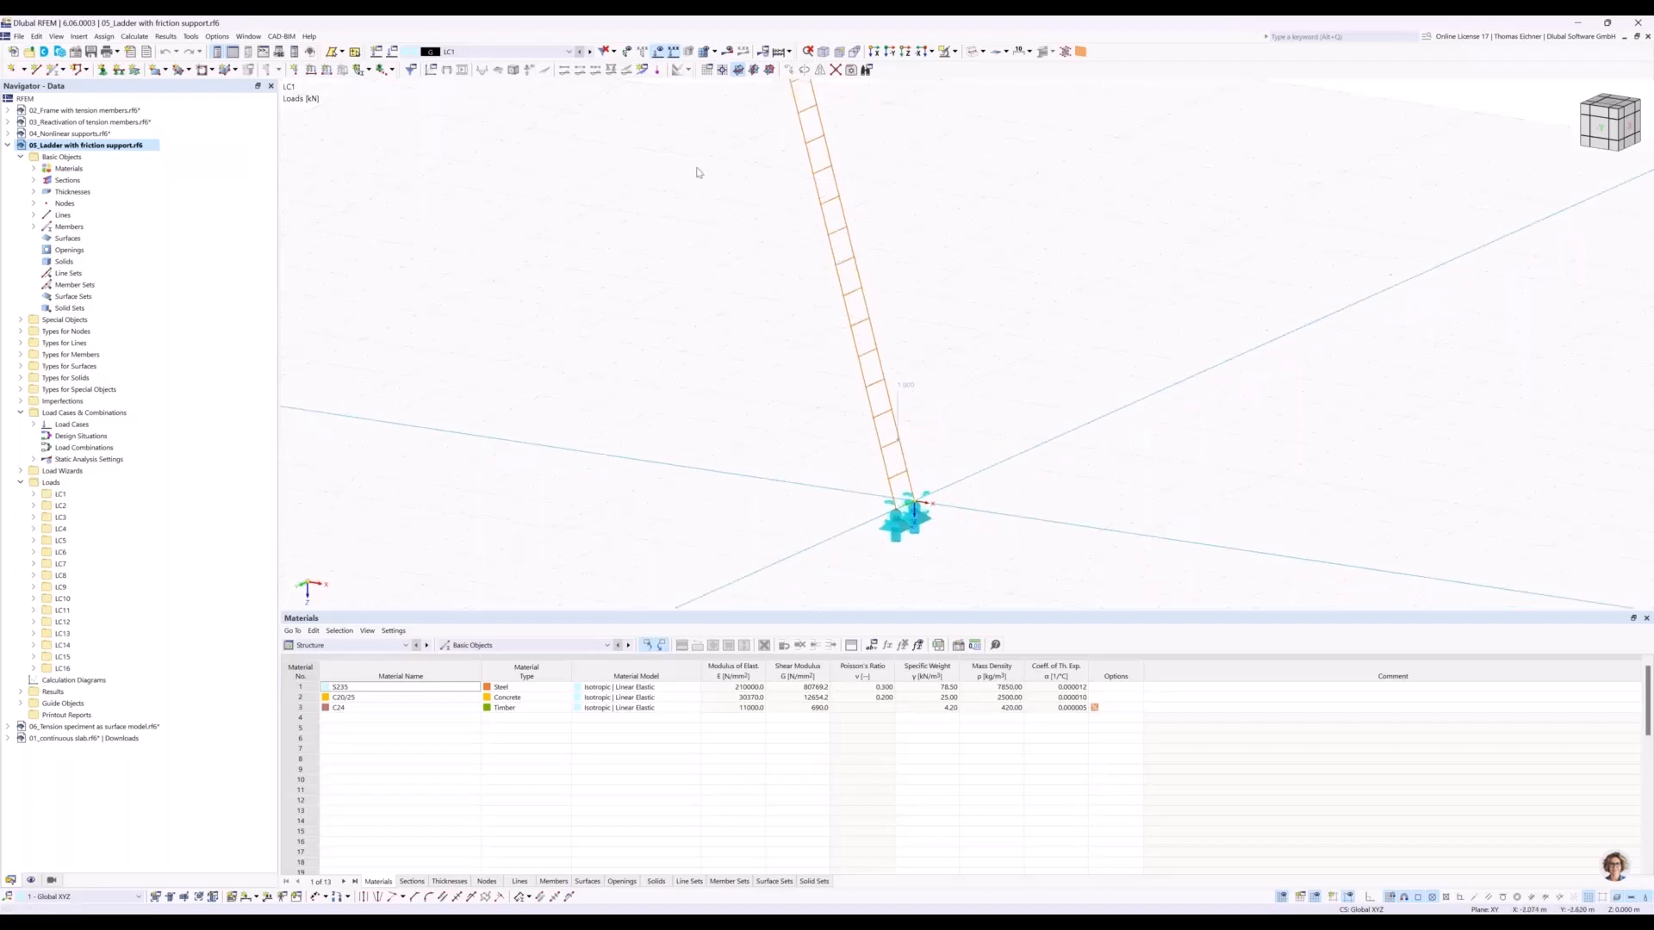
click(557, 53)
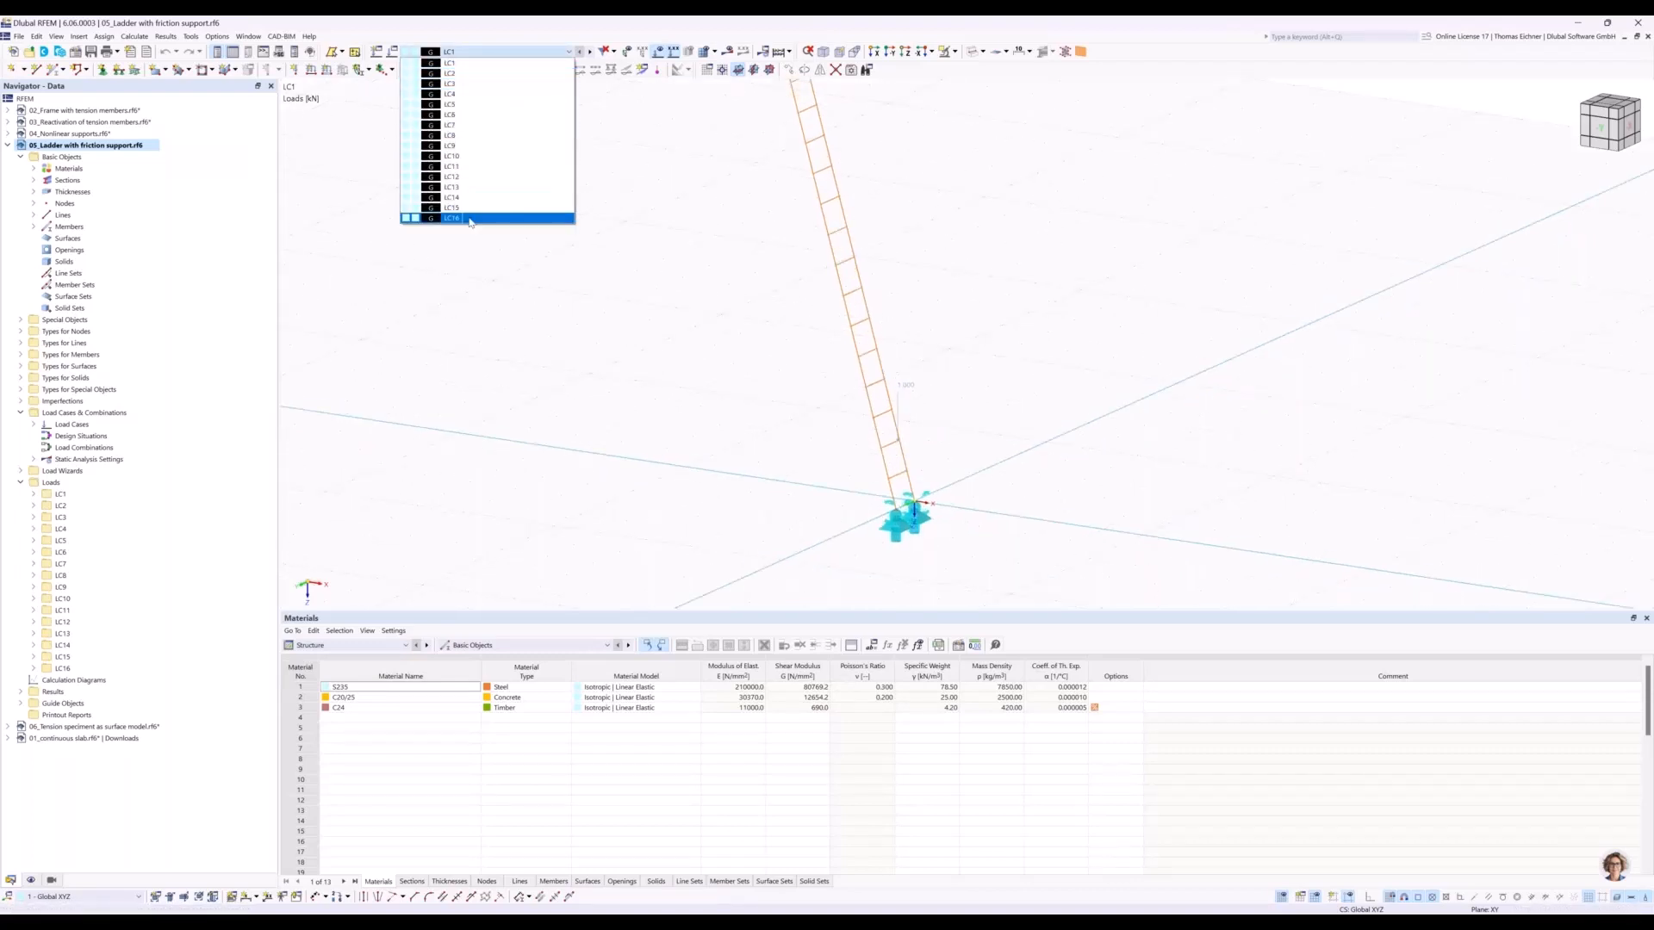
click(505, 61)
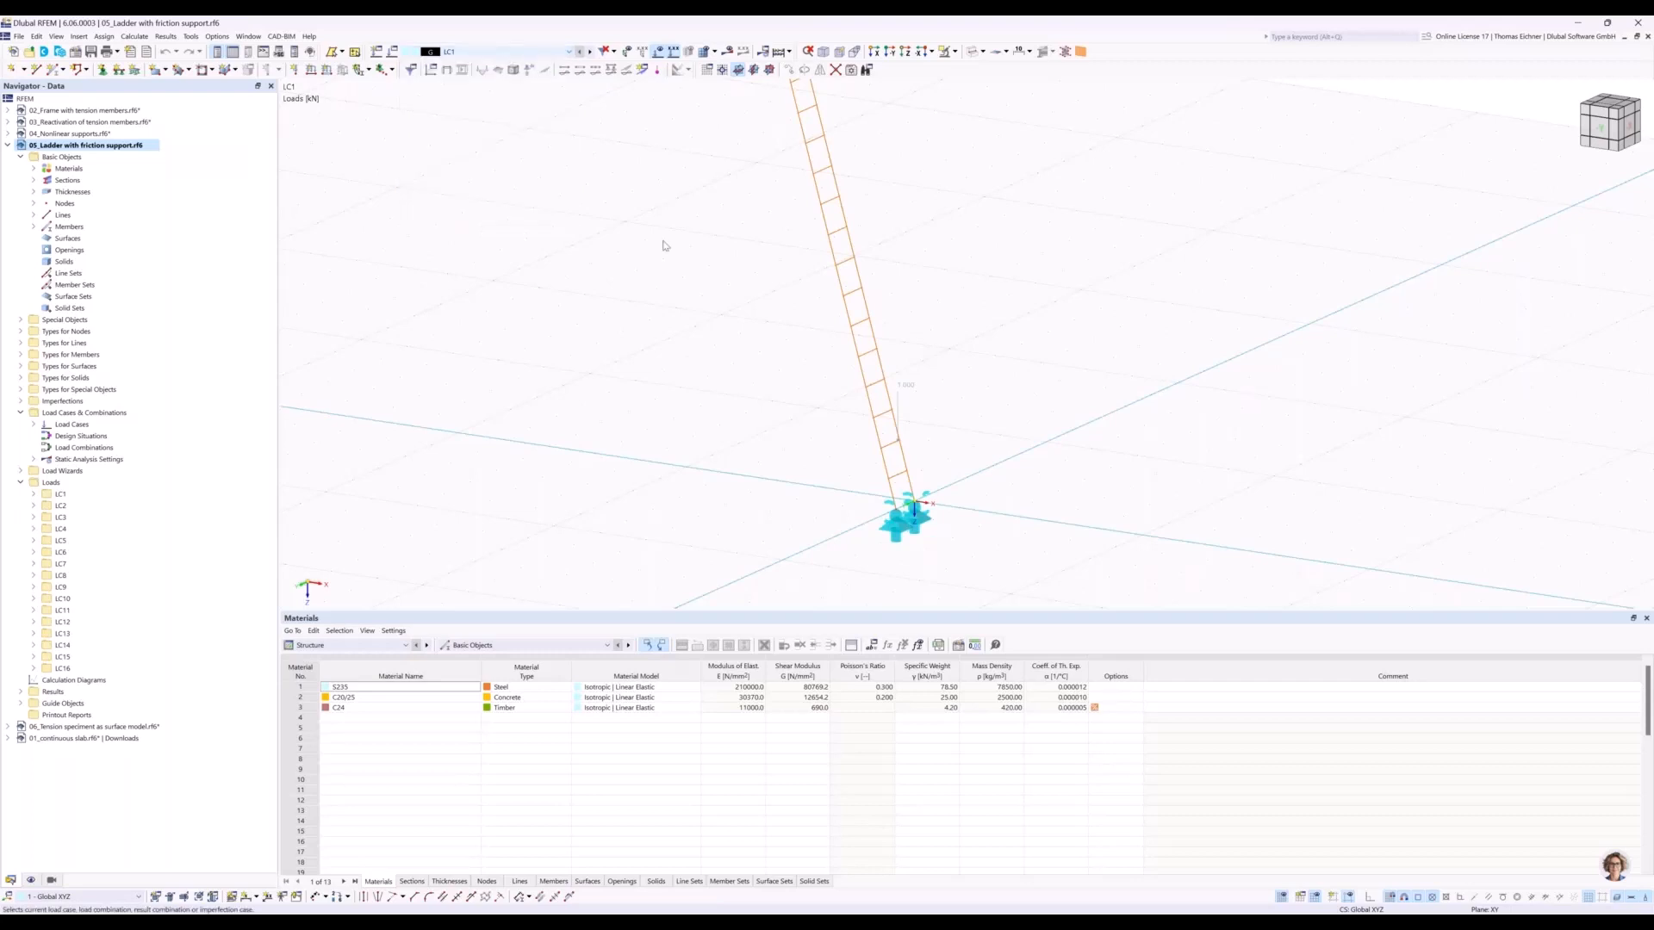
middle_drag(668, 237, 667, 256)
right_click(464, 50)
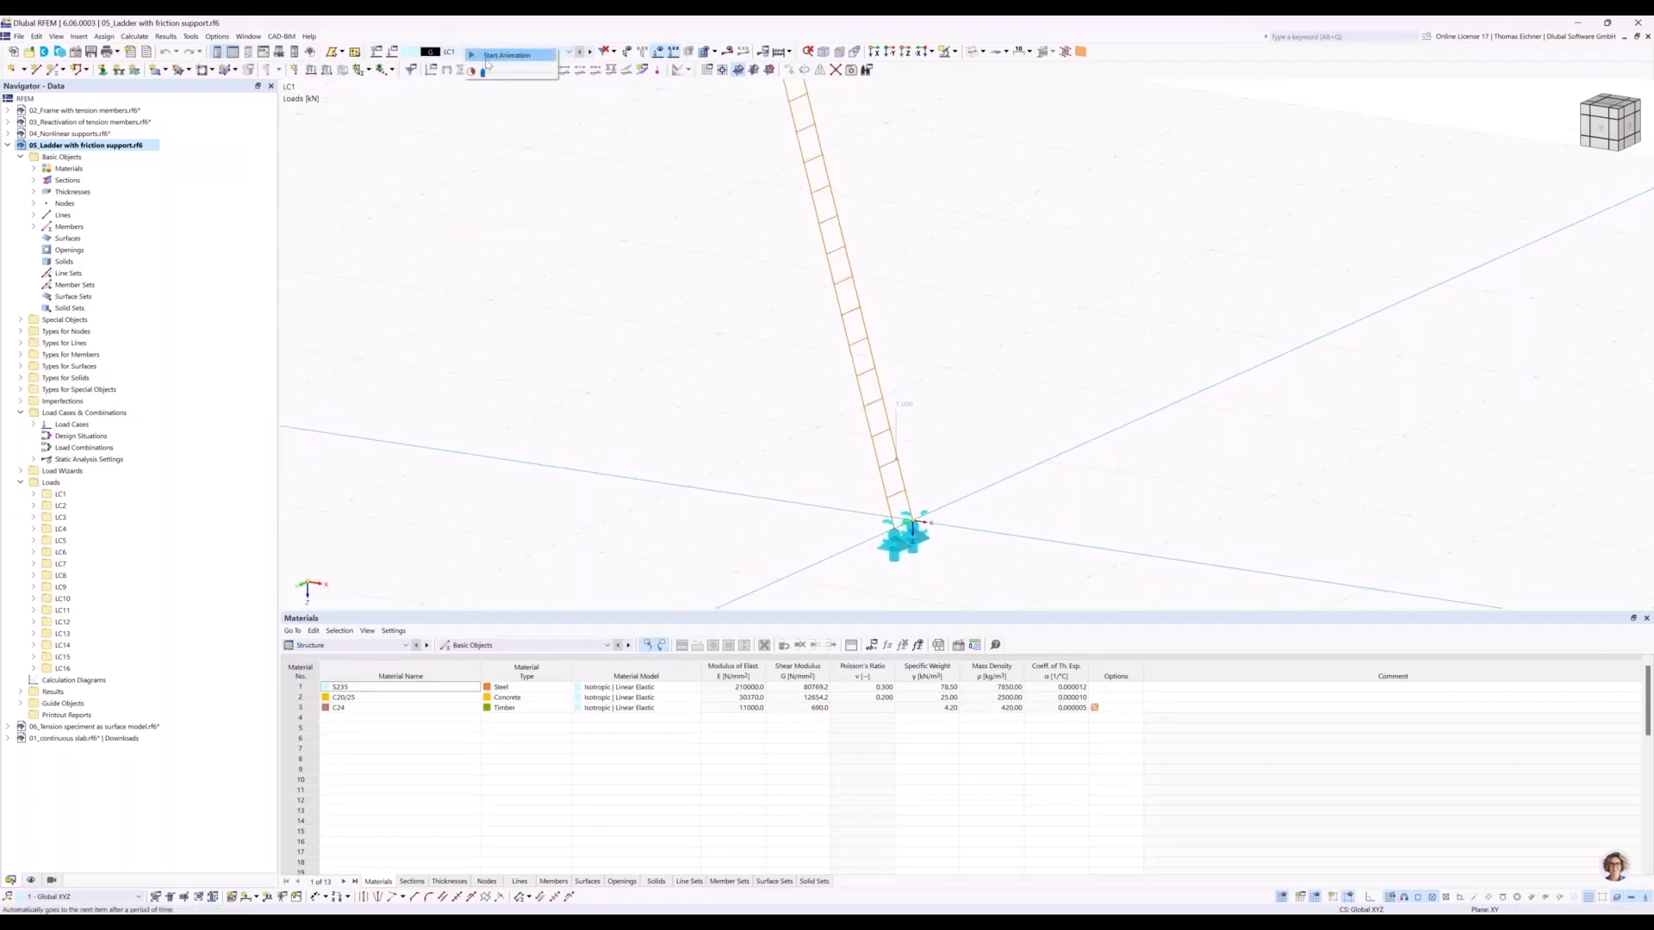
click(486, 60)
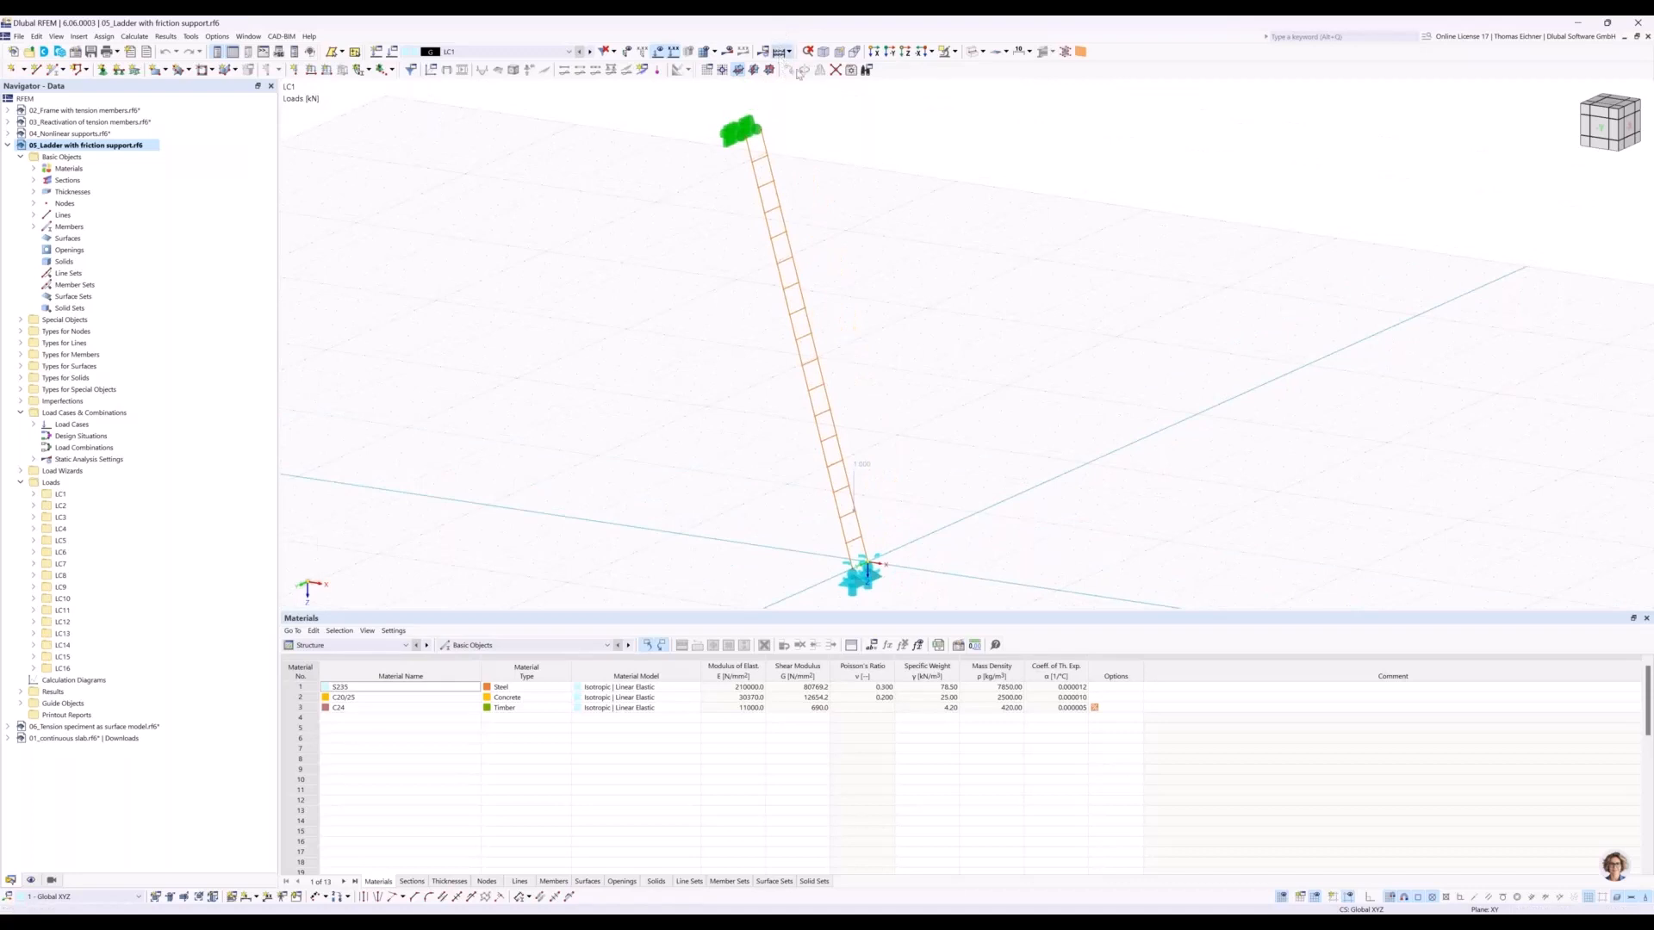
Calculate all load cases of the ladder model and examine the calculation errors and warnings for load case 12.
click(801, 71)
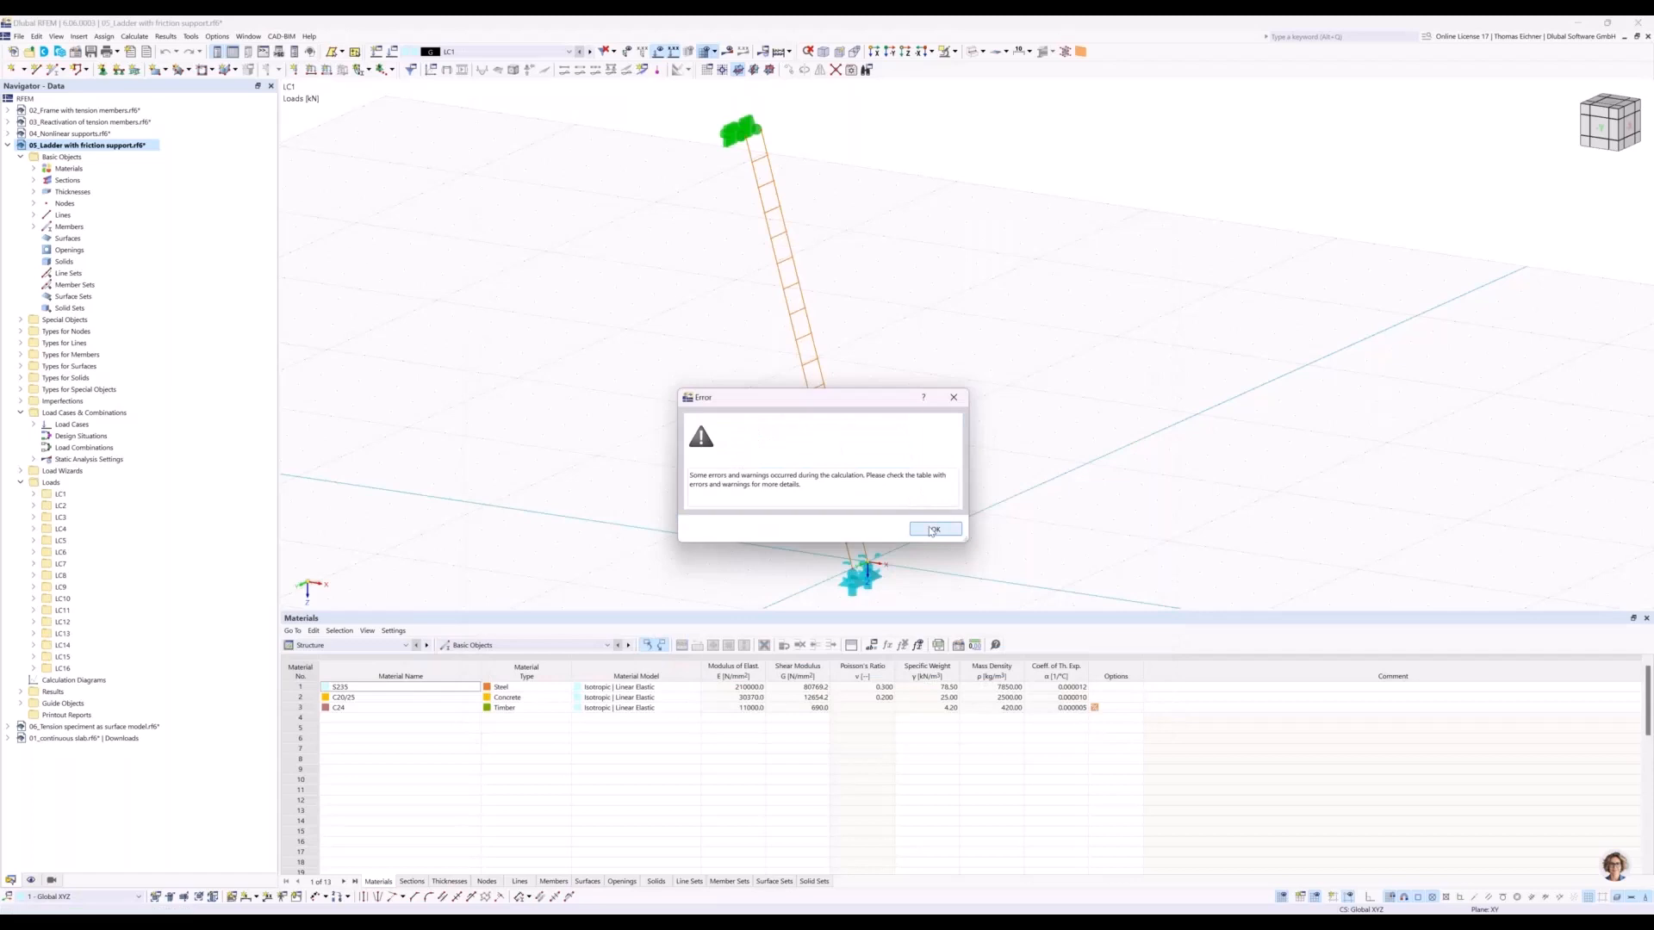
click(933, 529)
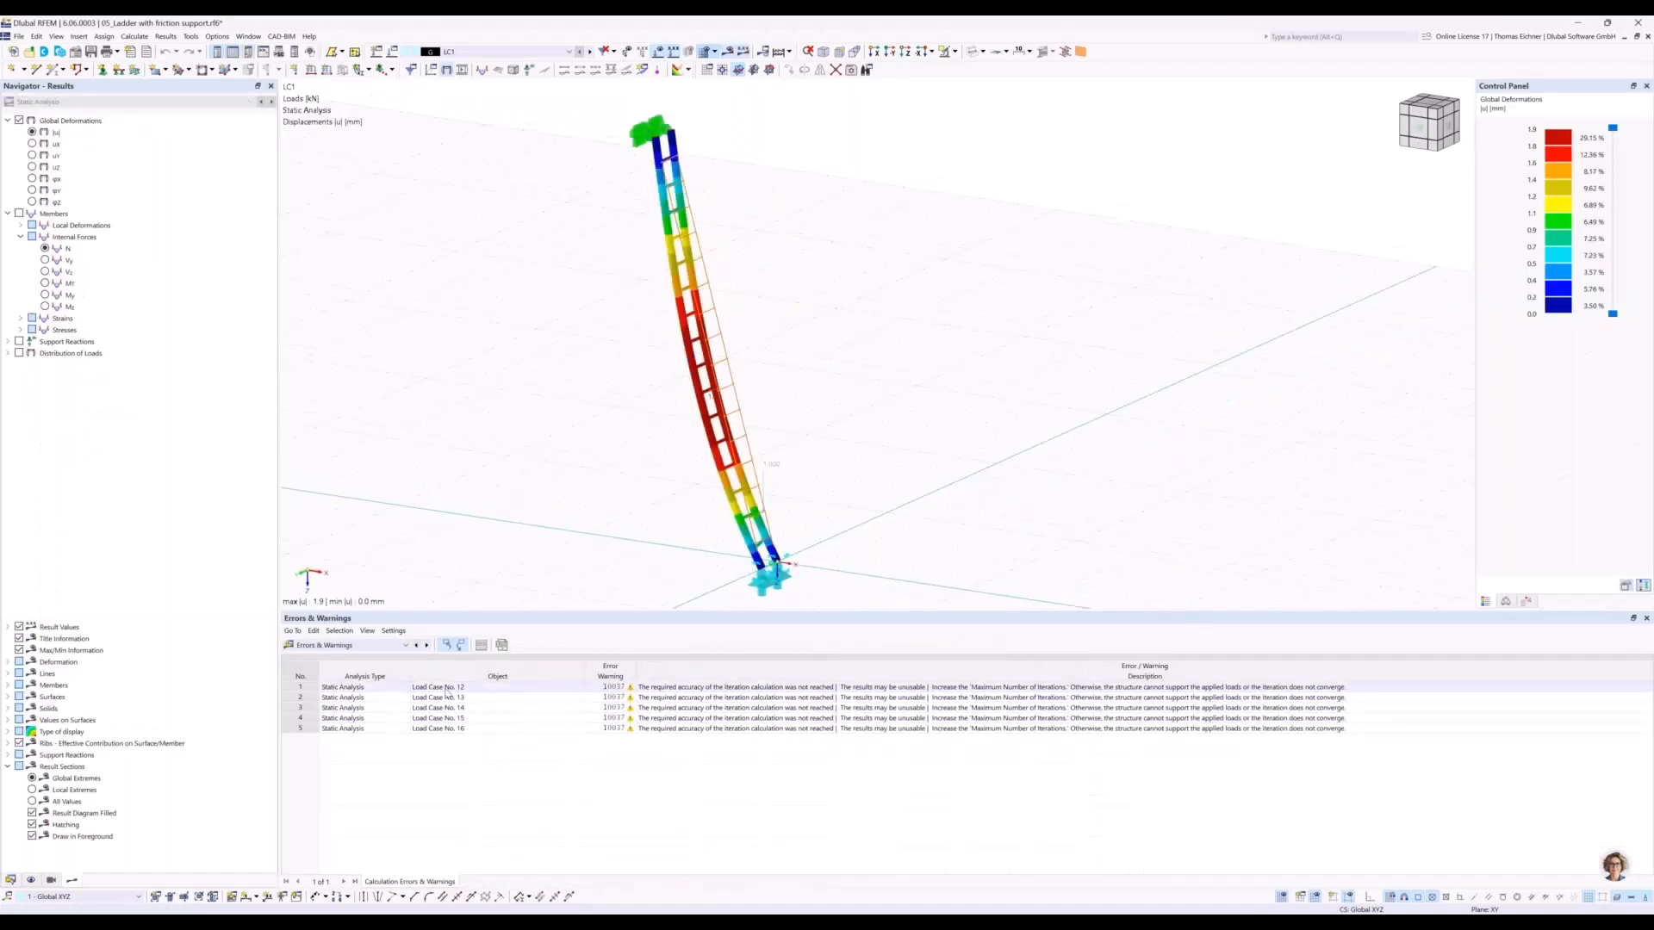
click(446, 688)
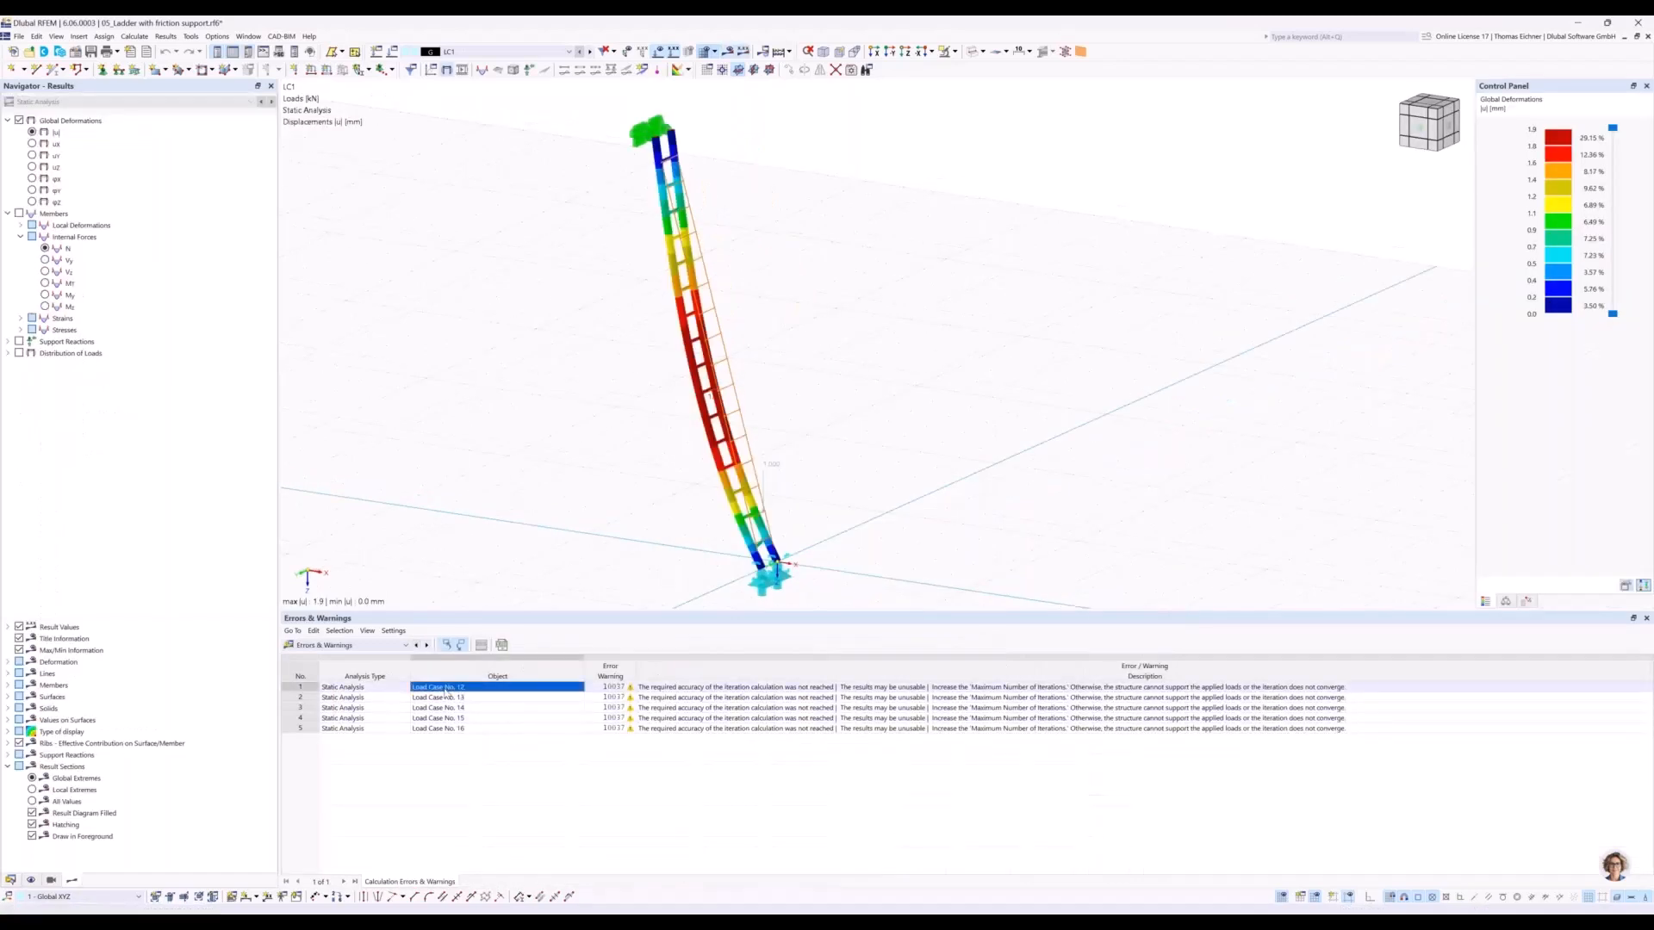
click(683, 689)
middle_drag(908, 481, 920, 447)
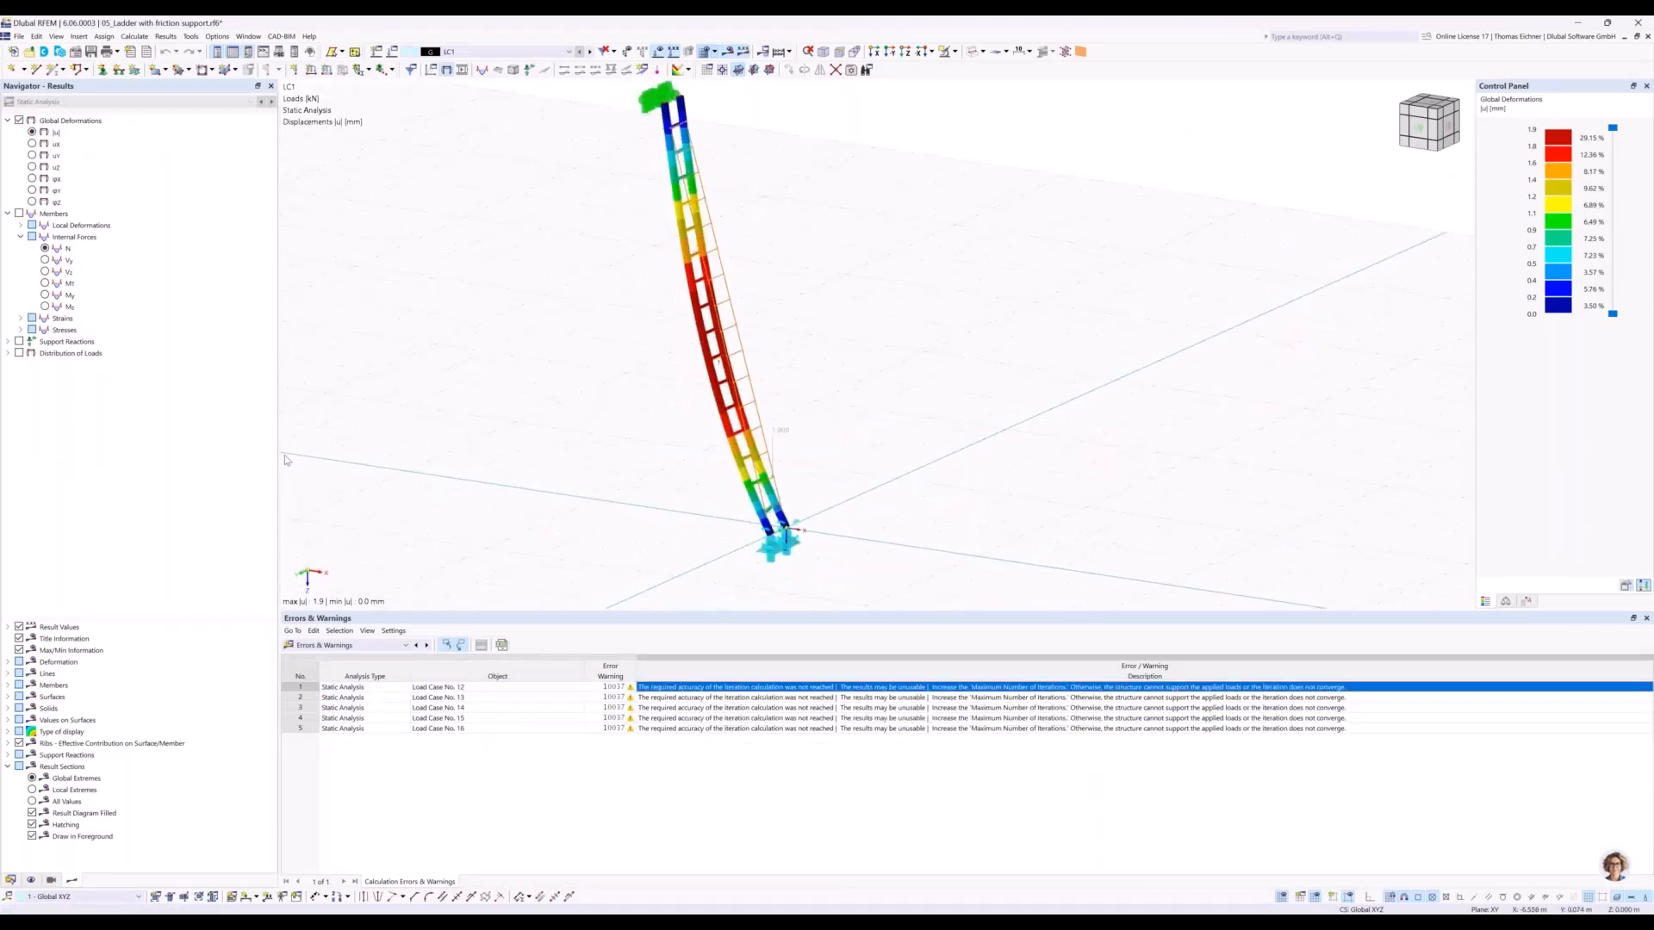
Display the support reactions for LC1 and examine them at the ladder's foot in a side view.
click(10, 880)
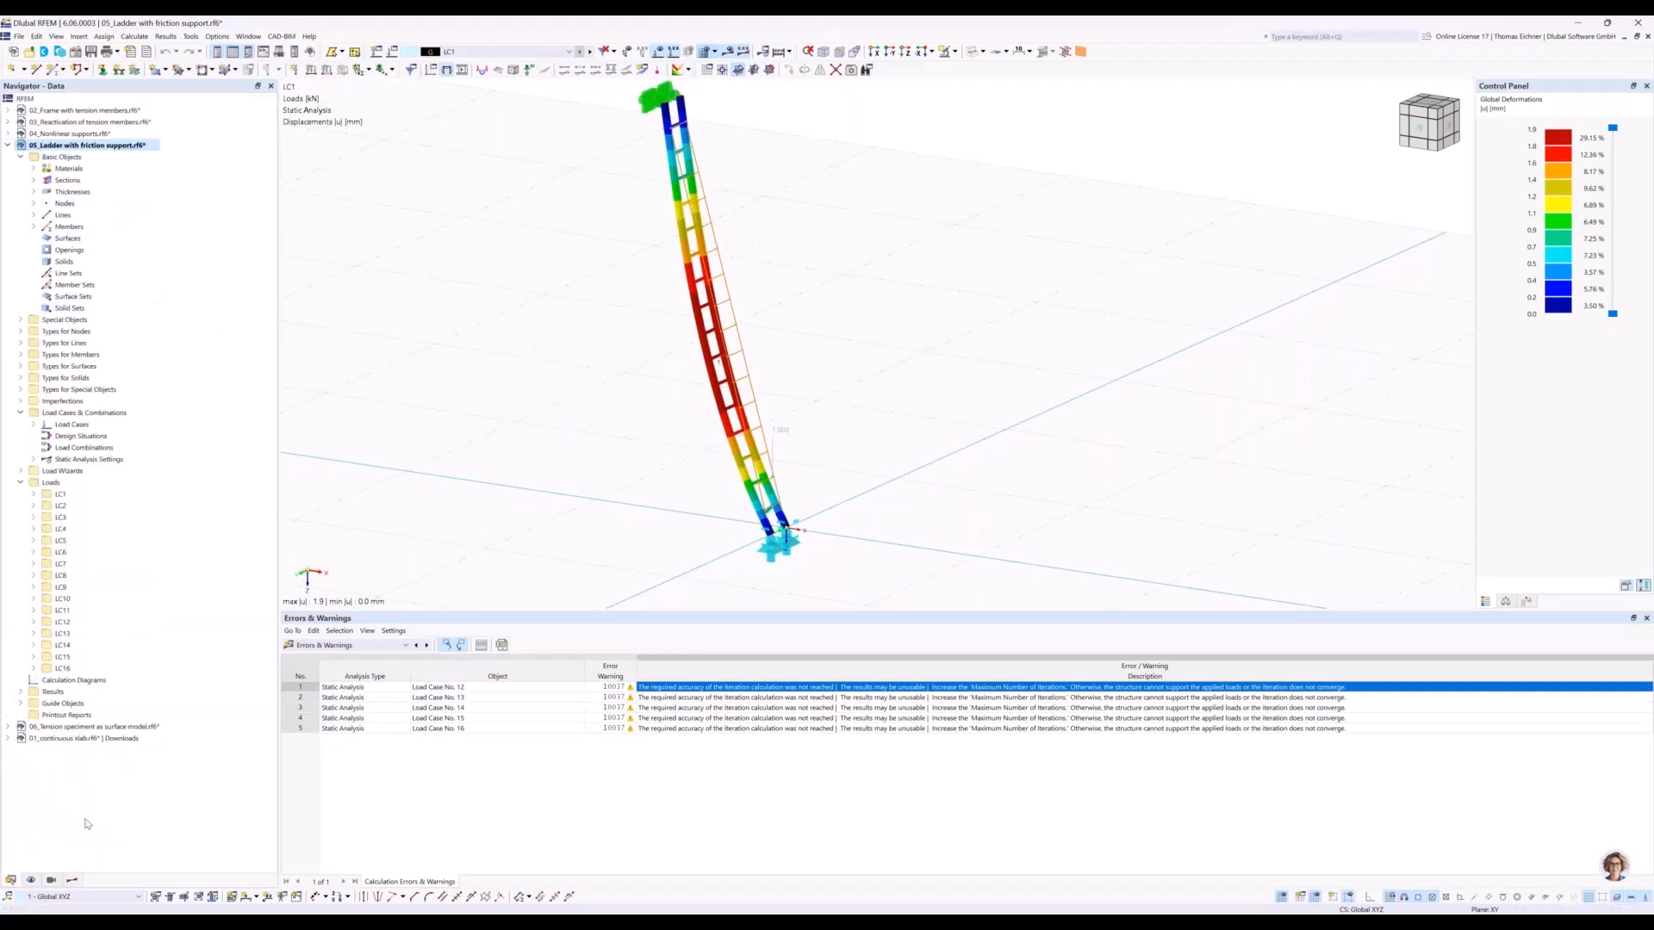
click(73, 881)
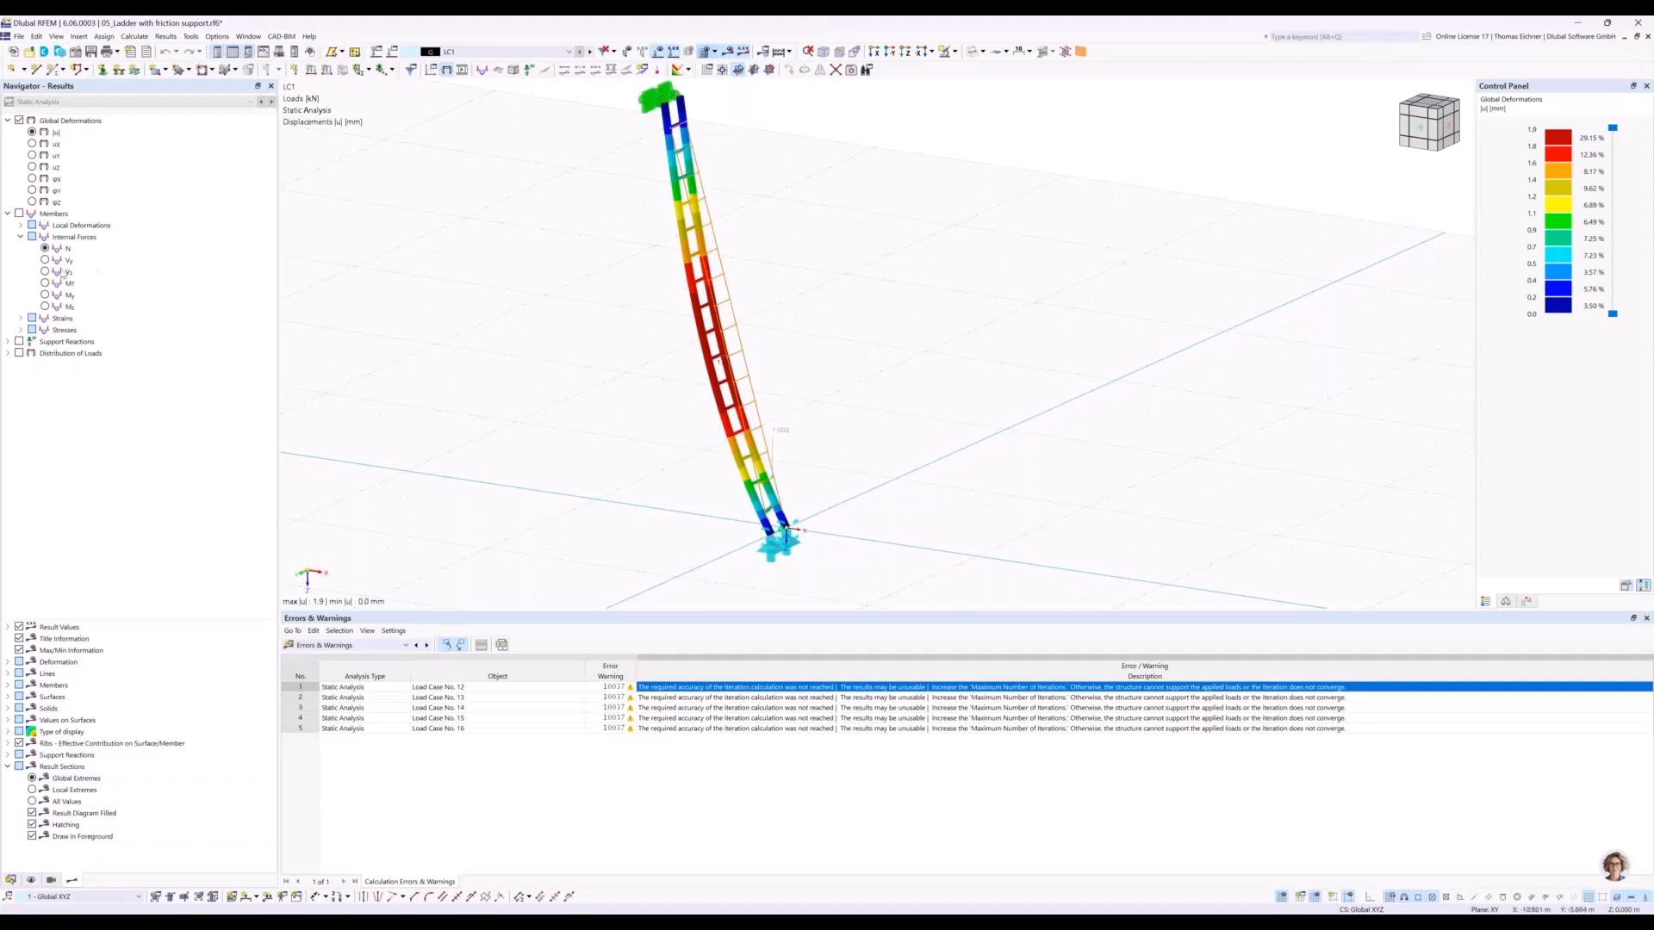
click(18, 341)
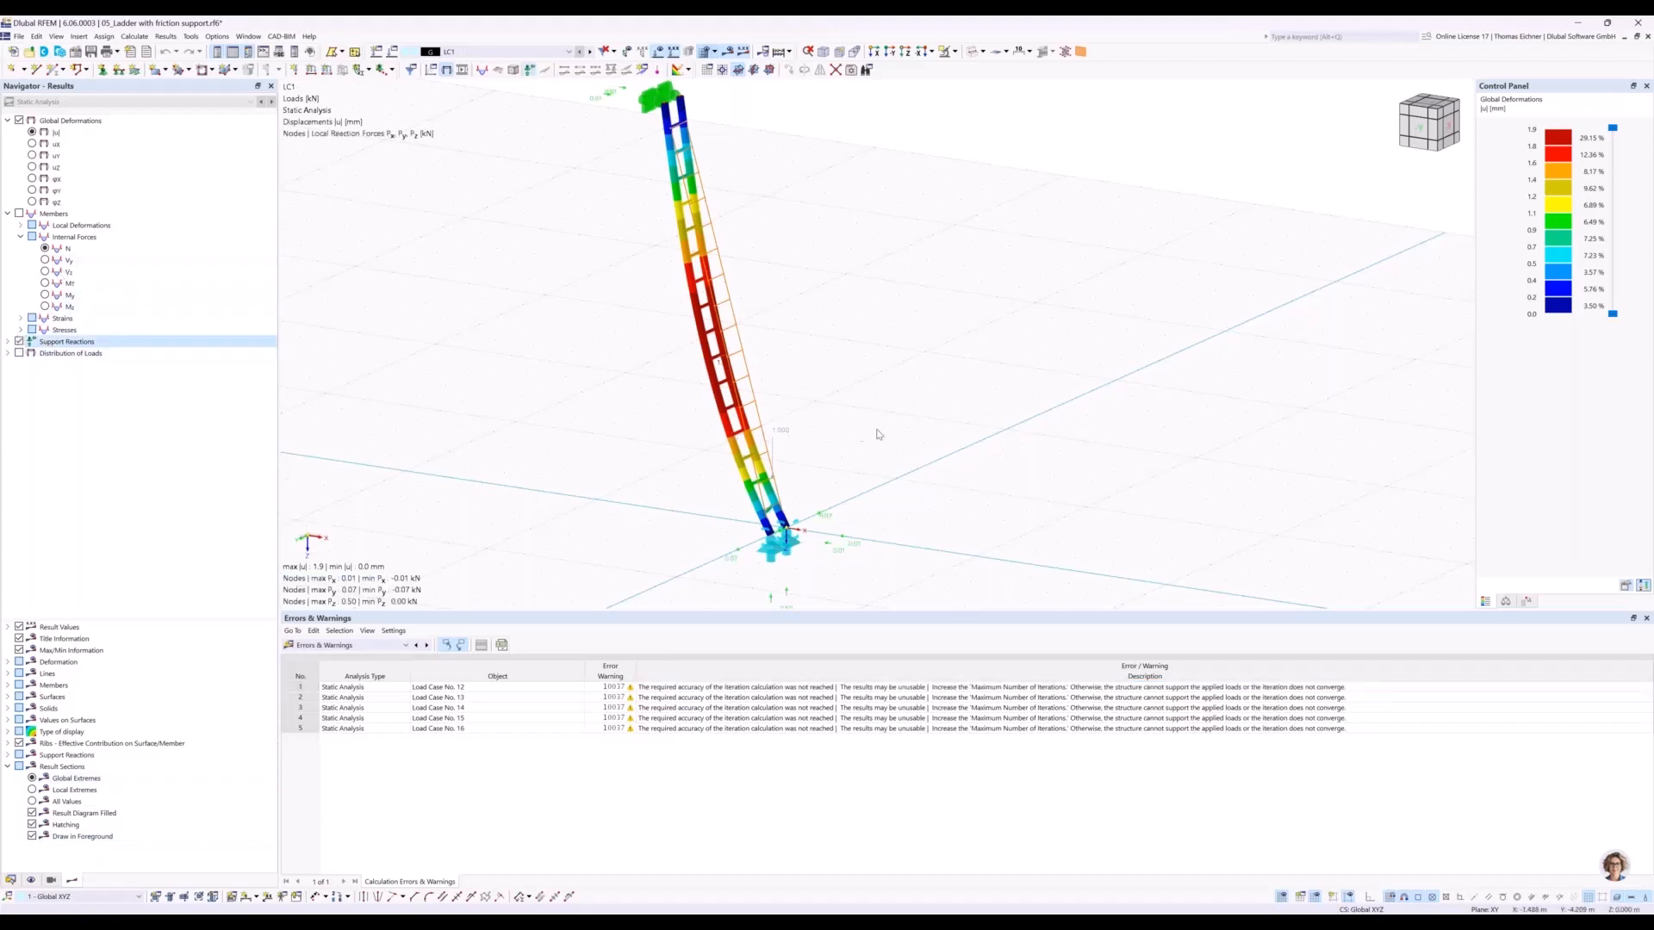
ctrl+middle_drag(934, 416, 894, 472)
middle_drag(895, 404, 892, 362)
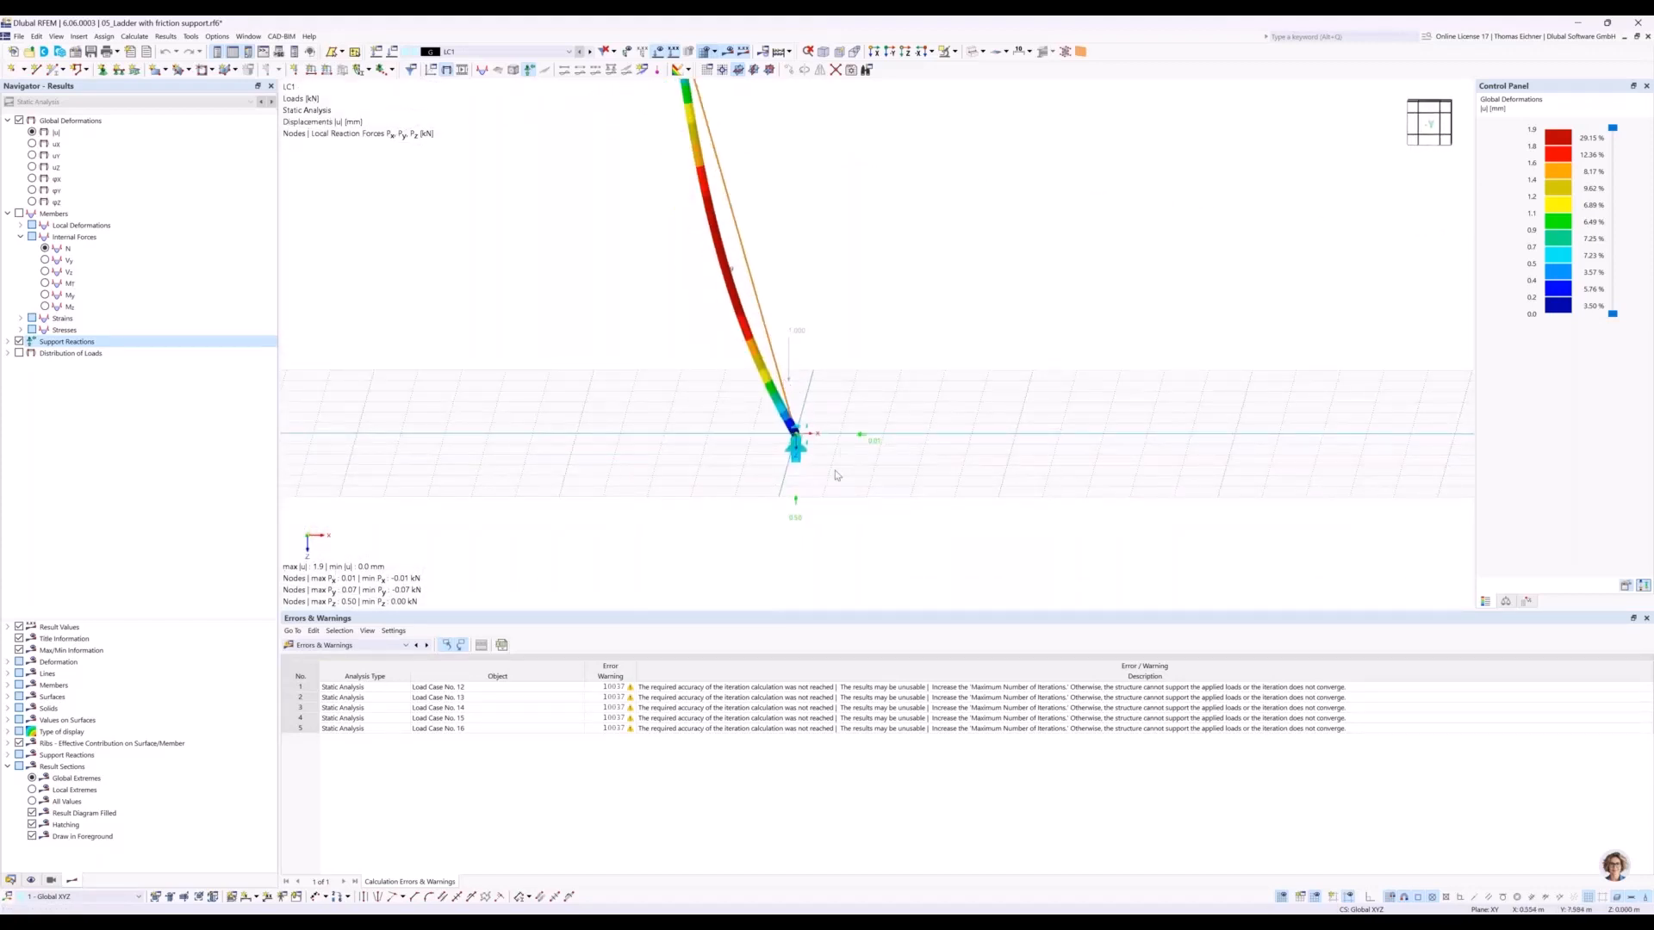
scroll(849, 465, up, 2)
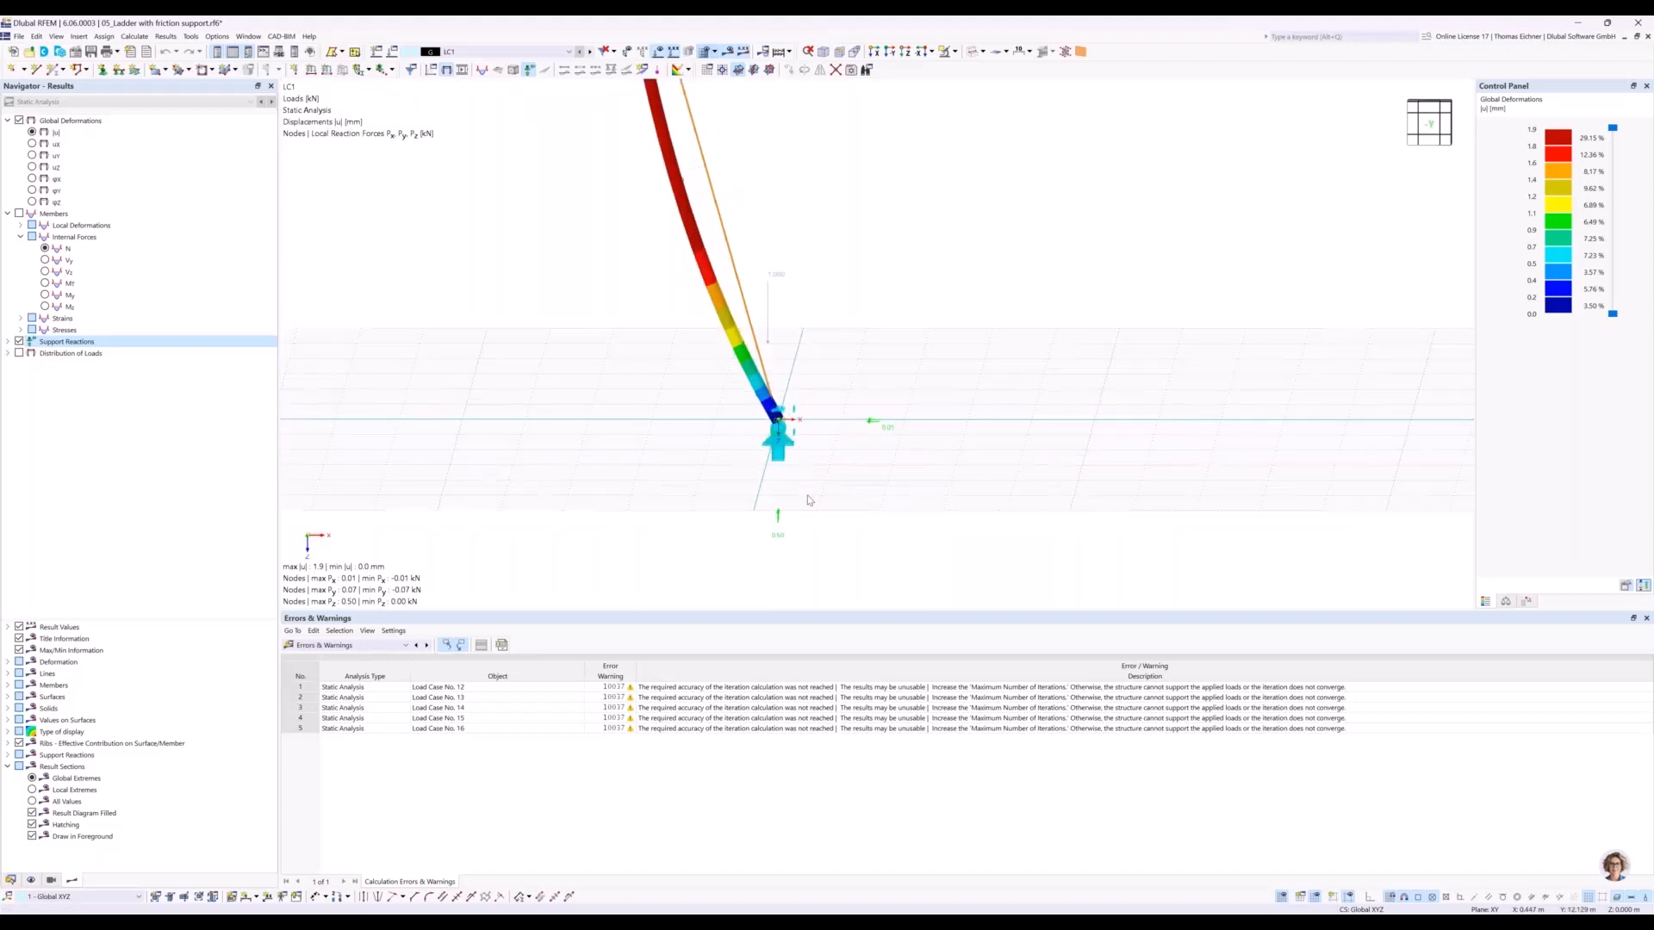
click(773, 463)
middle_drag(829, 348, 820, 359)
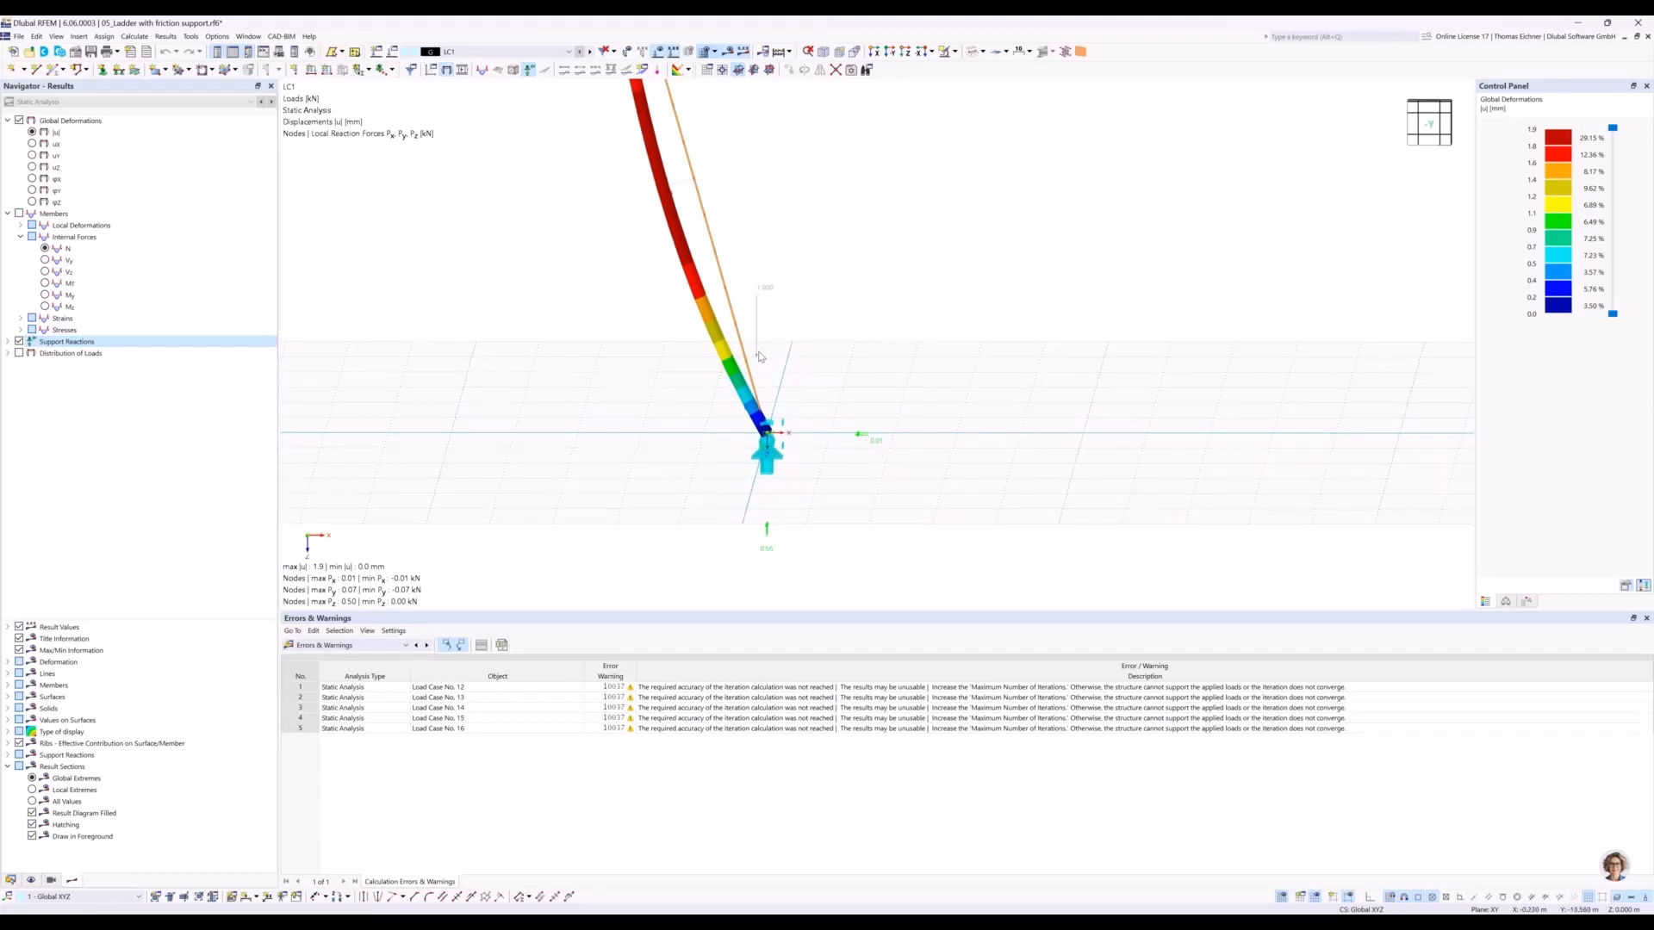
Switch to load case LC2 and examine the support reactions at the ladder's foot and upper end.
click(591, 53)
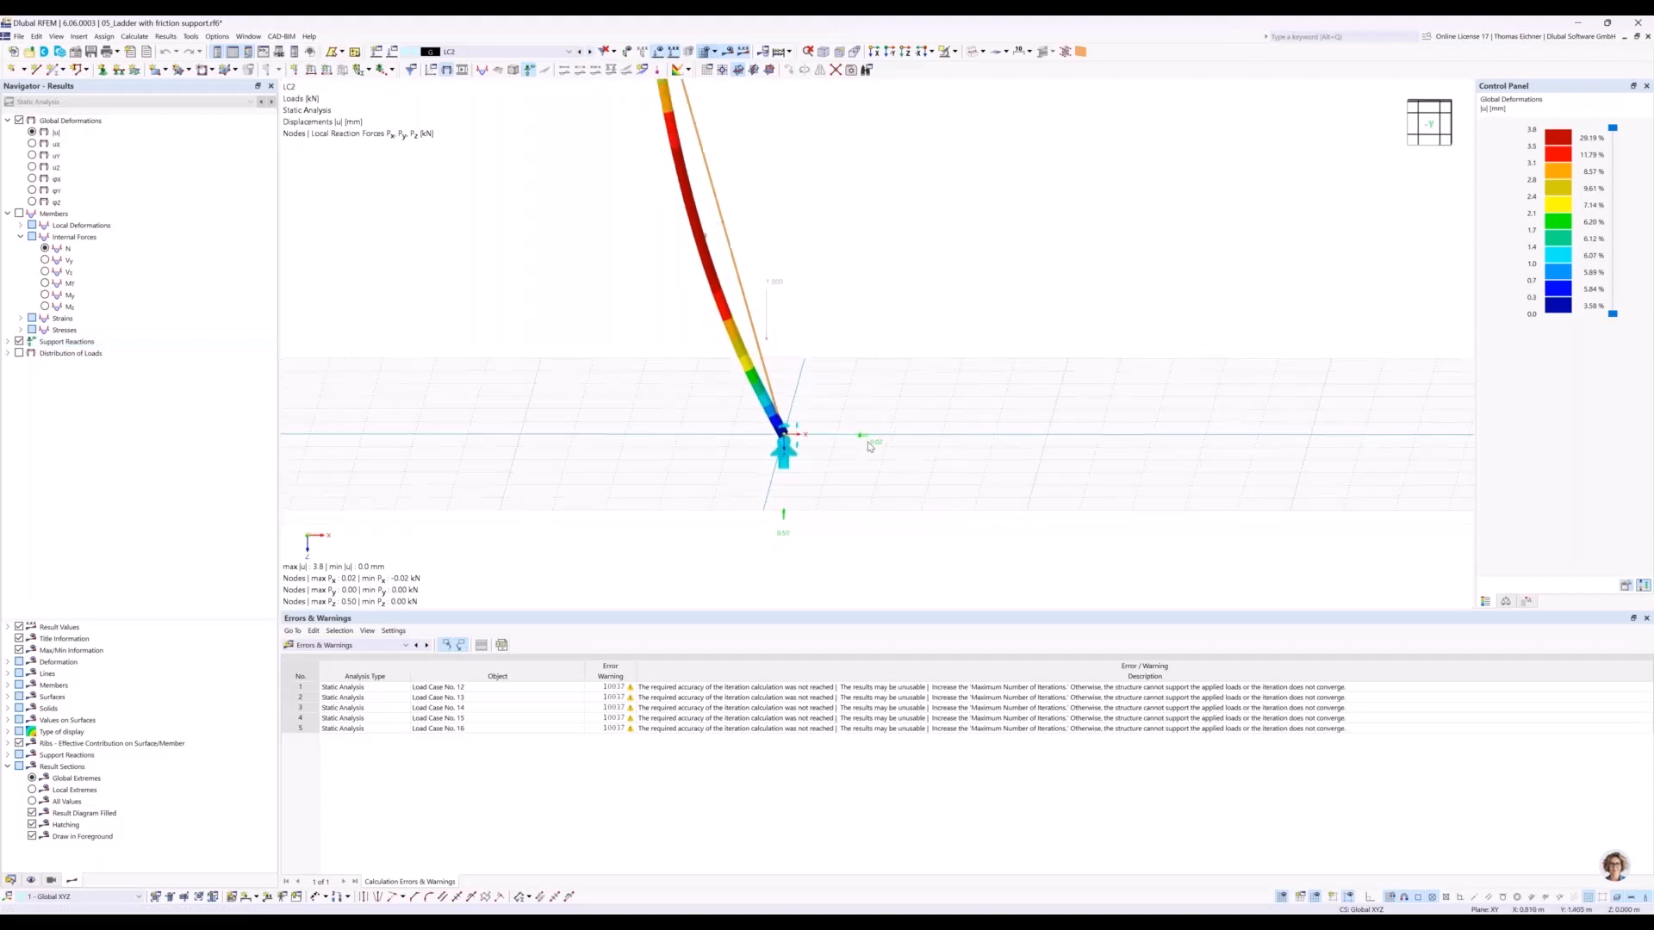
scroll(870, 363, down, 2)
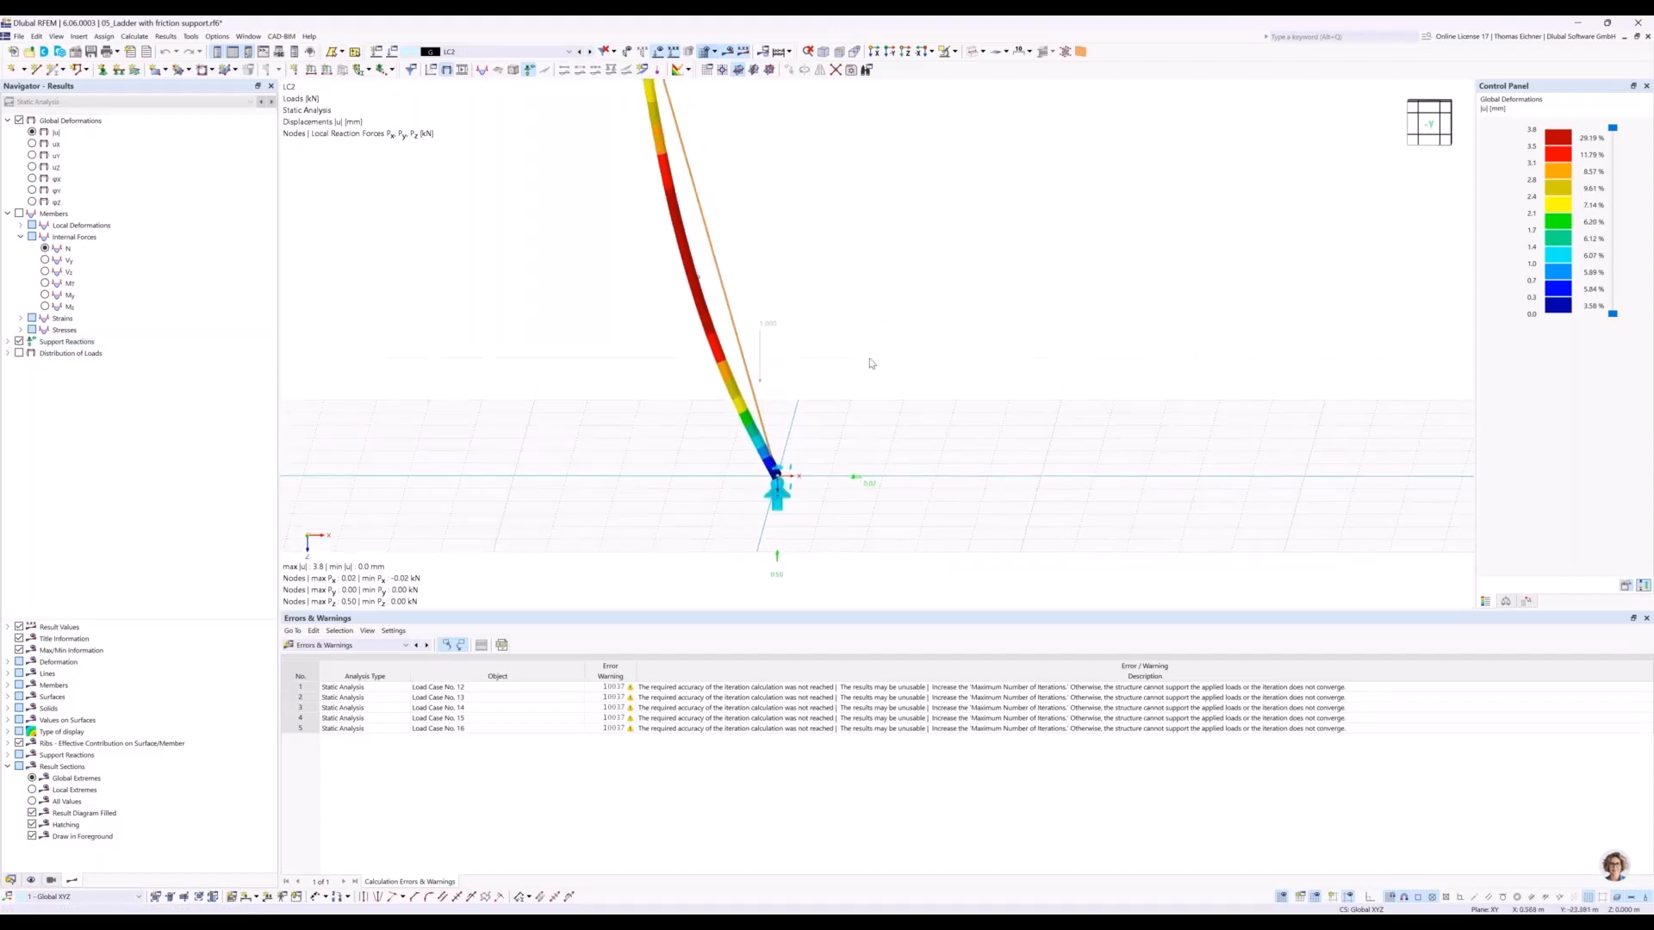
scroll(870, 362, down, 1)
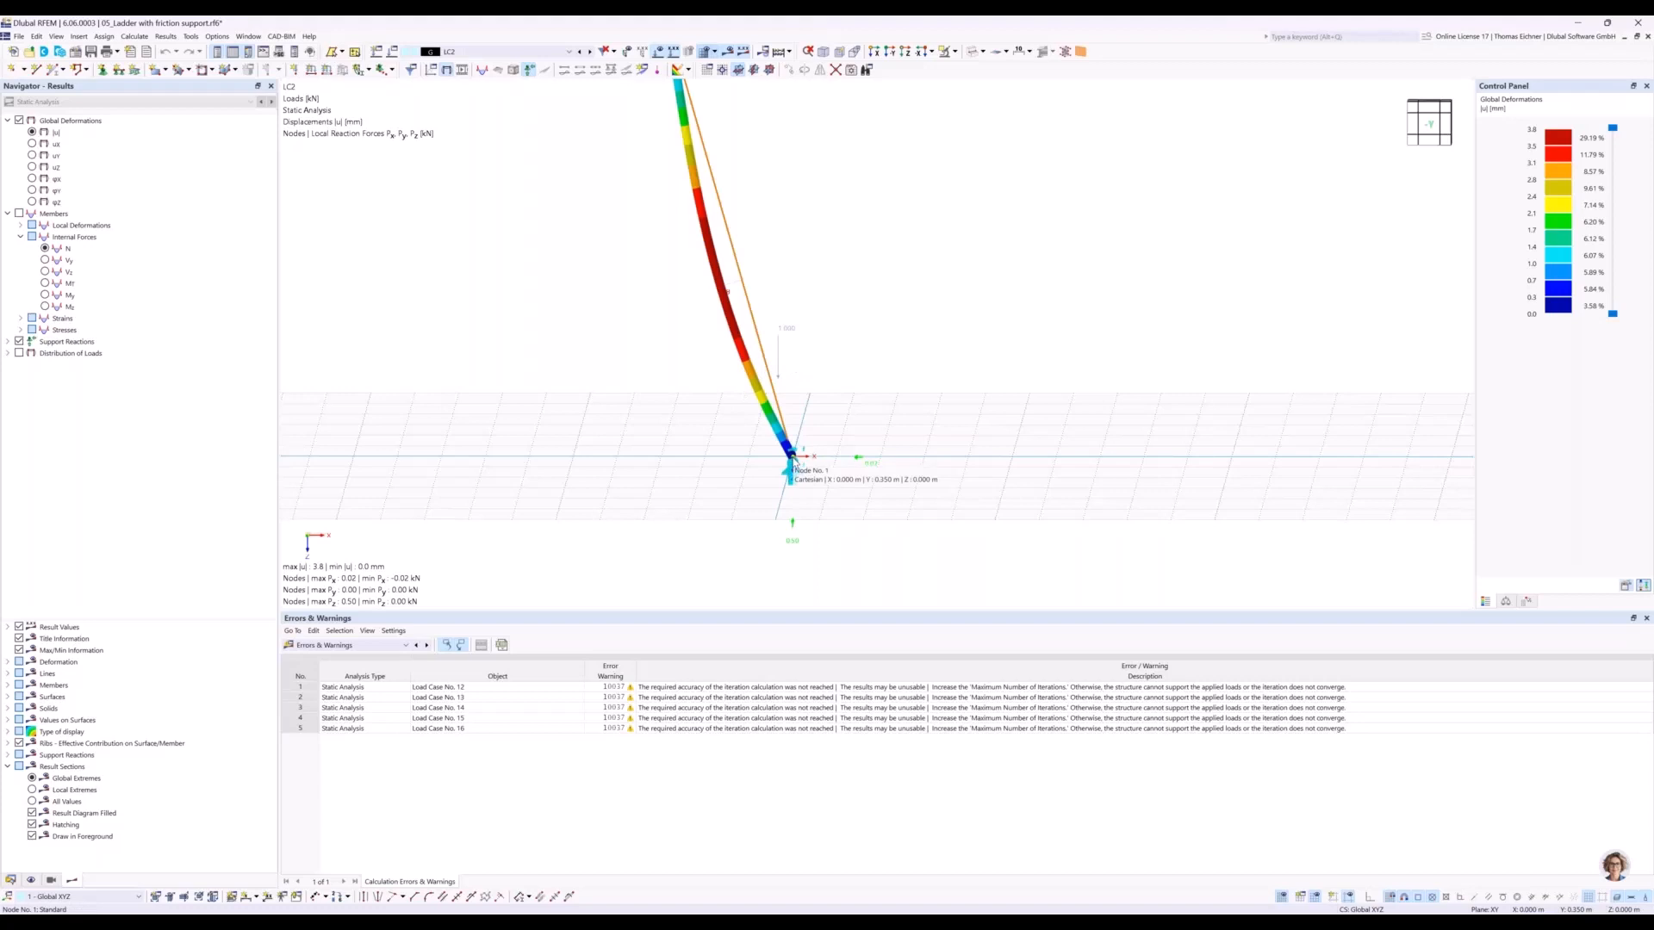
scroll(793, 463, down, 1)
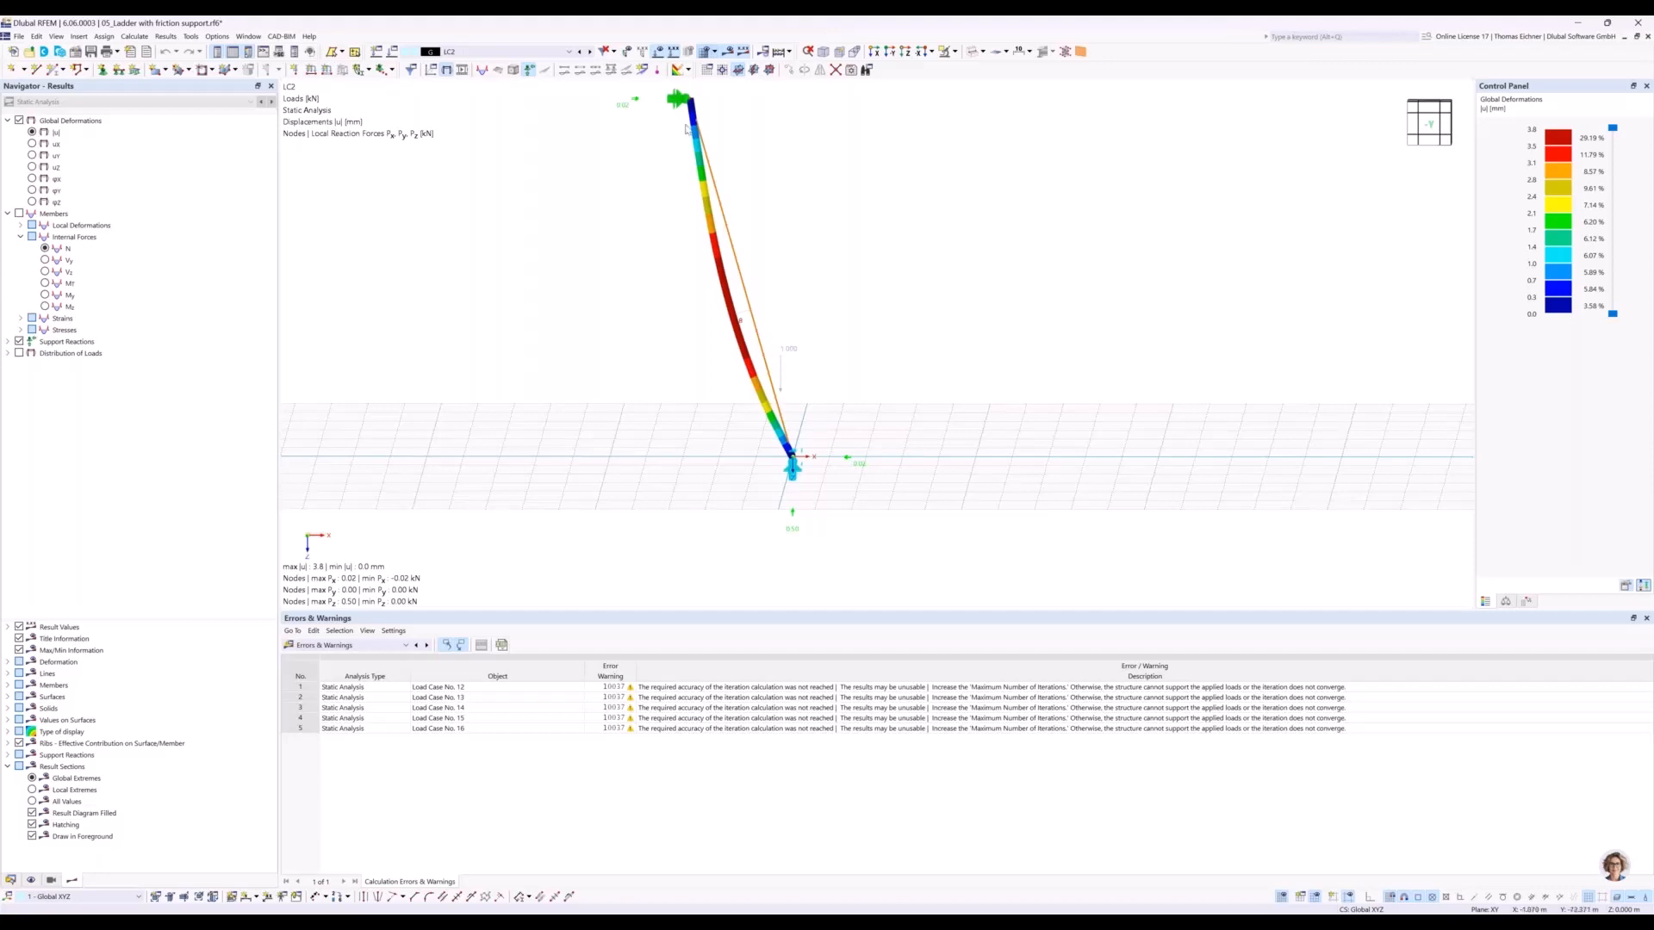
Step through the load cases from LC2 up to LC11 and examine the support reactions at the ladder's foot.
click(592, 53)
click(591, 54)
click(592, 53)
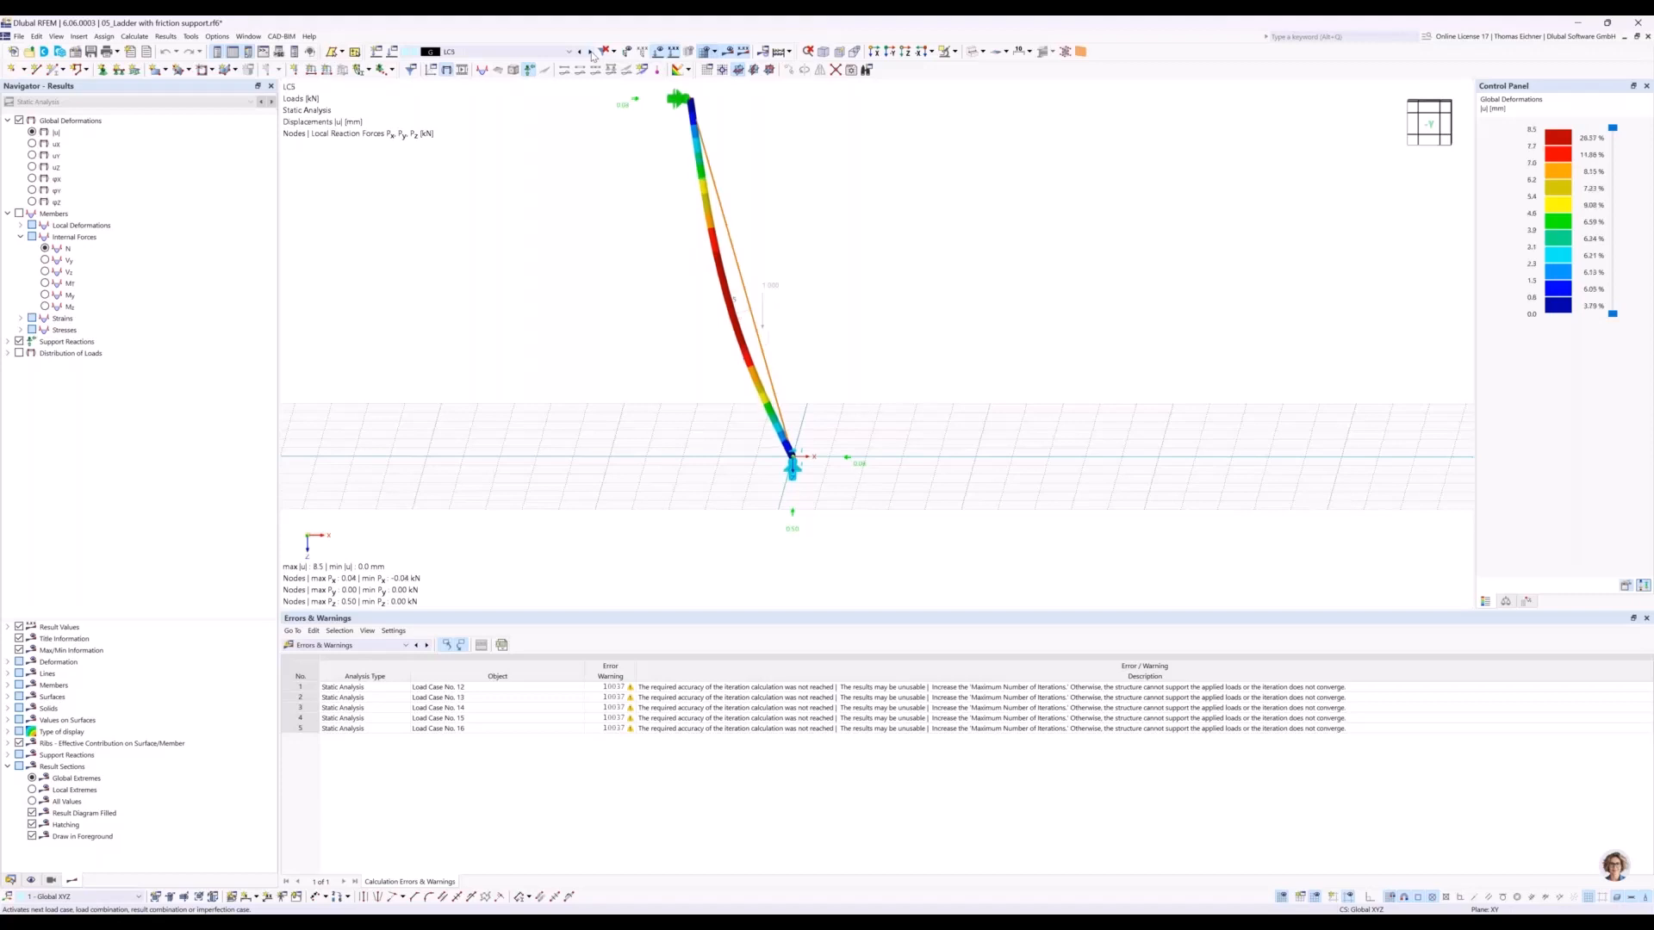
click(592, 54)
click(591, 52)
click(591, 51)
click(591, 52)
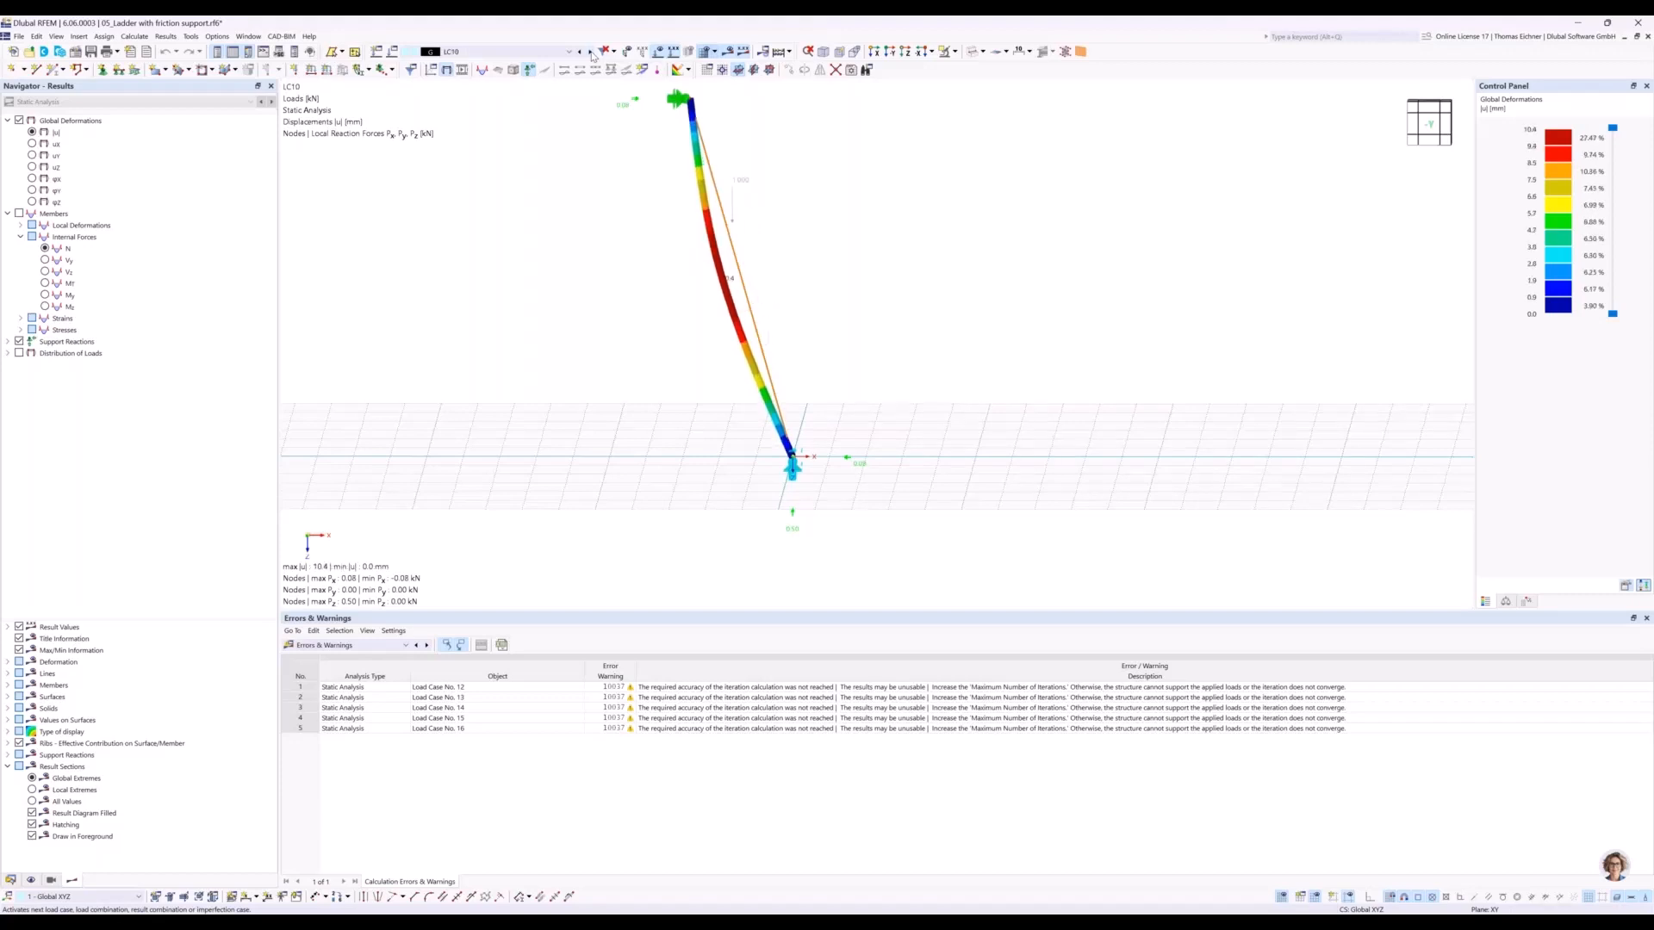
click(590, 52)
scroll(825, 470, up, 4)
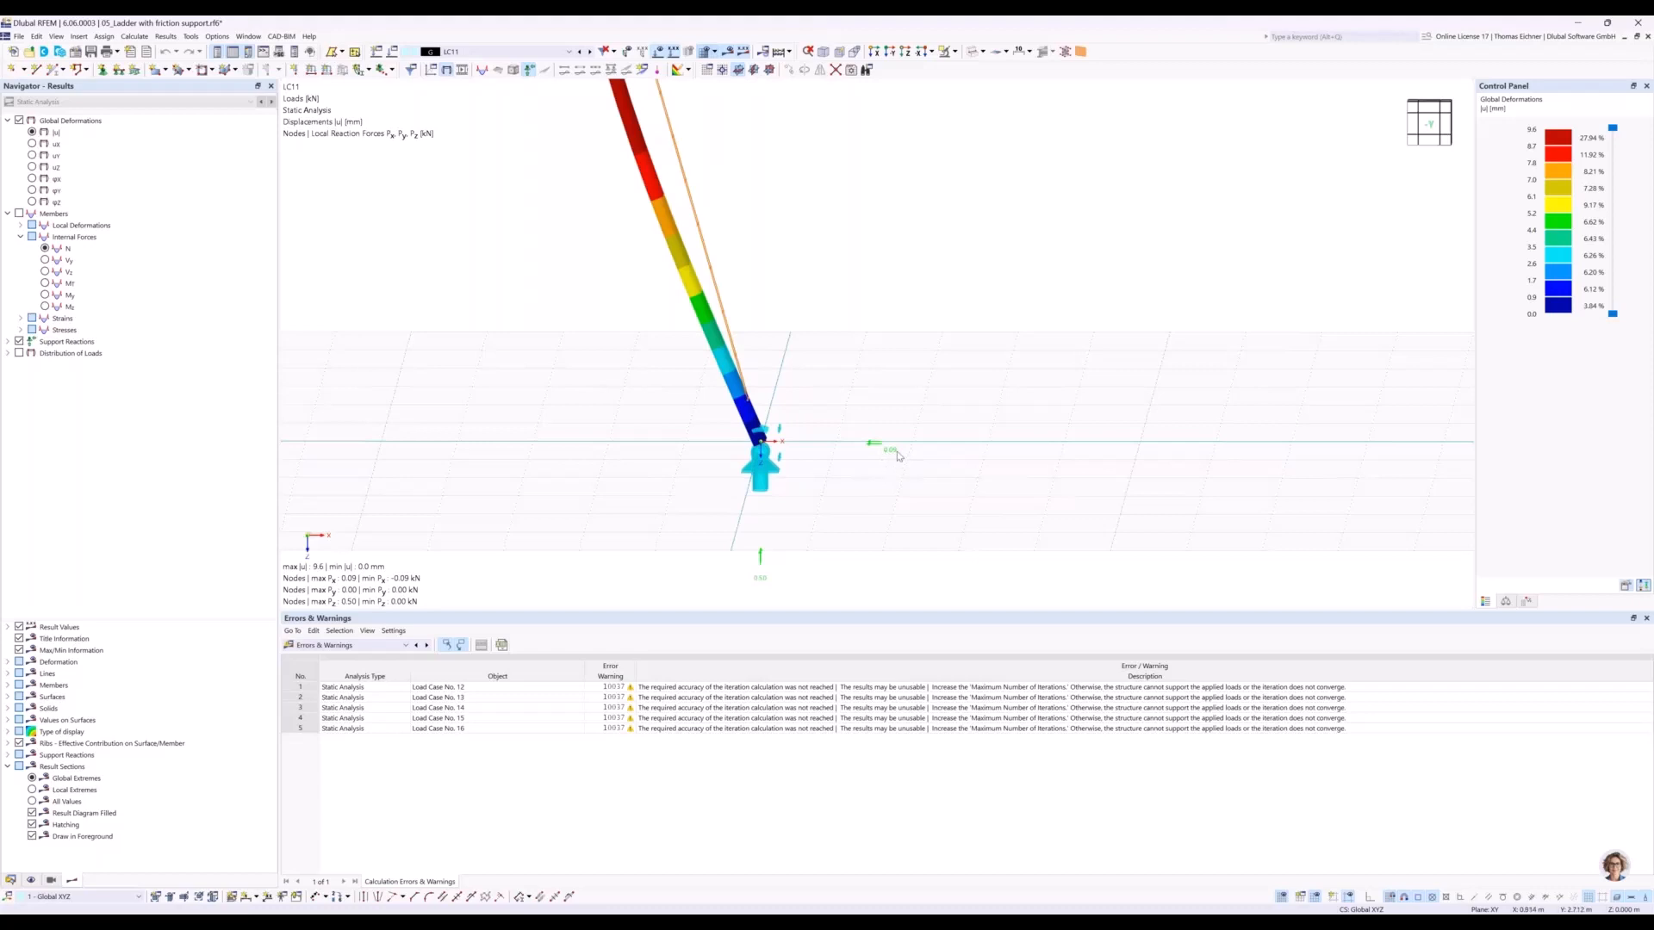
scroll(889, 460, down, 1)
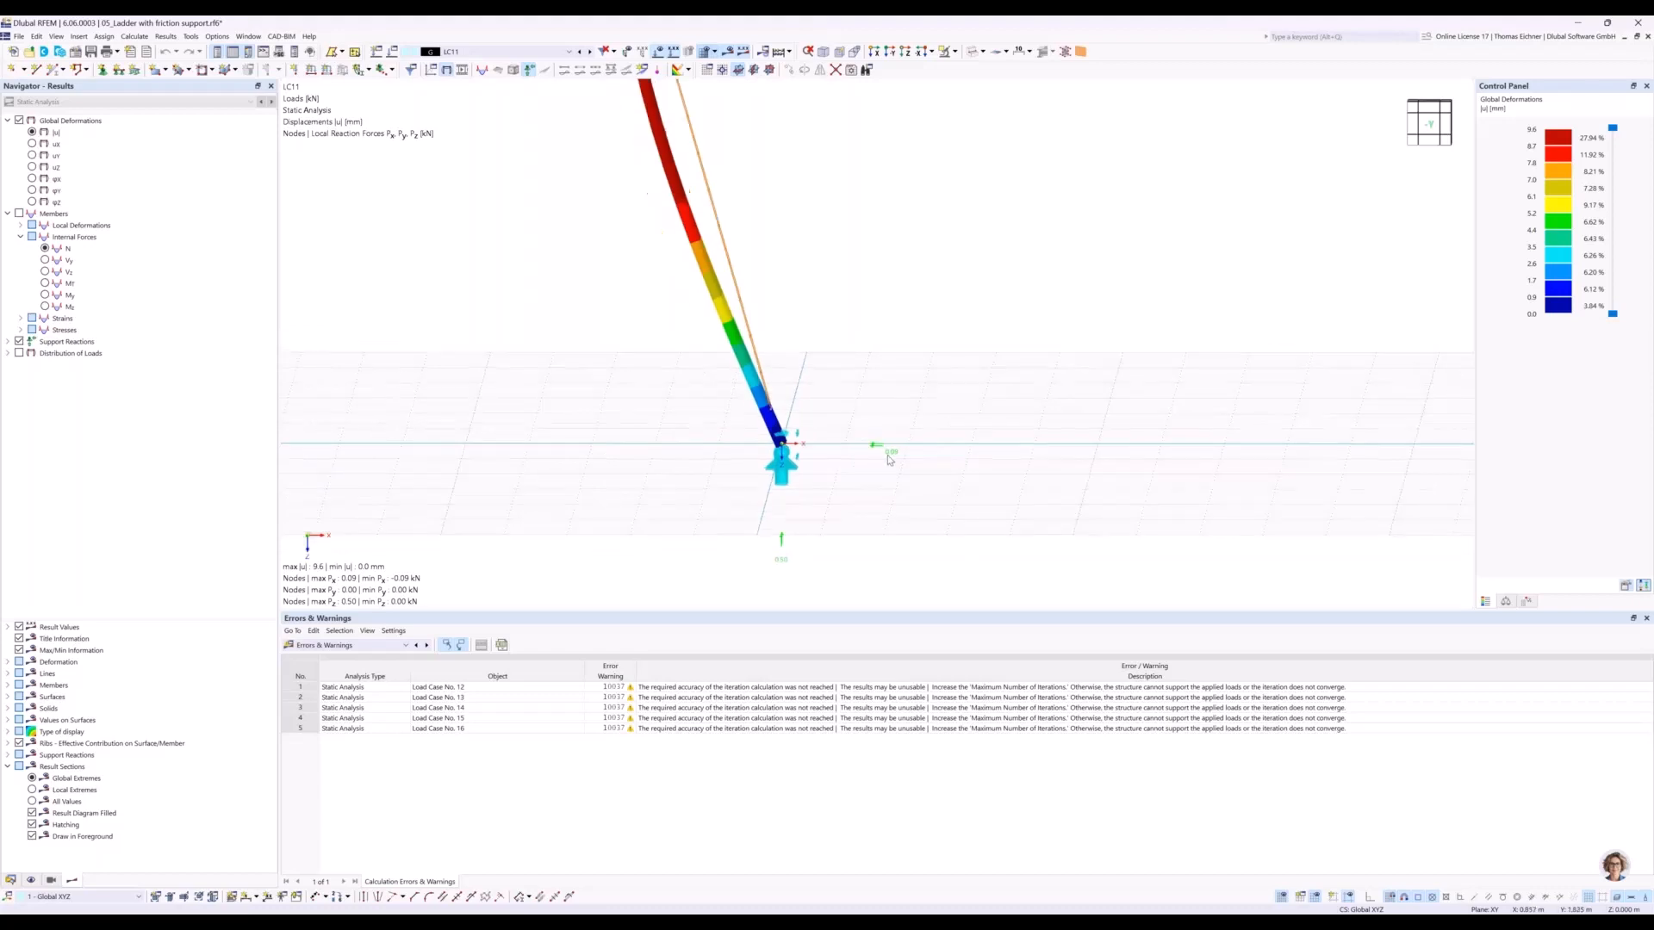
scroll(890, 460, down, 1)
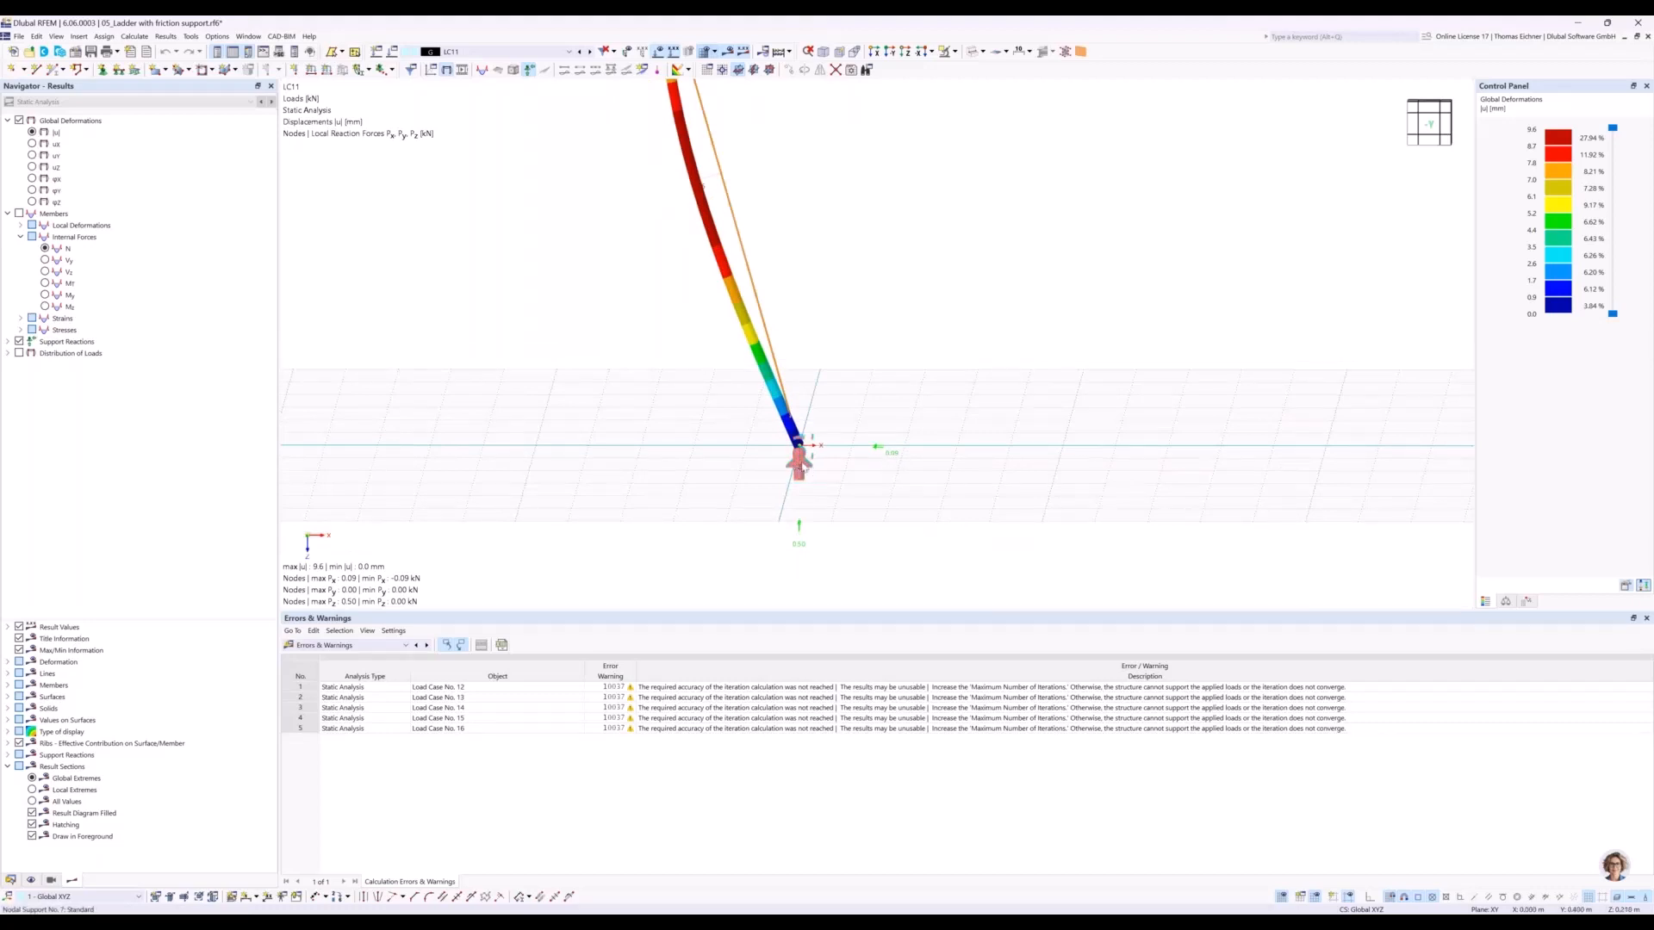
click(801, 465)
Switch to load case LC12 and examine the displacement and support reactions of the whole ladder.
click(590, 54)
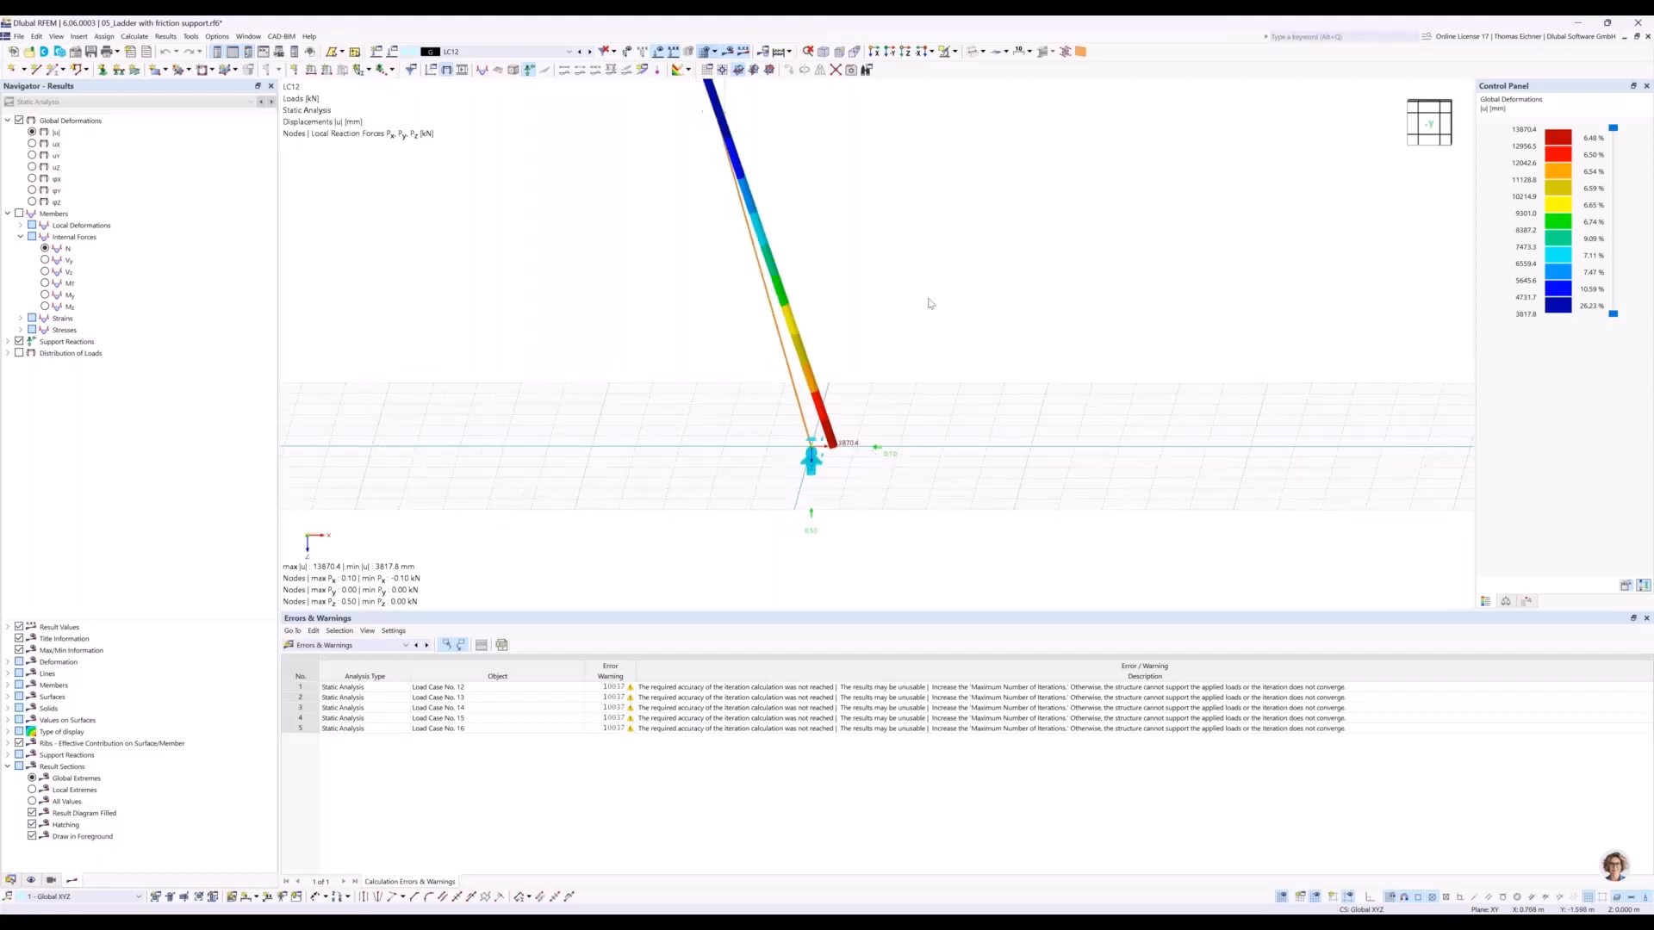
middle_drag(915, 384, 877, 482)
scroll(877, 482, down, 2)
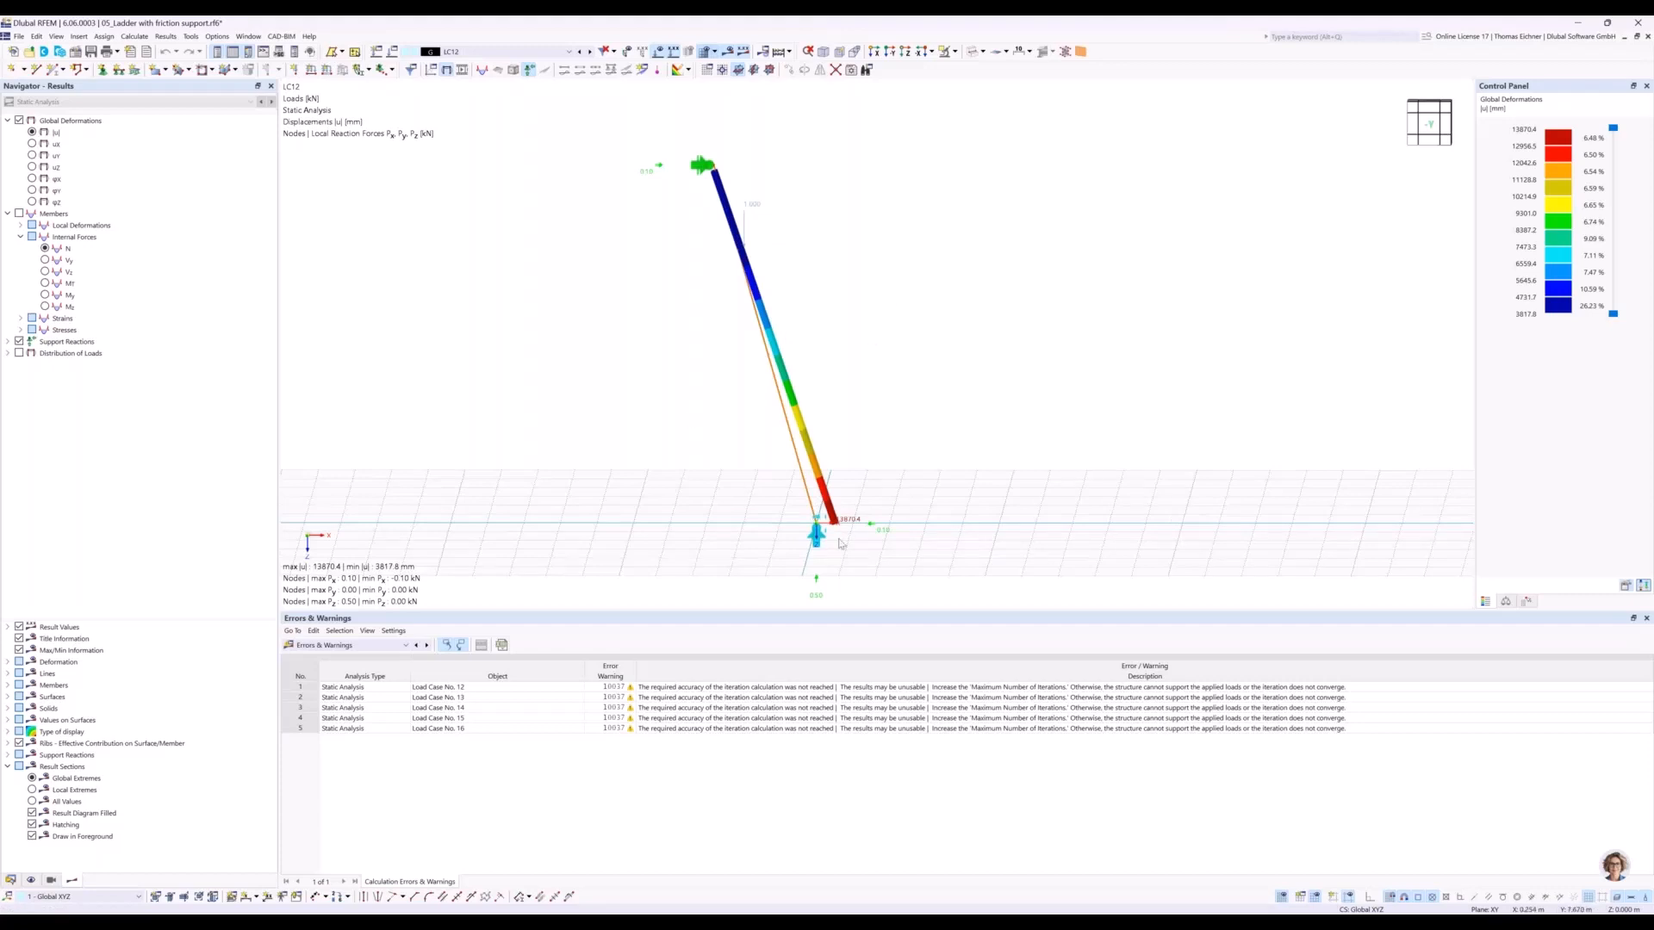
middle_drag(903, 419, 857, 358)
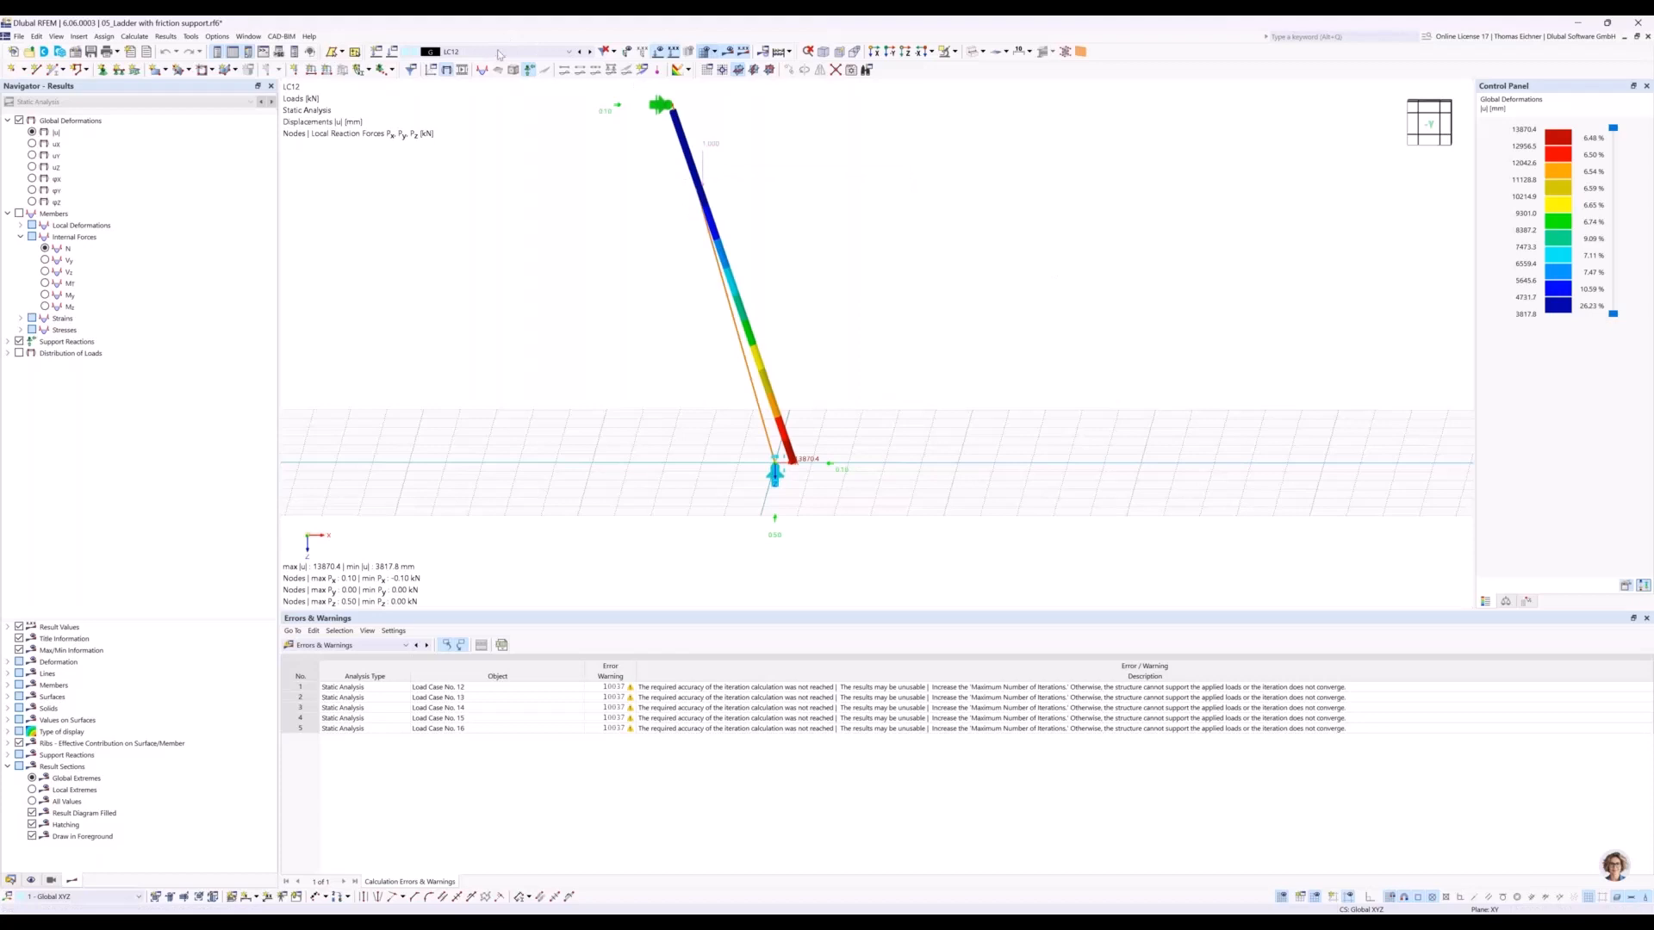
Step through load cases LC13 to LC16 and examine the ladder's displacements and its support reactions.
click(591, 52)
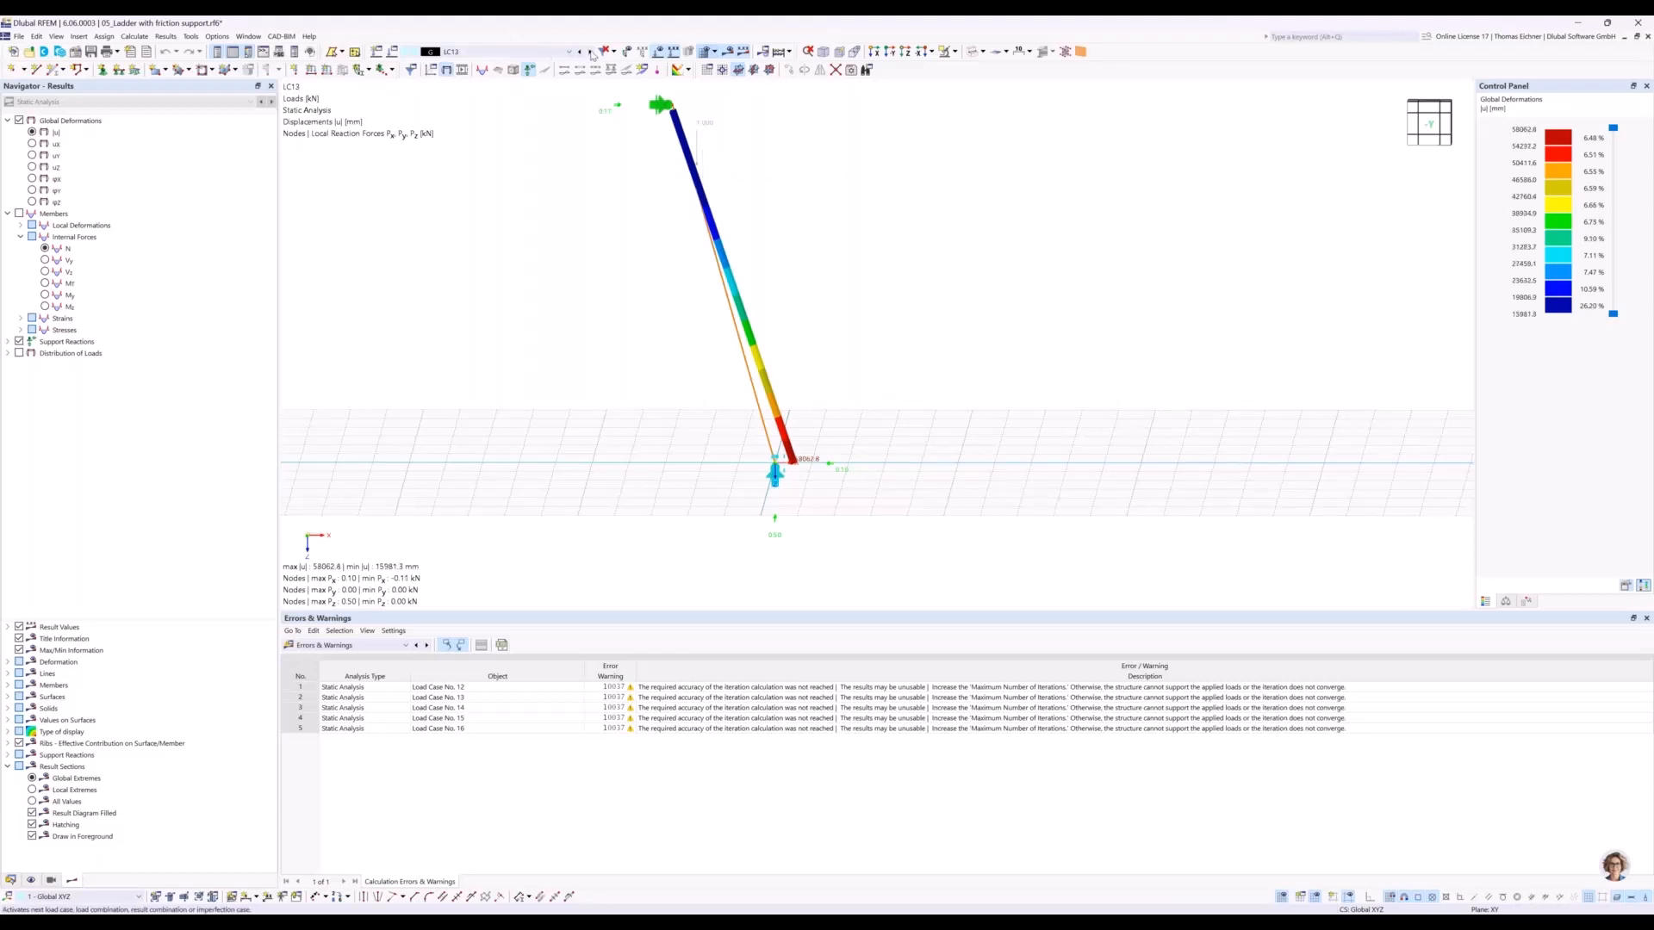
click(591, 52)
click(591, 53)
click(591, 53)
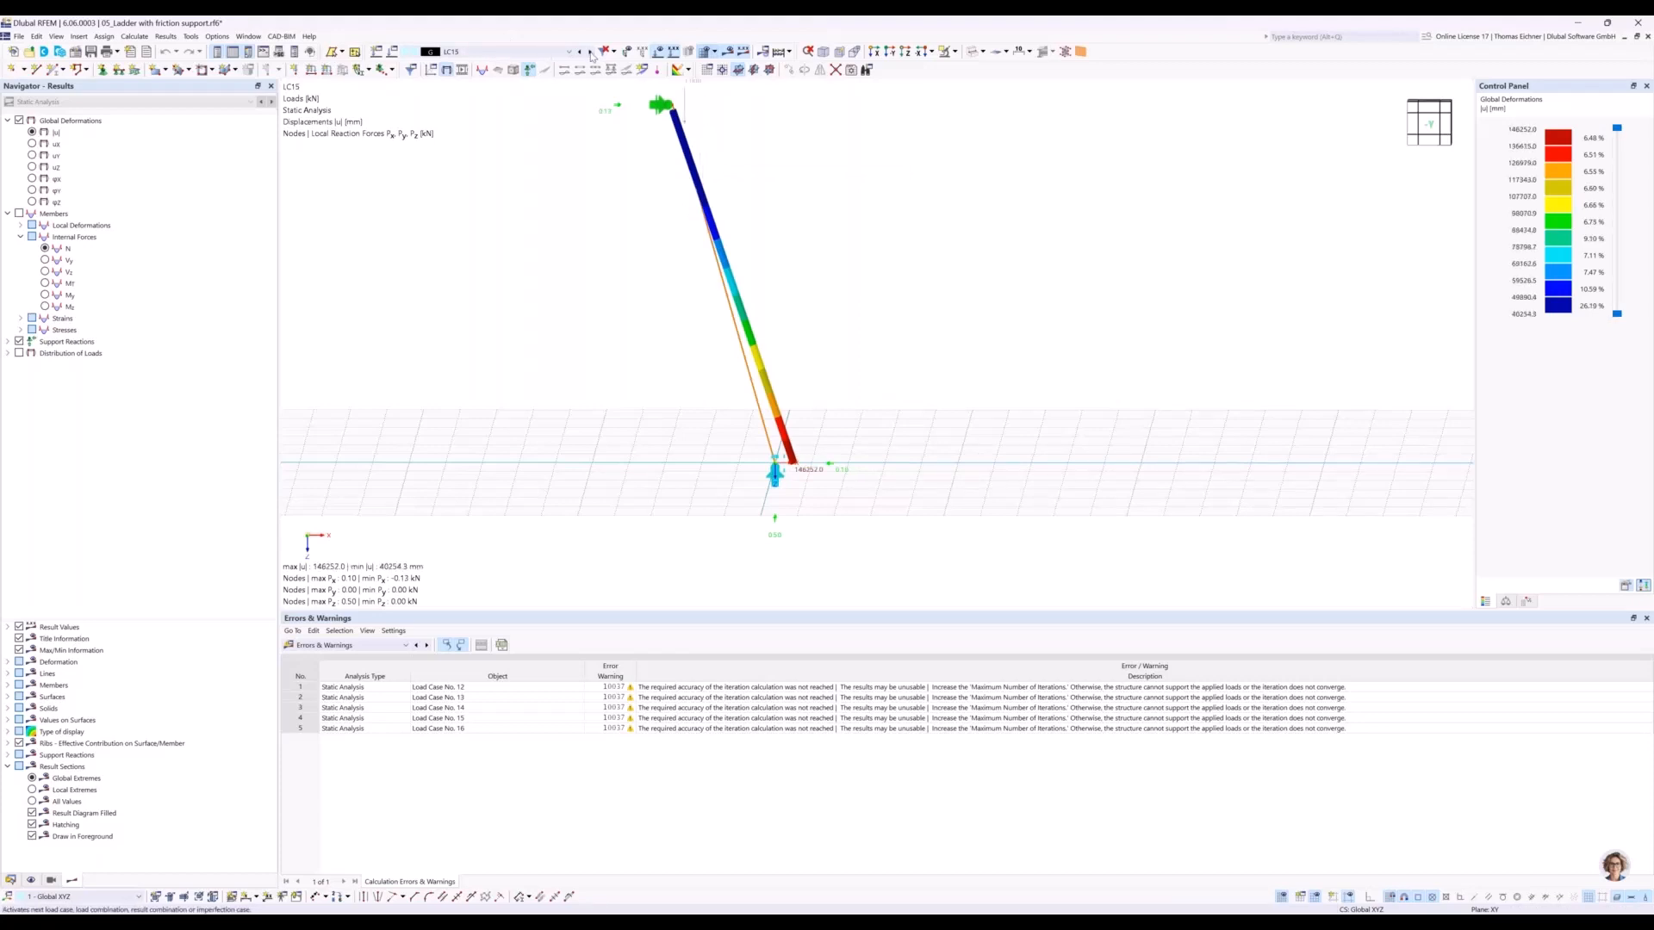
middle_drag(760, 181, 755, 232)
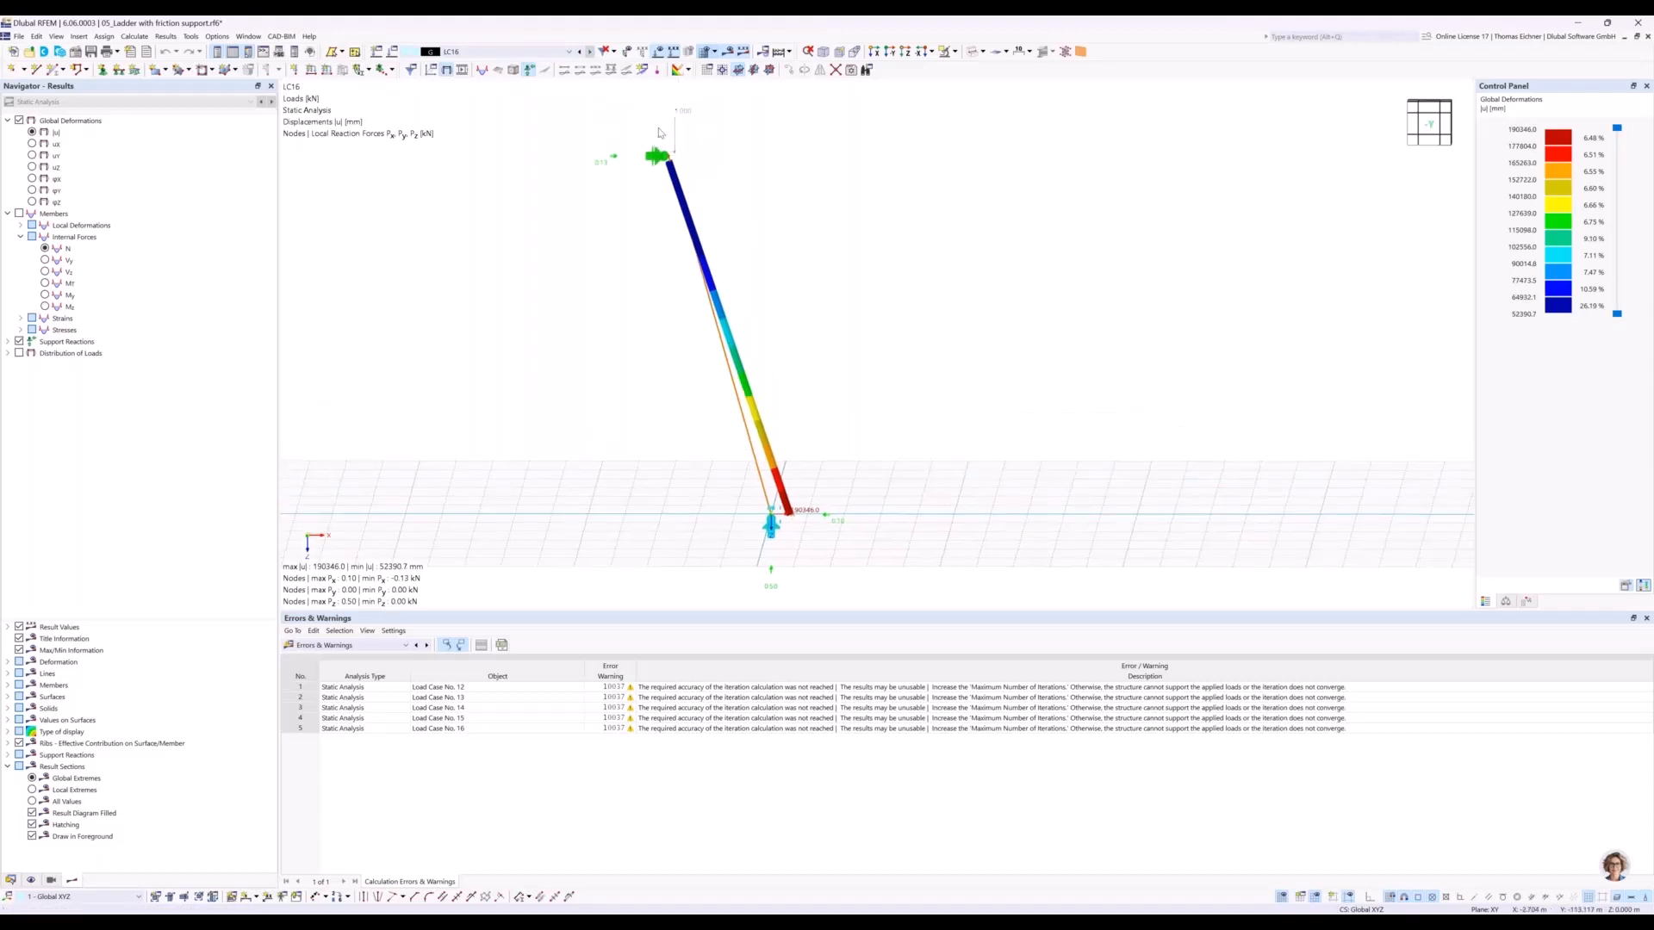
click(772, 522)
Create a new load combination and a design situation of type ULS (EQU) - Permanent and transient.
drag(659, 194, 991, 192)
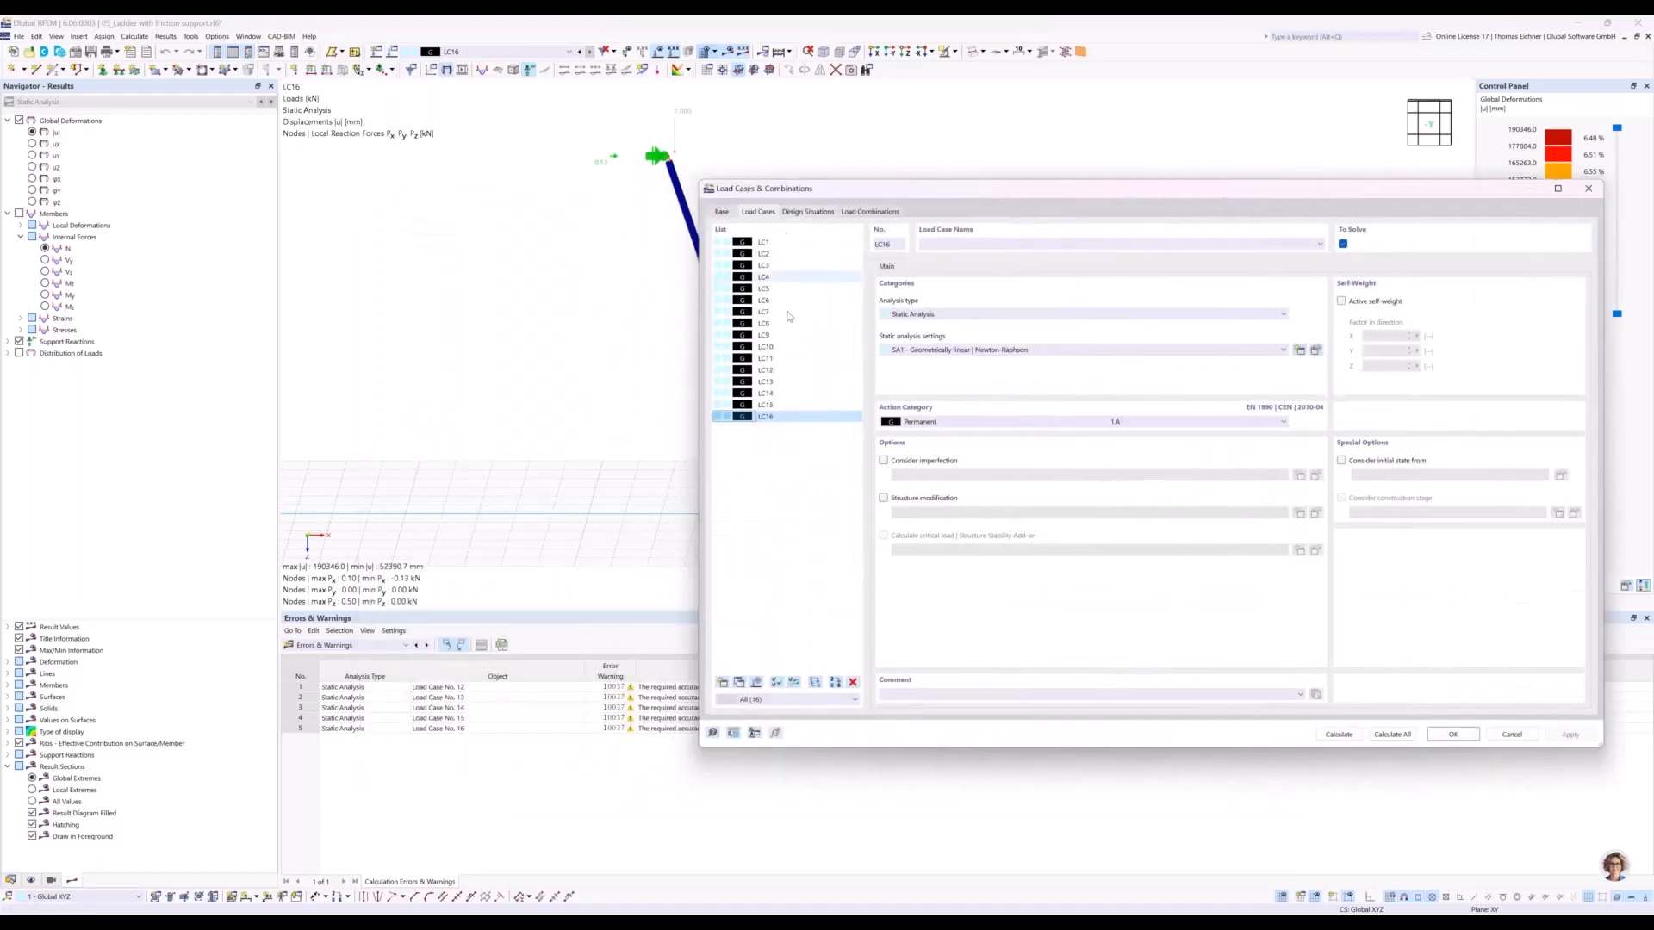
click(858, 213)
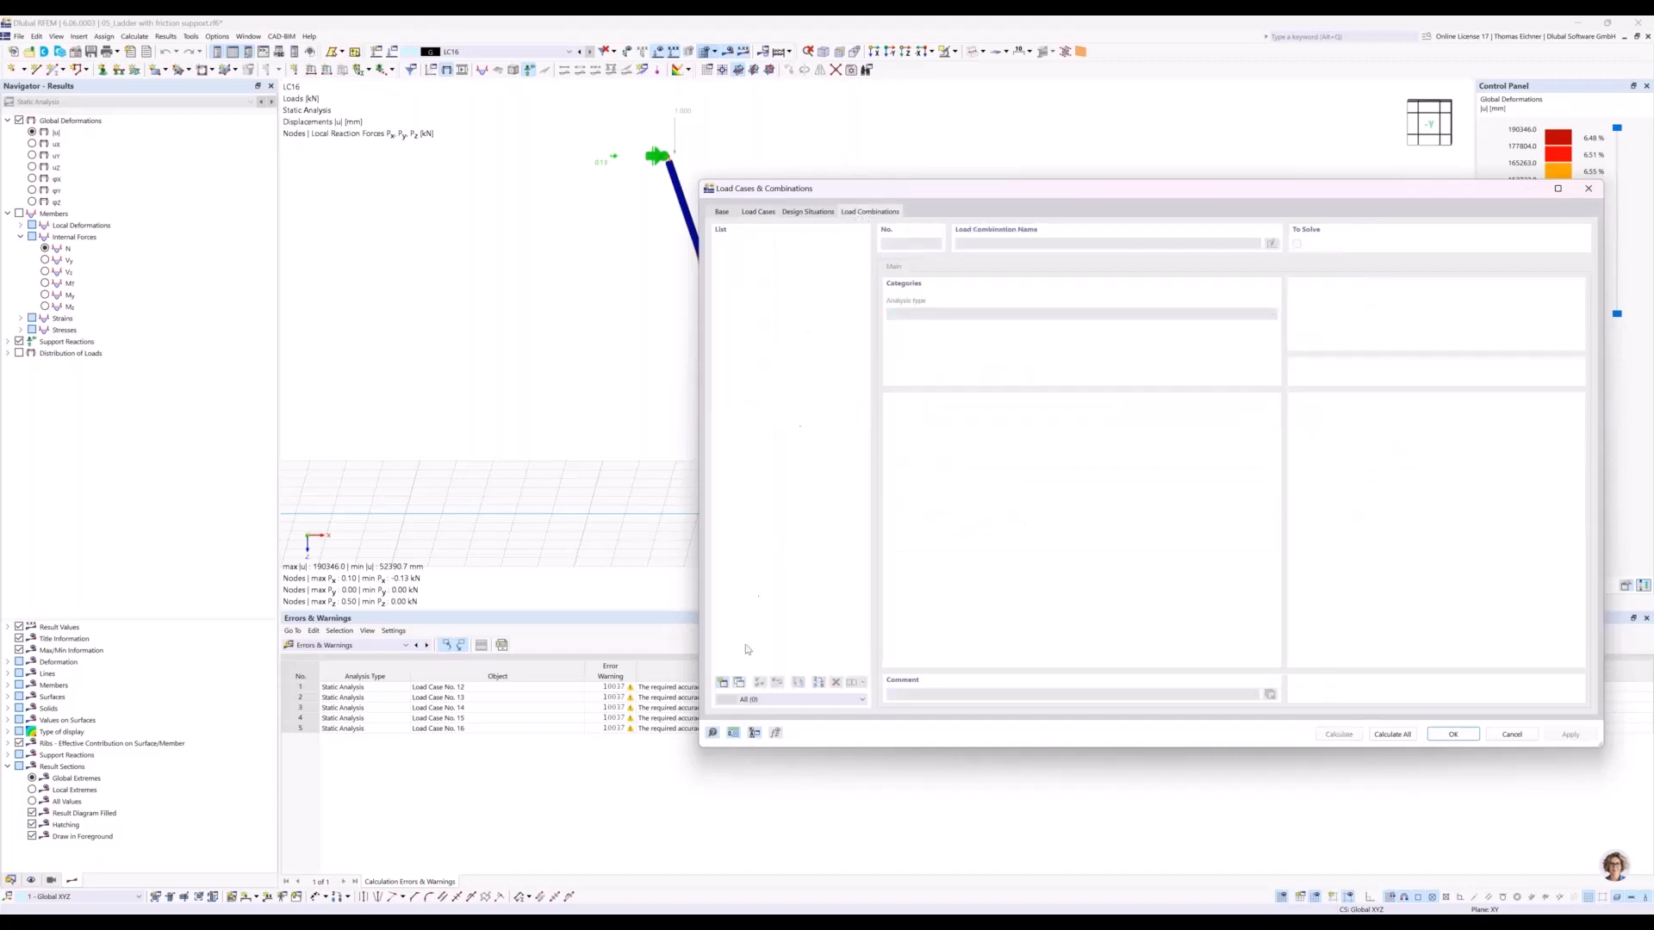
click(723, 683)
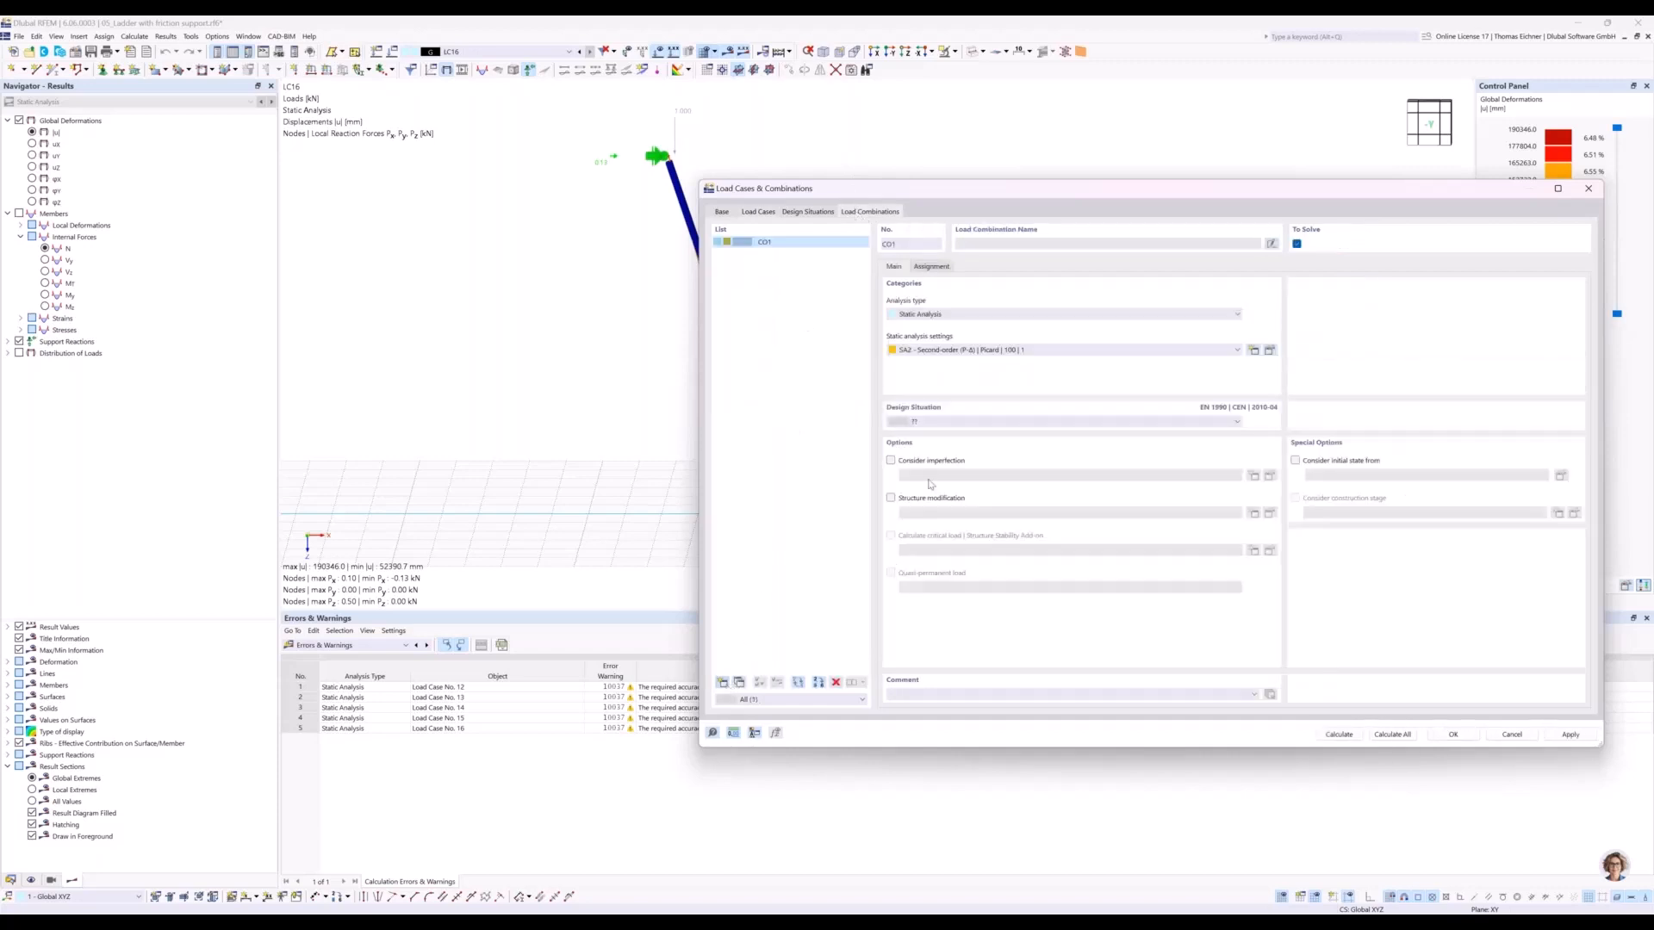
click(814, 213)
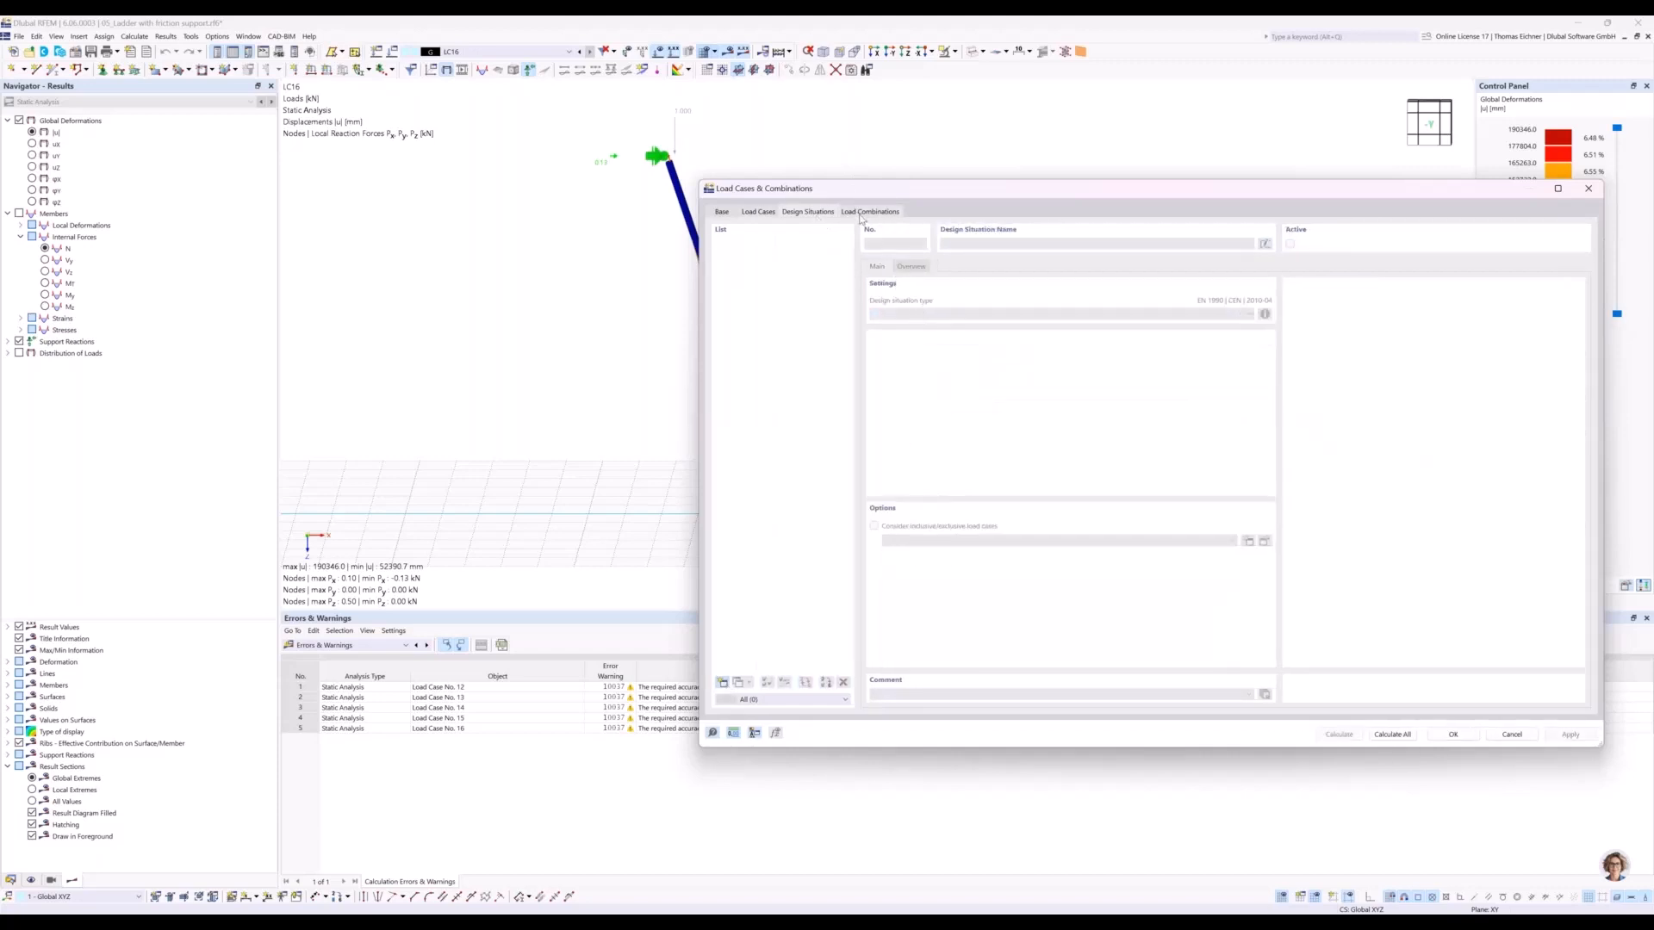
click(724, 683)
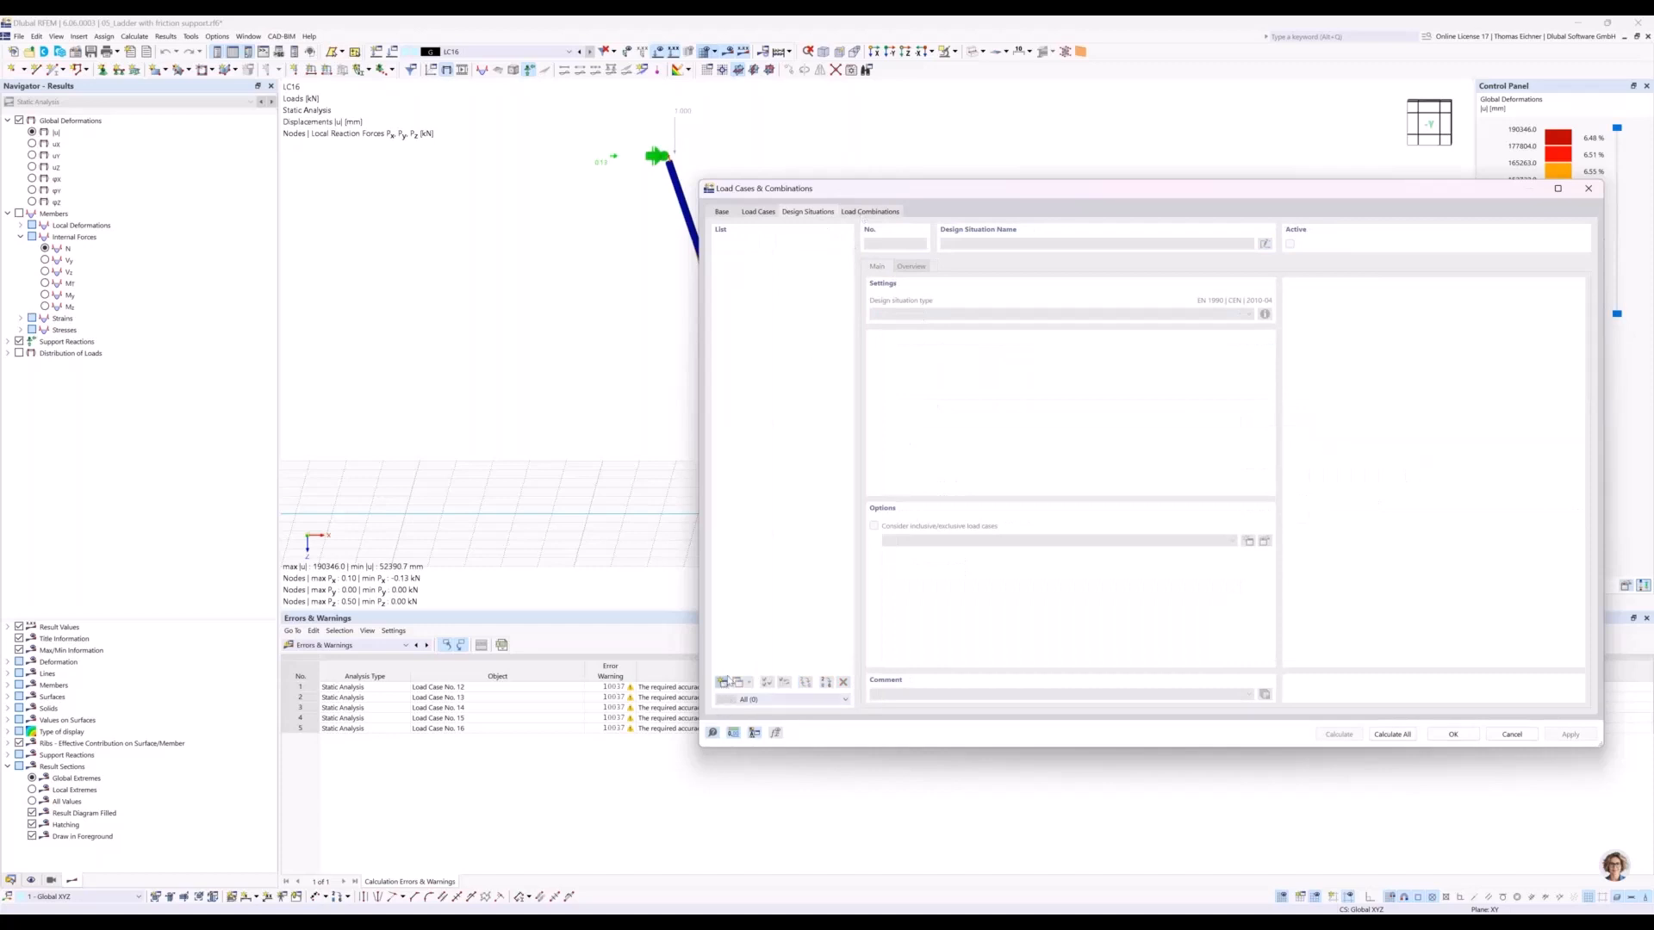
Set the new load combination's static analysis settings to SA1 - Geometrically linear | Newton-Raphson.
click(875, 213)
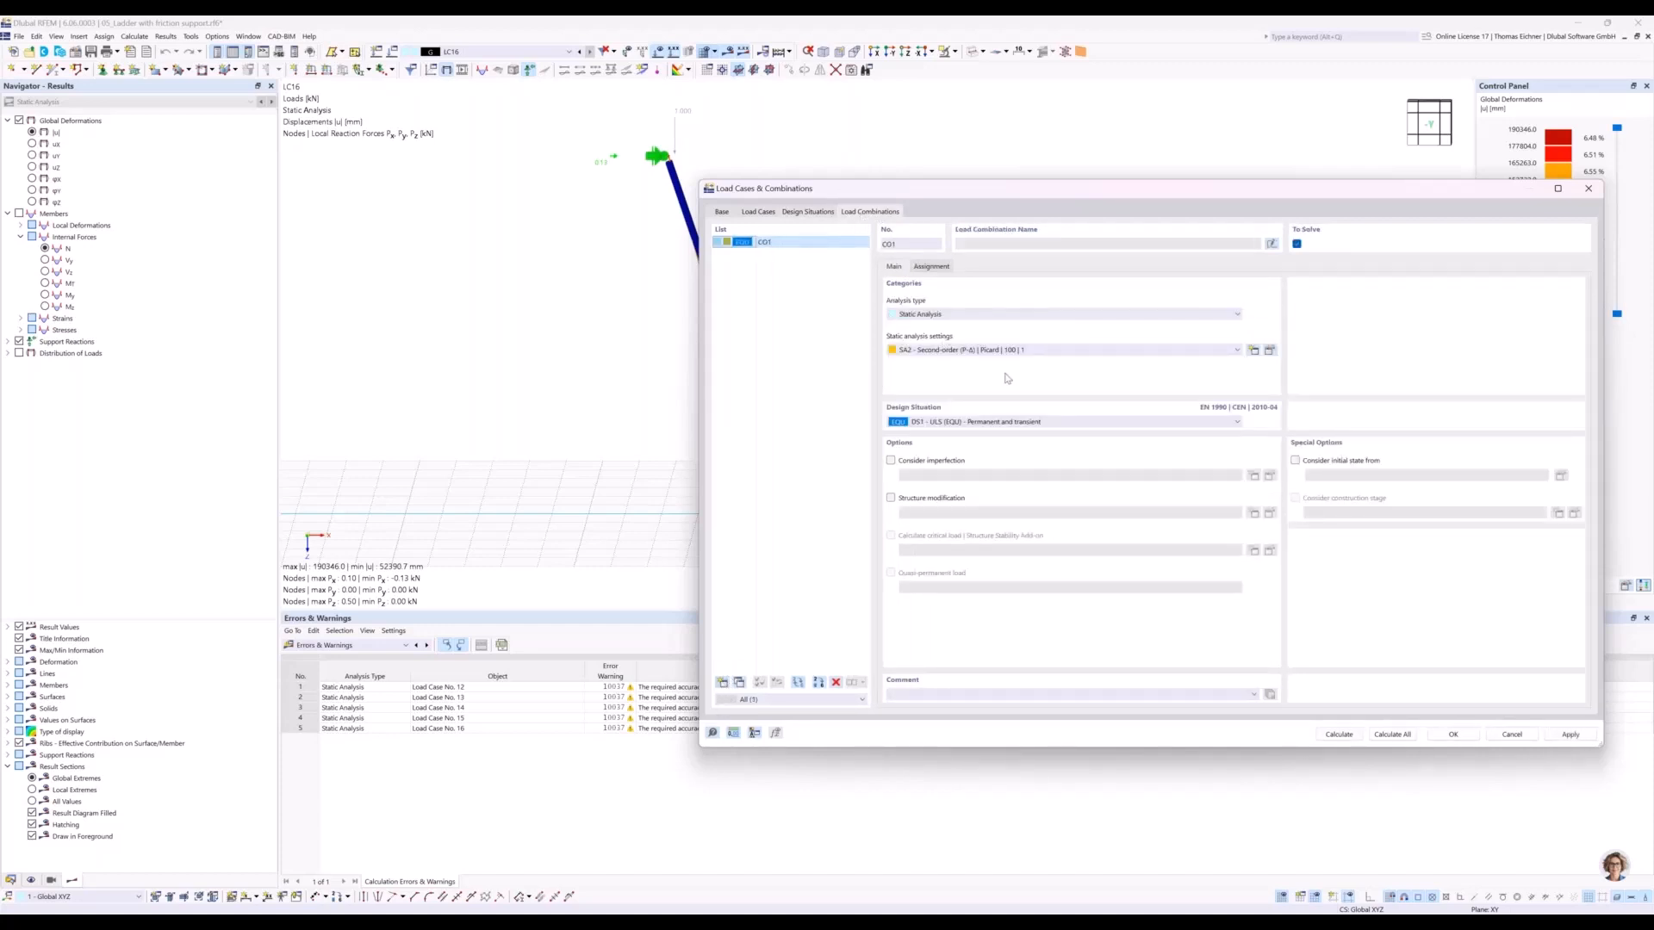
click(976, 351)
click(943, 365)
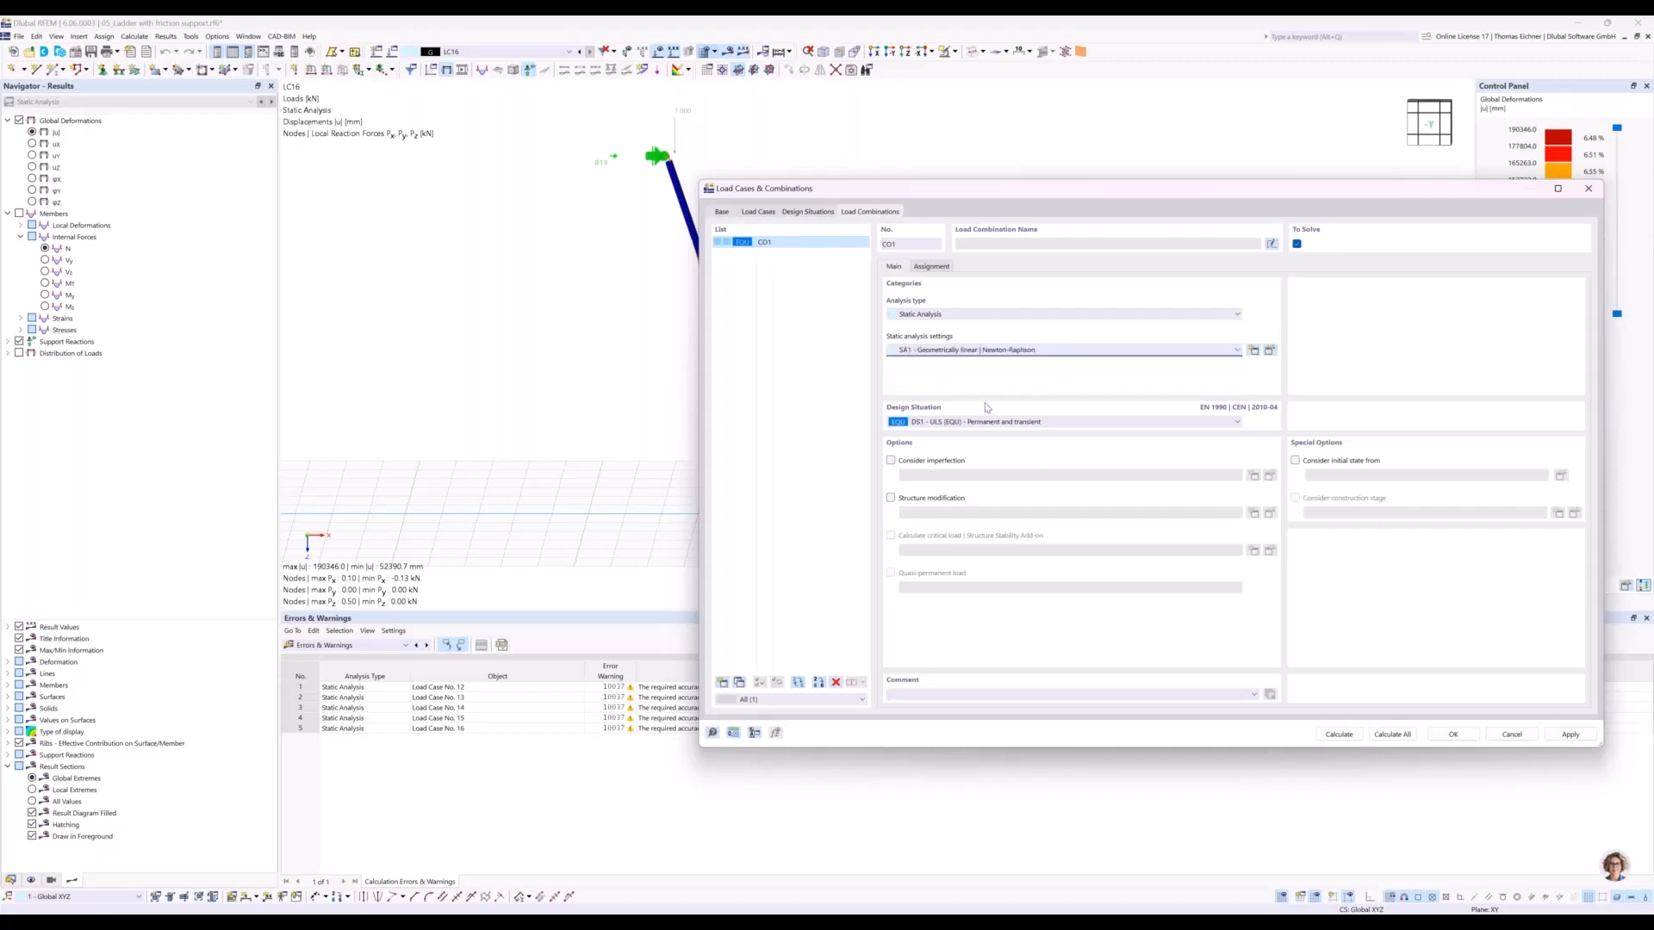
Assign LC16 and LC1 to the load combination, each with factor 1.00, and save the combination.
click(924, 269)
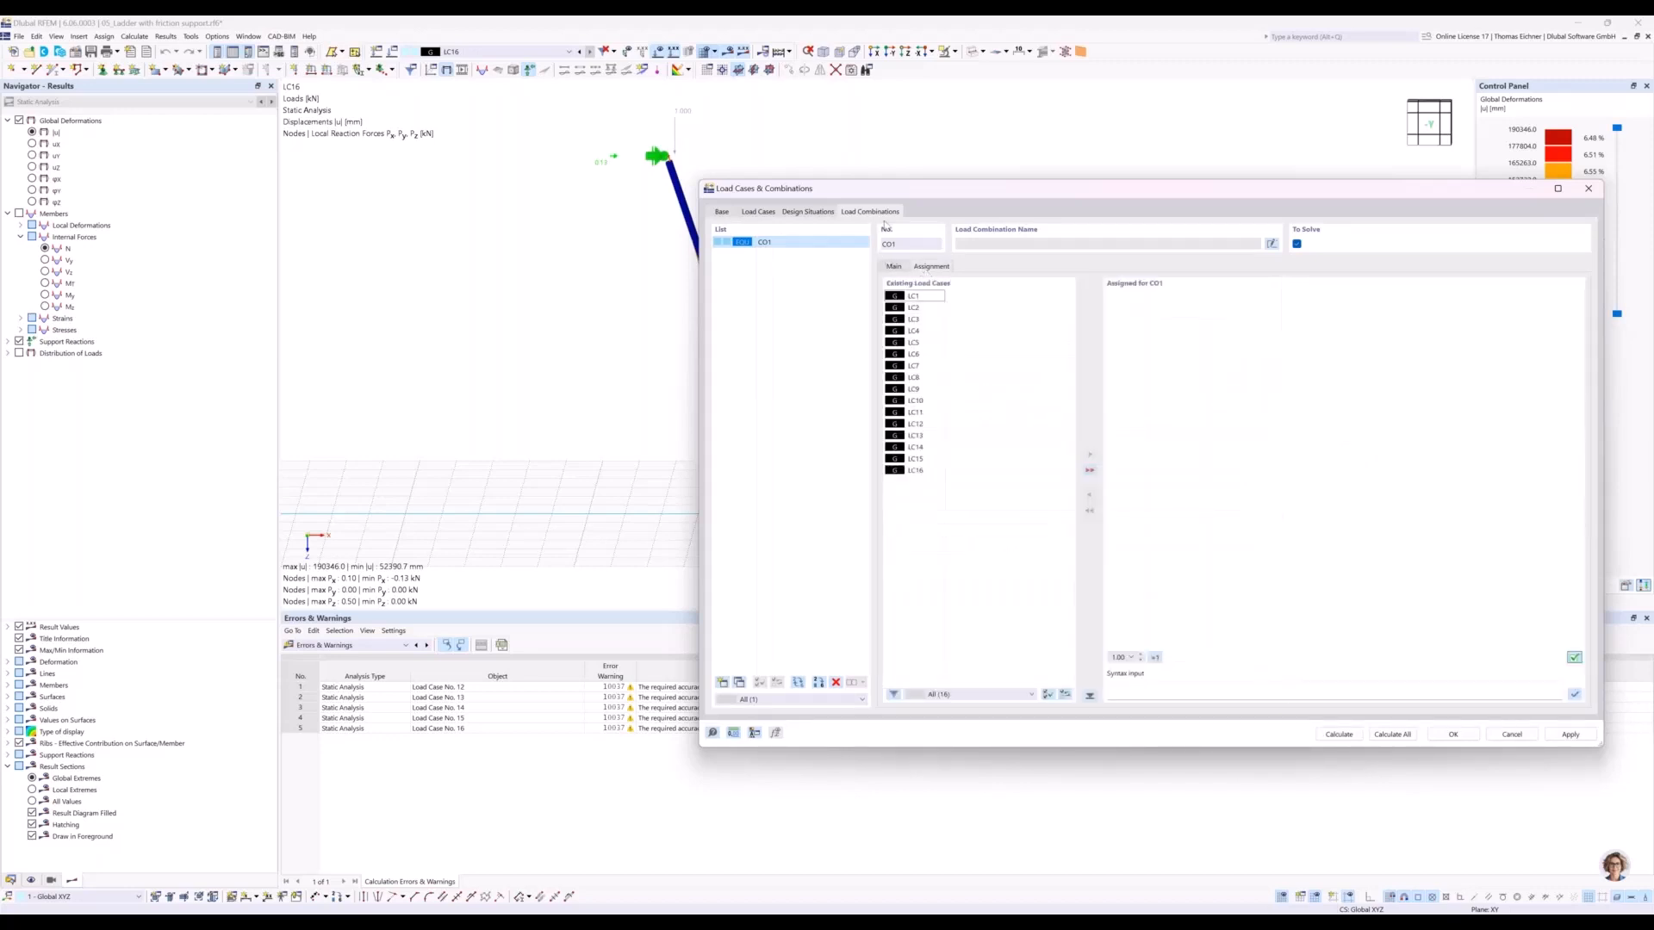
drag(945, 197, 1074, 196)
double_click(1046, 470)
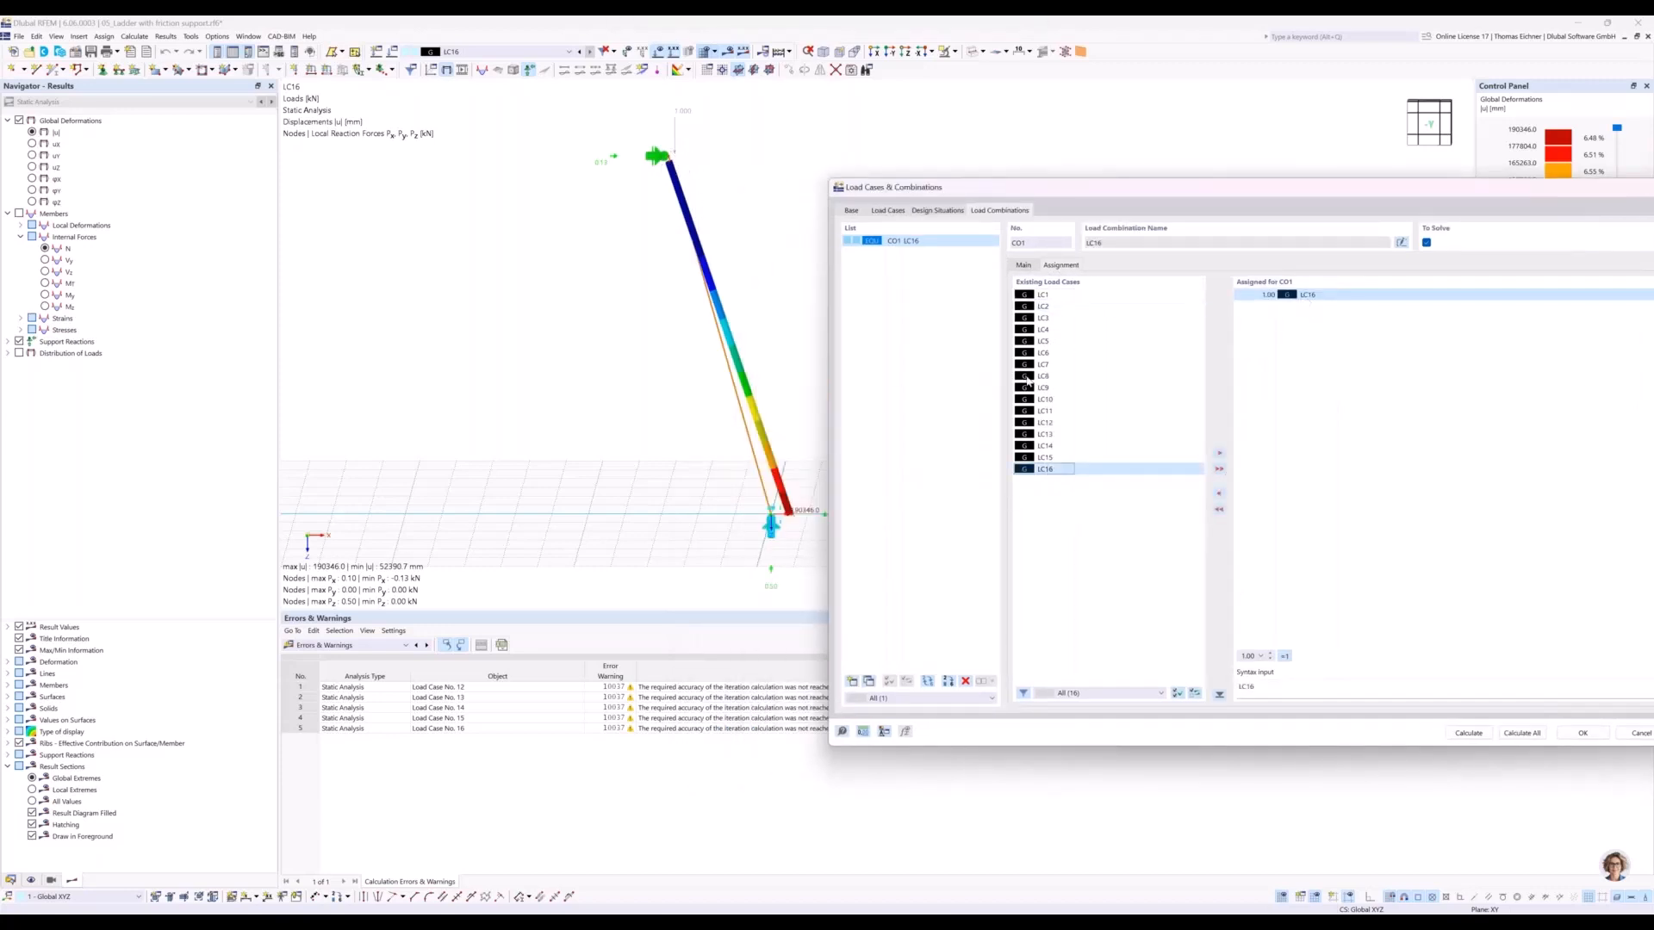
click(1046, 295)
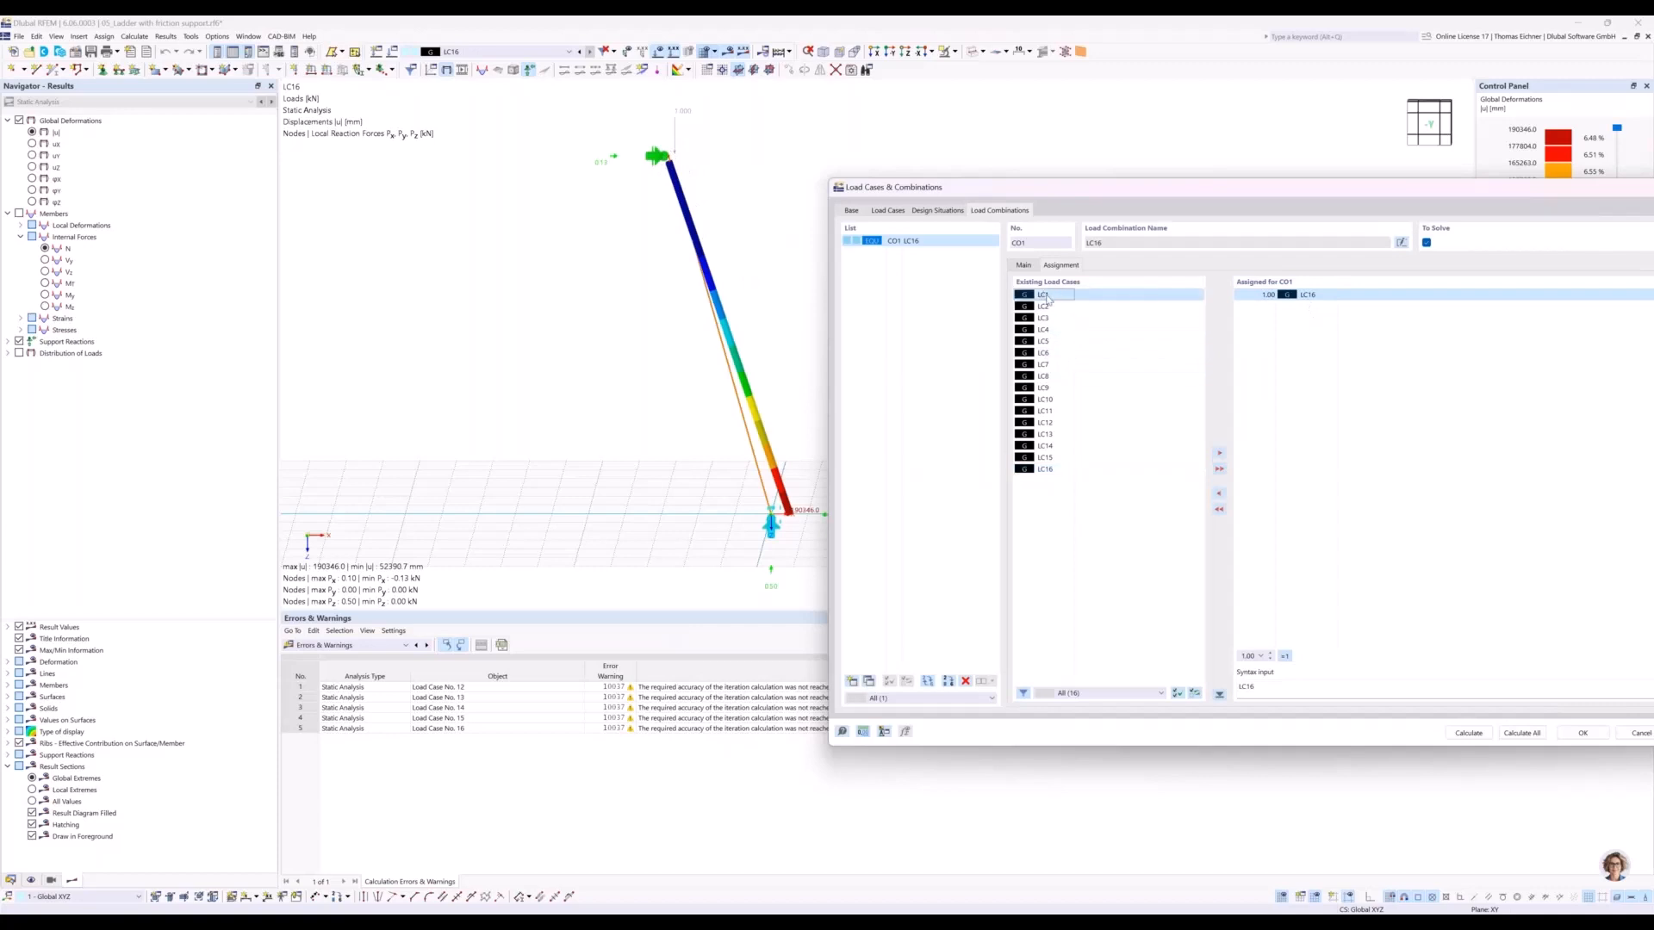
double_click(1046, 295)
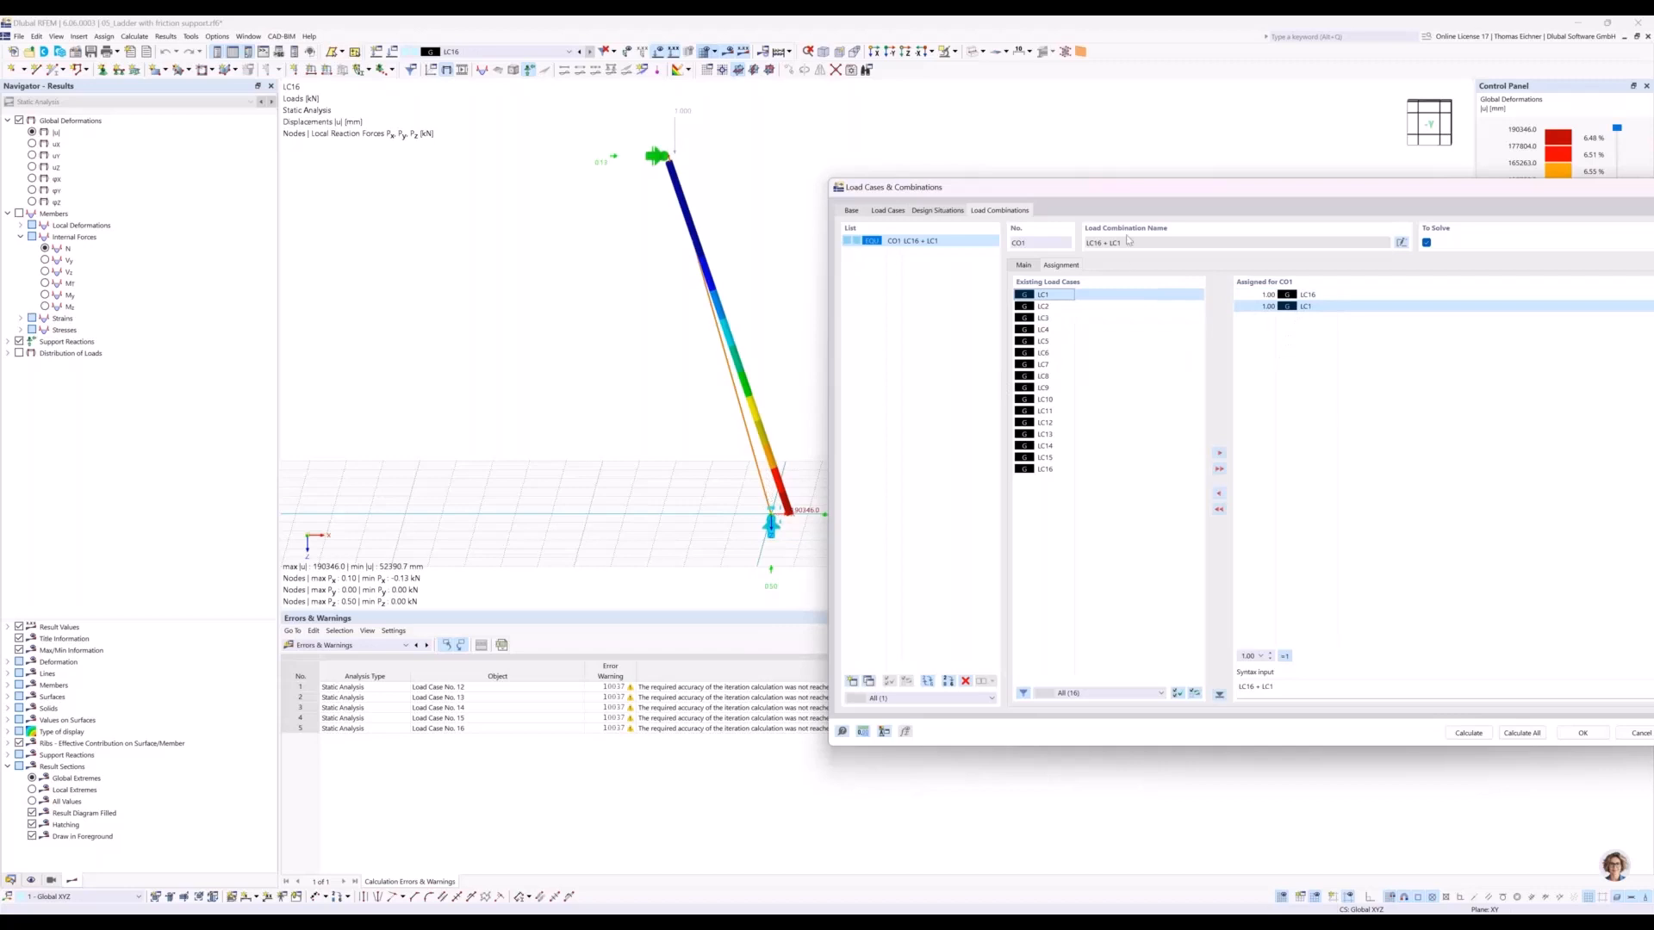
drag(1151, 193, 793, 191)
click(1221, 731)
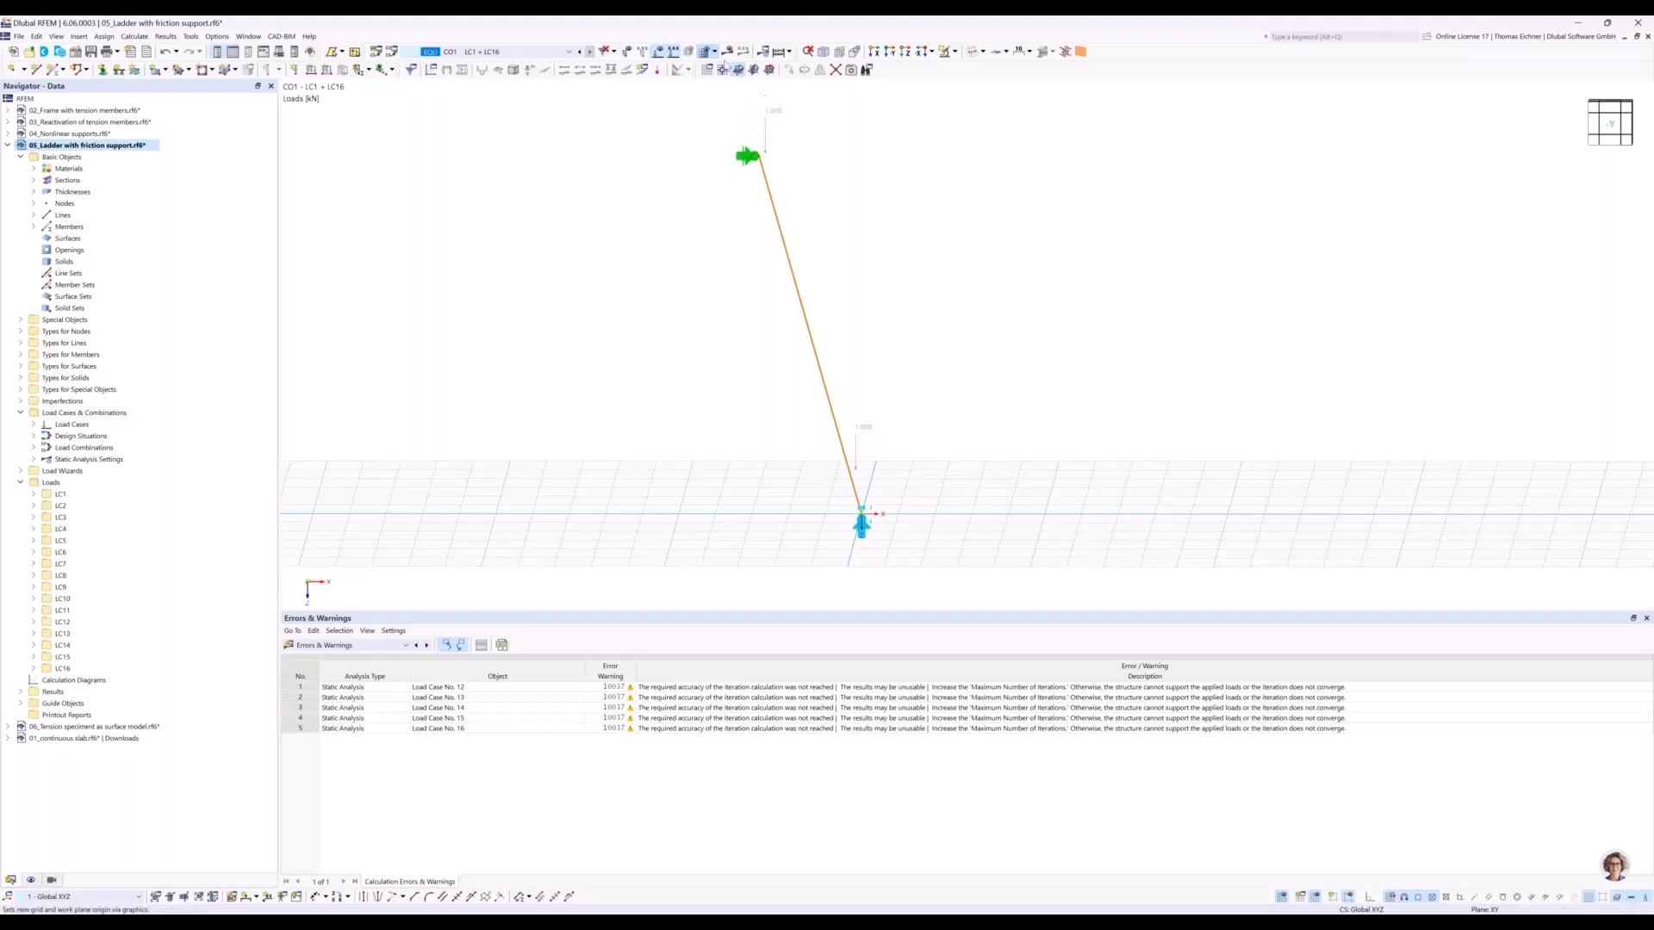
Calculate the combination of LC1 and LC16 and view the ladder's deformation and support reactions.
click(730, 52)
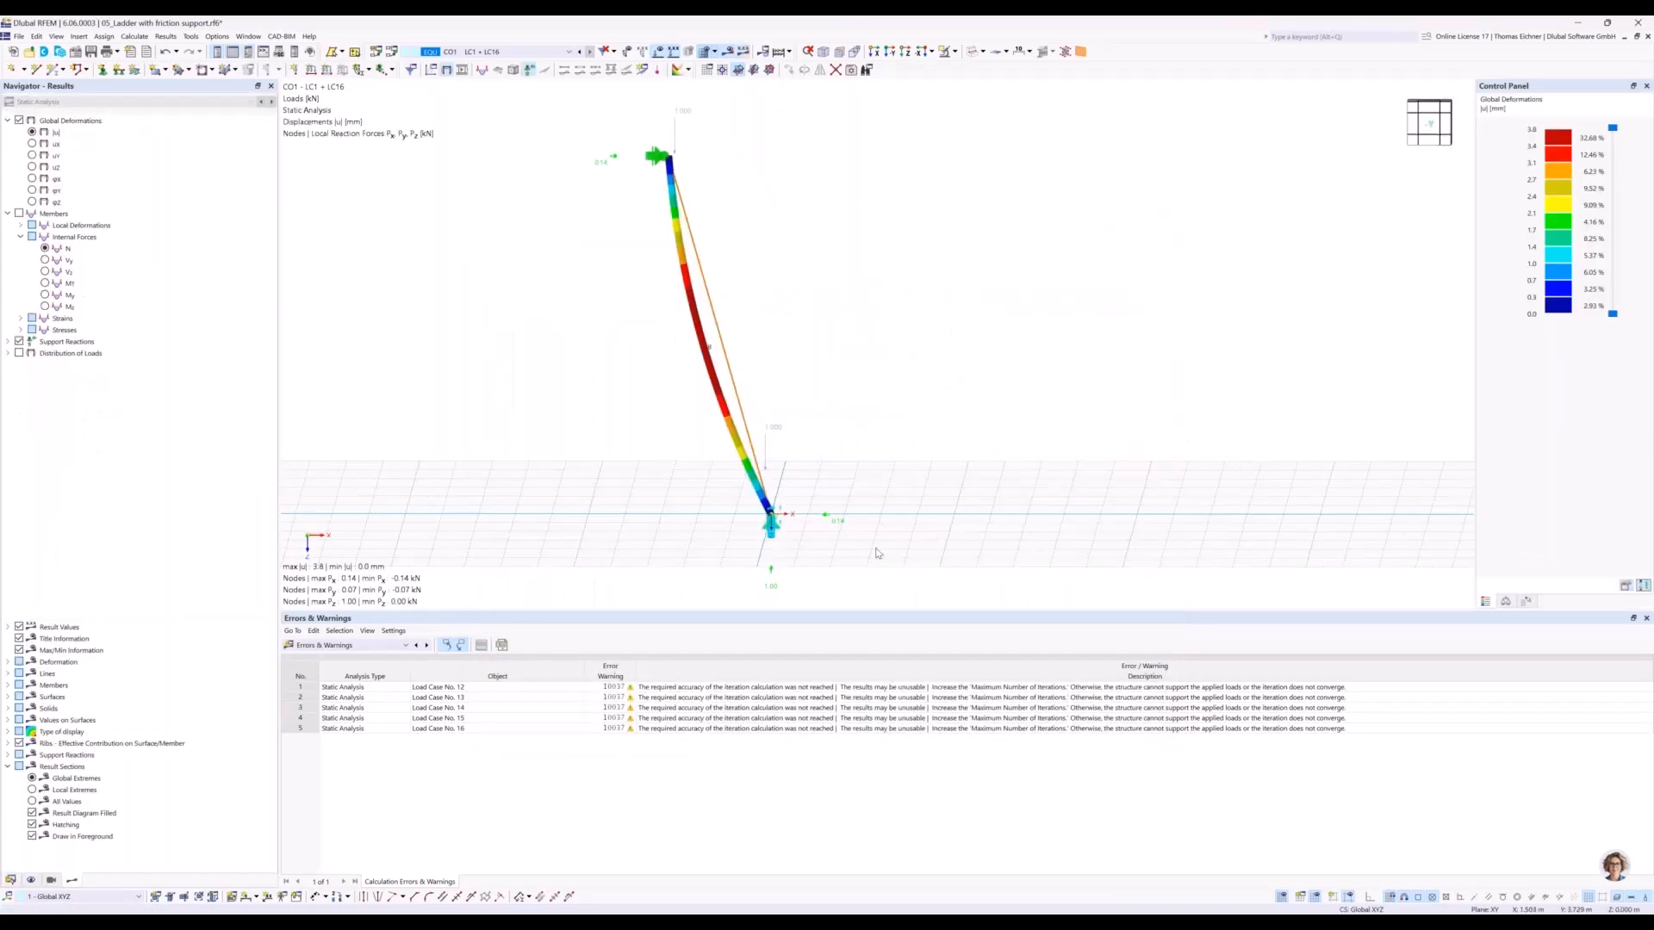
middle_drag(829, 538, 831, 492)
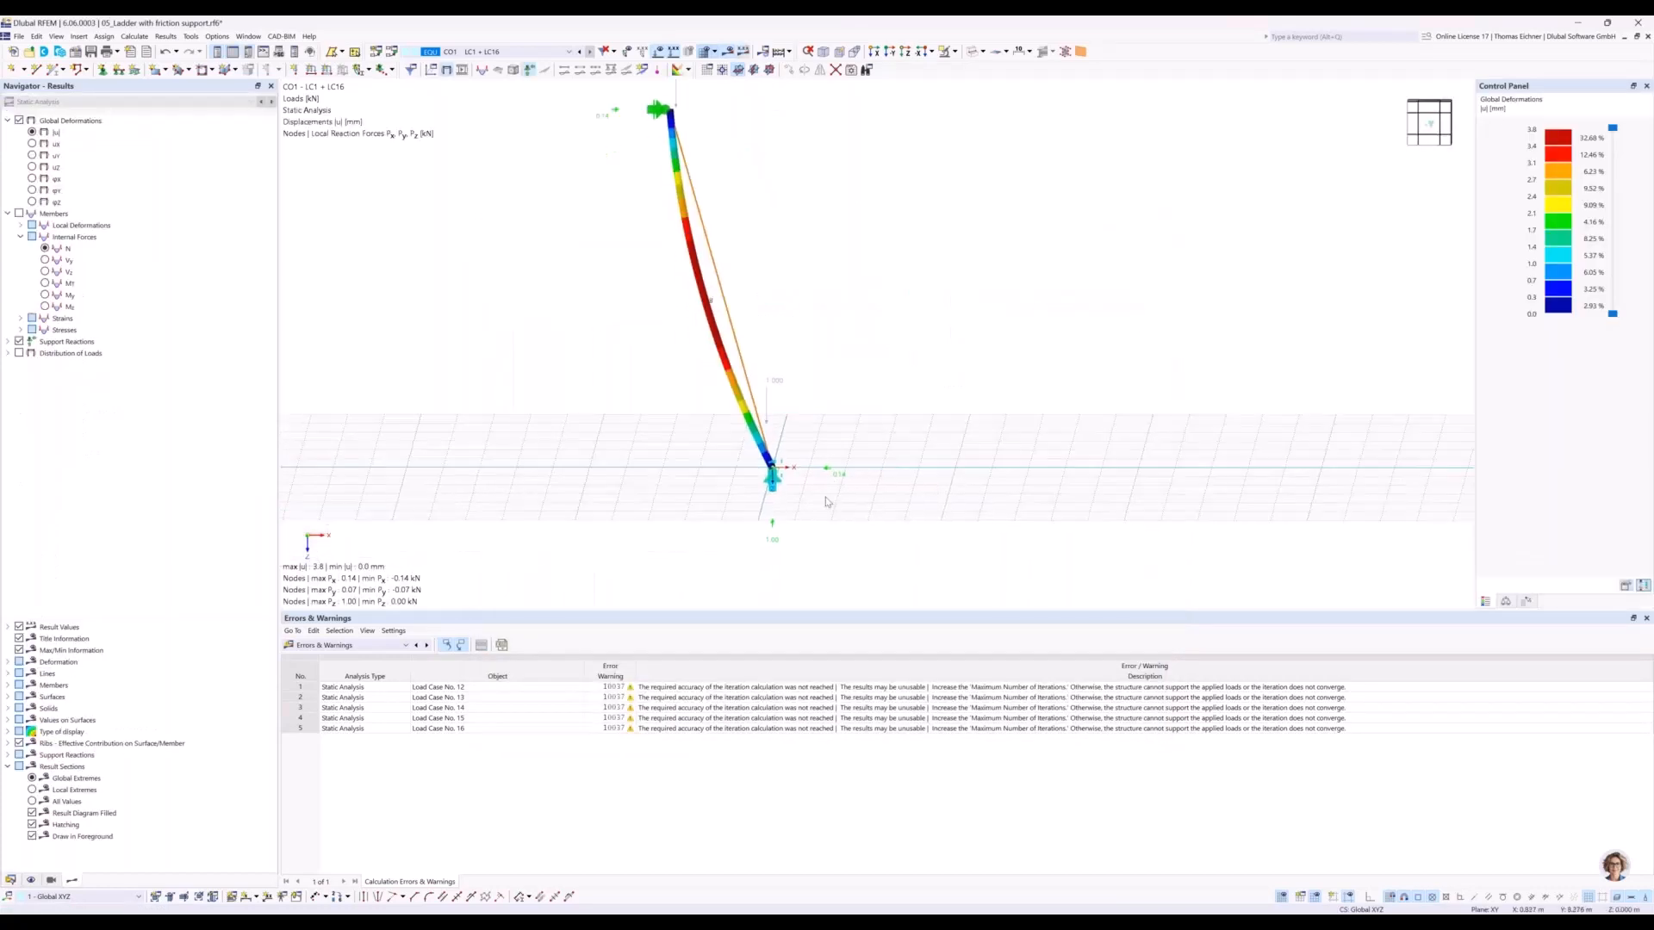
Examine the support reactions at the ladder's foot under the combination of LC1 and LC16.
scroll(825, 500, up, 4)
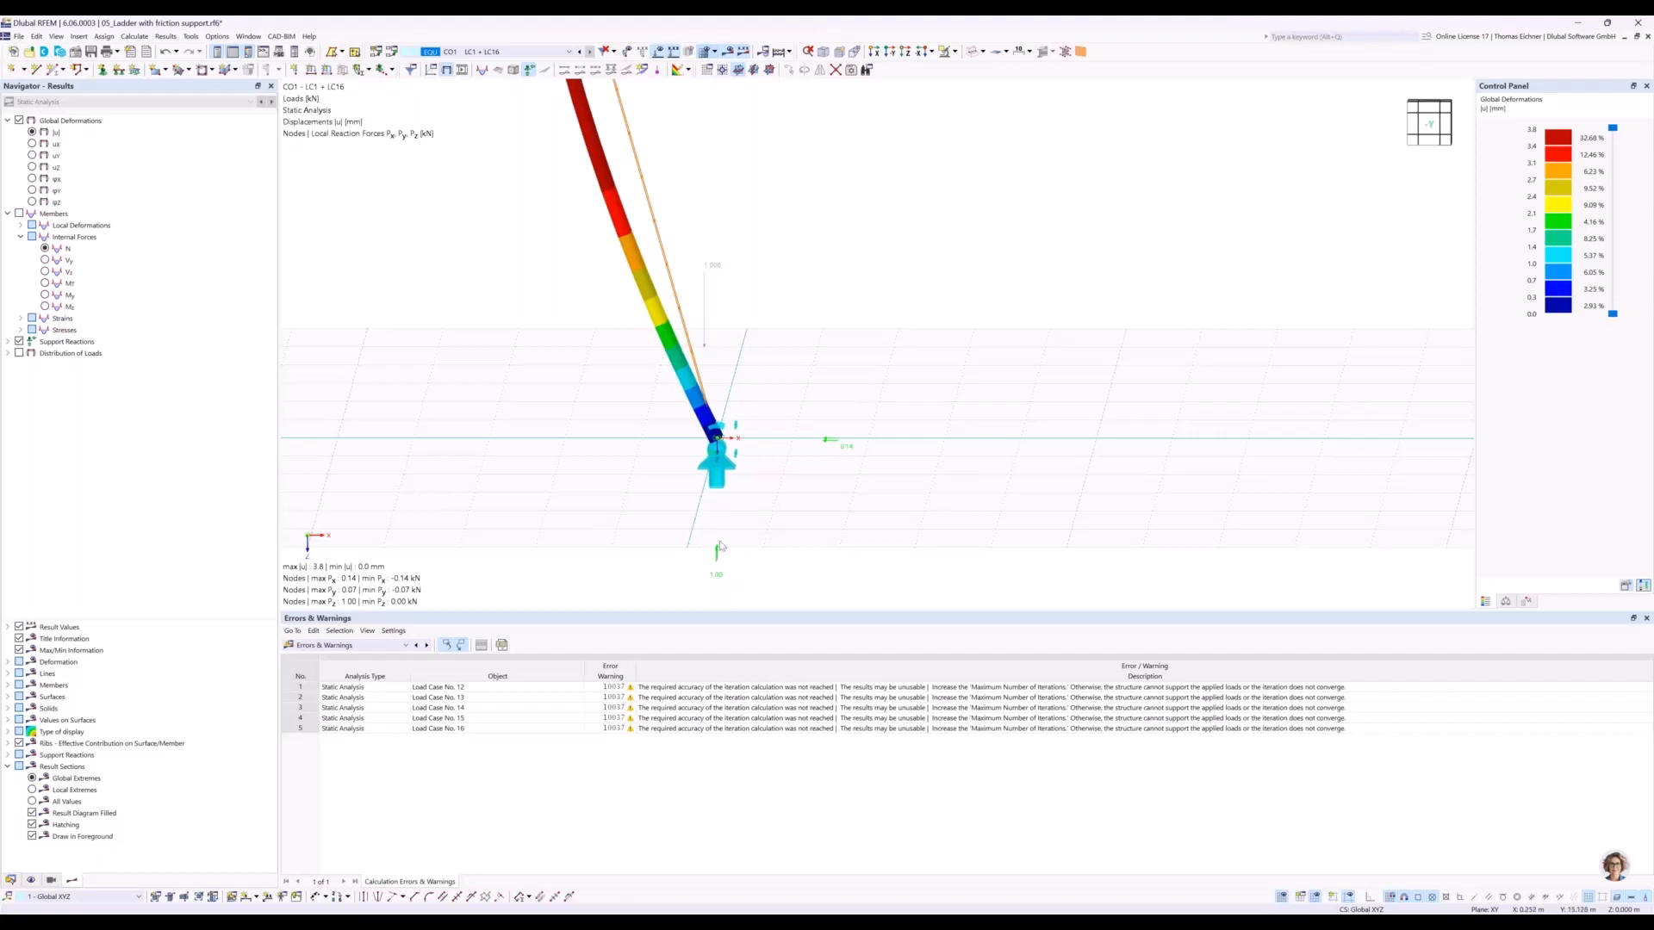
click(714, 479)
click(764, 534)
click(719, 472)
scroll(830, 444, down, 2)
middle_drag(831, 410, 943, 529)
scroll(890, 454, down, 1)
middle_drag(851, 413, 852, 430)
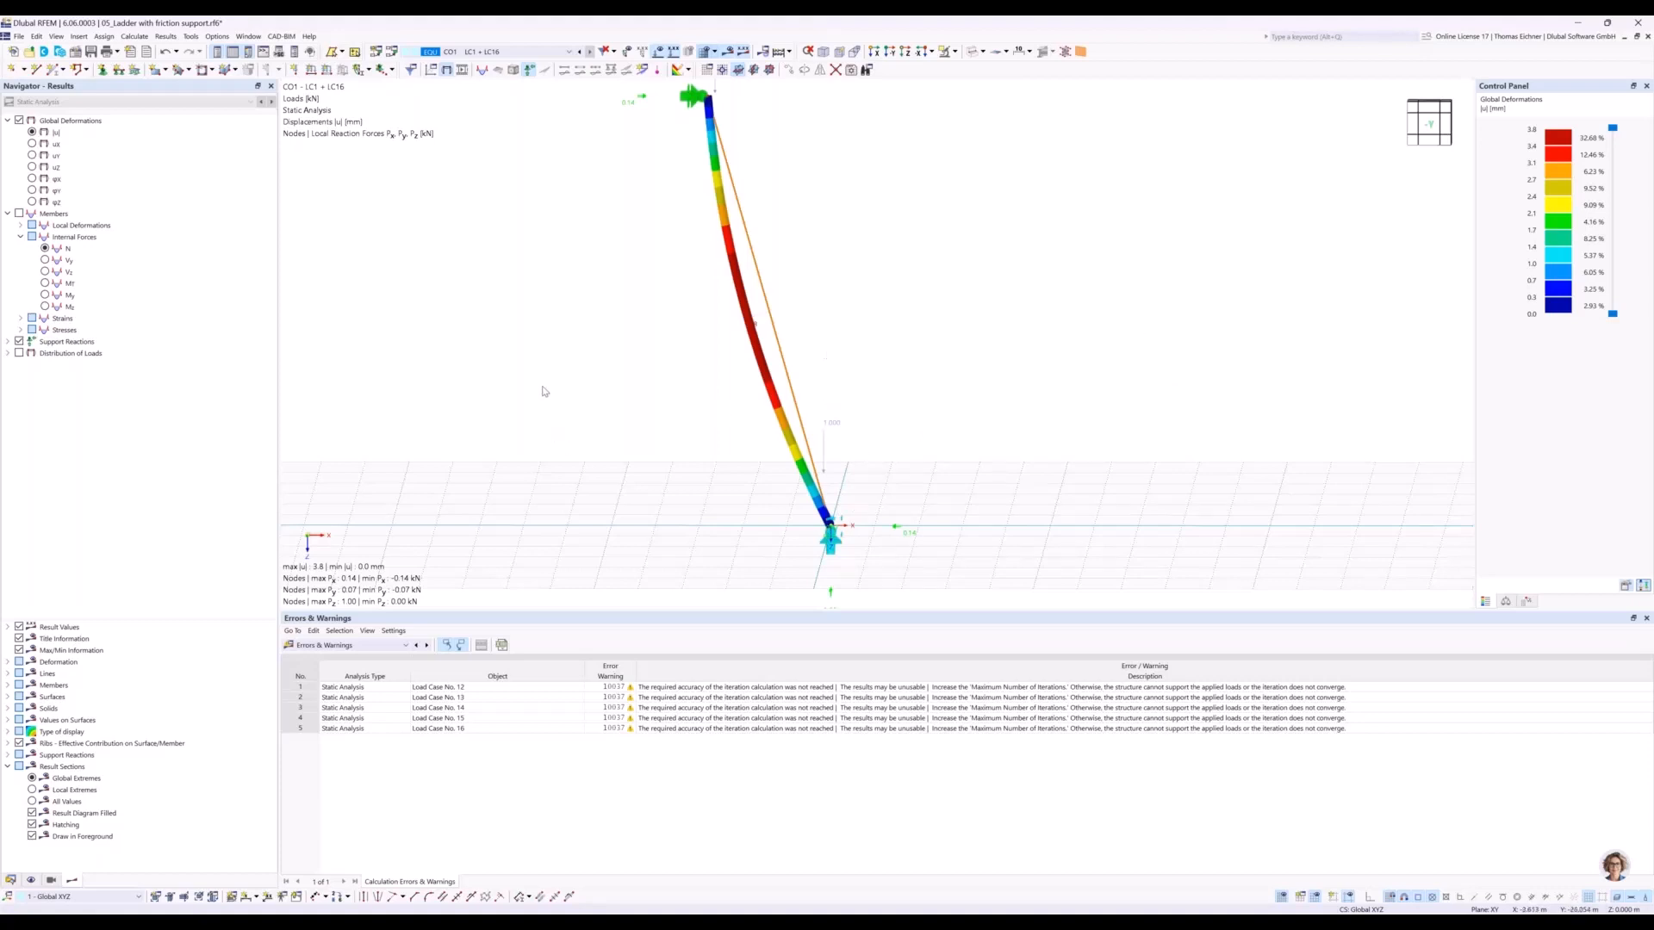
Switch to the already opened model 06_Tension speciment as surface model.rf6 and bring the whole specimen into view.
click(11, 880)
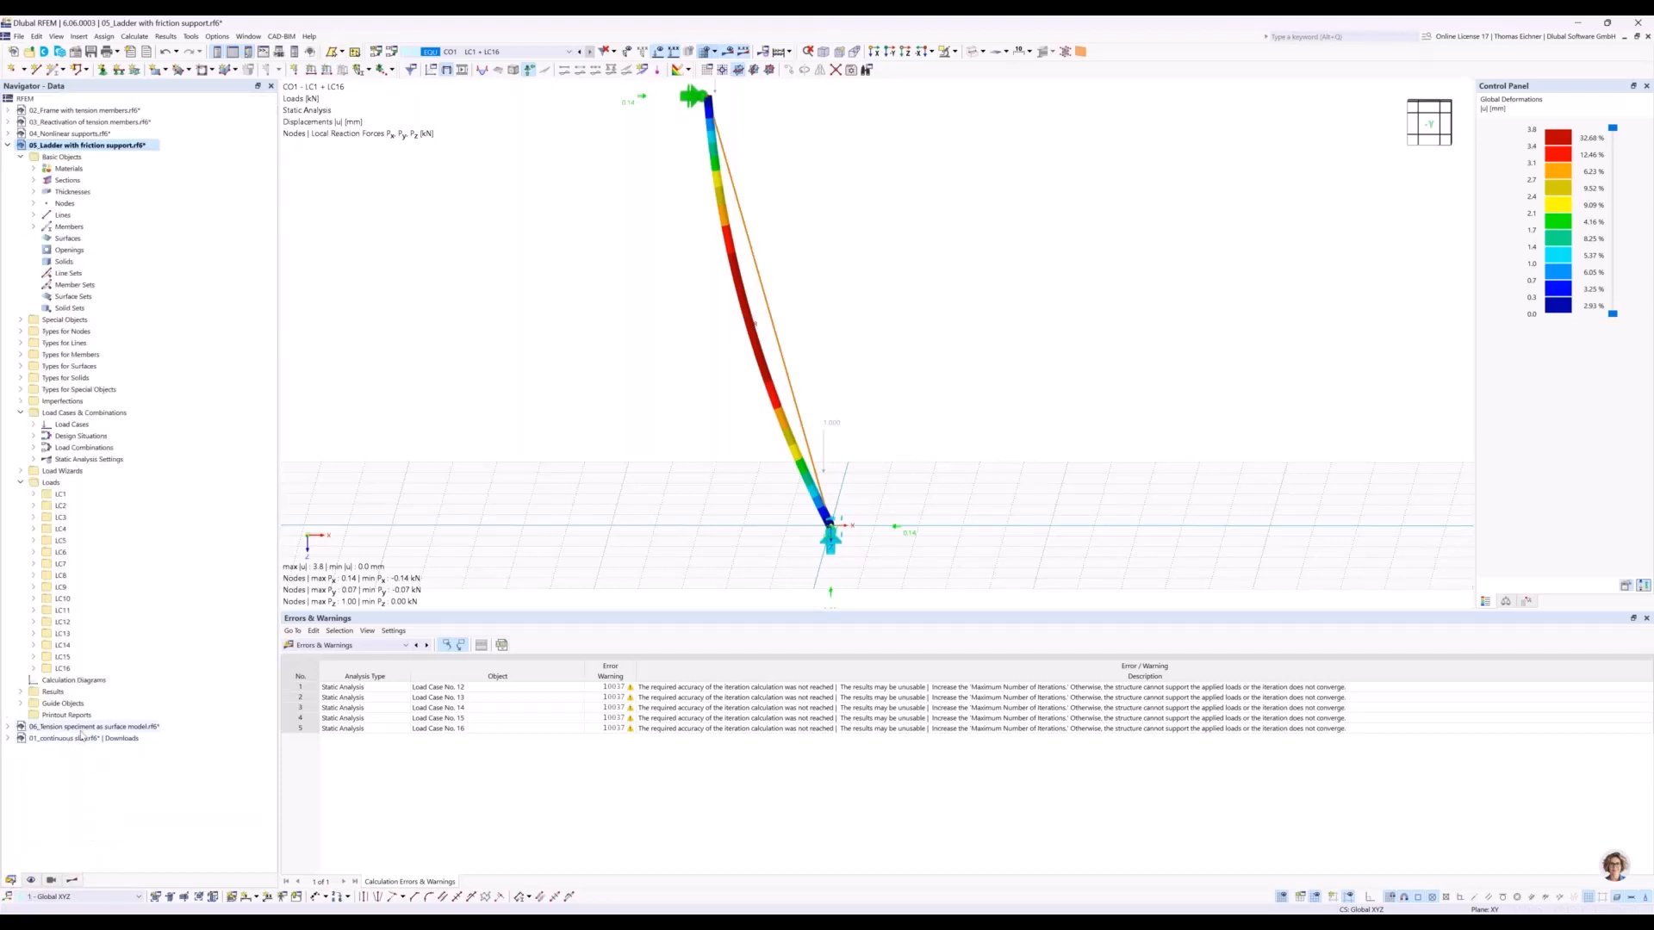
double_click(81, 728)
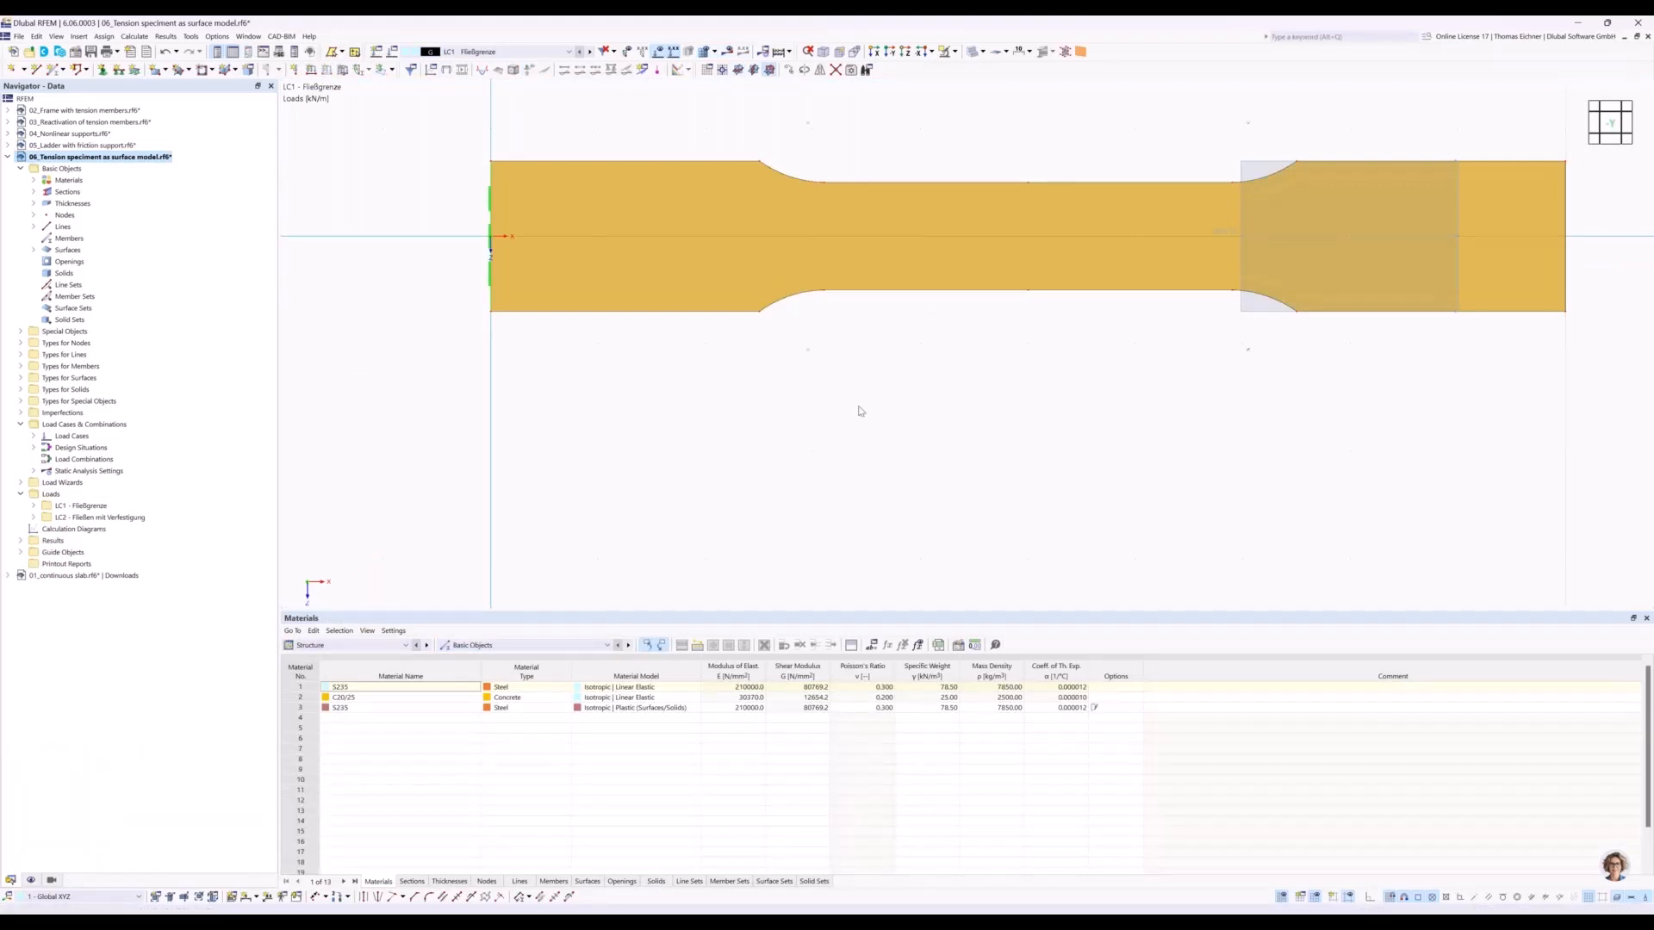
scroll(859, 410, down, 2)
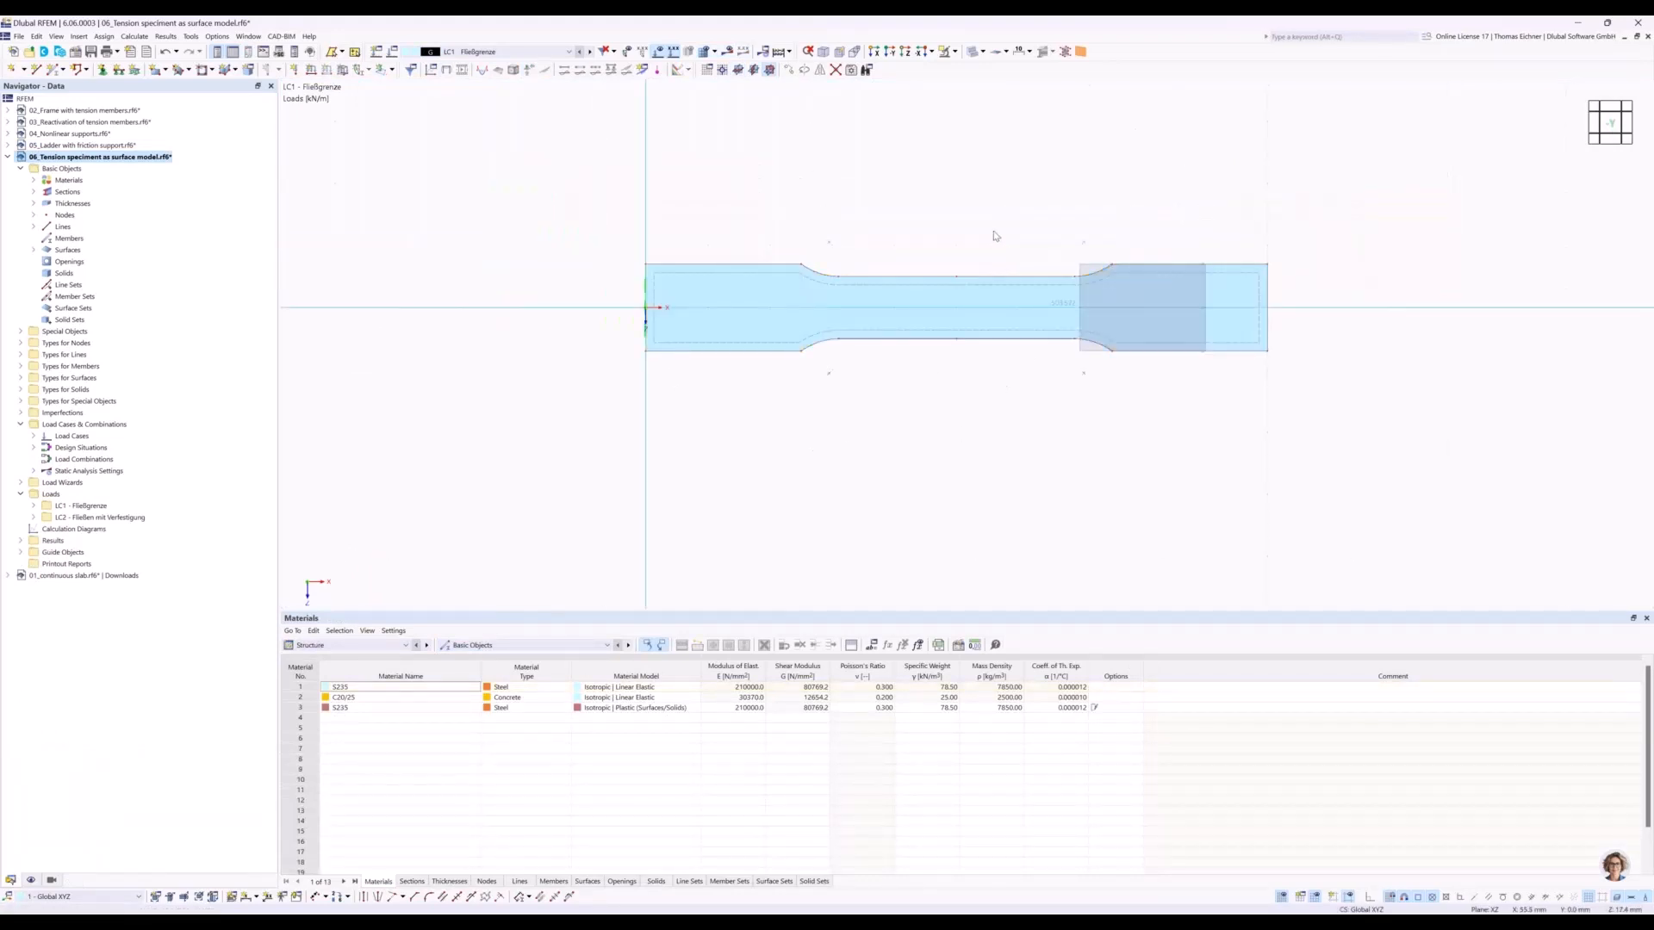
middle_drag(788, 312, 676, 410)
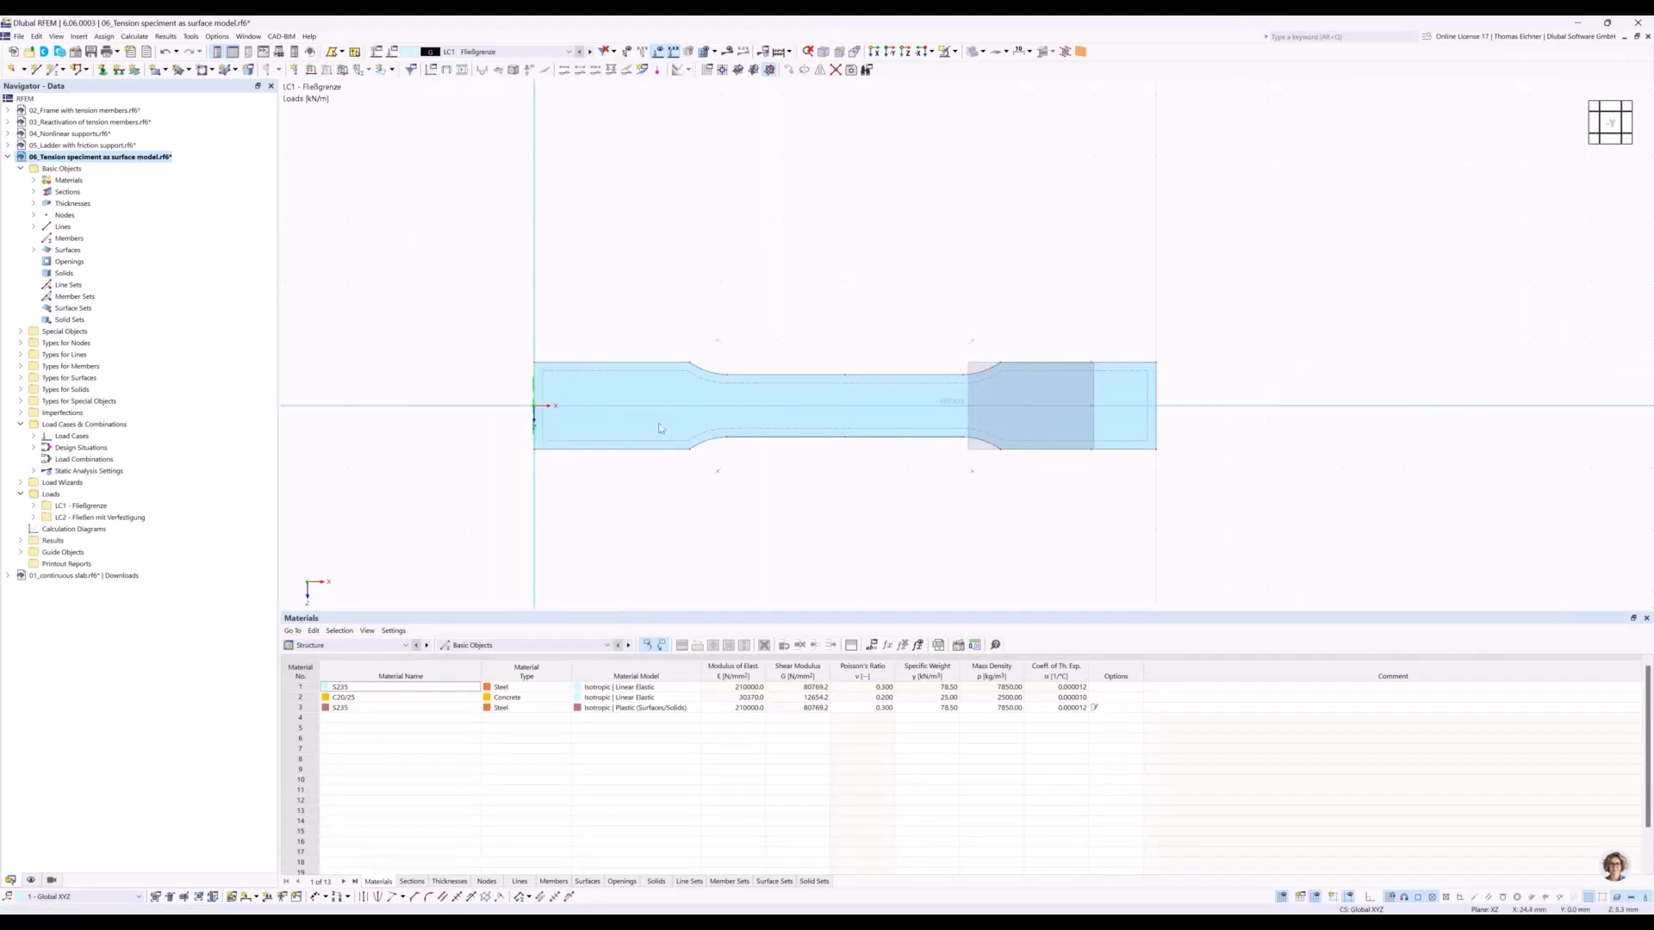
Open the tension specimen's surface for editing to inspect its thickness and material.
double_click(652, 376)
drag(598, 113, 1151, 128)
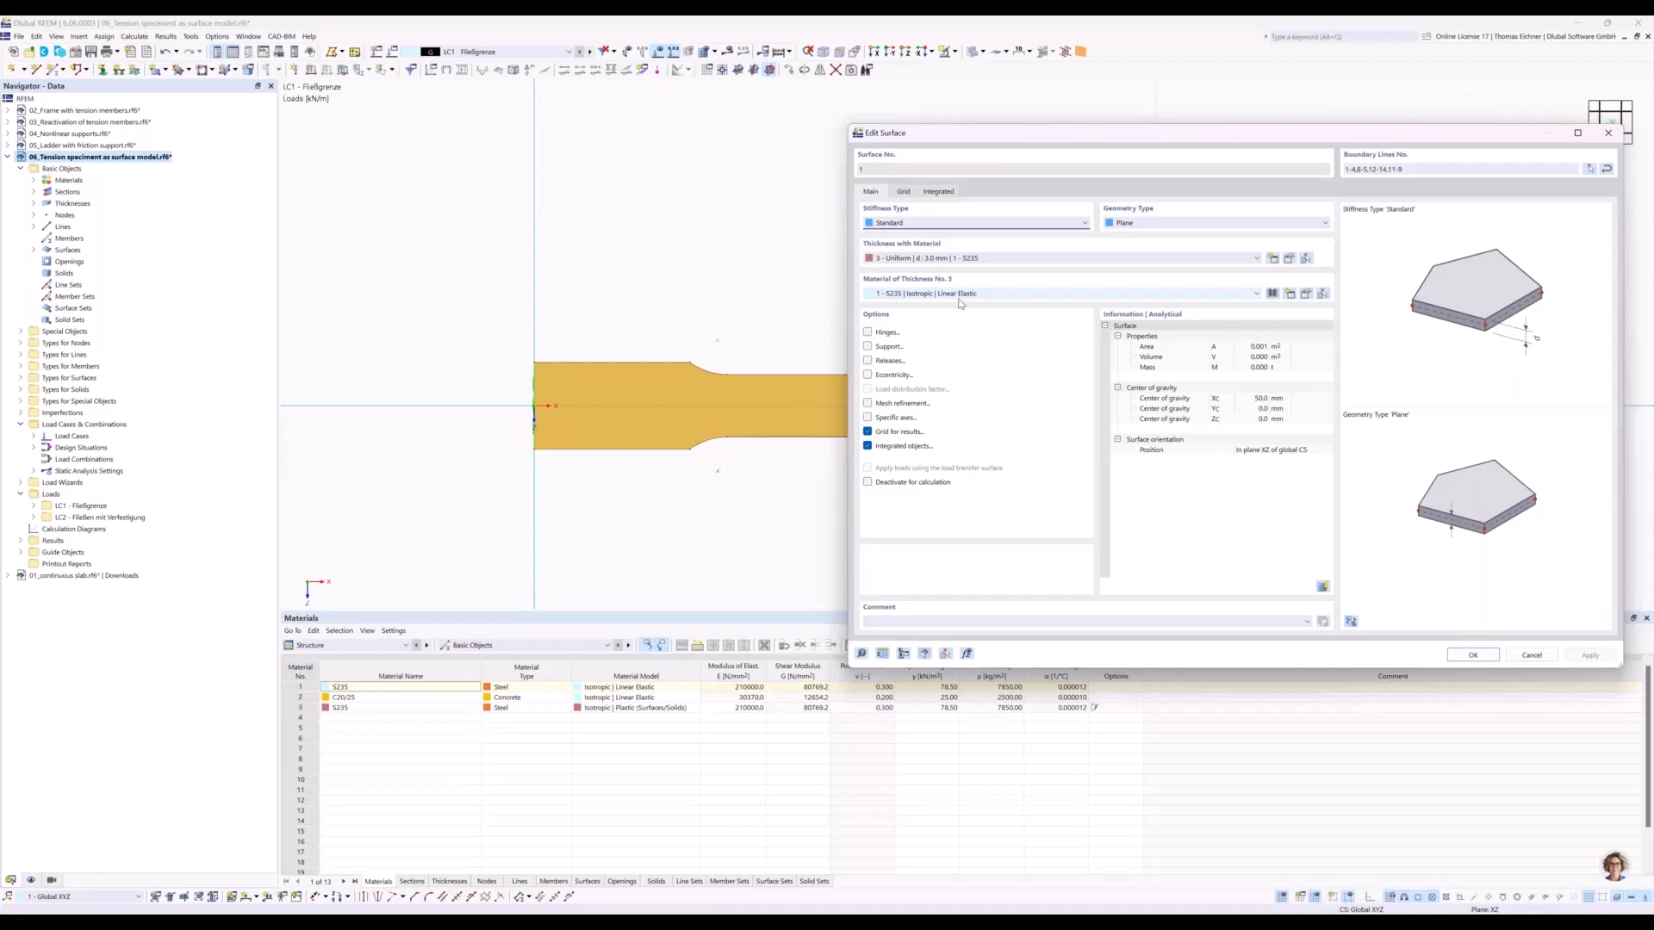
Close the surface's settings and inspect the length and orientation of the line at the specimen's loaded end.
click(1608, 135)
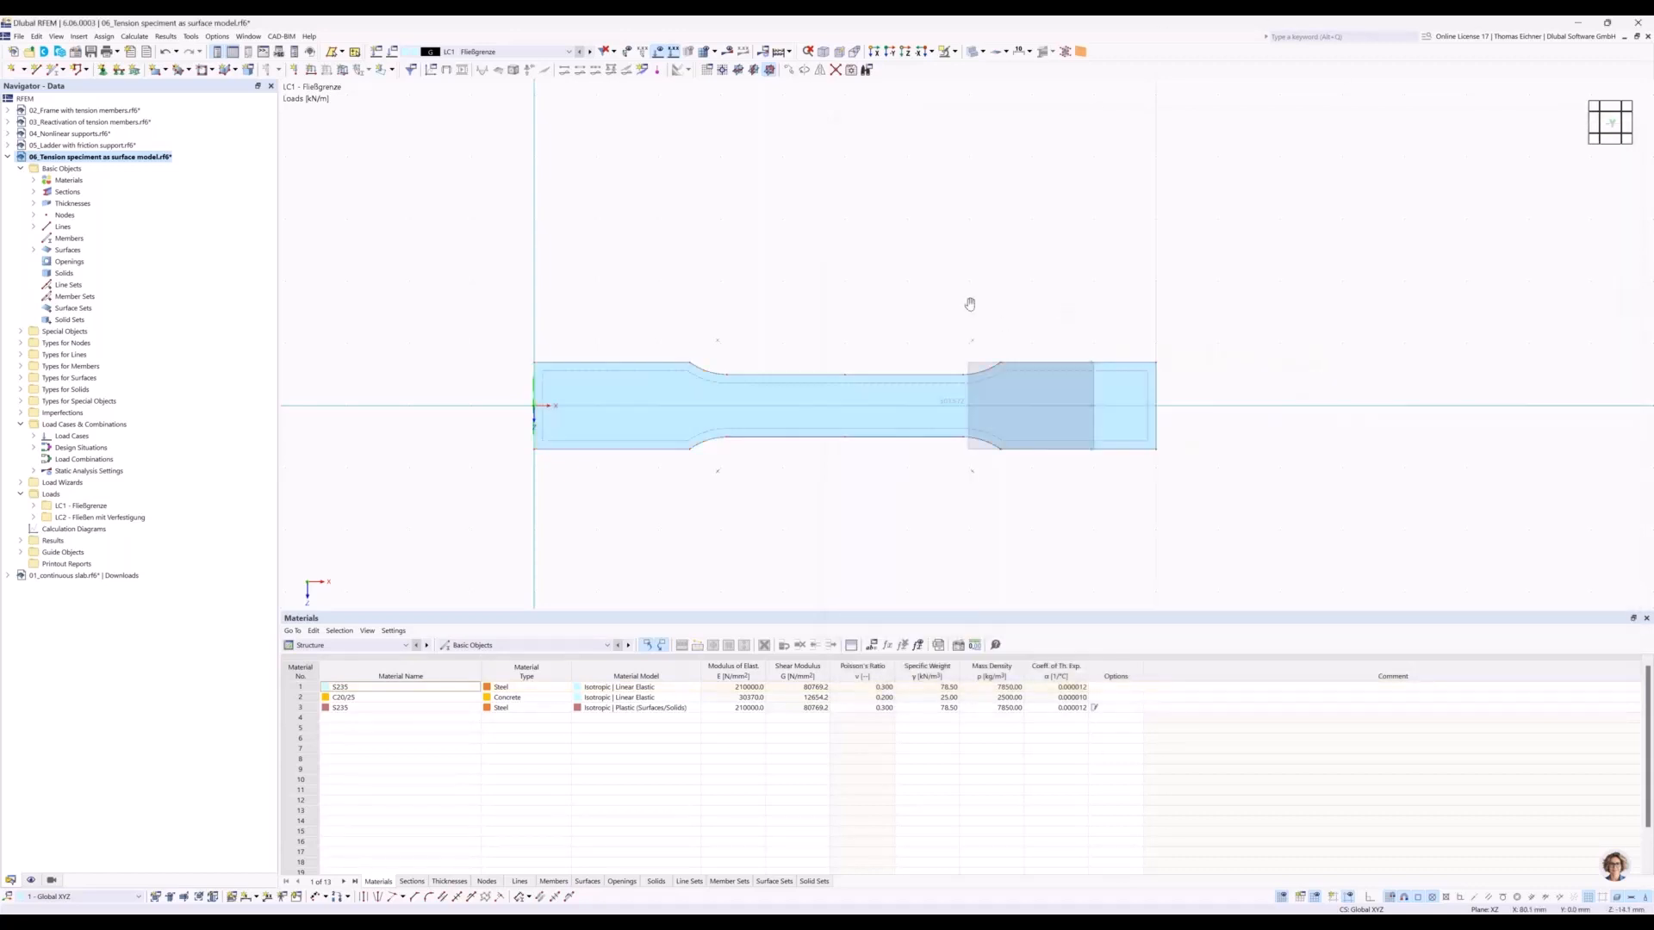
scroll(908, 353, up, 2)
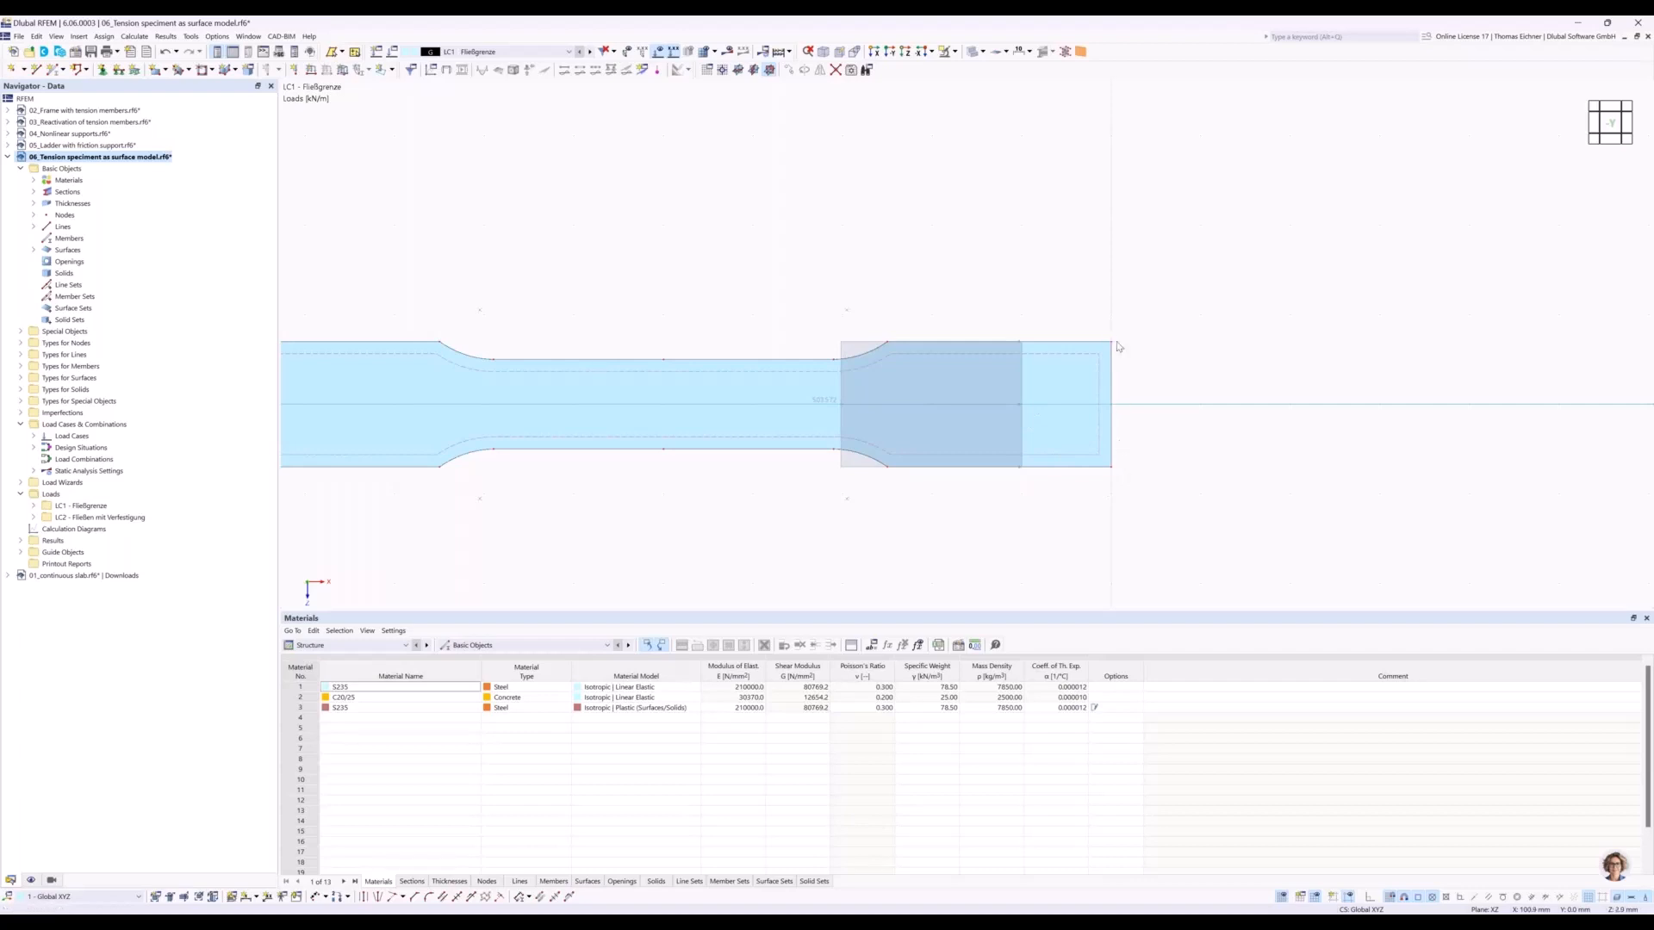
scroll(1121, 431, down, 1)
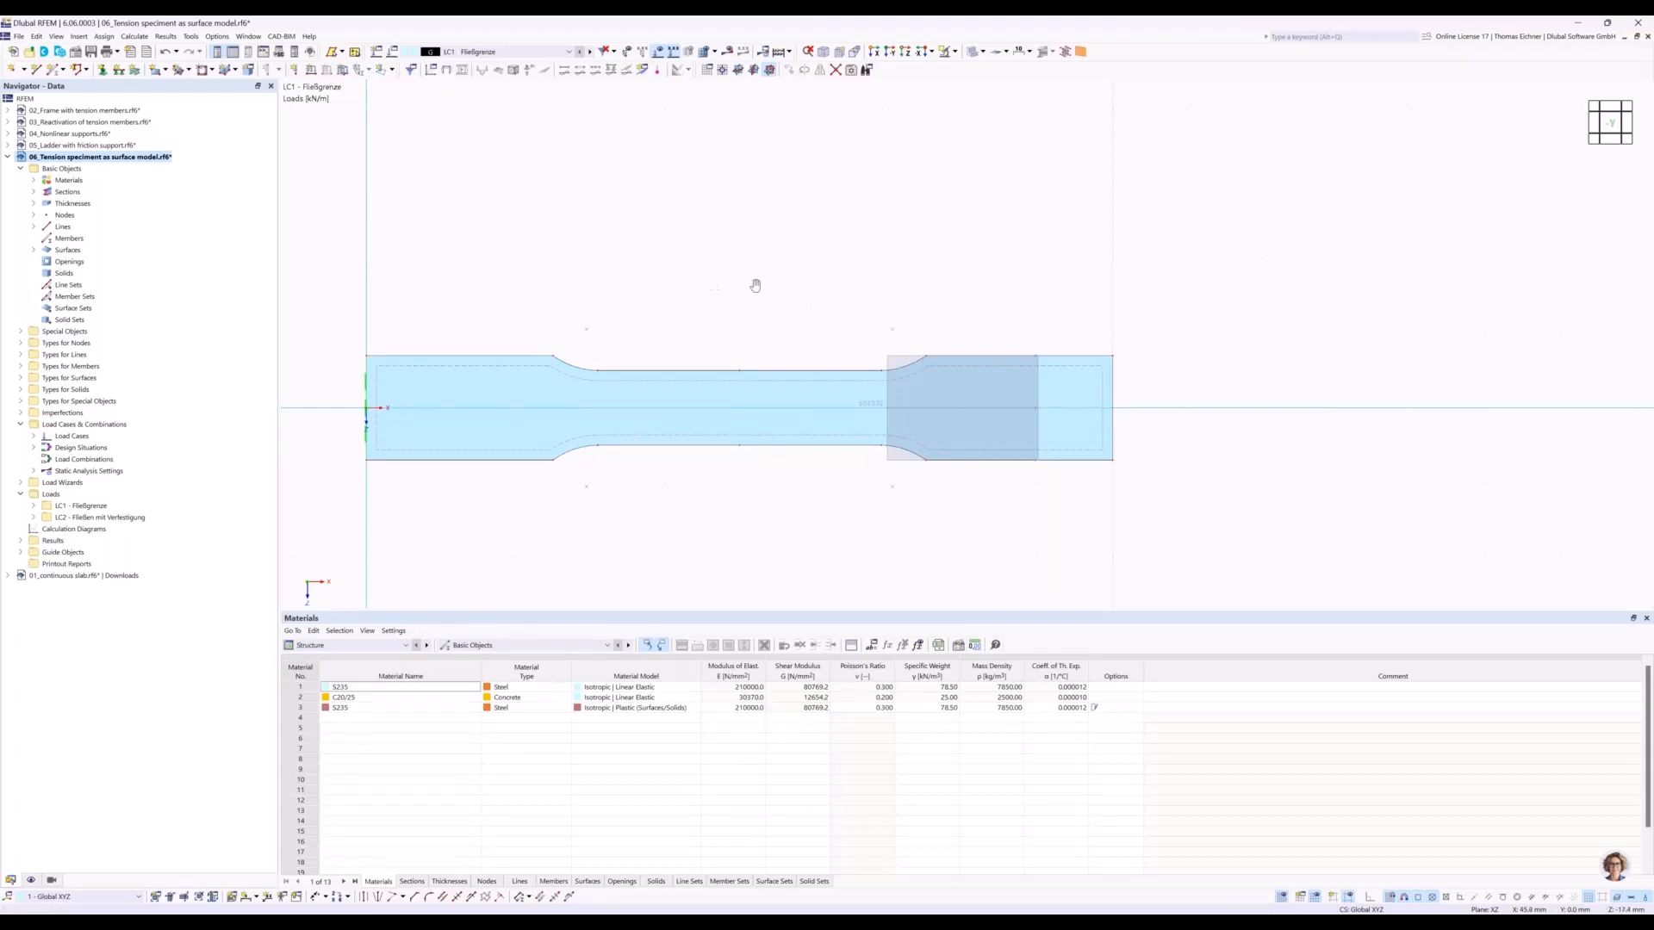
middle_drag(756, 285, 803, 293)
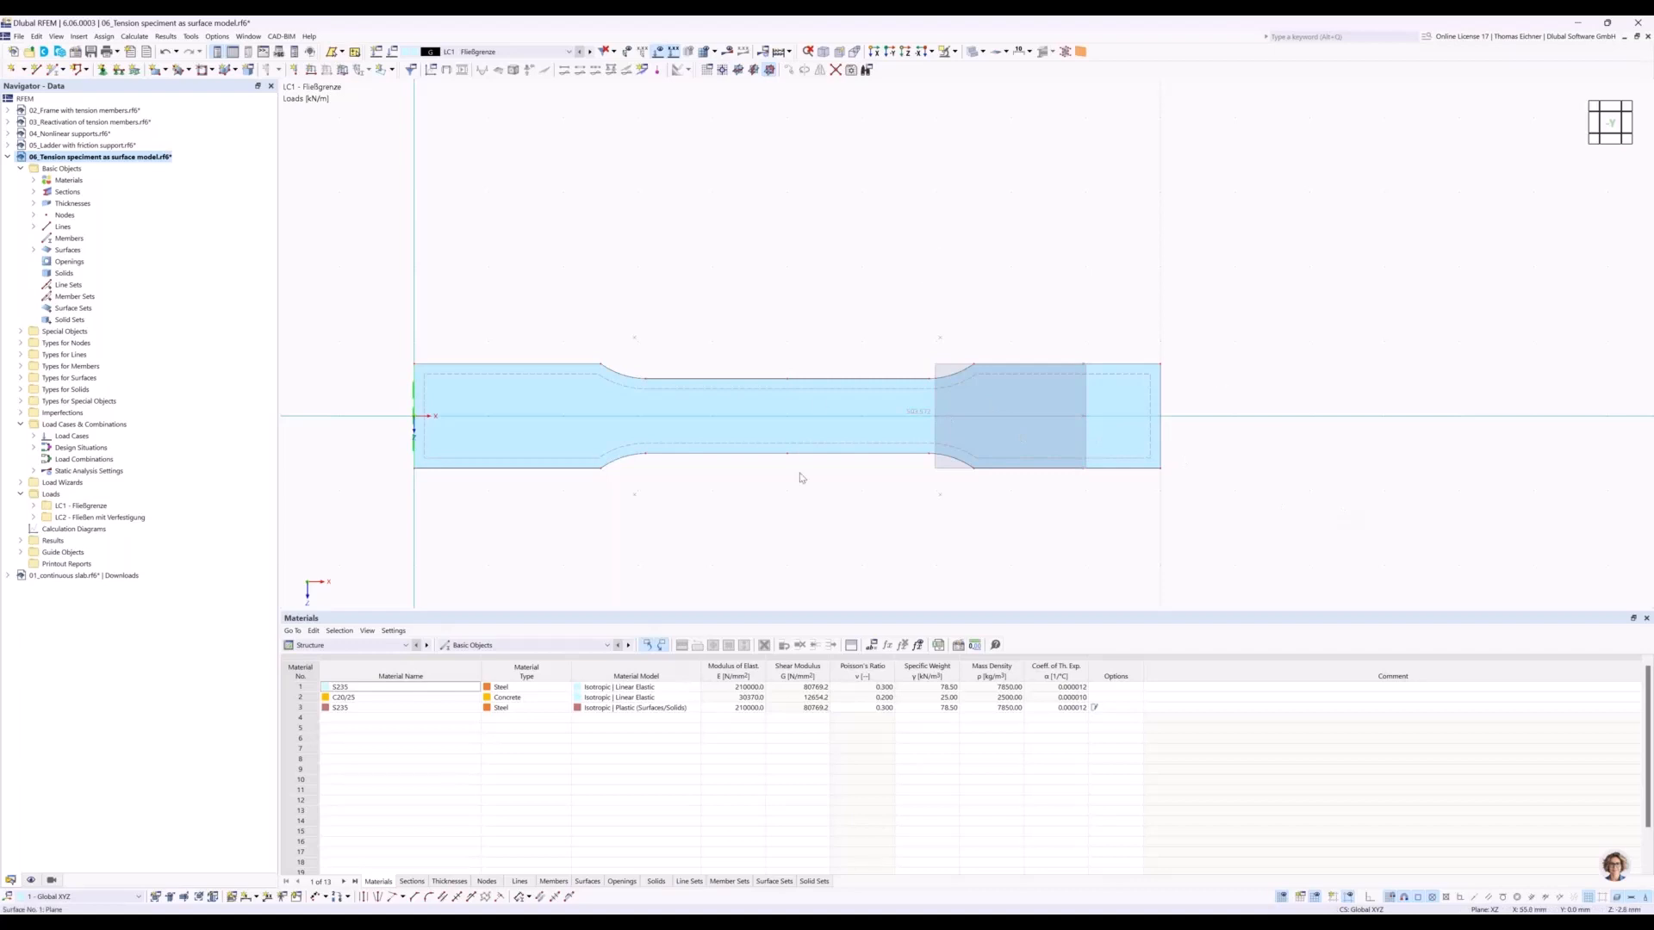
double_click(1161, 435)
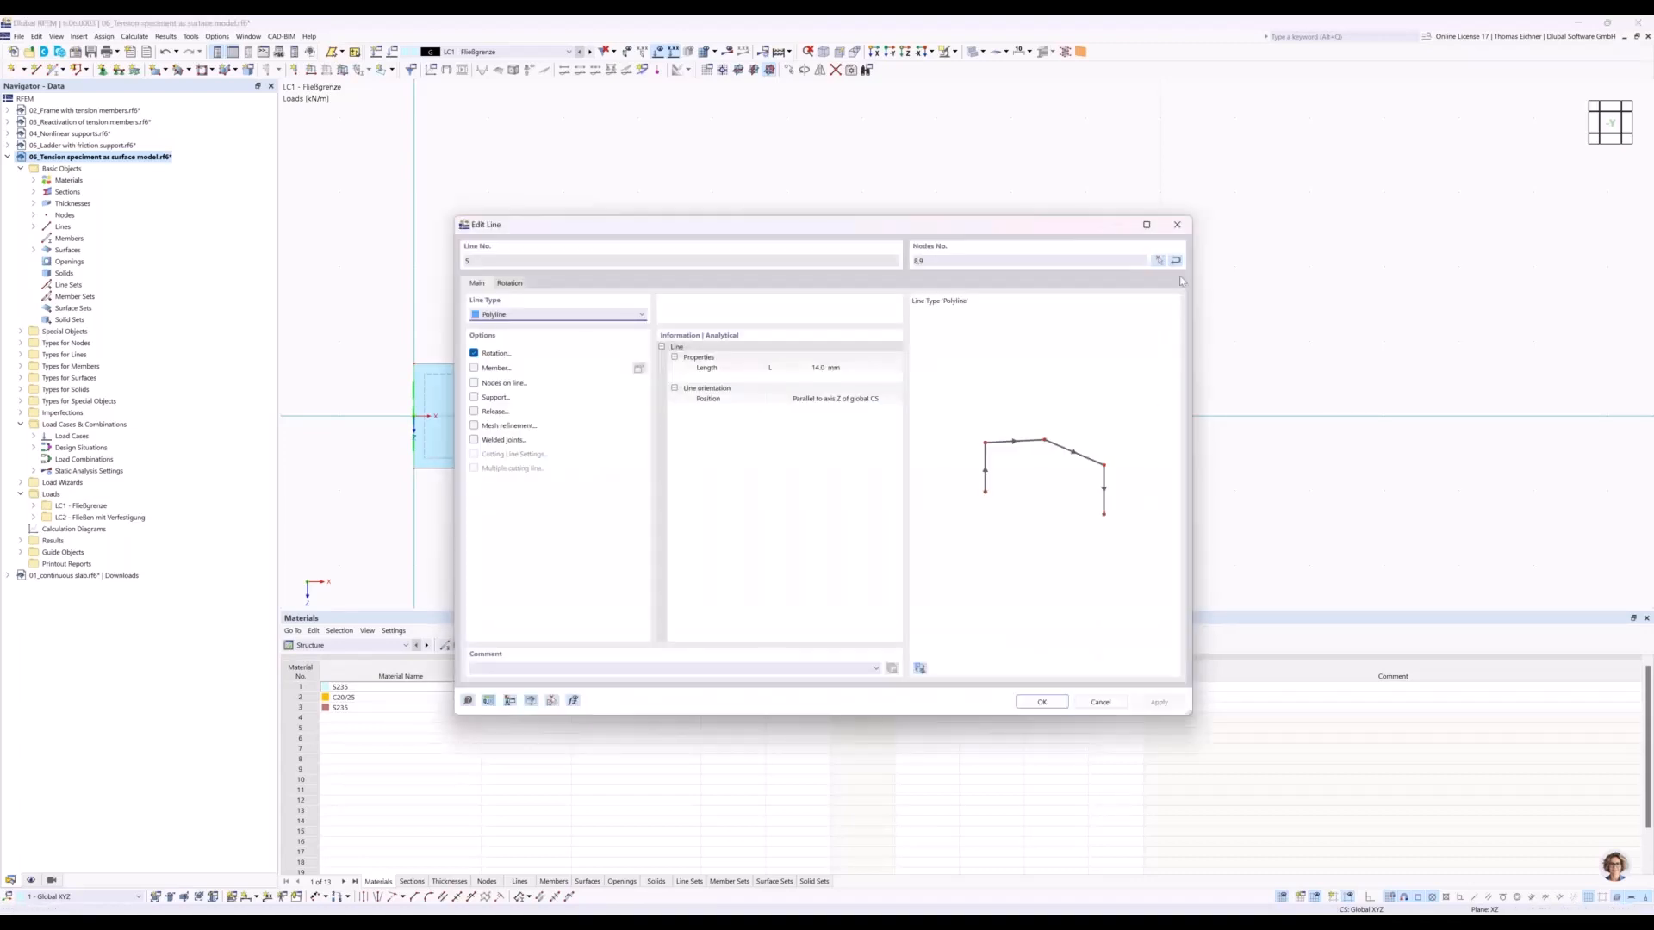
click(1160, 262)
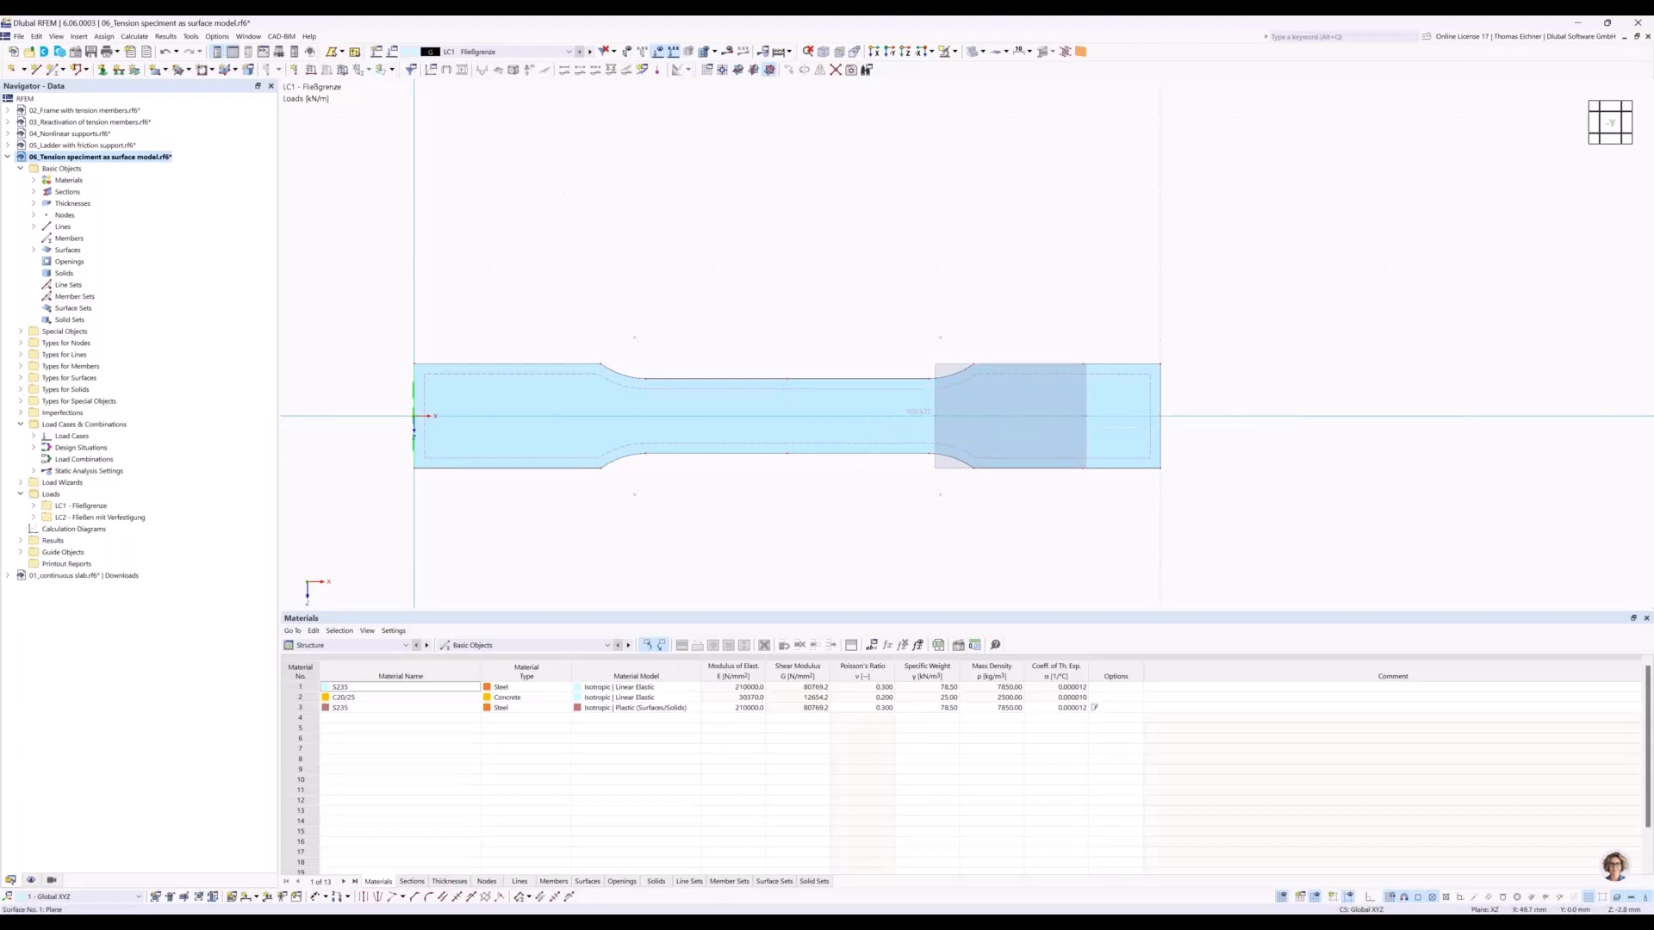
Open the LC1 line load at the specimen's end and examine its magnitude and the stress calculation in its comment.
double_click(789, 402)
double_click(943, 368)
drag(964, 237, 1384, 71)
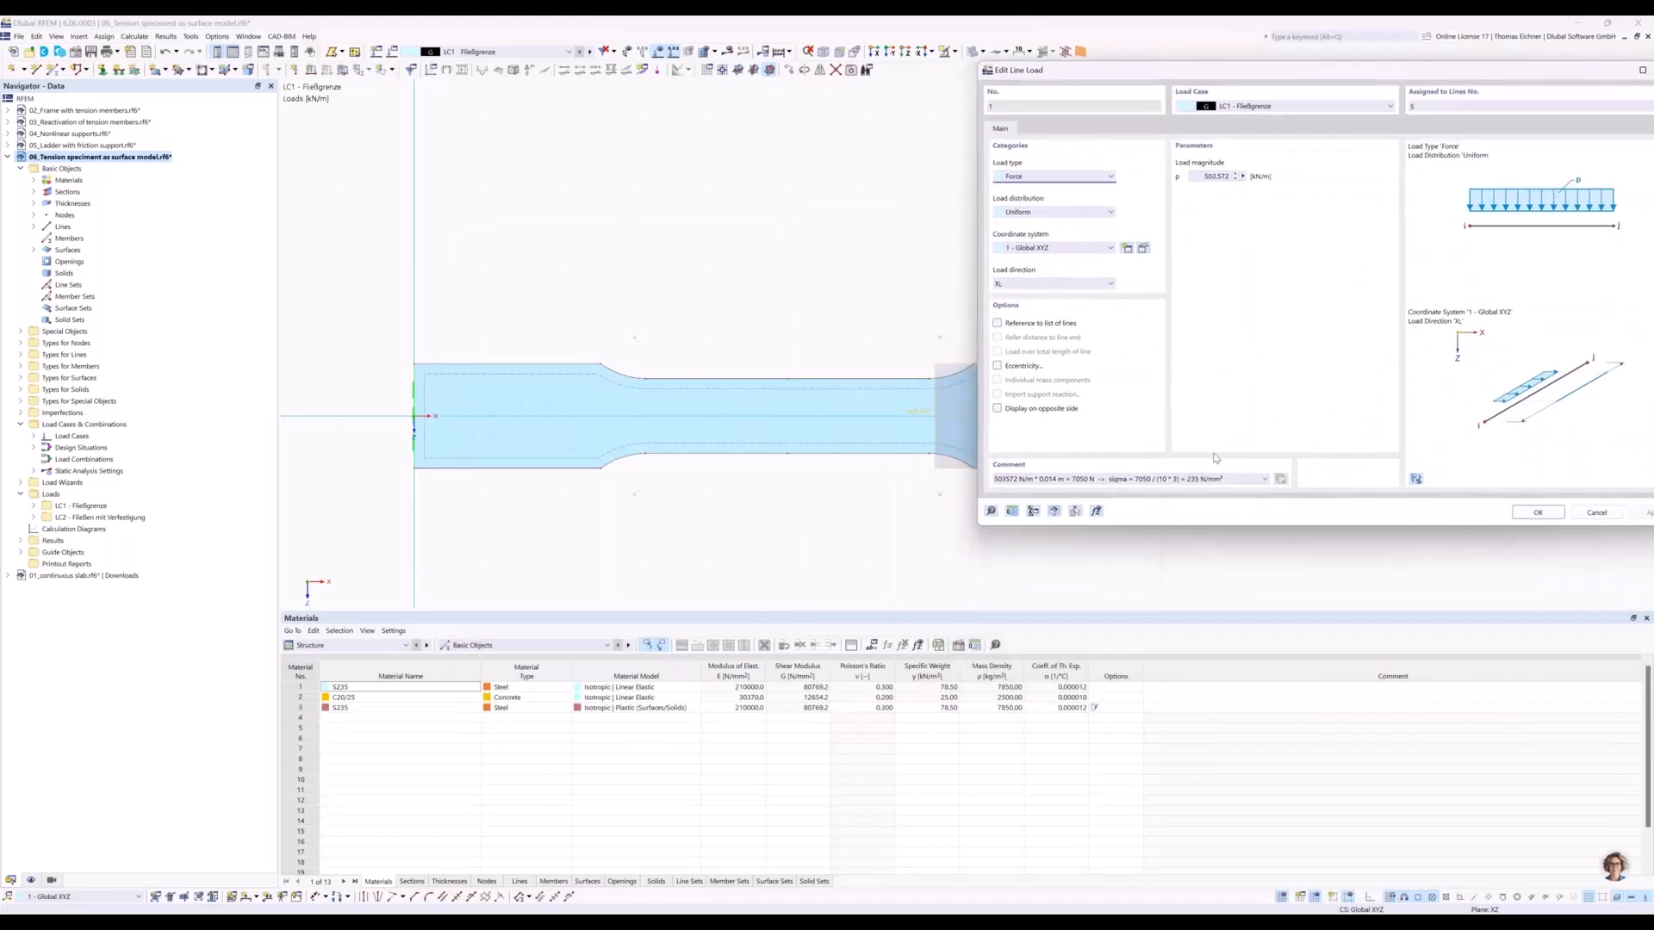
drag(1227, 478, 991, 480)
click(1017, 479)
drag(1159, 478, 1180, 484)
drag(1187, 480, 1199, 480)
drag(1080, 82, 1339, 96)
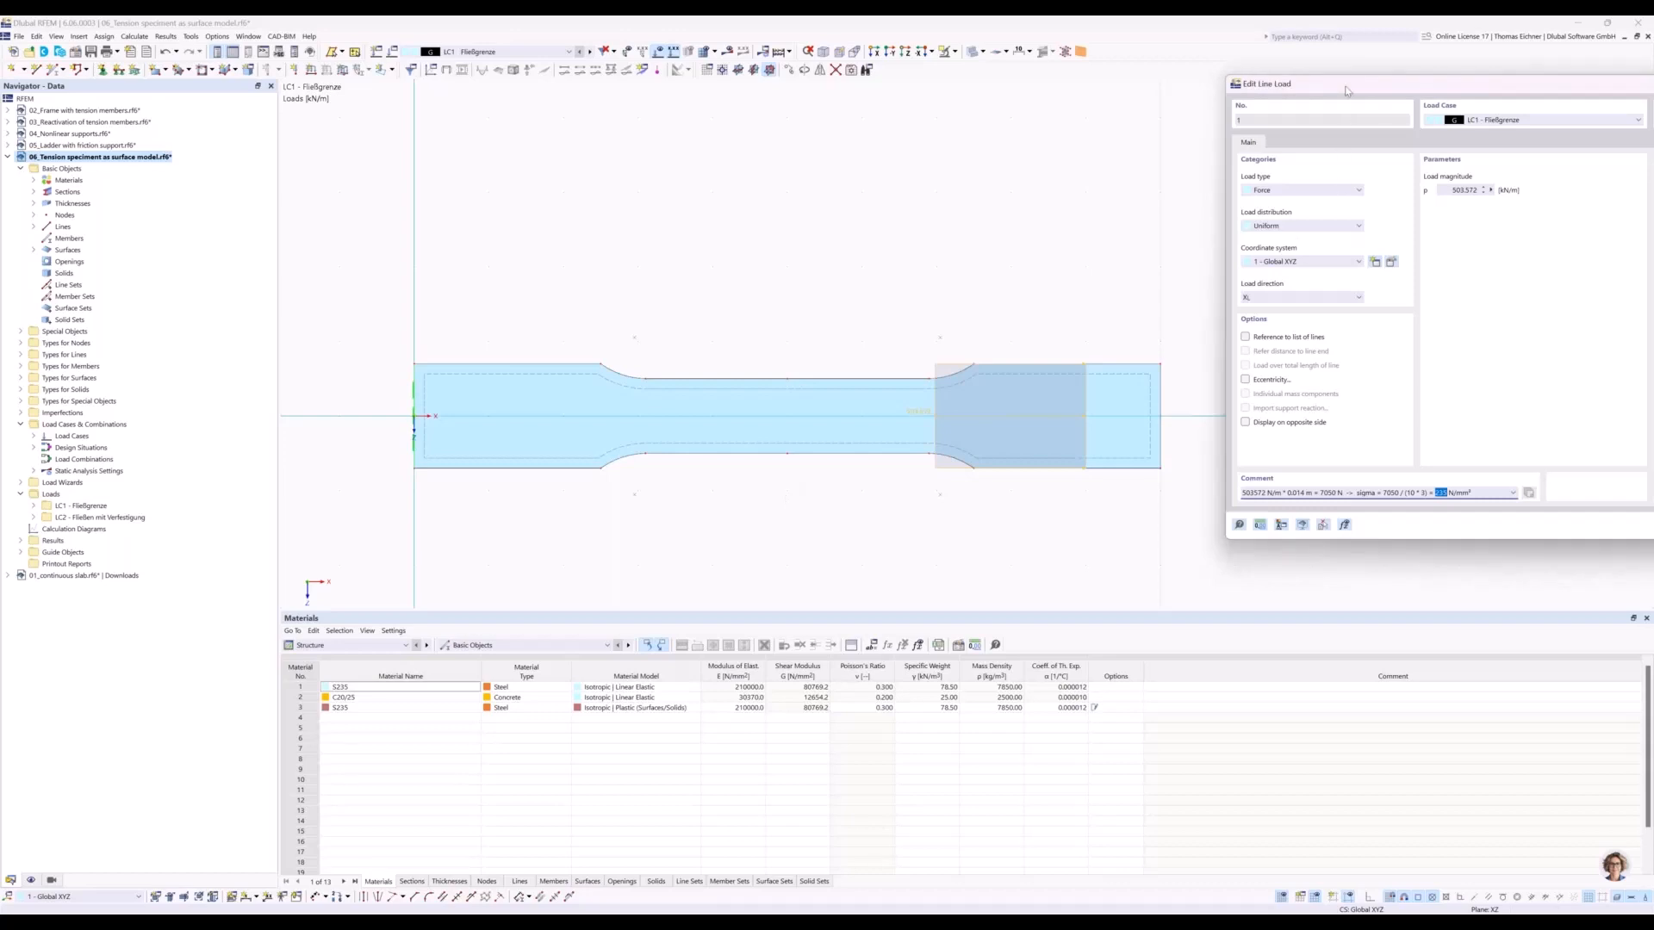
drag(1345, 92, 1120, 165)
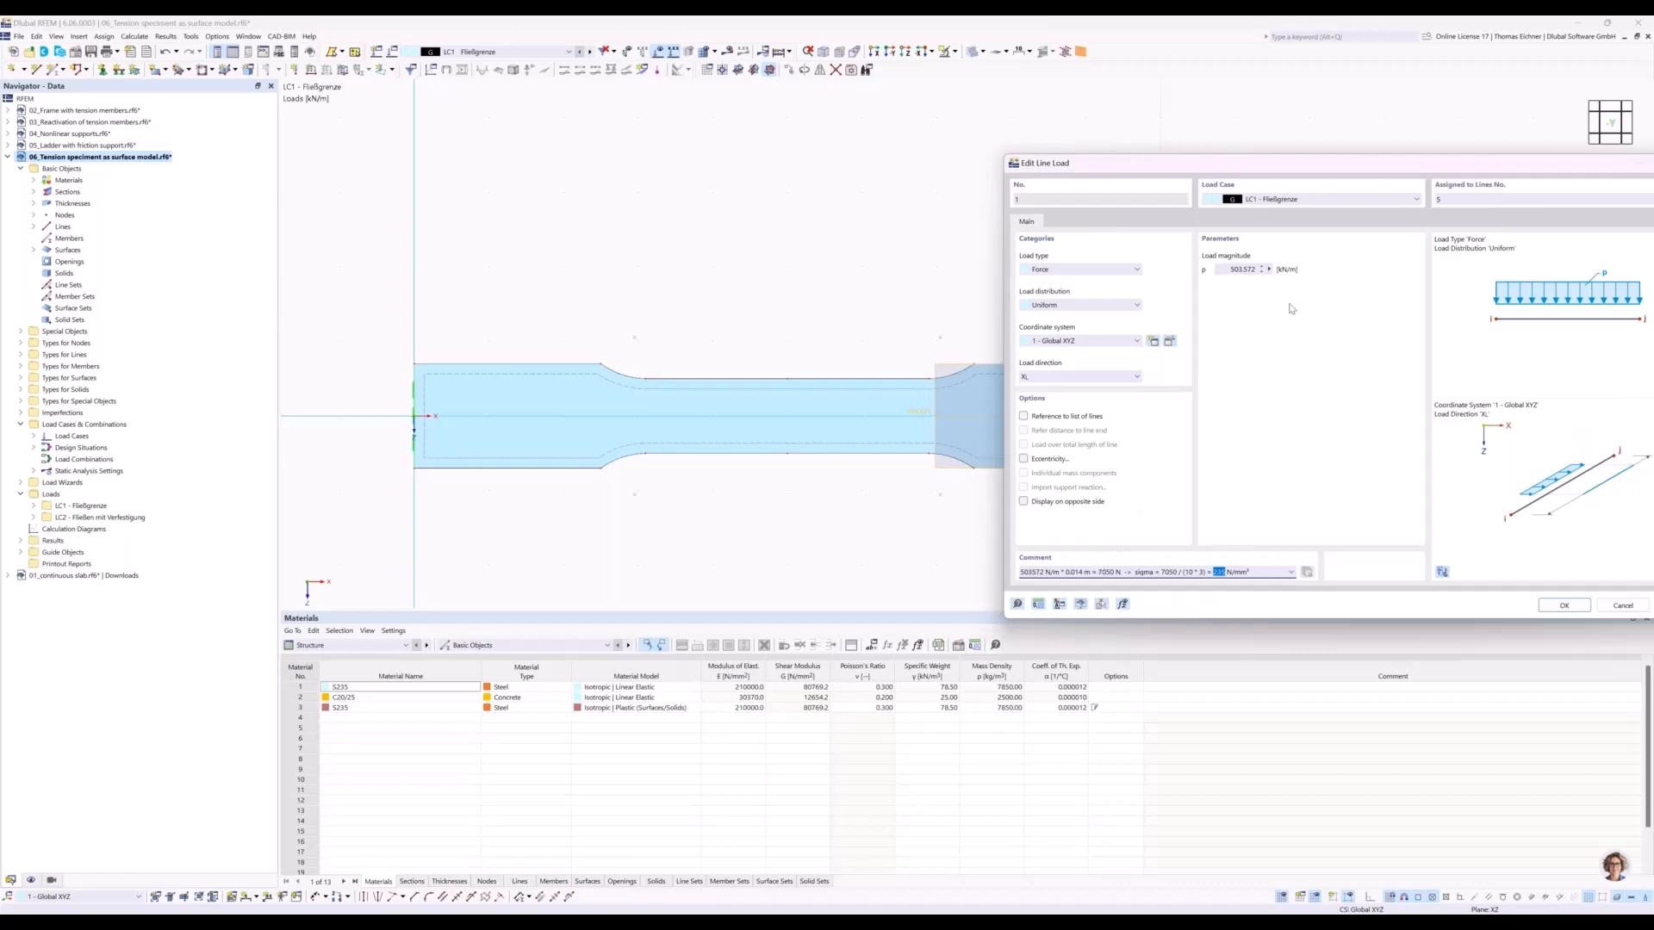
Look at the formula editor for the line load's magnitude, leave it without a formula and close the load's settings.
click(1269, 269)
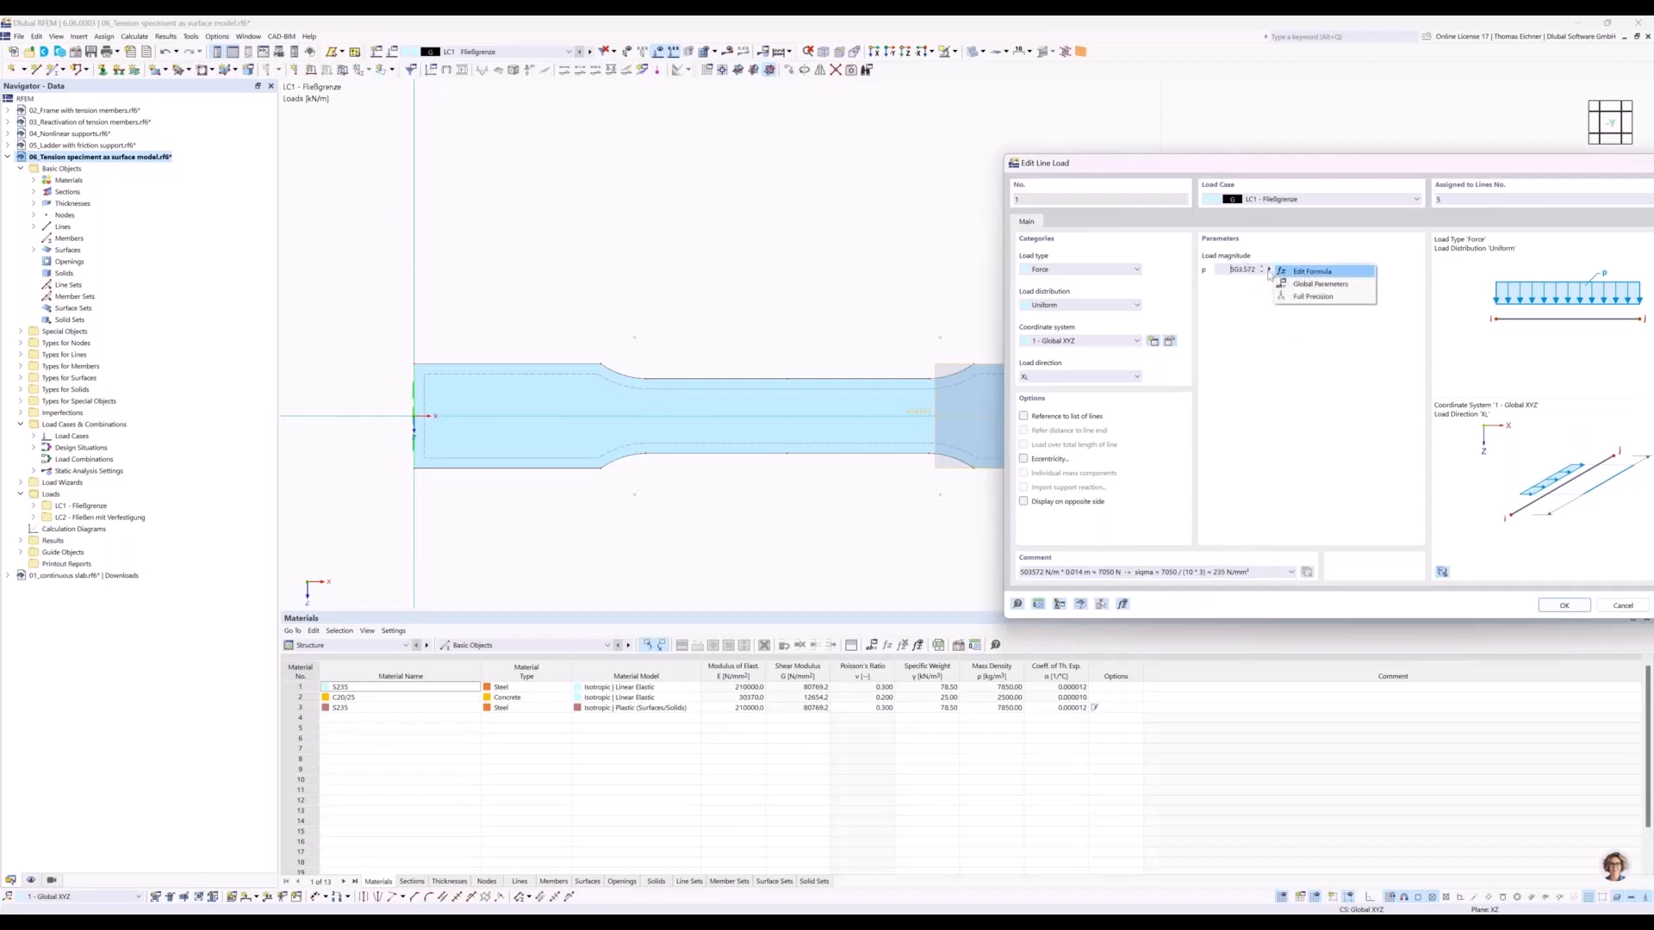
click(1329, 278)
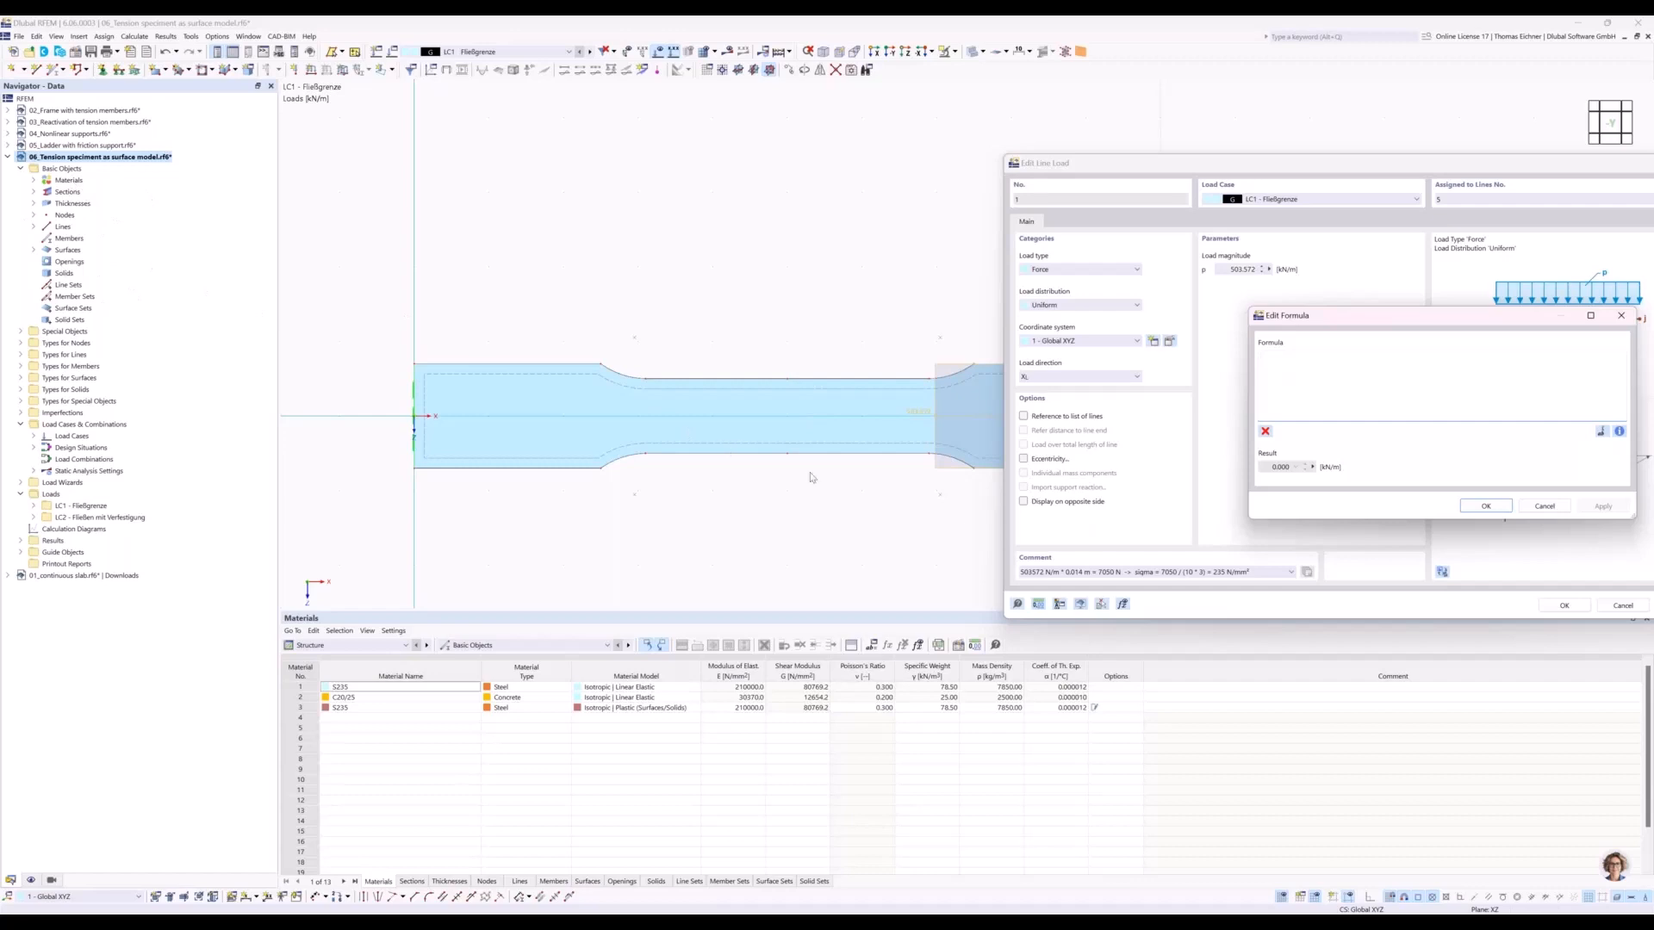
drag(1248, 308, 1111, 347)
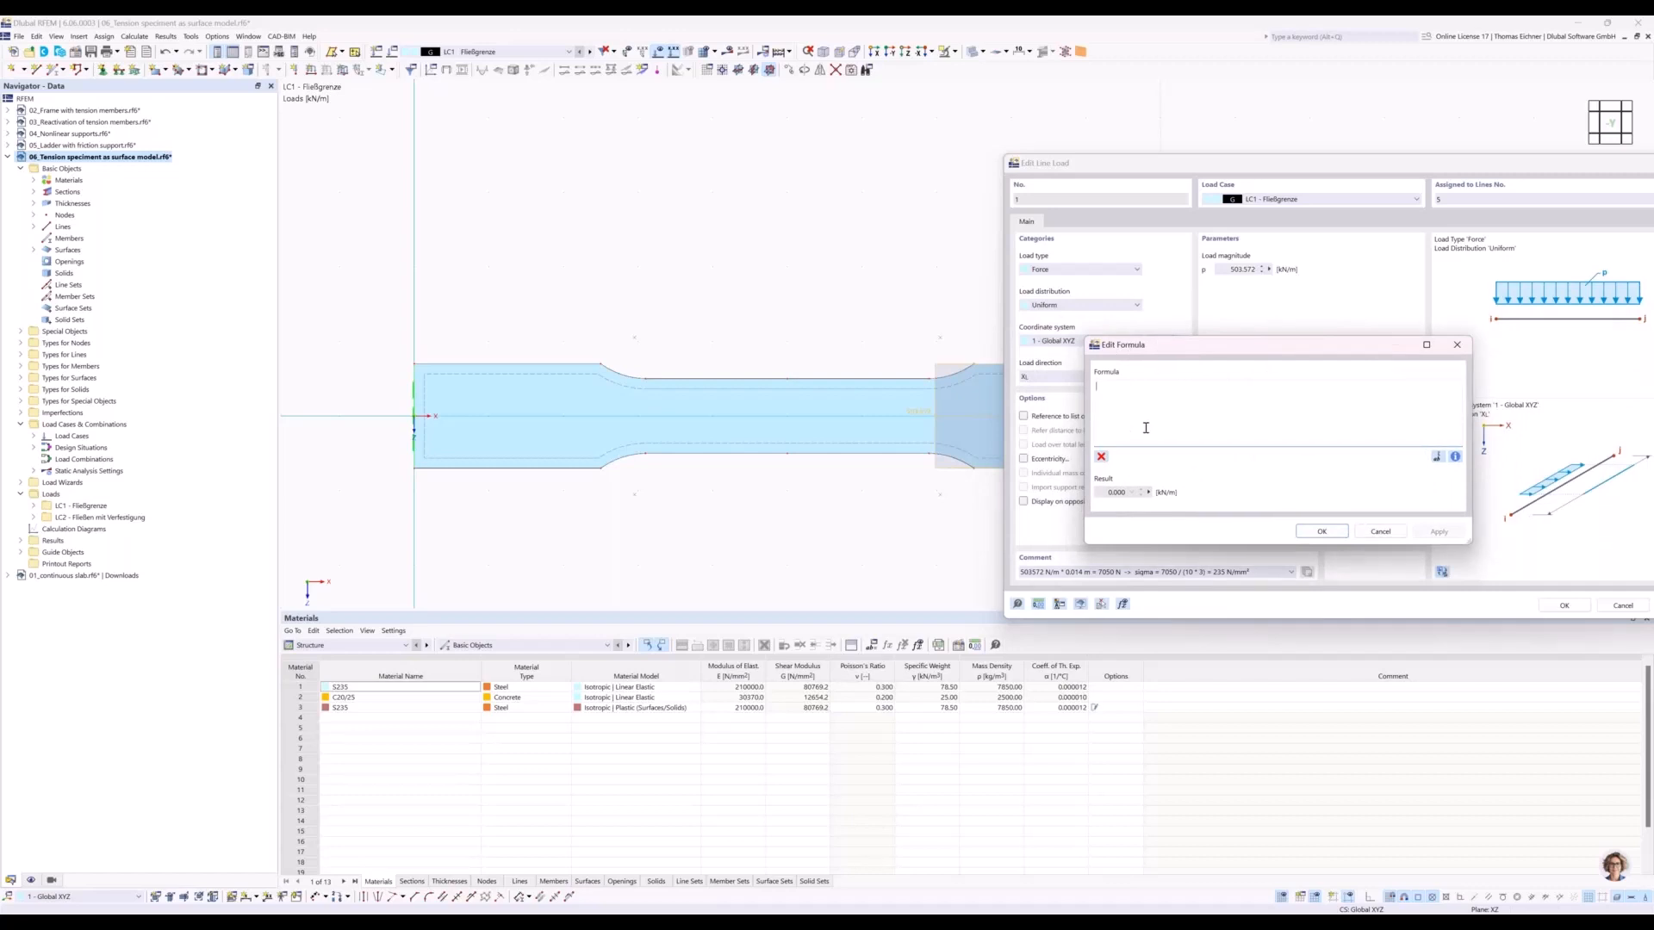
drag(1184, 352, 1200, 344)
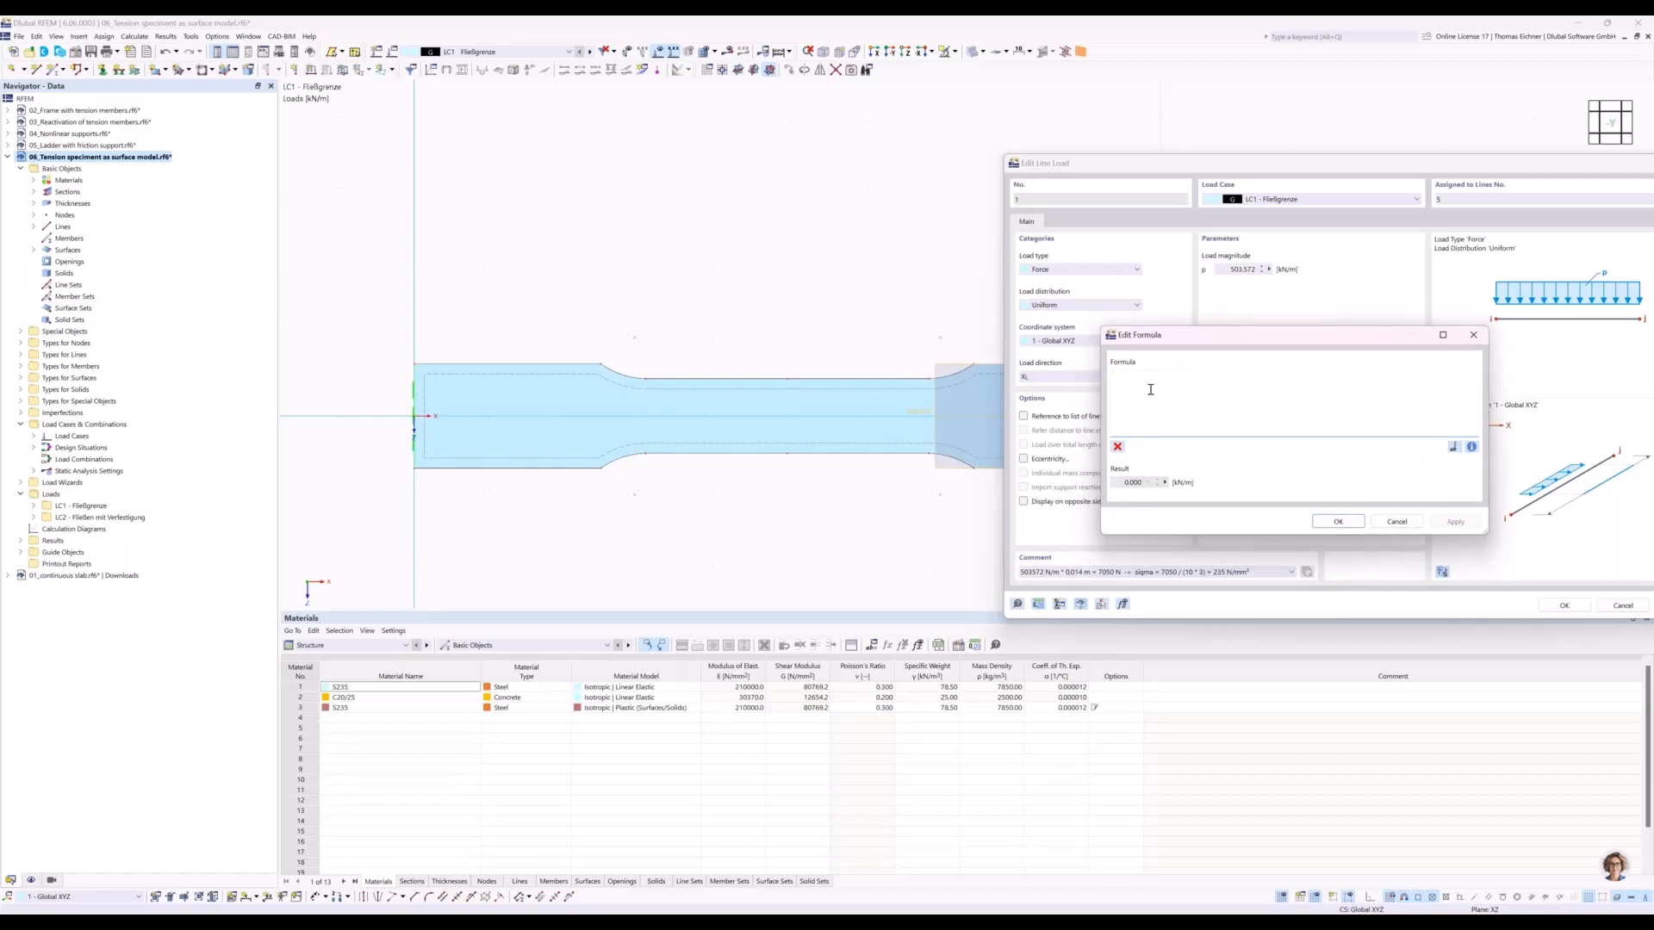
click(1473, 335)
drag(1376, 165, 1131, 153)
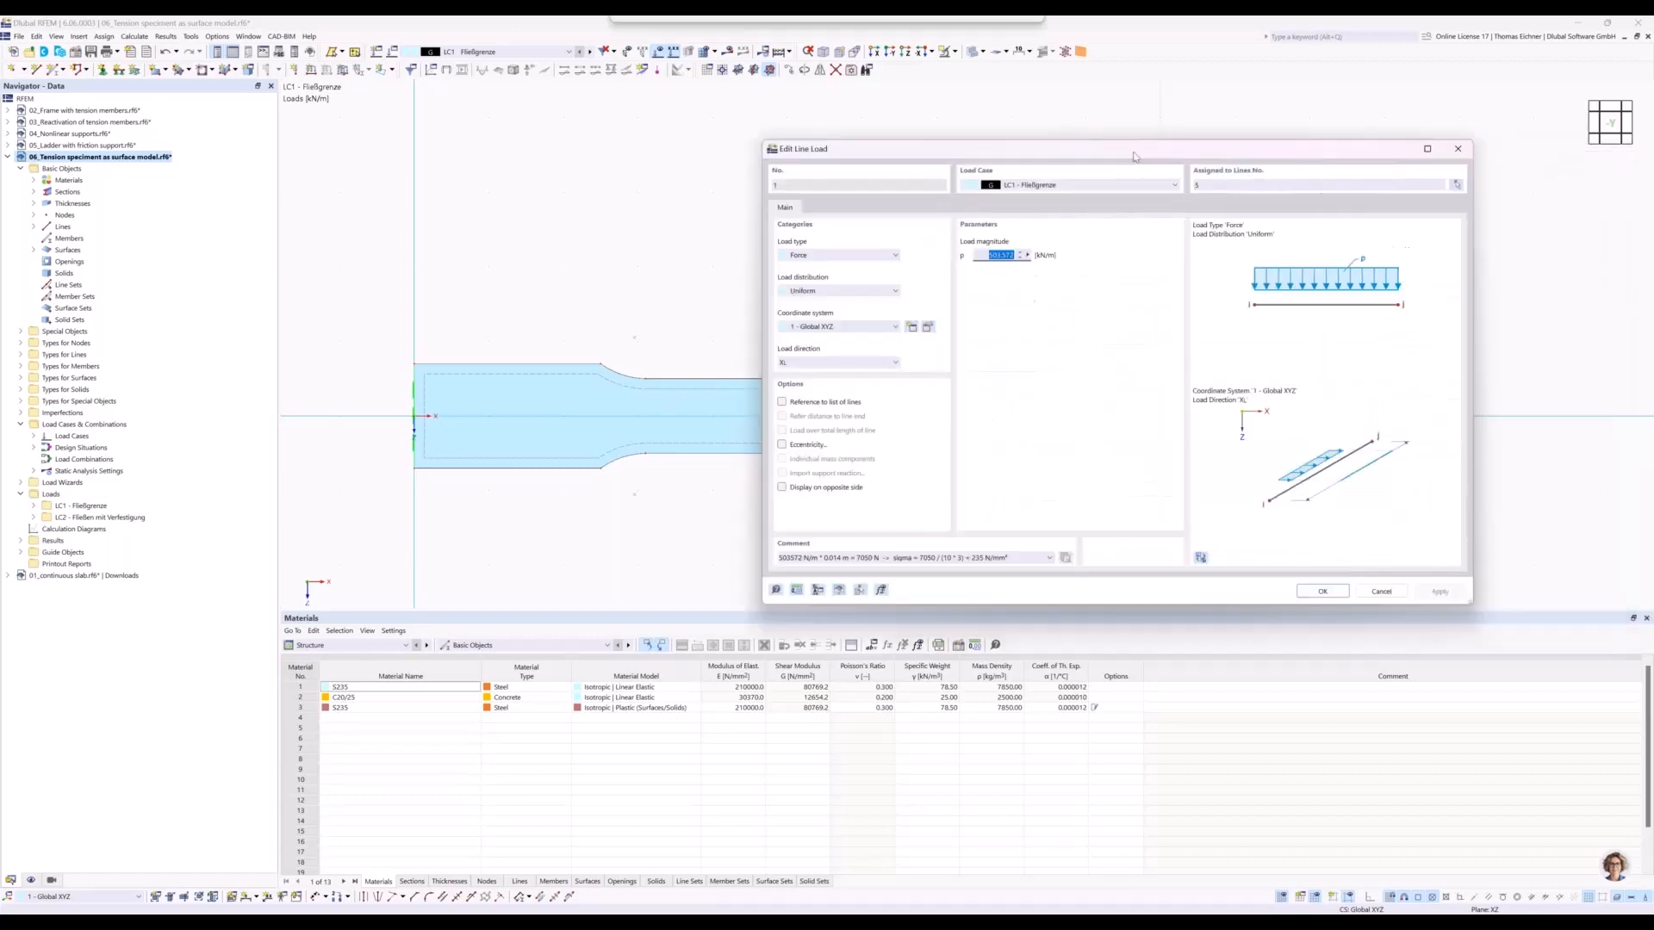
click(1335, 596)
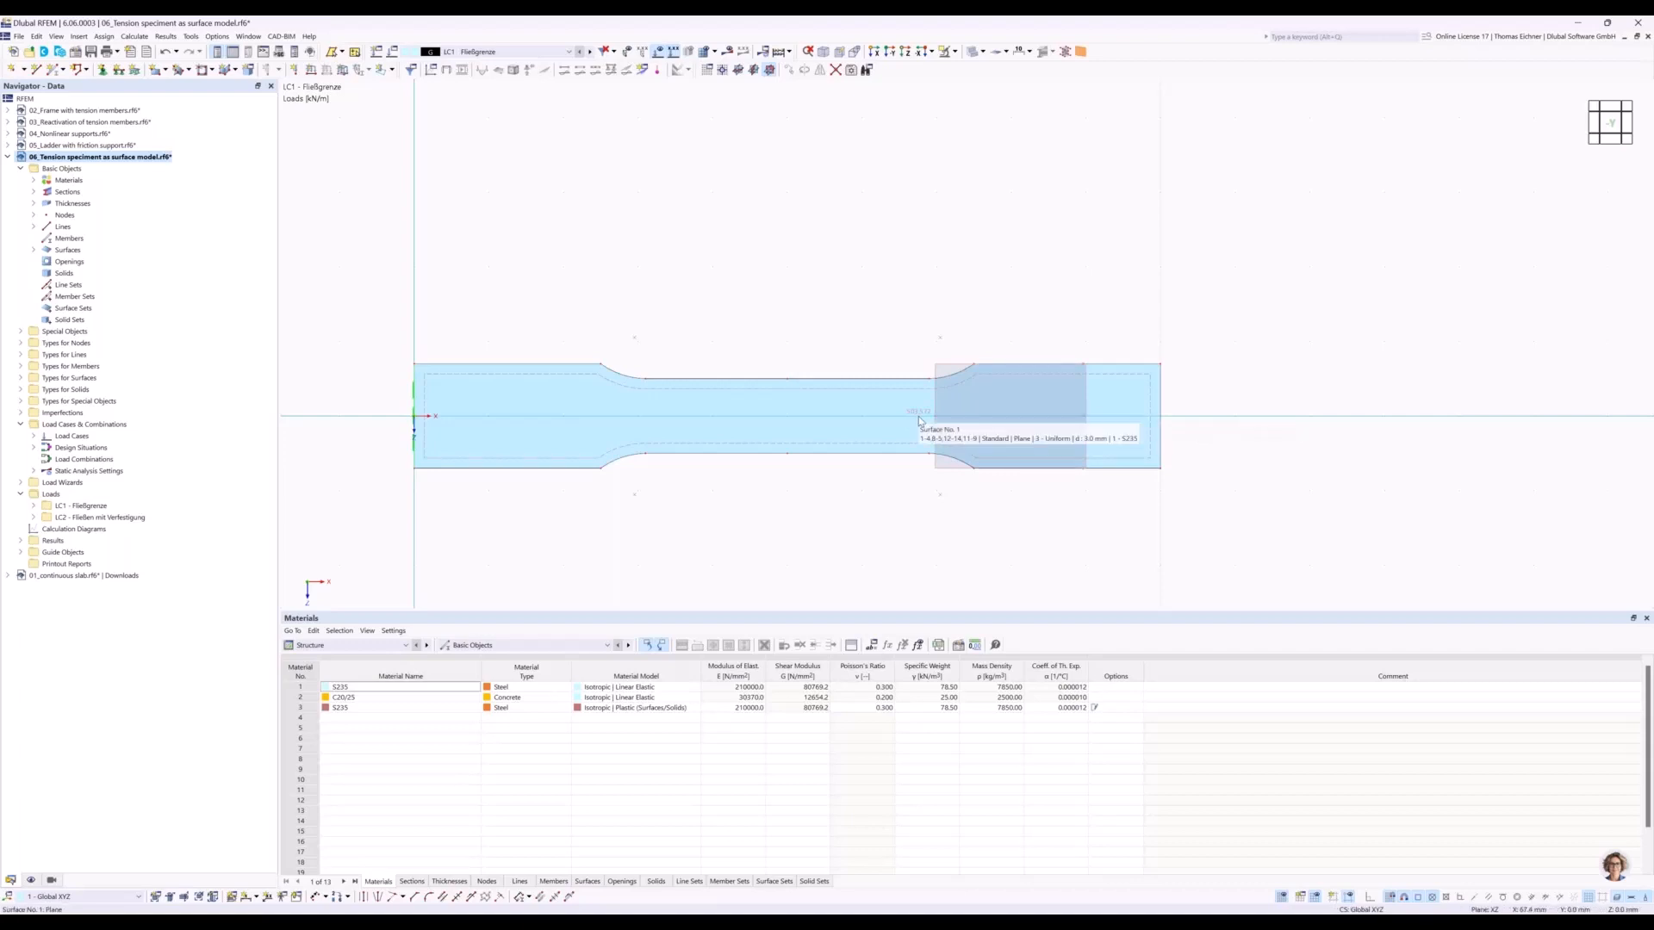
Check the load of LC2, calculate the specimen and display the maximum von Mises equivalent stresses for LC1 - Fließgrenze.
click(590, 52)
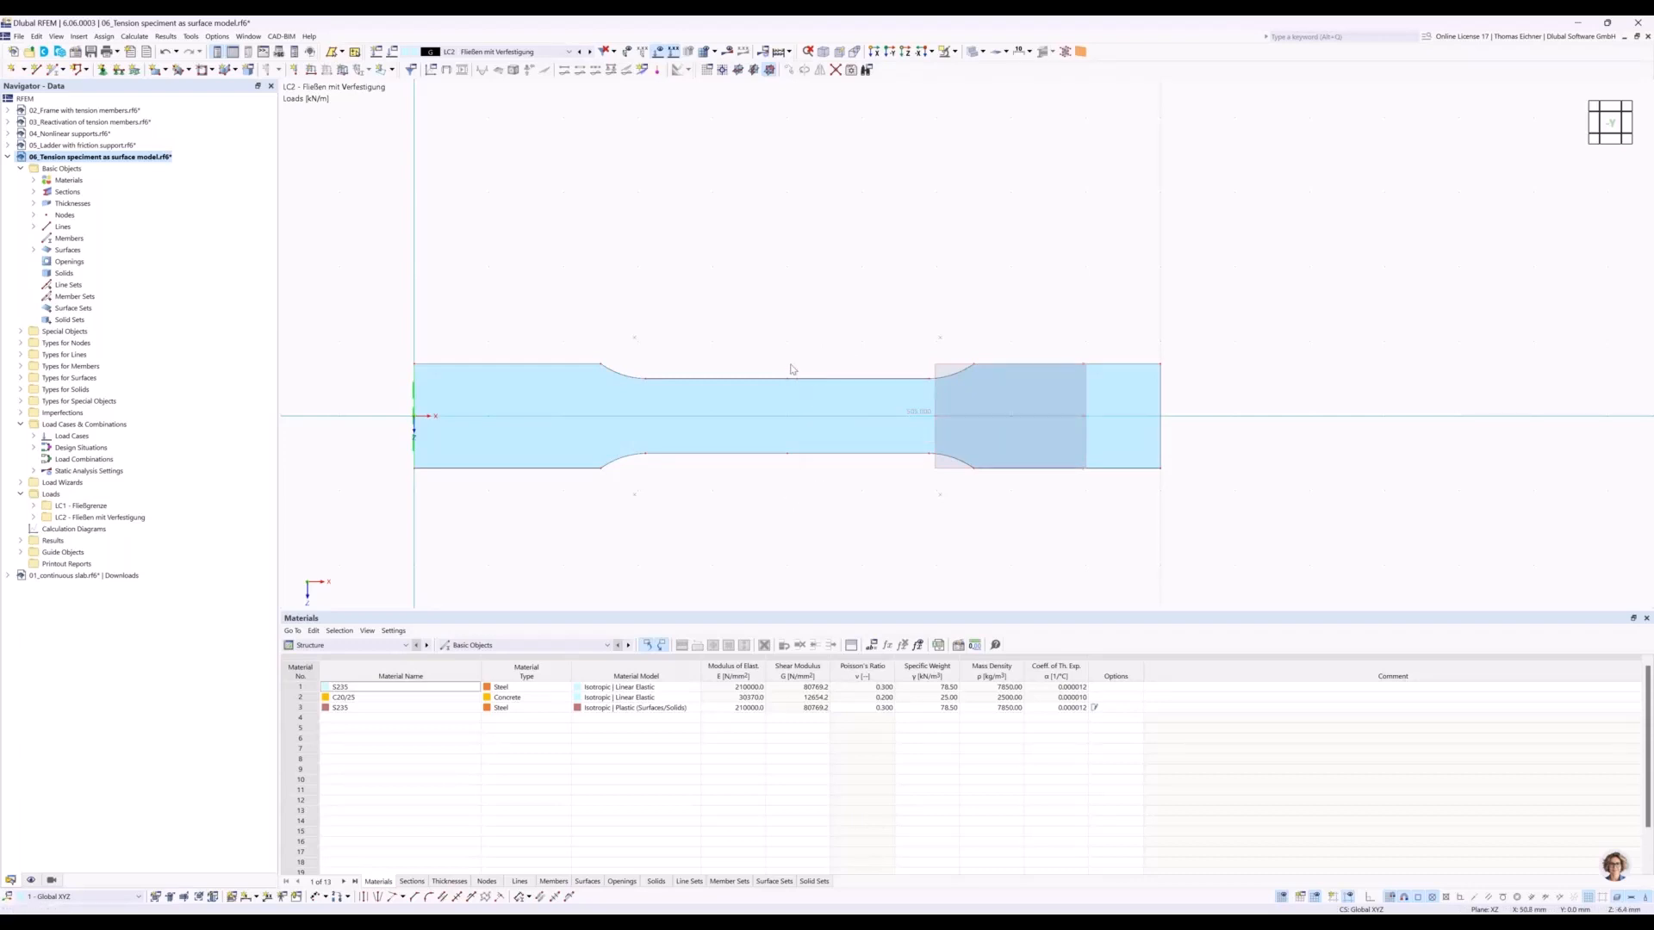
mouse_move(544, 407)
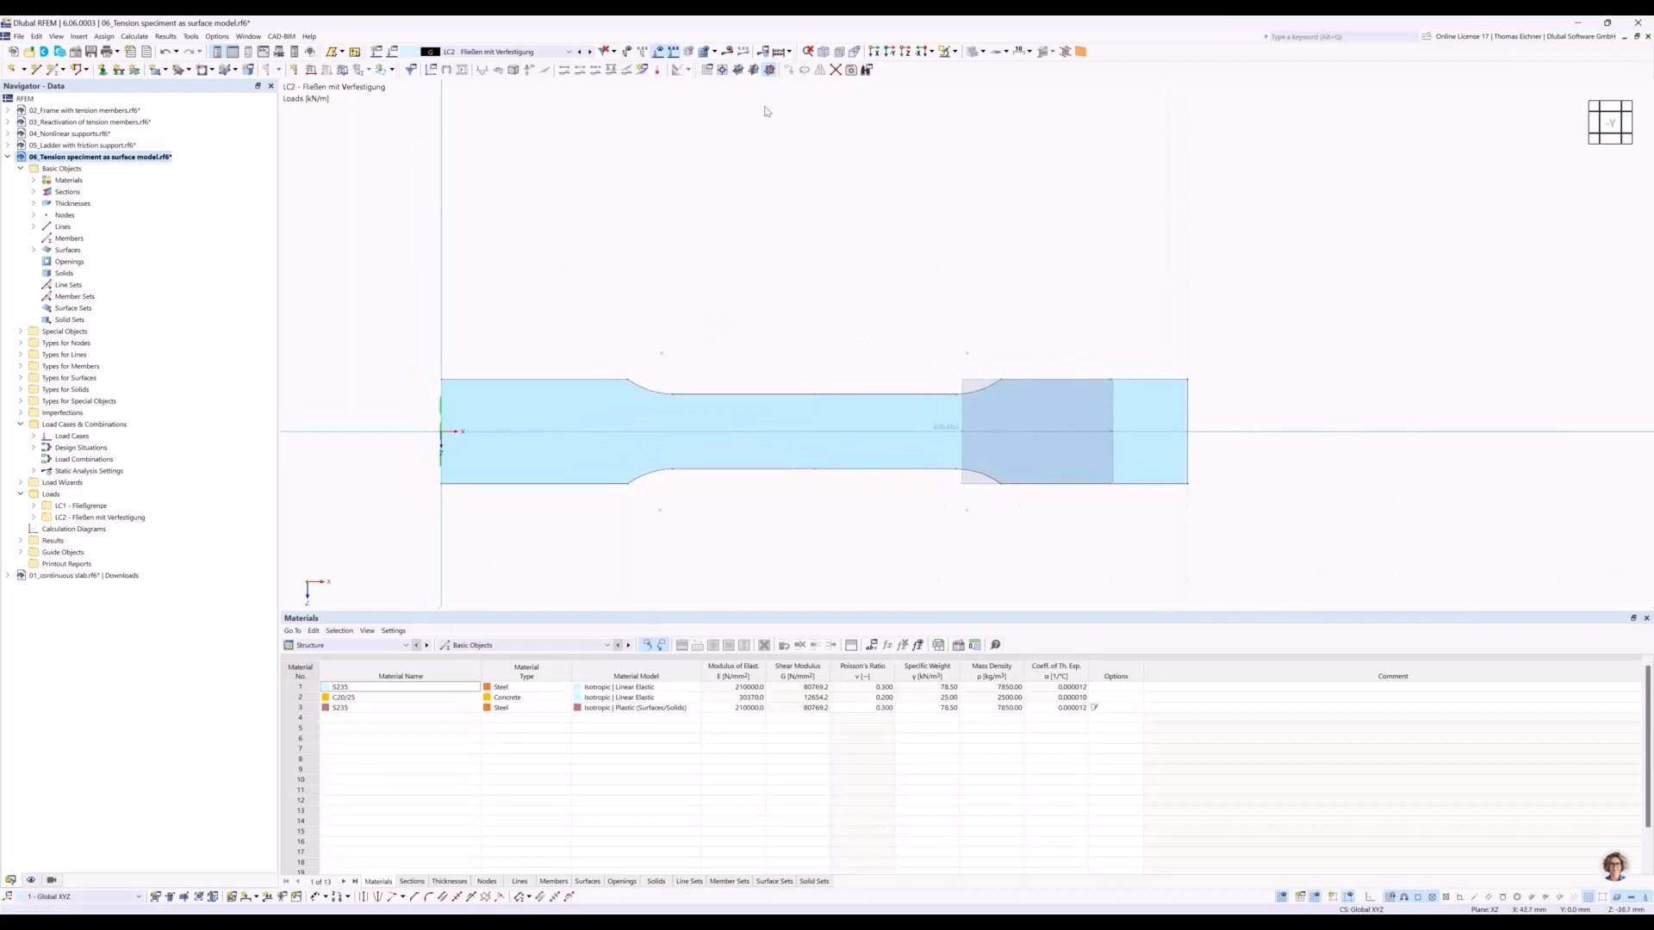
click(777, 53)
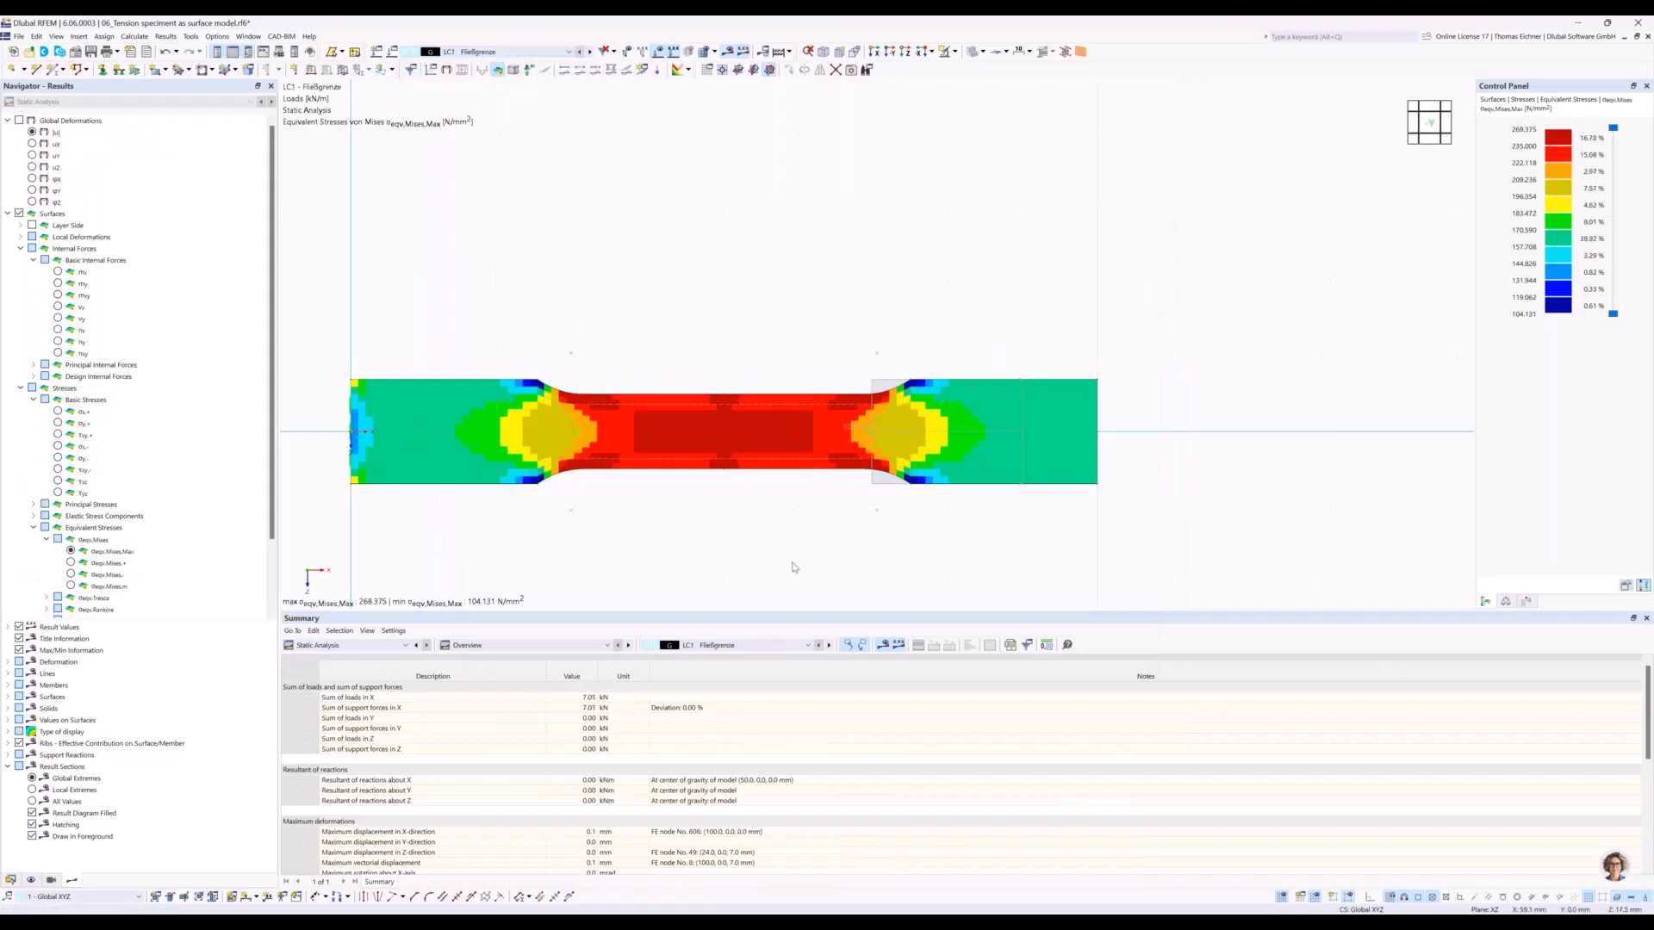
middle_drag(646, 314, 731, 270)
scroll(770, 320, up, 1)
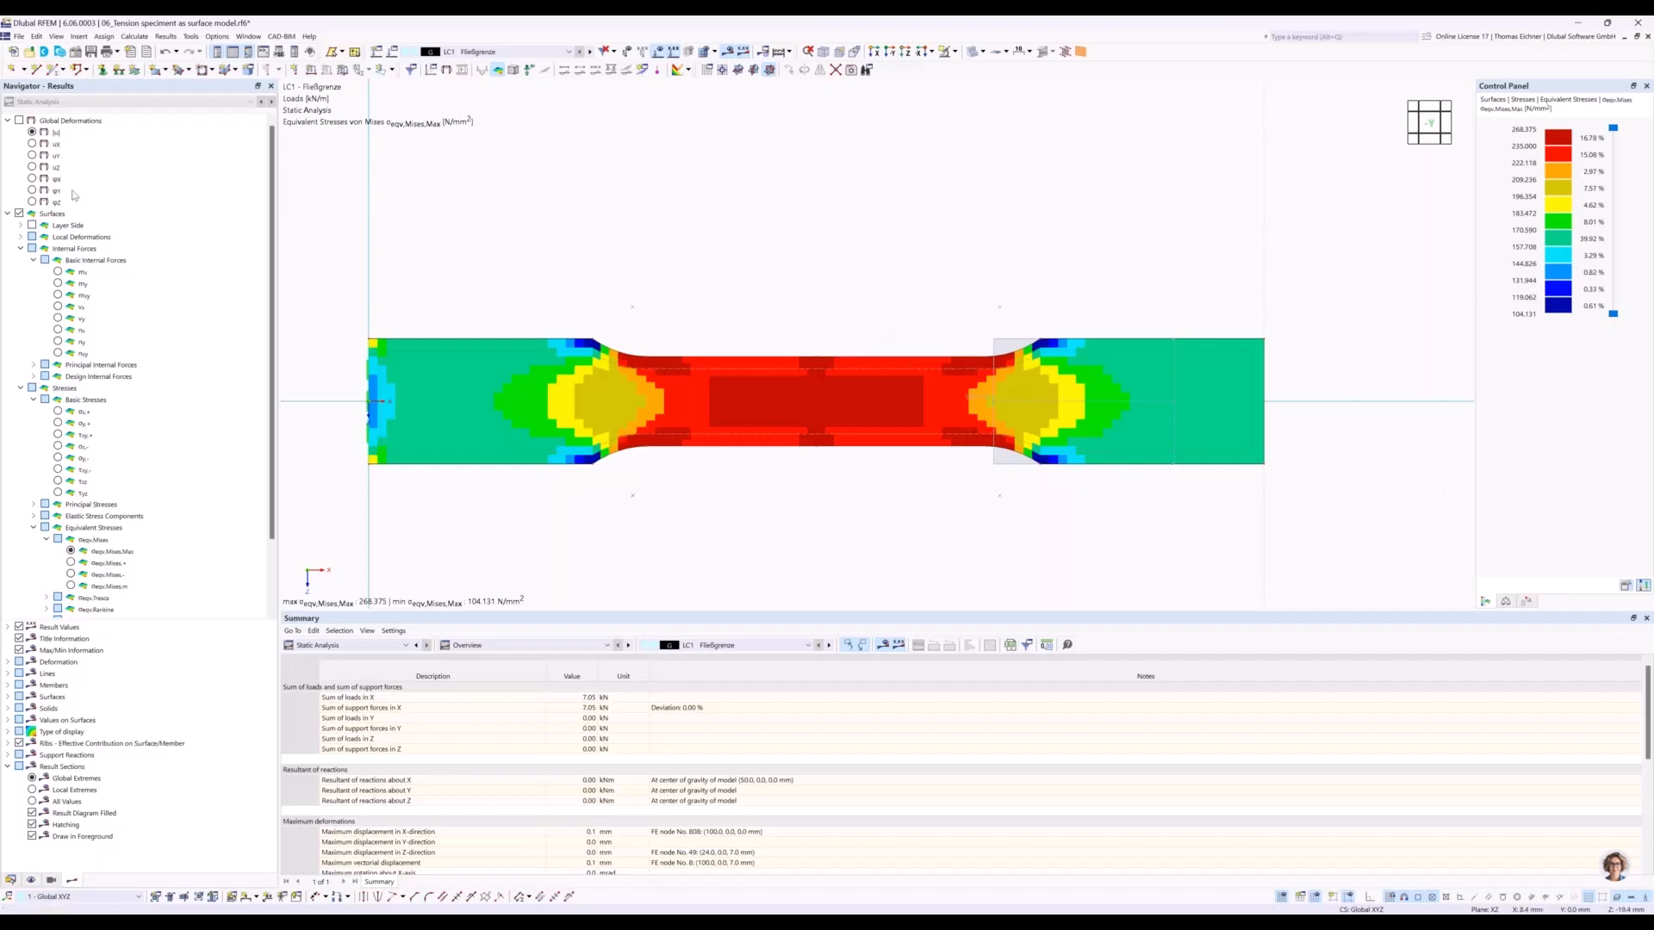
Display the specimen's total global displacements |u| for LC1.
click(35, 135)
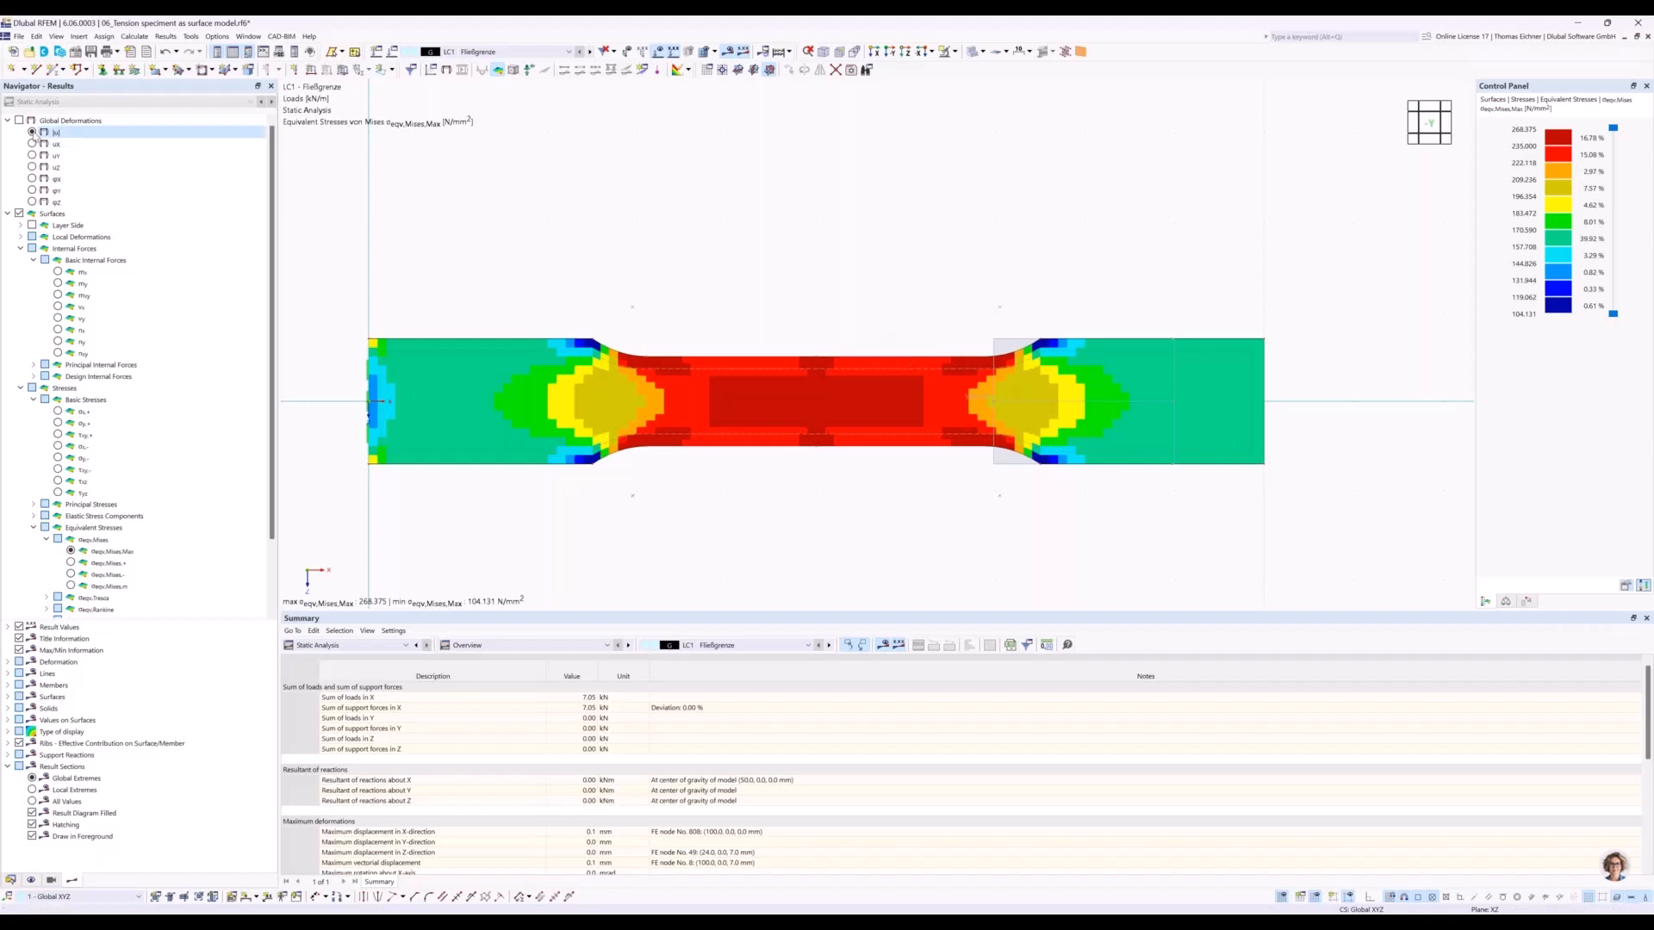
click(34, 133)
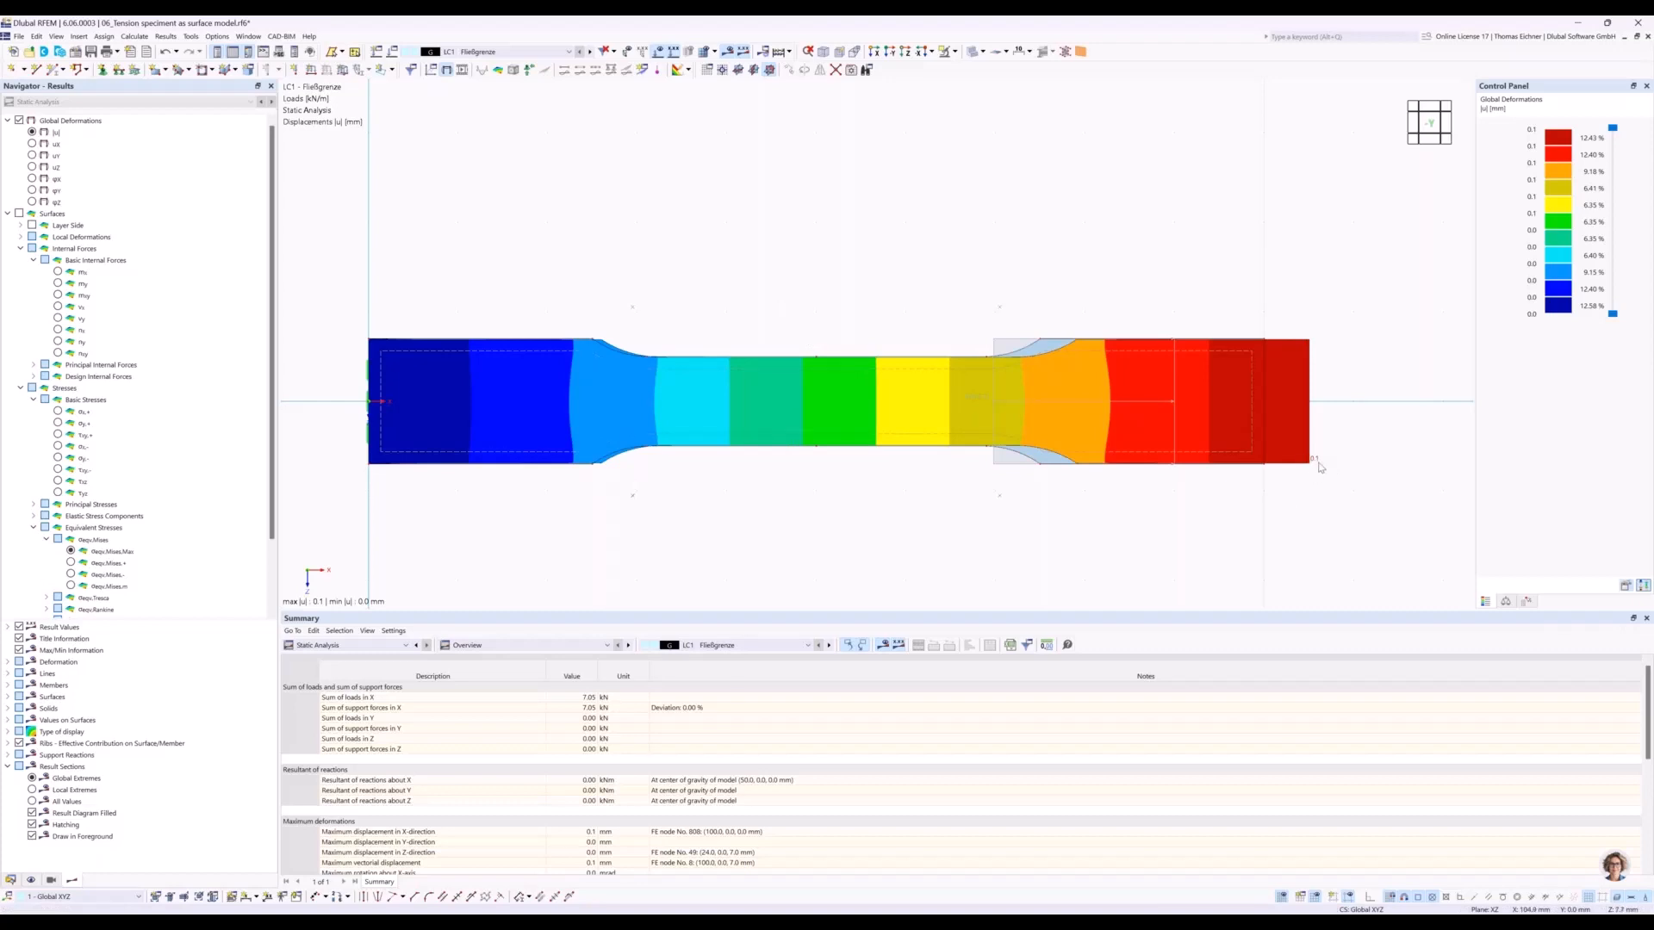
Show the maximum von Mises equivalent stresses for LC2 - Fließen mit Verfestigung with the FE mesh displayed.
click(568, 55)
click(493, 77)
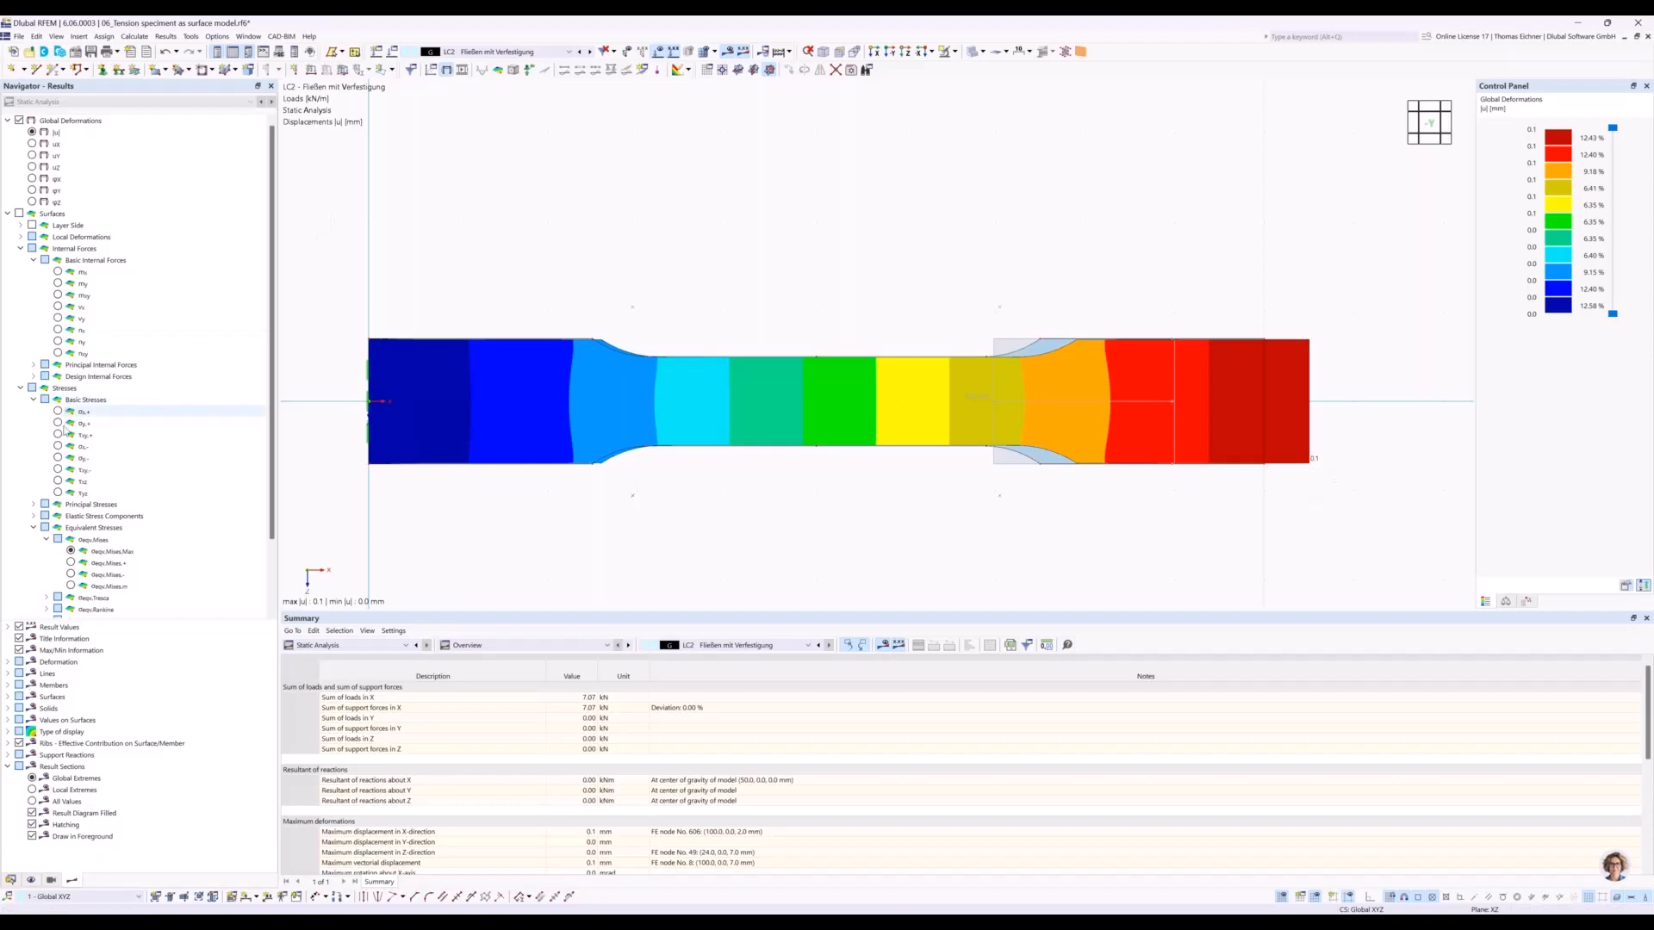
click(72, 551)
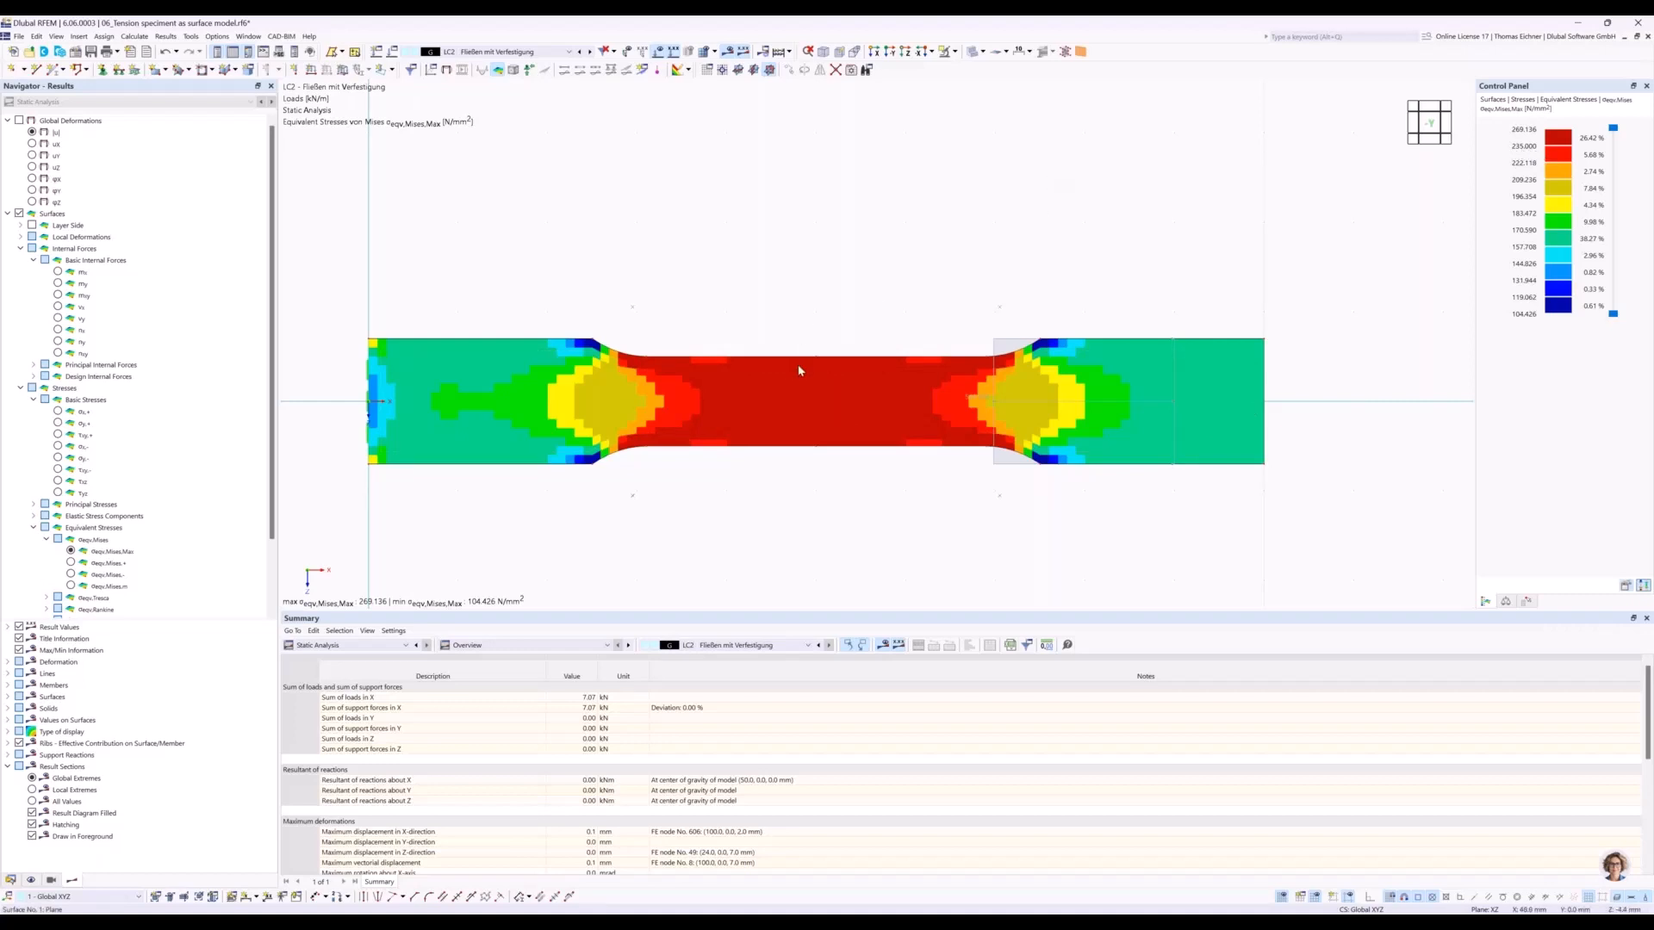
scroll(798, 370, up, 2)
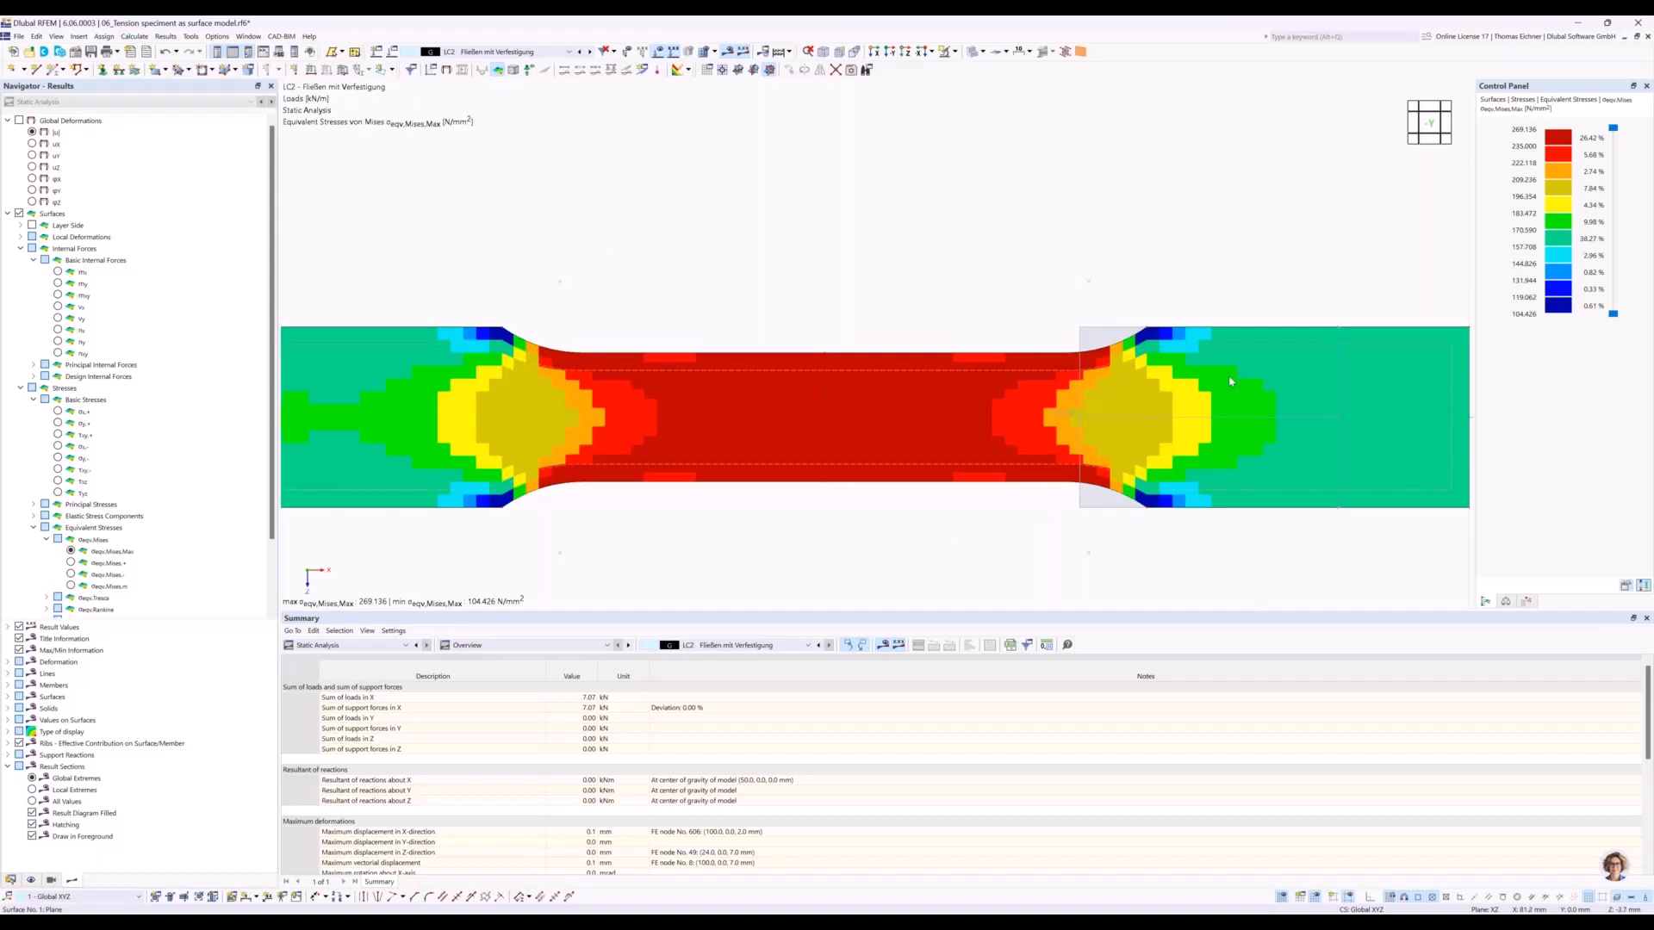
click(699, 50)
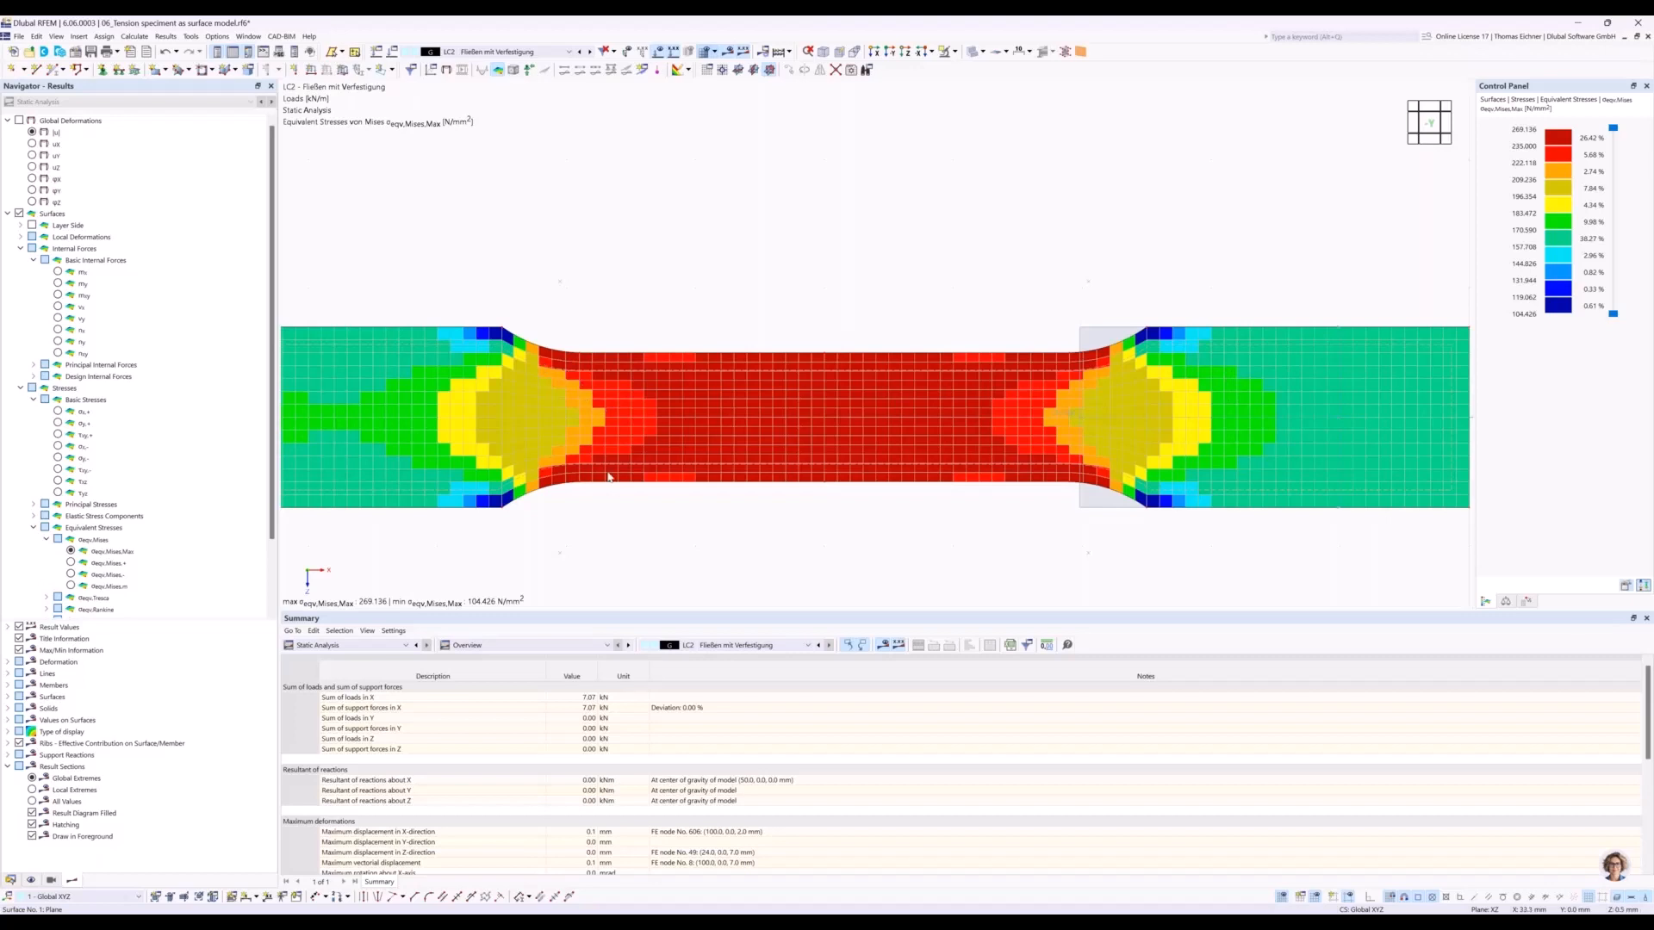
Set the result smoothing for surfaces to Continuous within surfaces and apply it to compare the stress display.
click(135, 37)
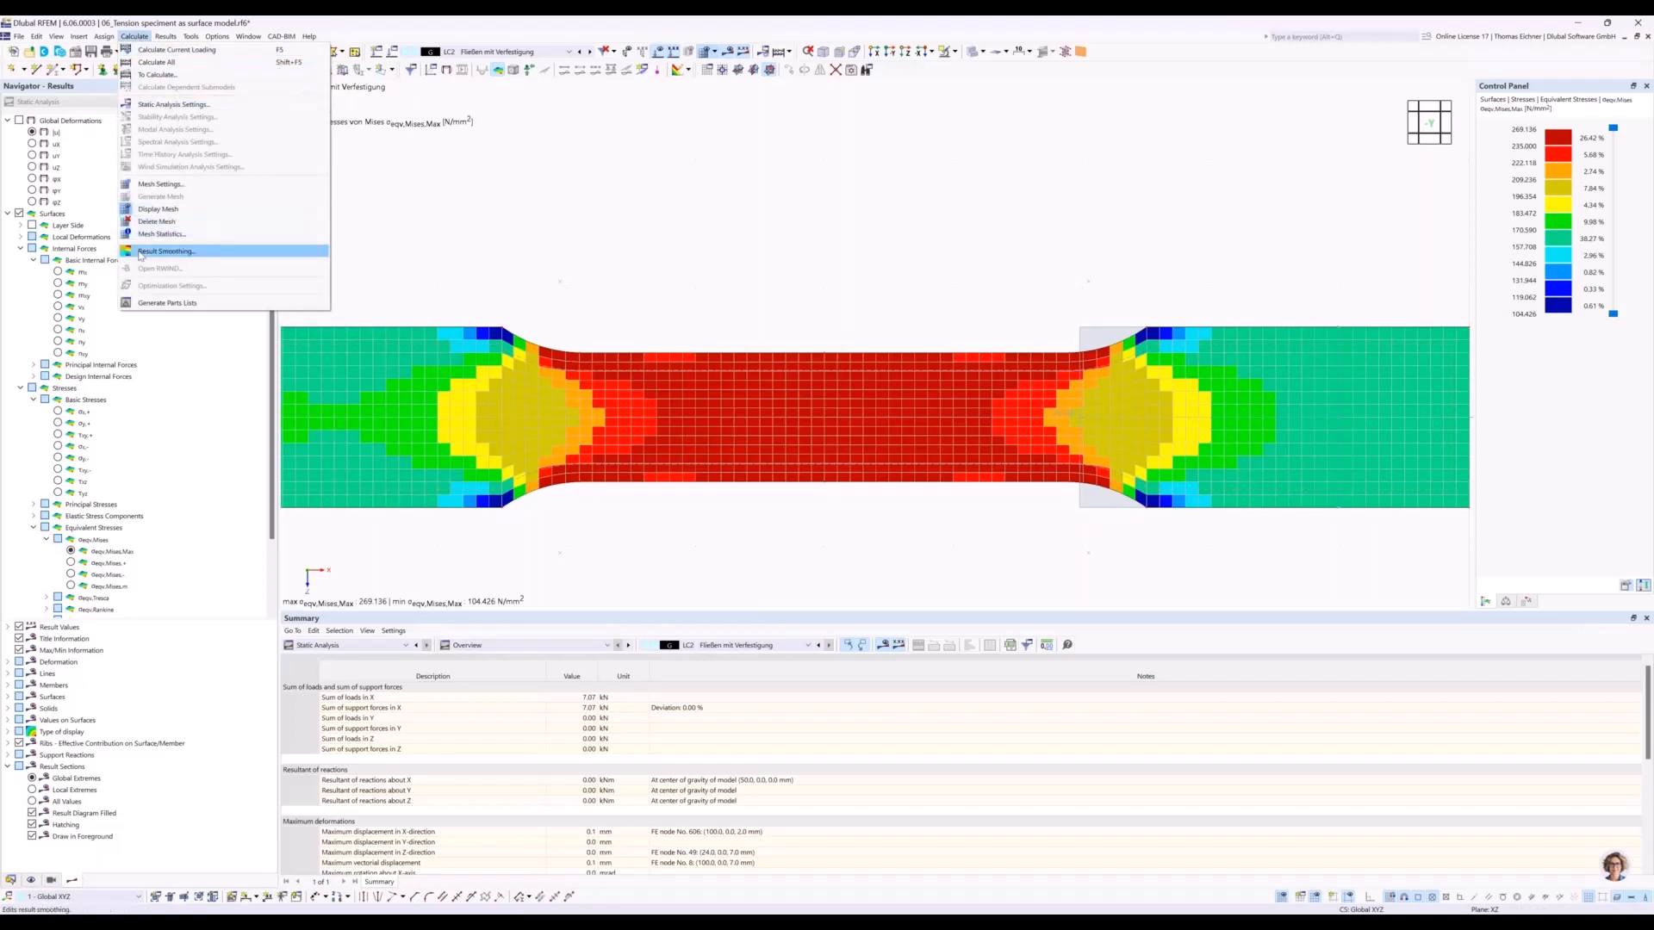
click(171, 253)
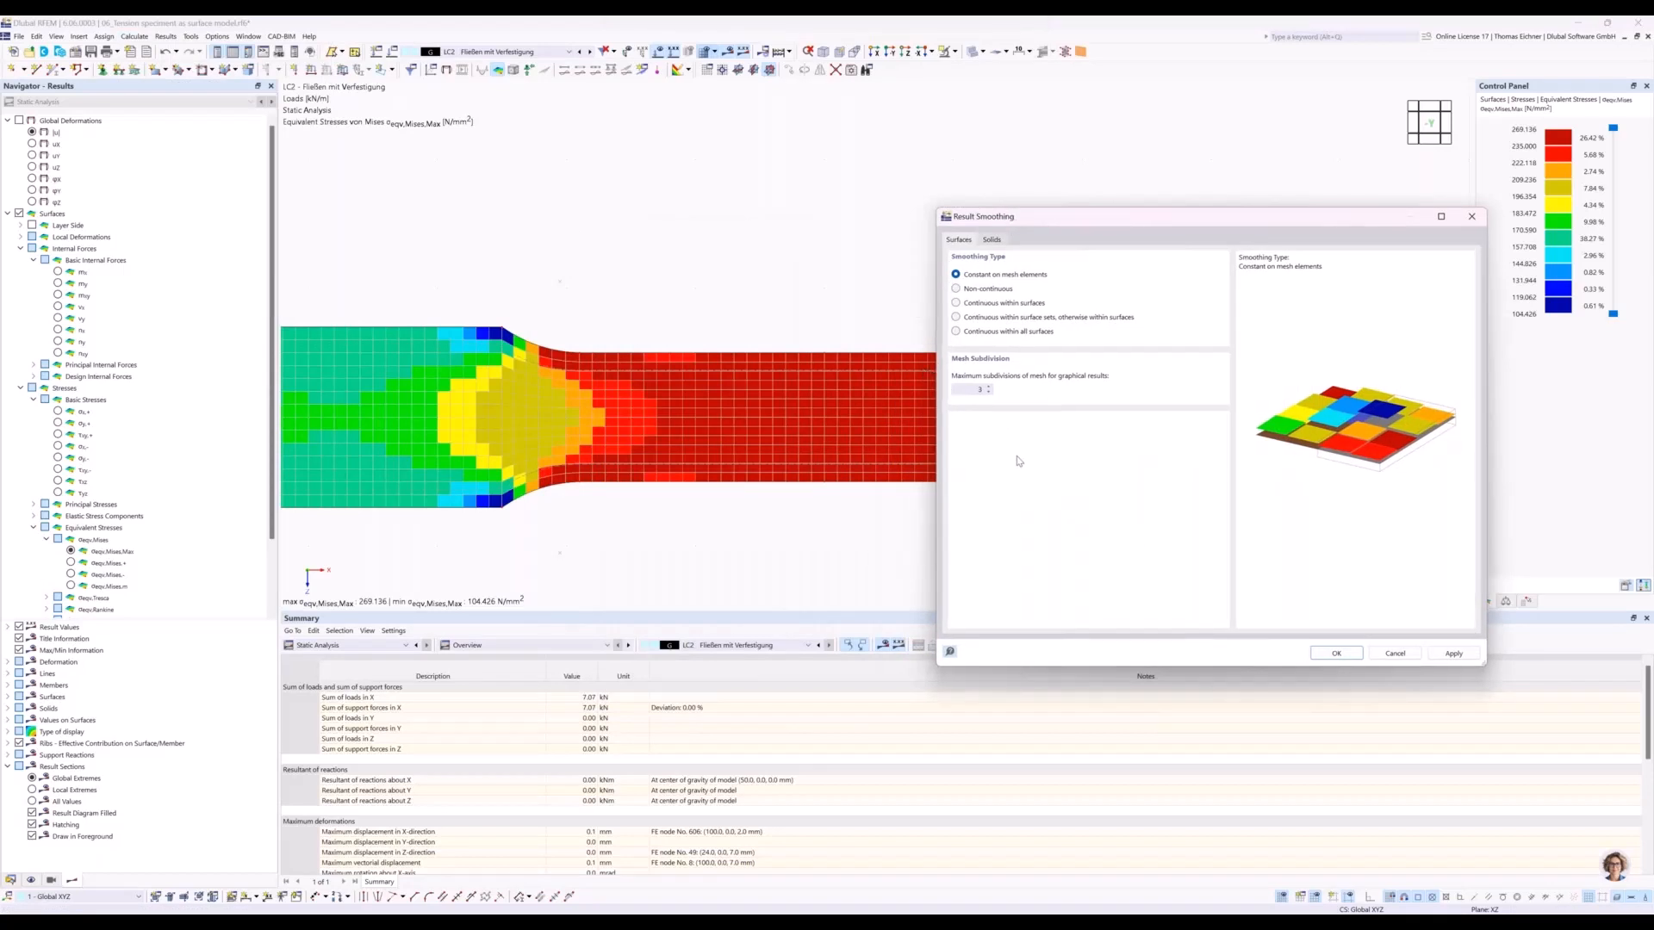
click(956, 303)
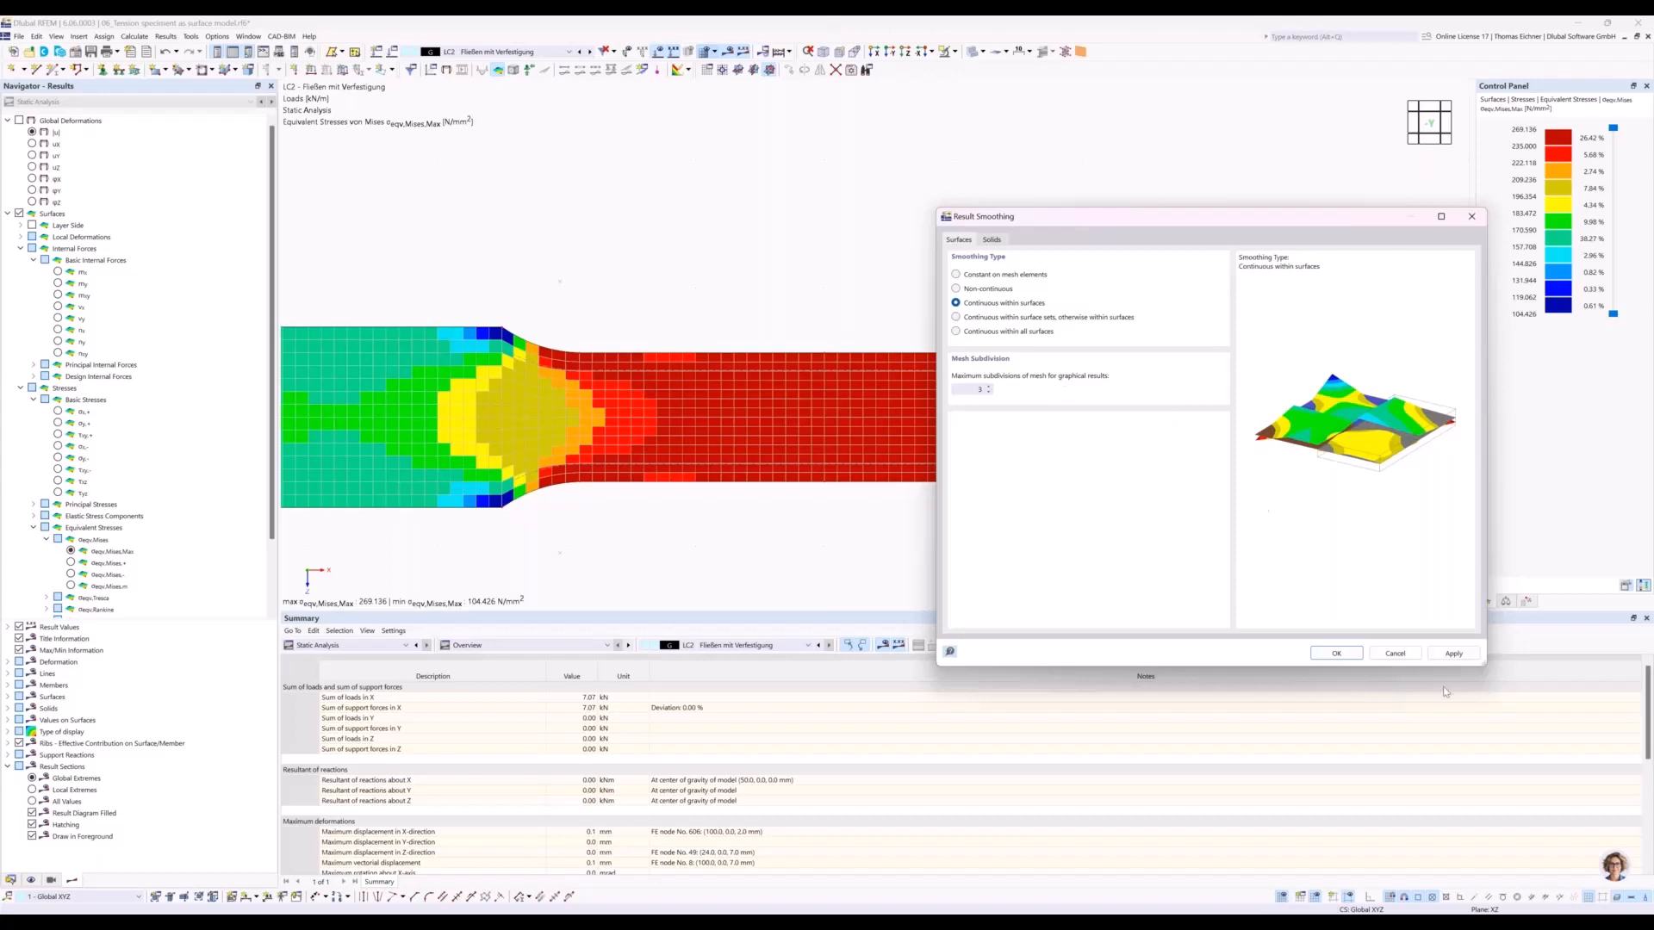
click(1454, 654)
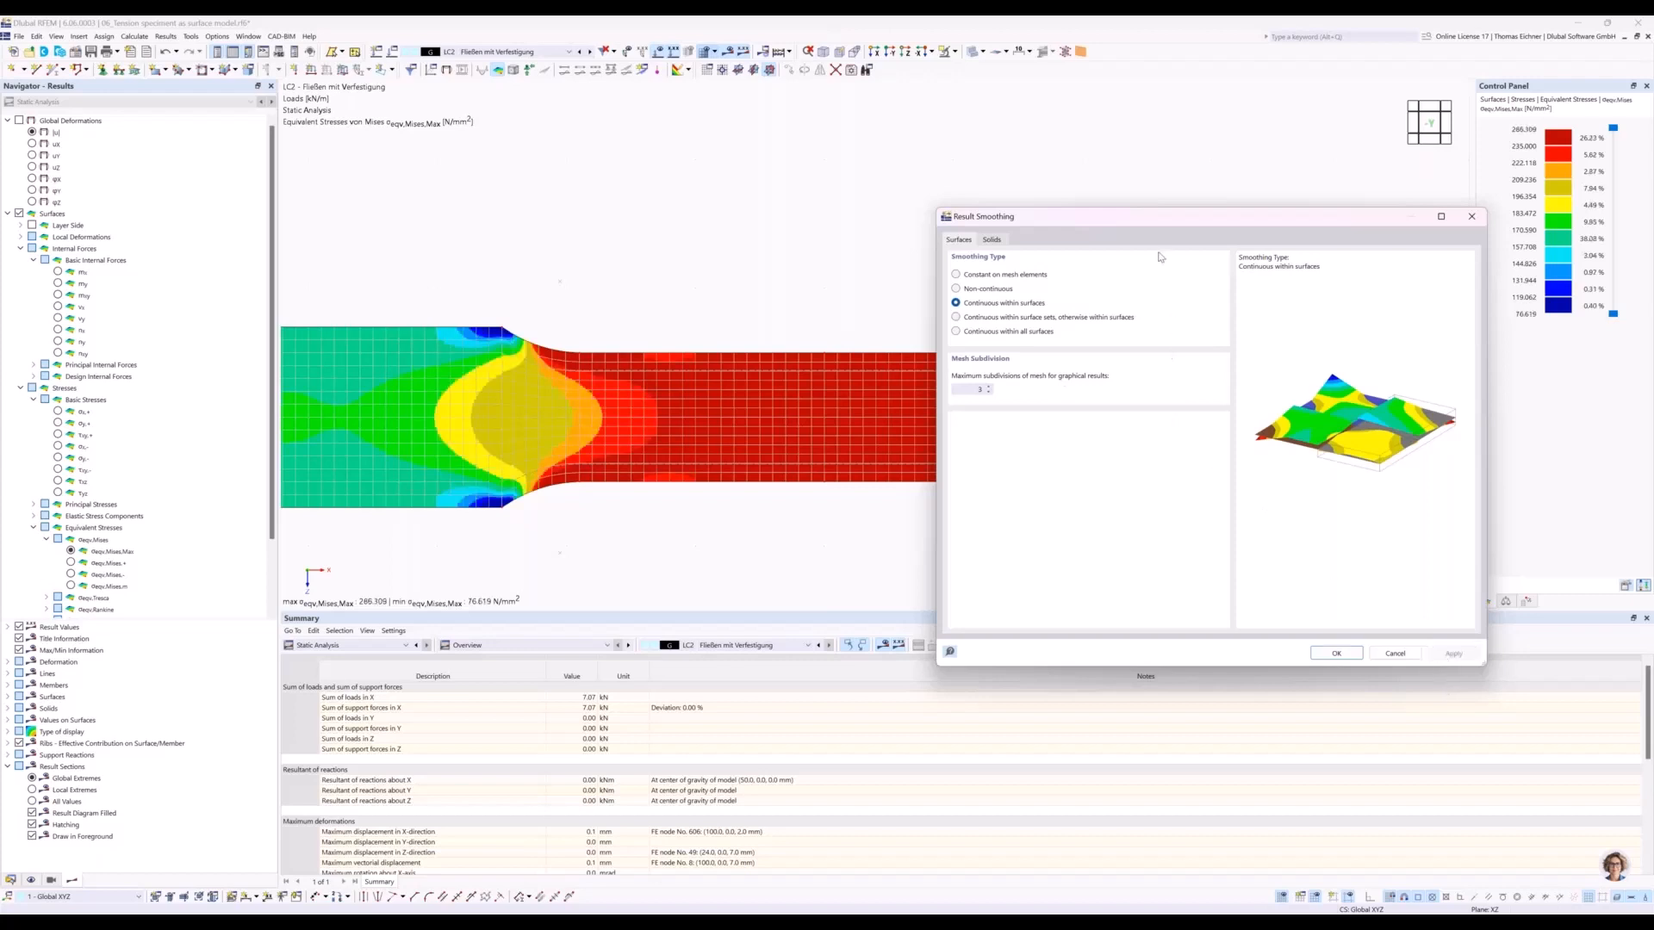
drag(1156, 219, 1038, 532)
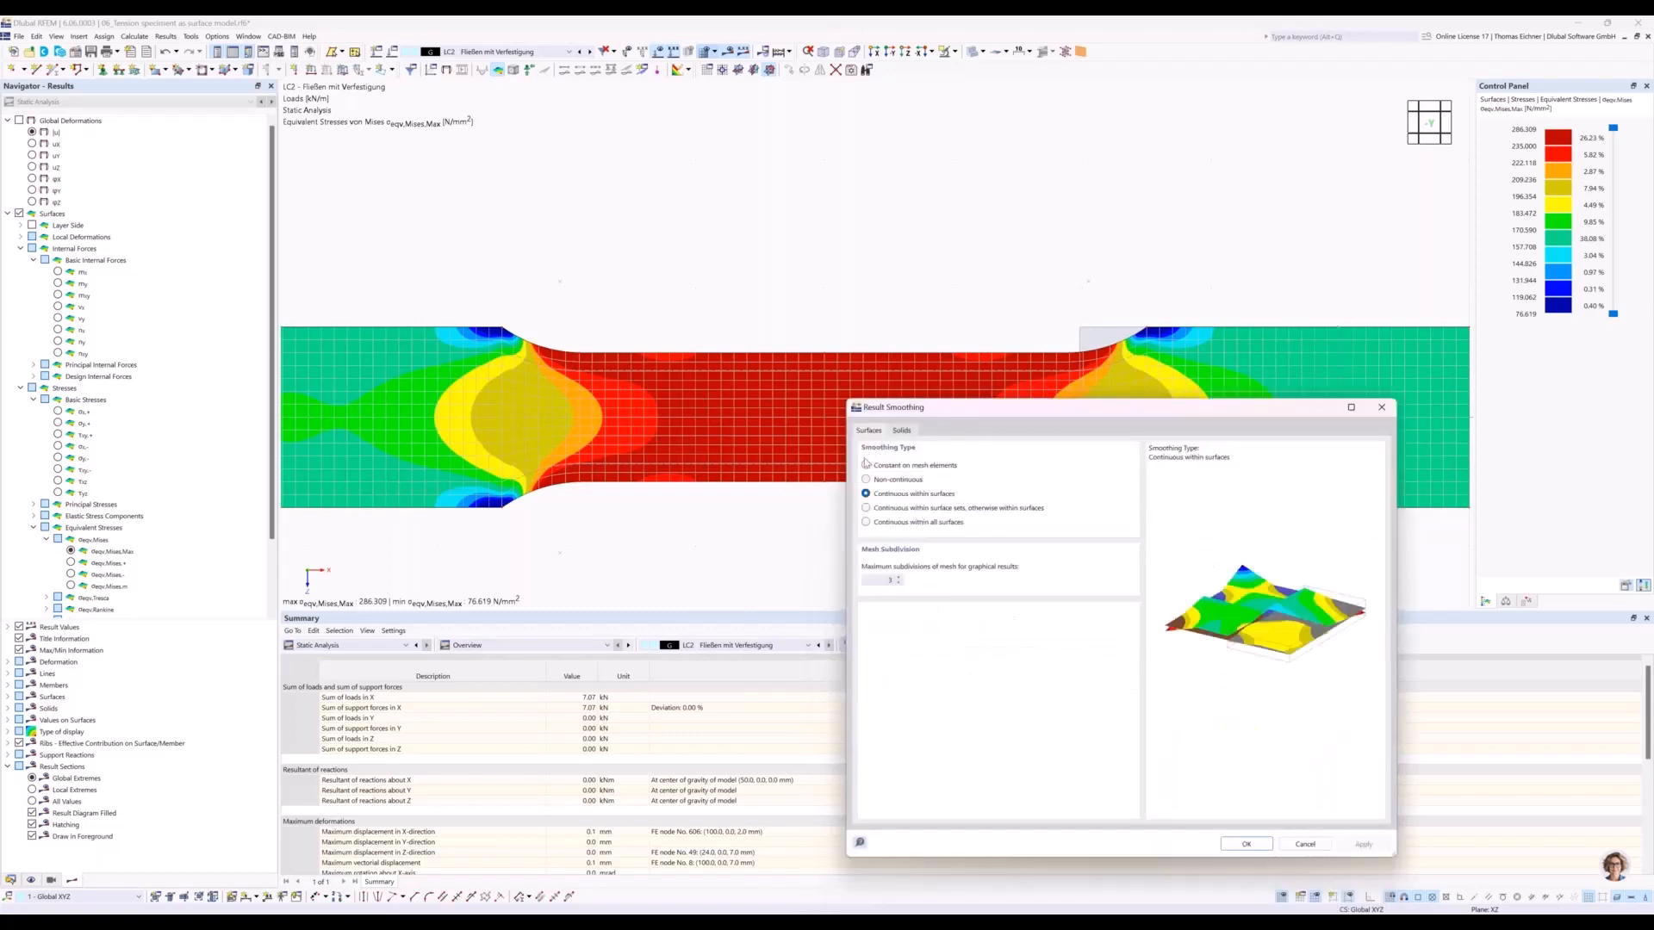
Reset the surface result smoothing to Constant on mesh elements, apply it and close the smoothing settings.
click(866, 467)
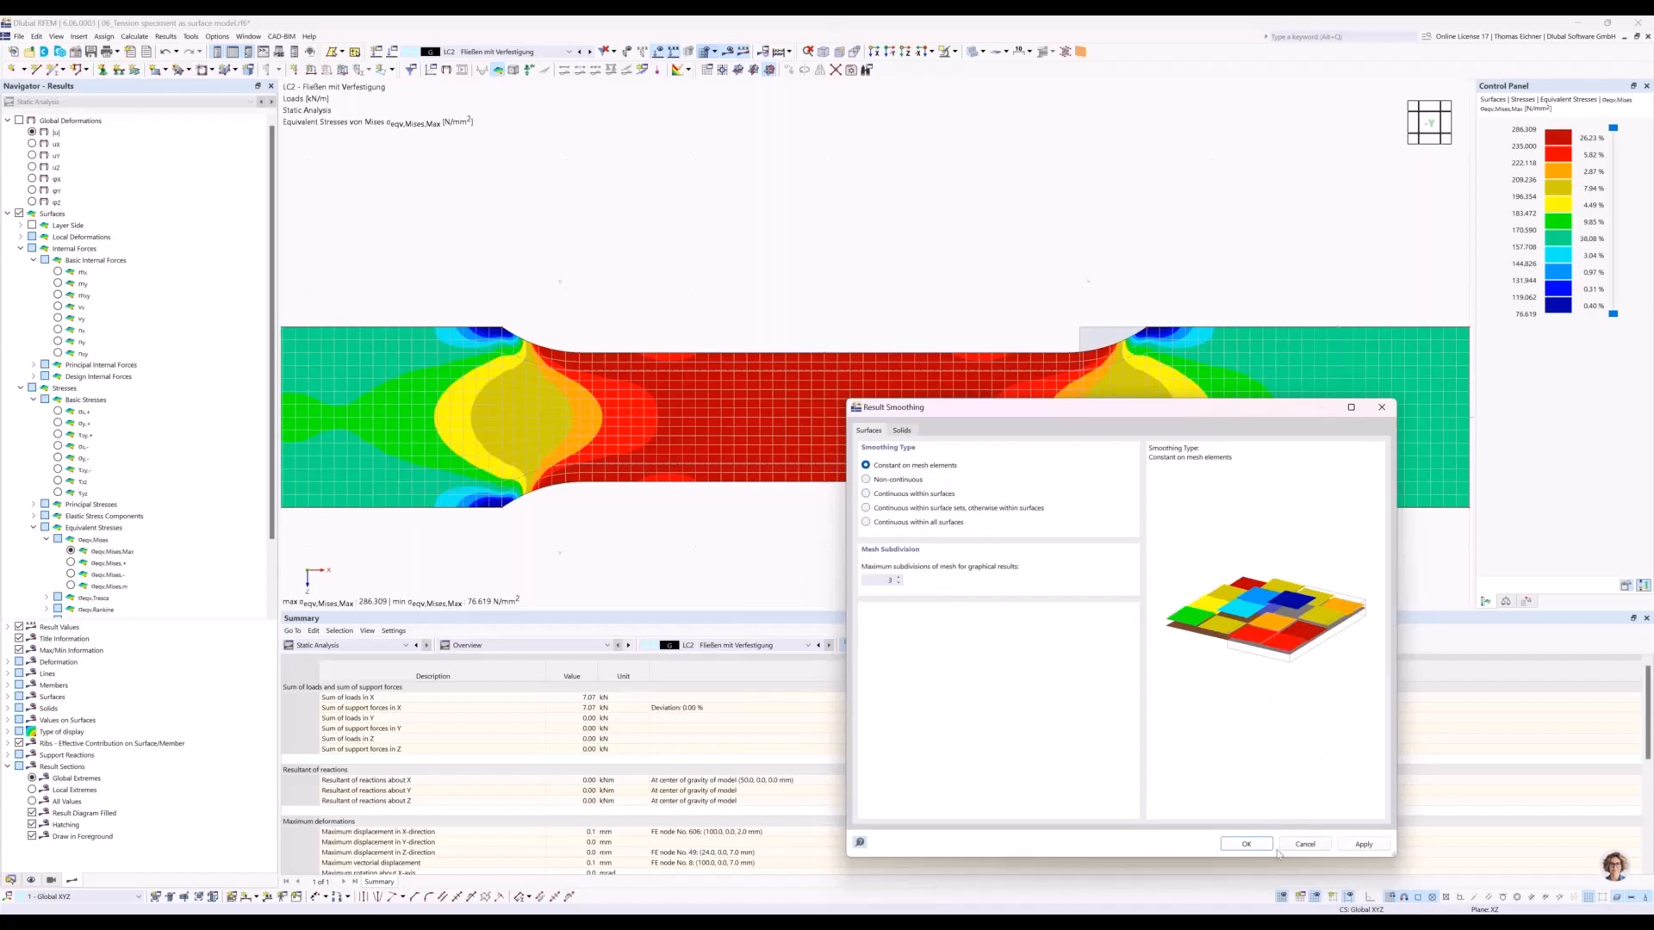
click(1363, 845)
drag(1164, 407, 1095, 568)
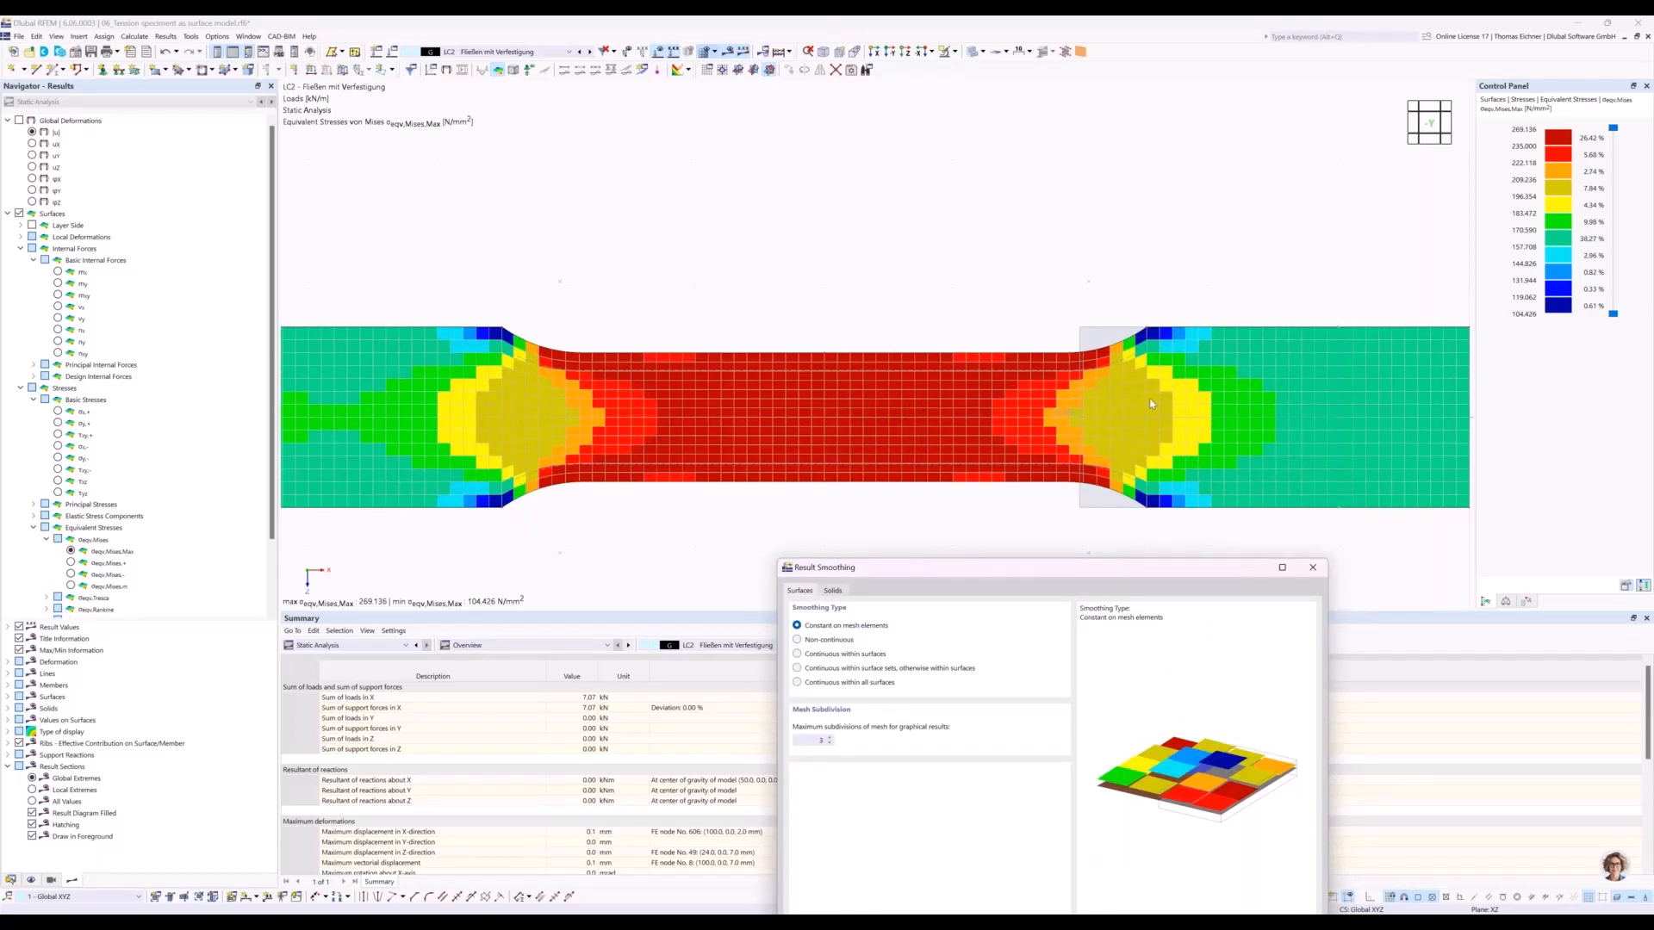
drag(1068, 564, 900, 359)
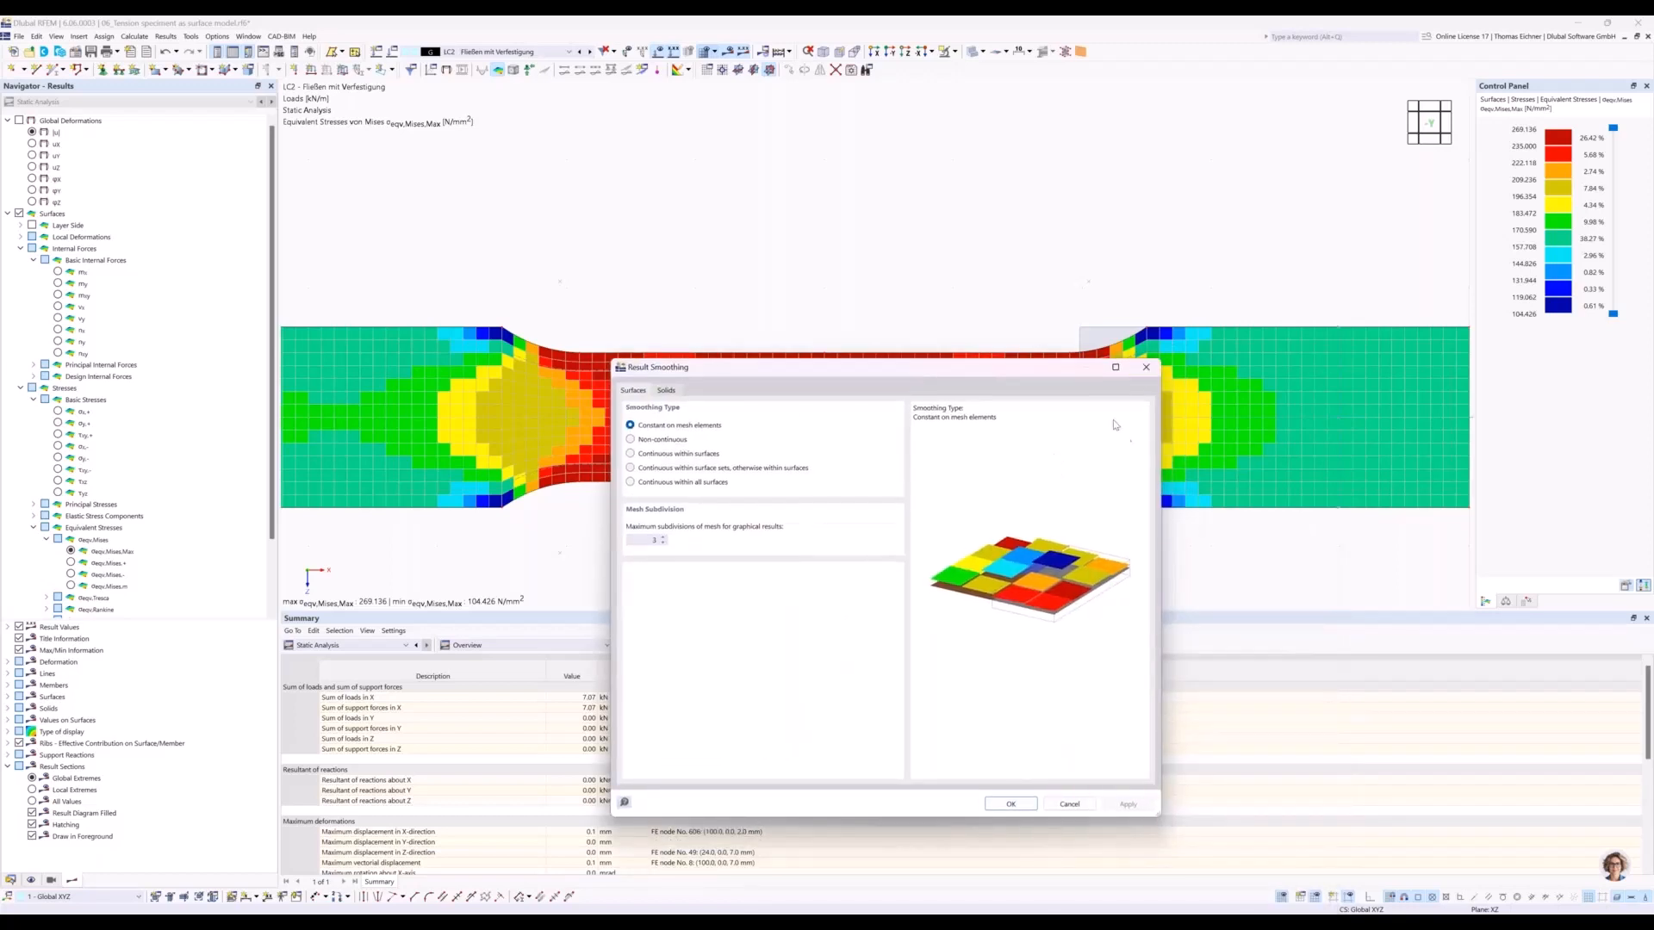
click(1145, 368)
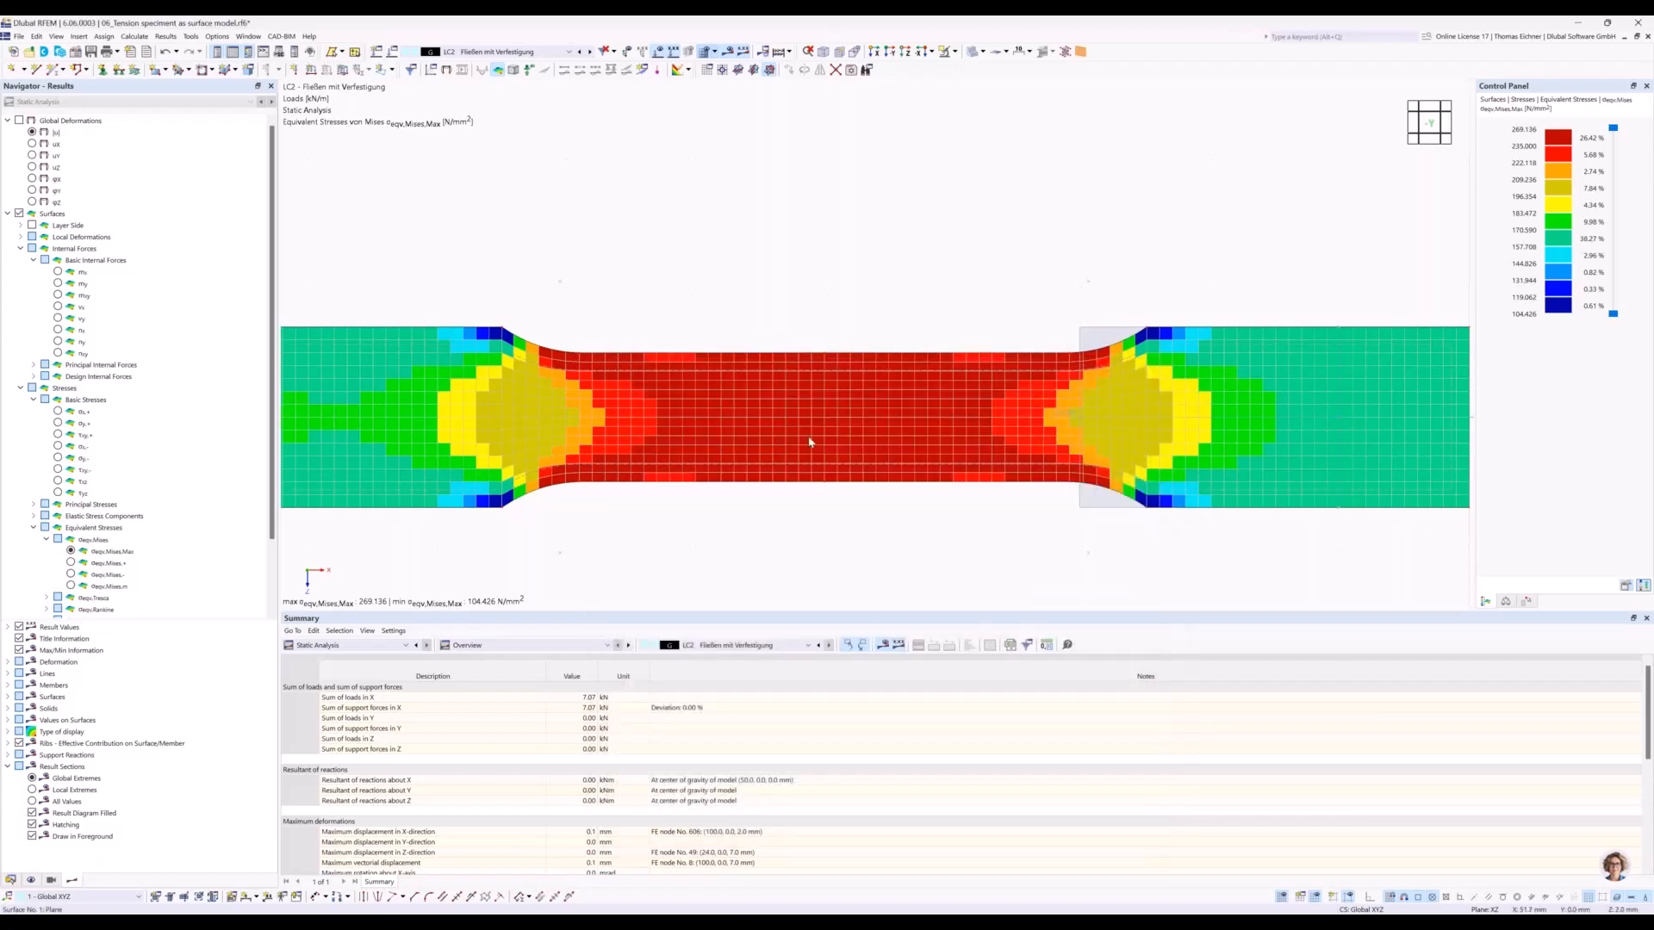
Edit surface No. 1 of the specimen and assign it material 3 - S235 | Isotropic | Plastic (Surfaces/Solids).
scroll(853, 306, down, 1)
middle_drag(782, 254, 879, 274)
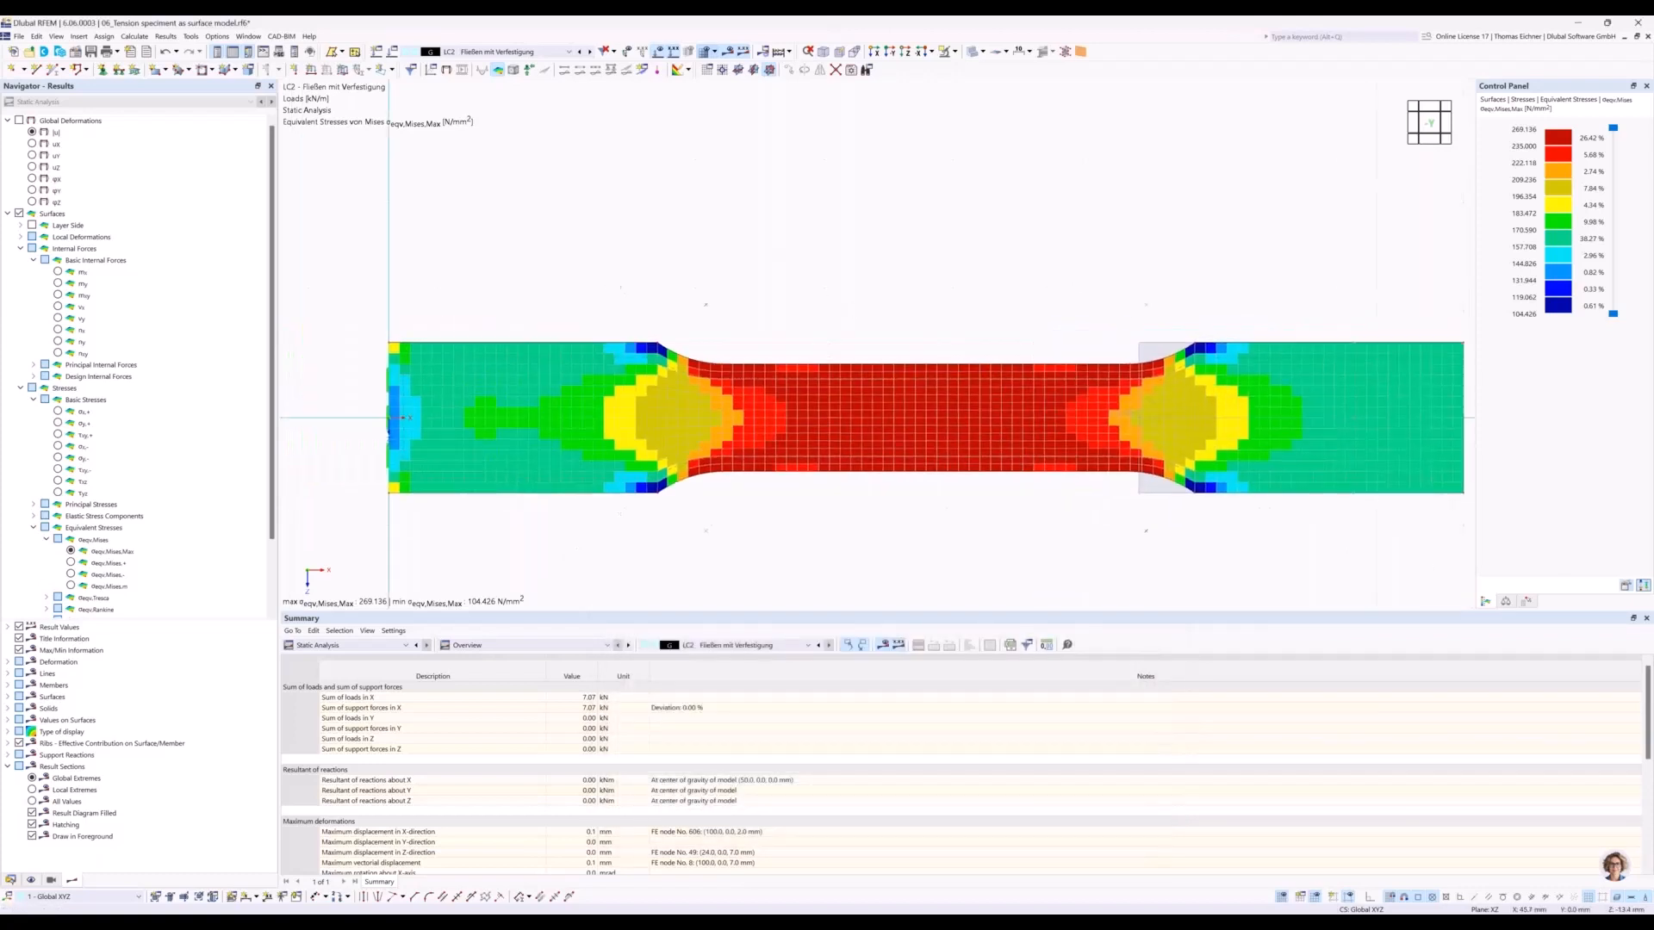
scroll(1075, 275, down, 1)
right_click(850, 389)
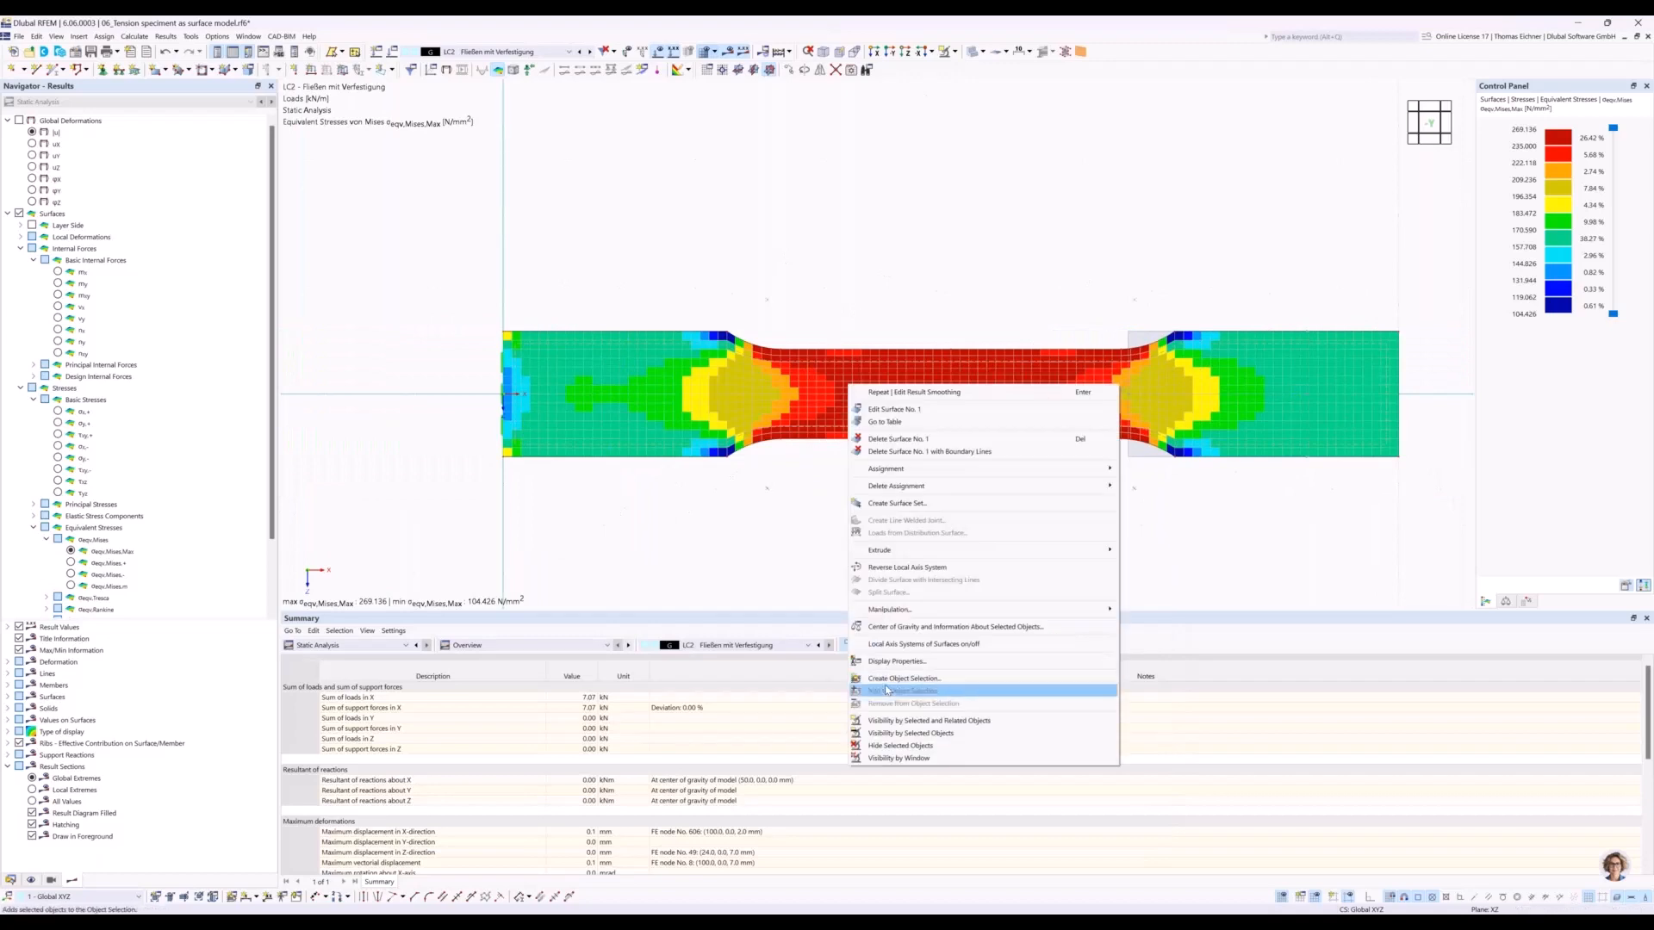
click(776, 395)
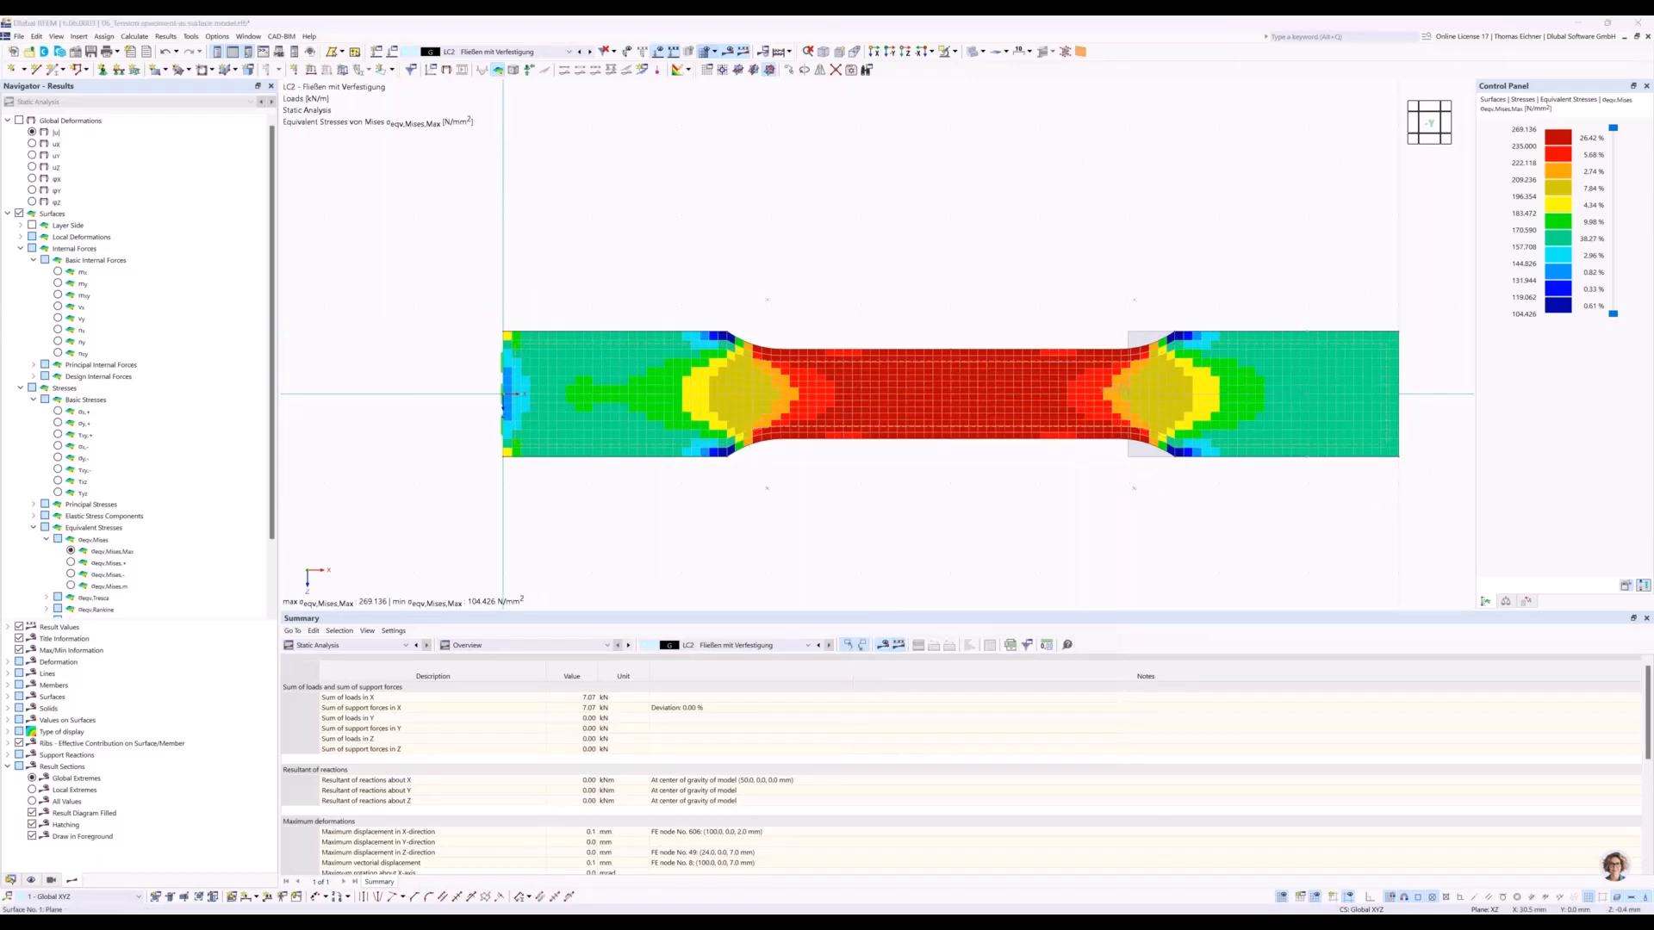
drag(1001, 136, 981, 170)
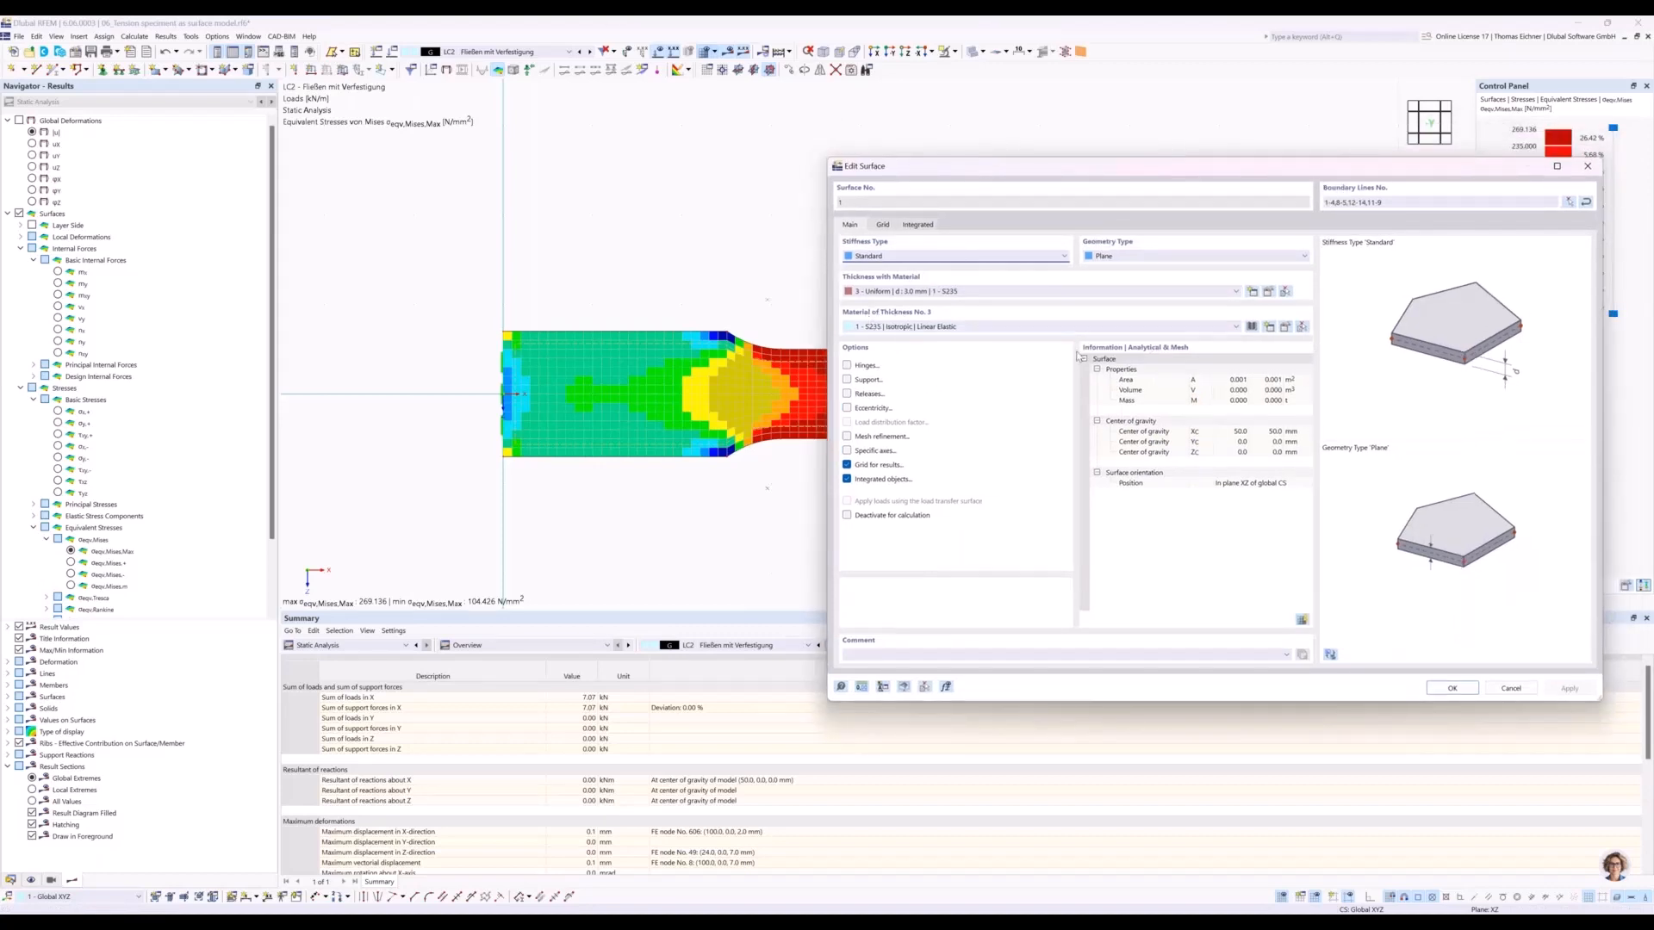
click(1186, 327)
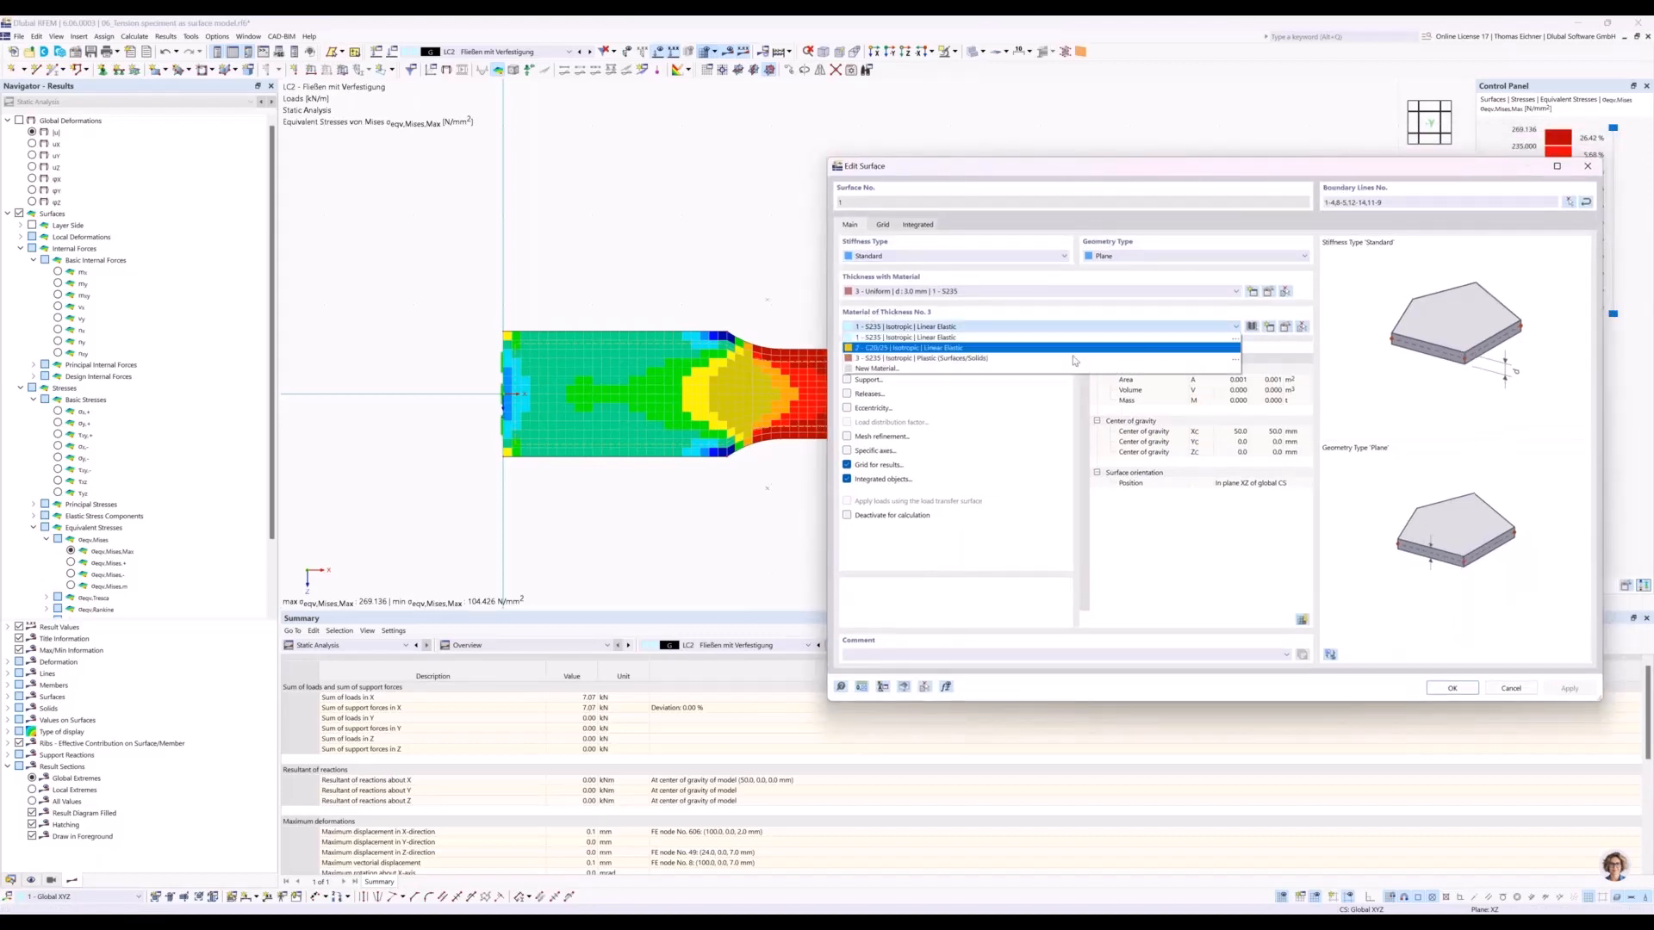
click(958, 360)
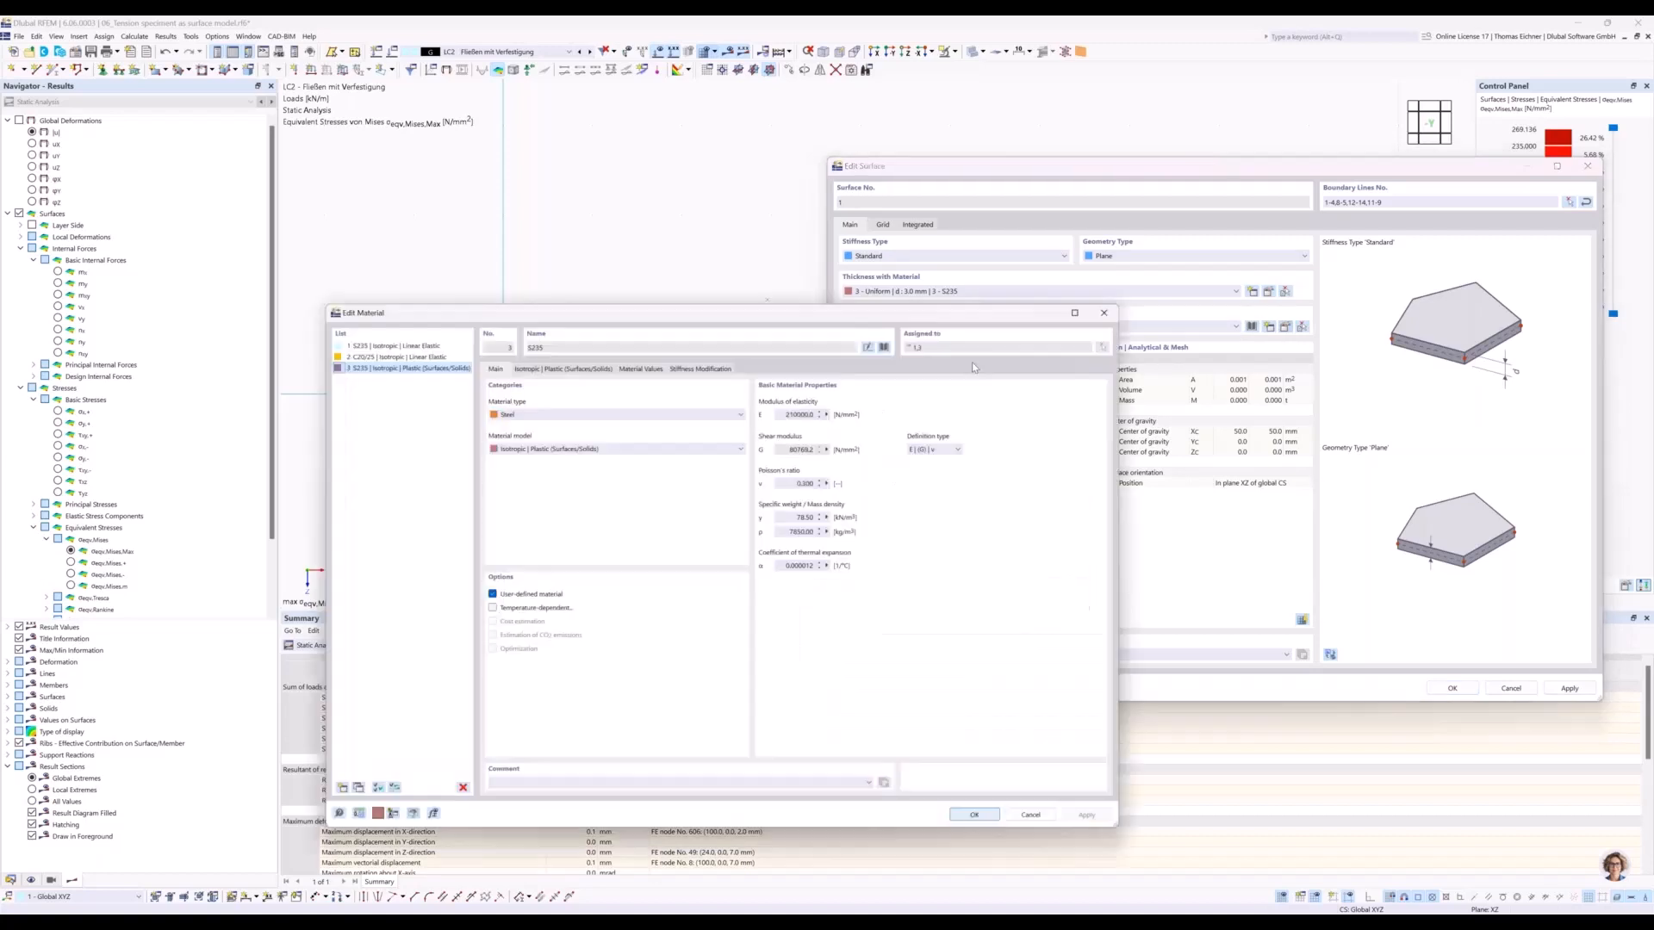
In the settings of material No. 3 S235, choose Isotropic | Plastic (Surfaces/Solids) as the material model.
drag(787, 313, 920, 308)
drag(1144, 299, 1534, 249)
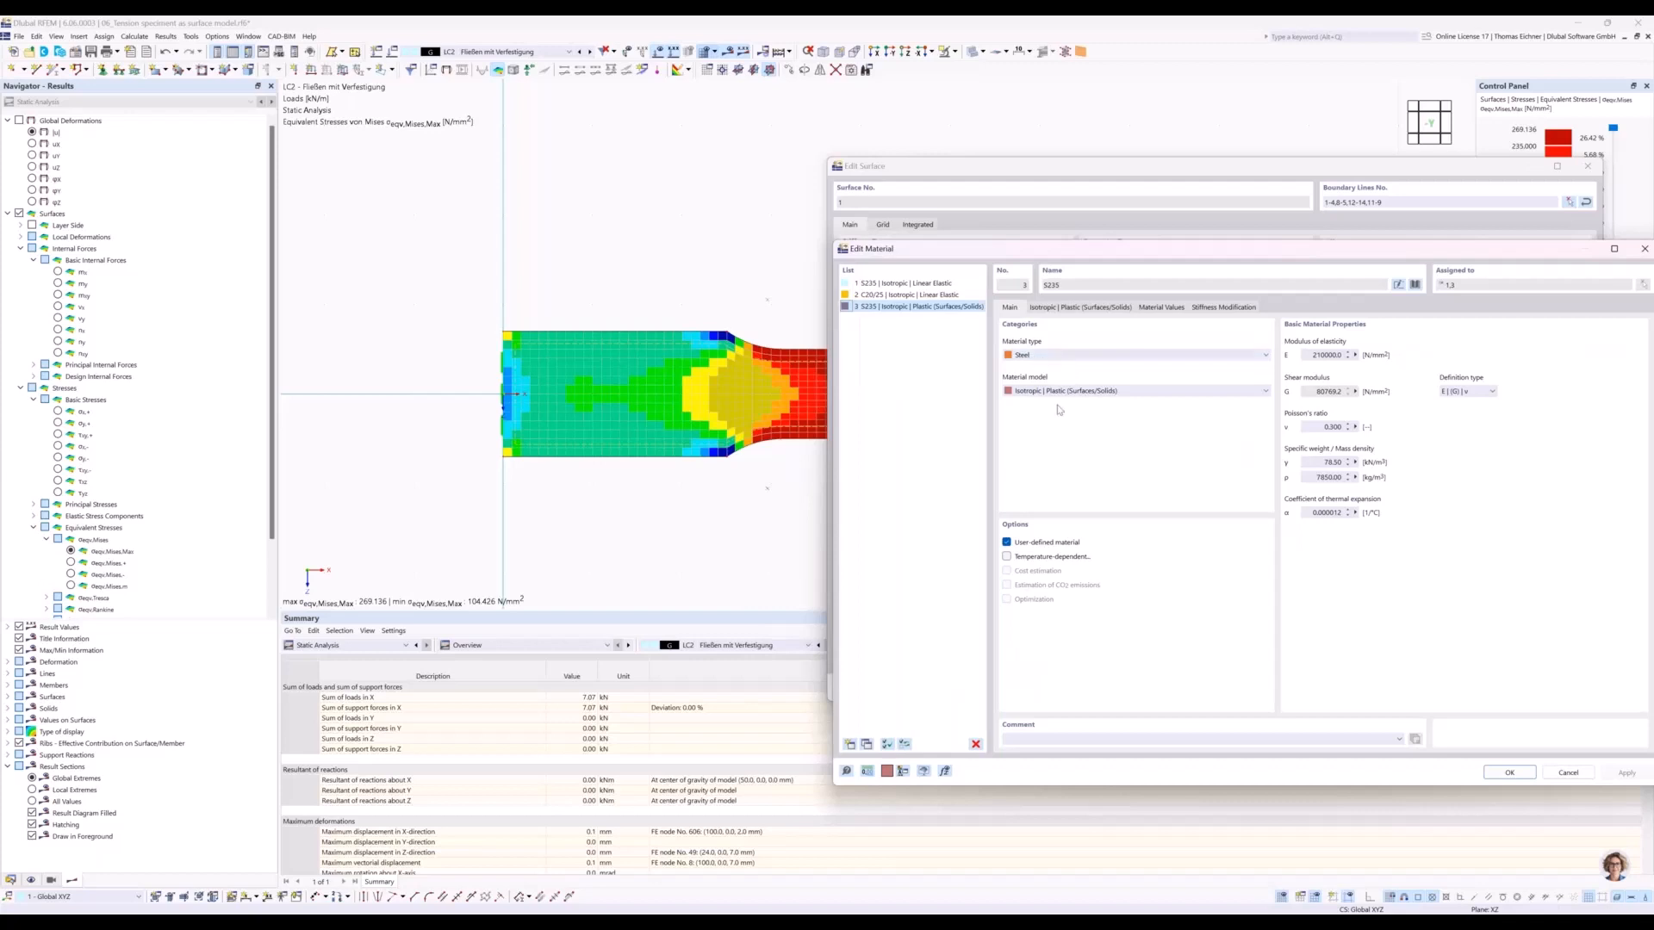
click(1050, 392)
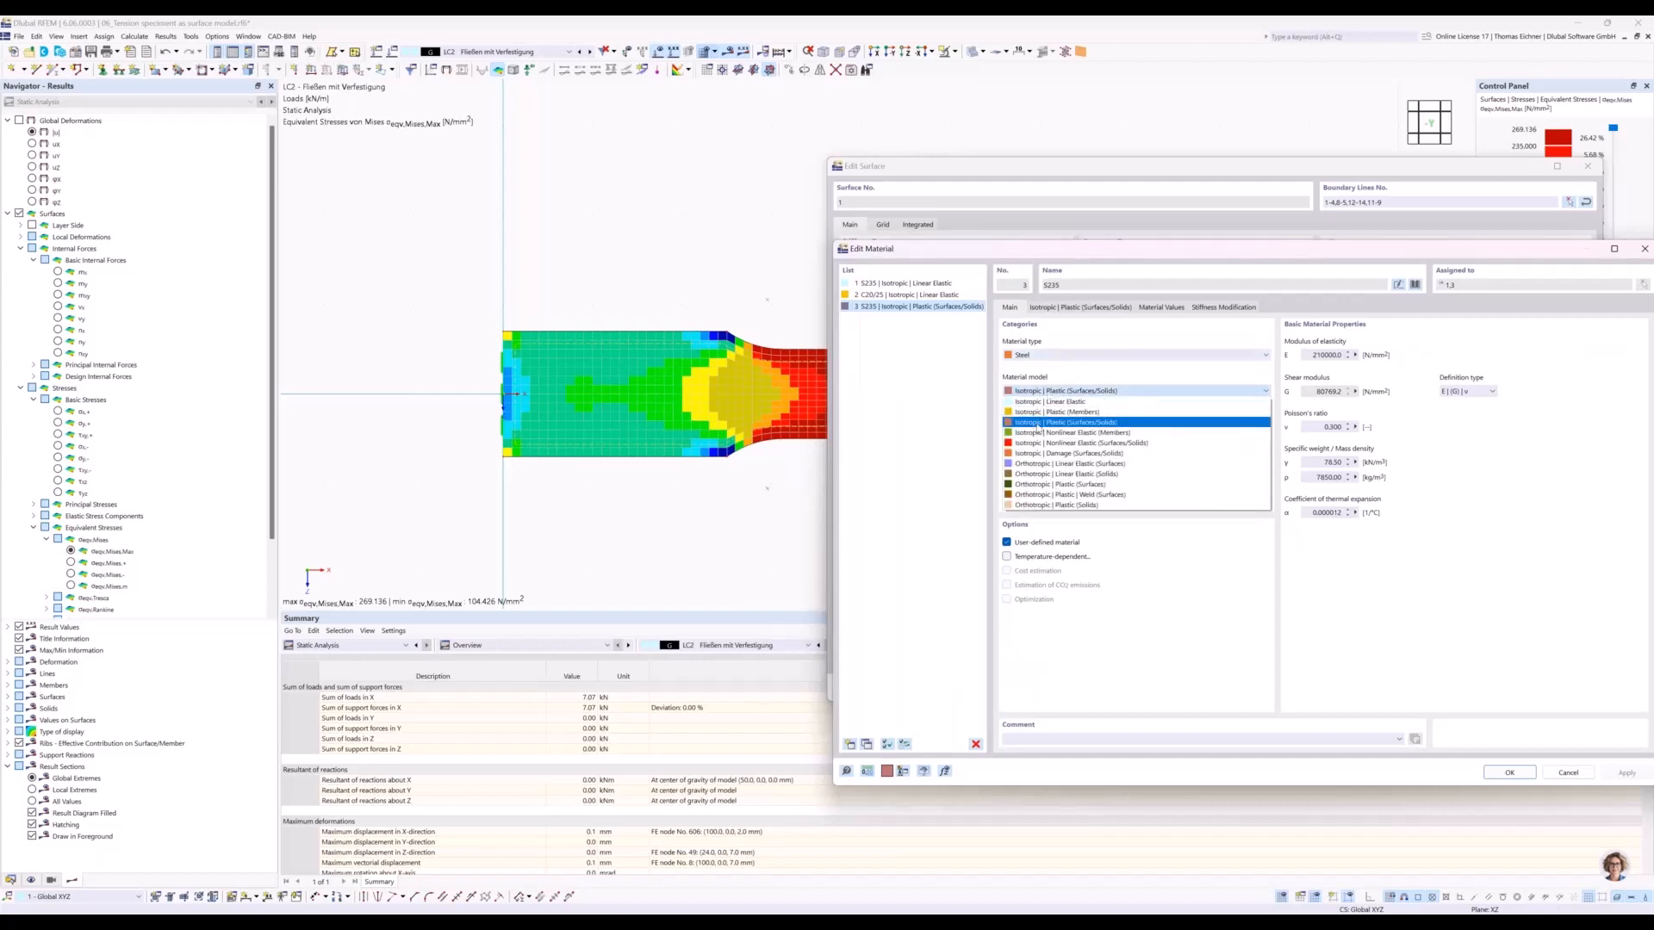
click(1068, 423)
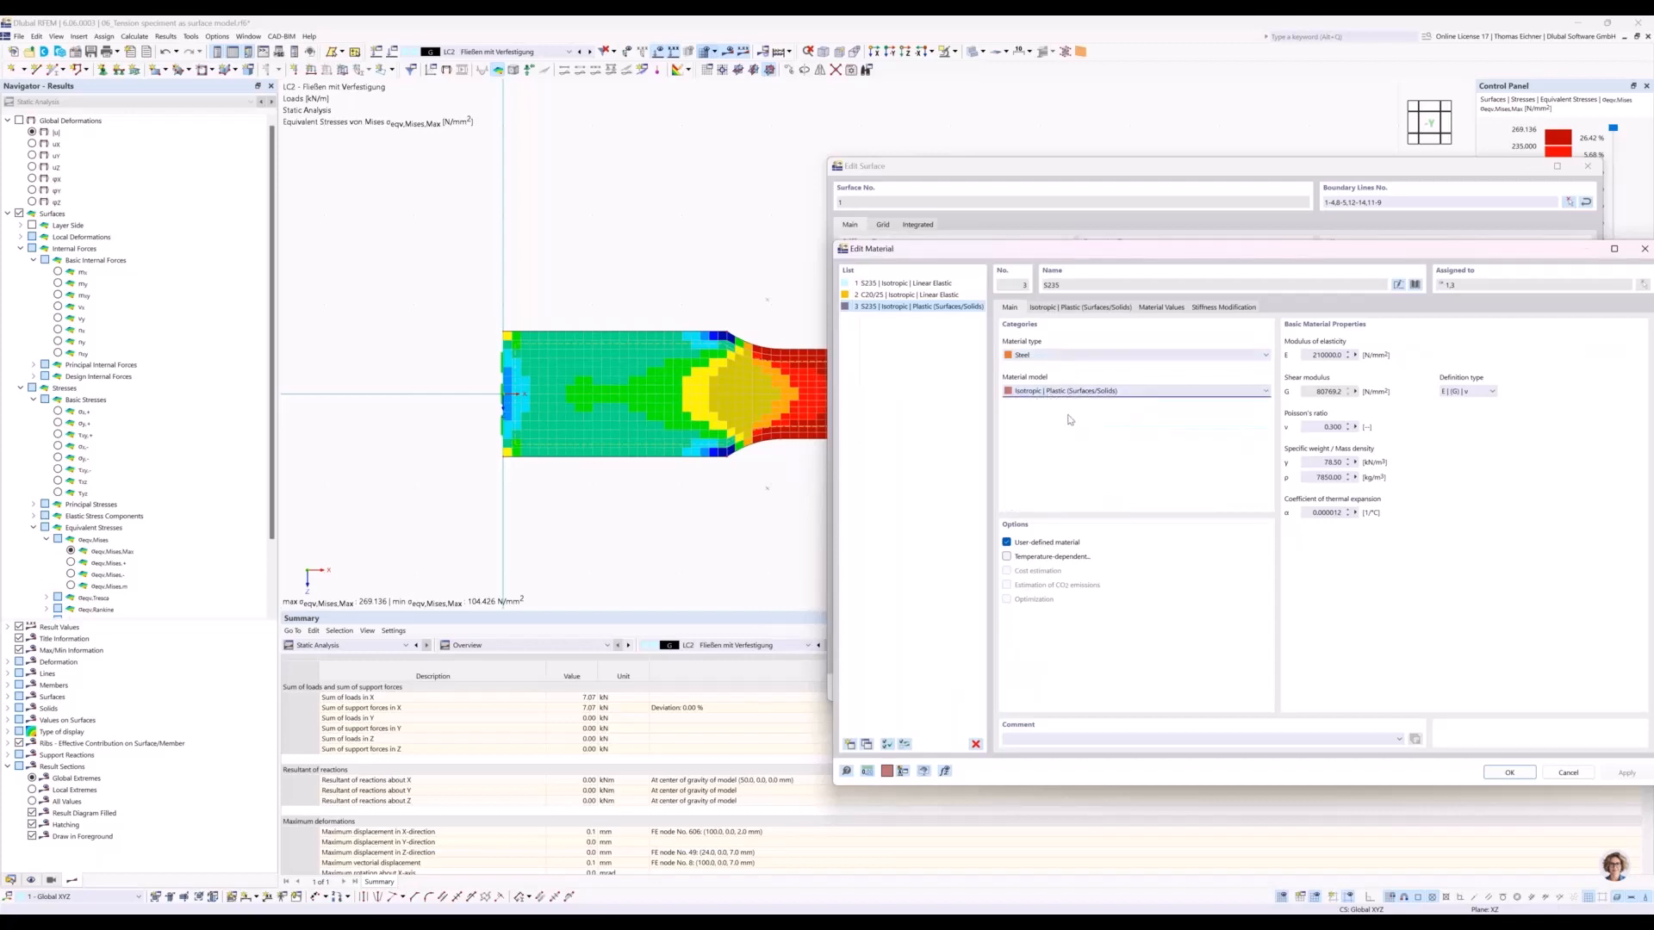
Examine the plastic parameters of material S235: von Mises hypothesis, Basic diagram, moduli of elasticity and yield strengths.
click(1071, 310)
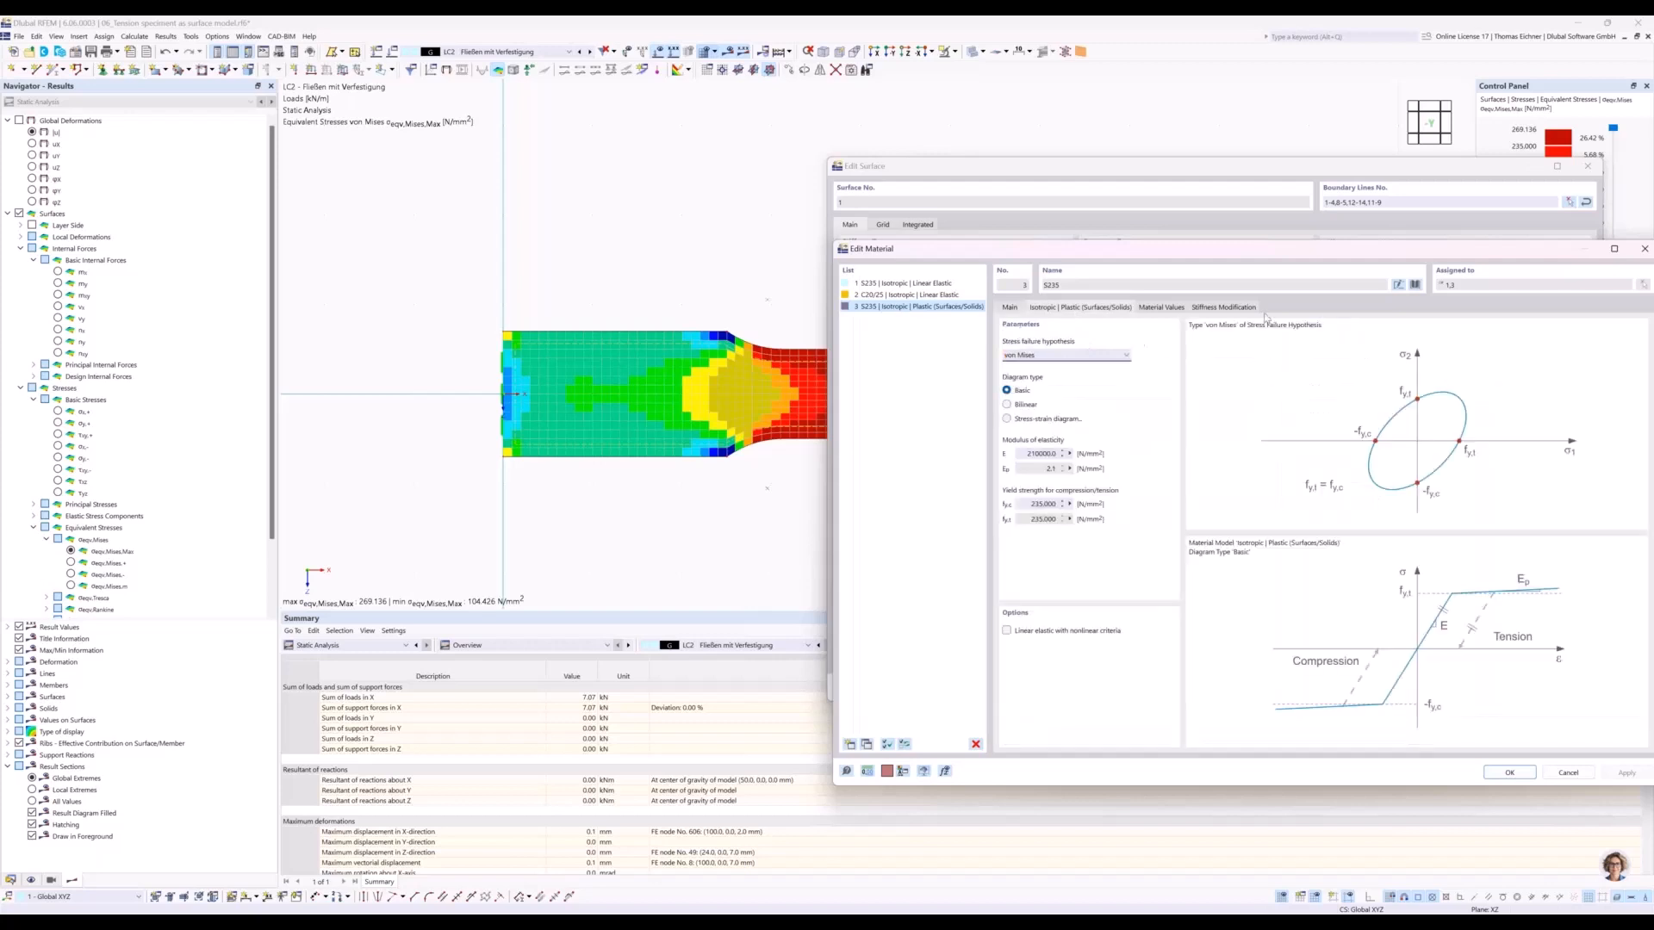
drag(1250, 252, 1131, 171)
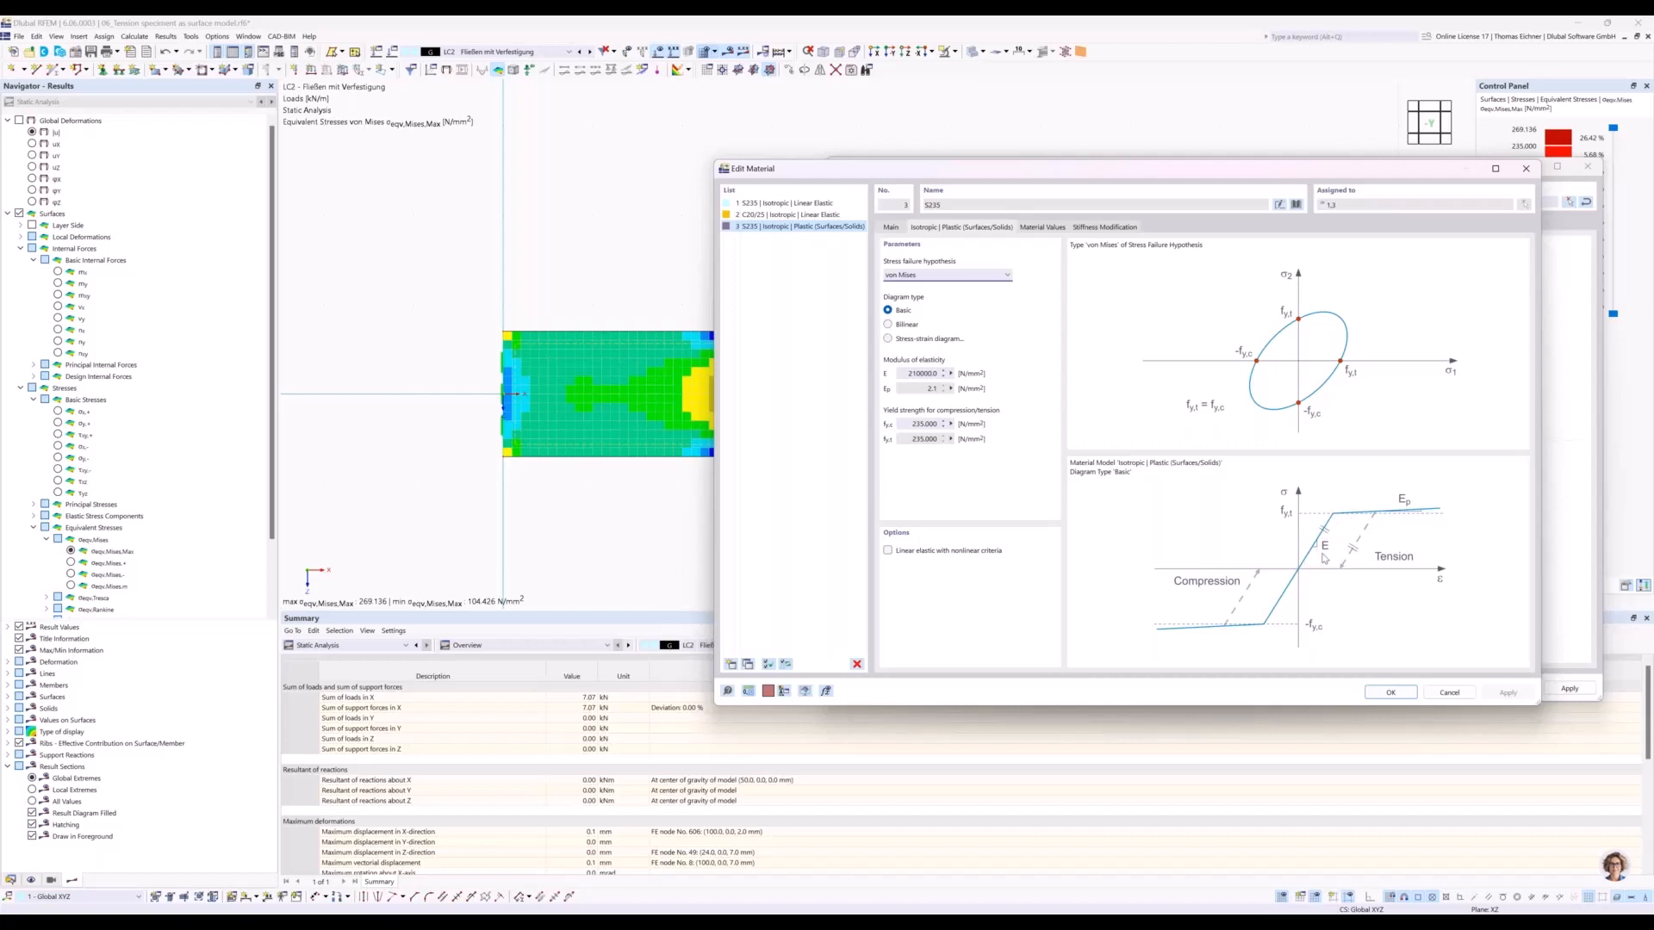
click(922, 375)
drag(906, 374, 1000, 383)
click(926, 373)
click(928, 390)
Accept the material and surface settings and agree to the deletion of all results.
click(1390, 693)
click(1452, 689)
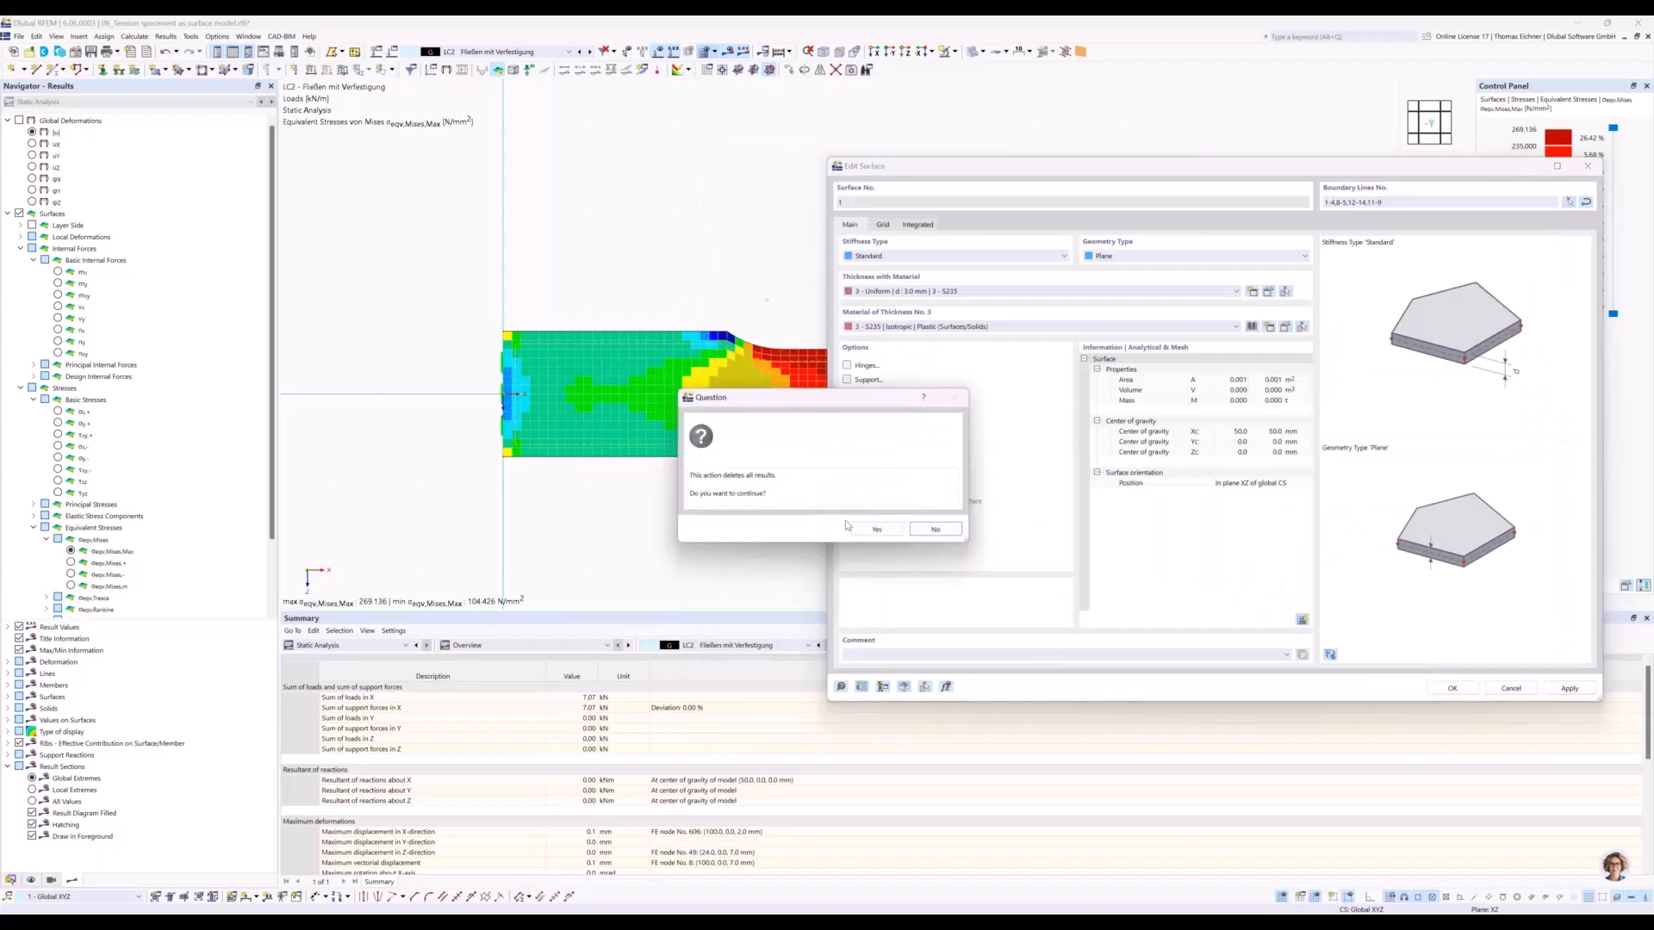
click(870, 534)
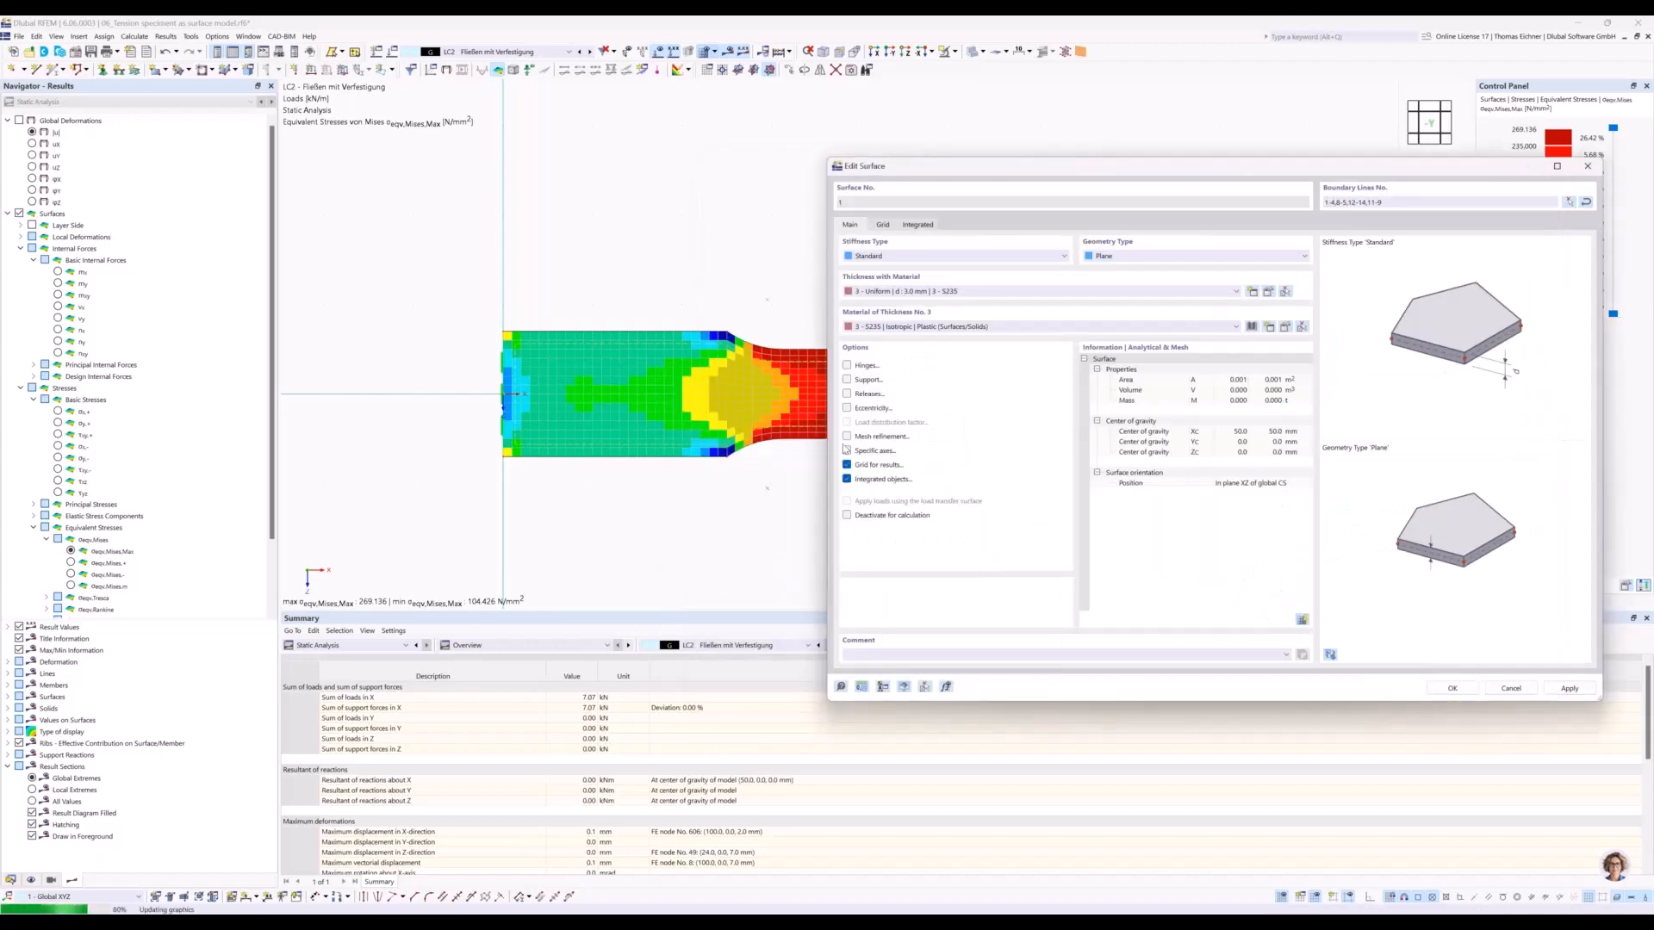
Calculate and display the results for load case LC1 - Fließgrenze.
click(530, 51)
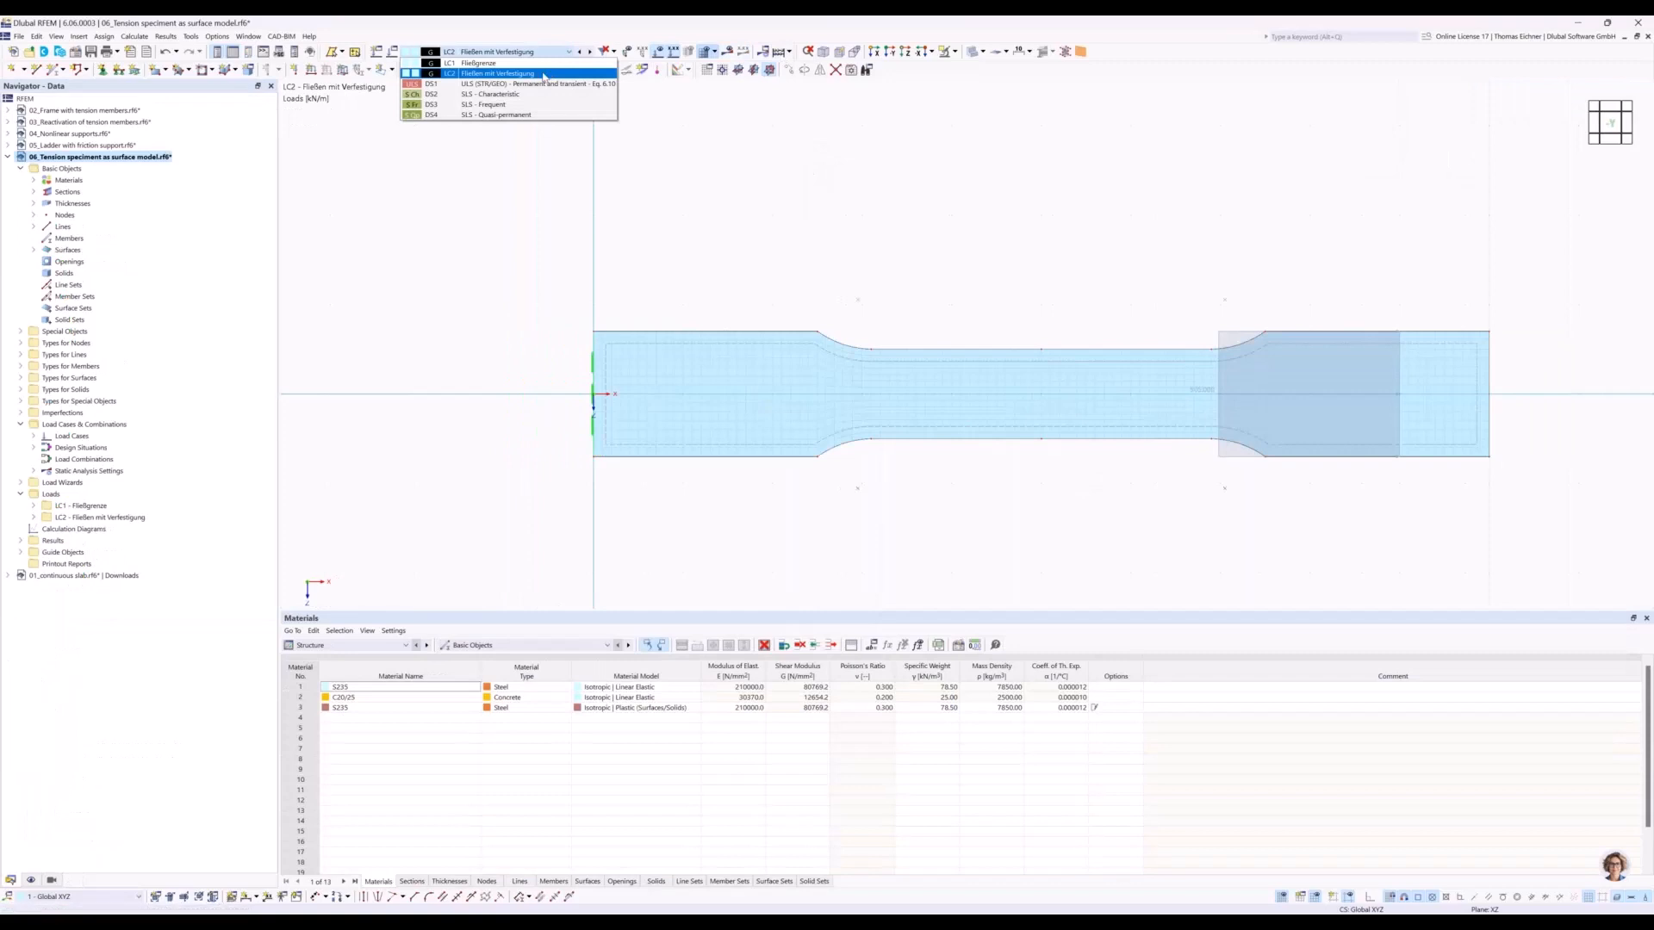
click(529, 64)
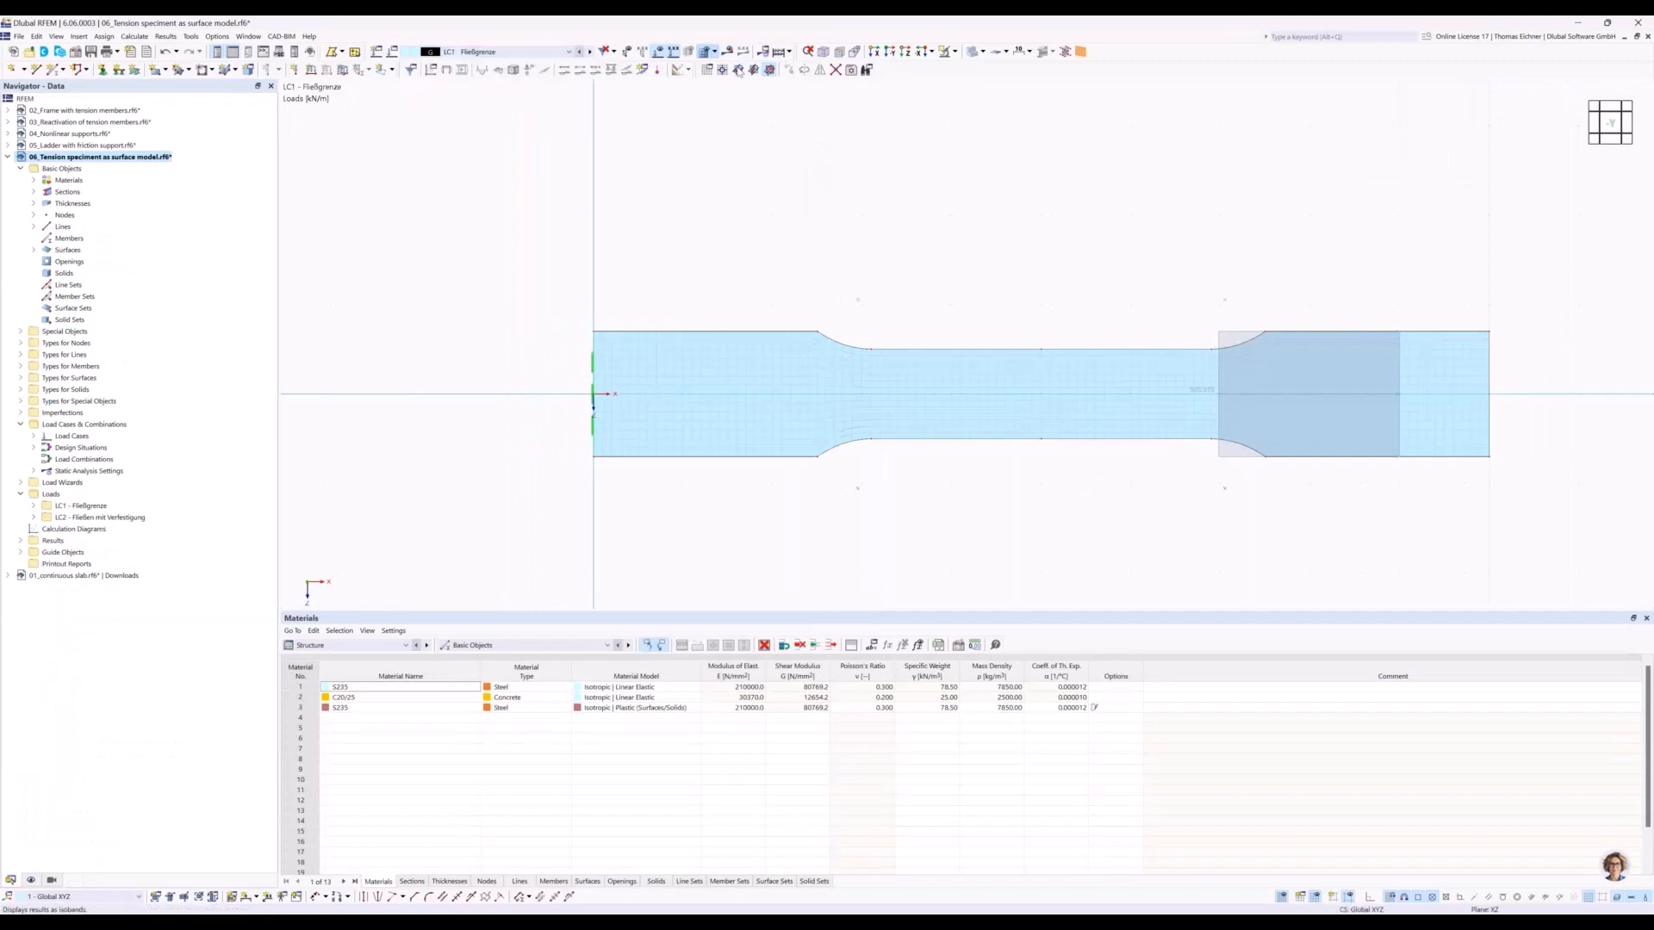
click(780, 53)
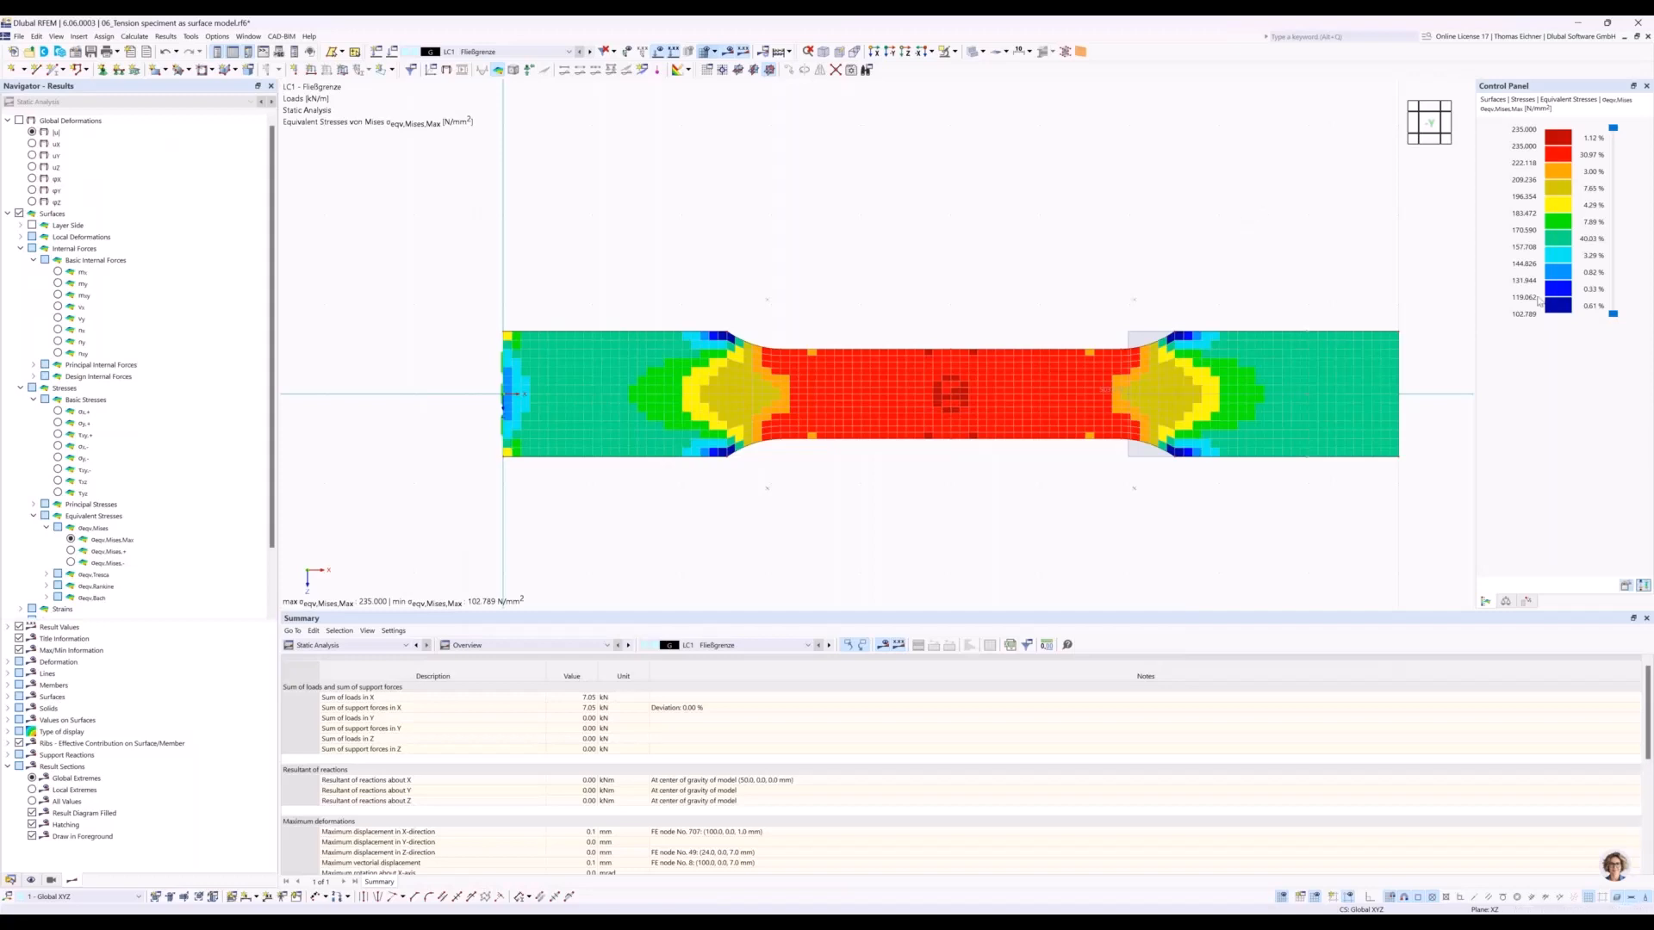
middle_drag(1165, 236, 1064, 250)
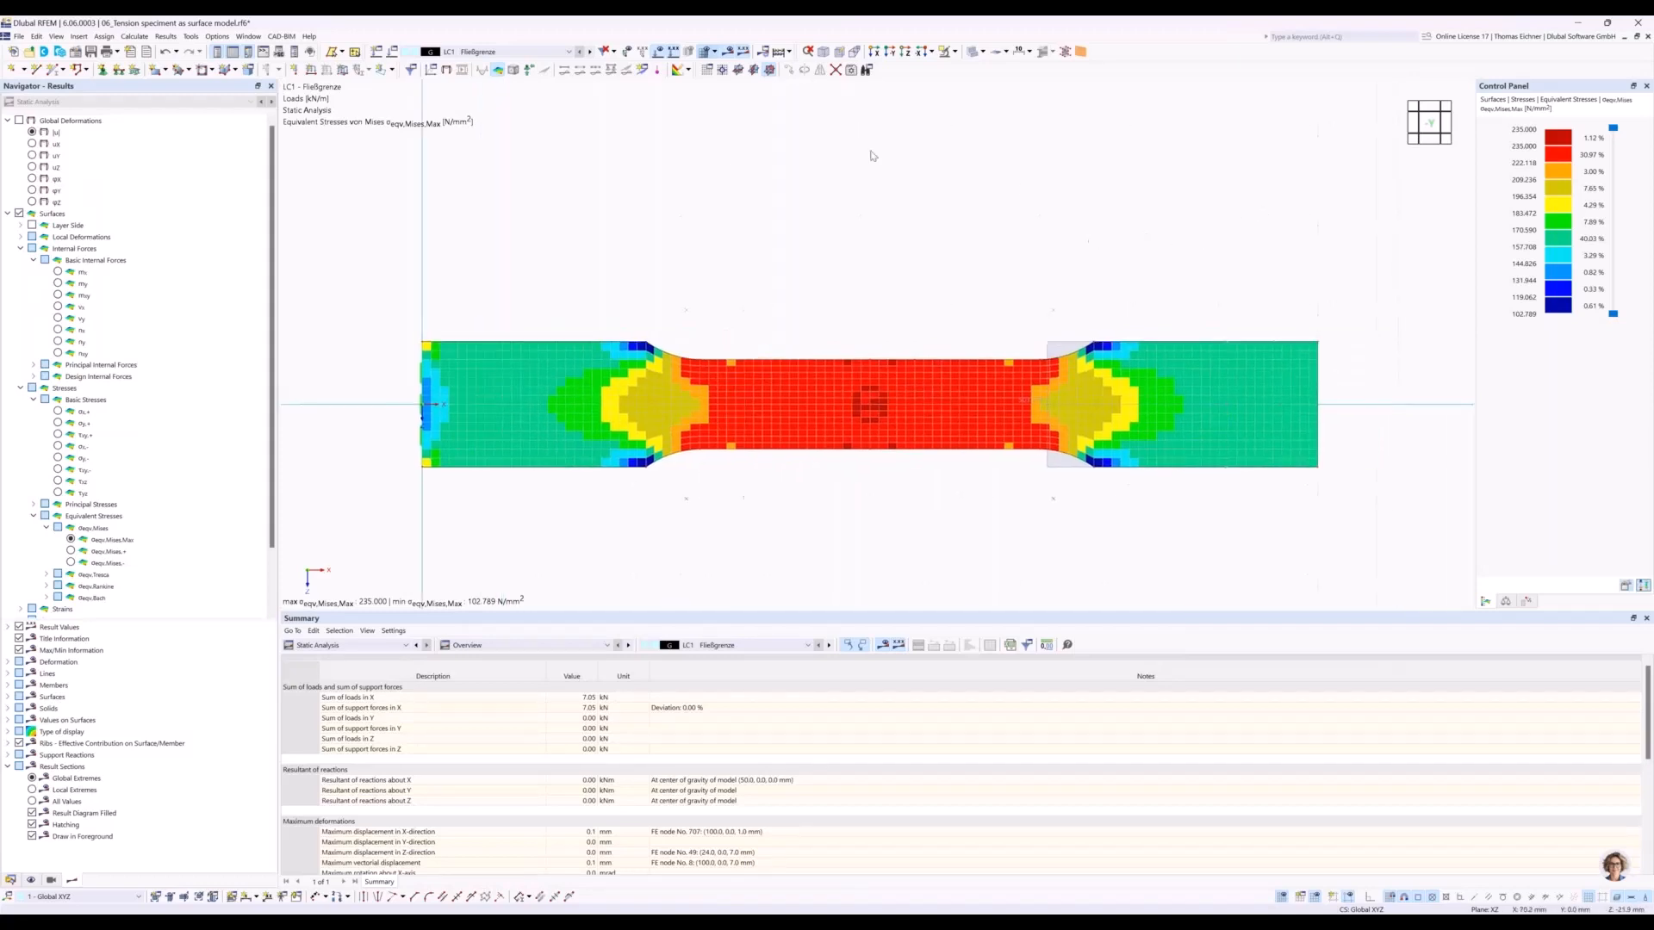
click(490, 58)
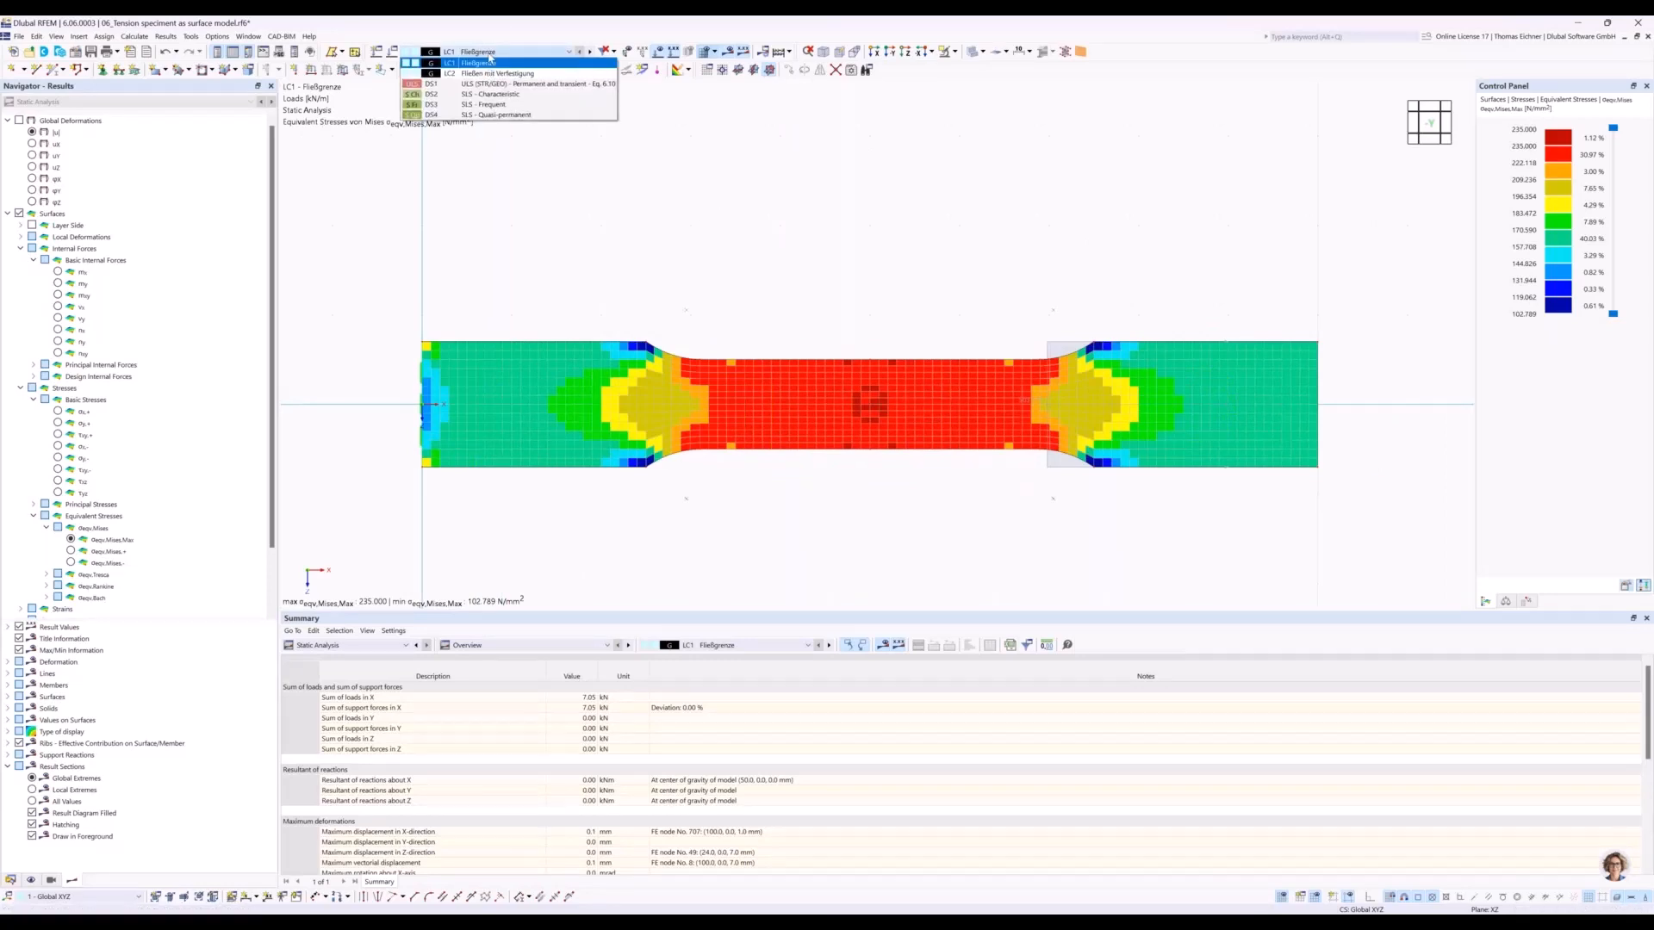
click(449, 55)
click(472, 54)
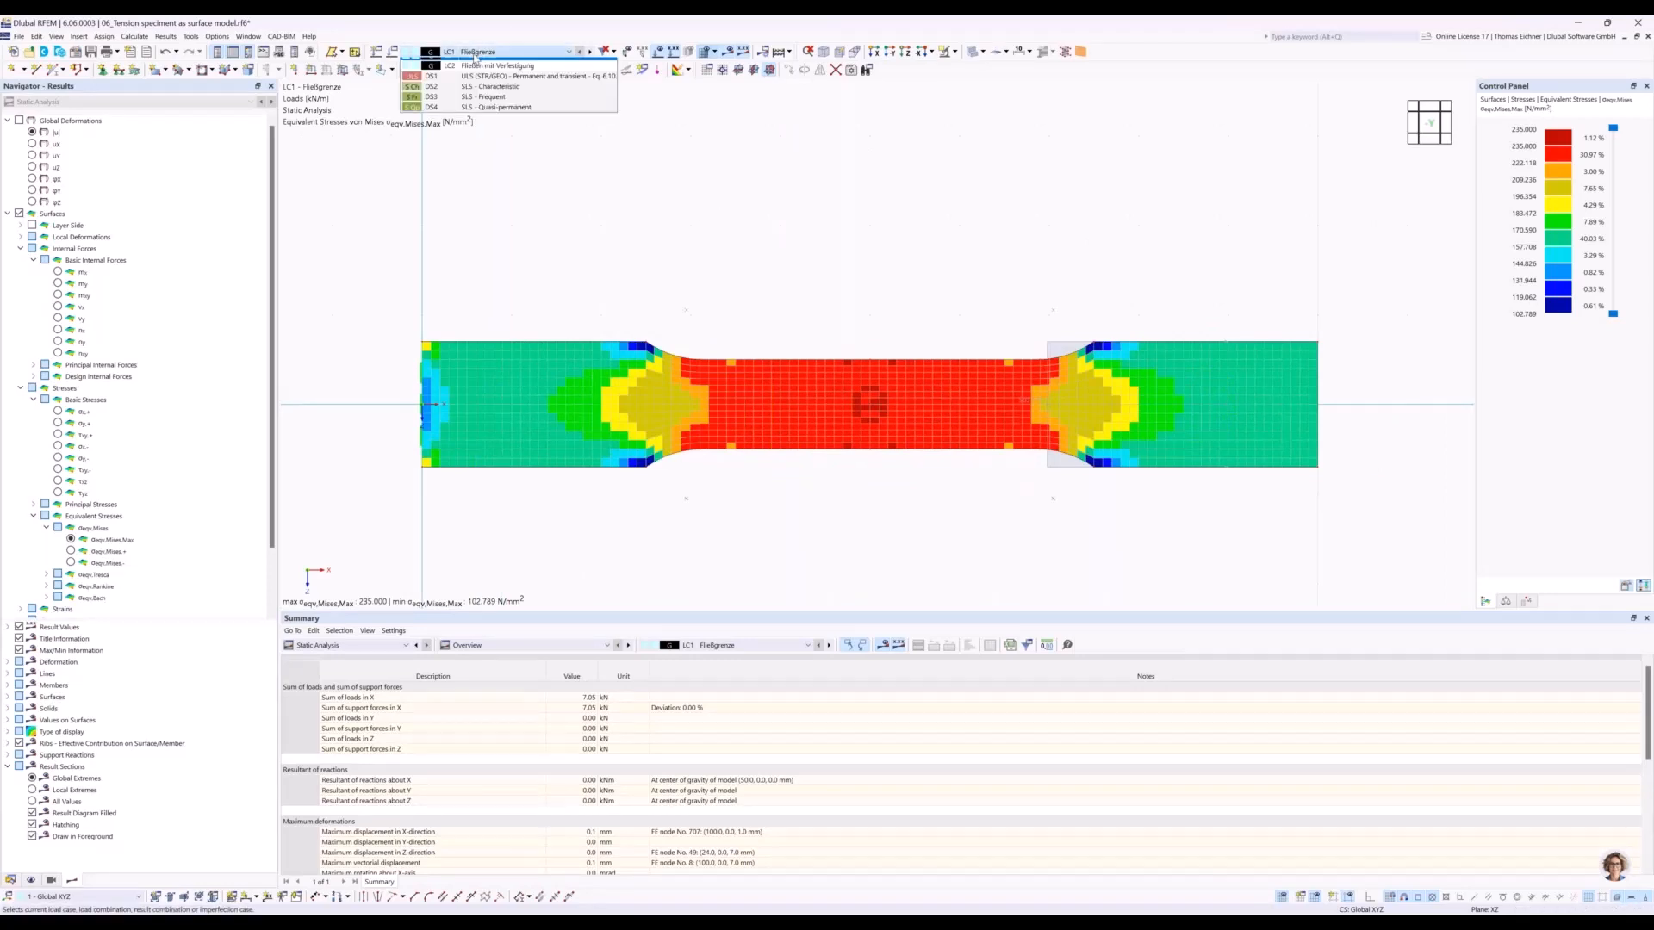
click(489, 79)
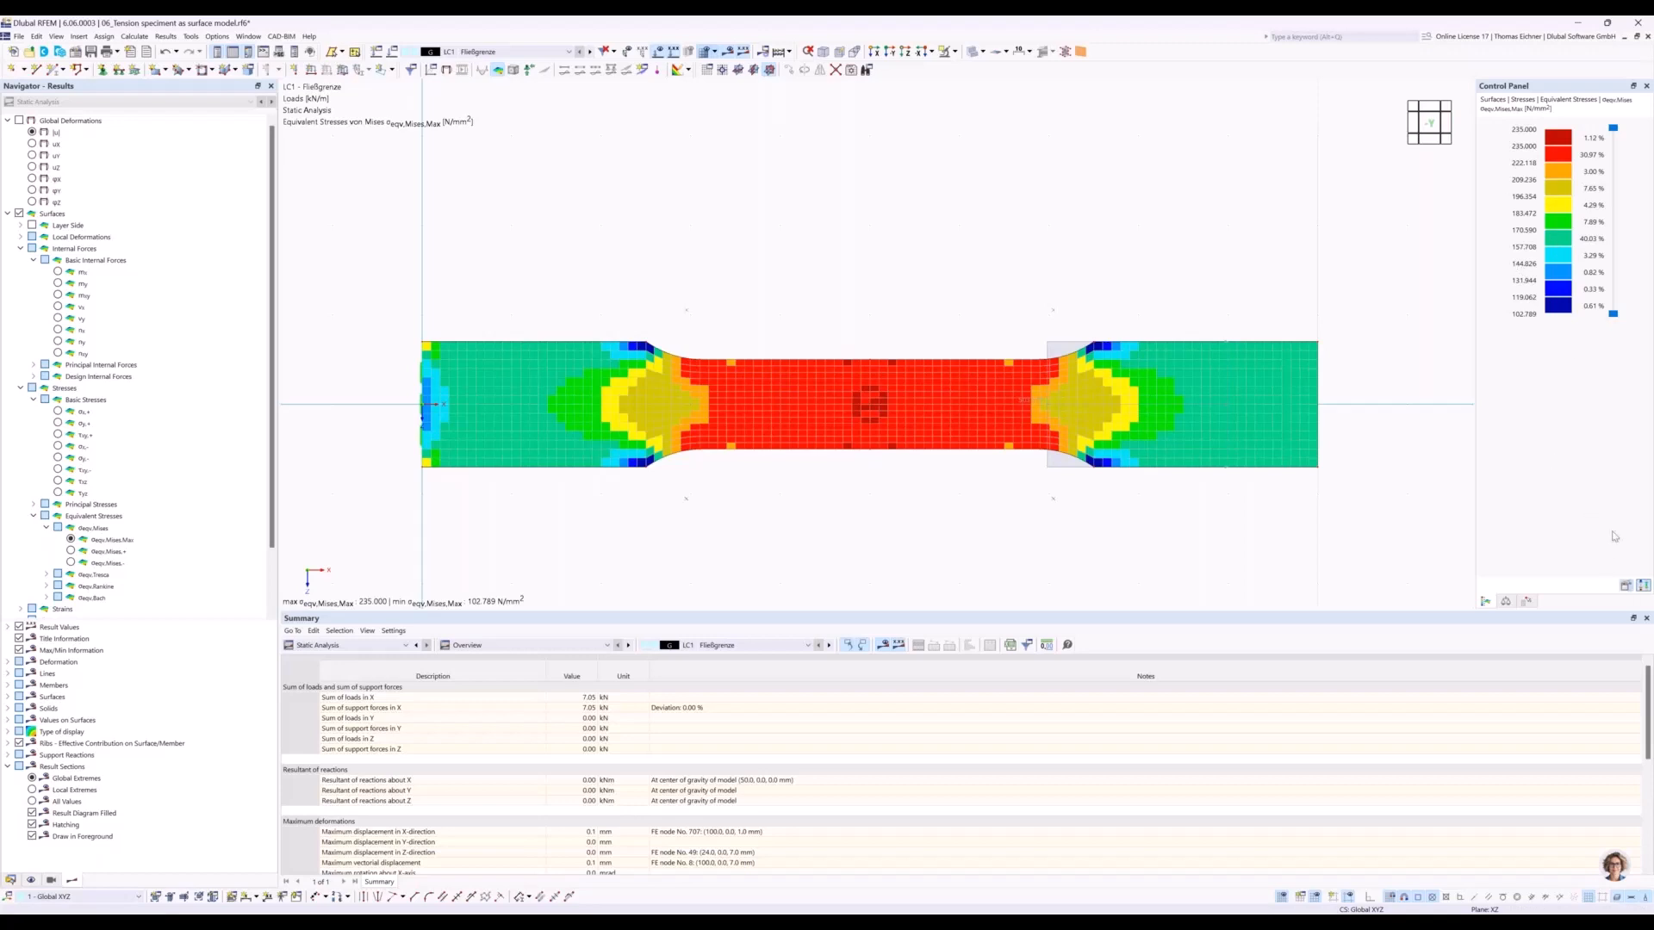
Make the result colour scale of the von Mises stresses refer to Max/Min and apply it.
double_click(1555, 257)
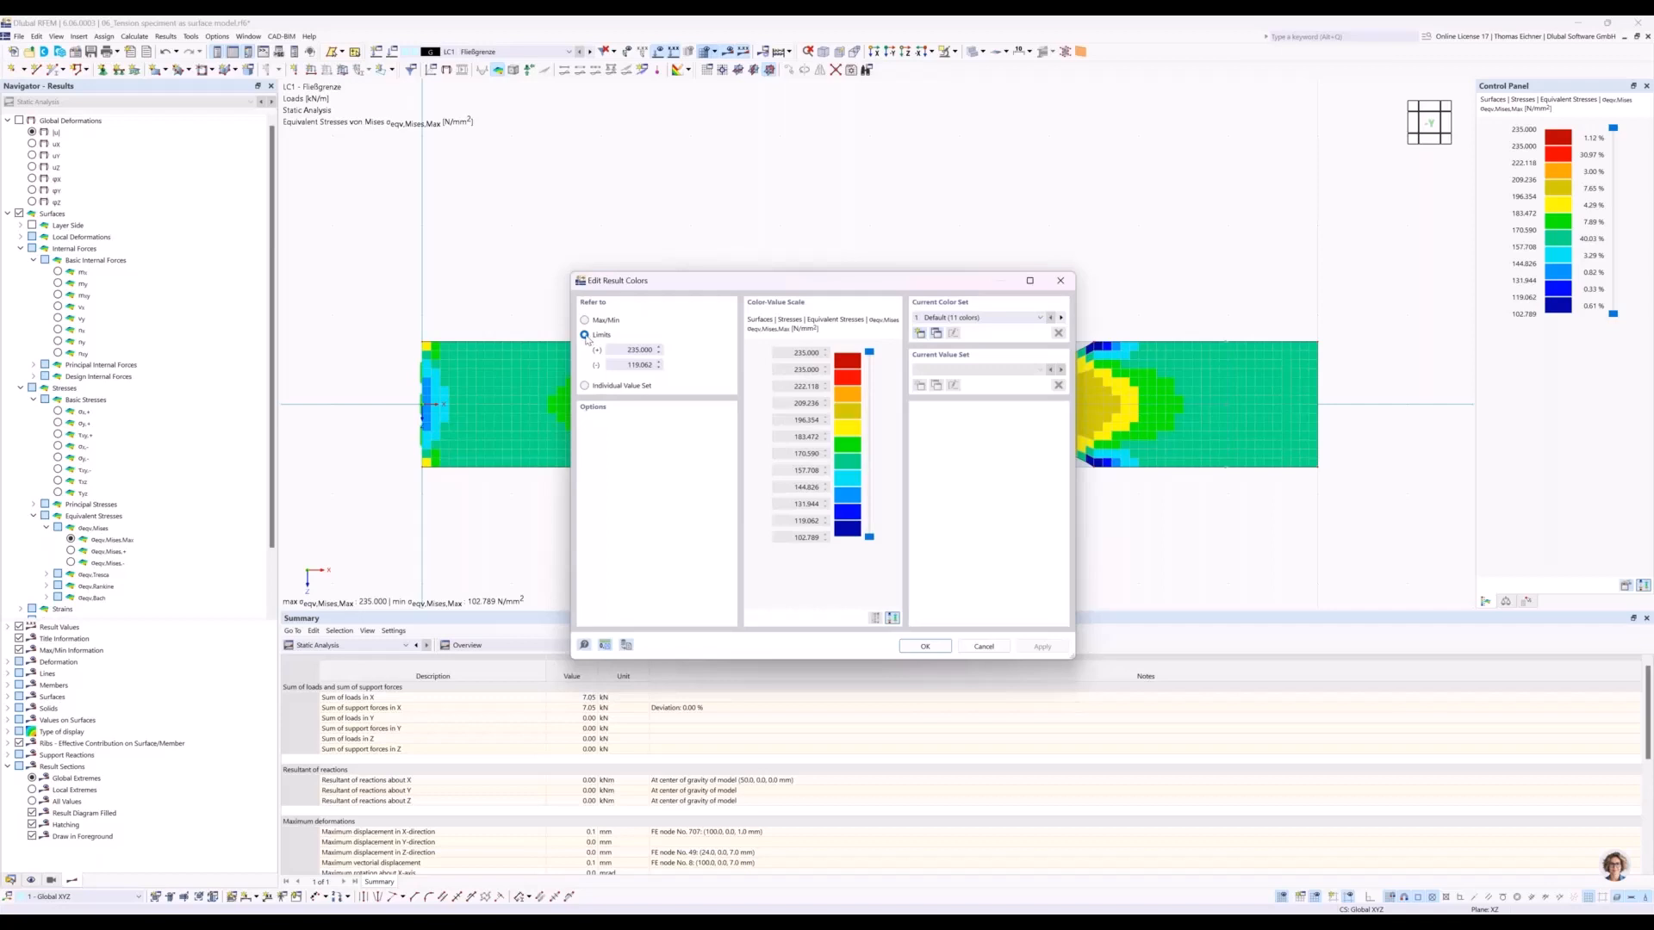
drag(629, 350, 654, 354)
click(625, 365)
click(585, 320)
click(1042, 647)
drag(882, 282, 564, 543)
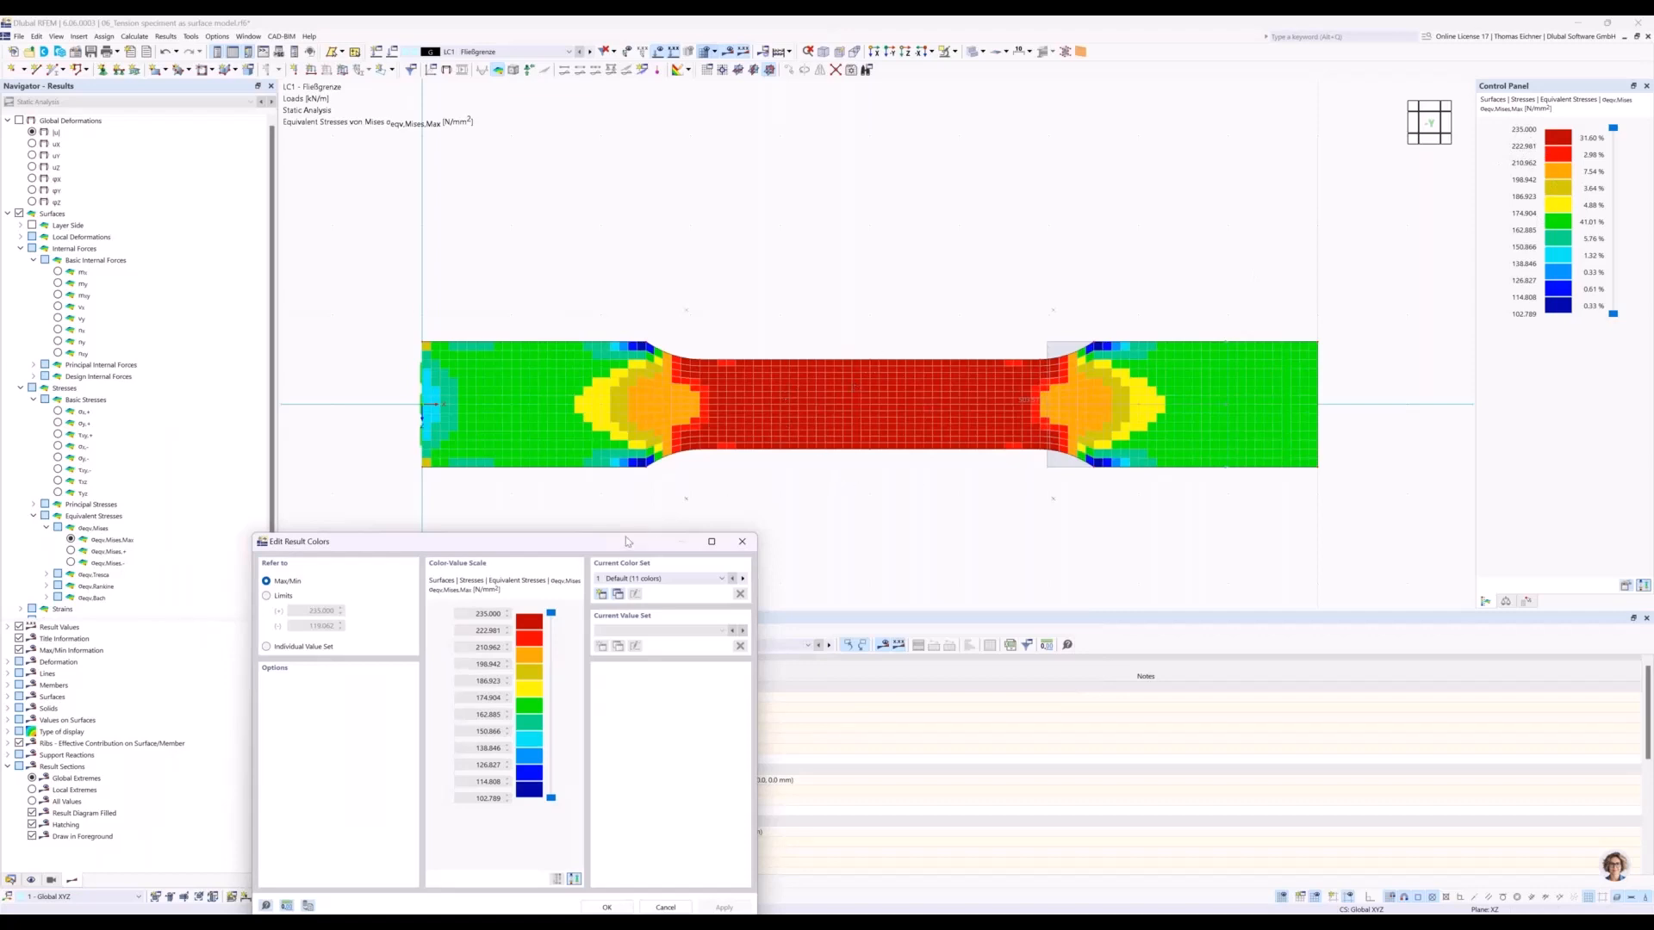
Make the result colour scale refer to the limits 235.000 and 119.062 again and accept the settings.
drag(615, 541, 649, 415)
click(303, 468)
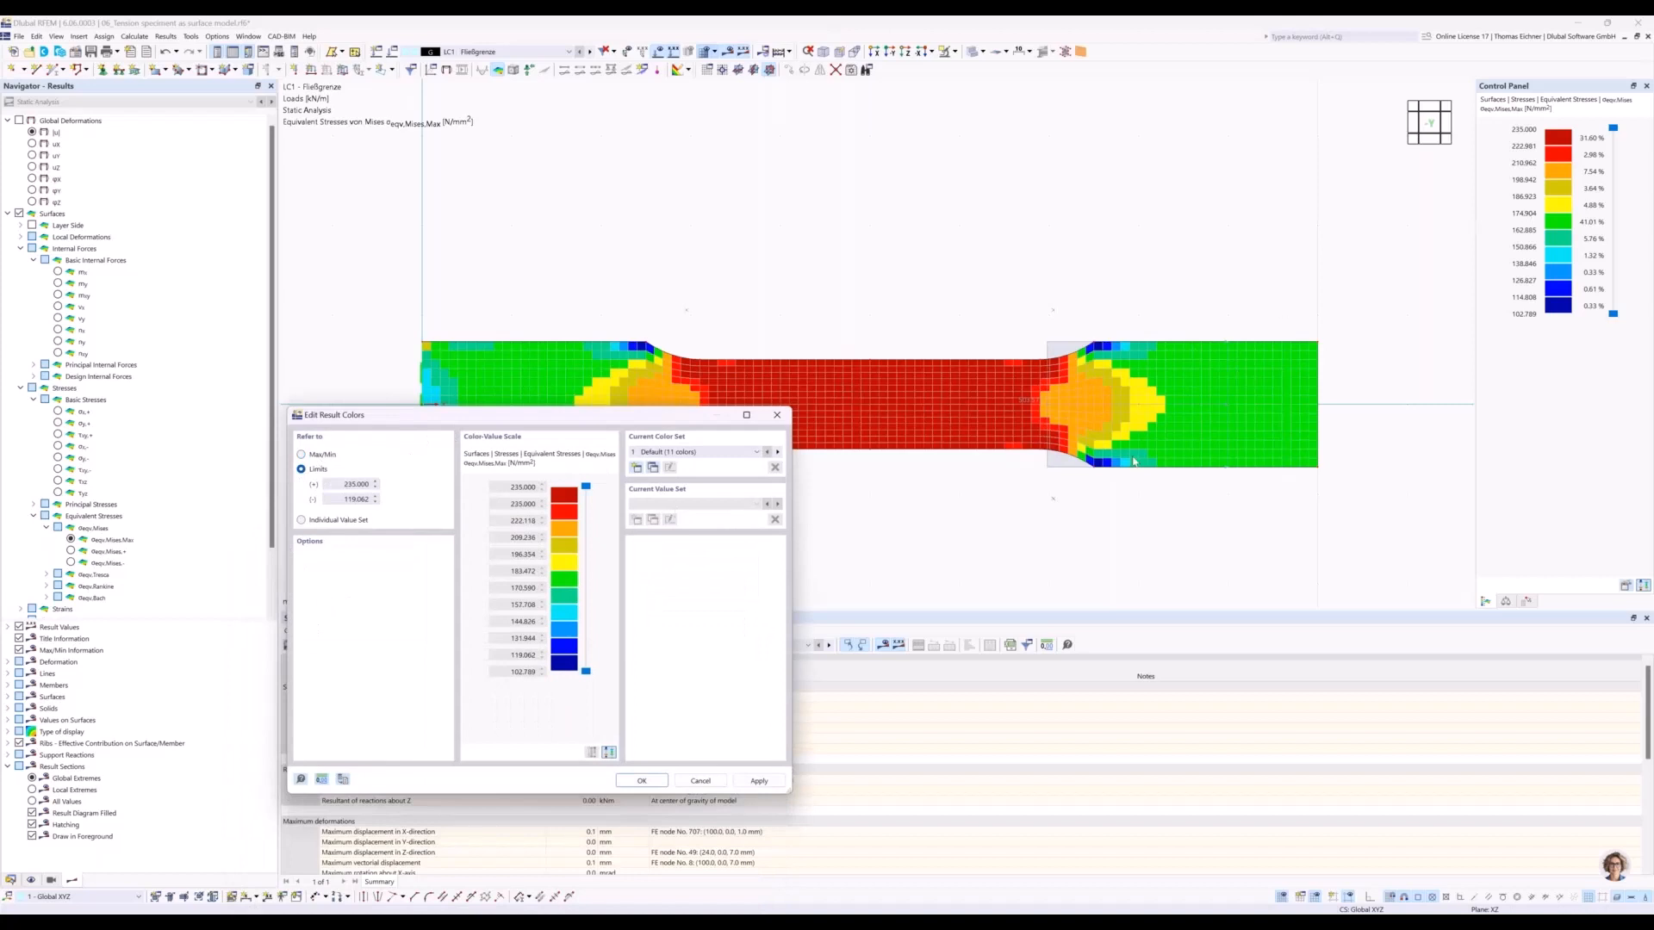
click(644, 781)
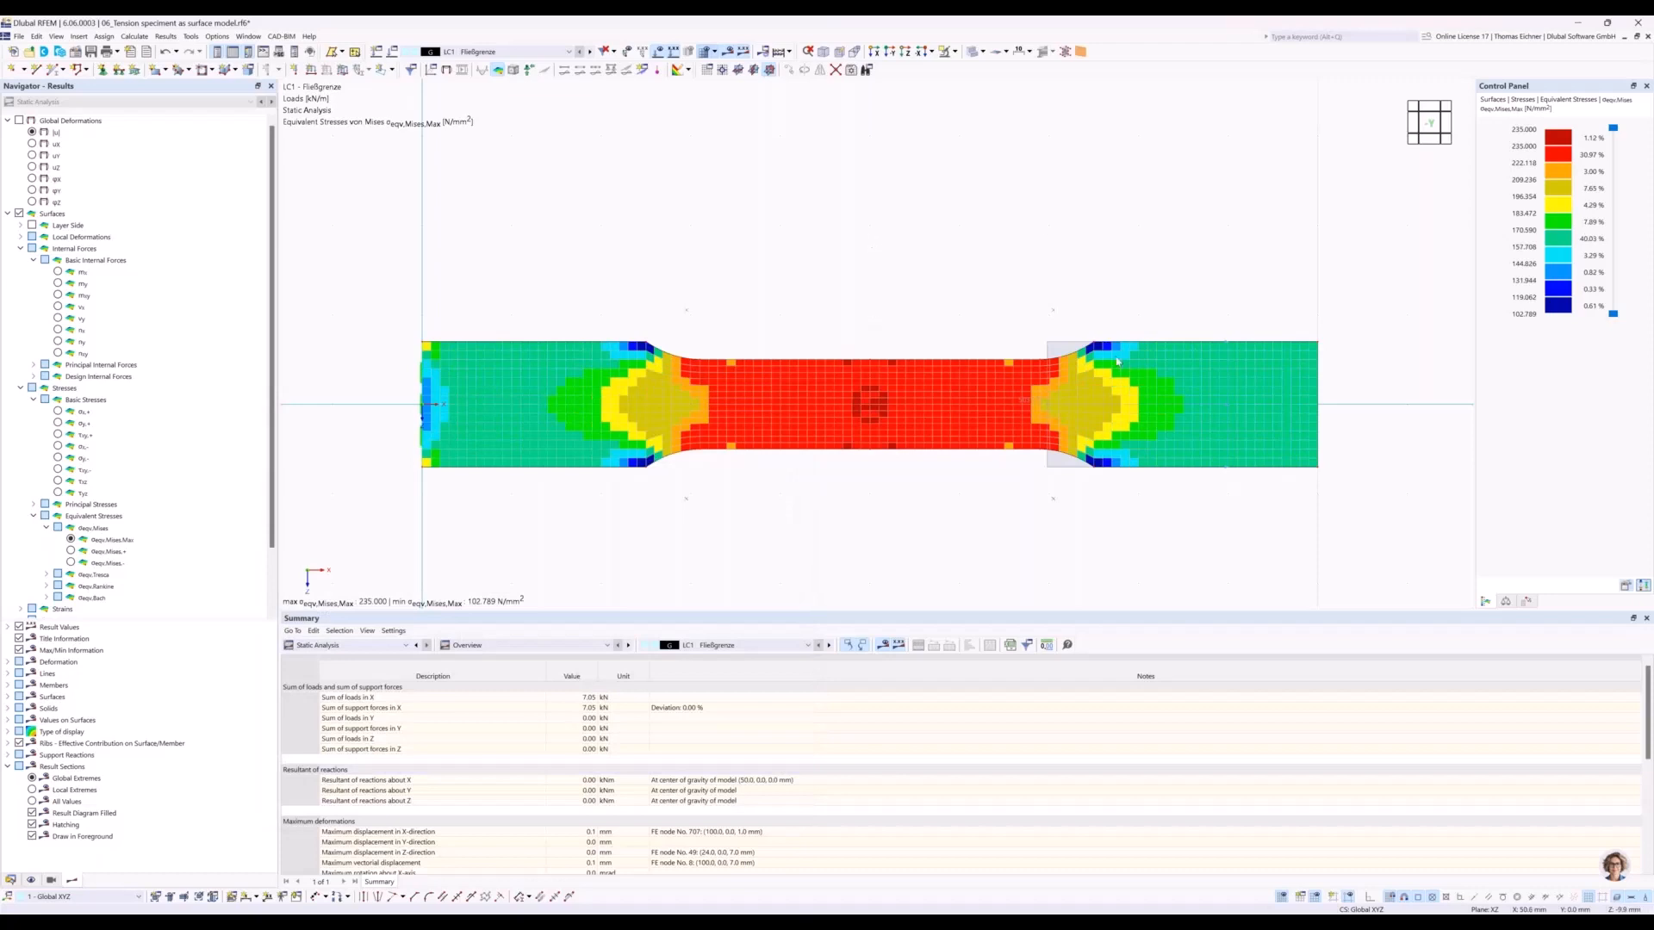
View LC1's total displacements |u|, then the maximum von Mises stresses for LC1 and LC2 - Fließen mit Verfestigung.
click(32, 133)
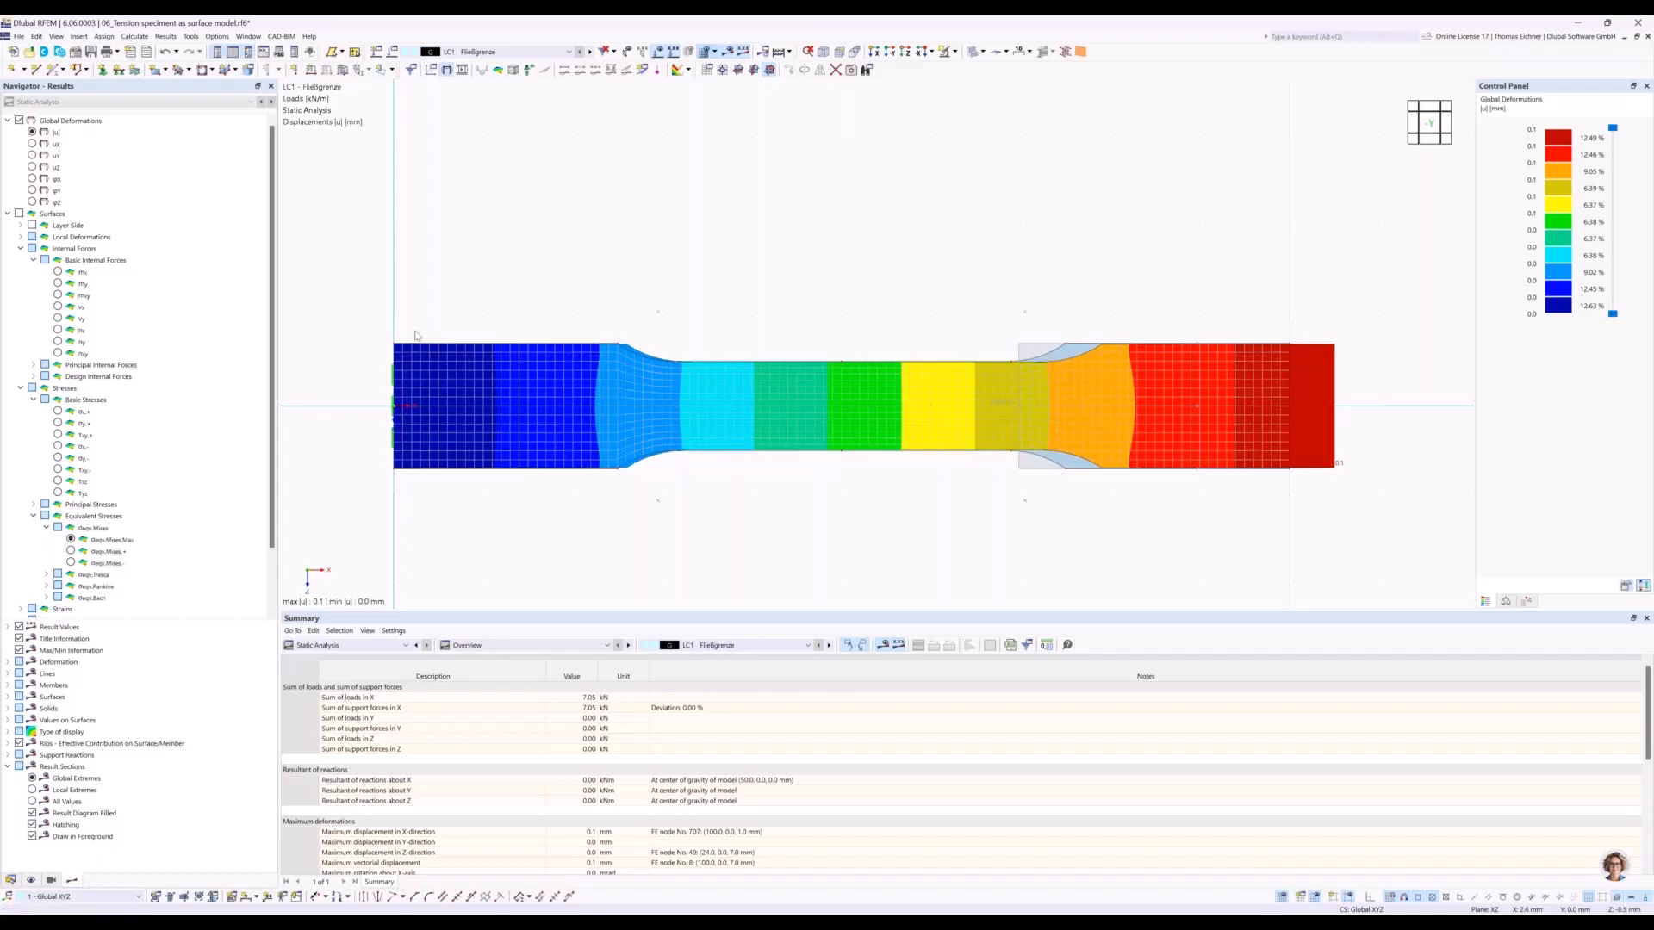
click(110, 540)
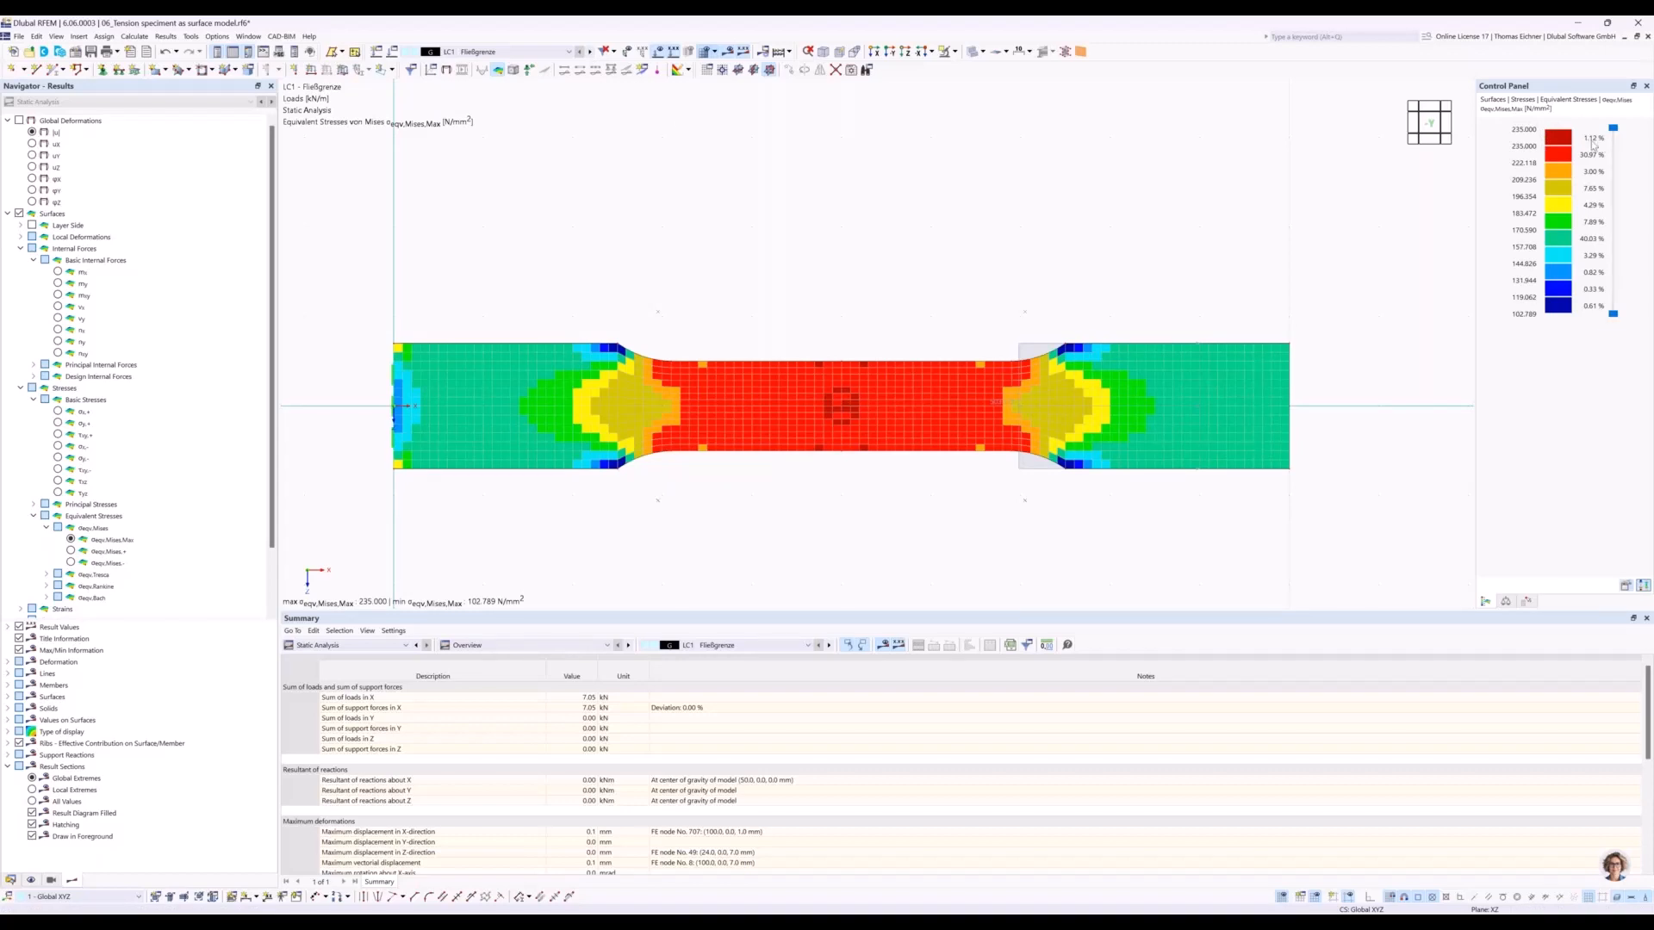
click(591, 52)
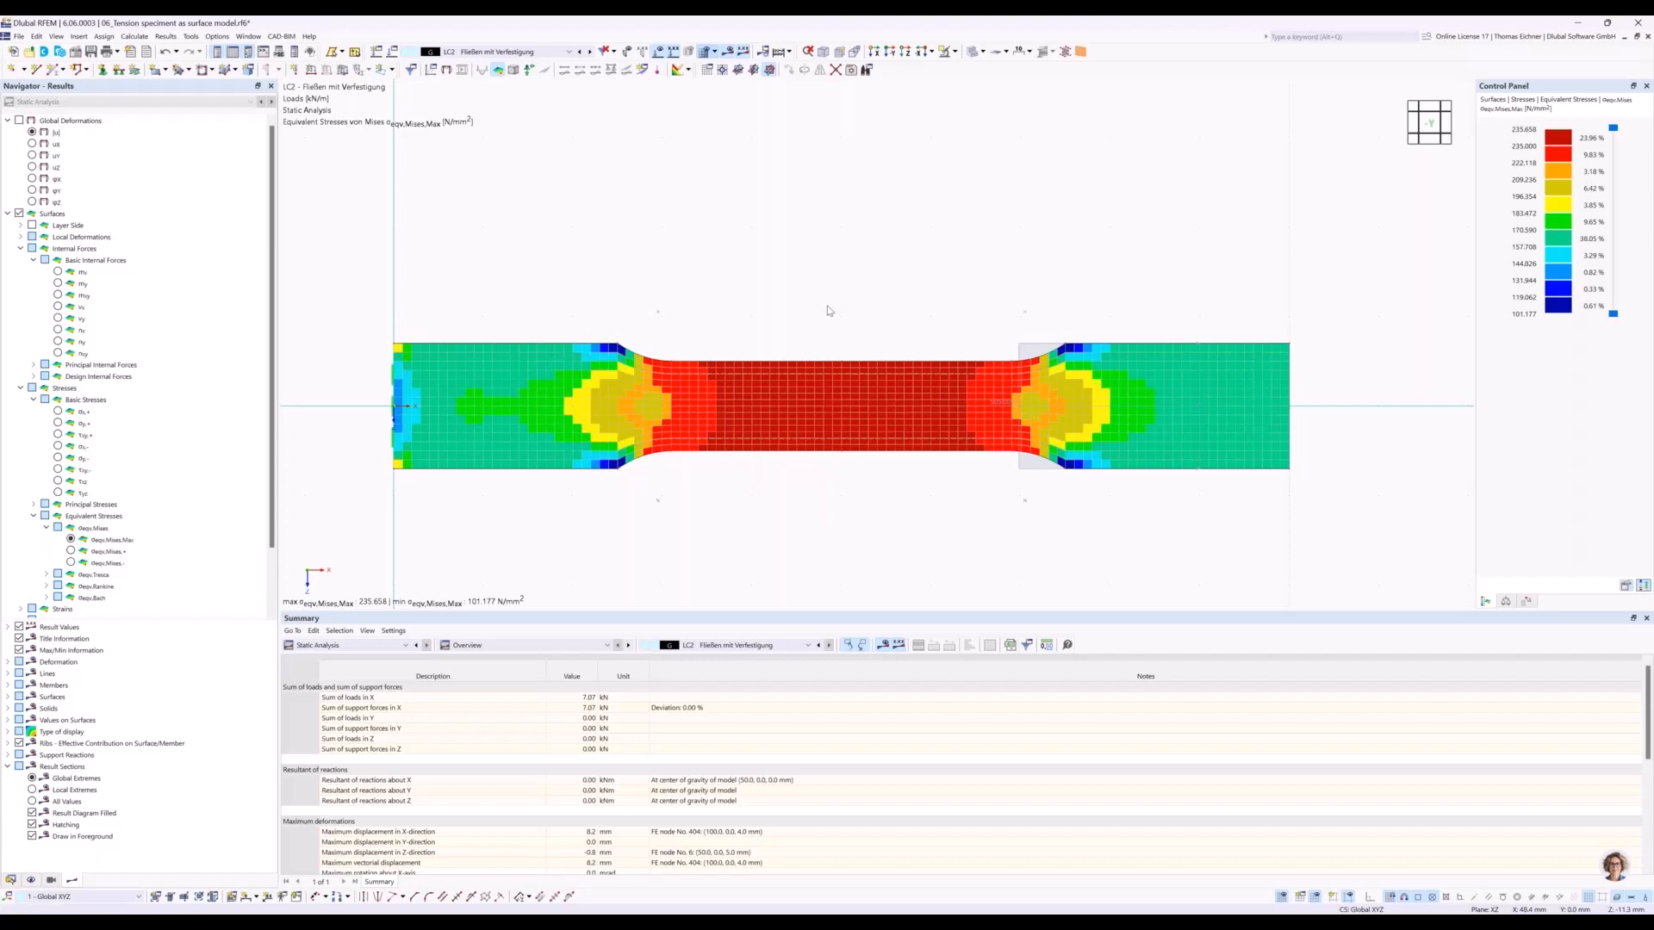
Display the total displacements |u| for LC2 and examine the specimen's deformed shape along the narrow section.
click(32, 135)
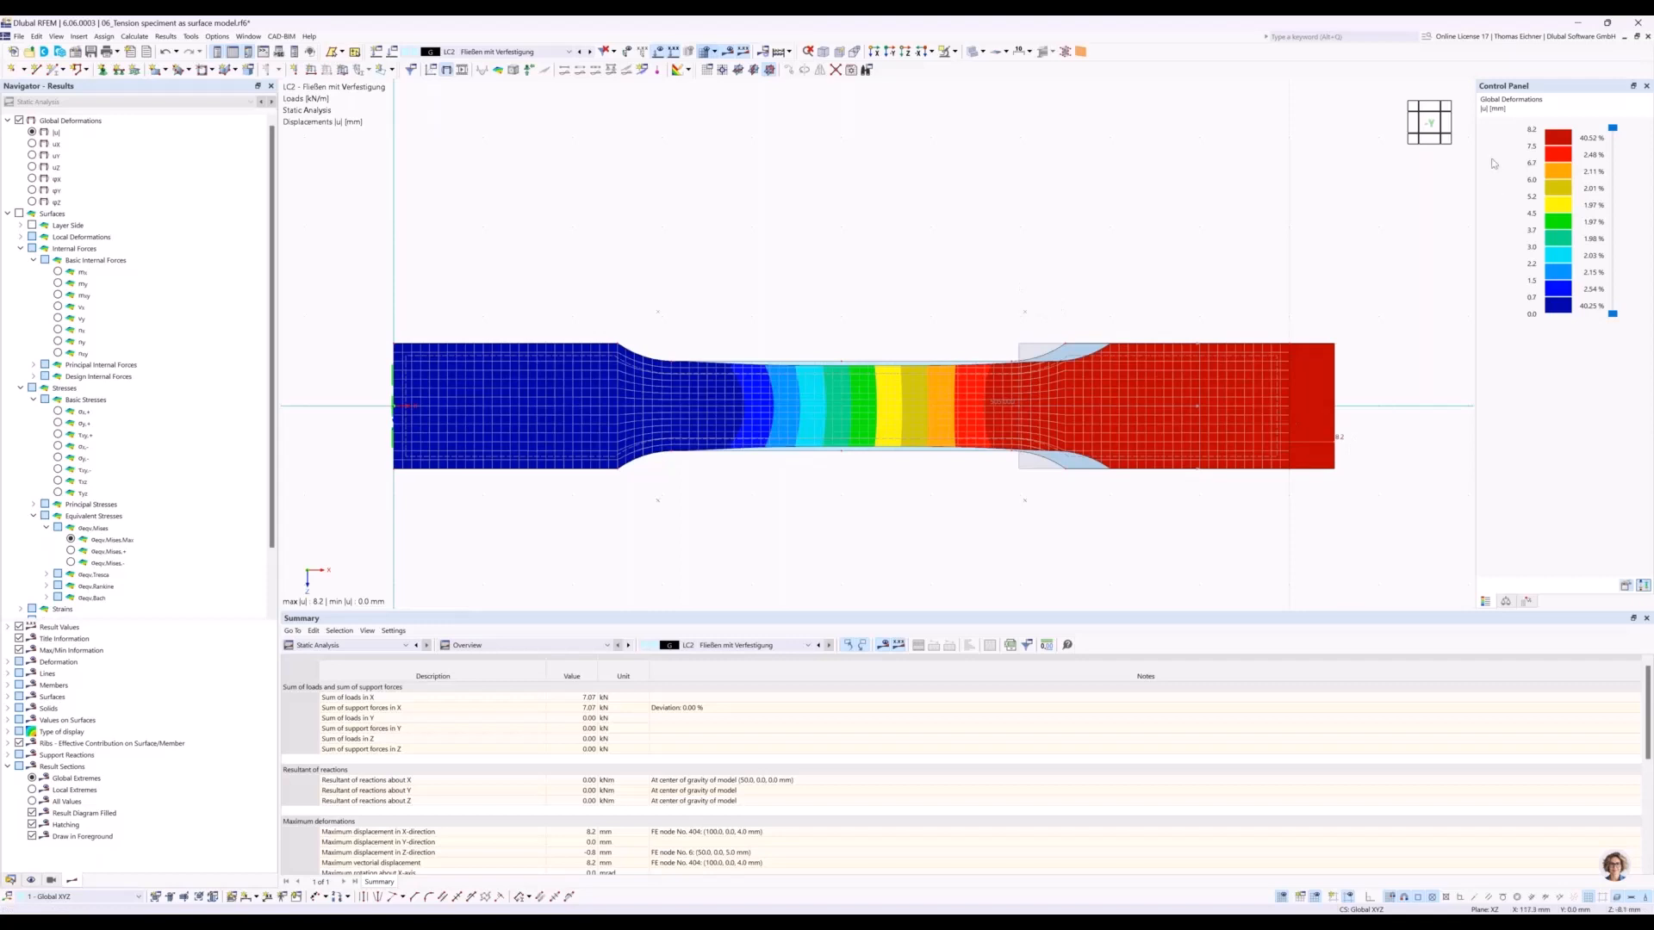
scroll(1346, 472, up, 1)
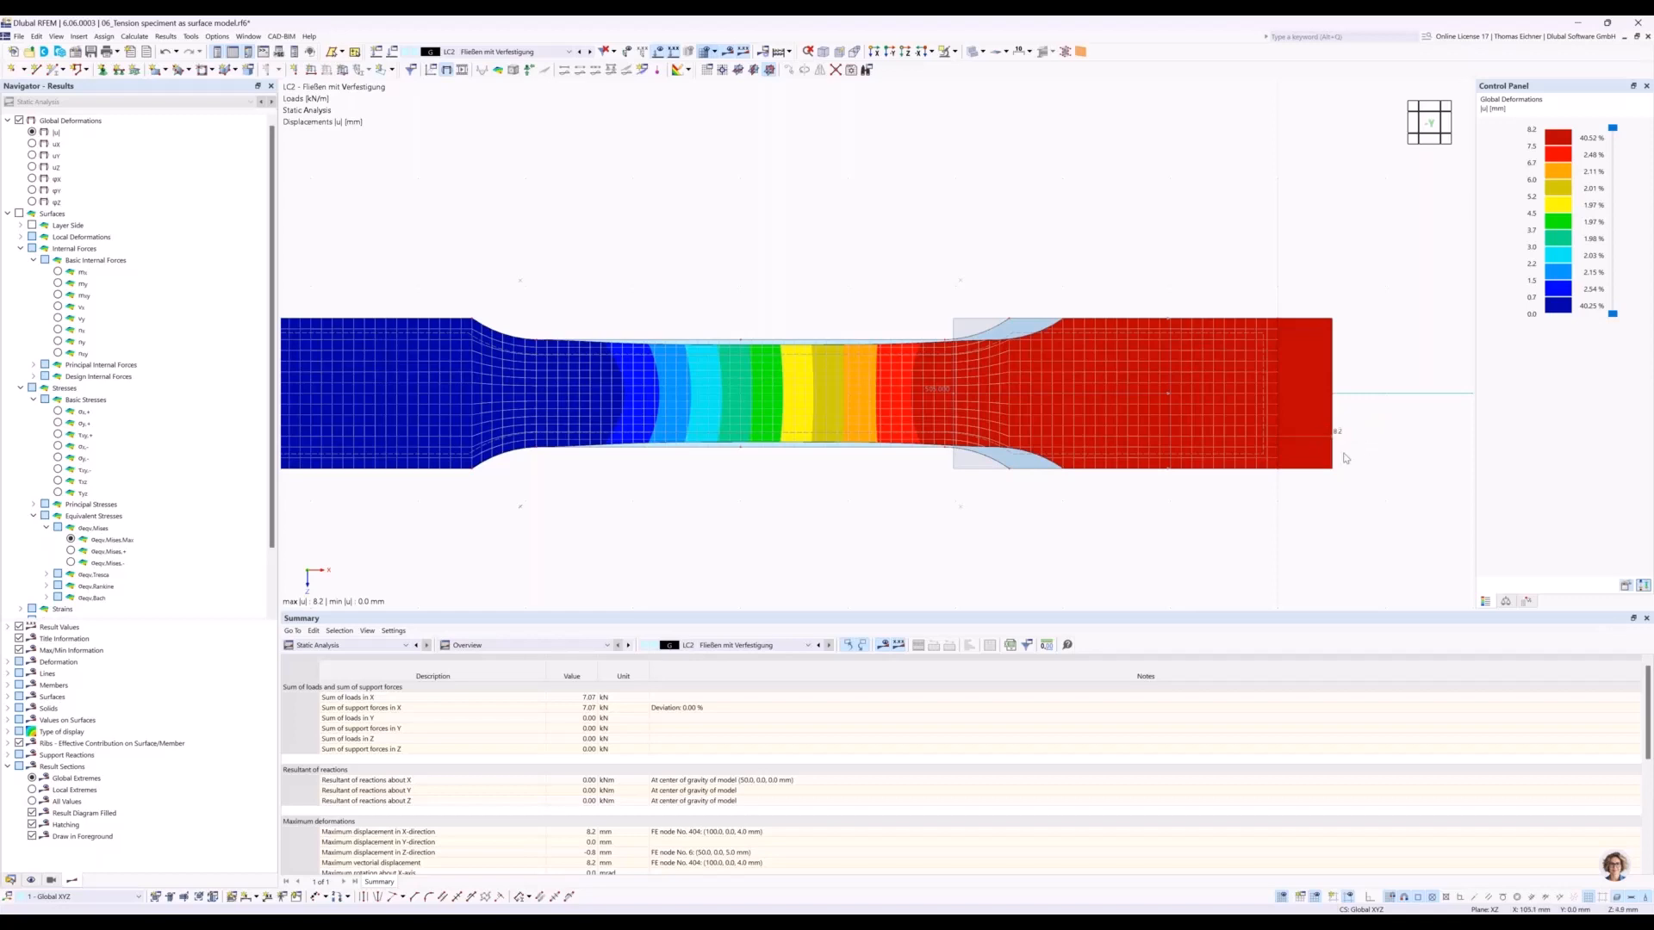
scroll(755, 202, down, 1)
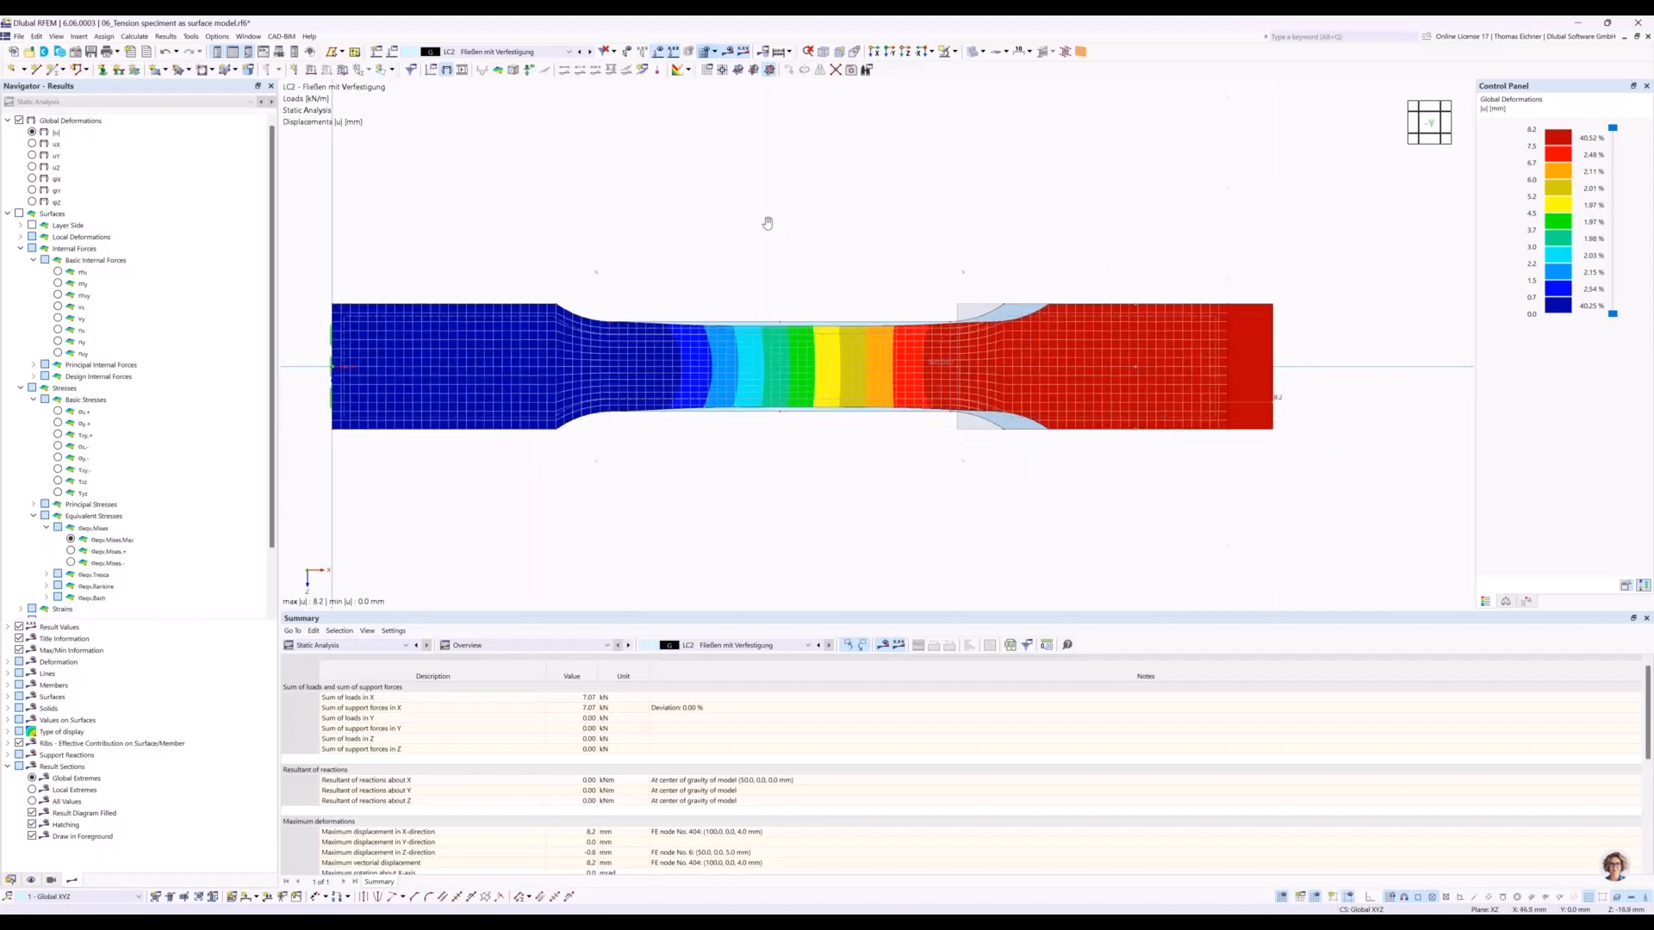
middle_drag(767, 223, 788, 260)
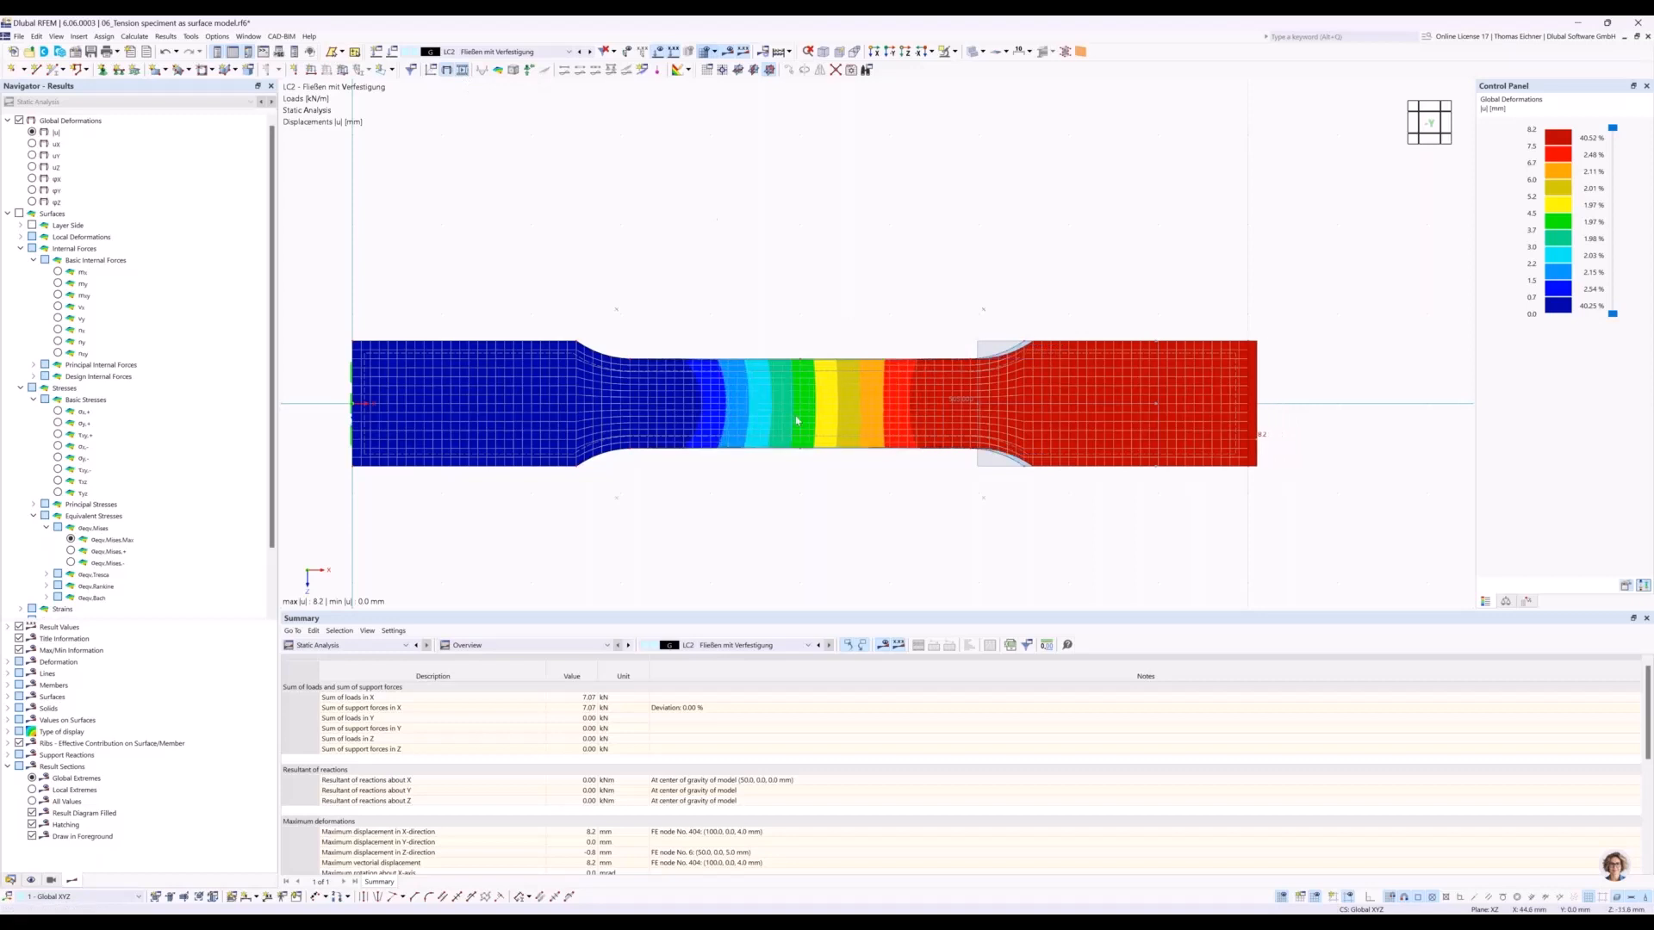
scroll(895, 454, up, 2)
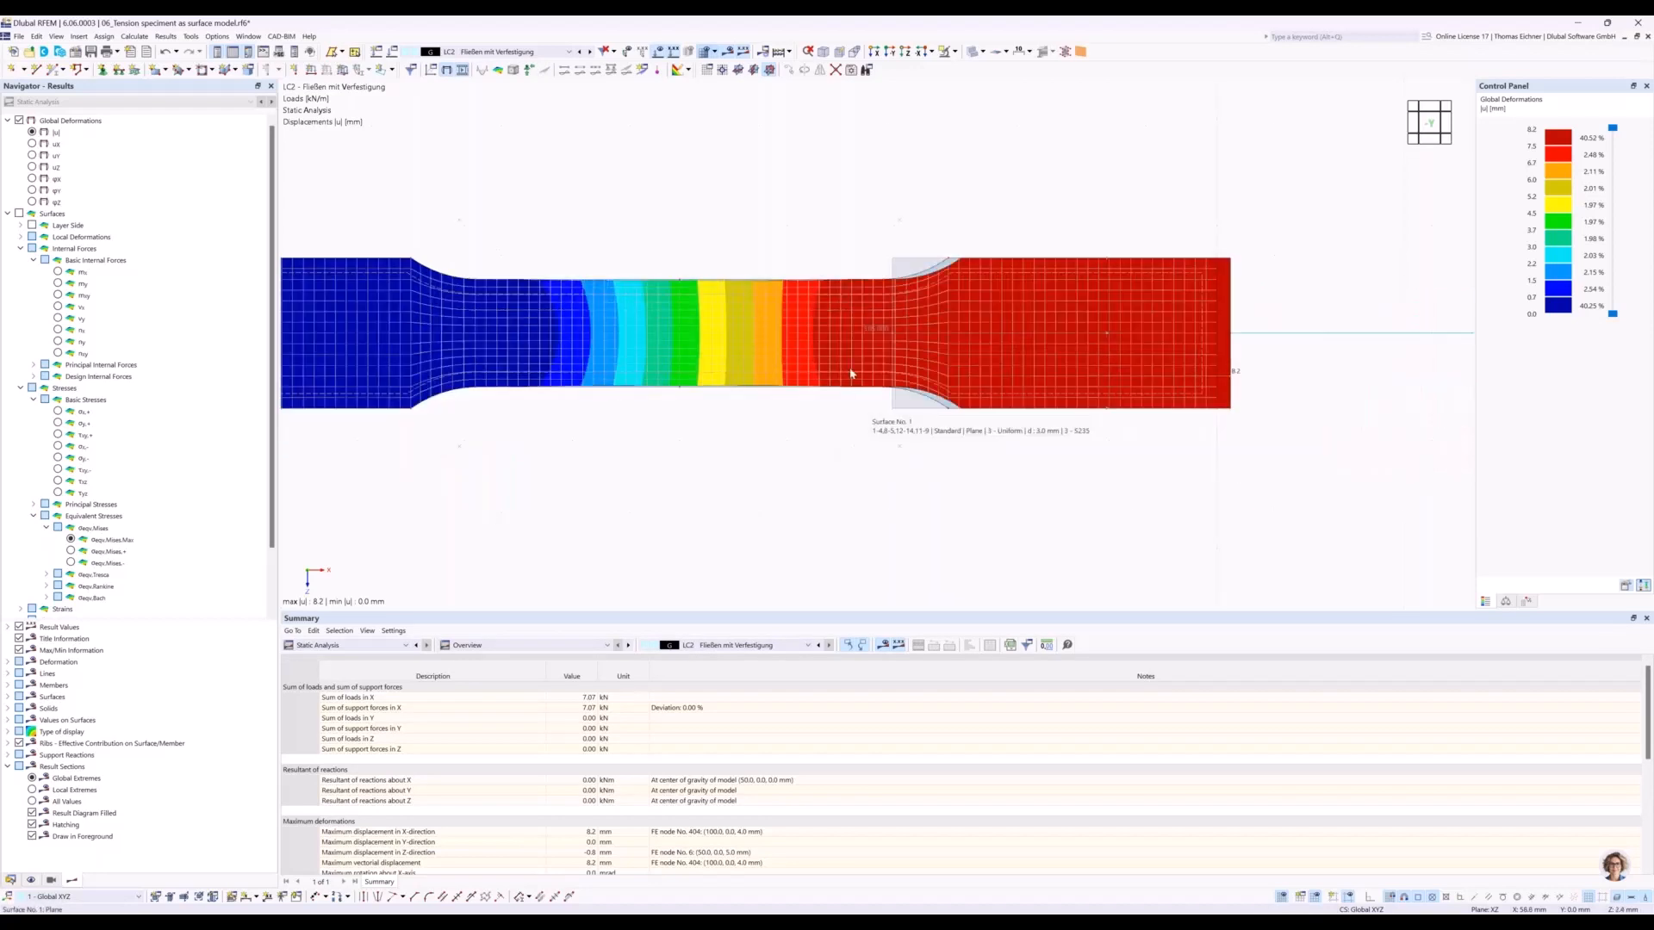
scroll(752, 183, down, 1)
middle_drag(751, 179, 939, 271)
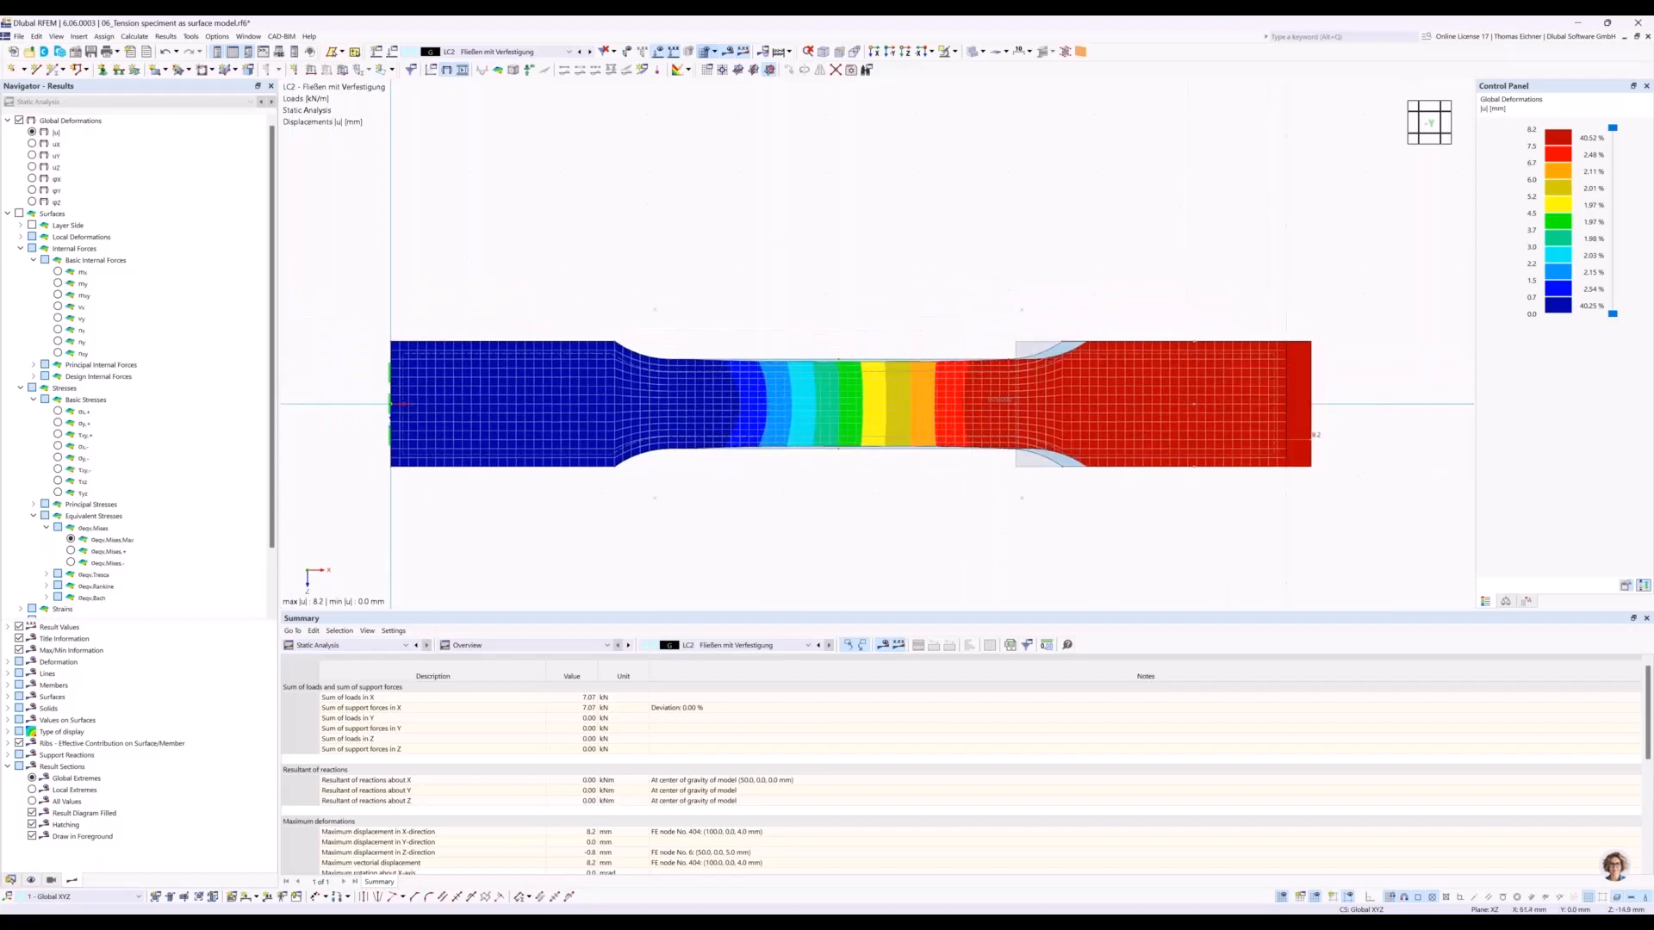
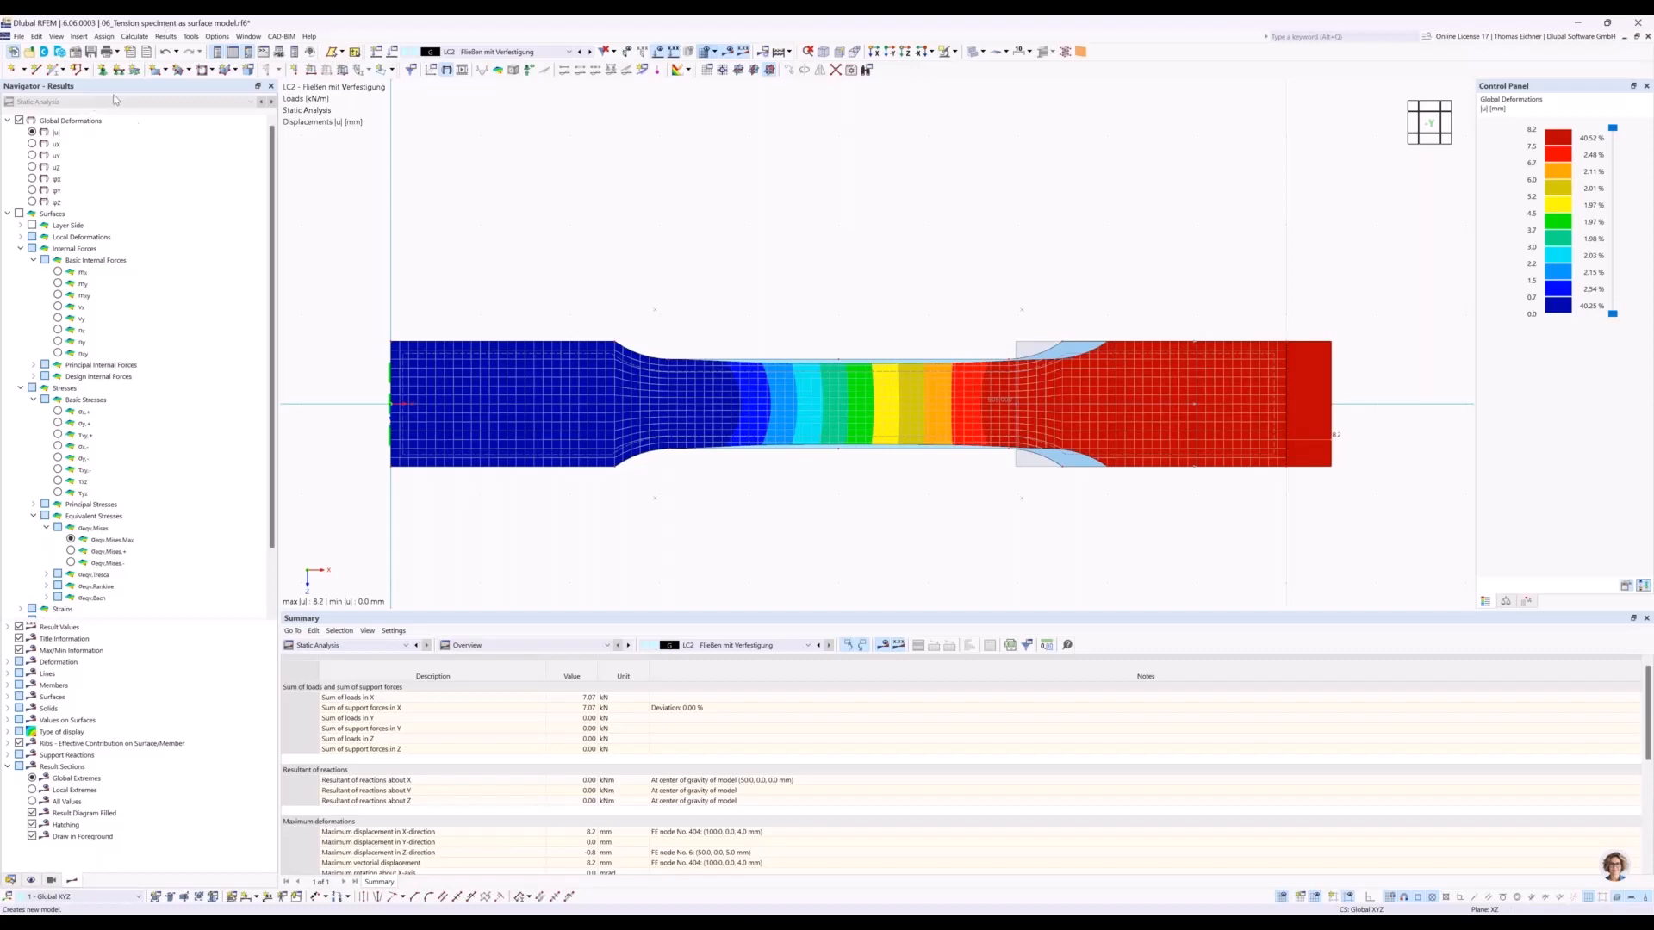
Create a new model named "Singularity of Nodal Force" of type 2D | XY | Plate.
key(ctrl+n)
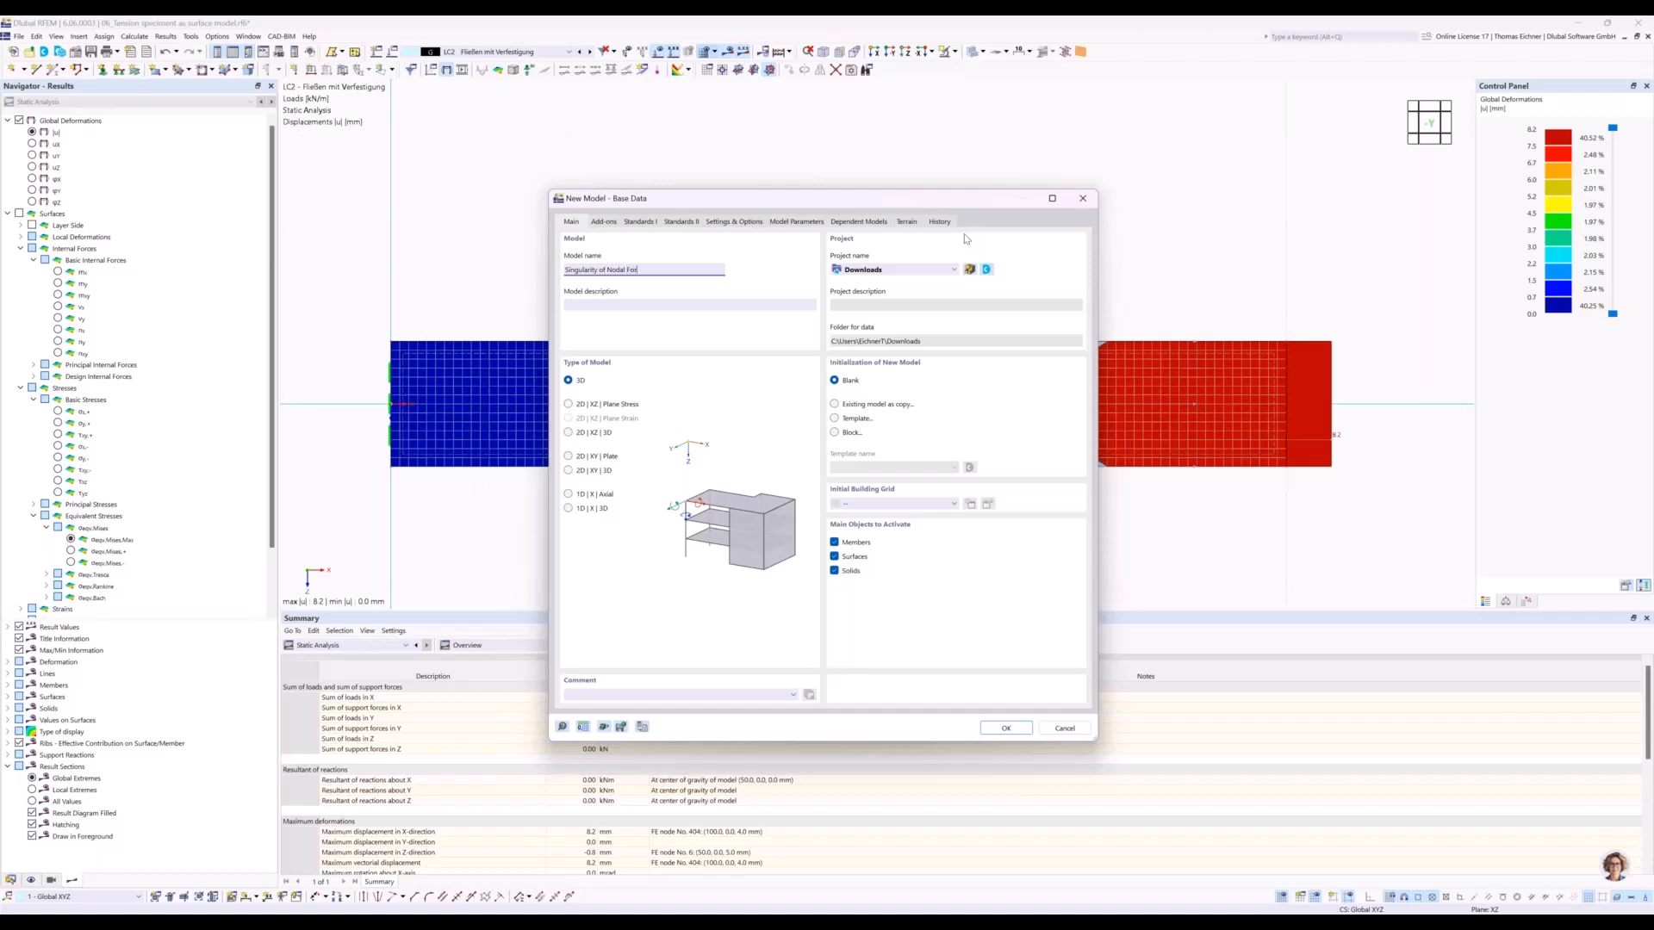
click(569, 456)
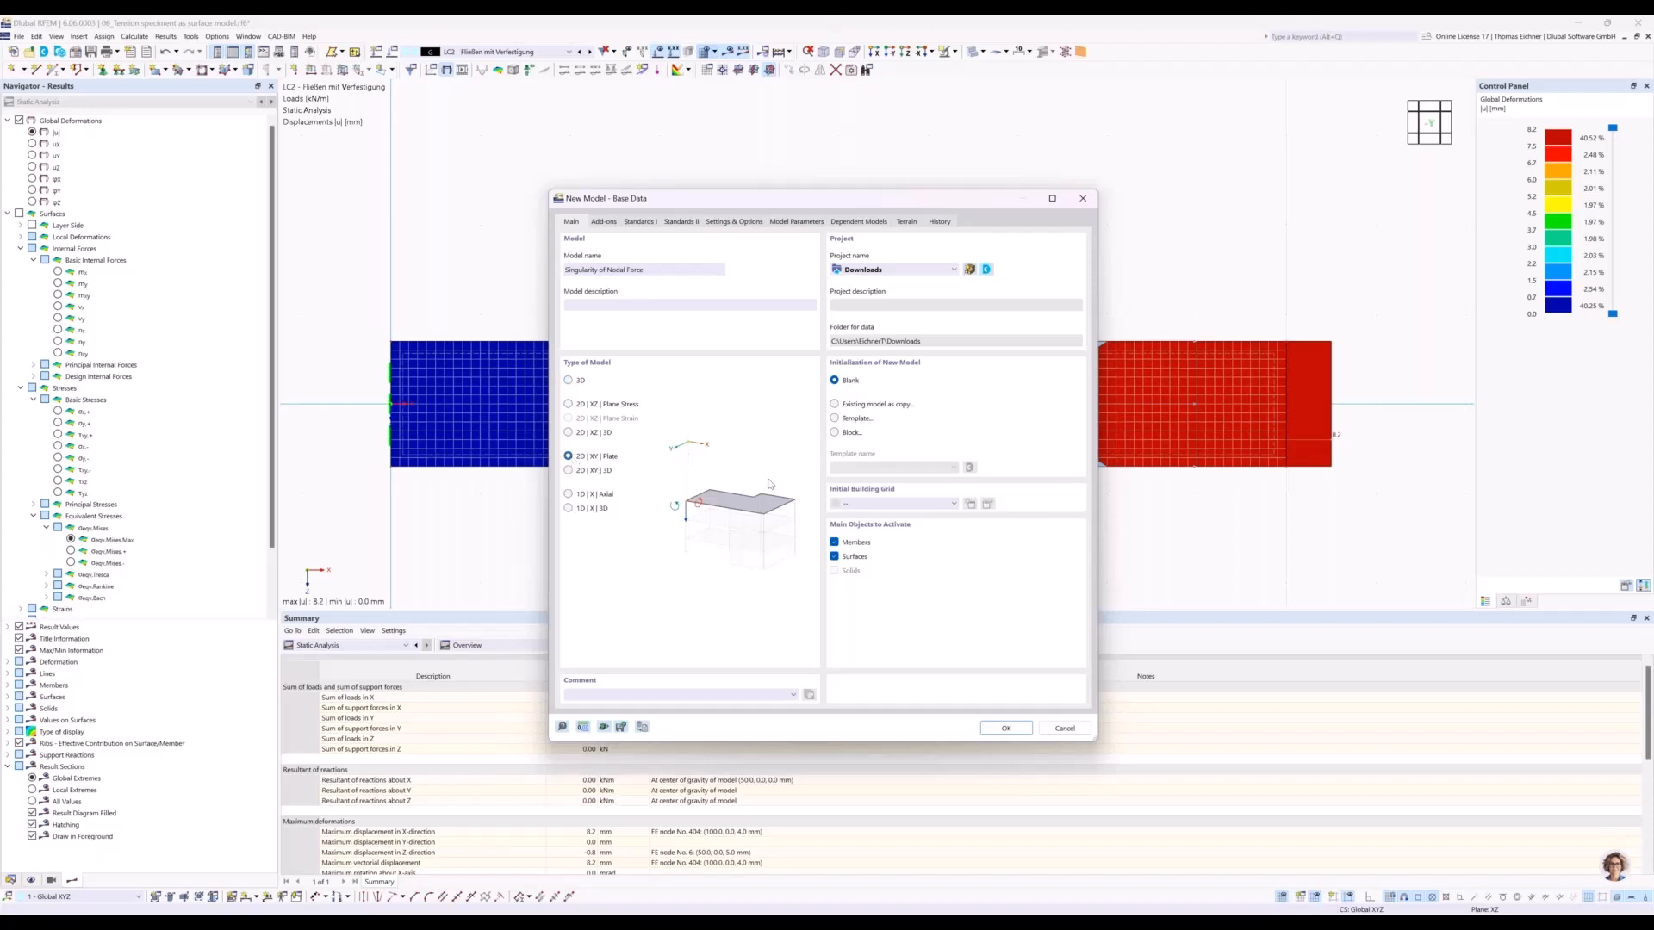
click(1006, 728)
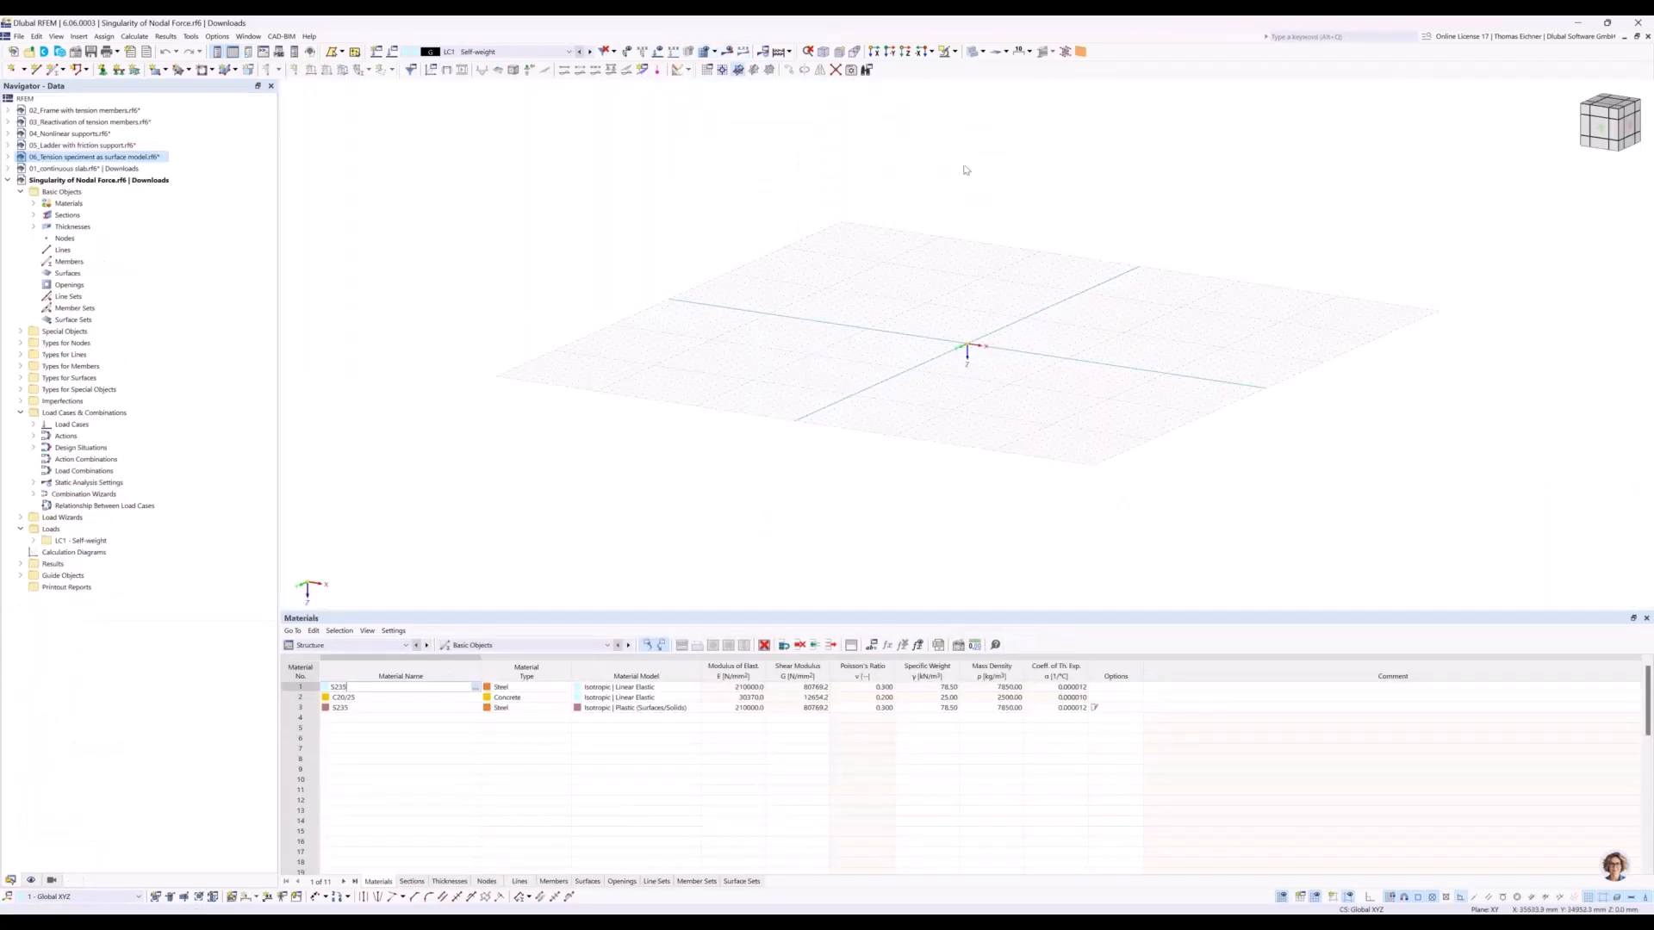
Begin a new rectangular surface in the Z view and set its uniform thickness No. 1 to 200 mm.
click(904, 56)
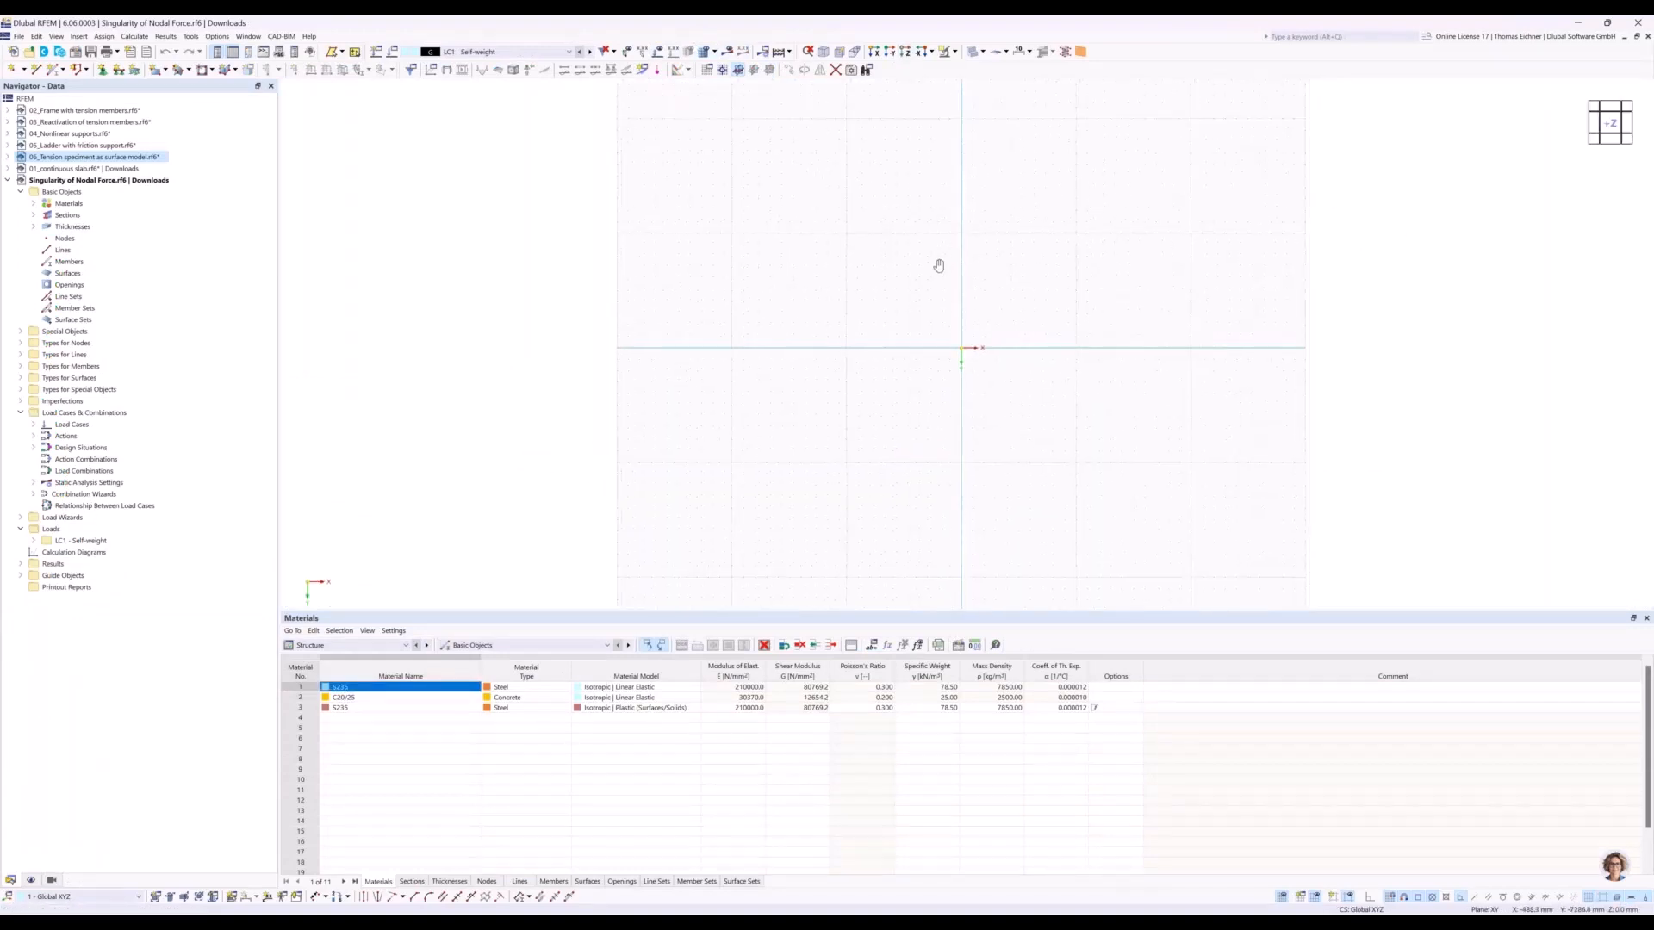
middle_drag(937, 262, 749, 276)
scroll(748, 276, down, 1)
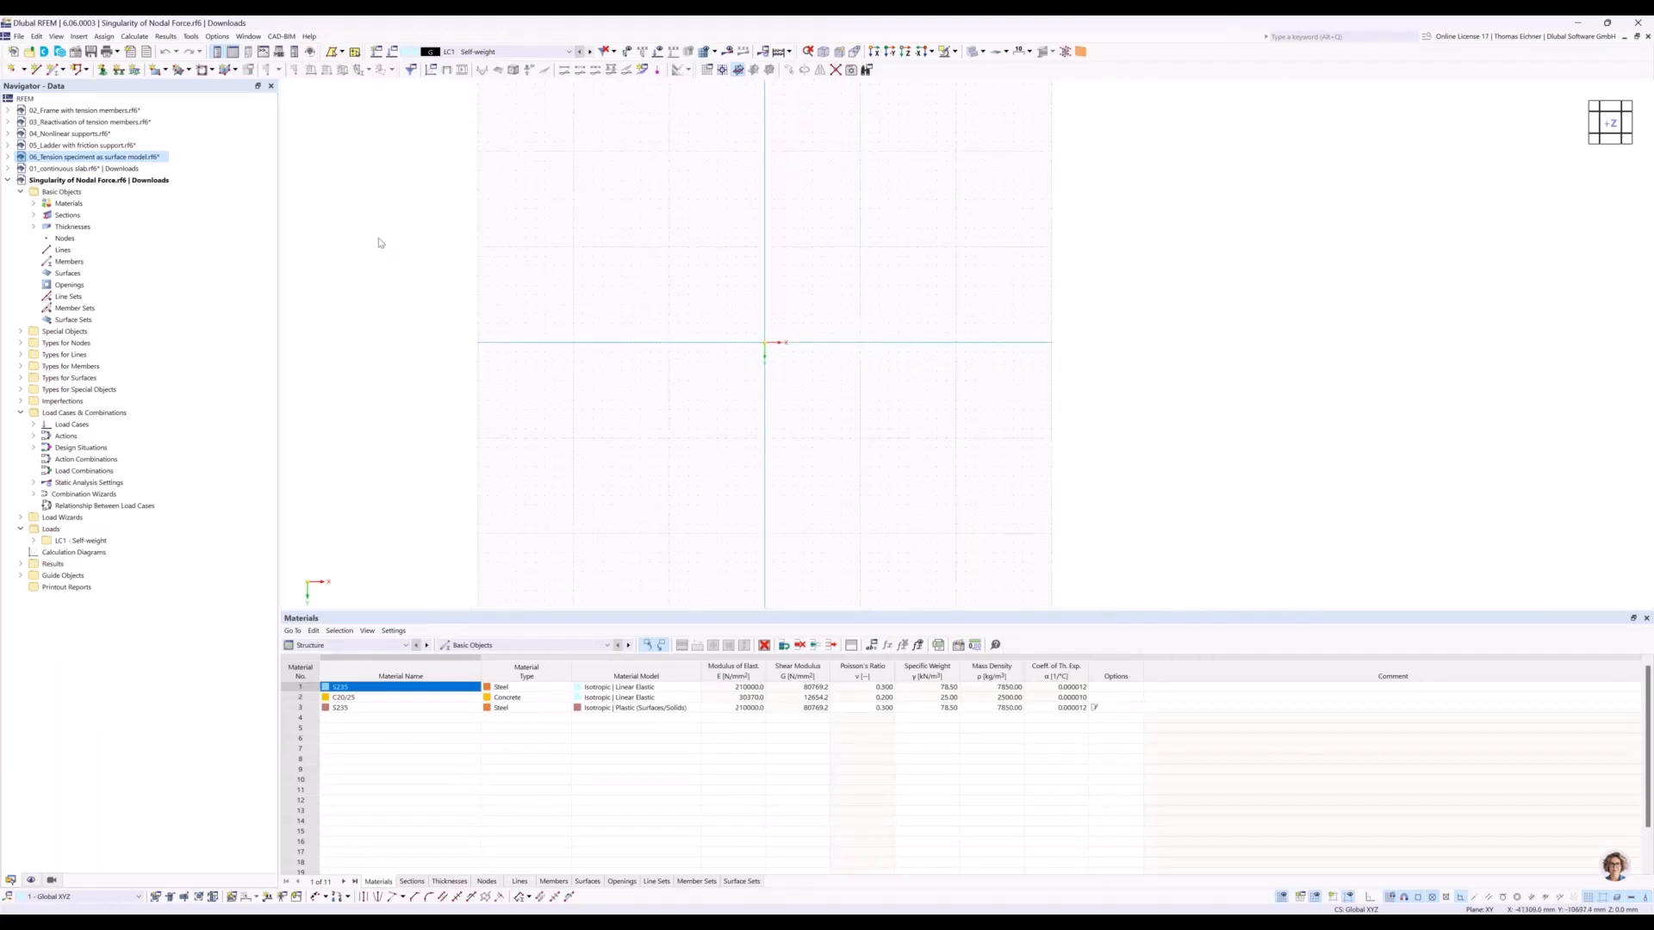
click(156, 72)
drag(1096, 176, 792, 170)
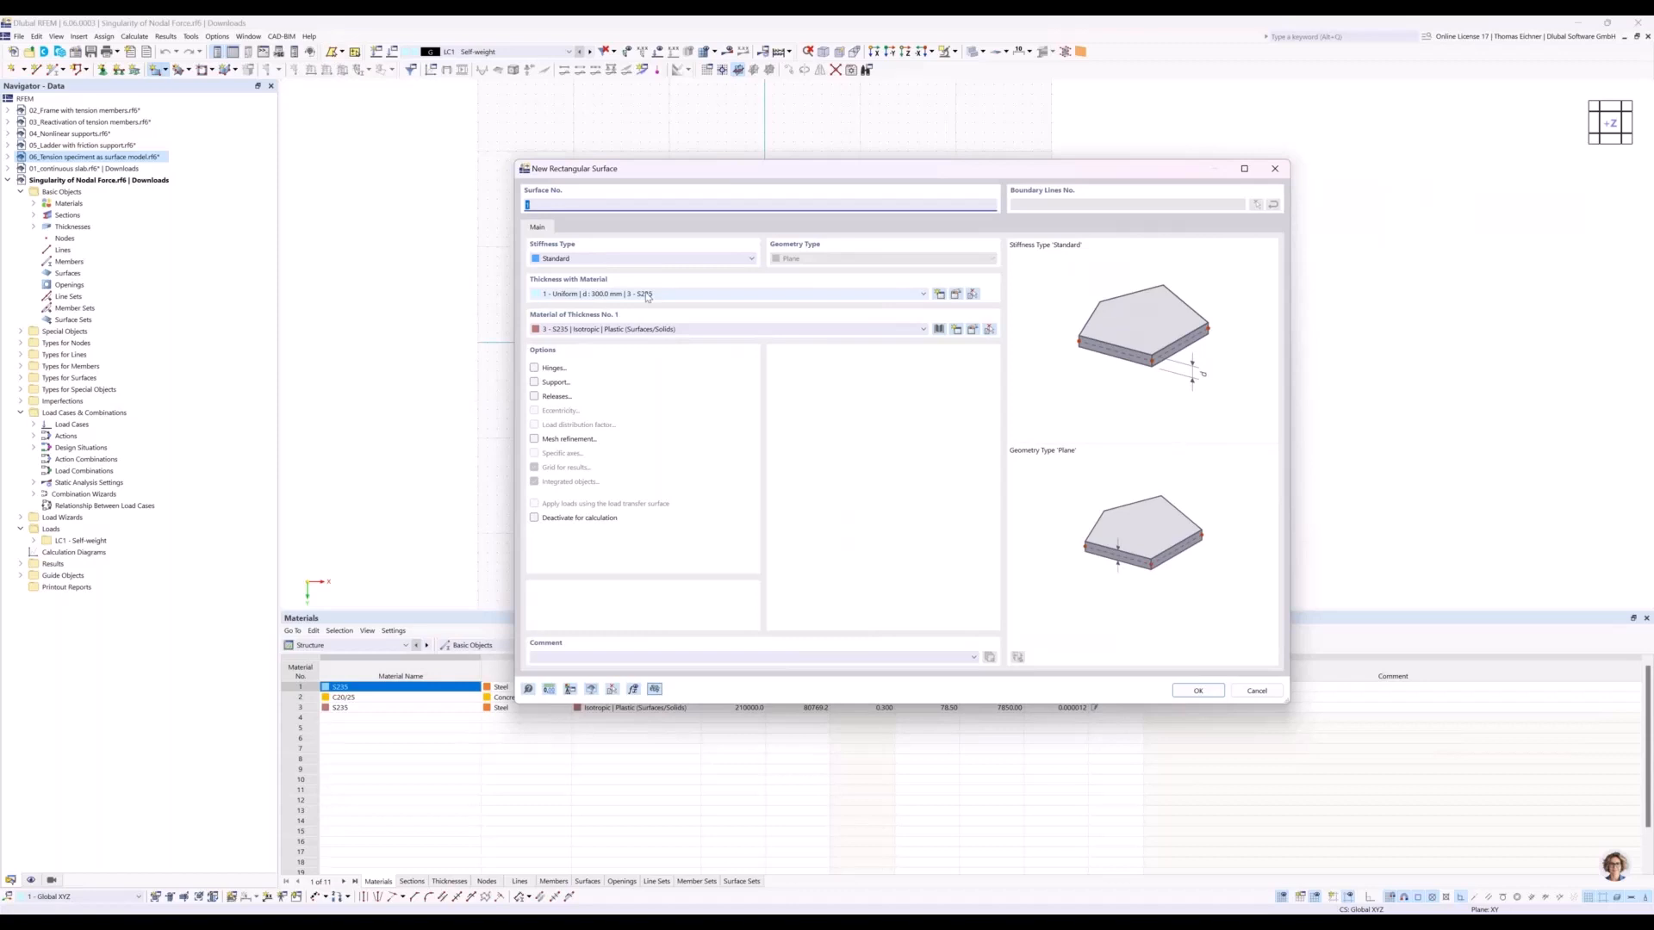
click(648, 294)
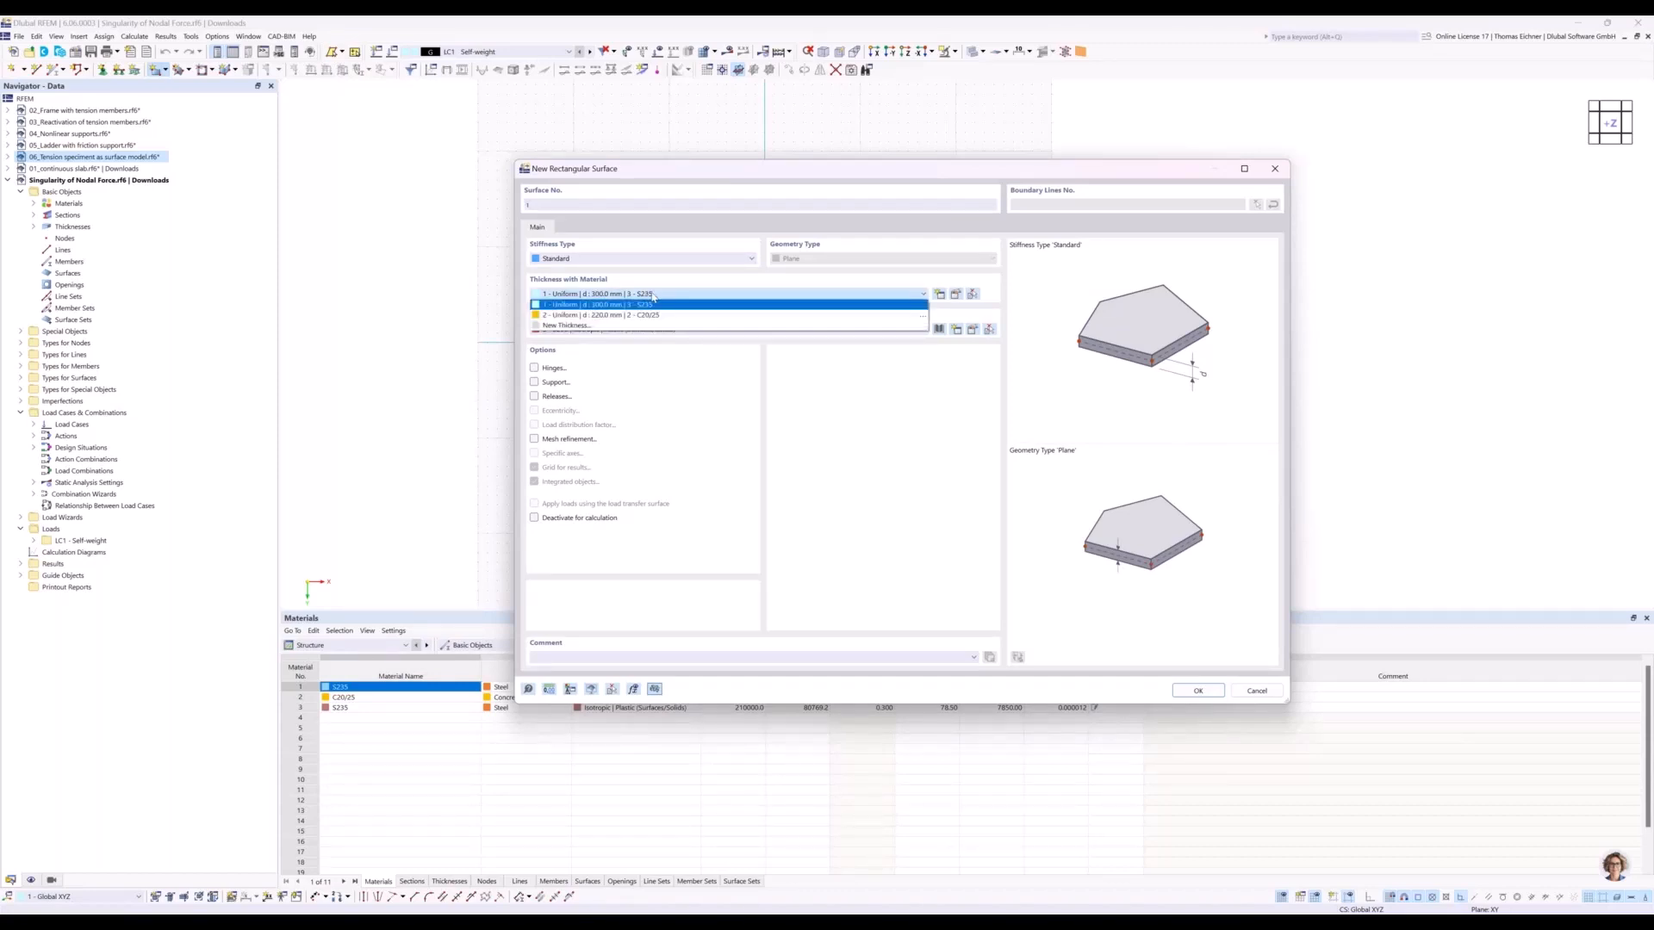
click(851, 304)
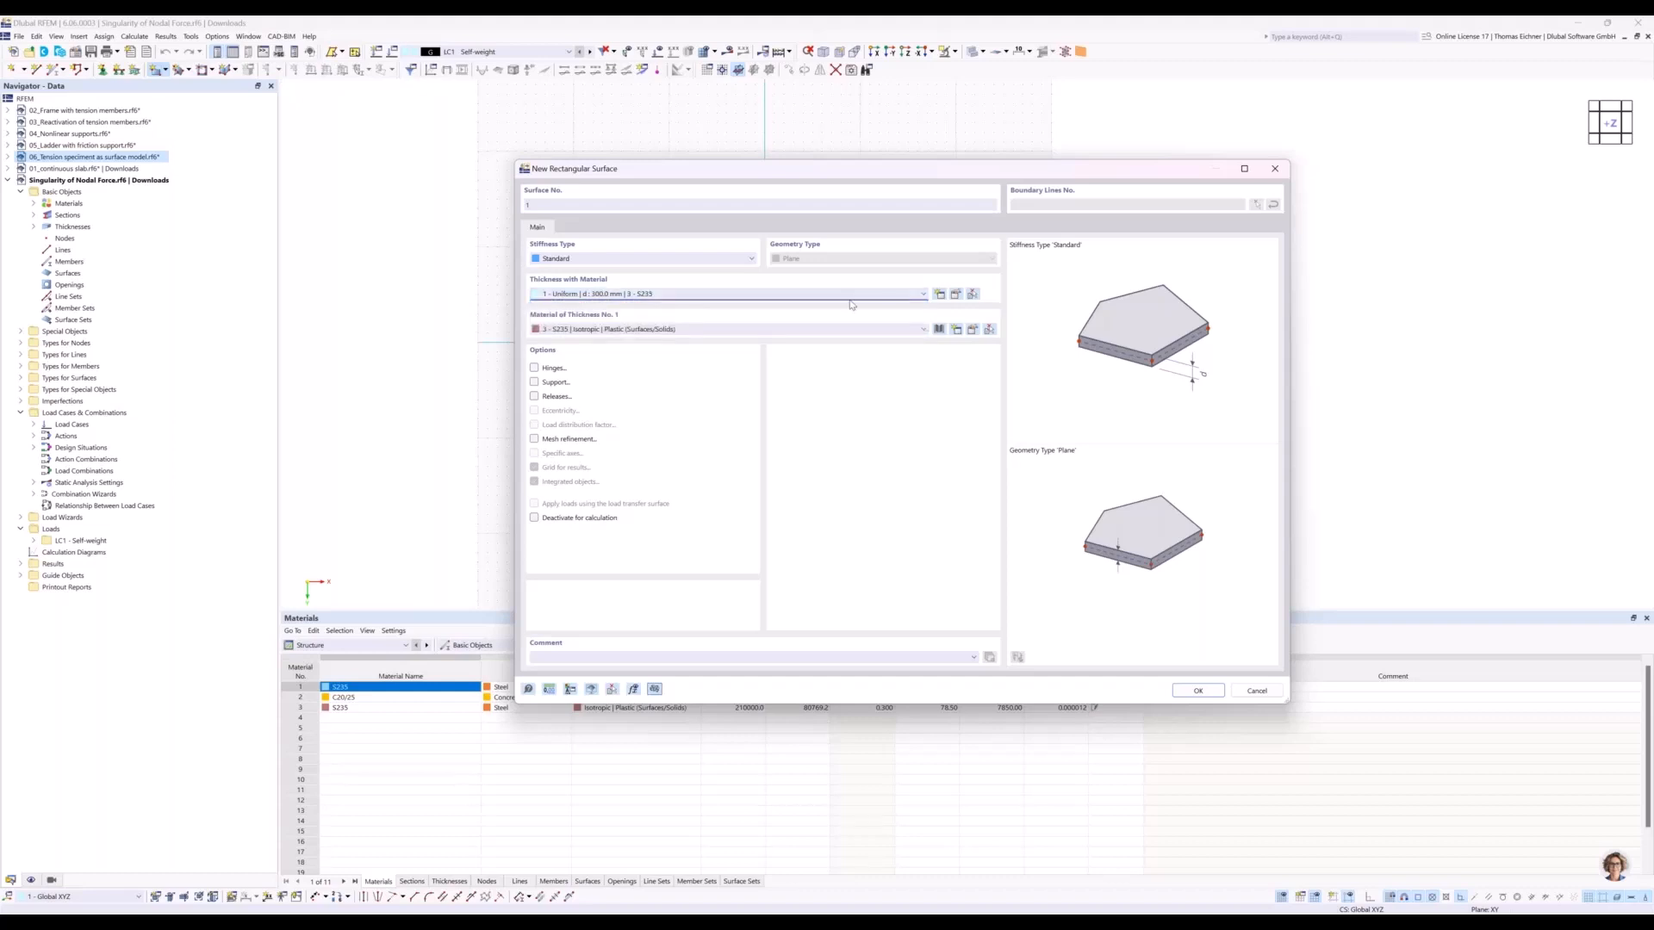
click(955, 294)
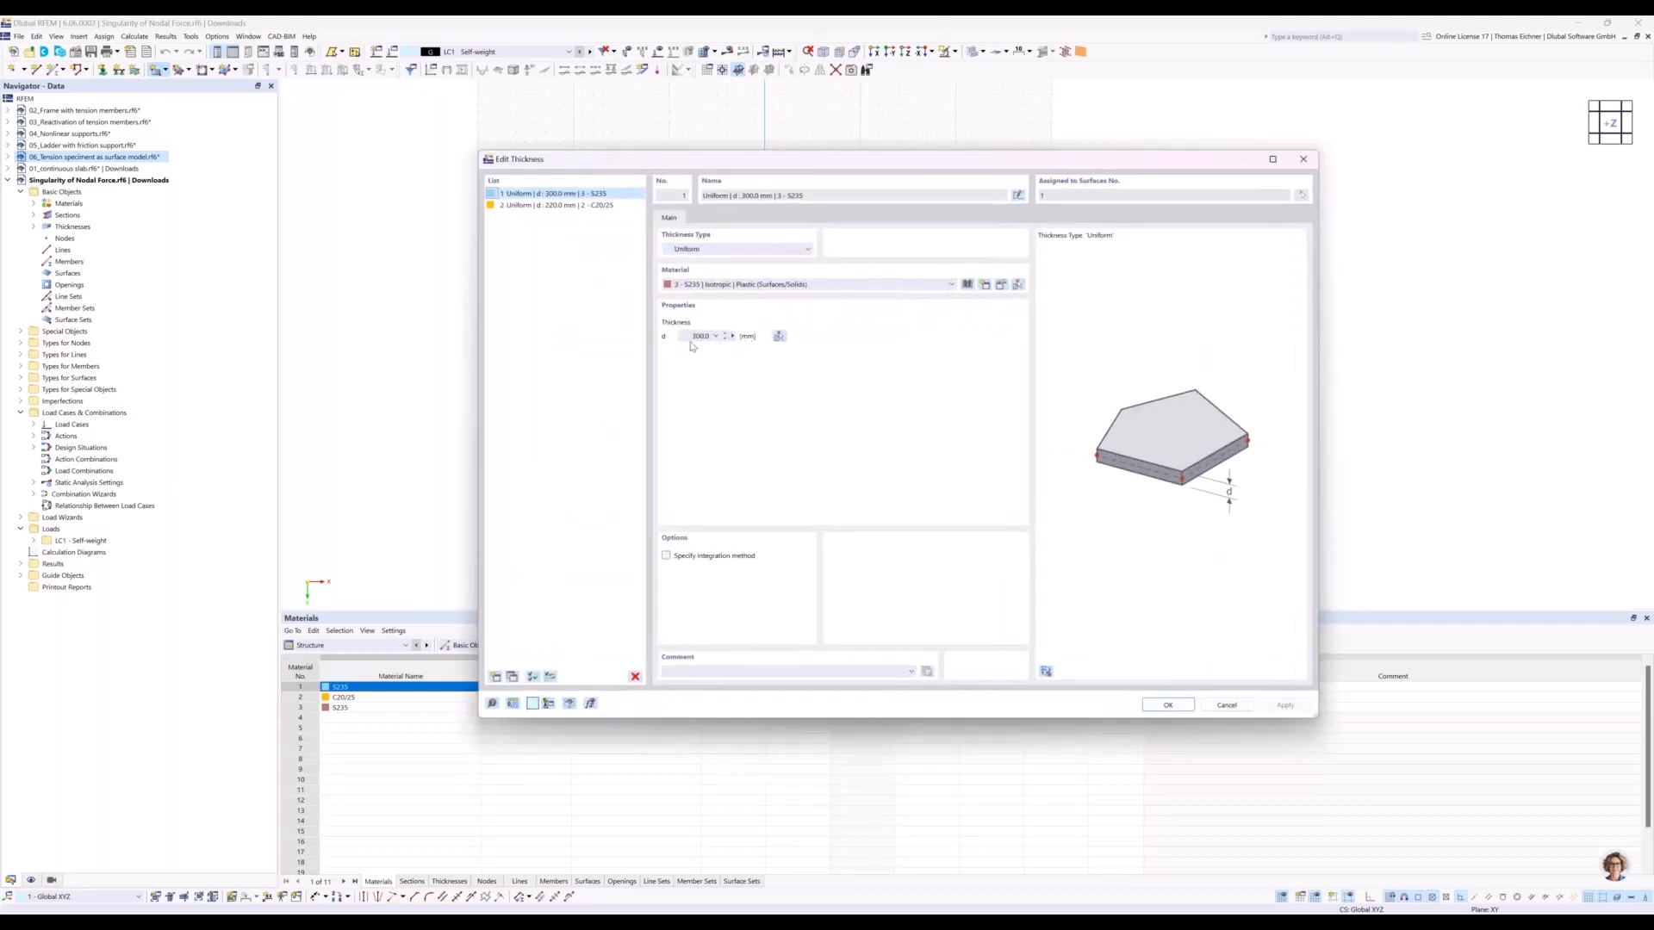
click(698, 336)
text(200)
Assign the thickness a new C30/37 concrete material from the library's German DIN EN 1992-1-1 series and accept the thickness.
click(950, 286)
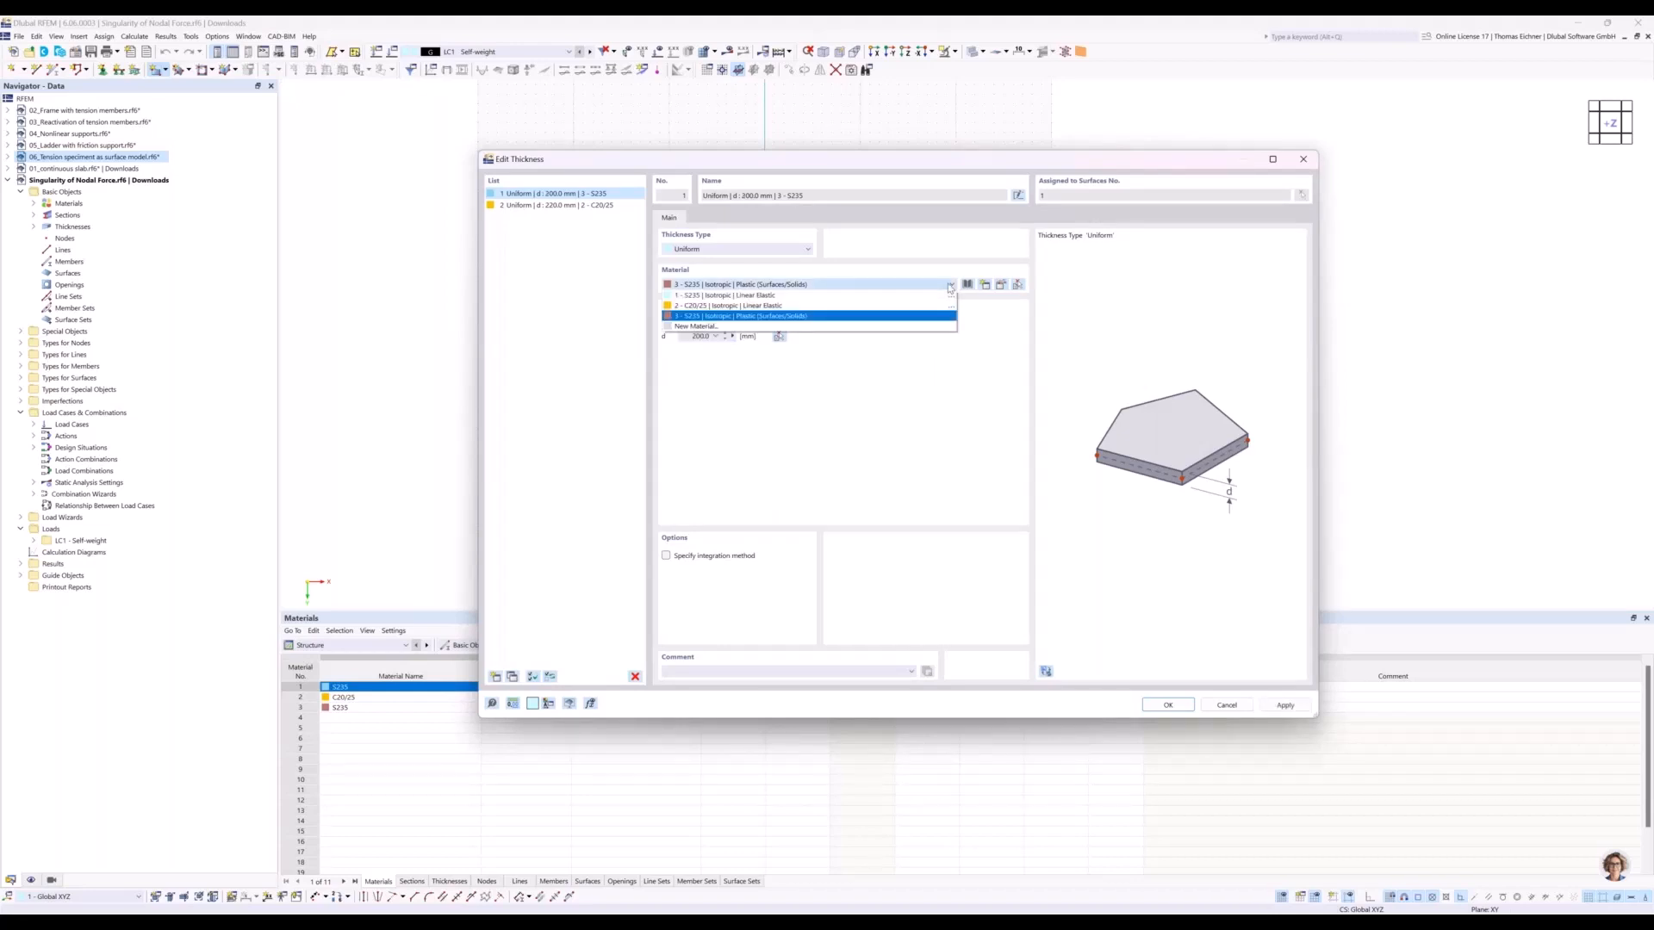
click(950, 285)
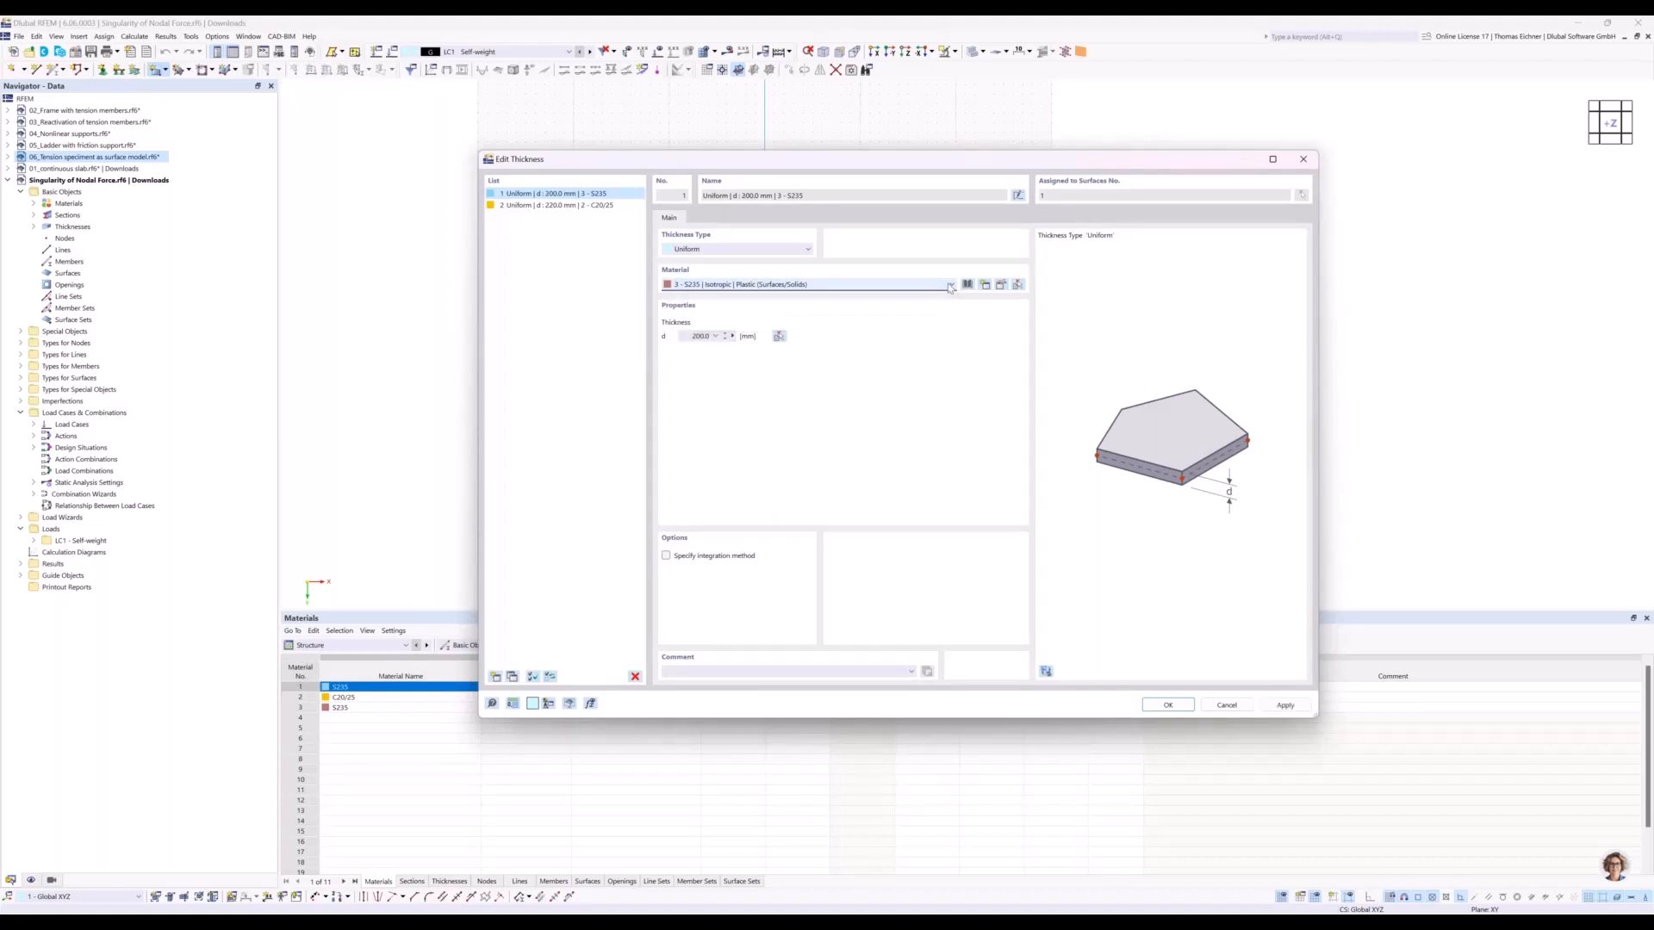
click(950, 285)
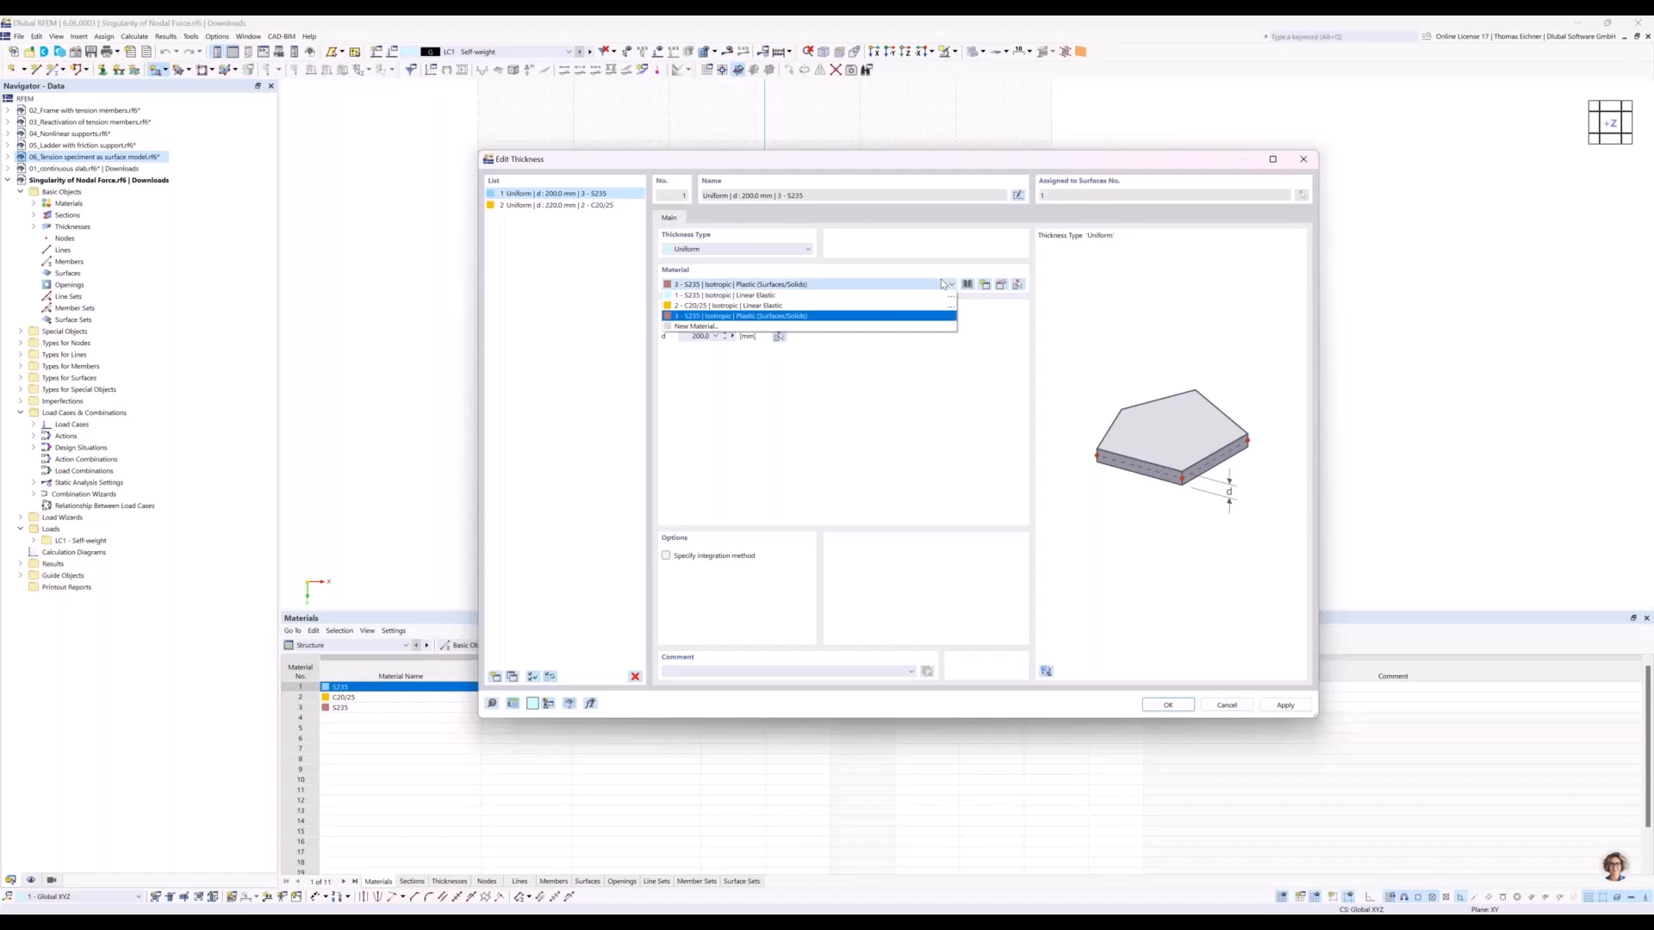
click(723, 327)
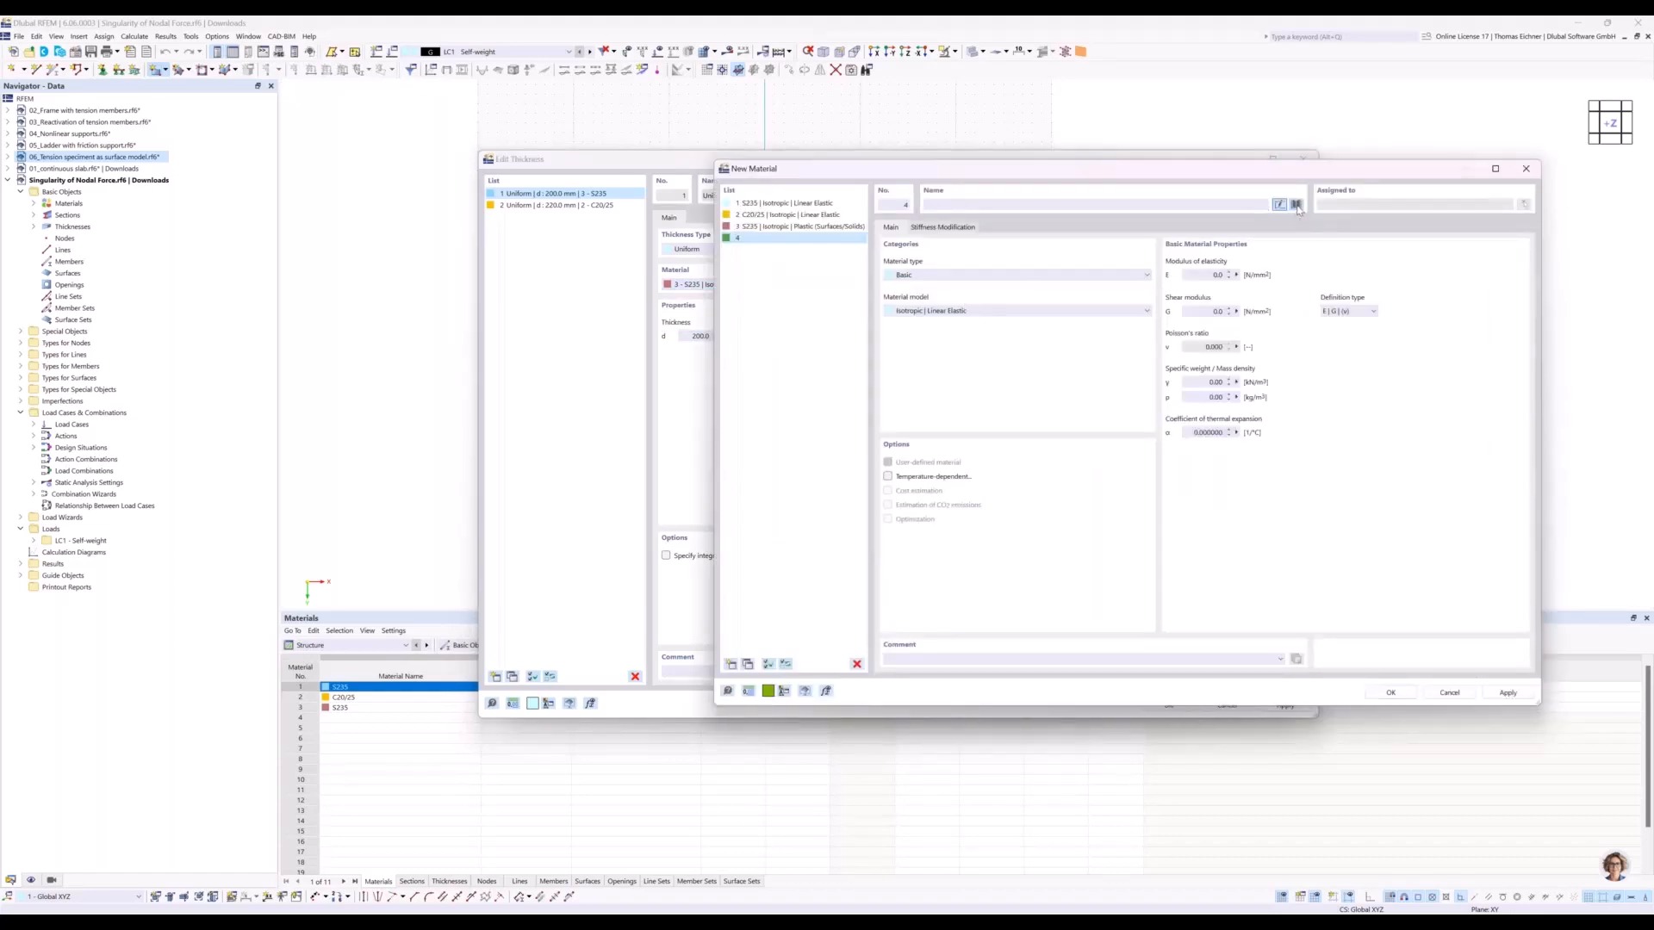
click(1295, 206)
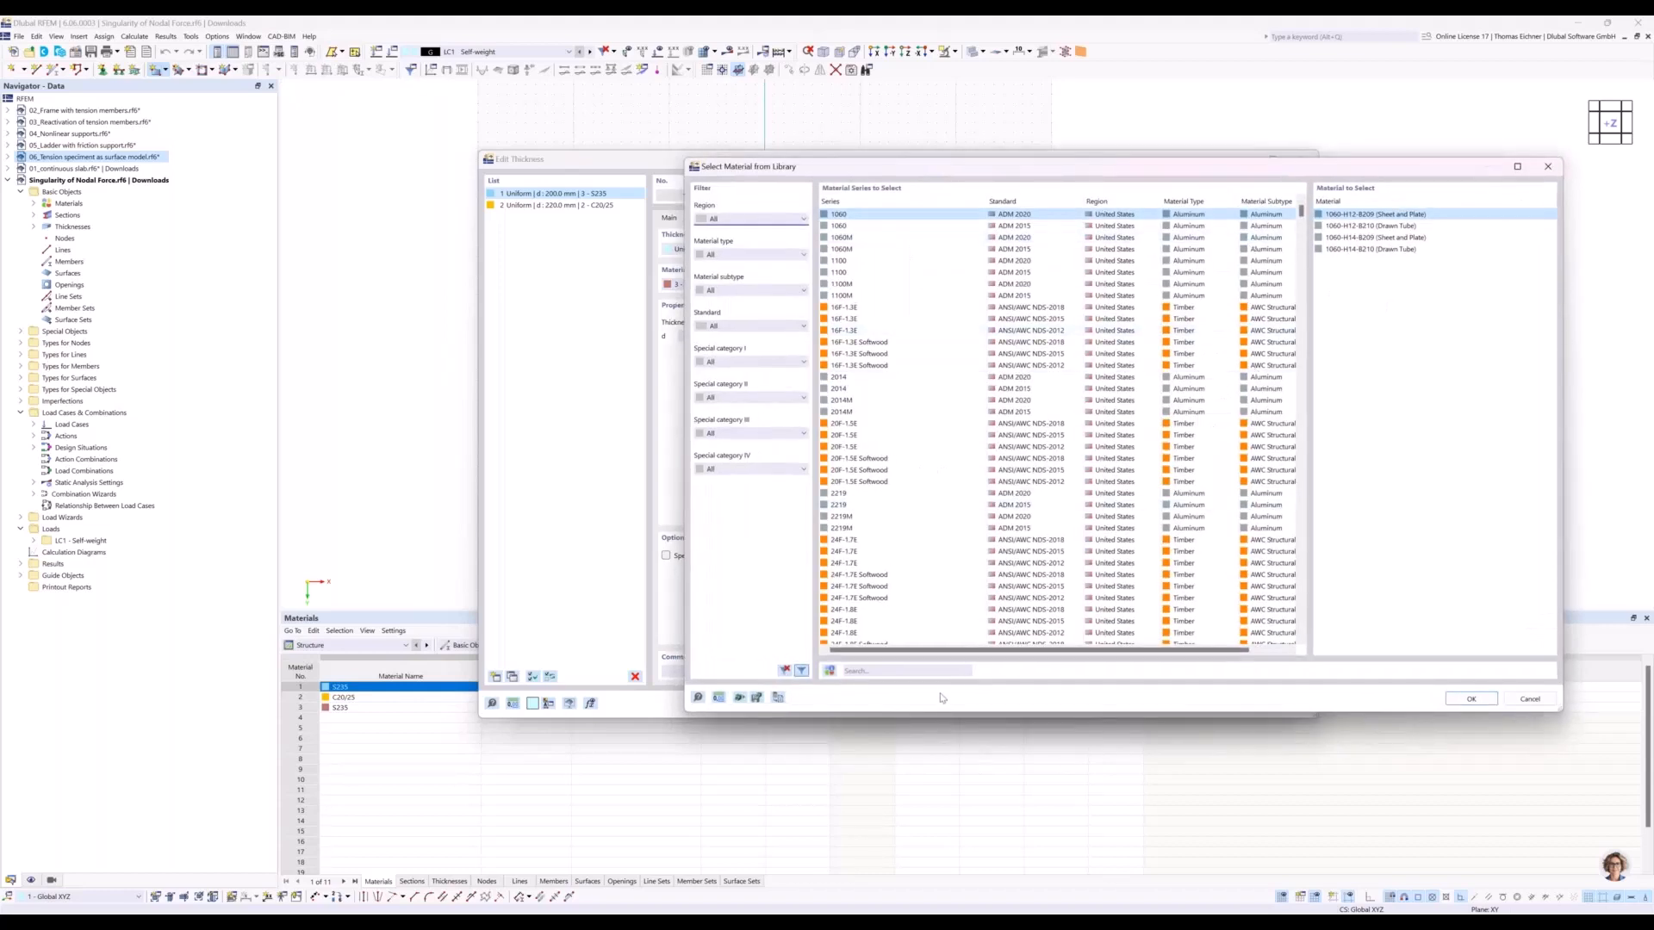
click(942, 671)
text(C)
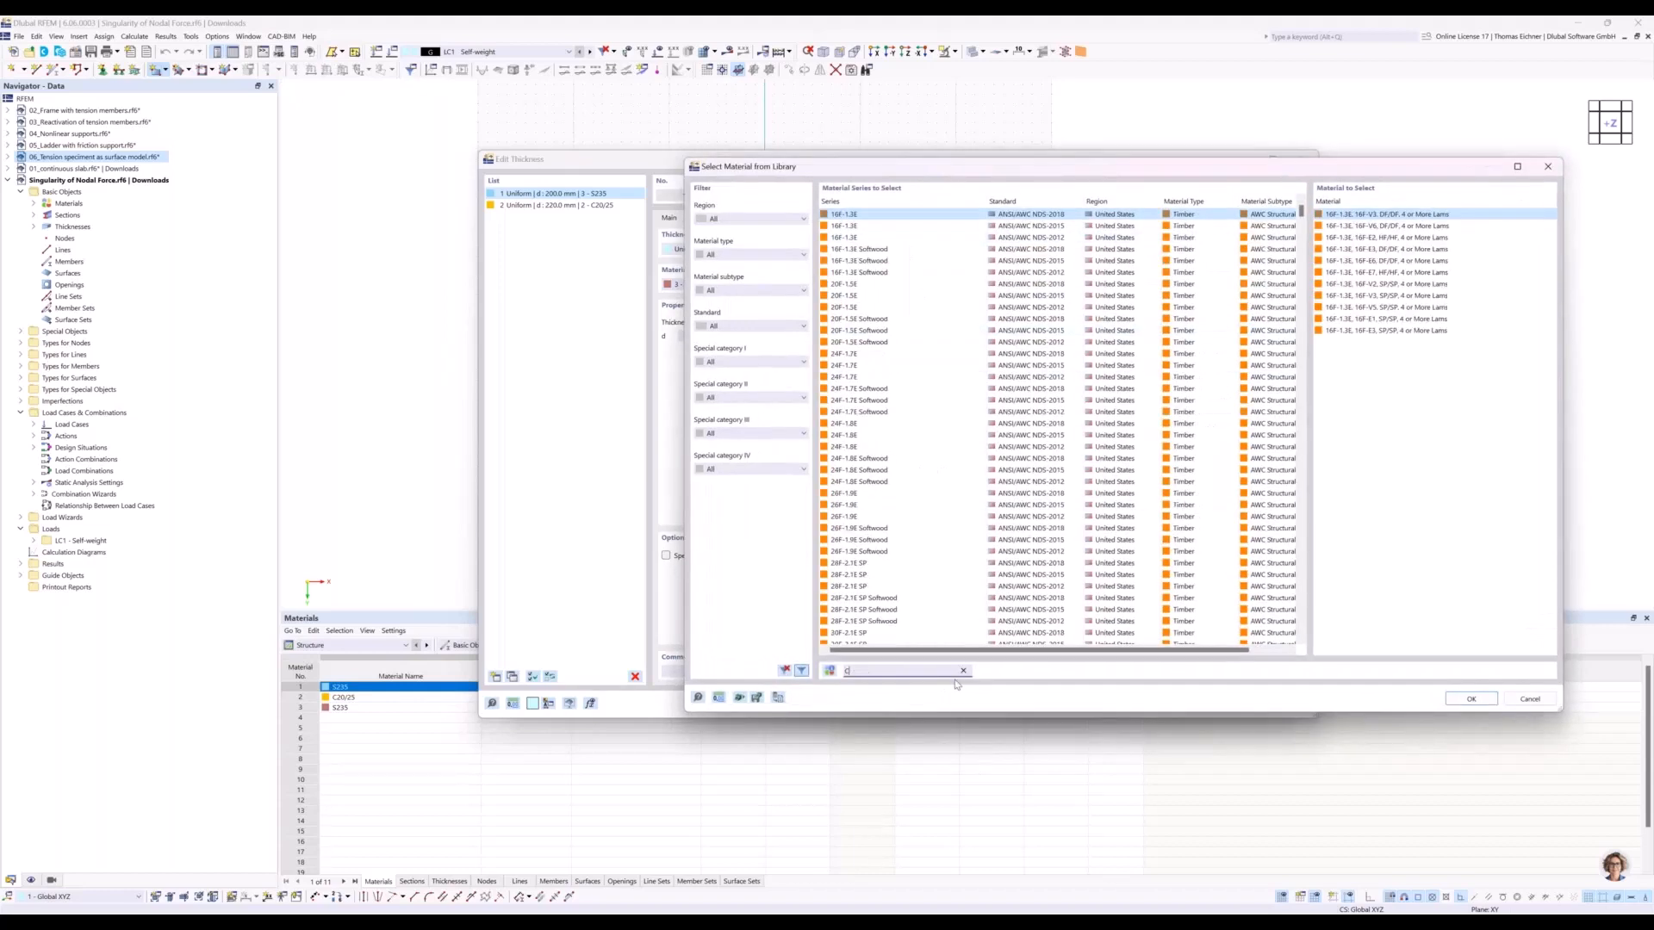
text(30/37)
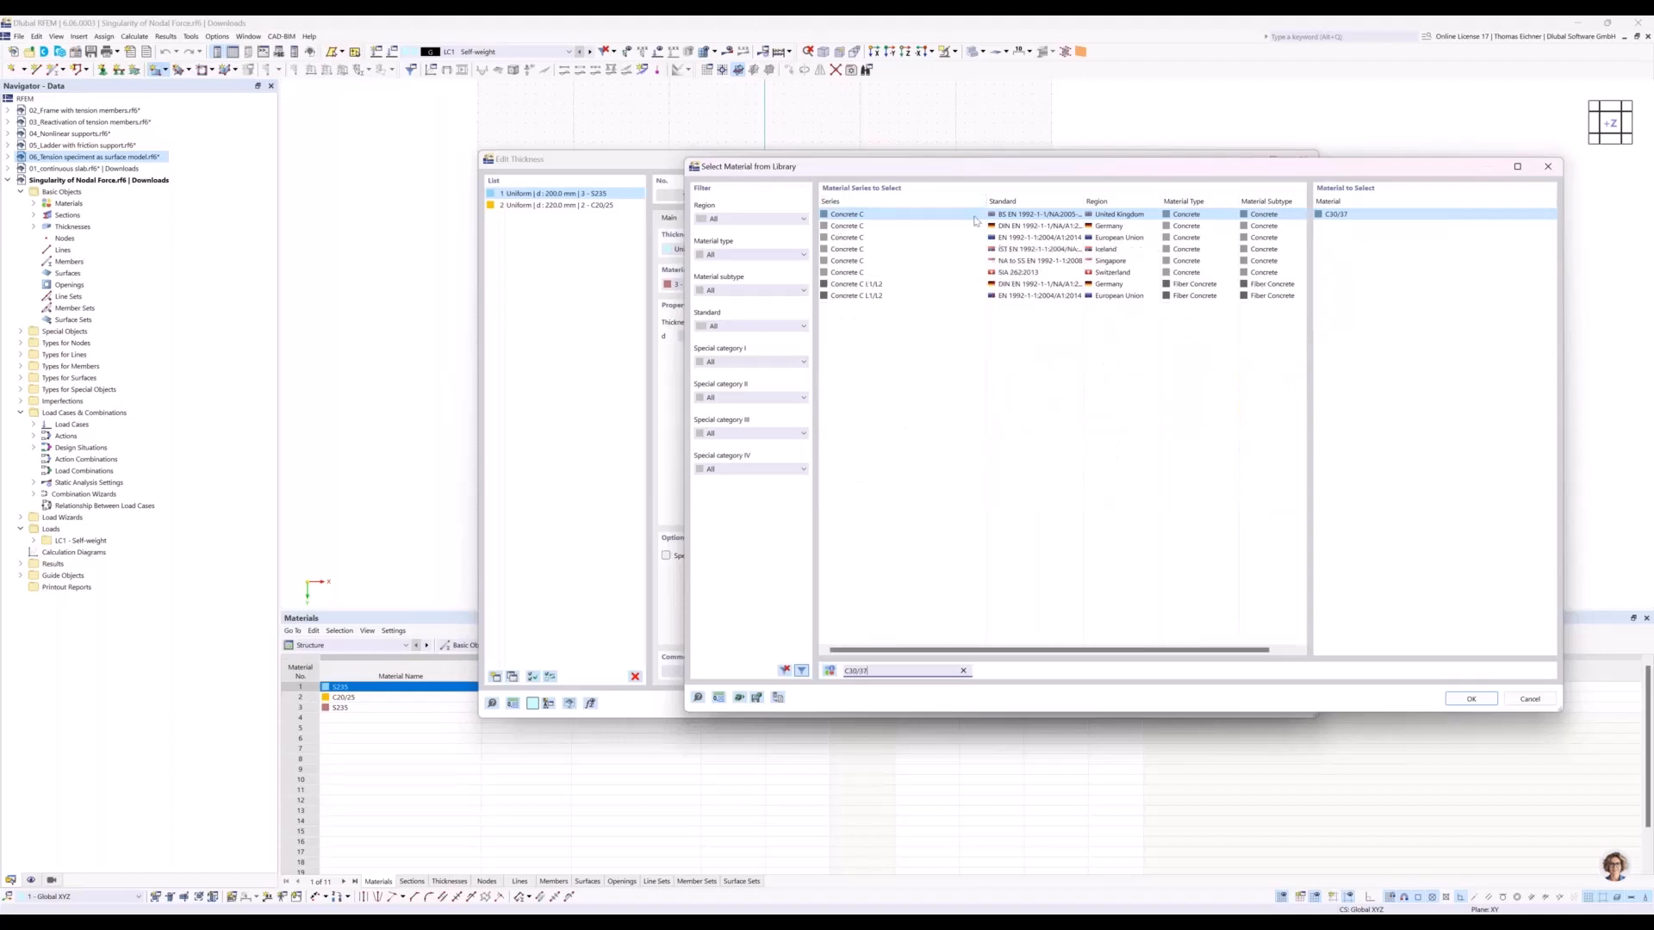
click(1154, 226)
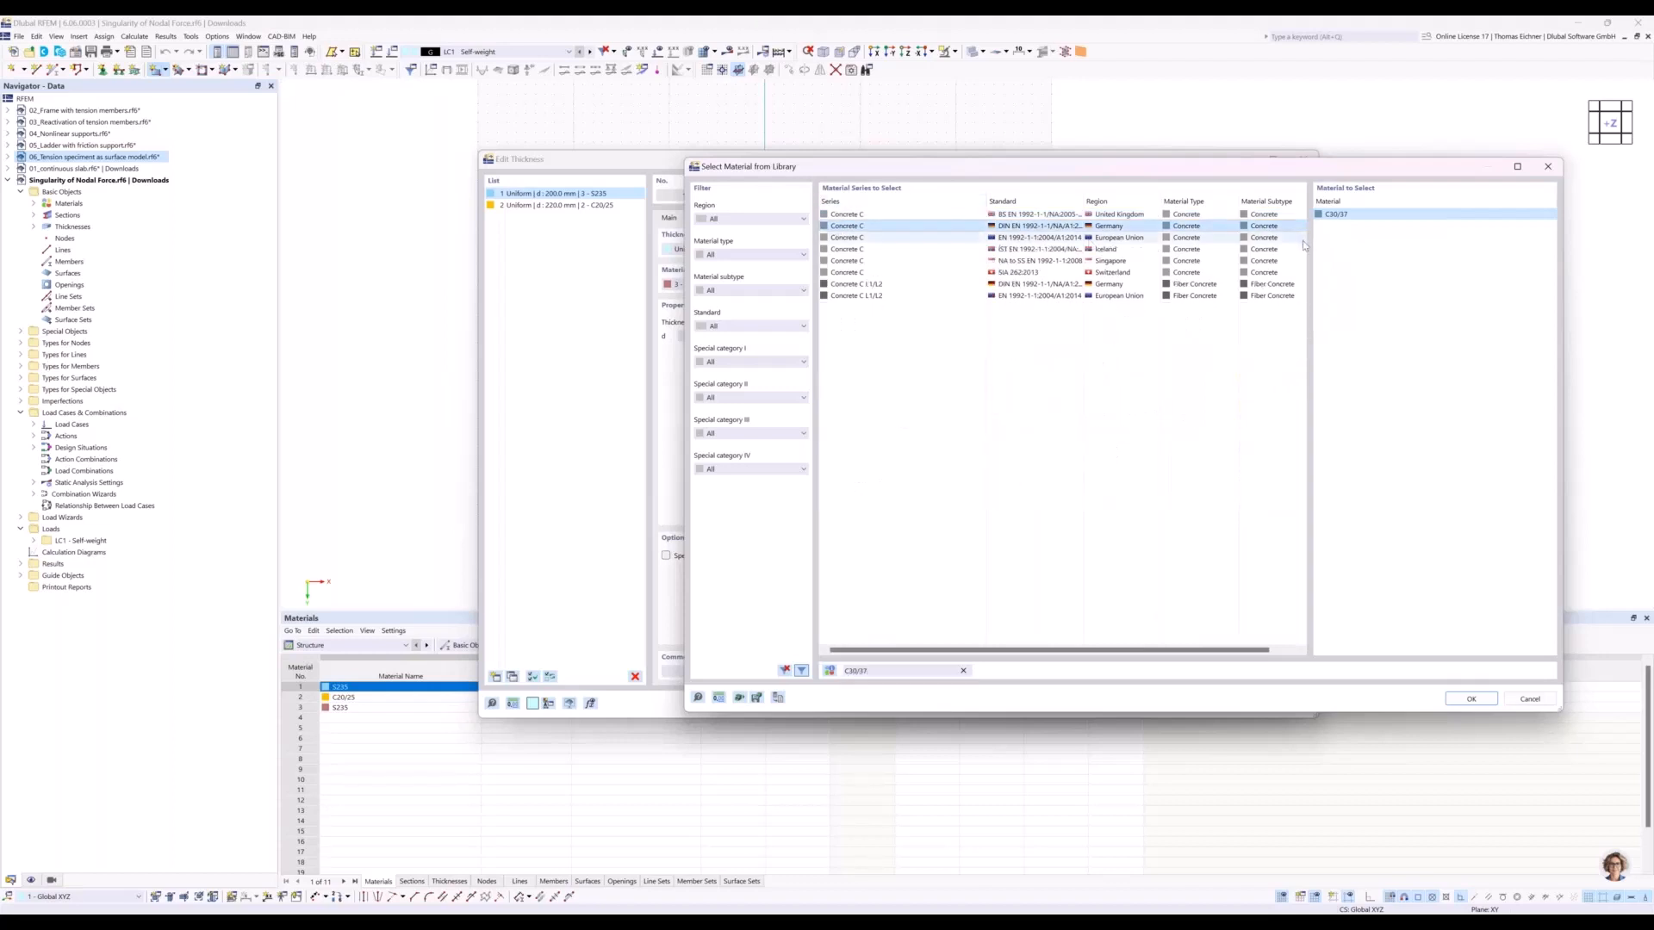
double_click(1349, 215)
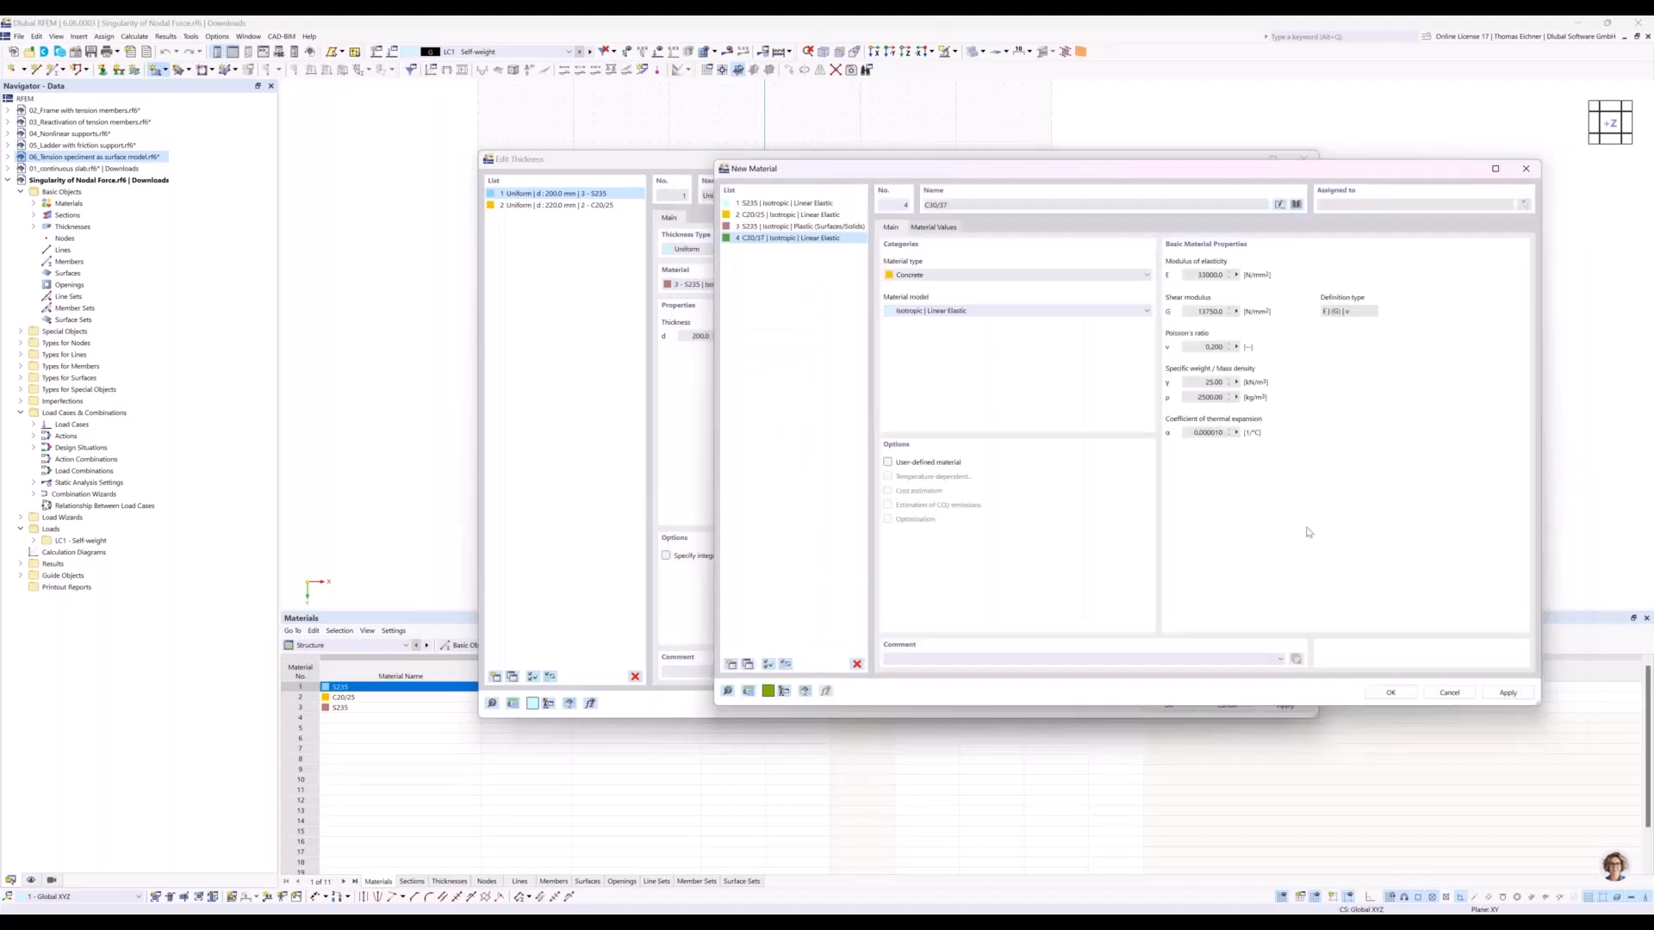
click(1392, 694)
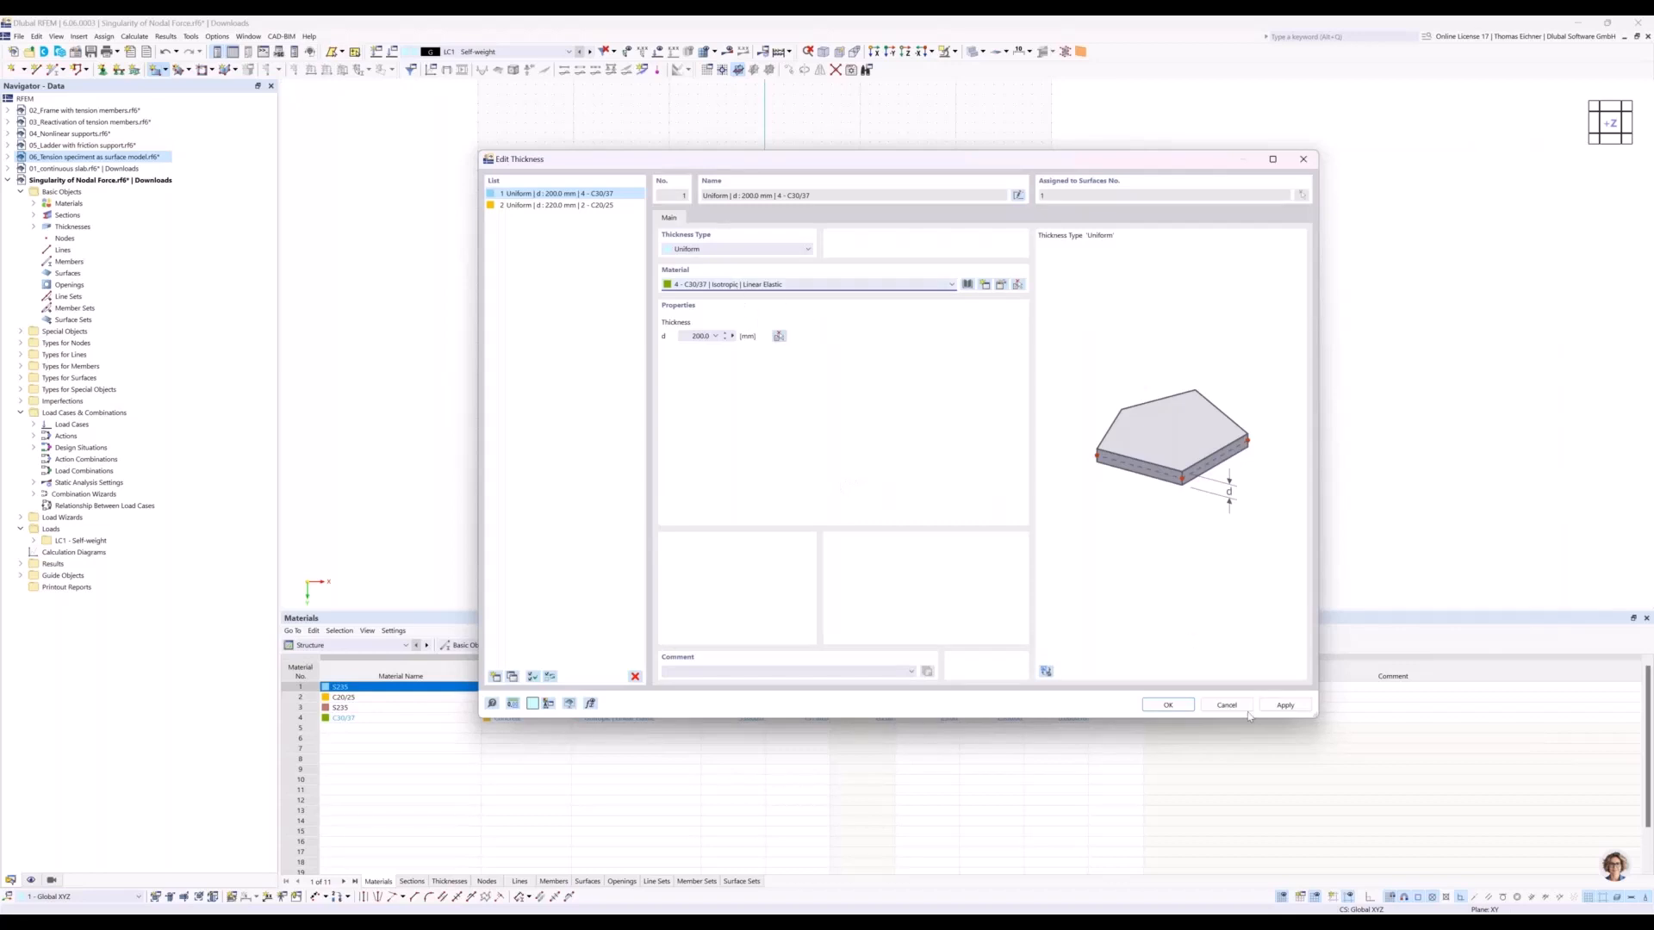
click(1189, 713)
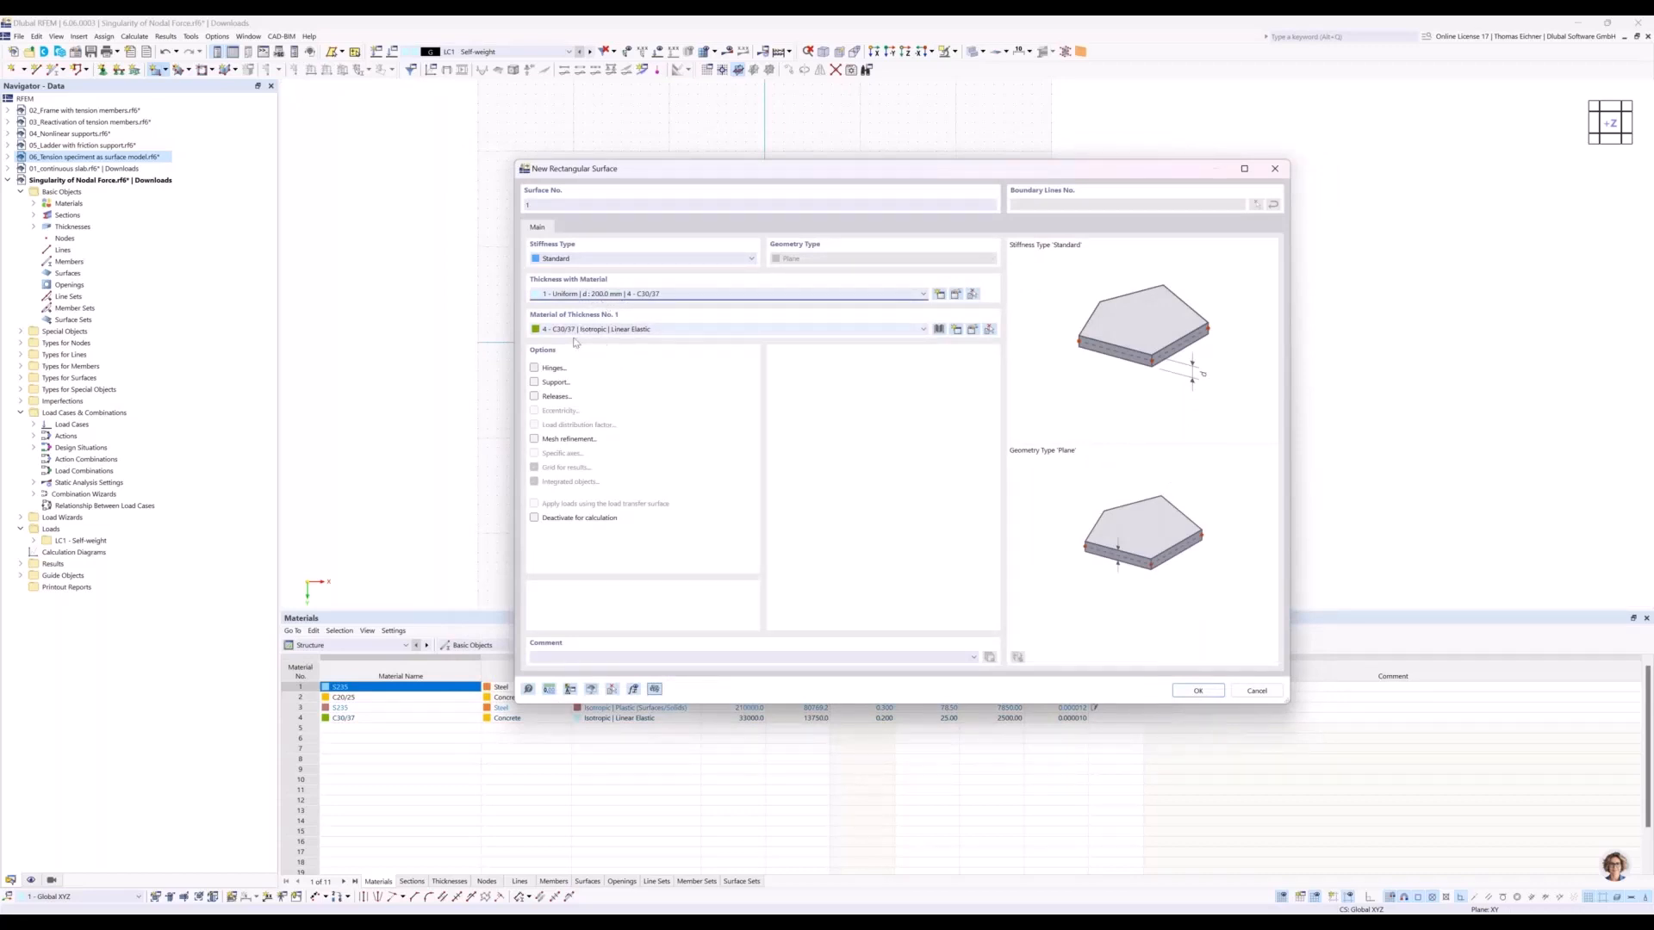
Draw the rectangular plate from the coordinate origin, about 8000 by 6000 mm.
click(1187, 692)
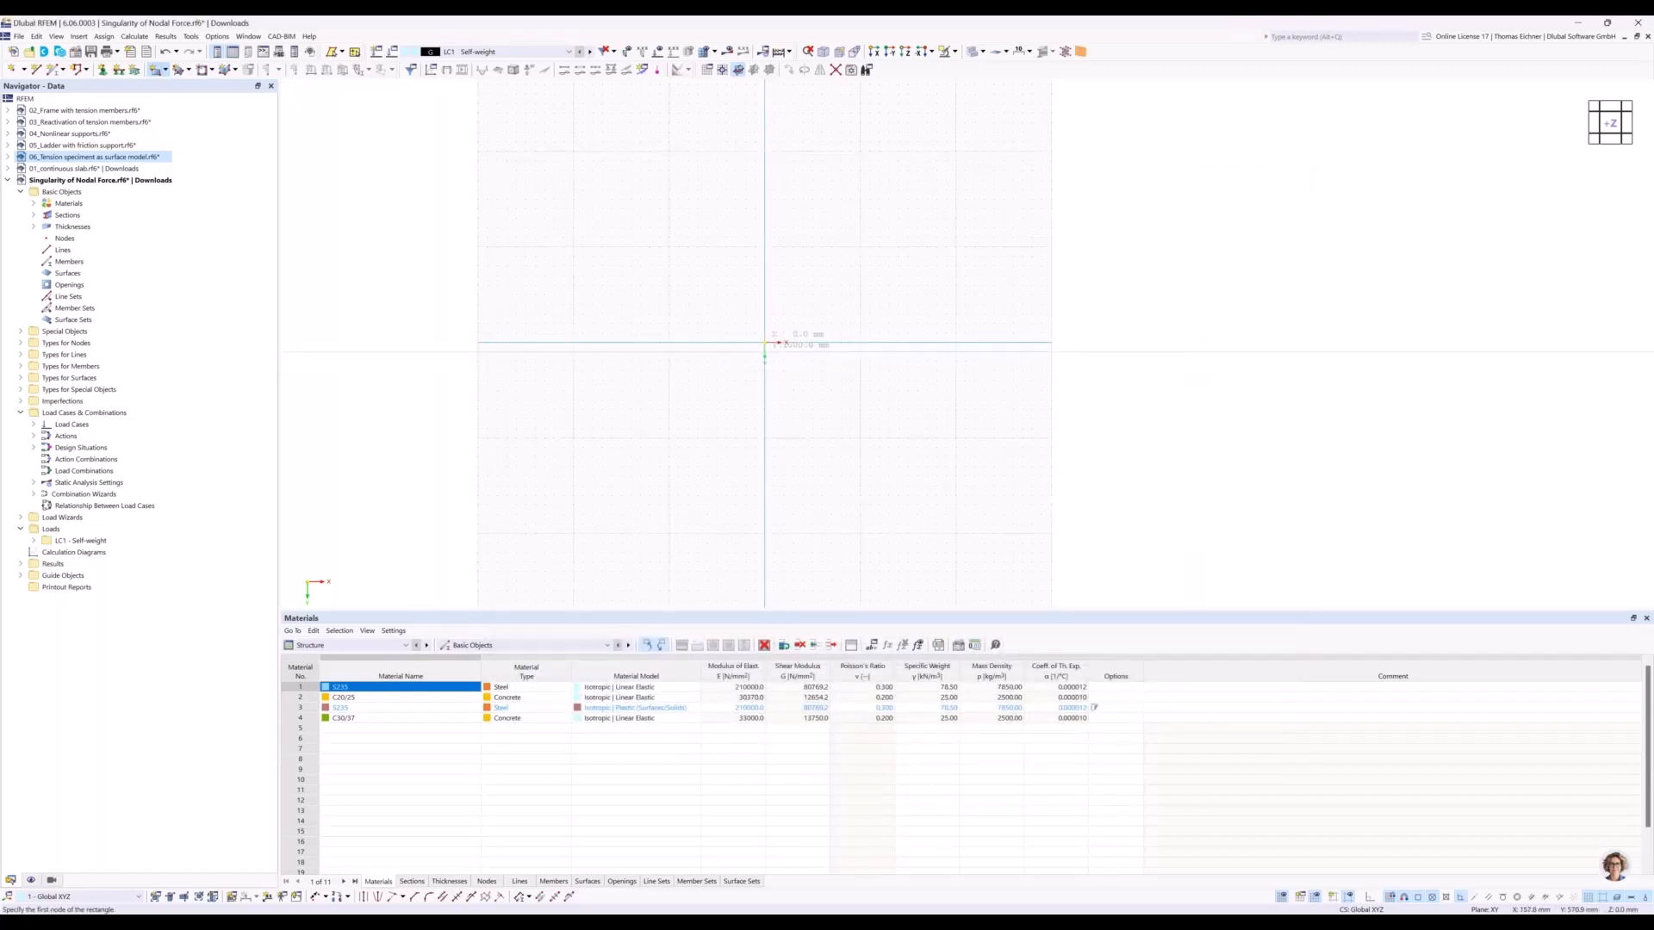
click(765, 342)
click(841, 399)
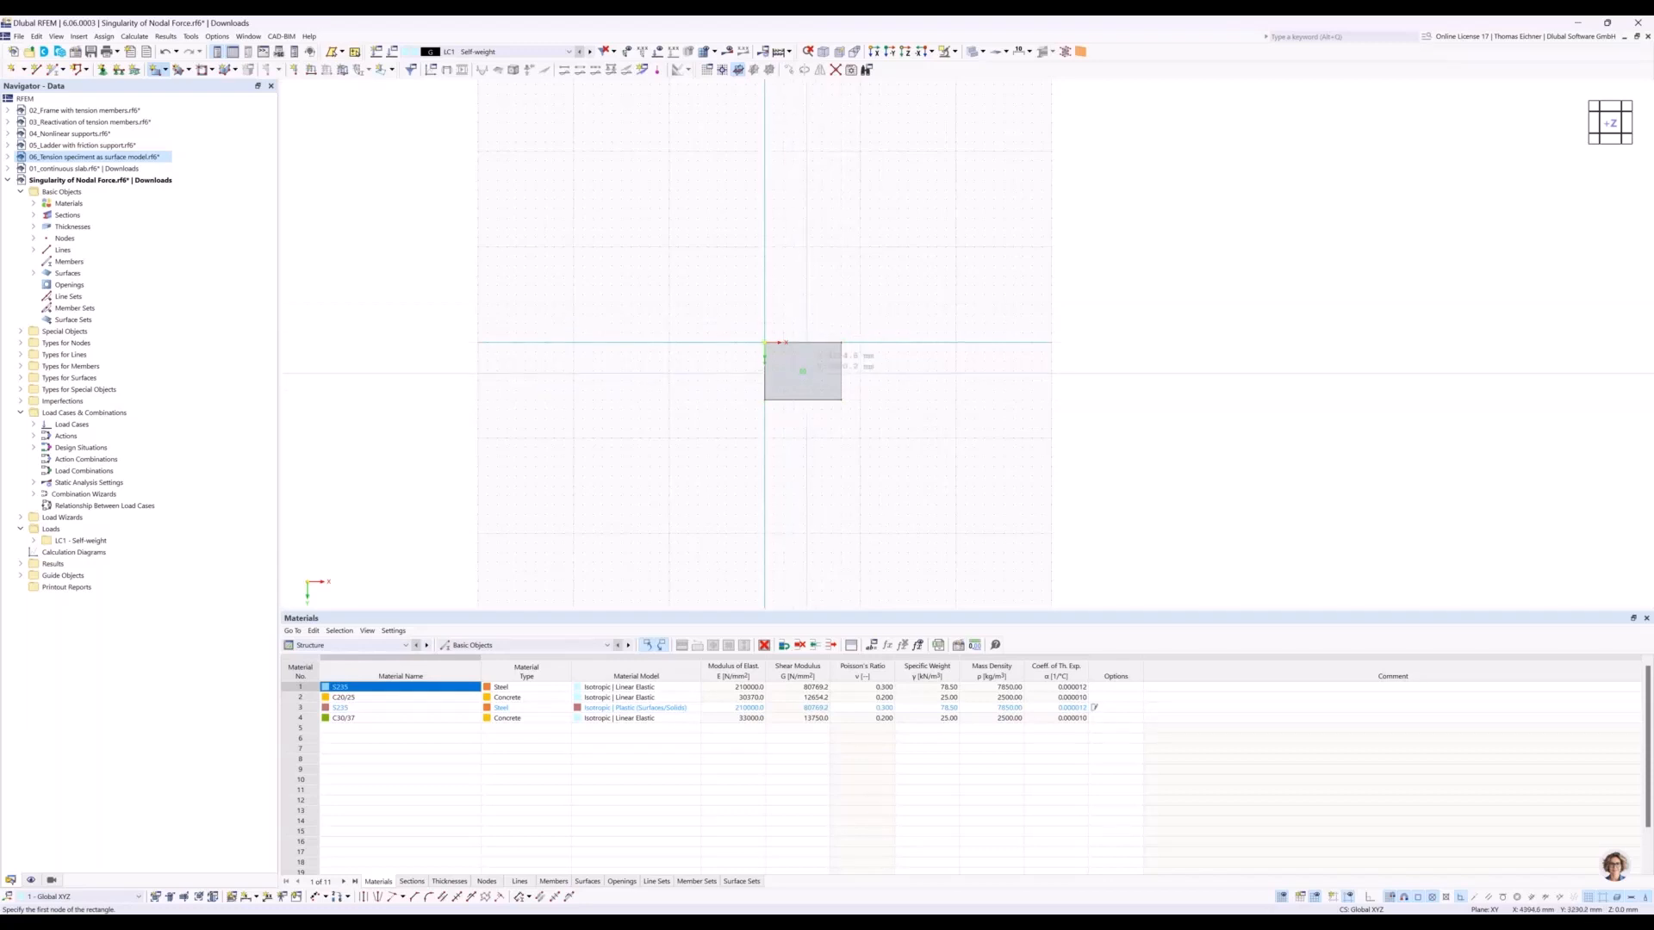
key(Escape)
Place a node at the centre of the plate, at X 4000 mm and Y 3000 mm.
scroll(805, 381, up, 3)
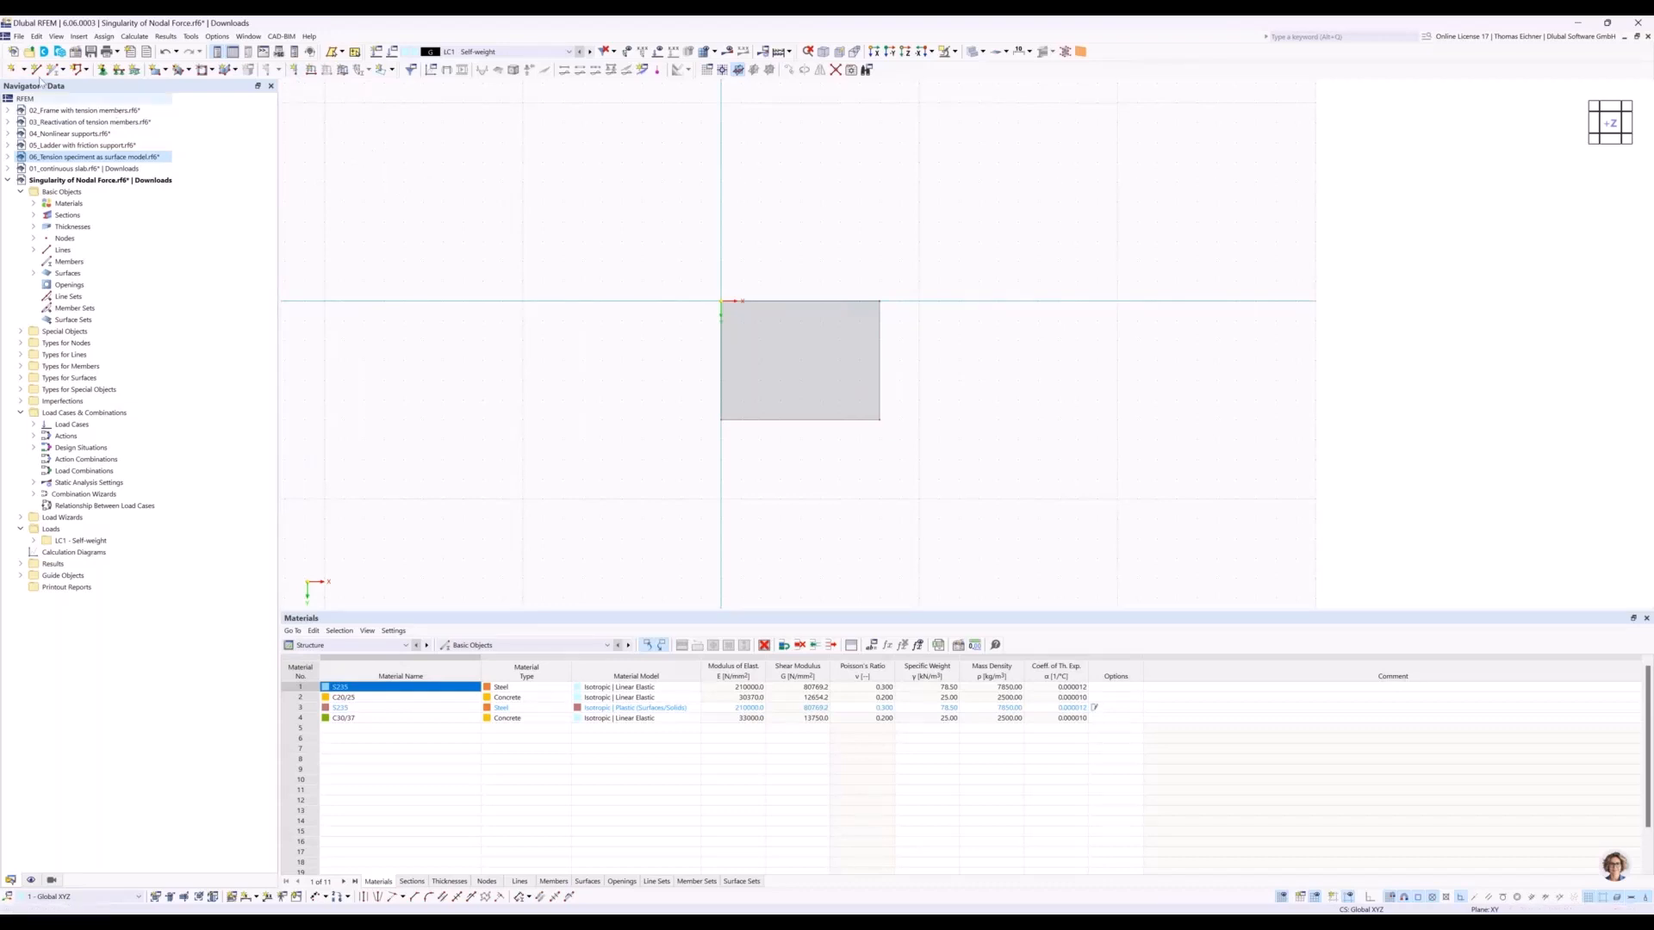
click(12, 69)
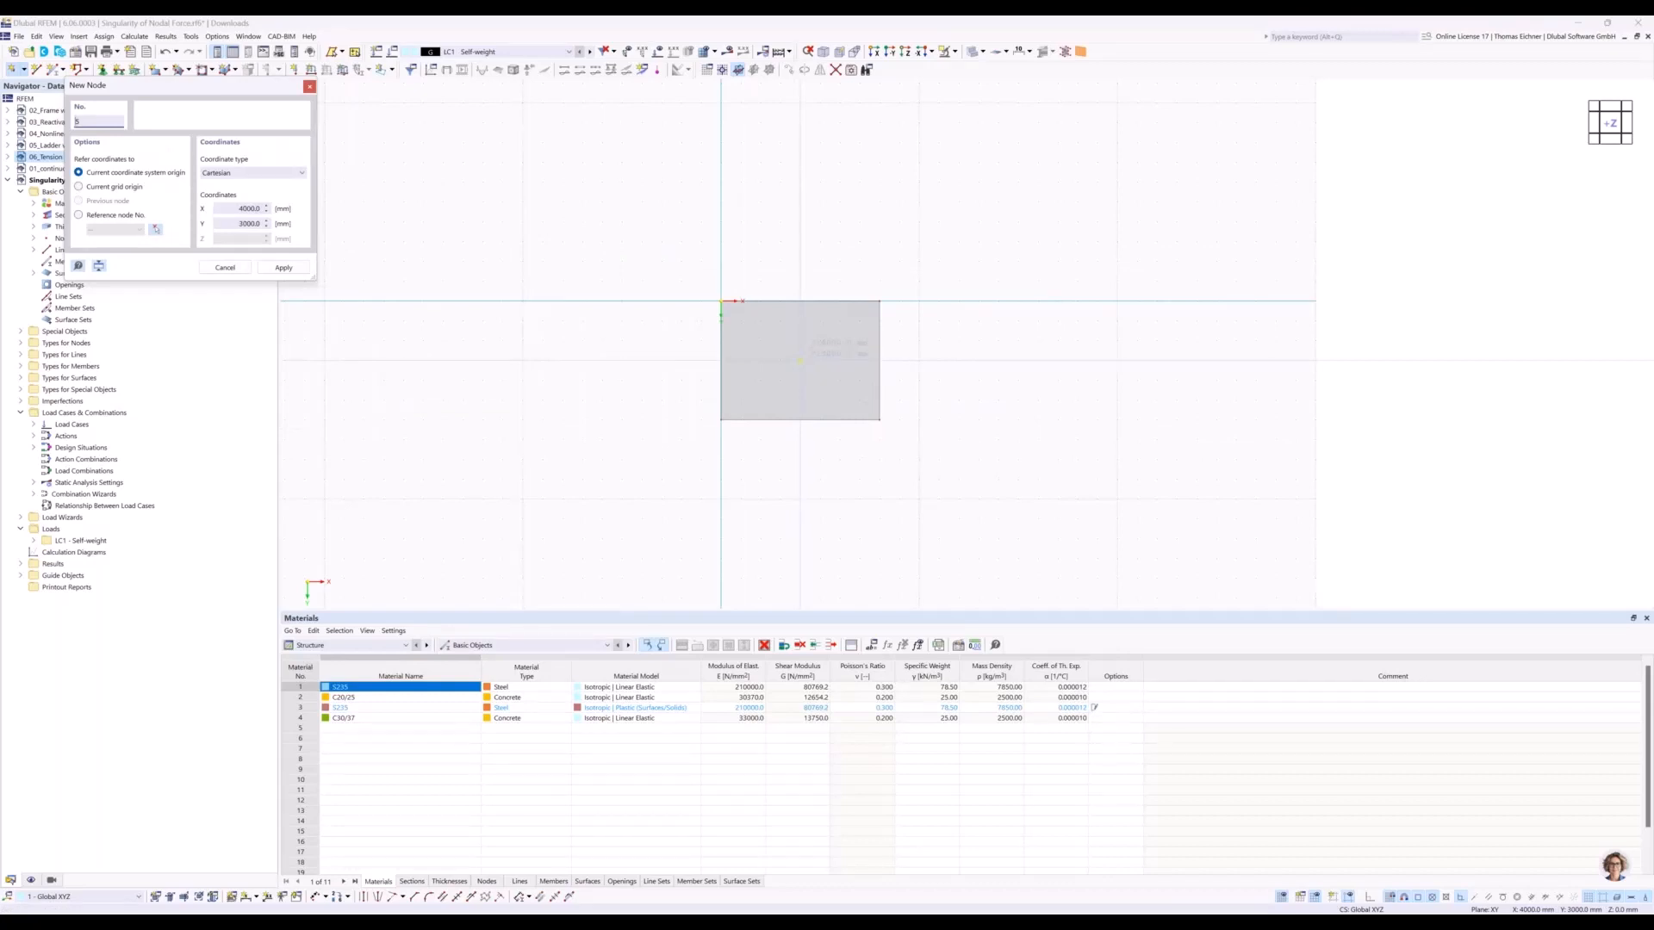
click(800, 360)
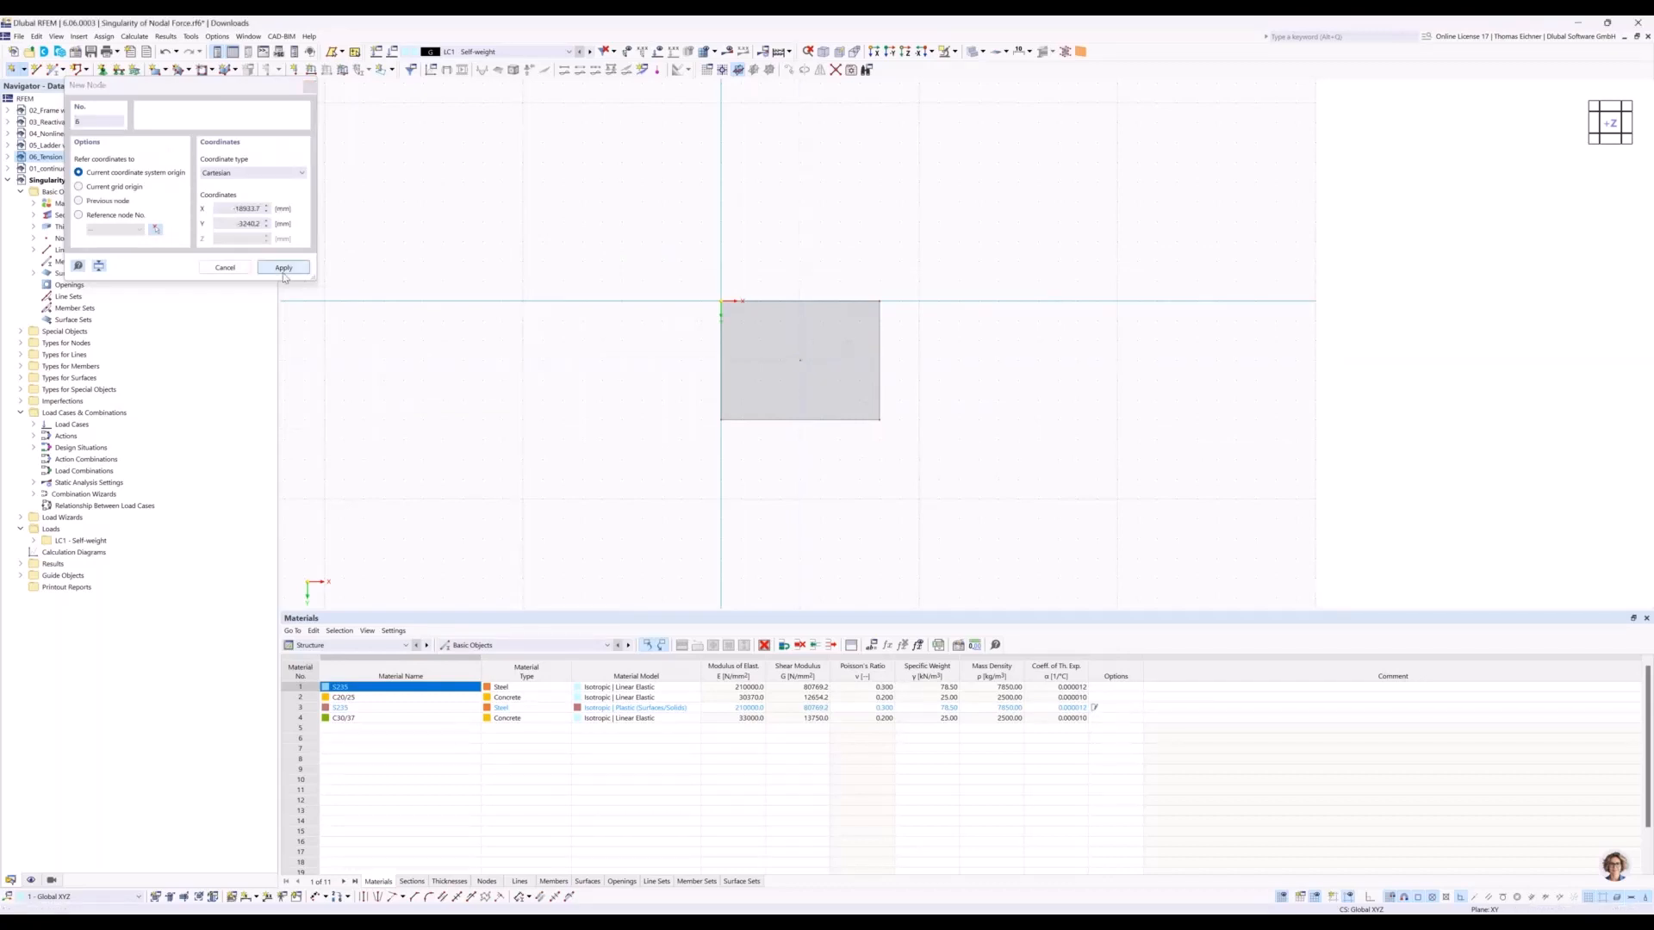
key(Escape)
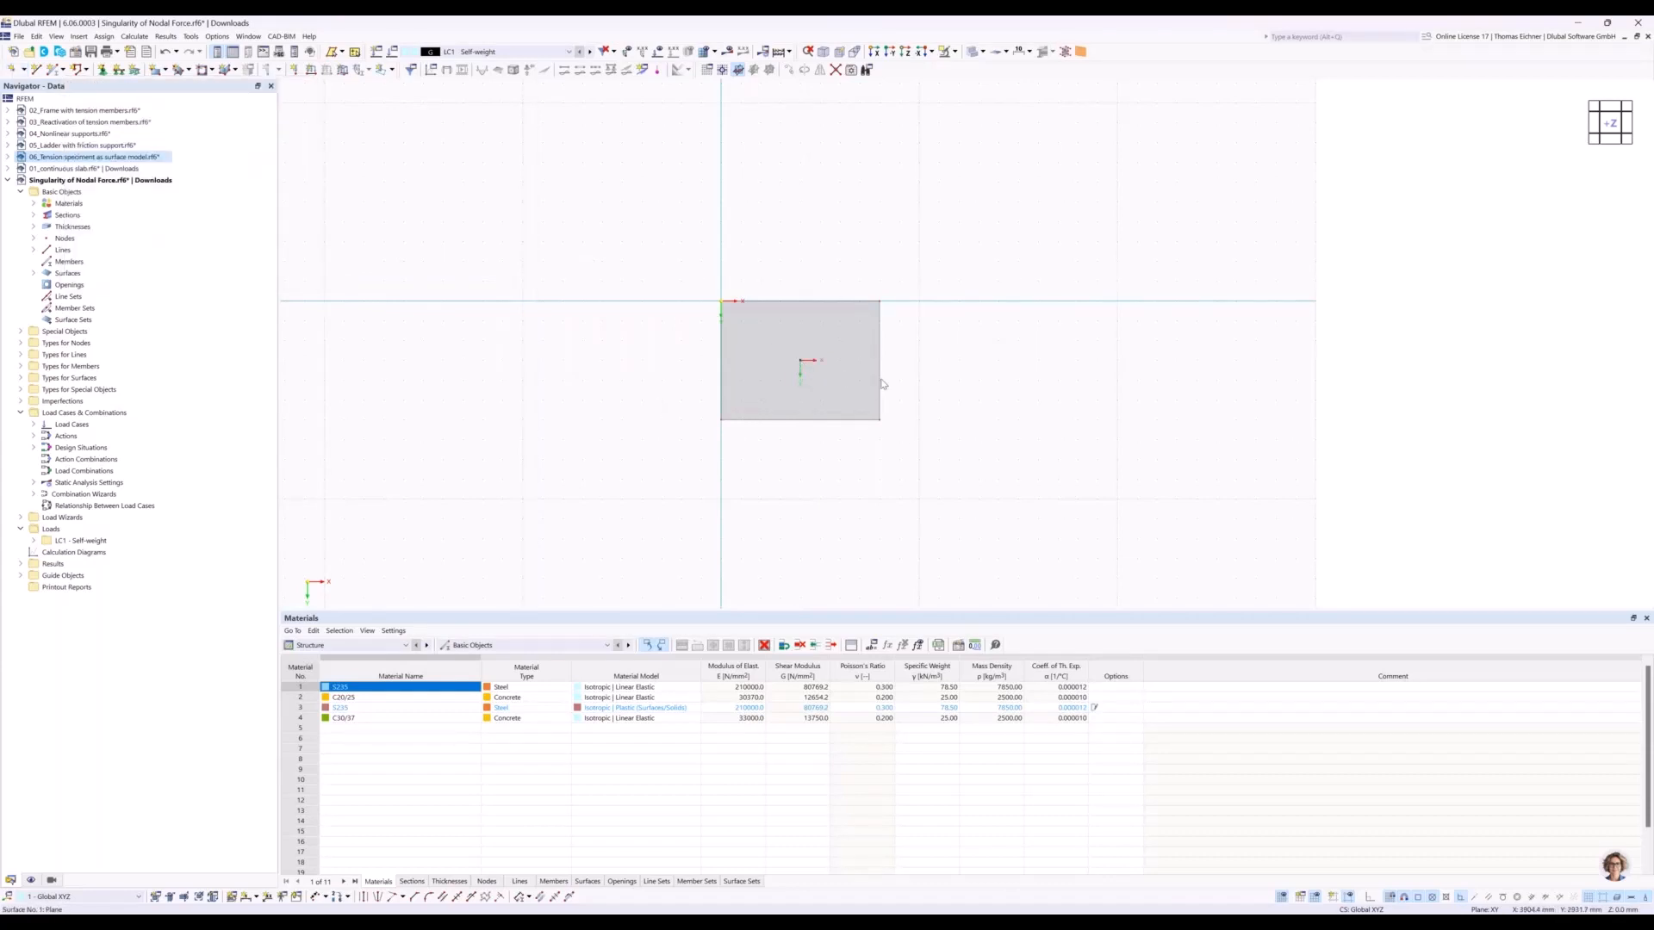
Apply a nodal force of 100 kN in Z to the plate's centre node in LC1 - Self-weight.
scroll(1025, 404, up, 1)
scroll(825, 374, up, 2)
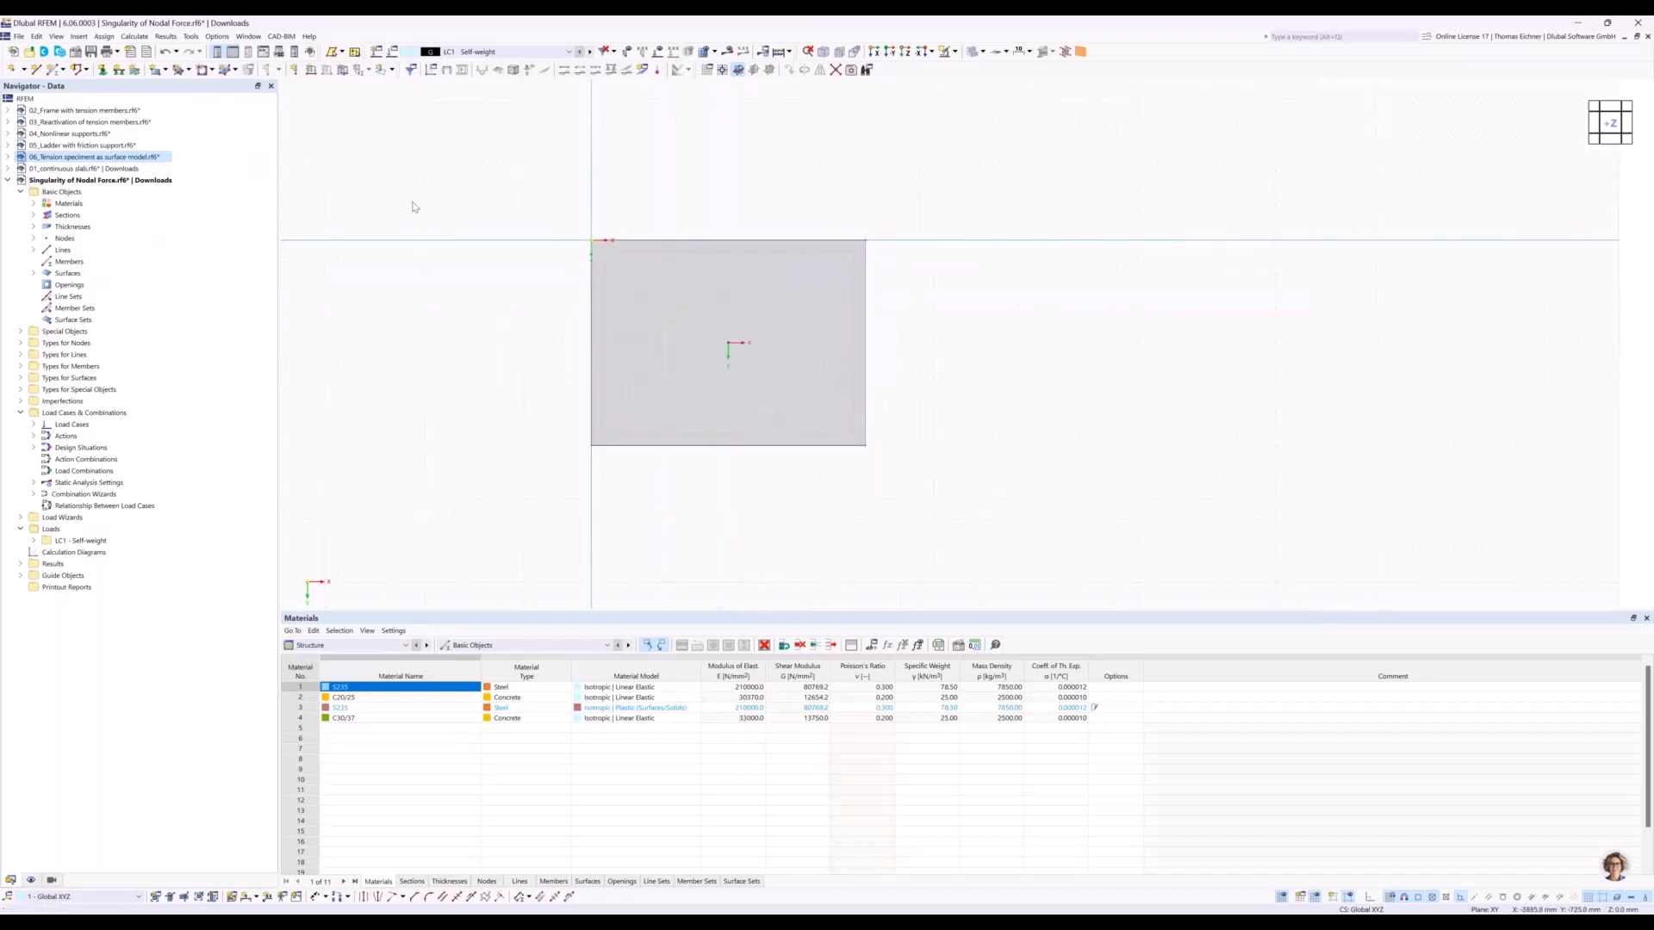
click(297, 77)
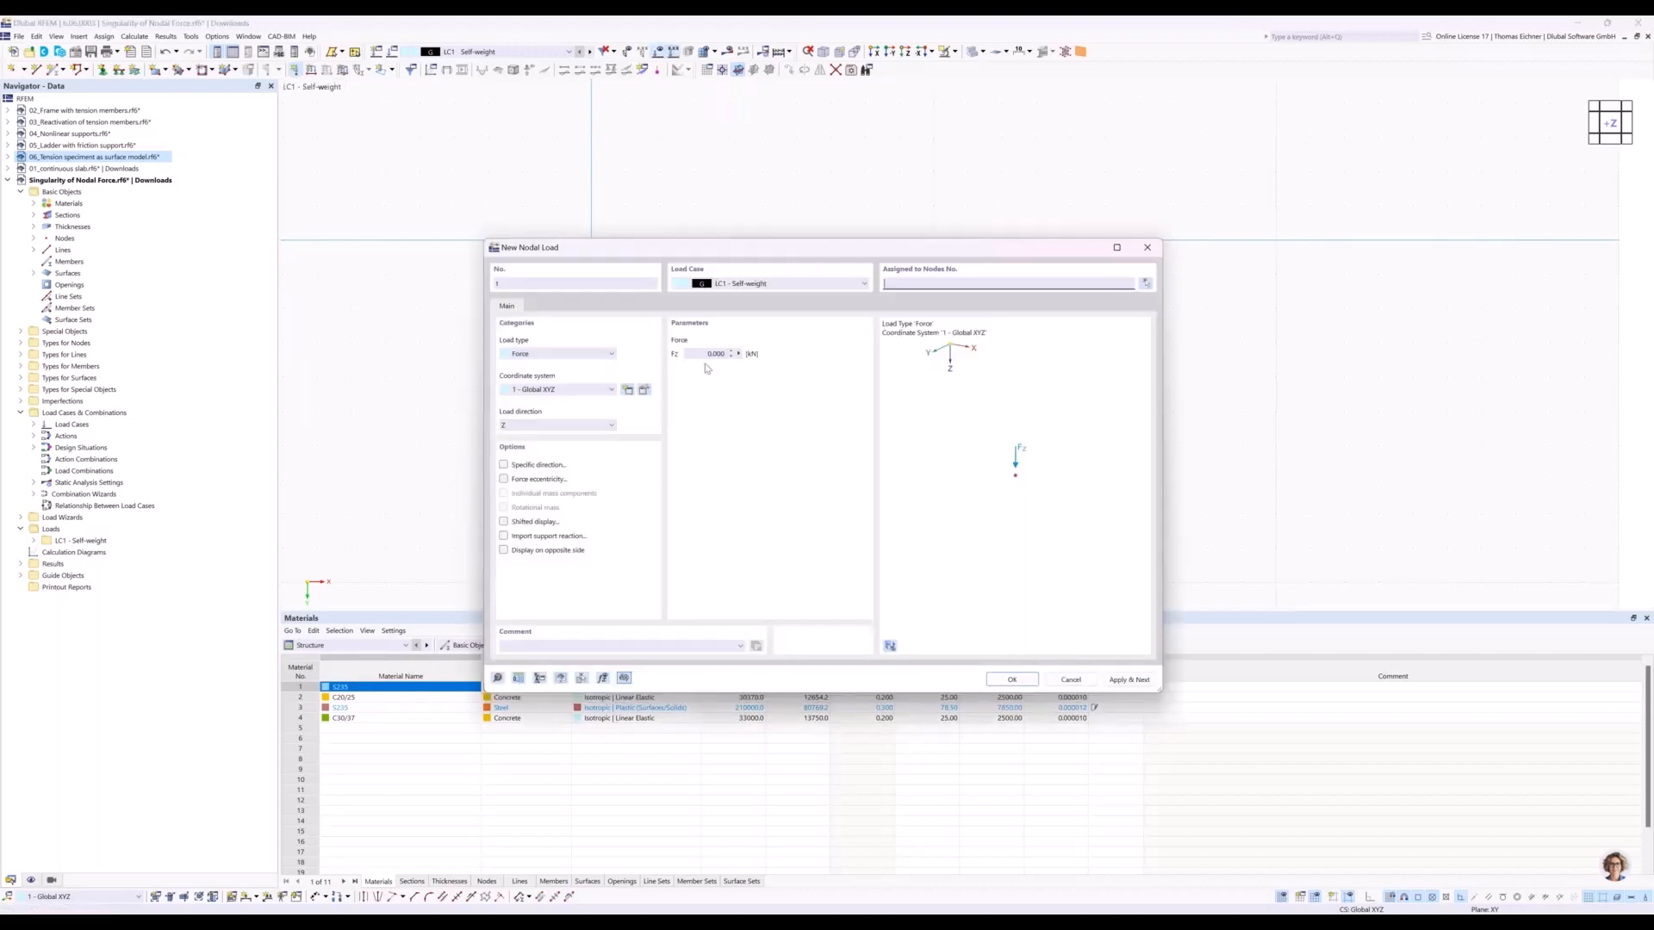
text(100)
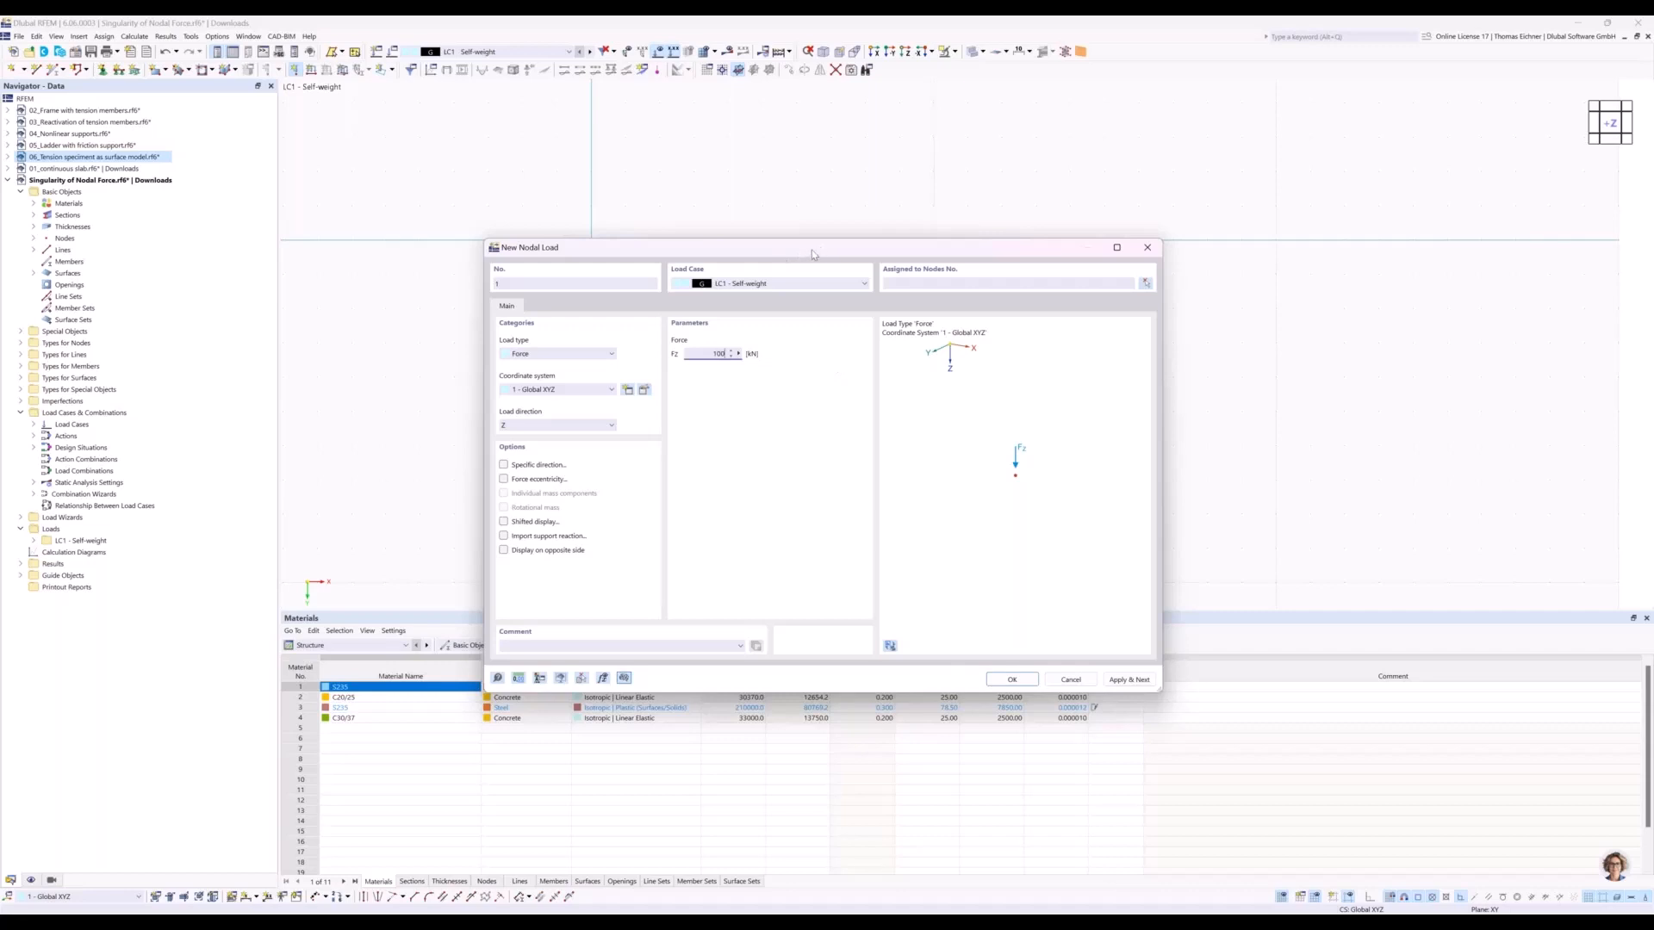
drag(811, 249, 478, 369)
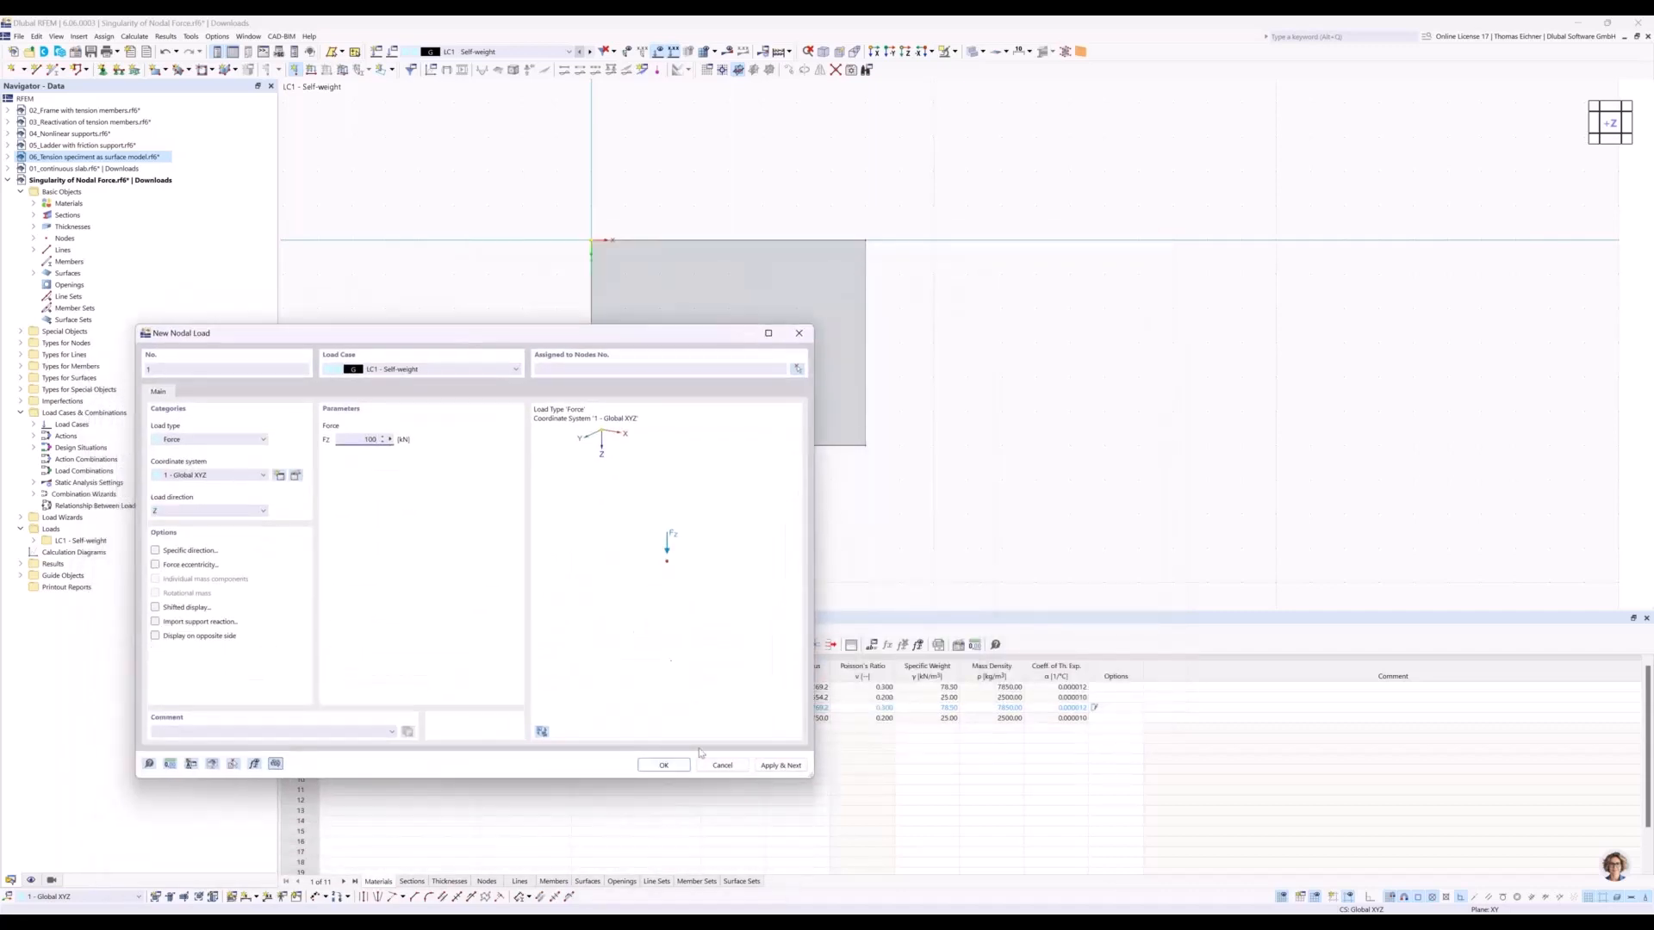
click(663, 765)
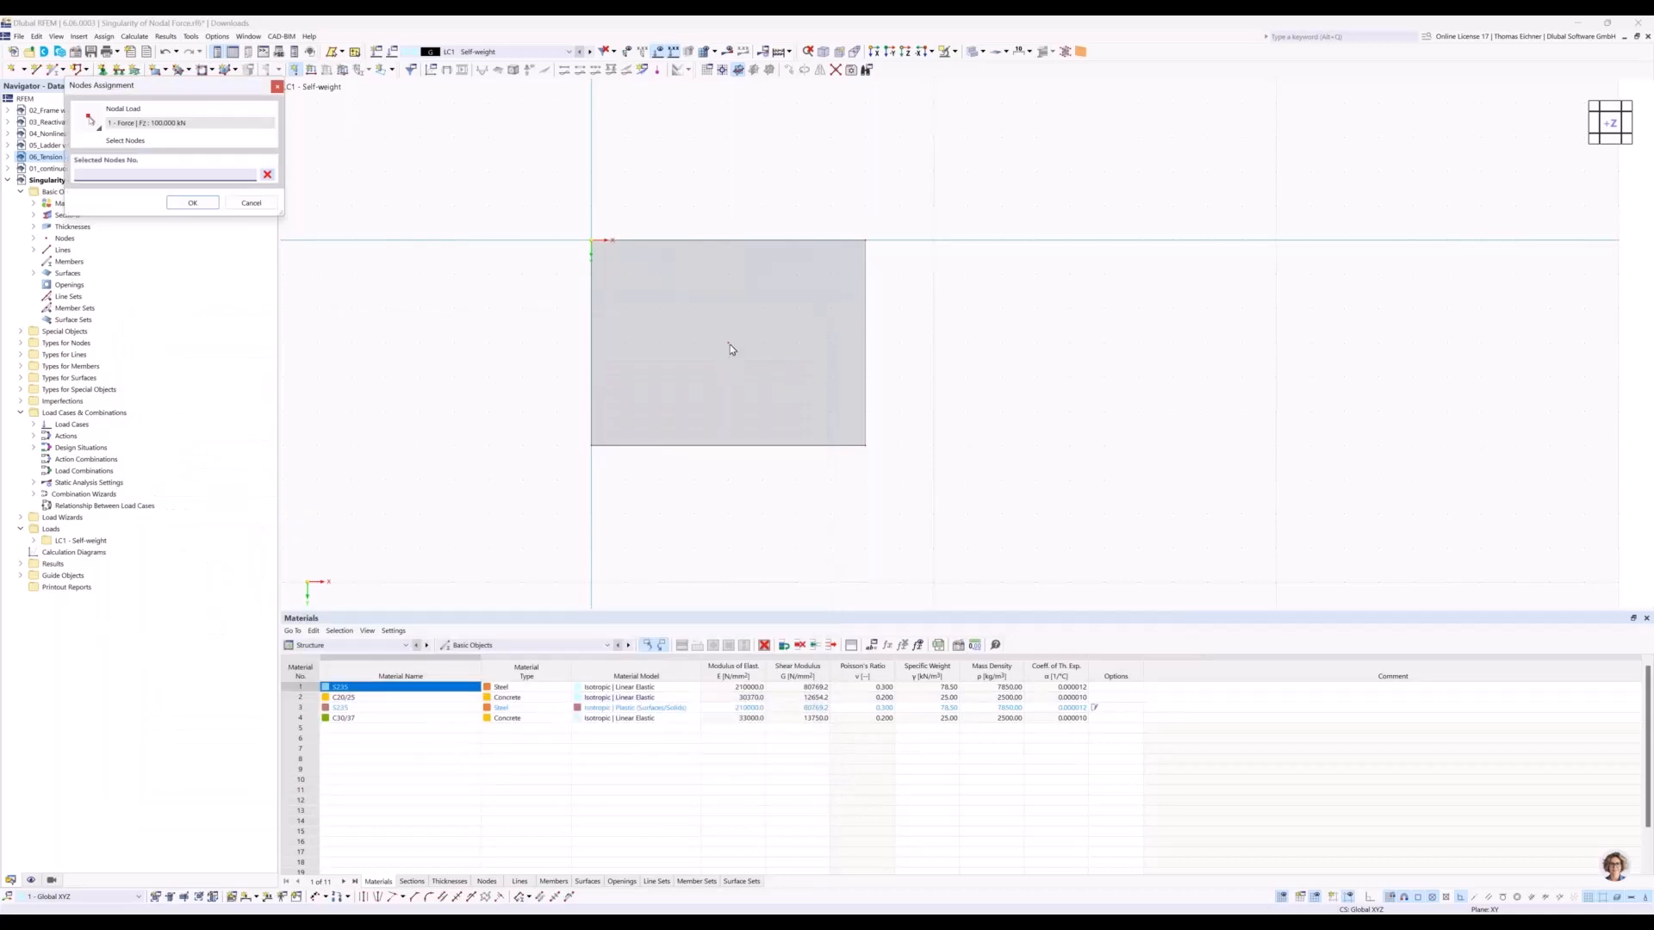
click(730, 348)
click(192, 202)
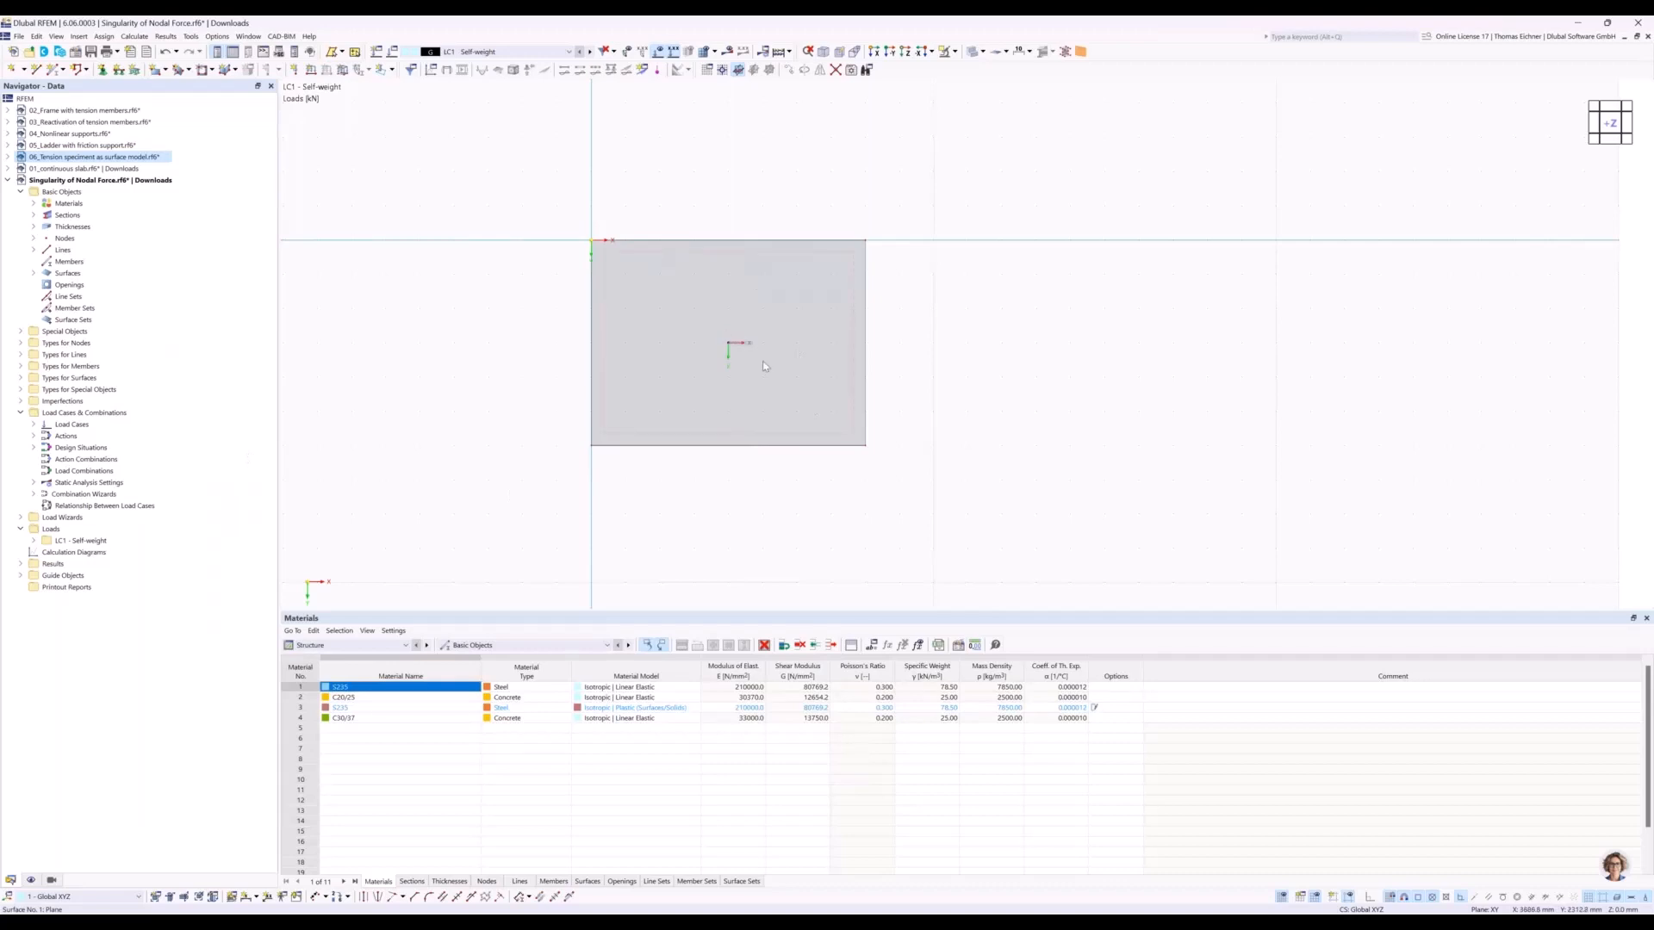
ctrl+middle_drag(875, 473, 899, 441)
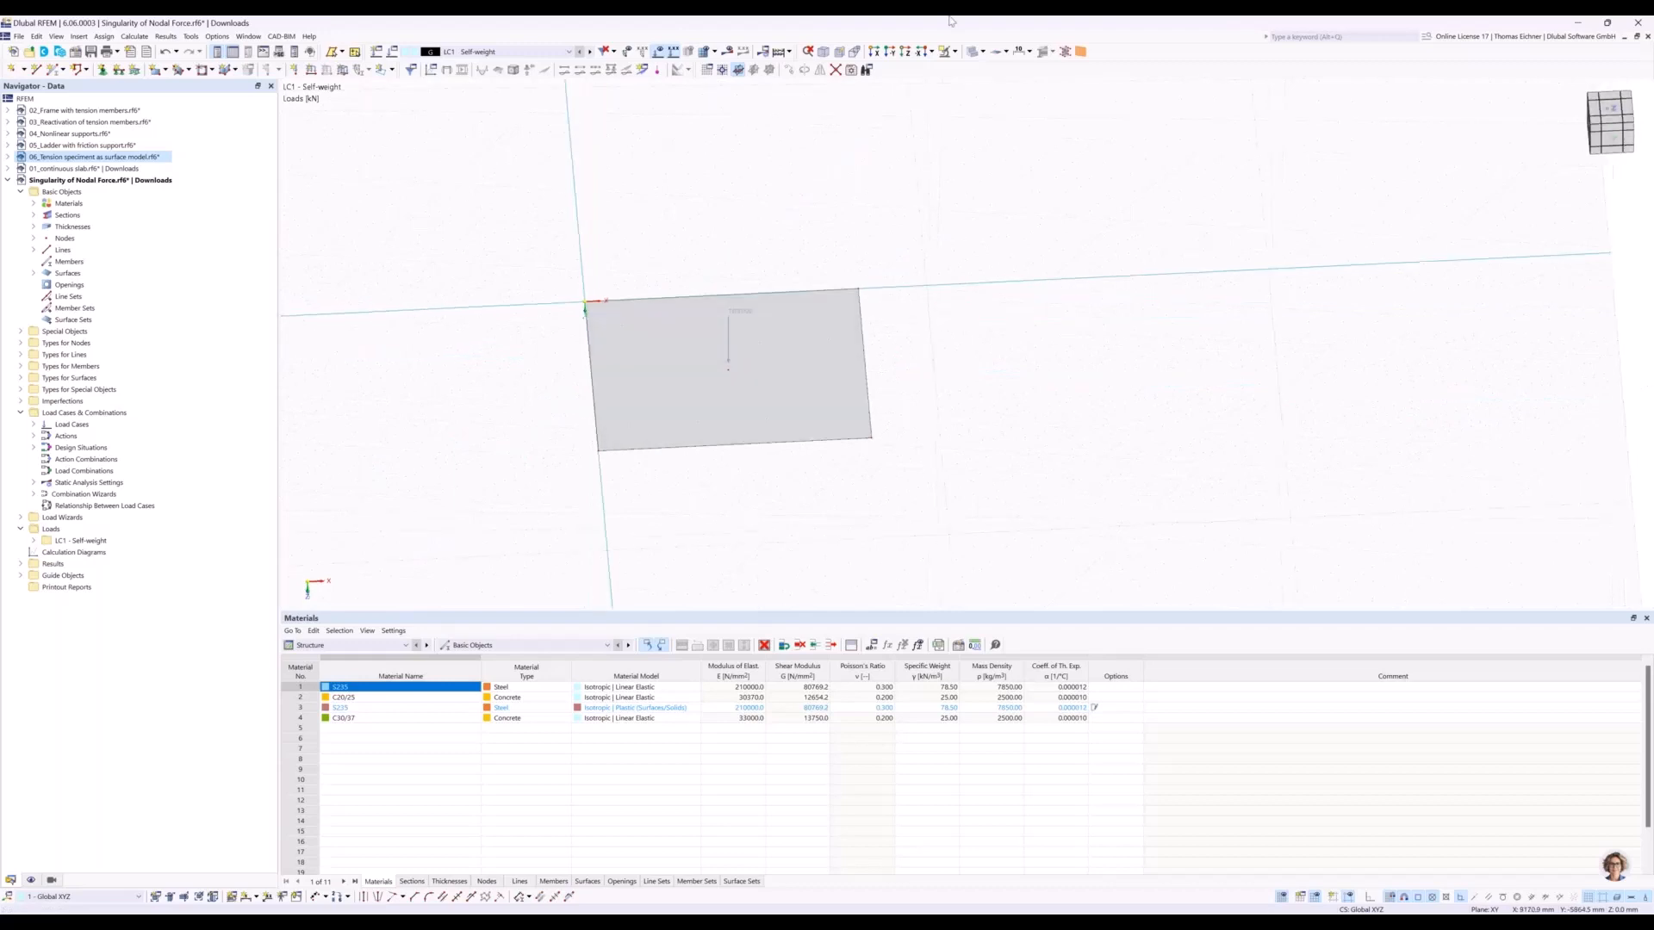
click(906, 51)
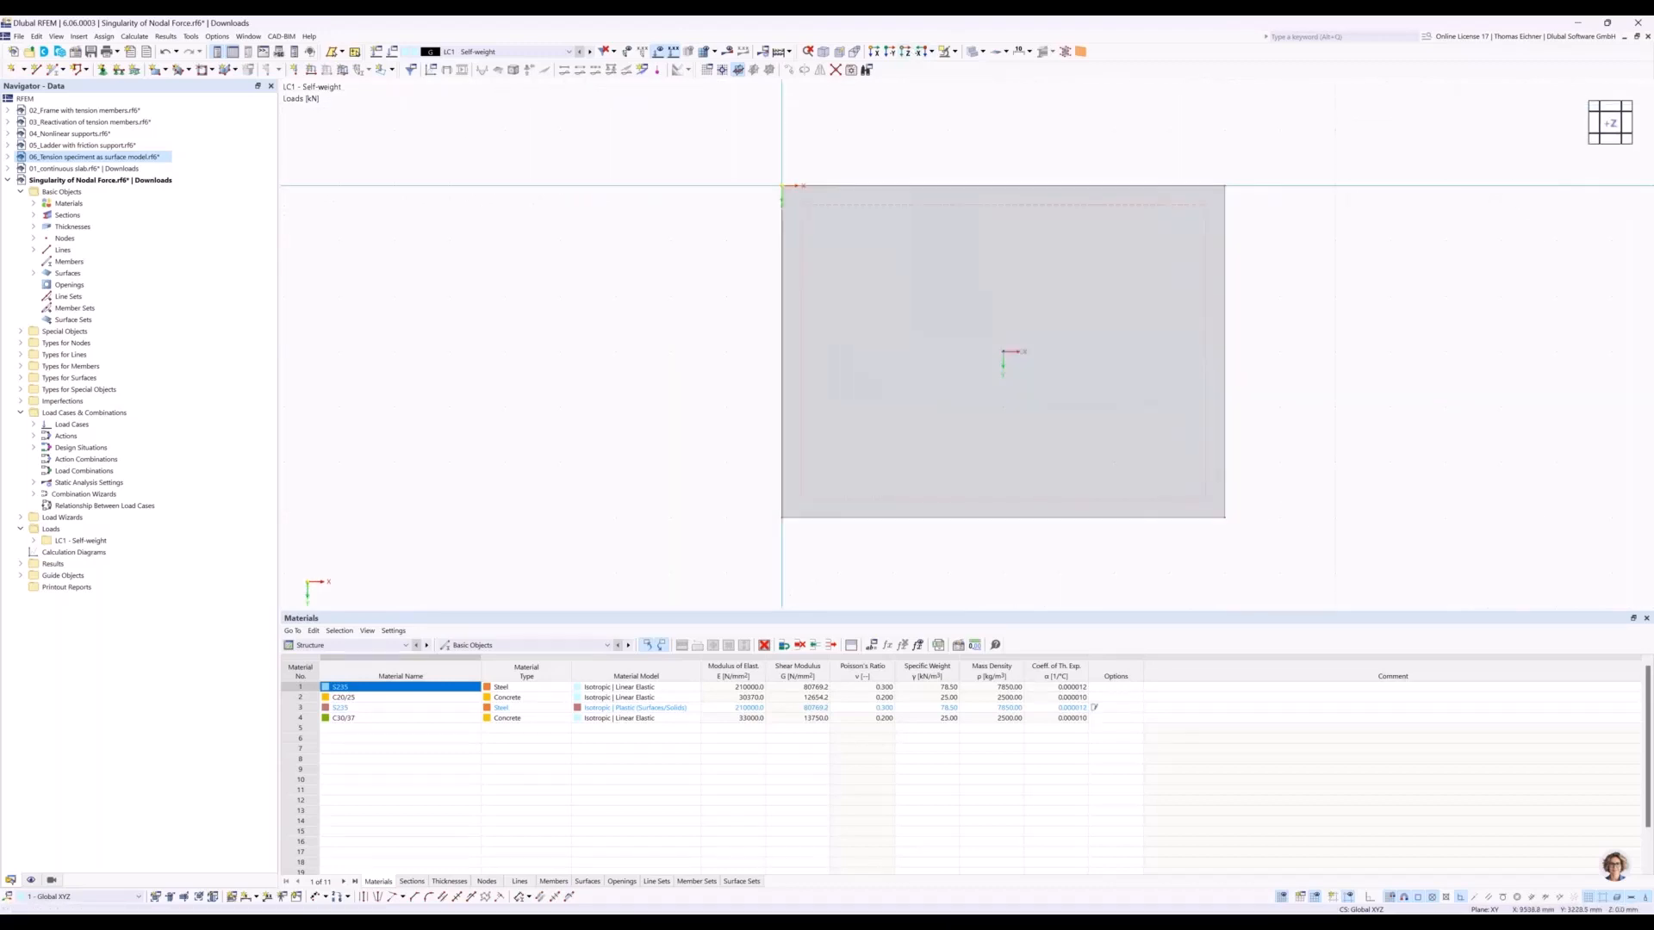
middle_drag(1311, 365, 1142, 372)
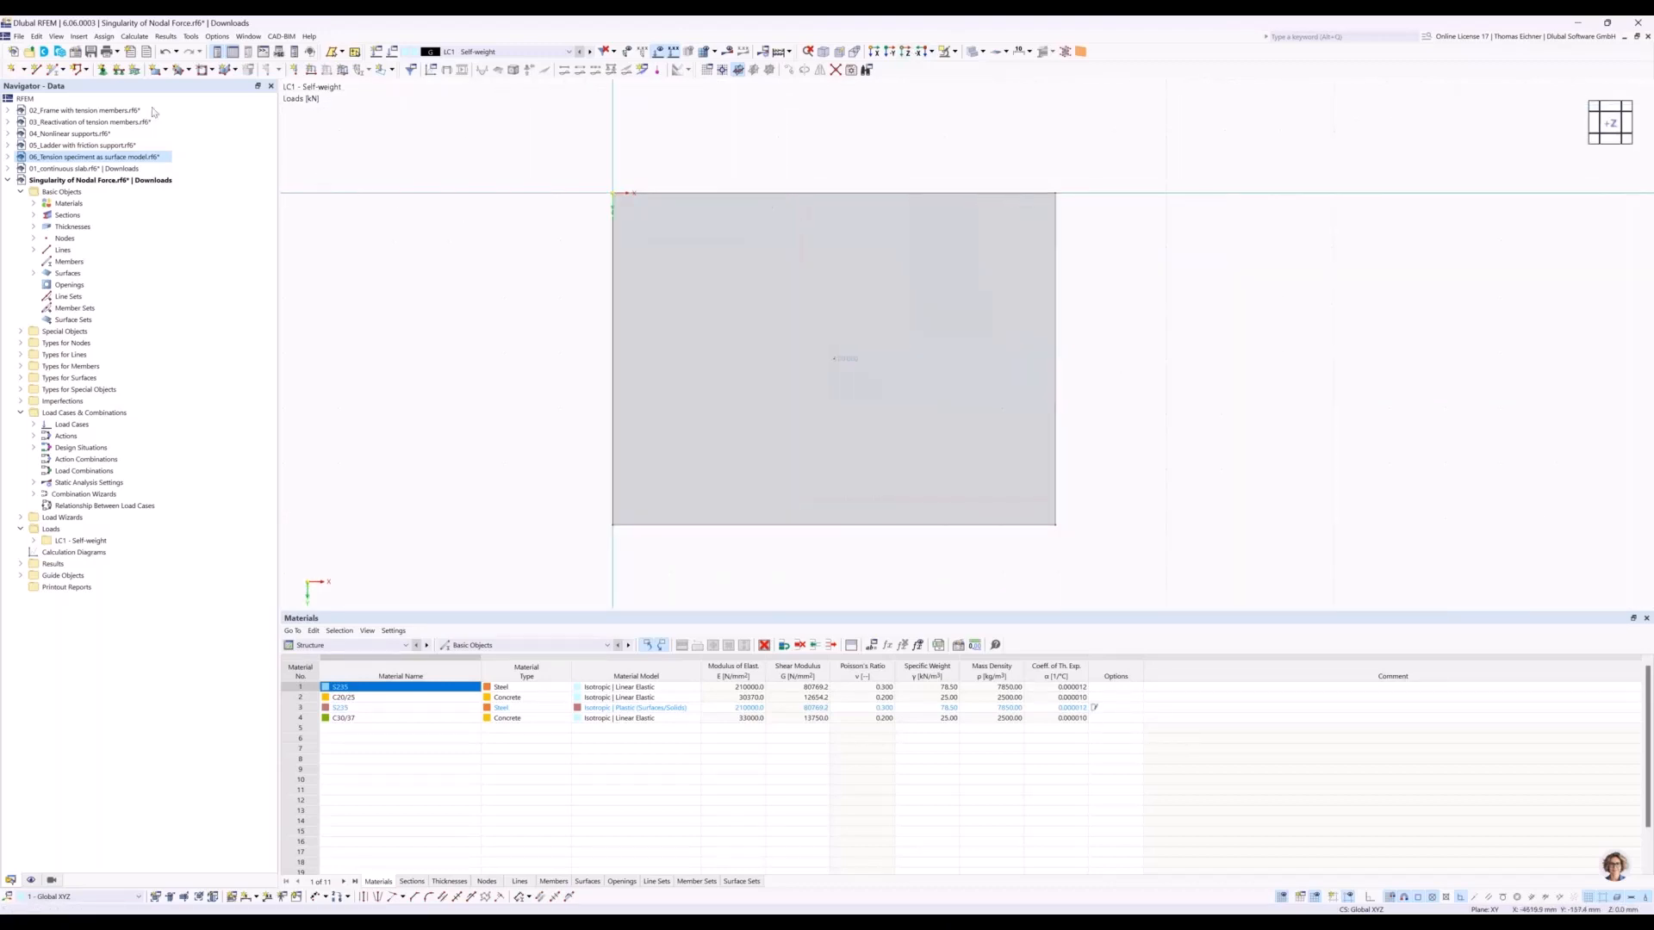
Assign the hinged line support to all four boundary lines of the plate.
click(120, 72)
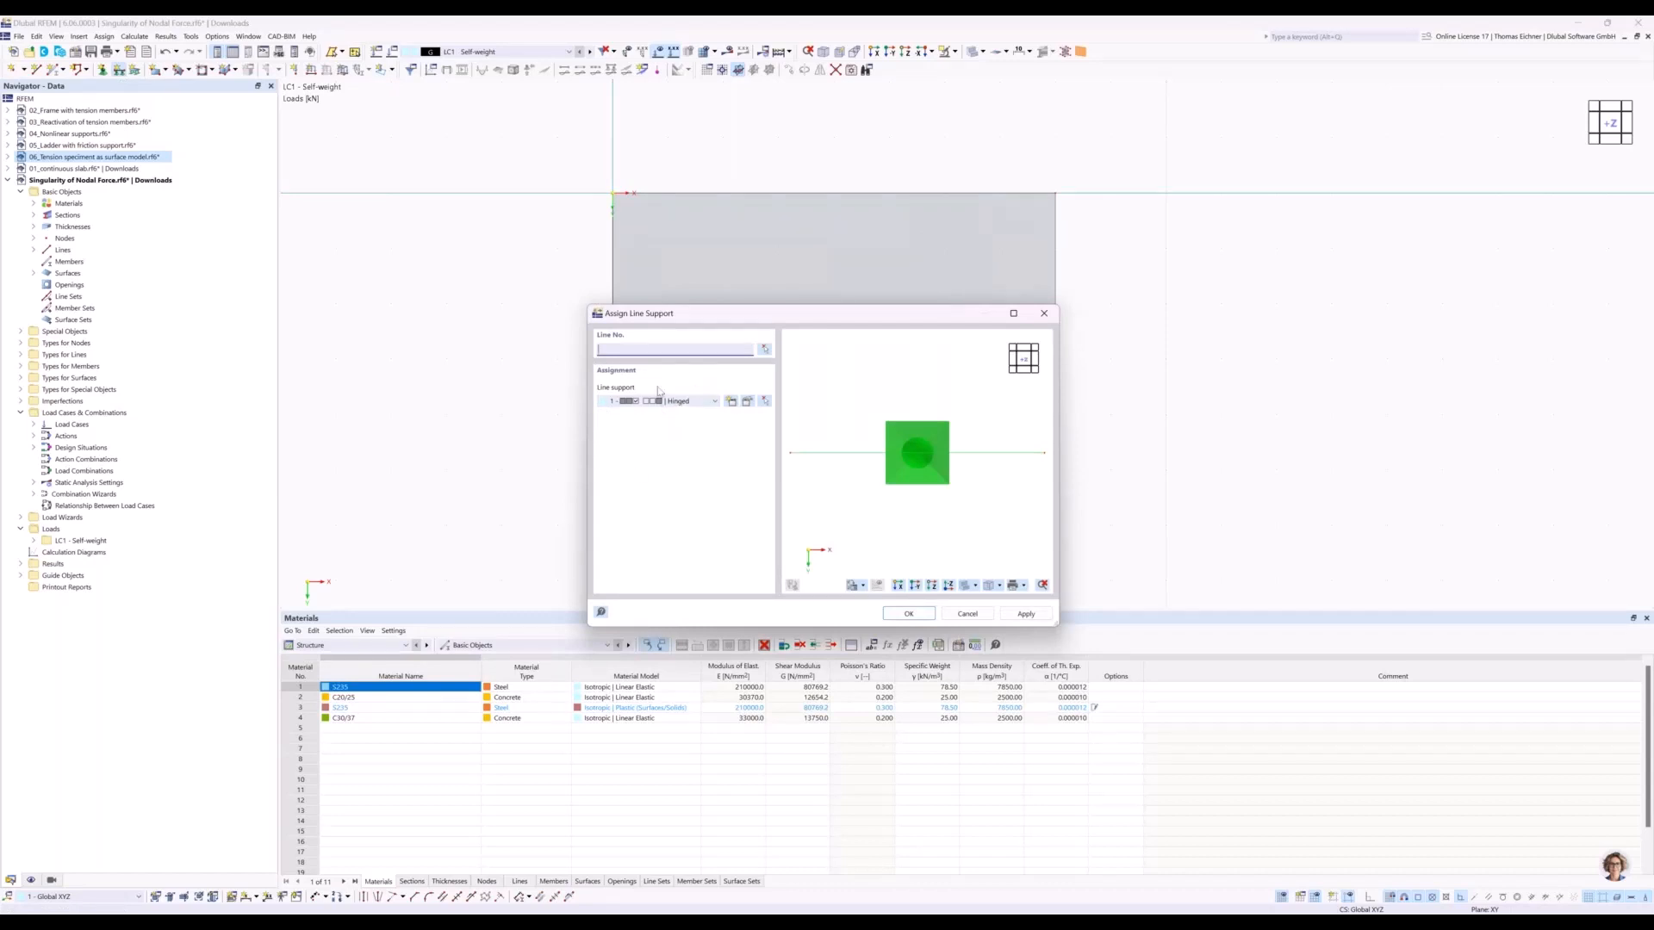
click(907, 615)
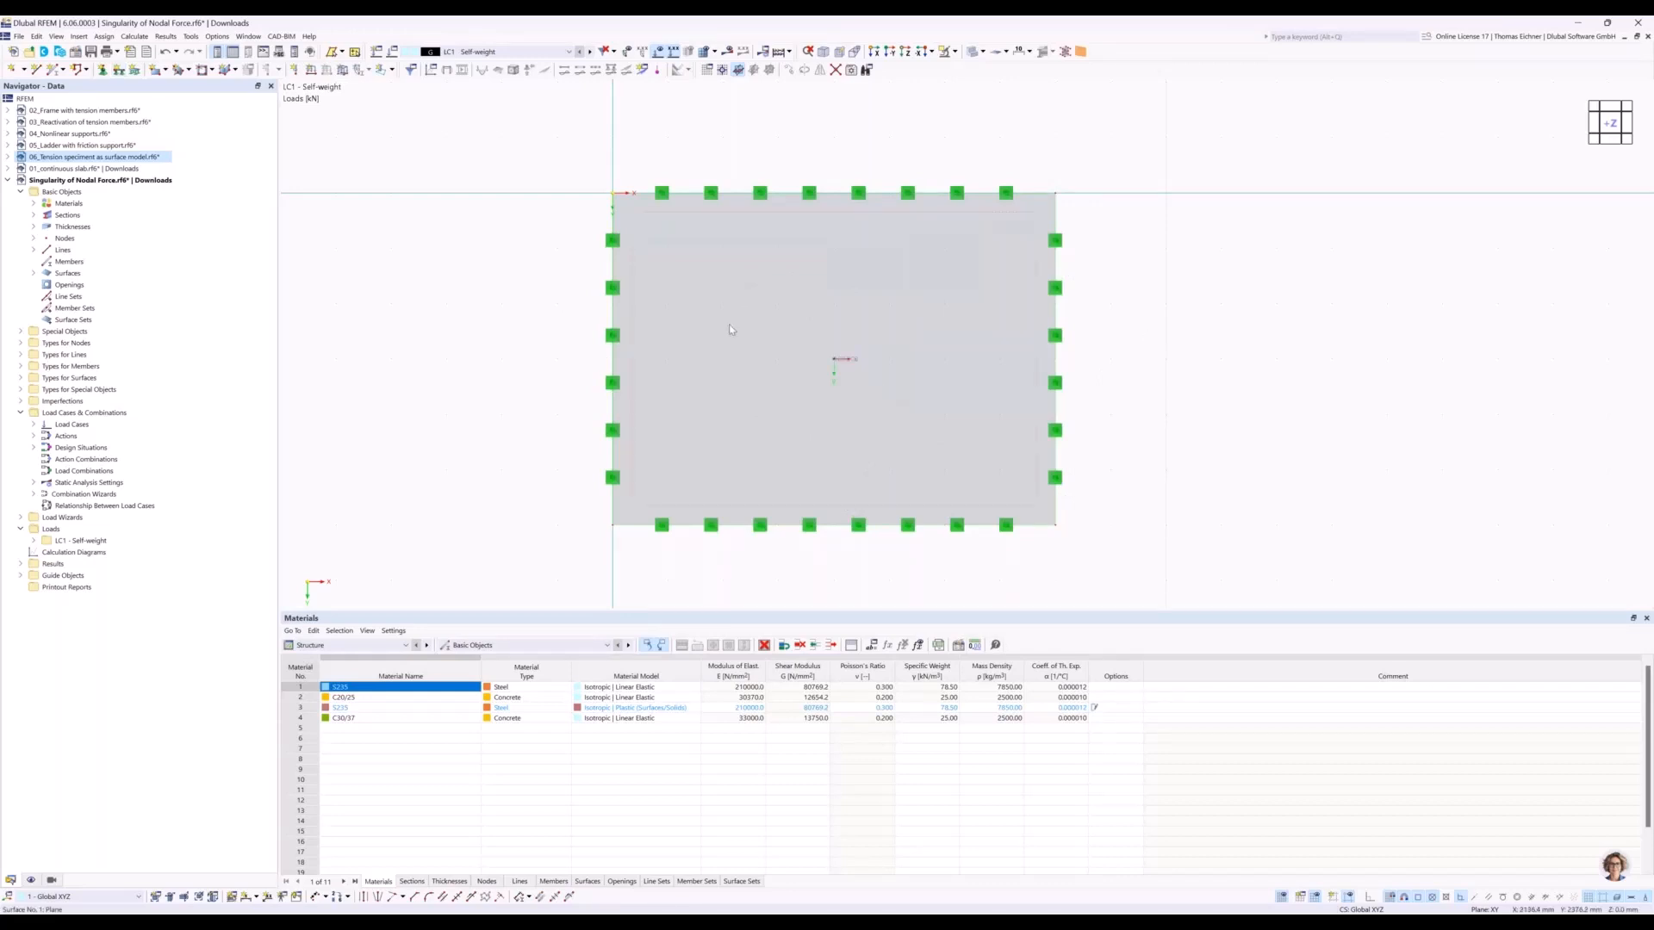
Set up Move/Copy for the whole plate, with copy creation enabled and the number of steps set to 3.
scroll(730, 330, down, 1)
mouse_move(729, 330)
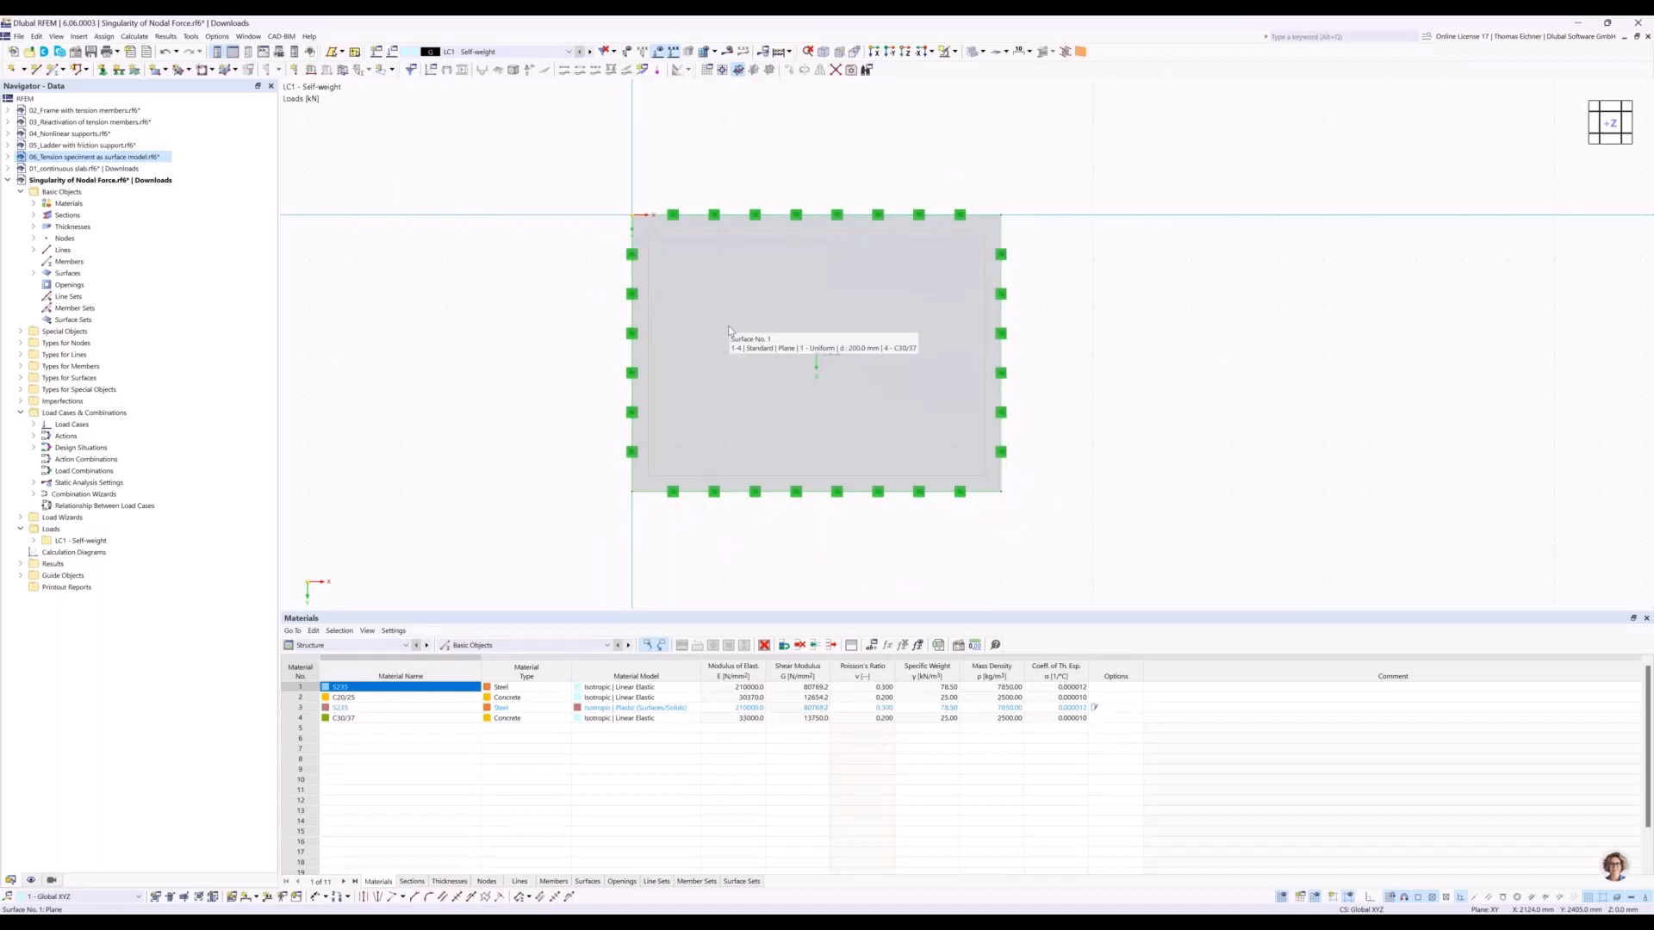
scroll(730, 330, down, 1)
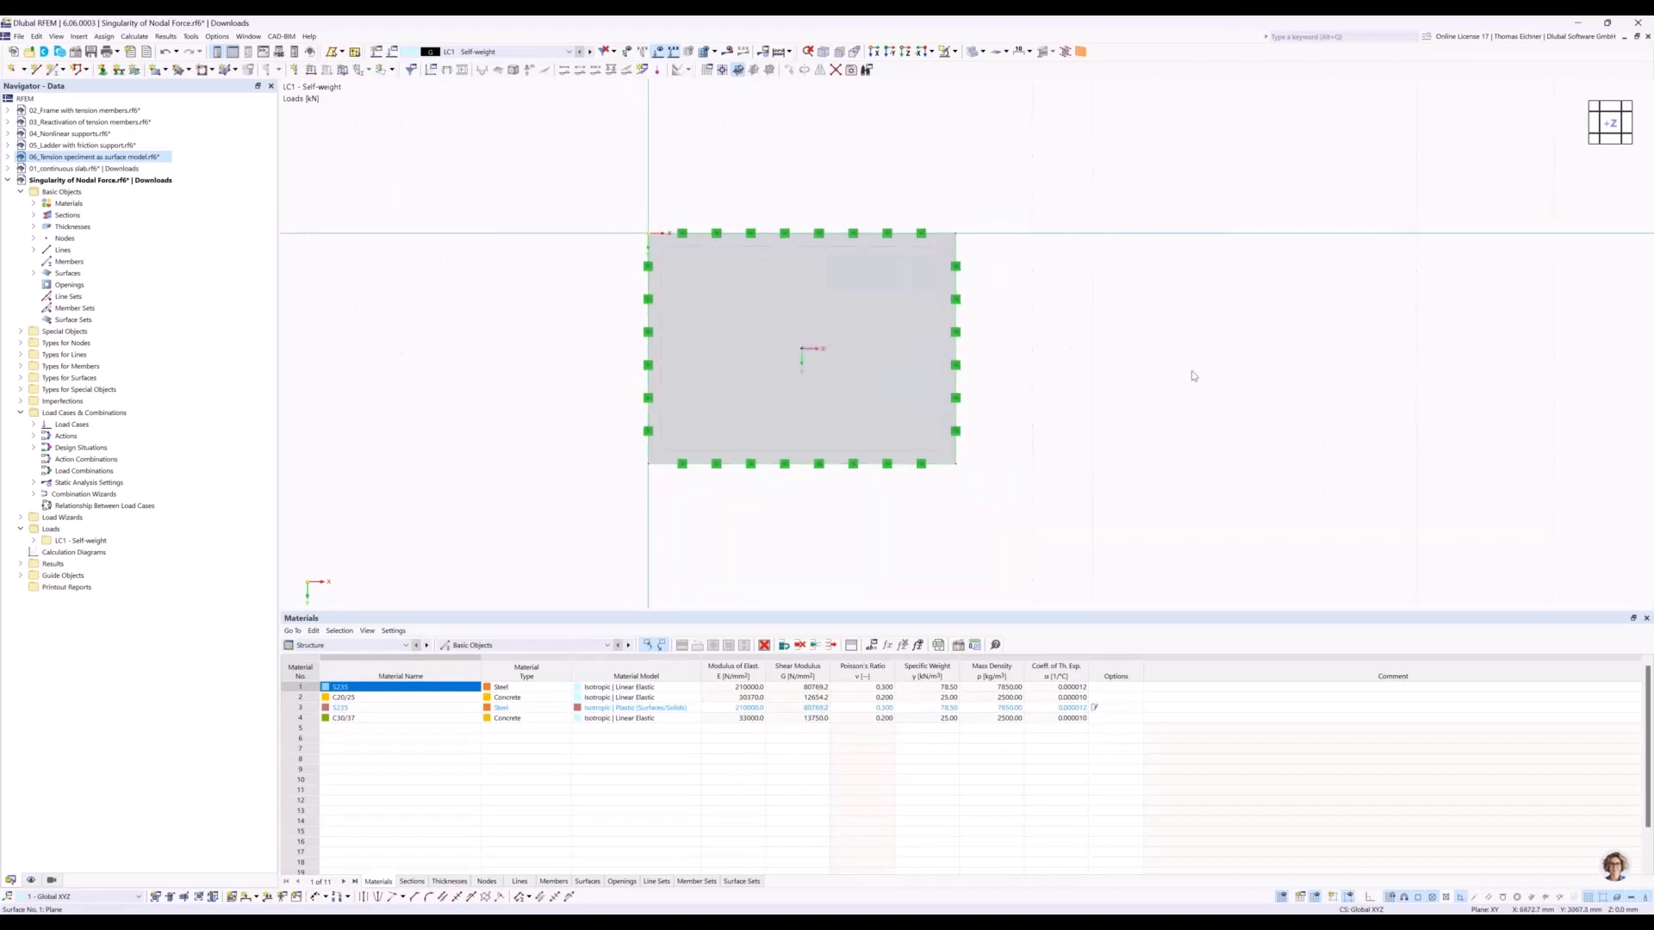
drag(551, 528, 1070, 230)
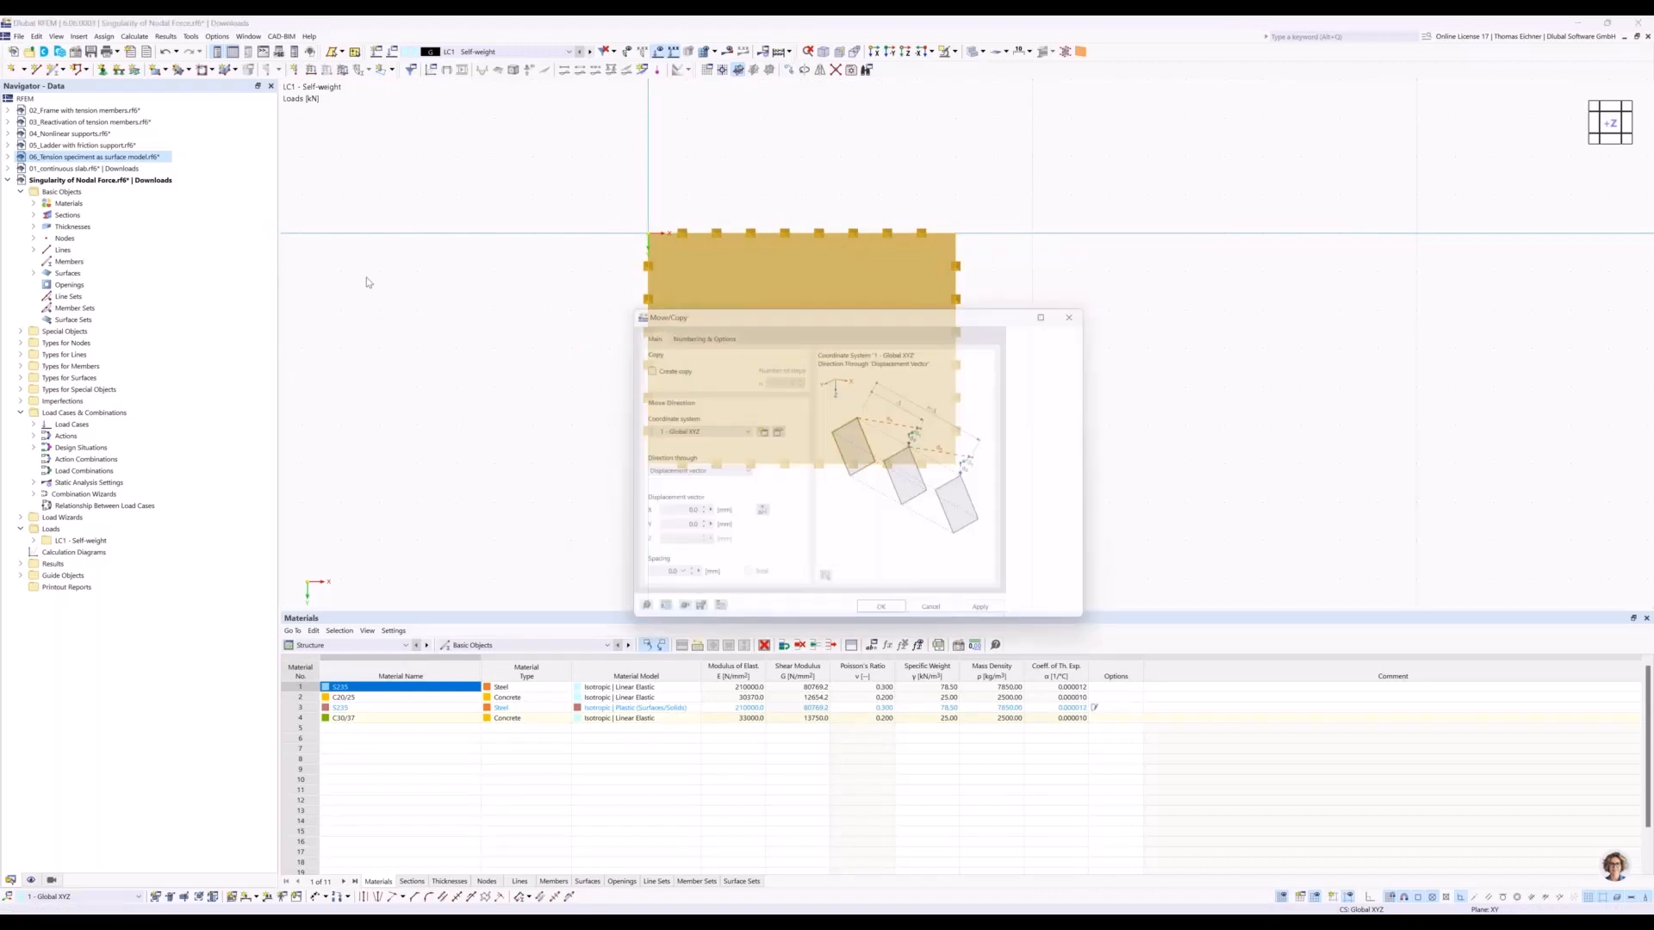
click(644, 366)
double_click(785, 379)
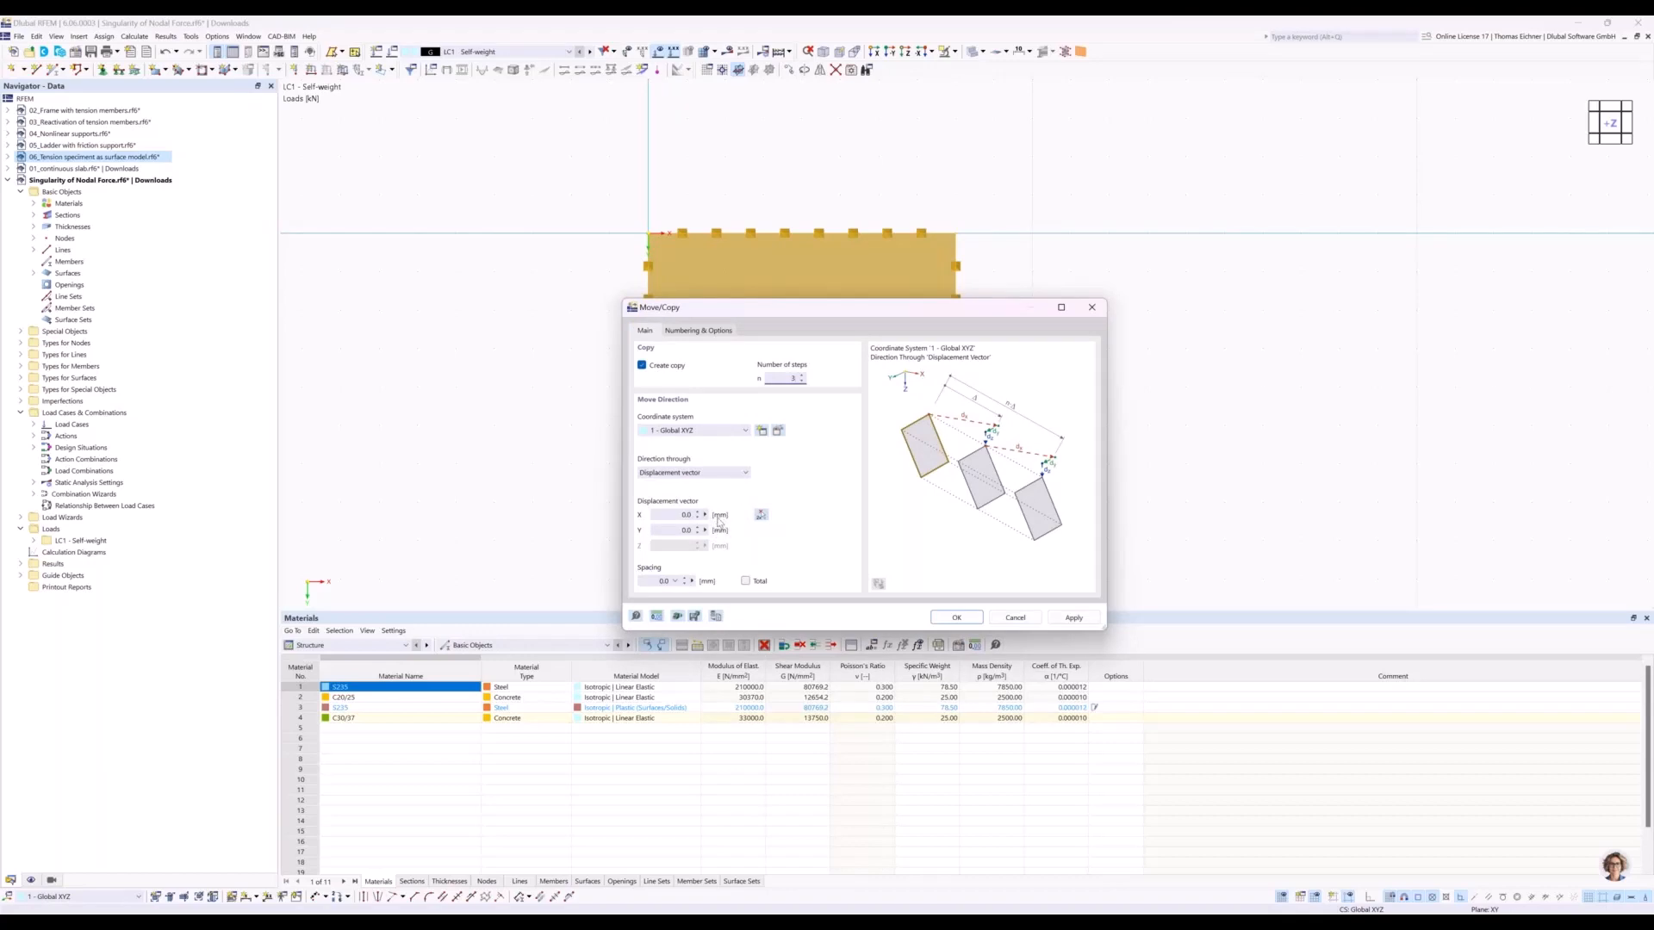
Change the model's length unit to metres in Units and Decimal Places.
click(655, 617)
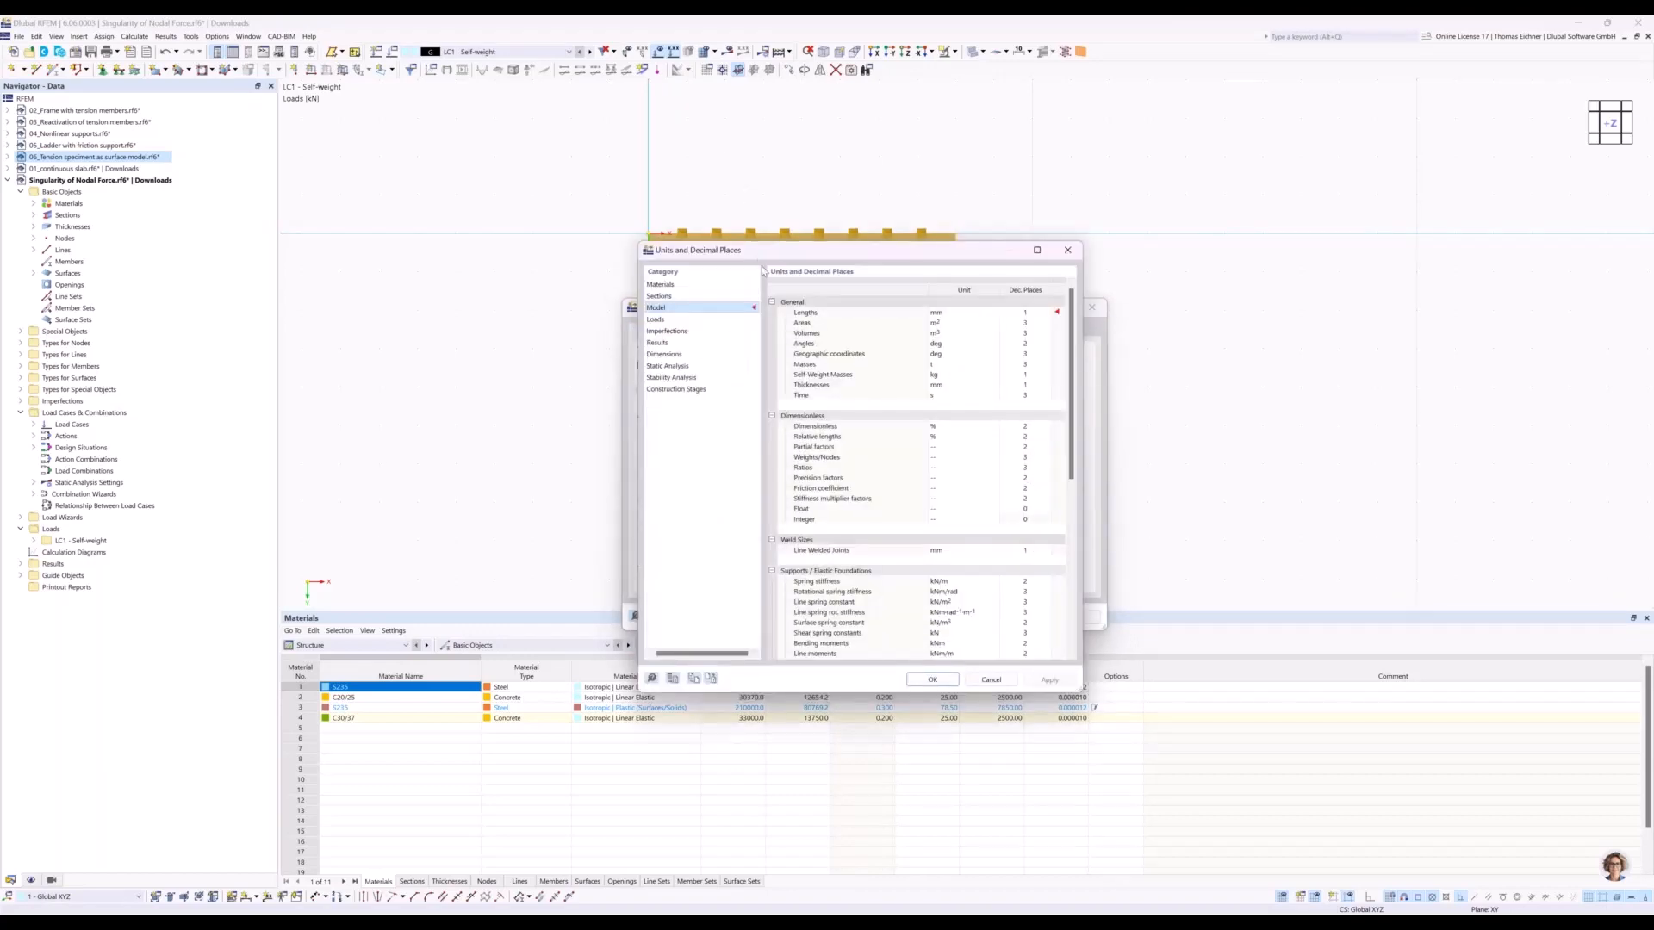
click(1055, 337)
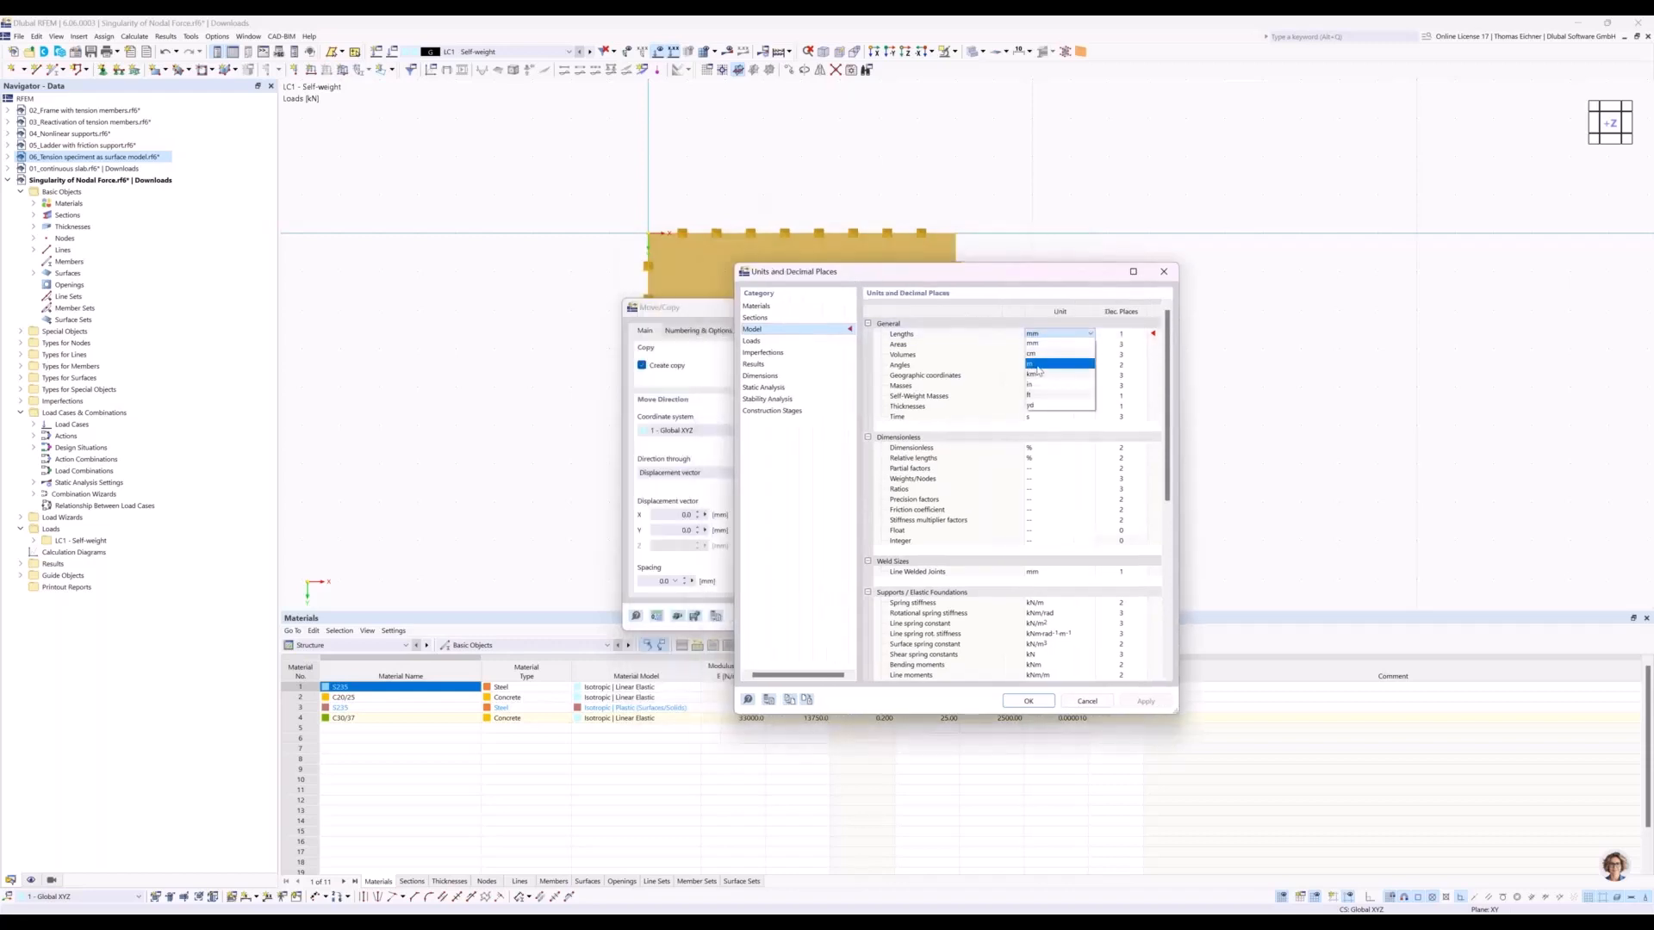
click(1038, 366)
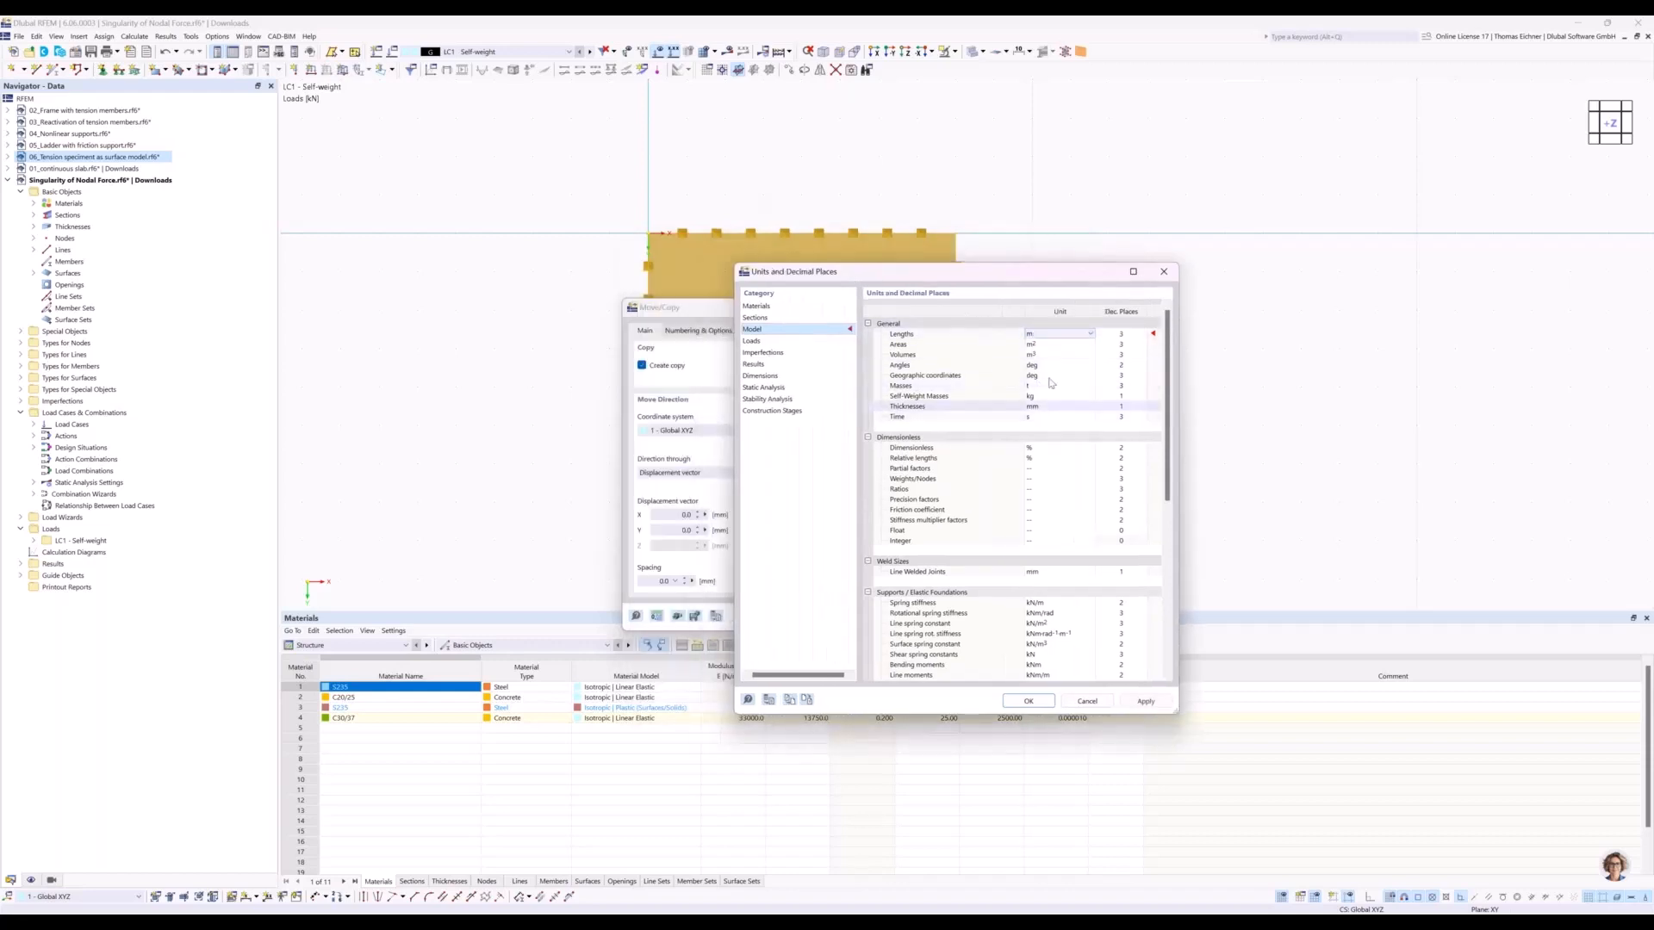
click(1028, 702)
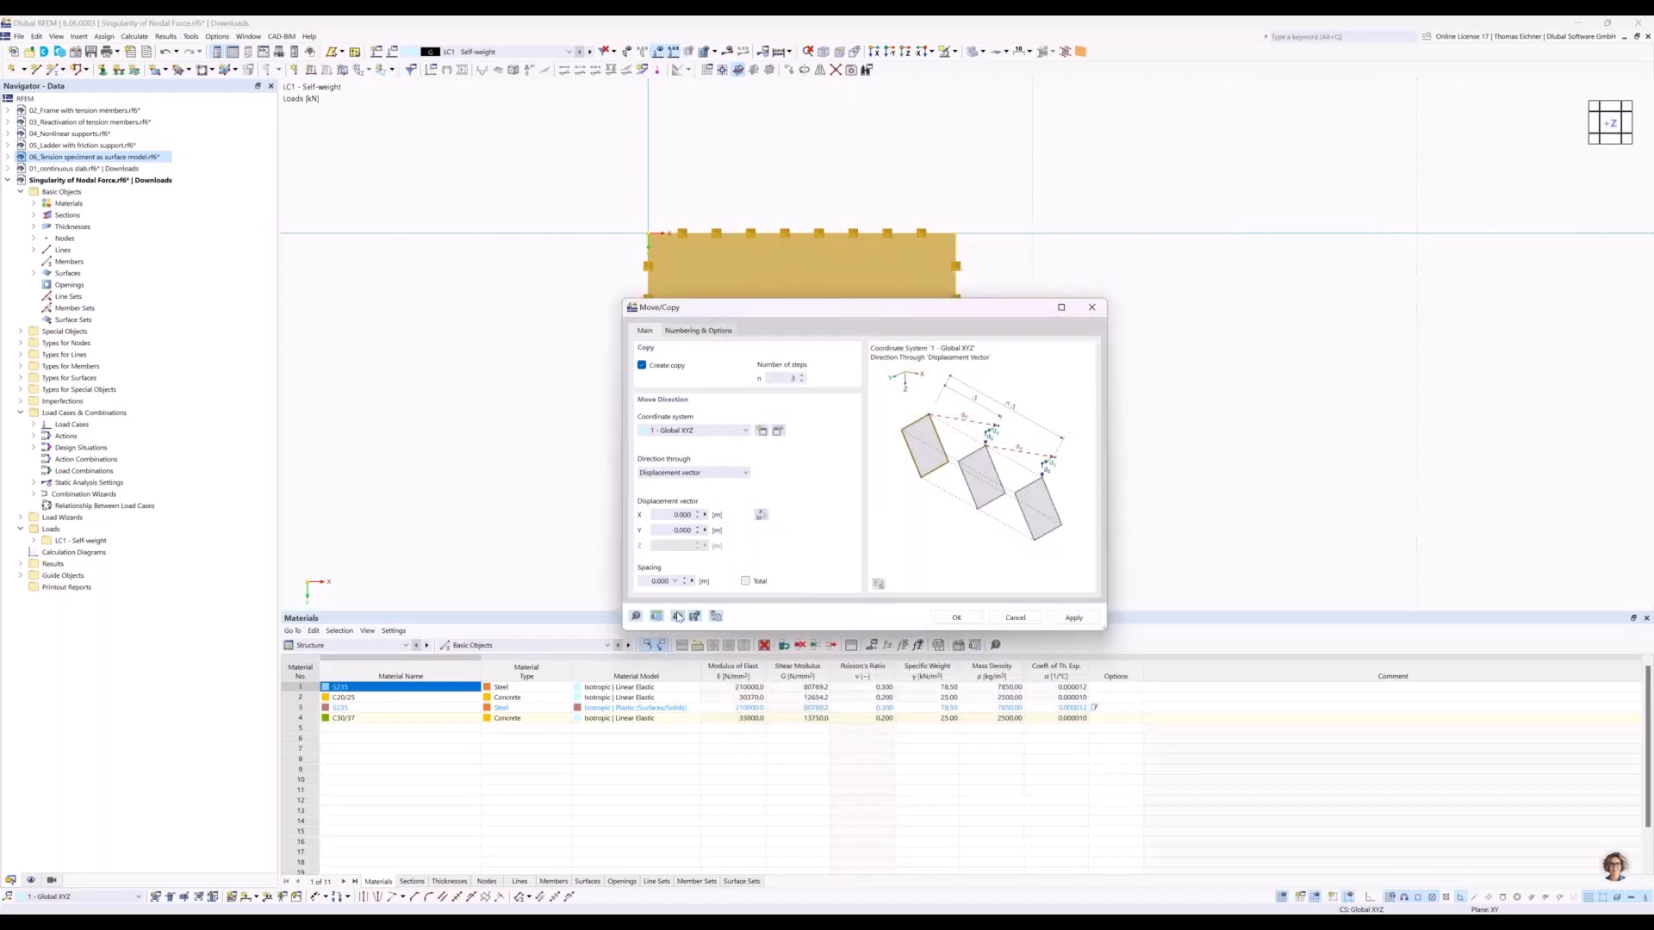
Create the three plate copies in a row along X, displaced by about 10 m per step.
click(673, 514)
text(10)
click(954, 618)
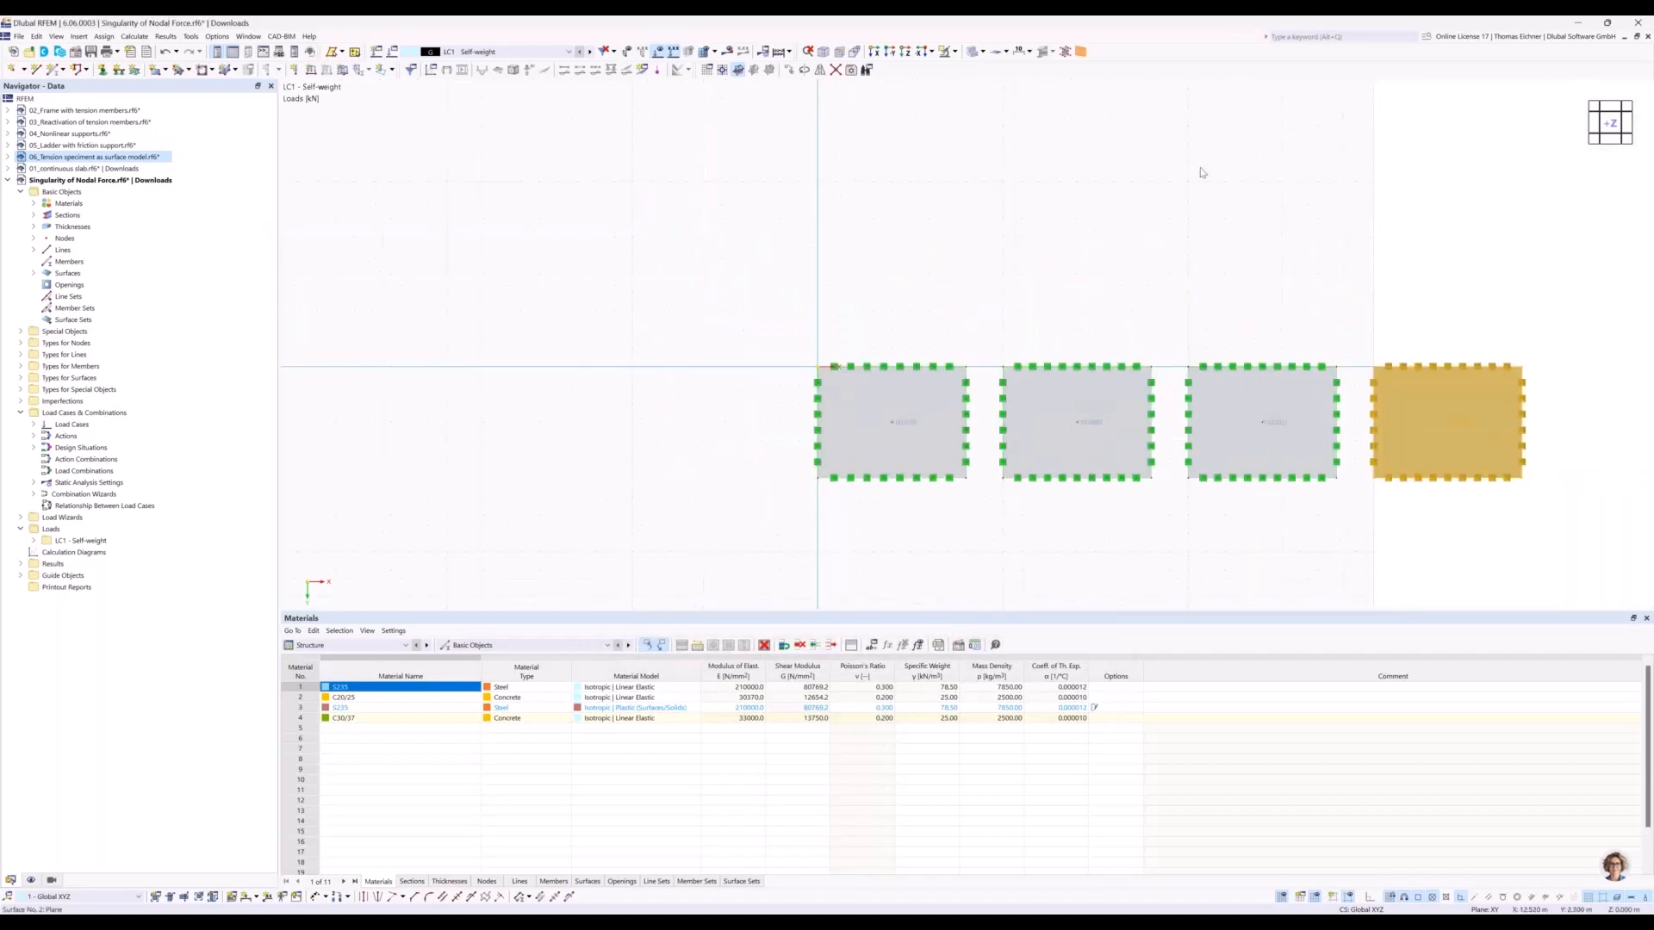
Deselect the copied plate and hide the grid in the model view.
middle_drag(1200, 173, 1001, 249)
scroll(983, 178, down, 1)
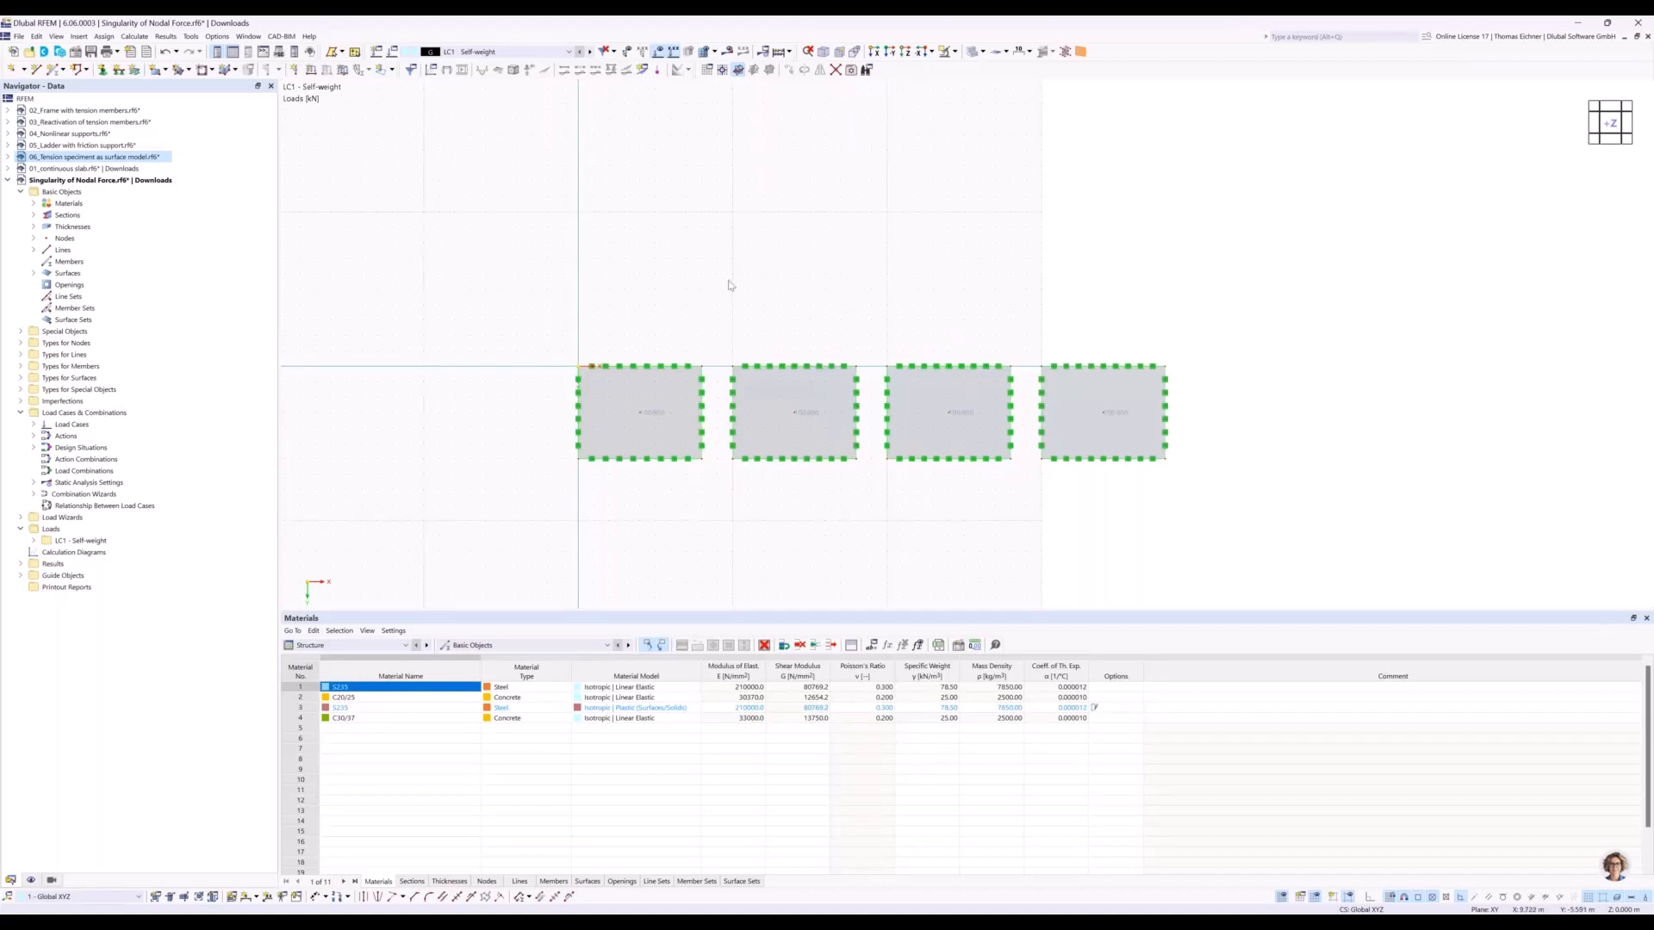
click(32, 880)
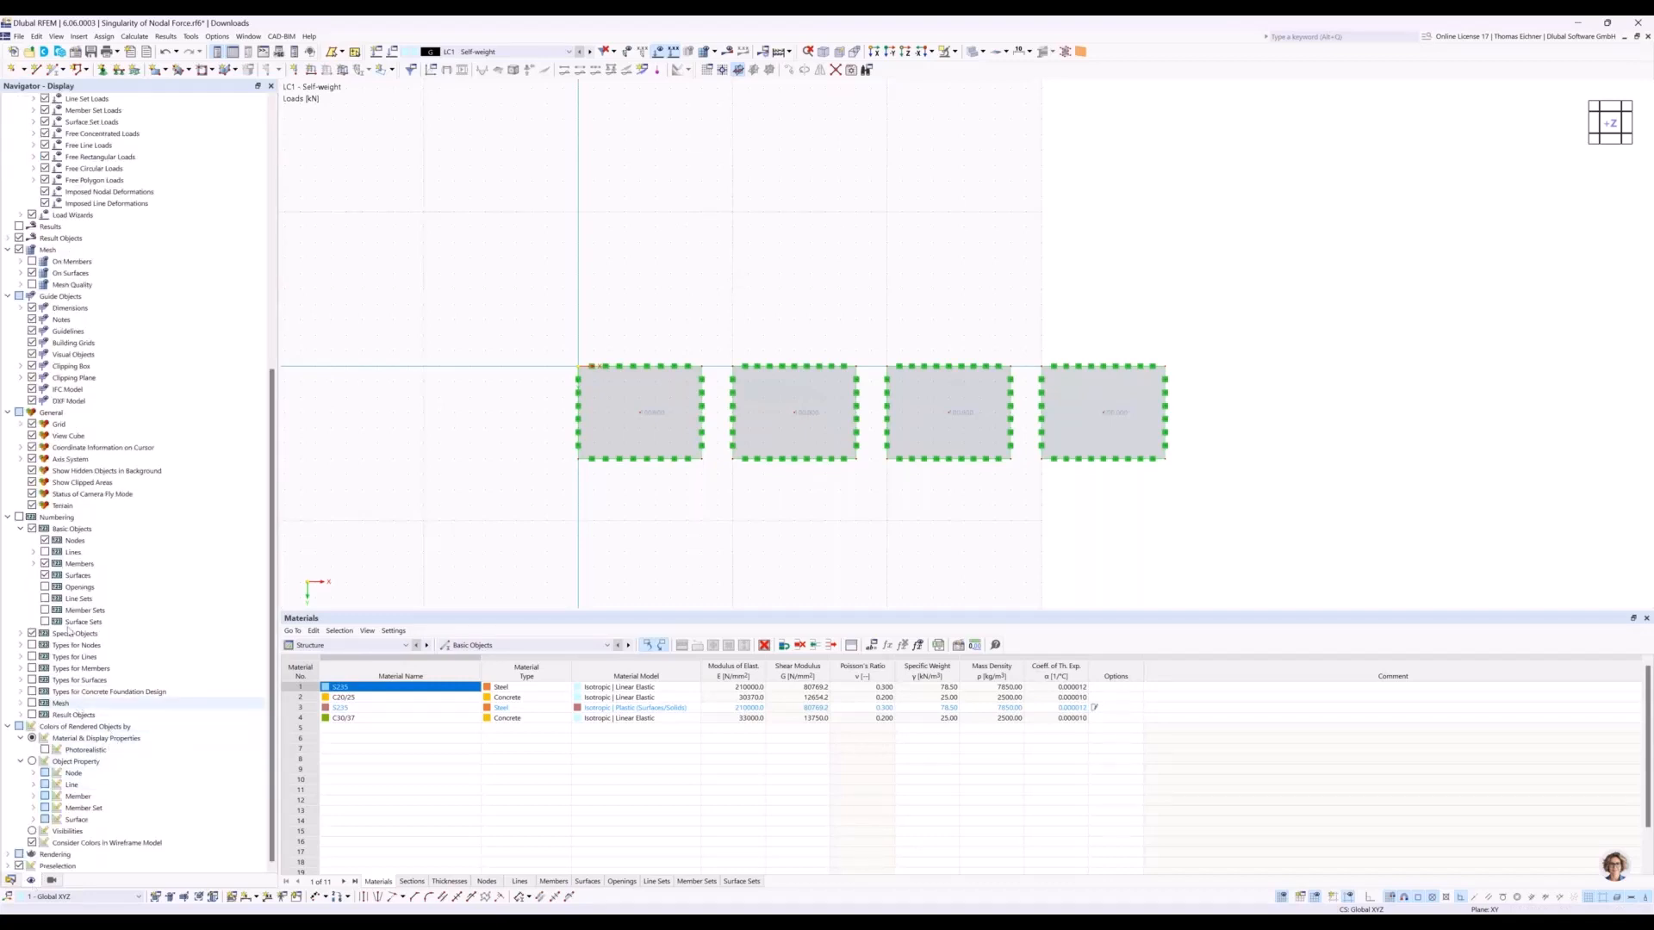
click(32, 423)
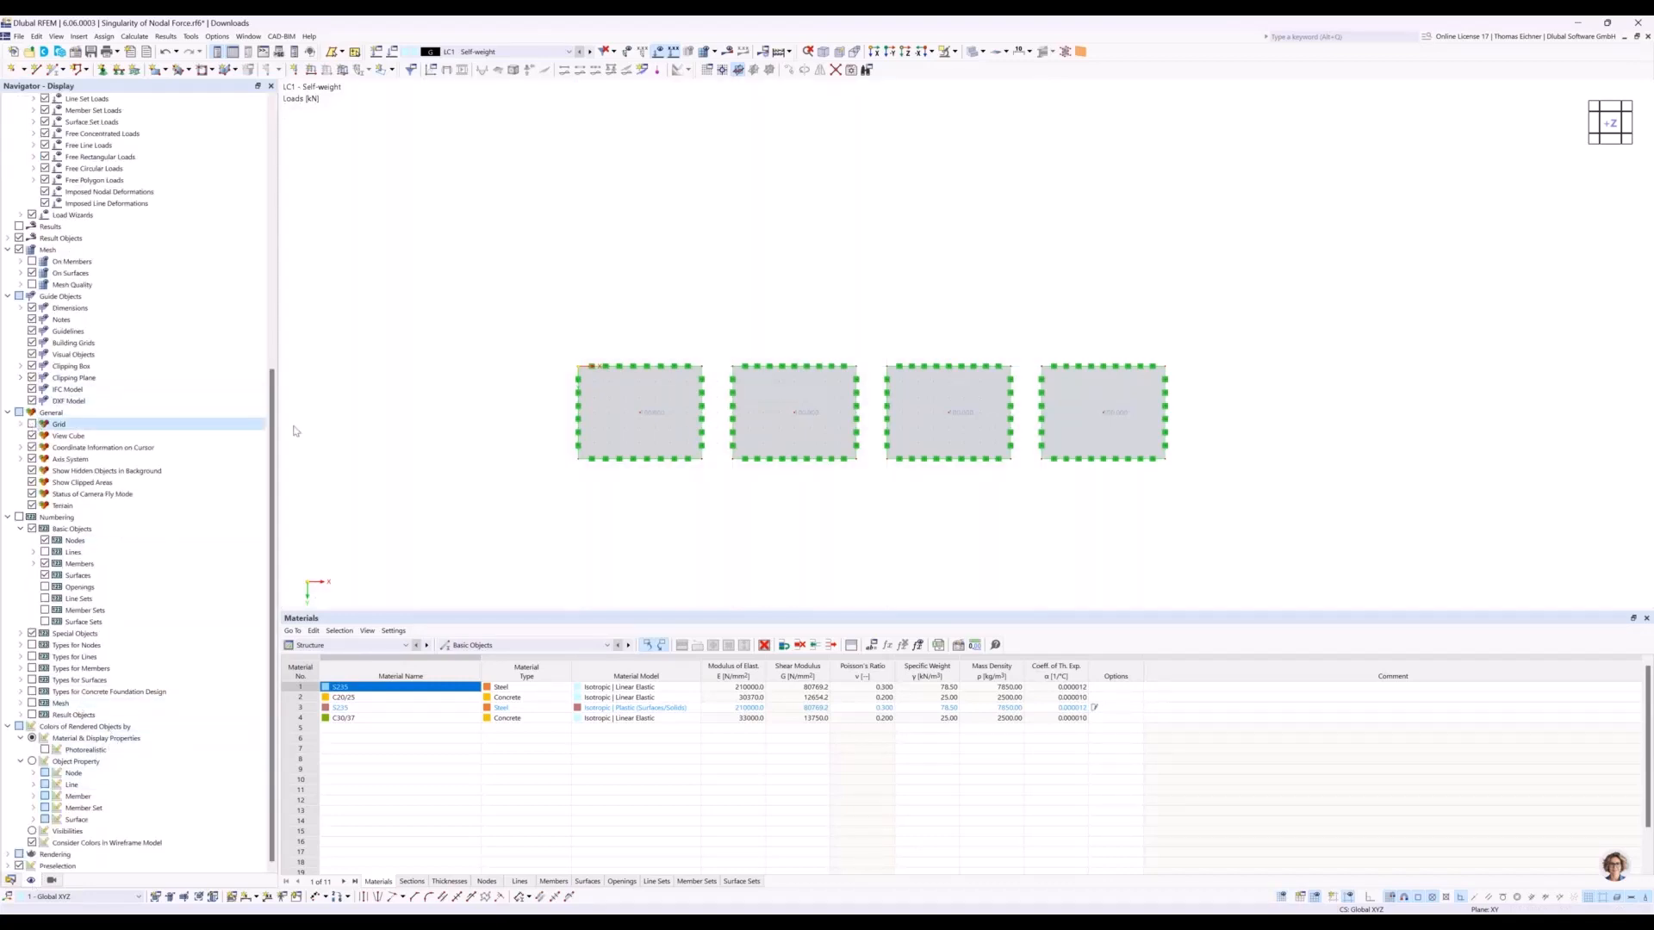
Create a surface mesh refinement and duplicate it until there are four refinement entries.
scroll(633, 289, down, 1)
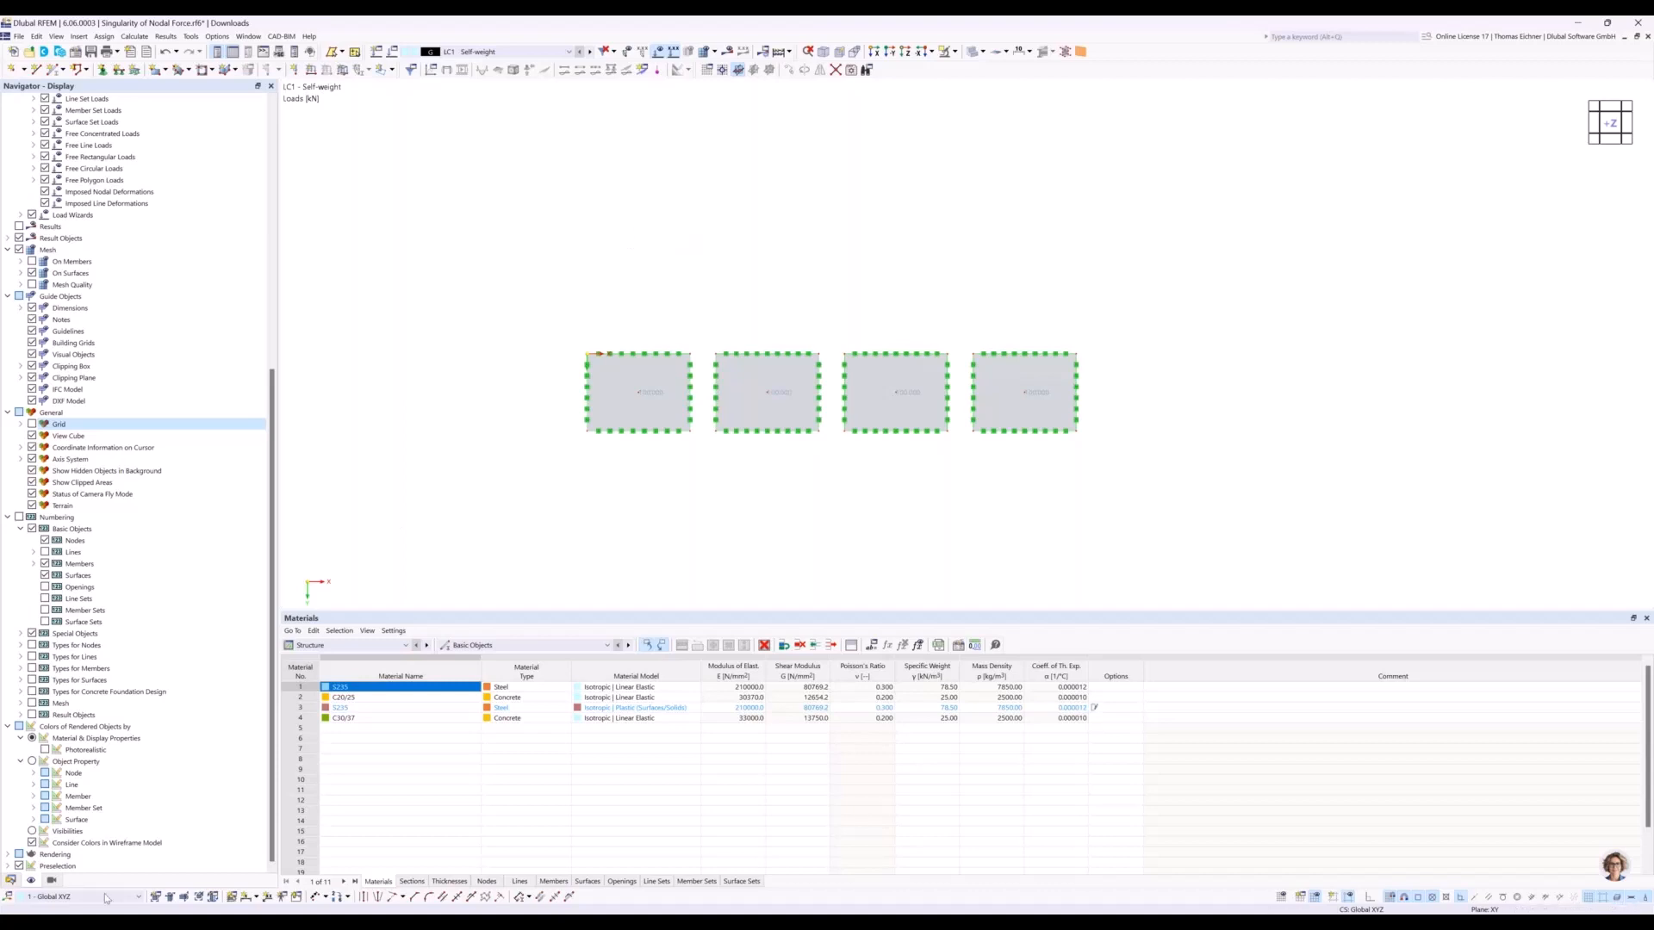
click(11, 879)
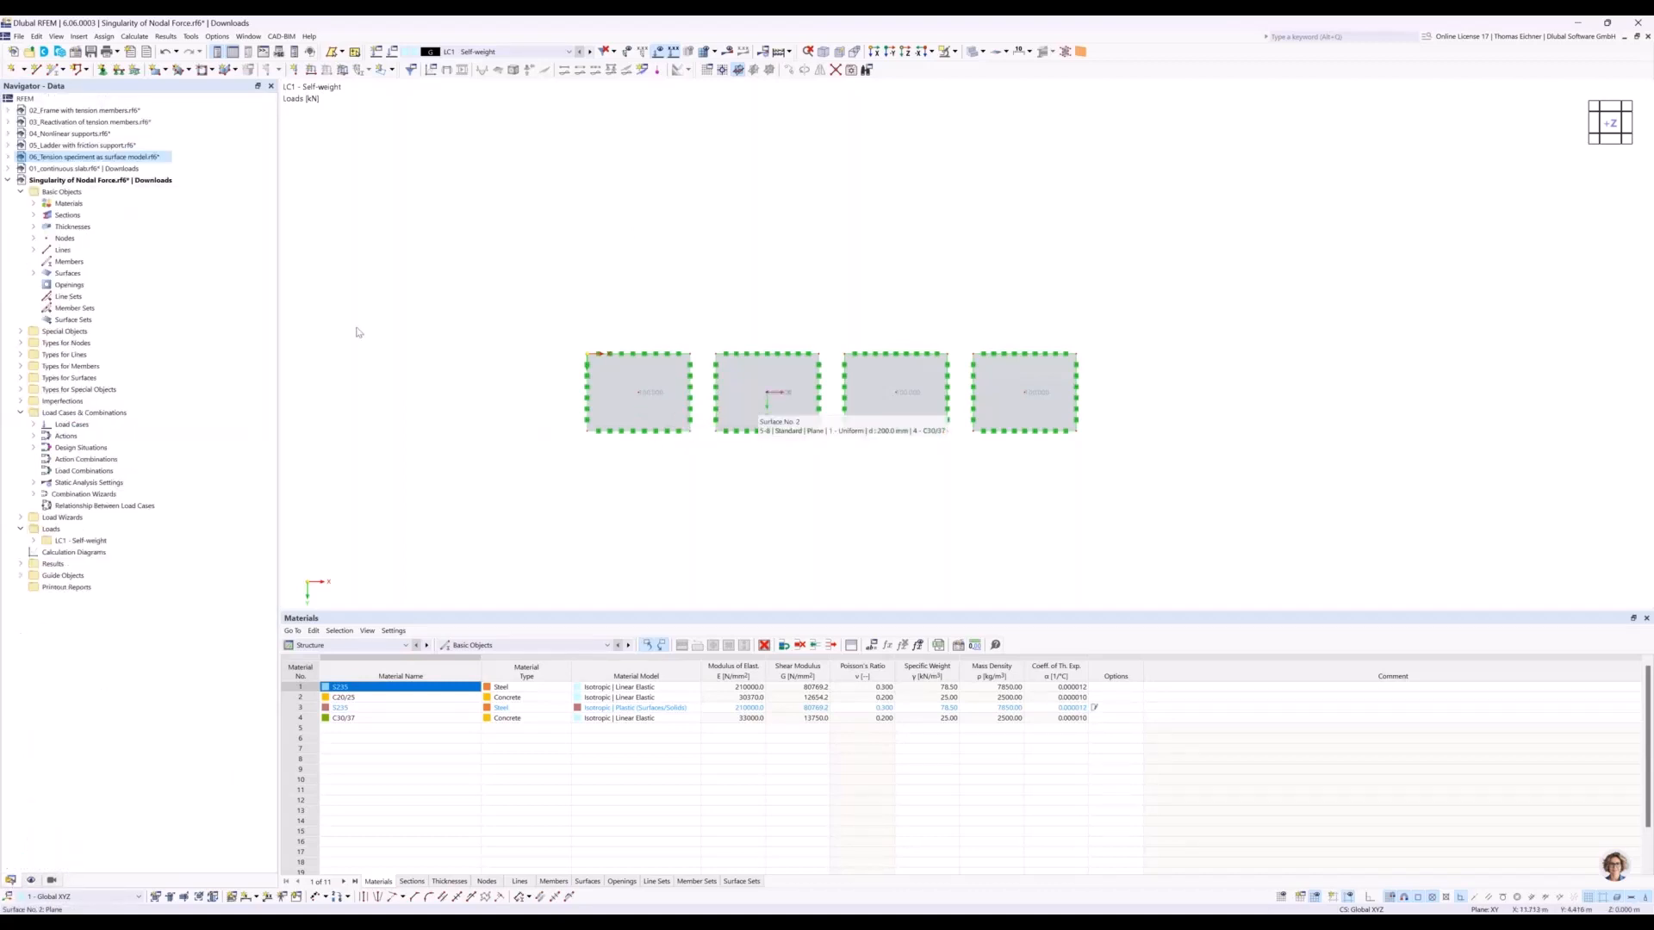
click(21, 378)
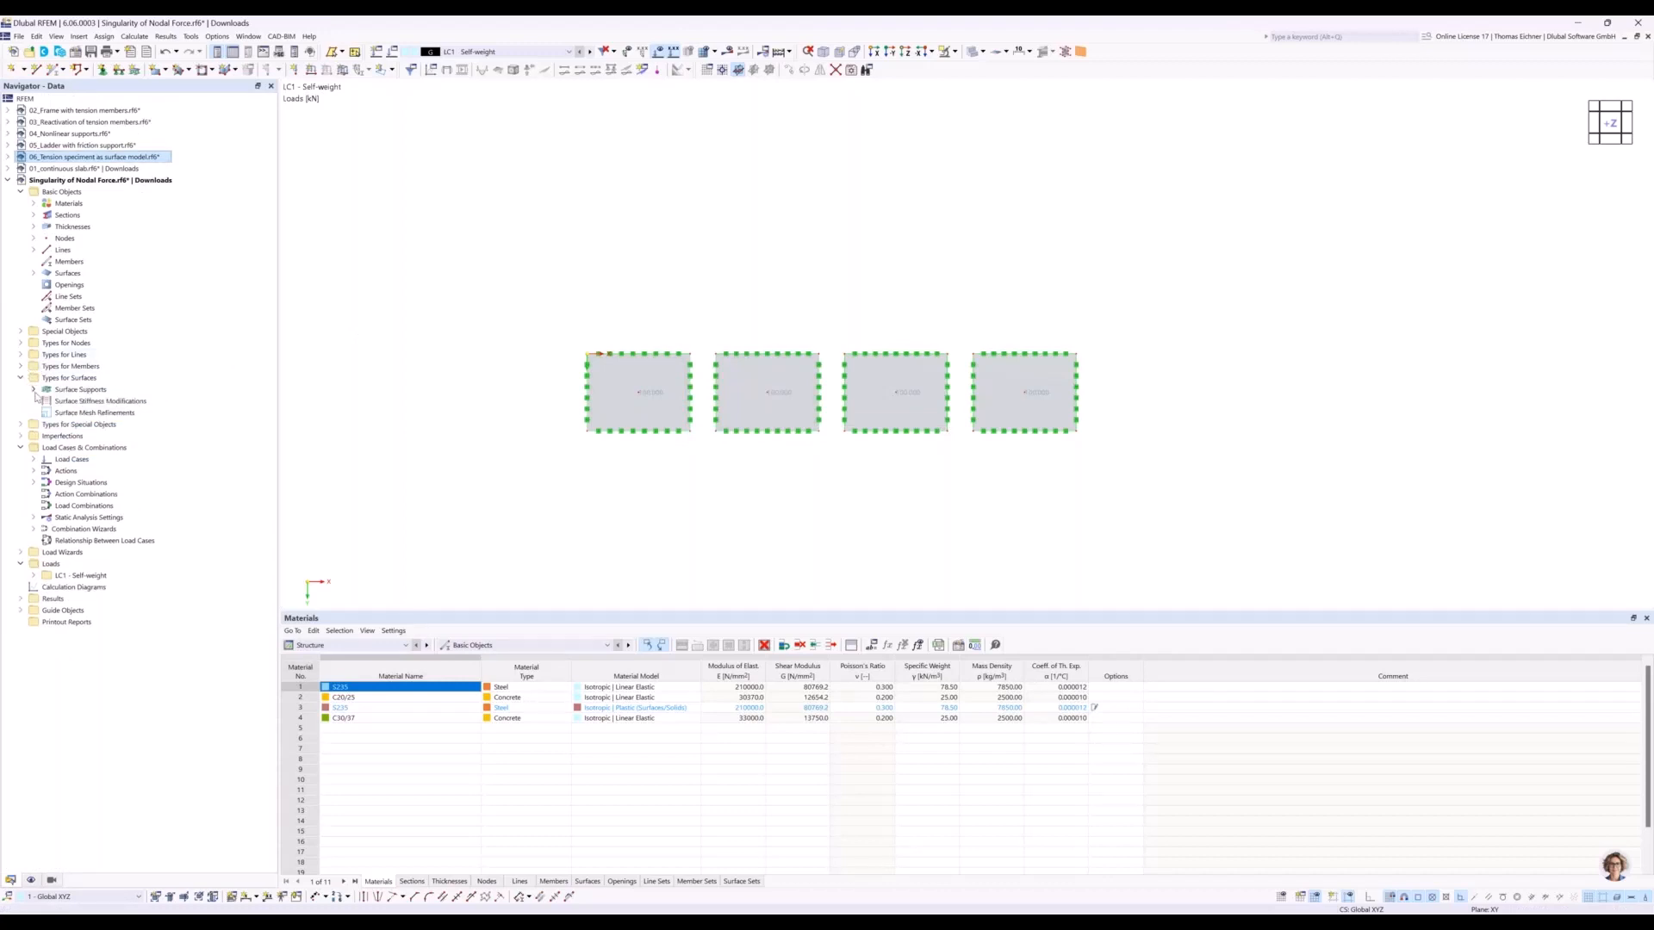
click(87, 417)
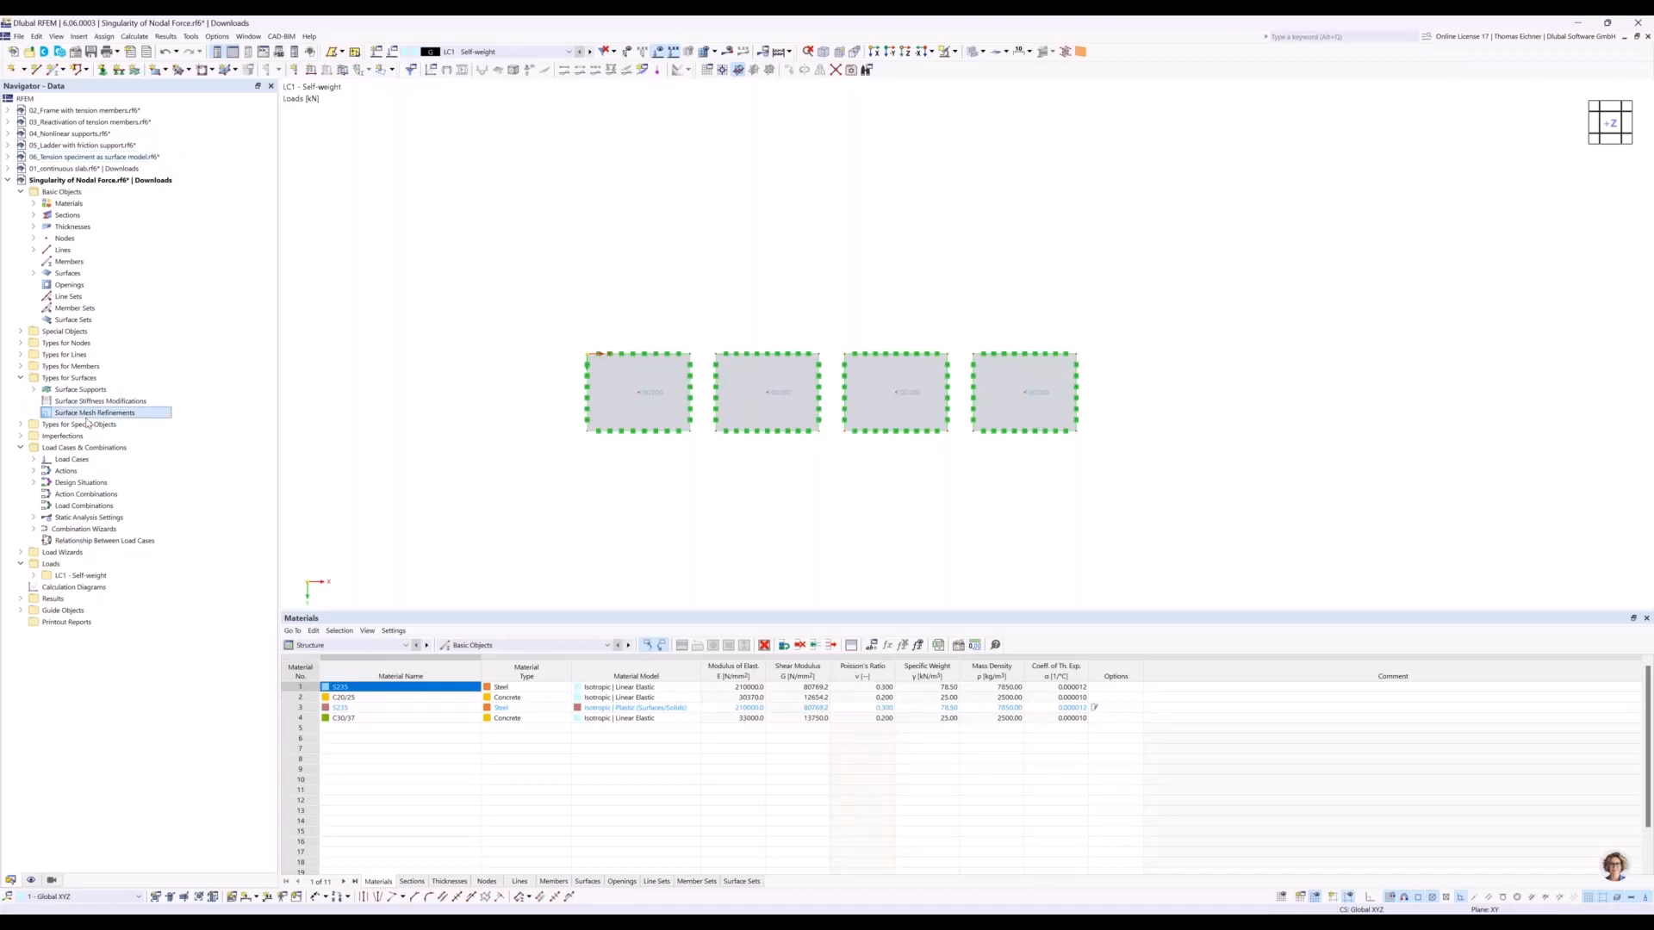
double_click(87, 417)
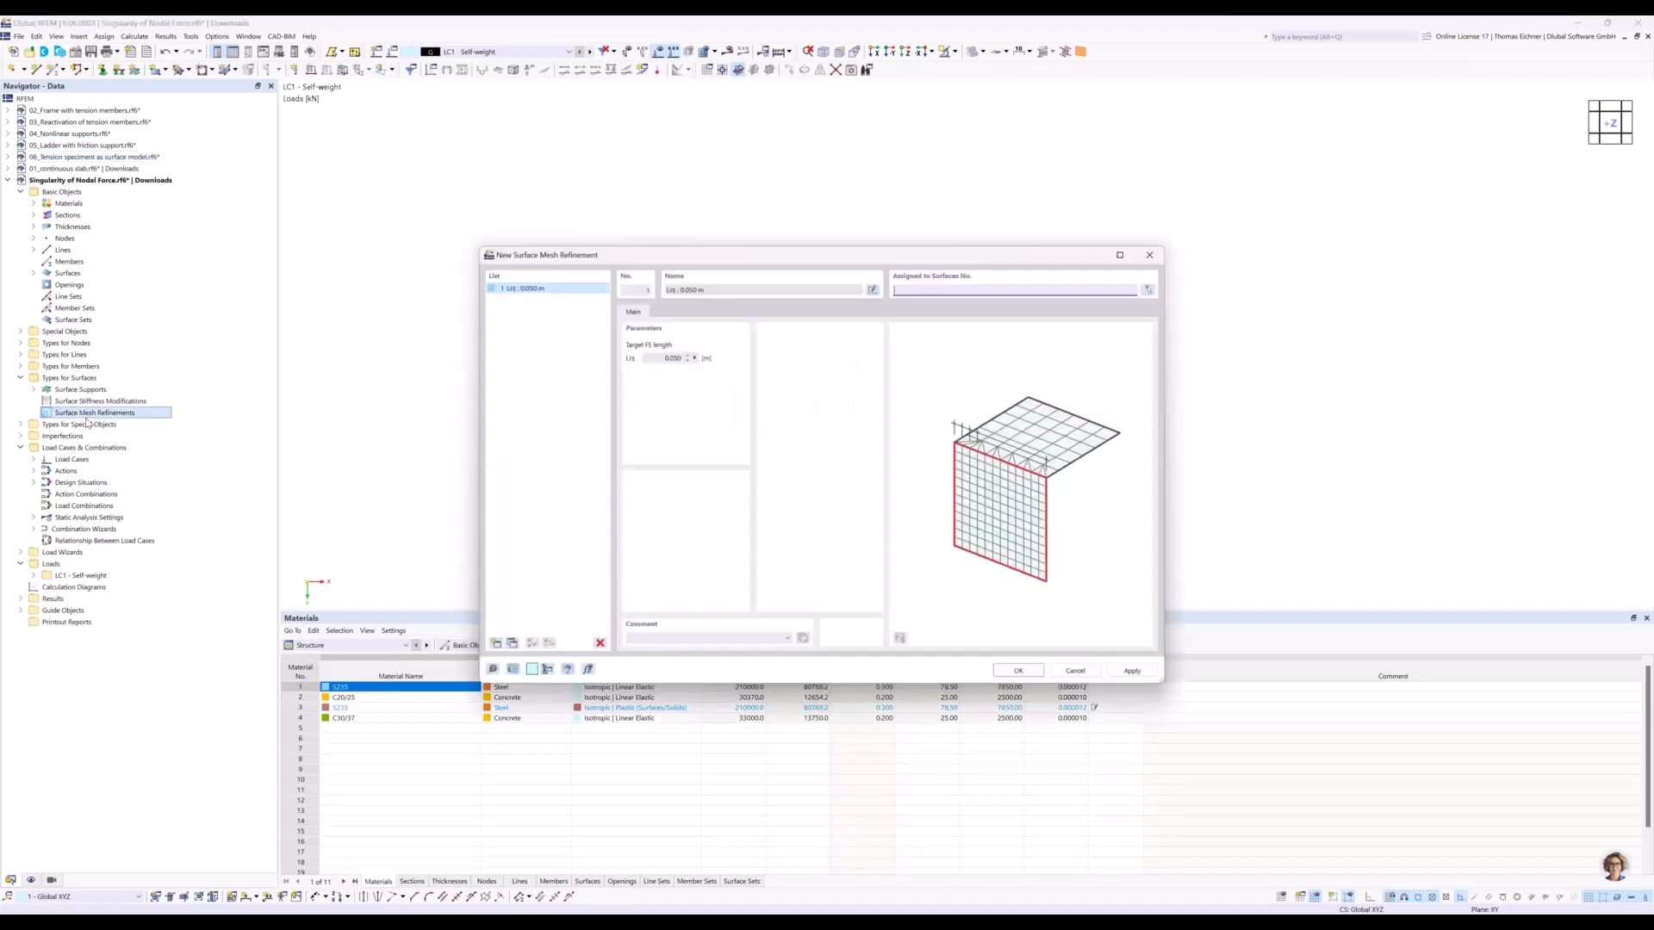
click(505, 650)
click(506, 650)
click(505, 650)
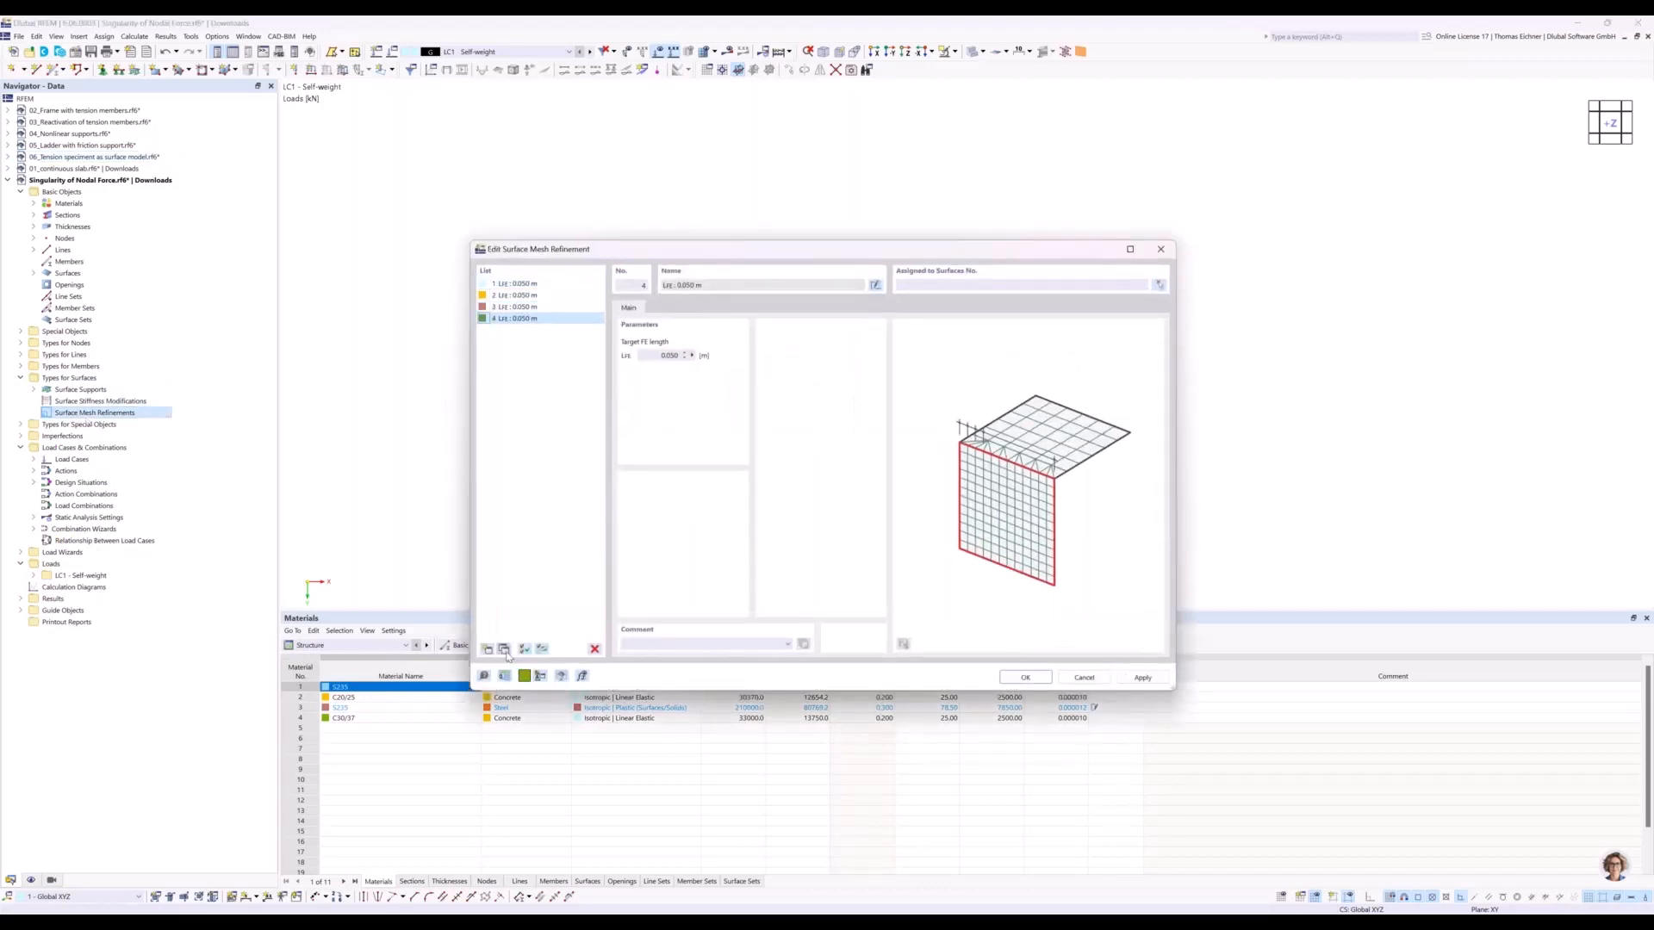
Set the target FE length of mesh refinement 1 to 2 m and of refinement 2 to 1 m.
click(524, 283)
double_click(668, 356)
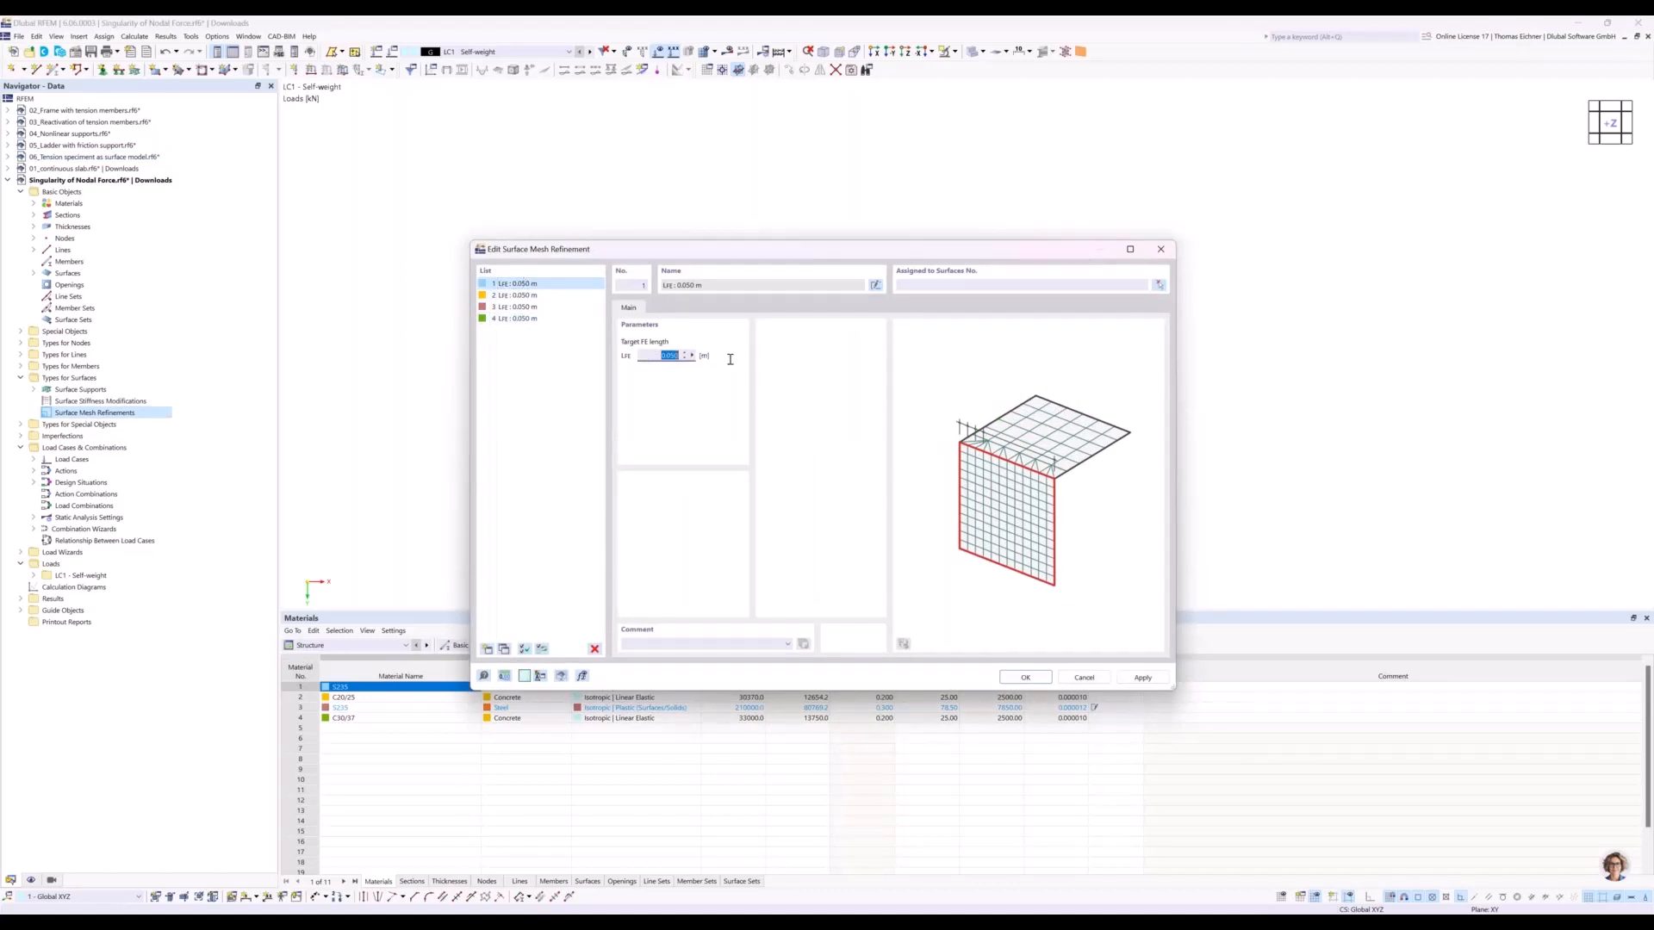
text(2)
click(520, 296)
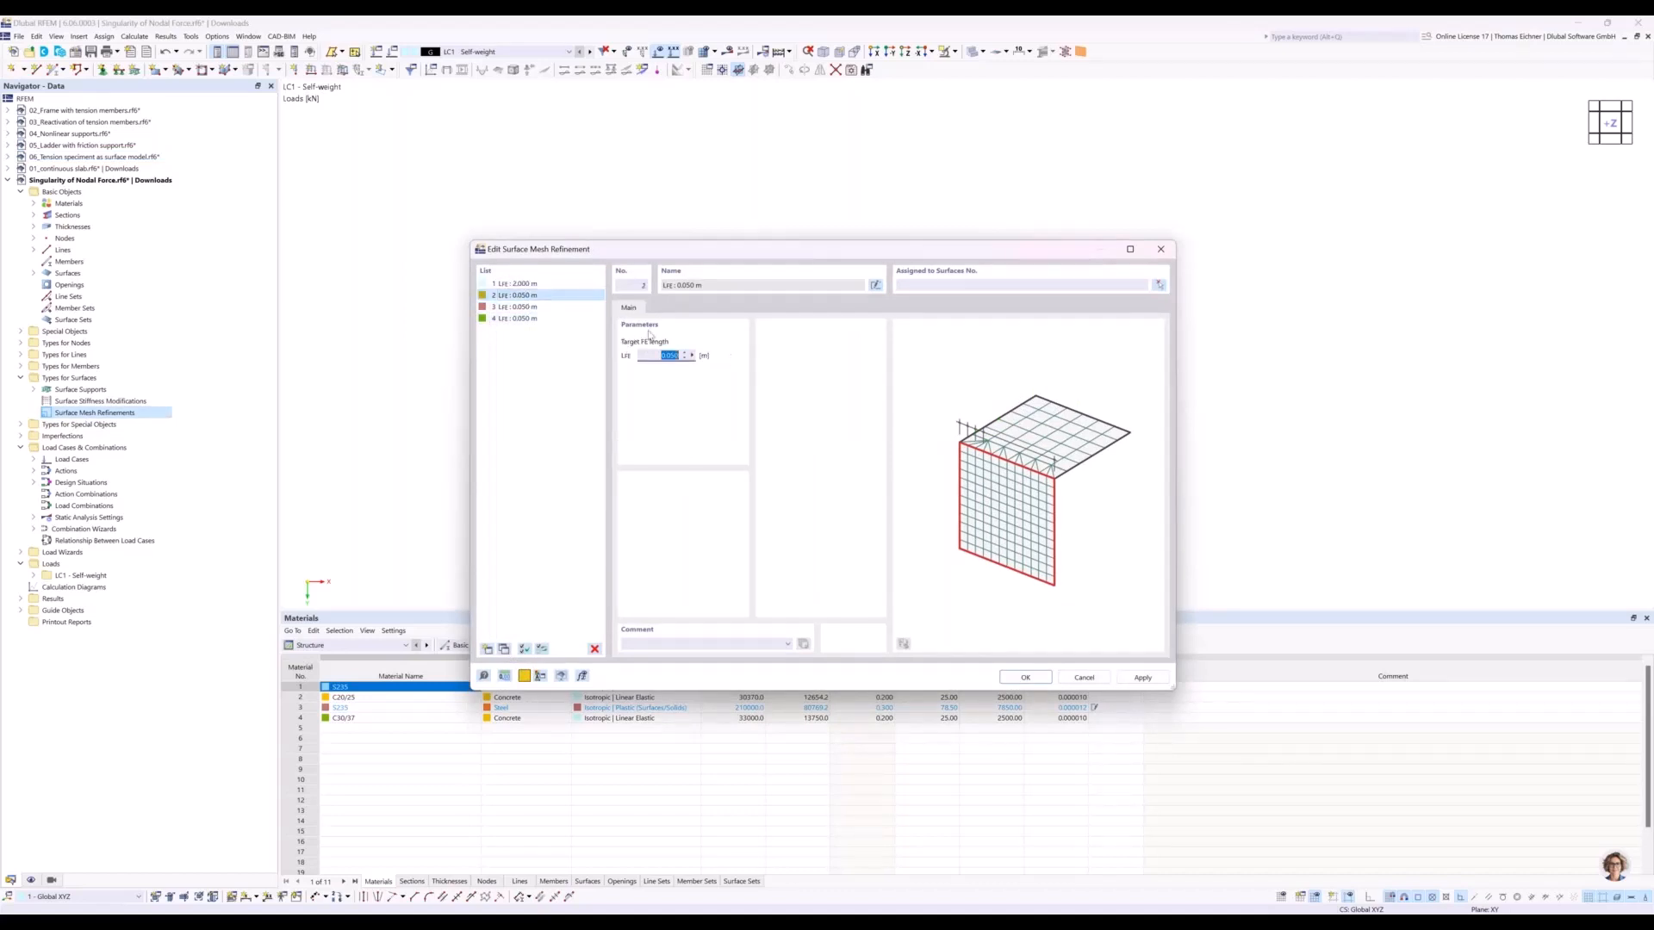
text(1)
click(520, 307)
text(05)
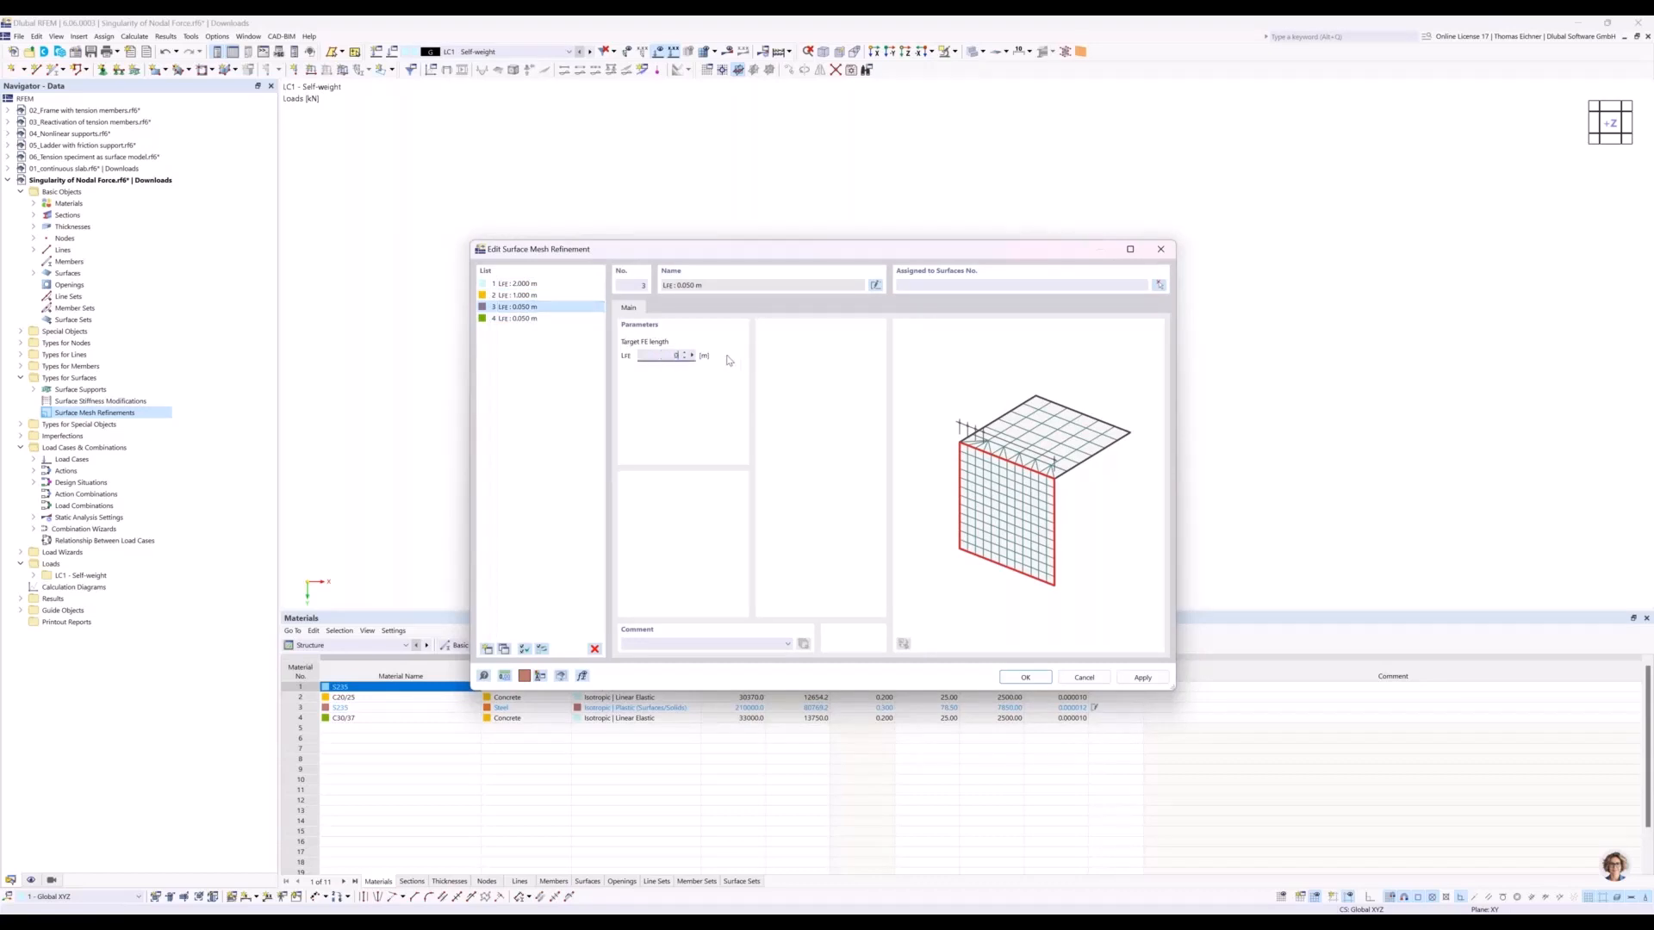
click(518, 319)
double_click(659, 356)
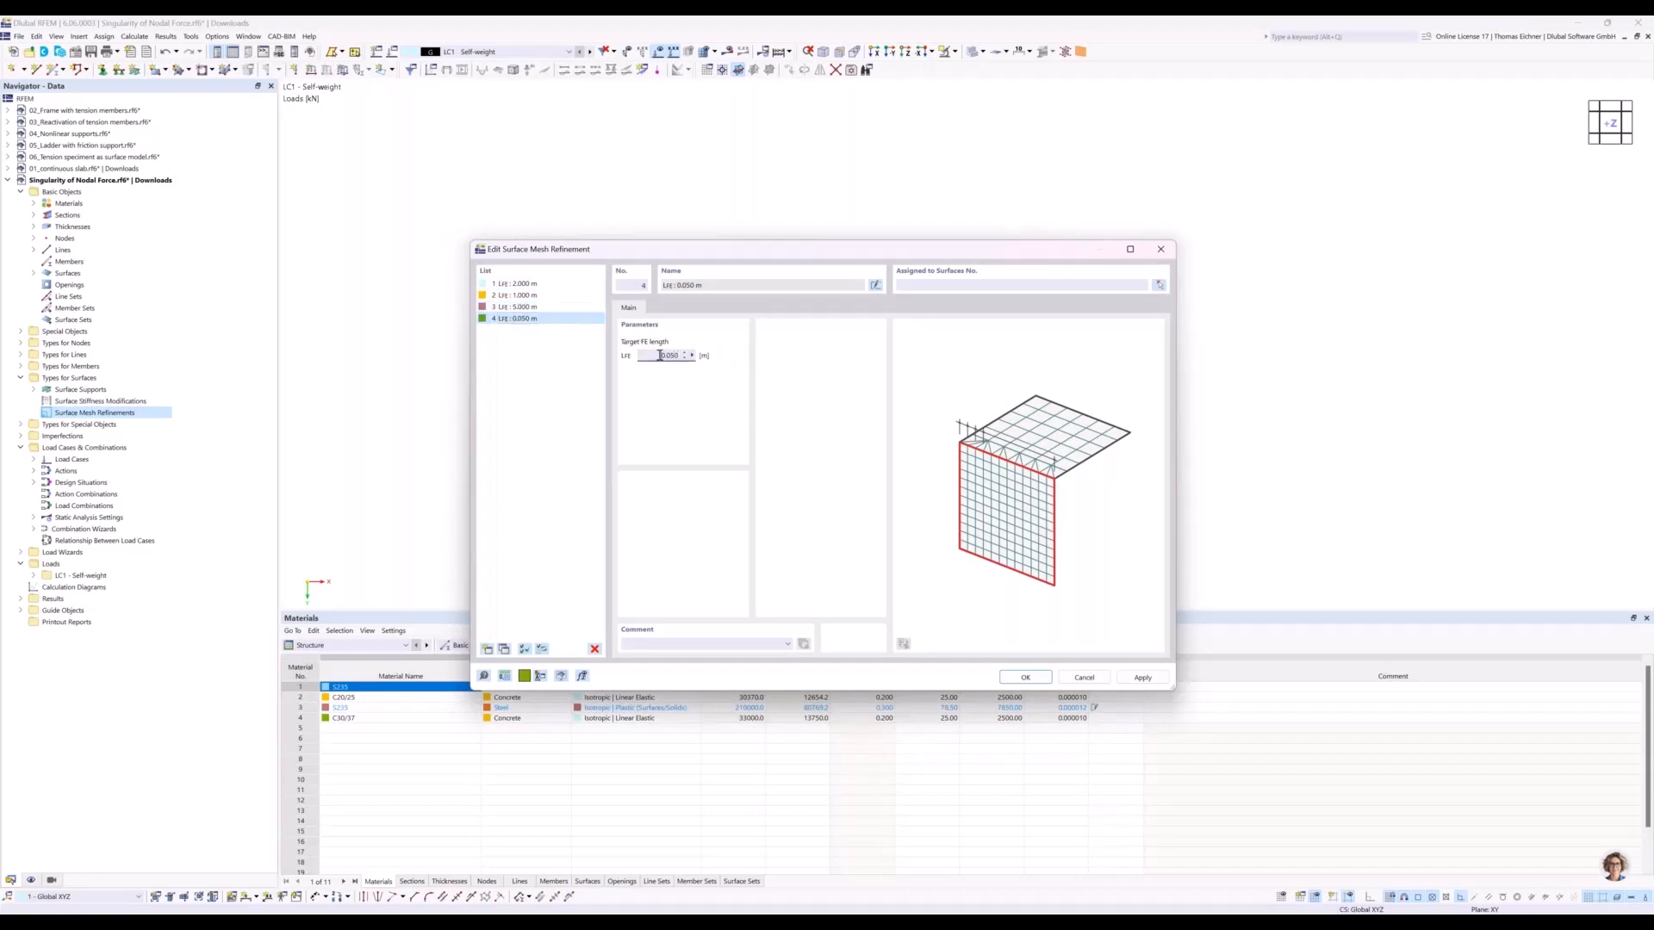
Set the target FE length of mesh refinement 3 to 0.5 m and of refinement 4 to 0.1 m.
click(544, 307)
double_click(648, 356)
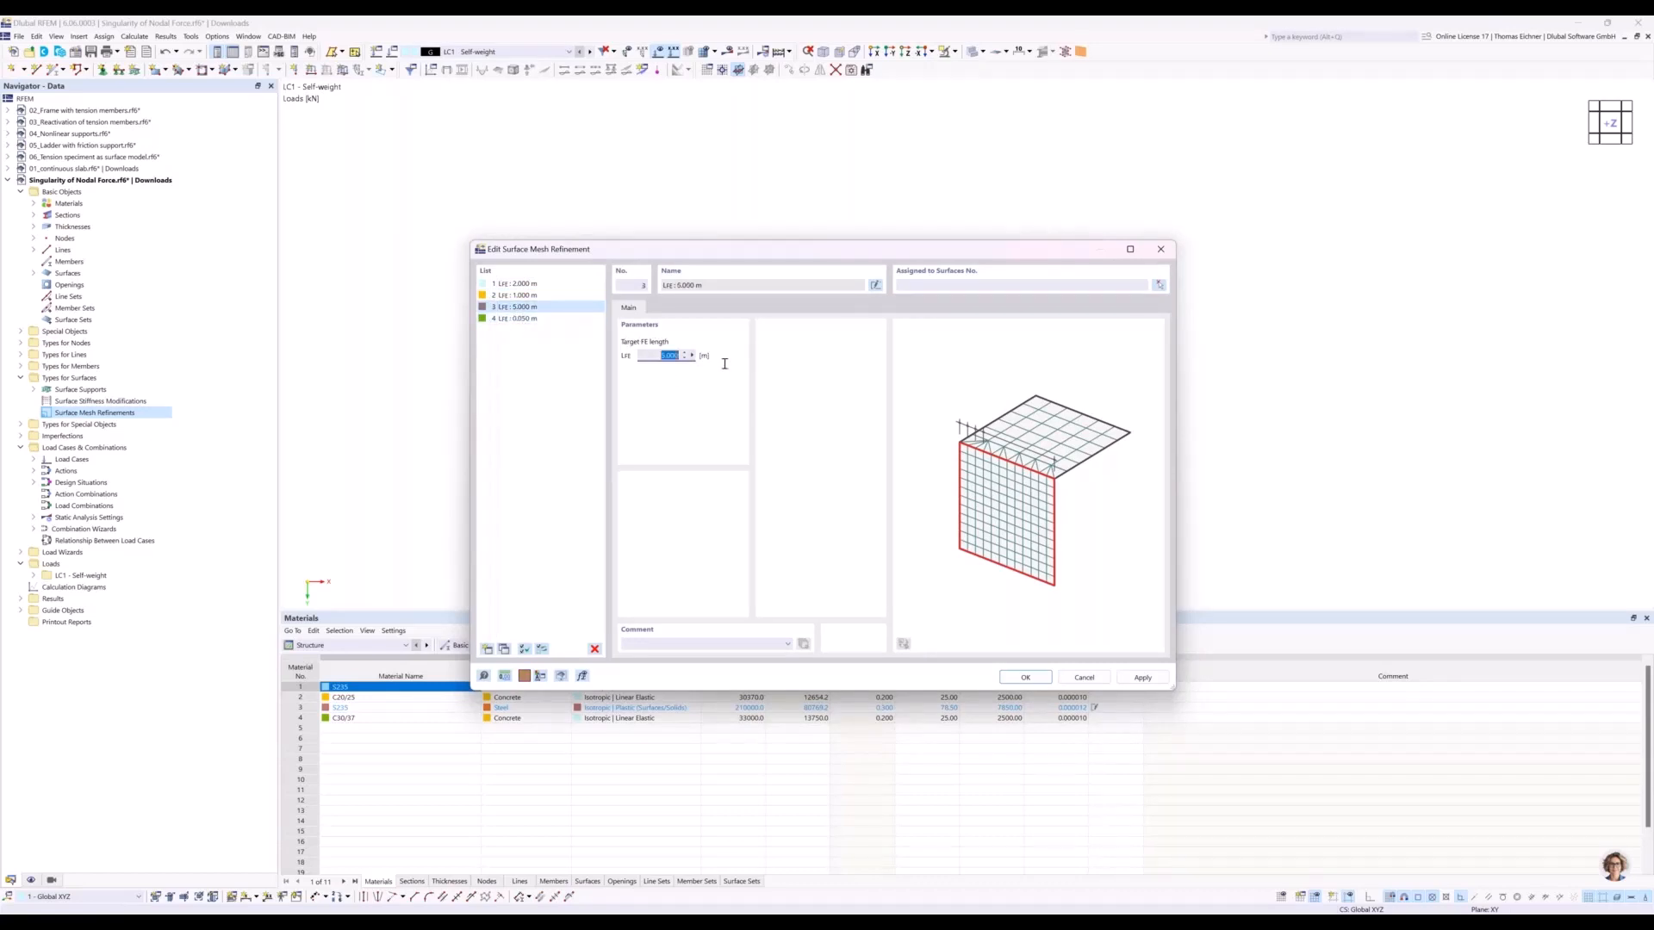
text(0)
click(555, 318)
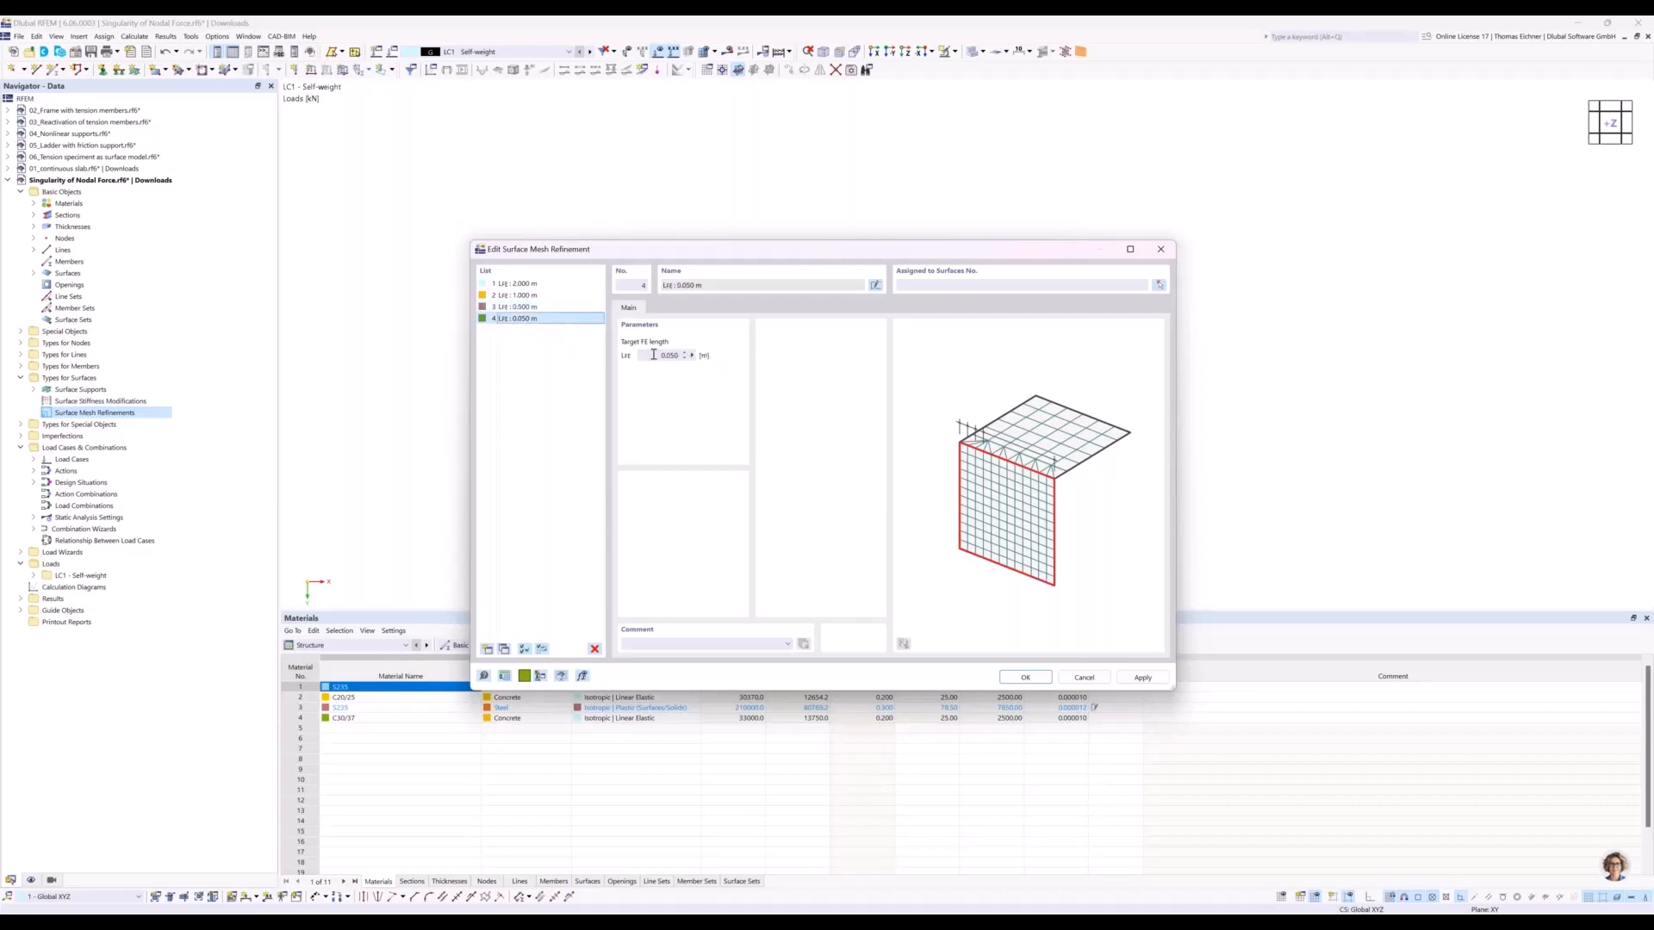
double_click(654, 356)
drag(769, 249, 752, 238)
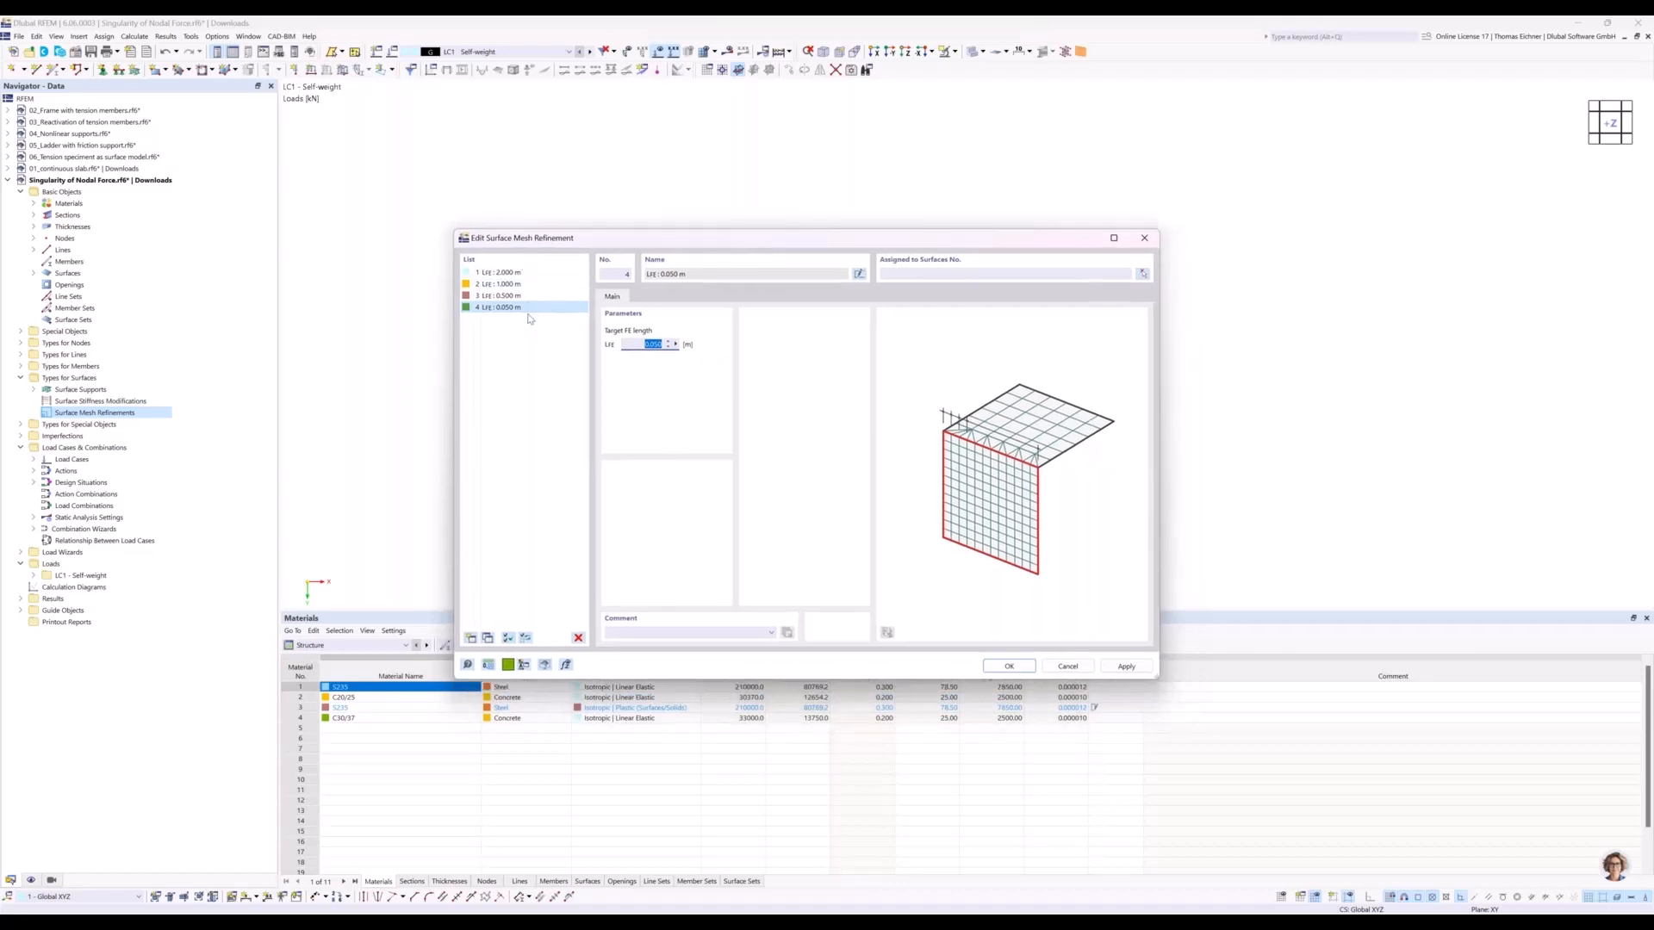
text(0.1)
key(Return)
Assign the 2 m mesh refinement to surface 1 and the 1 m refinement to surface 2.
click(516, 272)
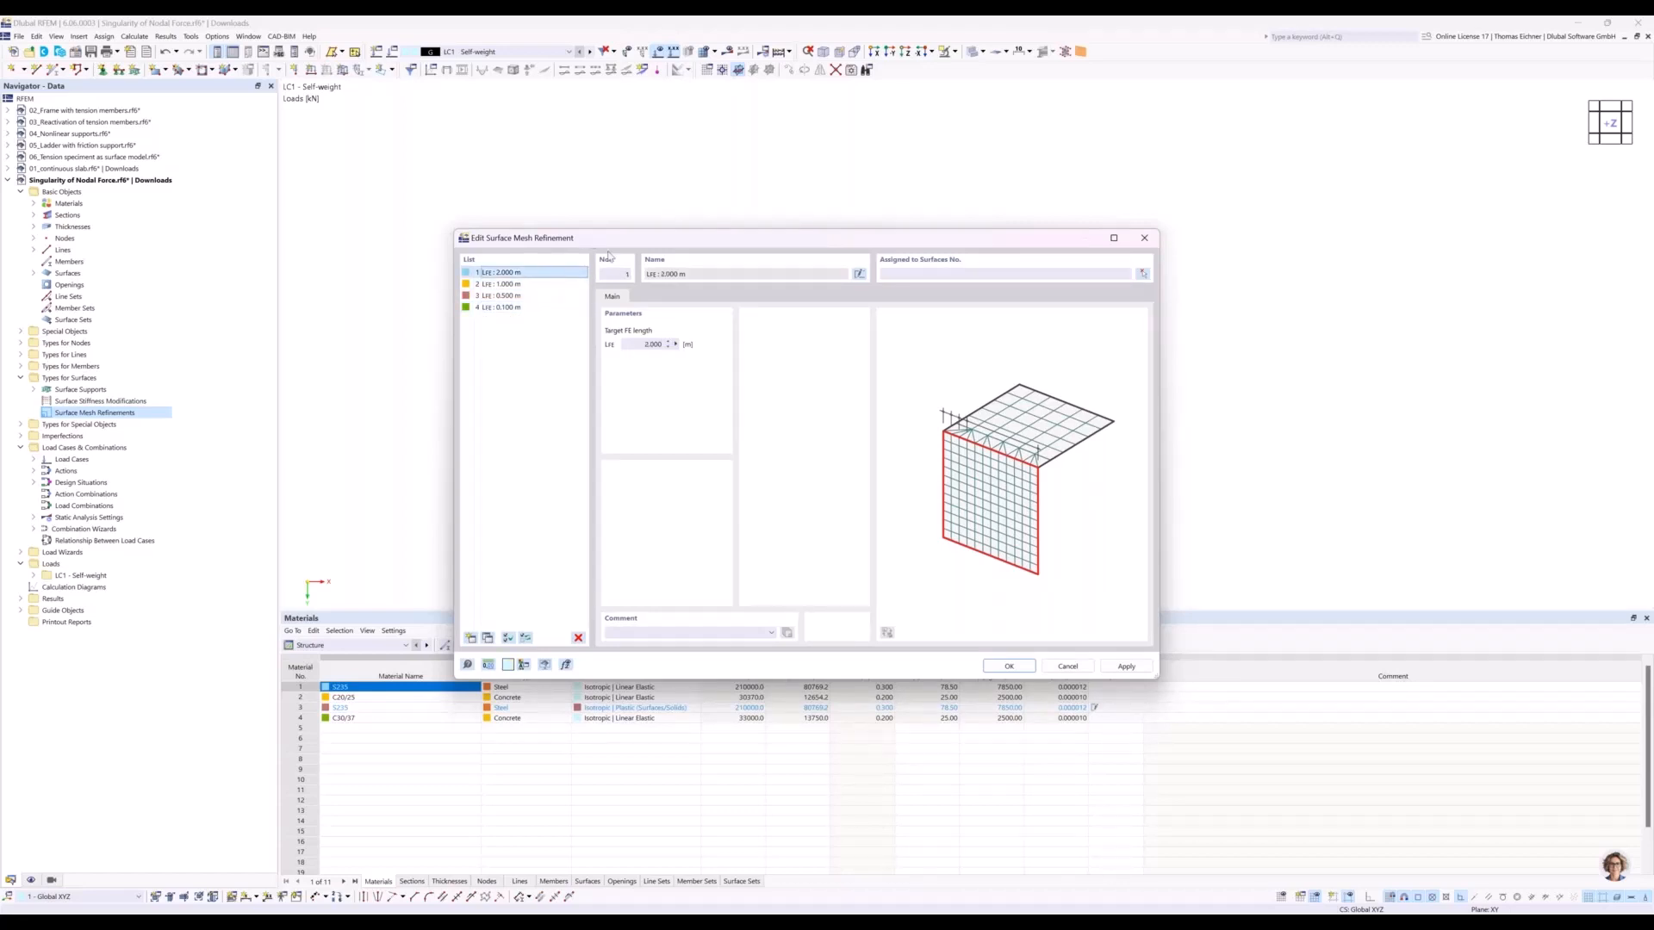
drag(608, 256, 652, 489)
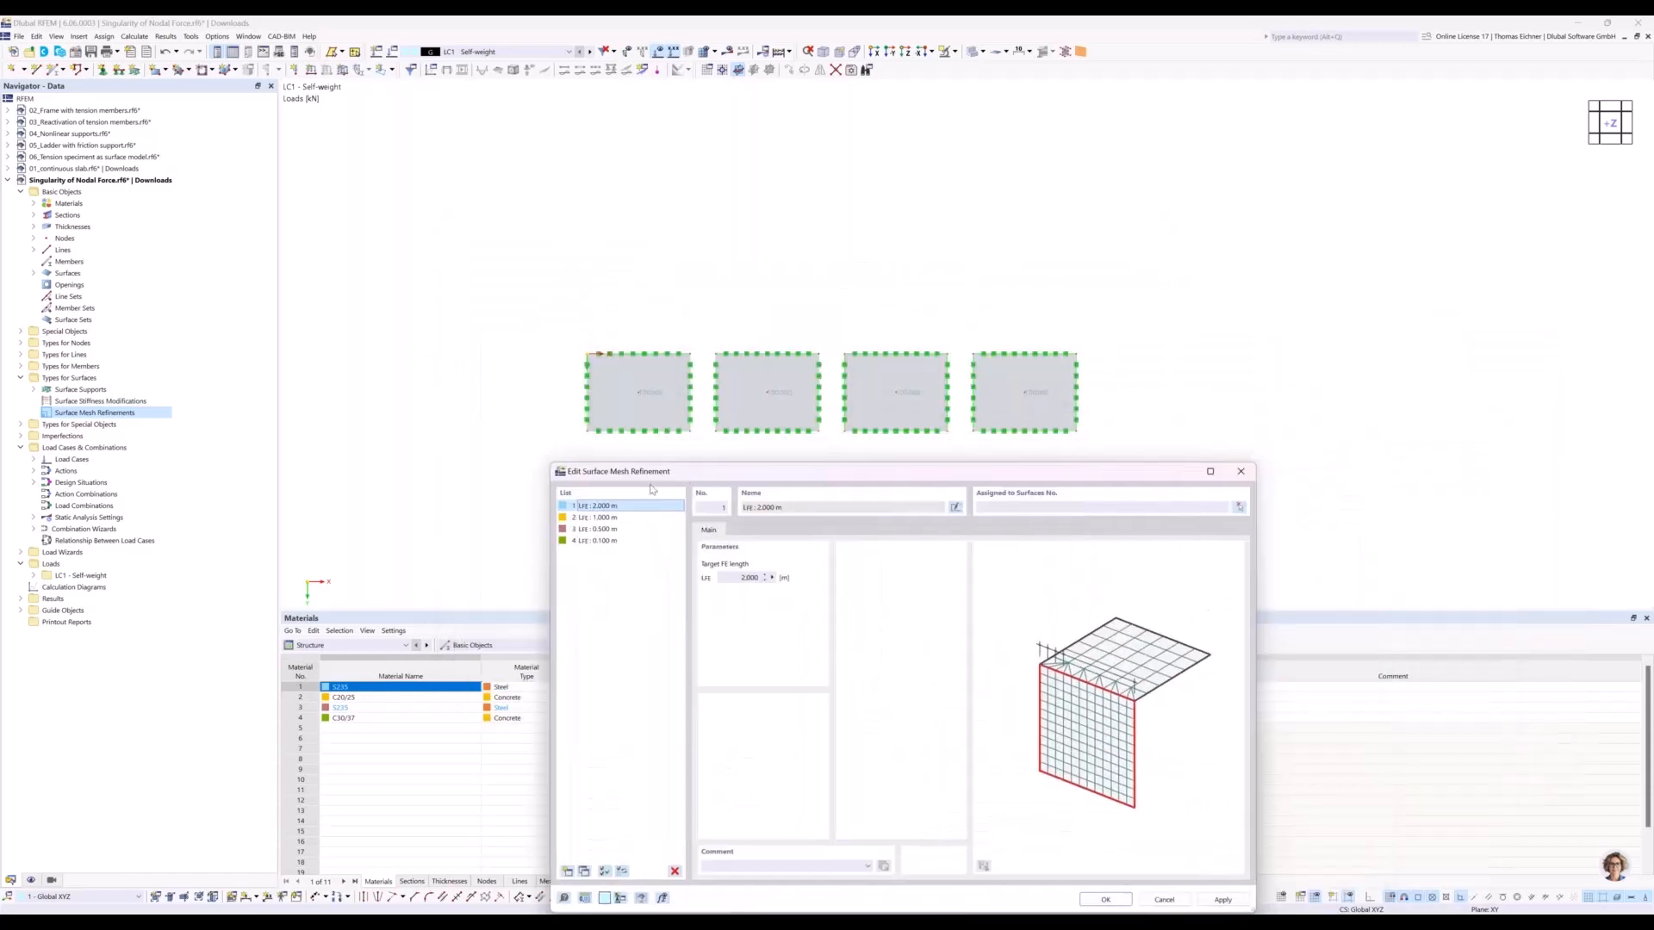
click(1008, 509)
text(1)
click(630, 521)
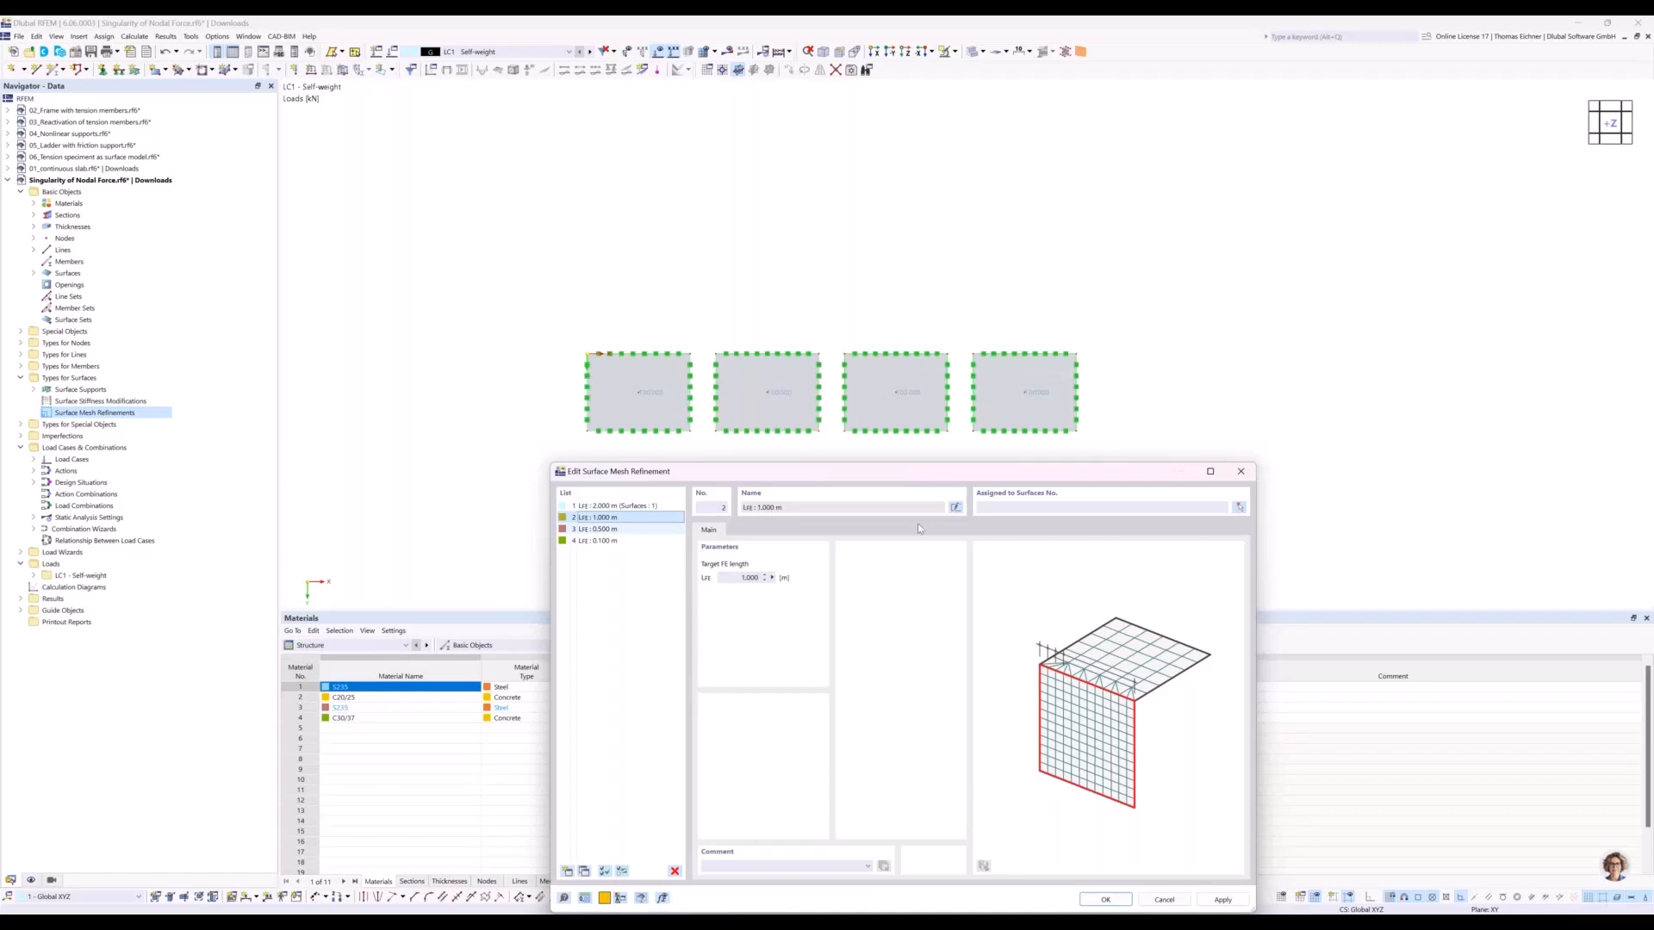
click(982, 508)
text(2)
Assign the 0.5 m mesh refinement to surface 3 and the 0.1 m refinement to surface 4, and accept the refinements.
click(663, 529)
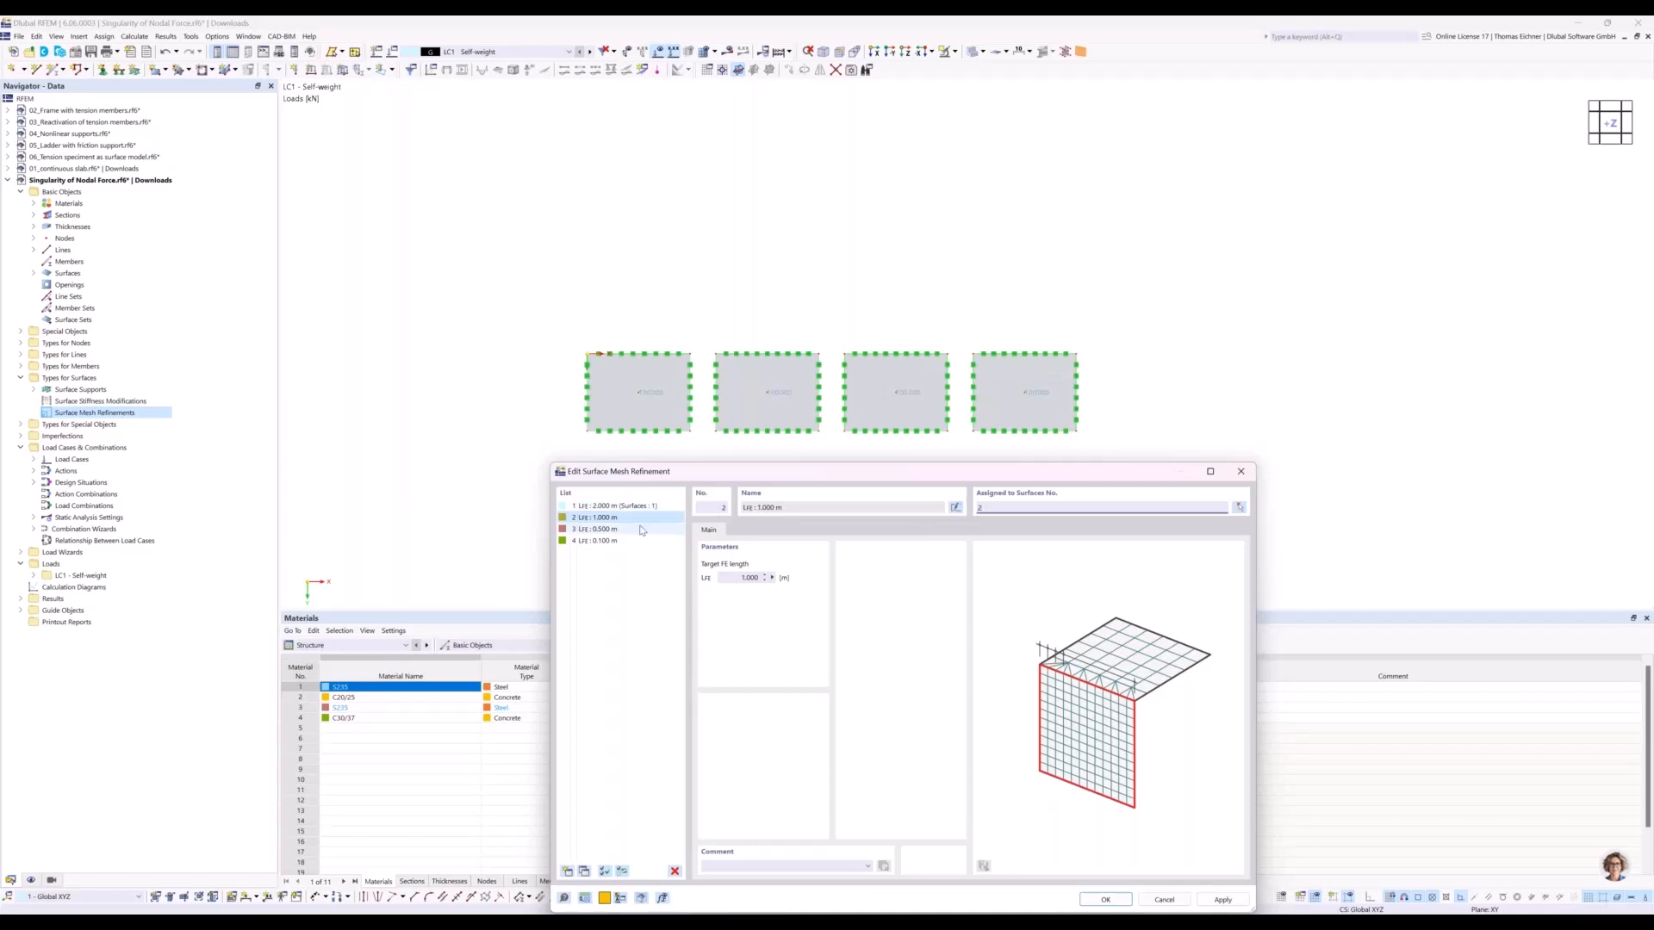
click(1035, 507)
text(3)
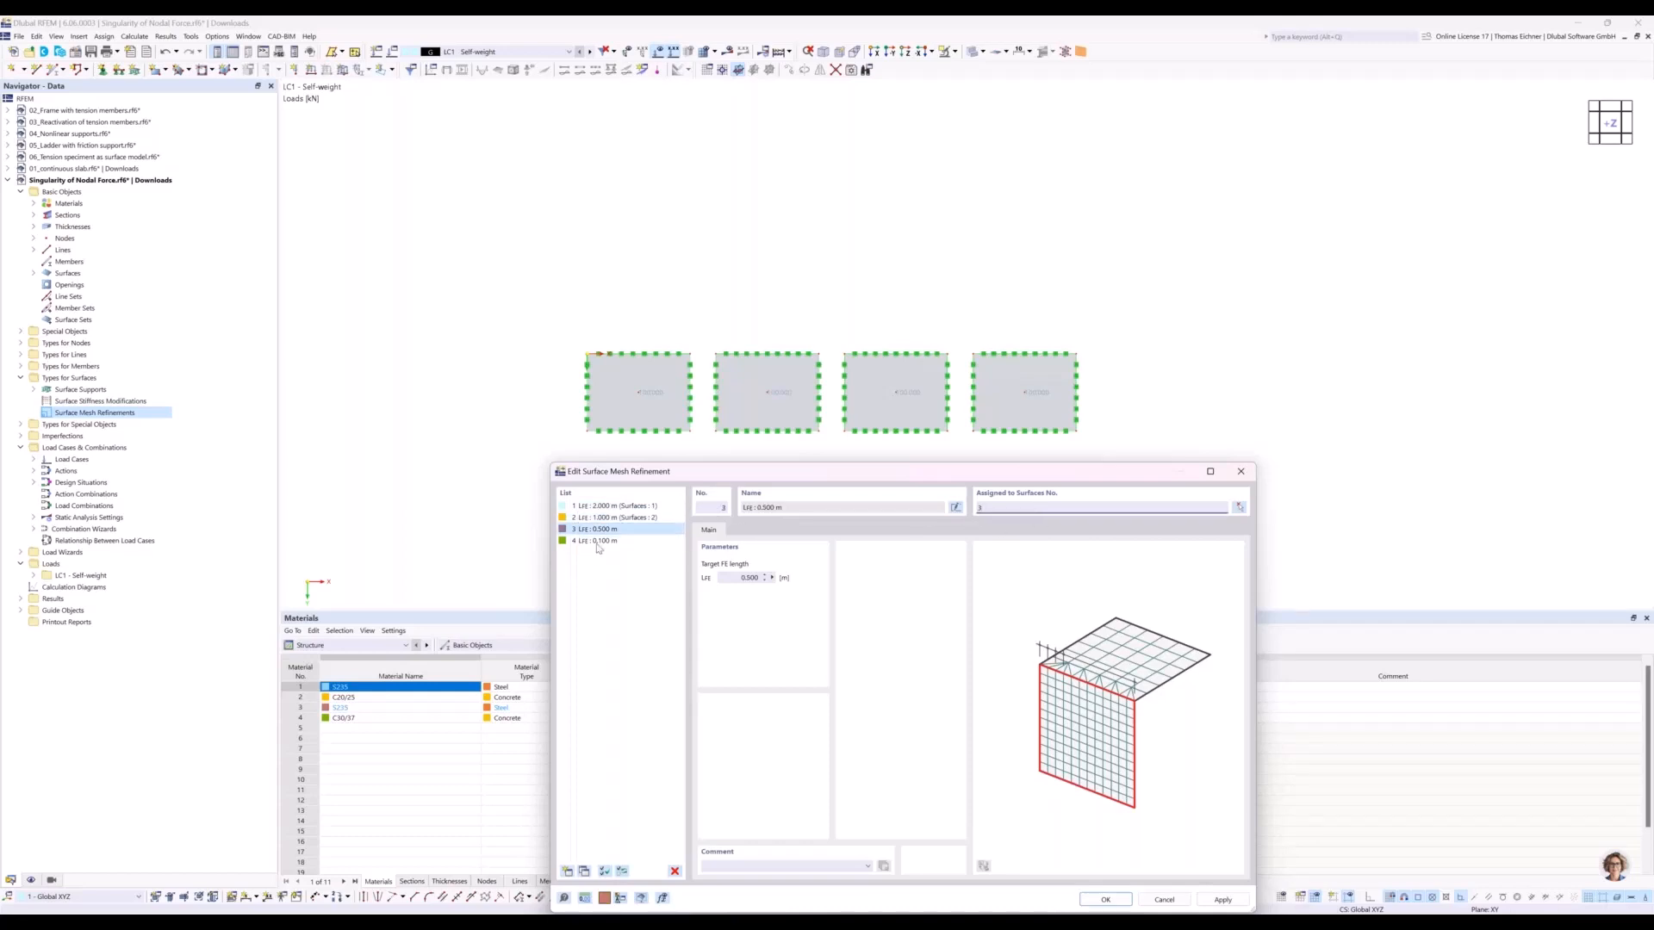
click(594, 540)
click(1134, 508)
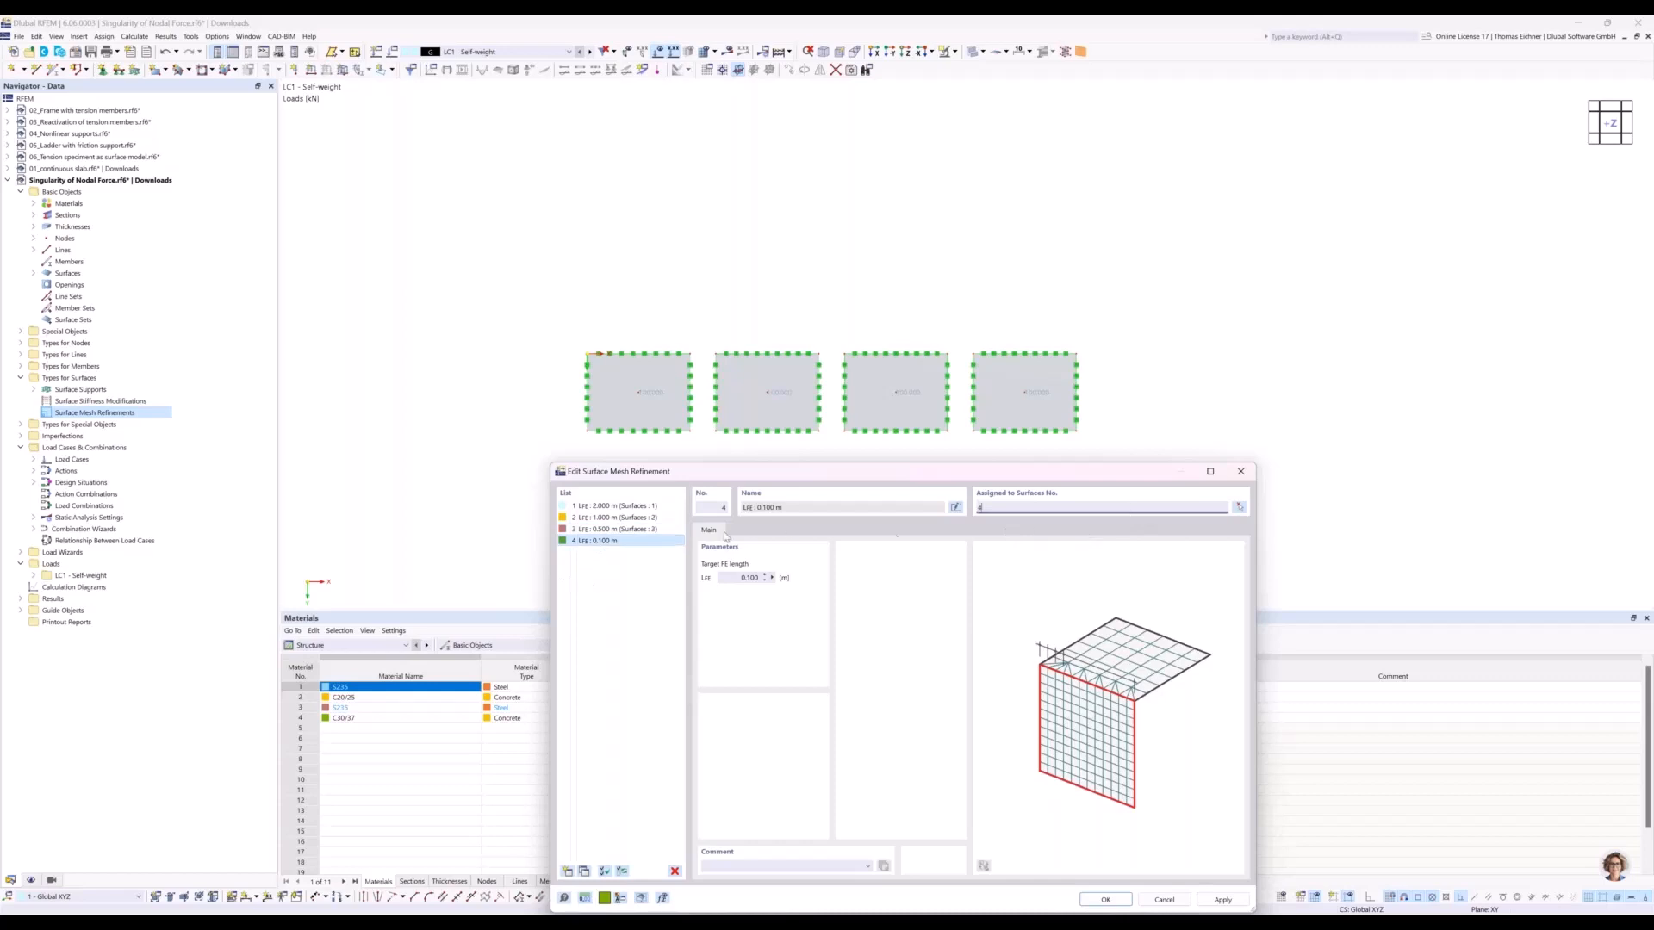
text(4)
click(659, 529)
drag(725, 470, 870, 438)
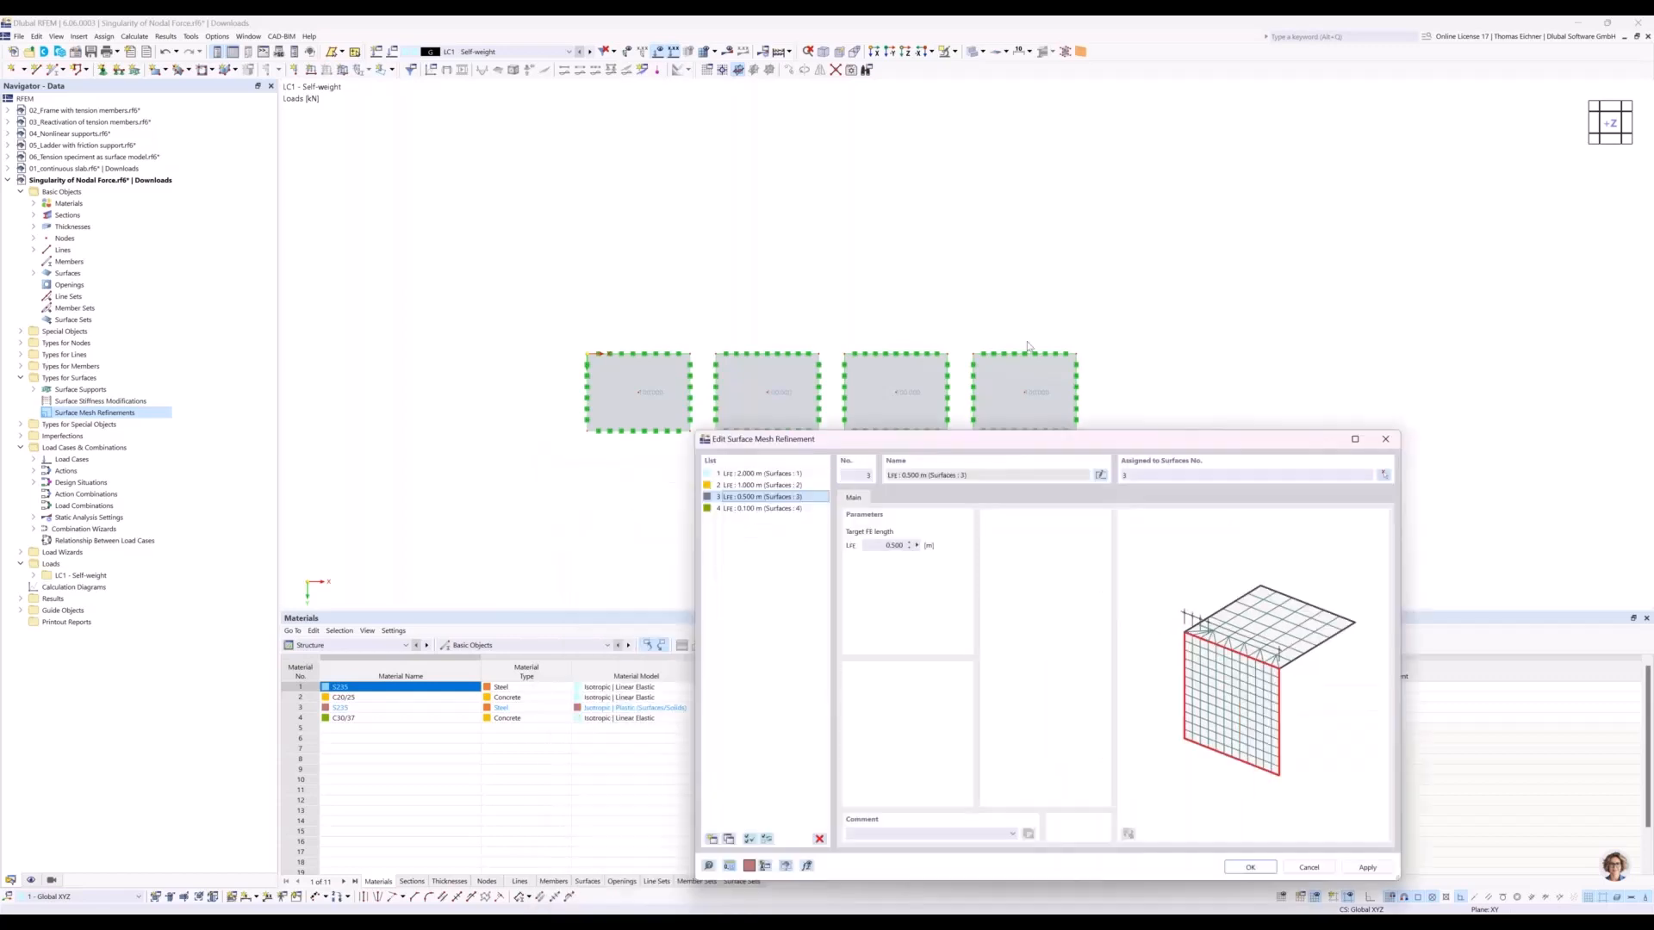
drag(1027, 343, 1056, 240)
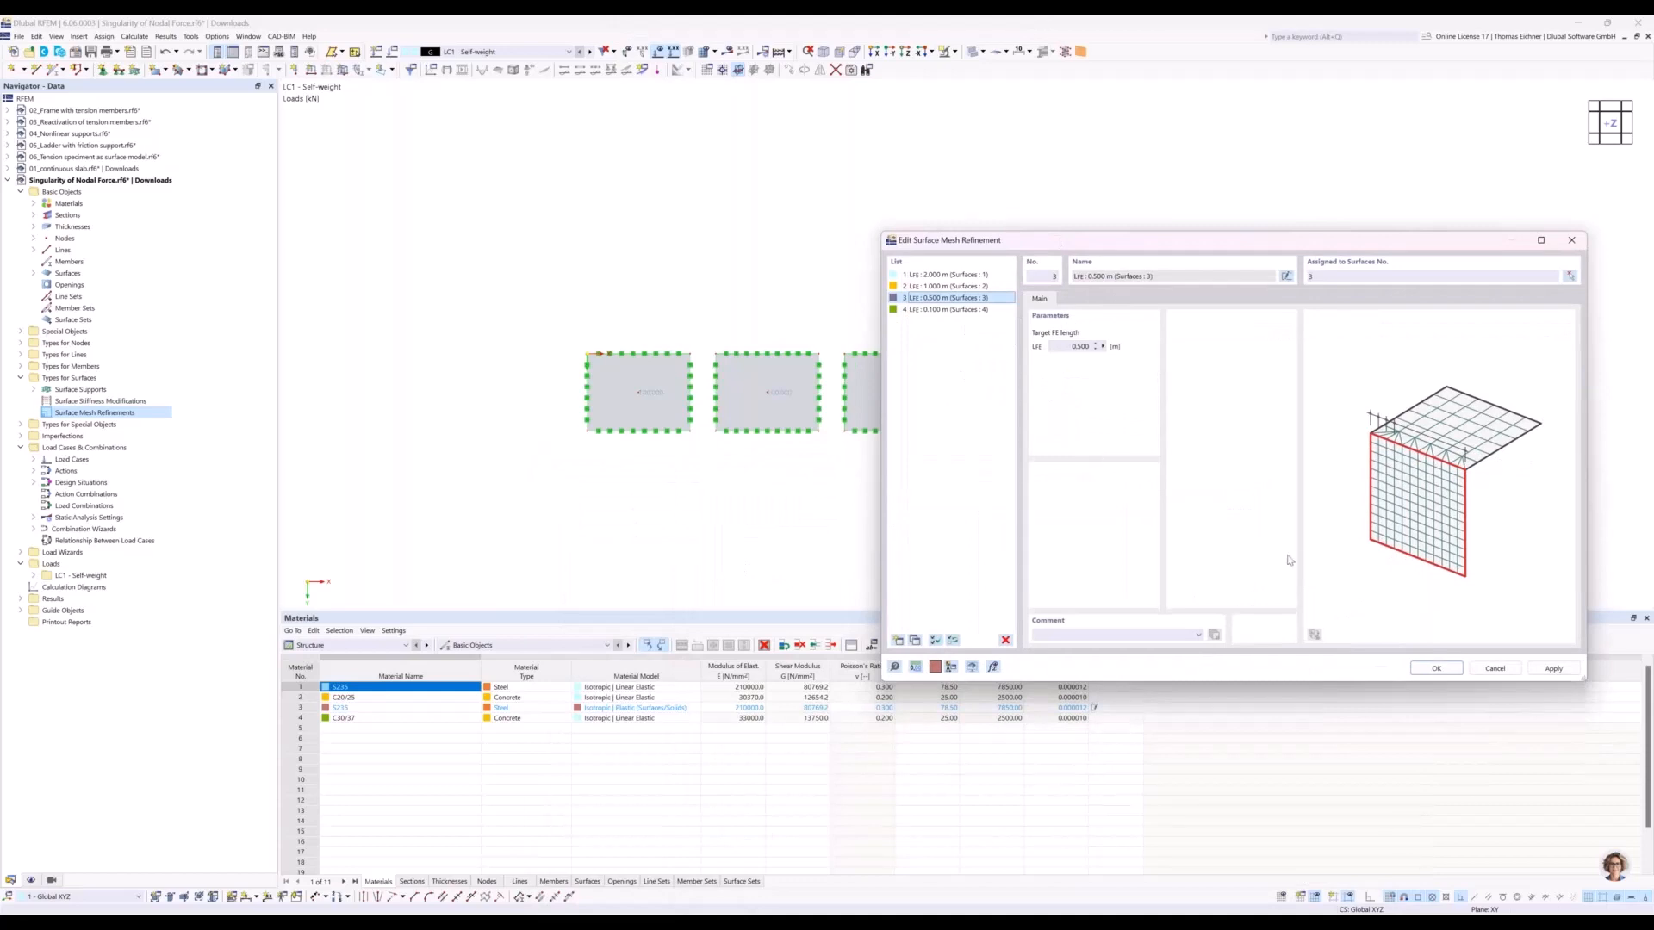
click(1435, 669)
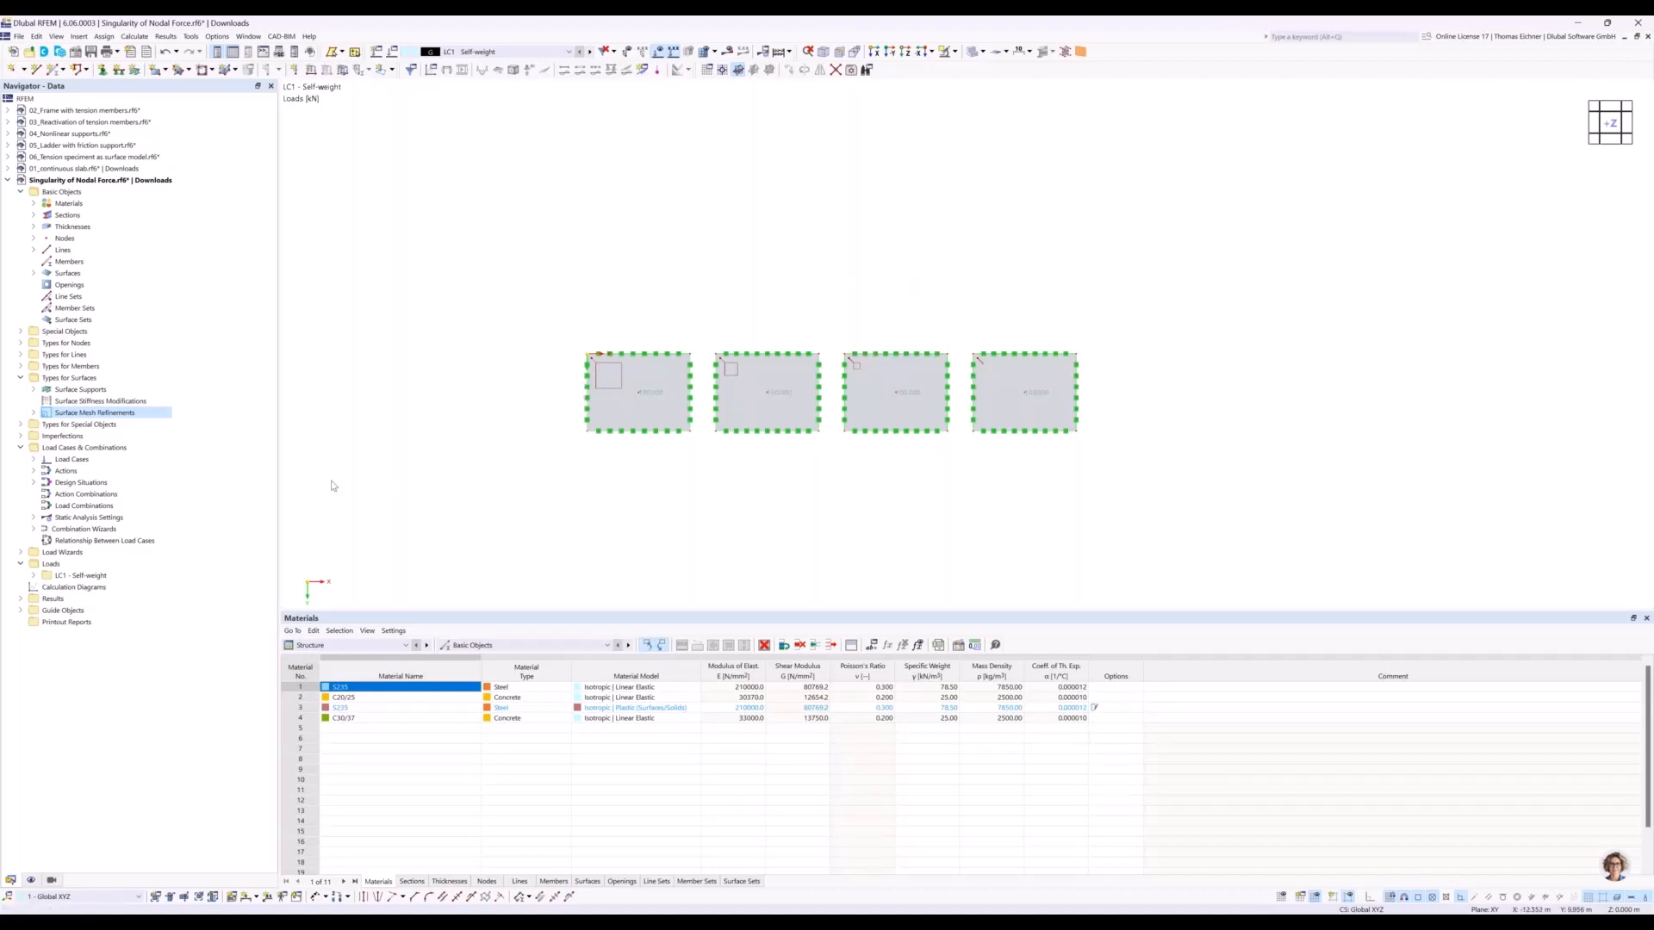
Create a result section through the middle of all four plates from (0, 3, 0) to (38, 3, 0) m, projected in global Z.
click(21, 331)
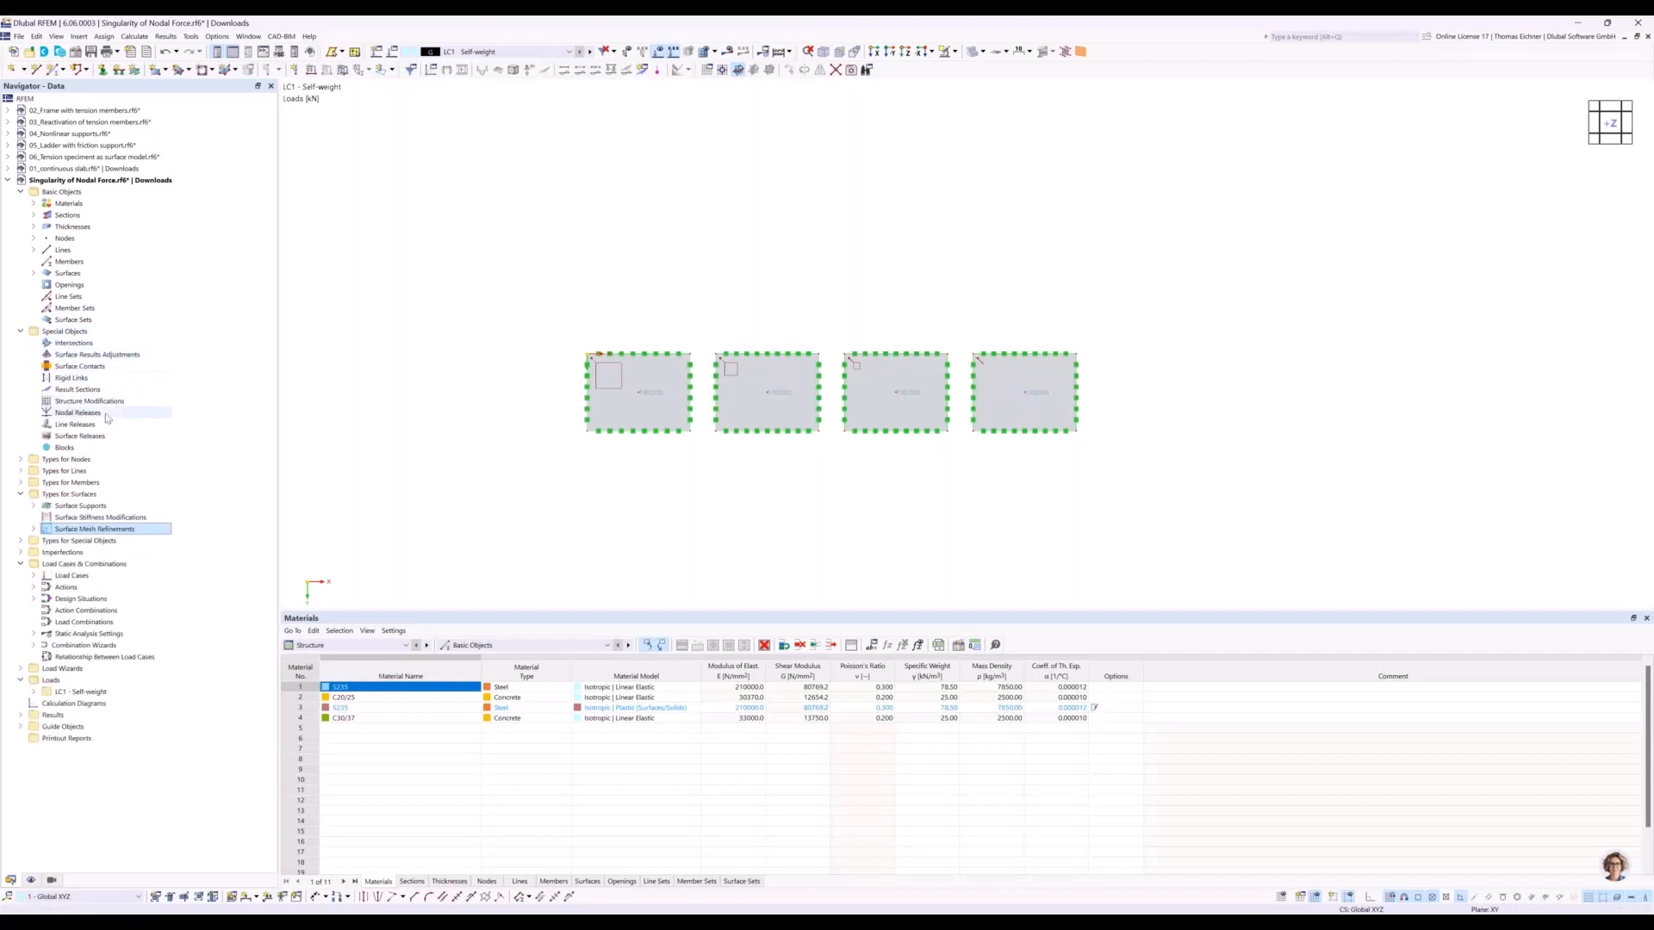
click(74, 390)
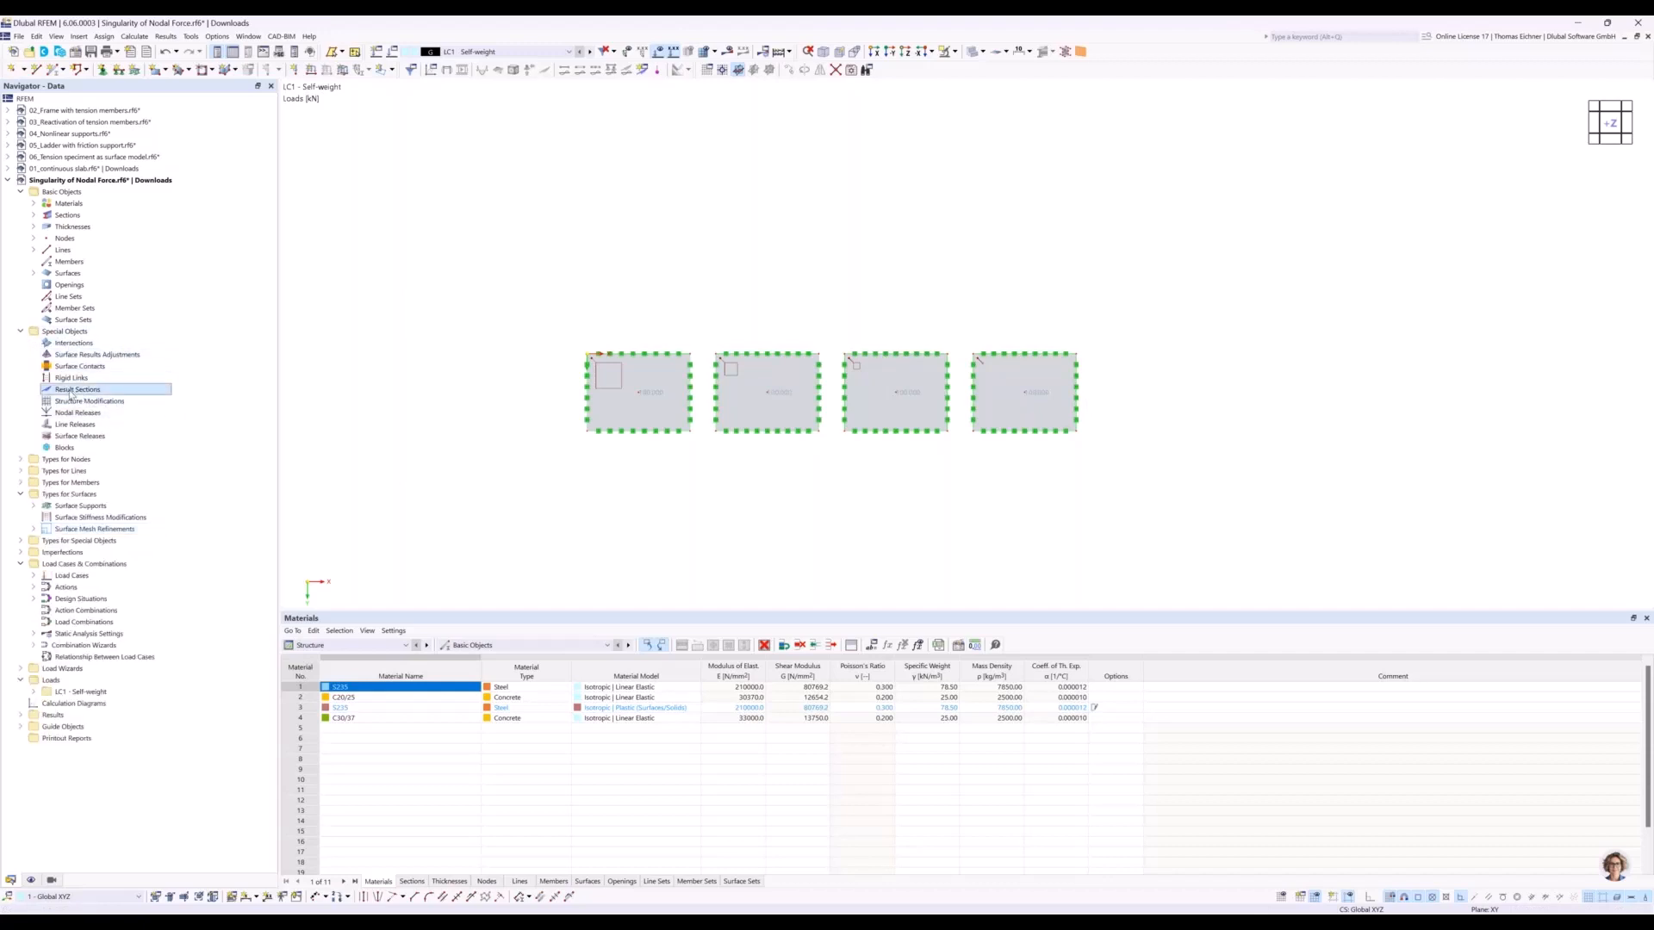
double_click(73, 391)
drag(701, 252, 957, 350)
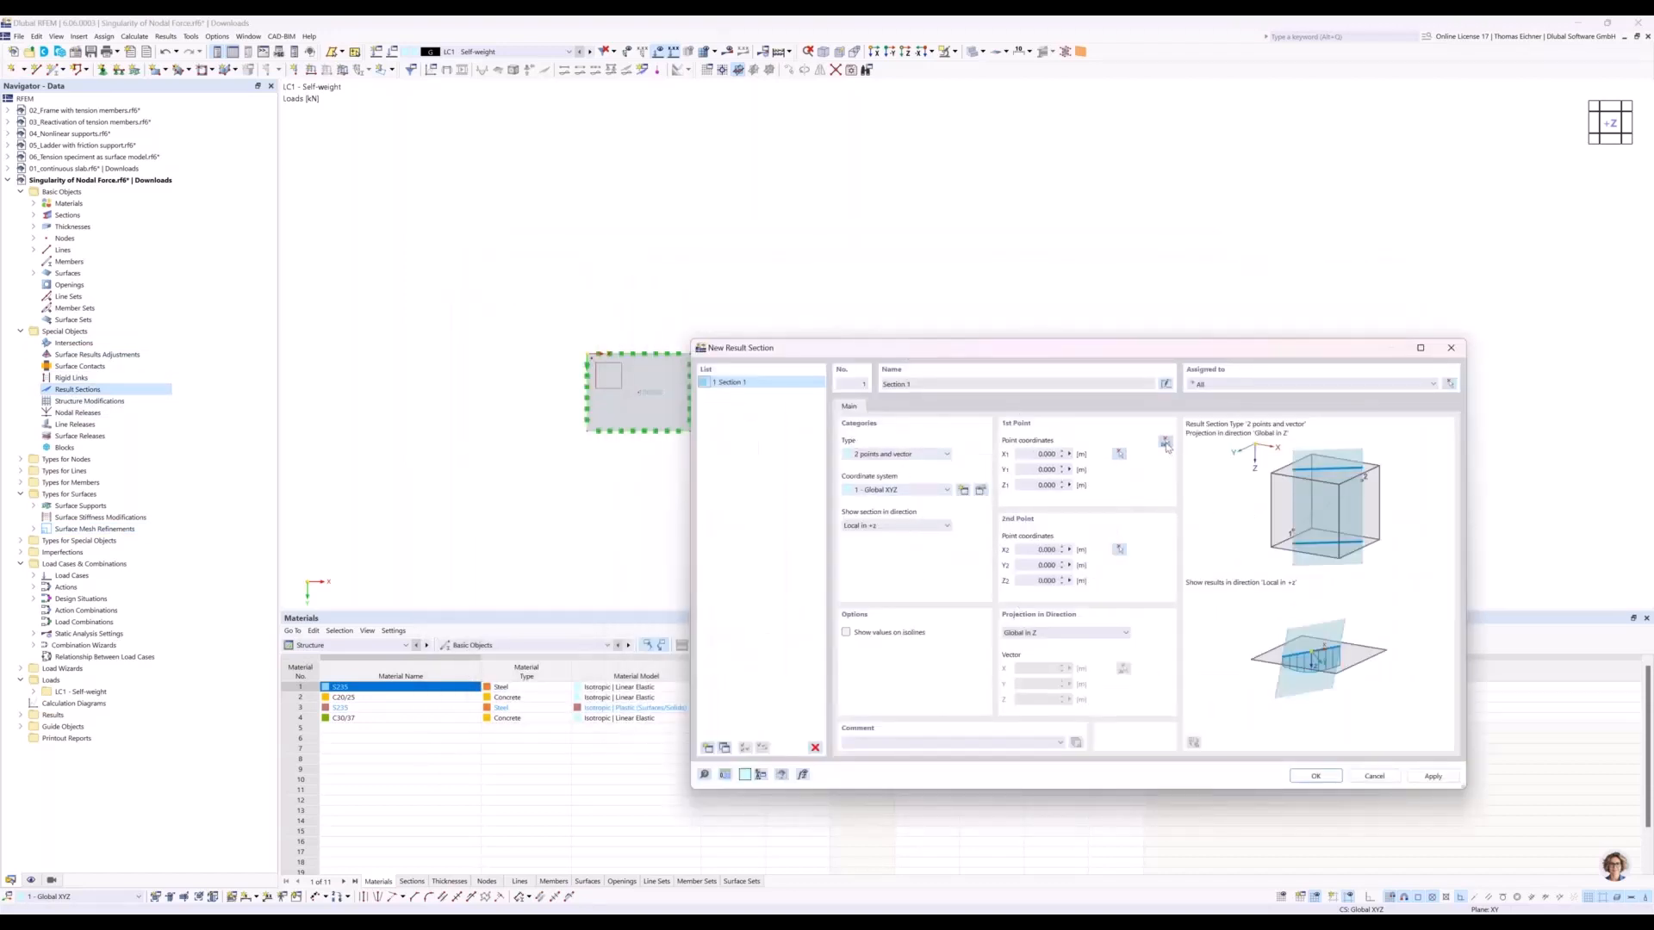
click(1166, 443)
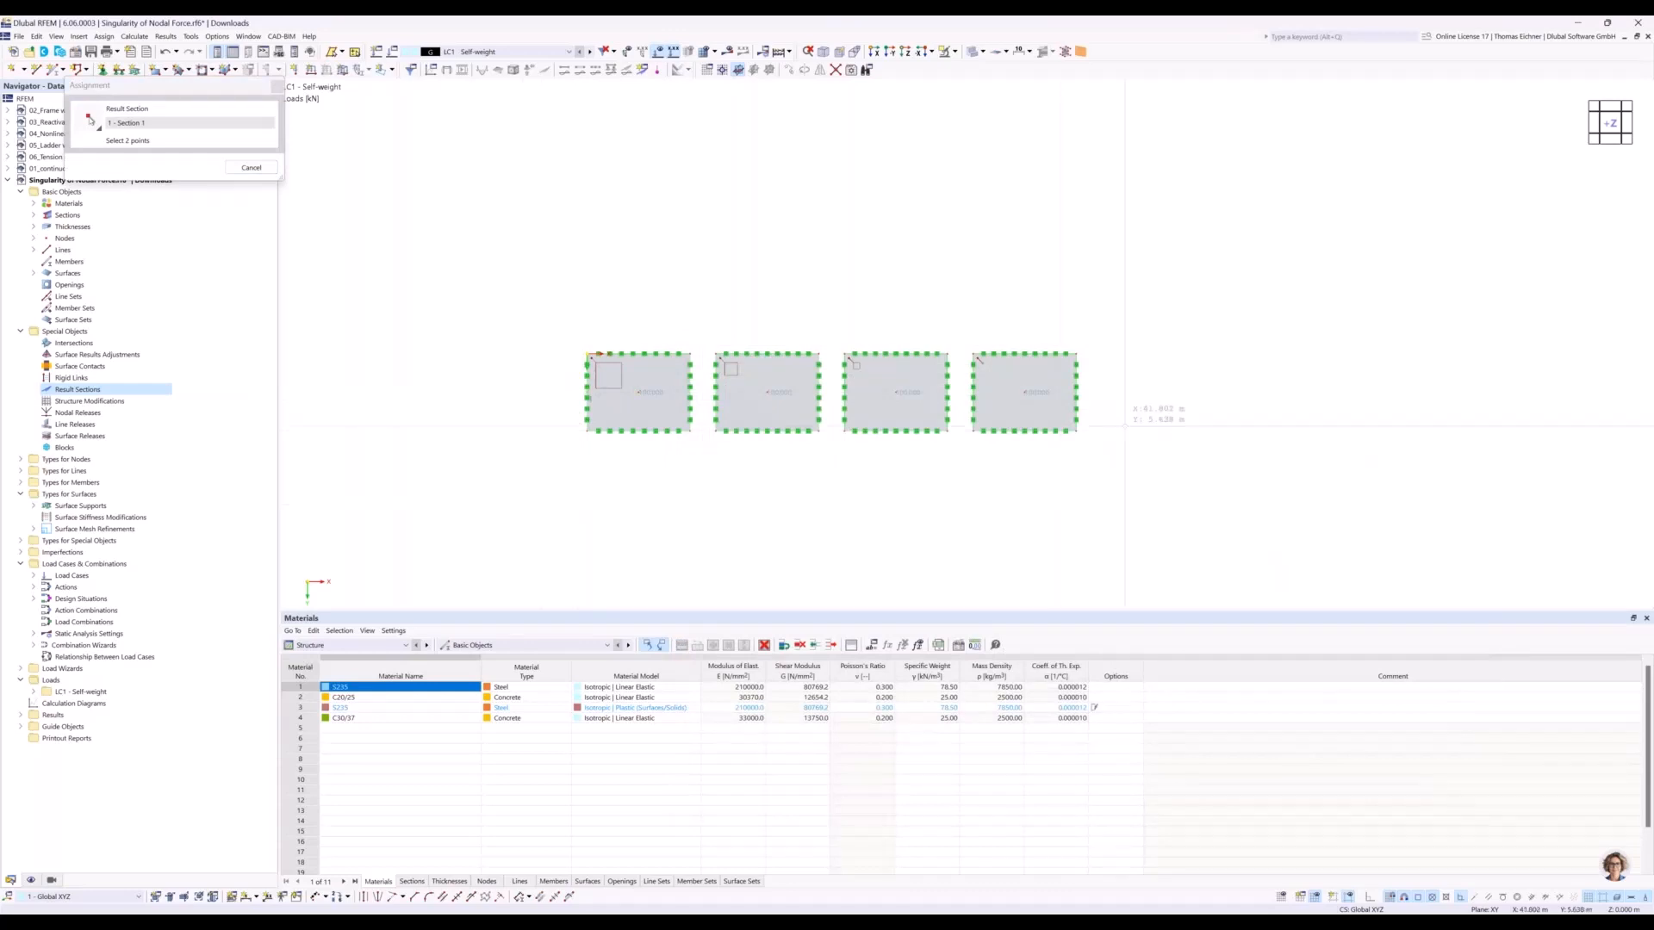
click(1076, 392)
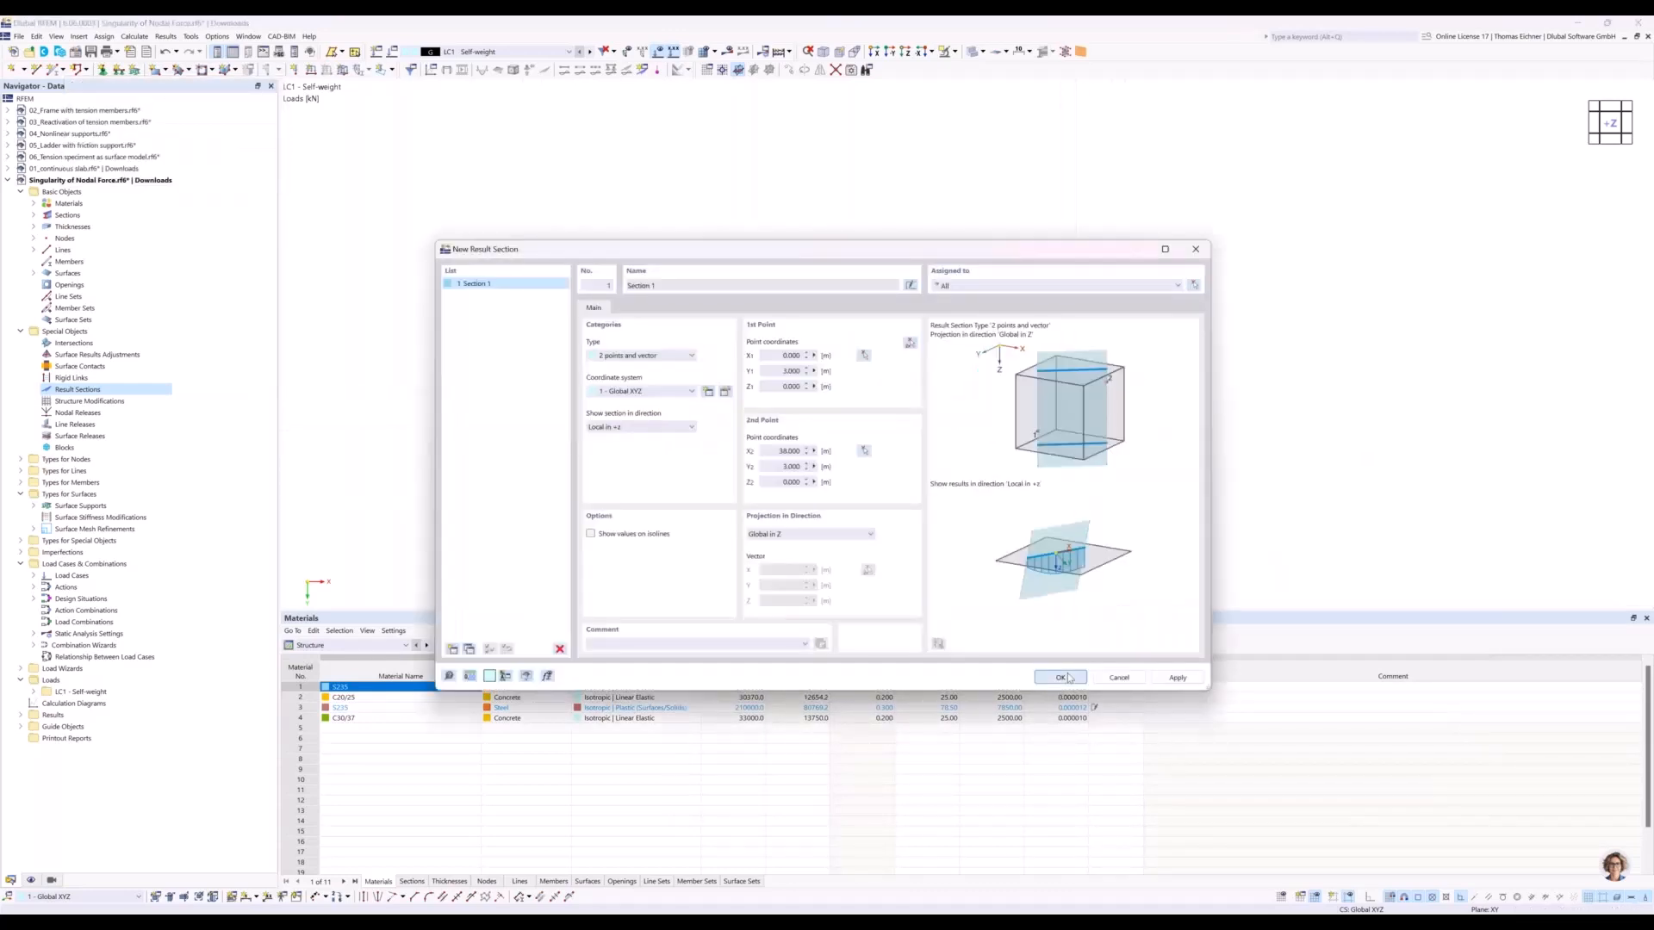
click(1060, 678)
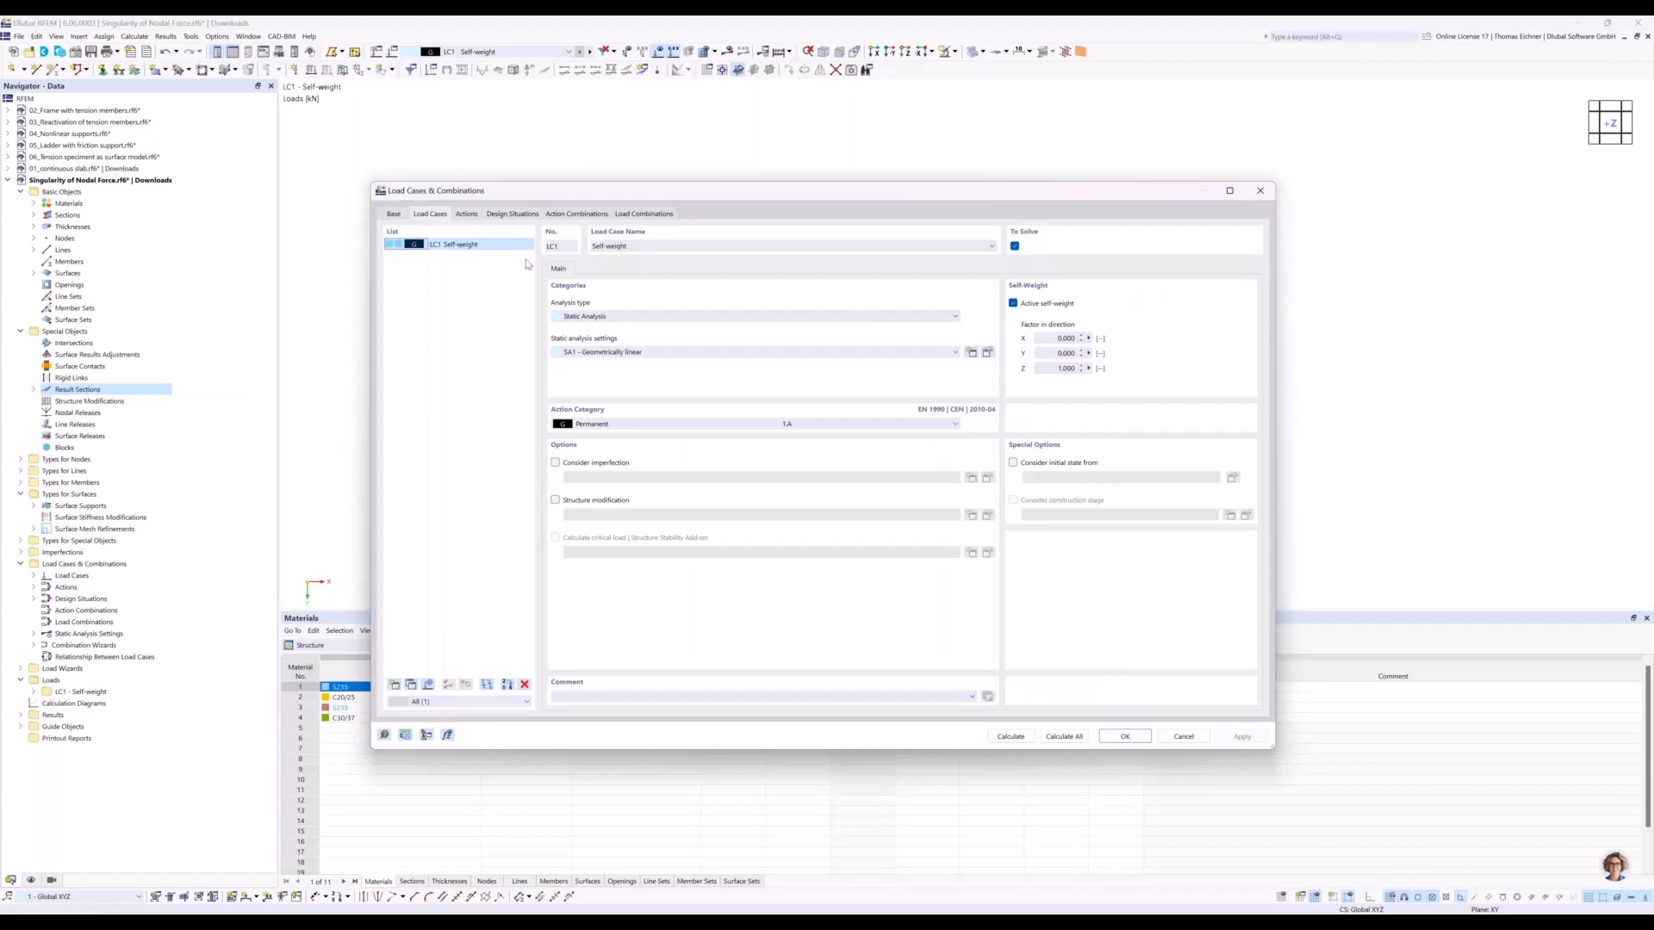
Deactivate the self-weight in load case LC1, rename it Nodal Load, and calculate it.
click(1013, 305)
click(652, 249)
drag(628, 251, 562, 248)
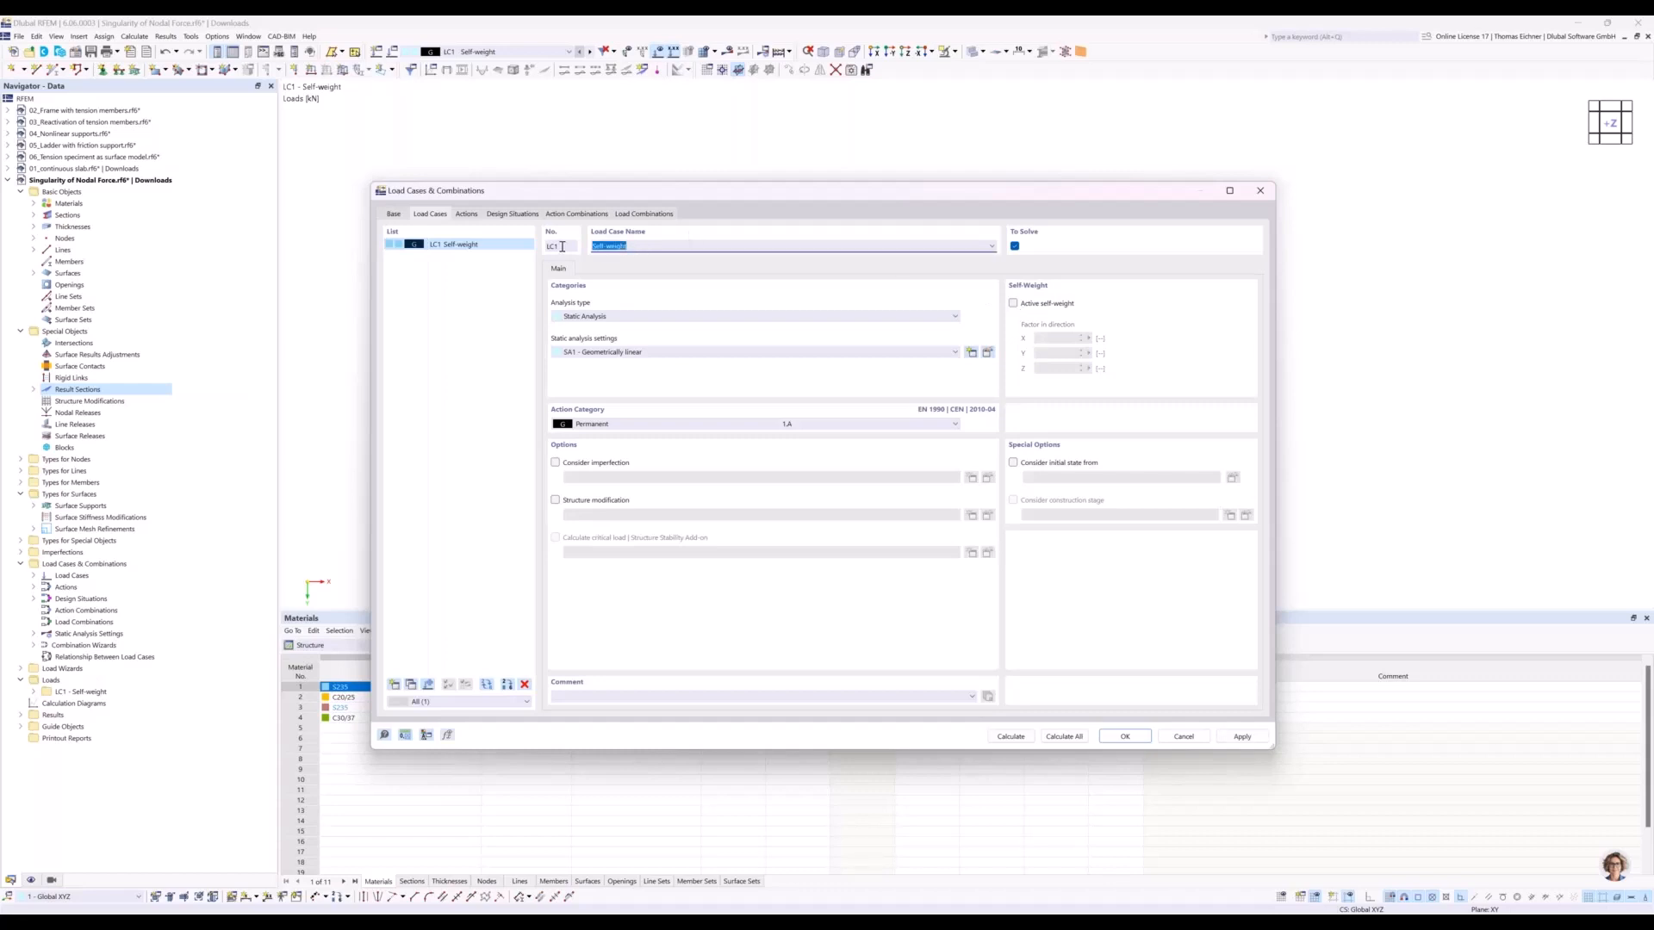
key(BackSpace)
click(1009, 739)
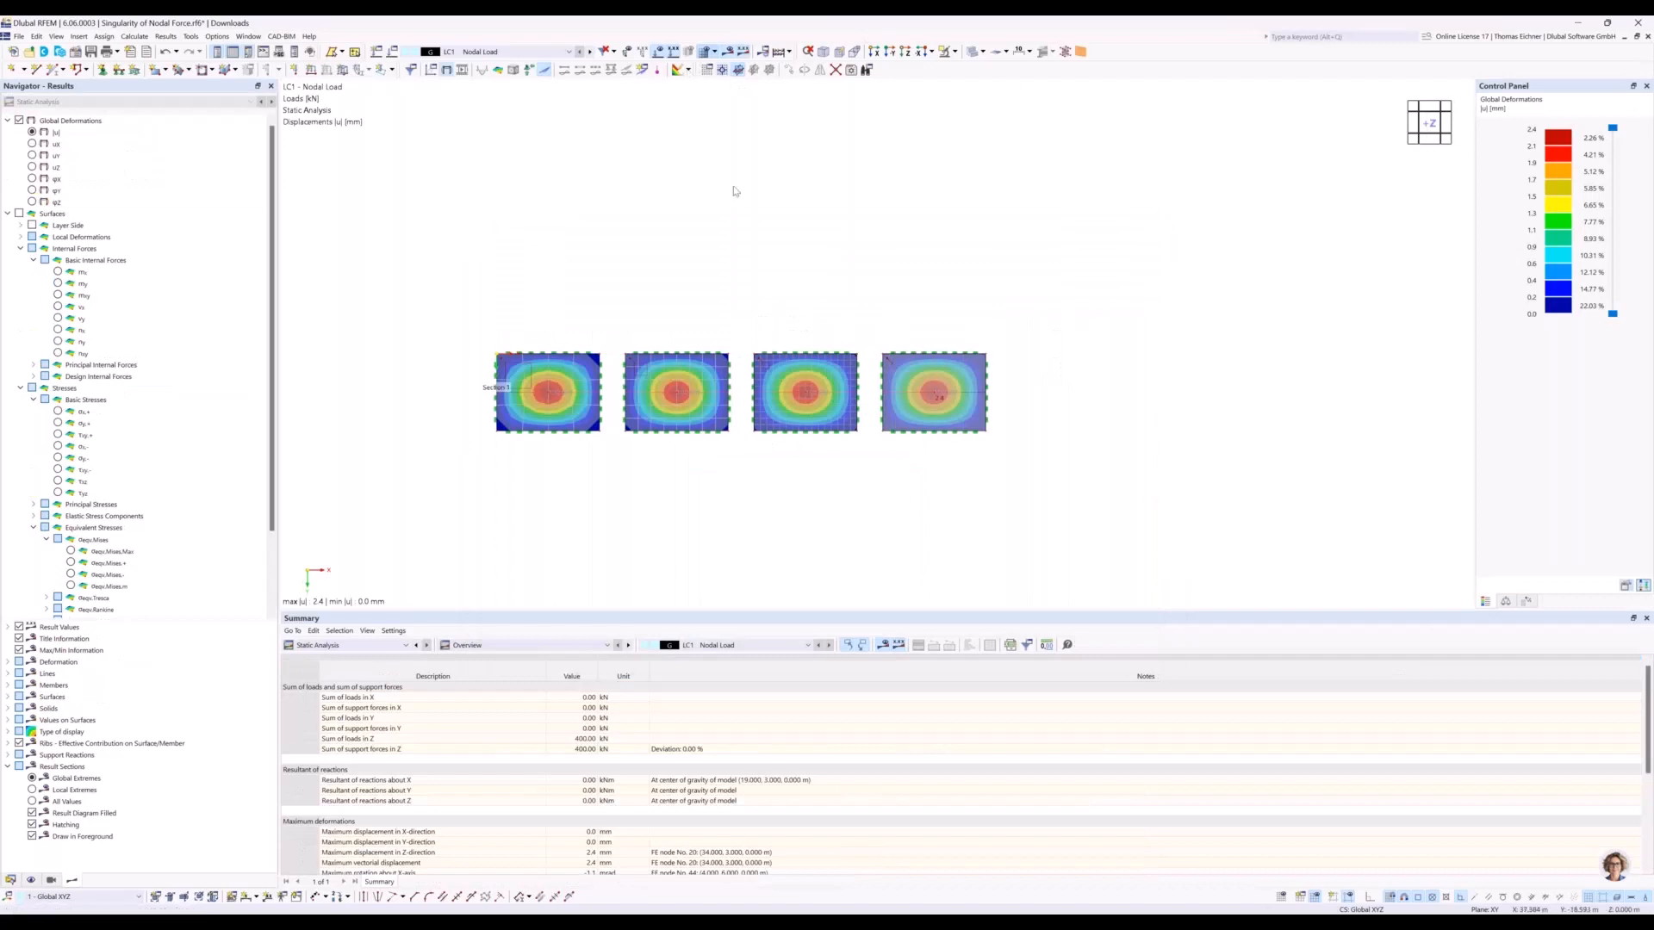
View the plates in the reverse Y-direction and show local extremes on the result section's deformation diagram.
scroll(738, 155, down, 1)
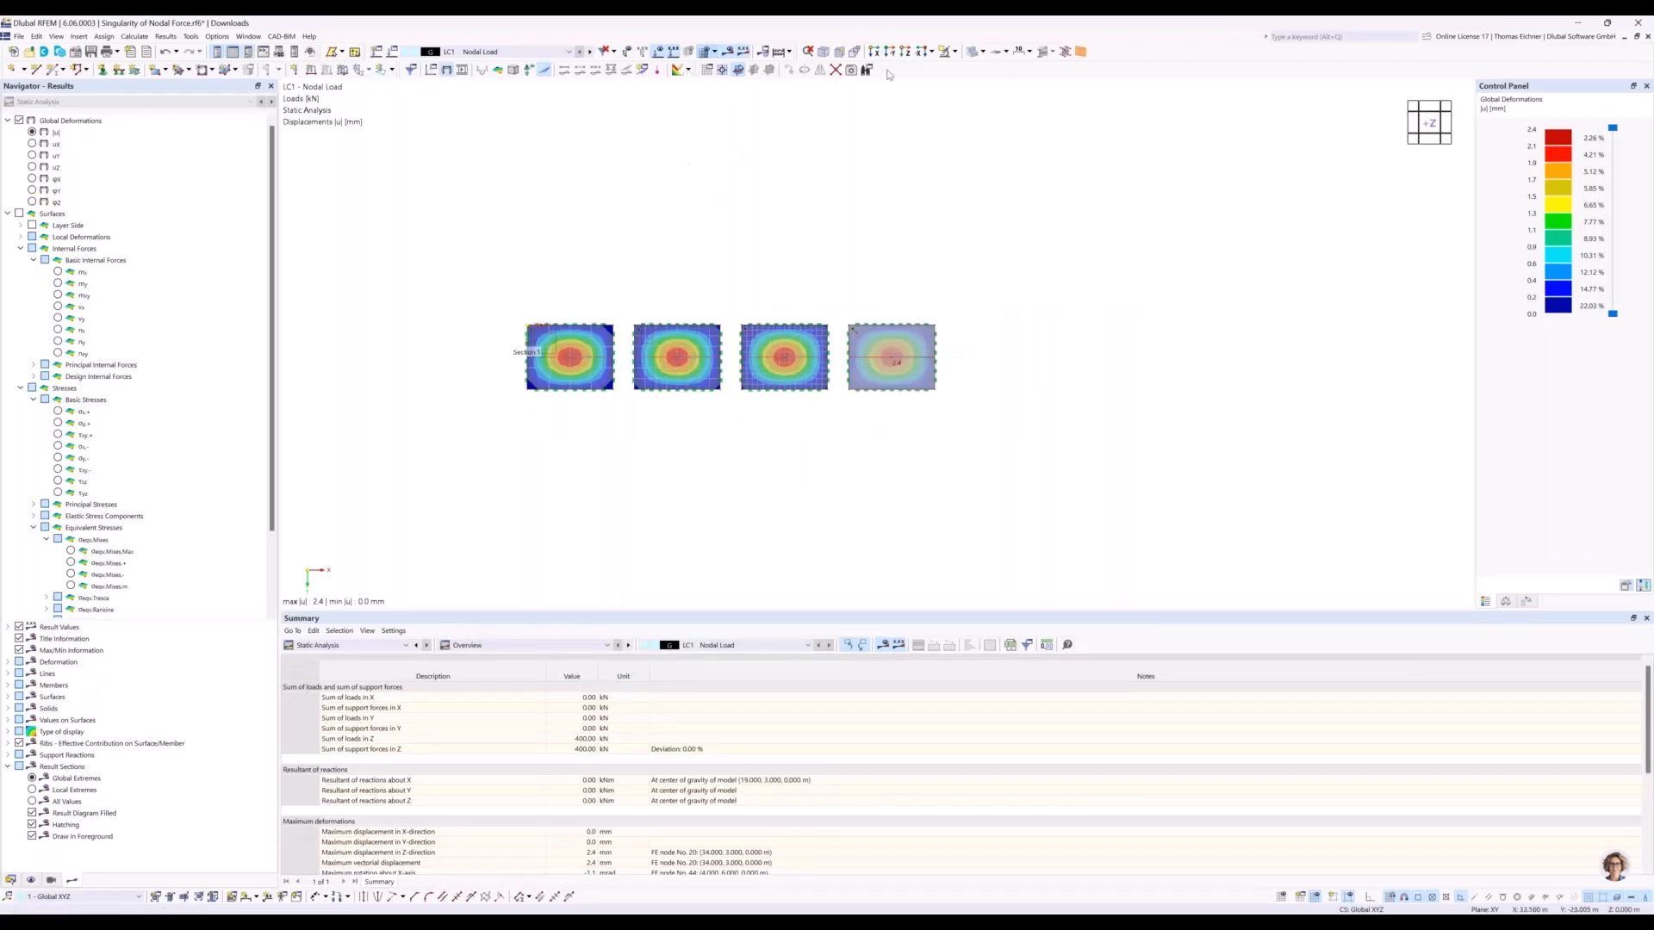
click(889, 52)
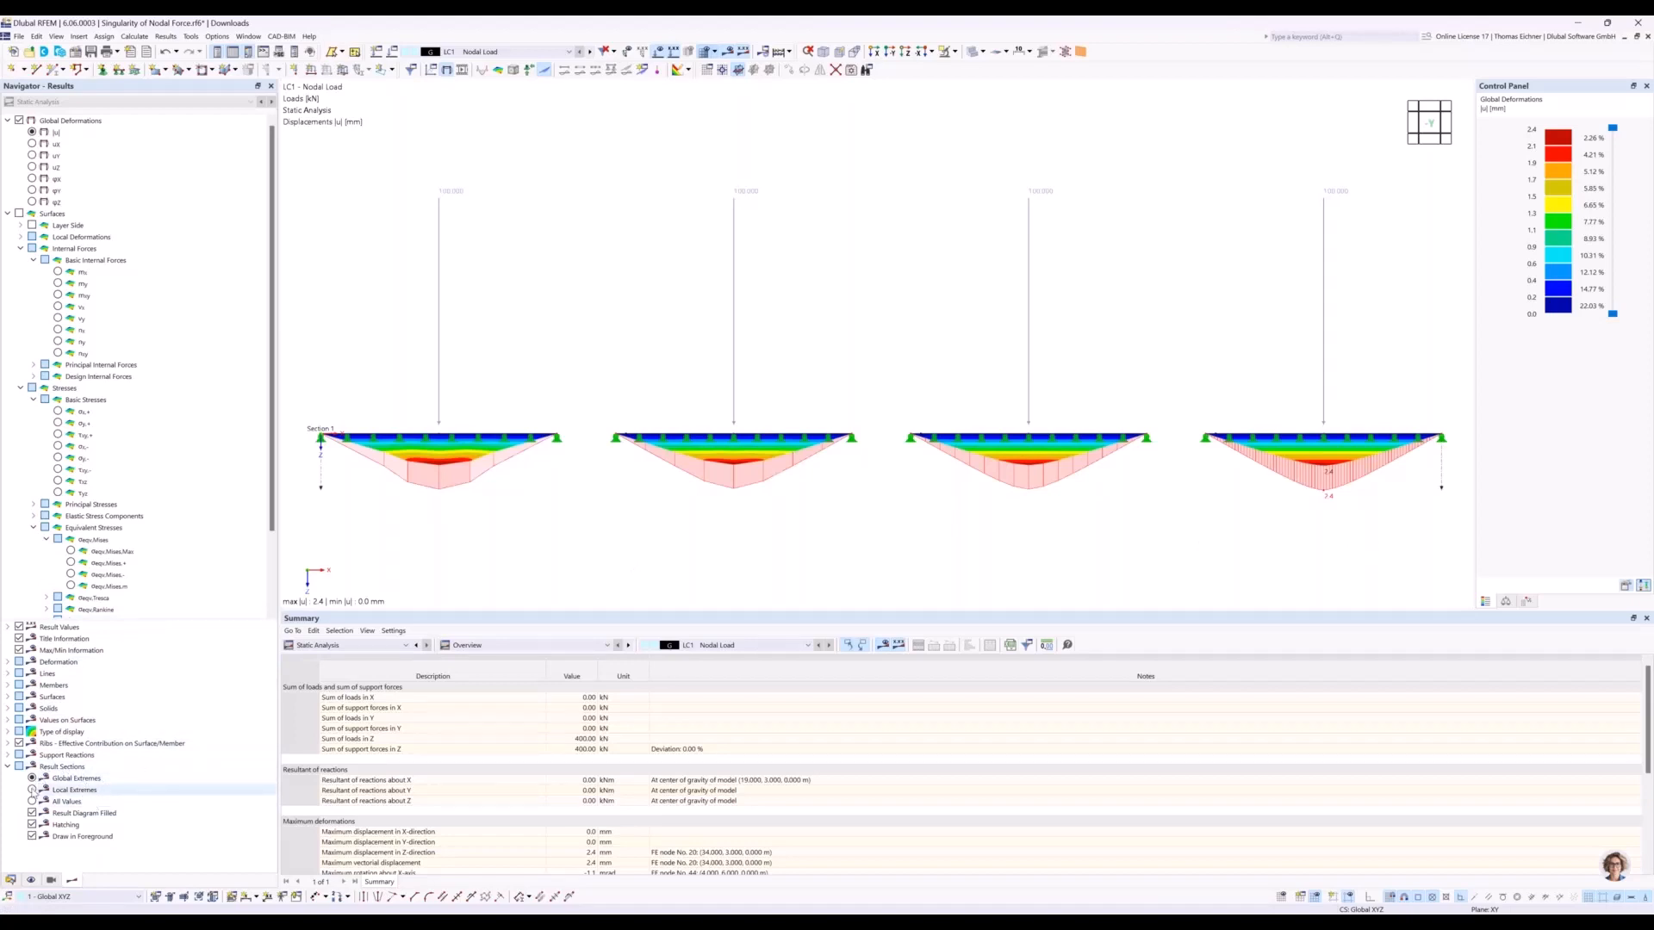
click(31, 790)
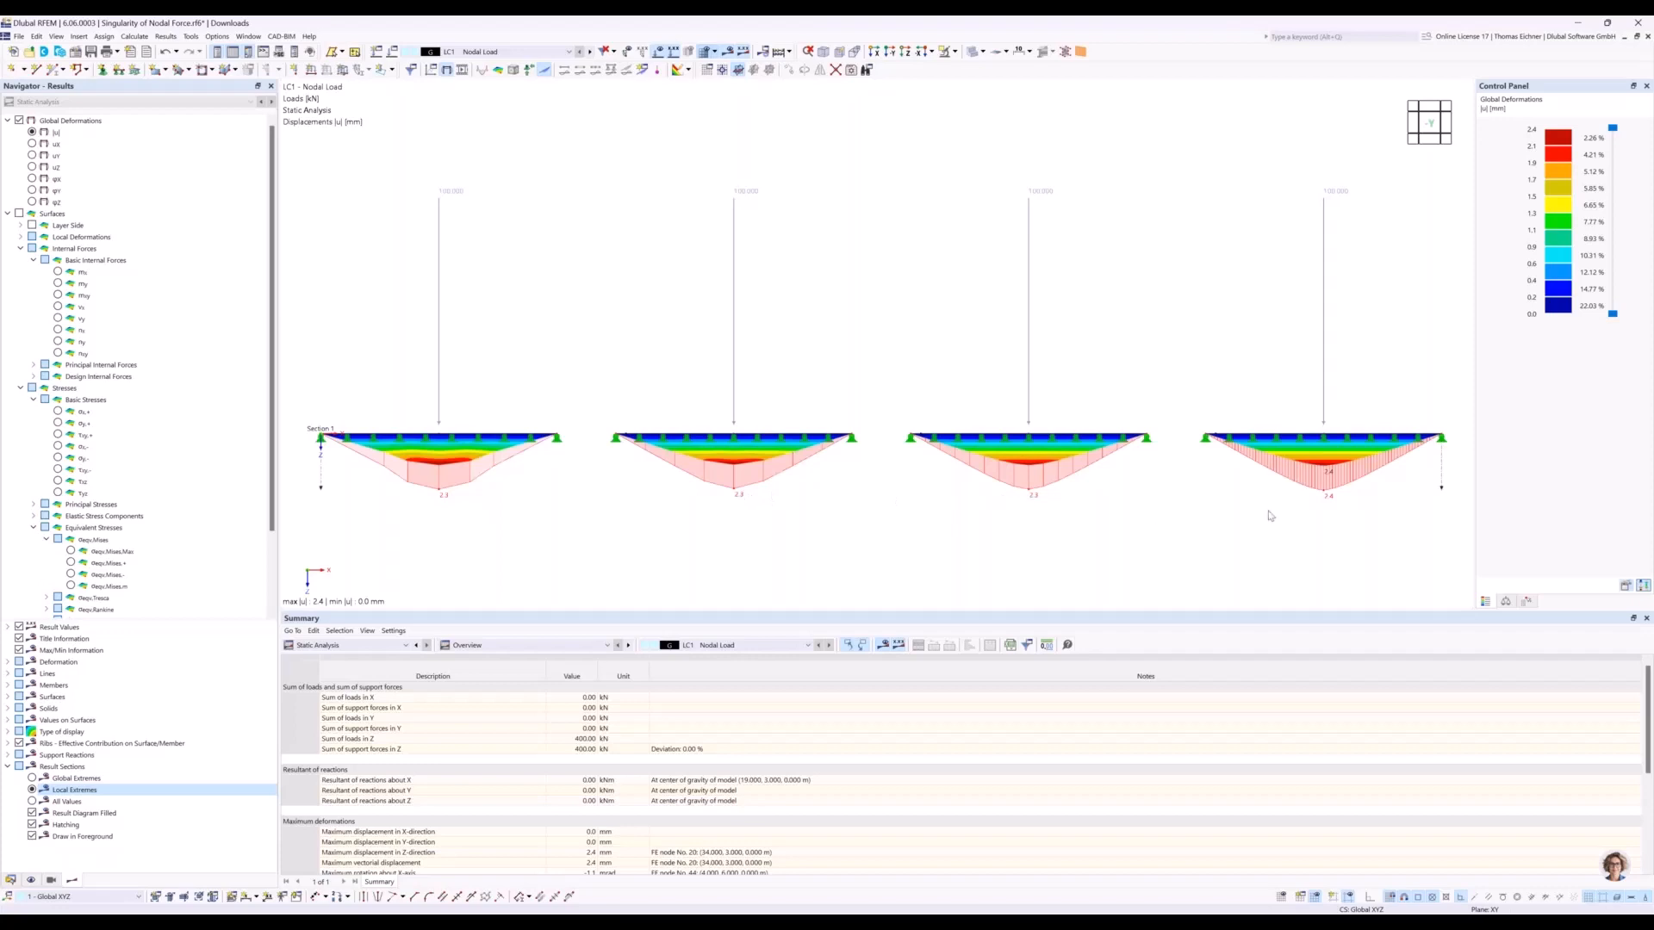
Display the basic internal force mx on the surfaces and compare its section diagrams across the four plates.
click(58, 272)
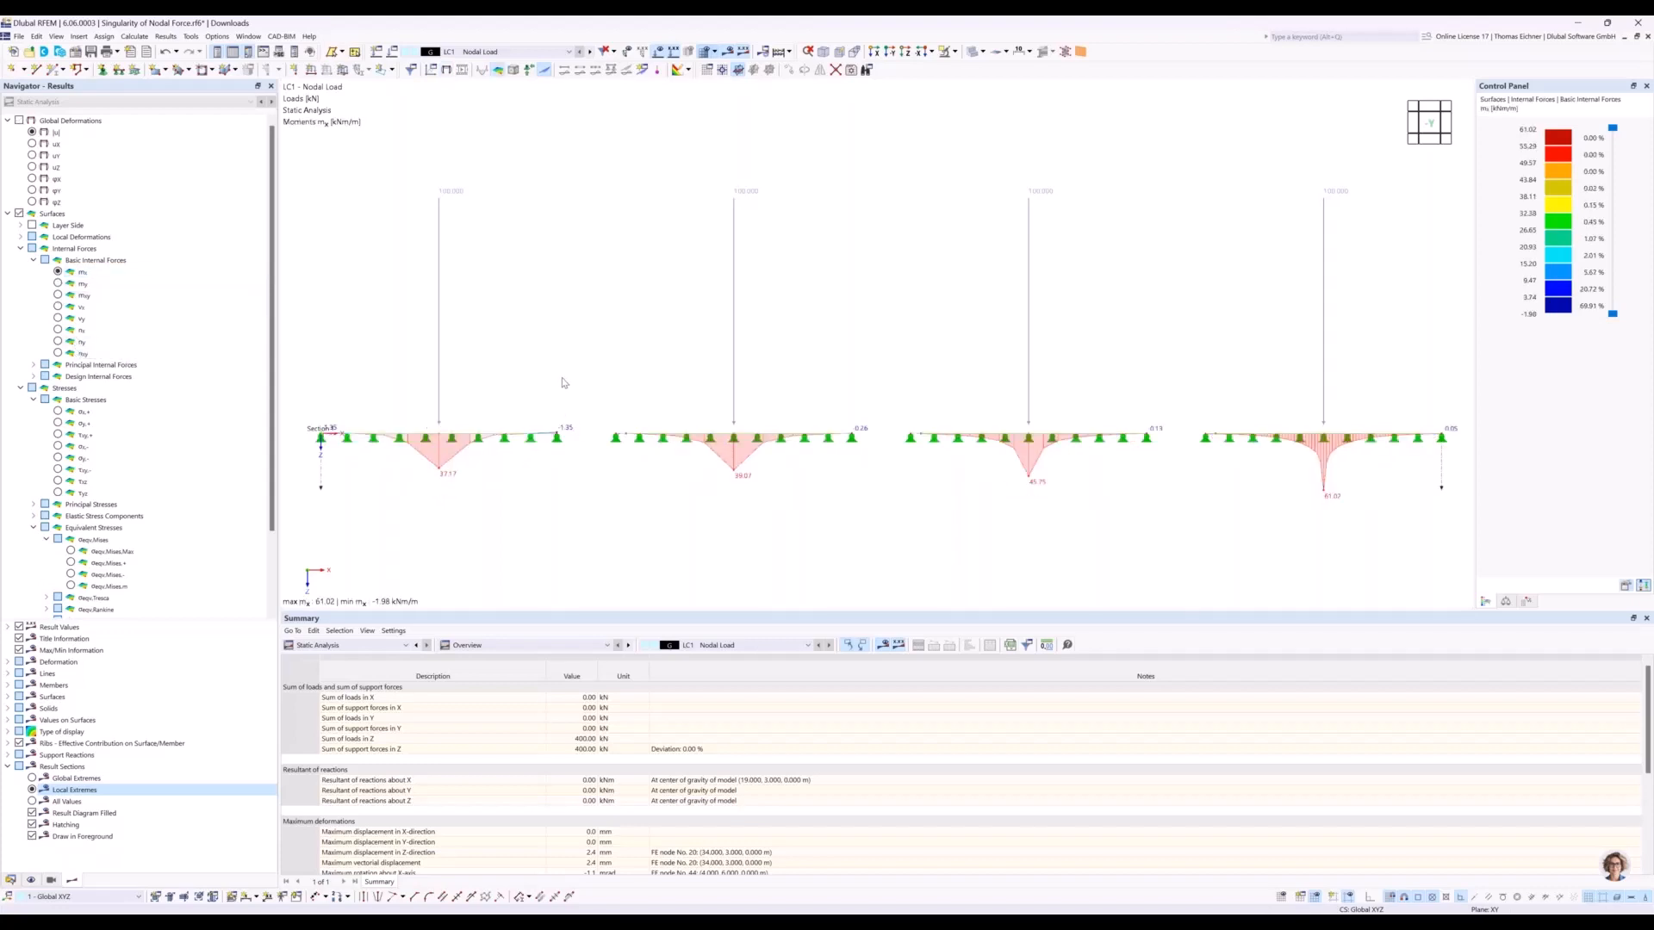
middle_drag(570, 356, 559, 361)
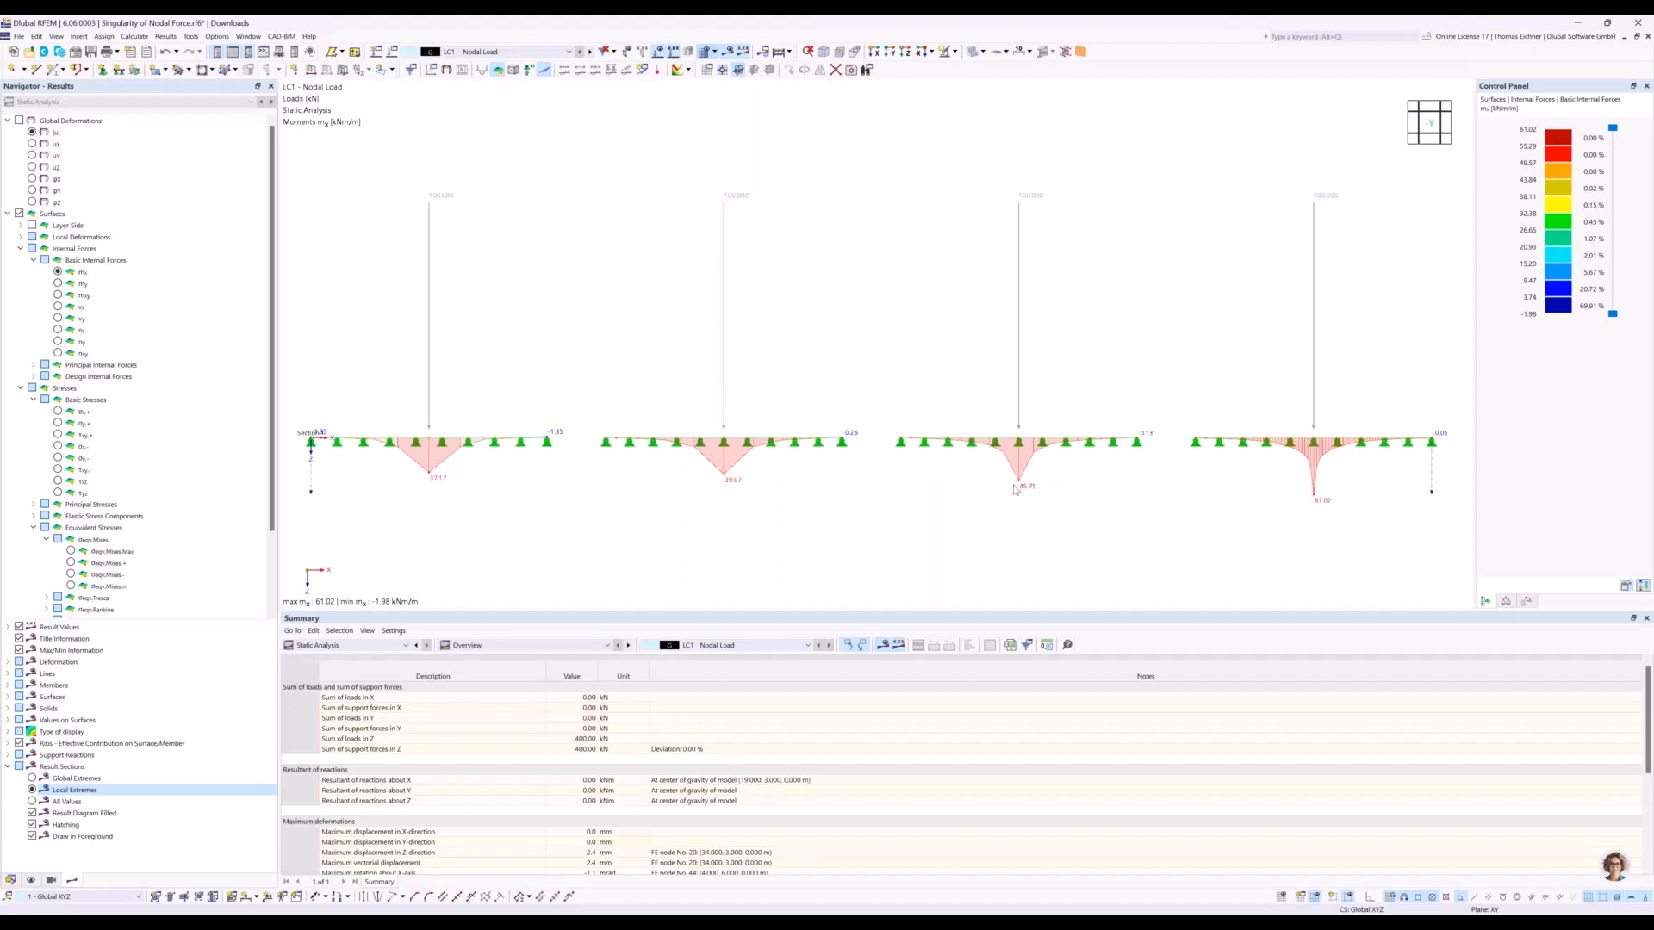
middle_drag(1263, 344, 1030, 325)
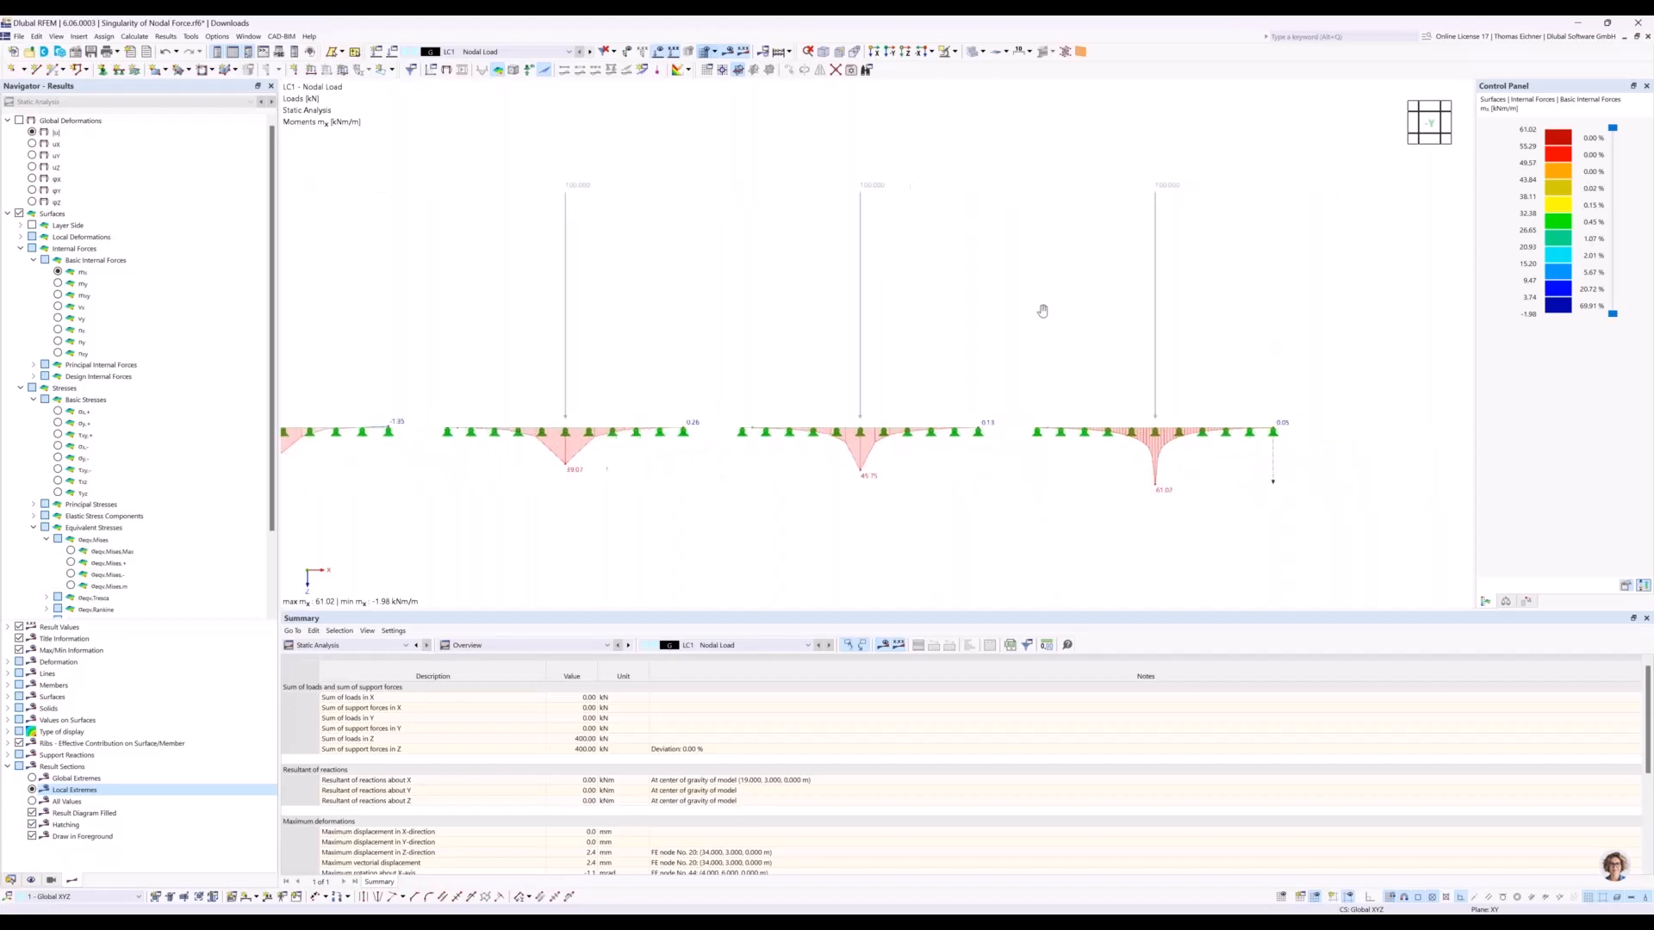
scroll(1013, 423, up, 3)
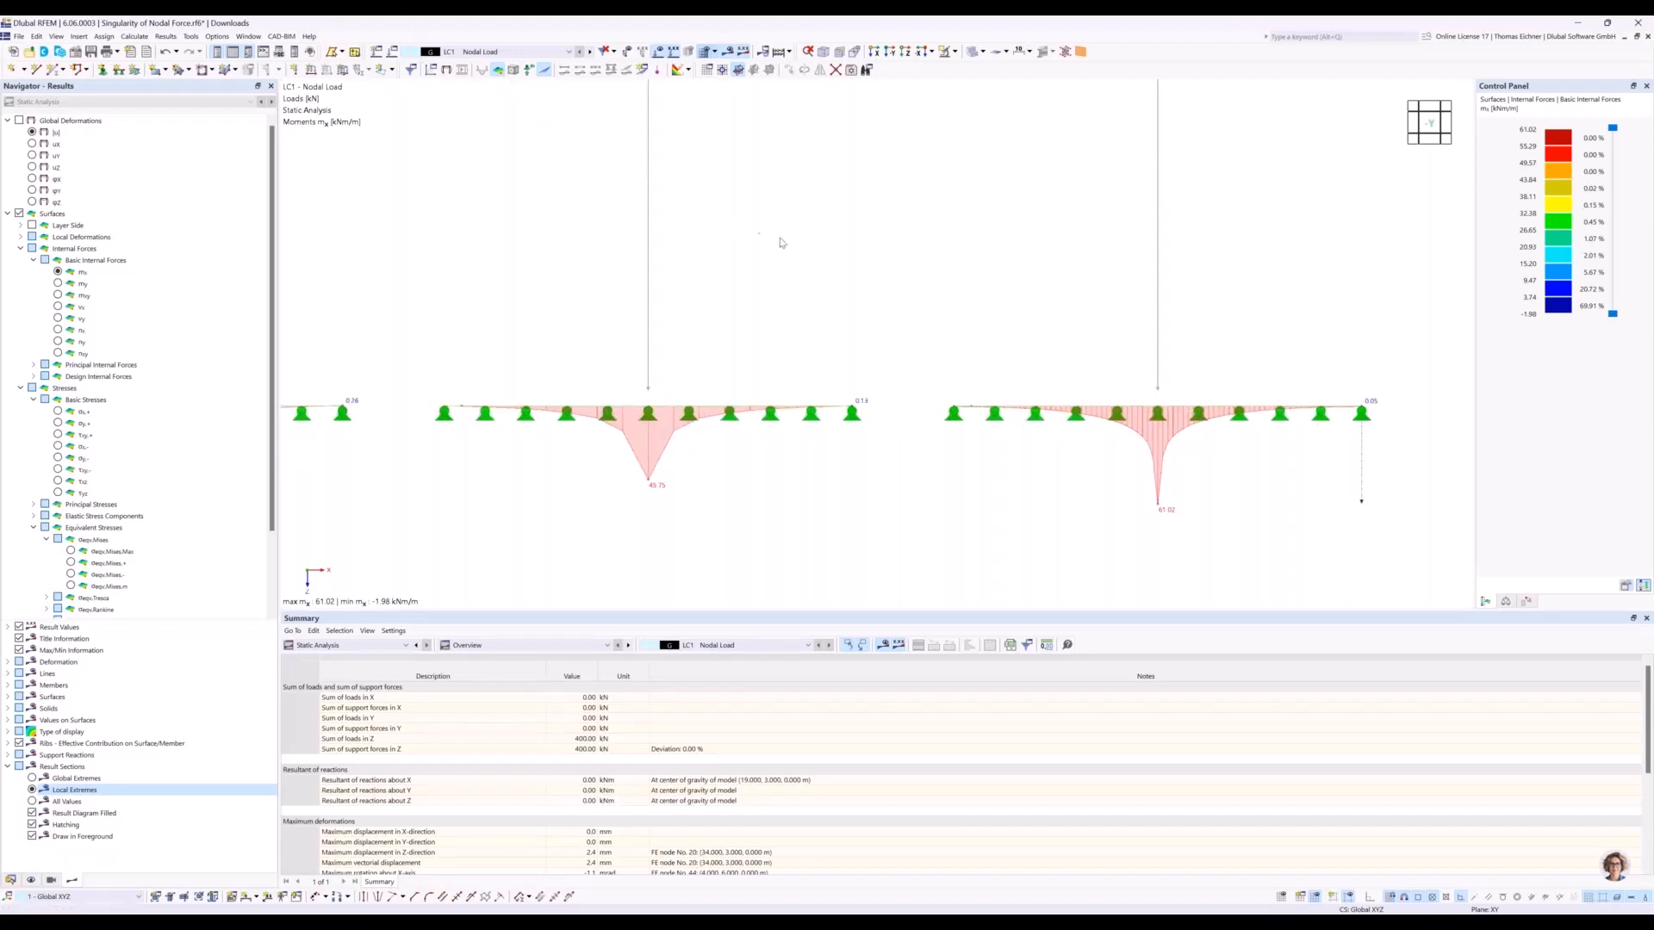
Switch to the plan view and examine the mx distribution around the loaded node of the 0.5 m mesh plate.
click(904, 64)
click(903, 68)
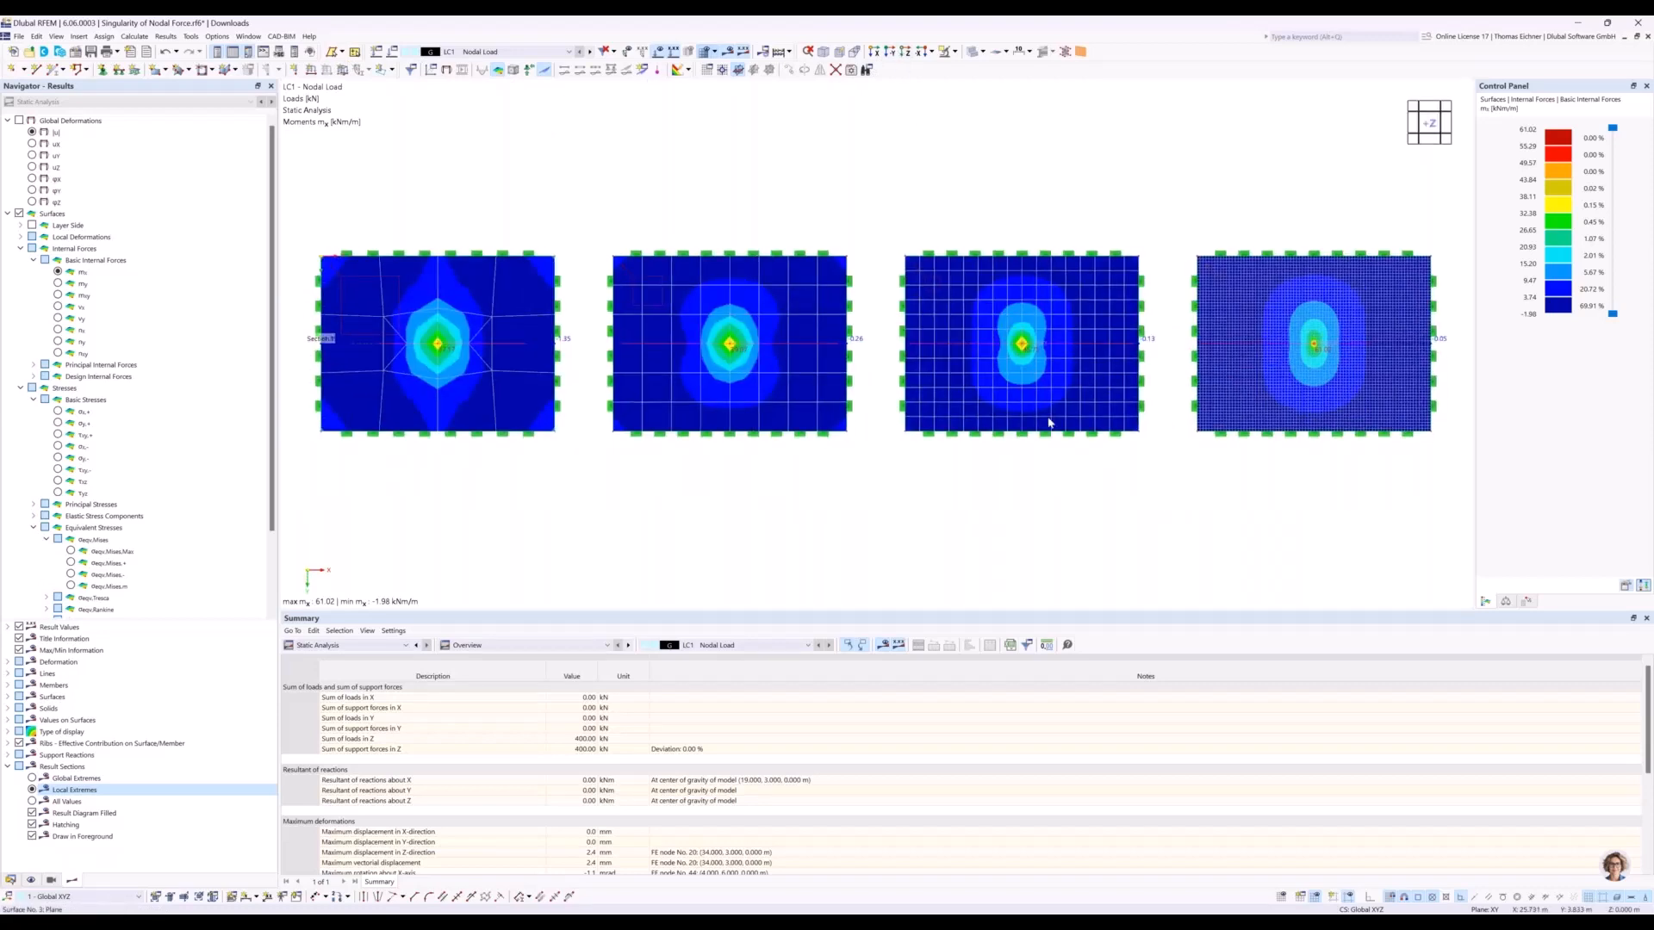
scroll(1038, 367, up, 3)
scroll(1013, 333, up, 3)
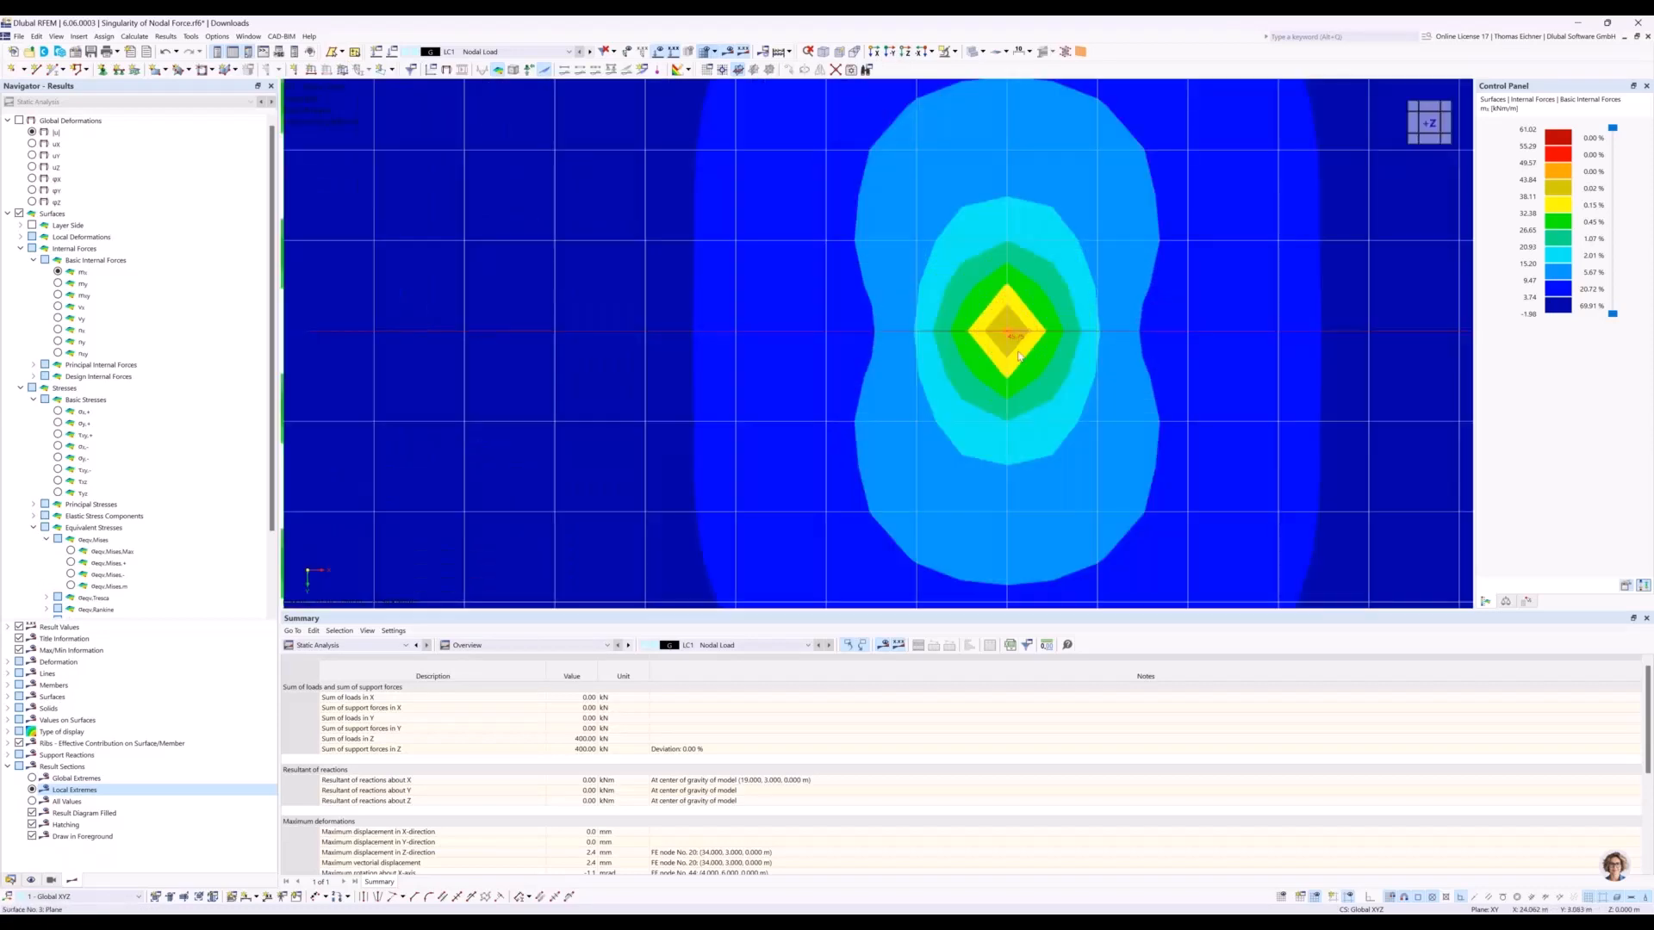
mouse_move(1019, 335)
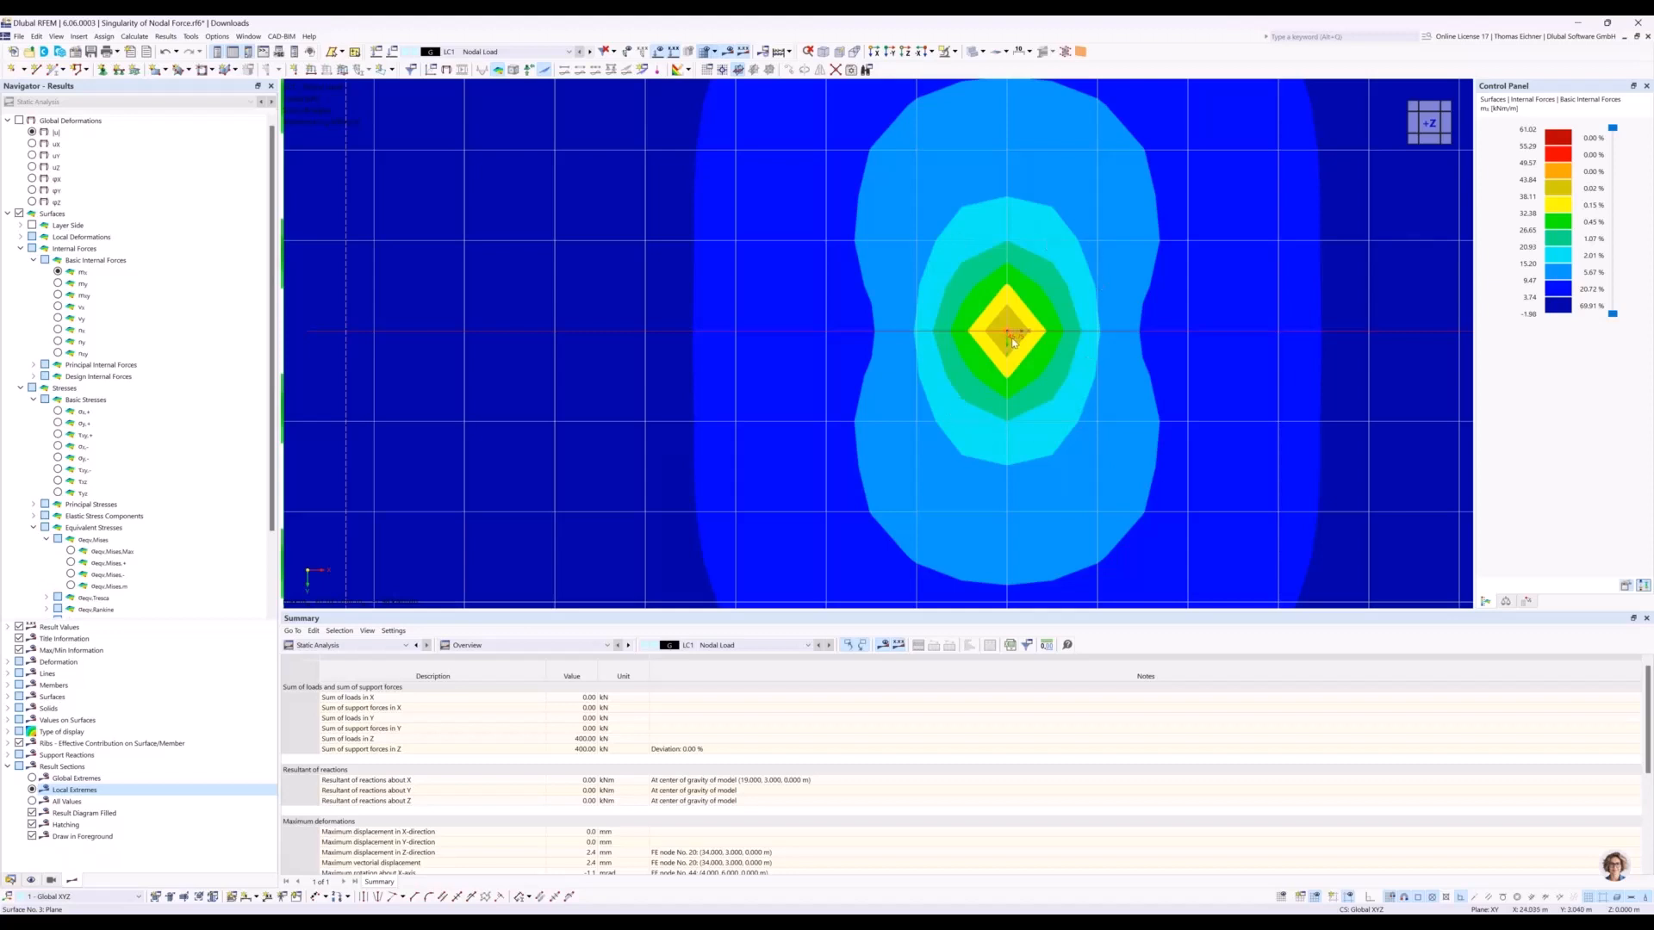
scroll(1012, 343, down, 5)
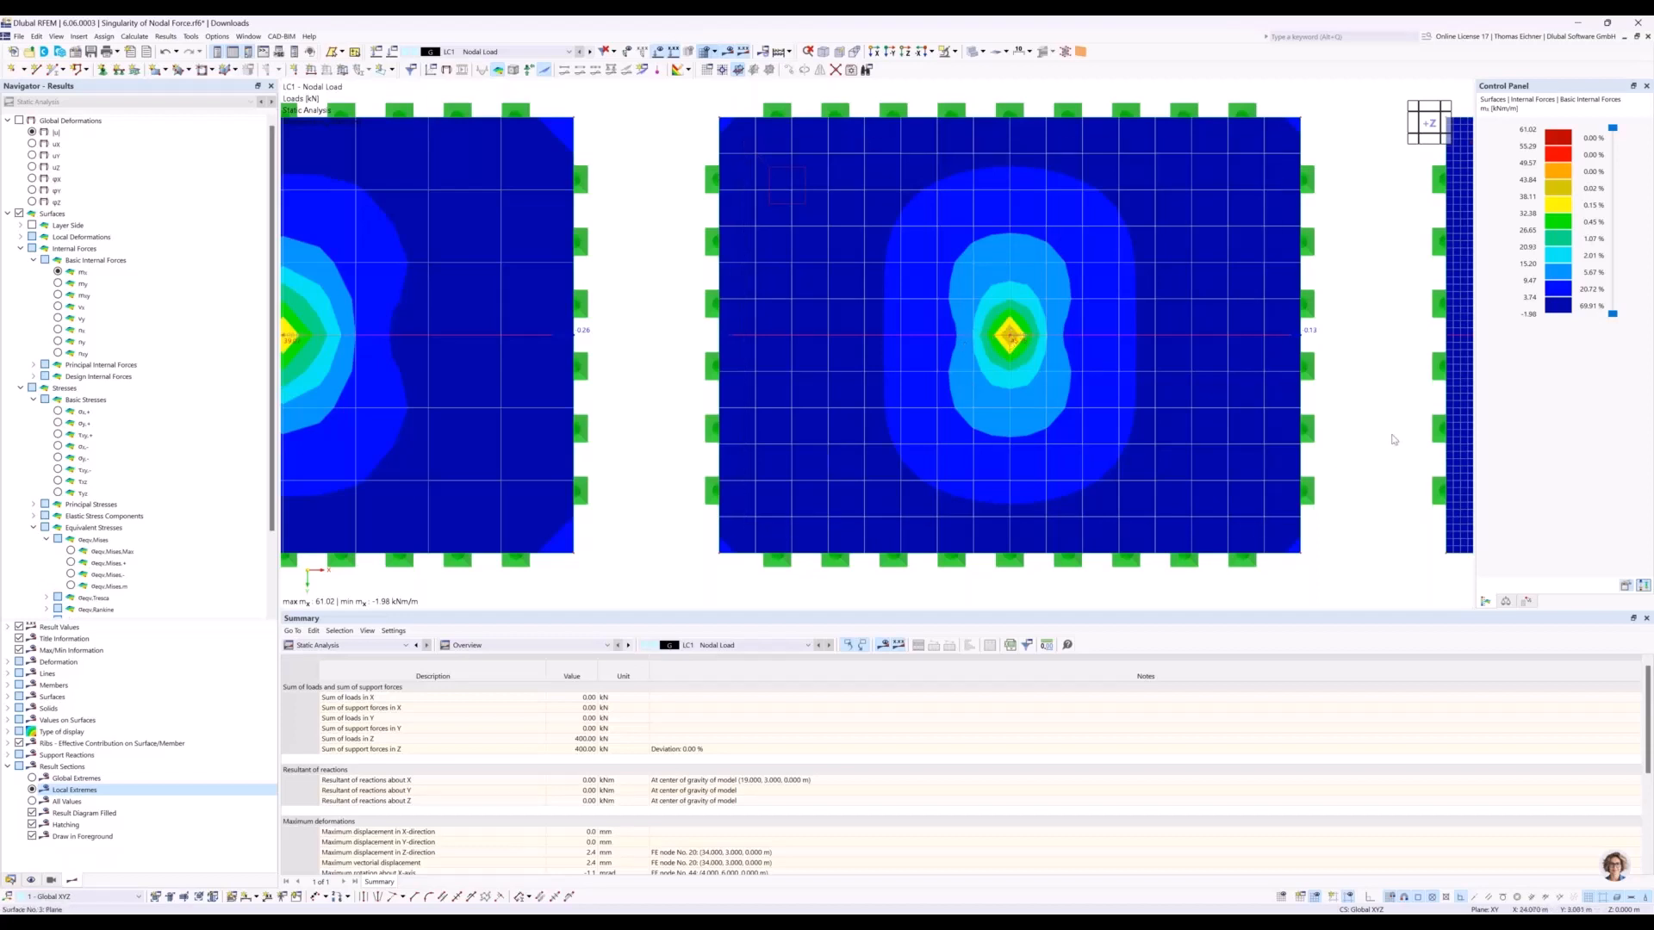
Examine the mx distribution around the loaded node of the finest-meshed plate in plan view.
middle_drag(1216, 379, 682, 375)
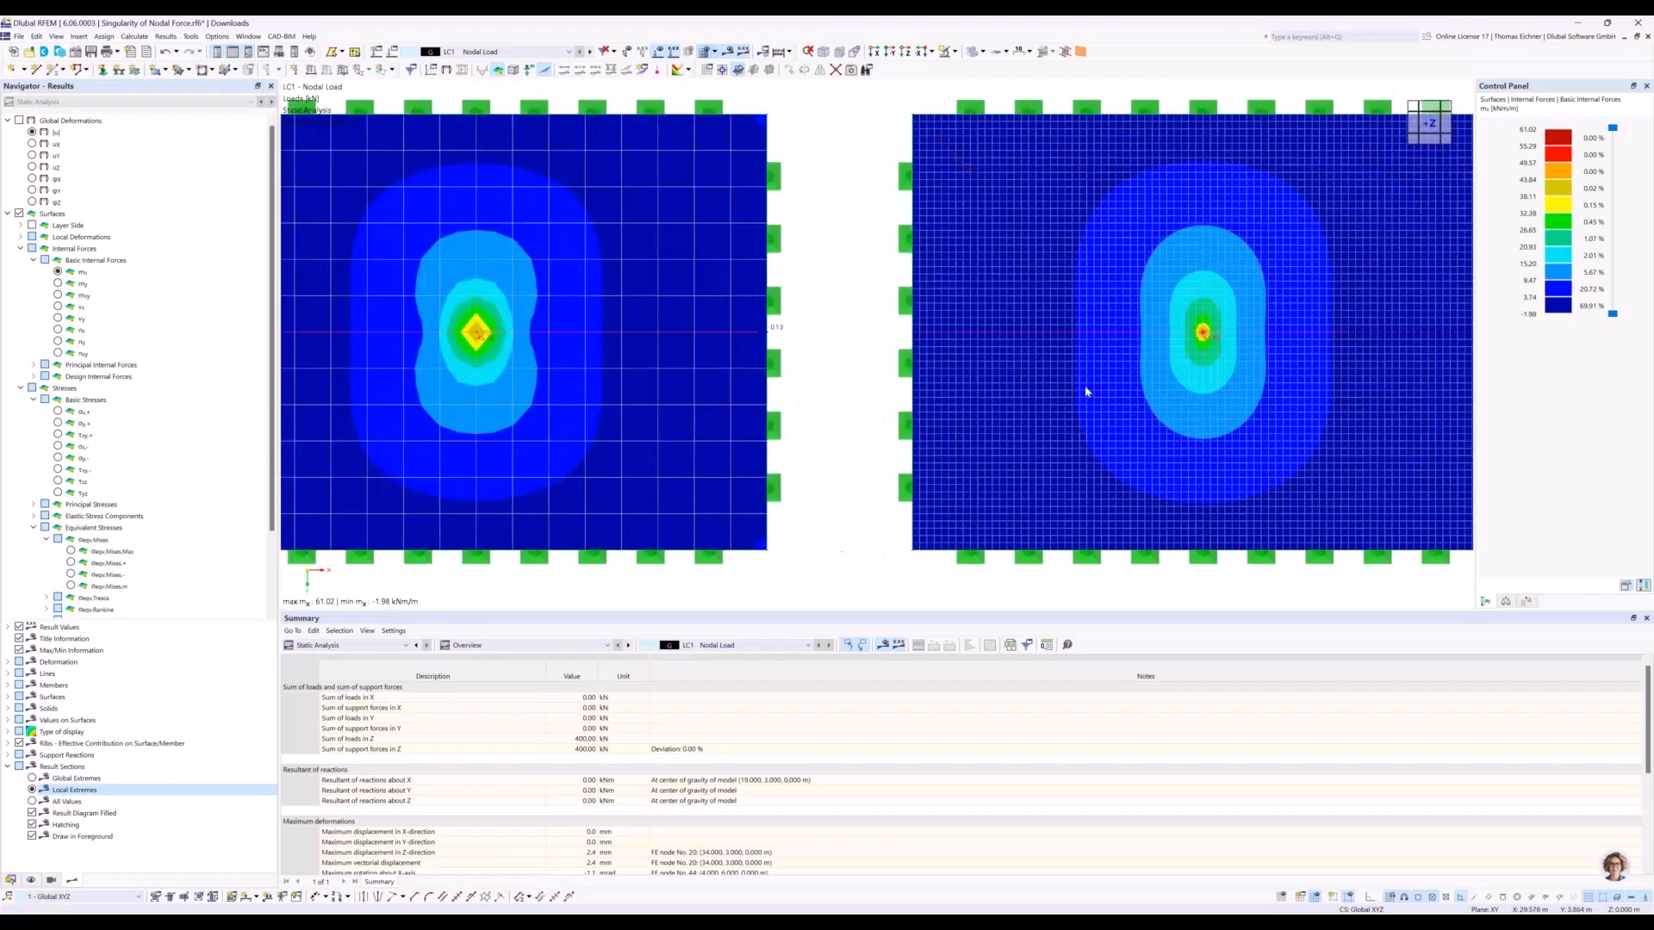
middle_drag(1205, 340, 1104, 383)
scroll(1101, 383, up, 4)
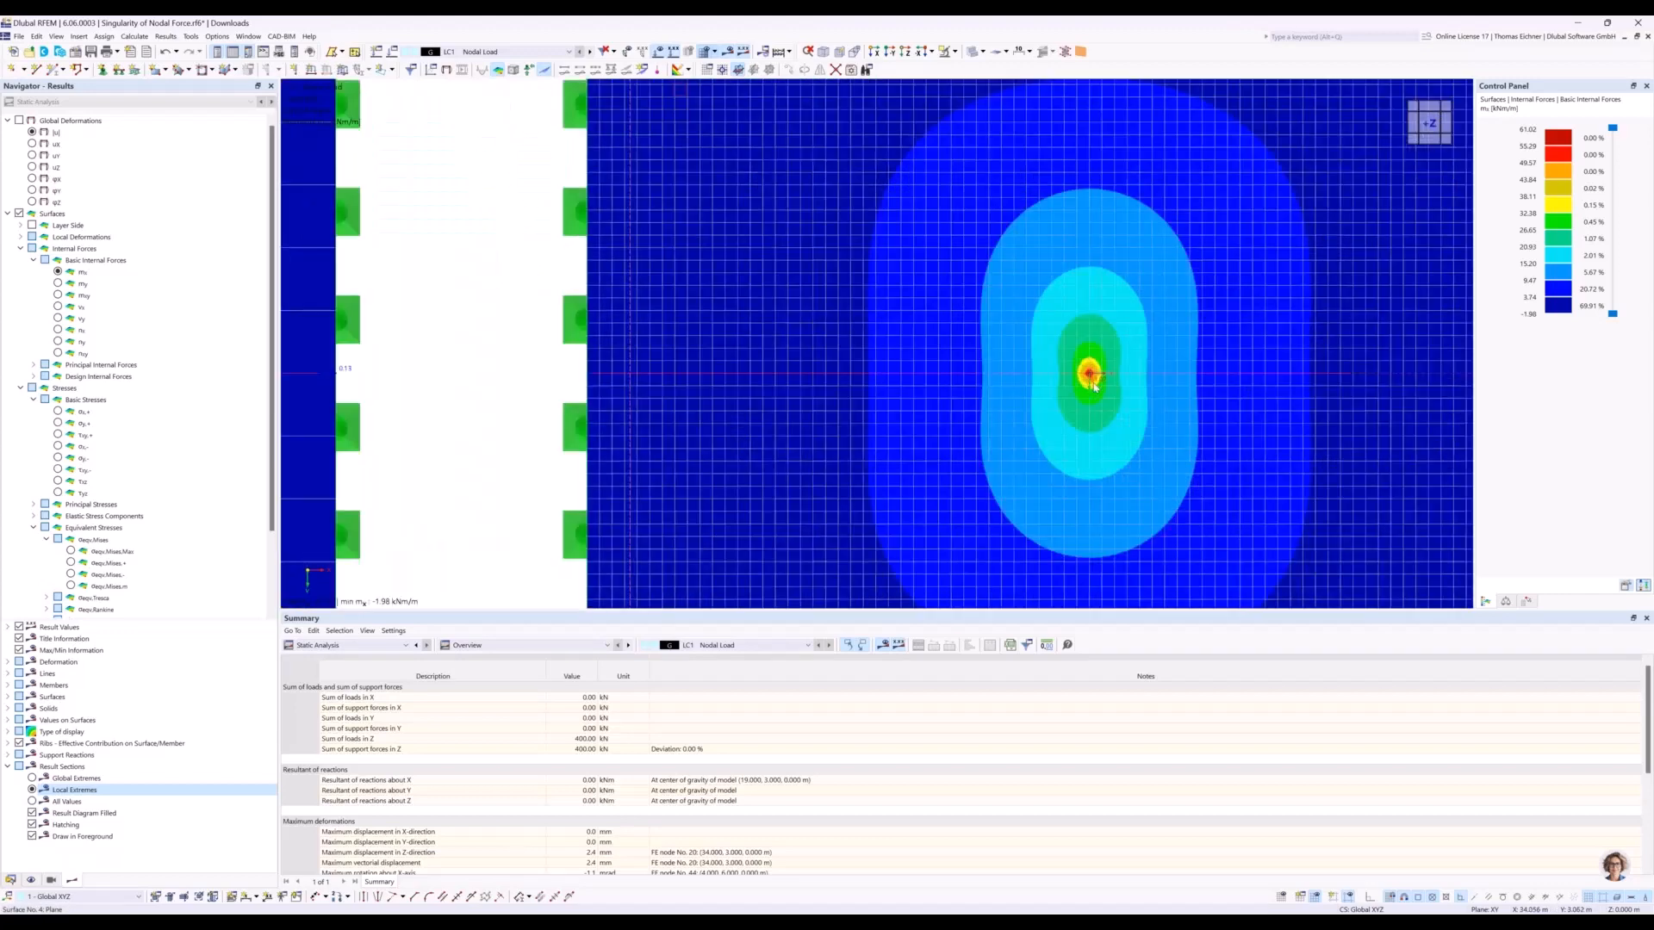
scroll(1092, 386, up, 2)
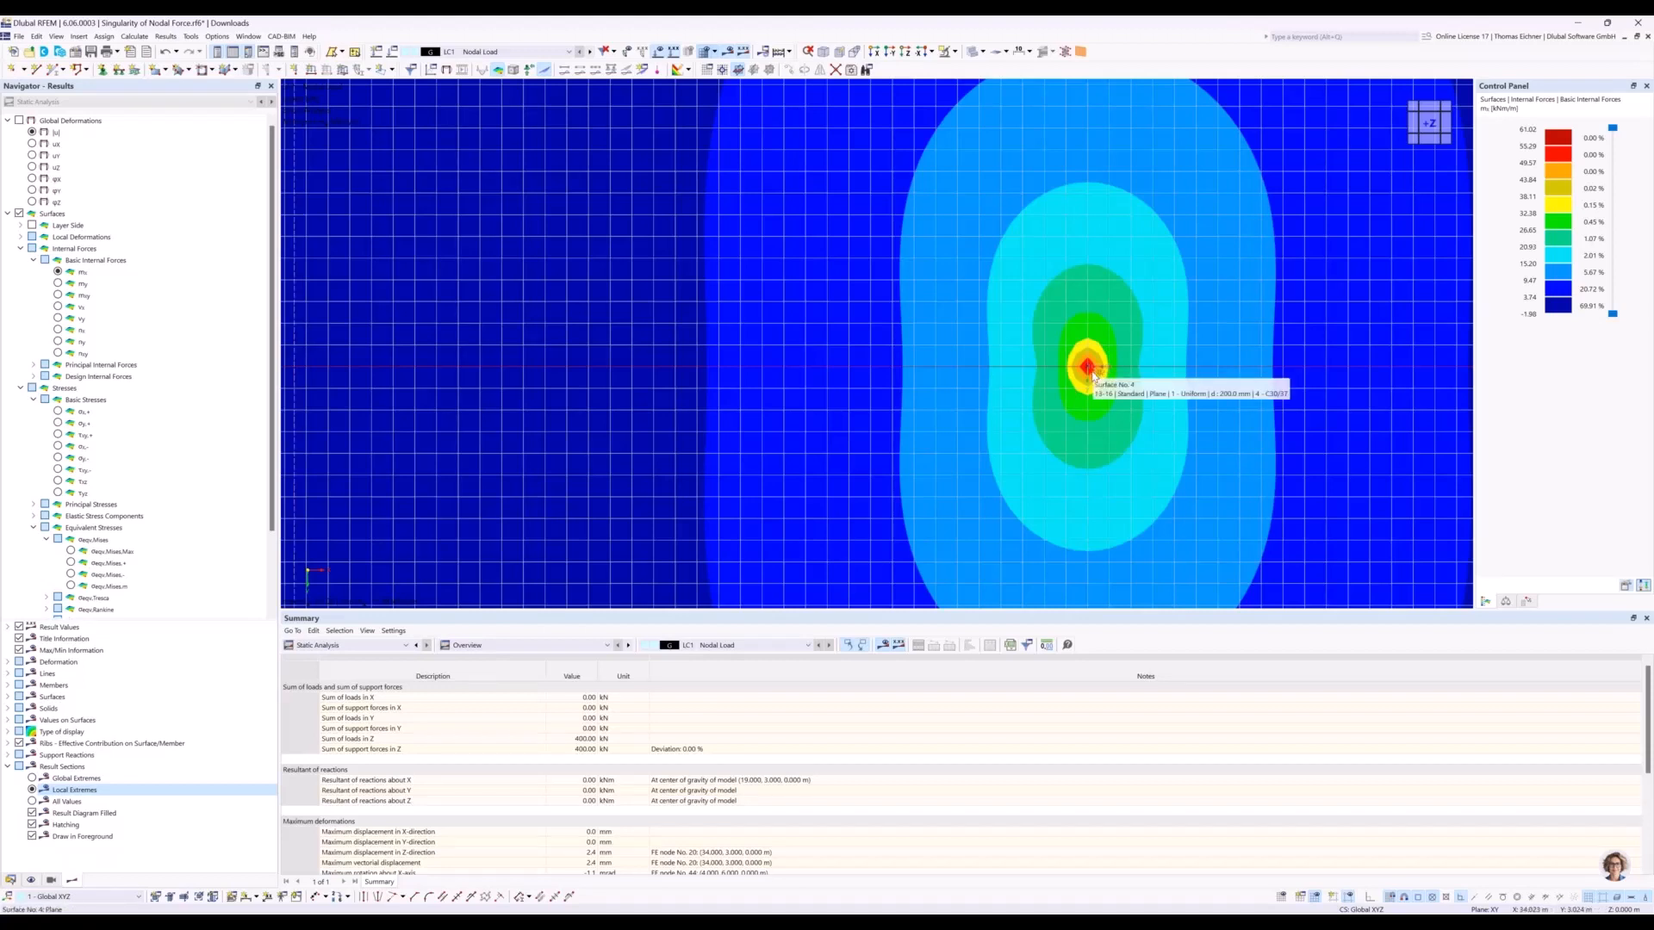
scroll(1092, 374, down, 1)
scroll(1092, 374, down, 1)
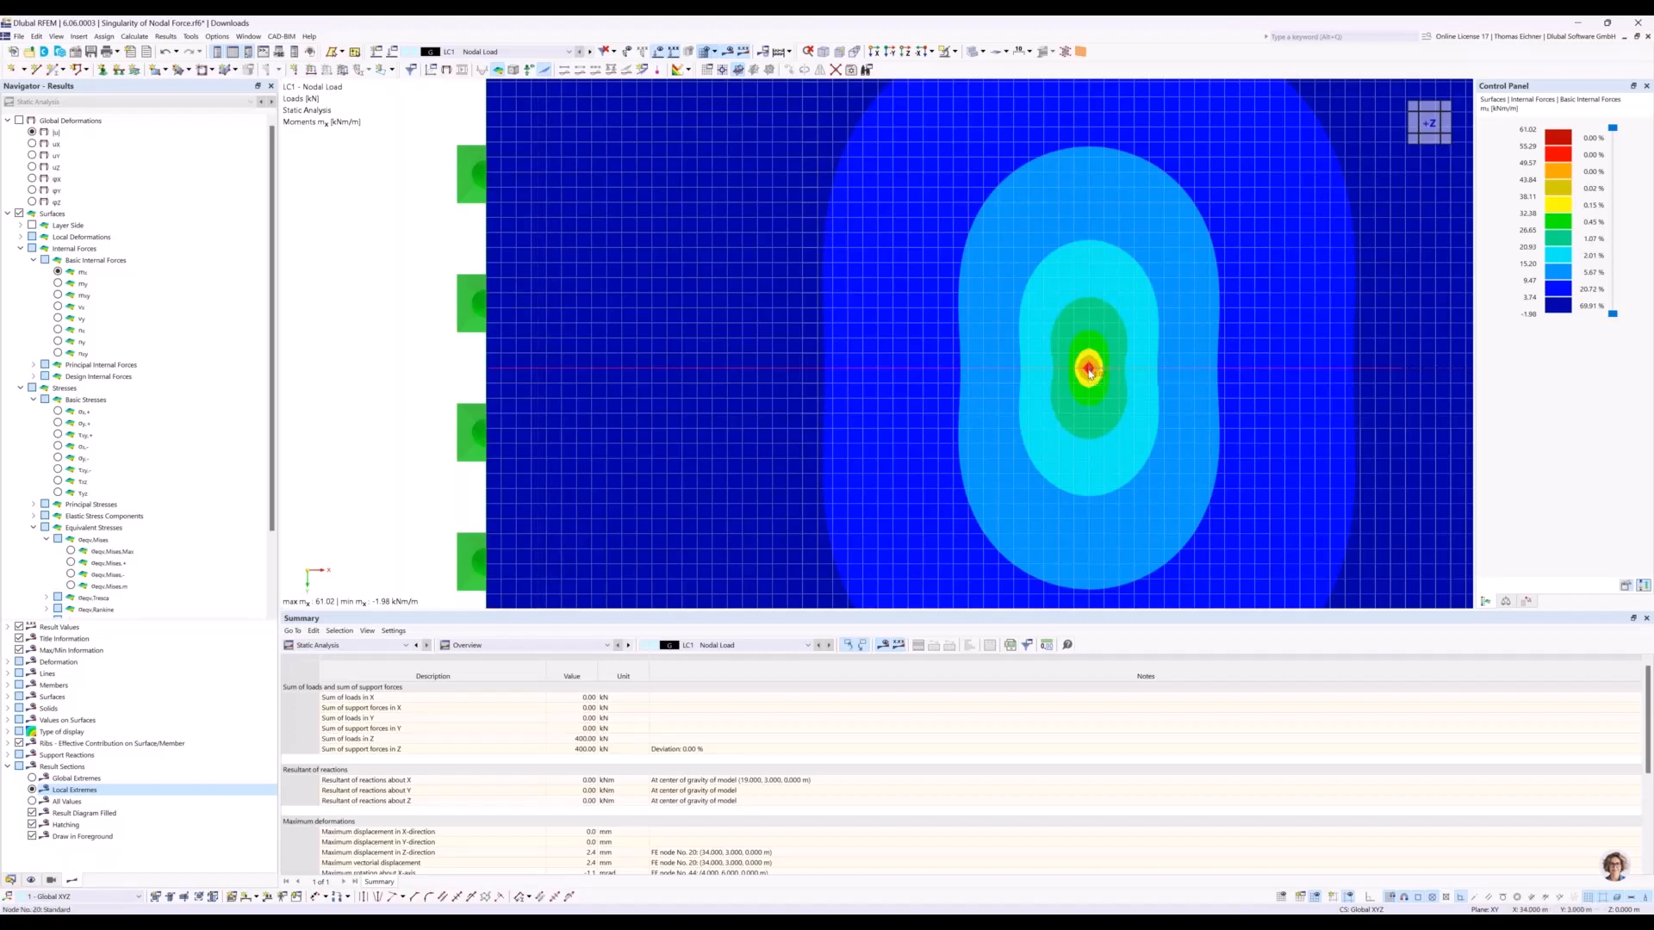
scroll(1089, 372, down, 6)
scroll(1089, 372, up, 3)
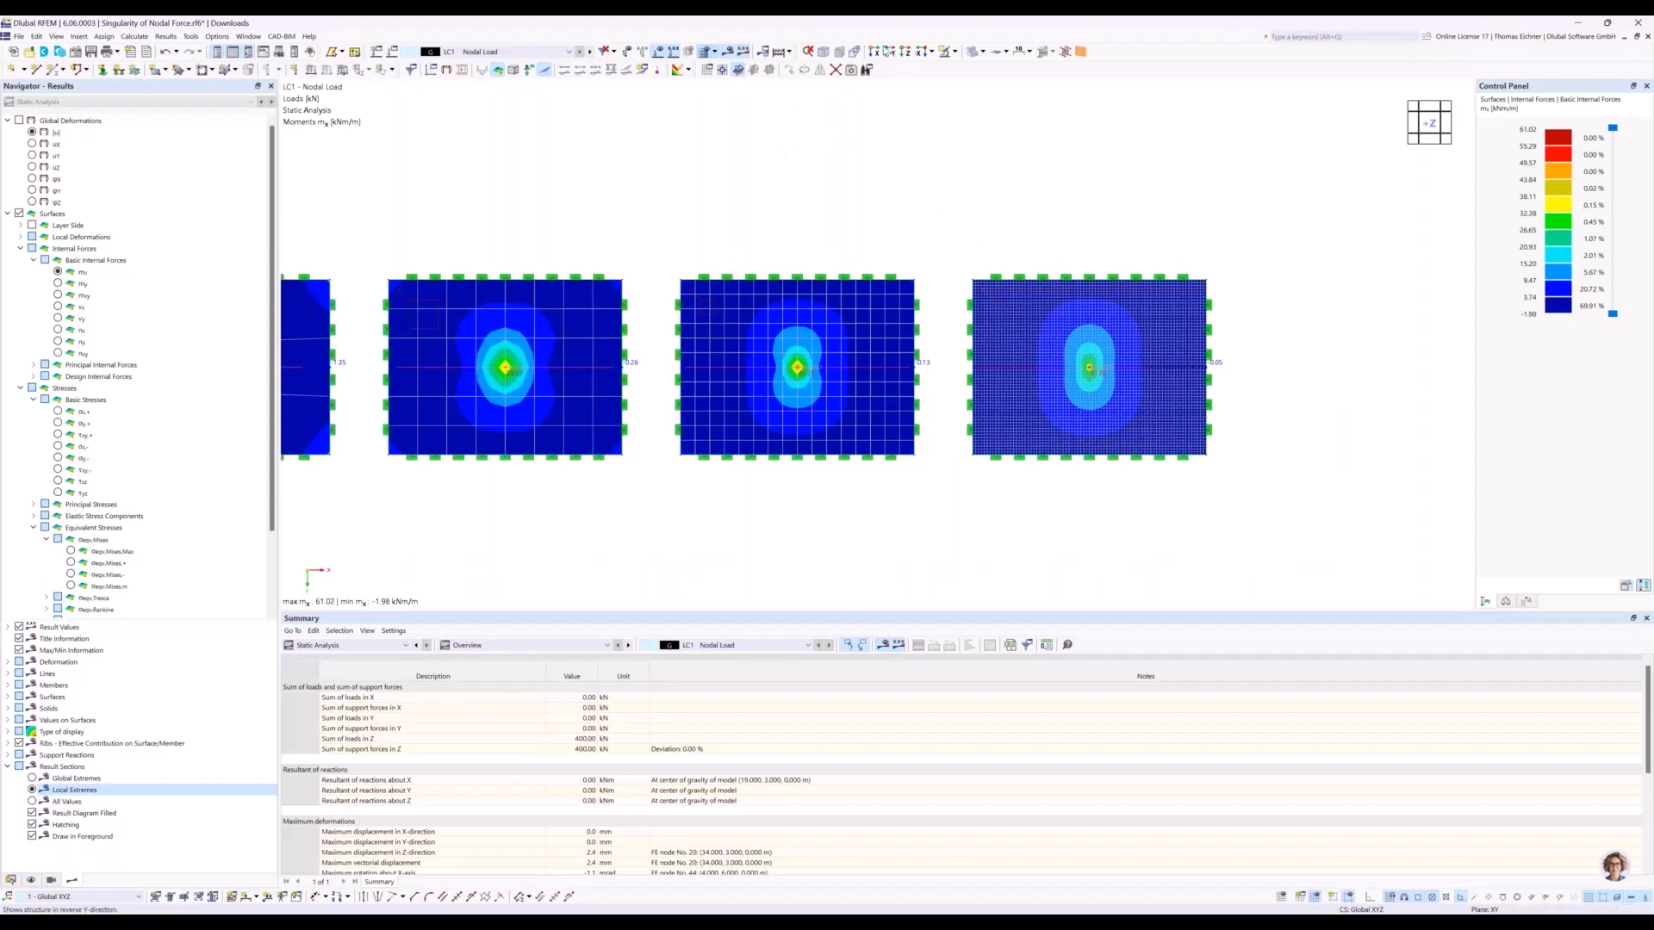
Return to the reverse Y-direction view and open the result diagrams of the result section through the plates.
click(887, 52)
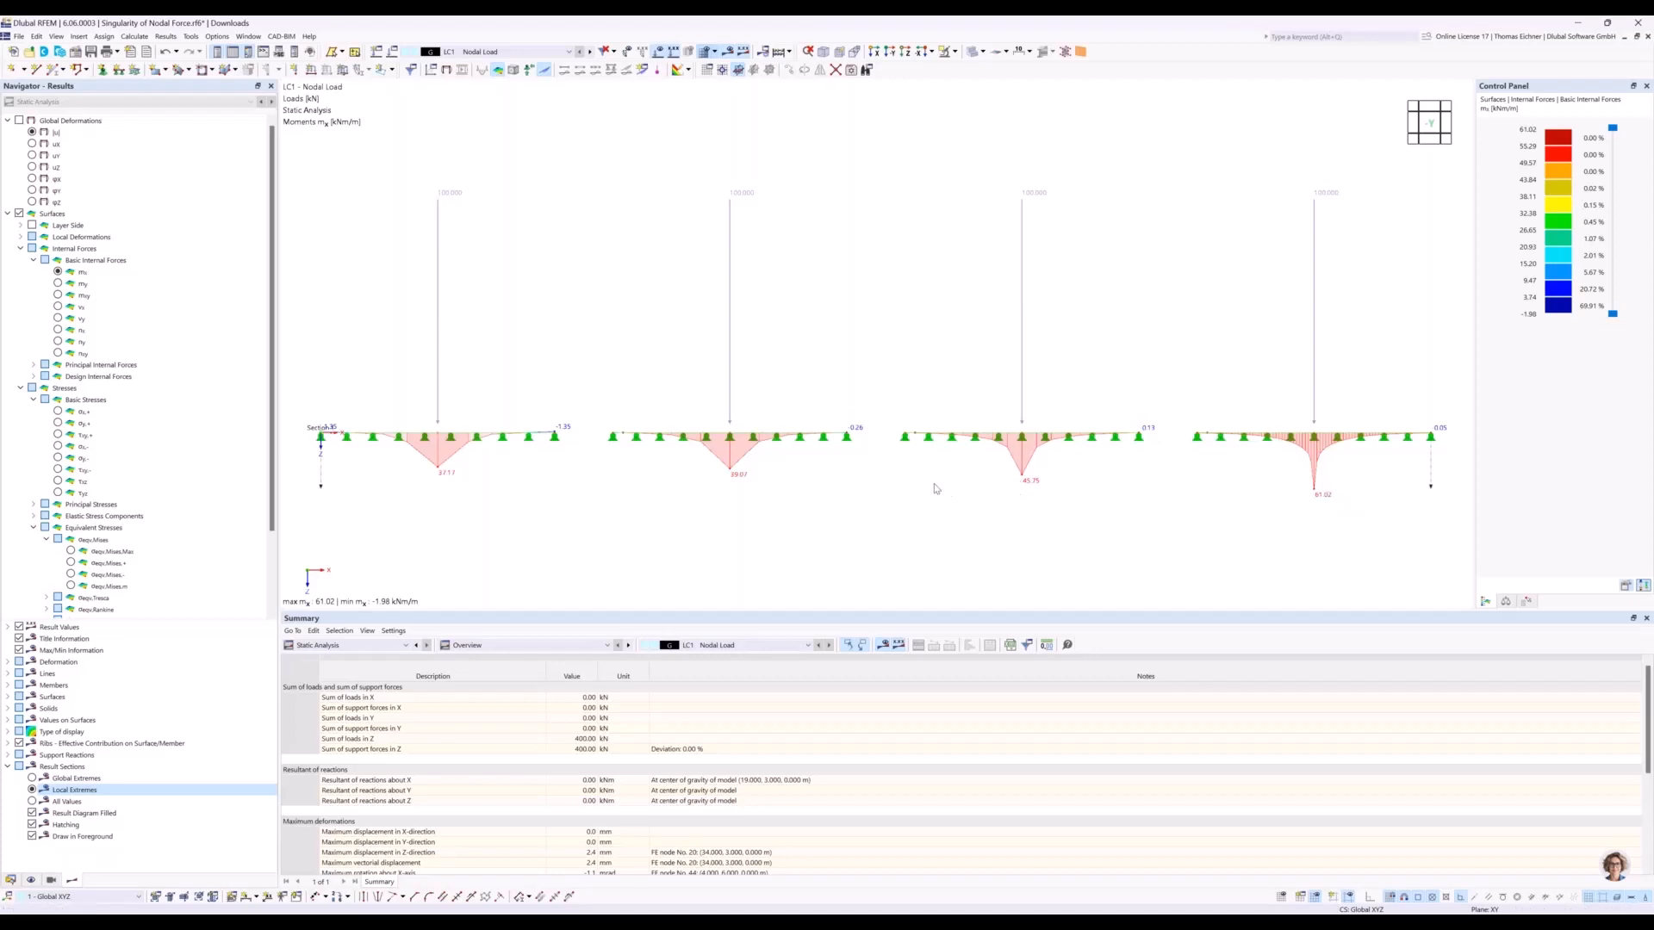
scroll(937, 489, down, 1)
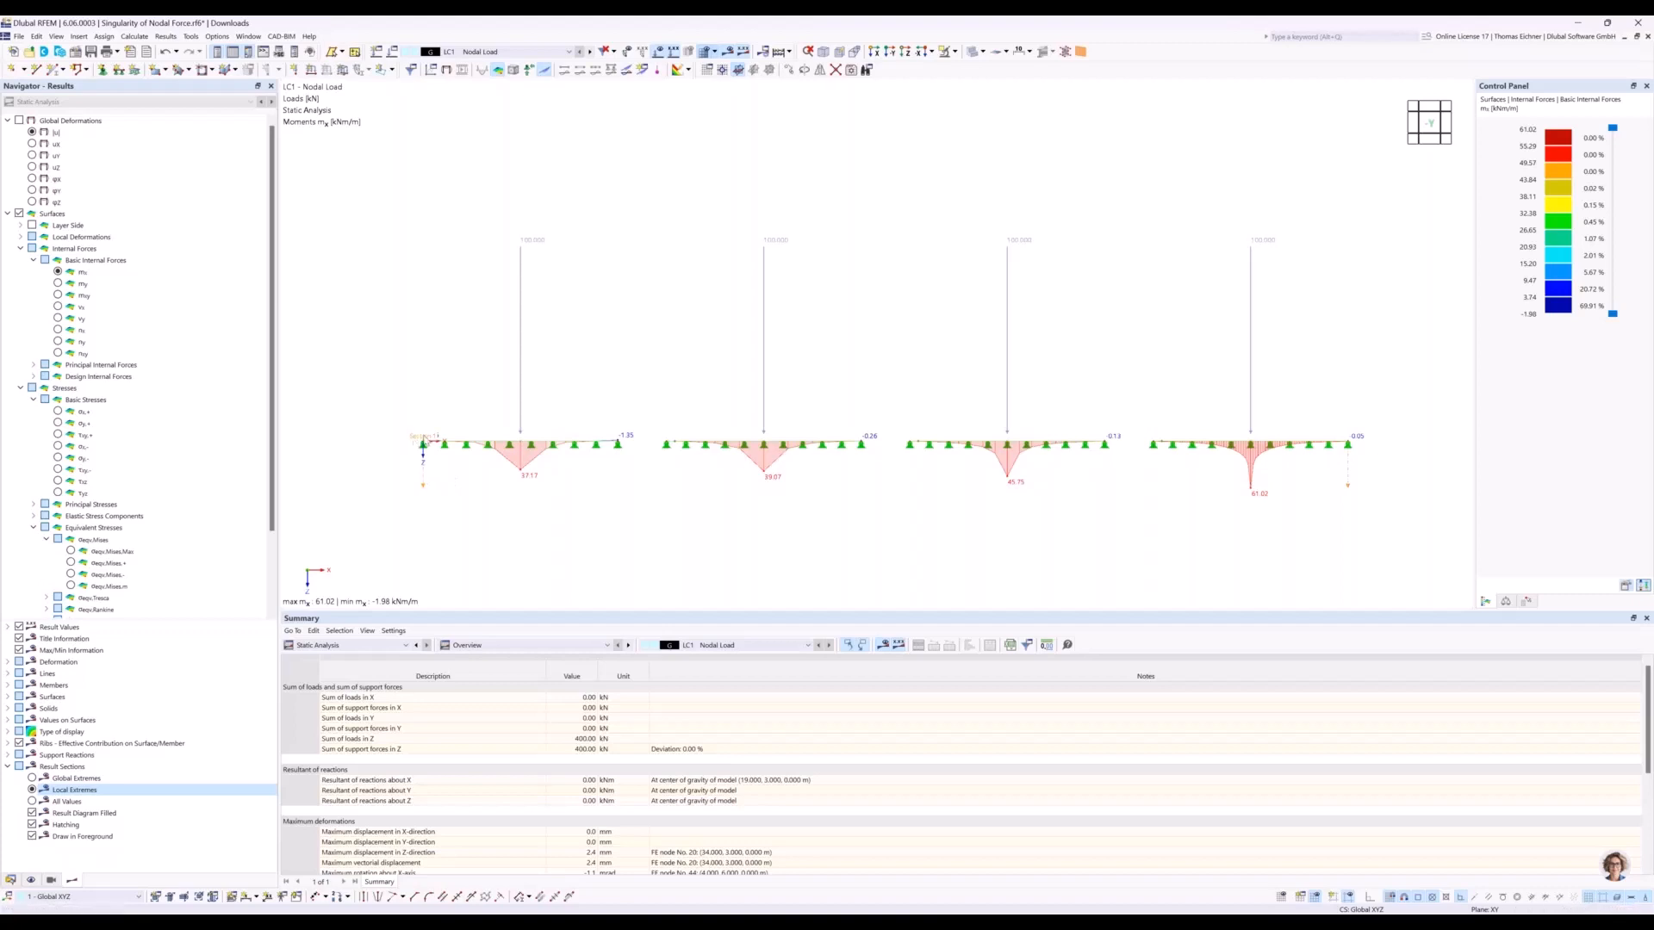
right_click(422, 485)
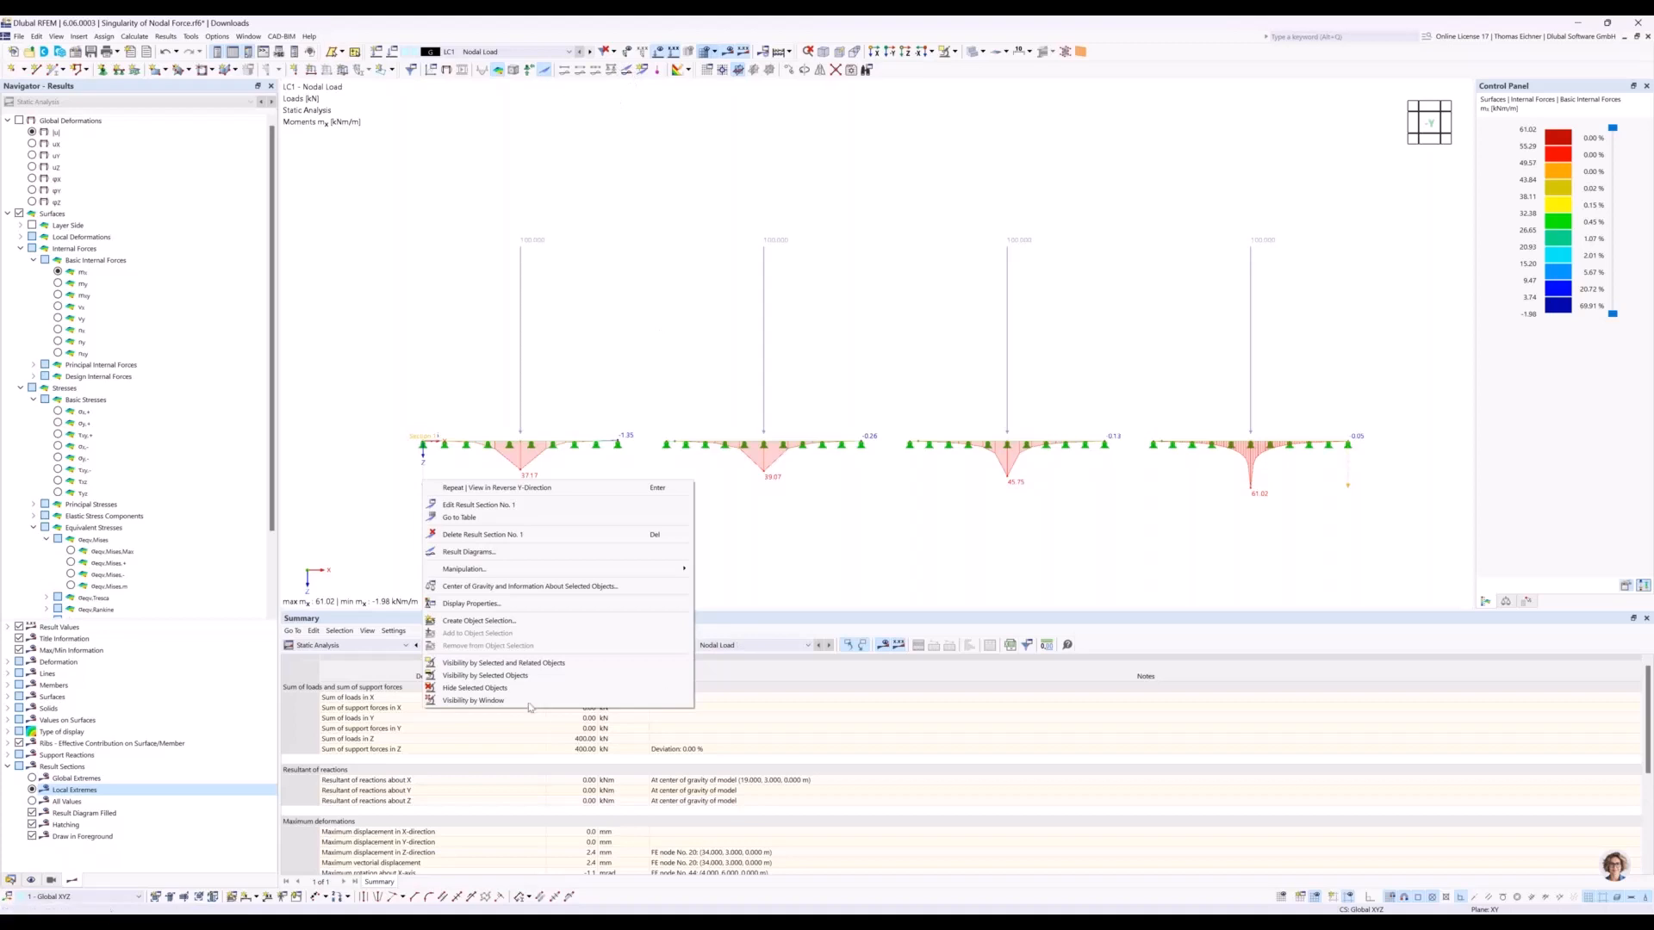
click(461, 554)
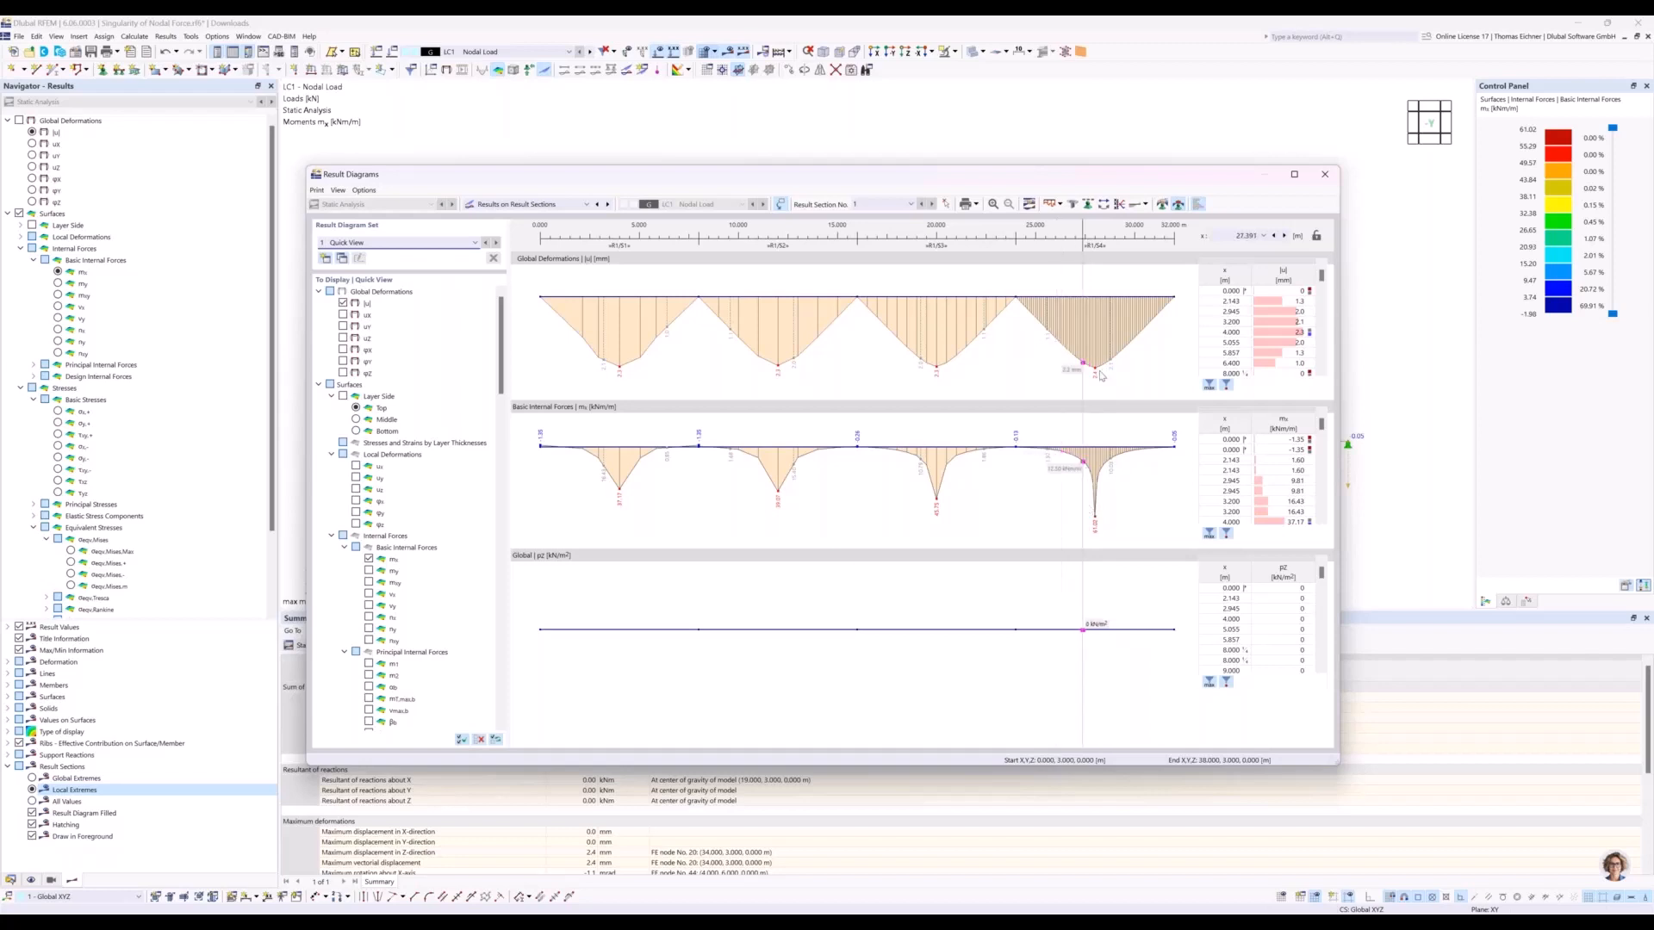
drag(1124, 183, 1124, 170)
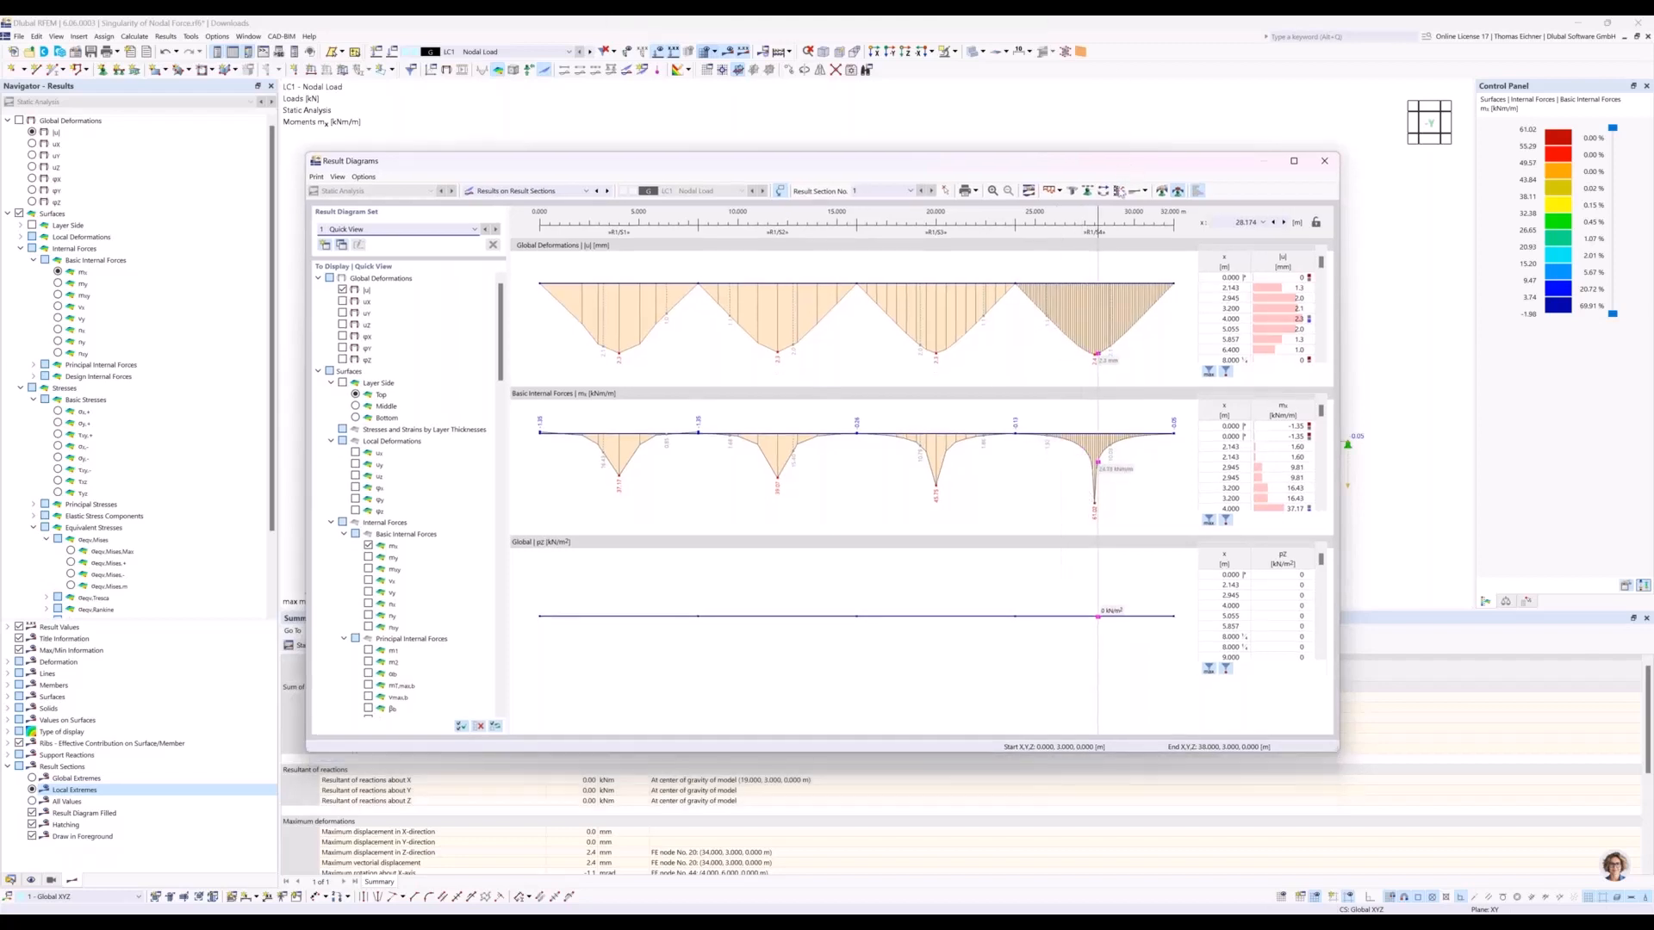
Define the first smooth range of the result diagrams from 3.5 m to 4.5 m.
click(1162, 191)
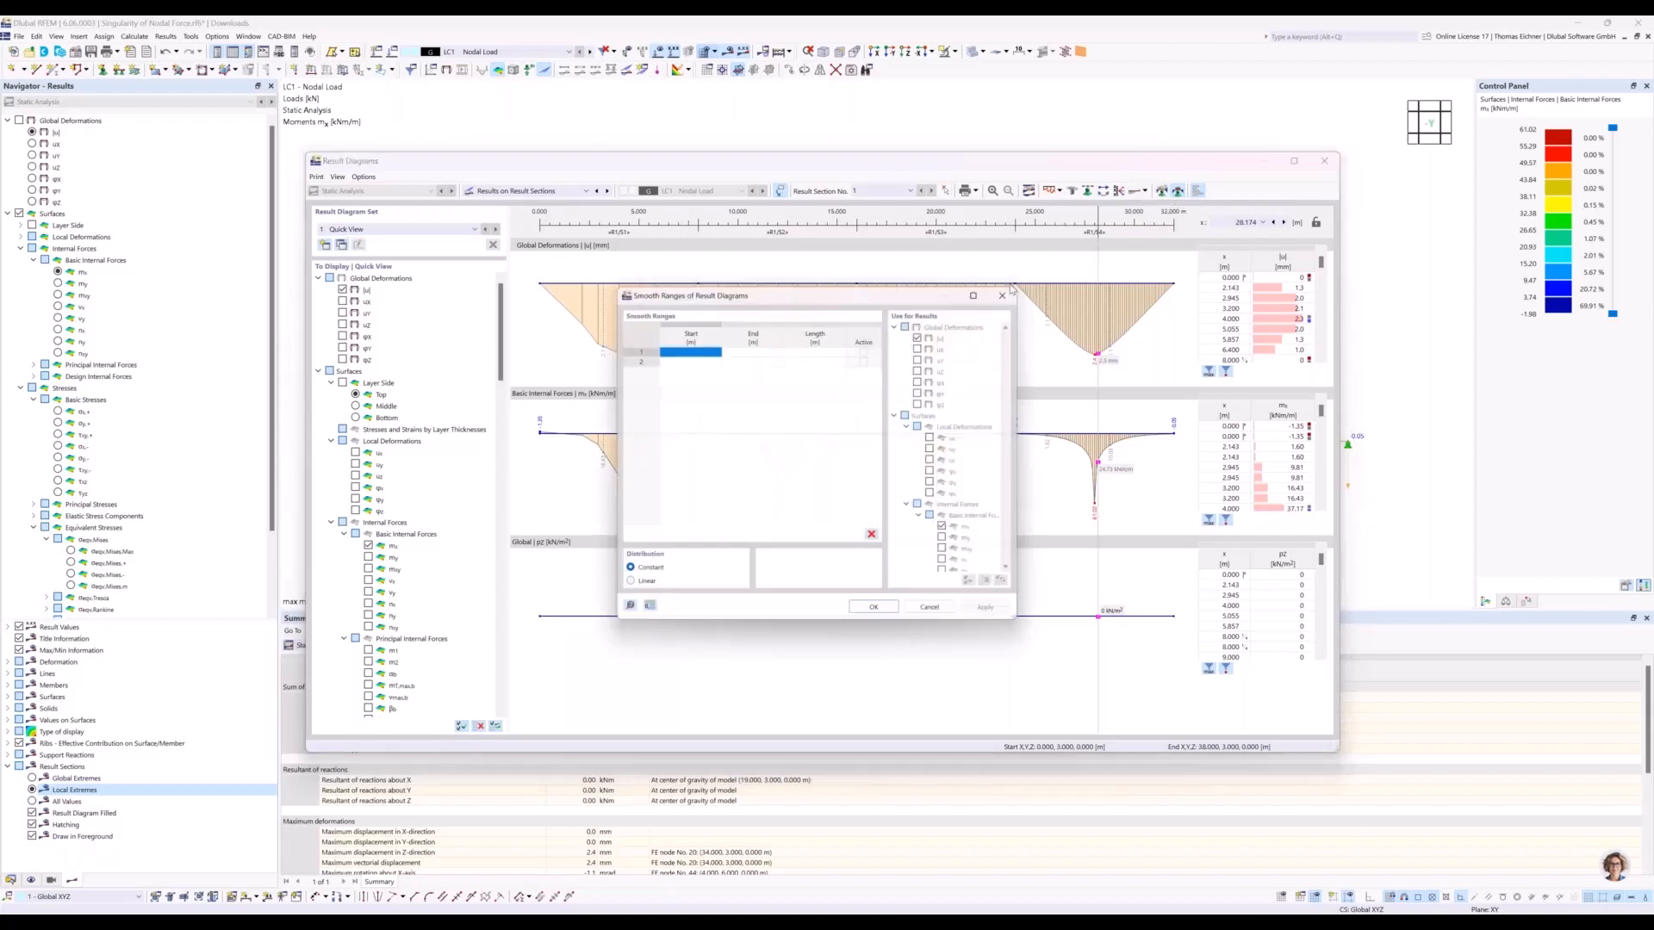
drag(906, 298, 1365, 333)
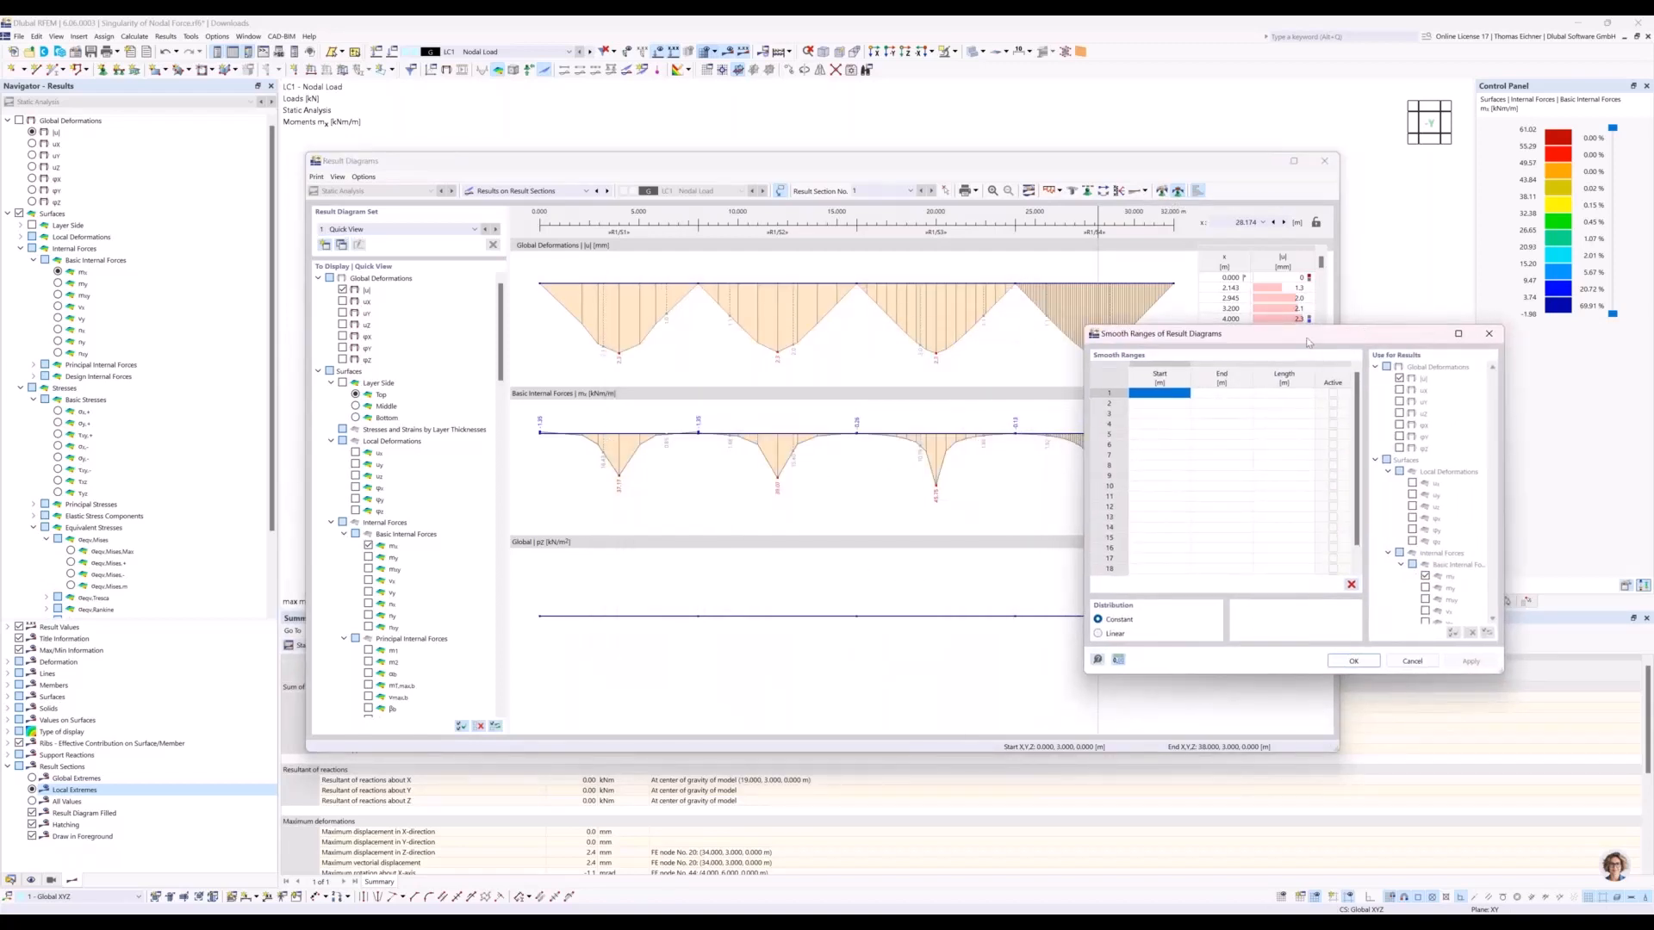
drag(1333, 332, 1365, 317)
click(1193, 378)
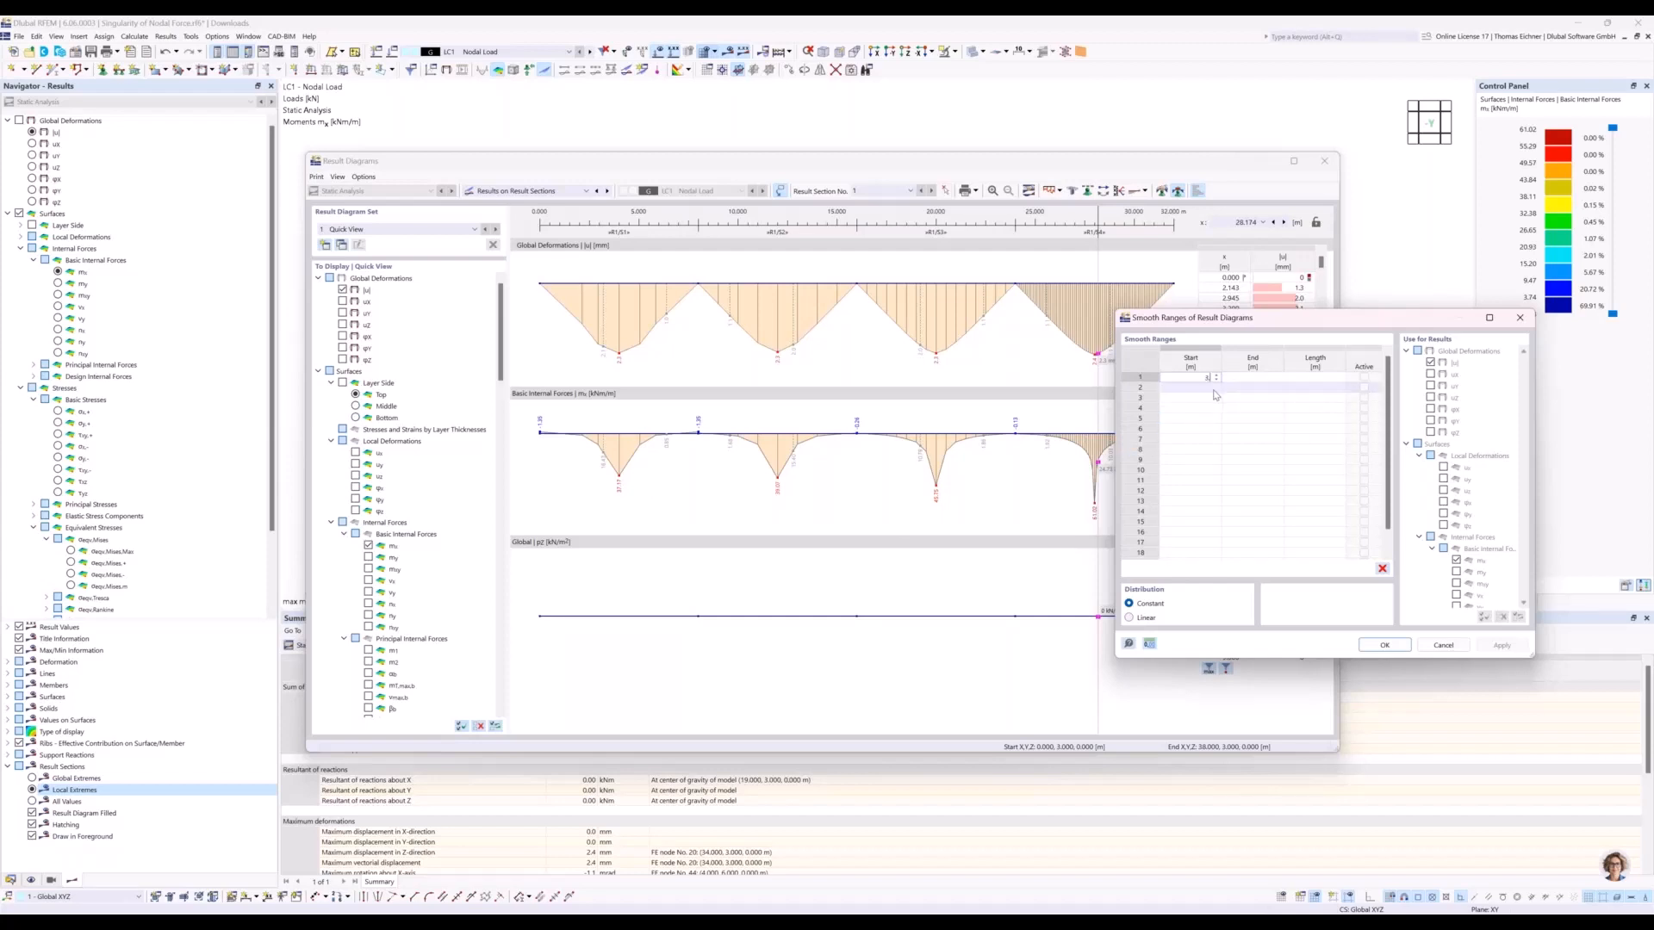
key(Tab)
text(4)
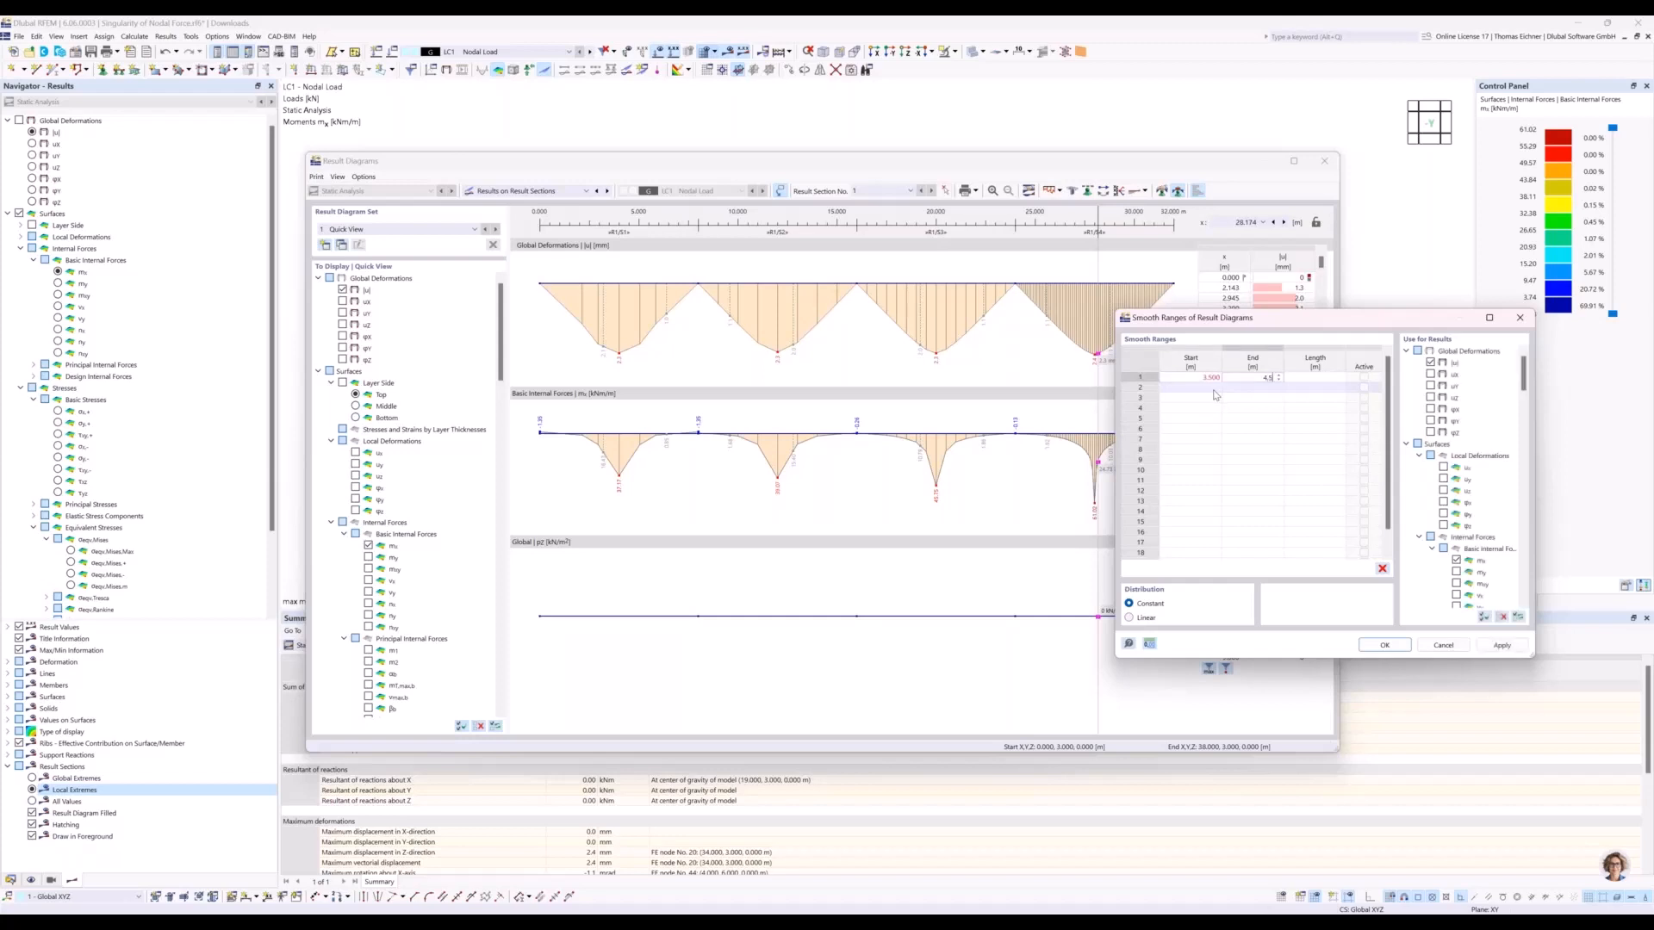
text(.5)
key(Return)
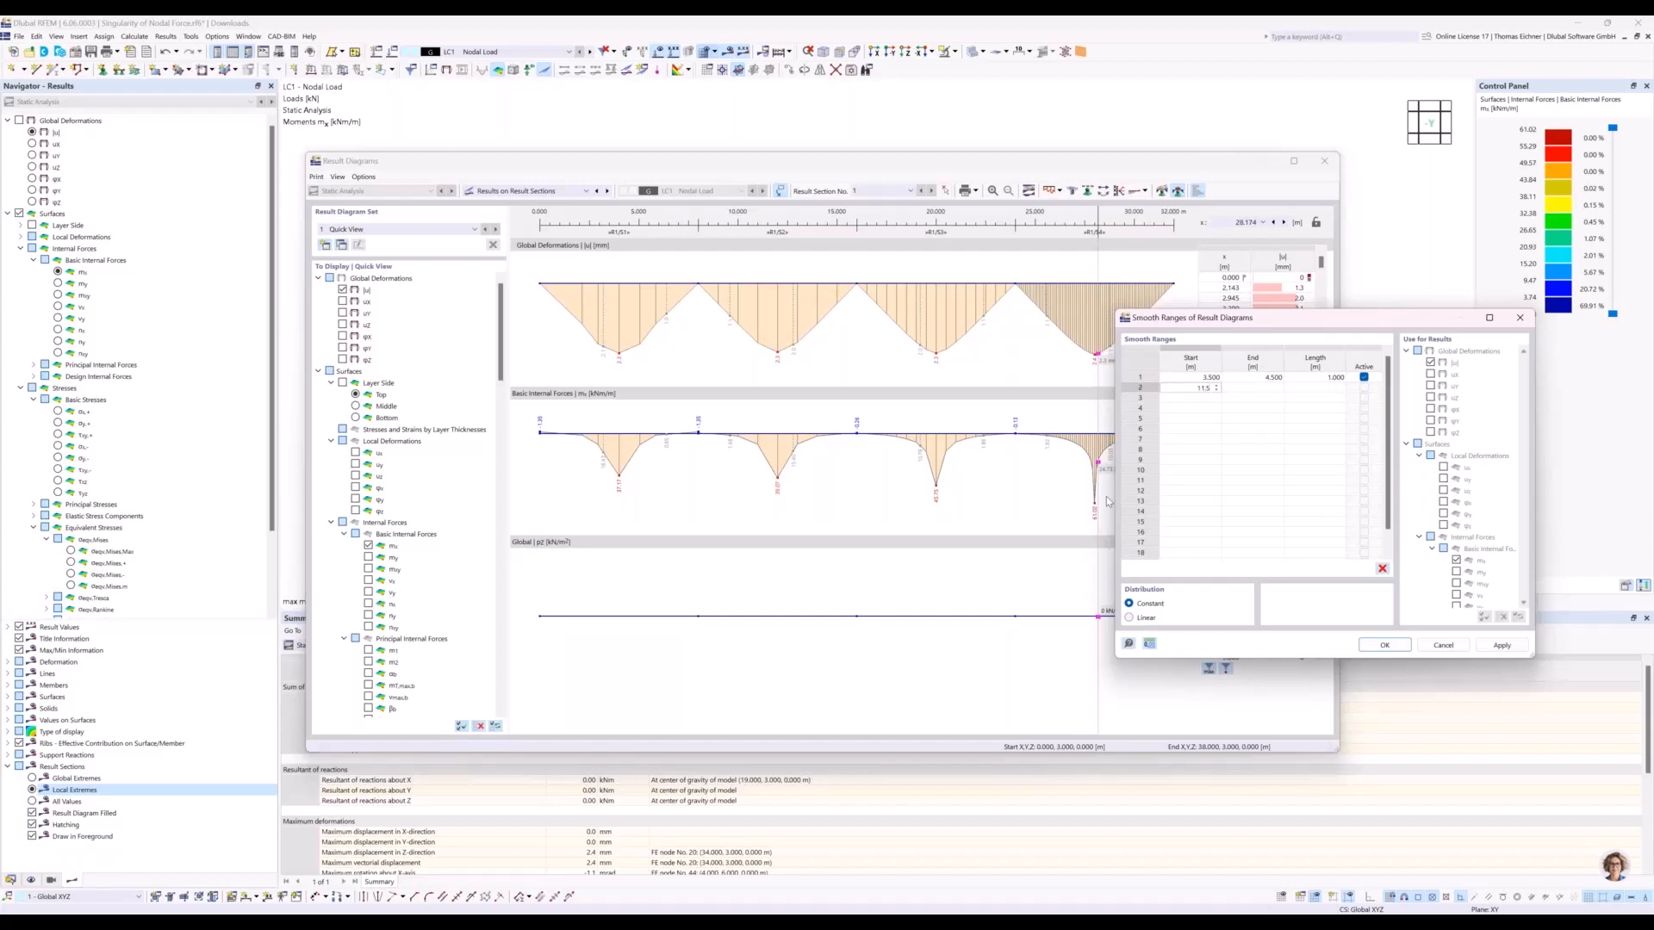
Add smooth ranges from 11.5 to 12.5 m and from 19.5 to 20.5 m.
key(Tab)
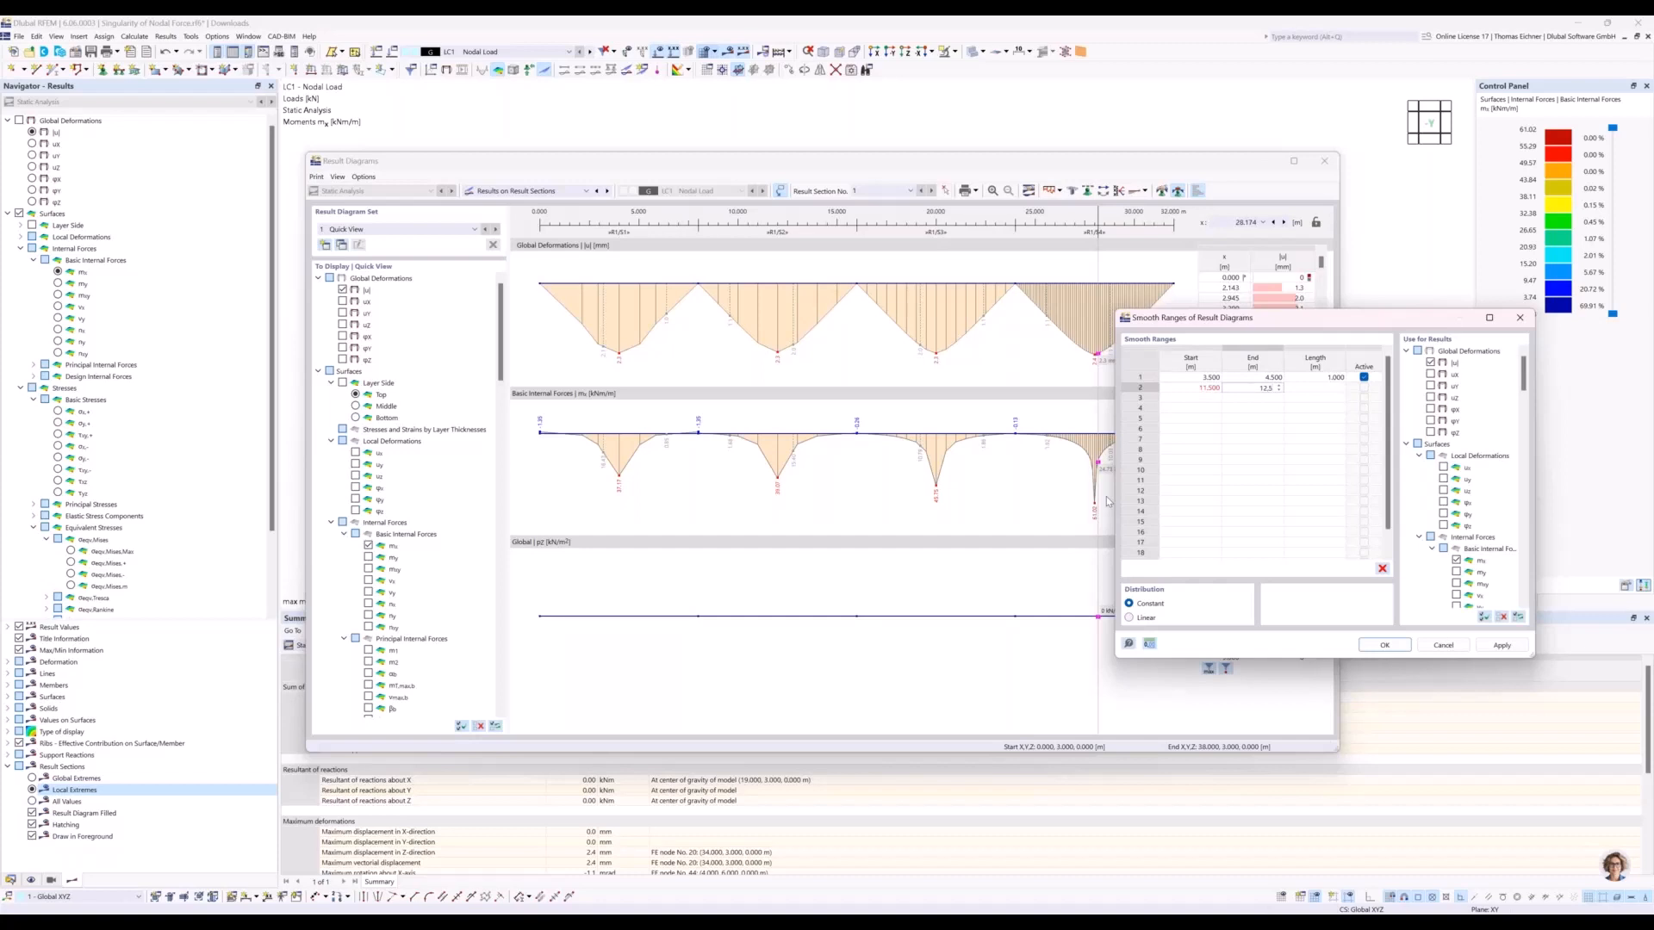
key(Return)
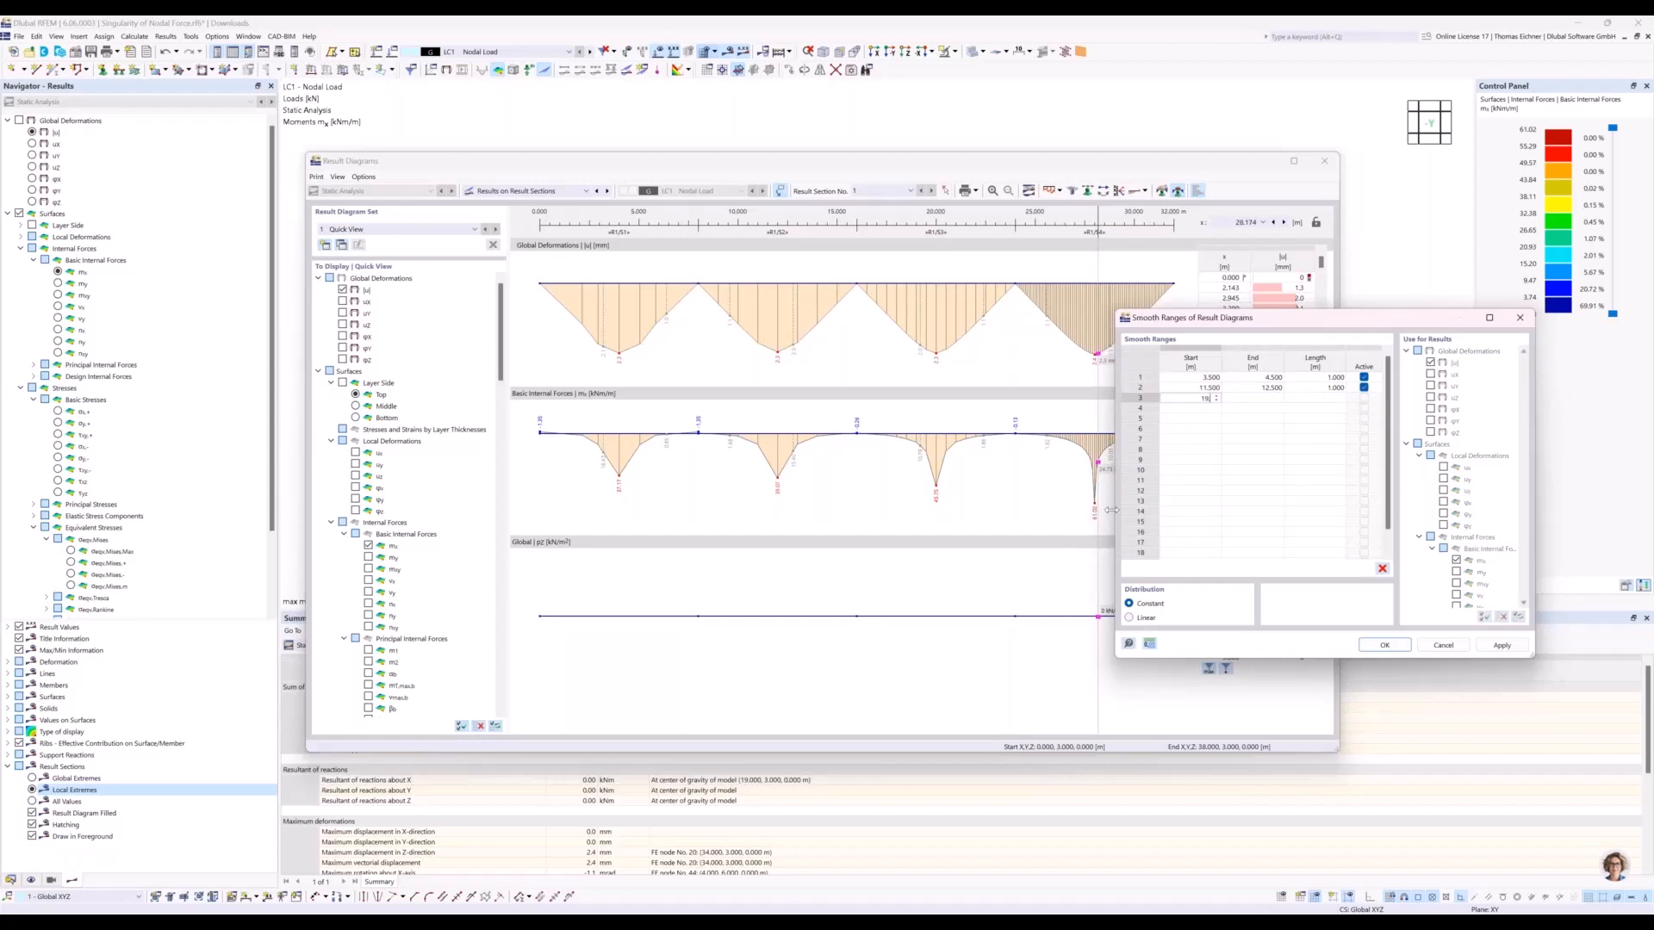
key(Return)
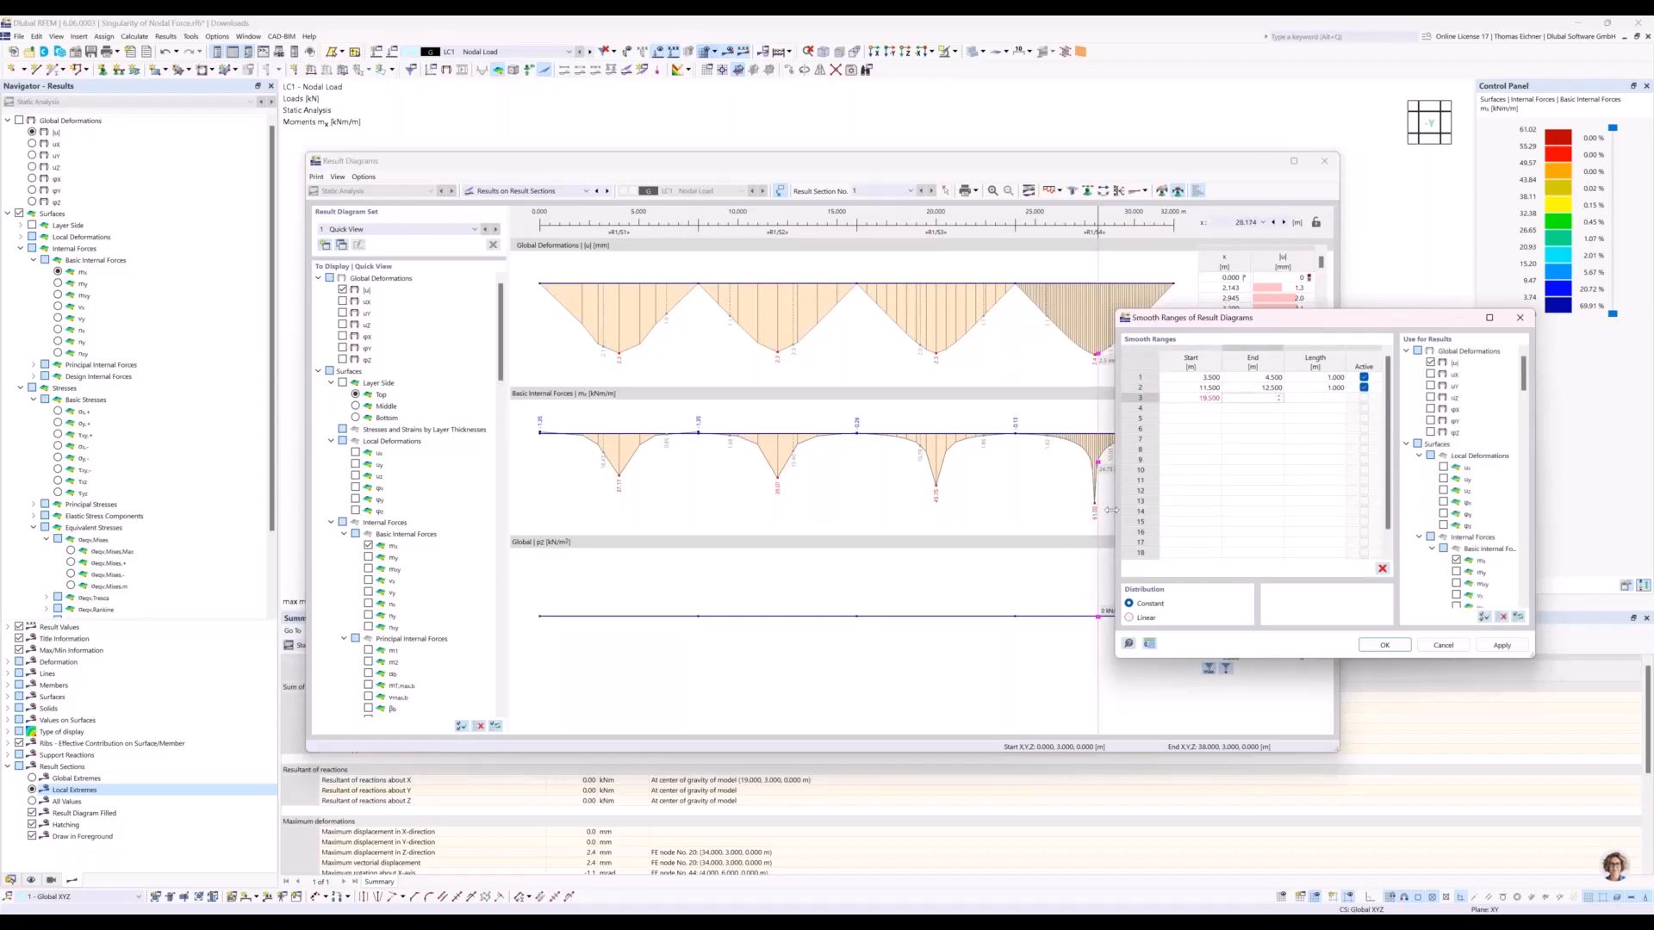
text(20.5)
key(Return)
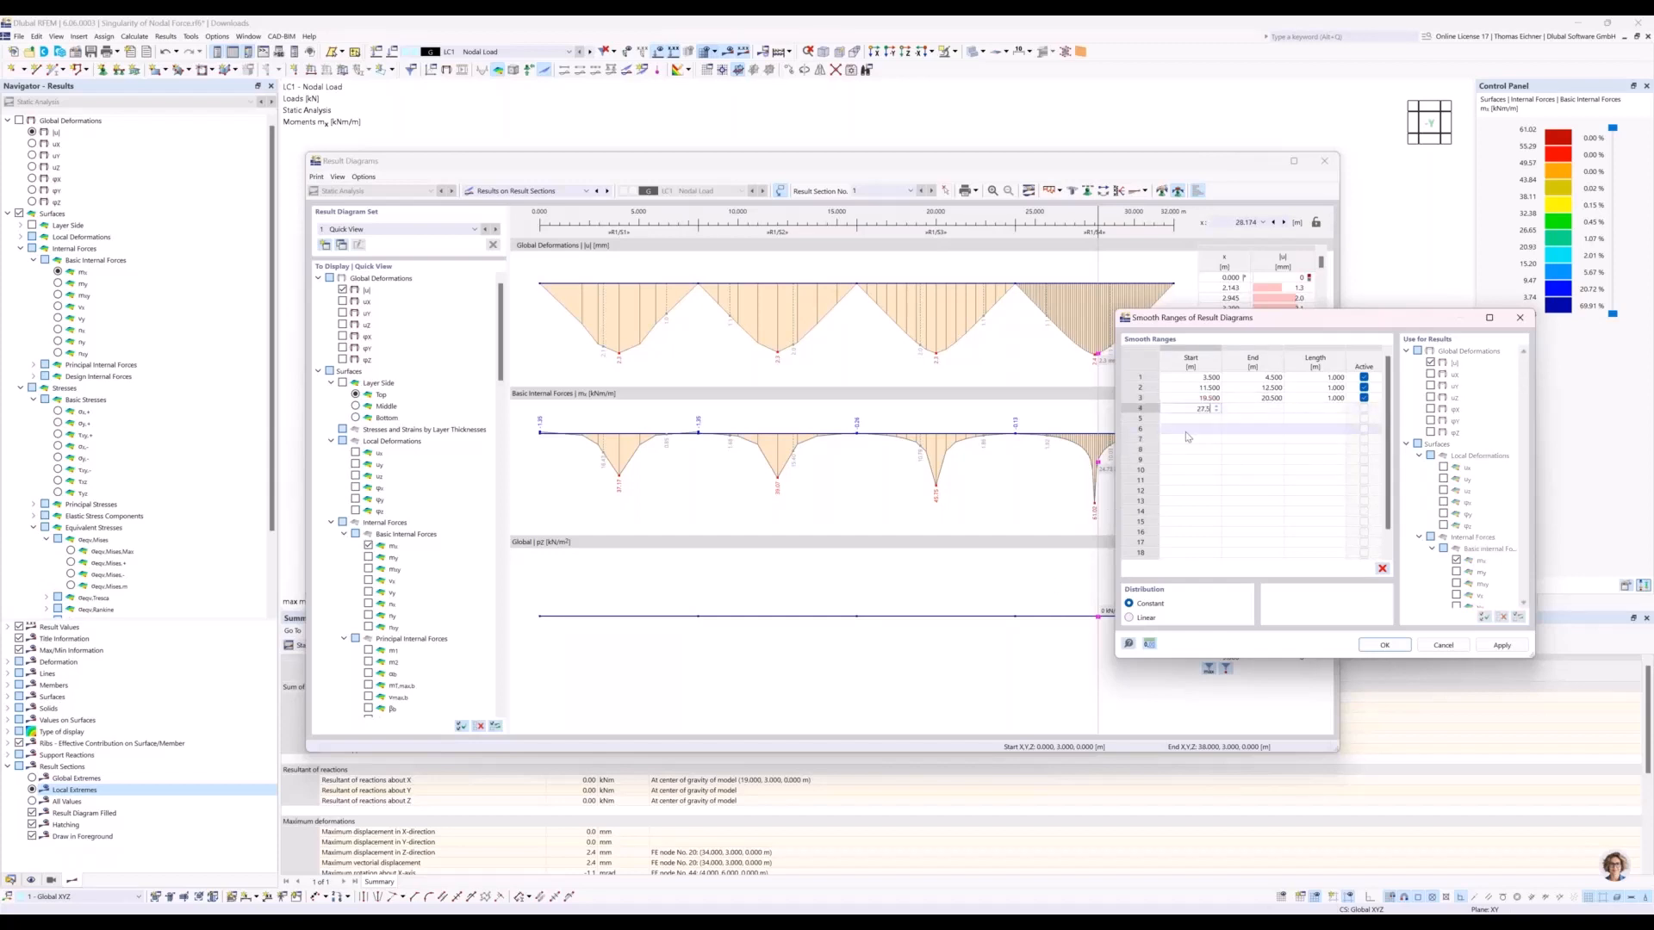
Add a fourth smooth range from 27.5 to 28.5 m and apply the constant smoothing to the diagrams.
text(27.5)
key(Return)
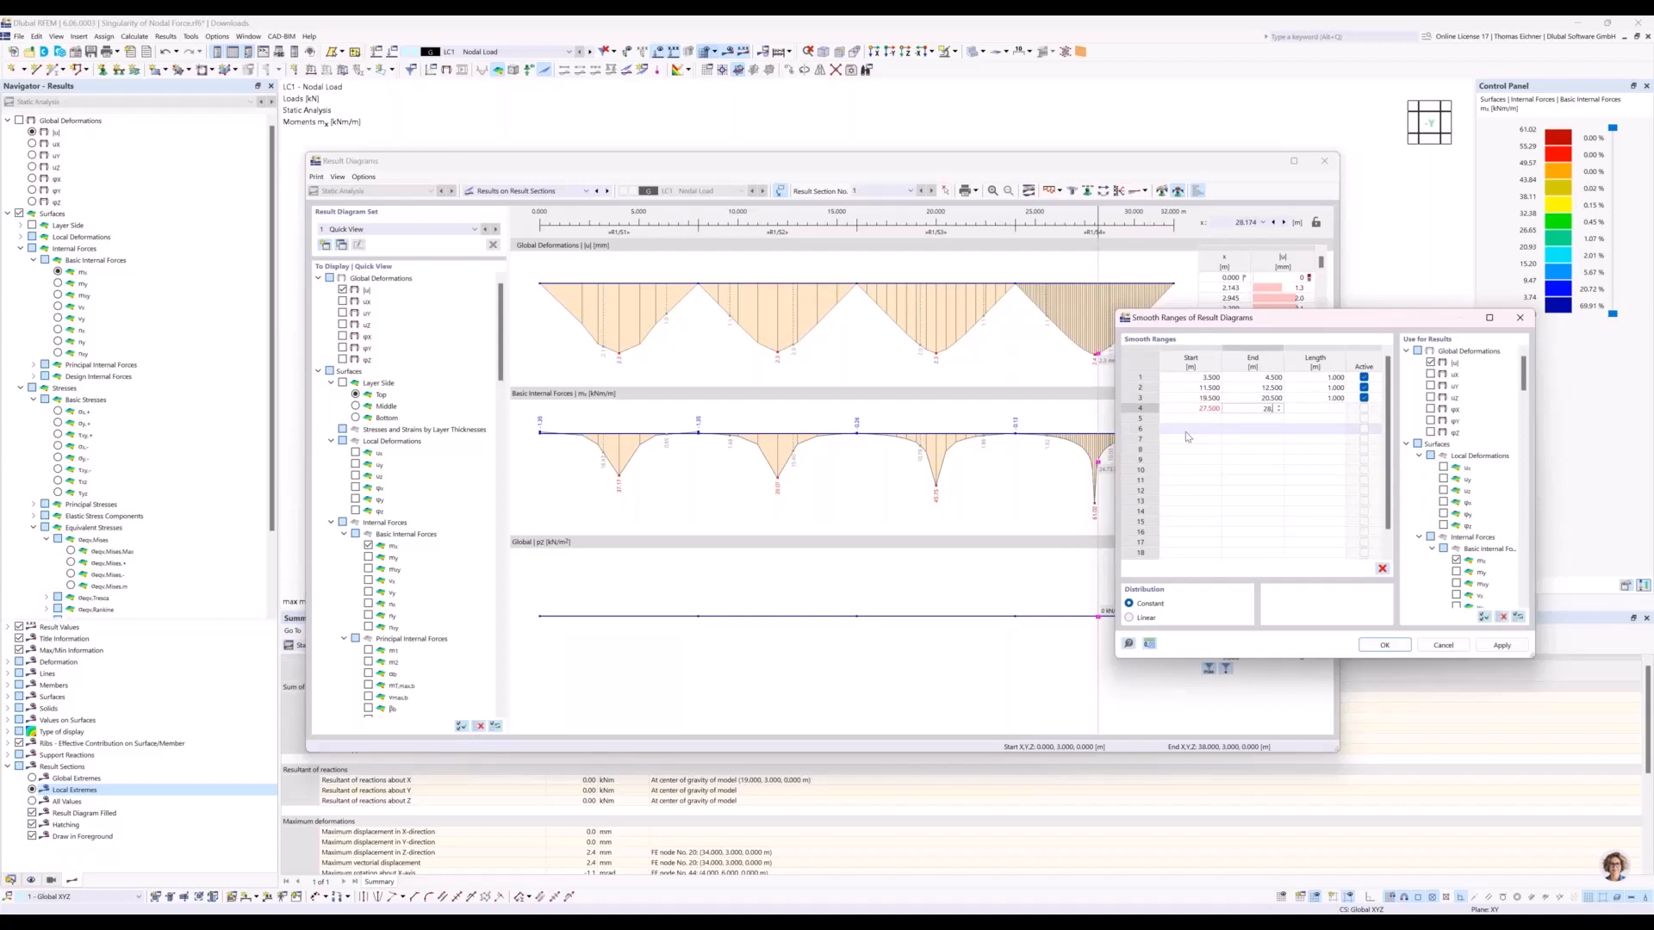
key(Return)
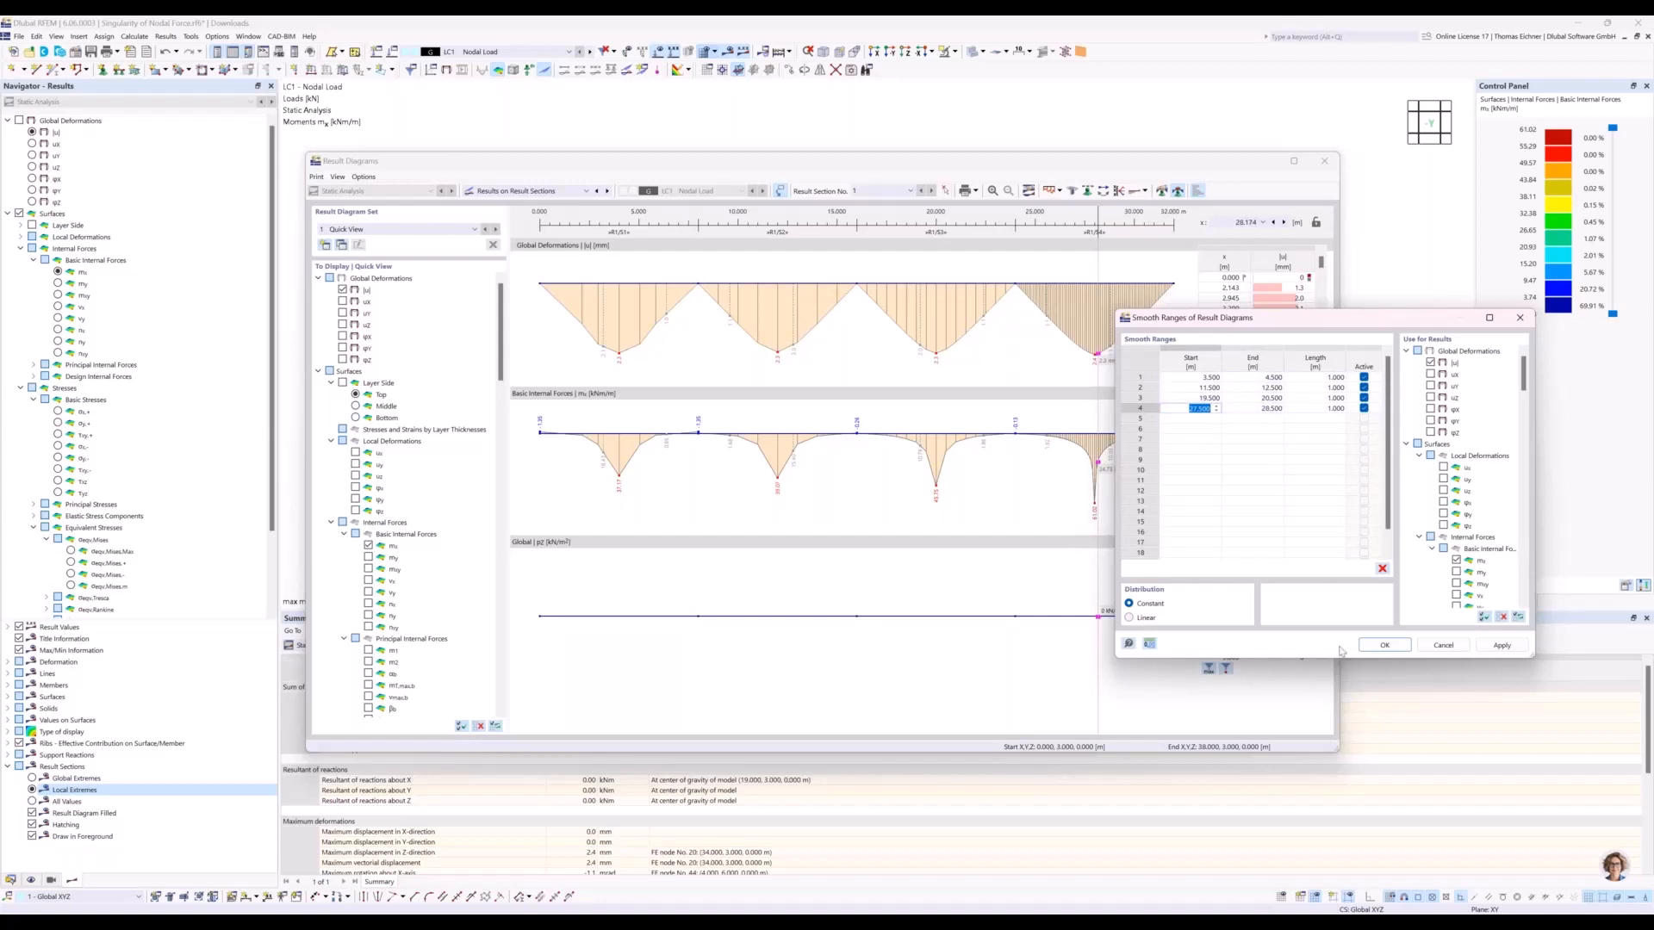
click(1386, 646)
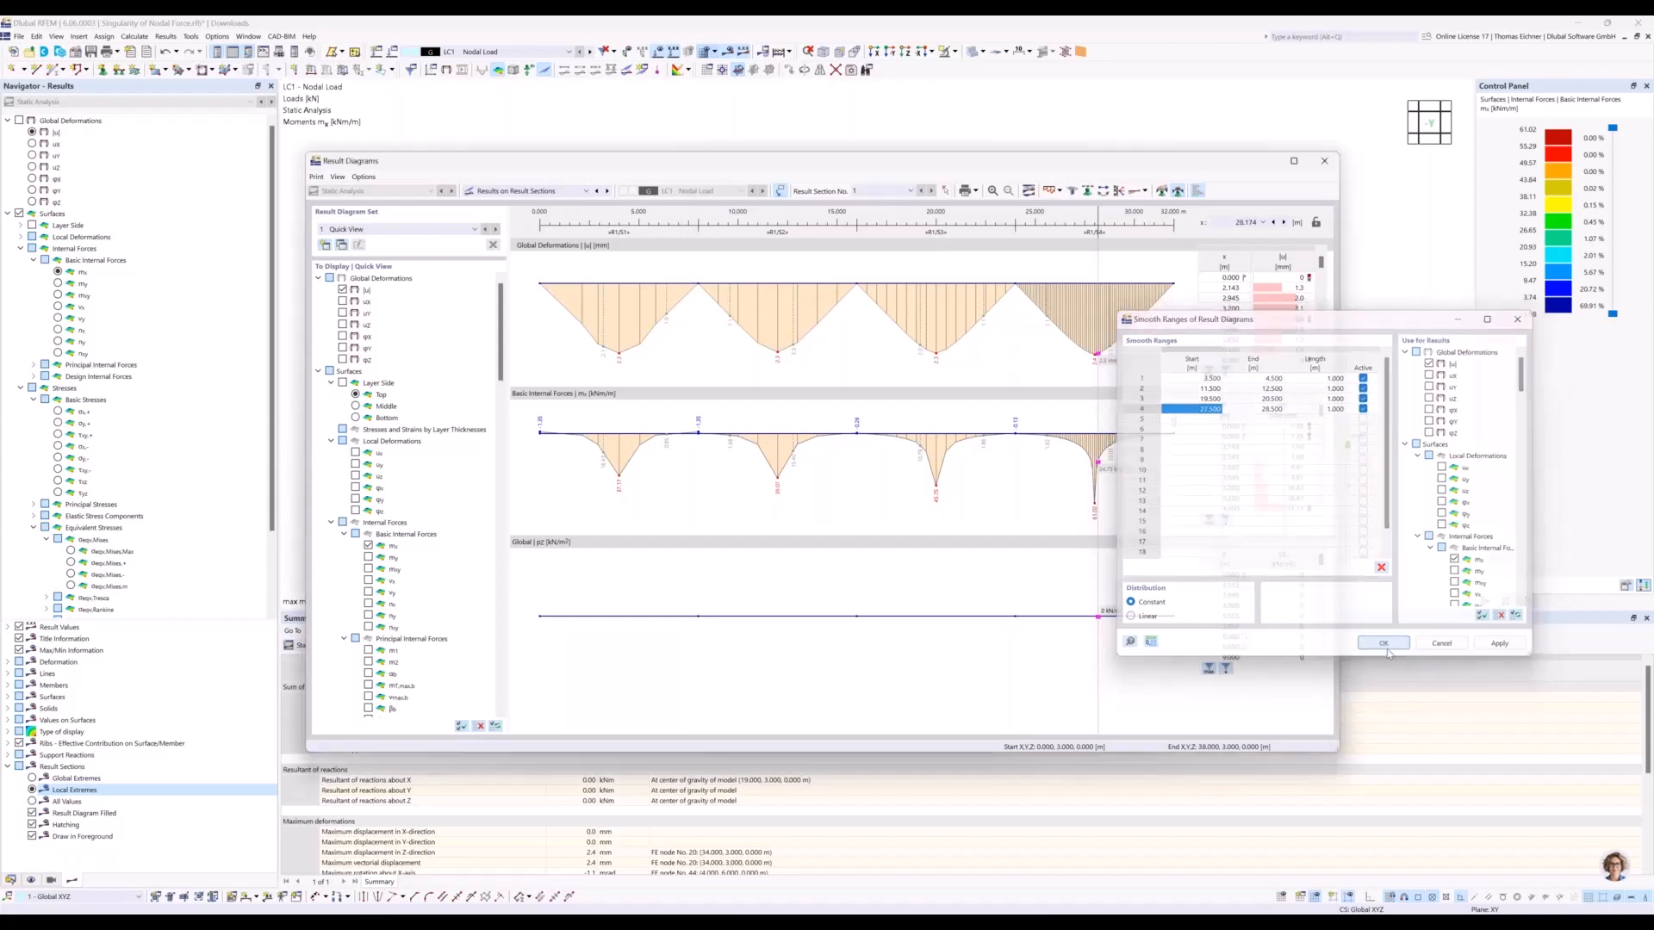
Compare the smoothed mx diagrams of the four plates, check the graphics printing options, and close the result diagrams.
click(1051, 525)
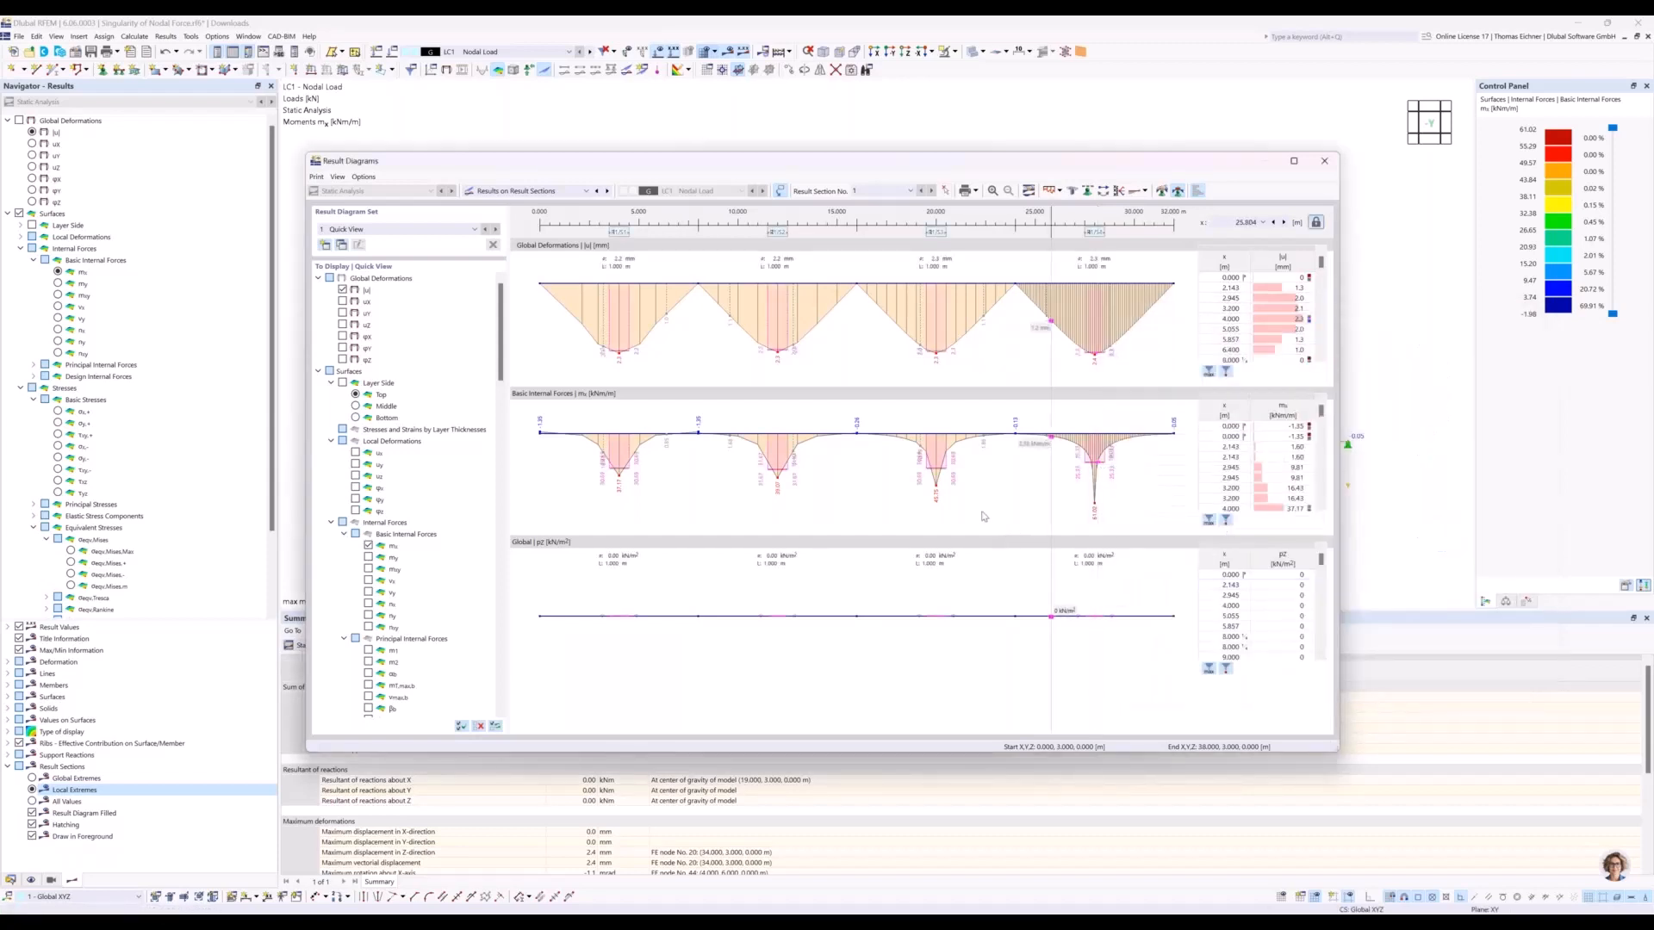
click(1002, 491)
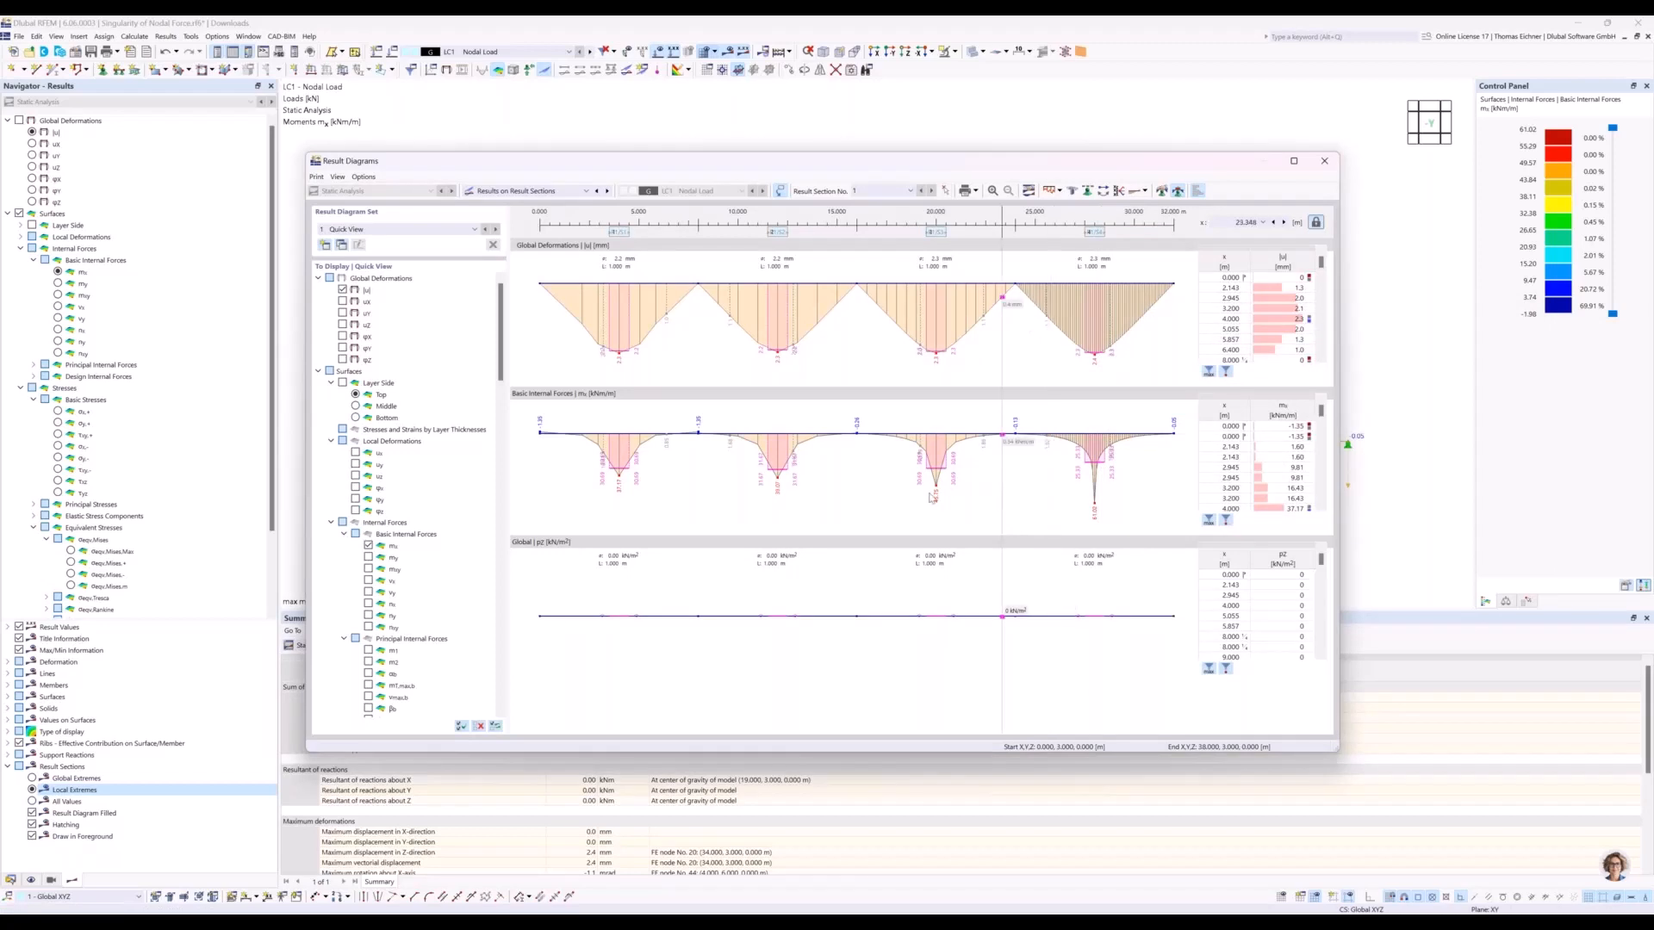
click(739, 512)
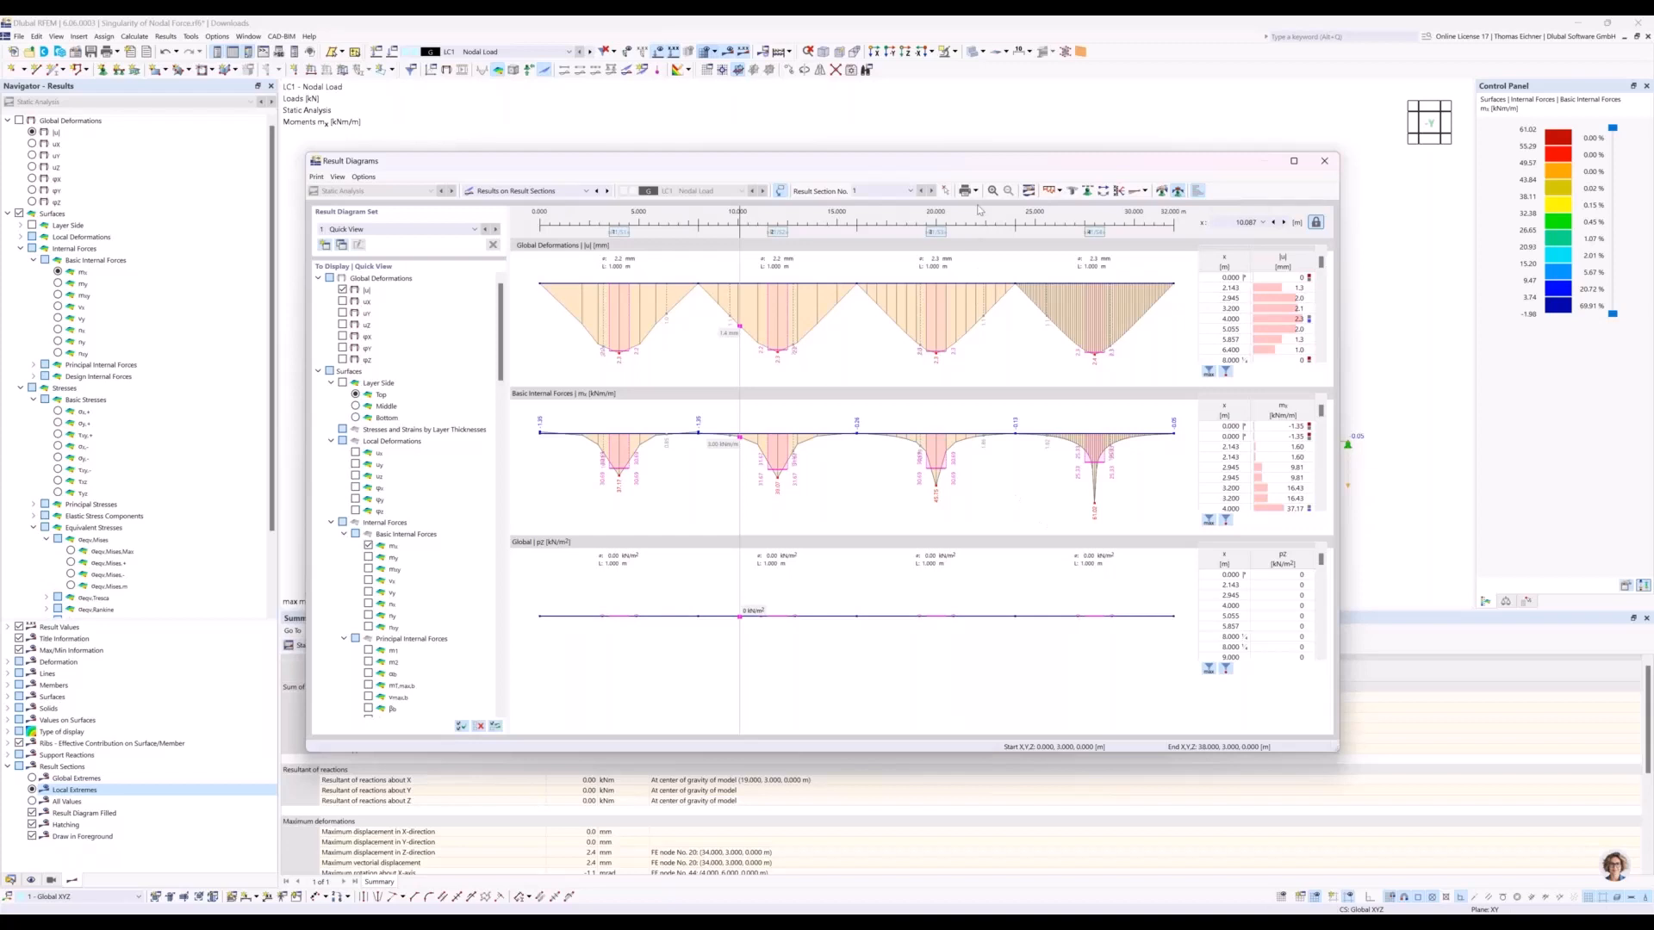
click(976, 193)
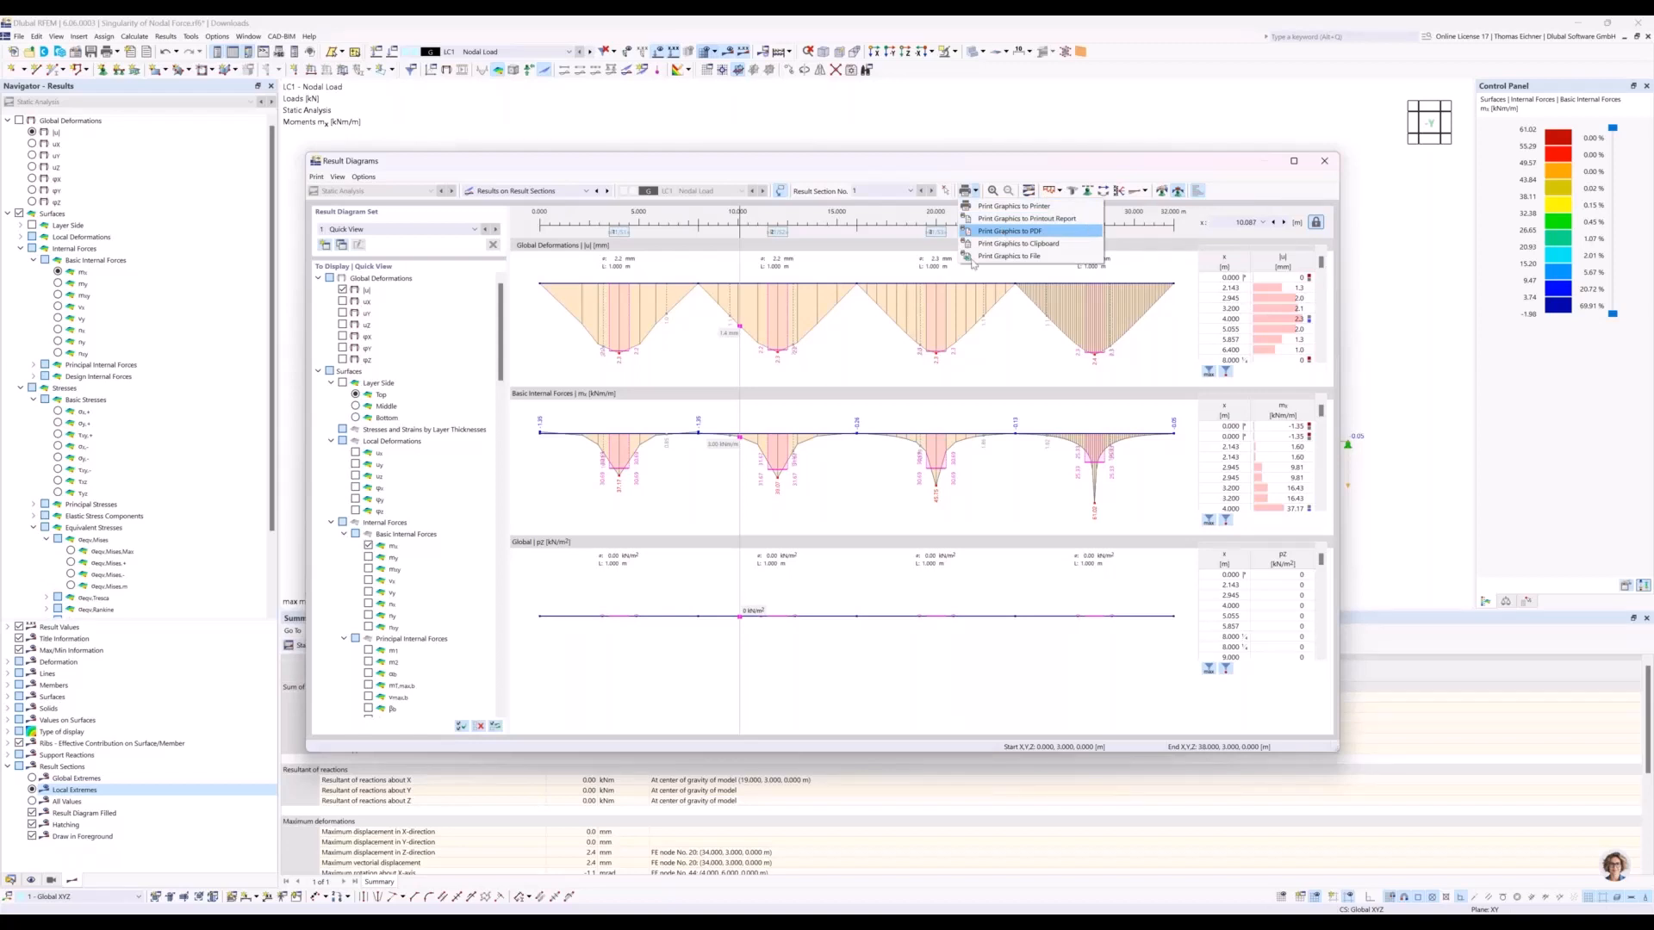
click(995, 500)
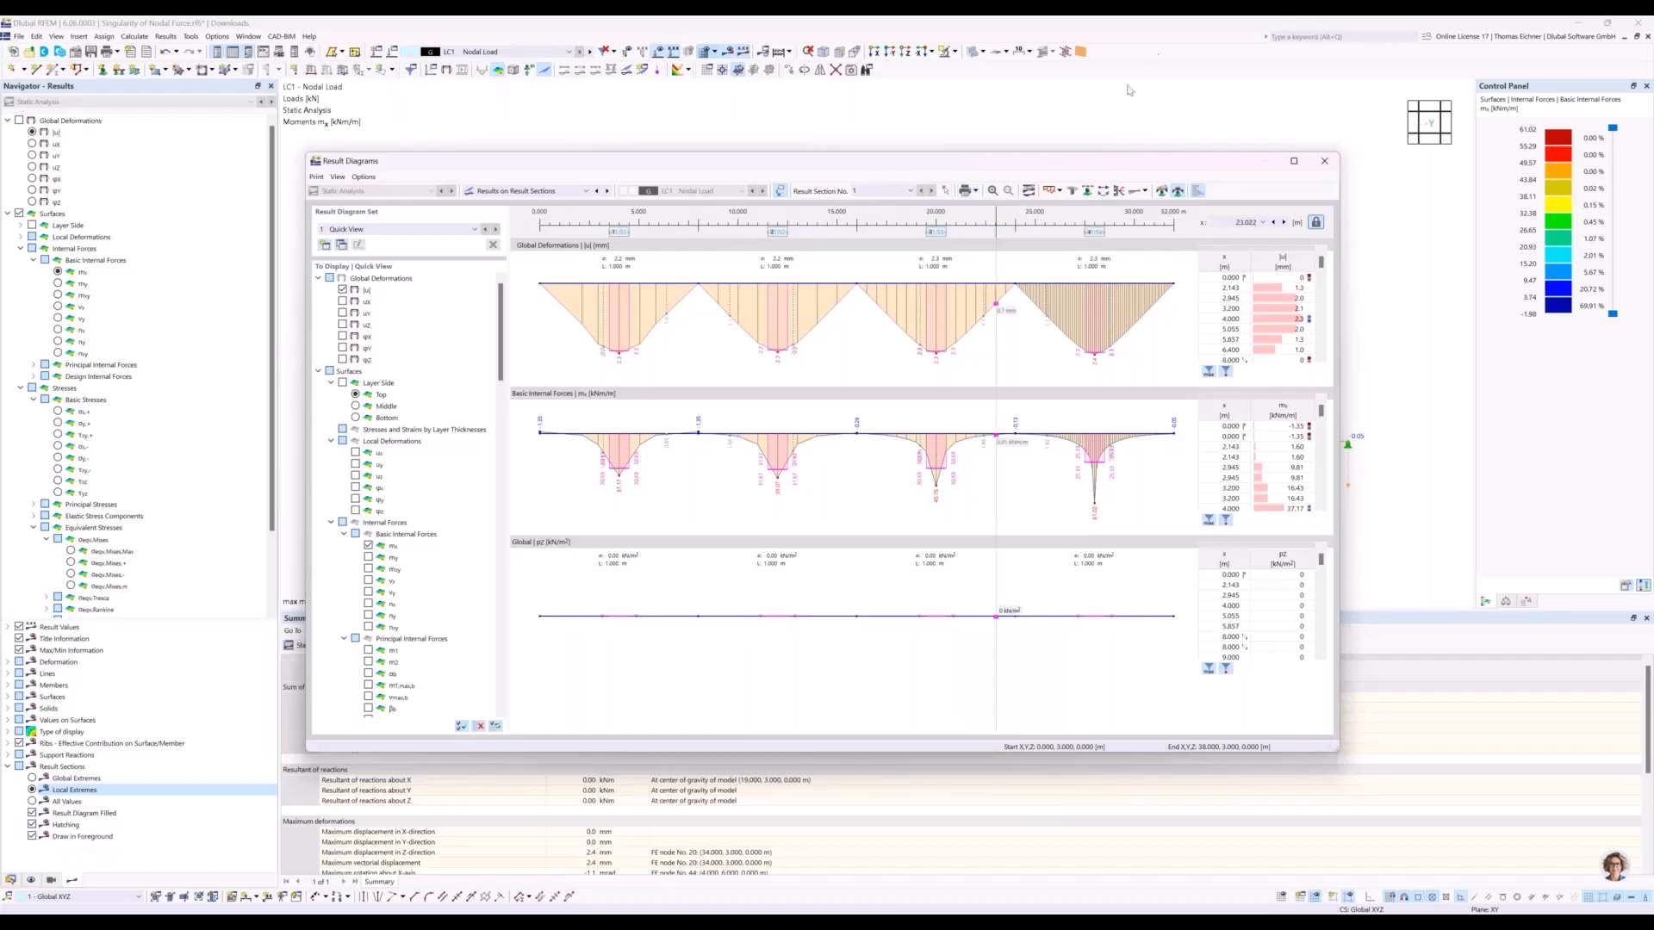
drag(1124, 161, 1089, 153)
click(1289, 156)
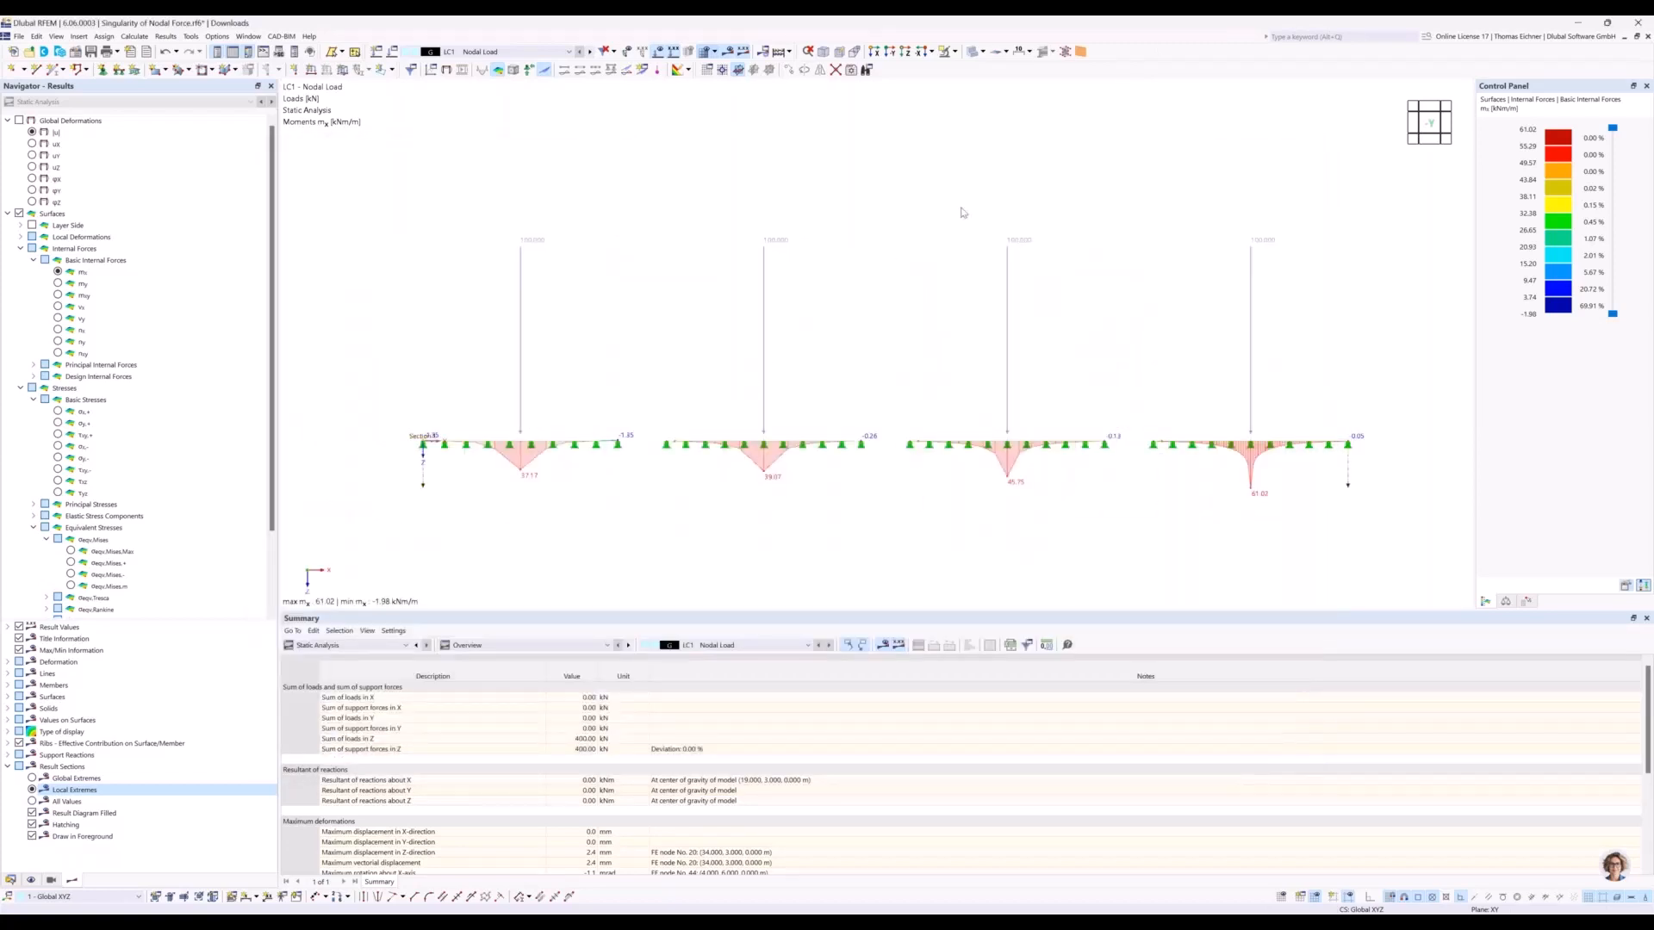
Copy load case LC1 as a new load case LC2 and name it Nodal Load Area Load.
ctrl+middle_drag(963, 212, 978, 262)
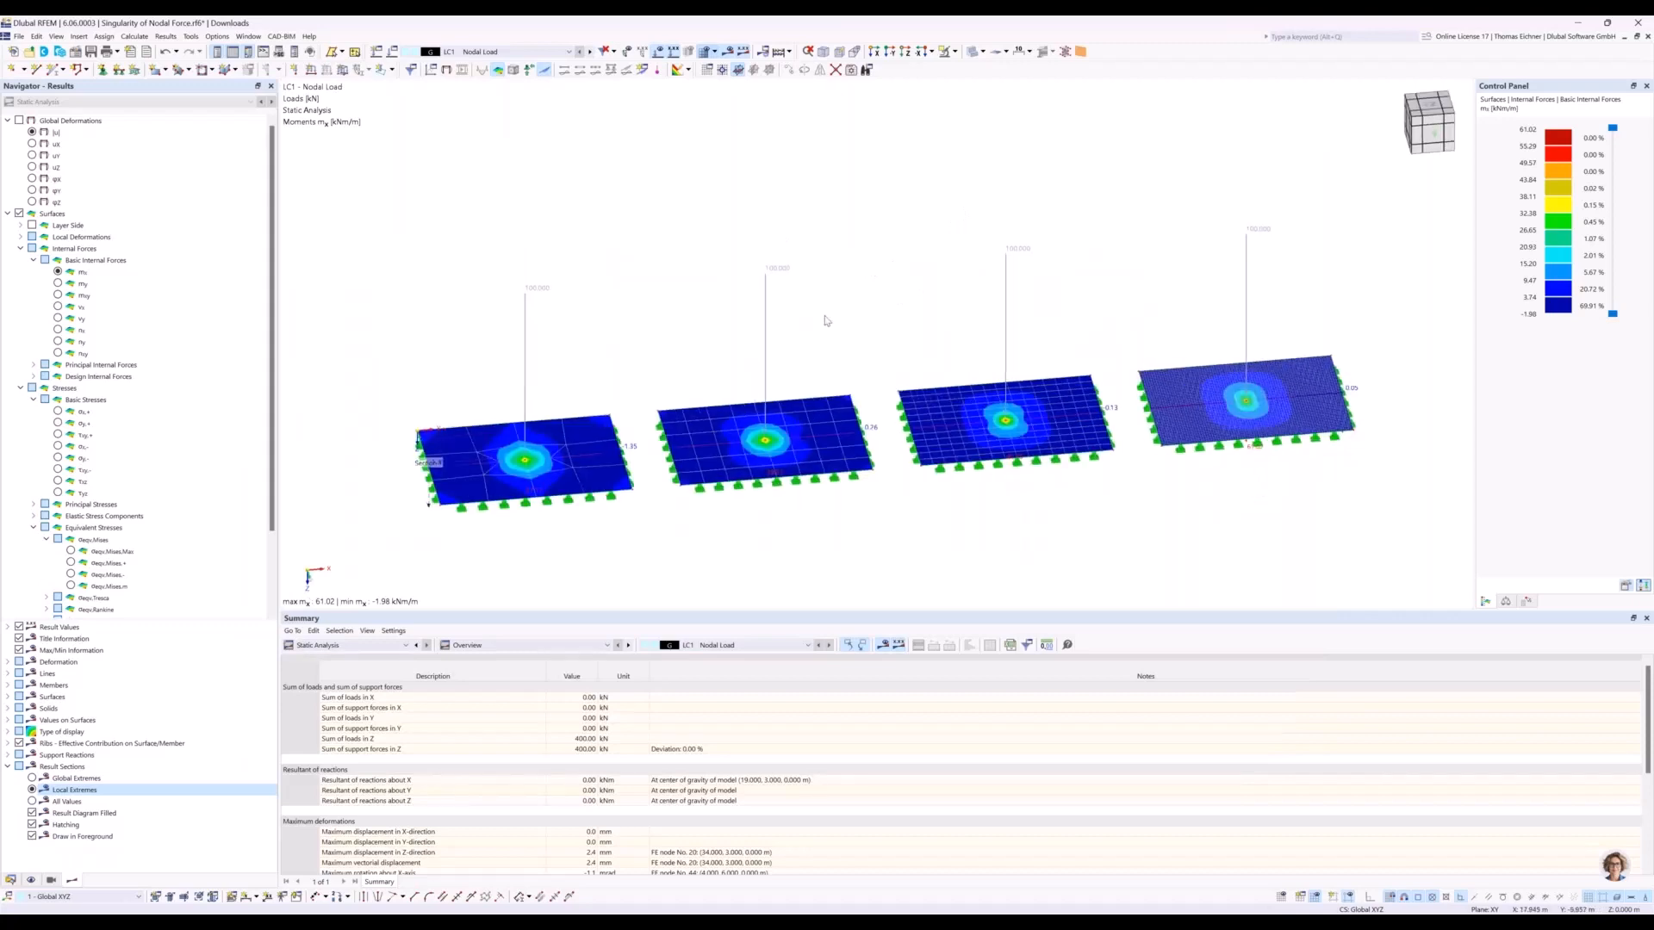
click(386, 69)
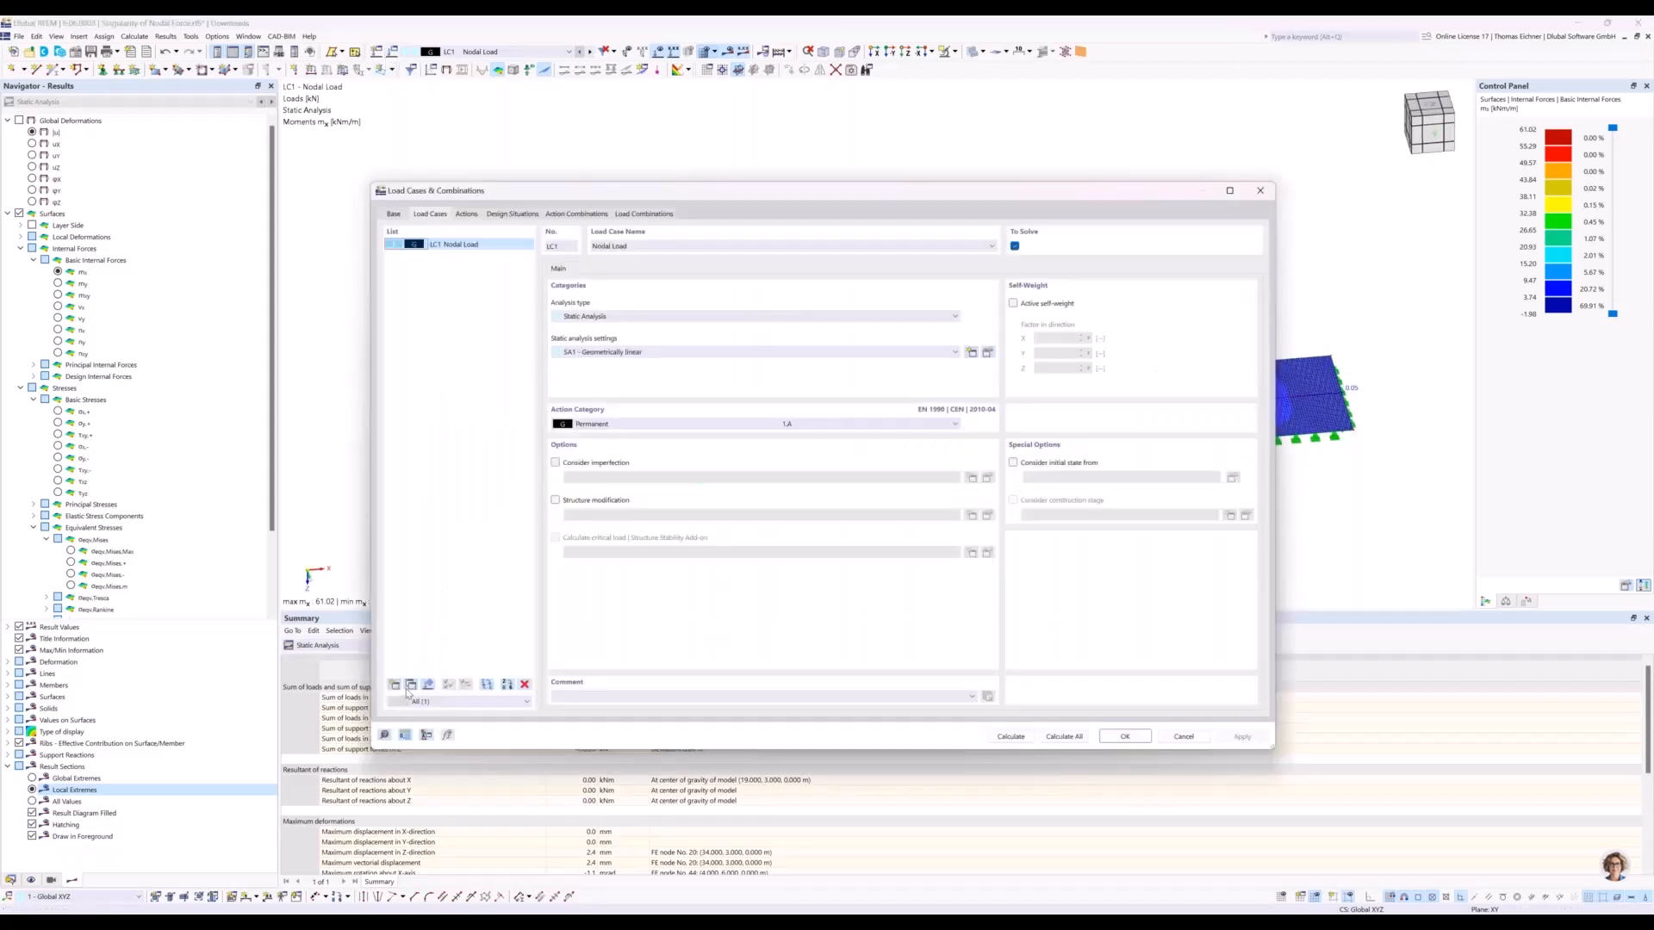
click(410, 684)
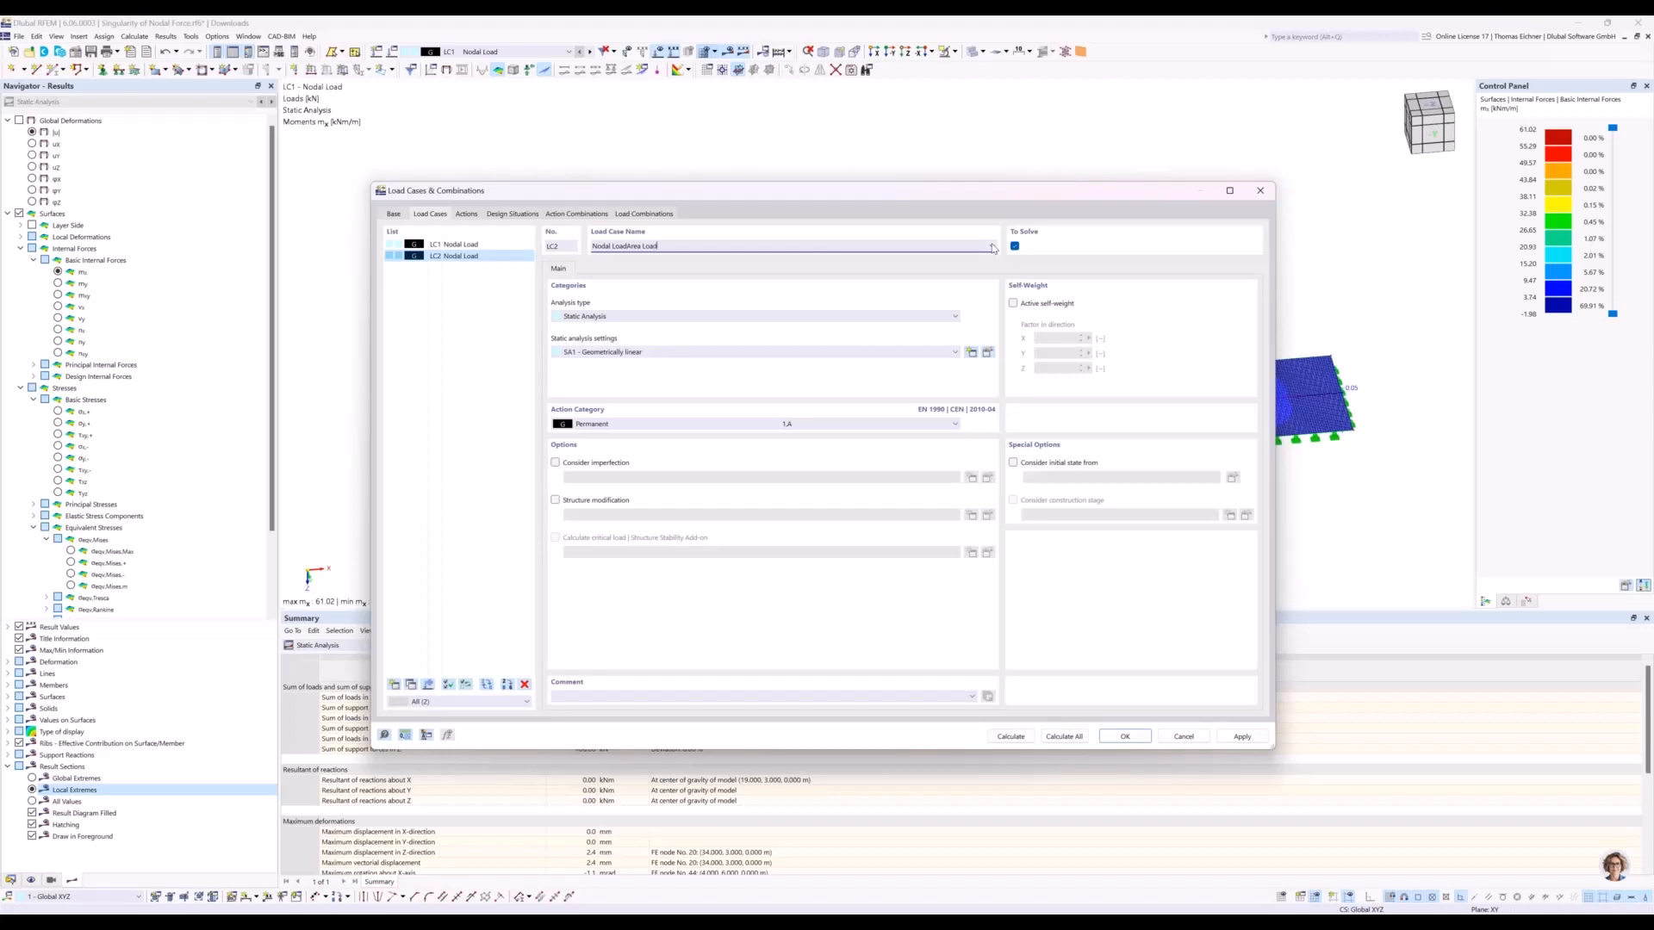
click(628, 248)
click(1130, 742)
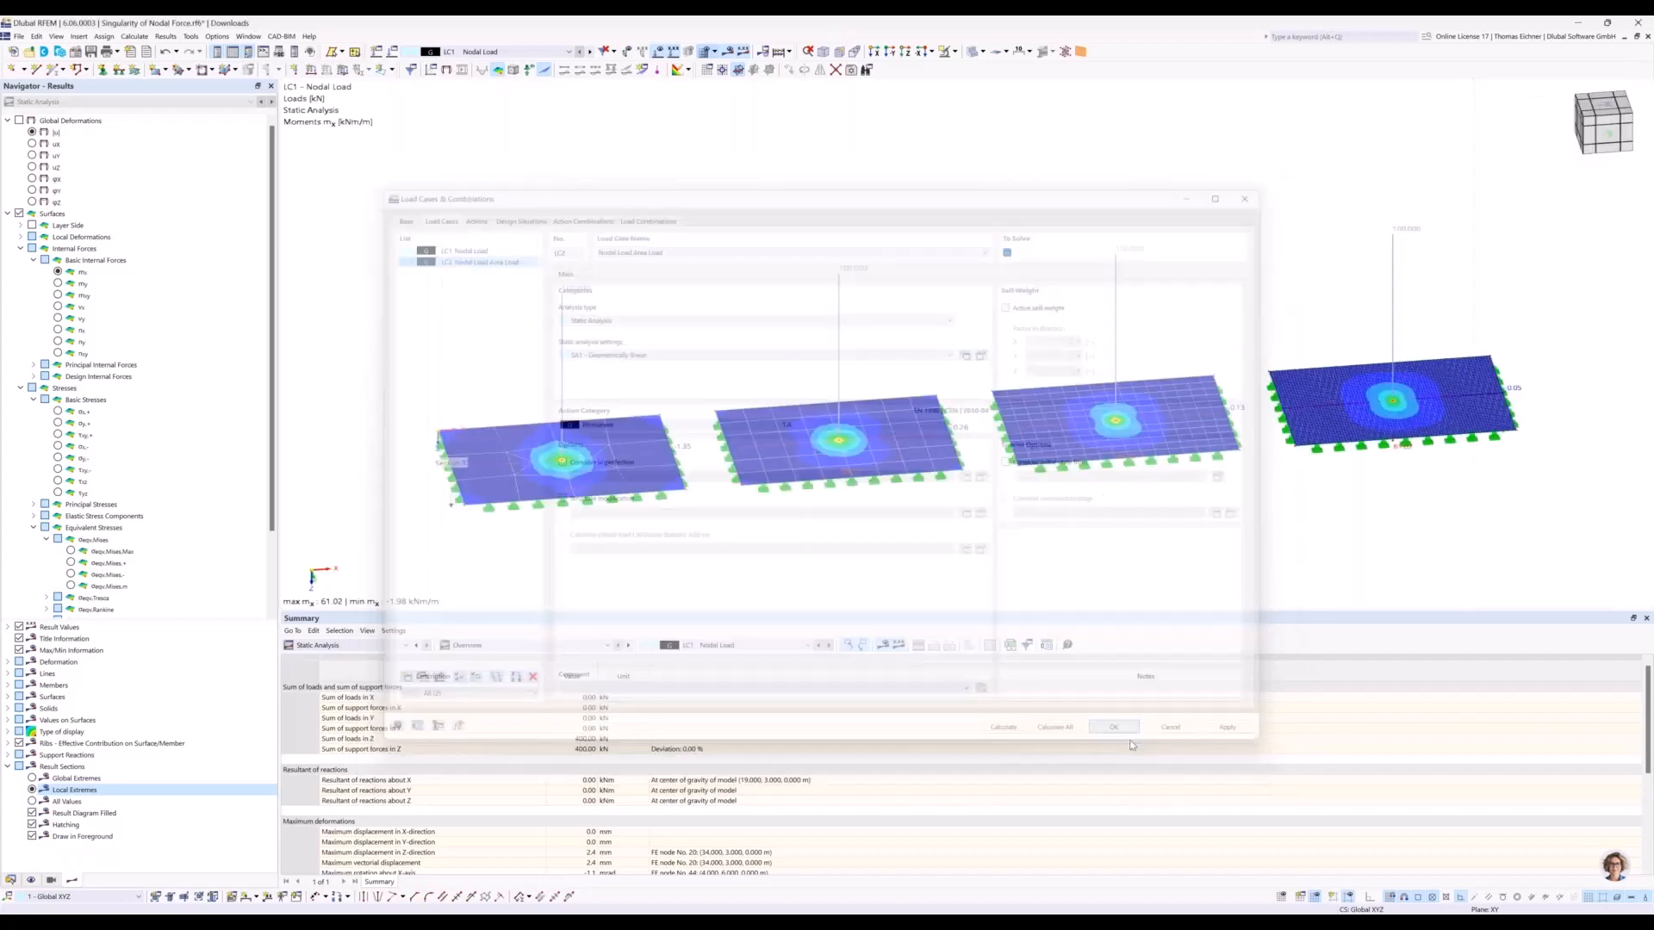
Delete the nodal loads on all four plates in load case LC2.
middle_drag(1125, 283, 1017, 288)
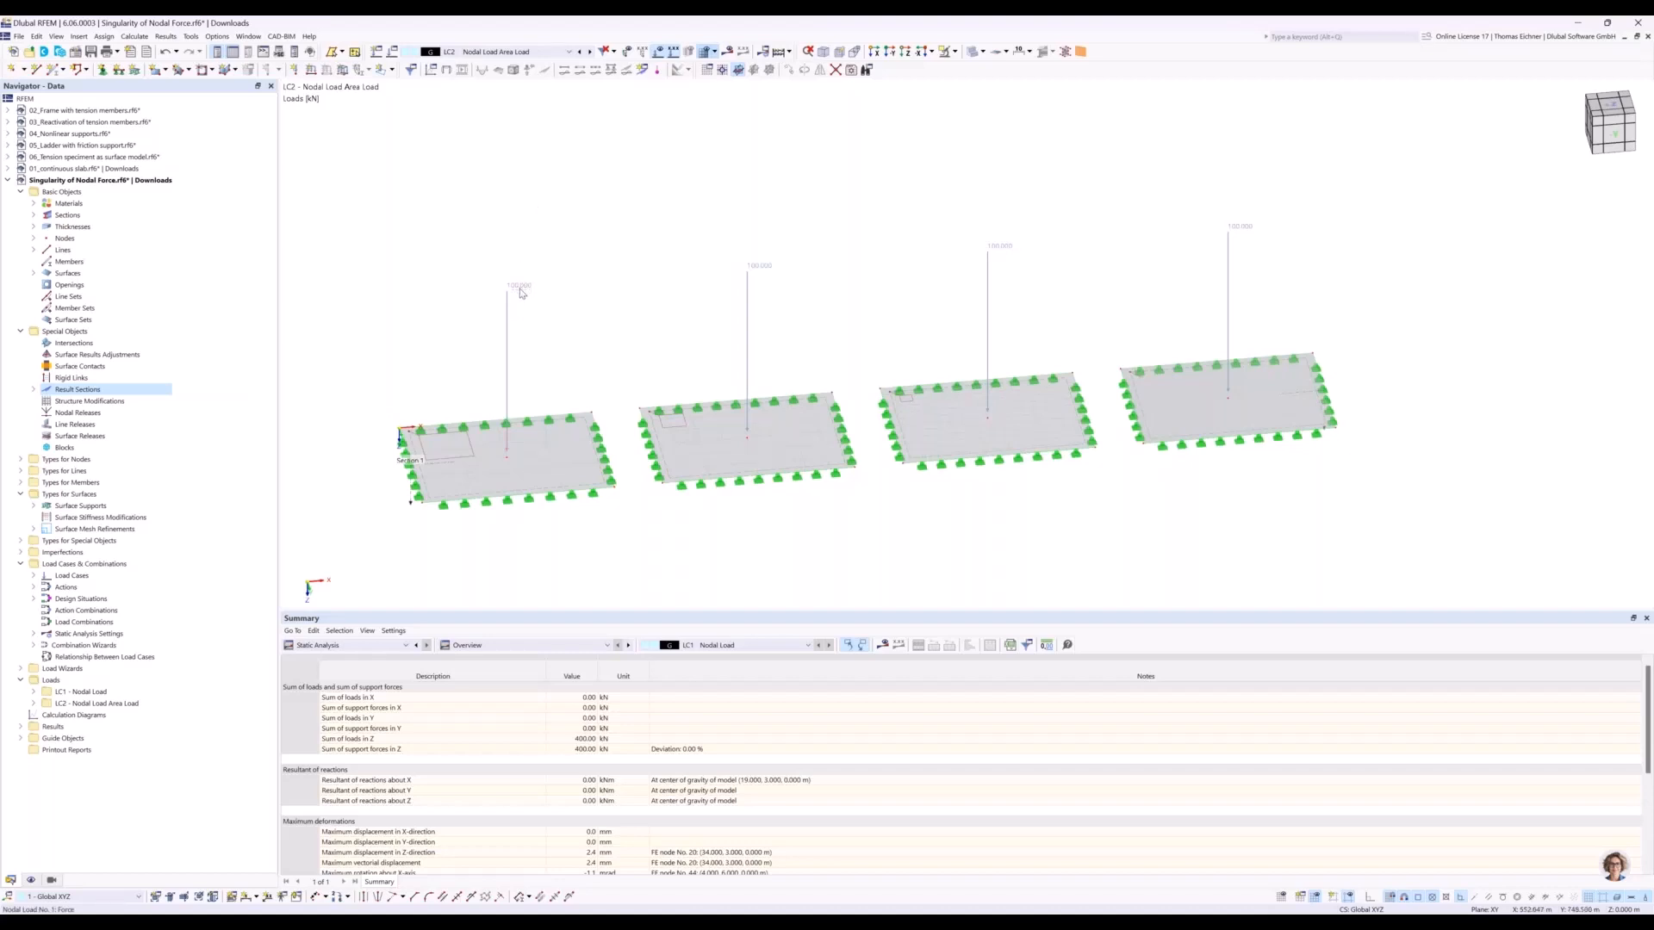
mouse_move(521, 292)
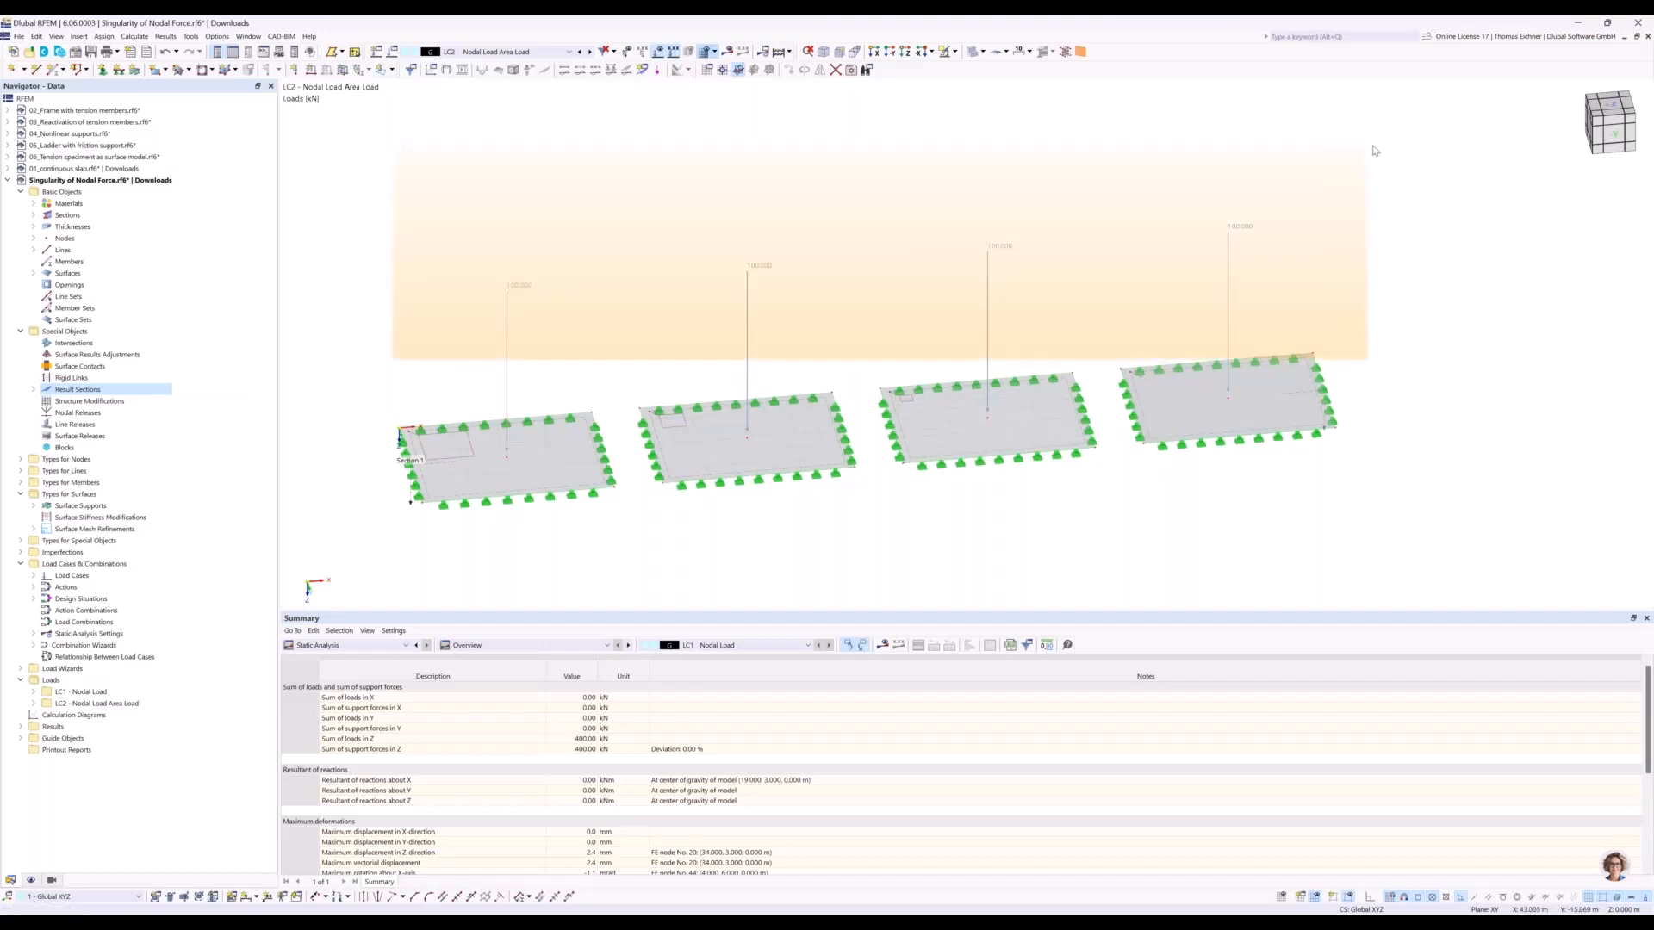
drag(336, 240, 379, 182)
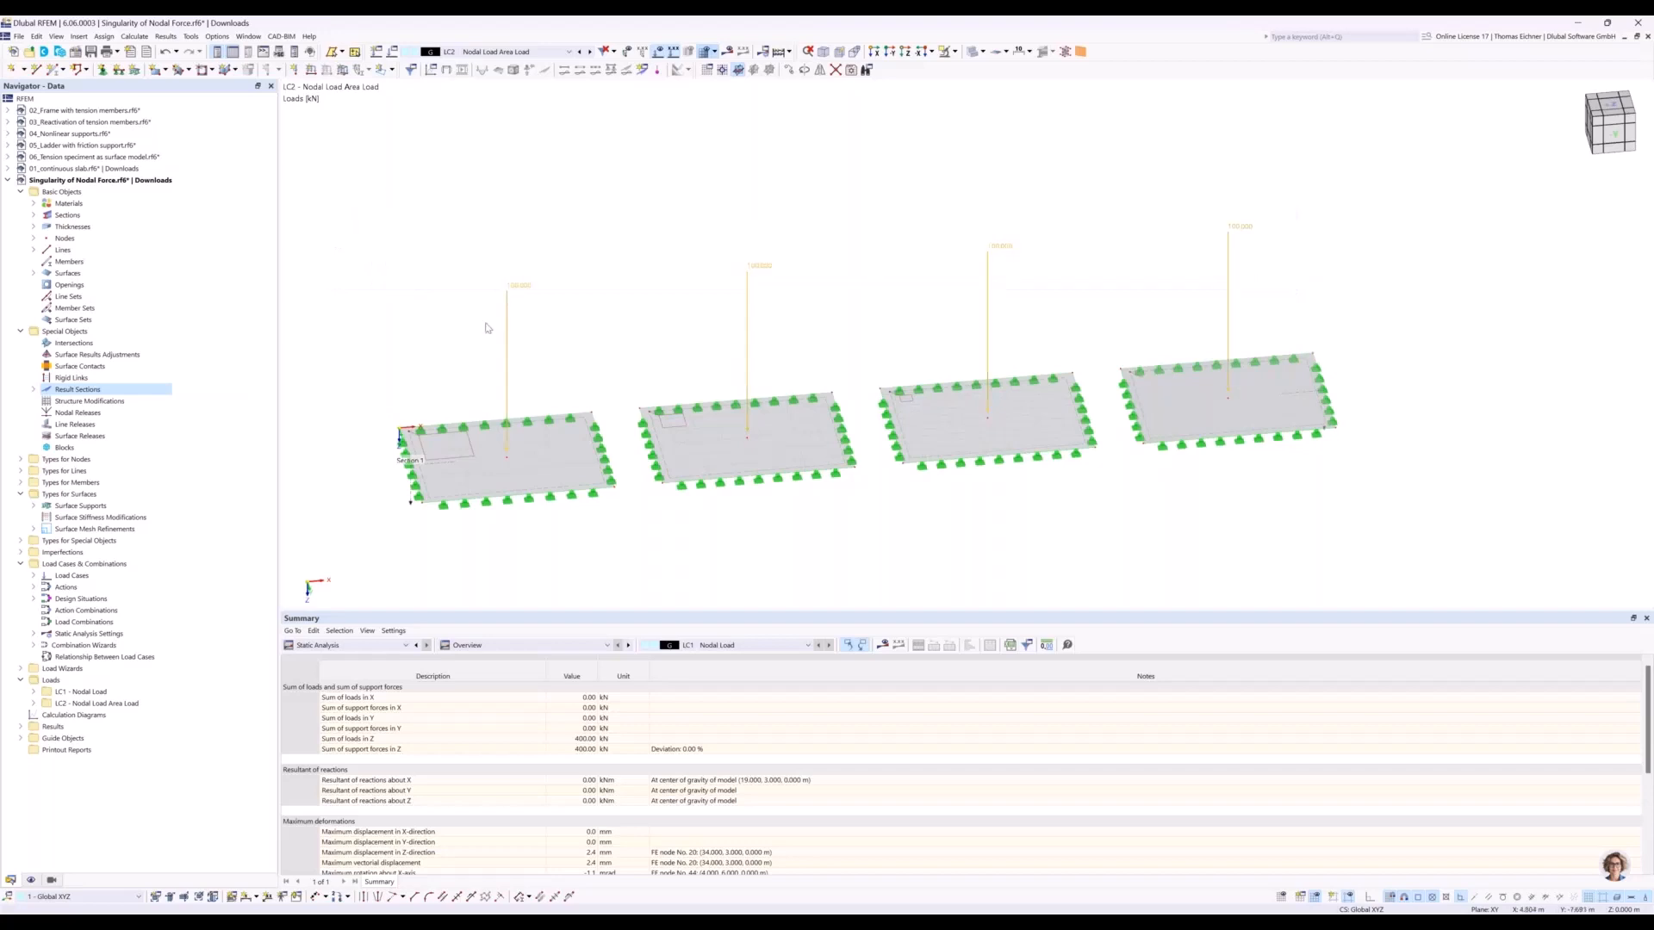
key(Delete)
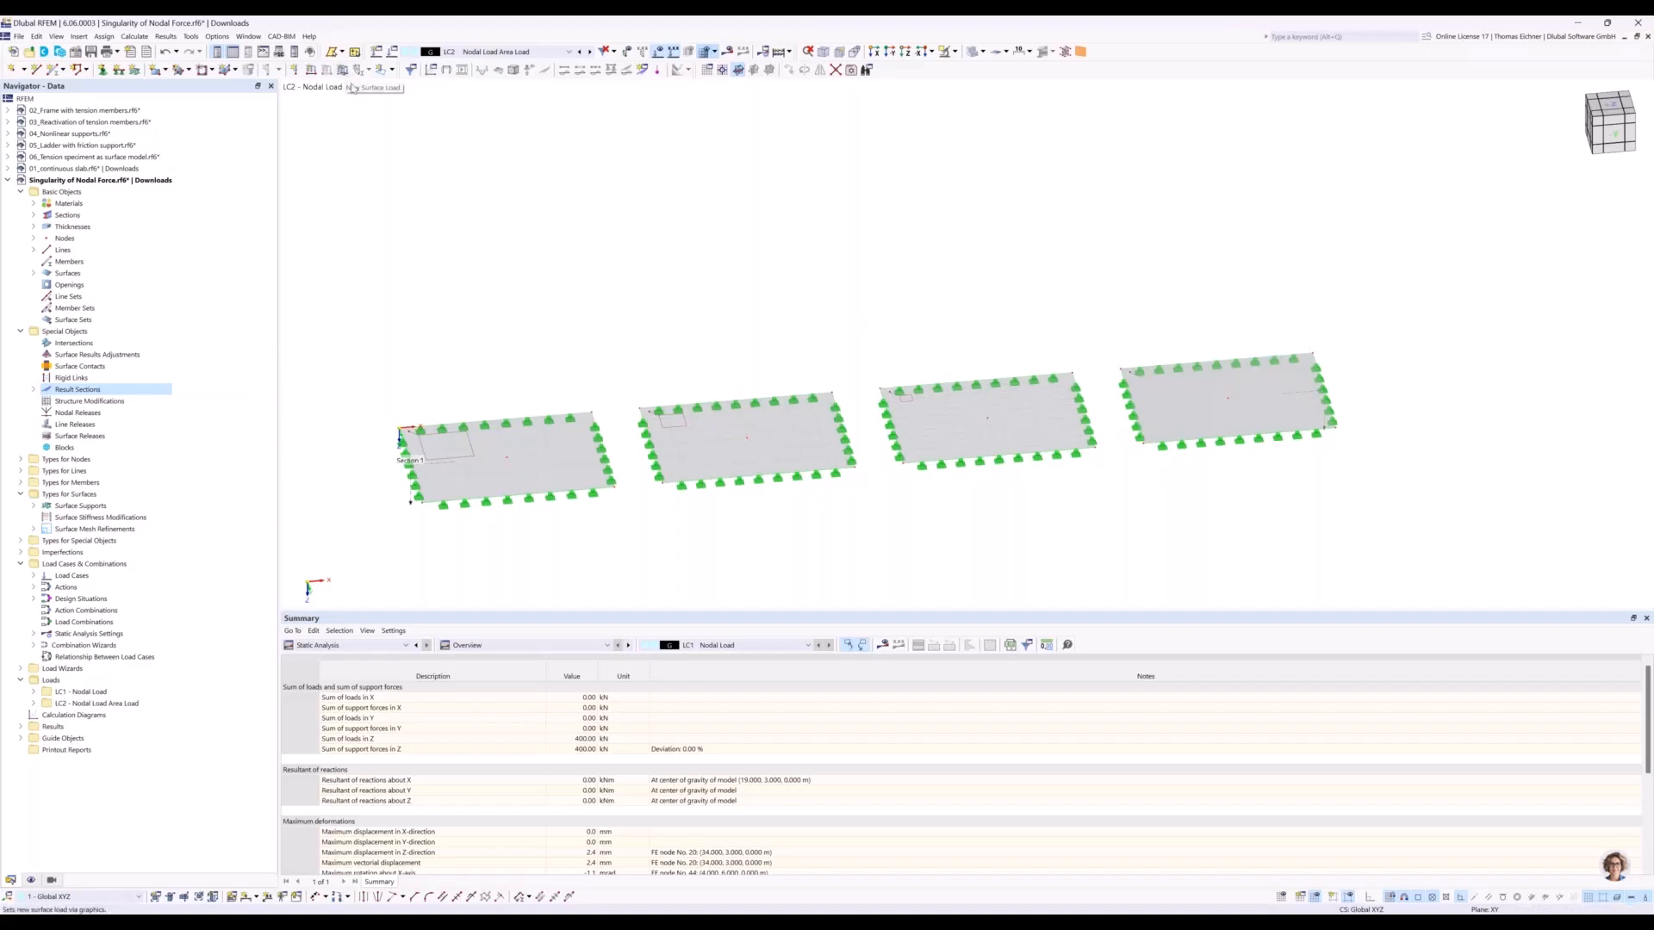
Start a new free rectangular load in LC2 and compare its schematic illustration with the model preview.
click(392, 69)
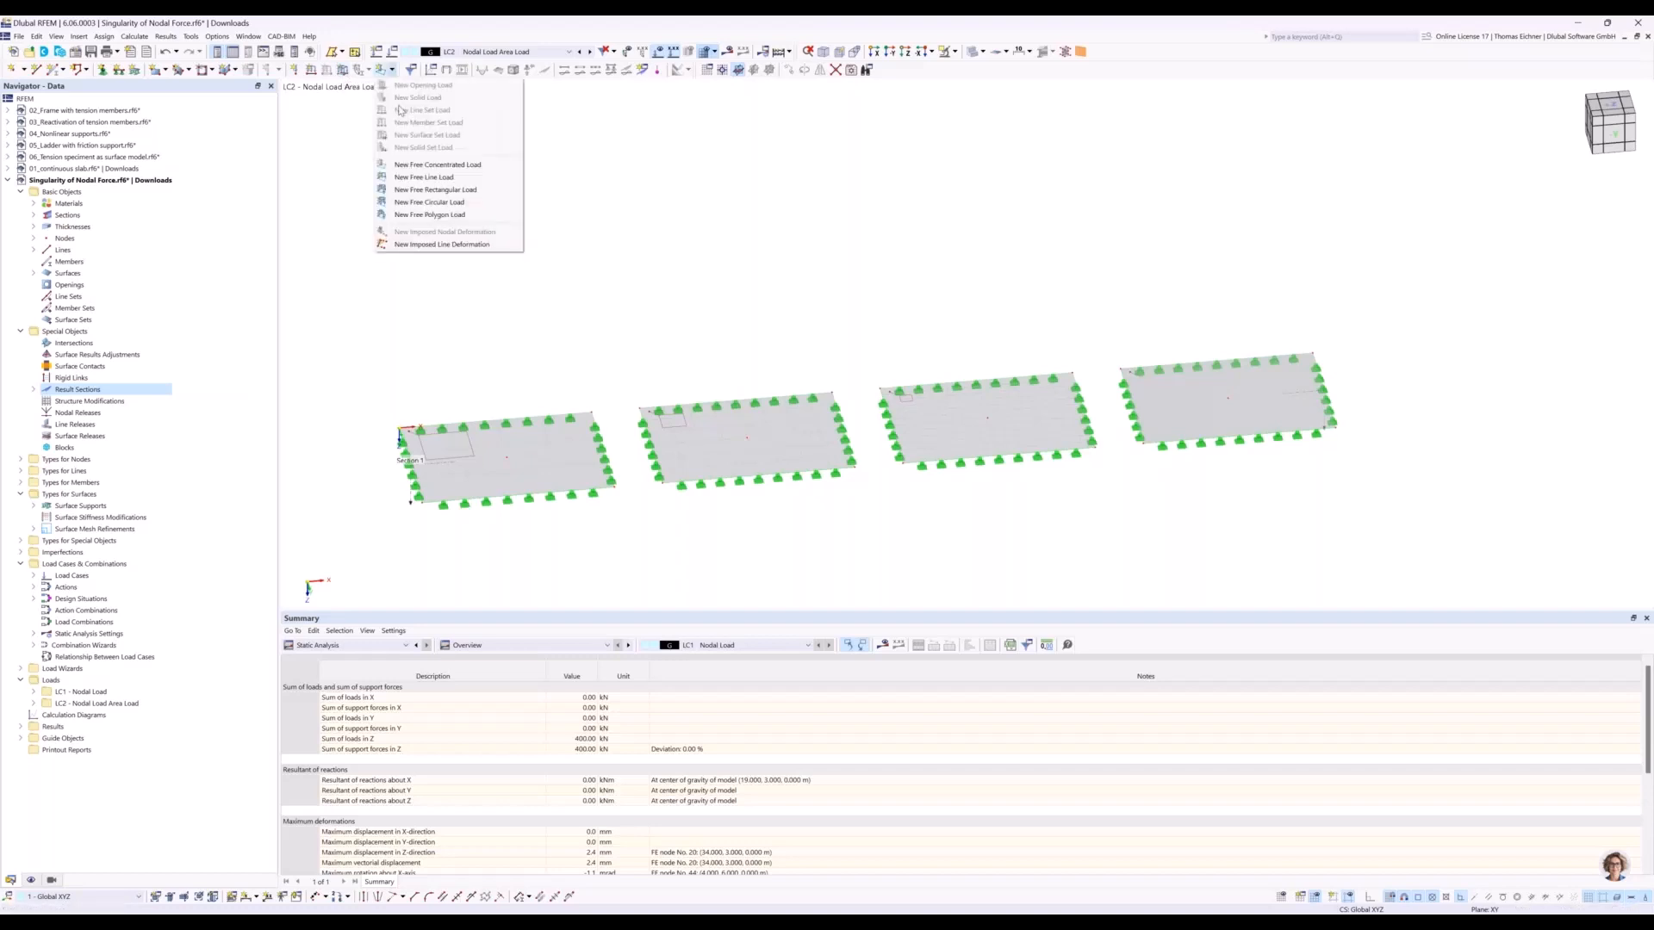
click(427, 191)
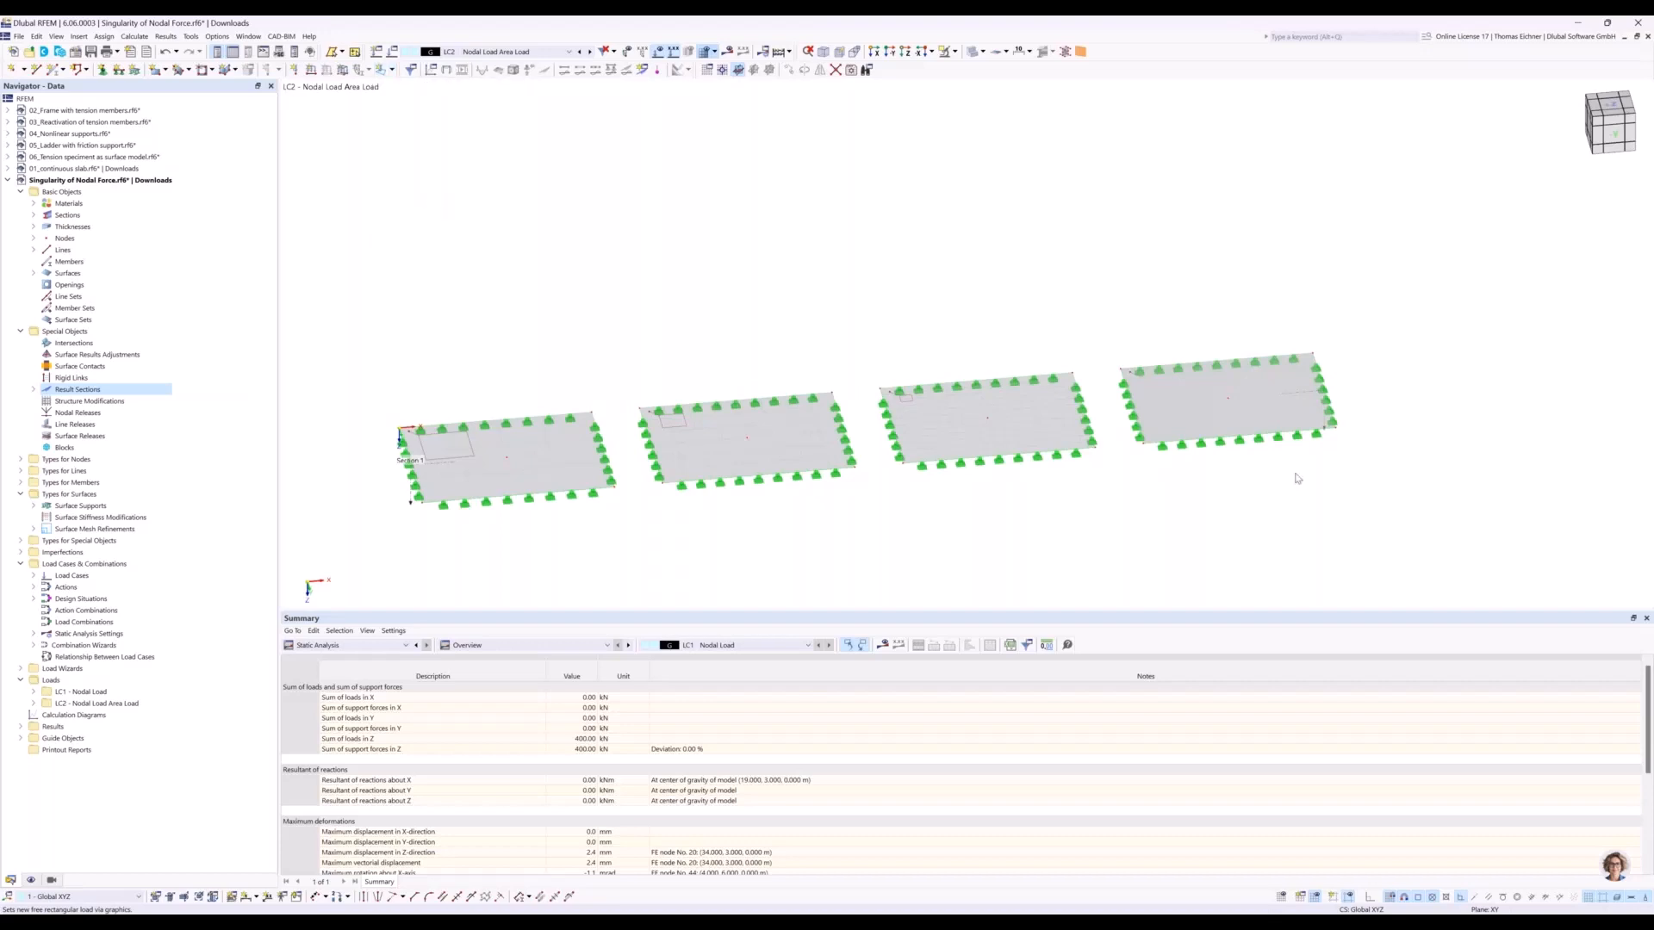
drag(833, 219, 1156, 141)
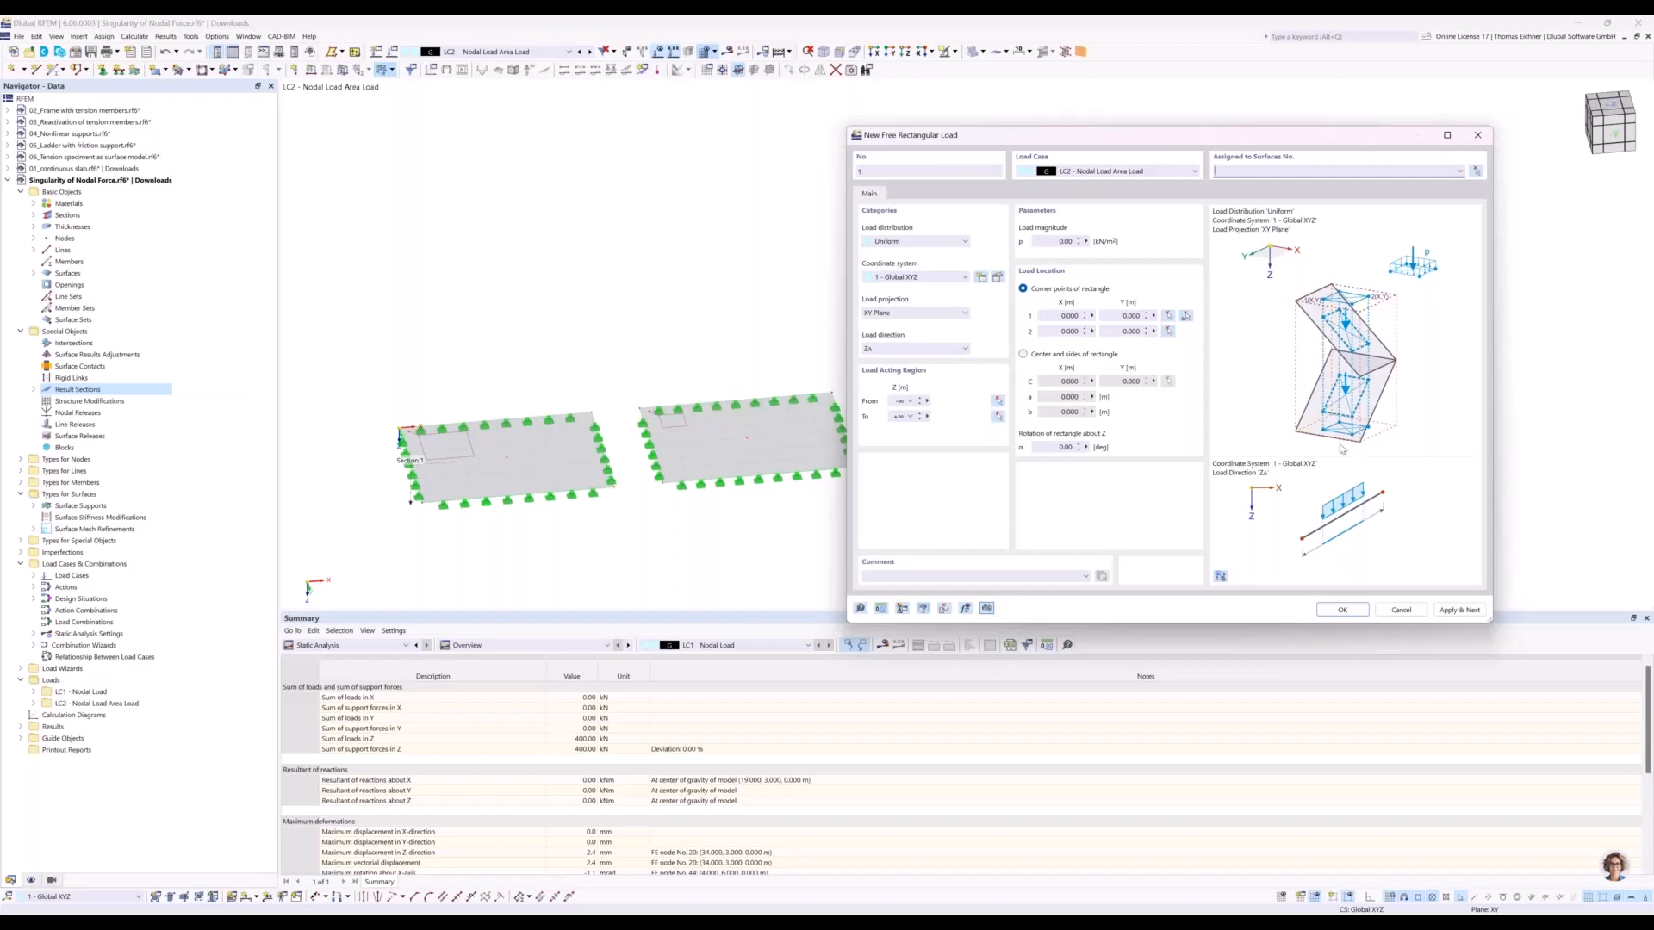
click(1222, 579)
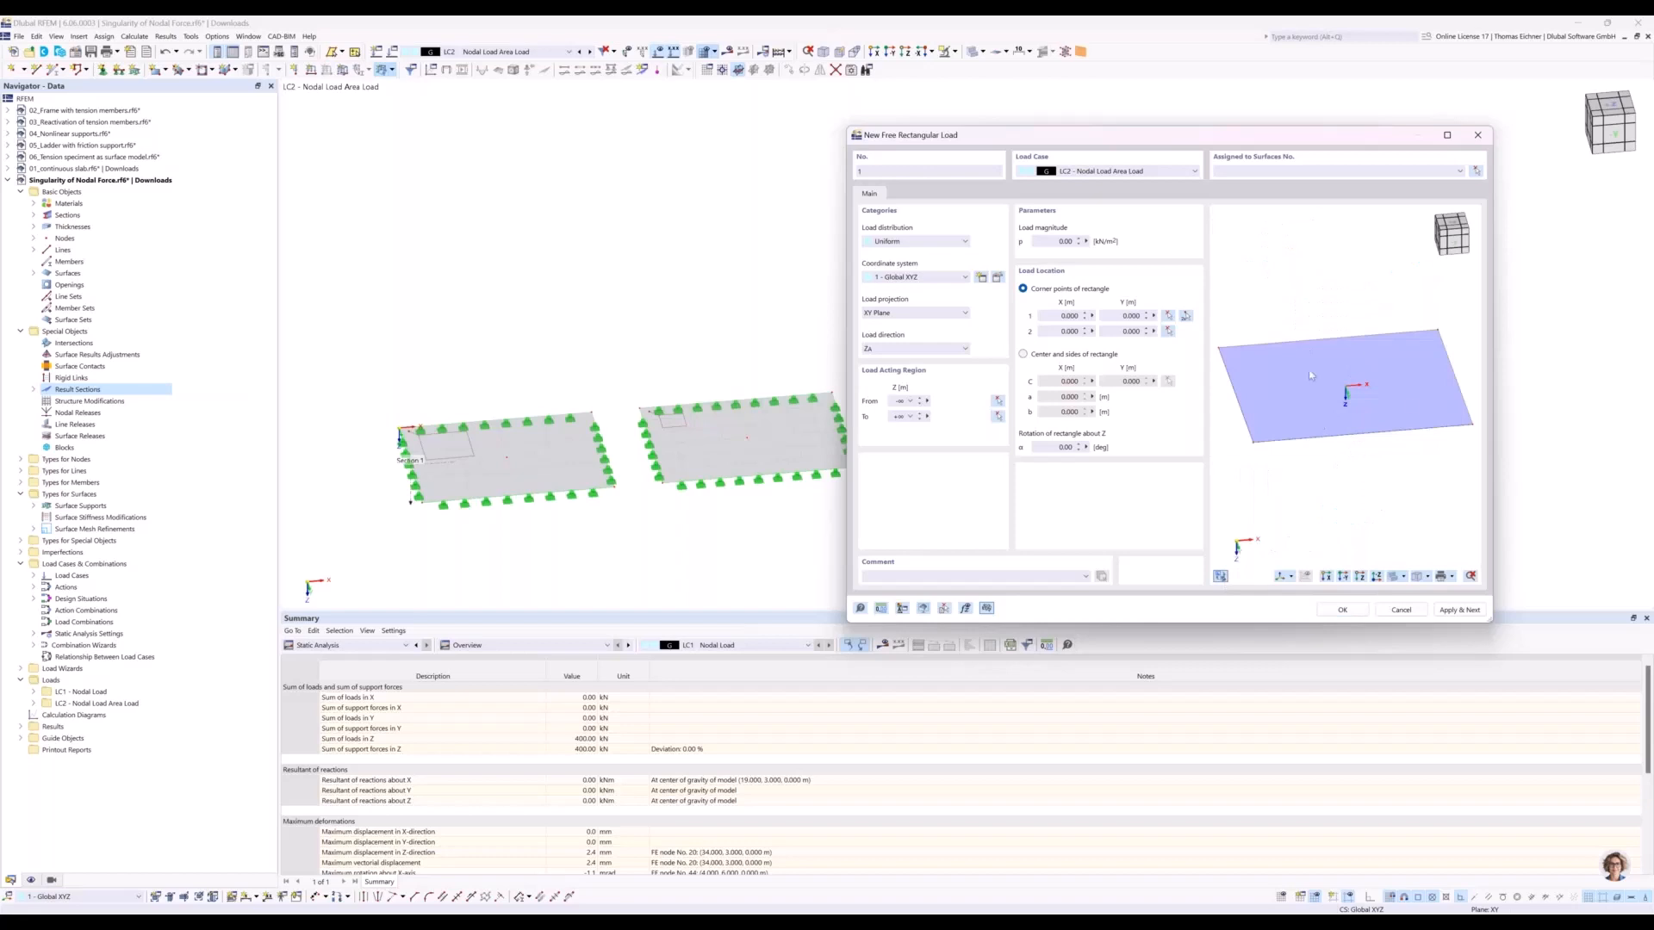
click(1222, 577)
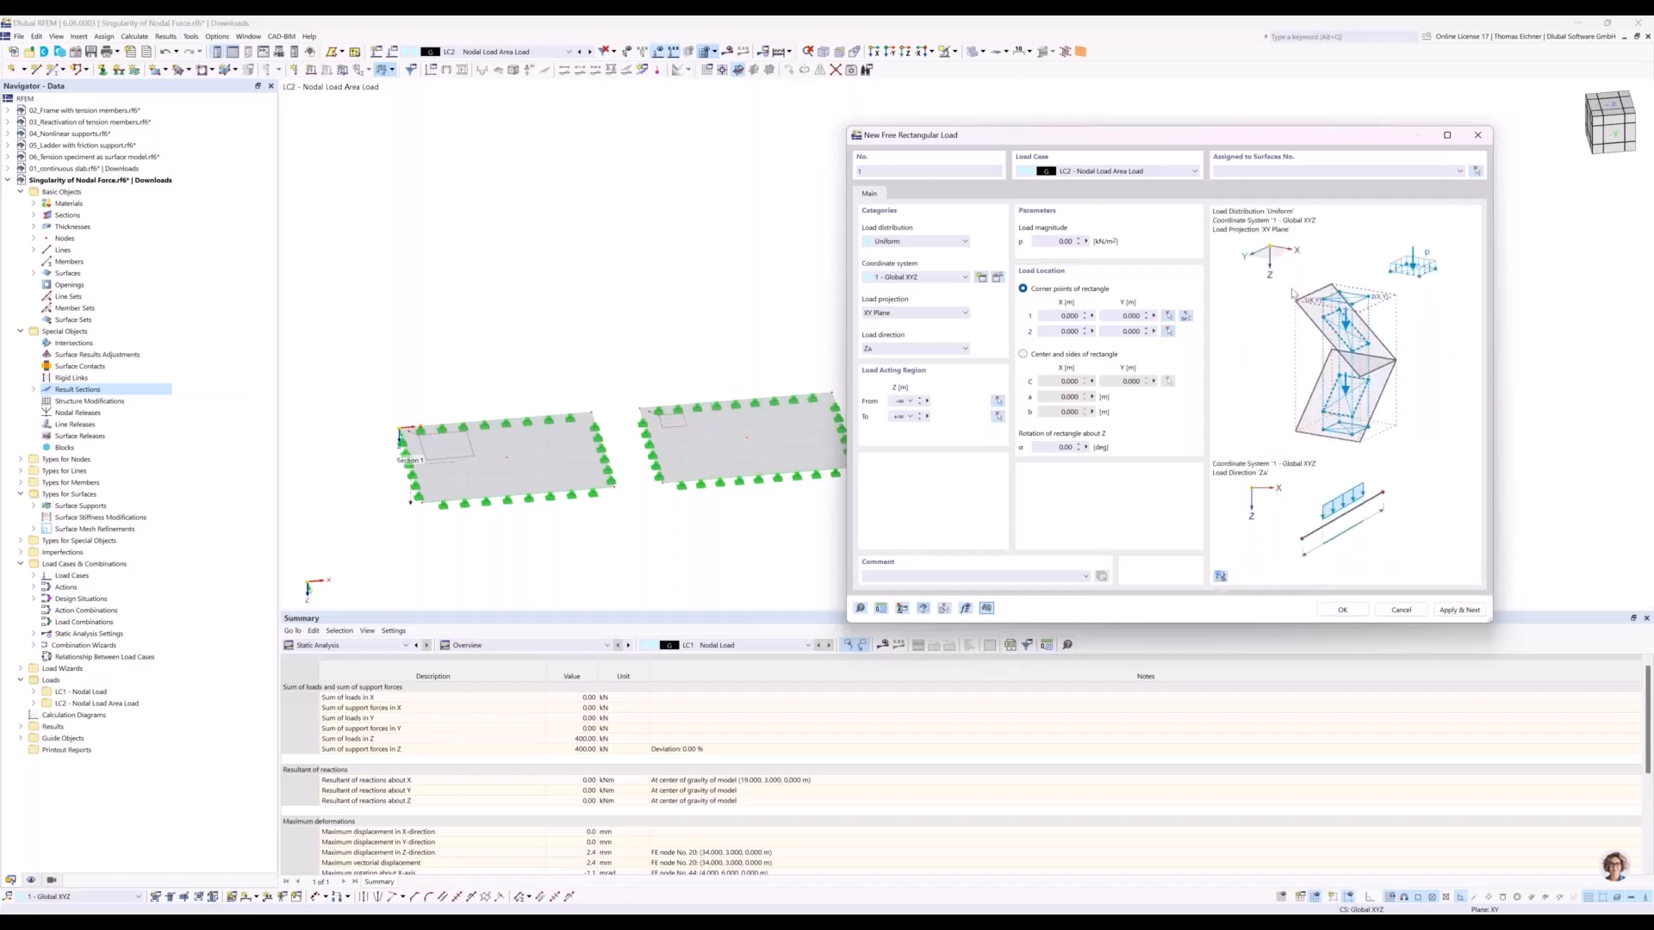
click(1220, 576)
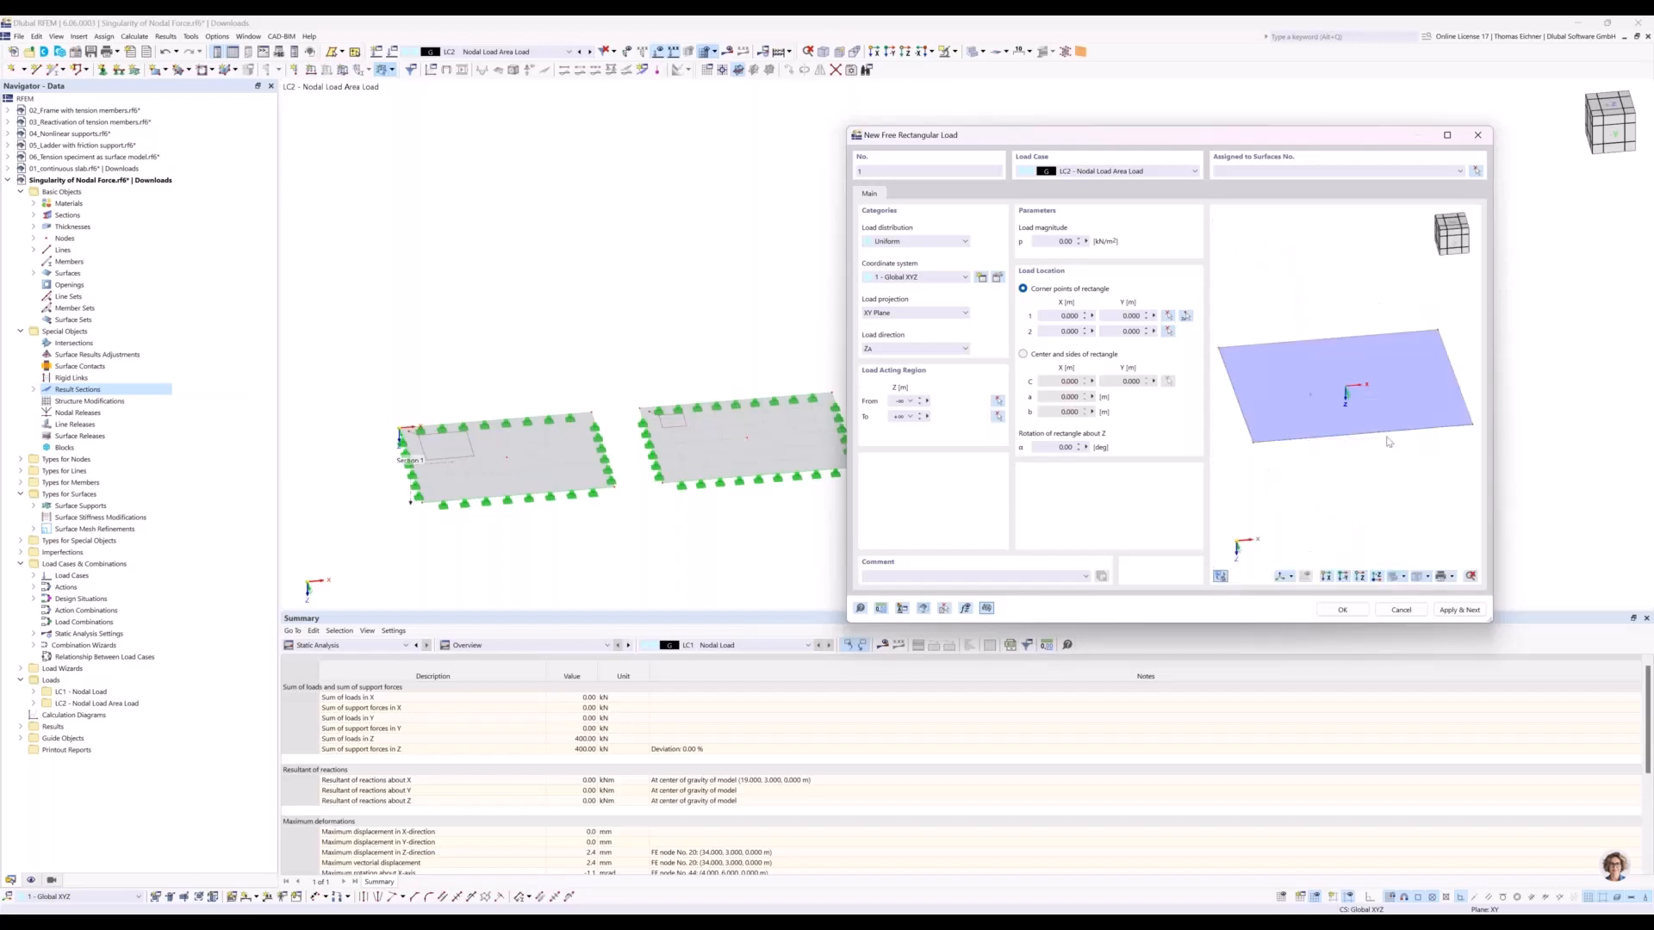
click(1222, 577)
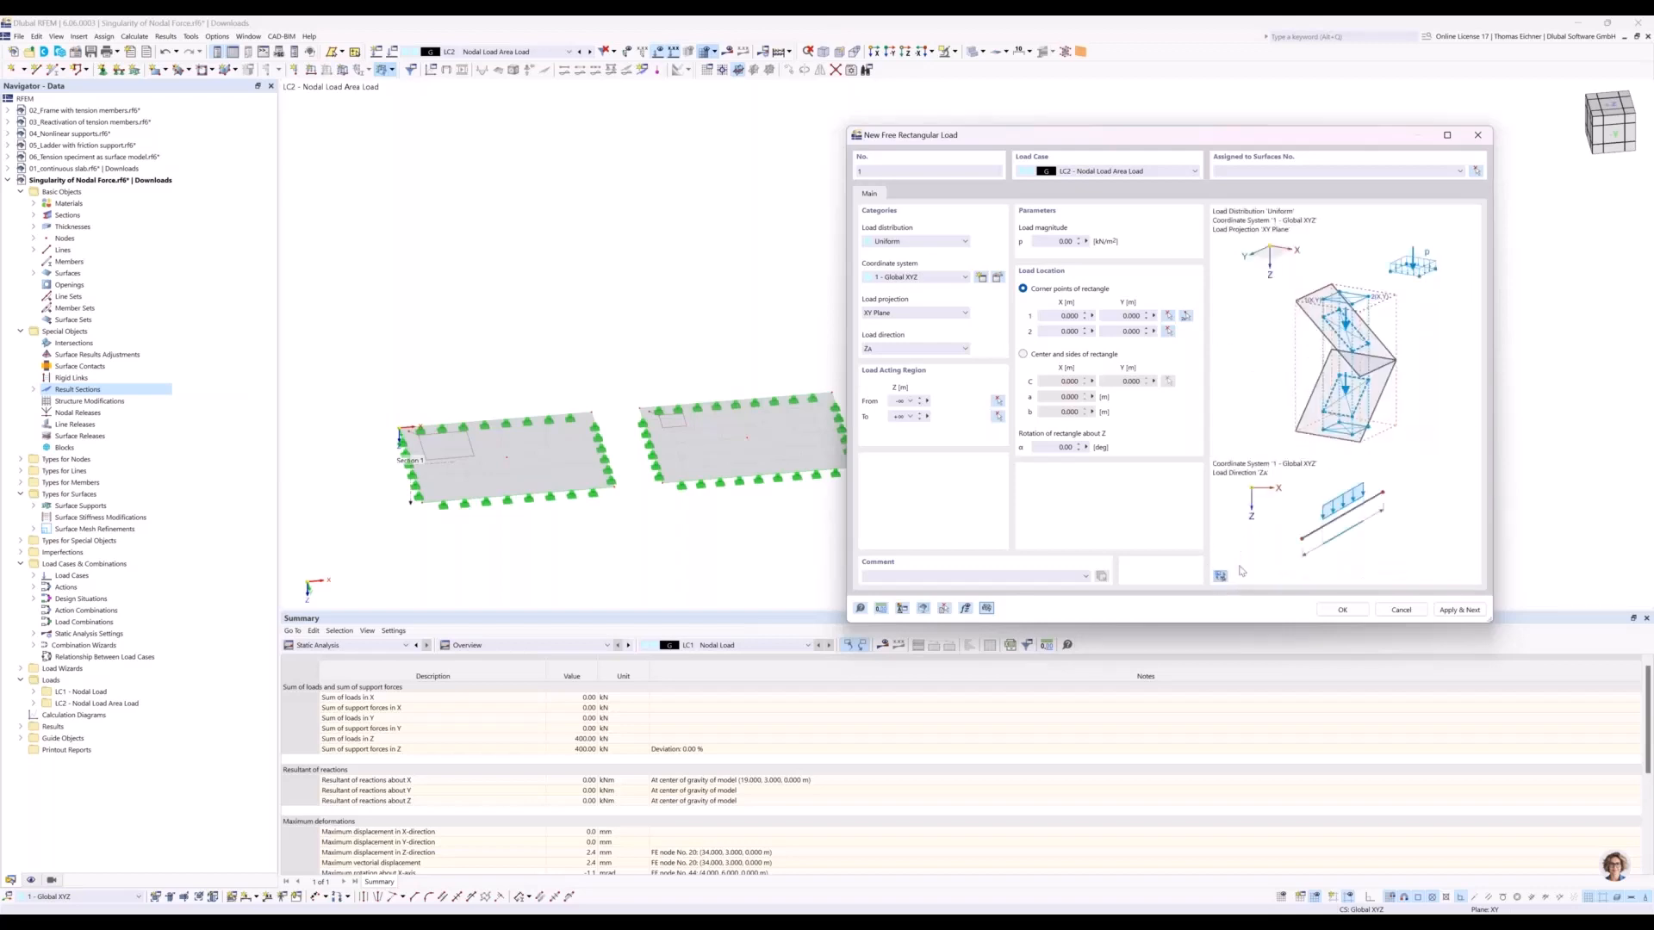
Define the load rectangle by center and sides, 0.5 m by 0.5 m, centered on the first plate's middle node at X 4 m, Y 3 m.
click(1024, 355)
click(1062, 397)
text(0.5)
key(Tab)
text(0)
click(1073, 382)
click(1169, 381)
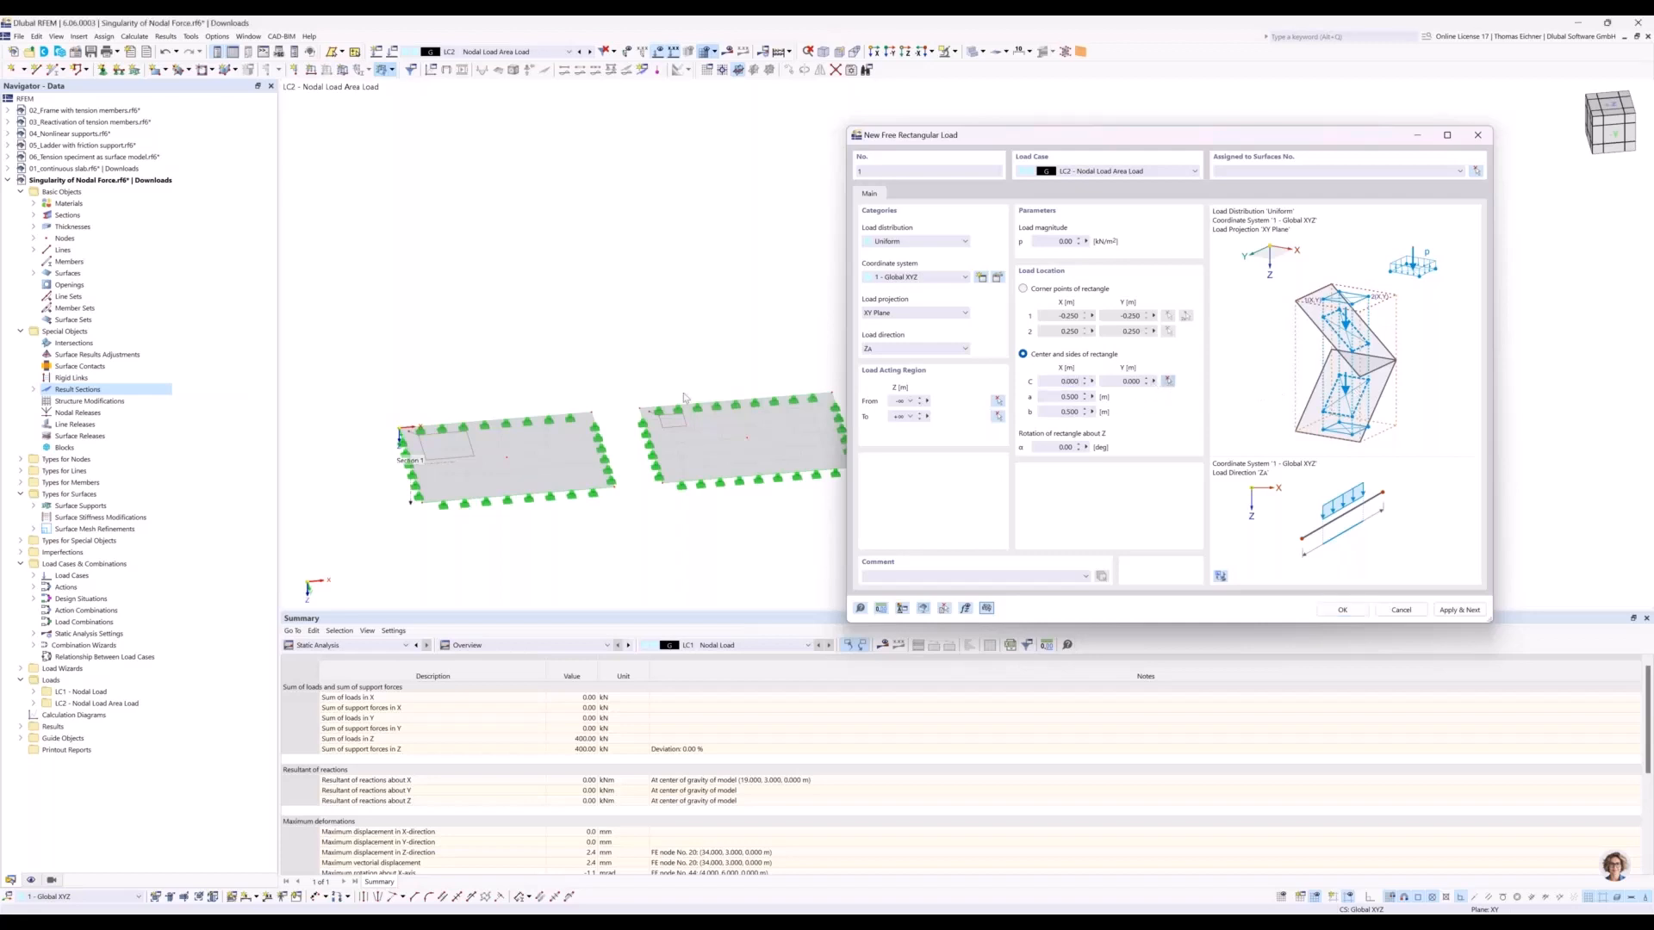
click(429, 599)
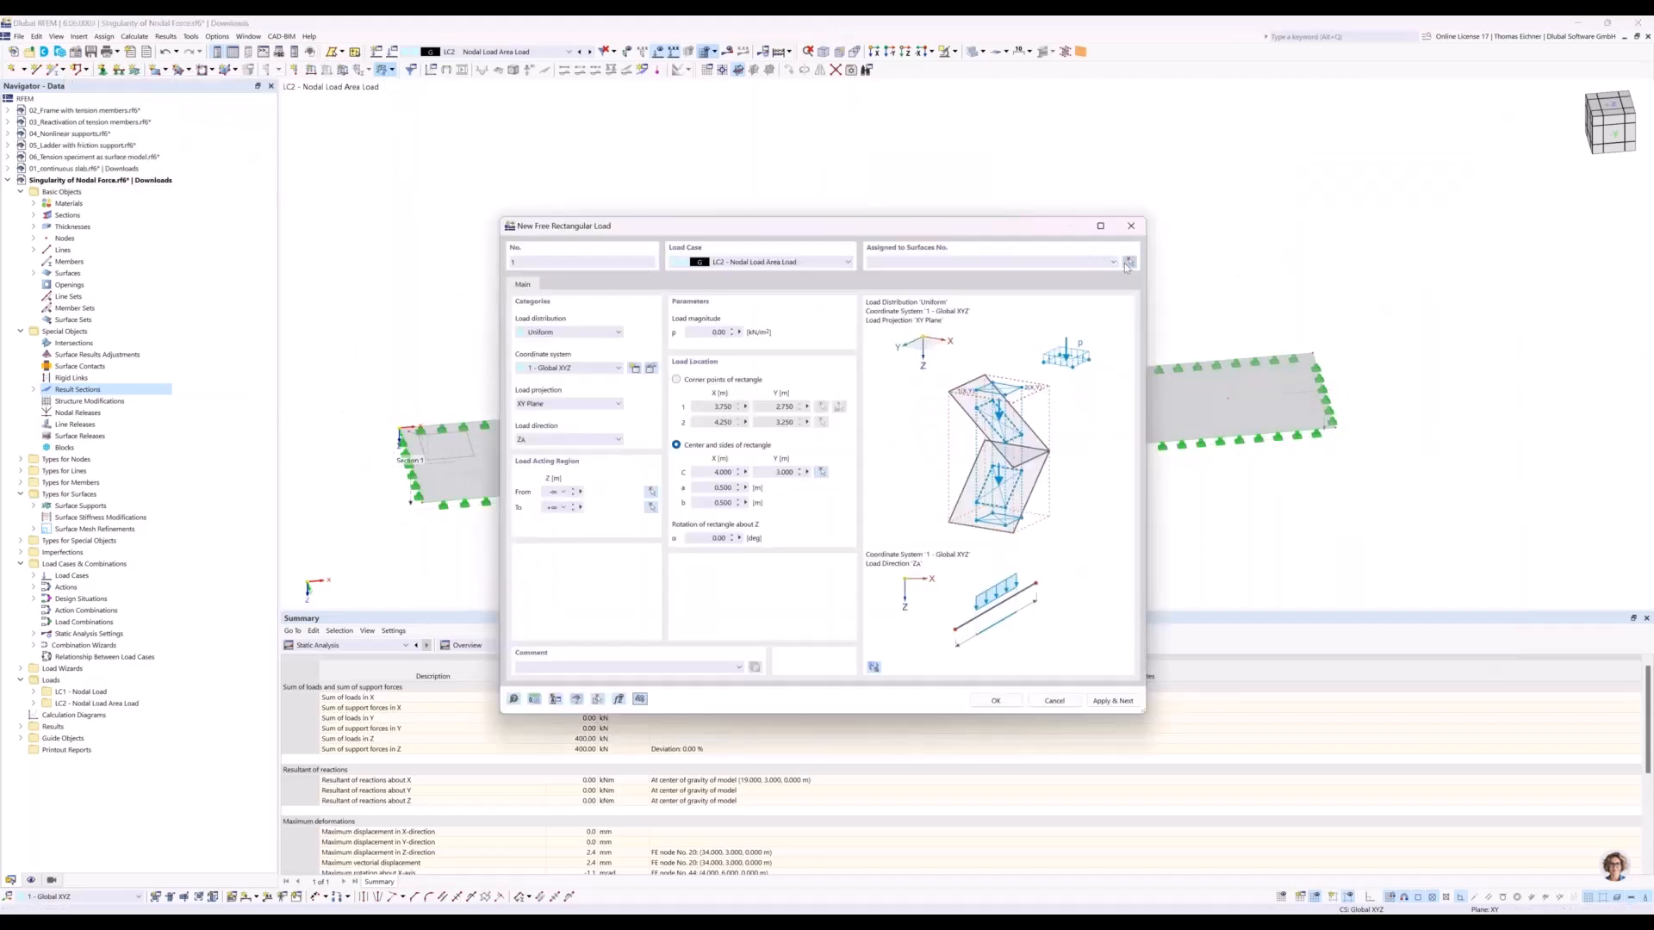
Assign the free rectangular load to the first plate's surface and try to apply it.
click(1128, 262)
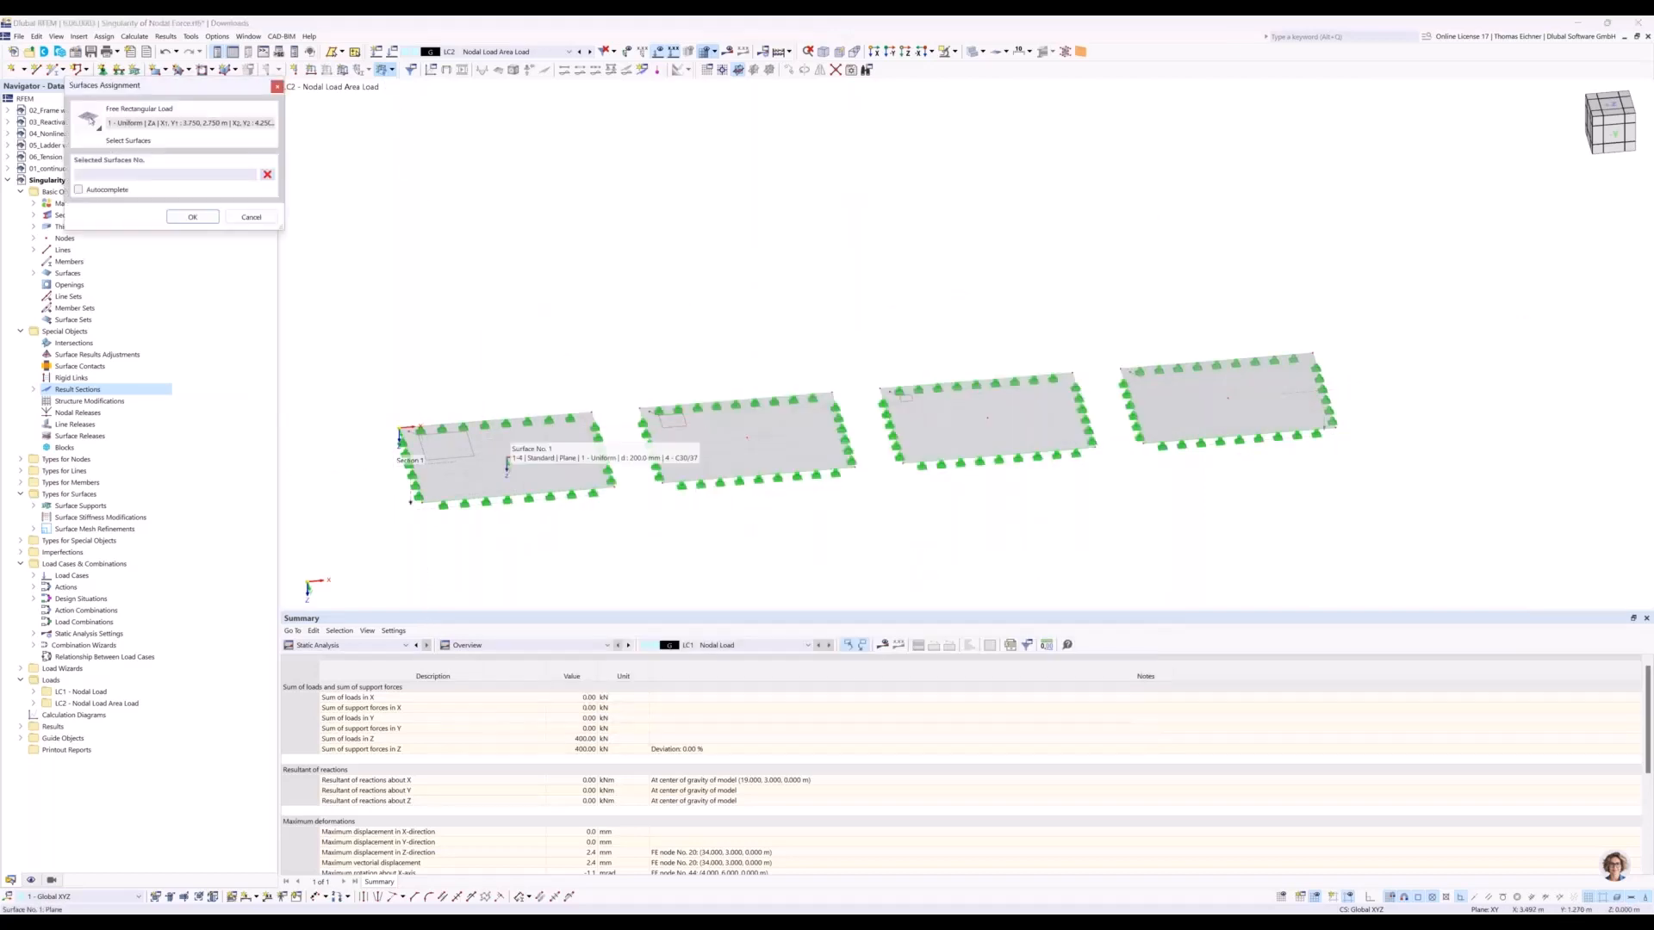
click(508, 461)
click(193, 217)
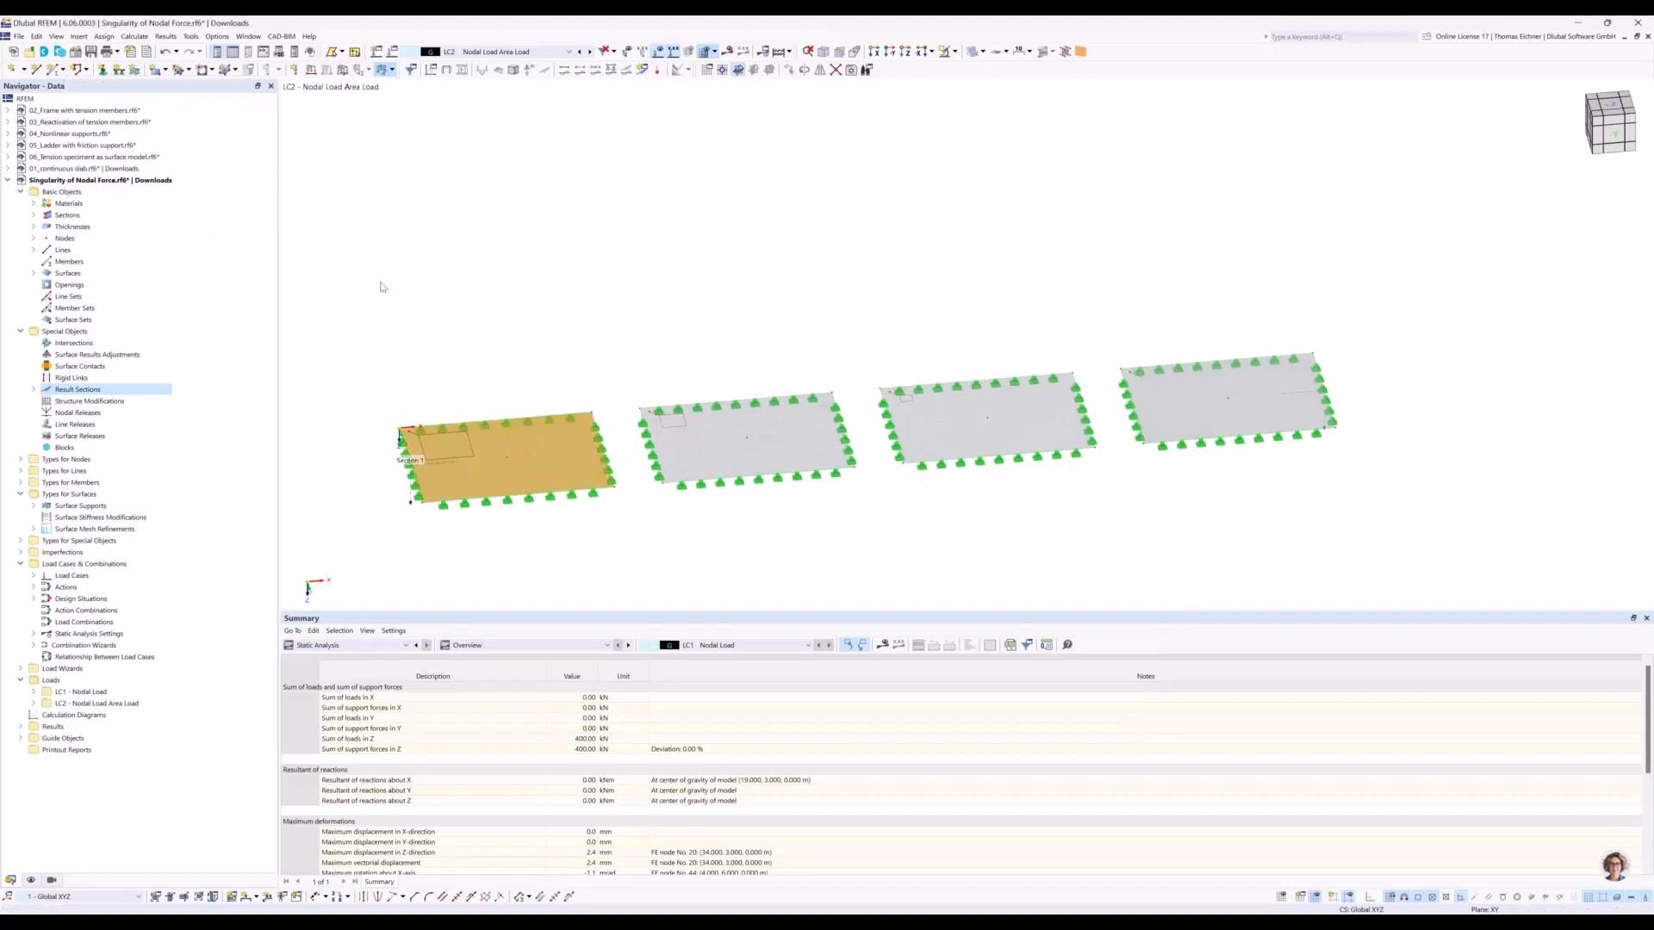
drag(979, 226, 1352, 179)
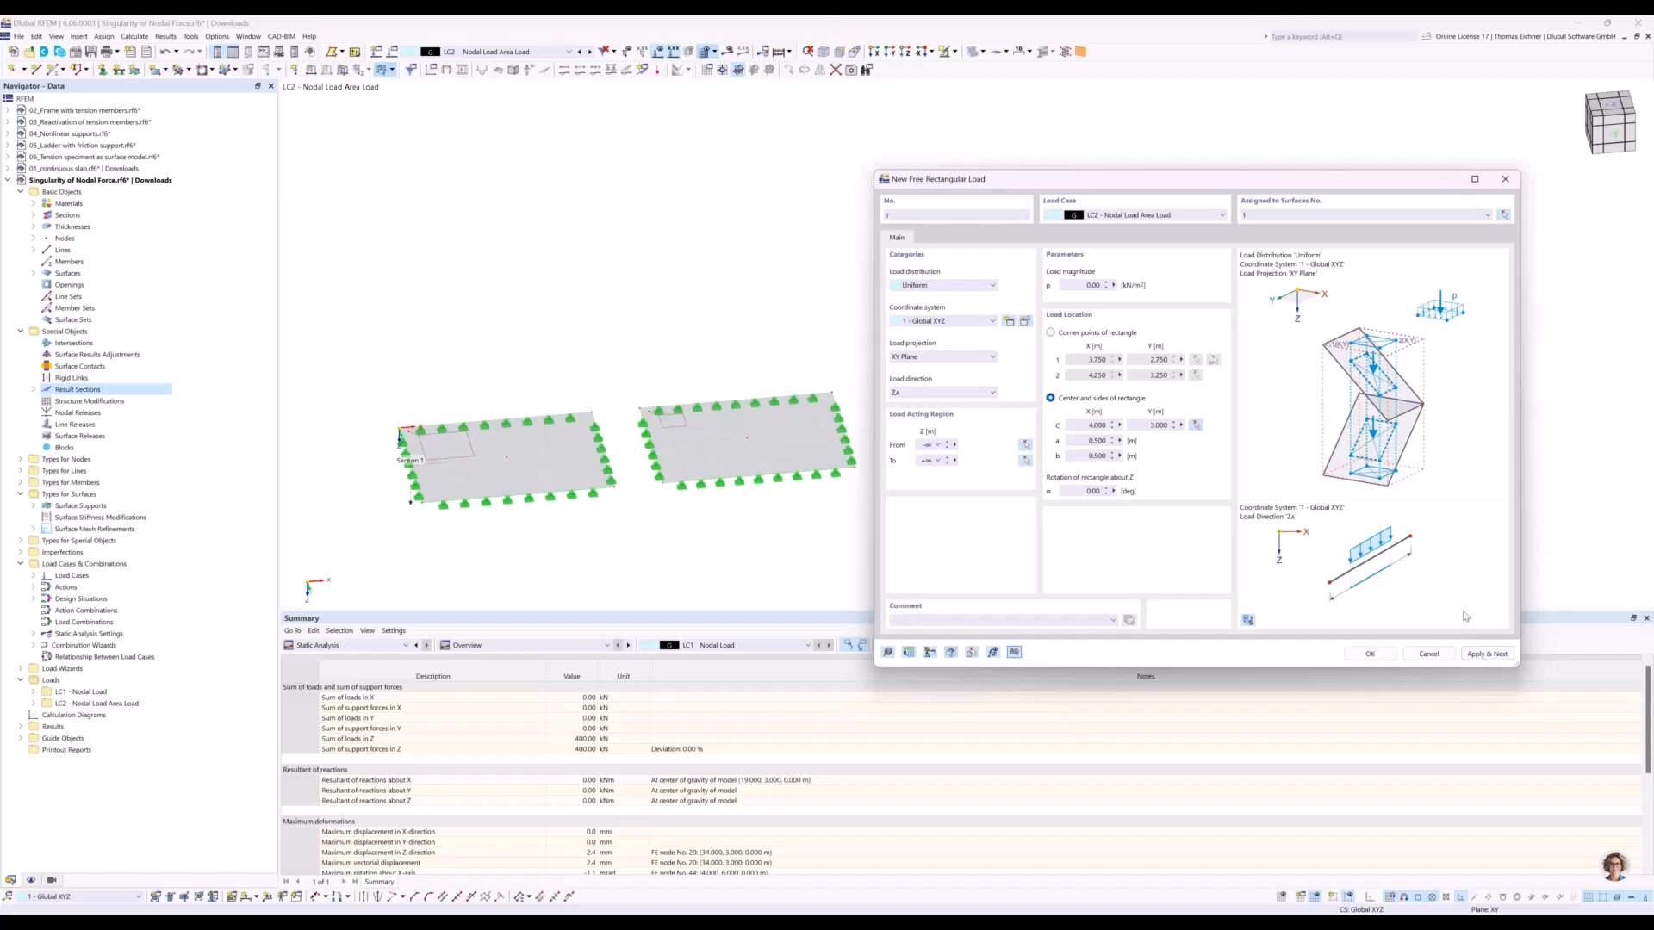
click(1484, 655)
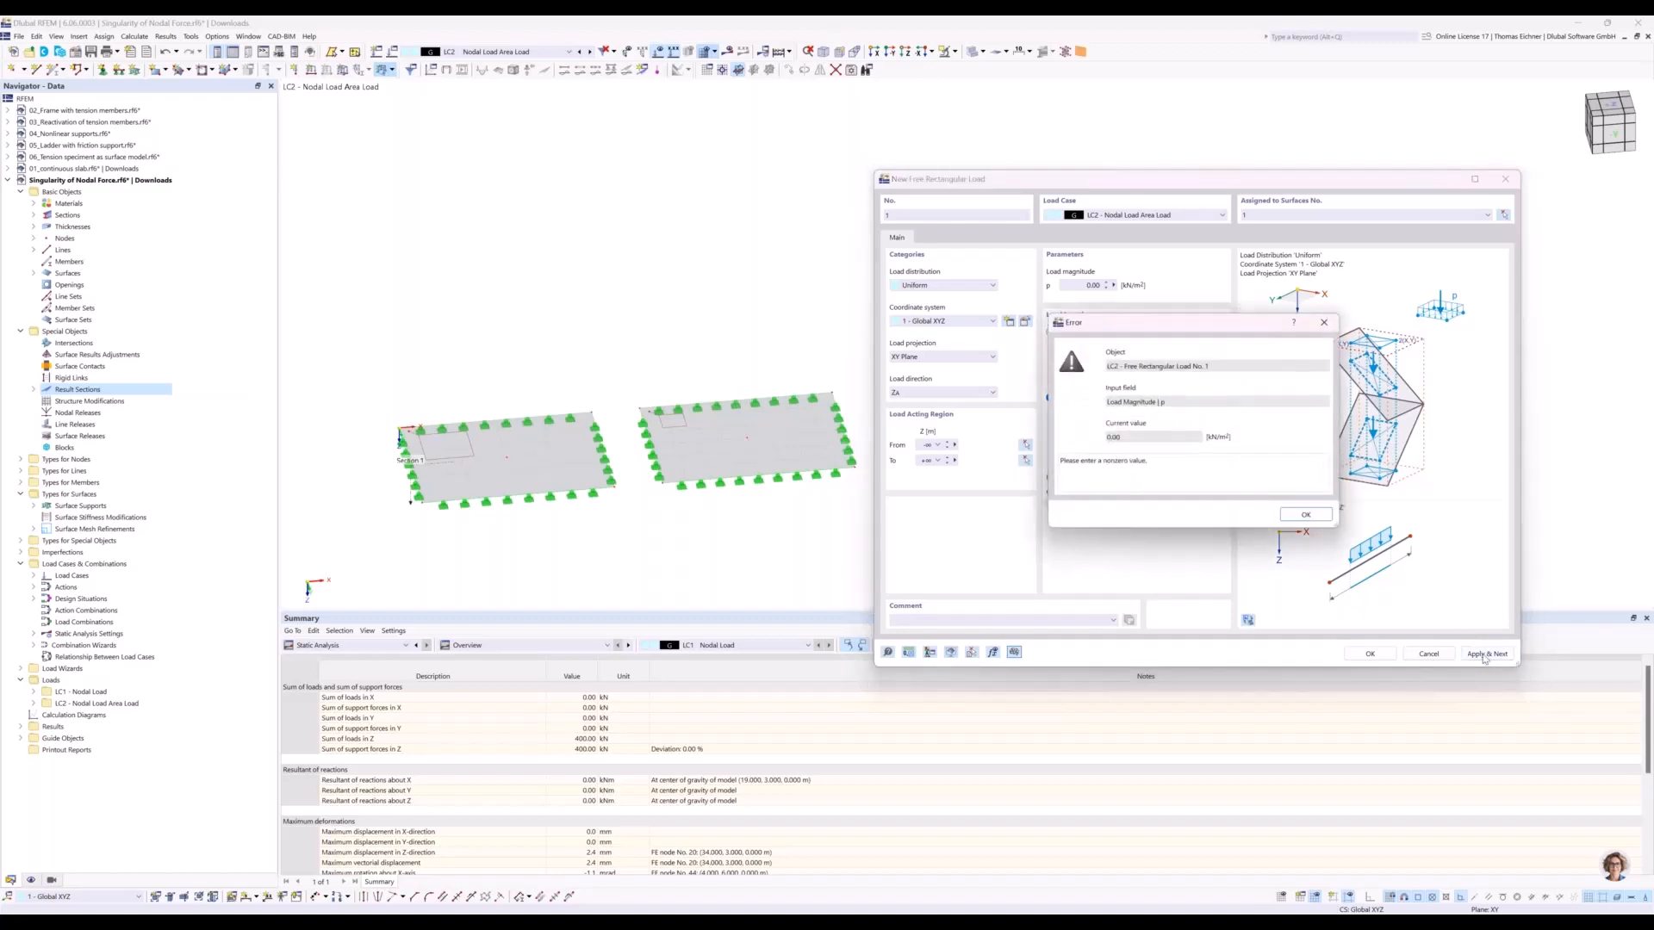
click(1311, 518)
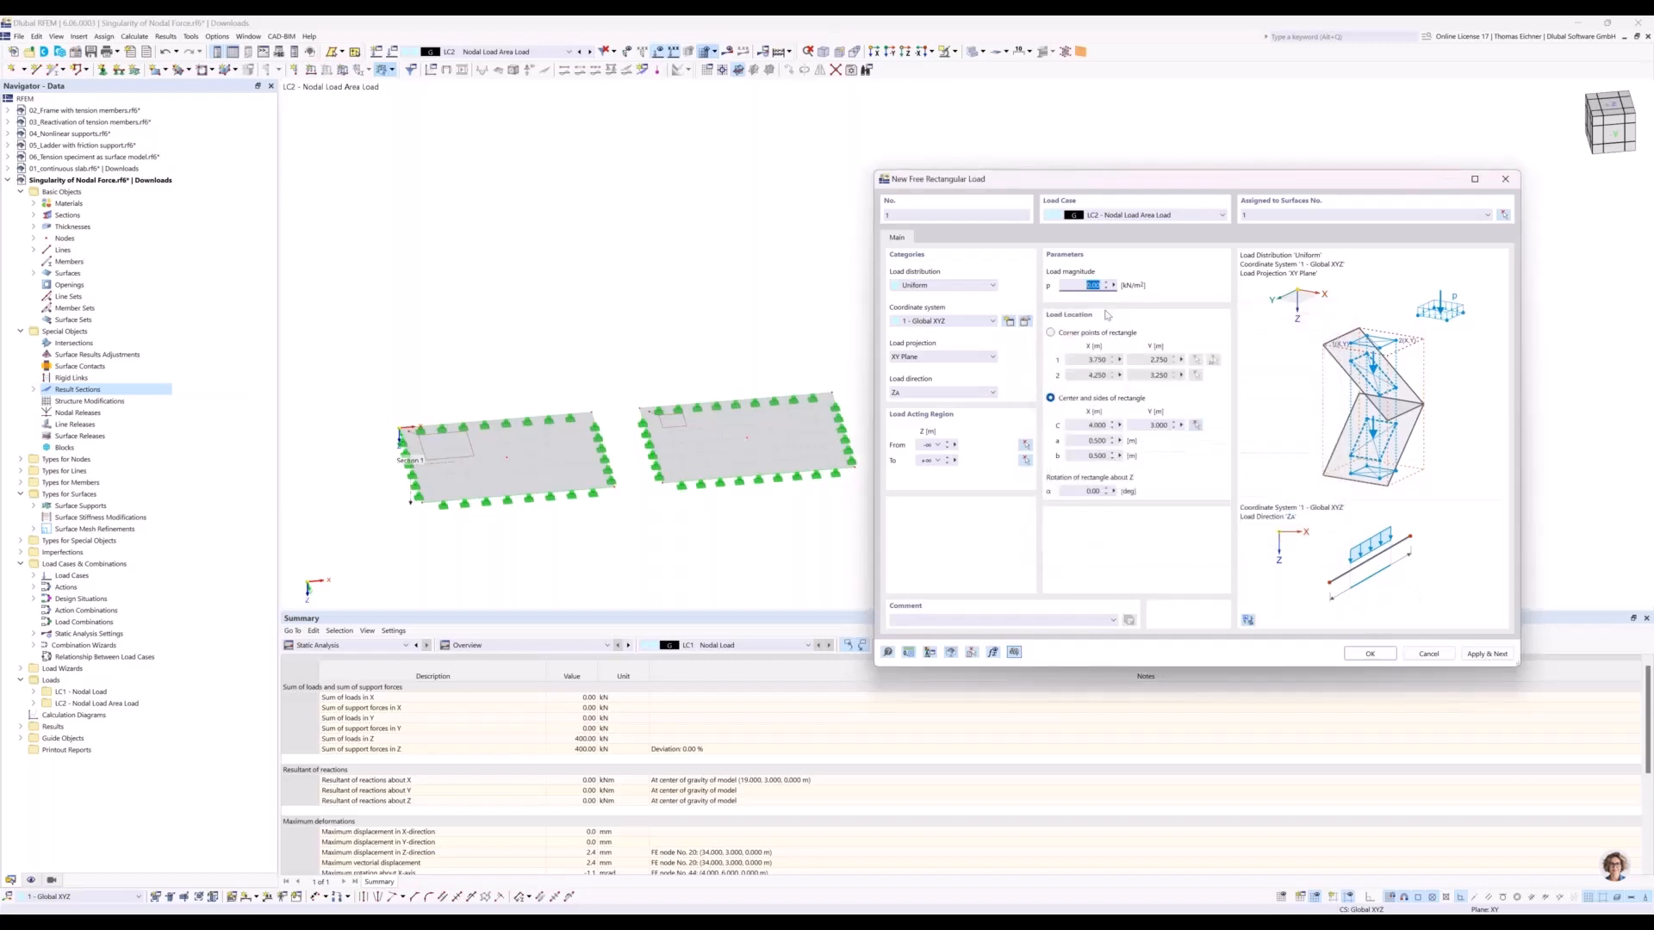
Define the load magnitude by the formula 100/0,5/0,5 and apply it.
double_click(1105, 288)
right_click(1113, 291)
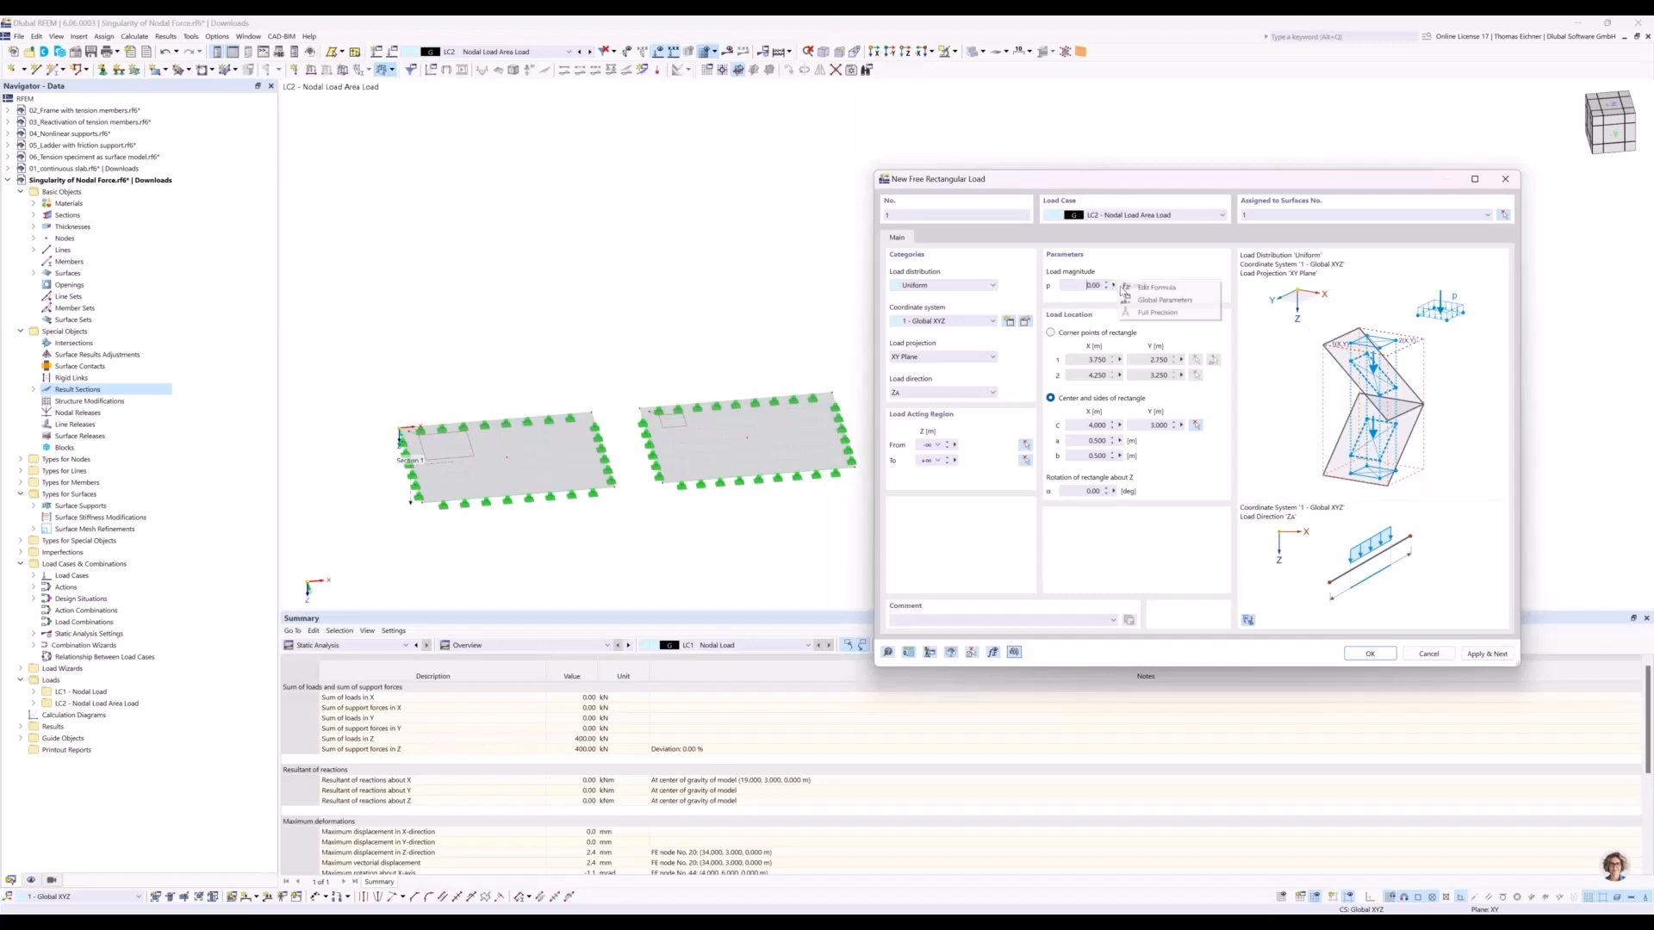
click(1170, 291)
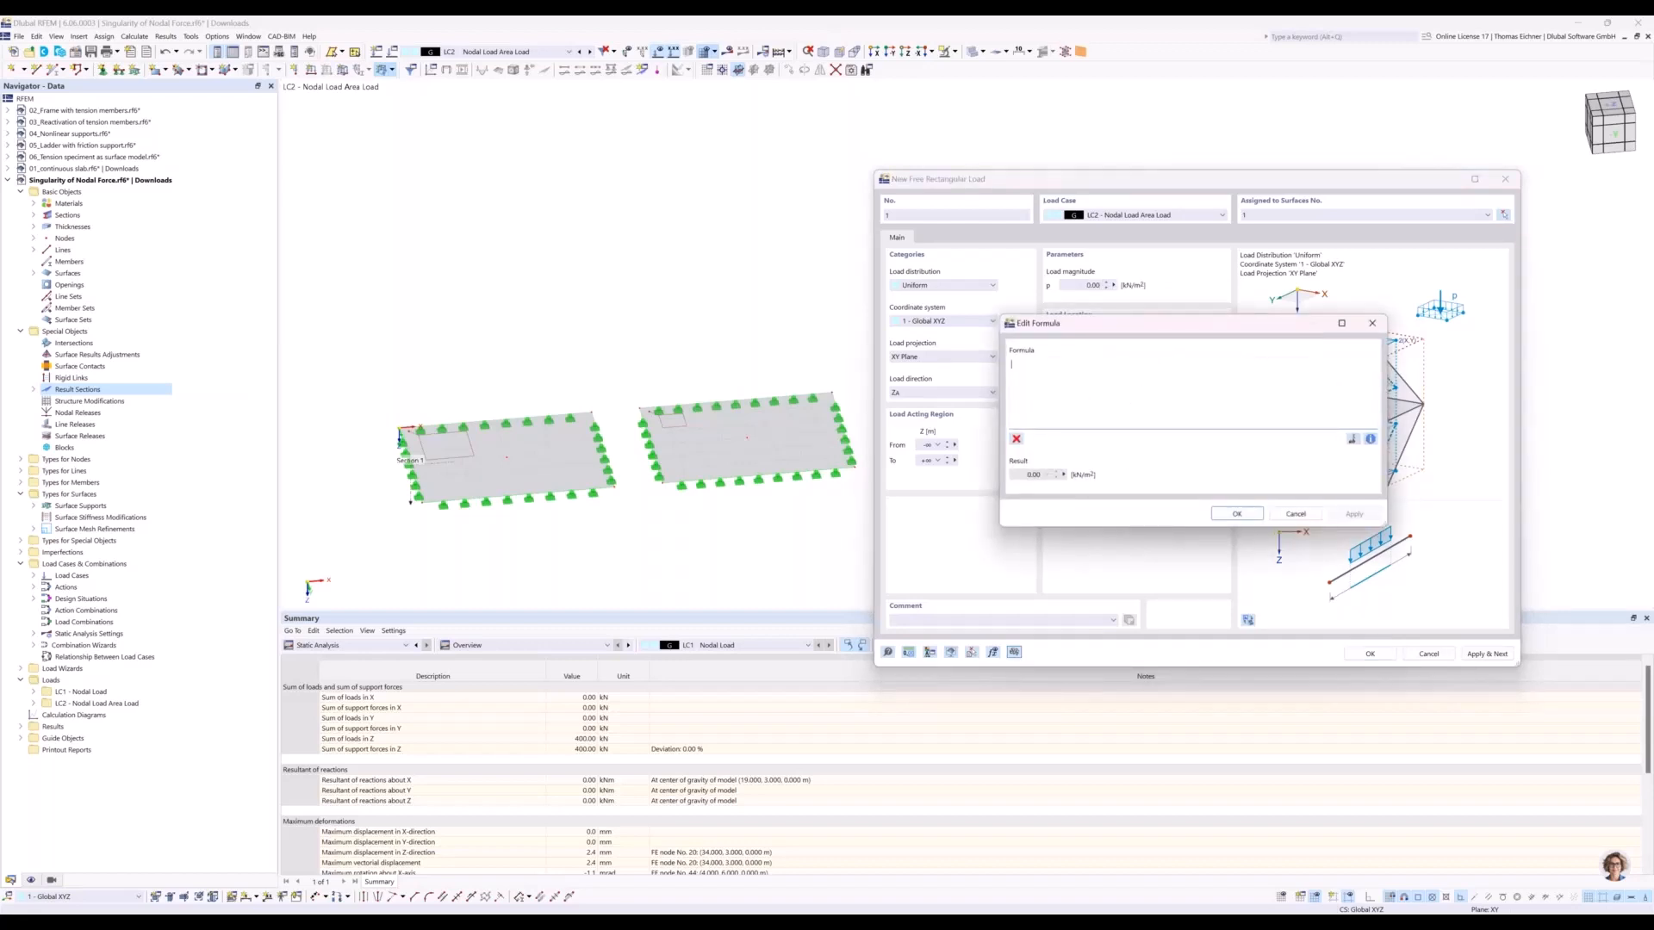
text(100/0.5/0.5)
click(1342, 516)
click(1353, 517)
drag(1079, 346, 1059, 361)
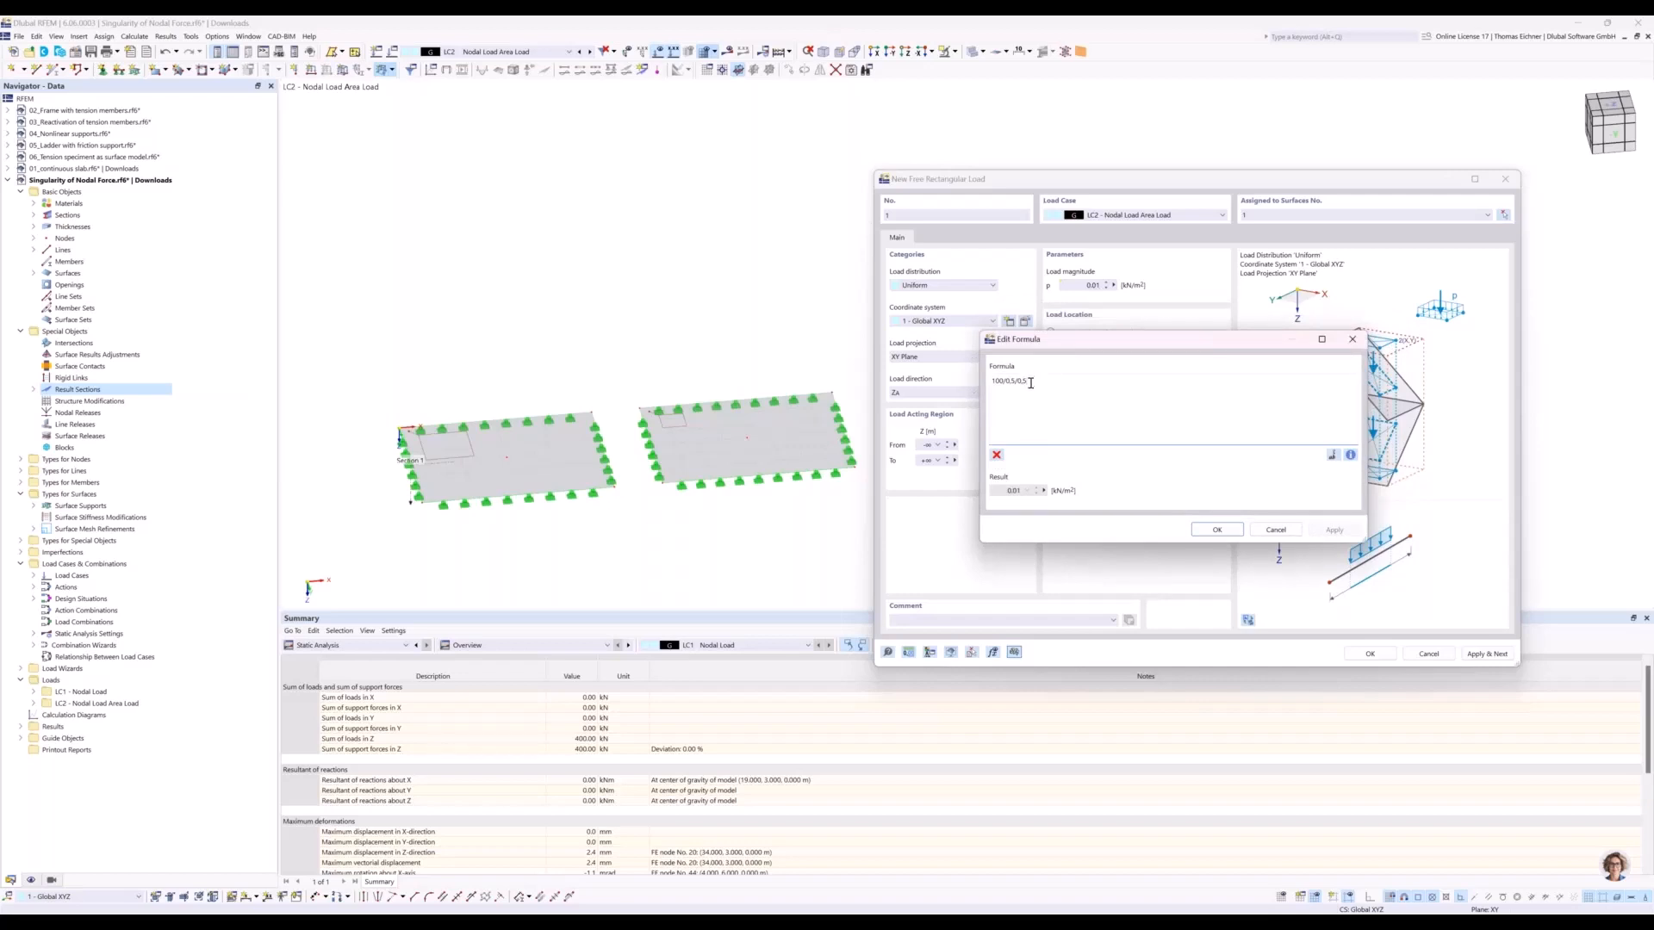
right_click(1031, 383)
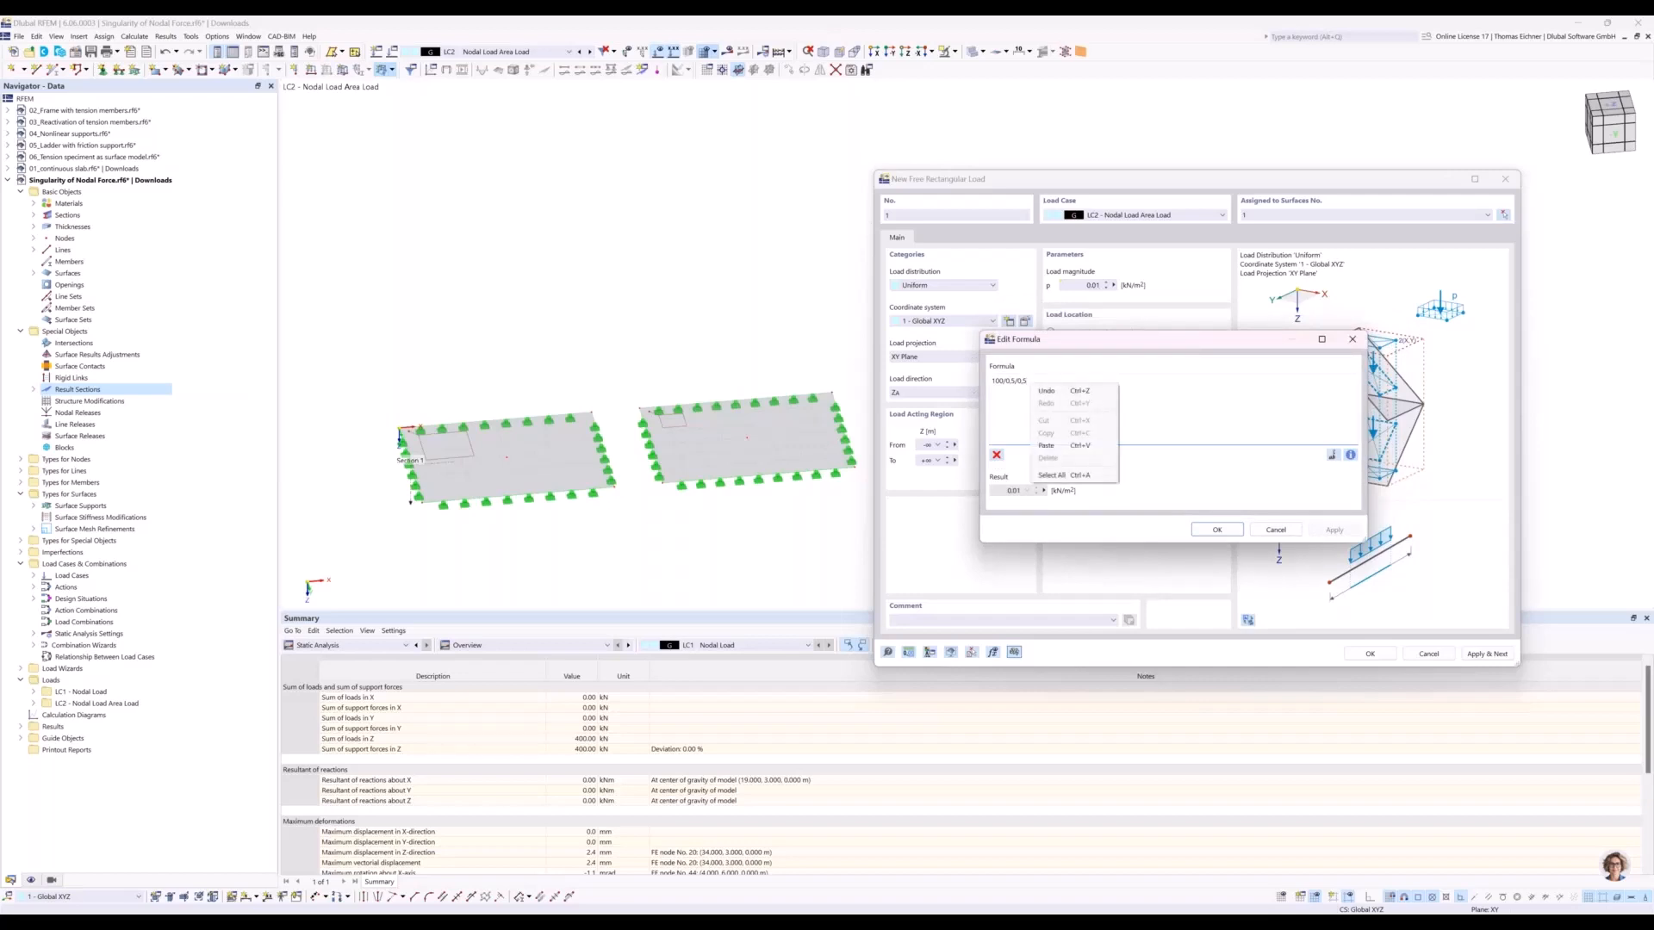
click(1026, 382)
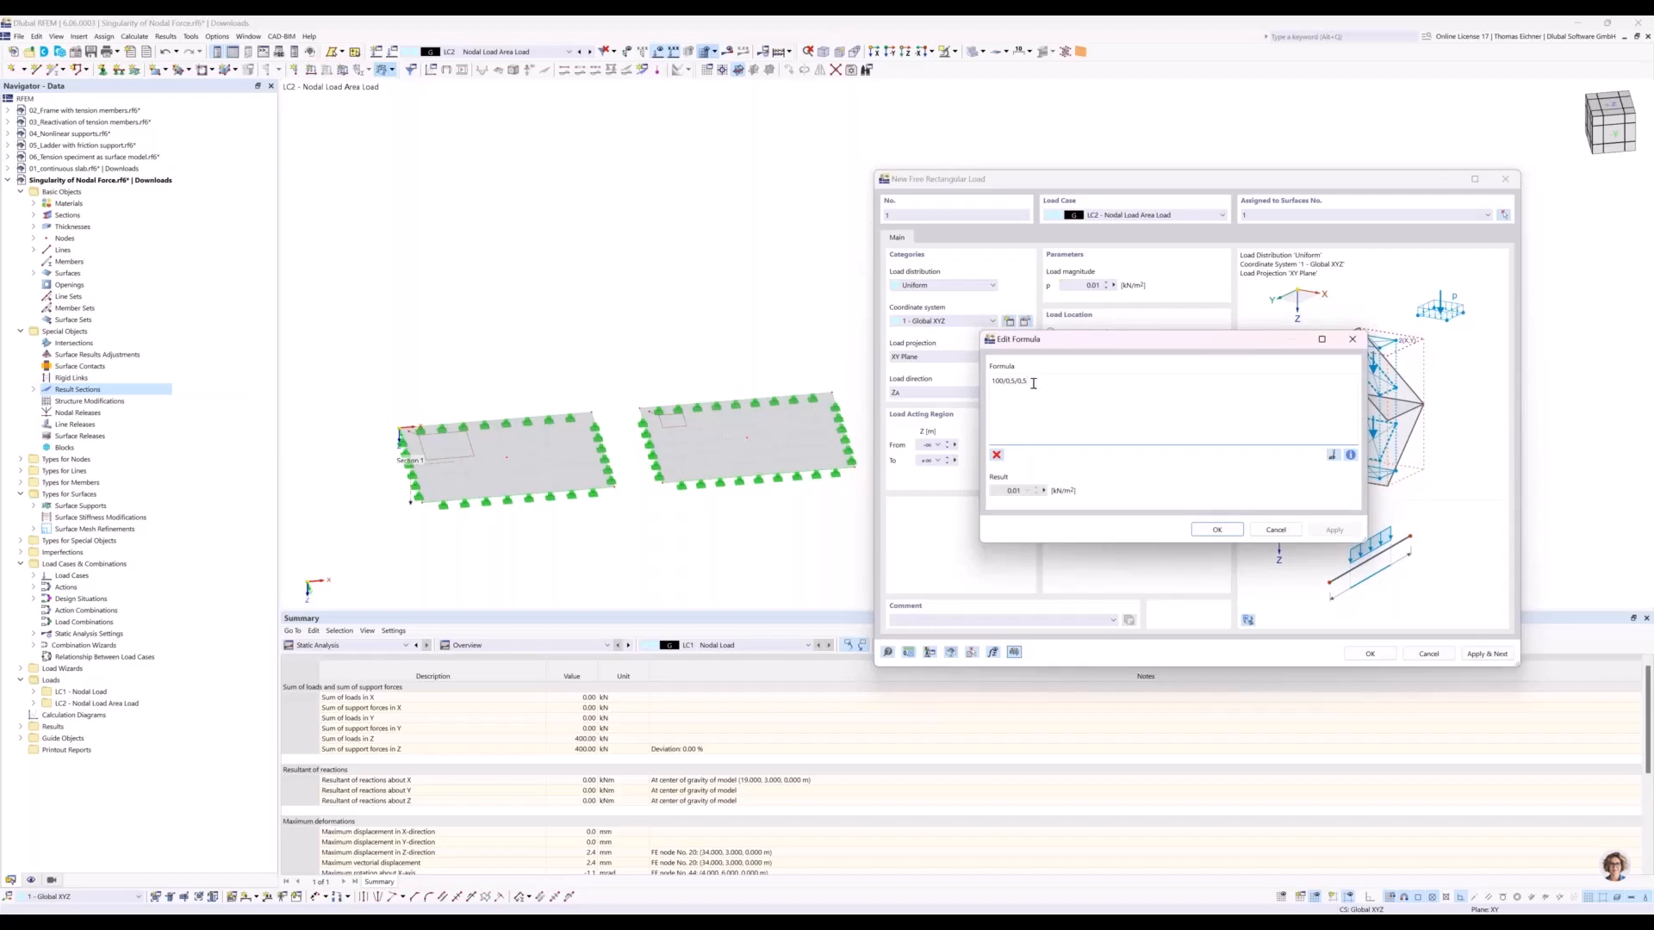
drag(1055, 344, 1030, 419)
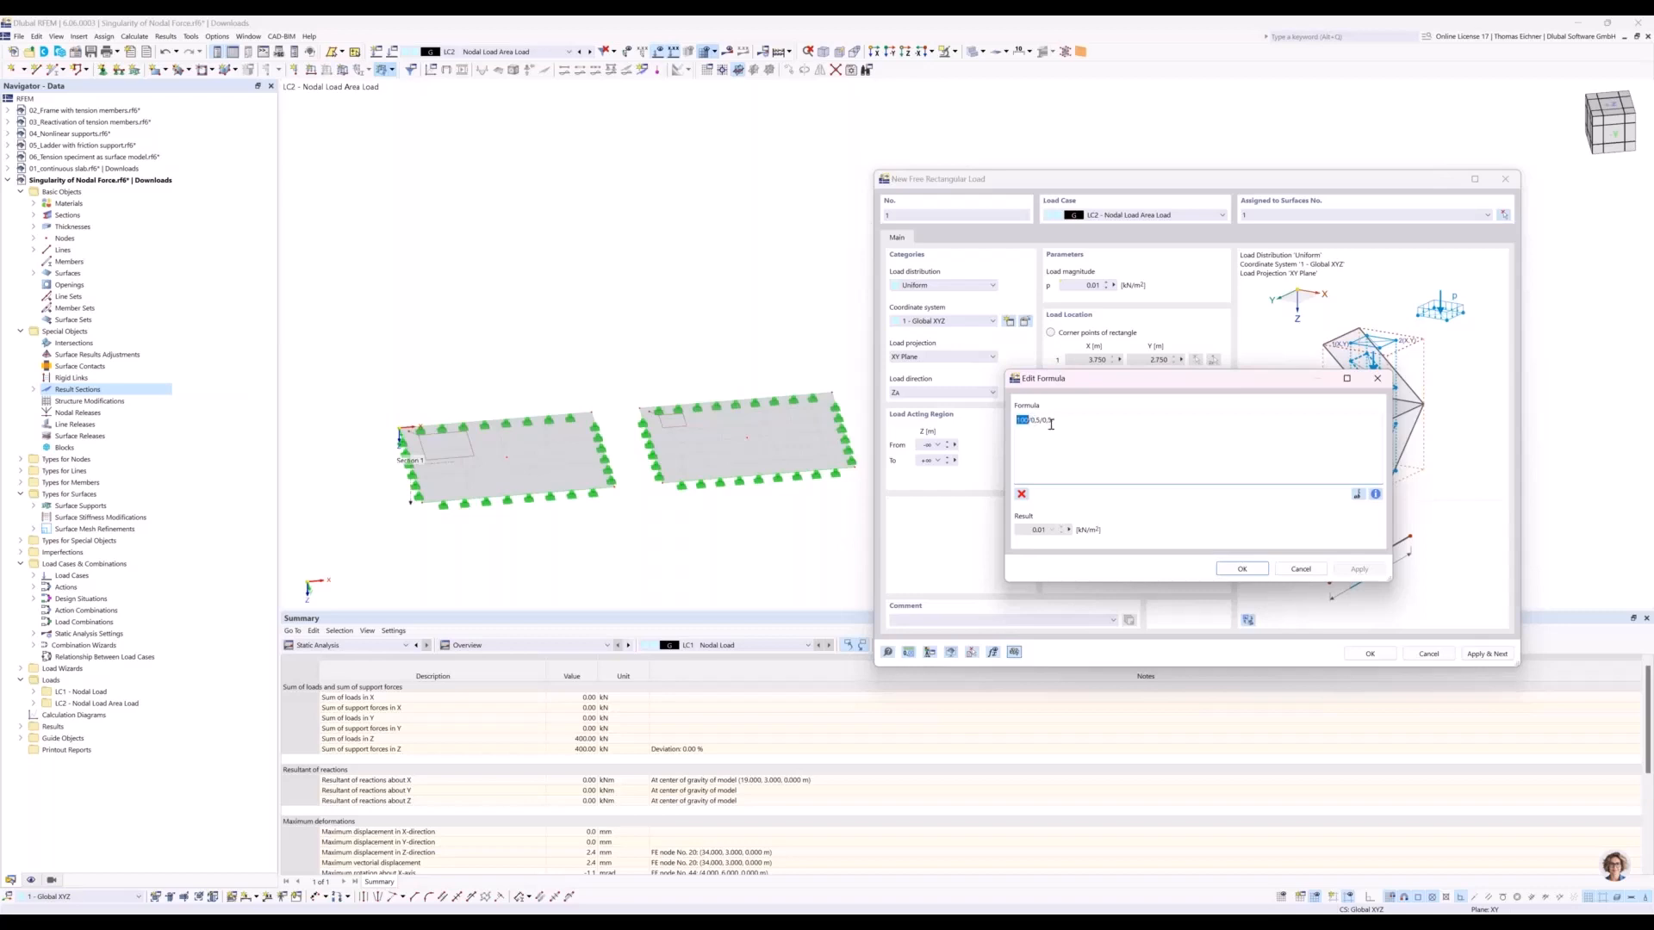
Try adding the units kN and m to the magnitude formula, and check the insertable object properties.
click(1056, 422)
text(kN)
click(1358, 574)
text(m)
click(1358, 570)
click(1376, 499)
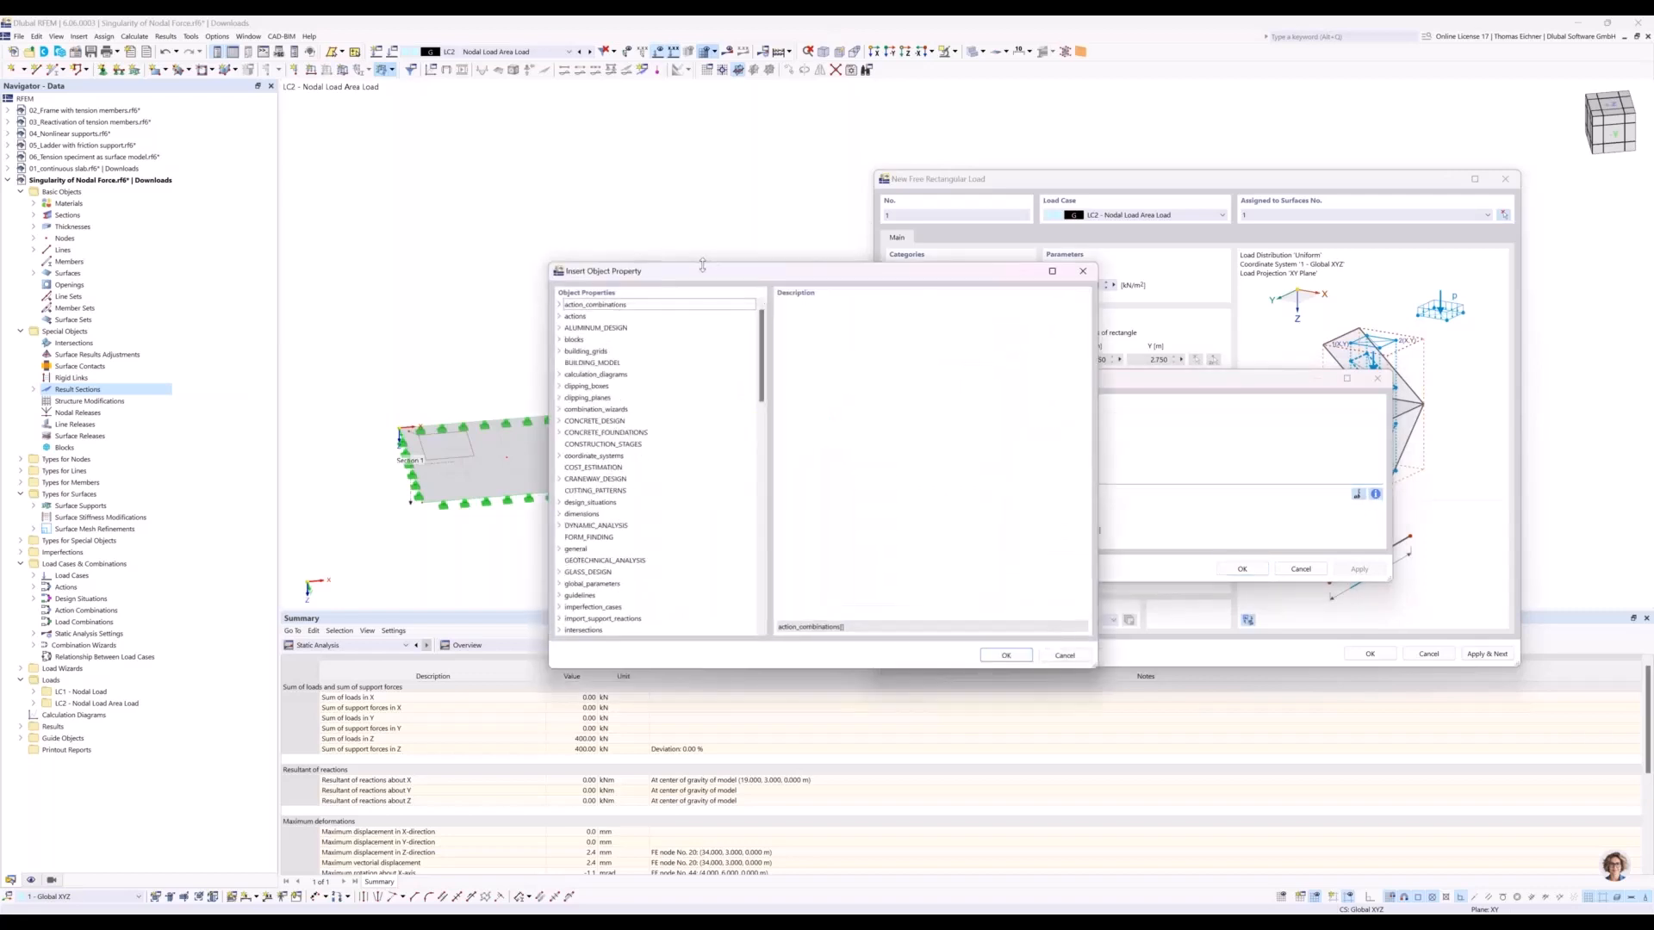
drag(688, 270, 531, 288)
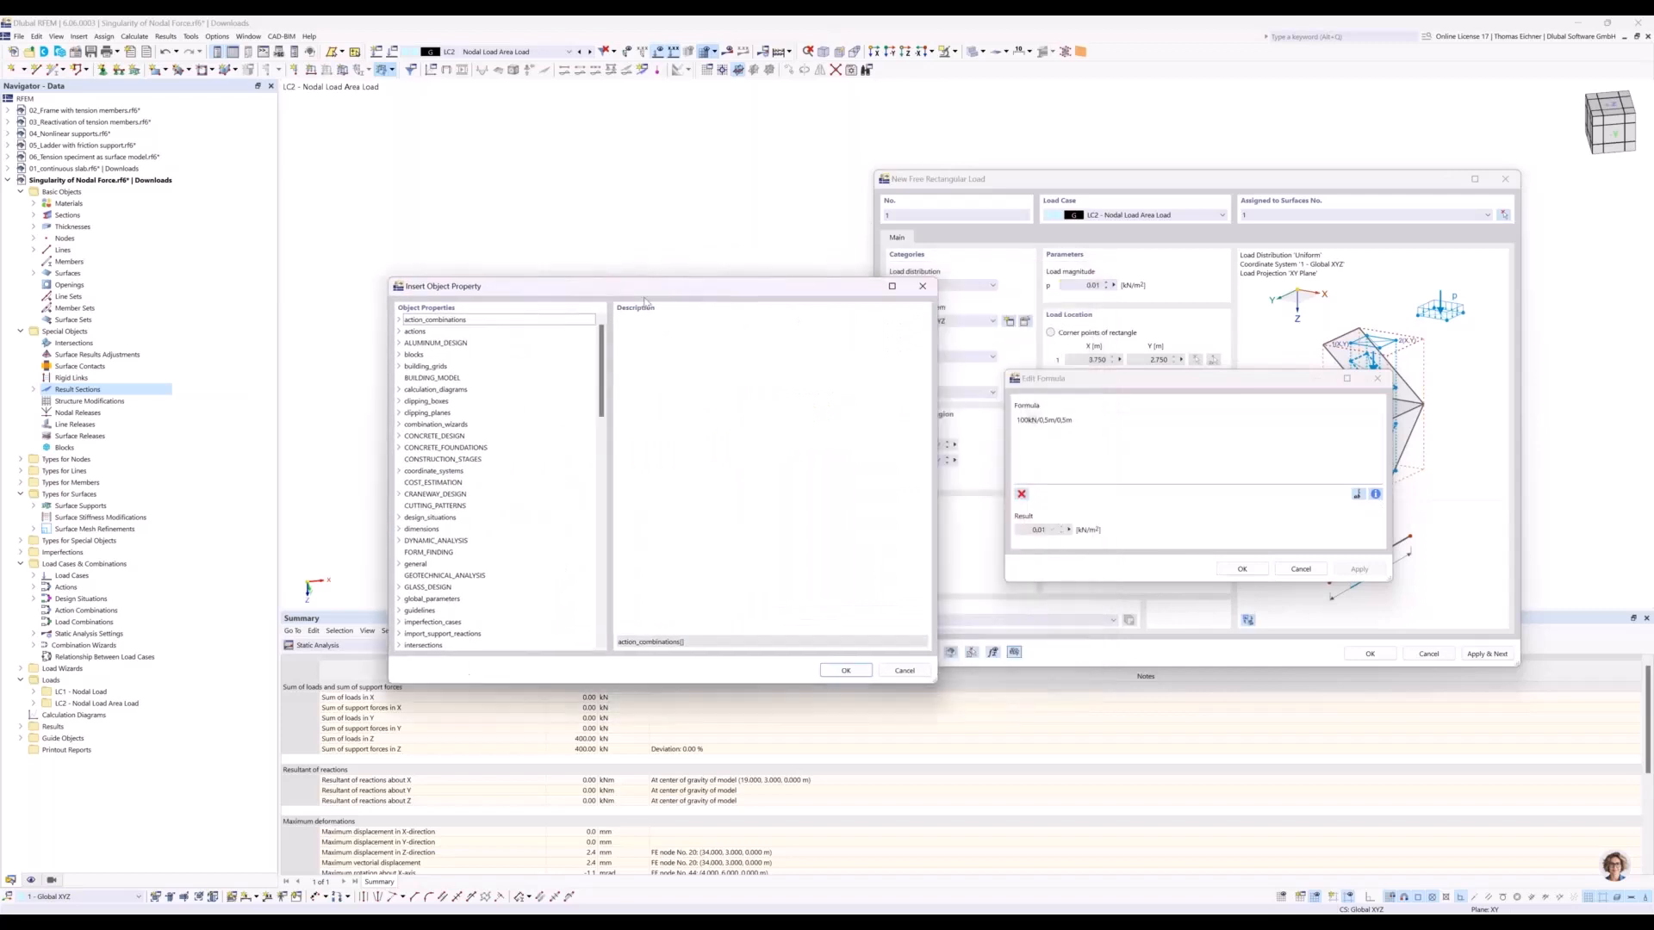
click(924, 291)
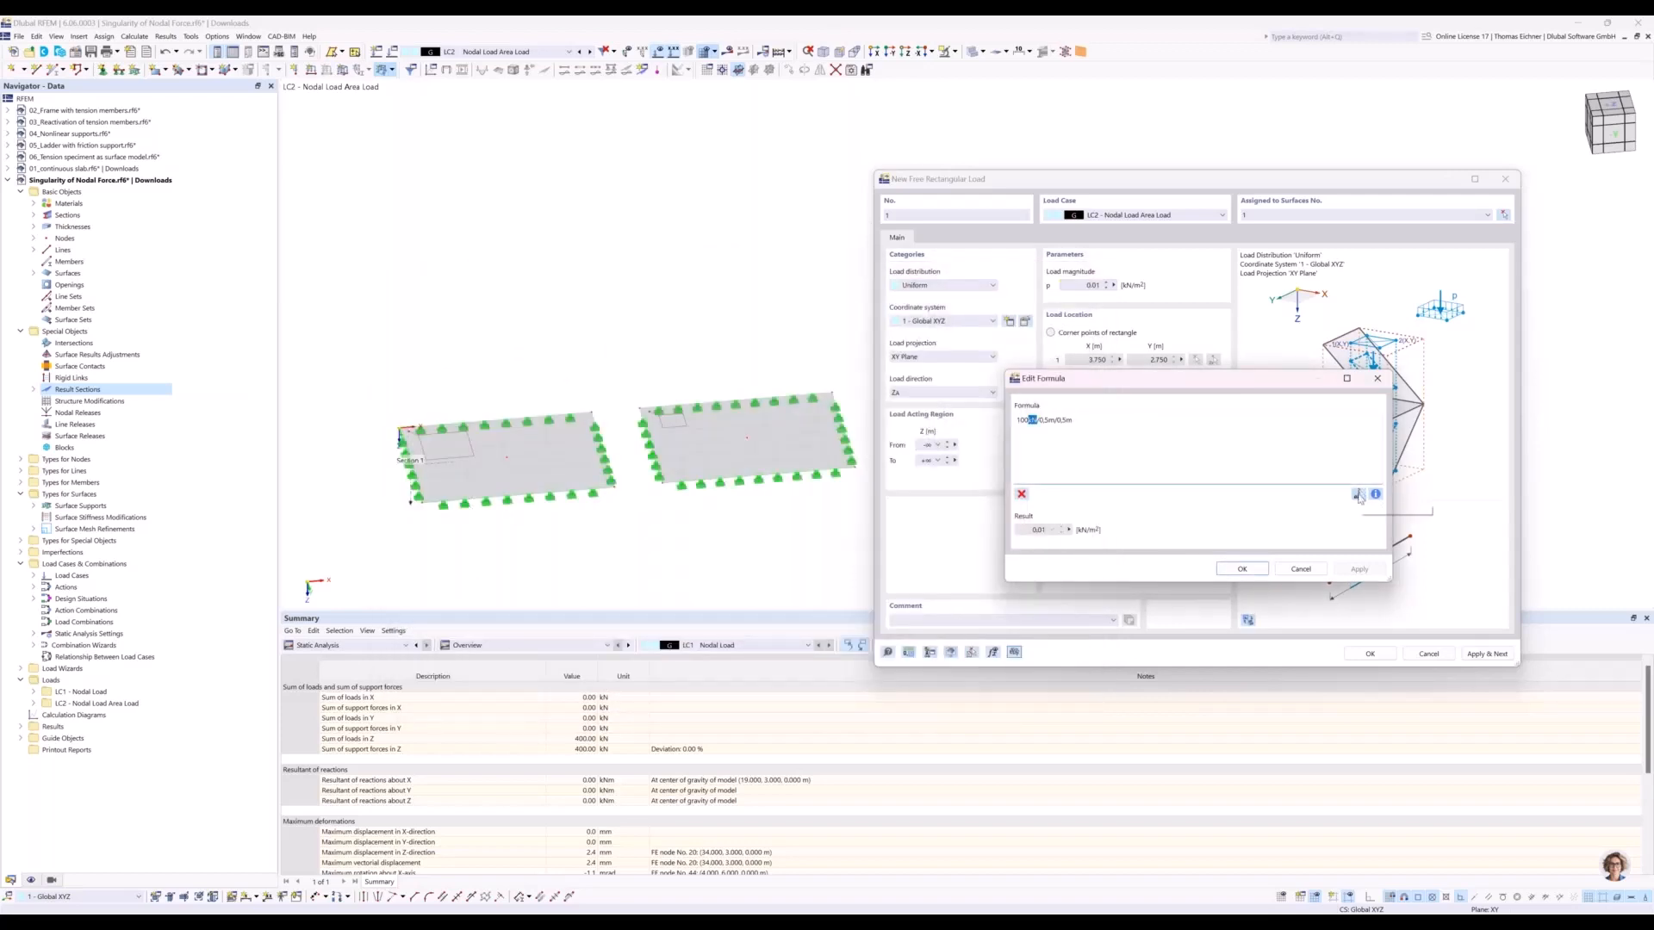
Remove the units from the magnitude formula, change the force to 100000 and accept the formula.
click(1036, 419)
key(BackSpace)
key(BackSpace)
key(BackSpace)
click(1063, 418)
key(BackSpace)
text(00)
drag(1020, 420, 1032, 420)
text(0000)
click(1340, 570)
click(1254, 570)
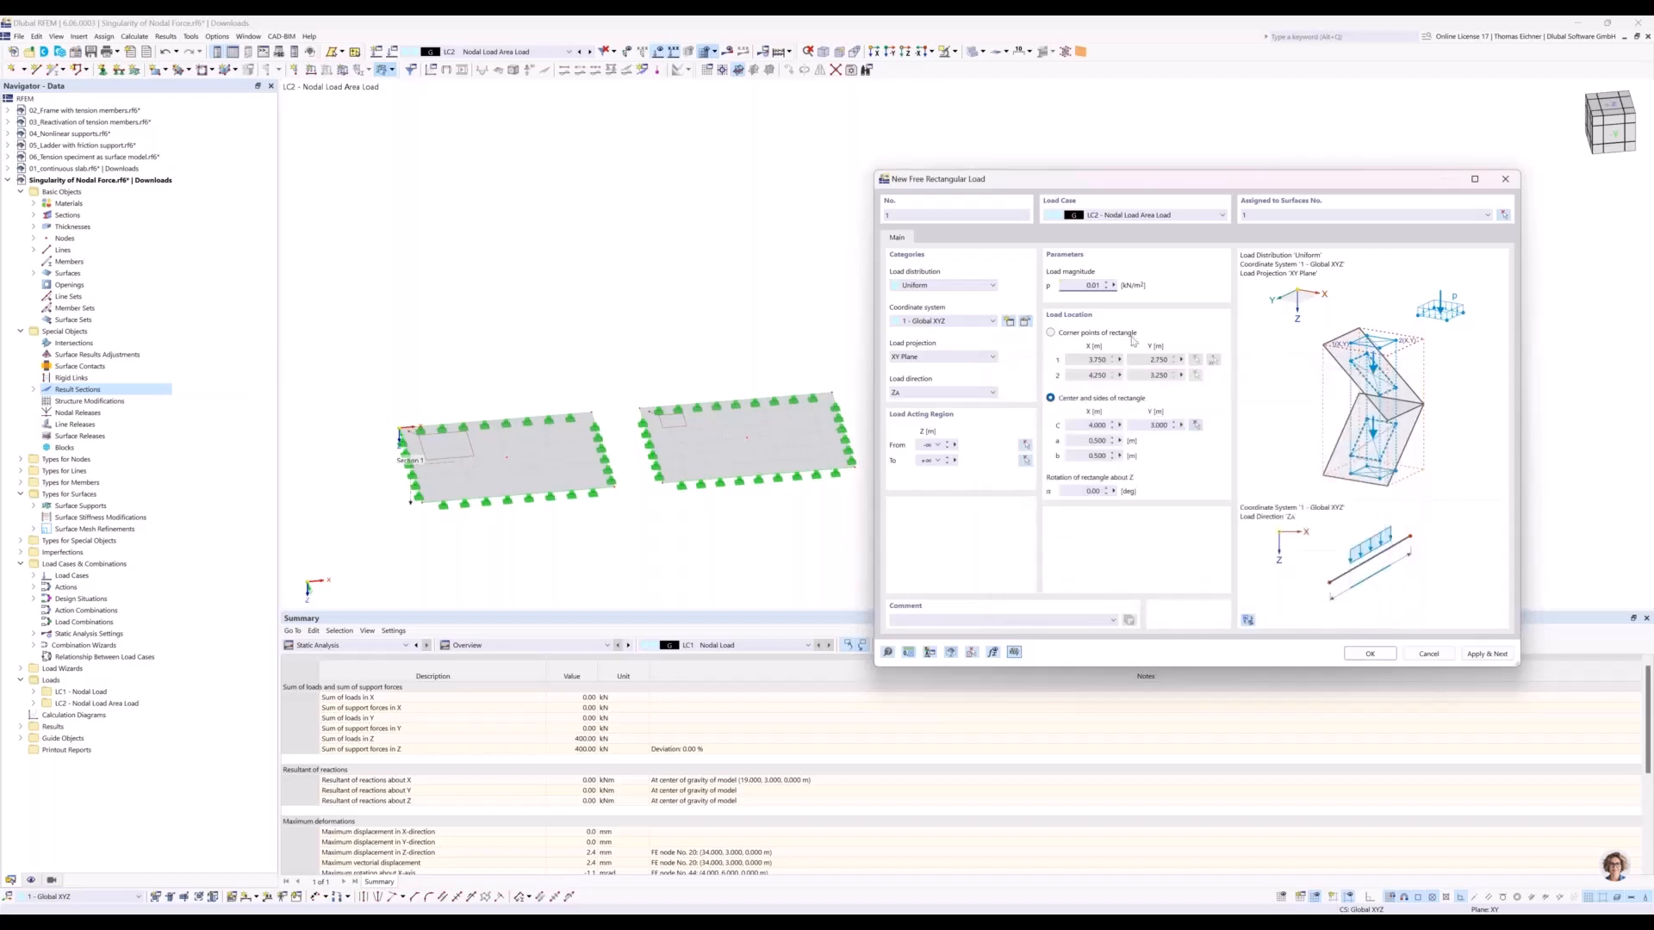
Correct the formula's decimal commas to points for a magnitude of 400 kN/m², and apply the load to the first plate.
click(1114, 285)
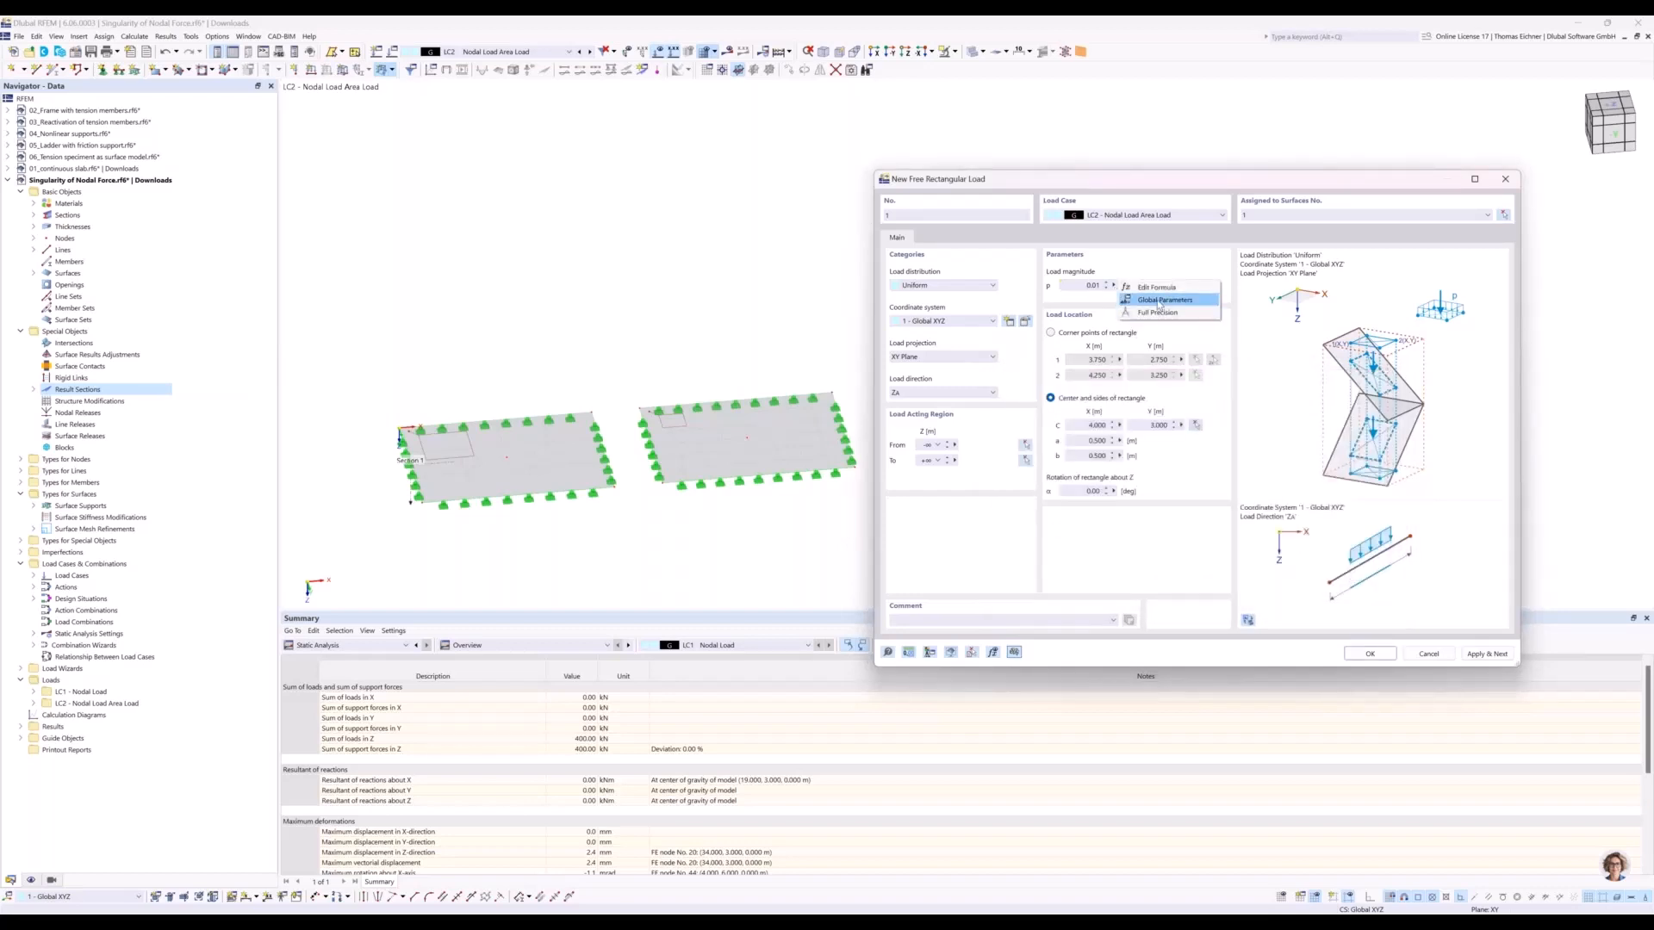
click(1160, 289)
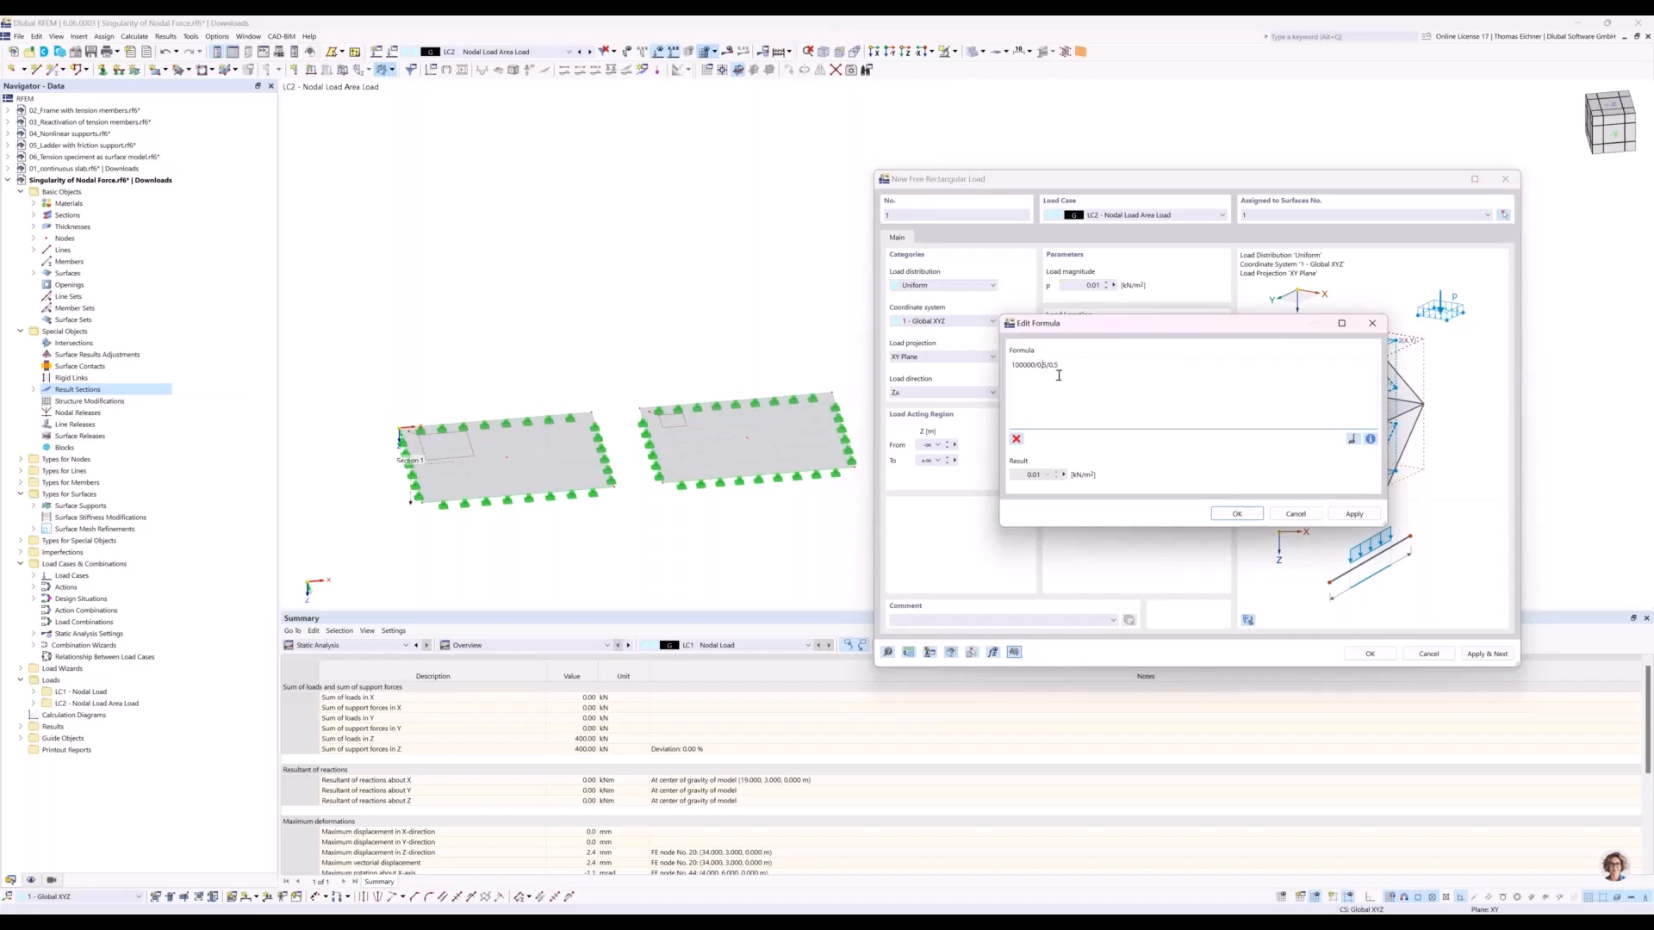
click(1344, 515)
click(1253, 516)
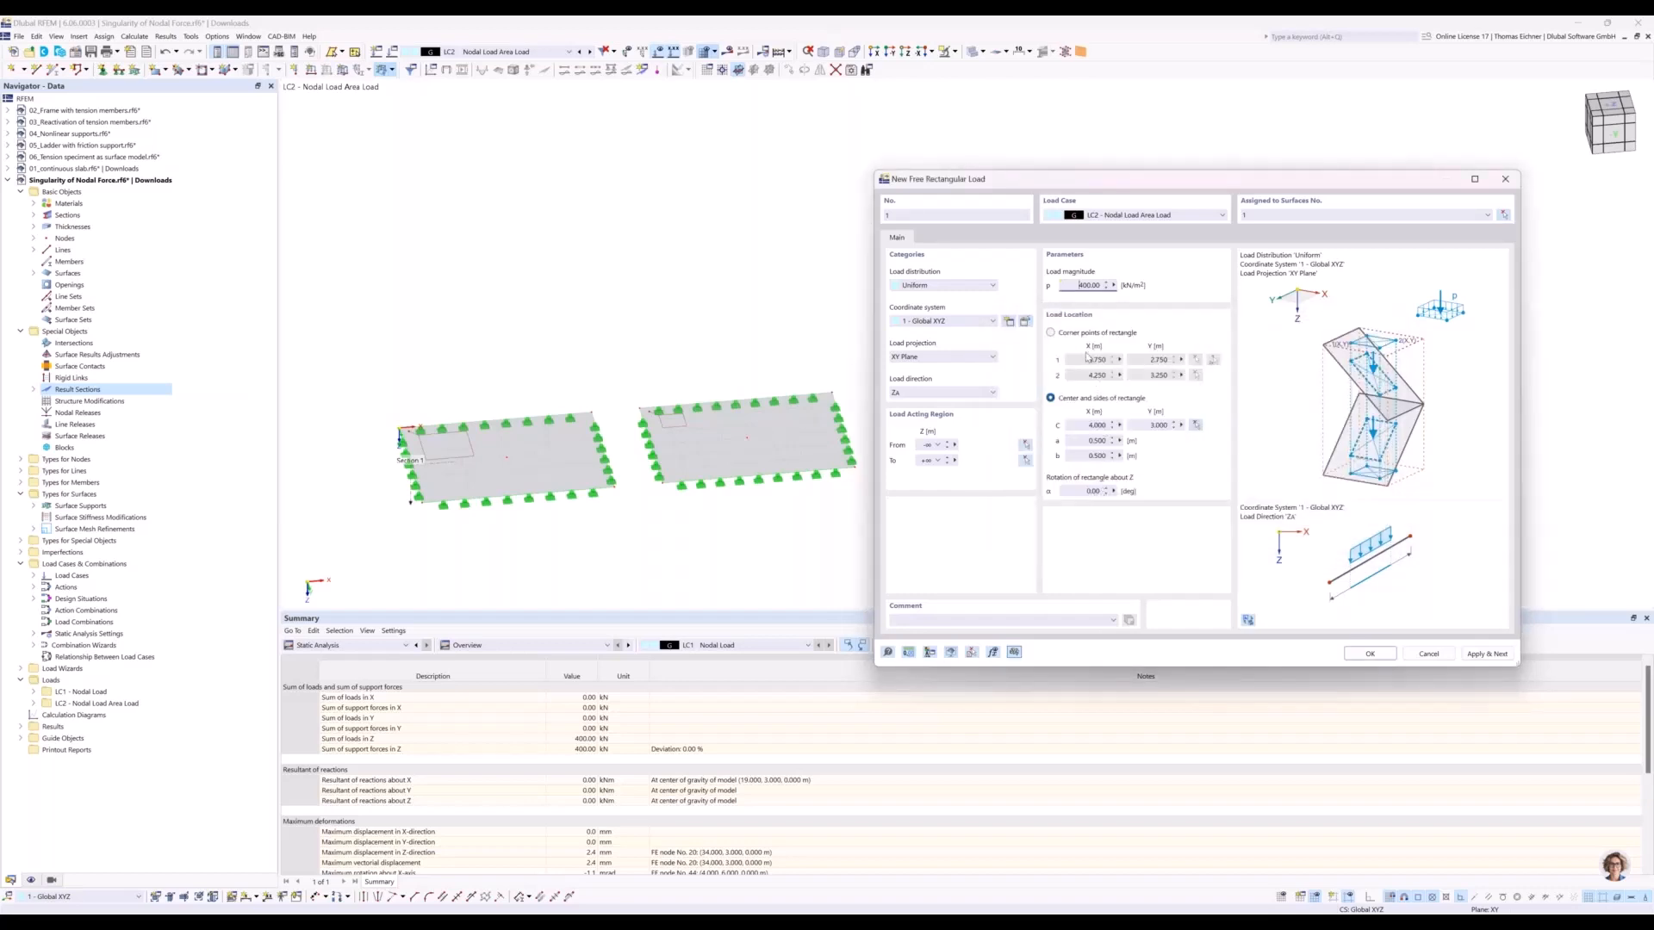
double_click(1094, 286)
drag(1105, 188, 1104, 202)
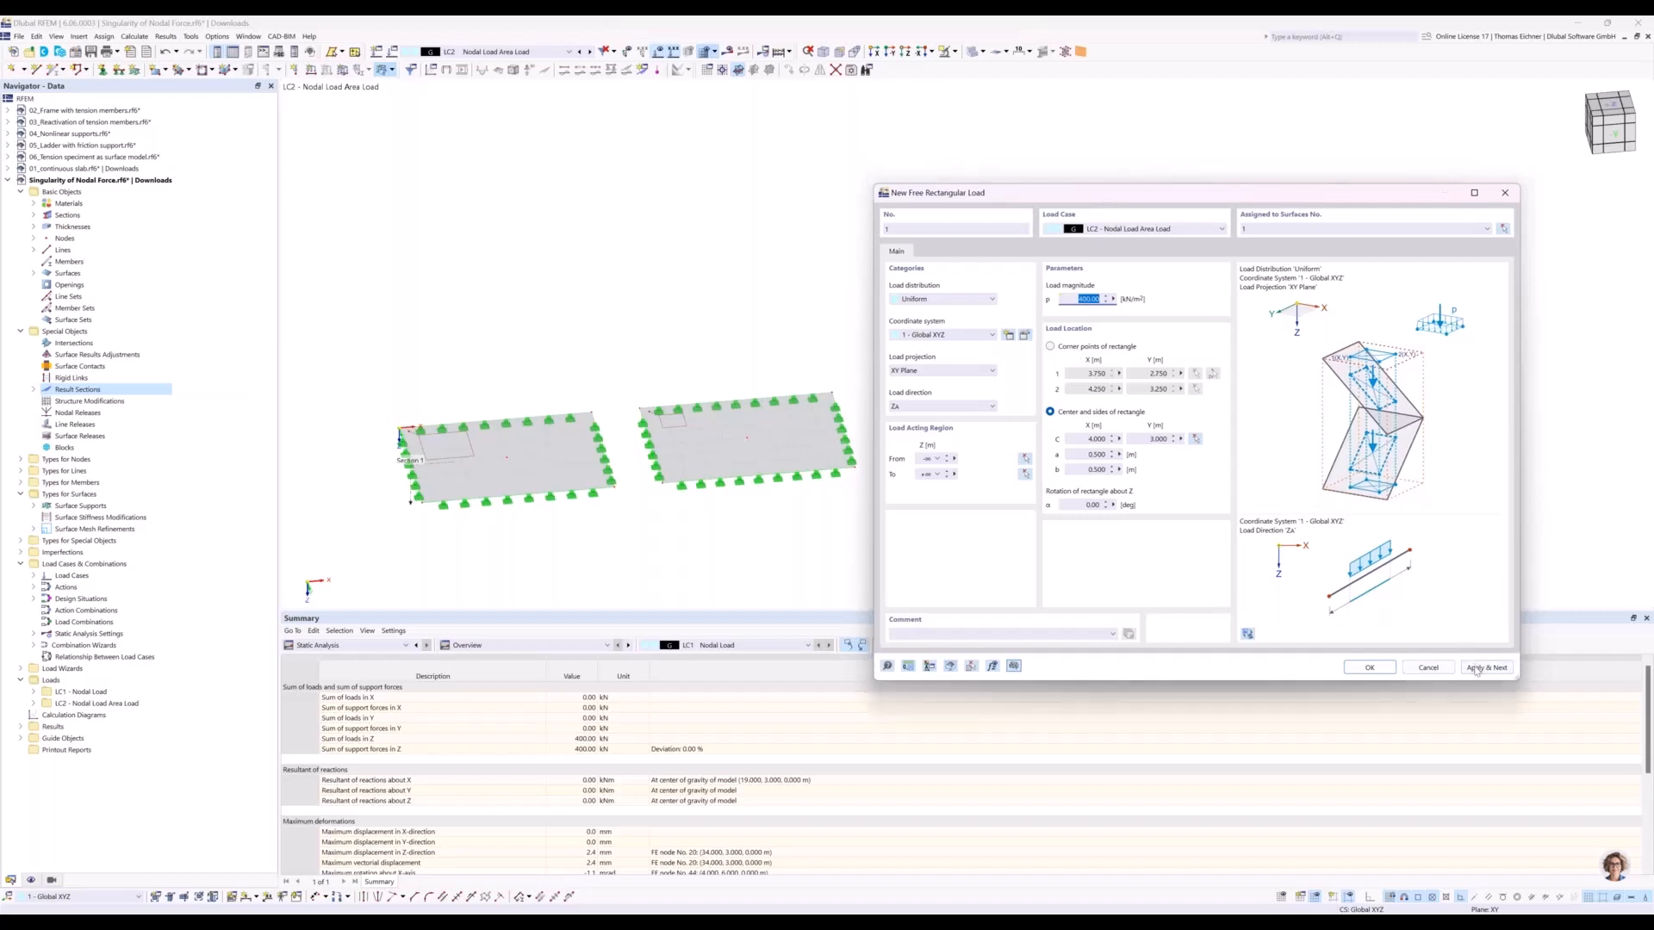
click(1476, 669)
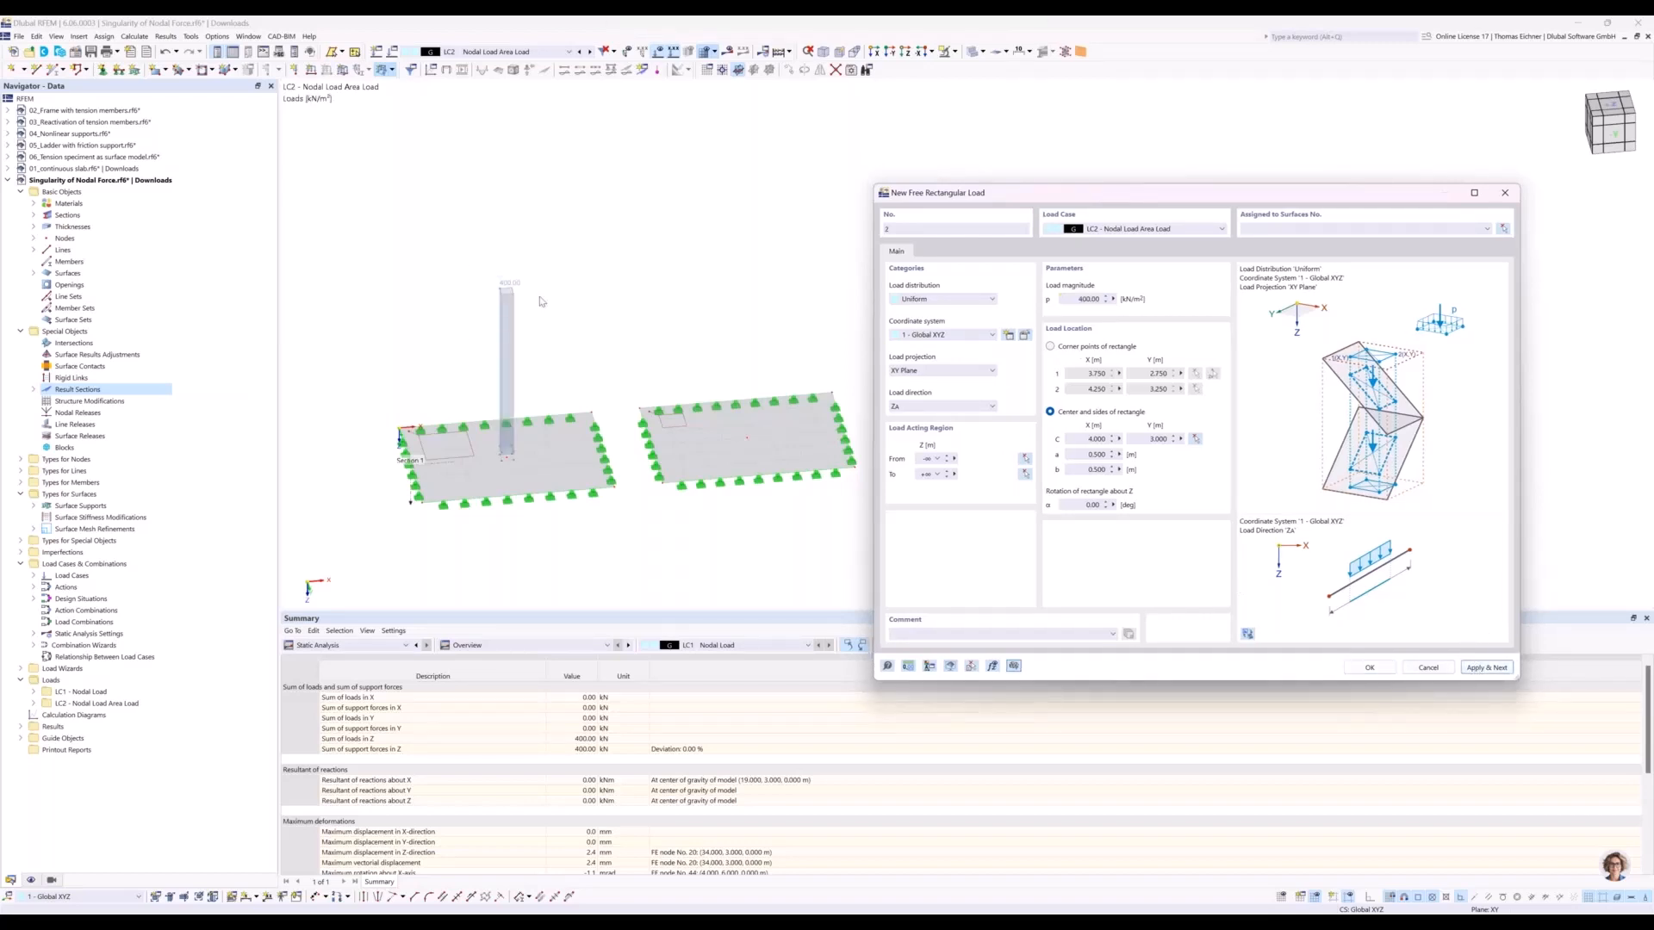
Add a second 400 kN/m² rectangular load on surface 2, centered on its middle node at X 14 m, Y 3 m.
click(1195, 439)
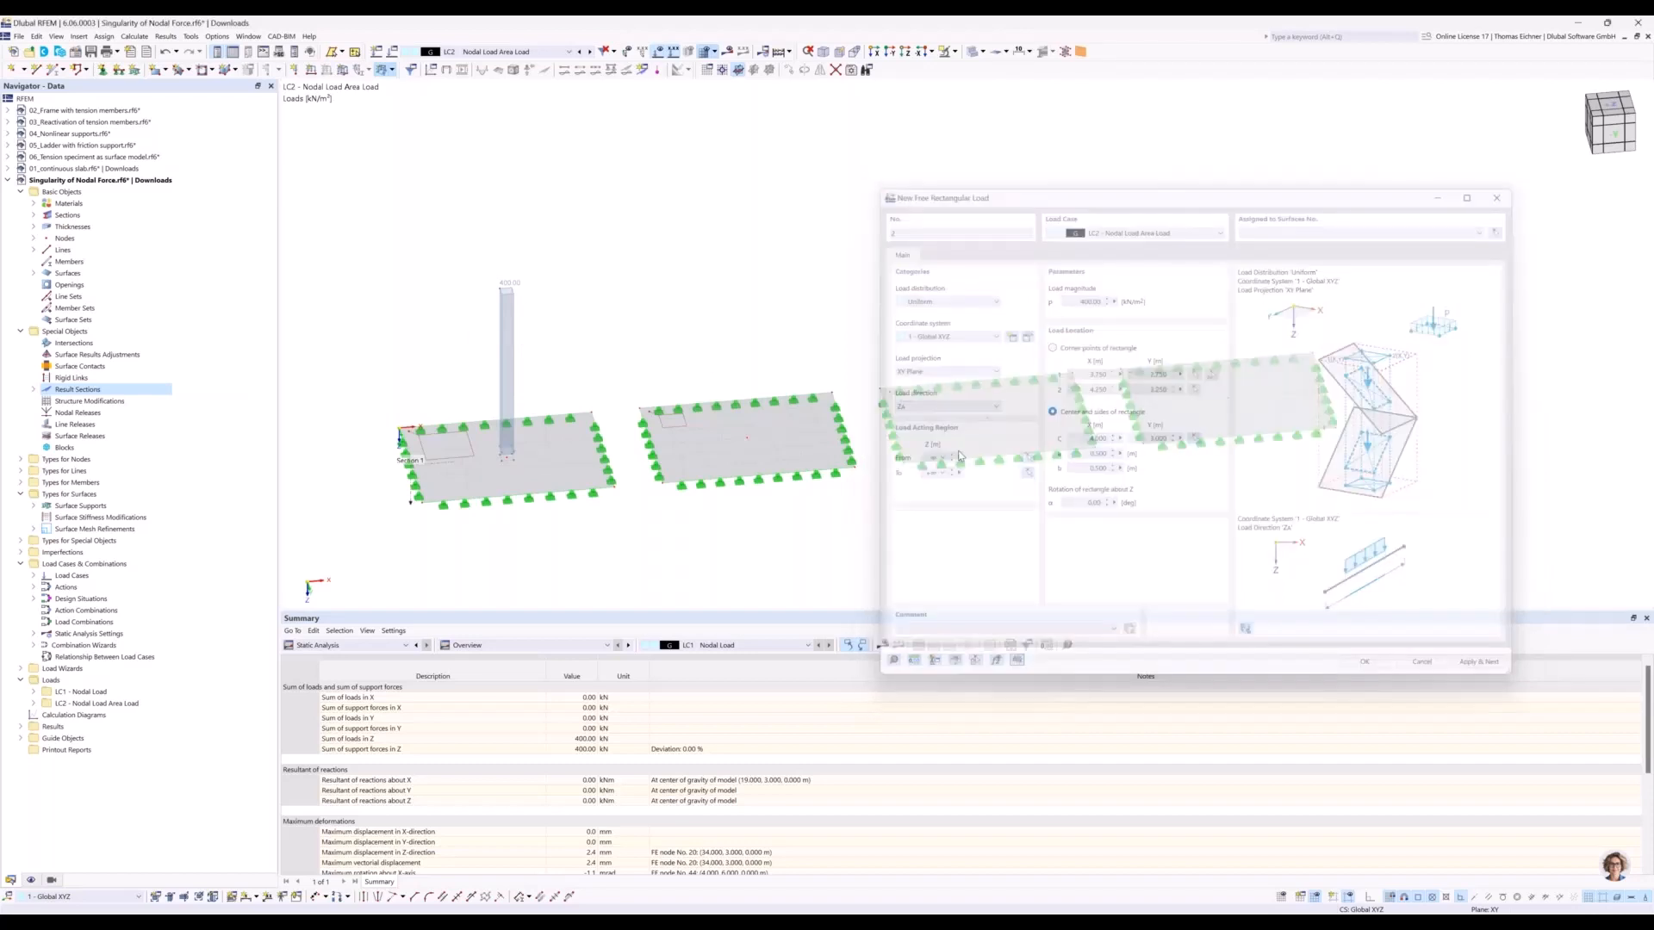
click(747, 437)
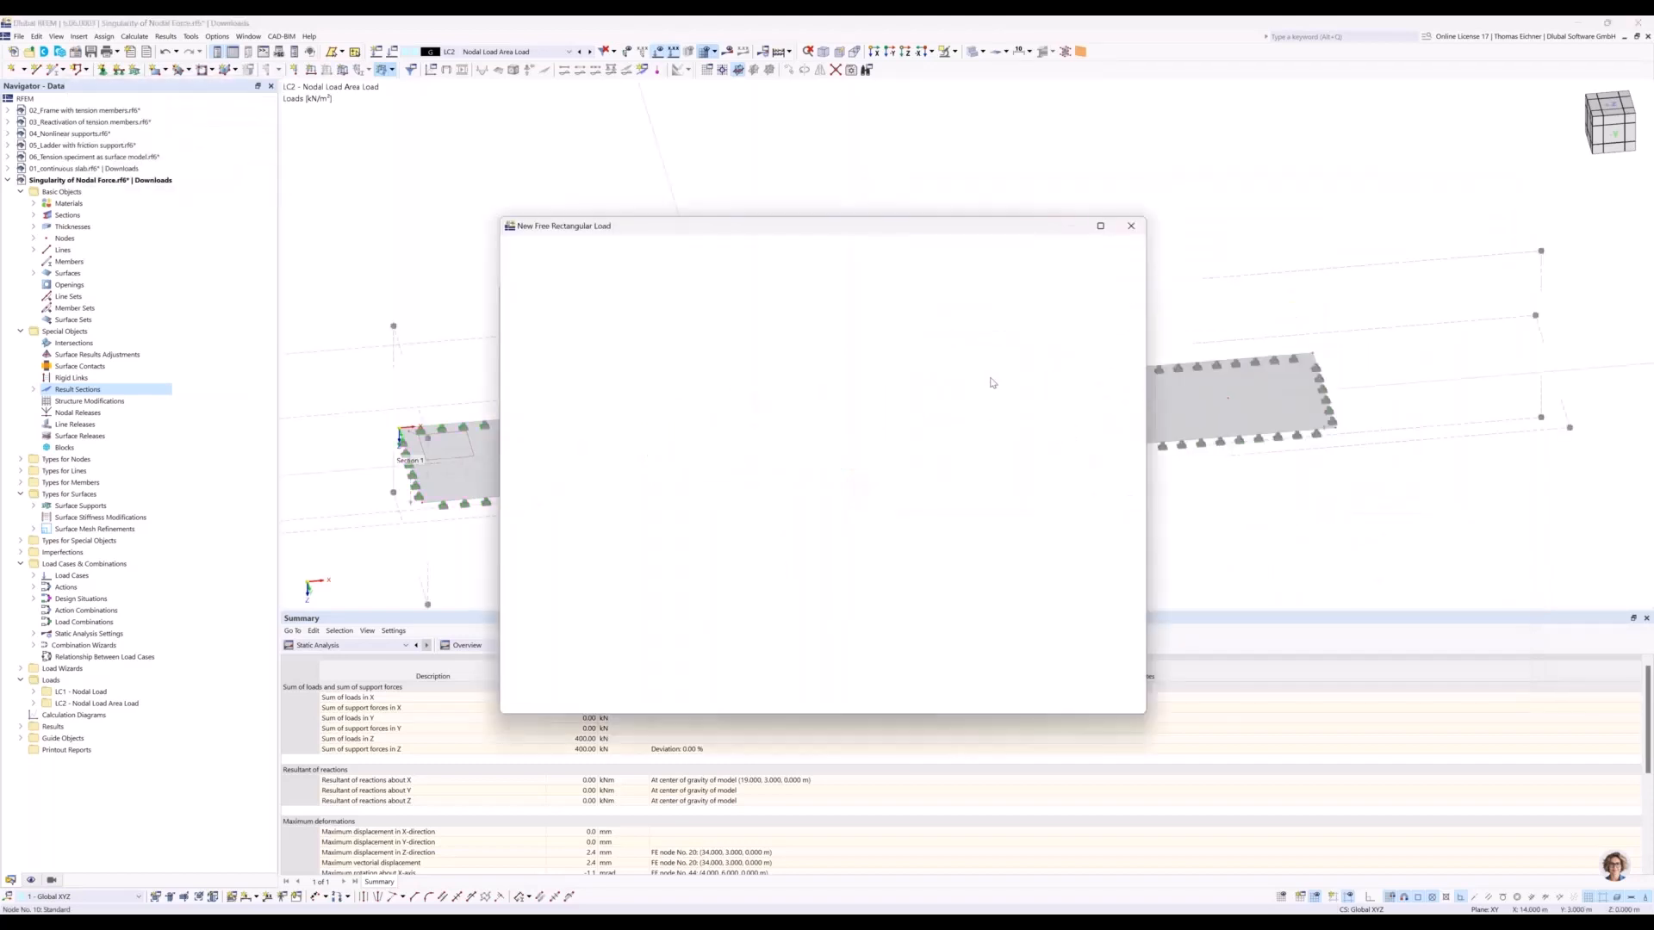
click(1130, 262)
click(823, 430)
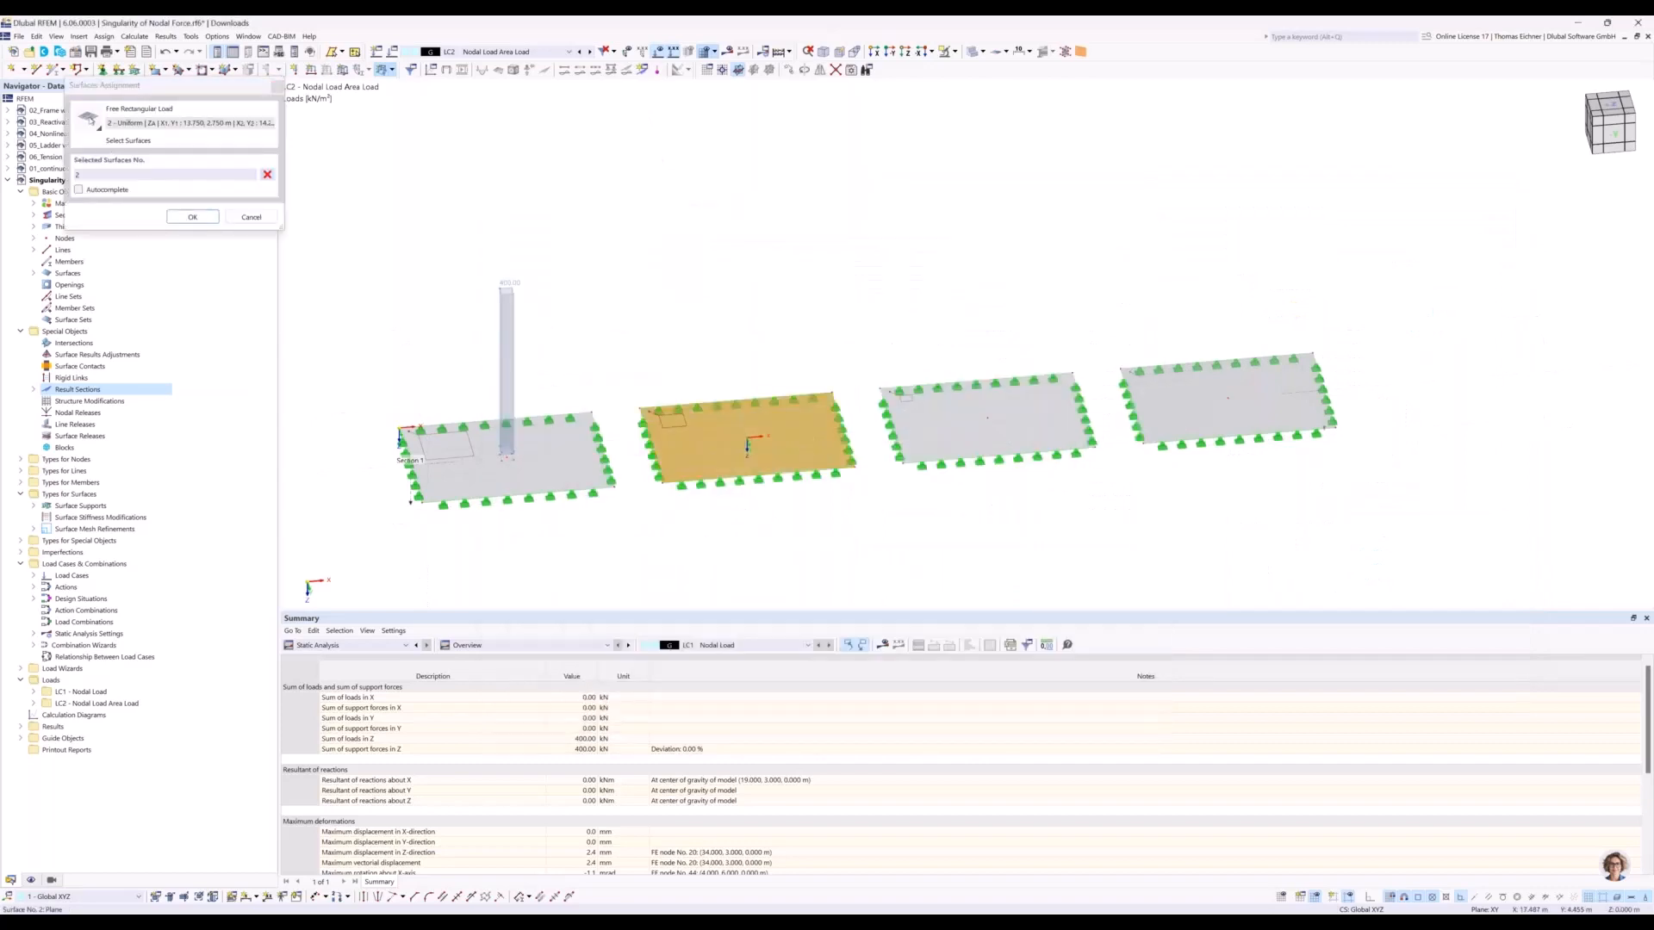
click(193, 217)
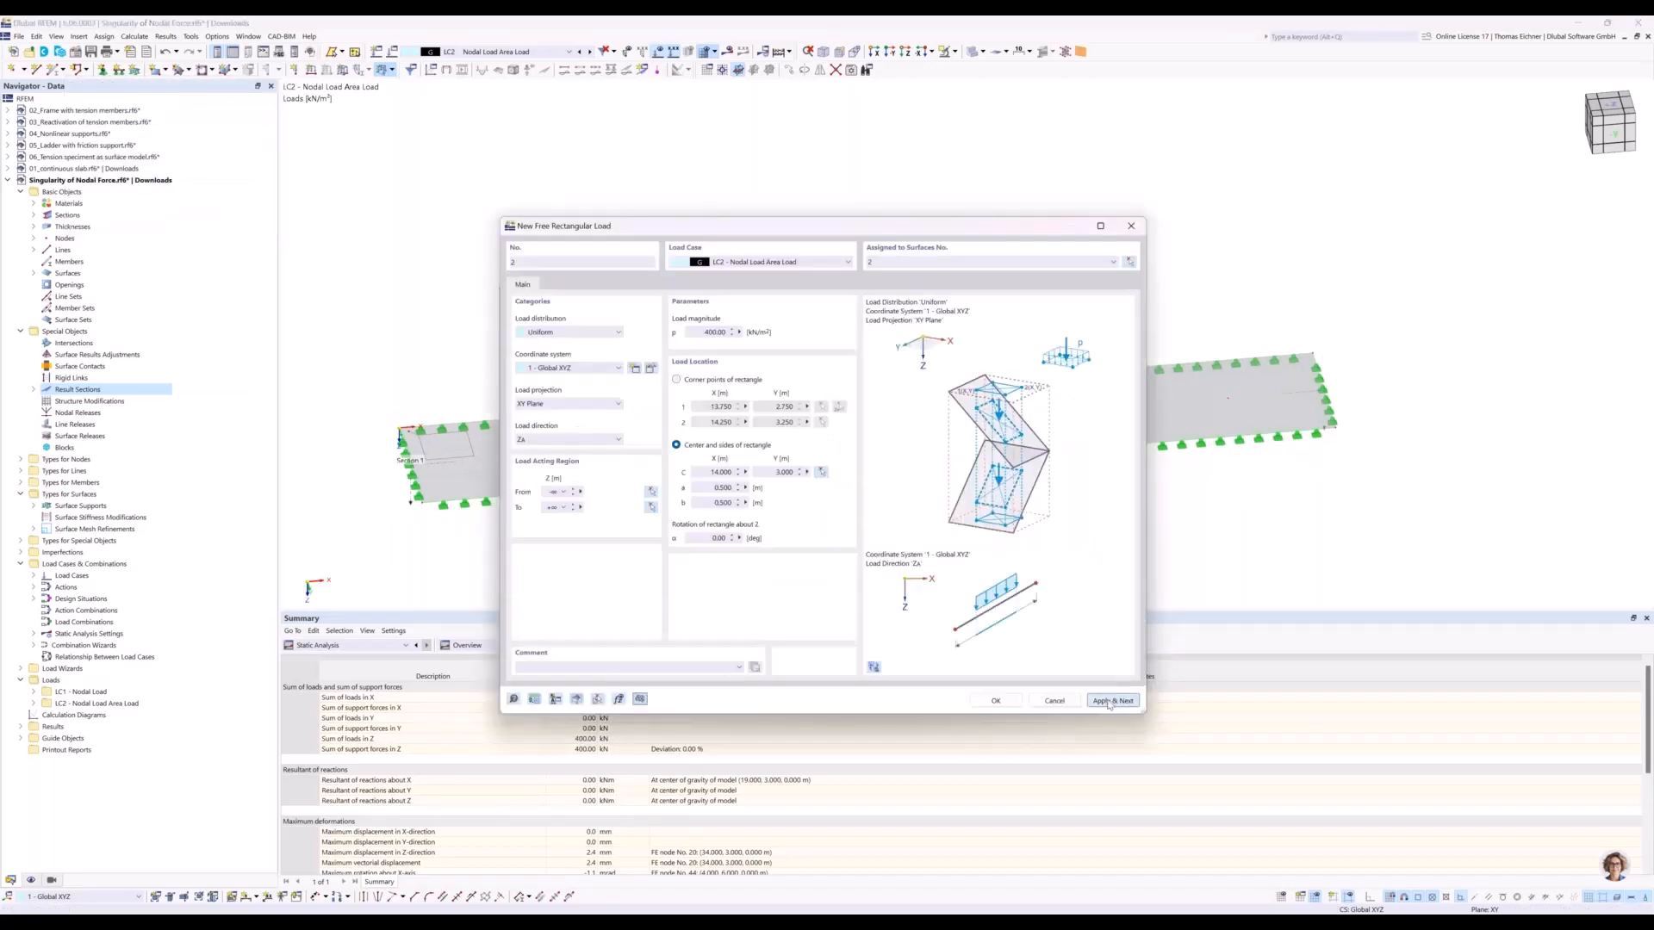
click(1112, 701)
Add a third 400 kN/m² rectangular load on surface 3, centered near its middle at about X 23.93 m, Y 3.35 m.
drag(947, 229, 706, 246)
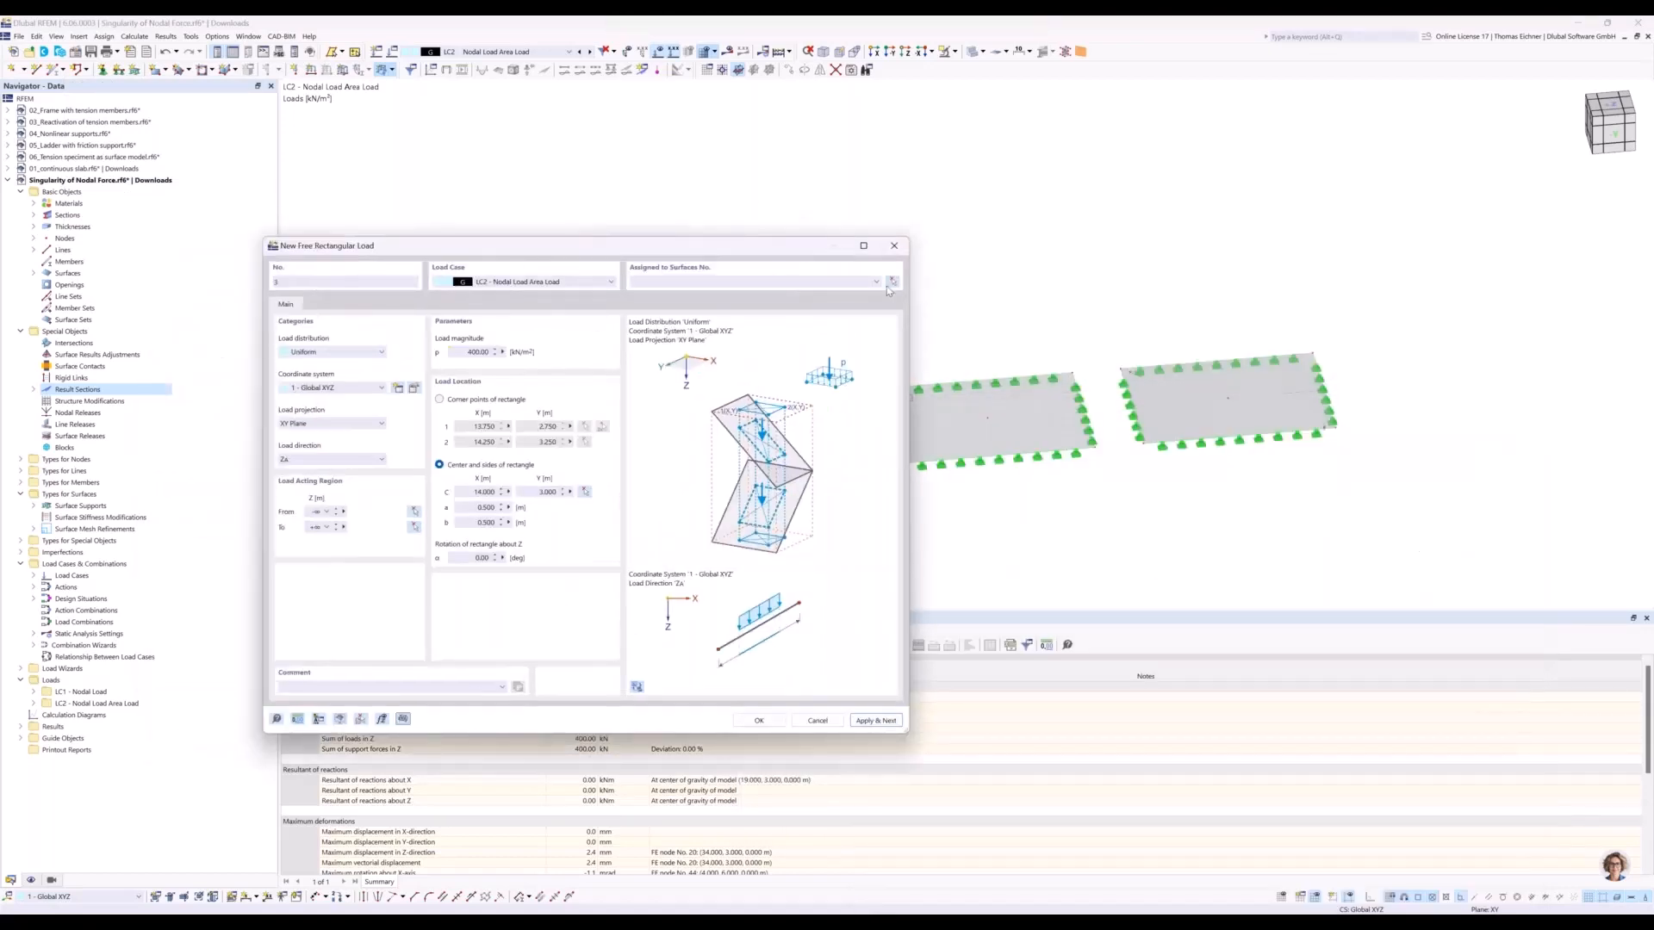
click(892, 282)
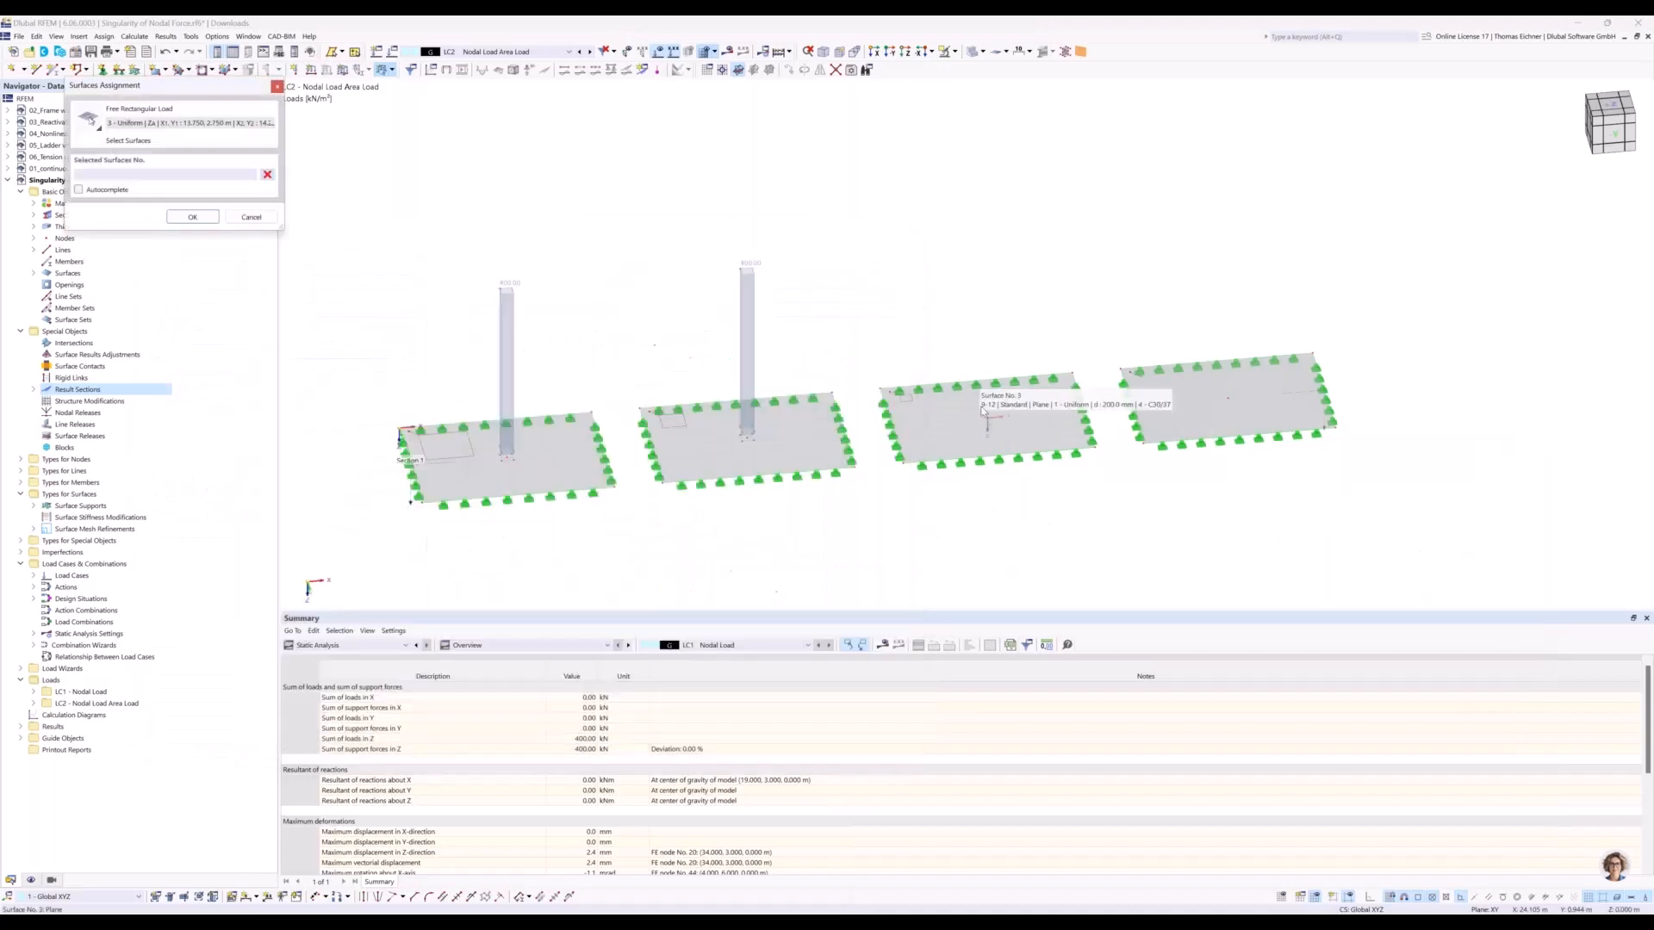
click(990, 412)
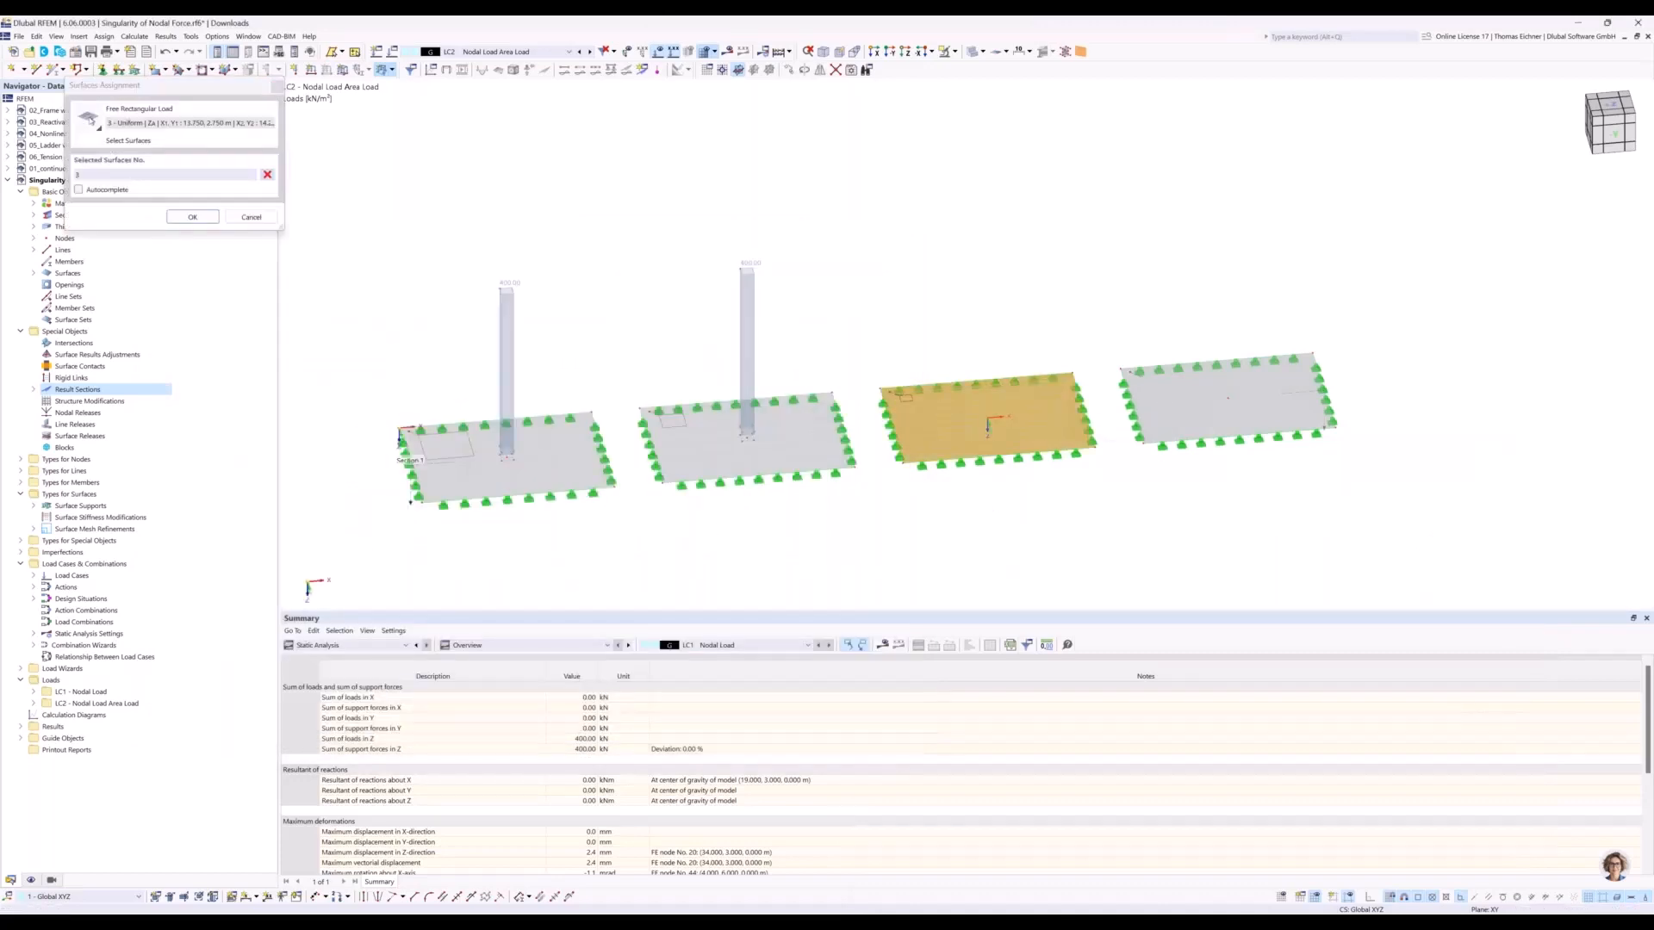
click(192, 216)
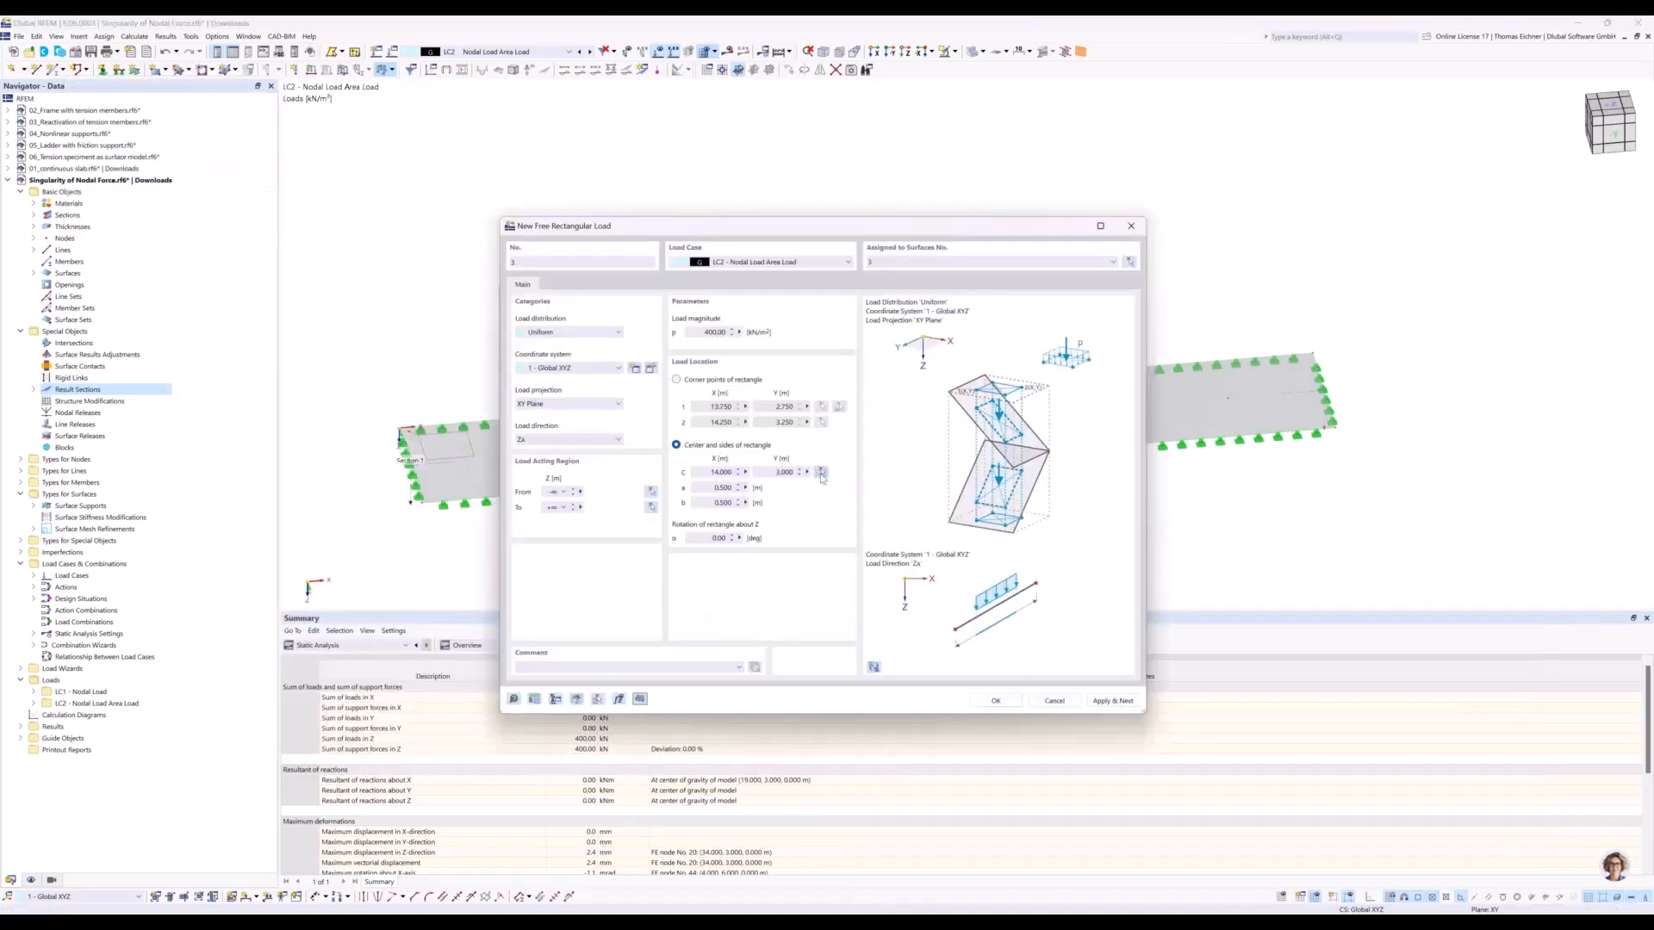
click(821, 473)
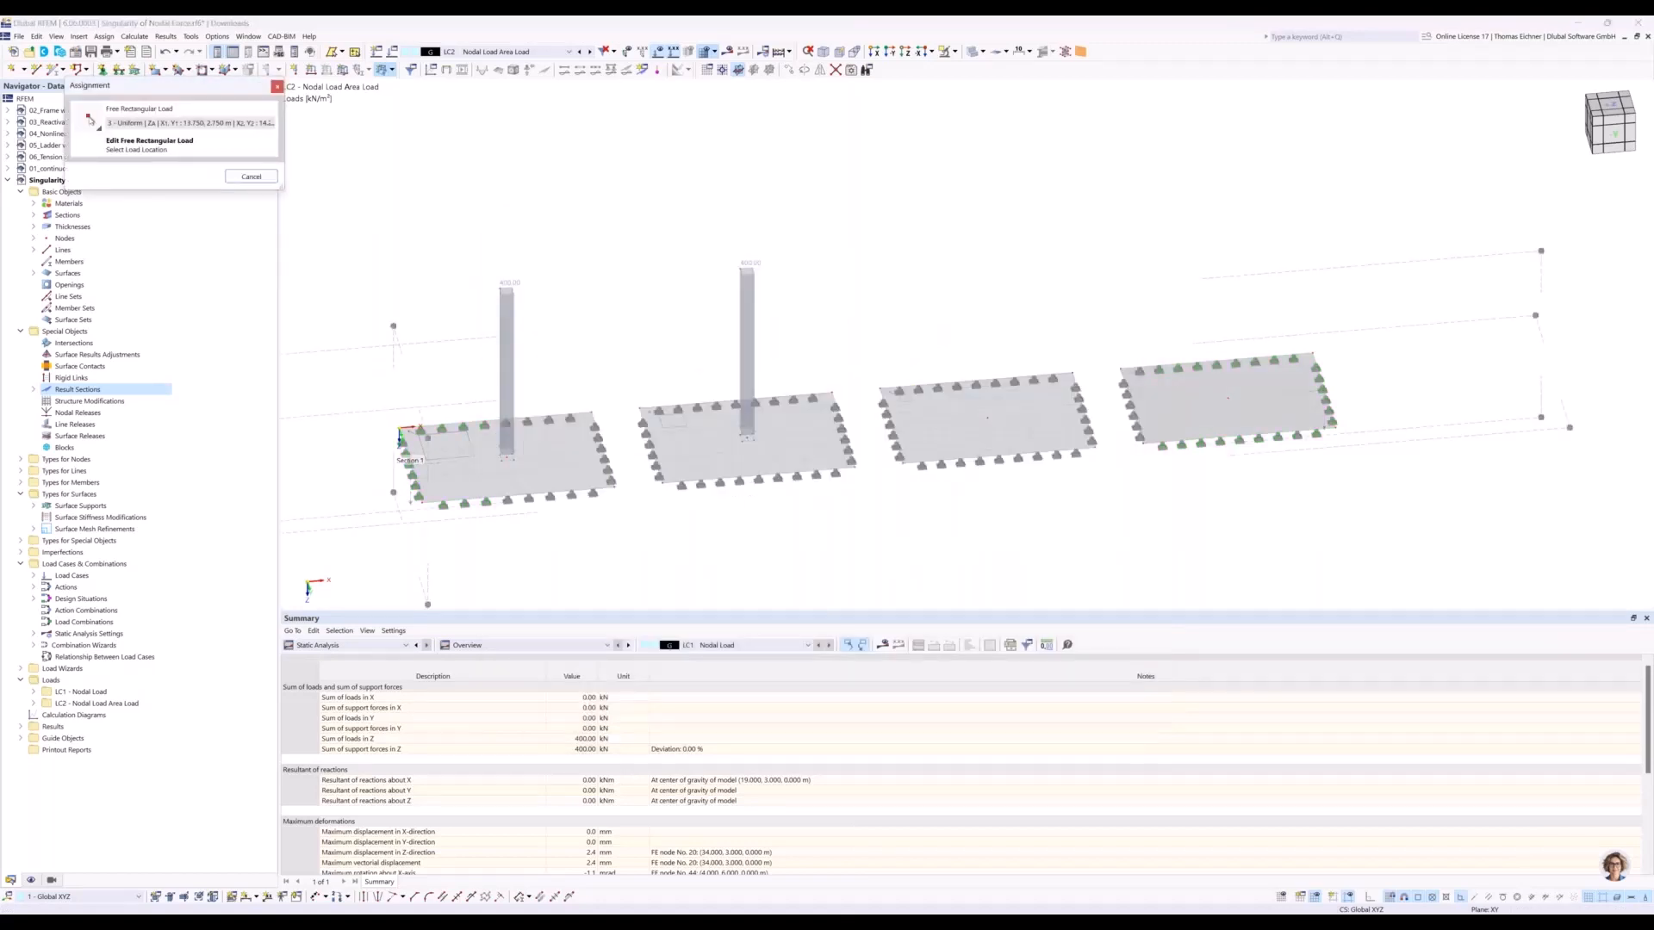
click(988, 418)
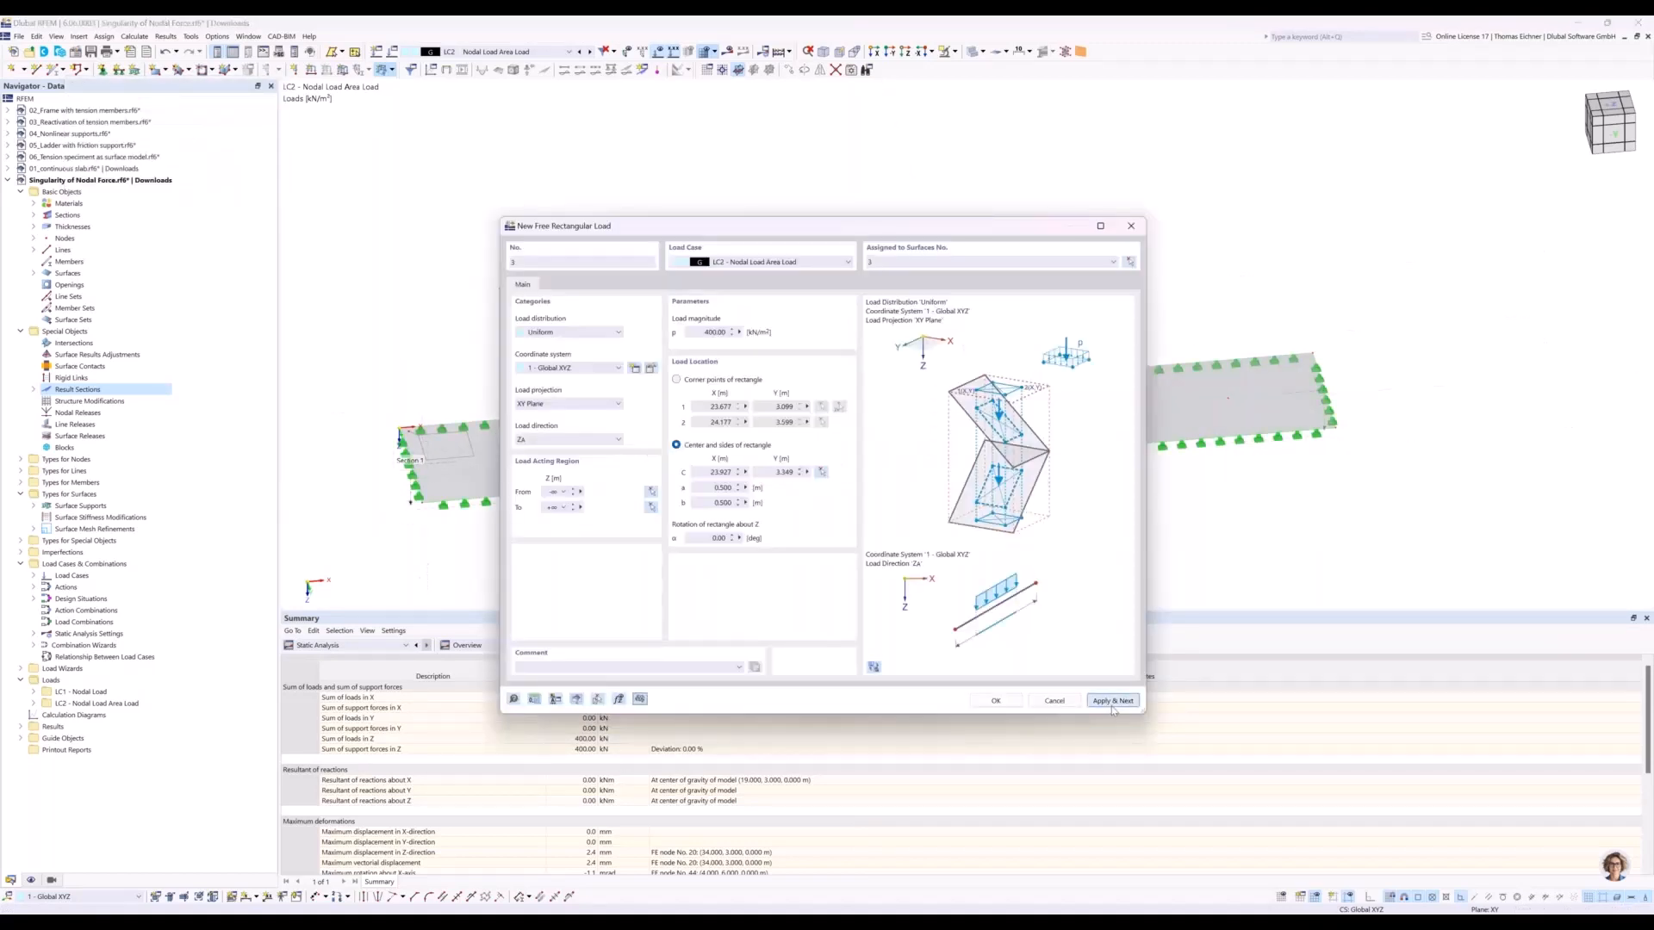
Add a fourth 400 kN/m² rectangular load on surface 4, placed at the middle of the fourth plate.
click(1130, 262)
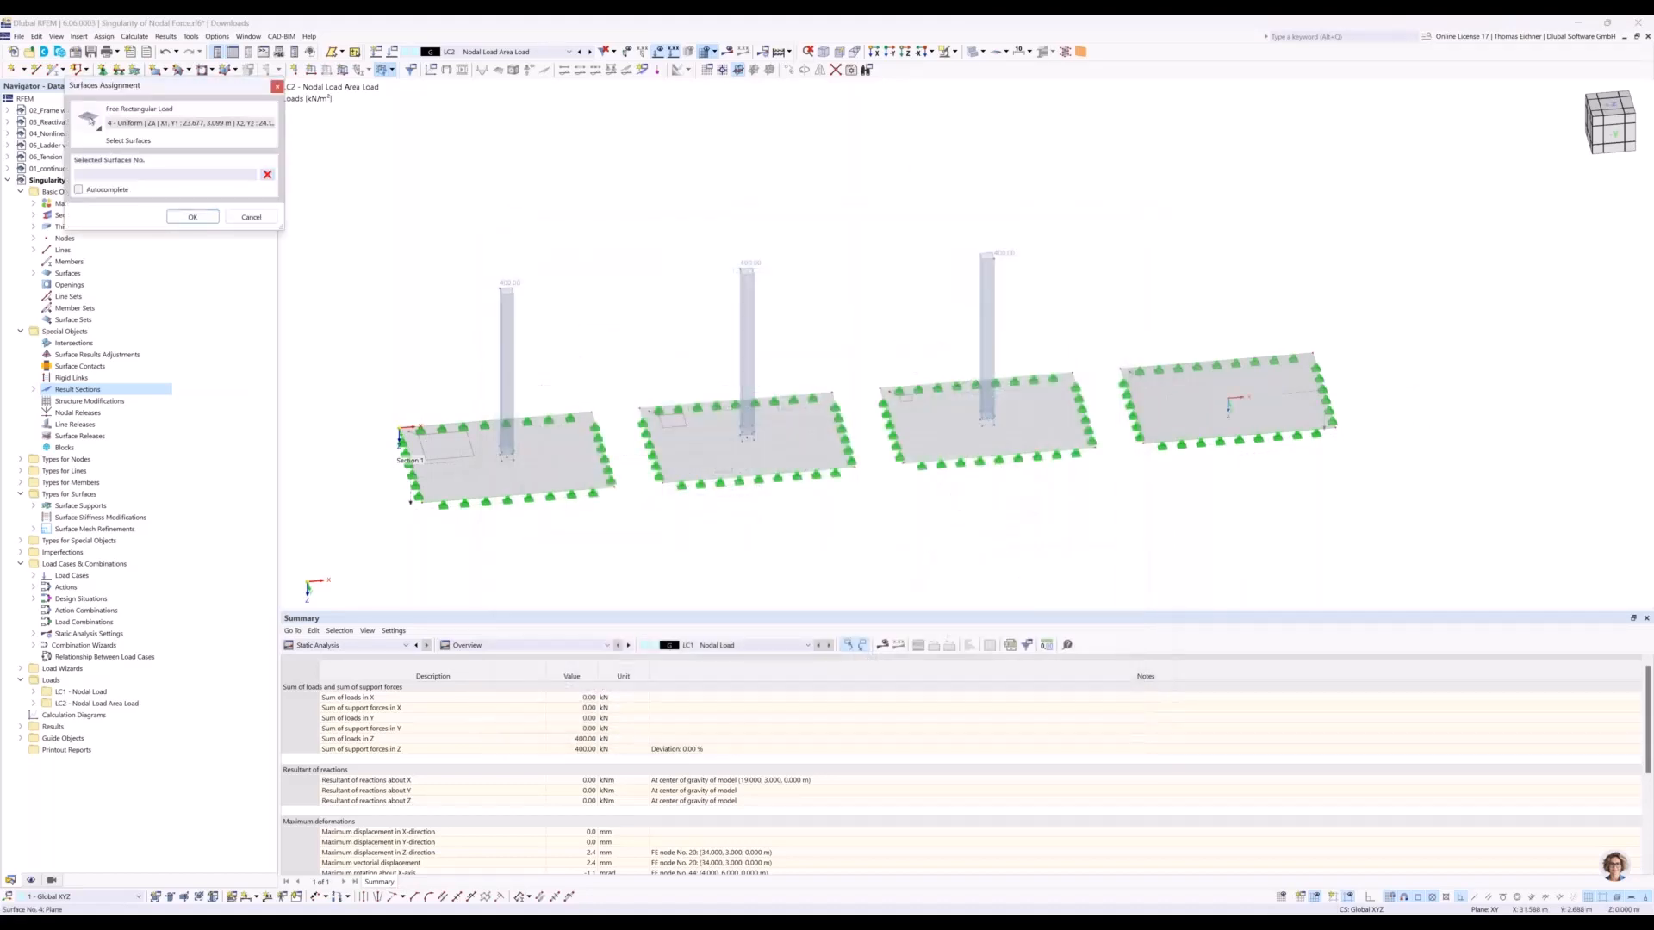
click(1169, 399)
click(186, 218)
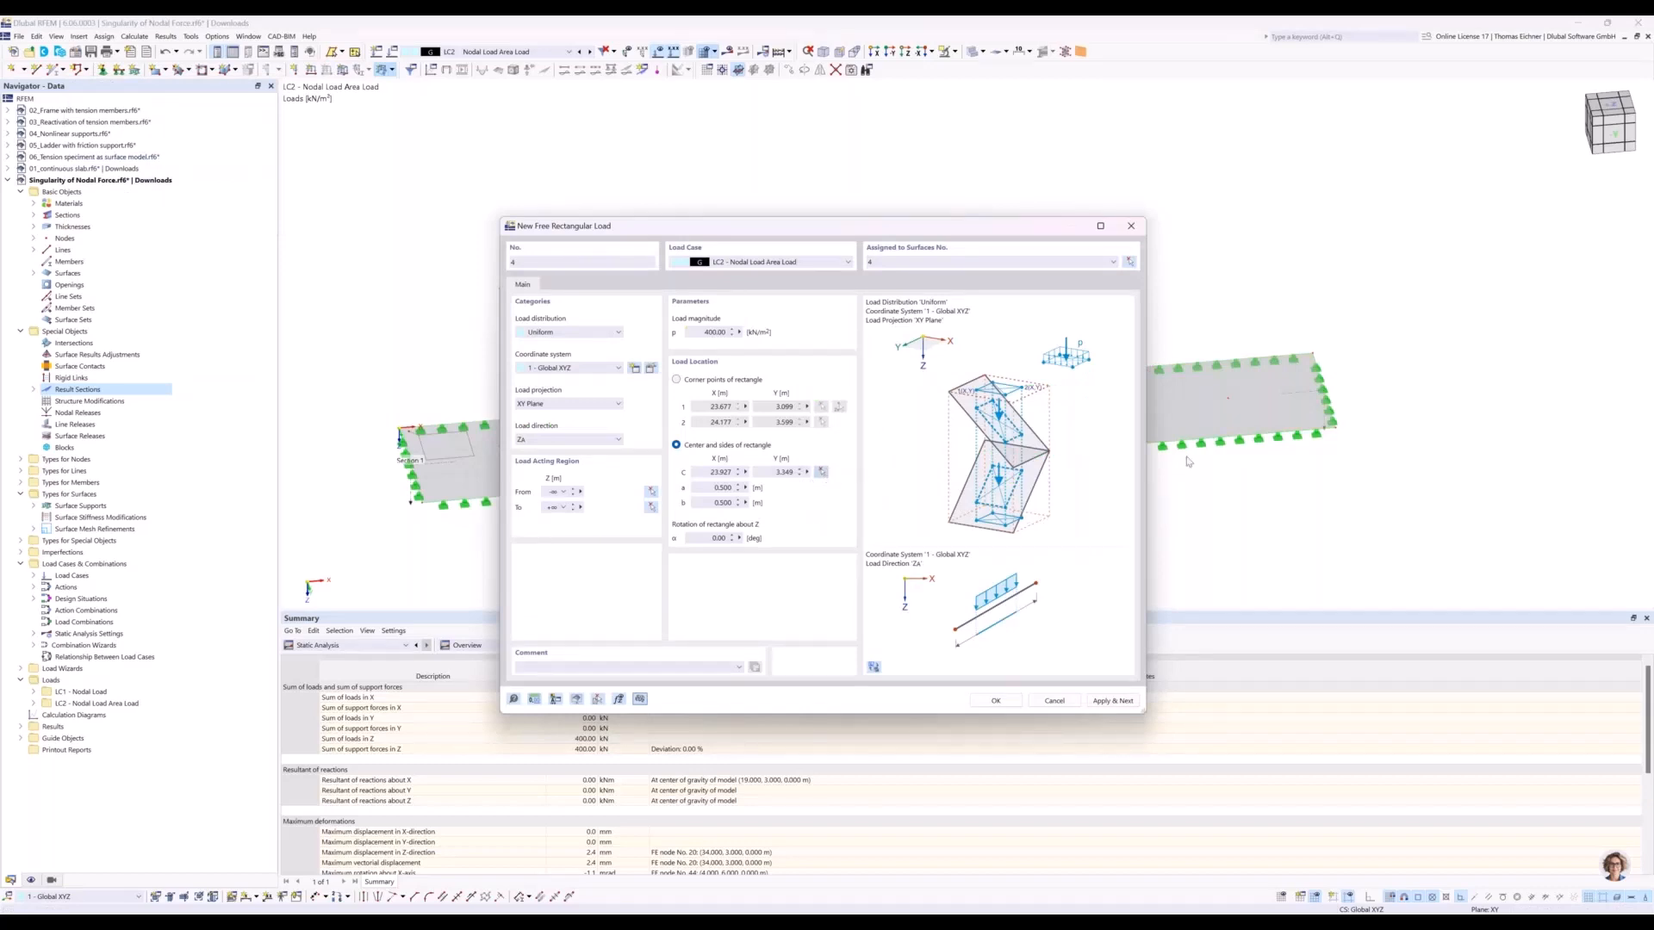
key(Return)
click(996, 700)
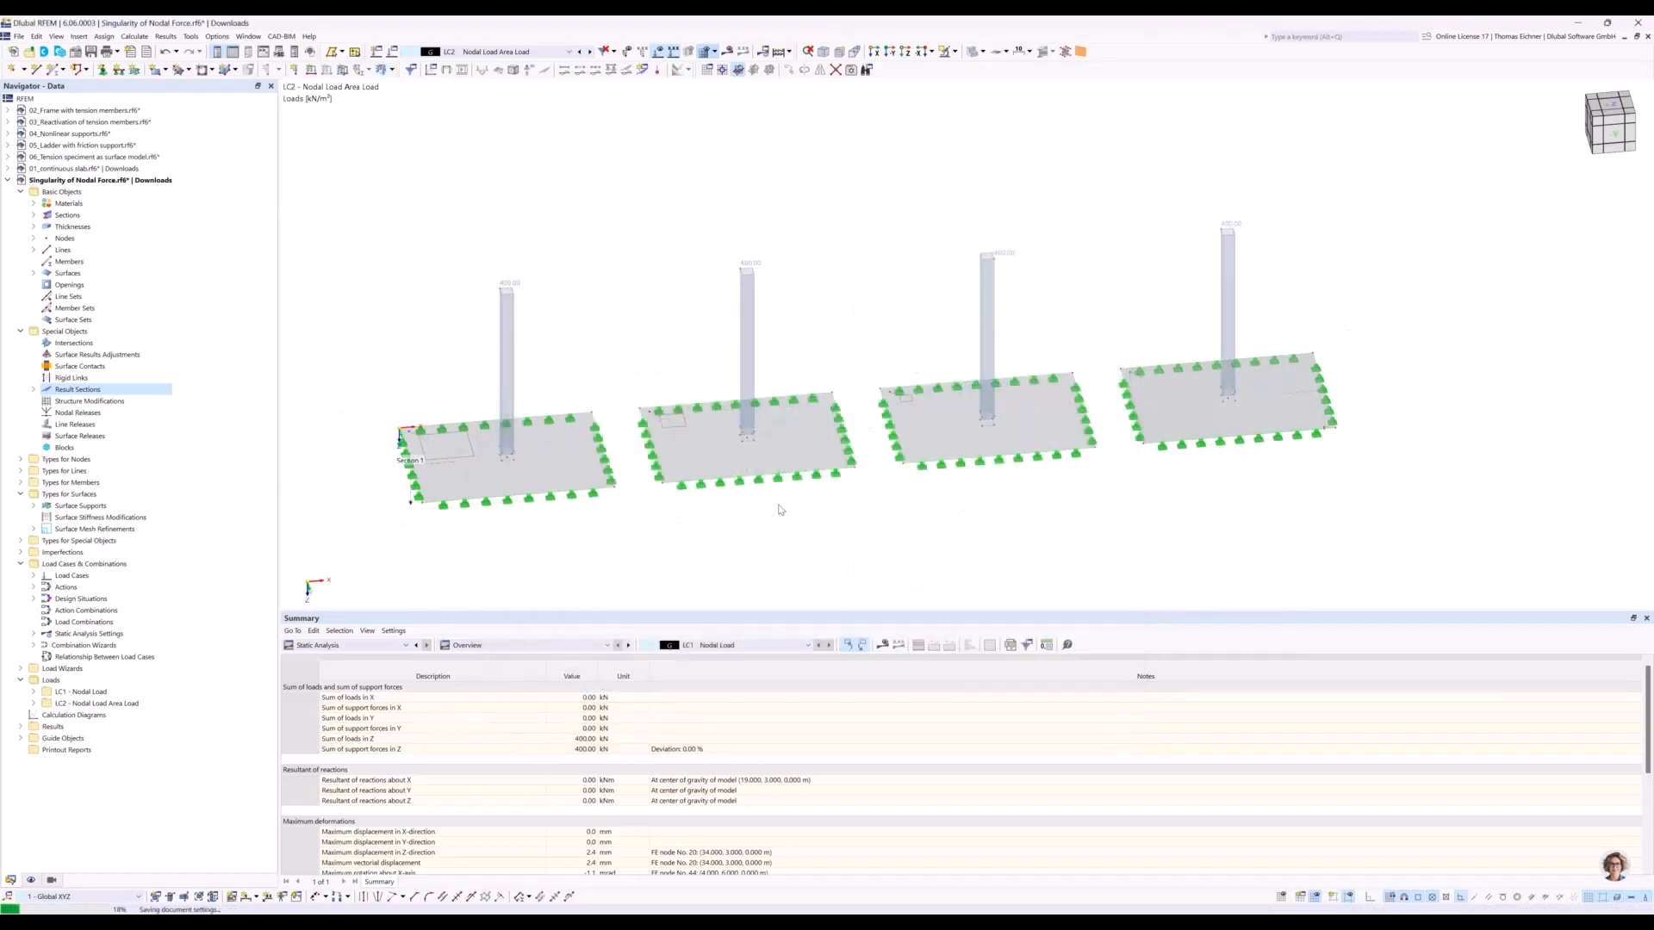
Calculate load case LC2 and compare the four plates' mx moment diagrams in the reverse Y view.
scroll(779, 510, down, 1)
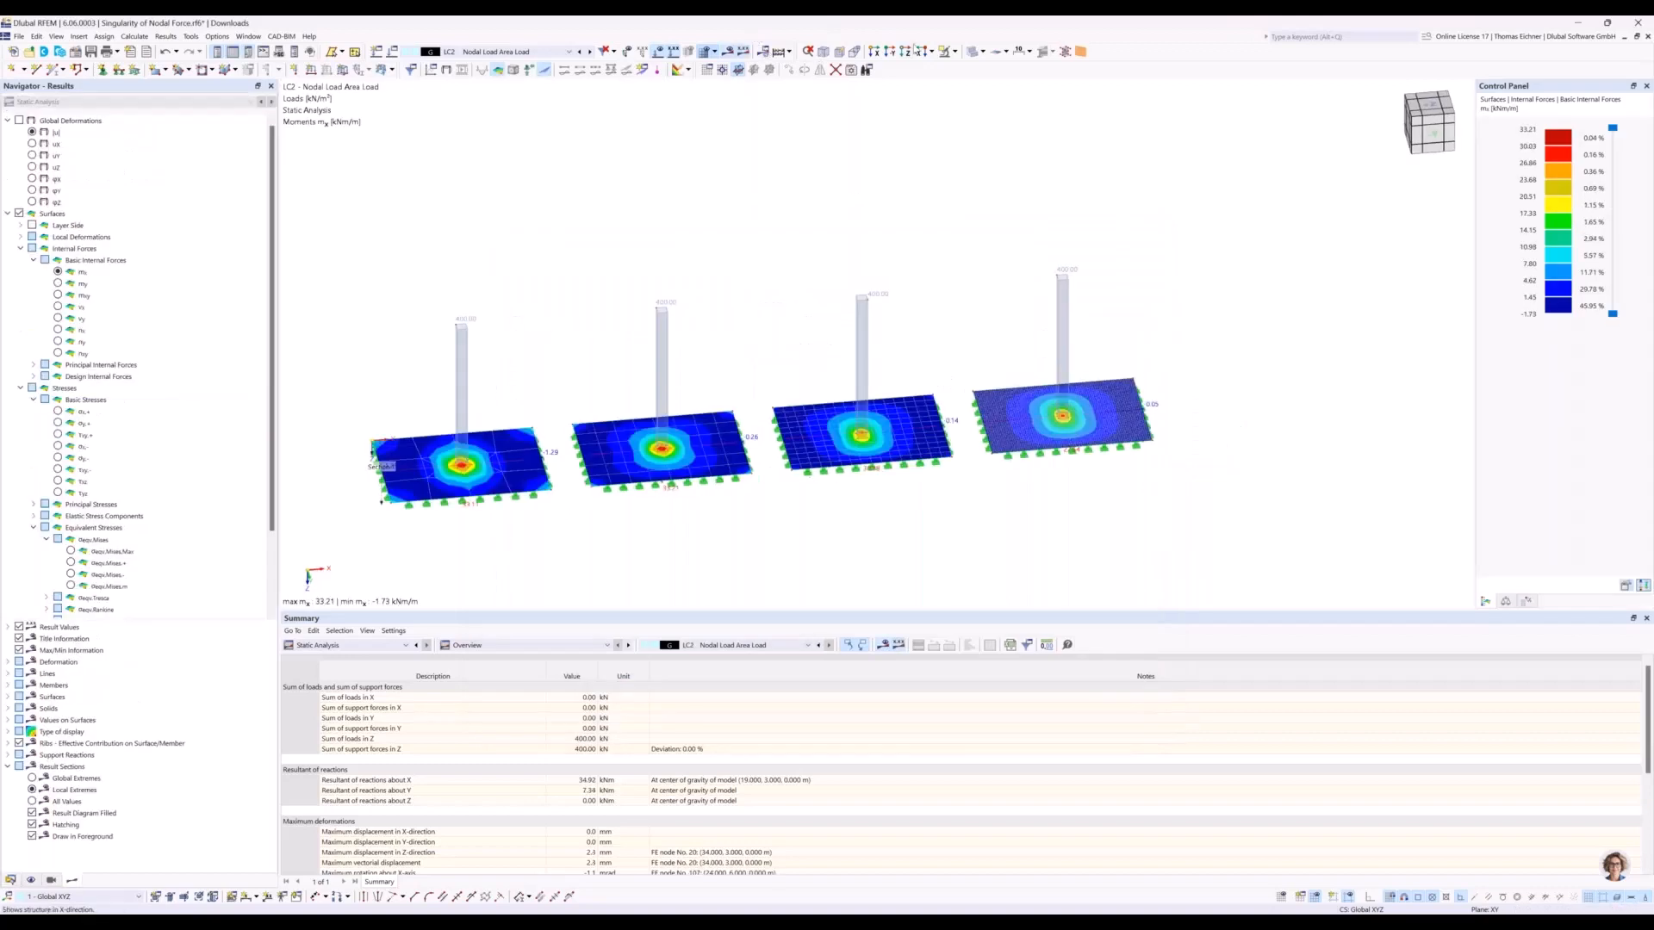
click(890, 52)
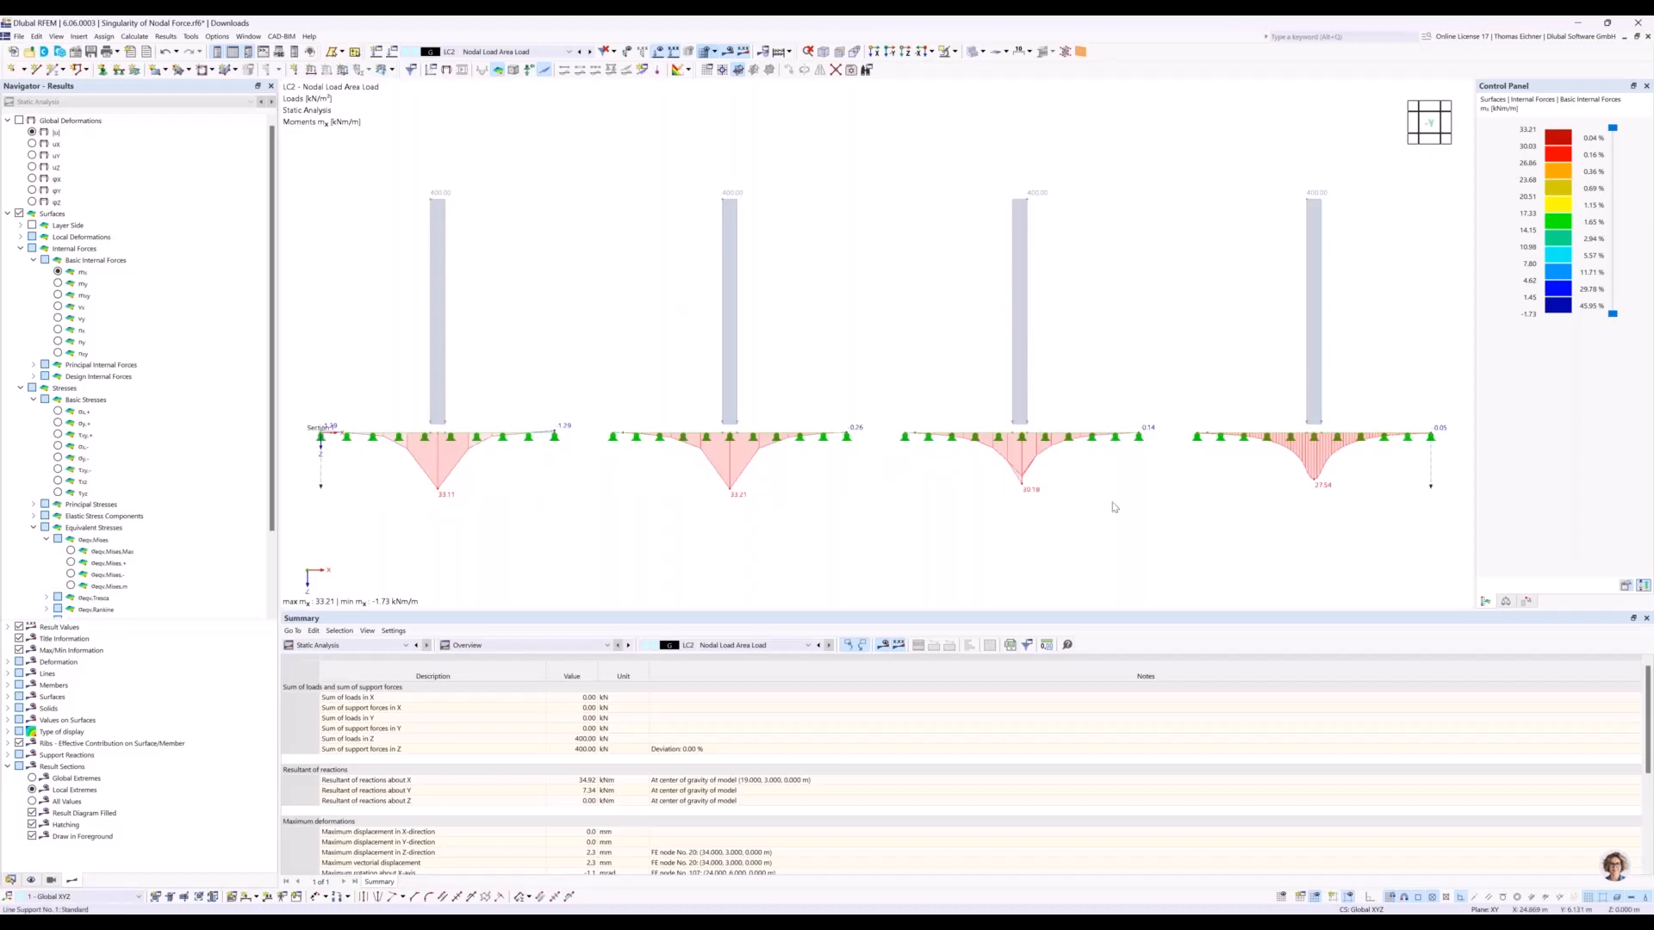
scroll(1046, 498, up, 2)
scroll(1046, 499, up, 1)
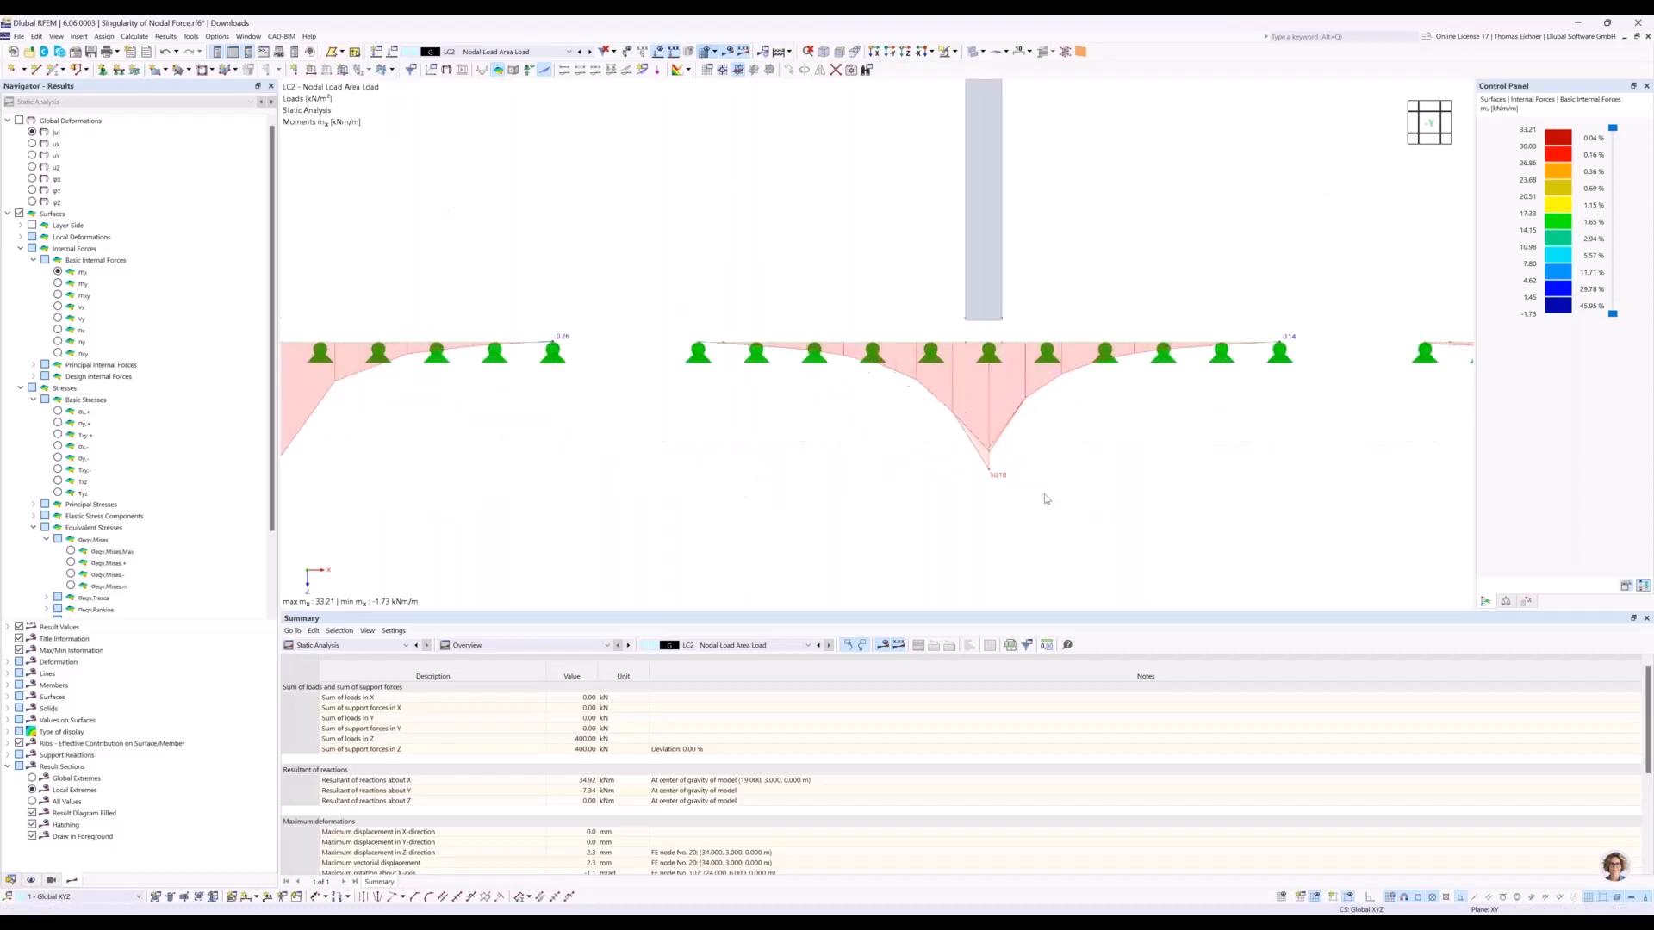
scroll(990, 470, down, 3)
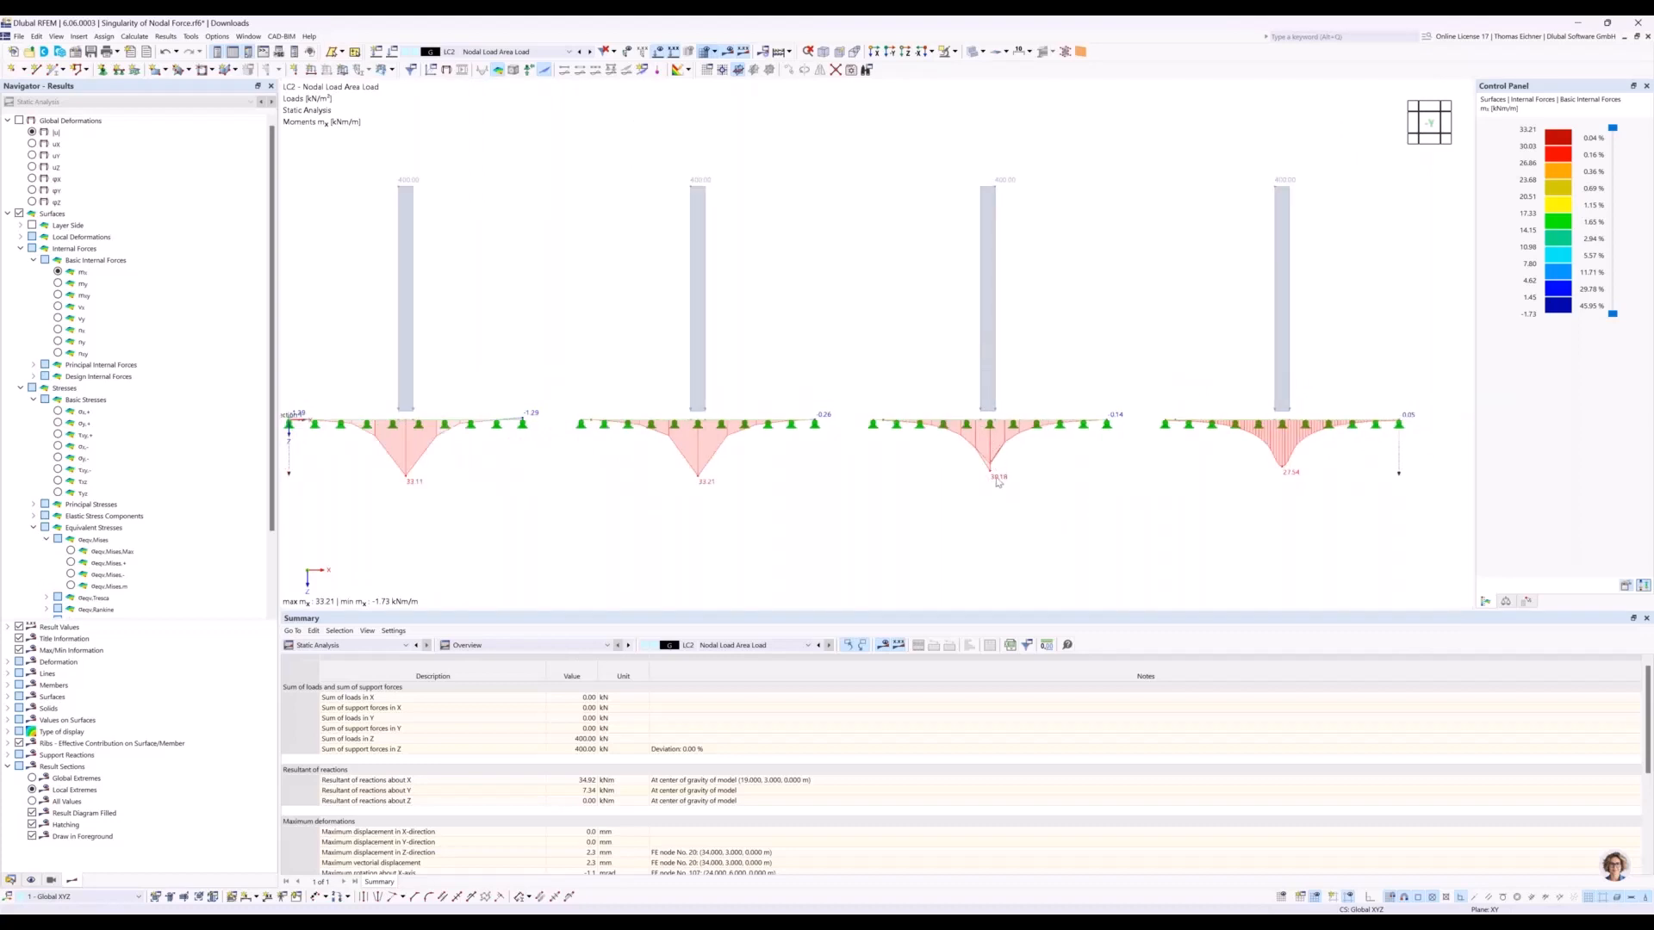
Open the result diagrams of the result section running through the four plates.
right_click(289, 469)
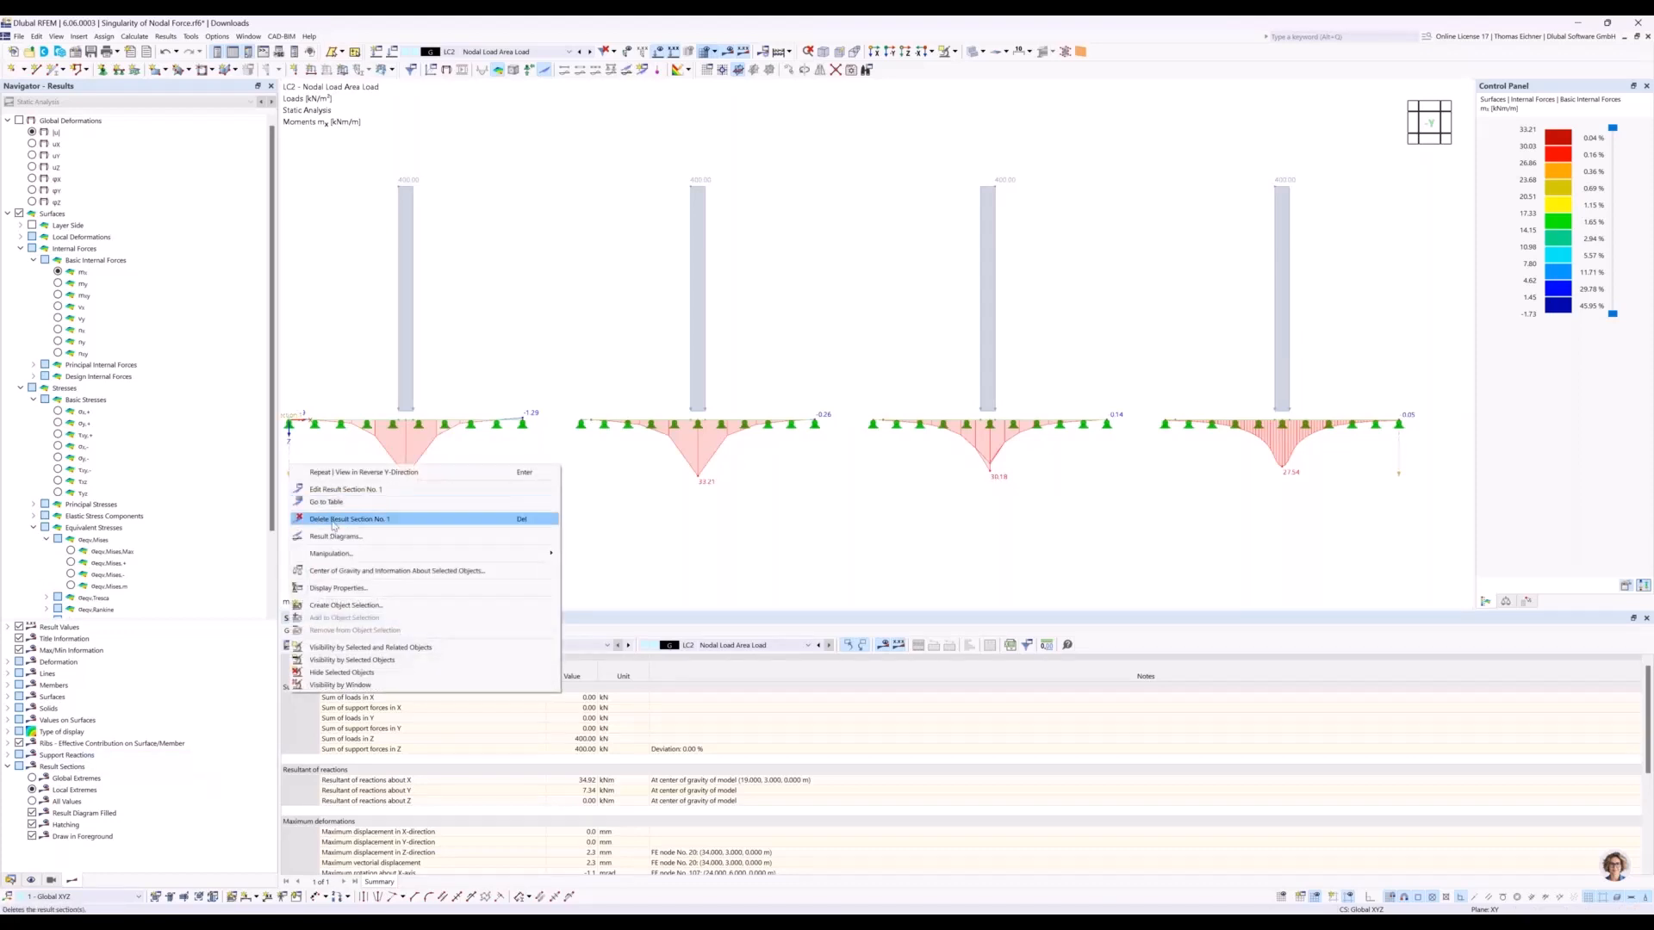
click(333, 536)
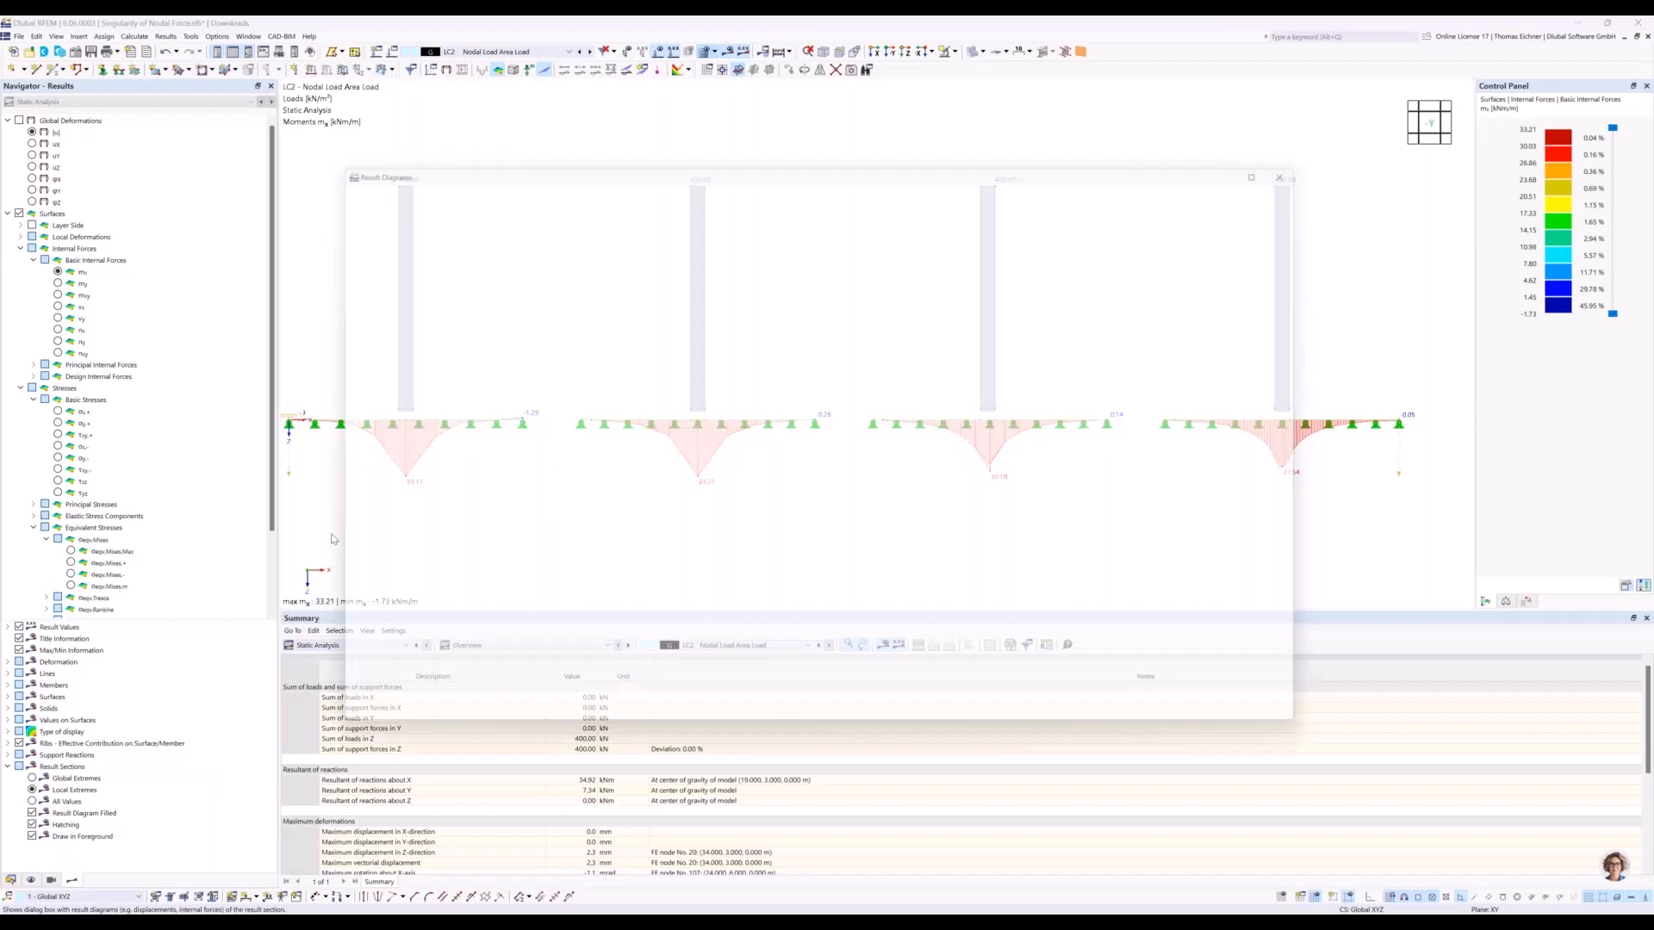
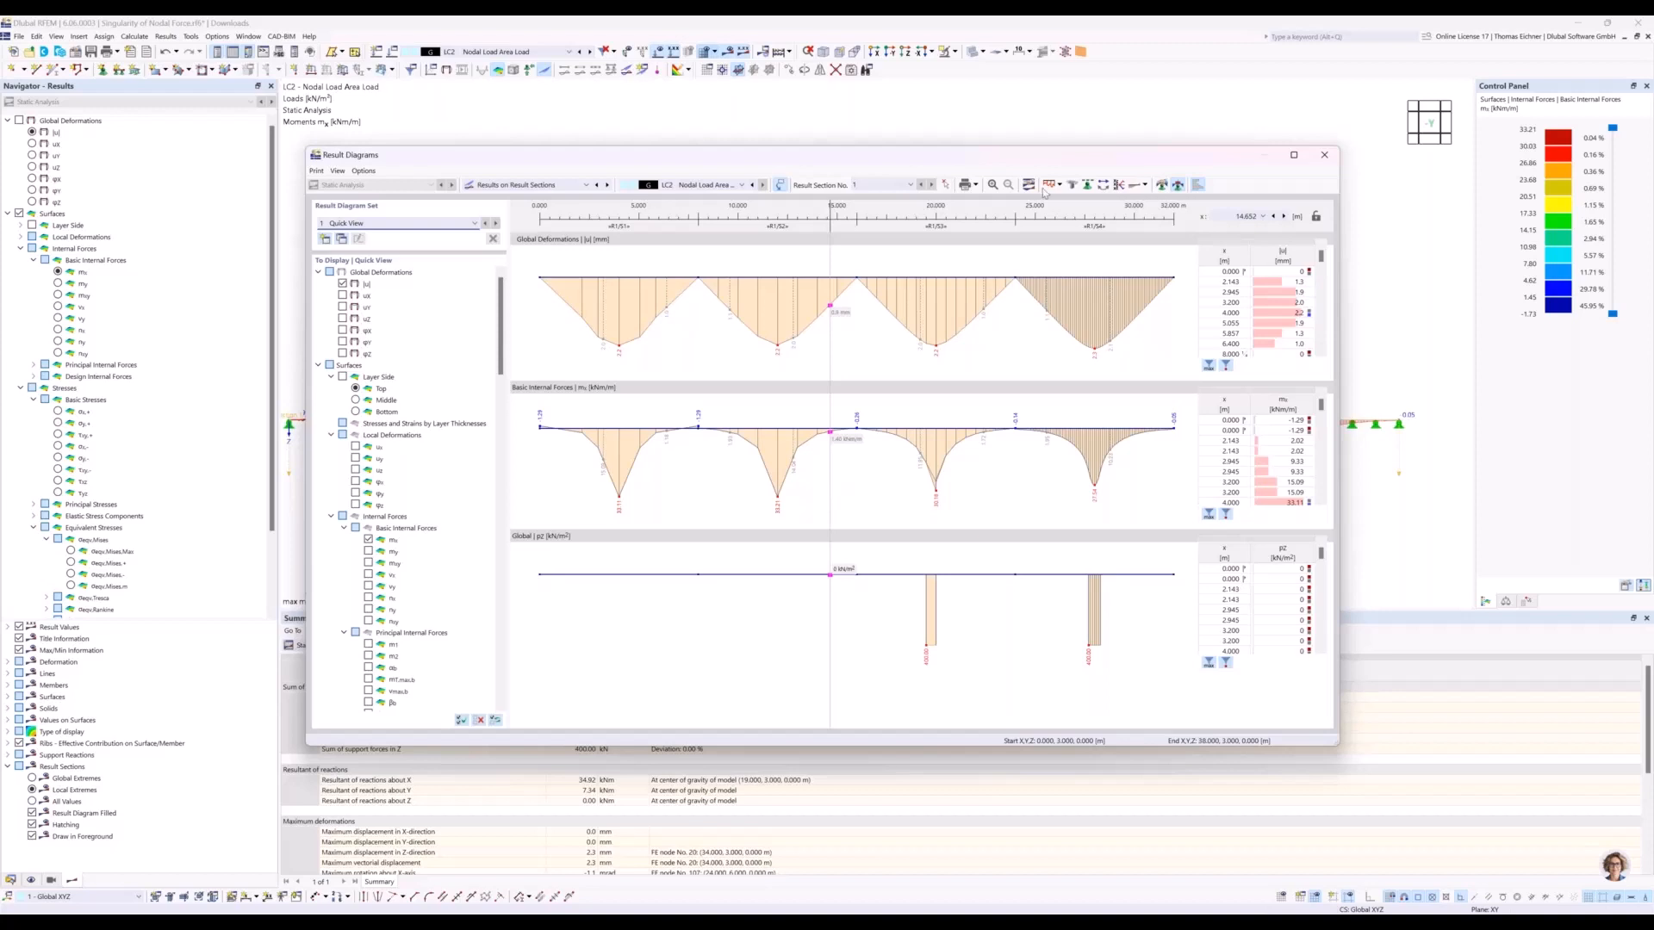
Examine the deformation, mx and load diagrams along the result section, and close the result diagrams.
drag(1001, 153, 984, 152)
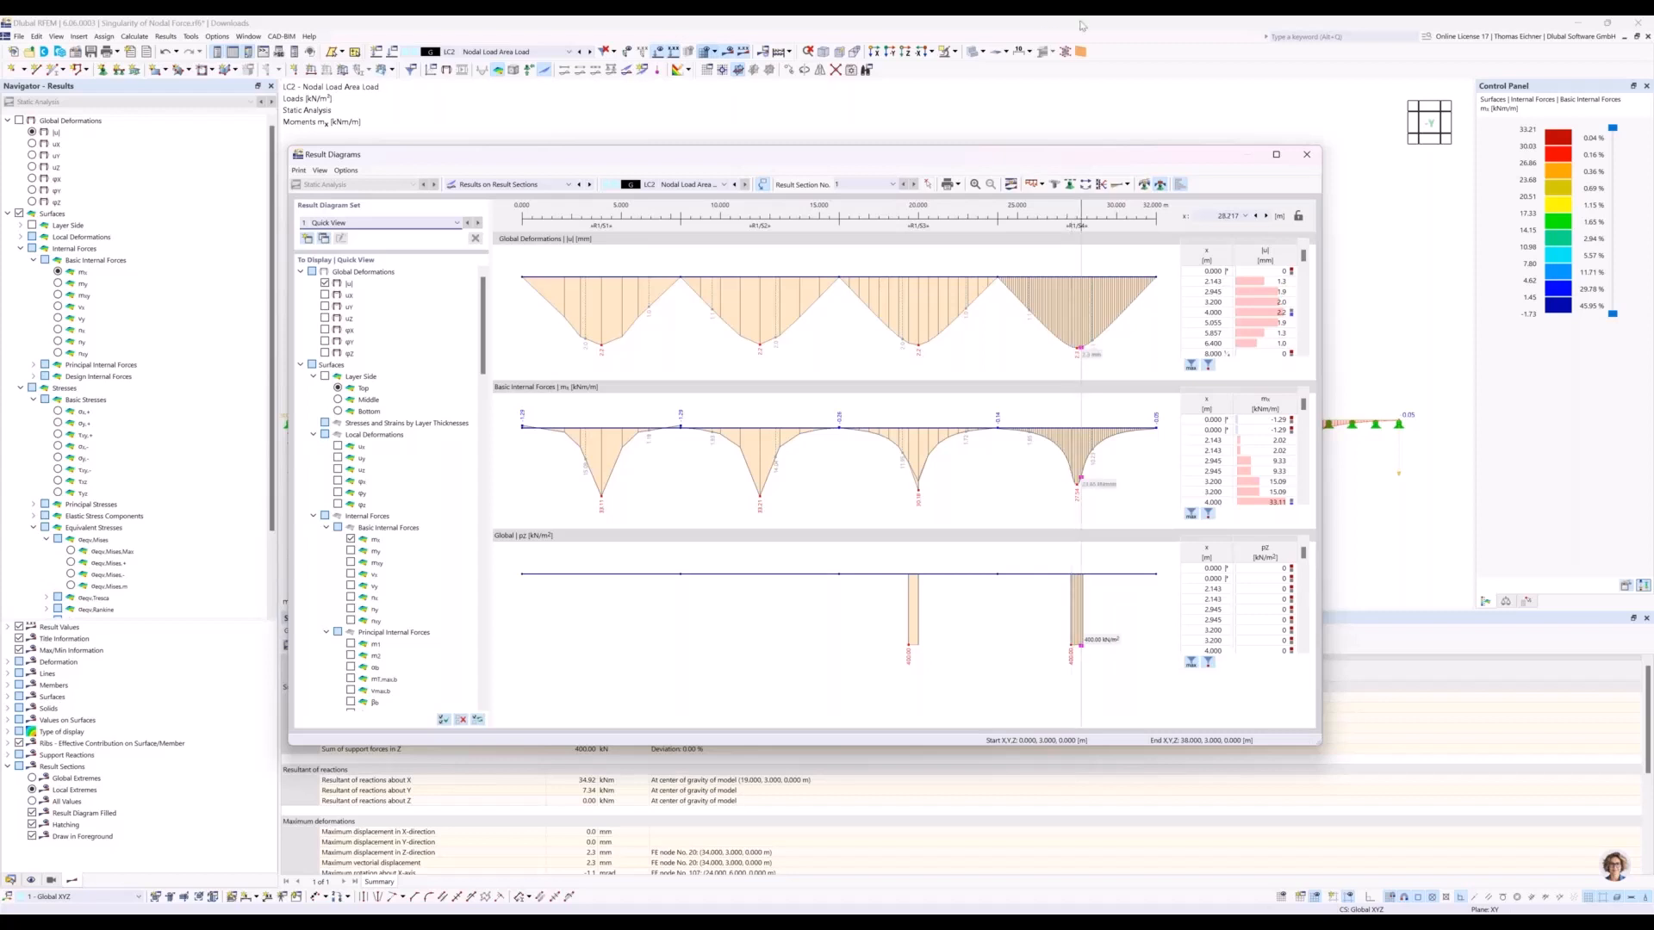
click(1310, 158)
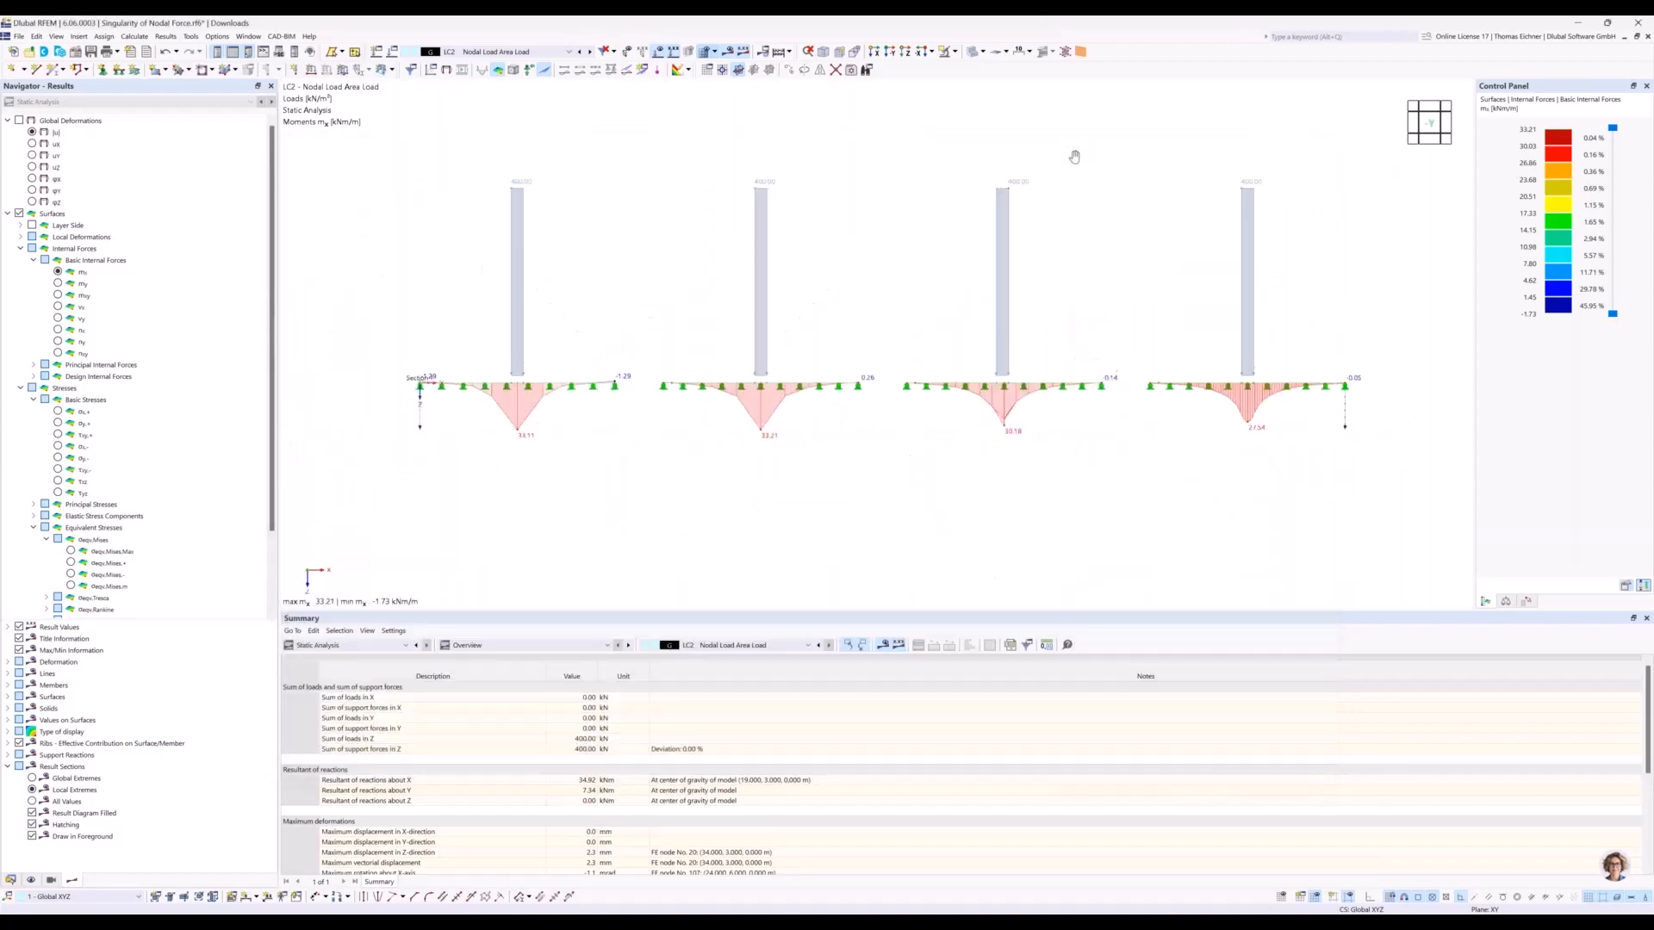
scroll(1073, 153, down, 2)
middle_drag(1073, 155, 1072, 197)
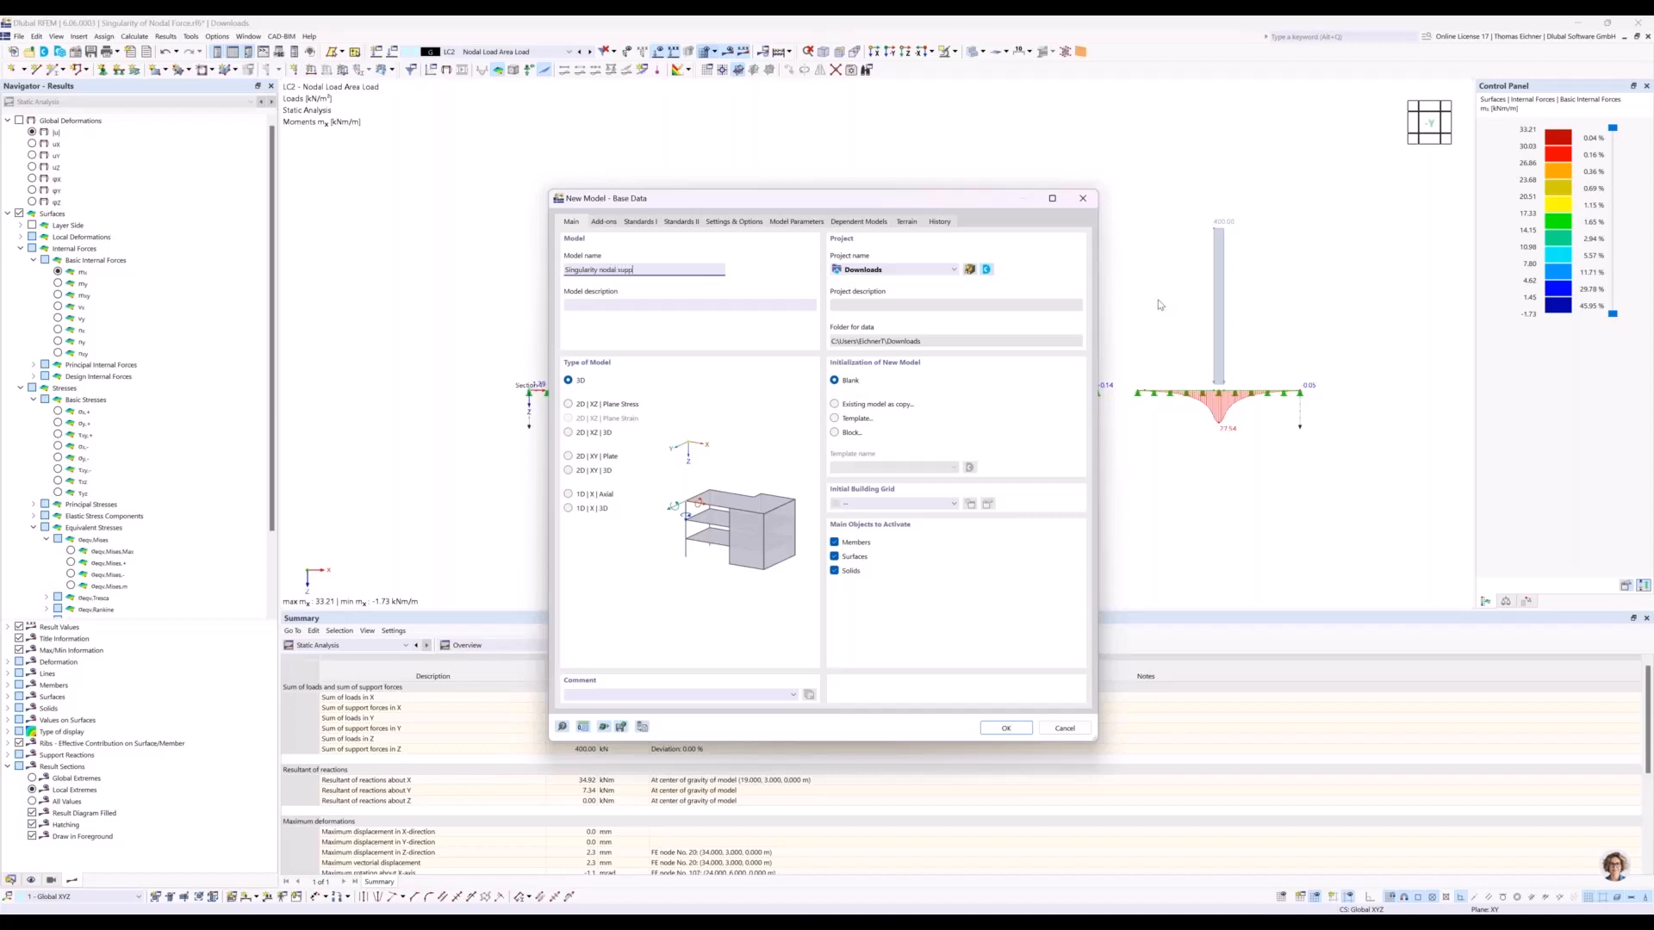
Create a new 2D XY plate model named "Singularity nodal support 1234123" without overwriting the existing model.
text(t)
click(569, 457)
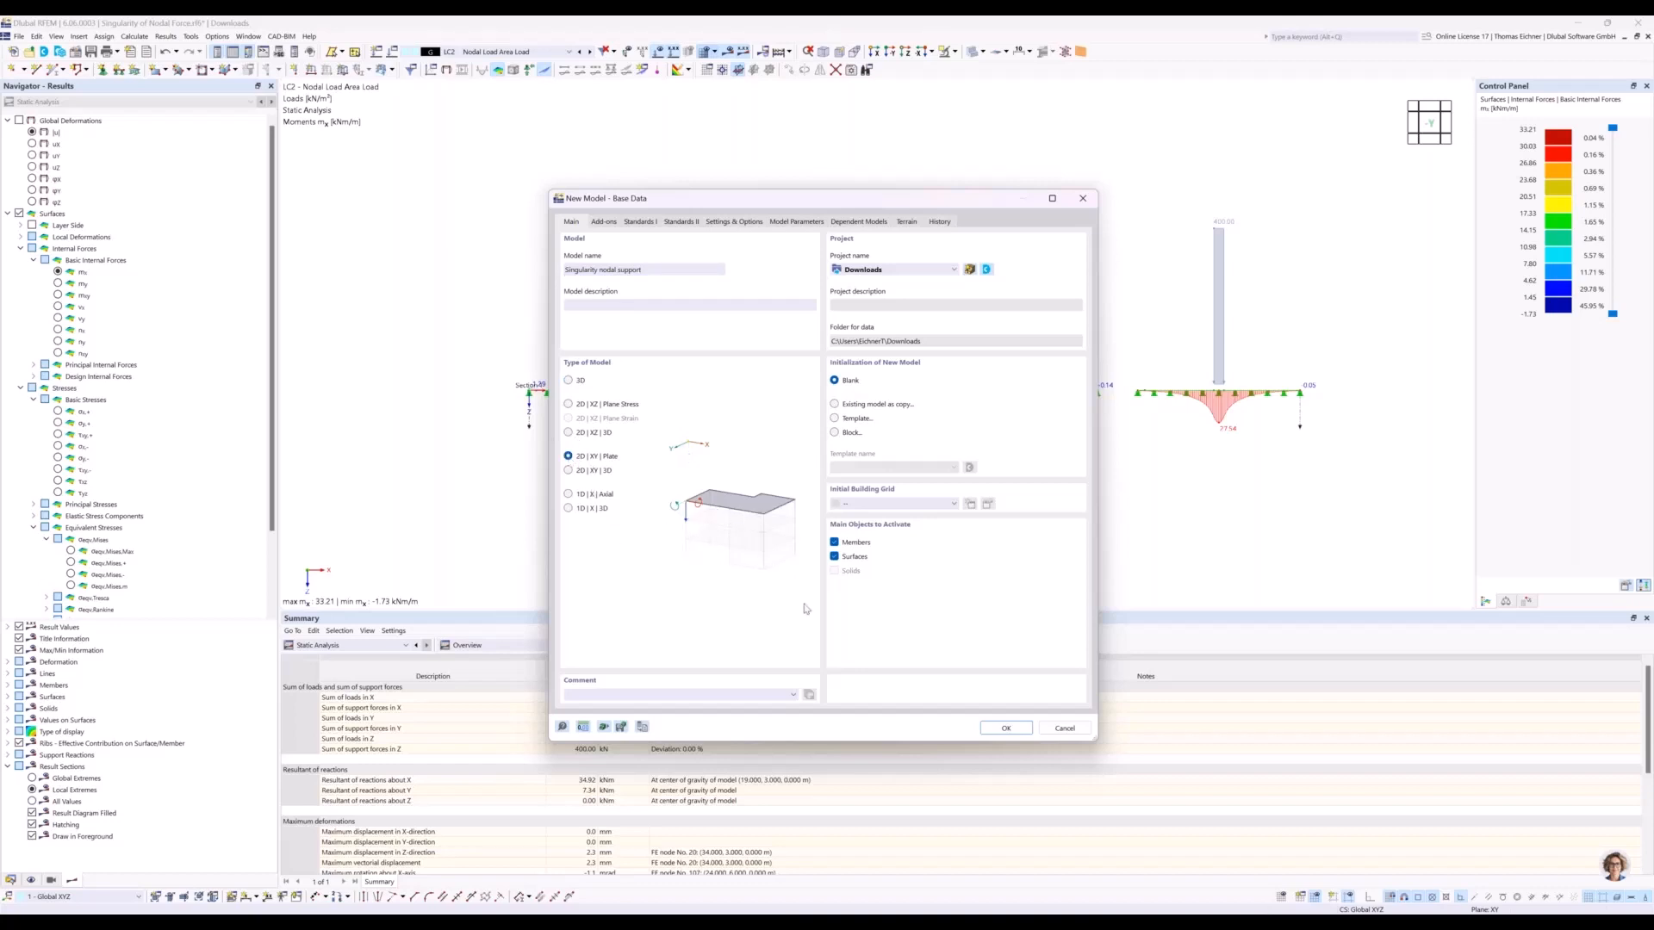
click(1000, 729)
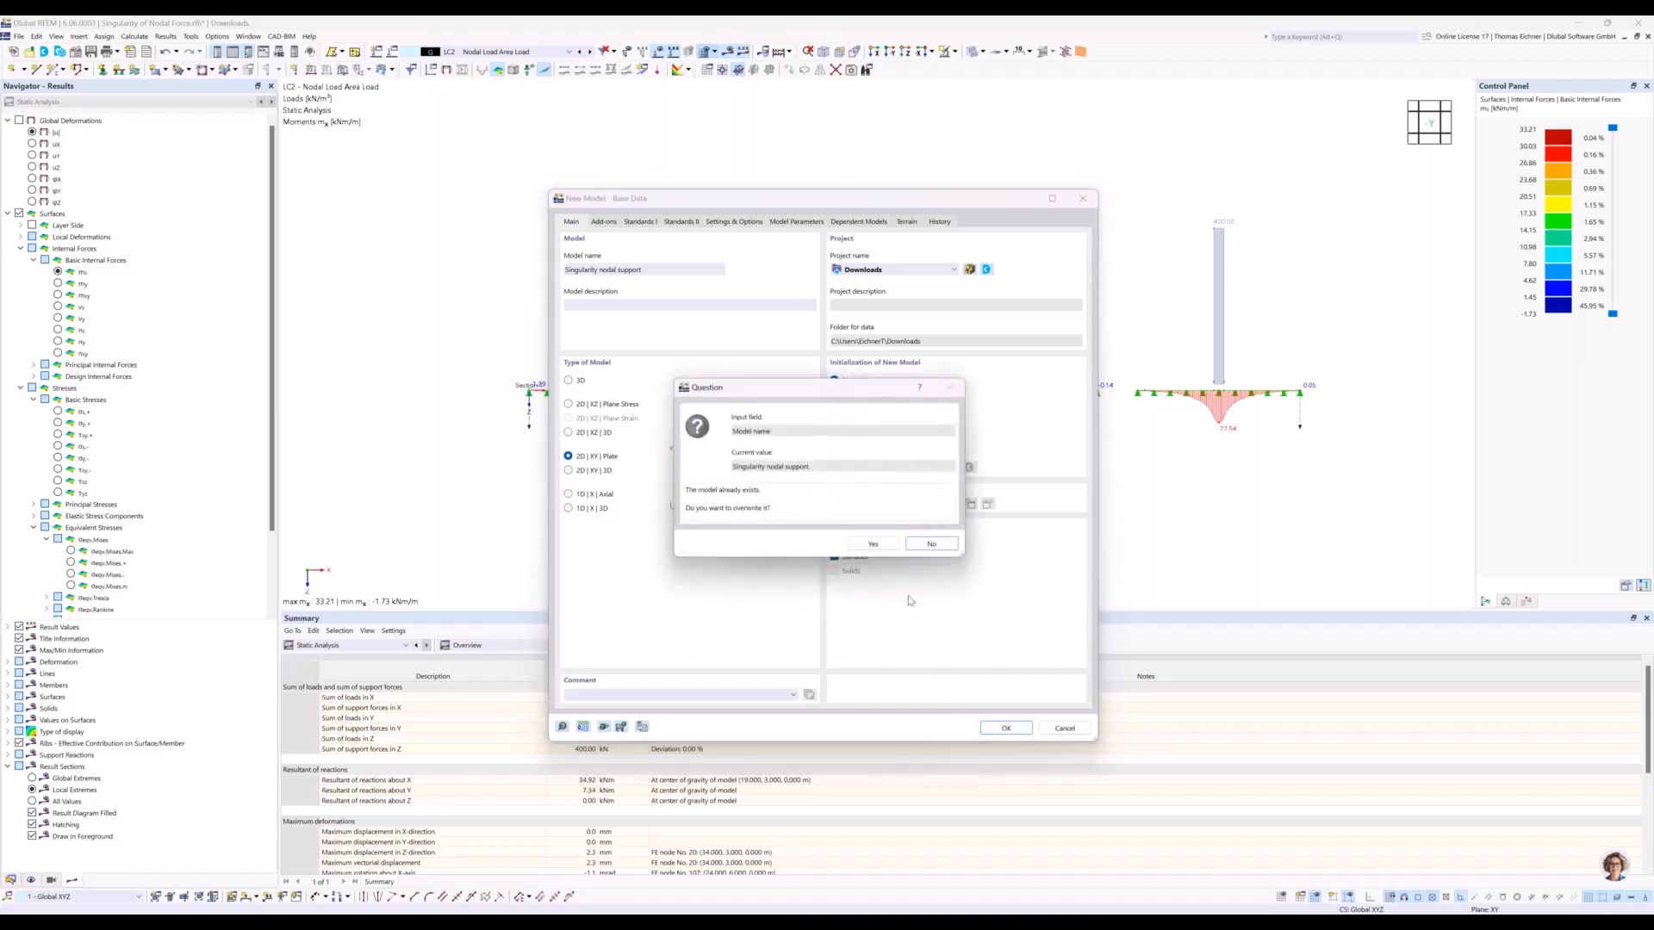
click(931, 545)
text(1)
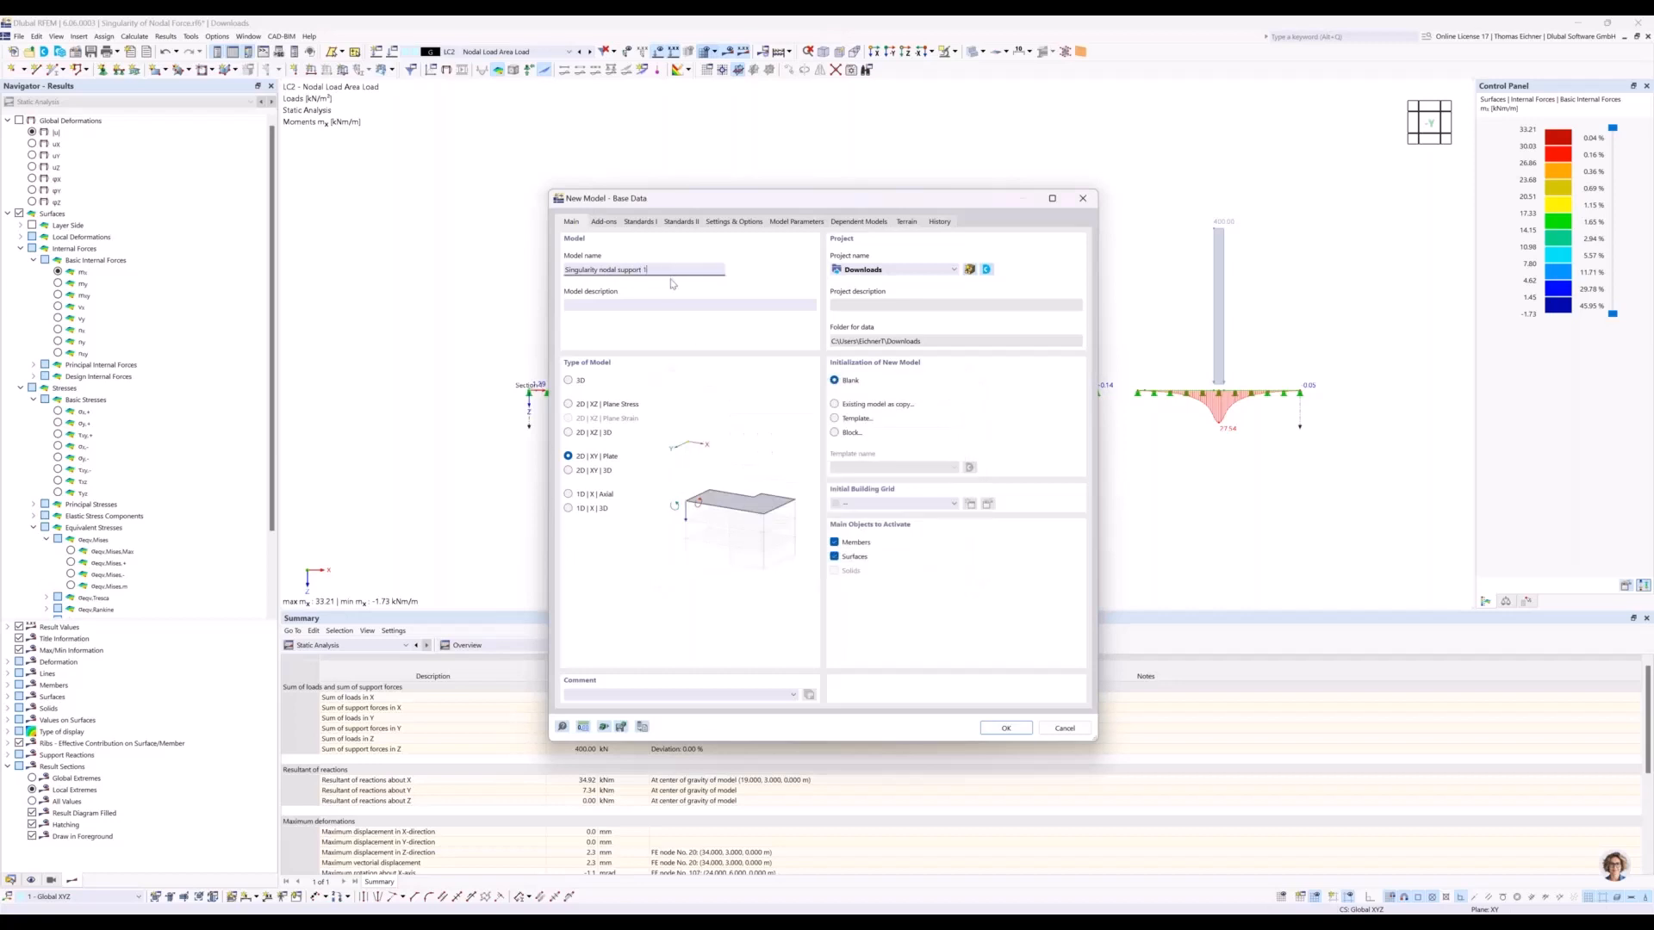
text(234123)
click(1017, 731)
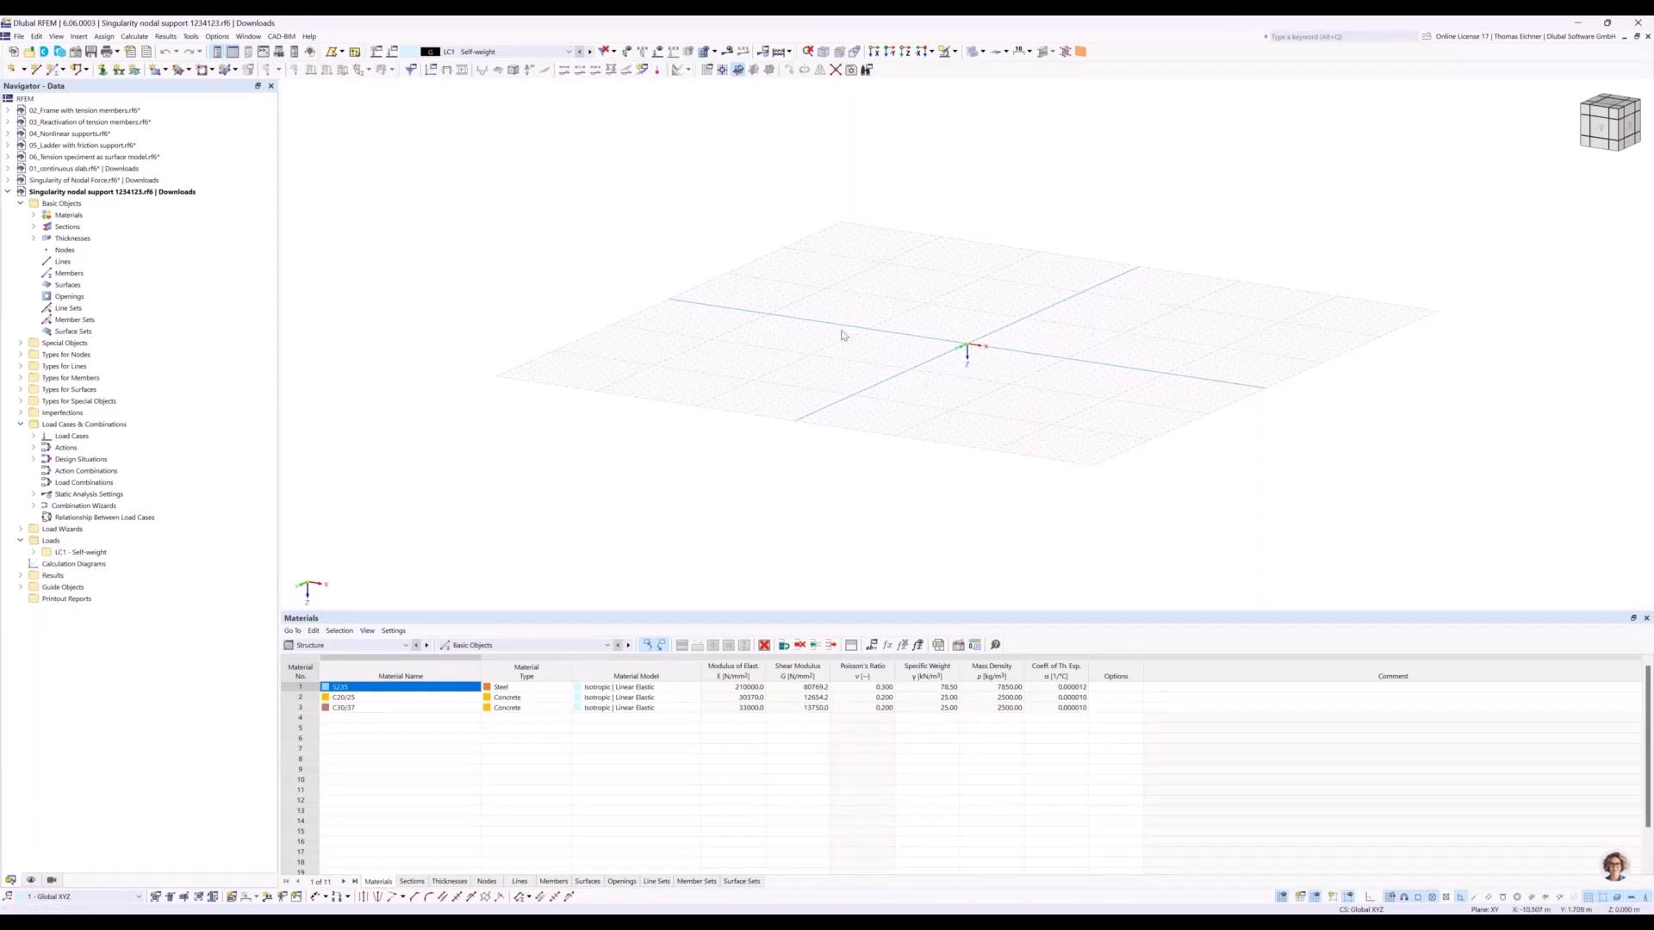
Start a new rectangular surface and define a uniform 300 mm thickness of C30/37 concrete for it.
middle_drag(807, 296, 743, 338)
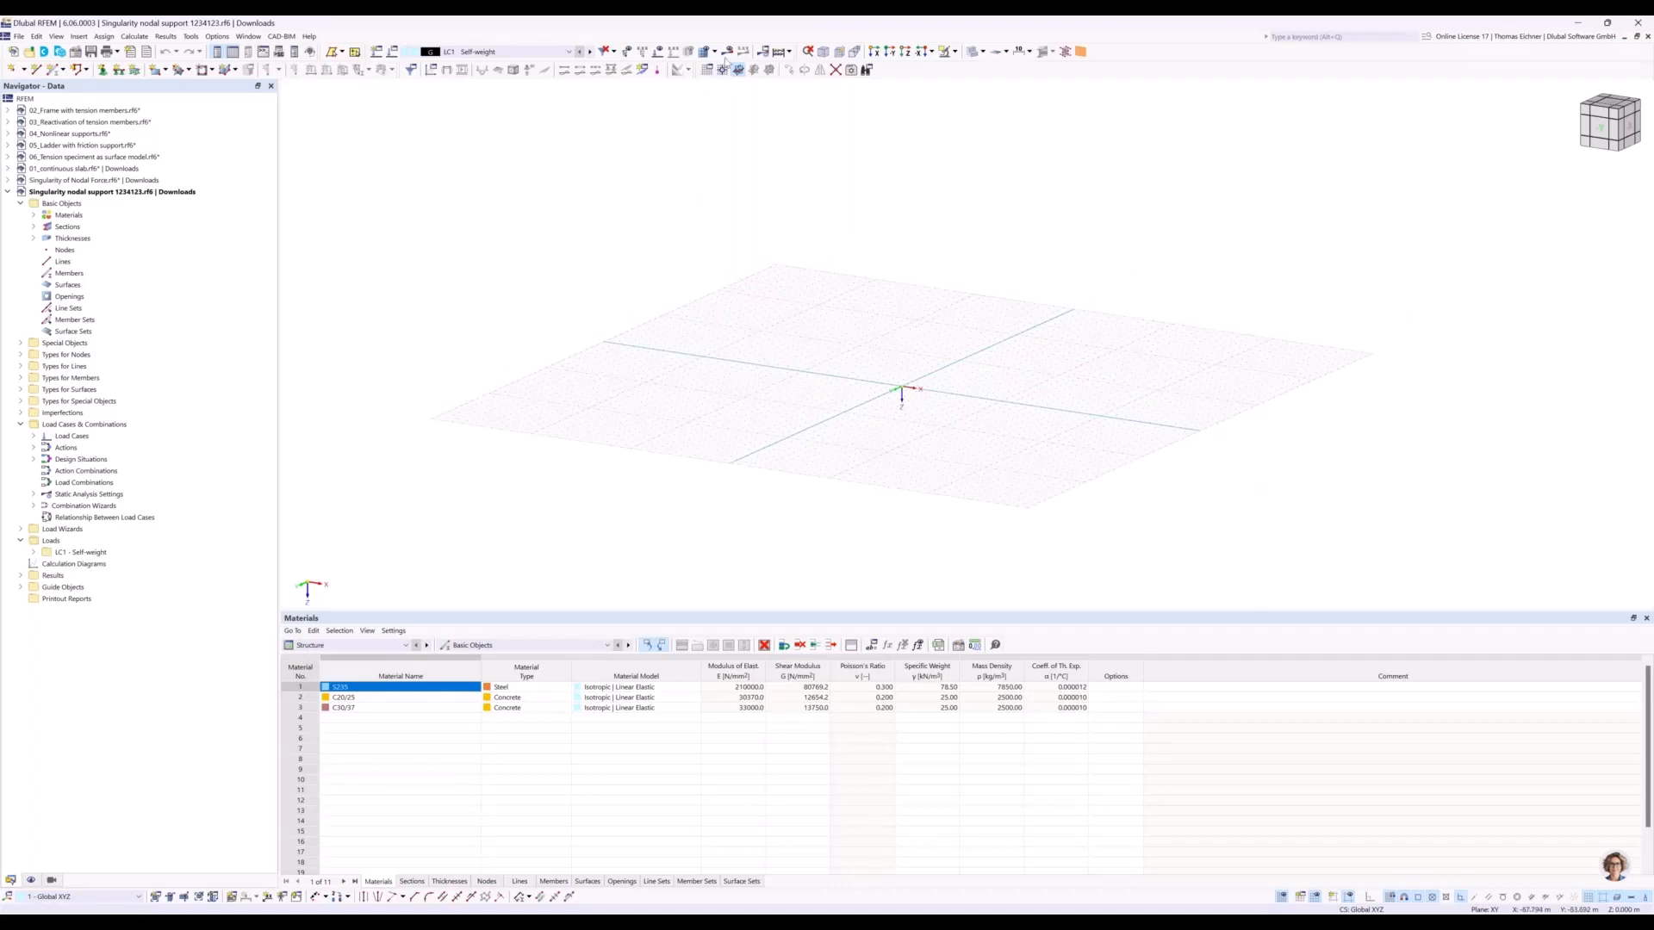
middle_drag(723, 152, 612, 155)
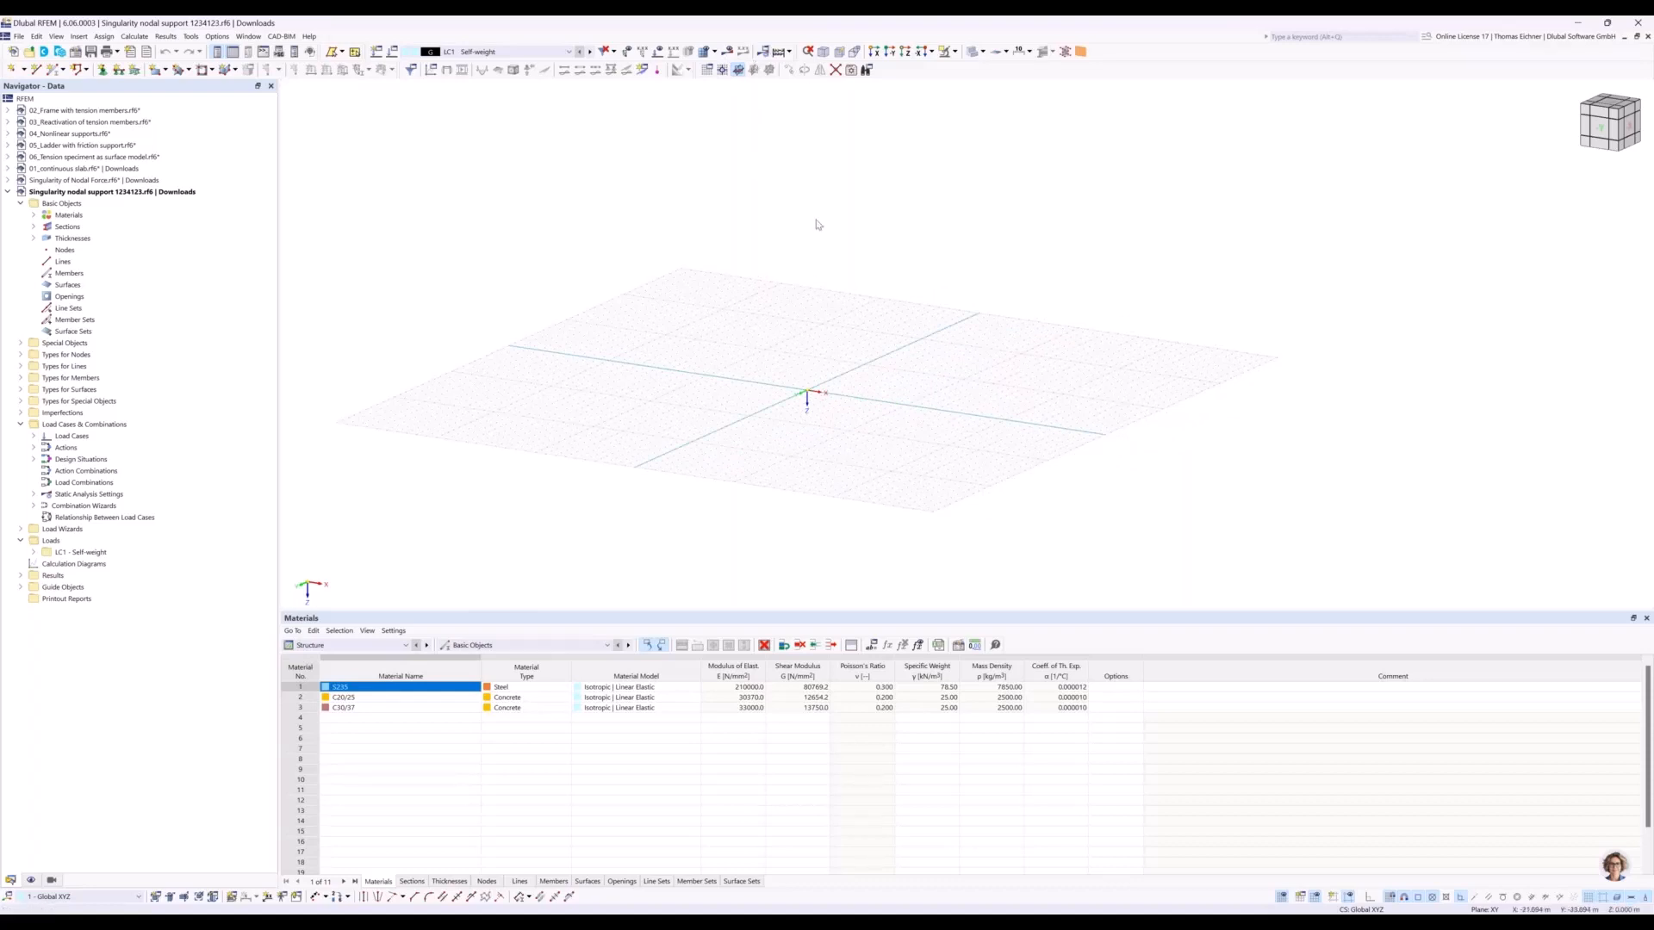
middle_drag(810, 222, 798, 230)
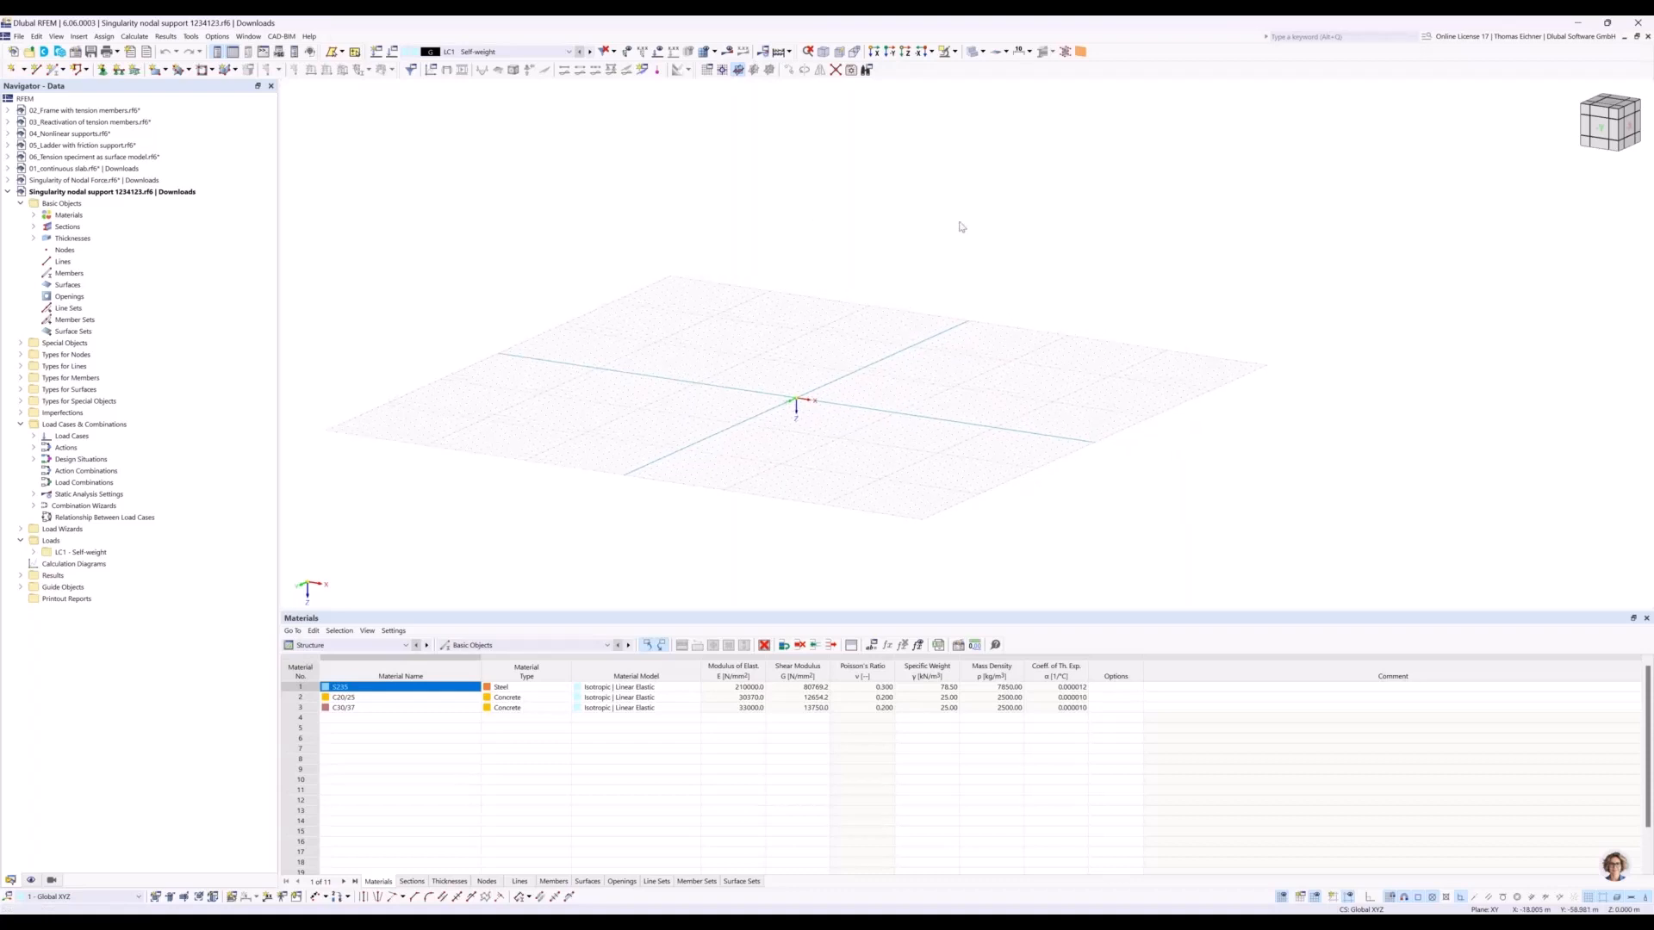
middle_drag(960, 229, 919, 210)
click(156, 70)
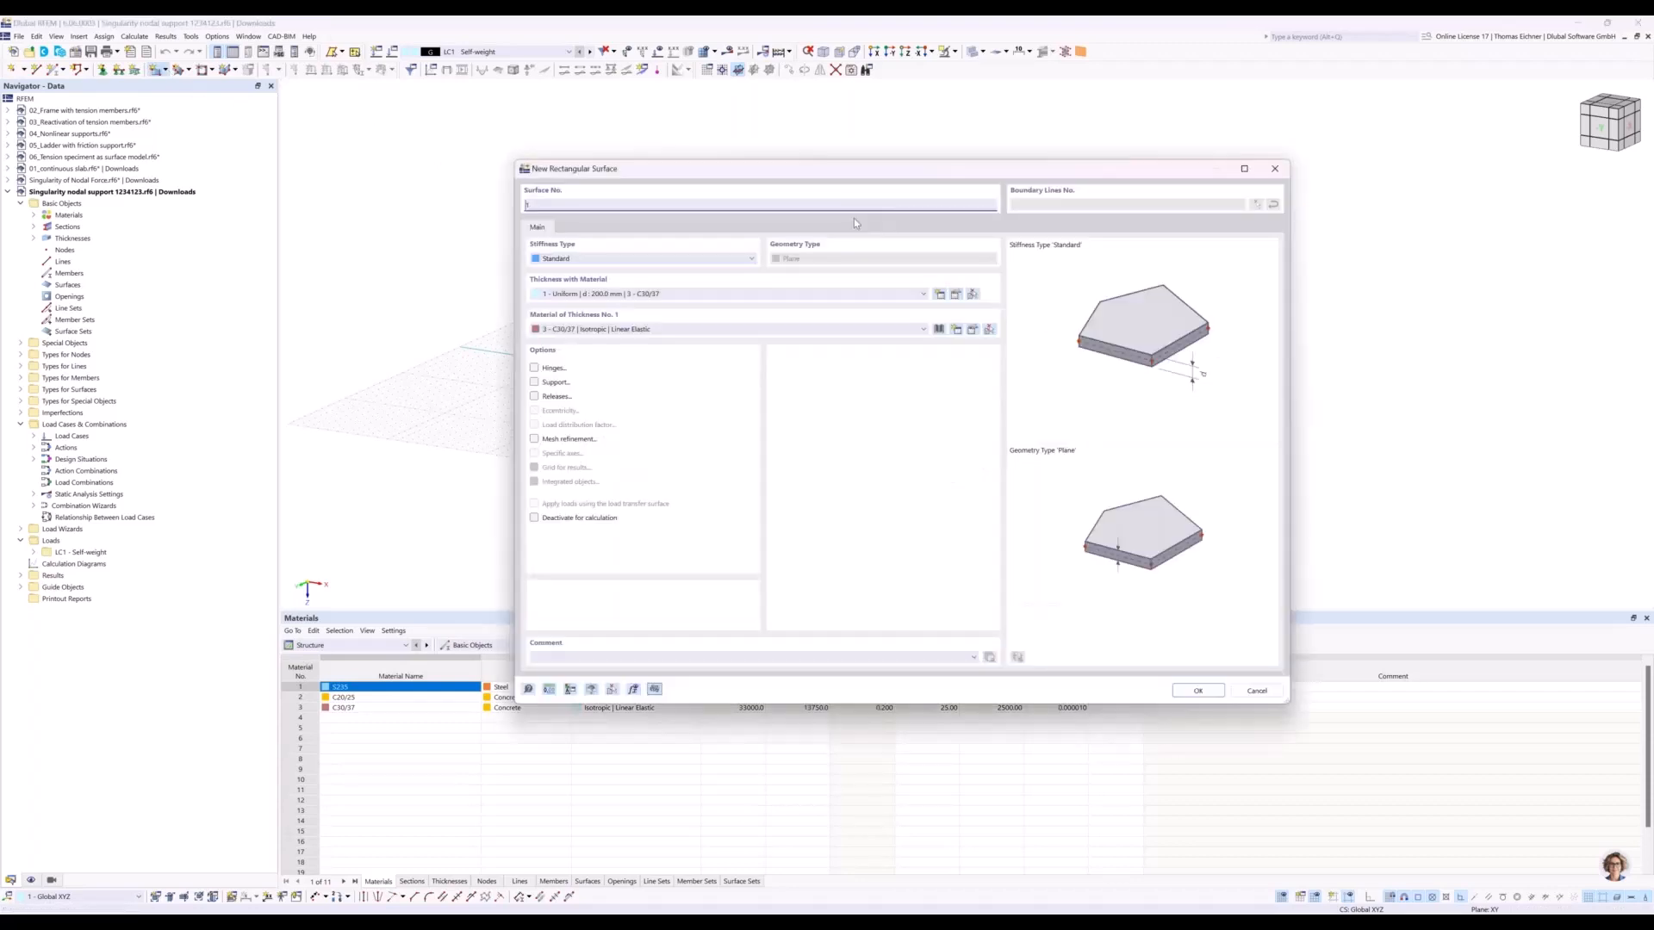
click(721, 295)
click(707, 304)
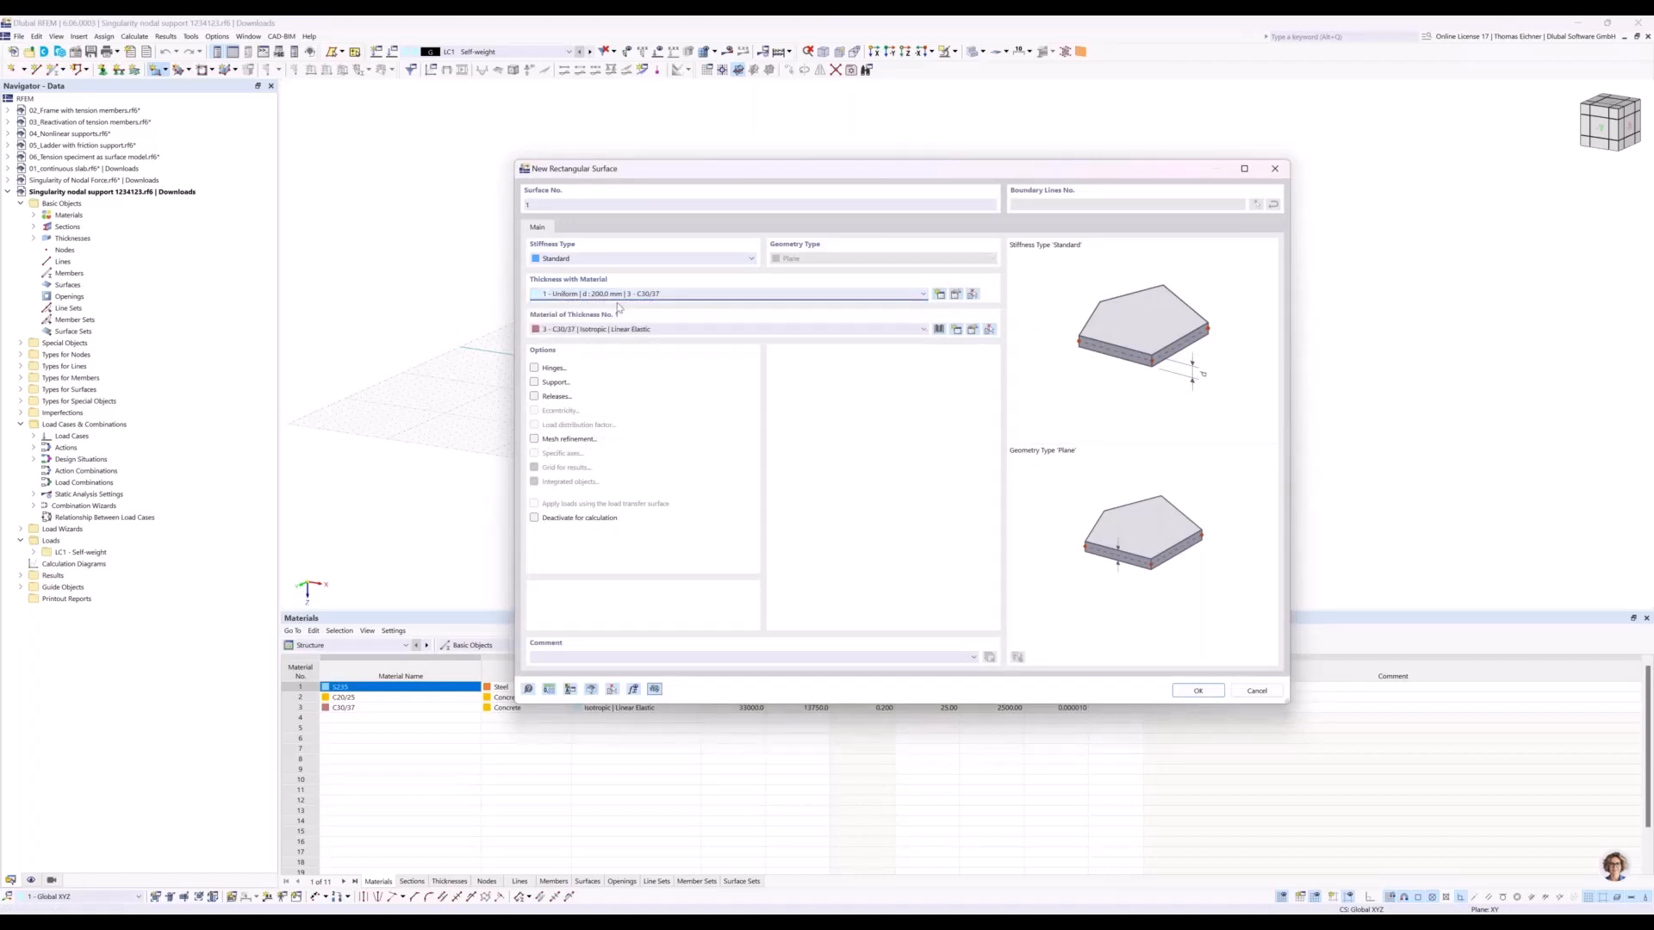
click(940, 296)
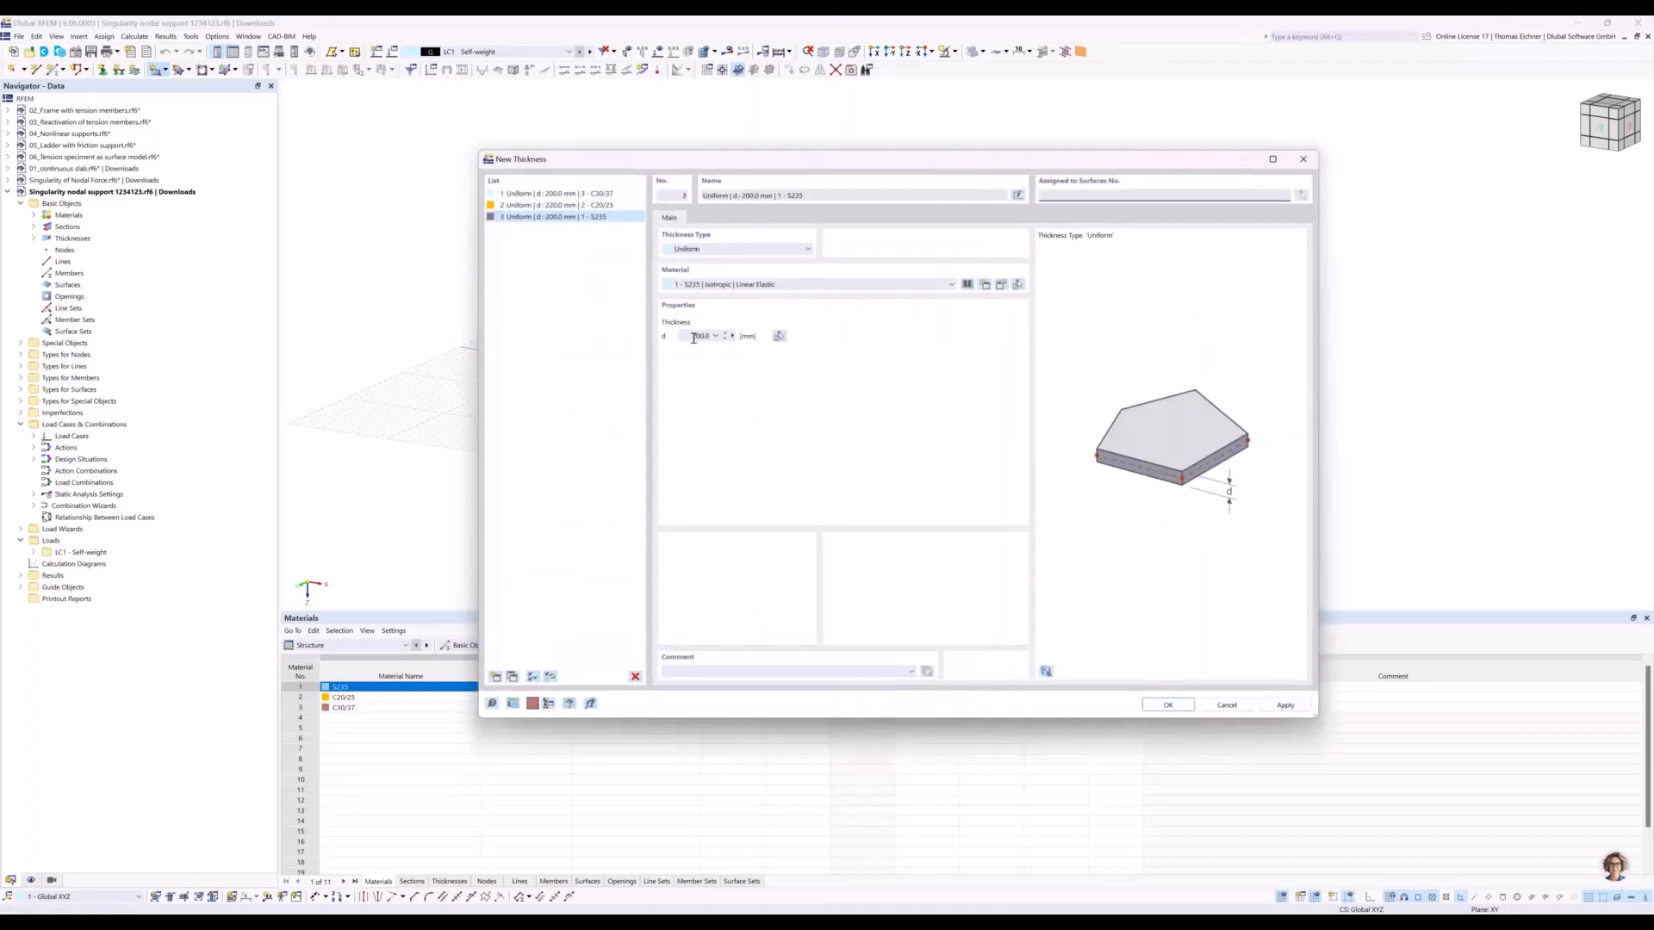
click(699, 339)
click(738, 283)
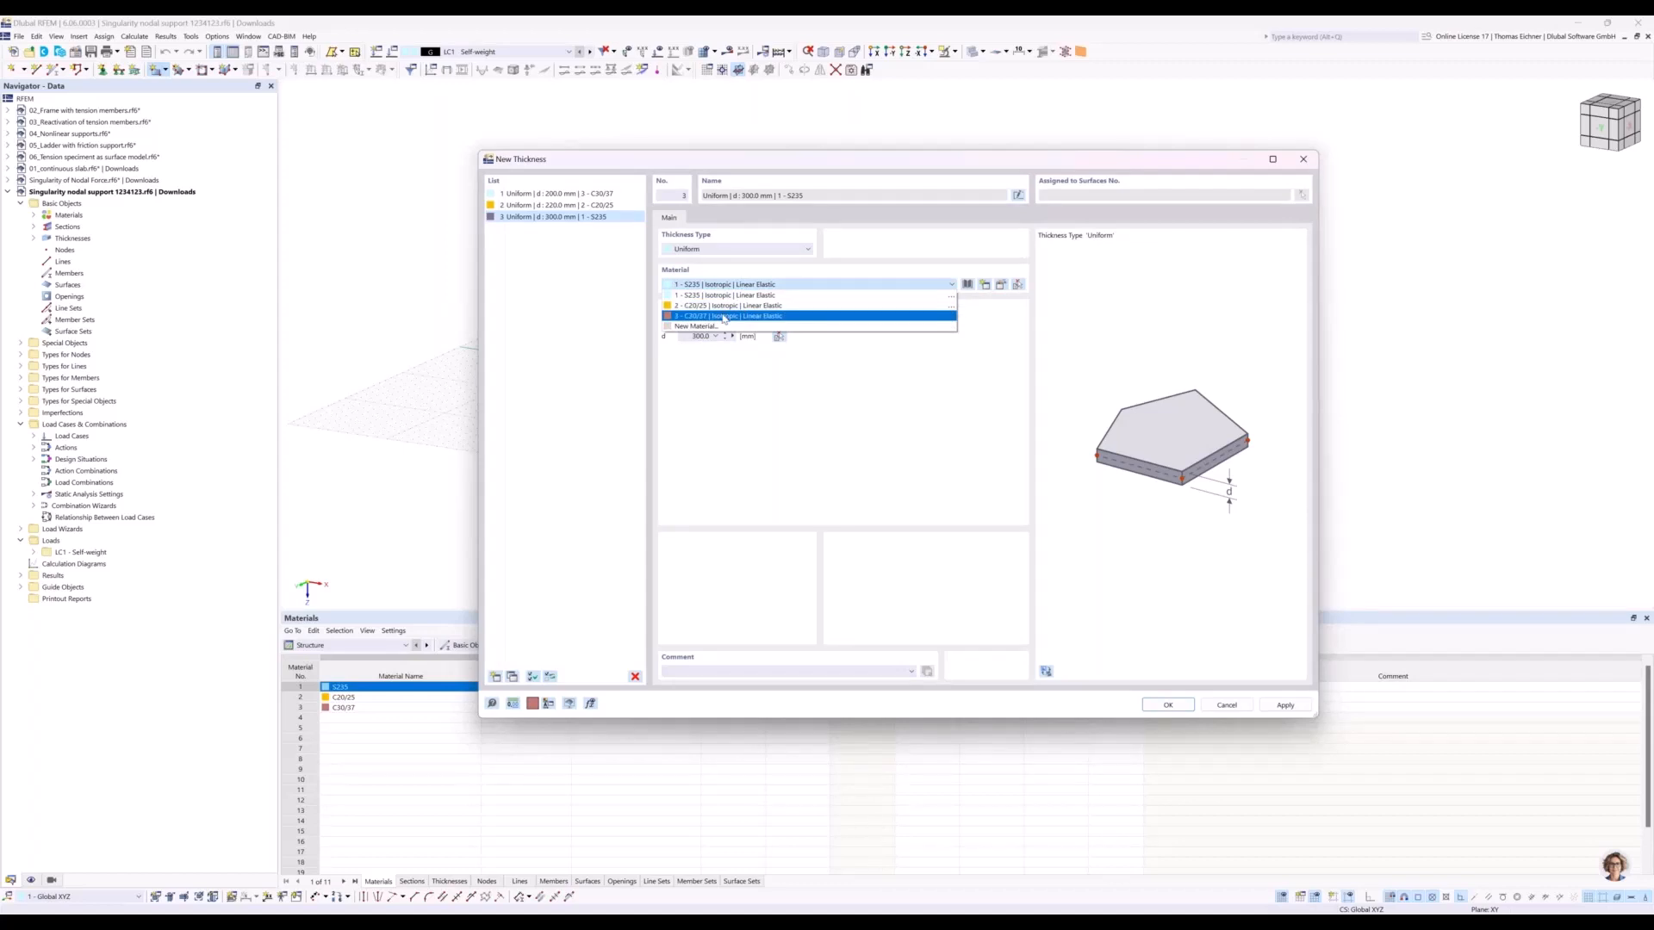
click(723, 317)
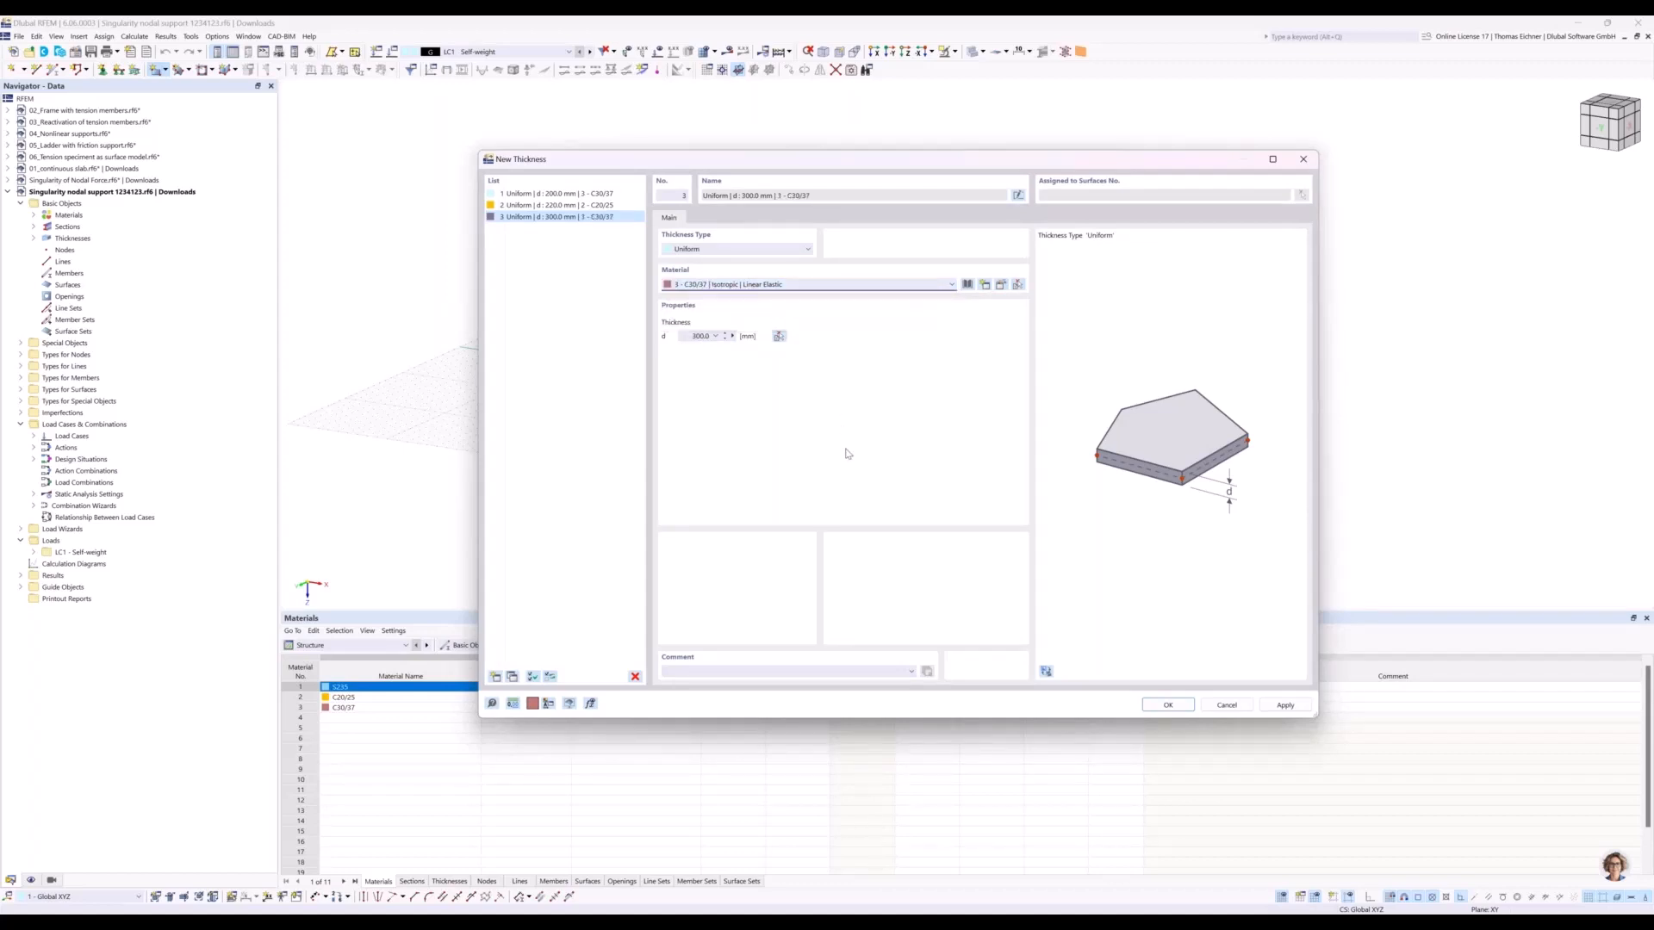
click(1168, 706)
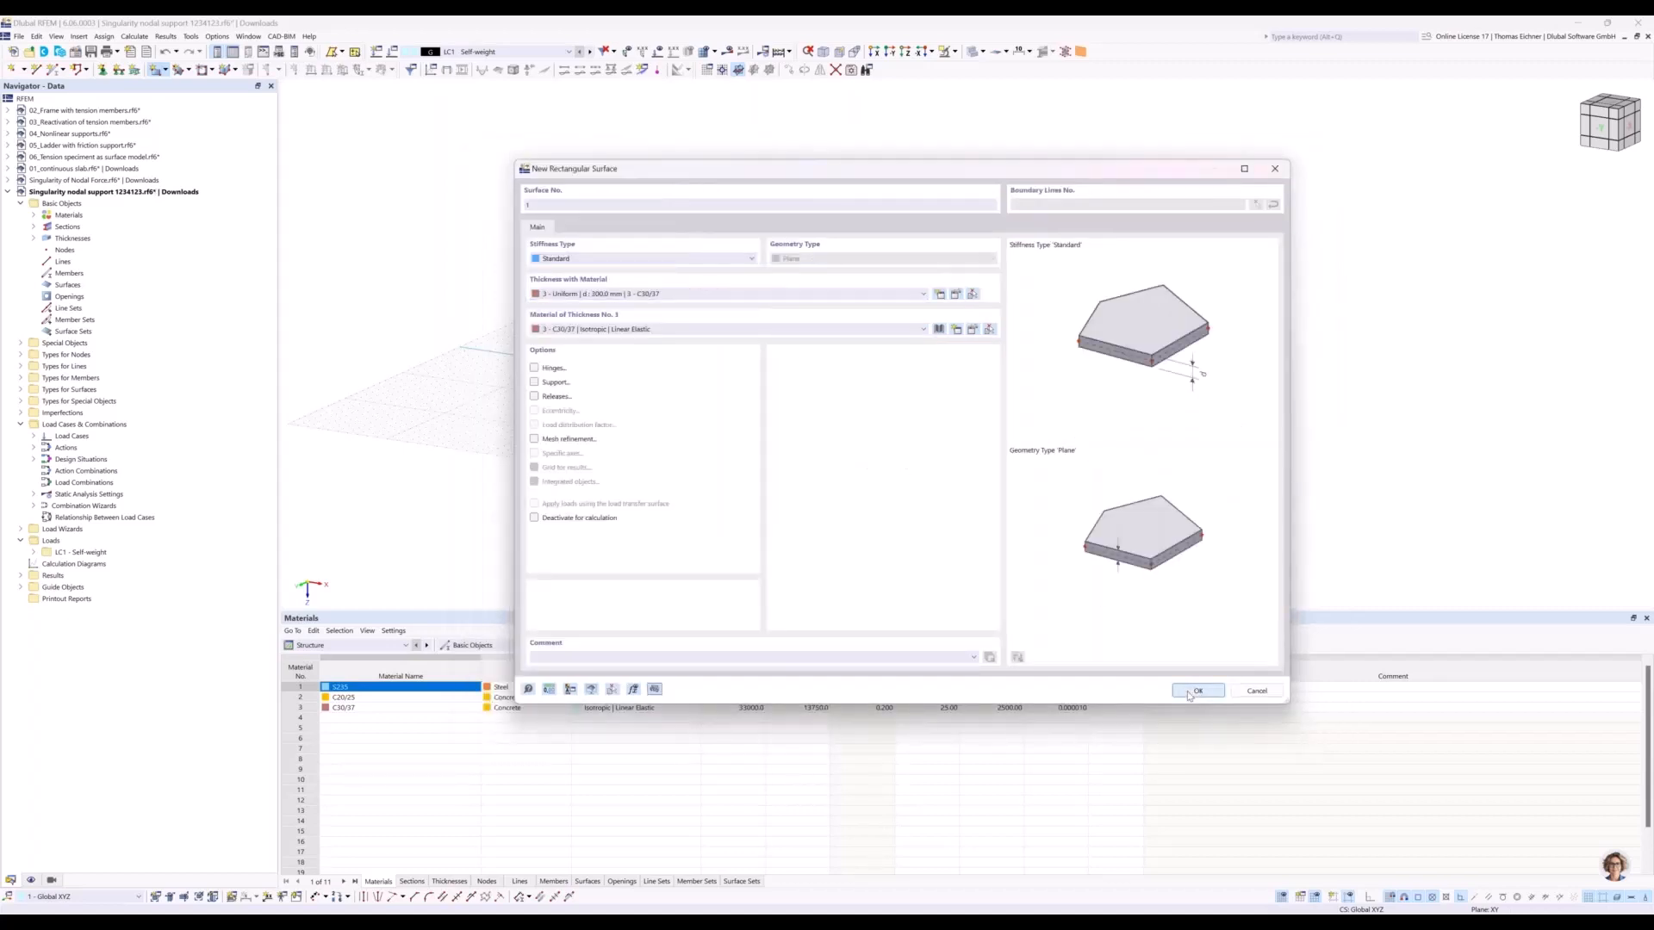
Draw the rectangular plate in the Z view from the origin, about 8 m along X by 4 m along Y.
click(1189, 692)
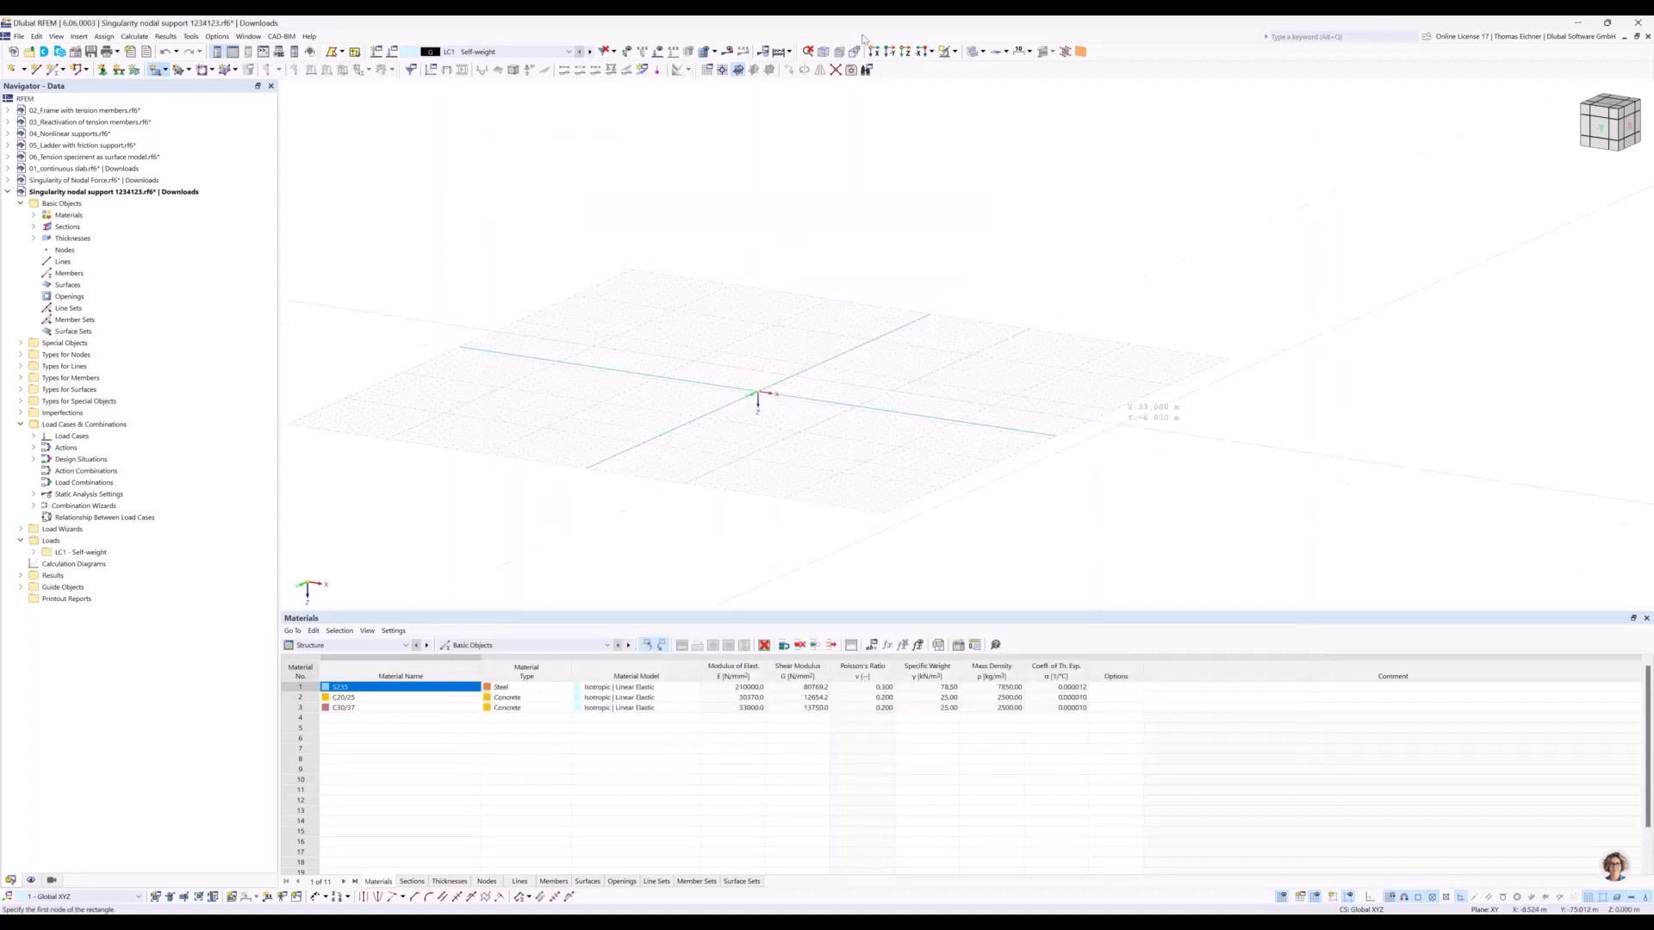
click(904, 55)
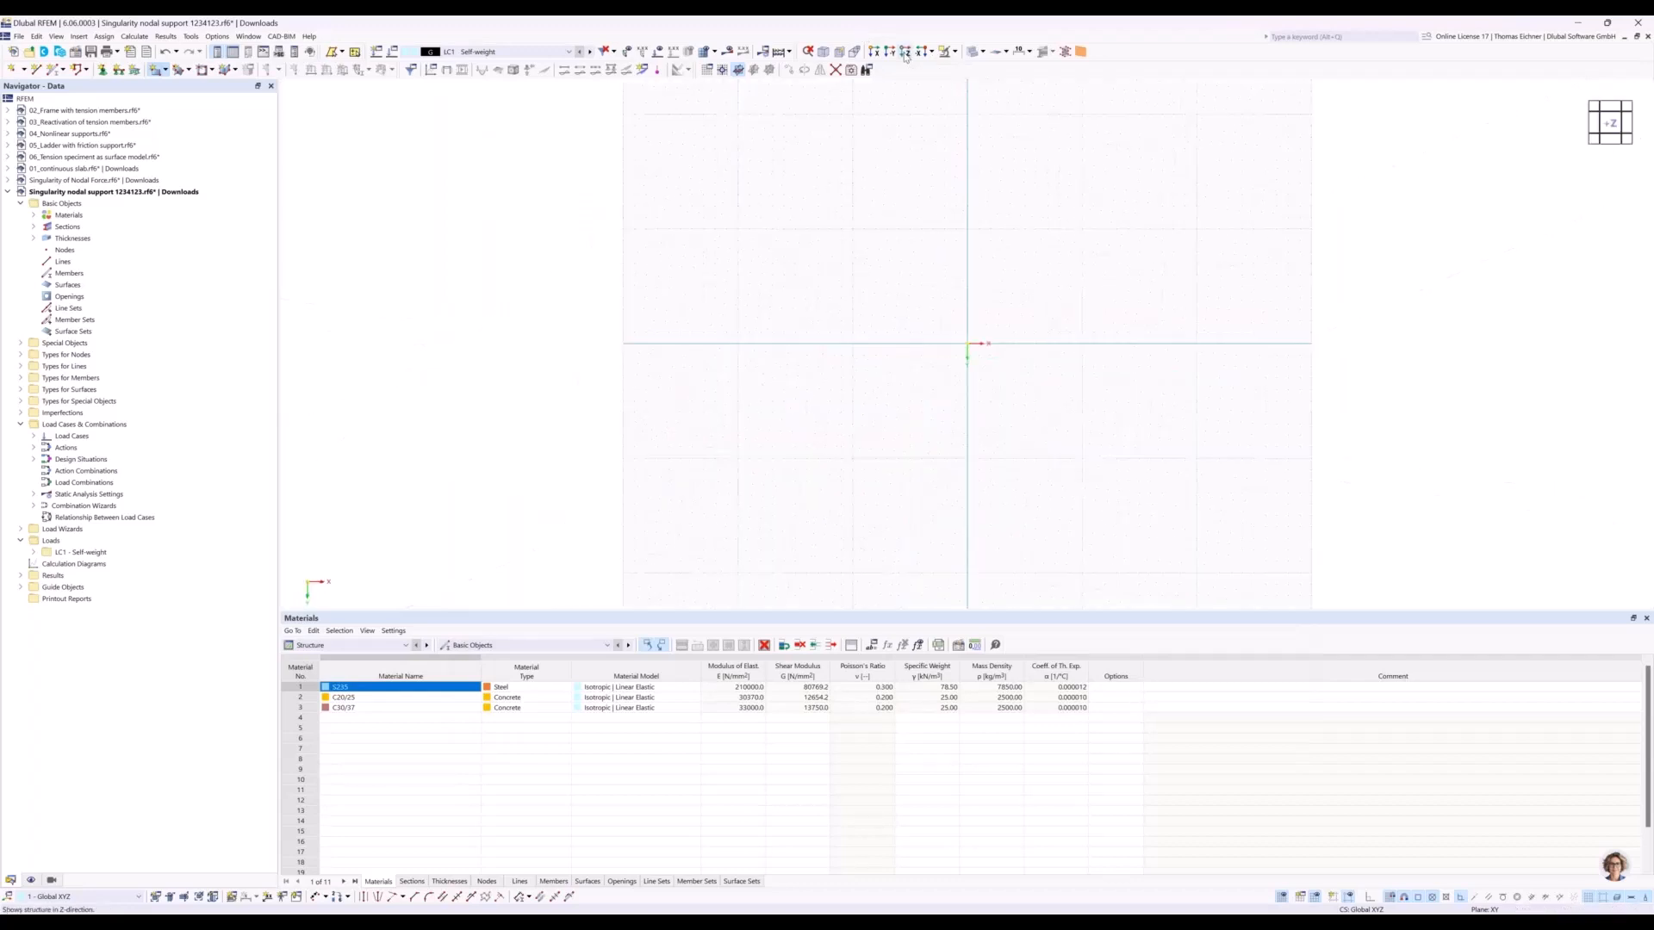
middle_drag(1100, 330, 881, 323)
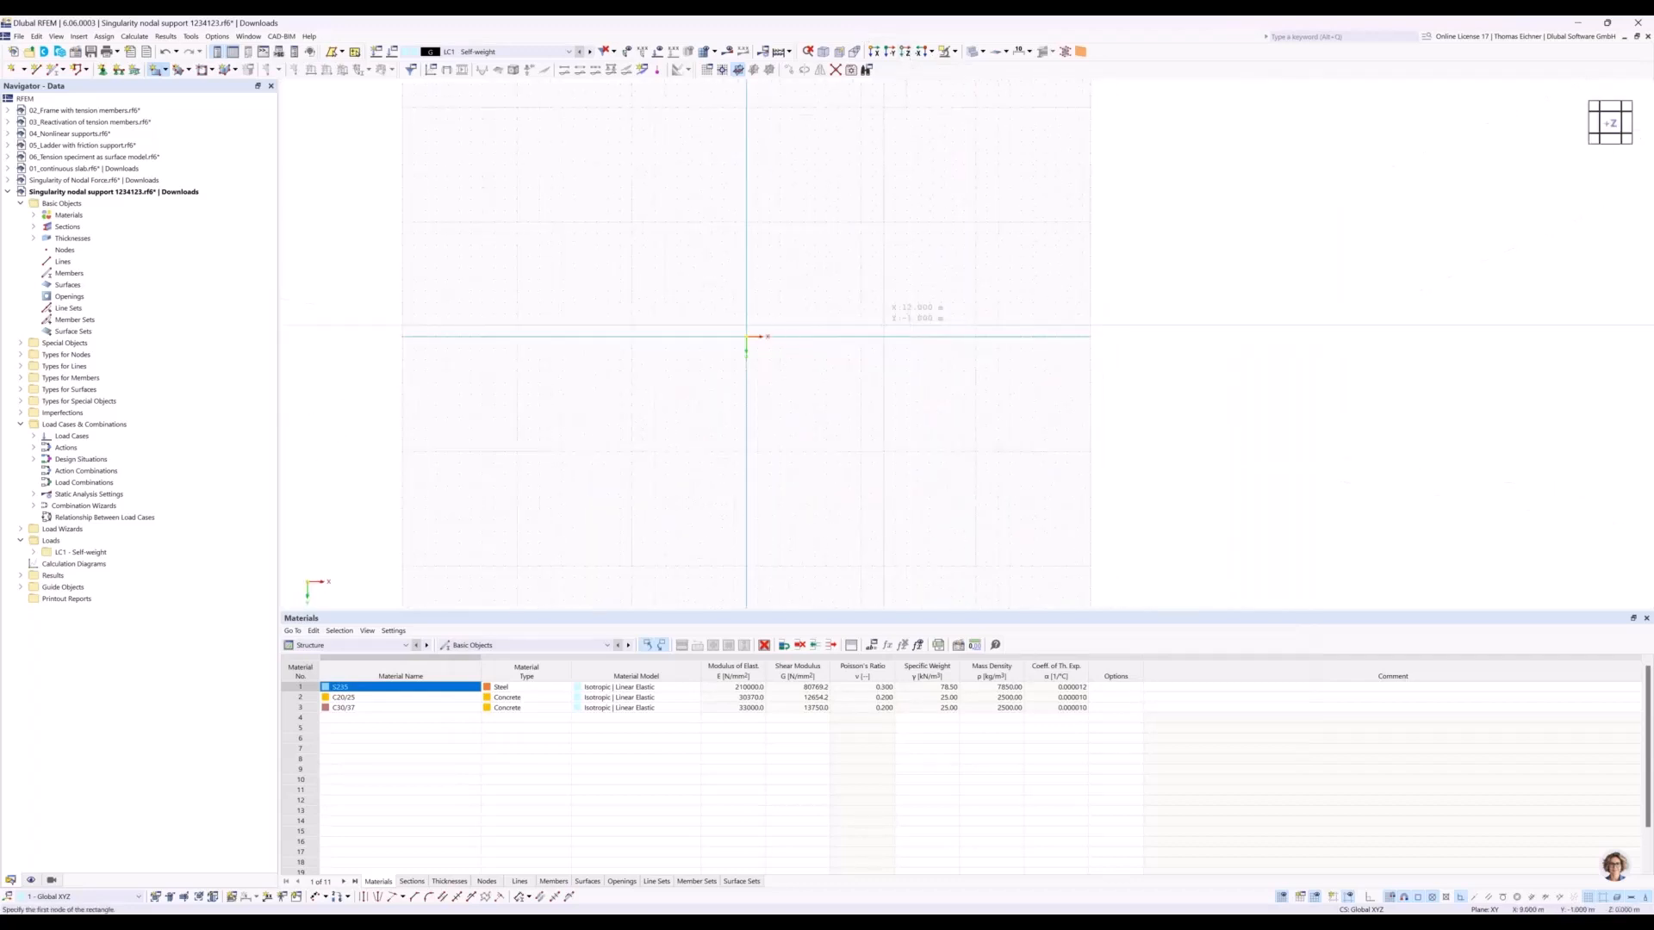
scroll(764, 325, up, 1)
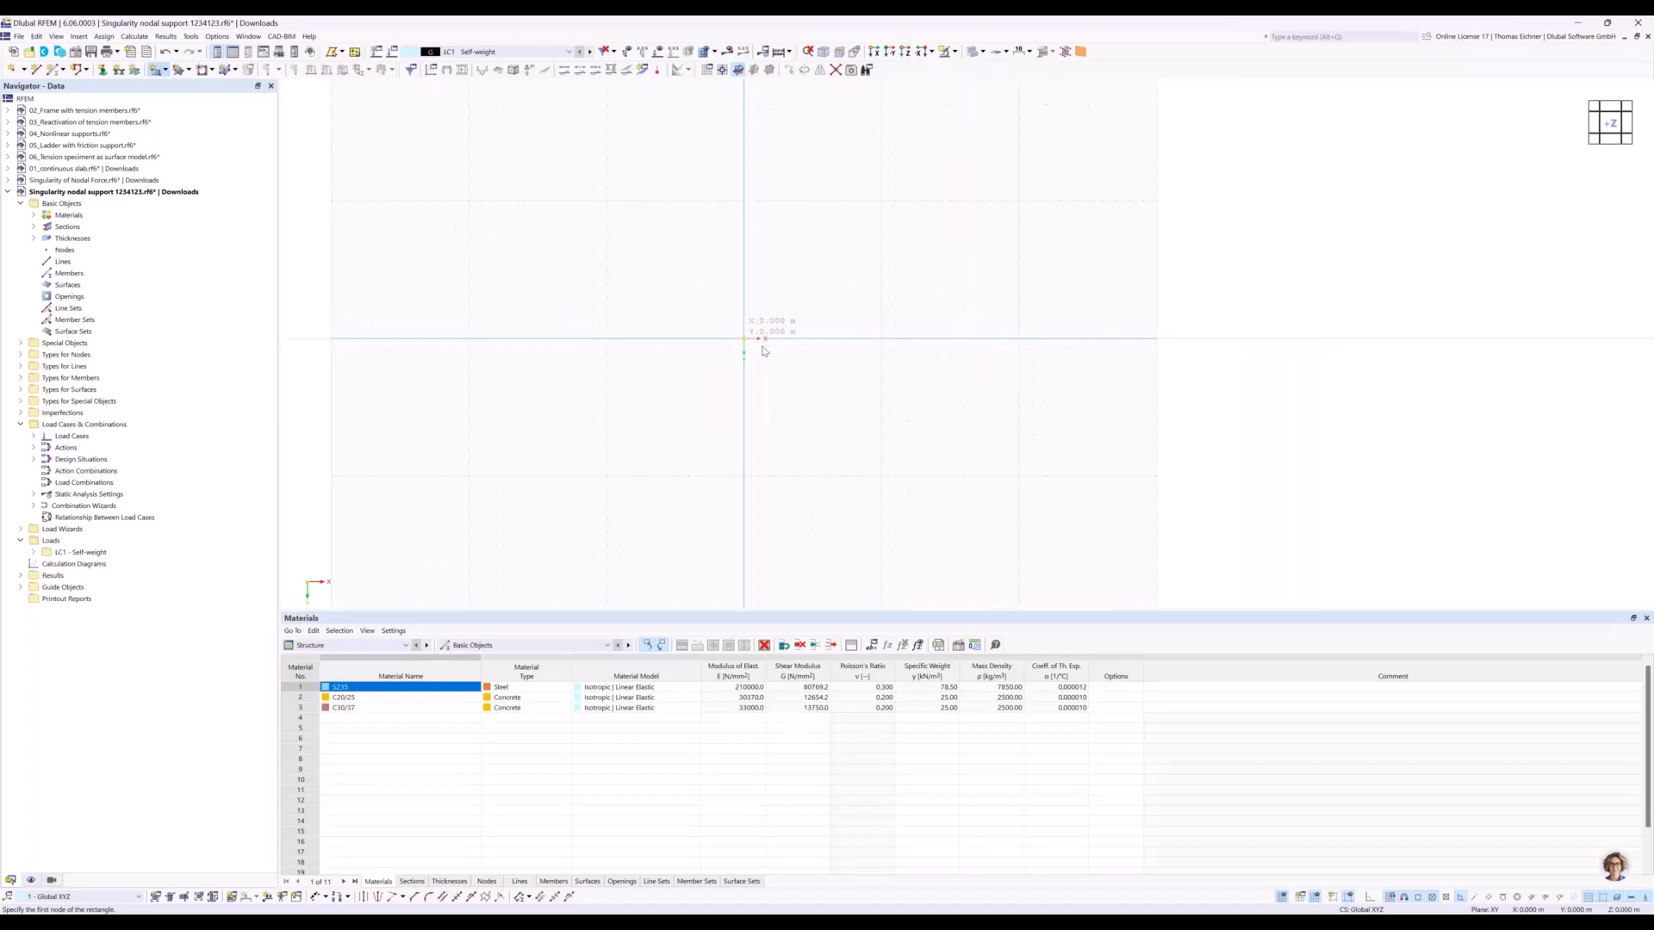
click(765, 343)
click(854, 393)
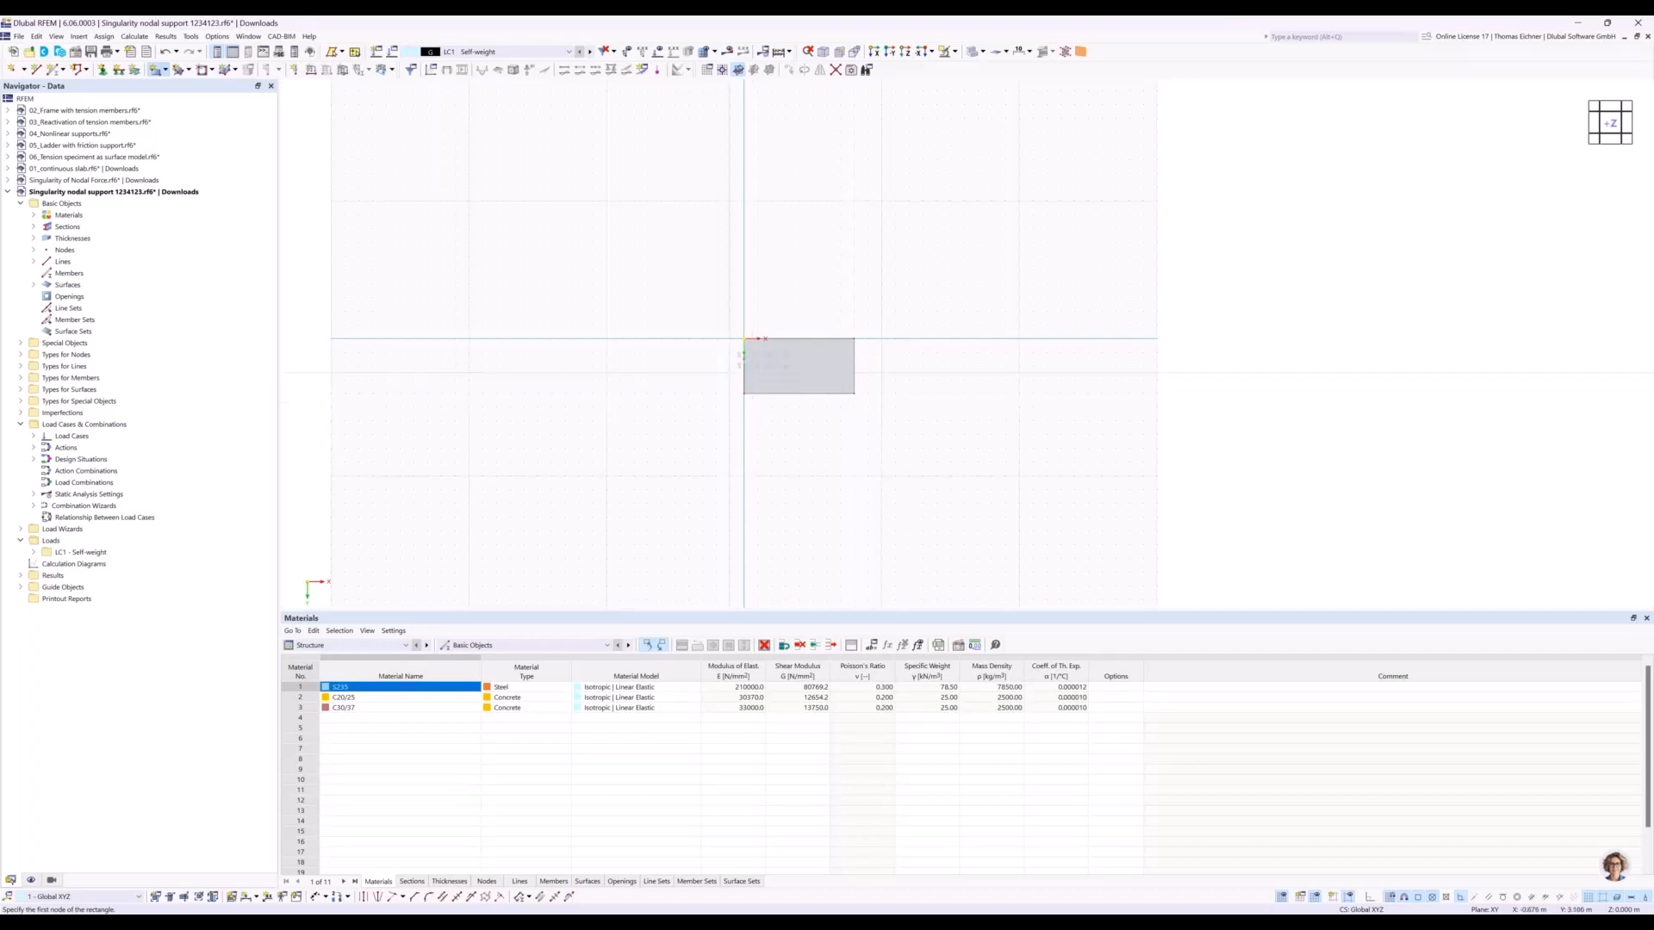
key(Escape)
Assign a hinged line support to the plate's short edge opposite the origin.
scroll(941, 370, up, 3)
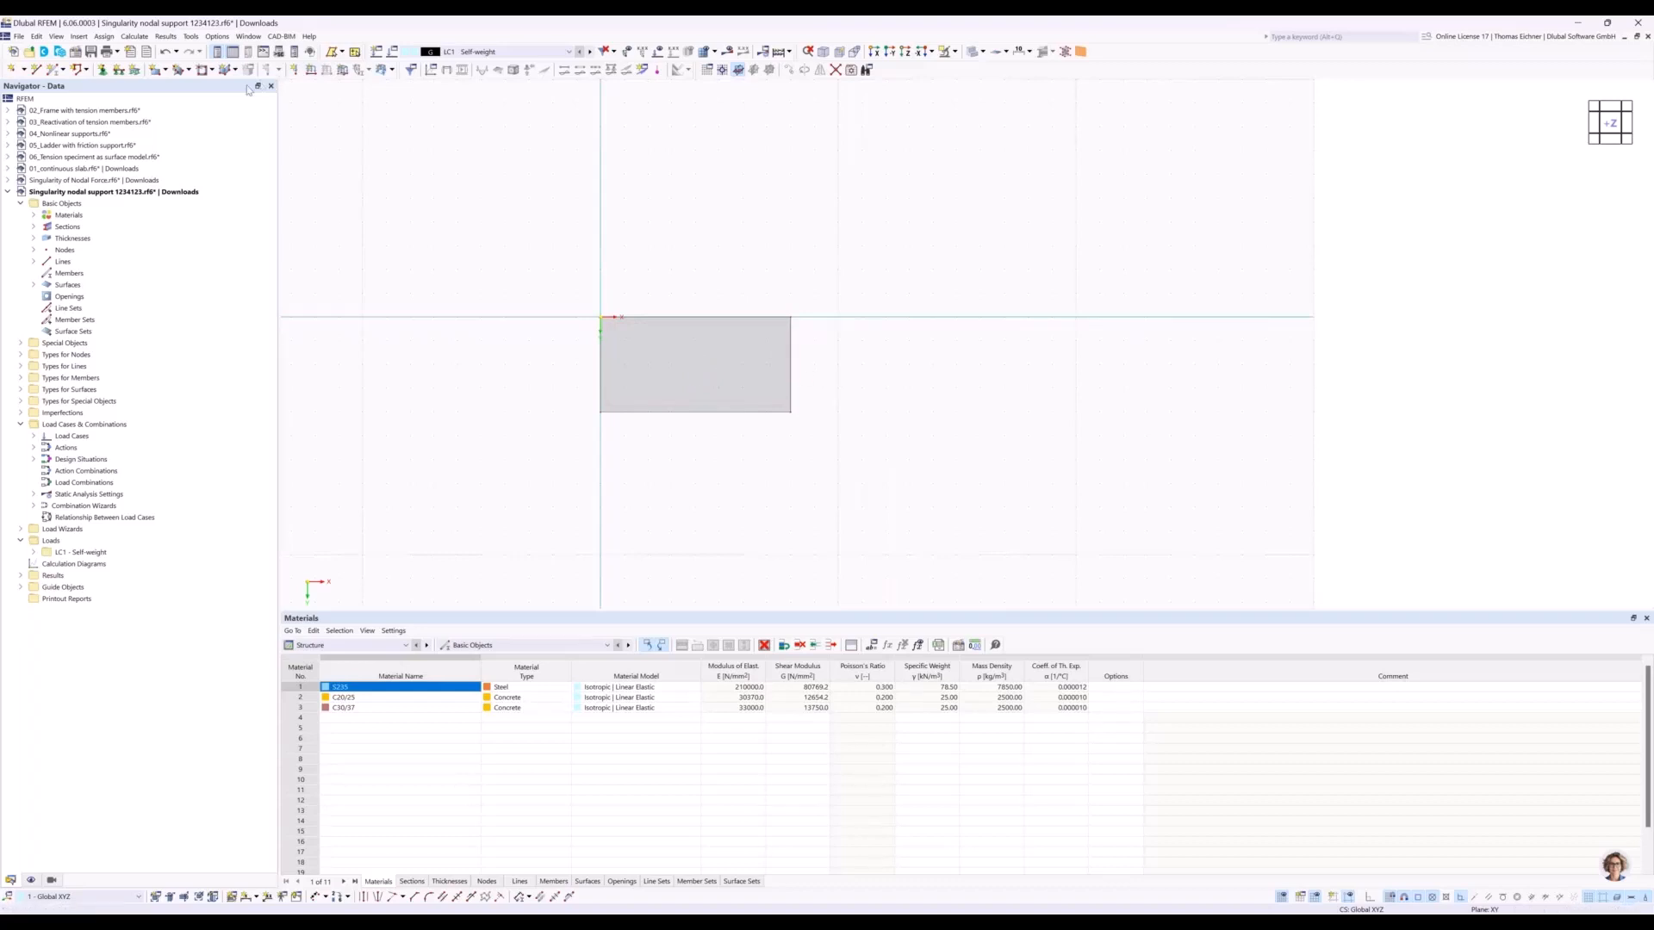
click(119, 70)
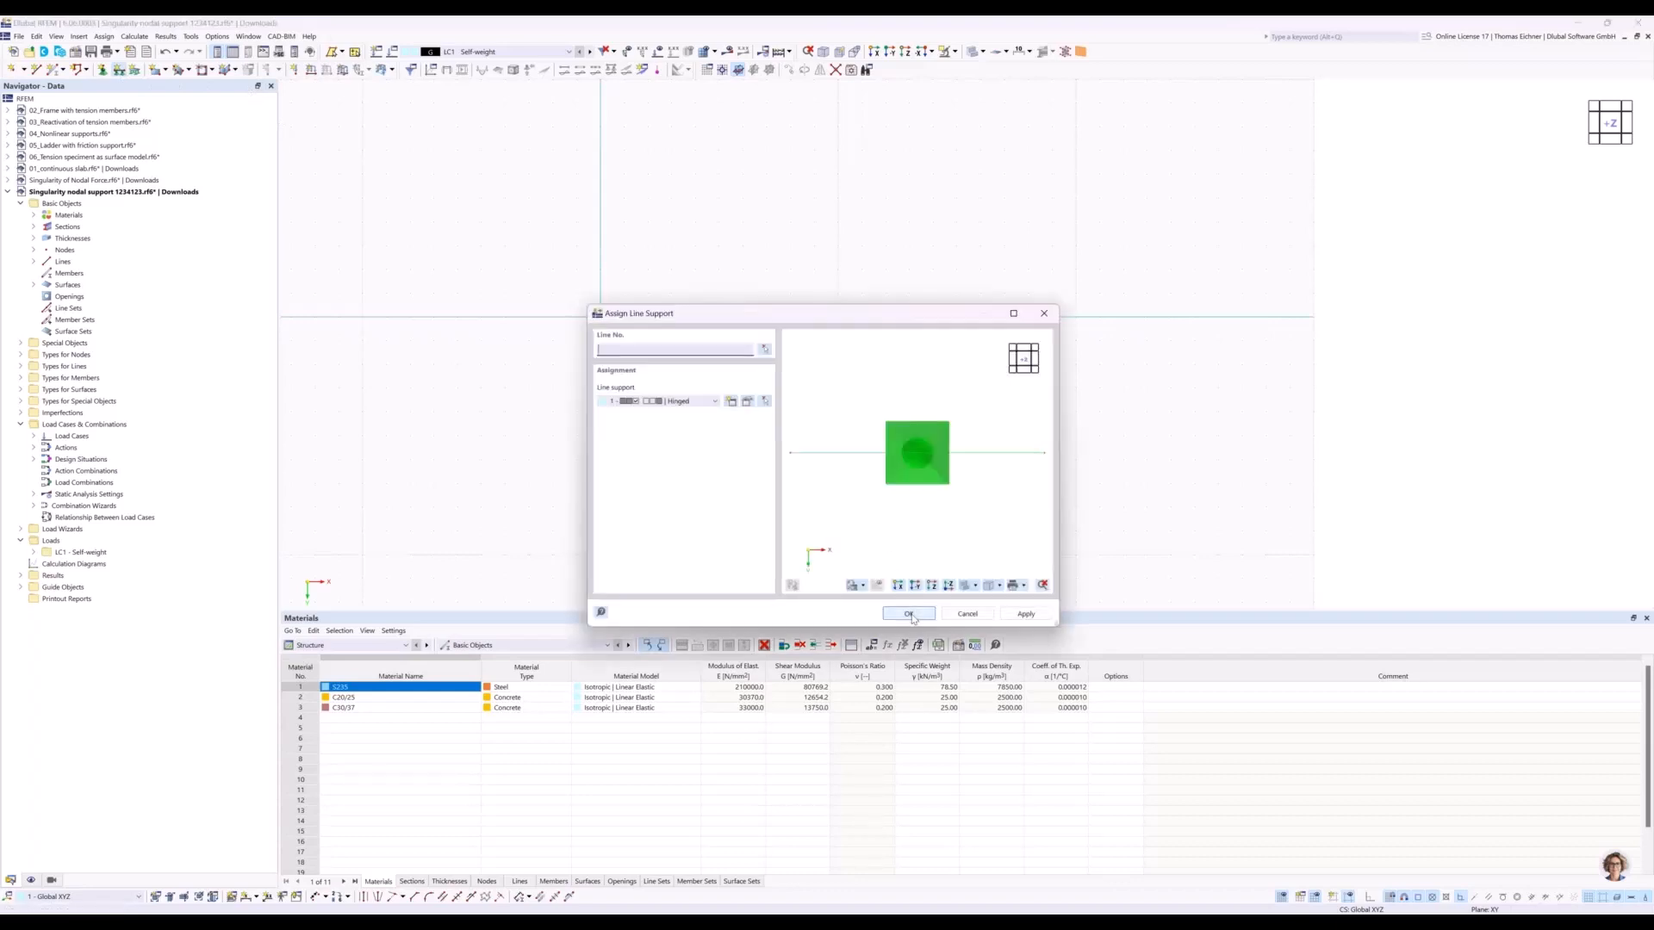
click(910, 614)
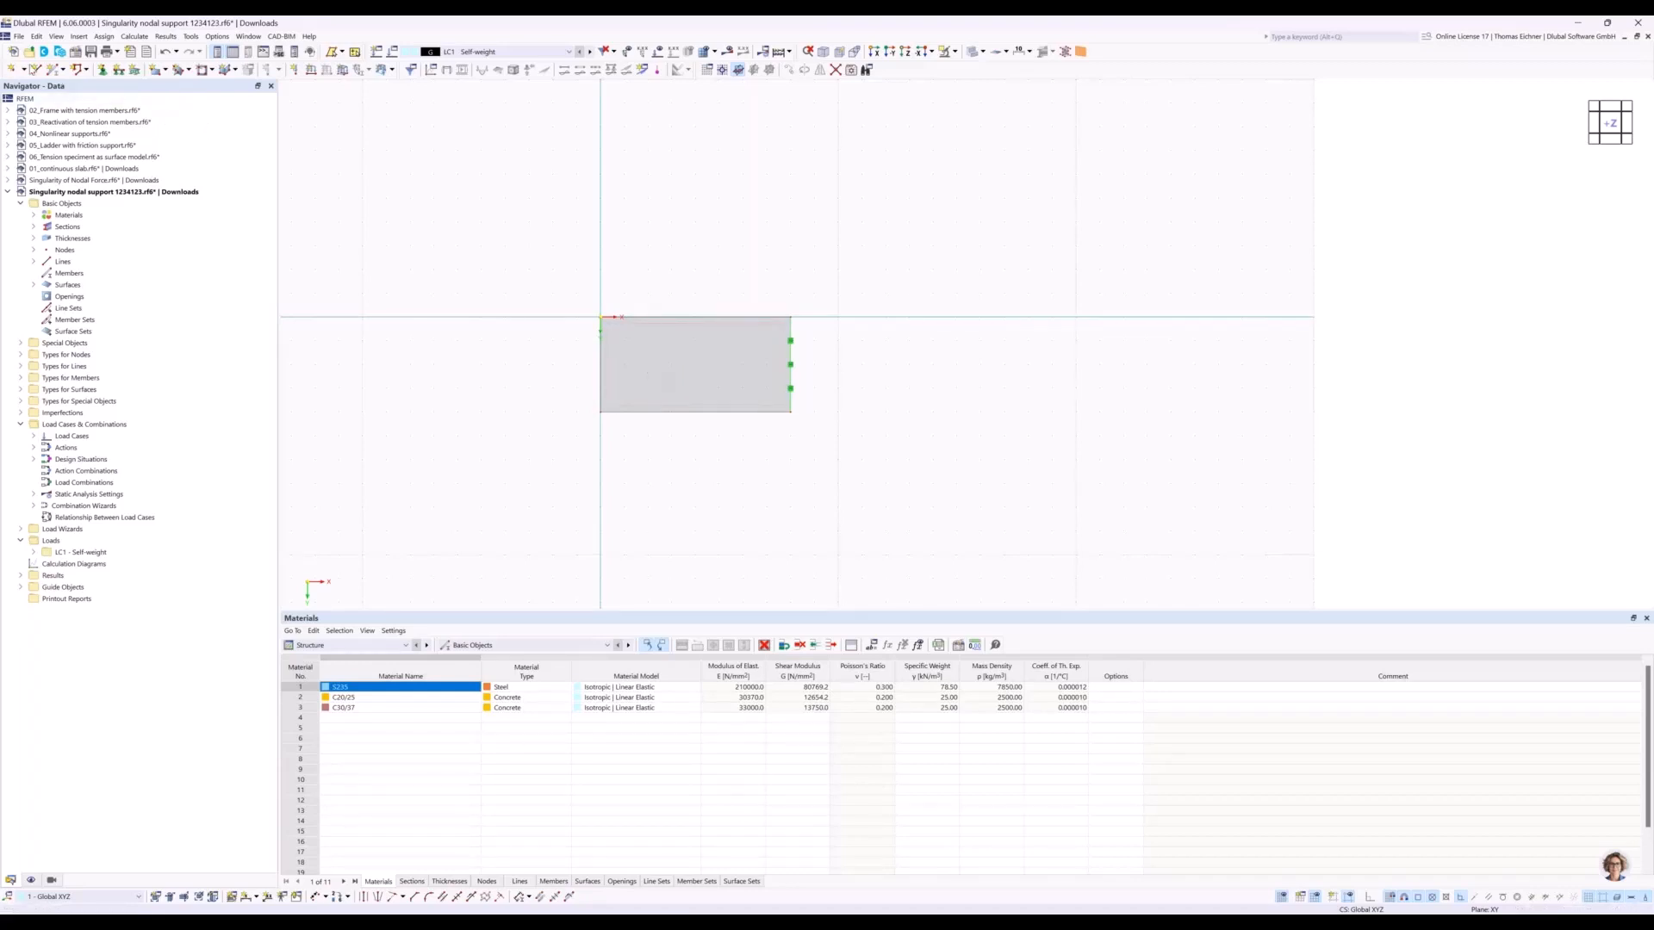
Place a node inside the plate at X 2.000 m, Y 2.000 m.
click(12, 69)
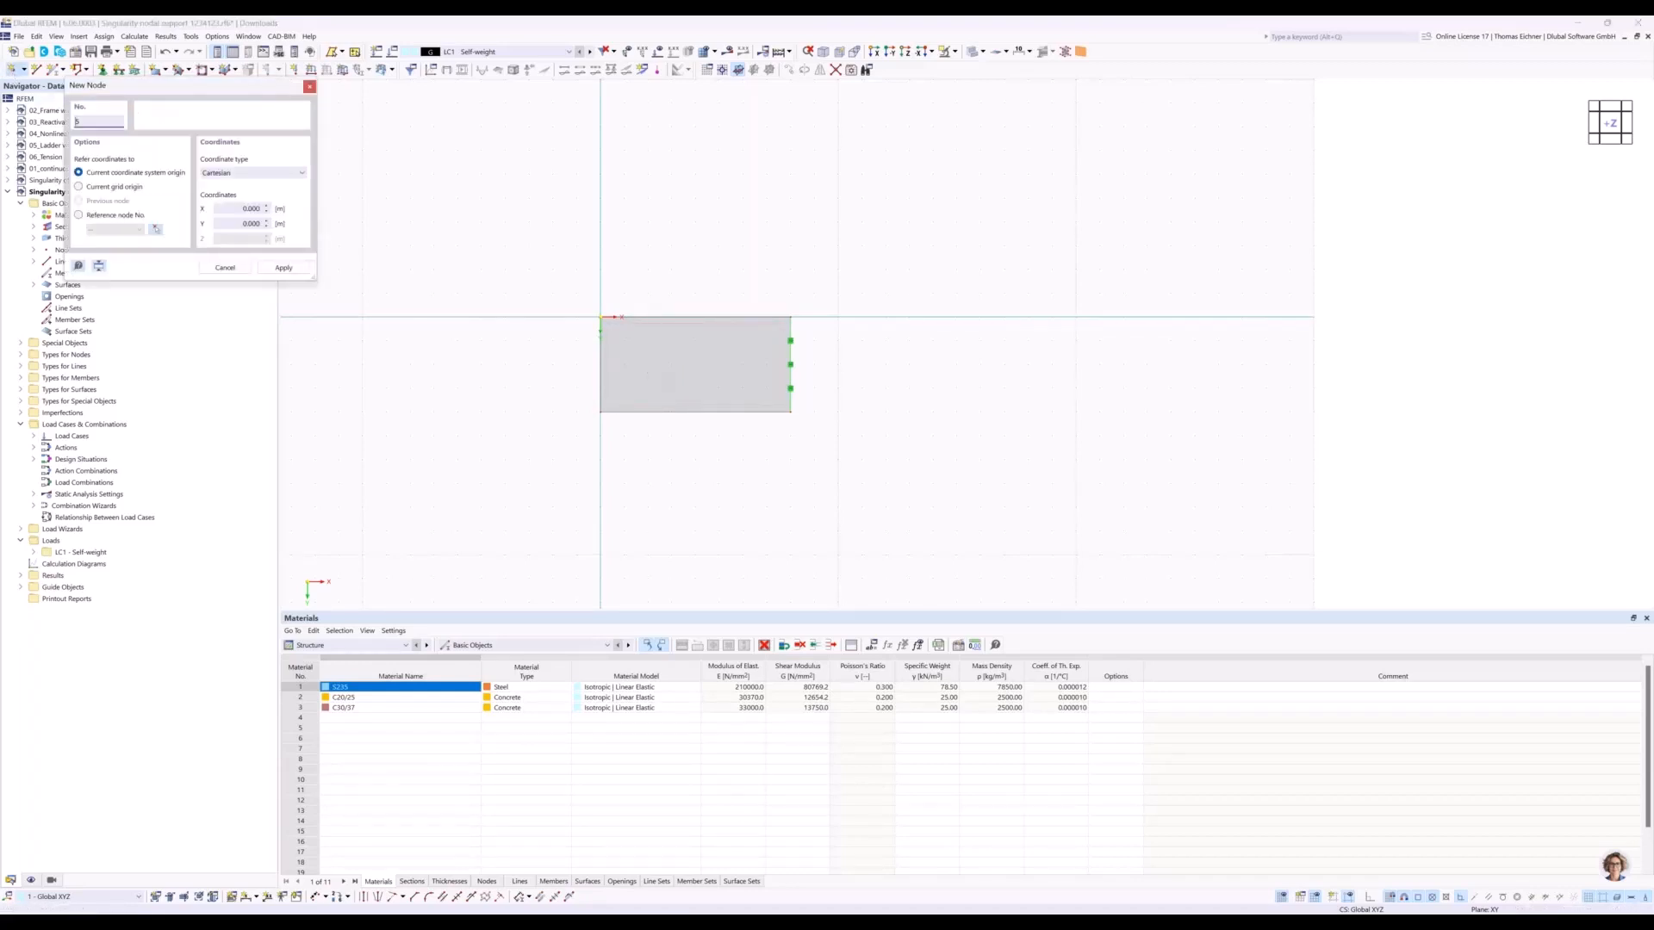
click(649, 365)
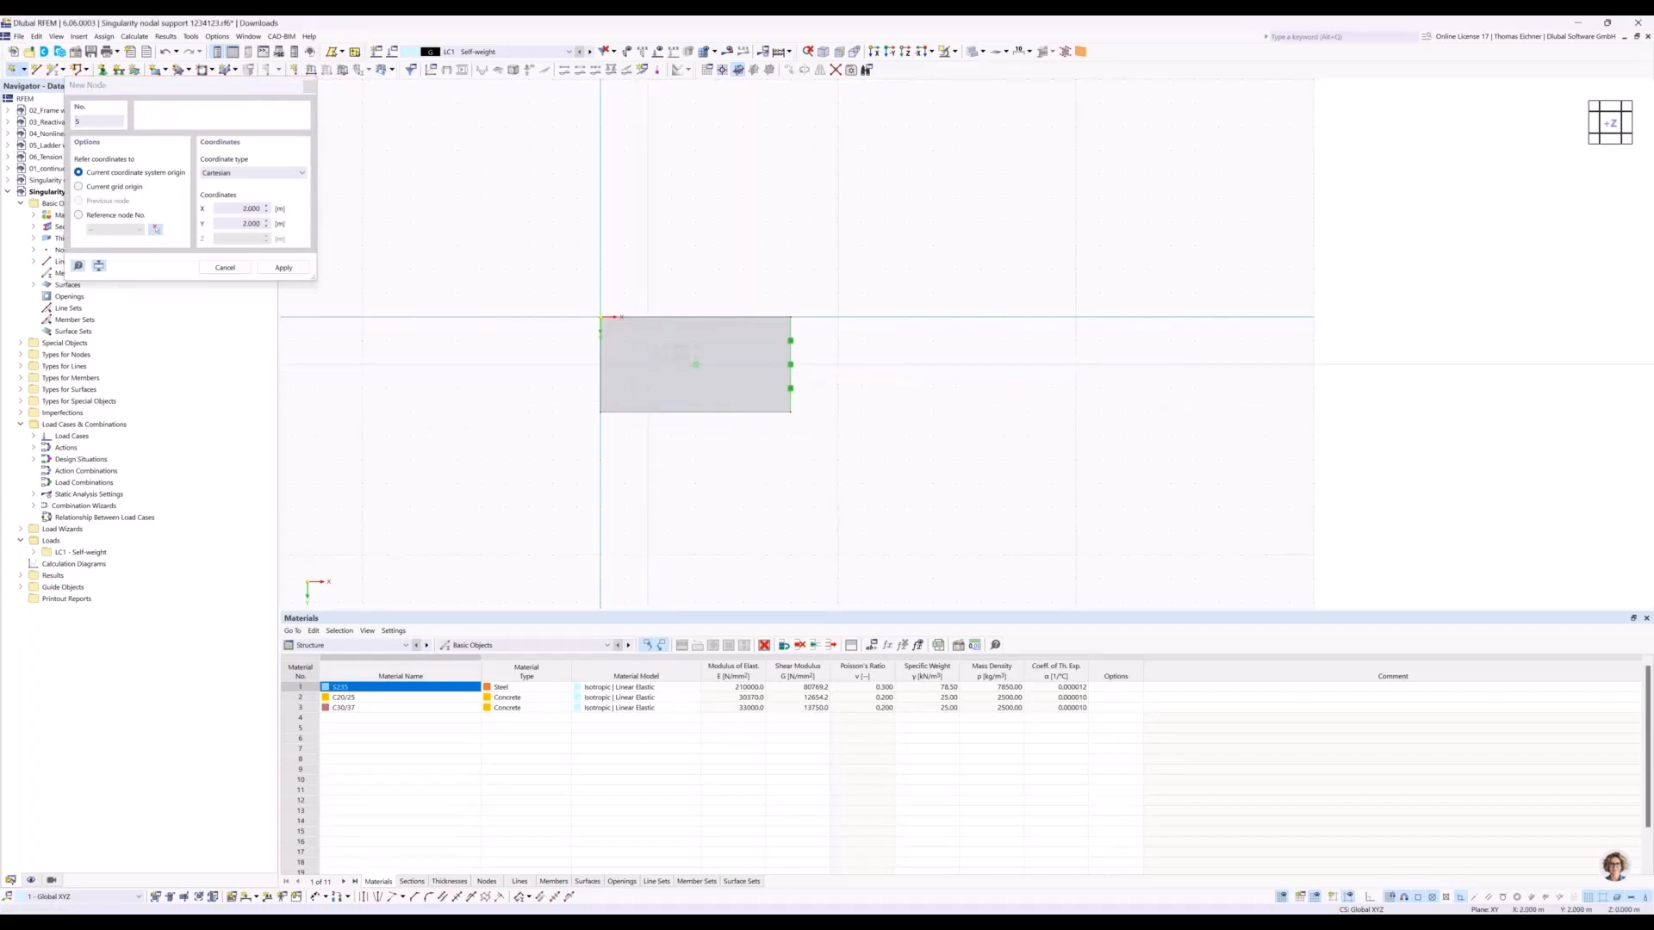
key(Escape)
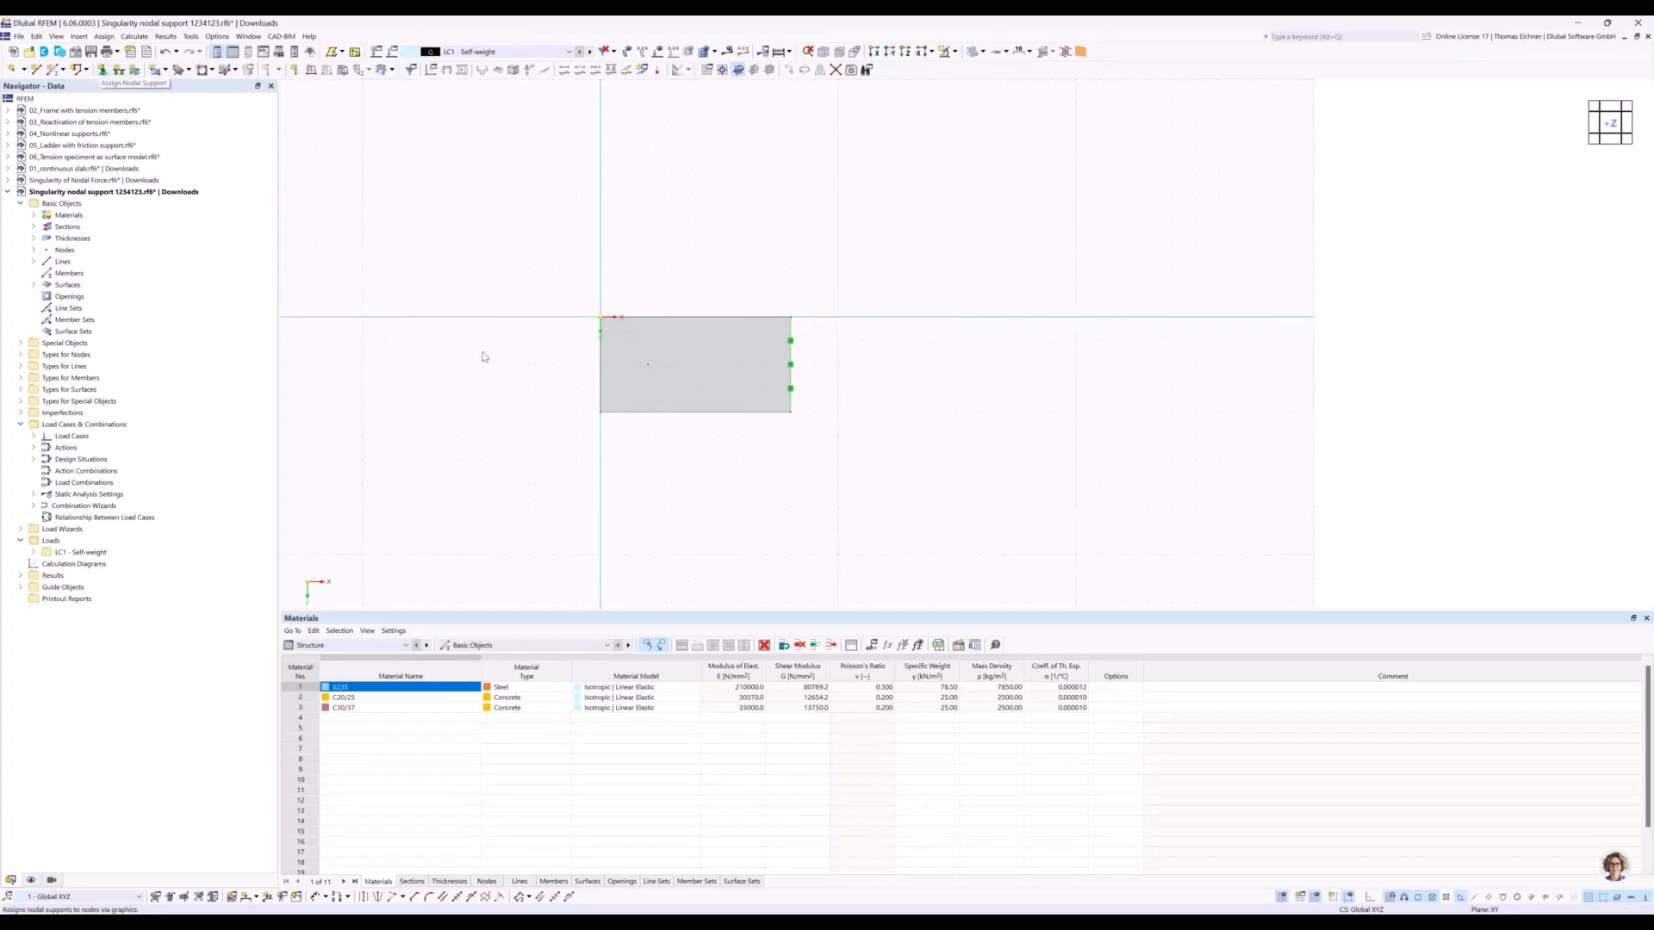
Assign a hinged nodal support to the node inside the plate.
double_click(648, 368)
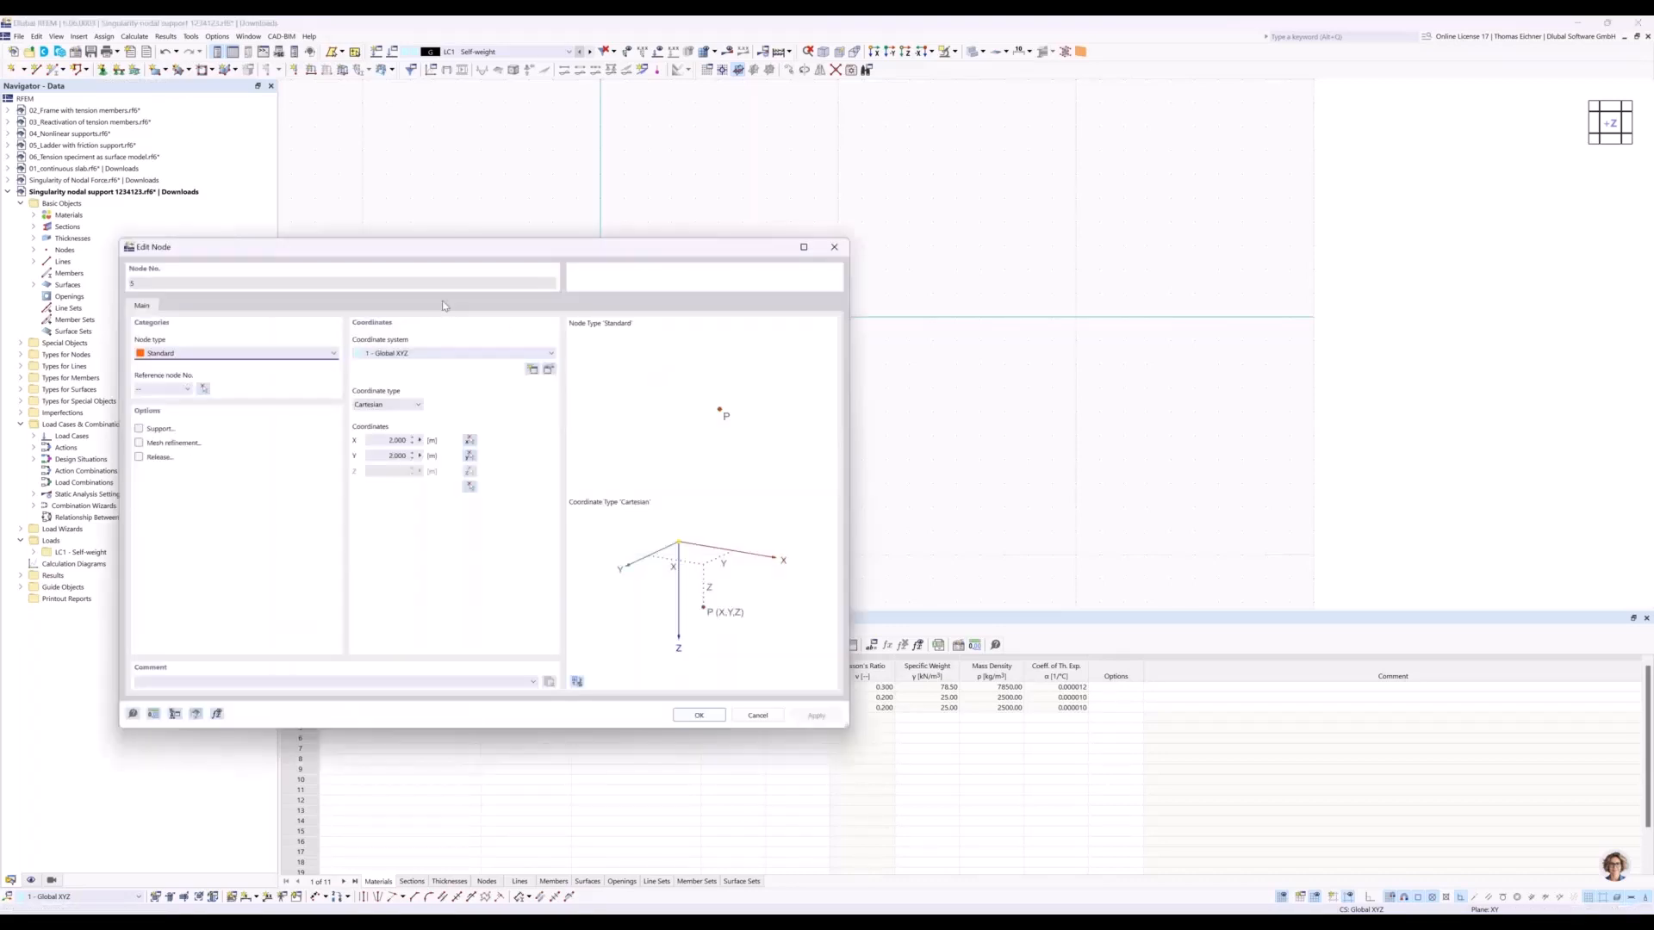
drag(392, 252, 1047, 249)
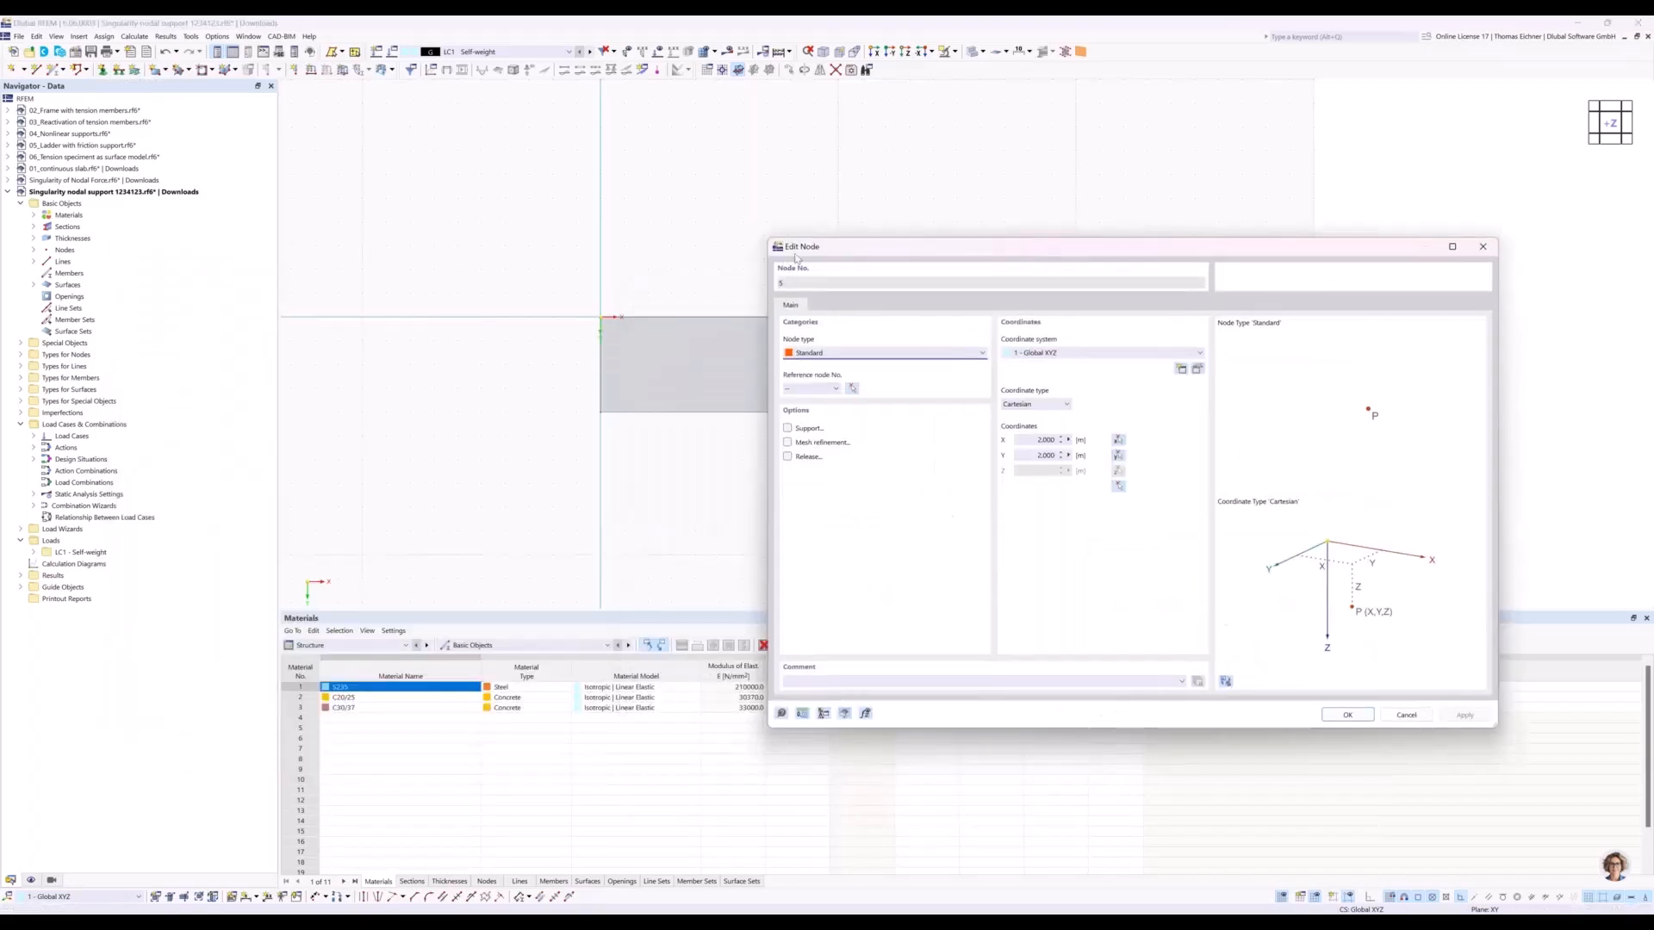
click(787, 428)
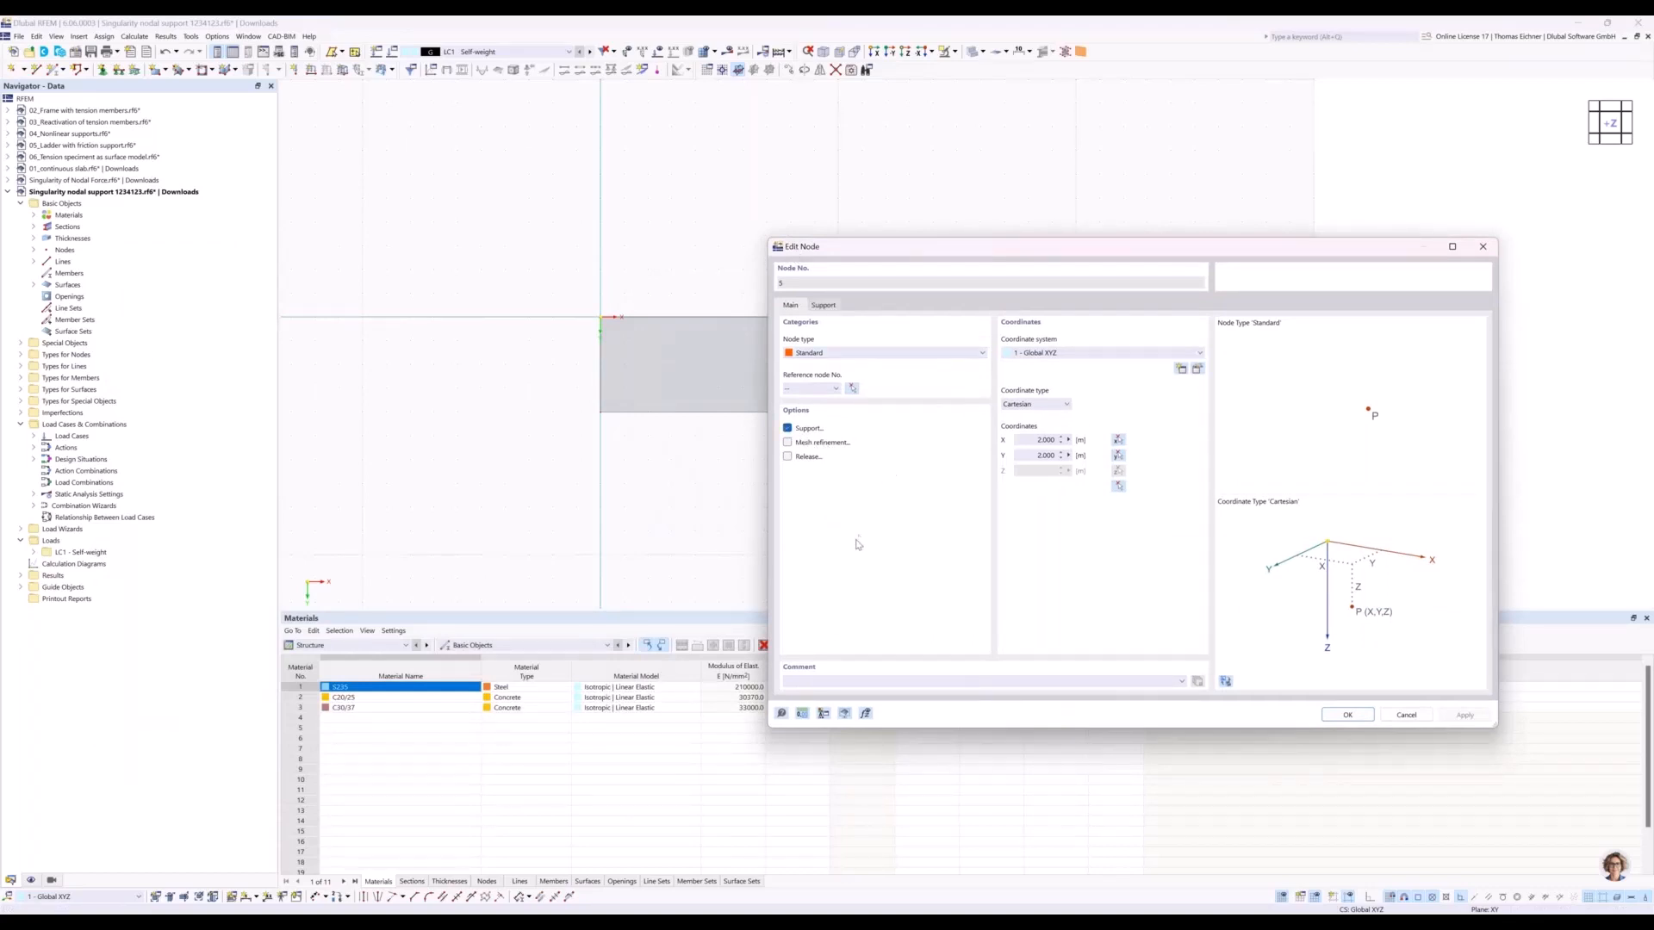
click(823, 306)
click(826, 355)
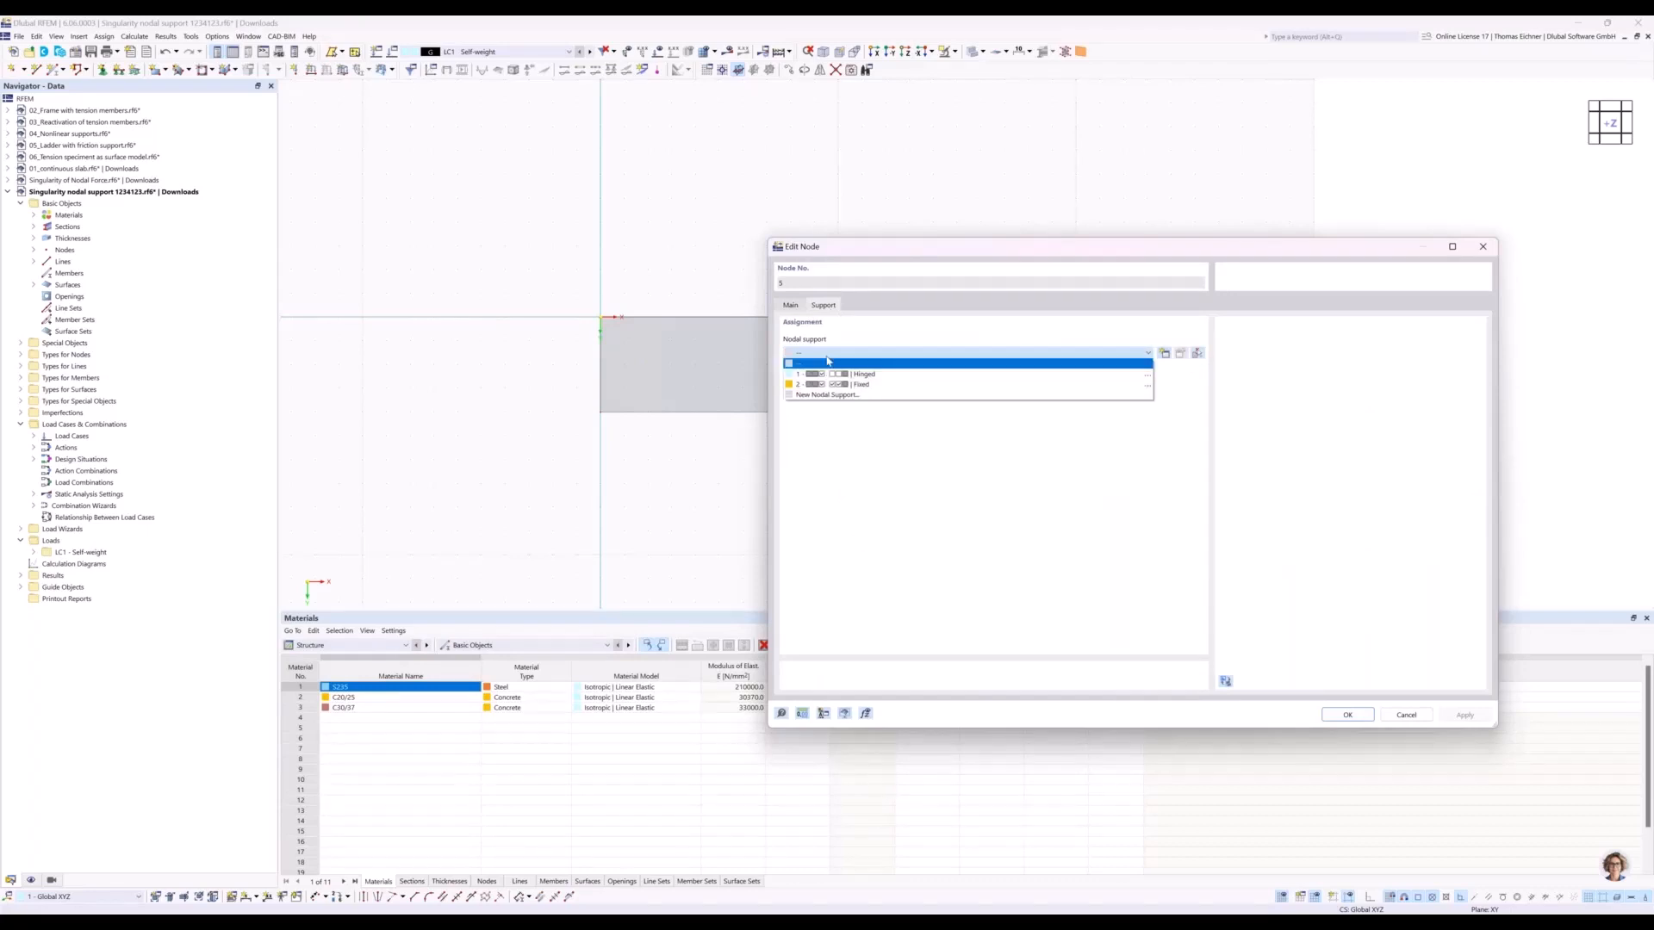
click(832, 375)
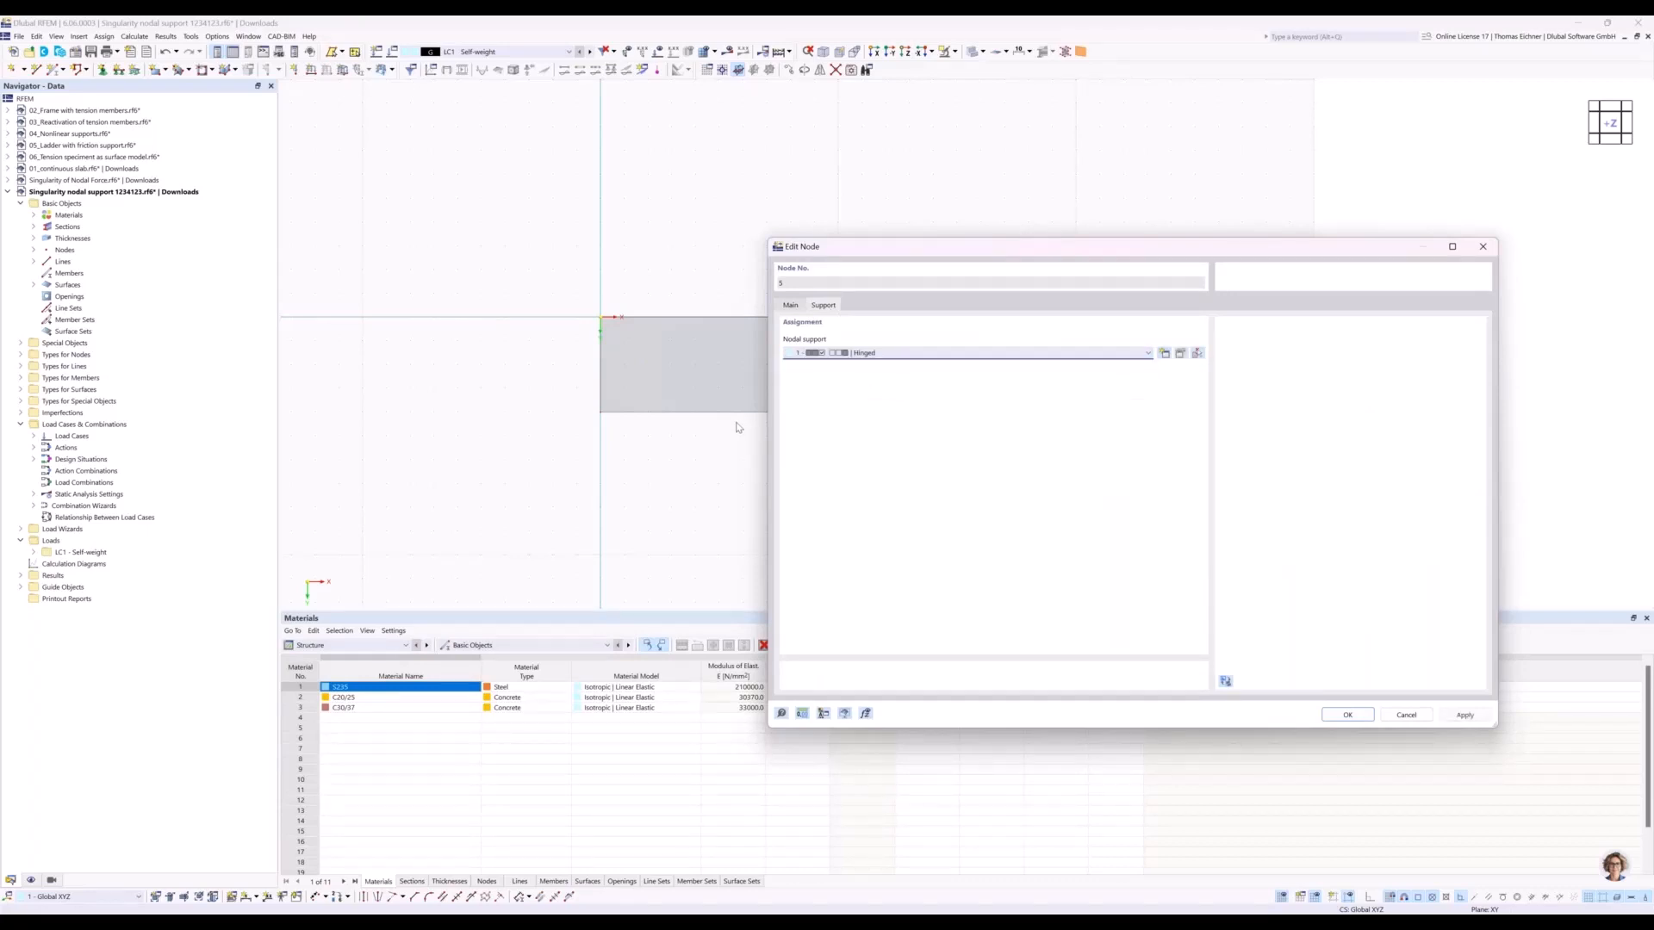
click(1339, 720)
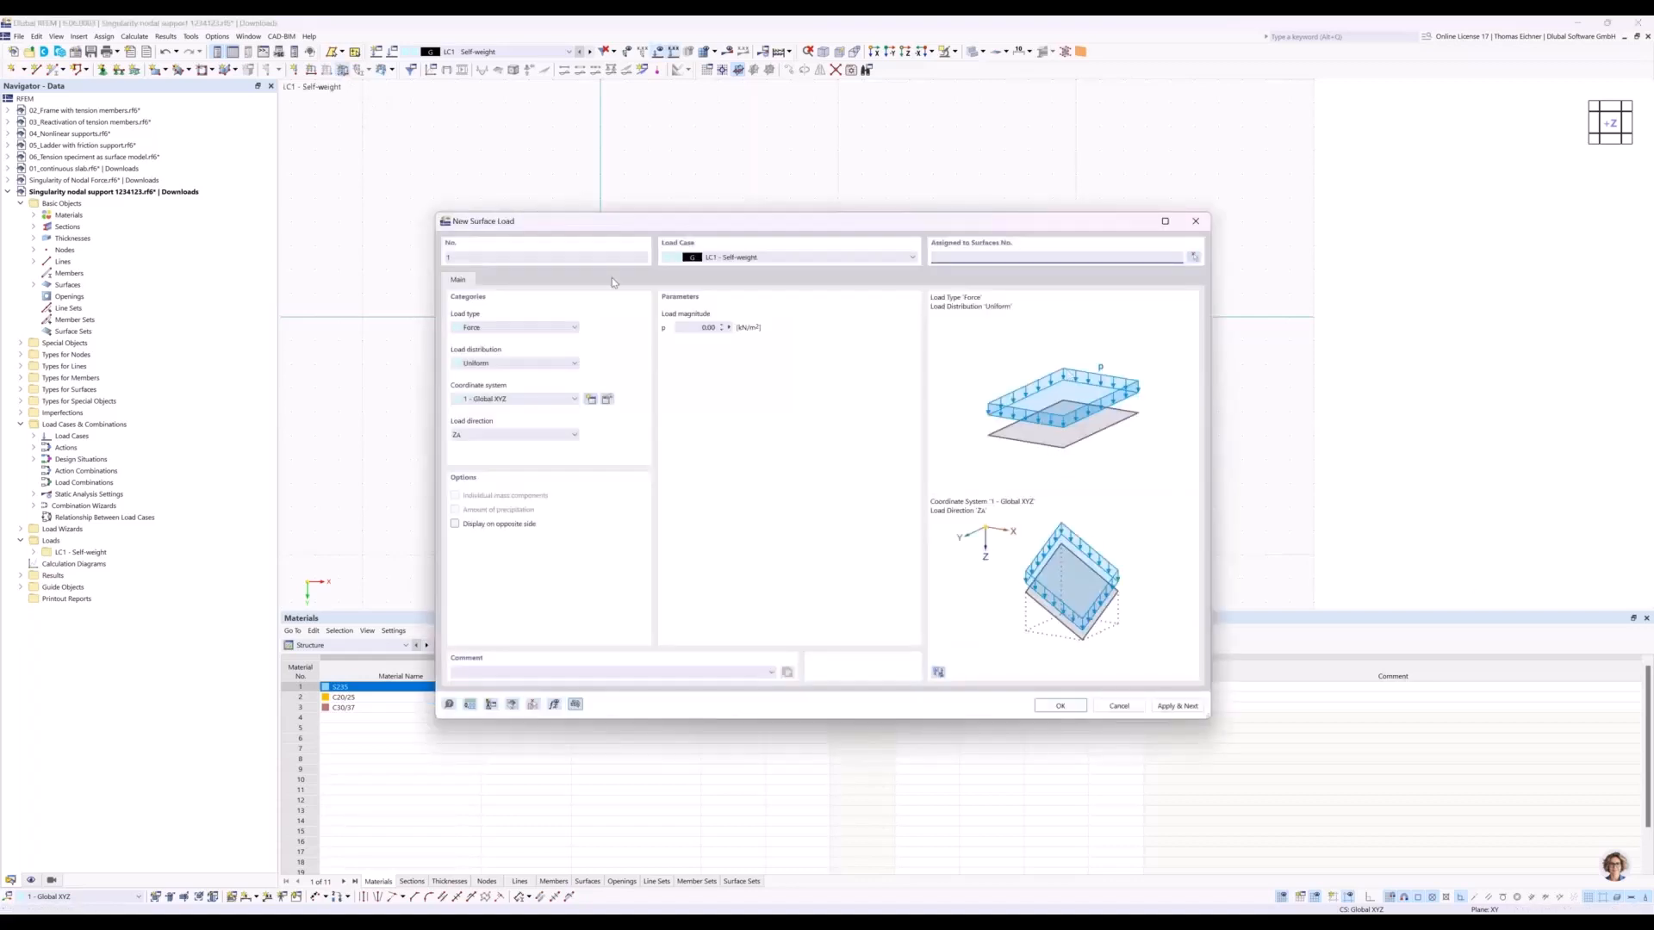
Apply a uniform 10 kN/m² surface load in the global Z direction to the plate.
click(699, 327)
text(10)
click(1059, 705)
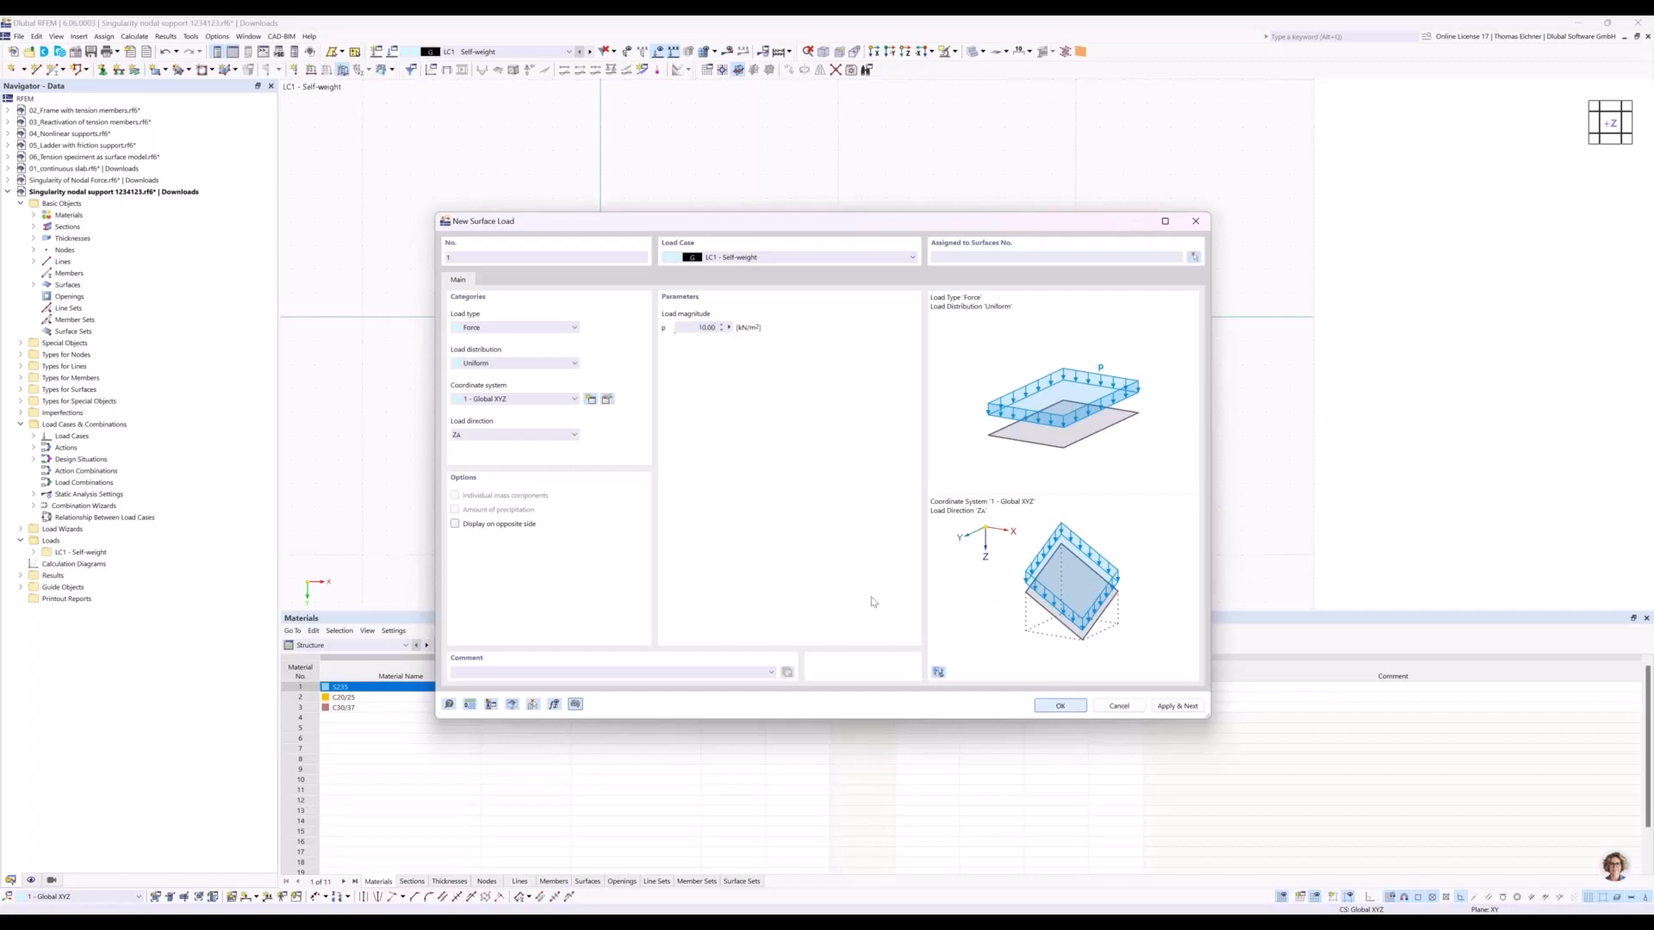
click(699, 374)
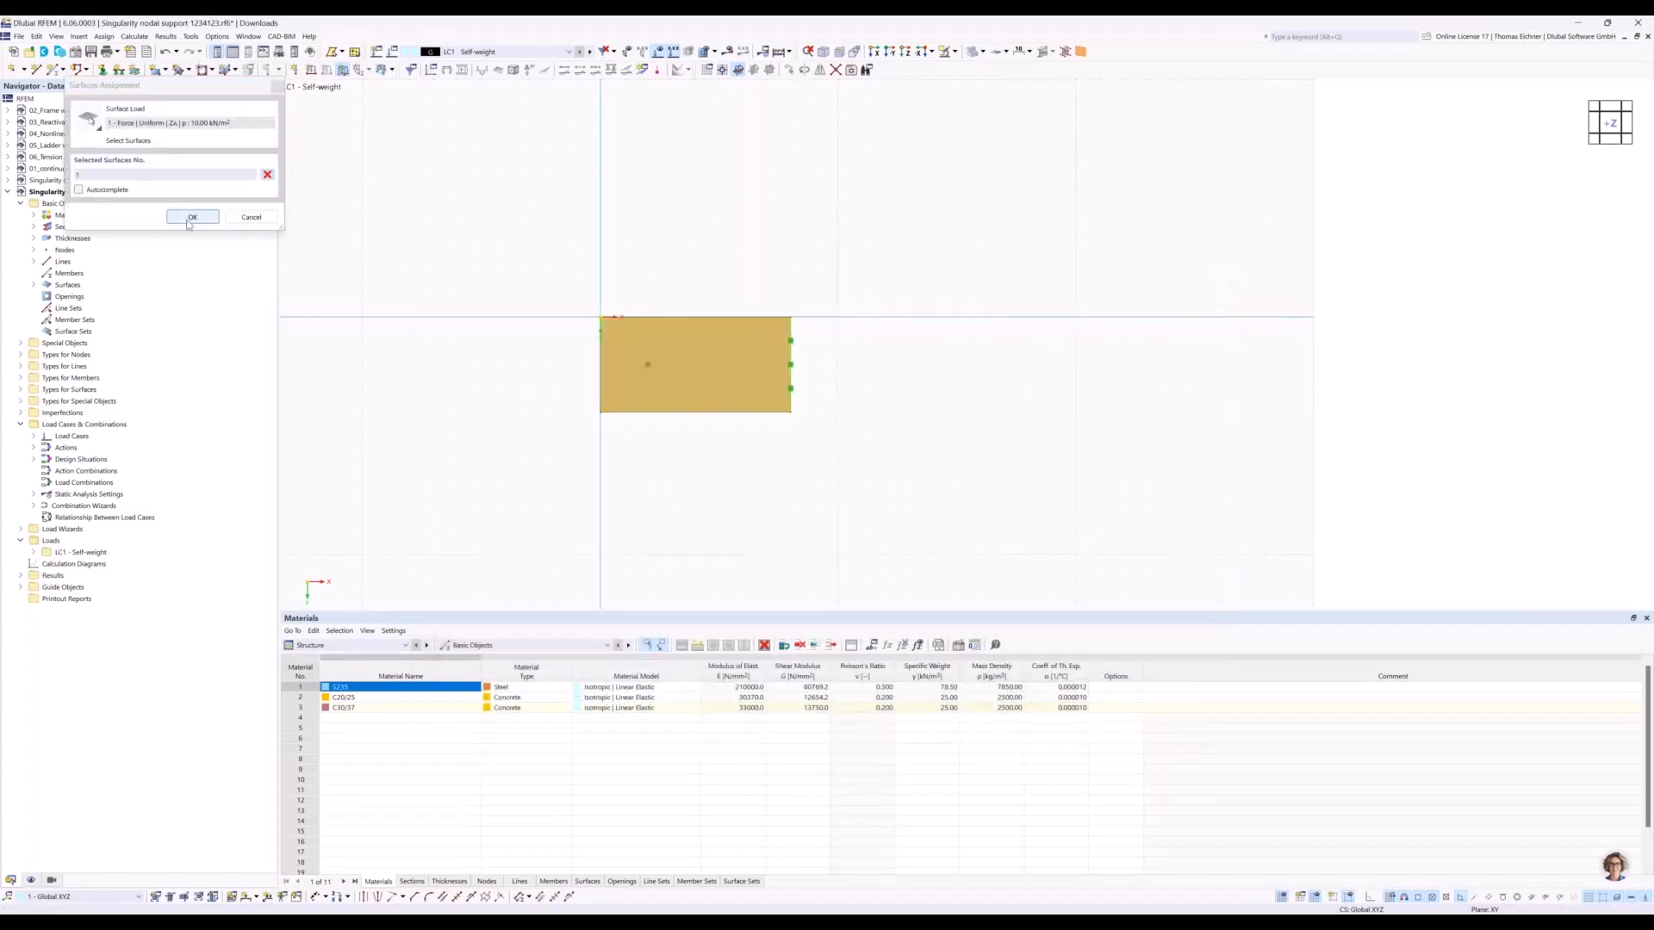
click(192, 218)
right_click(941, 482)
click(882, 476)
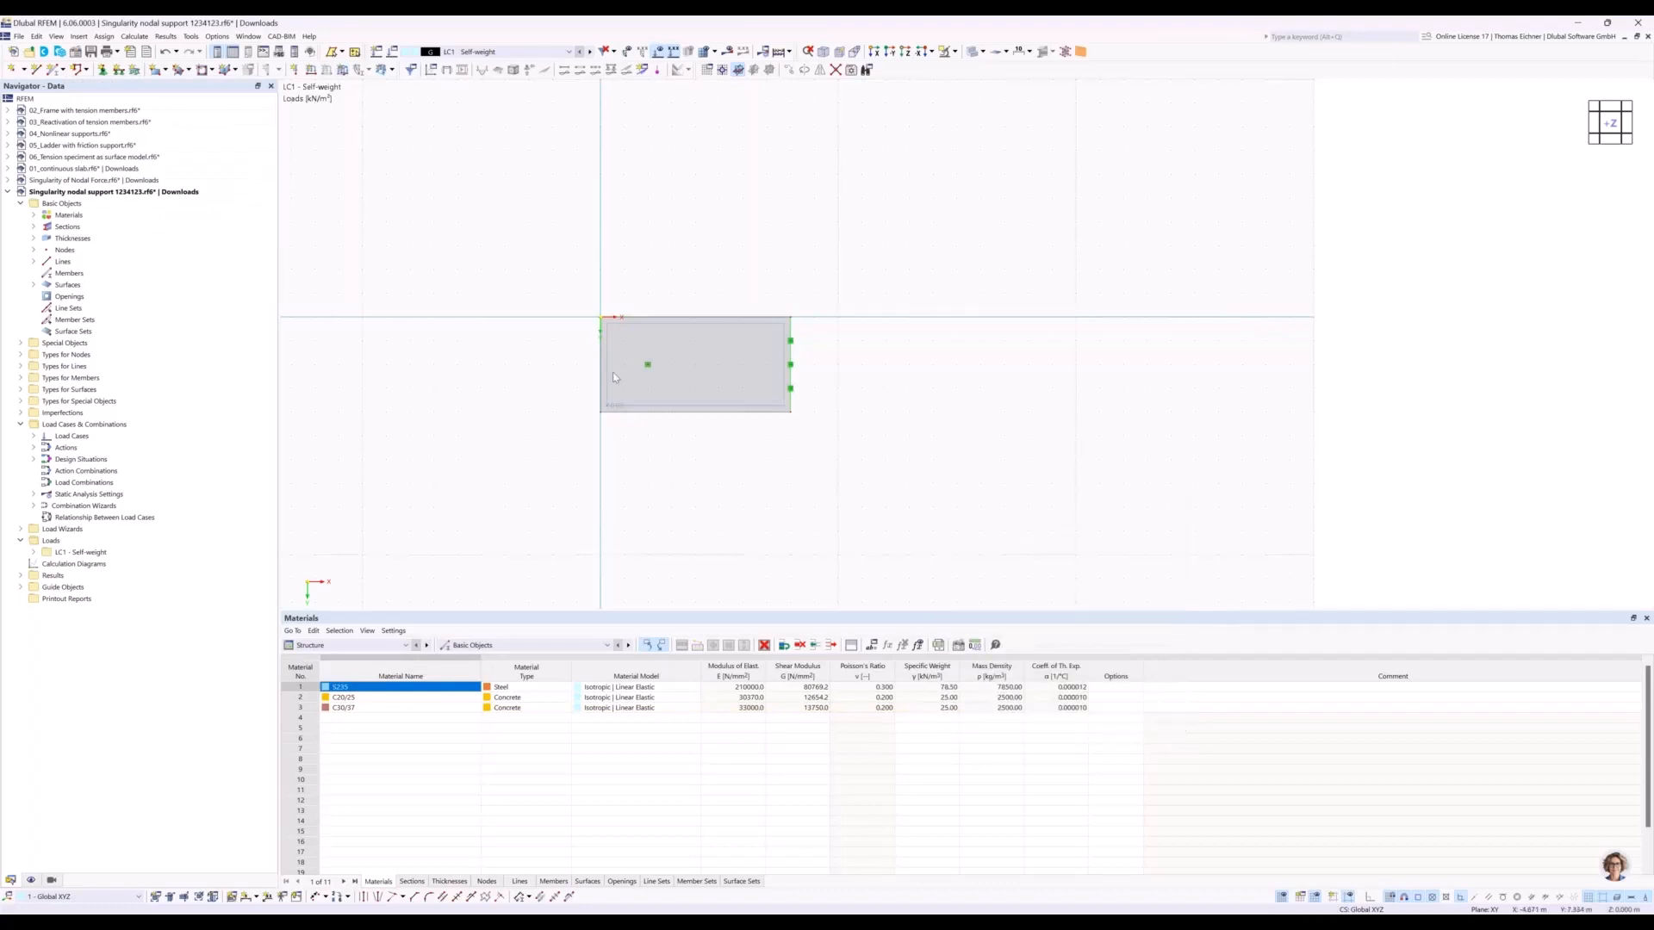
Copy the whole plate with its supports and load three times at 10 m spacing along X.
drag(488, 493, 868, 276)
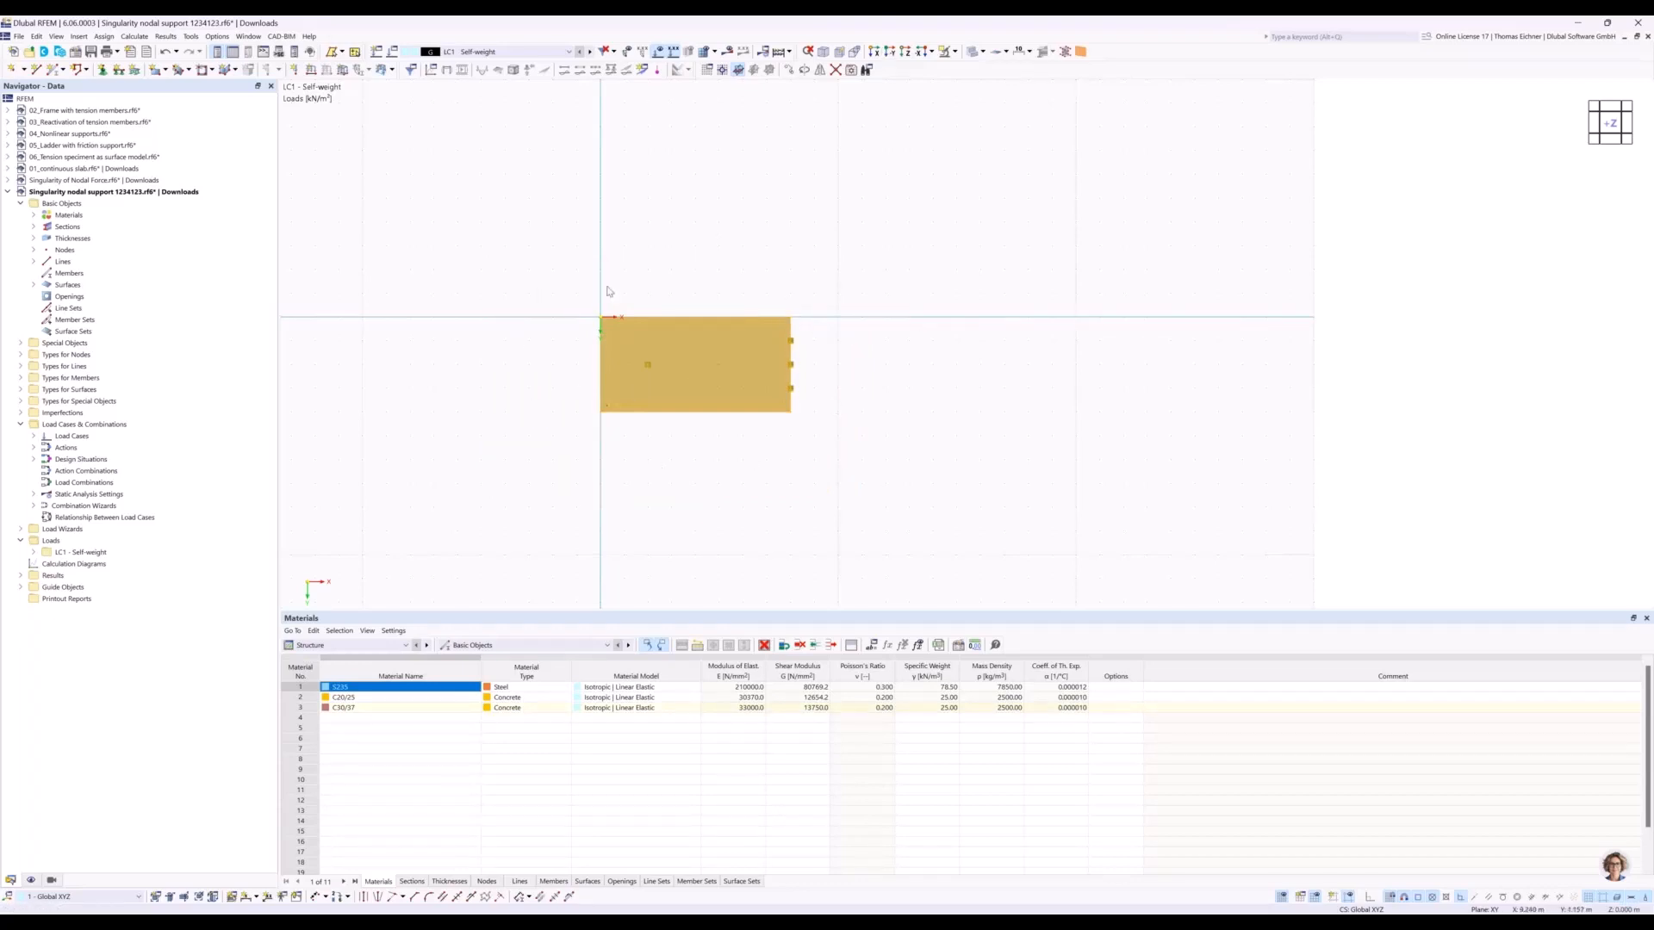
click(789, 70)
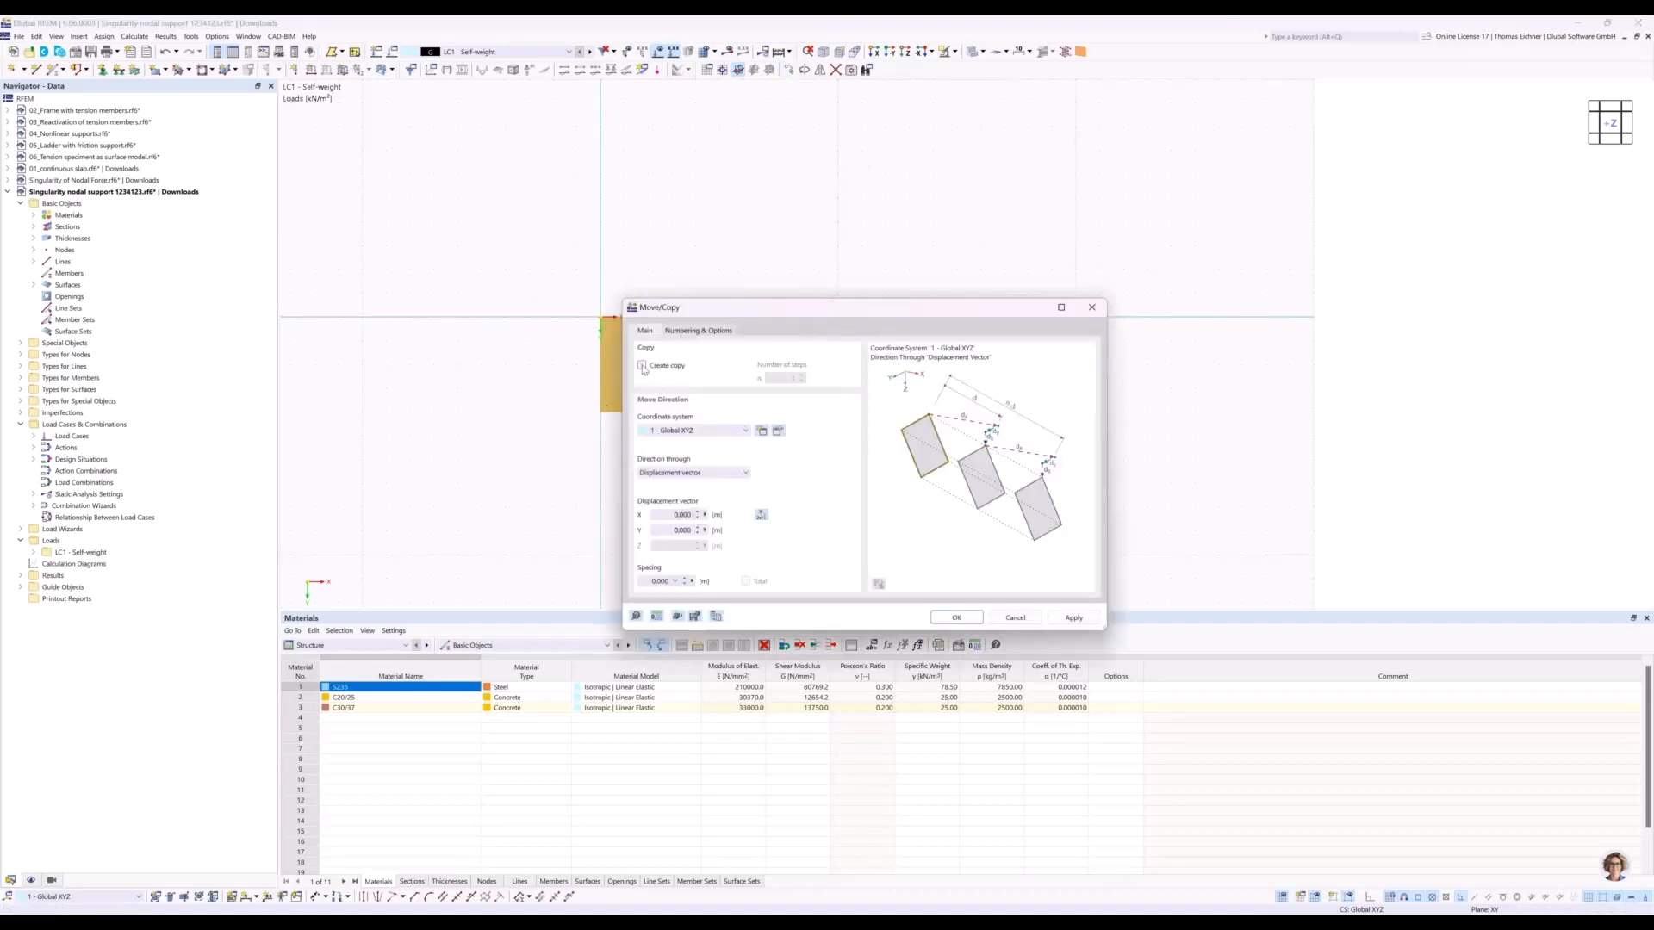
click(641, 365)
double_click(782, 378)
double_click(681, 515)
text(10)
drag(831, 308, 776, 509)
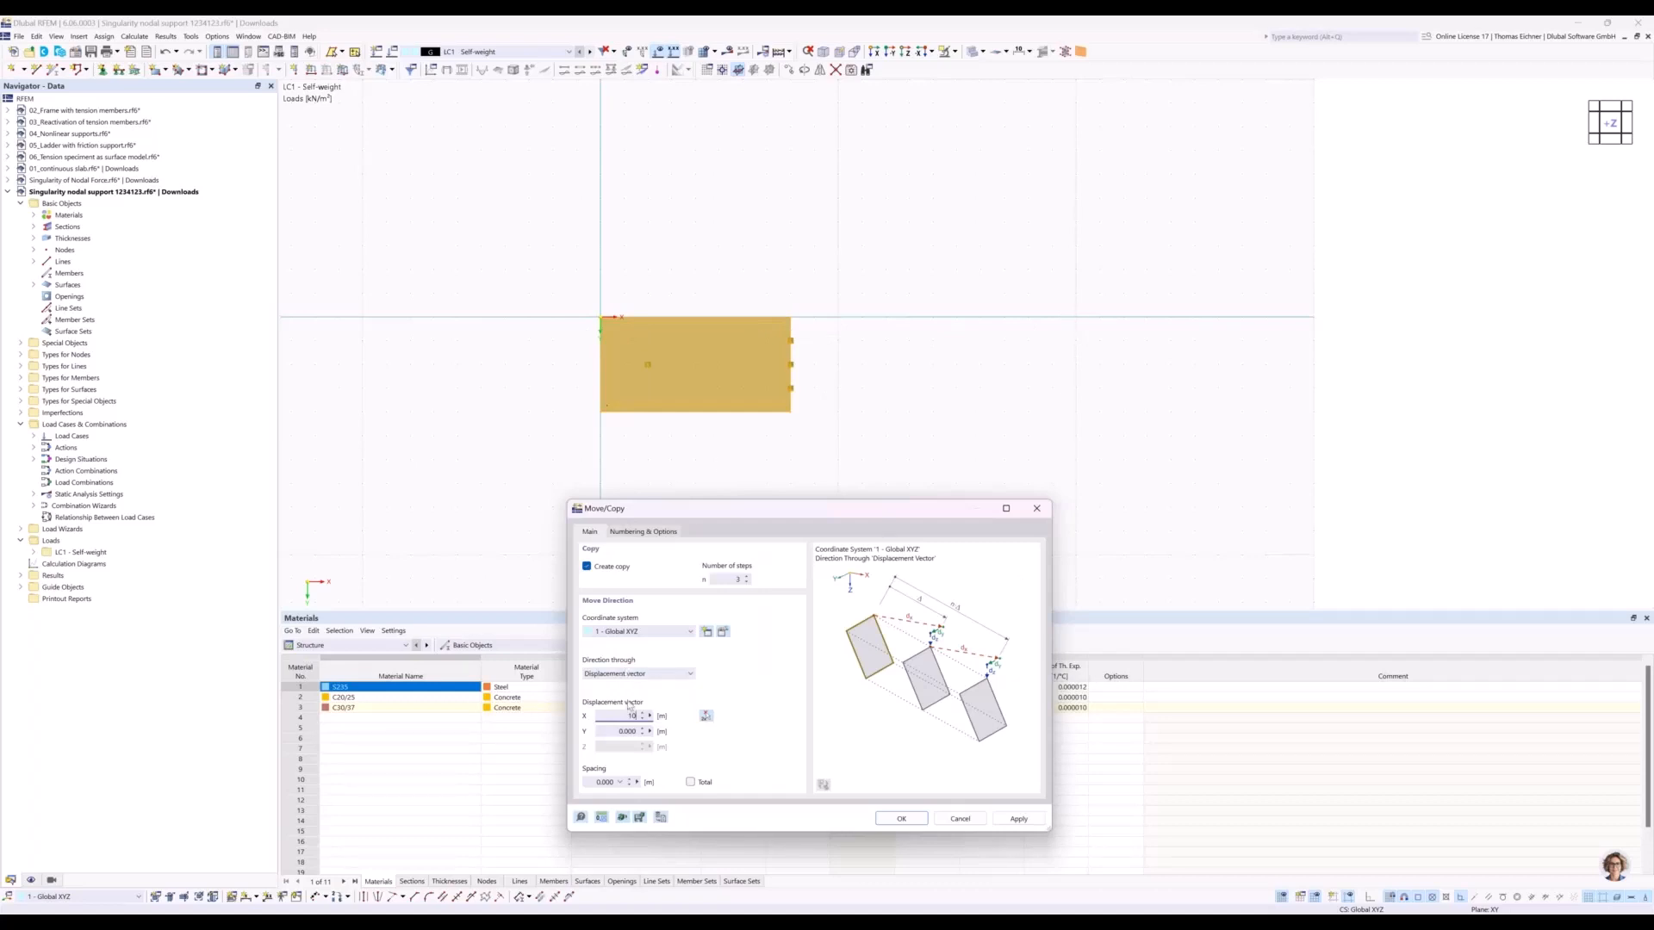
text(10)
click(896, 819)
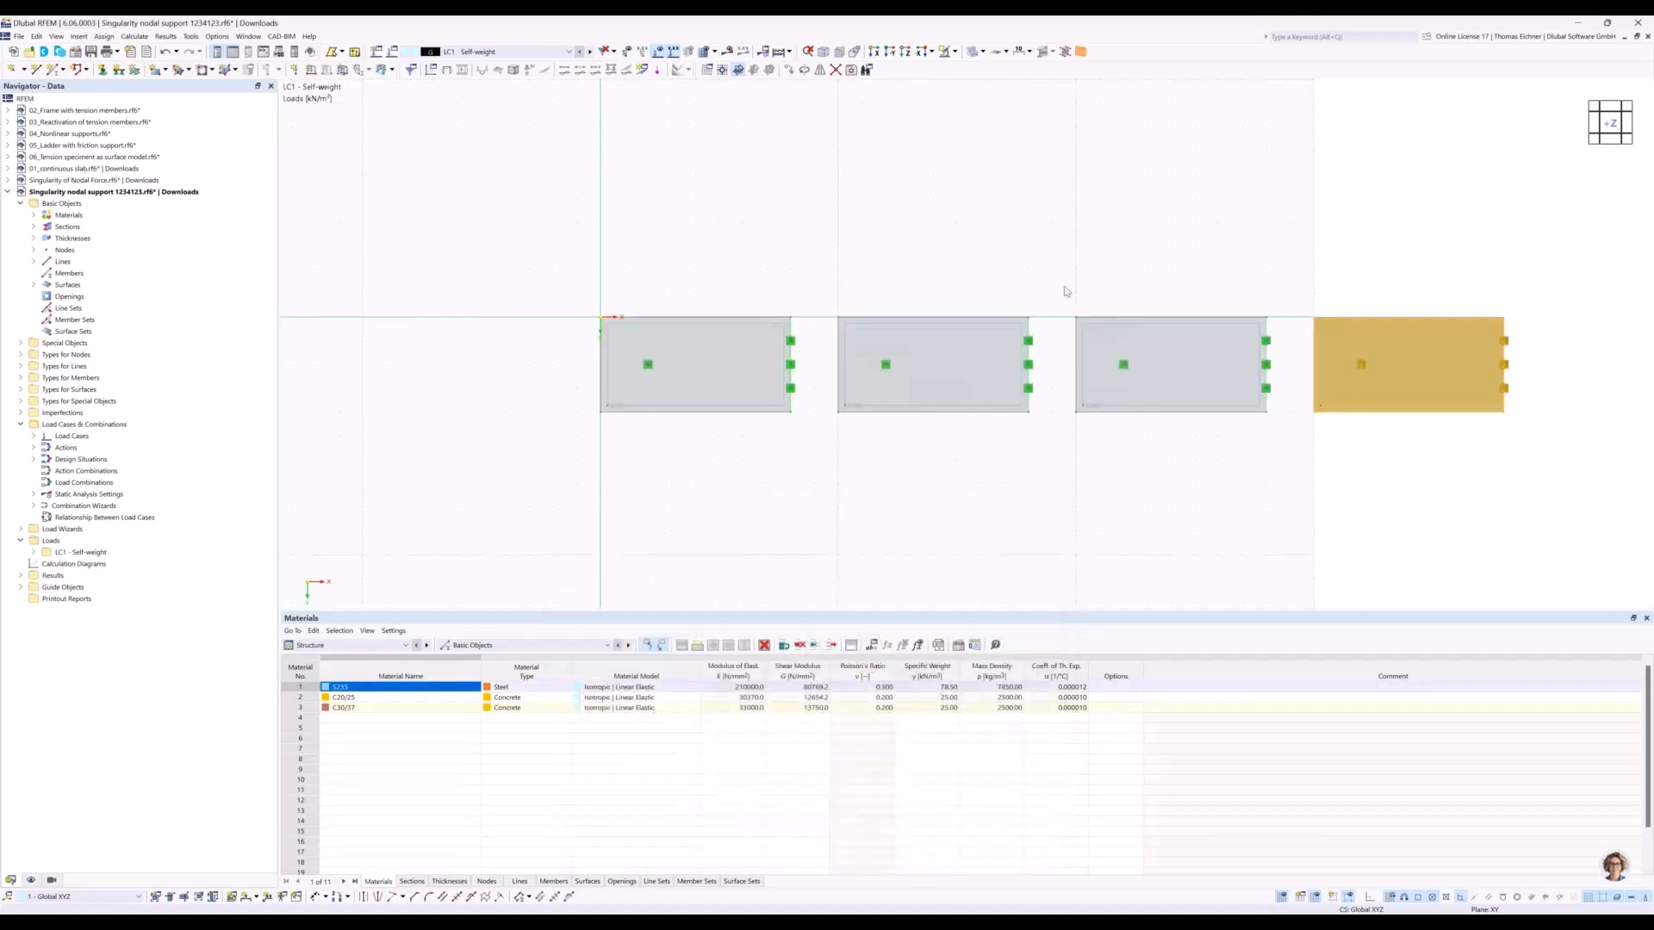
click(1133, 203)
middle_drag(1134, 204, 905, 208)
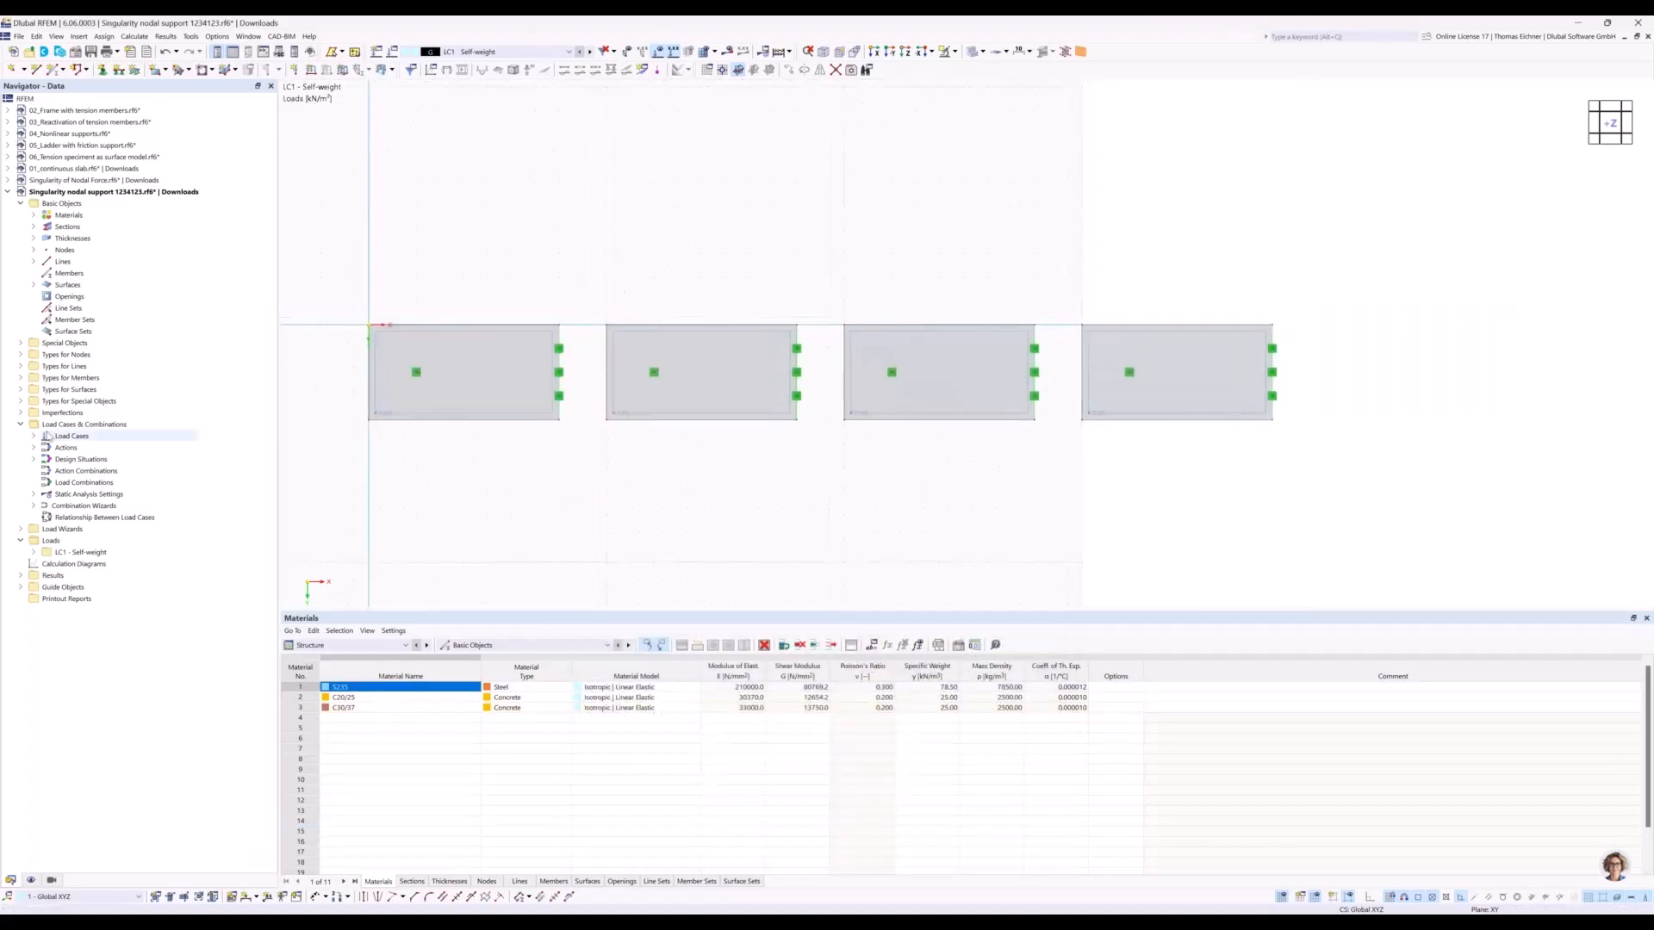
click(32, 880)
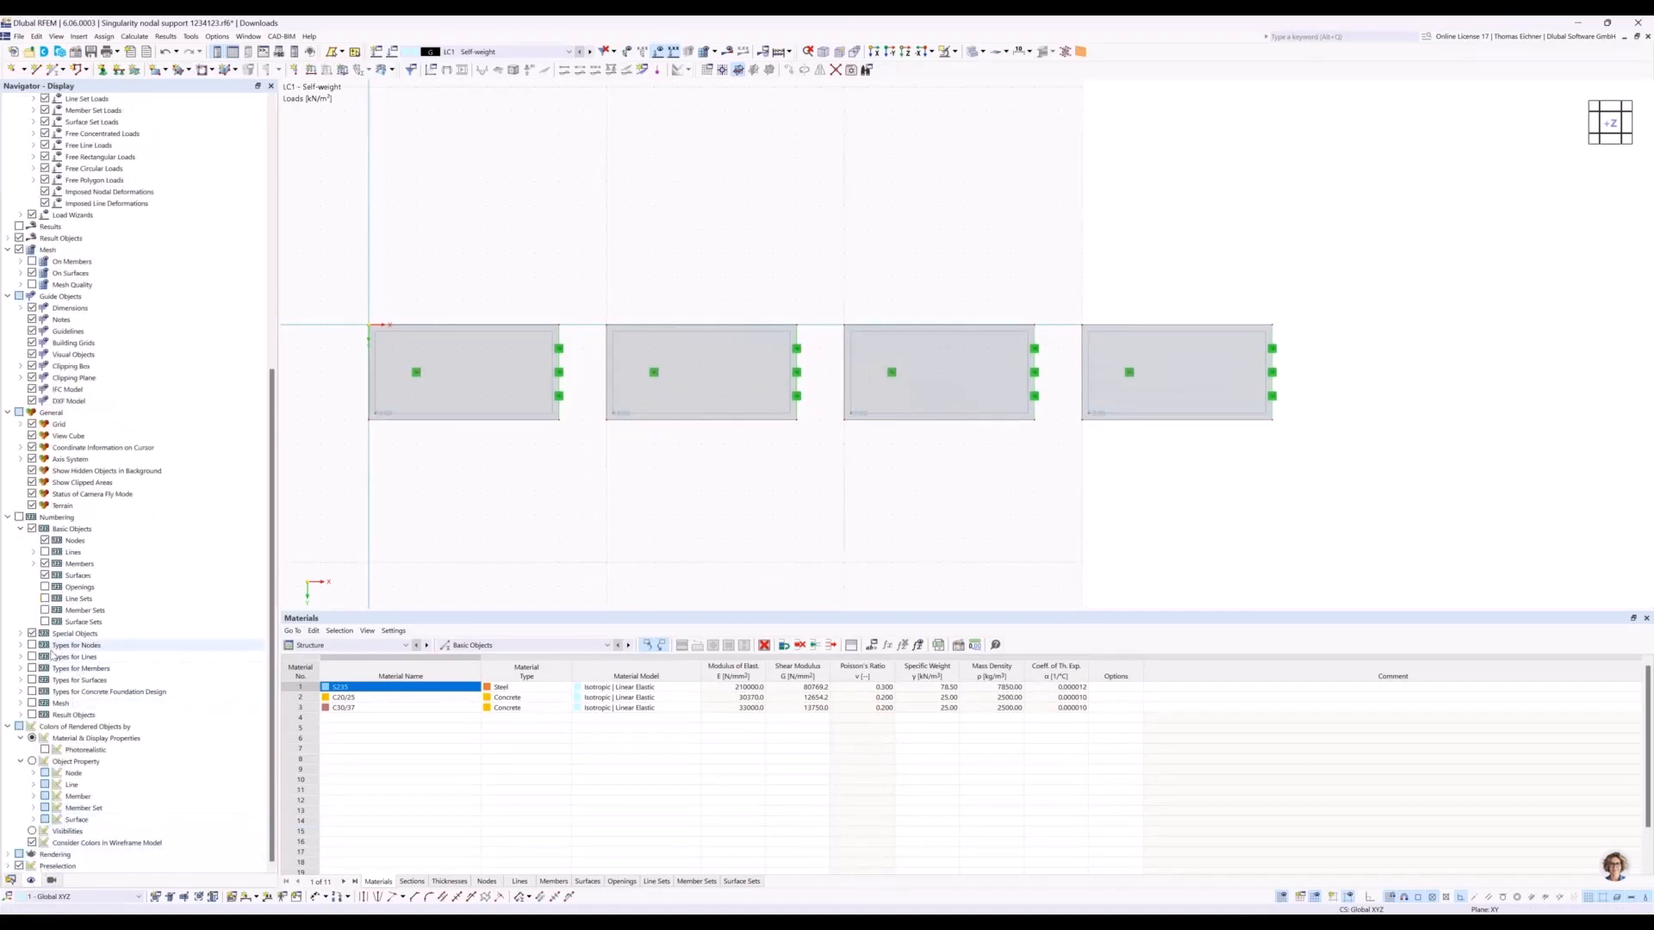
click(32, 424)
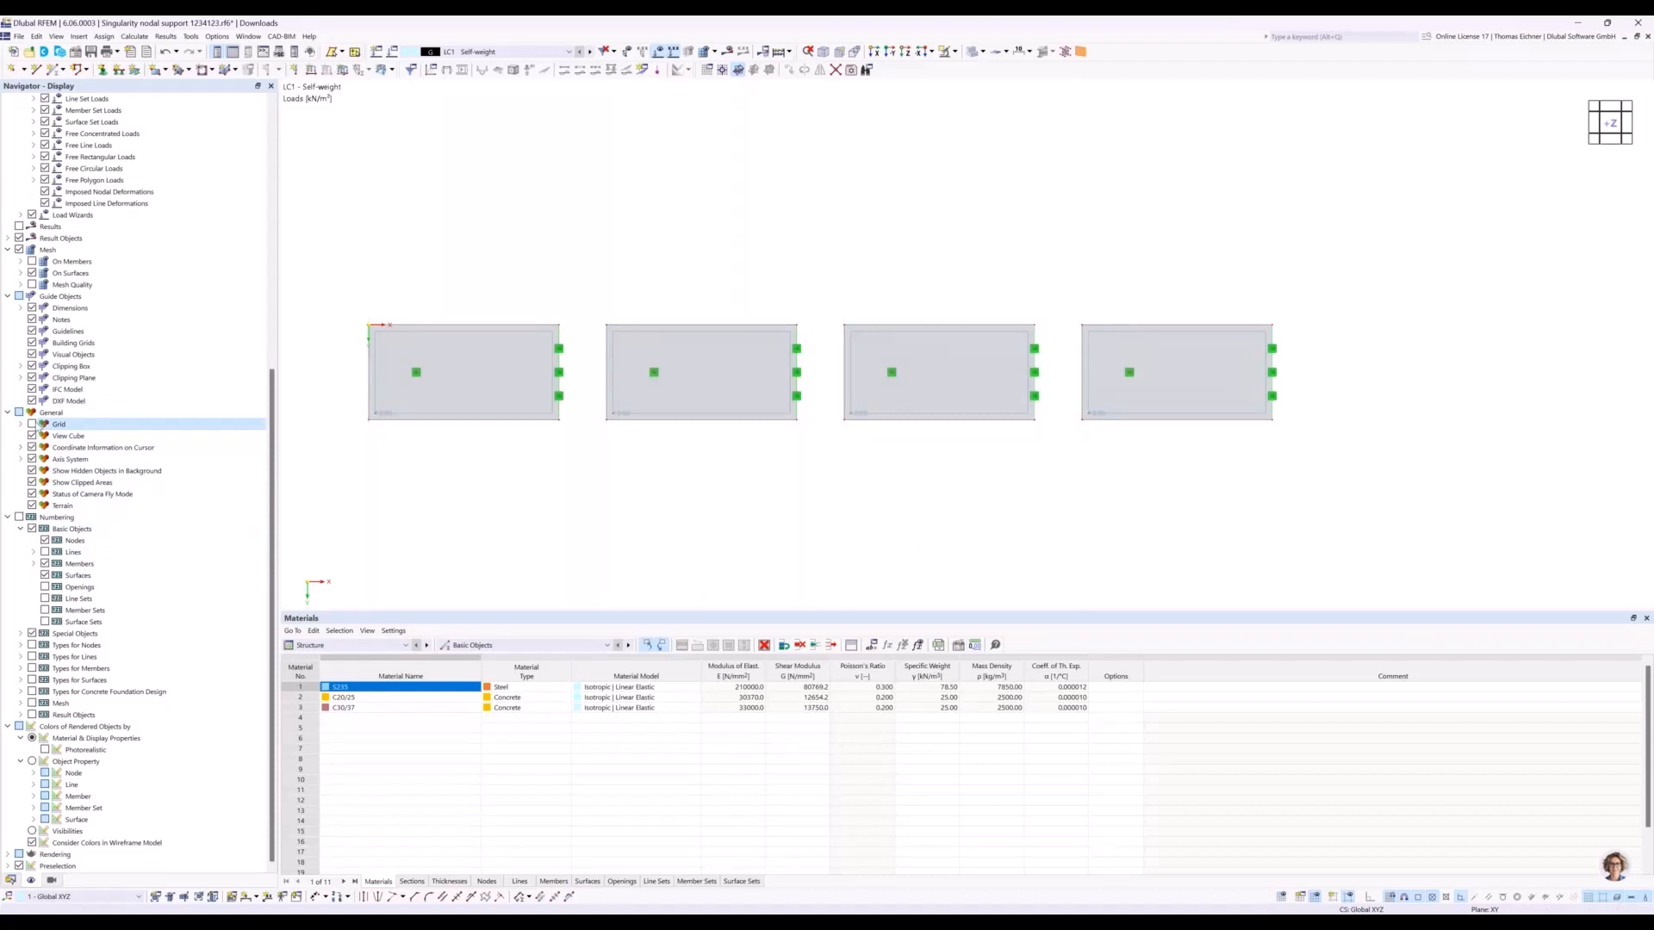
click(32, 424)
Set the work plane's number of grid points to adapt dynamically to the size of the model.
scroll(703, 498, down, 3)
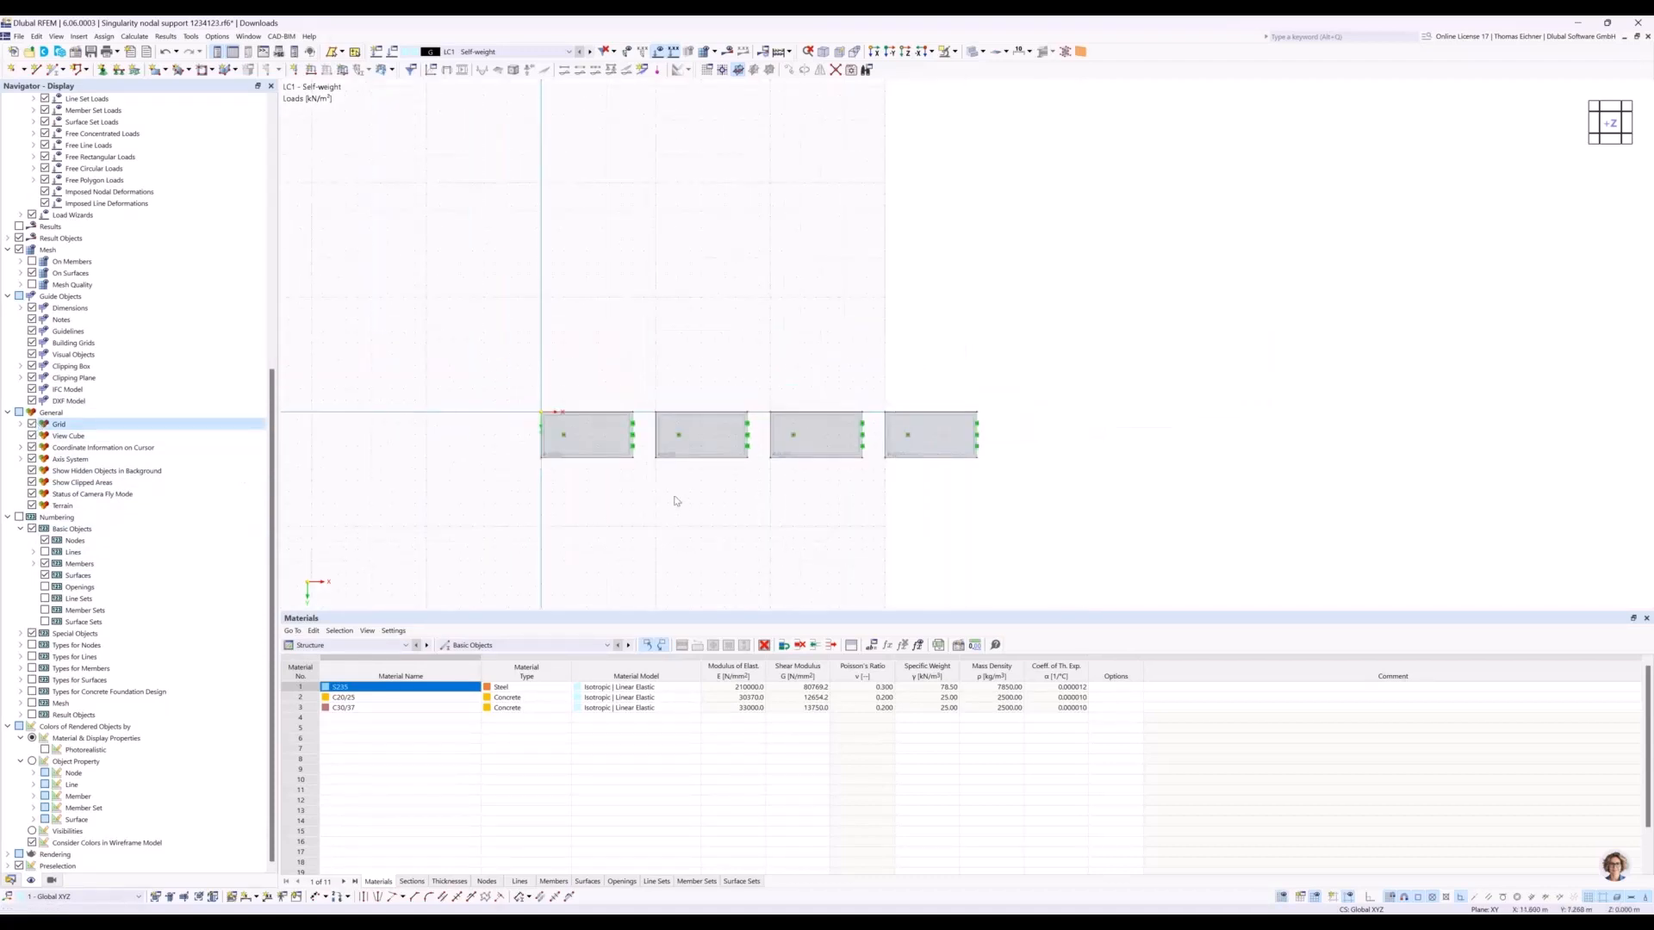
right_click(676, 501)
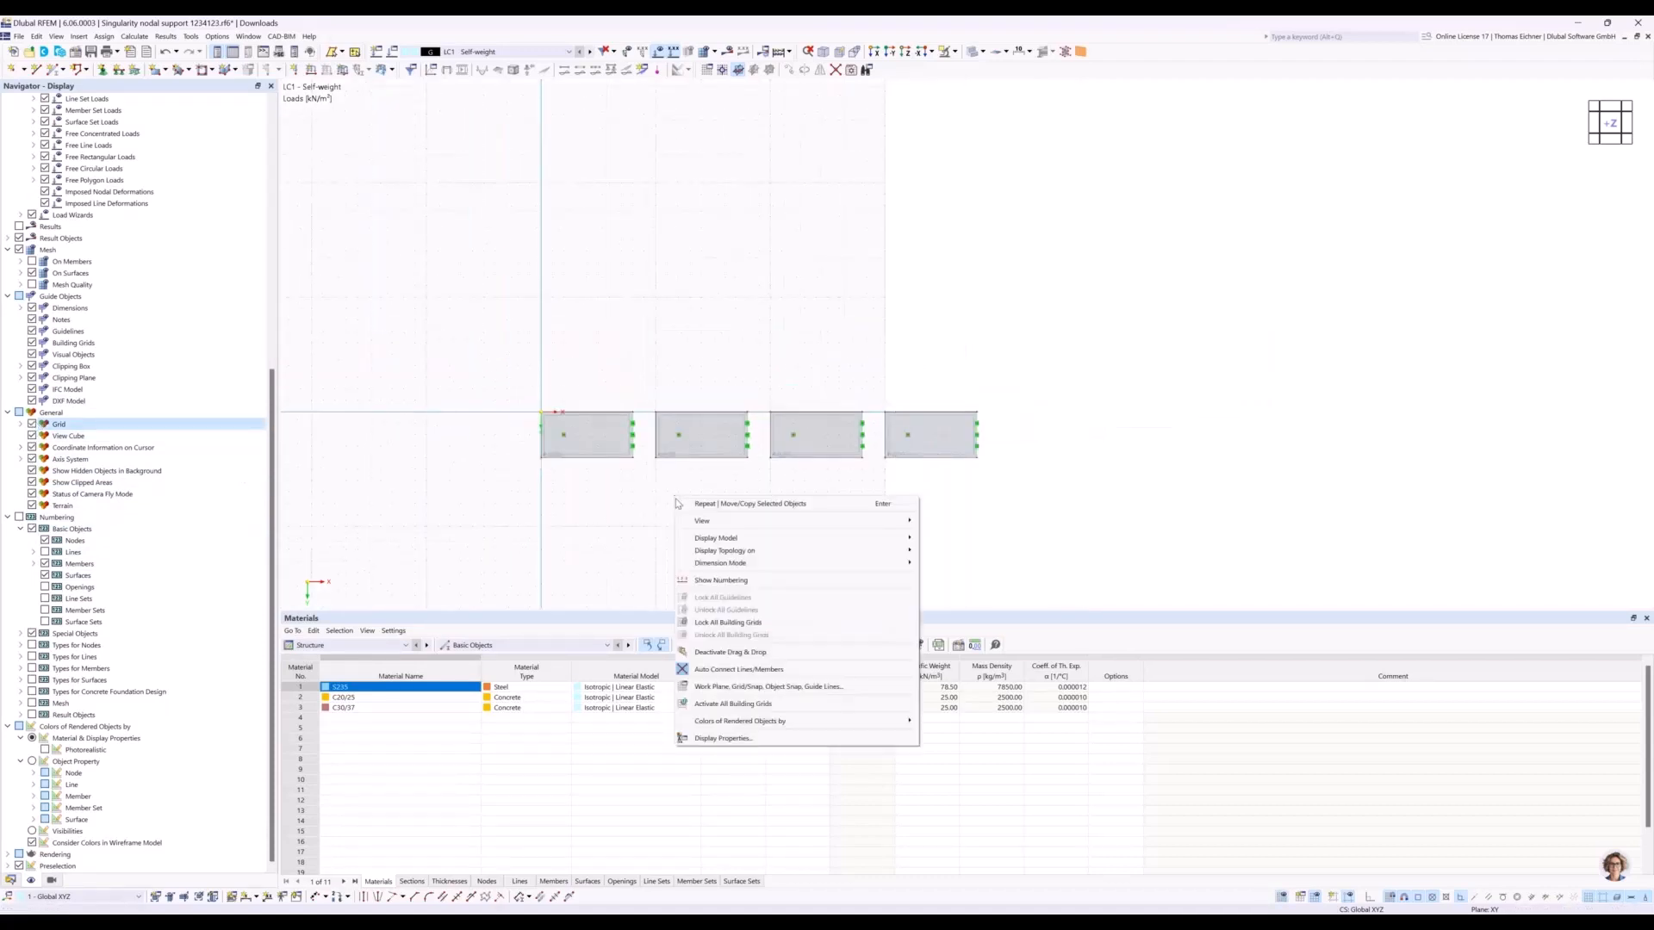
click(719, 687)
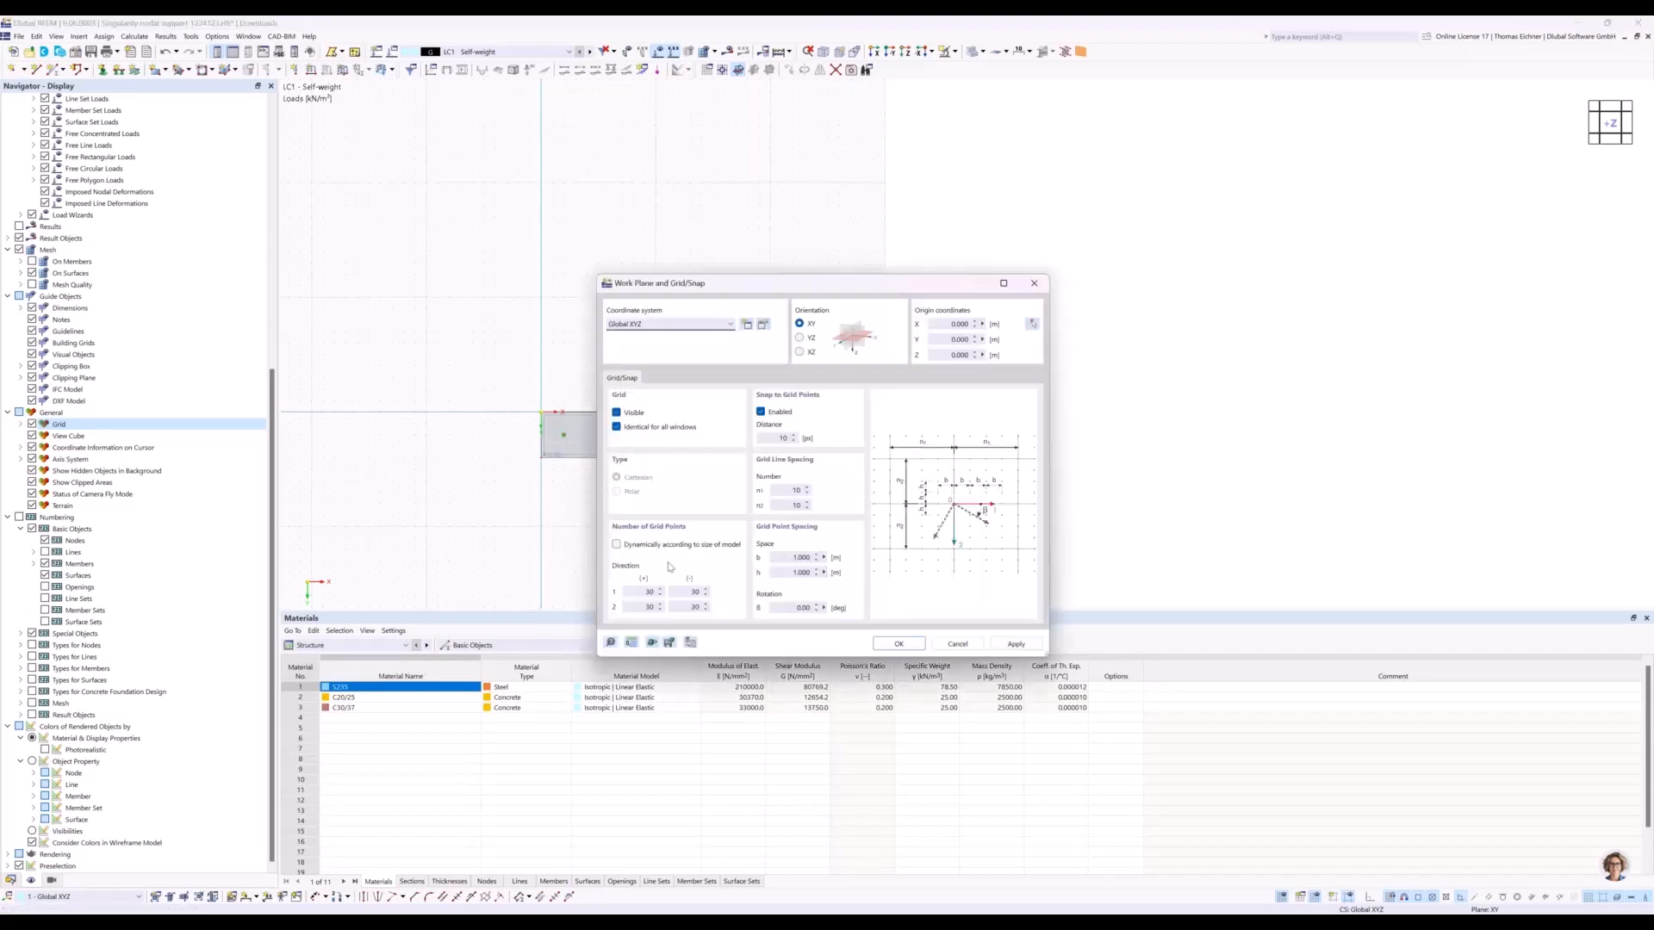
click(617, 545)
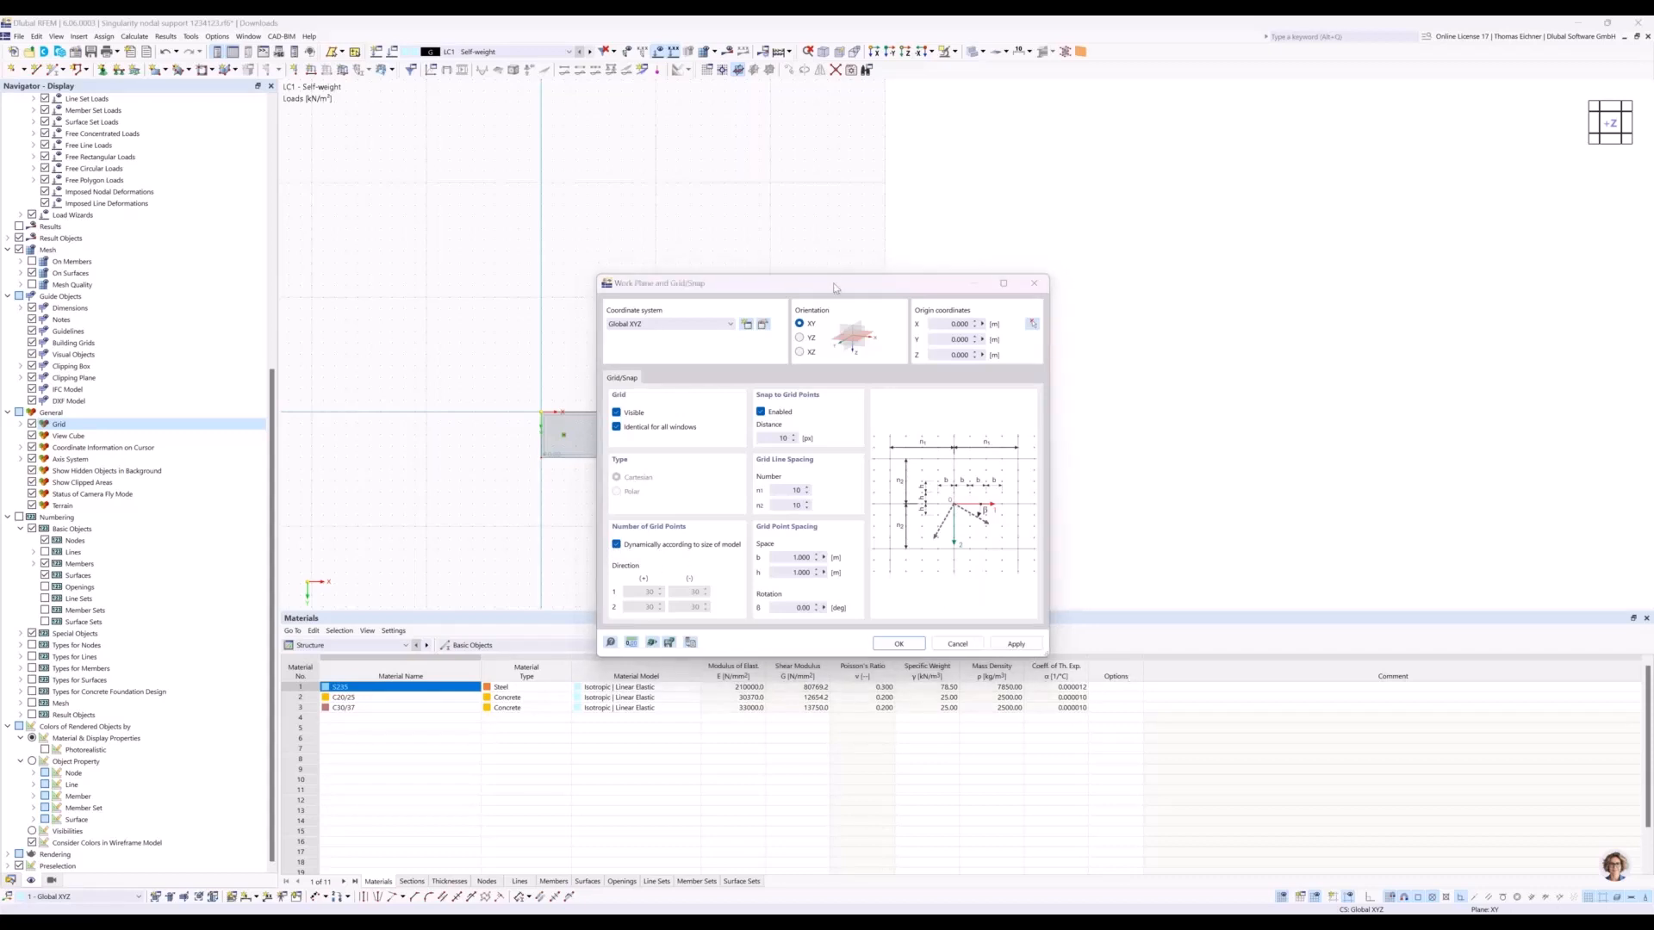
drag(827, 282, 831, 509)
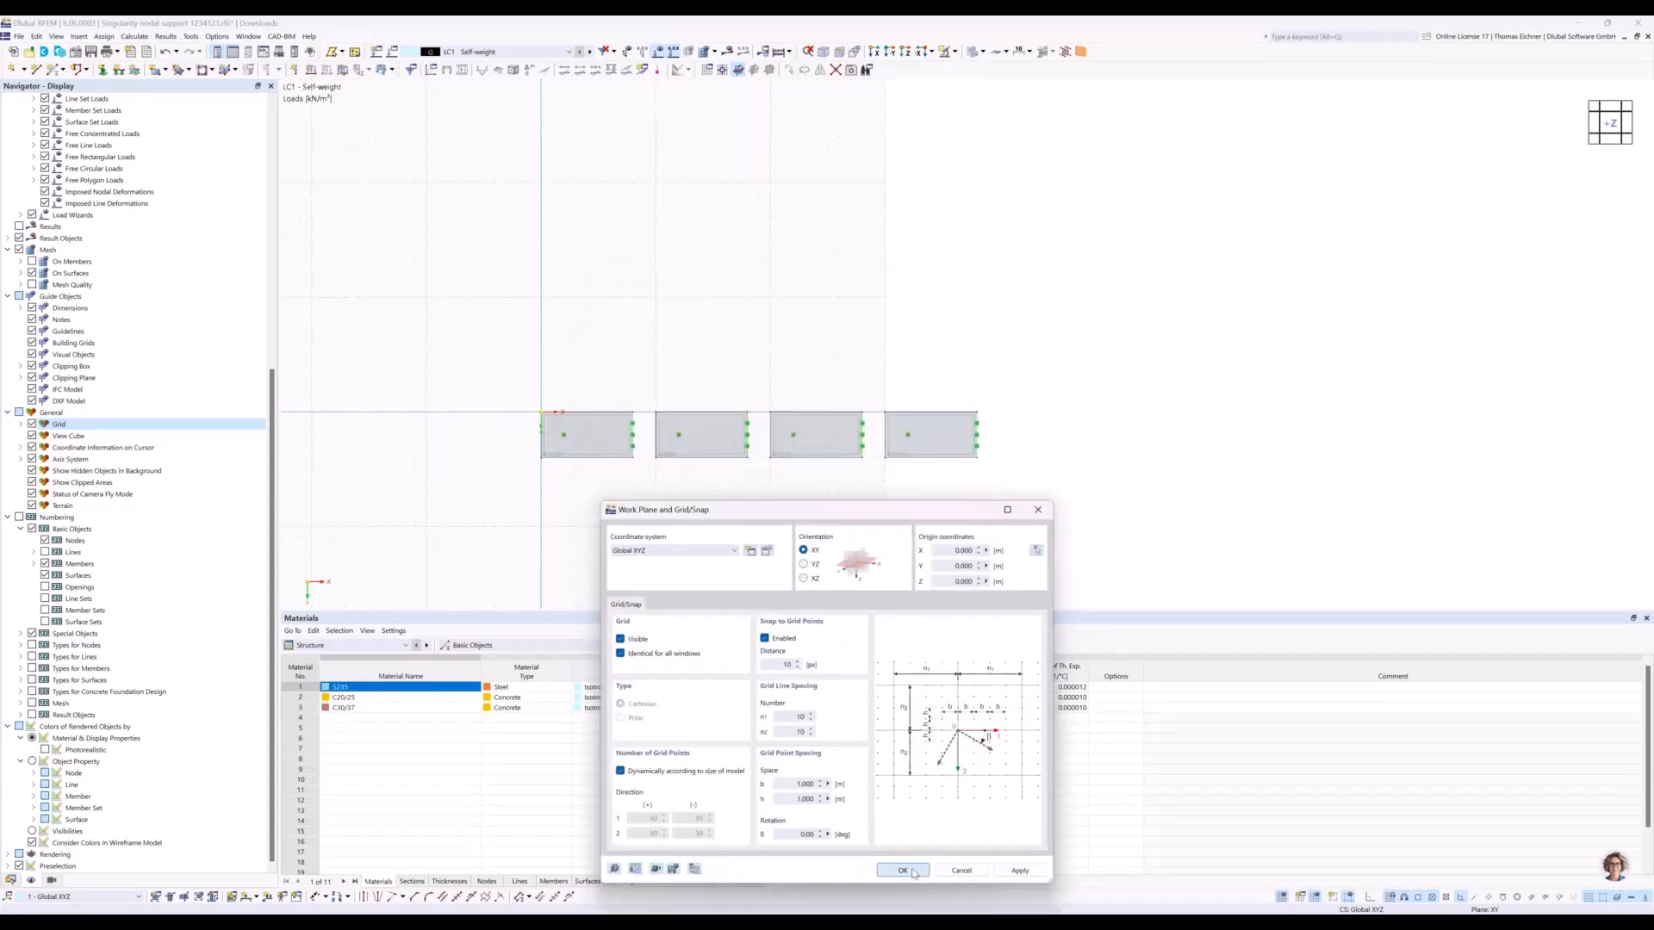
click(903, 870)
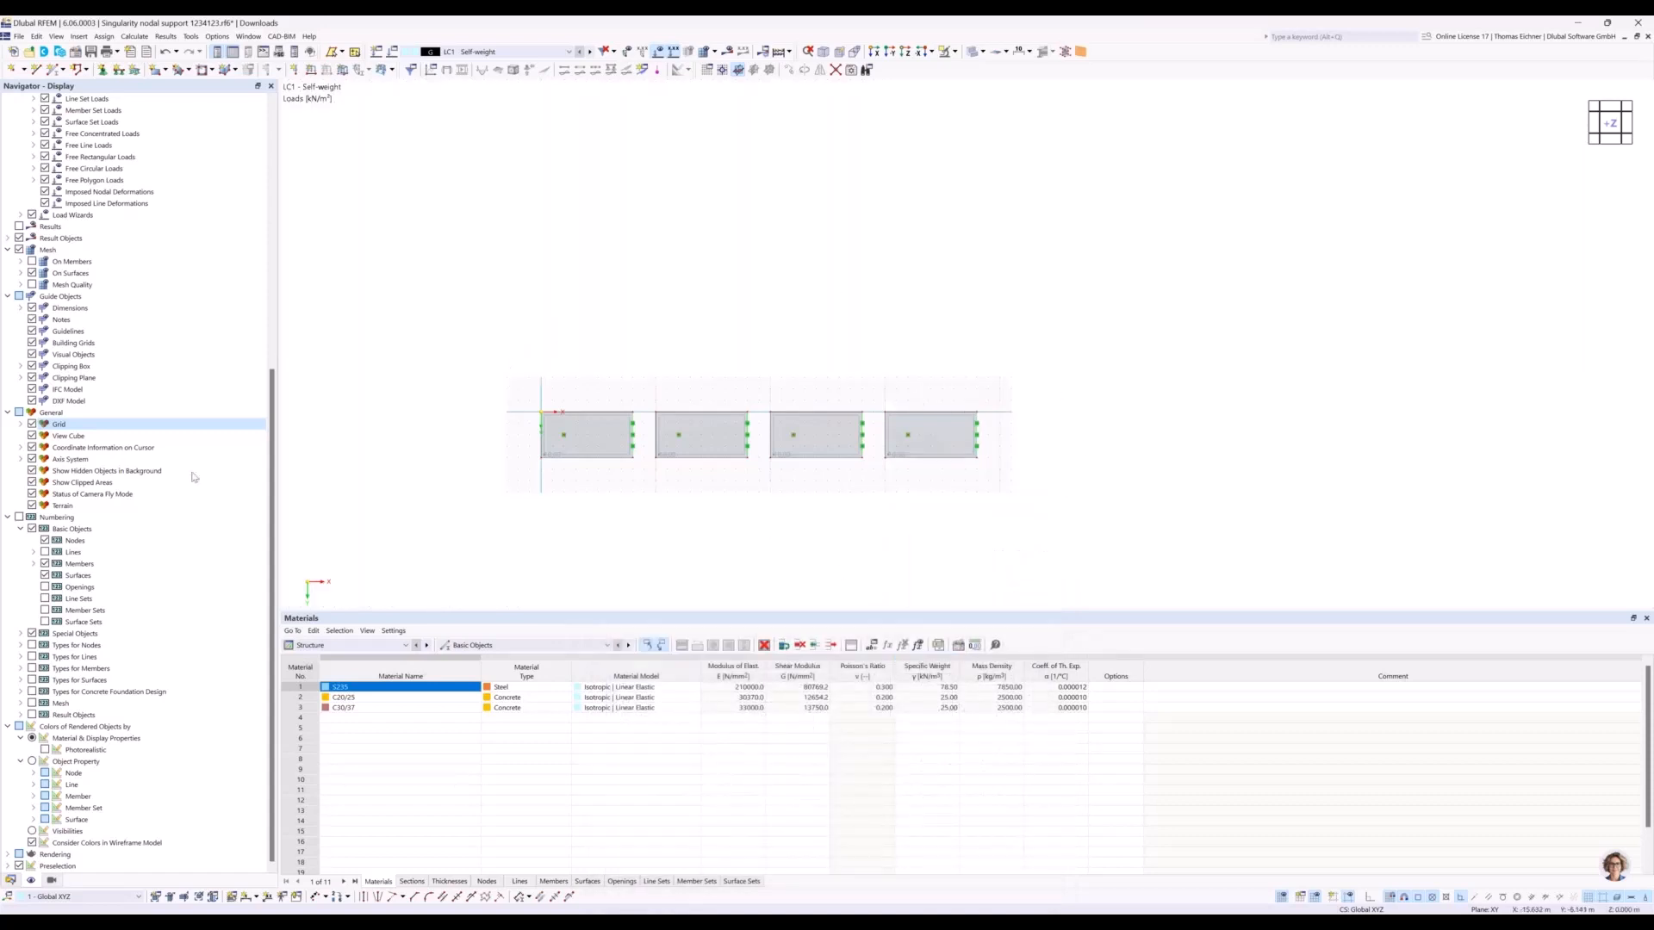
scroll(646, 380, up, 4)
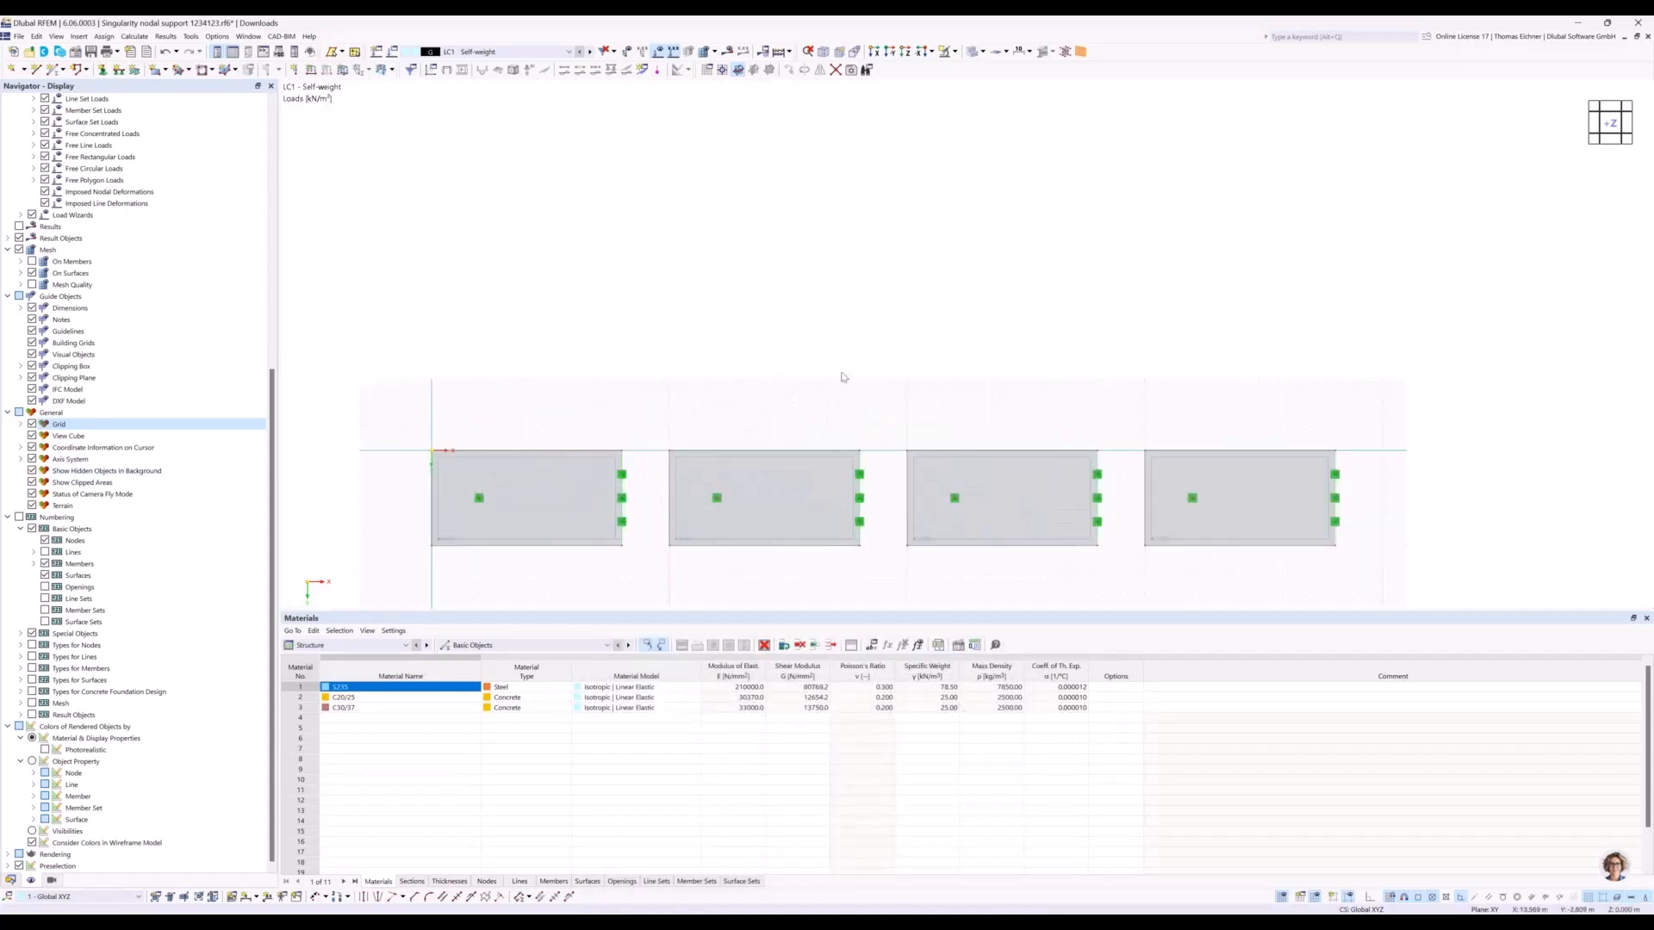
middle_drag(815, 304, 795, 250)
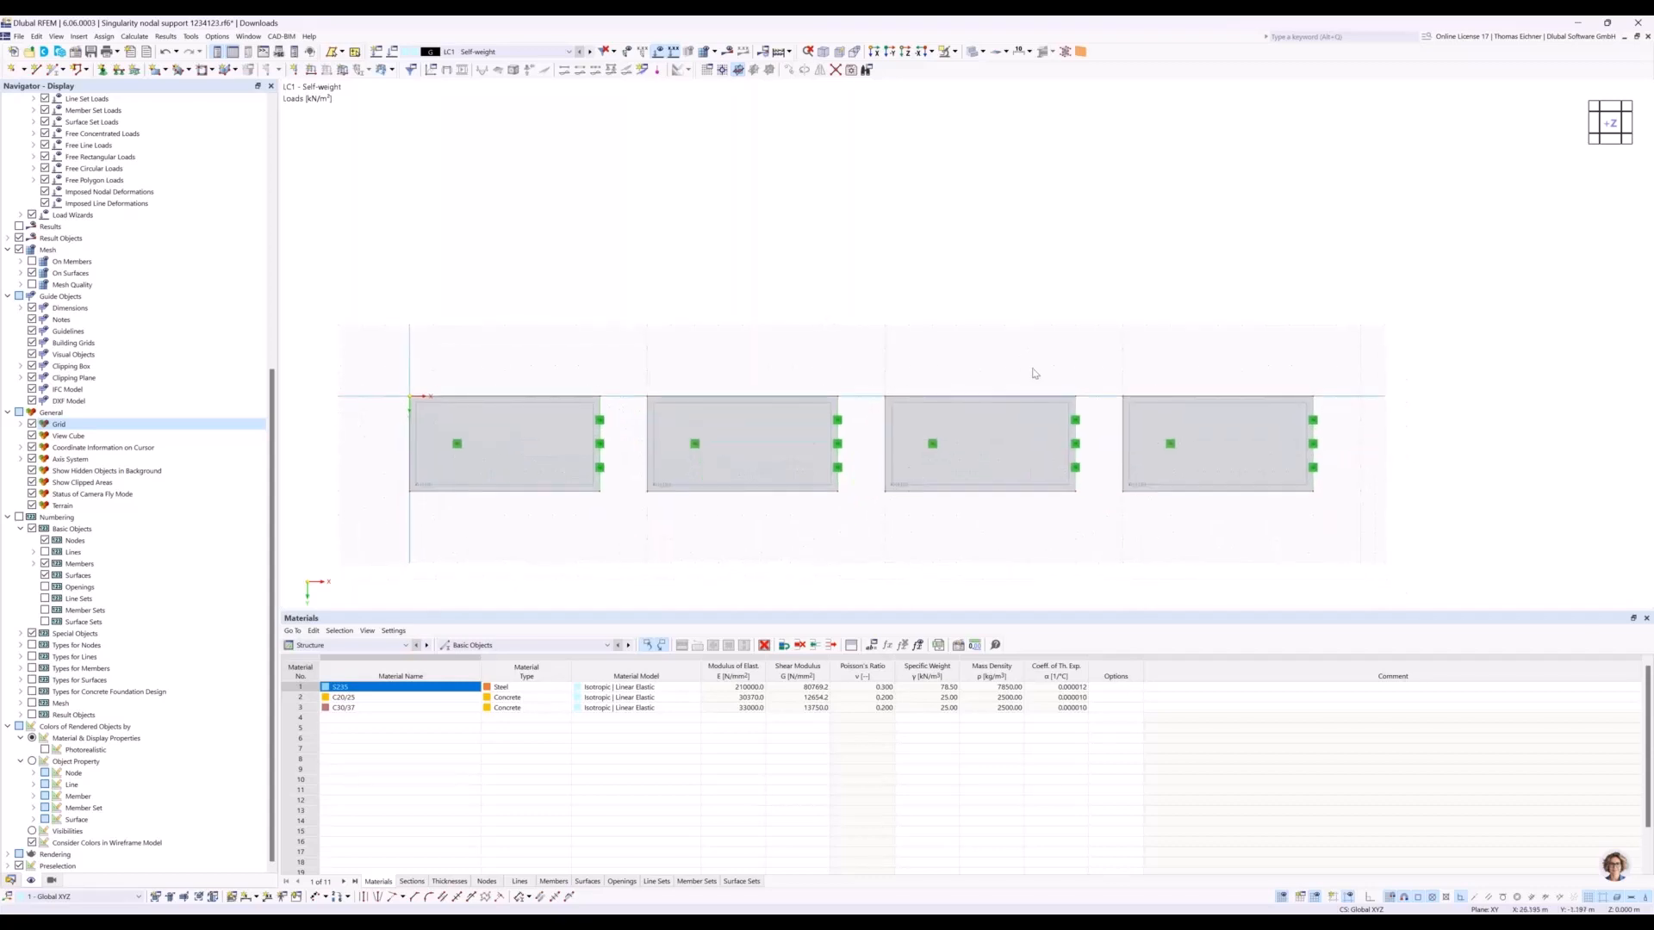
middle_drag(671, 278, 671, 263)
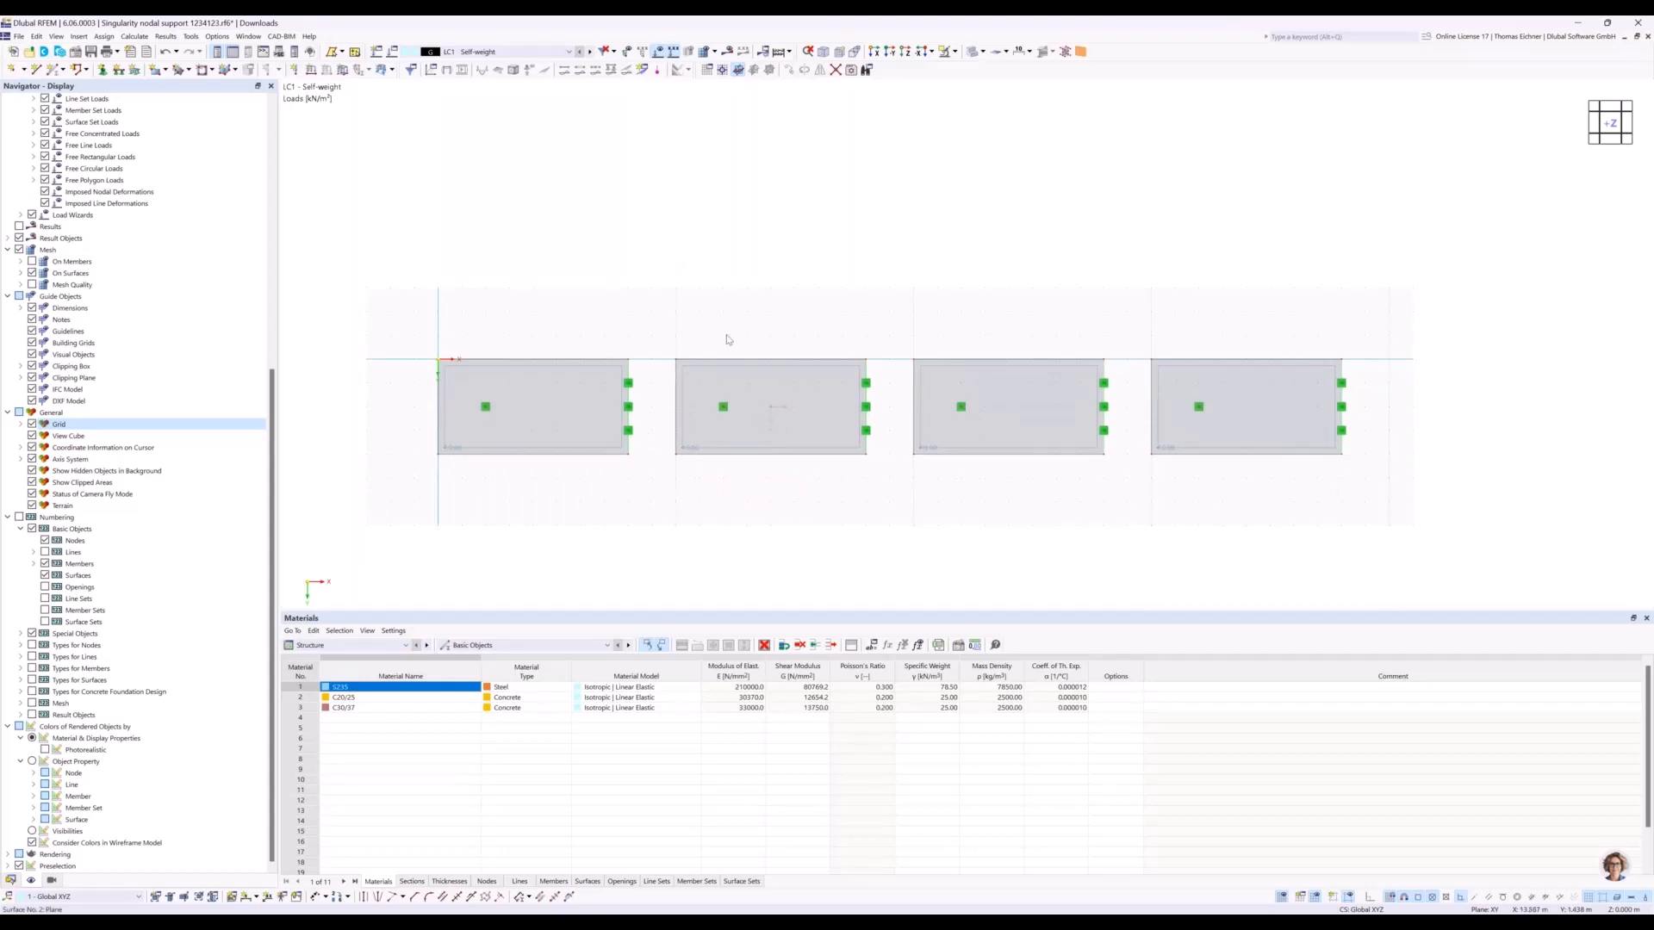
Create a surface mesh refinement with a target FE length of 2 m and duplicate it three times.
click(11, 881)
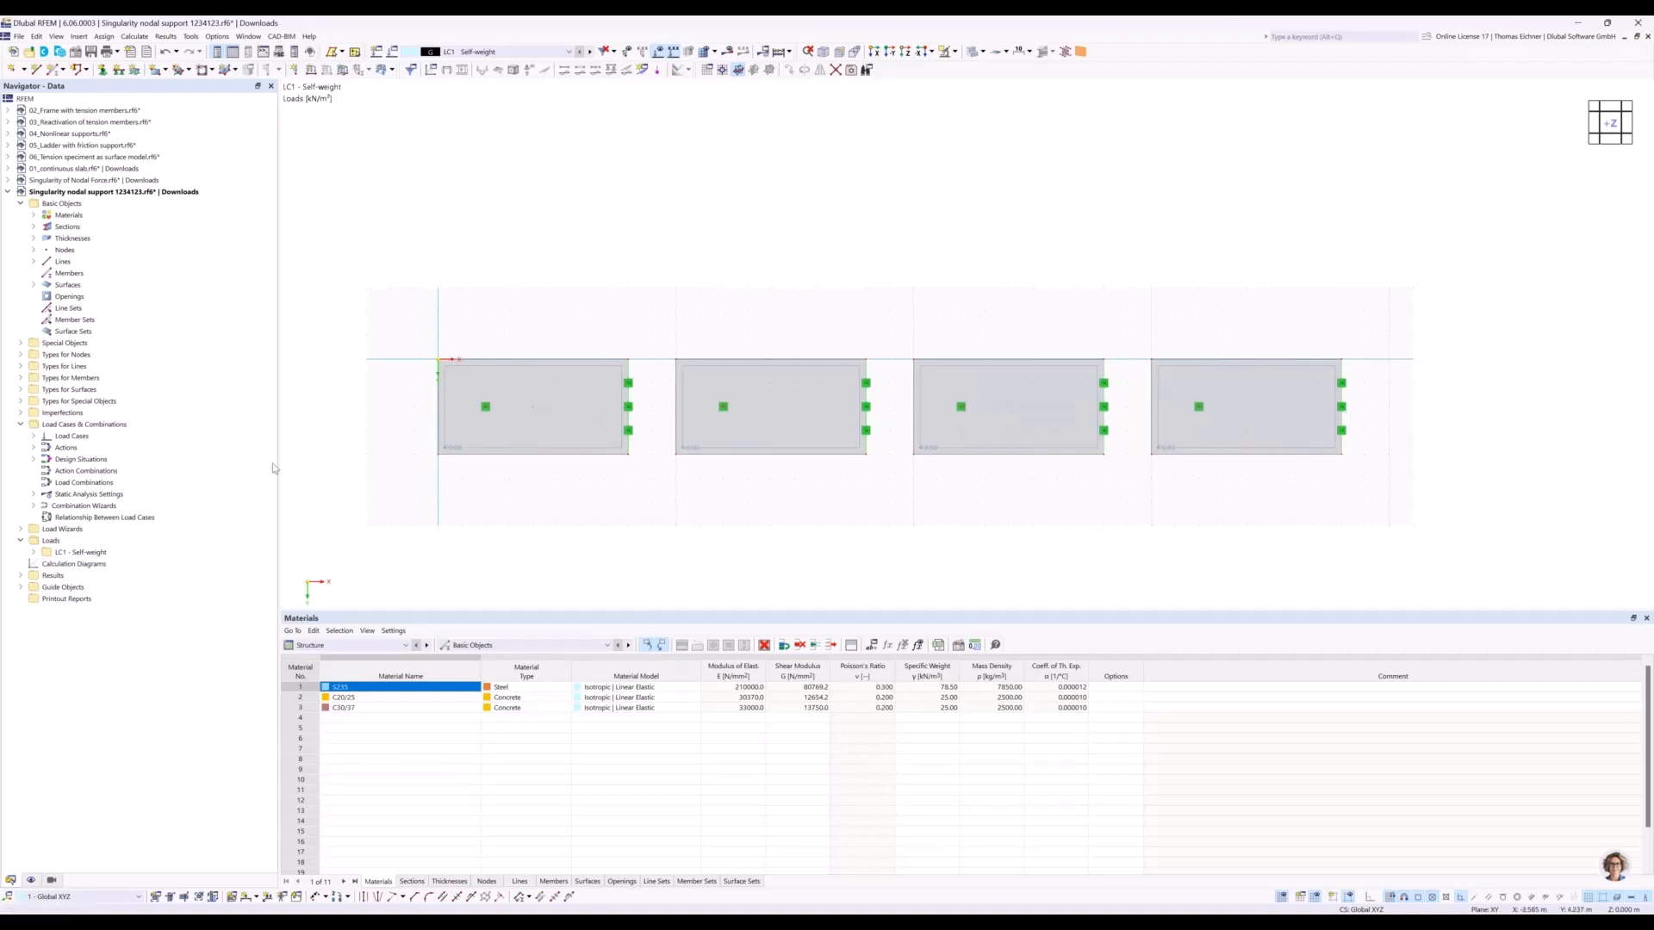
click(21, 390)
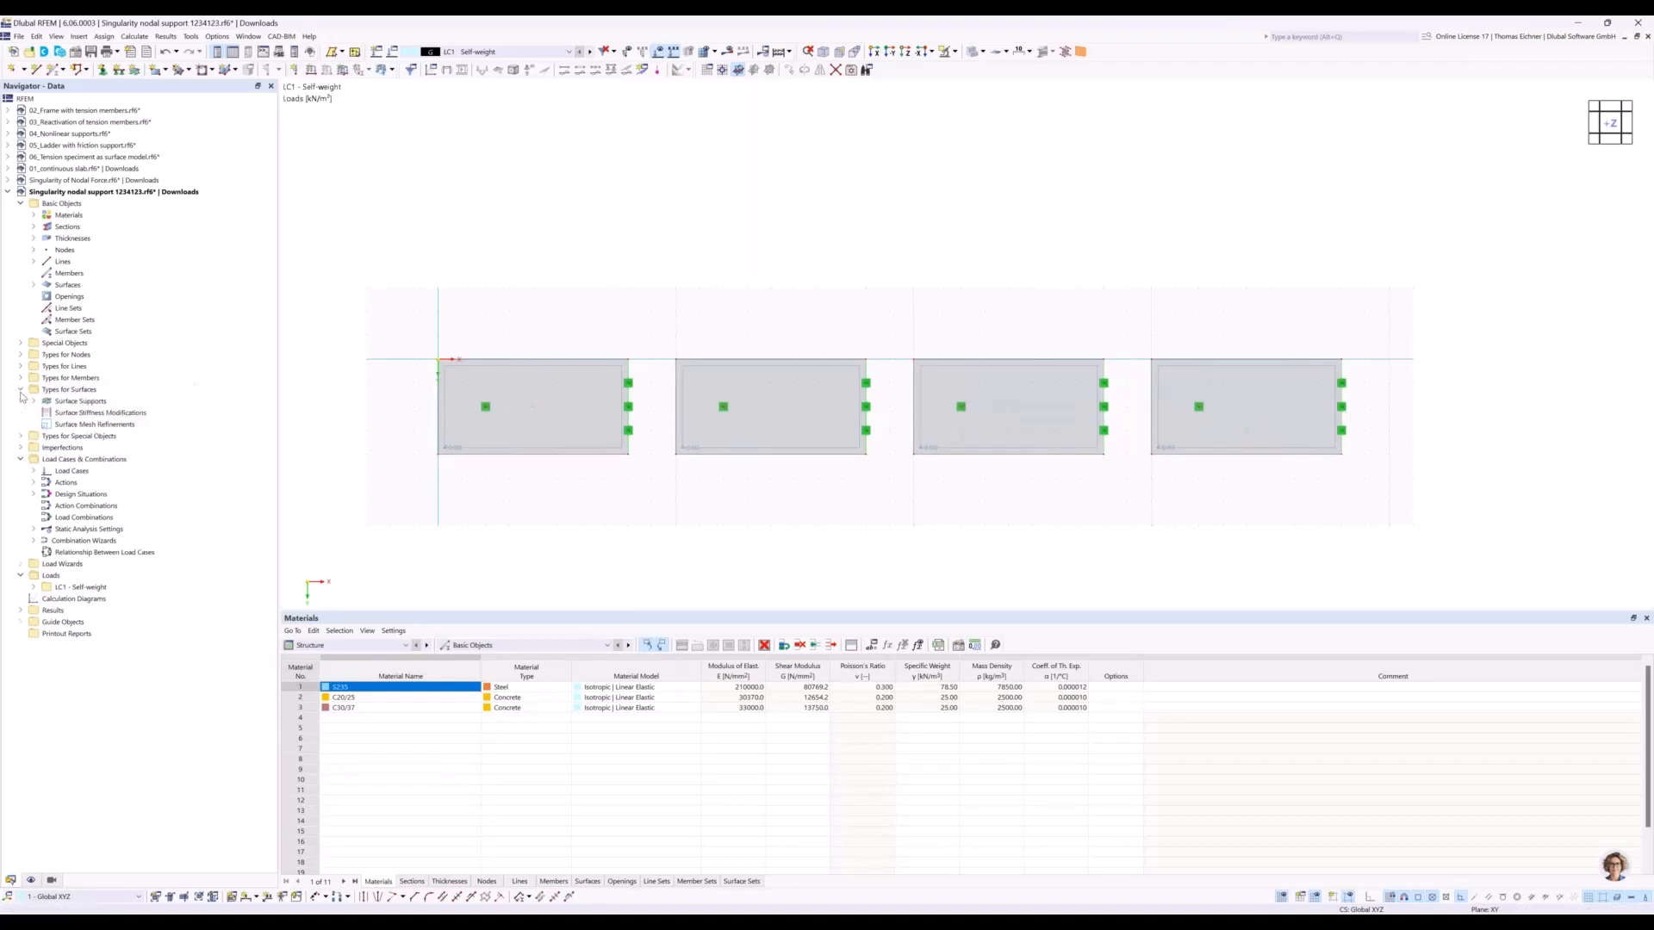
click(88, 427)
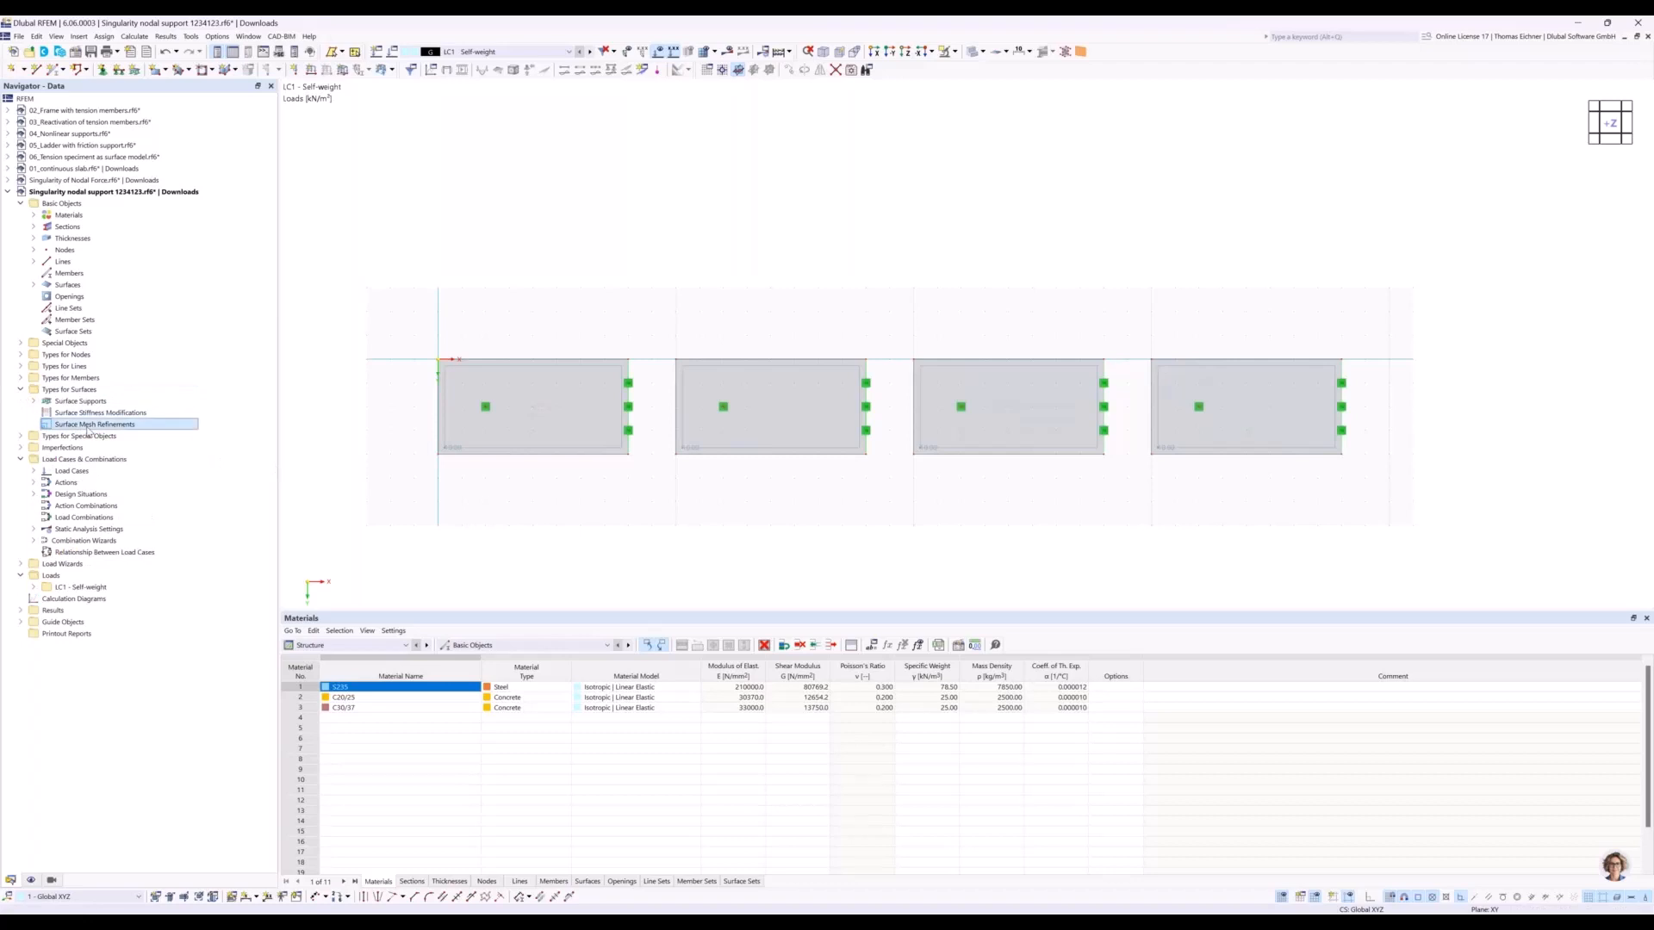
double_click(89, 427)
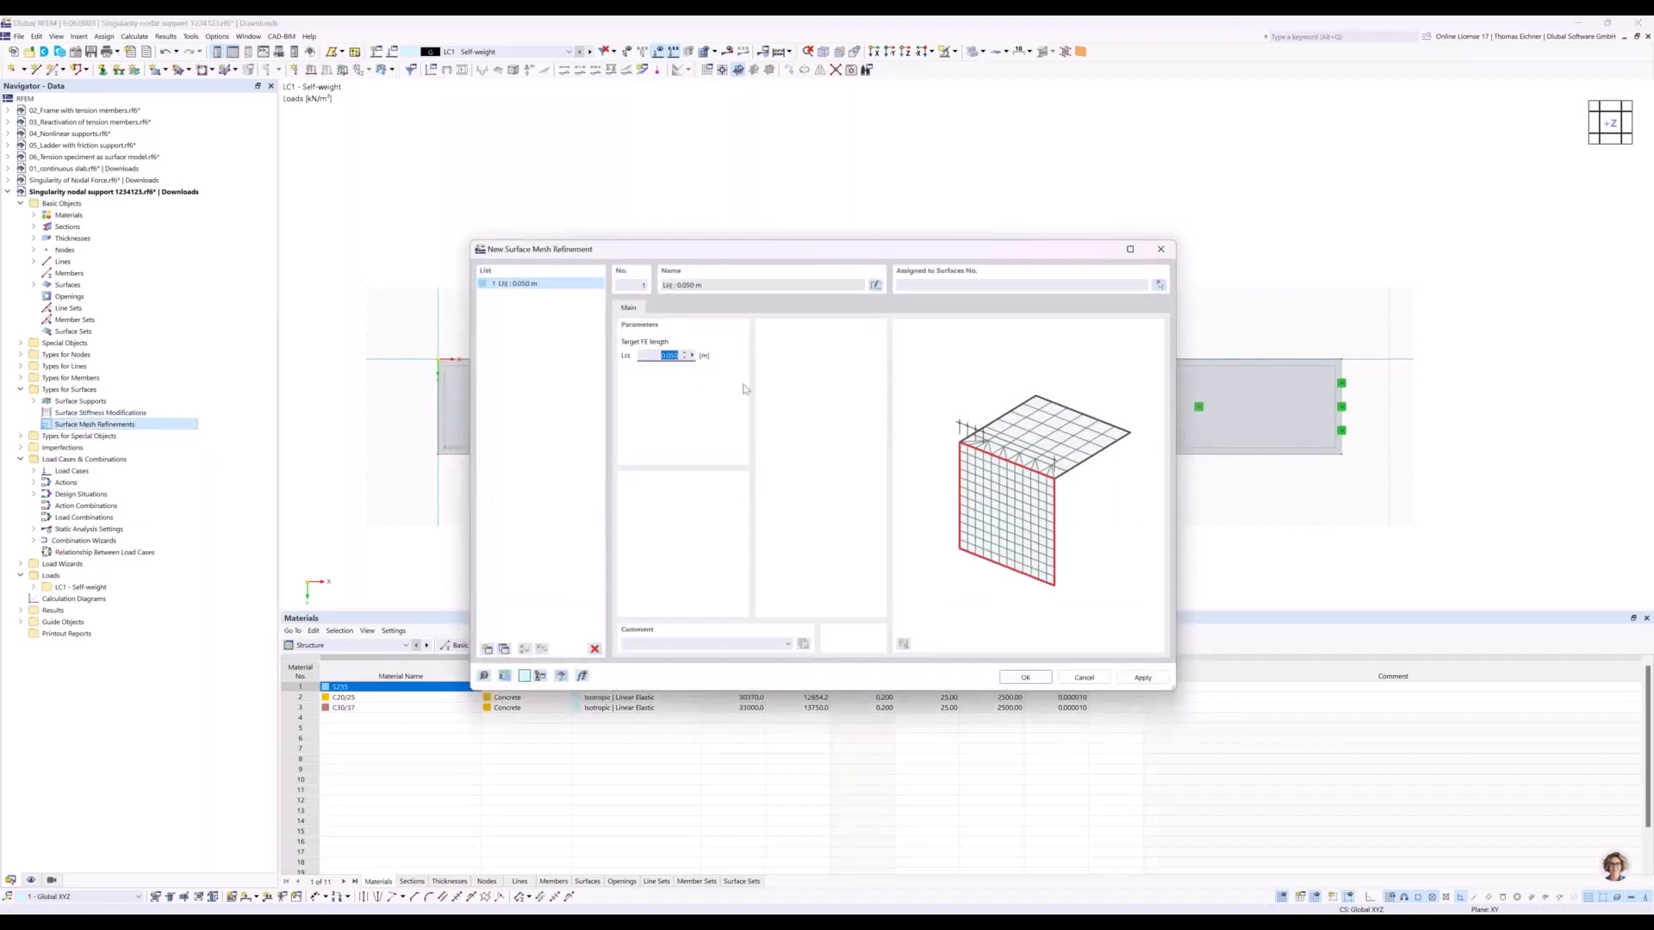
text(2)
click(552, 284)
click(505, 650)
click(505, 650)
click(505, 650)
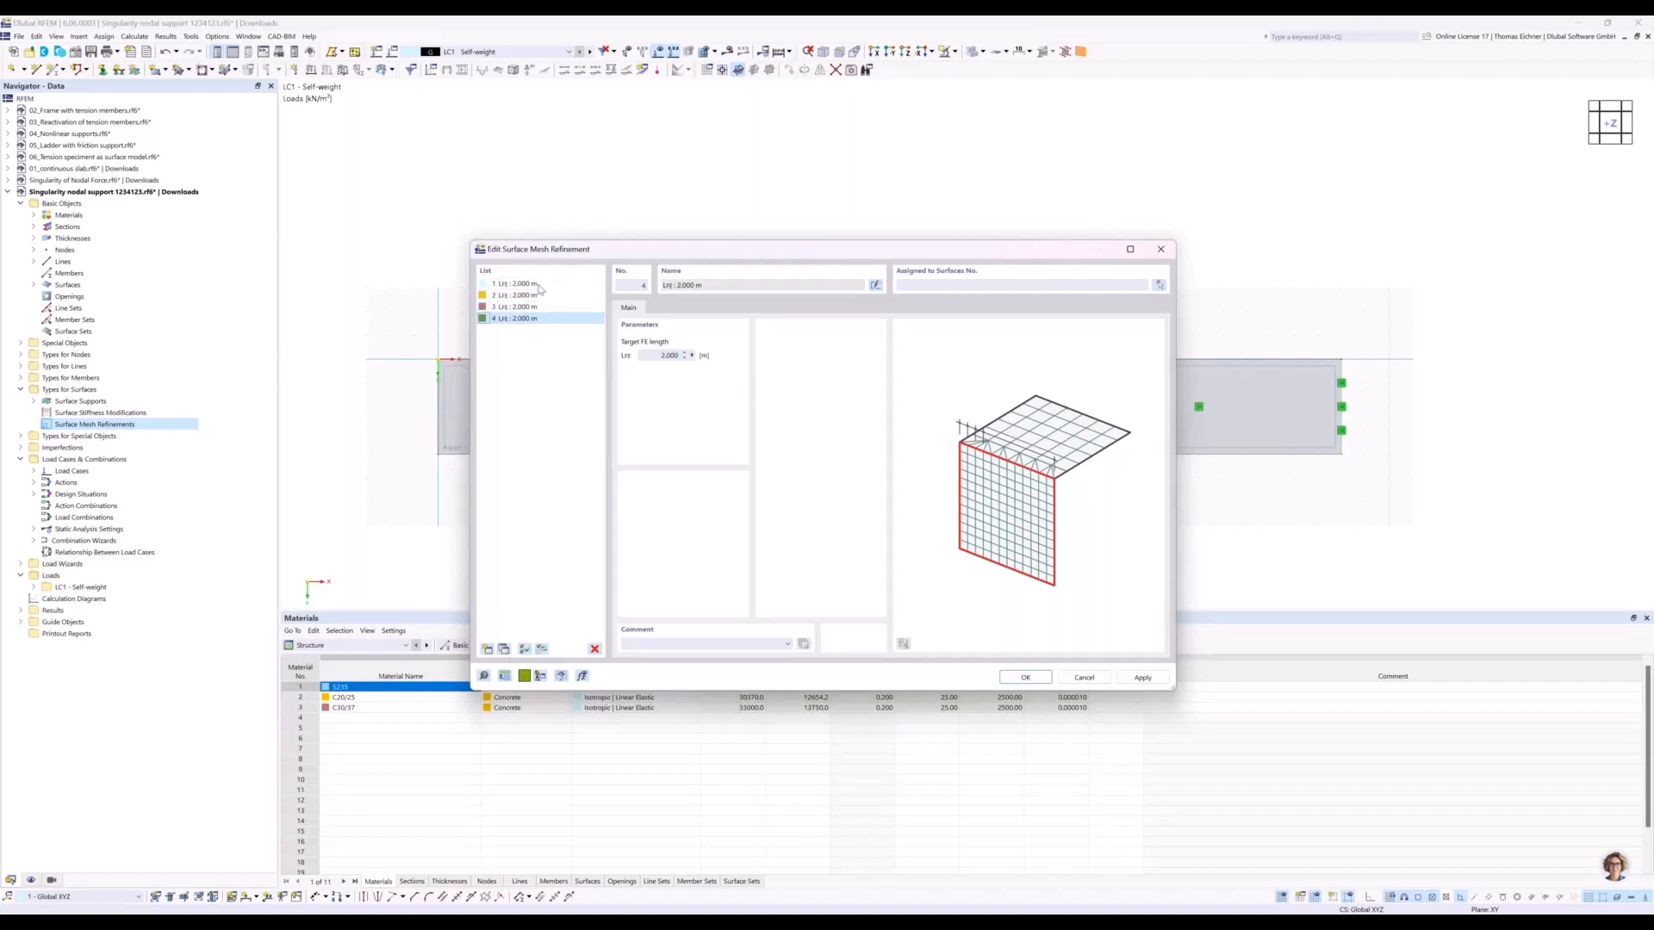
Set the target FE lengths of mesh refinements 2, 3 and 4 to 1 m, 0.5 m and 0.1 m.
click(538, 296)
double_click(662, 356)
text(1)
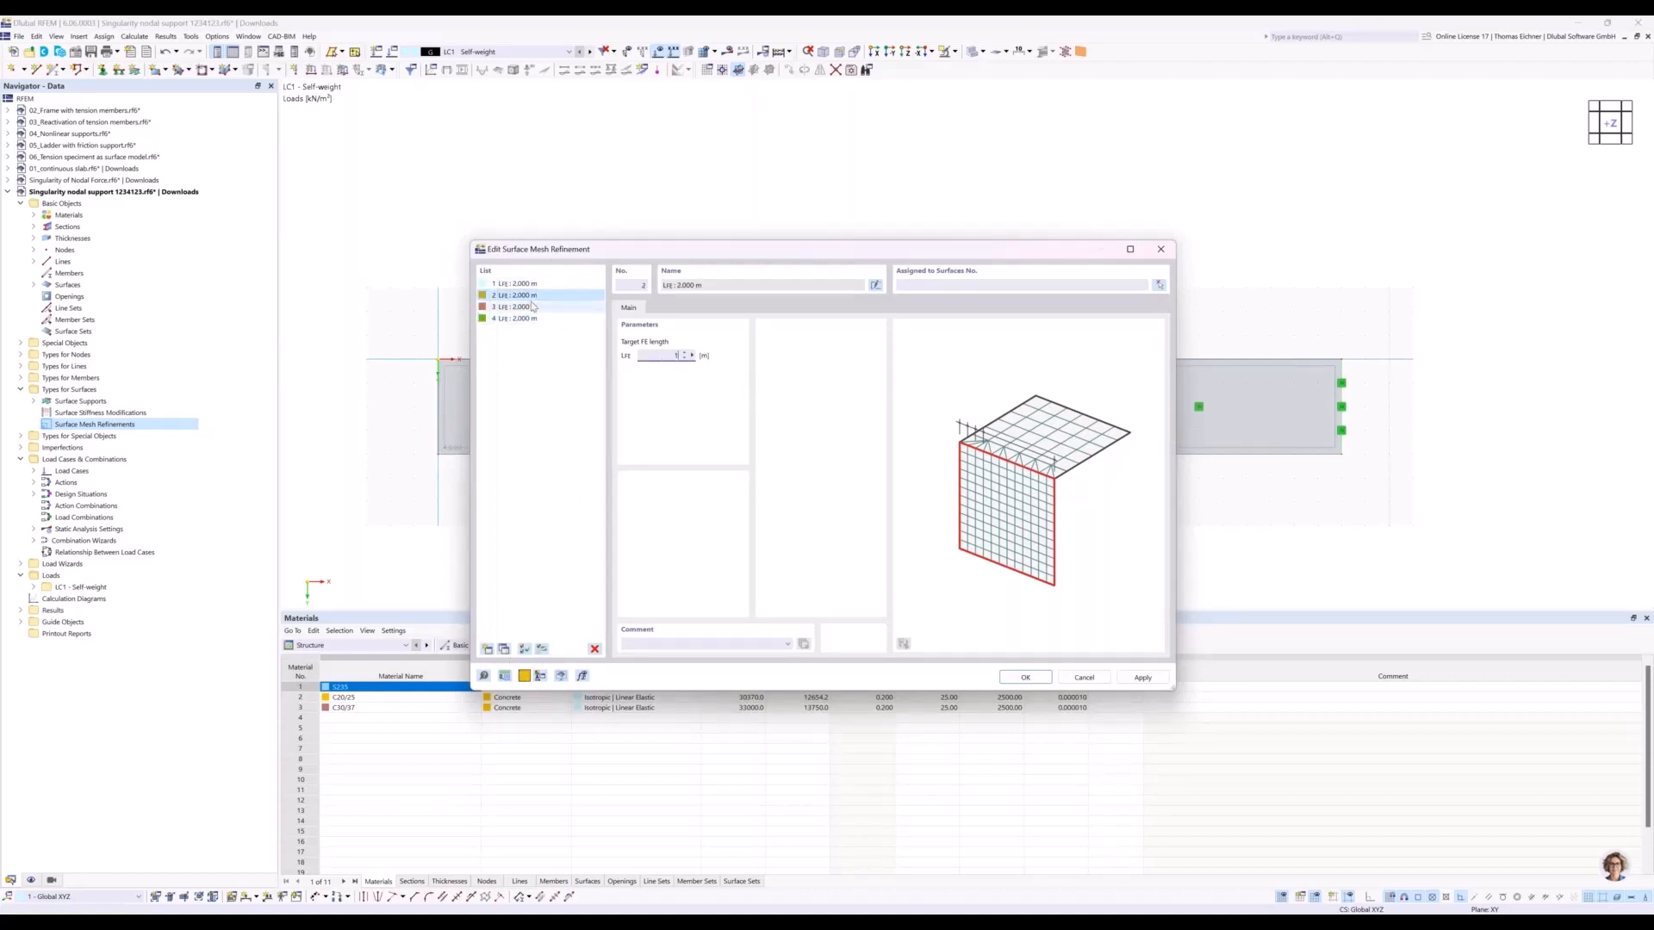
click(521, 307)
double_click(659, 355)
text(0.5)
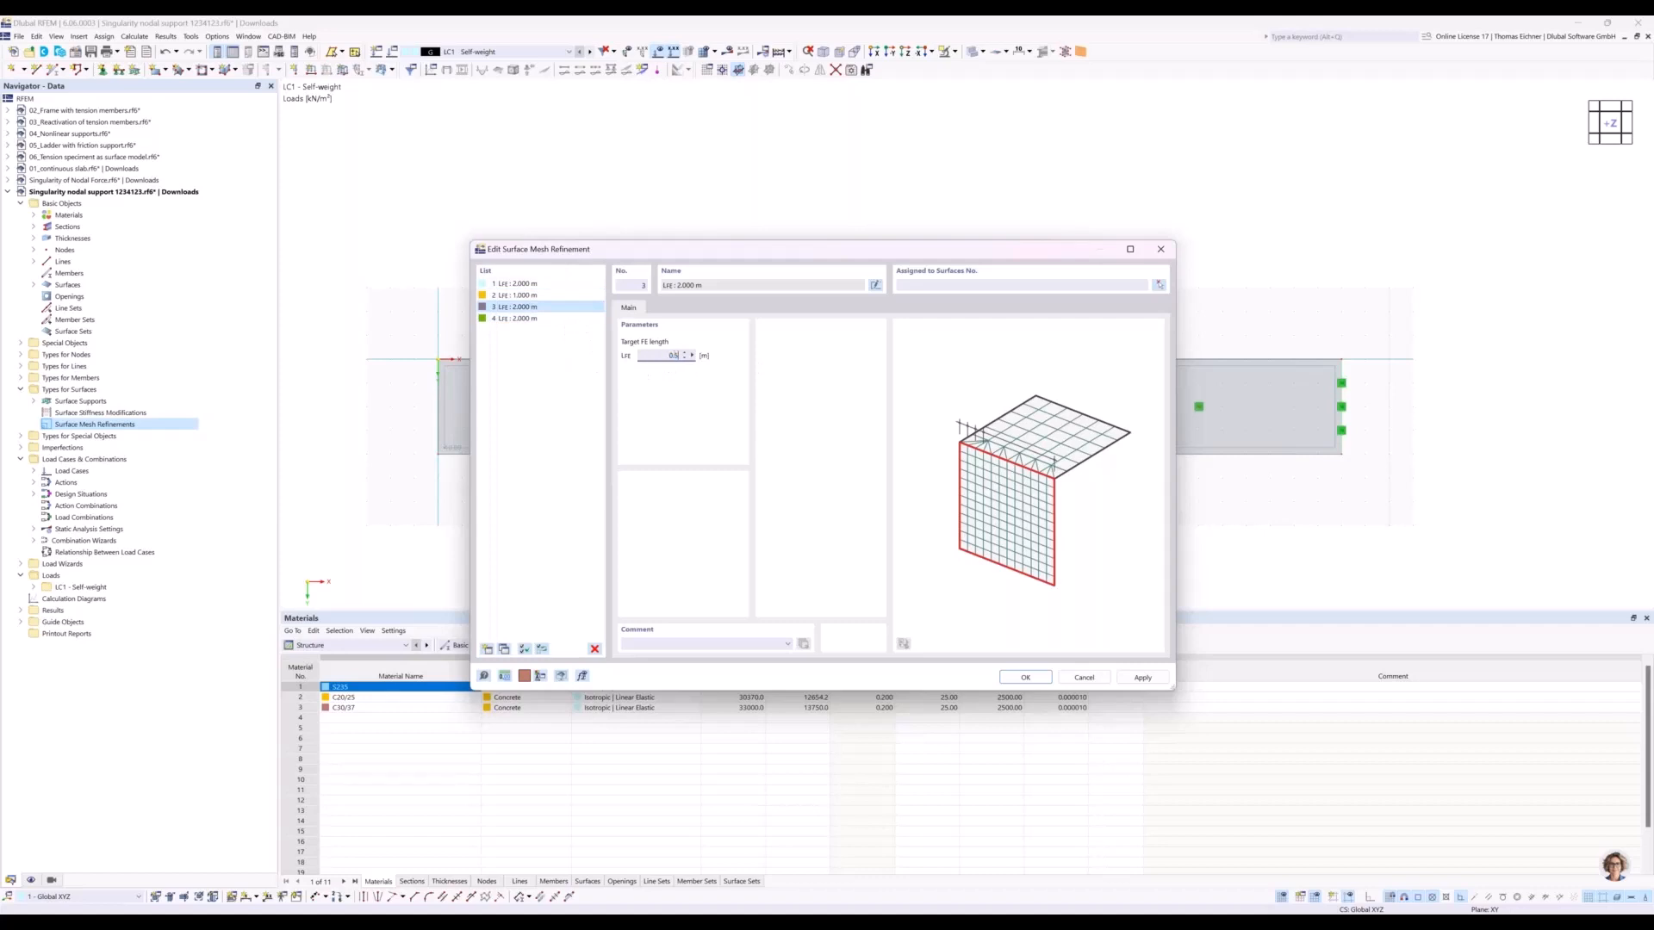
click(517, 319)
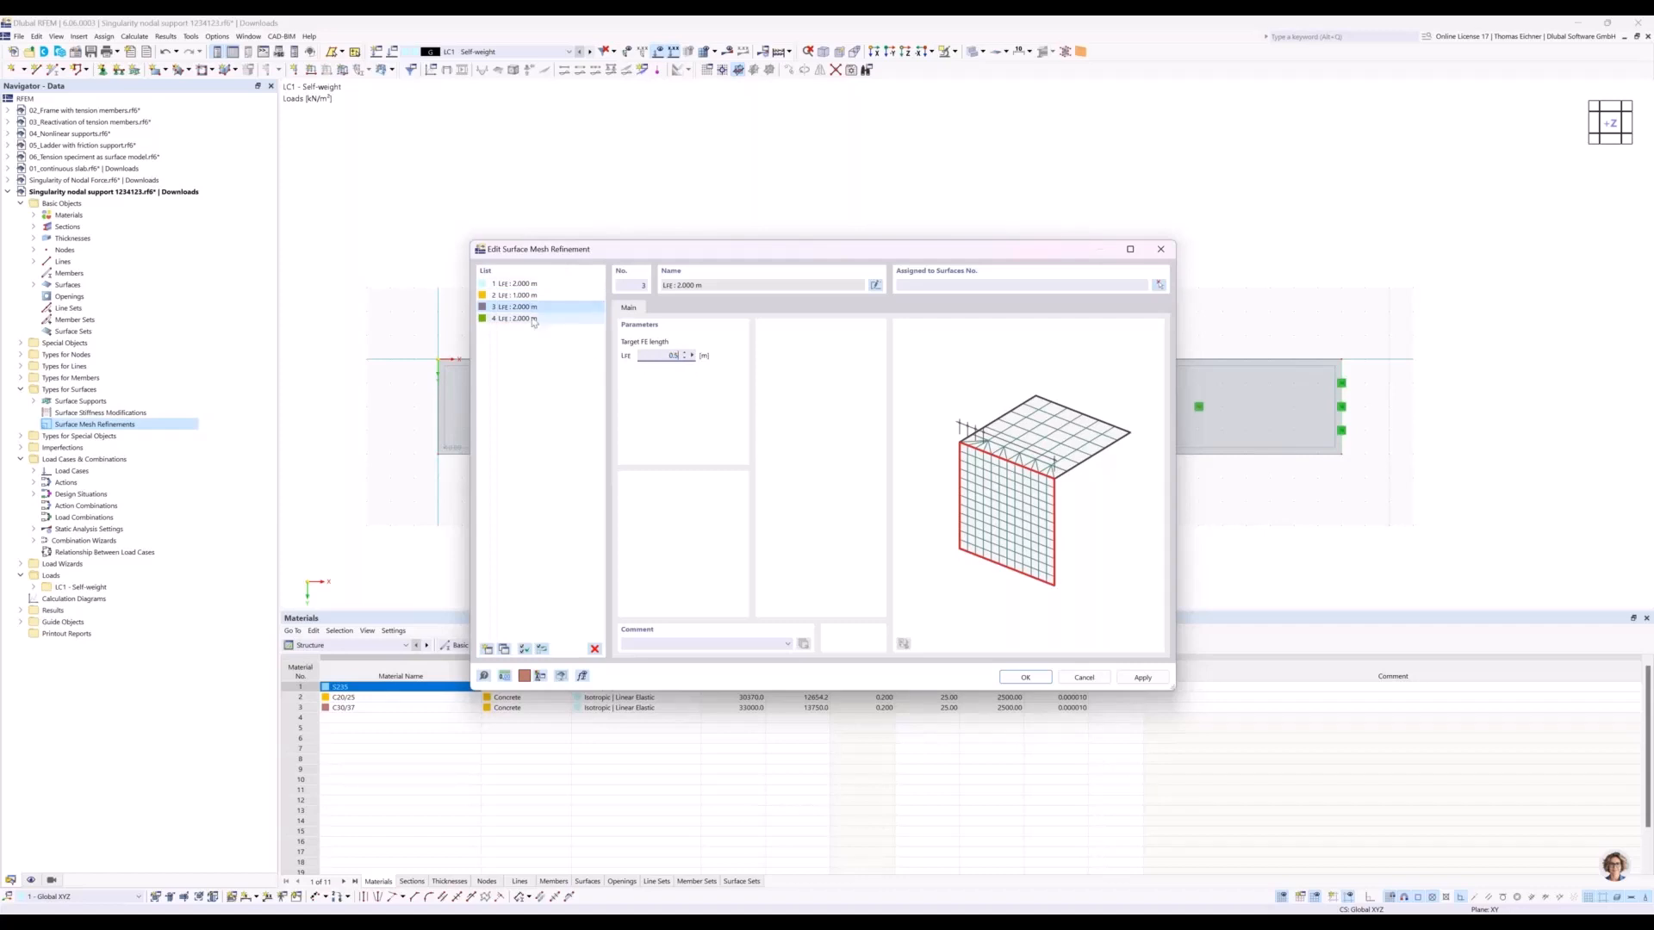
double_click(659, 355)
text(0.1)
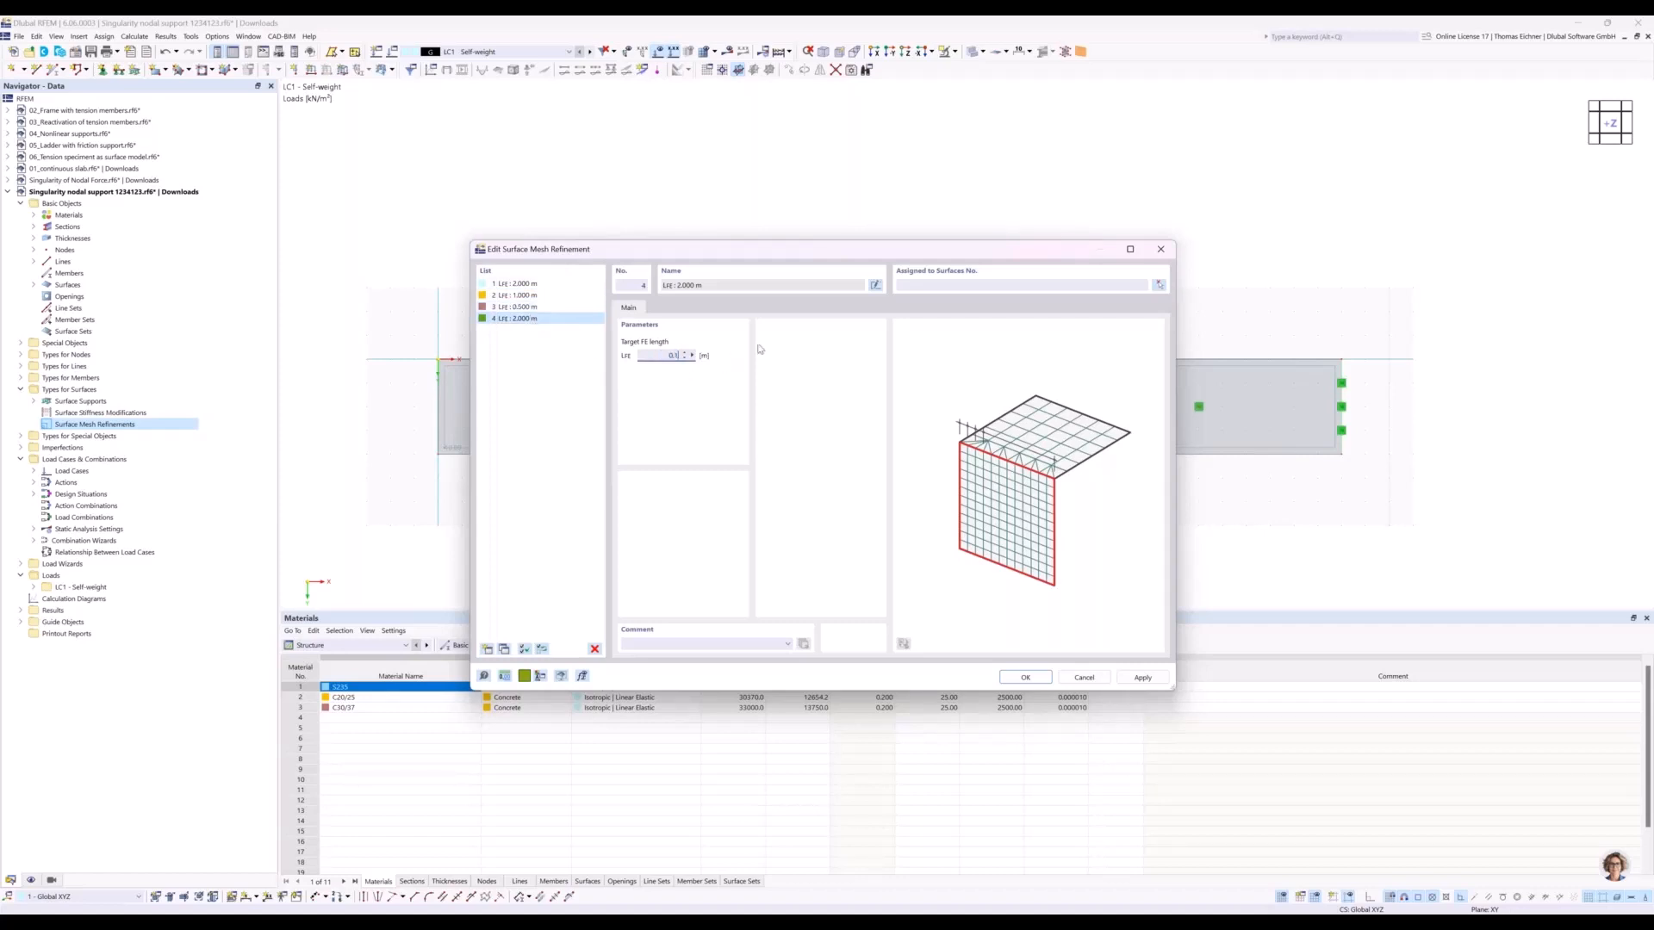
Assign surface mesh refinements 1 to 4 to surfaces 1 to 4 respectively and accept the definitions.
click(516, 284)
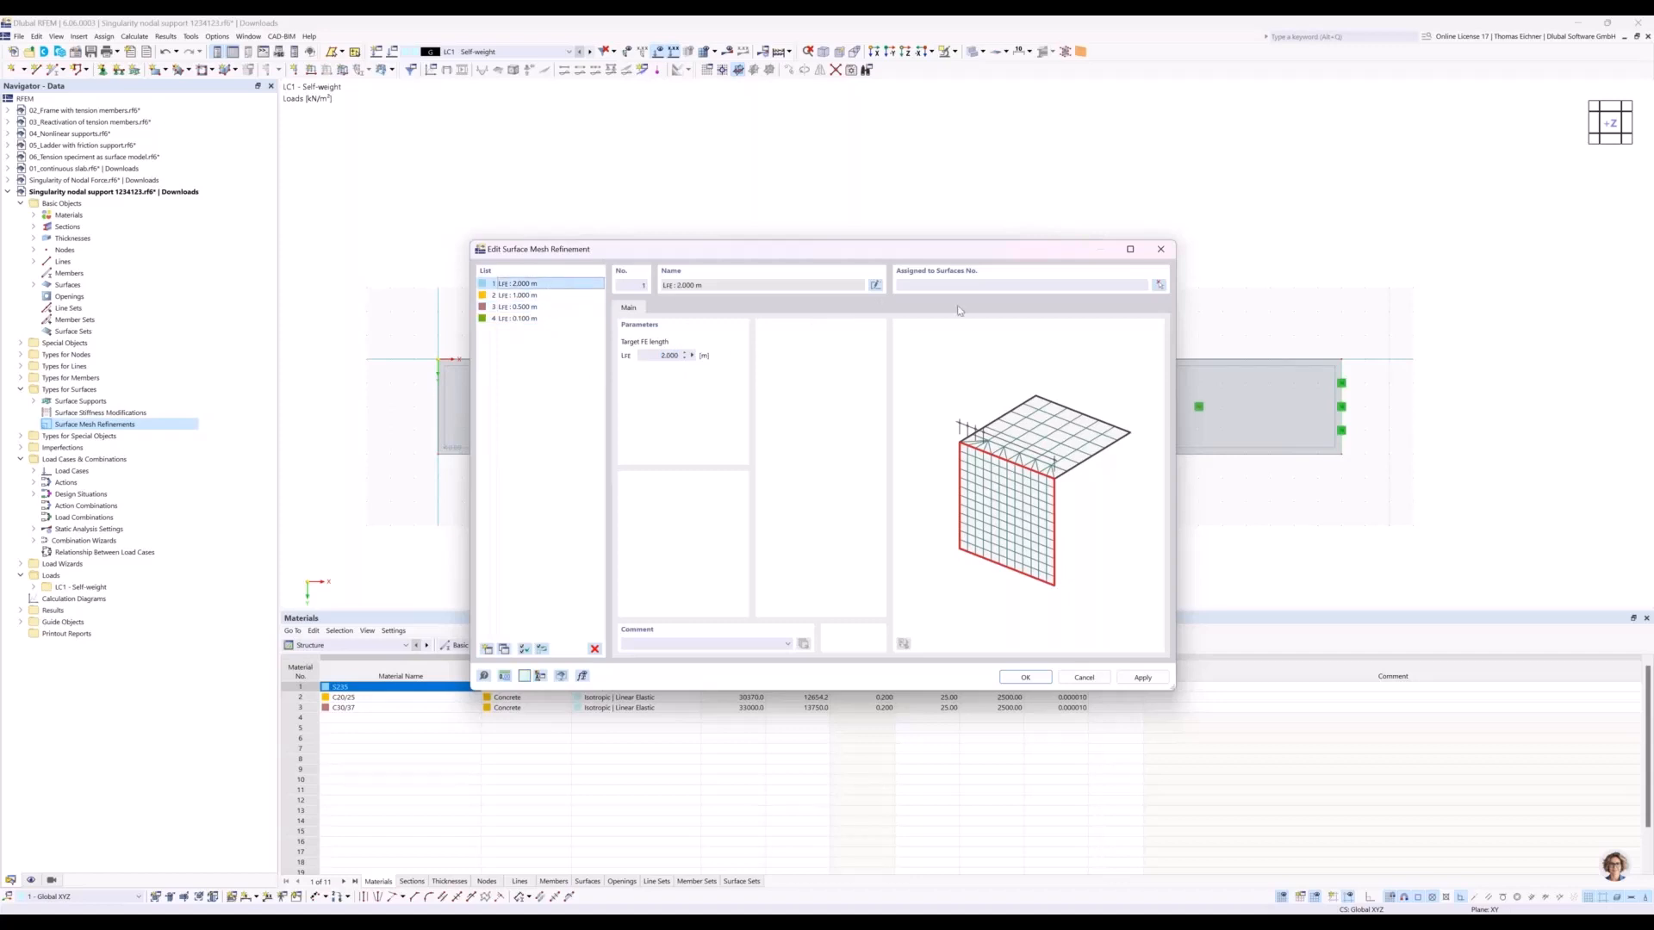
click(942, 285)
text(1)
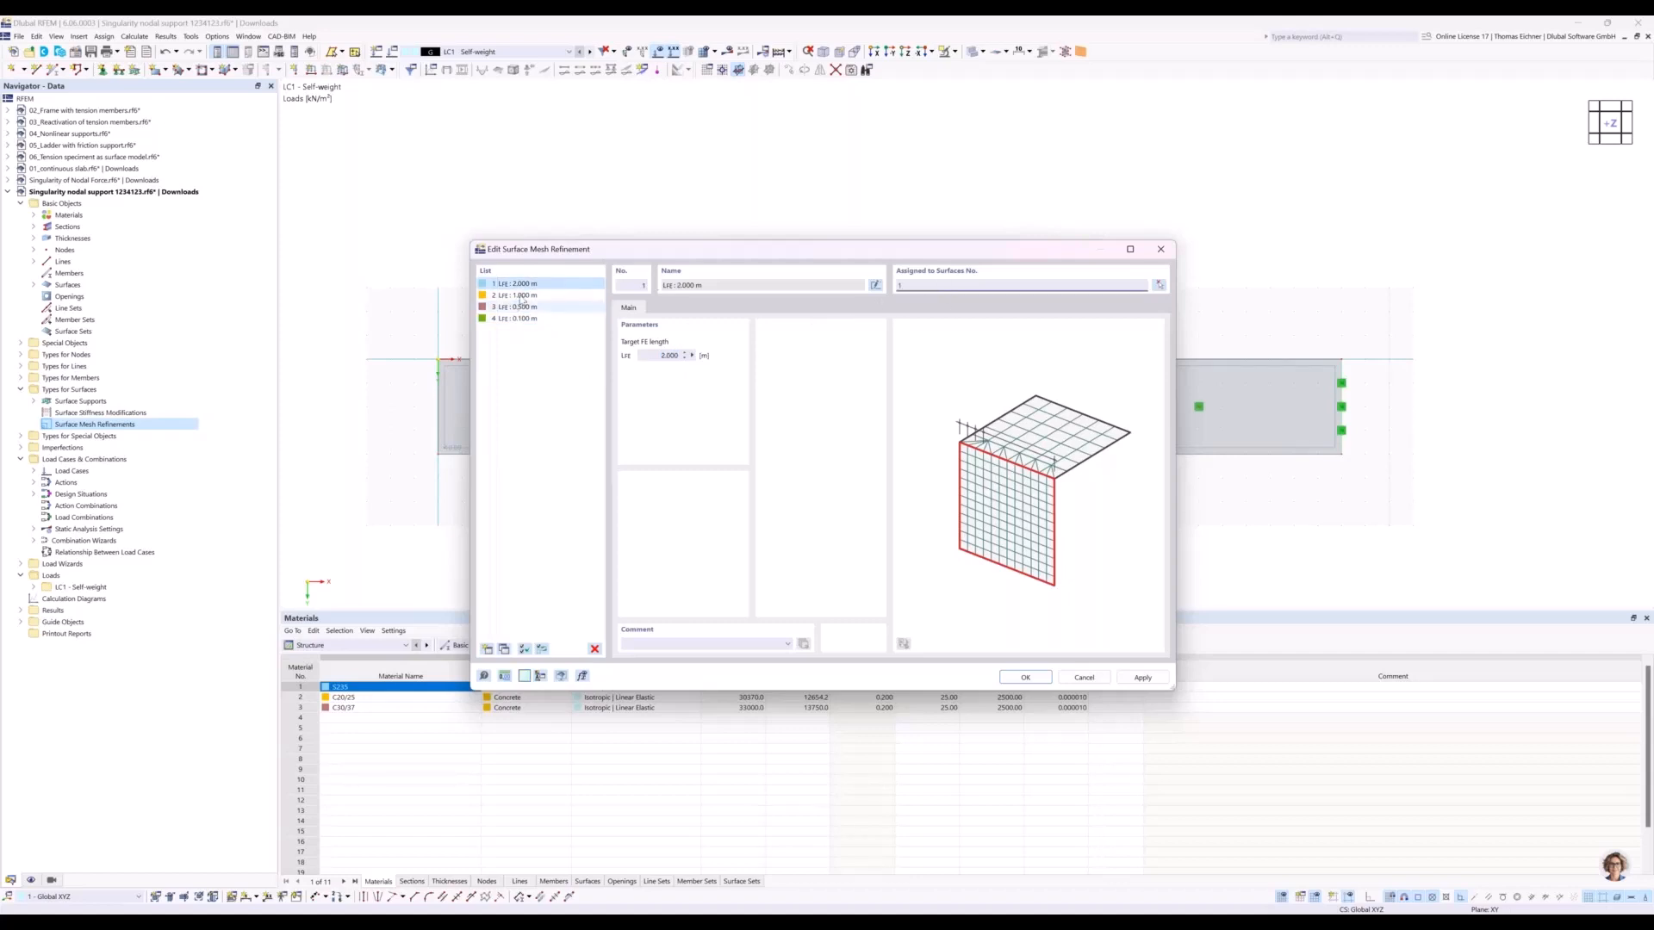
click(517, 295)
click(923, 287)
text(2)
click(564, 307)
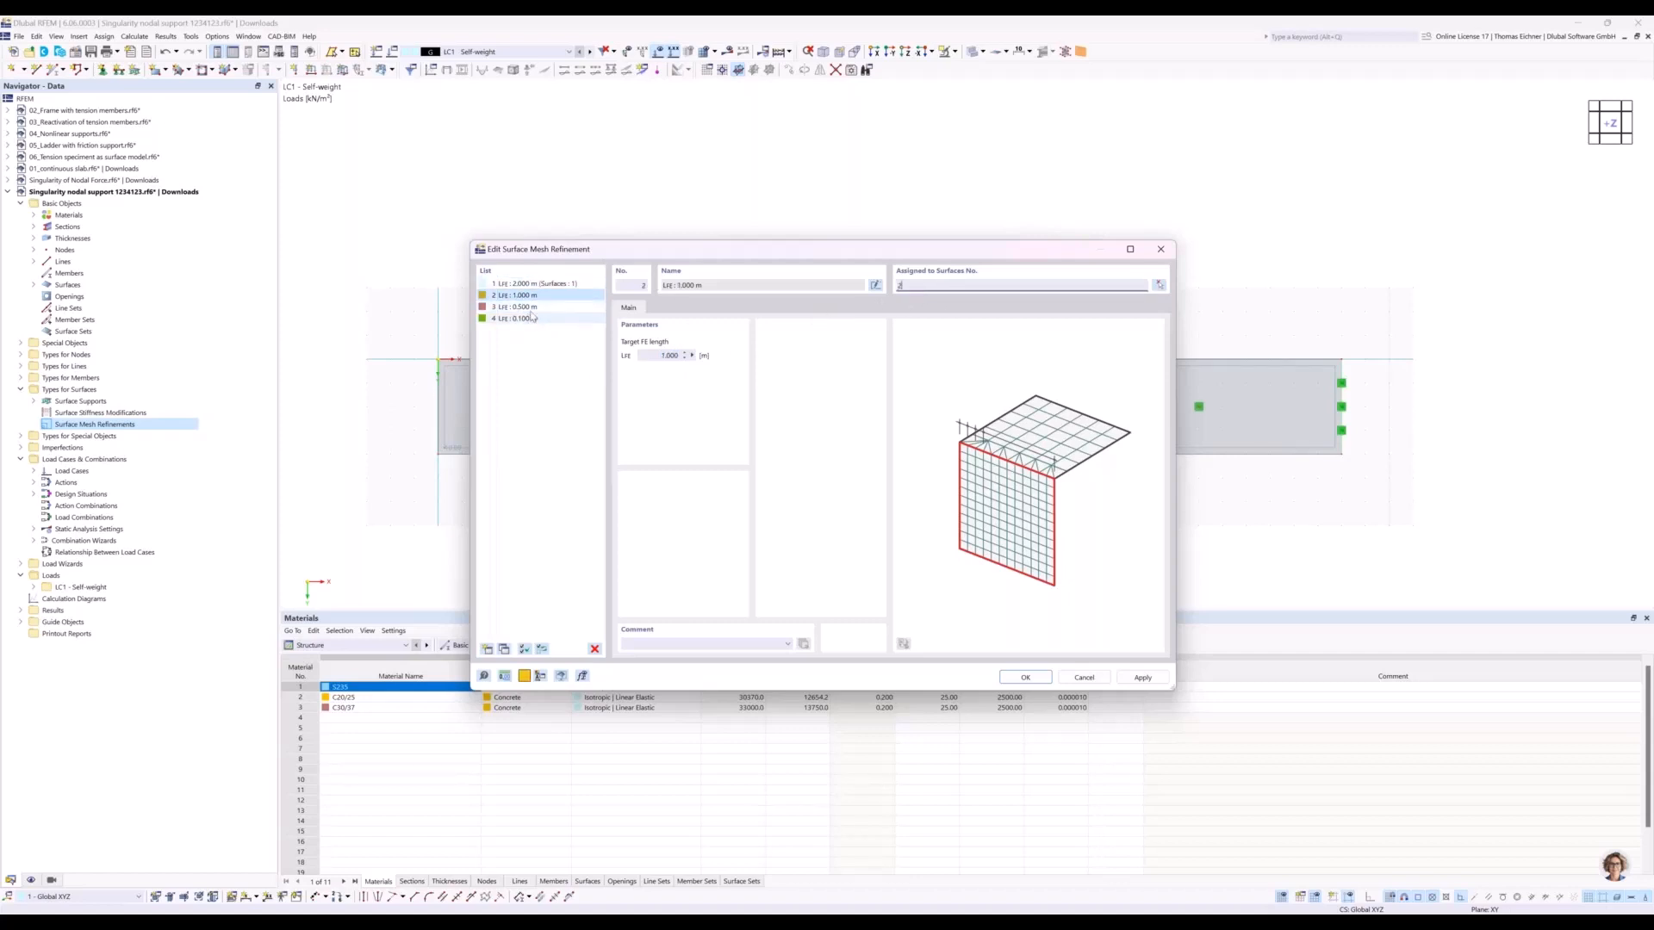
click(968, 296)
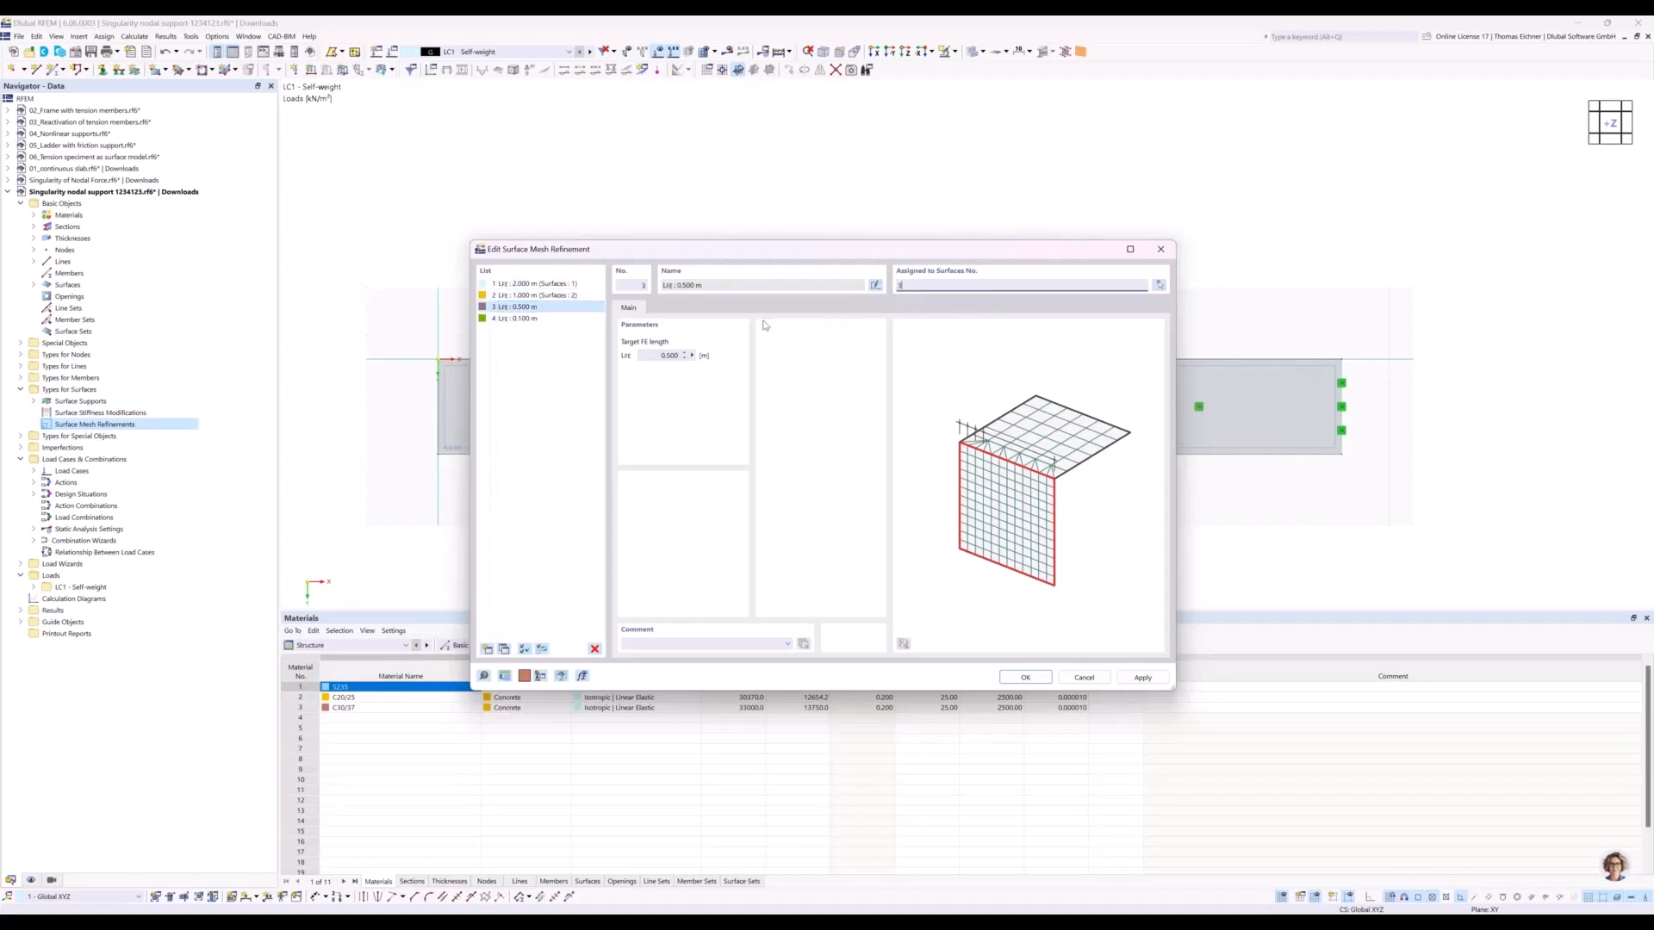
click(556, 318)
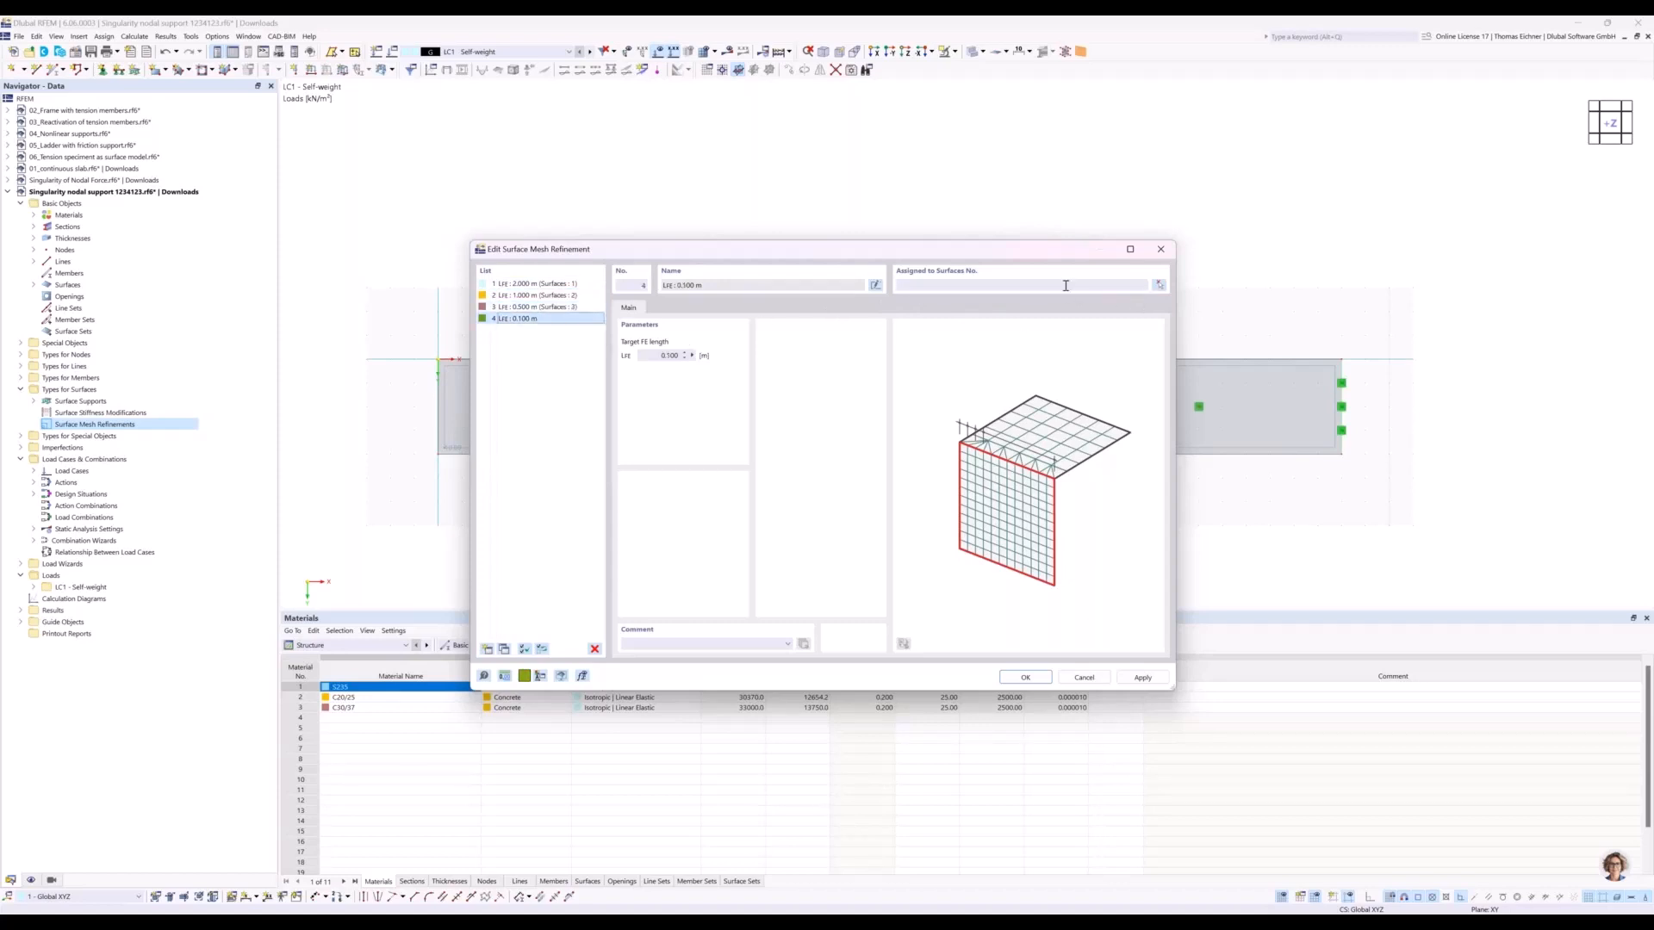
click(1065, 285)
text(4)
click(534, 306)
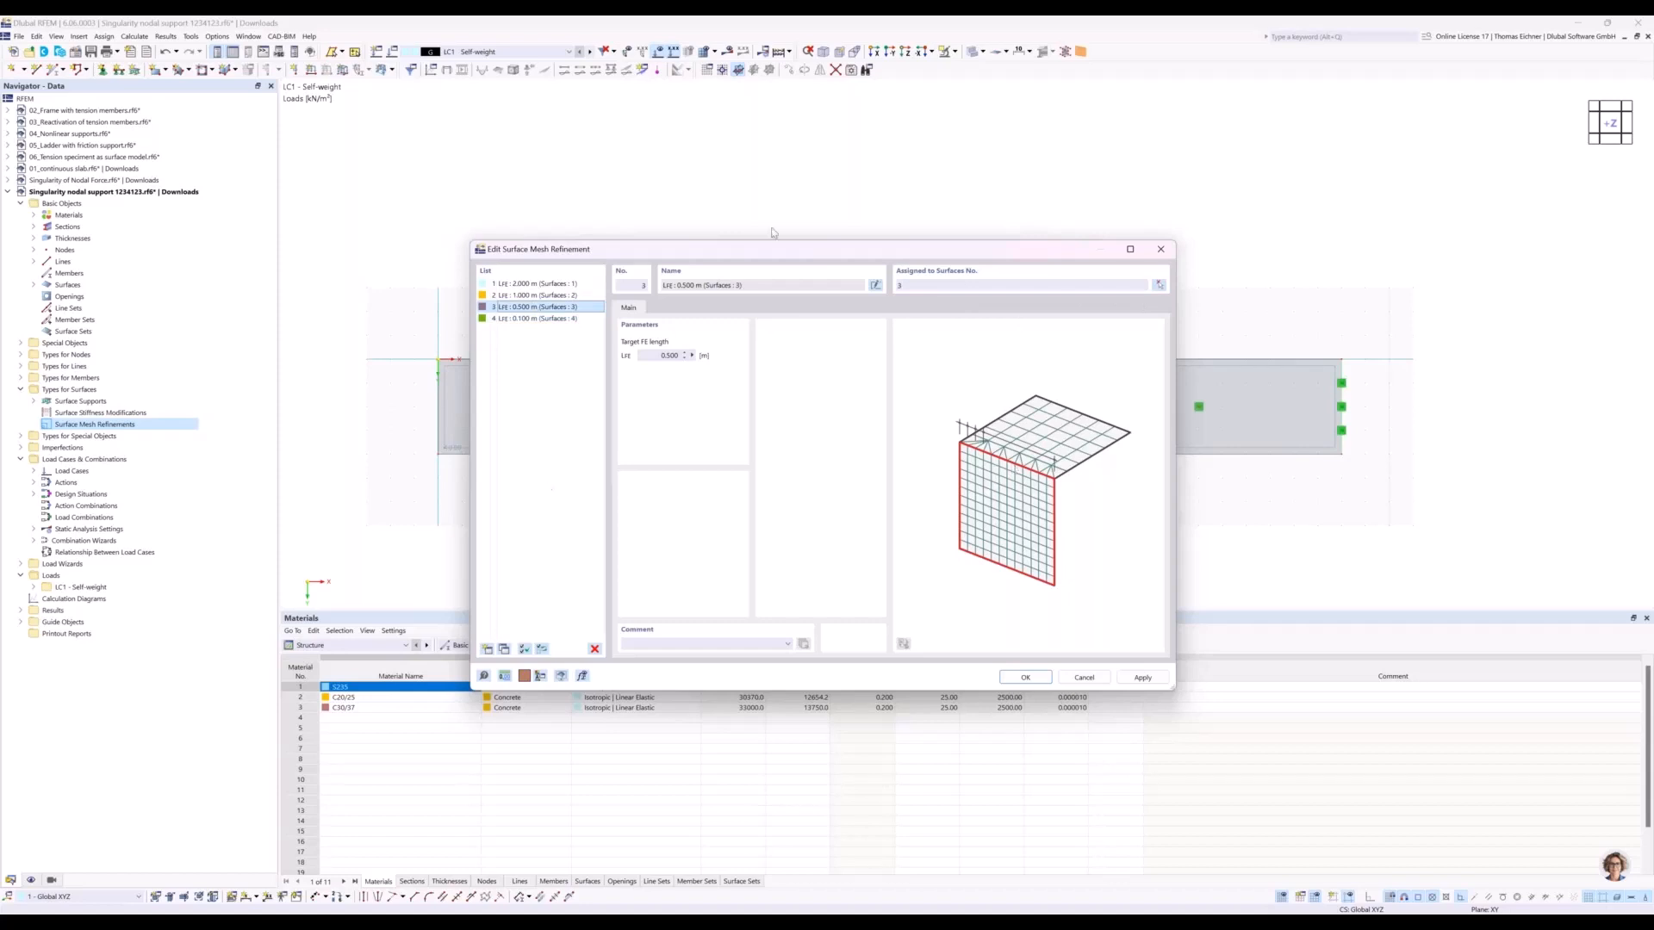
drag(758, 253, 1042, 207)
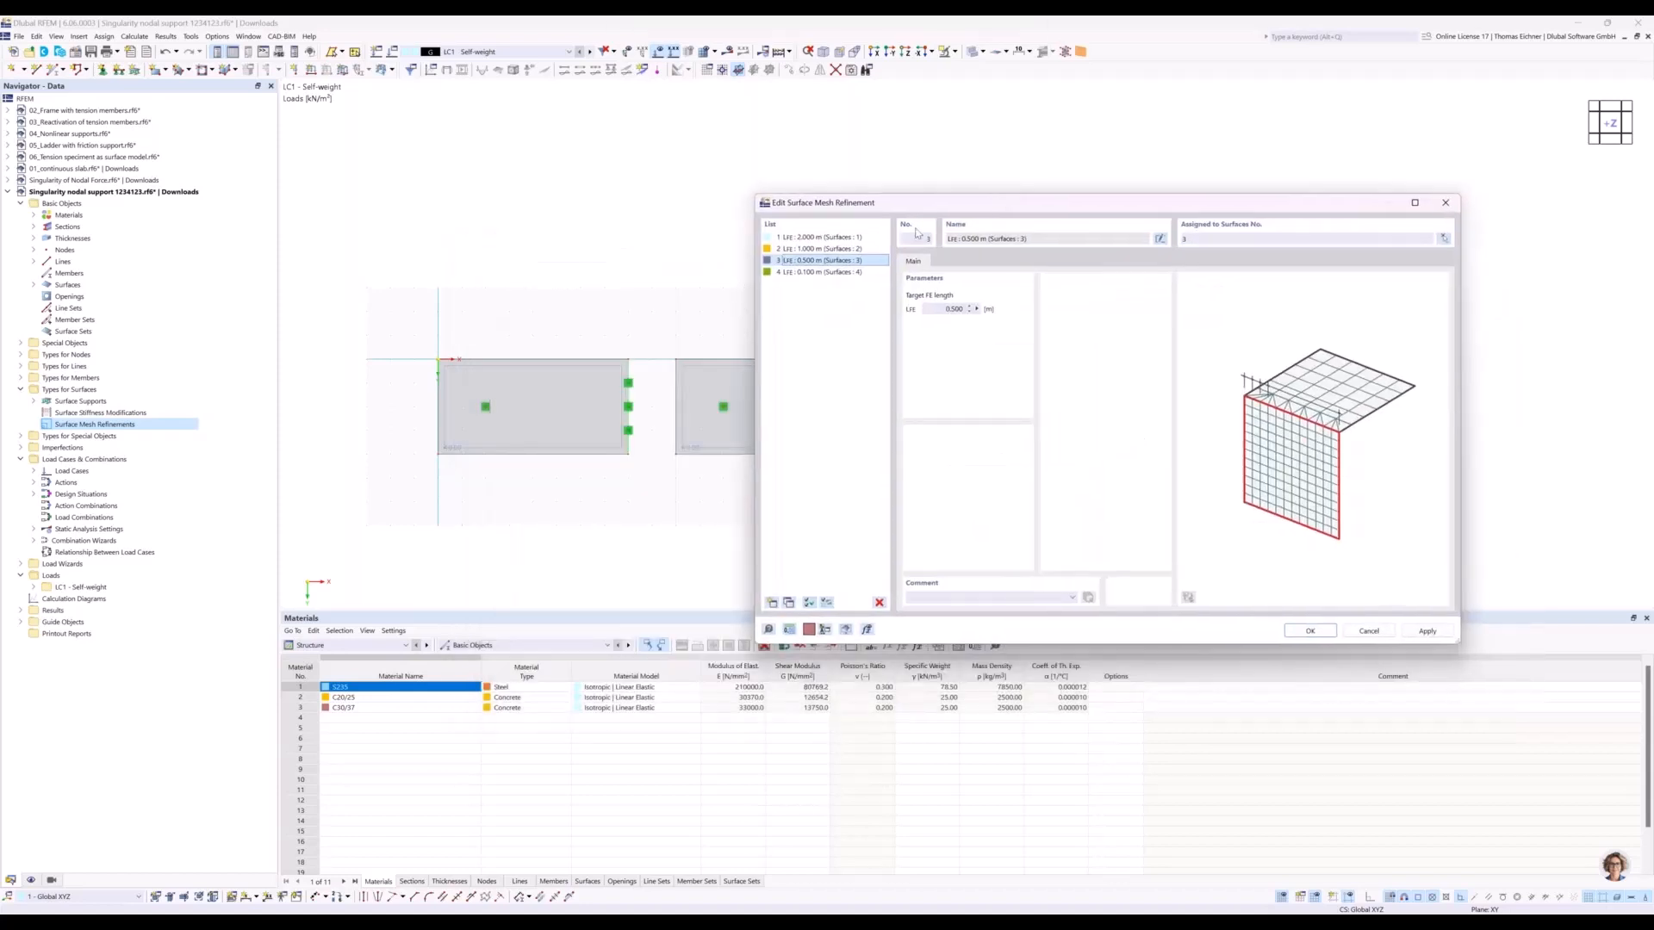
click(1310, 633)
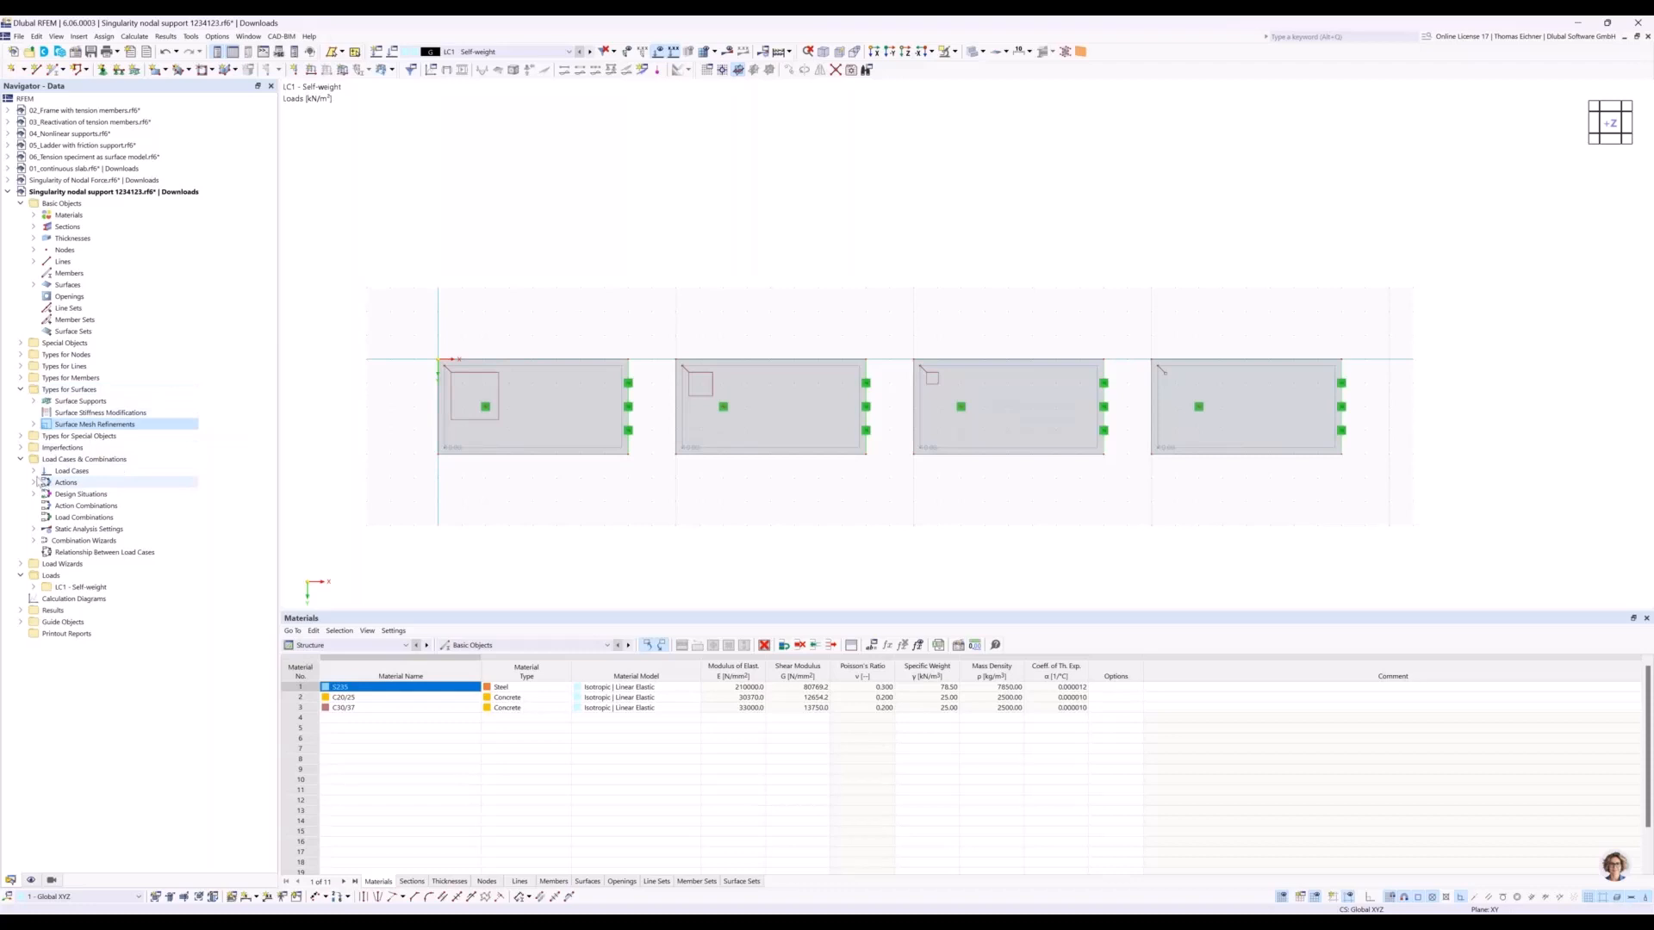
Create a two-point result section along the plates' horizontal centreline, running across all four plates to X 38 m, Y 2 m.
click(19, 435)
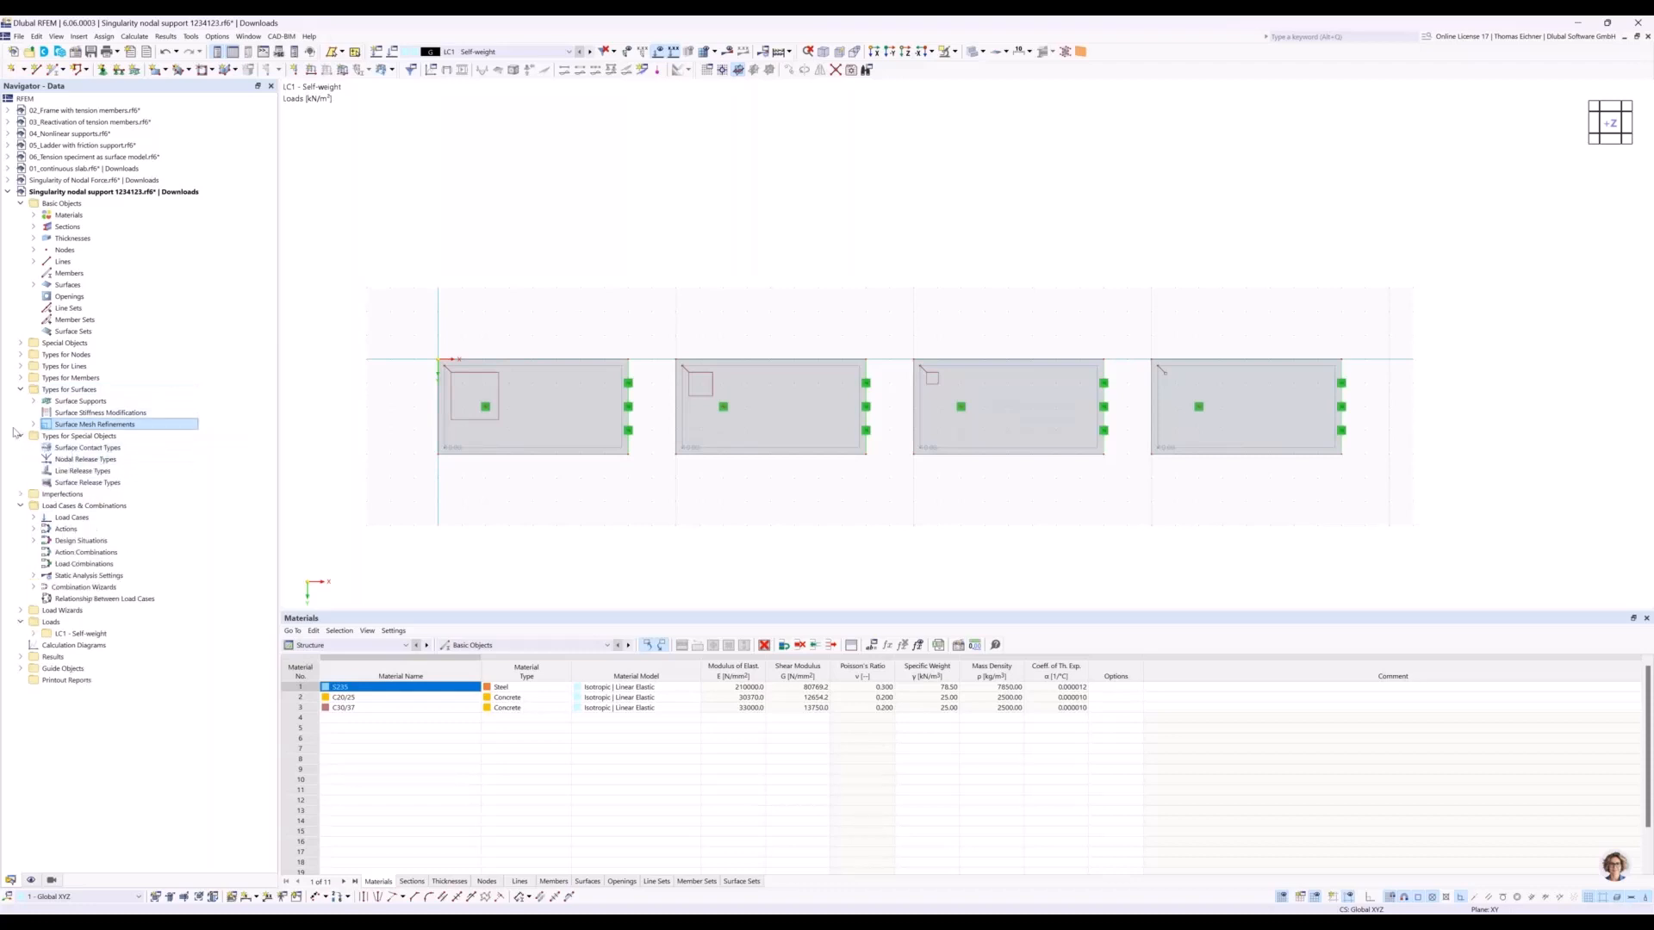
click(20, 343)
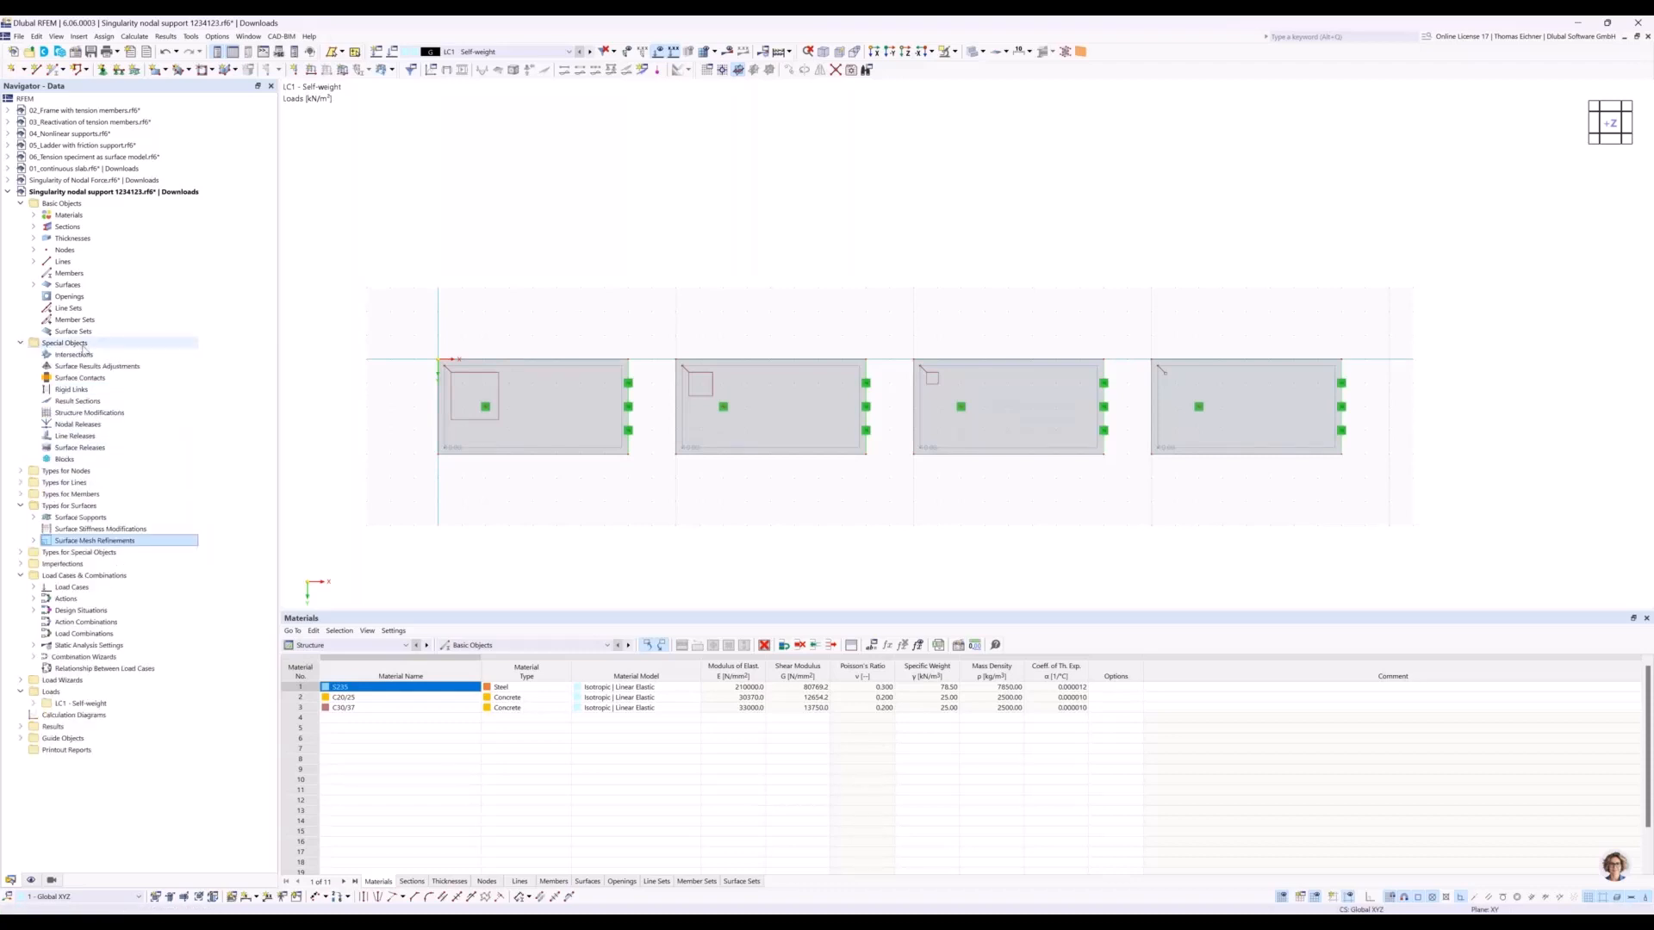
click(82, 402)
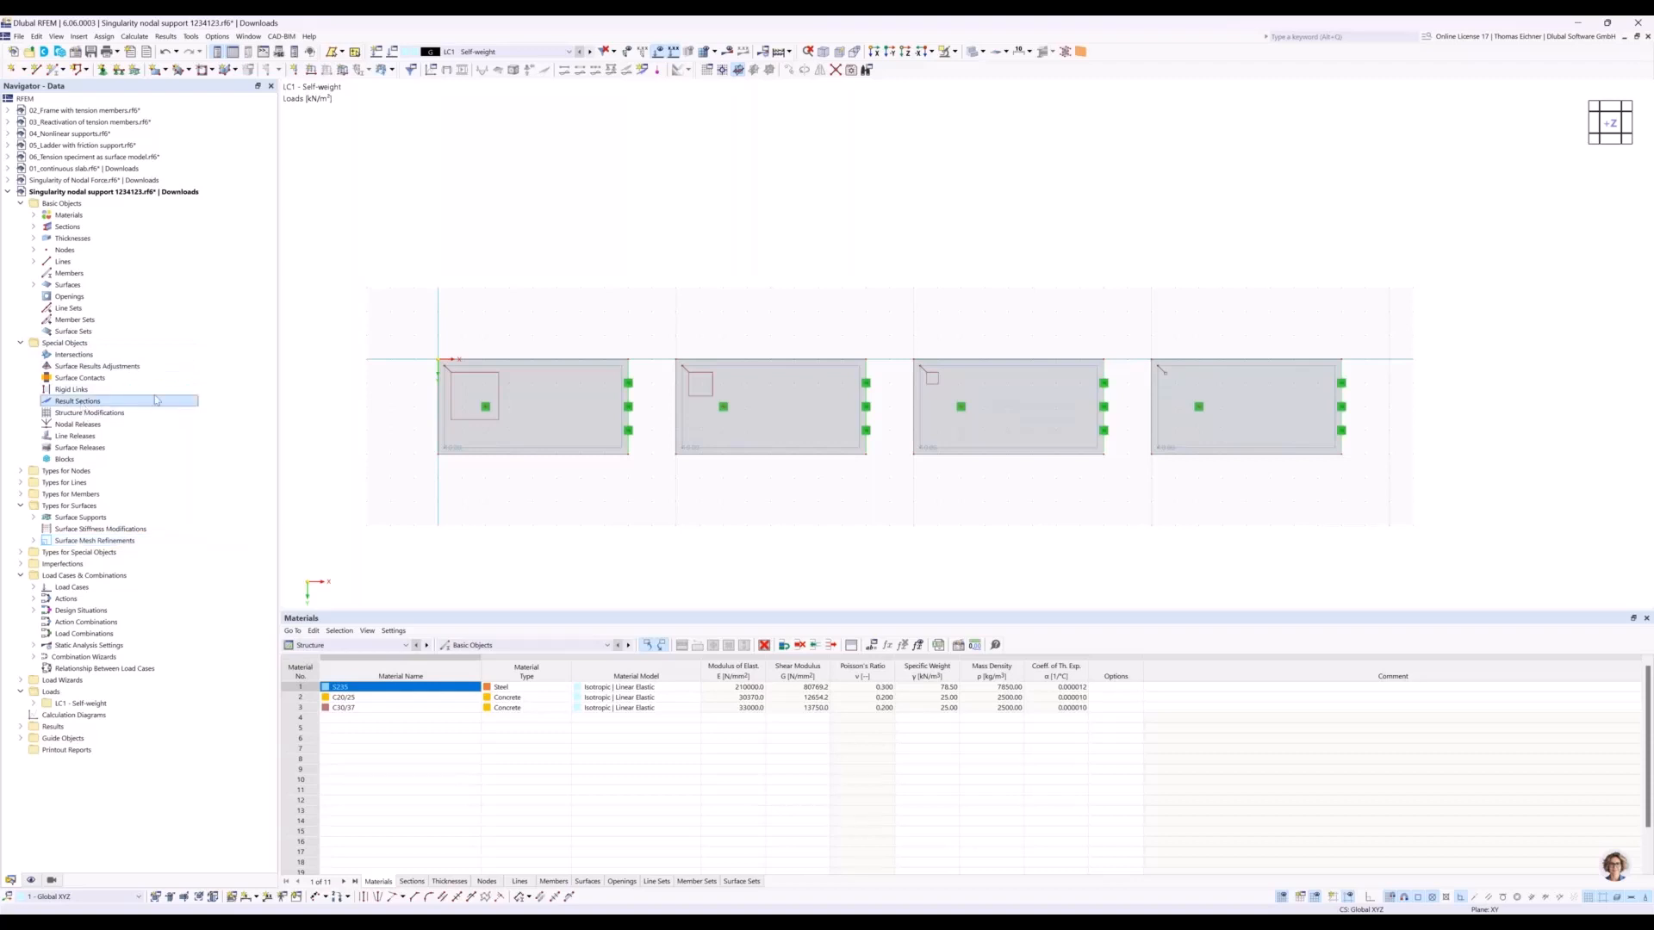
double_click(156, 400)
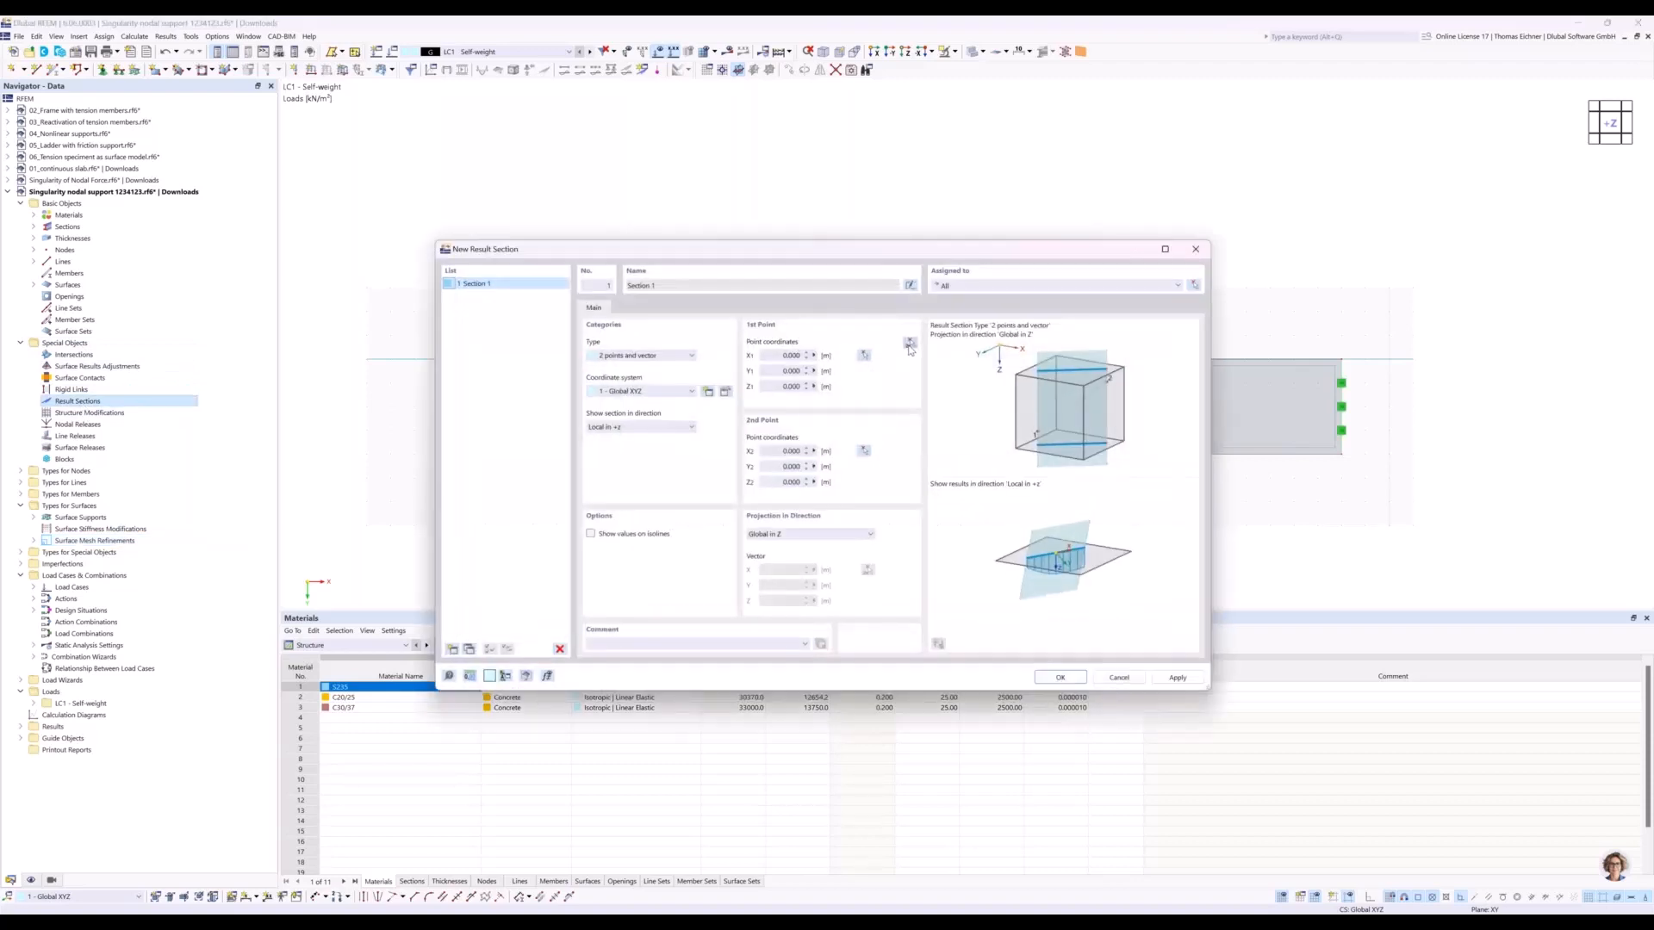
click(910, 344)
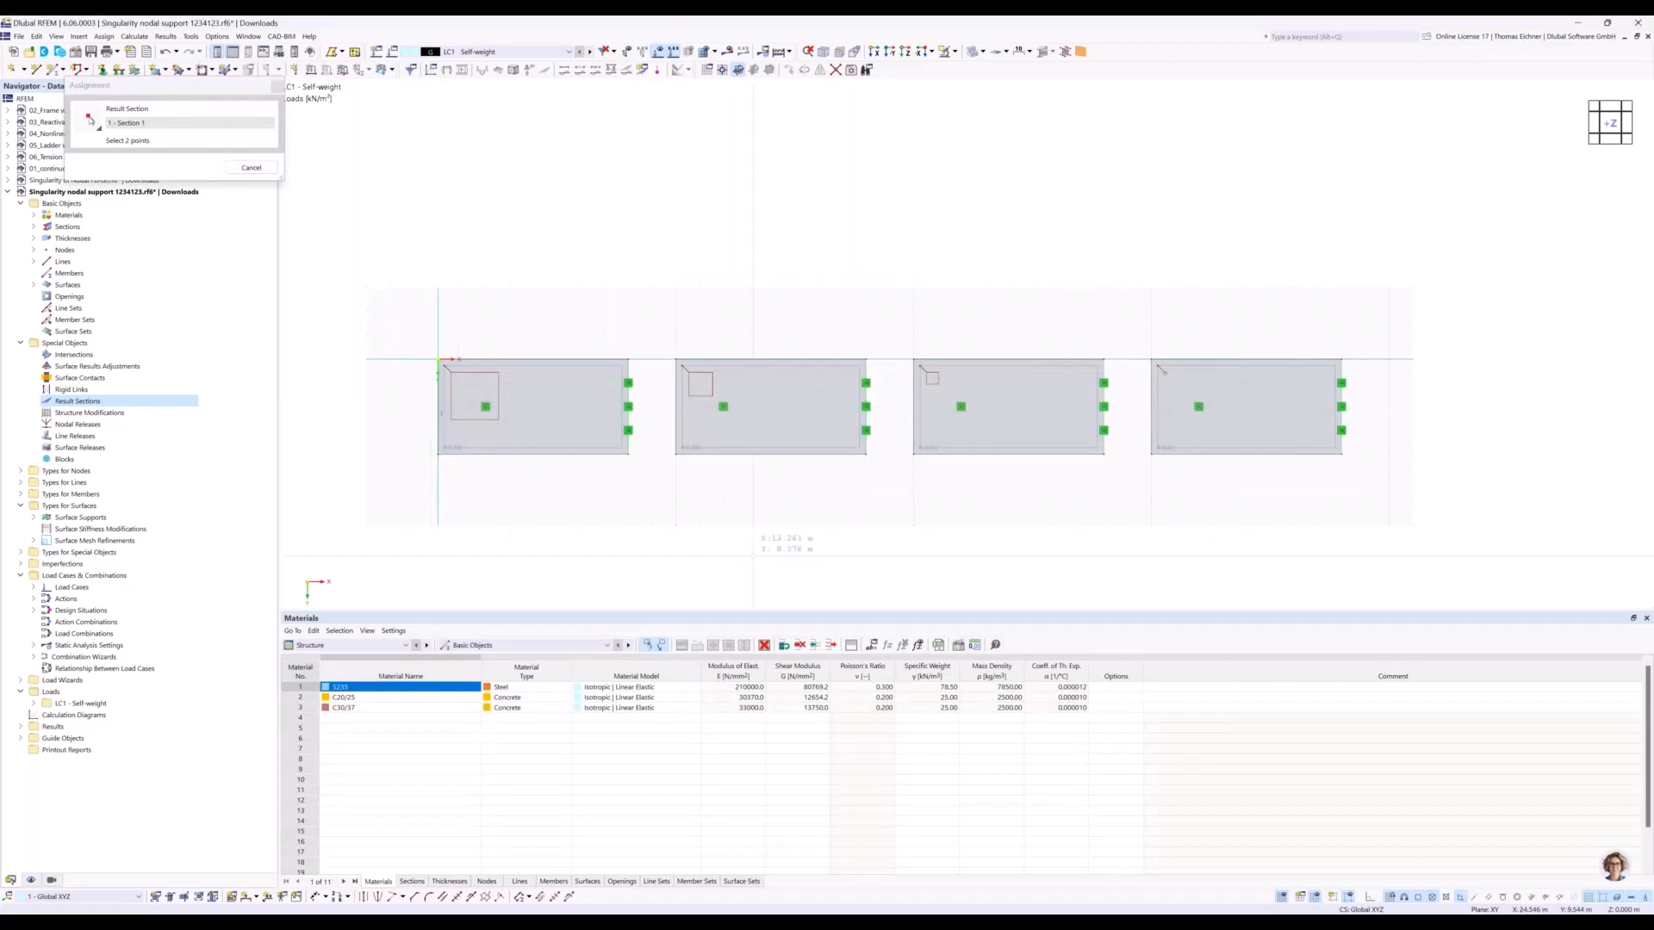
click(1341, 407)
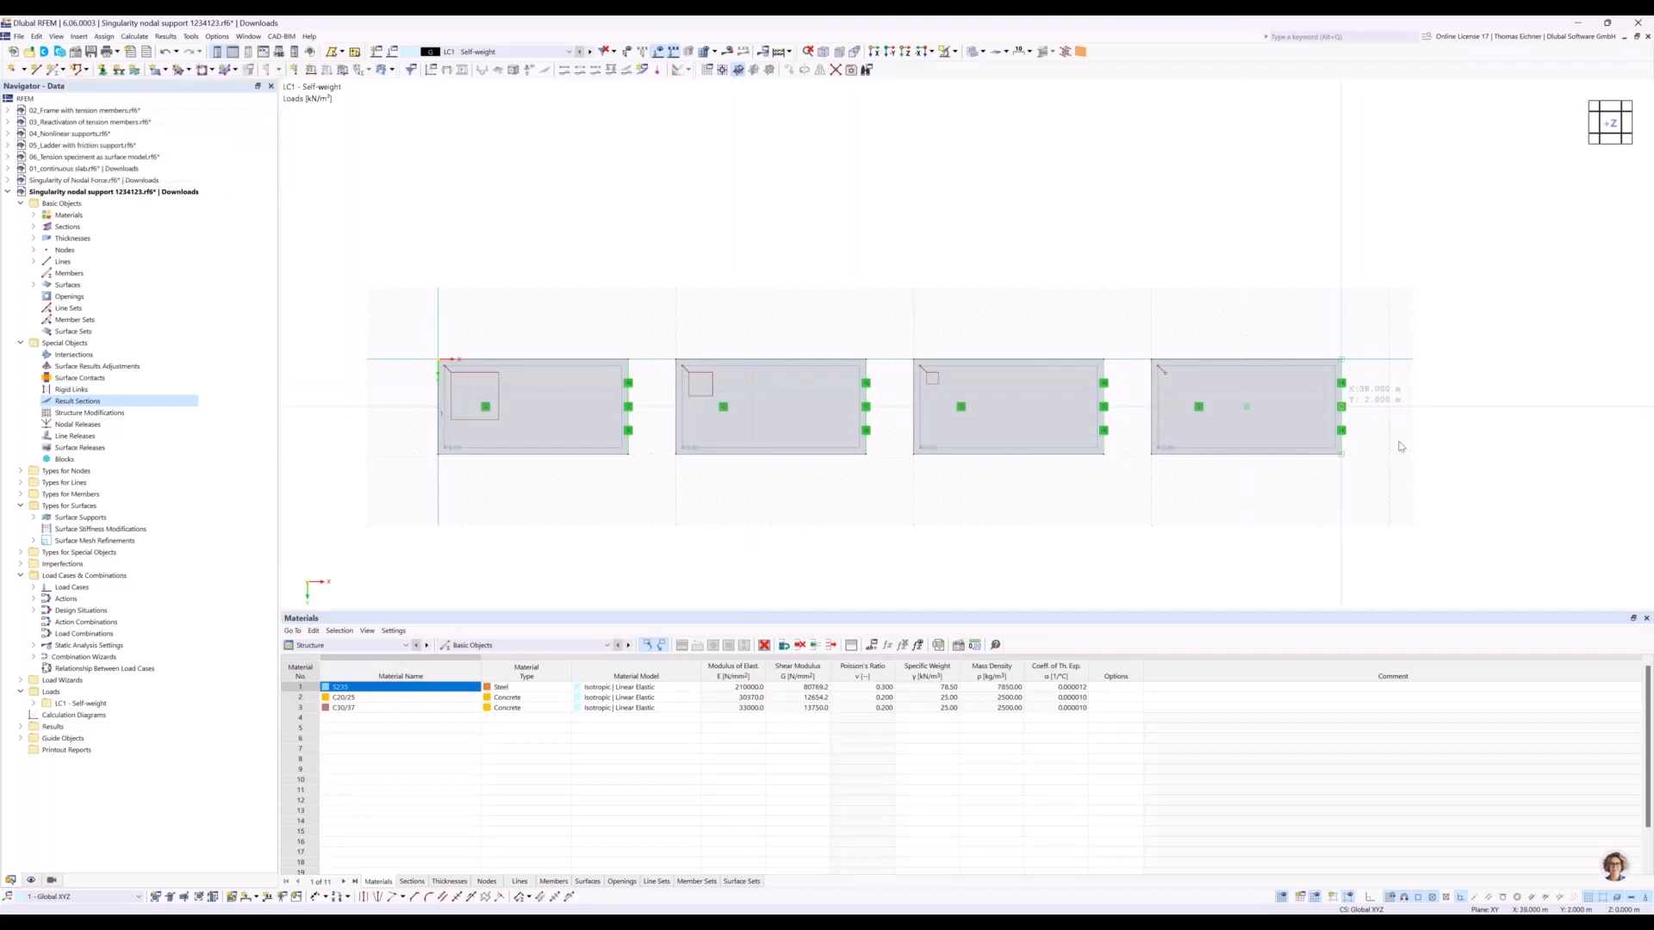
click(1058, 676)
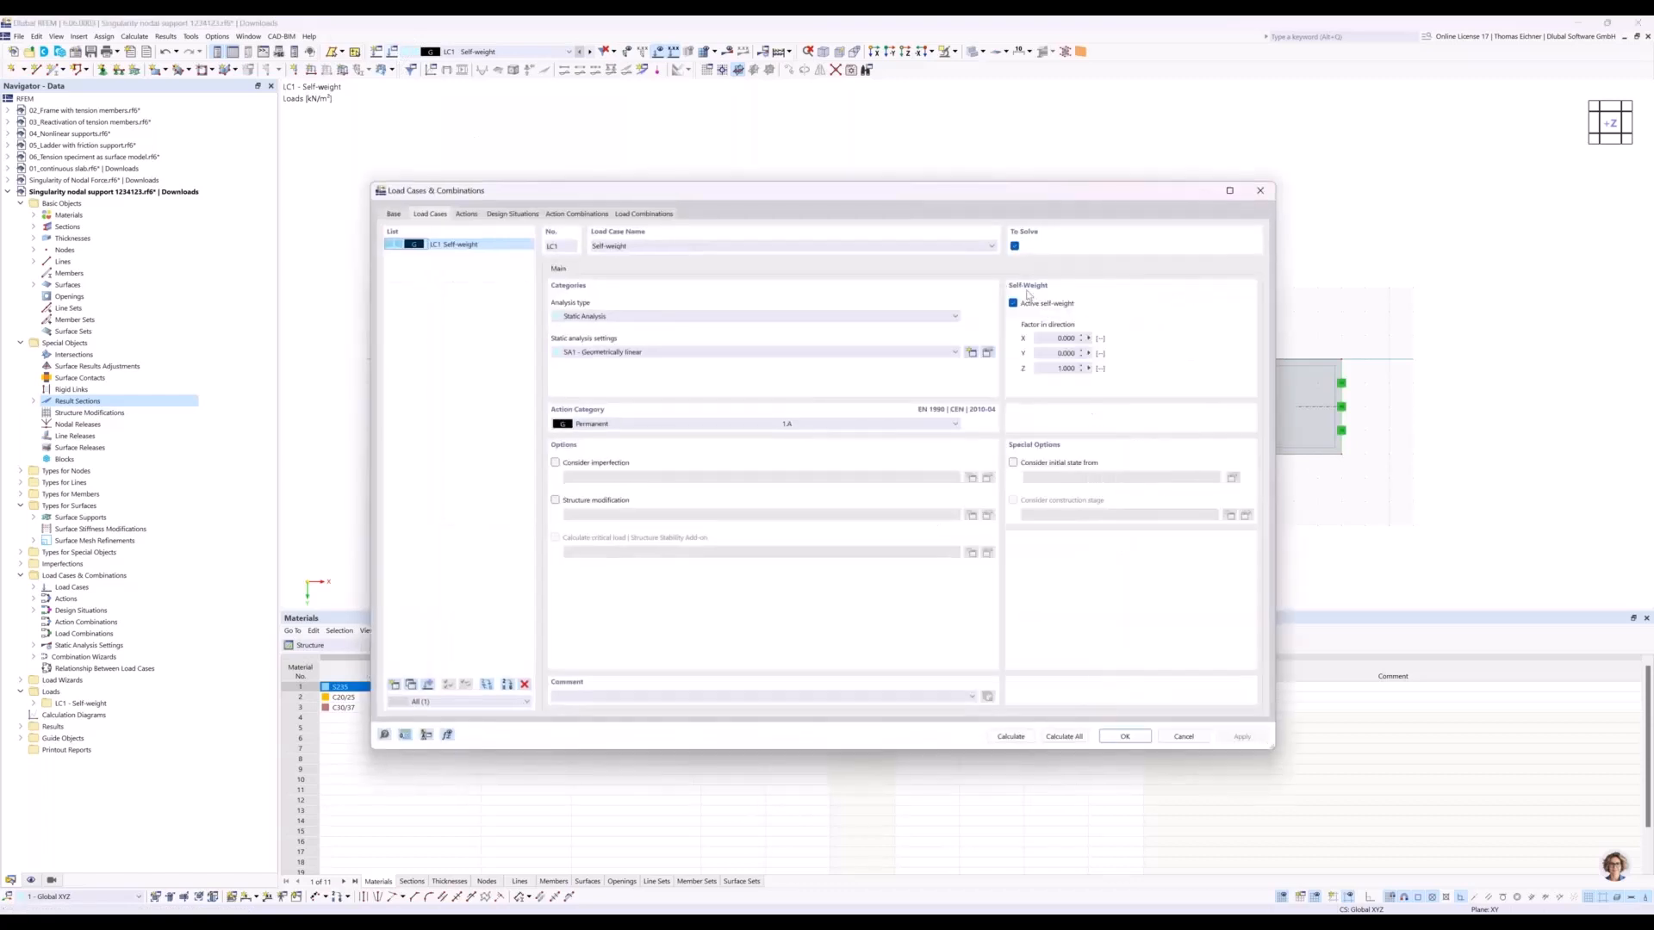
Deactivate the self-weight in load case LC1 and calculate the load case.
click(1014, 304)
click(1018, 742)
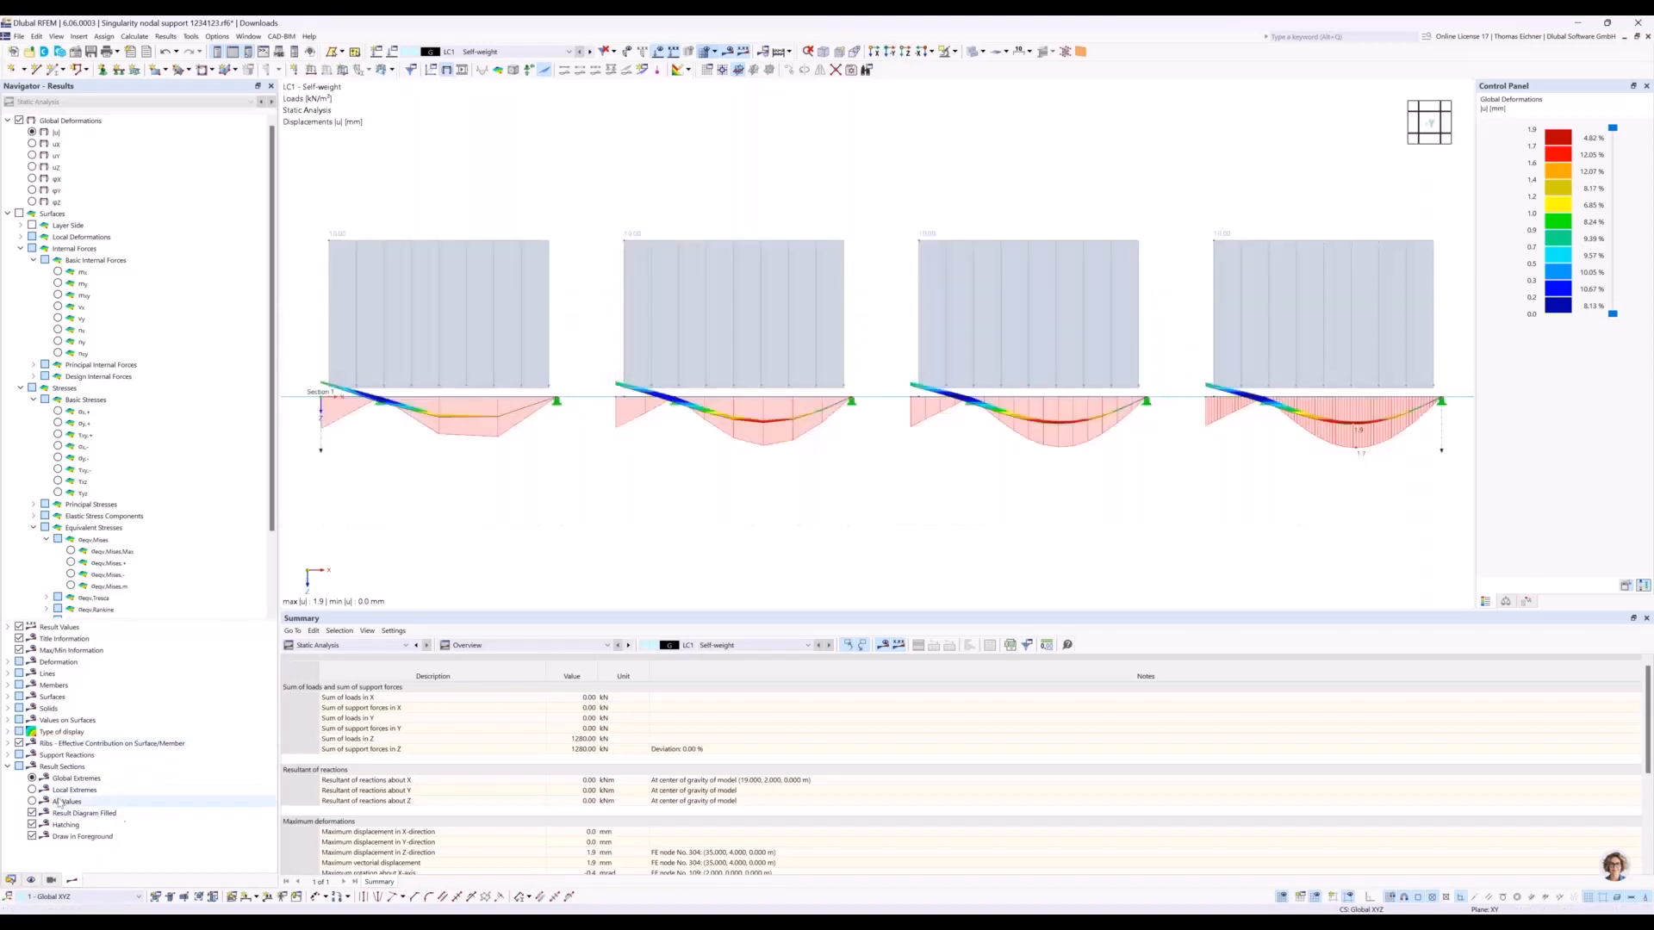
Label the result section with local extremes and display the basic internal moments mx on the surfaces.
click(33, 789)
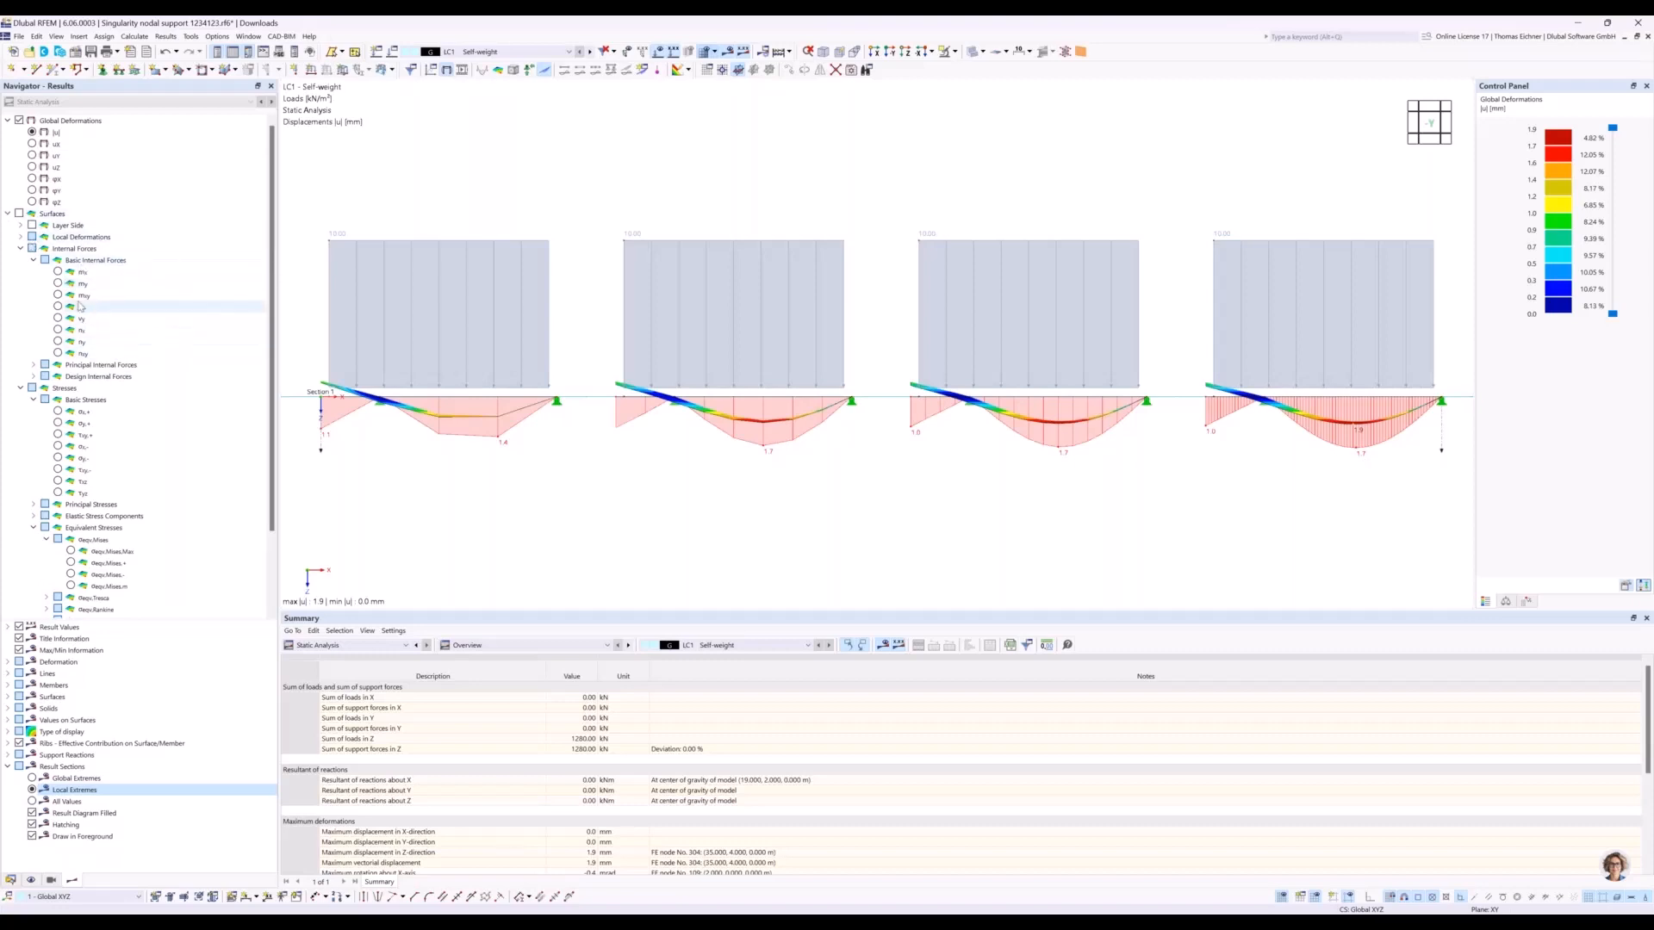
click(61, 273)
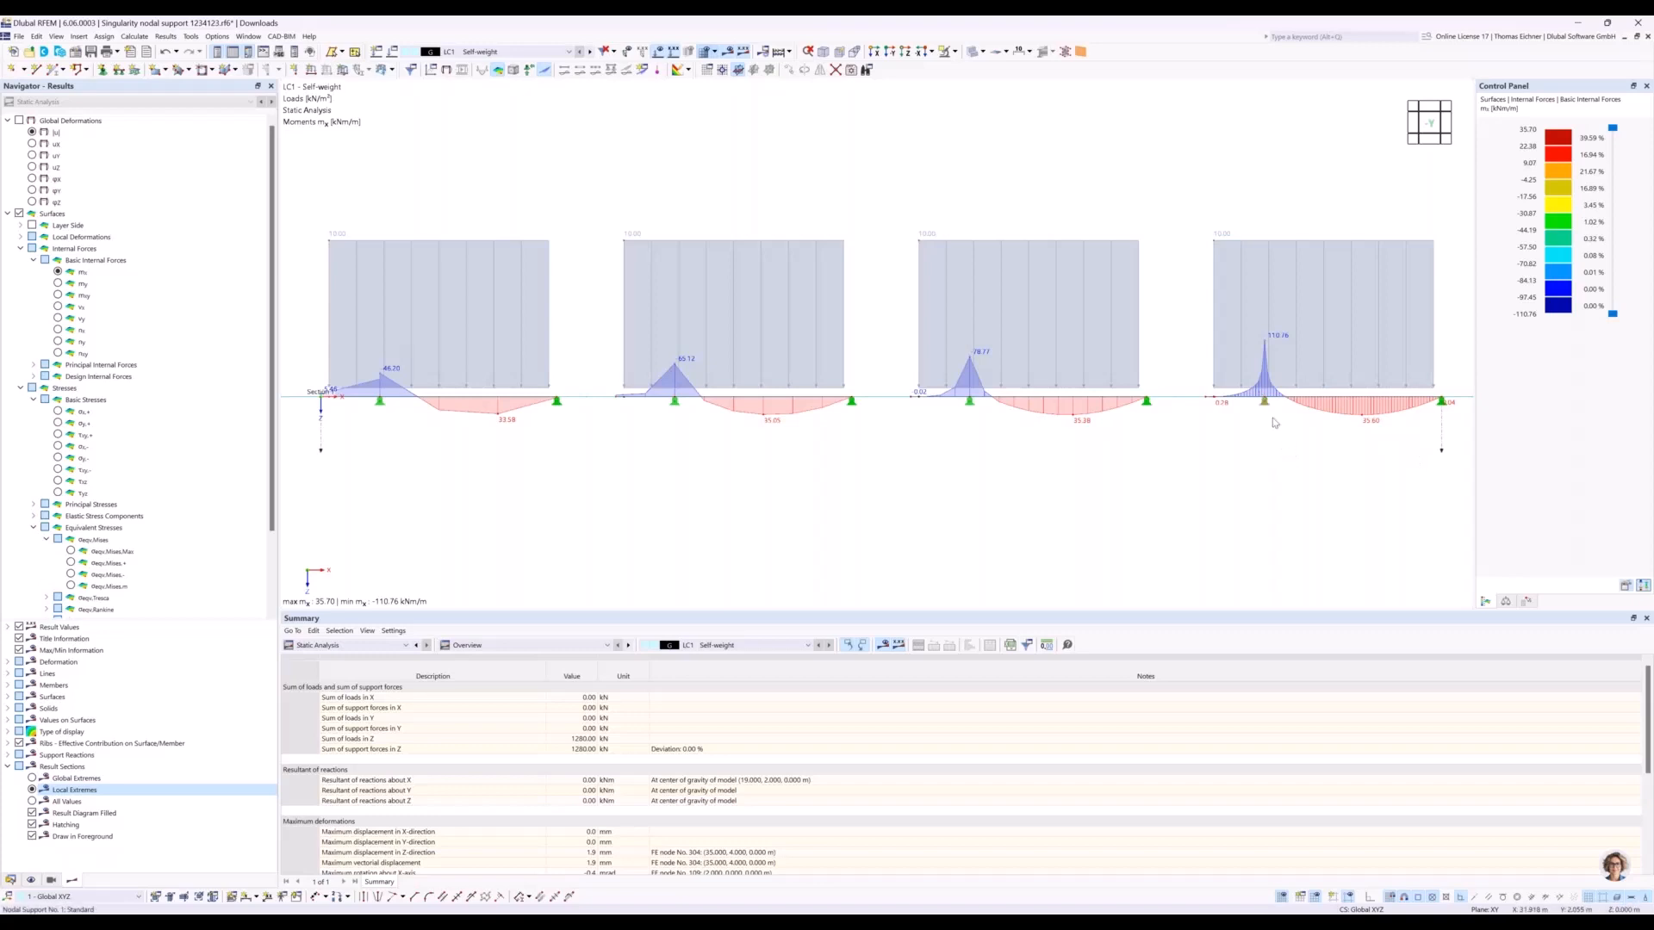
Turn on the support reactions and compare them with the moment peaks at the nodal supports of the four plates.
scroll(62, 558, down, 2)
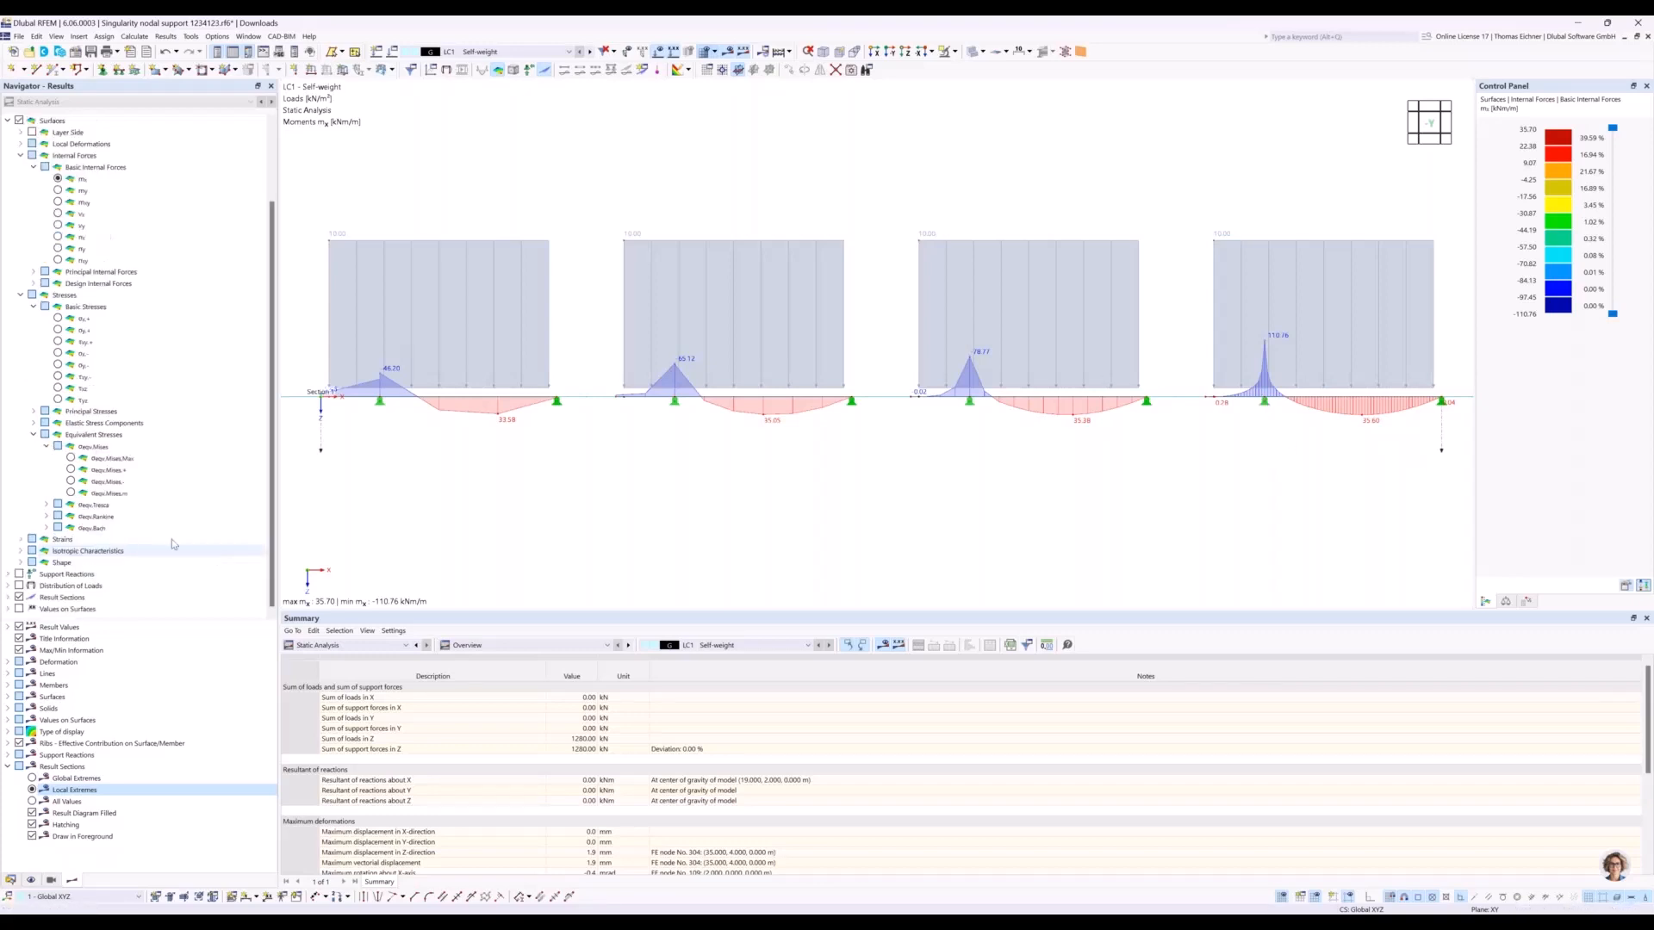
scroll(65, 560, down, 1)
click(19, 575)
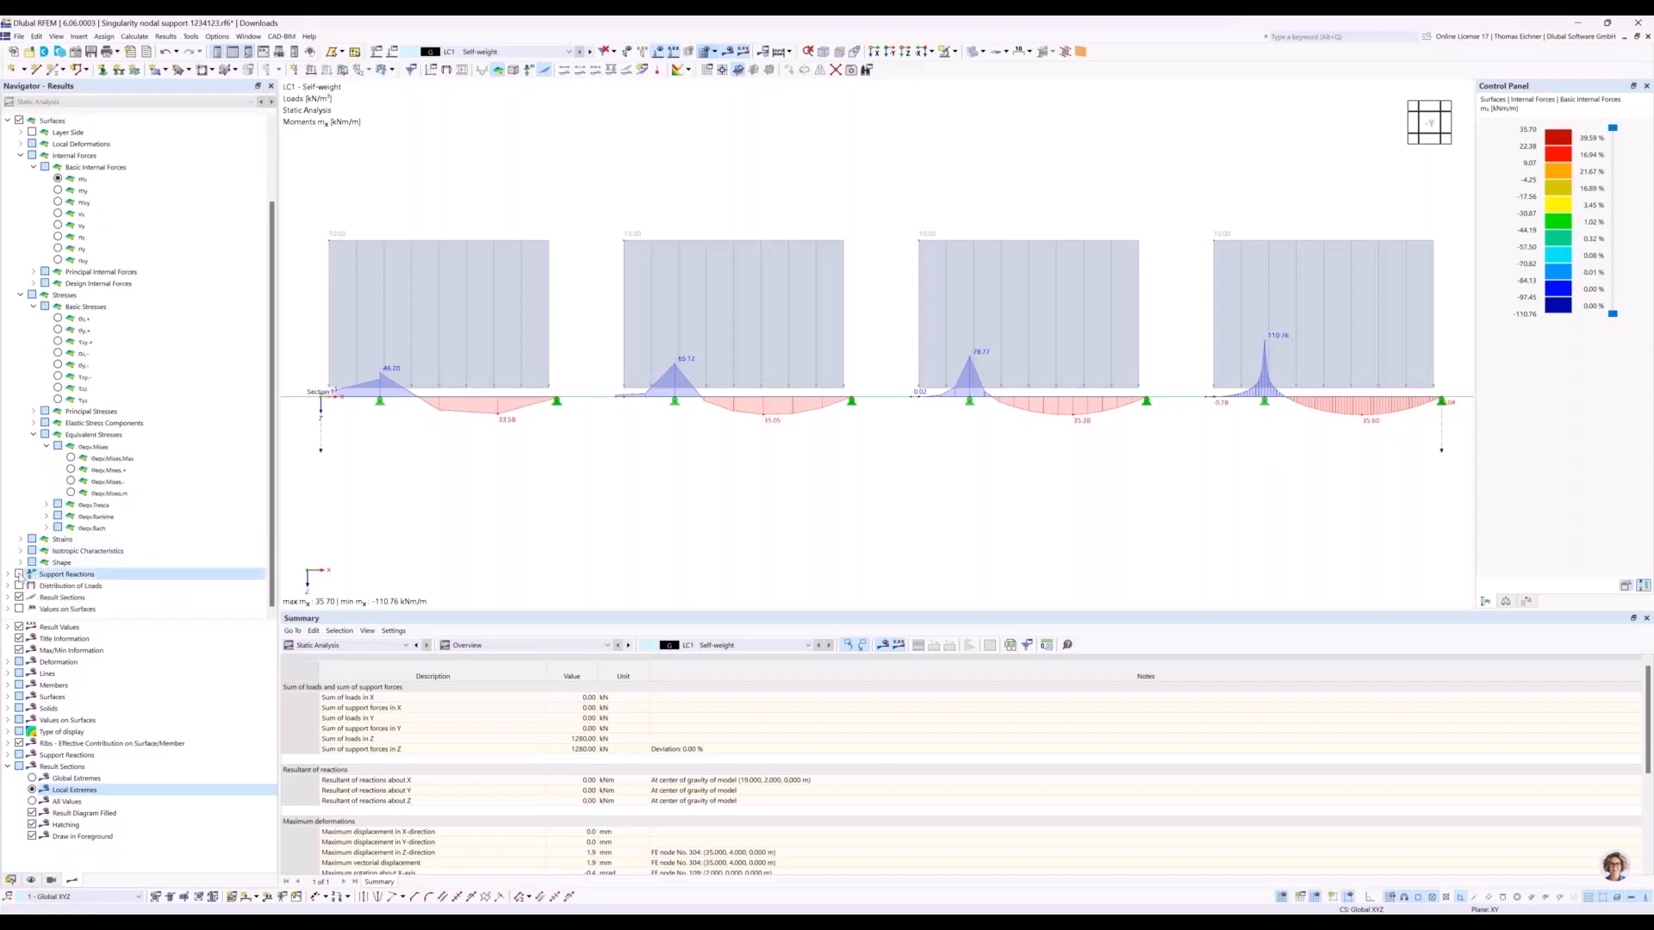
scroll(1080, 490, down, 1)
scroll(1097, 487, down, 2)
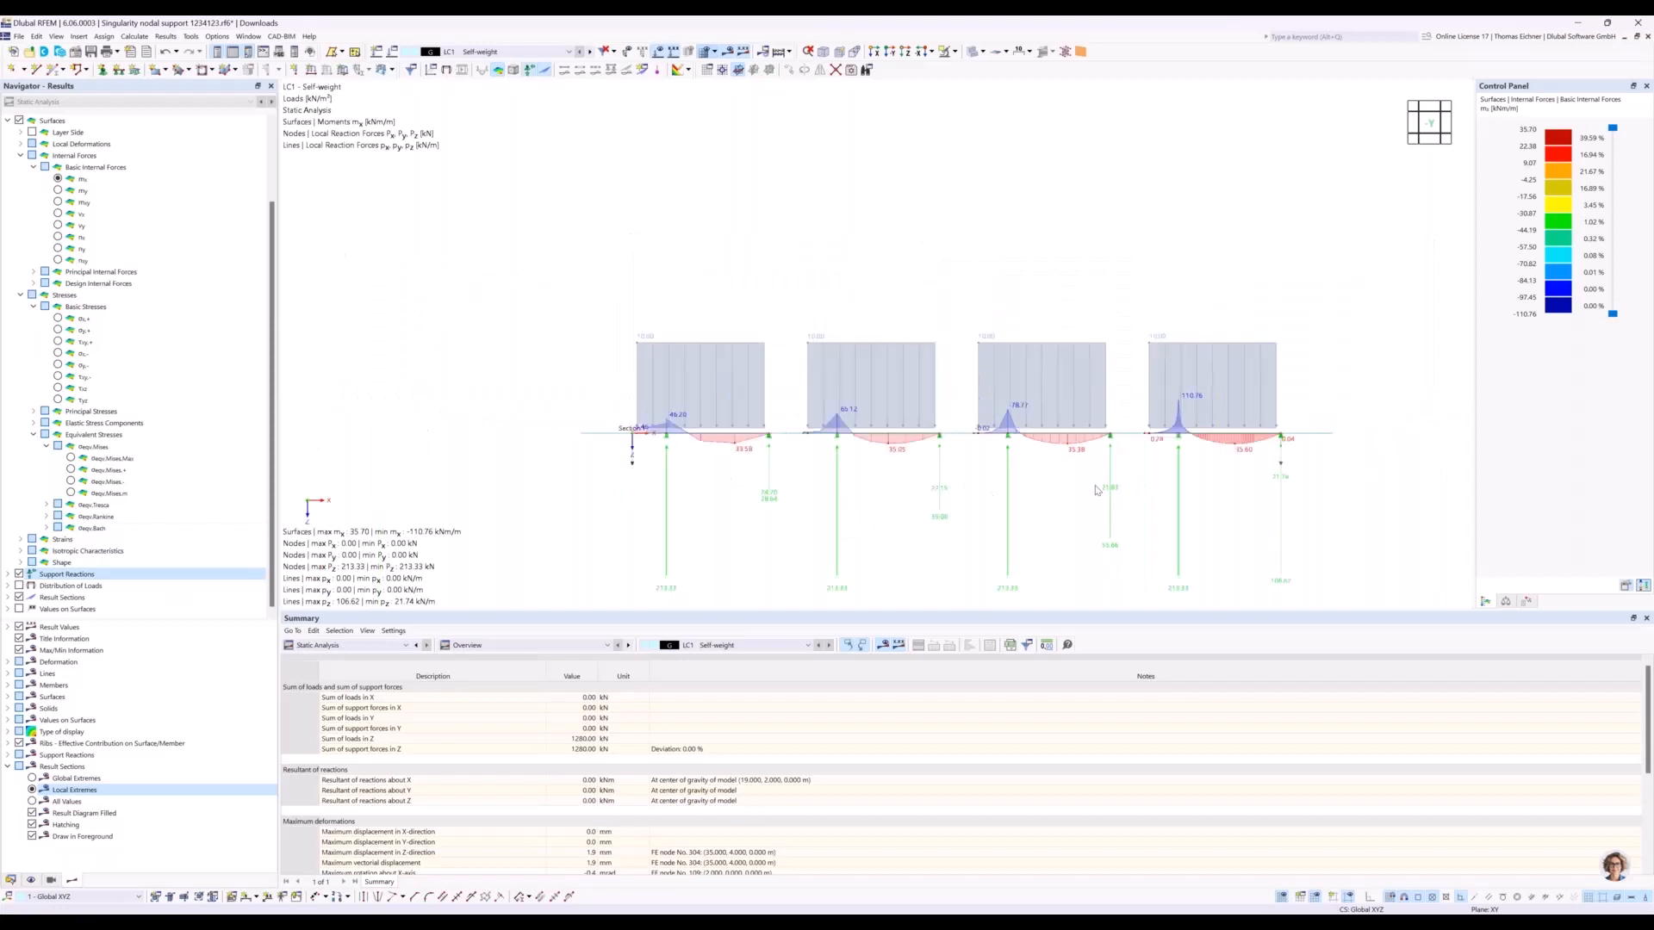
middle_drag(1096, 488, 1100, 427)
scroll(1100, 469, up, 2)
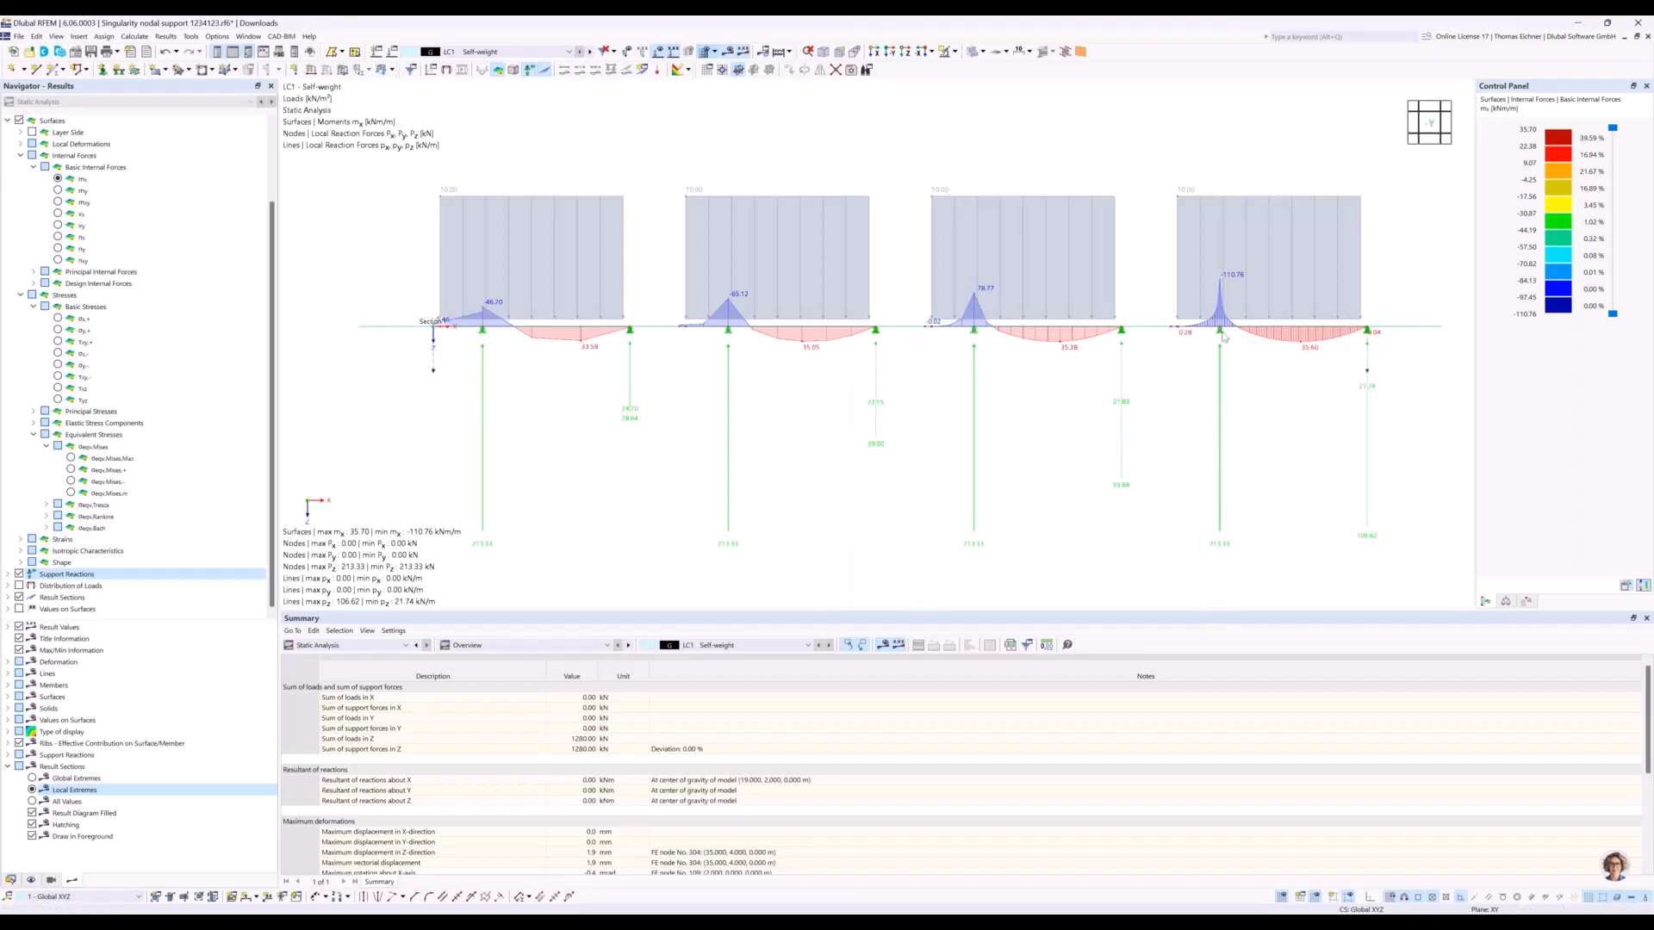
middle_drag(1172, 454, 1180, 496)
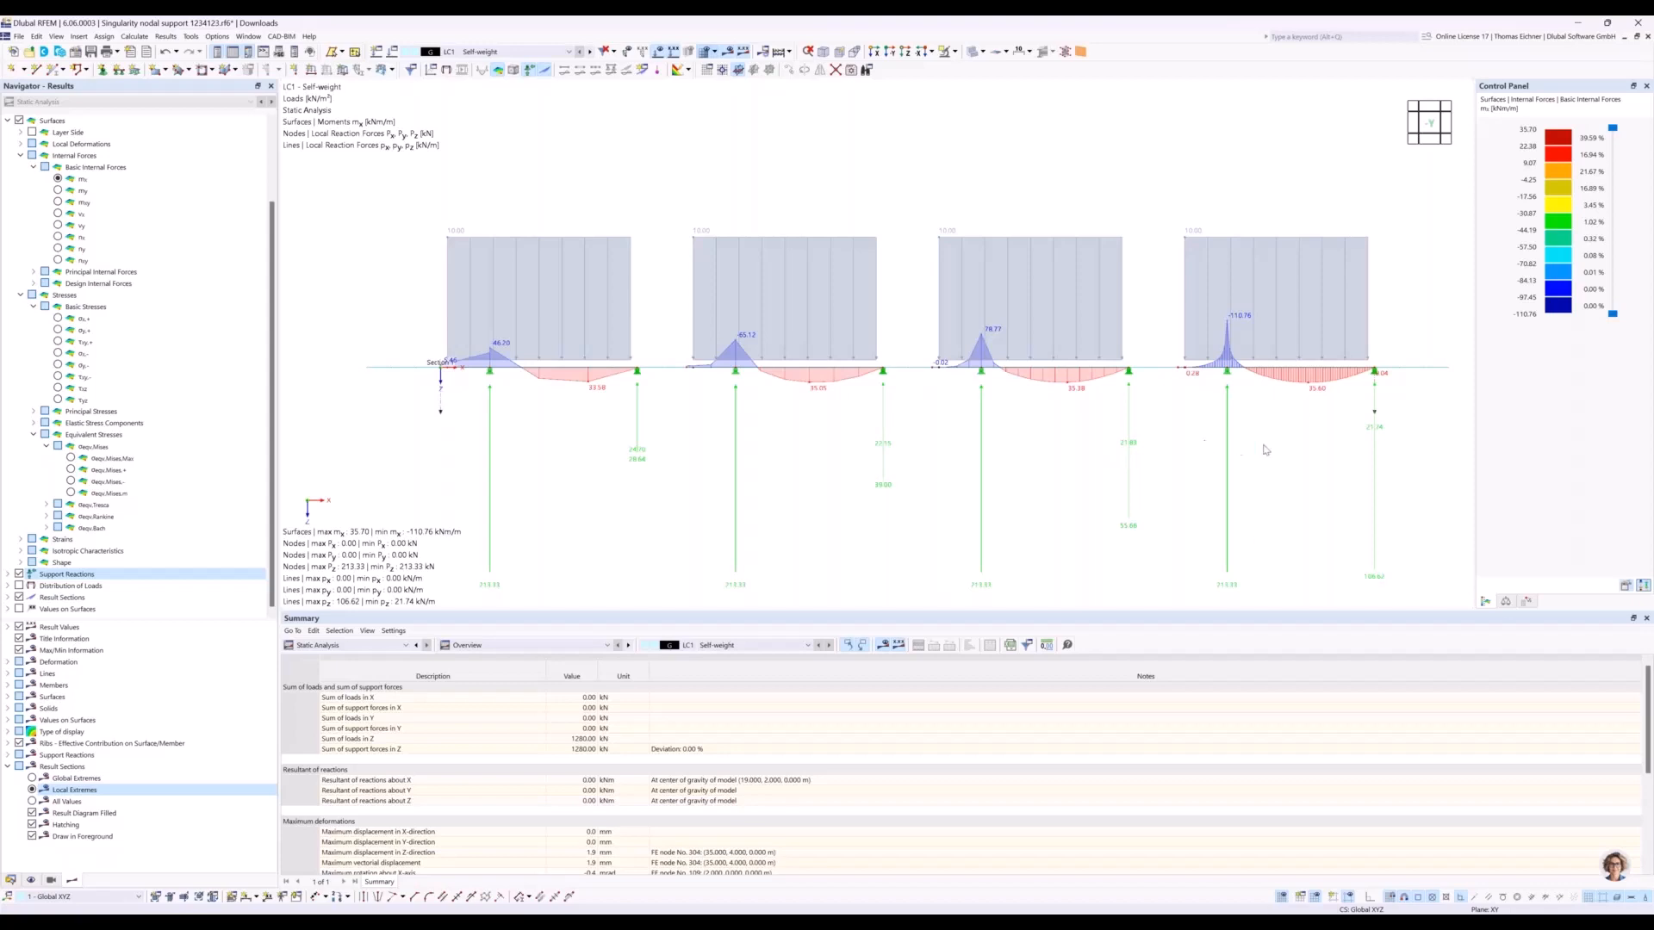
middle_drag(669, 441, 803, 468)
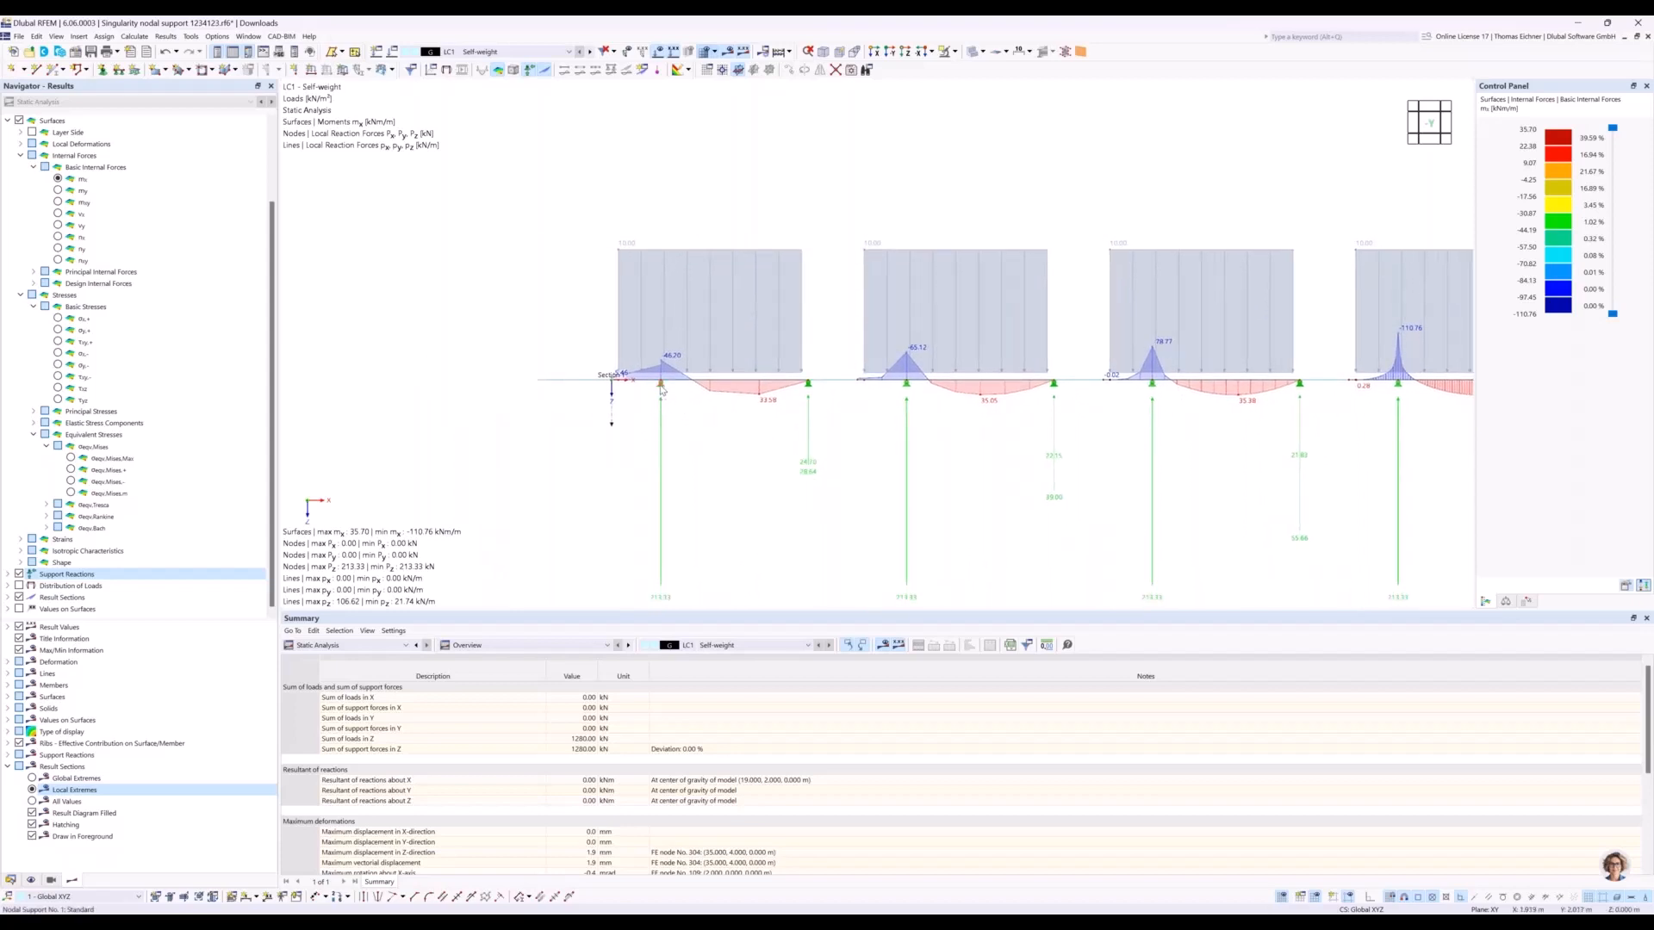
Replace the rigid vertical restraint of the hinged nodal support with a uZ spring of 70000 kN/m, accepting deletion of the results.
mouse_move(662, 389)
double_click(662, 389)
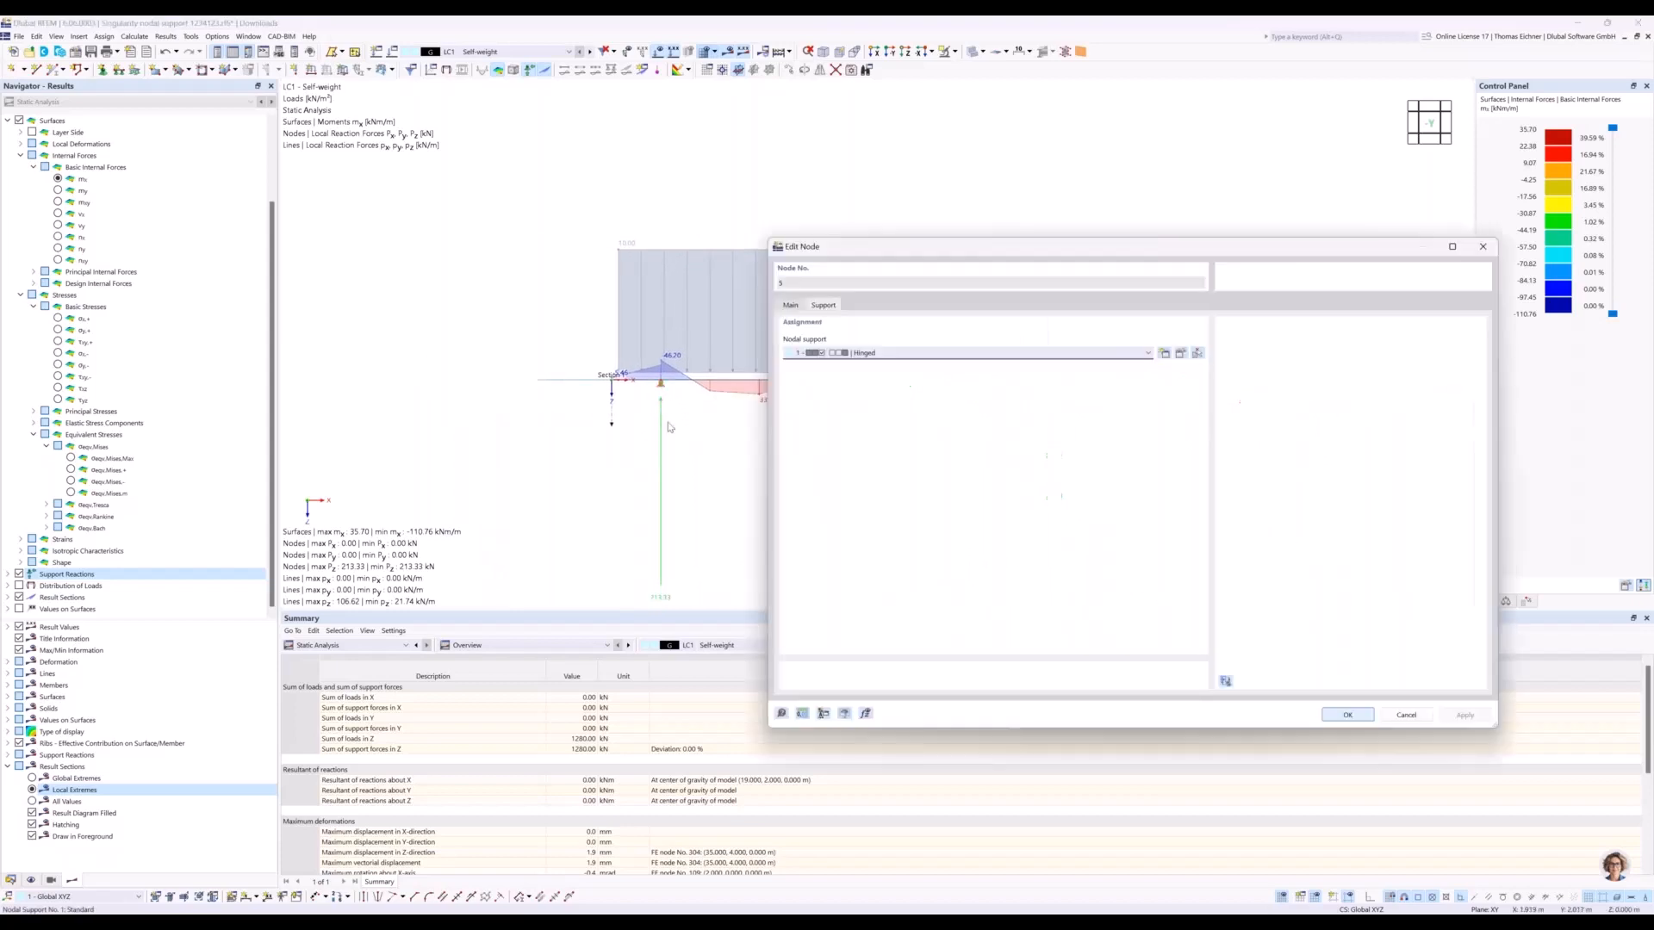
click(1180, 353)
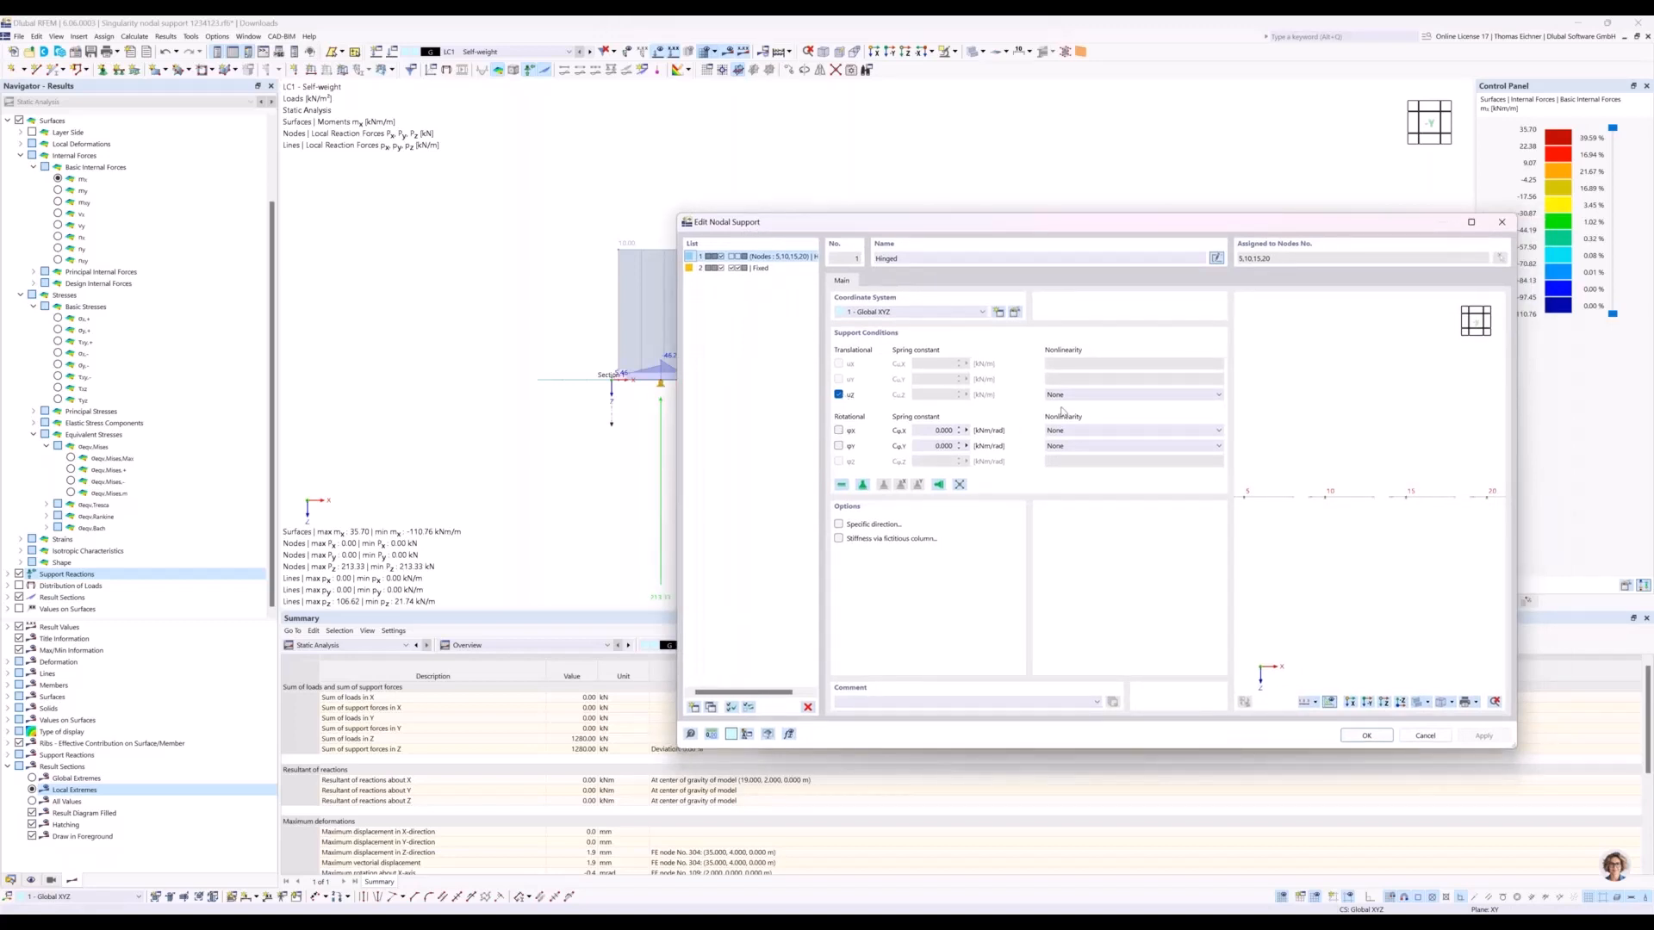
drag(1013, 231, 1147, 260)
click(972, 424)
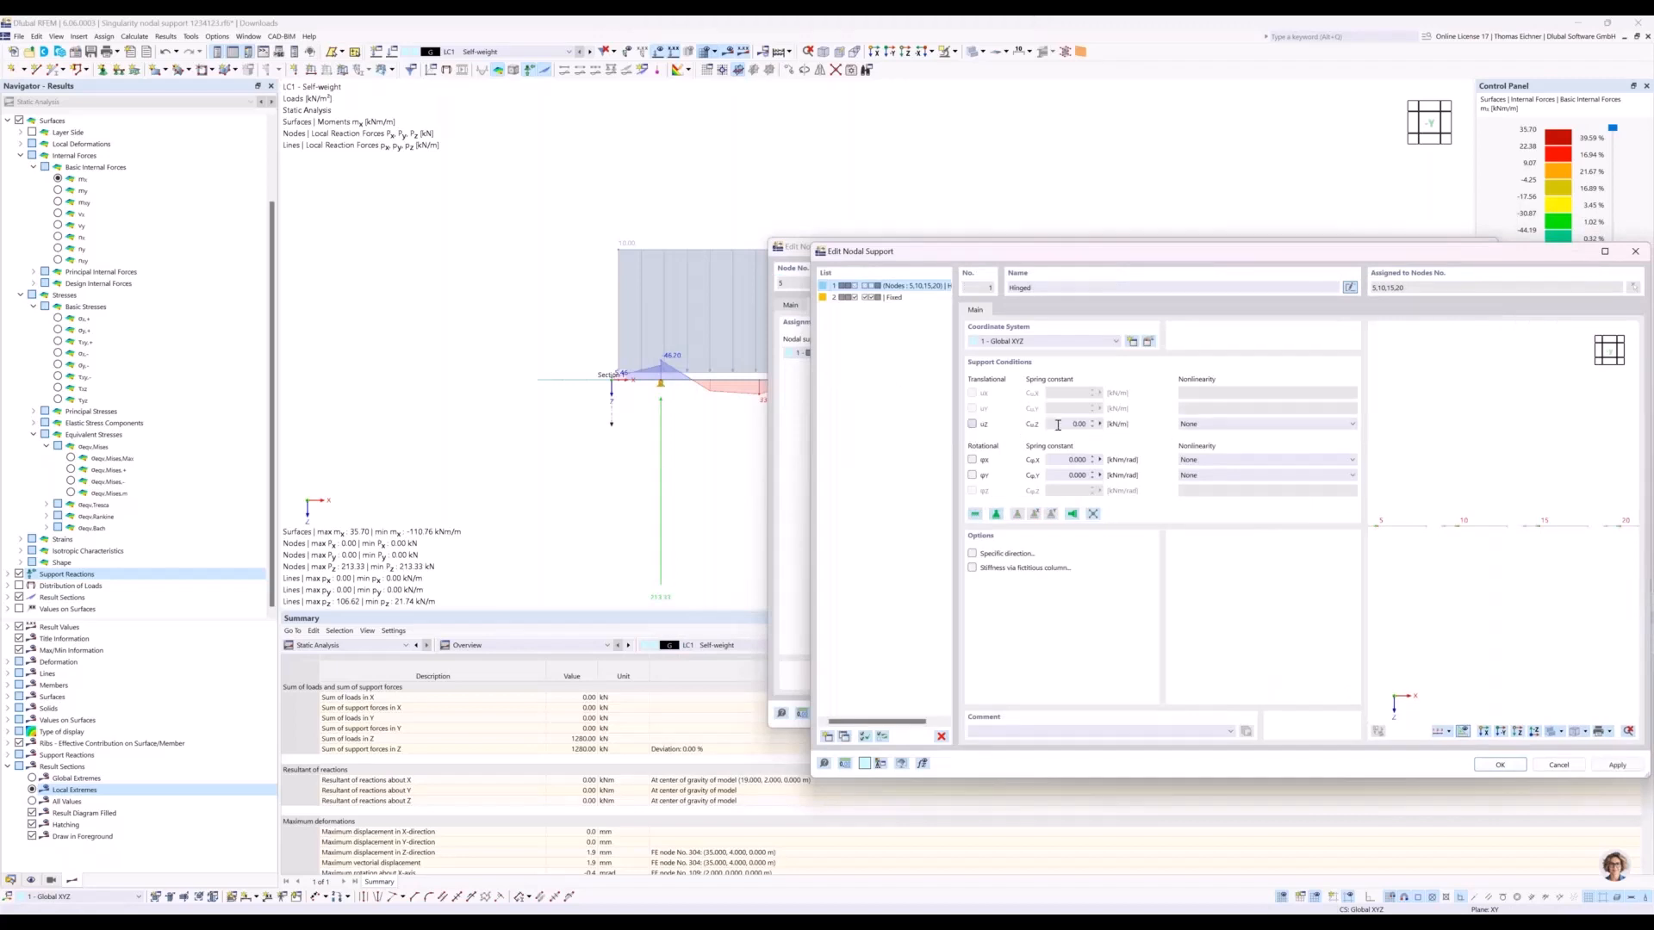
text(70000)
click(1515, 769)
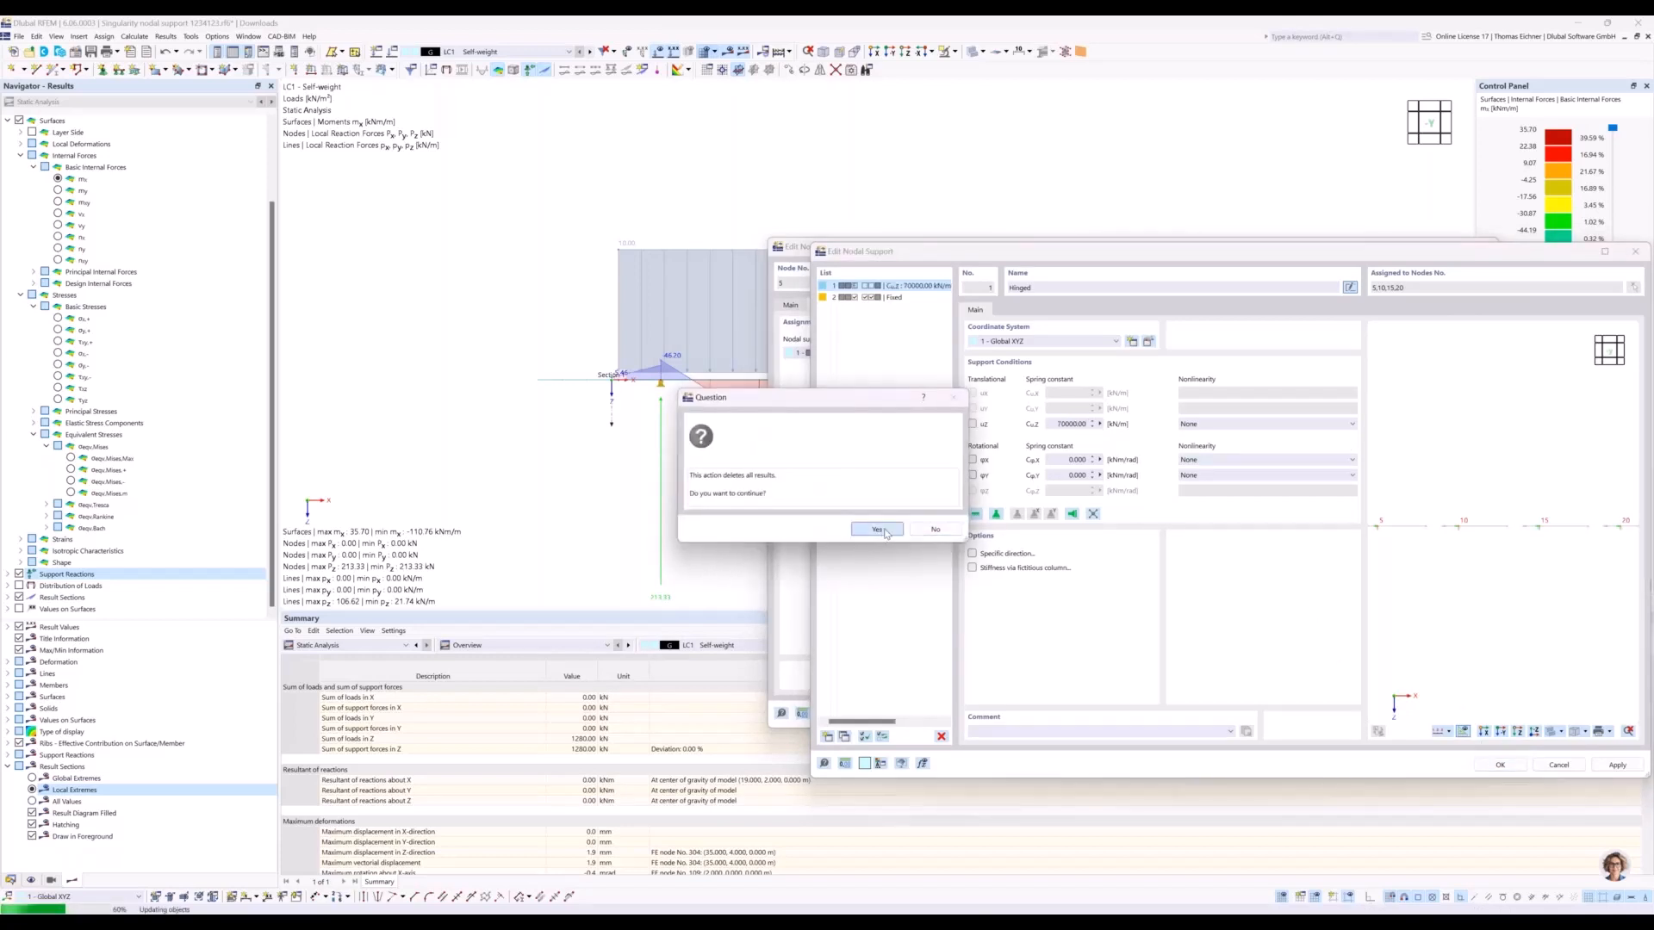
click(885, 530)
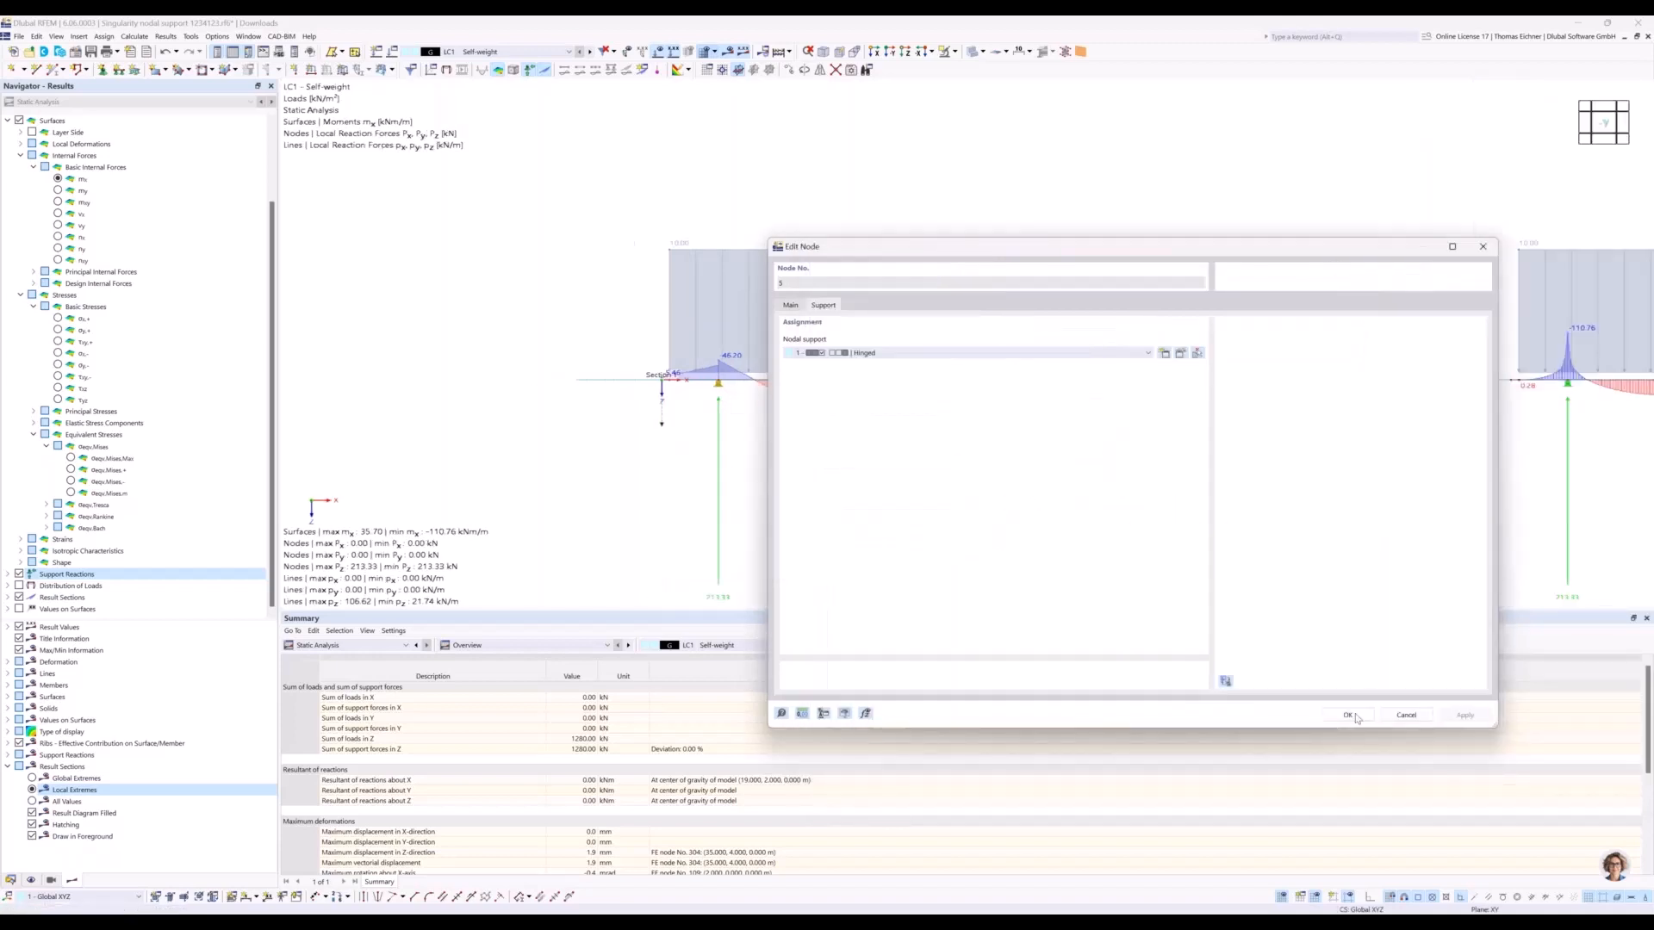
click(1349, 716)
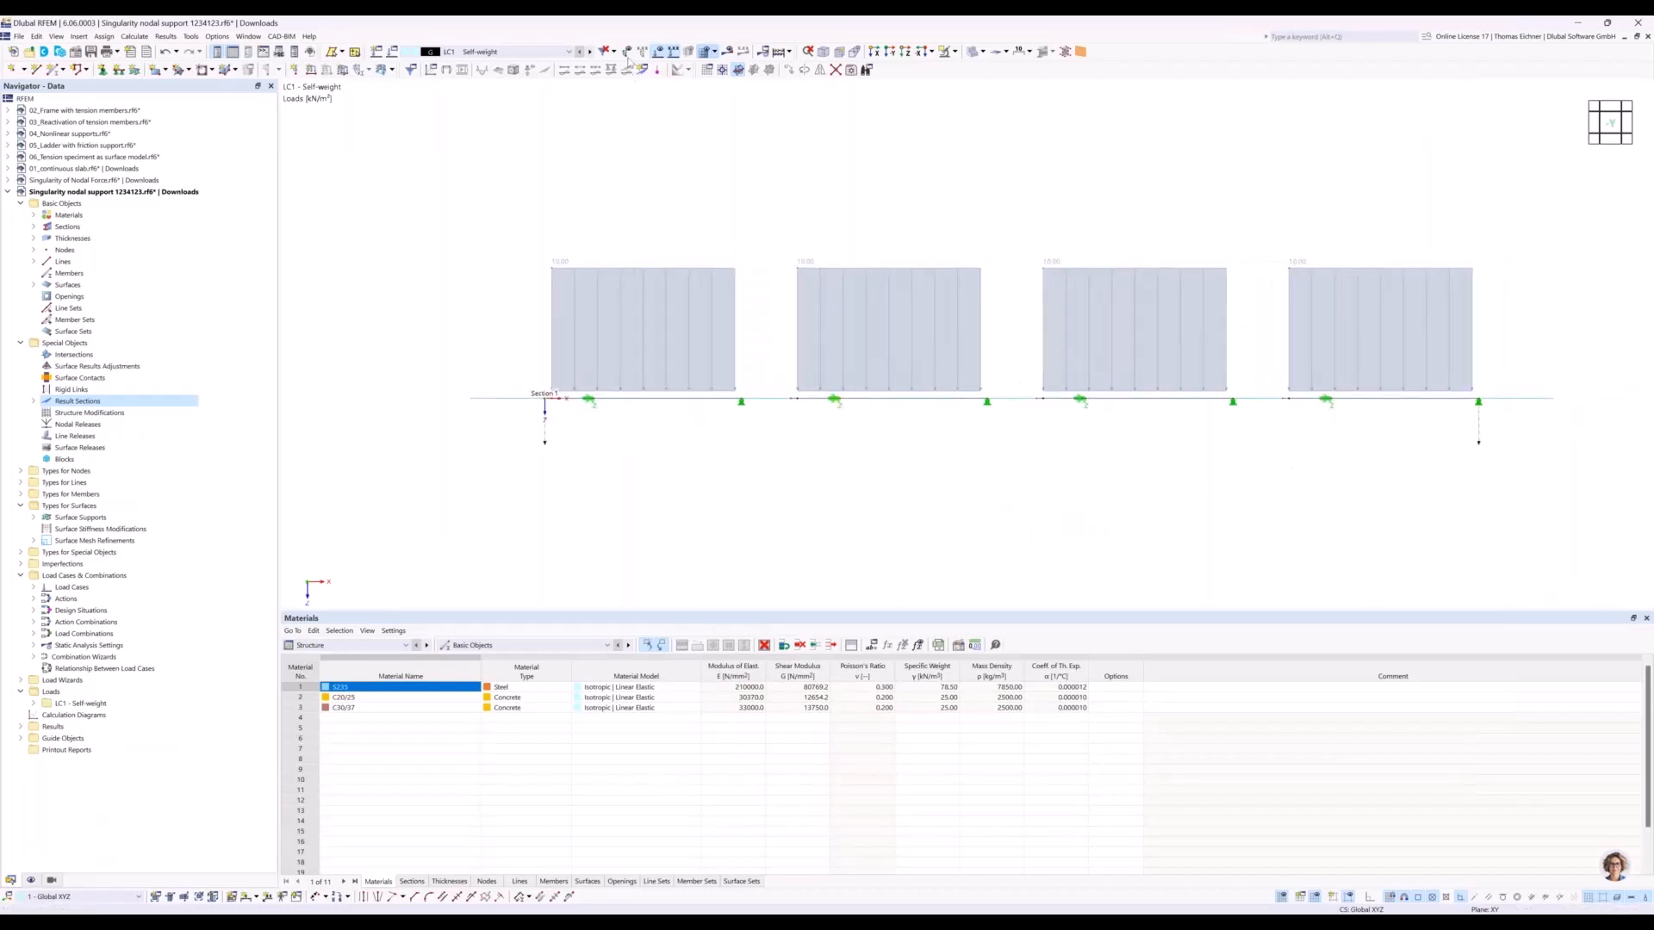
Recalculate the results with the spring supports and inspect the mx moment peaks at the nodal supports.
click(726, 54)
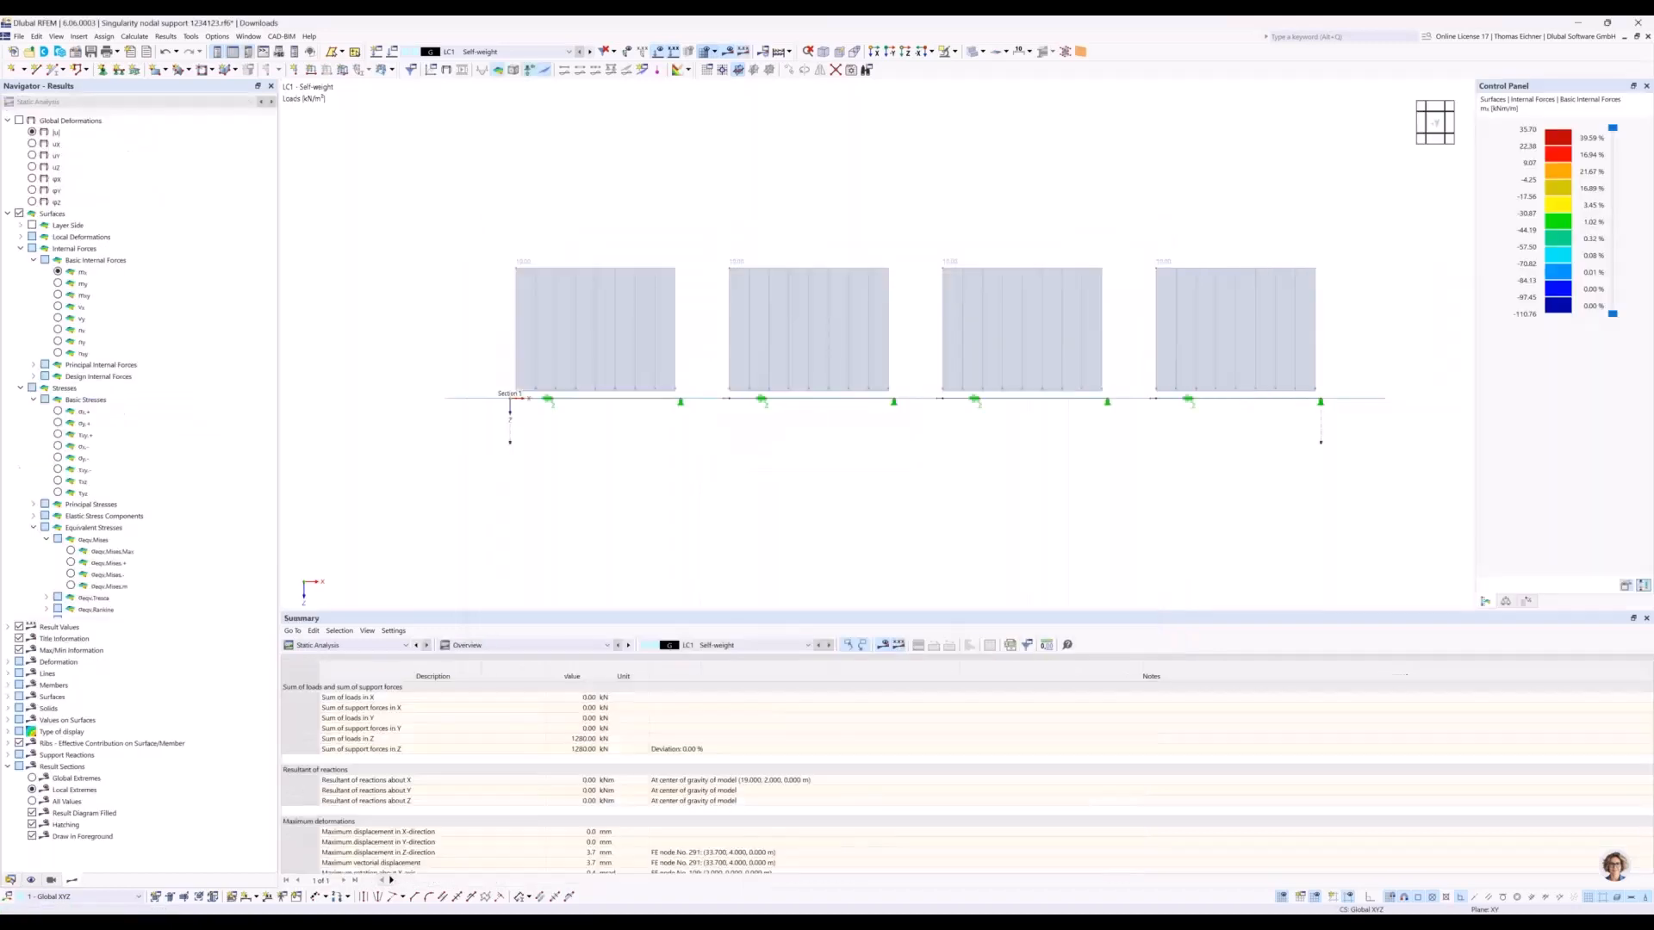
scroll(942, 104, up, 1)
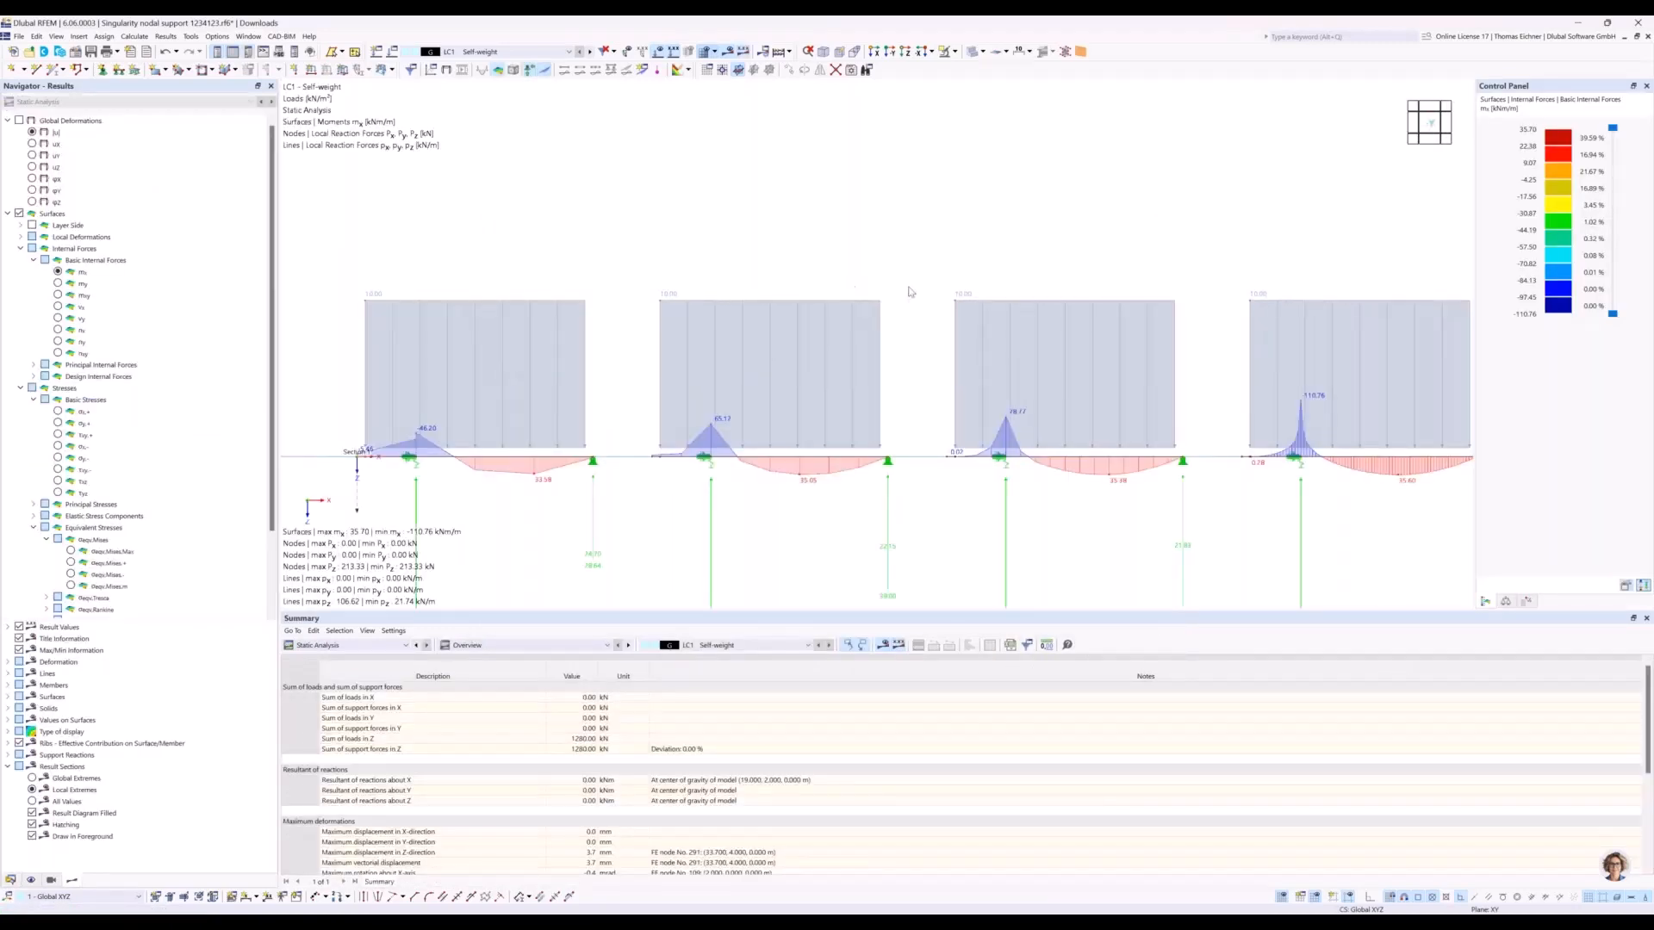
middle_drag(865, 278, 865, 213)
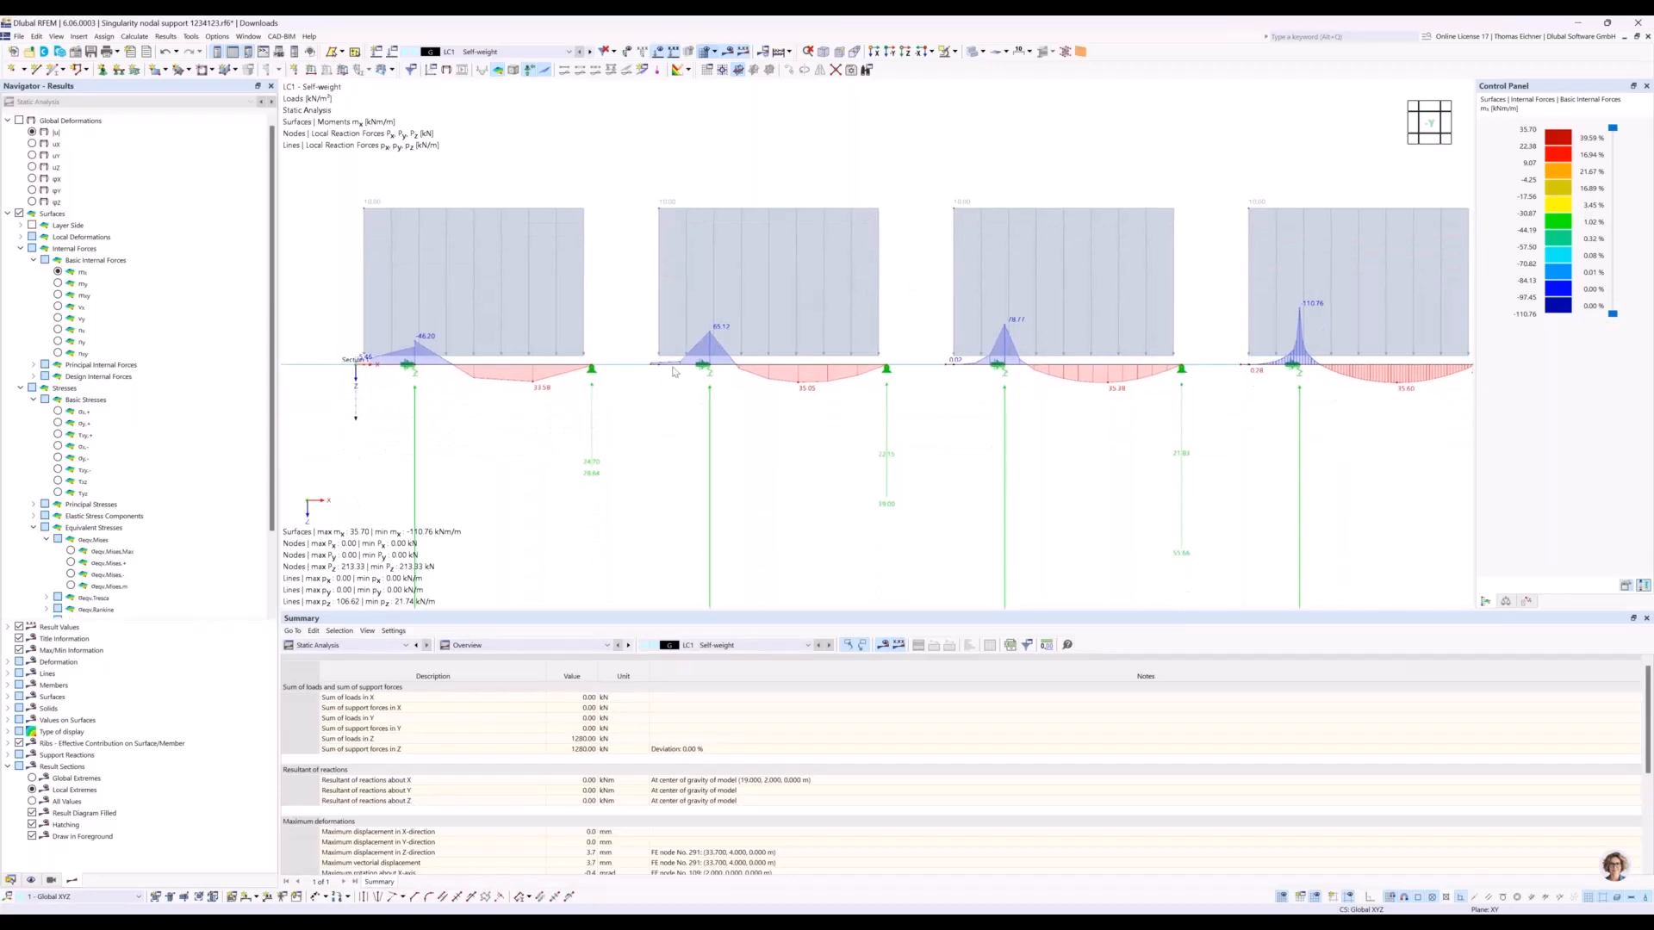
middle_drag(605, 450, 710, 418)
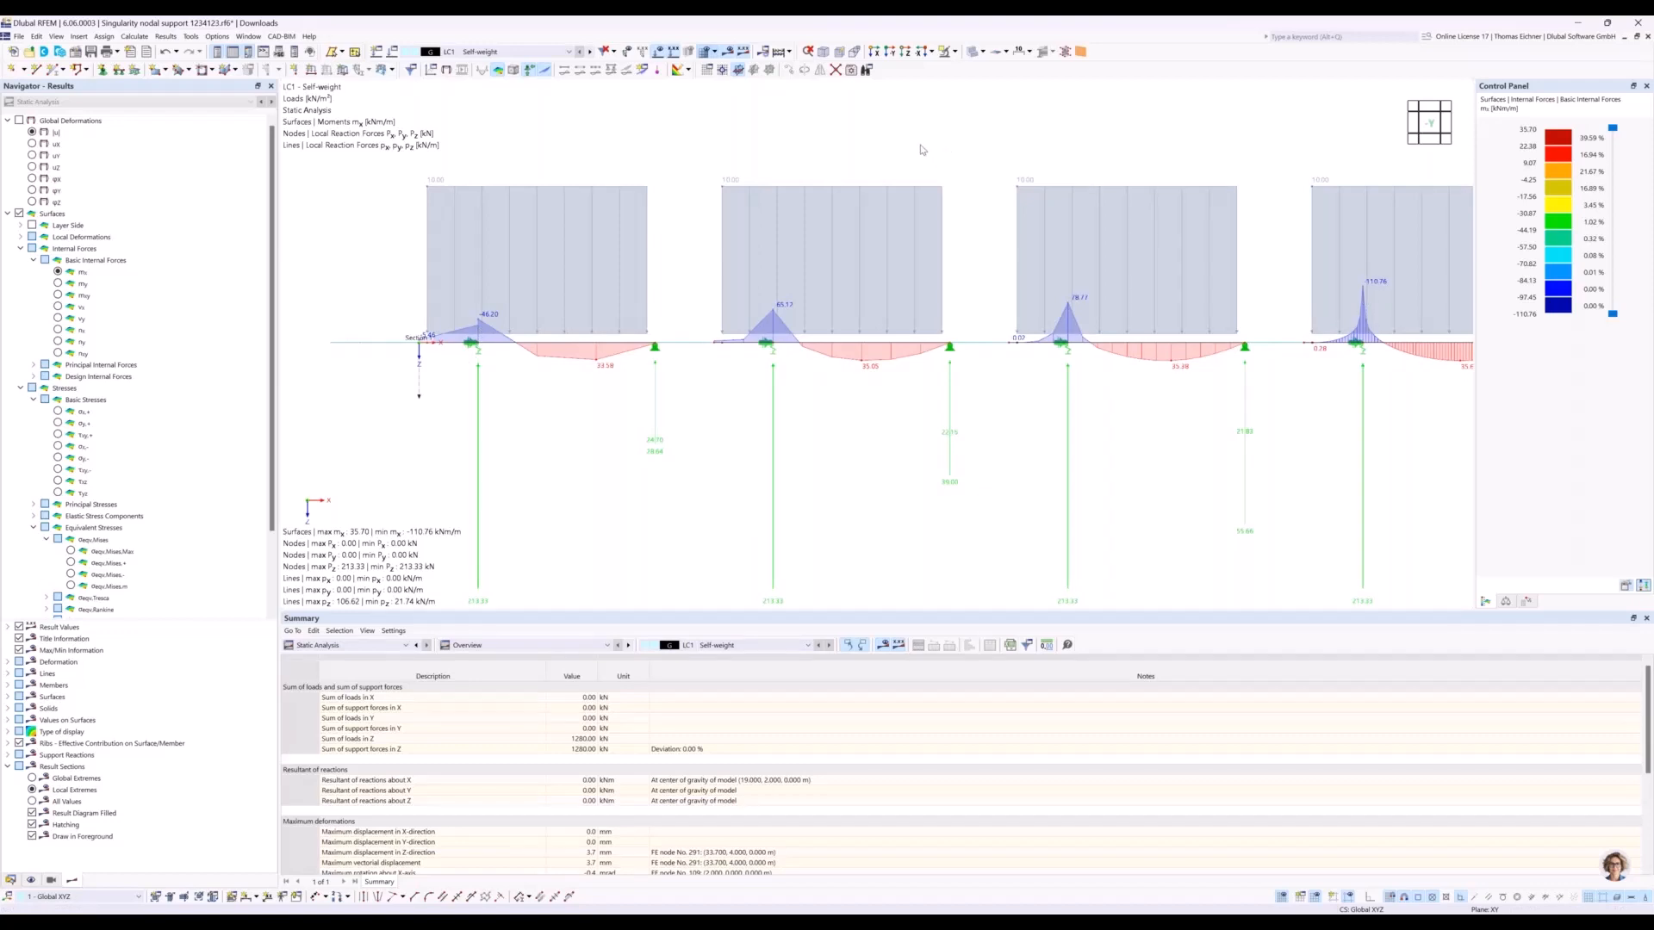
Display the total global deformations |u| and examine the deformed plates from the side and from an angle.
click(42, 134)
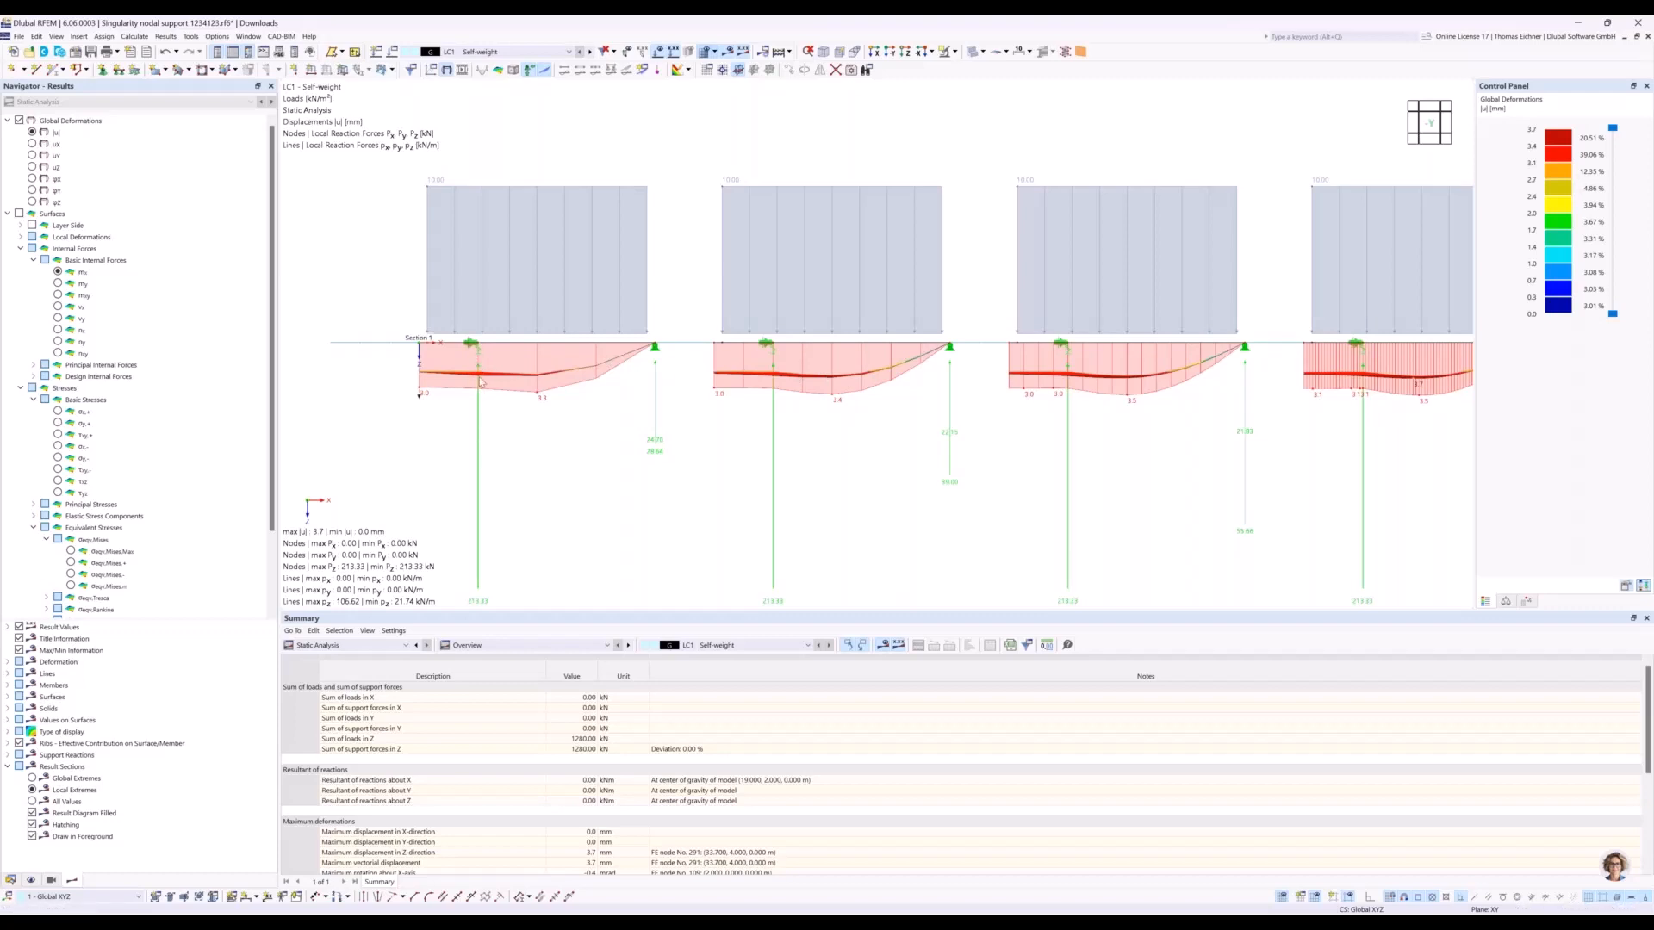
middle_drag(1258, 455, 1189, 441)
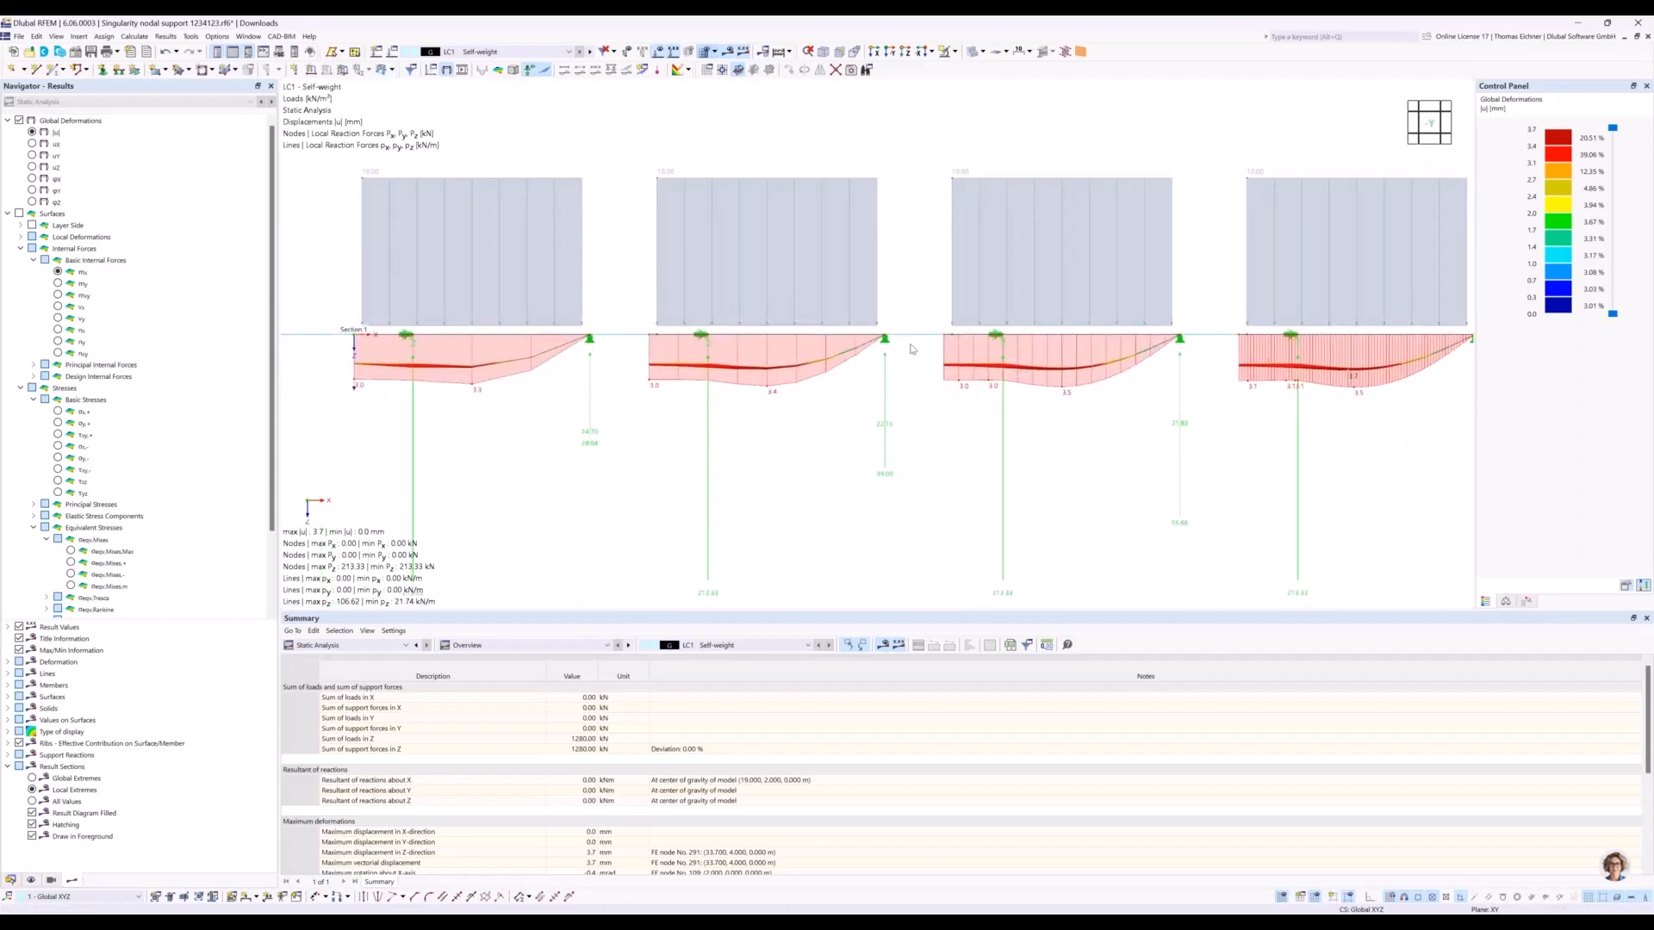
ctrl+middle_drag(944, 334, 718, 373)
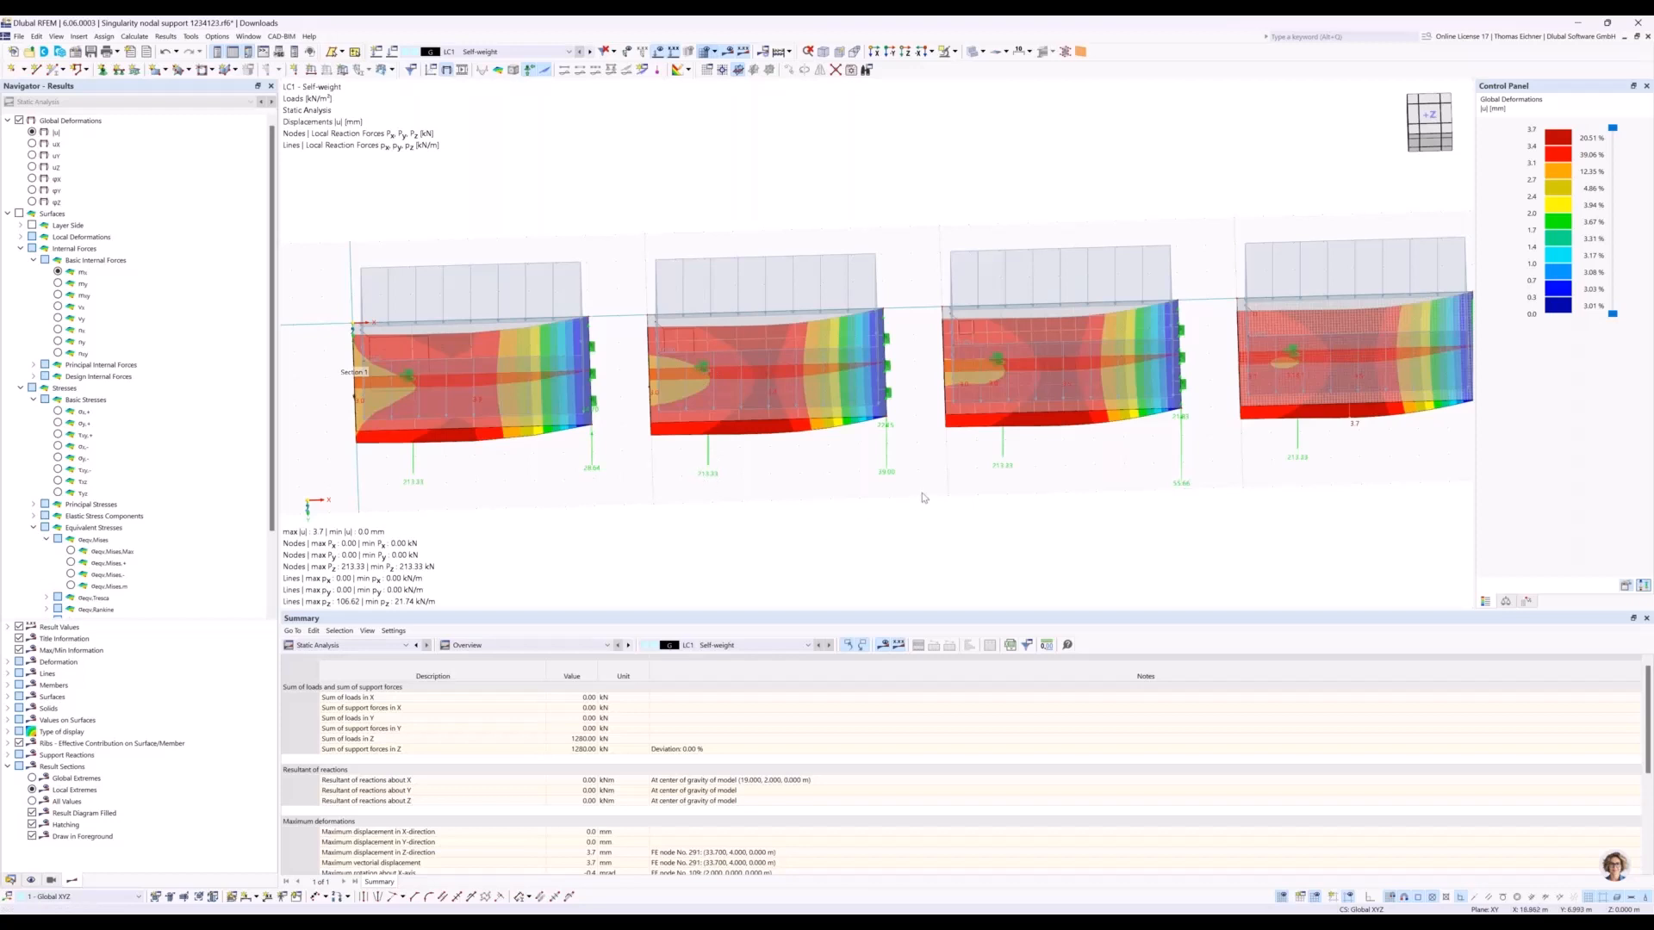
ctrl+middle_drag(917, 486, 926, 377)
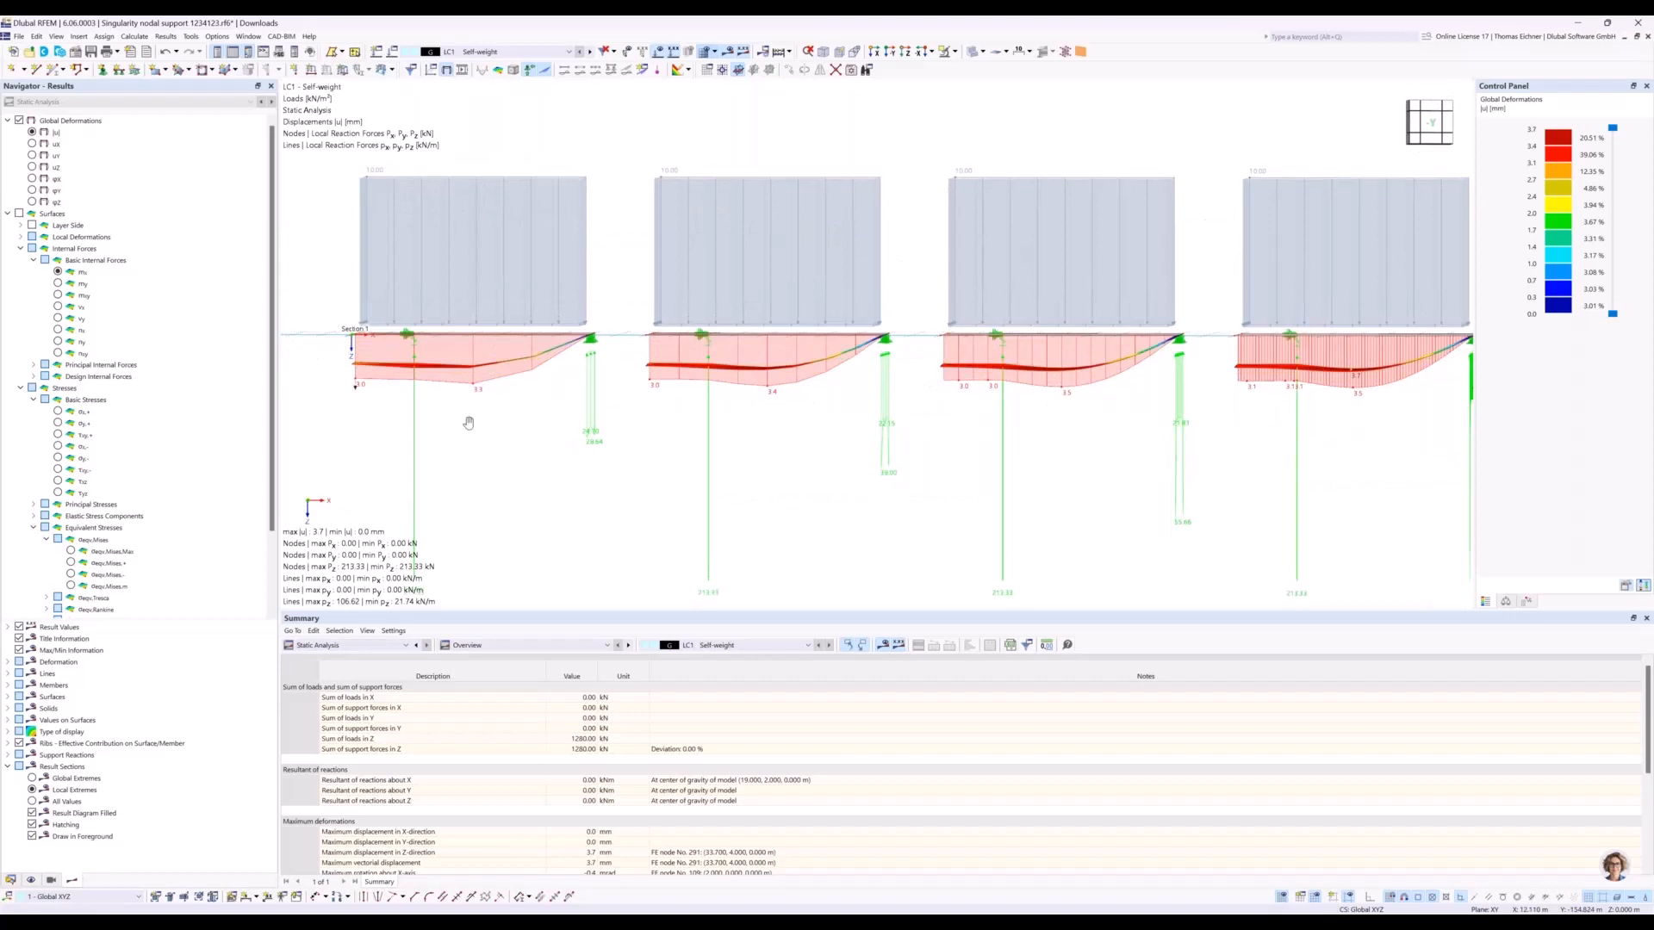
Activate stiffness via fictitious column for the hinged nodal support at the first plate's supported node.
middle_drag(469, 424, 544, 432)
scroll(492, 319, up, 4)
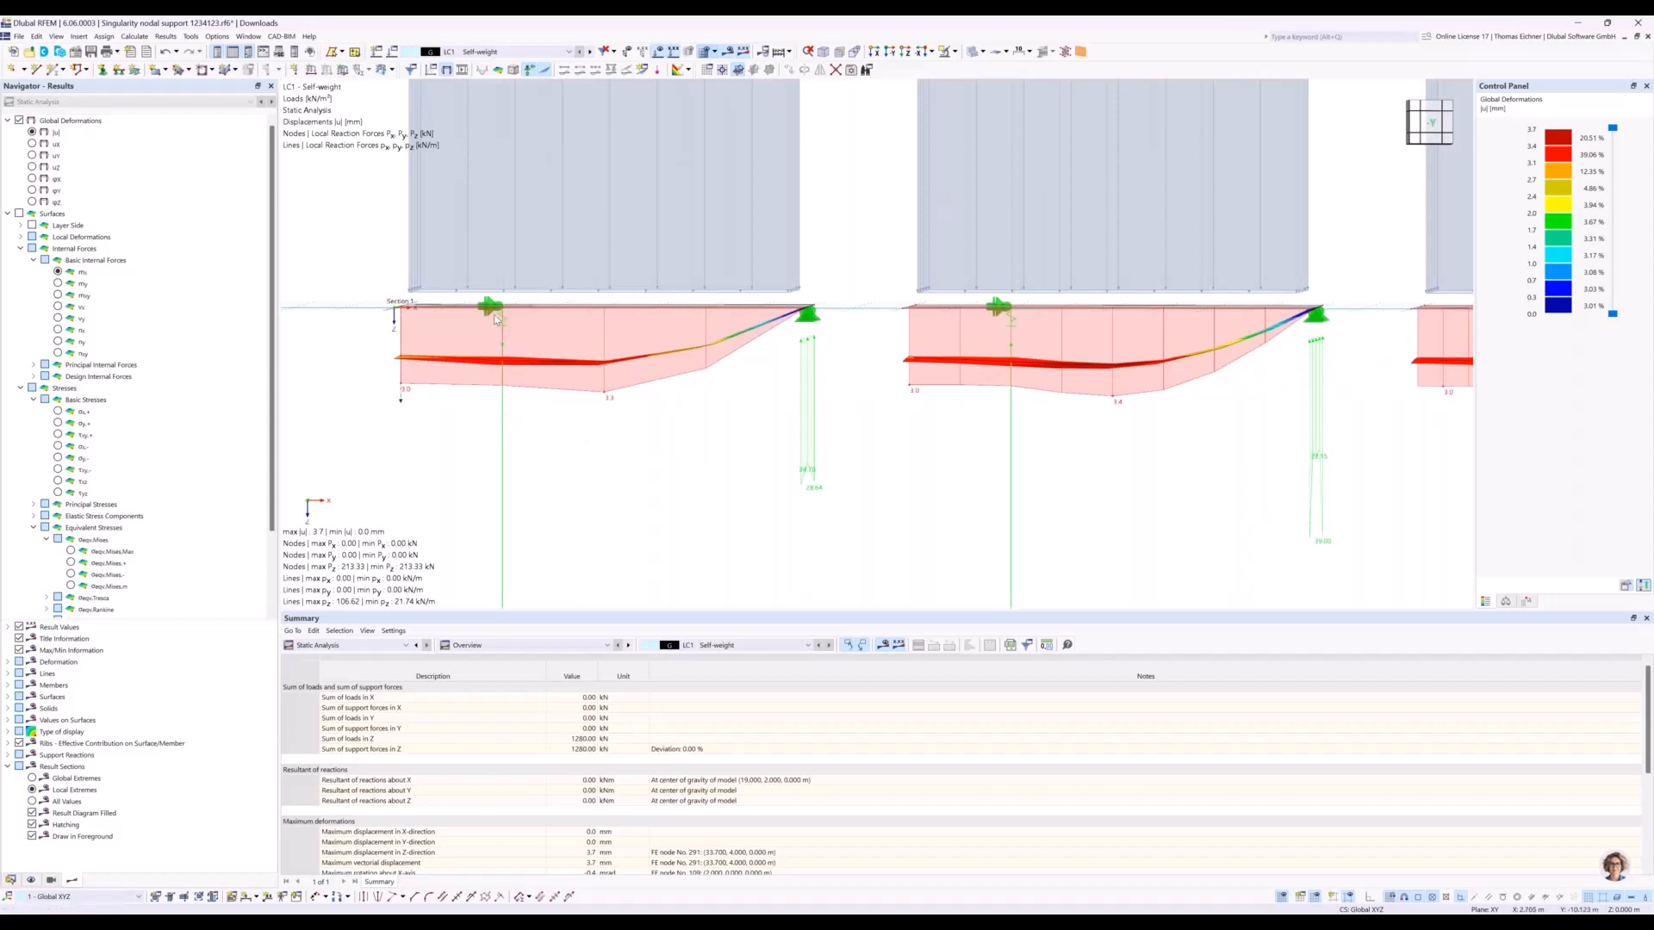
double_click(493, 321)
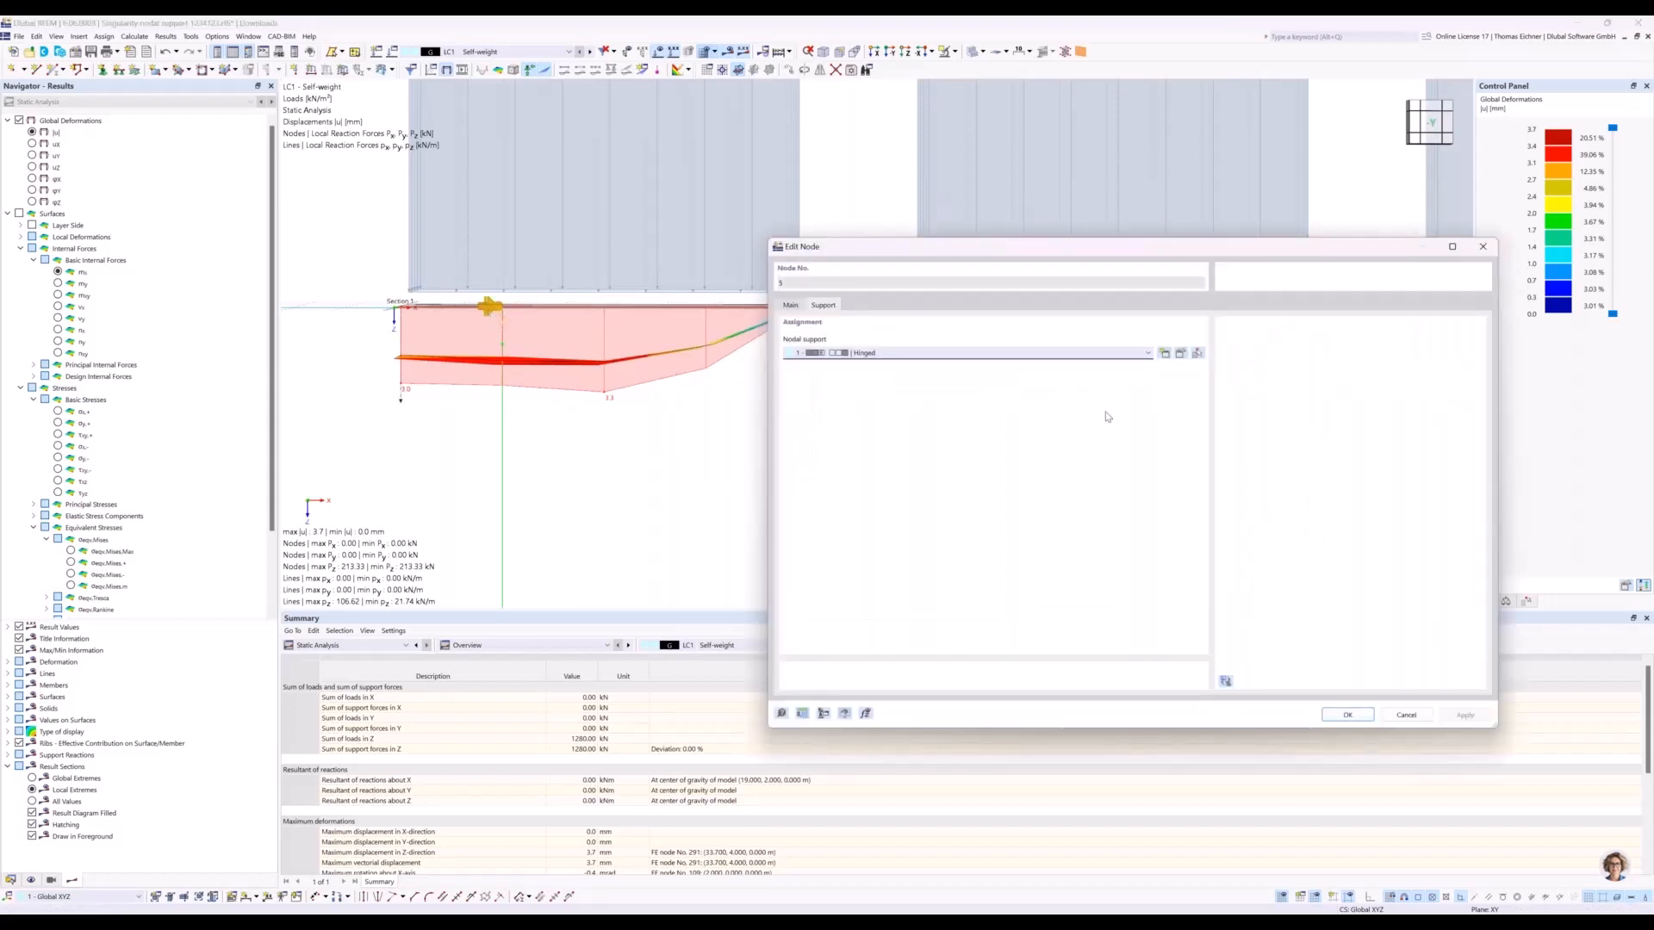
click(1180, 356)
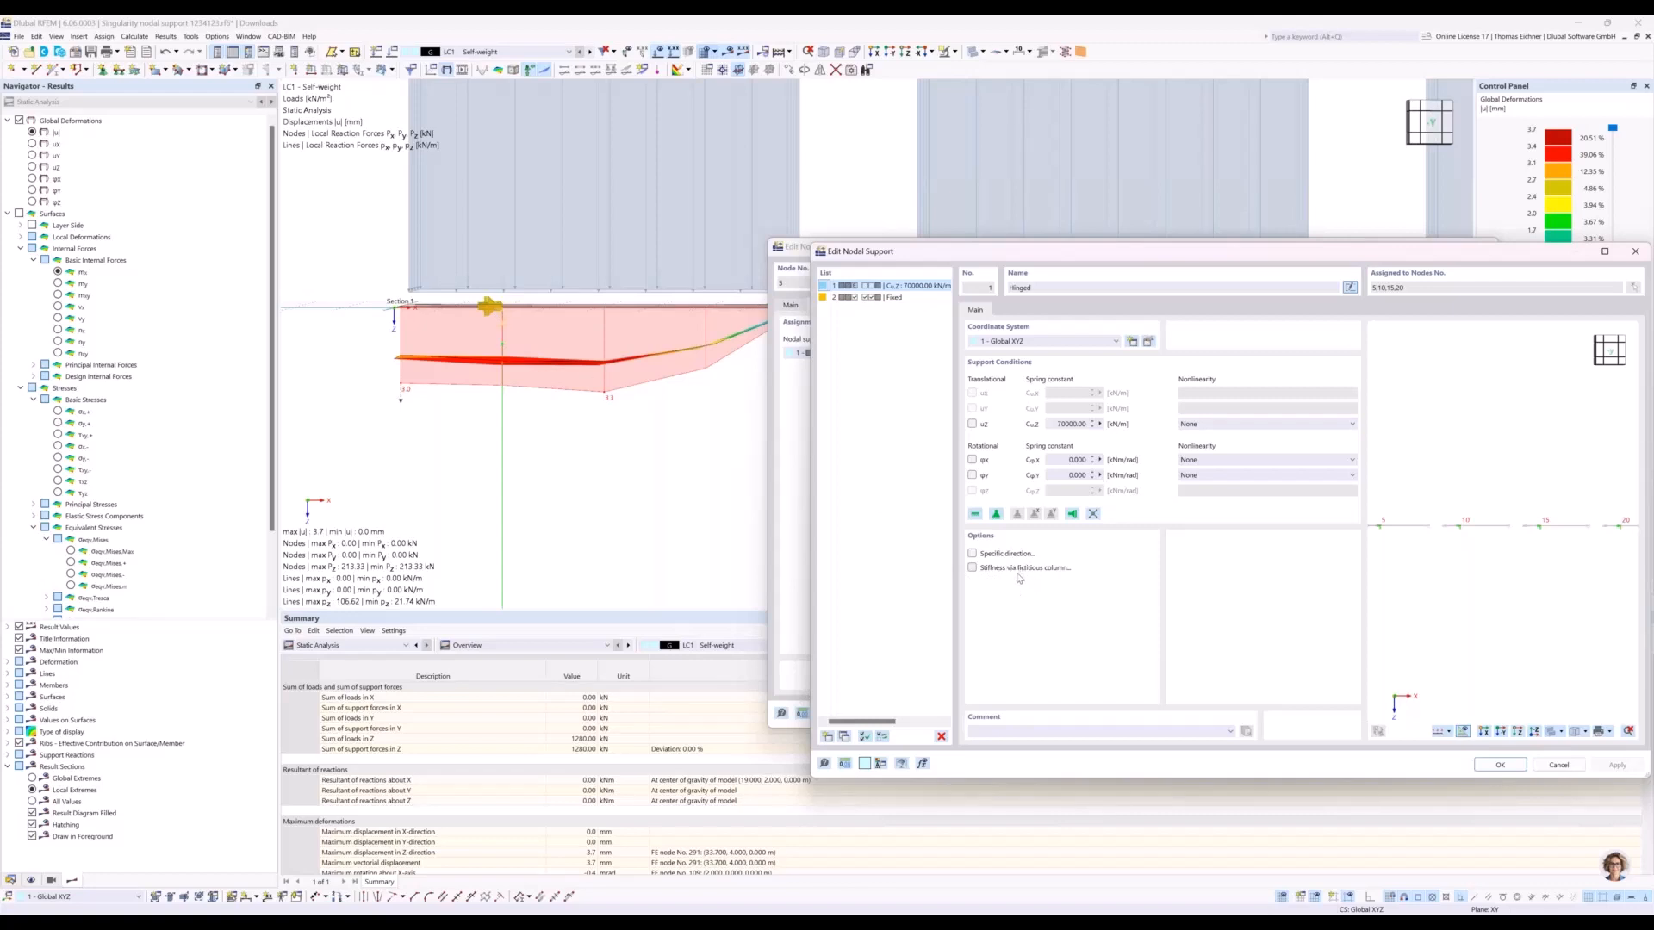
click(972, 568)
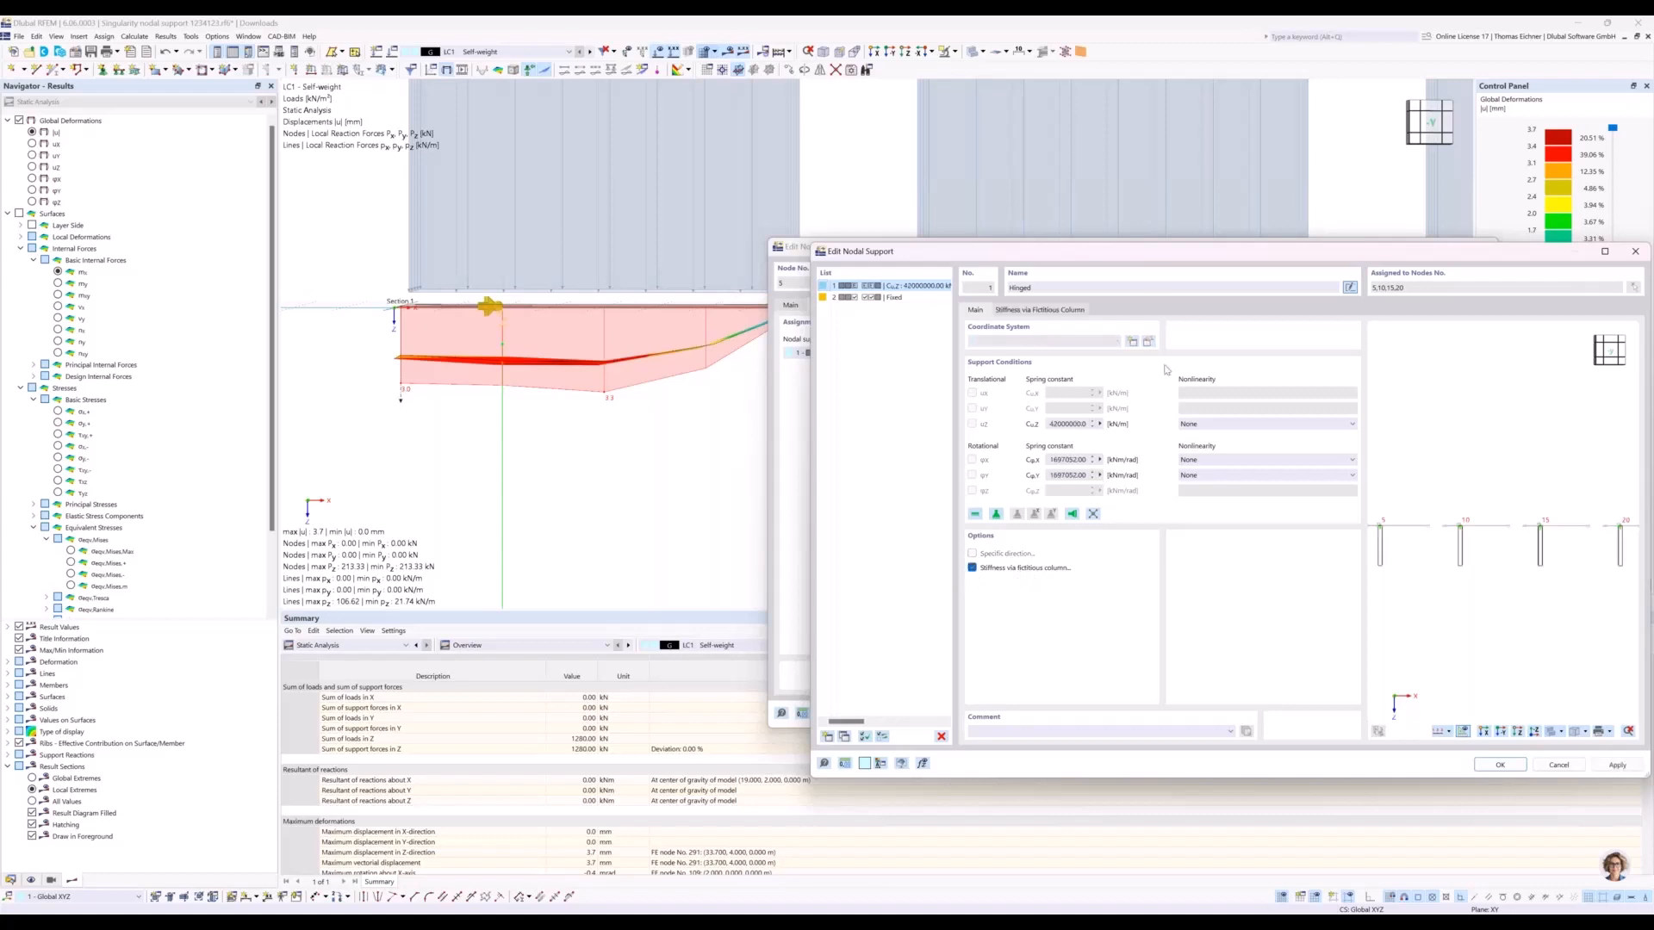
Compare the preview of the hinged nodal support with and without stiffness via fictitious column, leaving the option enabled.
drag(1075, 258, 914, 254)
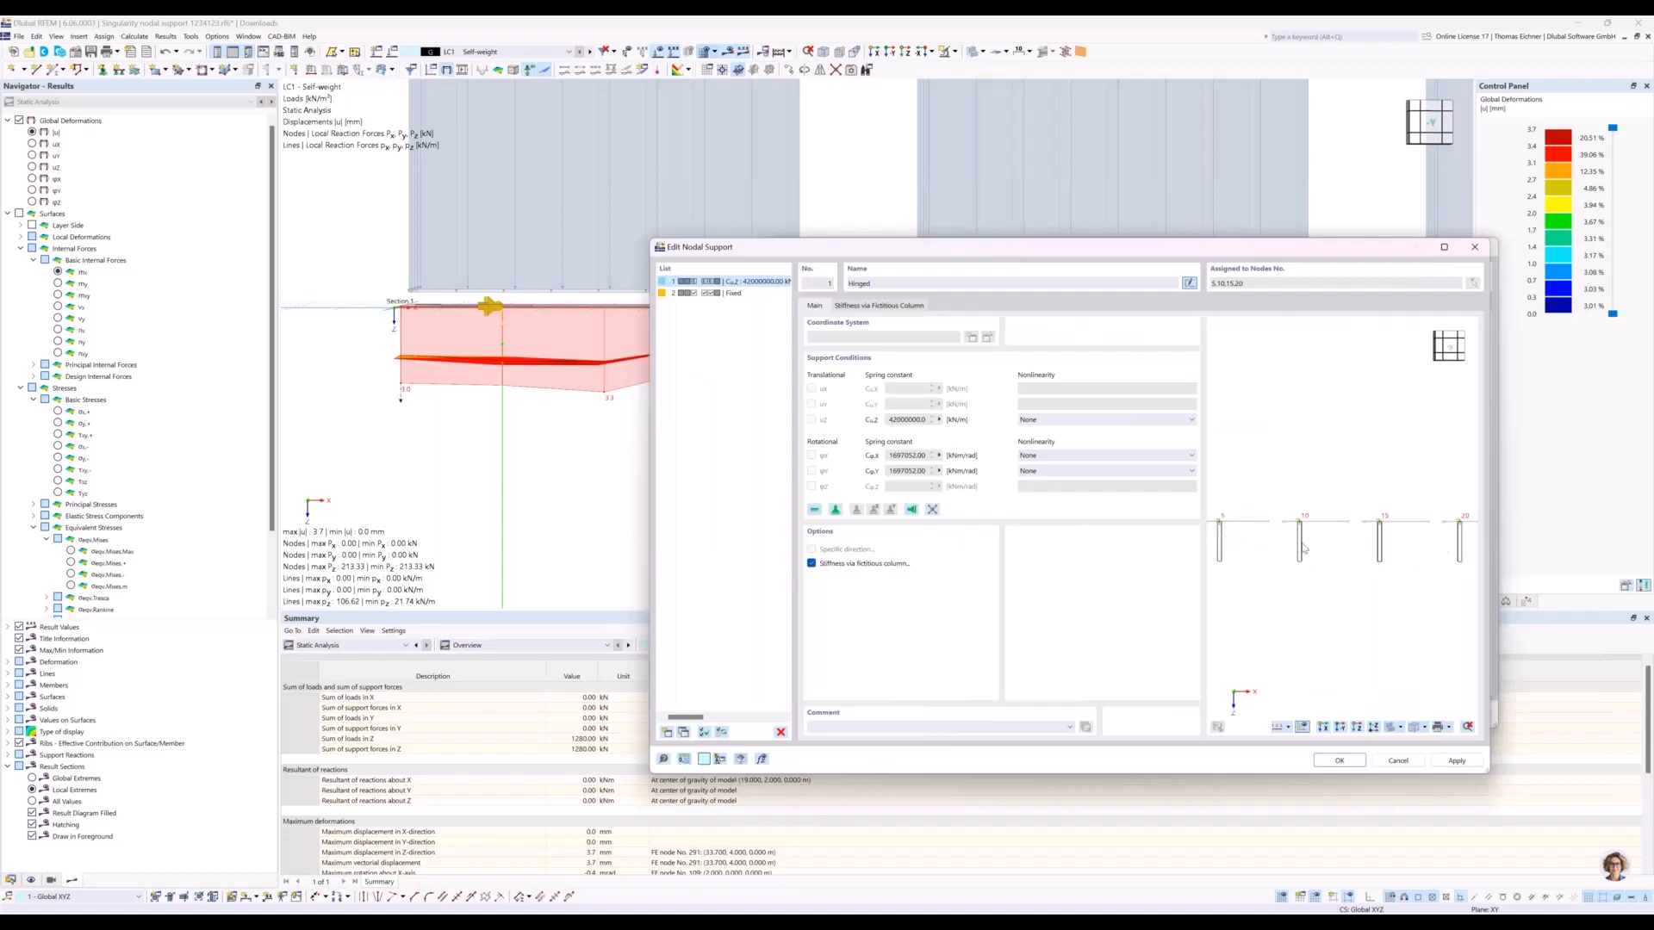
middle_drag(1330, 570, 1272, 590)
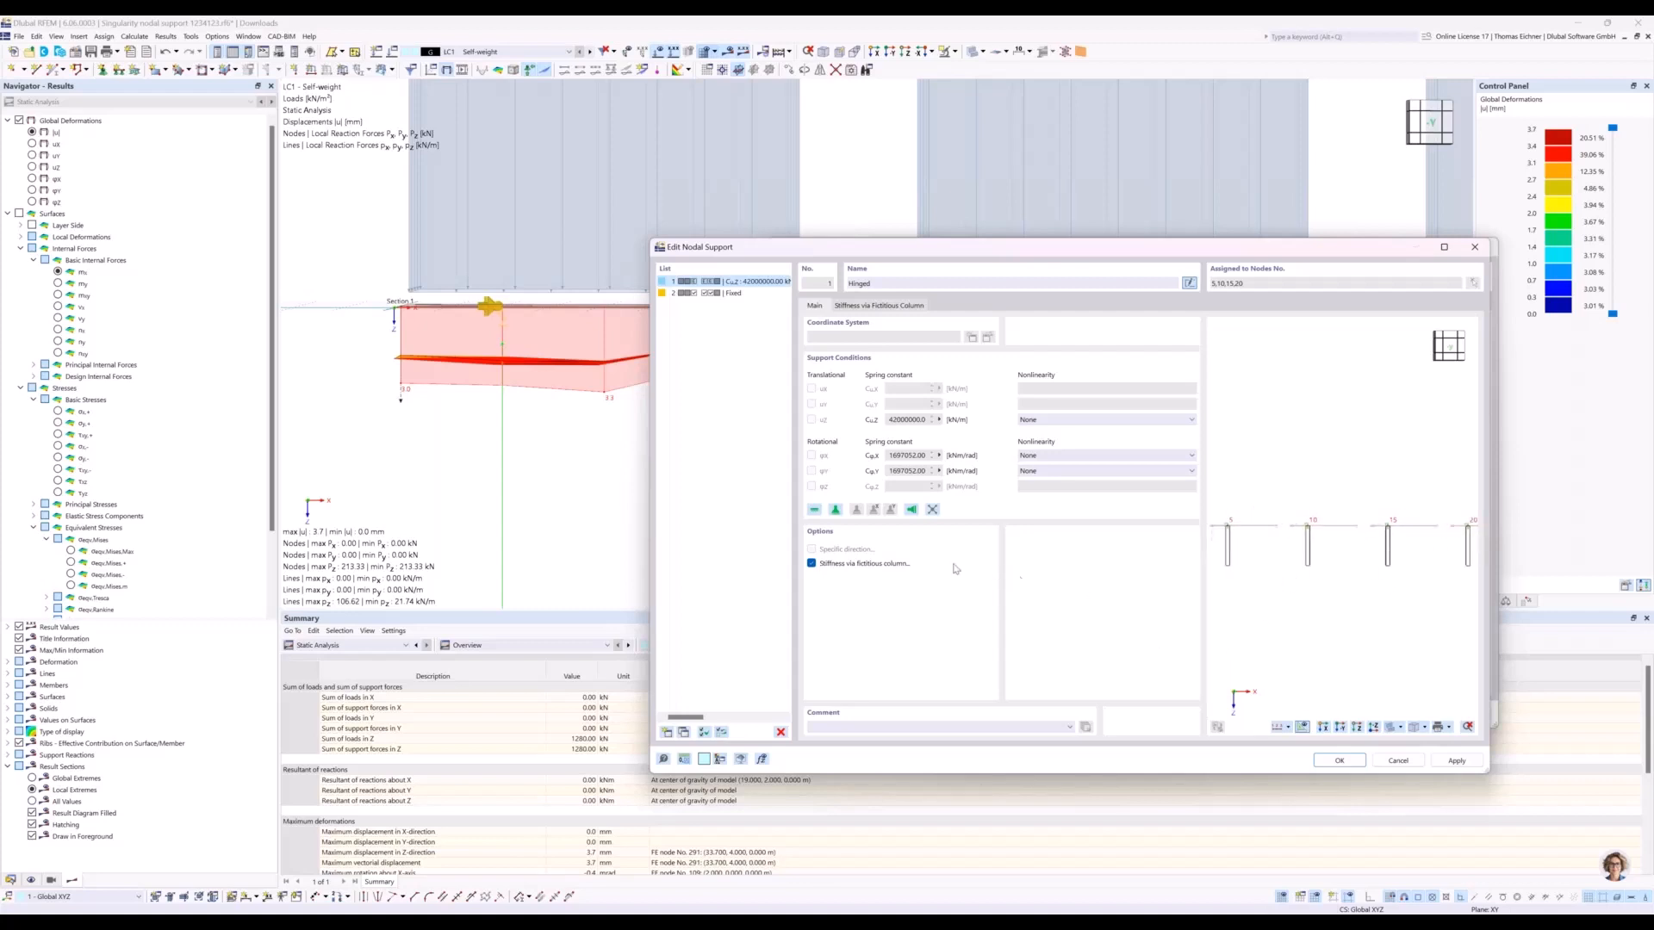
click(811, 564)
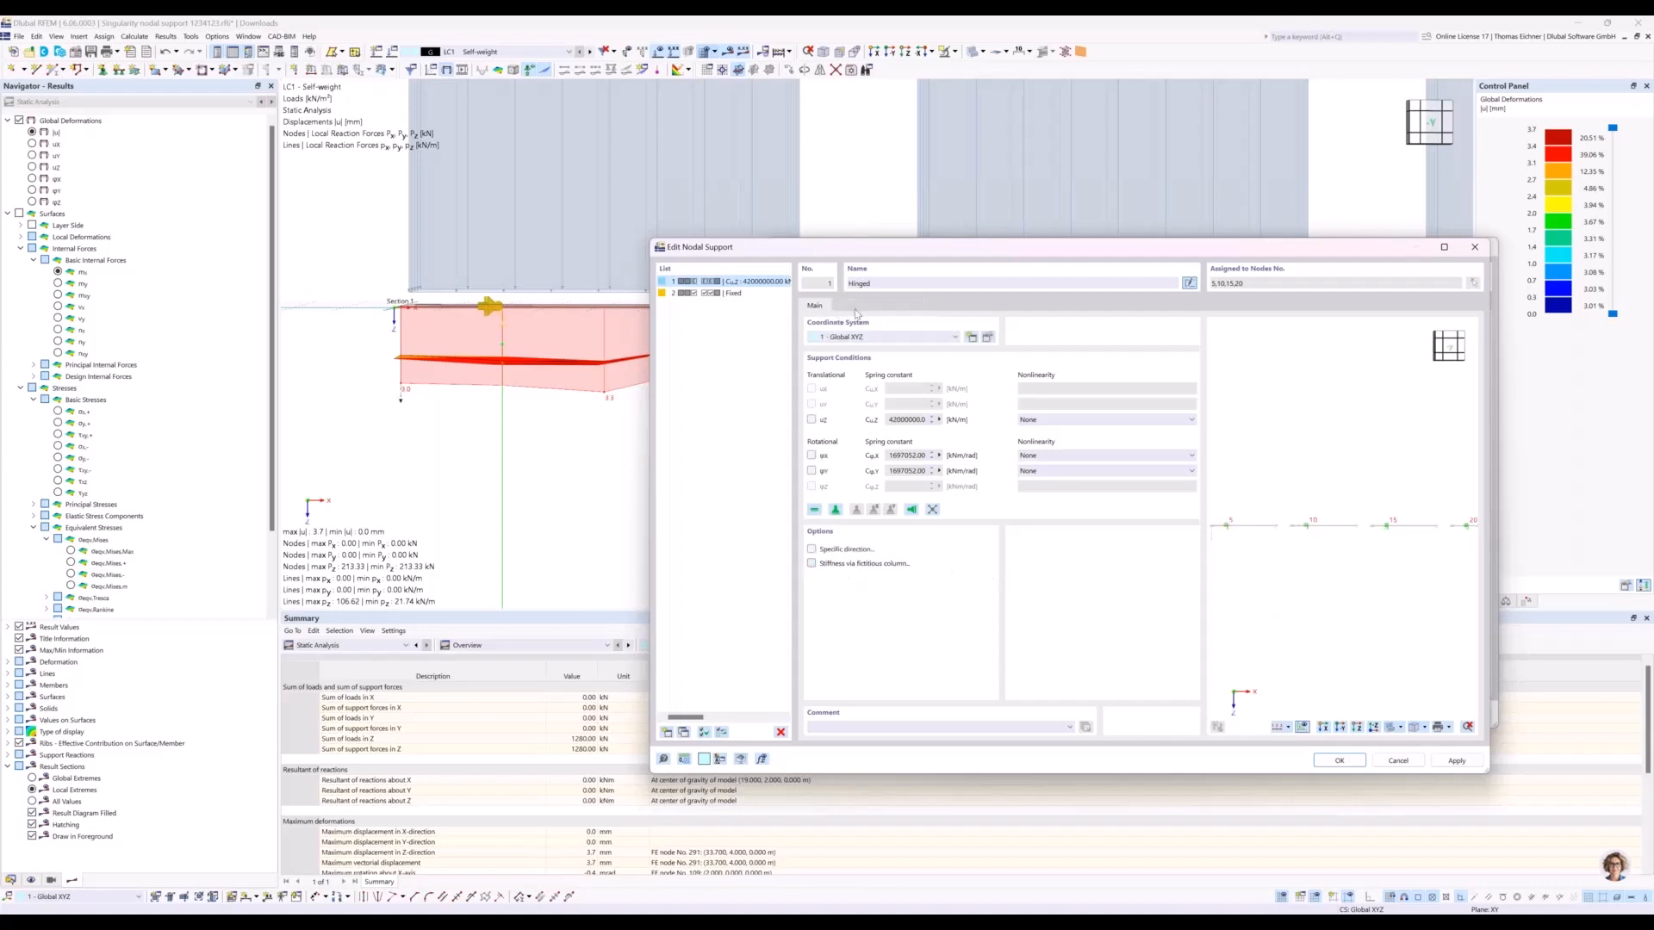
click(811, 564)
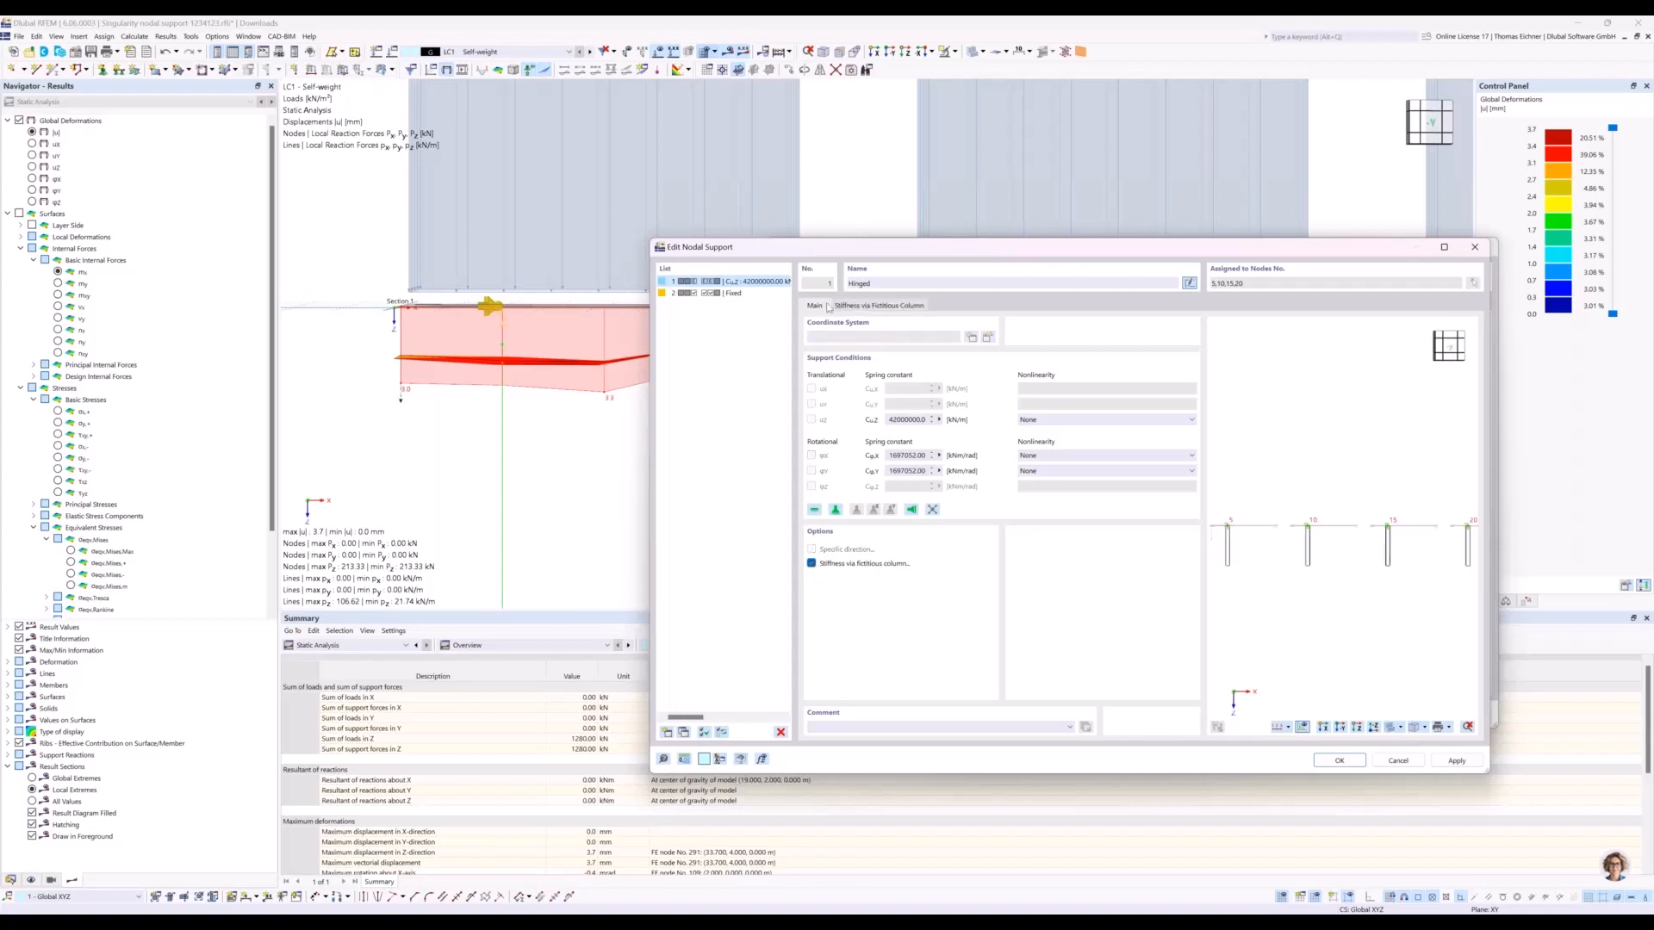
Assign C30/37 as the column material in the fictitious column parameters of the hinged nodal support.
click(906, 308)
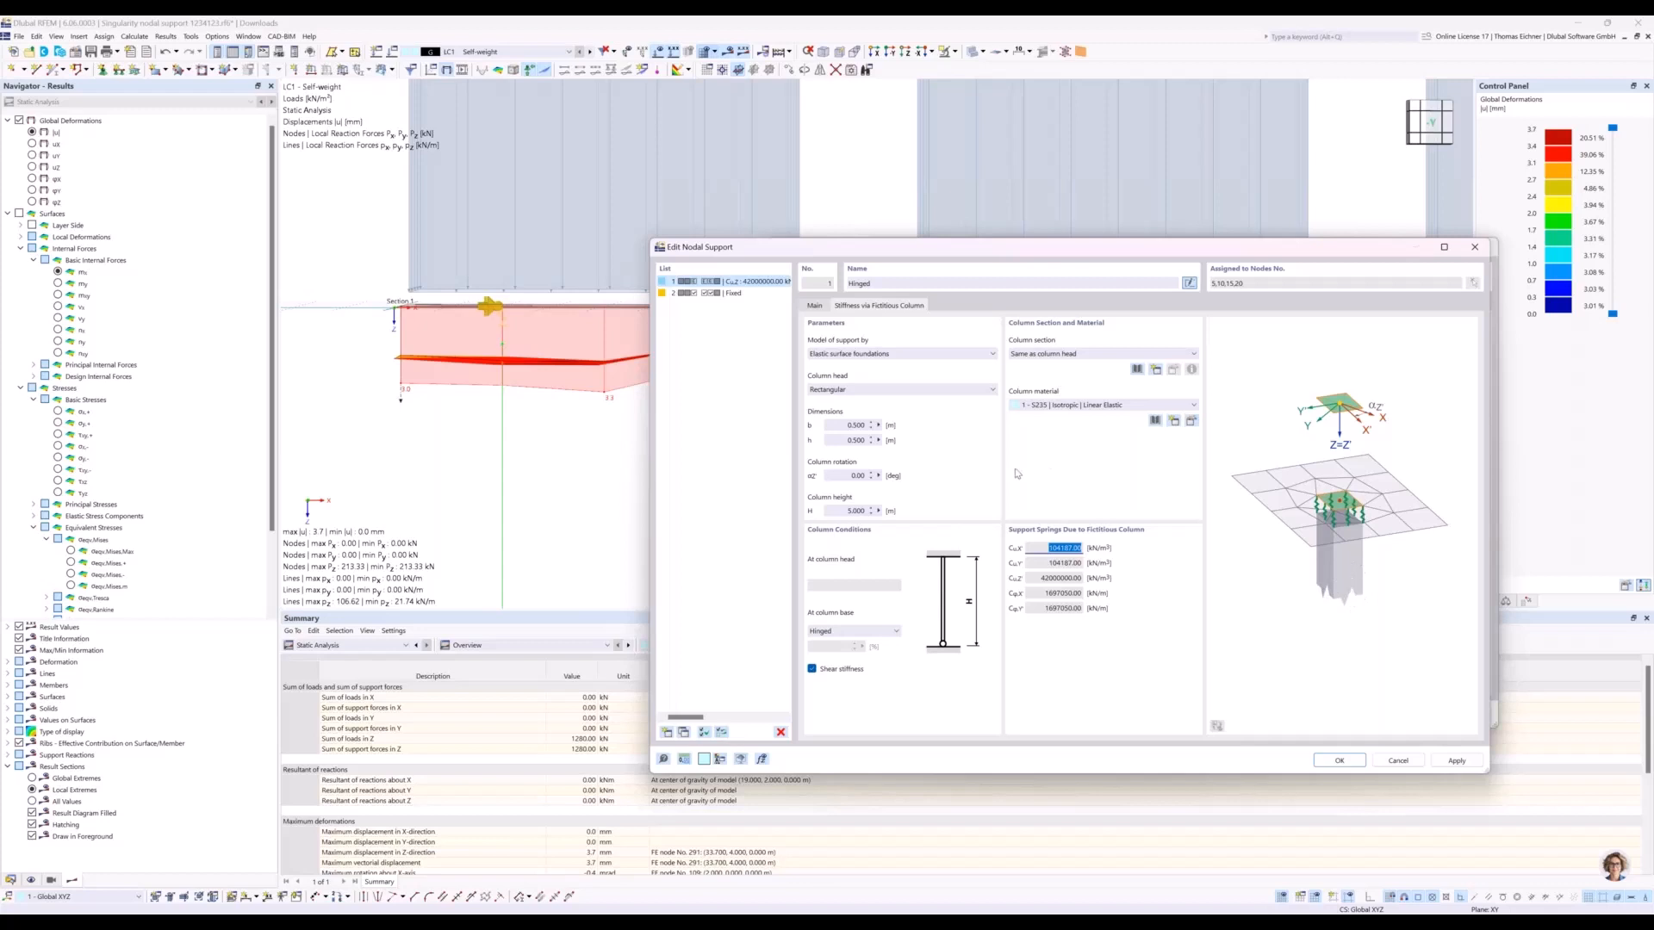
click(848, 425)
click(834, 441)
click(1053, 405)
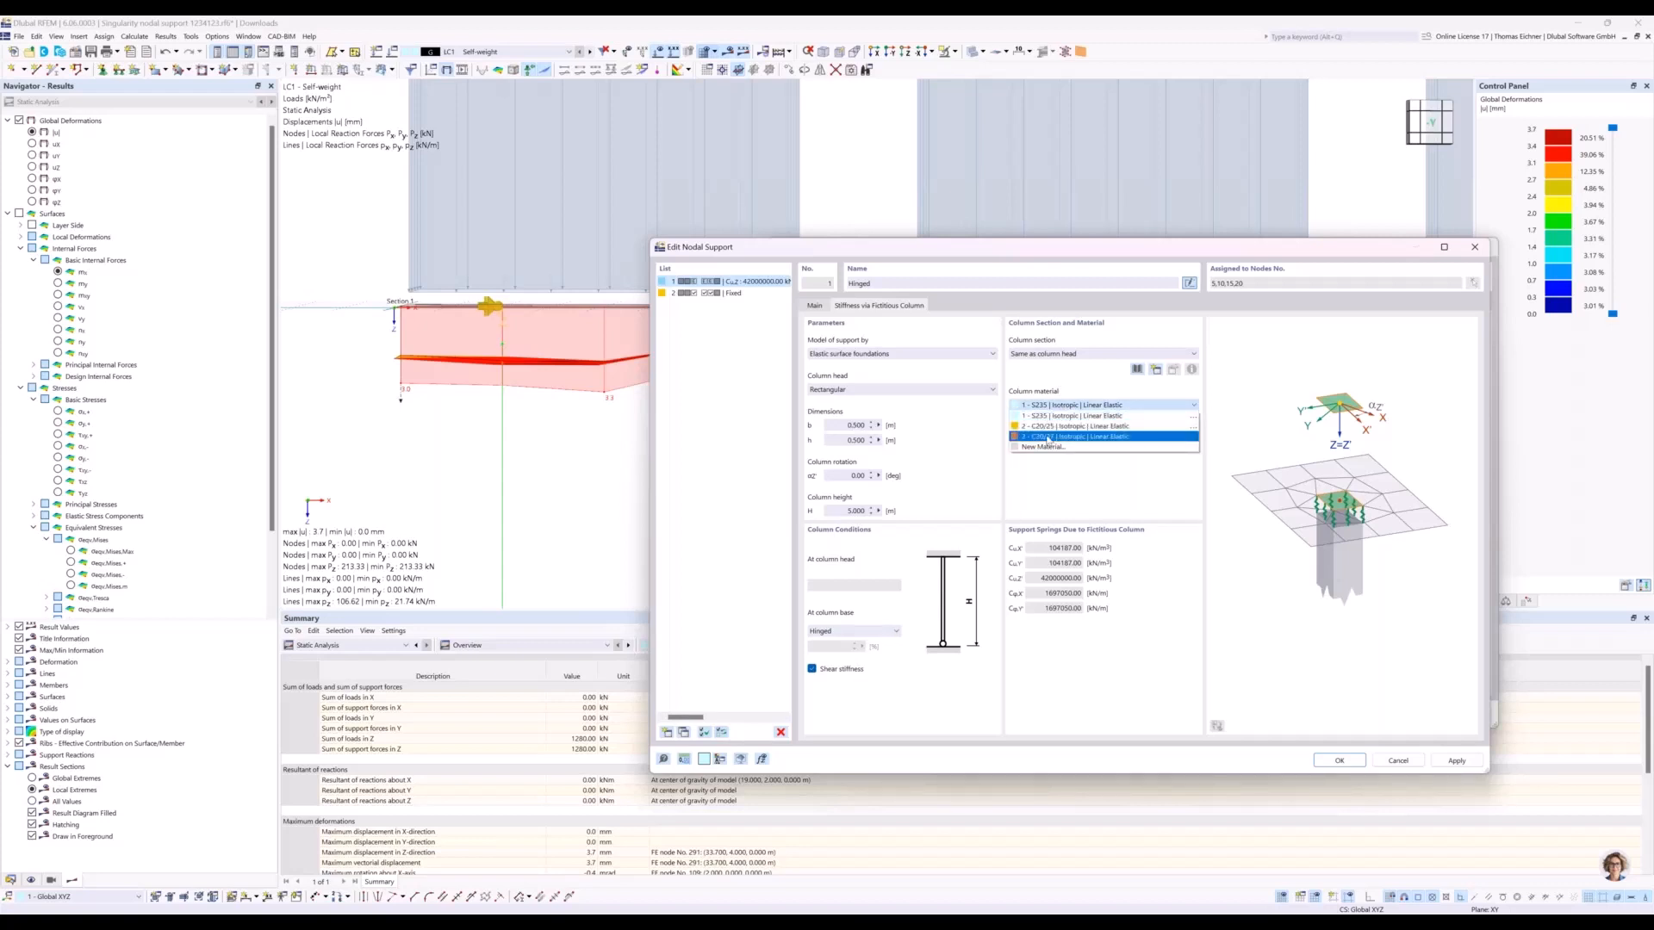
click(1049, 437)
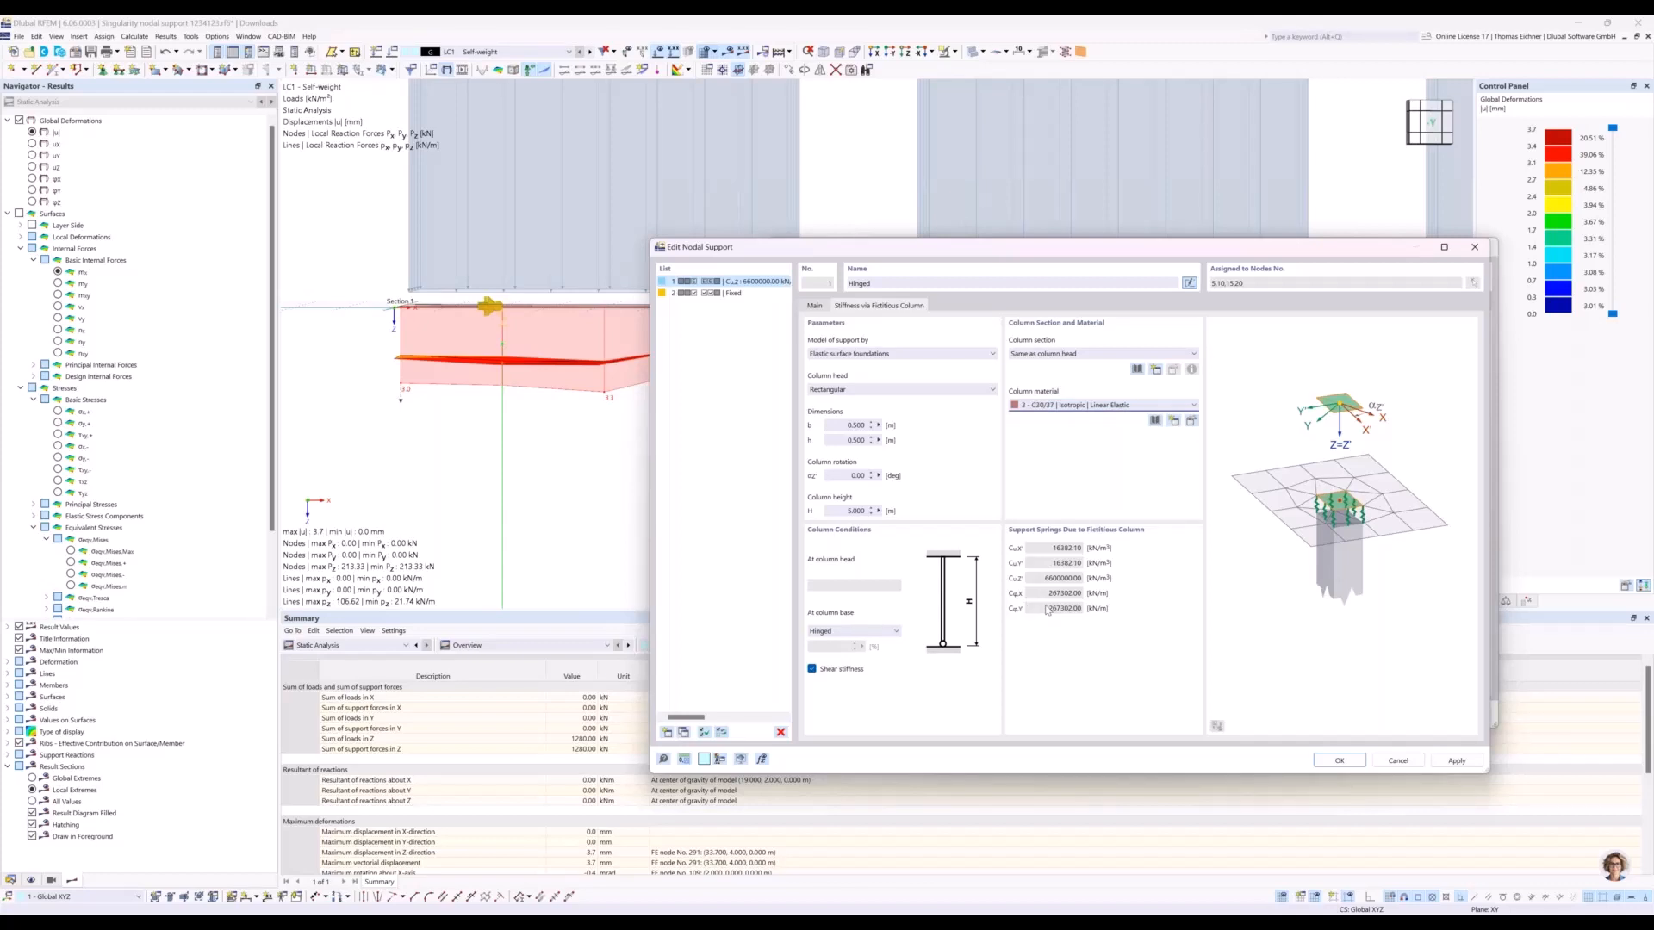
Set the fictitious column height to 3 m and apply the nodal support changes, accepting deletion of all results and the mesh.
double_click(852, 511)
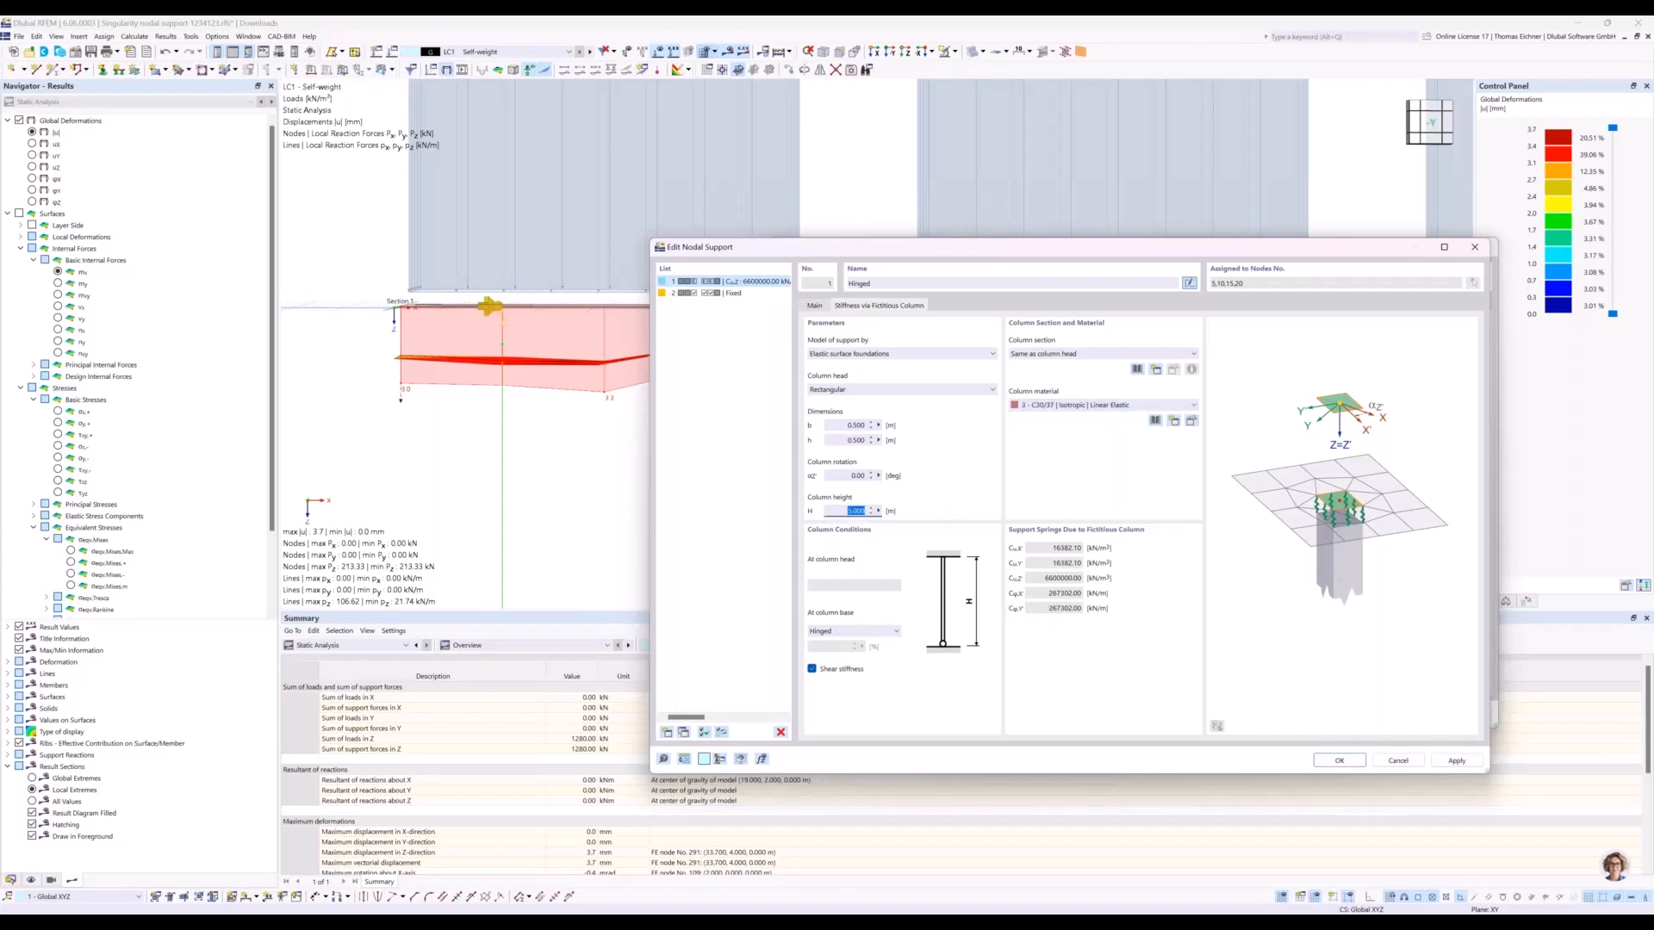
text(3)
click(853, 475)
click(1055, 580)
drag(1182, 250, 968, 232)
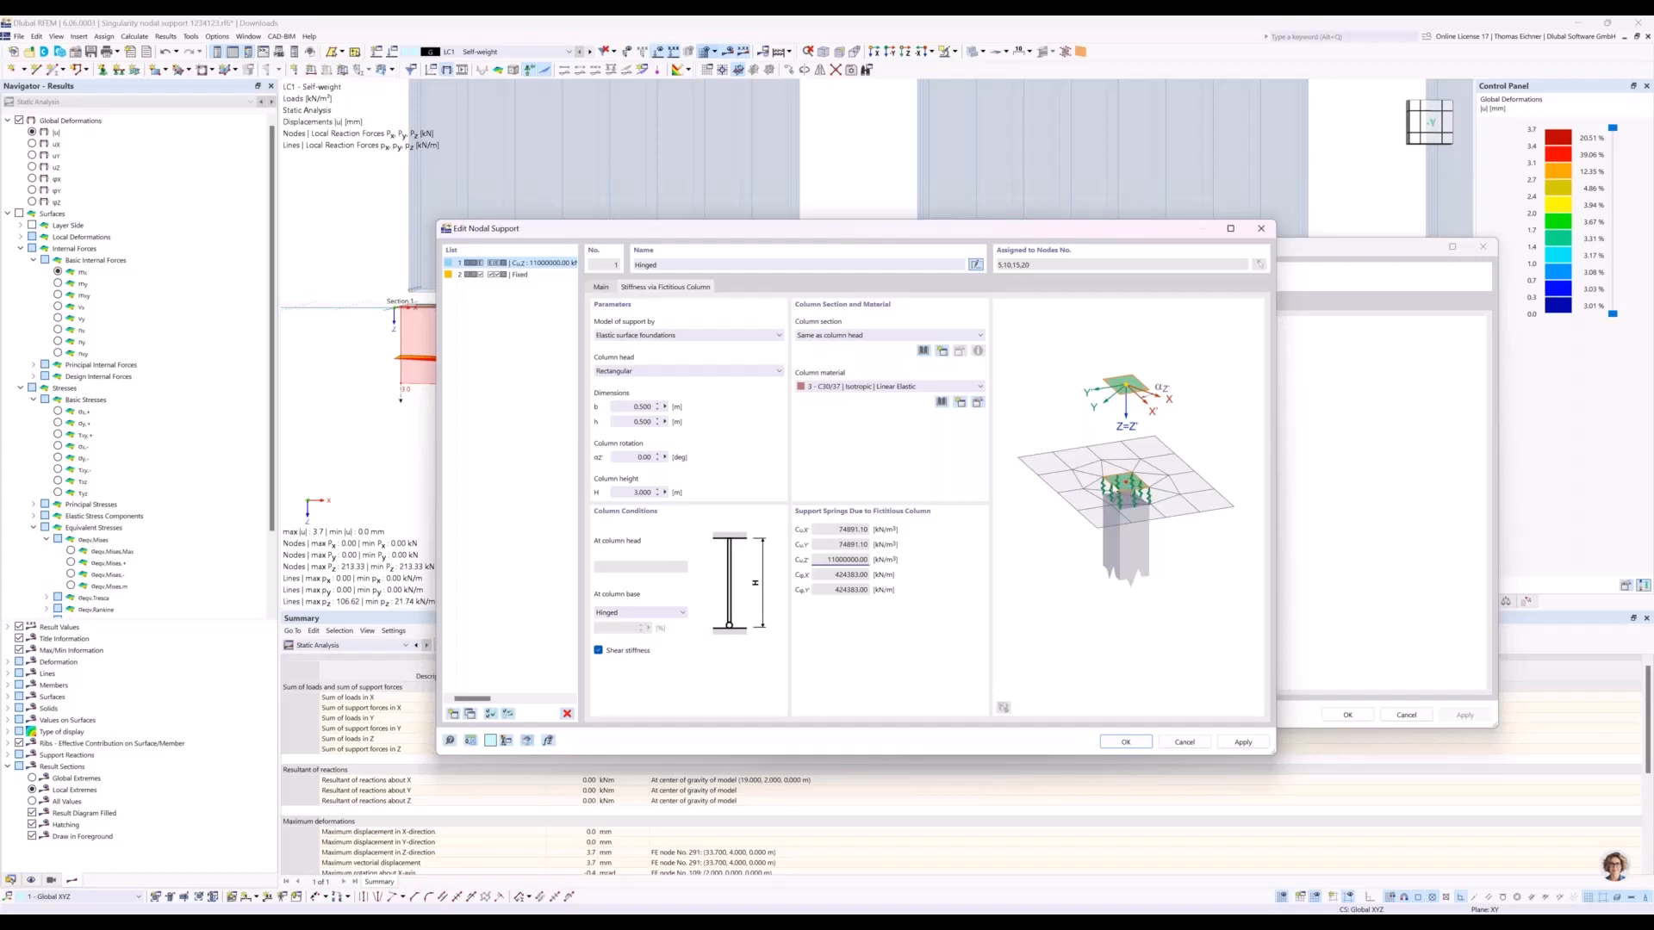
click(1133, 745)
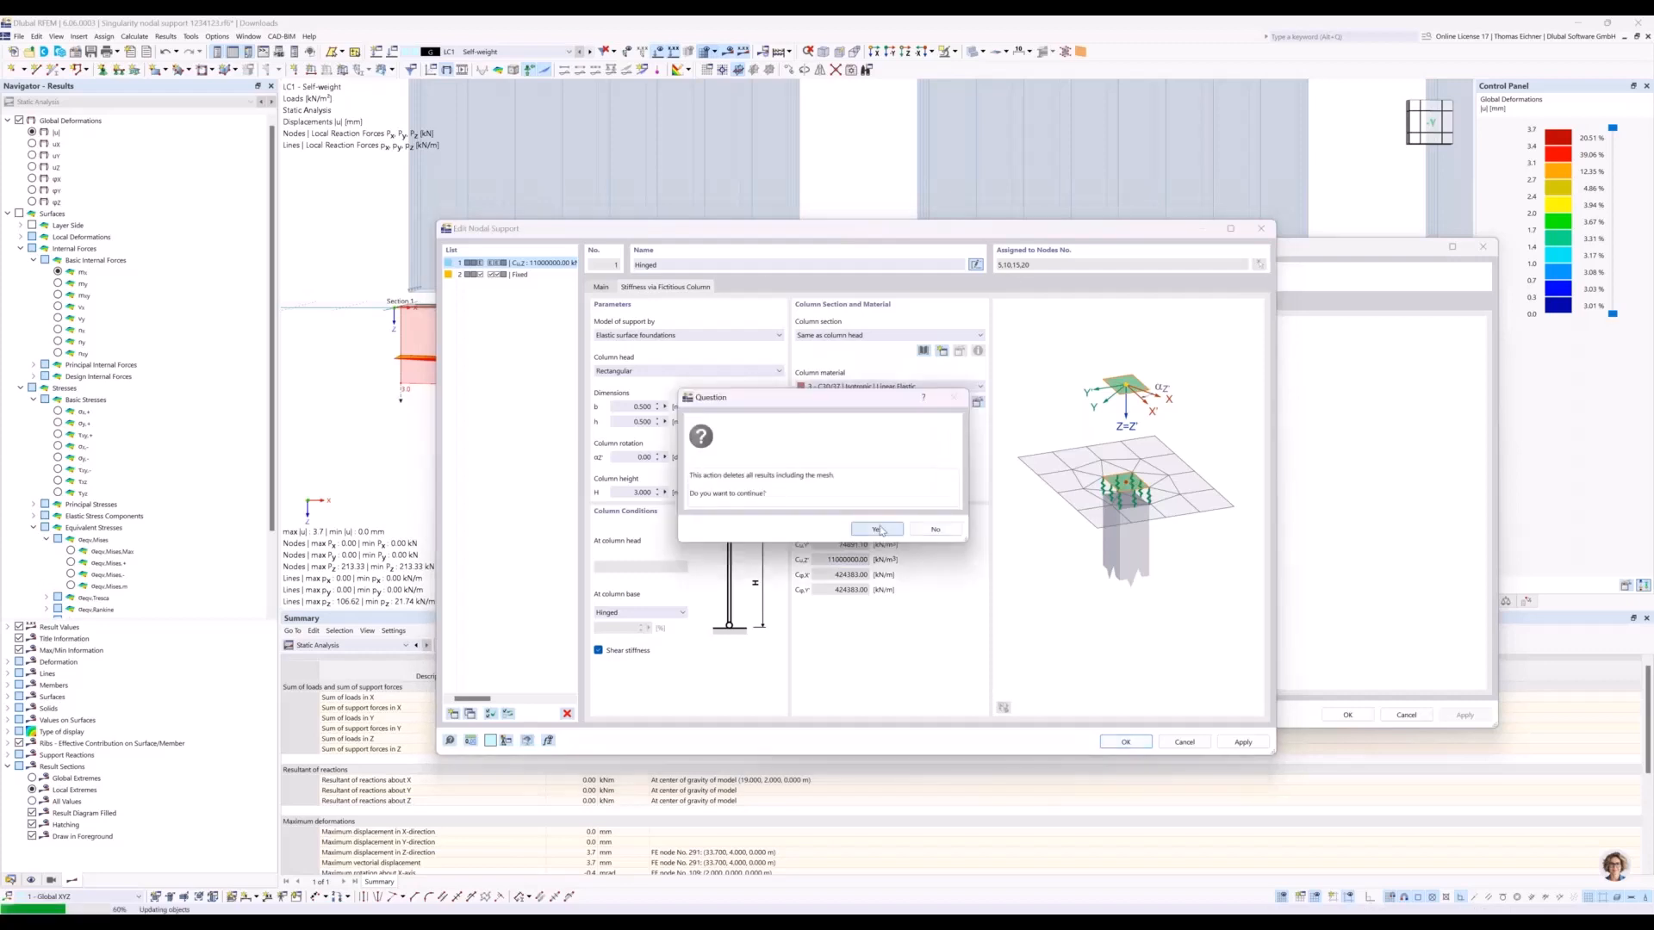
click(879, 529)
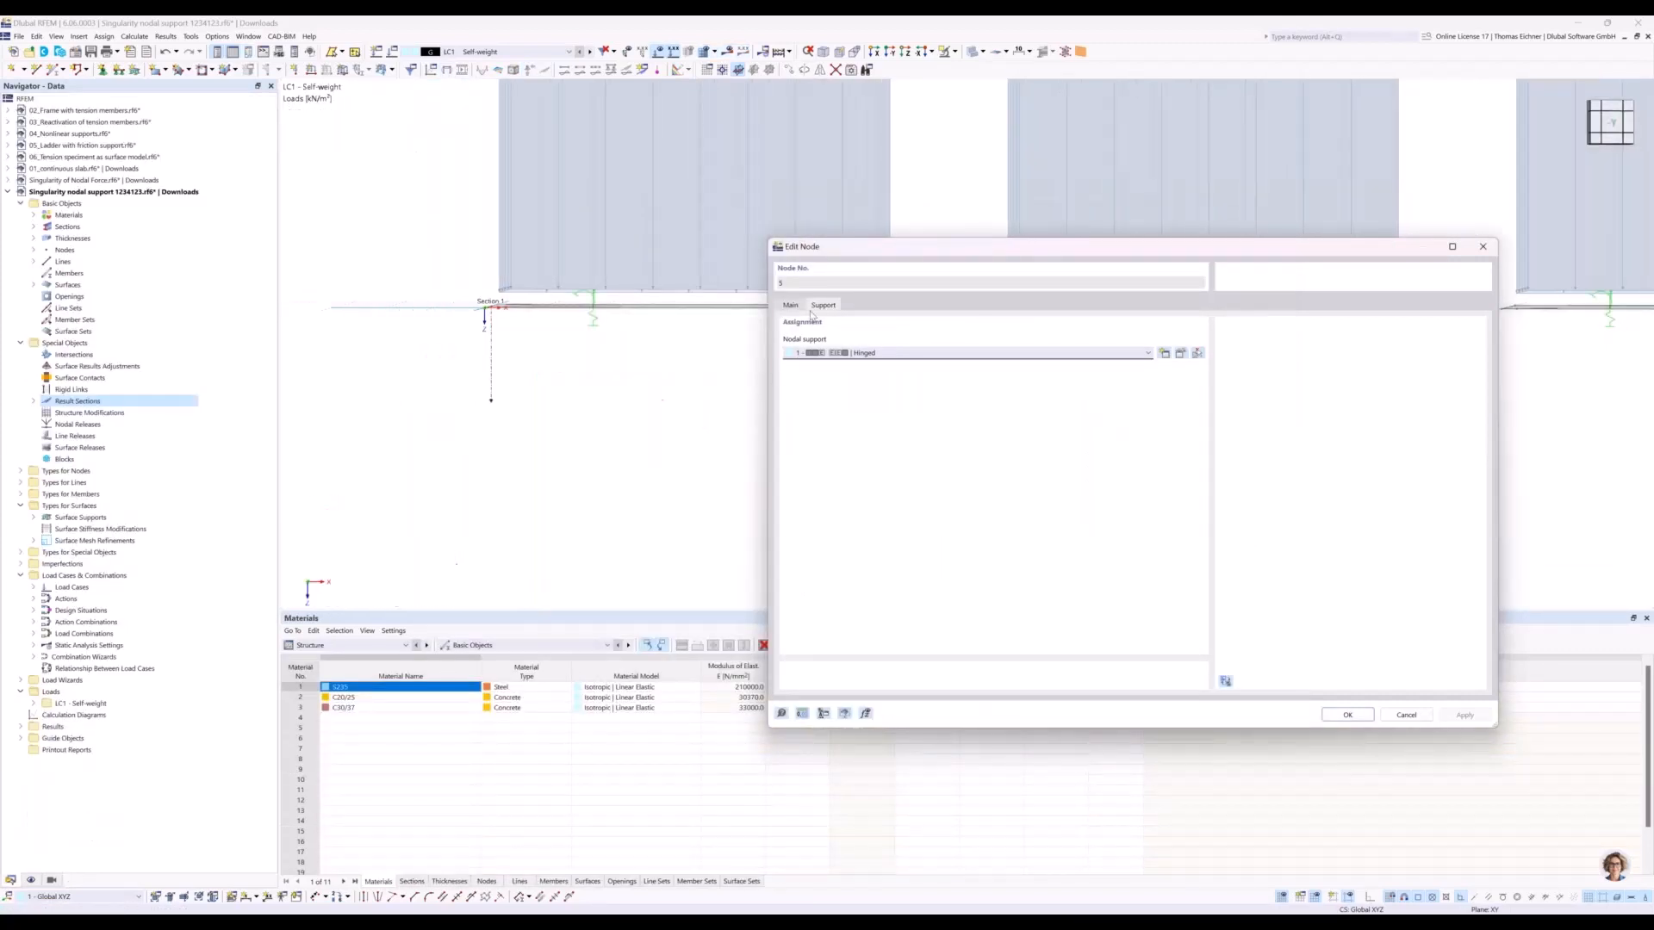
click(1336, 715)
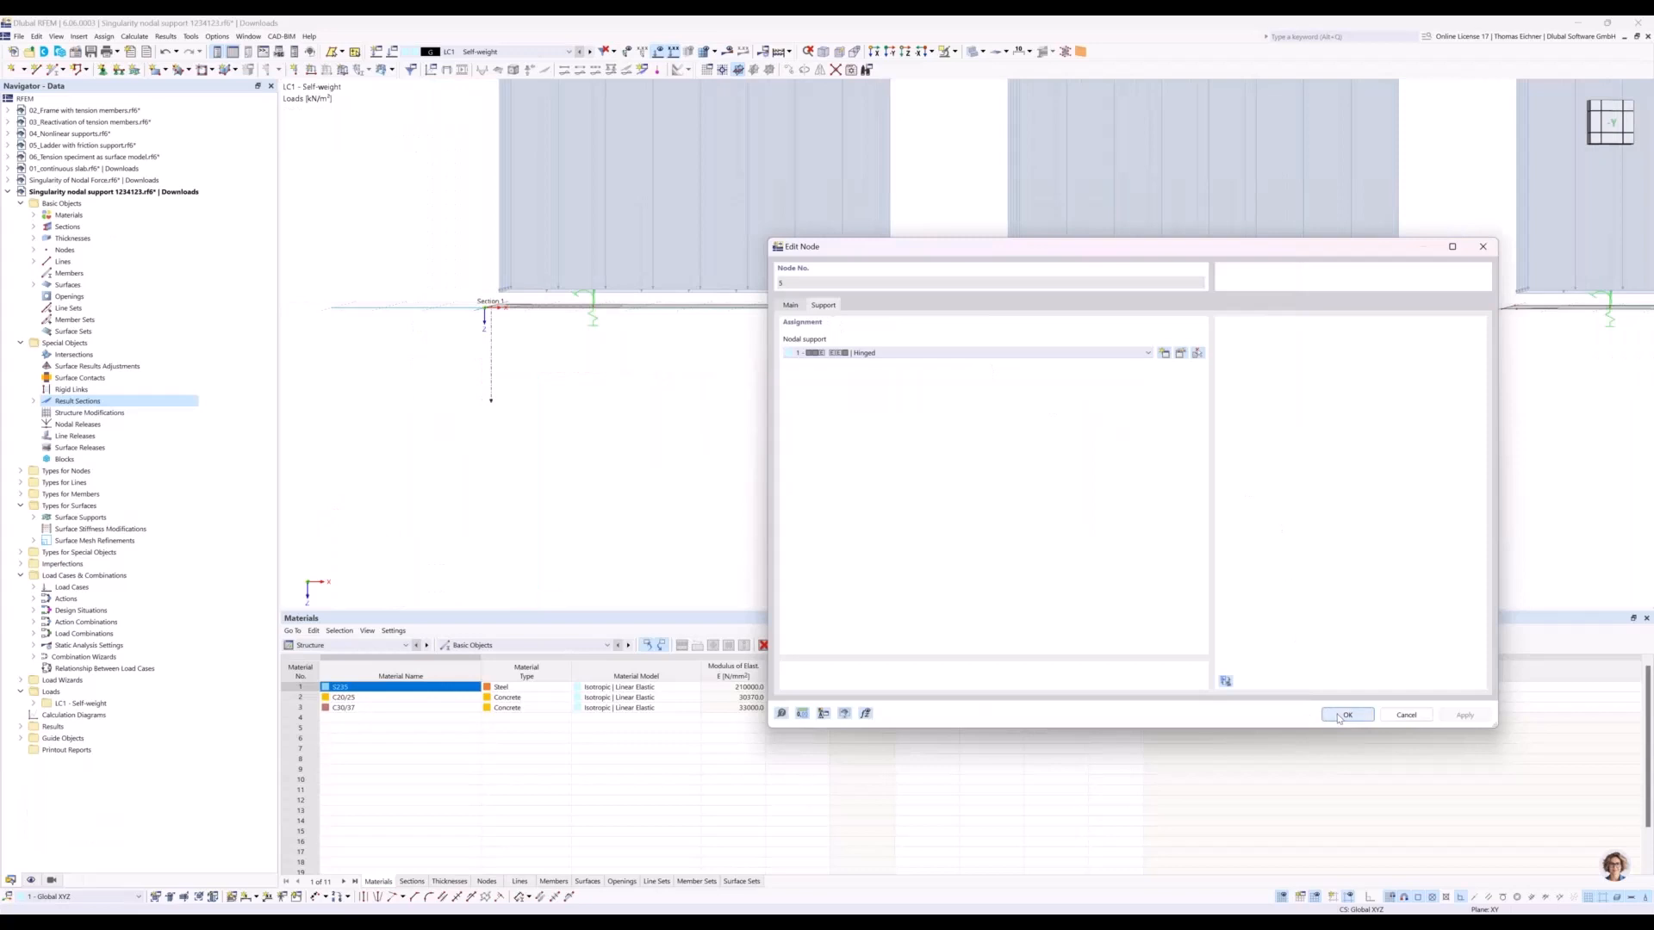
Recalculate the results with the fictitious-column supports and display the basic internal force mx on the surfaces.
click(730, 52)
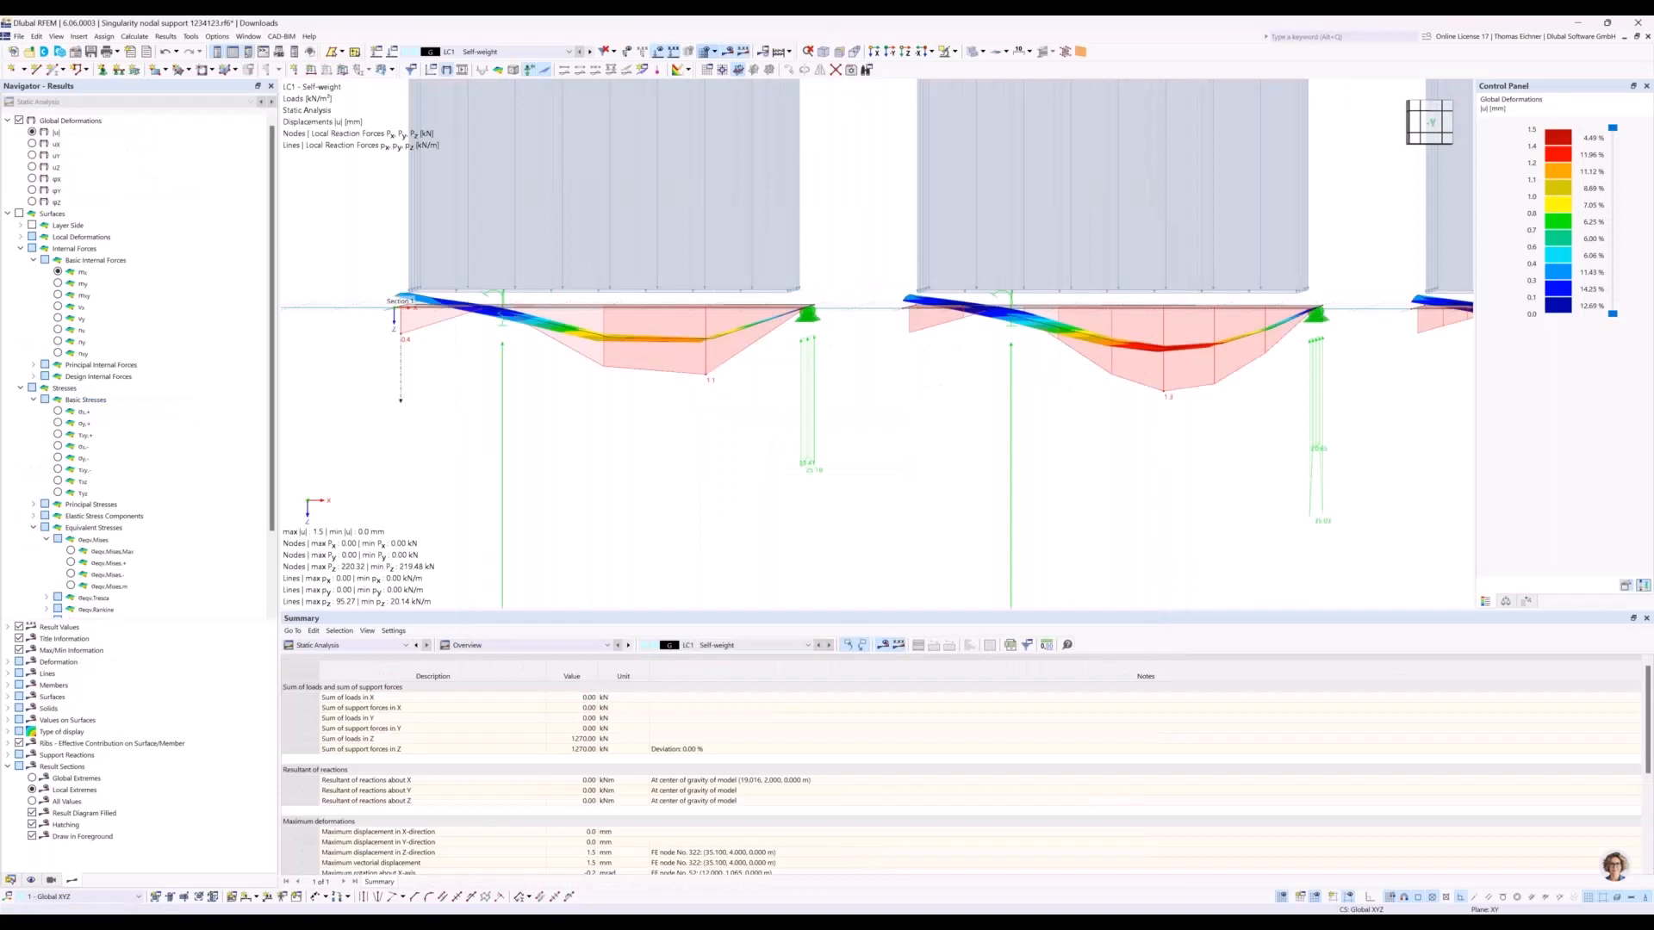
scroll(1053, 302, down, 5)
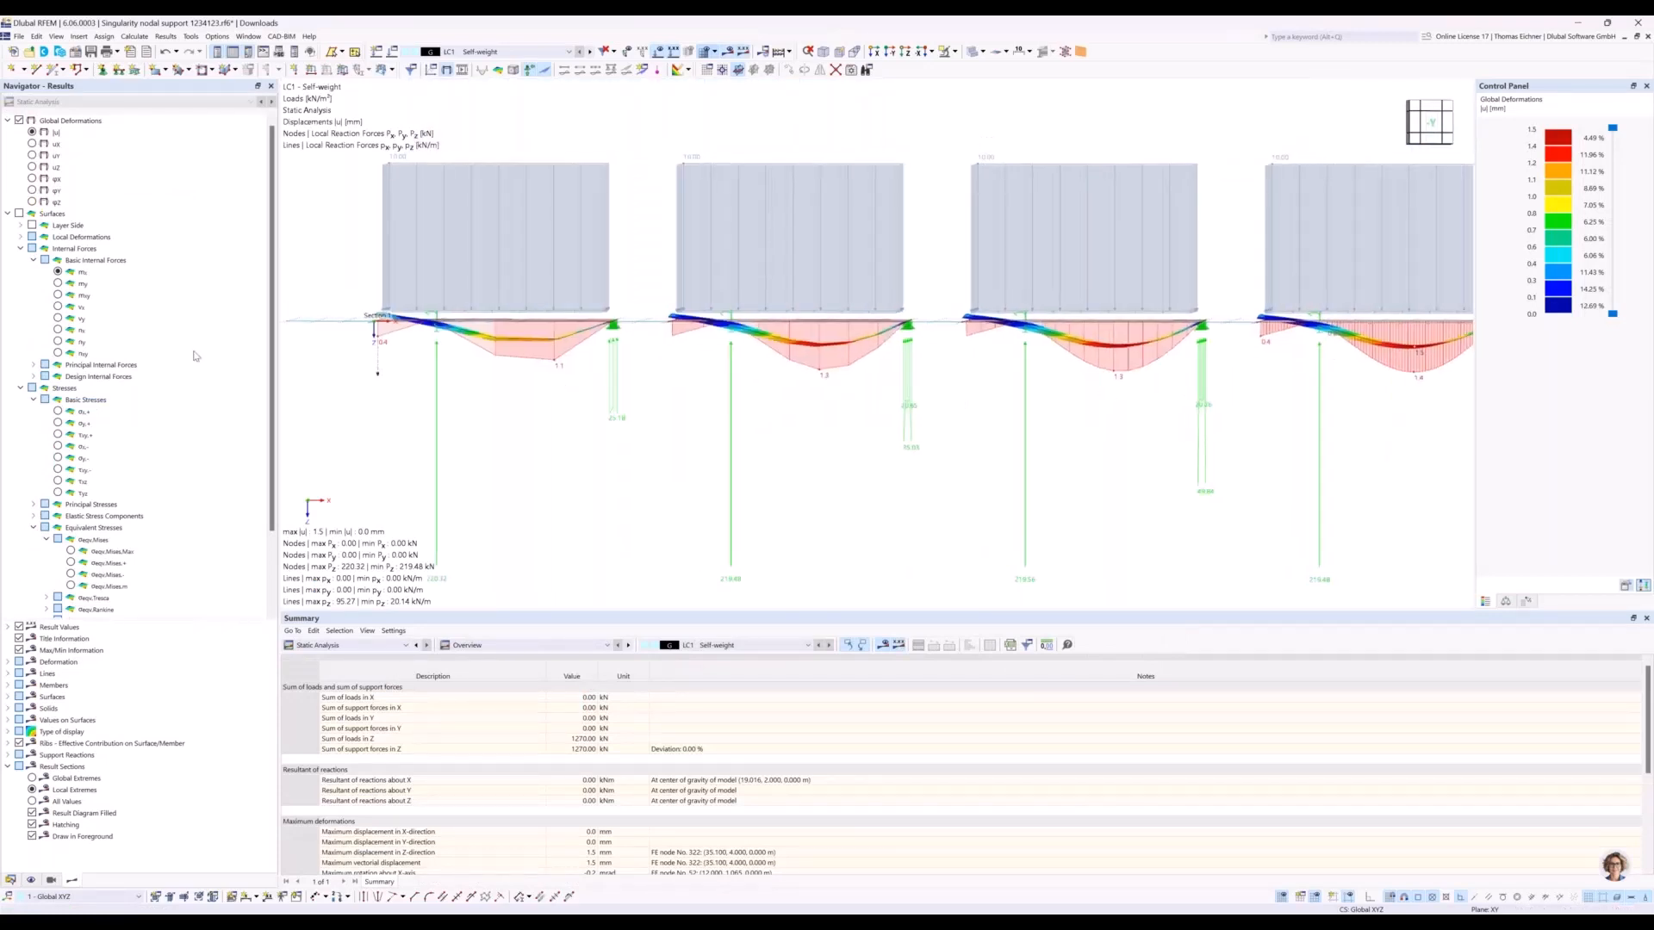
click(57, 273)
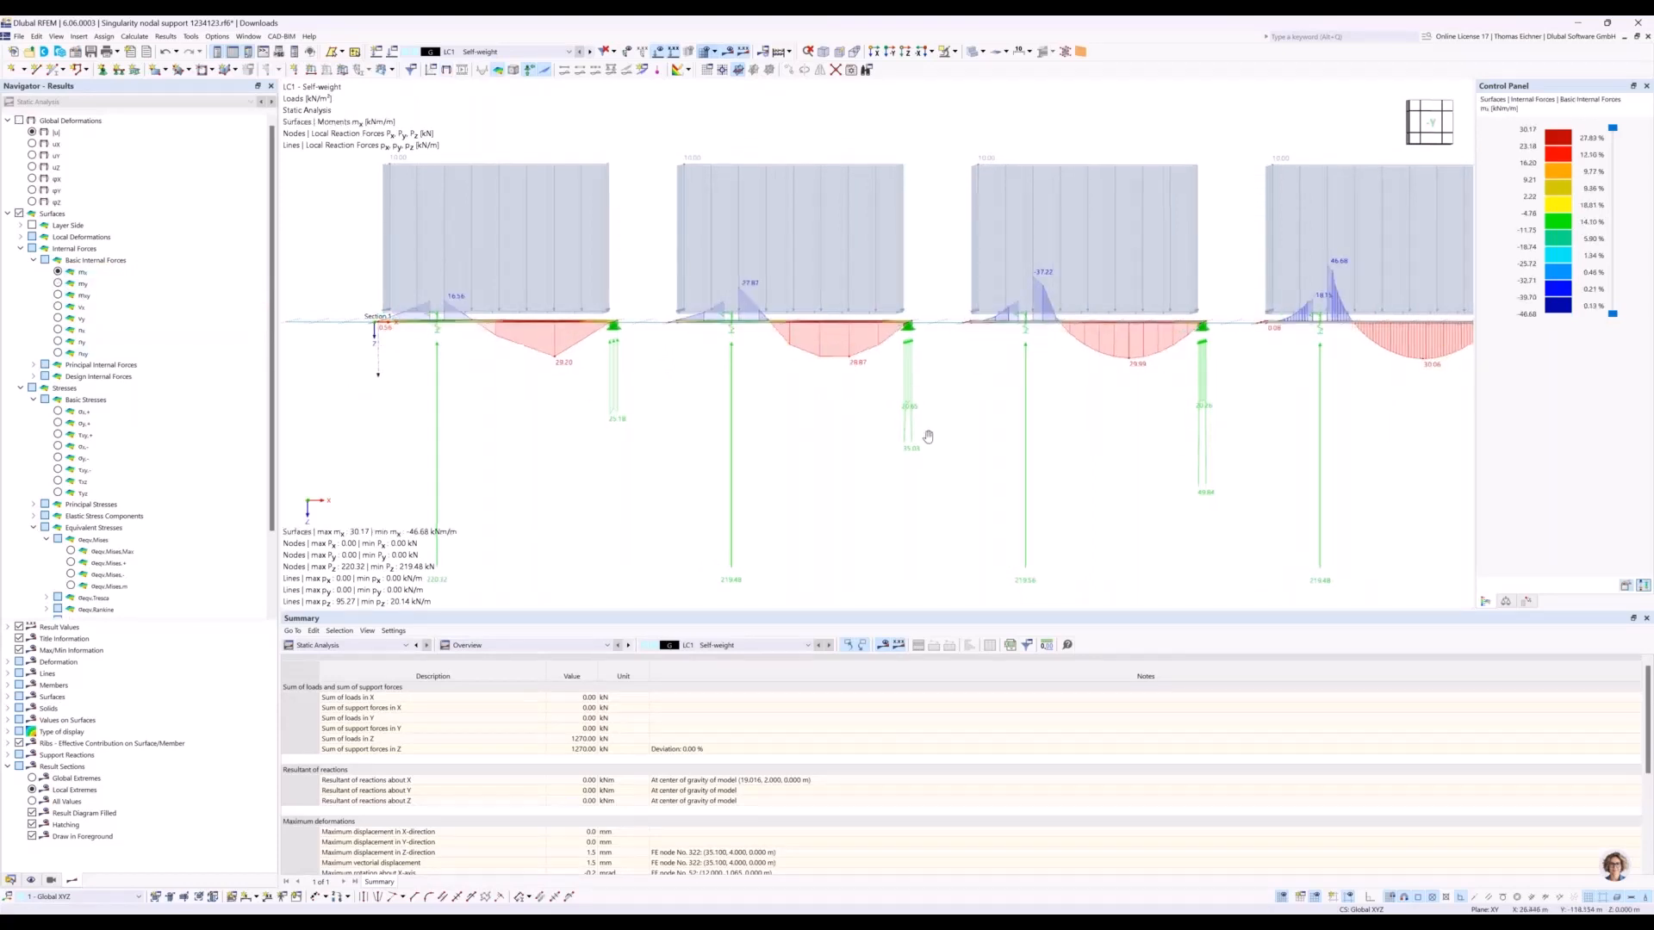
Examine the mx moment peaks along the result sections at the nodal supports of all four plates.
scroll(979, 506, up, 3)
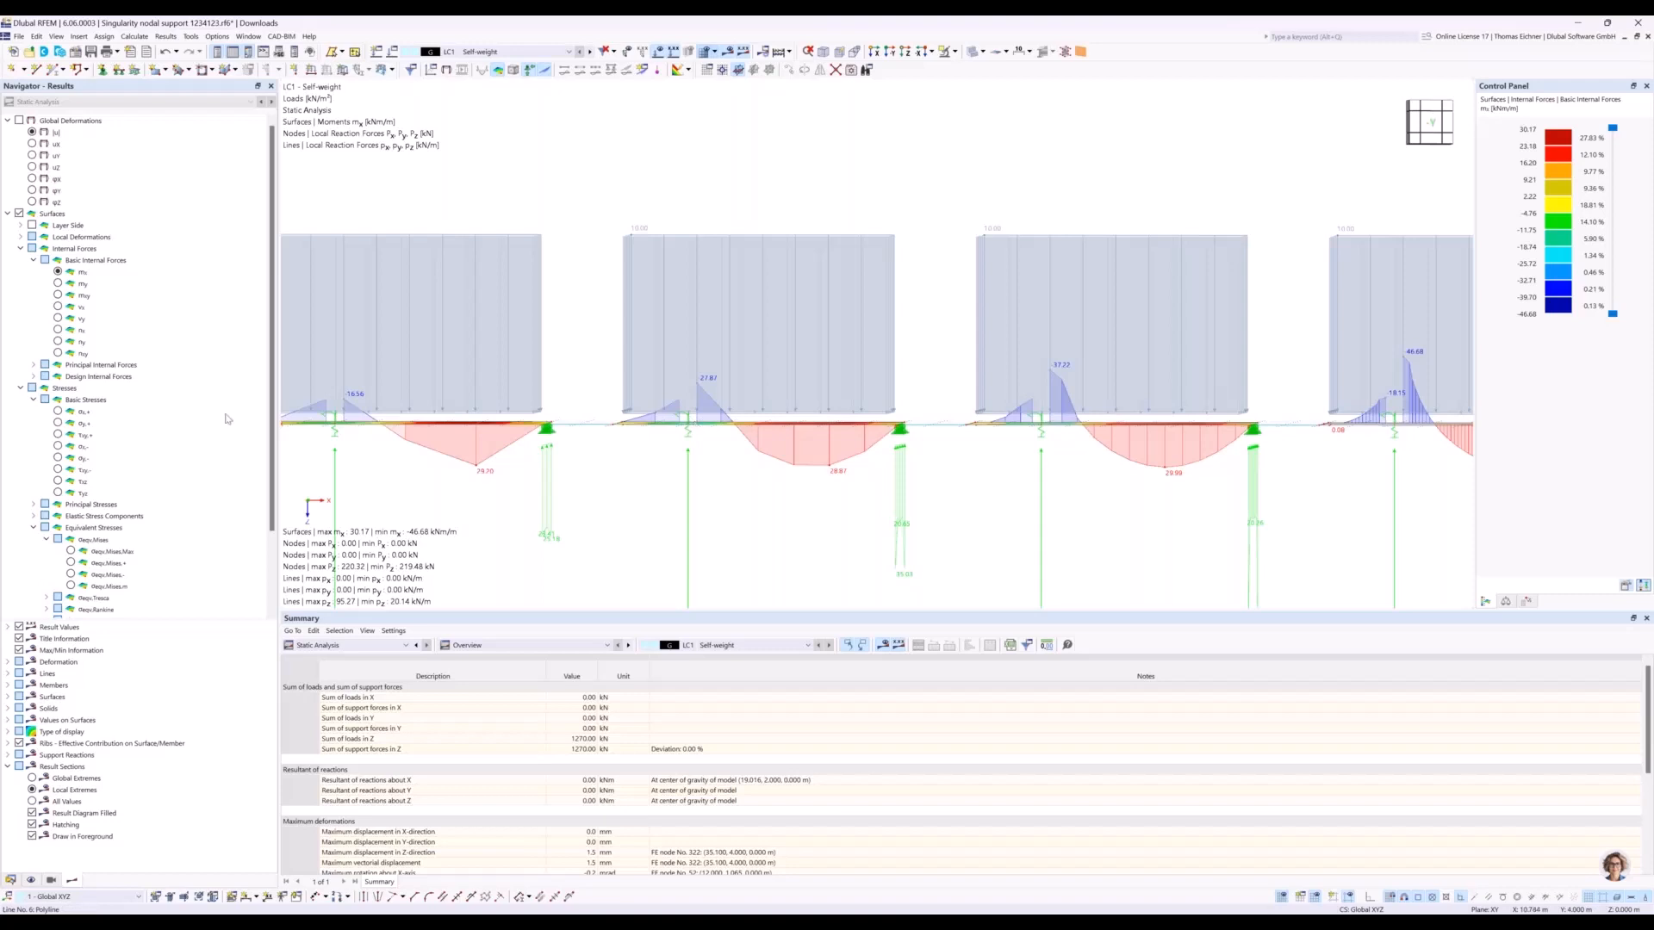
middle_drag(353, 428, 465, 428)
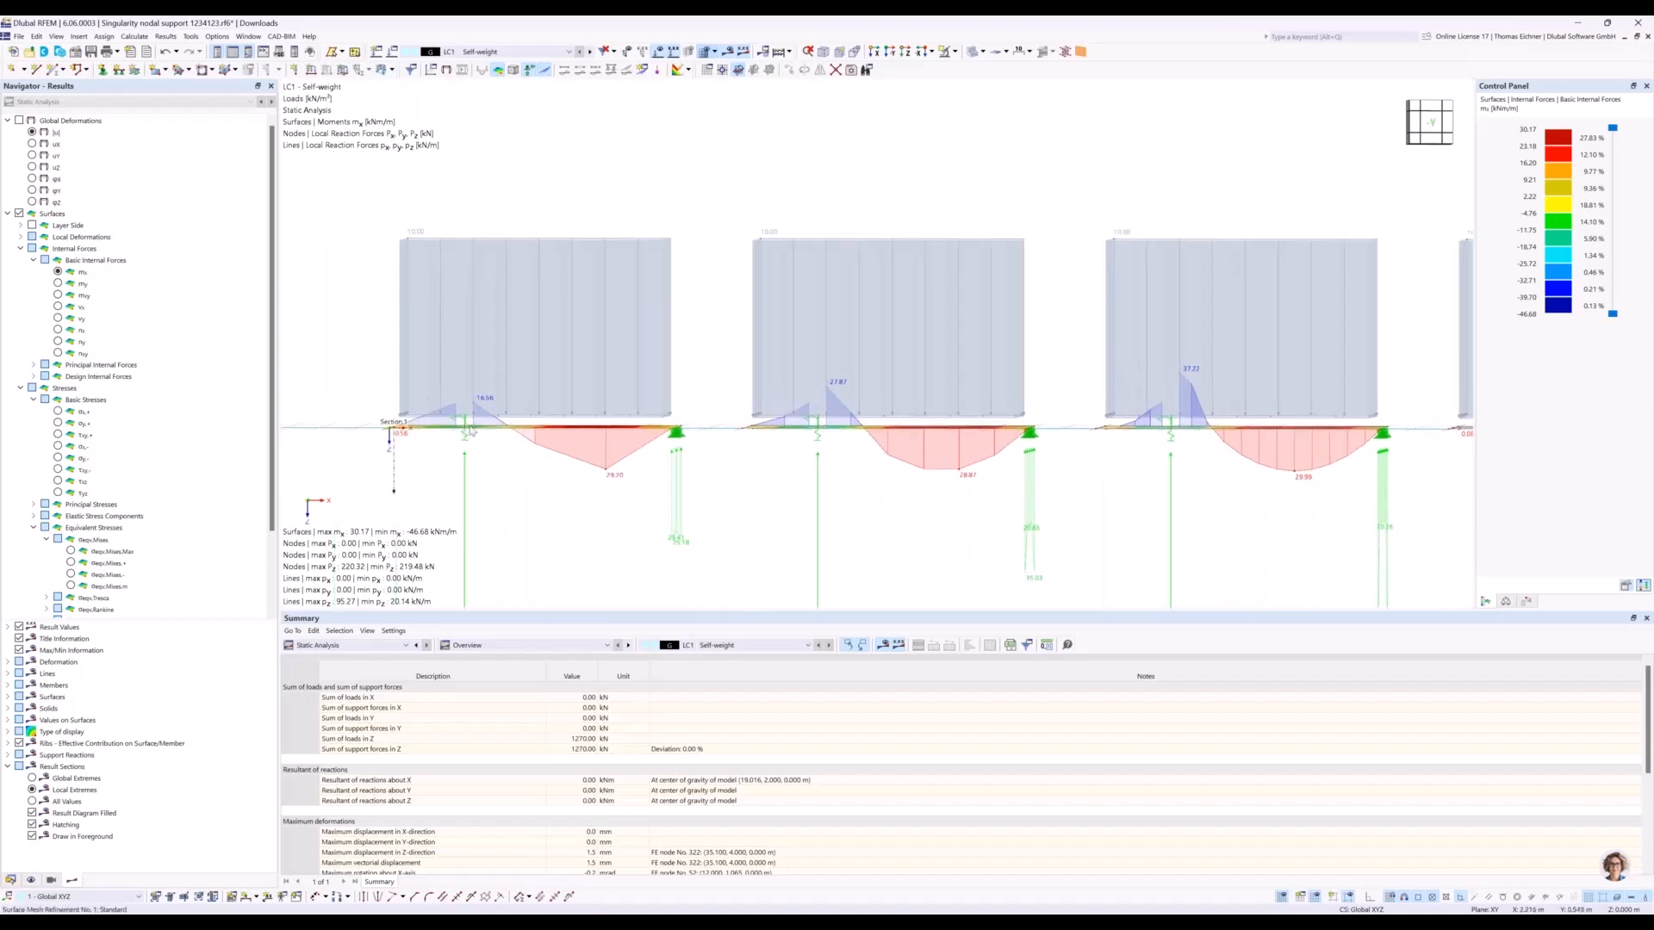
scroll(477, 400, up, 2)
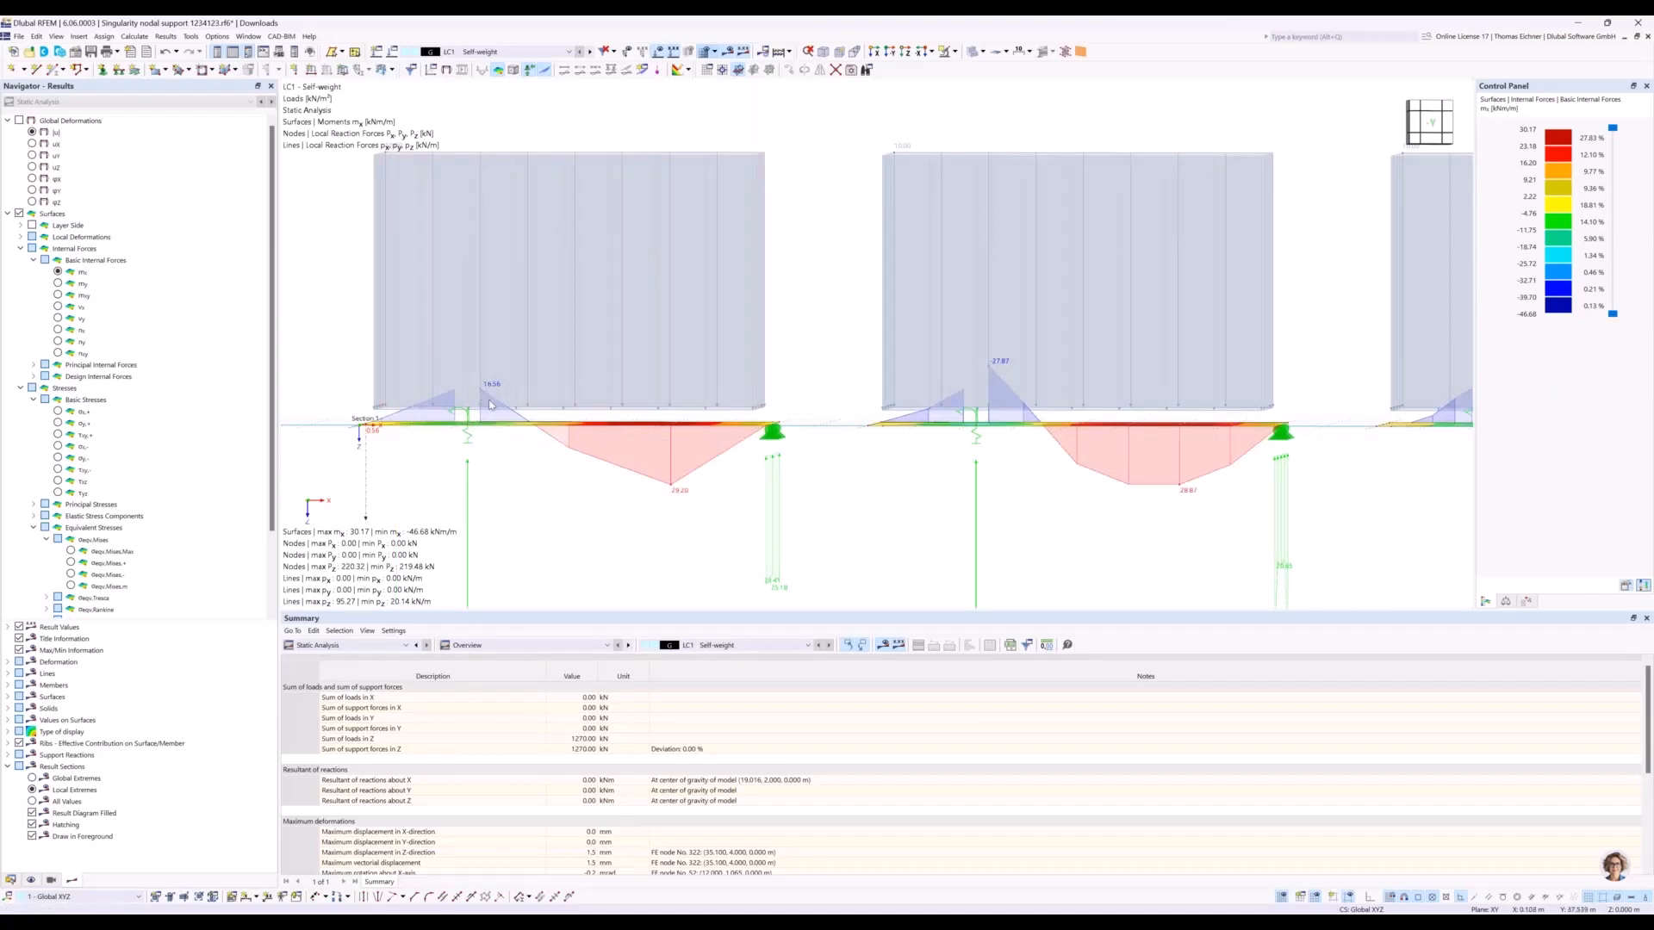
scroll(519, 449, down, 1)
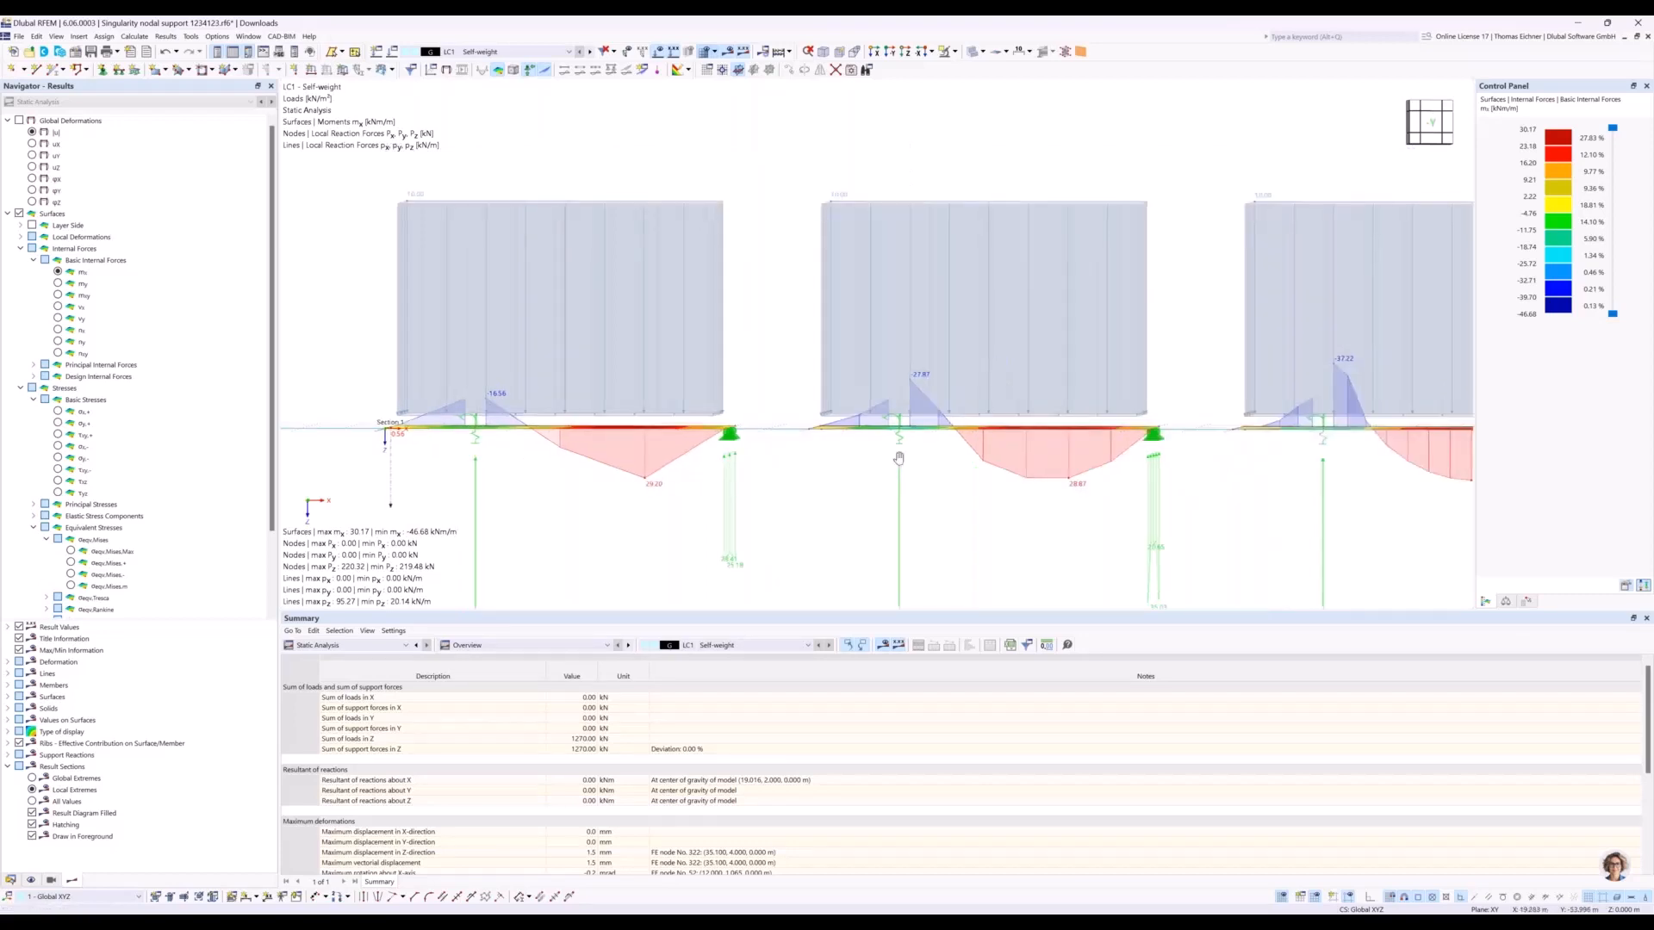
middle_drag(1059, 461, 913, 452)
middle_drag(755, 424, 708, 422)
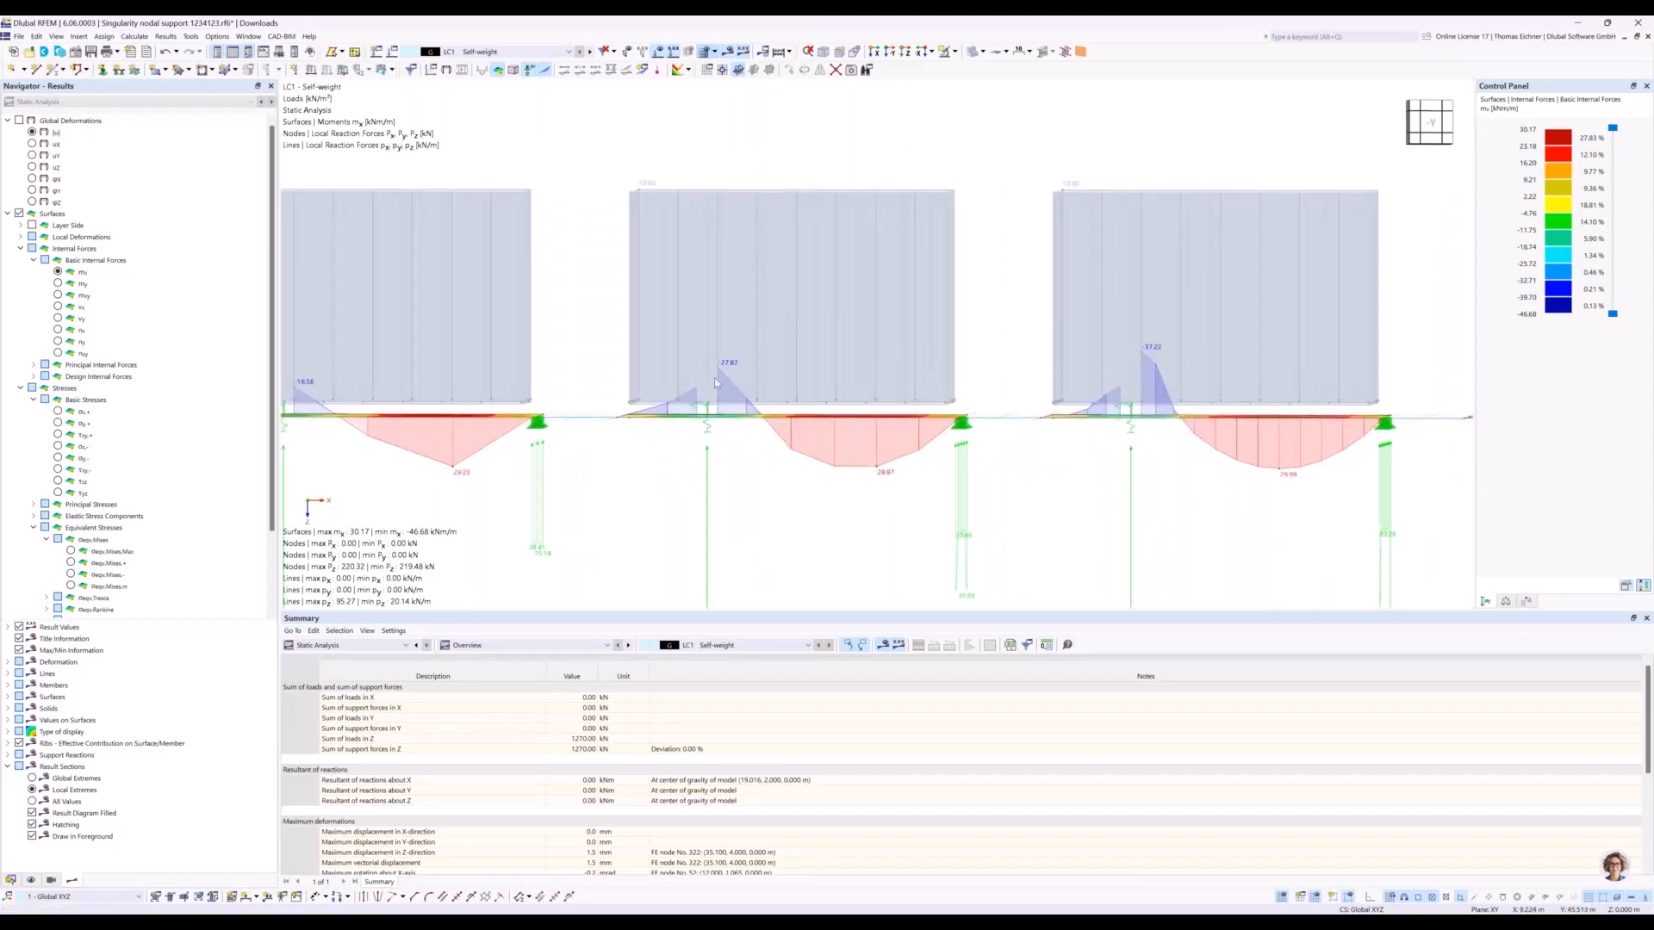
middle_drag(594, 356, 1020, 344)
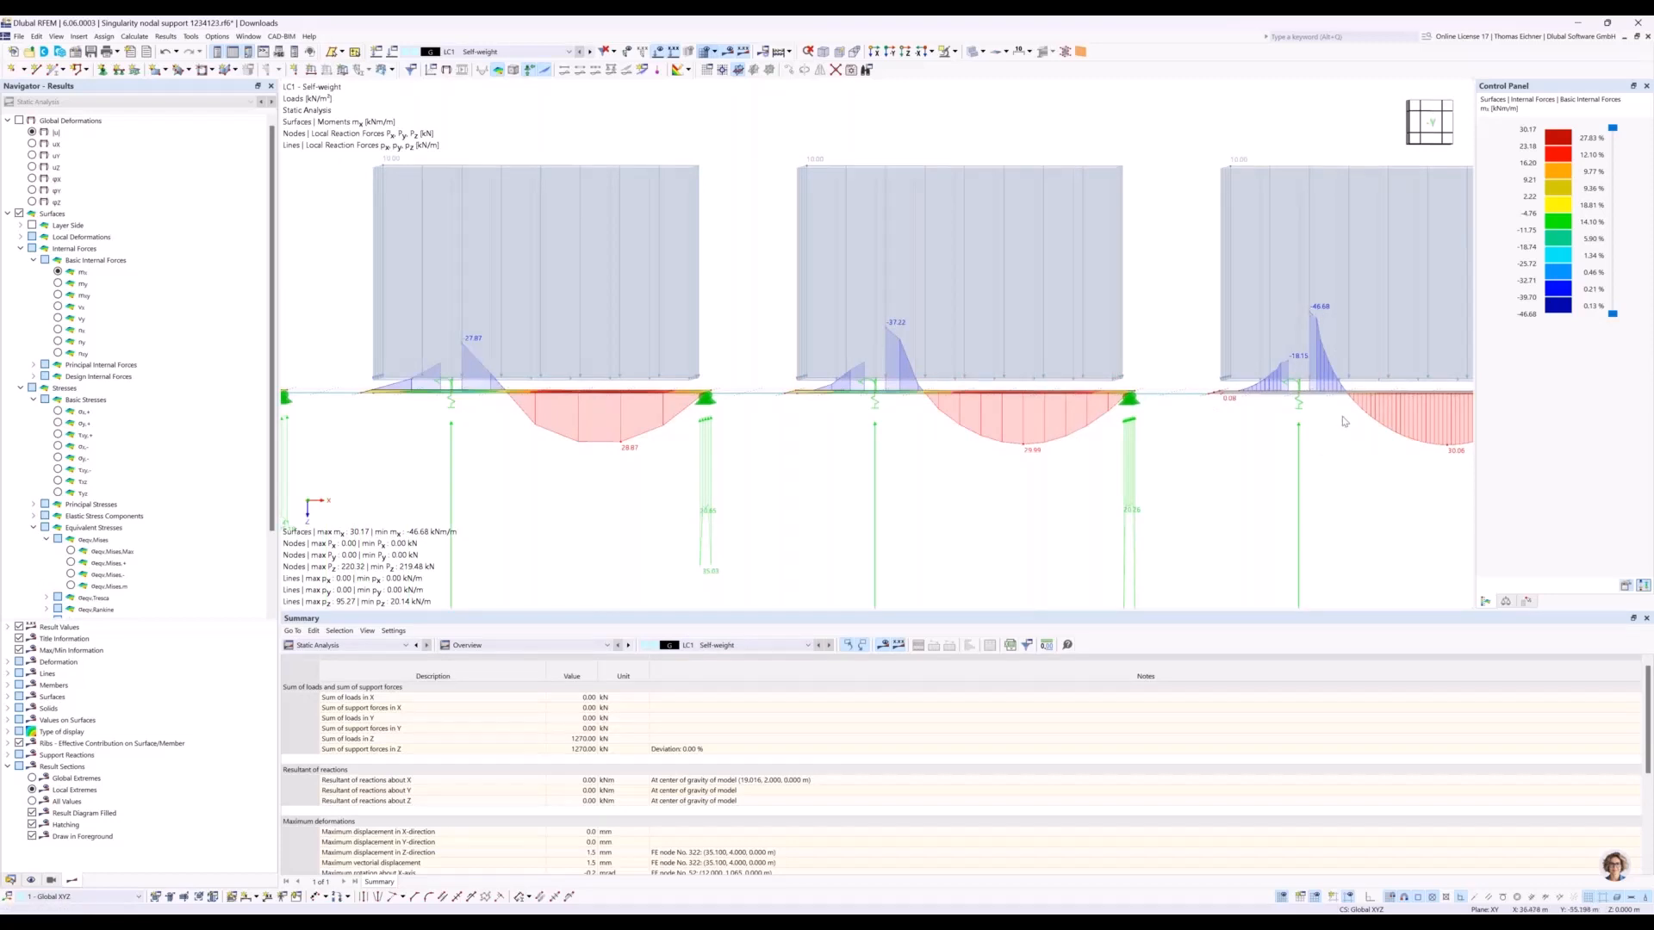
scroll(1316, 447, down, 2)
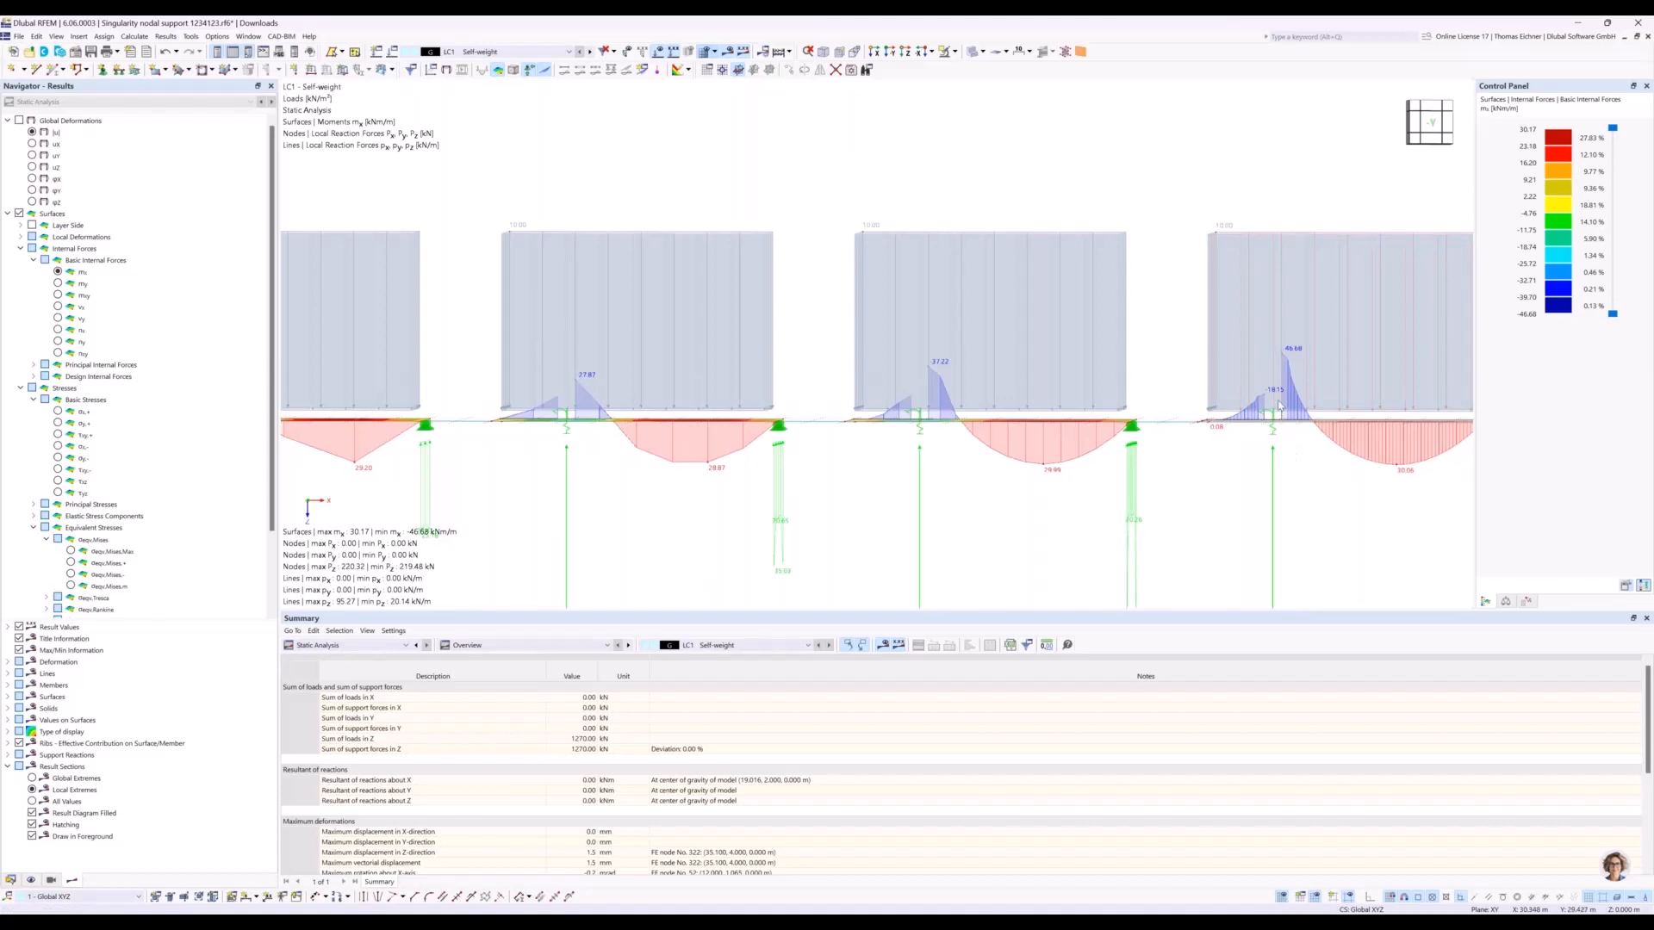
scroll(913, 388, down, 2)
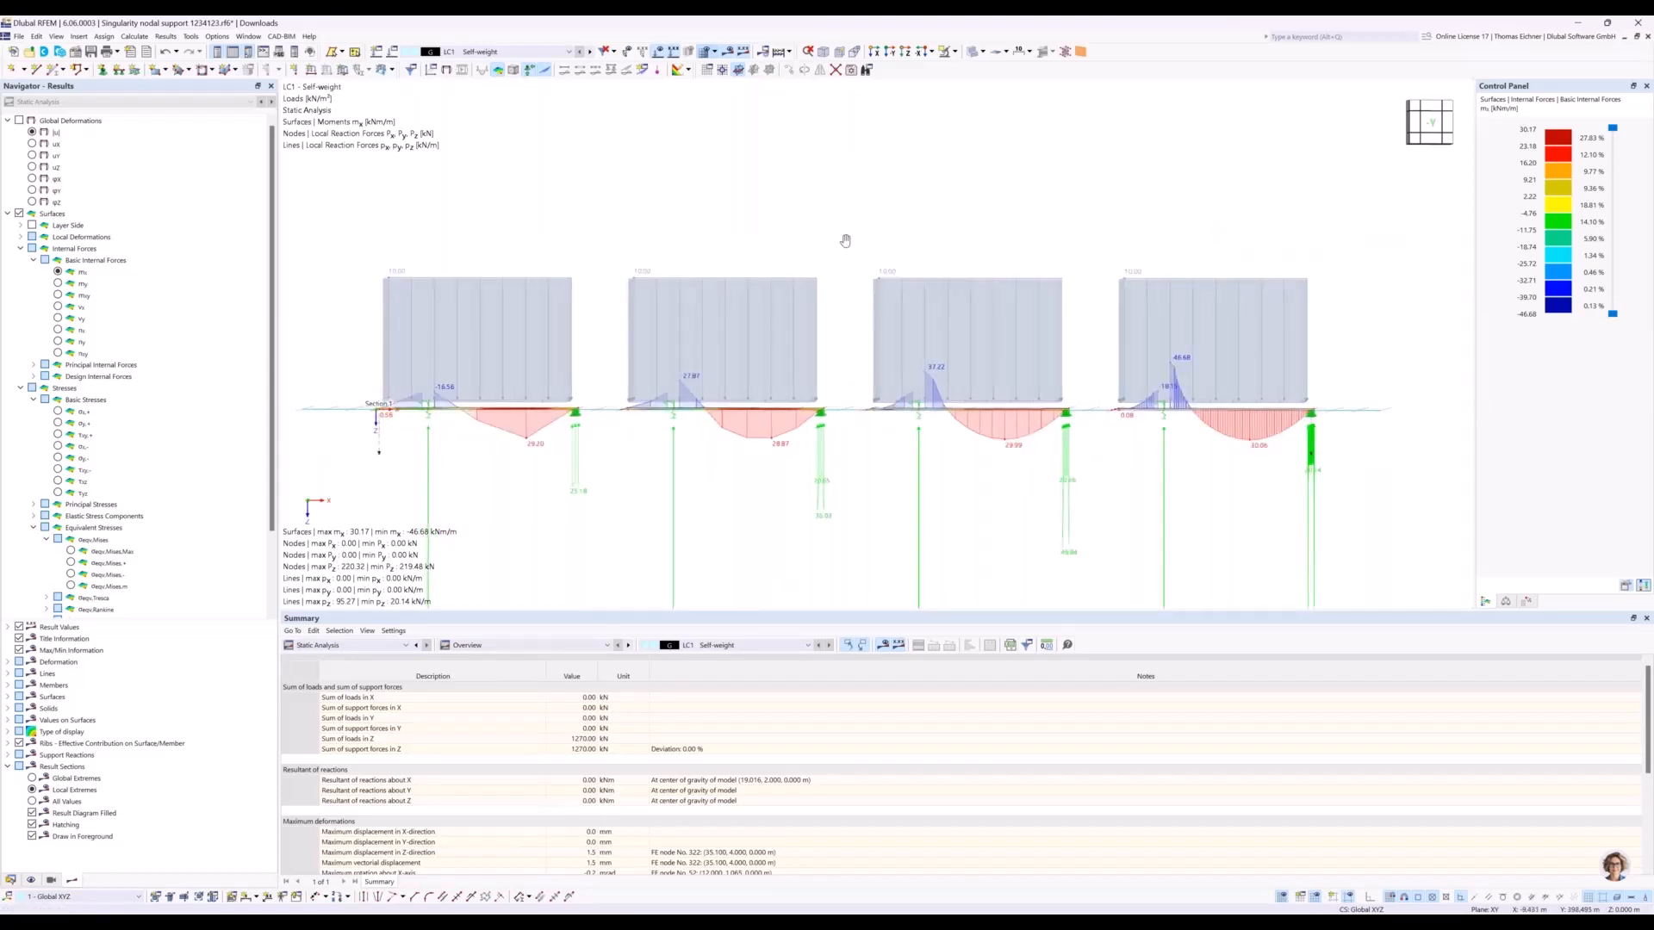
middle_drag(784, 243, 832, 247)
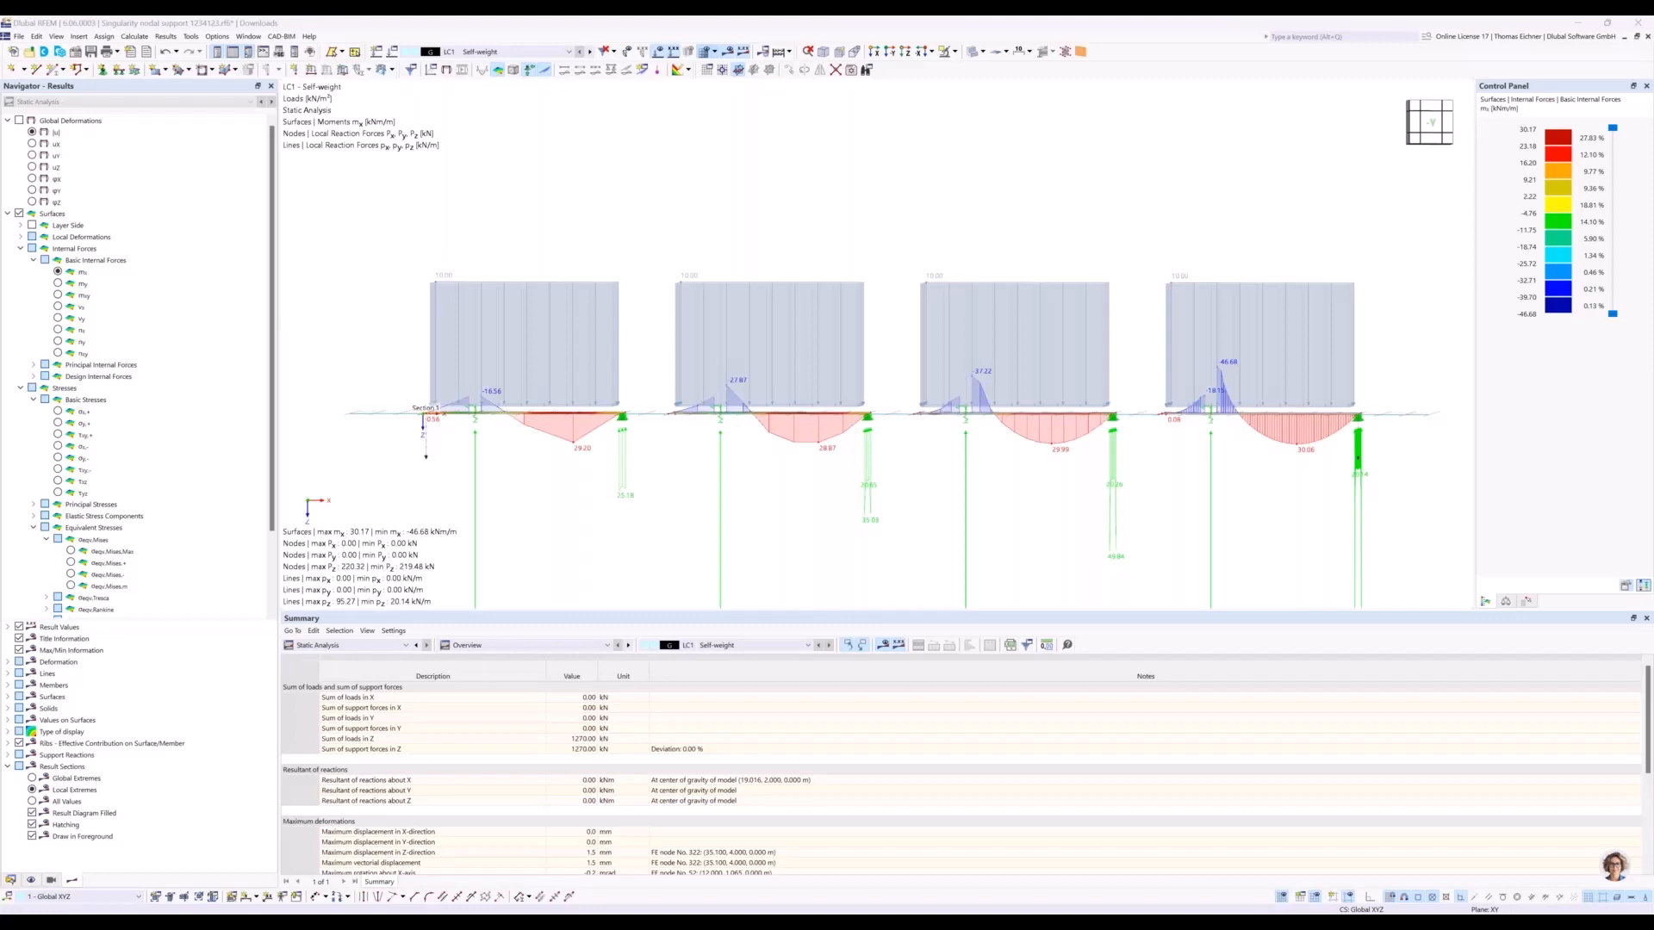
Switch to a maximized Chrome window and open the bookmarked Dlubal website.
drag(655, 290, 786, 227)
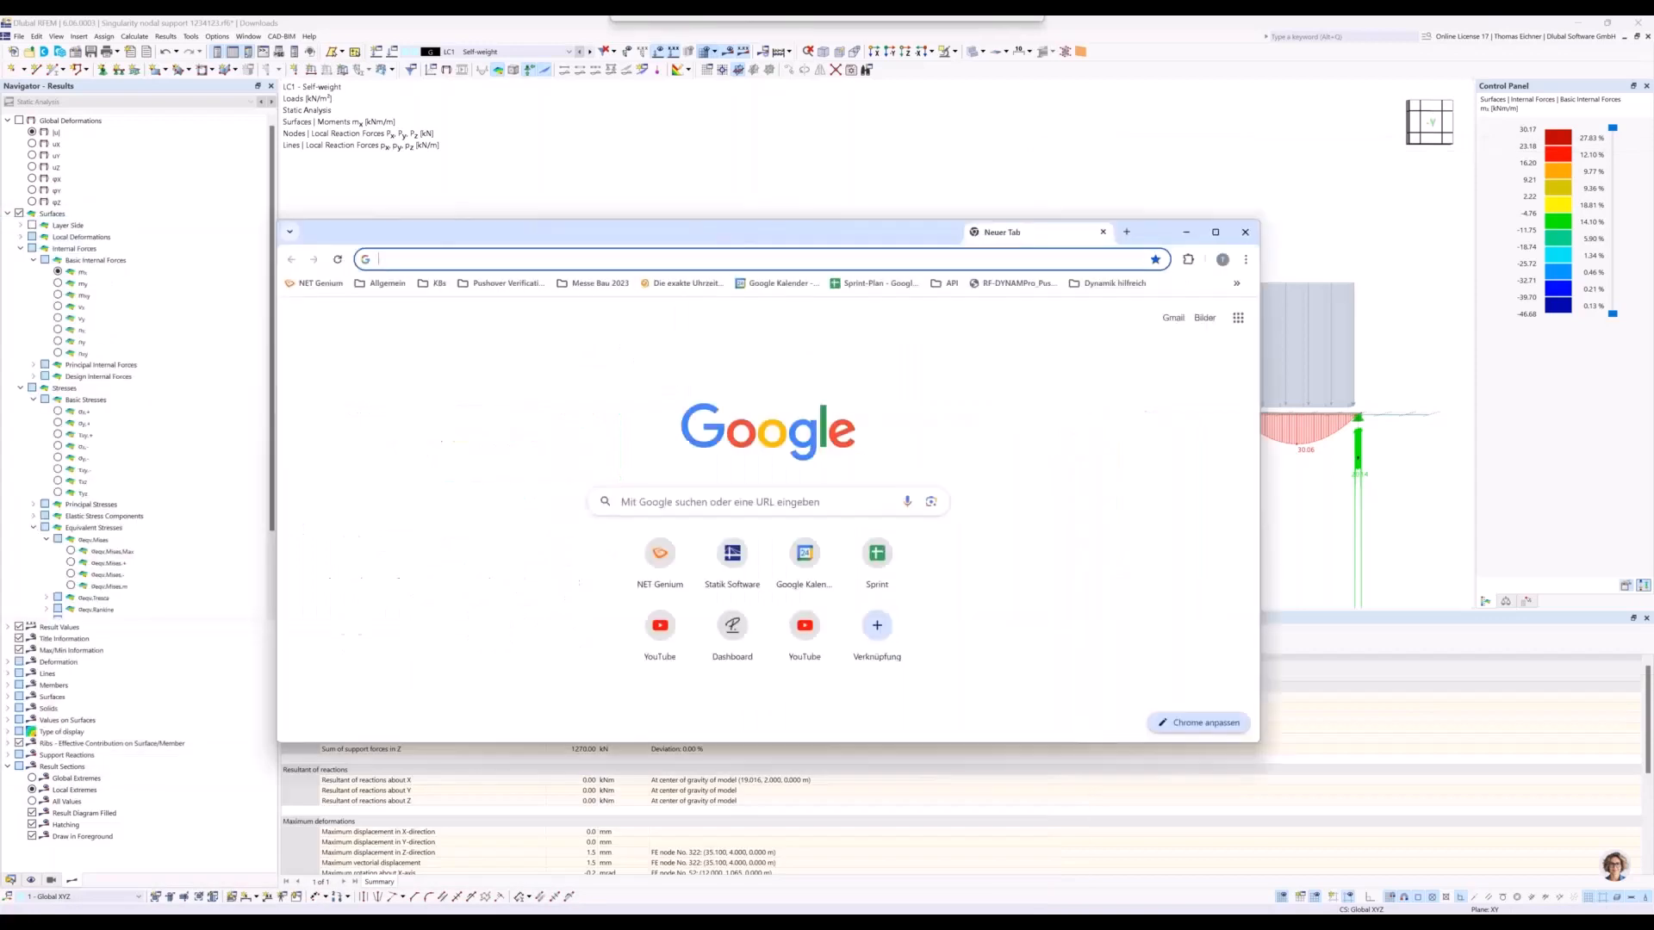
double_click(786, 228)
click(107, 83)
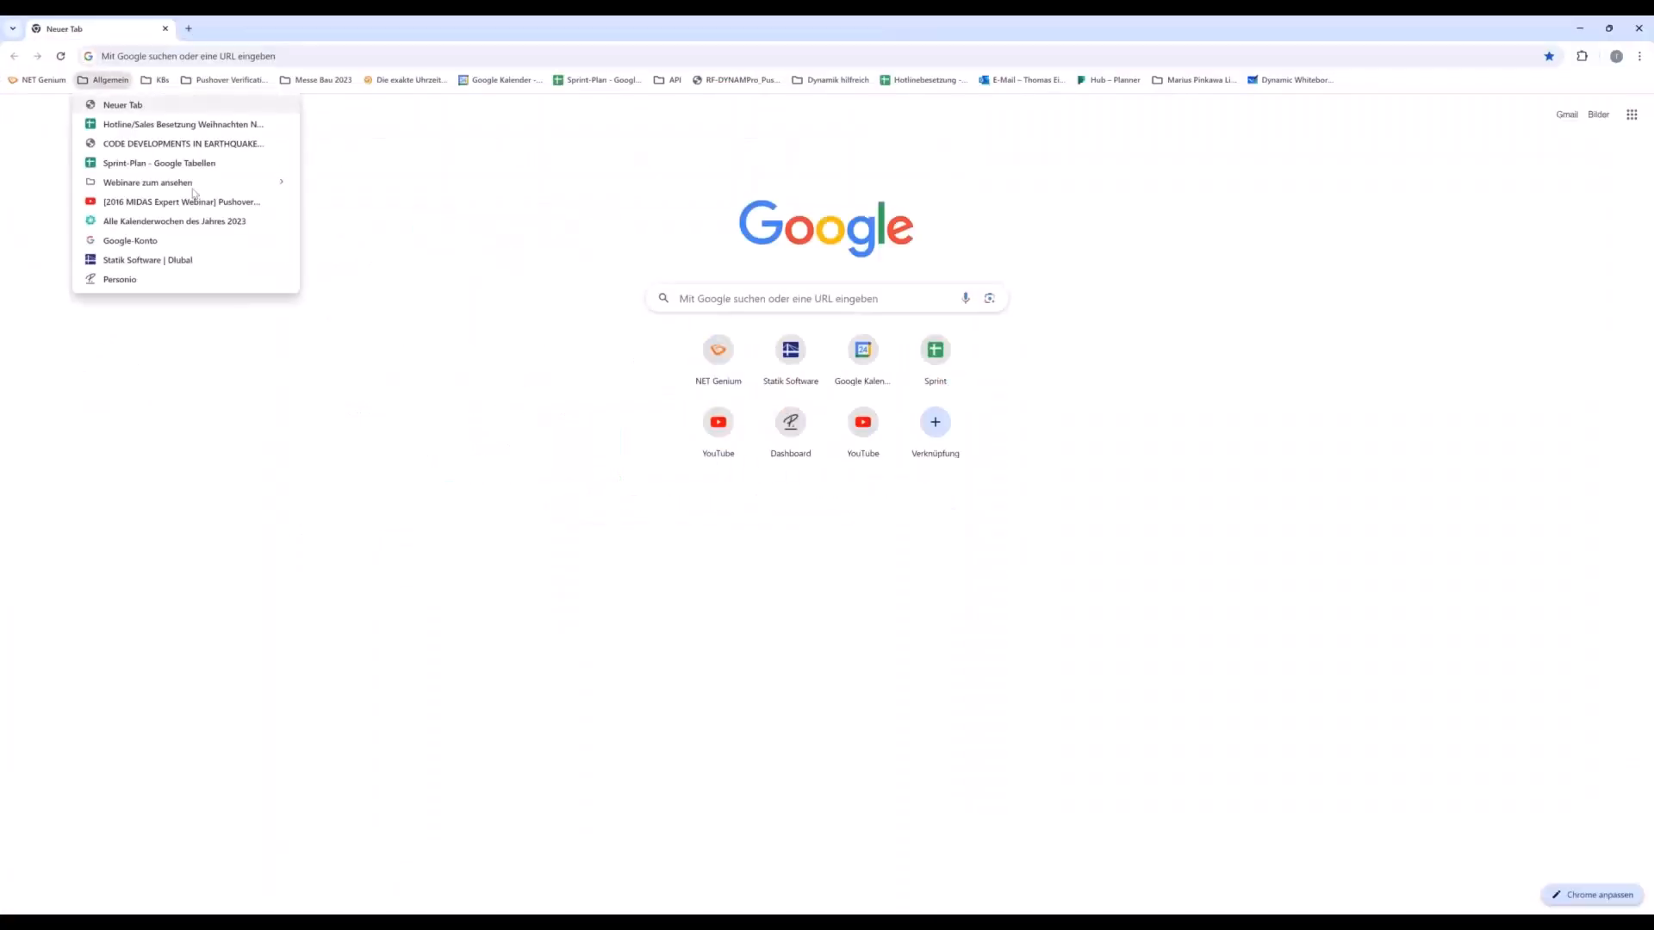
click(138, 262)
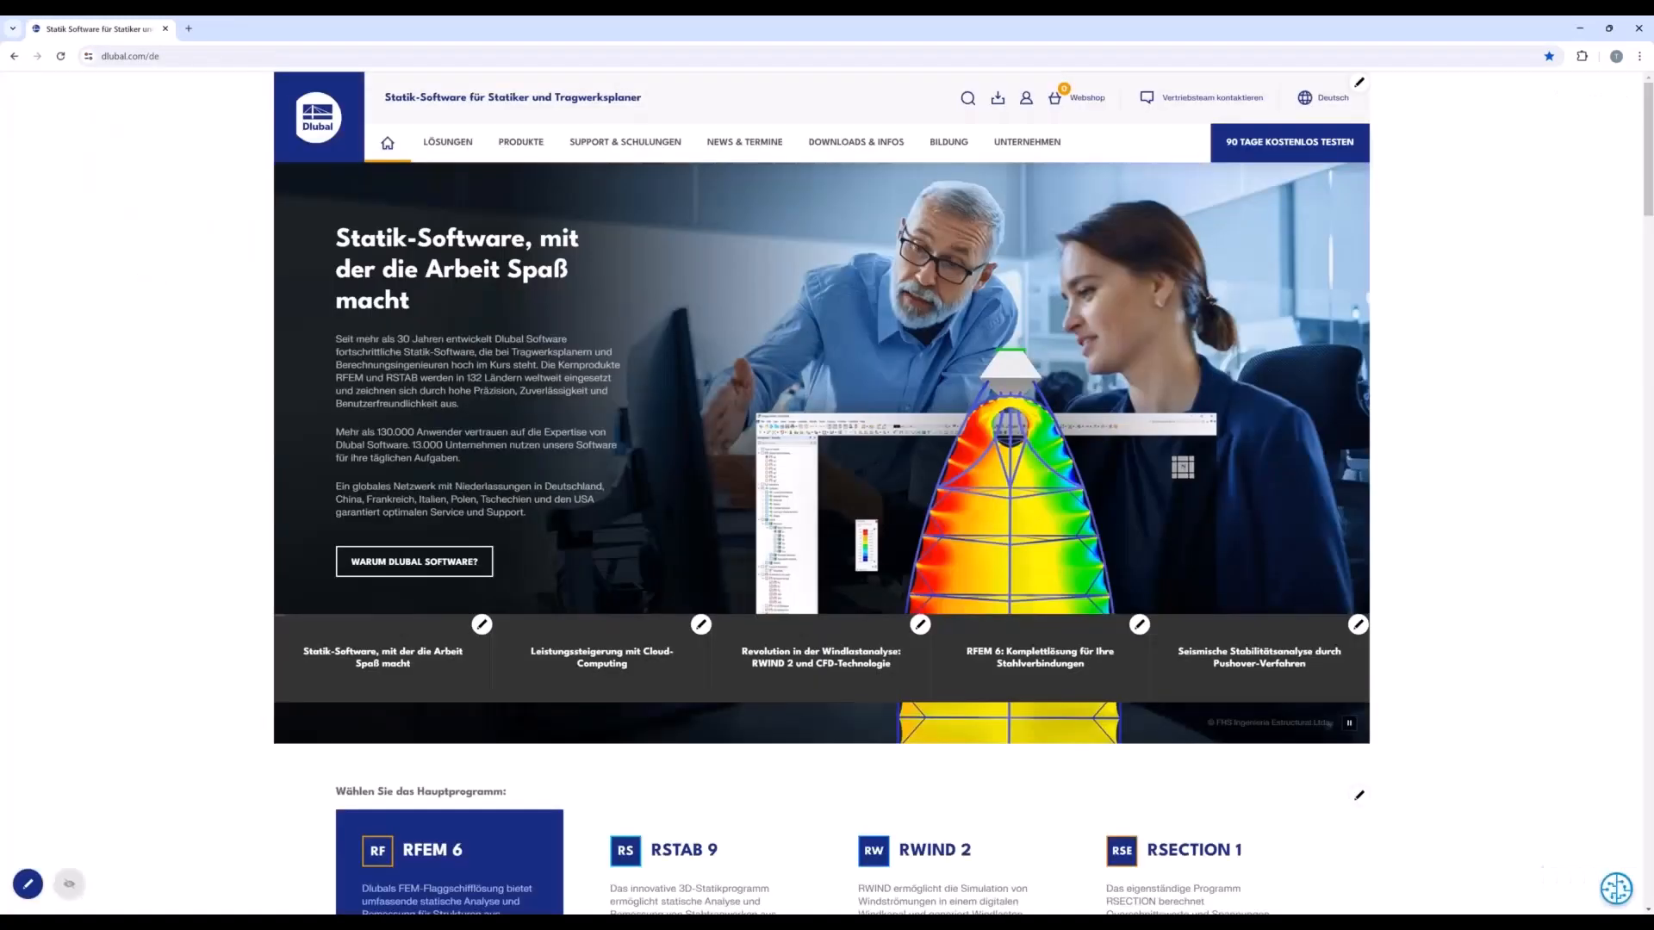
Look through the German site's education offers, from E-Learning to Studenten und Schulen.
click(872, 143)
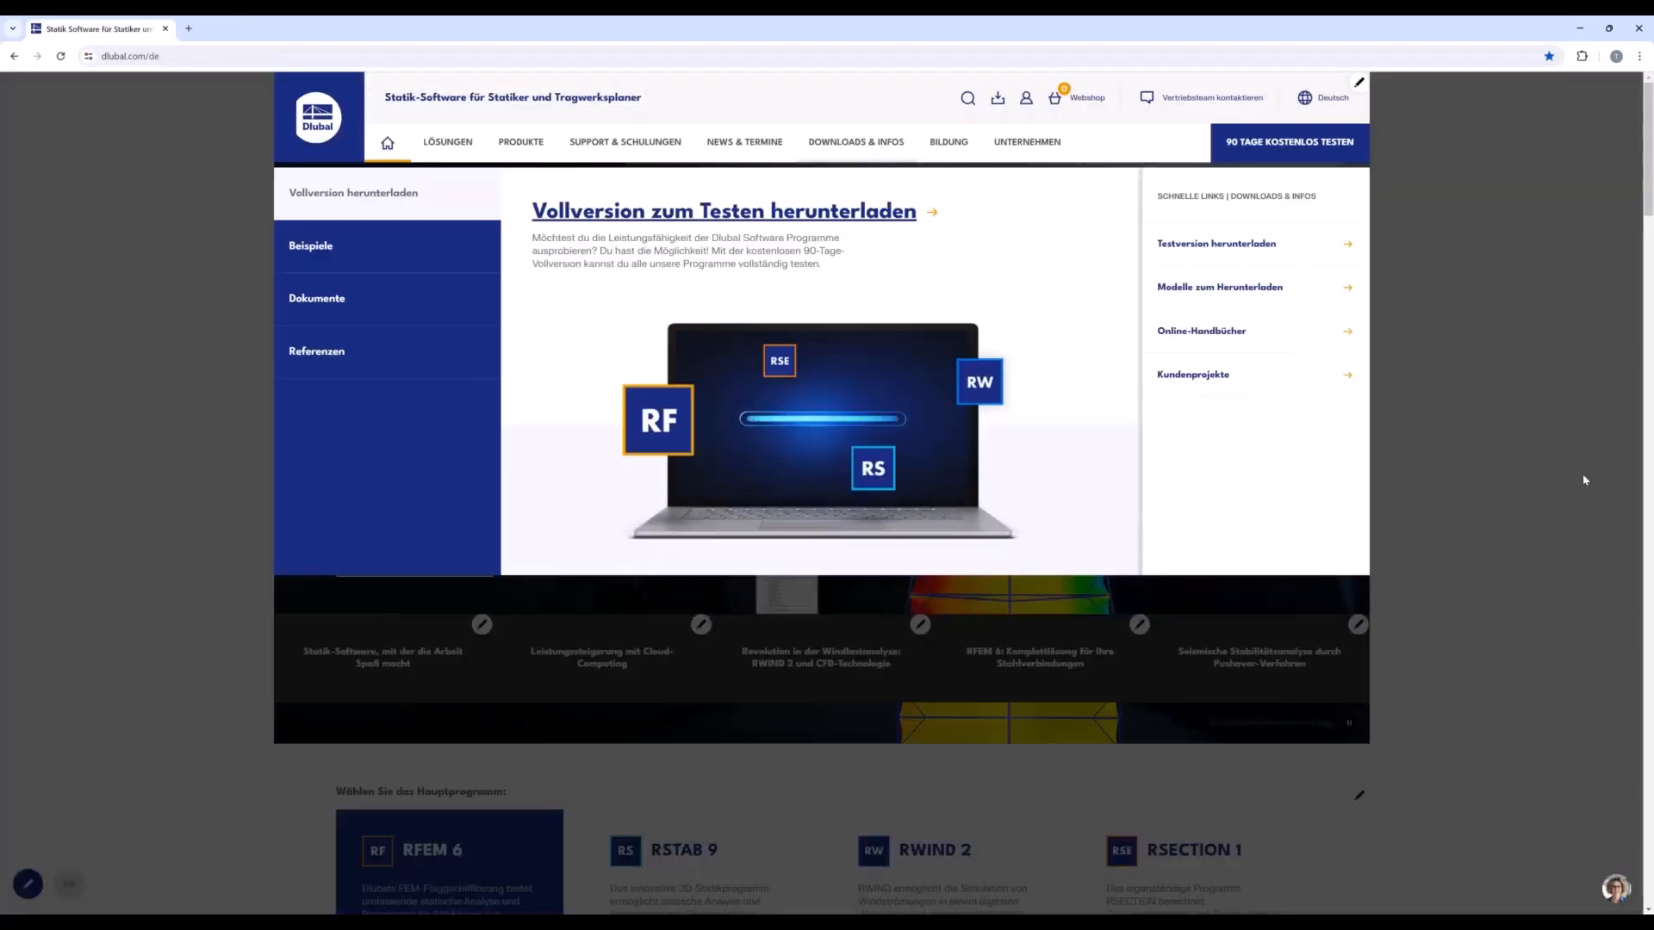
click(1584, 477)
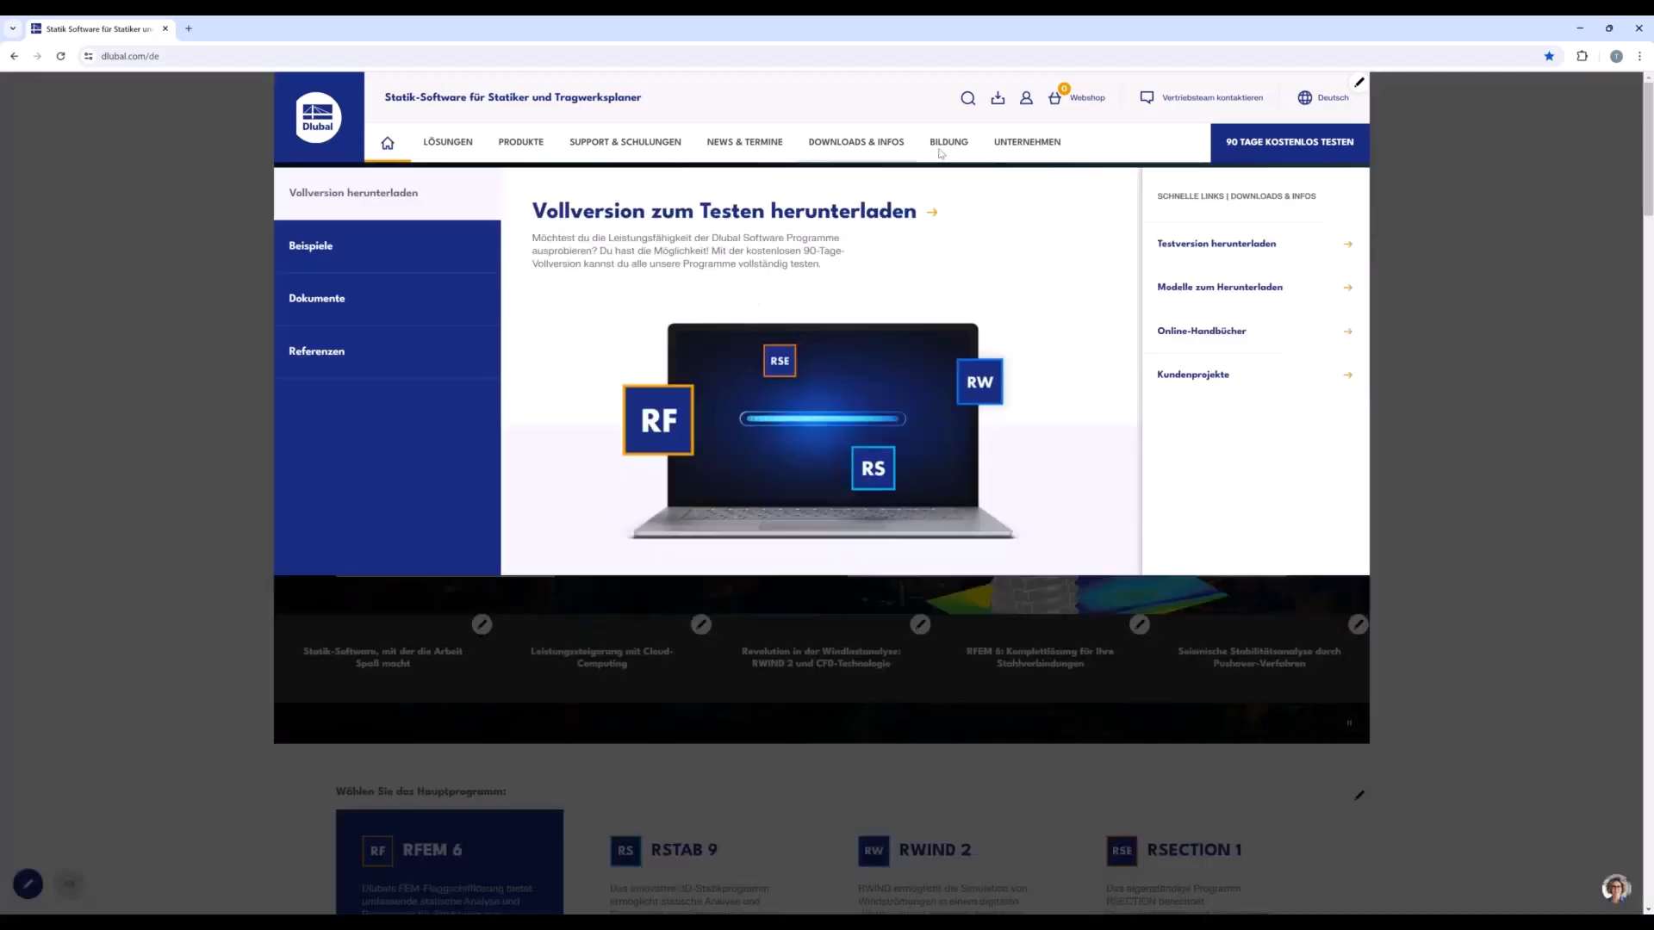
mouse_move(941, 153)
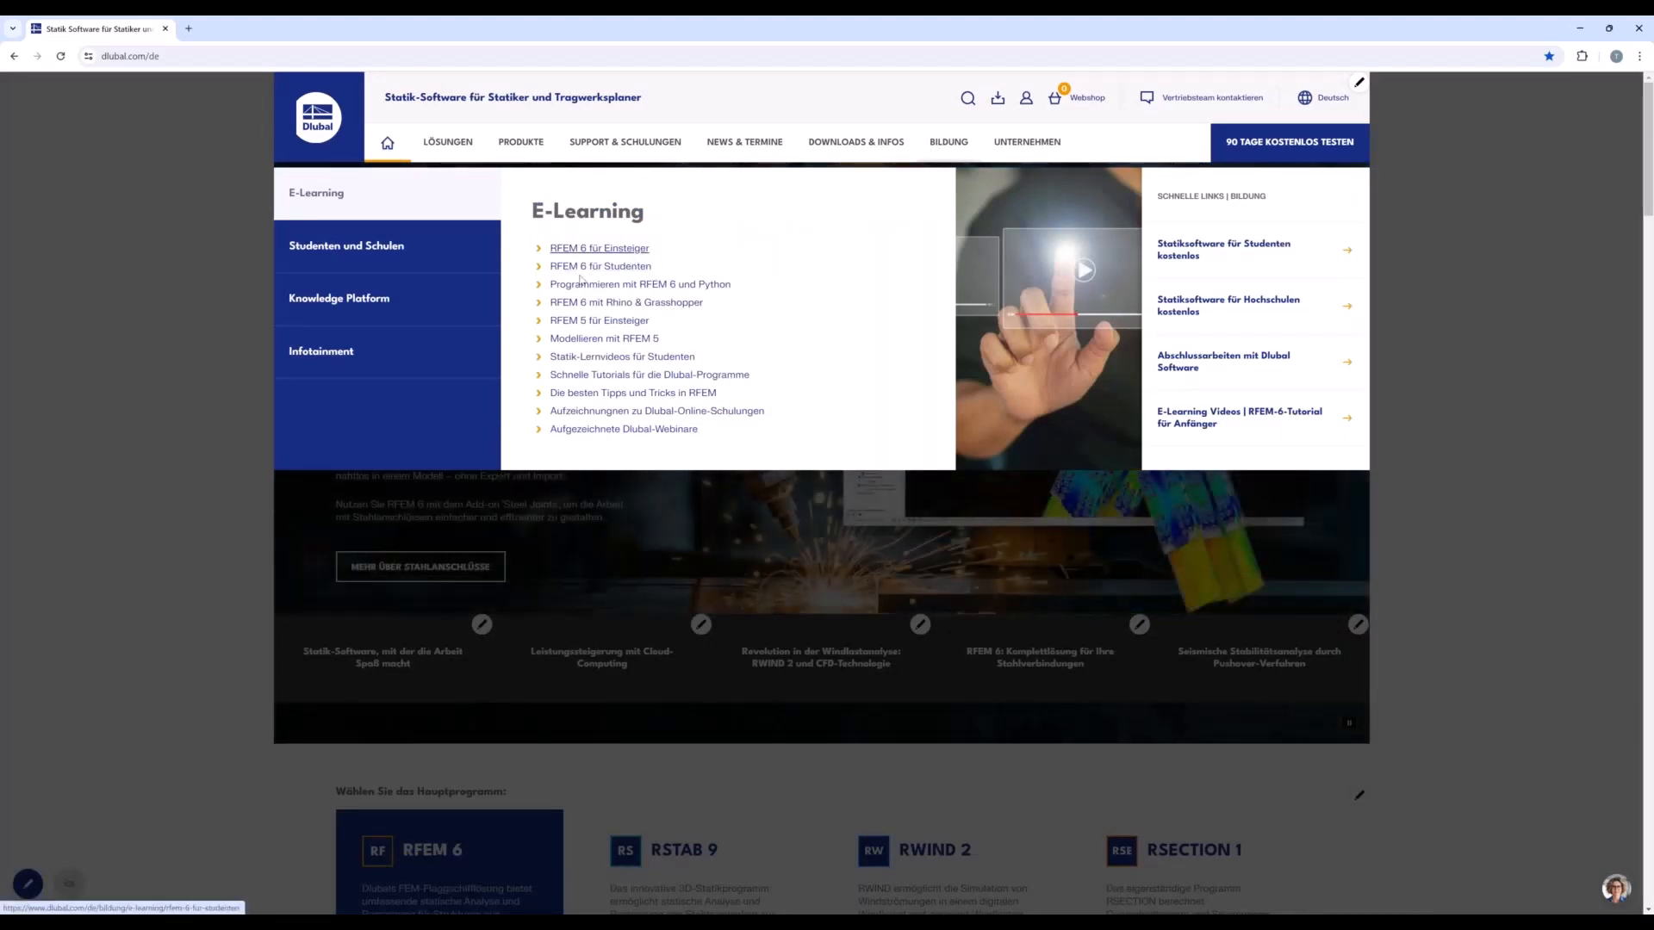
mouse_move(462, 253)
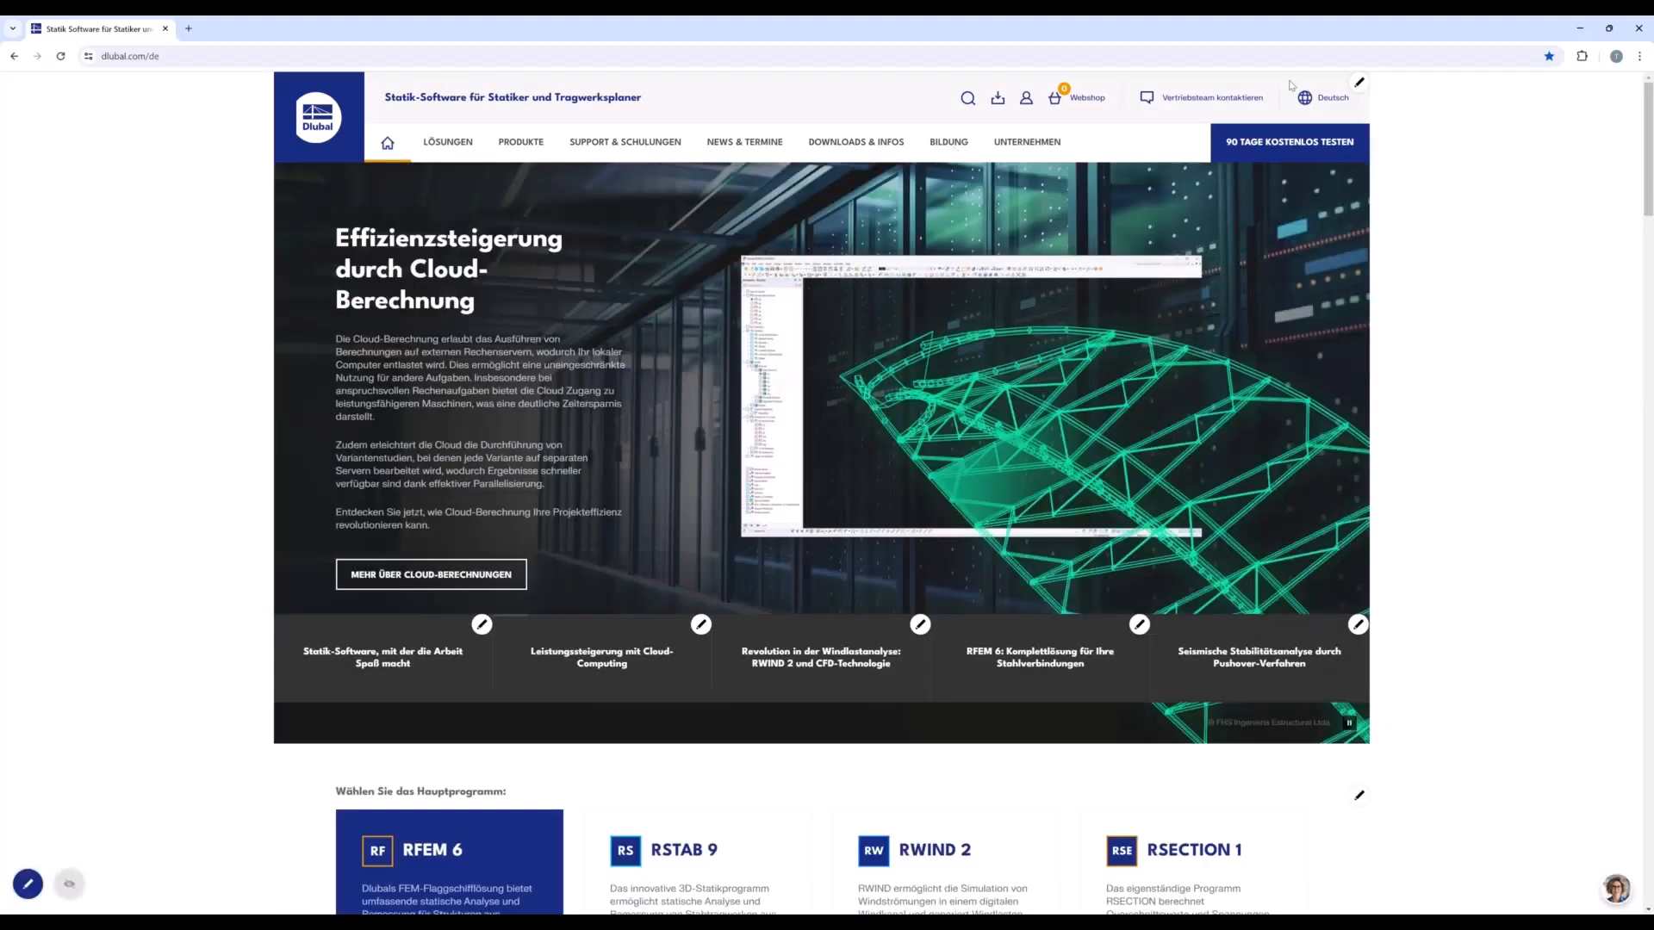
Change the website language to English and show the Students and Schools offers under Education.
click(1322, 97)
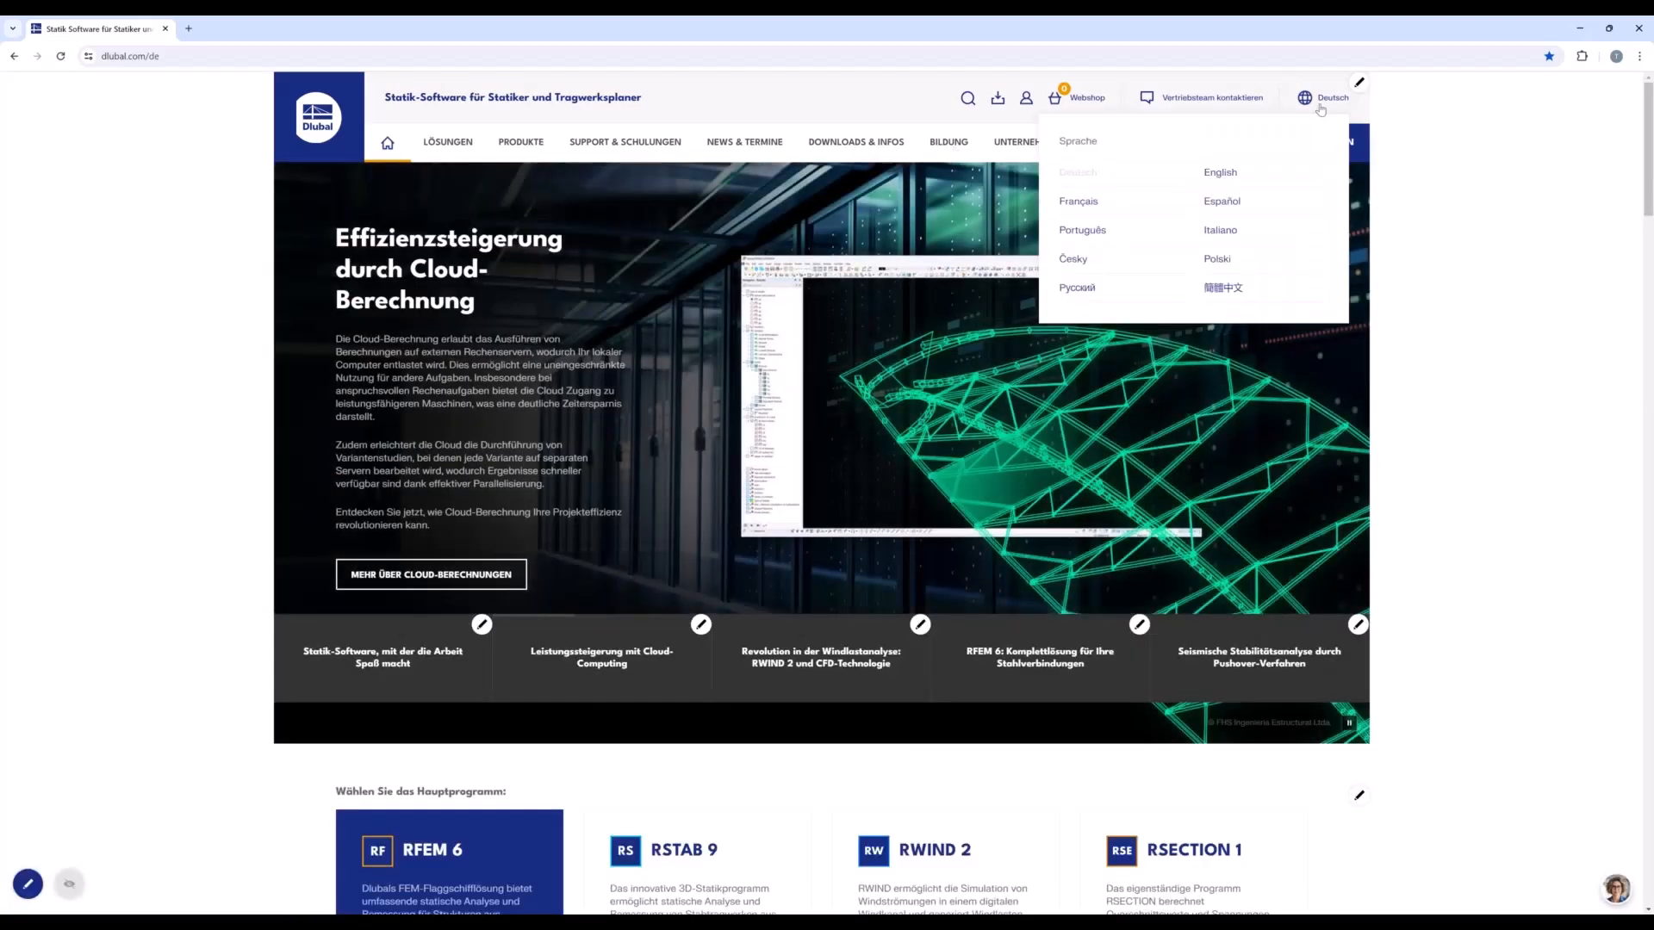
click(1217, 158)
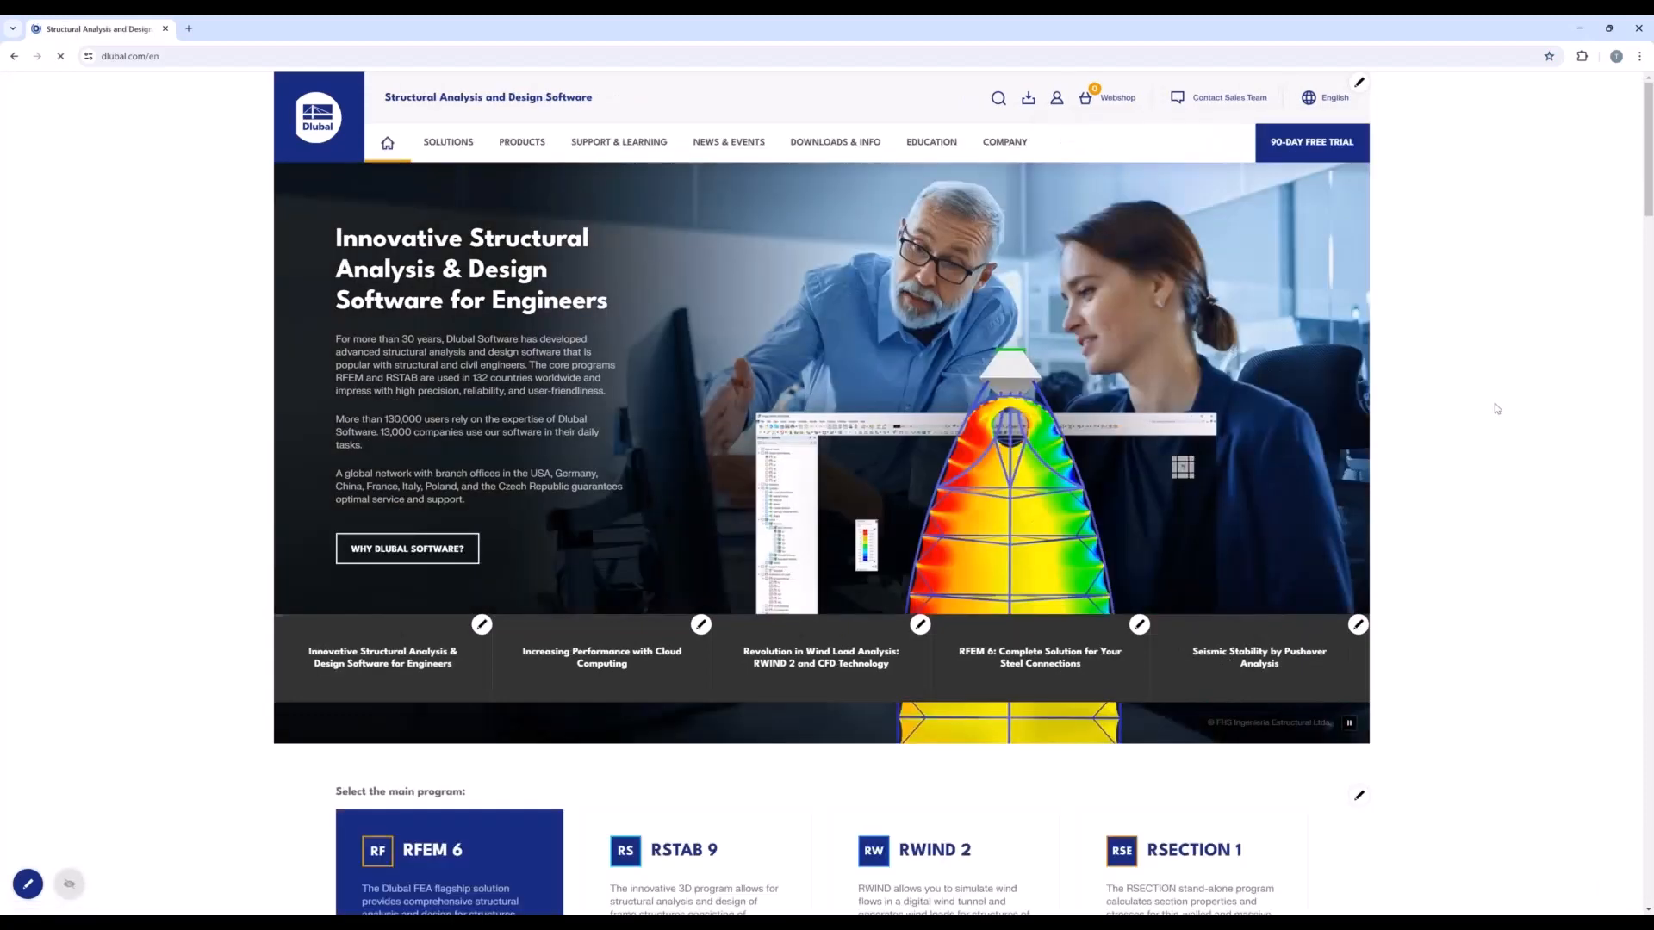
mouse_move(931, 143)
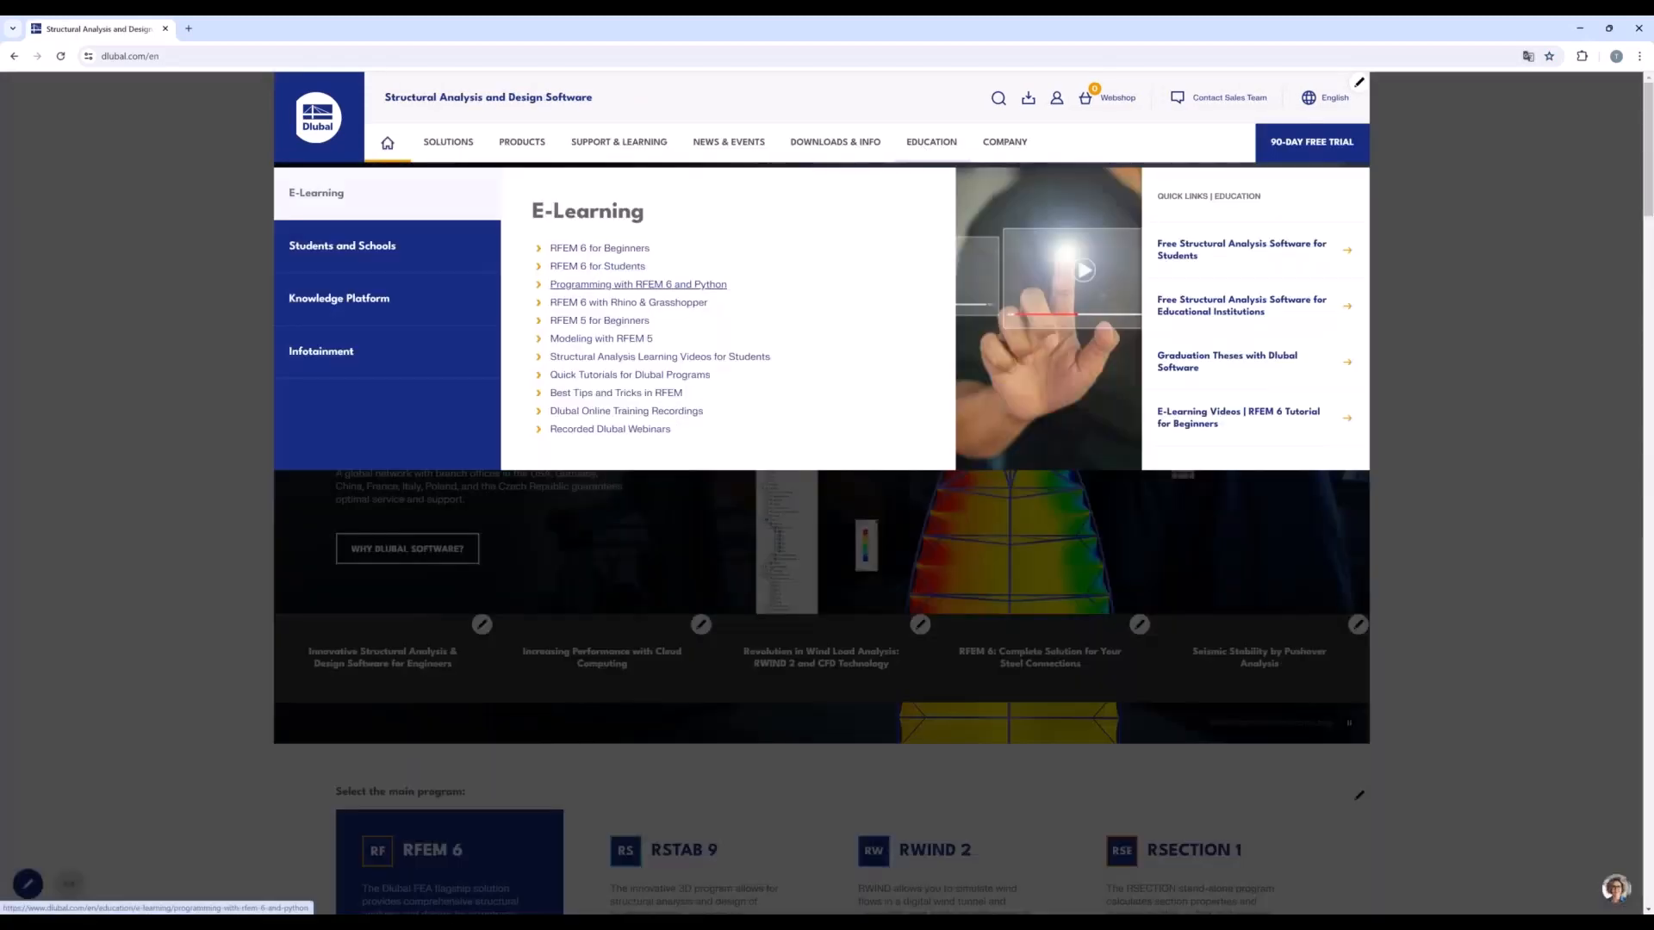
mouse_move(307, 261)
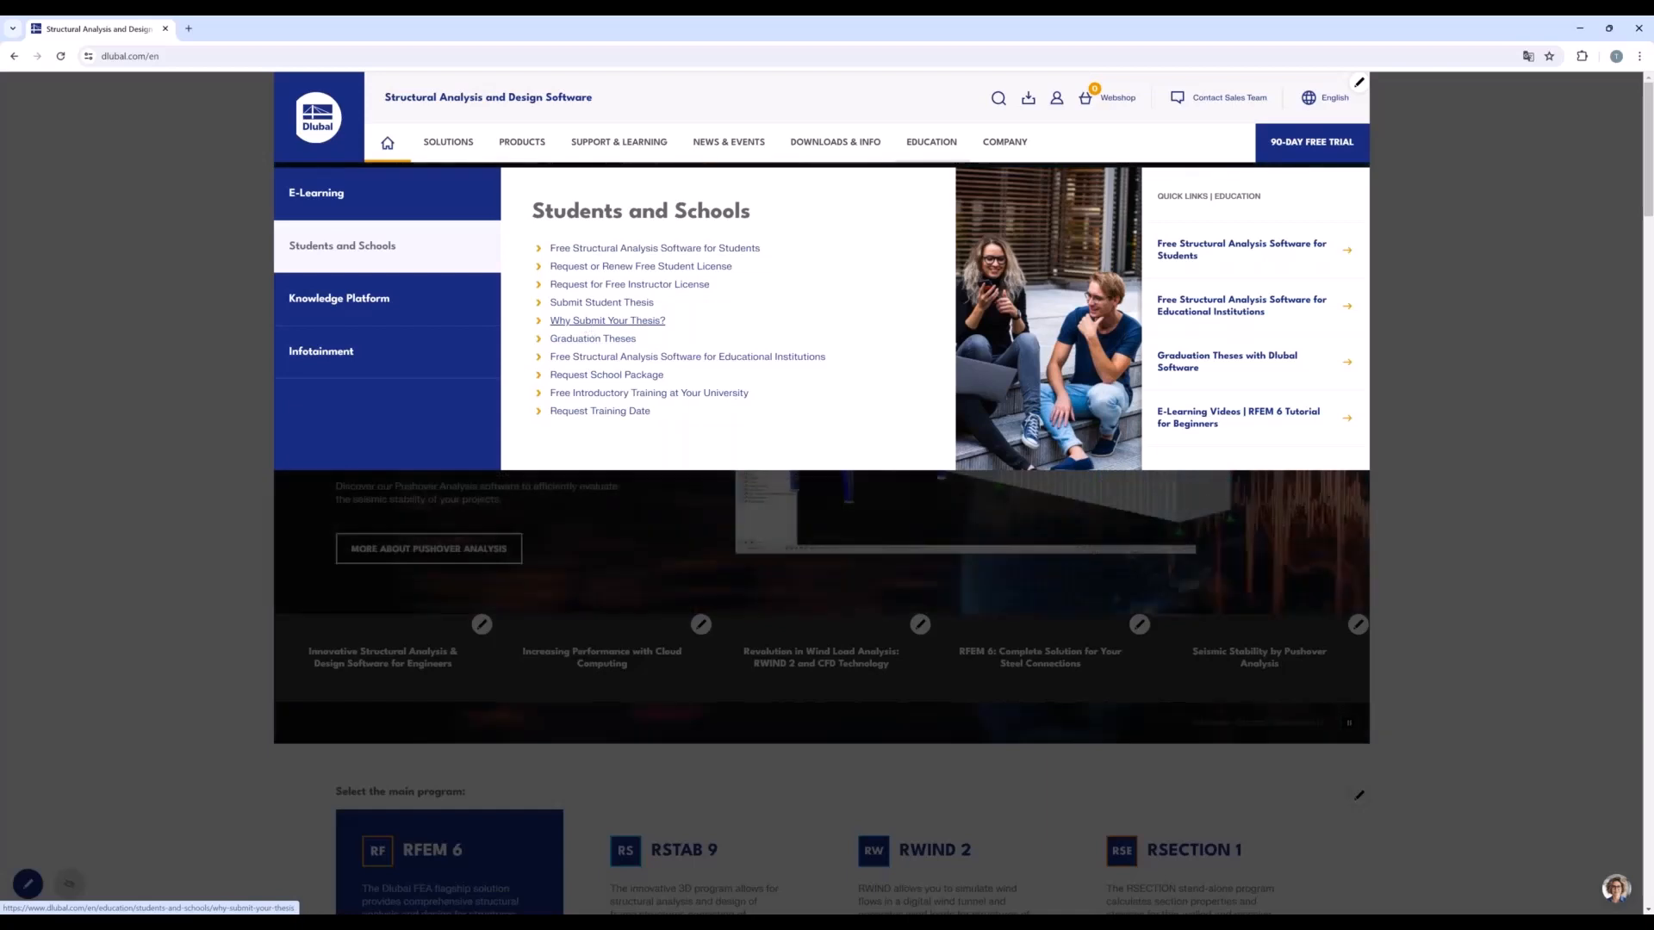
Open the Why Submit Your Thesis? page and read through the listed benefits, including the Thank You Gift.
click(608, 322)
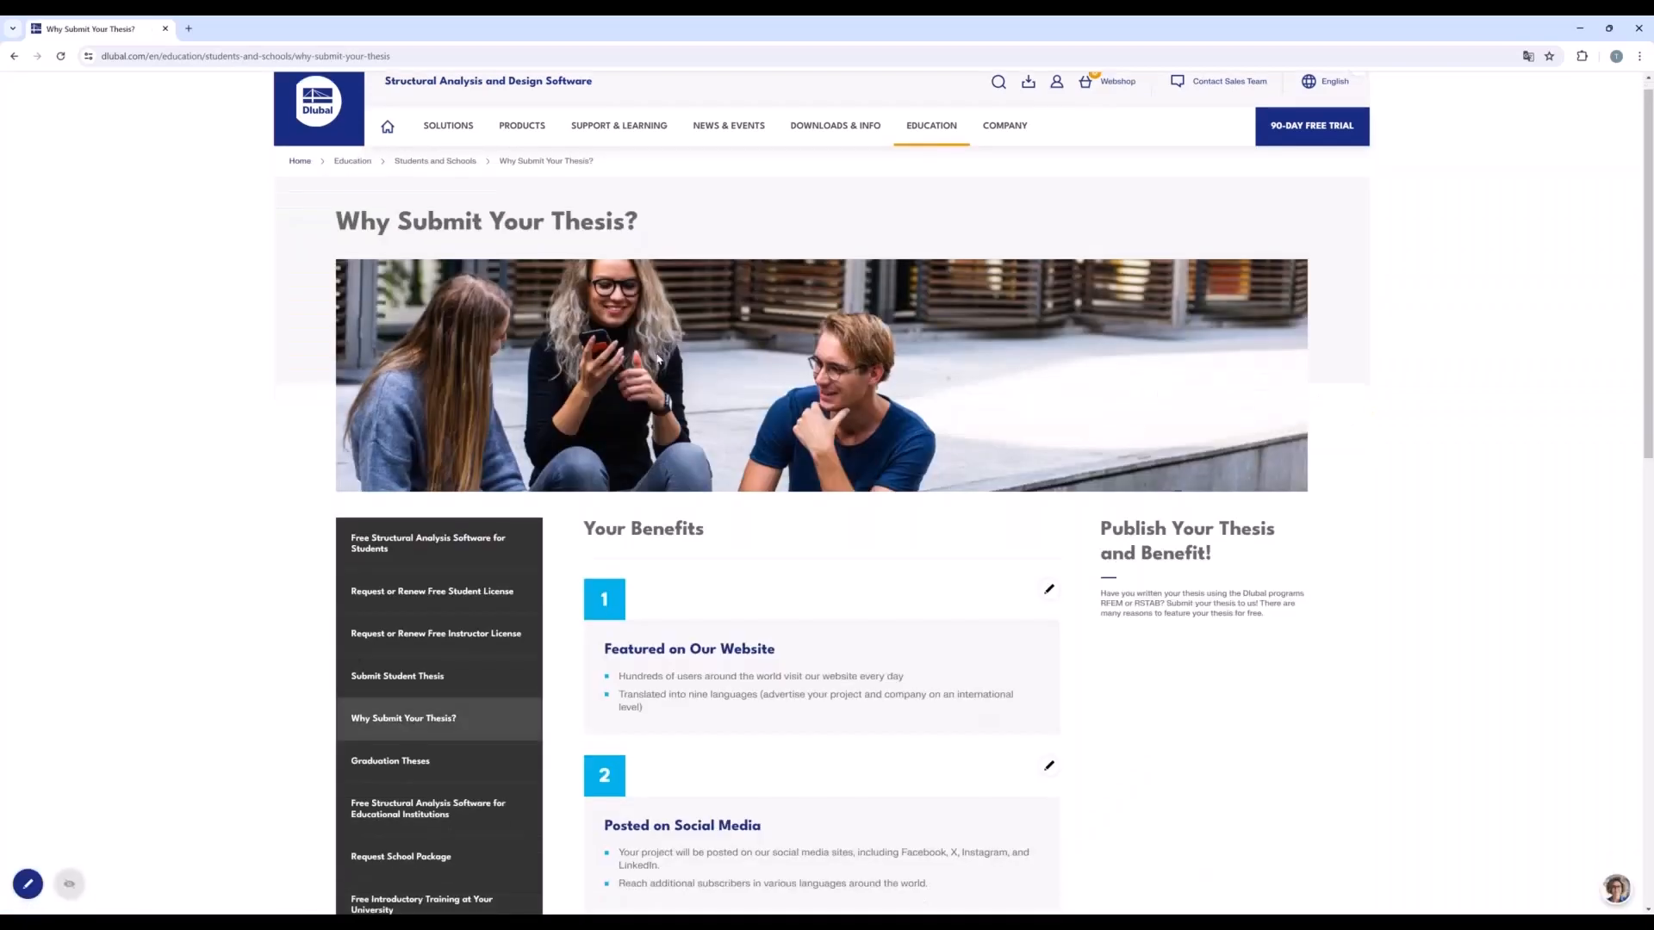
scroll(657, 359, down, 5)
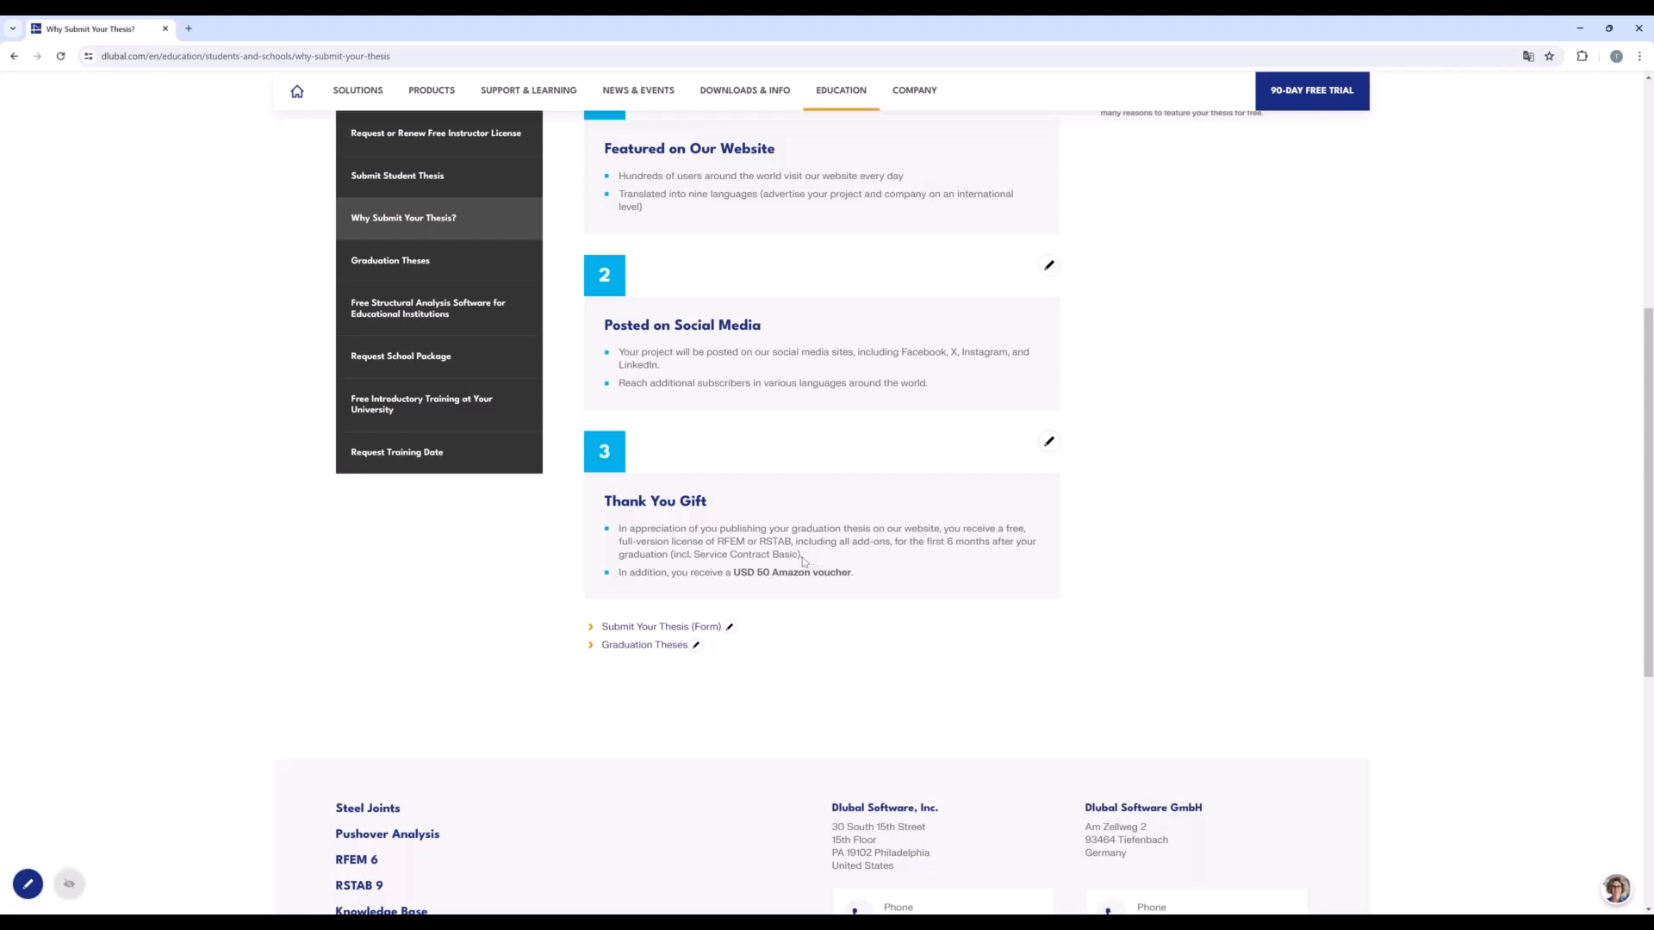
drag(804, 556, 592, 536)
click(739, 536)
scroll(630, 489, up, 1)
scroll(629, 488, up, 5)
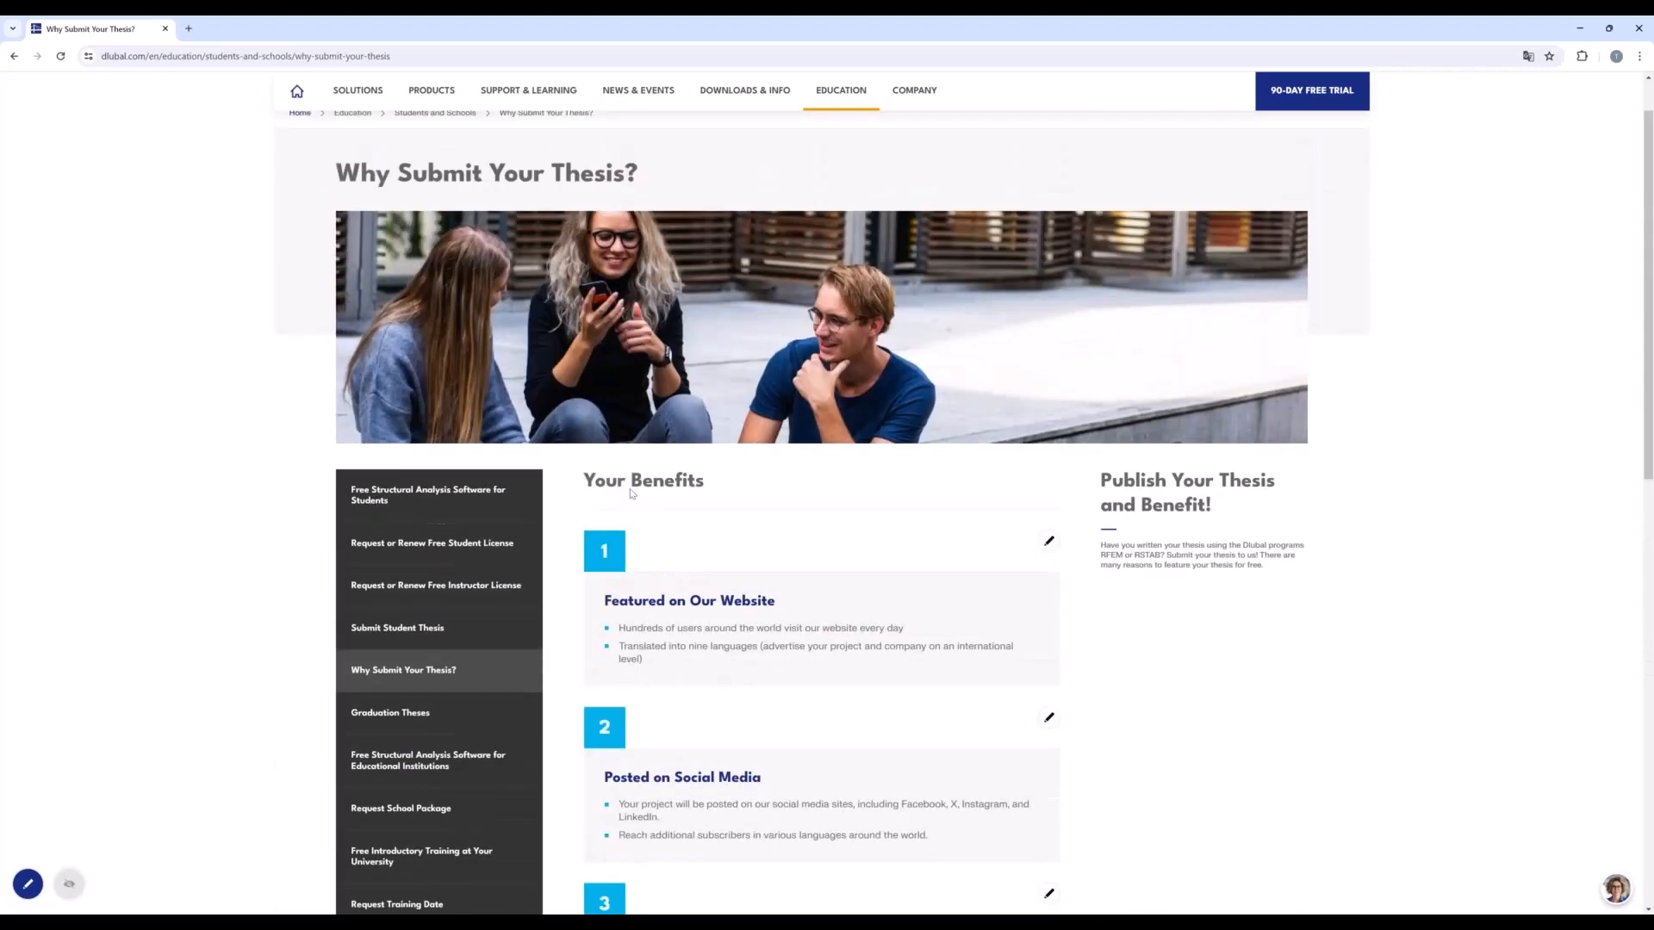
scroll(631, 493, up, 1)
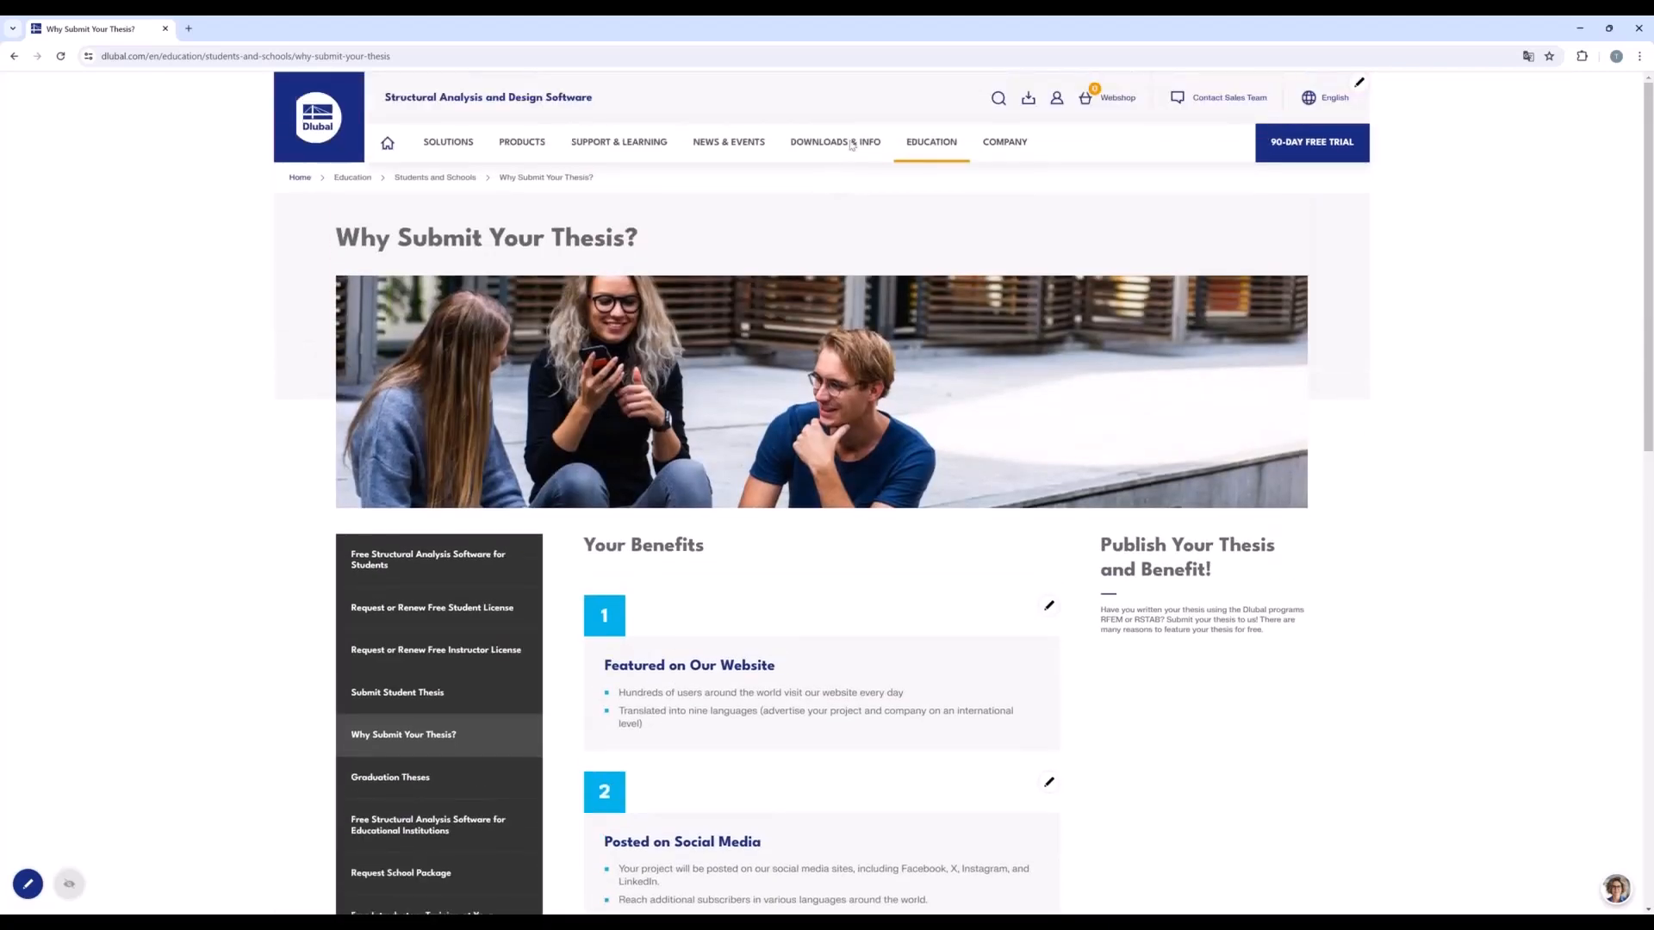
Look through the Examples and Documents offers under Downloads & Info, and show the Support offers under Support & Learning.
mouse_move(851, 144)
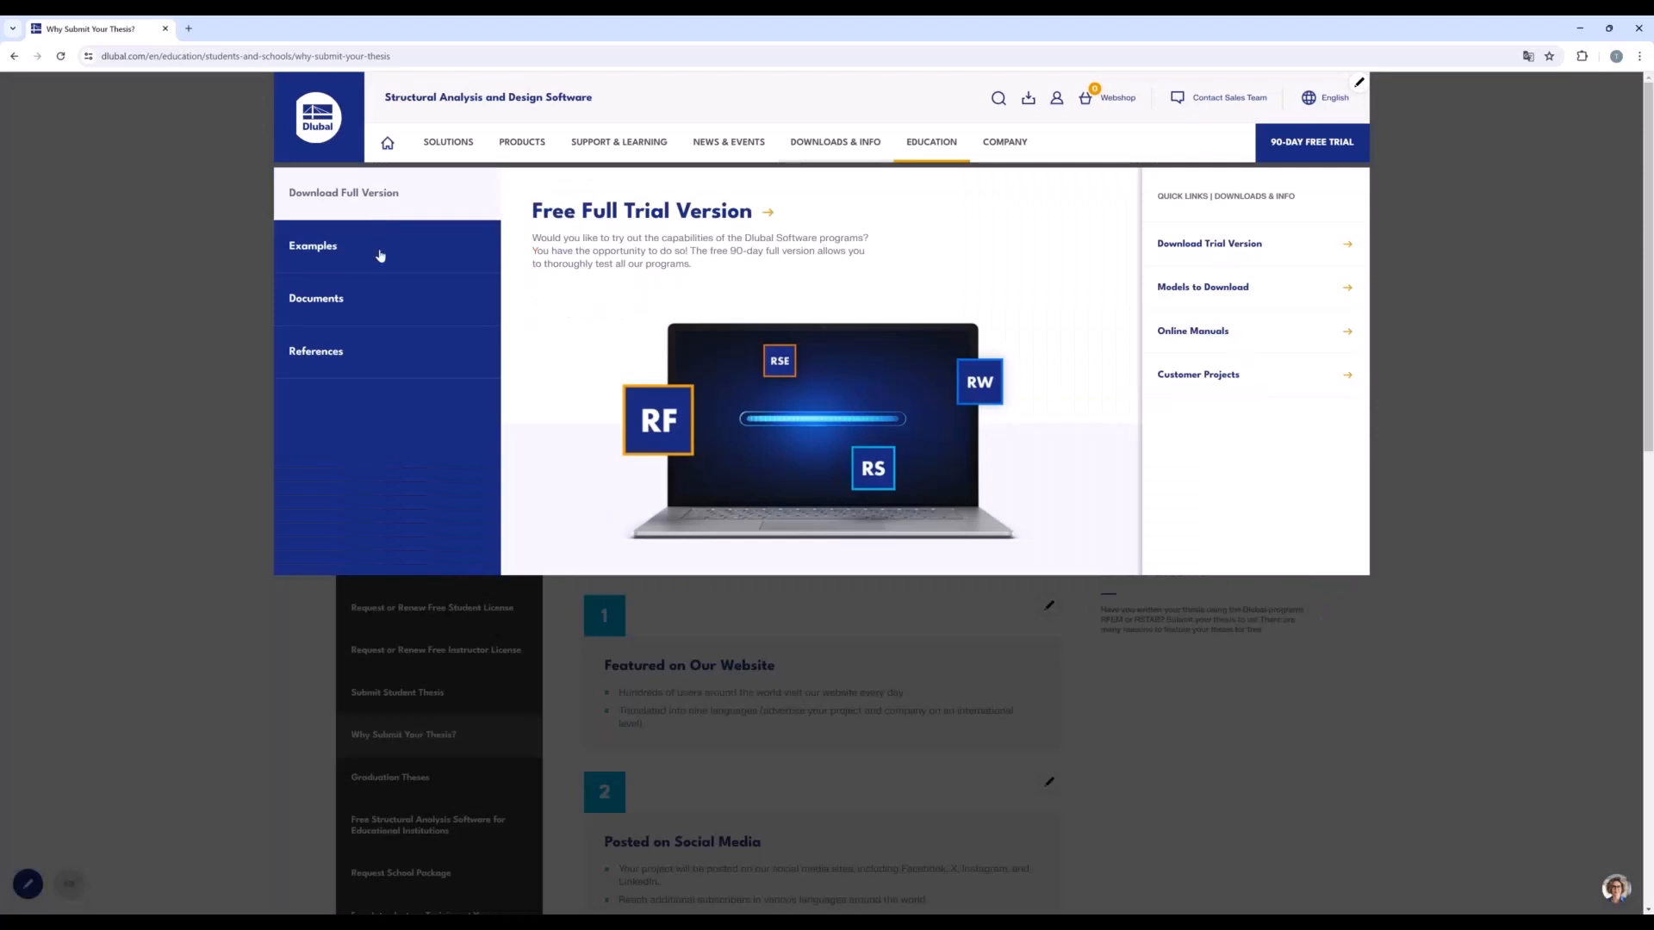
mouse_move(379, 259)
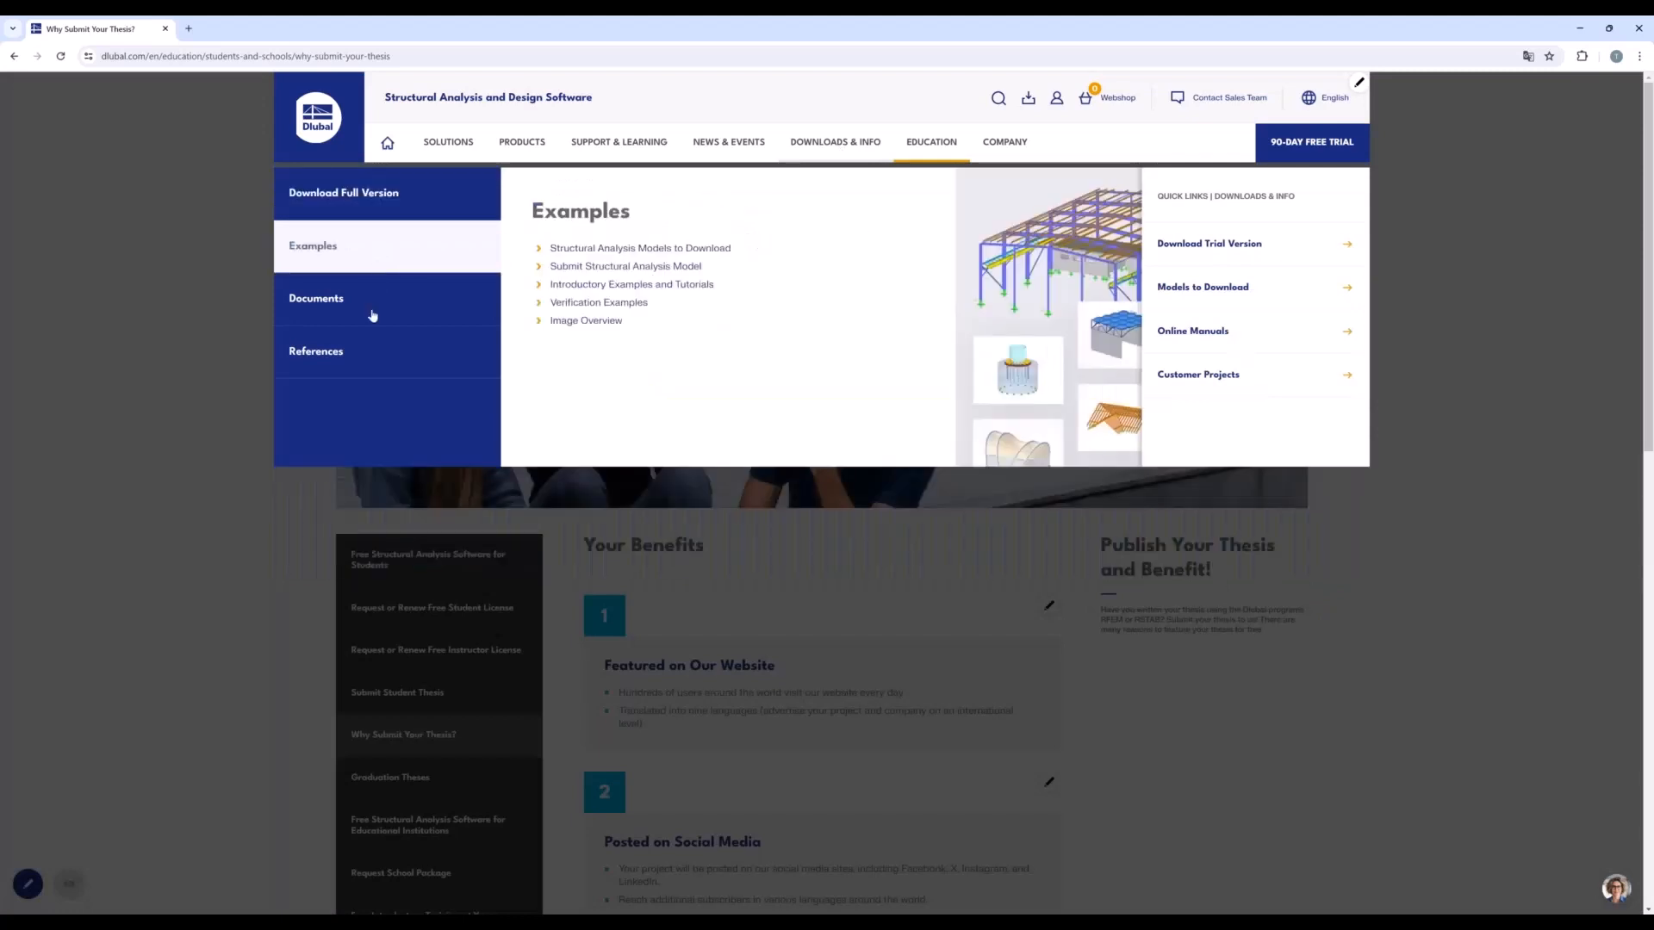
mouse_move(372, 315)
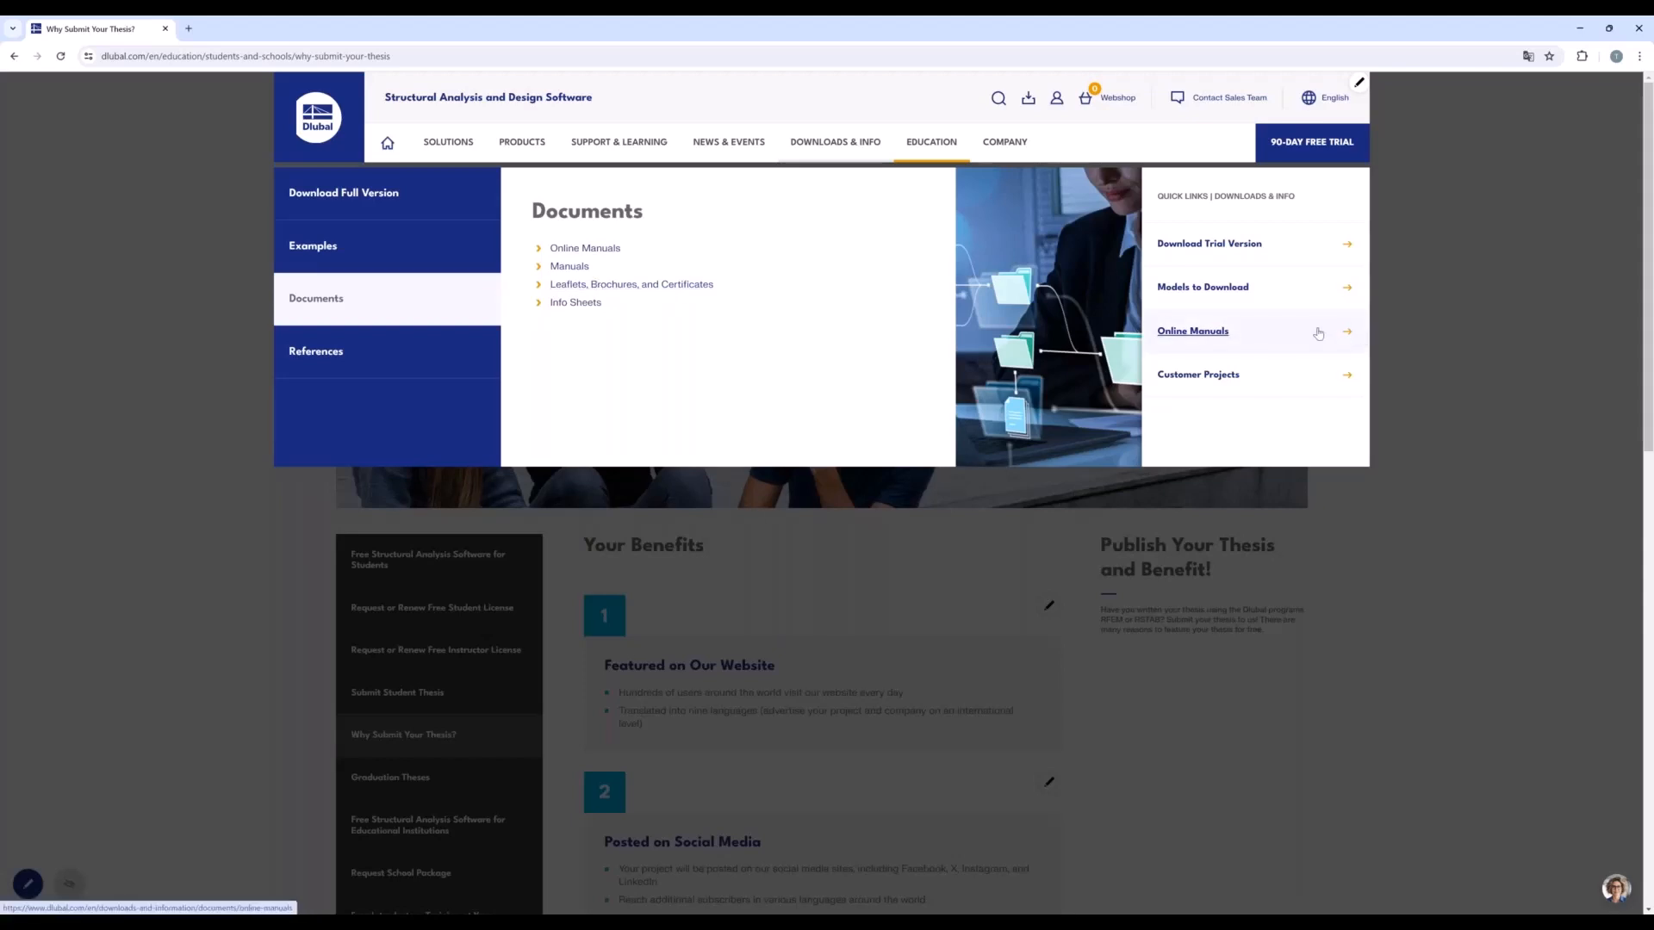
mouse_move(630, 147)
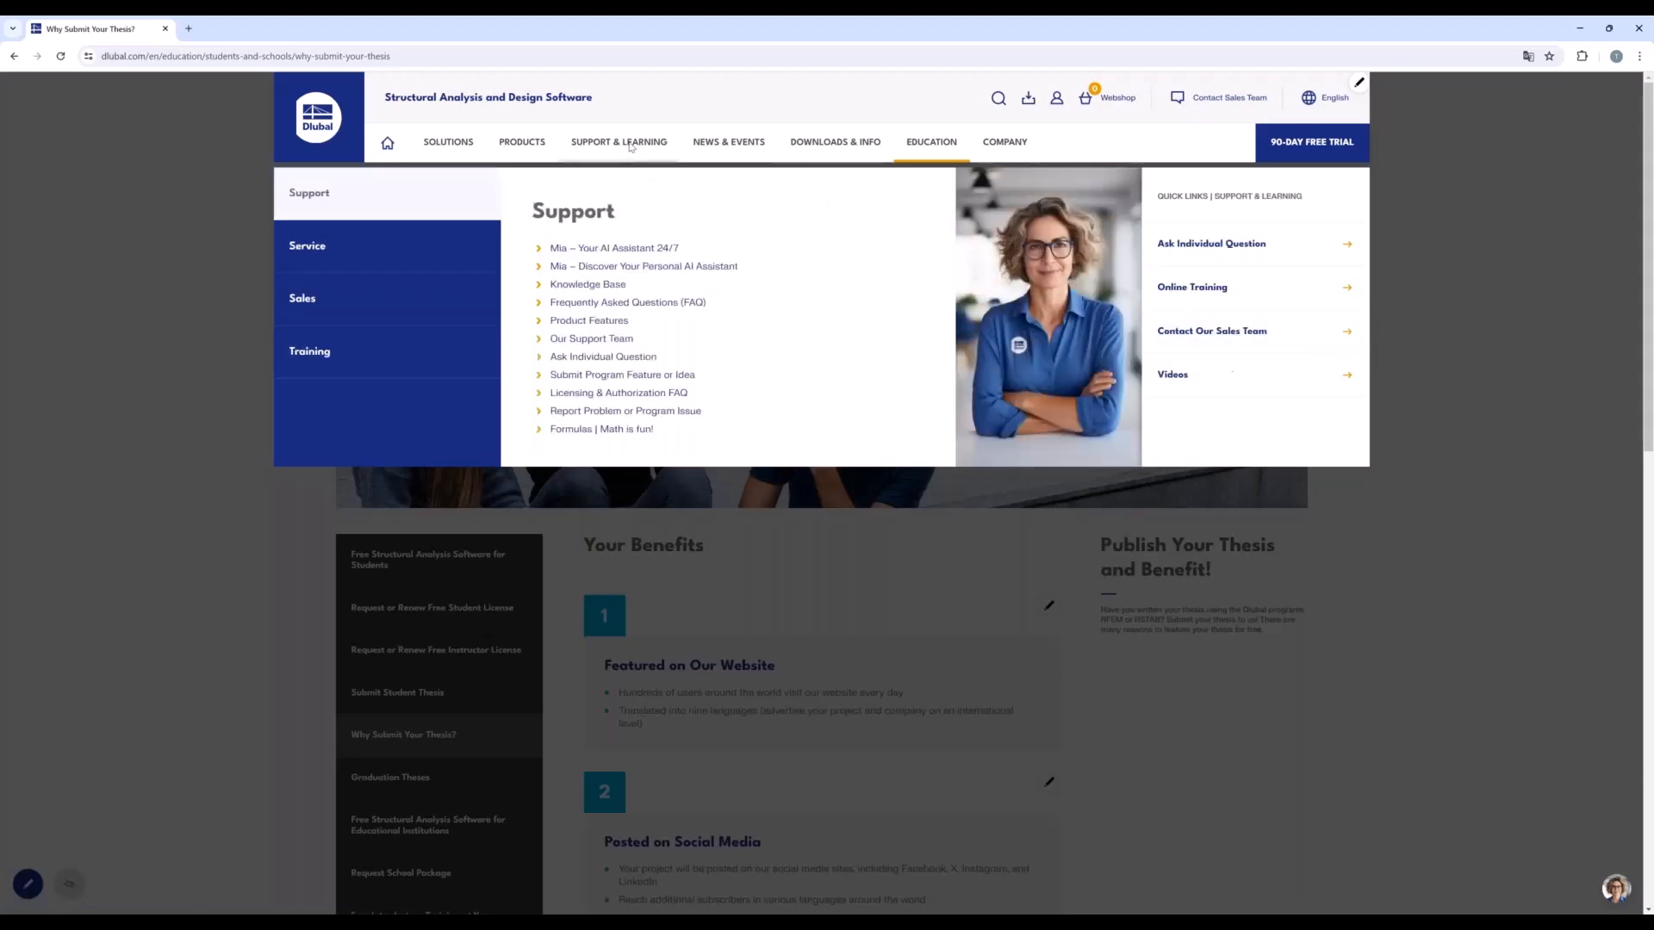